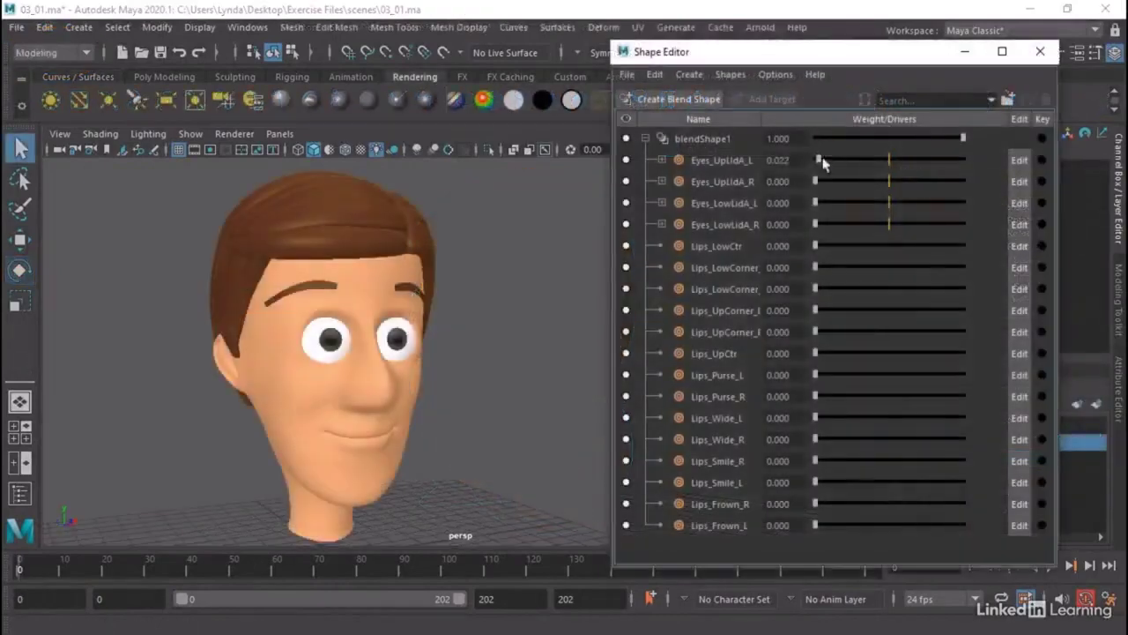
Adjust the upper and lower eyelid weights of blendShape1 in the Shape Editor.
{"action": "left_click_drag", "start_coordinate": [822, 162], "coordinate": [814, 161]}
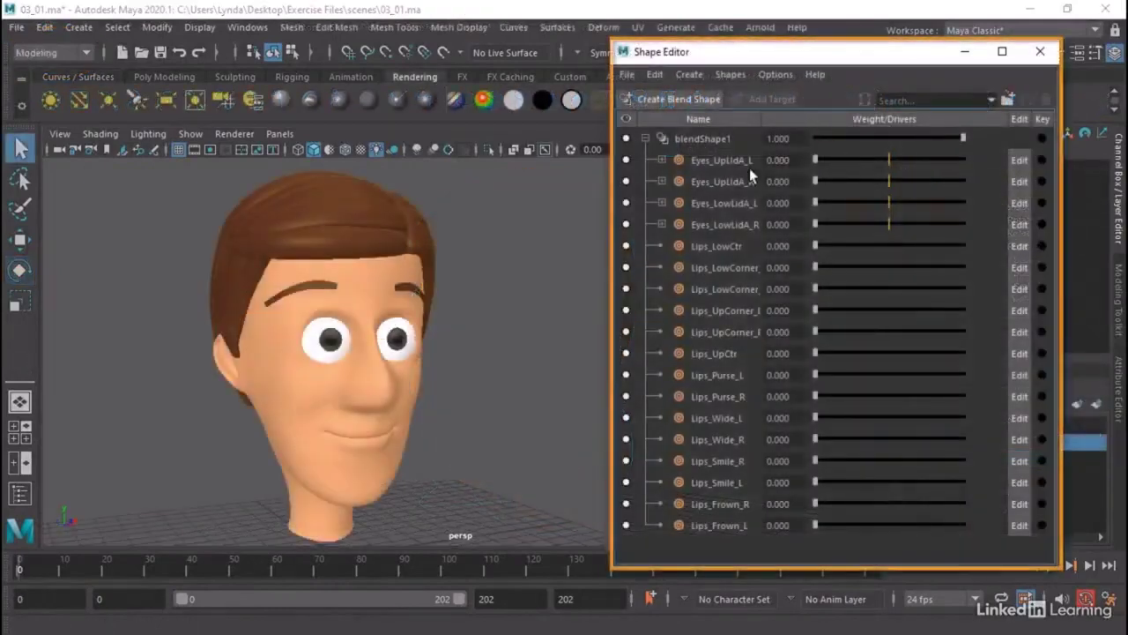
{"action": "left_click_drag", "start_coordinate": [816, 203], "coordinate": [815, 256]}
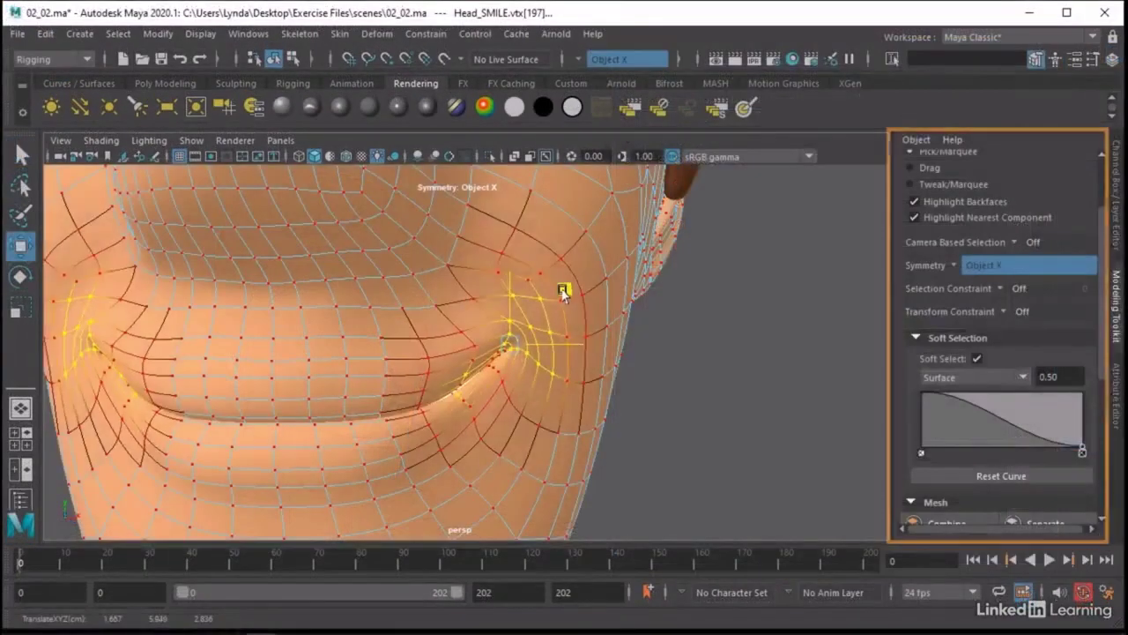
Pull the mouth corners of Head_SMILE upward using soft selection and Object X symmetry, and check the shape from the side.
{"action": "left_click_drag", "start_coordinate": [569, 280], "coordinate": [571, 269]}
{"action": "left_click_drag", "start_coordinate": [595, 327], "coordinate": [500, 335], "text": "alt"}
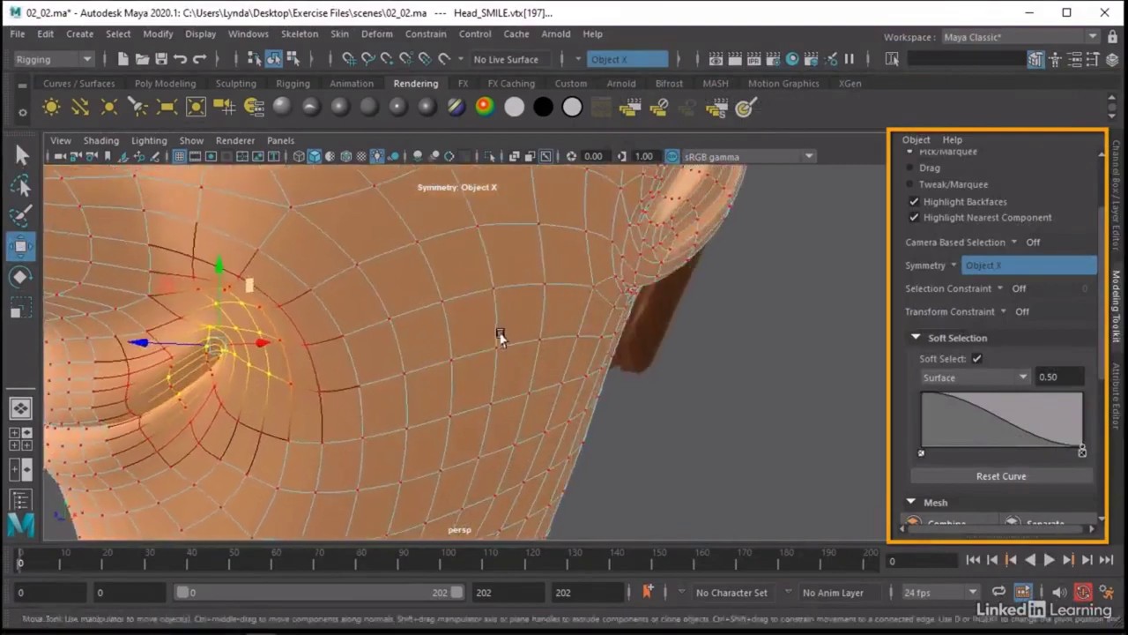
{"action": "middle_click_drag", "start_coordinate": [500, 335], "coordinate": [736, 317], "text": "alt"}
{"action": "left_click_drag", "start_coordinate": [736, 317], "coordinate": [560, 335], "text": "alt"}
{"action": "left_click_drag", "start_coordinate": [319, 350], "coordinate": [317, 350]}
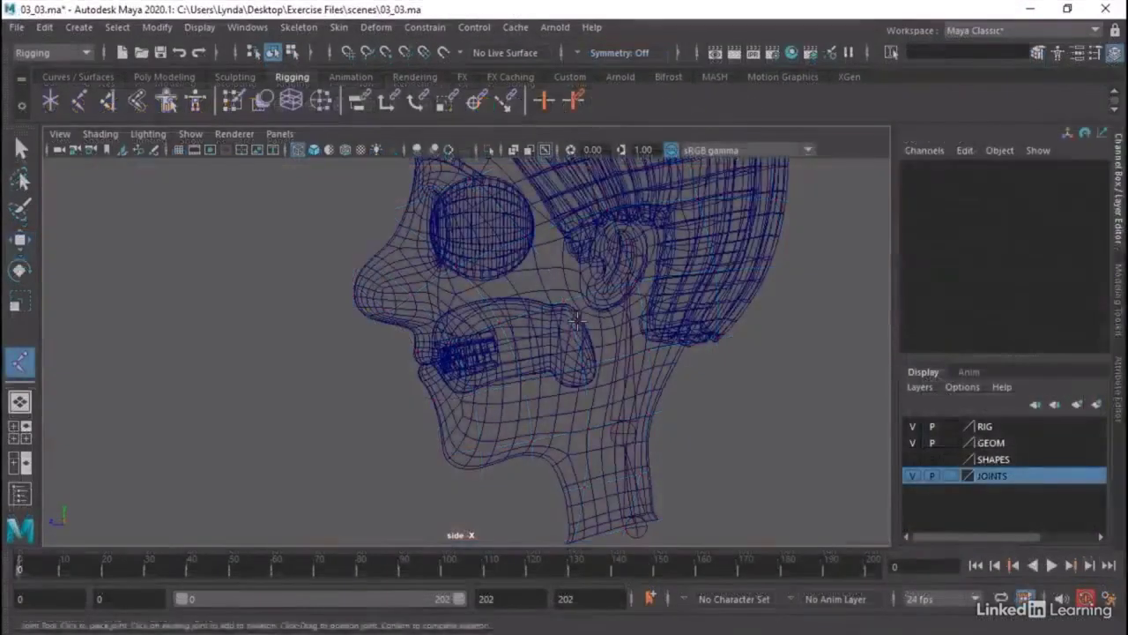
Draw a two-joint jaw chain from below the ear to the chin in side view, and rotate the neck joint slightly.
{"action": "left_click", "coordinate": [577, 323]}
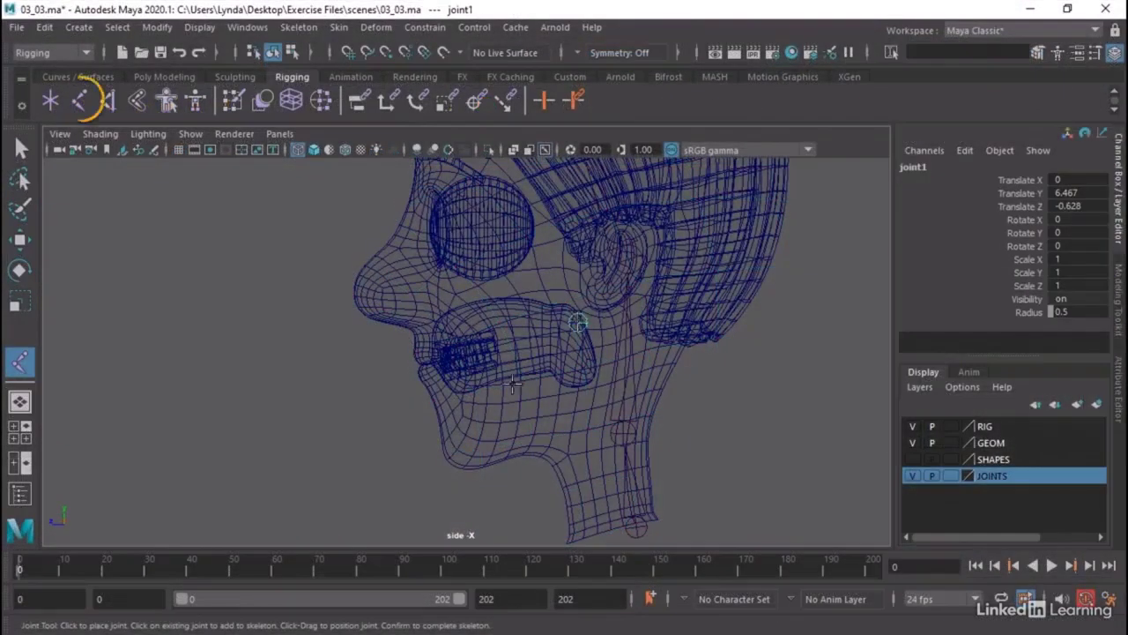
{"action": "left_click", "coordinate": [437, 432]}
{"action": "key", "text": "Return"}
{"action": "key", "text": "e"}
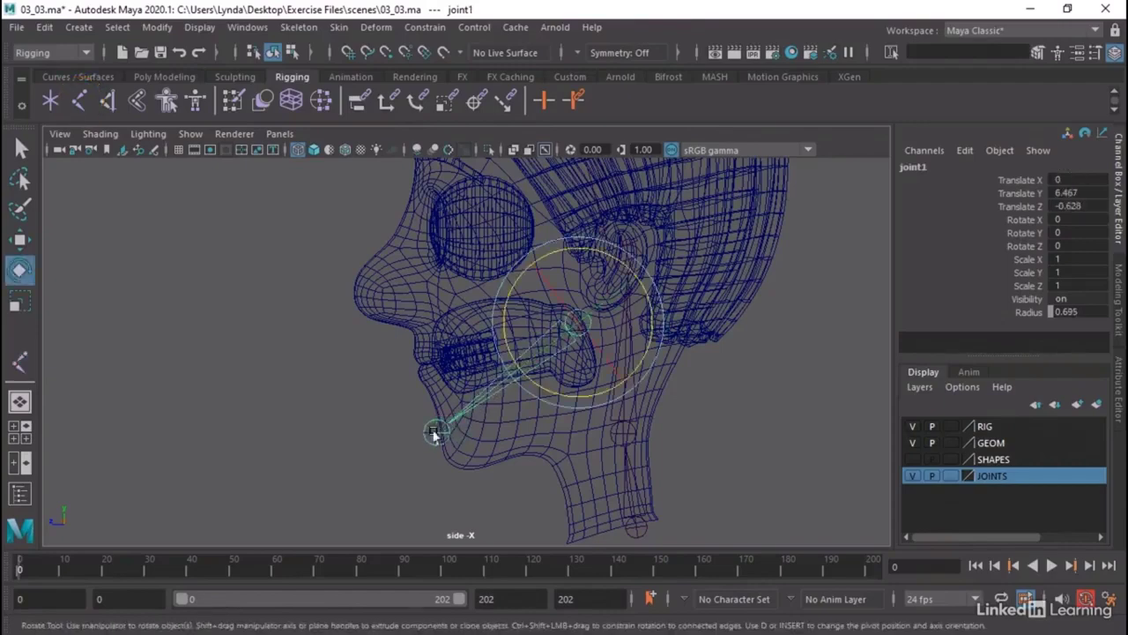
{"action": "key", "text": "space"}
{"action": "key", "text": "space"}
{"action": "left_click_drag", "start_coordinate": [388, 401], "coordinate": [616, 421], "text": "alt"}
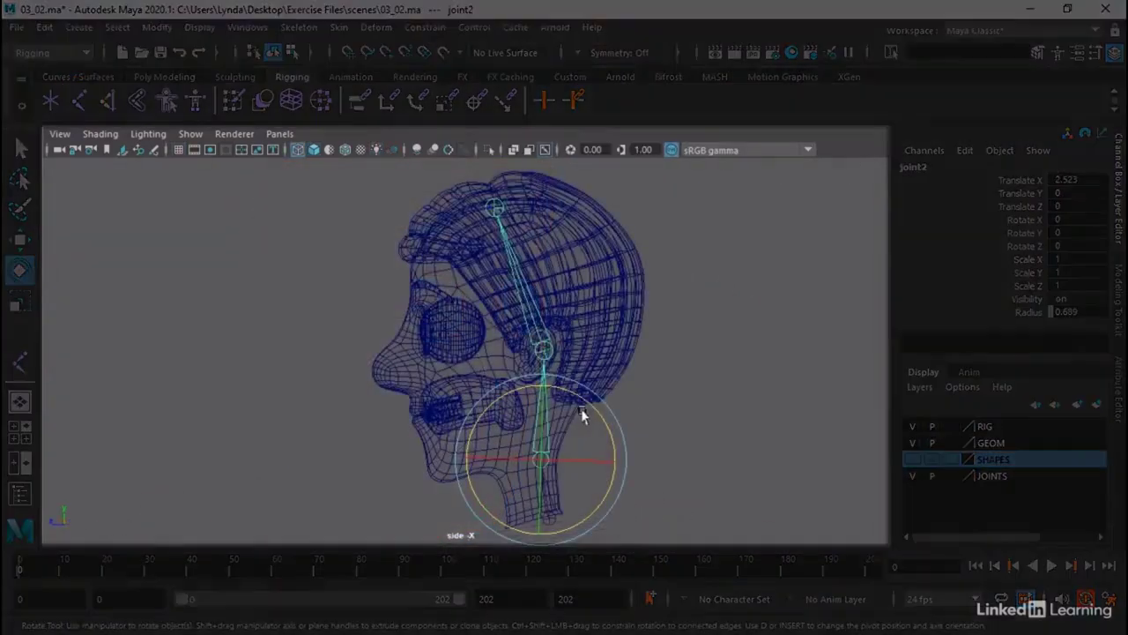
{"action": "mouse_move", "coordinate": [589, 413]}
{"action": "left_mouse_down"}
{"action": "mouse_move", "coordinate": [537, 390]}
{"action": "mouse_move", "coordinate": [582, 407]}
{"action": "mouse_move", "coordinate": [599, 448]}
{"action": "mouse_move", "coordinate": [590, 423]}
{"action": "left_mouse_up"}
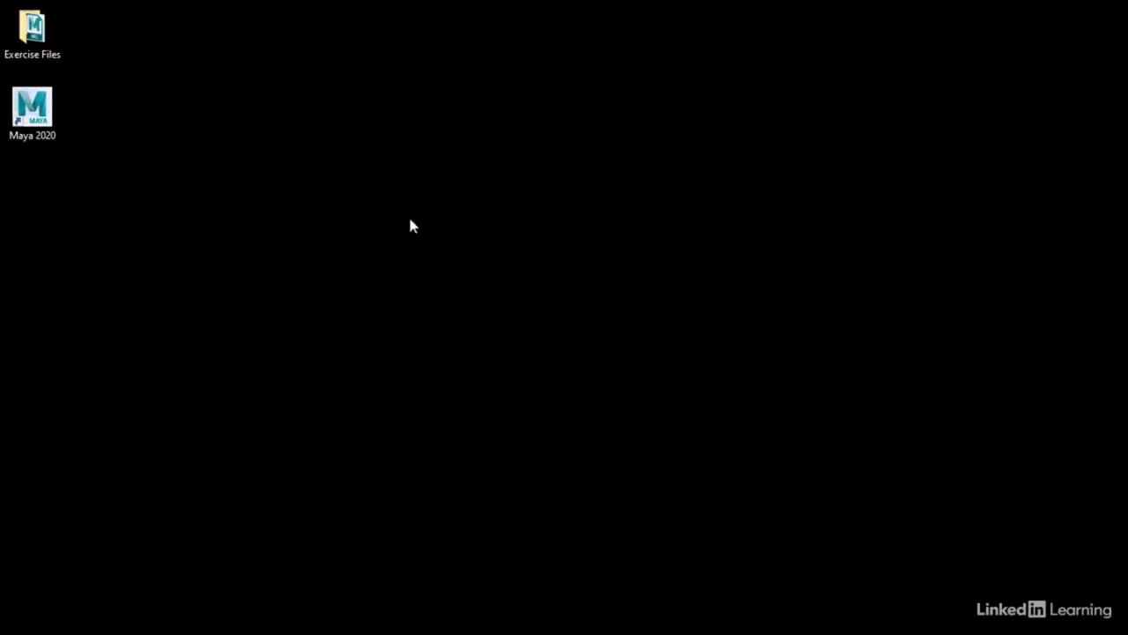
Look through the Maya scene files in the scenes folder of Exercise Files, and close the folder.
{"action": "double_click", "coordinate": [32, 30]}
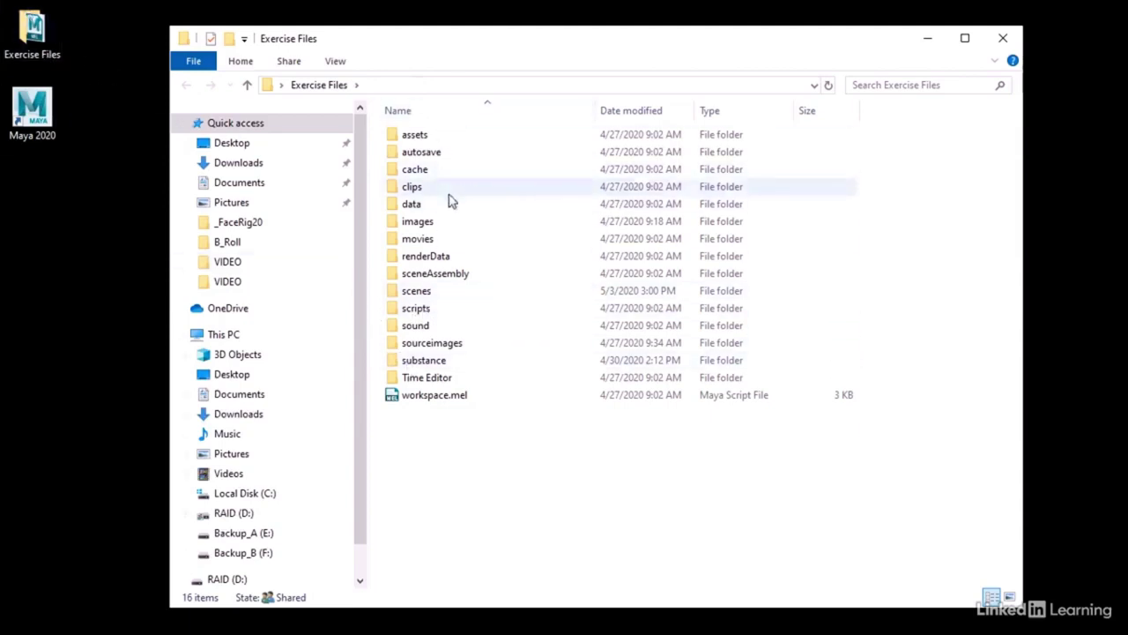
{"action": "double_click", "coordinate": [424, 298]}
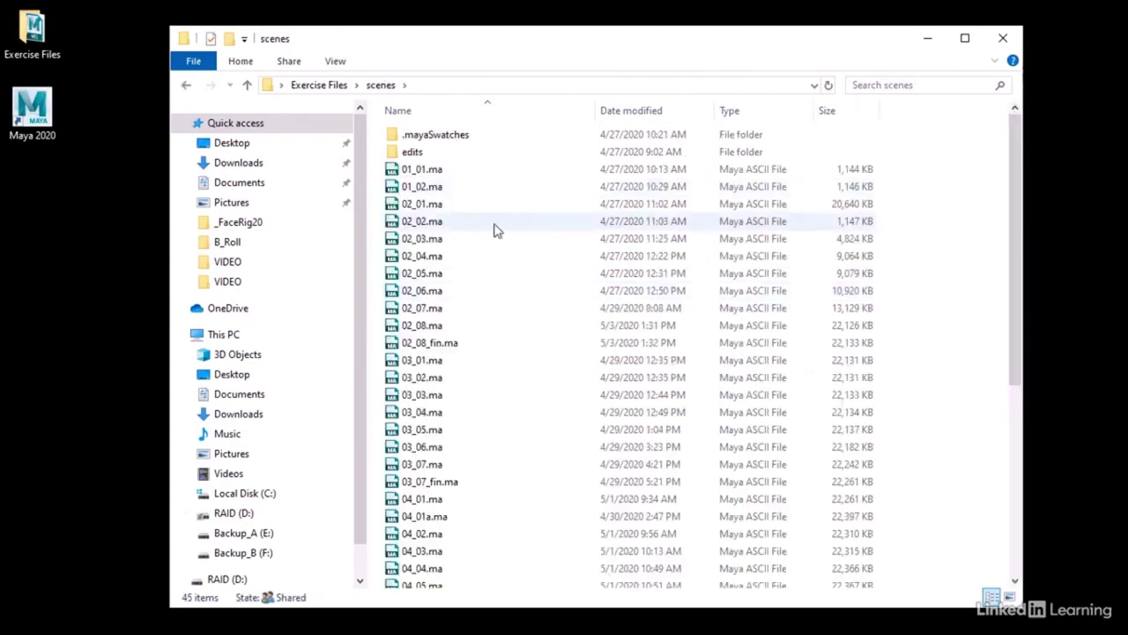
{"action": "scroll", "coordinate": [481, 208], "scroll_direction": "down", "scroll_amount": 6}
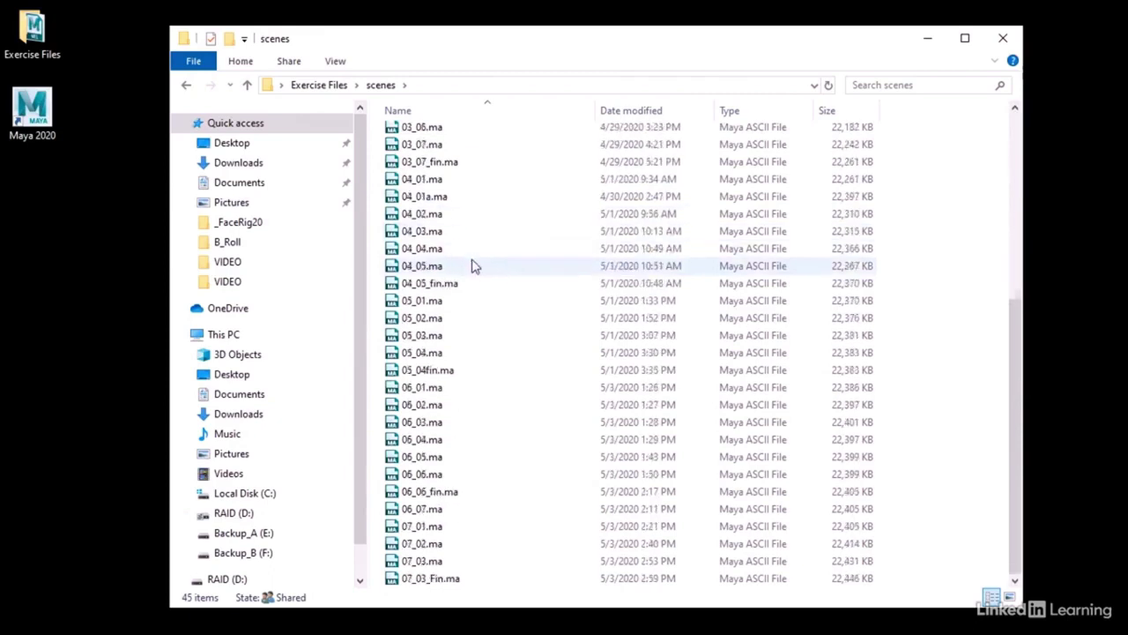
{"action": "left_click", "coordinate": [1004, 39]}
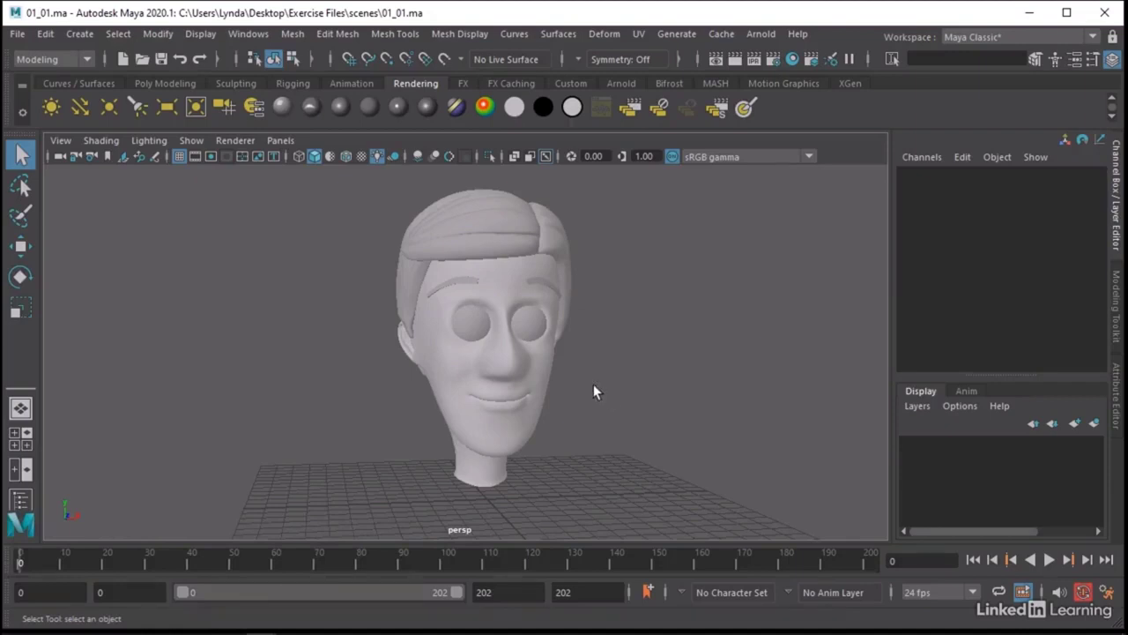
Select the head mesh, turn on wireframe on shaded, and inspect the model from several angles.
{"action": "mouse_move", "coordinate": [583, 379]}
{"action": "left_mouse_down", "text": "alt"}
{"action": "mouse_move", "coordinate": [479, 373]}
{"action": "mouse_move", "coordinate": [594, 378]}
{"action": "left_mouse_up", "text": "alt"}
{"action": "right_click_drag", "start_coordinate": [364, 369], "coordinate": [486, 370], "text": "alt"}
{"action": "left_click", "coordinate": [488, 371]}
{"action": "left_click_drag", "start_coordinate": [489, 367], "coordinate": [586, 383], "text": "alt"}
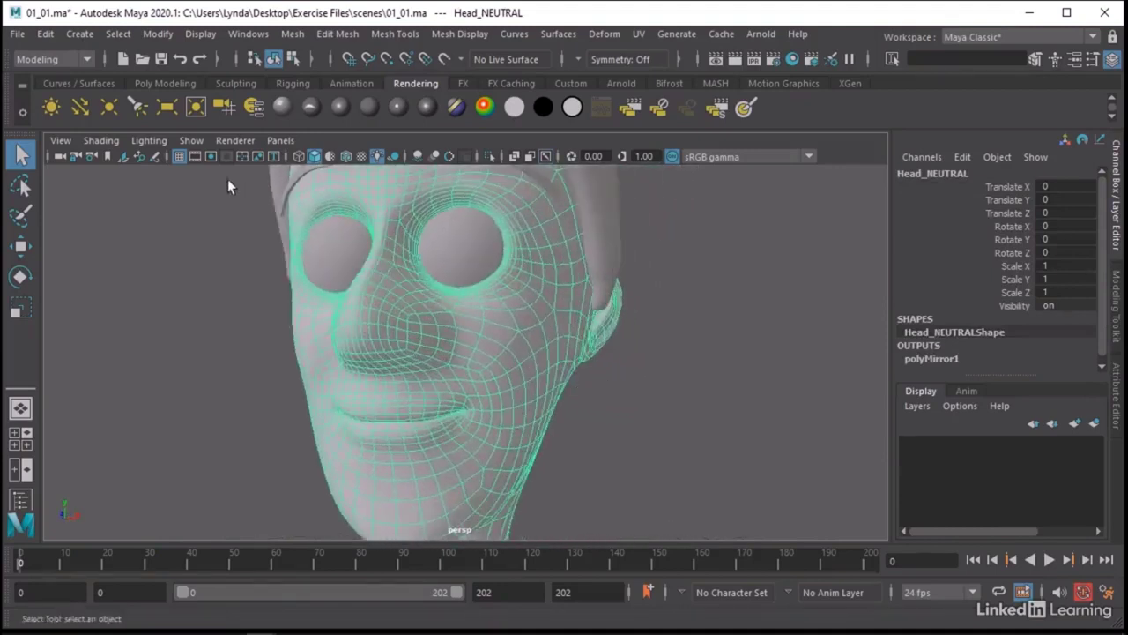
{"action": "left_click", "coordinate": [344, 158]}
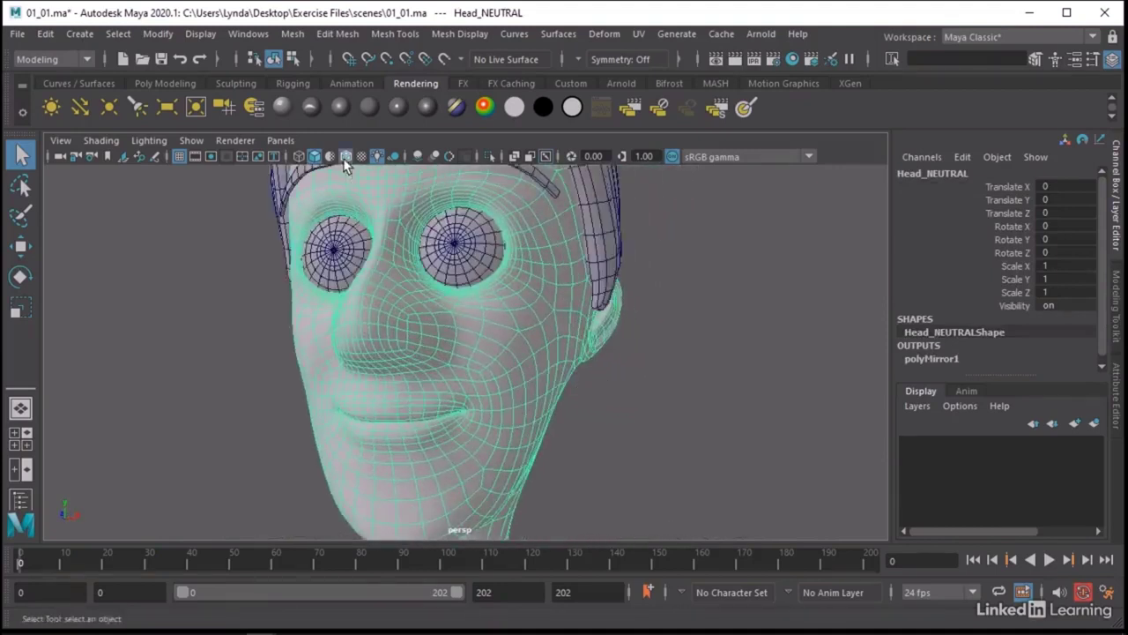
{"action": "mouse_move", "coordinate": [647, 415]}
{"action": "left_mouse_down", "text": "alt"}
{"action": "mouse_move", "coordinate": [607, 411]}
{"action": "mouse_move", "coordinate": [668, 422]}
{"action": "left_mouse_up", "text": "alt"}
{"action": "right_click_drag", "start_coordinate": [668, 422], "coordinate": [533, 411], "text": "alt"}
{"action": "left_click_drag", "start_coordinate": [638, 414], "coordinate": [659, 412], "text": "alt"}
{"action": "right_click_drag", "start_coordinate": [660, 413], "coordinate": [582, 387], "text": "alt"}
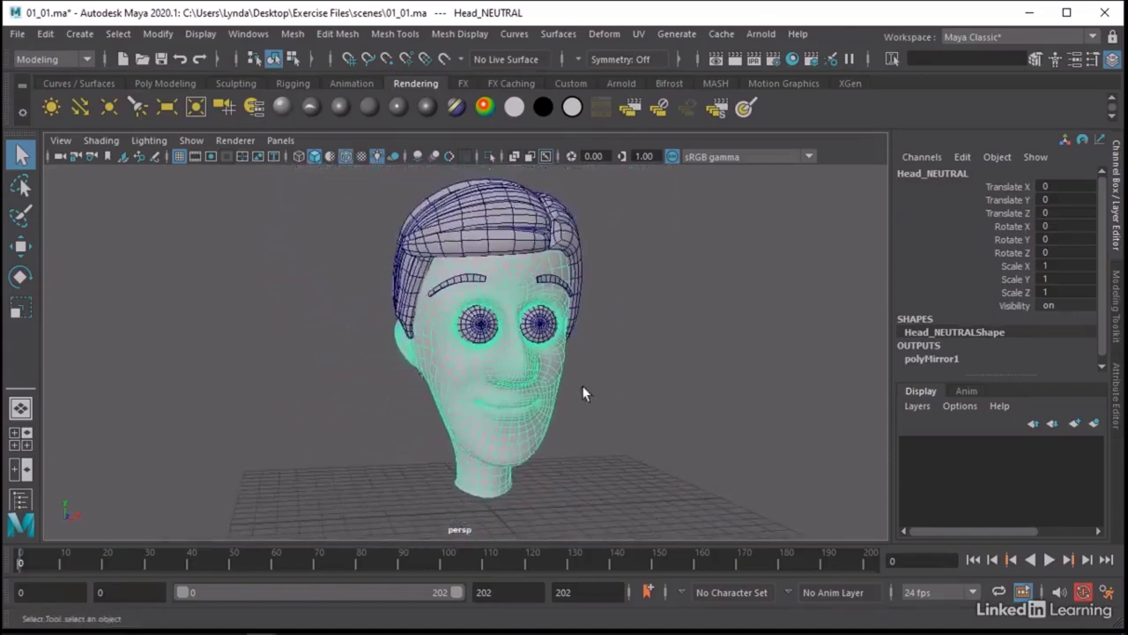
Open the Outliner, expand the GEOMETRY and Parts groups, and identify the eye and brow objects by selecting them.
{"action": "left_click", "coordinate": [248, 36]}
{"action": "left_click", "coordinate": [280, 228]}
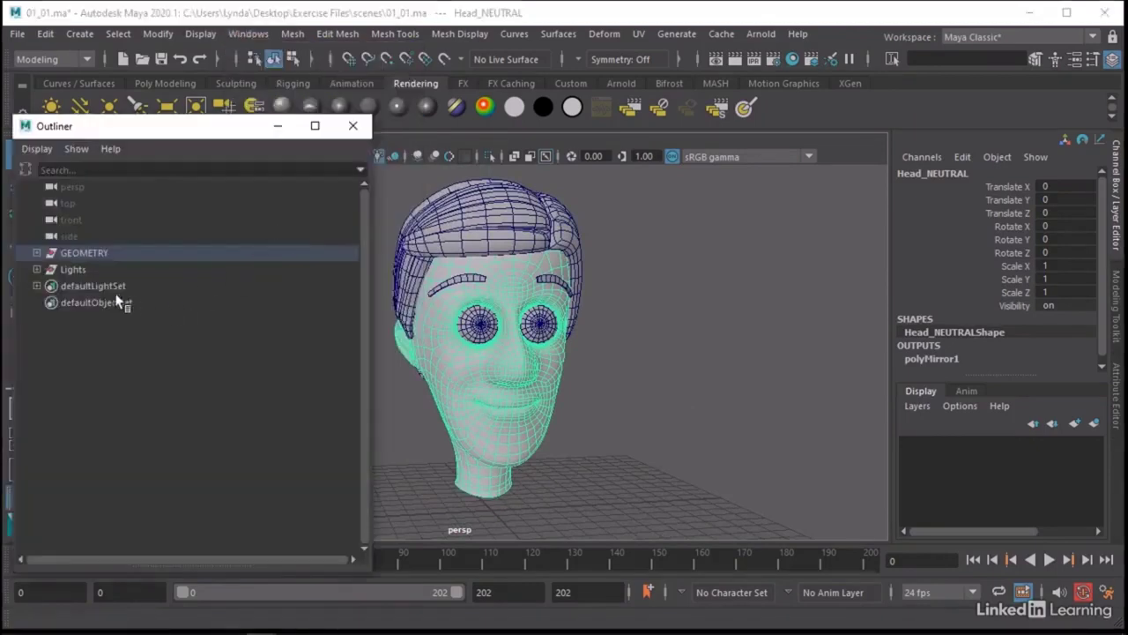
{"action": "left_click", "coordinate": [36, 252]}
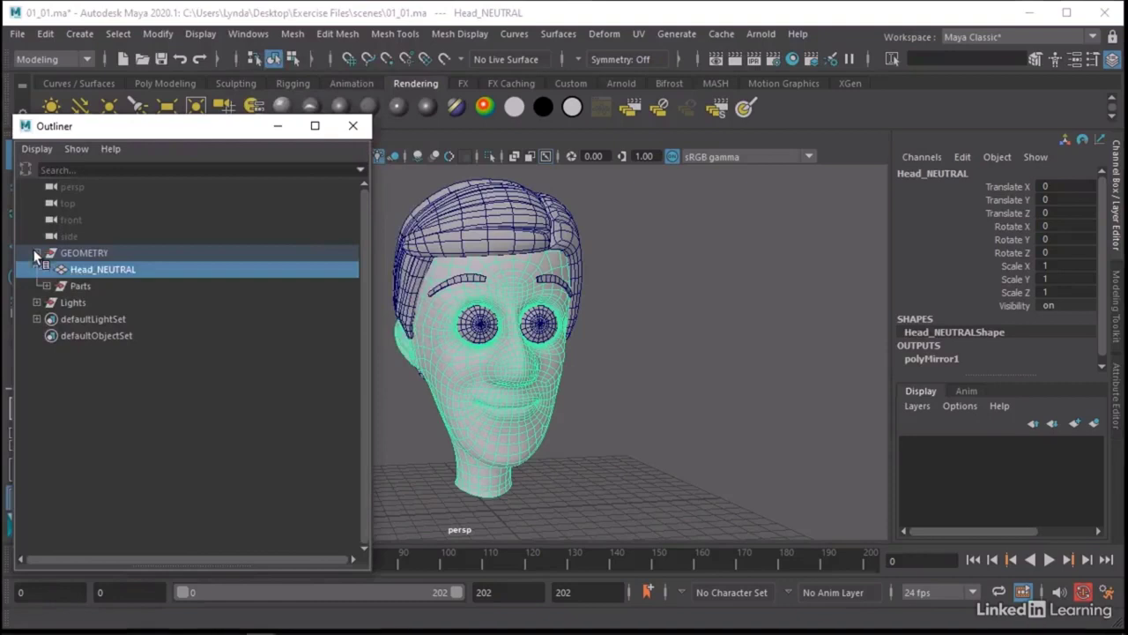
{"action": "left_click", "coordinate": [82, 288]}
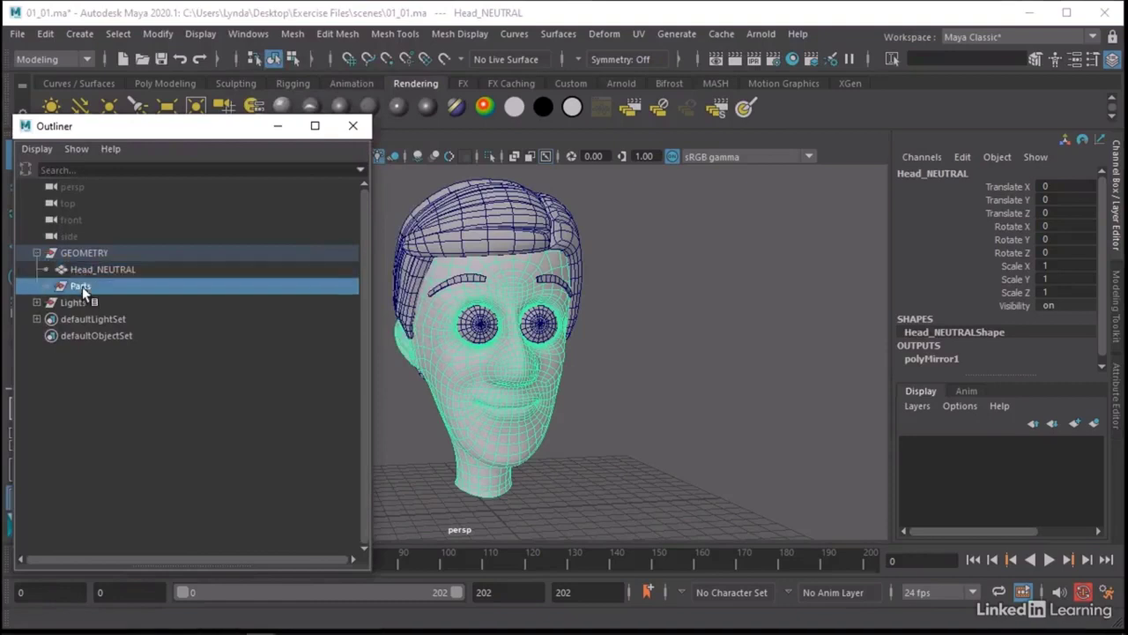
{"action": "left_click", "coordinate": [47, 285]}
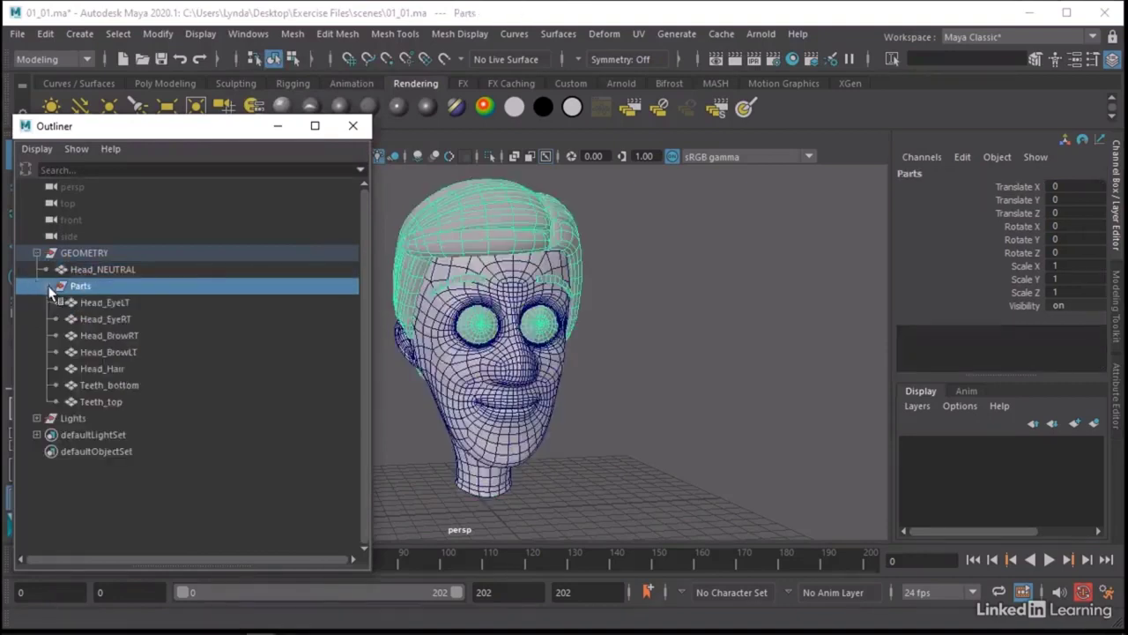
{"action": "left_click", "coordinate": [108, 305]}
{"action": "left_click", "coordinate": [109, 320]}
{"action": "left_click", "coordinate": [103, 333]}
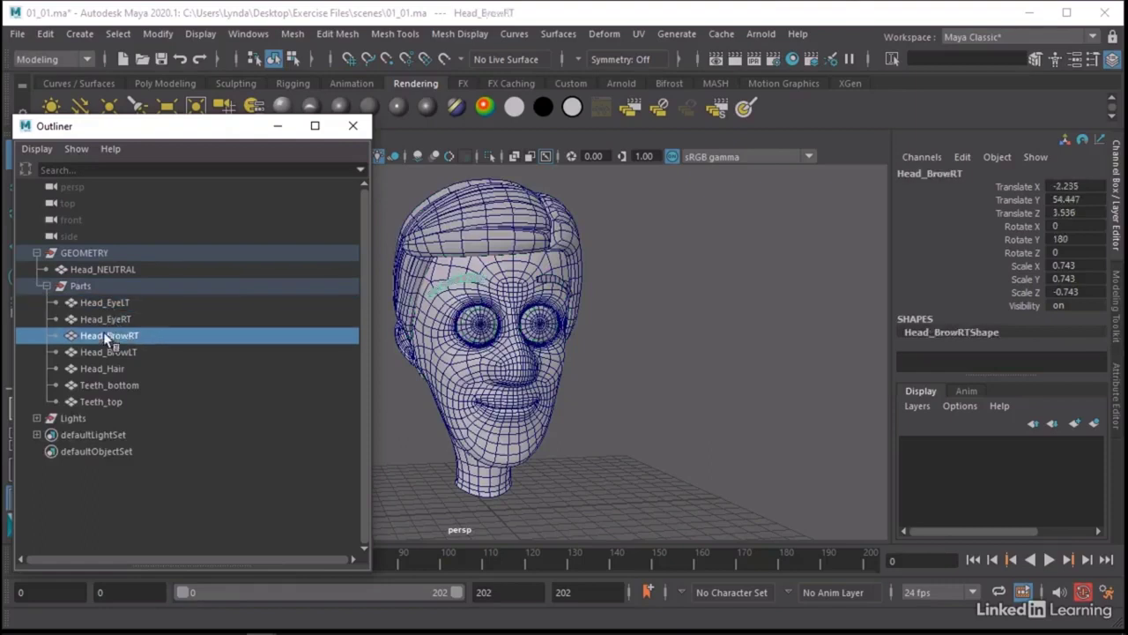
Collapse the Parts group, hide it so only the head mesh shows, and close the Outliner.
{"action": "left_click", "coordinate": [47, 286]}
{"action": "left_click", "coordinate": [109, 269]}
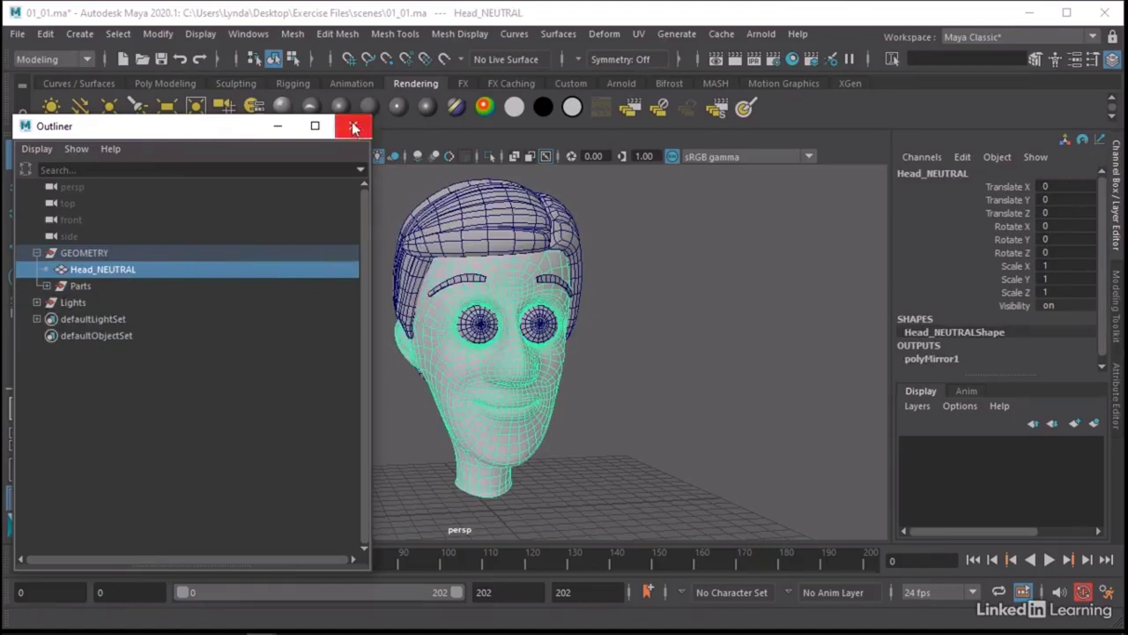
{"action": "left_click", "coordinate": [80, 286]}
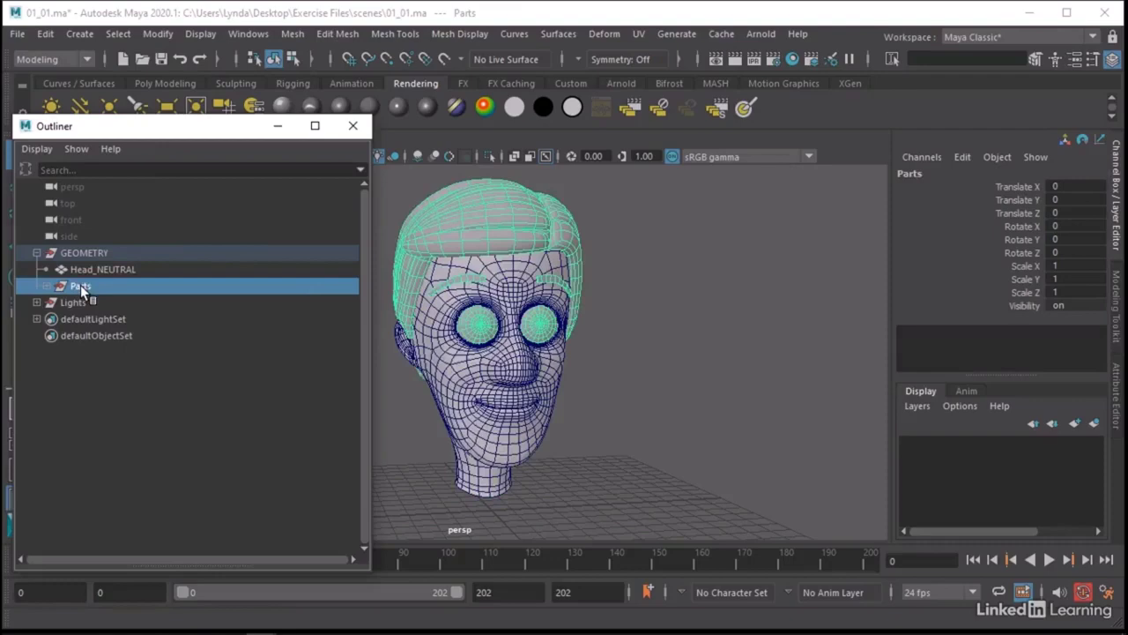
{"action": "key", "text": "ctrl+h"}
{"action": "left_click", "coordinate": [353, 126]}
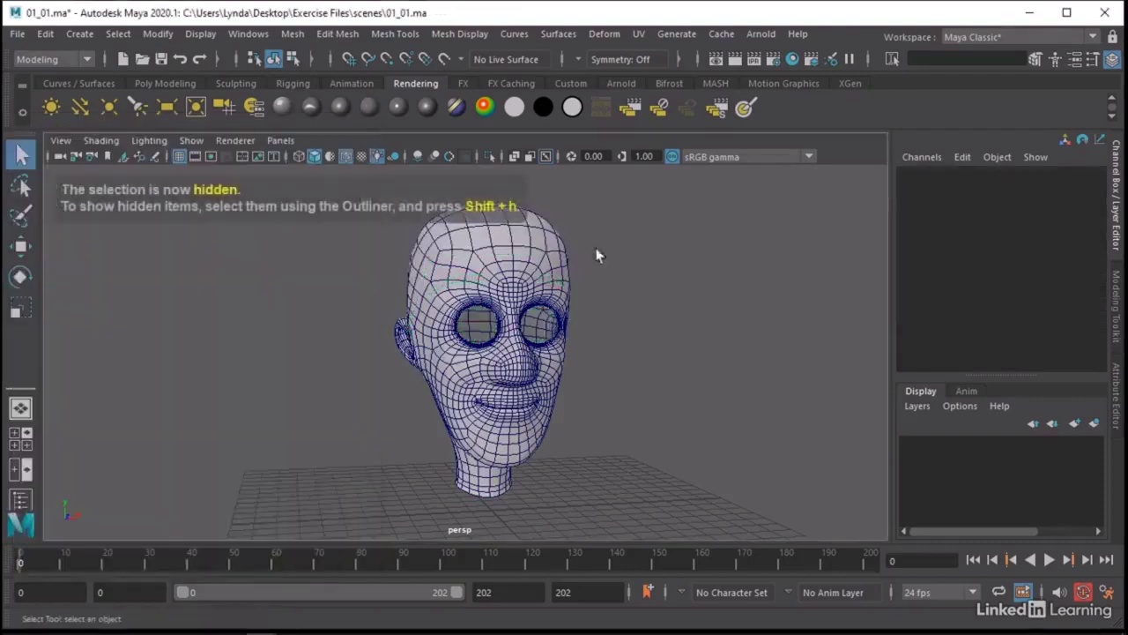
Examine the head mesh's edge flow around the eyes, nose, mouth and ears from several angles.
{"action": "left_click_drag", "start_coordinate": [624, 381], "coordinate": [609, 373], "text": "alt"}
{"action": "right_click_drag", "start_coordinate": [550, 370], "coordinate": [662, 381], "text": "alt"}
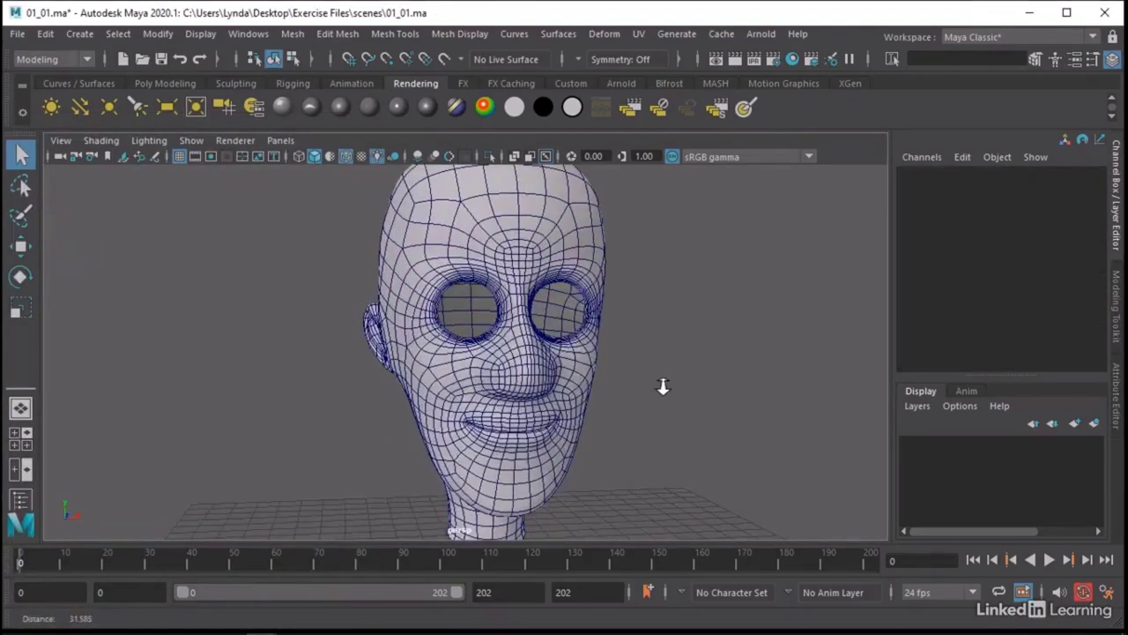
{"action": "left_click", "coordinate": [575, 367]}
{"action": "left_click_drag", "start_coordinate": [536, 378], "coordinate": [466, 373], "text": "alt"}
{"action": "right_click_drag", "start_coordinate": [466, 373], "coordinate": [628, 395], "text": "alt"}
{"action": "left_click_drag", "start_coordinate": [494, 397], "coordinate": [469, 390], "text": "alt"}
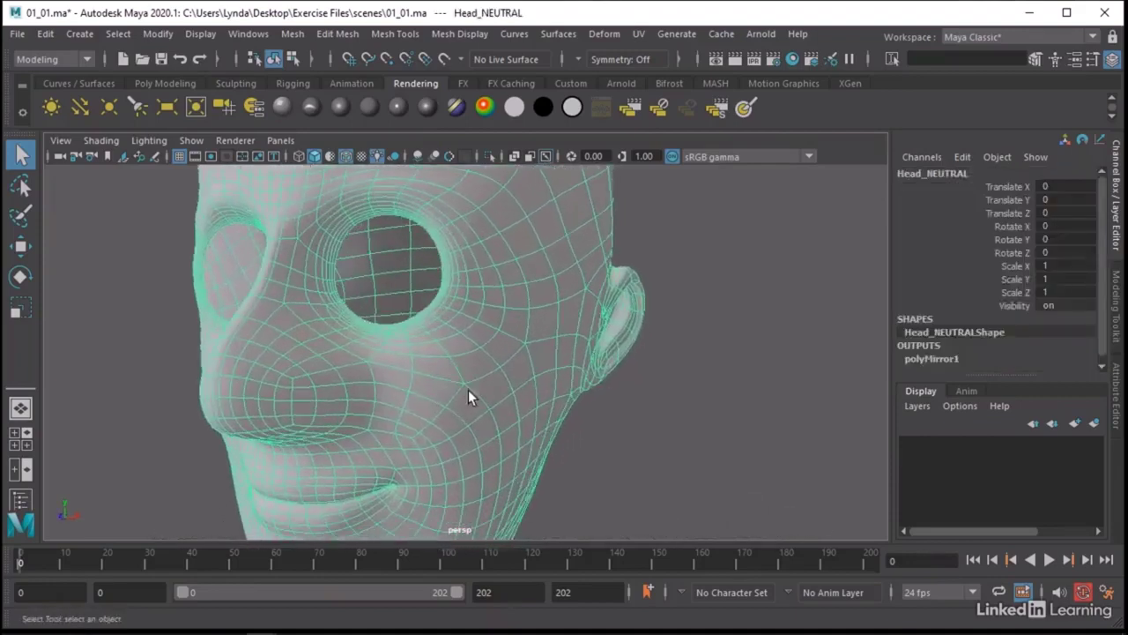
{"action": "left_click", "coordinate": [623, 405]}
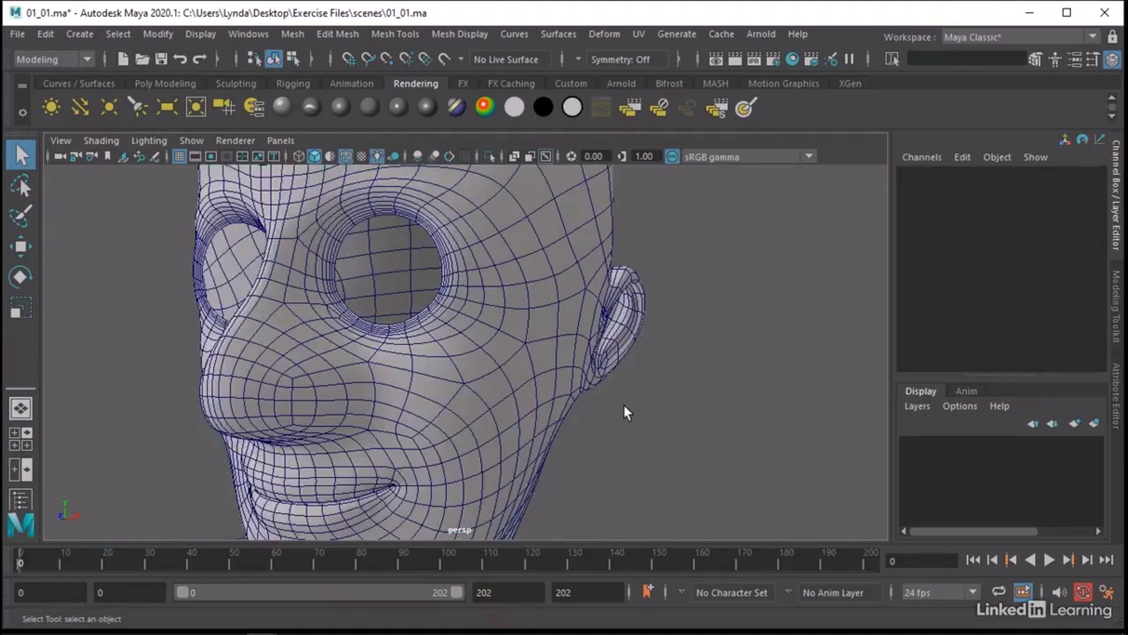
{"action": "right_click_drag", "start_coordinate": [671, 391], "coordinate": [464, 390], "text": "alt"}
{"action": "left_click_drag", "start_coordinate": [464, 391], "coordinate": [510, 388], "text": "alt"}
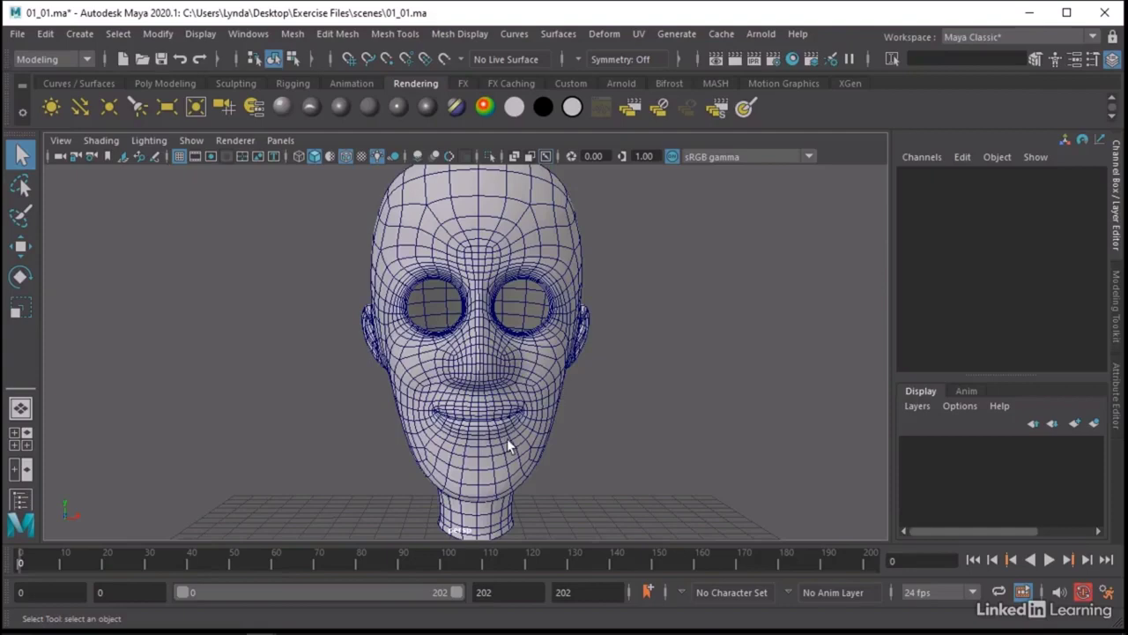
Switch the head mesh to edge selection and select edges around the lips to inspect the mouth's edge loops.
{"action": "right_click_drag", "start_coordinate": [409, 446], "coordinate": [600, 440], "text": "alt"}
{"action": "middle_click_drag", "start_coordinate": [563, 421], "coordinate": [517, 342], "text": "alt"}
{"action": "scroll", "coordinate": [517, 340], "scroll_direction": "up", "scroll_amount": 4}
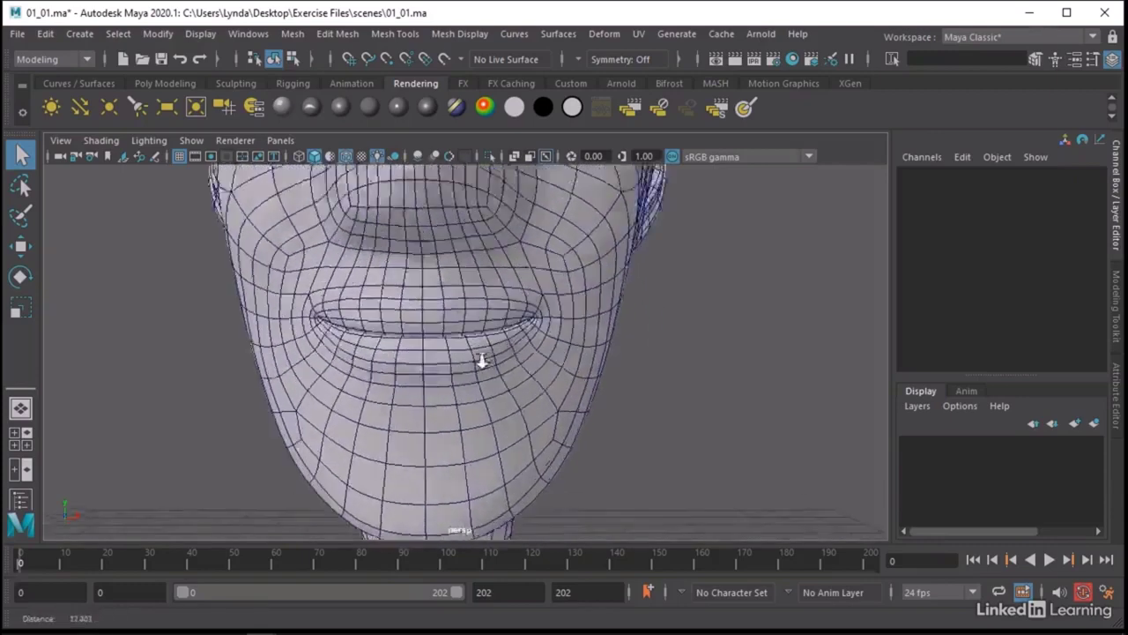
{"action": "right_click", "coordinate": [469, 354]}
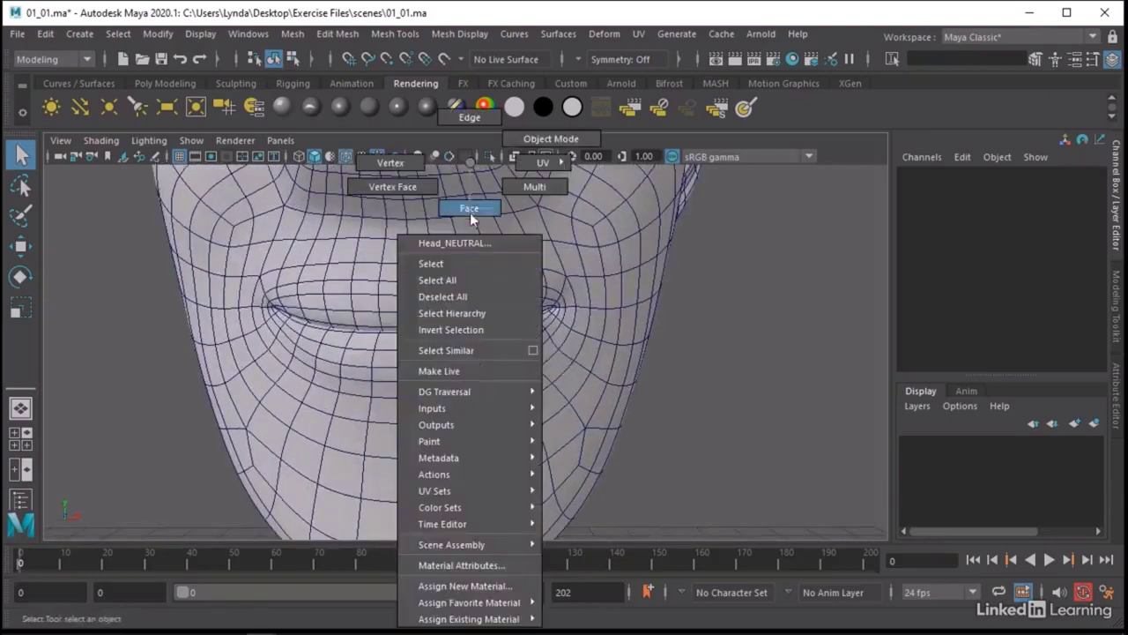
{"action": "left_click", "coordinate": [459, 117]}
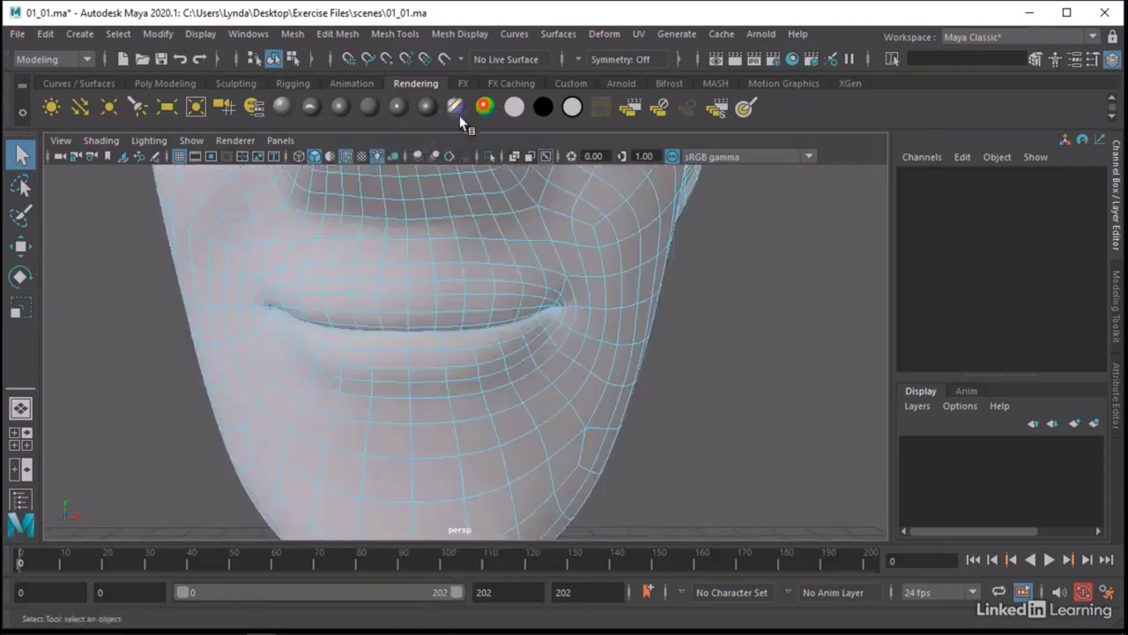
{"action": "left_click", "coordinate": [429, 368]}
{"action": "left_click_drag", "start_coordinate": [429, 369], "coordinate": [413, 398], "text": "alt"}
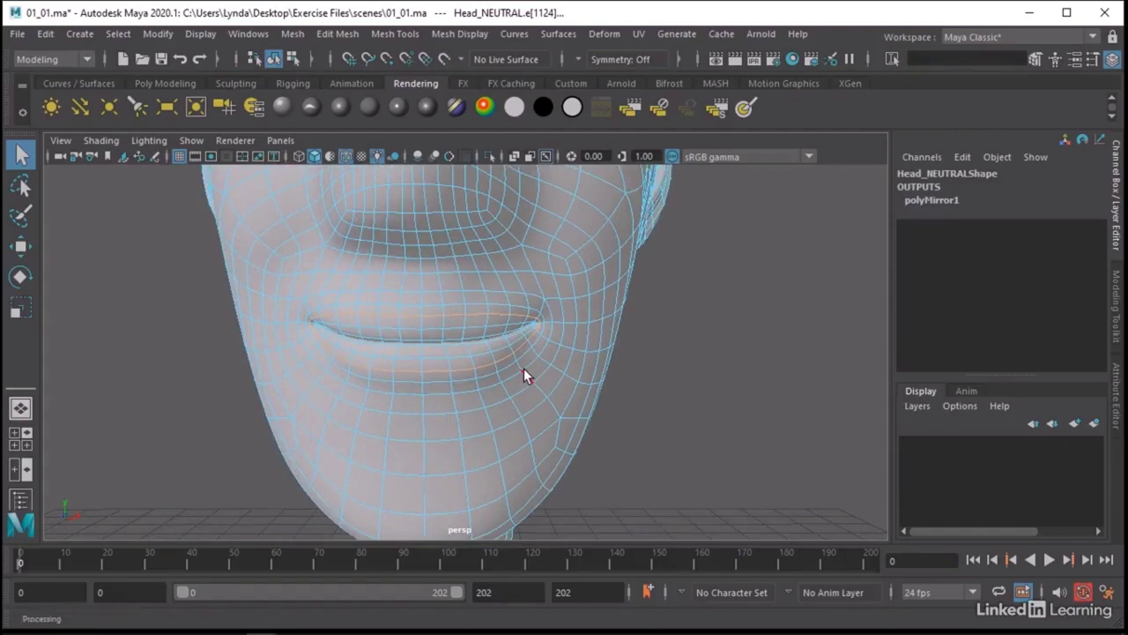
Select the vertices at one mouth corner in vertex mode and enable Soft Select in the Modeling Toolkit.
{"action": "right_click_drag", "start_coordinate": [566, 163], "coordinate": [500, 171]}
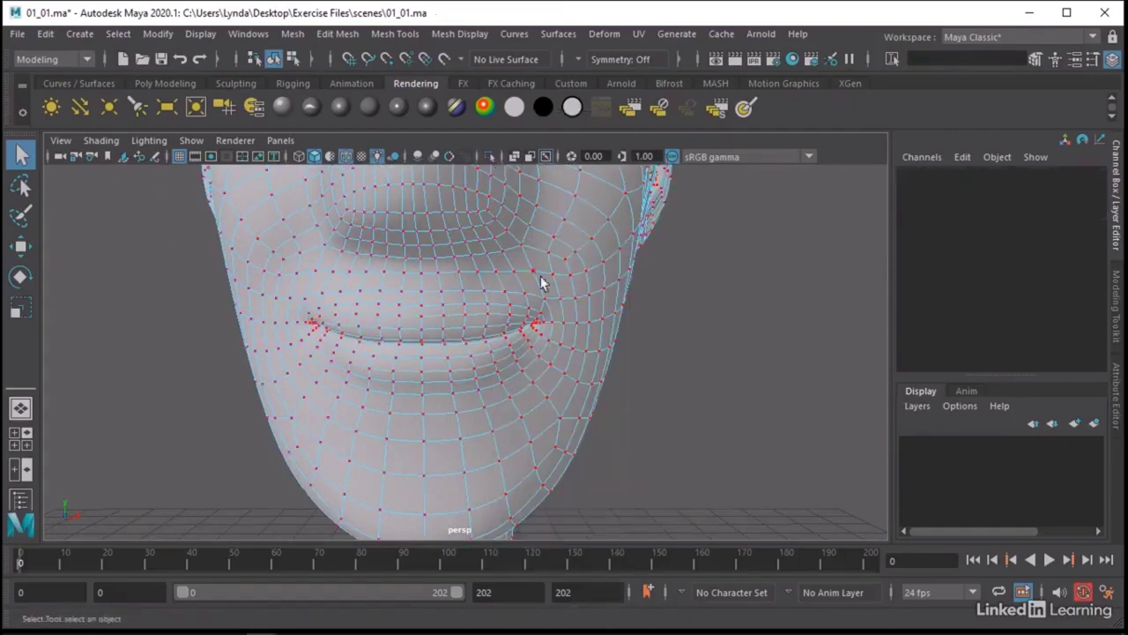
{"action": "left_click_drag", "start_coordinate": [533, 327], "coordinate": [545, 343]}
{"action": "left_click", "coordinate": [1117, 316]}
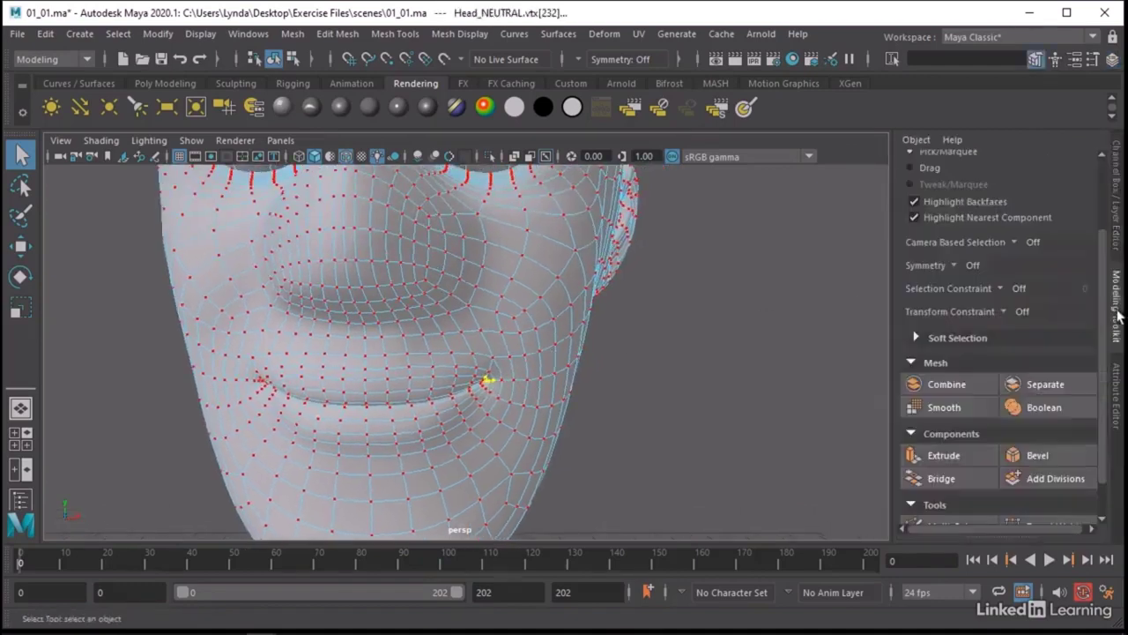
{"action": "left_click", "coordinate": [916, 337]}
{"action": "left_click", "coordinate": [976, 357]}
Try to pull the mouth corner upward and outward with the Move tool, undo the move, and clear the selection.
{"action": "left_click_drag", "start_coordinate": [640, 377], "coordinate": [617, 378], "text": "alt"}
{"action": "key", "text": "w"}
{"action": "middle_click_drag", "start_coordinate": [520, 304], "coordinate": [537, 267]}
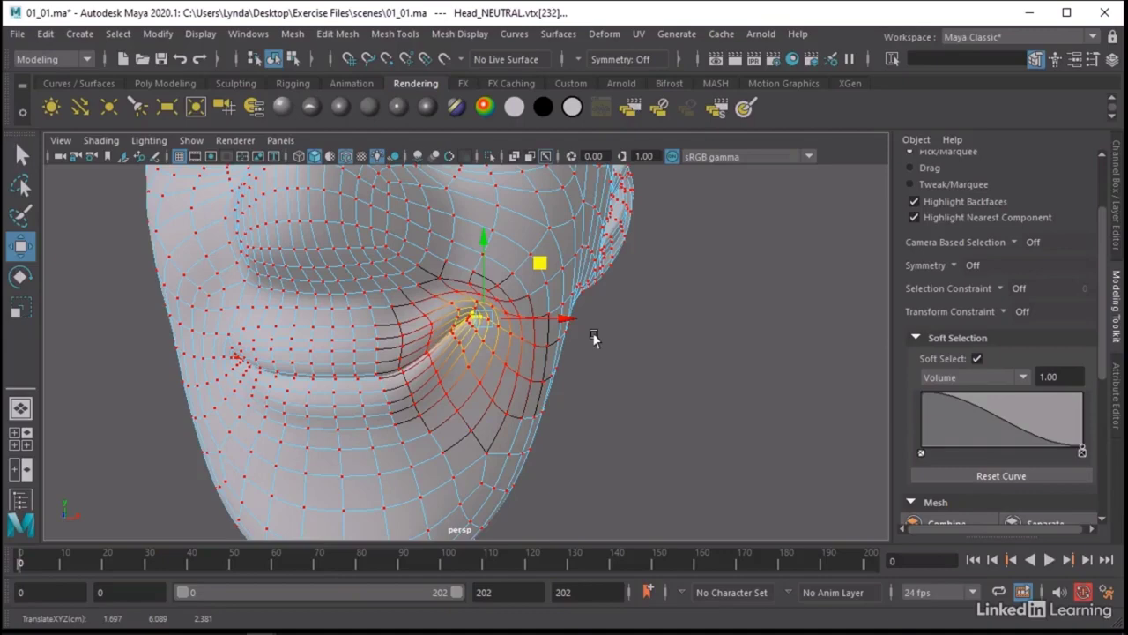
{"action": "left_click_drag", "start_coordinate": [619, 360], "coordinate": [679, 362], "text": "alt"}
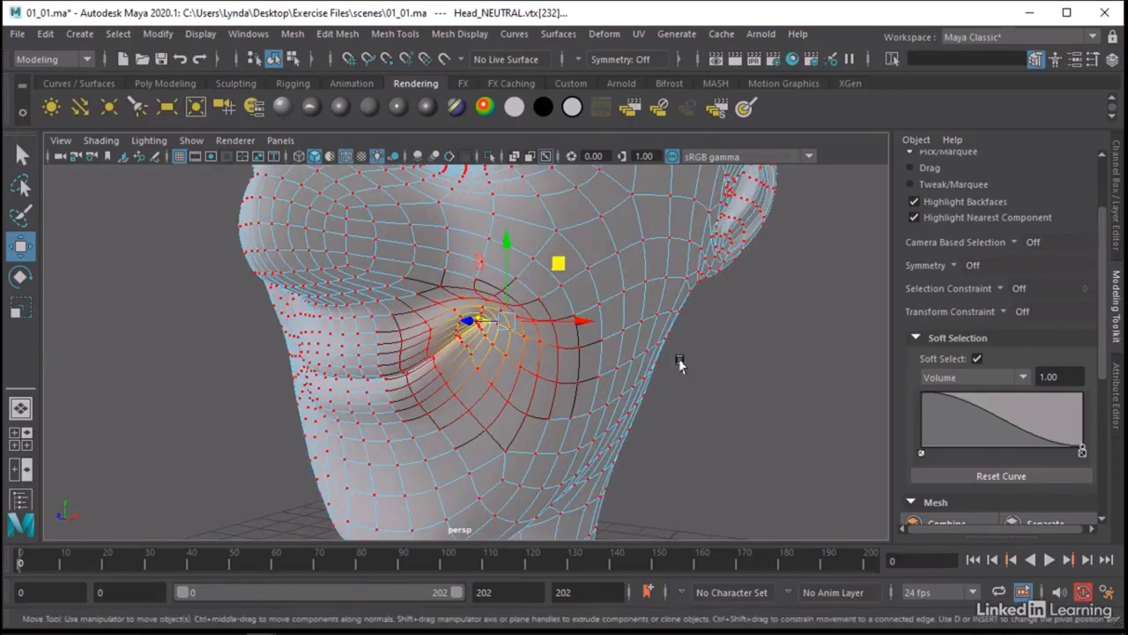
{"action": "key", "text": "ctrl+z"}
{"action": "left_click", "coordinate": [727, 381]}
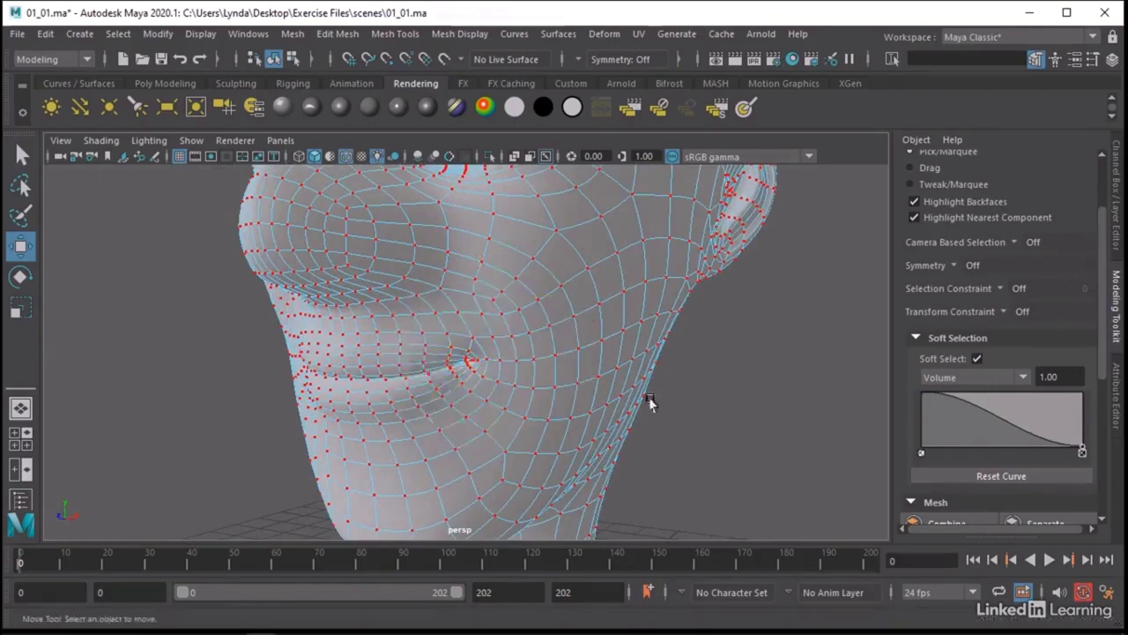
Select vertices at the centre of the lower lip and set the Soft Select falloff mode to Surface.
{"action": "left_click", "coordinate": [370, 401]}
{"action": "left_click_drag", "start_coordinate": [375, 398], "coordinate": [467, 395], "text": "alt"}
{"action": "left_click", "coordinate": [470, 386]}
{"action": "key", "text": "q"}
{"action": "left_click", "coordinate": [451, 387]}
{"action": "left_click_drag", "start_coordinate": [514, 414], "coordinate": [573, 409], "text": "alt"}
{"action": "right_click_drag", "start_coordinate": [573, 409], "coordinate": [679, 421], "text": "alt"}
{"action": "middle_click_drag", "start_coordinate": [679, 419], "coordinate": [643, 393], "text": "alt"}
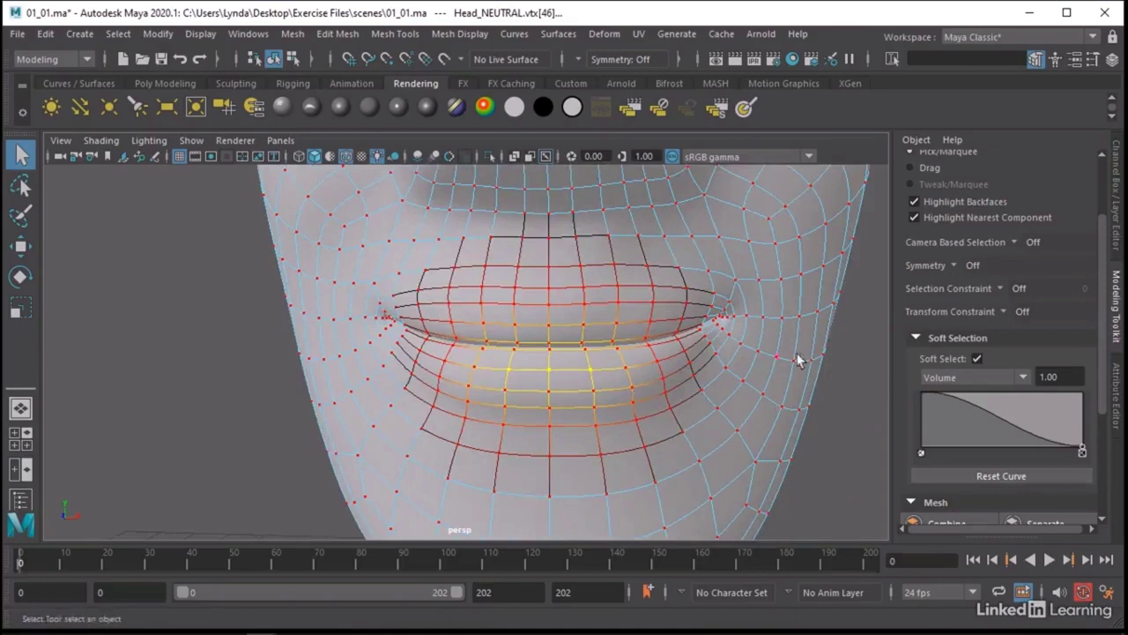
{"action": "left_click", "coordinate": [949, 377]}
{"action": "left_click", "coordinate": [946, 408]}
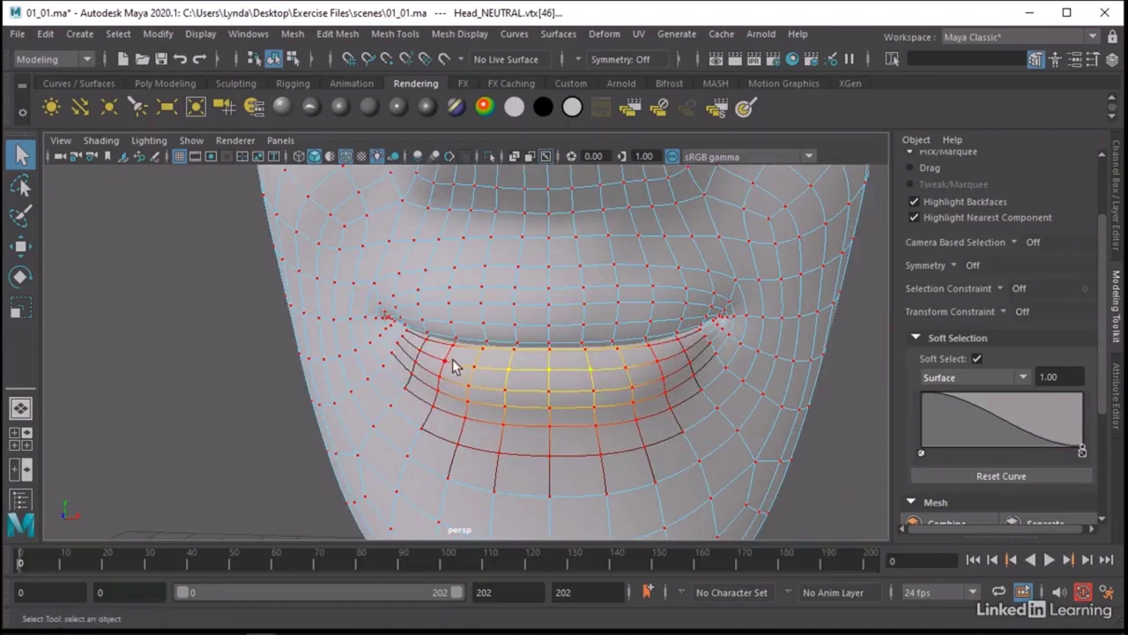
Try to move the lower lip vertically with the Move tool to test the Surface falloff.
{"action": "key", "text": "w"}
{"action": "left_click_drag", "start_coordinate": [544, 310], "coordinate": [548, 342]}
{"action": "right_click_drag", "start_coordinate": [638, 363], "coordinate": [538, 341], "text": "alt"}
{"action": "middle_click_drag", "start_coordinate": [578, 307], "coordinate": [513, 433], "text": "alt"}
{"action": "left_click_drag", "start_coordinate": [557, 397], "coordinate": [535, 398], "text": "alt"}
Clear the vertex selection, examine the edge loops around the eye sockets, and return the head mesh to object mode.
{"action": "right_click_drag", "start_coordinate": [451, 347], "coordinate": [539, 352], "text": "alt"}
{"action": "middle_click_drag", "start_coordinate": [539, 334], "coordinate": [535, 405], "text": "alt"}
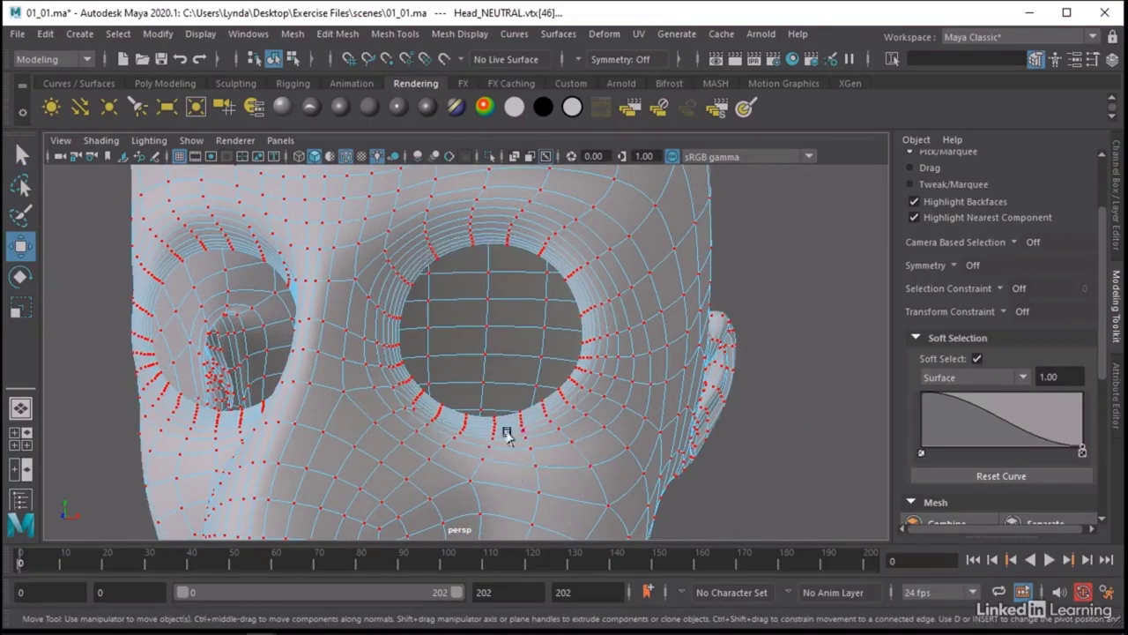
{"action": "right_click_drag", "start_coordinate": [633, 295], "coordinate": [503, 244], "text": "alt"}
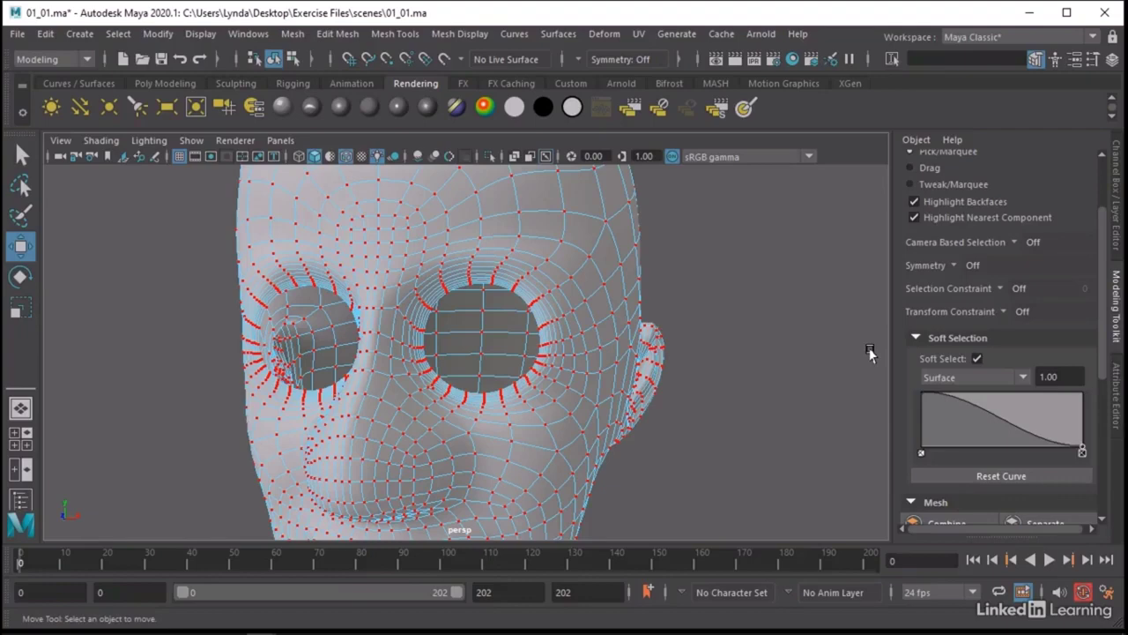
{"action": "right_click_drag", "start_coordinate": [603, 297], "coordinate": [712, 219]}
{"action": "left_click", "coordinate": [793, 320]}
{"action": "right_click_drag", "start_coordinate": [791, 323], "coordinate": [546, 394], "text": "alt"}
{"action": "left_click_drag", "start_coordinate": [547, 395], "coordinate": [641, 381], "text": "alt"}
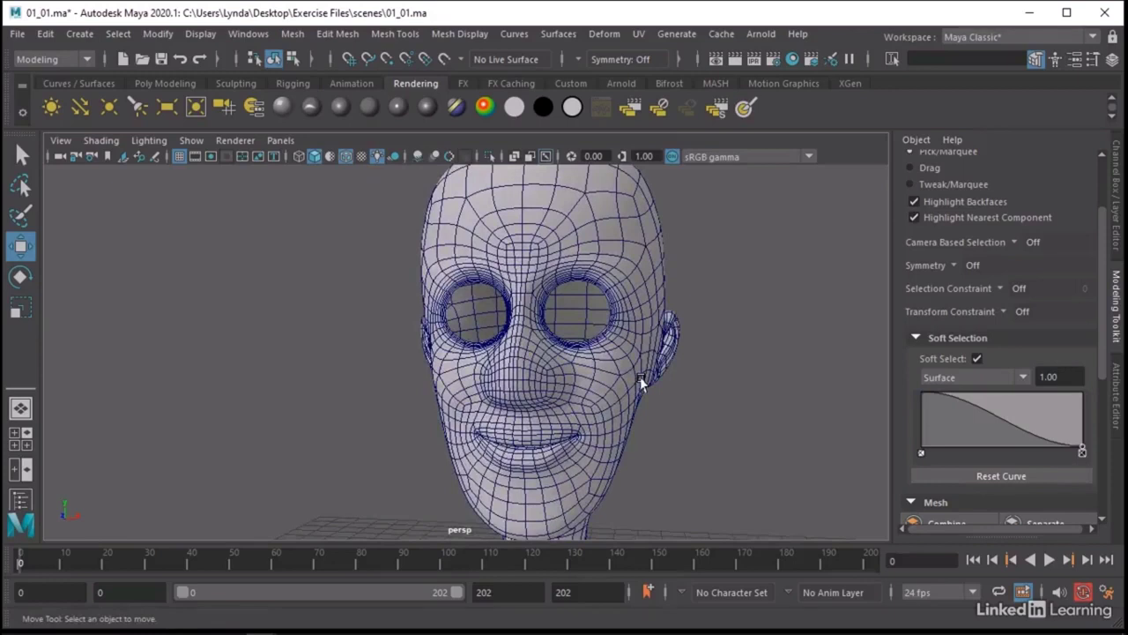
Select the head mesh, examine its overall topology from front and side angles, and clear the selection.
{"action": "left_click", "coordinate": [641, 380]}
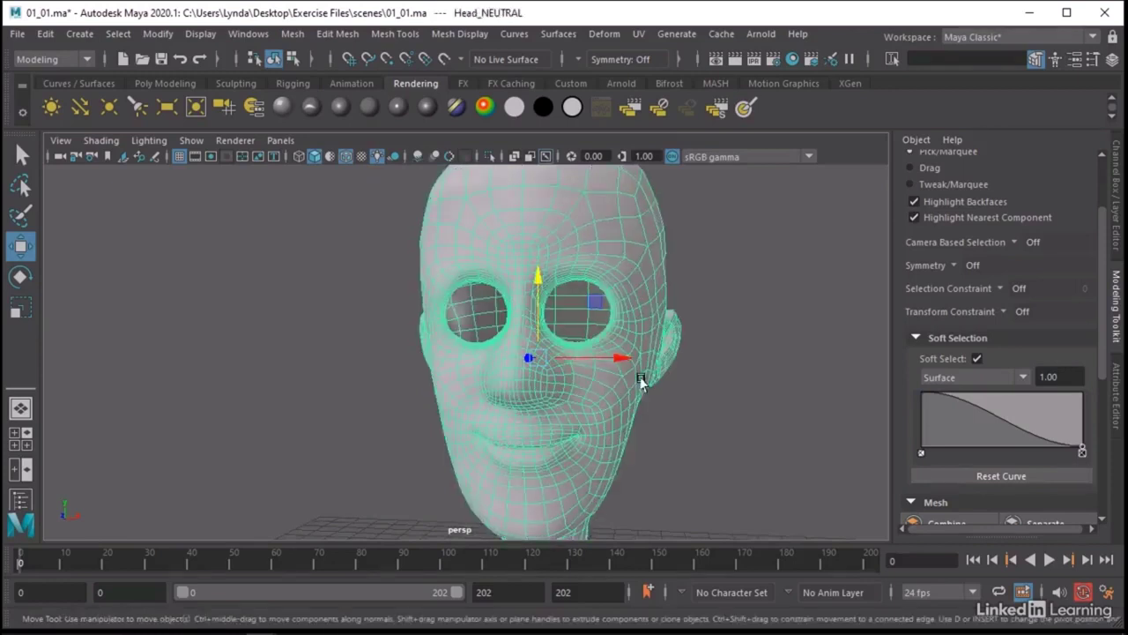
{"action": "left_click_drag", "start_coordinate": [679, 418], "coordinate": [591, 411], "text": "alt"}
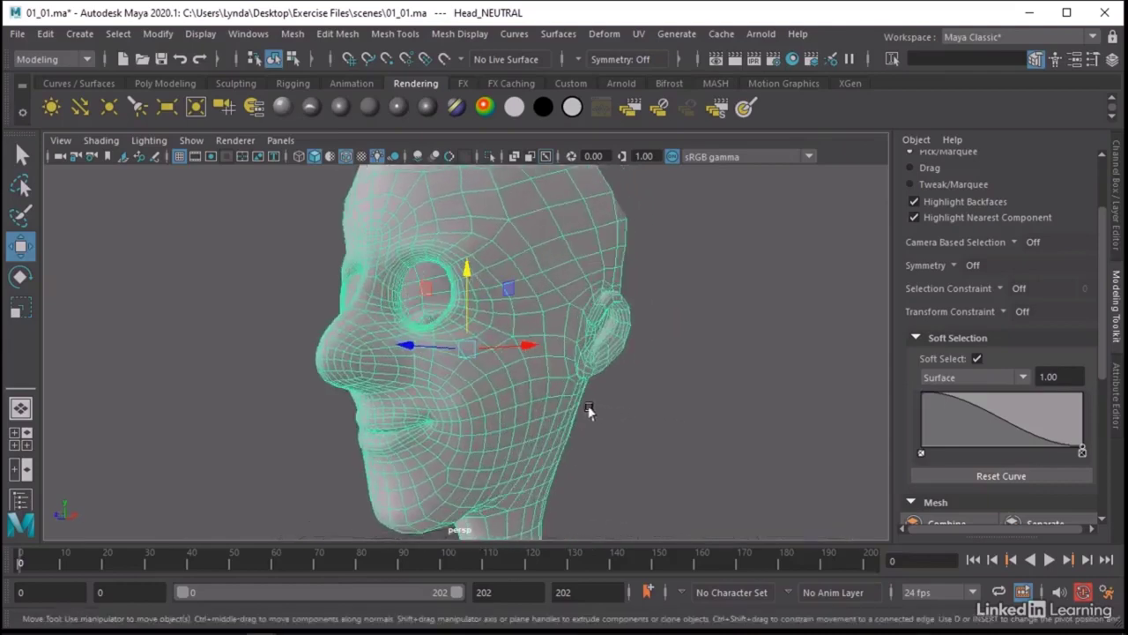
{"action": "right_click_drag", "start_coordinate": [395, 411], "coordinate": [590, 430], "text": "alt"}
{"action": "middle_click_drag", "start_coordinate": [589, 430], "coordinate": [652, 390], "text": "alt"}
{"action": "right_click_drag", "start_coordinate": [653, 390], "coordinate": [432, 451], "text": "alt"}
{"action": "left_click_drag", "start_coordinate": [433, 451], "coordinate": [473, 441], "text": "alt"}
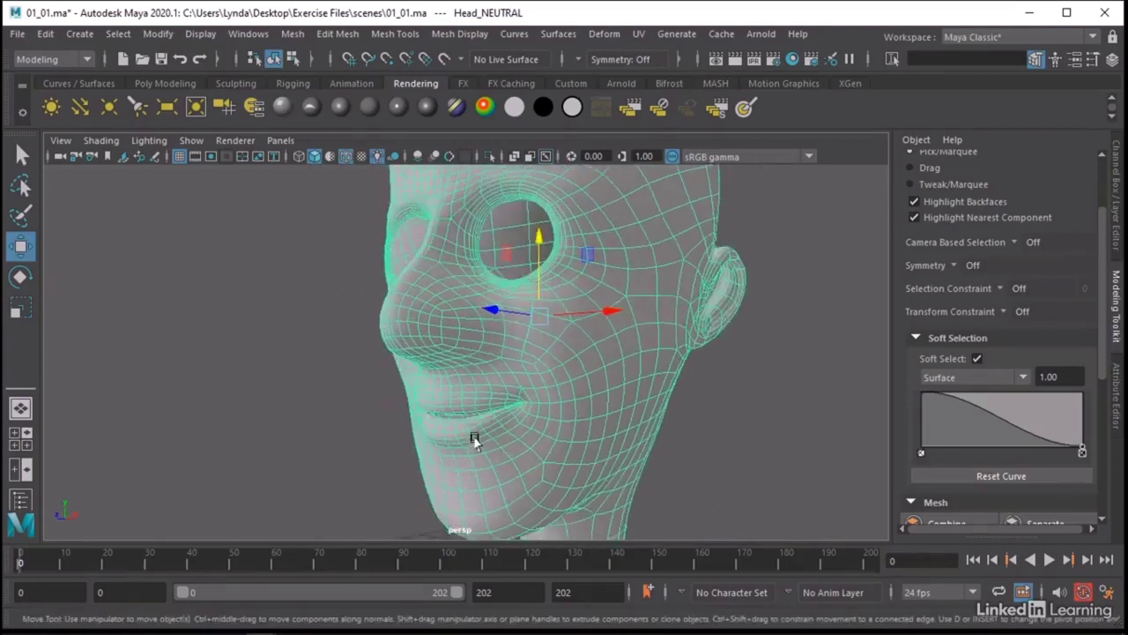
{"action": "left_click", "coordinate": [796, 440]}
{"action": "mouse_move", "coordinate": [670, 411]}
{"action": "left_mouse_down", "text": "alt"}
{"action": "mouse_move", "coordinate": [733, 431]}
{"action": "mouse_move", "coordinate": [788, 411]}
{"action": "mouse_move", "coordinate": [660, 423]}
{"action": "left_mouse_up", "text": "alt"}
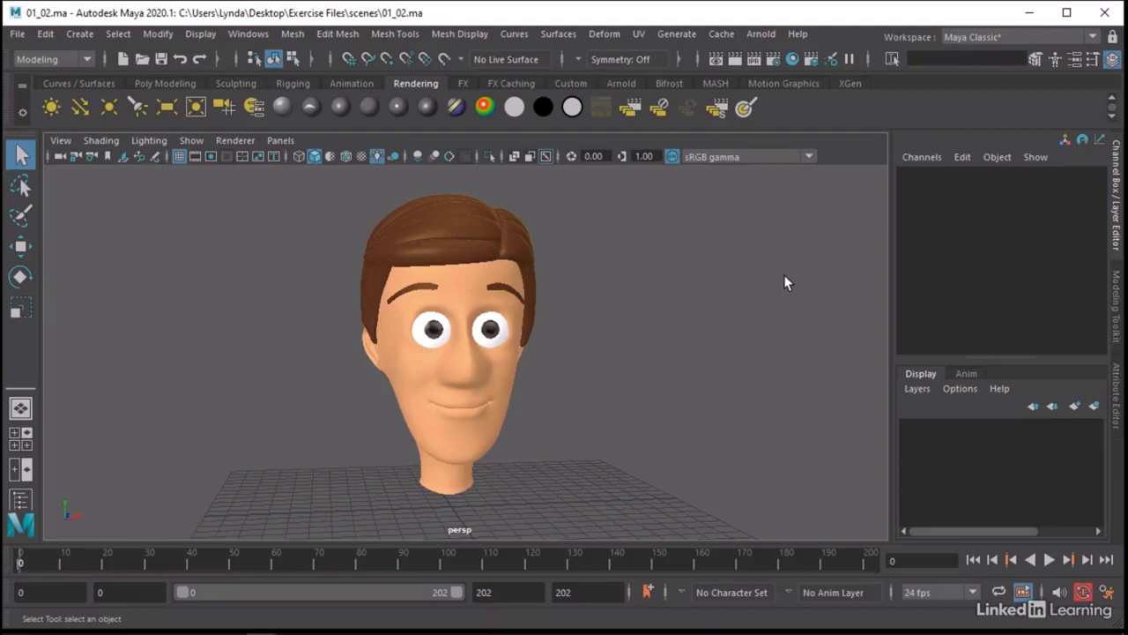
Open the Outliner, expand the GEOMETRY group, and inspect the group and its Head_NEUTRAL mesh.
{"action": "left_click", "coordinate": [233, 33]}
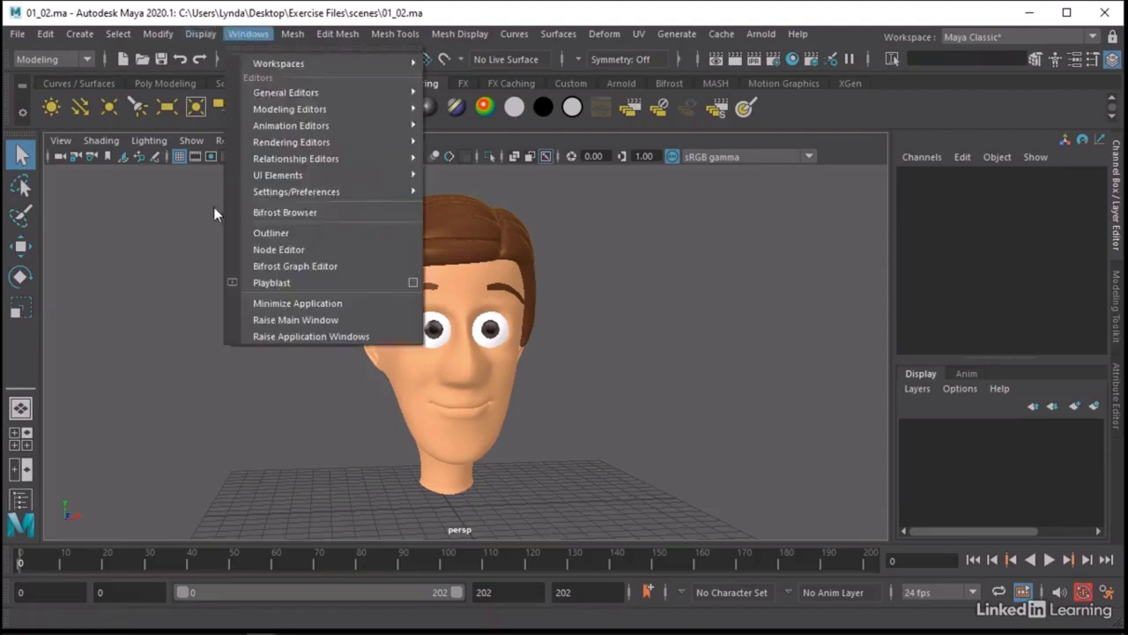
{"action": "left_click", "coordinate": [249, 231]}
{"action": "left_click_drag", "start_coordinate": [535, 304], "coordinate": [611, 343], "text": "alt"}
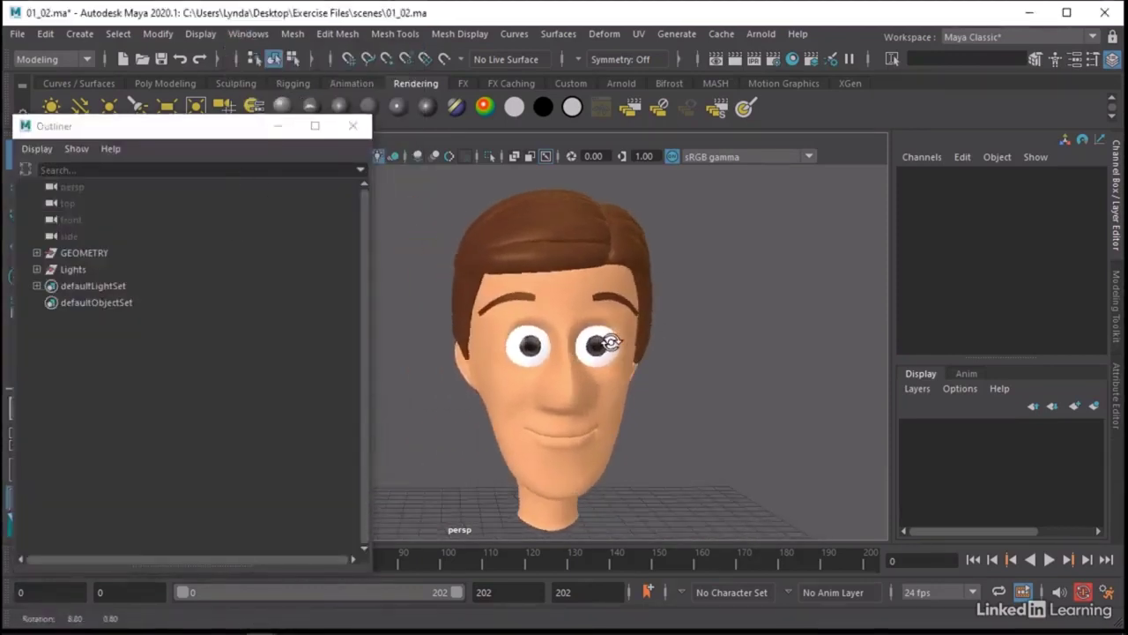
{"action": "left_click", "coordinate": [531, 292]}
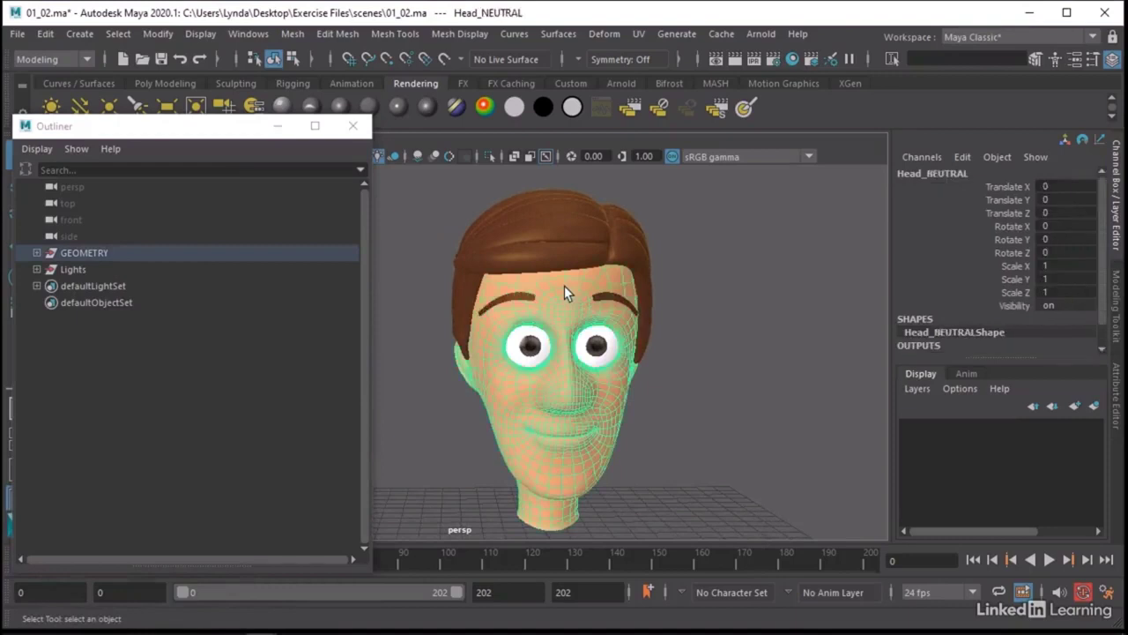
{"action": "left_click", "coordinate": [37, 254]}
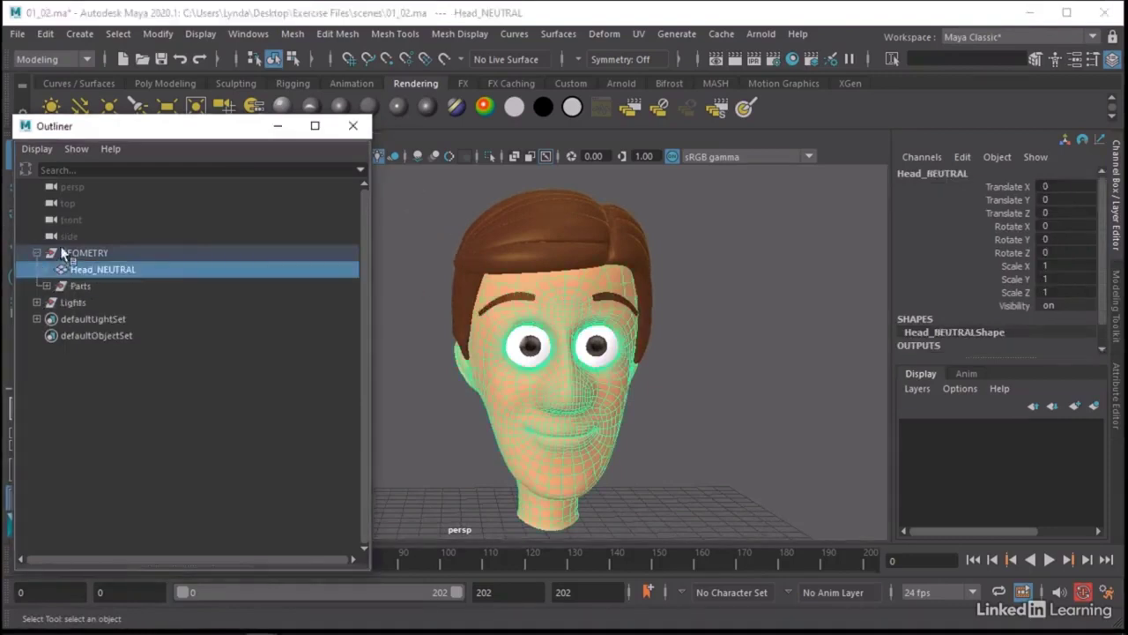
{"action": "left_click", "coordinate": [69, 253]}
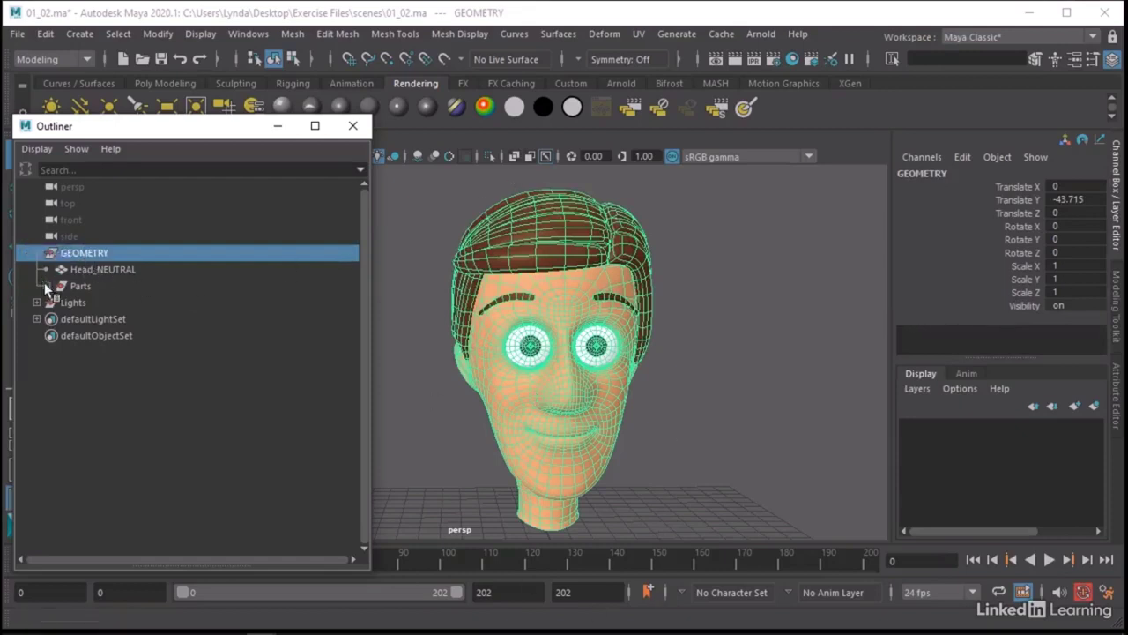
{"action": "left_click", "coordinate": [81, 269]}
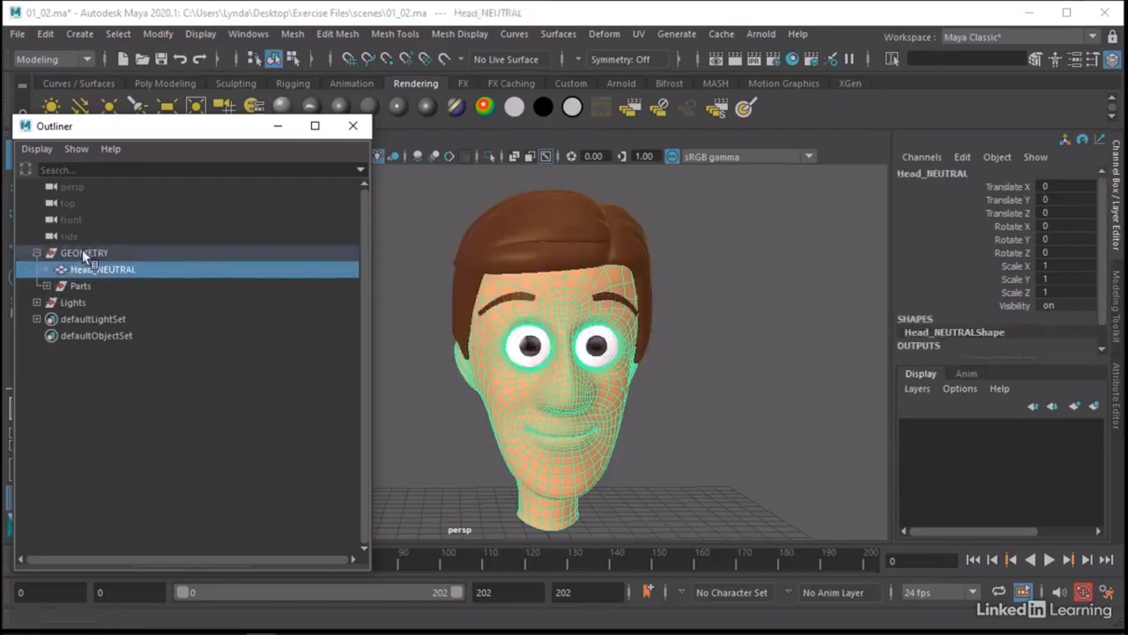
Expand the Parts group and select the group, both eyes, the hair and the right brow in turn to identify them.
{"action": "left_click_drag", "start_coordinate": [74, 278], "coordinate": [43, 286]}
{"action": "left_click", "coordinate": [48, 286]}
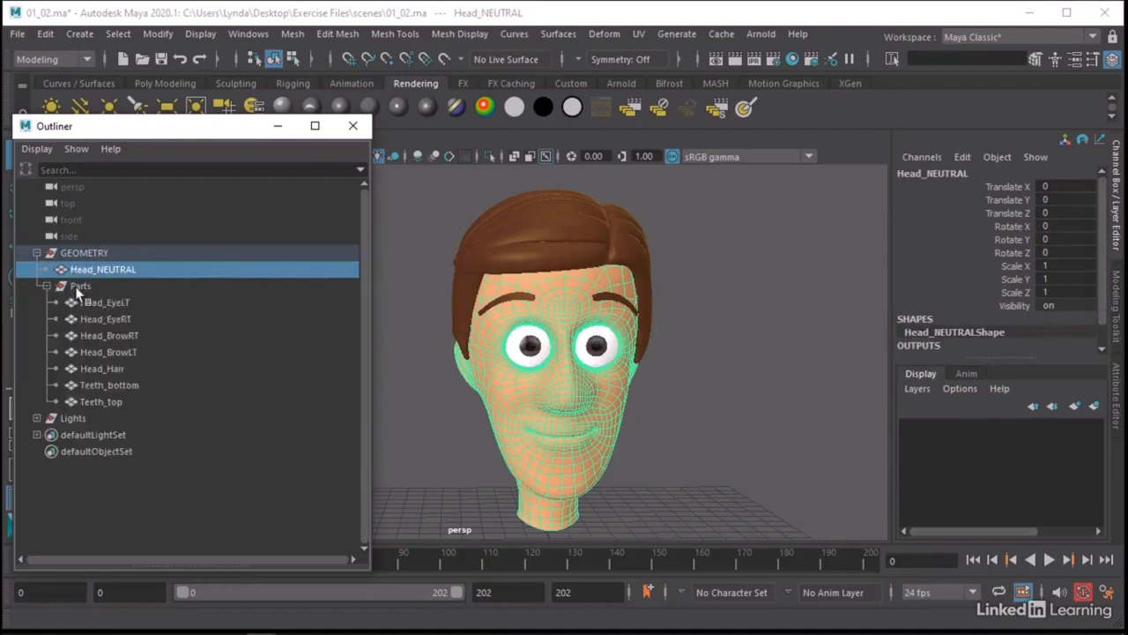
{"action": "left_click", "coordinate": [79, 290]}
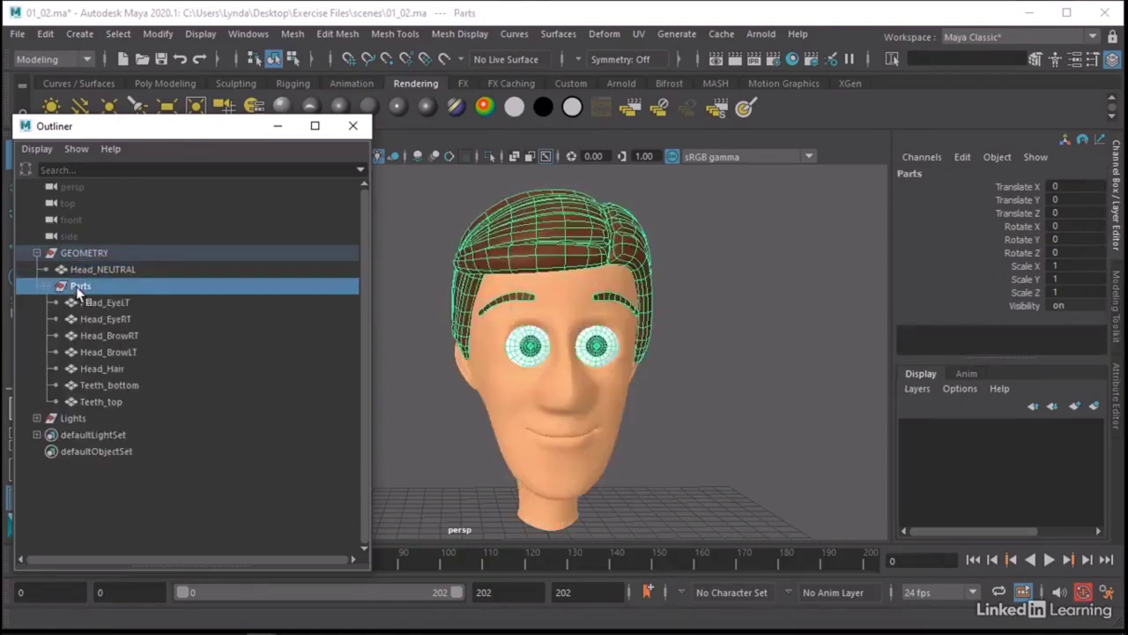
{"action": "left_click", "coordinate": [94, 302]}
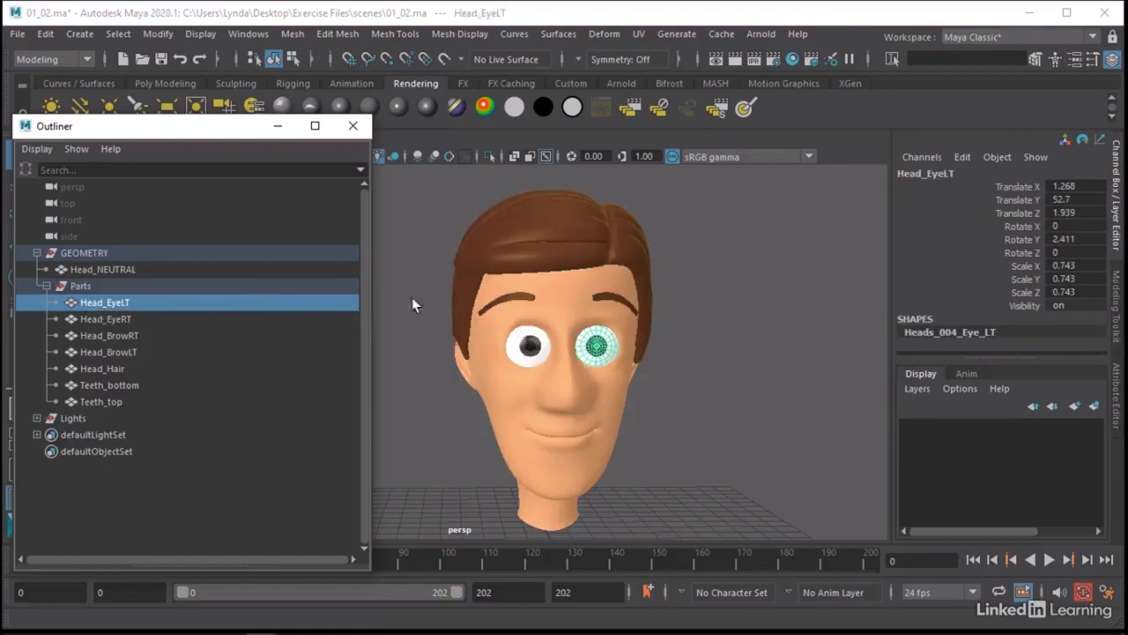
{"action": "left_click", "coordinate": [529, 350]}
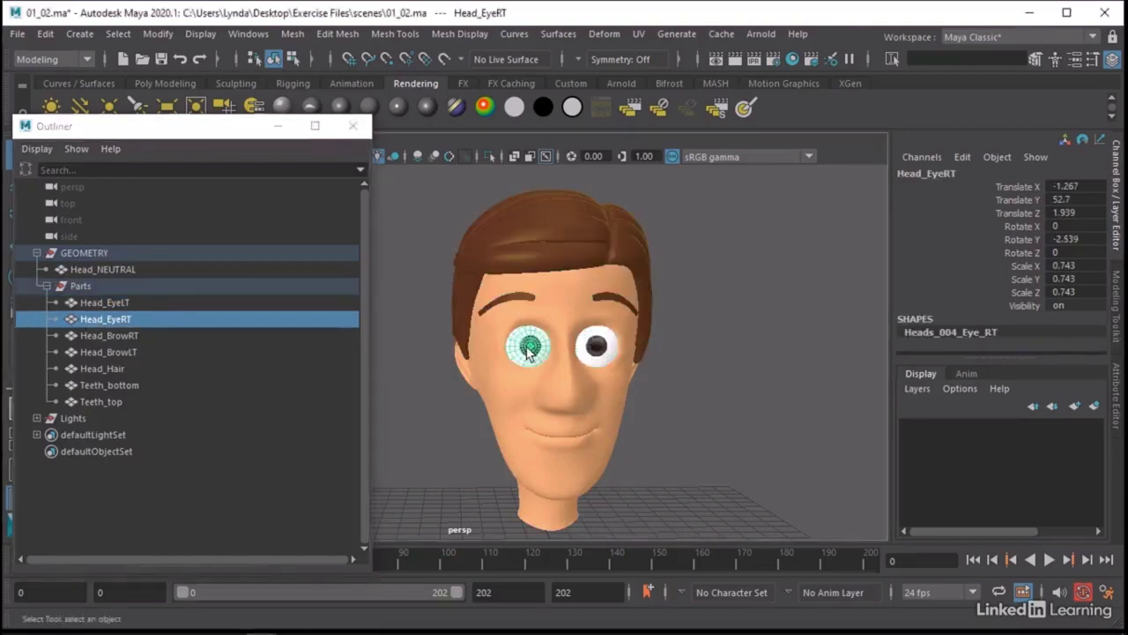
{"action": "left_click", "coordinate": [545, 223]}
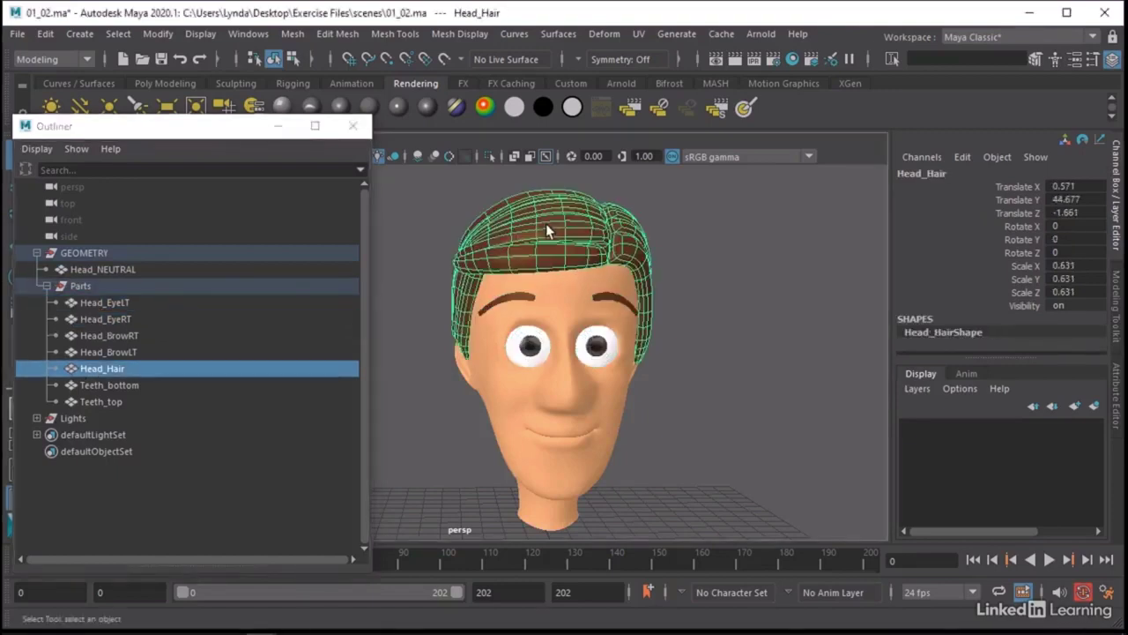
{"action": "left_click", "coordinate": [530, 302]}
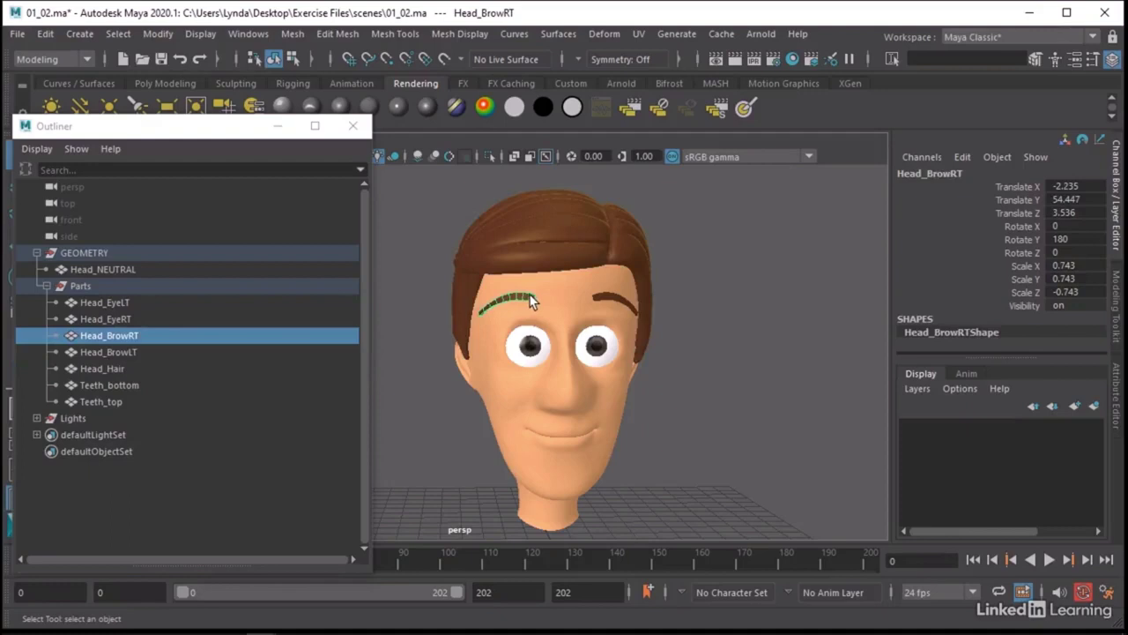
Inspect Teeth_top and Teeth_bottom in wireframe display, clear the selection, and restore shaded display with all lights.
{"action": "left_click", "coordinate": [96, 389]}
{"action": "left_click", "coordinate": [97, 402]}
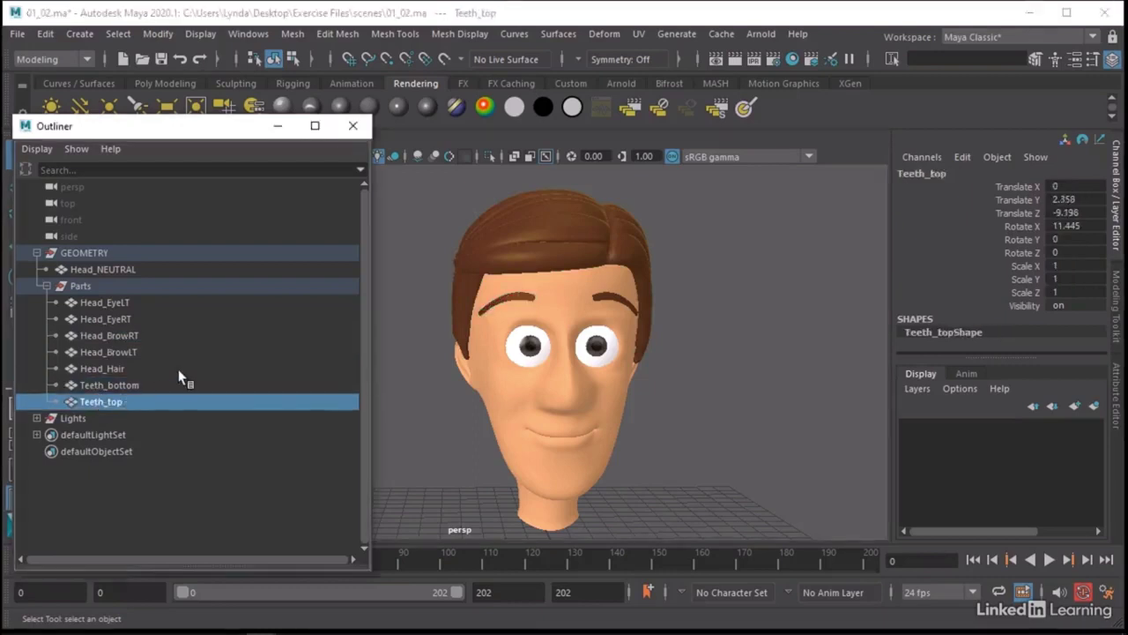
{"action": "key", "text": "4"}
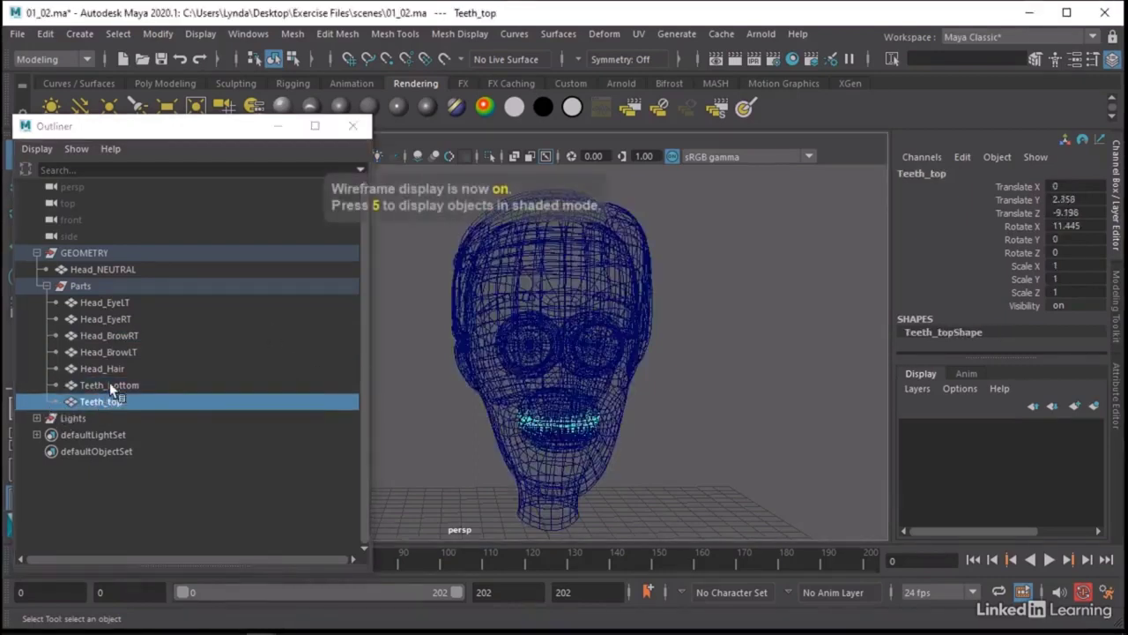
{"action": "left_click", "coordinate": [110, 385]}
{"action": "left_click", "coordinate": [105, 398]}
{"action": "left_click", "coordinate": [111, 386]}
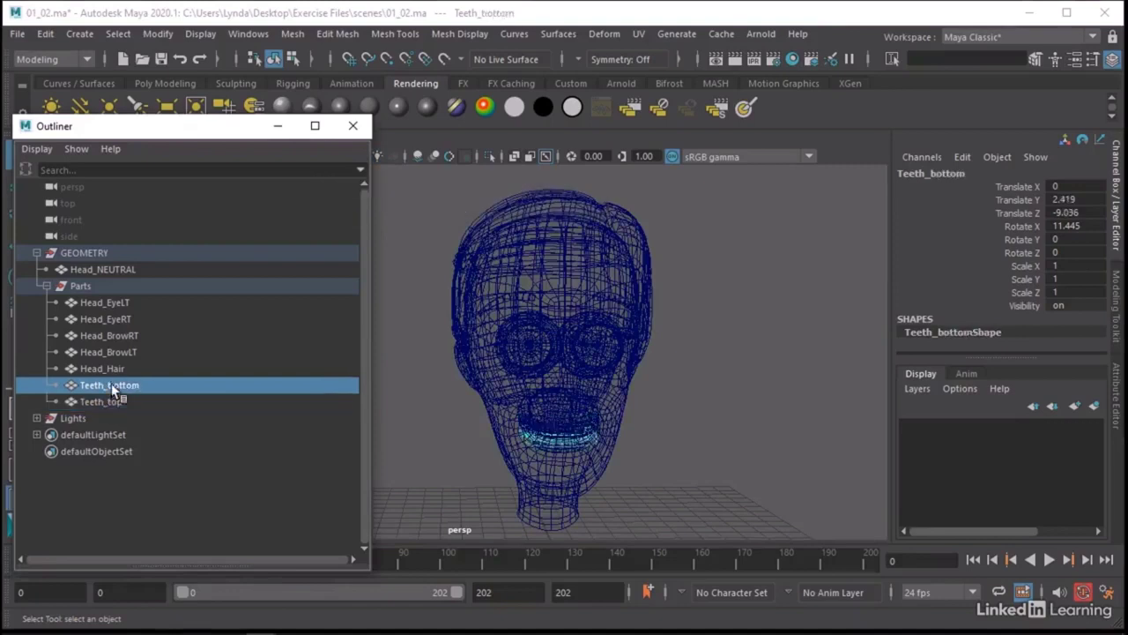
{"action": "left_click", "coordinate": [764, 315]}
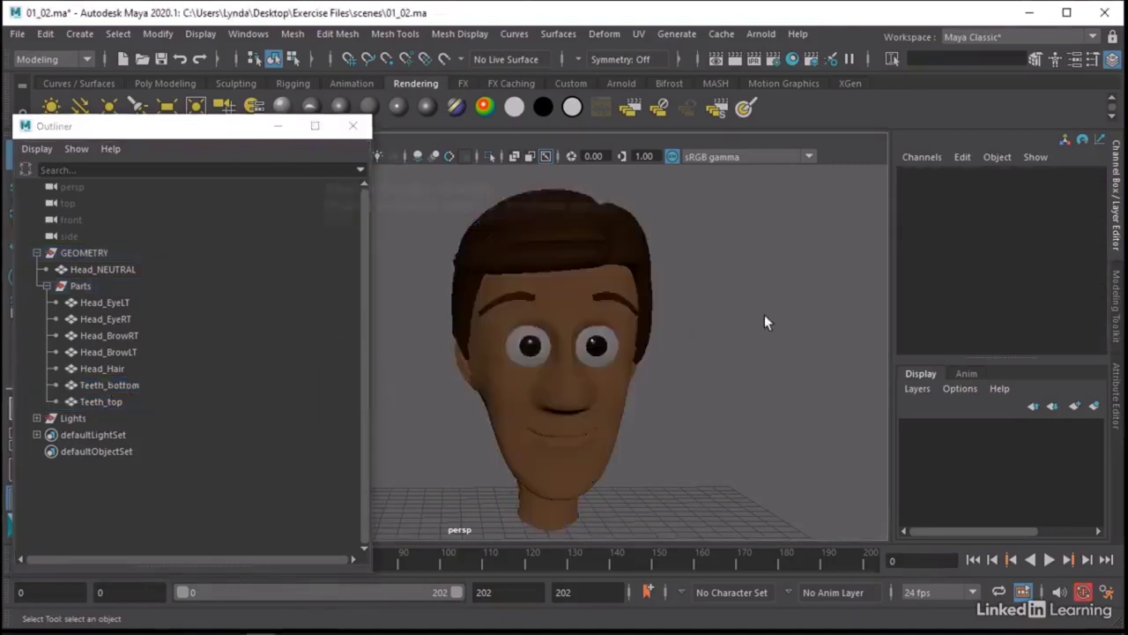
{"action": "key", "text": "5"}
{"action": "key", "text": "7"}
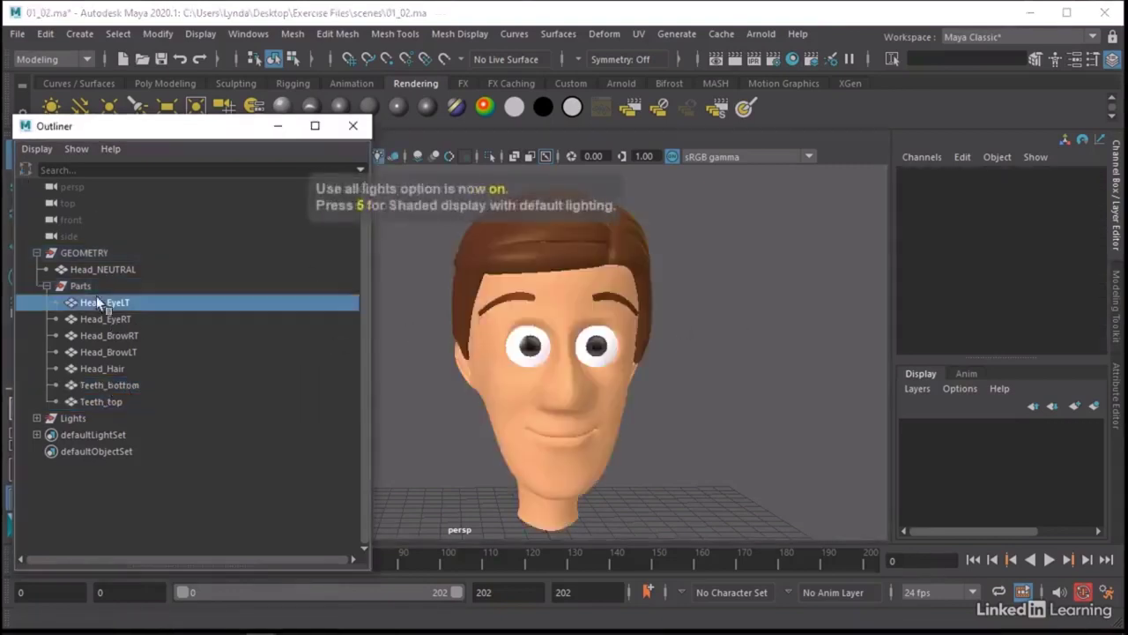
Review the eye, brow, hair and teeth meshes in the Parts group one by one, and collapse the group.
{"action": "left_click", "coordinate": [98, 302]}
{"action": "left_click", "coordinate": [100, 336]}
{"action": "left_click", "coordinate": [101, 368]}
{"action": "left_click", "coordinate": [104, 385]}
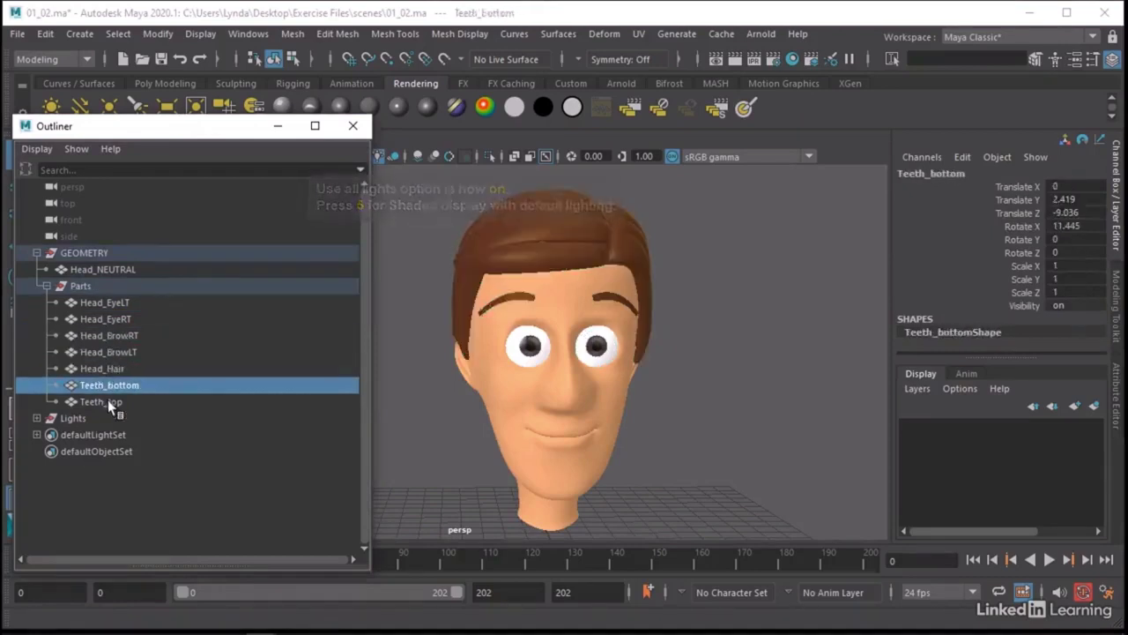
{"action": "left_click", "coordinate": [108, 401]}
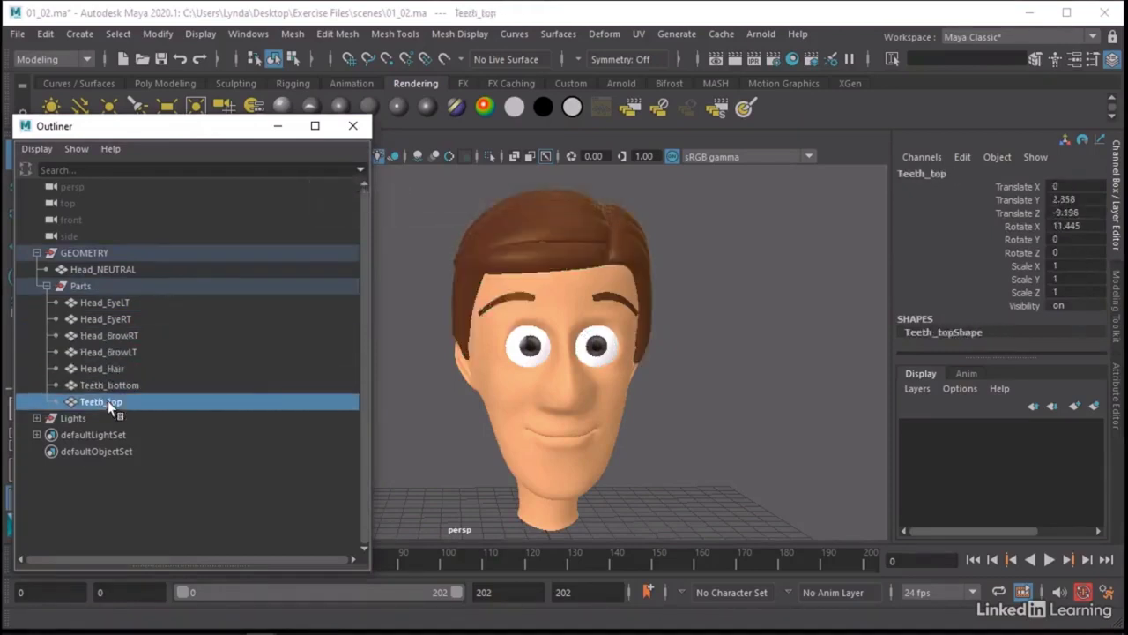
{"action": "left_click", "coordinate": [47, 286]}
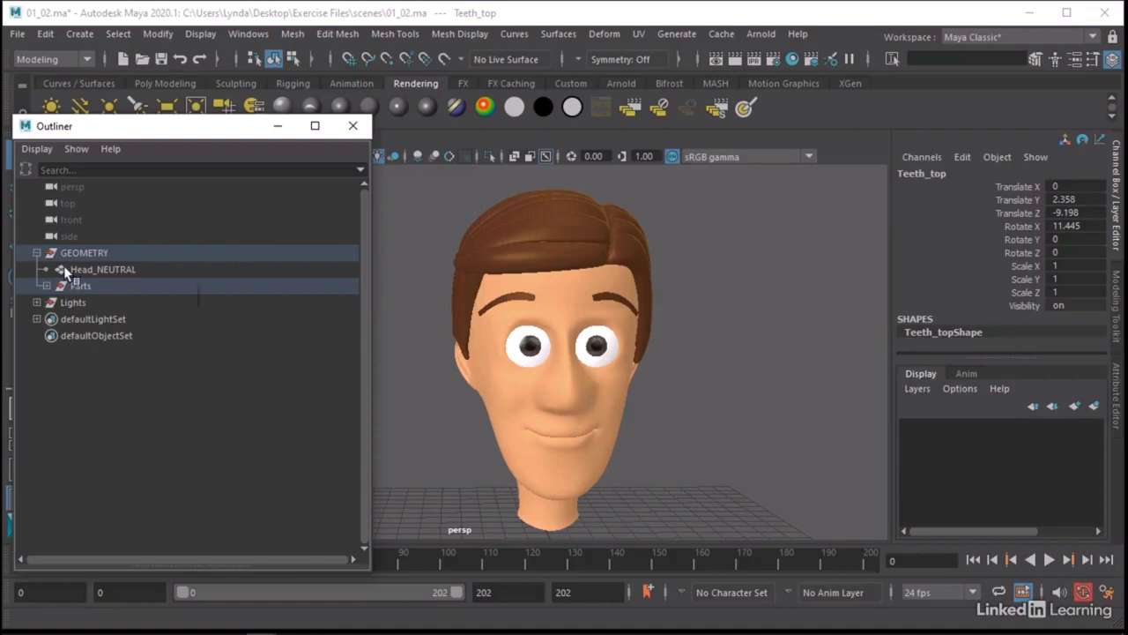
Close the Outliner, select all of the head's geometry, and delete its history.
{"action": "left_click", "coordinate": [354, 126]}
{"action": "left_click_drag", "start_coordinate": [384, 172], "coordinate": [762, 539]}
{"action": "left_click", "coordinate": [46, 33]}
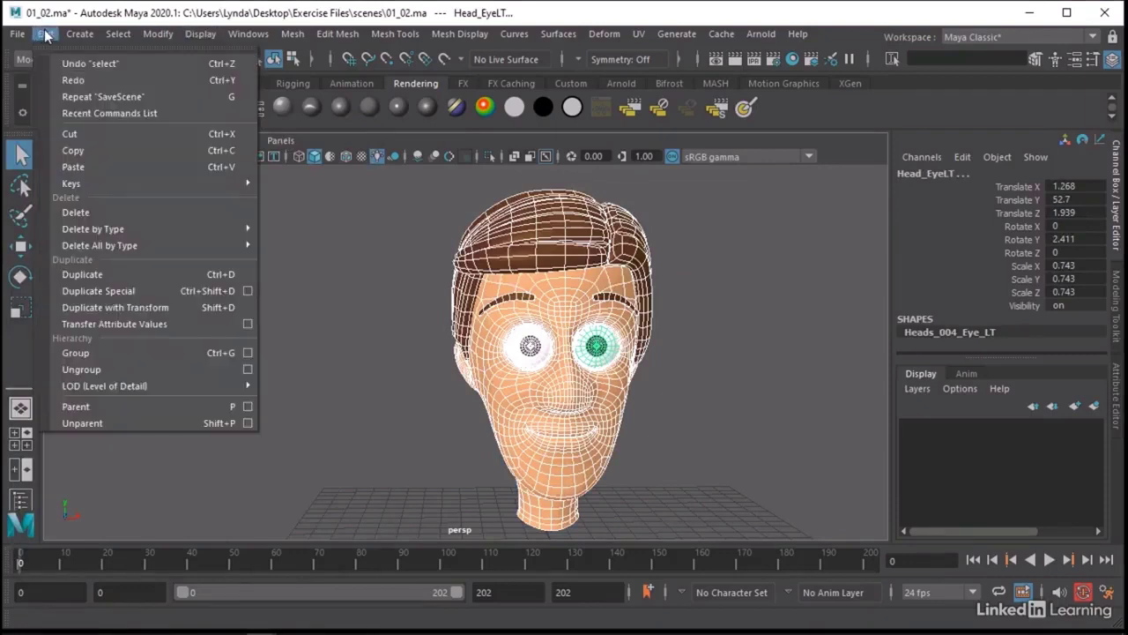
{"action": "mouse_move", "coordinate": [223, 252]}
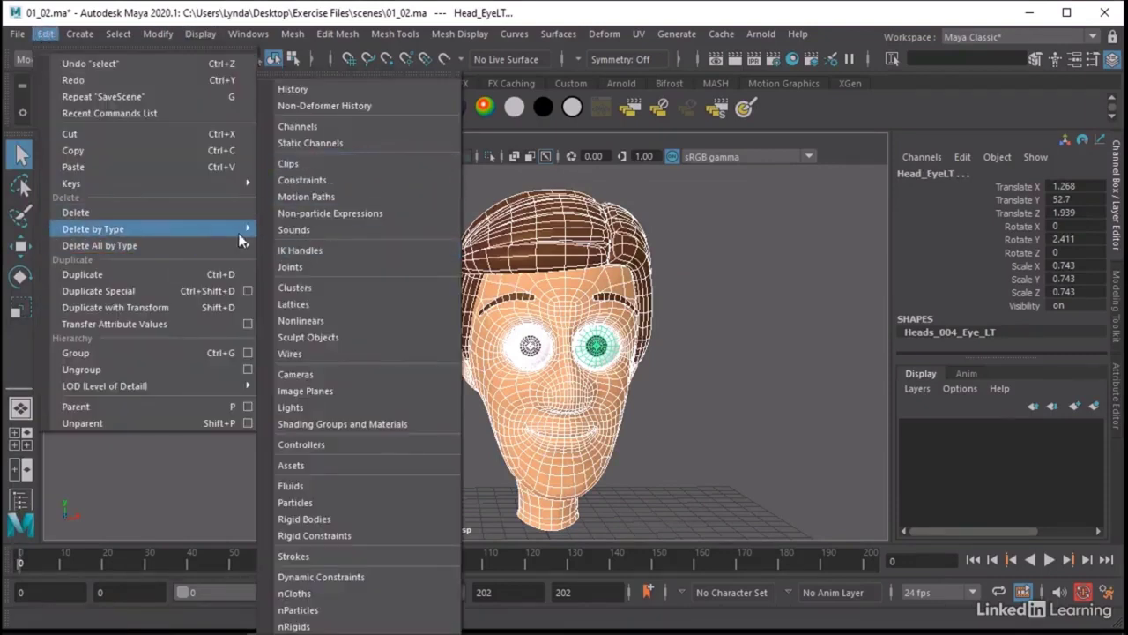
{"action": "left_click", "coordinate": [322, 88]}
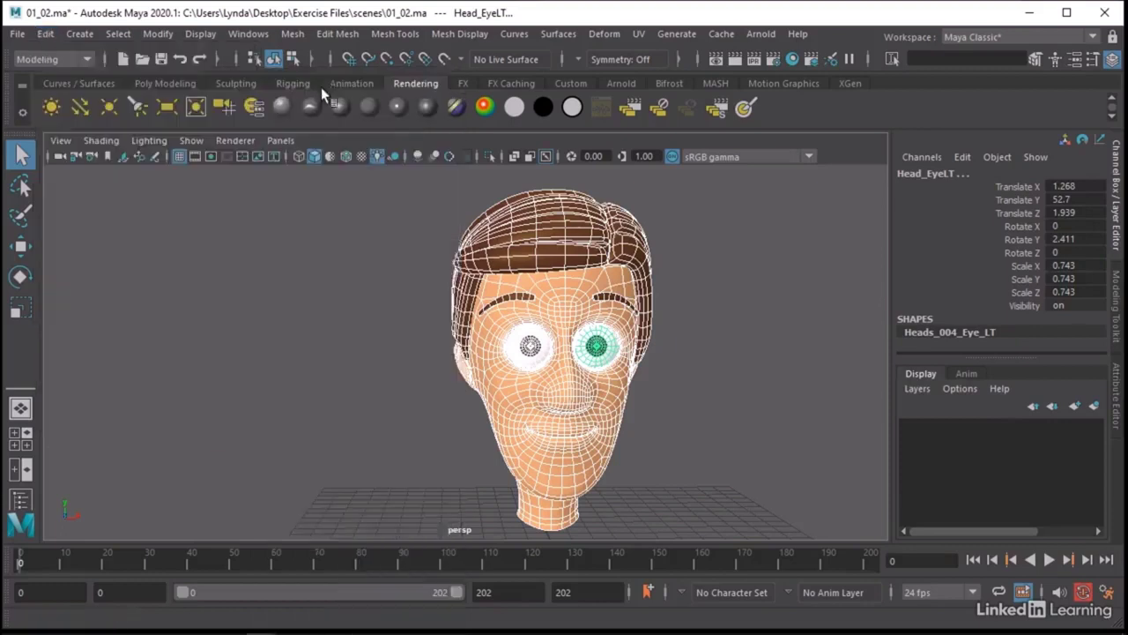
Reselect all of the head's geometry and freeze its transformations.
{"action": "left_click", "coordinate": [258, 268]}
{"action": "right_click_drag", "start_coordinate": [634, 380], "coordinate": [619, 394], "text": "alt"}
{"action": "middle_click_drag", "start_coordinate": [618, 393], "coordinate": [537, 387], "text": "alt"}
{"action": "left_click", "coordinate": [490, 390]}
{"action": "left_click_drag", "start_coordinate": [491, 390], "coordinate": [519, 371], "text": "alt"}
{"action": "left_click_drag", "start_coordinate": [273, 179], "coordinate": [648, 552]}
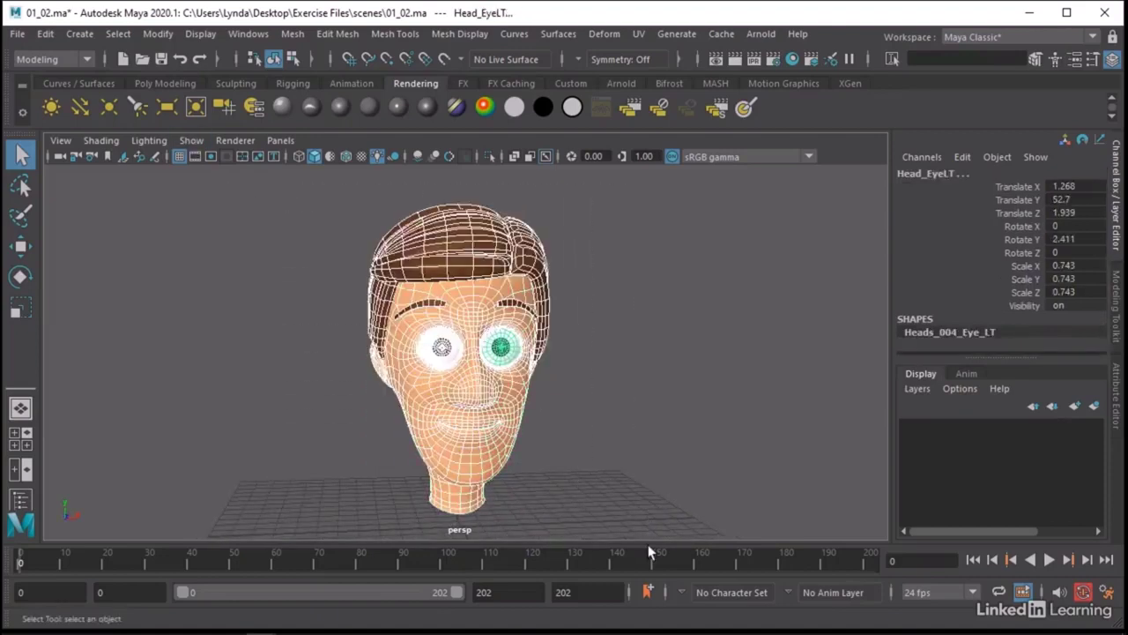
{"action": "left_click", "coordinate": [152, 35]}
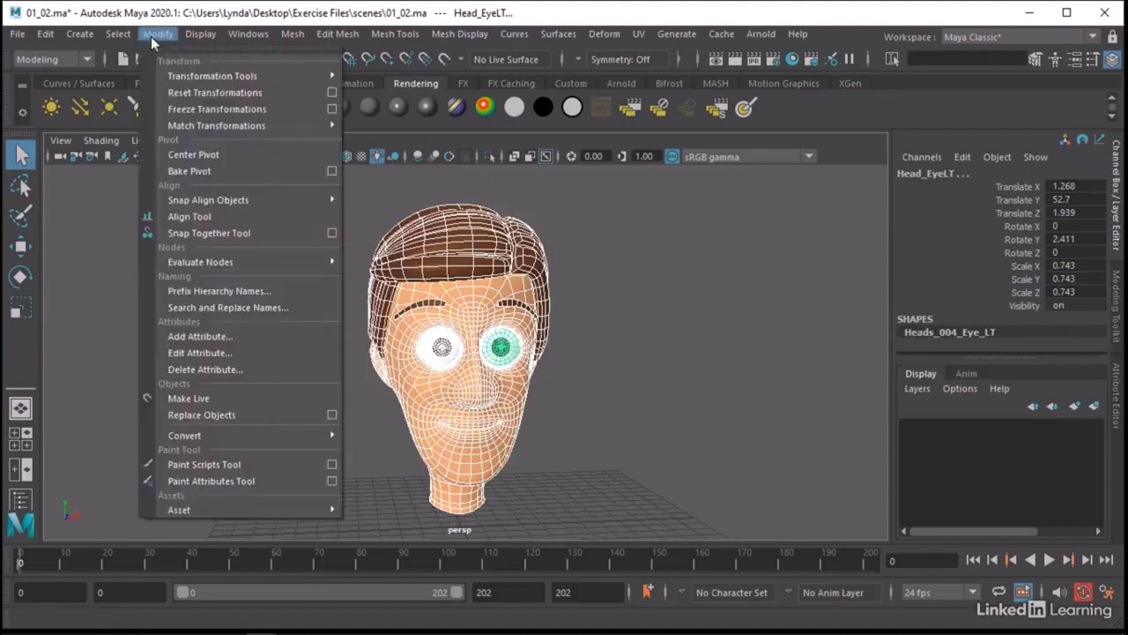
{"action": "left_click", "coordinate": [215, 108]}
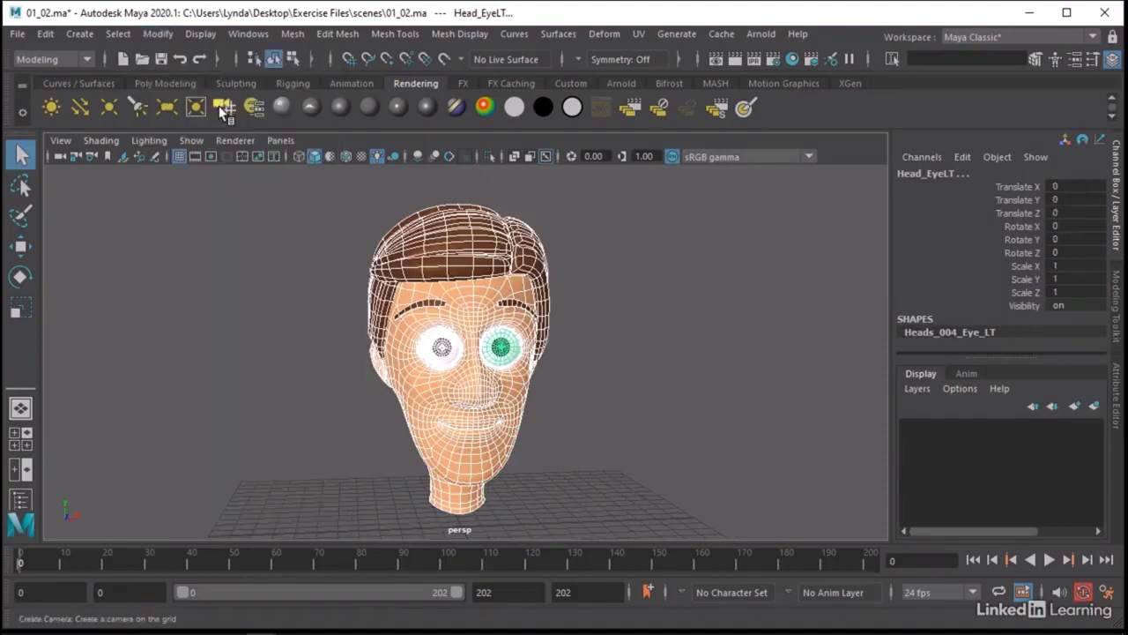
Clear the selection, select the character's left eye mesh, and activate the Move tool to examine the eye's pivot location.
{"action": "left_click", "coordinate": [621, 312]}
{"action": "right_click_drag", "start_coordinate": [488, 353], "coordinate": [645, 371], "text": "alt"}
{"action": "left_click_drag", "start_coordinate": [568, 367], "coordinate": [647, 366], "text": "alt"}
{"action": "middle_click_drag", "start_coordinate": [648, 374], "coordinate": [566, 380], "text": "alt"}
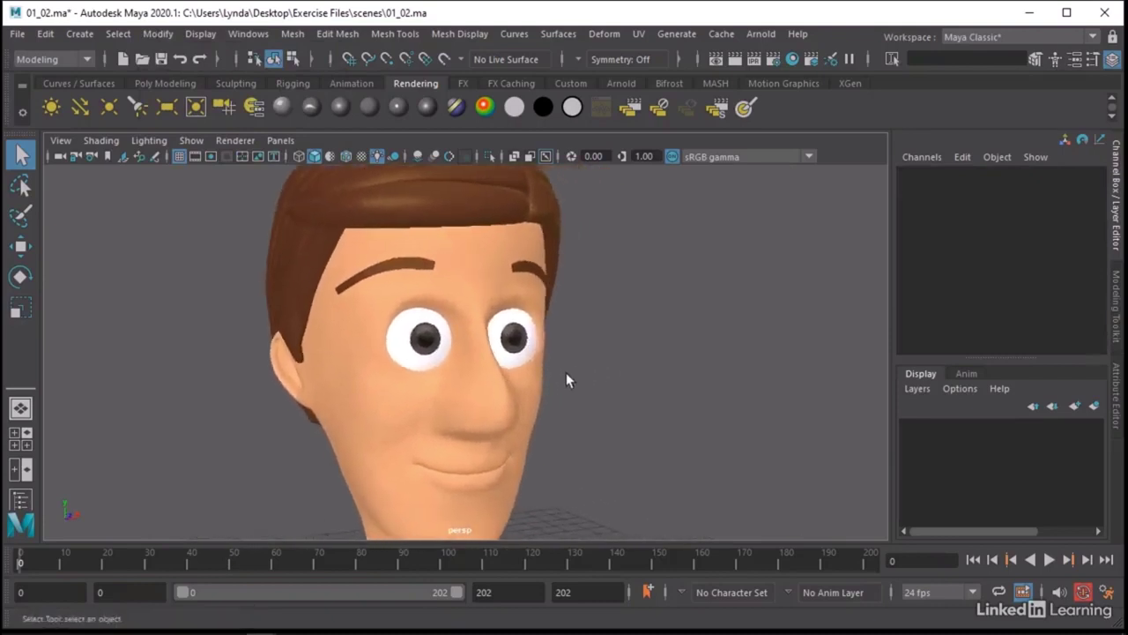
{"action": "left_click", "coordinate": [514, 341]}
{"action": "left_click_drag", "start_coordinate": [581, 357], "coordinate": [432, 373], "text": "alt"}
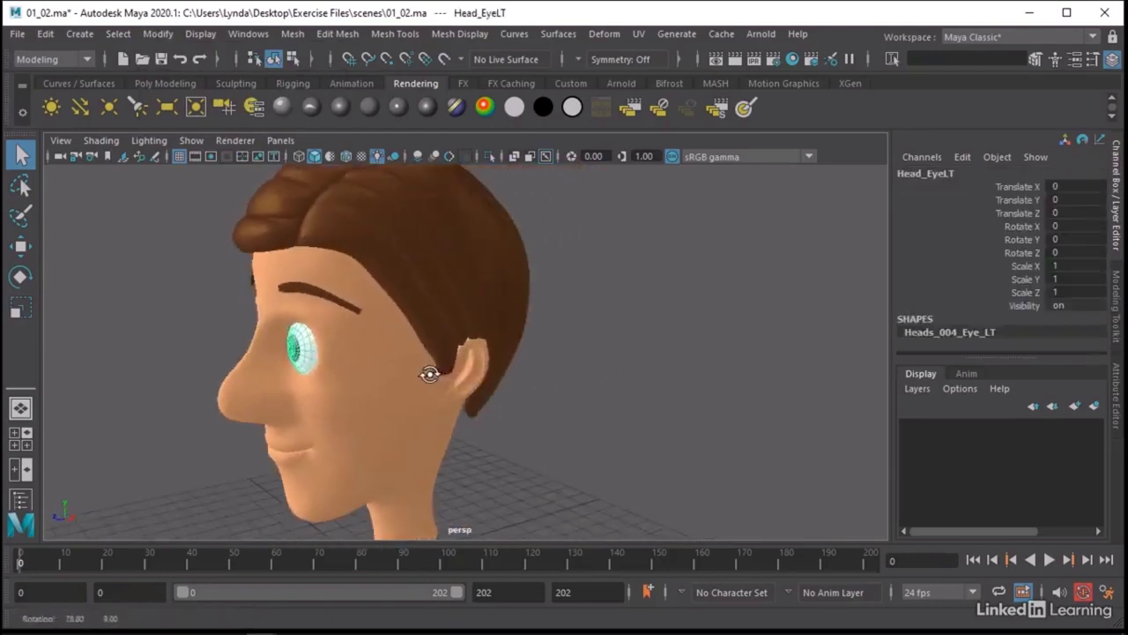
{"action": "middle_click_drag", "start_coordinate": [402, 375], "coordinate": [493, 356], "text": "alt"}
{"action": "right_click_drag", "start_coordinate": [393, 338], "coordinate": [461, 334], "text": "alt"}
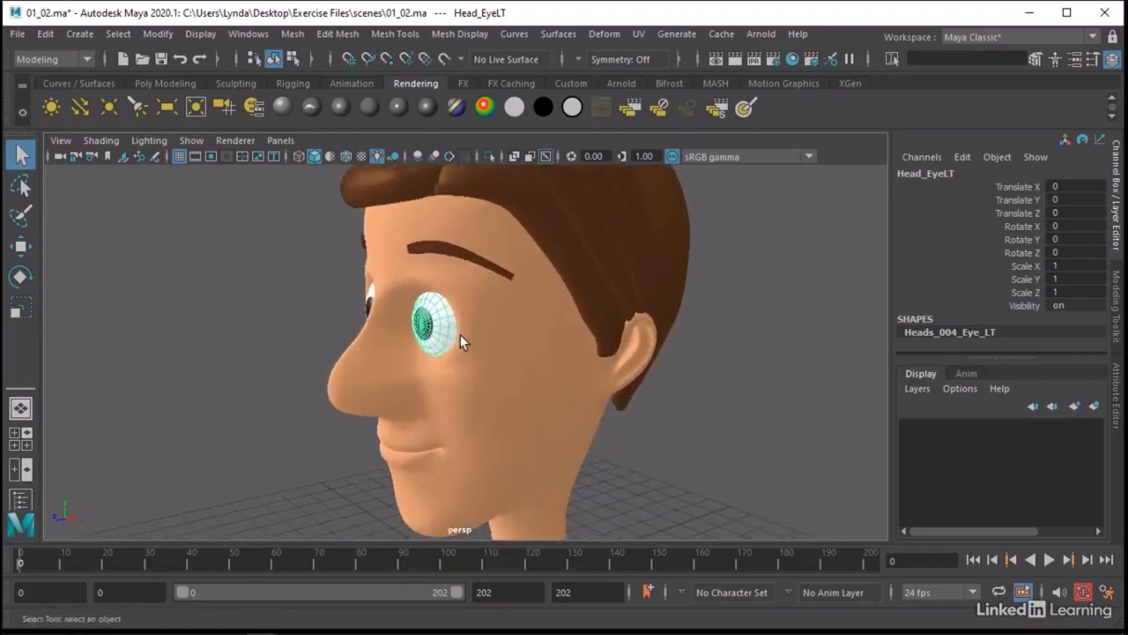
{"action": "key", "text": "w"}
{"action": "left_click_drag", "start_coordinate": [459, 335], "coordinate": [549, 335], "text": "alt"}
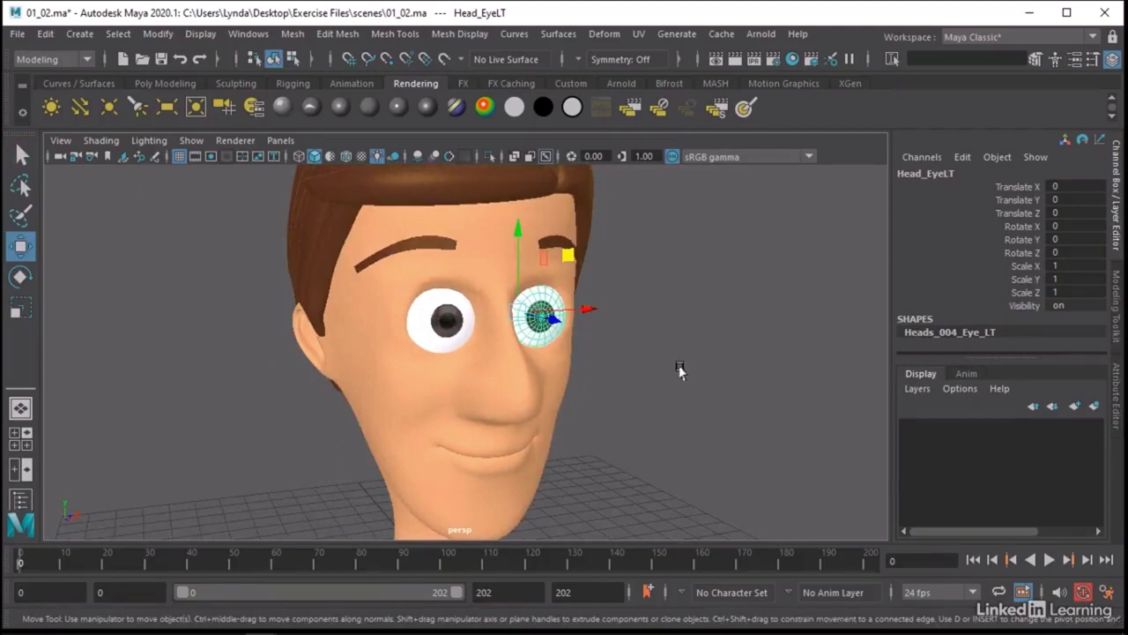
Select both eye meshes together, center their pivots, and clear the selection.
{"action": "left_click", "coordinate": [678, 370]}
{"action": "right_click_drag", "start_coordinate": [680, 371], "coordinate": [537, 358], "text": "alt"}
{"action": "left_click_drag", "start_coordinate": [536, 358], "coordinate": [546, 380], "text": "alt"}
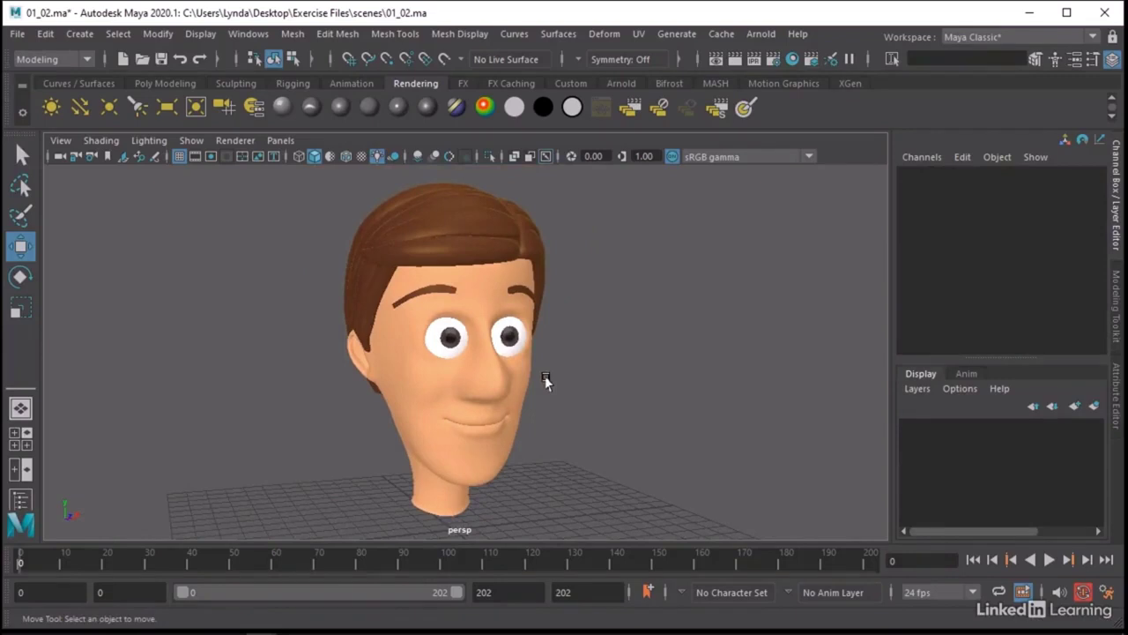
{"action": "left_click", "coordinate": [500, 328]}
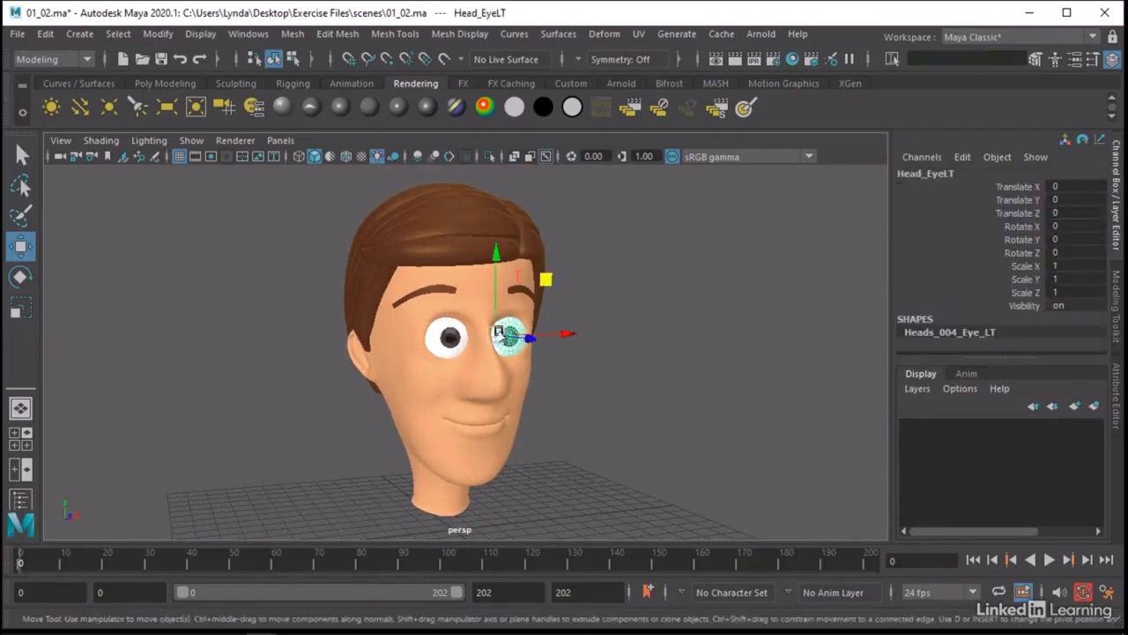
{"action": "left_click", "coordinate": [438, 342]}
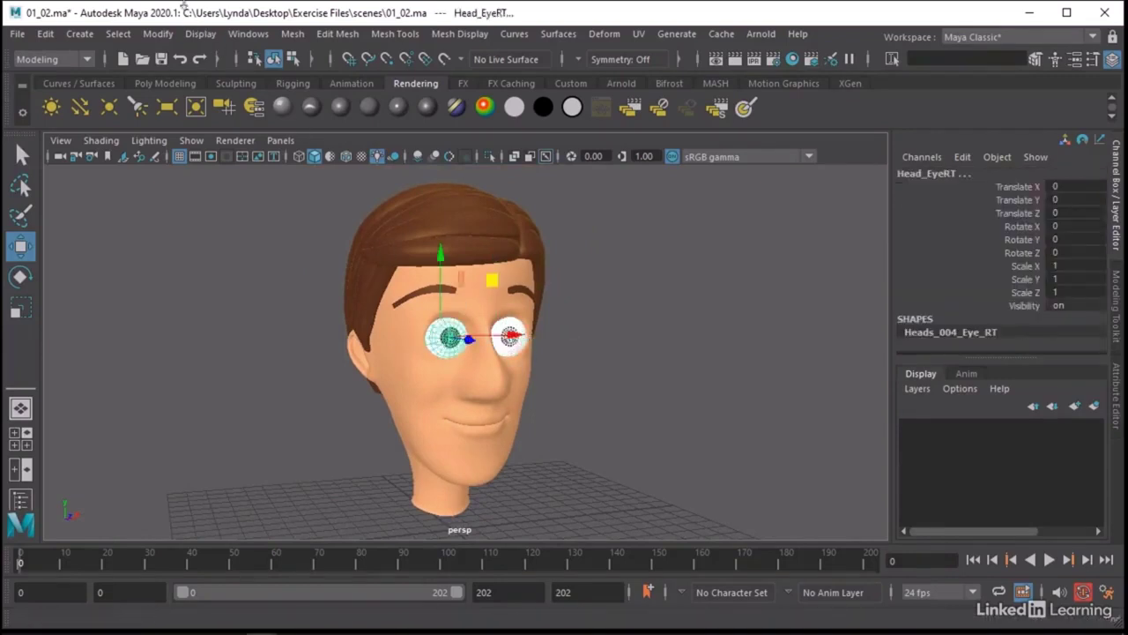
{"action": "left_click", "coordinate": [165, 39]}
{"action": "left_click", "coordinate": [203, 155]}
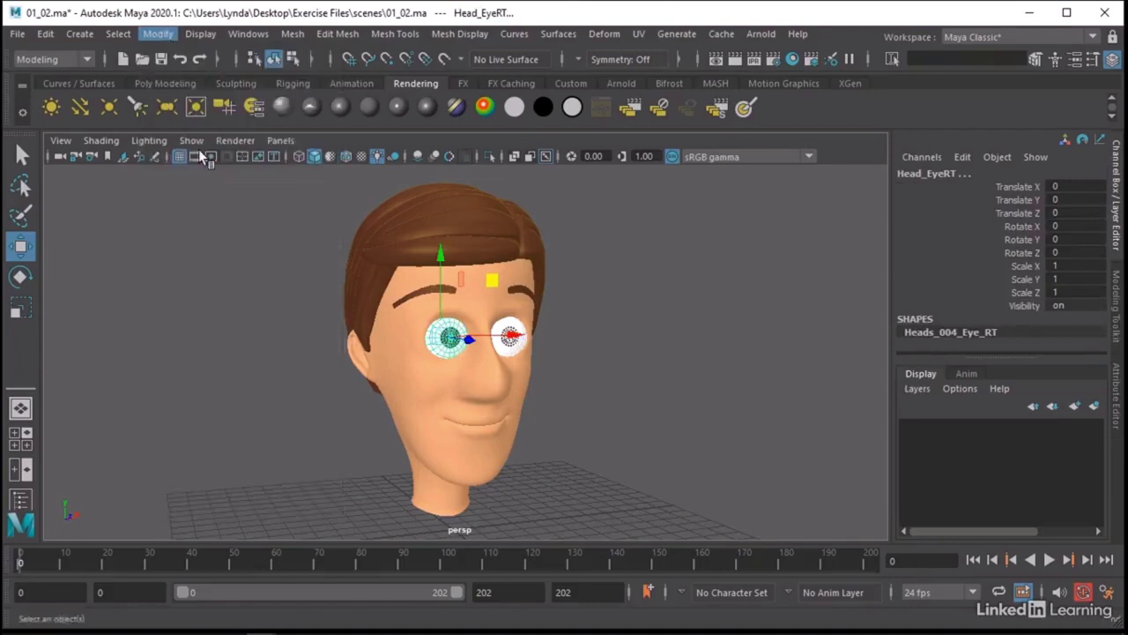
{"action": "left_click", "coordinate": [182, 272]}
{"action": "mouse_move", "coordinate": [718, 397]}
{"action": "left_mouse_down", "text": "alt"}
{"action": "mouse_move", "coordinate": [599, 397]}
{"action": "mouse_move", "coordinate": [708, 397]}
{"action": "left_mouse_up", "text": "alt"}
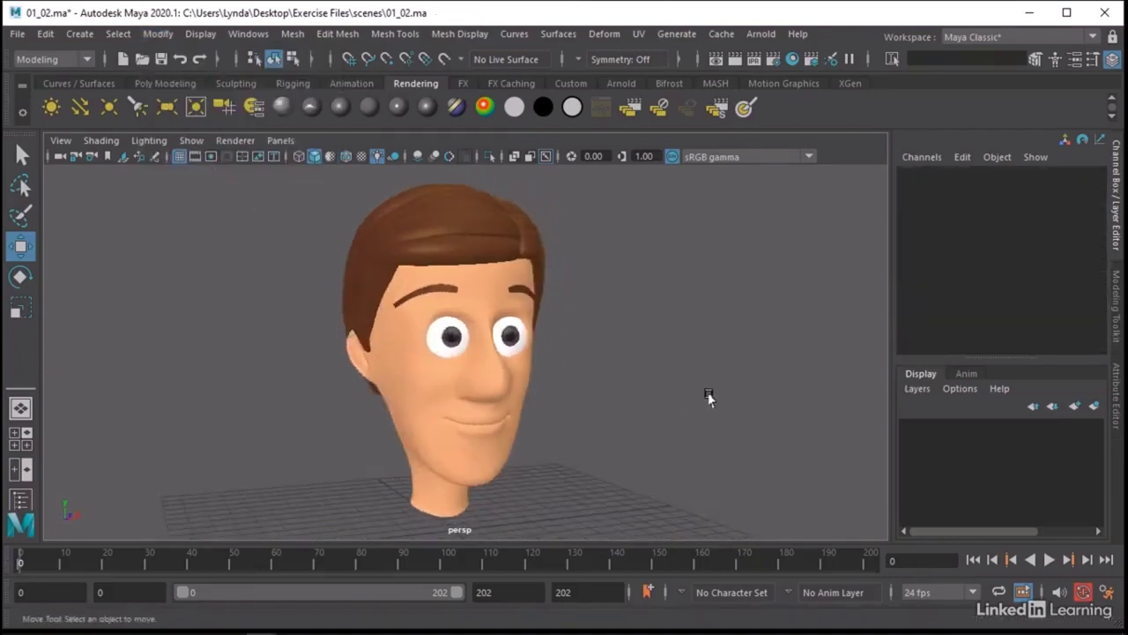
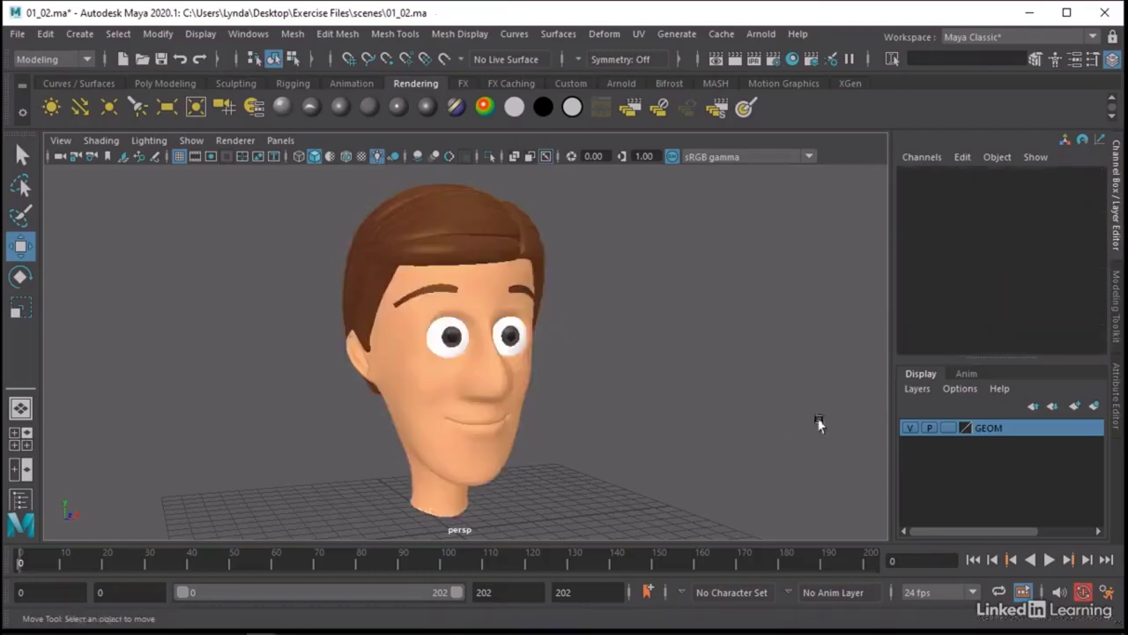
Create an empty display layer and name it RIG.
{"action": "left_click", "coordinate": [926, 389]}
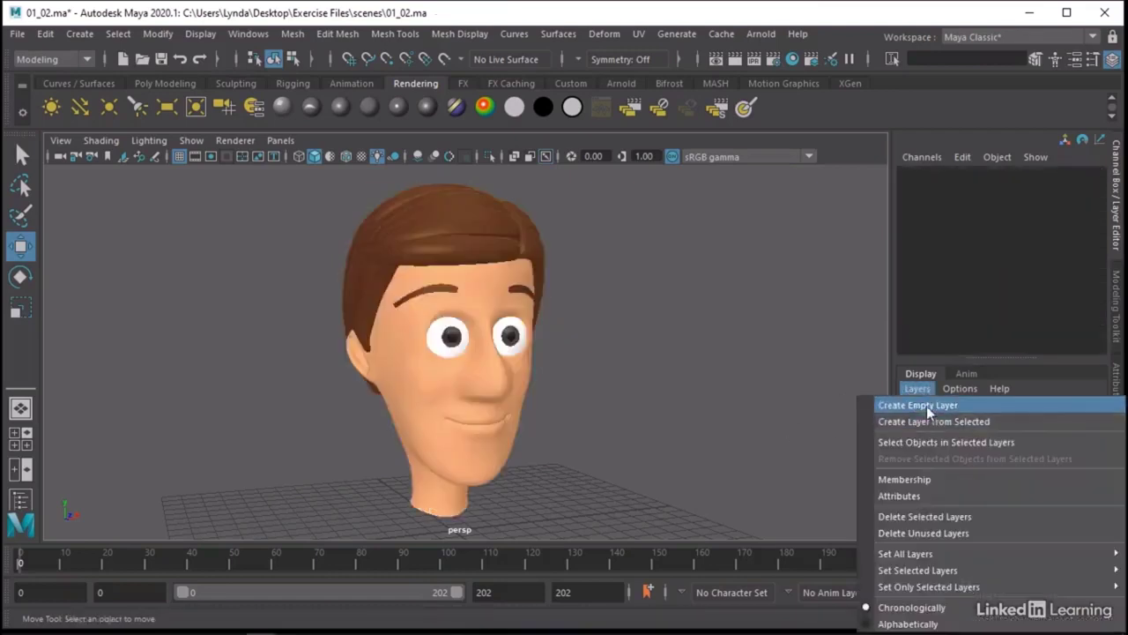
{"action": "left_click", "coordinate": [926, 406]}
{"action": "double_click", "coordinate": [993, 427]}
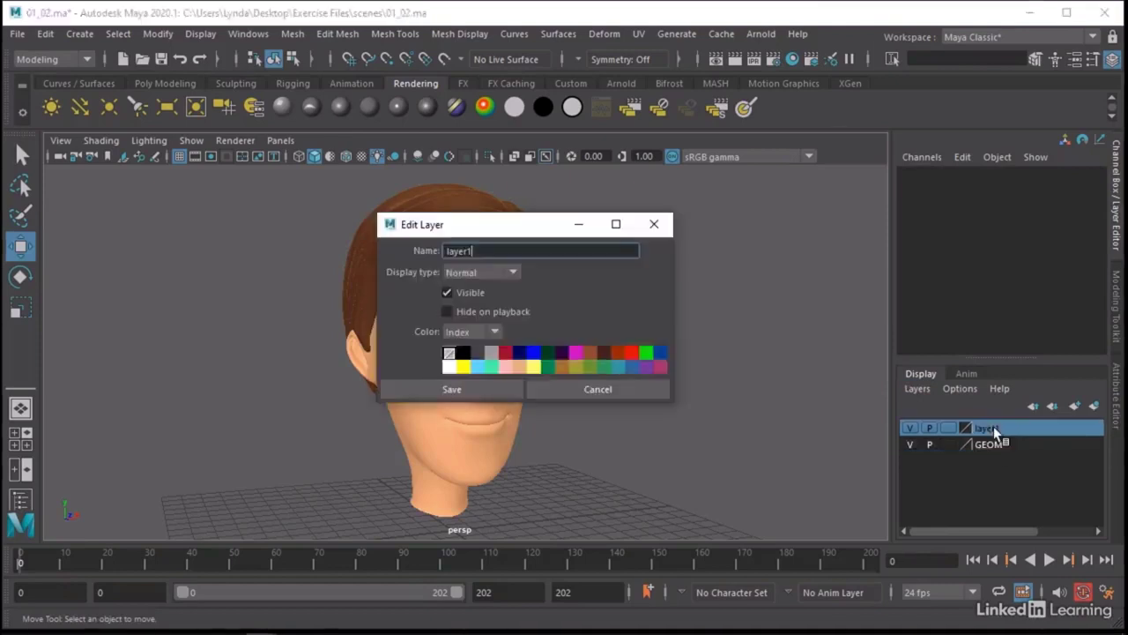
{"action": "left_click_drag", "start_coordinate": [497, 249], "coordinate": [304, 242]}
{"action": "type", "text": "RIG"}
{"action": "left_click", "coordinate": [450, 390]}
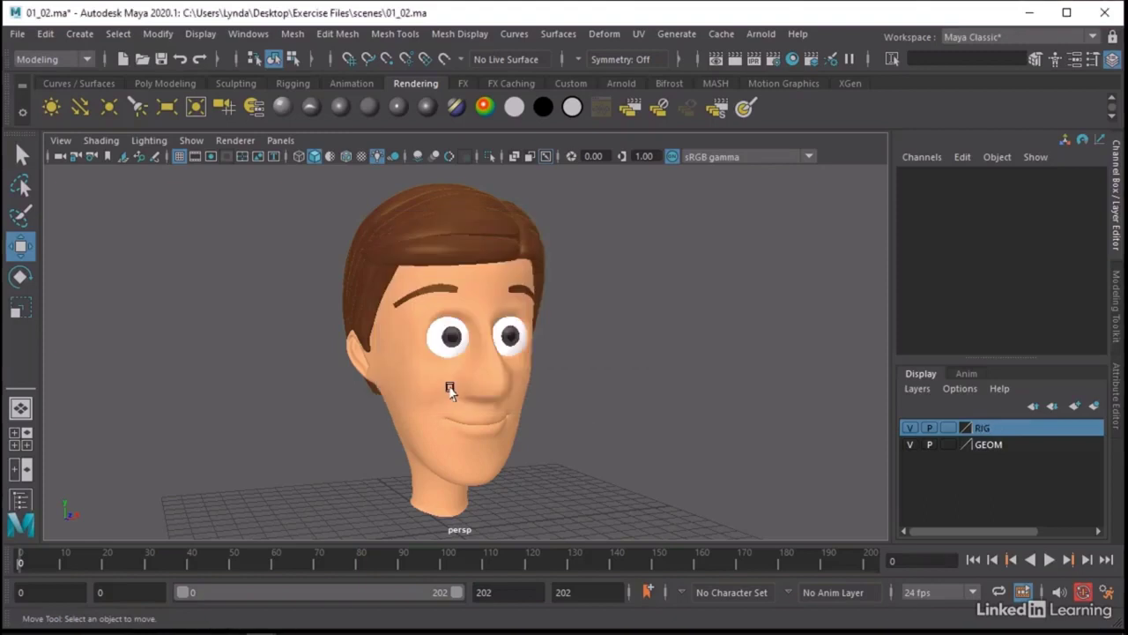
Create another empty display layer and name it SHAPES.
{"action": "left_click", "coordinate": [1073, 406]}
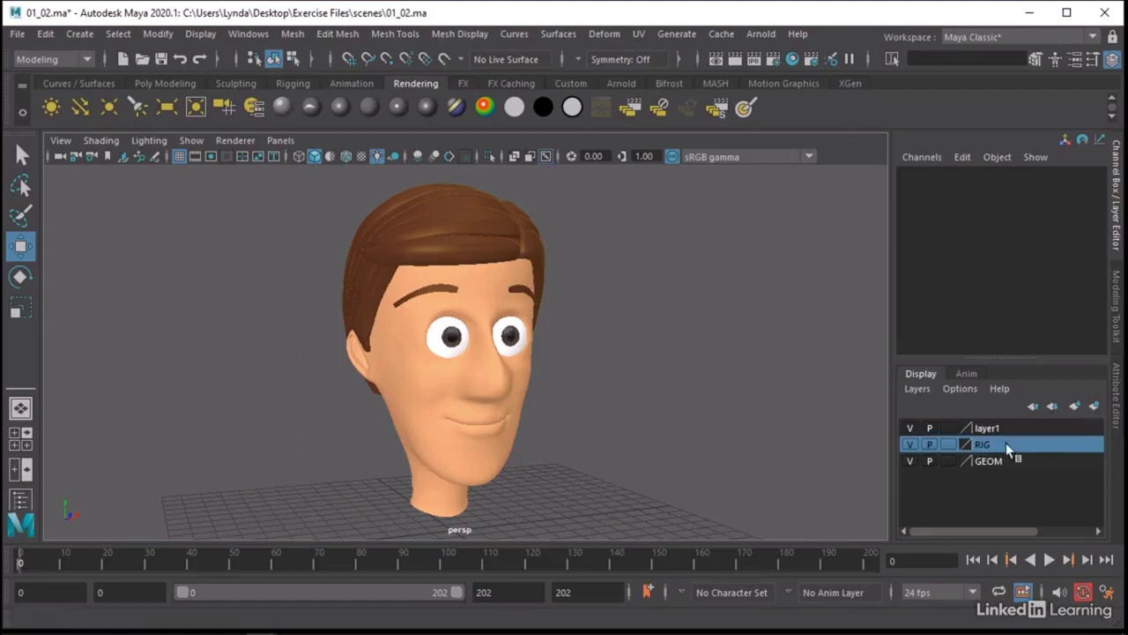
{"action": "left_click", "coordinate": [993, 429]}
{"action": "double_click", "coordinate": [993, 431]}
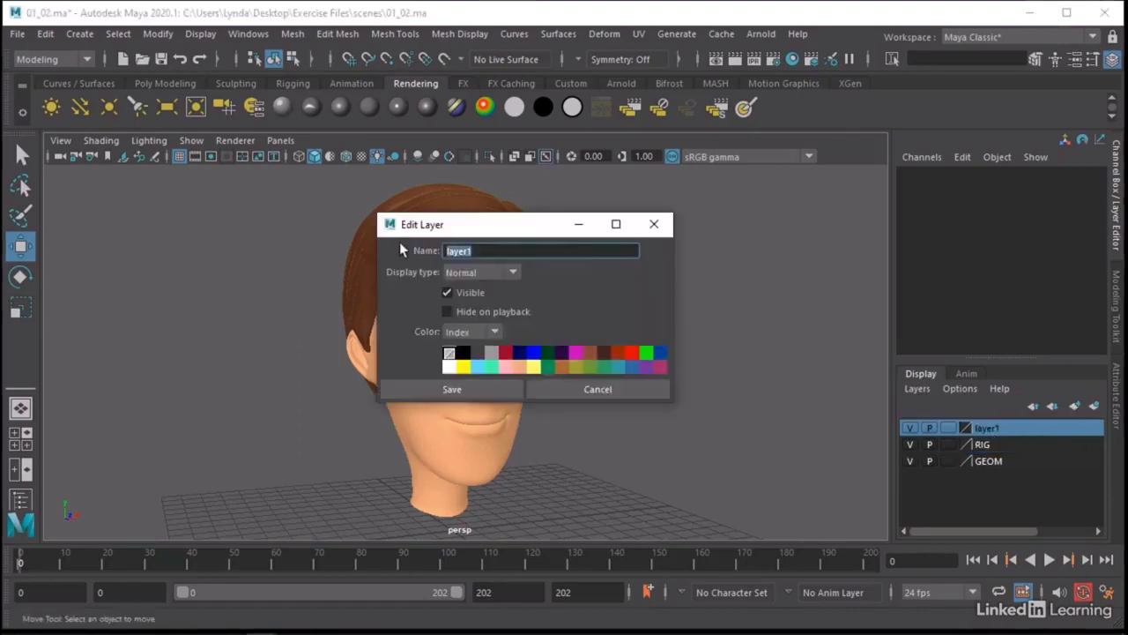
{"action": "type", "text": "SHAPES"}
{"action": "left_click", "coordinate": [450, 388]}
Add a further display layer and name it JOINTS.
{"action": "left_click", "coordinate": [1073, 405]}
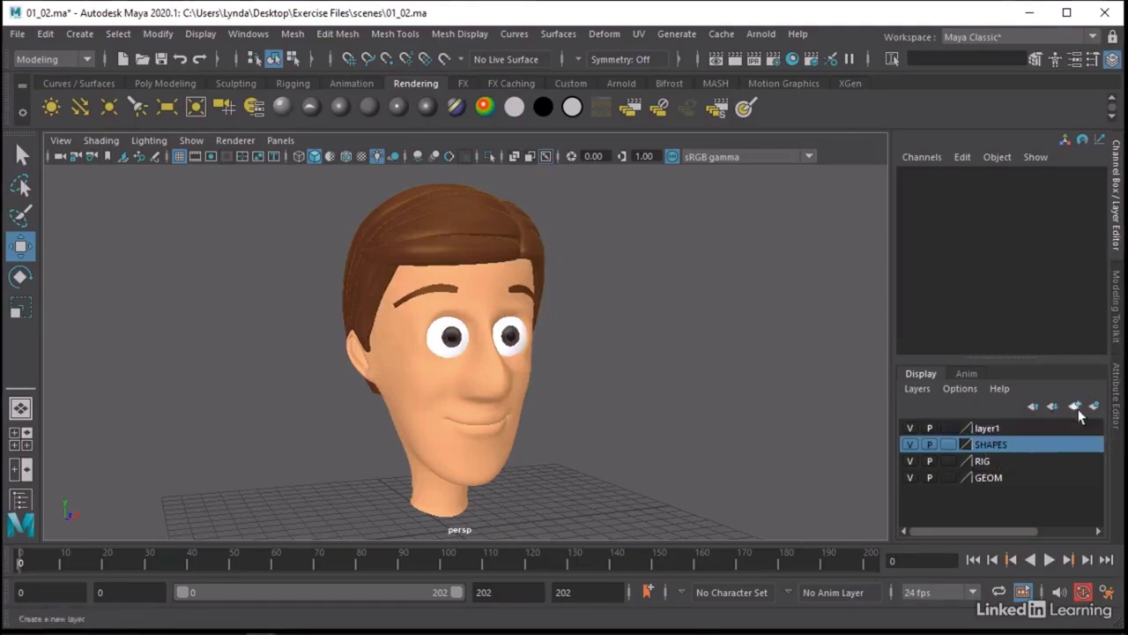
{"action": "double_click", "coordinate": [993, 427]}
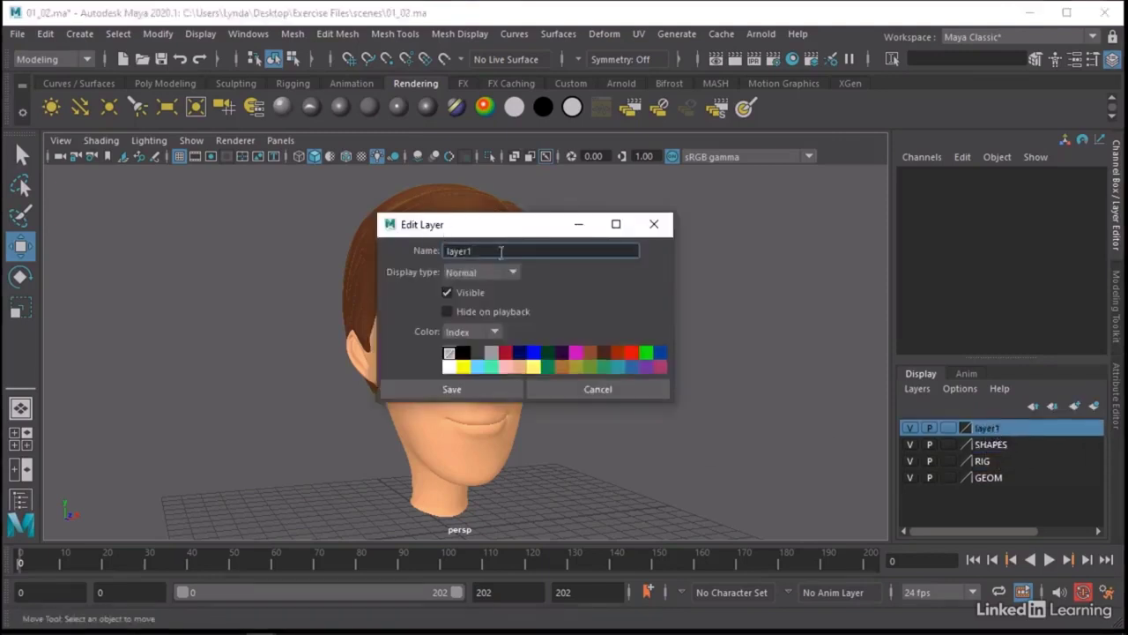
{"action": "type", "text": "JOINTS"}
{"action": "left_click", "coordinate": [442, 389]}
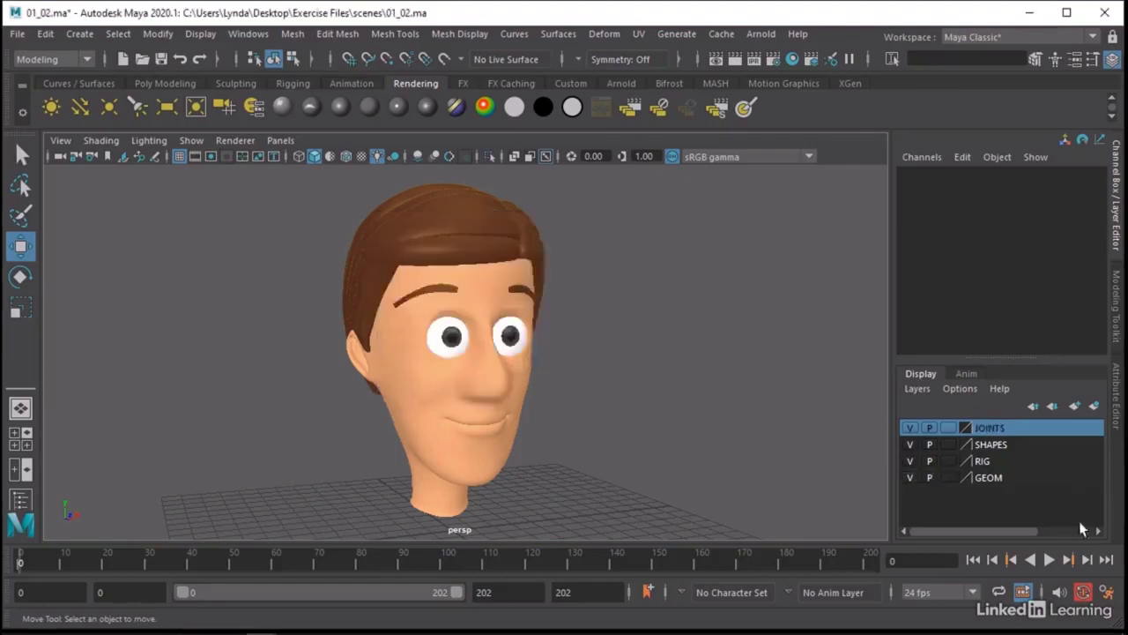
Reorder the display layers by moving GEOM to the start of the list and raising RIG from the end.
{"action": "left_click", "coordinate": [989, 479]}
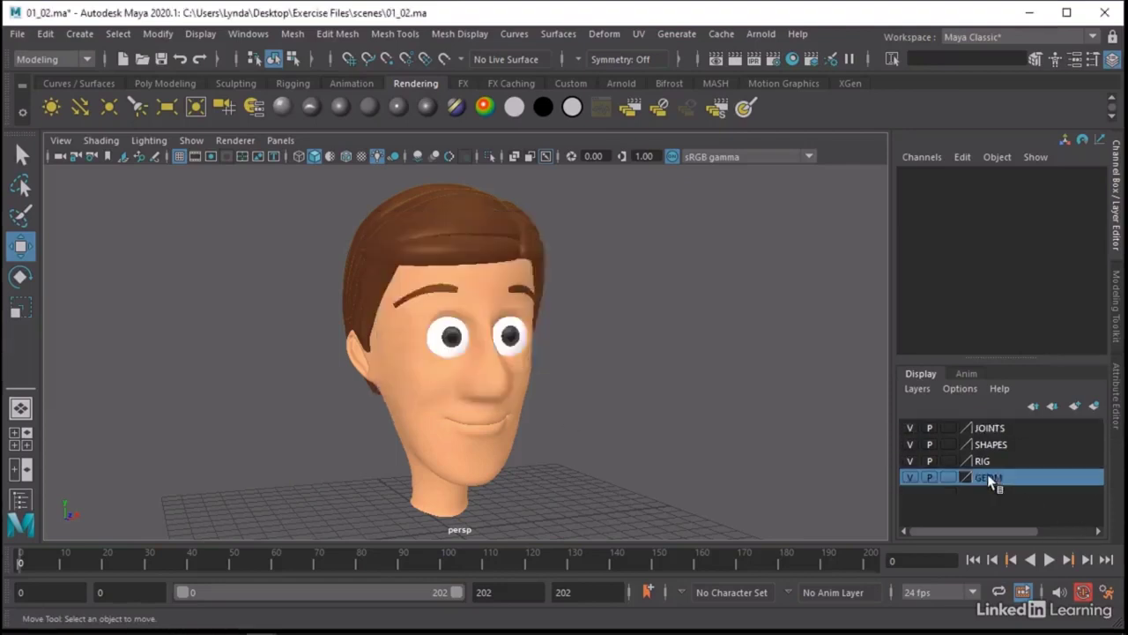
{"action": "left_click", "coordinate": [1032, 407]}
{"action": "left_click", "coordinate": [1032, 407]}
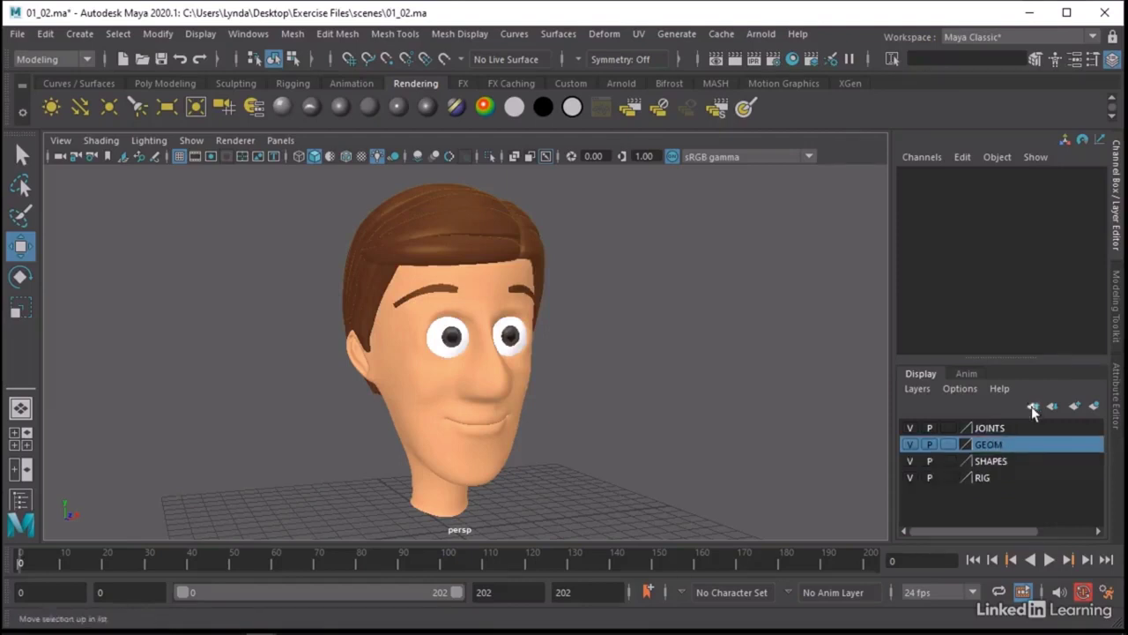
{"action": "left_click", "coordinate": [1032, 408]}
{"action": "left_click", "coordinate": [985, 480]}
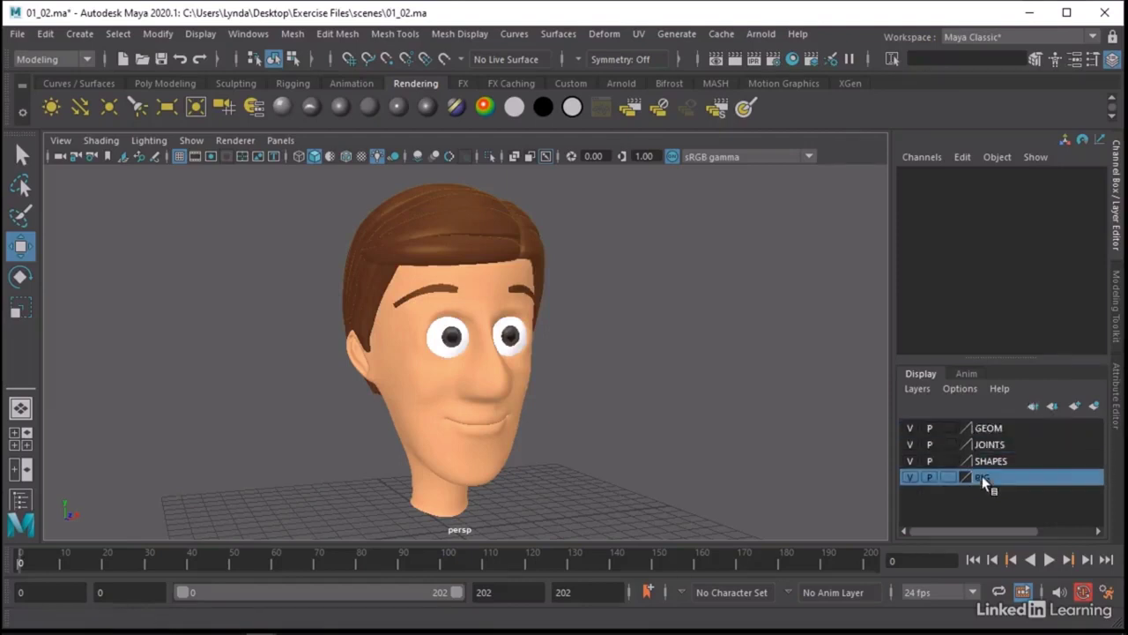
{"action": "left_click", "coordinate": [1032, 407]}
{"action": "left_click", "coordinate": [1032, 407]}
{"action": "left_click", "coordinate": [1031, 404]}
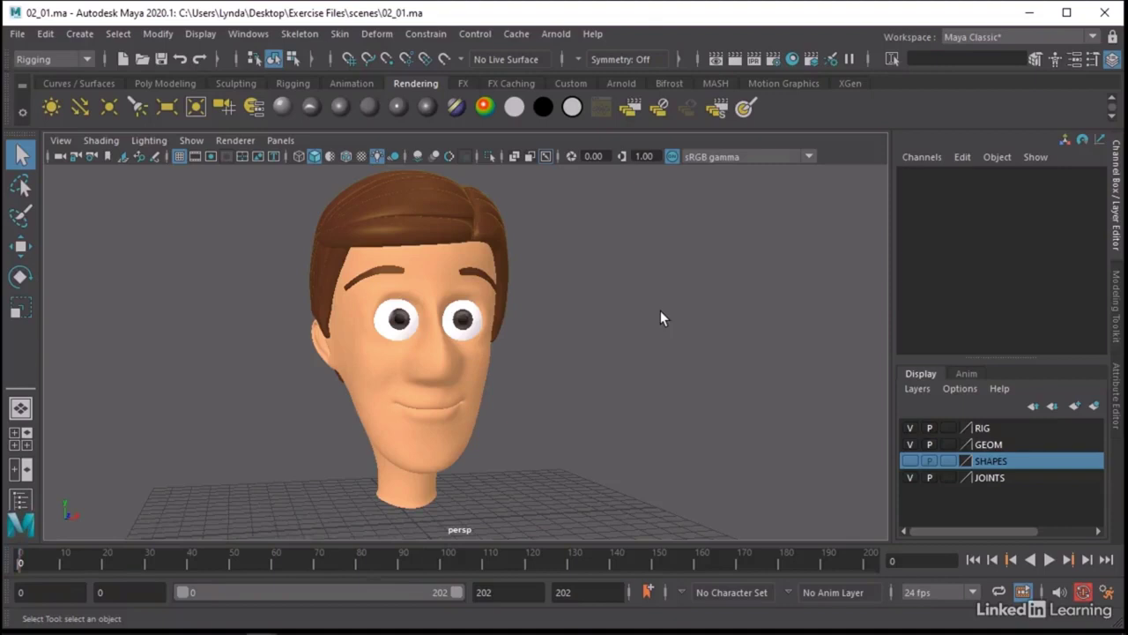
Make the SHAPES layer visible and bring all of its blend shape heads into view beside the main head.
{"action": "middle_click_drag", "start_coordinate": [608, 363], "coordinate": [536, 385], "text": "alt"}
{"action": "right_click_drag", "start_coordinate": [490, 402], "coordinate": [584, 403], "text": "alt"}
{"action": "left_click_drag", "start_coordinate": [584, 403], "coordinate": [568, 393], "text": "alt"}
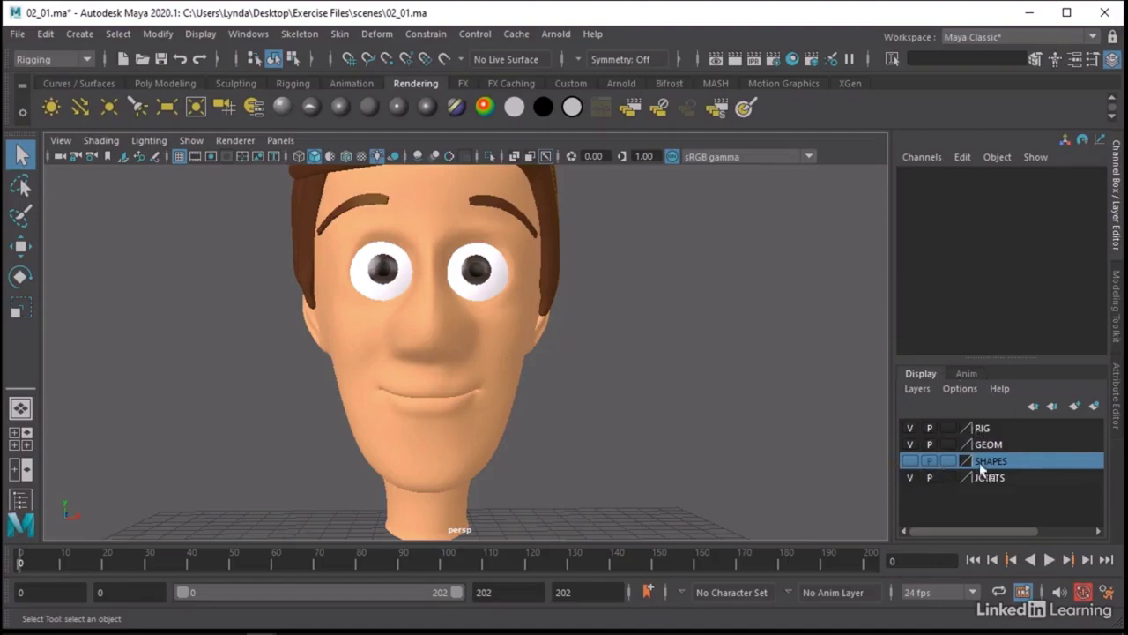
{"action": "left_click", "coordinate": [910, 461]}
{"action": "right_click_drag", "start_coordinate": [722, 347], "coordinate": [421, 332], "text": "alt"}
{"action": "left_click_drag", "start_coordinate": [421, 332], "coordinate": [429, 336], "text": "alt"}
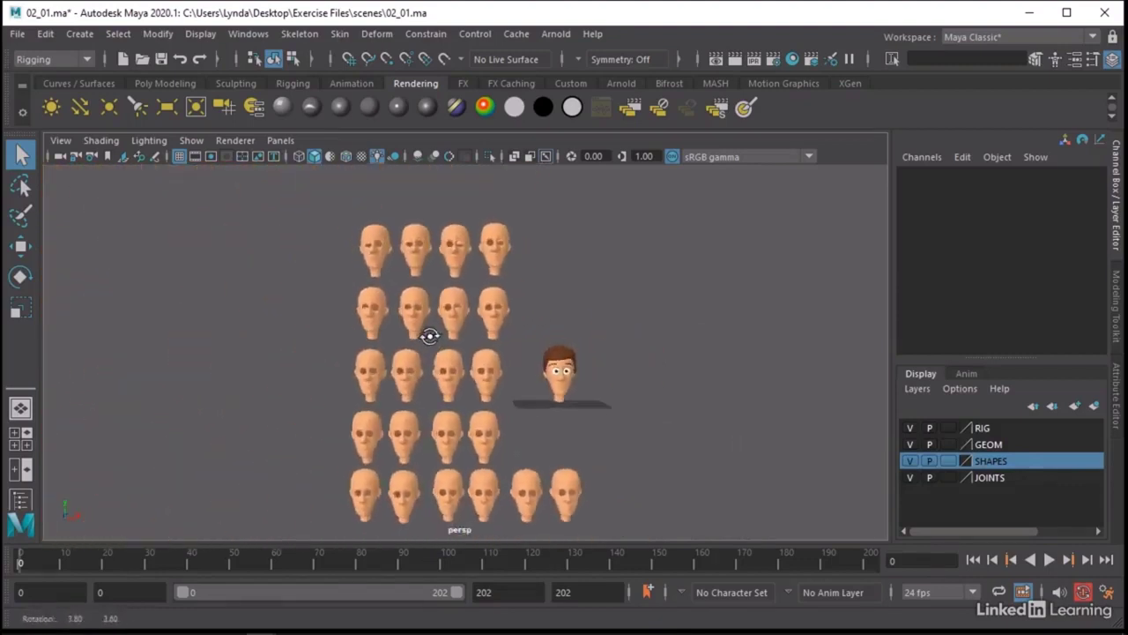
{"action": "middle_click_drag", "start_coordinate": [559, 381], "coordinate": [543, 361], "text": "alt"}
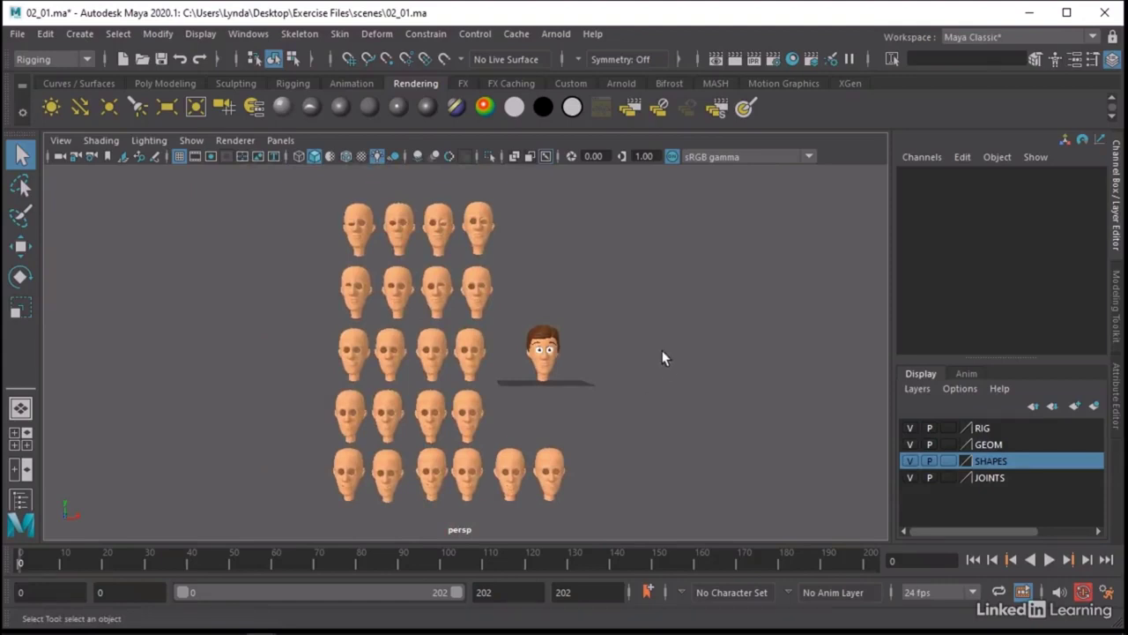
Select the Eyes_UpLIdA_R head in the uppermost row and examine its upper eyelid shape up close.
{"action": "right_click_drag", "start_coordinate": [662, 357], "coordinate": [736, 361], "text": "alt"}
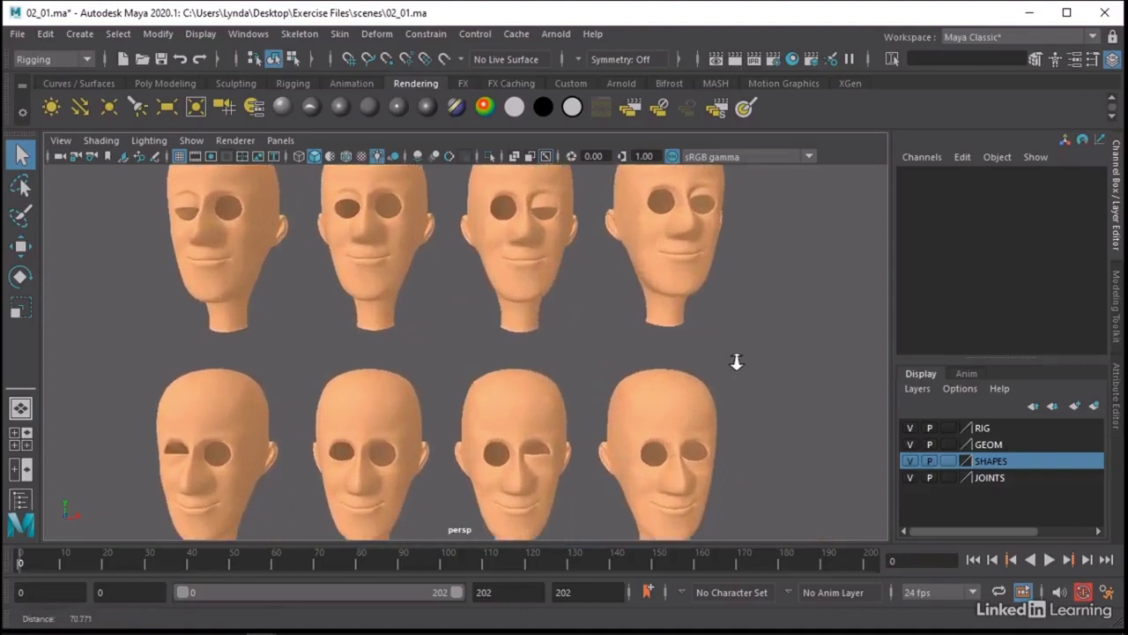
{"action": "middle_click_drag", "start_coordinate": [712, 352], "coordinate": [689, 436], "text": "alt"}
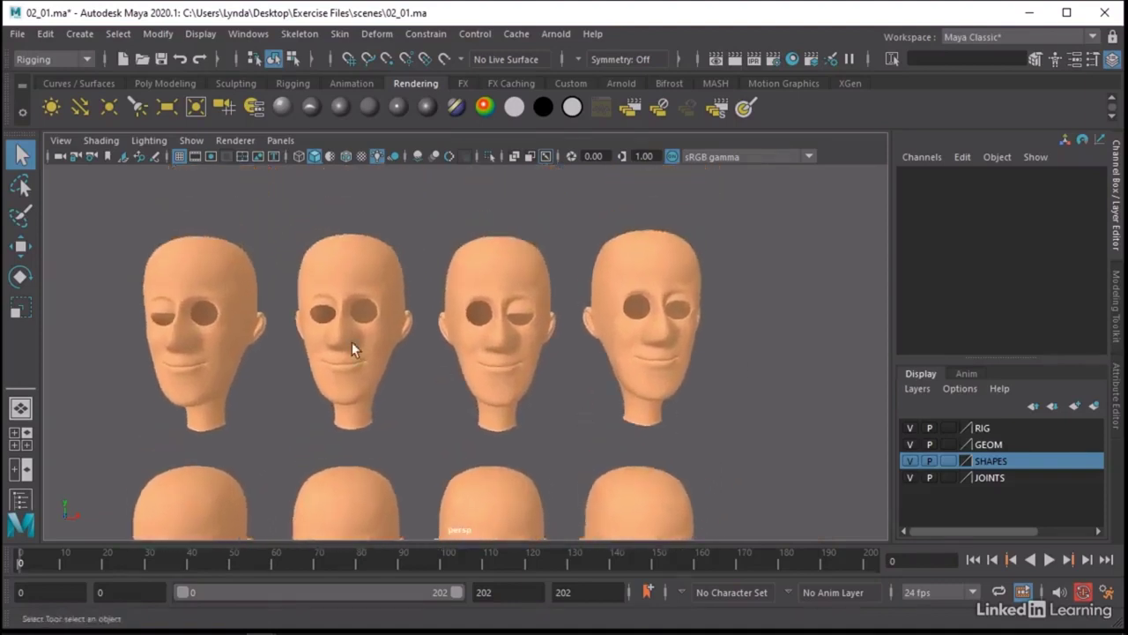
{"action": "middle_click_drag", "start_coordinate": [352, 342], "coordinate": [441, 347], "text": "alt"}
{"action": "left_click", "coordinate": [291, 297]}
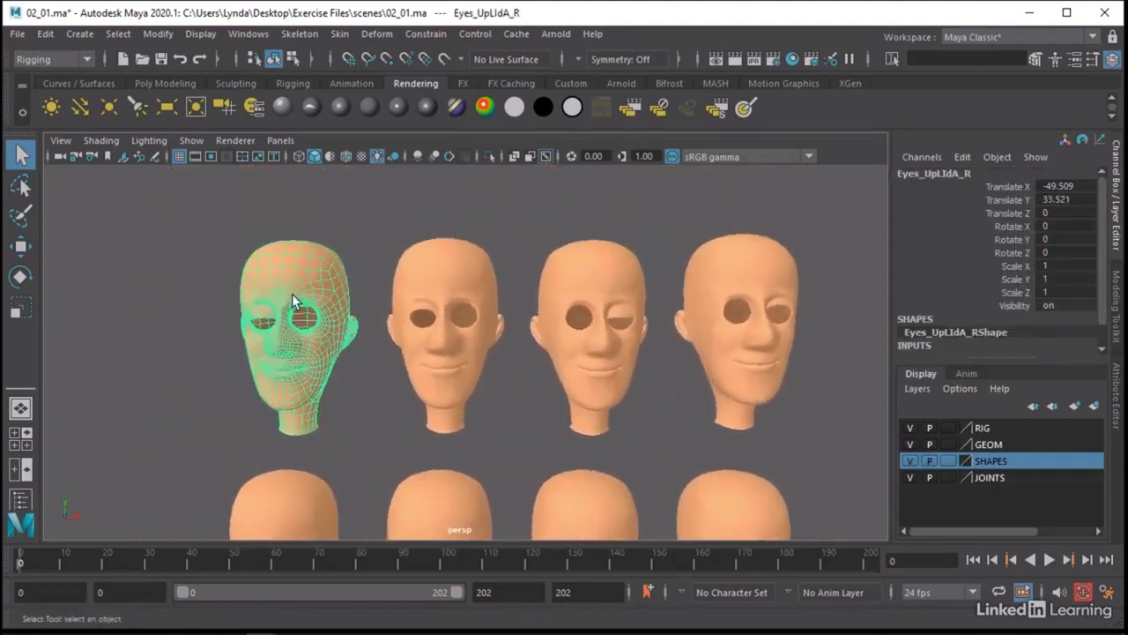
{"action": "left_click", "coordinate": [447, 289]}
{"action": "left_click", "coordinate": [261, 269]}
{"action": "scroll", "coordinate": [184, 285], "scroll_direction": "up", "scroll_amount": 2}
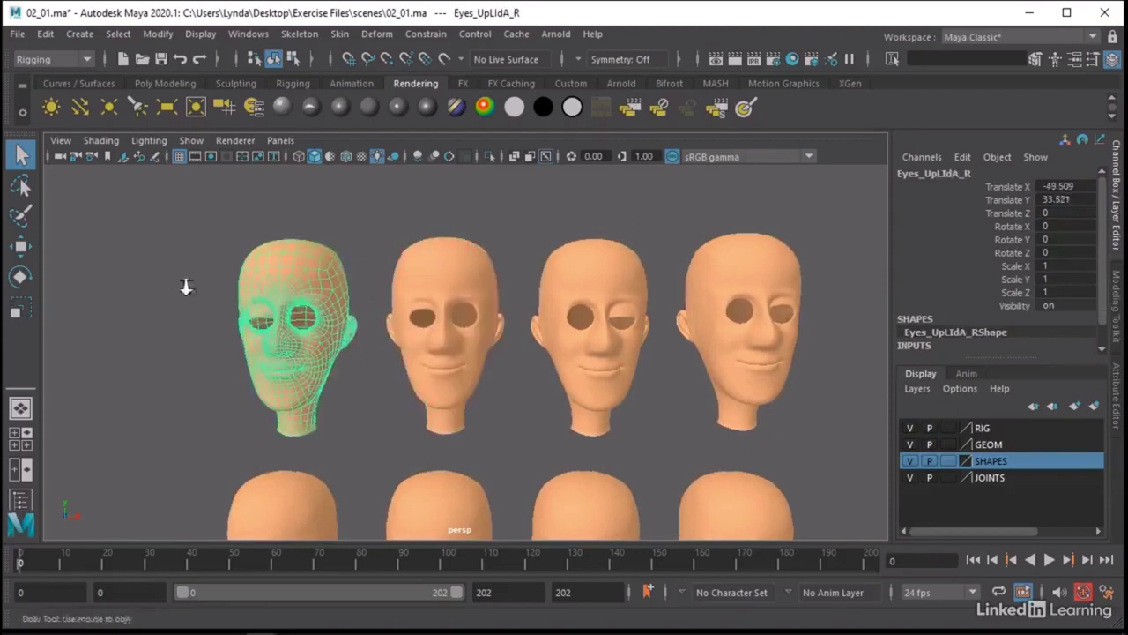
{"action": "right_click_drag", "start_coordinate": [185, 285], "coordinate": [378, 309], "text": "alt"}
{"action": "middle_click_drag", "start_coordinate": [377, 309], "coordinate": [556, 333], "text": "alt"}
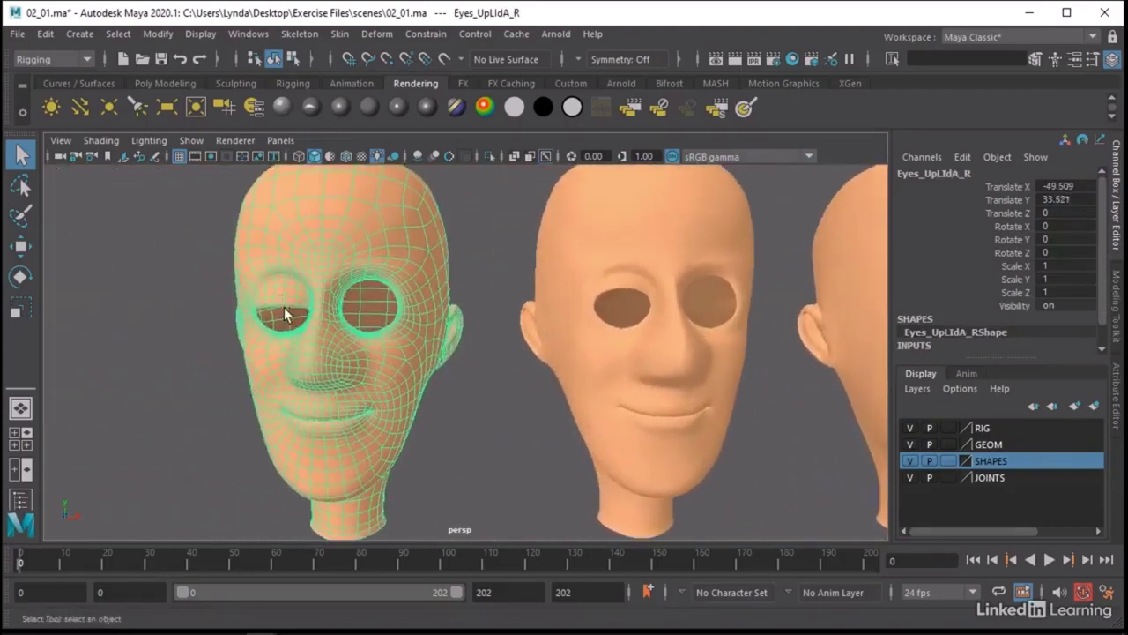
Select the Eyes_UpLIdB_R head, compare its eyelid with the neighbouring eye shapes, and clear the selection.
{"action": "left_click", "coordinate": [628, 217]}
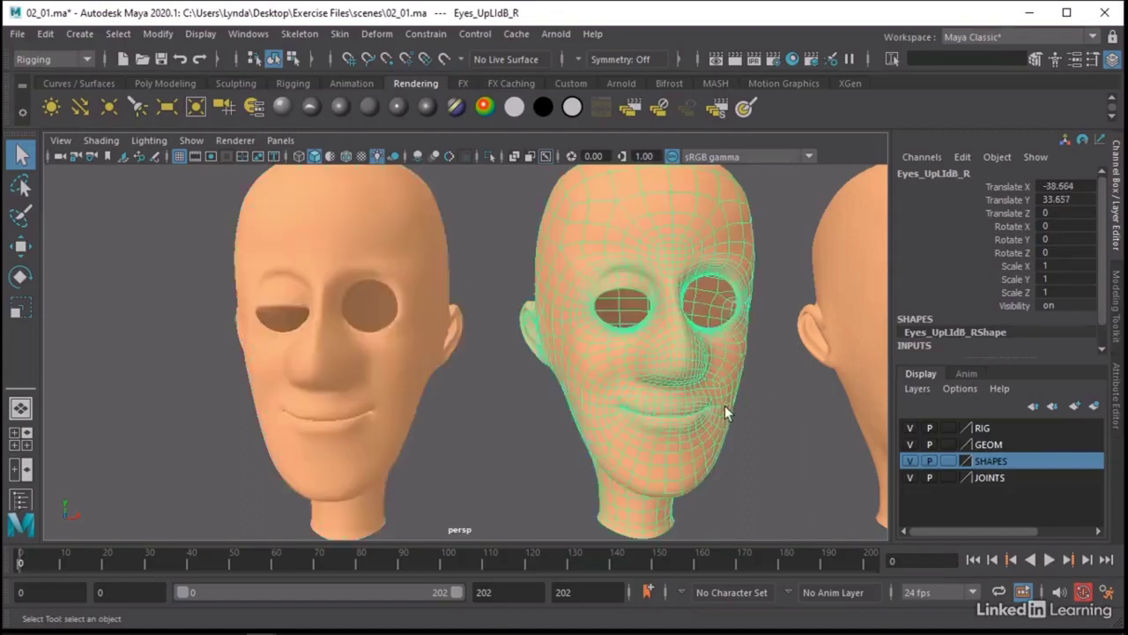
{"action": "key", "text": "f"}
{"action": "middle_click_drag", "start_coordinate": [772, 439], "coordinate": [788, 404], "text": "alt"}
{"action": "right_click_drag", "start_coordinate": [788, 404], "coordinate": [577, 327], "text": "alt"}
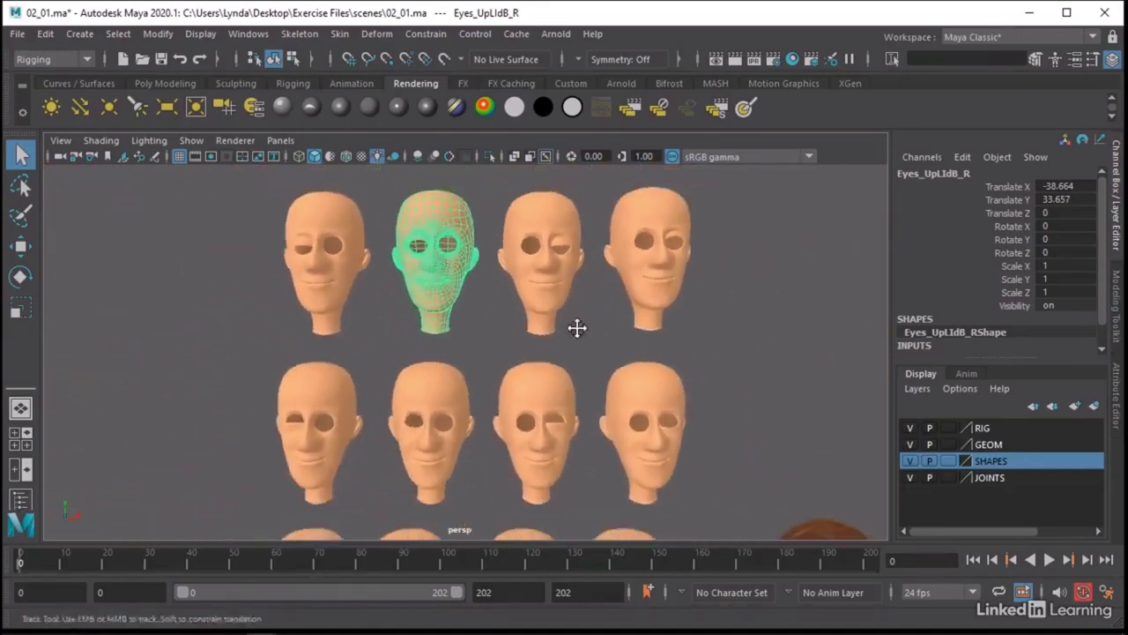
{"action": "middle_click_drag", "start_coordinate": [576, 327], "coordinate": [575, 337], "text": "alt"}
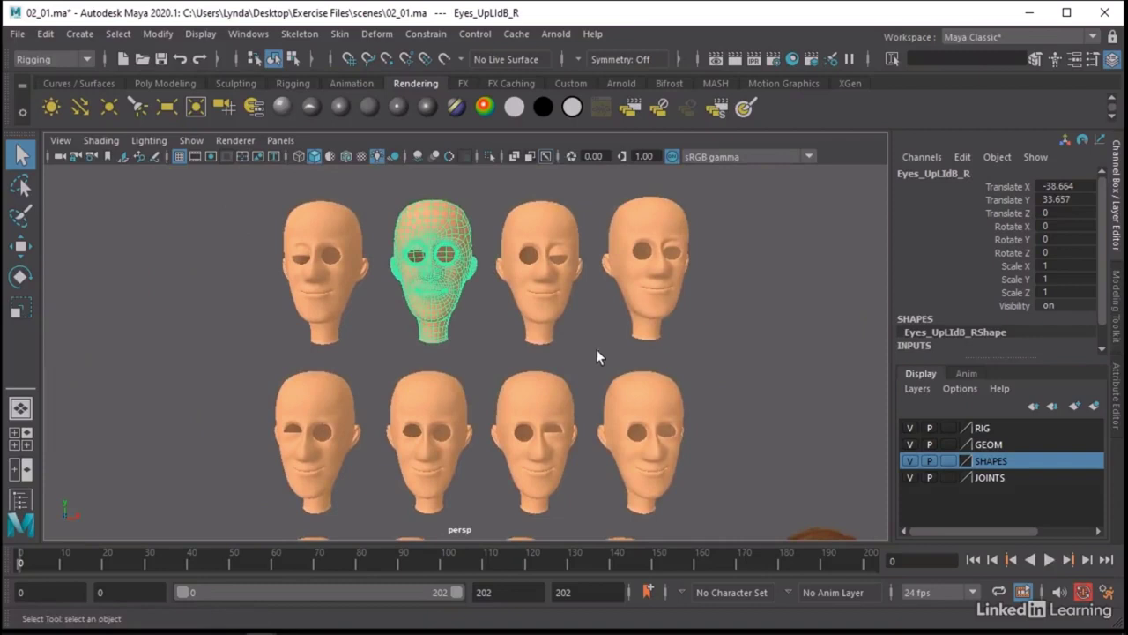
{"action": "left_click", "coordinate": [760, 433]}
Select the Lips_Smile_R head and examine the mesh around the mouth corner and cheek from several angles.
{"action": "middle_click_drag", "start_coordinate": [655, 473], "coordinate": [664, 207], "text": "alt"}
{"action": "scroll", "coordinate": [352, 239], "scroll_direction": "up", "scroll_amount": 5}
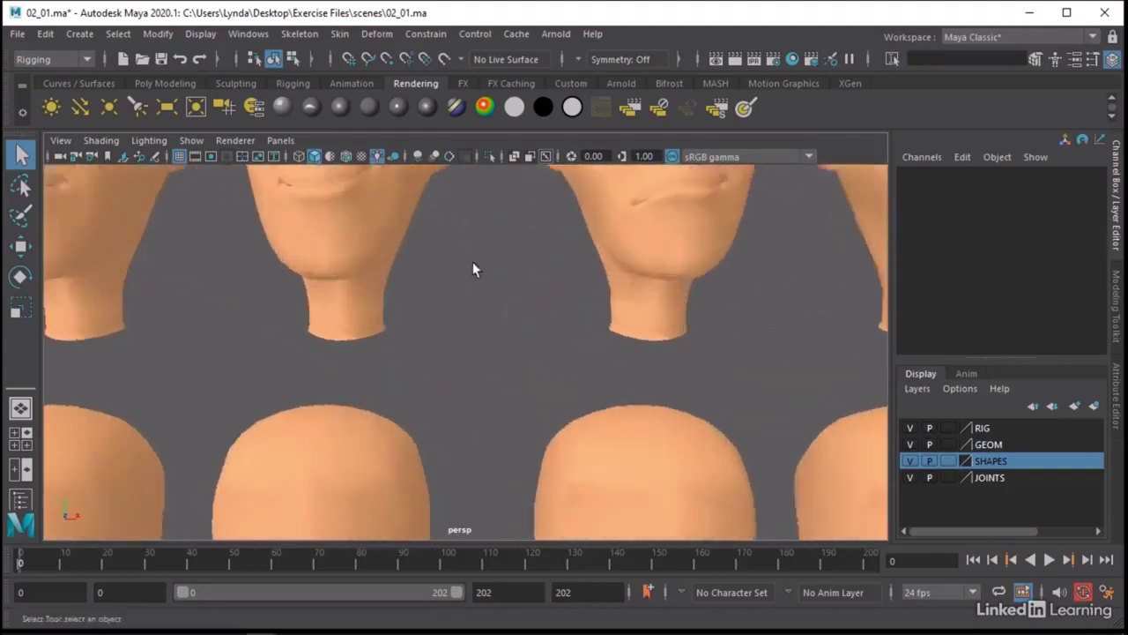
{"action": "middle_click_drag", "start_coordinate": [472, 262], "coordinate": [607, 399], "text": "alt"}
{"action": "left_click", "coordinate": [352, 337]}
{"action": "left_click_drag", "start_coordinate": [351, 338], "coordinate": [476, 367], "text": "alt"}
{"action": "right_click_drag", "start_coordinate": [476, 367], "coordinate": [619, 385], "text": "alt"}
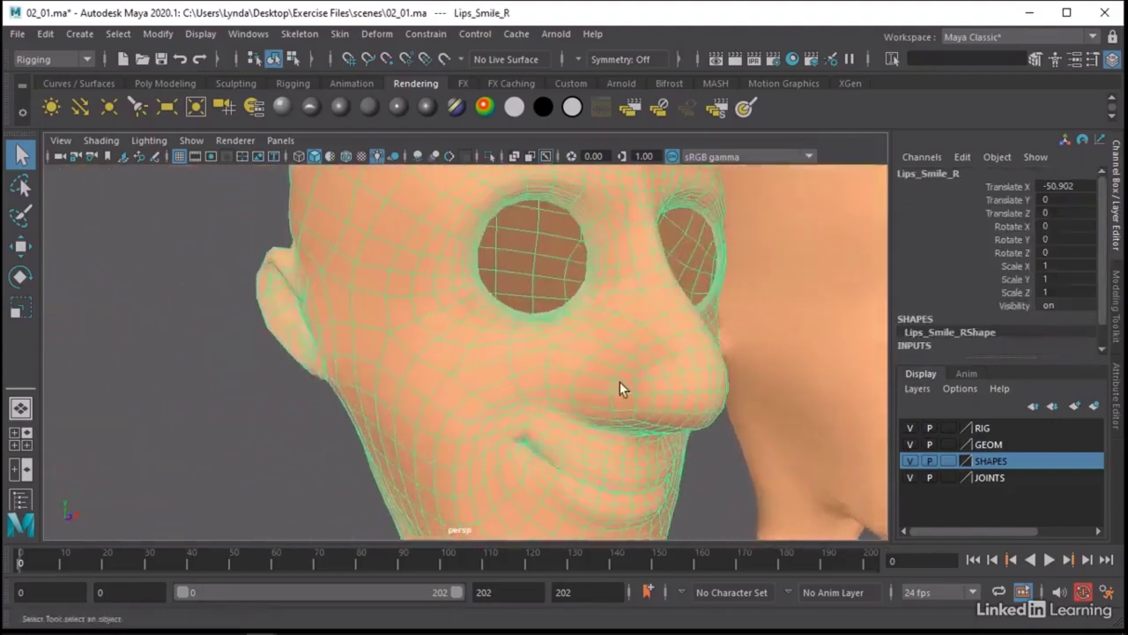
{"action": "left_click_drag", "start_coordinate": [620, 384], "coordinate": [577, 345], "text": "alt"}
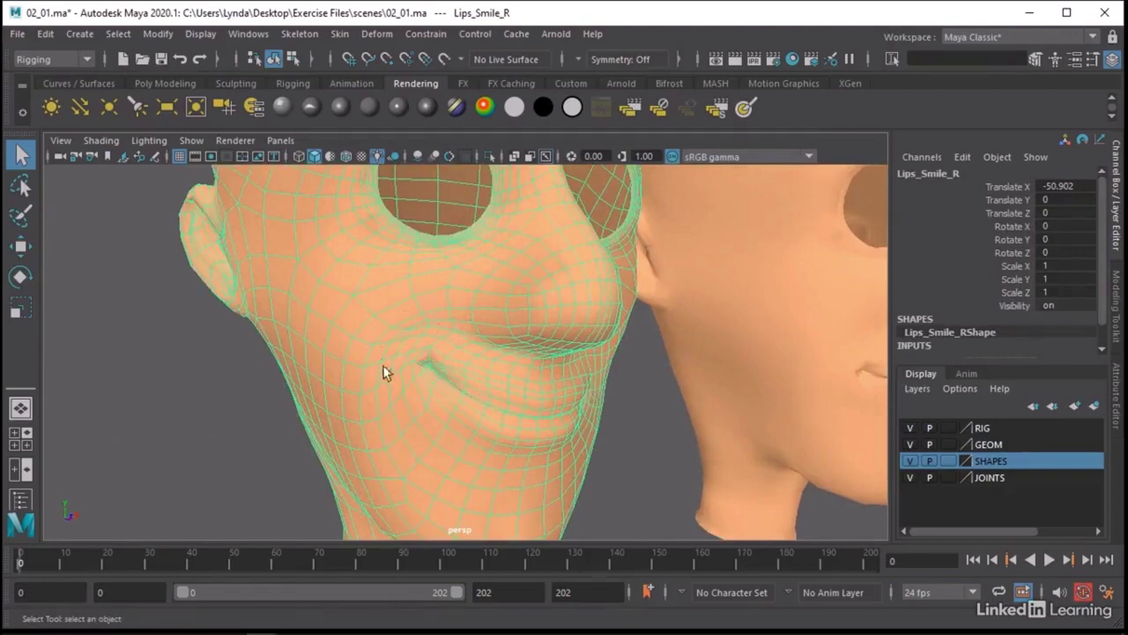
{"action": "left_click_drag", "start_coordinate": [388, 368], "coordinate": [415, 382], "text": "alt"}
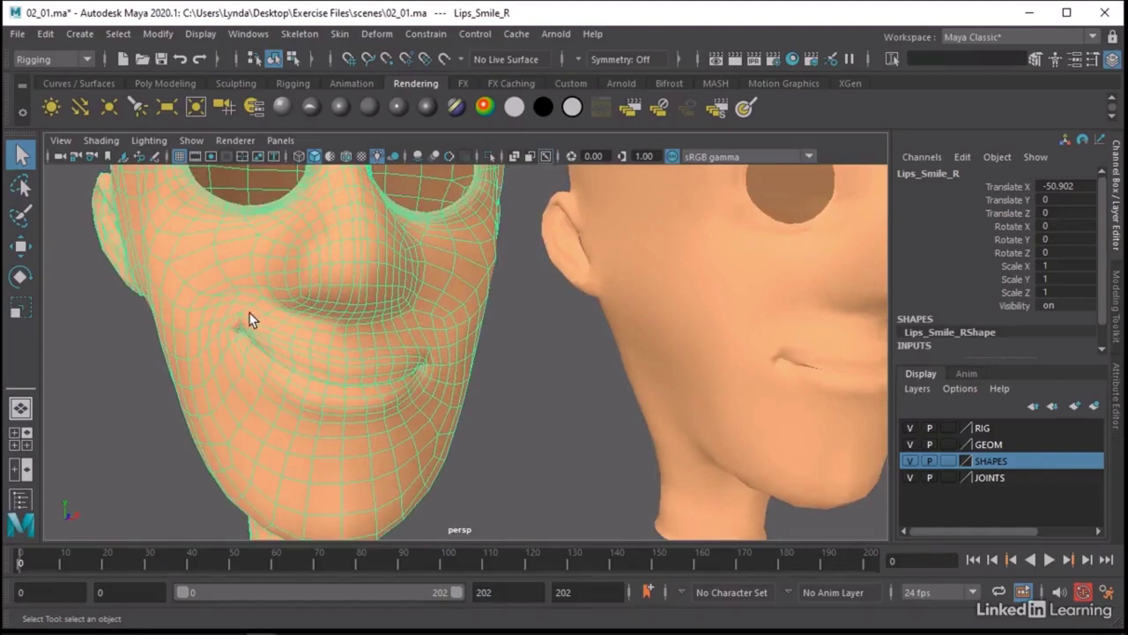
Select the Lips_Smile_L head and examine its mouth together with the other lip shapes in the same row.
{"action": "left_click", "coordinate": [793, 381]}
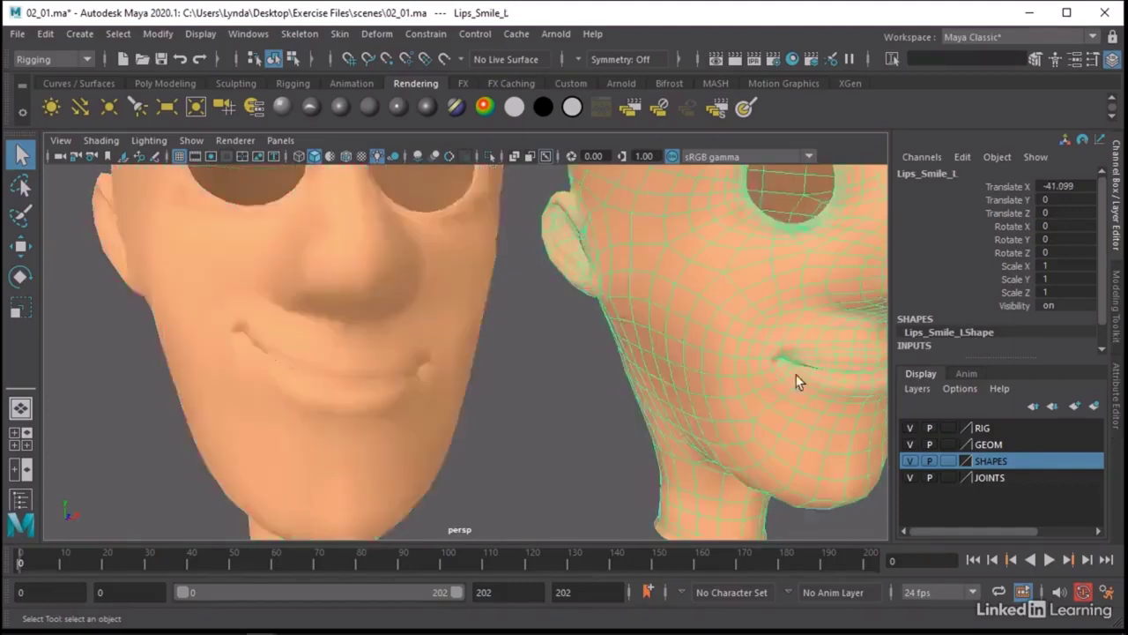
{"action": "middle_click_drag", "start_coordinate": [796, 382], "coordinate": [613, 362], "text": "alt"}
{"action": "left_click_drag", "start_coordinate": [612, 361], "coordinate": [491, 376], "text": "alt"}
{"action": "scroll", "coordinate": [609, 364], "scroll_direction": "down", "scroll_amount": 4}
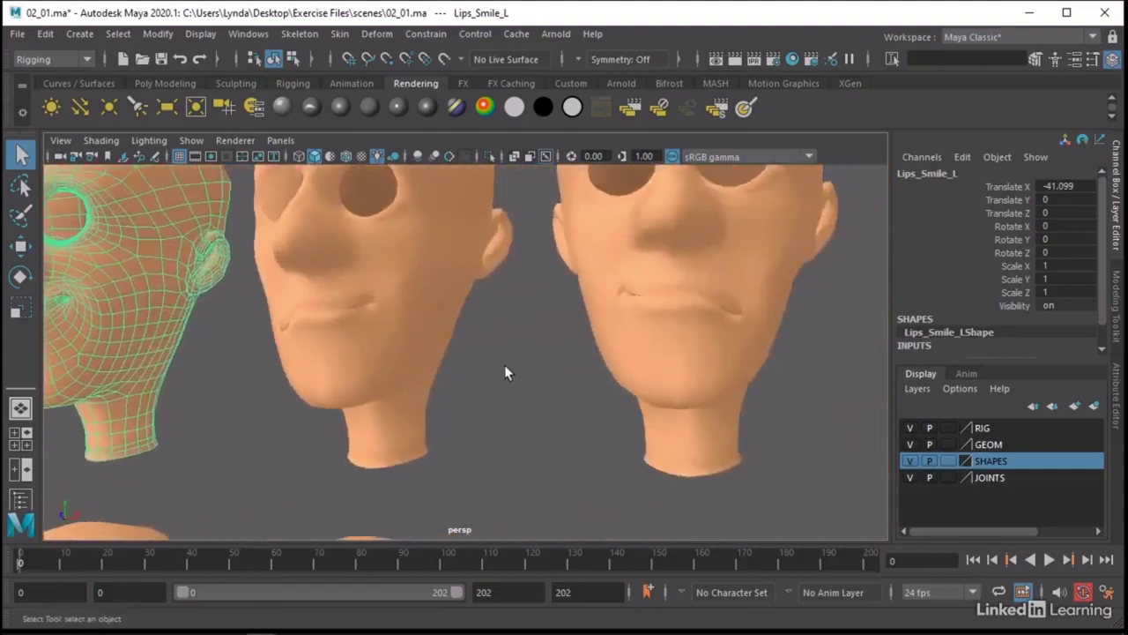
{"action": "middle_click_drag", "start_coordinate": [594, 435], "coordinate": [672, 385], "text": "alt"}
{"action": "right_click_drag", "start_coordinate": [745, 395], "coordinate": [554, 390], "text": "alt"}
{"action": "left_click_drag", "start_coordinate": [554, 389], "coordinate": [597, 381], "text": "alt"}
Inspect the lip shapes one row below the smiles, selecting the Lips_Wide_R head to study its mouth.
{"action": "middle_click_drag", "start_coordinate": [596, 382], "coordinate": [713, 227], "text": "alt"}
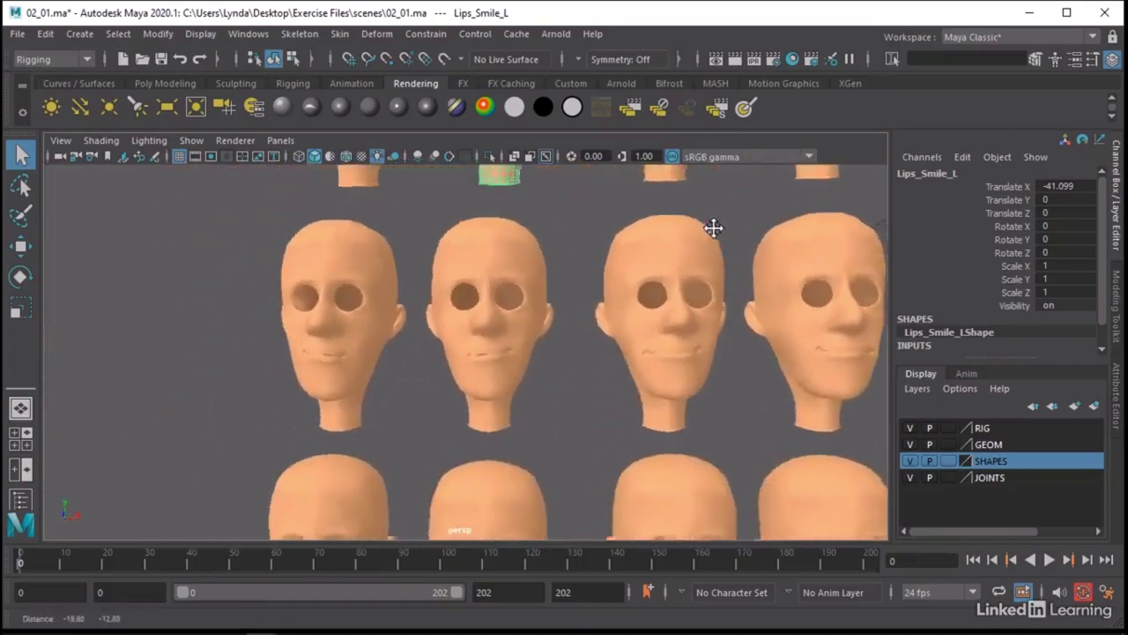
{"action": "middle_click_drag", "start_coordinate": [667, 378], "coordinate": [467, 355], "text": "alt"}
{"action": "right_click_drag", "start_coordinate": [466, 355], "coordinate": [749, 370], "text": "alt"}
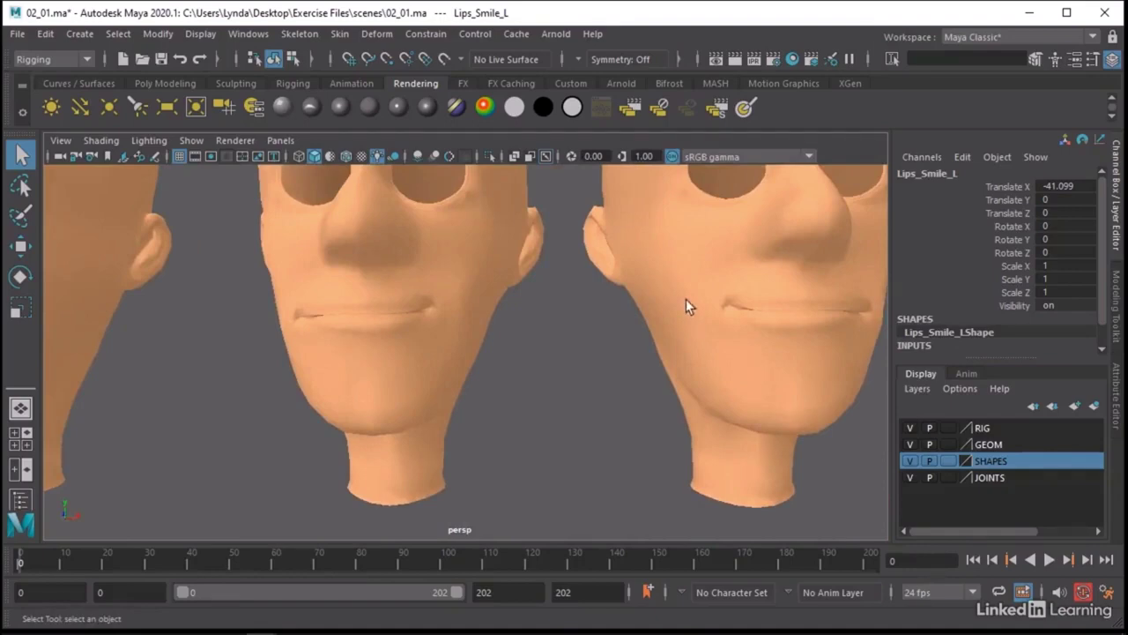
{"action": "left_click", "coordinate": [376, 357]}
{"action": "middle_click_drag", "start_coordinate": [375, 357], "coordinate": [569, 383], "text": "alt"}
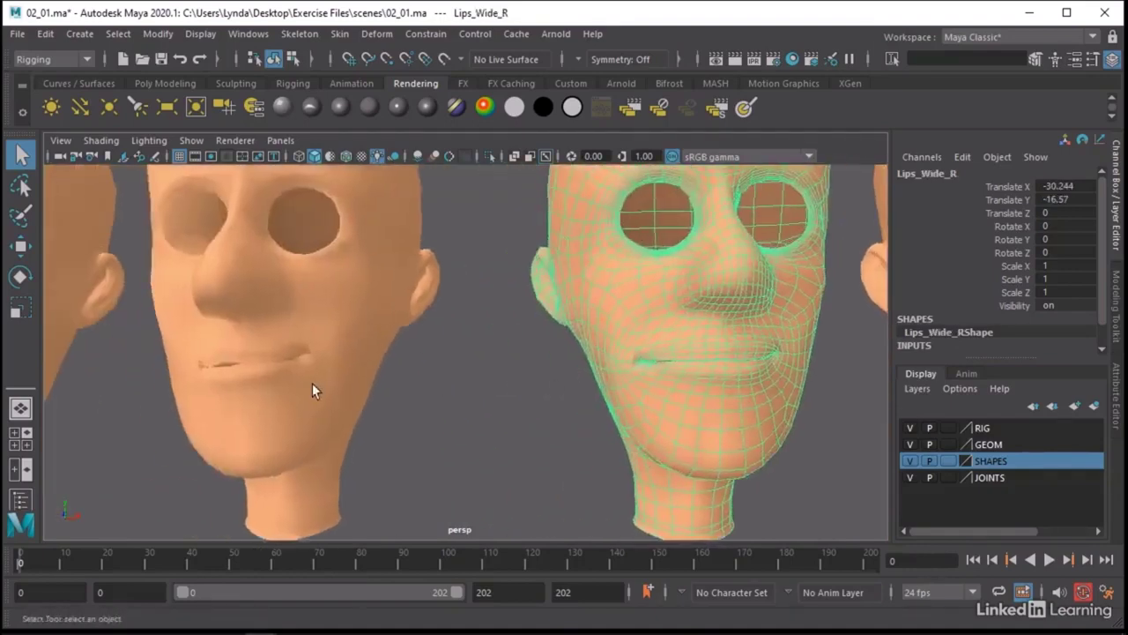
{"action": "middle_click_drag", "start_coordinate": [312, 382], "coordinate": [541, 373], "text": "alt"}
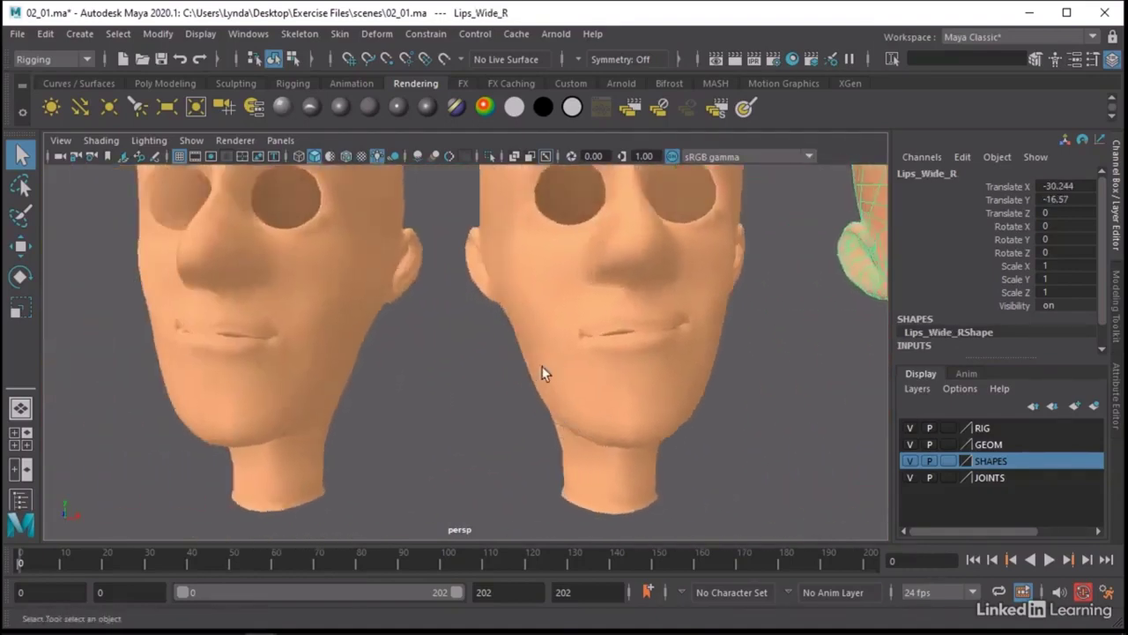
Select the Lips_Purse_L head to study its mouth, and review the surrounding rows of shapes with the main head.
{"action": "left_click", "coordinate": [596, 369]}
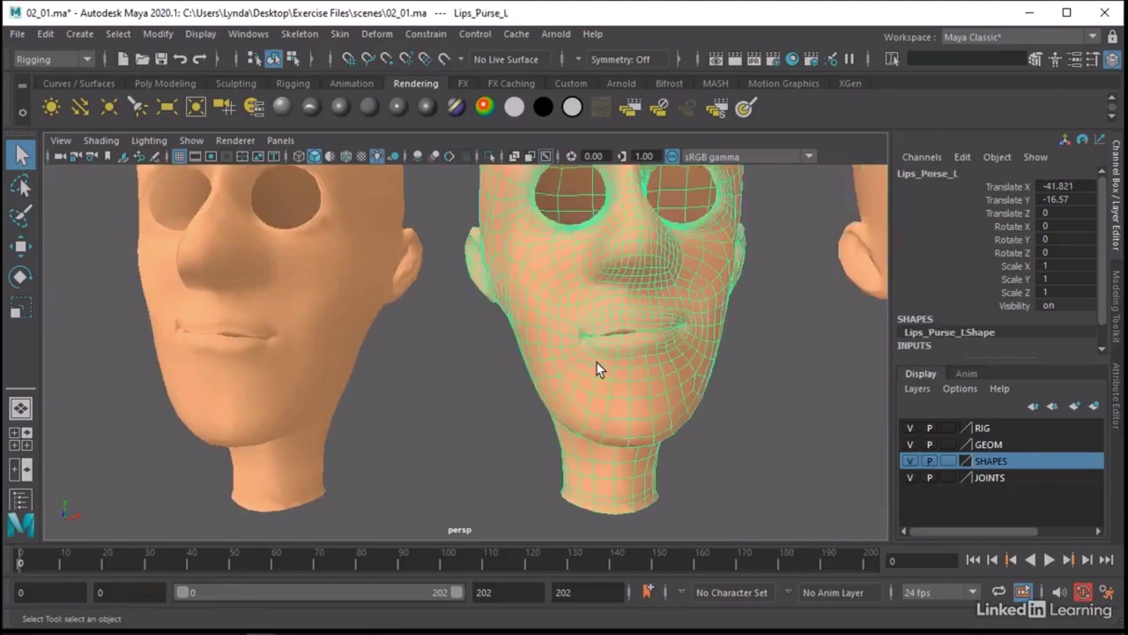
{"action": "scroll", "coordinate": [714, 375], "scroll_direction": "down", "scroll_amount": 5}
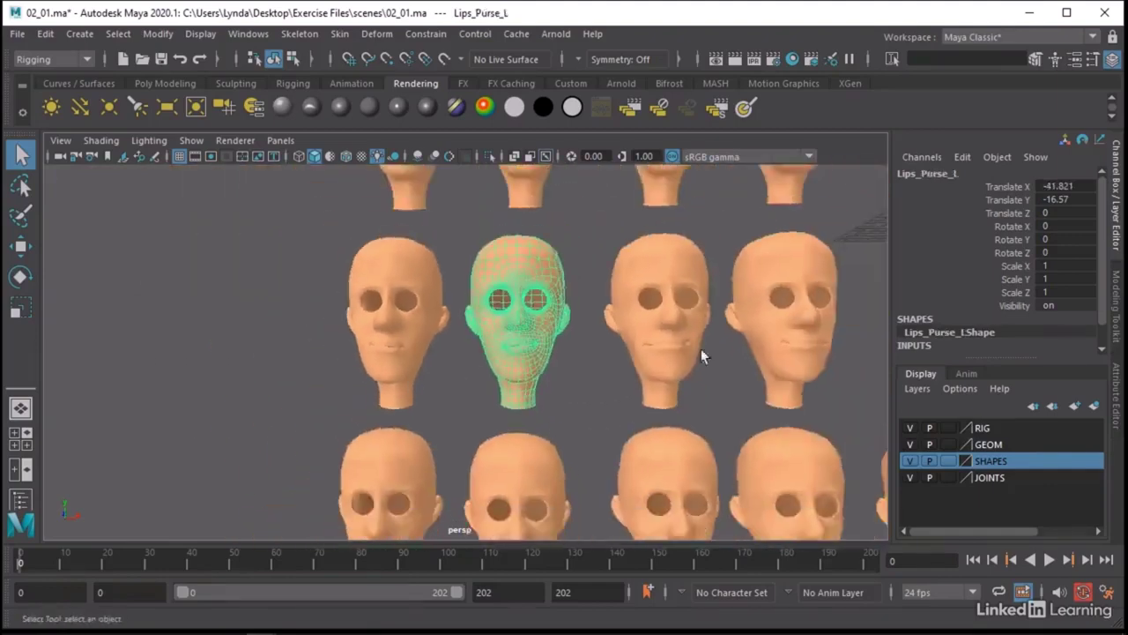
{"action": "middle_click_drag", "start_coordinate": [700, 357], "coordinate": [599, 470], "text": "alt"}
{"action": "scroll", "coordinate": [584, 448], "scroll_direction": "down", "scroll_amount": 3}
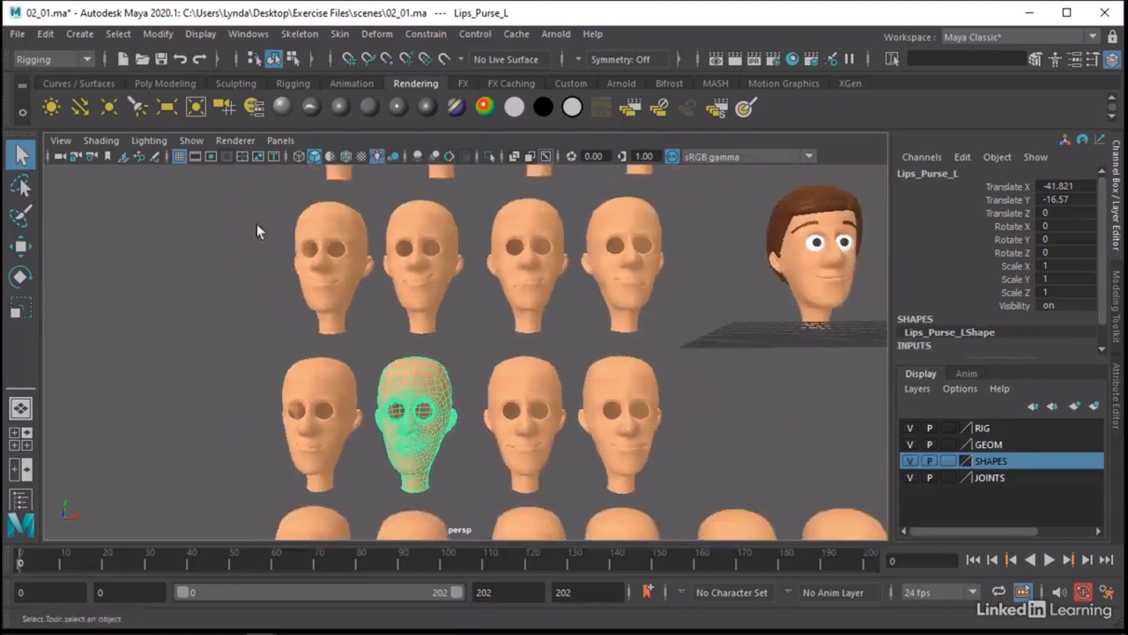
Select the eight heads in the two lip-shape rows above the lowest row, and clear the selection to look at that lowest row.
{"action": "left_click_drag", "start_coordinate": [239, 214], "coordinate": [668, 437]}
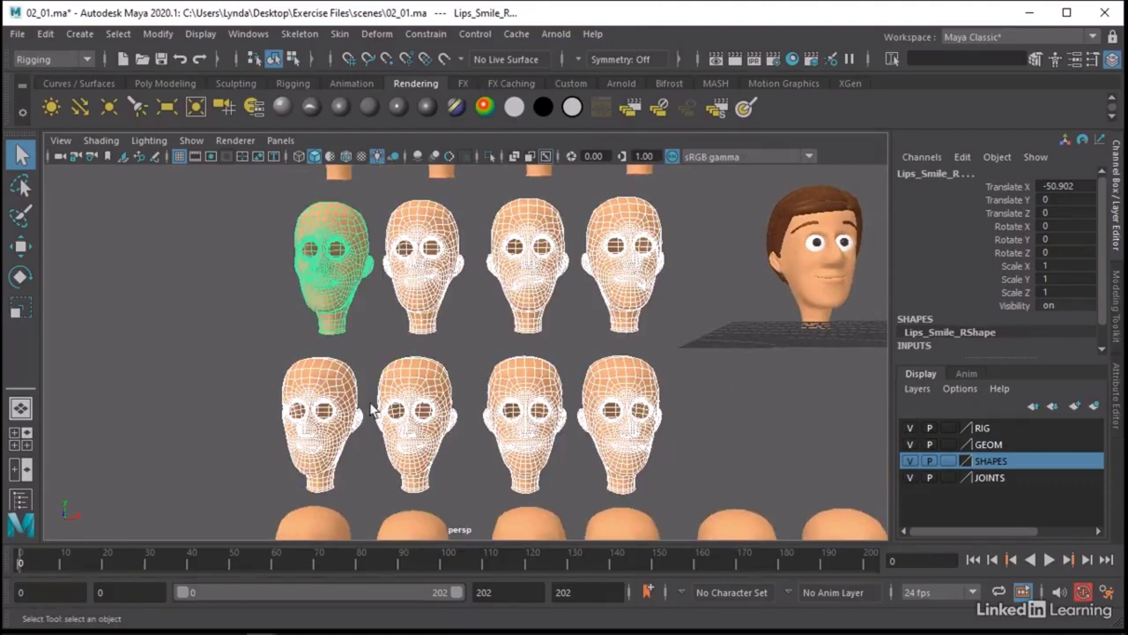
{"action": "middle_click_drag", "start_coordinate": [415, 402], "coordinate": [435, 241], "text": "alt"}
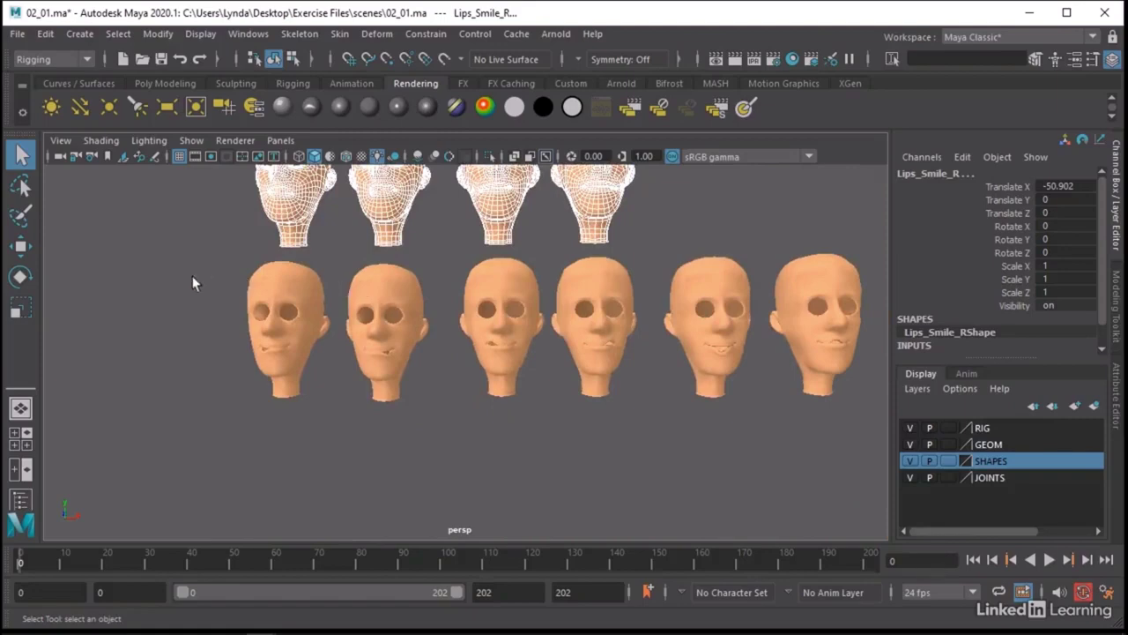
{"action": "left_click", "coordinate": [221, 327]}
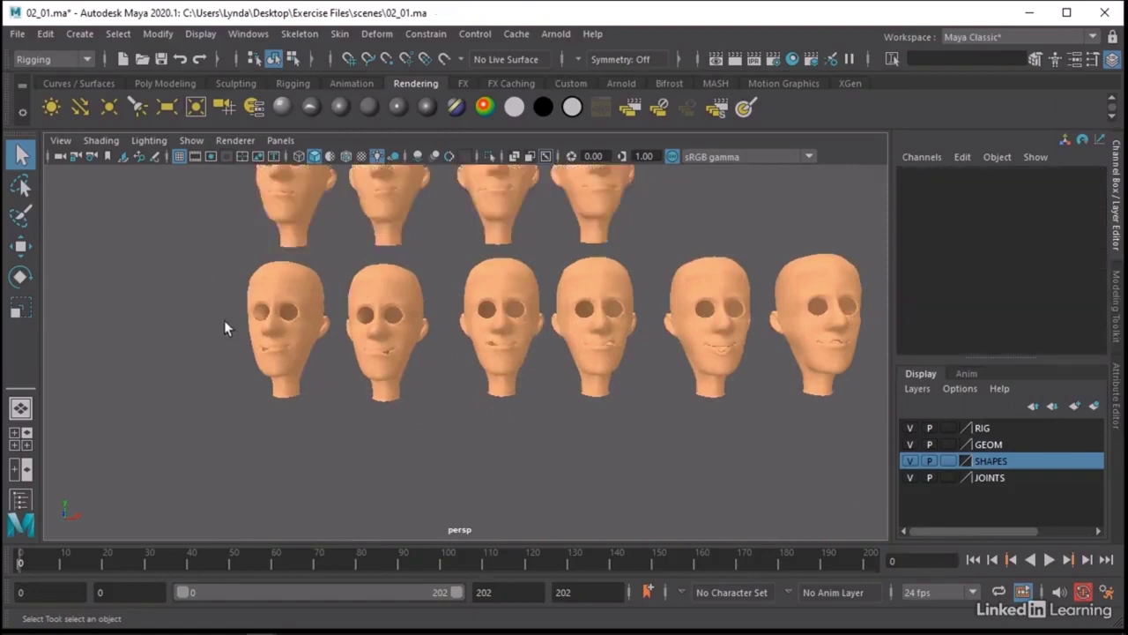
Select the Lips_LowCorner_R head and the Lips_LowCorner_L head in turn to examine how the lower lip moves at each mouth corner.
{"action": "right_click_drag", "start_coordinate": [224, 322], "coordinate": [547, 361], "text": "alt"}
{"action": "middle_click_drag", "start_coordinate": [290, 311], "coordinate": [741, 337], "text": "alt"}
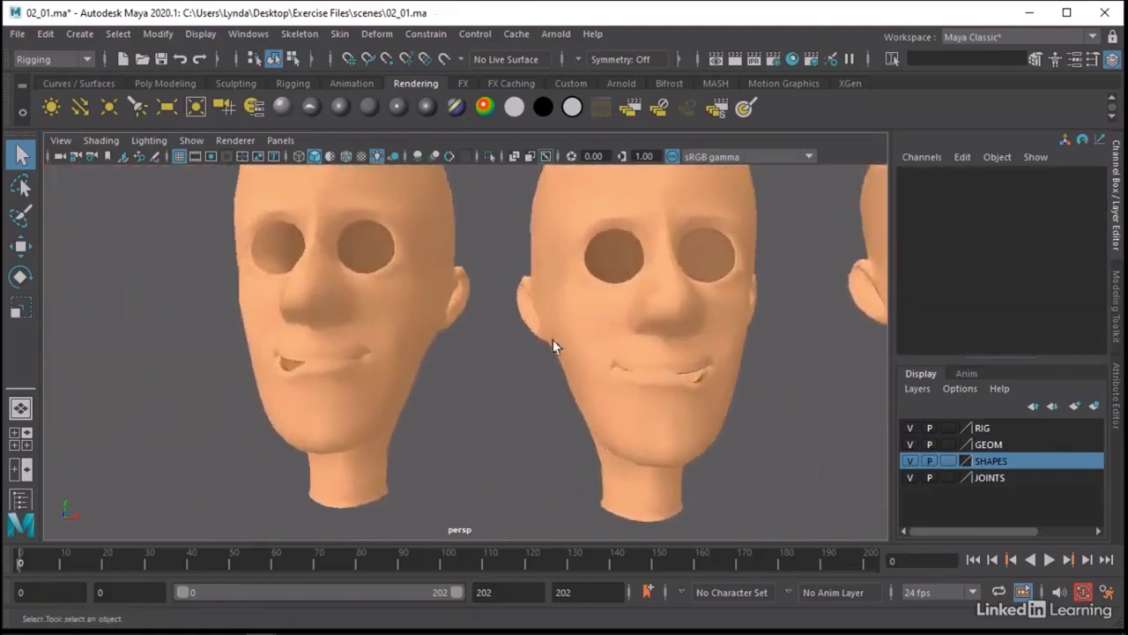
{"action": "left_click", "coordinate": [346, 383]}
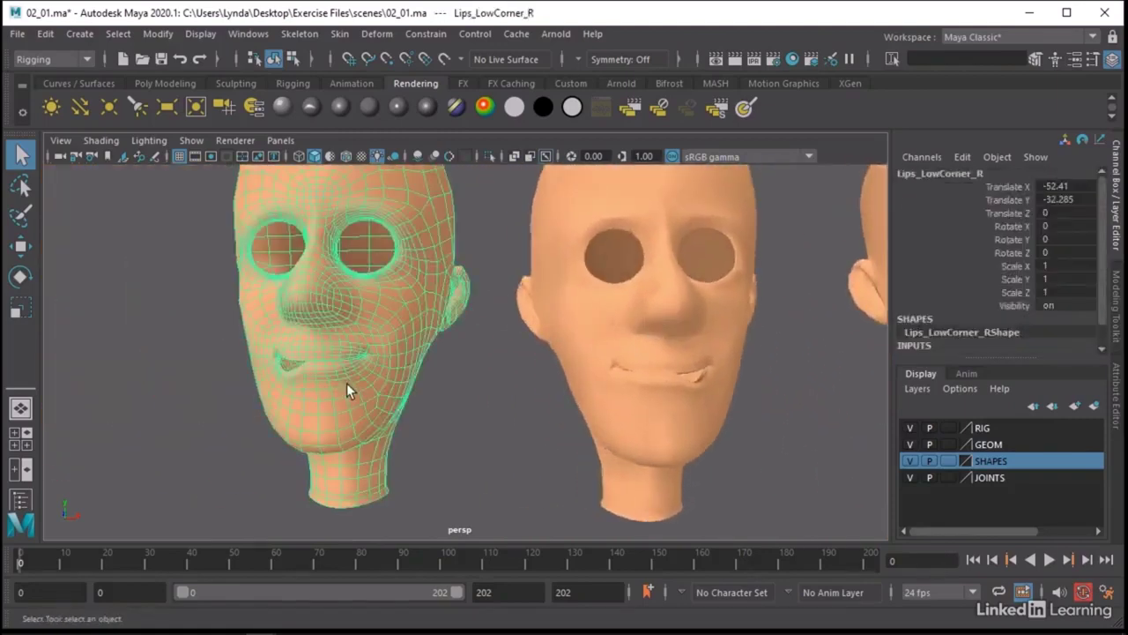
{"action": "left_click", "coordinate": [652, 407]}
{"action": "middle_click_drag", "start_coordinate": [652, 407], "coordinate": [692, 430], "text": "alt"}
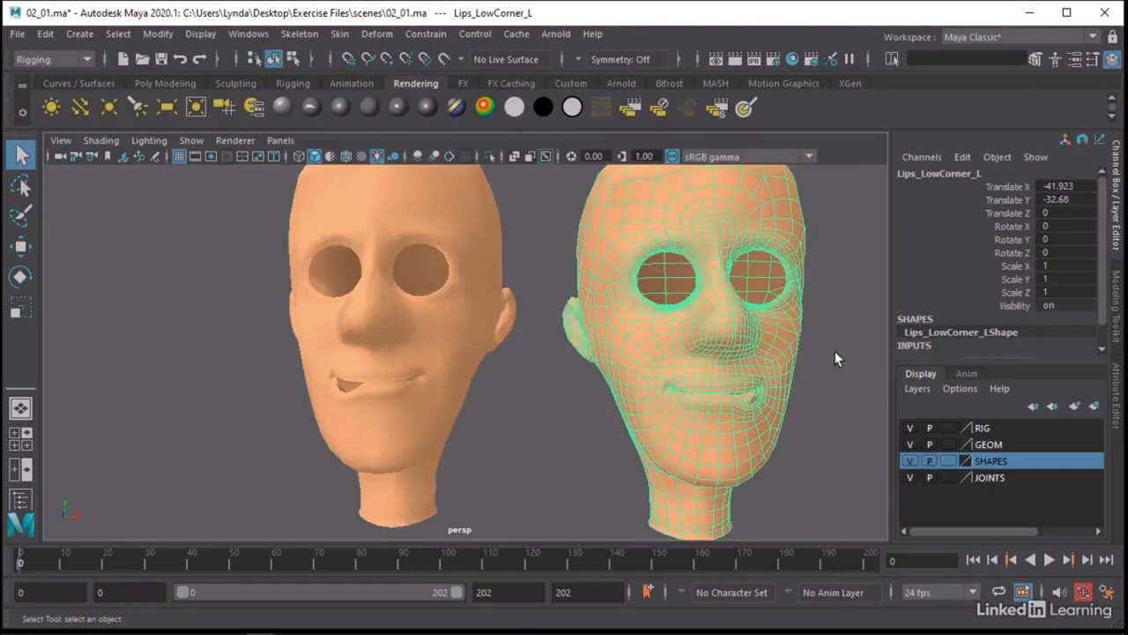
Select the Lips_UpCorner_R head and the Lips_UpCorner_L head in turn to study the upper lip at each corner up close.
{"action": "middle_click_drag", "start_coordinate": [834, 351], "coordinate": [668, 350], "text": "alt"}
{"action": "left_click", "coordinate": [789, 368]}
{"action": "middle_click_drag", "start_coordinate": [789, 368], "coordinate": [496, 355], "text": "alt"}
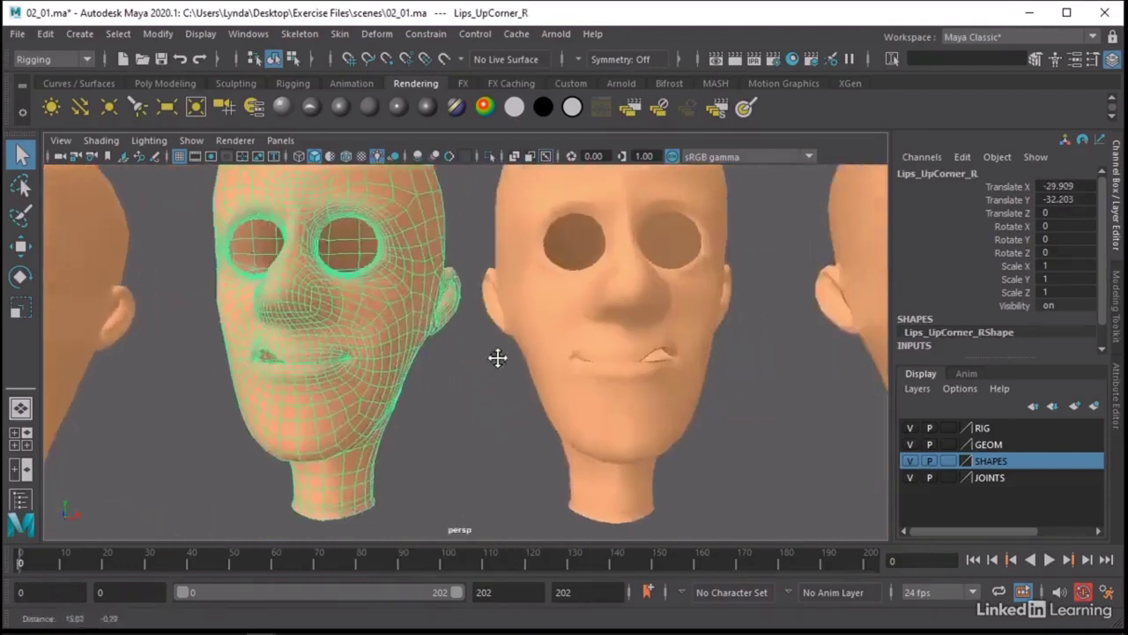
{"action": "left_click", "coordinate": [603, 344]}
{"action": "scroll", "coordinate": [596, 344], "scroll_direction": "up", "scroll_amount": 5}
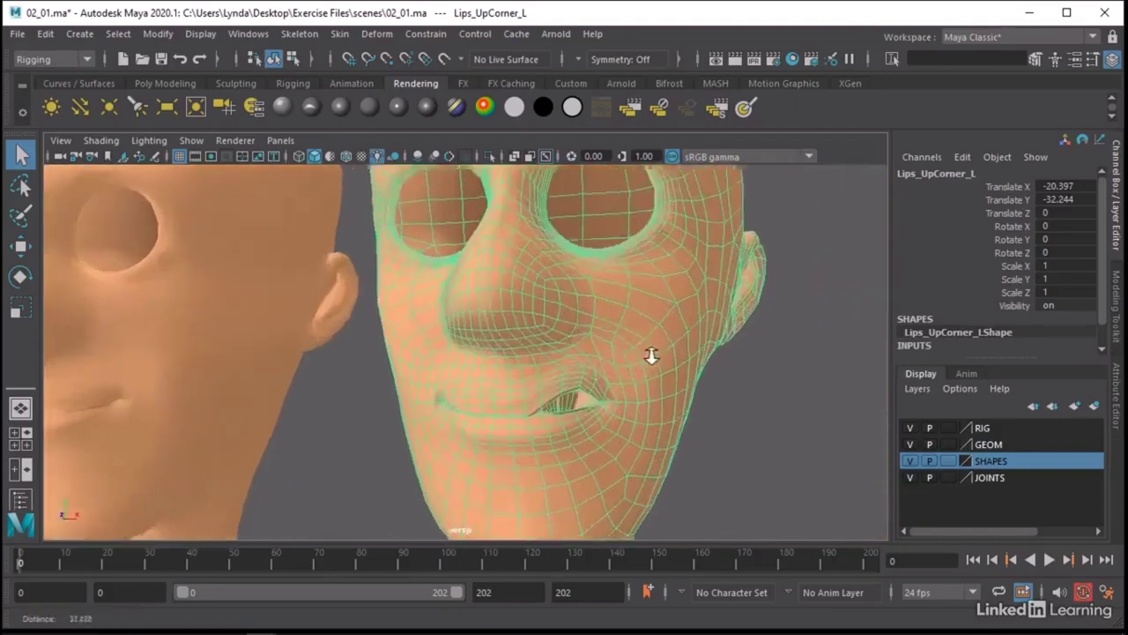
{"action": "right_click_drag", "start_coordinate": [592, 379], "coordinate": [527, 393], "text": "alt"}
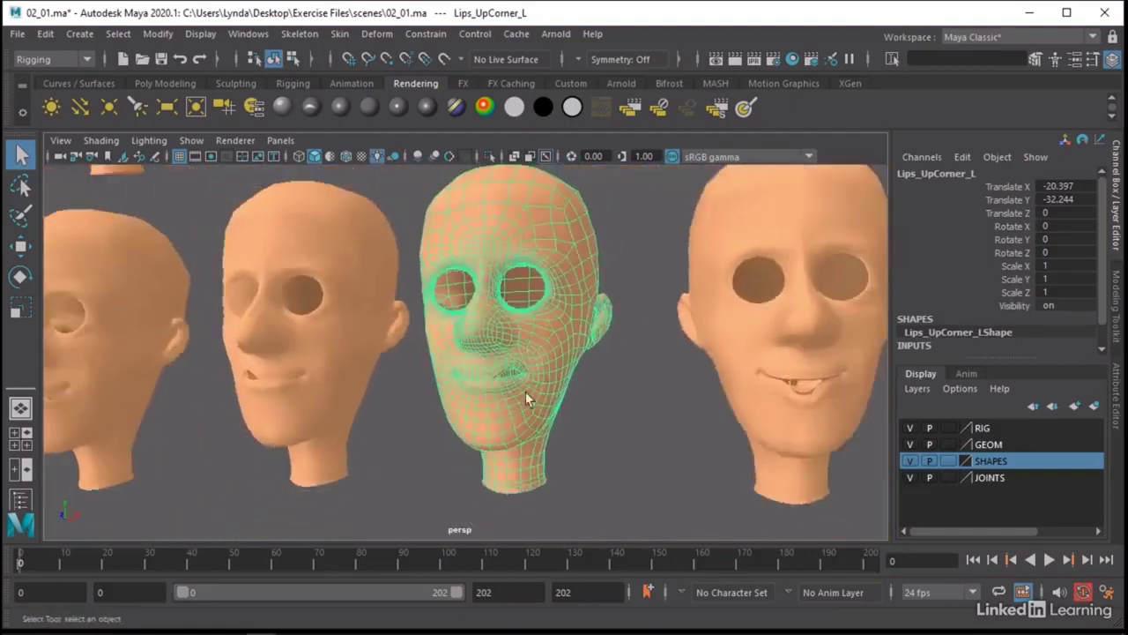
Select the Lips_LowCtr head to study its center lip shape, and compare it with the neighboring heads in the row.
{"action": "middle_click_drag", "start_coordinate": [527, 393], "coordinate": [408, 390], "text": "alt"}
{"action": "left_click", "coordinate": [445, 365]}
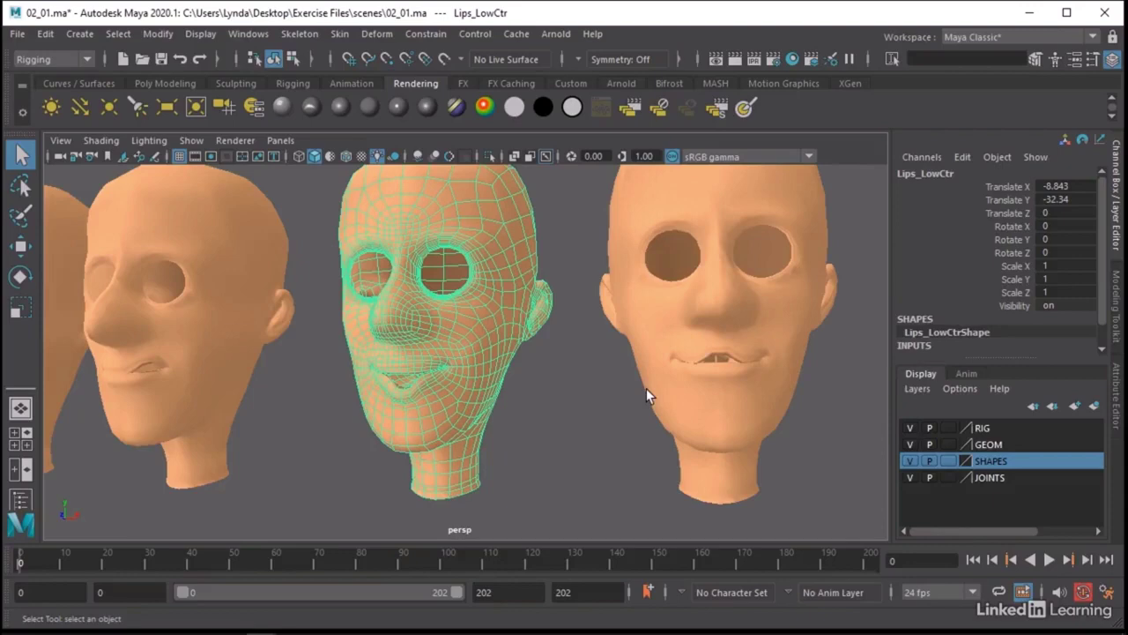
{"action": "left_click_drag", "start_coordinate": [145, 369], "coordinate": [343, 370], "text": "alt"}
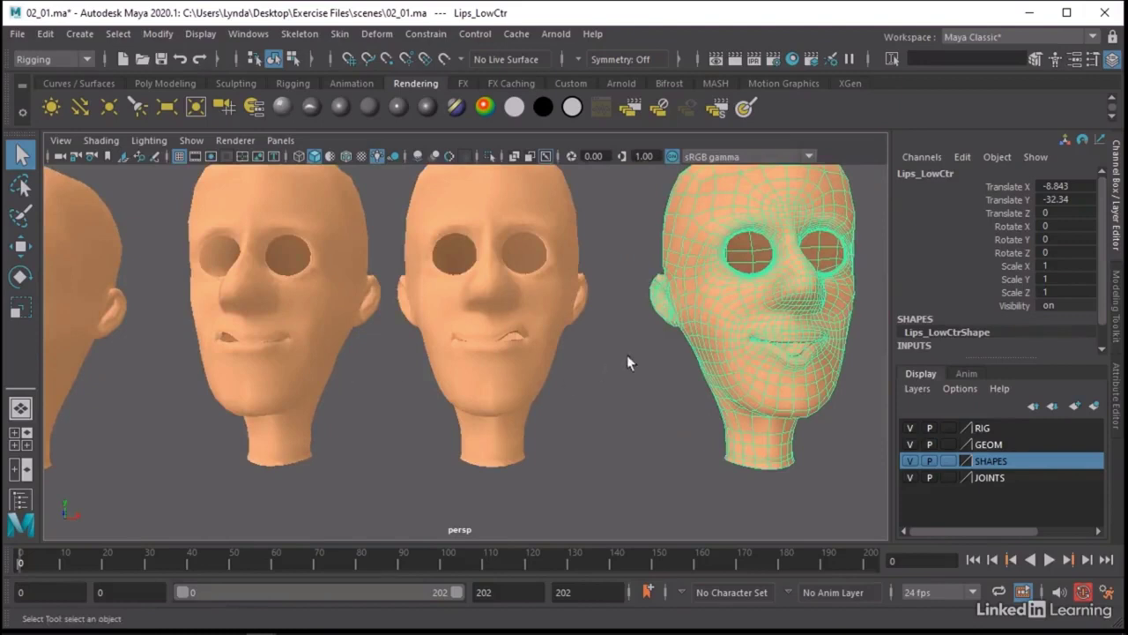
{"action": "right_click_drag", "start_coordinate": [605, 367], "coordinate": [433, 373], "text": "alt"}
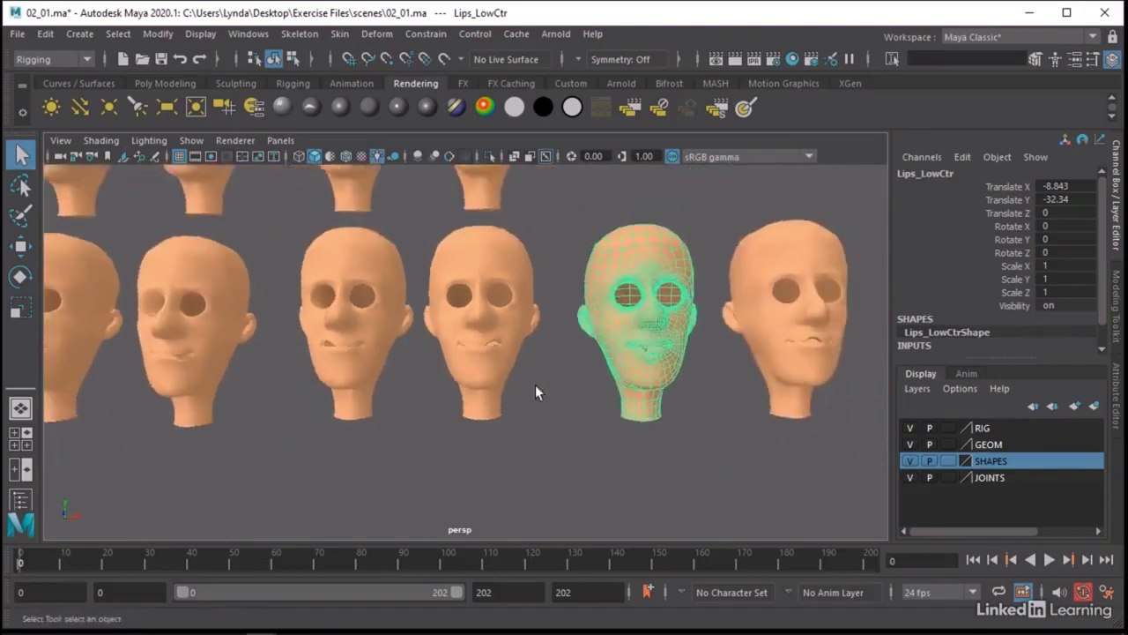
Clear the selection and review all rows of blend shape heads together with the main character head.
{"action": "middle_click_drag", "start_coordinate": [535, 384], "coordinate": [527, 444], "text": "alt"}
{"action": "left_click", "coordinate": [545, 462]}
{"action": "right_click_drag", "start_coordinate": [546, 462], "coordinate": [517, 426], "text": "alt"}
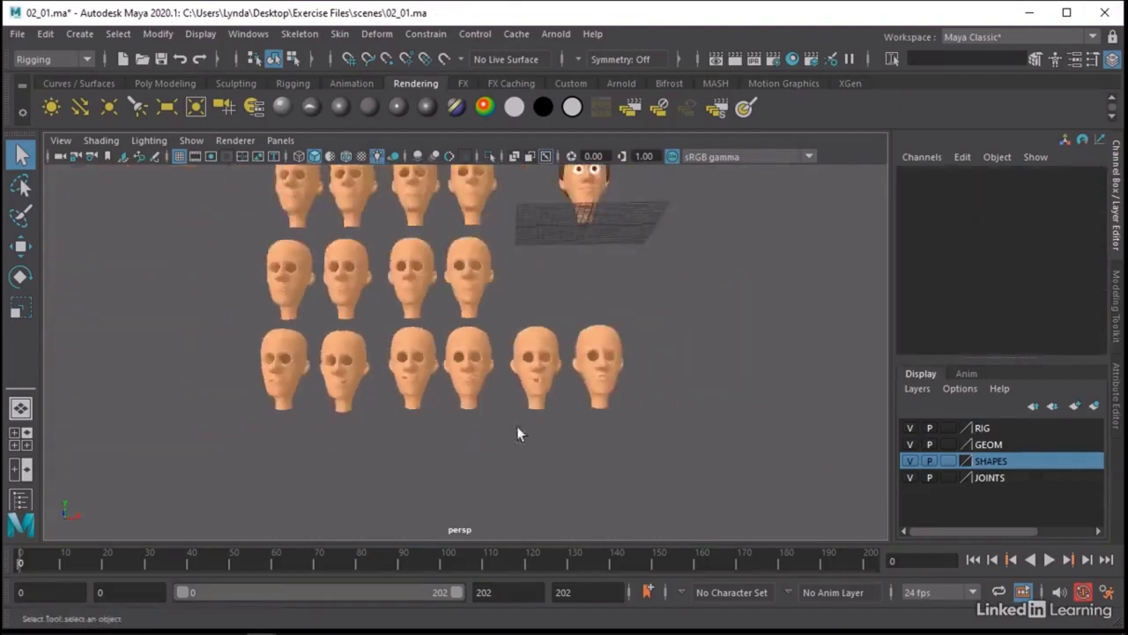
{"action": "middle_click_drag", "start_coordinate": [608, 346], "coordinate": [560, 429], "text": "alt"}
{"action": "left_click_drag", "start_coordinate": [570, 422], "coordinate": [573, 402], "text": "alt"}
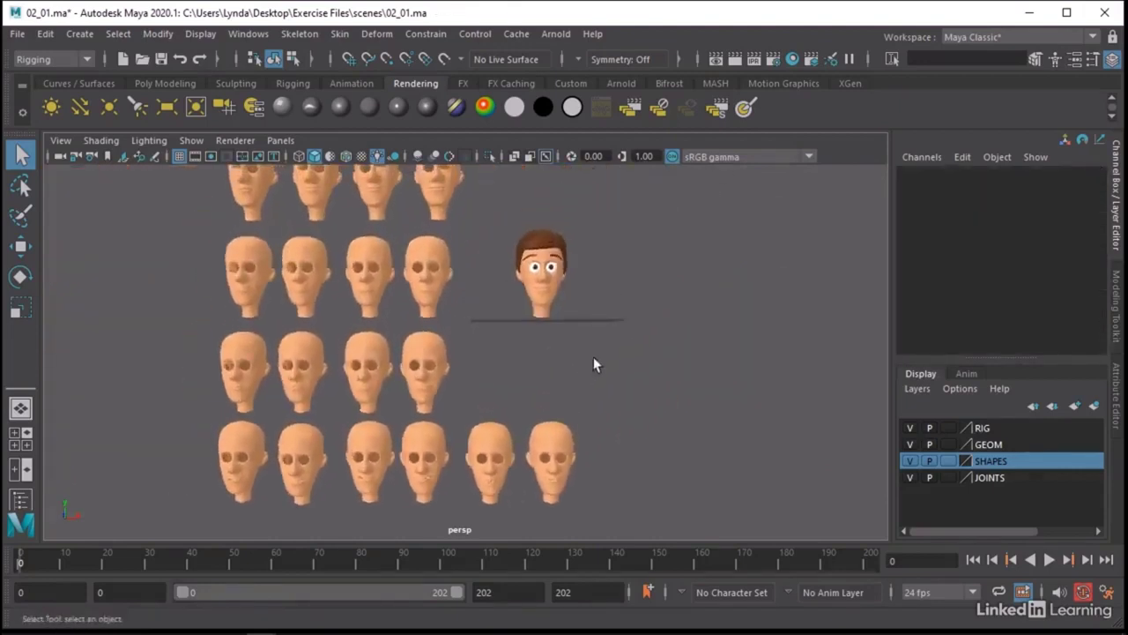
{"action": "middle_click_drag", "start_coordinate": [590, 382], "coordinate": [588, 394], "text": "alt"}
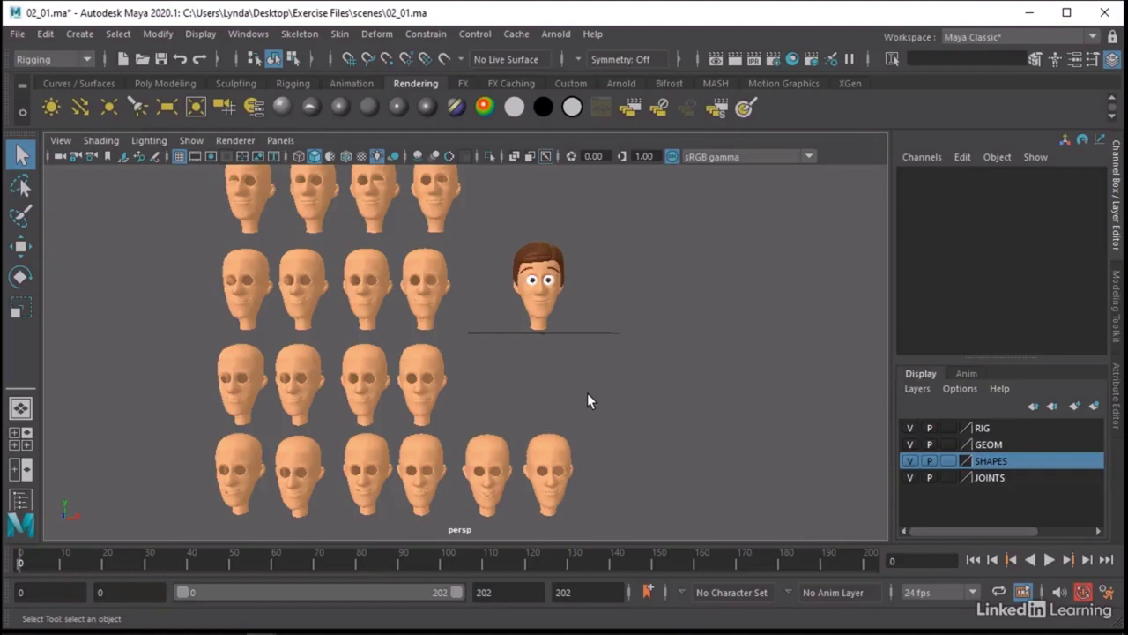
{"action": "middle_click_drag", "start_coordinate": [525, 314], "coordinate": [494, 385], "text": "alt"}
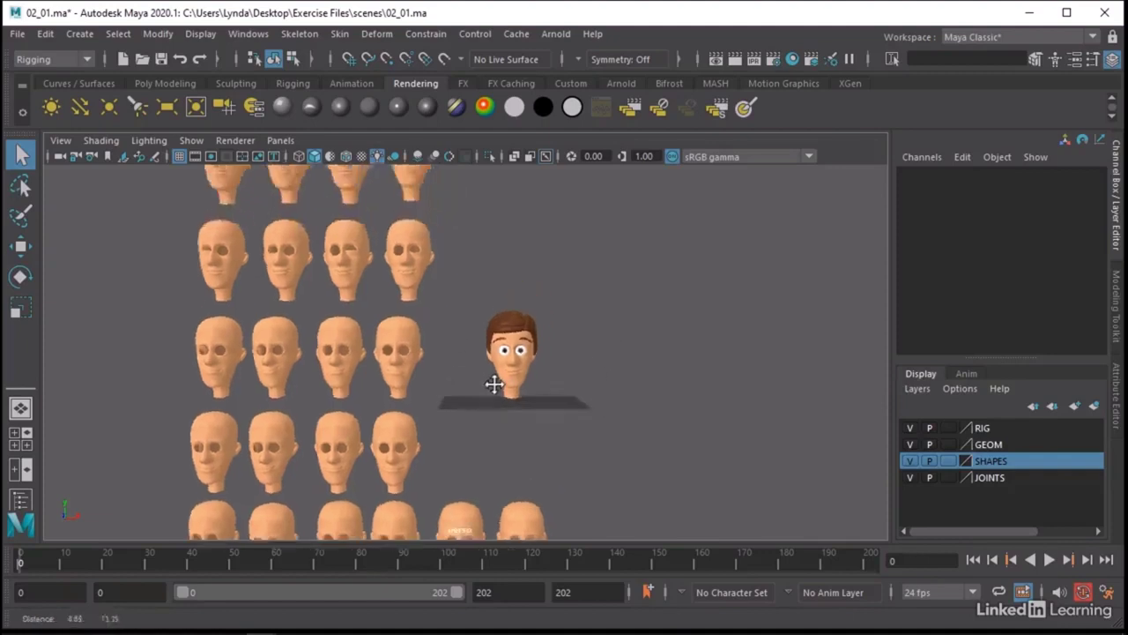
{"action": "right_click_drag", "start_coordinate": [519, 387], "coordinate": [840, 419], "text": "alt"}
{"action": "left_click_drag", "start_coordinate": [840, 418], "coordinate": [665, 344], "text": "alt"}
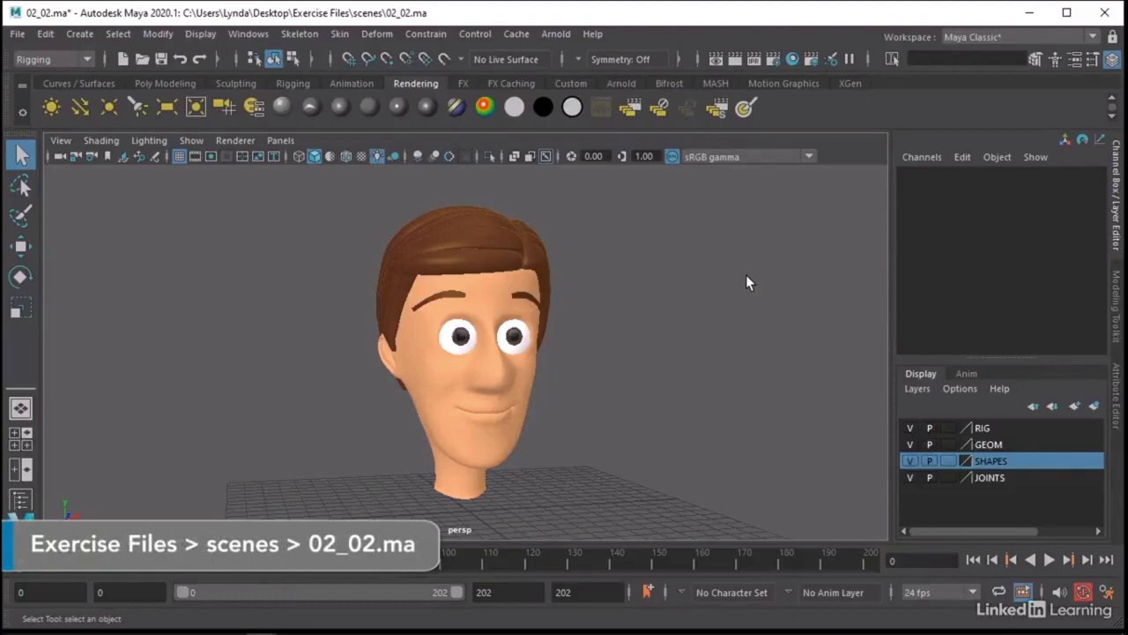
Move the Head_NEUTRAL mesh about 24 units along X, away from the hair, eyes and teeth.
{"action": "left_click", "coordinate": [528, 373]}
{"action": "mouse_move", "coordinate": [604, 367]}
{"action": "left_mouse_down", "text": "alt"}
{"action": "mouse_move", "coordinate": [558, 359]}
{"action": "mouse_move", "coordinate": [609, 361]}
{"action": "left_mouse_up", "text": "alt"}
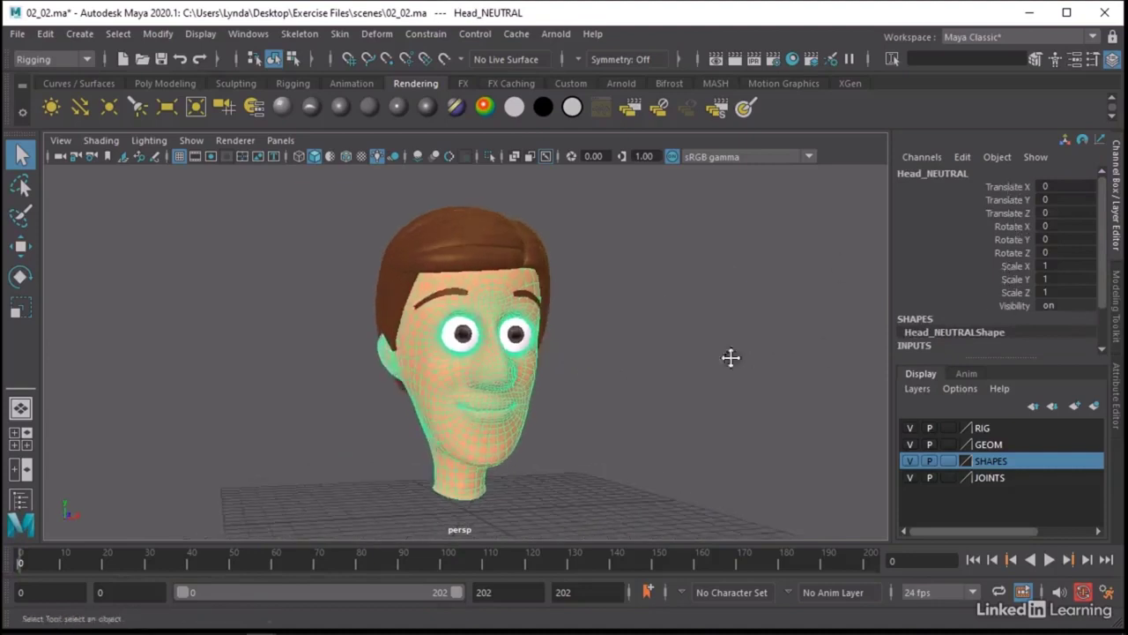
{"action": "left_click_drag", "start_coordinate": [731, 358], "coordinate": [468, 380], "text": "alt"}
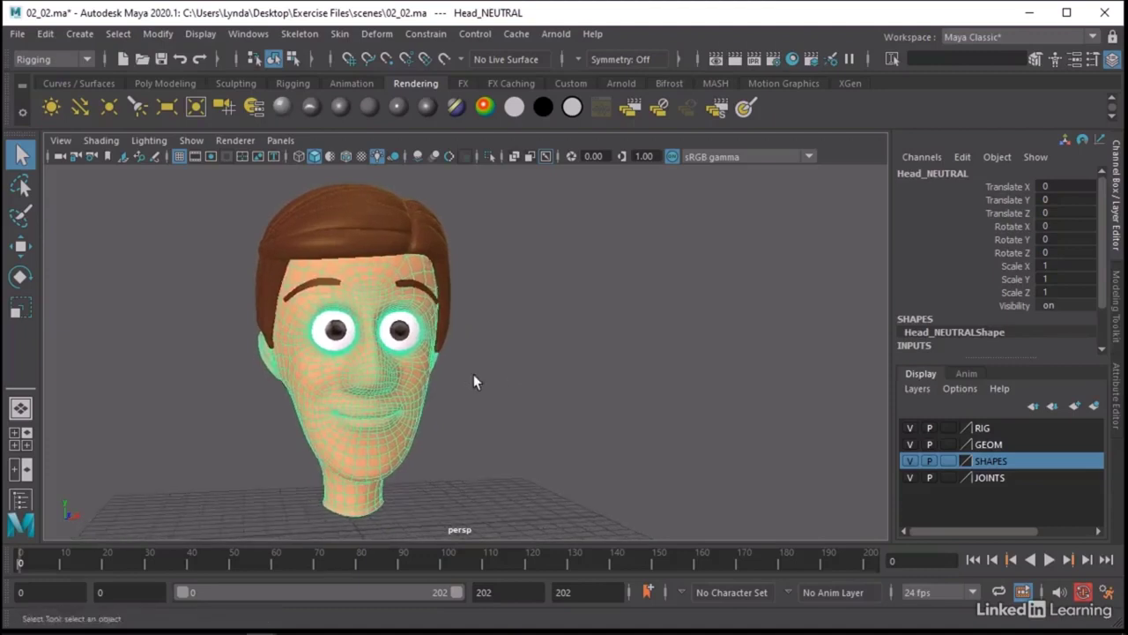
{"action": "key", "text": "w"}
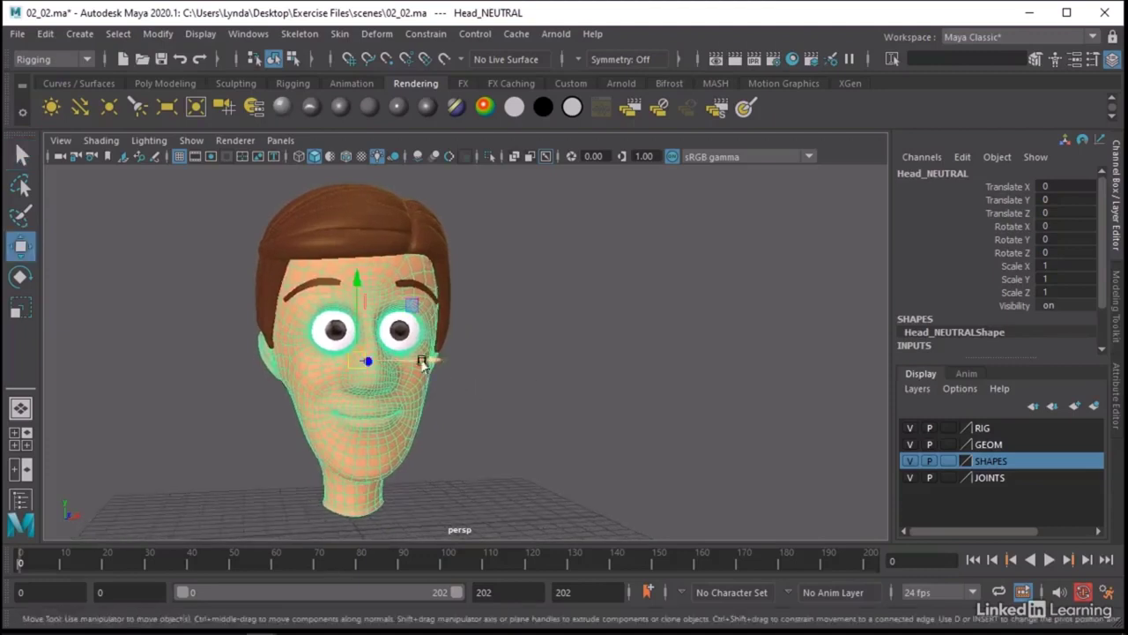
{"action": "left_click_drag", "start_coordinate": [426, 357], "coordinate": [853, 347]}
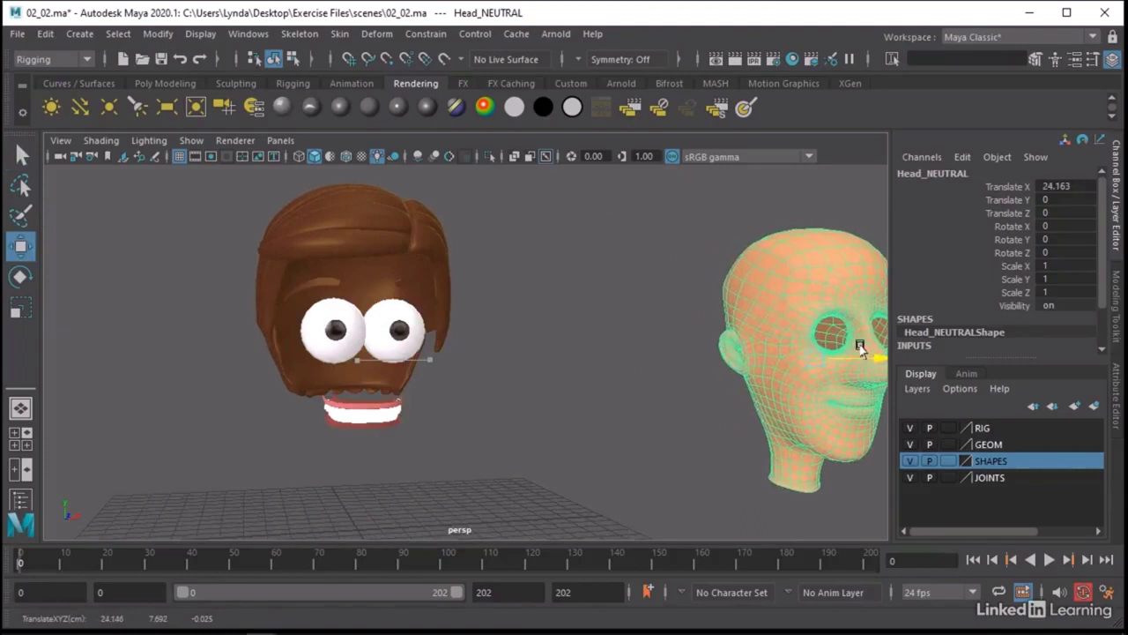
{"action": "middle_click_drag", "start_coordinate": [625, 328], "coordinate": [543, 327], "text": "alt"}
{"action": "right_click_drag", "start_coordinate": [617, 325], "coordinate": [531, 335], "text": "alt"}
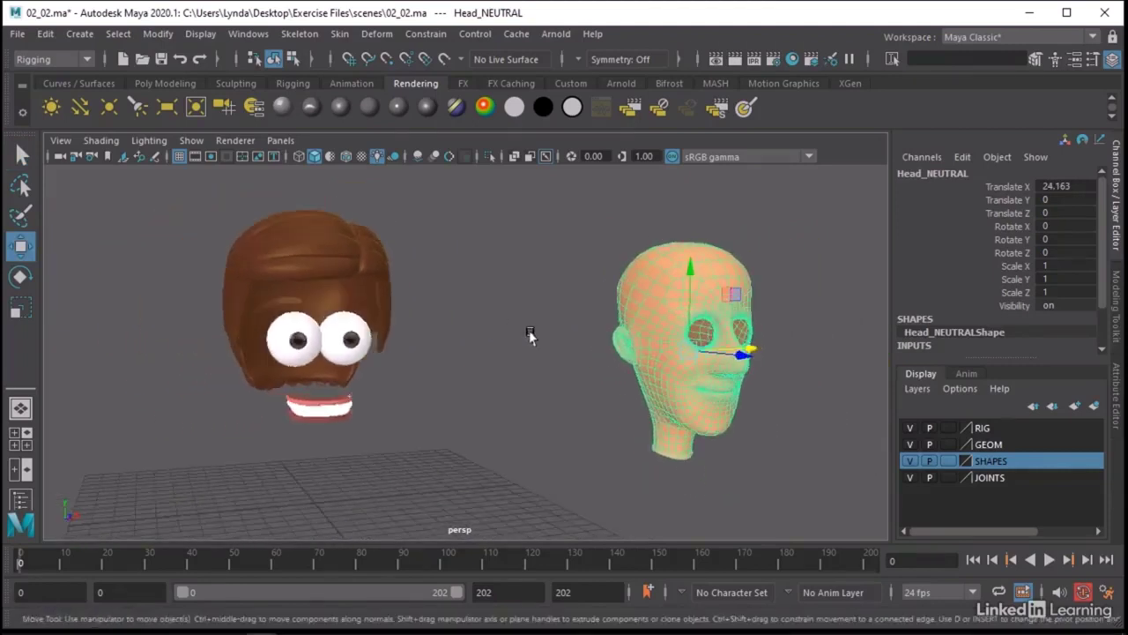
Duplicate the neutral head and set the copy's Translate X to 0 to place it back under the hair.
{"action": "left_click", "coordinate": [44, 34]}
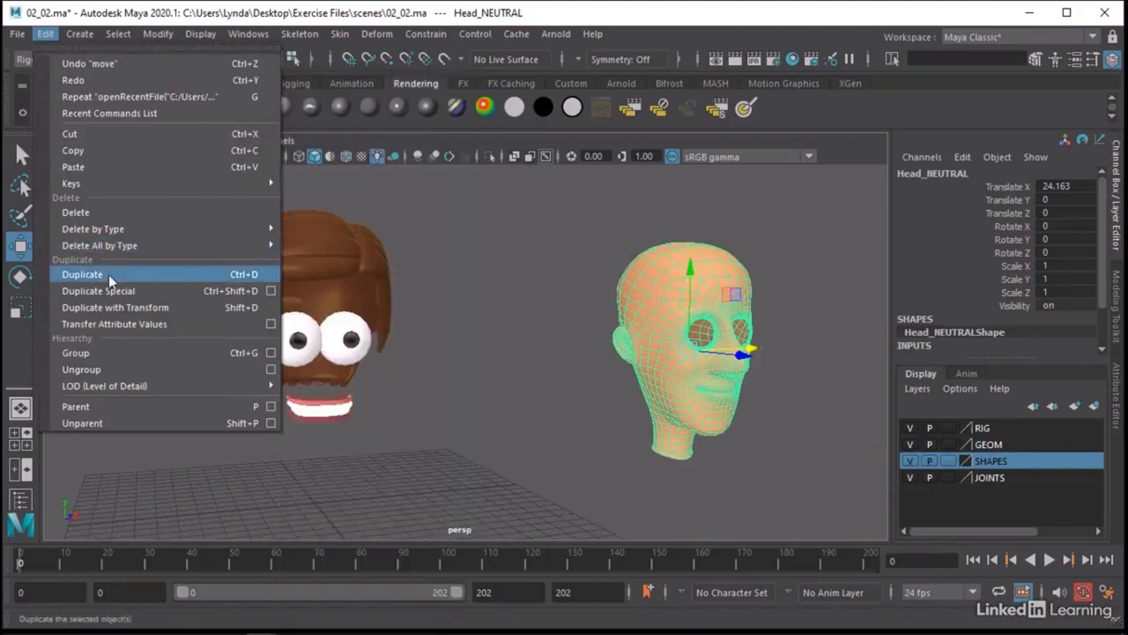
{"action": "left_click", "coordinate": [108, 274]}
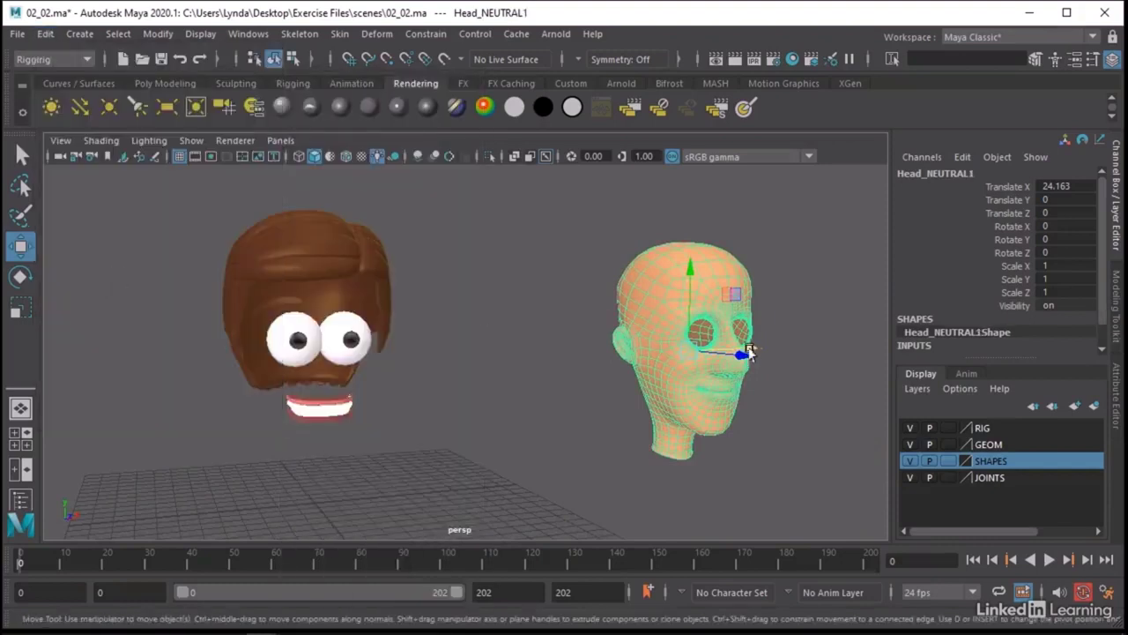
{"action": "left_click_drag", "start_coordinate": [747, 353], "coordinate": [522, 354]}
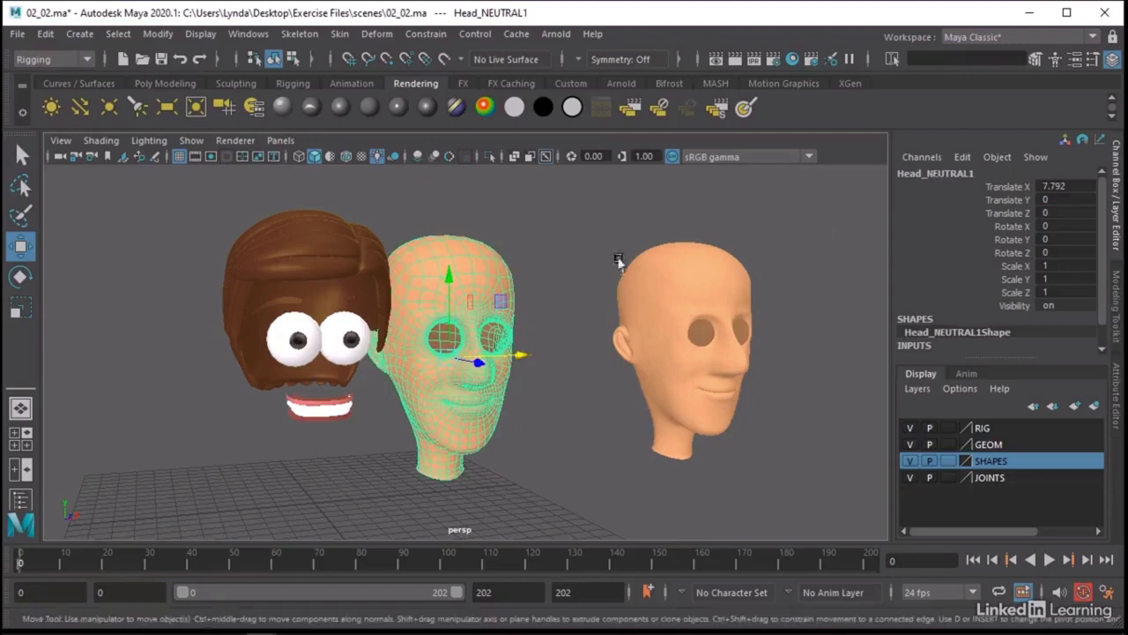
{"action": "double_click", "coordinate": [1070, 186]}
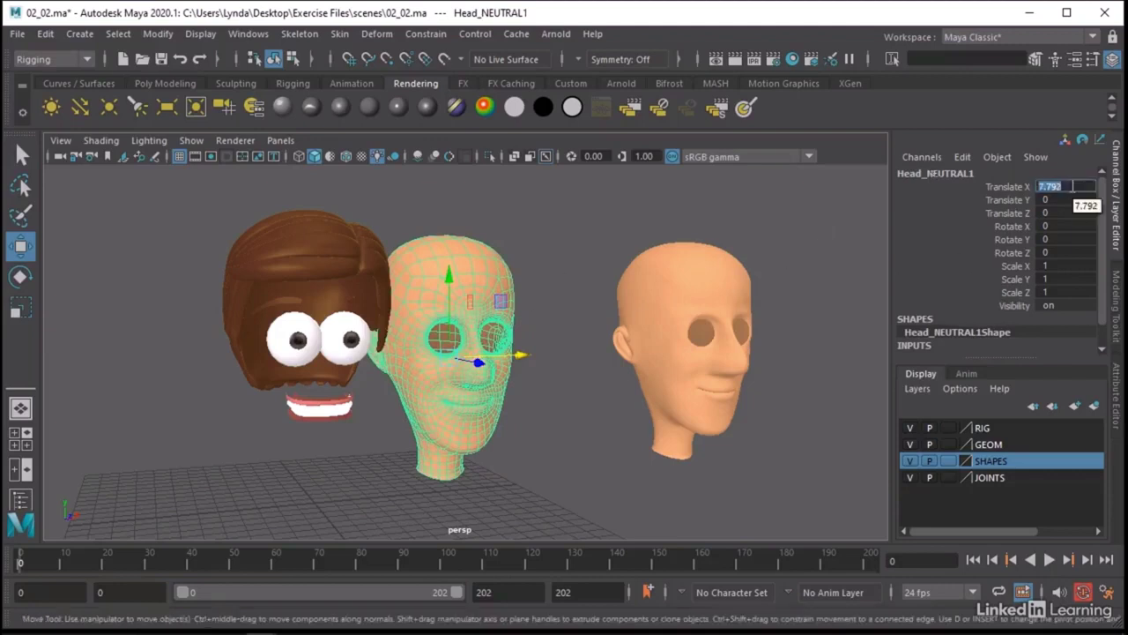
{"action": "type", "text": "0"}
{"action": "key", "text": "Return"}
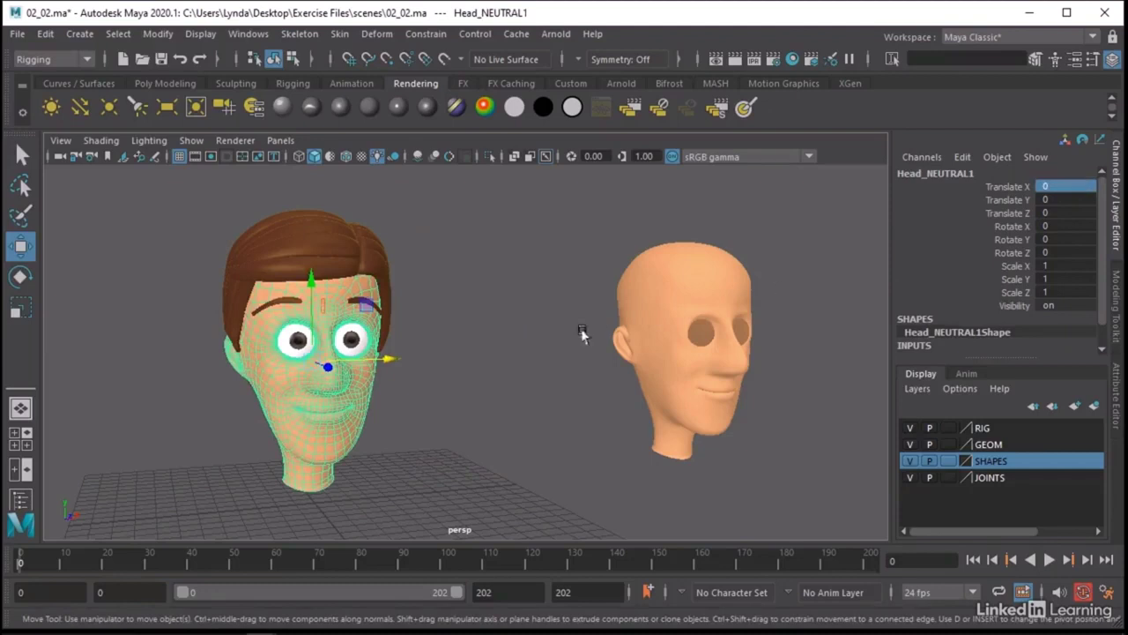
Select the original neutral head to compare it with the duplicate, and clear the selection.
{"action": "left_click", "coordinate": [426, 407]}
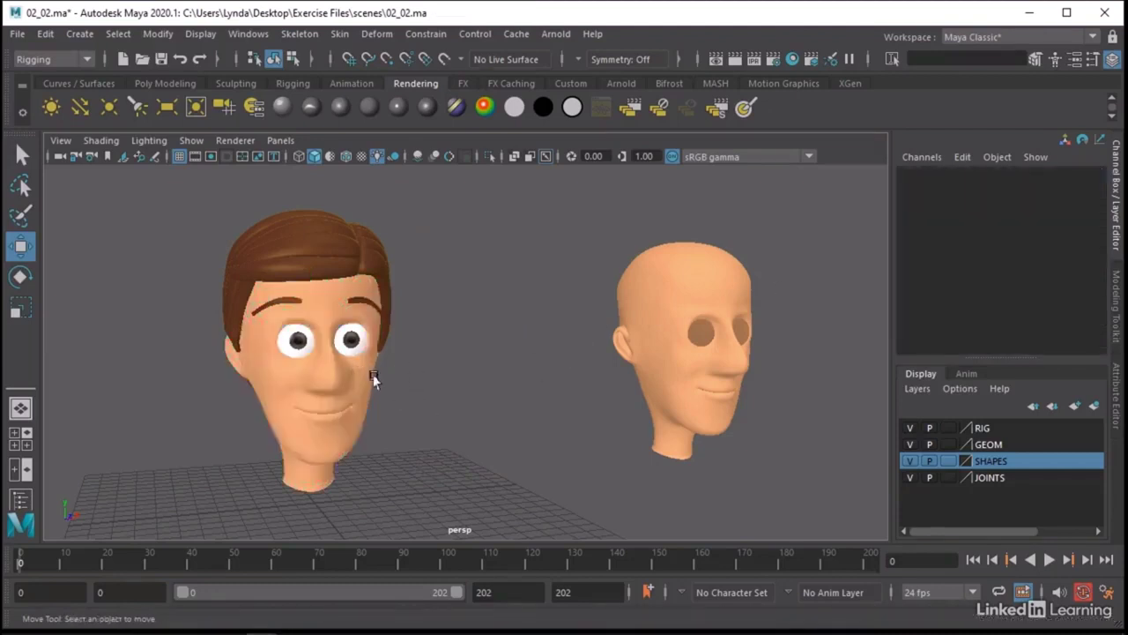
{"action": "left_click", "coordinate": [678, 279]}
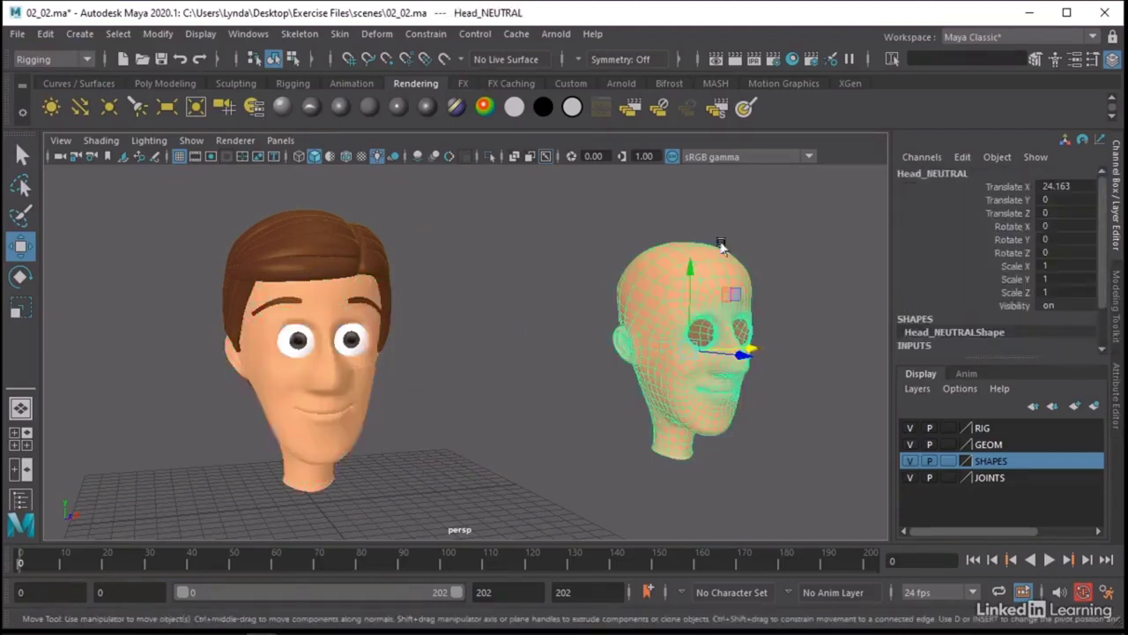
{"action": "left_click", "coordinate": [517, 344]}
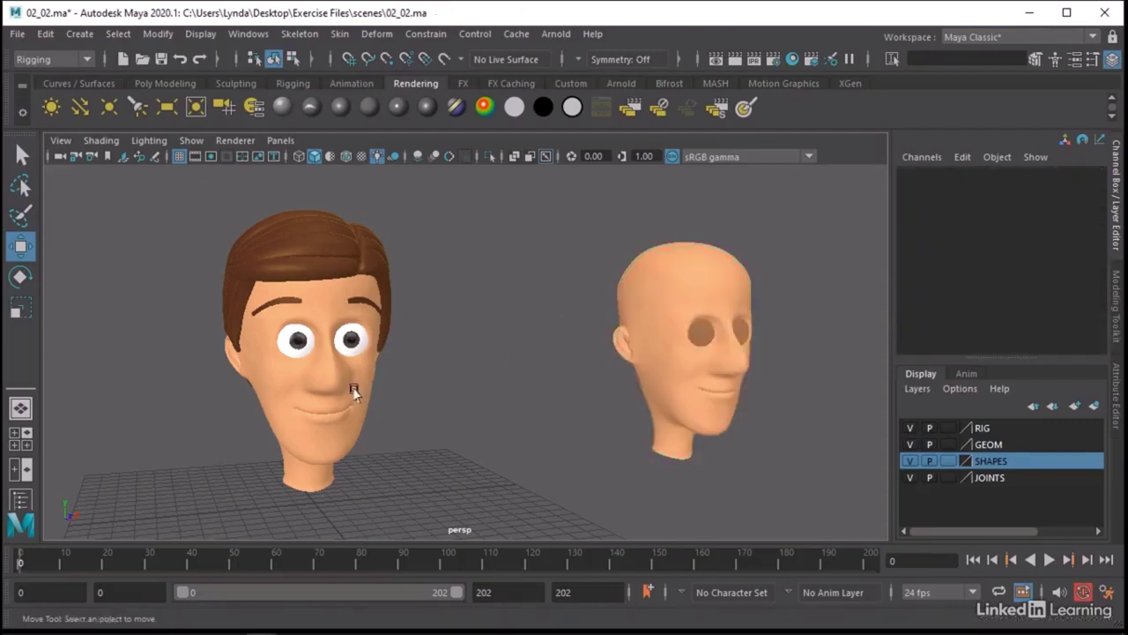
Rename the duplicated head under the hair as Head_SMILE.
{"action": "left_click", "coordinate": [354, 393]}
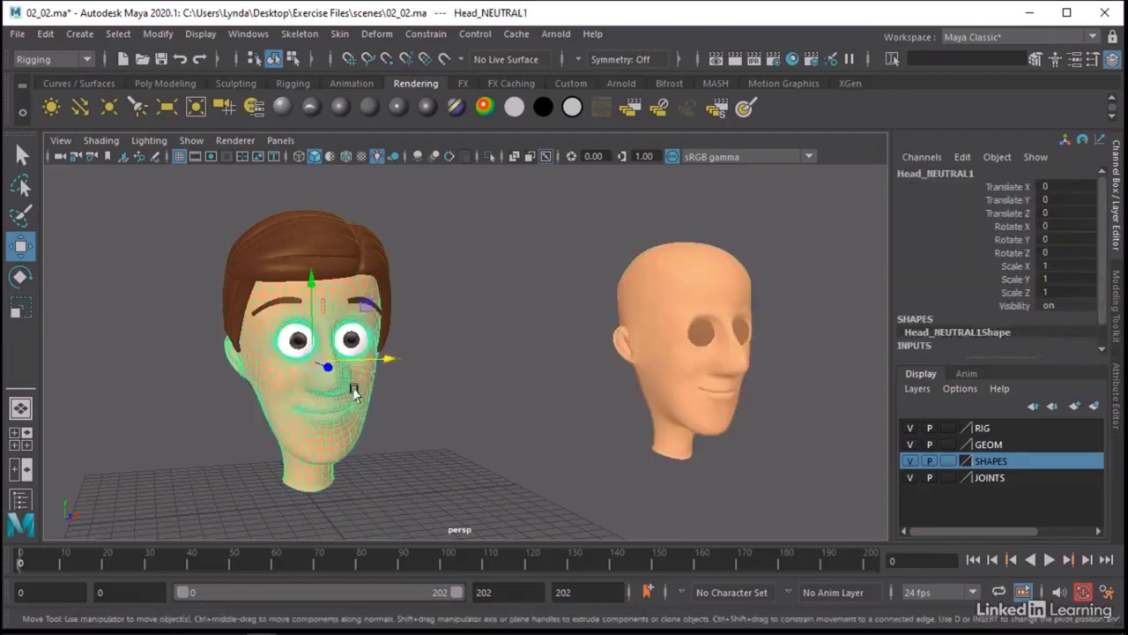
{"action": "double_click", "coordinate": [922, 172]}
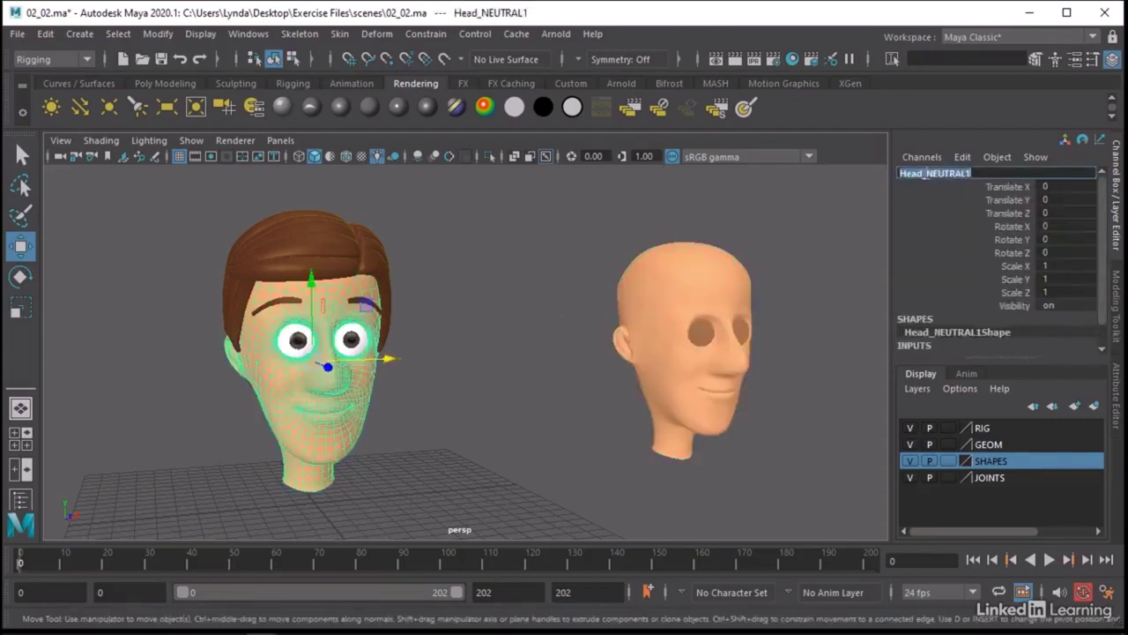
{"action": "left_click_drag", "start_coordinate": [925, 173], "coordinate": [973, 173]}
{"action": "type", "text": "S"}
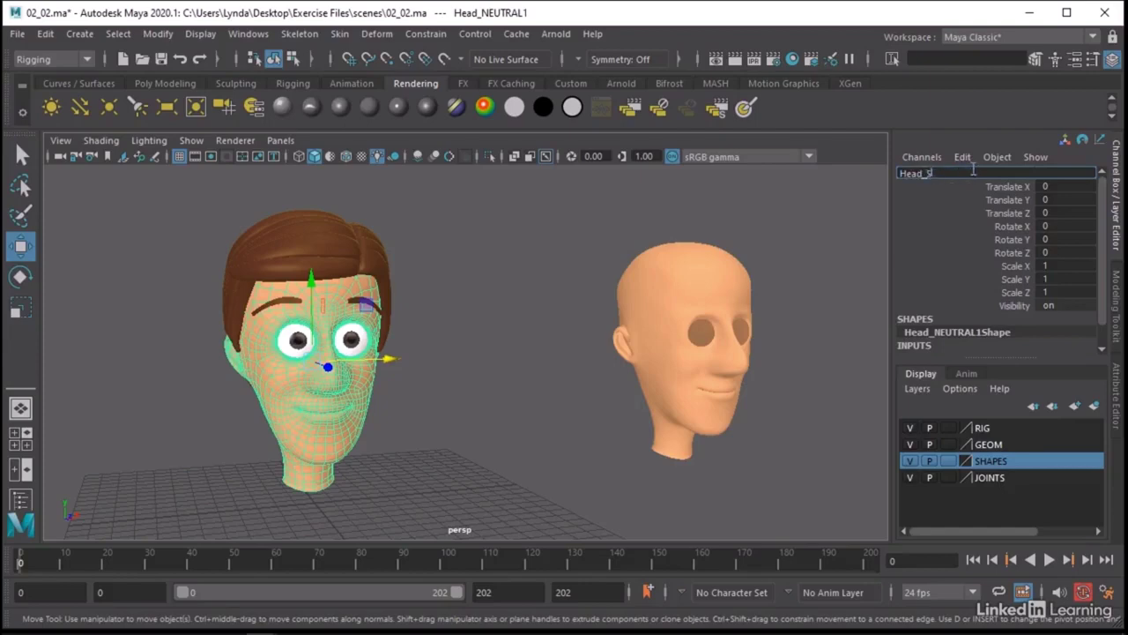
{"action": "type", "text": "MILE"}
{"action": "key", "text": "Return"}
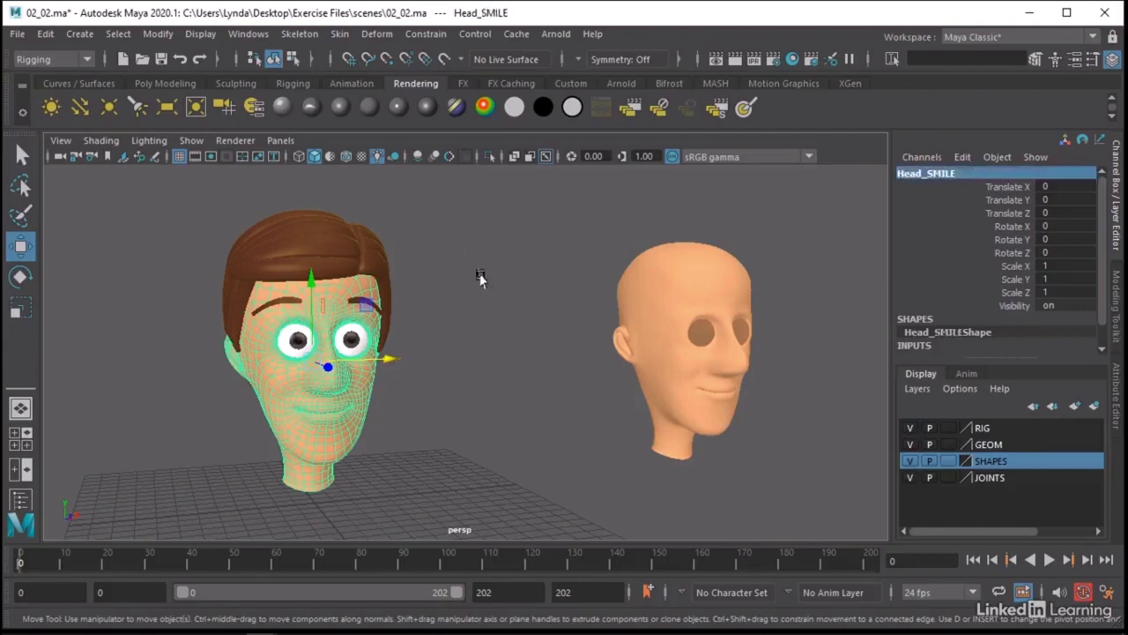
Set the modeling symmetry to Object X for editing the mouth of Head_SMILE.
{"action": "right_click_drag", "start_coordinate": [480, 276], "coordinate": [632, 325], "text": "alt"}
{"action": "middle_click_drag", "start_coordinate": [632, 324], "coordinate": [753, 328], "text": "alt"}
{"action": "left_click_drag", "start_coordinate": [745, 328], "coordinate": [749, 322], "text": "alt"}
{"action": "left_click_drag", "start_coordinate": [474, 390], "coordinate": [420, 368], "text": "alt"}
{"action": "right_click_drag", "start_coordinate": [421, 368], "coordinate": [564, 385], "text": "alt"}
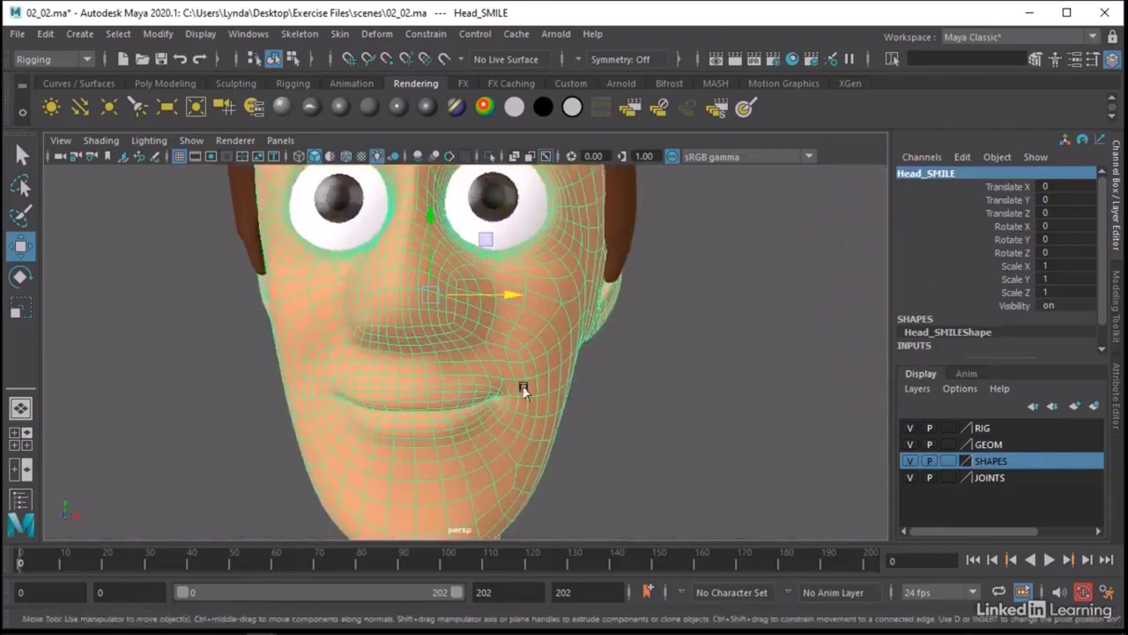
{"action": "left_click", "coordinate": [1036, 60]}
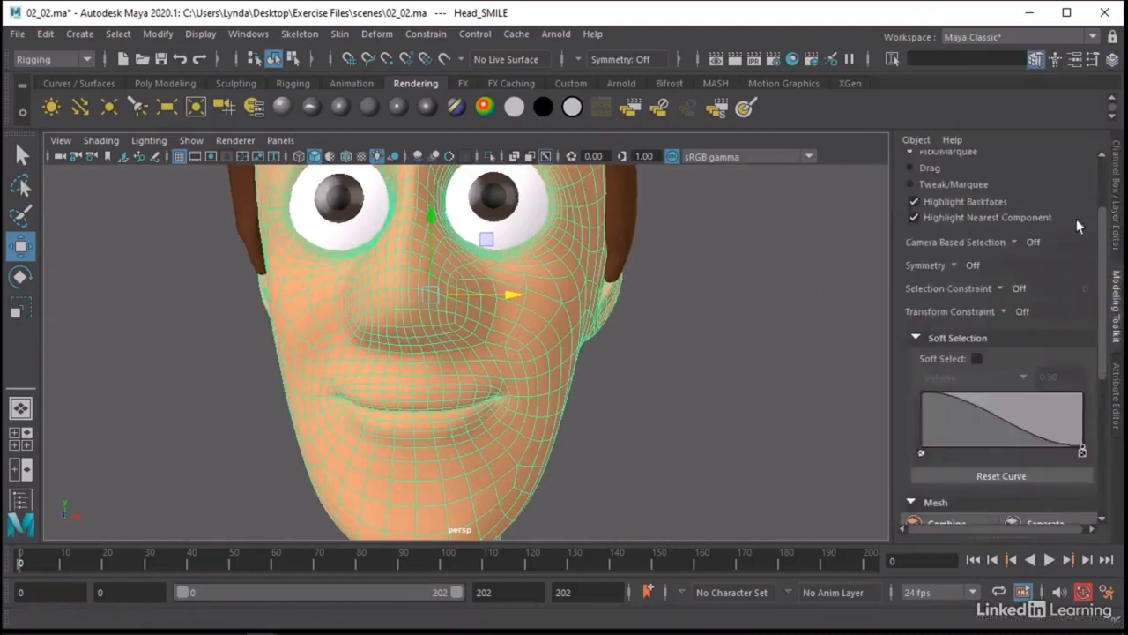
{"action": "left_click", "coordinate": [952, 266]}
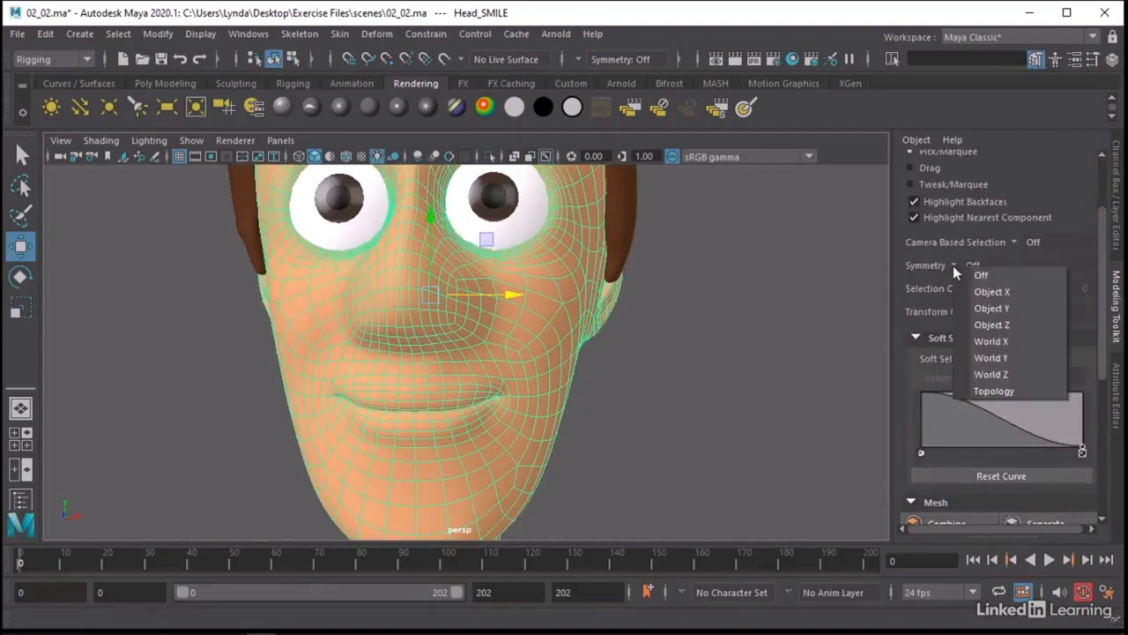
{"action": "left_click", "coordinate": [997, 292]}
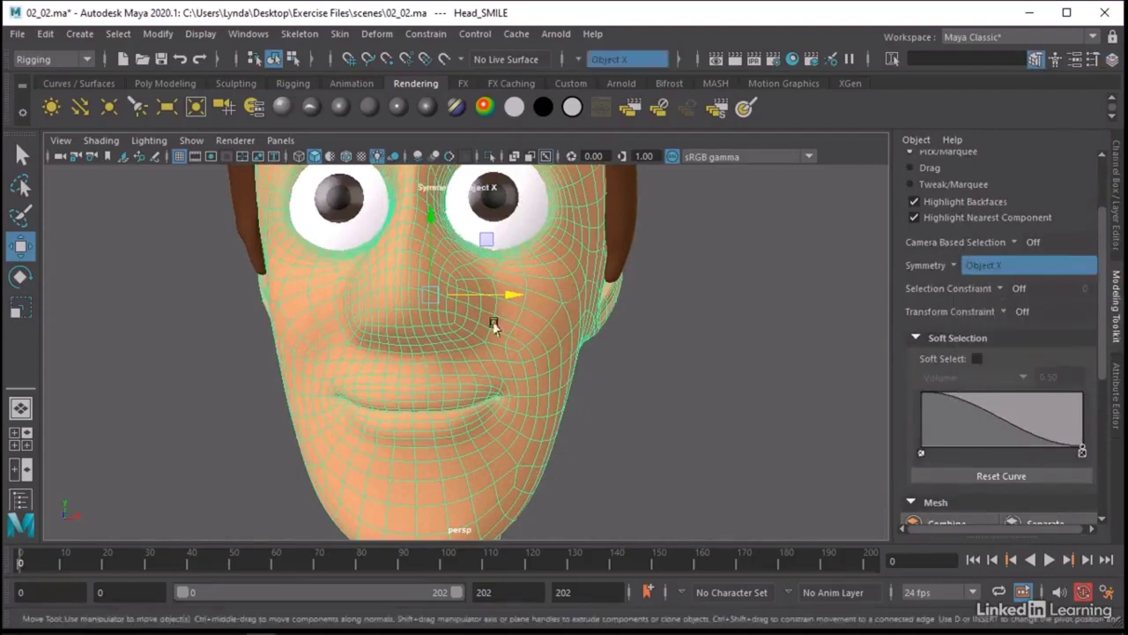
Switch Head_SMILE to vertex editing and select a patch of cheek vertices just above the mouth corner.
{"action": "right_click_drag", "start_coordinate": [526, 166], "coordinate": [499, 216]}
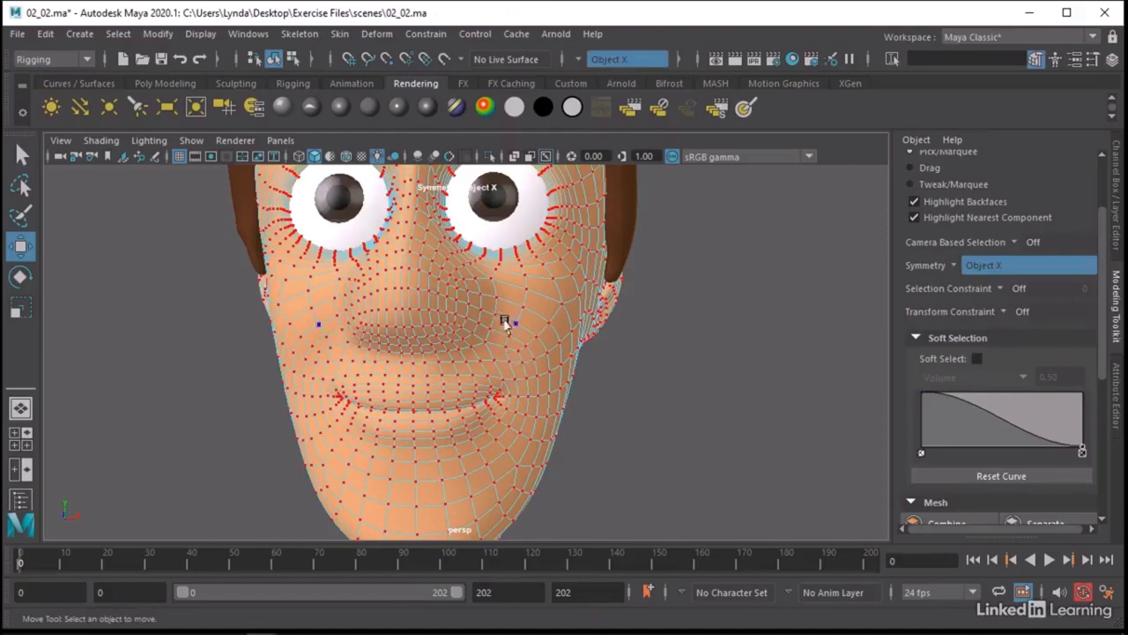
{"action": "left_click_drag", "start_coordinate": [507, 337], "coordinate": [543, 406]}
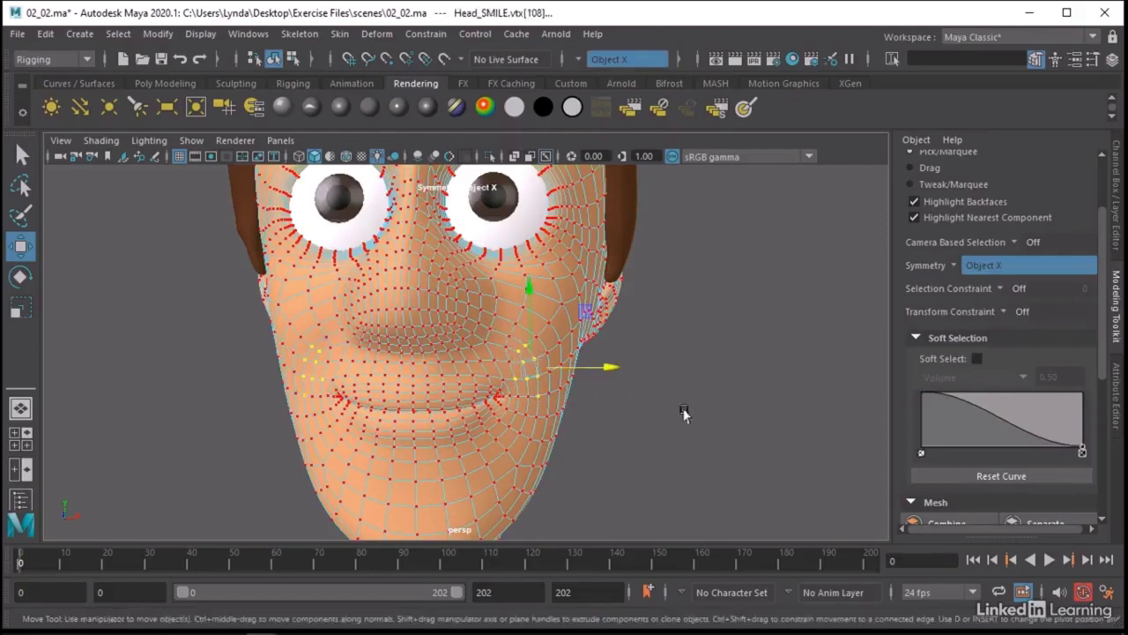
{"action": "left_click_drag", "start_coordinate": [682, 410], "coordinate": [696, 416], "text": "alt"}
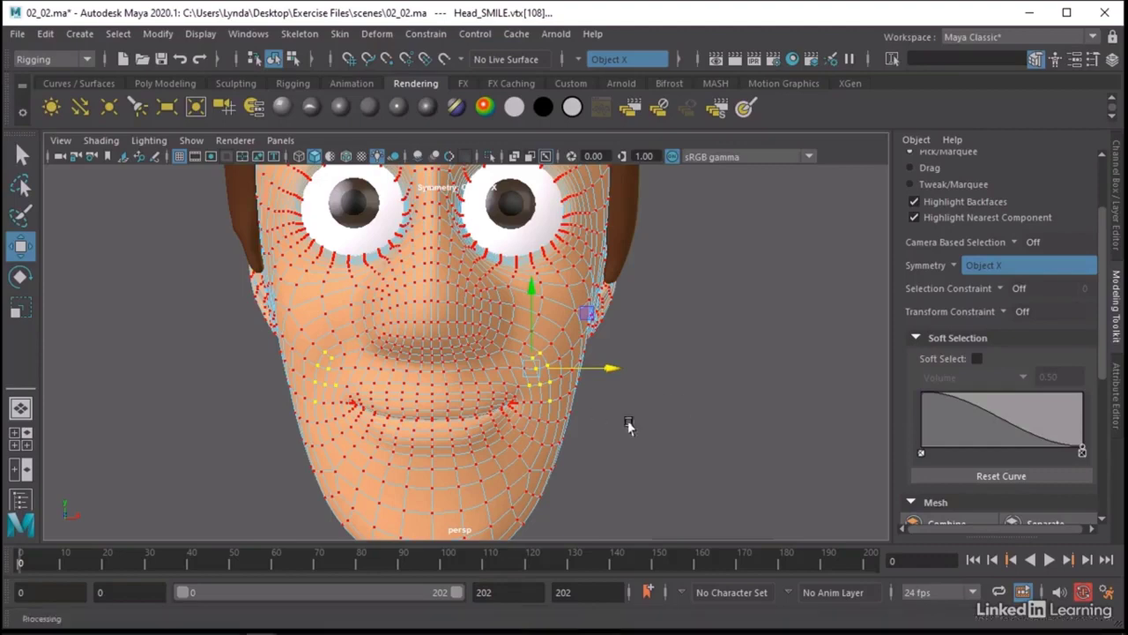
Select the tight cluster of vertices at the corner of the mouth with the Select tool.
{"action": "right_click_drag", "start_coordinate": [557, 414], "coordinate": [685, 353], "text": "alt"}
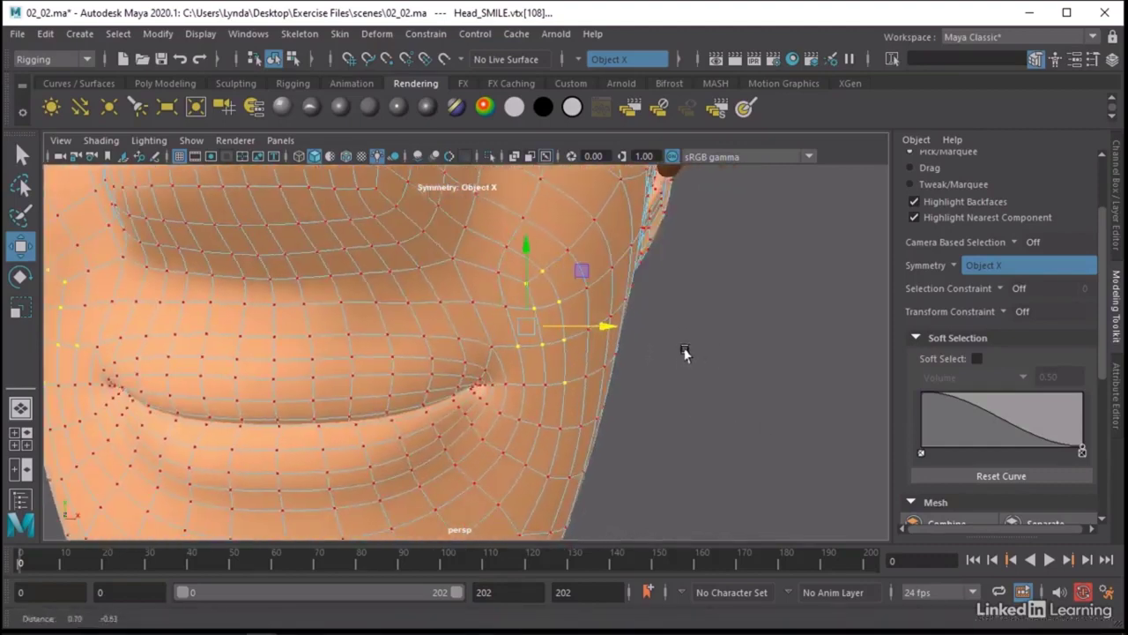
{"action": "left_click", "coordinate": [476, 381]}
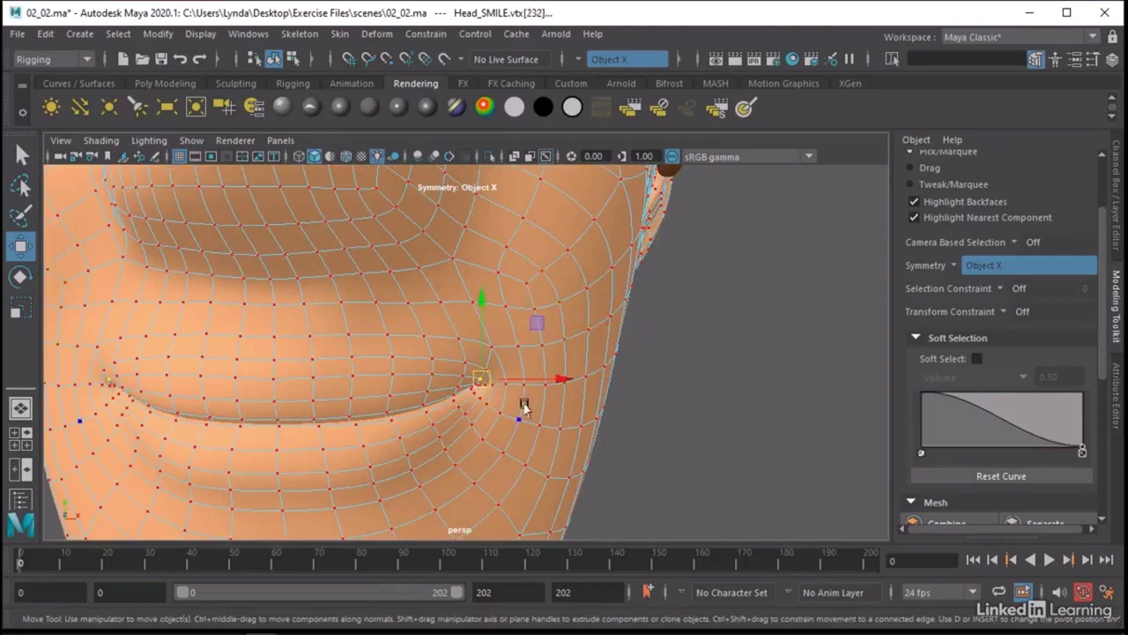
{"action": "key", "text": "q"}
{"action": "left_click_drag", "start_coordinate": [498, 389], "coordinate": [492, 372]}
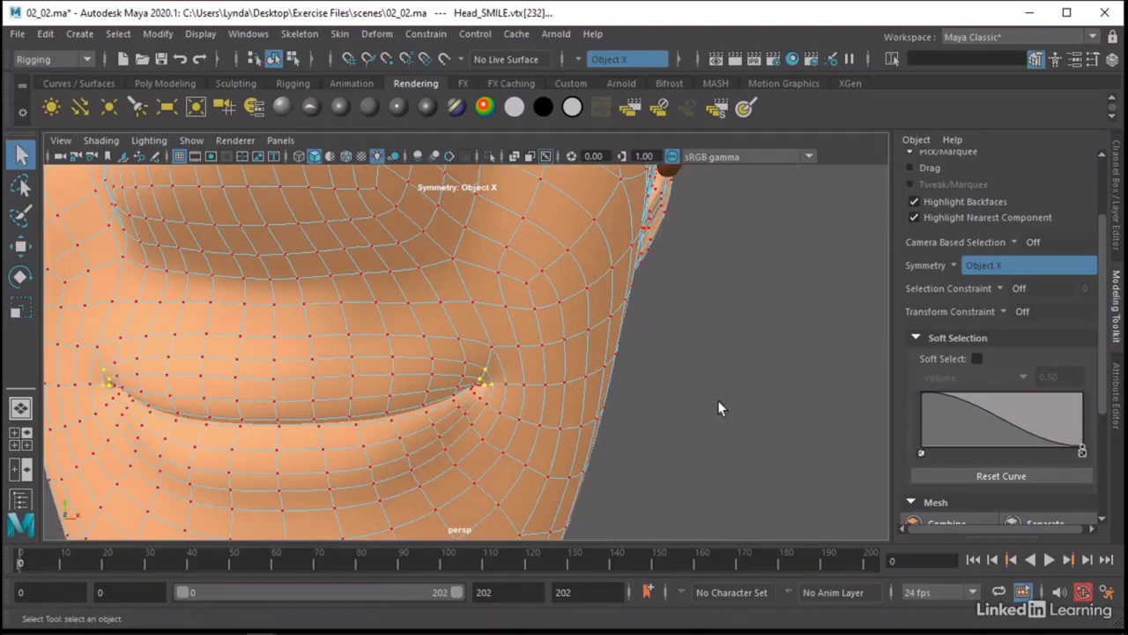
{"action": "right_click_drag", "start_coordinate": [793, 409], "coordinate": [693, 398], "text": "alt"}
{"action": "middle_click_drag", "start_coordinate": [693, 395], "coordinate": [701, 411], "text": "alt"}
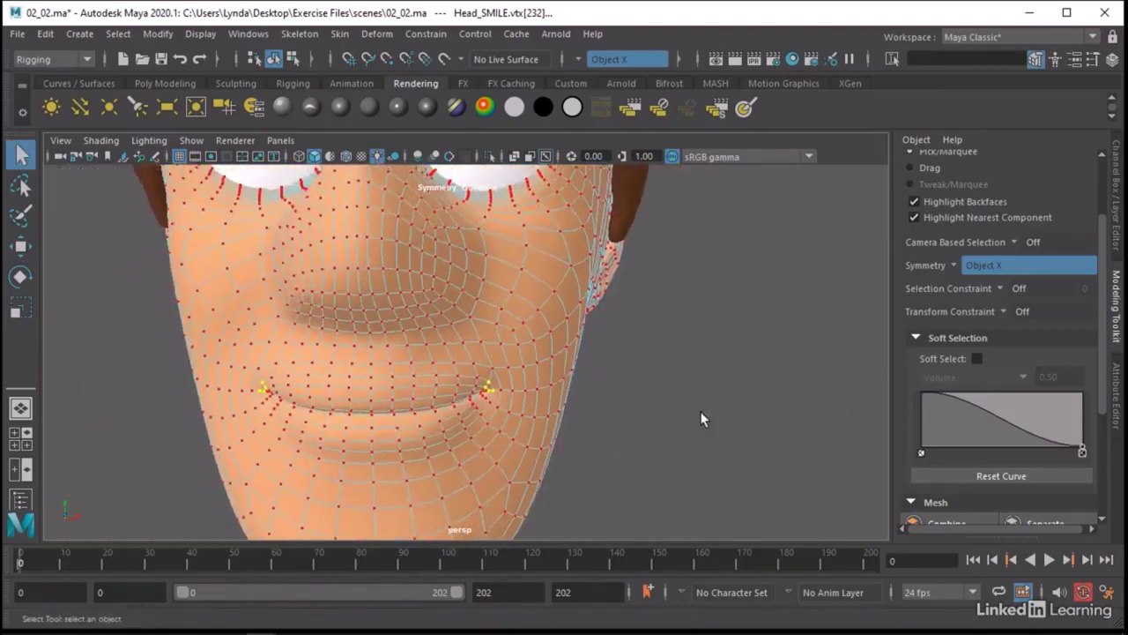
{"action": "left_click_drag", "start_coordinate": [701, 413], "coordinate": [698, 411], "text": "alt"}
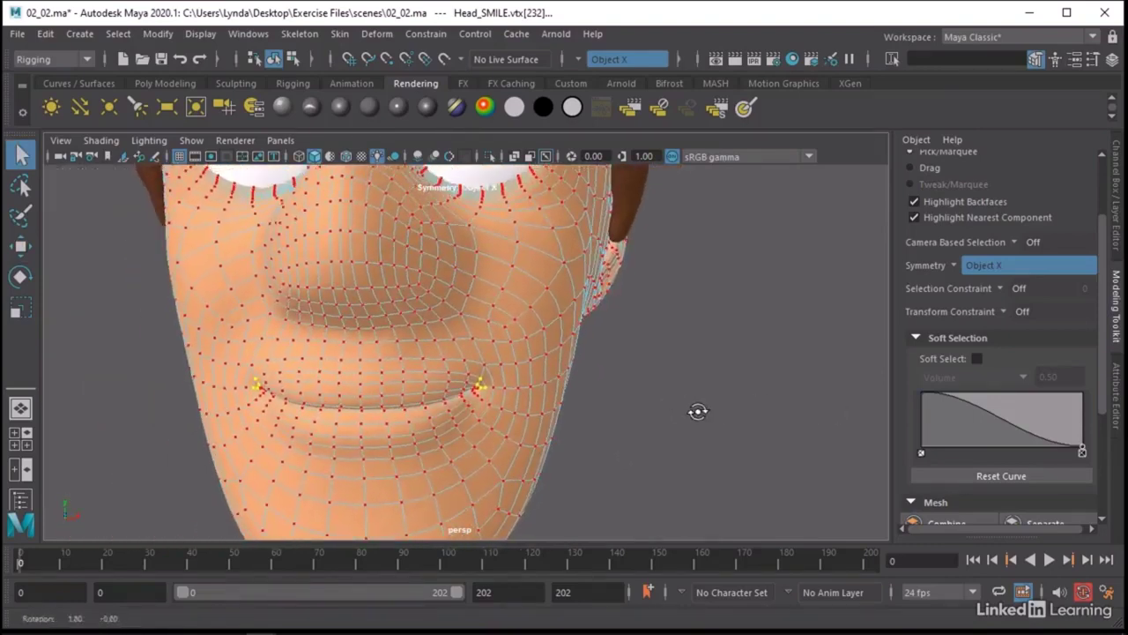
Turn on Soft Select with Volume falloff and select lip vertices along the mouth line to check its influence.
{"action": "left_click", "coordinate": [977, 359]}
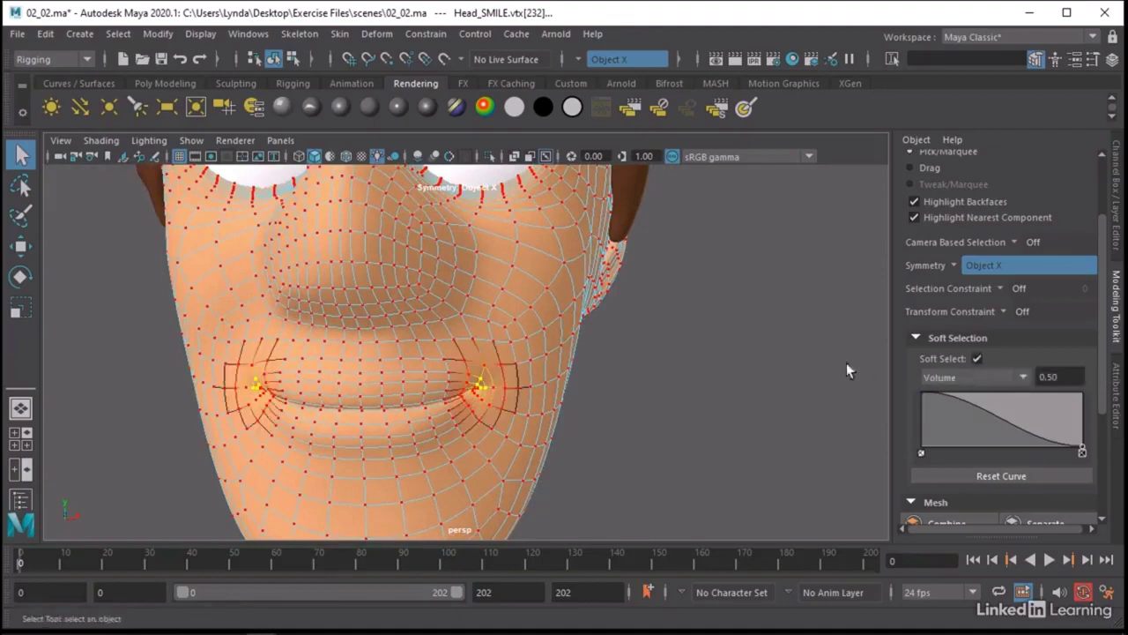
{"action": "scroll", "coordinate": [600, 371], "scroll_direction": "up", "scroll_amount": 5}
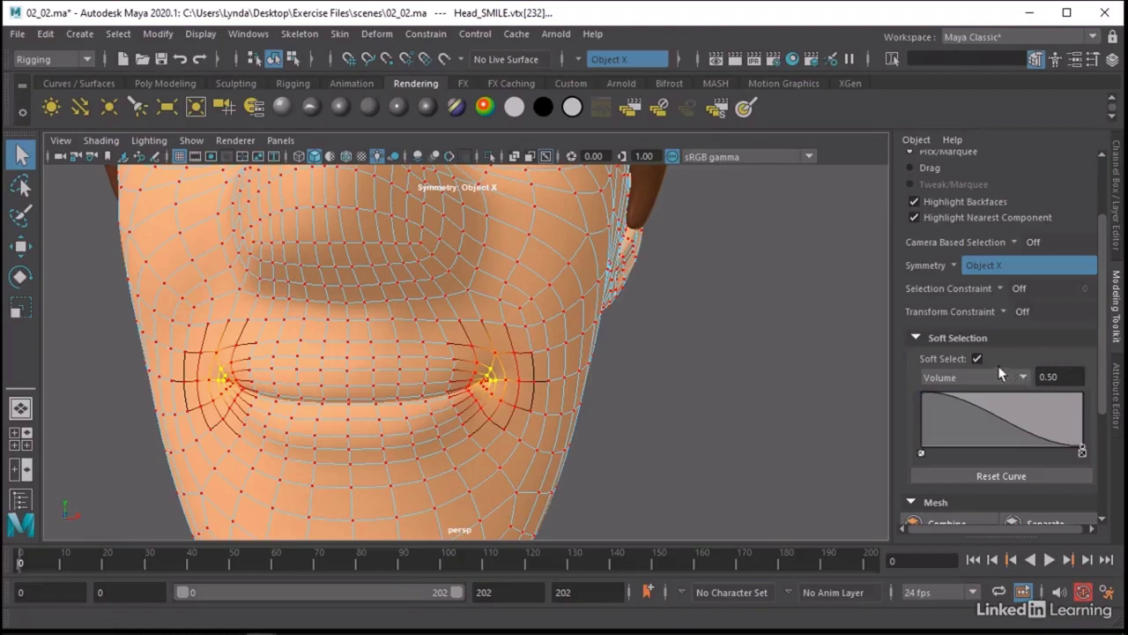
{"action": "left_click", "coordinate": [952, 376]}
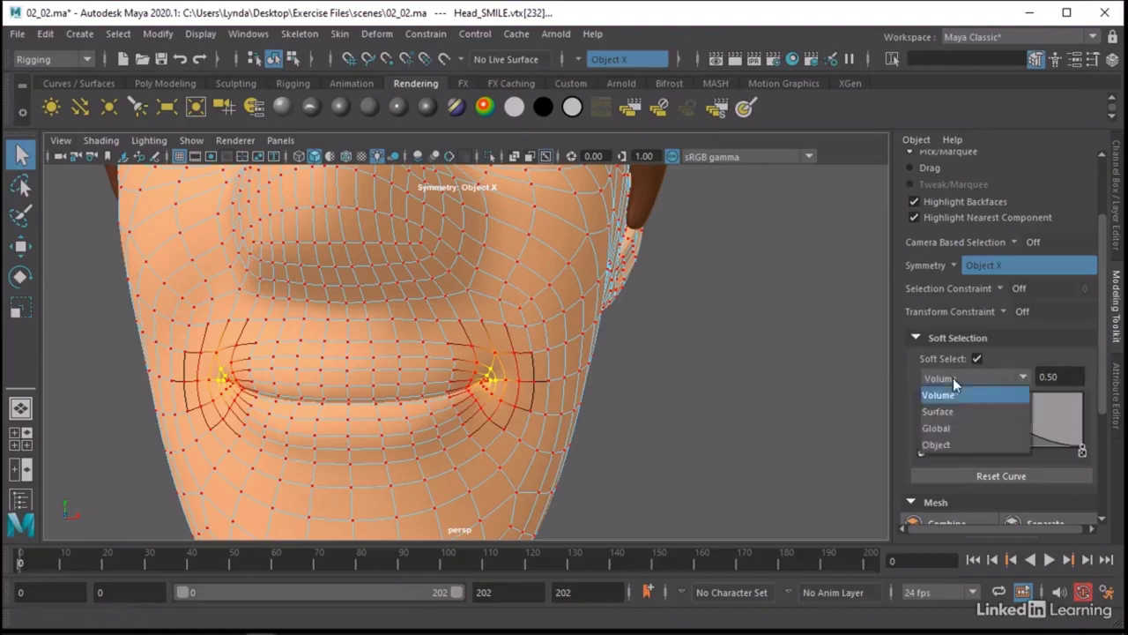
{"action": "left_click", "coordinate": [957, 394]}
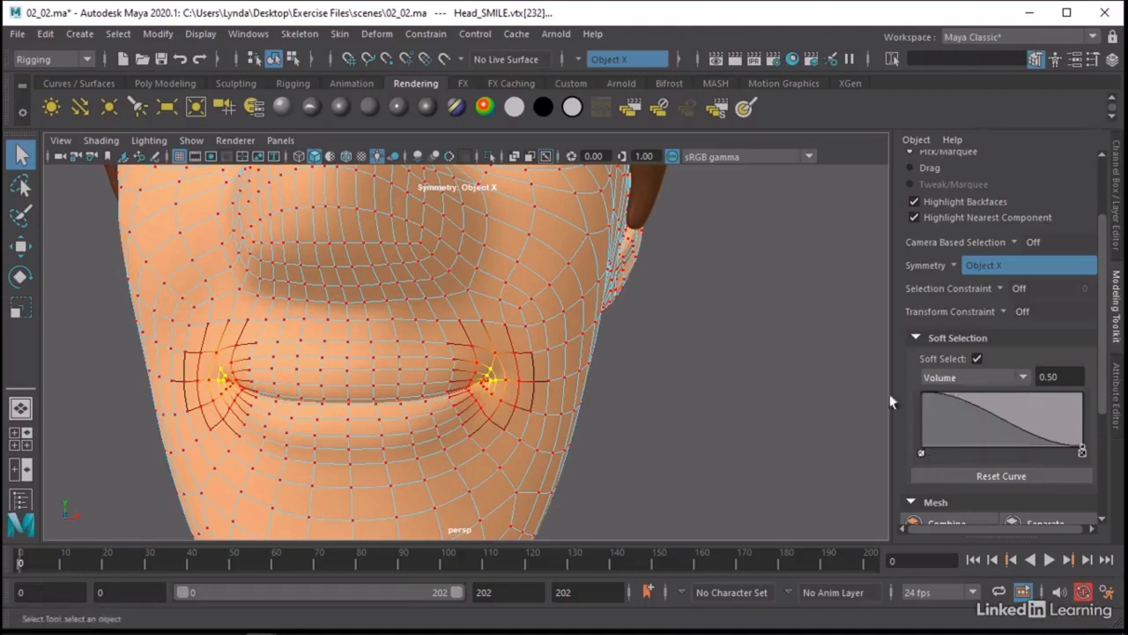
{"action": "left_click", "coordinate": [377, 420]}
{"action": "left_click", "coordinate": [357, 407]}
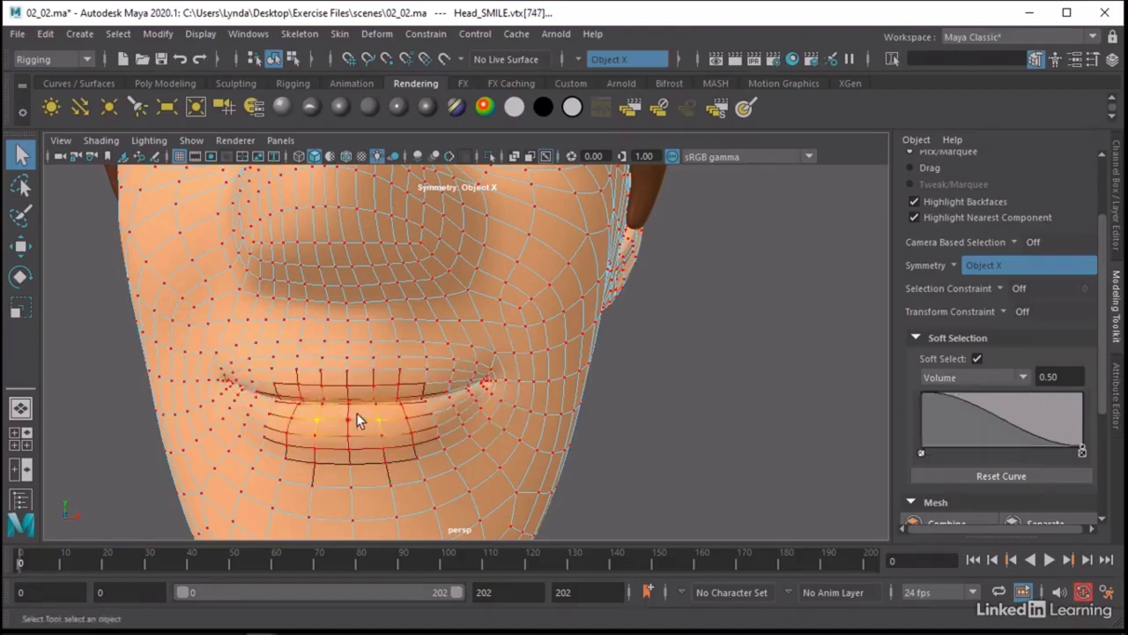
{"action": "left_click", "coordinate": [348, 404]}
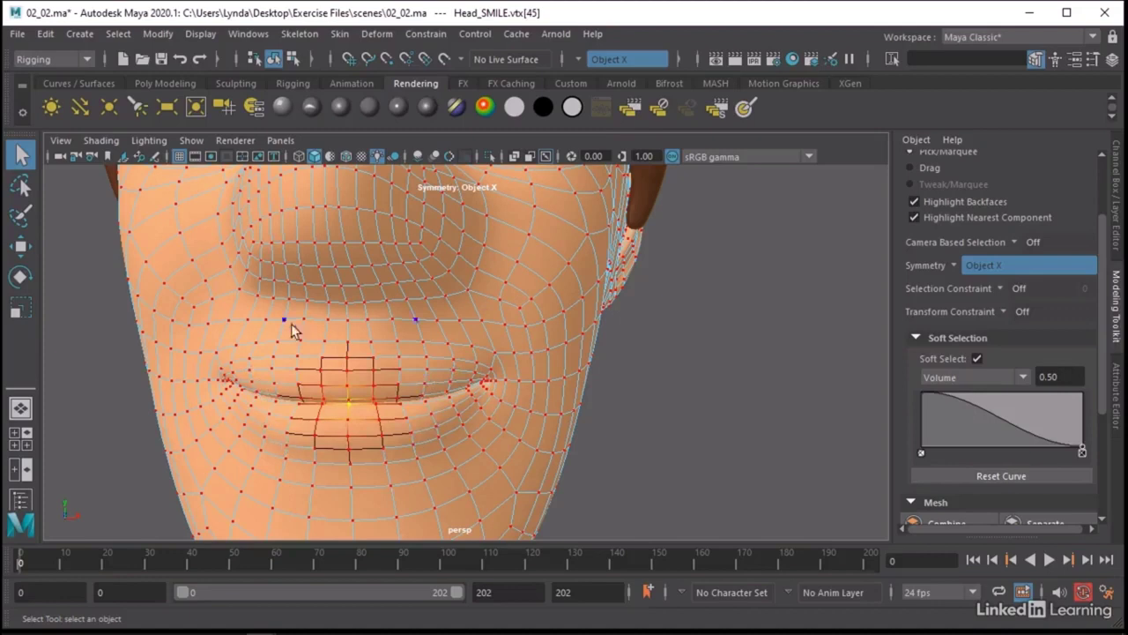
Change the soft selection falloff to Surface and test it on an upper-lip and a lower-lip vertex.
{"action": "left_click", "coordinate": [943, 377]}
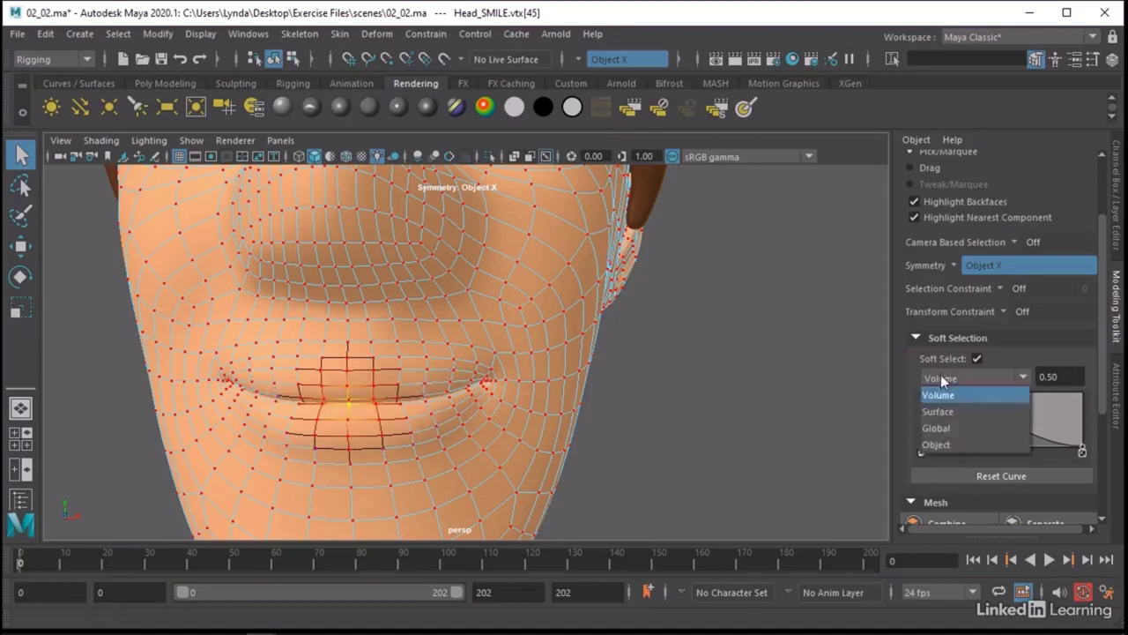
{"action": "left_click", "coordinate": [943, 412]}
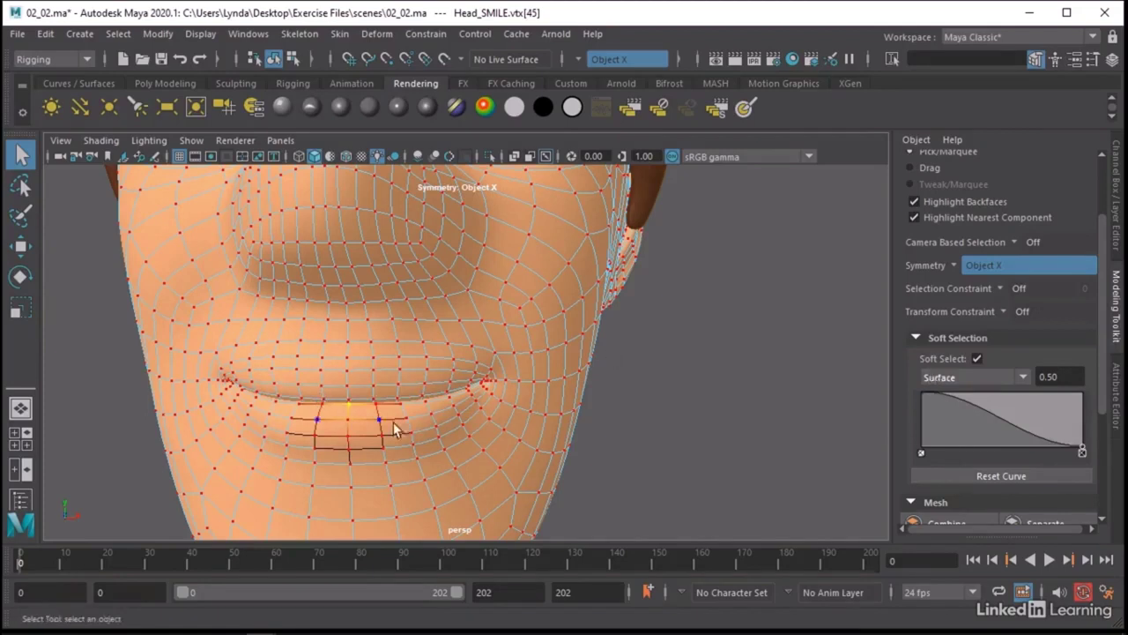
{"action": "left_click", "coordinate": [400, 386]}
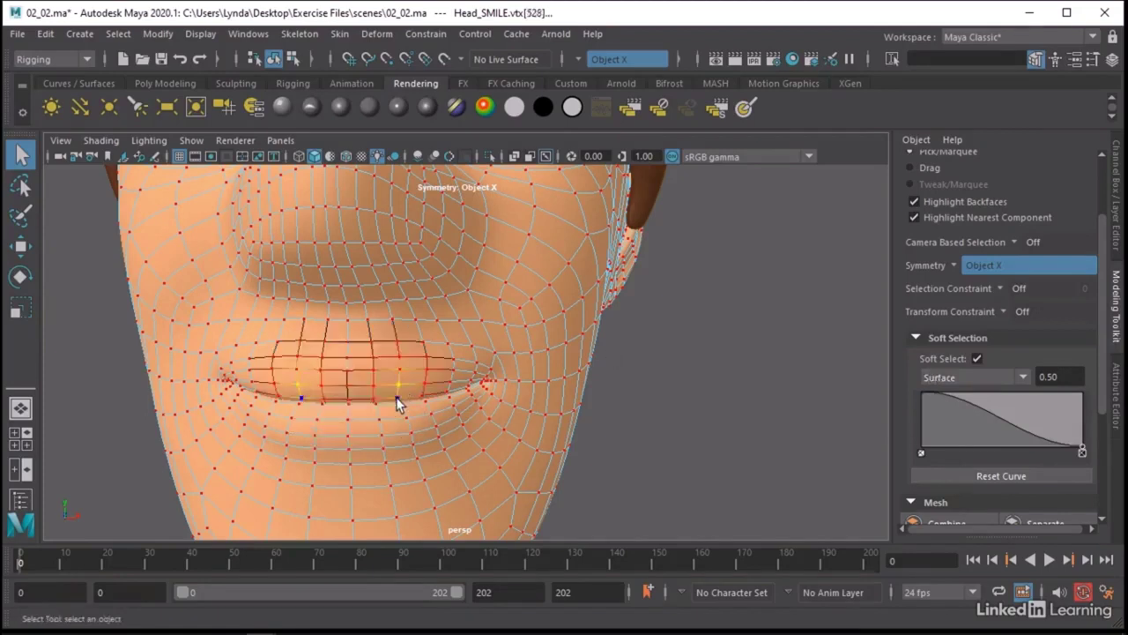
{"action": "left_click", "coordinate": [380, 414]}
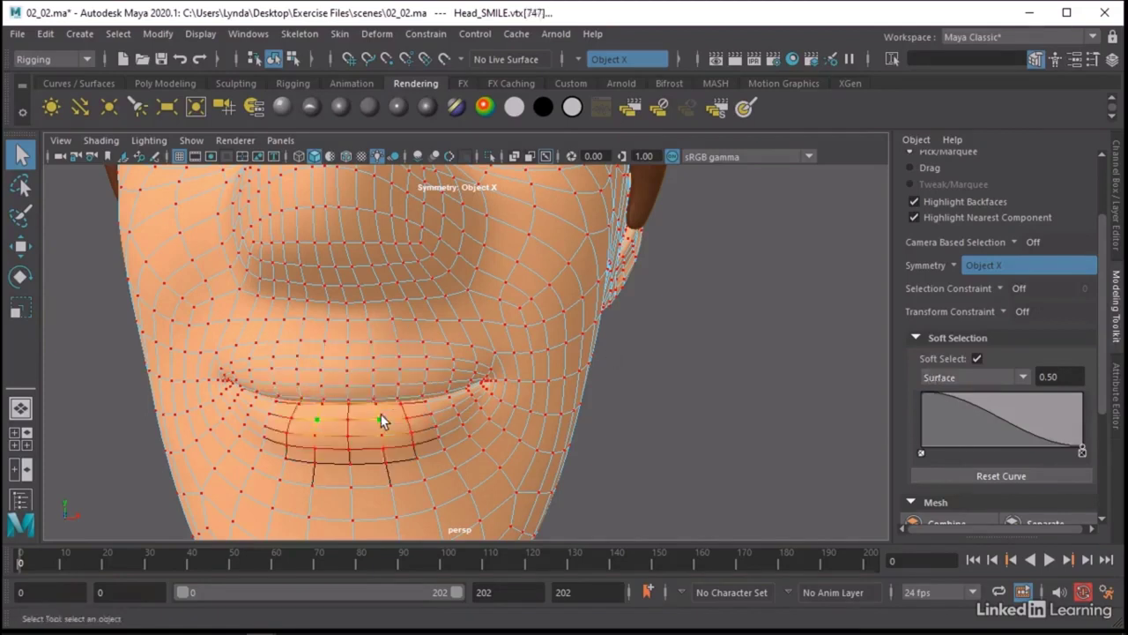
Select the mouth-corner vertices and move them up and outward to begin the smile.
{"action": "left_click", "coordinate": [483, 386]}
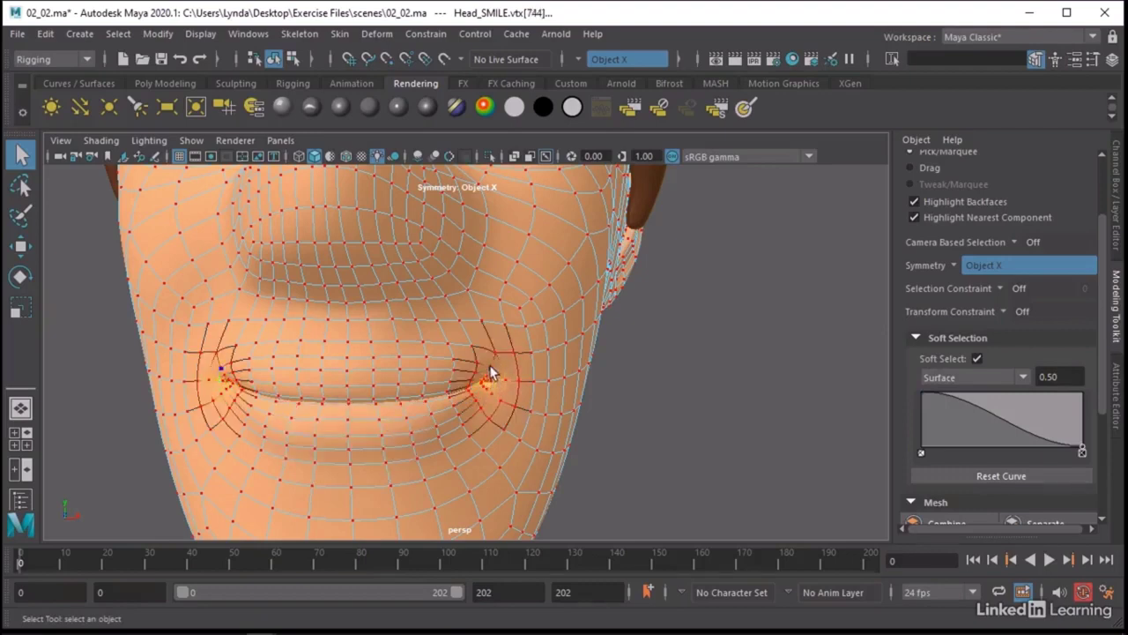
{"action": "left_click", "coordinate": [495, 379]}
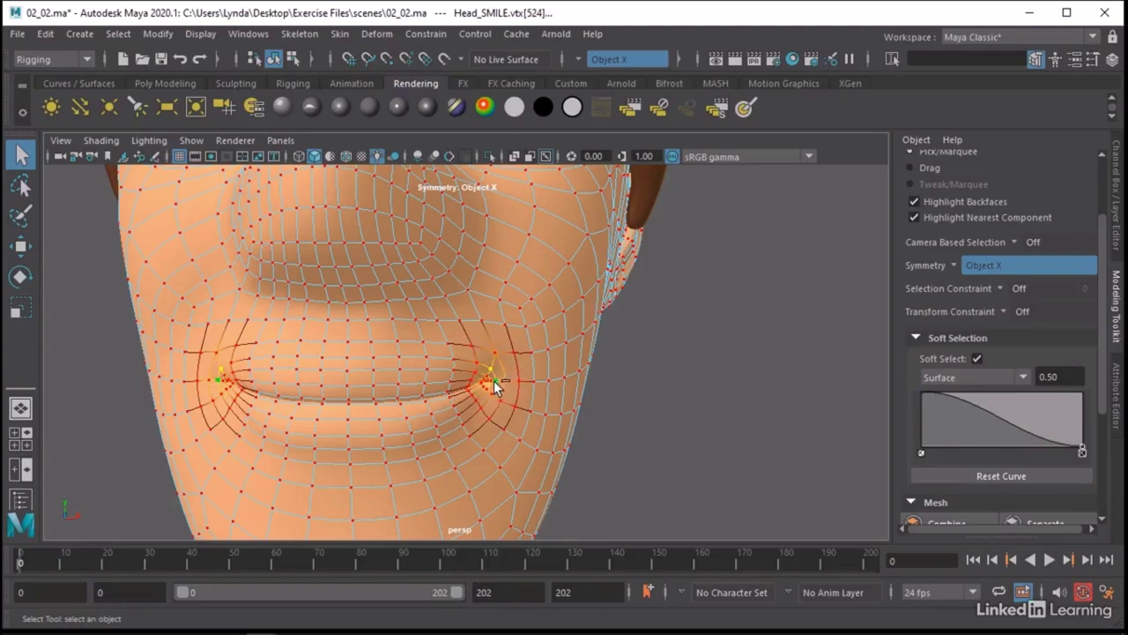
{"action": "left_click", "coordinate": [492, 382]}
{"action": "left_click_drag", "start_coordinate": [625, 390], "coordinate": [683, 394], "text": "alt"}
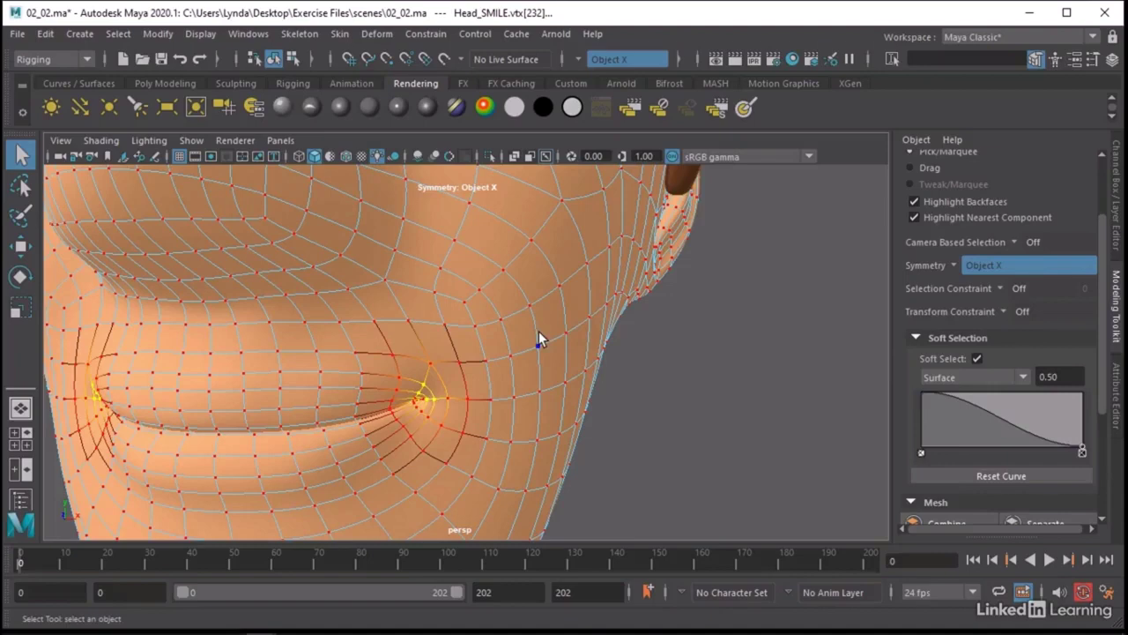
{"action": "key", "text": "w"}
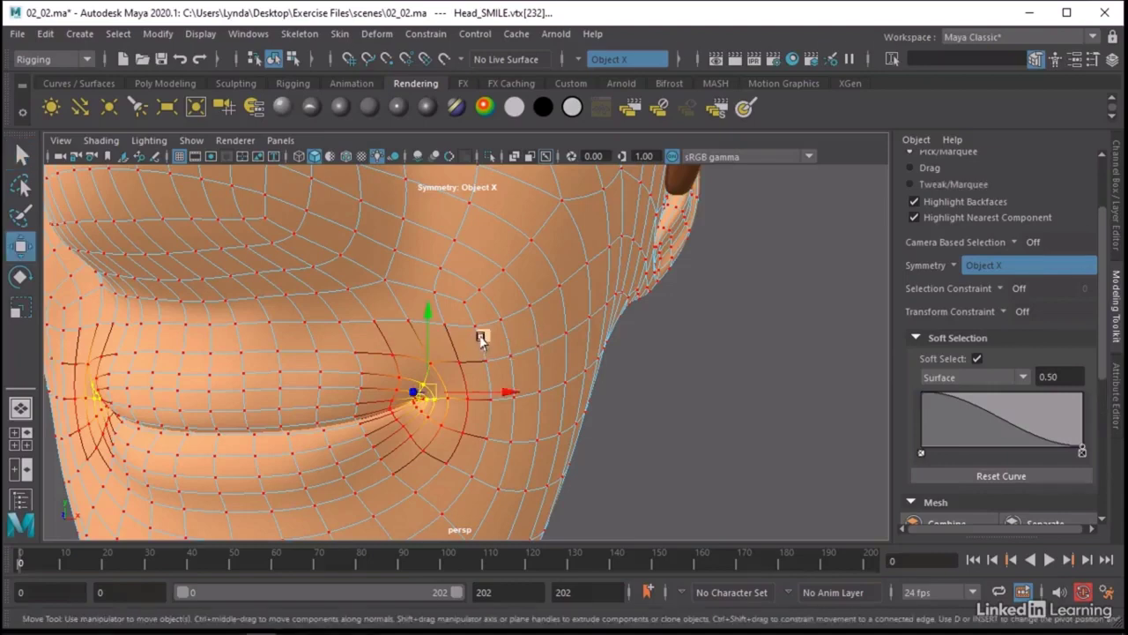
{"action": "middle_click_drag", "start_coordinate": [480, 339], "coordinate": [499, 322]}
{"action": "middle_click_drag", "start_coordinate": [505, 315], "coordinate": [499, 317]}
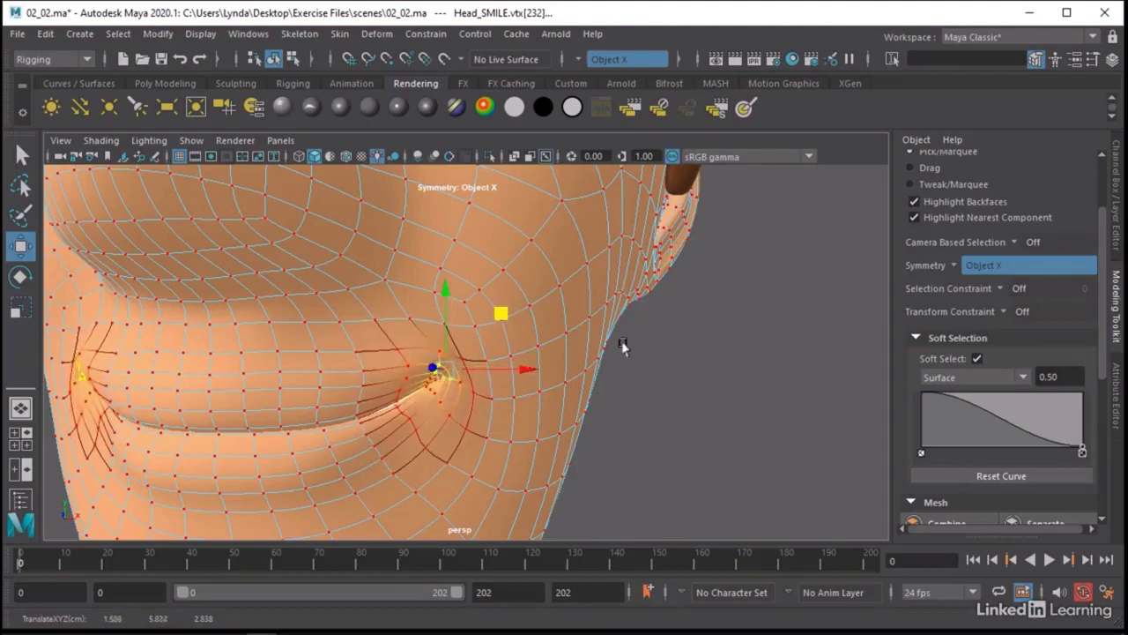
Try growing the mouth-corner selection and pulling it further up and outward, and undo that move.
{"action": "key", "text": "Left"}
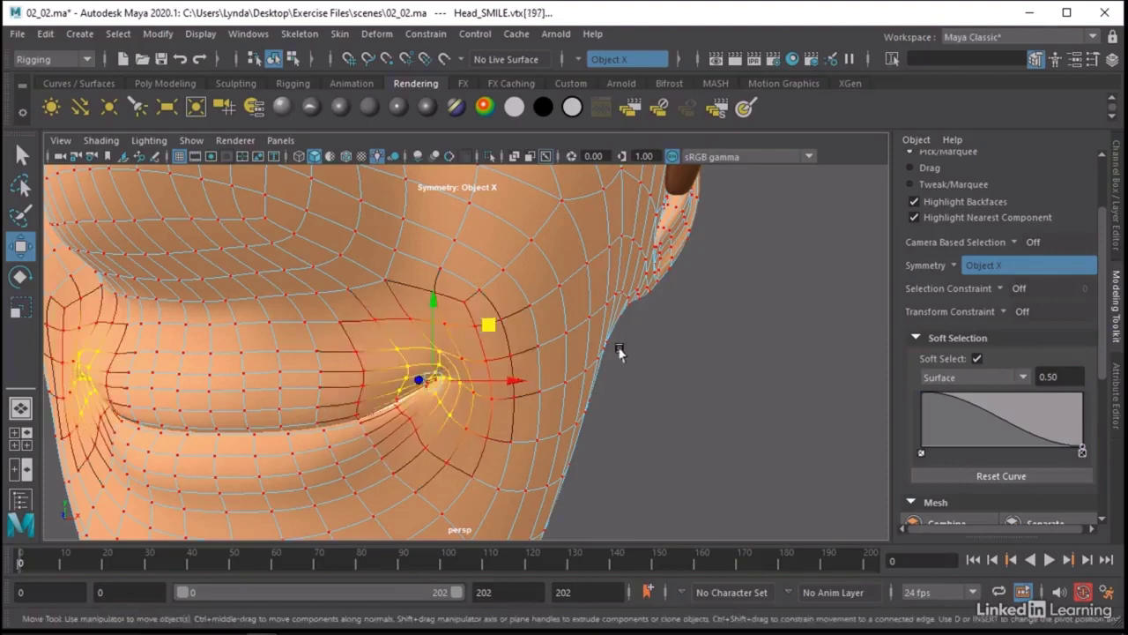
{"action": "middle_click_drag", "start_coordinate": [476, 318], "coordinate": [495, 309]}
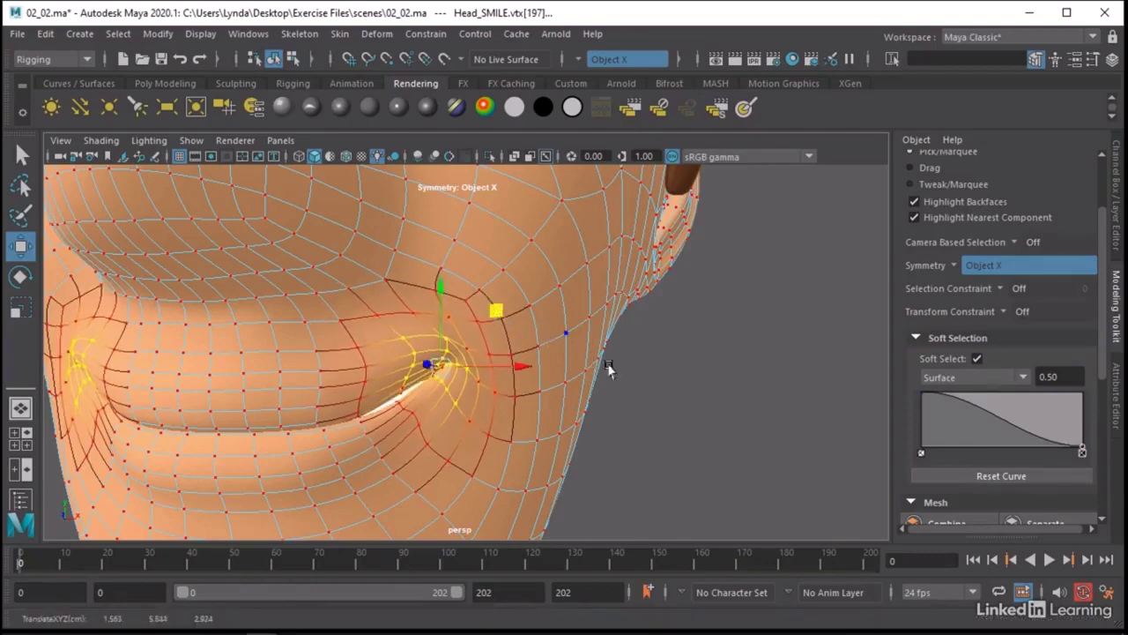
{"action": "left_click_drag", "start_coordinate": [607, 370], "coordinate": [635, 366], "text": "alt"}
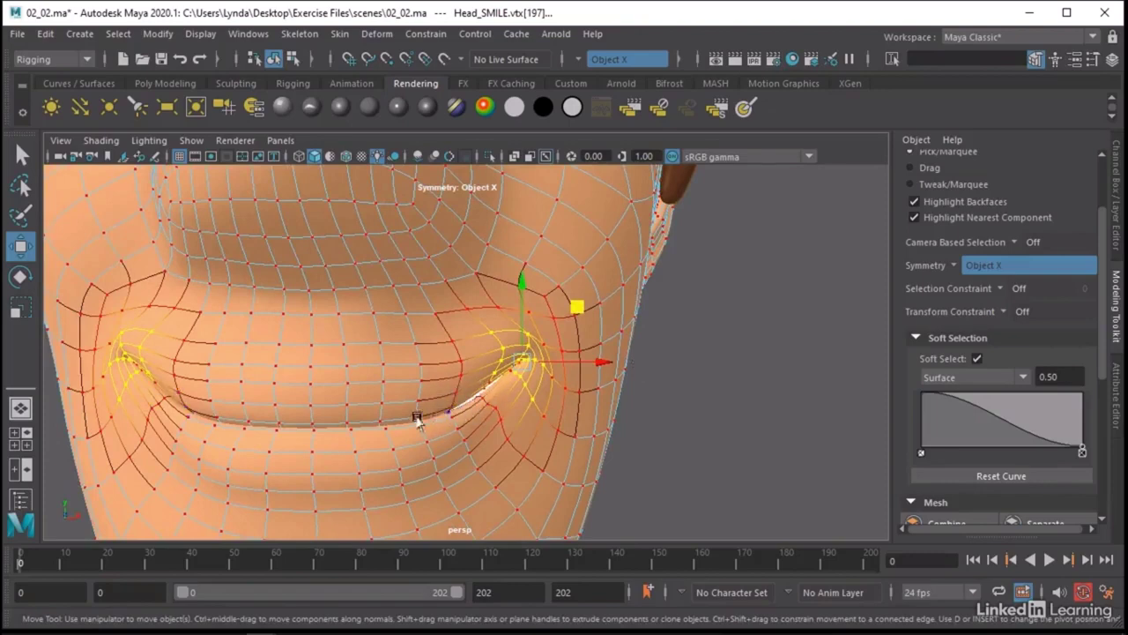
{"action": "right_click_drag", "start_coordinate": [415, 415], "coordinate": [533, 424], "text": "alt"}
{"action": "left_click_drag", "start_coordinate": [532, 424], "coordinate": [529, 425], "text": "alt"}
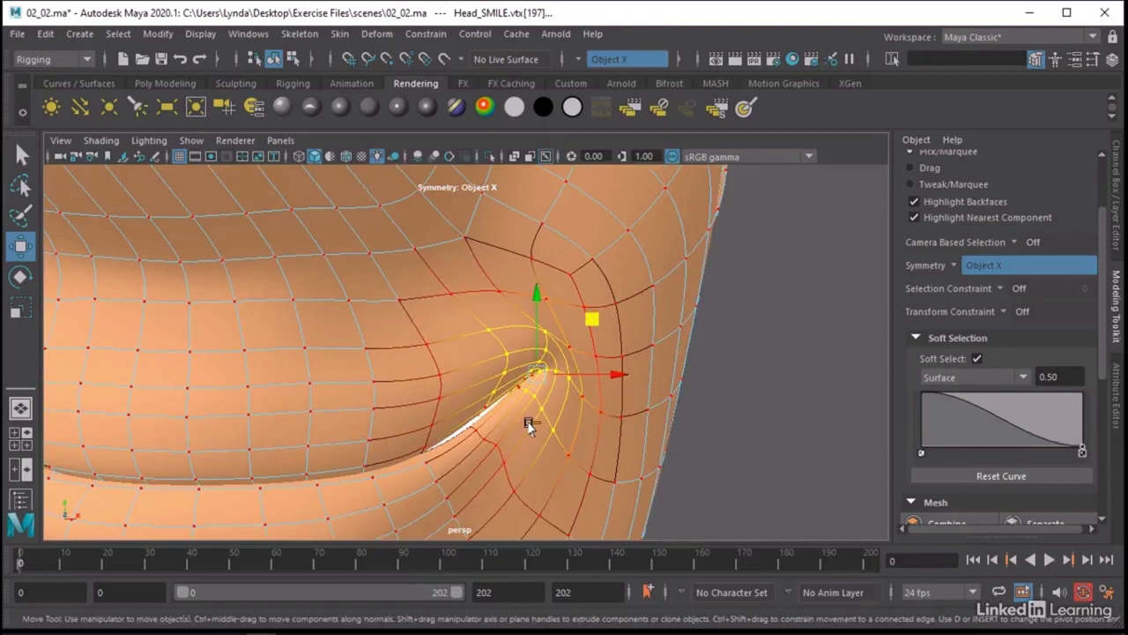
{"action": "key", "text": "ctrl+z"}
Select the vertices around the outer and upper side of the mouth corner and move them slightly up and outward.
{"action": "left_click", "coordinate": [554, 357]}
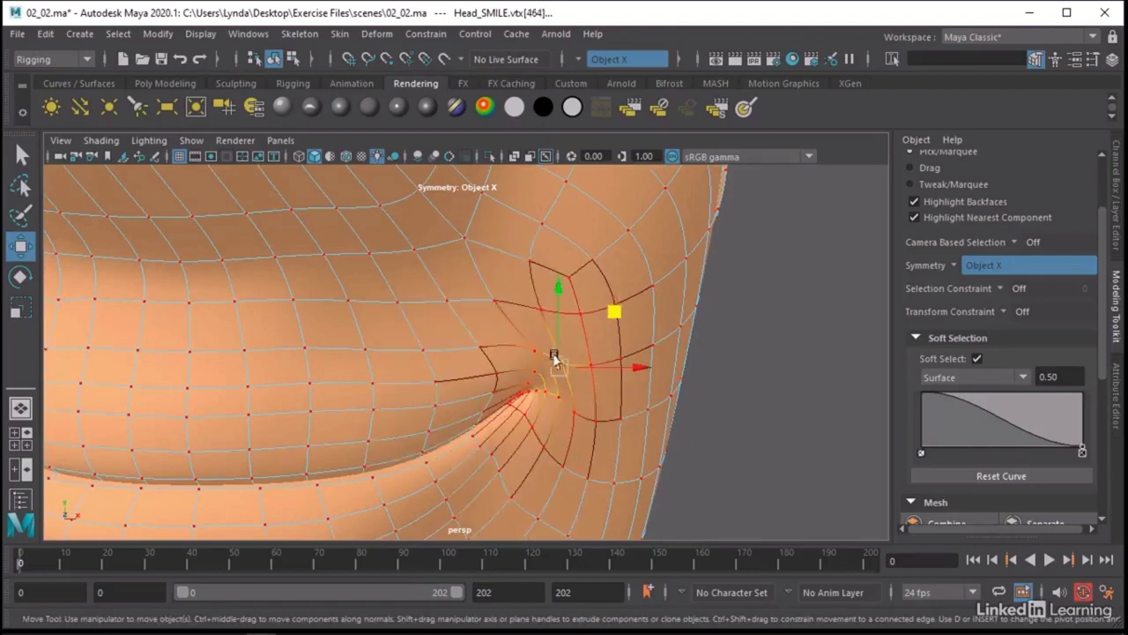
{"action": "left_click", "coordinate": [533, 350], "text": "shift"}
{"action": "left_click", "coordinate": [574, 412], "text": "shift"}
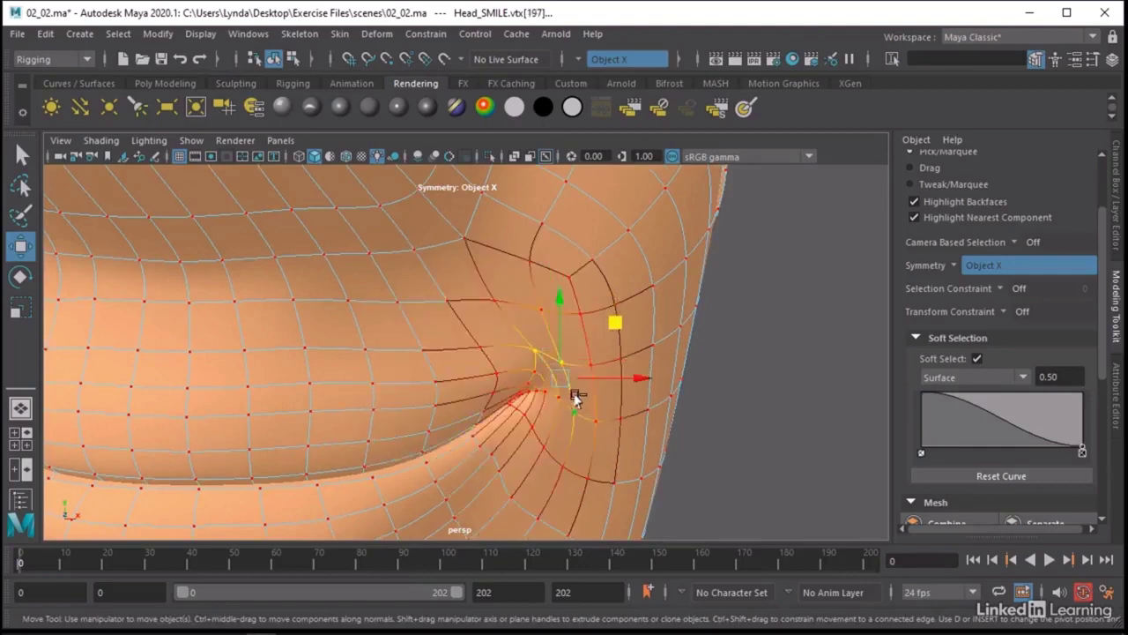
{"action": "left_click_drag", "start_coordinate": [574, 398], "coordinate": [552, 364]}
{"action": "left_click_drag", "start_coordinate": [585, 328], "coordinate": [577, 323], "text": "alt"}
{"action": "left_click", "coordinate": [546, 318], "text": "shift"}
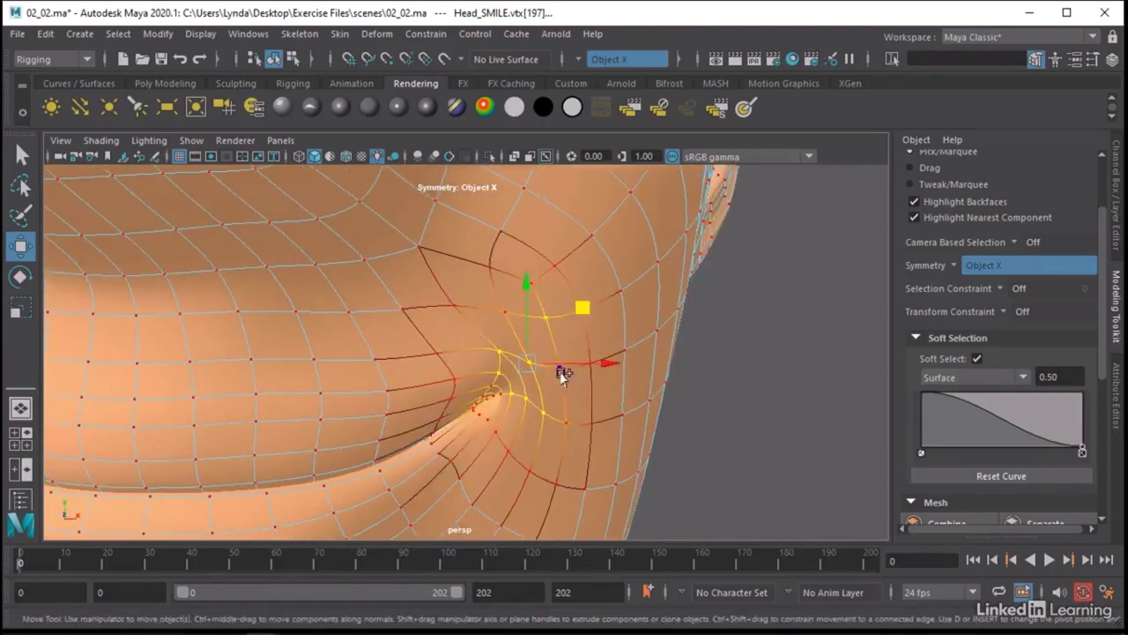
{"action": "left_click", "coordinate": [561, 372], "text": "shift"}
{"action": "left_click", "coordinate": [567, 424], "text": "shift"}
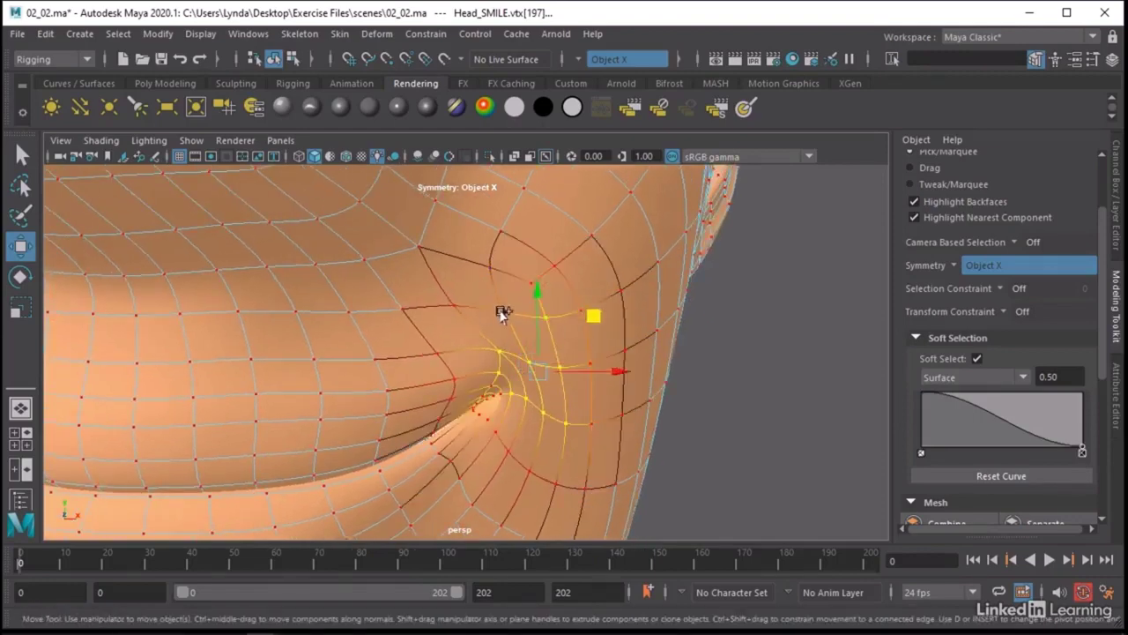
{"action": "left_click", "coordinate": [503, 313], "text": "shift"}
{"action": "left_click_drag", "start_coordinate": [593, 313], "coordinate": [605, 293]}
{"action": "right_click_drag", "start_coordinate": [687, 310], "coordinate": [503, 305], "text": "alt"}
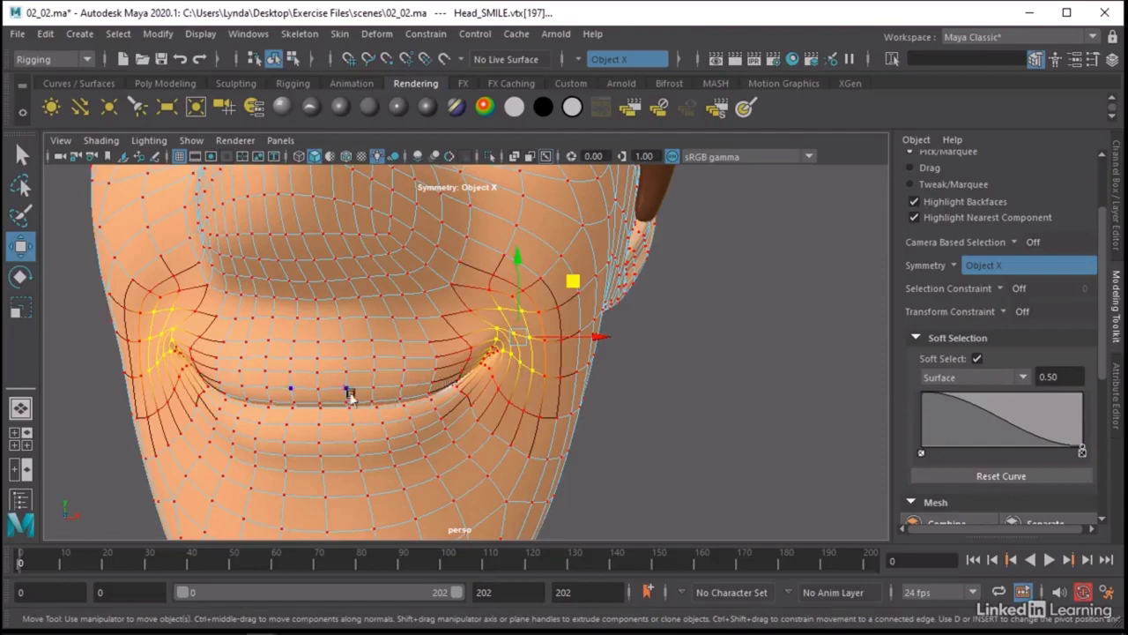
Add the inner upper-lip vertices near the mouth corner to the selection, and move it up, outward and back into the face.
{"action": "right_click_drag", "start_coordinate": [473, 372], "coordinate": [697, 395], "text": "alt"}
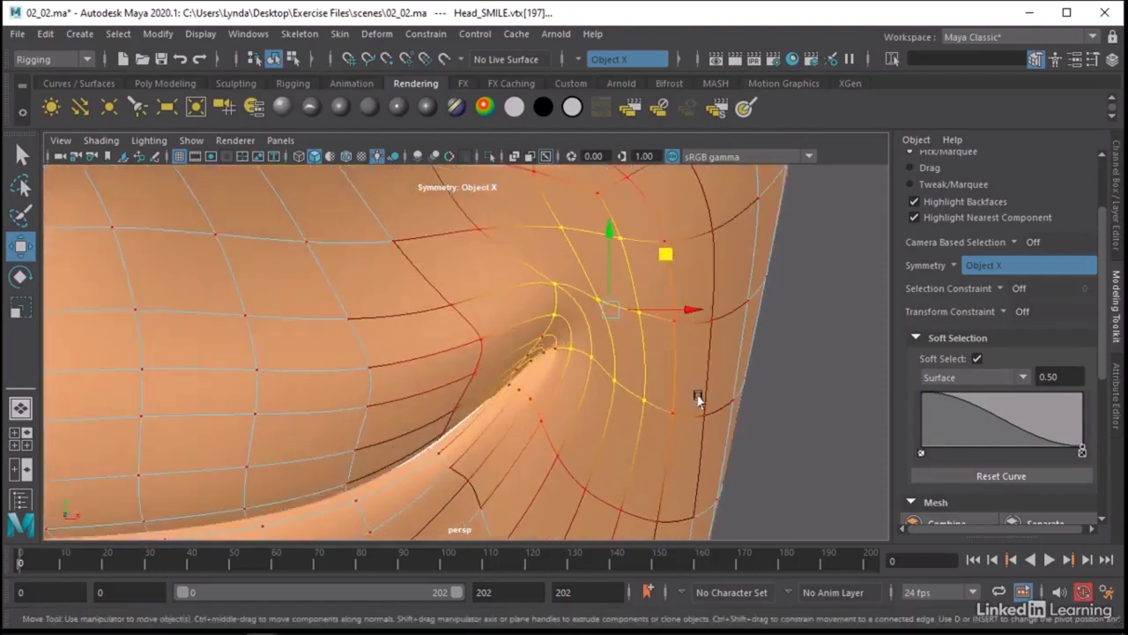
{"action": "key", "text": "q"}
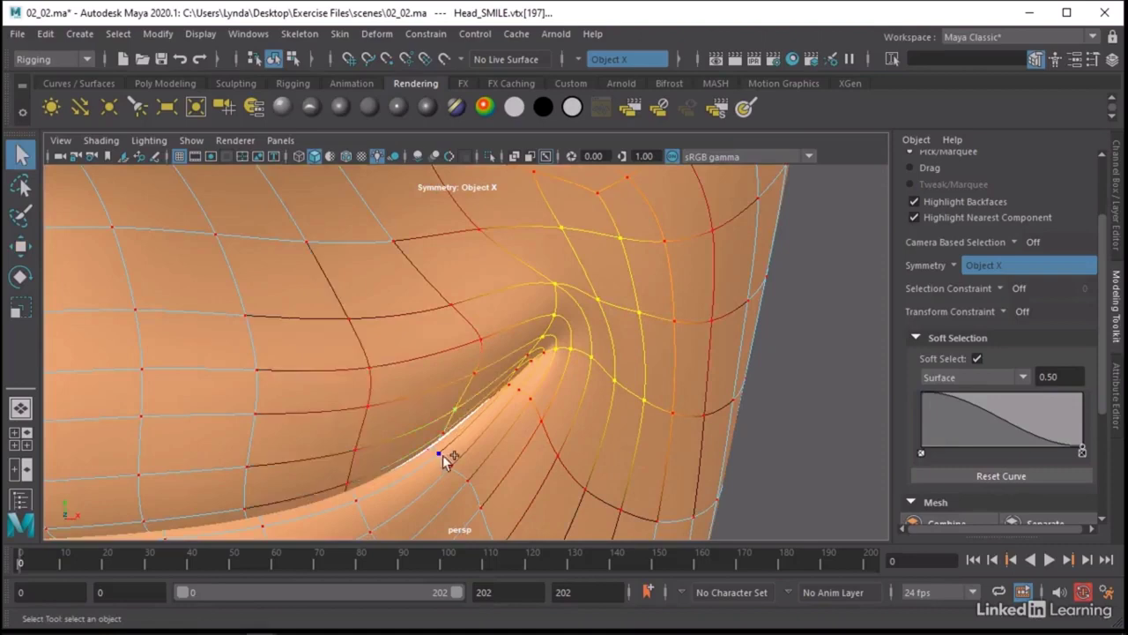
{"action": "right_click_drag", "start_coordinate": [596, 385], "coordinate": [453, 378], "text": "alt"}
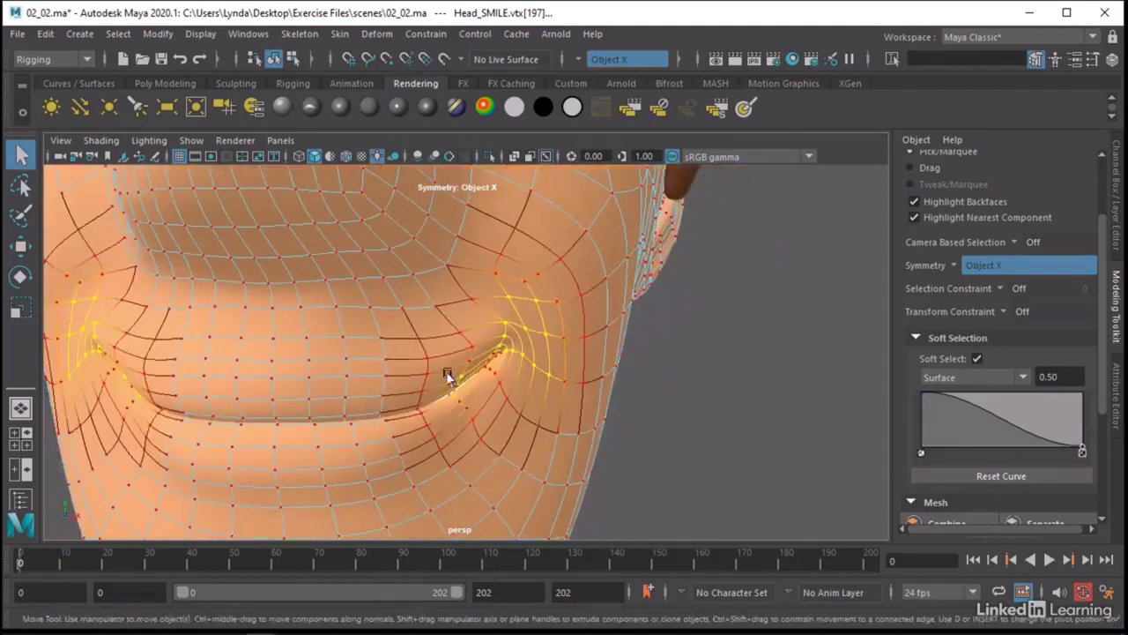
{"action": "key", "text": "w"}
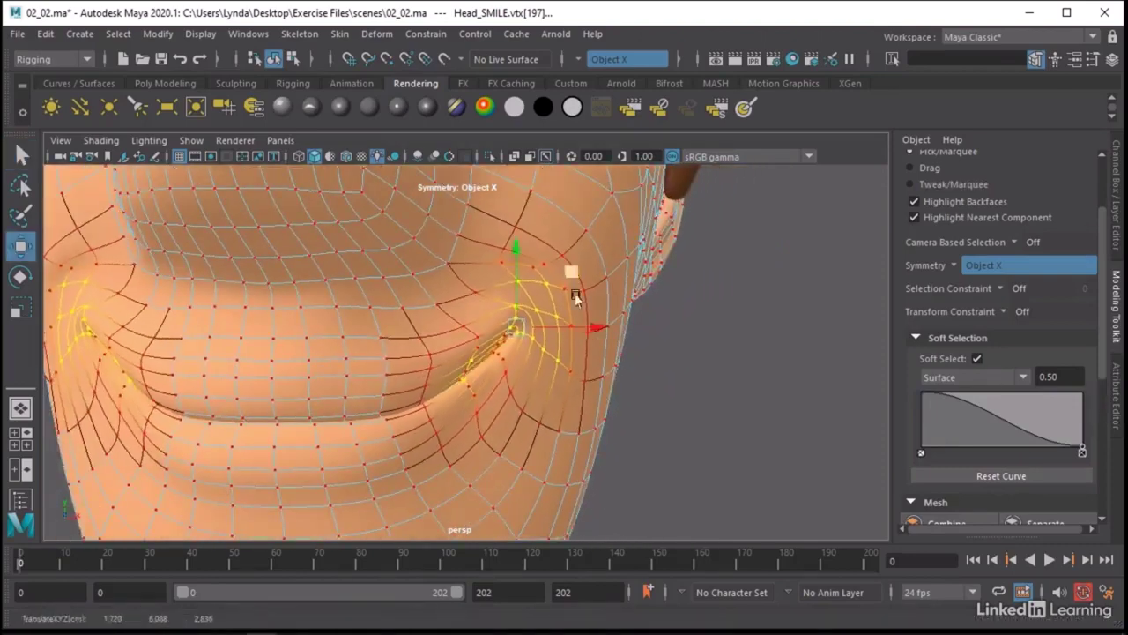
{"action": "left_click_drag", "start_coordinate": [576, 295], "coordinate": [473, 319], "text": "alt"}
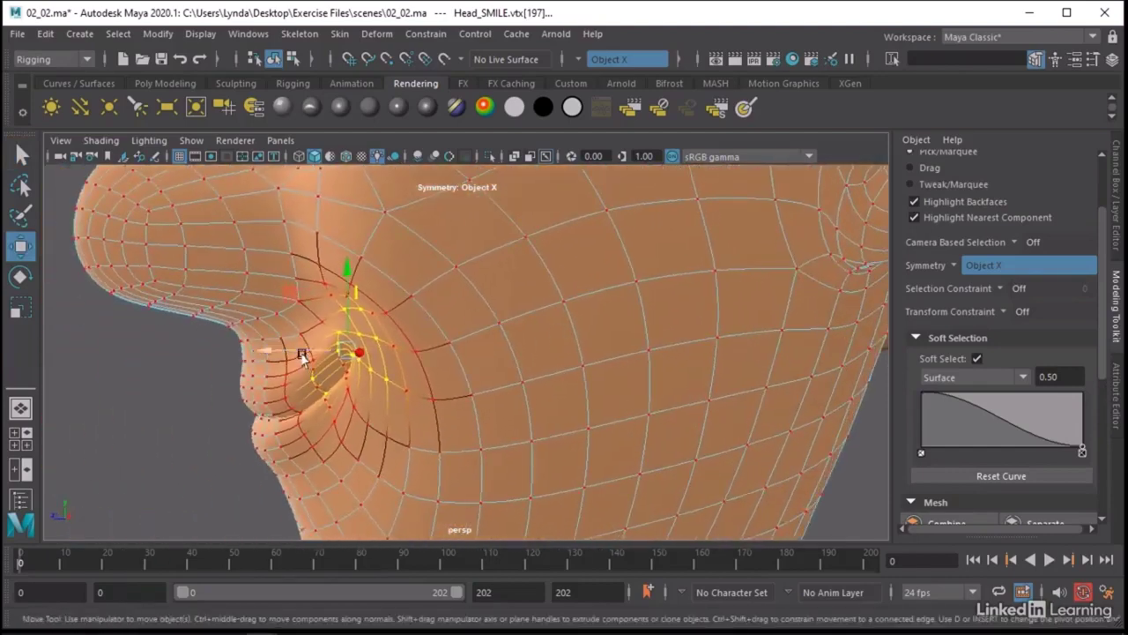
{"action": "left_click_drag", "start_coordinate": [308, 347], "coordinate": [317, 350]}
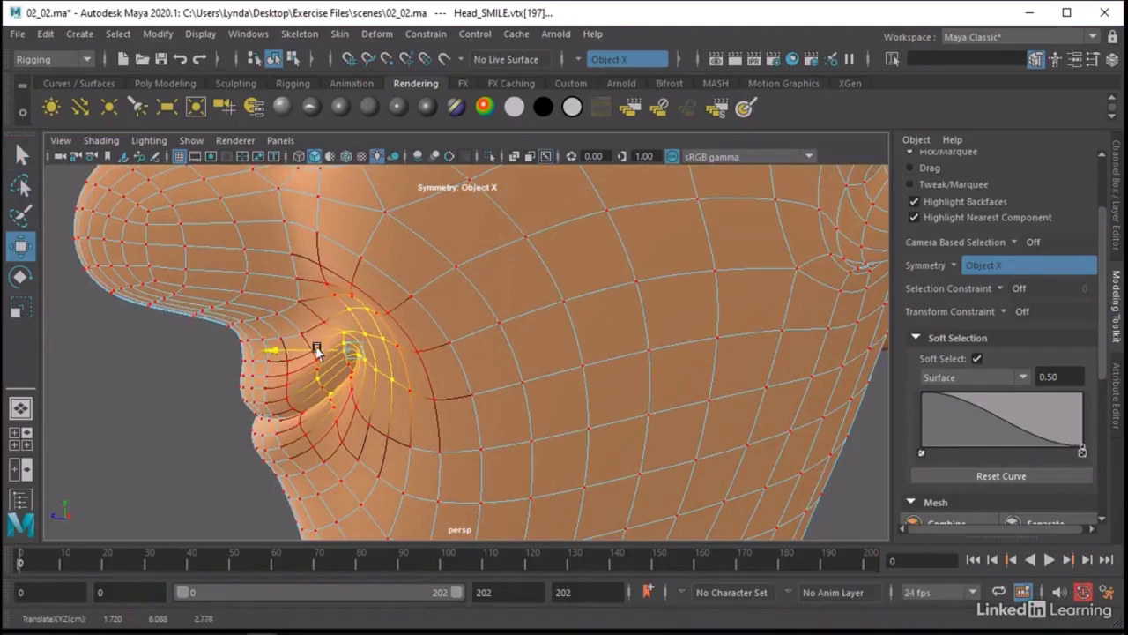
Select the cheek vertices just above the mouth corner and adjust them along the Z axis to shape the smiling cheek.
{"action": "left_click", "coordinate": [385, 310]}
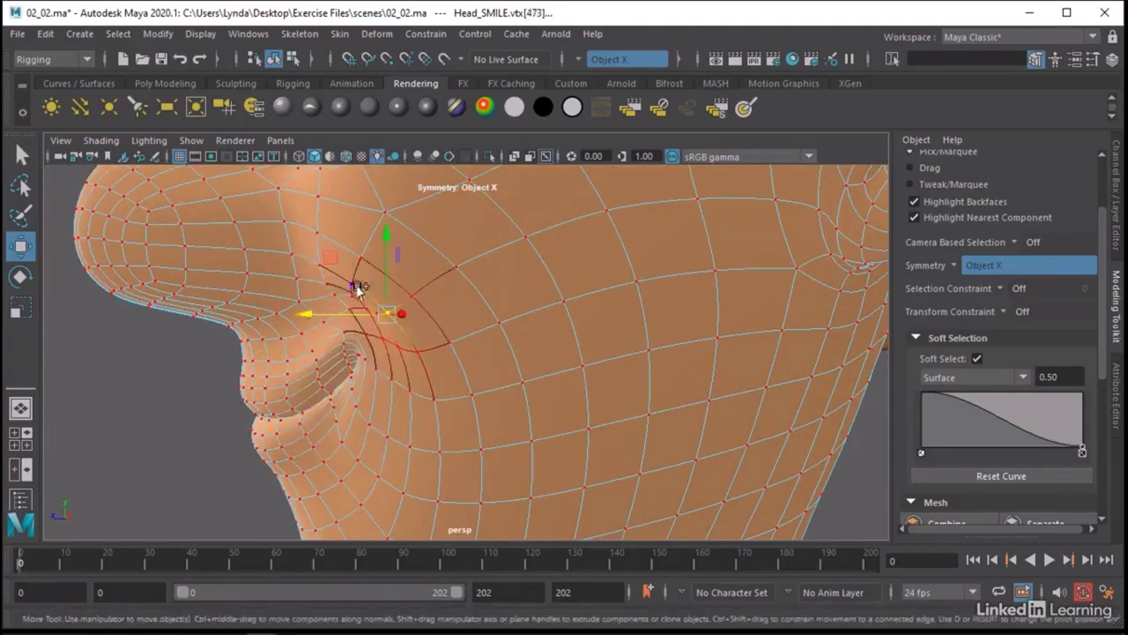
{"action": "left_click", "coordinate": [357, 289]}
{"action": "left_click_drag", "start_coordinate": [357, 289], "coordinate": [428, 332], "text": "alt"}
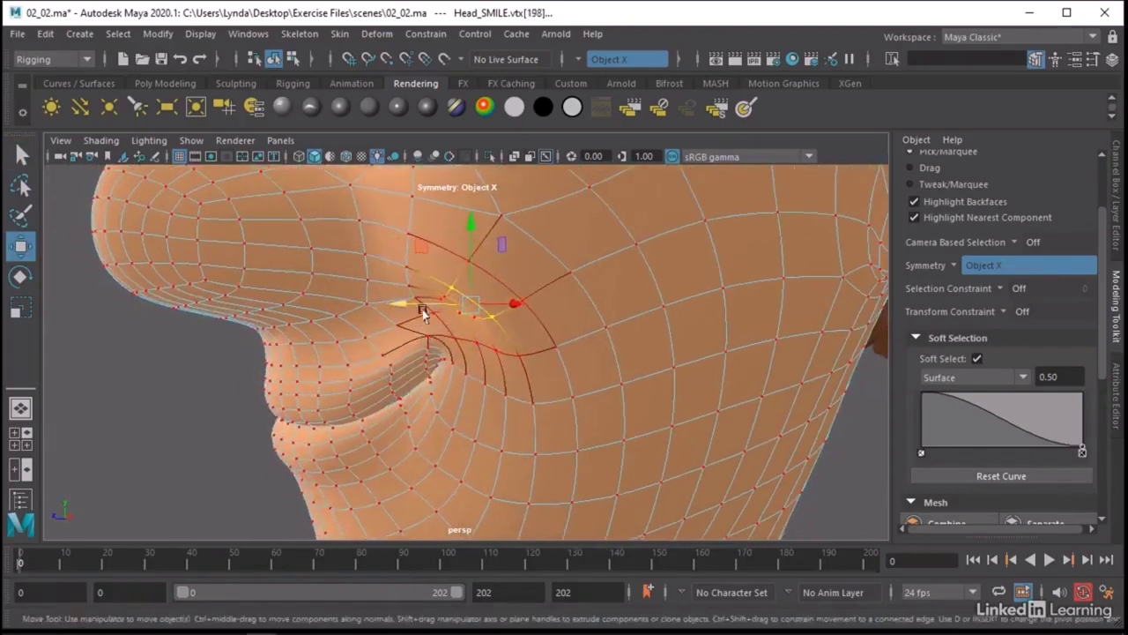
{"action": "left_click_drag", "start_coordinate": [497, 239], "coordinate": [697, 295], "text": "alt"}
{"action": "left_click_drag", "start_coordinate": [603, 367], "coordinate": [635, 353], "text": "alt"}
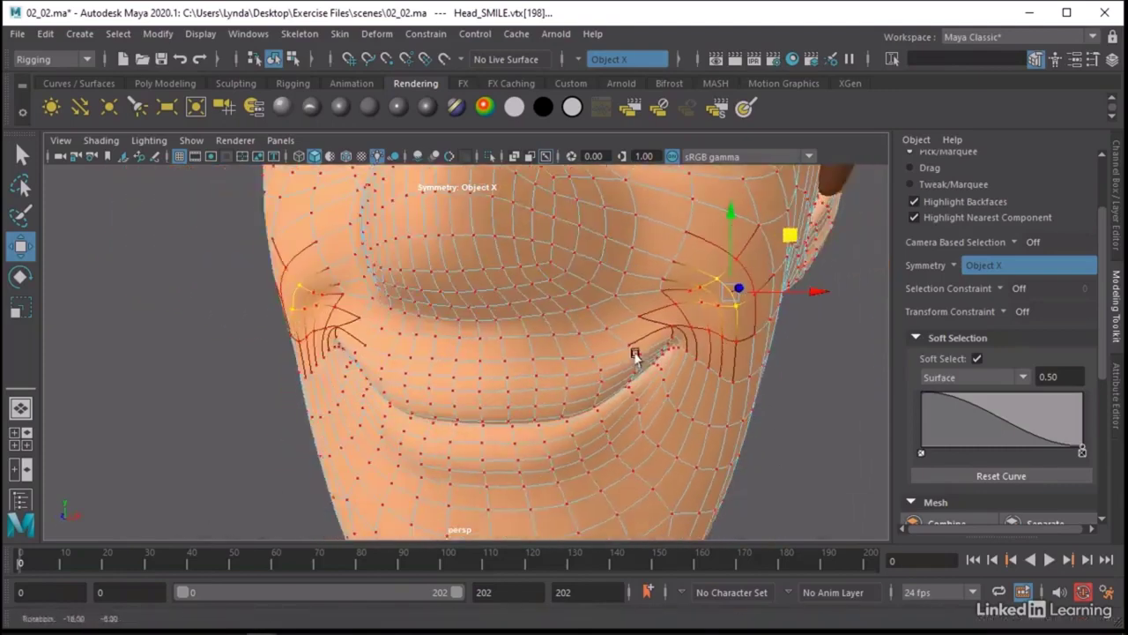
{"action": "left_click_drag", "start_coordinate": [749, 348], "coordinate": [614, 375], "text": "alt"}
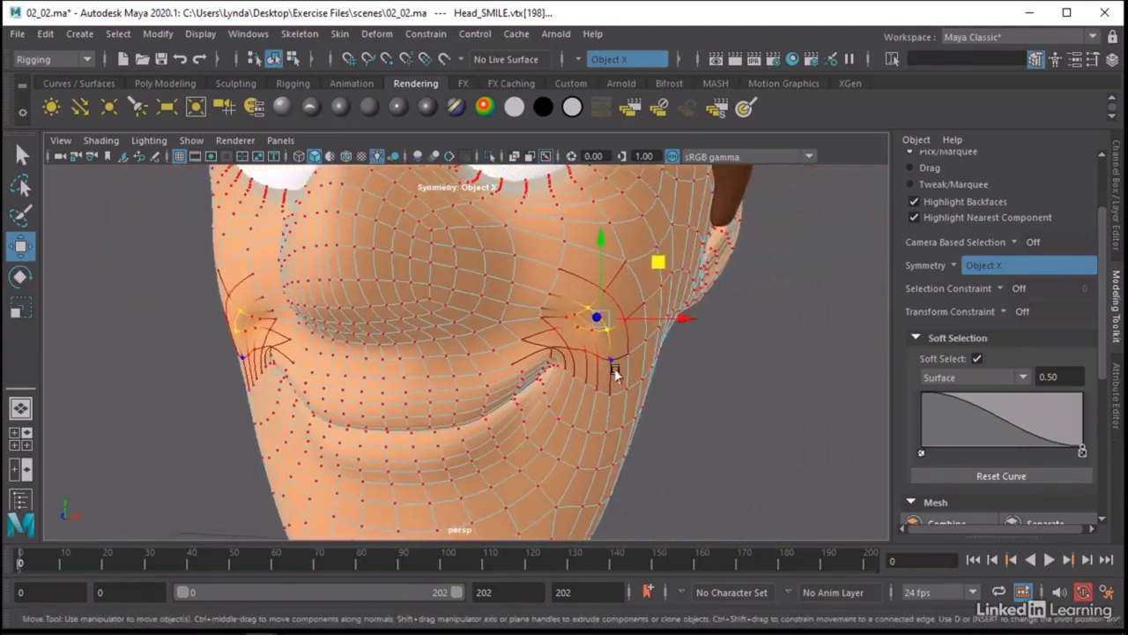
{"action": "left_click_drag", "start_coordinate": [690, 382], "coordinate": [713, 395], "text": "alt"}
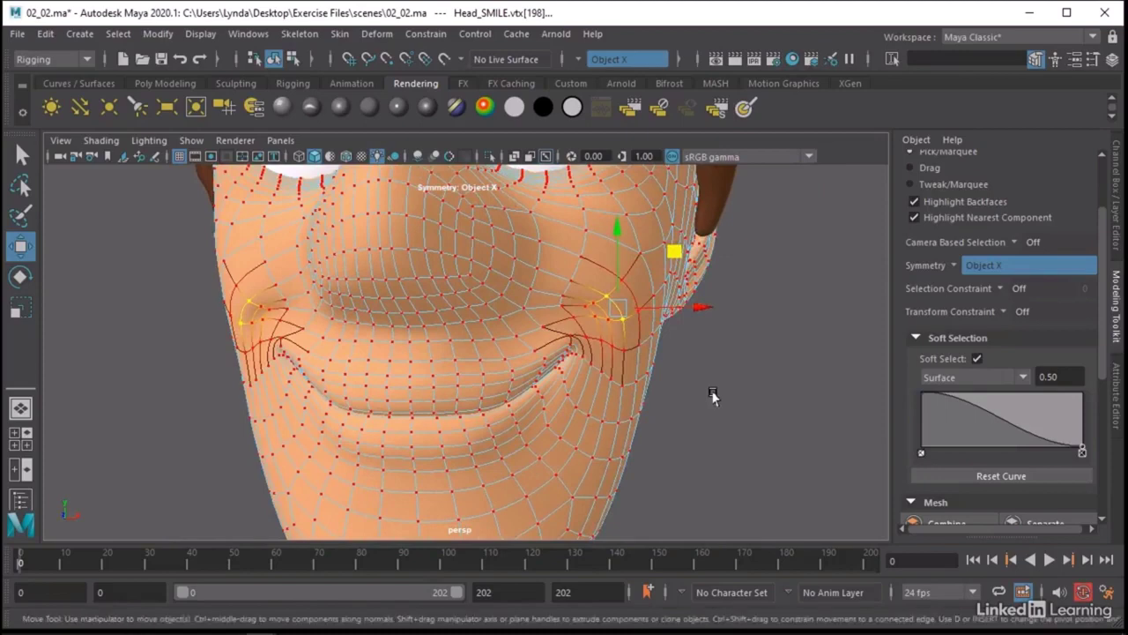
{"action": "left_click", "coordinate": [713, 396]}
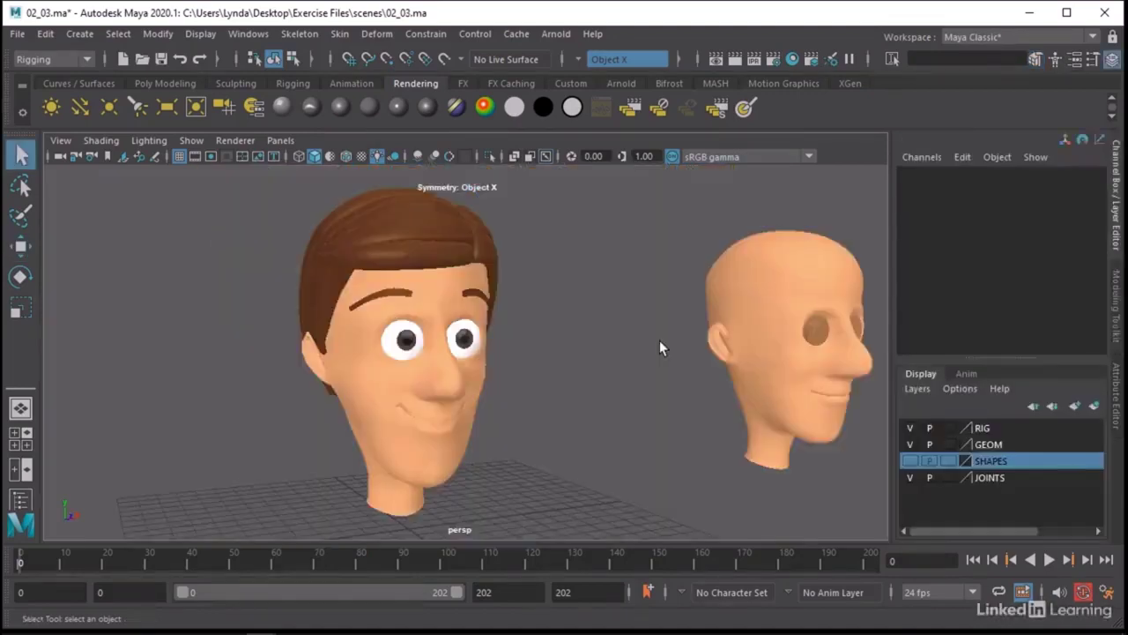
Select the Lips_SMILE head in the 02_03.ma scene and examine it from the front.
{"action": "left_click_drag", "start_coordinate": [487, 366], "coordinate": [373, 386], "text": "alt"}
{"action": "left_click", "coordinate": [378, 386]}
{"action": "right_click_drag", "start_coordinate": [379, 386], "coordinate": [408, 430], "text": "alt"}
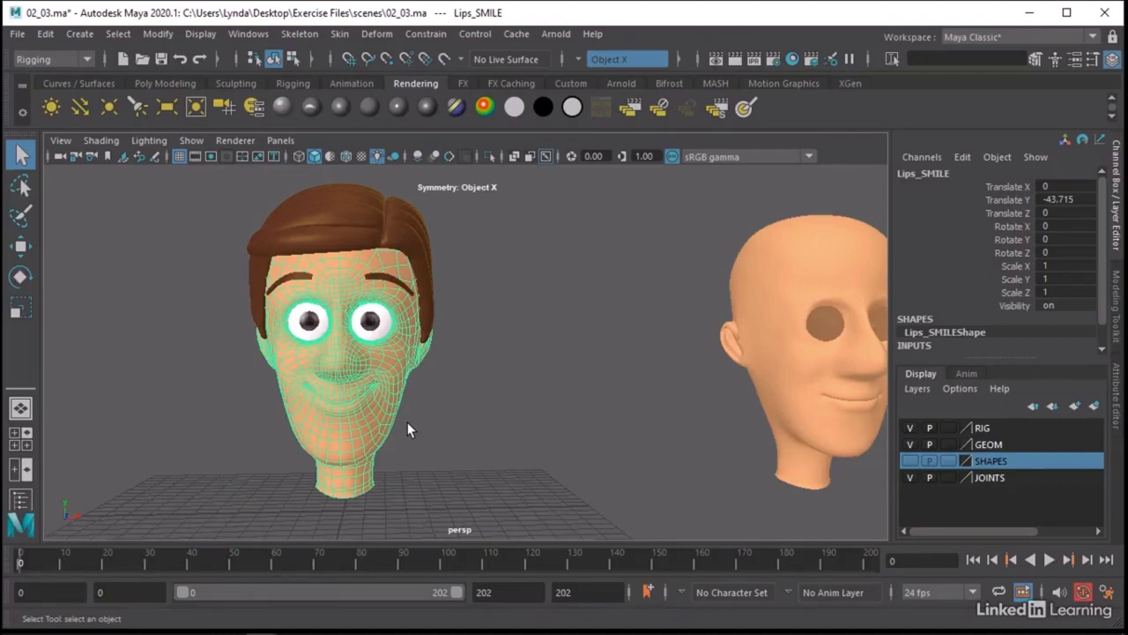
{"action": "scroll", "coordinate": [409, 419], "scroll_direction": "down", "scroll_amount": 5}
{"action": "middle_click_drag", "start_coordinate": [524, 383], "coordinate": [712, 365], "text": "alt"}
Duplicate Head_NEUTRAL inside the GEOMETRY group and hide the duplicate as a backup.
{"action": "left_click", "coordinate": [786, 274]}
{"action": "left_click", "coordinate": [243, 34]}
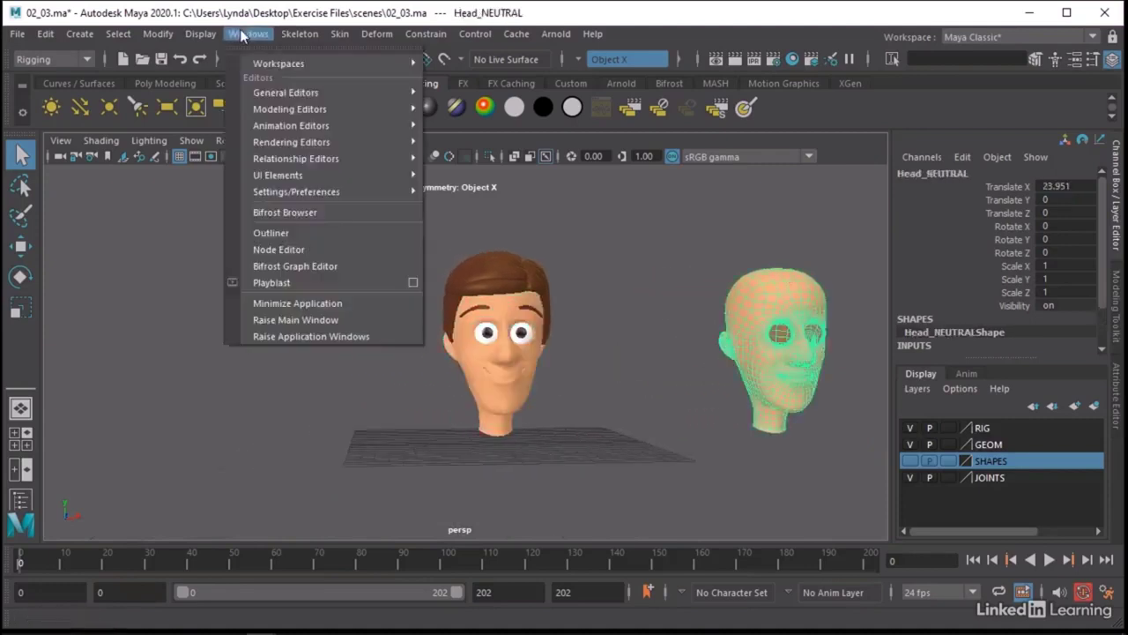
{"action": "left_click", "coordinate": [271, 233]}
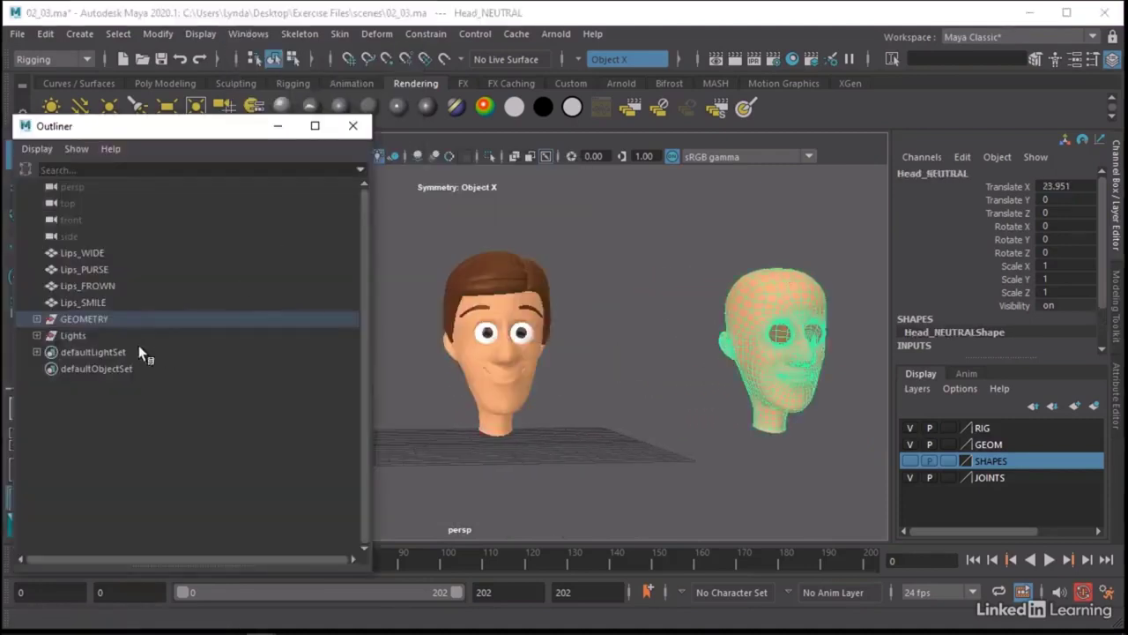
{"action": "left_click", "coordinate": [36, 318]}
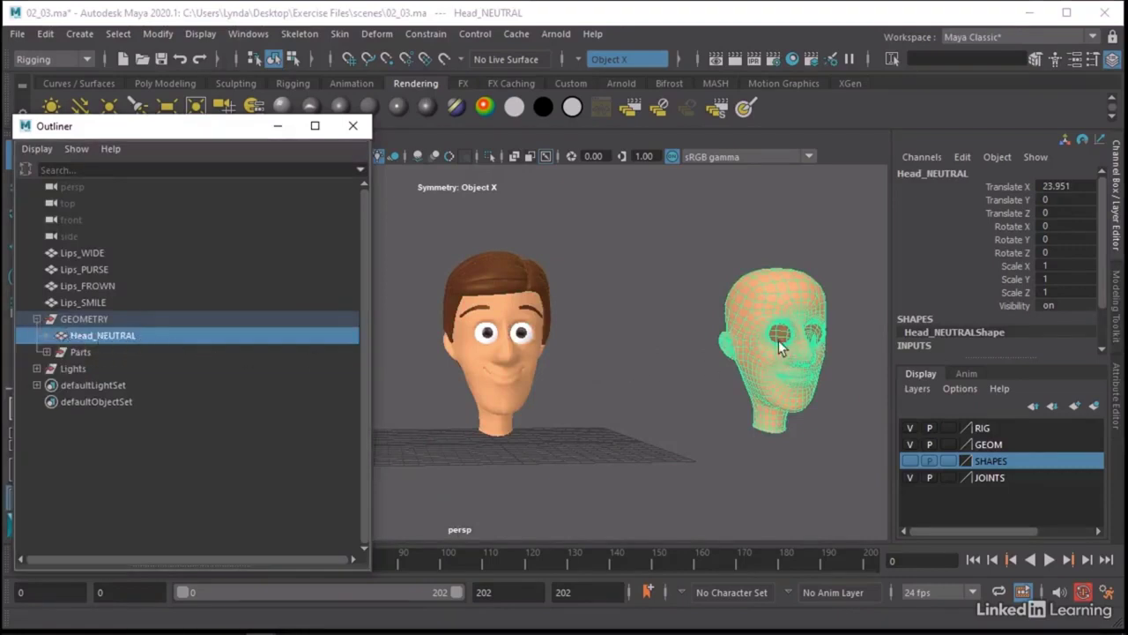
{"action": "key", "text": "ctrl+d"}
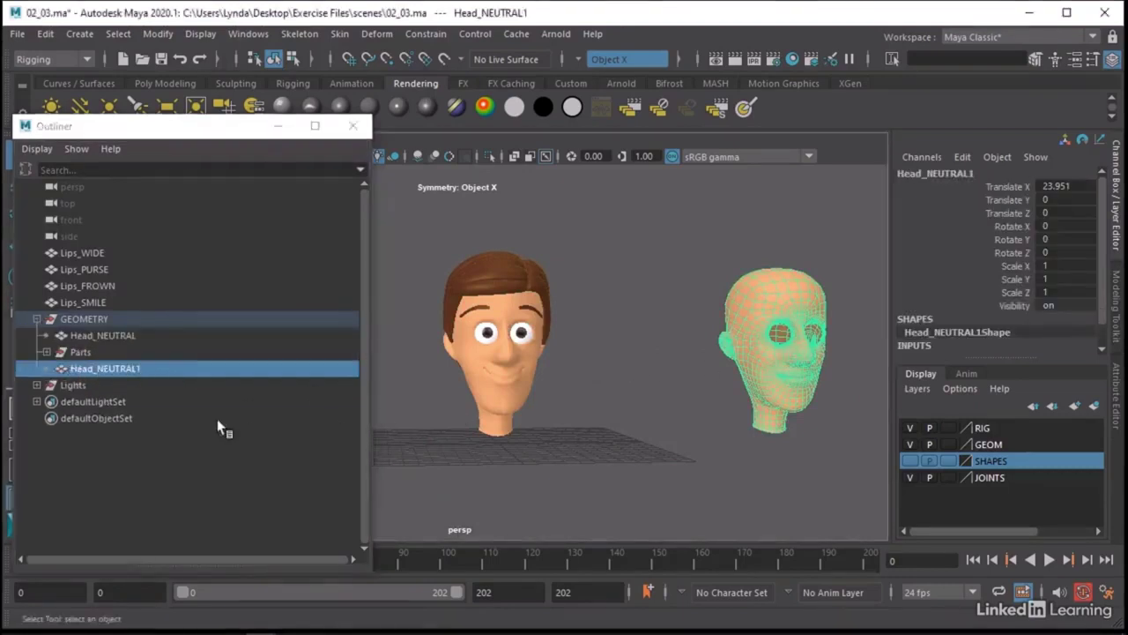
{"action": "left_click", "coordinate": [108, 371]}
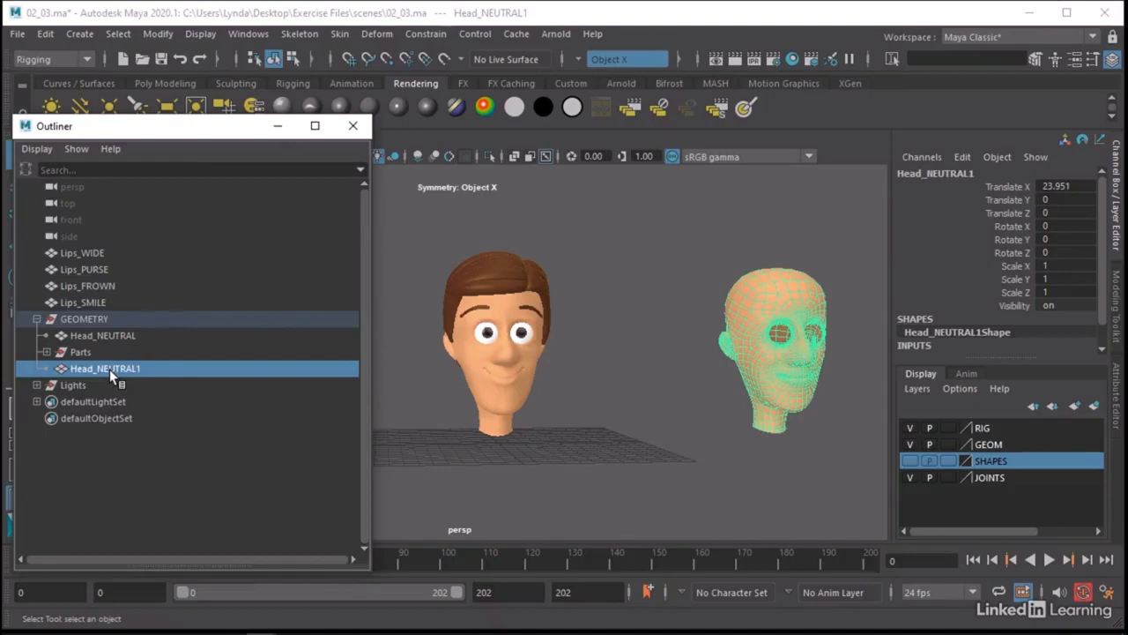
{"action": "key", "text": "ctrl+h"}
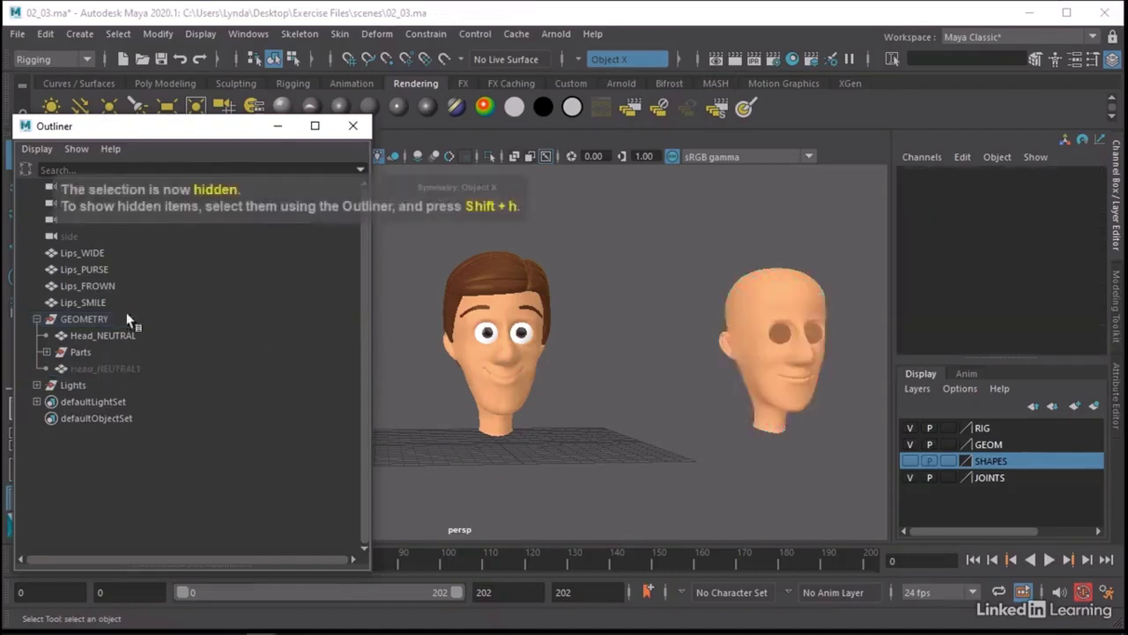
Move the visible Head_NEUTRAL along X to about 11.66, closer to the smiling head, and close the Outliner.
{"action": "left_click", "coordinate": [107, 338]}
{"action": "left_click", "coordinate": [195, 370]}
{"action": "left_click", "coordinate": [763, 345]}
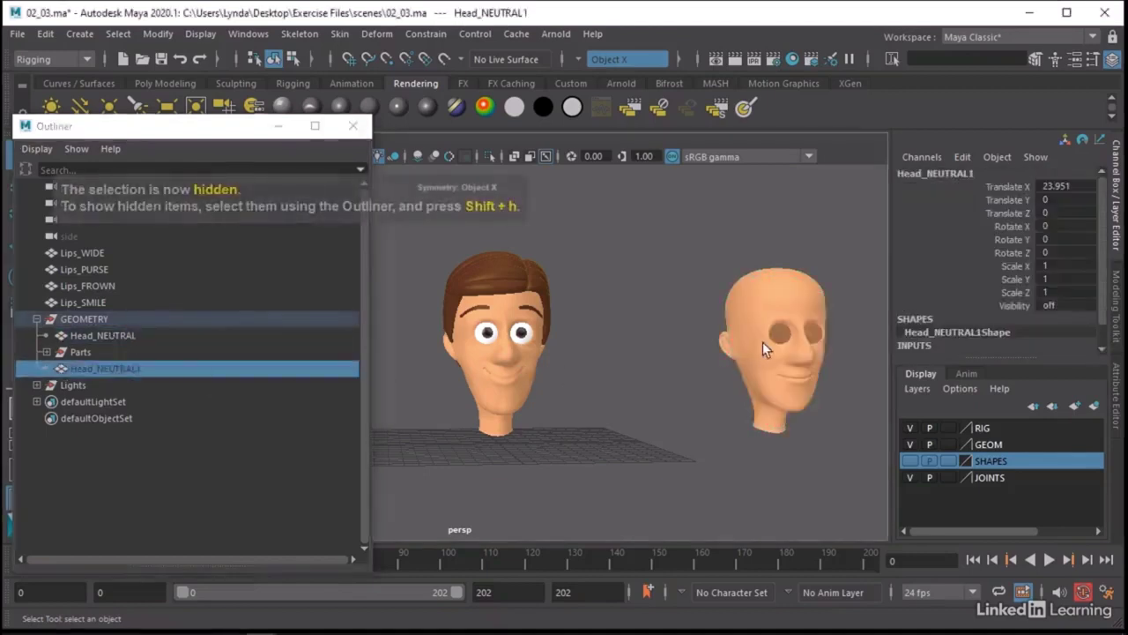
{"action": "key", "text": "w"}
{"action": "left_click_drag", "start_coordinate": [829, 349], "coordinate": [701, 353]}
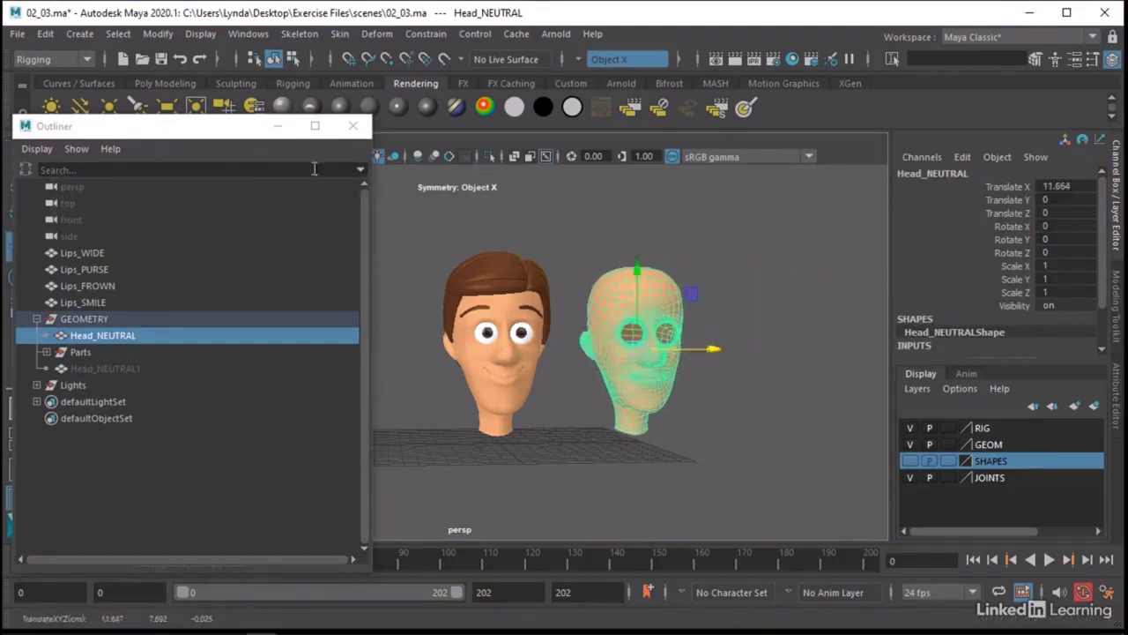
{"action": "left_click", "coordinate": [344, 132]}
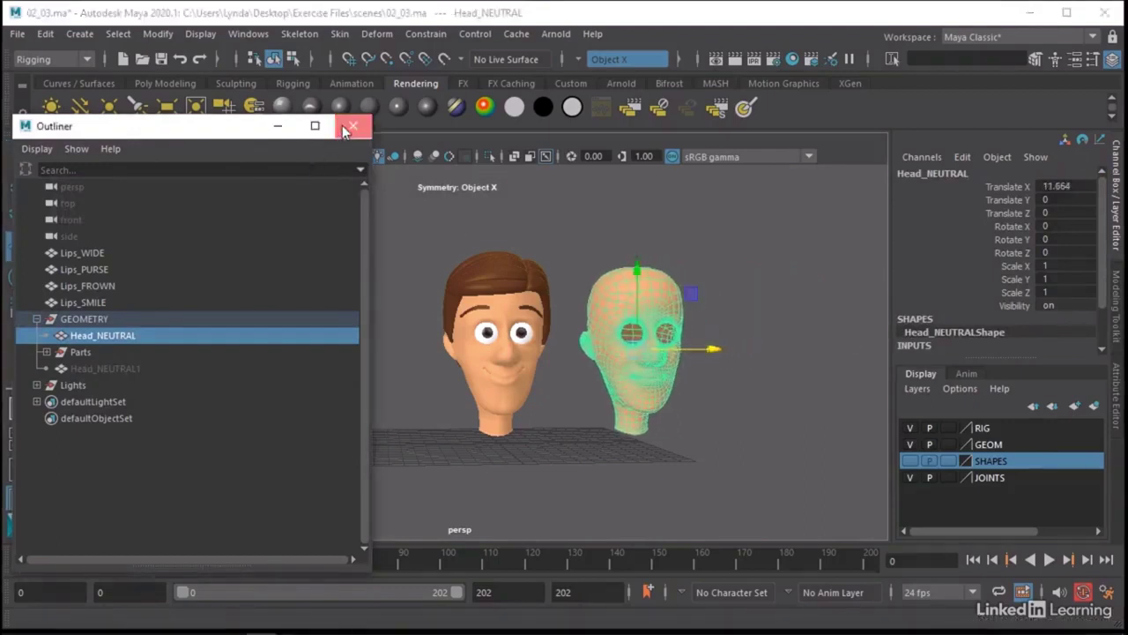
Create a blend shape with Lips_SMILE as the target and Head_NEUTRAL as the base, and expand the deformer's input channels.
{"action": "scroll", "coordinate": [708, 381], "scroll_direction": "up", "scroll_amount": 4}
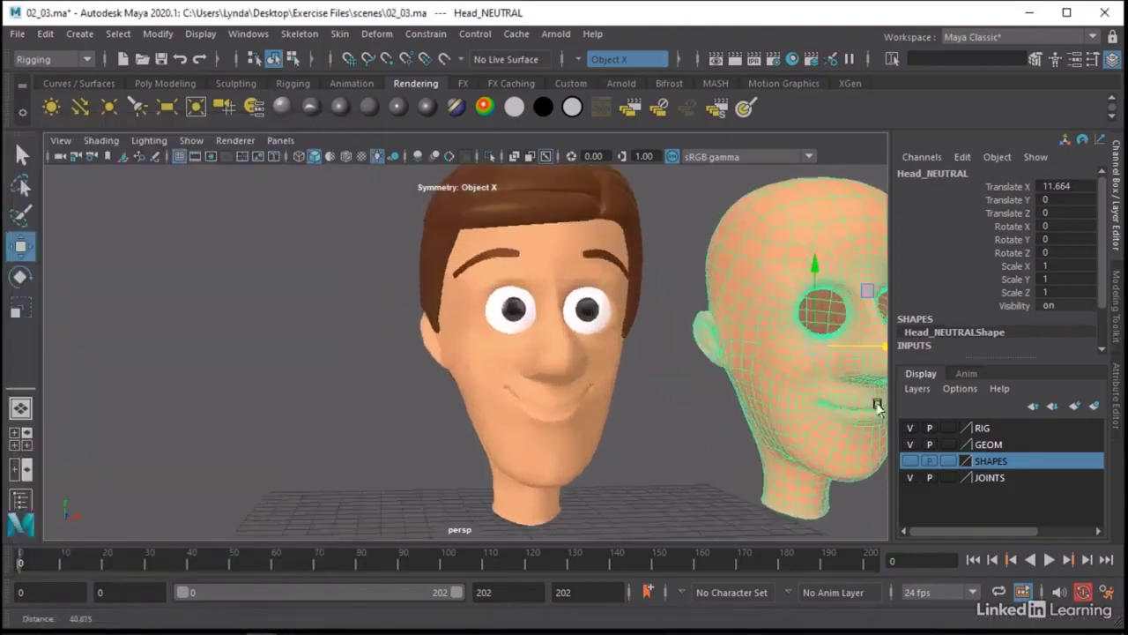
{"action": "left_click_drag", "start_coordinate": [708, 381], "coordinate": [455, 426], "text": "alt"}
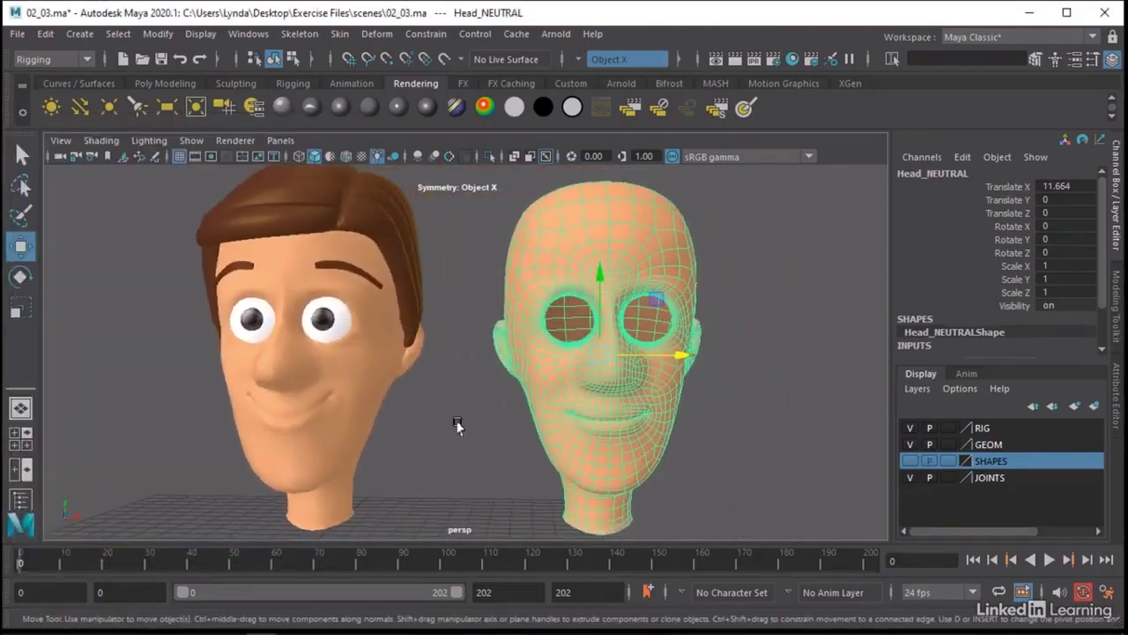
{"action": "left_click", "coordinate": [413, 443]}
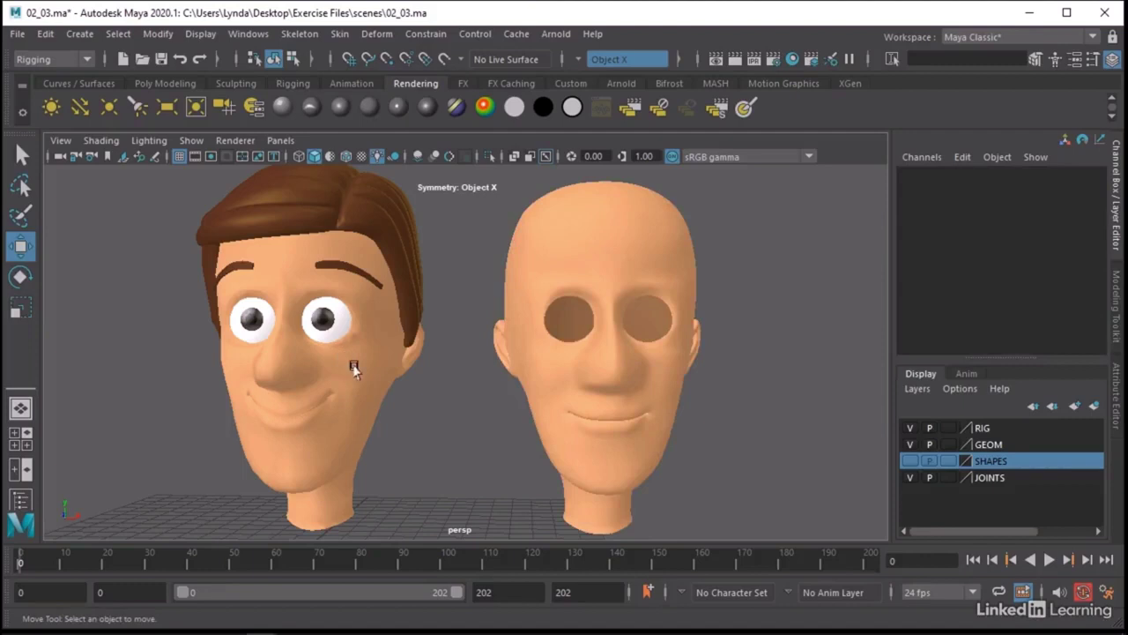
{"action": "left_click", "coordinate": [353, 370]}
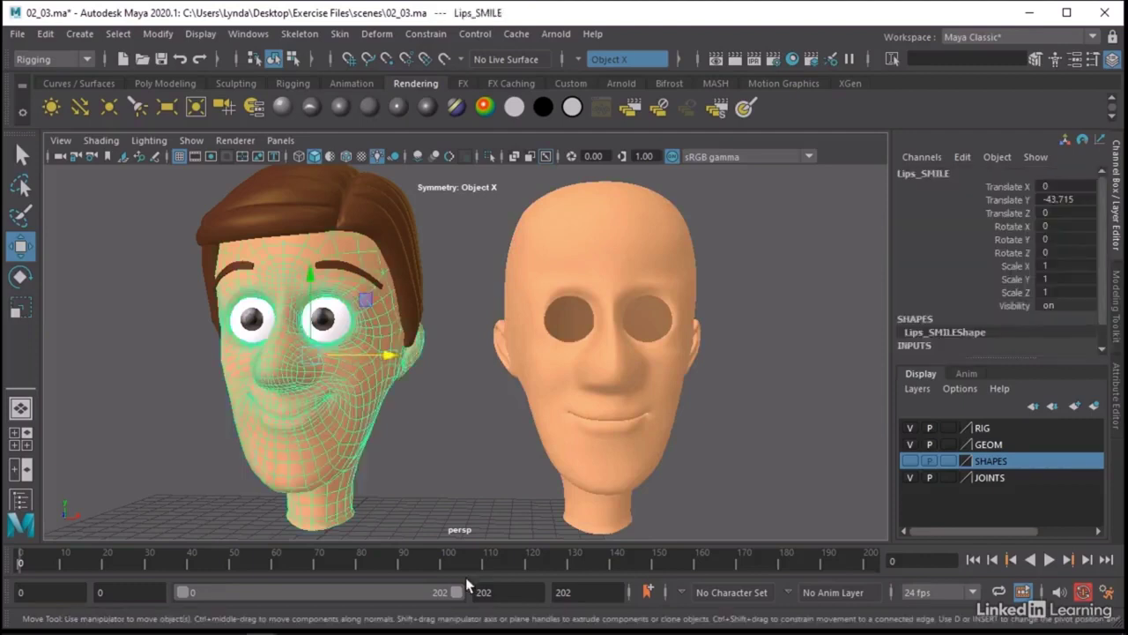
{"action": "left_click", "coordinate": [603, 203]}
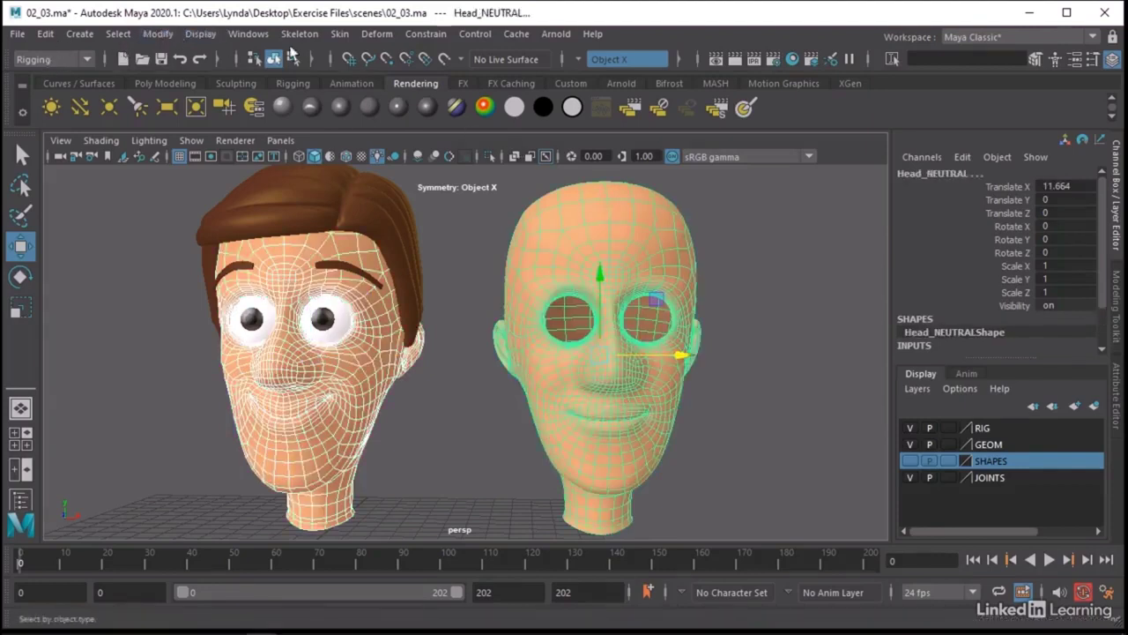
{"action": "left_click", "coordinate": [377, 34]}
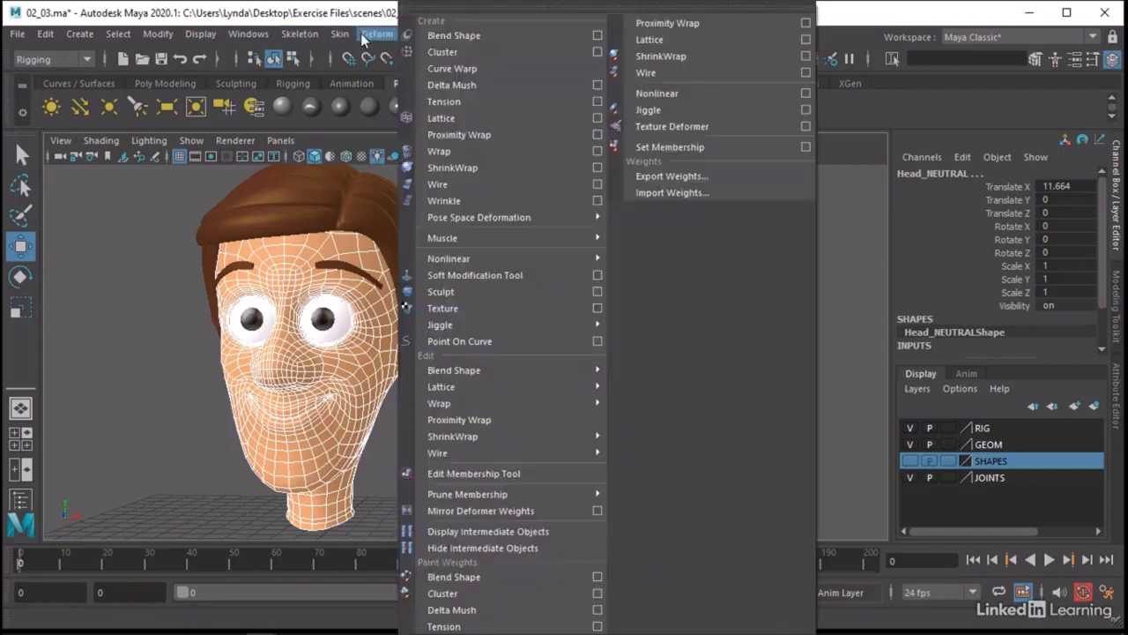
{"action": "left_click", "coordinate": [470, 36]}
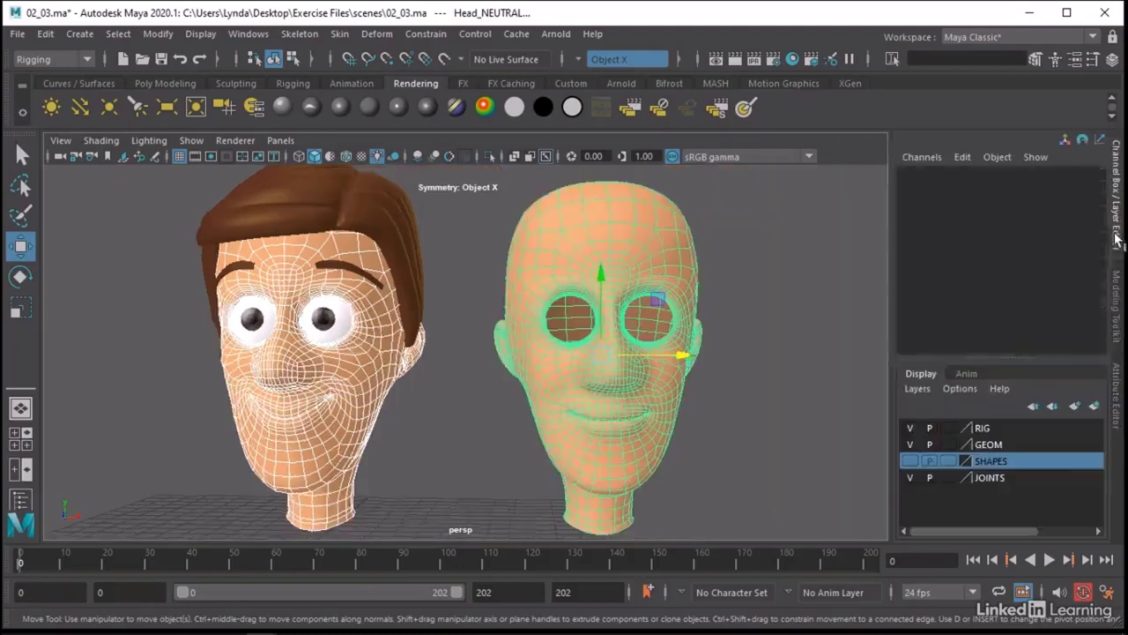
{"action": "scroll", "coordinate": [956, 329], "scroll_direction": "down", "scroll_amount": 2}
{"action": "left_click", "coordinate": [936, 323]}
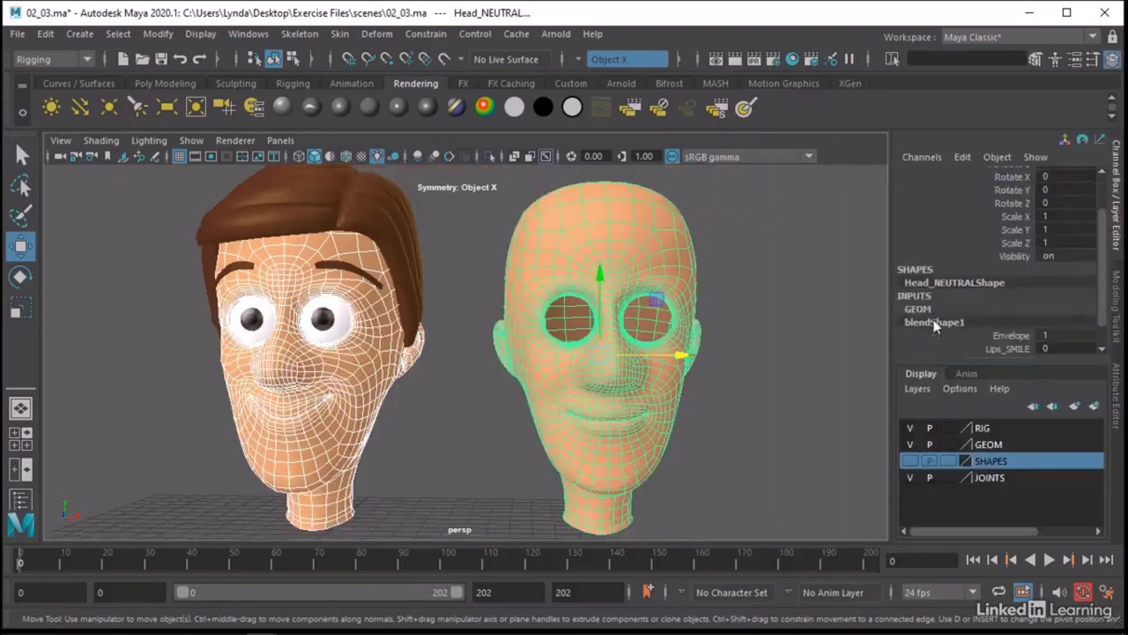
Open the Shape Editor, deselect the heads, and select the Lips_SMILE target under blendShape1.
{"action": "left_click", "coordinate": [237, 35]}
{"action": "mouse_move", "coordinate": [361, 127]}
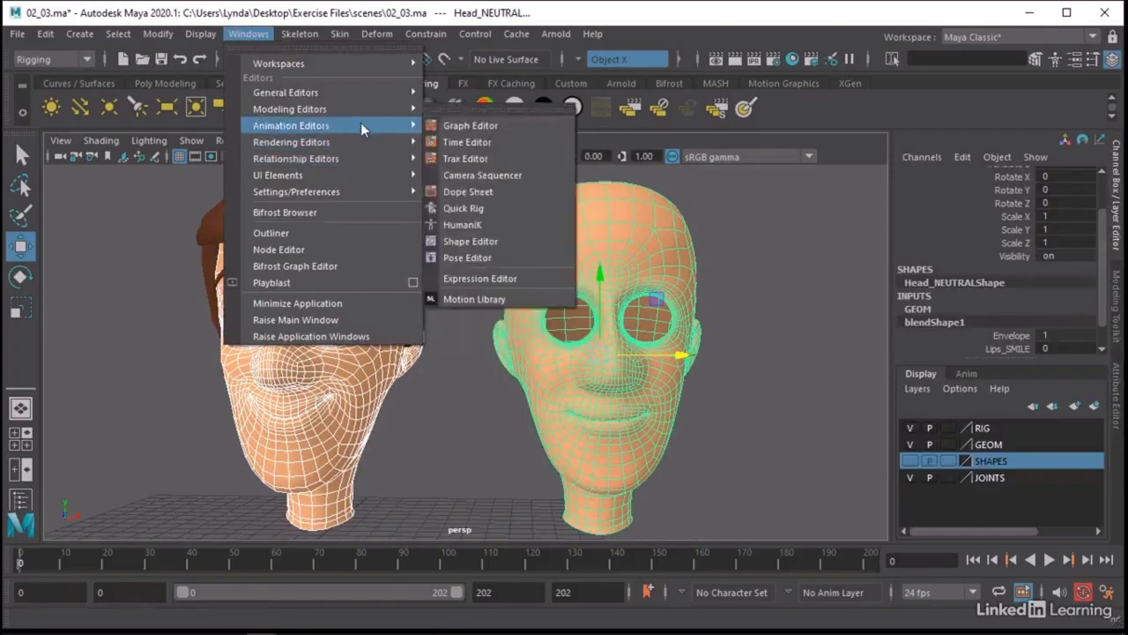
{"action": "left_click", "coordinate": [470, 242]}
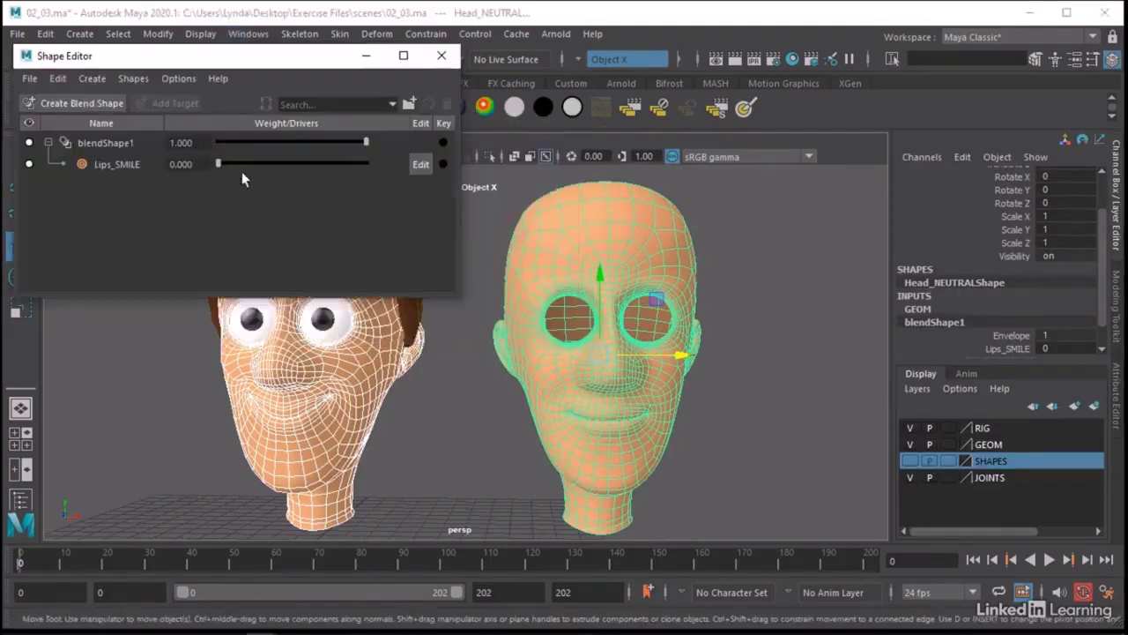
{"action": "left_click", "coordinate": [812, 282]}
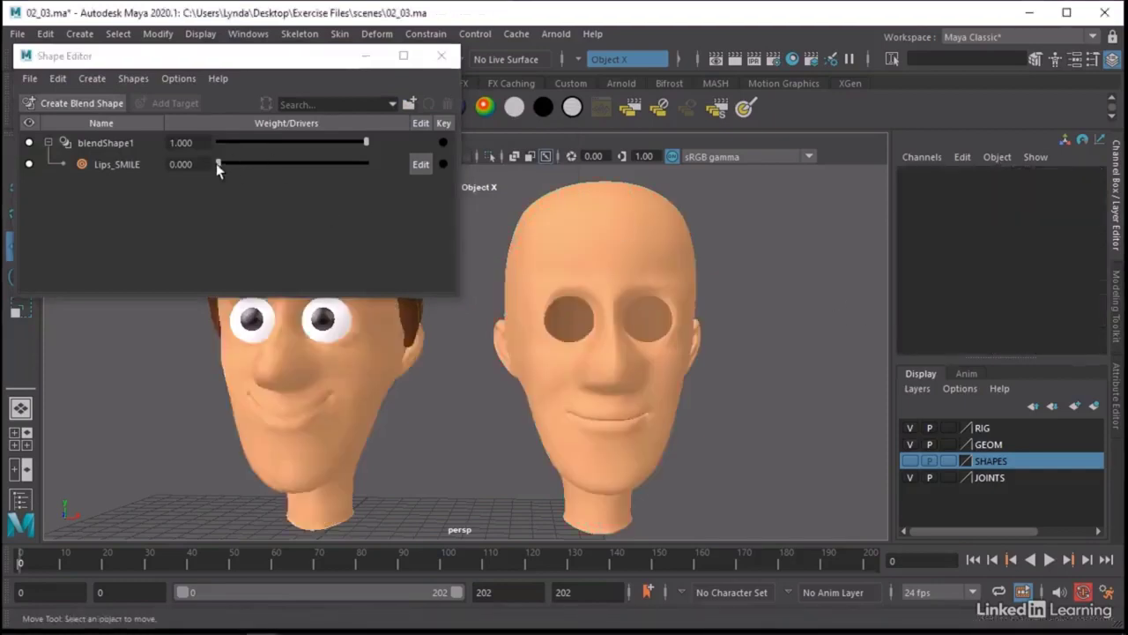
{"action": "left_click", "coordinate": [106, 163]}
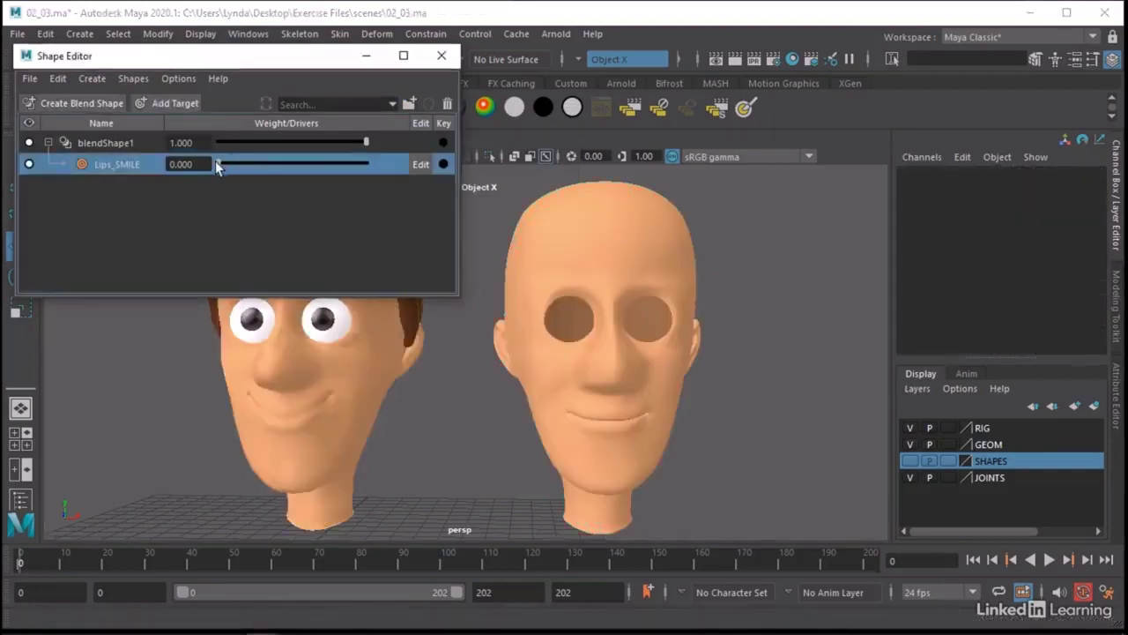
Test the smile on Head_NEUTRAL by raising the Lips_SMILE weight to 1 and returning it to 0.
{"action": "left_click_drag", "start_coordinate": [217, 164], "coordinate": [438, 190]}
{"action": "right_click_drag", "start_coordinate": [594, 393], "coordinate": [620, 422], "text": "alt"}
{"action": "left_click_drag", "start_coordinate": [612, 421], "coordinate": [569, 411], "text": "alt"}
{"action": "right_click_drag", "start_coordinate": [569, 411], "coordinate": [494, 409], "text": "alt"}
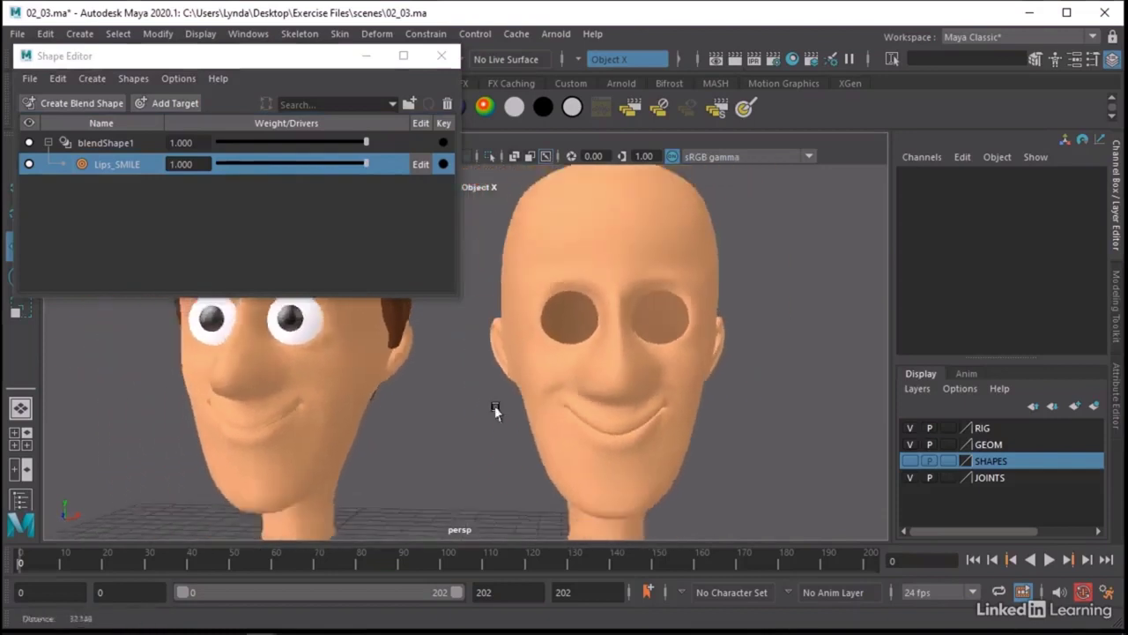
{"action": "left_click_drag", "start_coordinate": [494, 409], "coordinate": [510, 410], "text": "alt"}
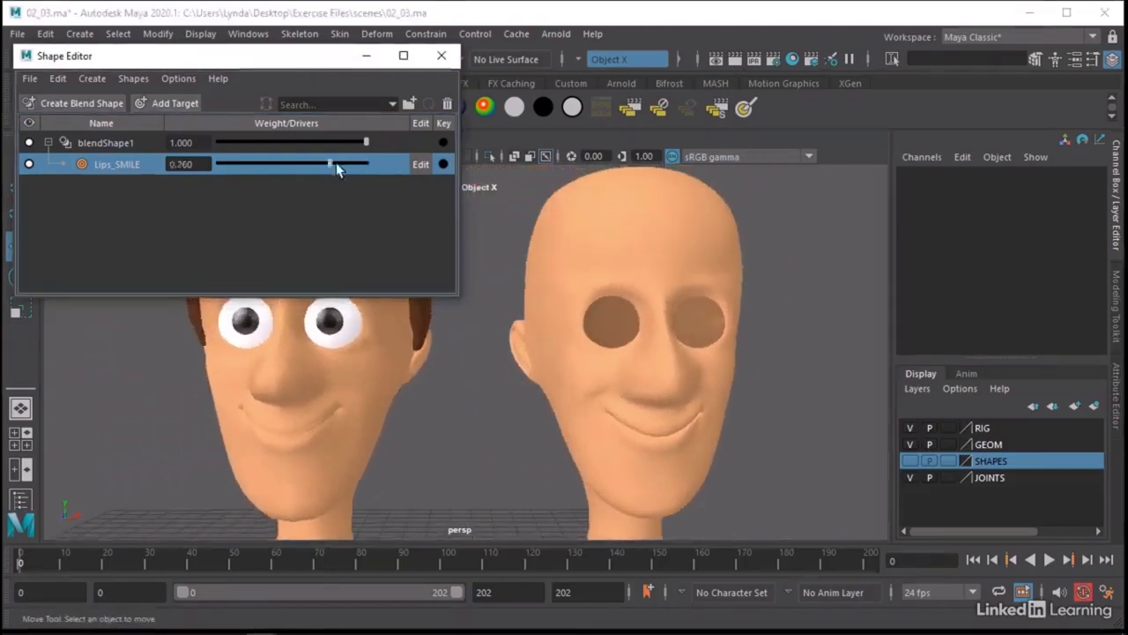
{"action": "left_click_drag", "start_coordinate": [336, 162], "coordinate": [146, 171]}
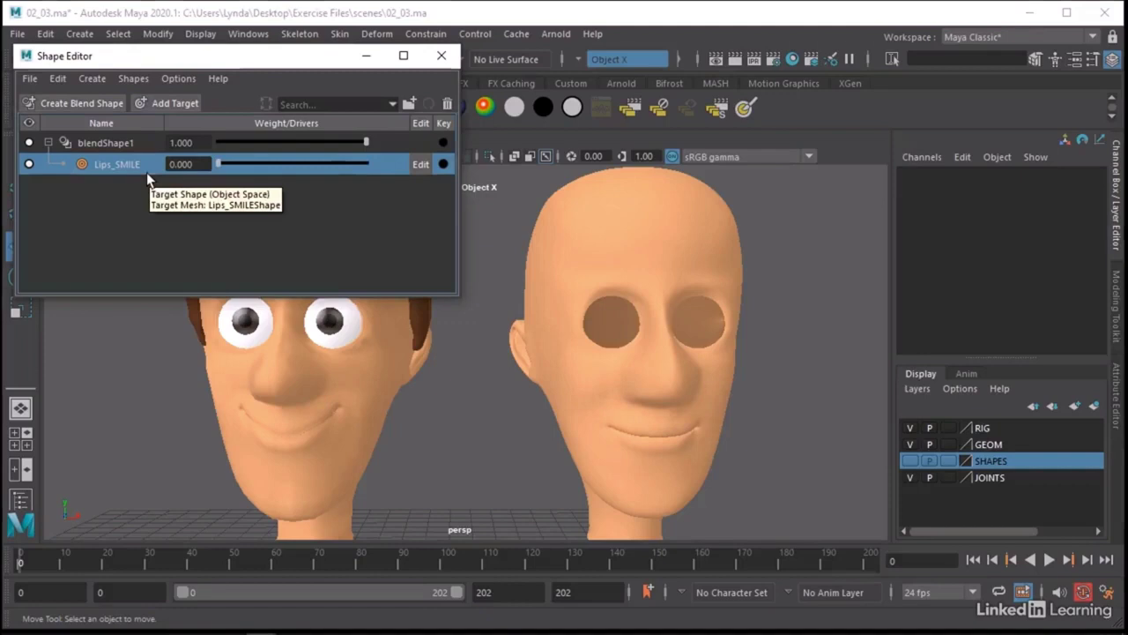
Show the SHAPES layer and bring the additional lip shape heads into view.
{"action": "right_click_drag", "start_coordinate": [378, 360], "coordinate": [293, 428], "text": "alt"}
{"action": "left_click_drag", "start_coordinate": [294, 427], "coordinate": [422, 430], "text": "alt"}
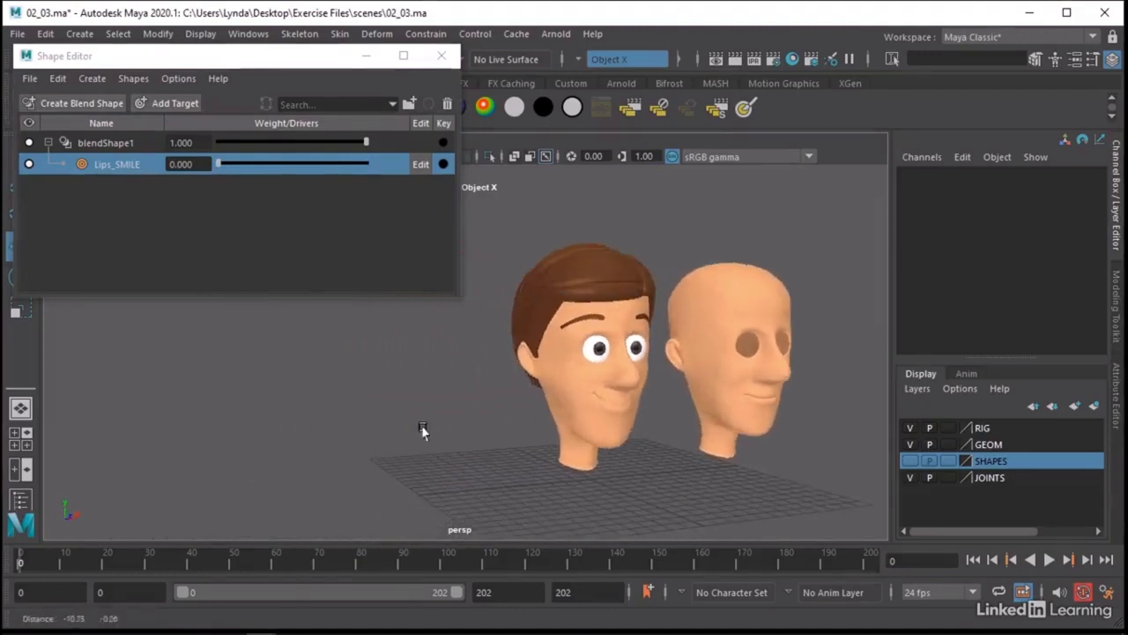
{"action": "left_click", "coordinate": [910, 459]}
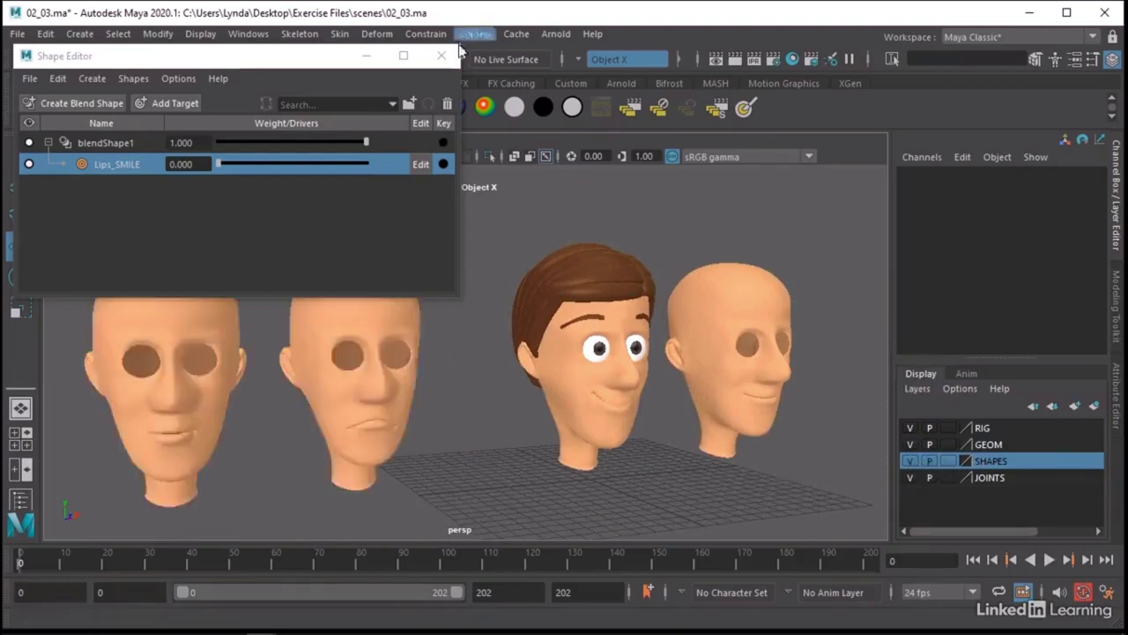
{"action": "scroll", "coordinate": [474, 385], "scroll_direction": "down", "scroll_amount": 3}
{"action": "middle_click_drag", "start_coordinate": [473, 383], "coordinate": [597, 413], "text": "alt"}
{"action": "left_click_drag", "start_coordinate": [598, 413], "coordinate": [547, 414], "text": "alt"}
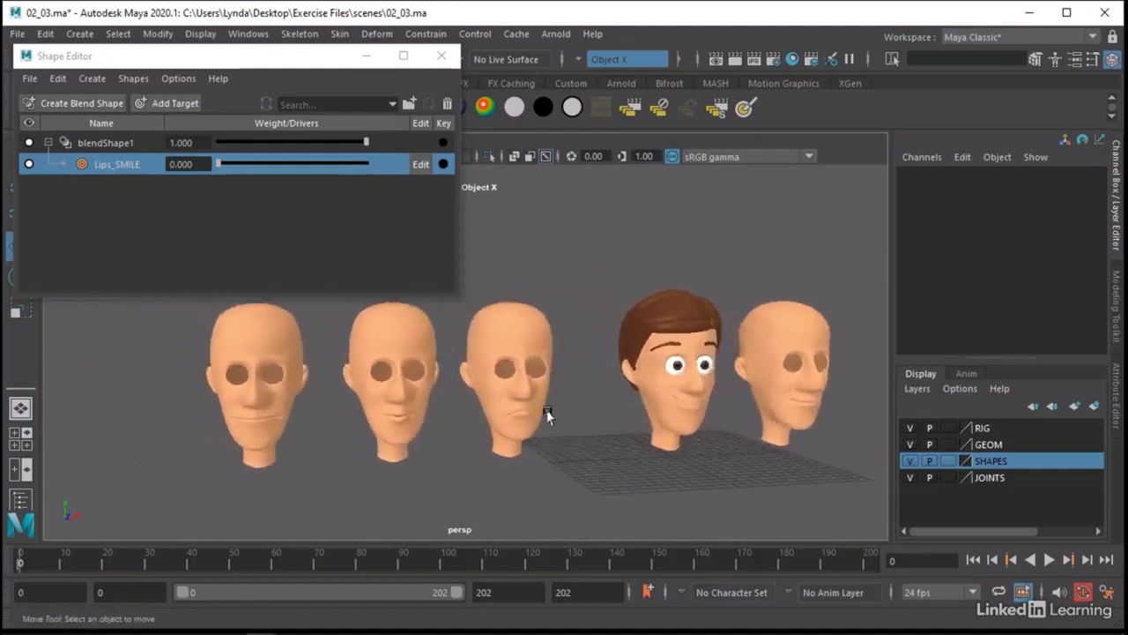
{"action": "right_click_drag", "start_coordinate": [546, 415], "coordinate": [734, 442], "text": "alt"}
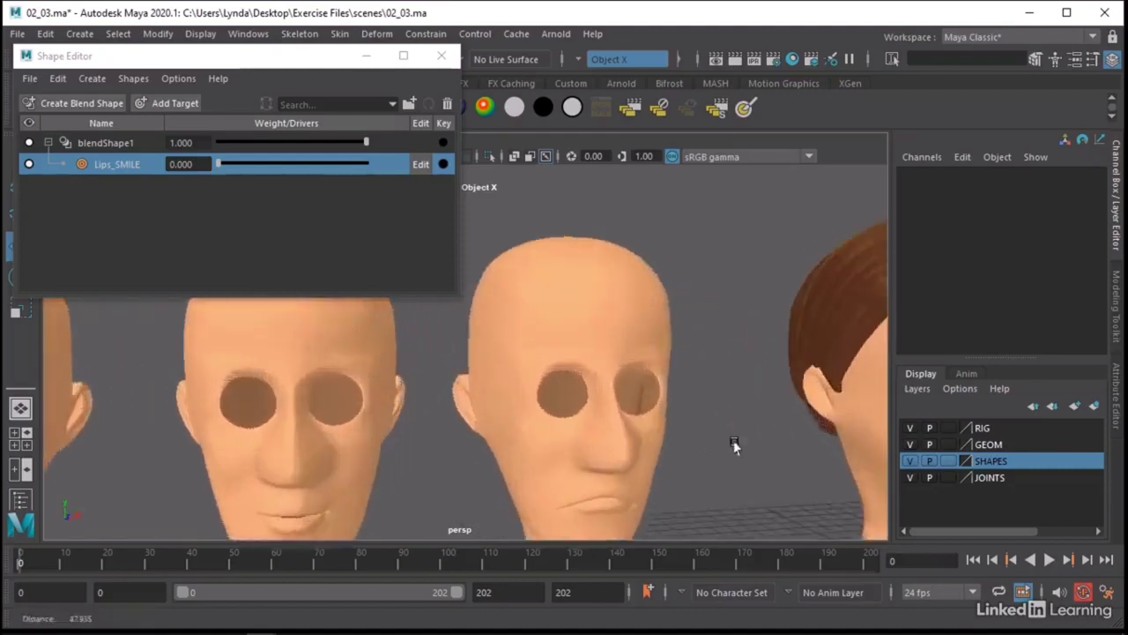
{"action": "left_click_drag", "start_coordinate": [734, 445], "coordinate": [514, 416], "text": "alt"}
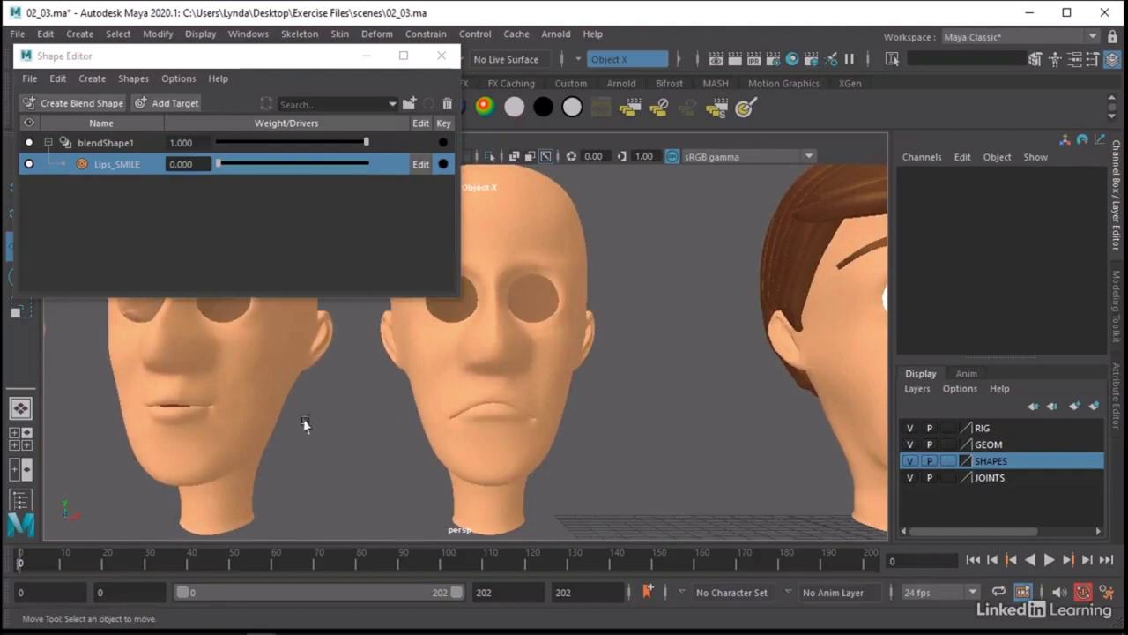
Examine the Lips_PURSE and Lips_WIDE heads up close, and clear the selection.
{"action": "left_click", "coordinate": [232, 420]}
{"action": "key", "text": "f"}
{"action": "scroll", "coordinate": [394, 430], "scroll_direction": "up", "scroll_amount": 2}
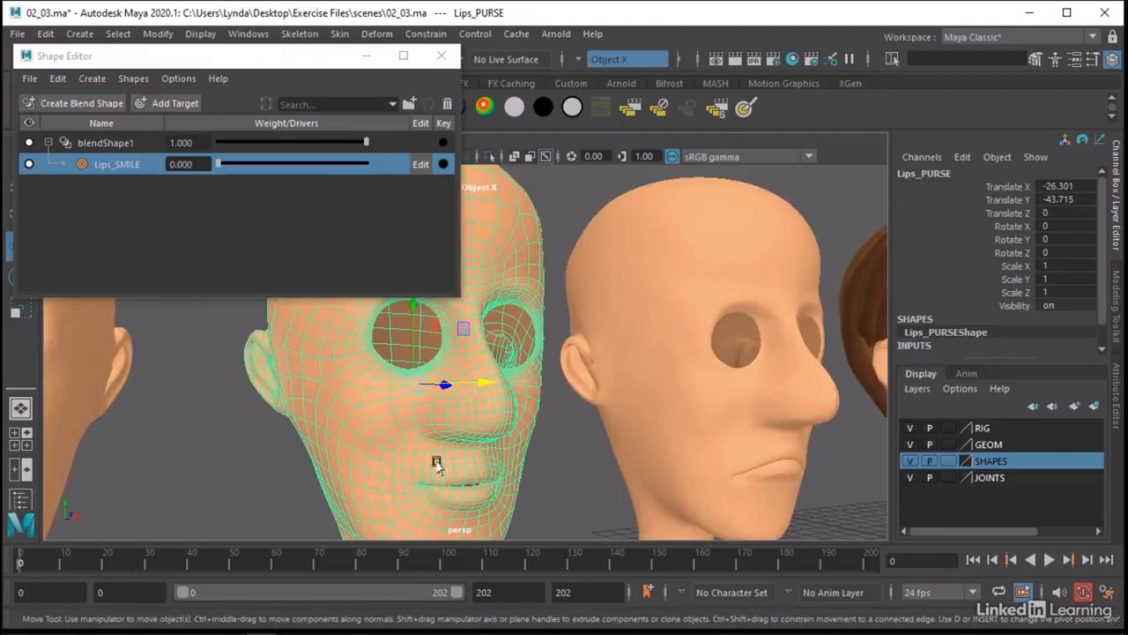
{"action": "scroll", "coordinate": [435, 462], "scroll_direction": "down", "scroll_amount": 3}
{"action": "middle_click_drag", "start_coordinate": [342, 461], "coordinate": [393, 452], "text": "alt"}
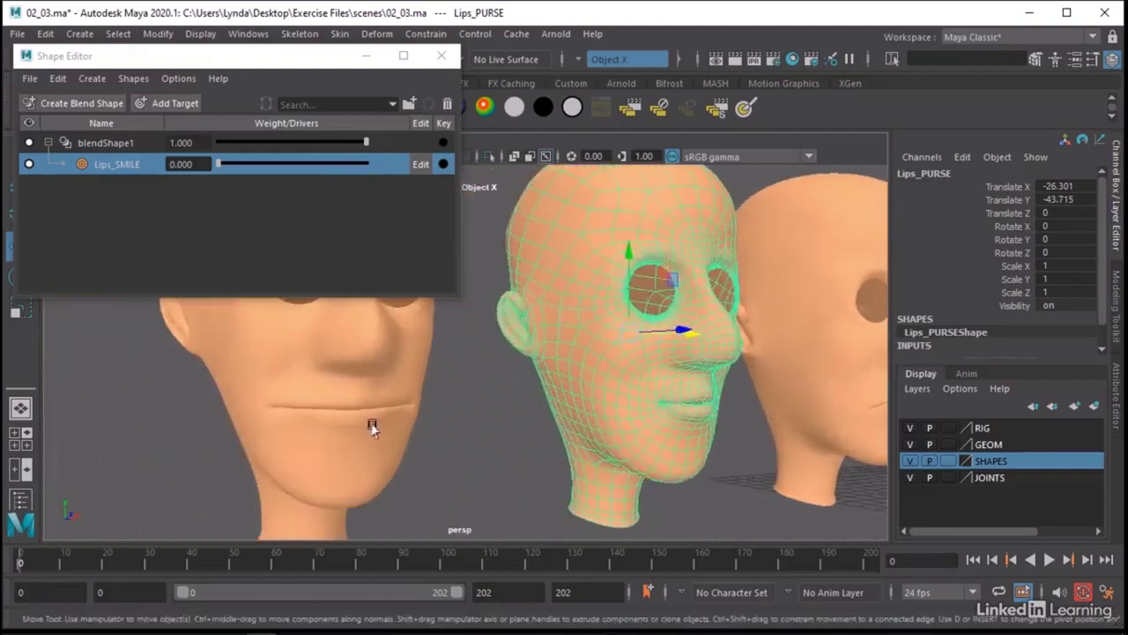
{"action": "left_click", "coordinate": [373, 428]}
{"action": "left_click_drag", "start_coordinate": [437, 442], "coordinate": [401, 449], "text": "alt"}
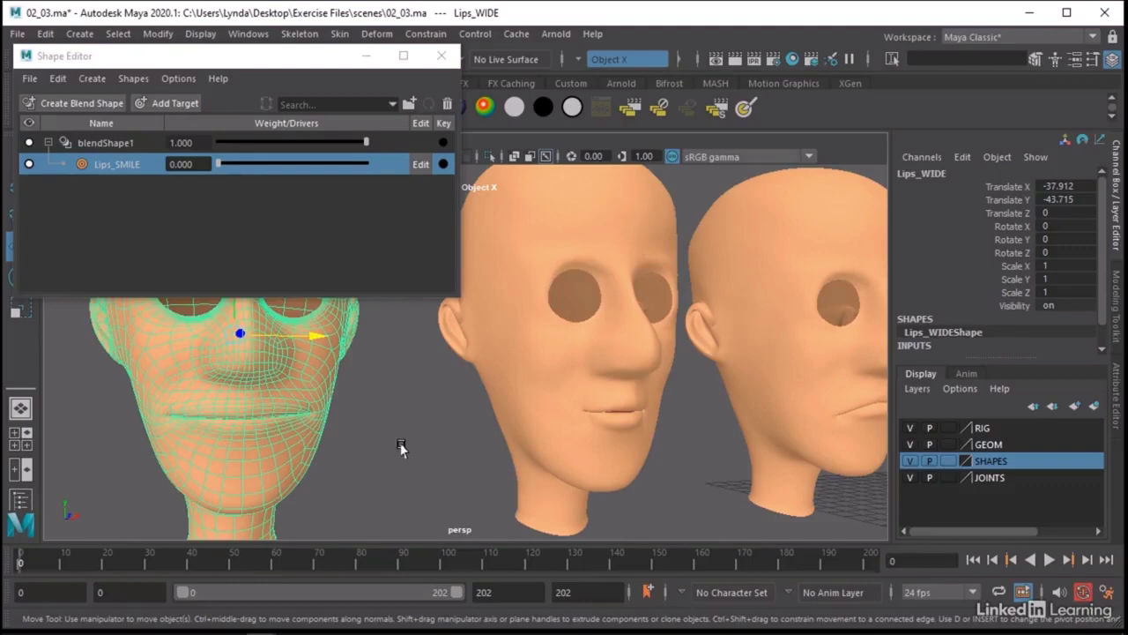
{"action": "right_click_drag", "start_coordinate": [403, 443], "coordinate": [284, 426], "text": "alt"}
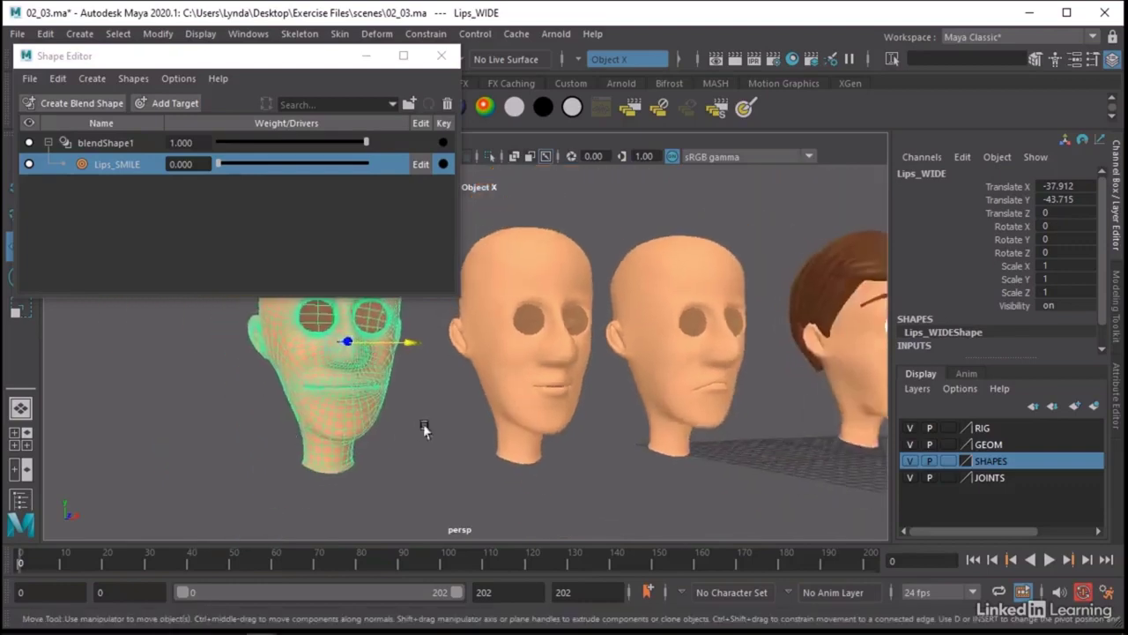
{"action": "middle_click_drag", "start_coordinate": [422, 427], "coordinate": [356, 444], "text": "alt"}
{"action": "right_click_drag", "start_coordinate": [541, 439], "coordinate": [403, 437], "text": "alt"}
{"action": "left_click_drag", "start_coordinate": [435, 426], "coordinate": [401, 438], "text": "alt"}
{"action": "left_click", "coordinate": [476, 454]}
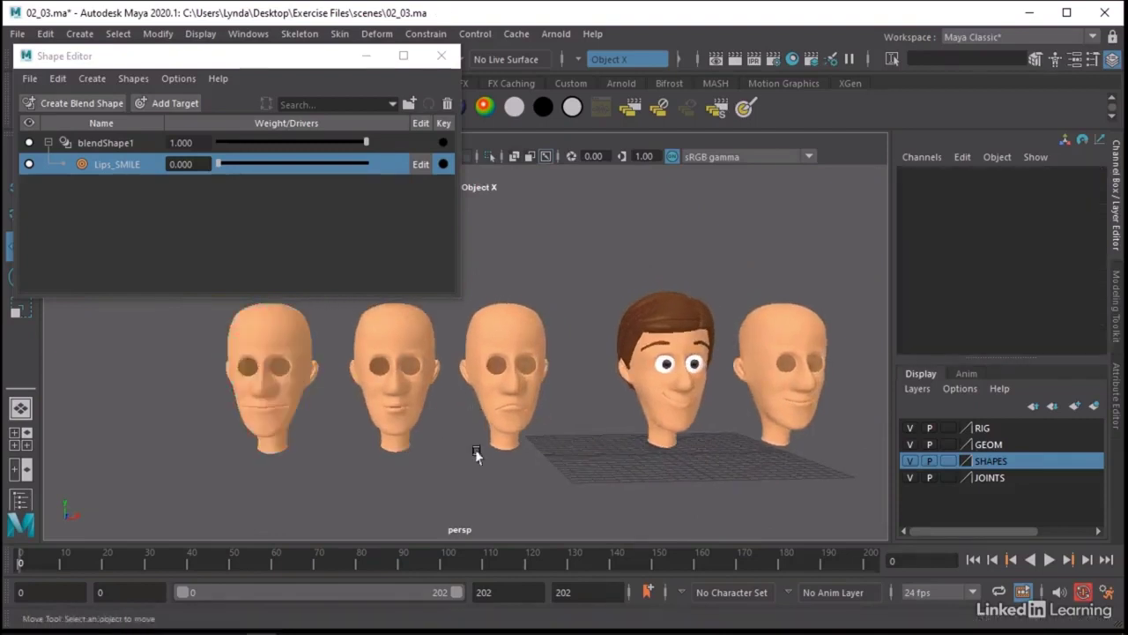
Add the frown, Lips_PURSE and Lips_WIDE heads as targets of blendShape1.
{"action": "left_click", "coordinate": [502, 398]}
{"action": "left_click", "coordinate": [406, 395], "text": "shift"}
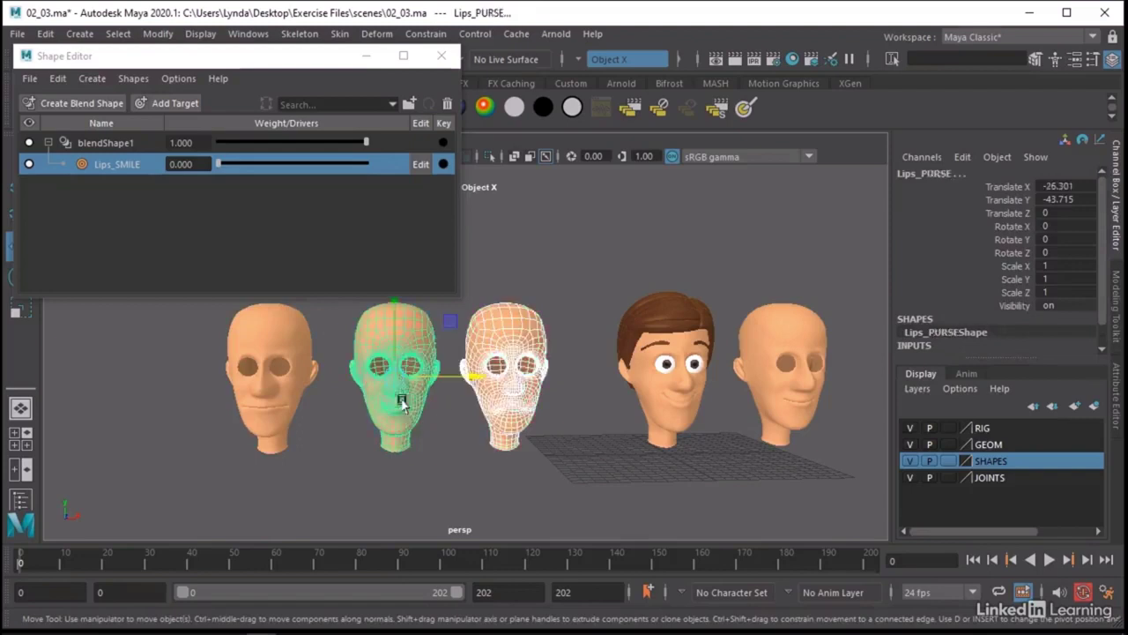
{"action": "left_click", "coordinate": [251, 388], "text": "shift"}
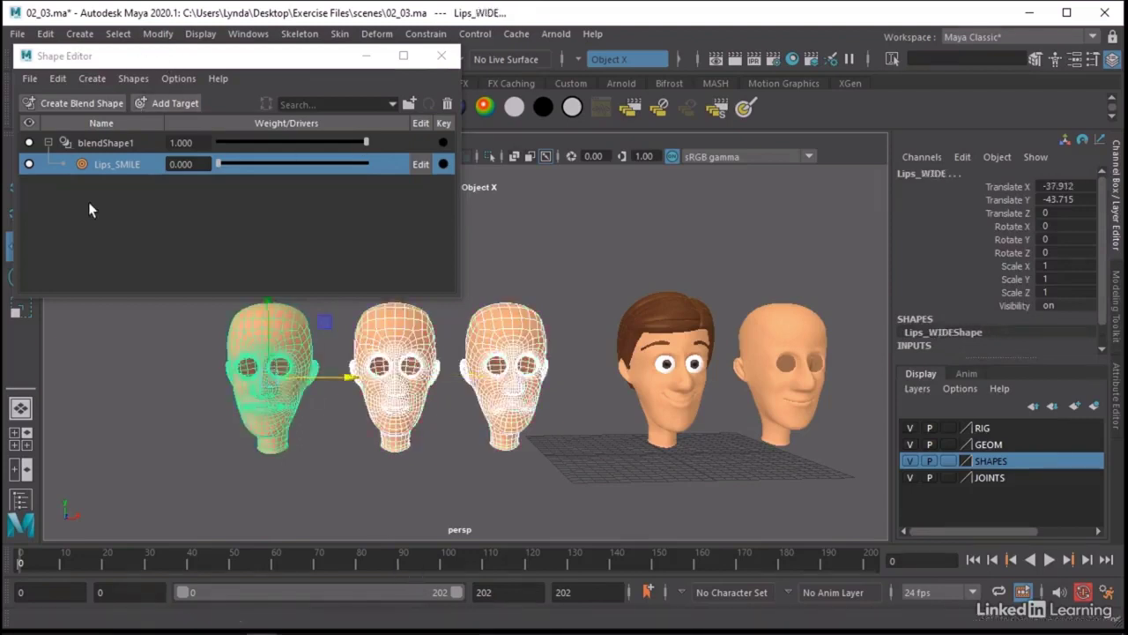
{"action": "left_click", "coordinate": [103, 142]}
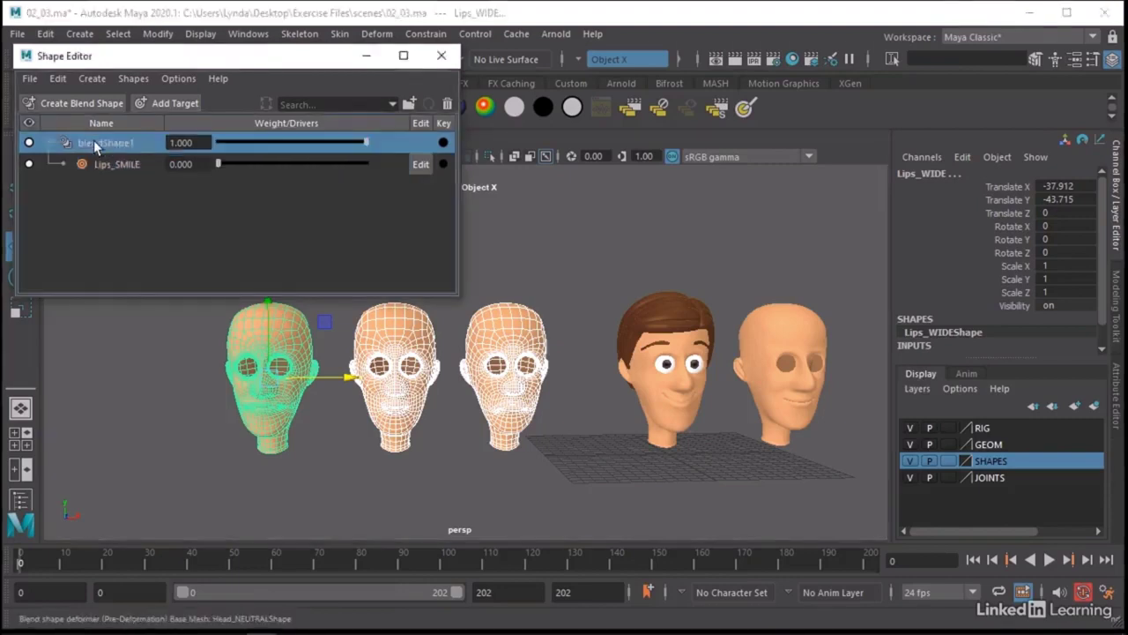
{"action": "right_click", "coordinate": [94, 141]}
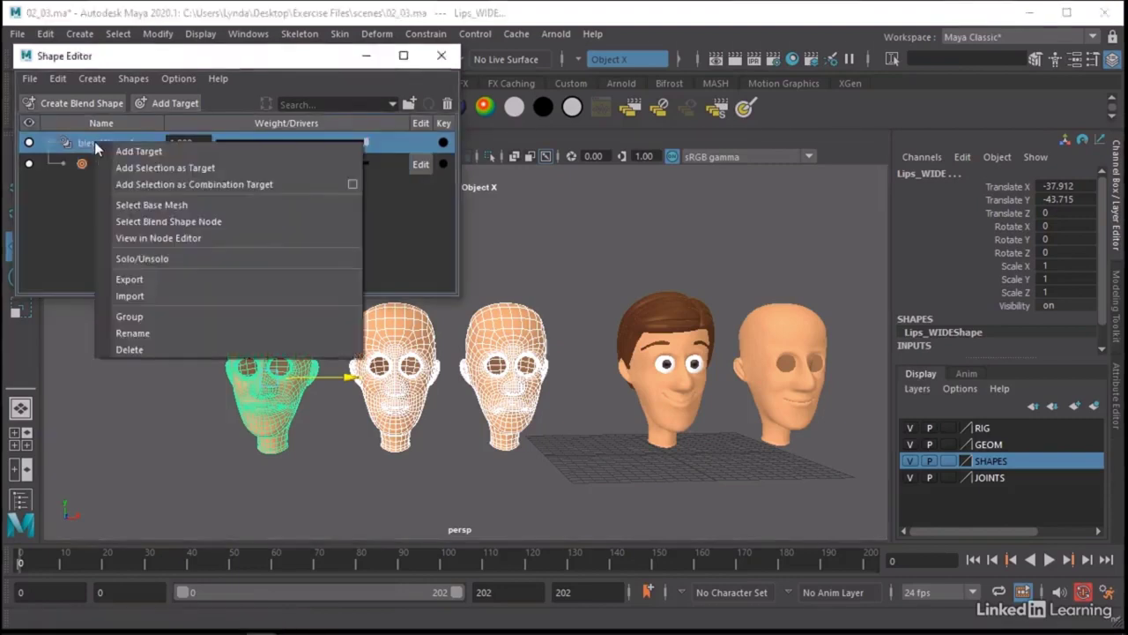
{"action": "left_click", "coordinate": [156, 168]}
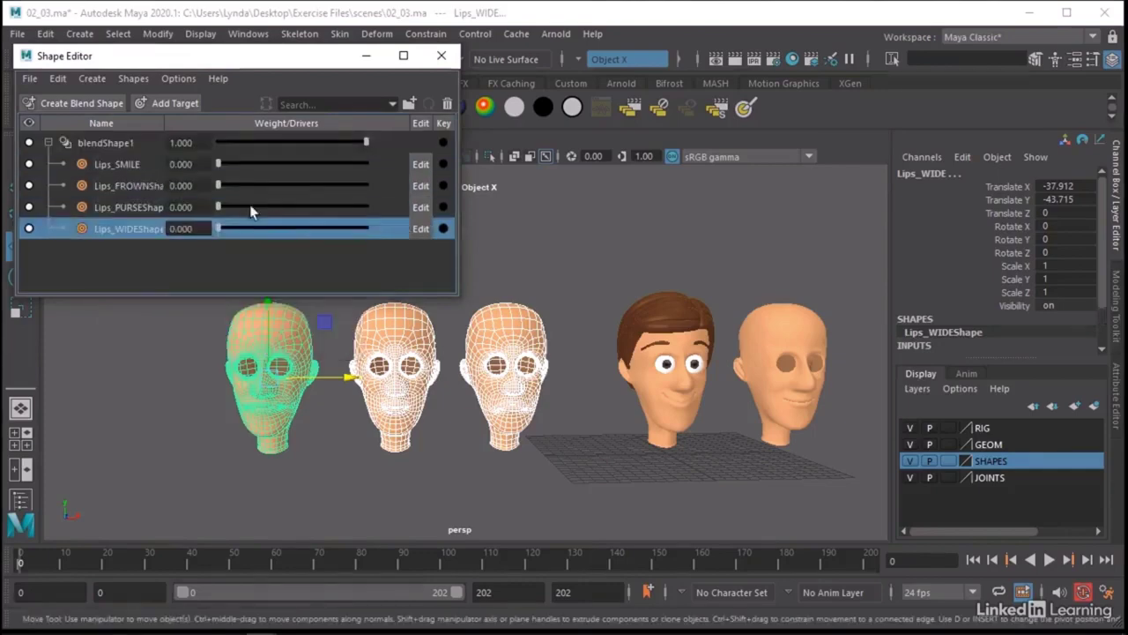
Try out the newly added lip targets on the neutral head, raising the Lips_WIDEShape weight to 1.
{"action": "middle_click_drag", "start_coordinate": [765, 350], "coordinate": [547, 358], "text": "alt"}
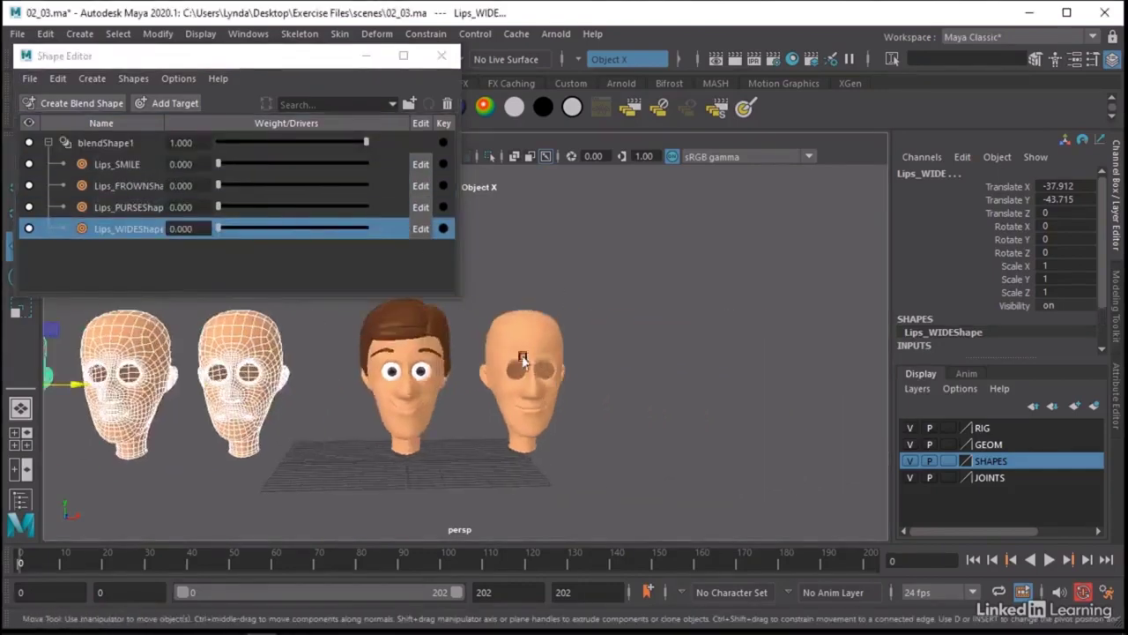
{"action": "right_click_drag", "start_coordinate": [521, 362], "coordinate": [749, 402], "text": "alt"}
{"action": "left_click_drag", "start_coordinate": [624, 382], "coordinate": [599, 371], "text": "alt"}
{"action": "middle_click_drag", "start_coordinate": [593, 373], "coordinate": [597, 313], "text": "alt"}
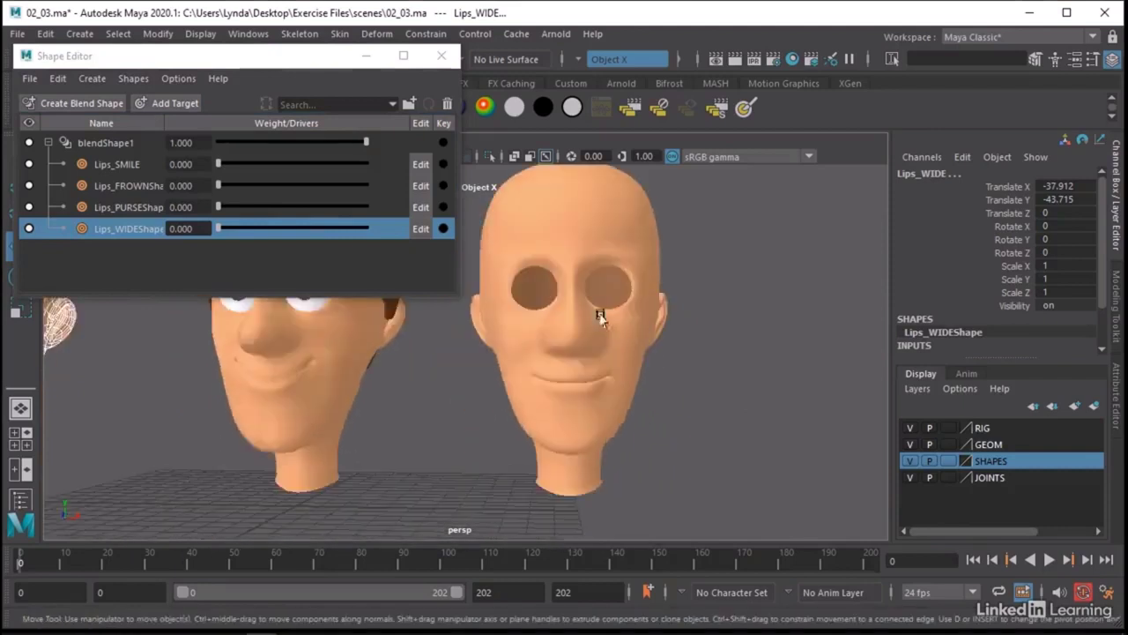
{"action": "left_click_drag", "start_coordinate": [221, 188], "coordinate": [388, 233]}
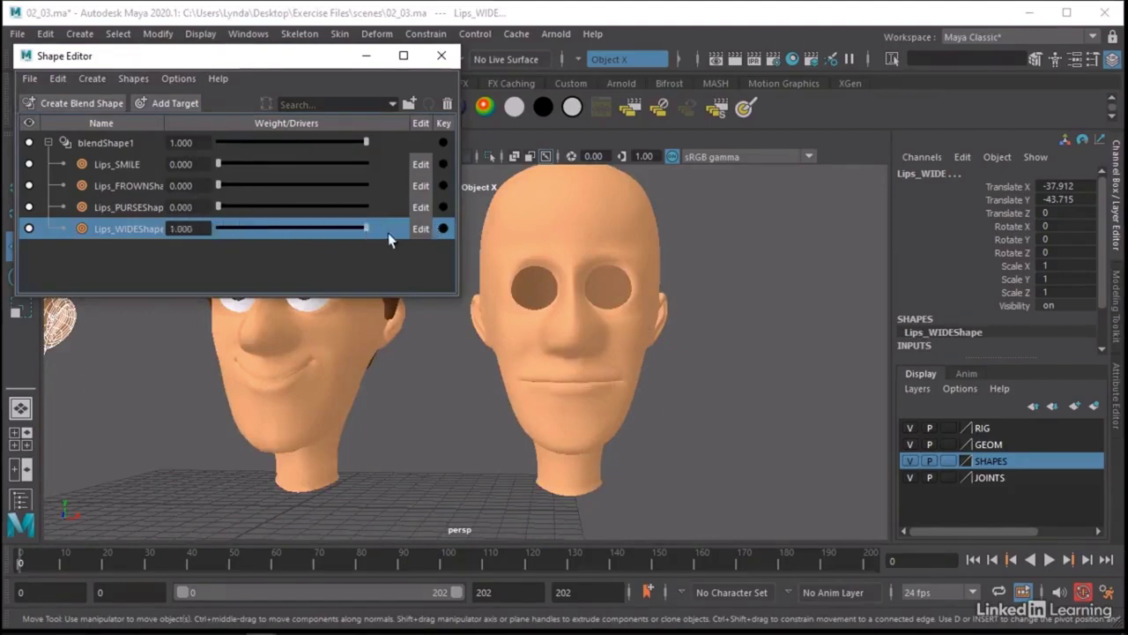
Mix the smile and wide shapes on the neutral head with Lips_SMILE at about 0.447 and Lips_WIDEShape at about 0.235.
{"action": "left_click_drag", "start_coordinate": [216, 165], "coordinate": [330, 165]}
{"action": "left_click_drag", "start_coordinate": [334, 233], "coordinate": [328, 229]}
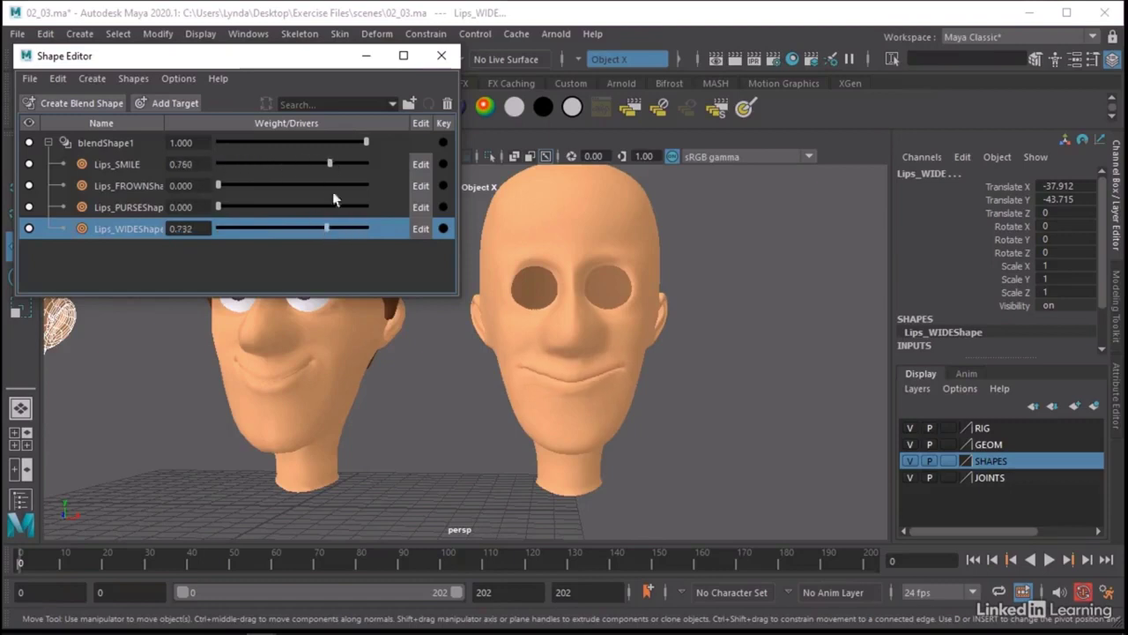
{"action": "mouse_move", "coordinate": [329, 164]}
{"action": "left_mouse_down"}
{"action": "mouse_move", "coordinate": [223, 167]}
{"action": "mouse_move", "coordinate": [350, 174]}
{"action": "mouse_move", "coordinate": [337, 176]}
{"action": "left_mouse_up"}
{"action": "left_click_drag", "start_coordinate": [338, 231], "coordinate": [251, 235]}
{"action": "left_click_drag", "start_coordinate": [344, 167], "coordinate": [283, 165]}
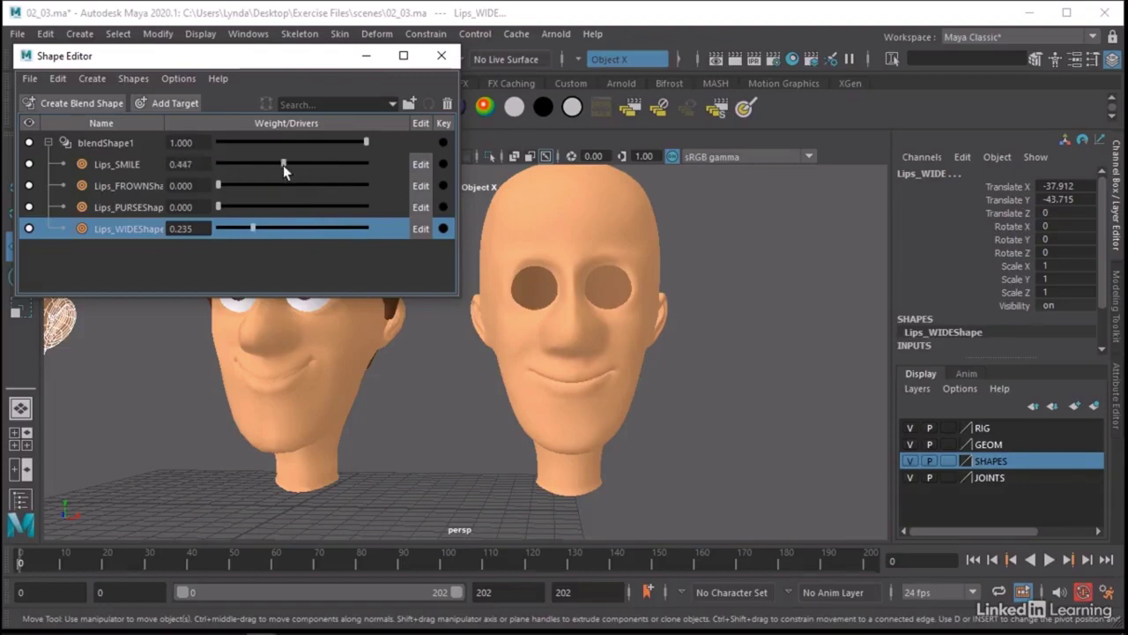
Switch the Lips_SMILE head to vertex editing, select its mouth-corner vertices symmetrically and try moving them.
{"action": "left_click", "coordinate": [309, 371]}
{"action": "scroll", "coordinate": [310, 371], "scroll_direction": "up", "scroll_amount": 5}
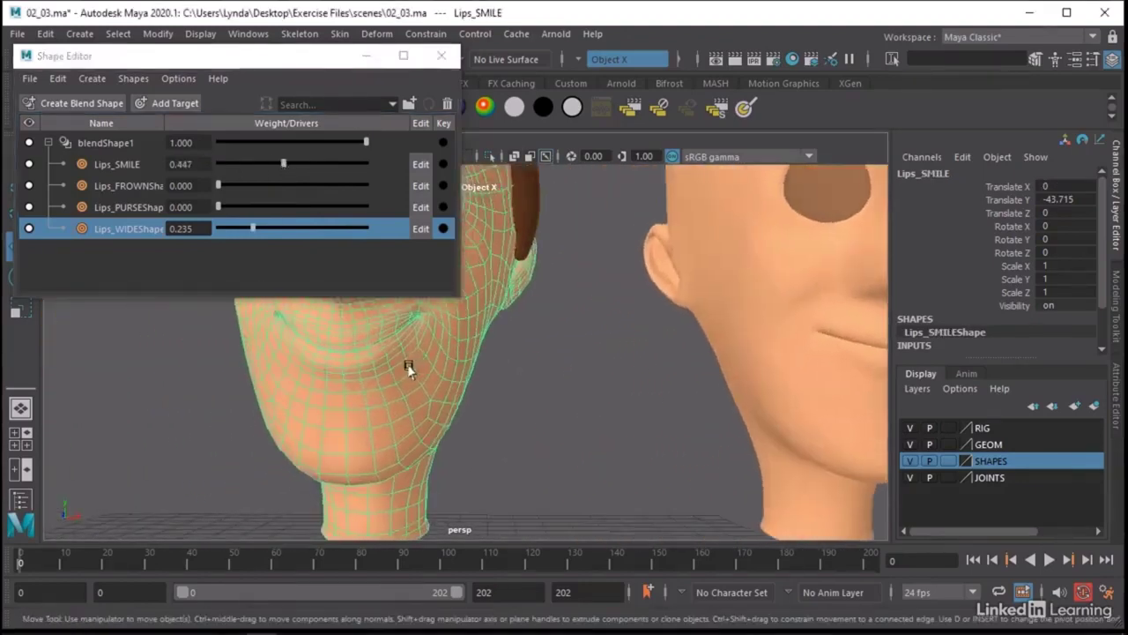
{"action": "scroll", "coordinate": [407, 362], "scroll_direction": "down", "scroll_amount": 3}
{"action": "left_click_drag", "start_coordinate": [405, 359], "coordinate": [410, 352], "text": "alt"}
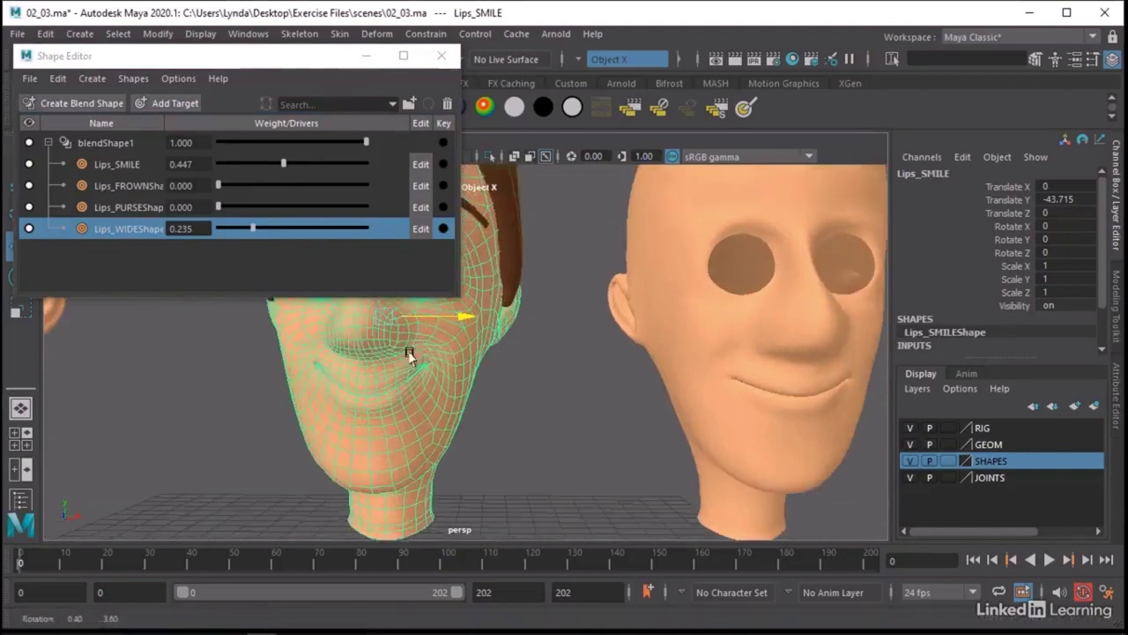
{"action": "right_click_drag", "start_coordinate": [416, 355], "coordinate": [339, 167]}
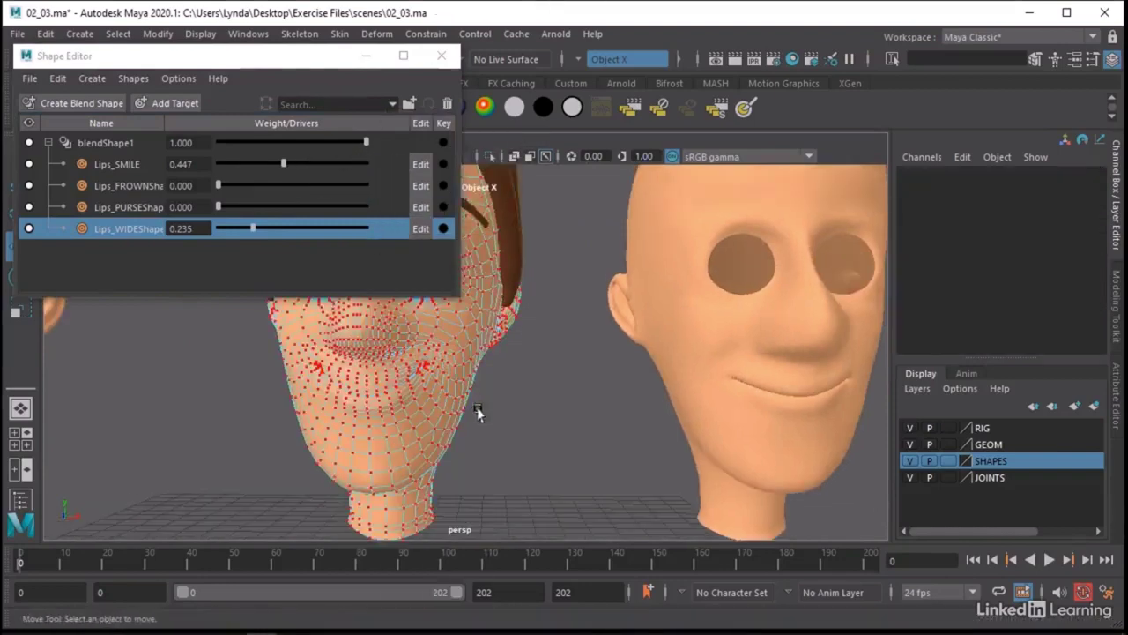
{"action": "left_click", "coordinate": [431, 360]}
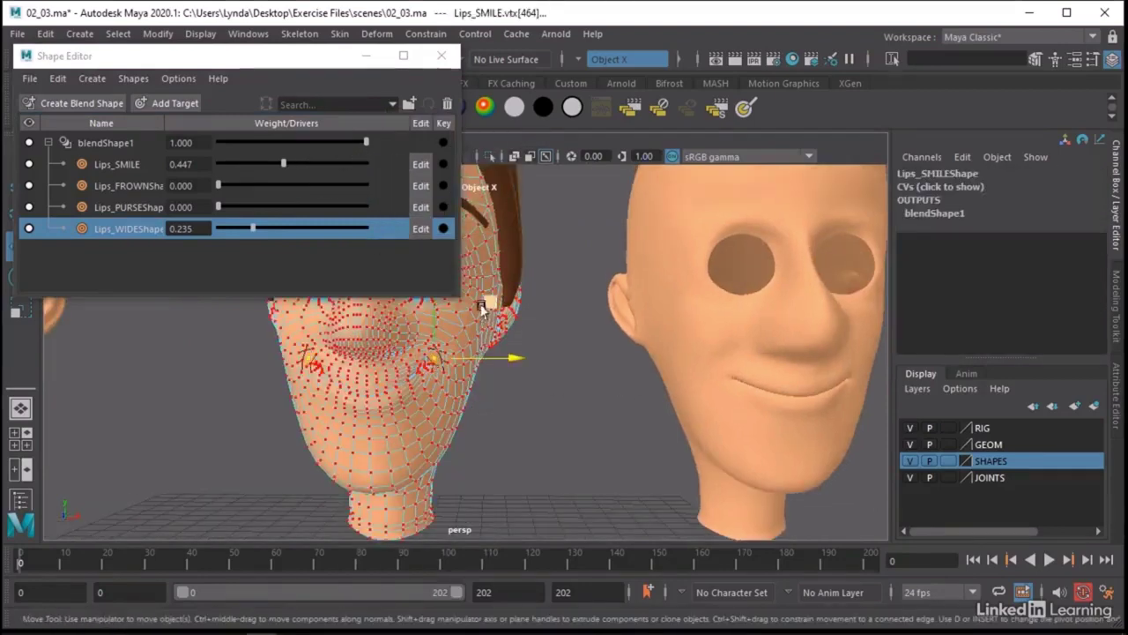
{"action": "mouse_move", "coordinate": [487, 303]}
{"action": "left_mouse_down"}
{"action": "mouse_move", "coordinate": [485, 287]}
{"action": "mouse_move", "coordinate": [474, 301]}
{"action": "left_mouse_up"}
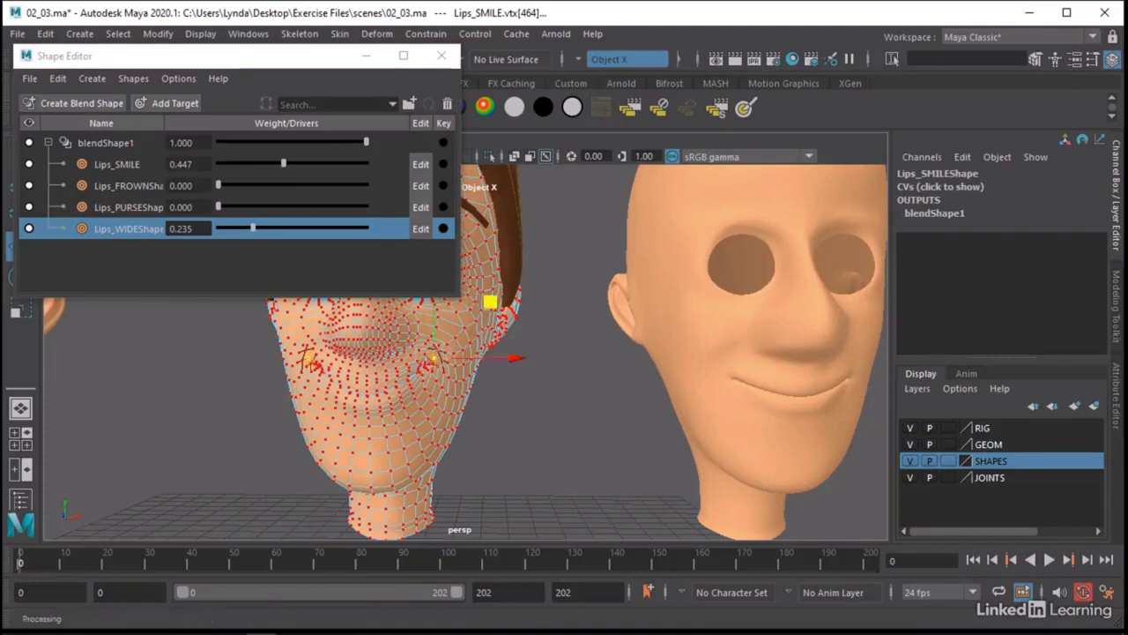
Try reshaping the Lips_SMILE mouth corners with a soft selection radius of 1.00, and close the Shape Editor.
{"action": "left_click", "coordinate": [1118, 304]}
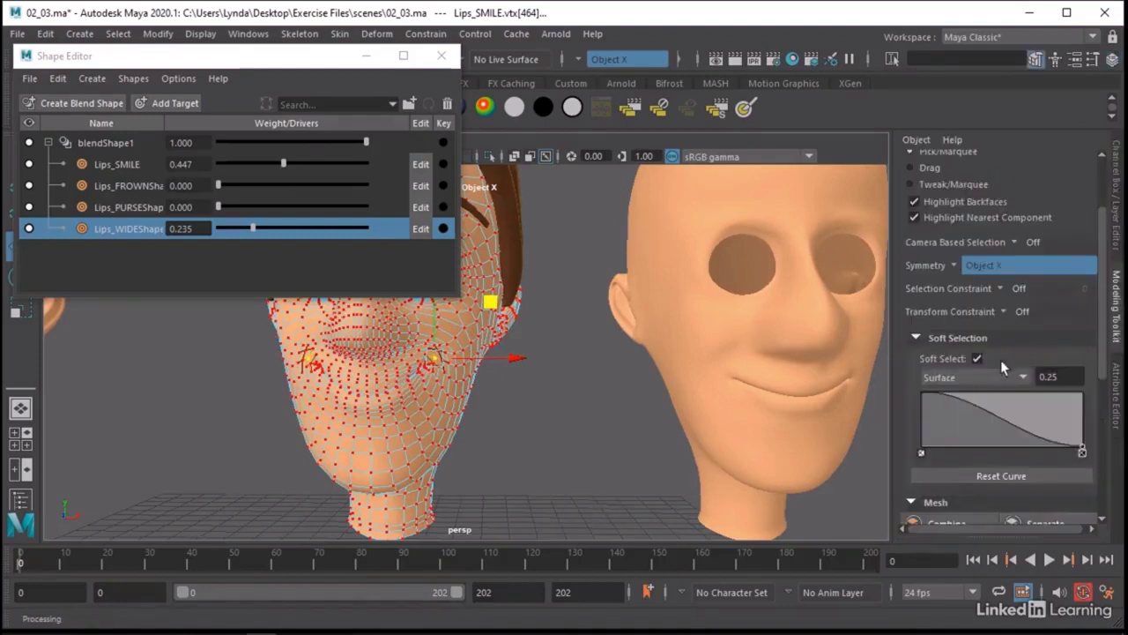
{"action": "type", "text": "1"}
{"action": "key", "text": "Return"}
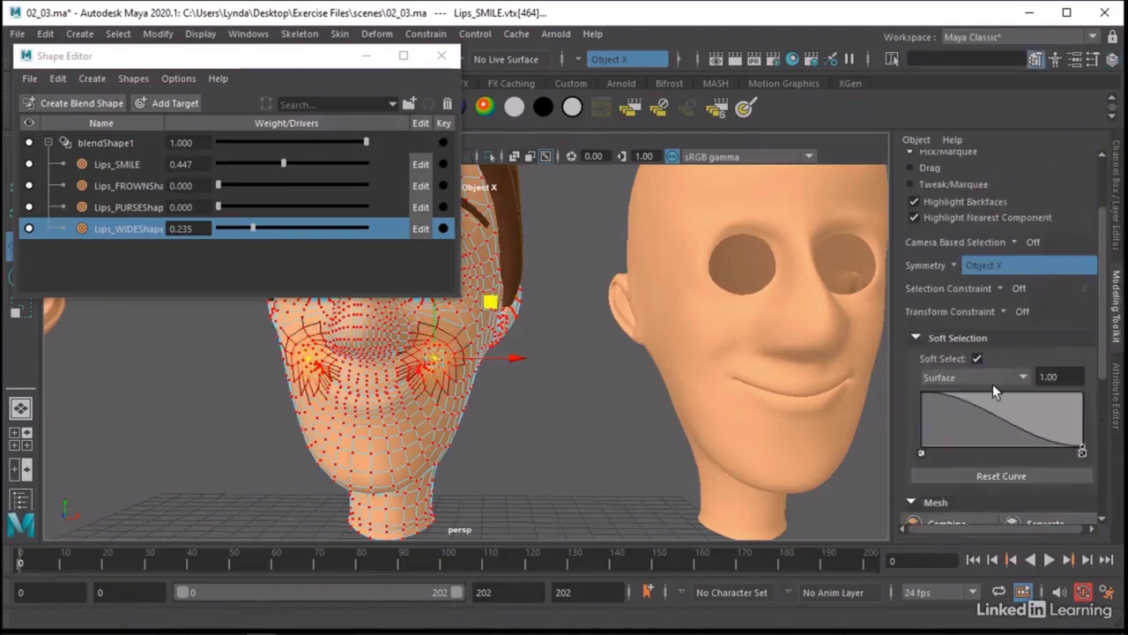
{"action": "middle_click_drag", "start_coordinate": [490, 301], "coordinate": [541, 478]}
{"action": "left_click", "coordinate": [541, 479]}
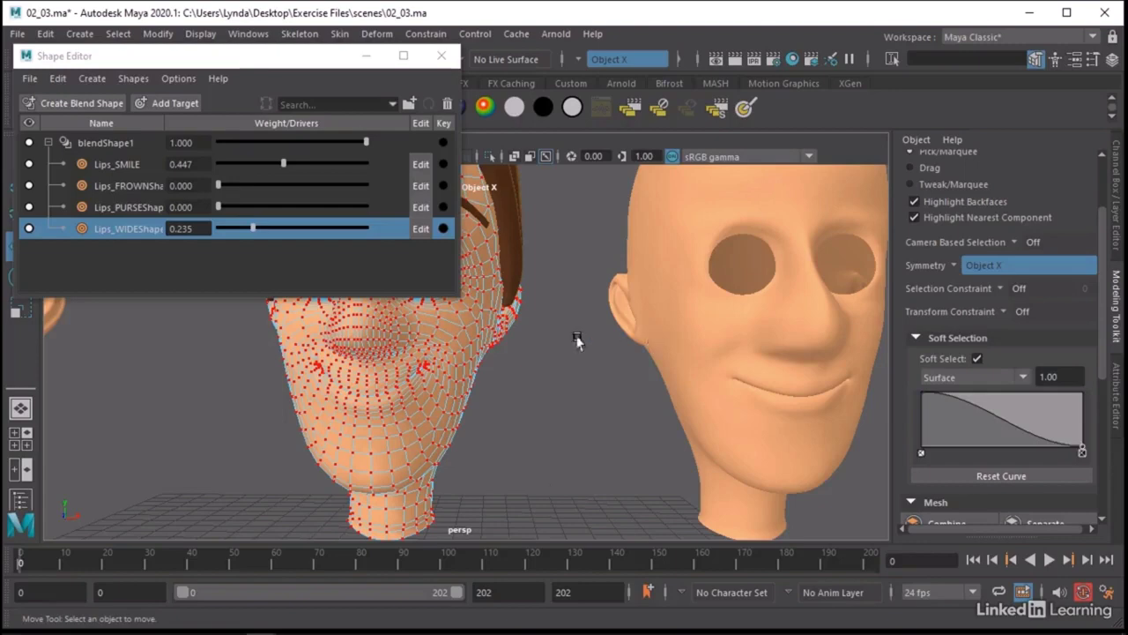
{"action": "left_click", "coordinate": [448, 64]}
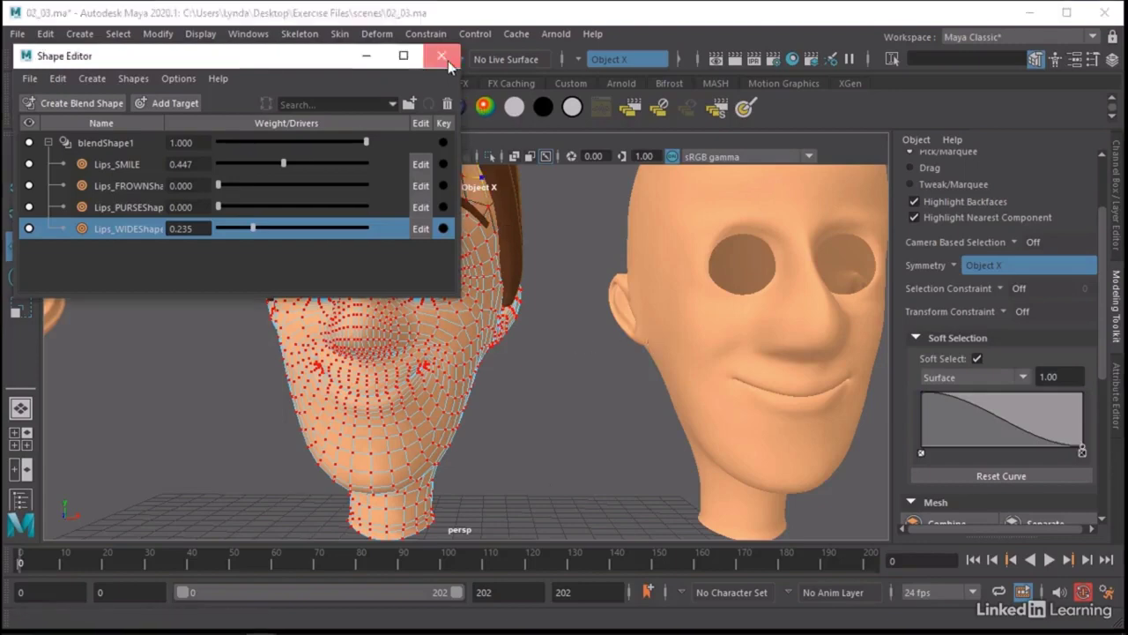
Reset the Lips_SMILE and Lips_WIDEShape weights to 0 in the Shape Editor and close the editor.
{"action": "right_click_drag", "start_coordinate": [478, 340], "coordinate": [547, 138]}
{"action": "key", "text": "a"}
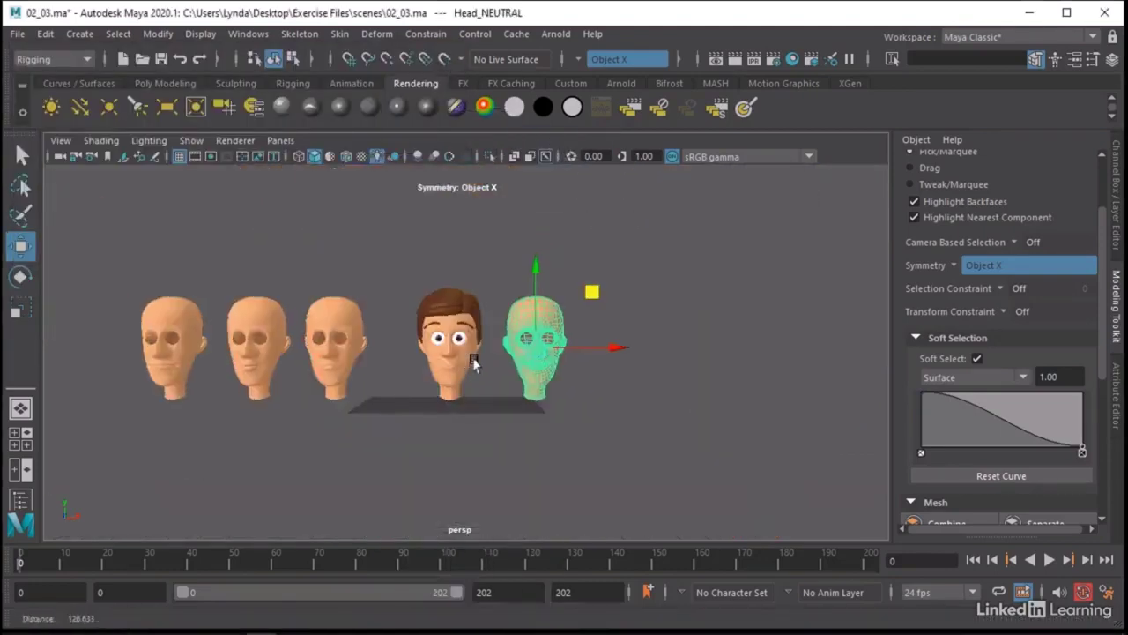
{"action": "right_click_drag", "start_coordinate": [467, 361], "coordinate": [709, 387], "text": "alt"}
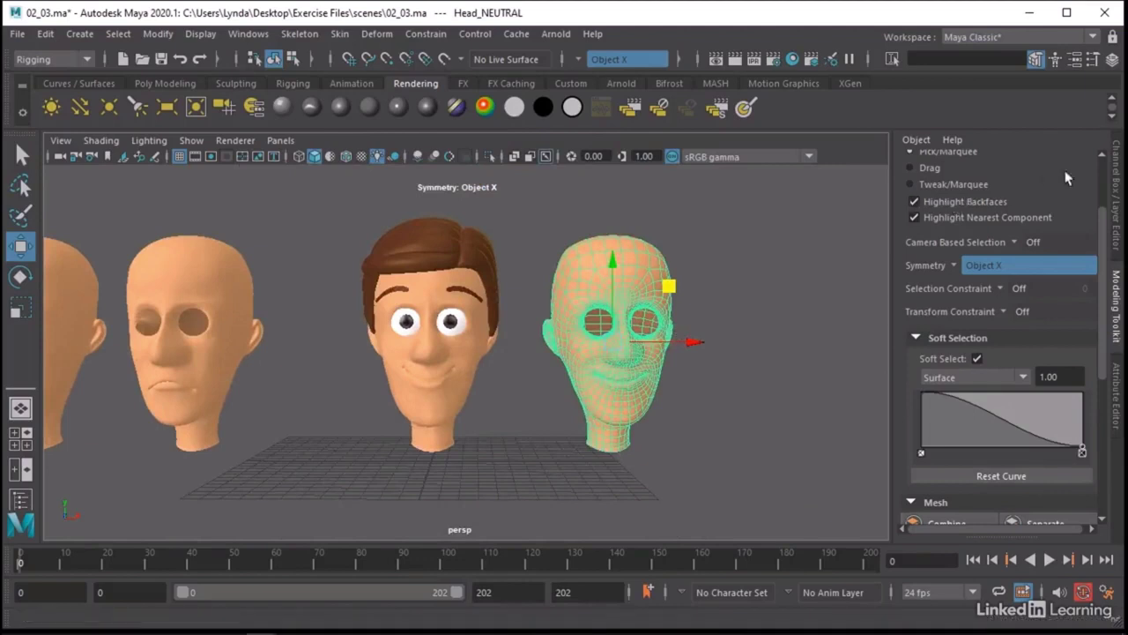
{"action": "left_click", "coordinate": [248, 34]}
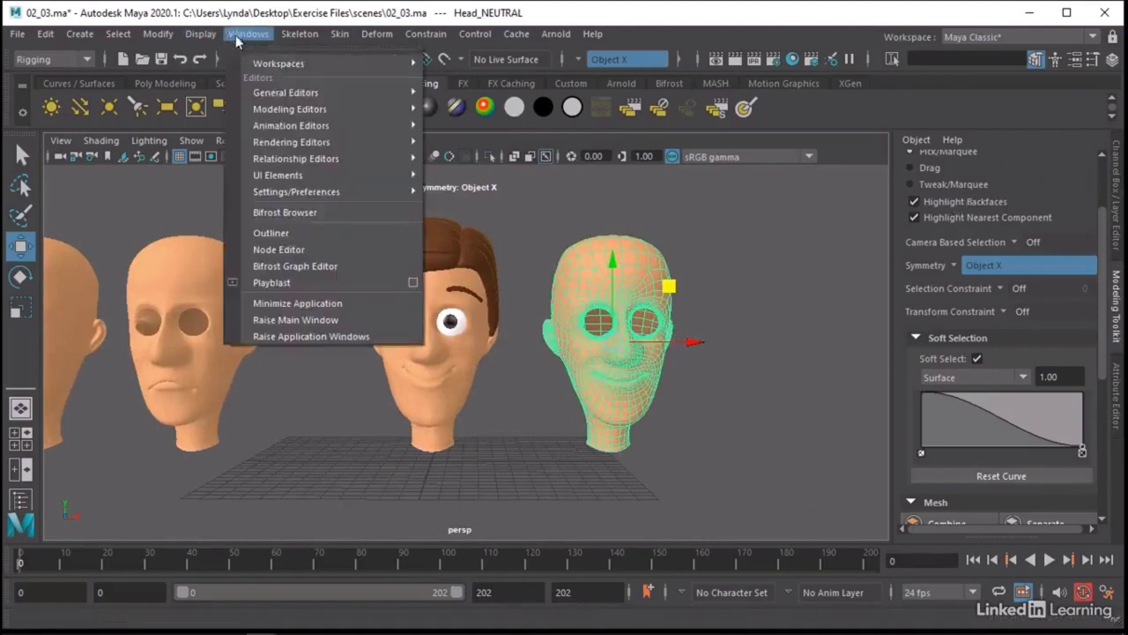
{"action": "mouse_move", "coordinate": [402, 145]}
{"action": "mouse_move", "coordinate": [388, 125]}
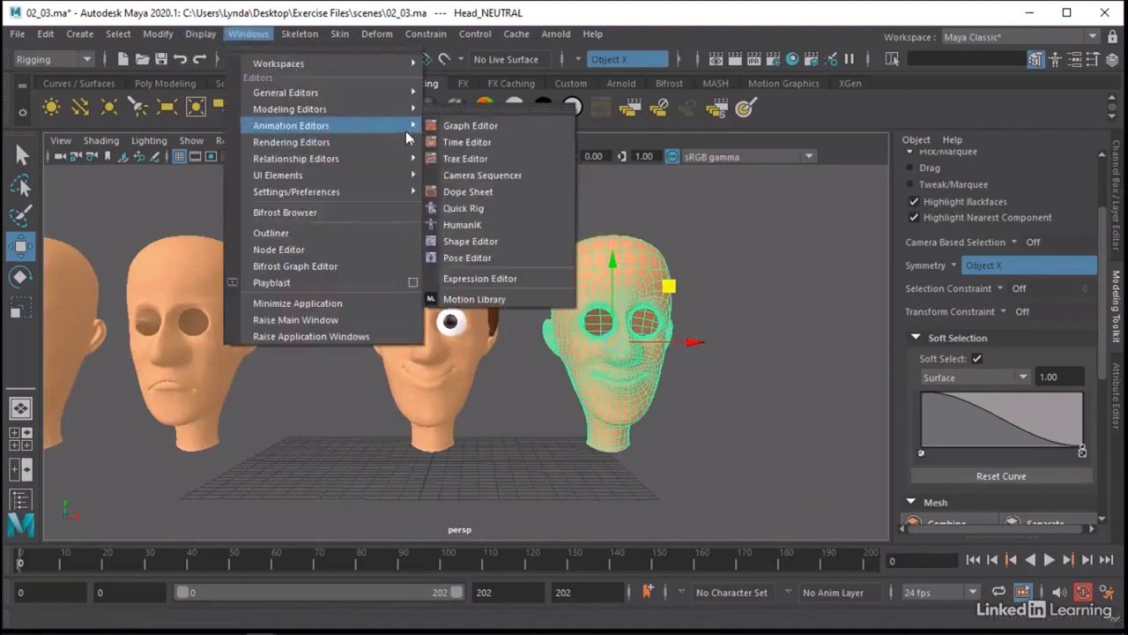
{"action": "left_click", "coordinate": [502, 246]}
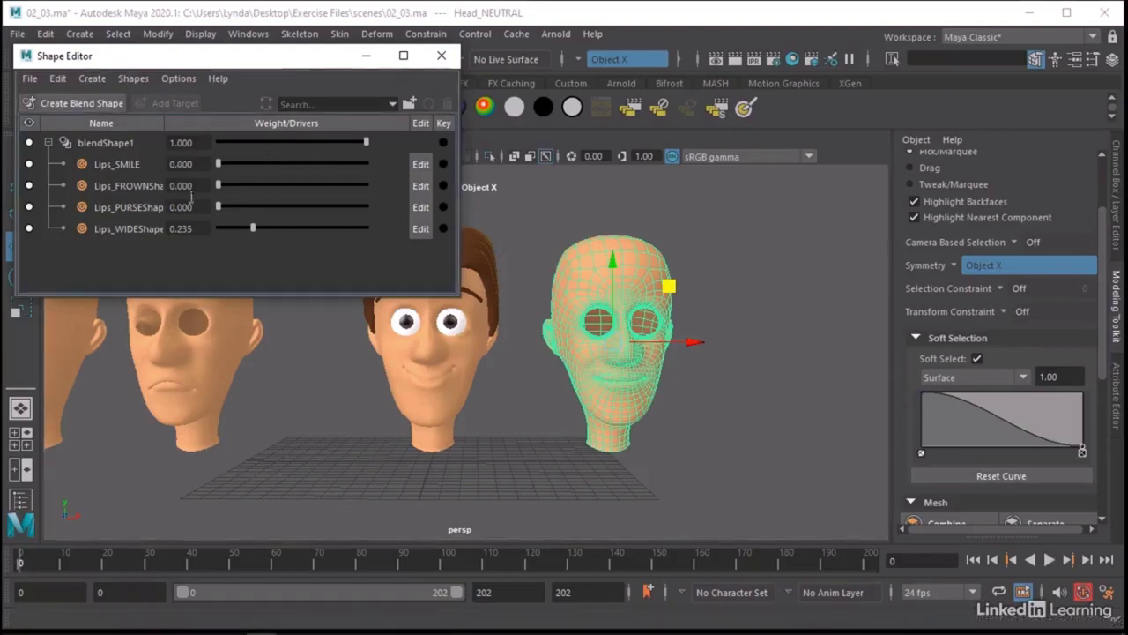
{"action": "left_click", "coordinate": [441, 54]}
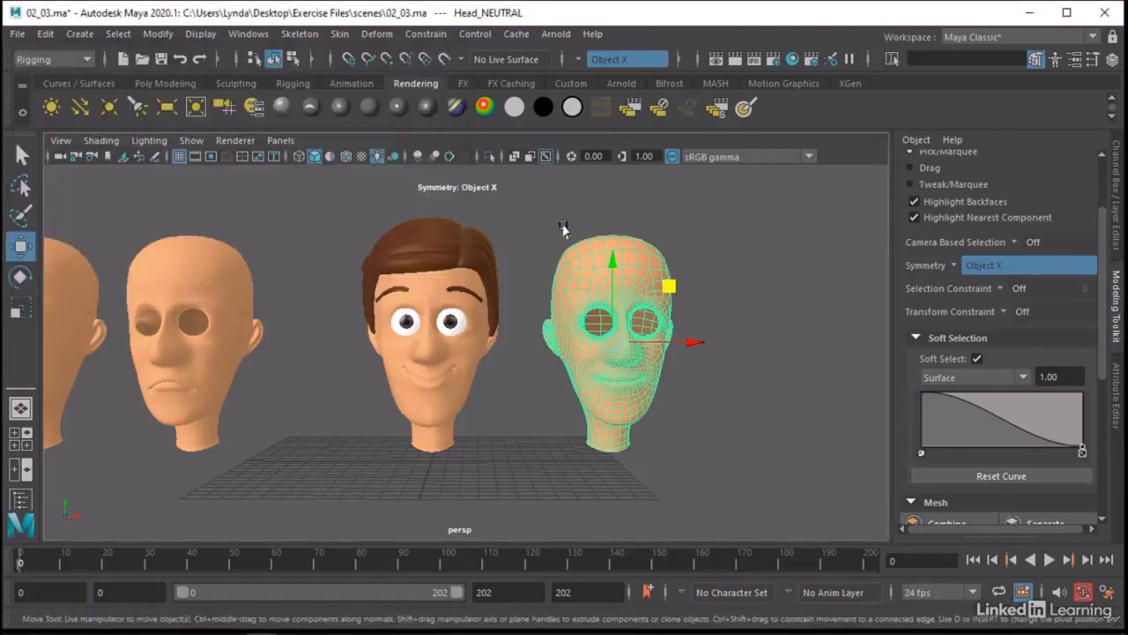
Delete the construction history of Head_NEUTRAL.
{"action": "left_click", "coordinate": [46, 35]}
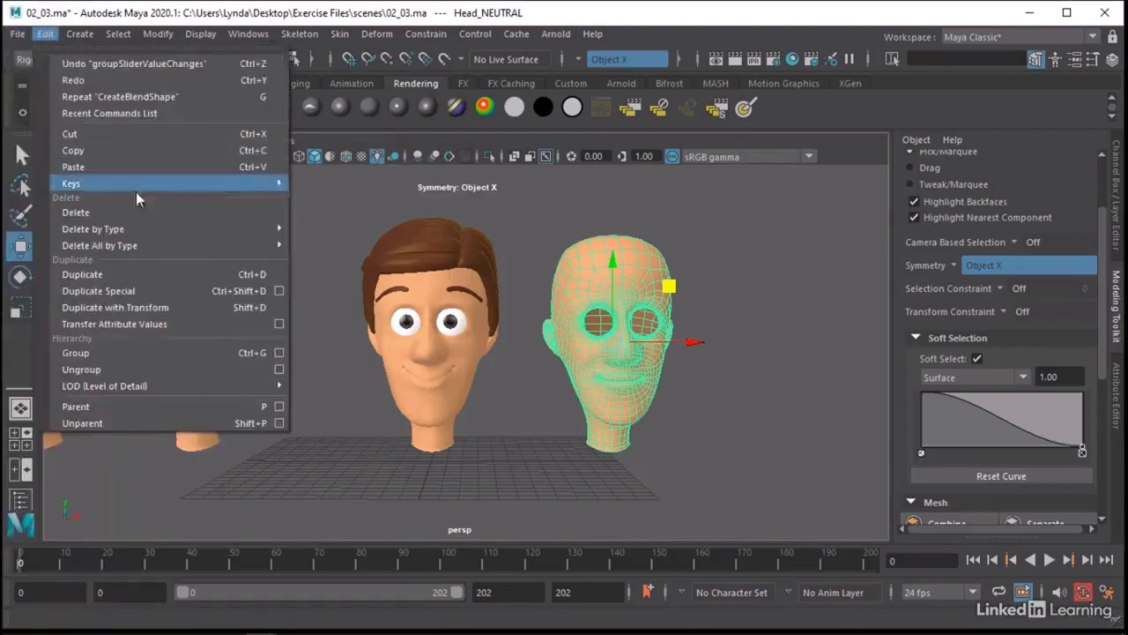
{"action": "mouse_move", "coordinate": [170, 247]}
{"action": "mouse_move", "coordinate": [194, 228]}
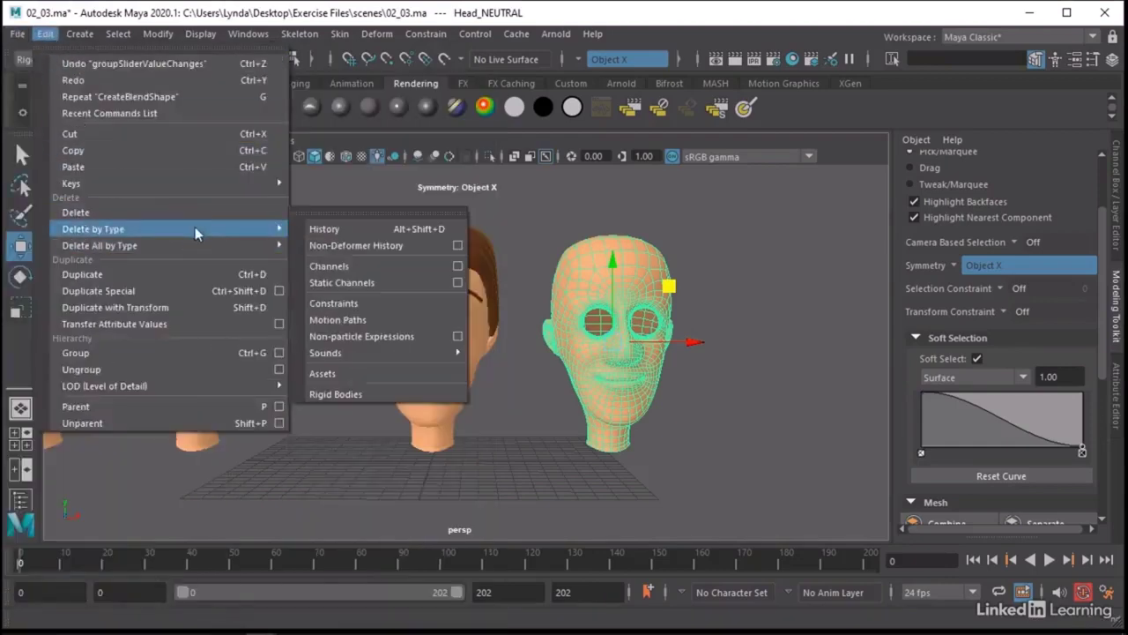
{"action": "left_click", "coordinate": [336, 229]}
Add the smile, frown, purse and wide lip heads to the SHAPES display layer and toggle the layer's visibility off and on.
{"action": "left_click", "coordinate": [649, 217]}
{"action": "left_click", "coordinate": [629, 280]}
{"action": "middle_click_drag", "start_coordinate": [586, 289], "coordinate": [735, 316], "text": "alt"}
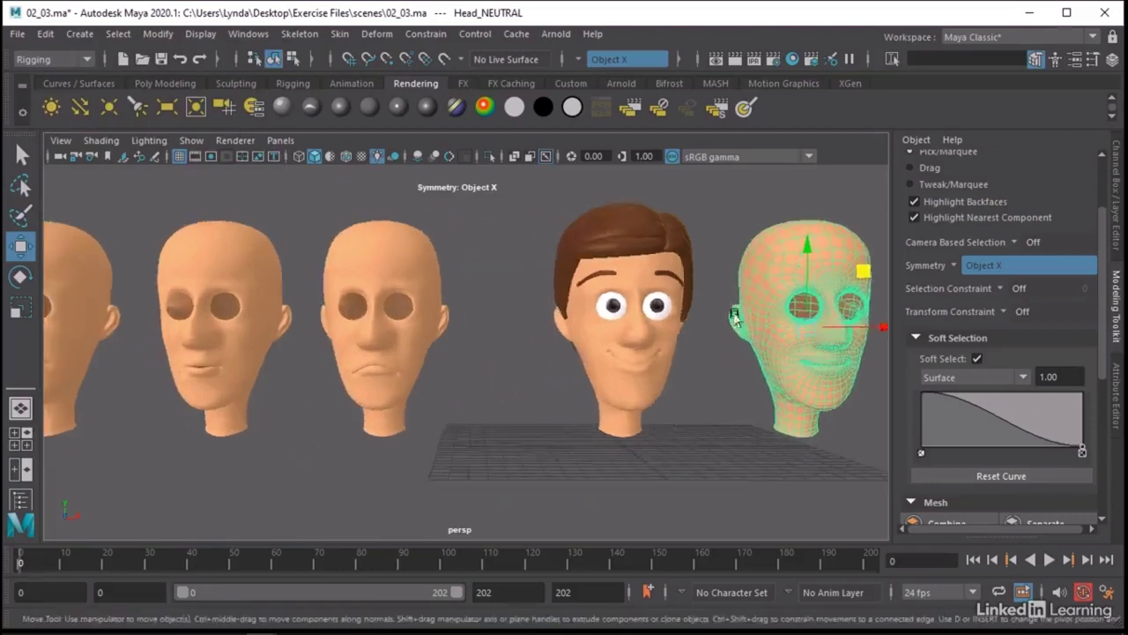
{"action": "right_click_drag", "start_coordinate": [734, 317], "coordinate": [606, 340], "text": "alt"}
{"action": "left_click", "coordinate": [608, 342]}
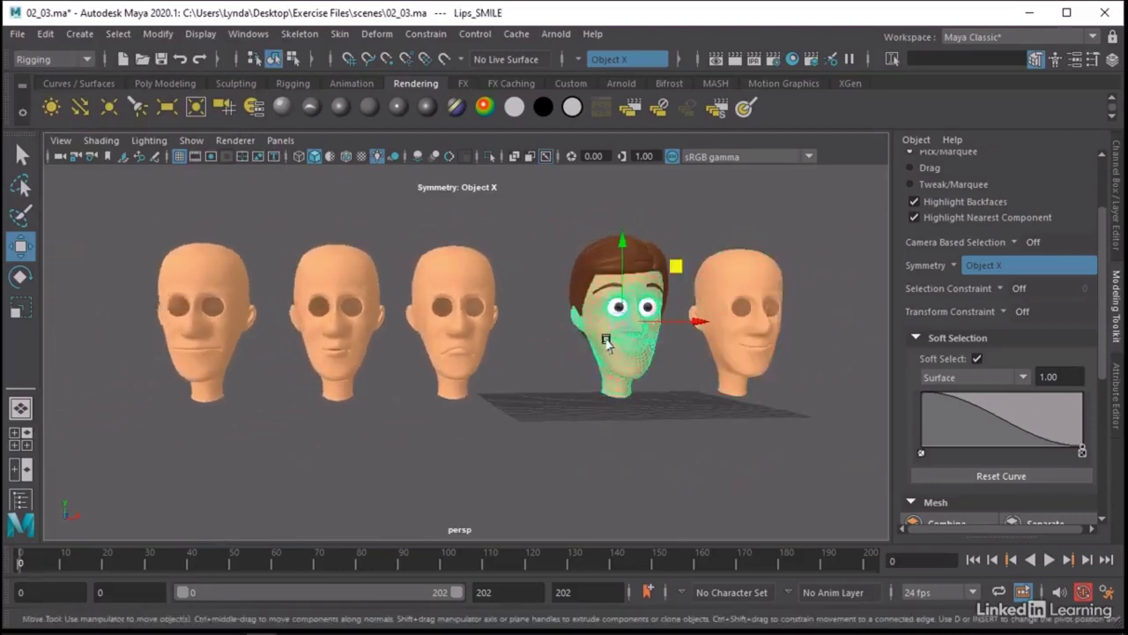
{"action": "right_click_drag", "start_coordinate": [729, 377], "coordinate": [543, 379], "text": "alt"}
{"action": "middle_click_drag", "start_coordinate": [543, 379], "coordinate": [620, 388], "text": "alt"}
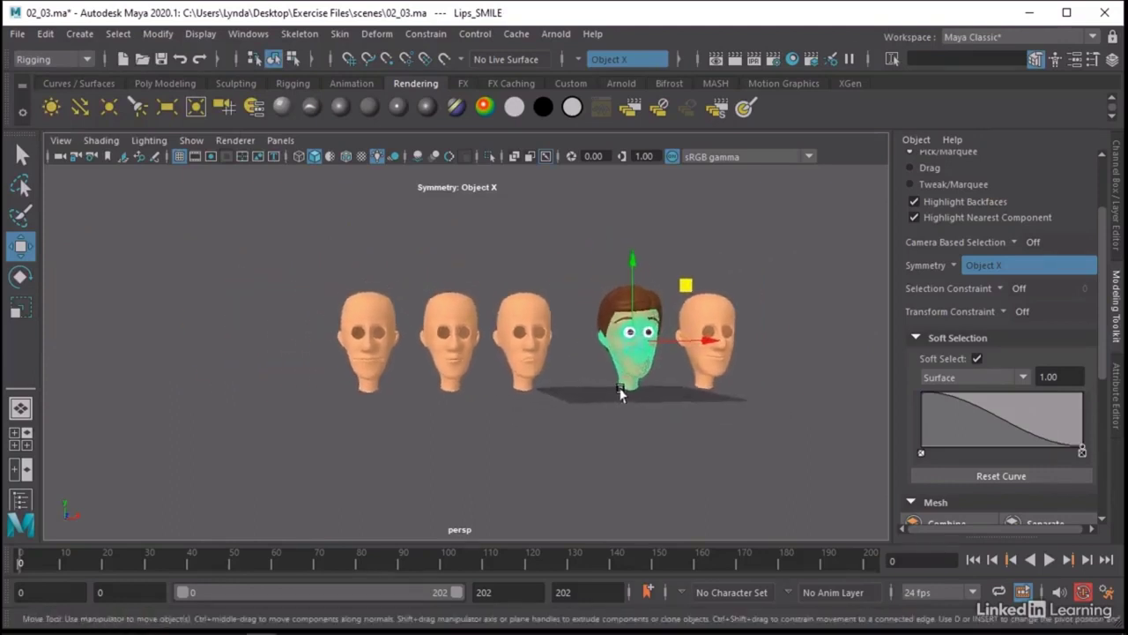
{"action": "left_click", "coordinate": [510, 310]}
{"action": "left_click", "coordinate": [424, 305]}
{"action": "left_click", "coordinate": [384, 317]}
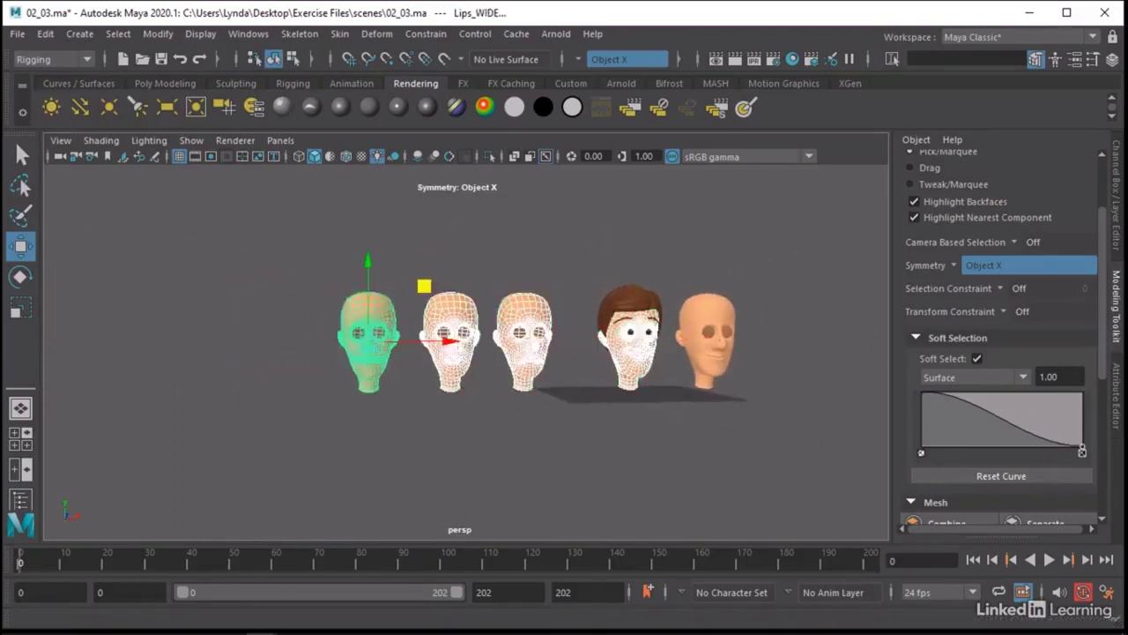
{"action": "left_click", "coordinate": [1115, 245]}
{"action": "right_click", "coordinate": [993, 456]}
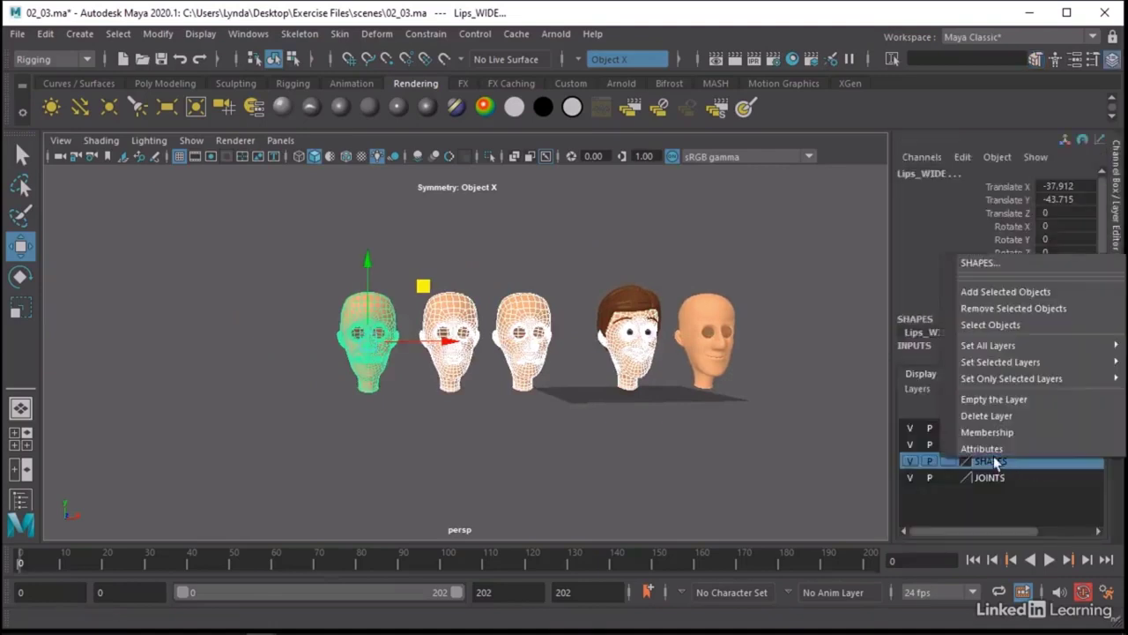
{"action": "left_click", "coordinate": [989, 297]}
{"action": "left_click", "coordinate": [911, 461]}
{"action": "left_click", "coordinate": [910, 461]}
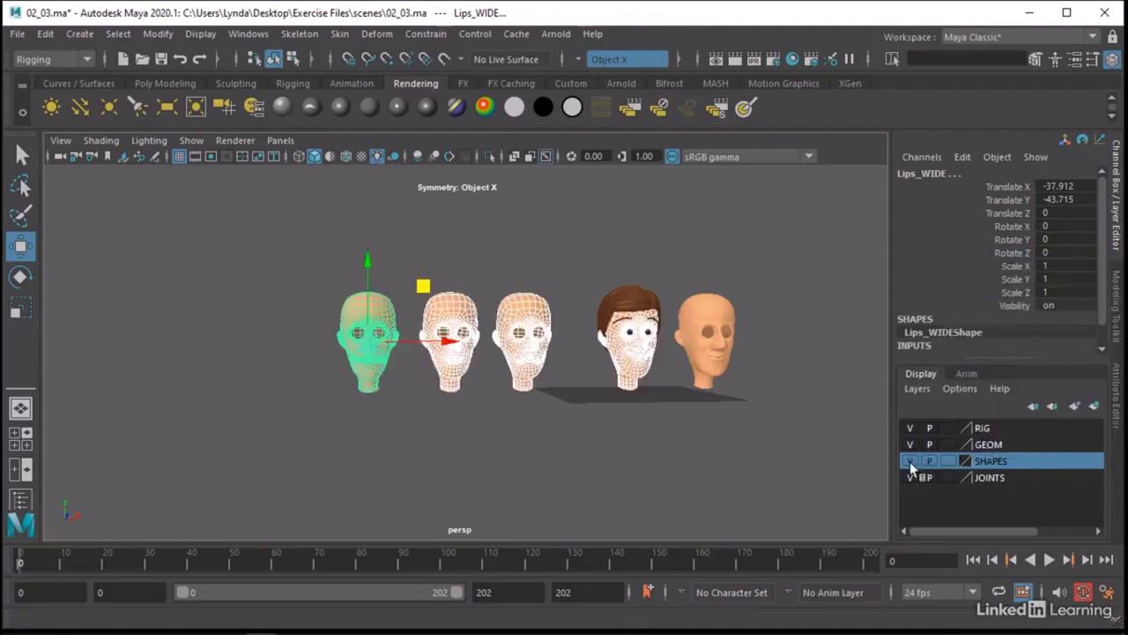
Group Lips_WIDE, Lips_PURSE, Lips_FROWN and Lips_SMILE in the Outliner and name the group SHAPES_Grp.
{"action": "left_click", "coordinate": [247, 33]}
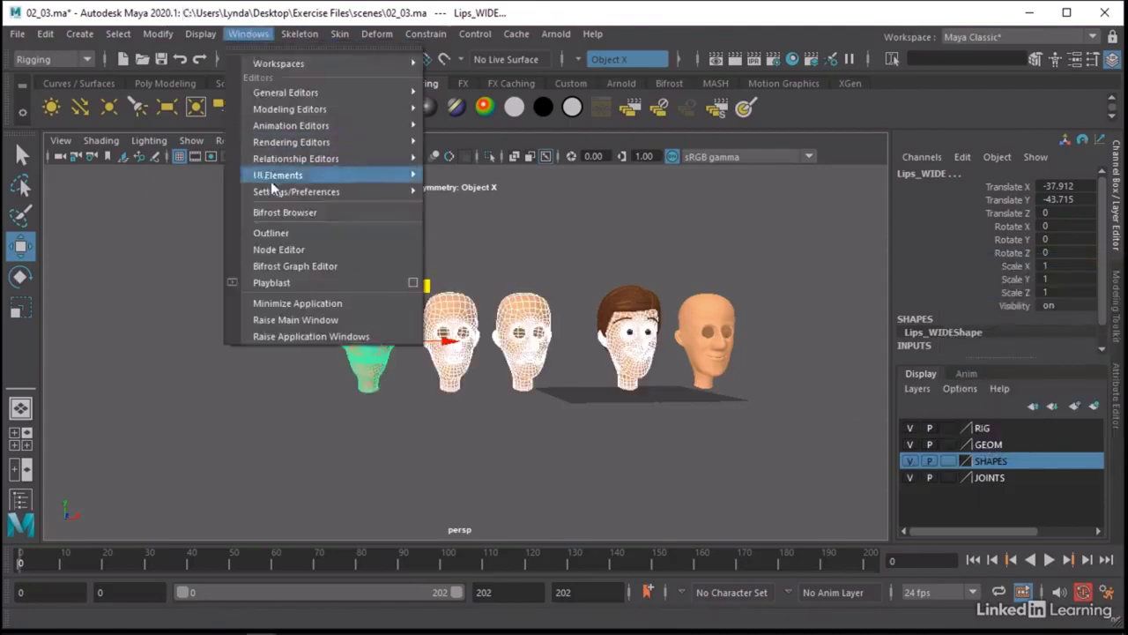
{"action": "left_click", "coordinate": [271, 232]}
{"action": "left_click", "coordinate": [78, 255]}
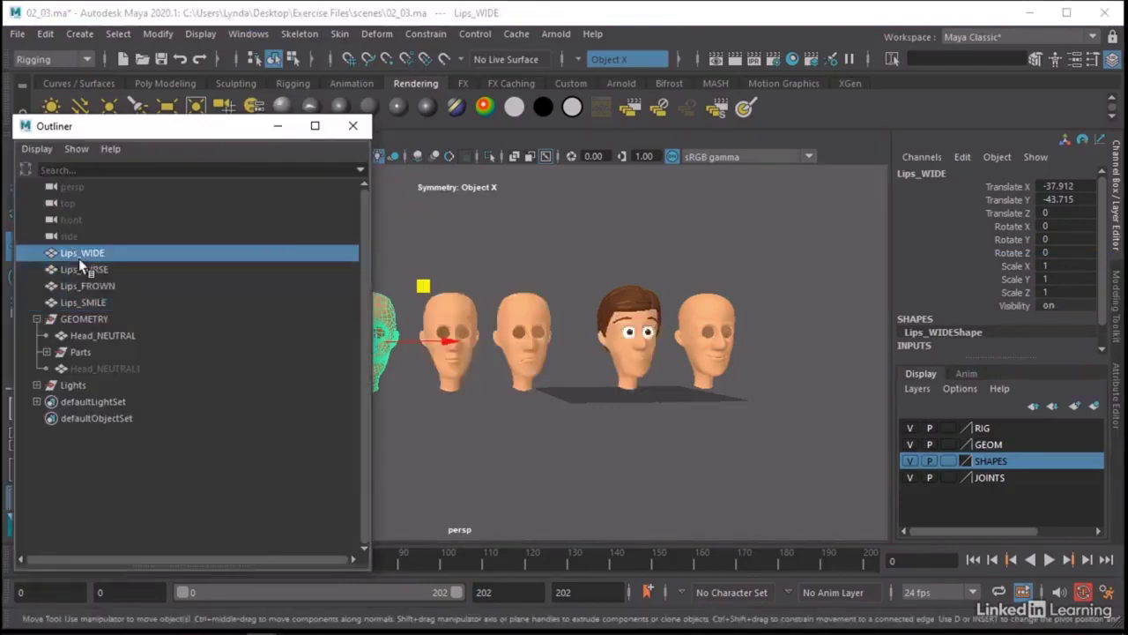
{"action": "left_click", "coordinate": [68, 301], "text": "shift"}
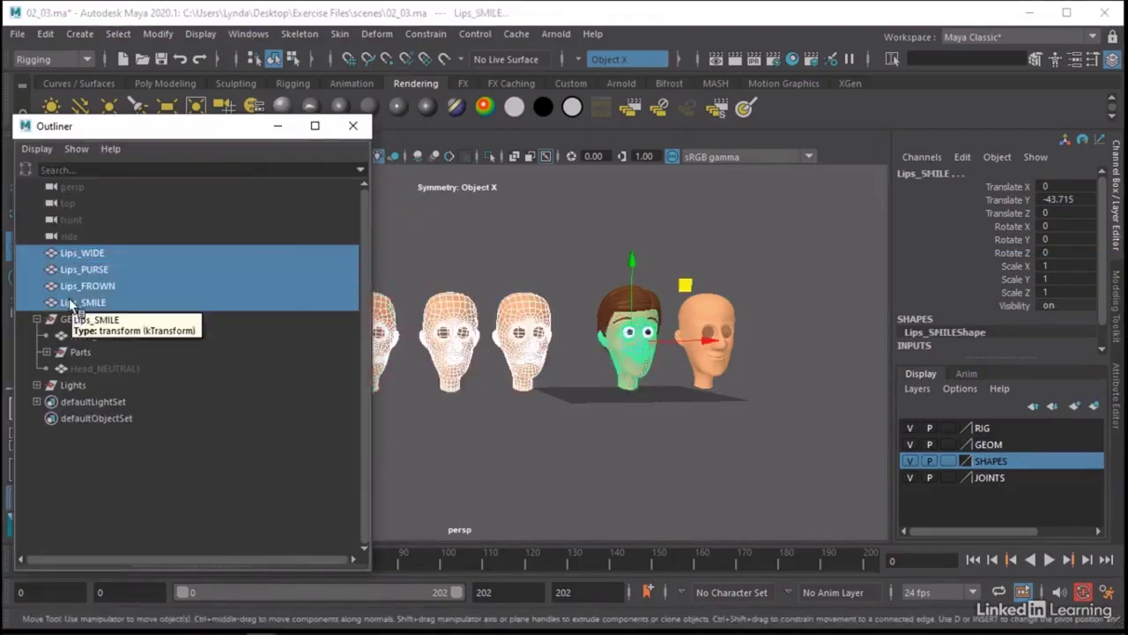
{"action": "key", "text": "ctrl+g"}
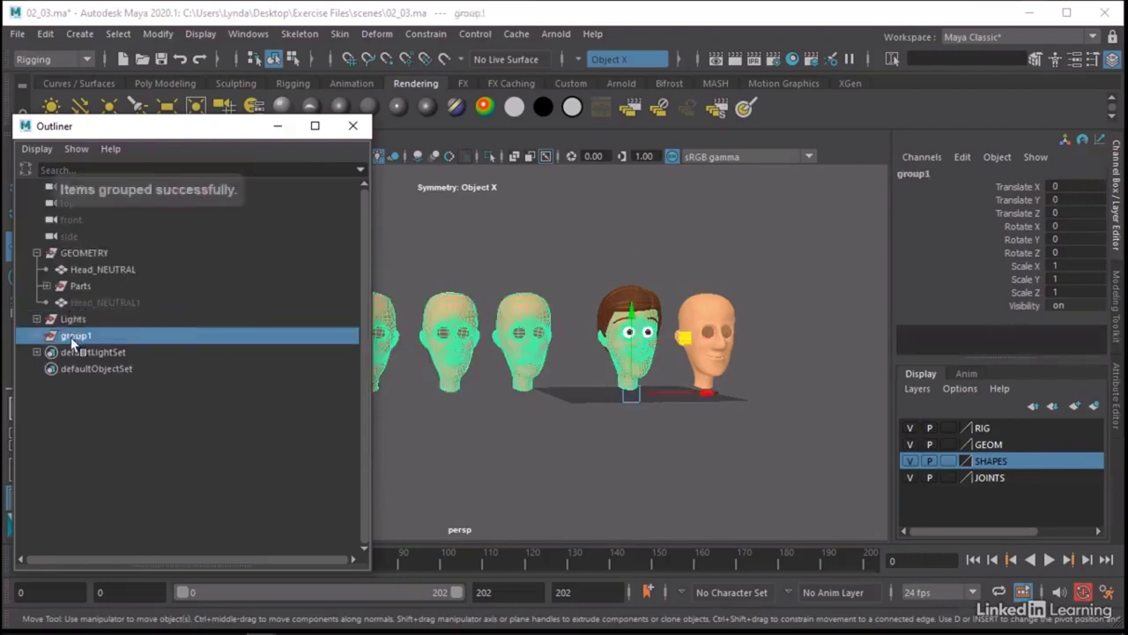
{"action": "double_click", "coordinate": [74, 336]}
{"action": "type", "text": "SFA"}
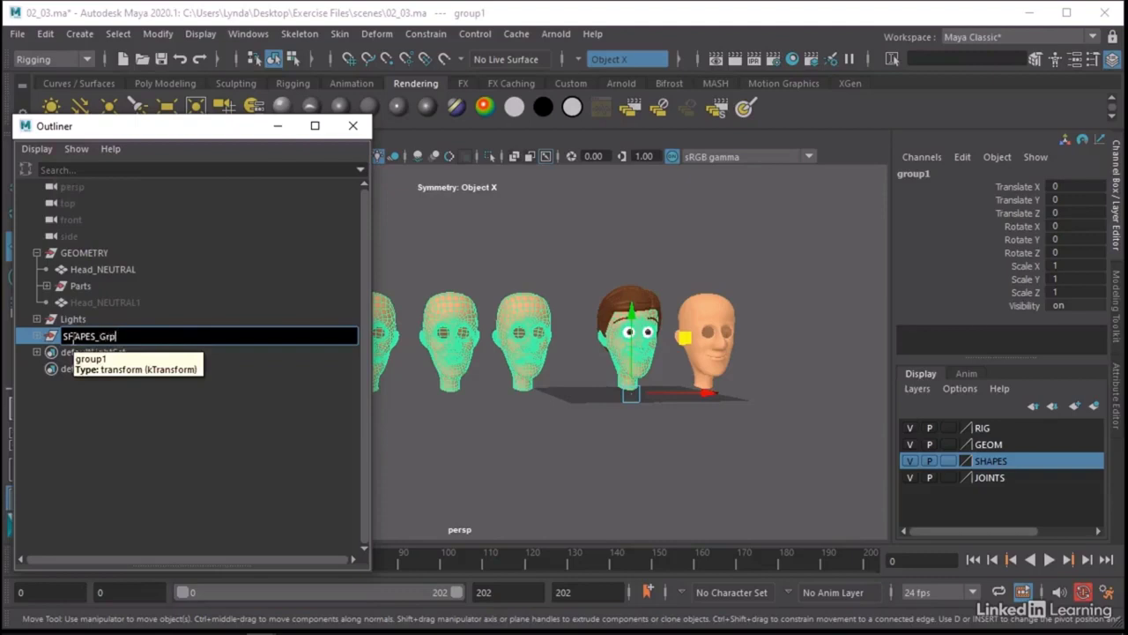
{"action": "type", "text": "PES_Grp"}
{"action": "key", "text": "Return"}
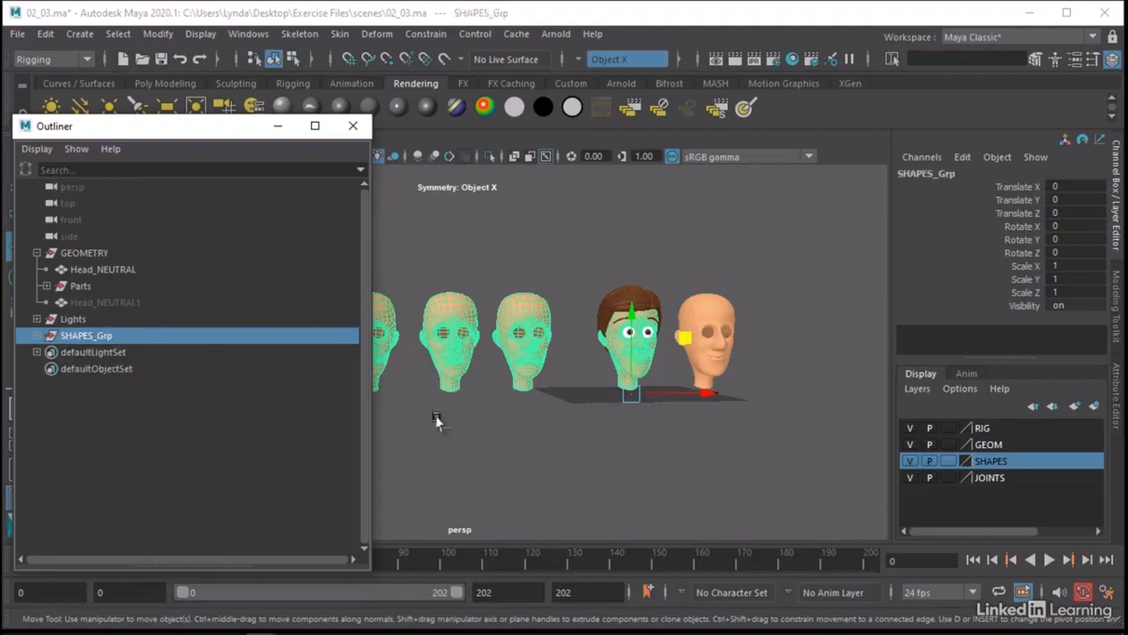
Move the Lips_SMILE head along X to about -48.67, beyond the other lip target heads.
{"action": "left_click_drag", "start_coordinate": [629, 433], "coordinate": [670, 413], "text": "alt"}
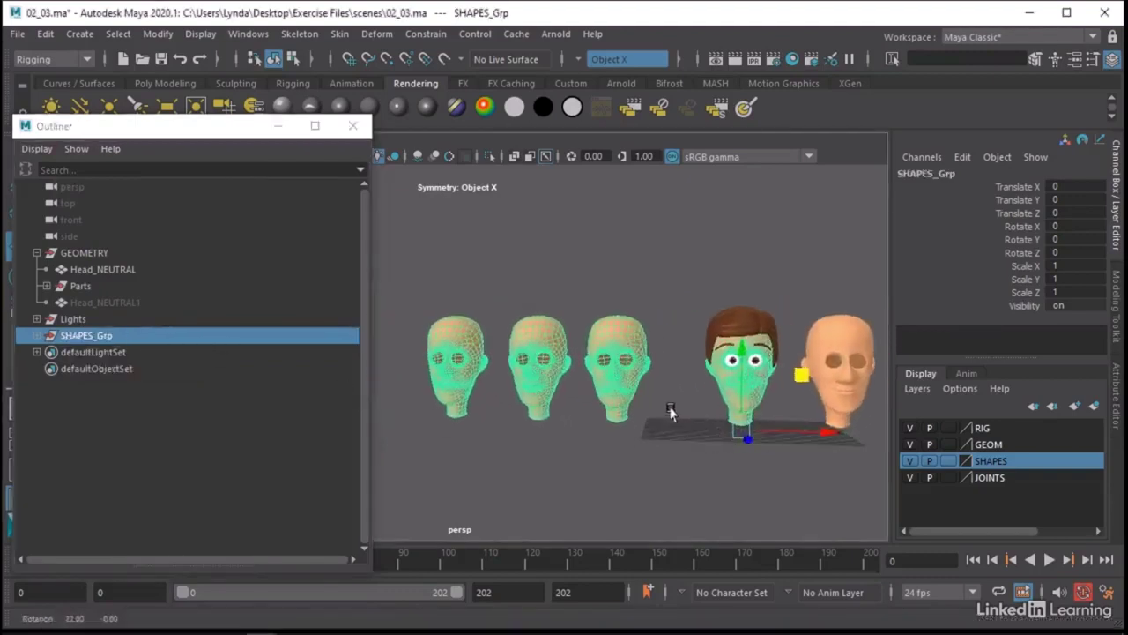
{"action": "left_click", "coordinate": [753, 397]}
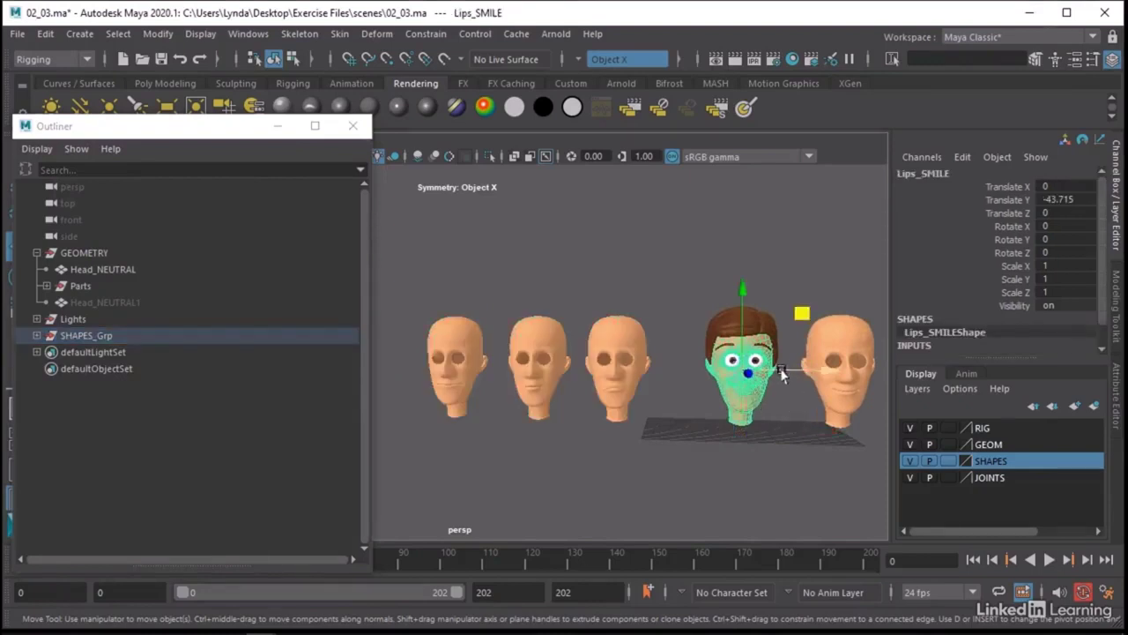
{"action": "left_click_drag", "start_coordinate": [781, 372], "coordinate": [404, 347]}
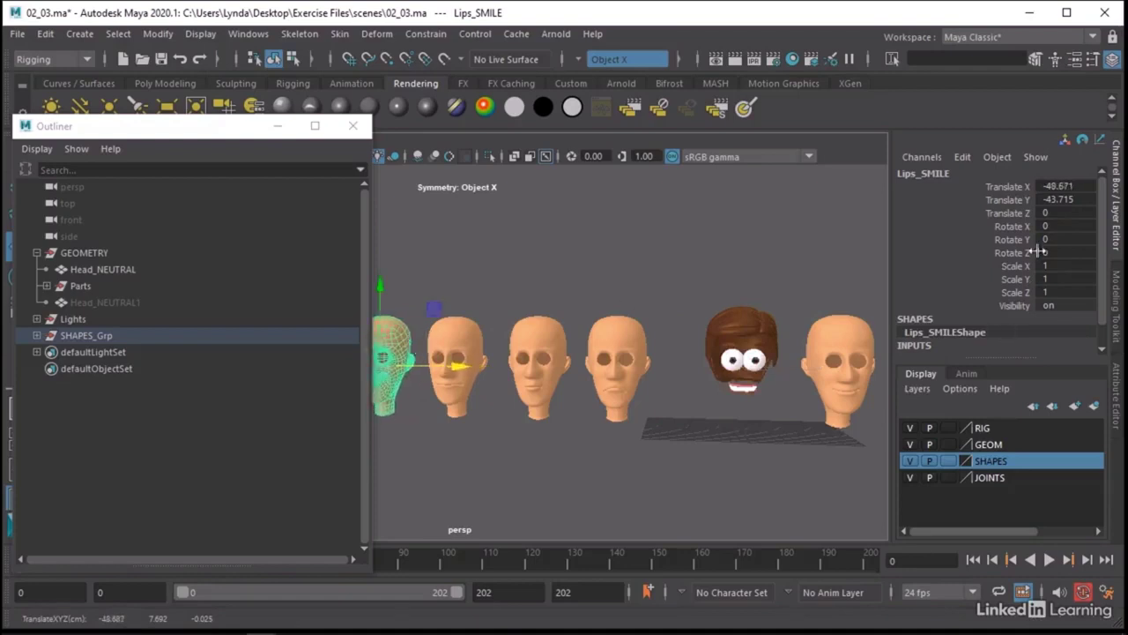
Set Head_NEUTRAL's Translate X to 0 to place it with the hair and eyes, and deselect it.
{"action": "left_click", "coordinate": [820, 335]}
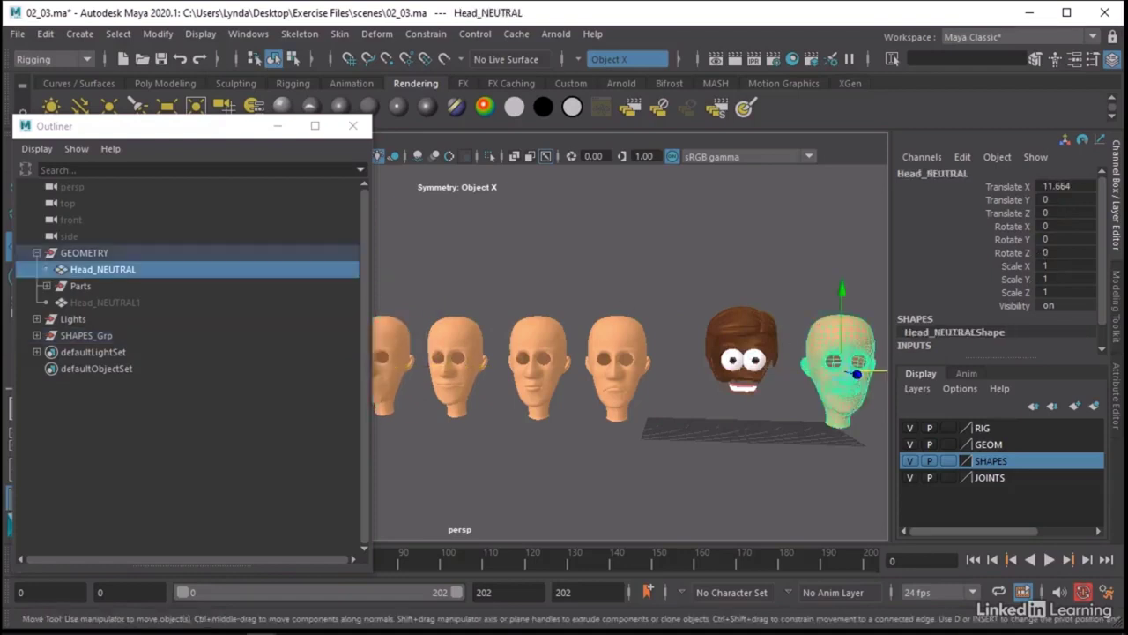
{"action": "double_click", "coordinate": [1070, 186]}
{"action": "type", "text": "0"}
{"action": "key", "text": "Return"}
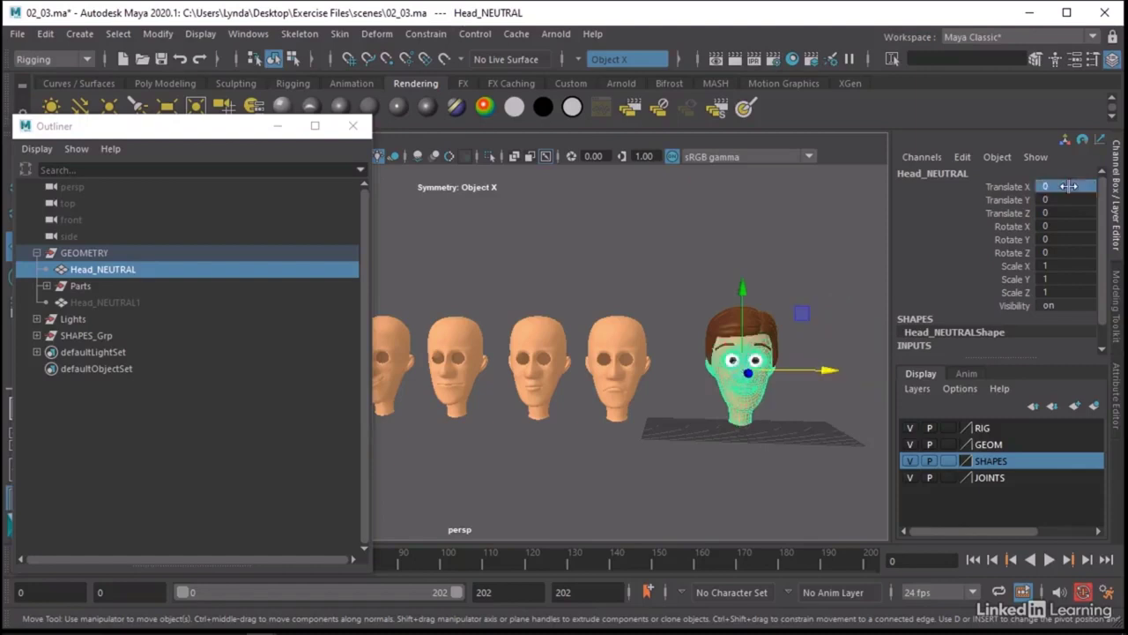
{"action": "left_click", "coordinate": [686, 445]}
{"action": "left_click_drag", "start_coordinate": [687, 445], "coordinate": [723, 463], "text": "alt"}
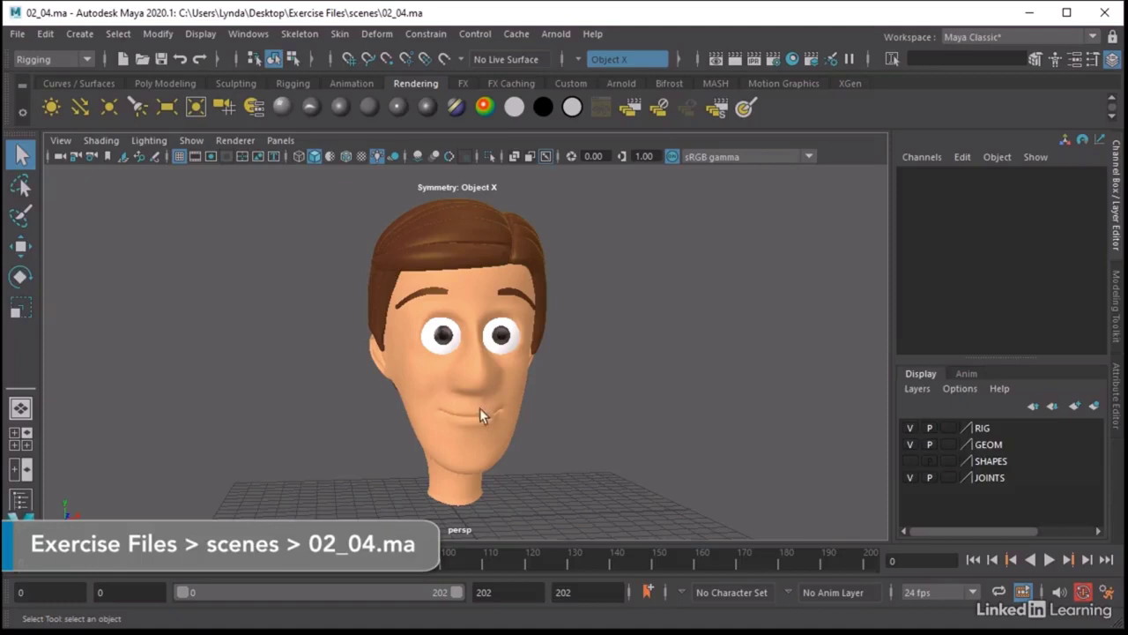
Show the SHAPES layer in the 02_04.ma scene and bring the lower row of lip target heads into view.
{"action": "left_click", "coordinate": [910, 477]}
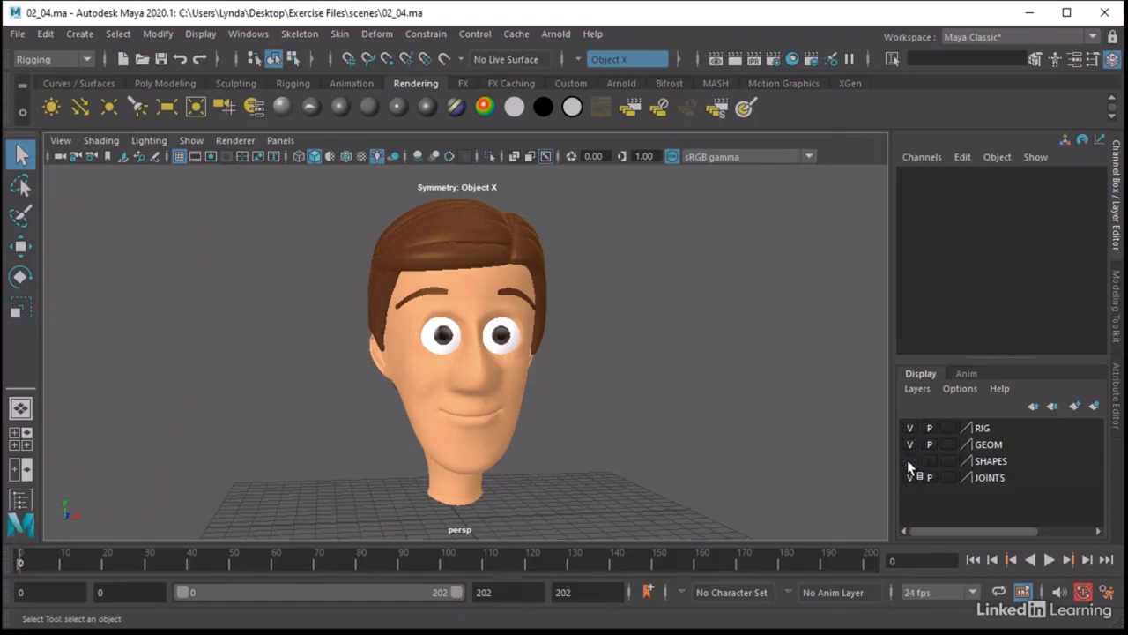
{"action": "left_click", "coordinate": [909, 462]}
{"action": "right_click_drag", "start_coordinate": [699, 430], "coordinate": [423, 433], "text": "alt"}
{"action": "middle_click_drag", "start_coordinate": [421, 436], "coordinate": [655, 297], "text": "alt"}
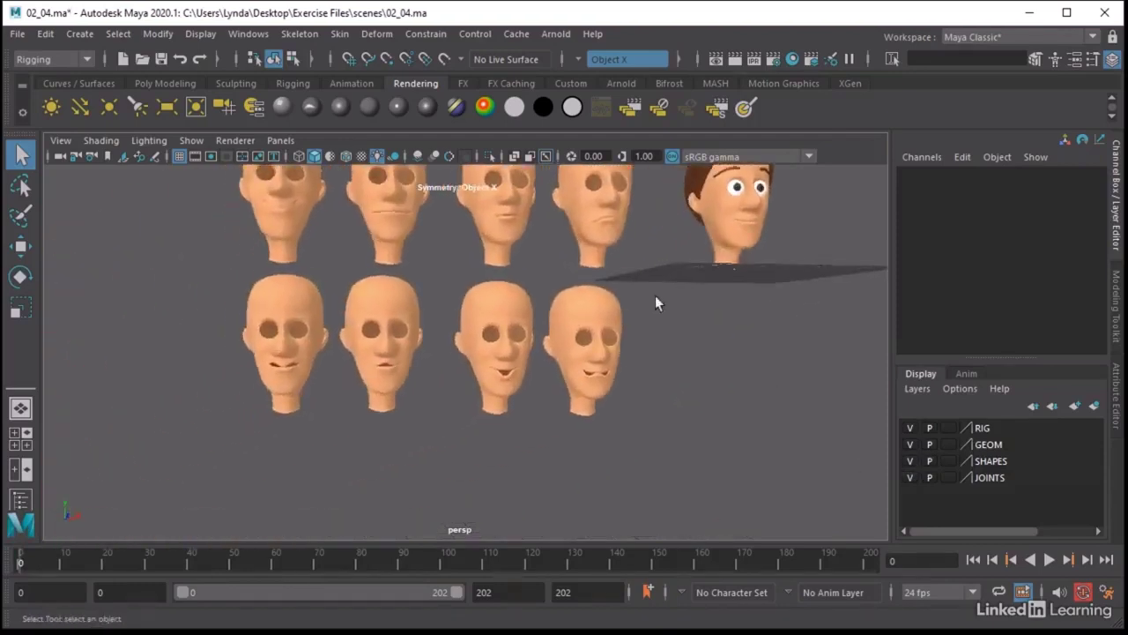
Examine the mouth shapes of the Lips_LowCorner and Lips_UpCorner heads, framing each one.
{"action": "left_click", "coordinate": [602, 337]}
{"action": "left_click_drag", "start_coordinate": [676, 402], "coordinate": [574, 393], "text": "alt"}
{"action": "key", "text": "f"}
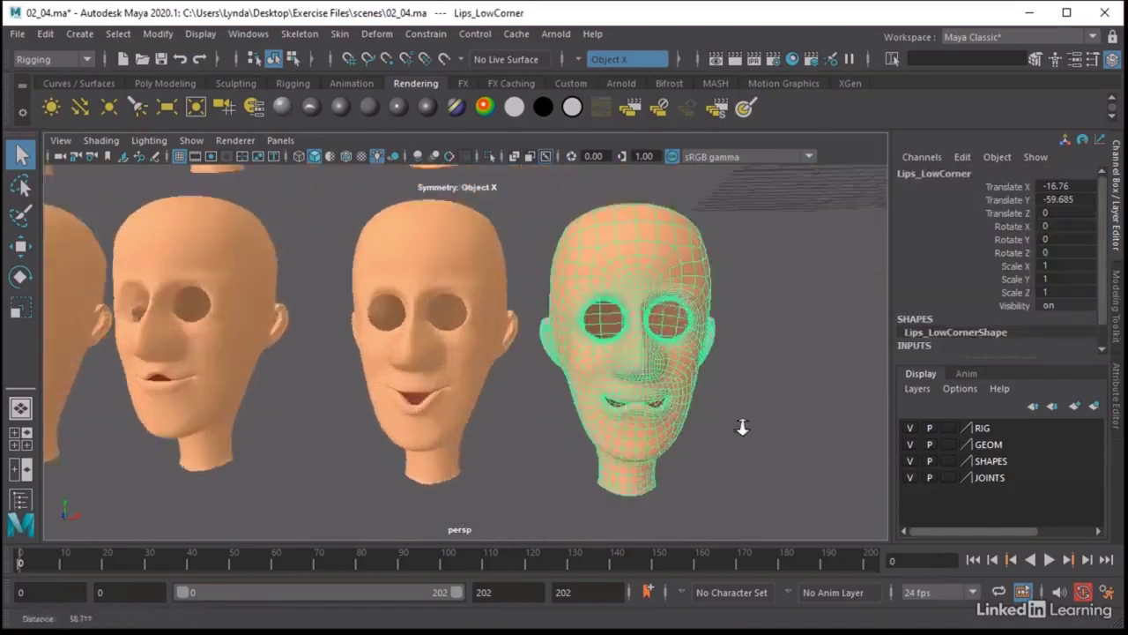
{"action": "middle_click_drag", "start_coordinate": [648, 408], "coordinate": [574, 322], "text": "alt"}
{"action": "left_click", "coordinate": [386, 315]}
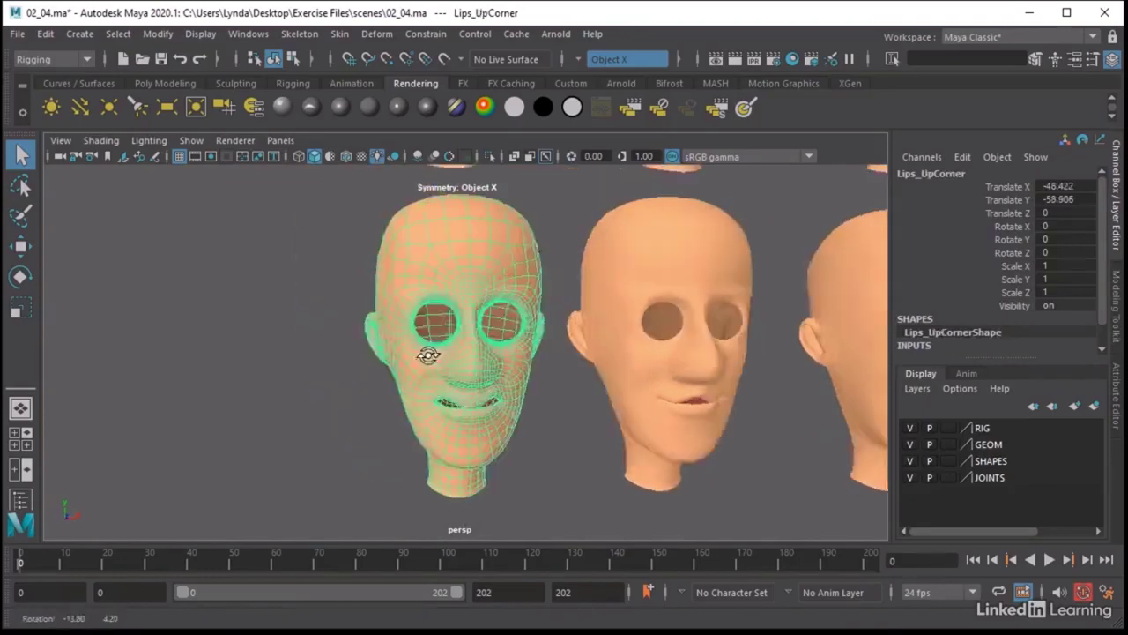
{"action": "key", "text": "f"}
{"action": "right_click_drag", "start_coordinate": [418, 354], "coordinate": [560, 379], "text": "alt"}
{"action": "middle_click_drag", "start_coordinate": [559, 379], "coordinate": [554, 373], "text": "alt"}
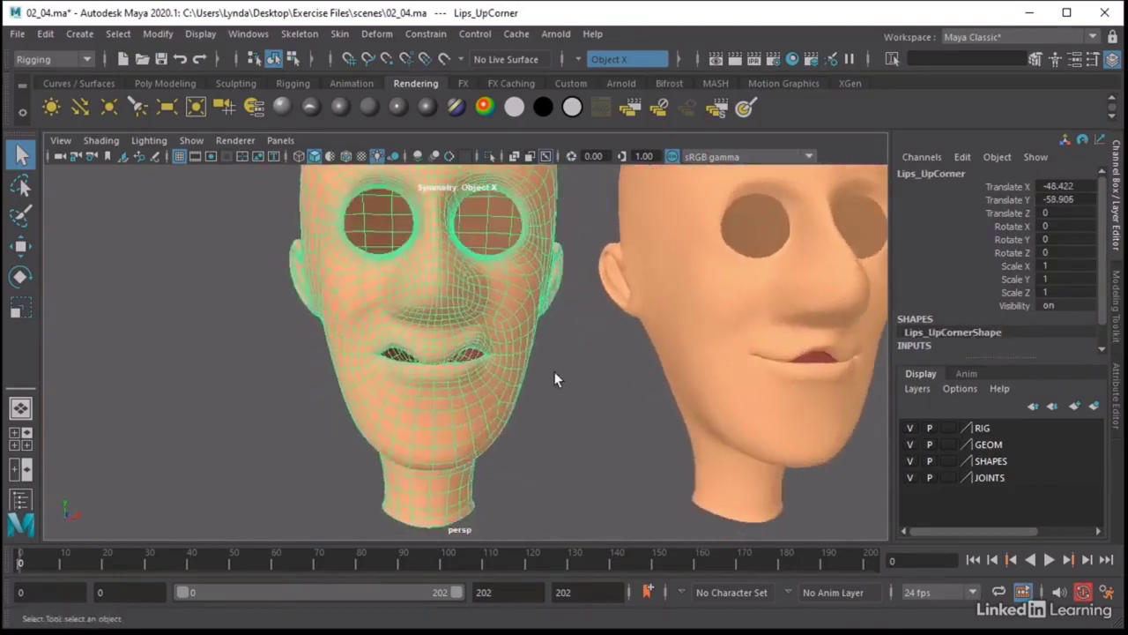
Compare the upper-lip corner and center openings up close, and select the Lips_LowCtr head to examine its lower lip.
{"action": "left_click", "coordinate": [555, 372]}
{"action": "scroll", "coordinate": [515, 365], "scroll_direction": "up", "scroll_amount": 2}
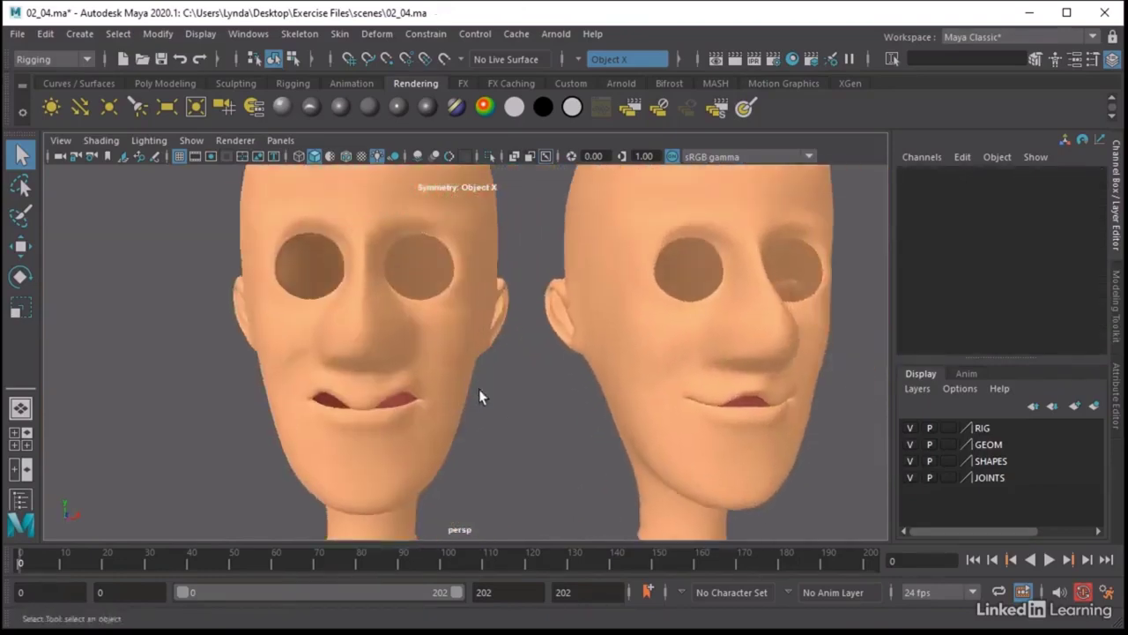
{"action": "scroll", "coordinate": [479, 389], "scroll_direction": "up", "scroll_amount": 2}
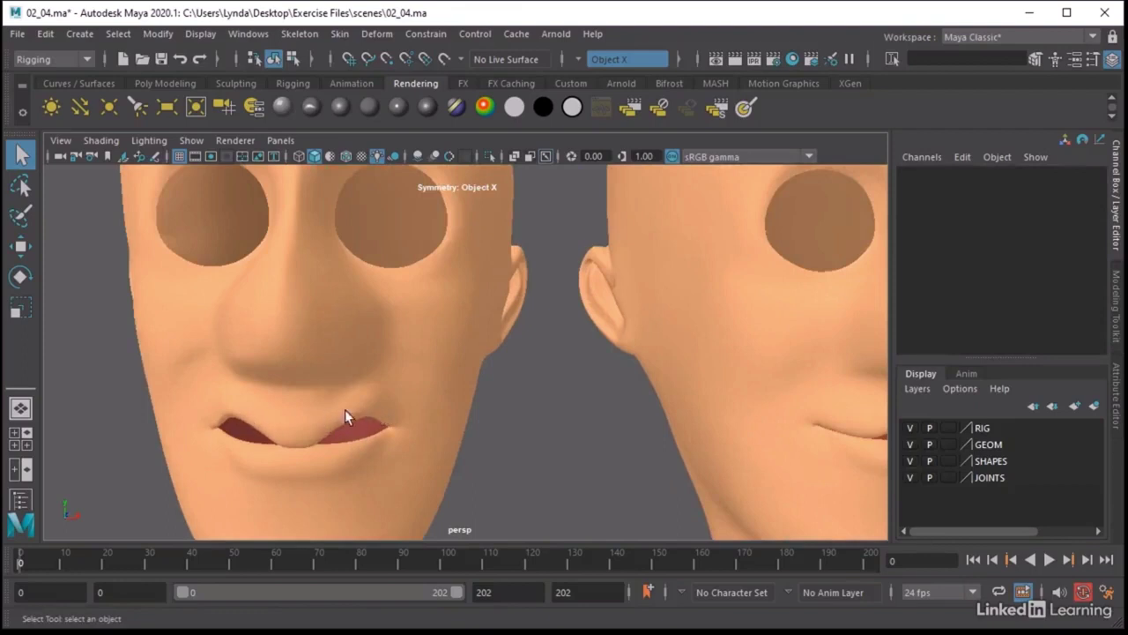
{"action": "middle_click_drag", "start_coordinate": [581, 412], "coordinate": [371, 401], "text": "alt"}
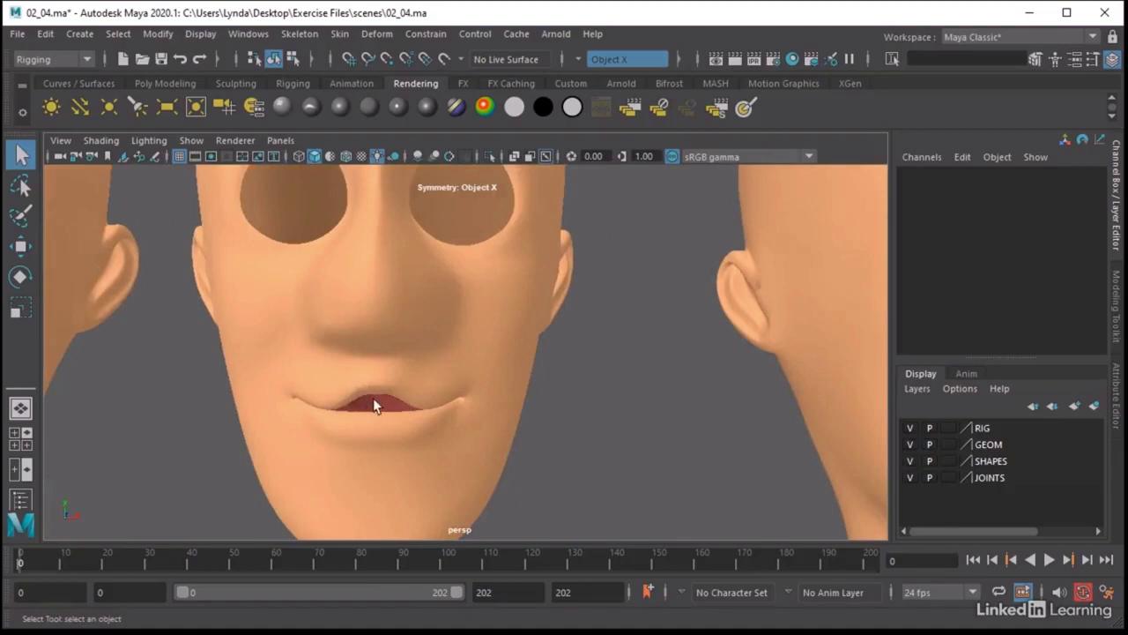
{"action": "middle_click_drag", "start_coordinate": [598, 411], "coordinate": [452, 377], "text": "alt"}
{"action": "key", "text": "q"}
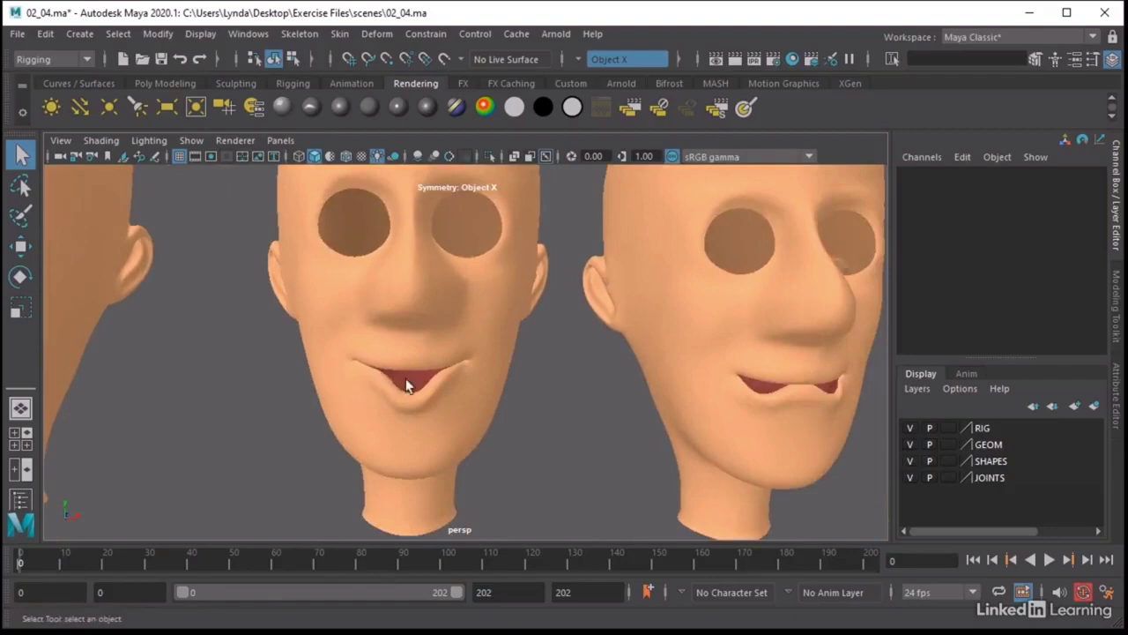
{"action": "left_click", "coordinate": [410, 399]}
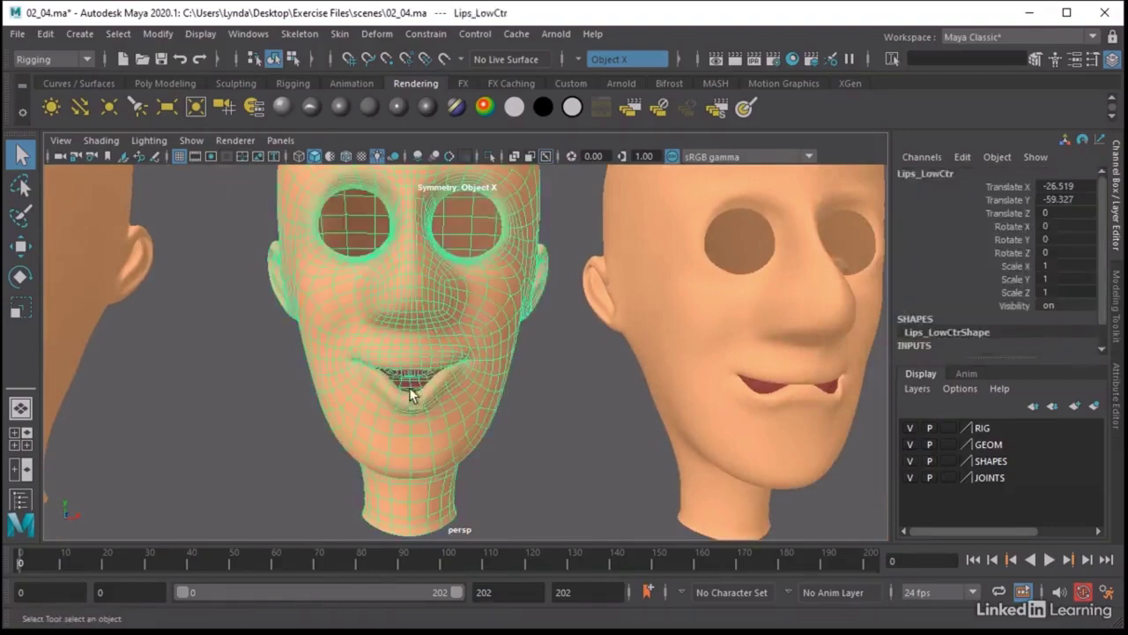
Select Head_NEUTRAL, switch it to vertex editing at the mouth, and show the Modeling Toolkit's selection settings.
{"action": "left_click_drag", "start_coordinate": [742, 406], "coordinate": [678, 408], "text": "alt"}
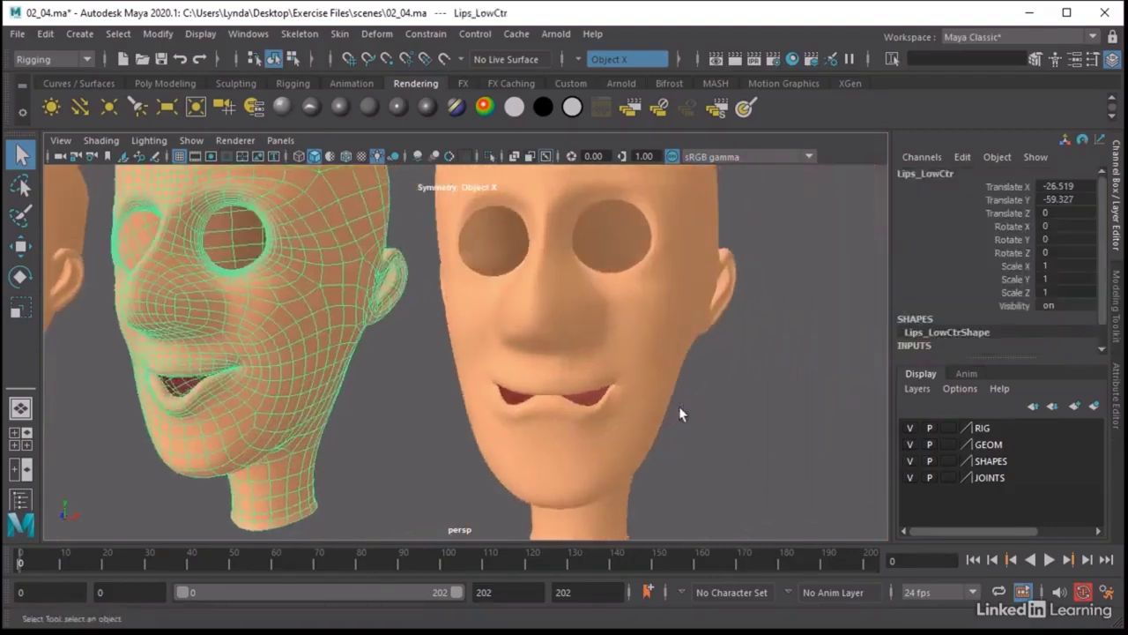
{"action": "middle_click_drag", "start_coordinate": [608, 414], "coordinate": [541, 481], "text": "alt"}
{"action": "right_click_drag", "start_coordinate": [542, 482], "coordinate": [442, 462], "text": "alt"}
{"action": "middle_click_drag", "start_coordinate": [617, 317], "coordinate": [537, 403], "text": "alt"}
{"action": "left_click", "coordinate": [574, 292]}
{"action": "scroll", "coordinate": [667, 327], "scroll_direction": "up", "scroll_amount": 10}
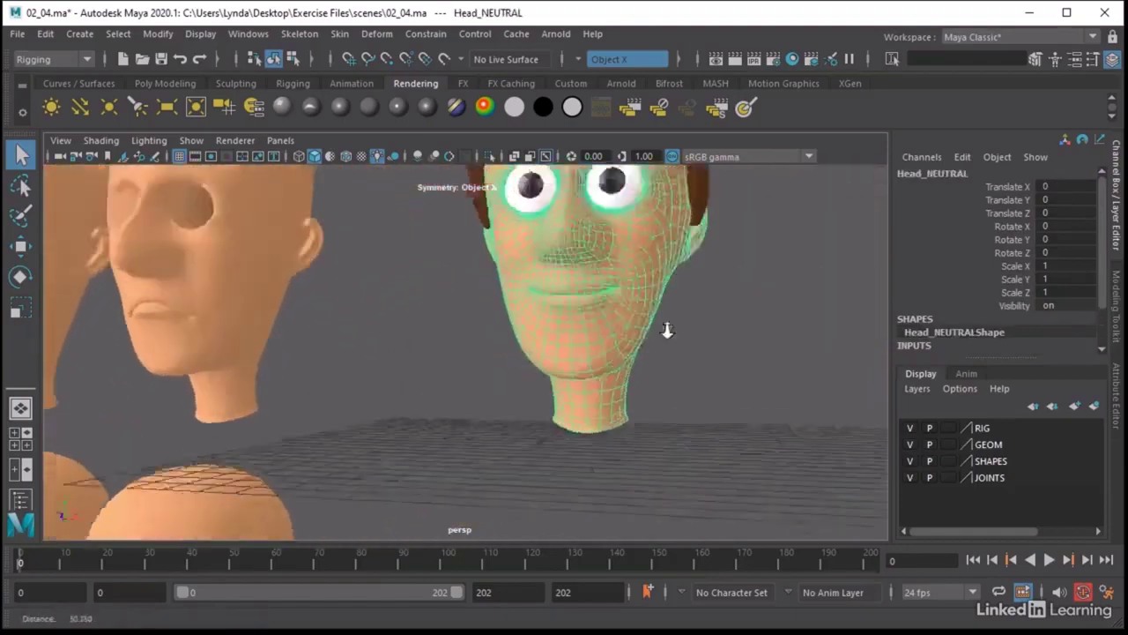
{"action": "left_click_drag", "start_coordinate": [610, 381], "coordinate": [667, 394], "text": "alt"}
{"action": "middle_click_drag", "start_coordinate": [727, 425], "coordinate": [660, 352], "text": "alt"}
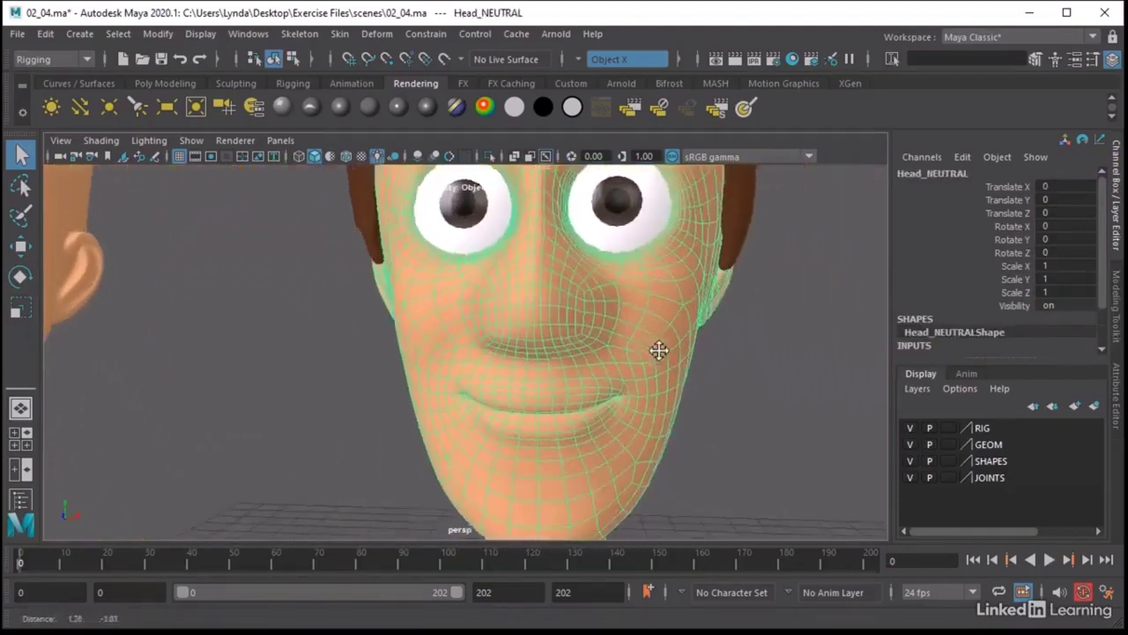
{"action": "right_click_drag", "start_coordinate": [559, 358], "coordinate": [601, 363], "text": "alt"}
{"action": "scroll", "coordinate": [592, 357], "scroll_direction": "up", "scroll_amount": 3}
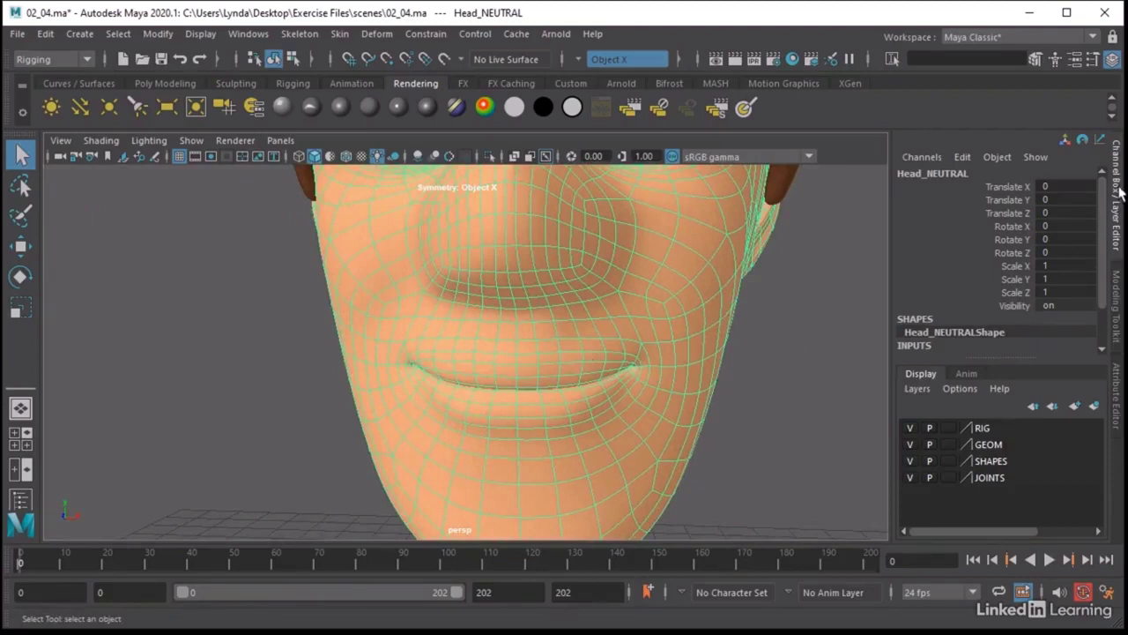
{"action": "right_click_drag", "start_coordinate": [655, 316], "coordinate": [604, 167]}
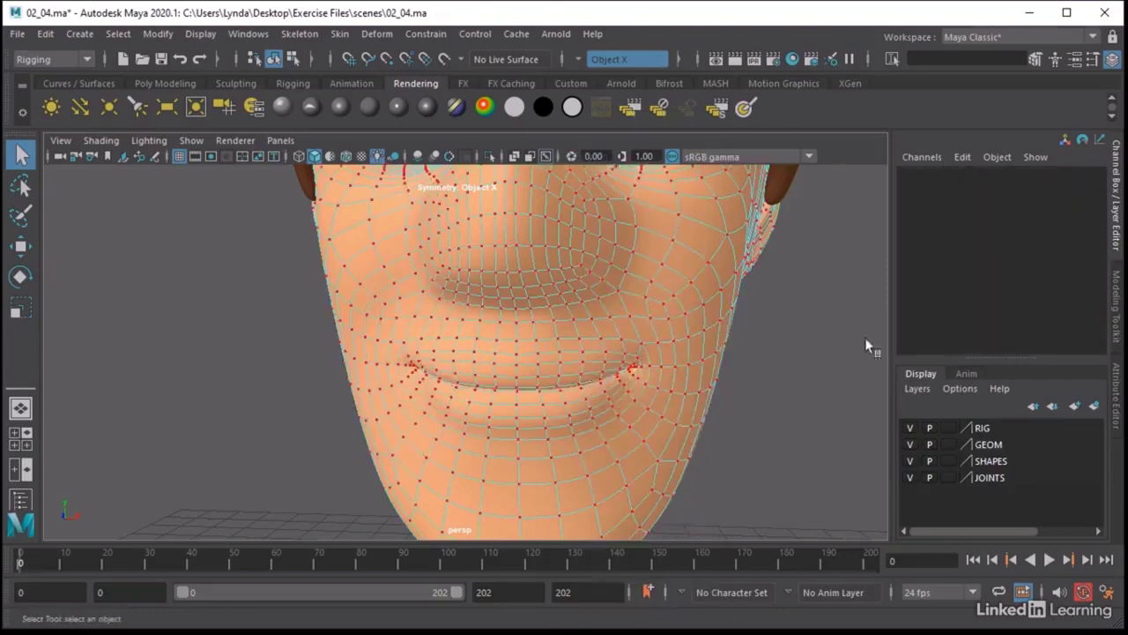
{"action": "left_click", "coordinate": [1116, 309]}
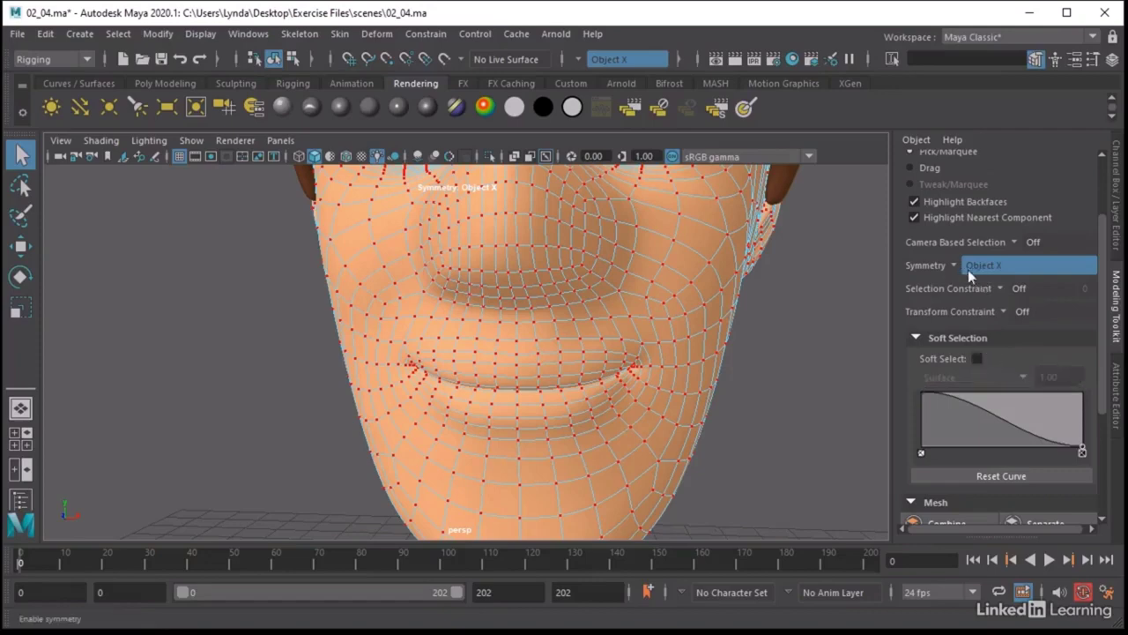
Select the symmetrical pair of lower-lip vertices near the mouth corners and enable Soft Select.
{"action": "mouse_move", "coordinate": [708, 376]}
{"action": "left_mouse_down", "text": "alt"}
{"action": "mouse_move", "coordinate": [639, 340]}
{"action": "mouse_move", "coordinate": [719, 370]}
{"action": "left_mouse_up", "text": "alt"}
{"action": "right_click_drag", "start_coordinate": [661, 374], "coordinate": [702, 375], "text": "alt"}
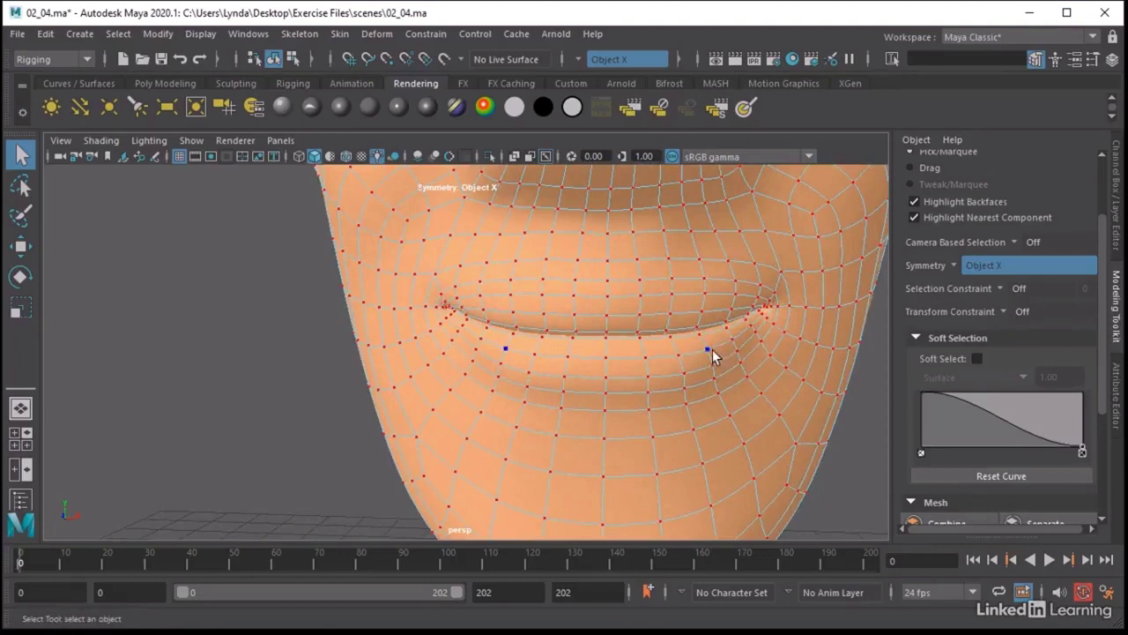
{"action": "left_click", "coordinate": [710, 348]}
{"action": "middle_click_drag", "start_coordinate": [710, 349], "coordinate": [702, 352], "text": "alt"}
{"action": "left_click_drag", "start_coordinate": [701, 352], "coordinate": [681, 351], "text": "alt"}
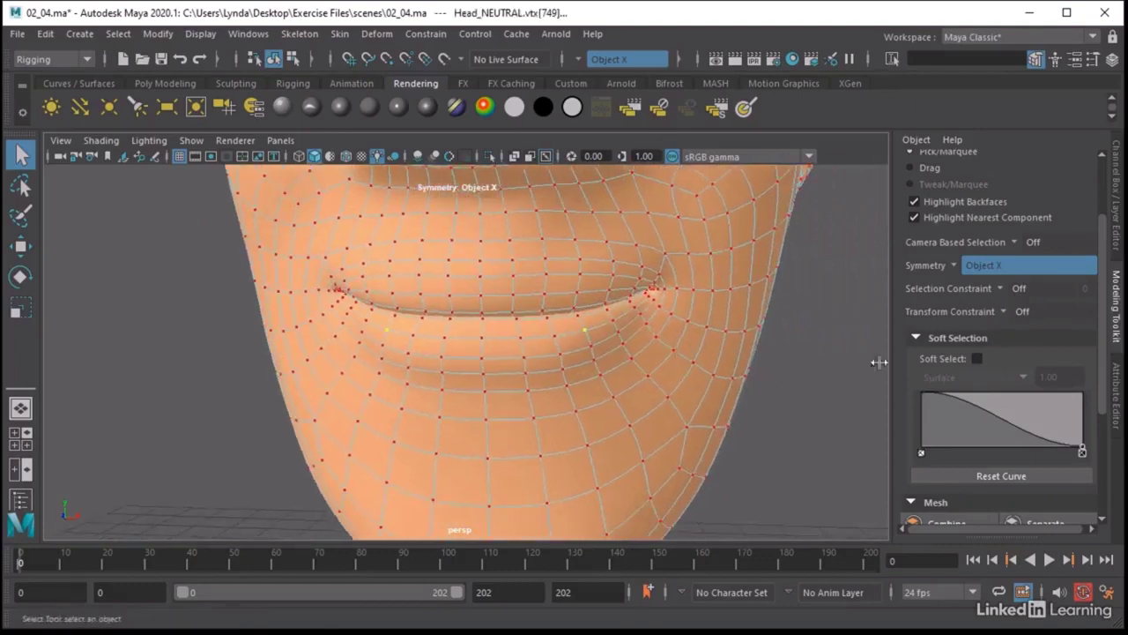
{"action": "left_click", "coordinate": [976, 359]}
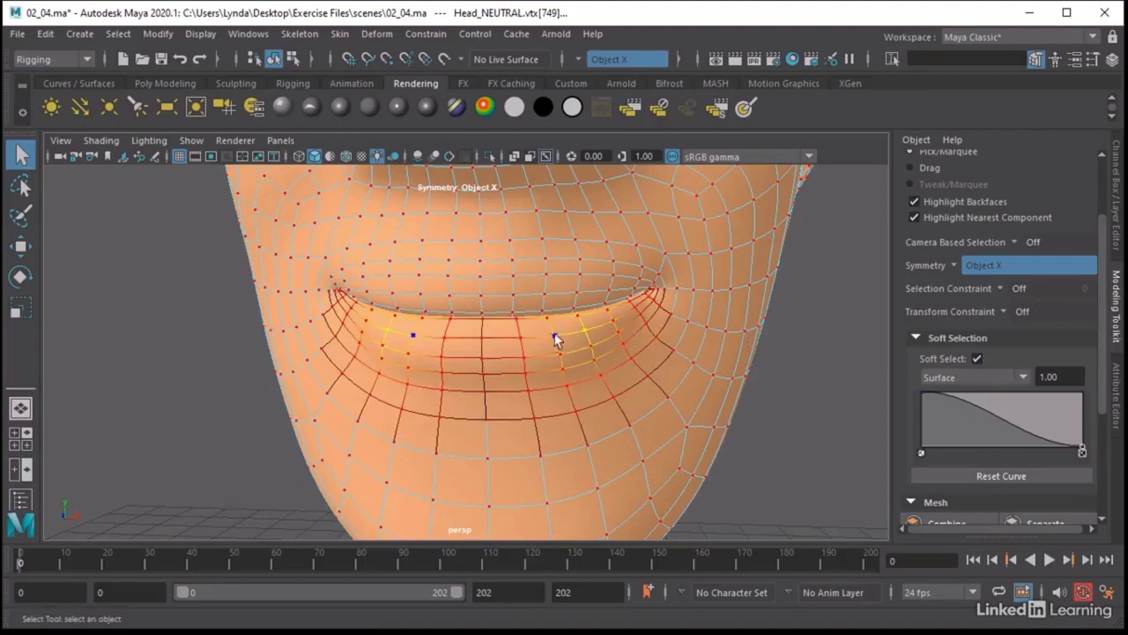
Try moving the soft-selected lower-lip corner vertices down and outward, and undo the move.
{"action": "right_click_drag", "start_coordinate": [510, 337], "coordinate": [544, 335], "text": "alt"}
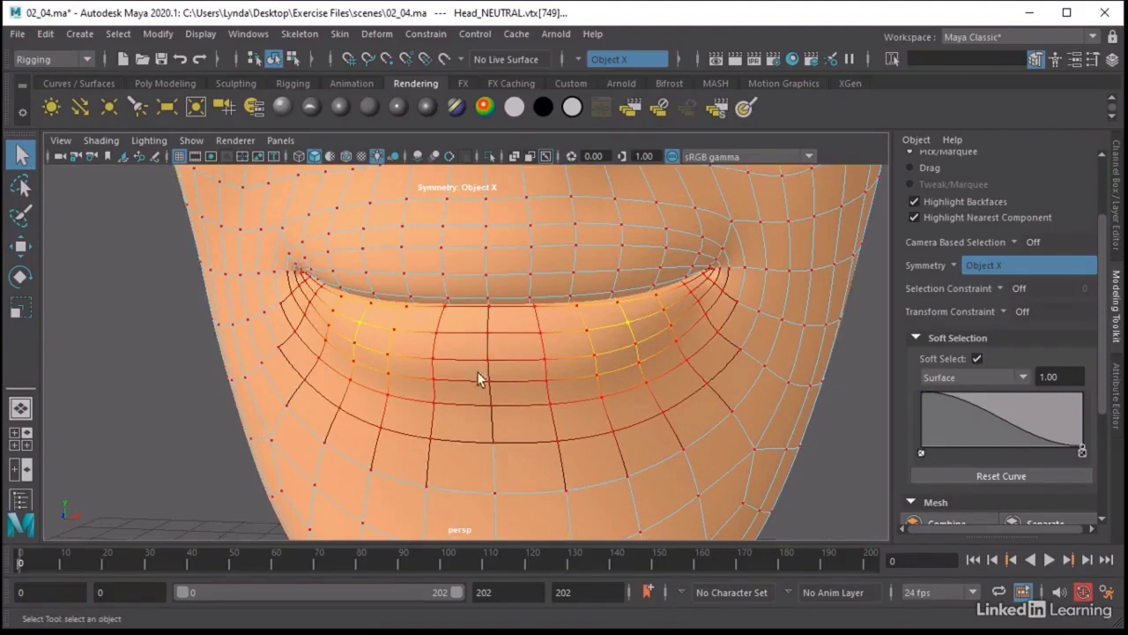
{"action": "key", "text": "w"}
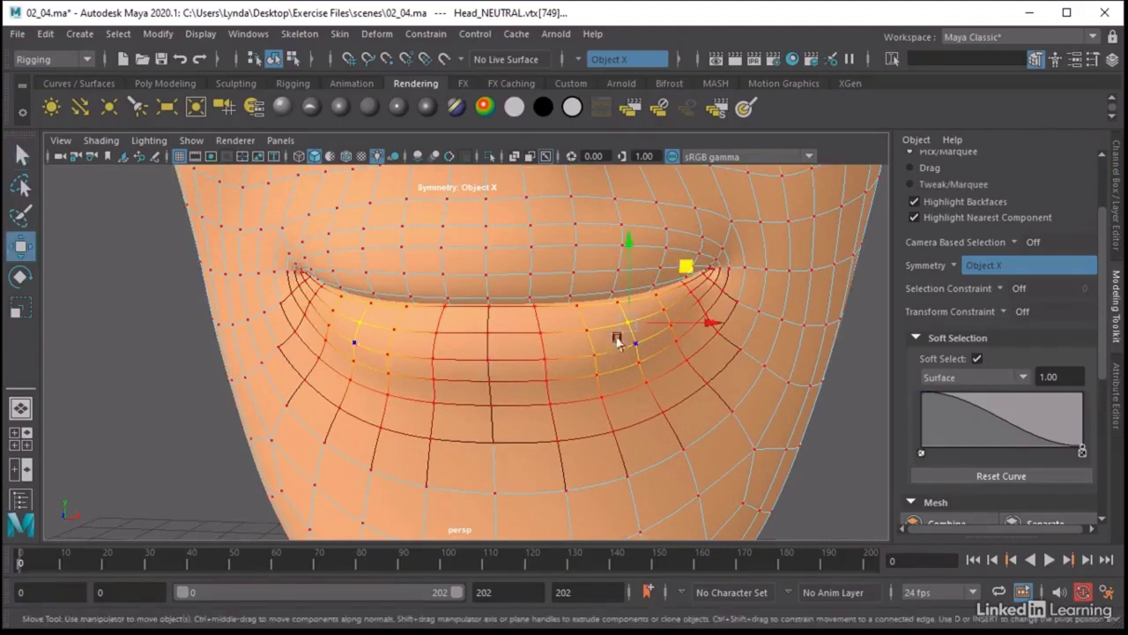
{"action": "left_click_drag", "start_coordinate": [680, 267], "coordinate": [700, 312]}
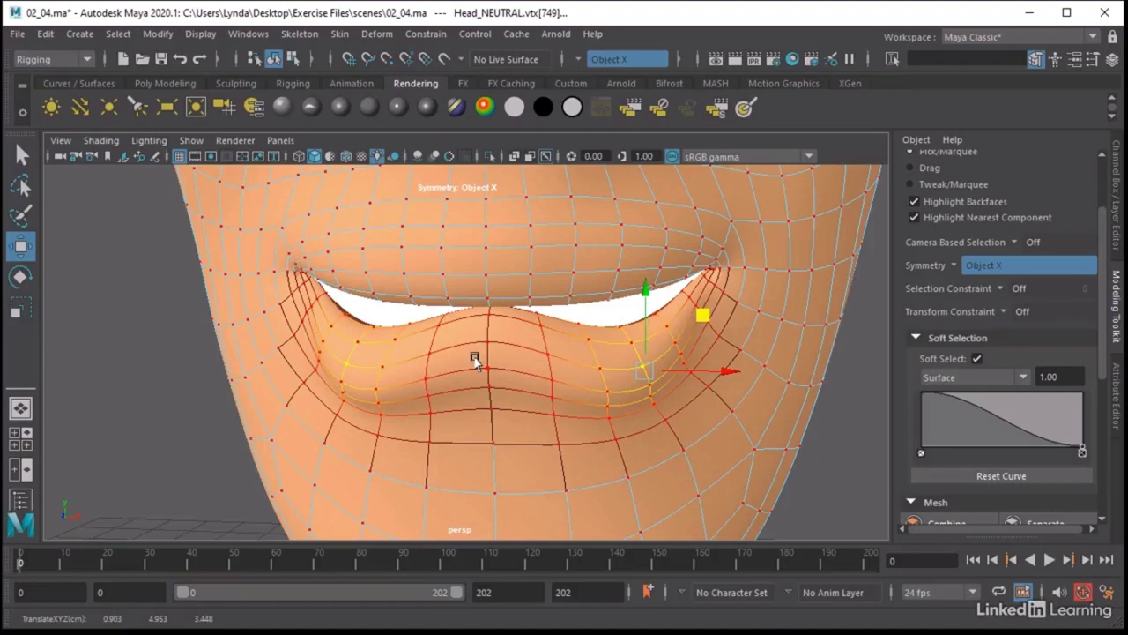
{"action": "key", "text": "ctrl+z"}
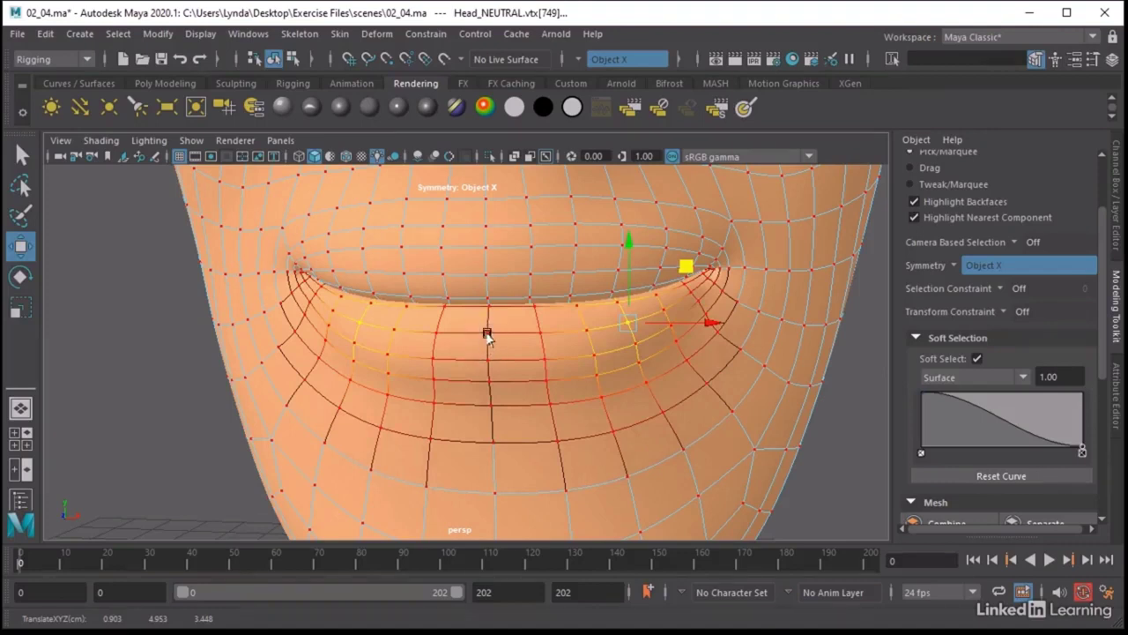
Compare the soft-selection falloff from the center lower-lip vertex and from several vertices between it and the corners.
{"action": "left_click", "coordinate": [486, 334]}
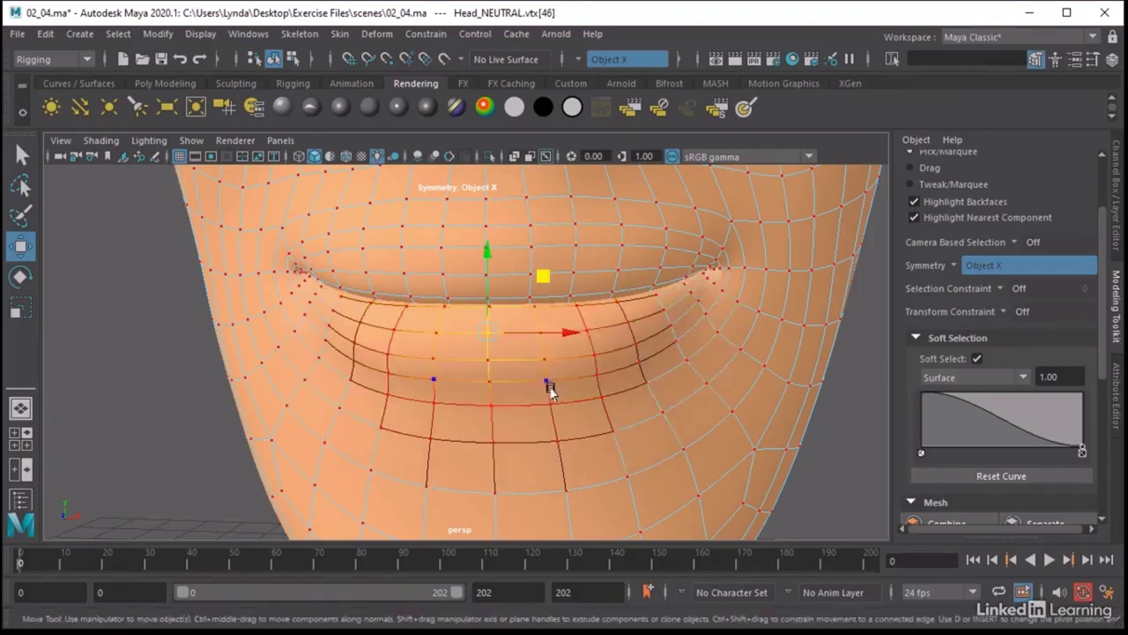
{"action": "left_click", "coordinate": [590, 337]}
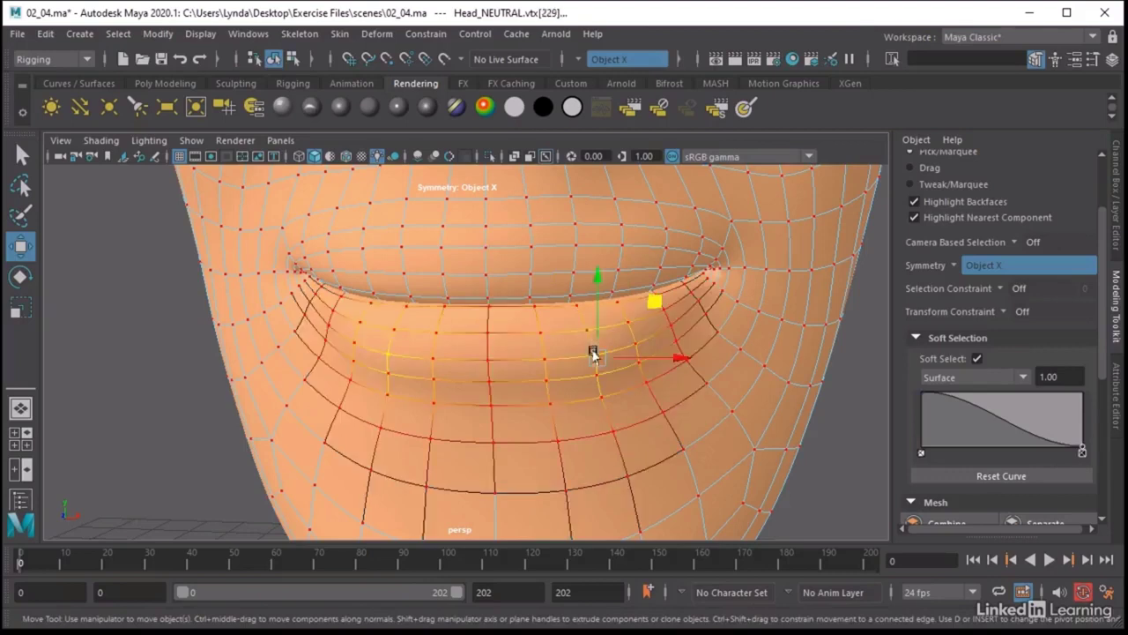
{"action": "left_click", "coordinate": [545, 331]}
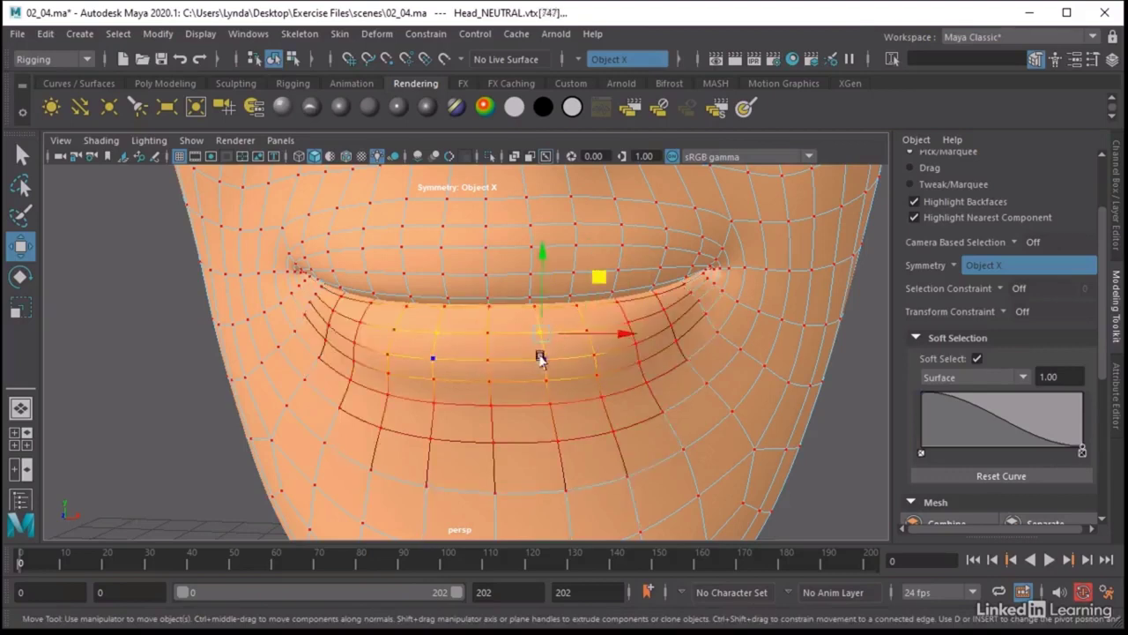
{"action": "left_click", "coordinate": [541, 358]}
{"action": "left_click", "coordinate": [584, 331]}
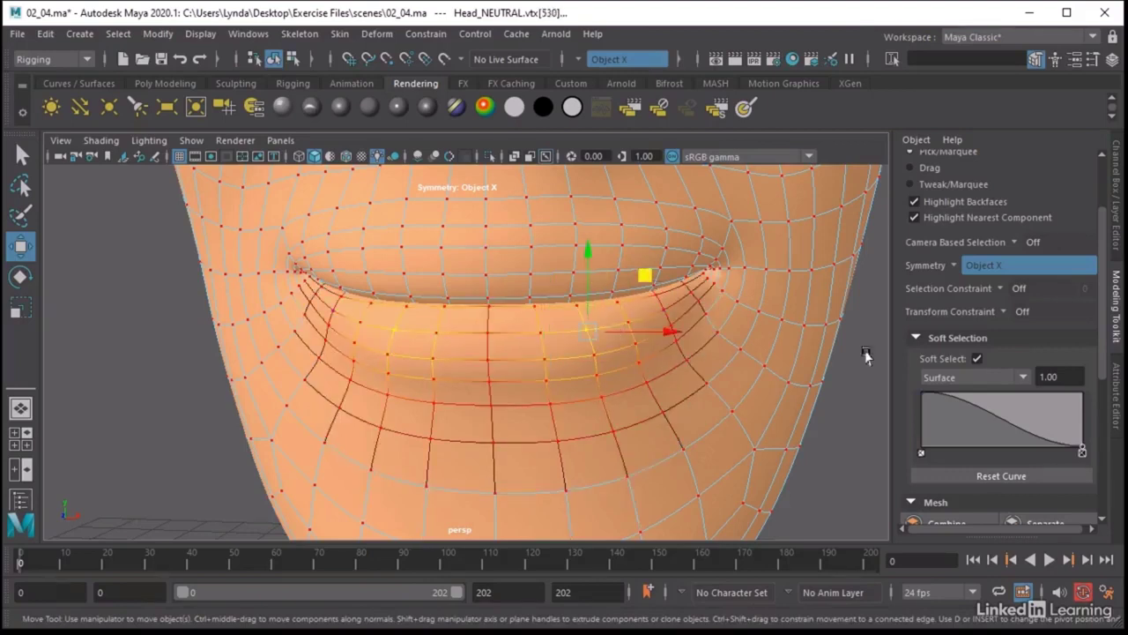
Select the column of lower-lip vertices near each mouth corner and set the soft-selection radius to 0.75.
{"action": "left_click", "coordinate": [628, 321]}
{"action": "key", "text": "q"}
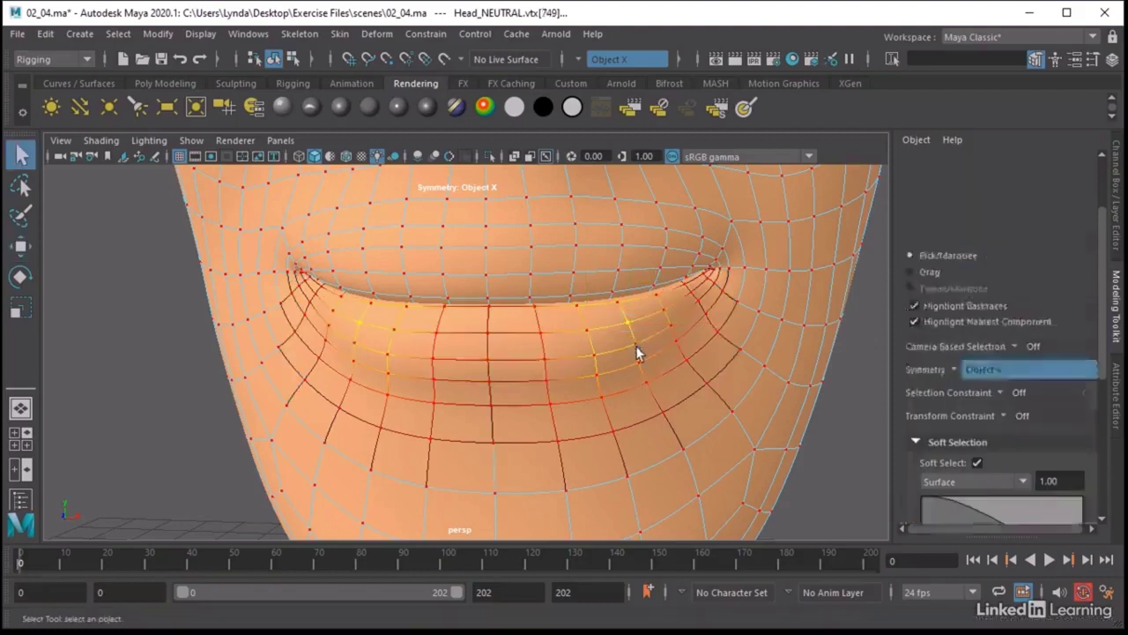
{"action": "left_click", "coordinate": [634, 346]}
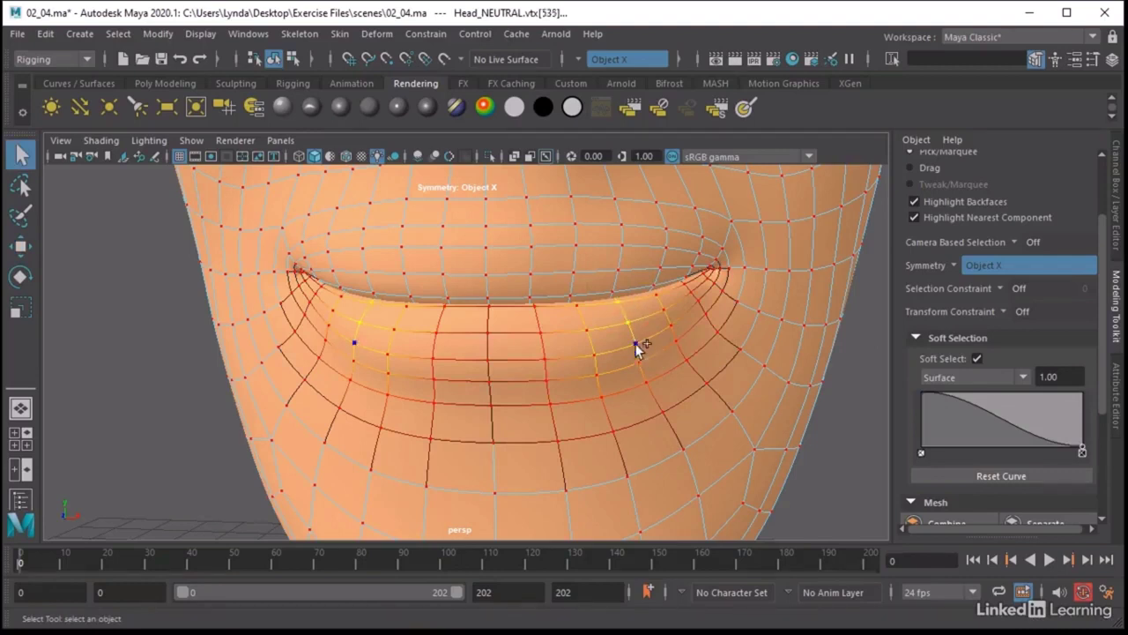
{"action": "left_click", "coordinate": [636, 344], "text": "shift"}
{"action": "double_click", "coordinate": [1049, 377]}
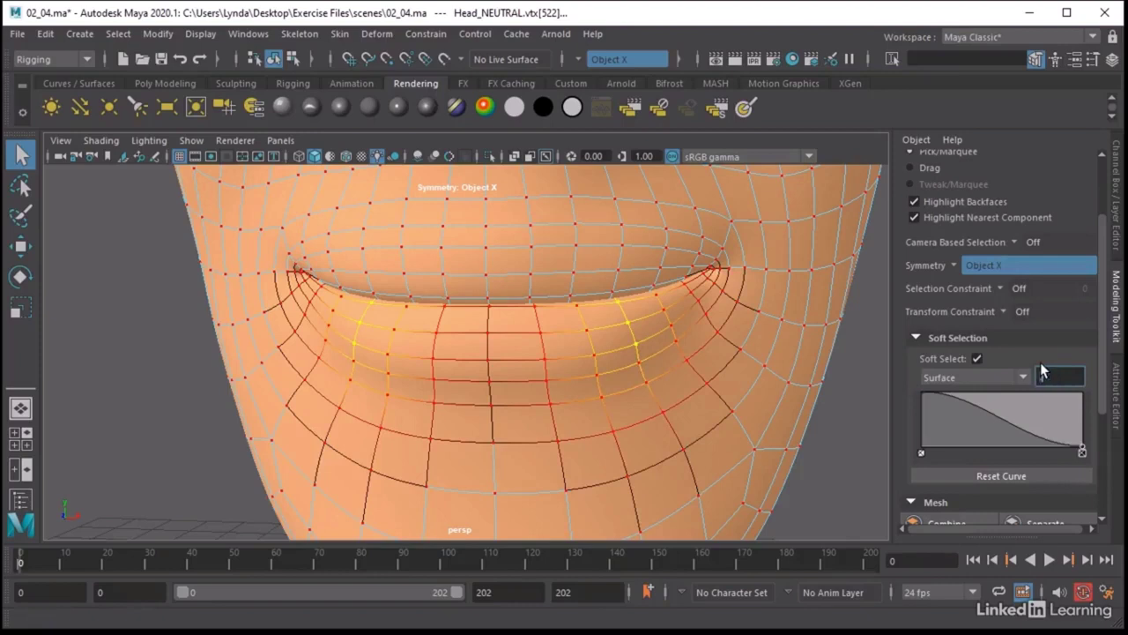
{"action": "type", "text": "0.75"}
{"action": "key", "text": "Return"}
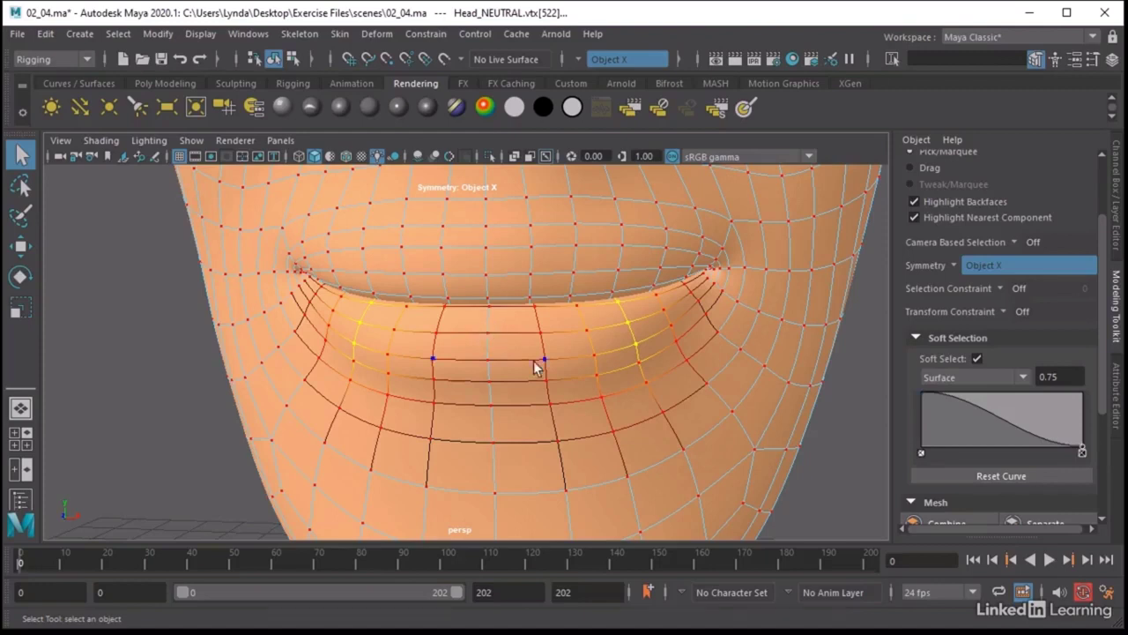
Move the selected lower-lip corner vertices down and outward to open both sides of the mouth.
{"action": "key", "text": "w"}
{"action": "left_click_drag", "start_coordinate": [684, 274], "coordinate": [703, 319]}
{"action": "left_click", "coordinate": [705, 312]}
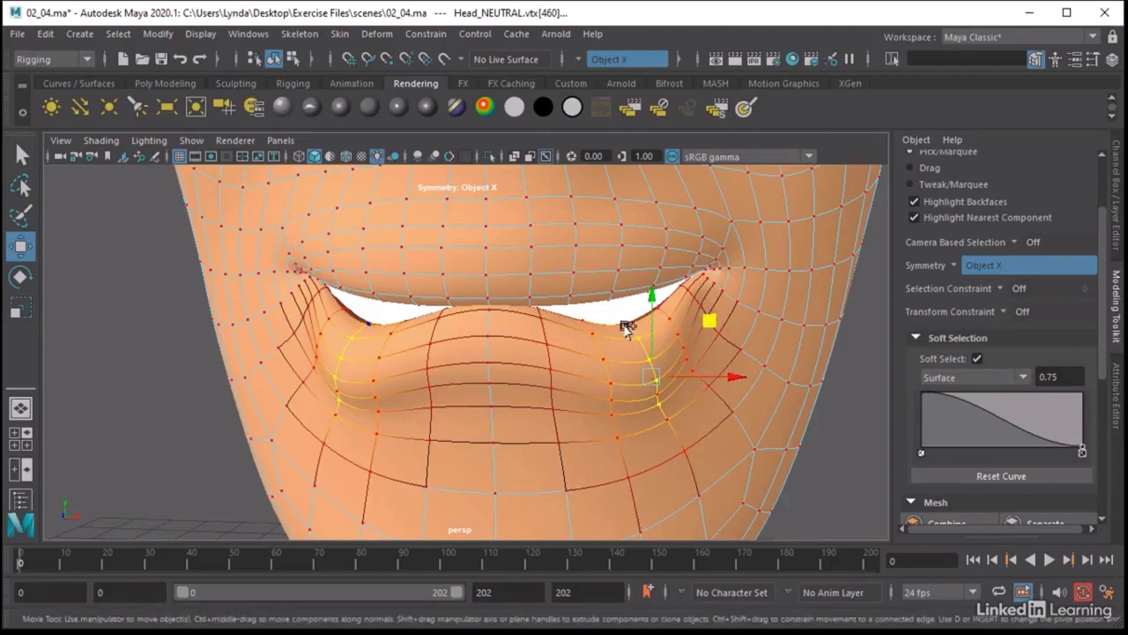
{"action": "left_click", "coordinate": [625, 322], "text": "shift"}
{"action": "middle_click_drag", "start_coordinate": [703, 311], "coordinate": [714, 321]}
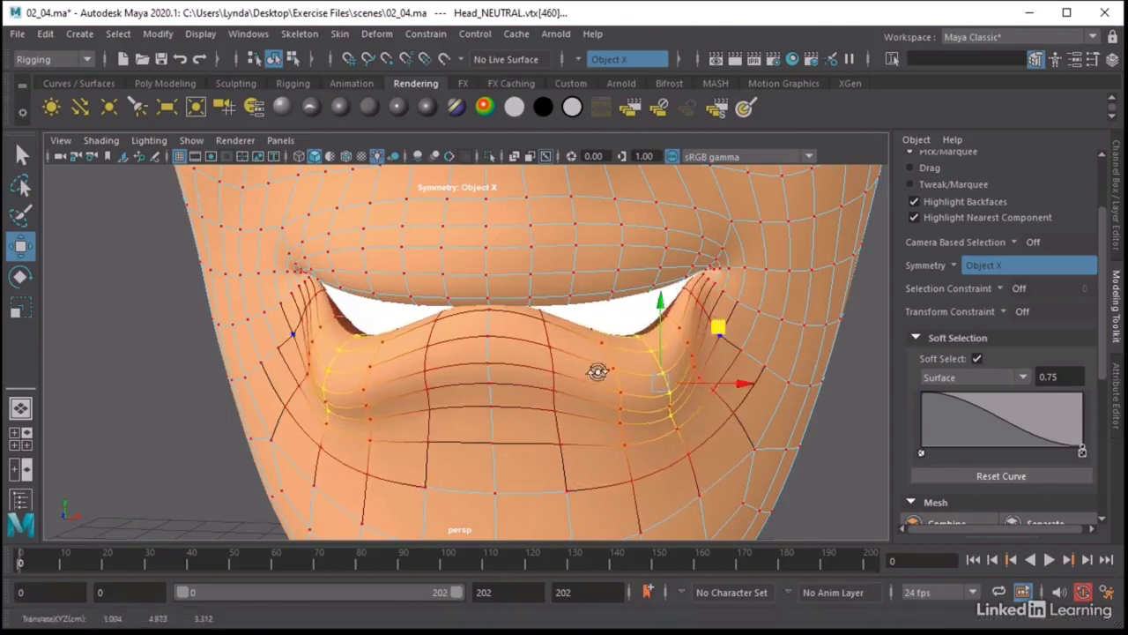
Refine the lower-lip corners from the side, pushing the vertices slightly back into the face and adjusting their height.
{"action": "left_click_drag", "start_coordinate": [714, 323], "coordinate": [668, 327], "text": "alt"}
{"action": "mouse_move", "coordinate": [627, 365]}
{"action": "left_mouse_down", "text": "alt"}
{"action": "mouse_move", "coordinate": [609, 345]}
{"action": "mouse_move", "coordinate": [705, 334]}
{"action": "mouse_move", "coordinate": [642, 357]}
{"action": "left_mouse_up", "text": "alt"}
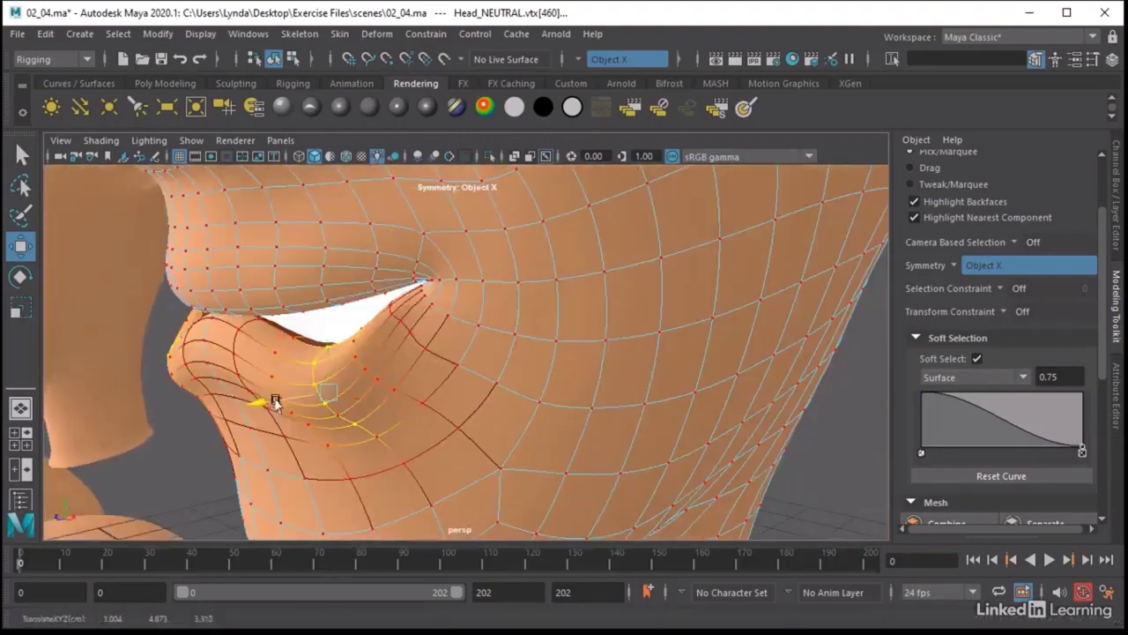
{"action": "left_click_drag", "start_coordinate": [270, 397], "coordinate": [285, 396]}
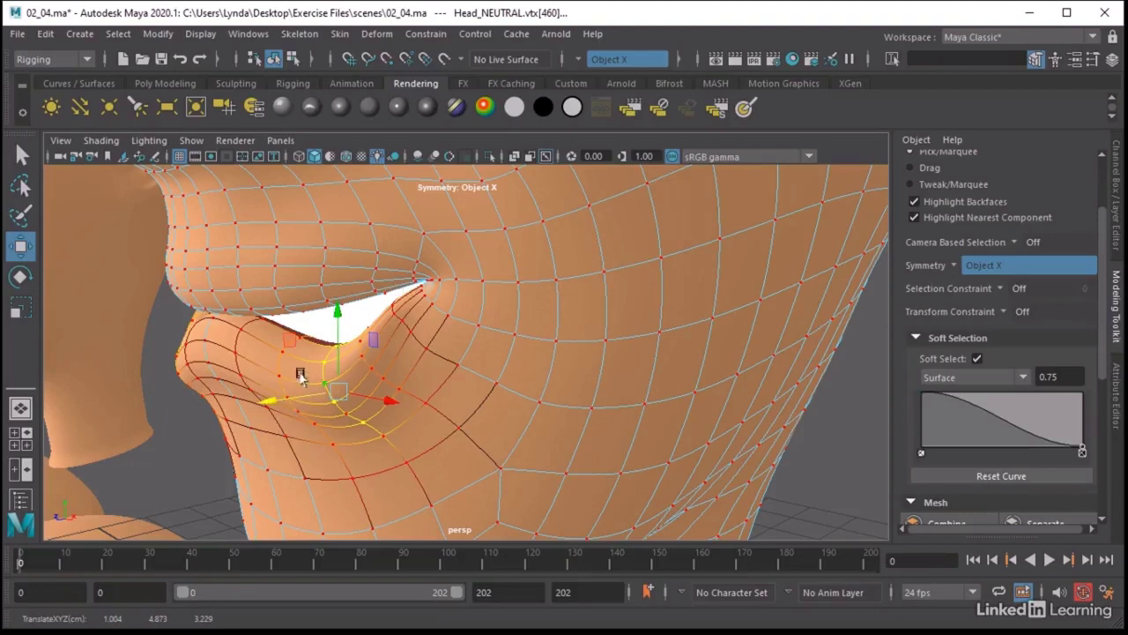
{"action": "left_click_drag", "start_coordinate": [304, 394], "coordinate": [305, 393]}
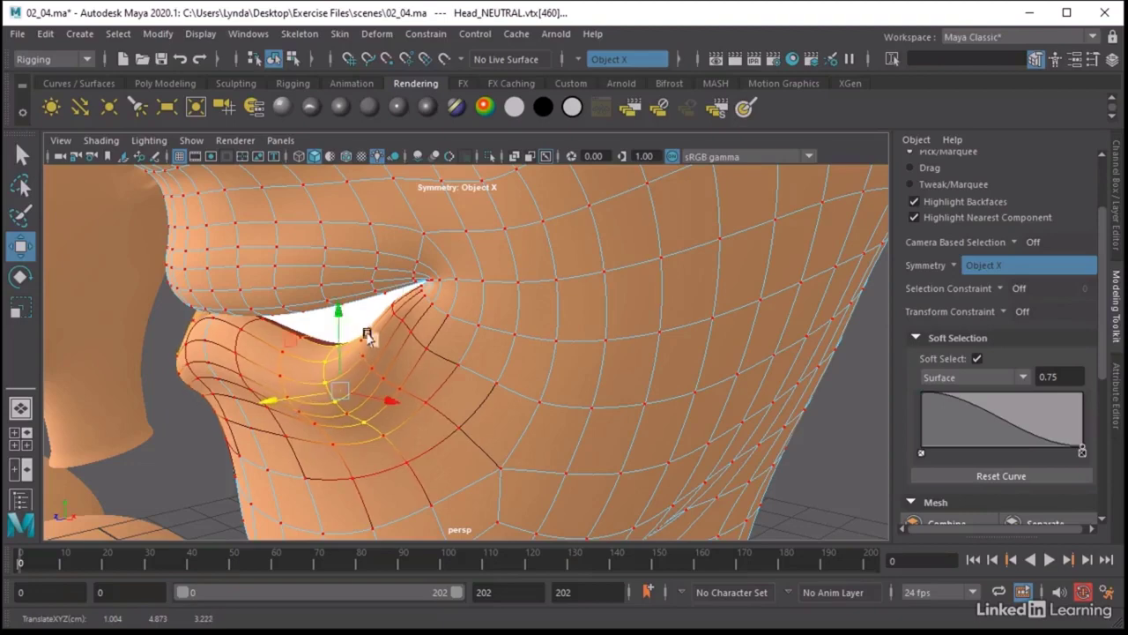
{"action": "middle_click_drag", "start_coordinate": [367, 337], "coordinate": [372, 343]}
{"action": "left_click_drag", "start_coordinate": [370, 344], "coordinate": [370, 342]}
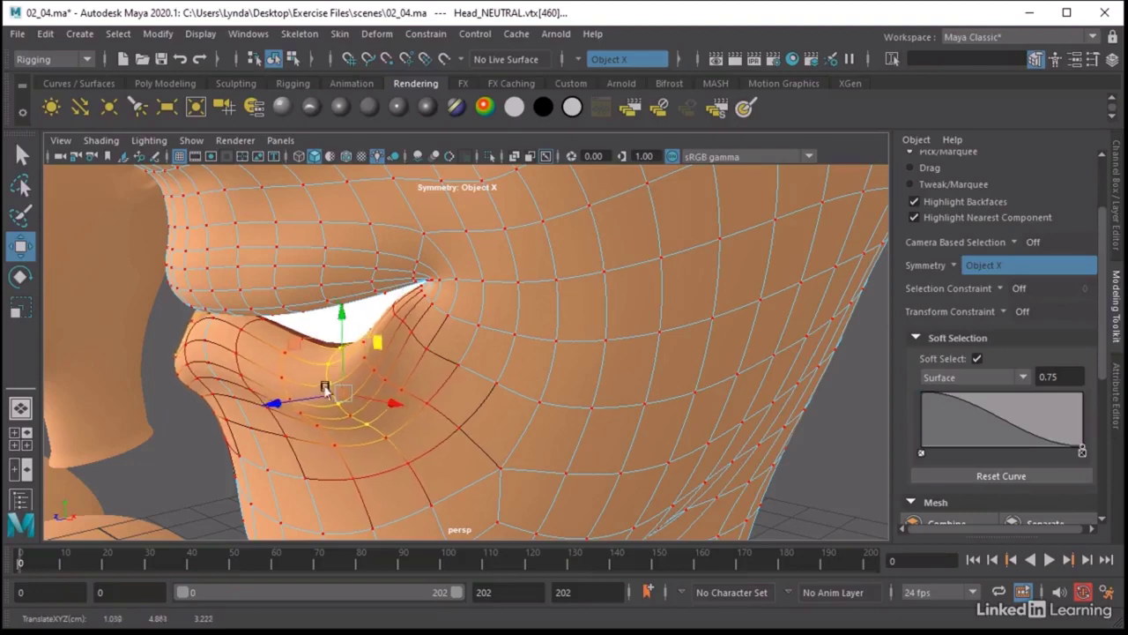
{"action": "left_click_drag", "start_coordinate": [308, 397], "coordinate": [313, 397]}
Return Head_NEUTRAL to object mode, deselect it, and examine the lowered lip corners from near and far.
{"action": "left_click_drag", "start_coordinate": [327, 401], "coordinate": [520, 398], "text": "alt"}
{"action": "right_click_drag", "start_coordinate": [520, 398], "coordinate": [405, 397], "text": "alt"}
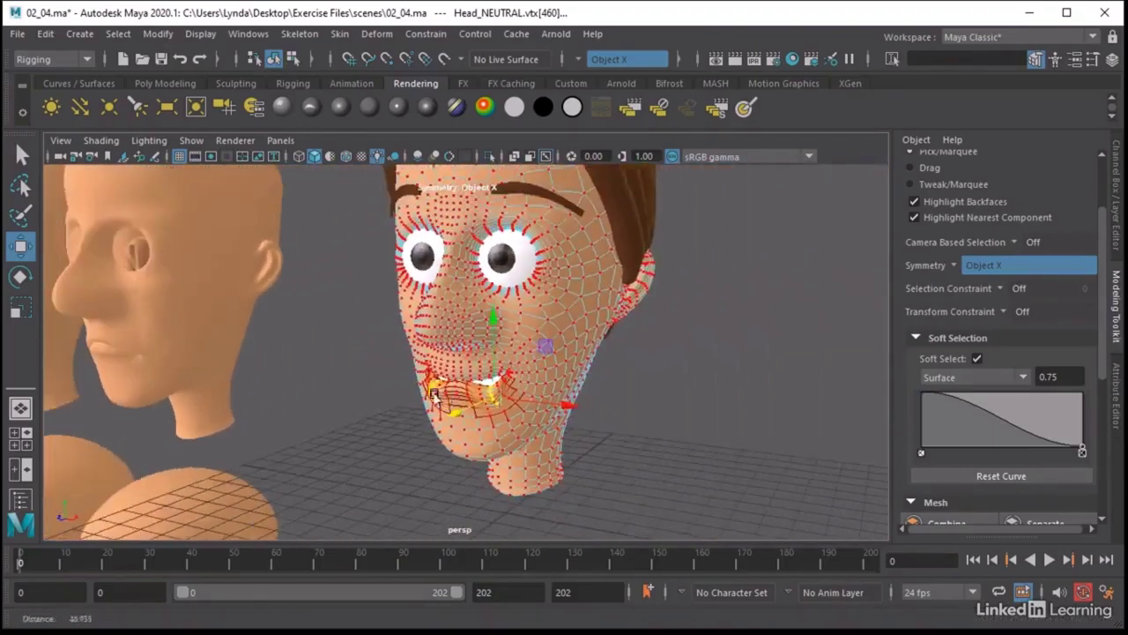
{"action": "left_click_drag", "start_coordinate": [406, 397], "coordinate": [464, 394], "text": "alt"}
{"action": "left_click", "coordinate": [712, 347]}
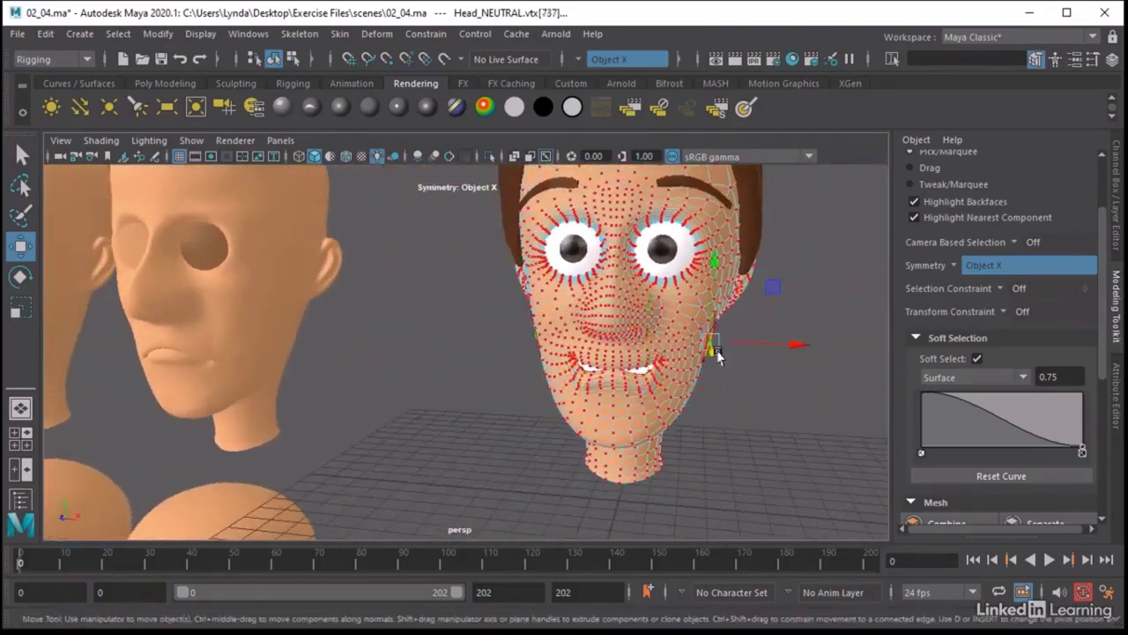
{"action": "right_click_drag", "start_coordinate": [656, 354], "coordinate": [727, 157]}
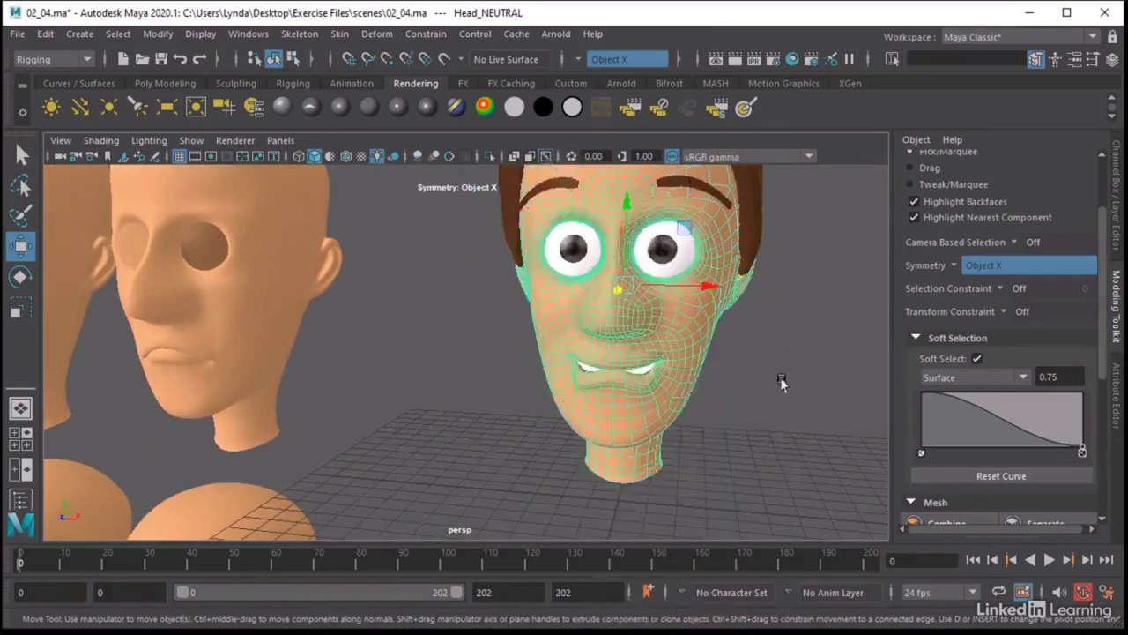
{"action": "left_click", "coordinate": [781, 382]}
{"action": "right_click_drag", "start_coordinate": [625, 383], "coordinate": [738, 398], "text": "alt"}
{"action": "left_click_drag", "start_coordinate": [738, 398], "coordinate": [637, 368], "text": "alt"}
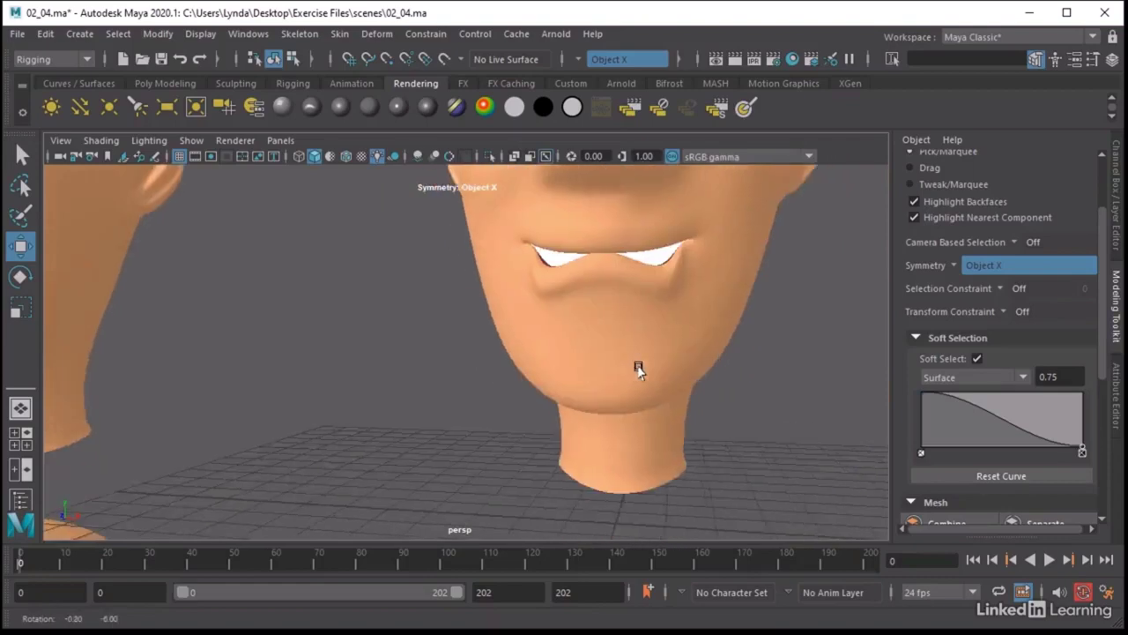
{"action": "middle_click_drag", "start_coordinate": [617, 264], "coordinate": [604, 319], "text": "alt"}
{"action": "right_click_drag", "start_coordinate": [564, 331], "coordinate": [620, 344], "text": "alt"}
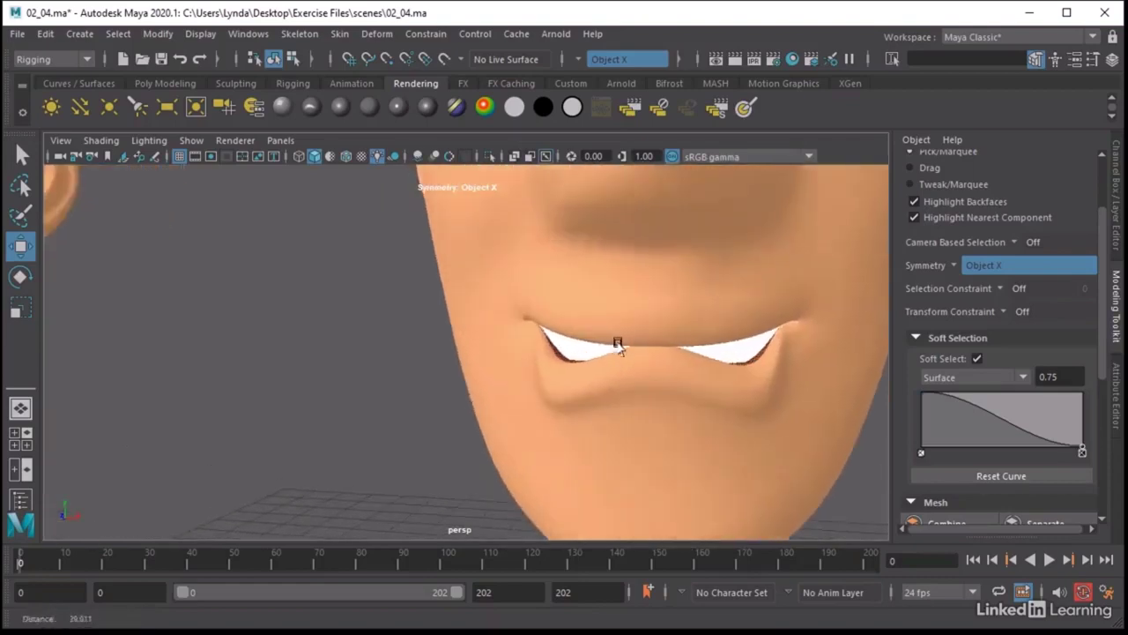
{"action": "right_click_drag", "start_coordinate": [776, 425], "coordinate": [350, 425], "text": "alt"}
{"action": "left_click_drag", "start_coordinate": [553, 418], "coordinate": [558, 420], "text": "alt"}
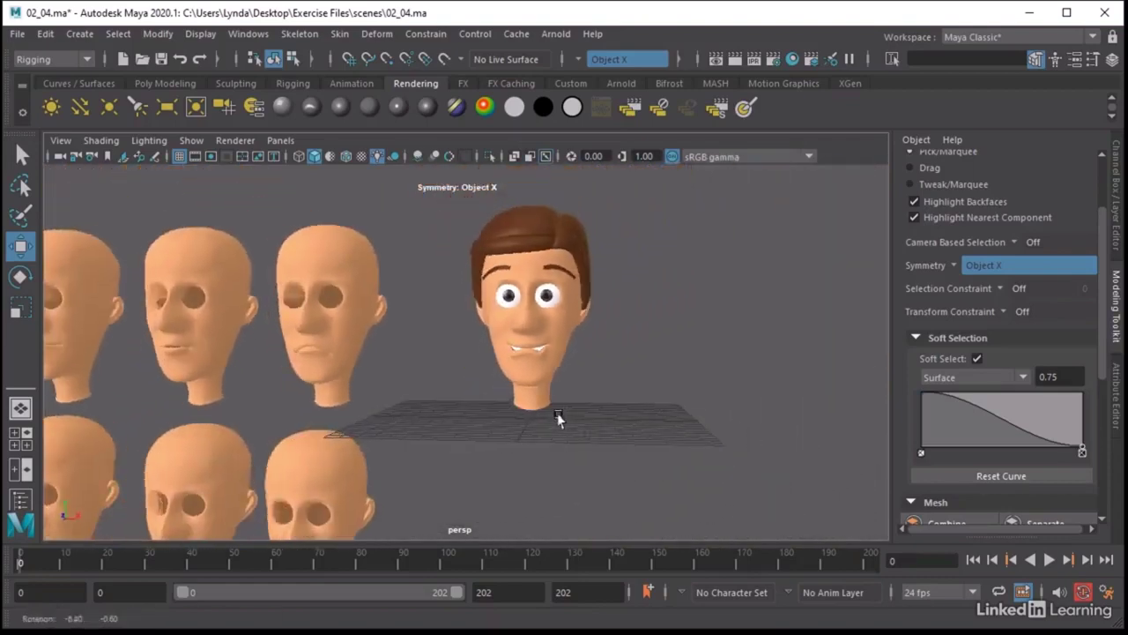
Undo the lower-lip corner sculpting on Head_NEUTRAL, restoring its closed mouth, and return the deselected head to object mode.
{"action": "left_click", "coordinate": [554, 372]}
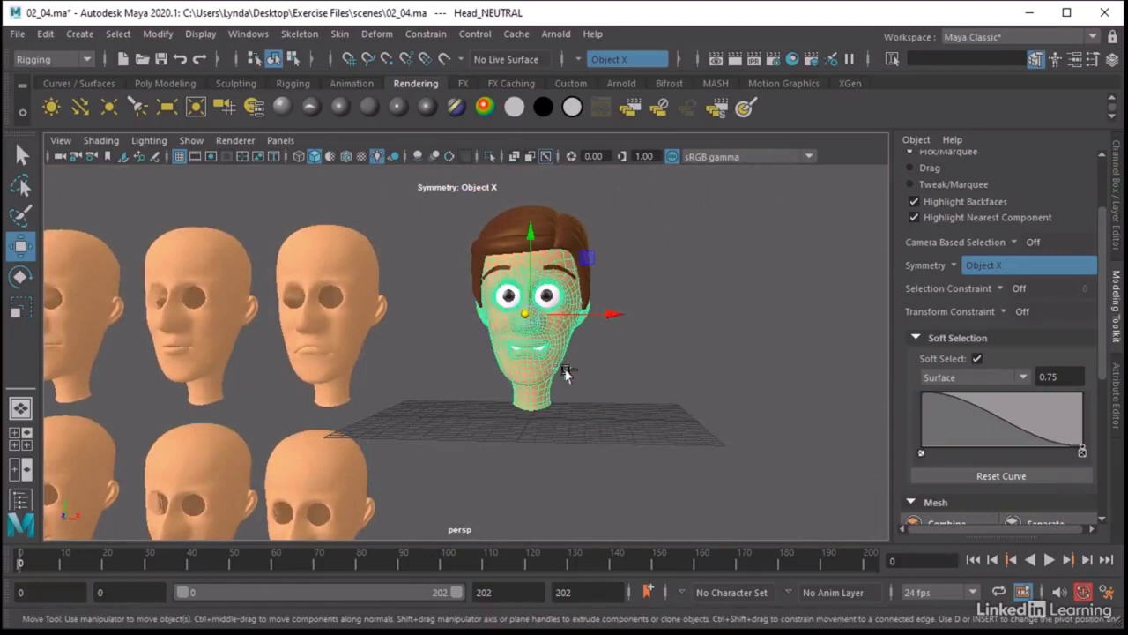
{"action": "key", "text": "F9"}
{"action": "key", "text": "ctrl+z"}
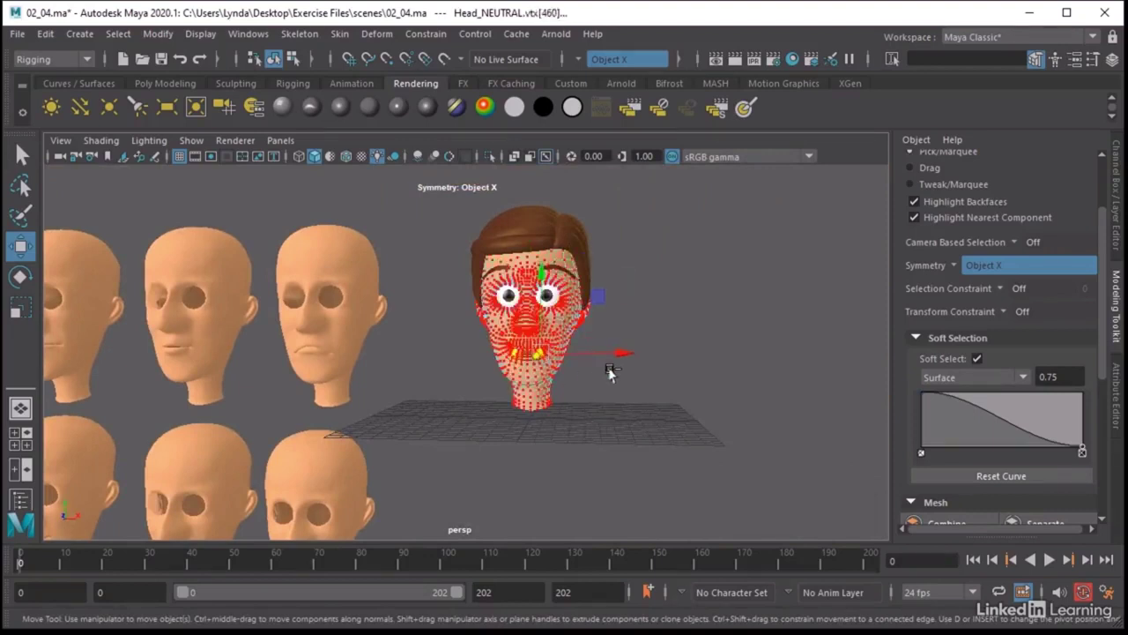
{"action": "key", "text": "ctrl+z"}
{"action": "key", "text": "ctrl+z"}
{"action": "key", "text": "ctrl+z"}
{"action": "key", "text": "ctrl+z"}
{"action": "key", "text": "ctrl+z"}
{"action": "key", "text": "ctrl+z"}
{"action": "key", "text": "ctrl+z"}
{"action": "key", "text": "ctrl+z"}
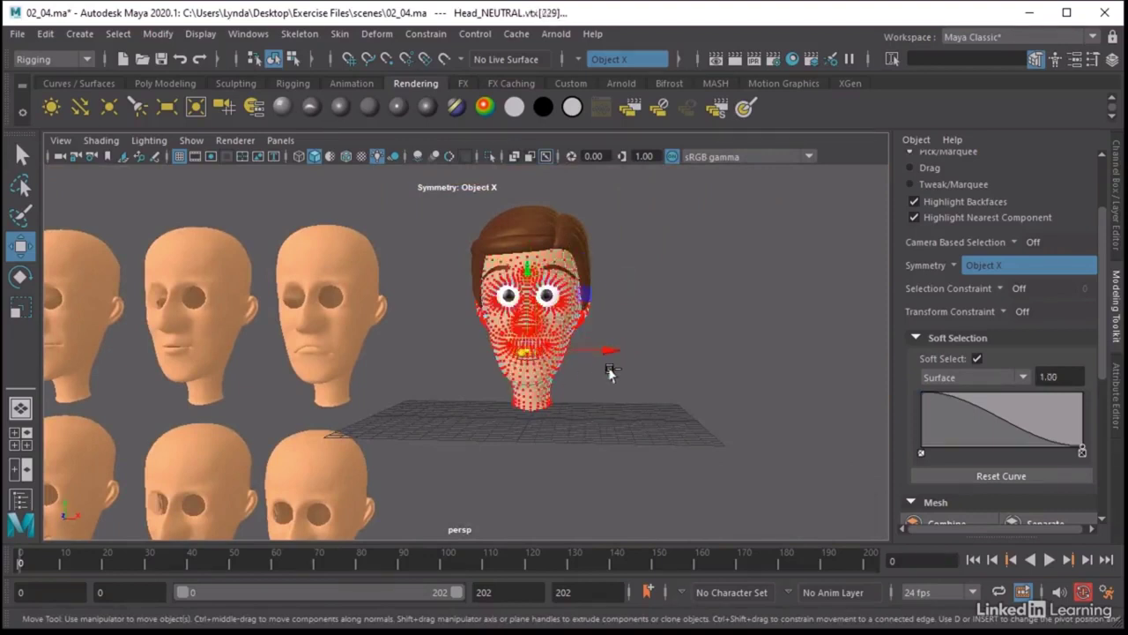
{"action": "key", "text": "ctrl+z"}
{"action": "left_click", "coordinate": [659, 368]}
{"action": "scroll", "coordinate": [499, 363], "scroll_direction": "up", "scroll_amount": 1}
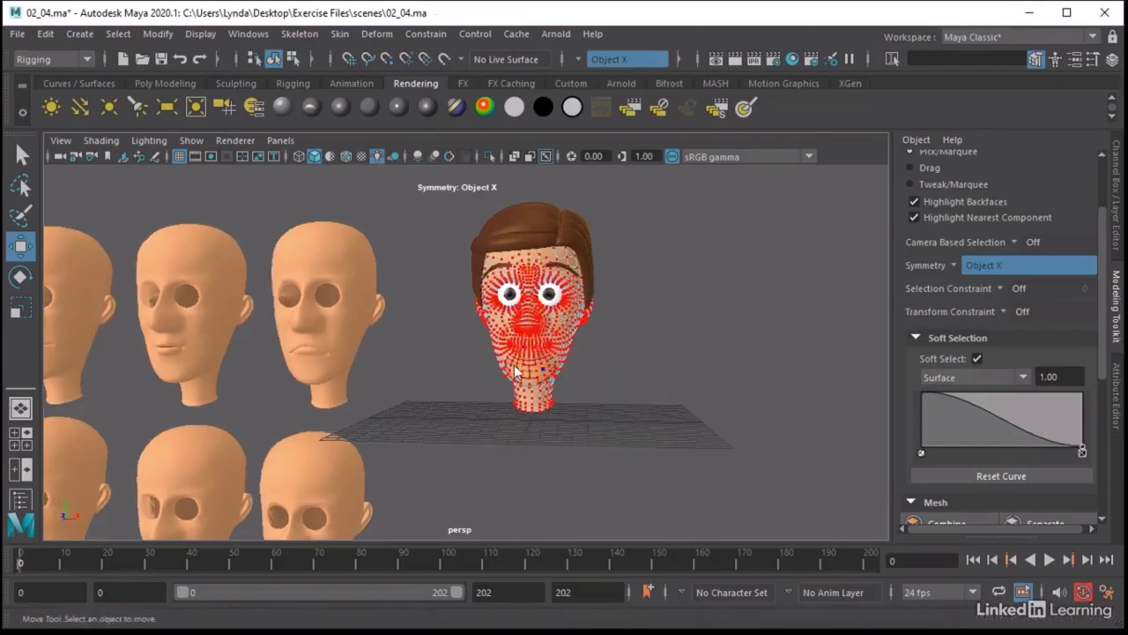
{"action": "right_click_drag", "start_coordinate": [514, 361], "coordinate": [585, 143]}
{"action": "left_click", "coordinate": [646, 338]}
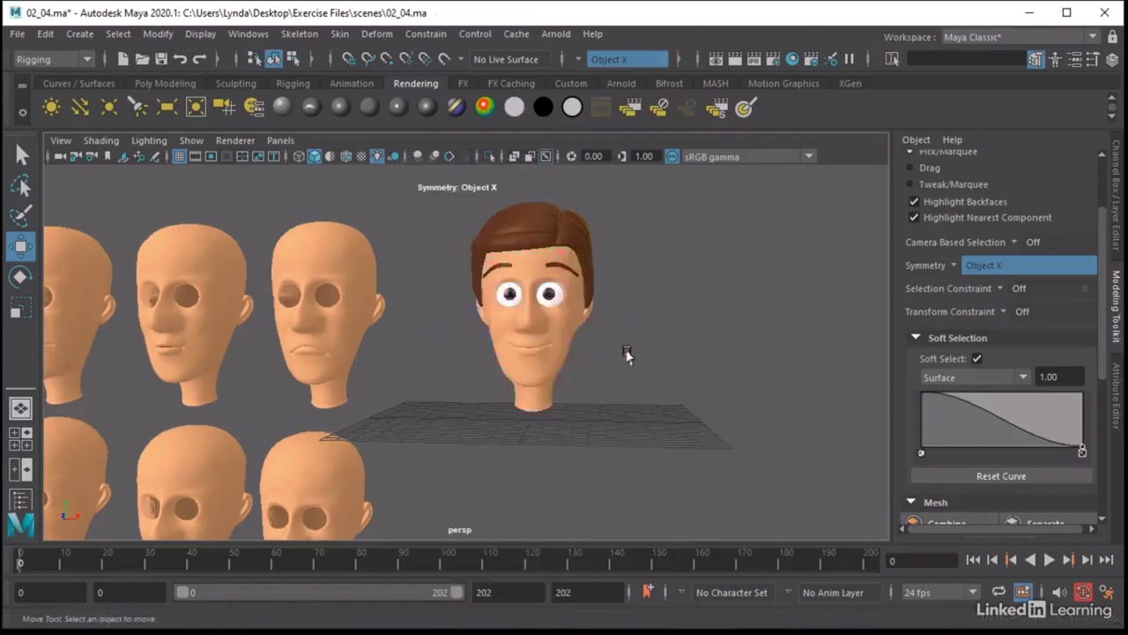
Select the lower row of four lip-shape heads with Head_NEUTRAL last and create a blend shape.
{"action": "right_click_drag", "start_coordinate": [464, 354], "coordinate": [670, 393], "text": "alt"}
{"action": "right_click_drag", "start_coordinate": [773, 407], "coordinate": [484, 405], "text": "alt"}
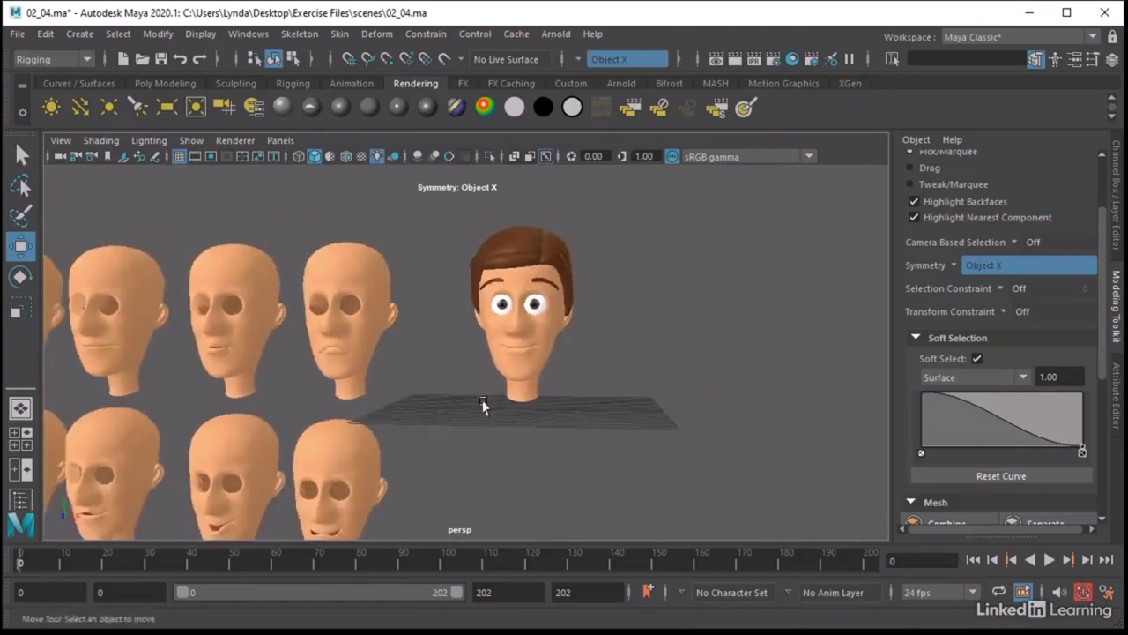
{"action": "middle_click_drag", "start_coordinate": [484, 405], "coordinate": [609, 345], "text": "alt"}
{"action": "left_click_drag", "start_coordinate": [101, 403], "coordinate": [619, 526]}
{"action": "left_click", "coordinate": [648, 262]}
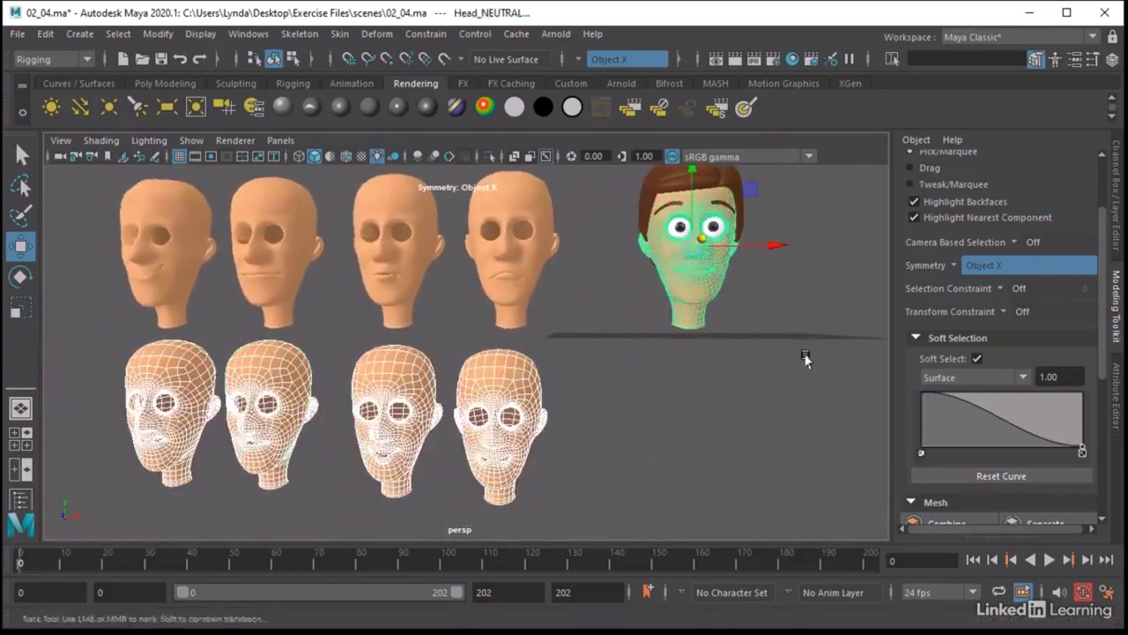
{"action": "key", "text": "f"}
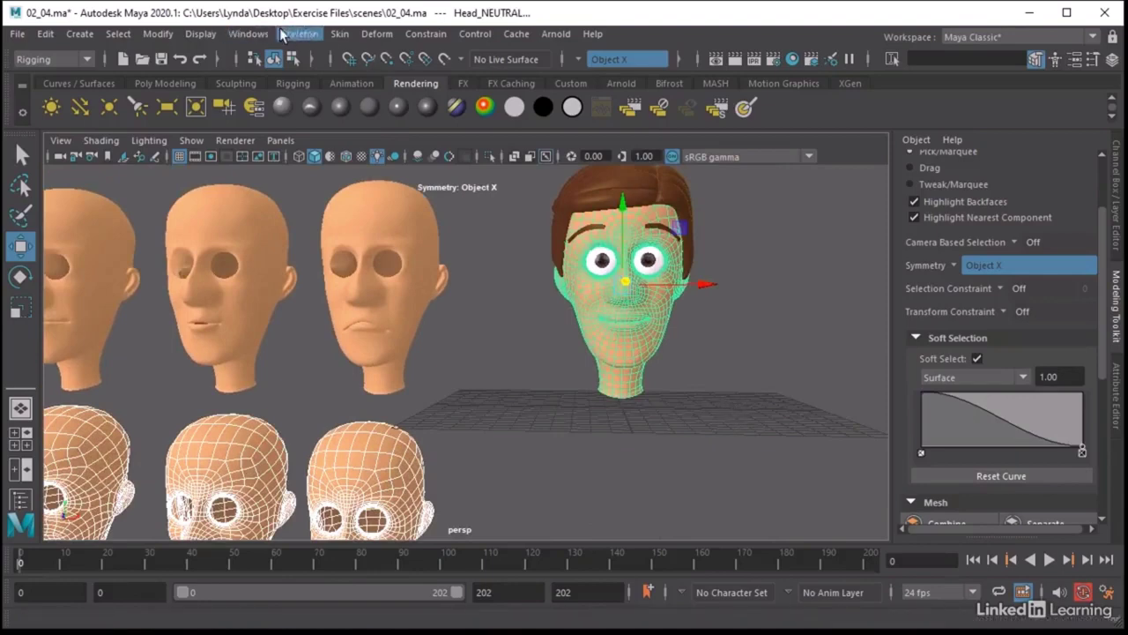
{"action": "left_click", "coordinate": [375, 33]}
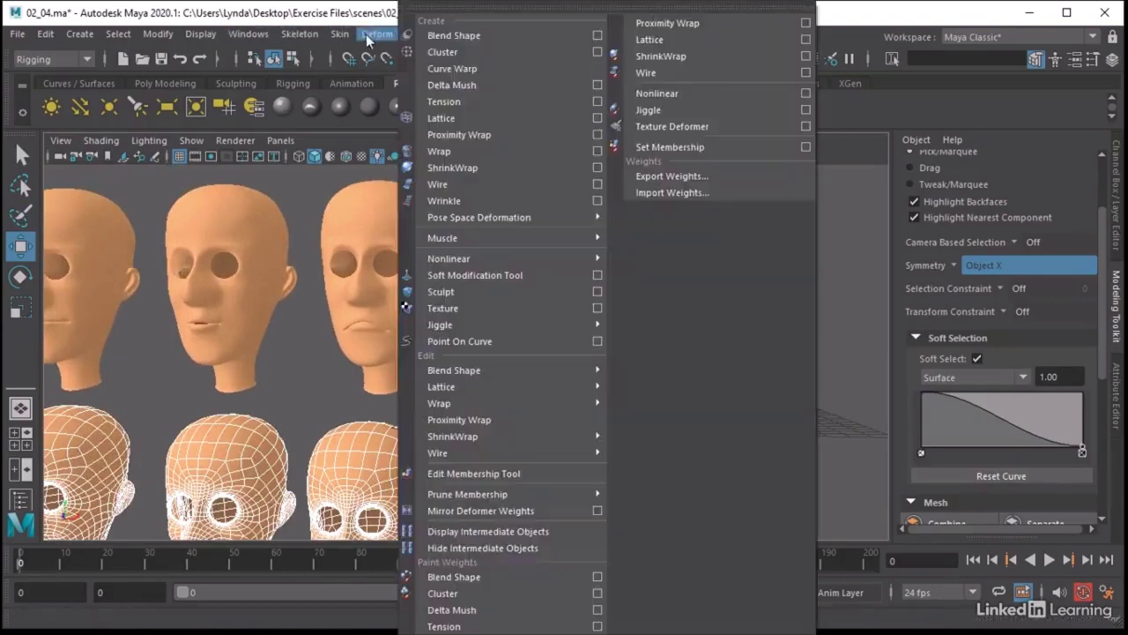
{"action": "left_click", "coordinate": [489, 35]}
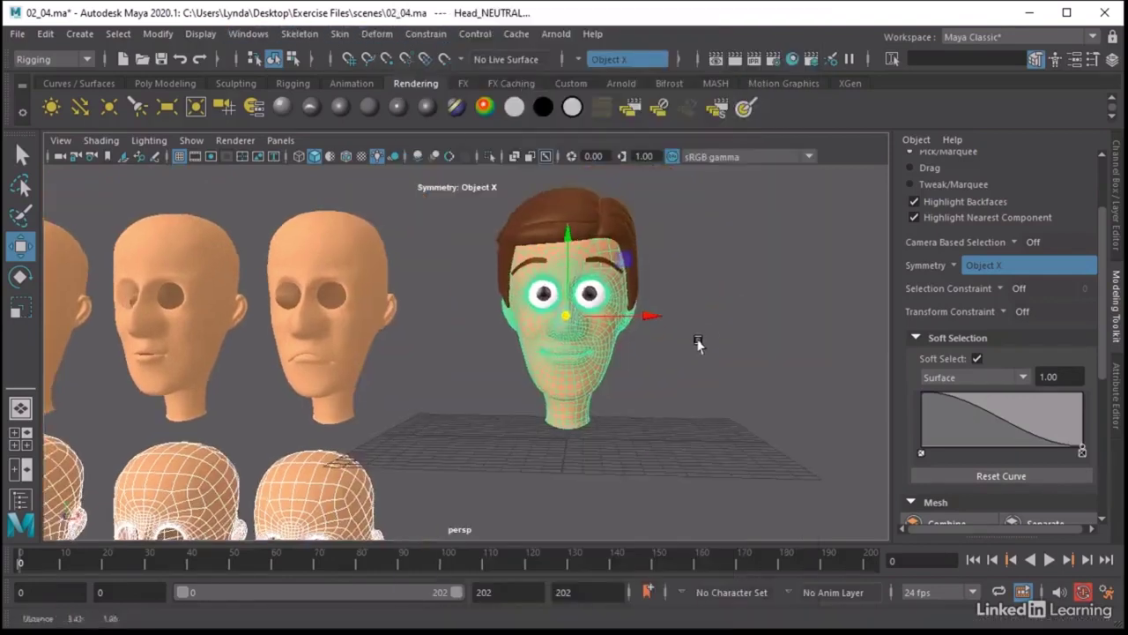
Open the Shape Editor and bring the Head_NEUTRAL face into close view beside it.
{"action": "left_click", "coordinate": [248, 33]}
{"action": "mouse_move", "coordinate": [309, 88]}
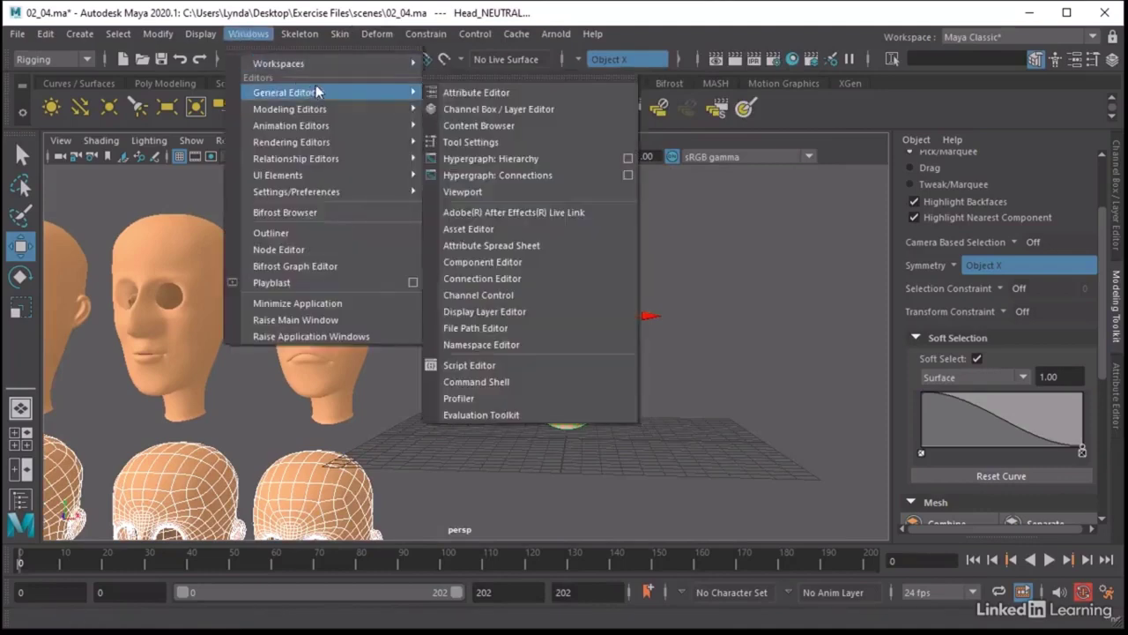
{"action": "mouse_move", "coordinate": [362, 124]}
{"action": "left_click", "coordinate": [470, 241]}
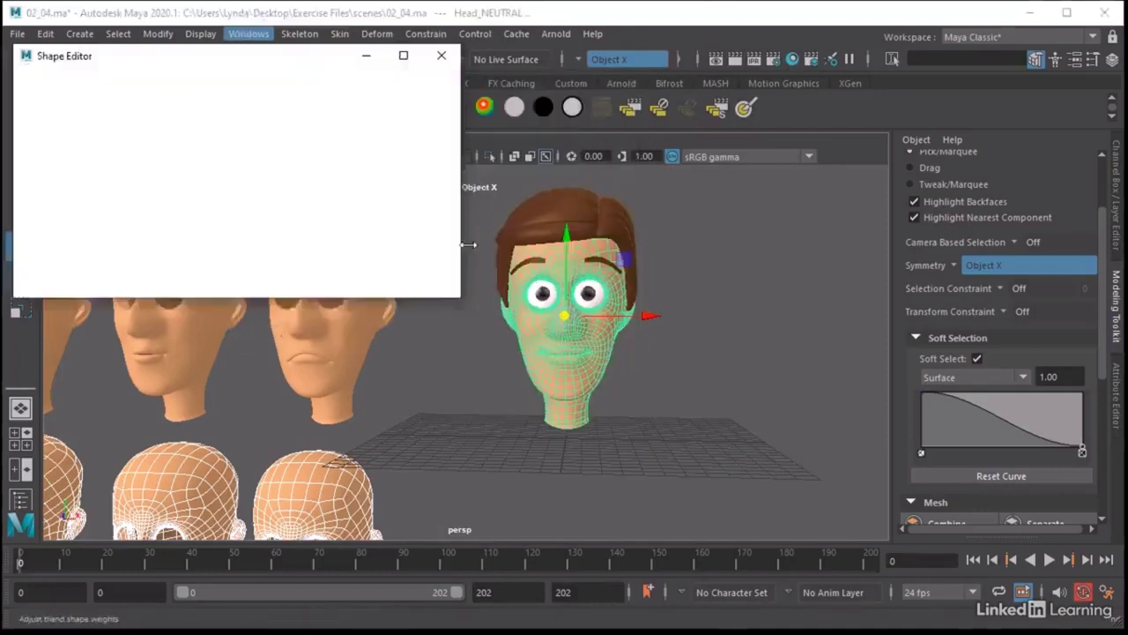
{"action": "scroll", "coordinate": [715, 362], "scroll_direction": "up", "scroll_amount": 5}
{"action": "middle_click_drag", "start_coordinate": [715, 358], "coordinate": [663, 375], "text": "alt"}
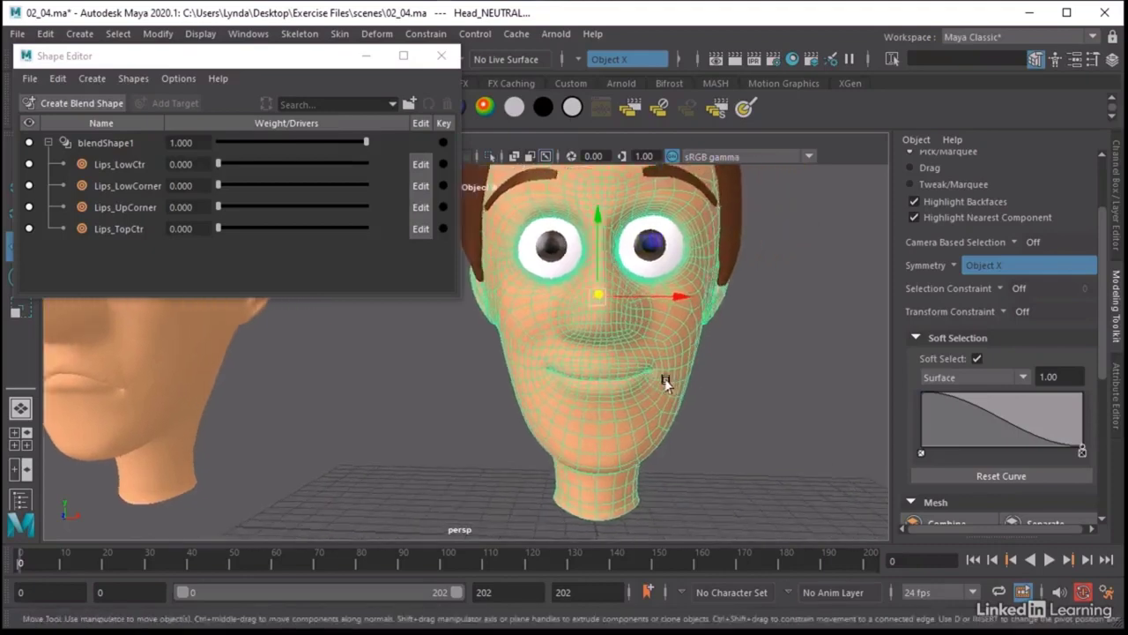
Test Lips_LowCtr and Lips_LowCorner together at weight 1.000 and examine the lower lip's shape up close.
{"action": "left_click_drag", "start_coordinate": [218, 164], "coordinate": [379, 187]}
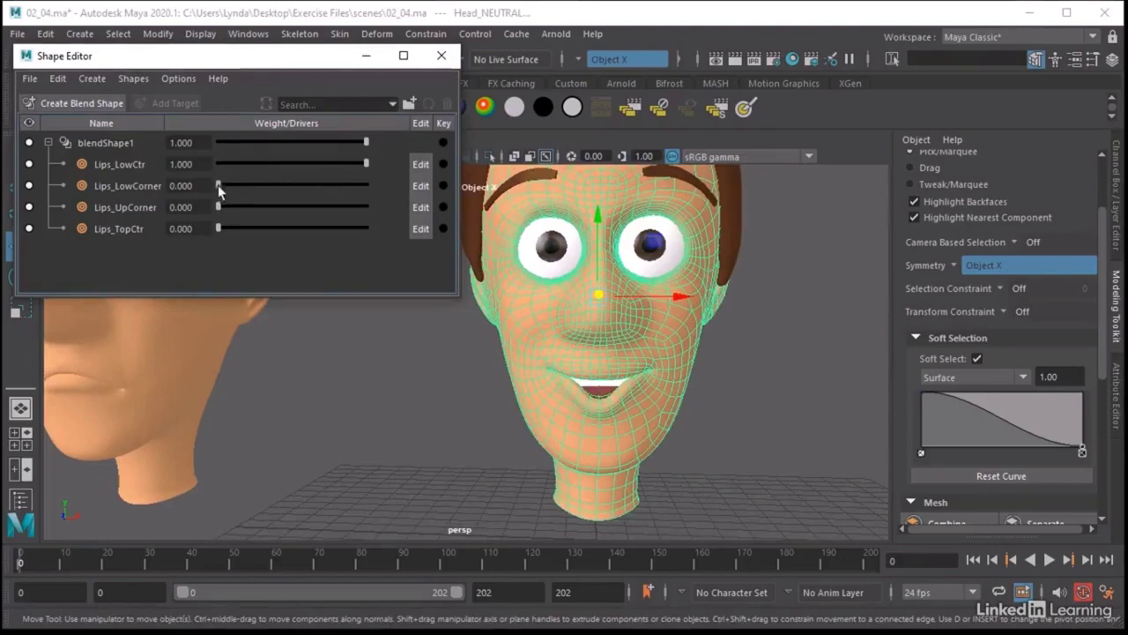
{"action": "left_click_drag", "start_coordinate": [218, 186], "coordinate": [379, 187]}
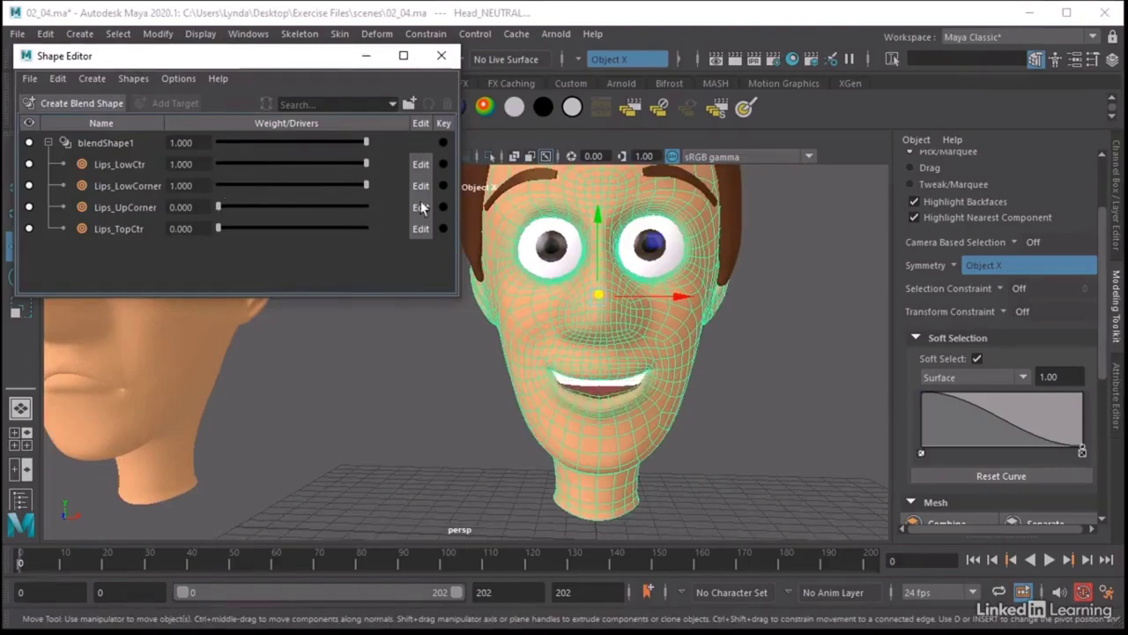
{"action": "right_click_drag", "start_coordinate": [564, 315], "coordinate": [734, 445], "text": "alt"}
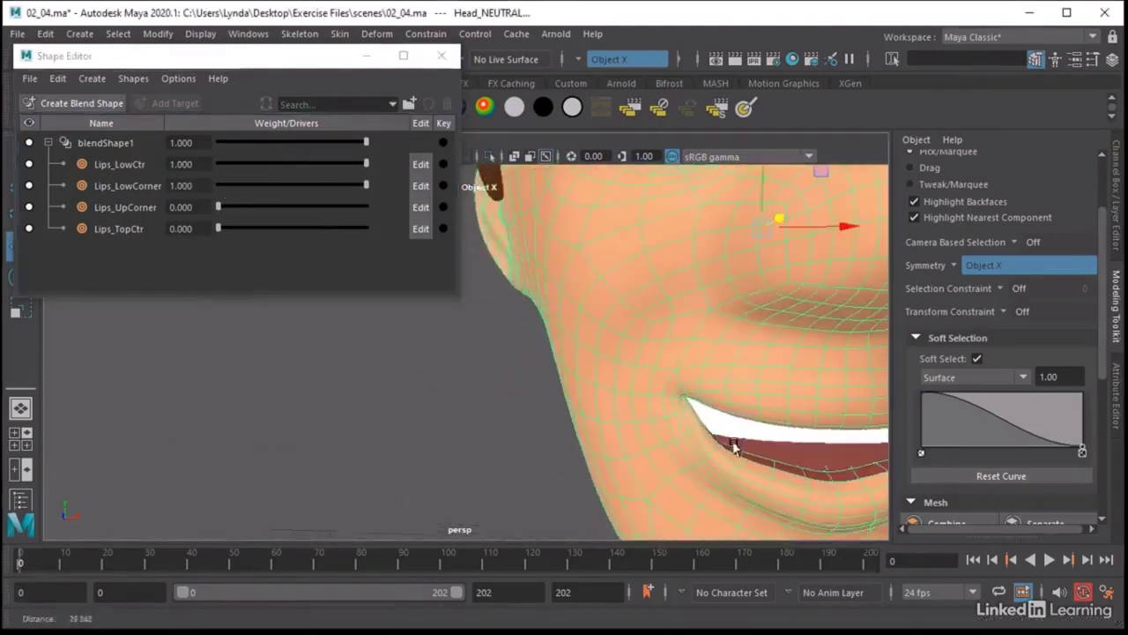
{"action": "left_click_drag", "start_coordinate": [734, 447], "coordinate": [671, 383], "text": "alt"}
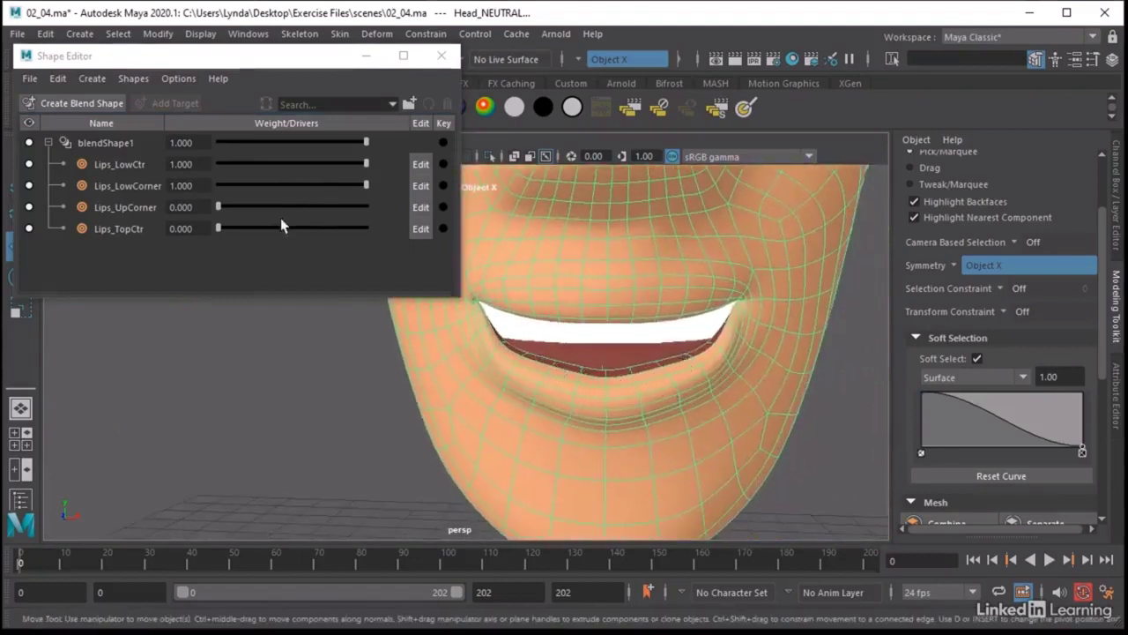
{"action": "mouse_move", "coordinate": [357, 188]}
{"action": "left_mouse_down"}
{"action": "mouse_move", "coordinate": [314, 186]}
{"action": "mouse_move", "coordinate": [373, 200]}
{"action": "left_mouse_up"}
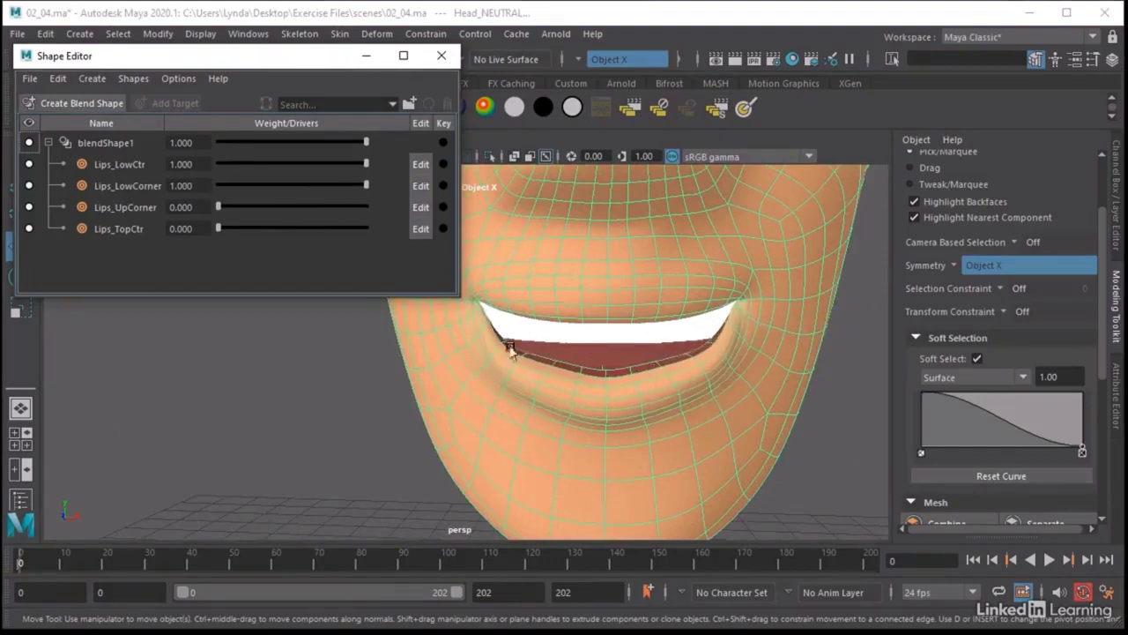
{"action": "left_click_drag", "start_coordinate": [357, 179], "coordinate": [366, 208]}
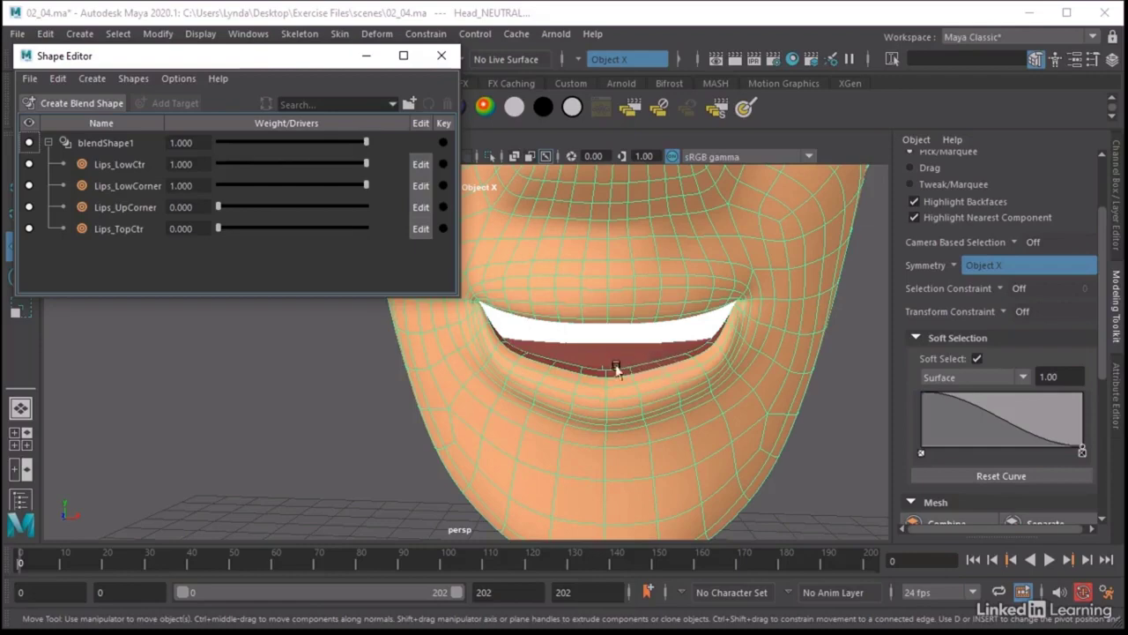
Reset Lips_LowCtr and Lips_LowCorner to 0, then set Lips_UpCorner and Lips_TopCtr to 1.000 to check the upper lip.
{"action": "left_click_drag", "start_coordinate": [338, 166], "coordinate": [199, 163]}
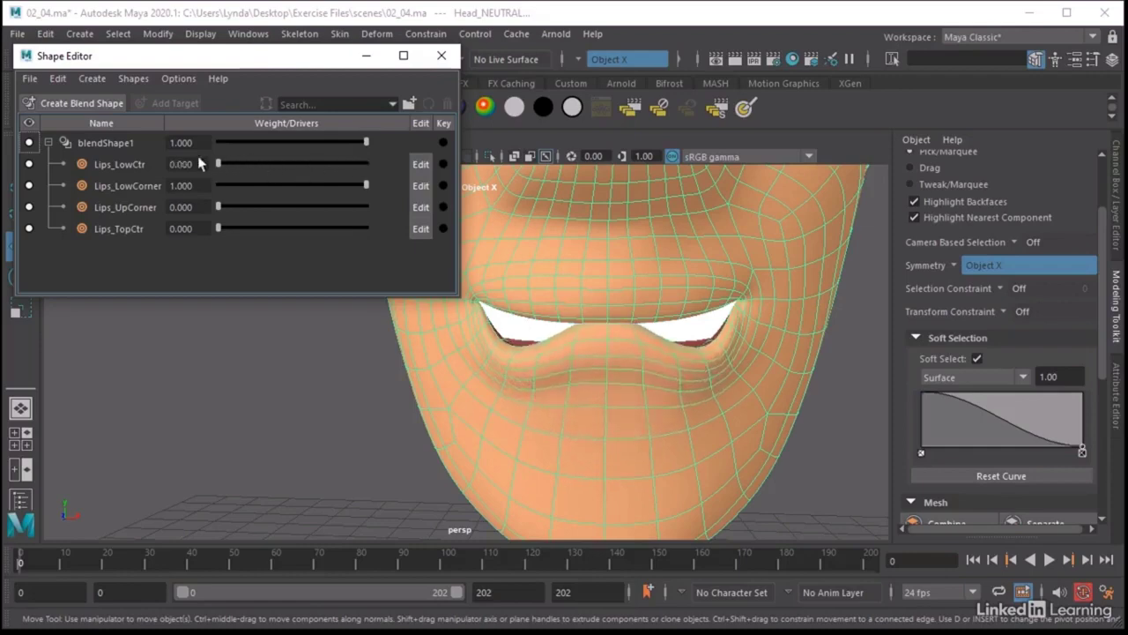
{"action": "left_click_drag", "start_coordinate": [315, 187], "coordinate": [372, 209]}
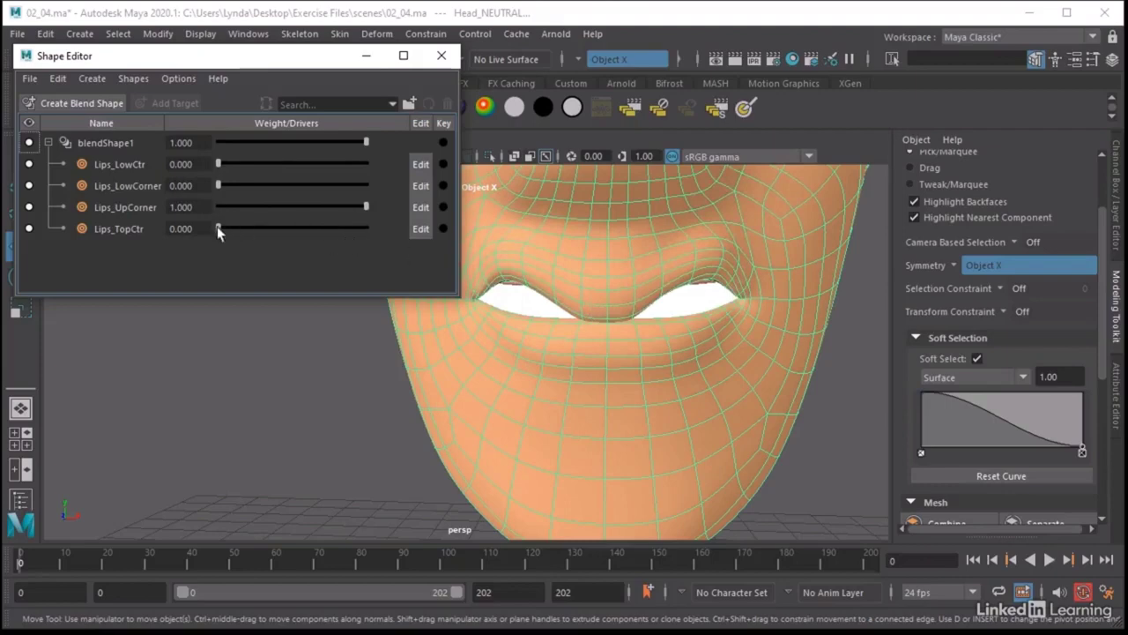
{"action": "left_click_drag", "start_coordinate": [218, 229], "coordinate": [402, 245]}
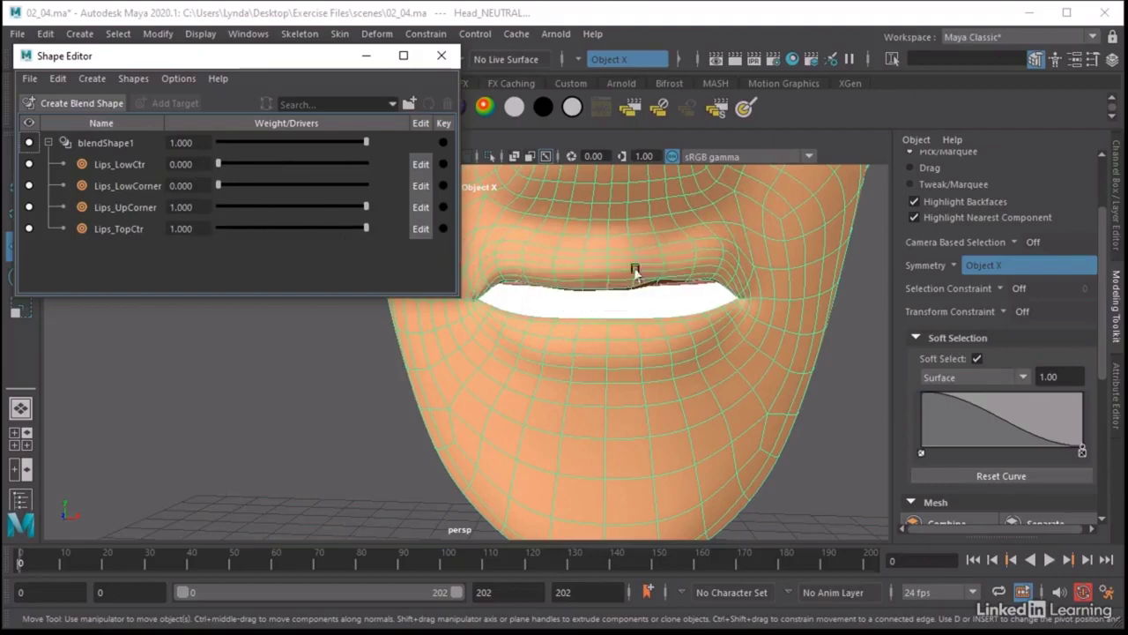
{"action": "right_click_drag", "start_coordinate": [624, 274], "coordinate": [661, 291], "text": "alt"}
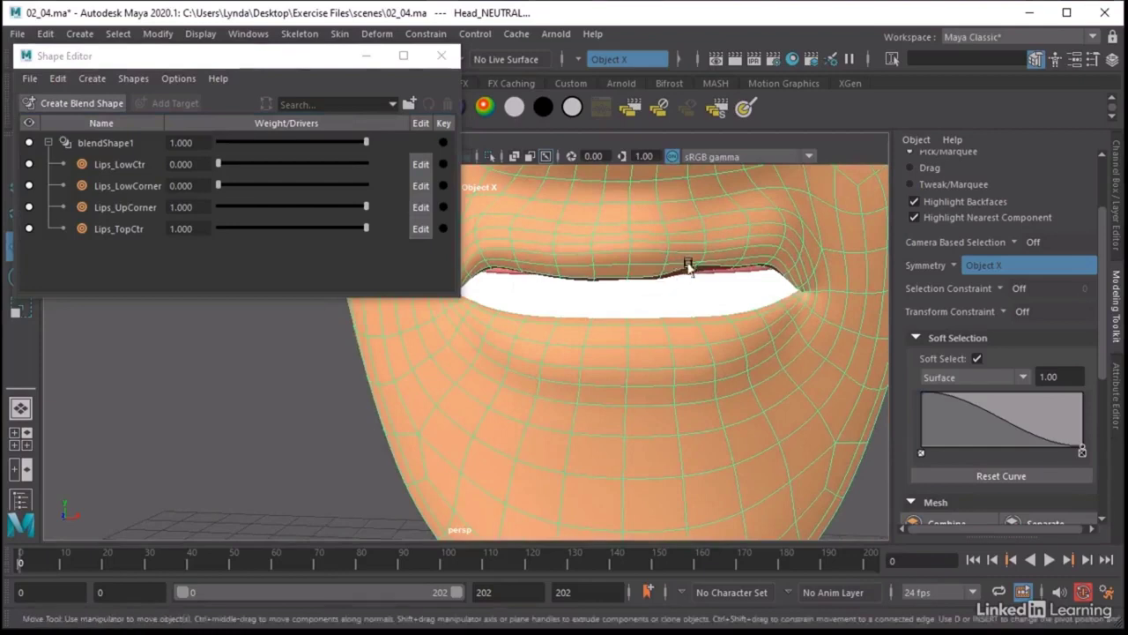
Switch from the perspective view to a full-size front view of the lip target heads.
{"action": "right_click_drag", "start_coordinate": [586, 327], "coordinate": [430, 400], "text": "alt"}
{"action": "right_click_drag", "start_coordinate": [429, 440], "coordinate": [301, 437], "text": "alt"}
{"action": "middle_click_drag", "start_coordinate": [299, 437], "coordinate": [448, 424], "text": "alt"}
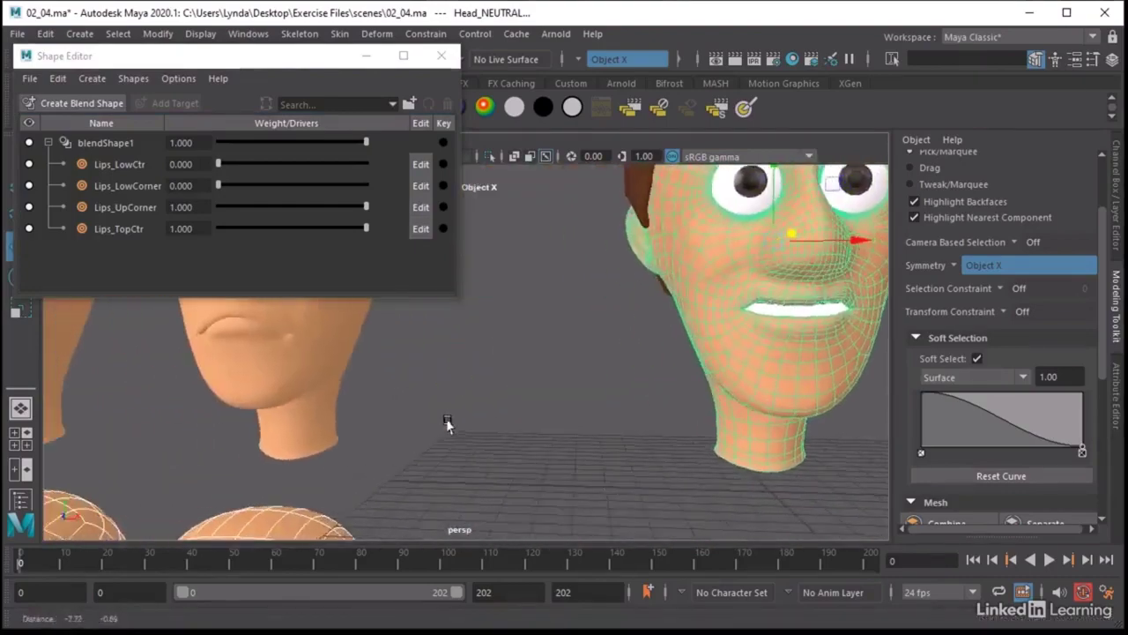
{"action": "right_click_drag", "start_coordinate": [447, 424], "coordinate": [341, 403], "text": "alt"}
{"action": "key", "text": "space"}
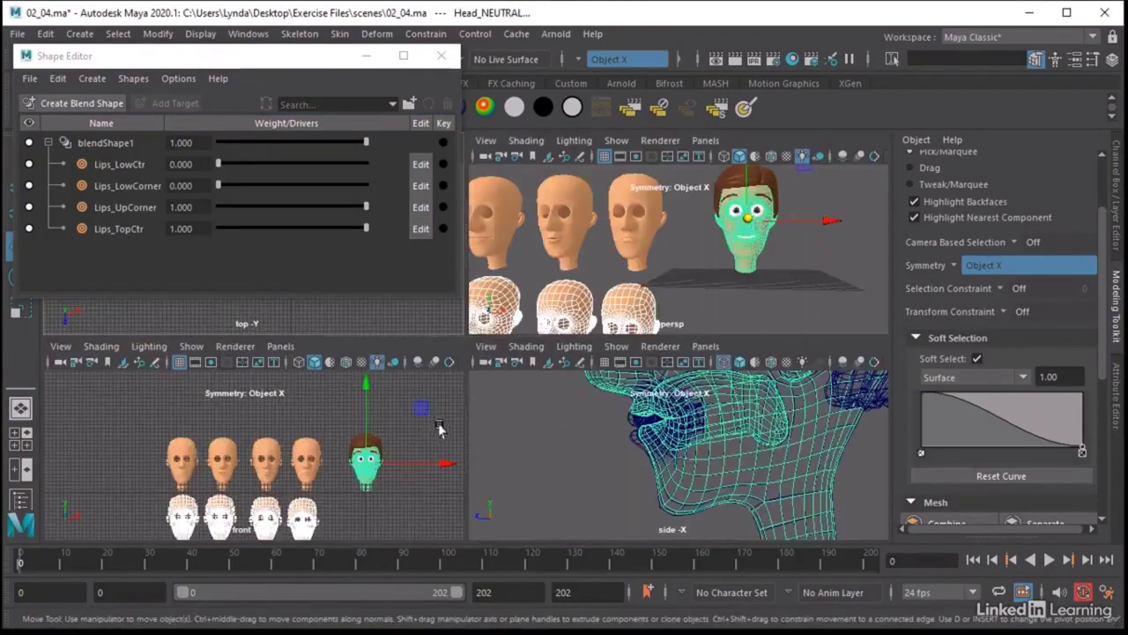
{"action": "key", "text": "space"}
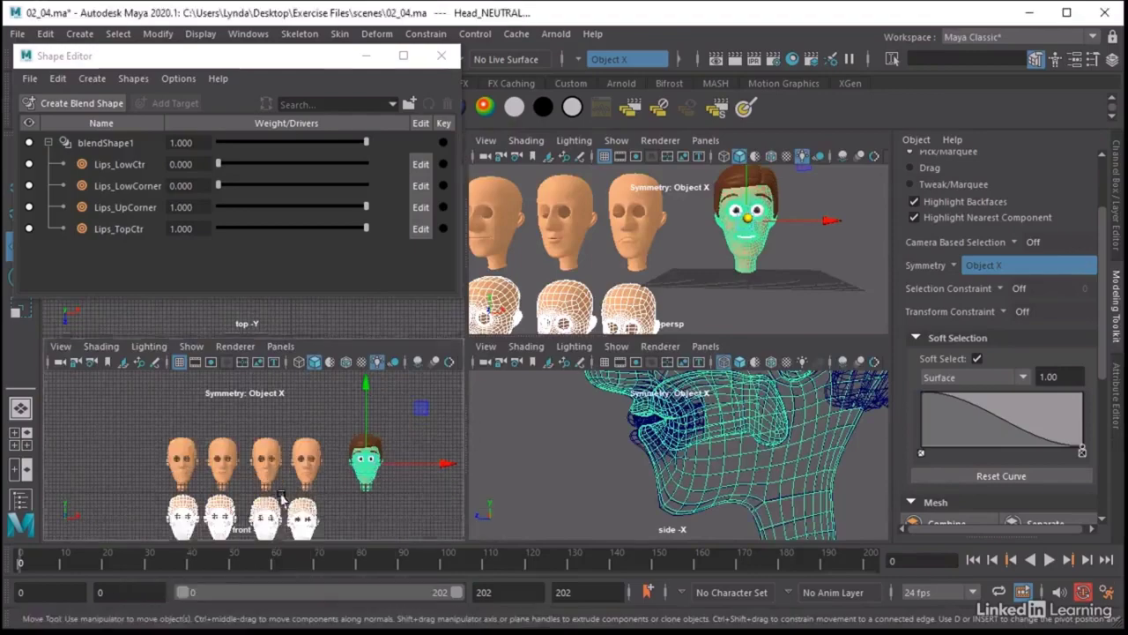
{"action": "key", "text": "space"}
Locate the upper-lip corner target head in the front view and put its mesh into vertex mode.
{"action": "right_click_drag", "start_coordinate": [256, 473], "coordinate": [569, 499], "text": "alt"}
{"action": "middle_click_drag", "start_coordinate": [515, 486], "coordinate": [552, 282], "text": "alt"}
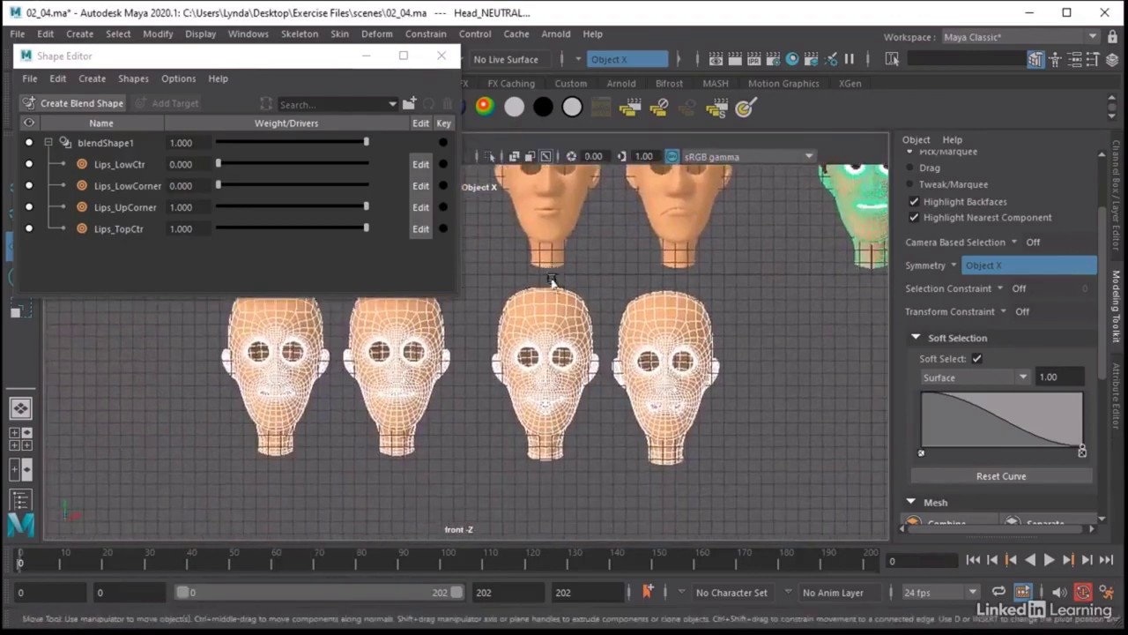
{"action": "right_click_drag", "start_coordinate": [552, 282], "coordinate": [836, 436], "text": "alt"}
{"action": "middle_click_drag", "start_coordinate": [556, 448], "coordinate": [851, 377], "text": "alt"}
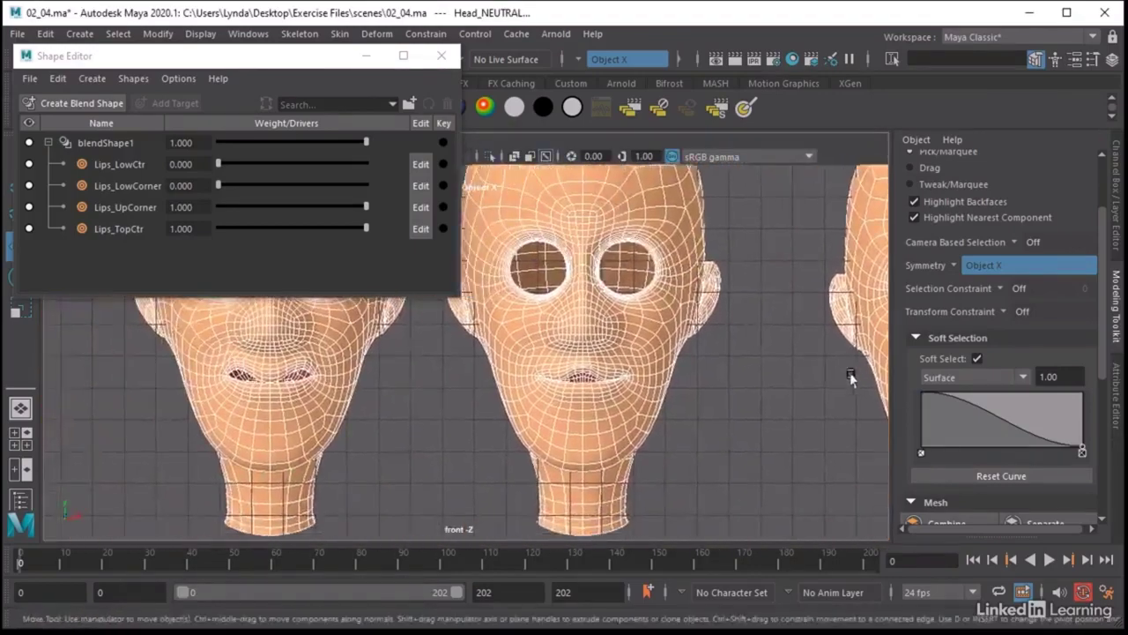
{"action": "right_click_drag", "start_coordinate": [428, 360], "coordinate": [665, 396], "text": "alt"}
{"action": "middle_click_drag", "start_coordinate": [345, 390], "coordinate": [569, 406], "text": "alt"}
{"action": "right_click_drag", "start_coordinate": [420, 373], "coordinate": [646, 420], "text": "alt"}
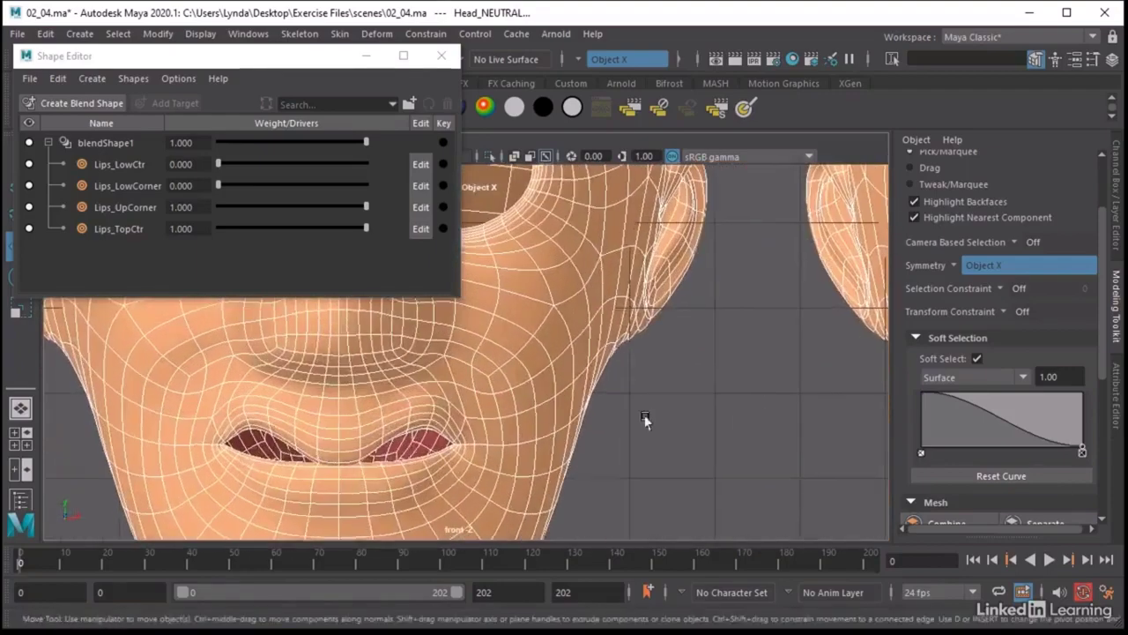
{"action": "right_click_drag", "start_coordinate": [384, 431], "coordinate": [311, 160]}
Show the four-view layout and frame the blended mouth in the perspective view beside the target head's vertices.
{"action": "key", "text": "space"}
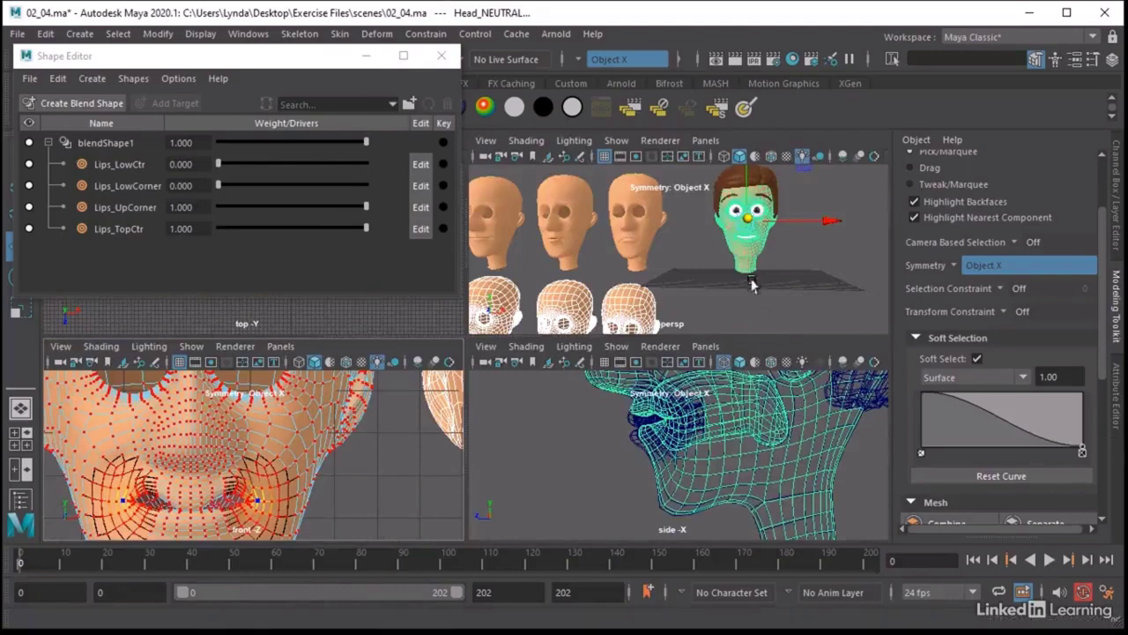
{"action": "key", "text": "space"}
{"action": "key", "text": "space"}
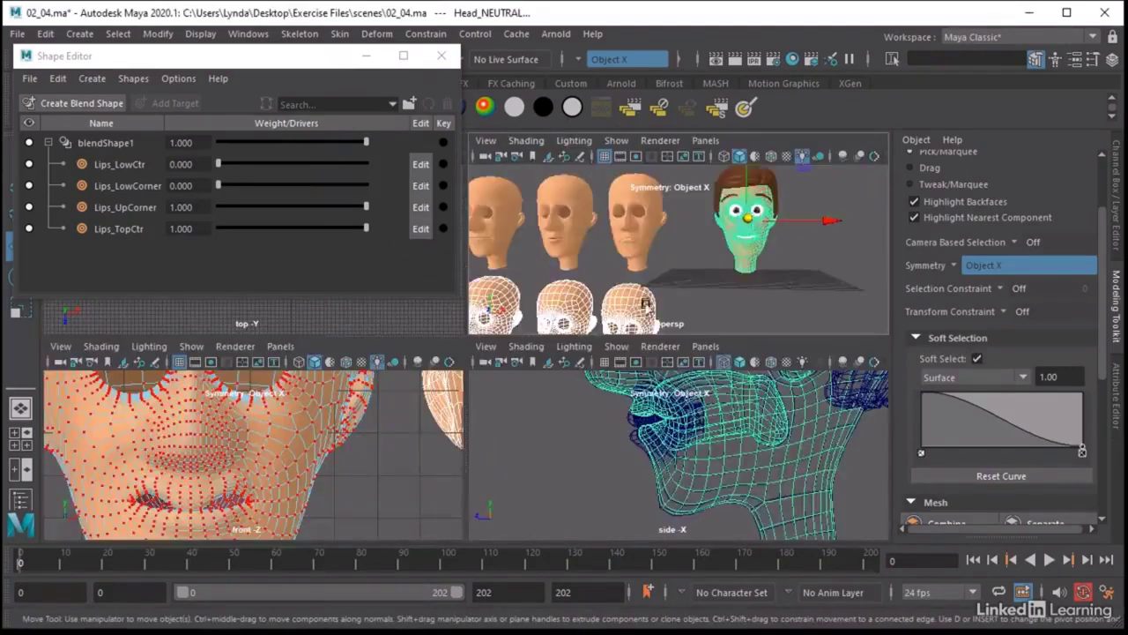
{"action": "right_click_drag", "start_coordinate": [672, 266], "coordinate": [887, 287], "text": "alt"}
{"action": "middle_click_drag", "start_coordinate": [816, 239], "coordinate": [661, 252], "text": "alt"}
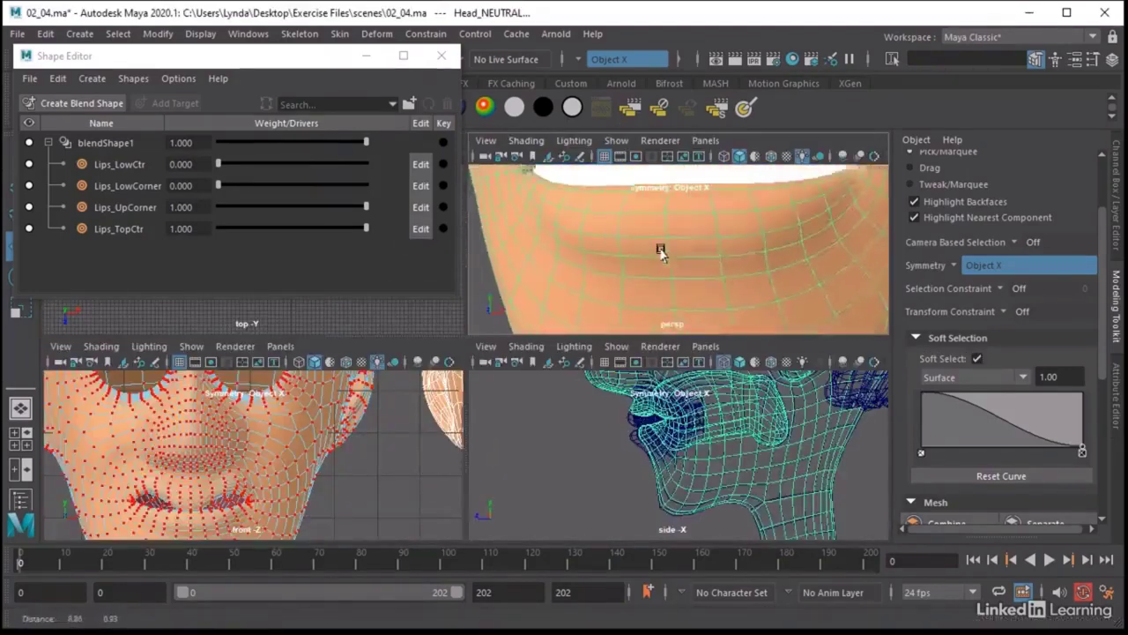
{"action": "right_click_drag", "start_coordinate": [661, 253], "coordinate": [662, 261], "text": "alt"}
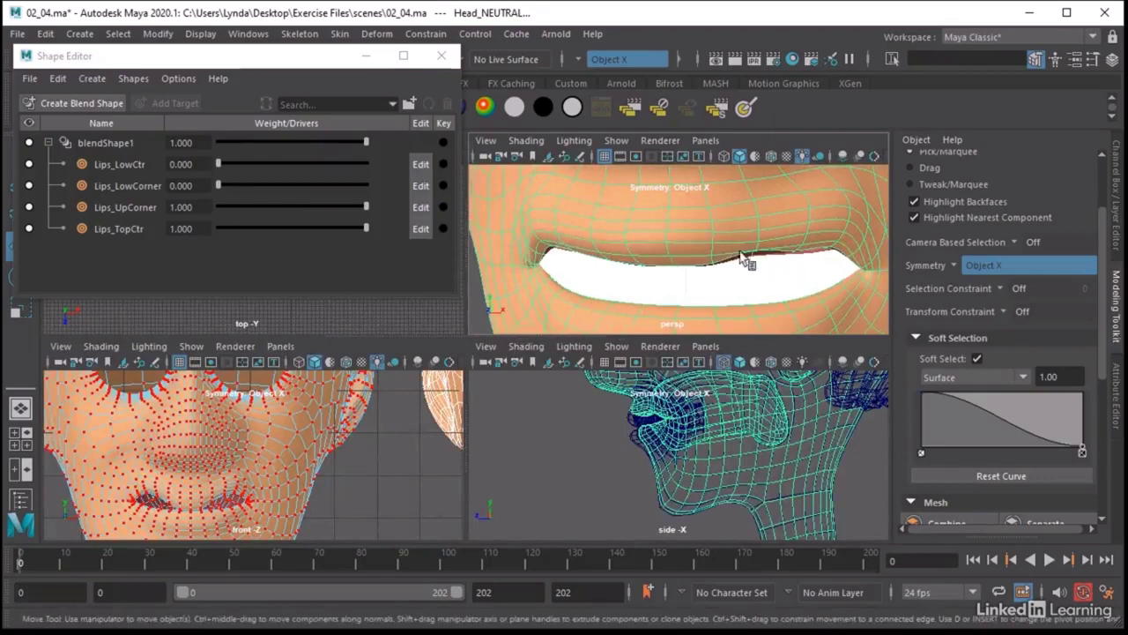
Select the mouth-corner vertex on the Lips_UpCorner target head and turn off Soft Select for precise single-vertex edits.
{"action": "right_click_drag", "start_coordinate": [252, 511], "coordinate": [301, 516], "text": "alt"}
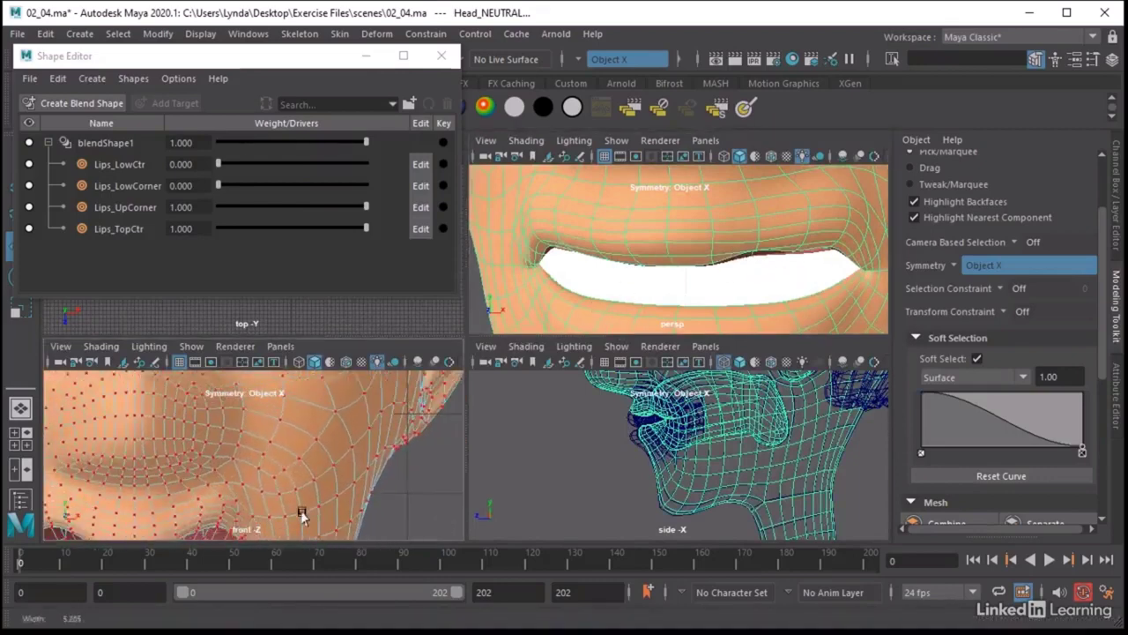
{"action": "middle_click_drag", "start_coordinate": [269, 514], "coordinate": [309, 441], "text": "alt"}
{"action": "right_click_drag", "start_coordinate": [273, 445], "coordinate": [456, 473], "text": "alt"}
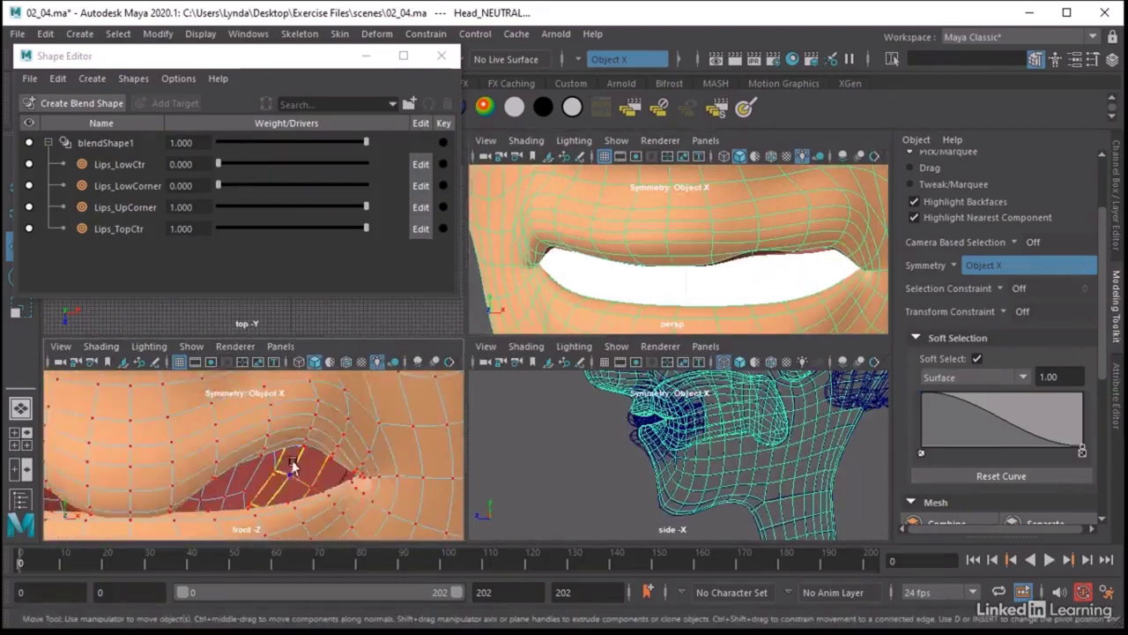
{"action": "left_click", "coordinate": [355, 473]}
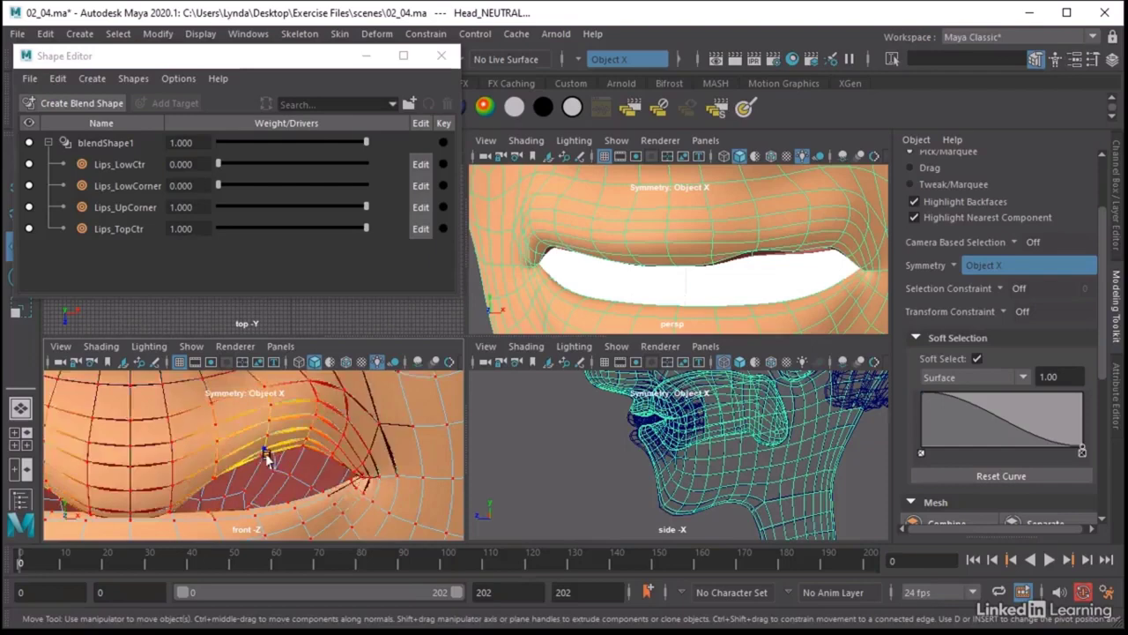
{"action": "left_click", "coordinate": [976, 359]}
Nudge individual vertices along the upper lip's edge on the Lips_UpCorner head with symmetry, smoothing the blended lip line between center and corner.
{"action": "left_click", "coordinate": [261, 457]}
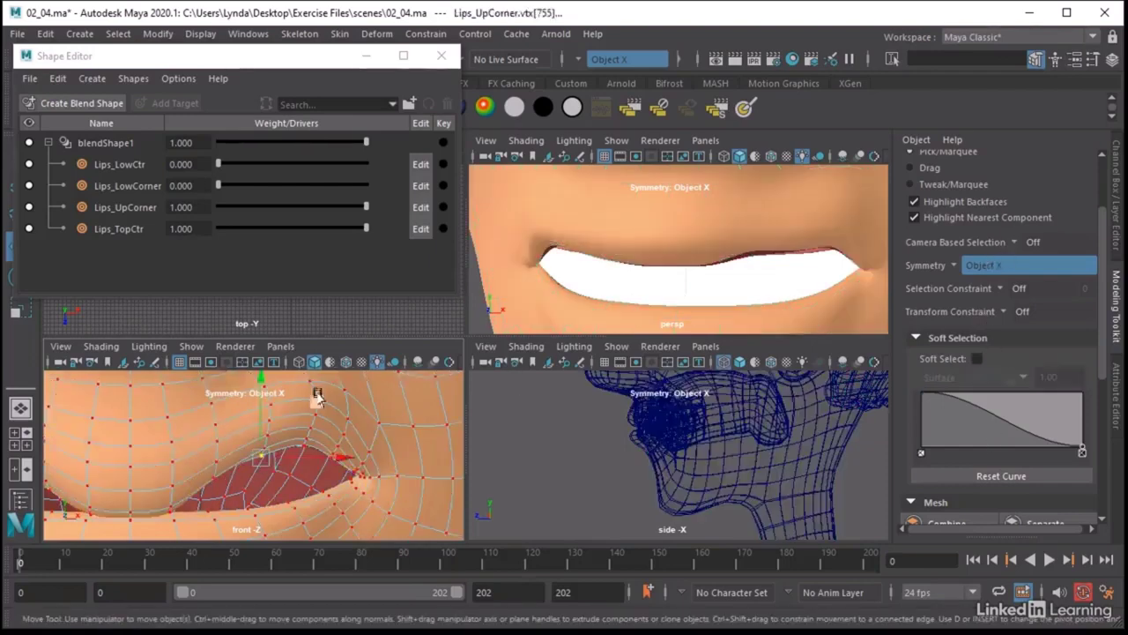
{"action": "mouse_move", "coordinate": [317, 396]}
{"action": "middle_mouse_down"}
{"action": "mouse_move", "coordinate": [296, 394]}
{"action": "mouse_move", "coordinate": [306, 384]}
{"action": "mouse_move", "coordinate": [306, 398]}
{"action": "middle_mouse_up"}
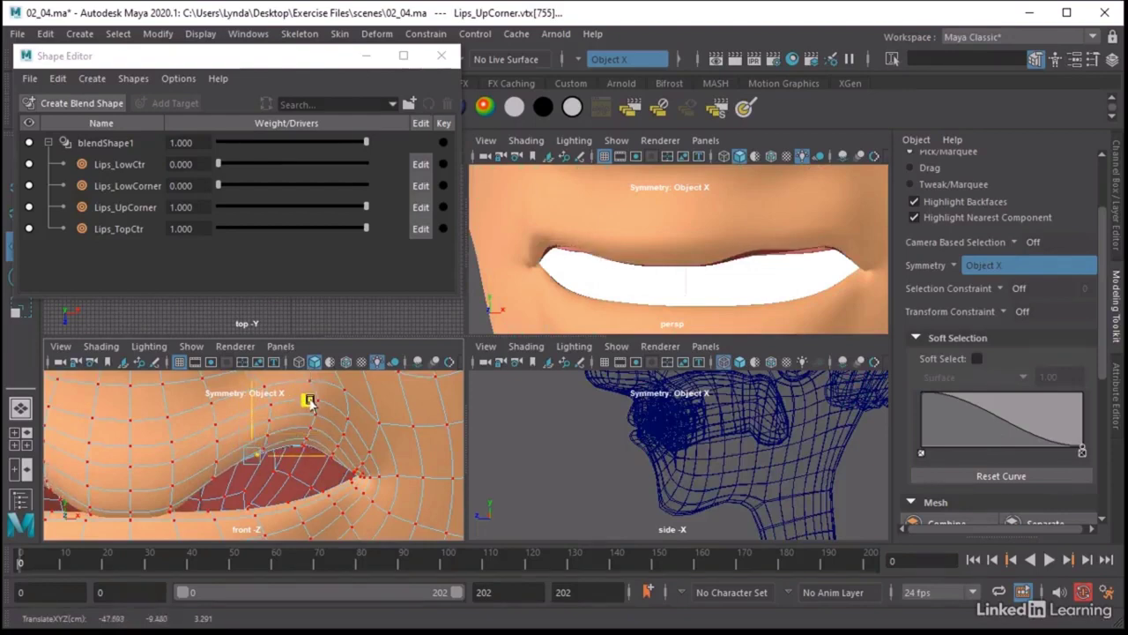
{"action": "left_click", "coordinate": [300, 442]}
{"action": "left_click_drag", "start_coordinate": [353, 386], "coordinate": [352, 395]}
{"action": "left_click", "coordinate": [263, 449]}
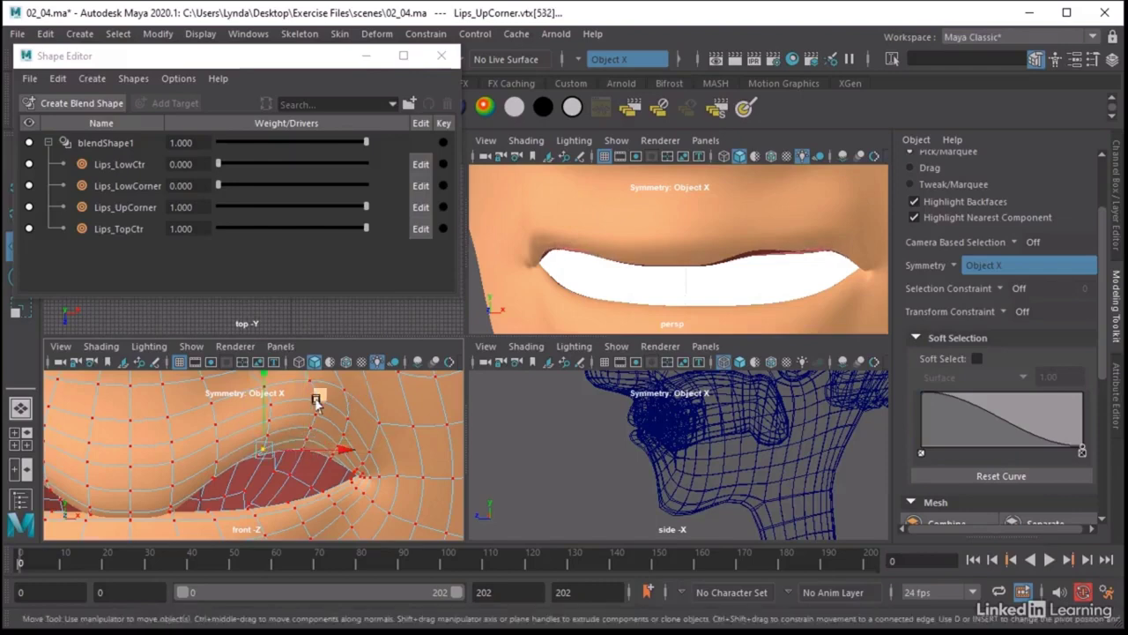
{"action": "middle_click_drag", "start_coordinate": [317, 397], "coordinate": [320, 408]}
{"action": "scroll", "coordinate": [319, 407], "scroll_direction": "down", "scroll_amount": 5}
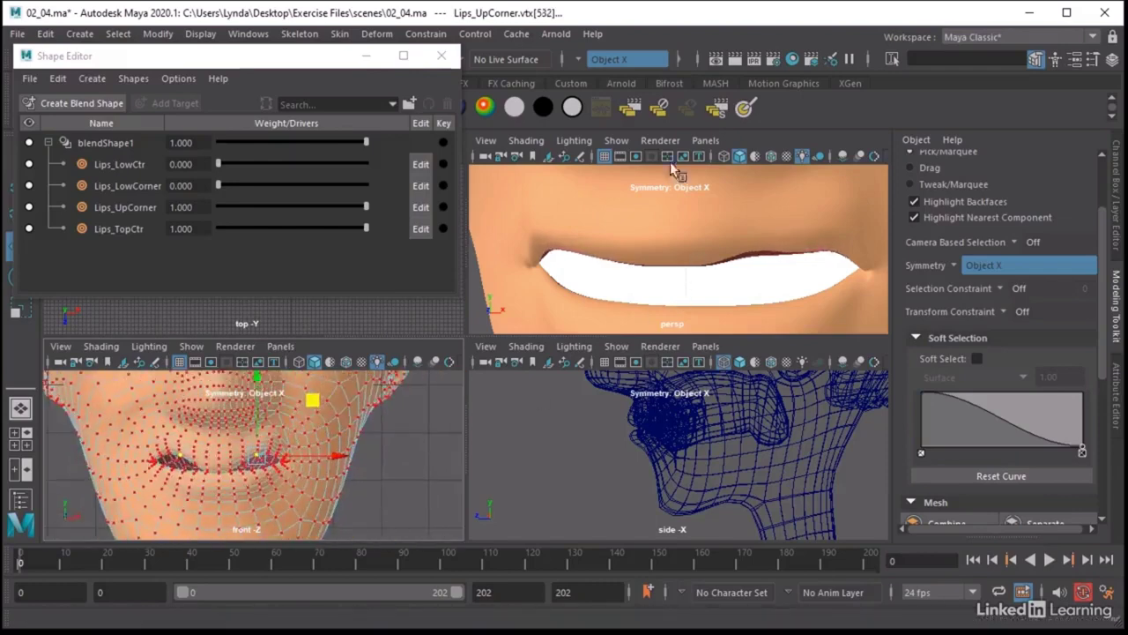
{"action": "scroll", "coordinate": [723, 247], "scroll_direction": "down", "scroll_amount": 3}
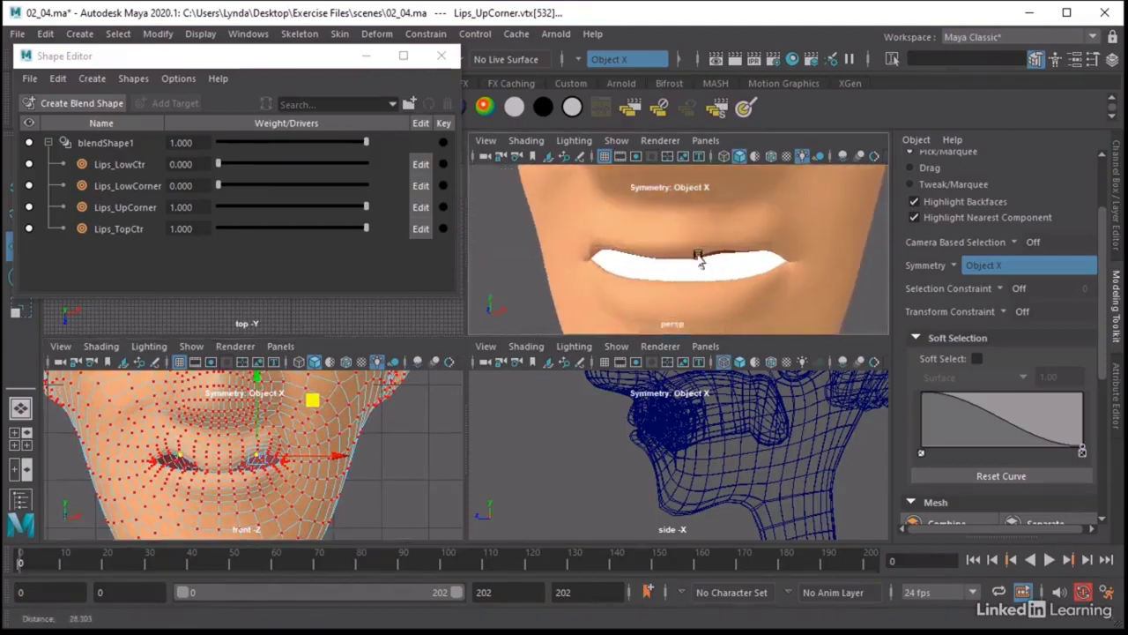
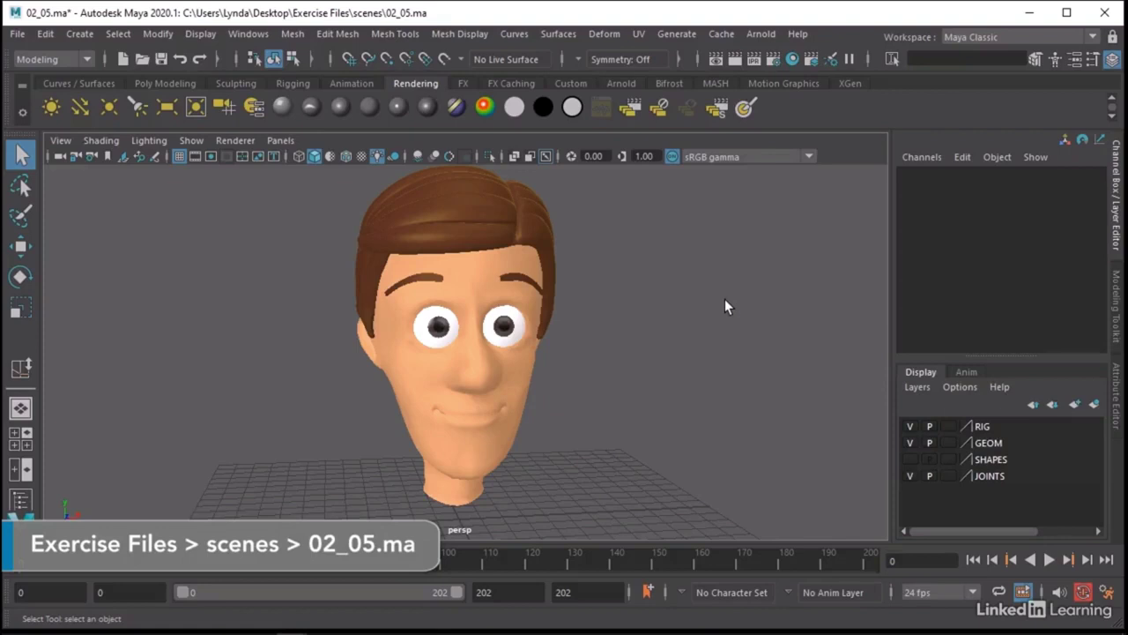
Select the left and right eyeballs together and create a new display layer from them.
{"action": "right_click_drag", "start_coordinate": [496, 322], "coordinate": [710, 327], "text": "alt"}
{"action": "middle_click_drag", "start_coordinate": [710, 319], "coordinate": [713, 365], "text": "alt"}
{"action": "left_click", "coordinate": [619, 372]}
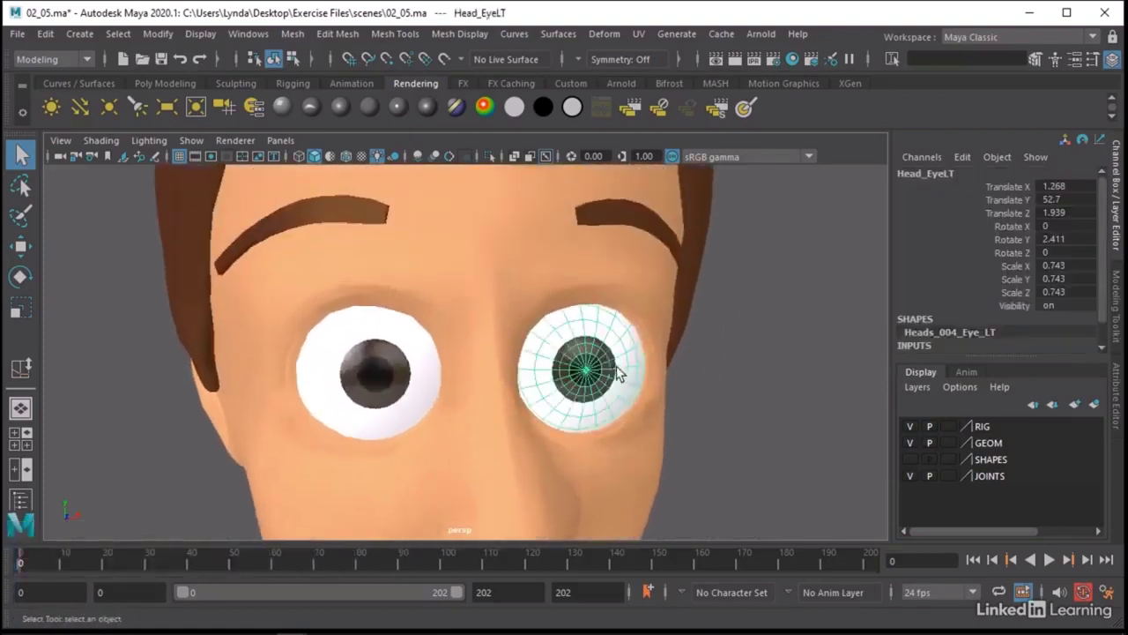
{"action": "left_click", "coordinate": [414, 348]}
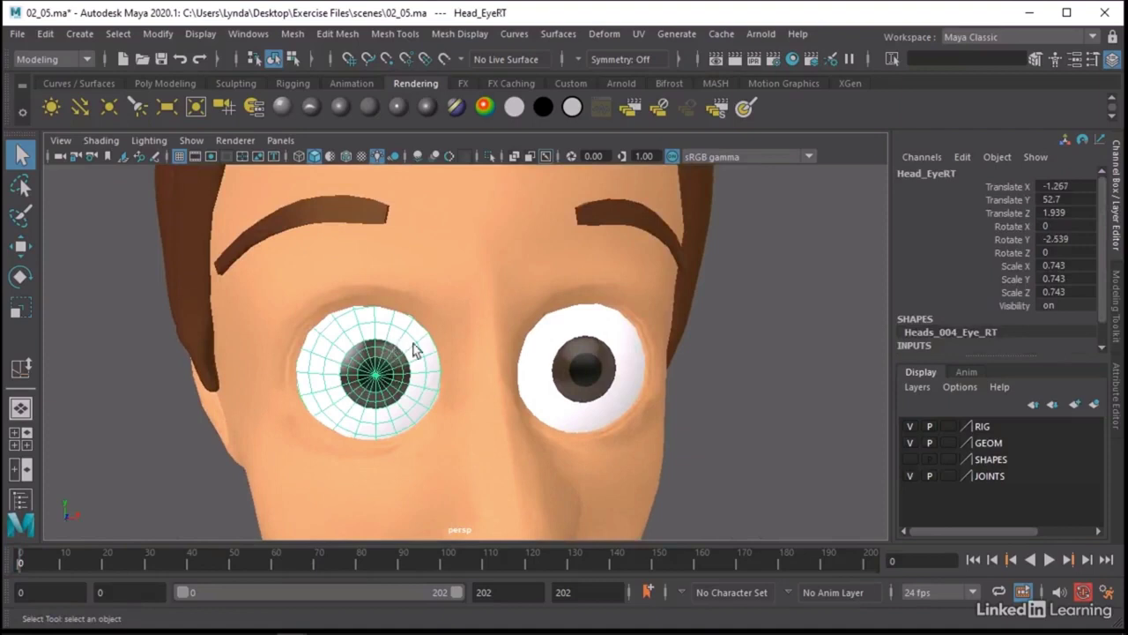
{"action": "left_click", "coordinate": [566, 345]}
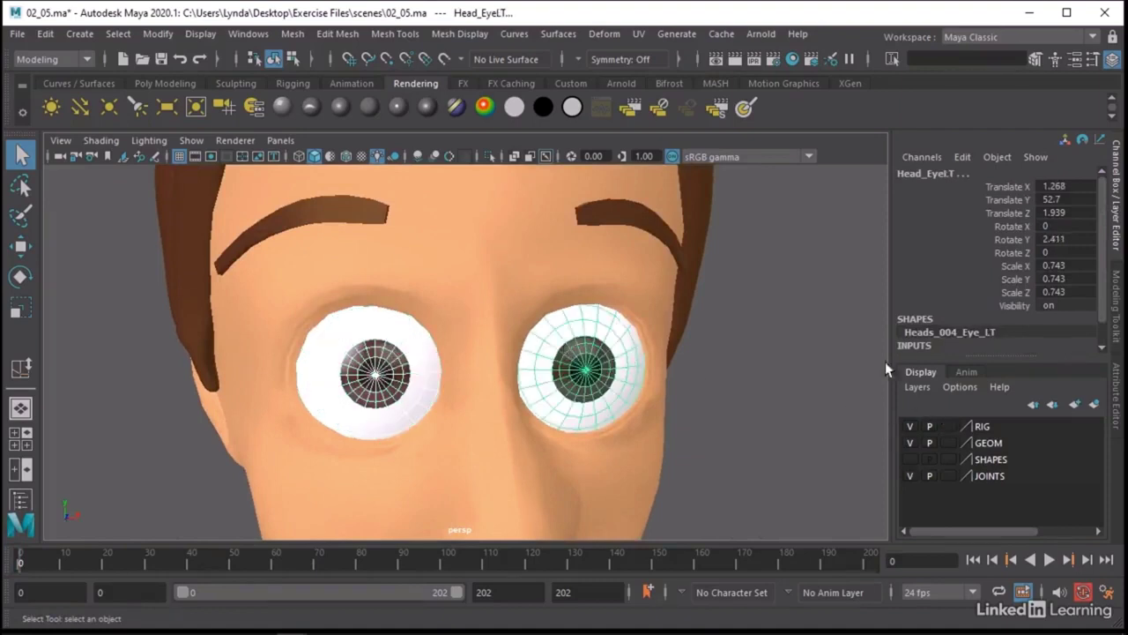
{"action": "left_click", "coordinate": [922, 390]}
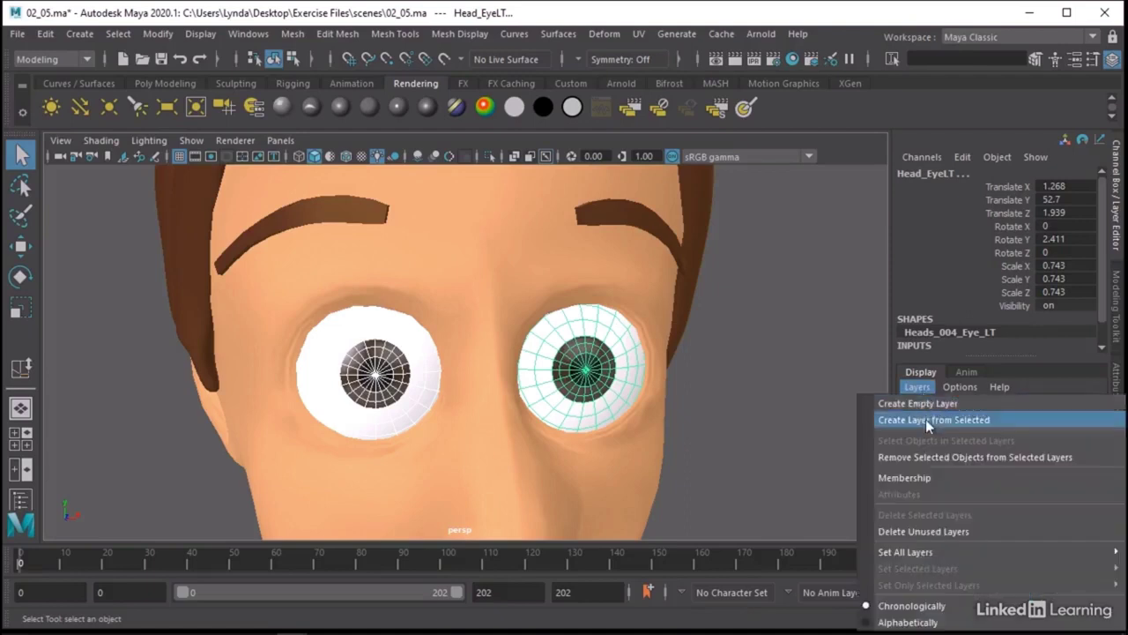
{"action": "left_click", "coordinate": [925, 420]}
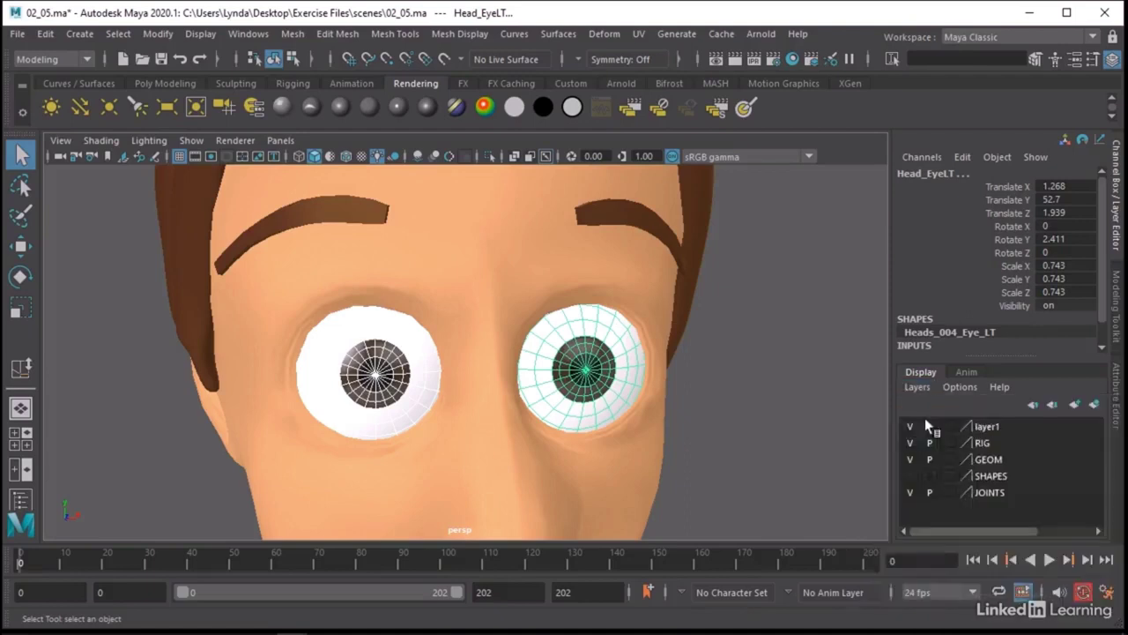
Rename the new display layer to EYES and save the layer settings.
{"action": "double_click", "coordinate": [1008, 431]}
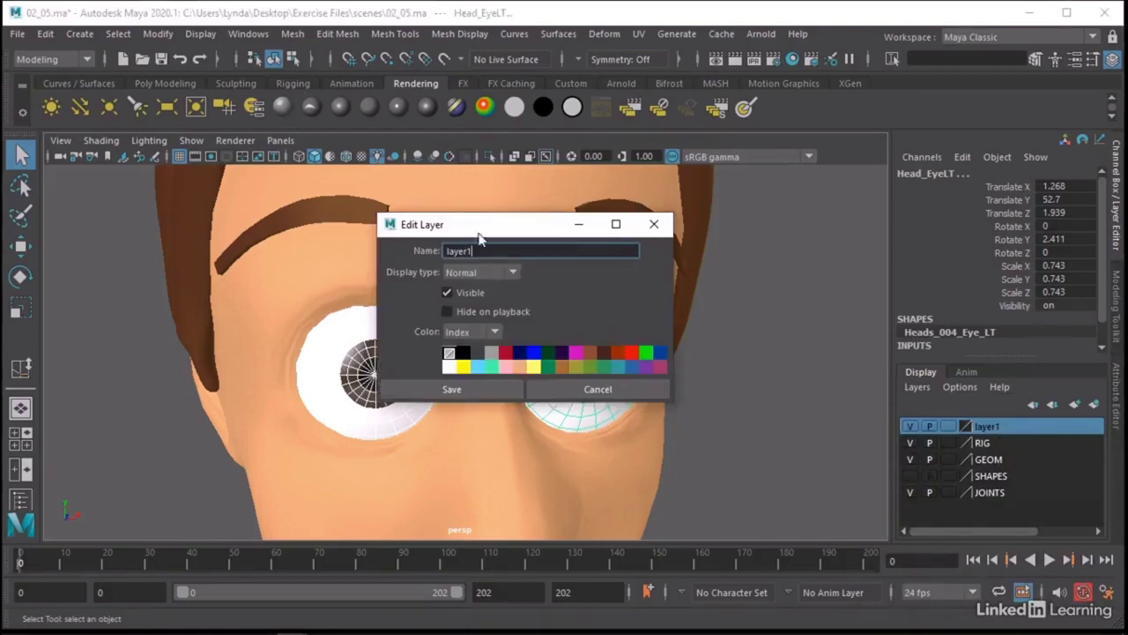
{"action": "double_click", "coordinate": [484, 251]}
{"action": "type", "text": "EYES"}
{"action": "left_click", "coordinate": [507, 389]}
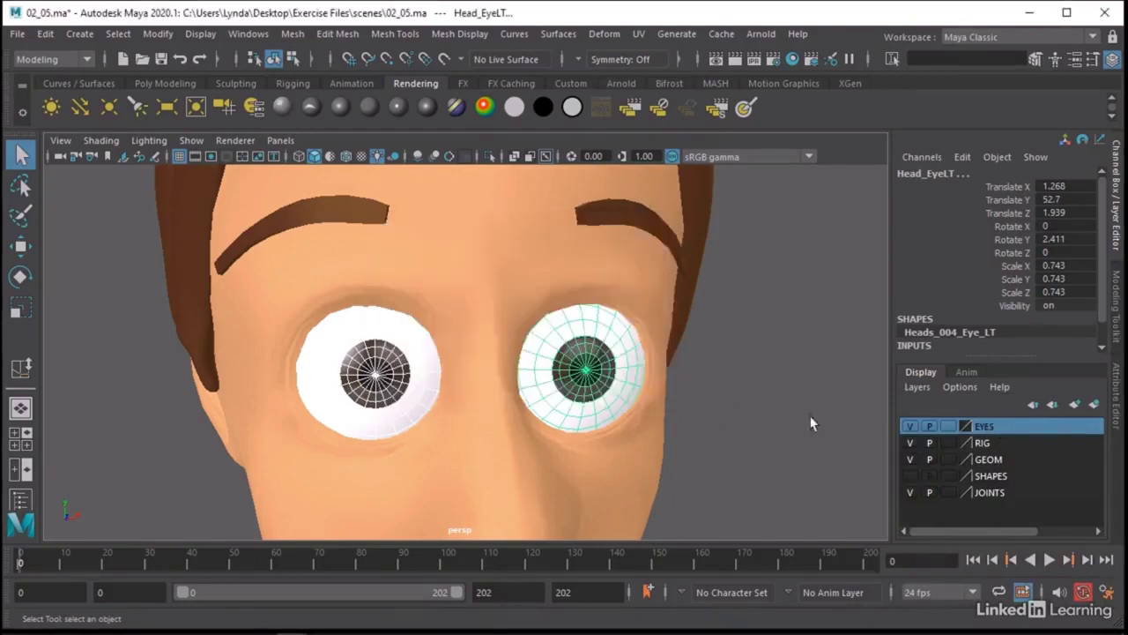
Test the EYES layer as Reference by trying to select an eyeball, and set the layer's display type to Template.
{"action": "left_click", "coordinate": [947, 426]}
{"action": "left_click", "coordinate": [947, 426]}
{"action": "left_click", "coordinate": [608, 315]}
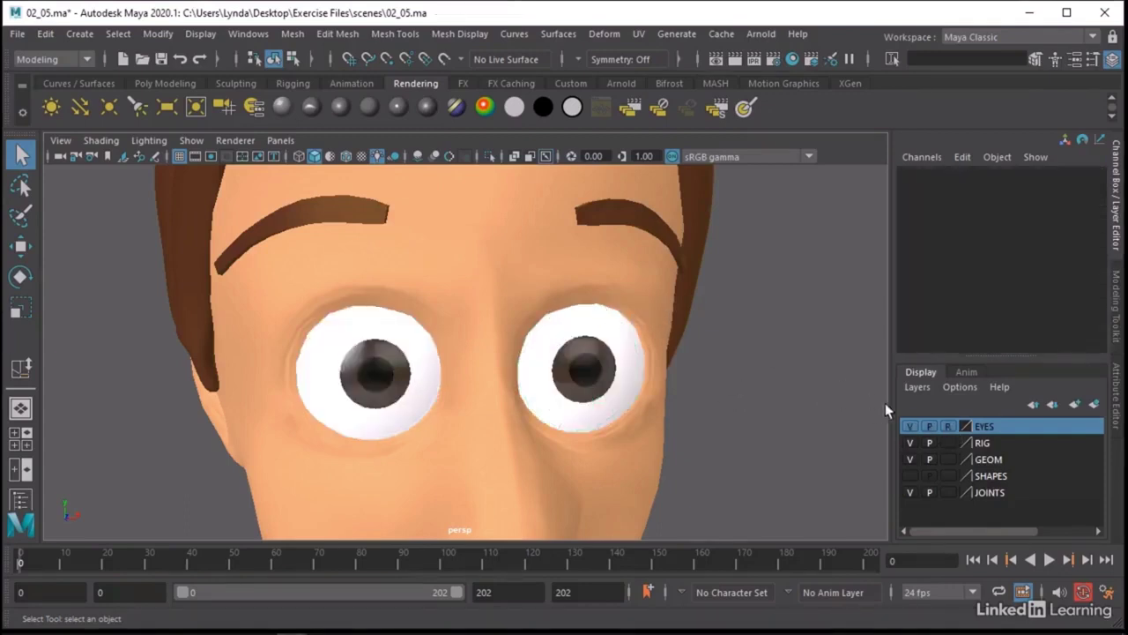
{"action": "left_click", "coordinate": [948, 425]}
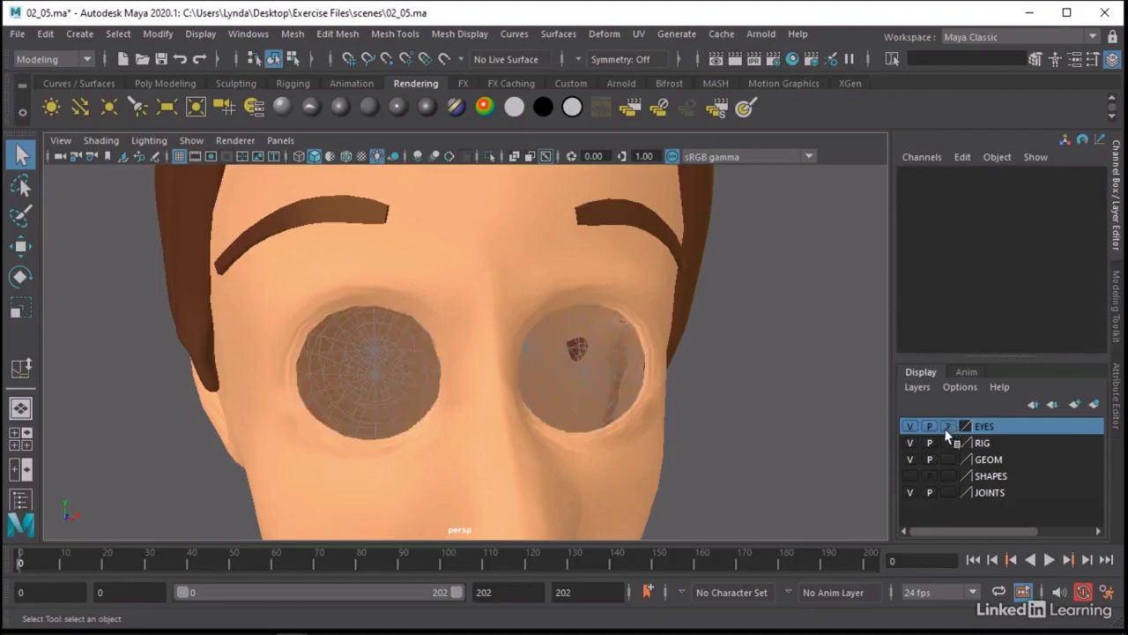
Select the neutral head mesh and frame the edge loops around its eye socket up close.
{"action": "left_click_drag", "start_coordinate": [525, 349], "coordinate": [546, 316], "text": "alt"}
{"action": "left_click", "coordinate": [504, 320]}
{"action": "right_click_drag", "start_coordinate": [546, 315], "coordinate": [591, 320], "text": "alt"}
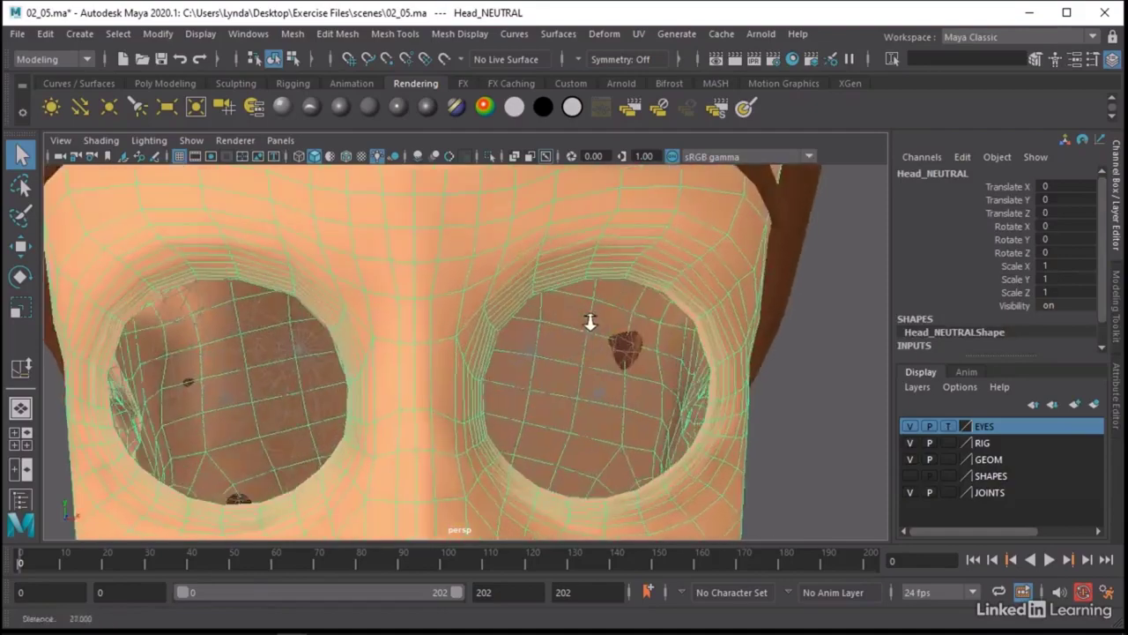
{"action": "right_click_drag", "start_coordinate": [517, 314], "coordinate": [549, 315], "text": "alt"}
{"action": "mouse_move", "coordinate": [549, 315]}
{"action": "left_mouse_down", "text": "alt"}
{"action": "mouse_move", "coordinate": [540, 312]}
{"action": "mouse_move", "coordinate": [558, 295]}
{"action": "left_mouse_up", "text": "alt"}
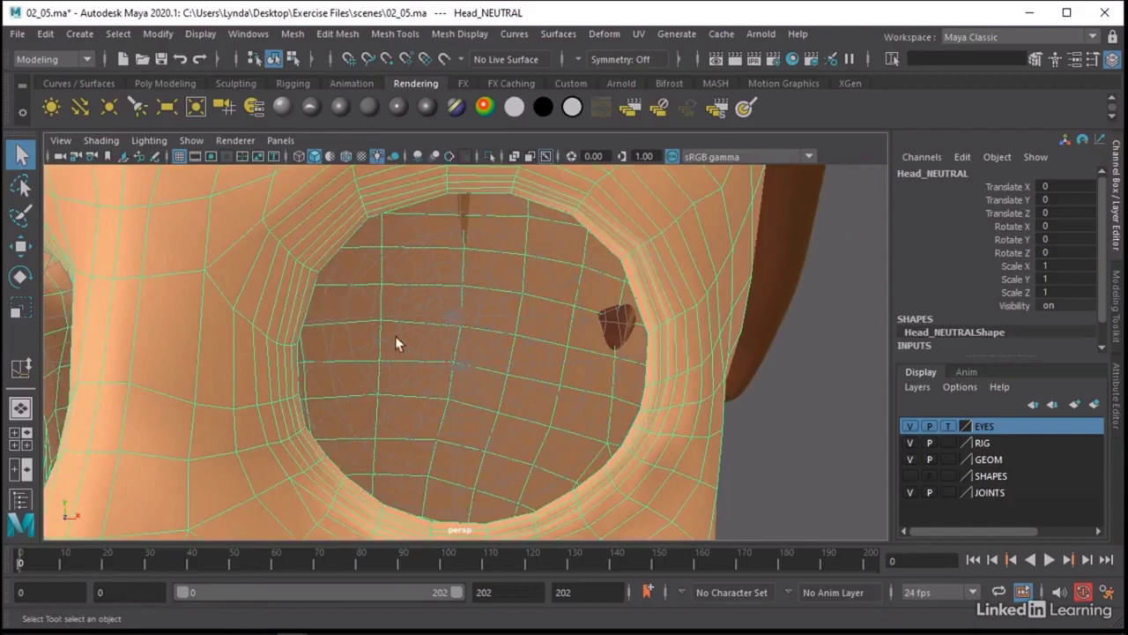
{"action": "mouse_move", "coordinate": [396, 337]}
{"action": "right_mouse_down", "text": "alt"}
{"action": "mouse_move", "coordinate": [423, 331]}
{"action": "mouse_move", "coordinate": [407, 335]}
{"action": "right_mouse_up", "text": "alt"}
Turn on wireframe on shaded, compare the eyeball in Reference display with the lid edge, and return the EYES layer to Template.
{"action": "left_click", "coordinate": [948, 425]}
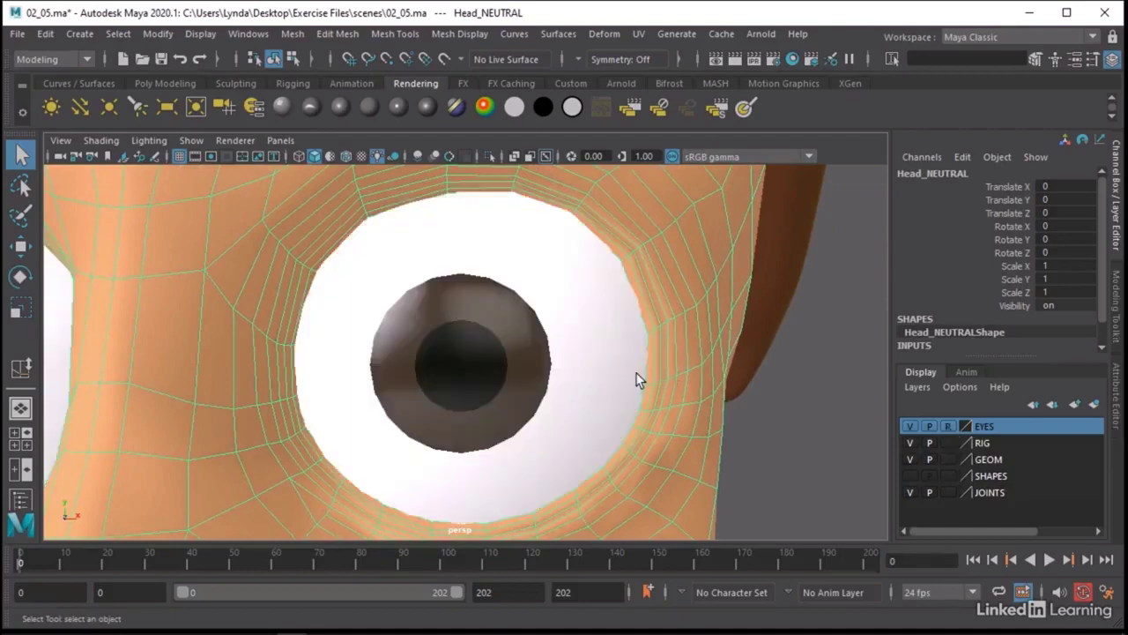
{"action": "left_click", "coordinate": [345, 157]}
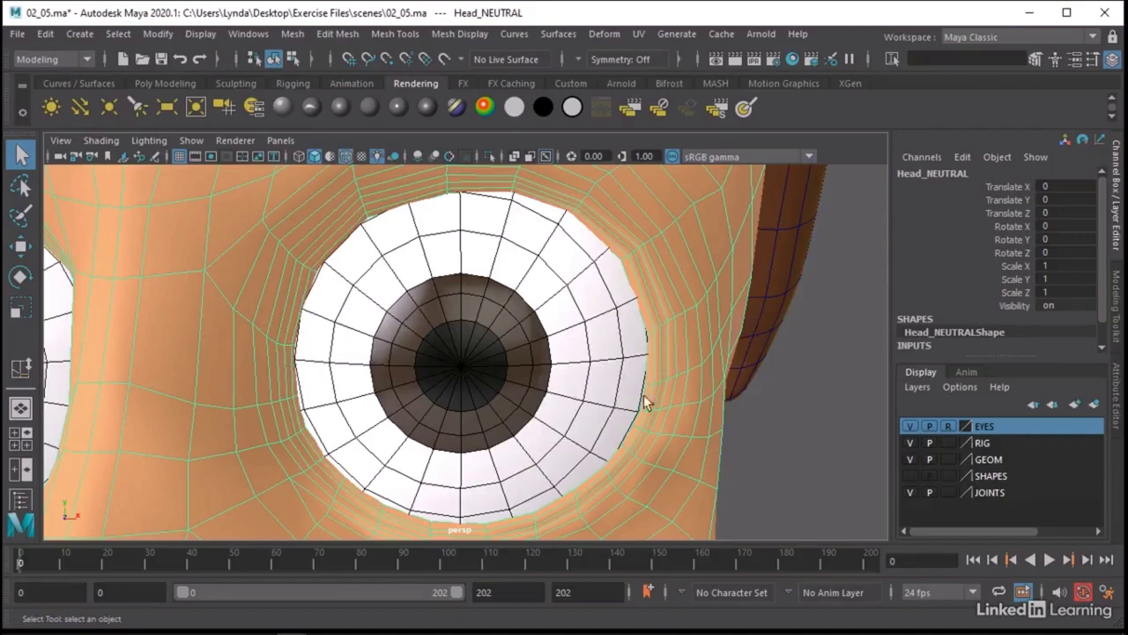
{"action": "left_click", "coordinate": [948, 426]}
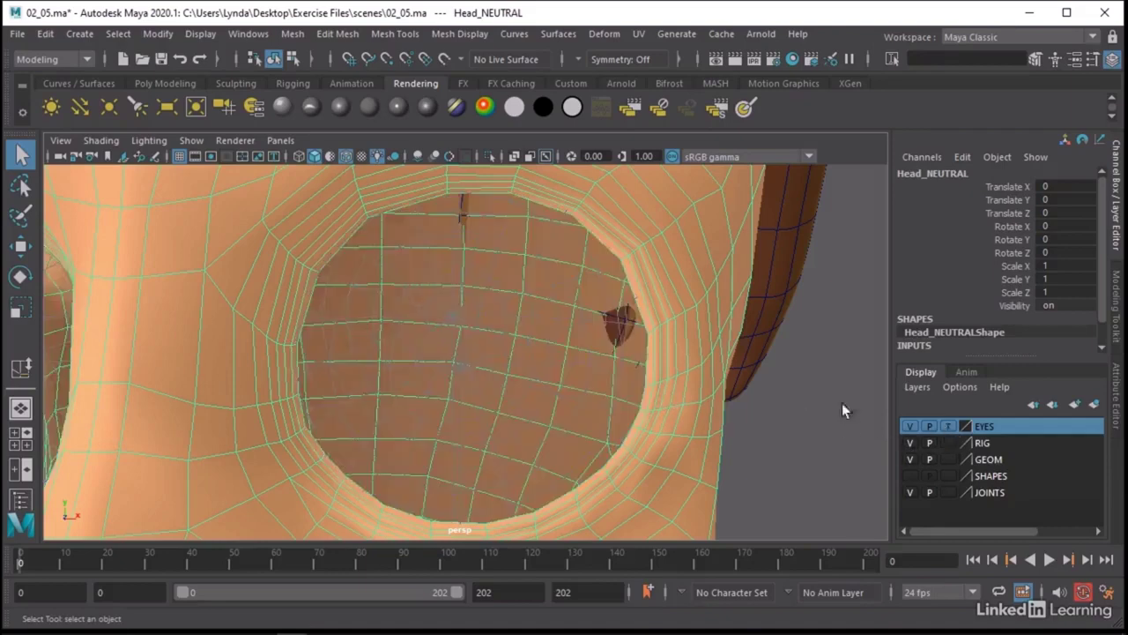
{"action": "left_click_drag", "start_coordinate": [542, 319], "coordinate": [590, 280], "text": "alt"}
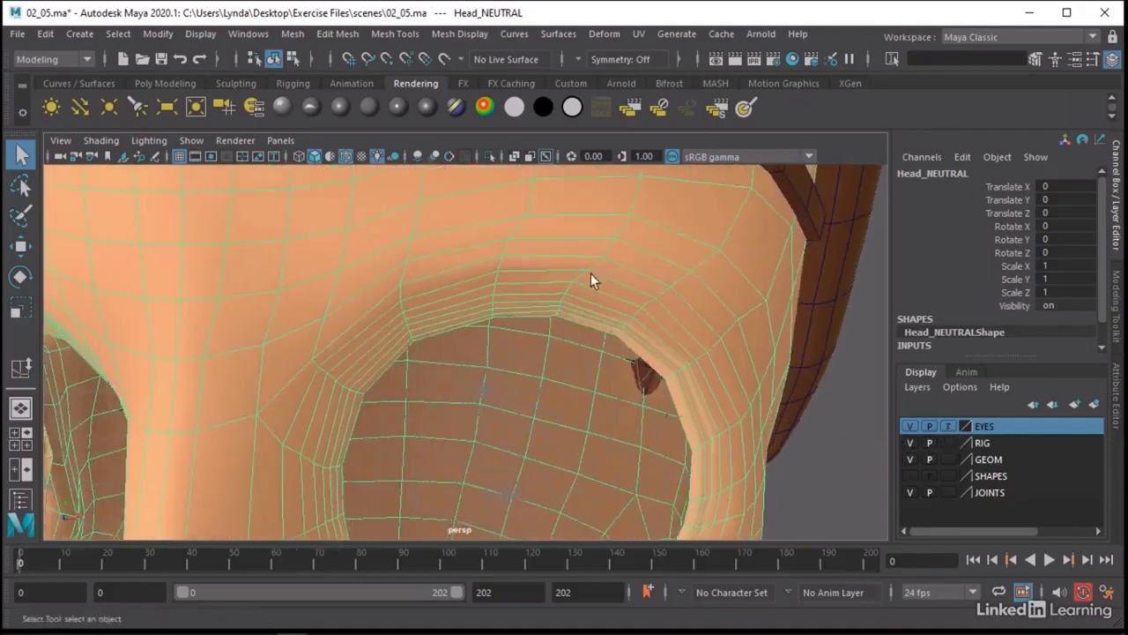
Set symmetry to Object X for the neutral head and expand the Soft Selection settings.
{"action": "left_click", "coordinate": [1115, 305]}
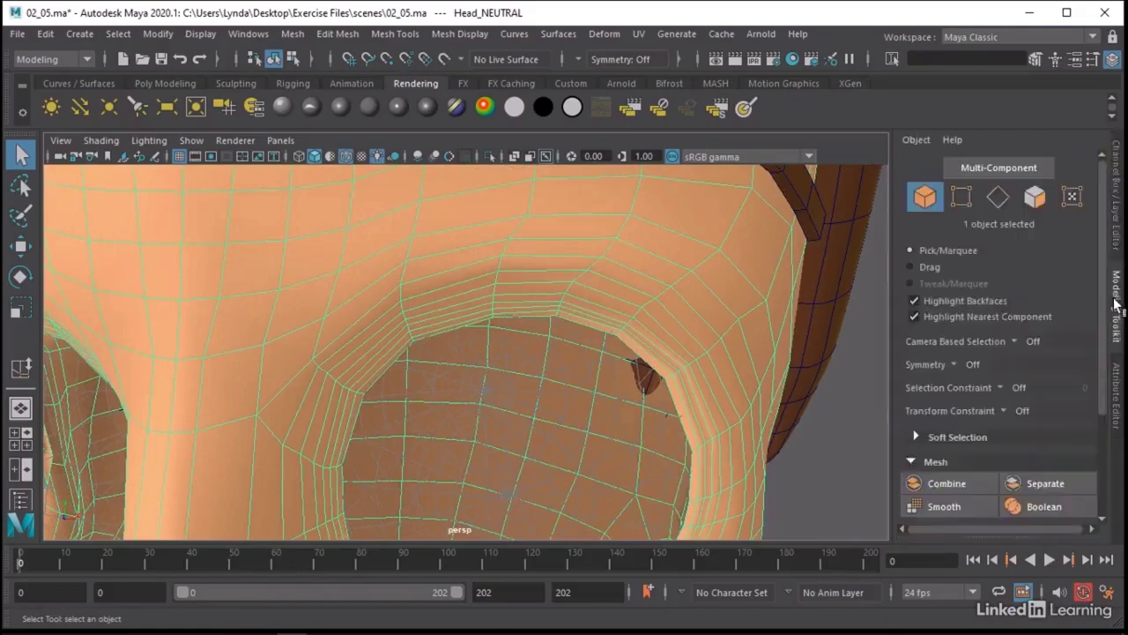
{"action": "left_click", "coordinate": [950, 360]}
{"action": "left_click", "coordinate": [982, 385]}
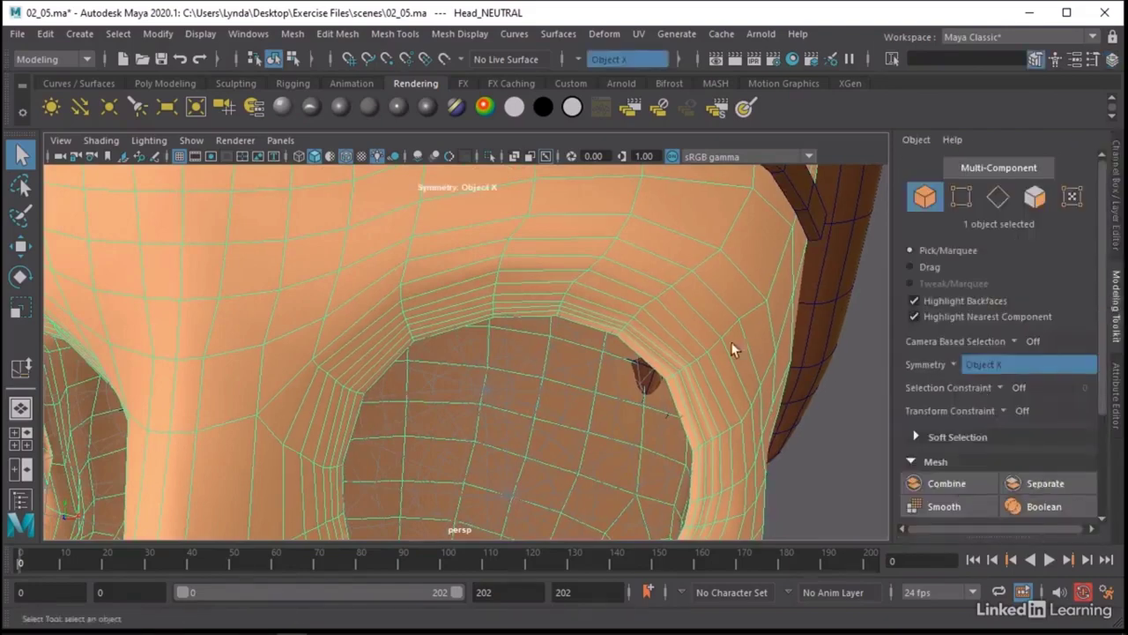
{"action": "right_click_drag", "start_coordinate": [717, 337], "coordinate": [693, 342], "text": "alt"}
{"action": "middle_click_drag", "start_coordinate": [692, 342], "coordinate": [725, 320], "text": "alt"}
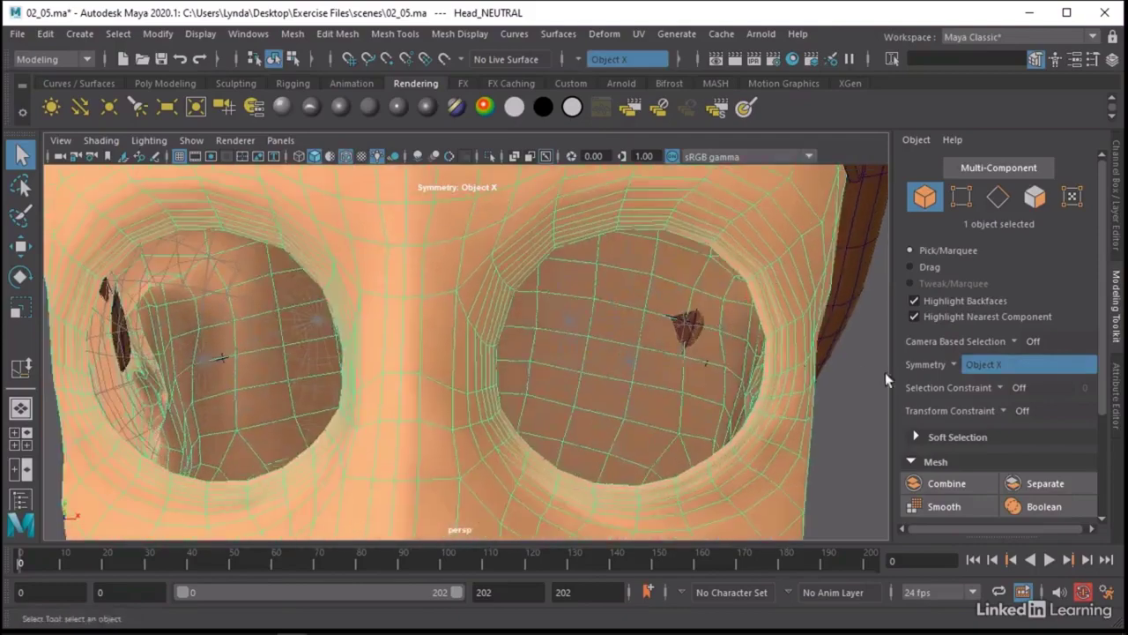
{"action": "left_click", "coordinate": [918, 436]}
{"action": "right_click_drag", "start_coordinate": [735, 330], "coordinate": [714, 332], "text": "alt"}
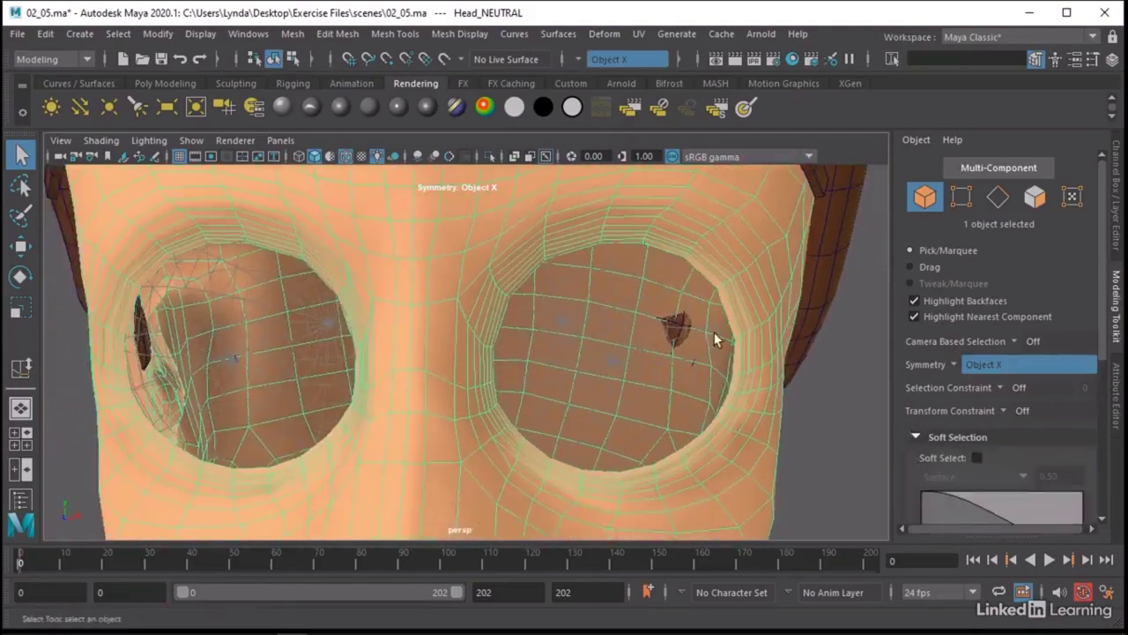
{"action": "left_click_drag", "start_coordinate": [714, 331], "coordinate": [699, 333], "text": "alt"}
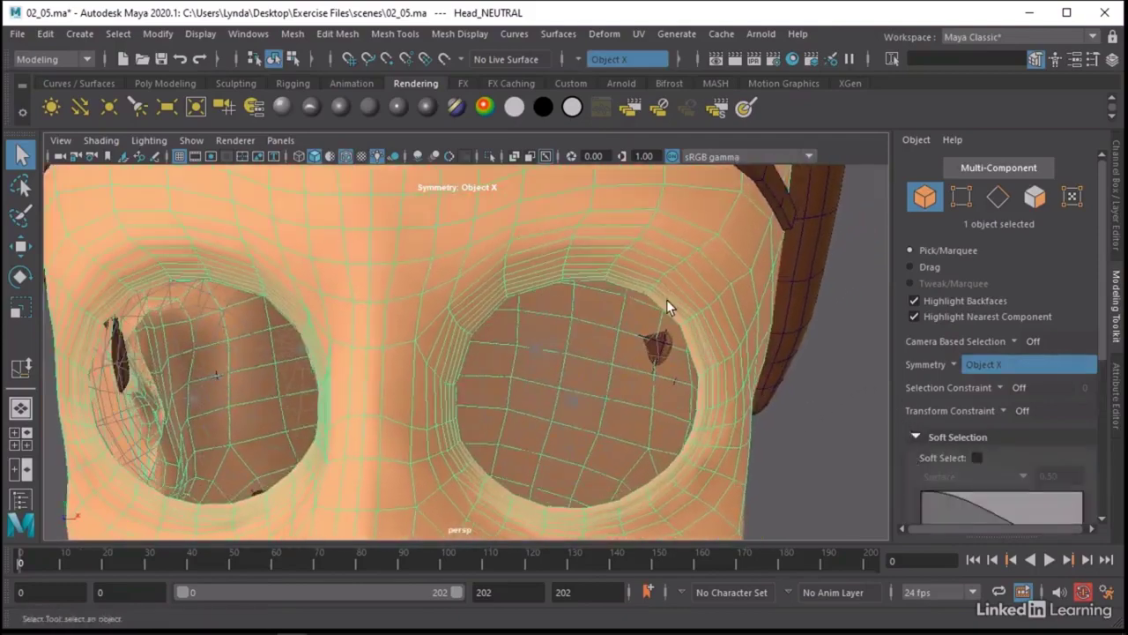
{"action": "right_click_drag", "start_coordinate": [666, 300], "coordinate": [641, 284]}
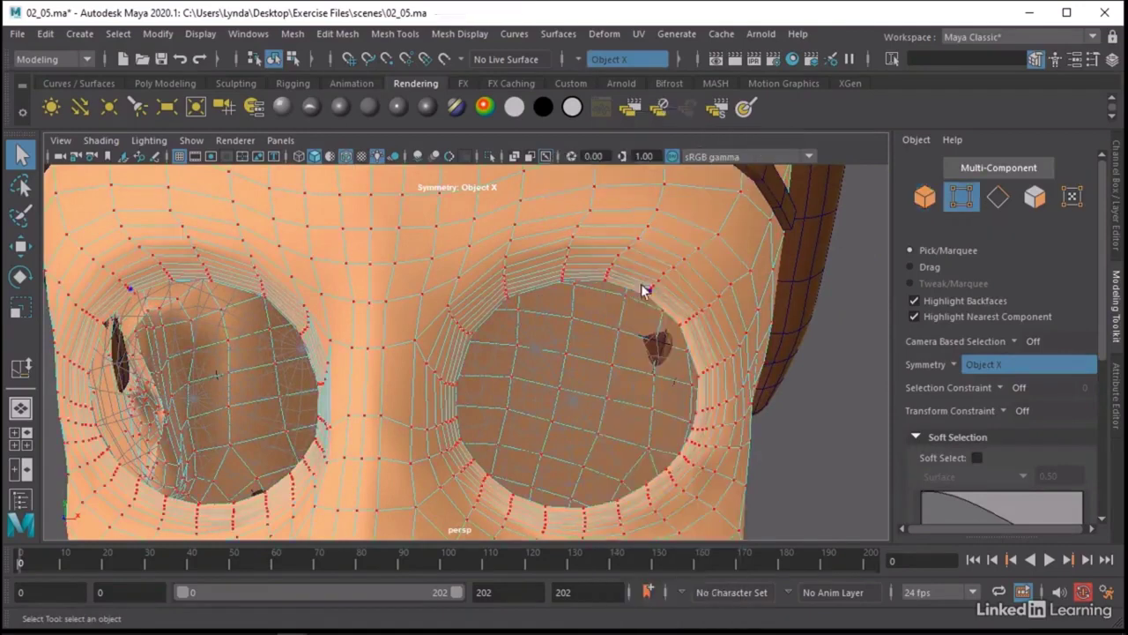
{"action": "left_click", "coordinate": [679, 324]}
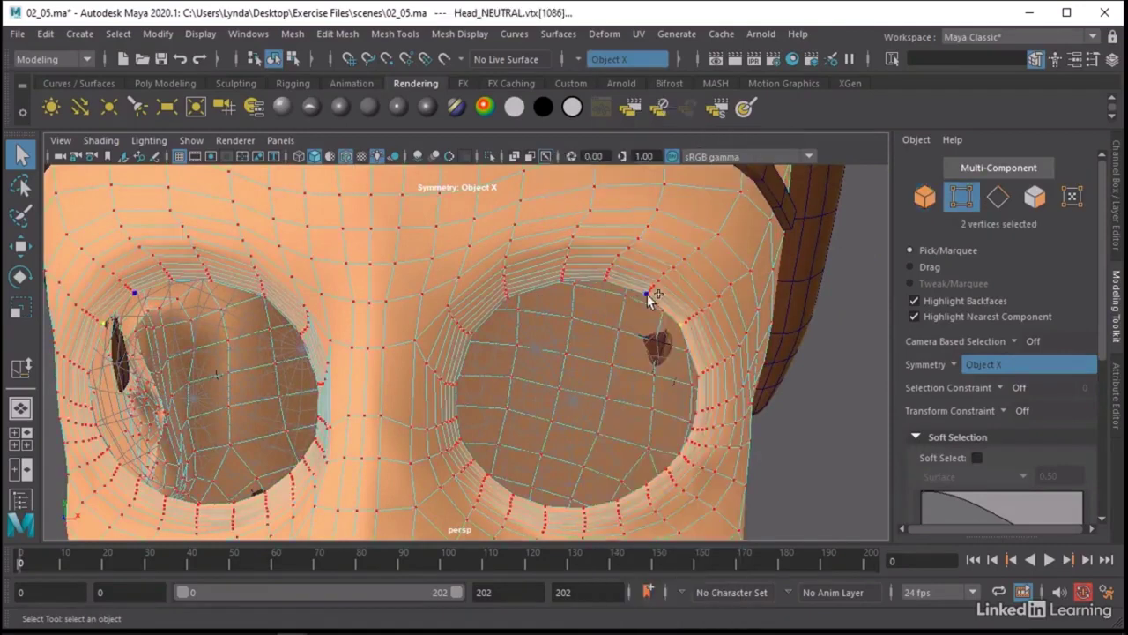
{"action": "right_click_drag", "start_coordinate": [654, 319], "coordinate": [688, 322], "text": "alt"}
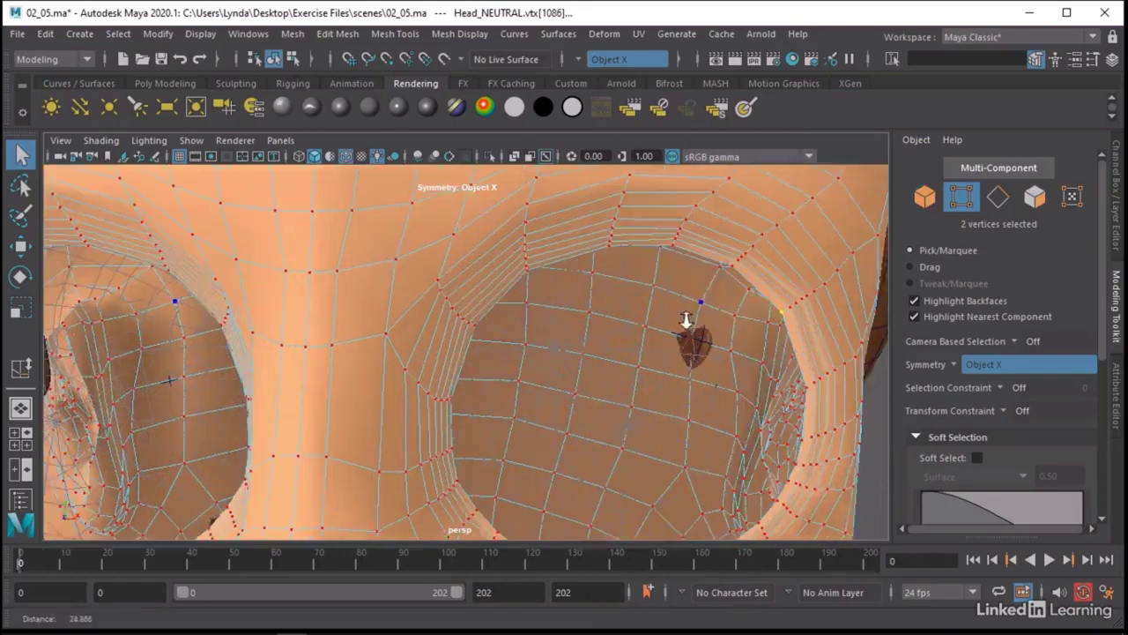
{"action": "left_click_drag", "start_coordinate": [688, 320], "coordinate": [638, 322], "text": "alt"}
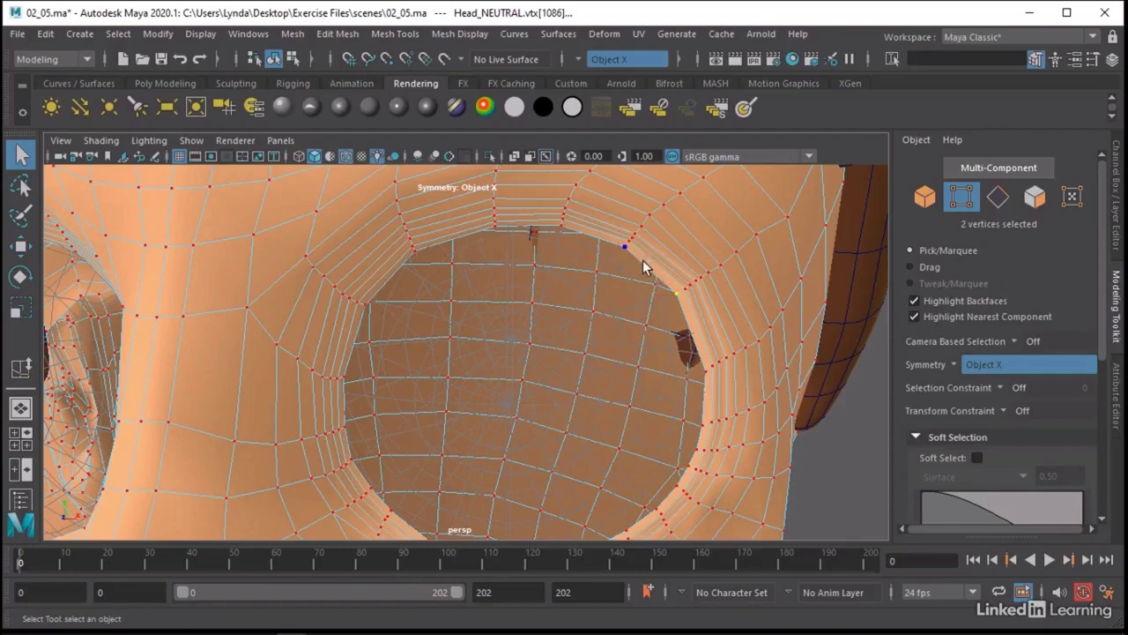
Put the head mesh into face mode and select the row of faces along the upper eyelid's inner edge, 10 faces with symmetry.
{"action": "right_click_drag", "start_coordinate": [644, 261], "coordinate": [640, 212]}
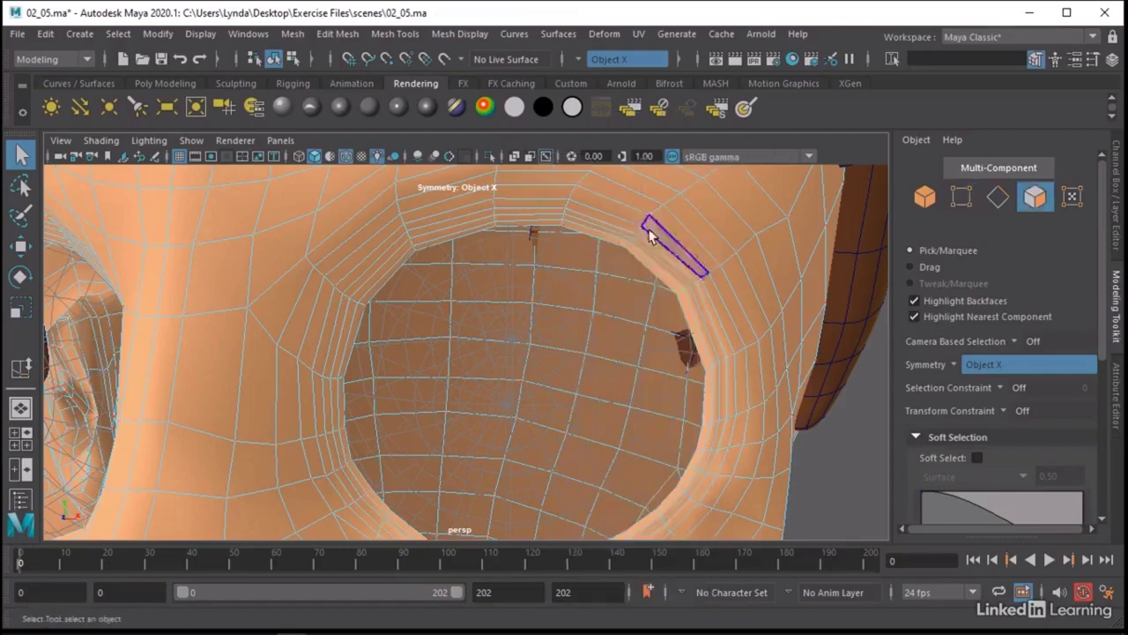
{"action": "left_click", "coordinate": [668, 284]}
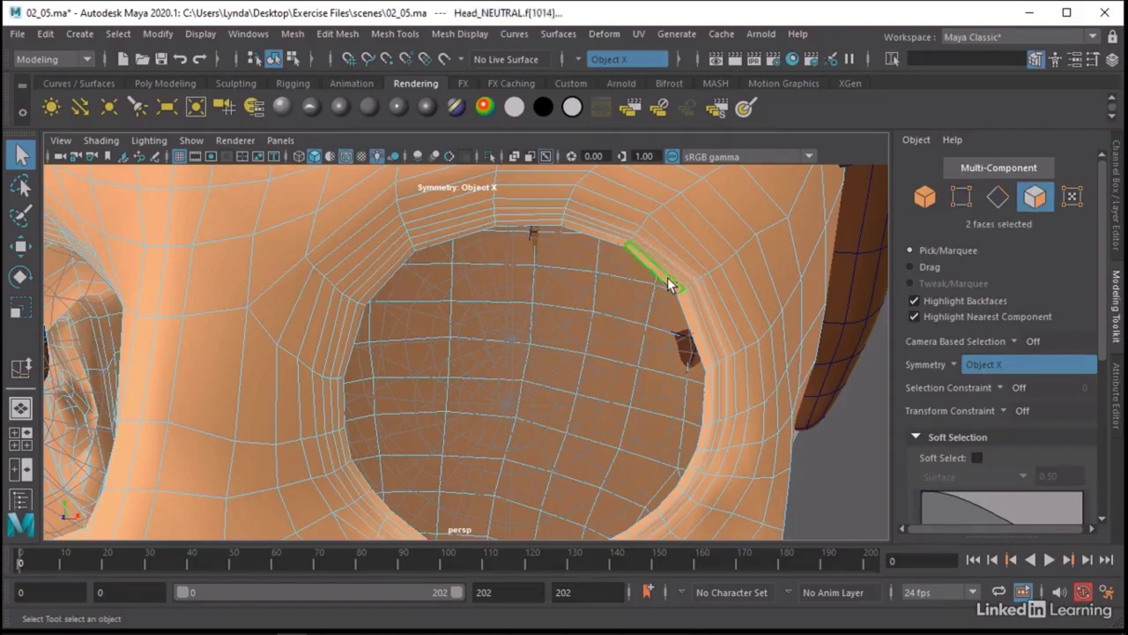
{"action": "double_click", "coordinate": [389, 282], "text": "shift"}
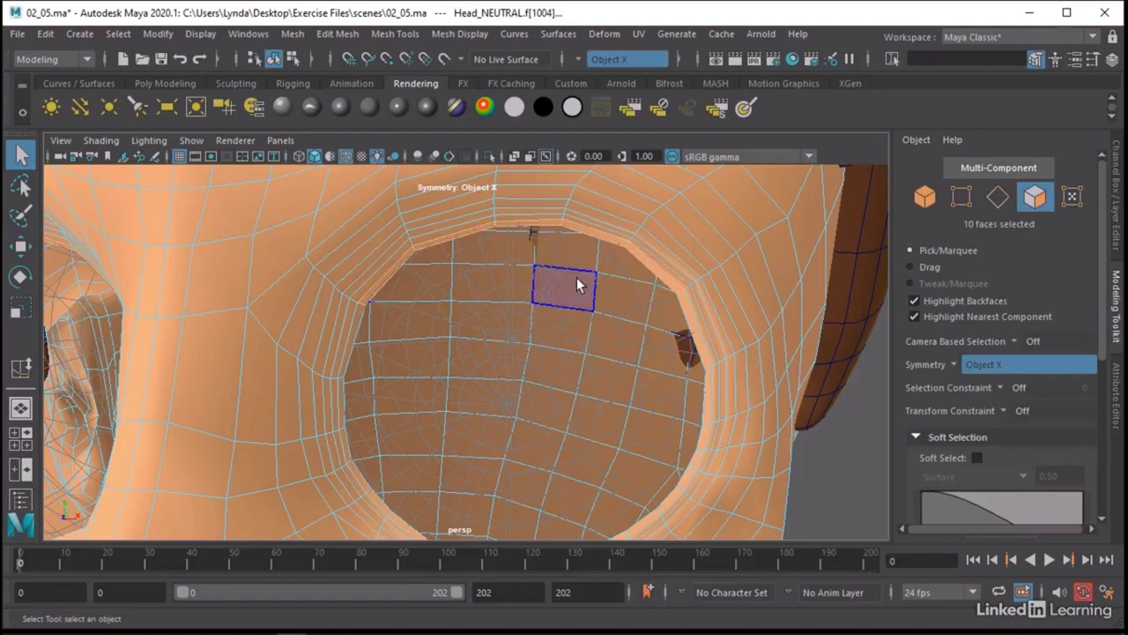
Move the selected upper-eyelid faces slightly down and rotate them from the side view to tilt the lid edge.
{"action": "key", "text": "w"}
{"action": "left_click_drag", "start_coordinate": [573, 206], "coordinate": [576, 220]}
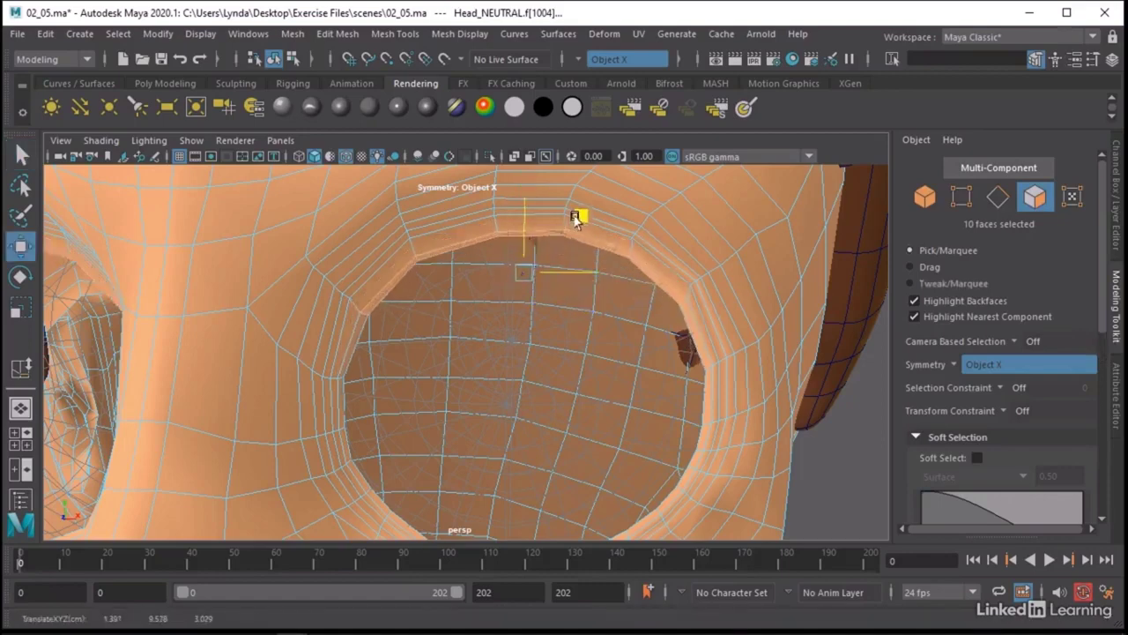
{"action": "right_click_drag", "start_coordinate": [644, 325], "coordinate": [602, 325], "text": "alt"}
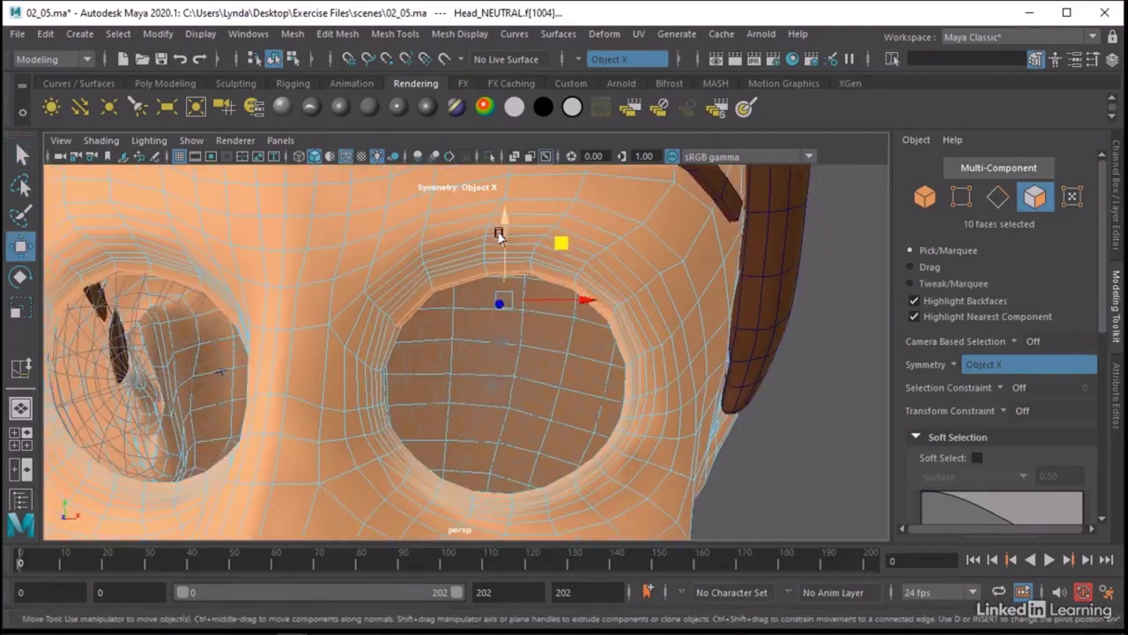
{"action": "left_click_drag", "start_coordinate": [499, 235], "coordinate": [553, 325]}
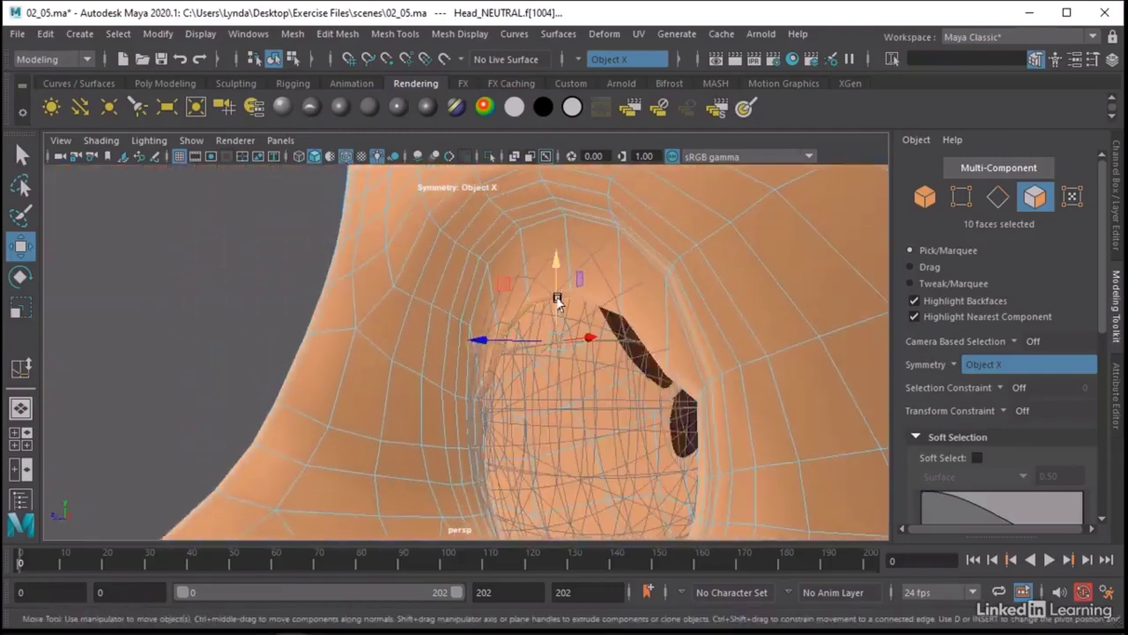
{"action": "key", "text": "e"}
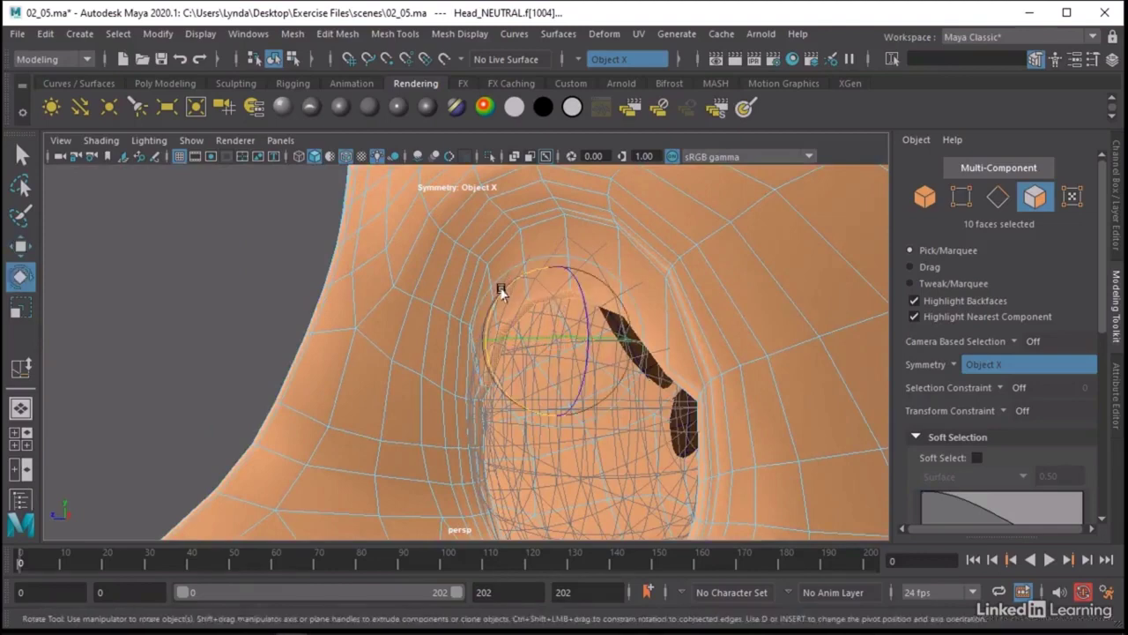
{"action": "left_click_drag", "start_coordinate": [498, 300], "coordinate": [487, 320]}
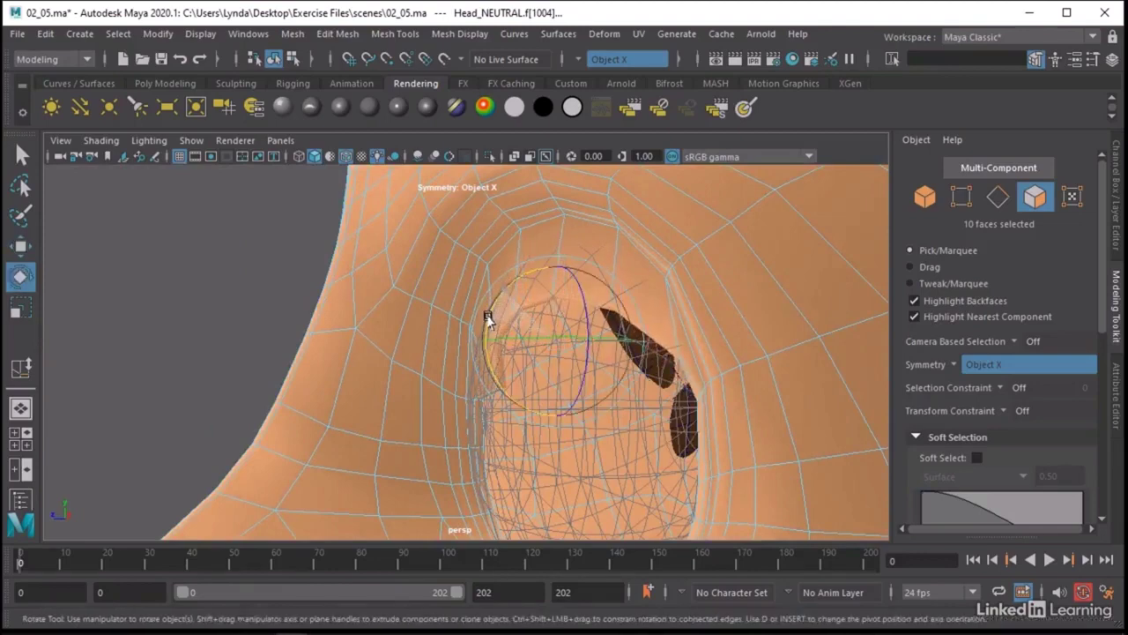
Set the EYES layer to Reference and move the selected upper-eyelid faces forward until they cover the top of the eyeball.
{"action": "left_click", "coordinate": [1118, 220]}
{"action": "left_click", "coordinate": [948, 425]}
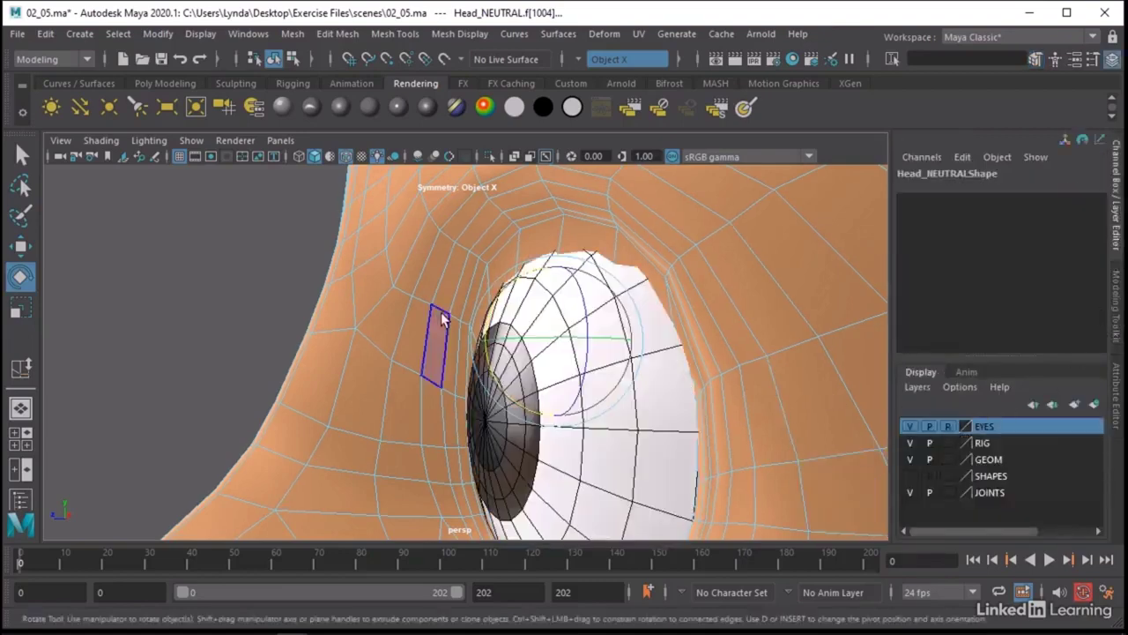
{"action": "key", "text": "w"}
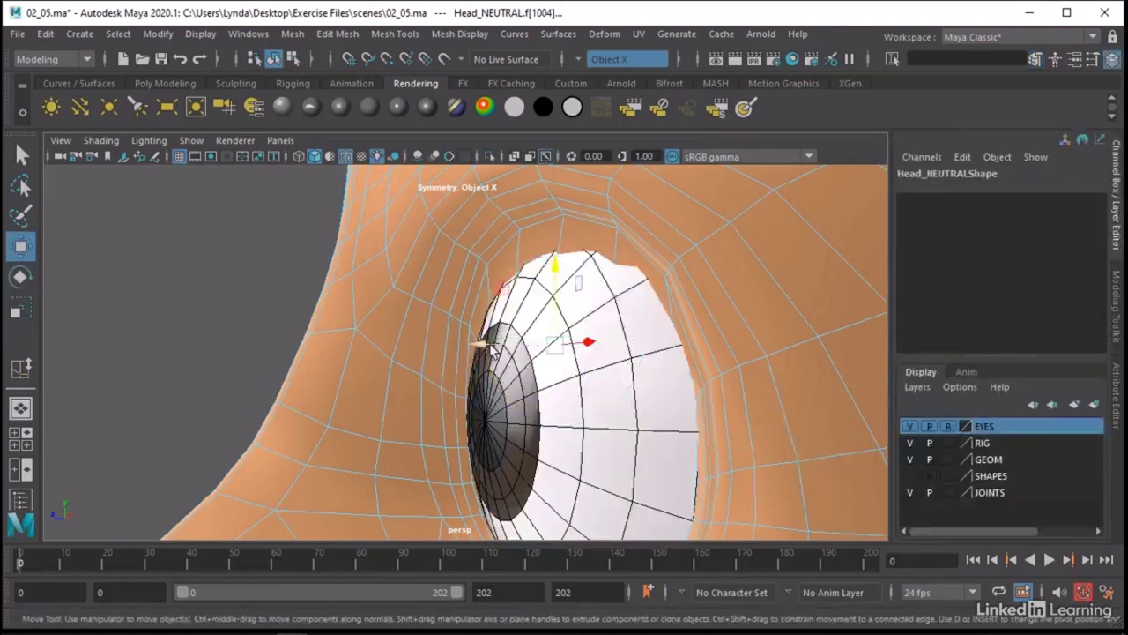
{"action": "left_click_drag", "start_coordinate": [488, 345], "coordinate": [462, 346]}
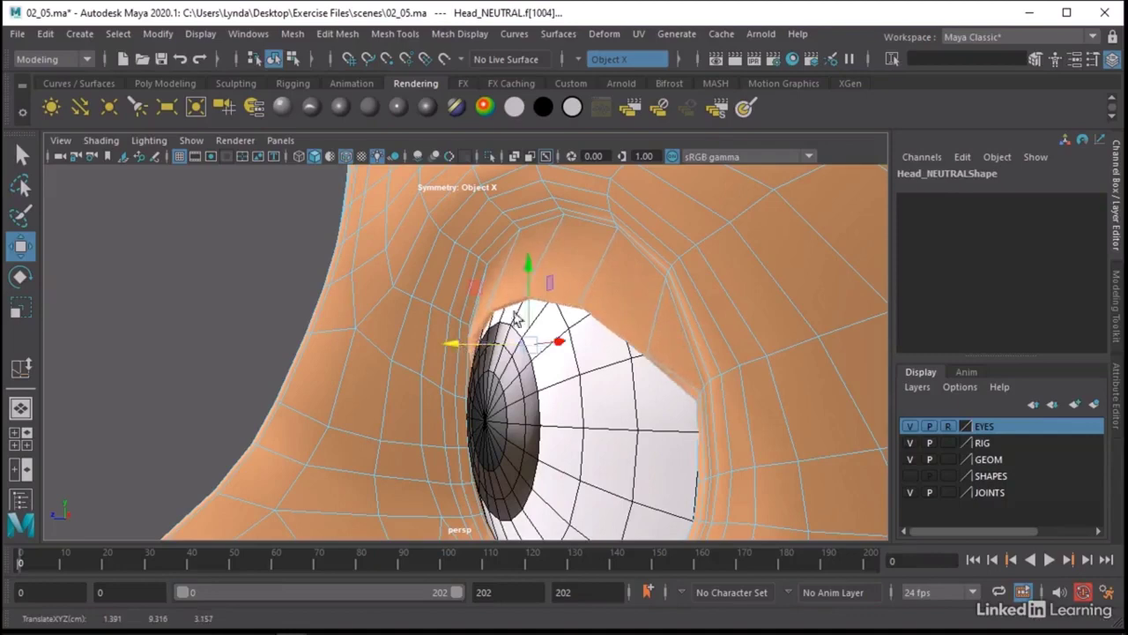
Lower the whole upper-eyelid edge slightly, then select the faces along its middle and pull them further down over the iris.
{"action": "left_click_drag", "start_coordinate": [529, 284], "coordinate": [527, 297]}
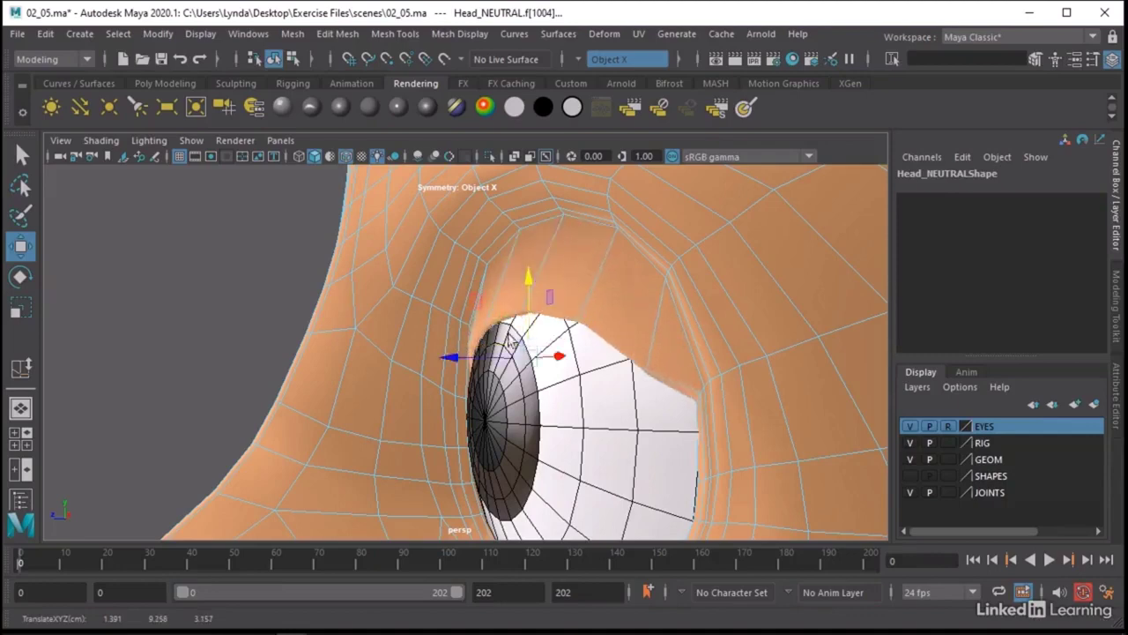
{"action": "left_click_drag", "start_coordinate": [491, 357], "coordinate": [588, 336]}
{"action": "middle_click_drag", "start_coordinate": [588, 336], "coordinate": [577, 339], "text": "alt"}
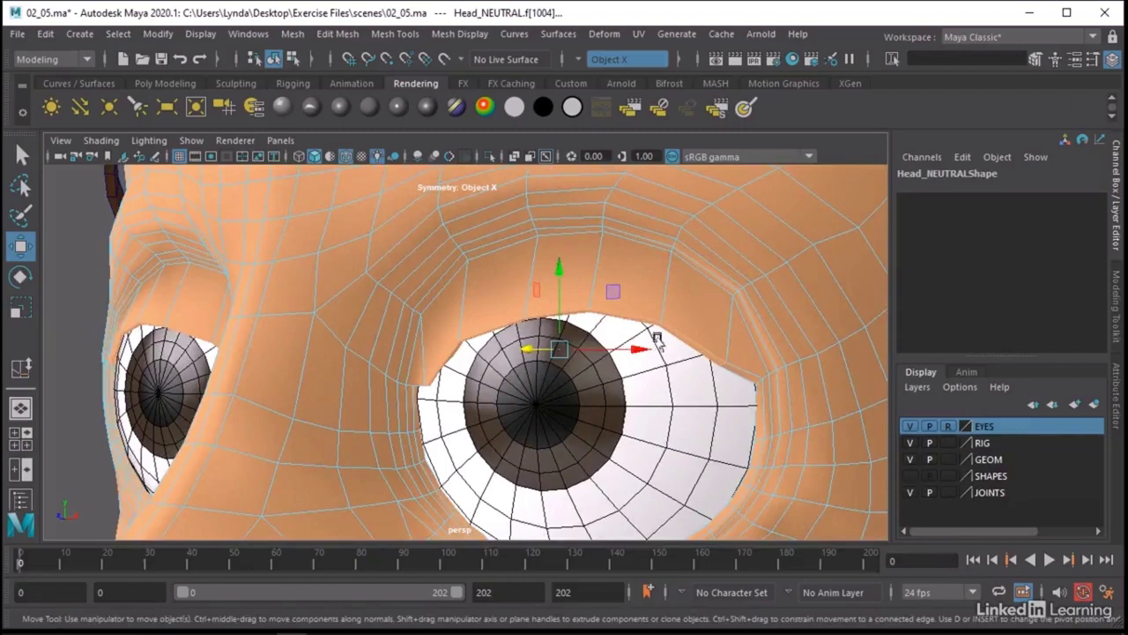
{"action": "left_click", "coordinate": [690, 344]}
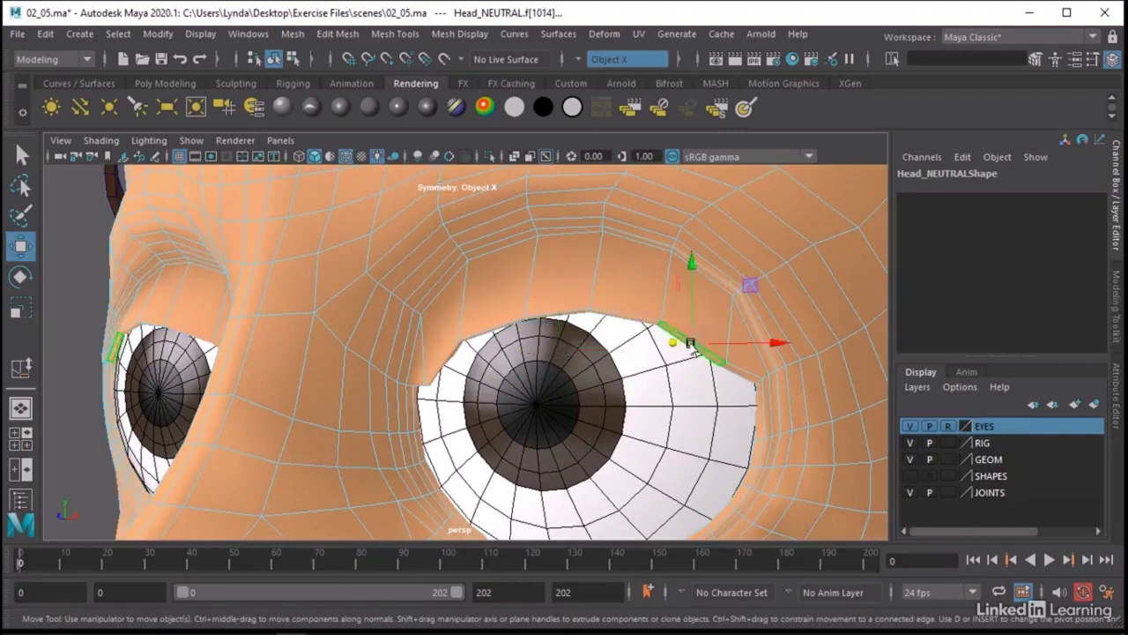
{"action": "left_click", "coordinate": [637, 318], "text": "shift"}
{"action": "left_click", "coordinate": [482, 335]}
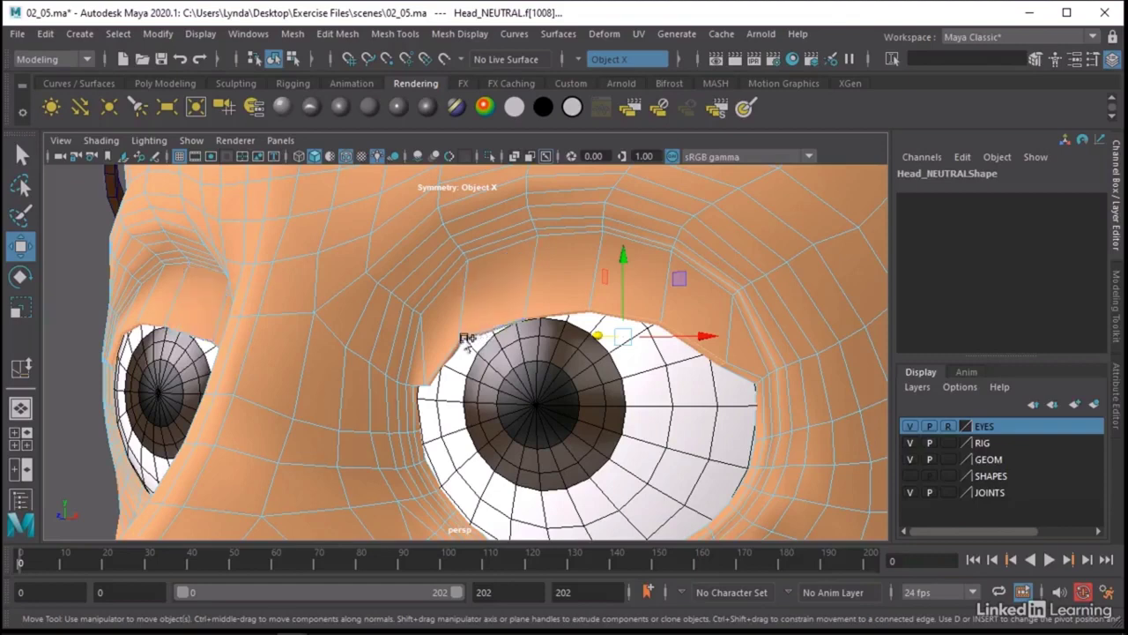
{"action": "left_click", "coordinate": [465, 340], "text": "shift"}
{"action": "left_click_drag", "start_coordinate": [580, 300], "coordinate": [584, 322]}
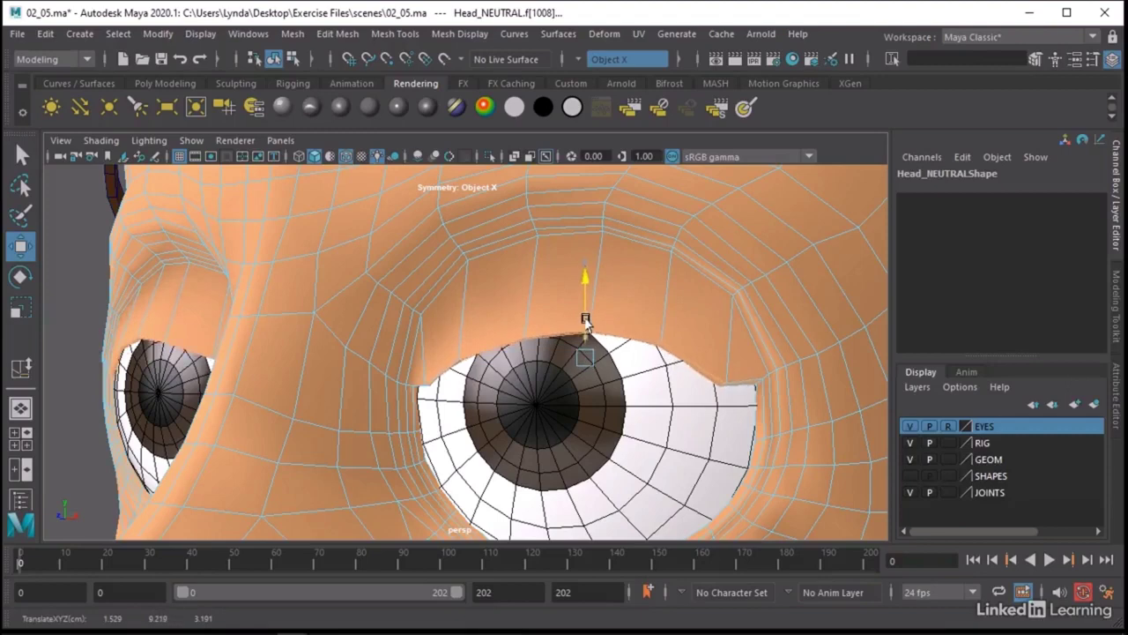
Shape the upper-lid edge by selecting its outer and central faces and moving them lower over the eyeball.
{"action": "left_click", "coordinate": [688, 362]}
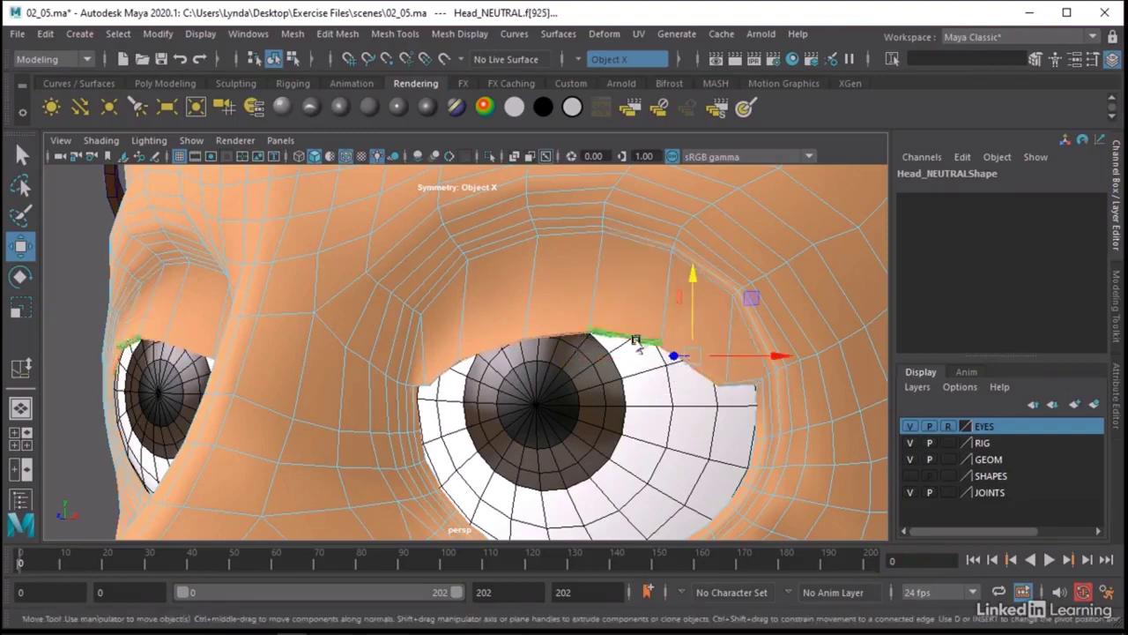
{"action": "left_click", "coordinate": [634, 336]}
{"action": "left_click", "coordinate": [564, 335], "text": "shift"}
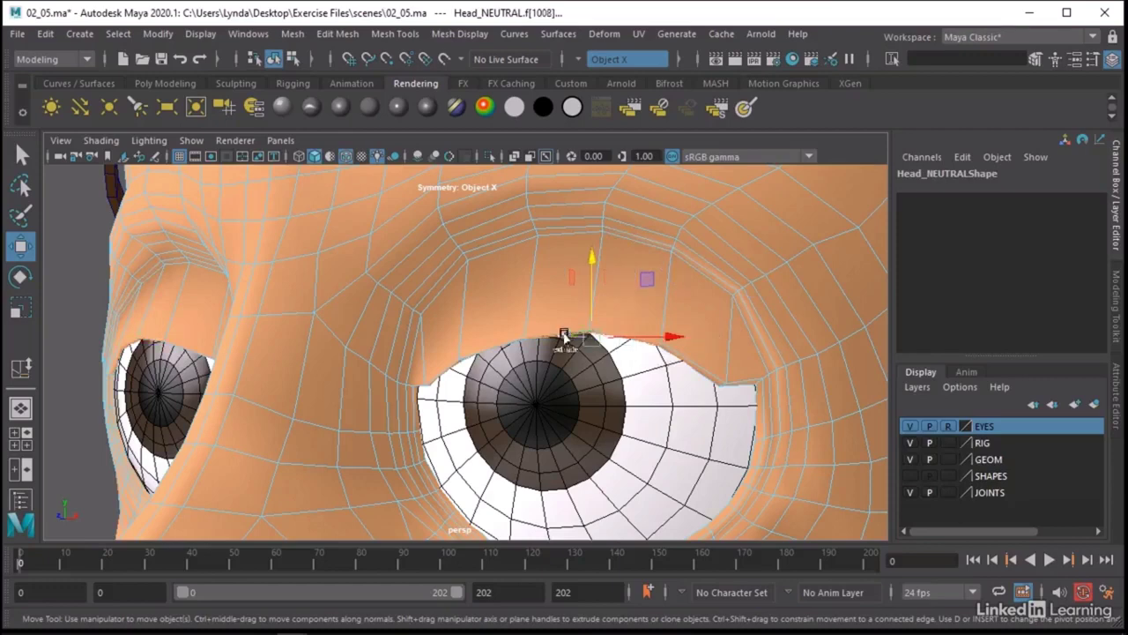
{"action": "left_click", "coordinate": [485, 351], "text": "shift"}
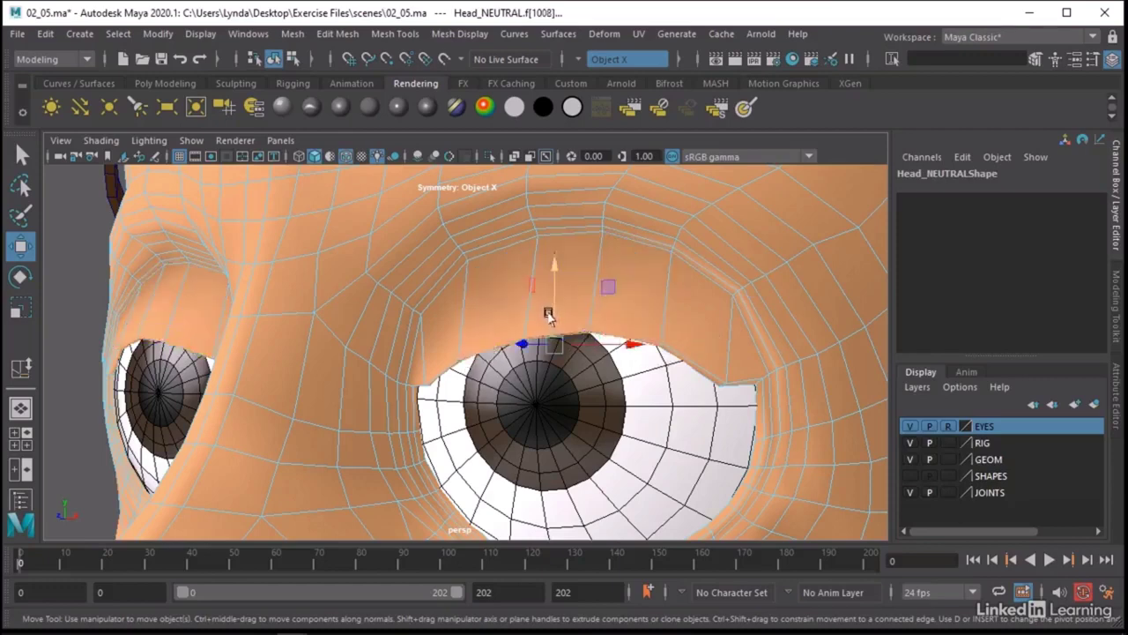
{"action": "left_click_drag", "start_coordinate": [554, 310], "coordinate": [553, 342]}
Put the head mesh into vertex mode and lower the vertices along the outer half of the upper-lid edge.
{"action": "left_click_drag", "start_coordinate": [556, 372], "coordinate": [481, 377], "text": "alt"}
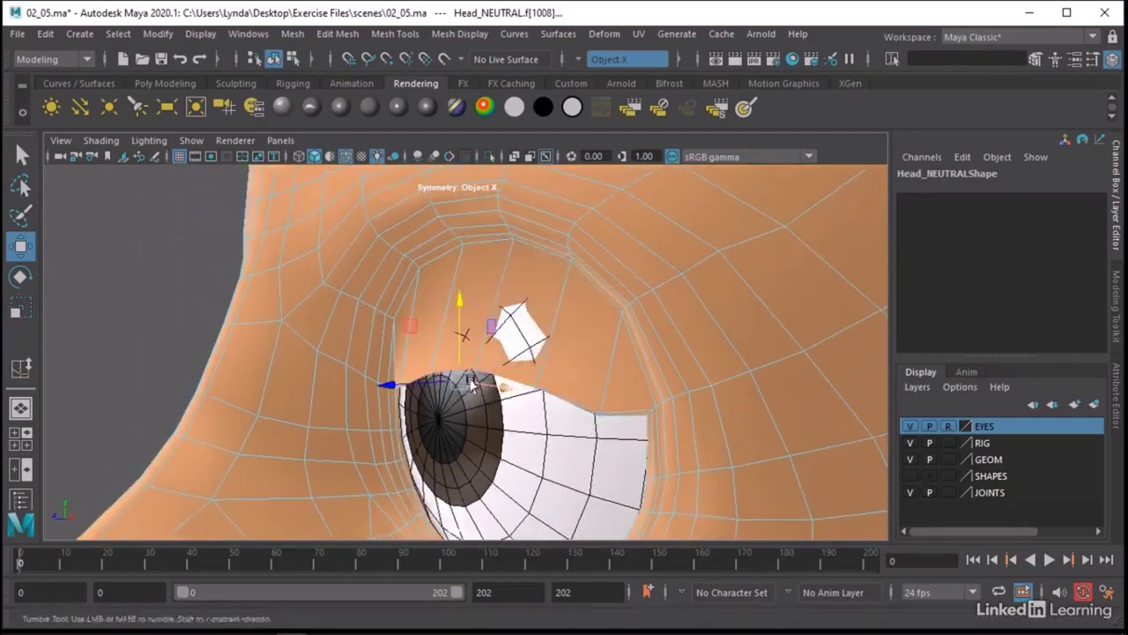
{"action": "left_click_drag", "start_coordinate": [491, 376], "coordinate": [554, 384], "text": "alt"}
{"action": "right_click", "coordinate": [623, 357]}
{"action": "right_click_drag", "start_coordinate": [623, 357], "coordinate": [542, 164]}
{"action": "left_click", "coordinate": [678, 367]}
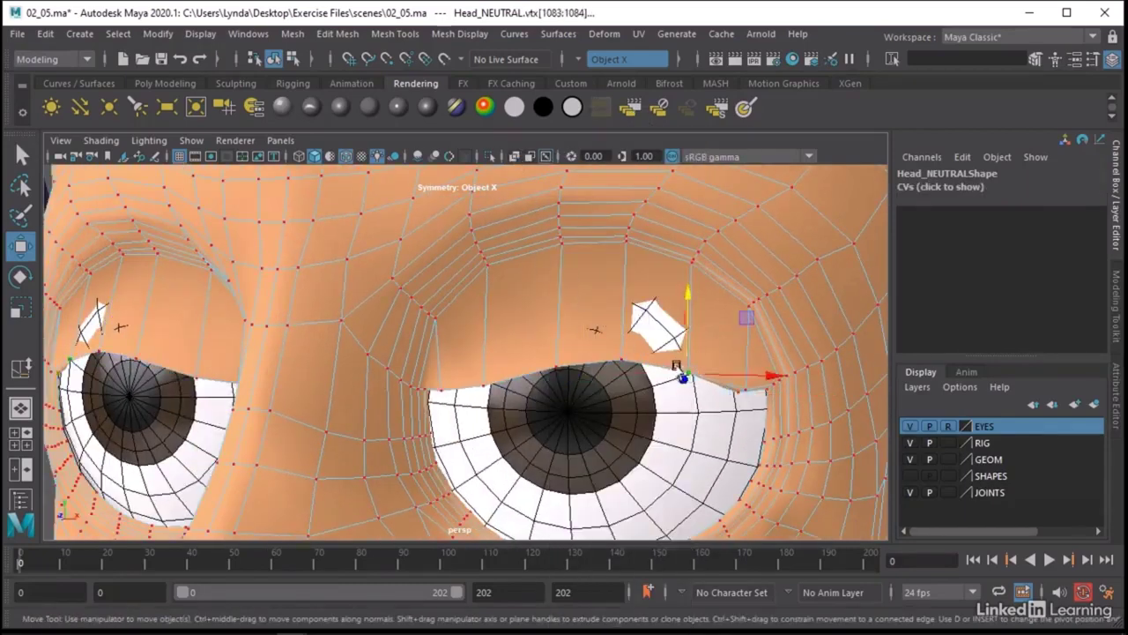
{"action": "left_click_drag", "start_coordinate": [686, 342], "coordinate": [688, 361]}
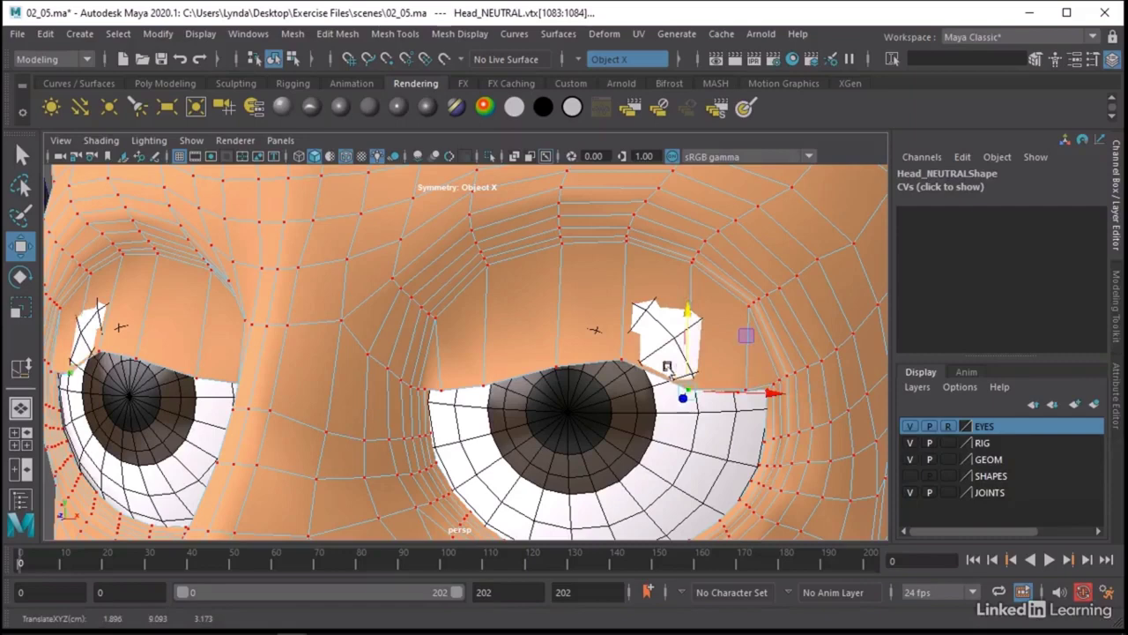
{"action": "left_click", "coordinate": [621, 357]}
{"action": "left_click_drag", "start_coordinate": [620, 339], "coordinate": [620, 362]}
Return the head mesh to vertex mode and lower the upper-lid edge vertices directly above the pupil.
{"action": "left_click", "coordinate": [553, 351]}
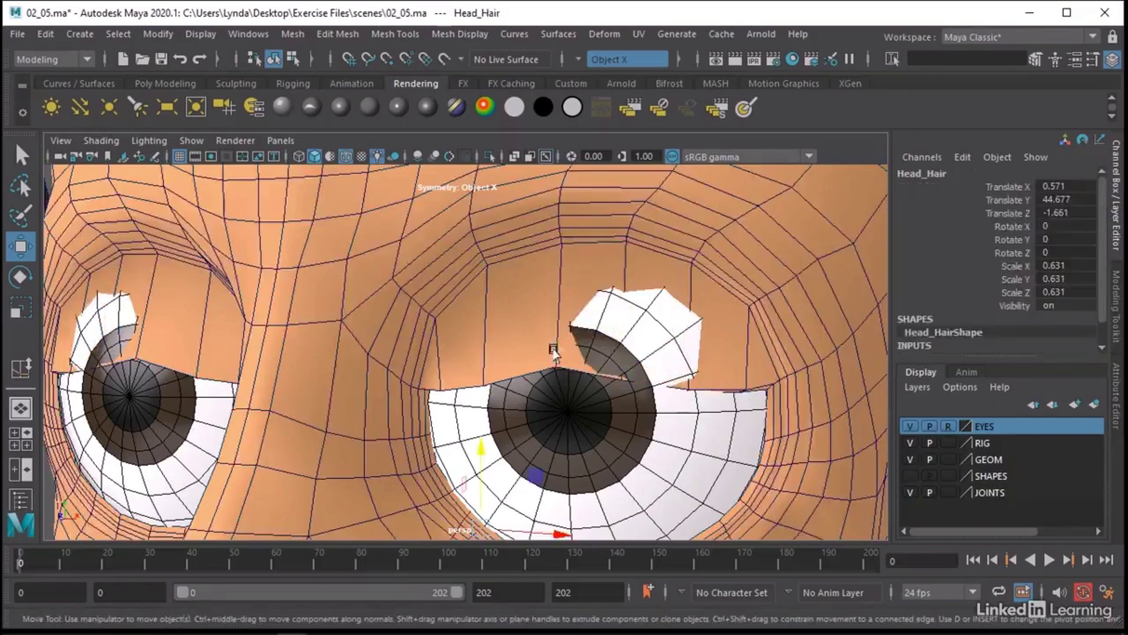
{"action": "right_click_drag", "start_coordinate": [551, 349], "coordinate": [478, 165]}
{"action": "left_click_drag", "start_coordinate": [583, 389], "coordinate": [585, 389]}
{"action": "left_click_drag", "start_coordinate": [568, 335], "coordinate": [569, 347]}
{"action": "left_click_drag", "start_coordinate": [546, 391], "coordinate": [441, 385], "text": "alt"}
{"action": "left_click", "coordinate": [196, 277]}
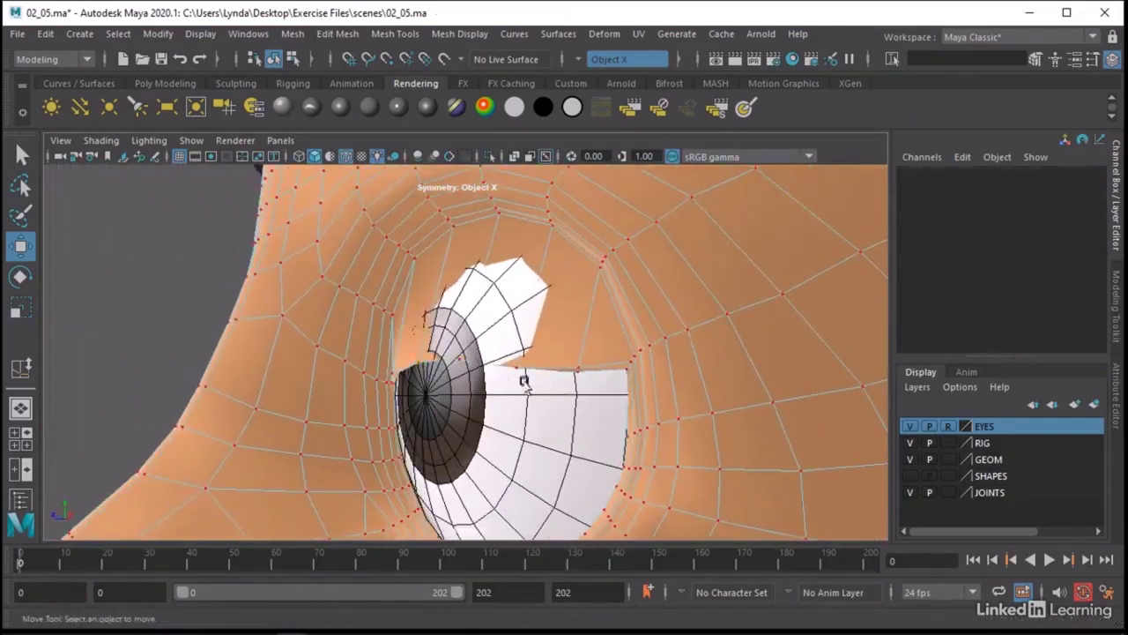
Select the lid-edge vertices beside the iris and move them forward and down until the lid covers the exposed eyeball.
{"action": "left_click_drag", "start_coordinate": [525, 384], "coordinate": [480, 370]}
{"action": "right_click_drag", "start_coordinate": [449, 374], "coordinate": [678, 415], "text": "alt"}
{"action": "left_click_drag", "start_coordinate": [633, 390], "coordinate": [583, 374], "text": "alt"}
{"action": "left_click", "coordinate": [438, 325]}
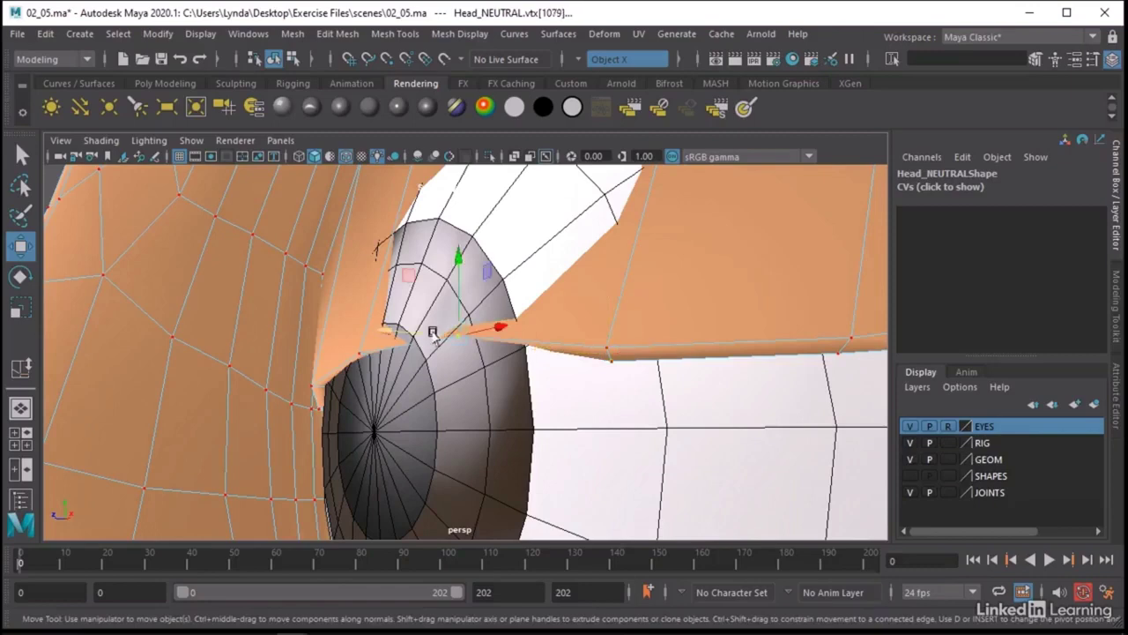
{"action": "left_click_drag", "start_coordinate": [433, 333], "coordinate": [415, 329]}
{"action": "middle_click_drag", "start_coordinate": [441, 301], "coordinate": [386, 376]}
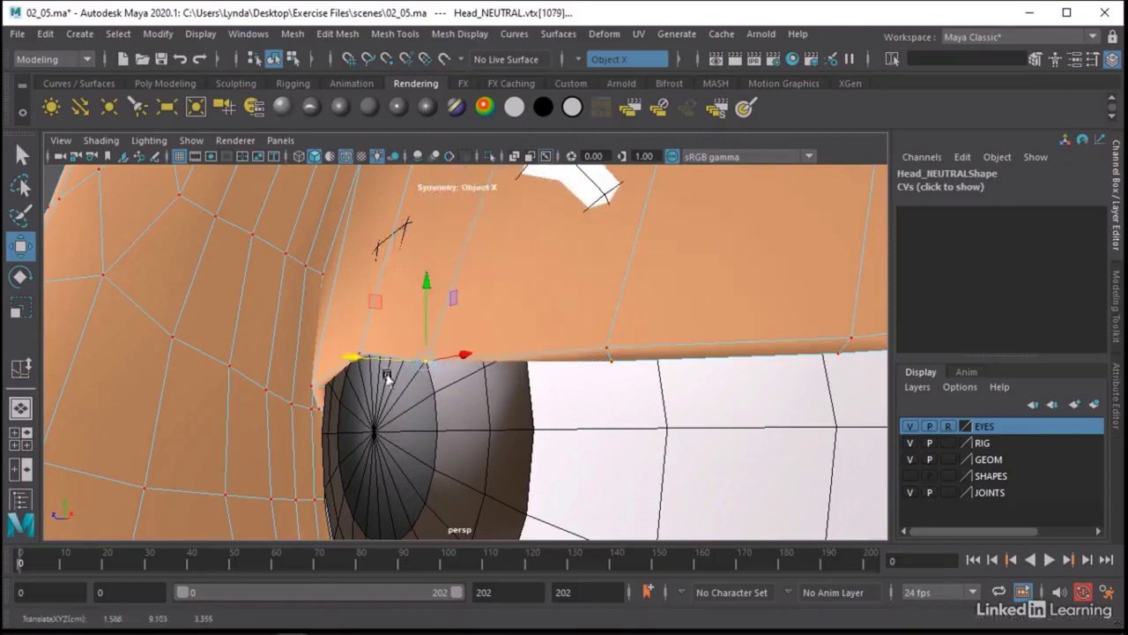
Move the neighbouring lid-edge vertices at the front of the eye down and forward to even out the edge.
{"action": "left_click", "coordinate": [367, 355]}
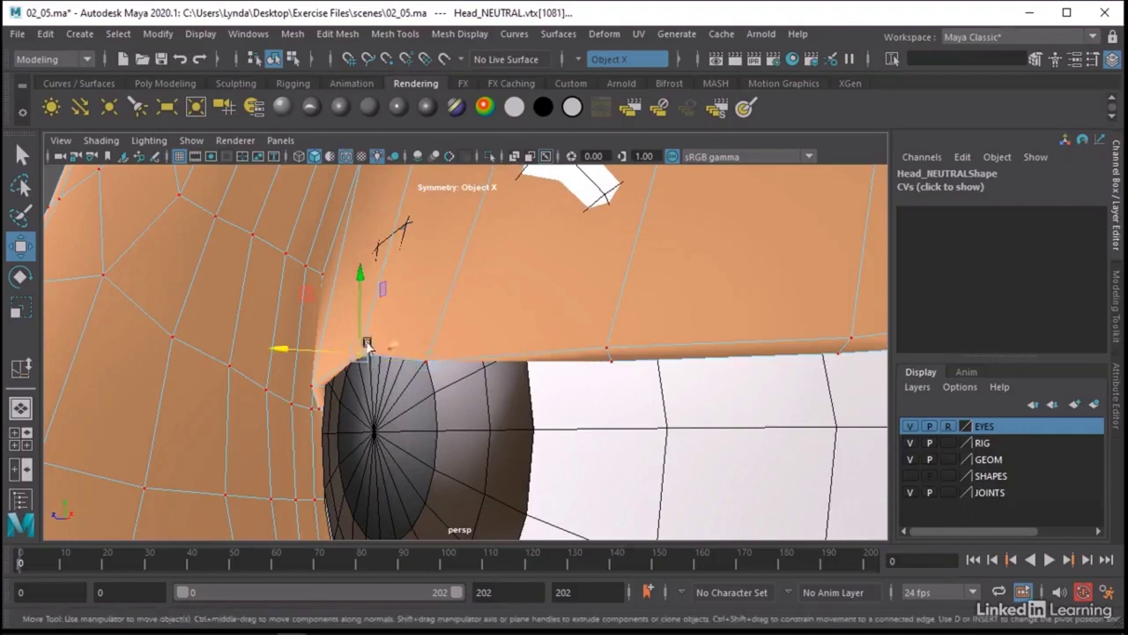
{"action": "mouse_move", "coordinate": [341, 354]}
{"action": "left_mouse_down"}
{"action": "mouse_move", "coordinate": [329, 352]}
{"action": "mouse_move", "coordinate": [347, 341]}
{"action": "left_mouse_up"}
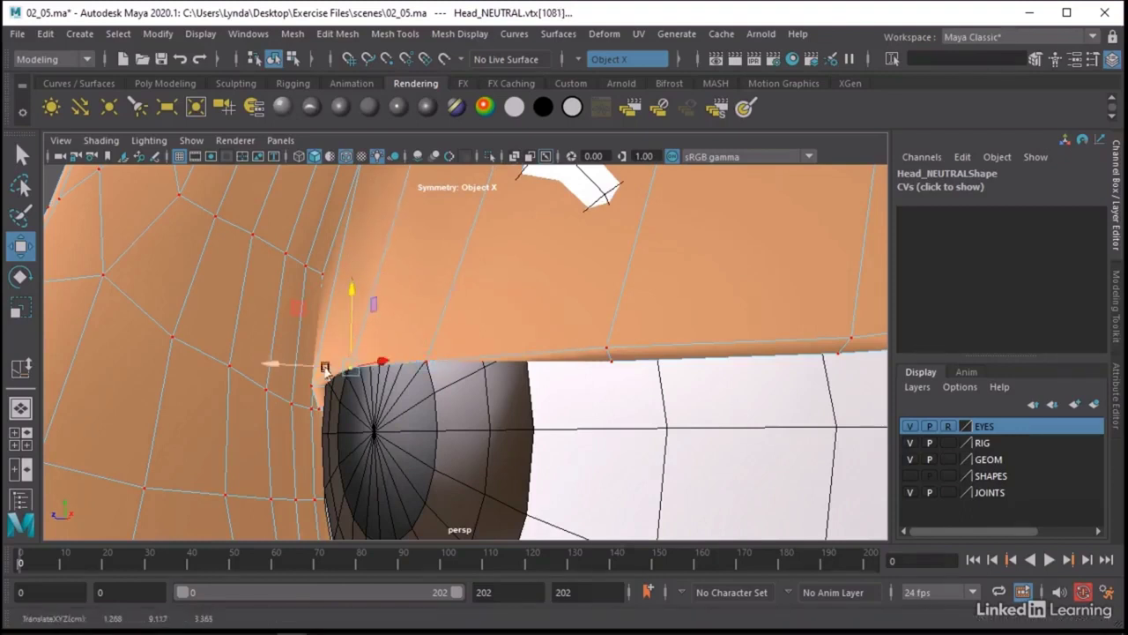
{"action": "left_click_drag", "start_coordinate": [338, 388], "coordinate": [320, 355]}
Adjust the height of the vertices at the inner and outer ends of the upper-lid edge to round its corners.
{"action": "right_click_drag", "start_coordinate": [604, 379], "coordinate": [440, 386], "text": "alt"}
{"action": "left_click_drag", "start_coordinate": [441, 385], "coordinate": [559, 405], "text": "alt"}
{"action": "middle_click_drag", "start_coordinate": [606, 374], "coordinate": [368, 359], "text": "alt"}
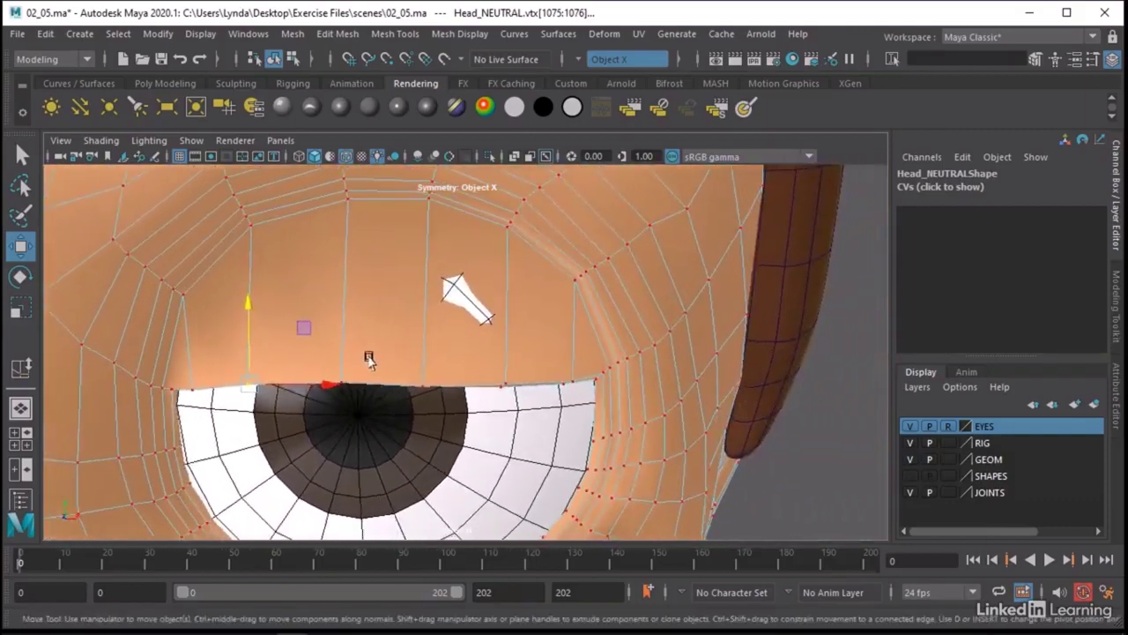
{"action": "left_click", "coordinate": [596, 379]}
{"action": "left_click_drag", "start_coordinate": [407, 423], "coordinate": [308, 374], "text": "alt"}
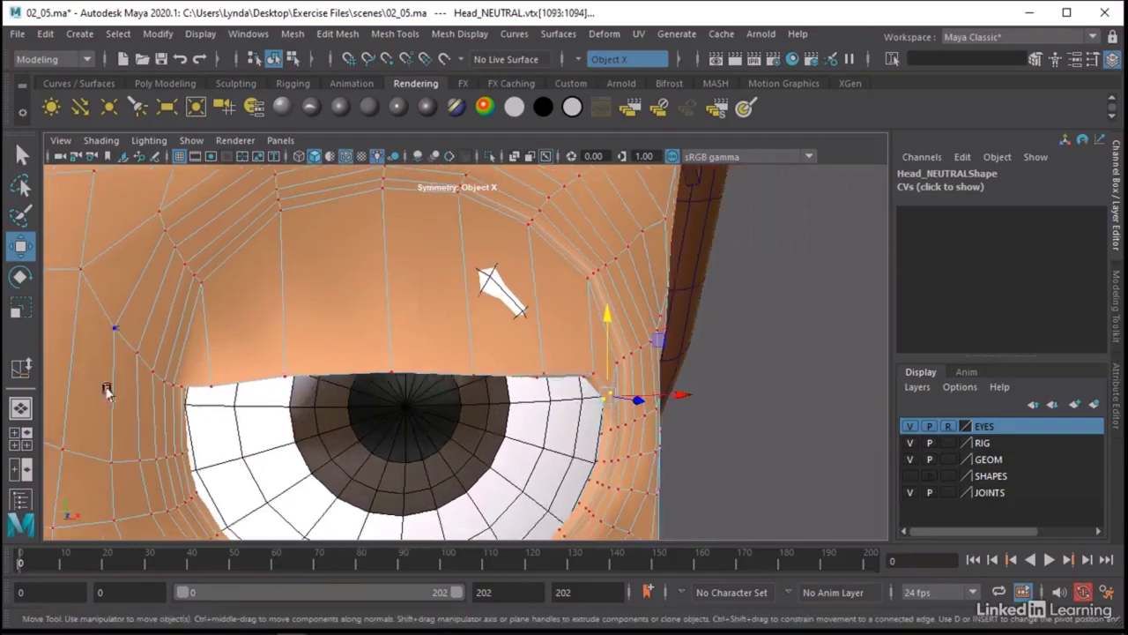
{"action": "left_click_drag", "start_coordinate": [175, 381], "coordinate": [298, 385]}
{"action": "left_click", "coordinate": [291, 379], "text": "shift"}
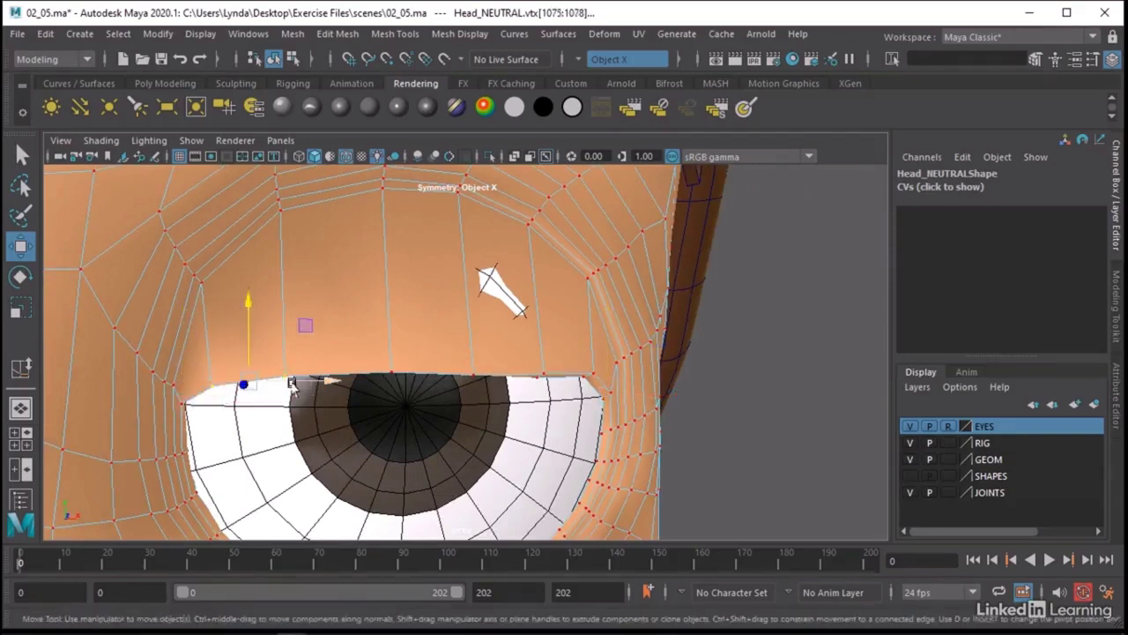
Select the row of vertices along the upper-lid edge between the two eye corners and move them slightly down.
{"action": "key", "text": "q"}
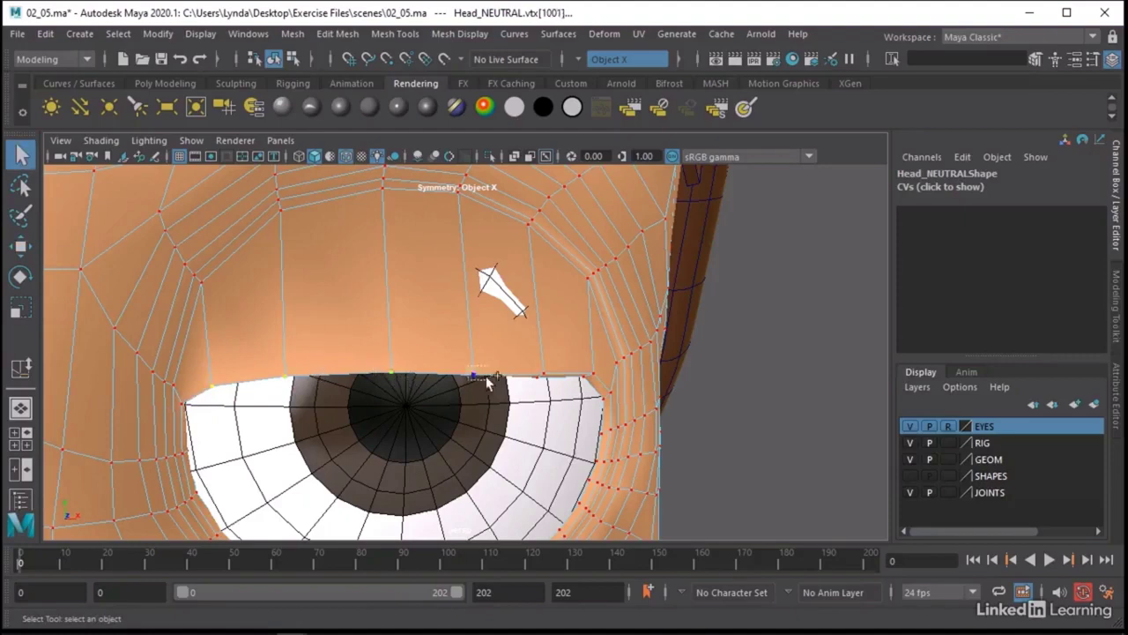
{"action": "left_click_drag", "start_coordinate": [572, 384], "coordinate": [595, 384], "text": "shift"}
{"action": "key", "text": "w"}
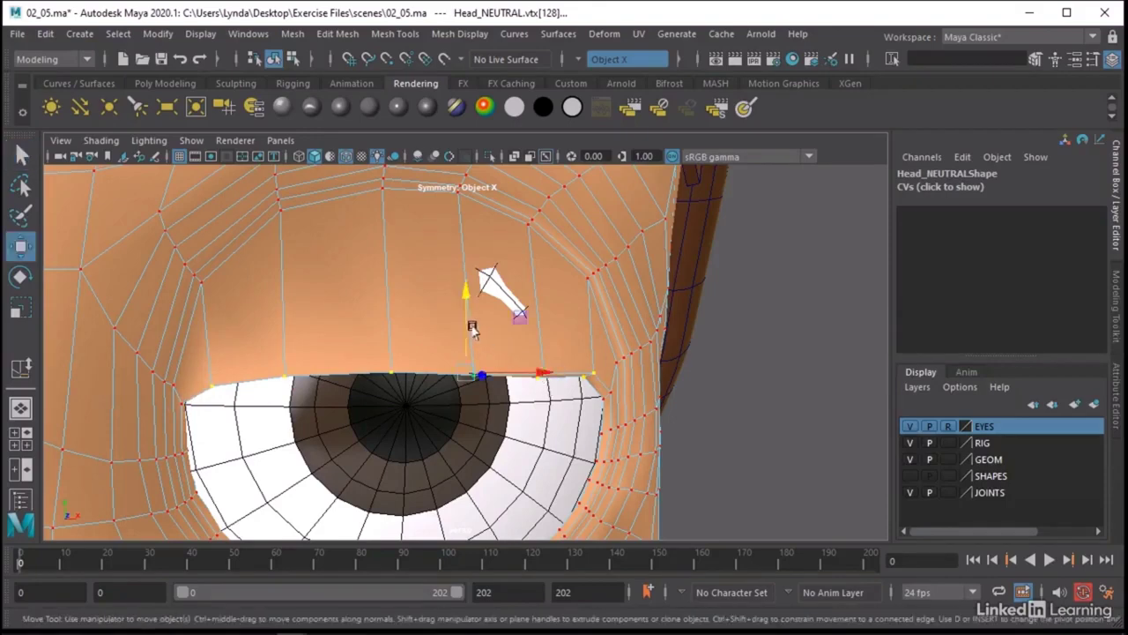
{"action": "mouse_move", "coordinate": [470, 325]}
{"action": "left_mouse_down"}
{"action": "mouse_move", "coordinate": [467, 297]}
{"action": "mouse_move", "coordinate": [467, 339]}
{"action": "left_mouse_up"}
Put the head mesh into edge mode and select the arc of edges around the top of the upper eyelid.
{"action": "left_click_drag", "start_coordinate": [481, 405], "coordinate": [278, 405], "text": "alt"}
{"action": "left_click_drag", "start_coordinate": [364, 356], "coordinate": [385, 280], "text": "alt"}
{"action": "right_click_drag", "start_coordinate": [331, 221], "coordinate": [326, 126]}
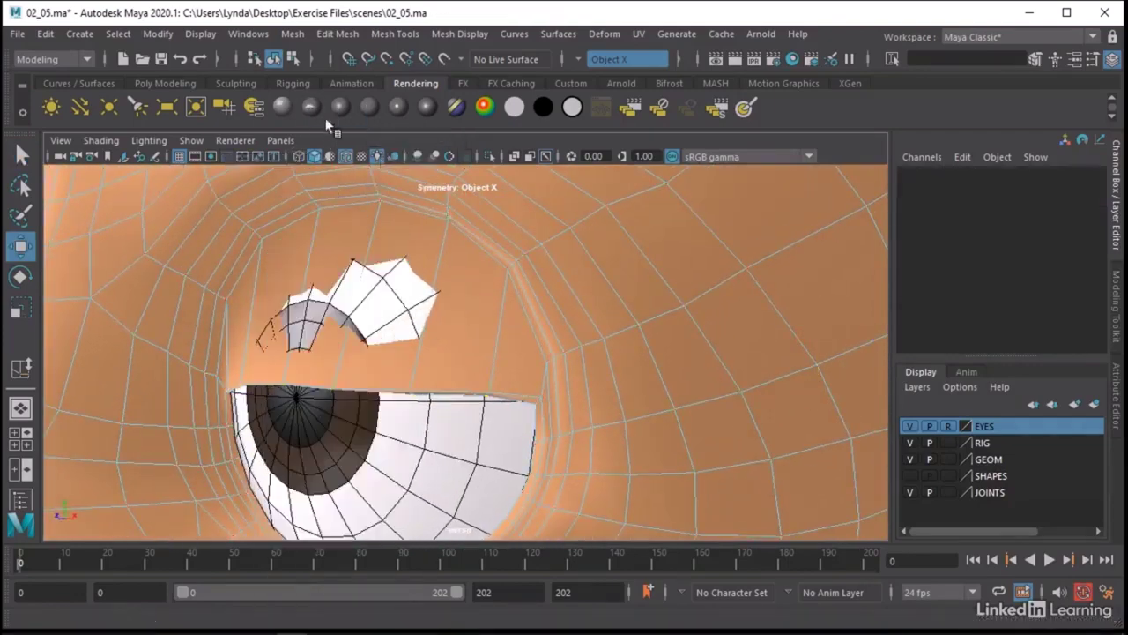
{"action": "left_click", "coordinate": [476, 253]}
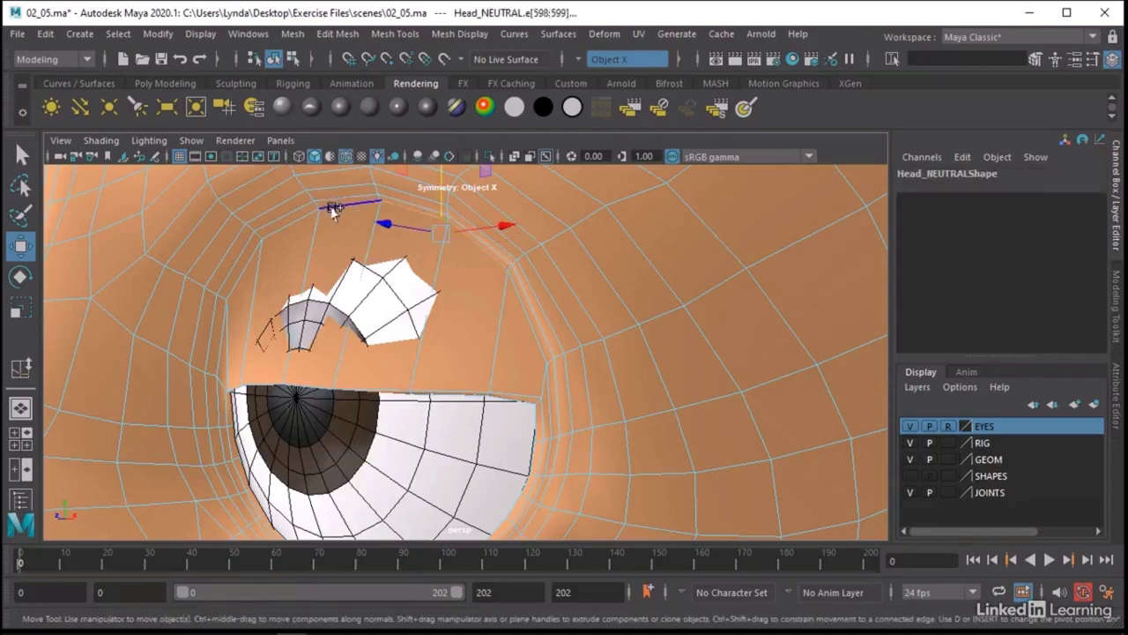
{"action": "left_click_drag", "start_coordinate": [313, 231], "coordinate": [348, 289], "text": "alt"}
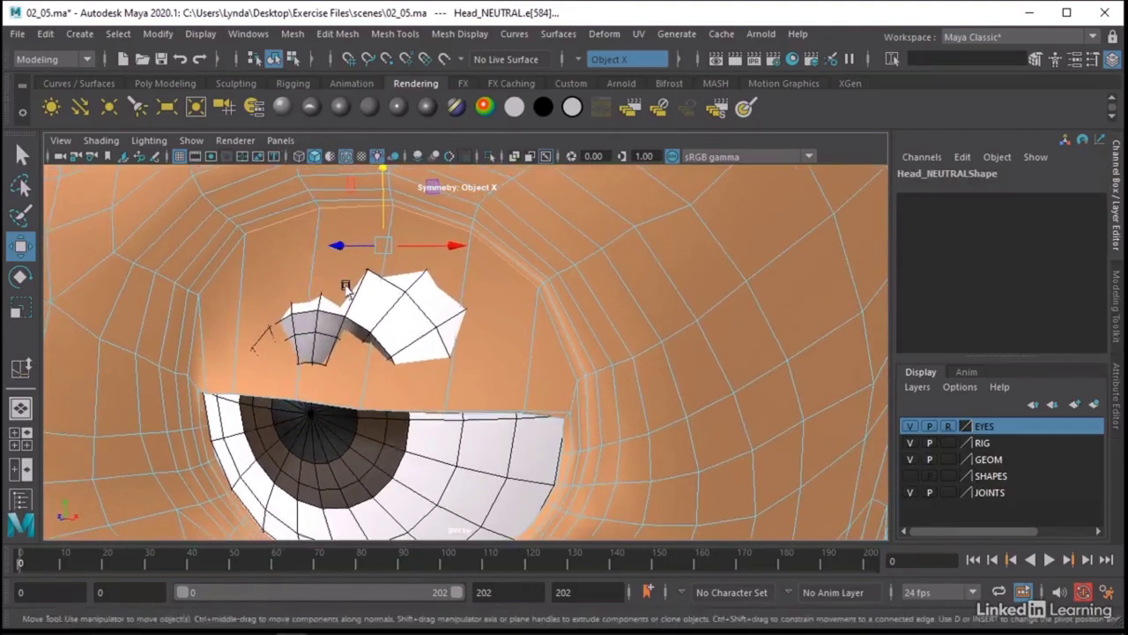
{"action": "left_click", "coordinate": [223, 269]}
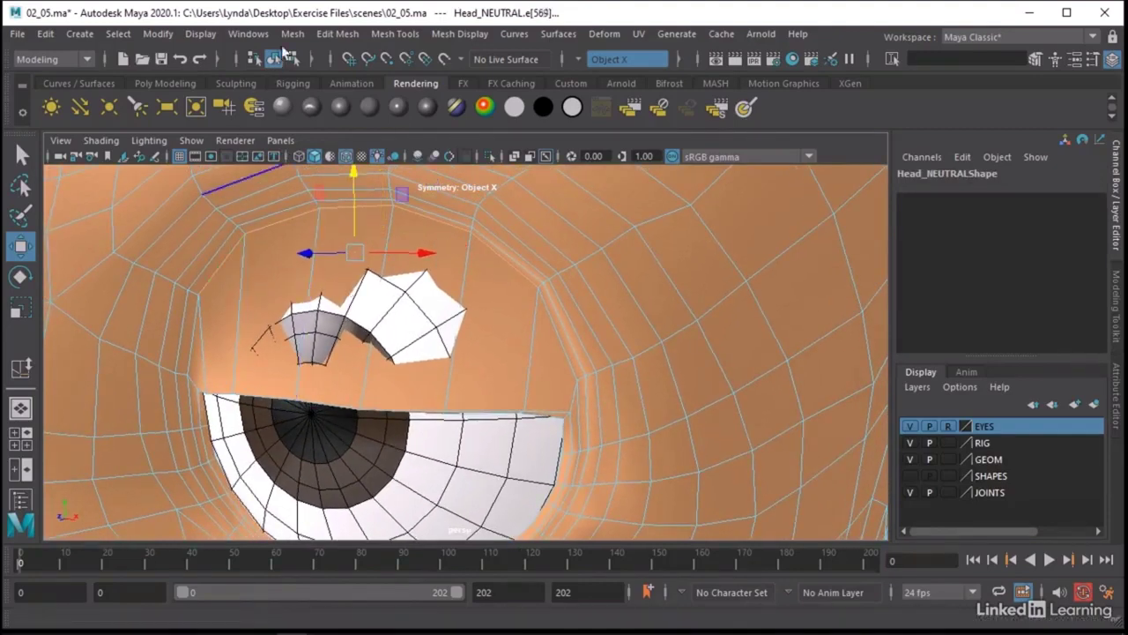
Slide the selected edge arc down to the middle of the upper eyelid with the Slide Edge tool.
{"action": "left_click", "coordinate": [395, 34]}
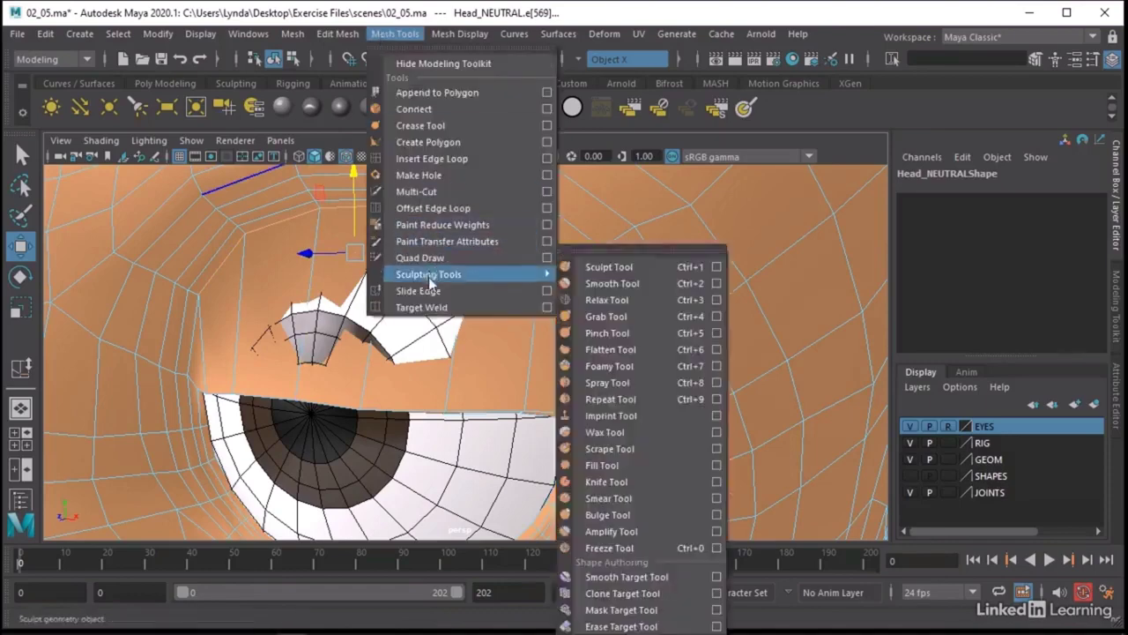
{"action": "left_click", "coordinate": [423, 291]}
{"action": "middle_click_drag", "start_coordinate": [396, 297], "coordinate": [469, 286]}
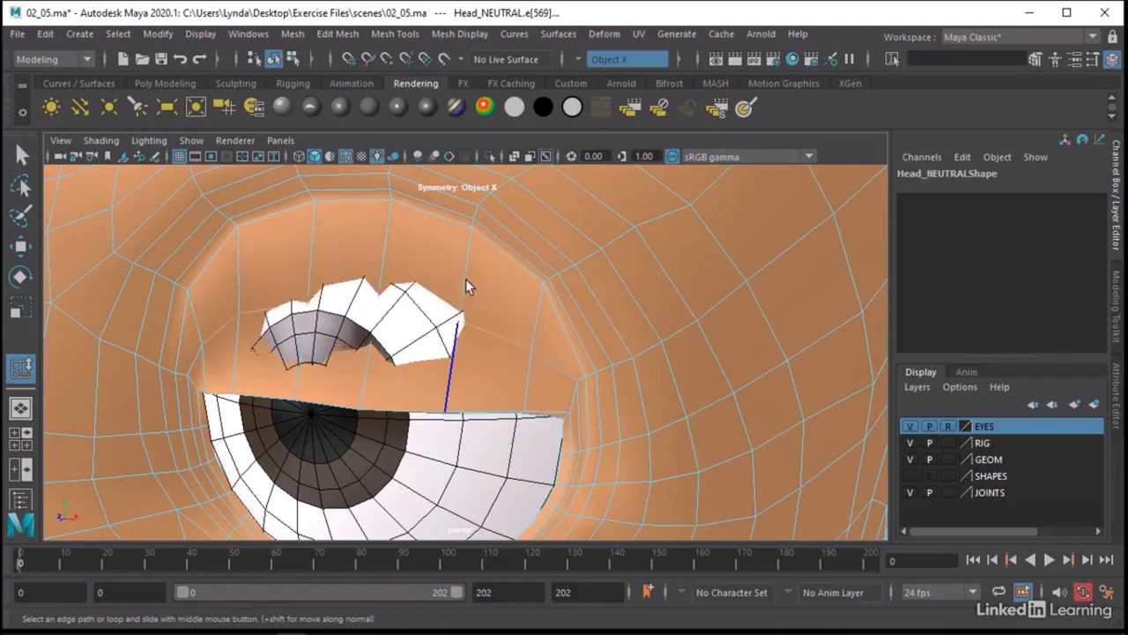
{"action": "left_click_drag", "start_coordinate": [466, 279], "coordinate": [505, 368], "text": "alt"}
{"action": "key", "text": "w"}
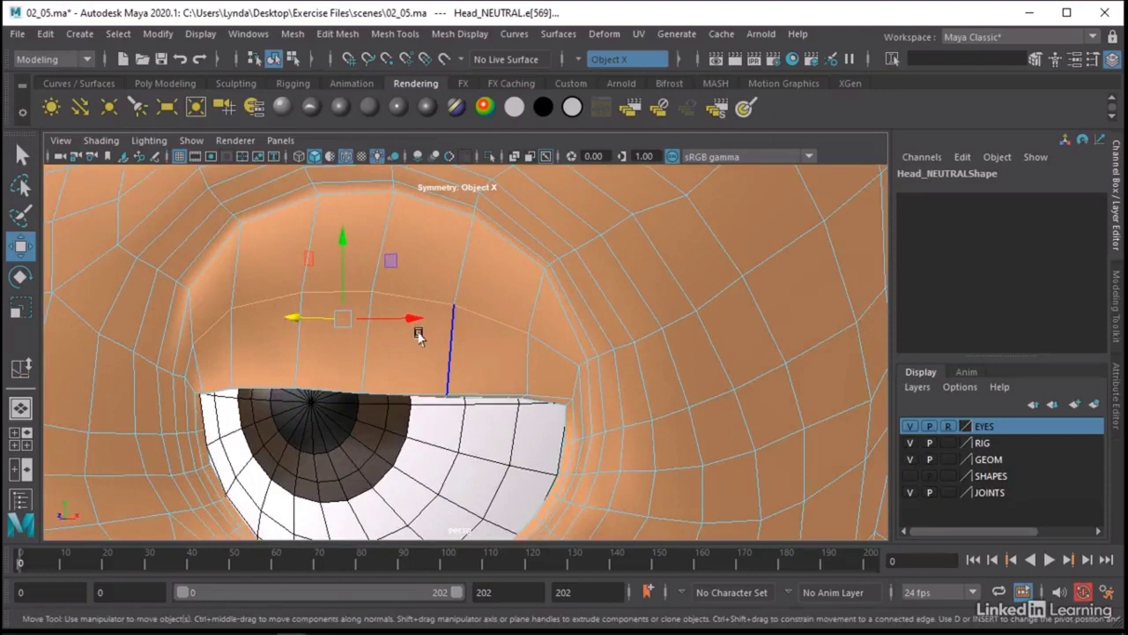
Reactivate the Slide Edge tool and slide the mid-lid edge arc closer to the lid's lower edge.
{"action": "key", "text": "space"}
{"action": "left_click", "coordinate": [170, 326]}
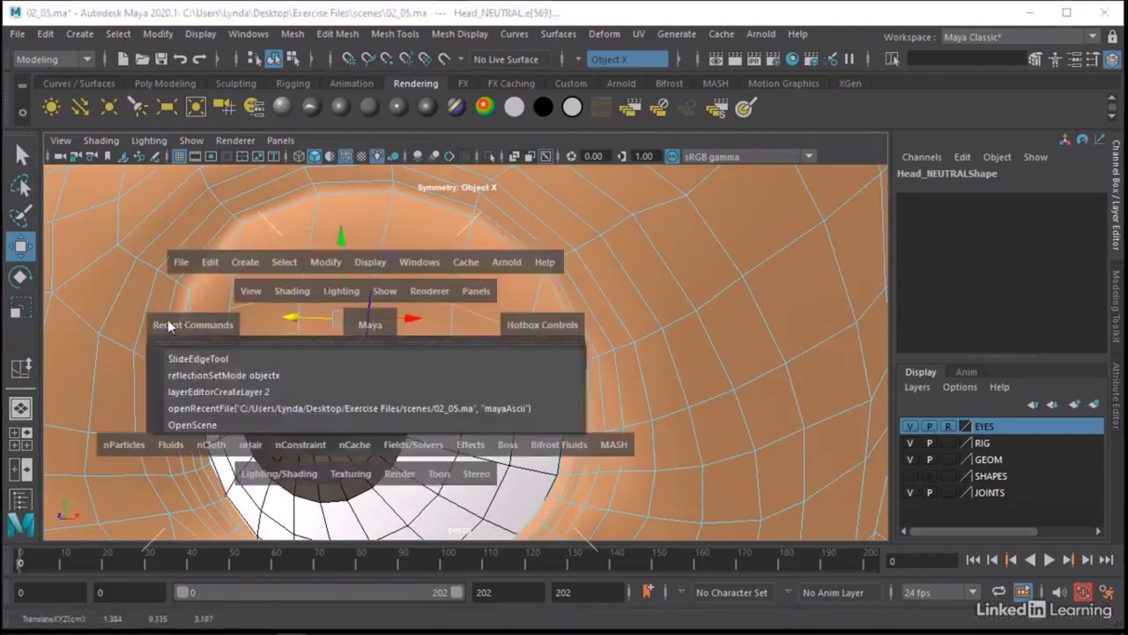
{"action": "left_click", "coordinate": [180, 358]}
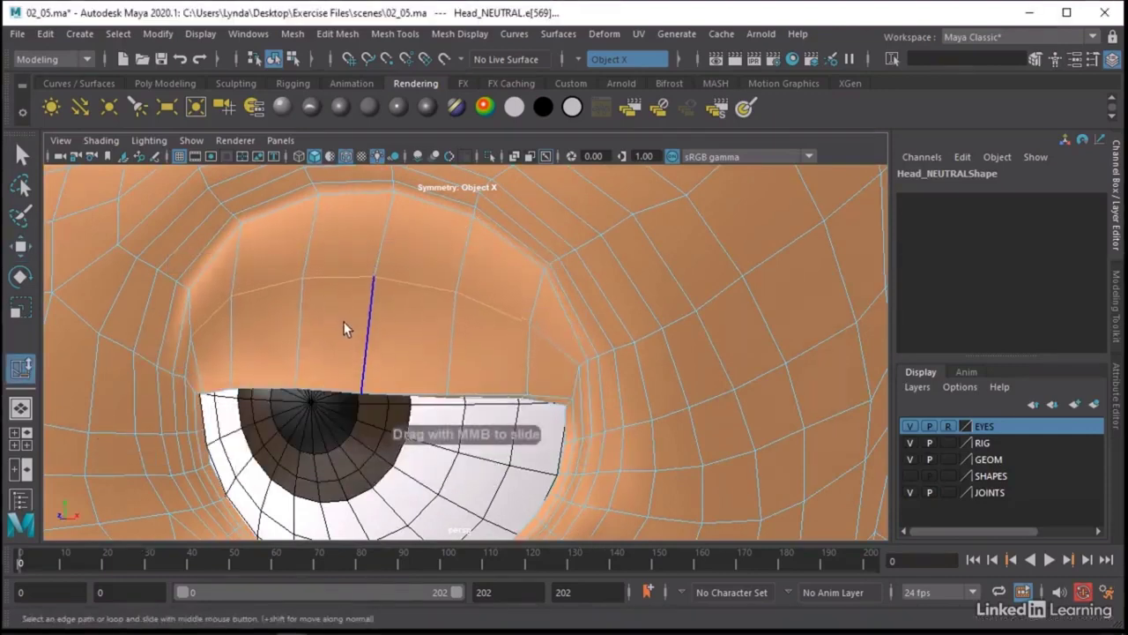
{"action": "middle_click_drag", "start_coordinate": [343, 321], "coordinate": [312, 352]}
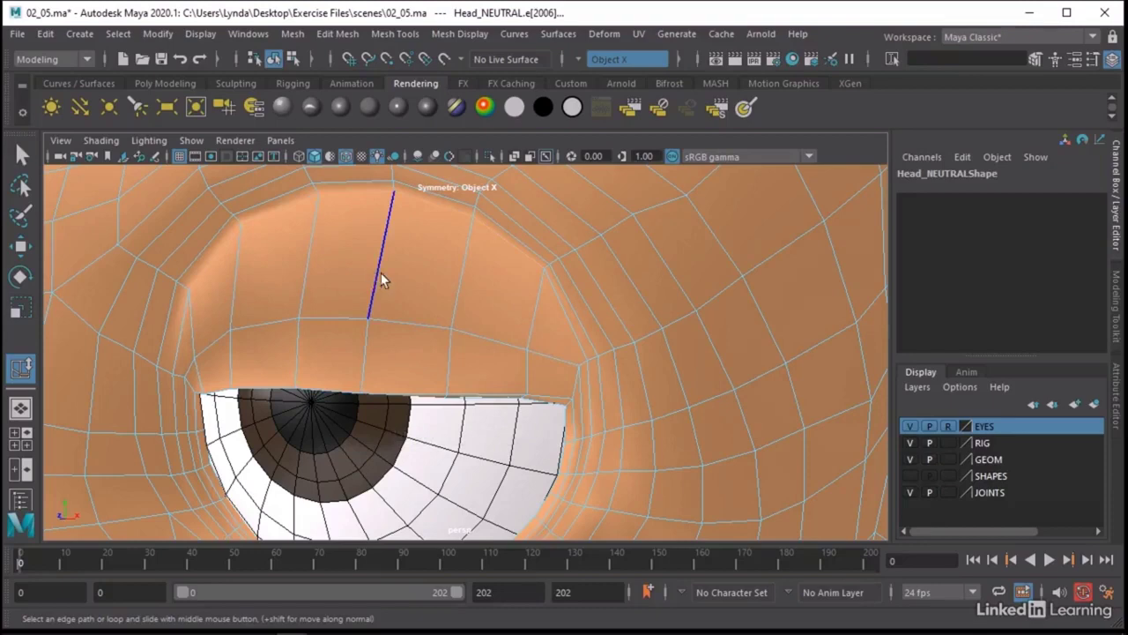
Slide the next edge arc above the eyelid down over the lid with the Slide Edge tool to spread the crease.
{"action": "key", "text": "space"}
{"action": "left_click", "coordinate": [135, 295]}
{"action": "left_click", "coordinate": [142, 326]}
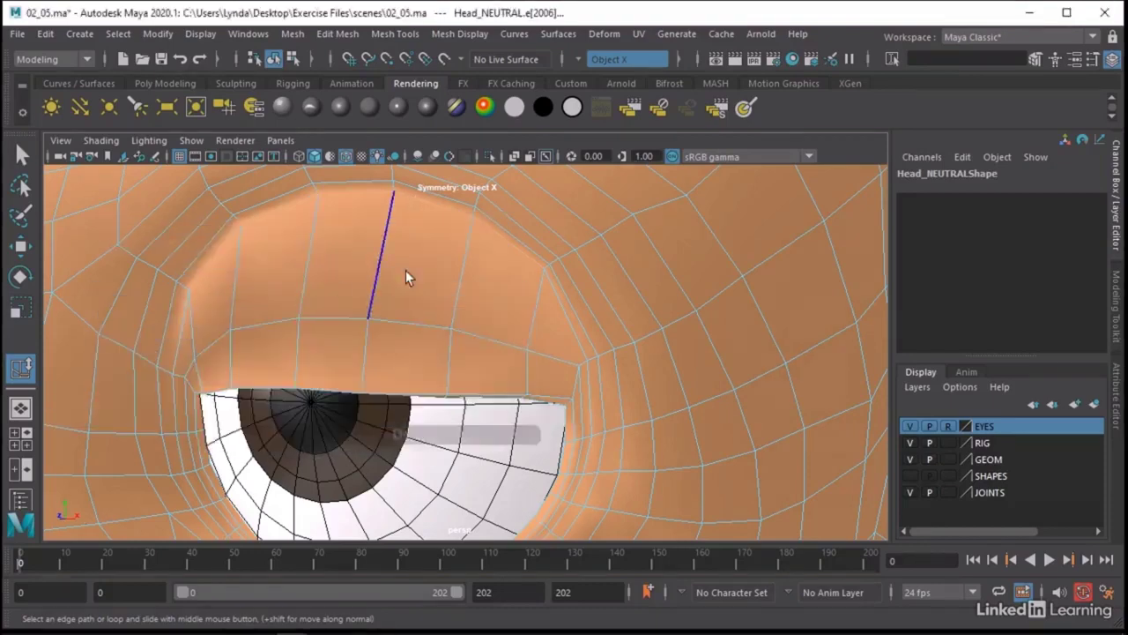
{"action": "middle_click_drag", "start_coordinate": [419, 262], "coordinate": [374, 259]}
{"action": "key", "text": "space"}
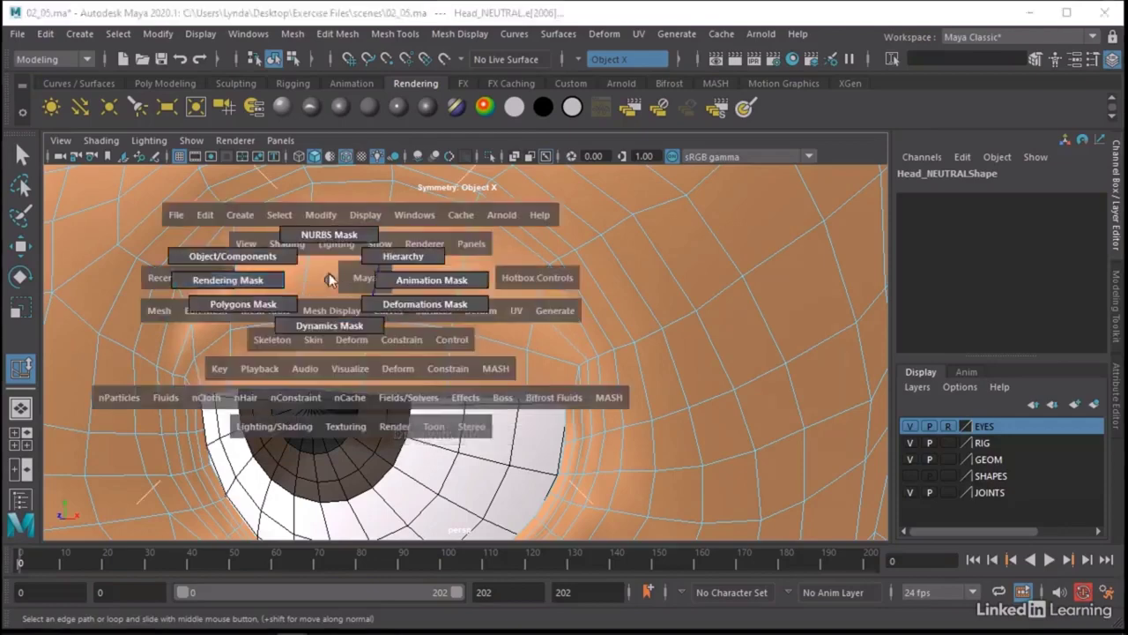
{"action": "left_click_drag", "start_coordinate": [328, 276], "coordinate": [485, 327], "text": "alt"}
{"action": "key", "text": "w"}
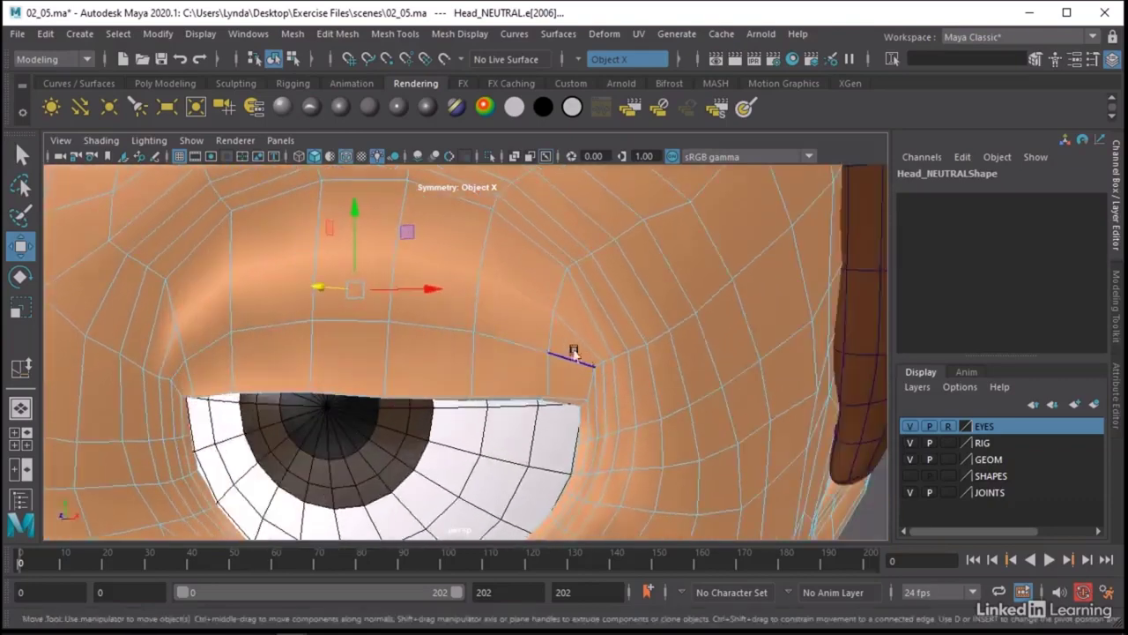
Switch the head mesh to vertex mode and move the vertex at the upper eyelid's outer corner slightly down toward the eye opening.
{"action": "right_click_drag", "start_coordinate": [571, 354], "coordinate": [476, 162]}
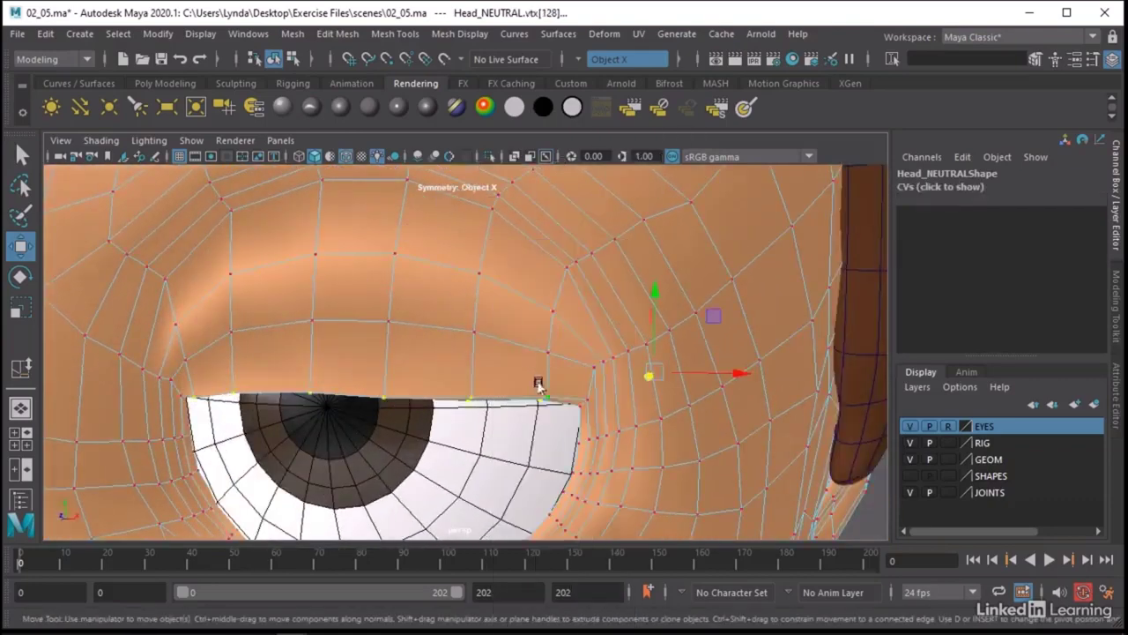
{"action": "left_click", "coordinate": [590, 368]}
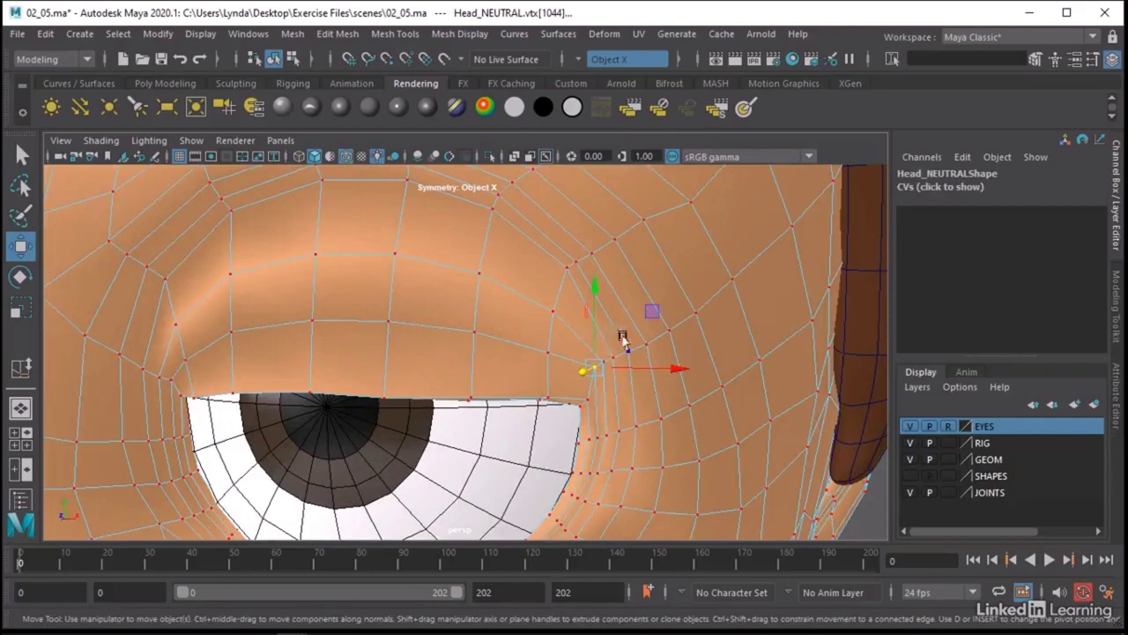
{"action": "middle_click_drag", "start_coordinate": [646, 308], "coordinate": [648, 324]}
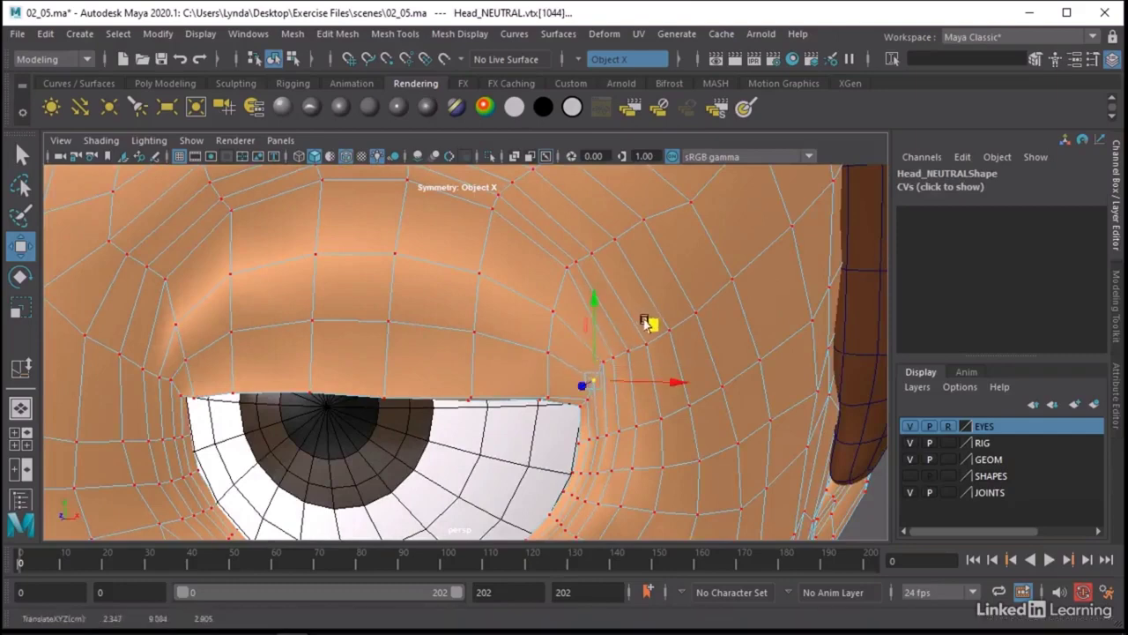
{"action": "scroll", "coordinate": [318, 370], "scroll_direction": "down", "scroll_amount": 3}
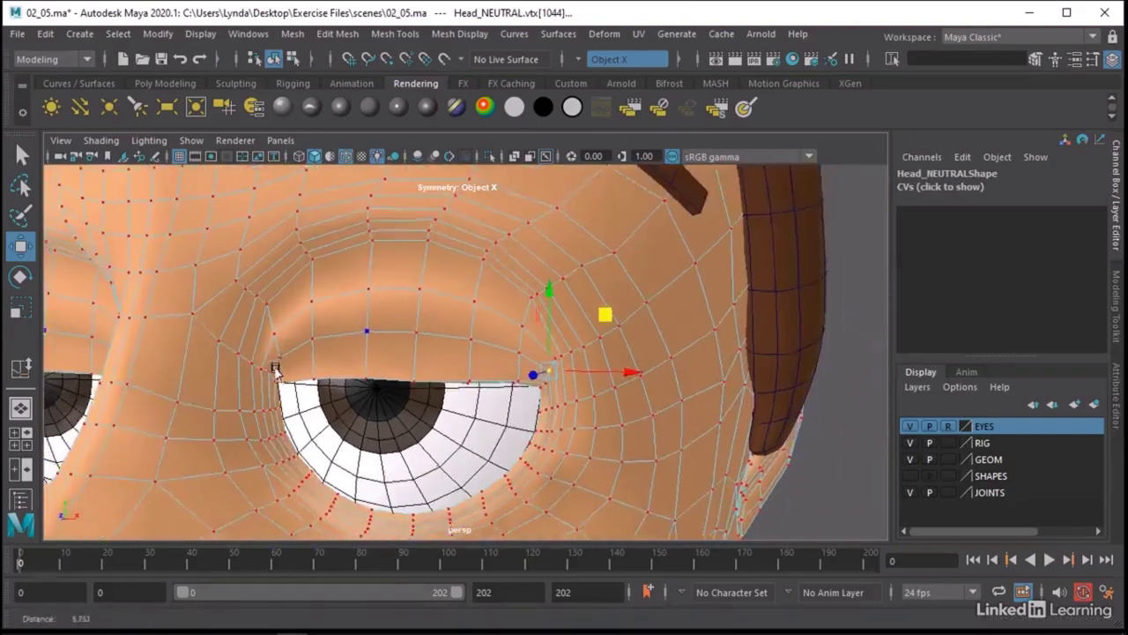
{"action": "left_click", "coordinate": [815, 391]}
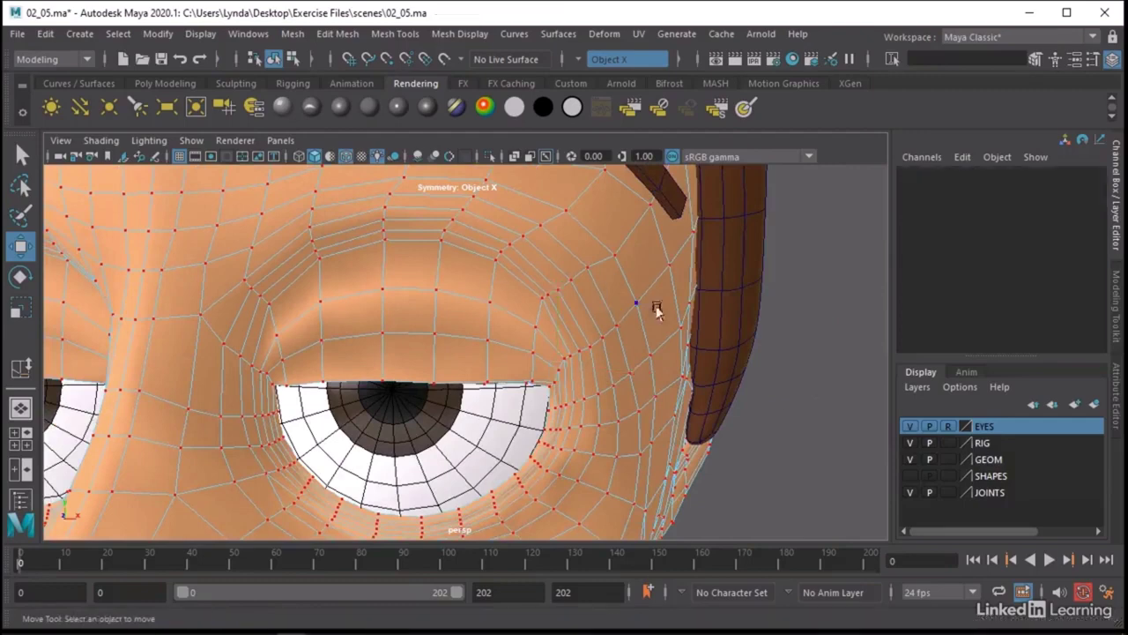
{"action": "scroll", "coordinate": [657, 309], "scroll_direction": "down", "scroll_amount": 4}
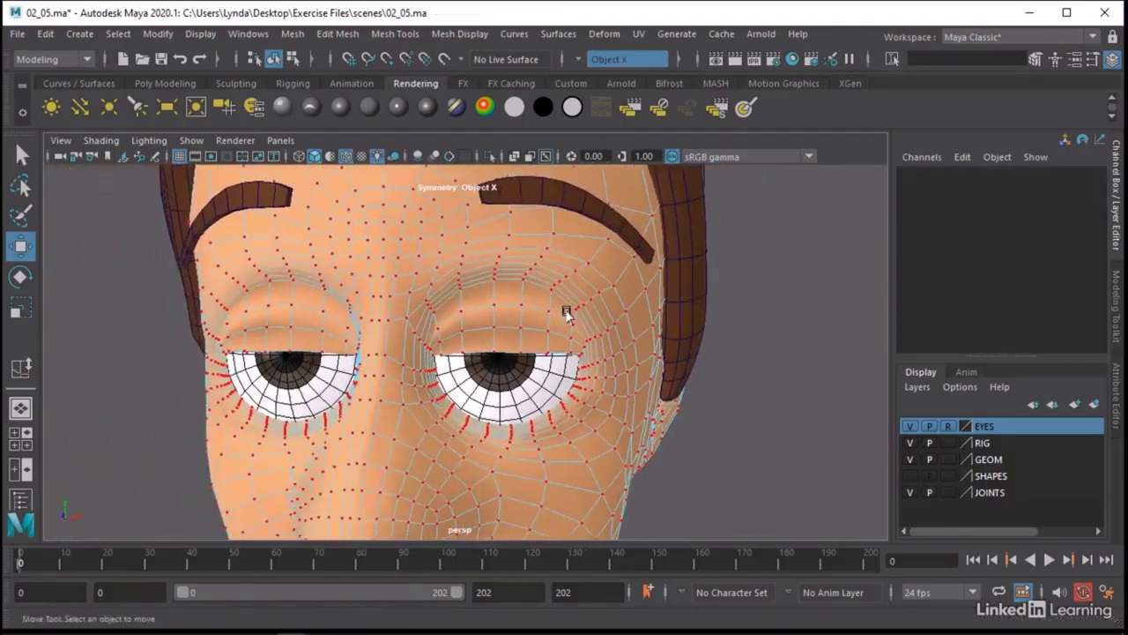
{"action": "left_click_drag", "start_coordinate": [378, 297], "coordinate": [644, 391], "text": "alt"}
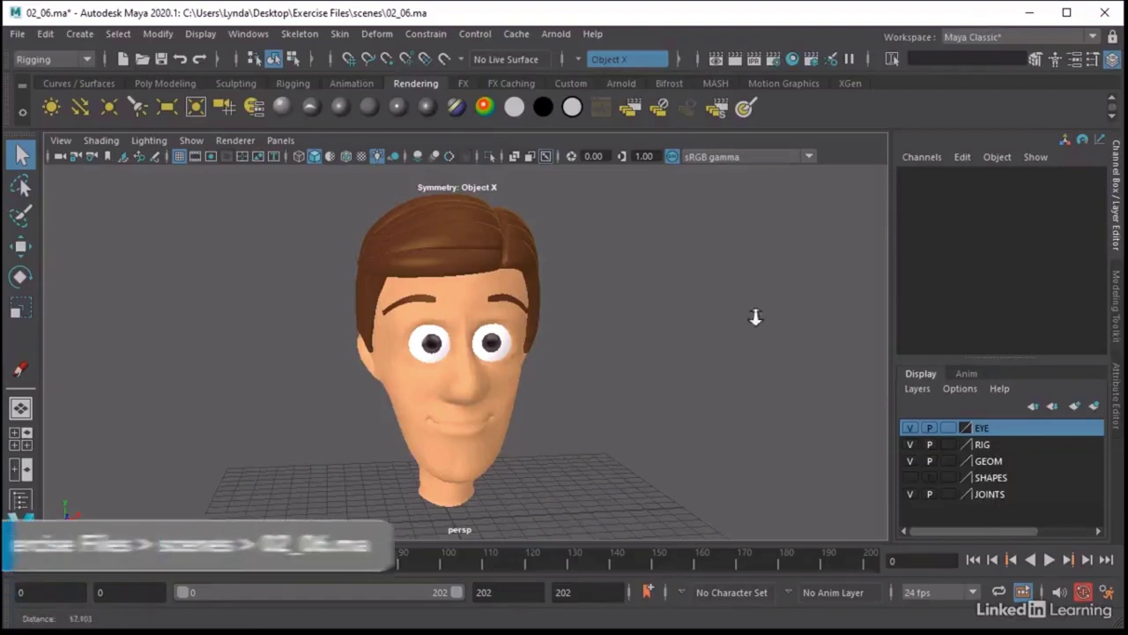
In 02_06.ma, show the SHAPES layer and create a blend shape on Head_NEUTRAL with Eyes_UpLids and Eyes_LowLids as its targets.
{"action": "right_click_drag", "start_coordinate": [756, 319], "coordinate": [710, 320], "text": "alt"}
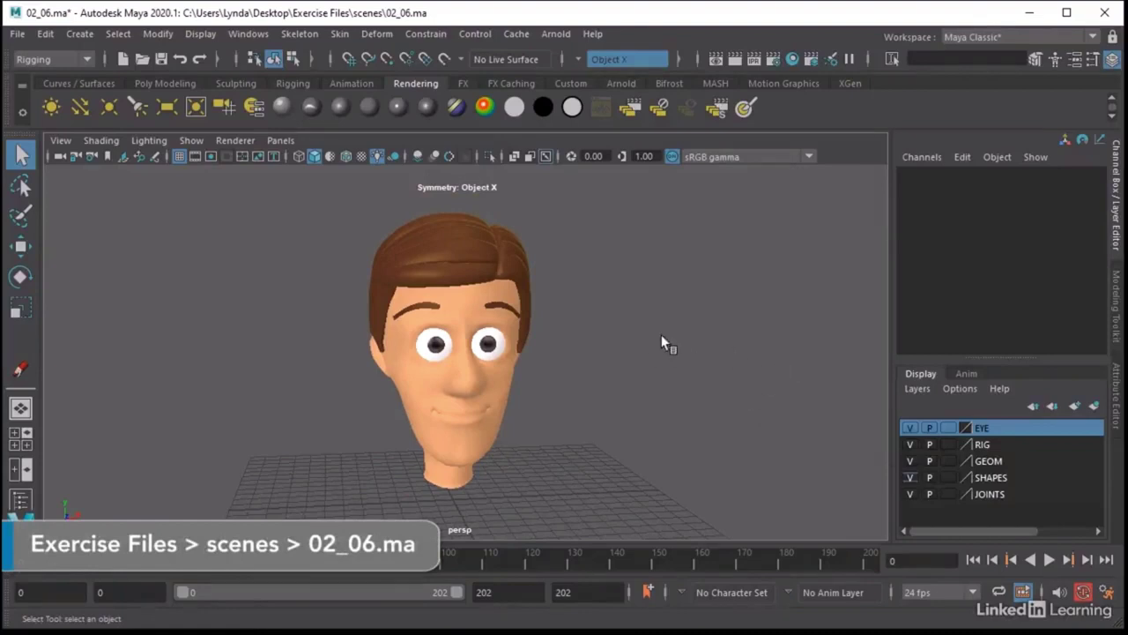
{"action": "right_click_drag", "start_coordinate": [820, 328], "coordinate": [474, 297], "text": "alt"}
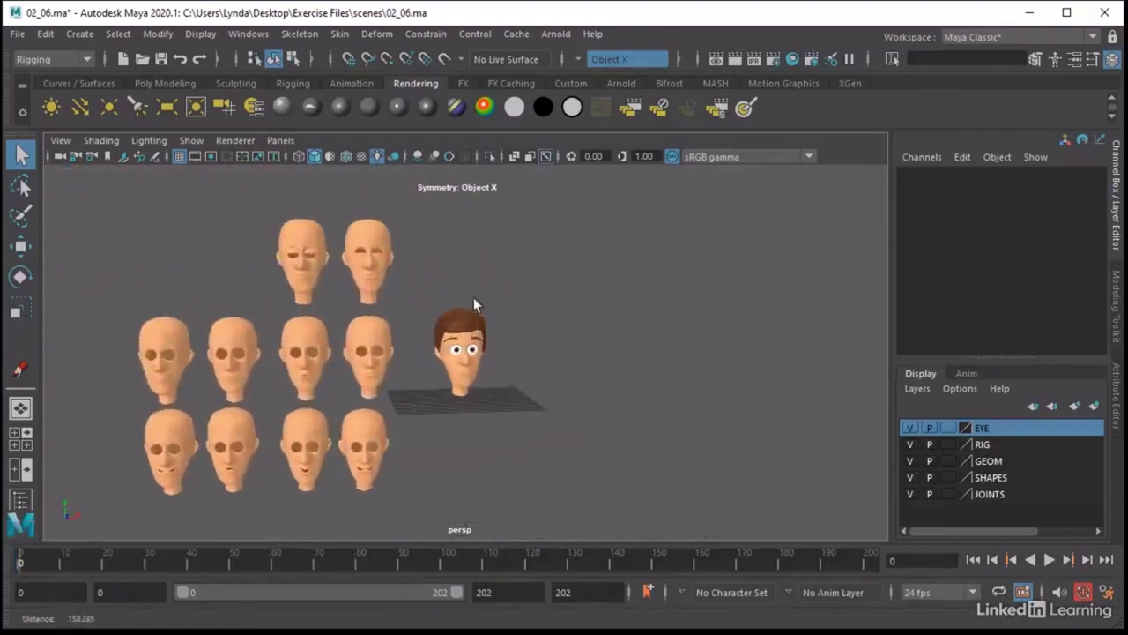
{"action": "left_click", "coordinate": [384, 261]}
{"action": "left_click", "coordinate": [298, 237]}
{"action": "scroll", "coordinate": [494, 265], "scroll_direction": "up", "scroll_amount": 4}
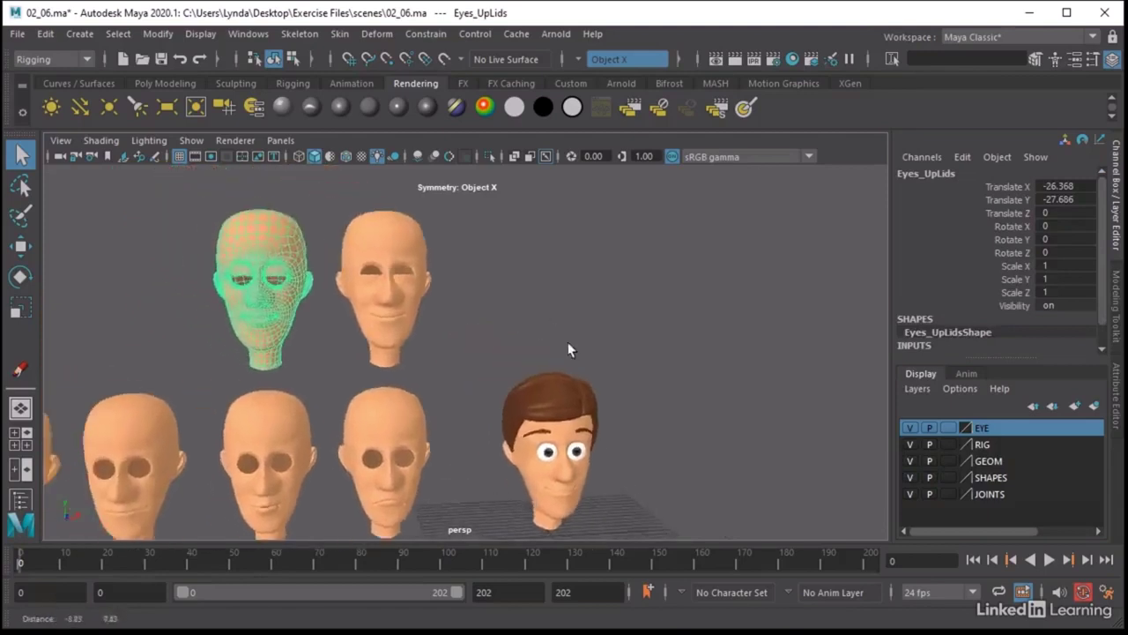
{"action": "left_click_drag", "start_coordinate": [568, 343], "coordinate": [533, 336], "text": "alt"}
{"action": "left_click", "coordinate": [374, 241], "text": "shift"}
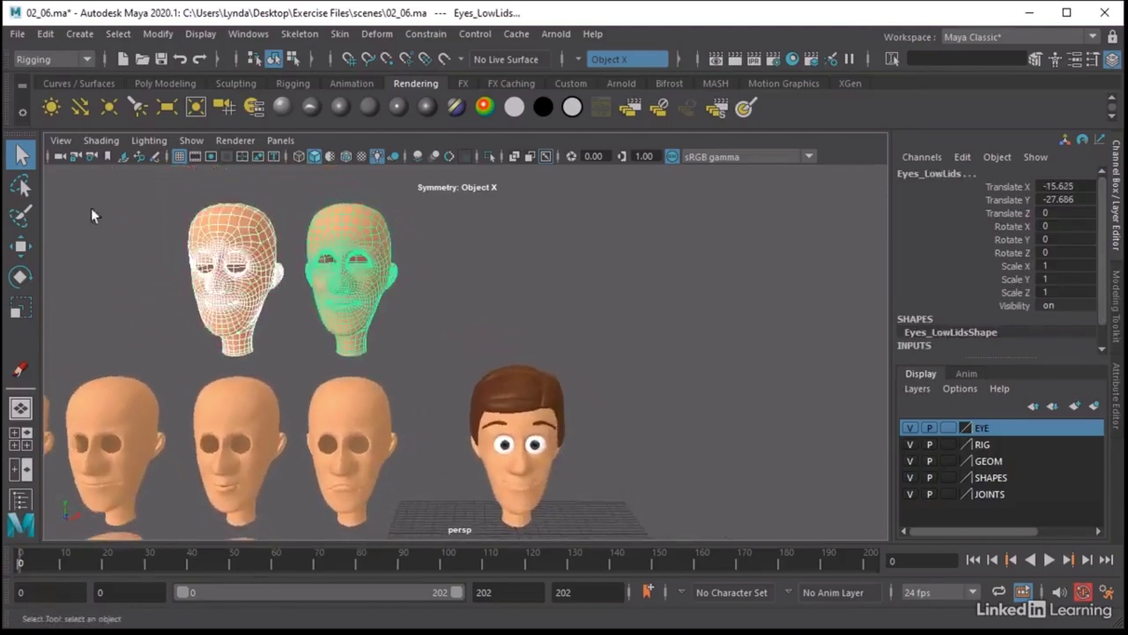
{"action": "left_click", "coordinate": [491, 475]}
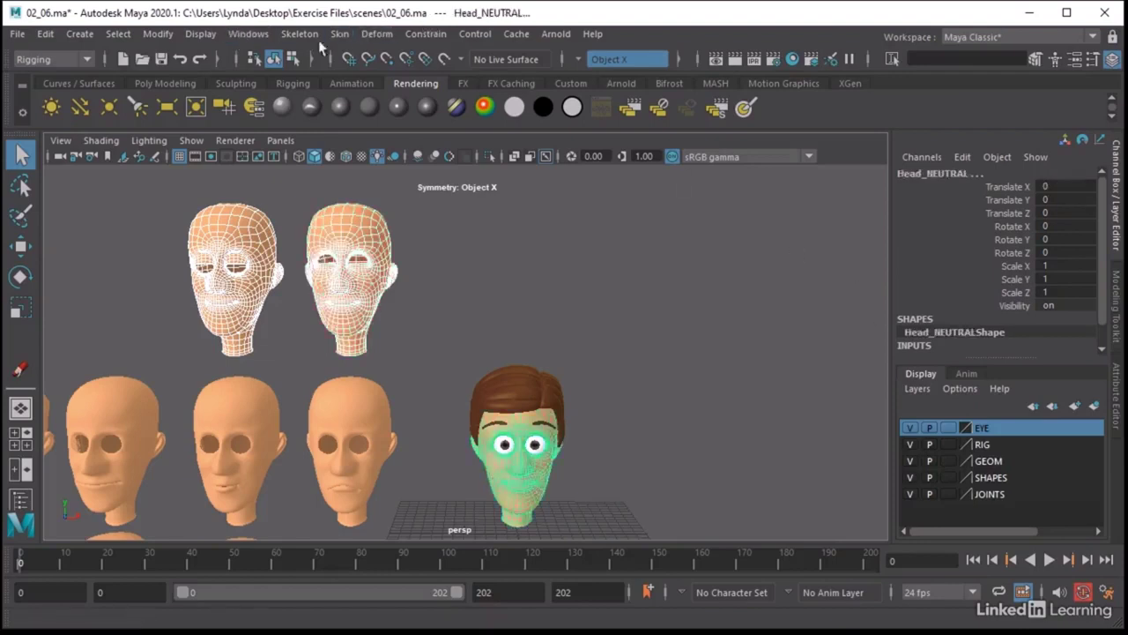
{"action": "left_click", "coordinate": [377, 34]}
Open the Shape Editor and move its window clear of the neutral head.
{"action": "left_click", "coordinate": [308, 36]}
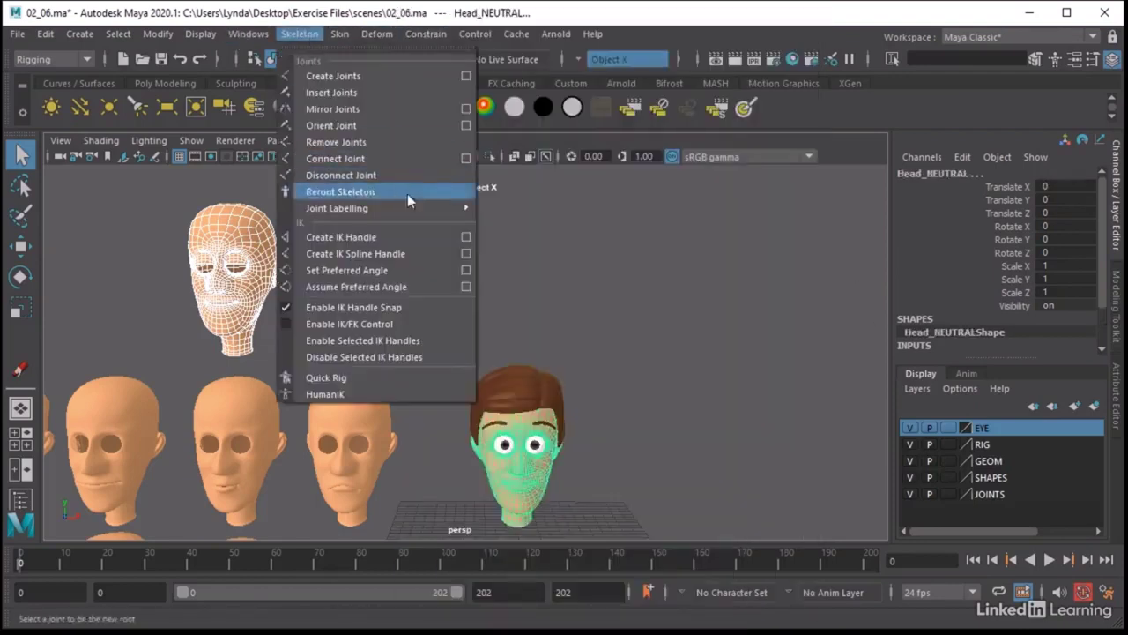
{"action": "left_click", "coordinate": [248, 34]}
{"action": "mouse_move", "coordinate": [379, 142]}
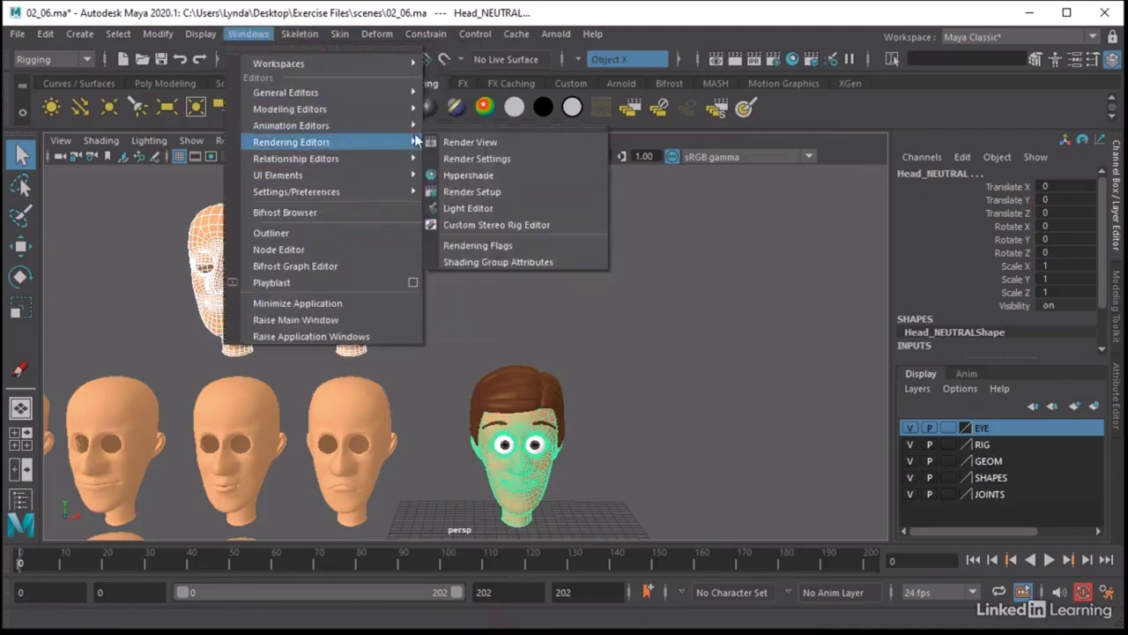
{"action": "mouse_move", "coordinate": [405, 126]}
{"action": "left_click", "coordinate": [468, 242]}
{"action": "left_click_drag", "start_coordinate": [558, 108], "coordinate": [152, 114]}
Raise the Eyes_UpLids and Eyes_LowLids weights to 1.000 to examine the lid shapes, and return both weights to 0.
{"action": "right_click_drag", "start_coordinate": [480, 425], "coordinate": [588, 447], "text": "alt"}
{"action": "middle_click_drag", "start_coordinate": [588, 447], "coordinate": [616, 200], "text": "alt"}
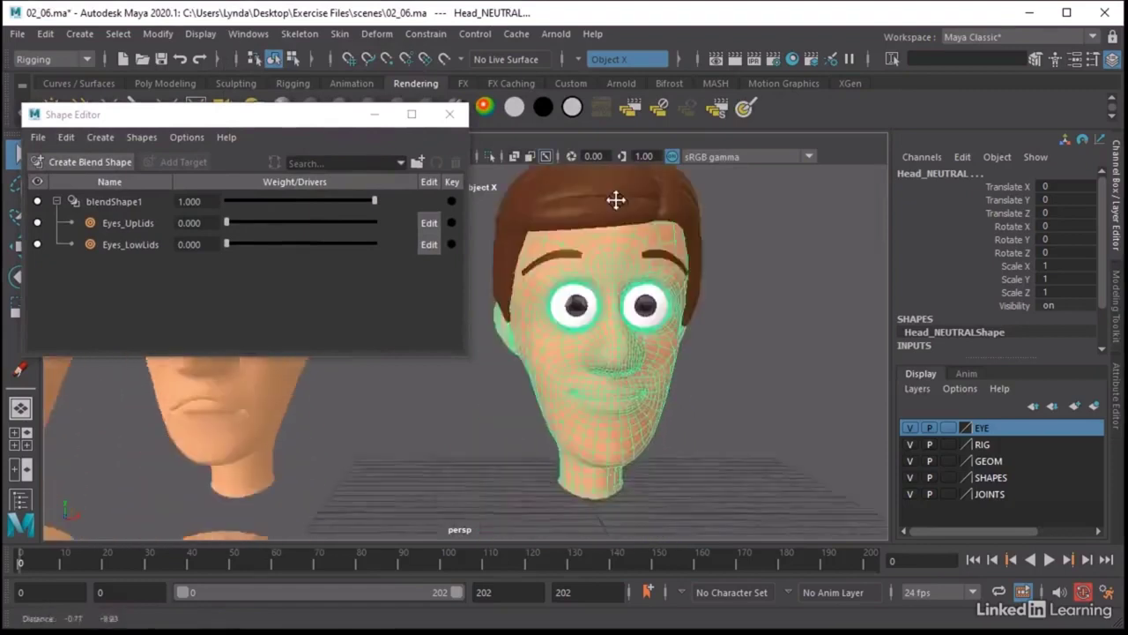
{"action": "scroll", "coordinate": [617, 265], "scroll_direction": "up", "scroll_amount": 3}
{"action": "left_click", "coordinate": [222, 220]}
{"action": "left_click_drag", "start_coordinate": [229, 222], "coordinate": [379, 224]}
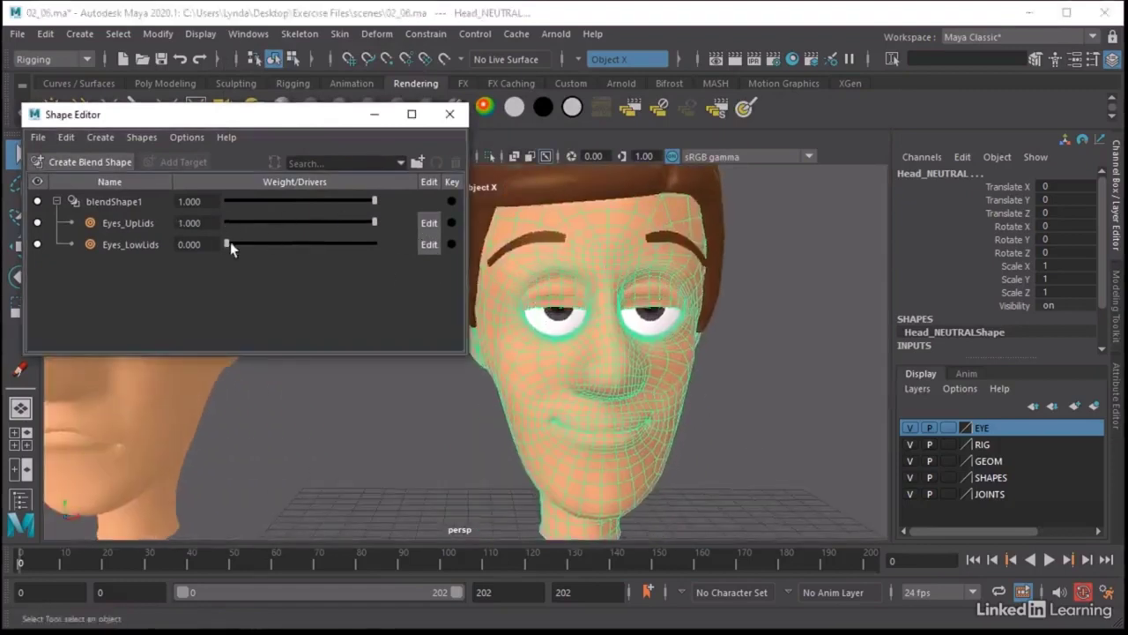
{"action": "left_click_drag", "start_coordinate": [227, 244], "coordinate": [438, 256]}
{"action": "left_click_drag", "start_coordinate": [592, 290], "coordinate": [570, 285], "text": "alt"}
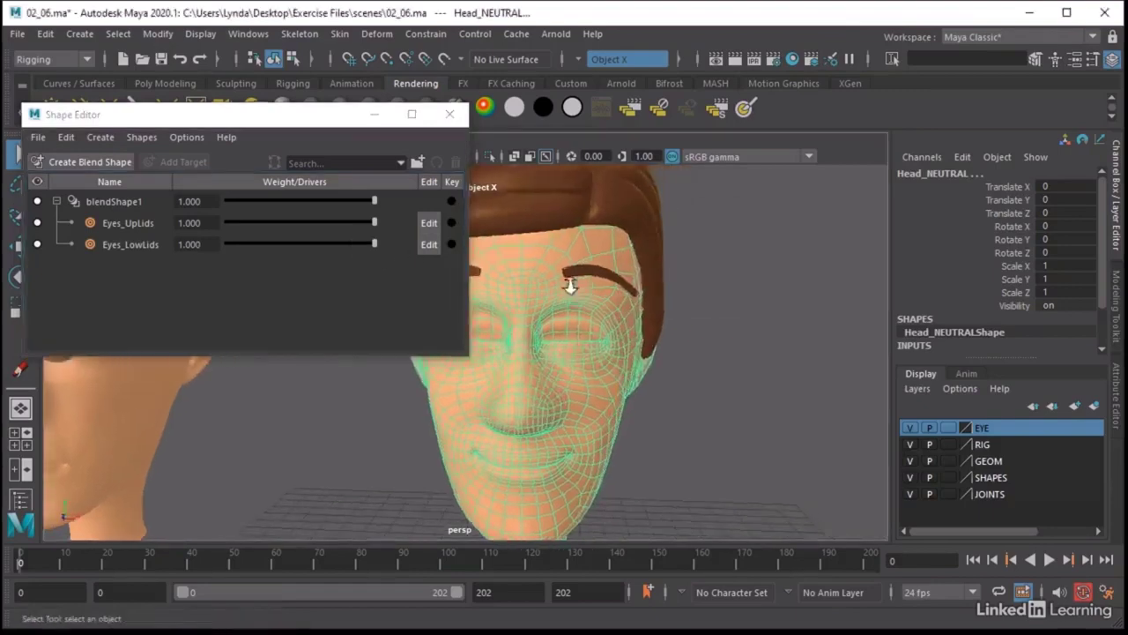
{"action": "right_click_drag", "start_coordinate": [569, 285], "coordinate": [719, 298], "text": "alt"}
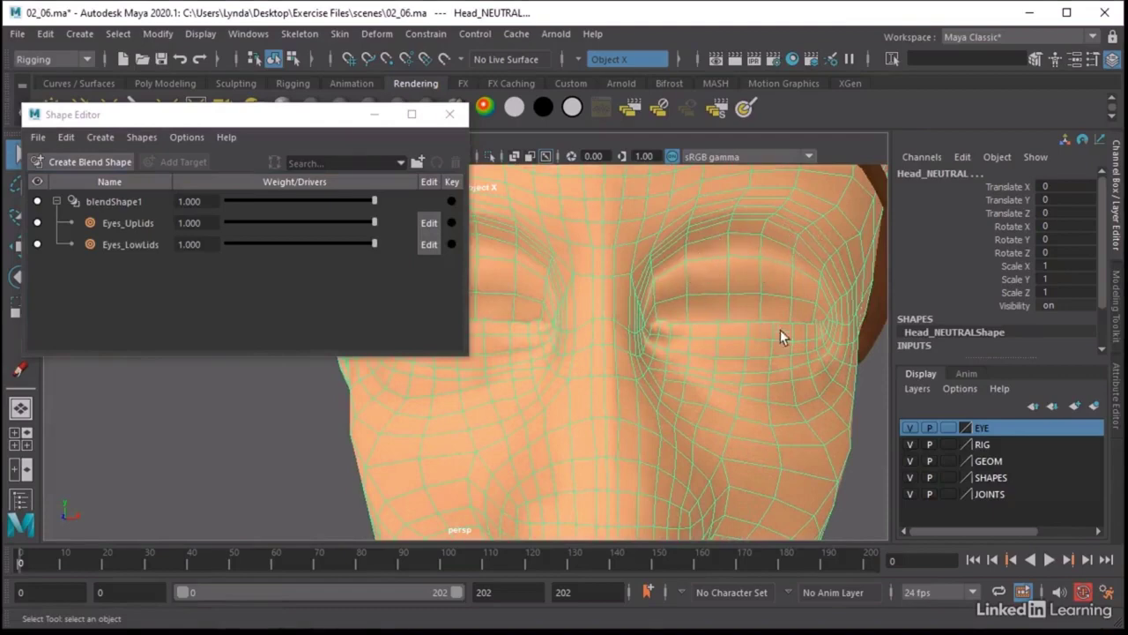
{"action": "left_click_drag", "start_coordinate": [330, 246], "coordinate": [168, 231]}
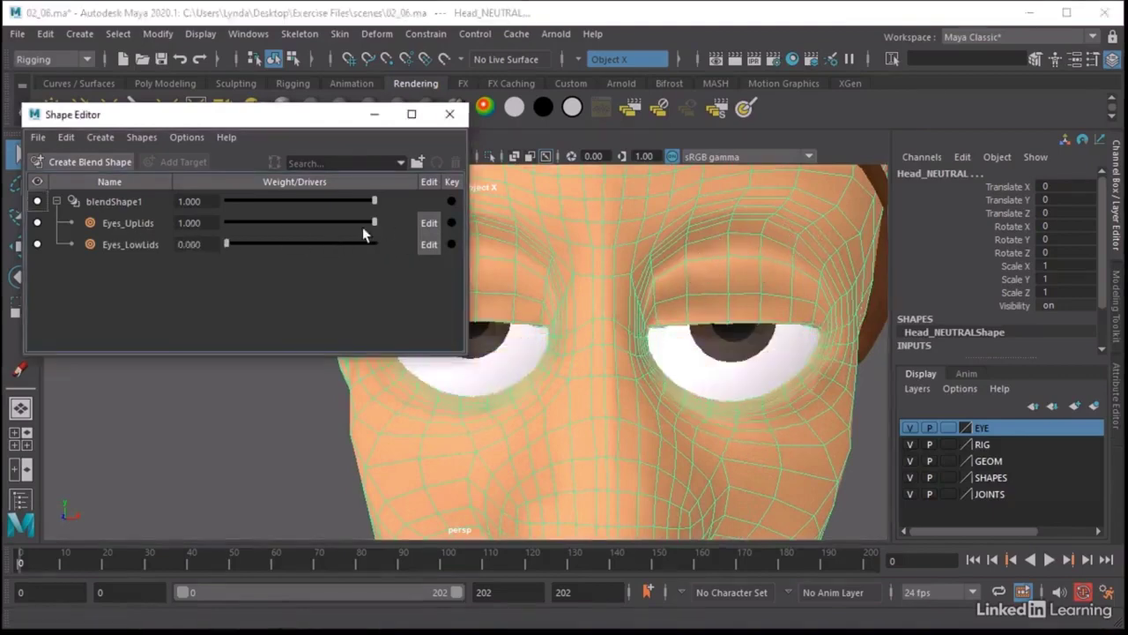
{"action": "left_click_drag", "start_coordinate": [363, 224], "coordinate": [200, 217]}
{"action": "left_click_drag", "start_coordinate": [781, 297], "coordinate": [808, 292], "text": "alt"}
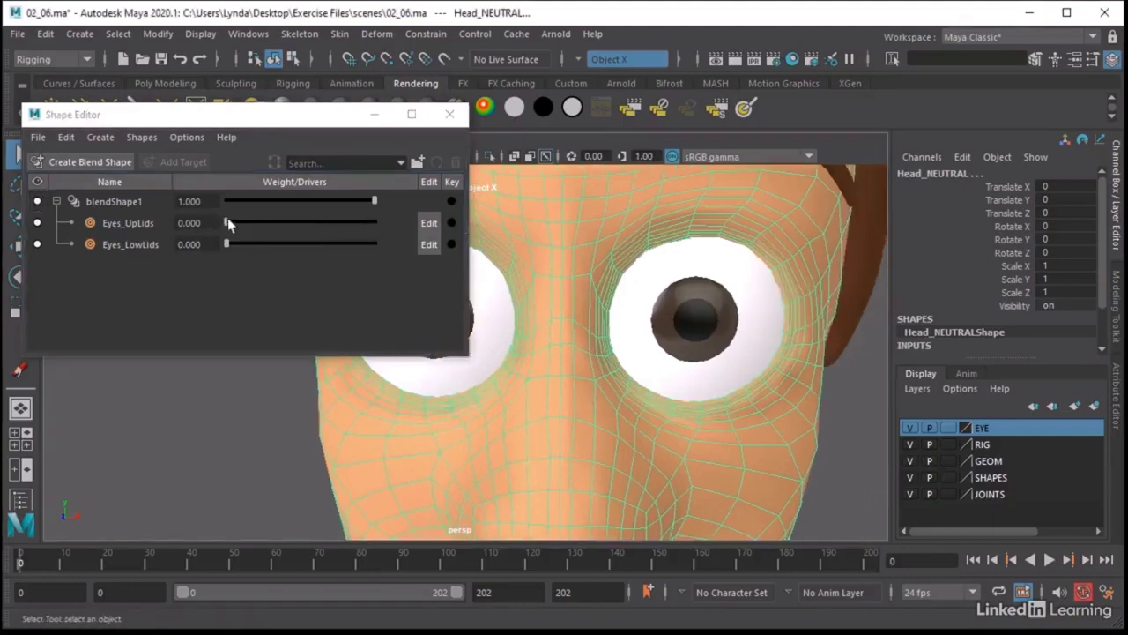
Set the Eyes_UpLids weight to about 0.63 to check the half-lowered lid against the eyeball, and return it to 0.
{"action": "left_click", "coordinate": [259, 280]}
{"action": "left_click_drag", "start_coordinate": [227, 221], "coordinate": [320, 222]}
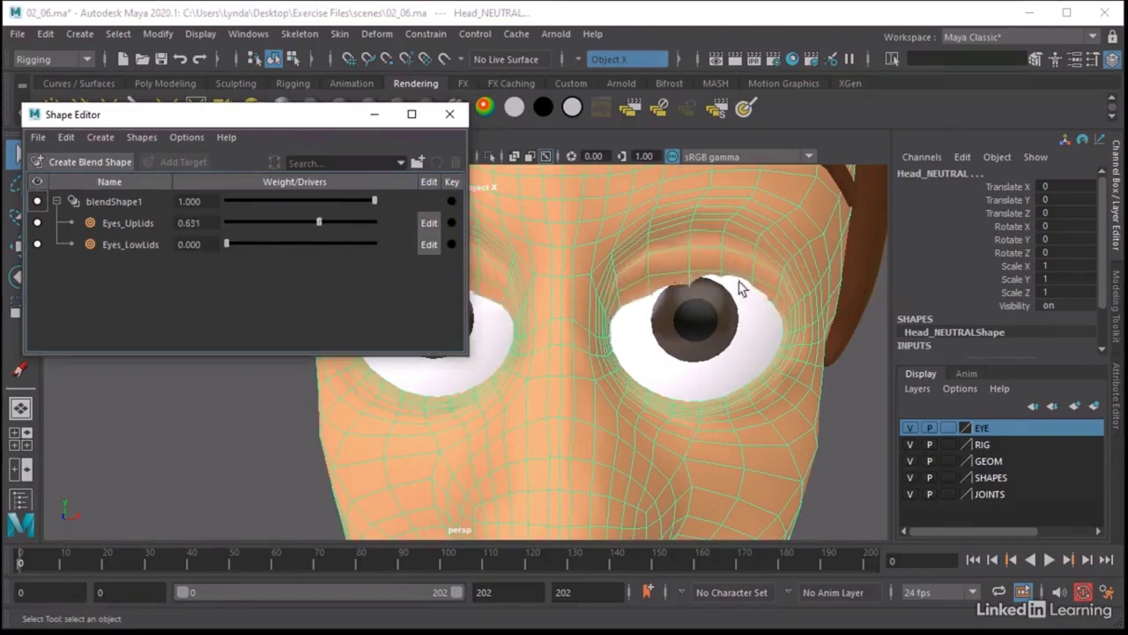
{"action": "left_click_drag", "start_coordinate": [317, 227], "coordinate": [216, 225]}
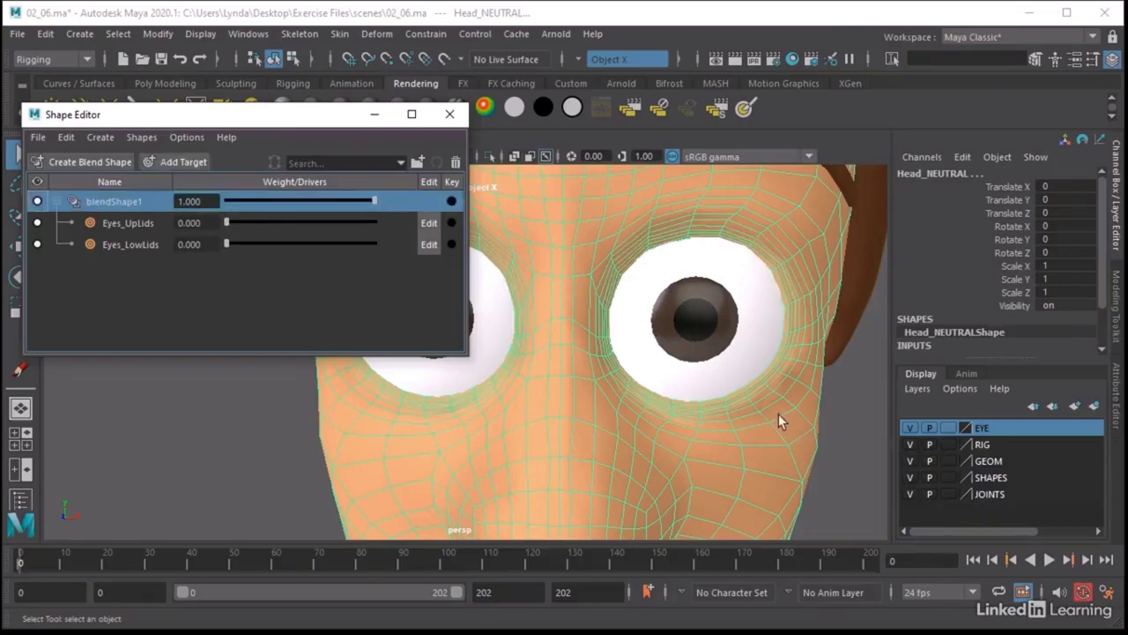
Deselect the head, hide the SHAPES layer and frame the eye closely in the side view.
{"action": "left_click", "coordinate": [847, 406]}
{"action": "key", "text": "space"}
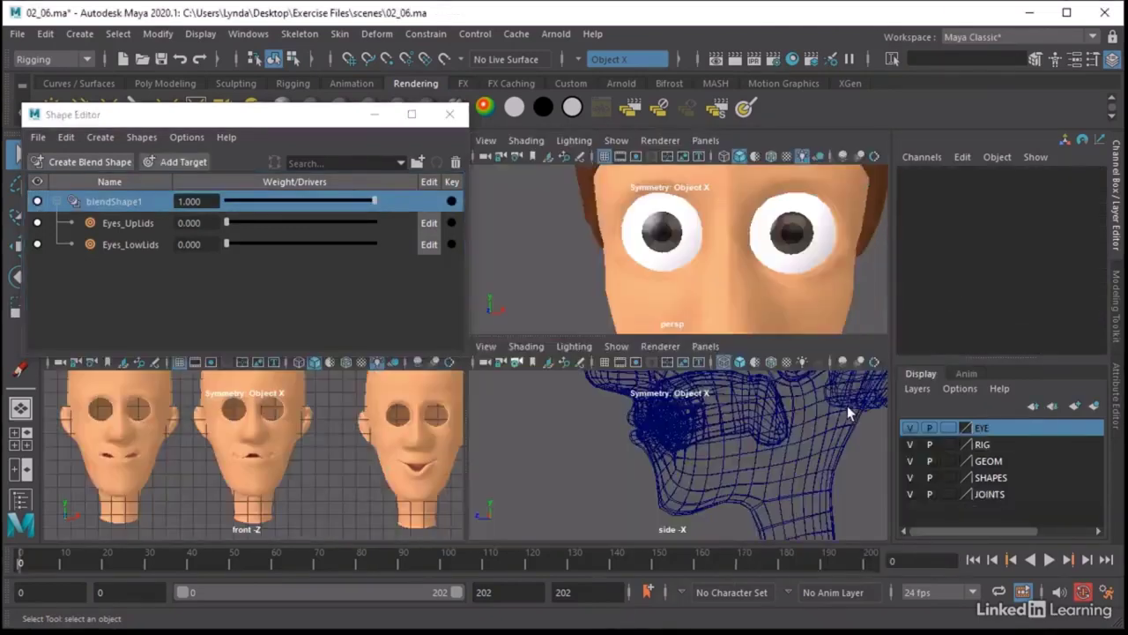
{"action": "key", "text": "space"}
{"action": "scroll", "coordinate": [623, 304], "scroll_direction": "down", "scroll_amount": 2}
{"action": "scroll", "coordinate": [622, 303], "scroll_direction": "down", "scroll_amount": 4}
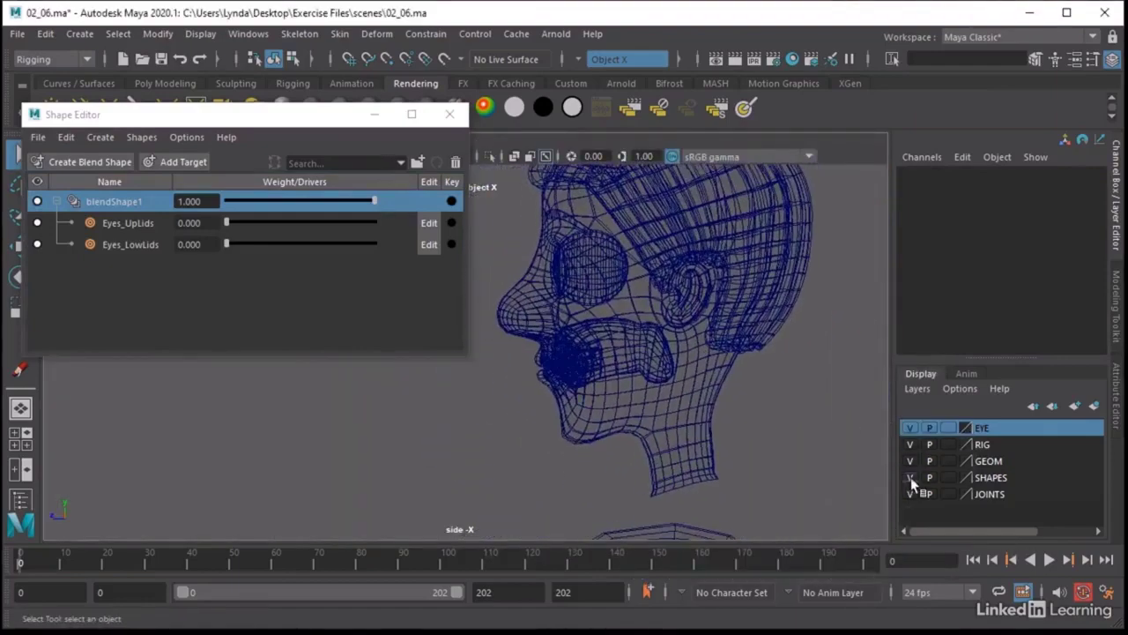
{"action": "left_click", "coordinate": [910, 477]}
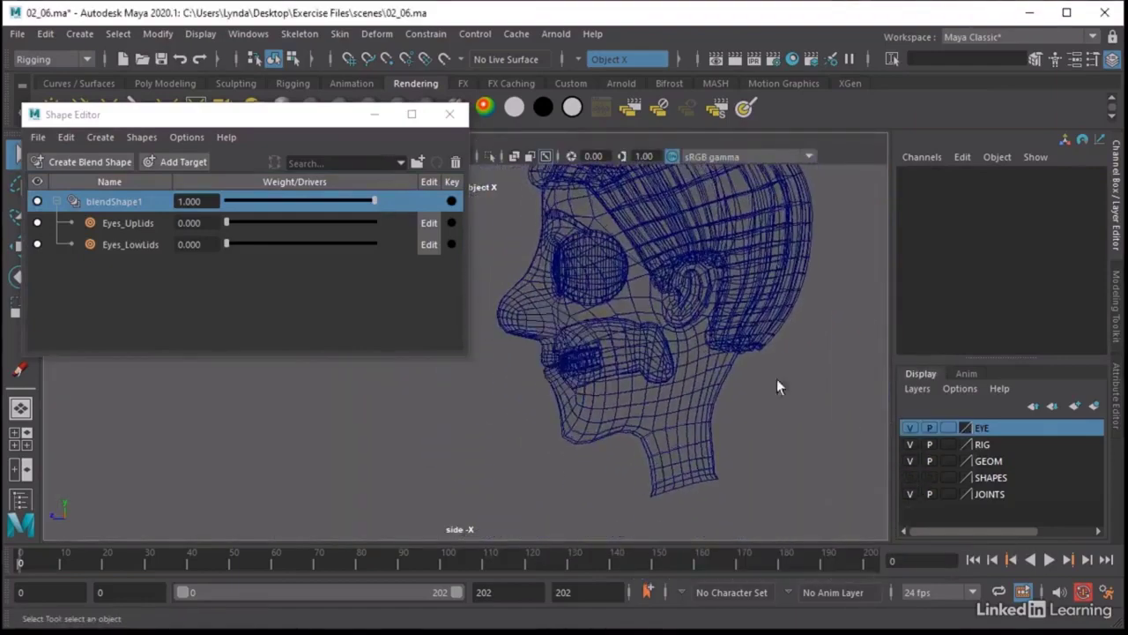
{"action": "scroll", "coordinate": [625, 320], "scroll_direction": "up", "scroll_amount": 6}
{"action": "middle_click_drag", "start_coordinate": [644, 278], "coordinate": [550, 357], "text": "alt"}
{"action": "right_click_drag", "start_coordinate": [618, 355], "coordinate": [820, 346], "text": "alt"}
{"action": "middle_click_drag", "start_coordinate": [689, 298], "coordinate": [564, 275], "text": "alt"}
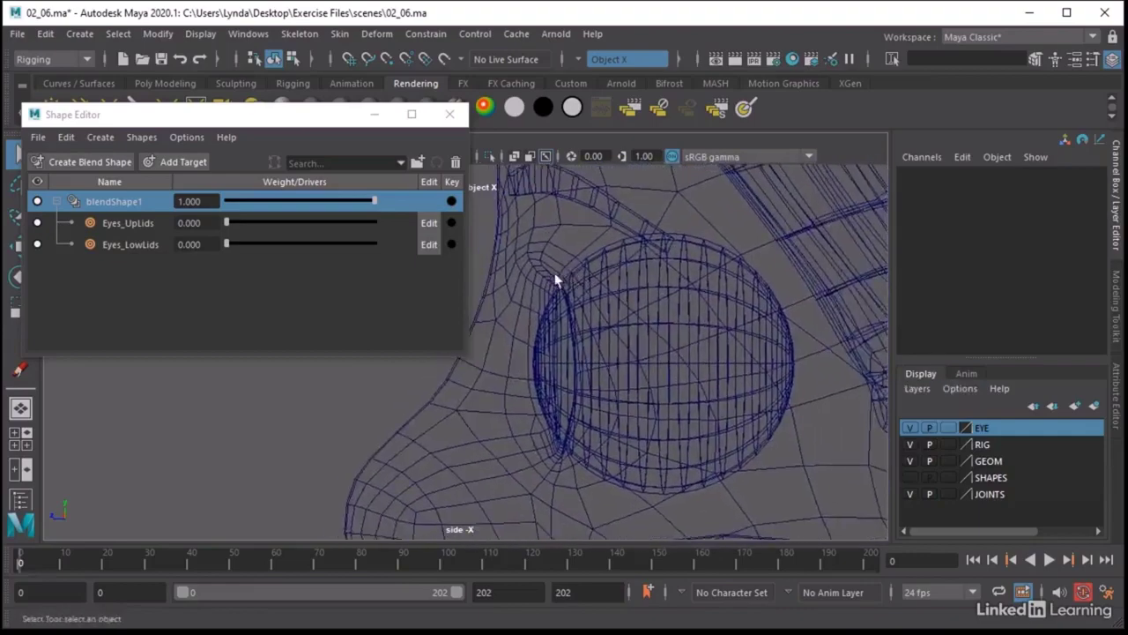
{"action": "right_click_drag", "start_coordinate": [599, 293], "coordinate": [862, 332], "text": "alt"}
Try Eyes_UpLids weights of about 0.575 and 0.52 in the side view to examine the lid's path, and return the weight to 0.
{"action": "left_click_drag", "start_coordinate": [227, 222], "coordinate": [312, 226]}
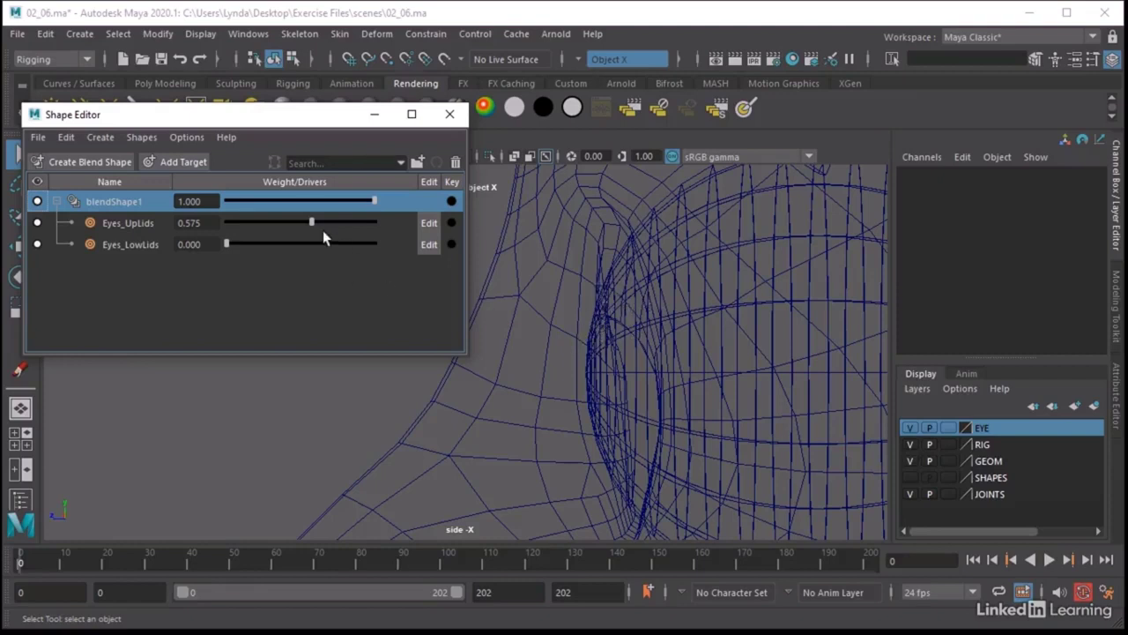
{"action": "left_click_drag", "start_coordinate": [311, 223], "coordinate": [302, 226]}
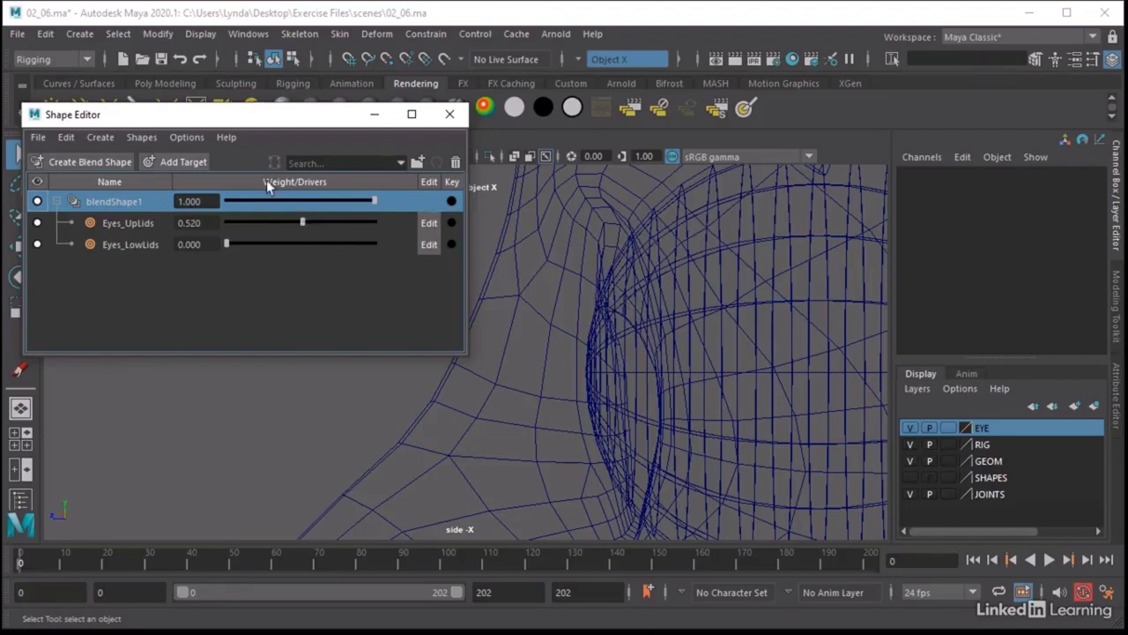
{"action": "left_click_drag", "start_coordinate": [300, 220], "coordinate": [204, 222]}
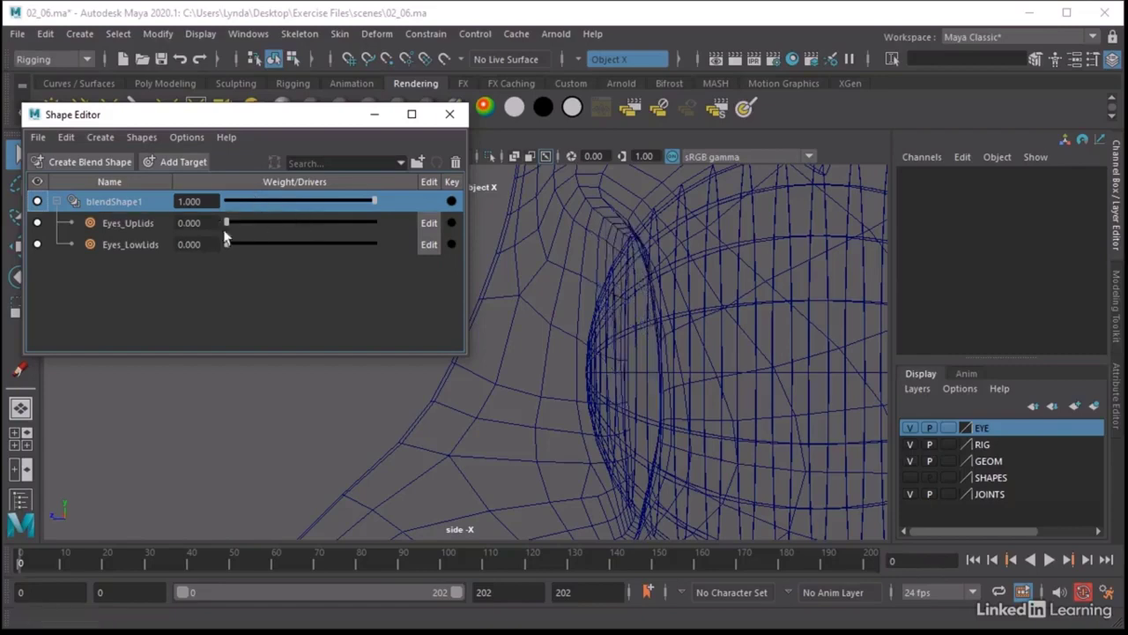
Close the Shape Editor and return to the full-size perspective view.
{"action": "left_click", "coordinate": [449, 114]}
{"action": "key", "text": "space"}
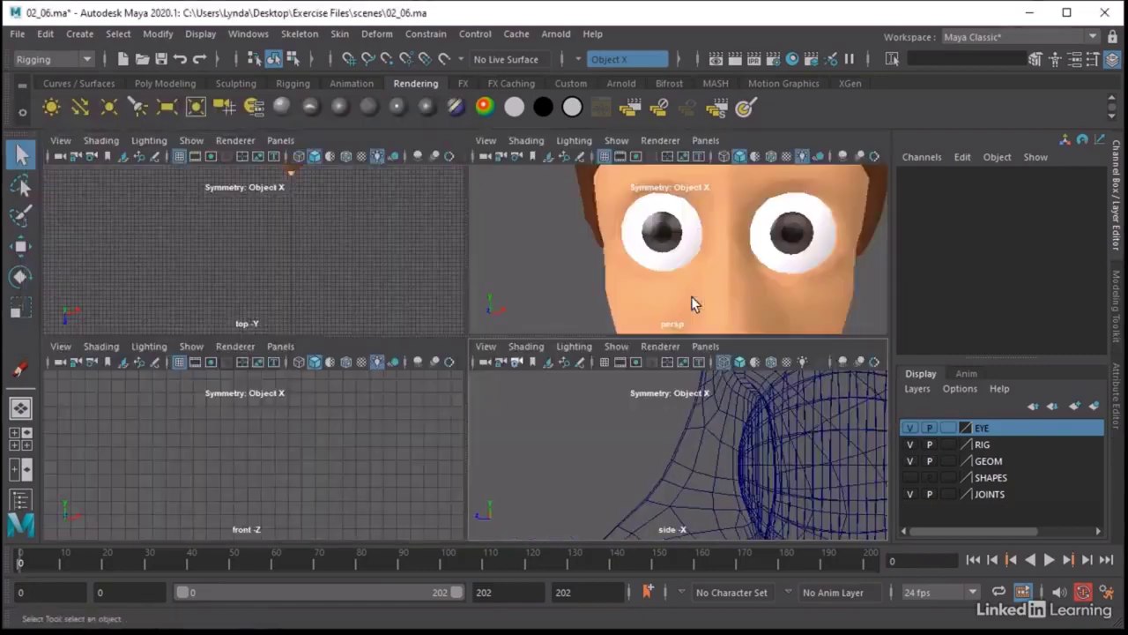
{"action": "key", "text": "space"}
Duplicate the neutral head and move the copy about 16.4 units along X, beside the original.
{"action": "right_click_drag", "start_coordinate": [774, 264], "coordinate": [534, 296], "text": "alt"}
{"action": "left_click", "coordinate": [497, 298]}
{"action": "scroll", "coordinate": [603, 305], "scroll_direction": "down", "scroll_amount": 3}
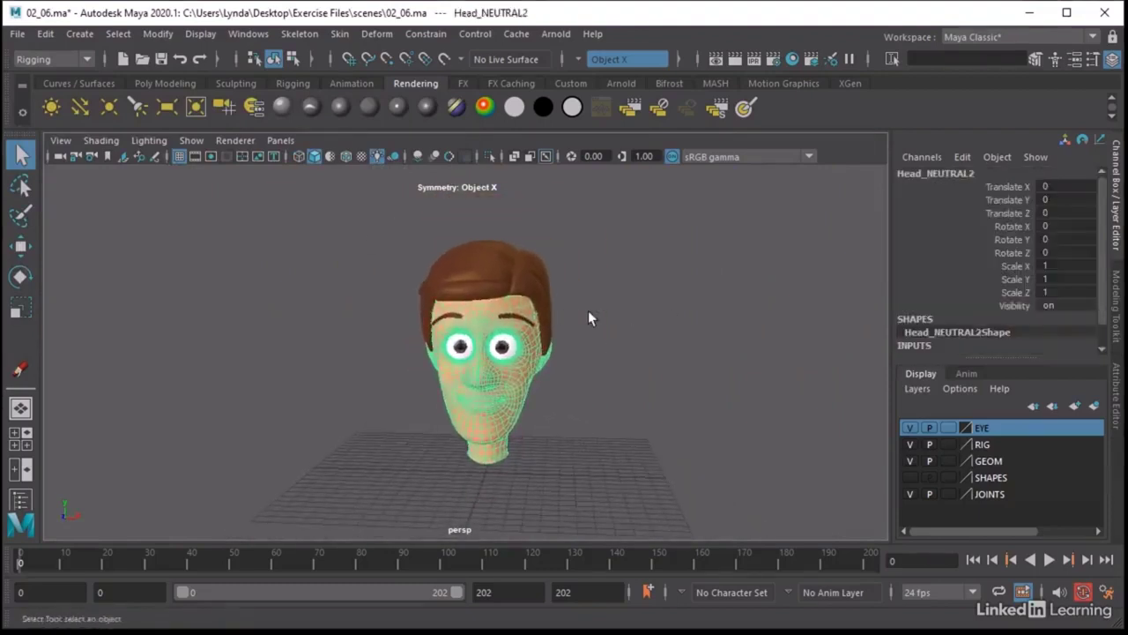
{"action": "key", "text": "ctrl+d"}
{"action": "key", "text": "w"}
{"action": "left_click_drag", "start_coordinate": [544, 367], "coordinate": [792, 365]}
{"action": "left_click", "coordinate": [821, 229]}
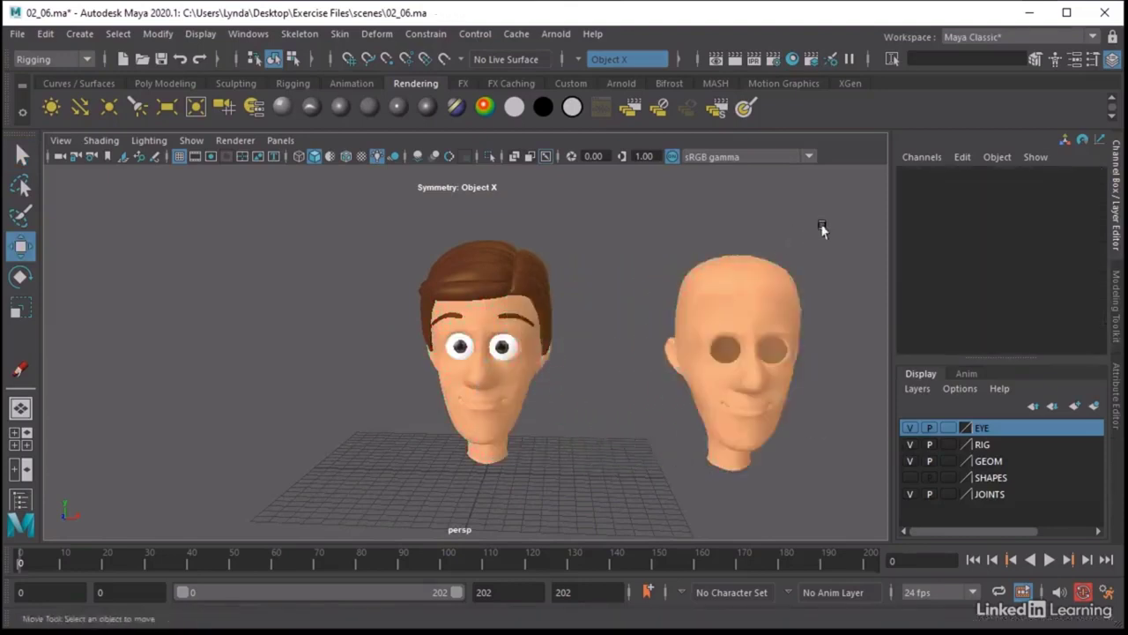
Open the Shape Editor and select the original Head_NEUTRAL mesh for close work on its eye.
{"action": "left_click", "coordinate": [248, 34]}
{"action": "mouse_move", "coordinate": [362, 133]}
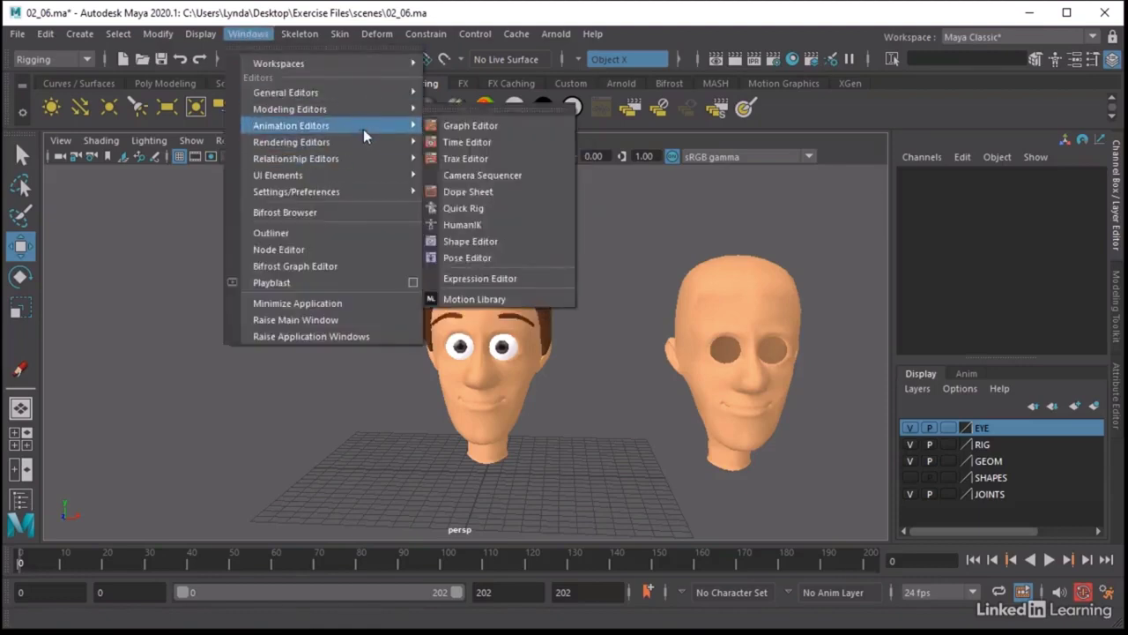
{"action": "left_click", "coordinate": [469, 241]}
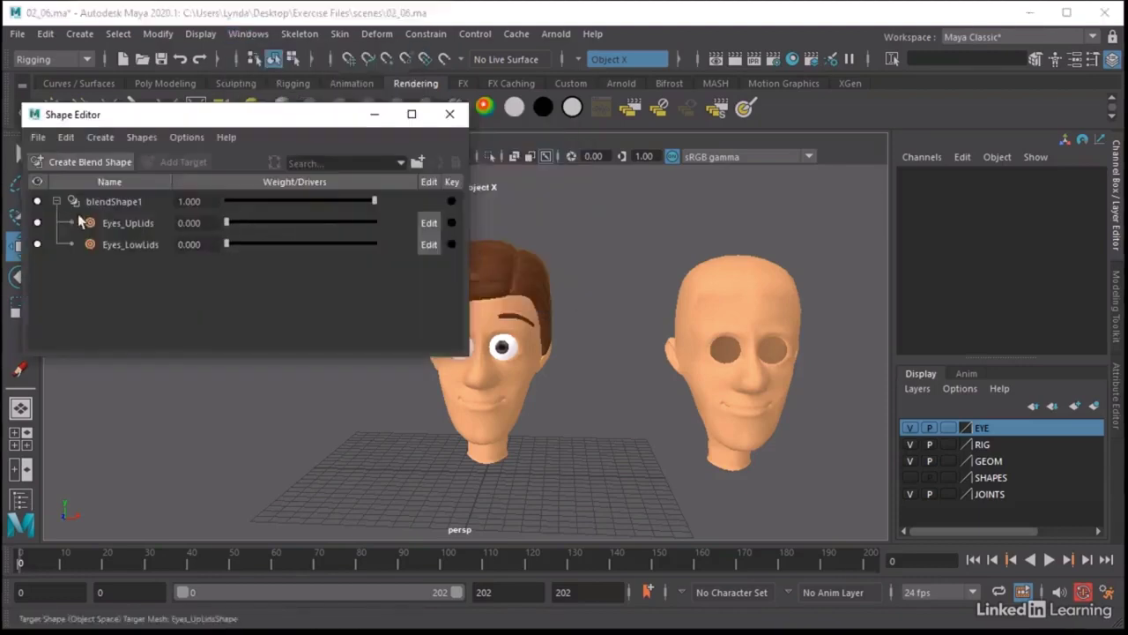
{"action": "middle_click_drag", "start_coordinate": [542, 248], "coordinate": [559, 248], "text": "alt"}
{"action": "left_click", "coordinate": [758, 294]}
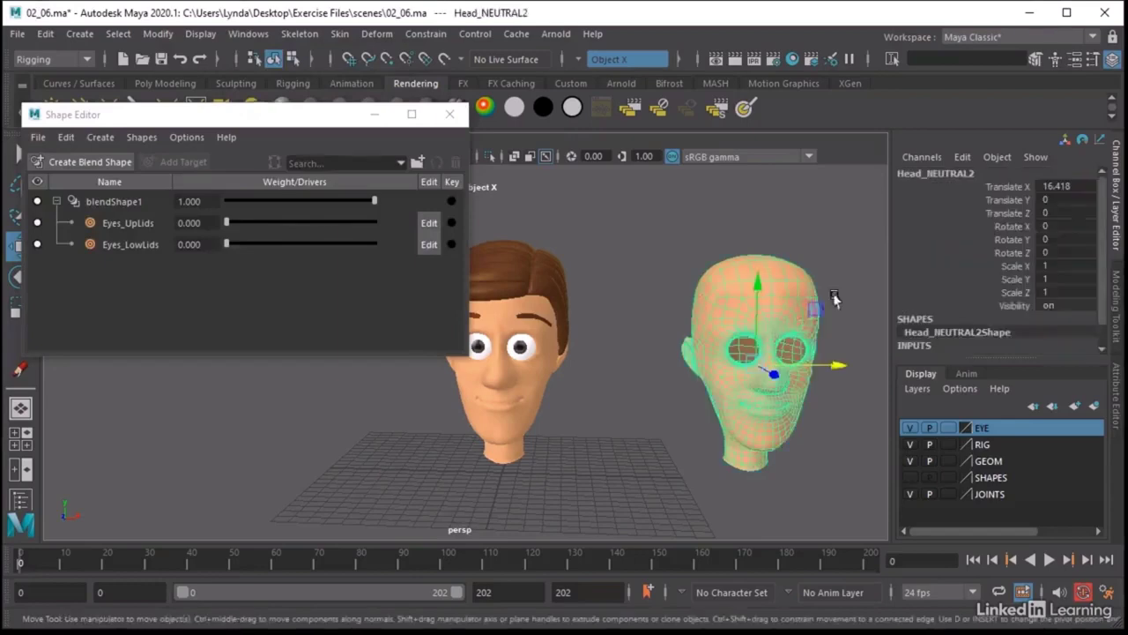
{"action": "left_click", "coordinate": [550, 280]}
{"action": "key", "text": "f"}
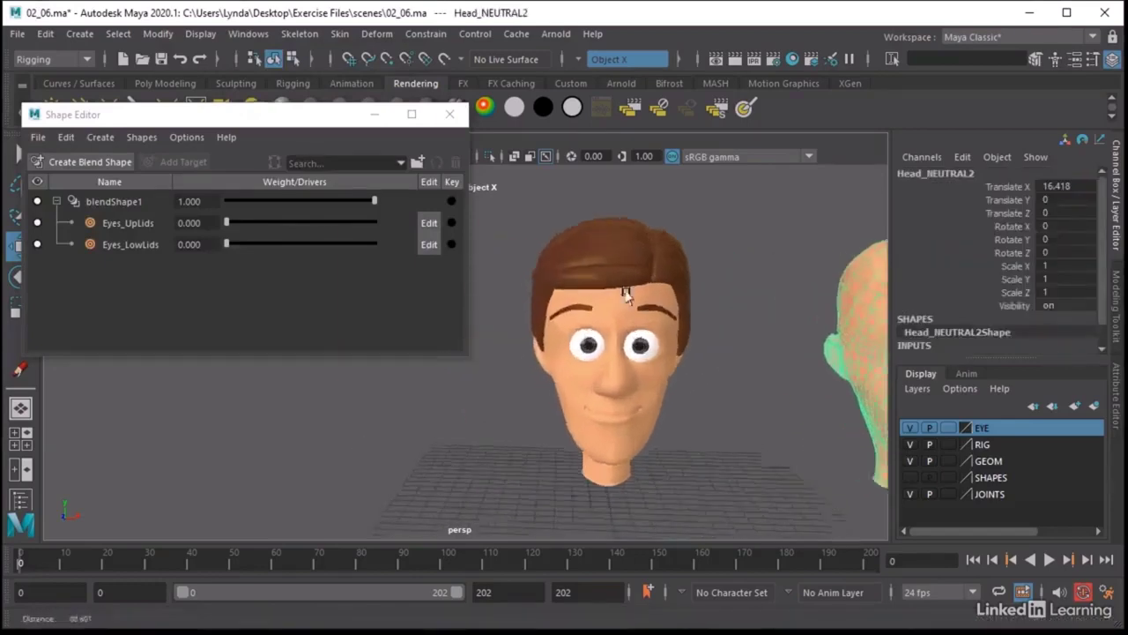
{"action": "left_click_drag", "start_coordinate": [746, 319], "coordinate": [607, 333], "text": "alt"}
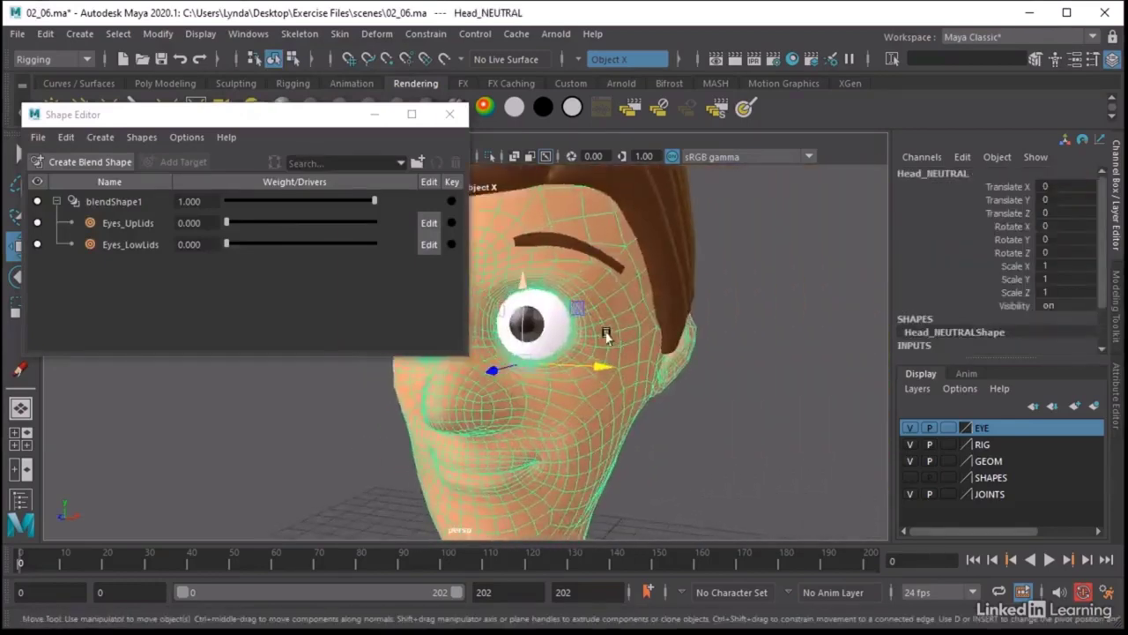
{"action": "right_click_drag", "start_coordinate": [582, 304], "coordinate": [680, 293], "text": "alt"}
{"action": "scroll", "coordinate": [750, 289], "scroll_direction": "down", "scroll_amount": 2}
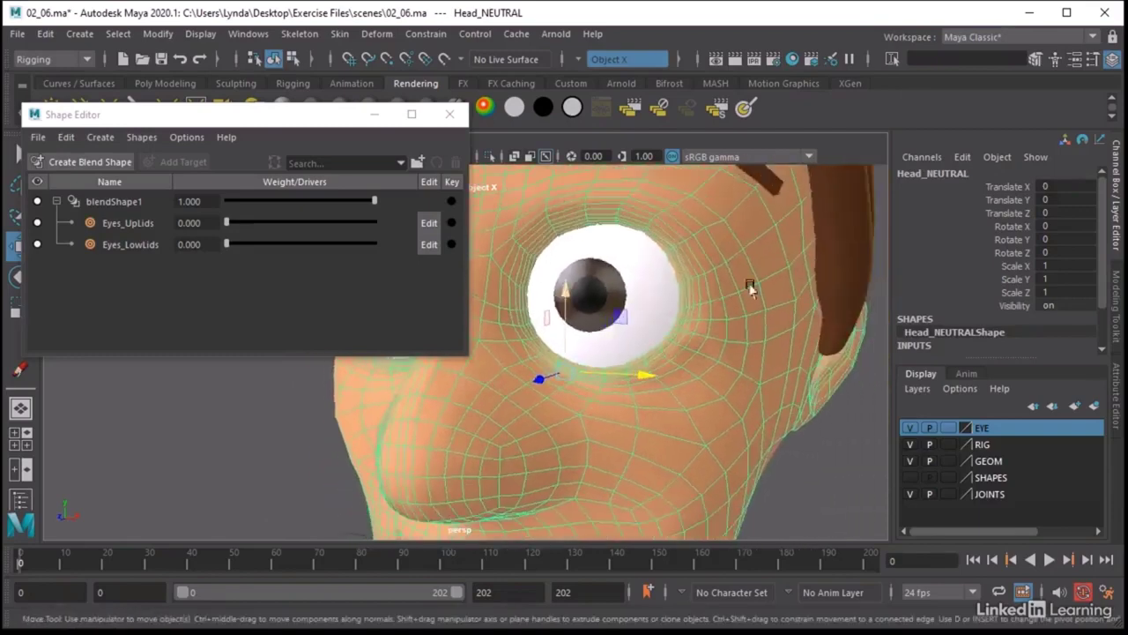
Check the soft selection settings and set the EYE layer to template display.
{"action": "left_click", "coordinate": [1117, 304]}
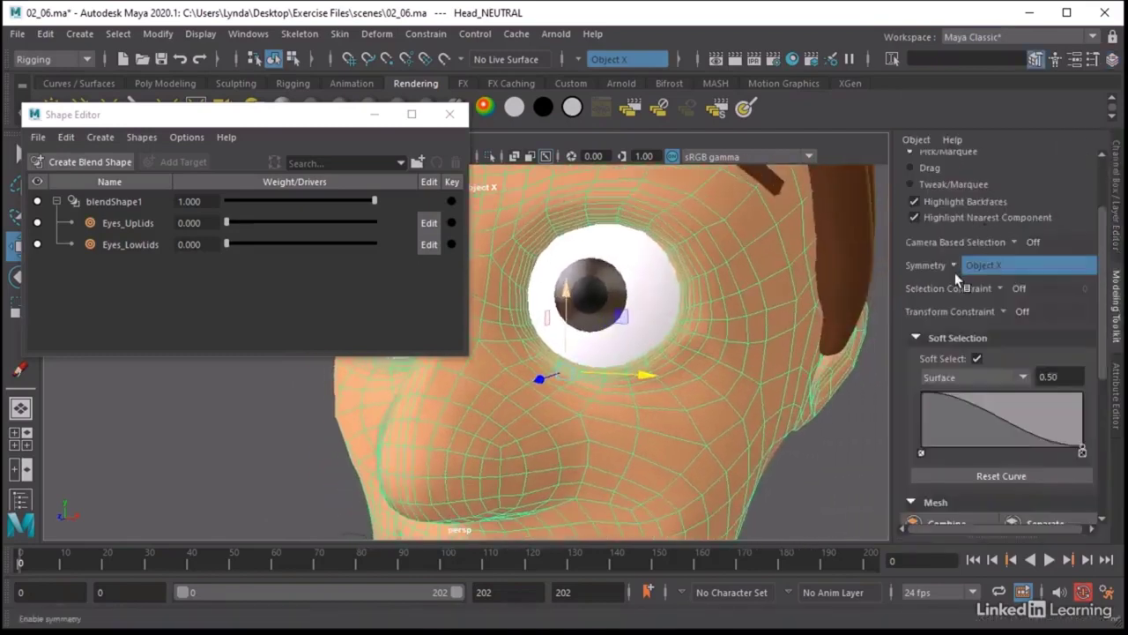
{"action": "mouse_move", "coordinate": [661, 288]}
{"action": "middle_mouse_down", "text": "alt"}
{"action": "mouse_move", "coordinate": [678, 312]}
{"action": "mouse_move", "coordinate": [670, 296]}
{"action": "middle_mouse_up", "text": "alt"}
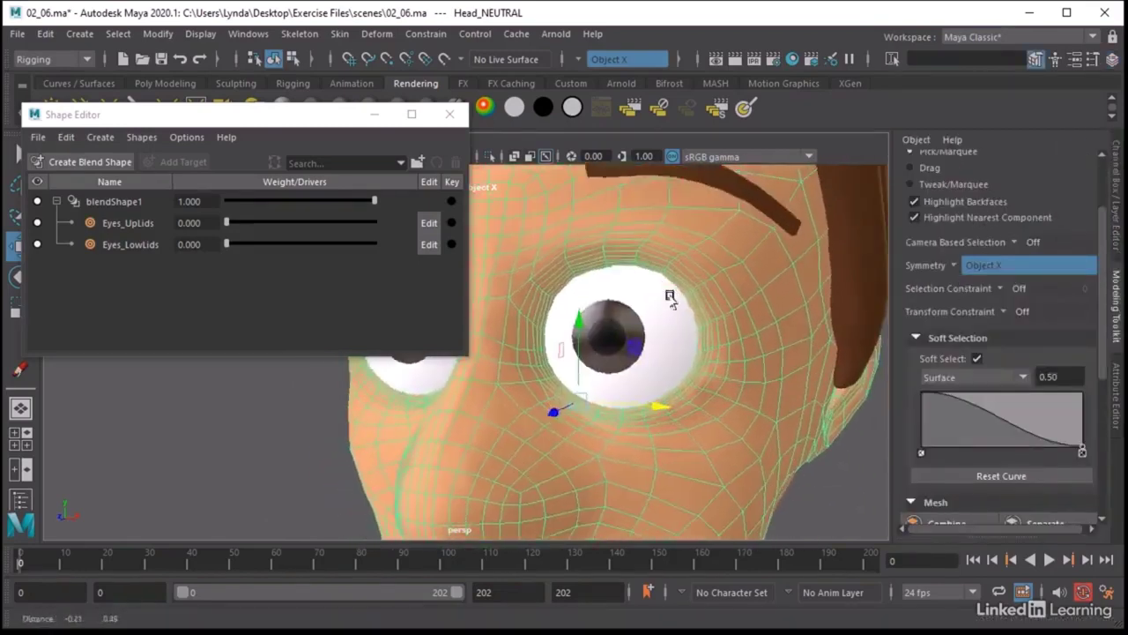
{"action": "scroll", "coordinate": [647, 290], "scroll_direction": "down", "scroll_amount": 5}
{"action": "right_click_drag", "start_coordinate": [625, 282], "coordinate": [745, 263], "text": "alt"}
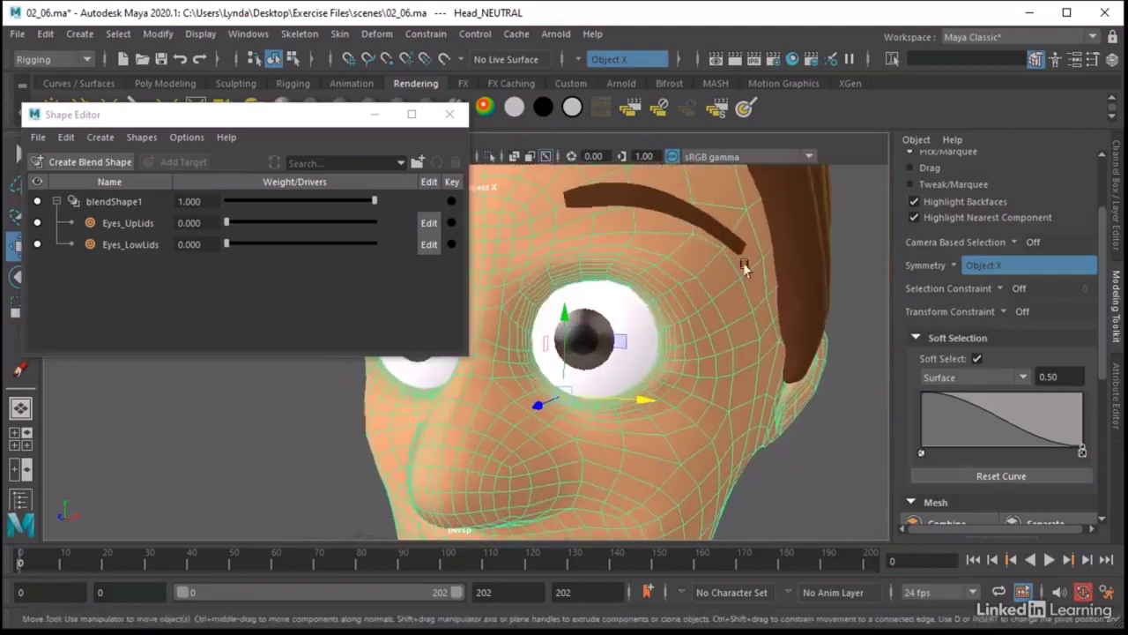
{"action": "left_click", "coordinate": [1118, 185]}
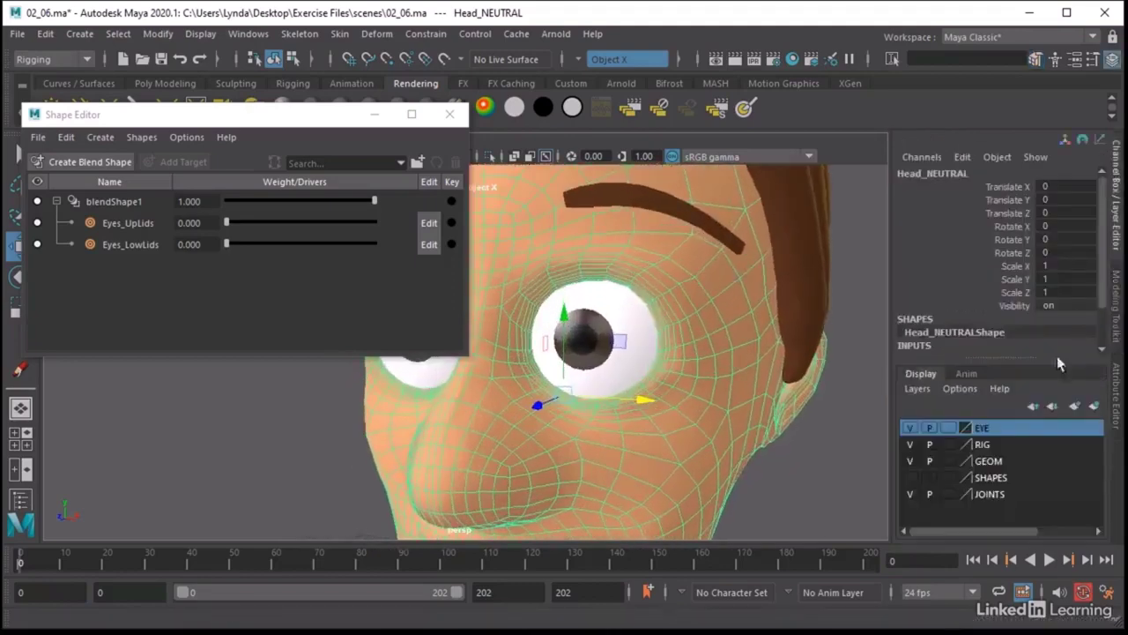
{"action": "left_click", "coordinate": [947, 427]}
{"action": "scroll", "coordinate": [617, 321], "scroll_direction": "up", "scroll_amount": 4}
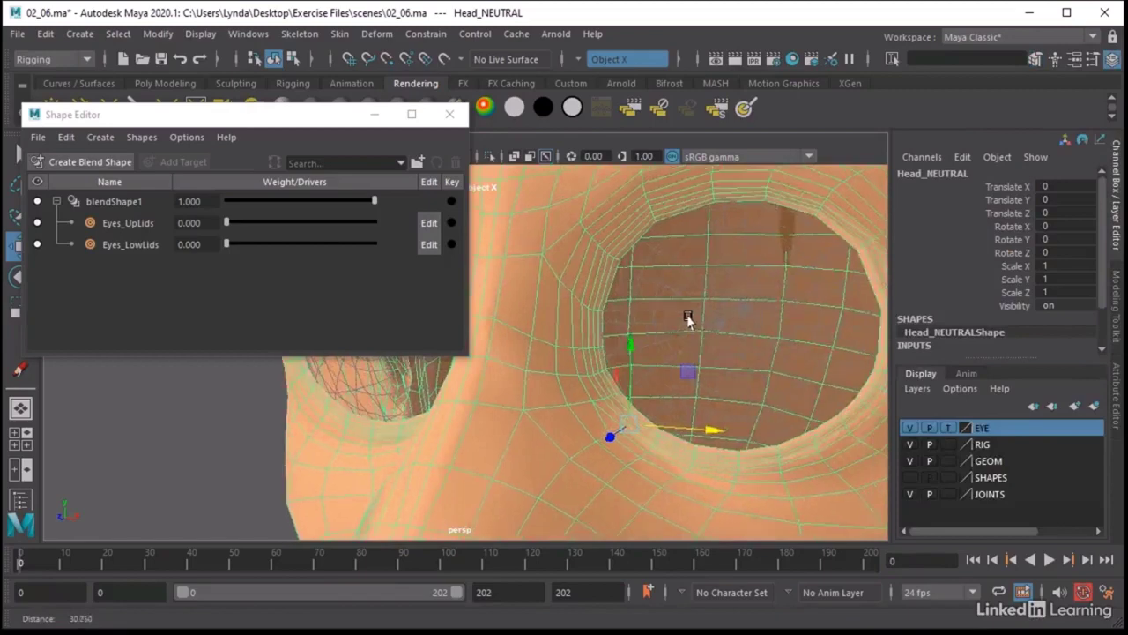
{"action": "left_click_drag", "start_coordinate": [687, 319], "coordinate": [666, 315], "text": "alt"}
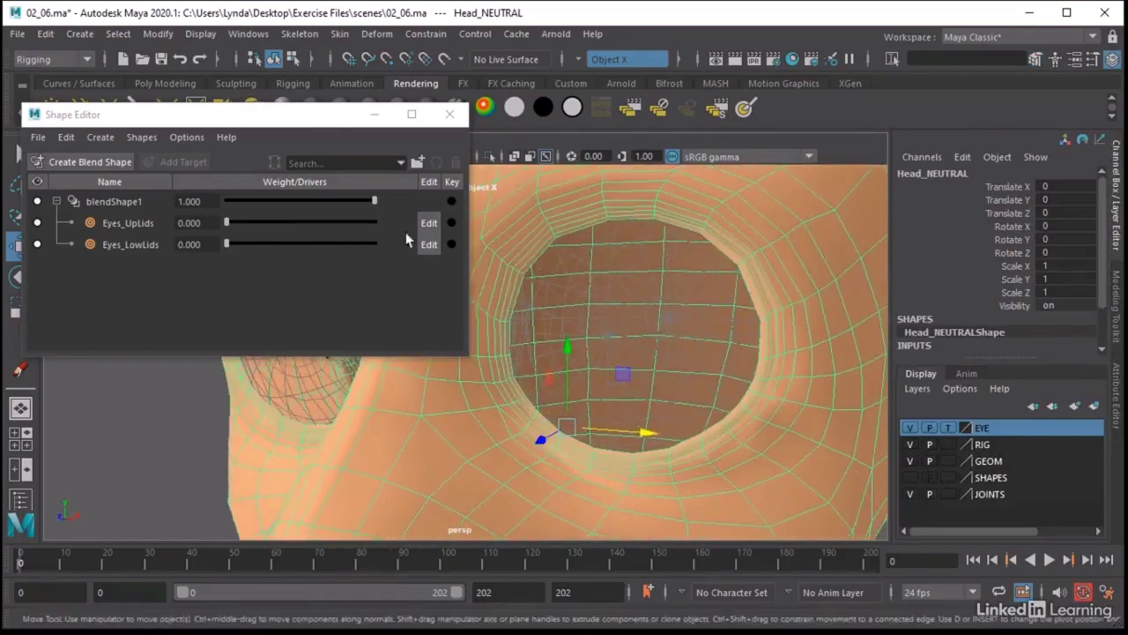
Set the Eyes_UpLids weight to about 0.508 and switch the head to vertex editing.
{"action": "left_click_drag", "start_coordinate": [226, 226], "coordinate": [298, 235]}
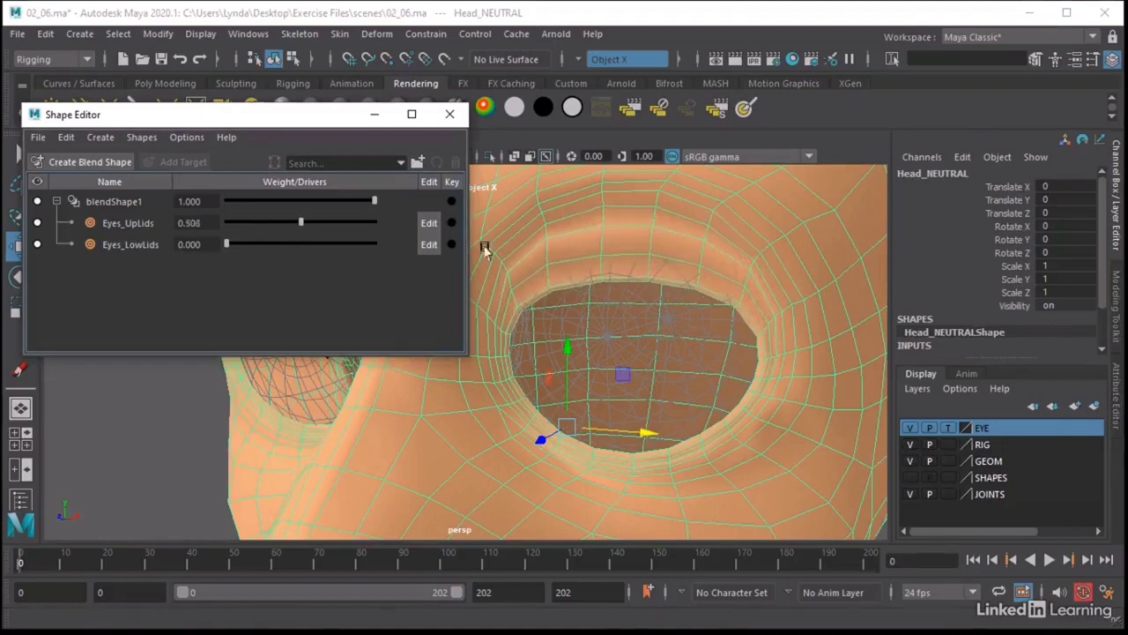
{"action": "right_click_drag", "start_coordinate": [650, 259], "coordinate": [574, 165]}
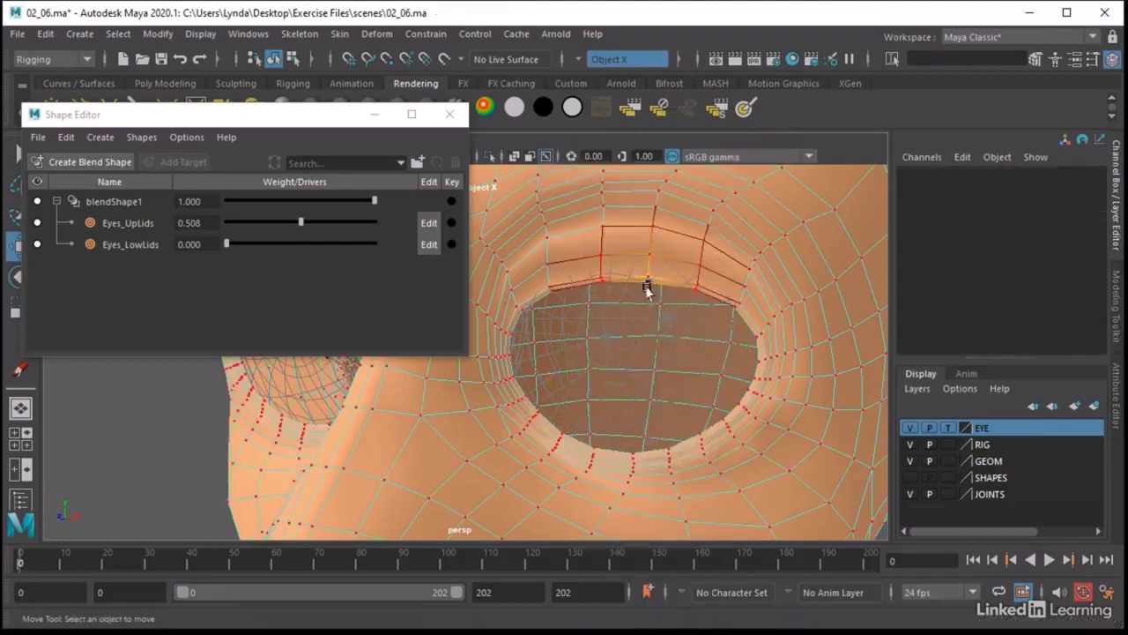
{"action": "middle_click_drag", "start_coordinate": [646, 288], "coordinate": [708, 278], "text": "alt"}
{"action": "left_click_drag", "start_coordinate": [708, 291], "coordinate": [665, 292], "text": "alt"}
{"action": "middle_click_drag", "start_coordinate": [664, 292], "coordinate": [754, 281], "text": "alt"}
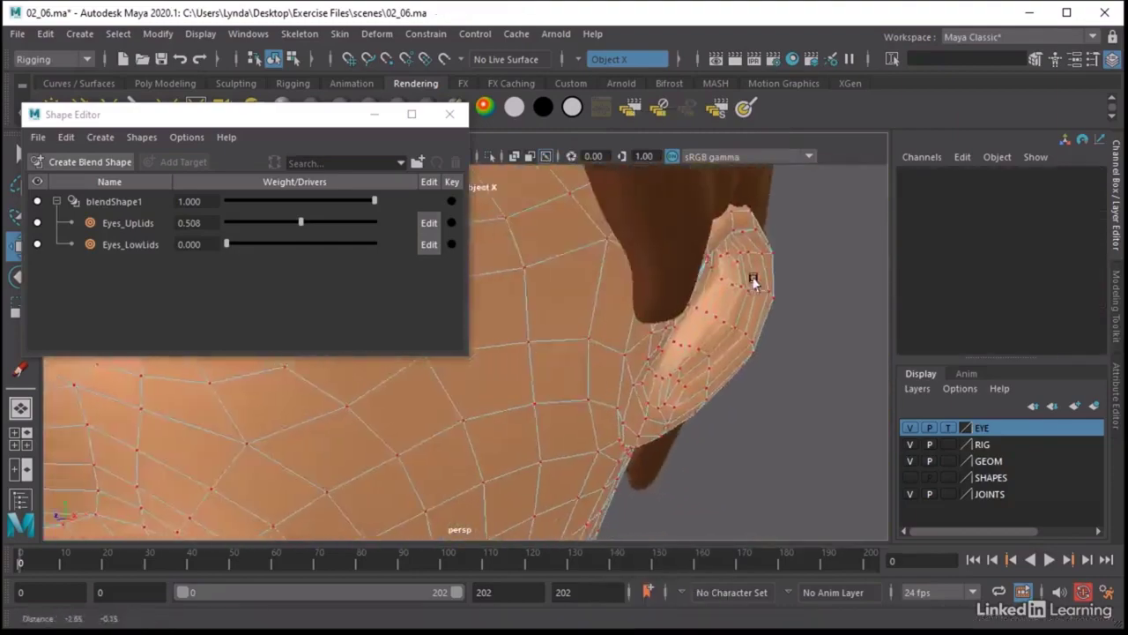
{"action": "left_click_drag", "start_coordinate": [754, 281], "coordinate": [686, 284], "text": "alt"}
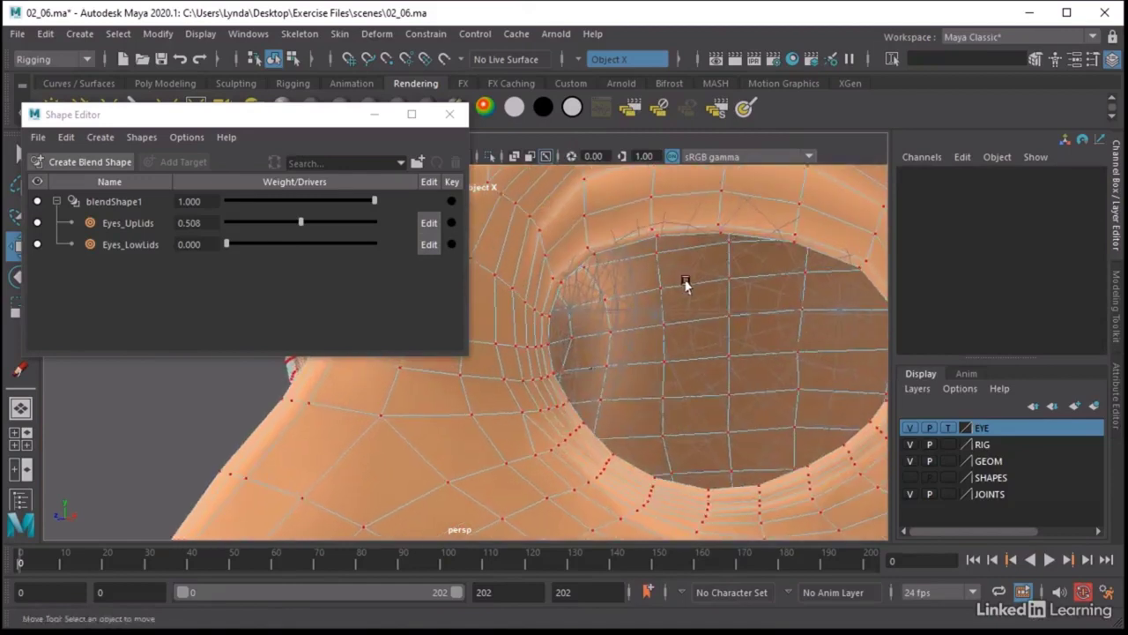
Select the two middle vertices on the upper lid's edge and pull them slightly forward along Z.
{"action": "left_click", "coordinate": [721, 238]}
{"action": "left_click", "coordinate": [653, 240], "text": "shift"}
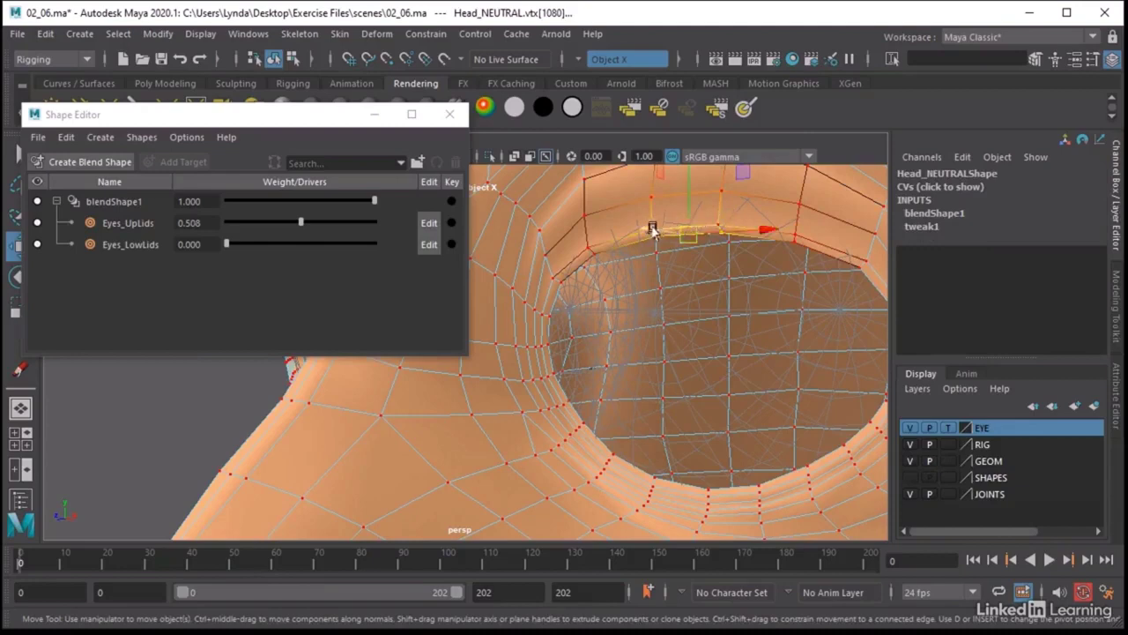
{"action": "left_click_drag", "start_coordinate": [646, 230], "coordinate": [628, 228]}
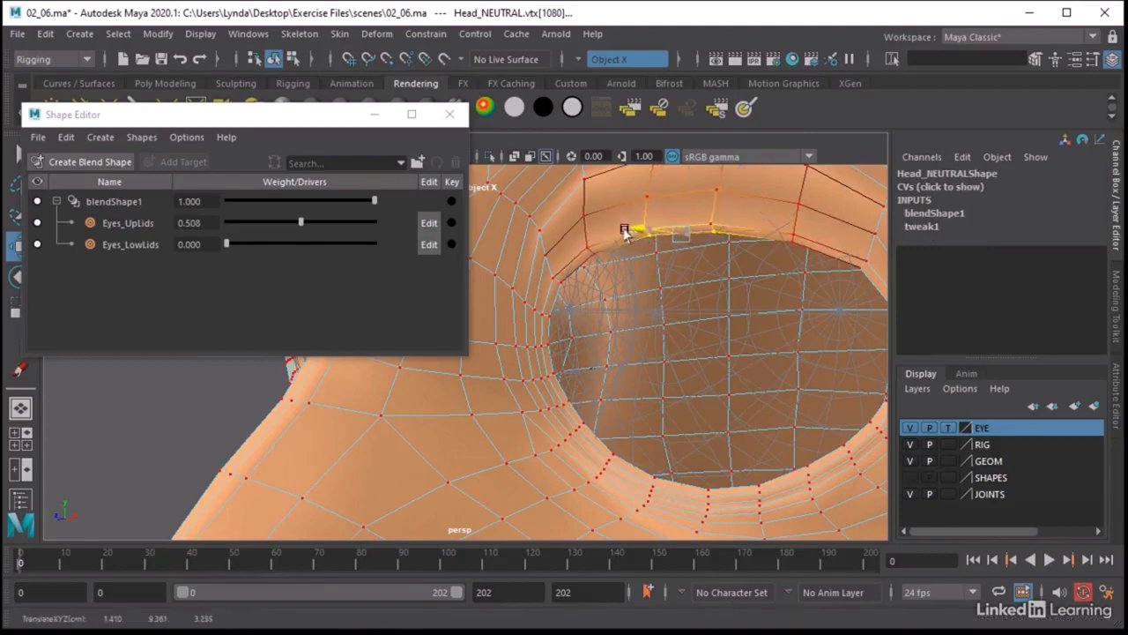
{"action": "left_click", "coordinate": [947, 427]}
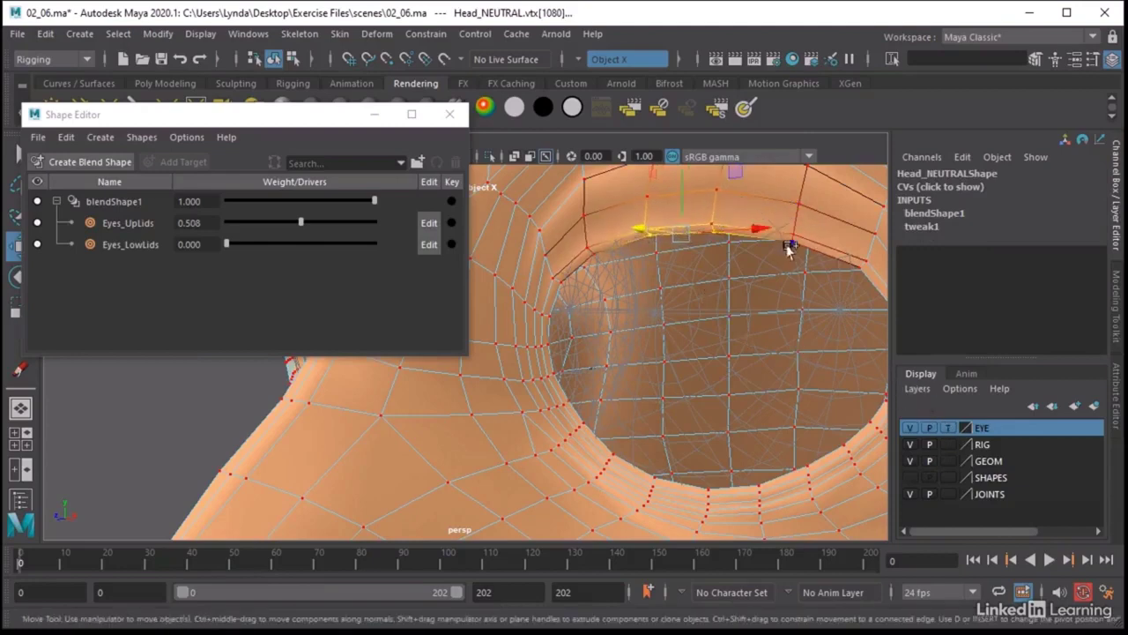
Add the neighbouring upper-lid edge vertices, ease them forward over the eyeball, and set the EYE layer to reference display.
{"action": "left_click", "coordinate": [790, 245], "text": "shift"}
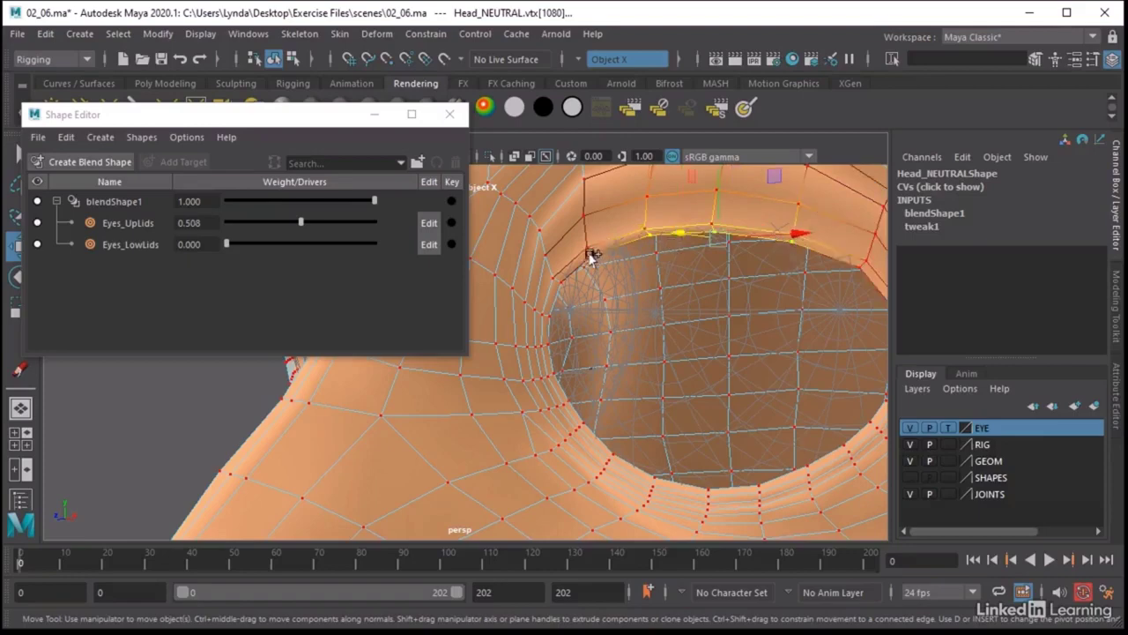
{"action": "left_click", "coordinate": [591, 256], "text": "shift"}
{"action": "left_click_drag", "start_coordinate": [635, 236], "coordinate": [624, 235]}
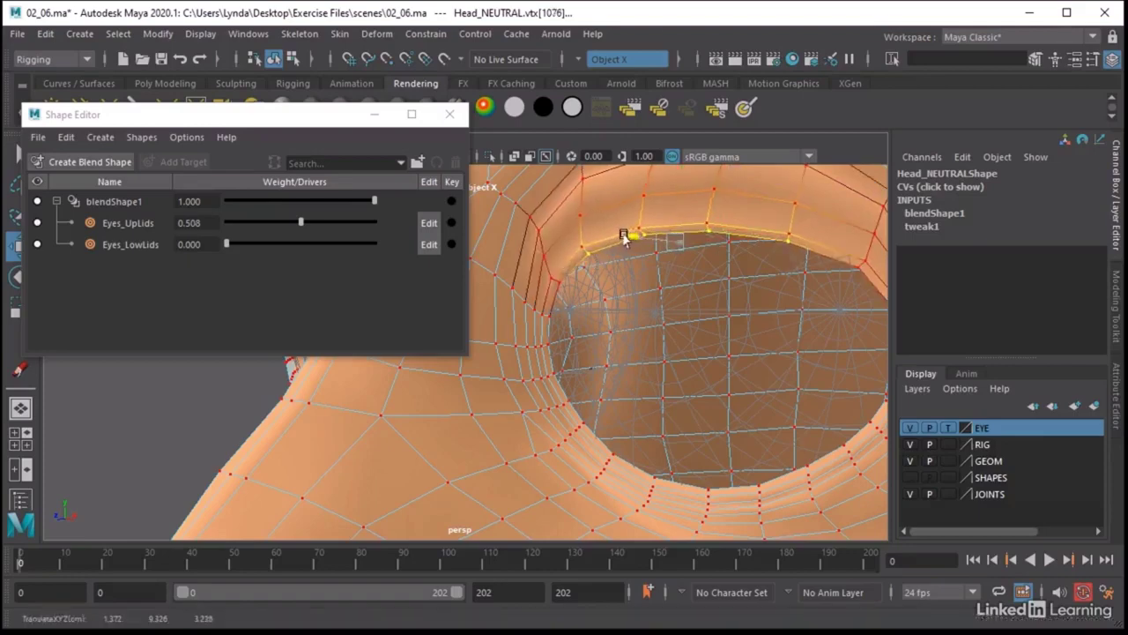
{"action": "left_click", "coordinate": [948, 428]}
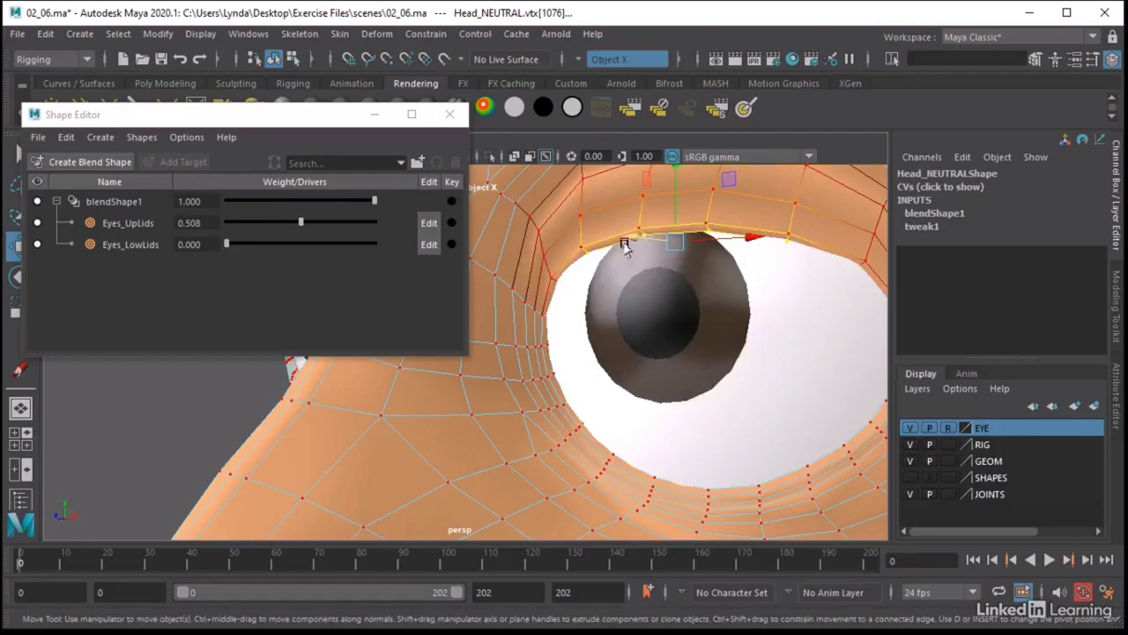
{"action": "middle_click_drag", "start_coordinate": [624, 246], "coordinate": [628, 246]}
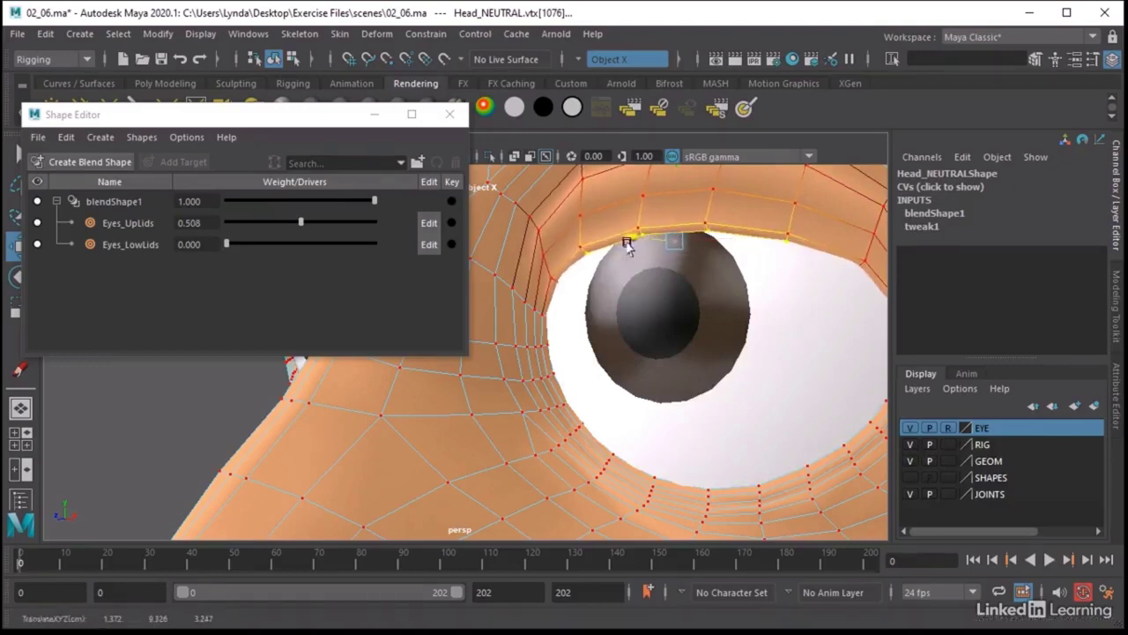
Nudge the upper-lid vertices near the inner and outer corners of the eye slightly forward.
{"action": "left_click", "coordinate": [530, 276]}
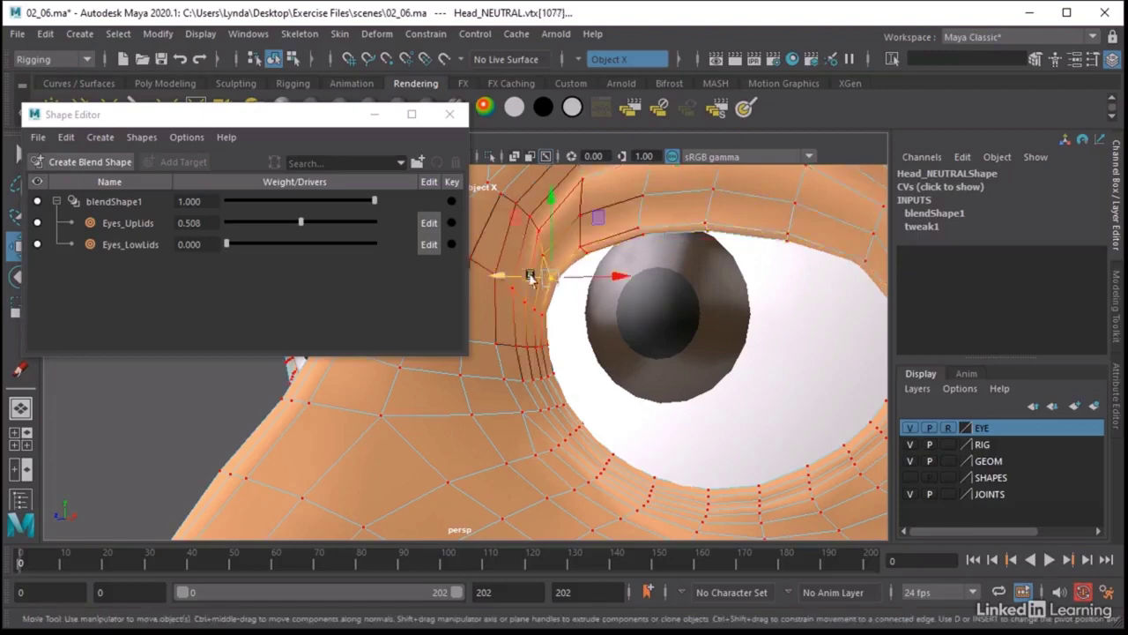
{"action": "left_click_drag", "start_coordinate": [521, 277], "coordinate": [518, 276]}
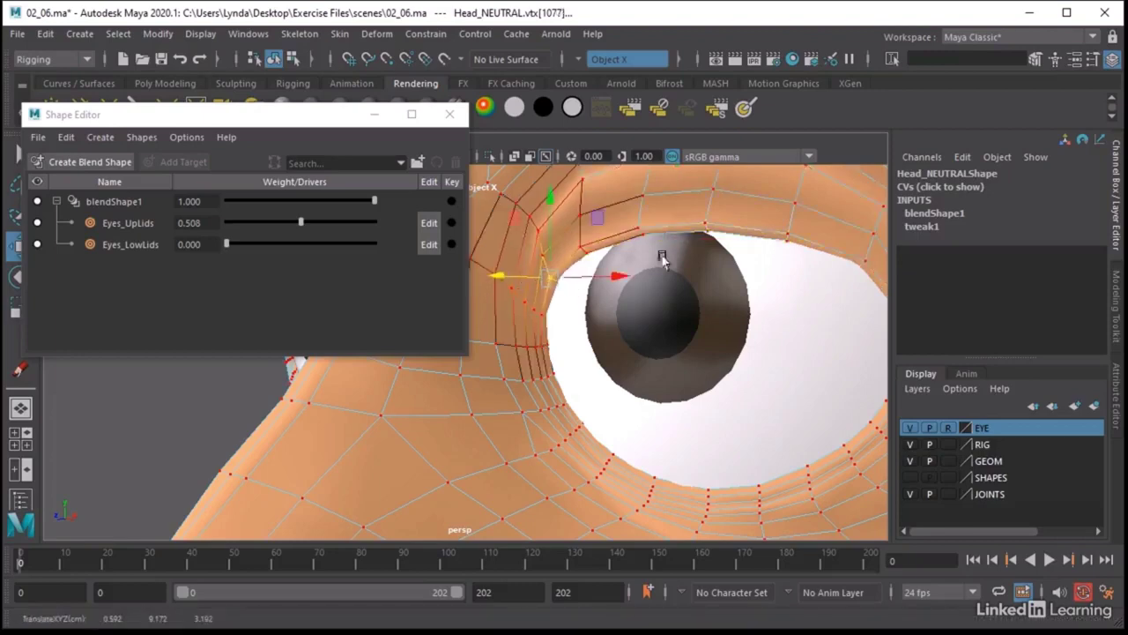
{"action": "left_click", "coordinate": [862, 259]}
{"action": "left_click_drag", "start_coordinate": [844, 284], "coordinate": [835, 287], "text": "alt"}
{"action": "left_click_drag", "start_coordinate": [633, 327], "coordinate": [635, 325]}
{"action": "mouse_move", "coordinate": [737, 269]}
{"action": "left_mouse_down", "text": "alt"}
{"action": "mouse_move", "coordinate": [766, 259]}
{"action": "mouse_move", "coordinate": [745, 261]}
{"action": "left_mouse_up", "text": "alt"}
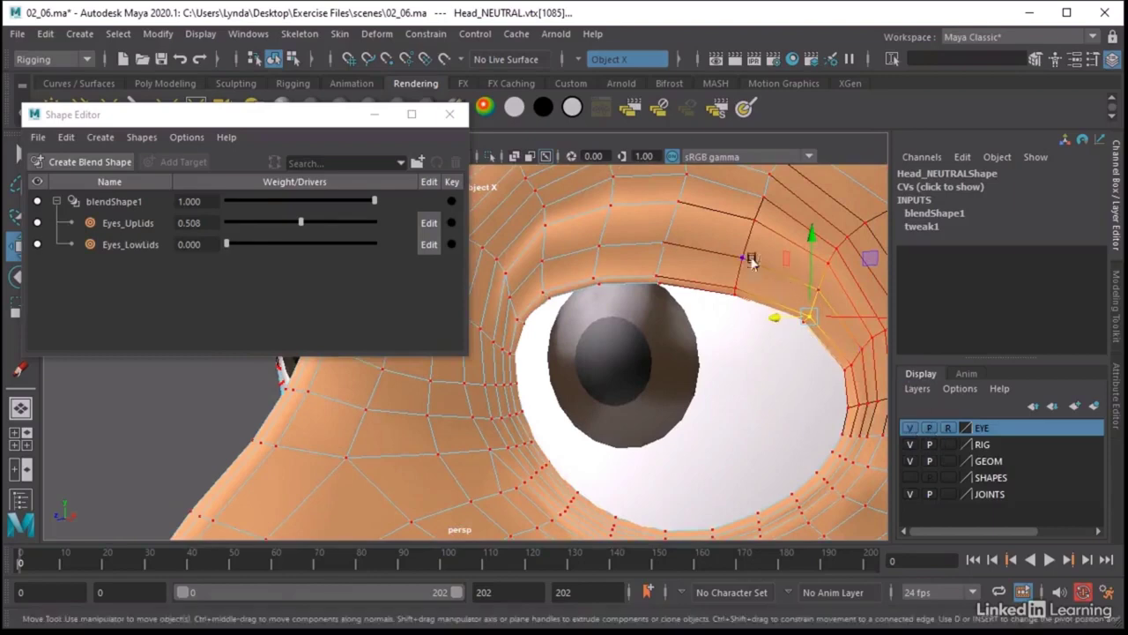
Return the head to object mode, show the SHAPES layer and close the Shape Editor.
{"action": "right_click_drag", "start_coordinate": [750, 258], "coordinate": [809, 138]}
{"action": "right_click_drag", "start_coordinate": [824, 257], "coordinate": [664, 264], "text": "alt"}
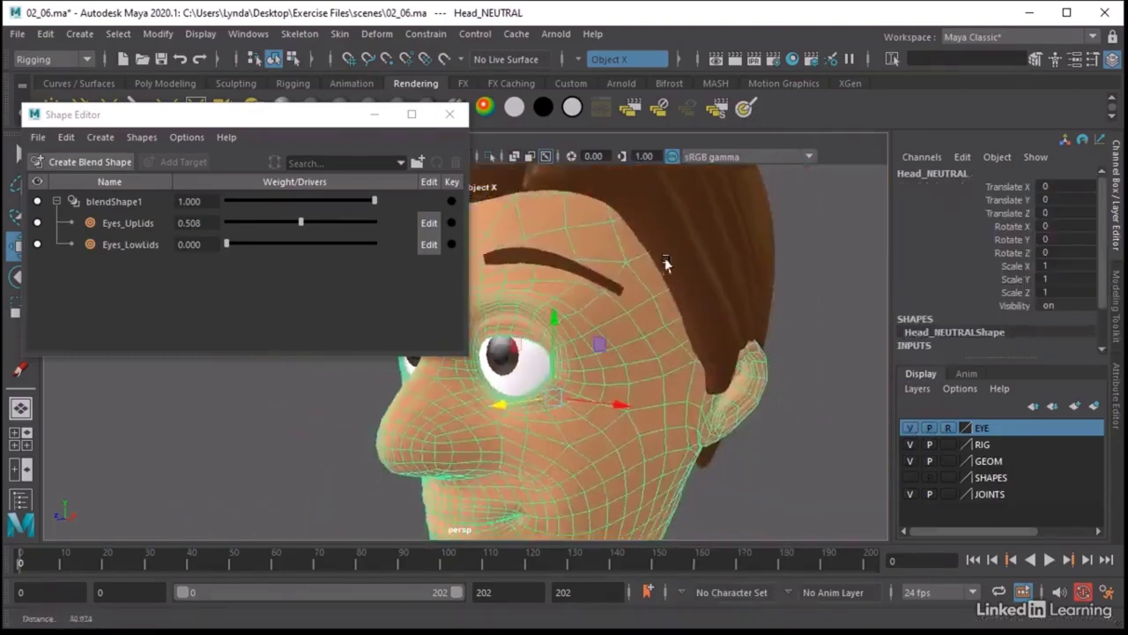
{"action": "left_click_drag", "start_coordinate": [664, 264], "coordinate": [737, 265], "text": "alt"}
{"action": "middle_click_drag", "start_coordinate": [738, 265], "coordinate": [705, 228], "text": "alt"}
{"action": "right_click_drag", "start_coordinate": [705, 228], "coordinate": [655, 271], "text": "alt"}
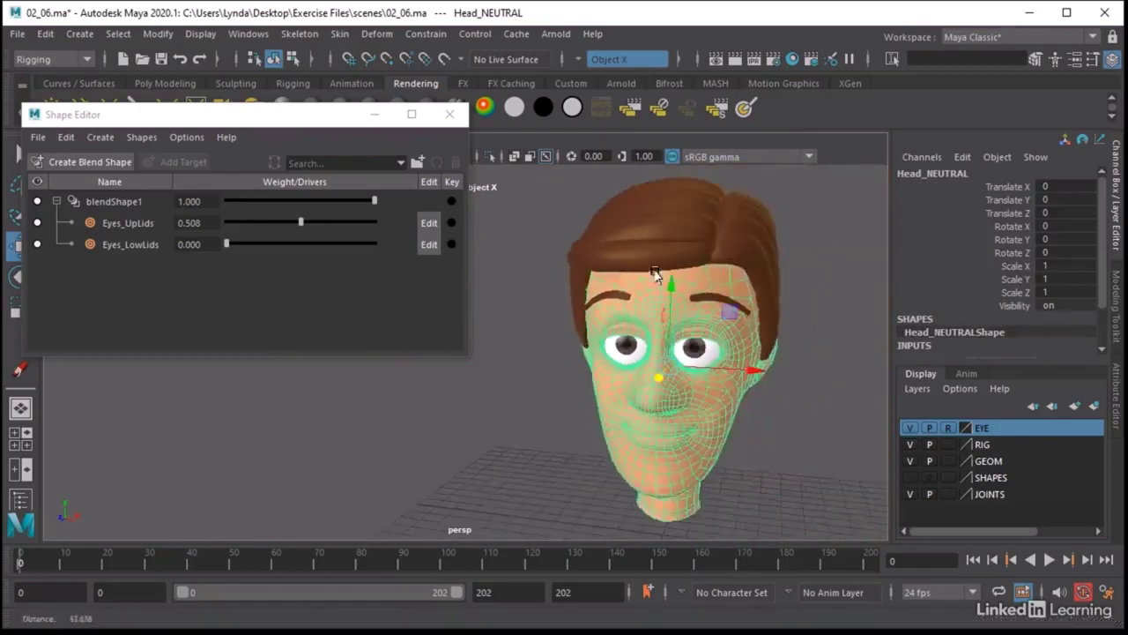
{"action": "middle_click_drag", "start_coordinate": [722, 271], "coordinate": [736, 269], "text": "alt"}
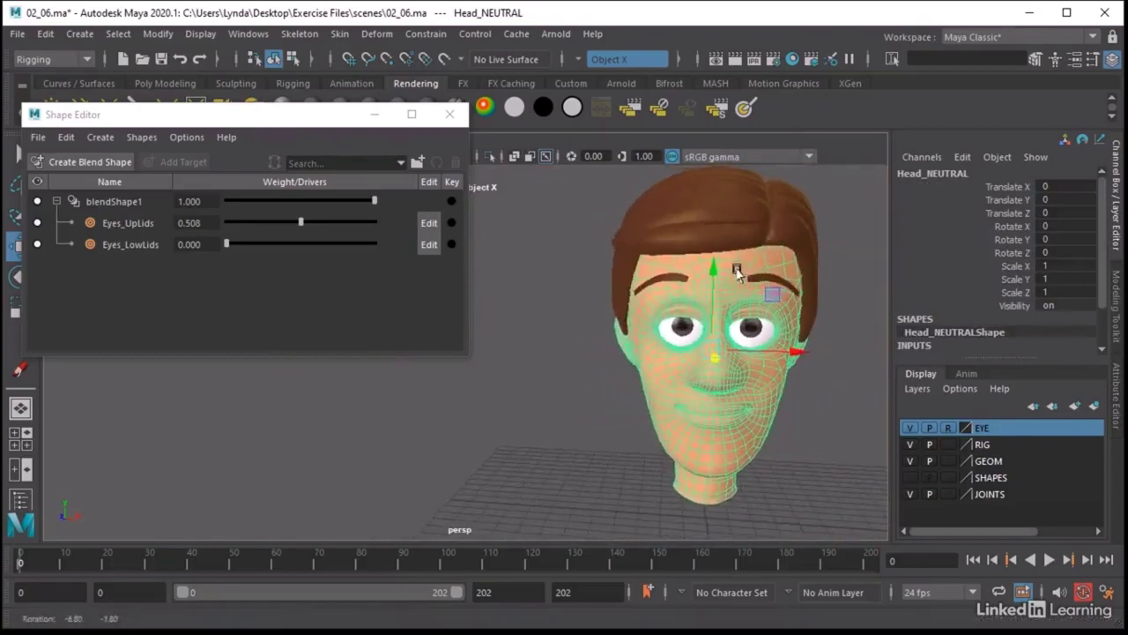
{"action": "left_click", "coordinate": [909, 477]}
{"action": "left_click", "coordinate": [449, 114]}
Move Head_NEUTRAL to about X -37.9, Y 16.2, beside the top row of shape heads, and delete its history.
{"action": "scroll", "coordinate": [476, 265], "scroll_direction": "down", "scroll_amount": 3}
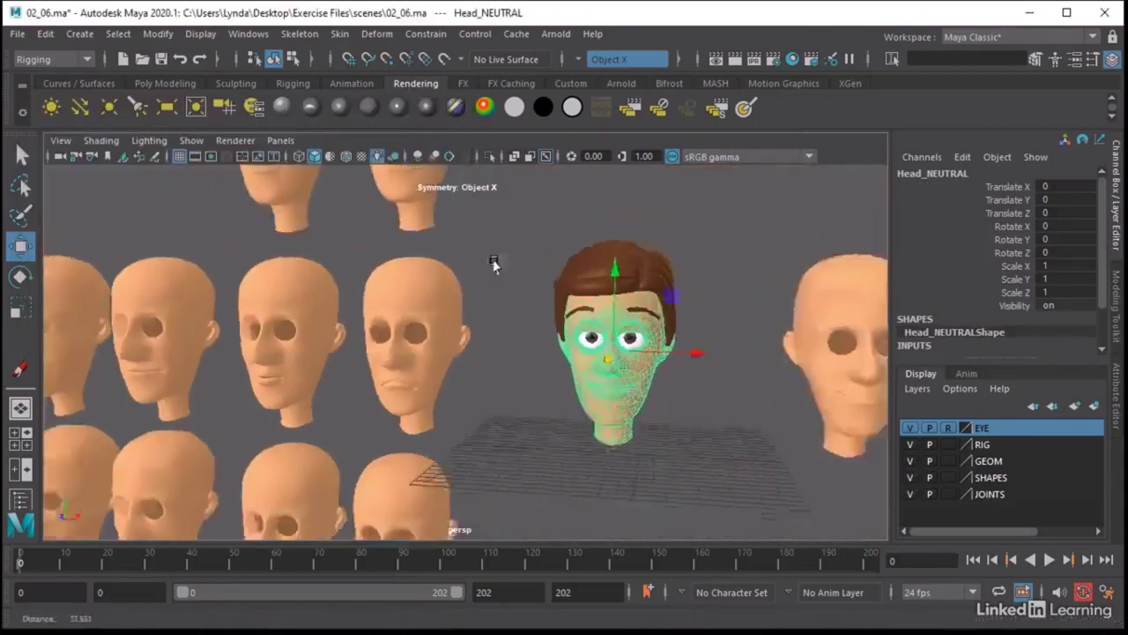
{"action": "middle_click_drag", "start_coordinate": [424, 270], "coordinate": [579, 324], "text": "alt"}
{"action": "scroll", "coordinate": [578, 323], "scroll_direction": "down", "scroll_amount": 2}
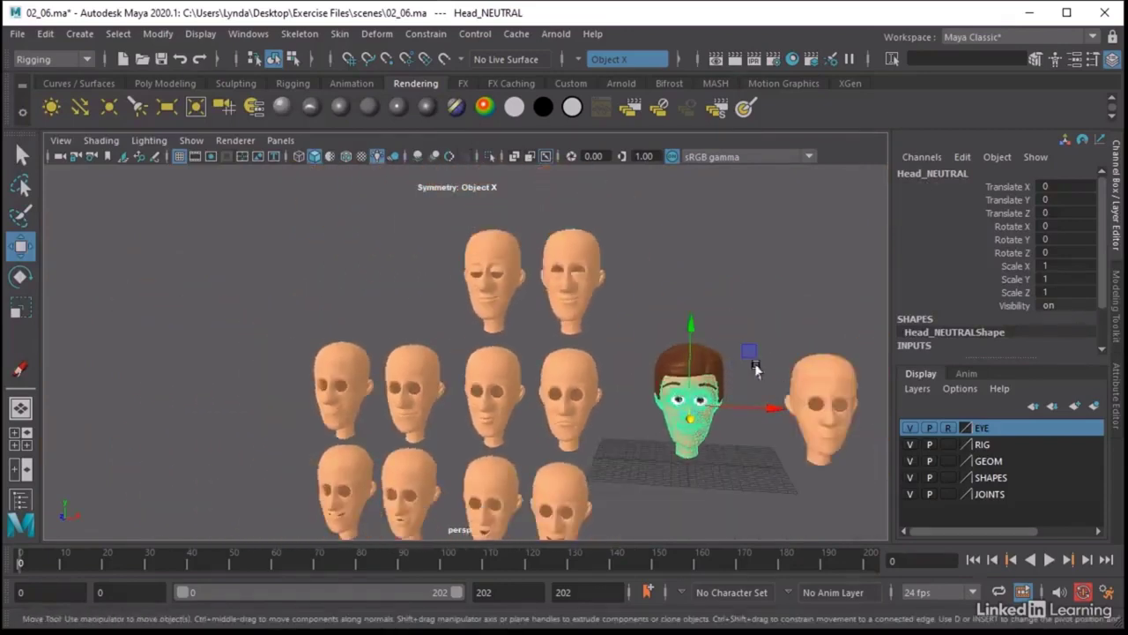
{"action": "left_click_drag", "start_coordinate": [749, 352], "coordinate": [477, 227]}
{"action": "left_click", "coordinate": [45, 33]}
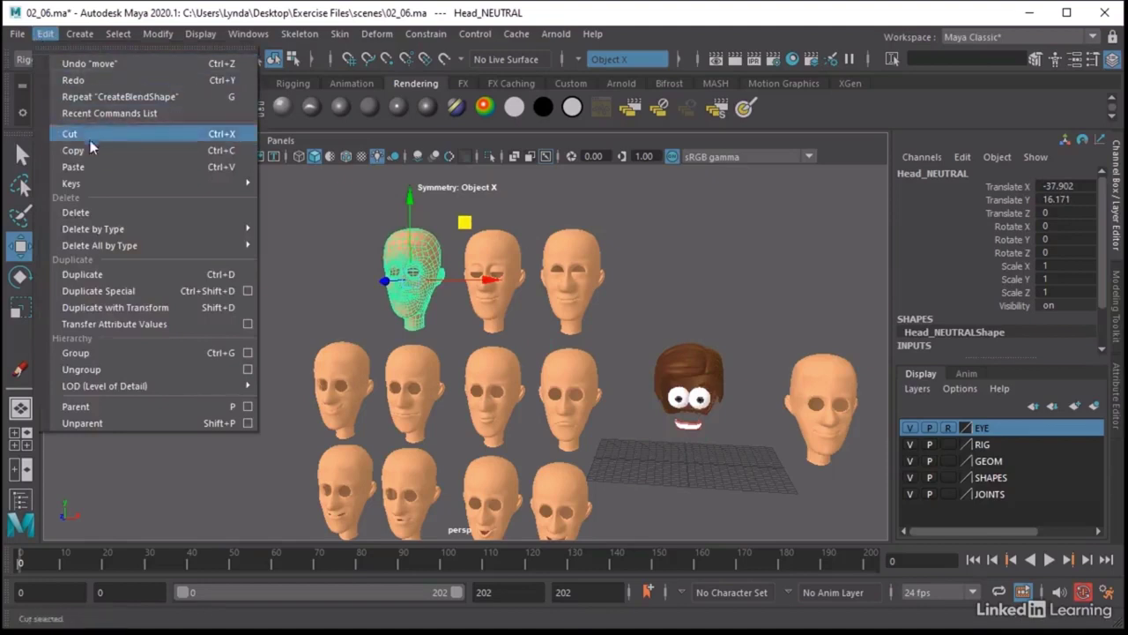
{"action": "mouse_move", "coordinate": [179, 232]}
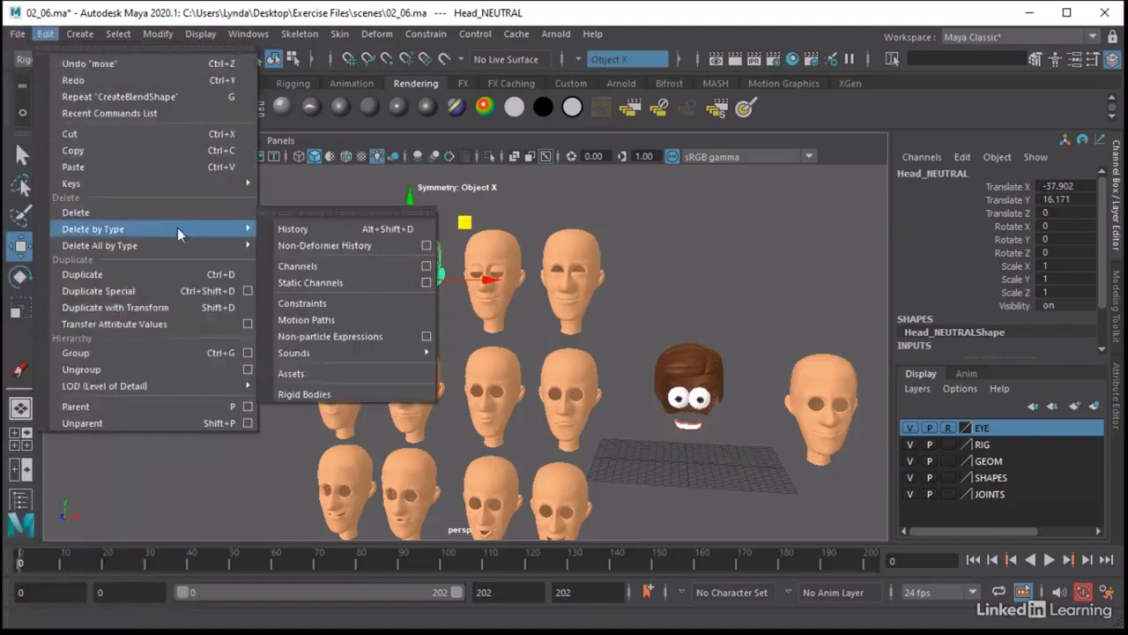
{"action": "left_click", "coordinate": [295, 228]}
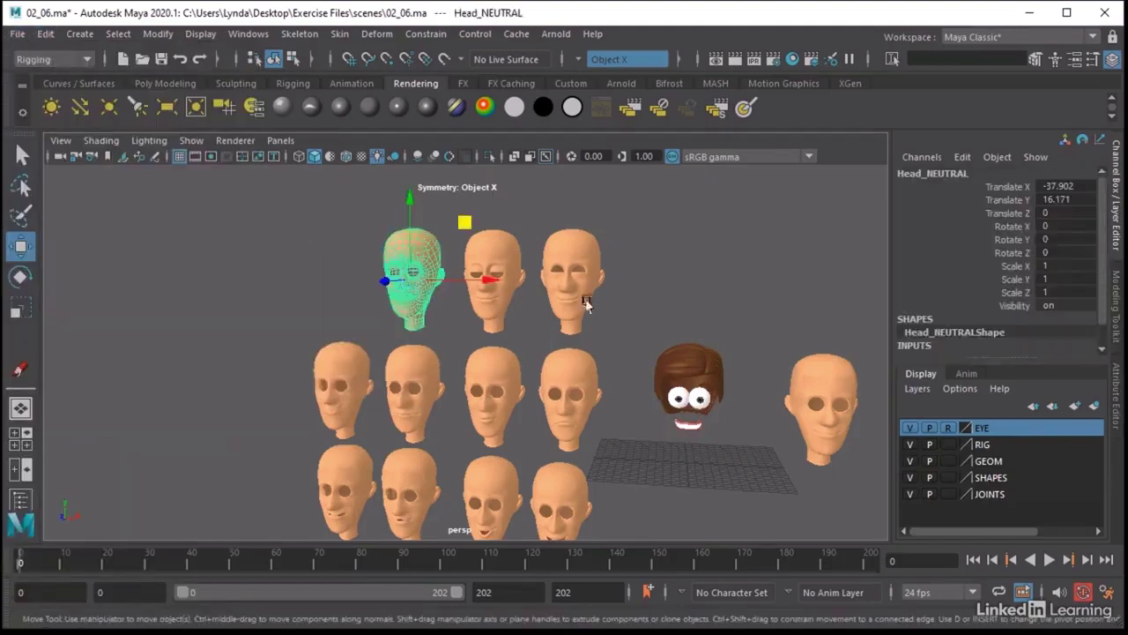
Place Head_NEUTRAL2 back on the character by setting its Translate X to 0.
{"action": "left_click", "coordinate": [832, 362]}
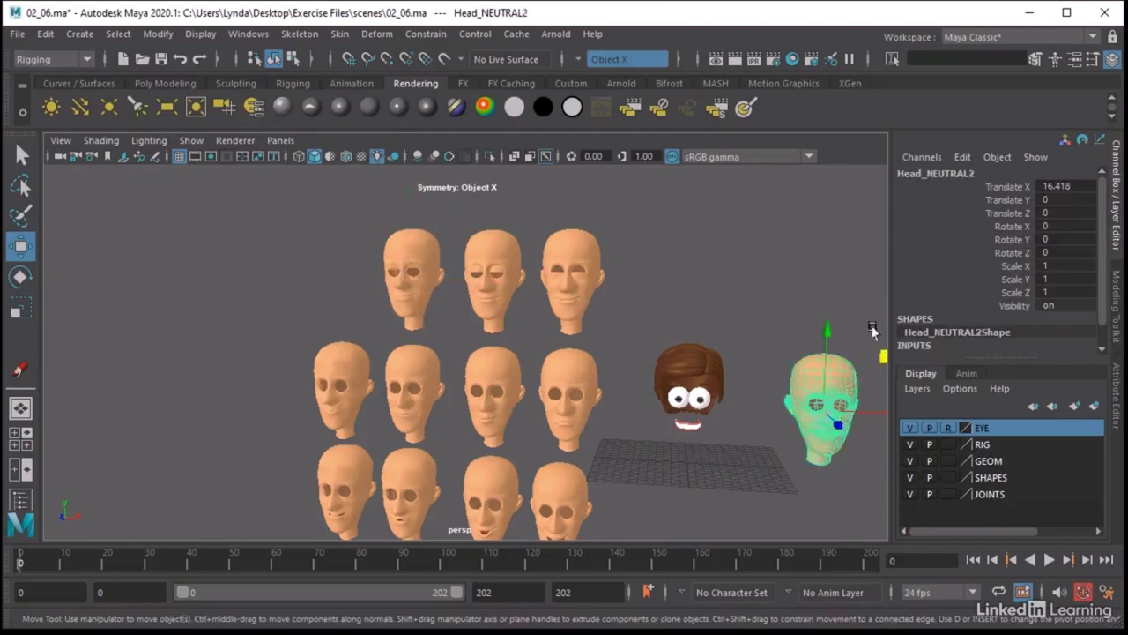
{"action": "double_click", "coordinate": [1081, 188]}
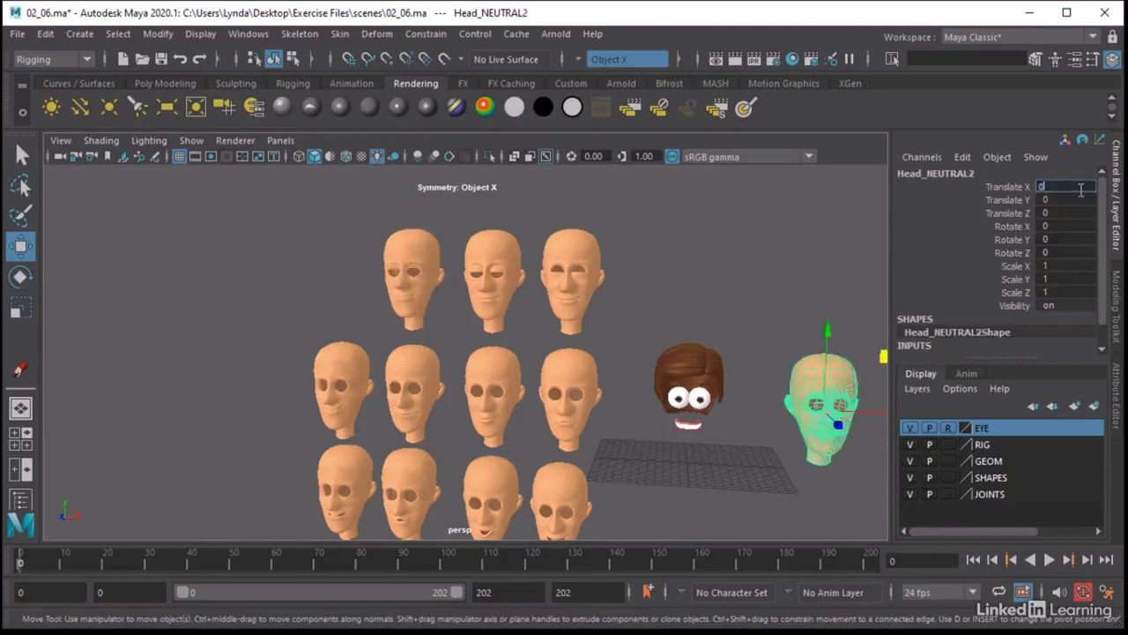
{"action": "type", "text": "0"}
{"action": "key", "text": "Return"}
Create a blend shape on Head_NEUTRAL2 using the Eyes_UpLids head as its target.
{"action": "scroll", "coordinate": [767, 305], "scroll_direction": "up", "scroll_amount": 5}
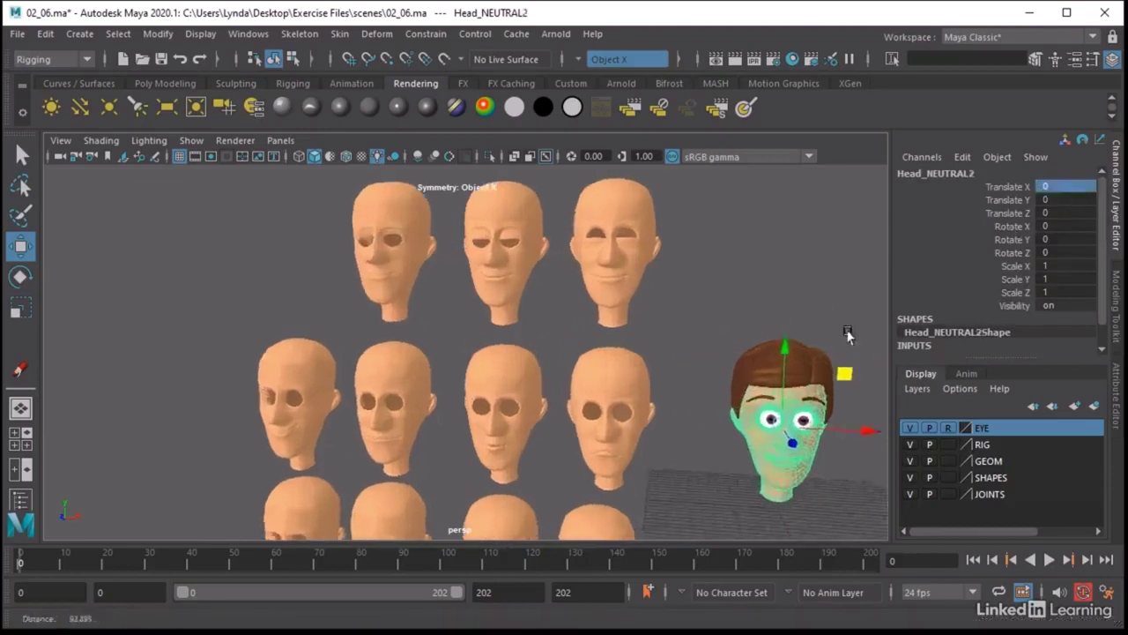
{"action": "right_click_drag", "start_coordinate": [704, 302], "coordinate": [773, 295], "text": "alt"}
{"action": "middle_click_drag", "start_coordinate": [774, 295], "coordinate": [762, 332], "text": "alt"}
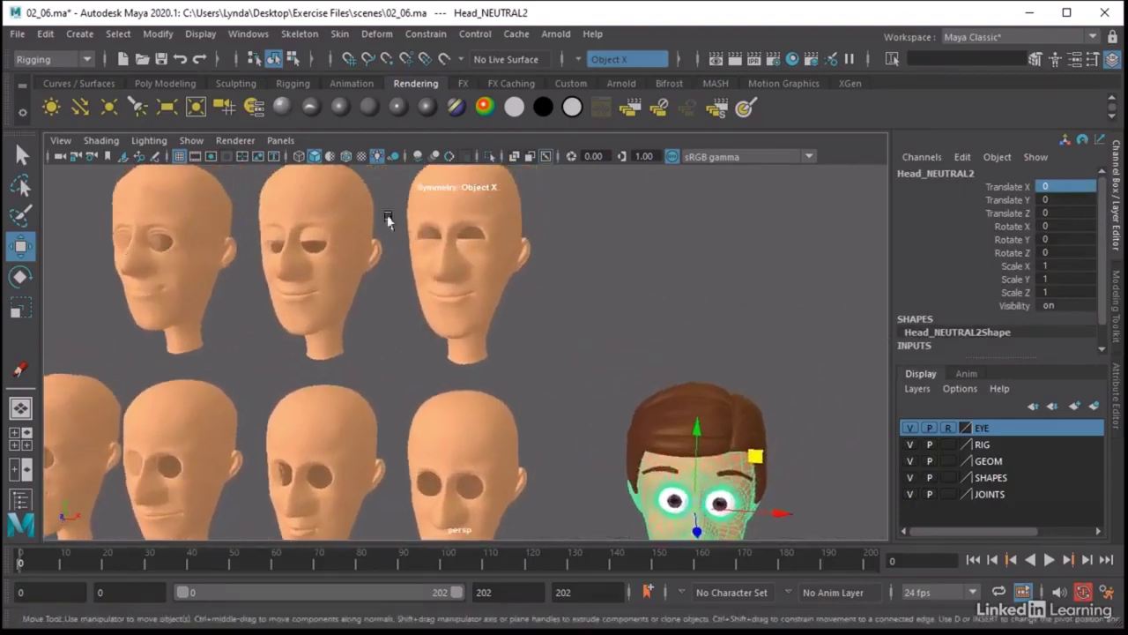
{"action": "left_click", "coordinate": [342, 211]}
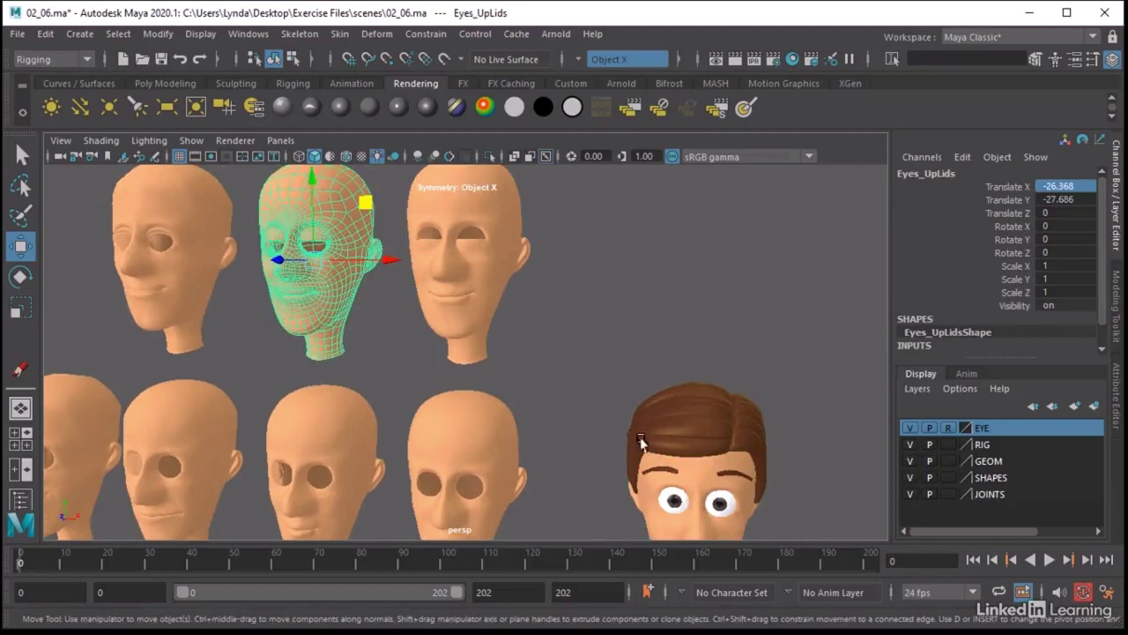
{"action": "left_click", "coordinate": [692, 467]}
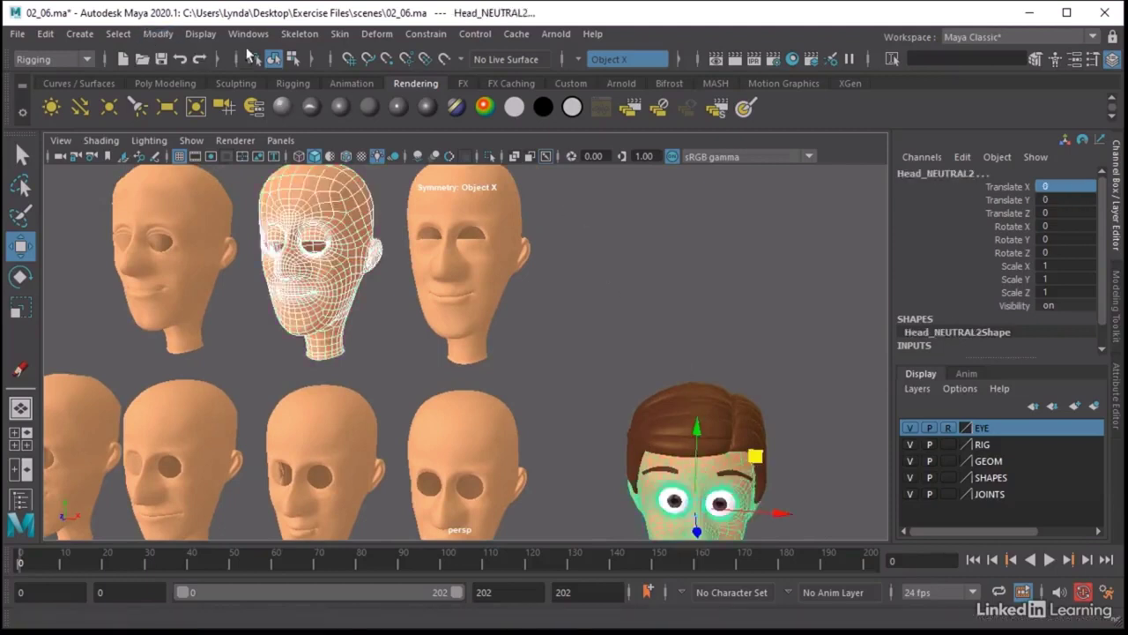
{"action": "left_click", "coordinate": [375, 35]}
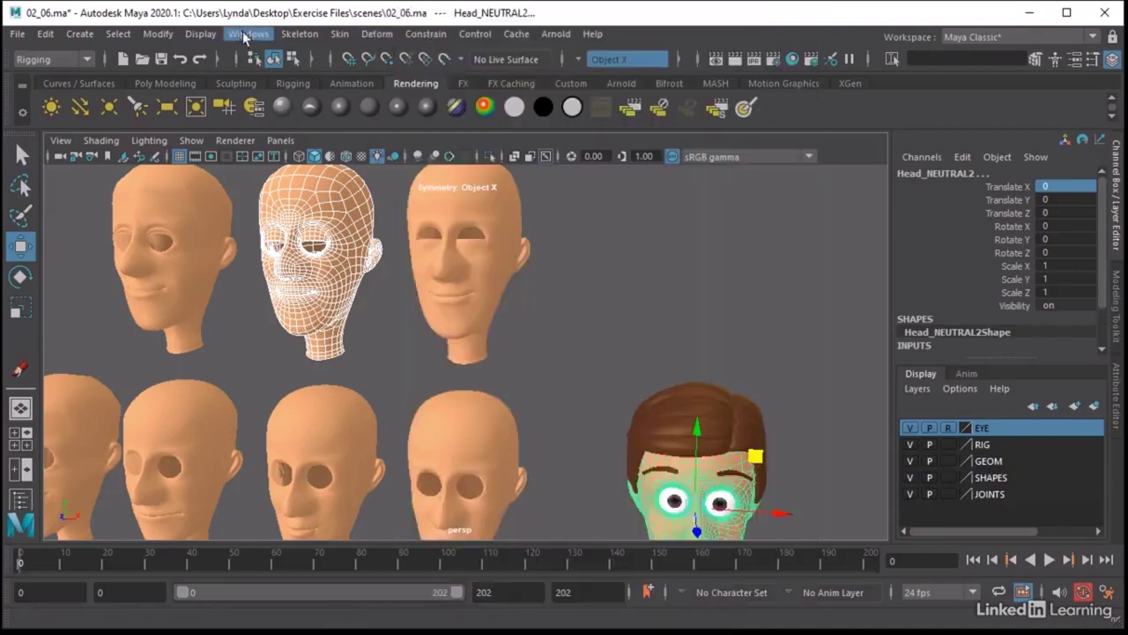
Open the Shape Editor and place it where it leaves the character's face uncovered.
{"action": "left_click", "coordinate": [249, 33]}
{"action": "mouse_move", "coordinate": [359, 157]}
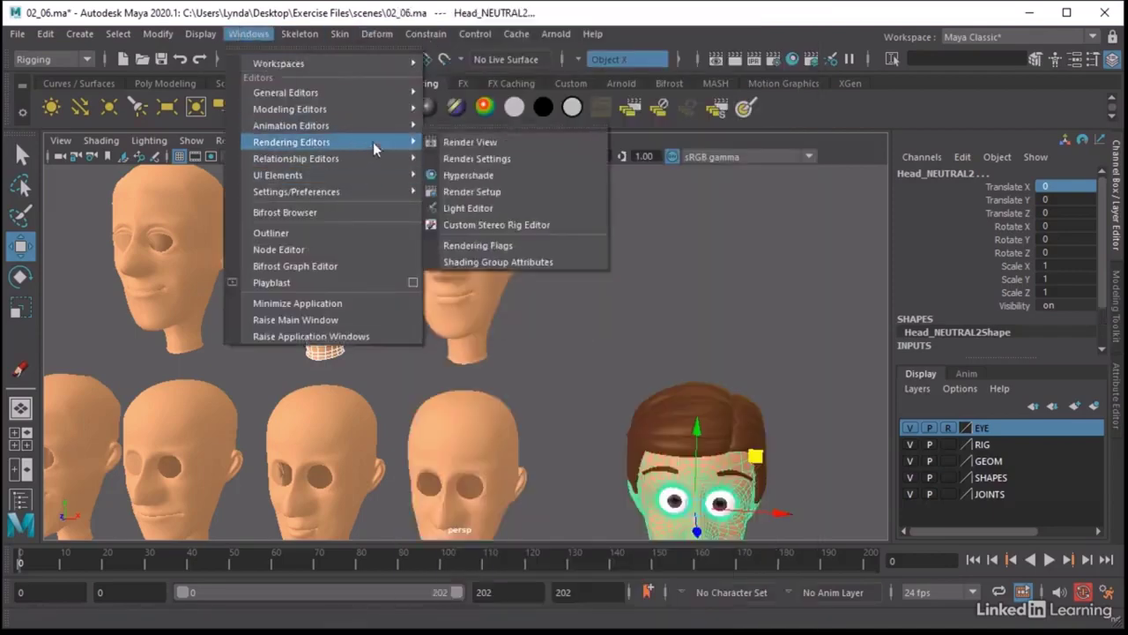
{"action": "mouse_move", "coordinate": [379, 125]}
{"action": "left_click", "coordinate": [470, 241]}
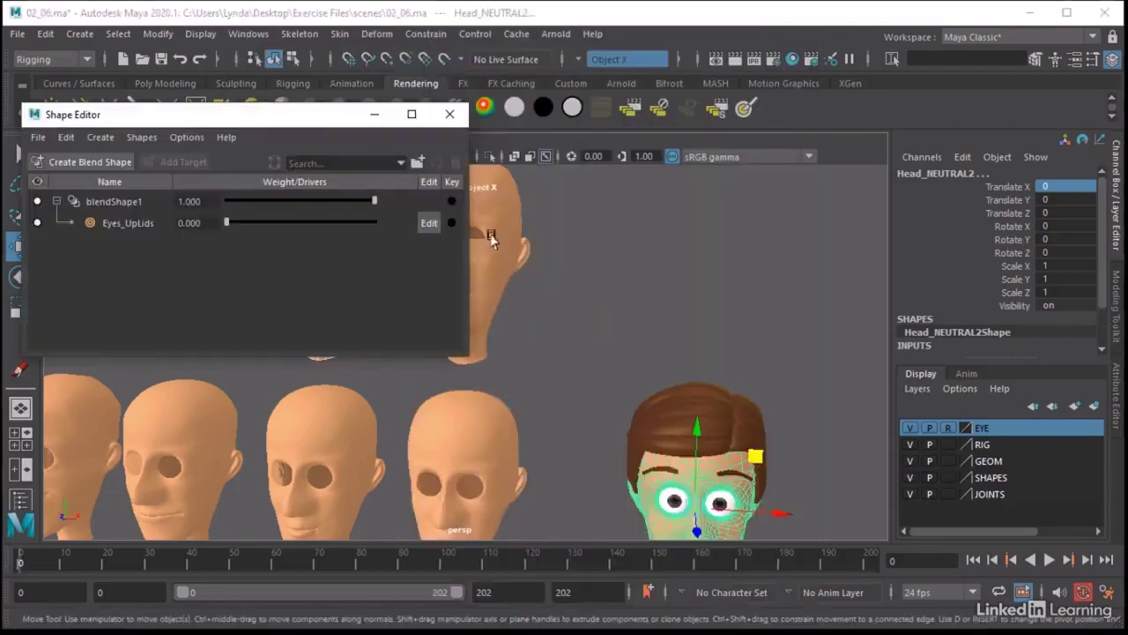
{"action": "left_click_drag", "start_coordinate": [309, 119], "coordinate": [750, 79]}
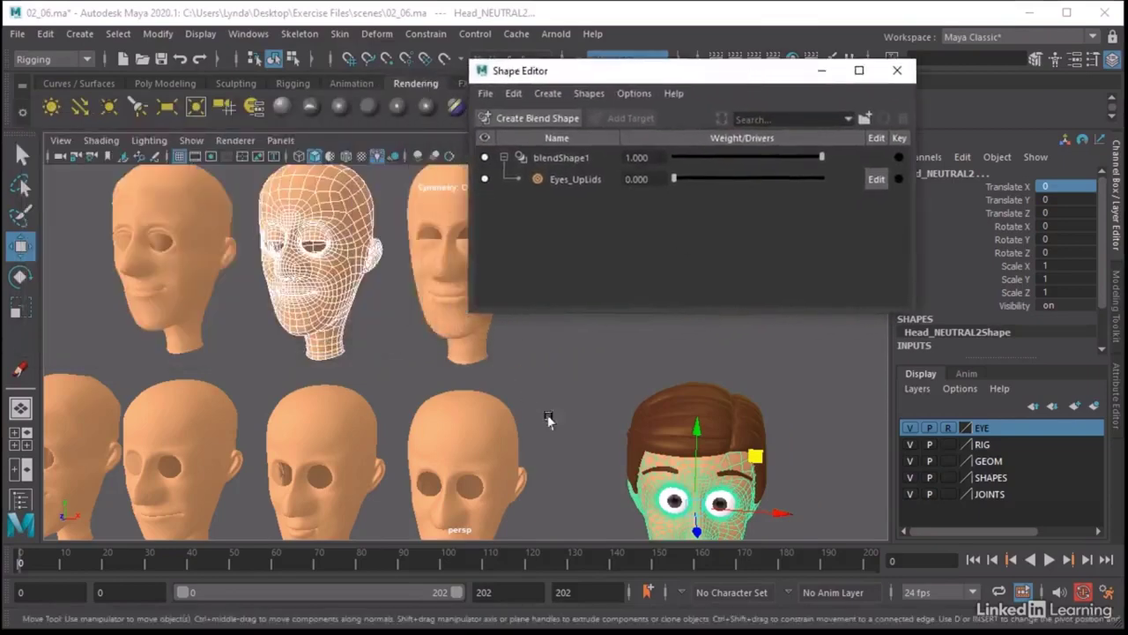
{"action": "right_click_drag", "start_coordinate": [550, 420], "coordinate": [740, 436], "text": "alt"}
{"action": "middle_click_drag", "start_coordinate": [770, 484], "coordinate": [717, 320], "text": "alt"}
{"action": "scroll", "coordinate": [781, 383], "scroll_direction": "down", "scroll_amount": 3}
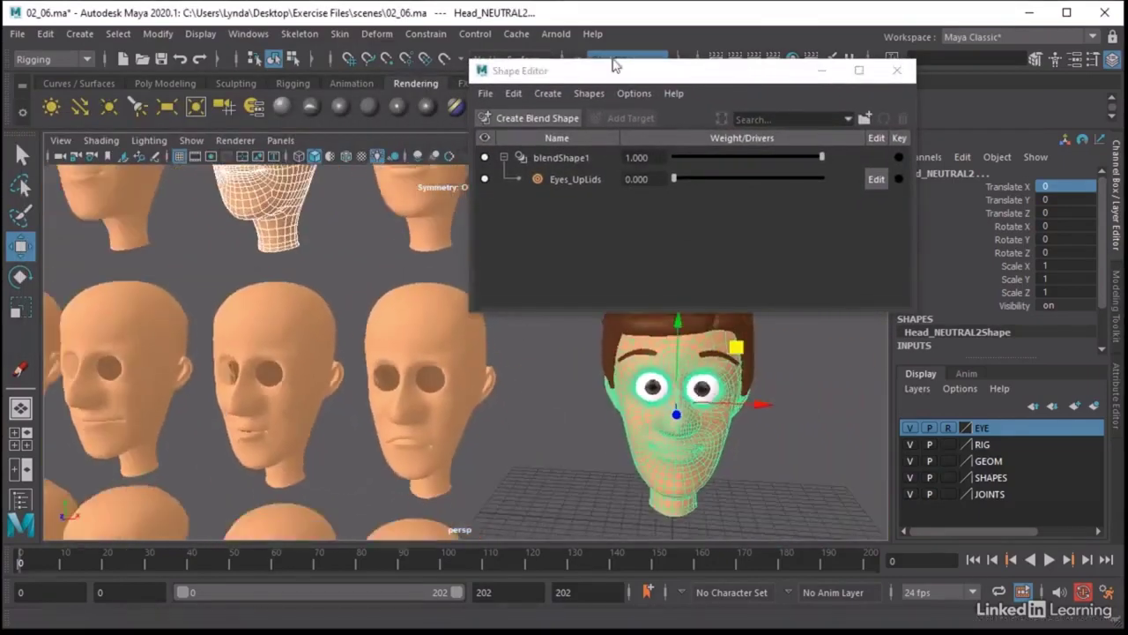
{"action": "left_click_drag", "start_coordinate": [618, 77], "coordinate": [241, 293]}
Raise the Eyes_UpLids weight to about 0.81 and examine how the upper lids fit the eyeballs from several angles.
{"action": "right_click_drag", "start_coordinate": [553, 277], "coordinate": [661, 304], "text": "alt"}
{"action": "middle_click_drag", "start_coordinate": [661, 305], "coordinate": [635, 230], "text": "alt"}
{"action": "left_click_drag", "start_coordinate": [249, 424], "coordinate": [363, 439]}
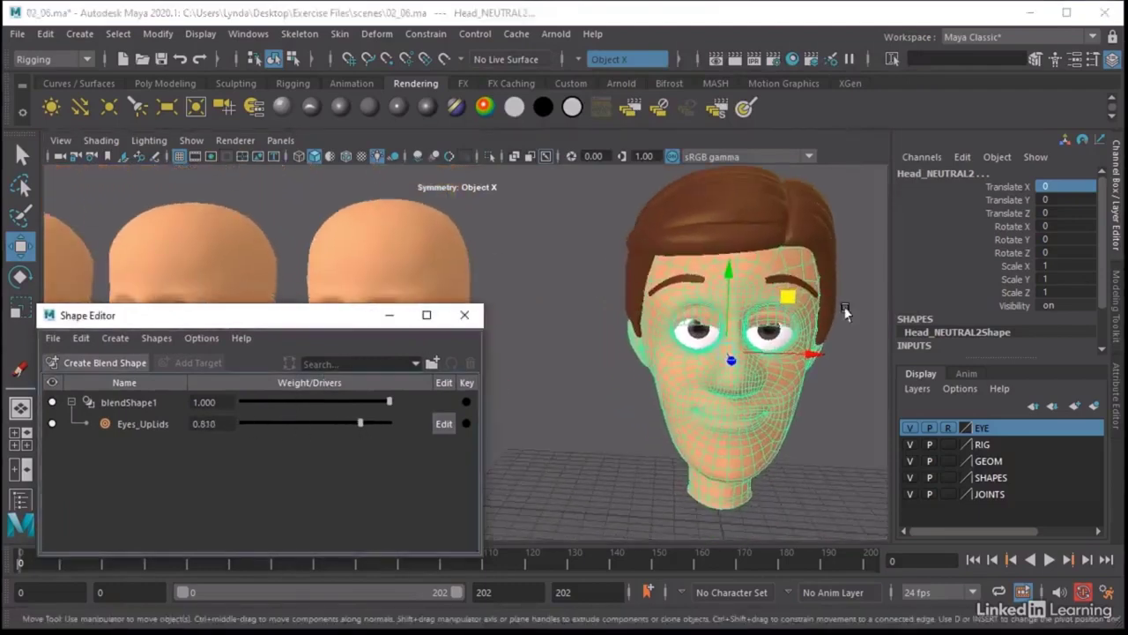
{"action": "left_click_drag", "start_coordinate": [846, 312], "coordinate": [760, 314], "text": "alt"}
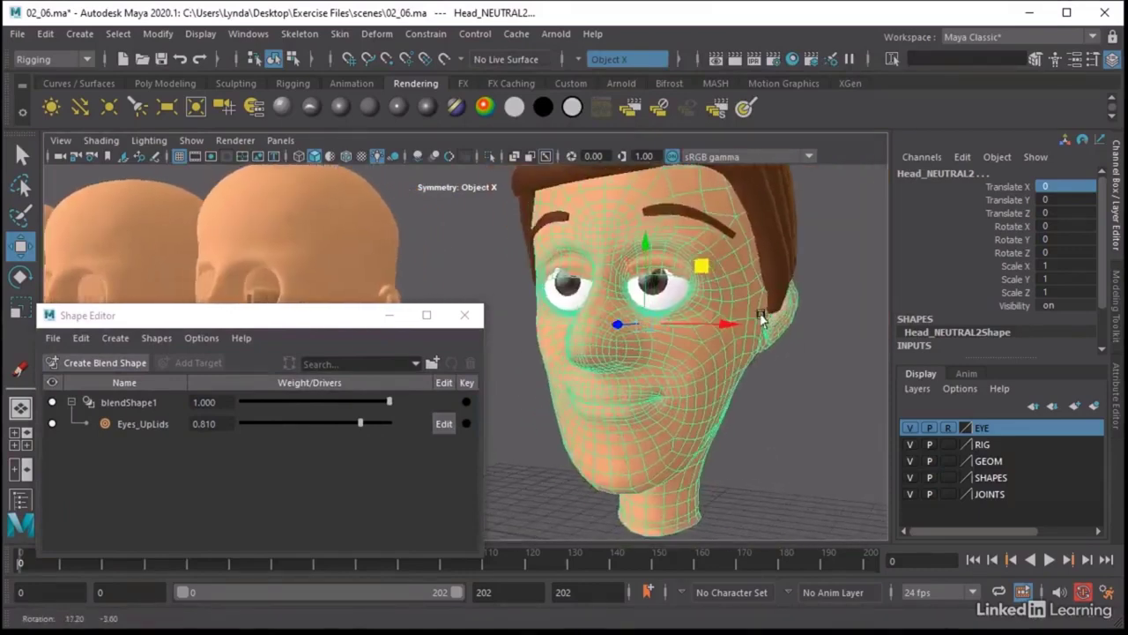
{"action": "right_click_drag", "start_coordinate": [761, 315], "coordinate": [641, 327], "text": "alt"}
{"action": "middle_click_drag", "start_coordinate": [610, 293], "coordinate": [702, 370], "text": "alt"}
{"action": "scroll", "coordinate": [701, 370], "scroll_direction": "down", "scroll_amount": 2}
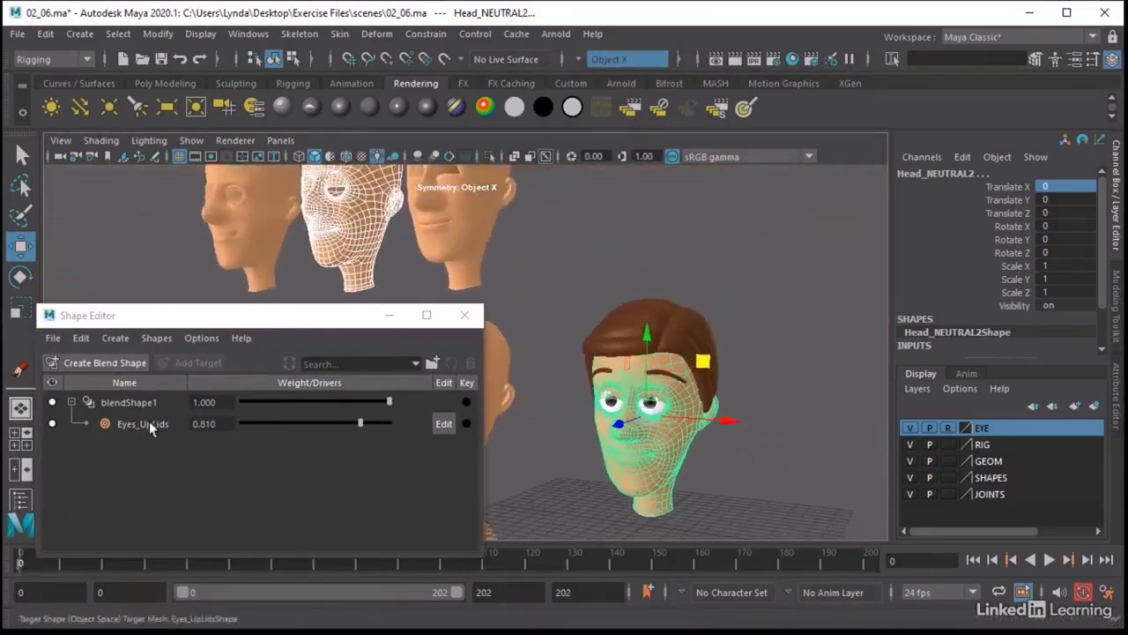
Rename the half-closed eyelid head Head_NEUTRAL in the top row as Head_UpLIds2.
{"action": "left_click", "coordinate": [245, 222]}
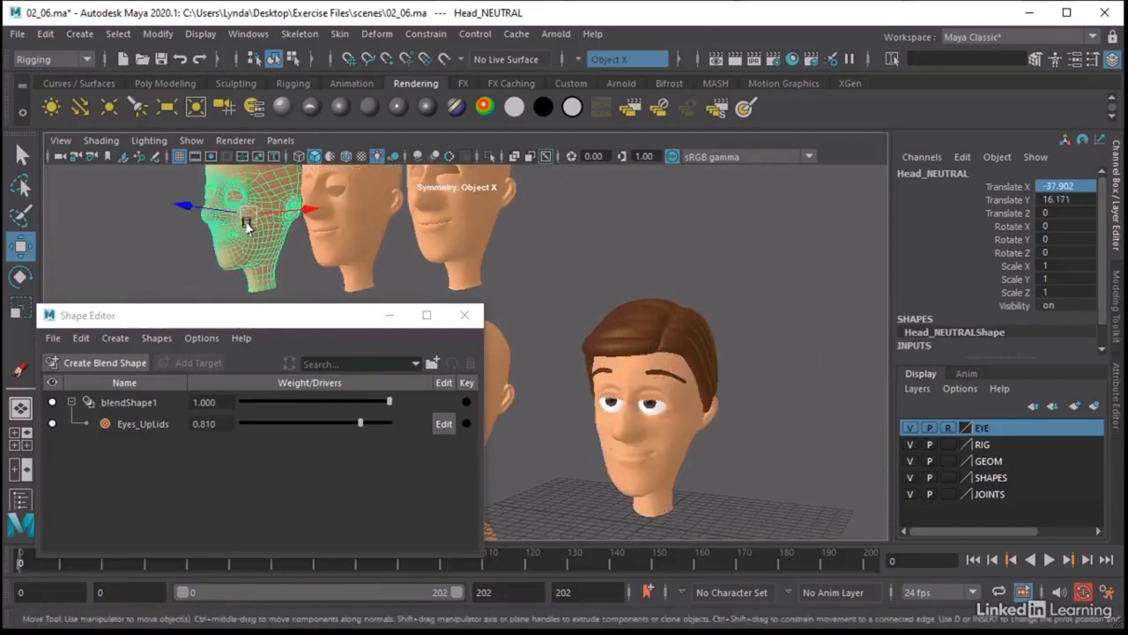
{"action": "double_click", "coordinate": [907, 173]}
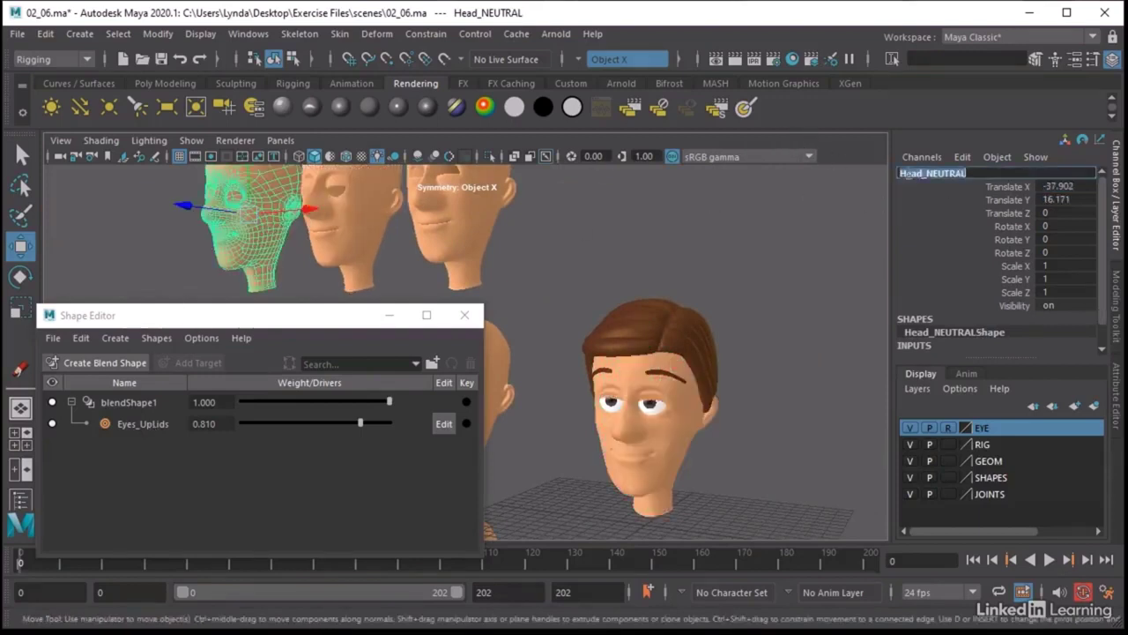
{"action": "left_click", "coordinate": [907, 173]}
{"action": "left_click_drag", "start_coordinate": [927, 174], "coordinate": [1025, 173]}
{"action": "type", "text": "U"}
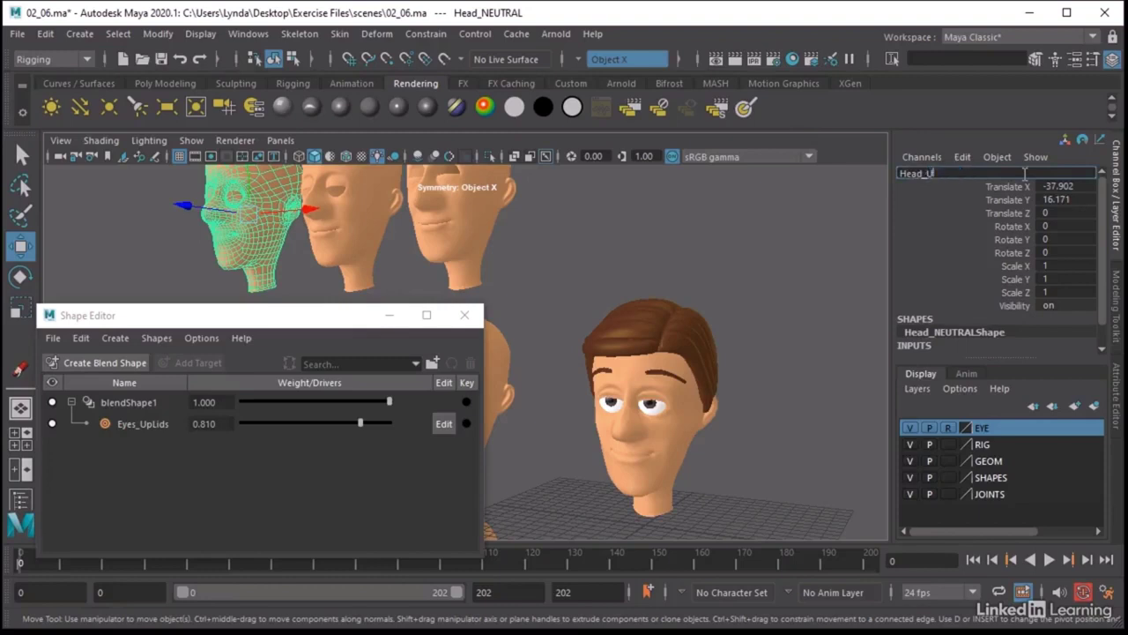
{"action": "type", "text": "pLids2"}
{"action": "key", "text": "Return"}
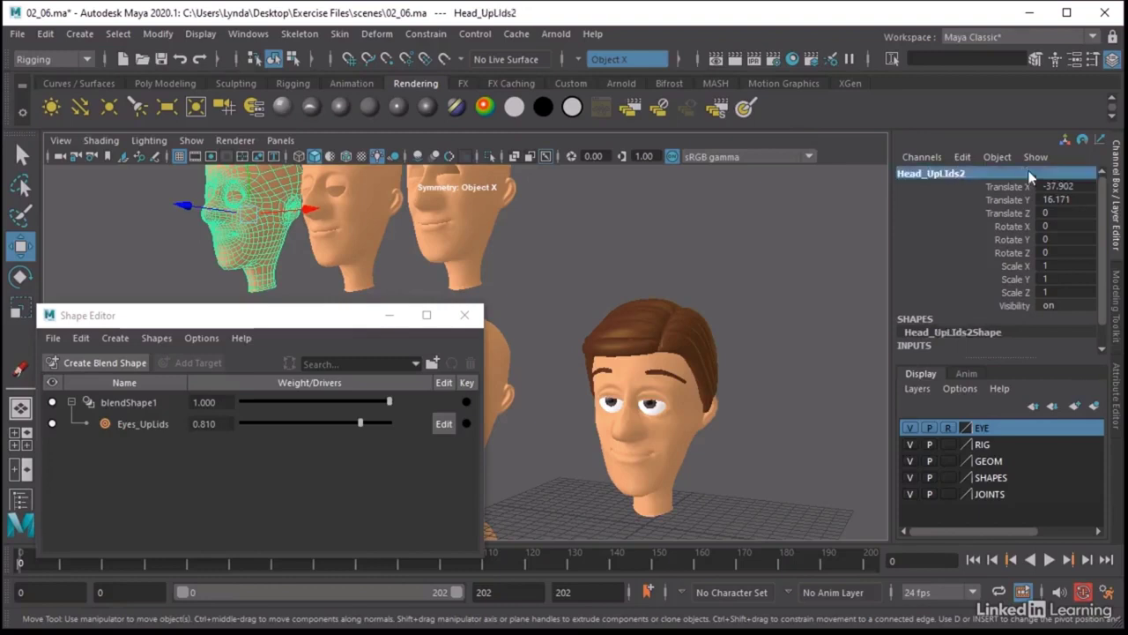
Reset the Eyes_UpLids weight to 0 and add the selected Head_UpLIds2 to it as an in-between target.
{"action": "left_click_drag", "start_coordinate": [360, 424], "coordinate": [227, 430]}
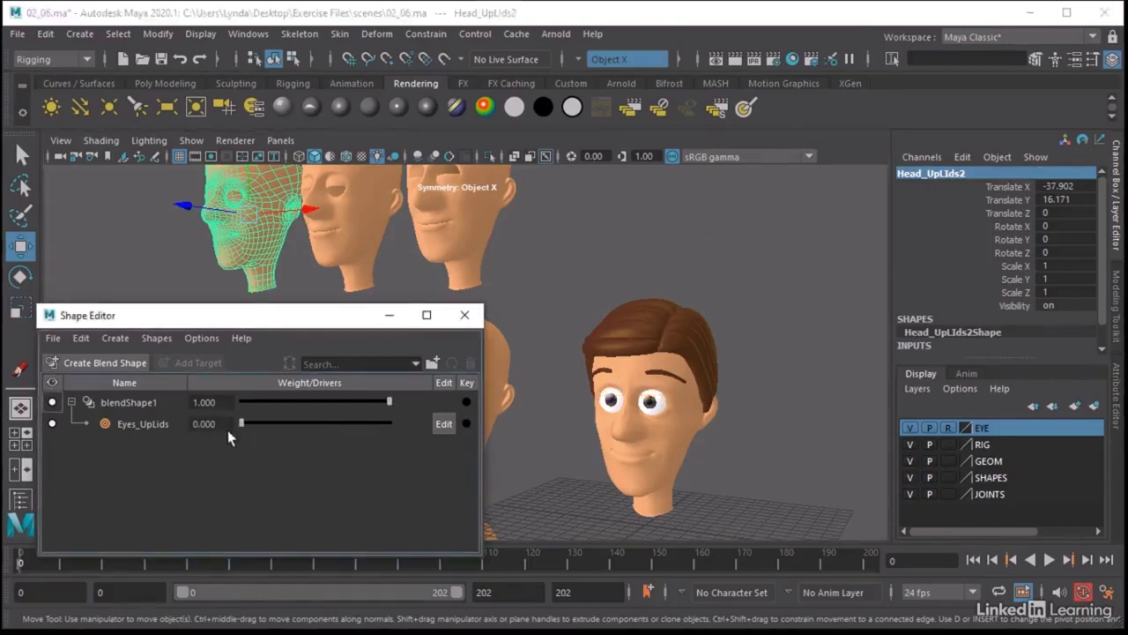
{"action": "left_click", "coordinate": [146, 426]}
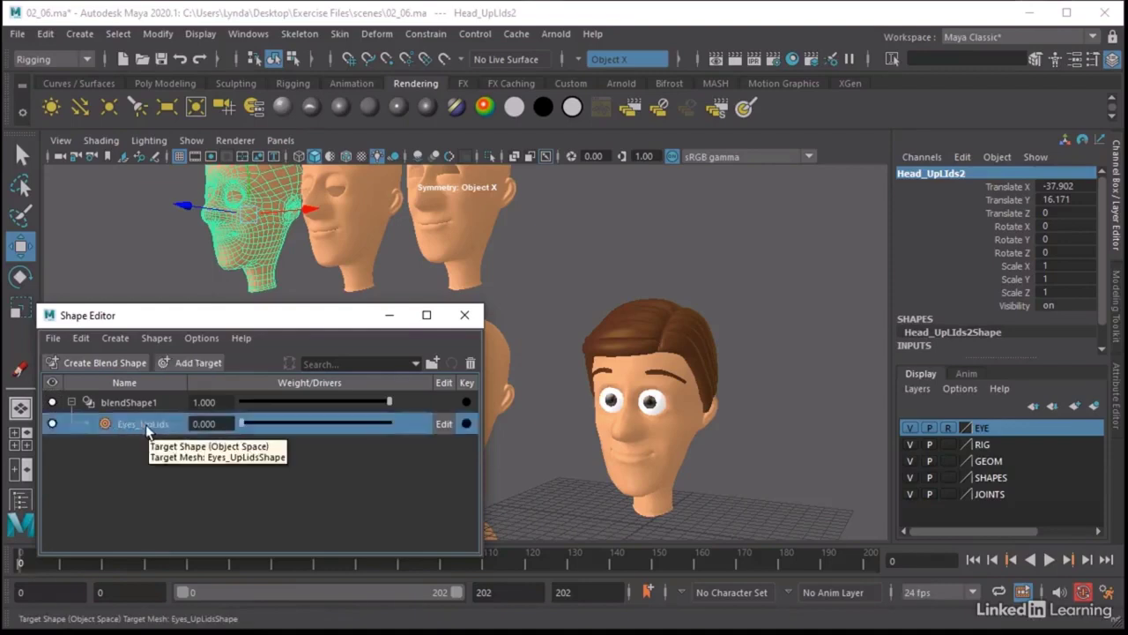
{"action": "right_click", "coordinate": [145, 424]}
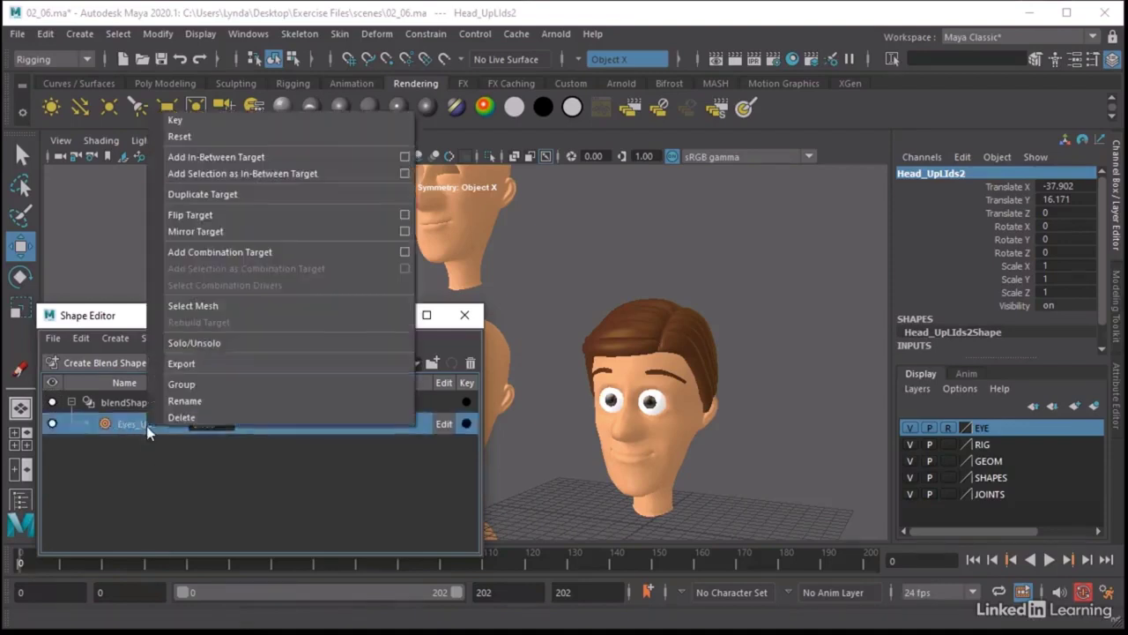
{"action": "left_click", "coordinate": [215, 176]}
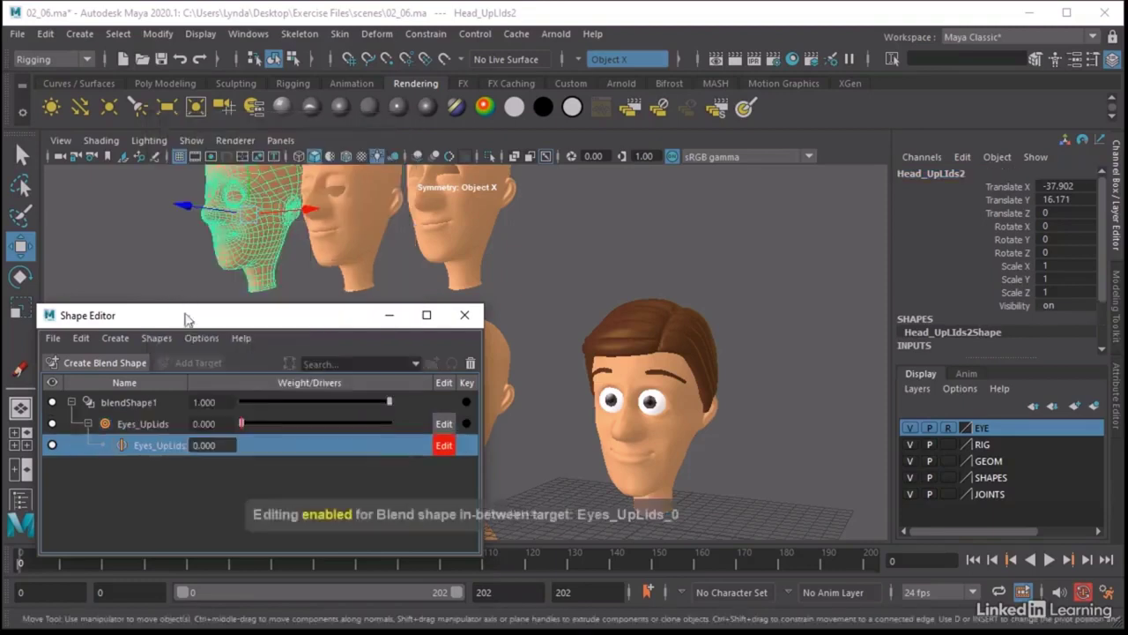
{"action": "left_click_drag", "start_coordinate": [215, 382], "coordinate": [192, 381]}
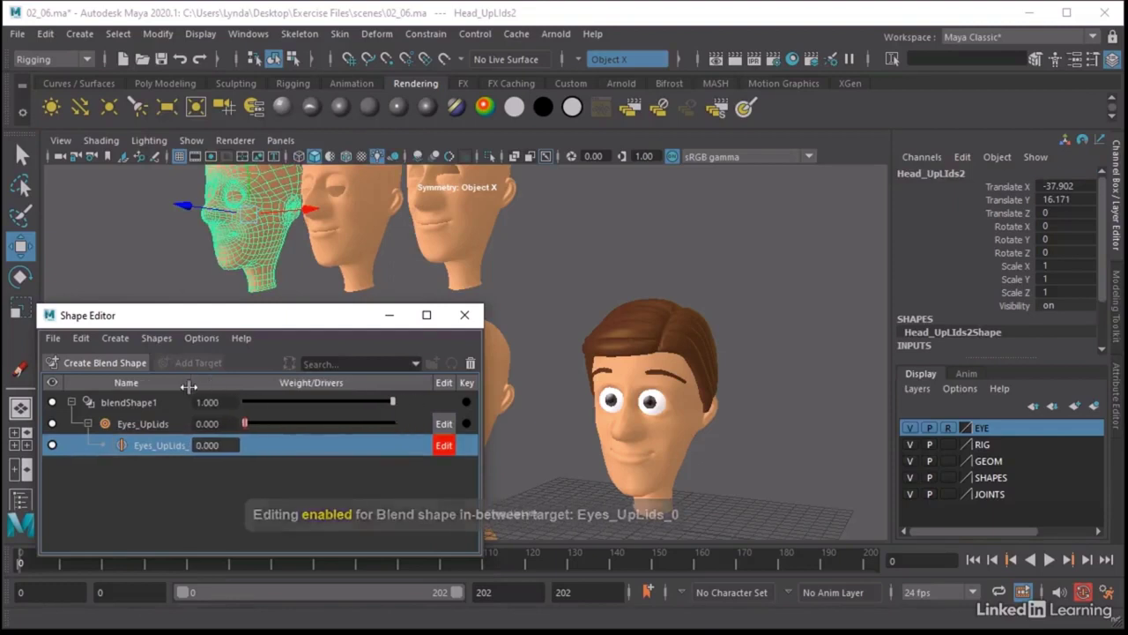
Set the weight of the new Eyes_UpLids in-between target to 0.5.
{"action": "left_click_drag", "start_coordinate": [223, 446], "coordinate": [206, 446]}
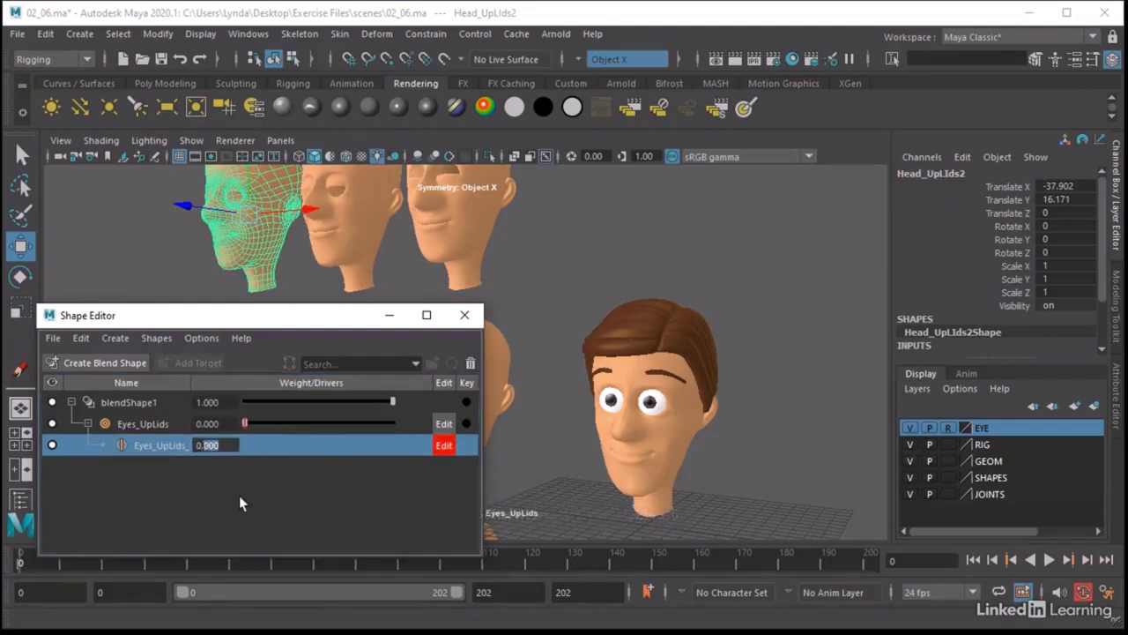
{"action": "type", "text": "5"}
{"action": "key", "text": "Return"}
Test the Eyes_UpLids weight around 0.5, examine the half-closed lids up close, and return the weight to 0.
{"action": "scroll", "coordinate": [652, 375], "scroll_direction": "up", "scroll_amount": 6}
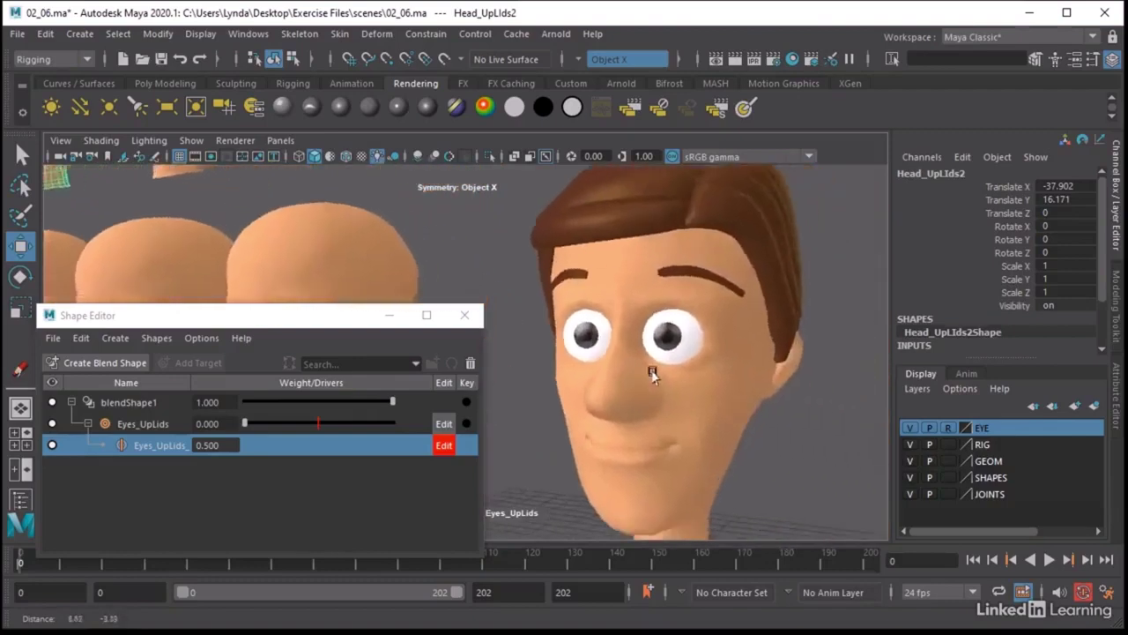
{"action": "scroll", "coordinate": [652, 374], "scroll_direction": "down", "scroll_amount": 4}
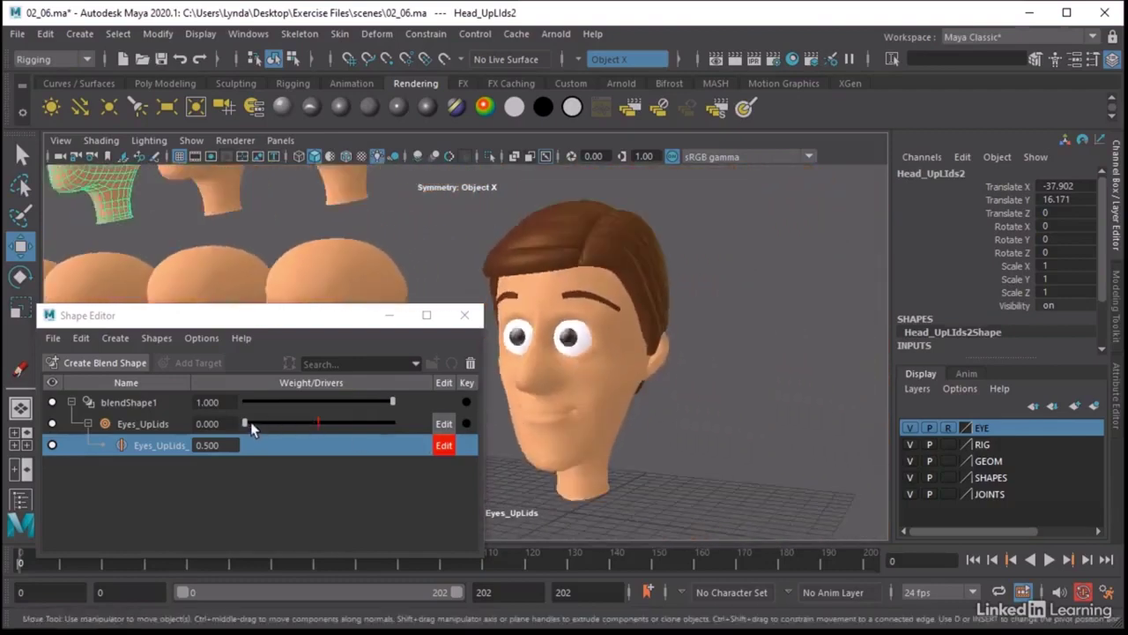
{"action": "left_click_drag", "start_coordinate": [244, 422], "coordinate": [317, 424]}
{"action": "scroll", "coordinate": [770, 353], "scroll_direction": "up", "scroll_amount": 5}
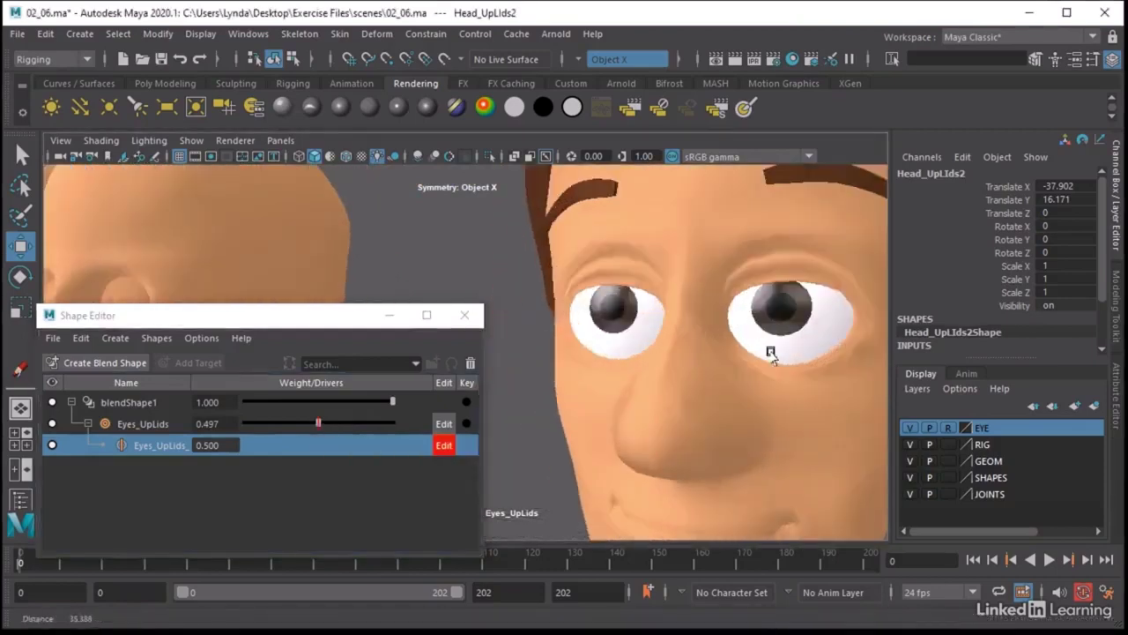
{"action": "scroll", "coordinate": [771, 353], "scroll_direction": "down", "scroll_amount": 5}
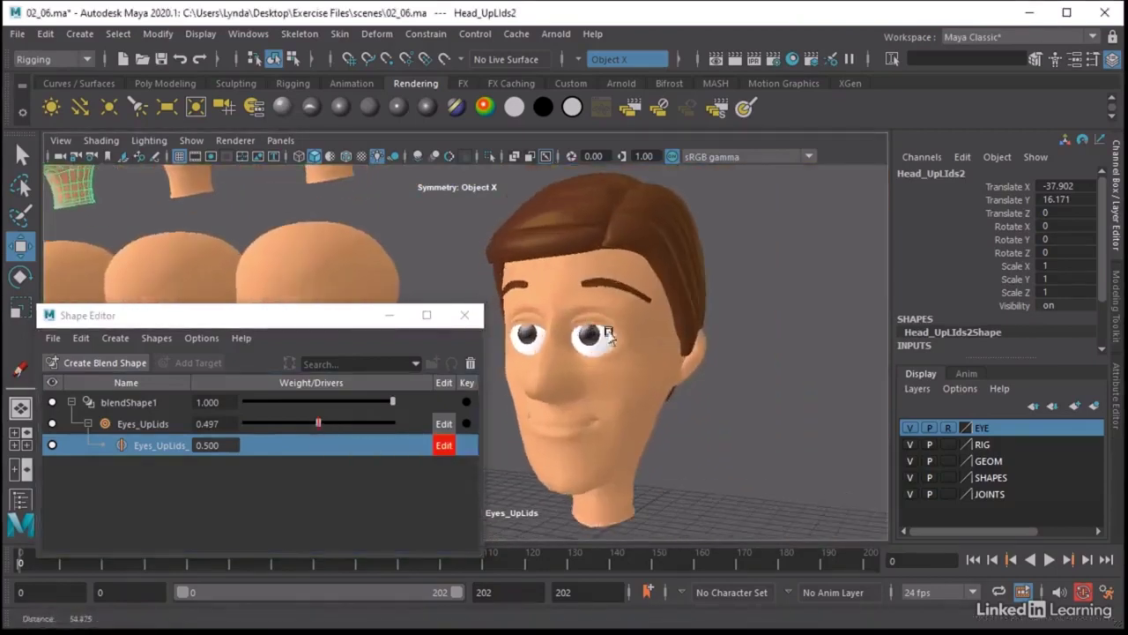
{"action": "mouse_move", "coordinate": [318, 422]}
{"action": "left_mouse_down"}
{"action": "mouse_move", "coordinate": [393, 424]}
{"action": "mouse_move", "coordinate": [175, 433]}
{"action": "mouse_move", "coordinate": [319, 435]}
{"action": "left_mouse_up"}
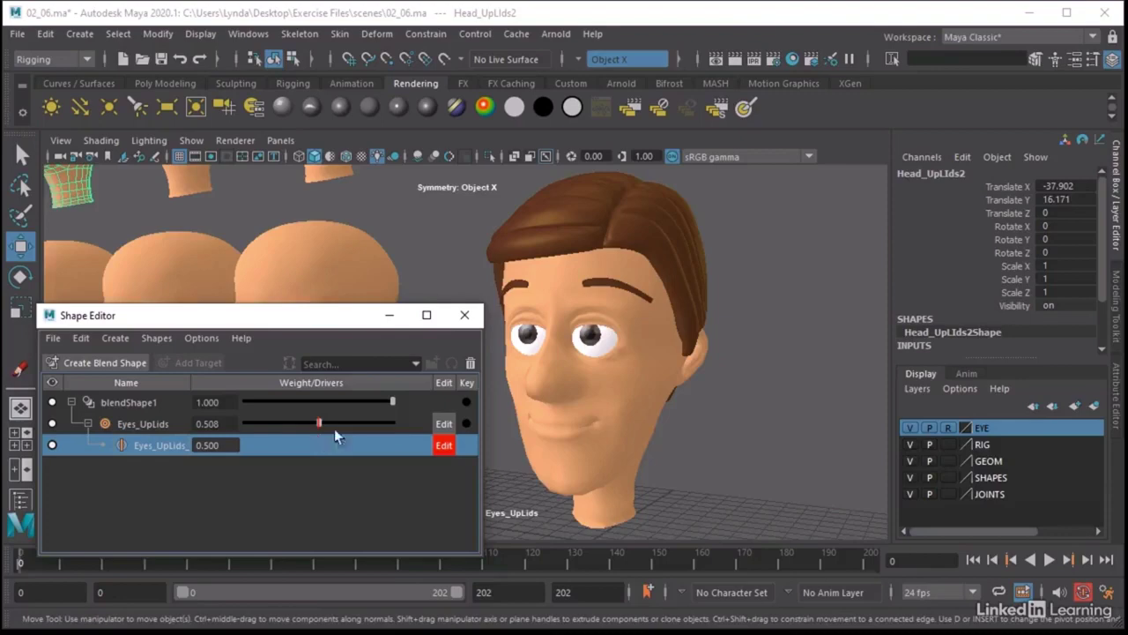
{"action": "right_click_drag", "start_coordinate": [551, 290], "coordinate": [705, 304], "text": "alt"}
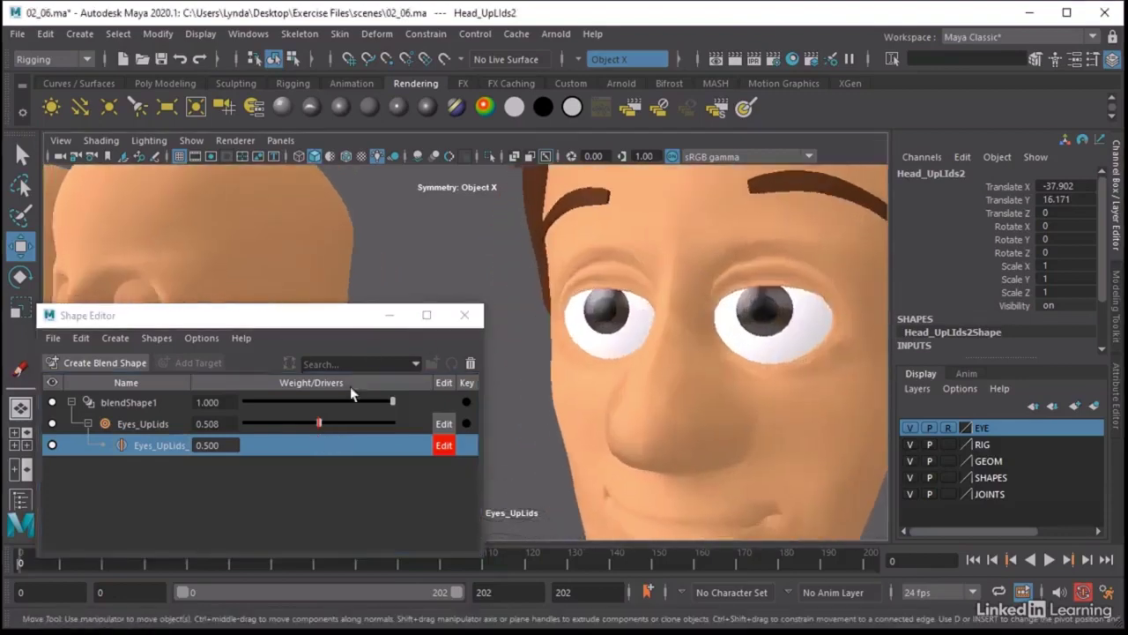
{"action": "left_click_drag", "start_coordinate": [323, 429], "coordinate": [145, 424]}
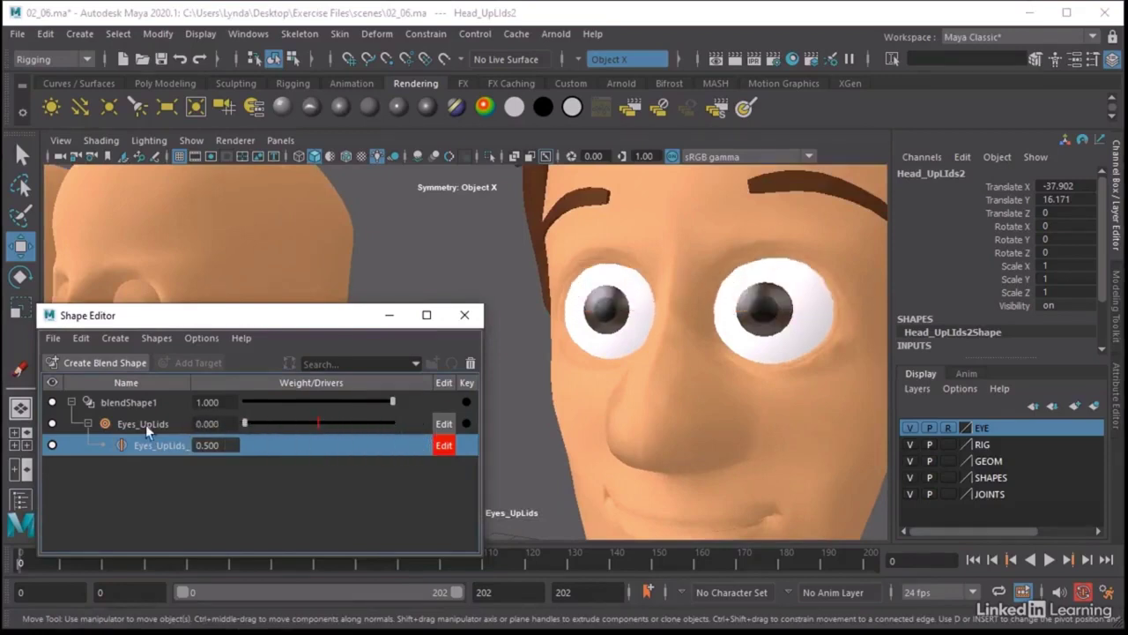
{"action": "scroll", "coordinate": [620, 326], "scroll_direction": "down", "scroll_amount": 10}
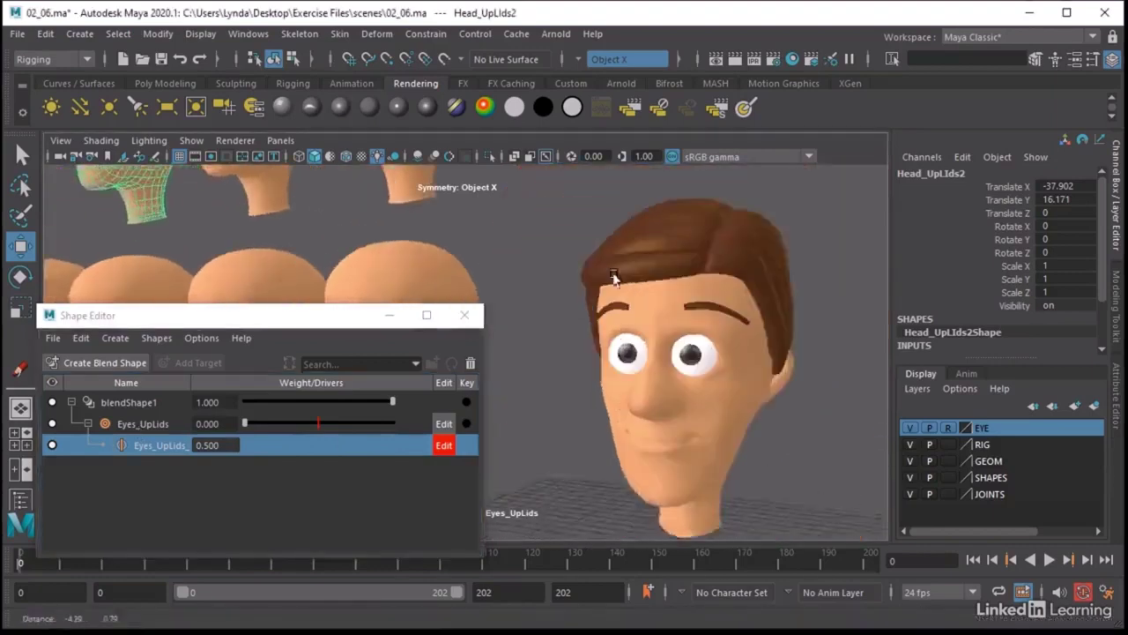
{"action": "scroll", "coordinate": [621, 327], "scroll_direction": "down", "scroll_amount": 5}
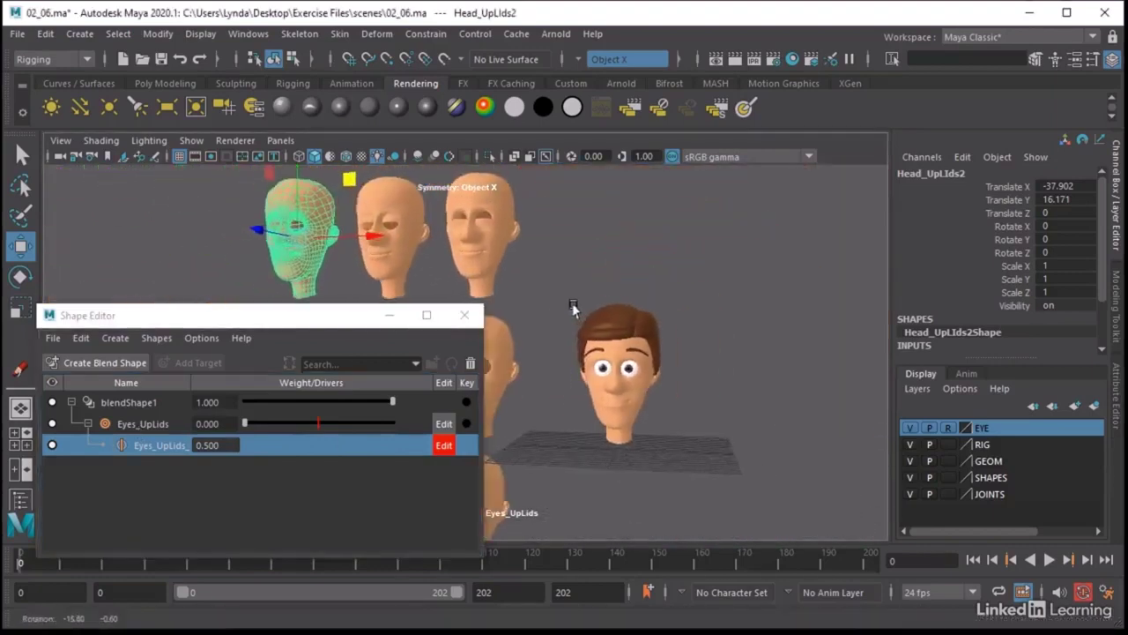
{"action": "left_click", "coordinate": [613, 258]}
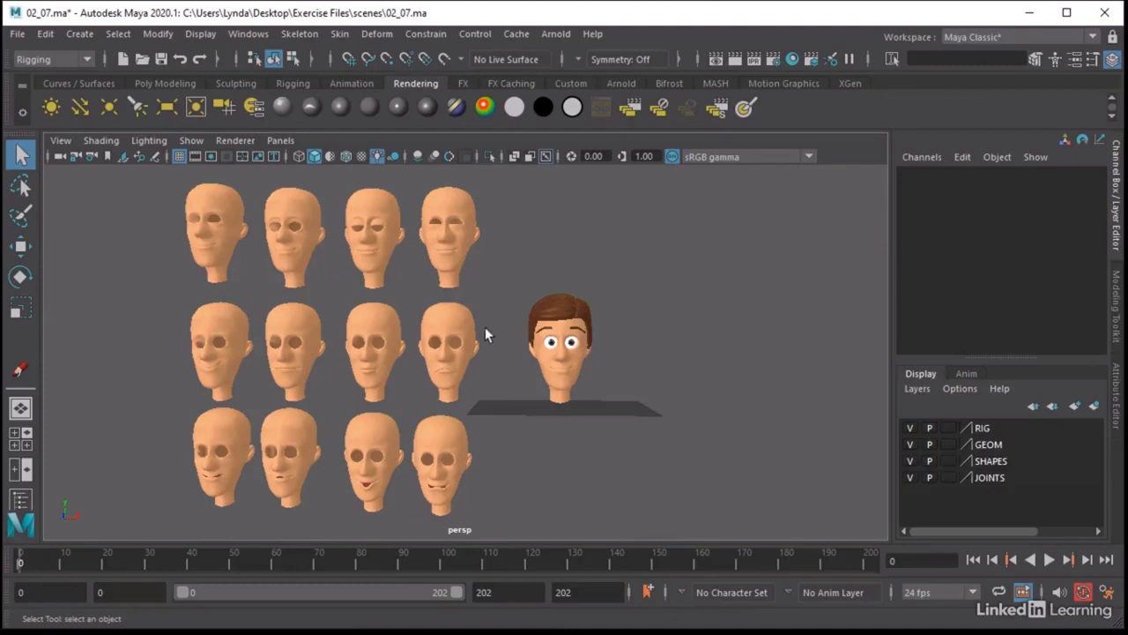
{"action": "right_click_drag", "start_coordinate": [485, 327], "coordinate": [665, 343], "text": "alt"}
{"action": "middle_click_drag", "start_coordinate": [695, 343], "coordinate": [647, 343], "text": "alt"}
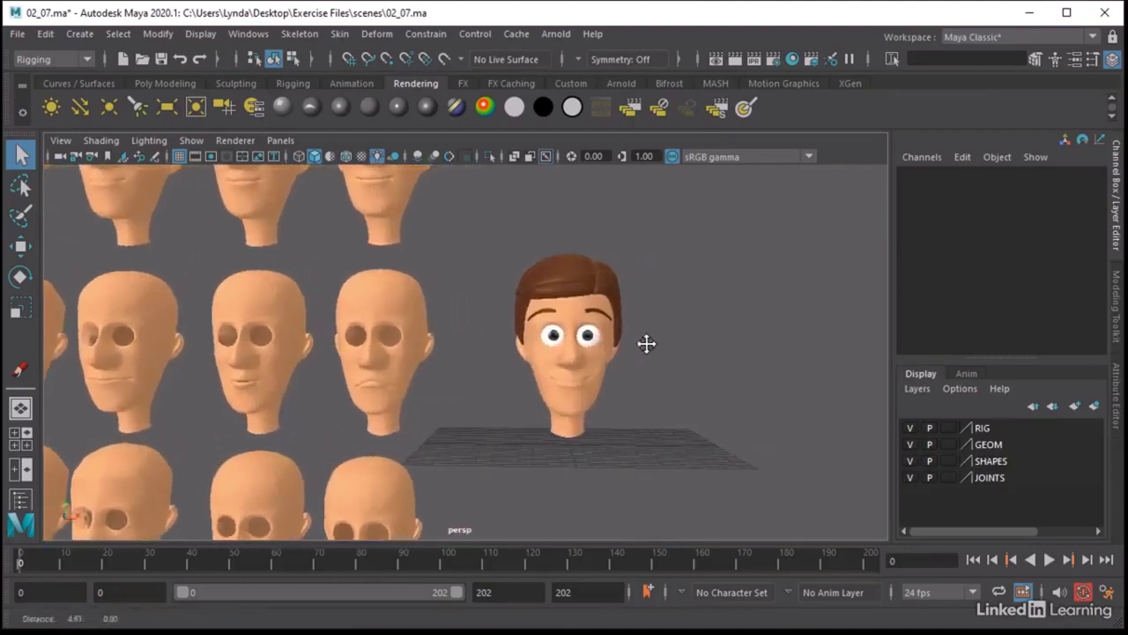
Hide the Parts group with the hair, brows and eyes under GEOMETRY using the Outliner, leaving the neutral head selected.
{"action": "left_click", "coordinate": [248, 35]}
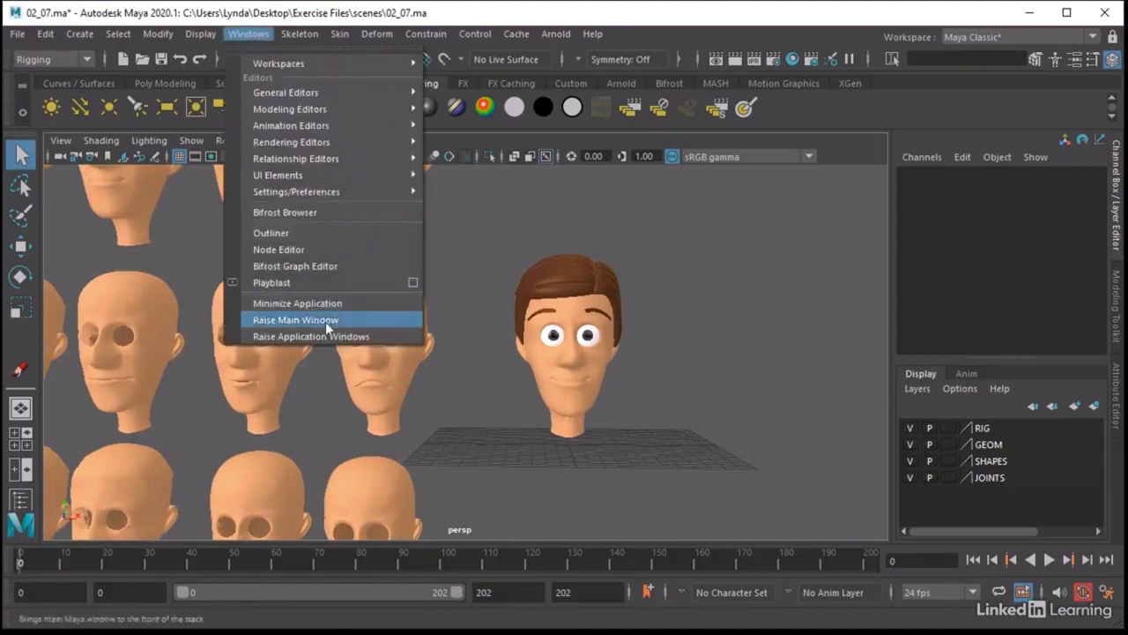
{"action": "left_click", "coordinate": [296, 231]}
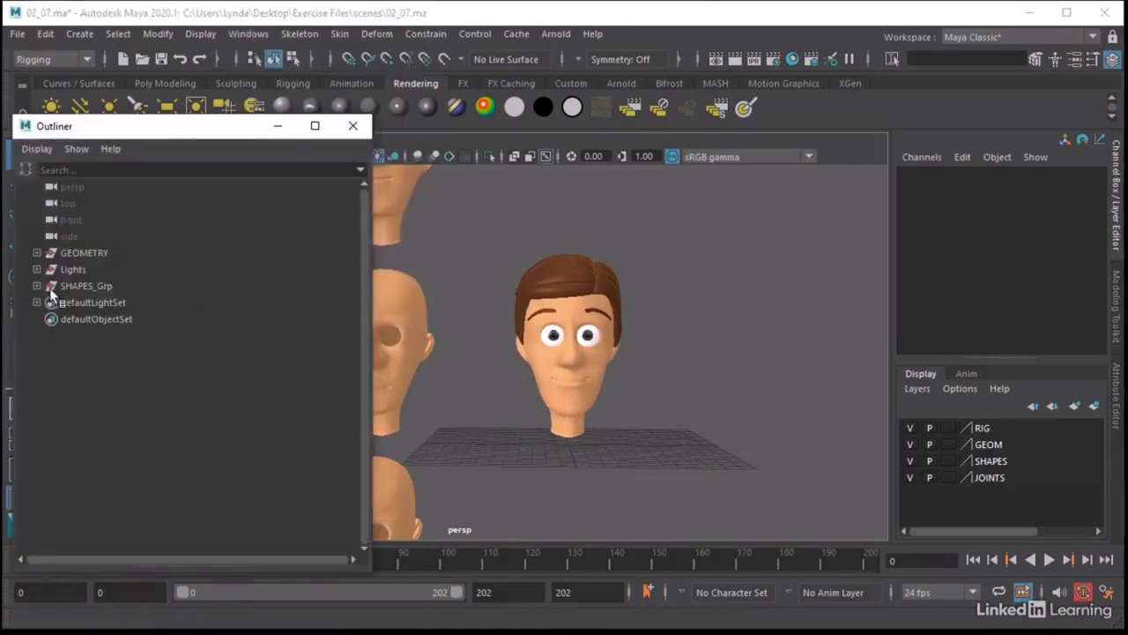
{"action": "left_click", "coordinate": [36, 253]}
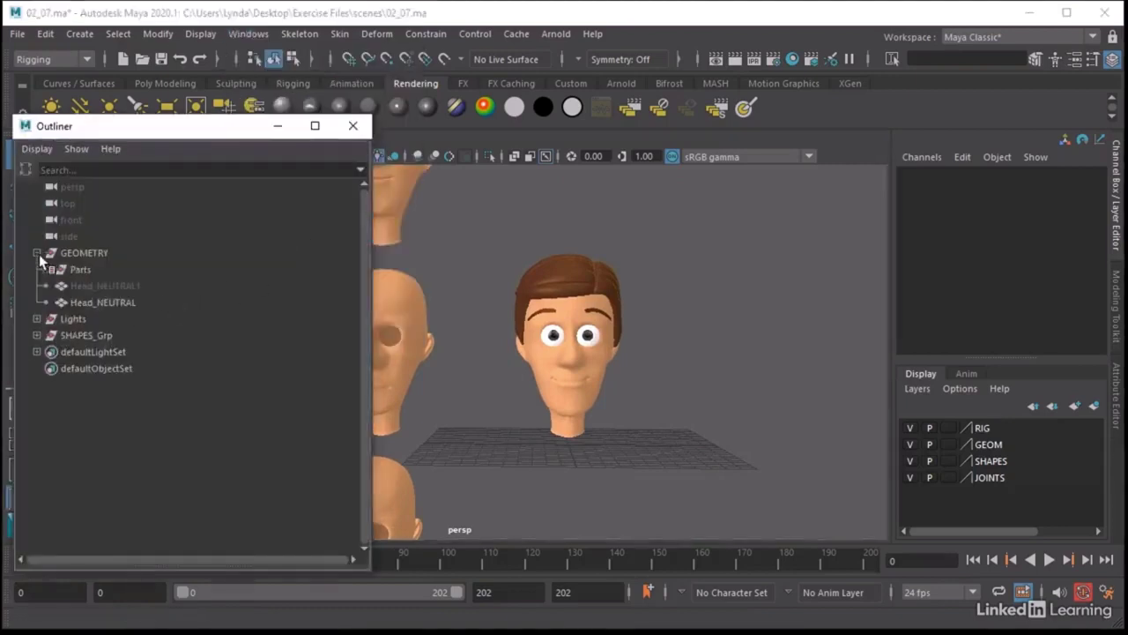
{"action": "left_click", "coordinate": [93, 285]}
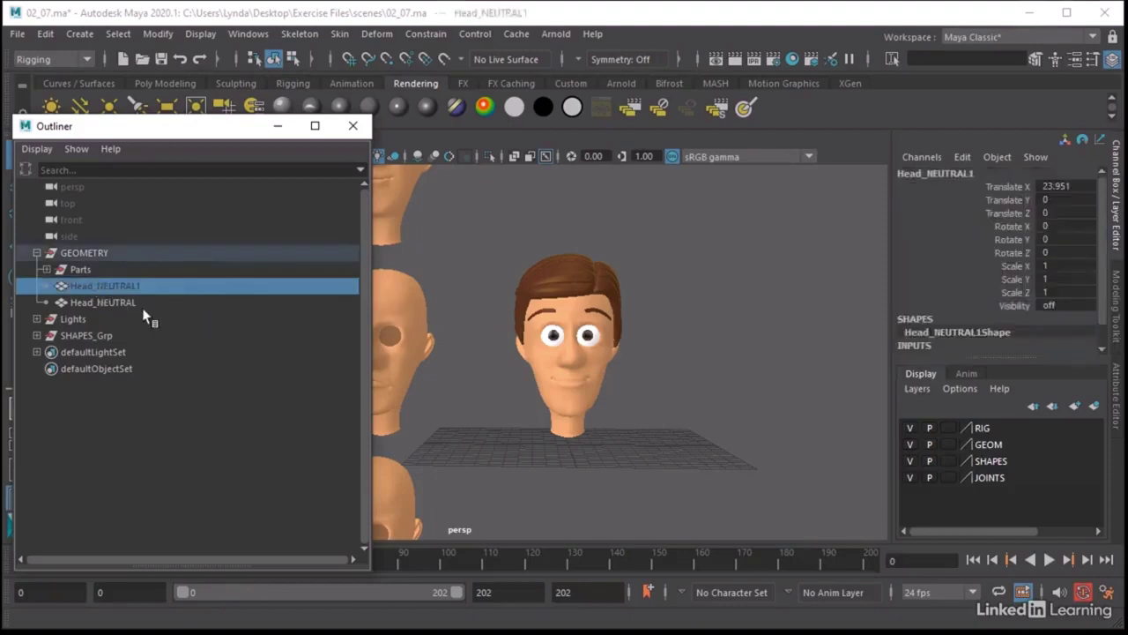
{"action": "left_click_drag", "start_coordinate": [119, 298], "coordinate": [79, 271]}
{"action": "left_click", "coordinate": [81, 270]}
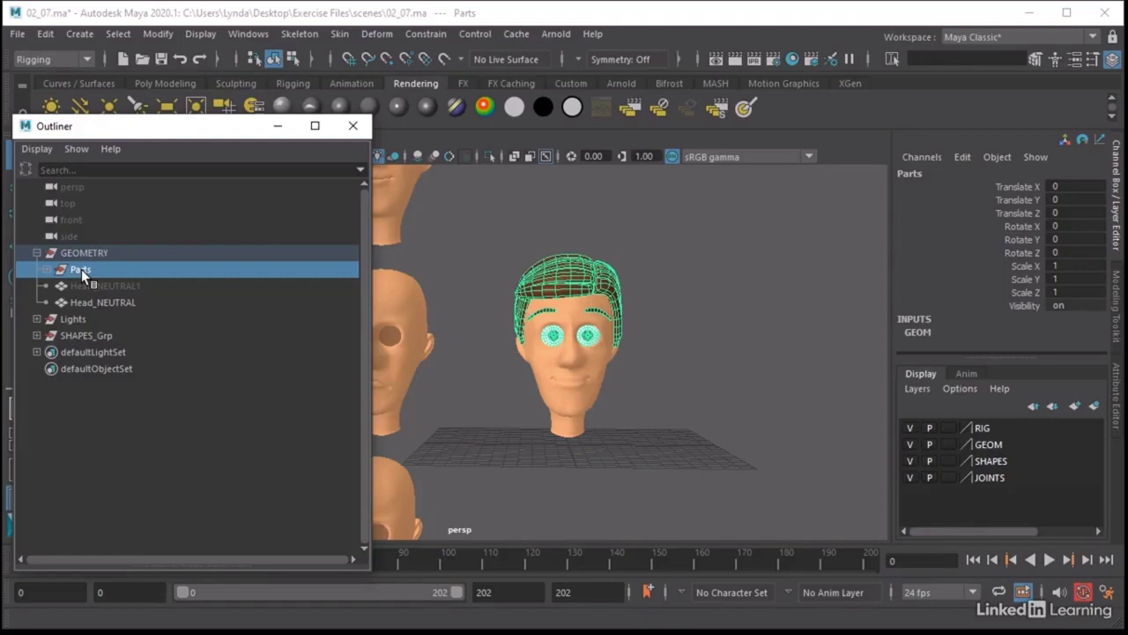
{"action": "key", "text": "ctrl+h"}
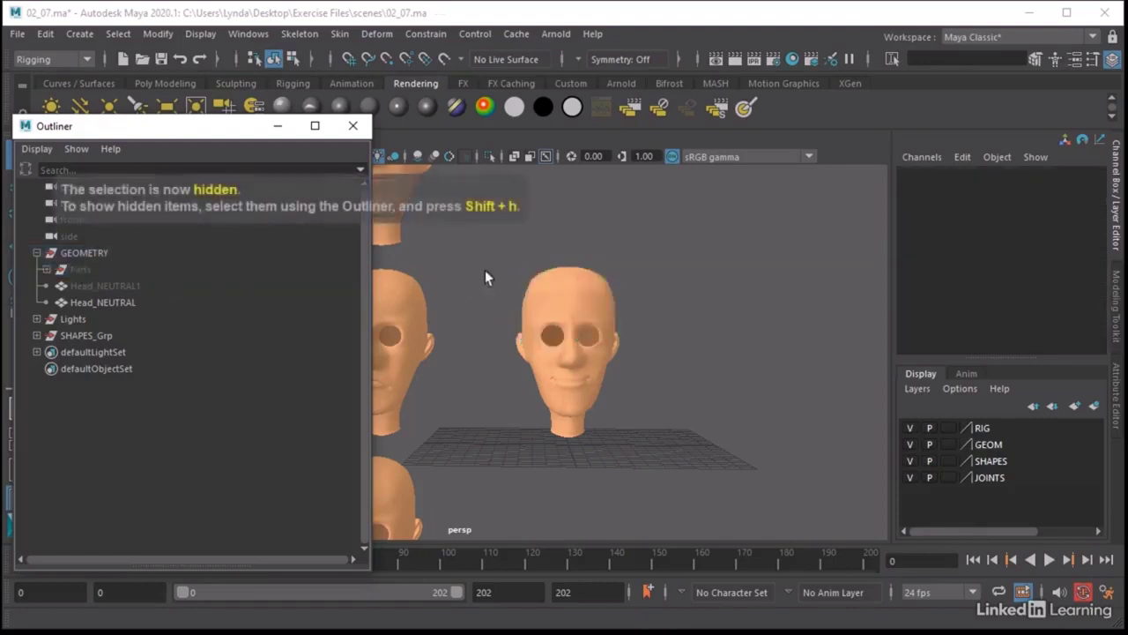
{"action": "left_click", "coordinate": [564, 281]}
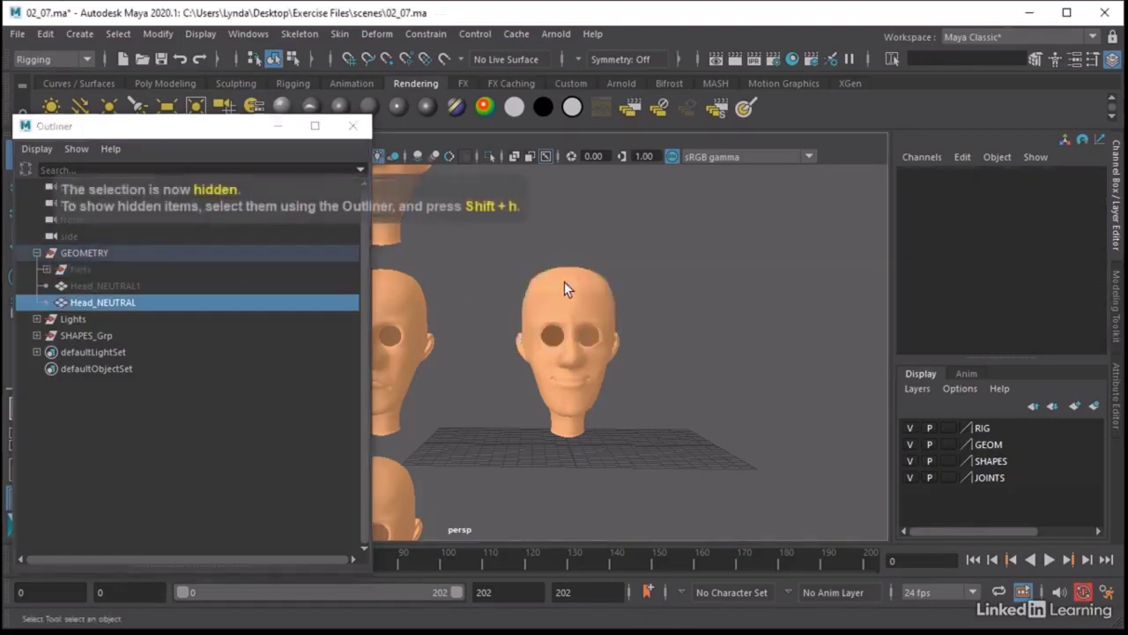
{"action": "left_click", "coordinate": [351, 127]}
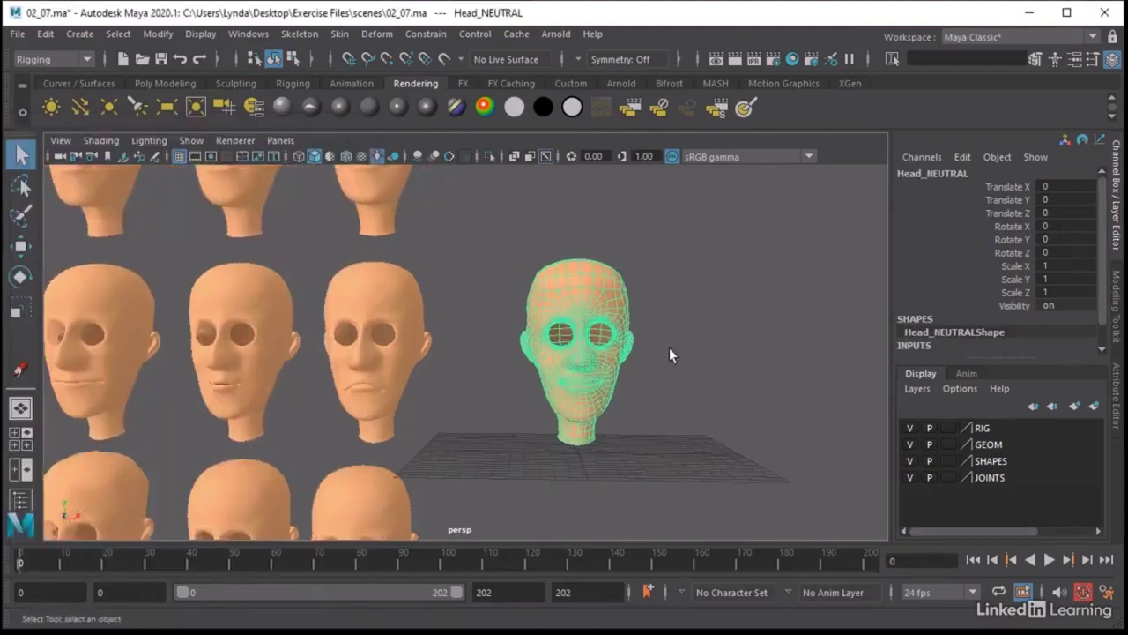
Create a blend shape on Head_NEUTRAL with the Lips_FROWN head as its target.
{"action": "left_click", "coordinate": [669, 348]}
{"action": "left_click", "coordinate": [376, 291]}
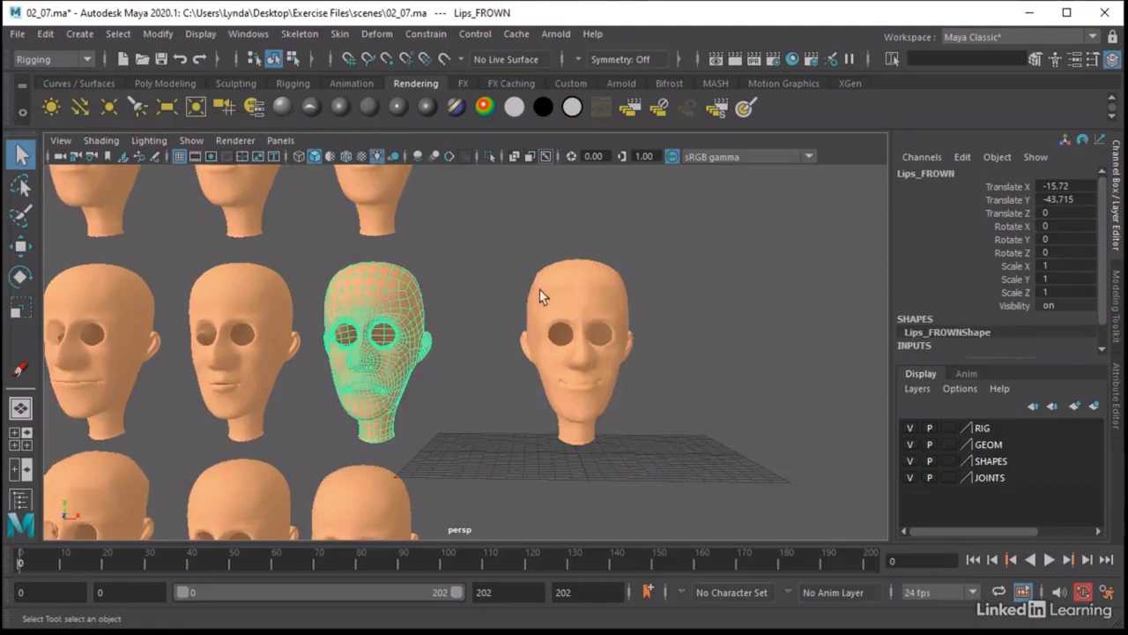
{"action": "left_click", "coordinate": [586, 286], "text": "shift"}
{"action": "middle_click_drag", "start_coordinate": [696, 342], "coordinate": [629, 352], "text": "alt"}
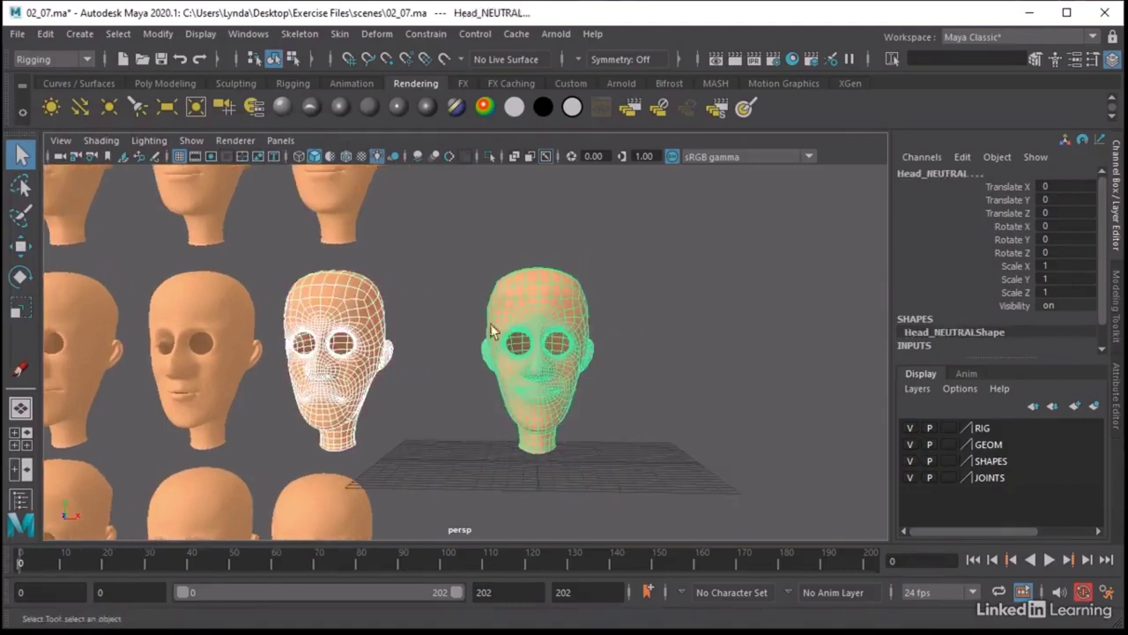
{"action": "left_click", "coordinate": [360, 317]}
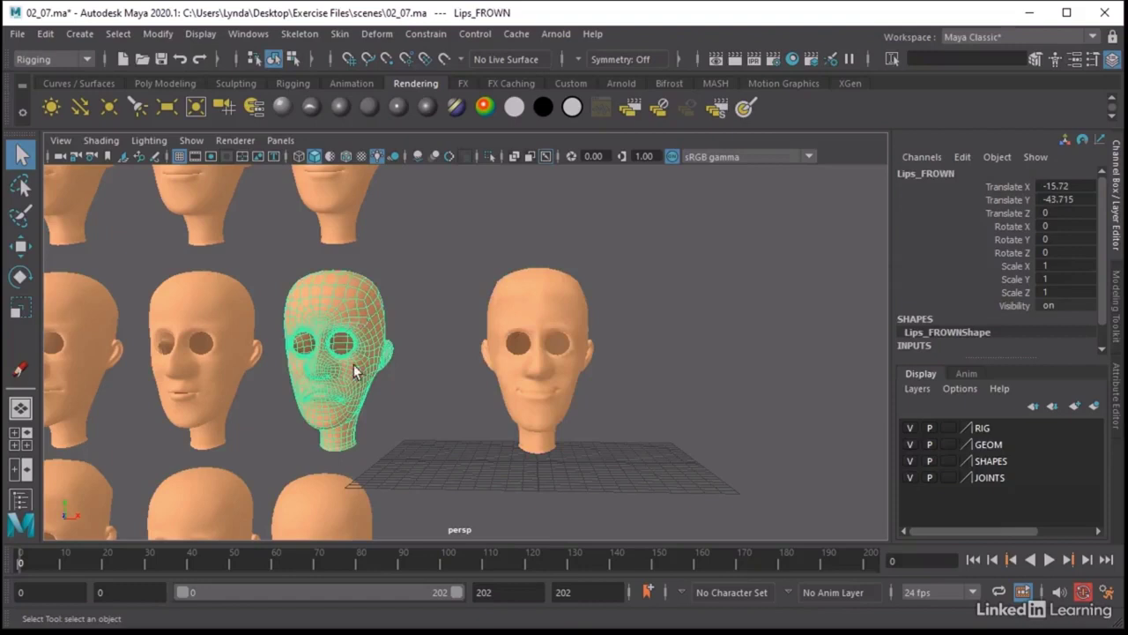
{"action": "left_click", "coordinate": [535, 285], "text": "shift"}
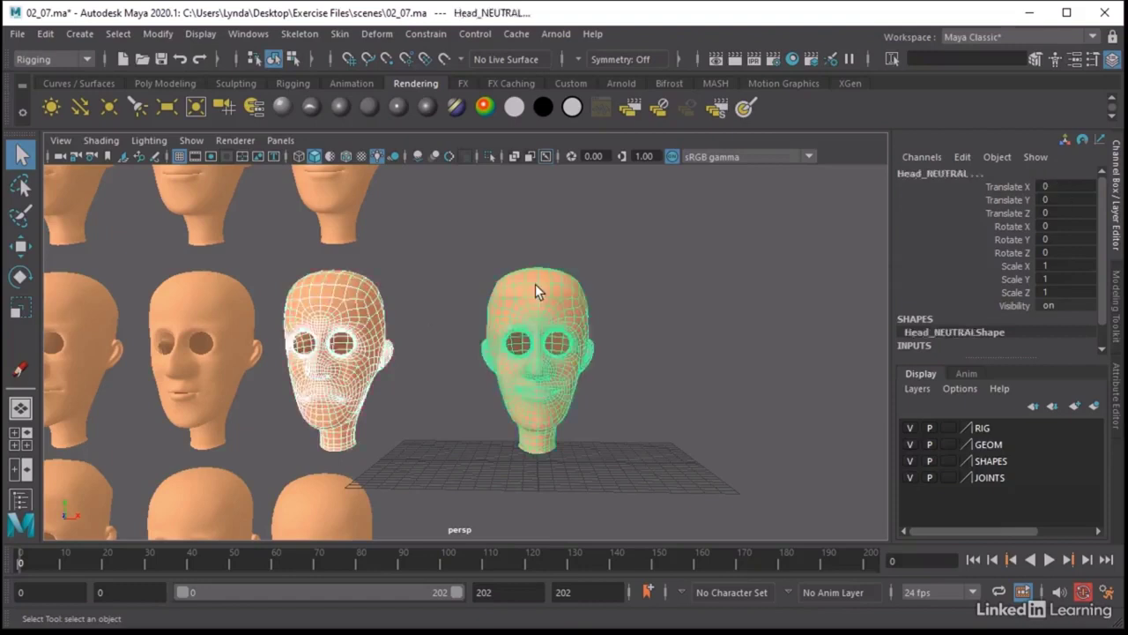
{"action": "left_click", "coordinate": [378, 33]}
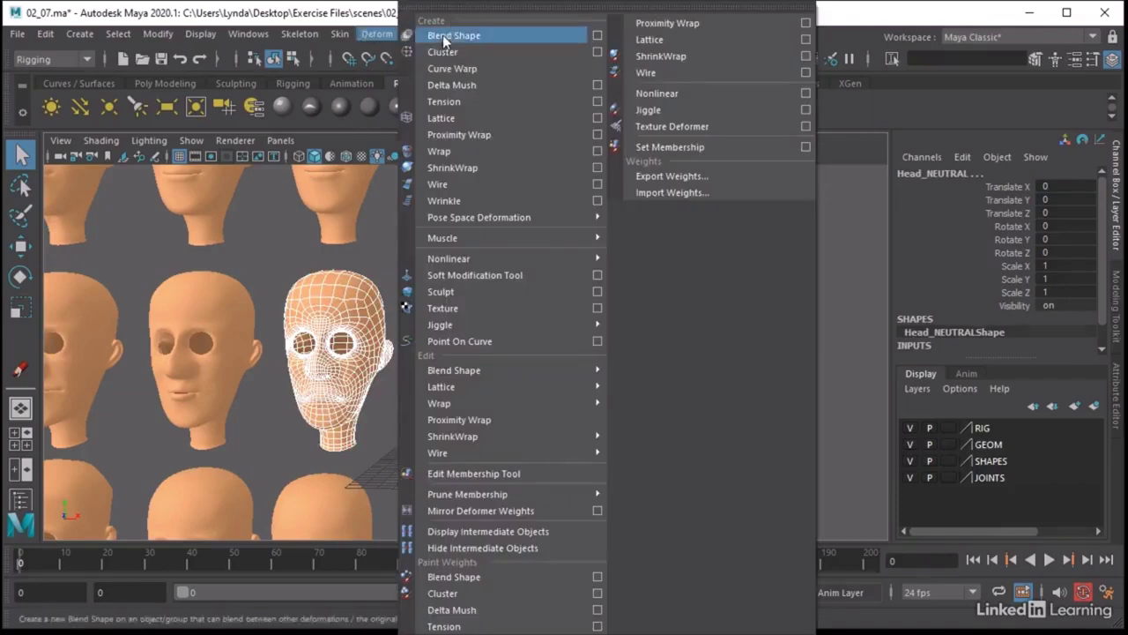
{"action": "left_click", "coordinate": [443, 36]}
Open the Shape Editor, test the Lips_FROWN weight on the neutral head, and return it to 0.
{"action": "left_click", "coordinate": [249, 34]}
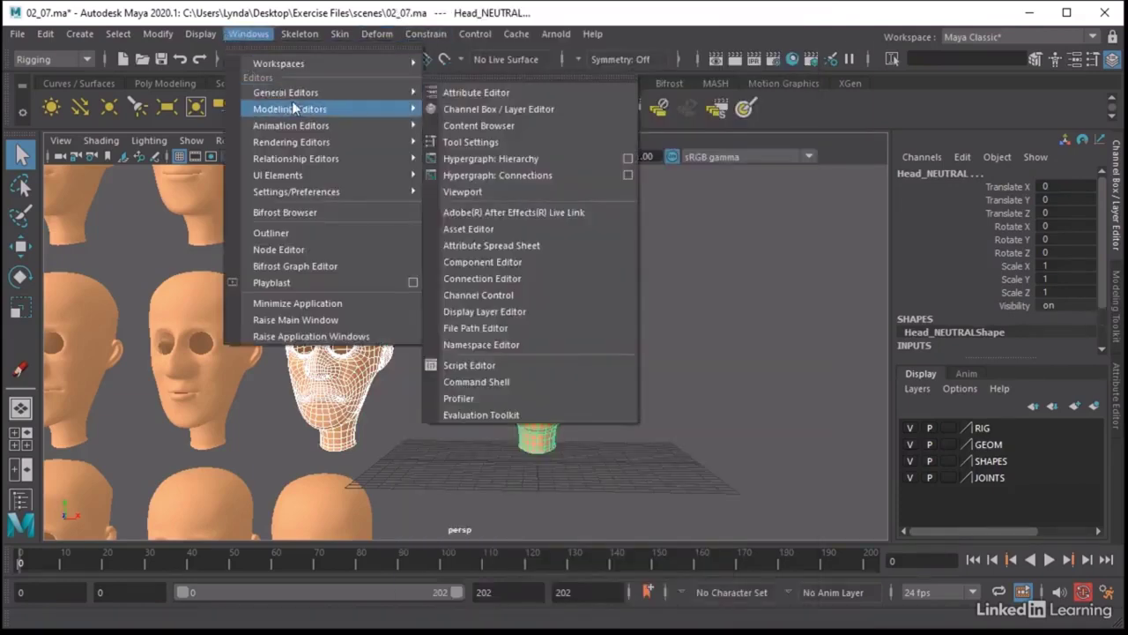
{"action": "mouse_move", "coordinate": [344, 126]}
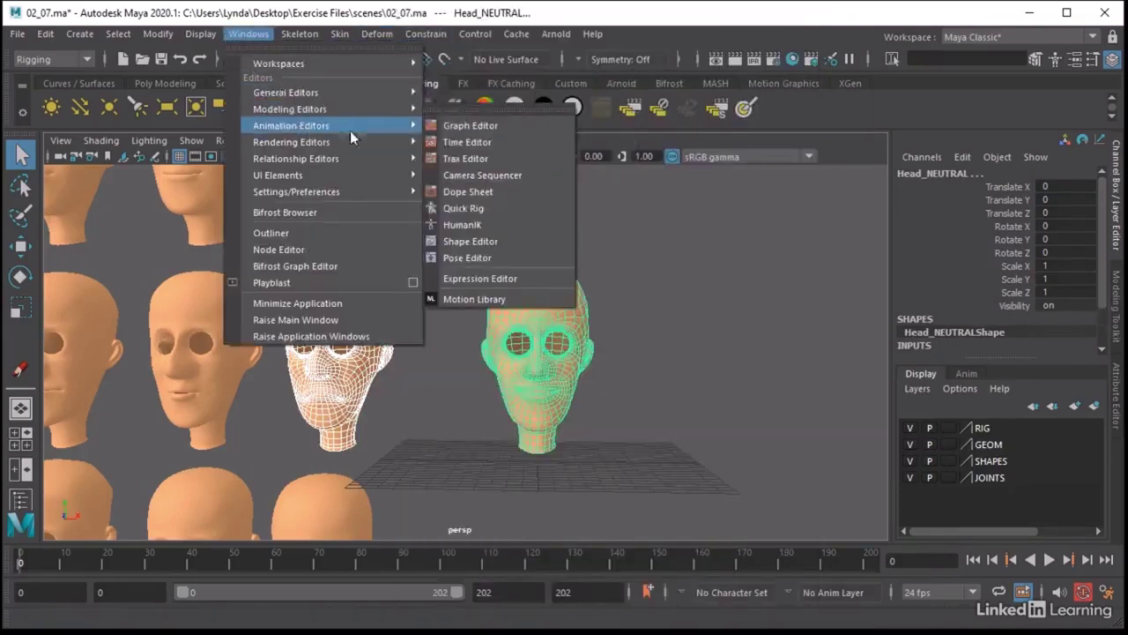
{"action": "left_click", "coordinate": [456, 247]}
{"action": "mouse_move", "coordinate": [224, 178]}
{"action": "left_mouse_down"}
{"action": "mouse_move", "coordinate": [345, 182]}
{"action": "mouse_move", "coordinate": [231, 182]}
{"action": "left_mouse_up"}
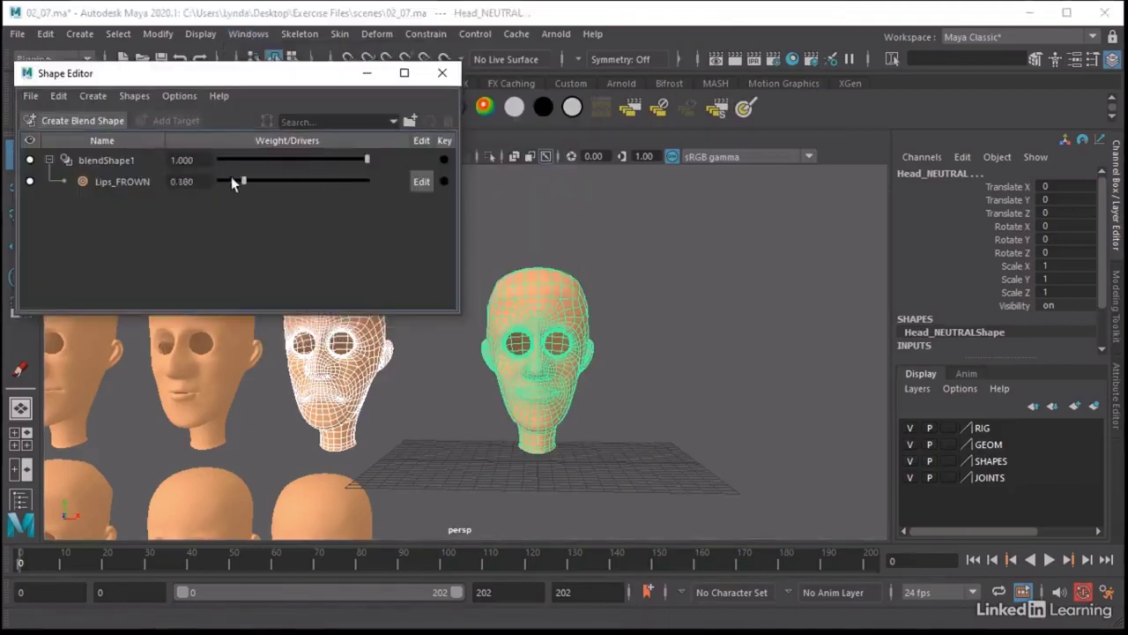
{"action": "right_click_drag", "start_coordinate": [537, 323], "coordinate": [576, 353], "text": "alt"}
{"action": "left_click", "coordinate": [455, 414]}
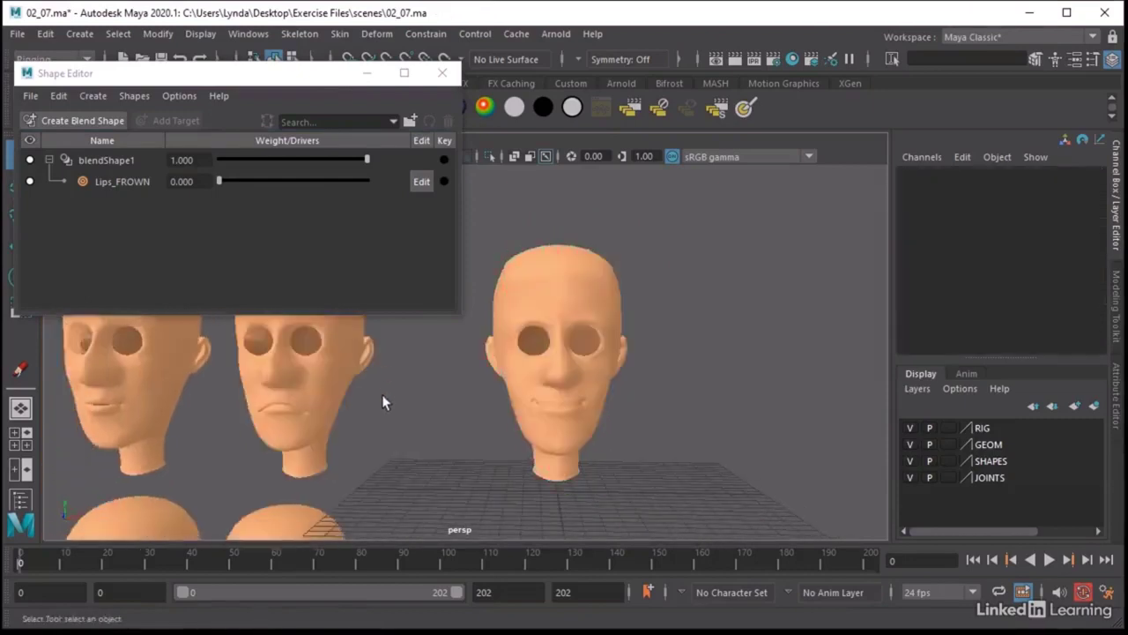
Show the front view full size around the neutral head, briefly test the Lips_FROWN weight, and undo the change.
{"action": "key", "text": "space"}
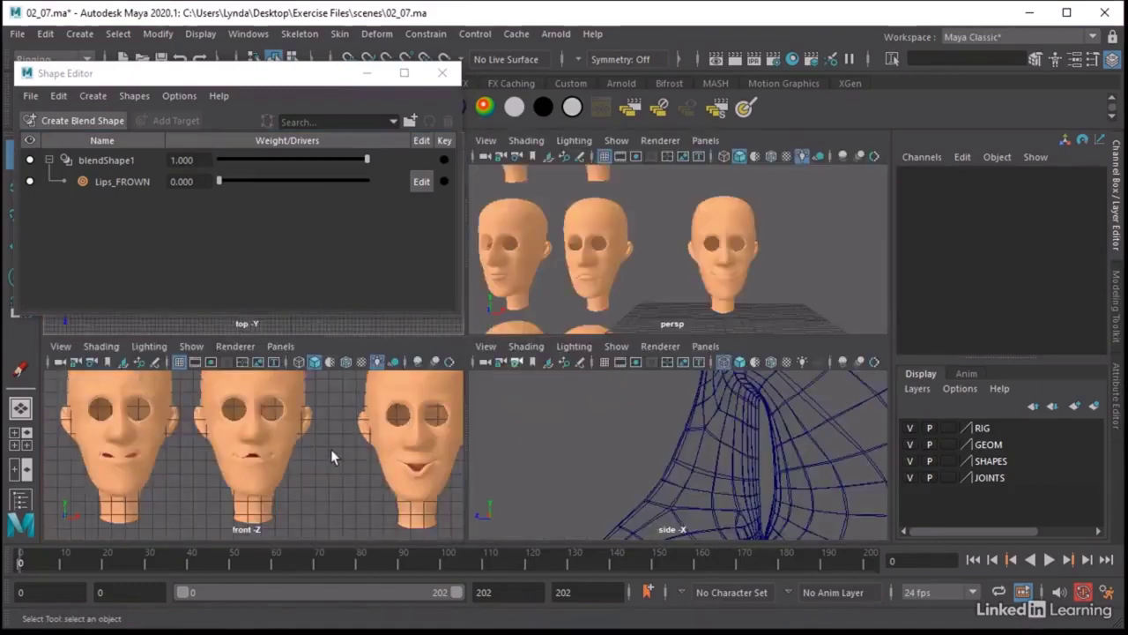
{"action": "key", "text": "space"}
{"action": "right_click_drag", "start_coordinate": [824, 220], "coordinate": [627, 232], "text": "alt"}
{"action": "middle_click_drag", "start_coordinate": [803, 255], "coordinate": [239, 436], "text": "alt"}
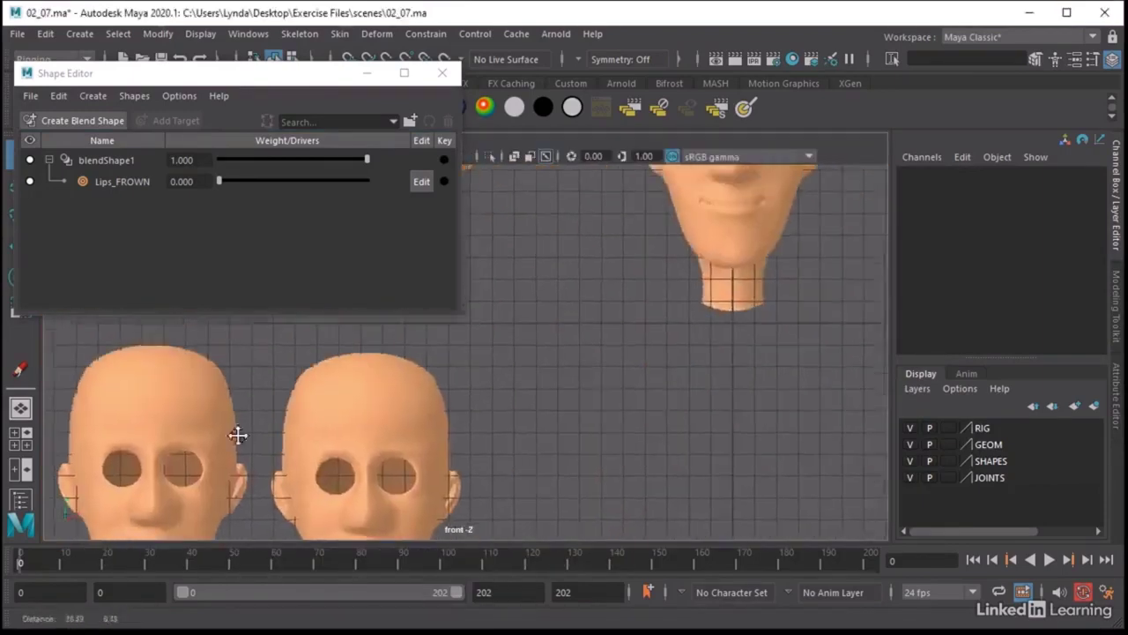
{"action": "right_click_drag", "start_coordinate": [785, 231], "coordinate": [705, 238], "text": "alt"}
{"action": "middle_click_drag", "start_coordinate": [704, 239], "coordinate": [641, 415], "text": "alt"}
{"action": "right_click_drag", "start_coordinate": [693, 406], "coordinate": [835, 384], "text": "alt"}
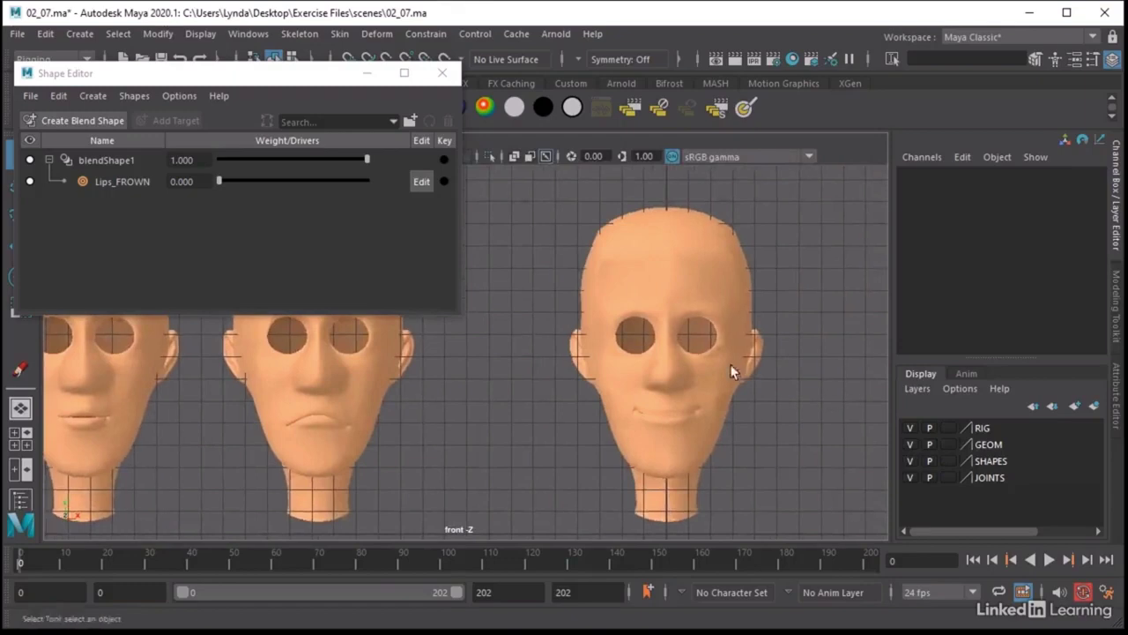
{"action": "middle_click_drag", "start_coordinate": [732, 370], "coordinate": [775, 355], "text": "alt"}
{"action": "left_click_drag", "start_coordinate": [220, 181], "coordinate": [313, 184]}
{"action": "key", "text": "ctrl+z"}
Open the Component Editor for Head_NEUTRAL, show its BlendShape Deformers weights, and place it clear of the Shape Editor's targets.
{"action": "left_click", "coordinate": [688, 252]}
{"action": "middle_click_drag", "start_coordinate": [687, 251], "coordinate": [718, 254], "text": "alt"}
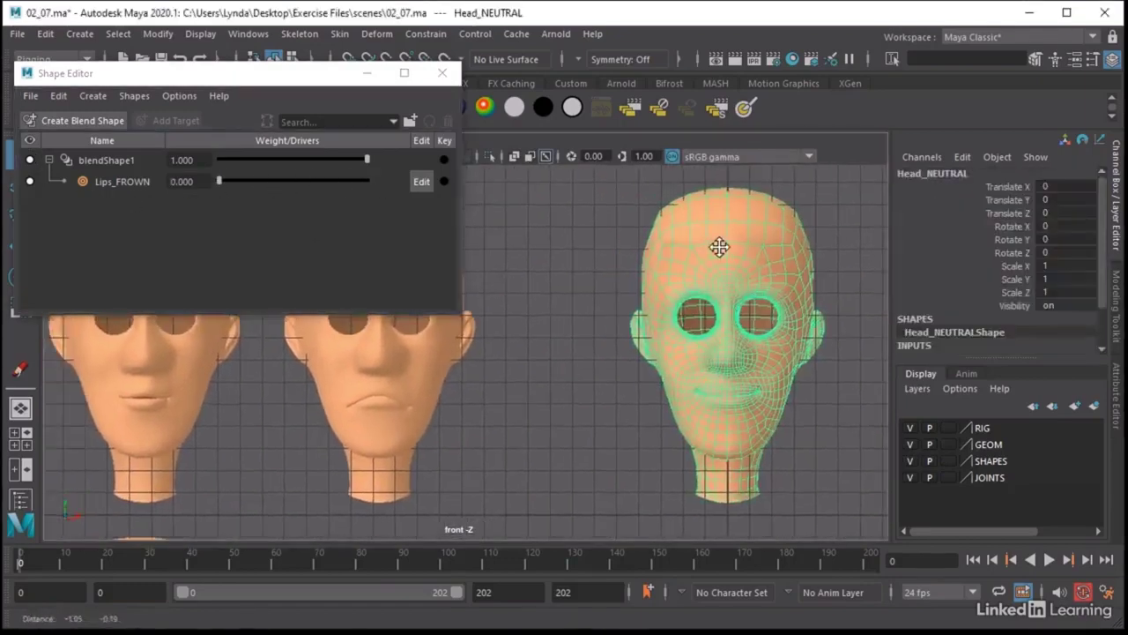
{"action": "left_click", "coordinate": [248, 33]}
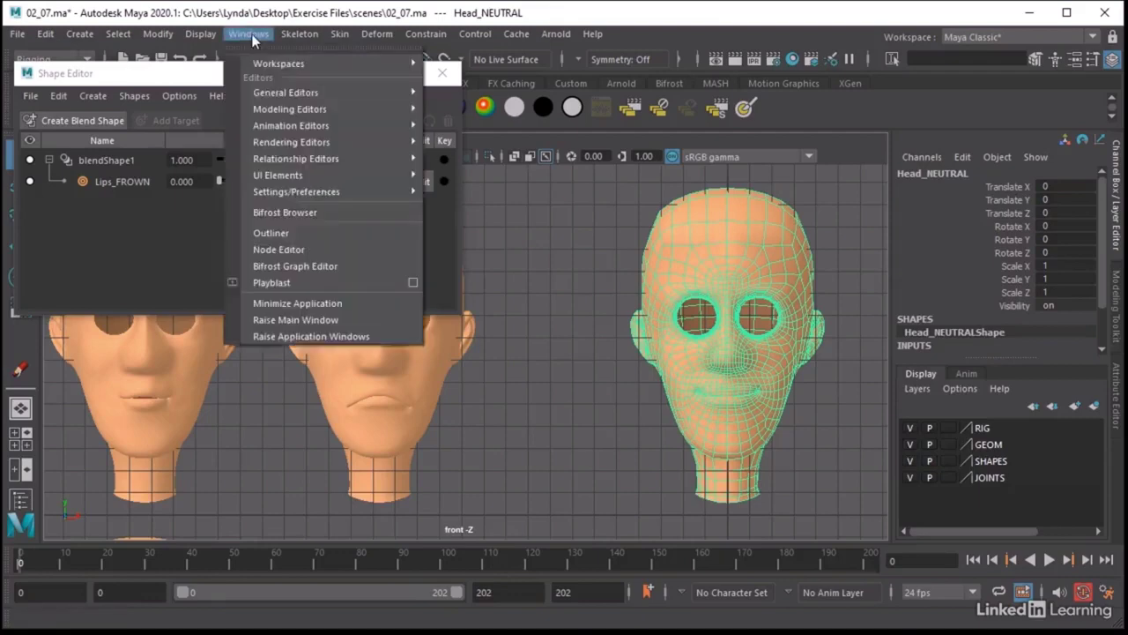
{"action": "mouse_move", "coordinate": [257, 94]}
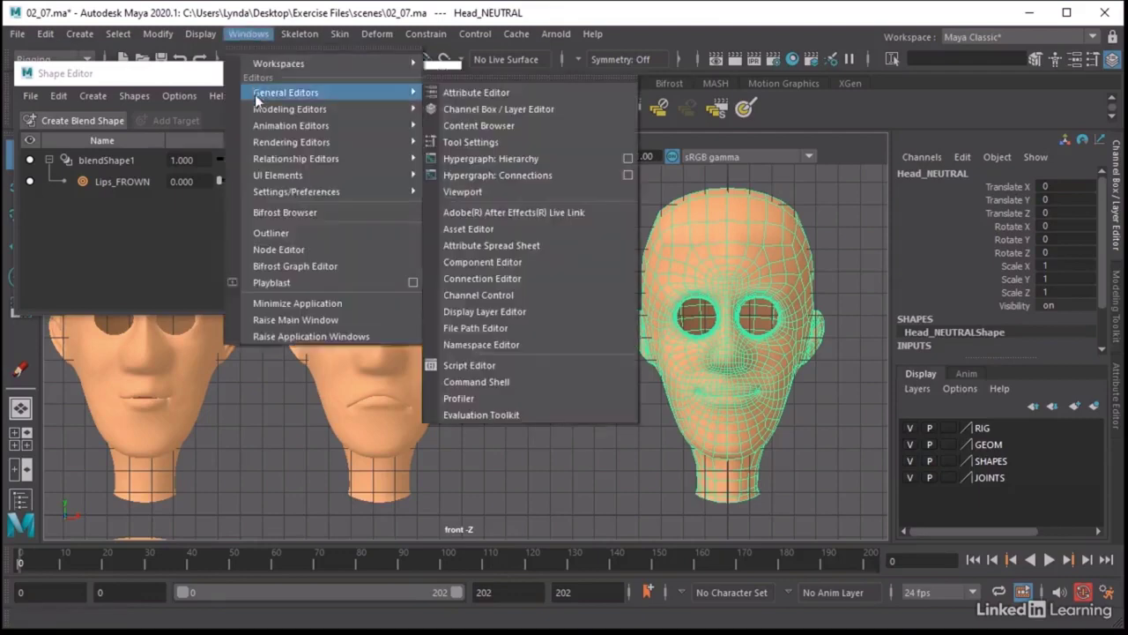
{"action": "left_click", "coordinate": [518, 266]}
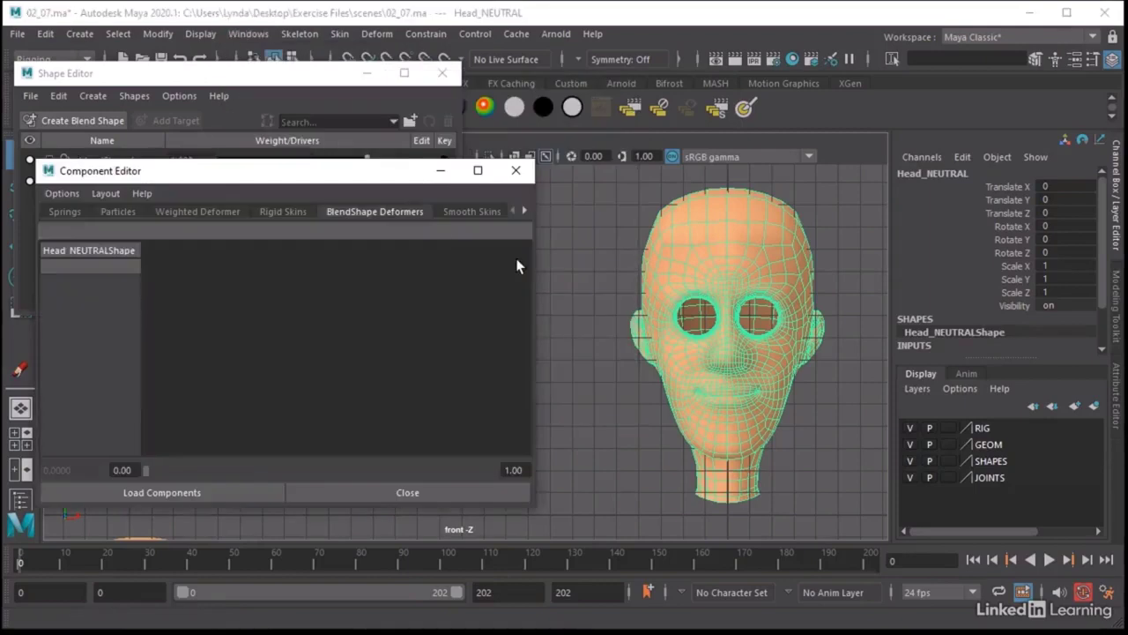
{"action": "left_click_drag", "start_coordinate": [313, 174], "coordinate": [313, 204]}
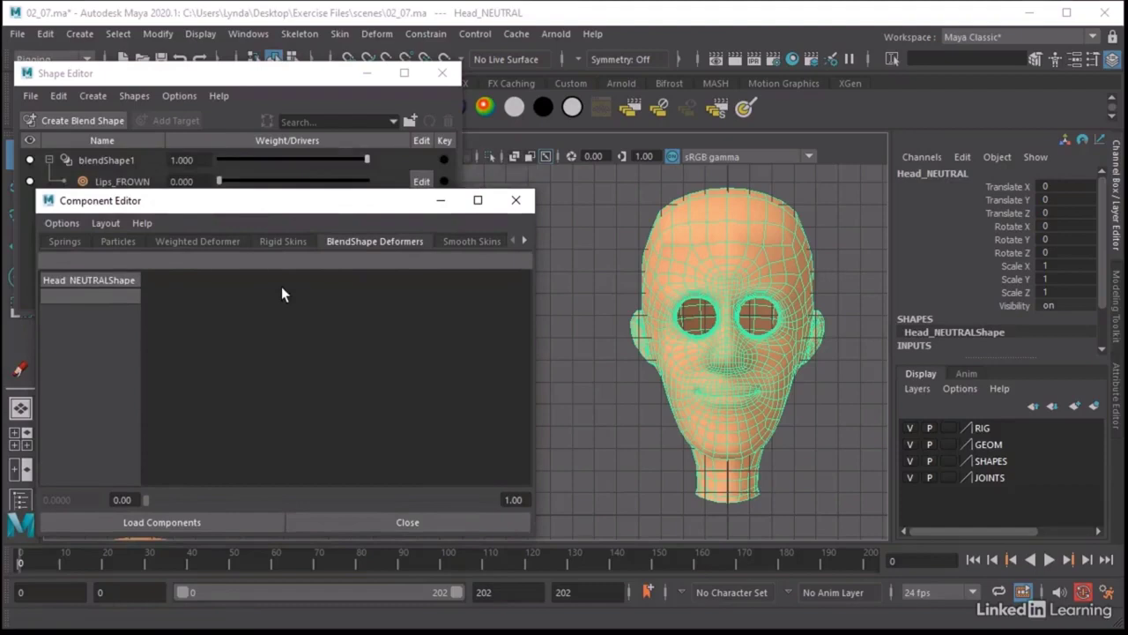
{"action": "left_click", "coordinate": [472, 241]}
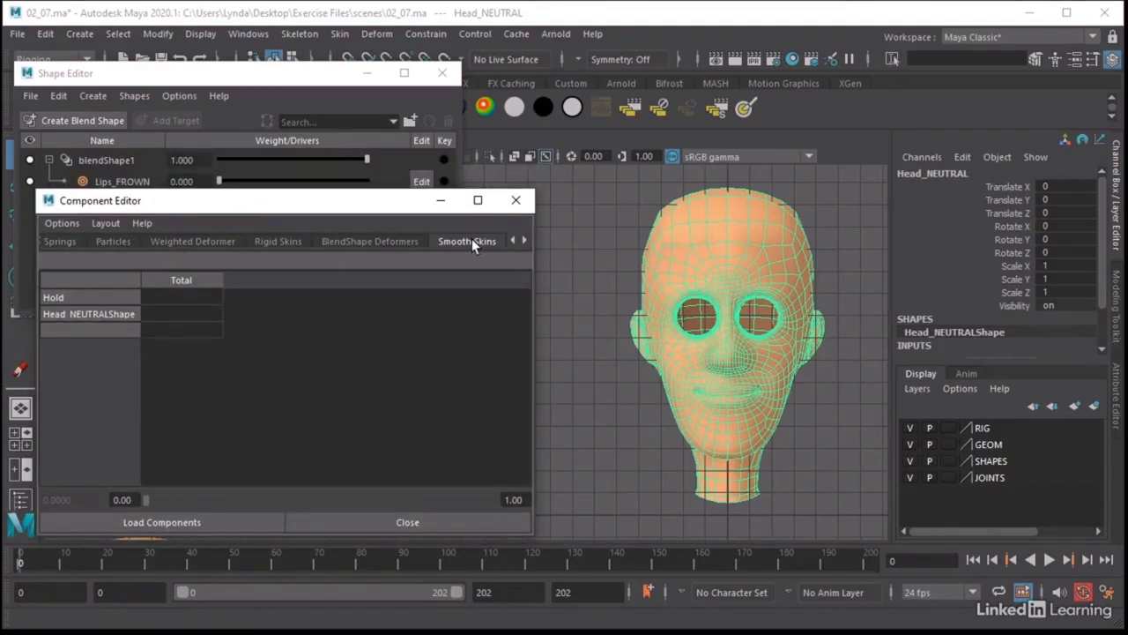
{"action": "left_click", "coordinate": [354, 243]}
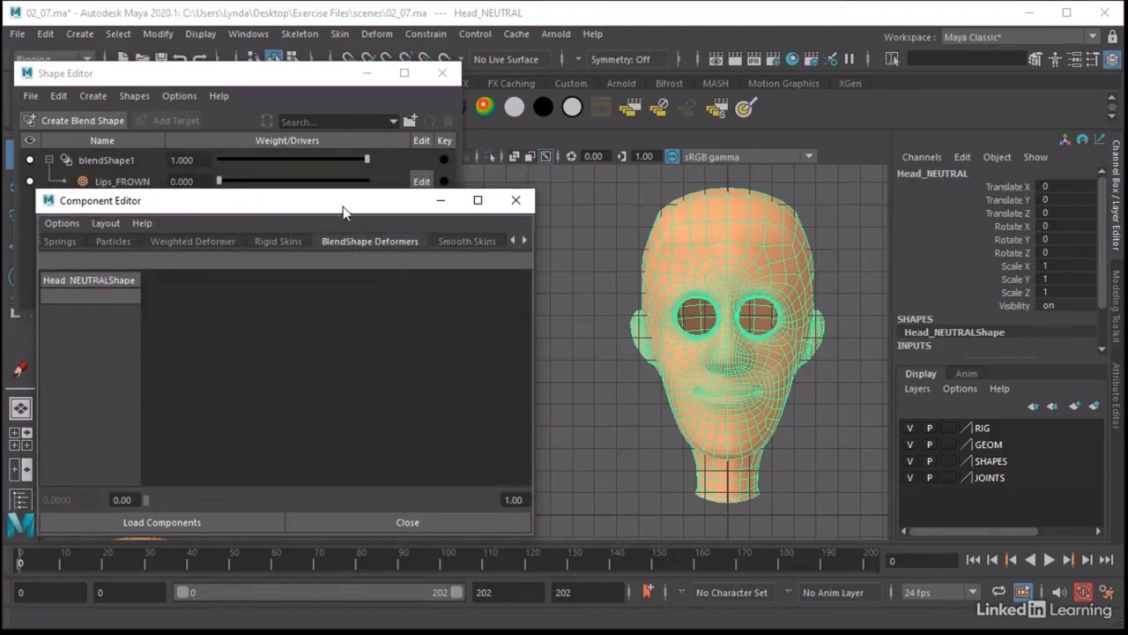
{"action": "left_click_drag", "start_coordinate": [343, 211], "coordinate": [328, 251]}
Select vertices on the neutral head's forehead, examine their Lips_FROWN weight column in the Component Editor, and clear the selection.
{"action": "left_click", "coordinate": [716, 253]}
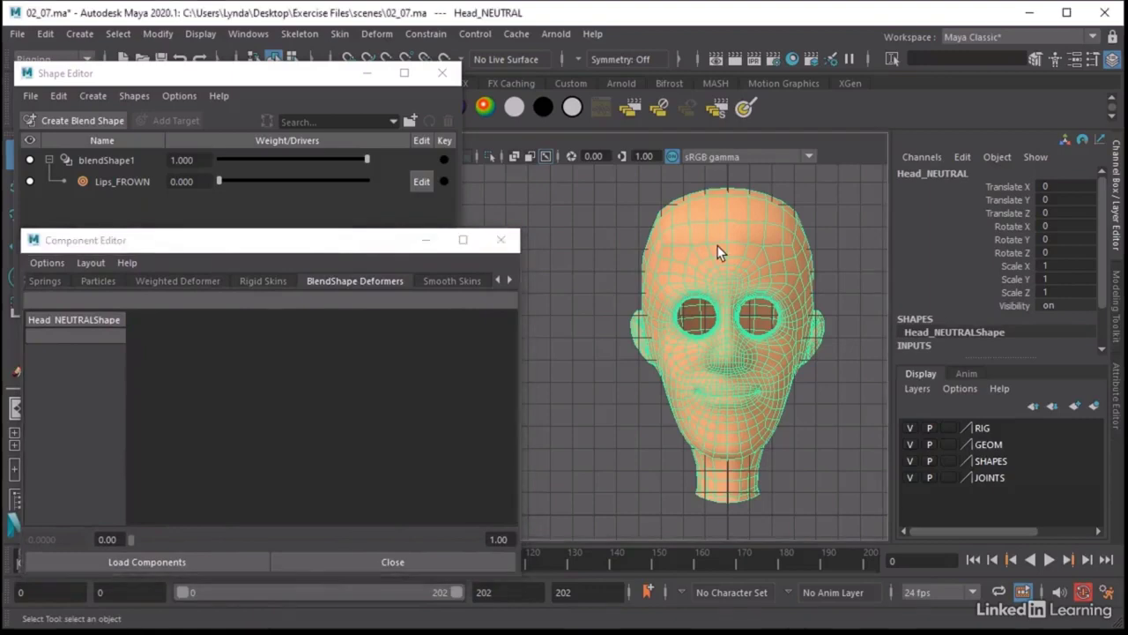
{"action": "right_click_drag", "start_coordinate": [718, 246], "coordinate": [714, 202]}
{"action": "left_click_drag", "start_coordinate": [849, 199], "coordinate": [666, 320]}
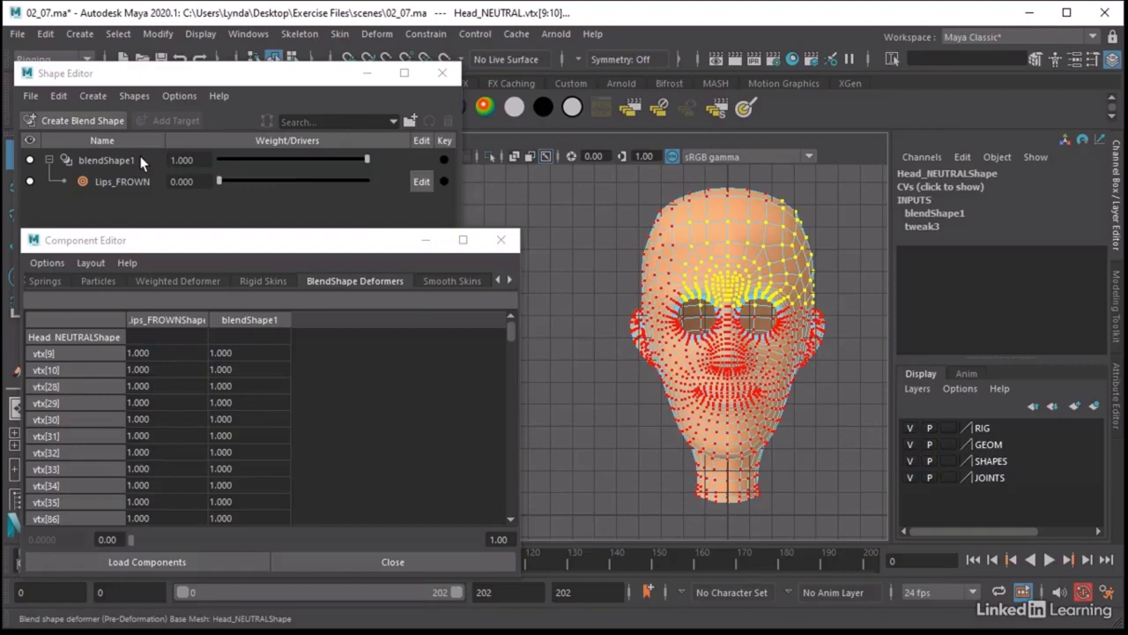
{"action": "left_click", "coordinate": [144, 353]}
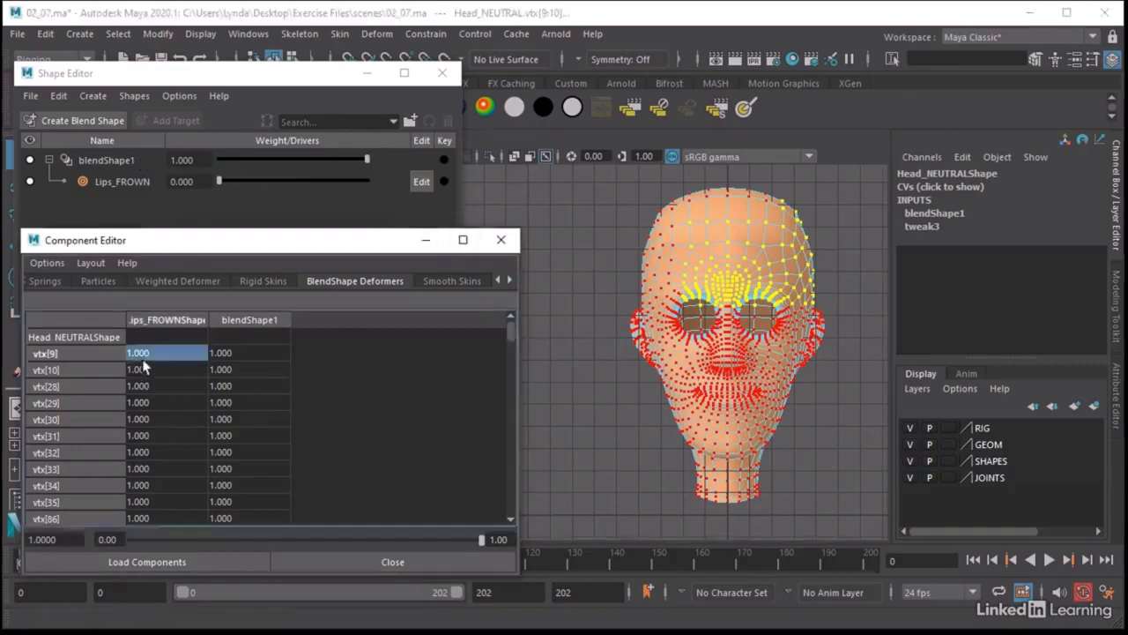
{"action": "left_click", "coordinate": [162, 321]}
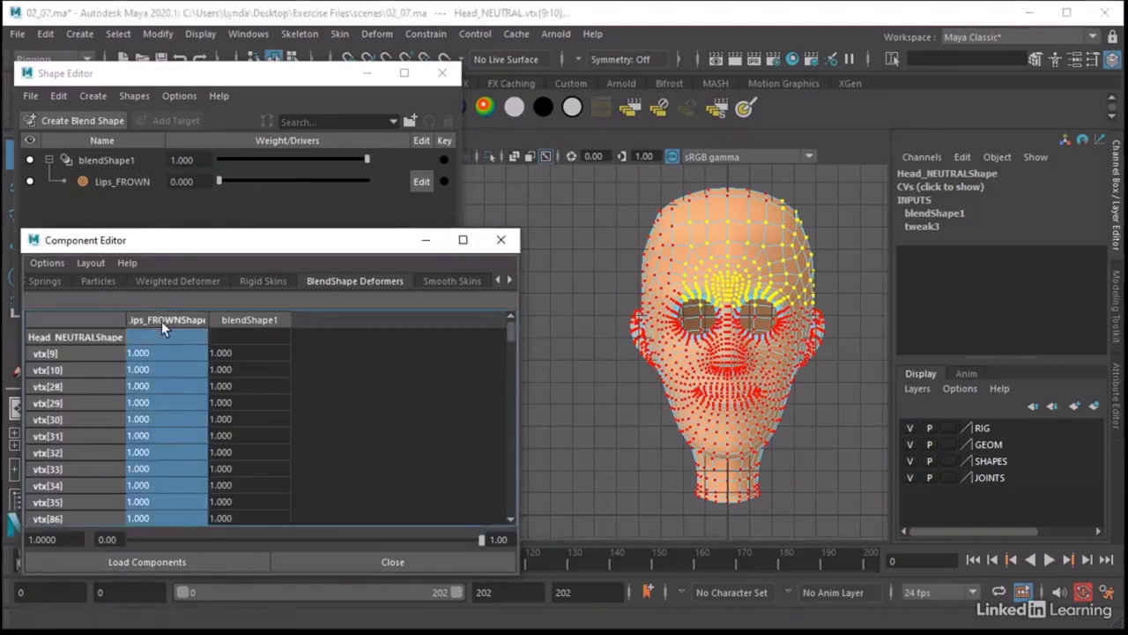
{"action": "left_click", "coordinate": [612, 227]}
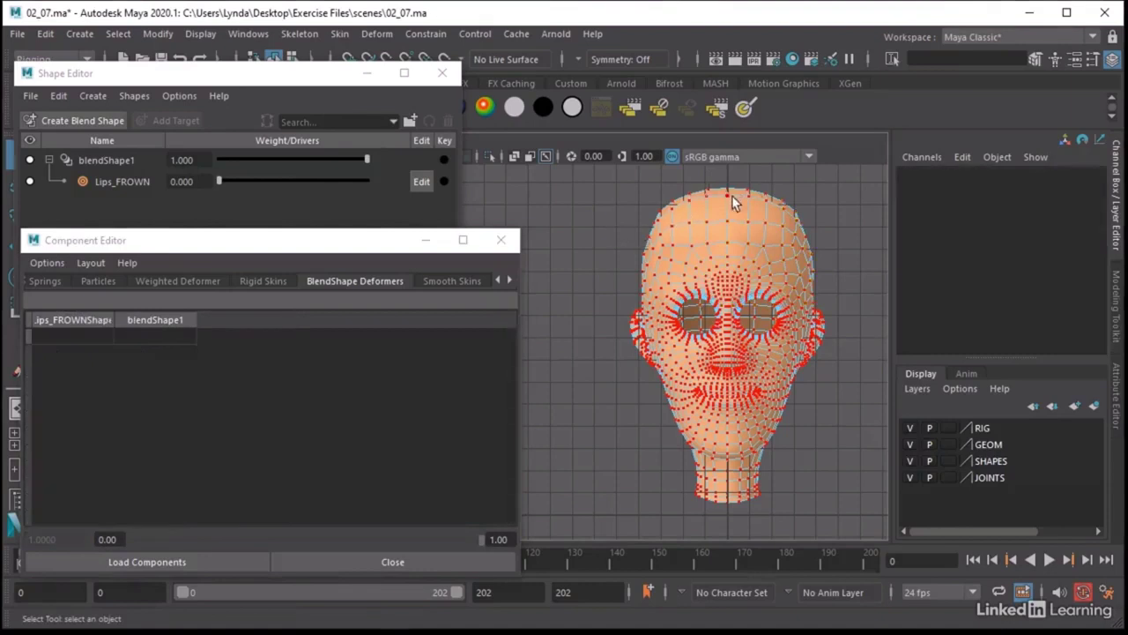
Set the Lips_FROWN vertex weight to 0 for all vertices on the character's right half of the neutral head, excluding the centre line.
{"action": "left_click_drag", "start_coordinate": [593, 177], "coordinate": [724, 553]}
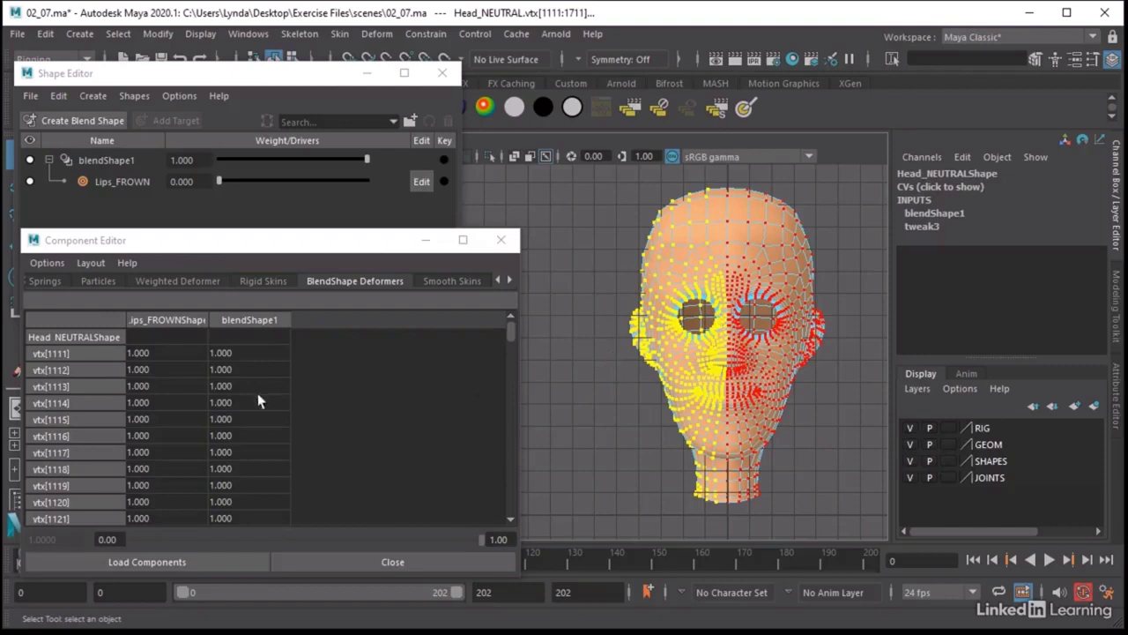
{"action": "left_click", "coordinate": [159, 351]}
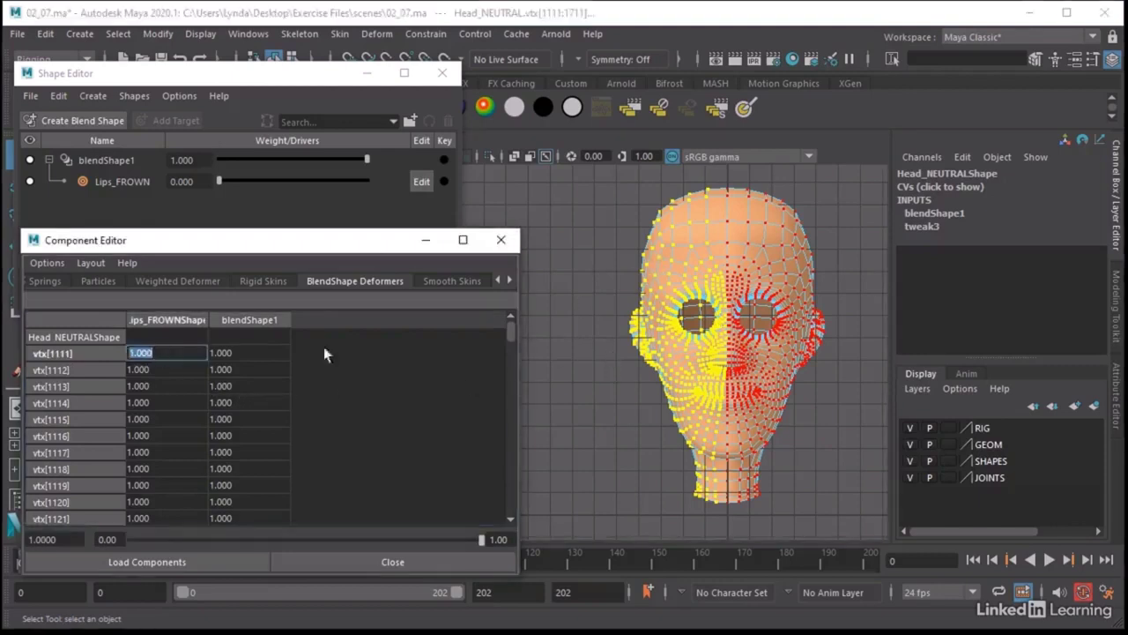
{"action": "left_click_drag", "start_coordinate": [510, 327], "coordinate": [529, 510]}
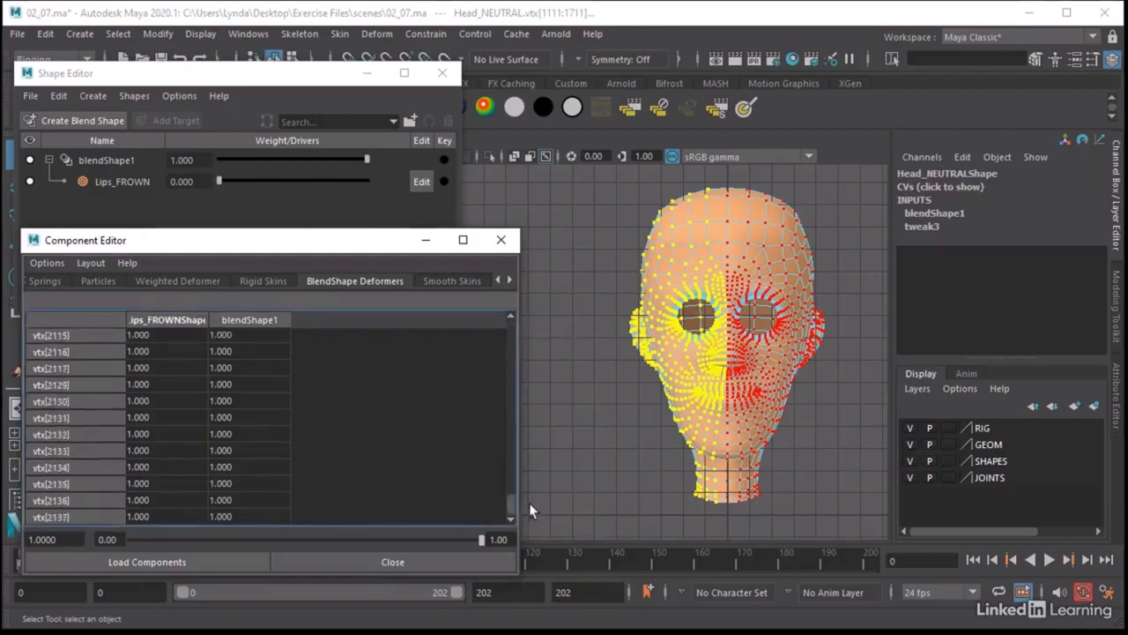
{"action": "left_click", "coordinate": [160, 516], "text": "shift"}
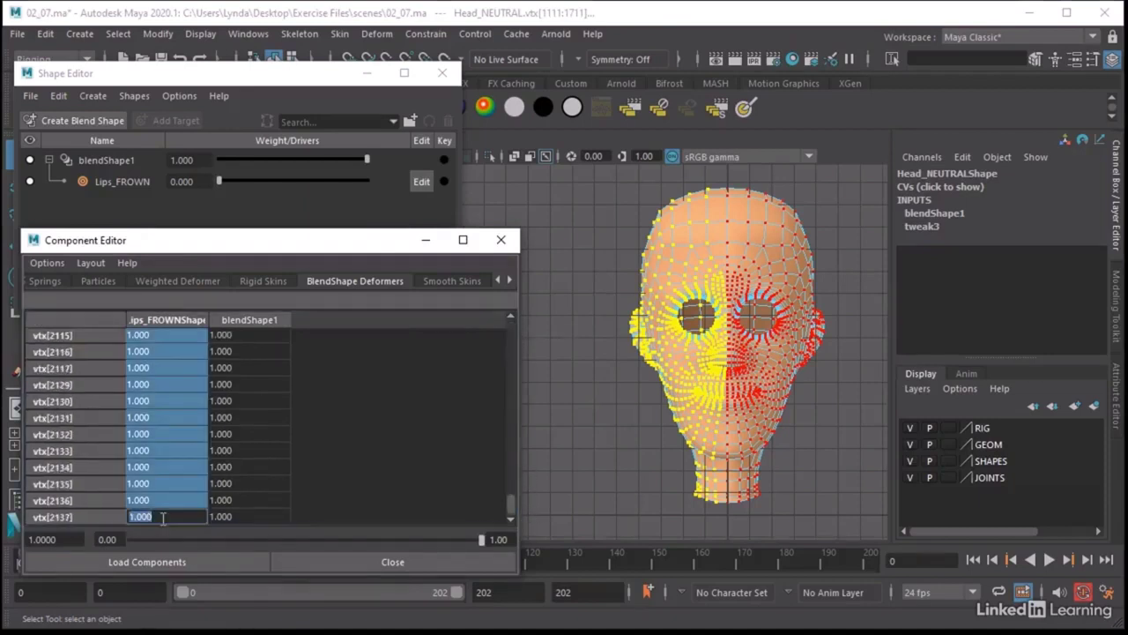
{"action": "type", "text": "0"}
{"action": "key", "text": "Return"}
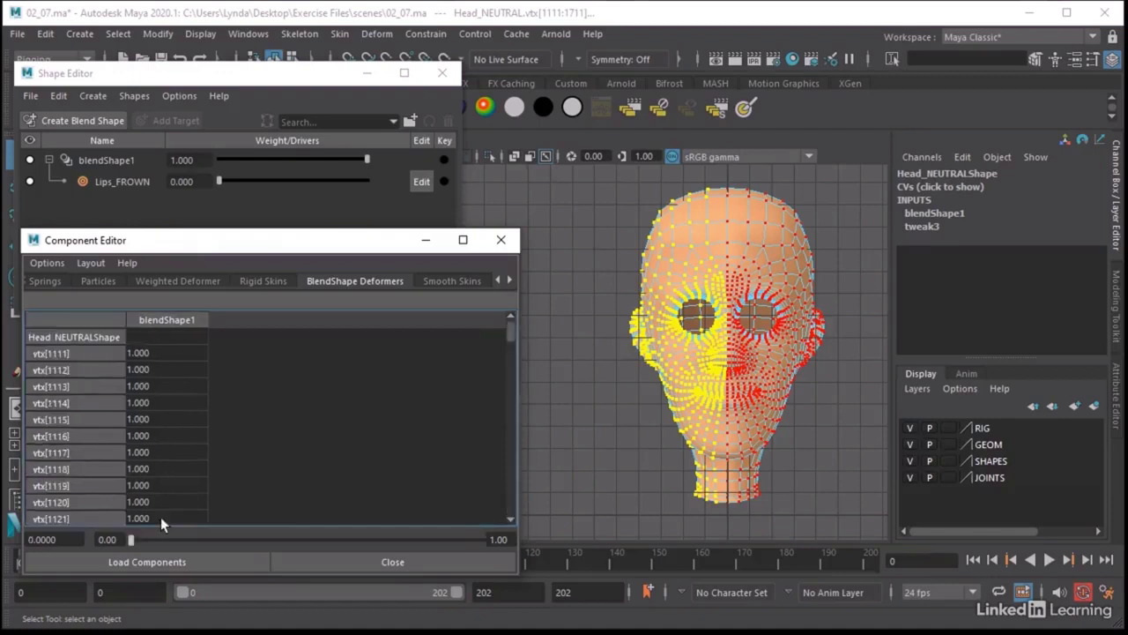
Test the one-sided frown by raising the Lips_FROWN target to 1, view the head in object mode, and return the target to 0.
{"action": "left_click", "coordinate": [304, 78]}
{"action": "left_click_drag", "start_coordinate": [222, 185], "coordinate": [407, 215]}
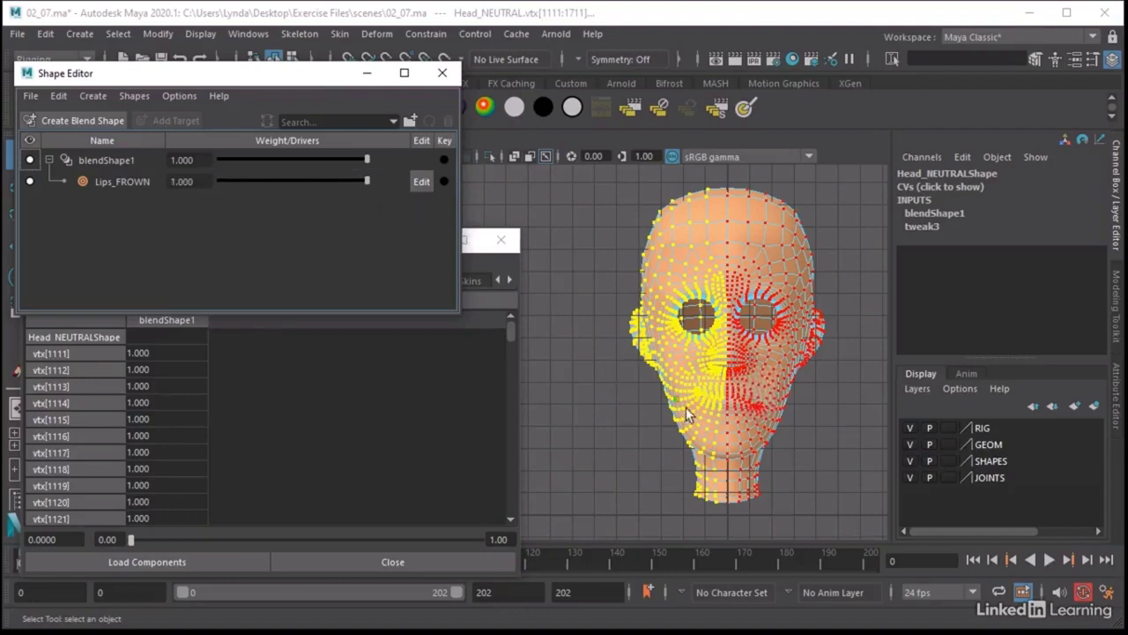
{"action": "left_click", "coordinate": [599, 410]}
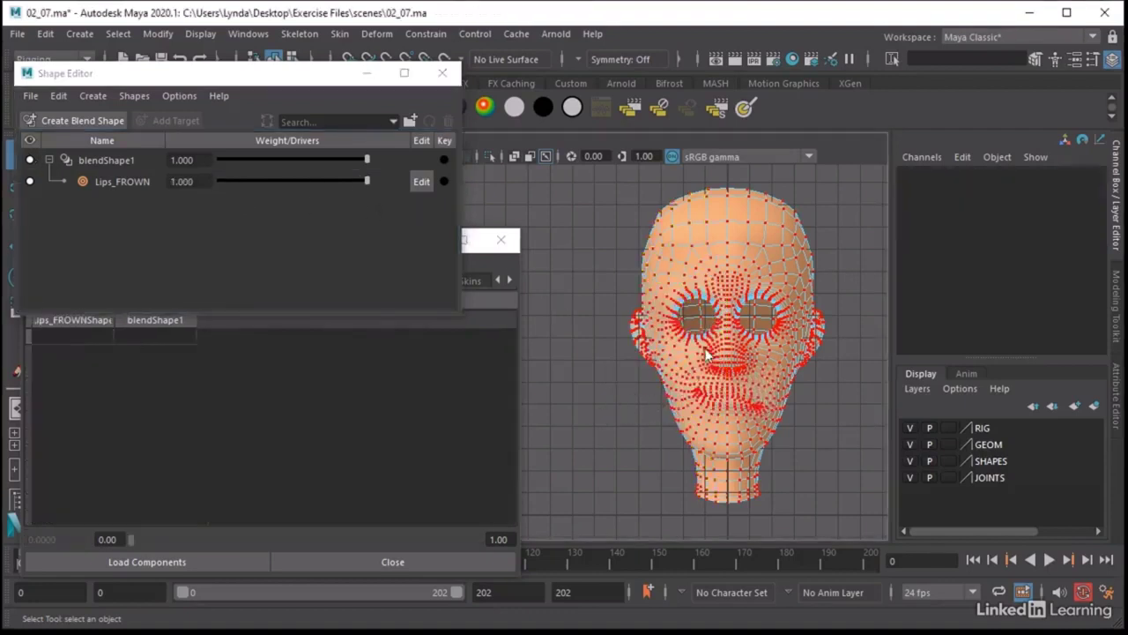
{"action": "right_click_drag", "start_coordinate": [711, 168], "coordinate": [760, 148]}
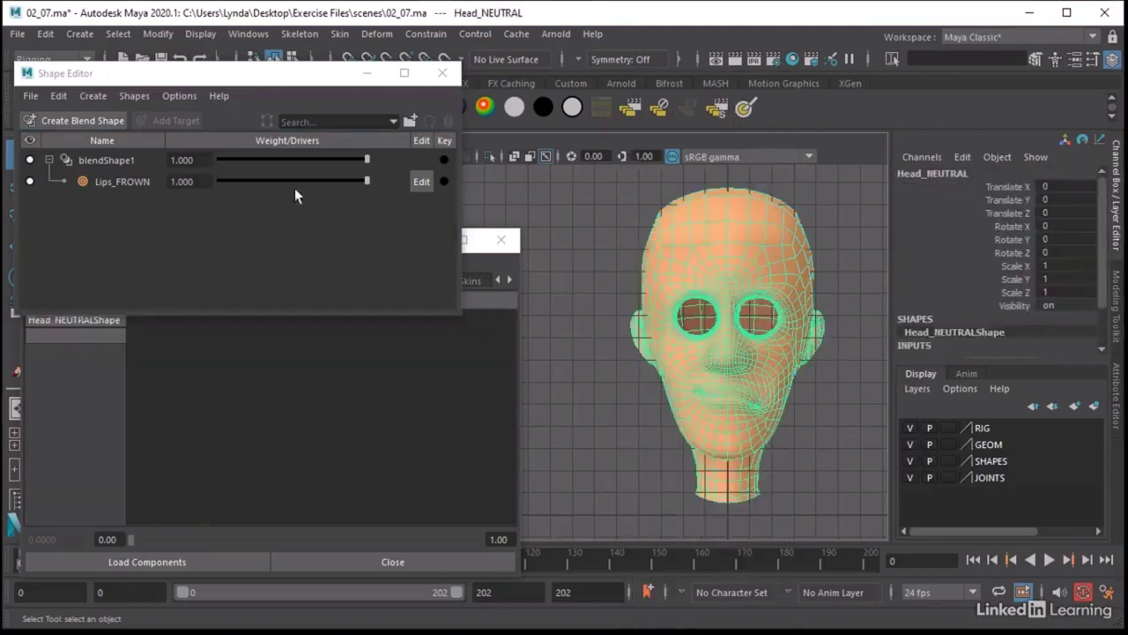
{"action": "left_click_drag", "start_coordinate": [294, 181], "coordinate": [121, 166]}
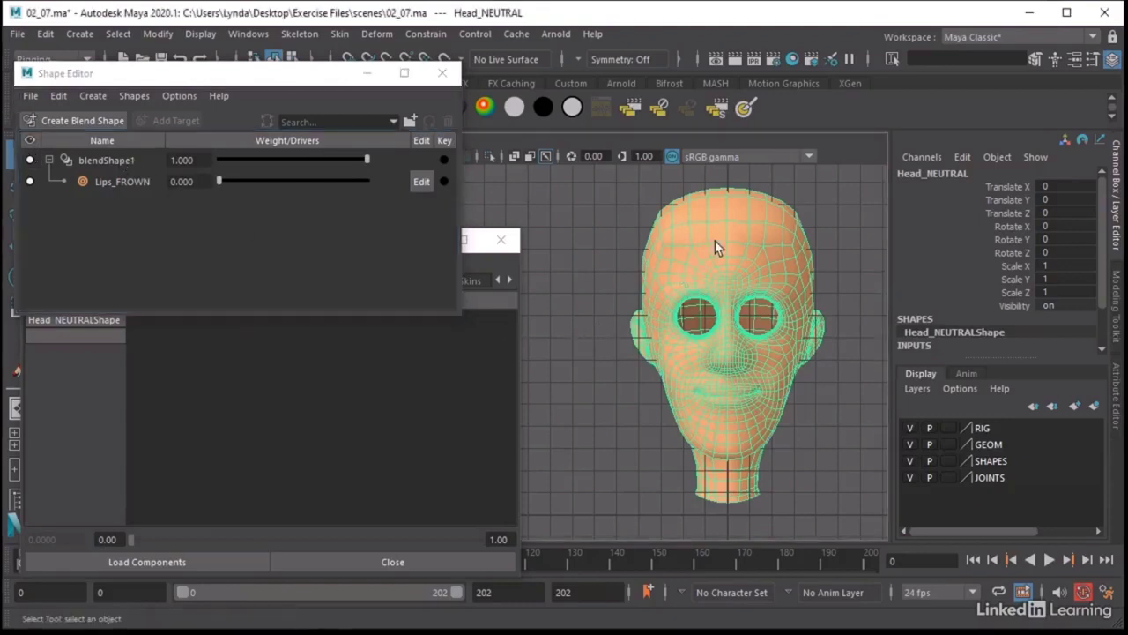
Select the neutral head's vertical centre-line vertex loop and set its Lips_FROWN vertex weights to 0.5.
{"action": "right_click_drag", "start_coordinate": [715, 239], "coordinate": [653, 166]}
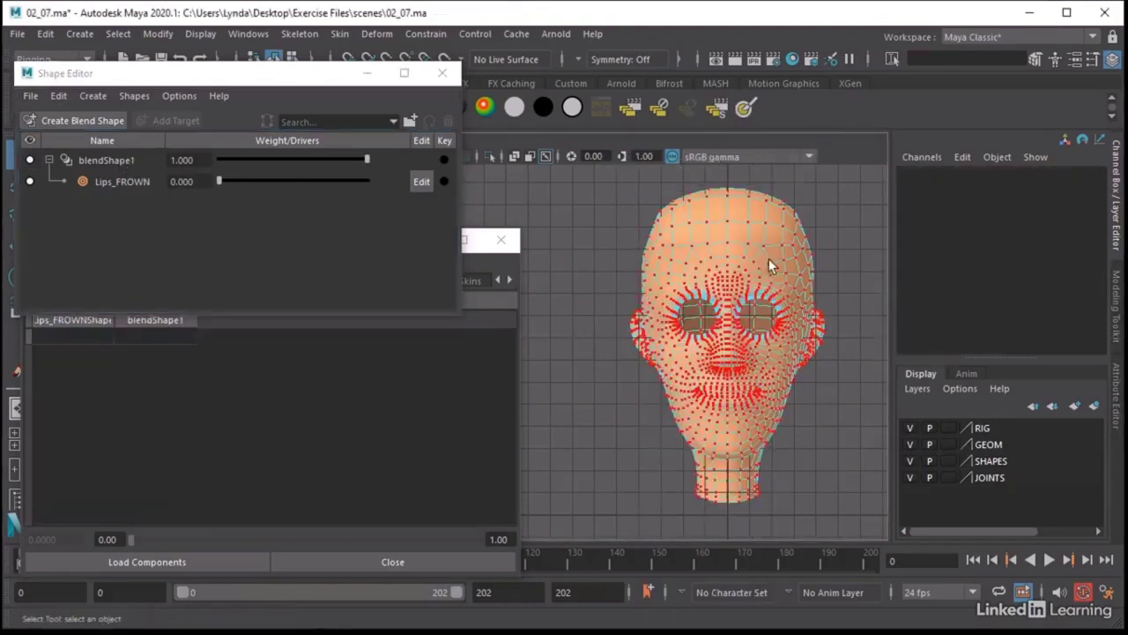
{"action": "left_click", "coordinate": [726, 221]}
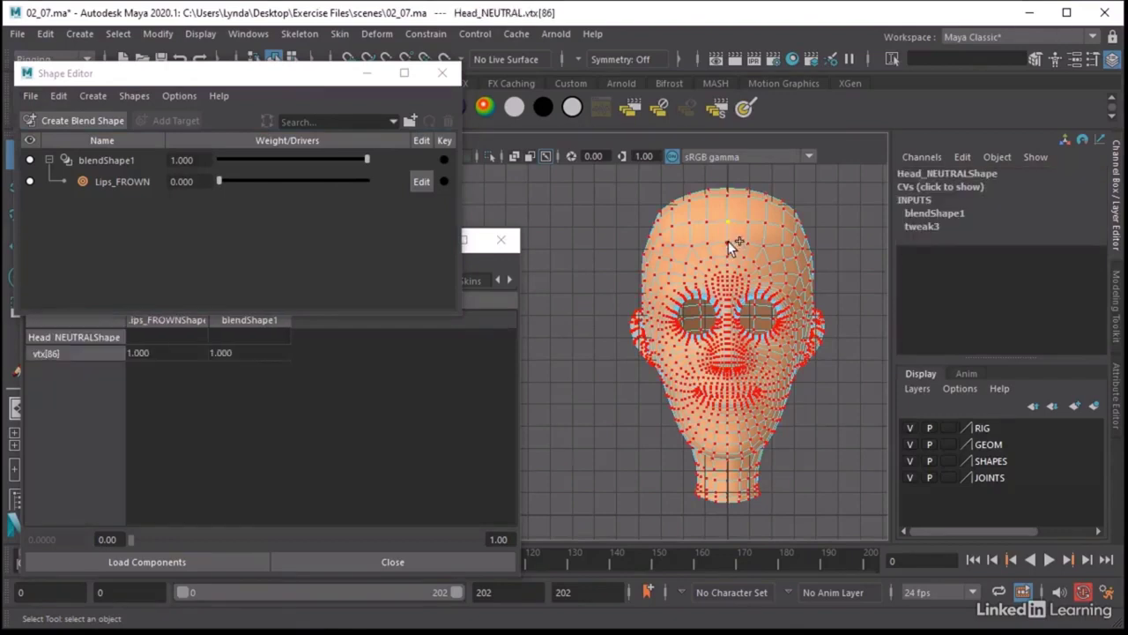
{"action": "double_click", "coordinate": [729, 243], "text": "shift"}
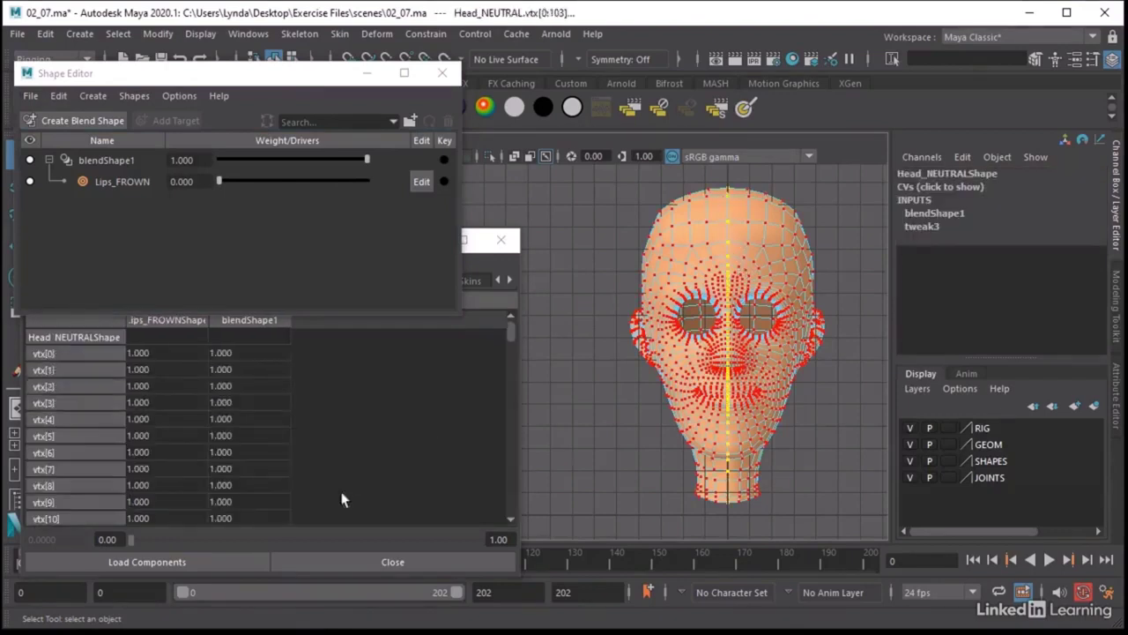
{"action": "left_click", "coordinate": [396, 483]}
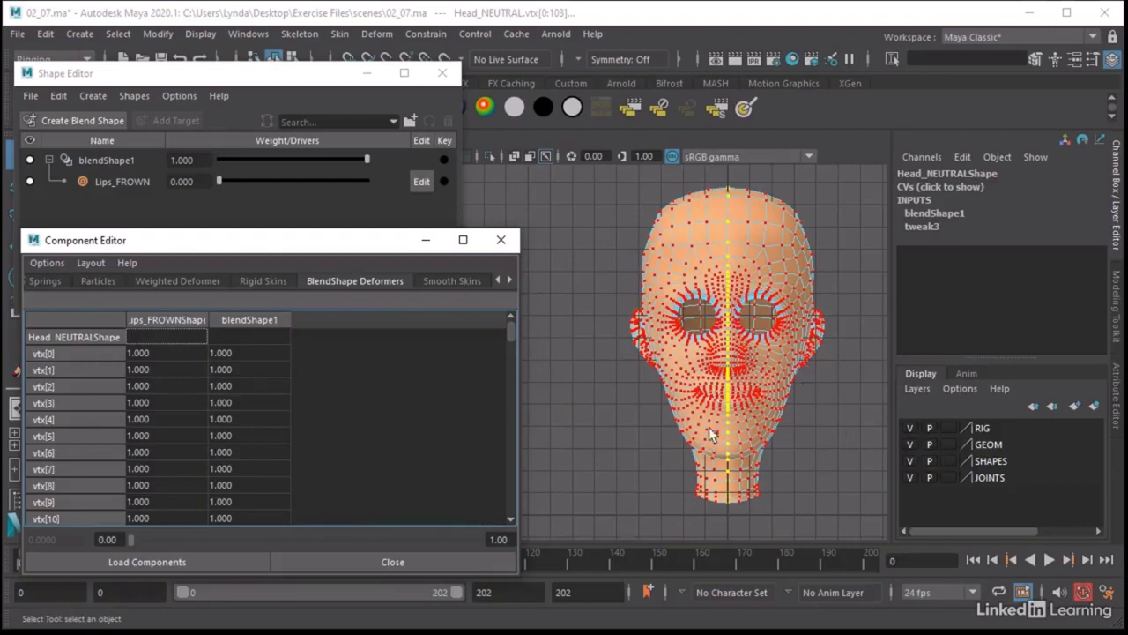
{"action": "left_click_drag", "start_coordinate": [165, 349], "coordinate": [158, 528]}
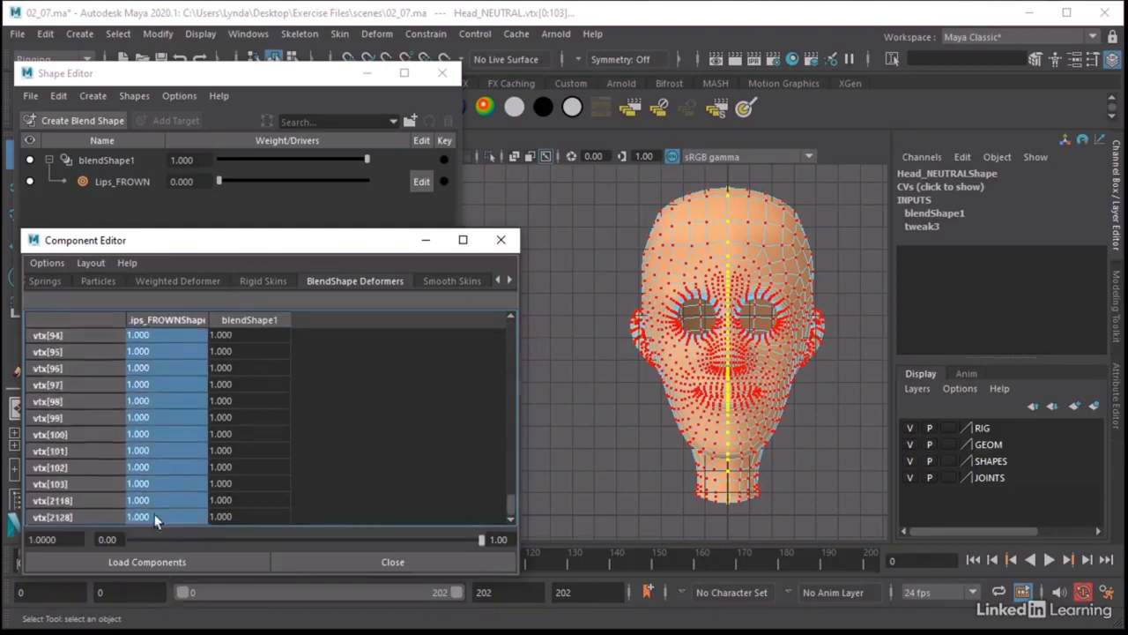
{"action": "type", "text": ".5"}
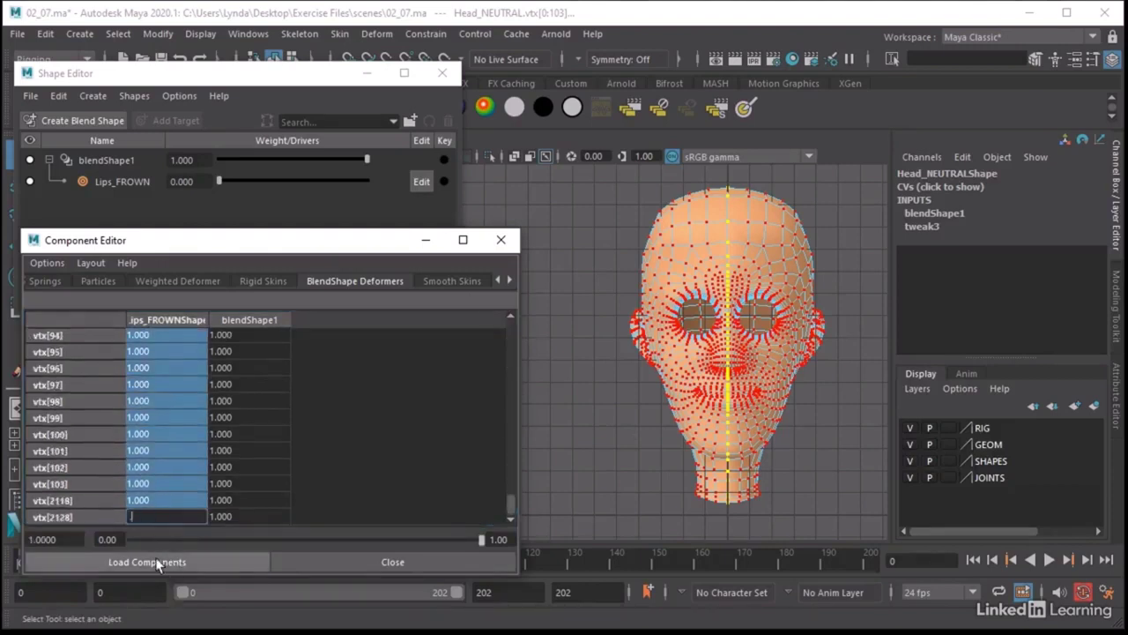
{"action": "key", "text": "Return"}
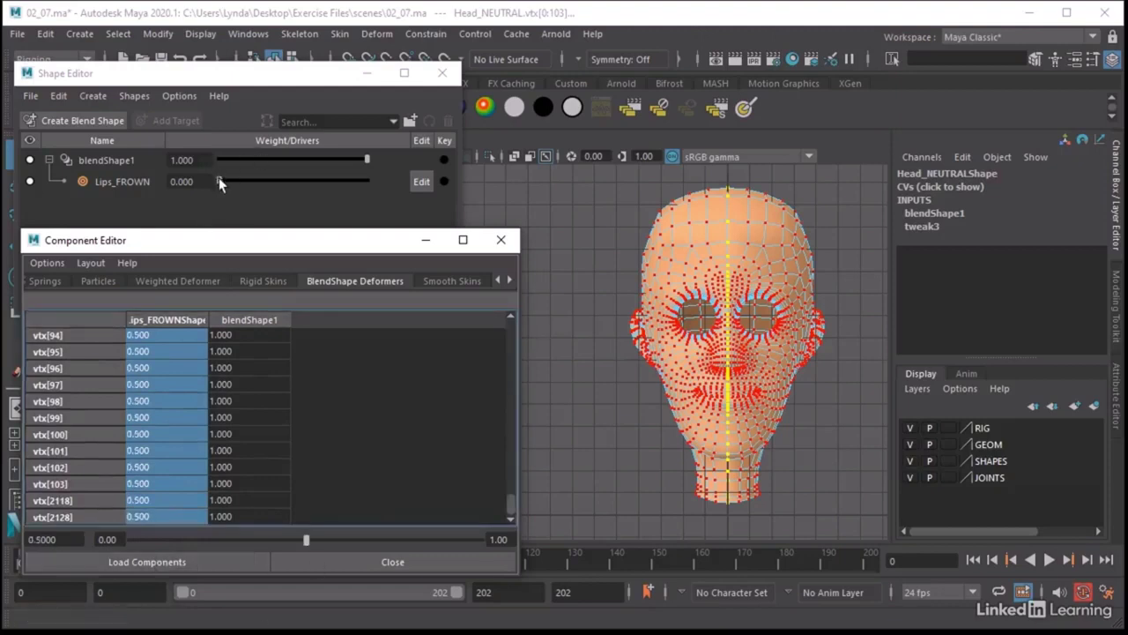
Raise the Lips_FROWN target to 1, duplicate the neutral head in object mode, and move the copy about 16 units along X.
{"action": "left_click_drag", "start_coordinate": [218, 180], "coordinate": [432, 214]}
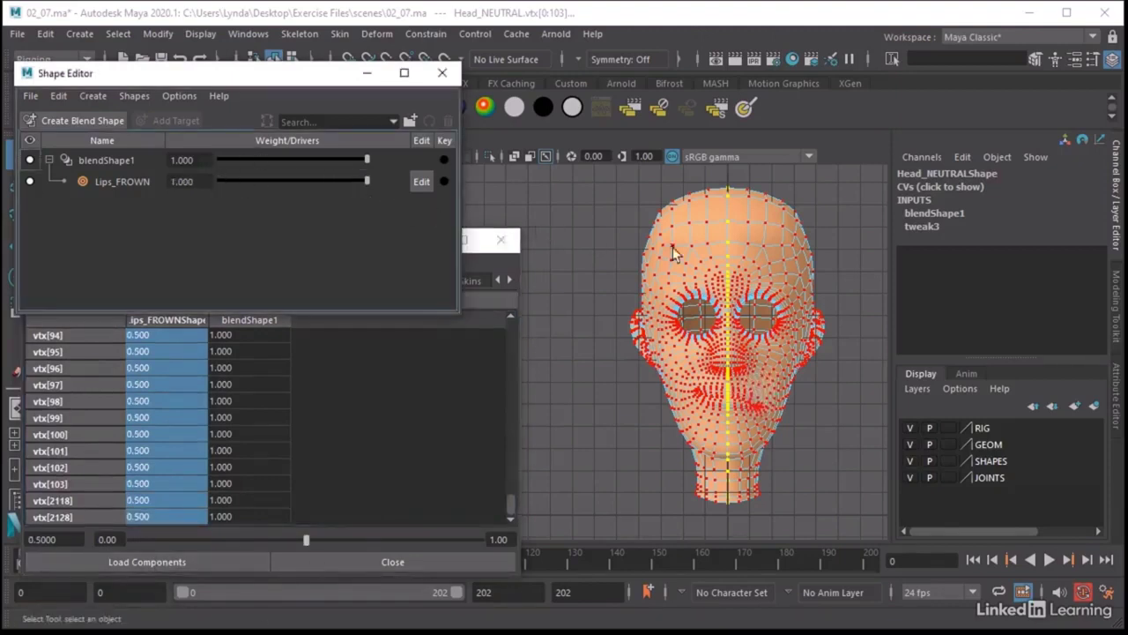
{"action": "right_click_drag", "start_coordinate": [701, 243], "coordinate": [755, 139]}
{"action": "right_click_drag", "start_coordinate": [798, 262], "coordinate": [678, 303], "text": "alt"}
{"action": "middle_click_drag", "start_coordinate": [678, 302], "coordinate": [619, 261], "text": "alt"}
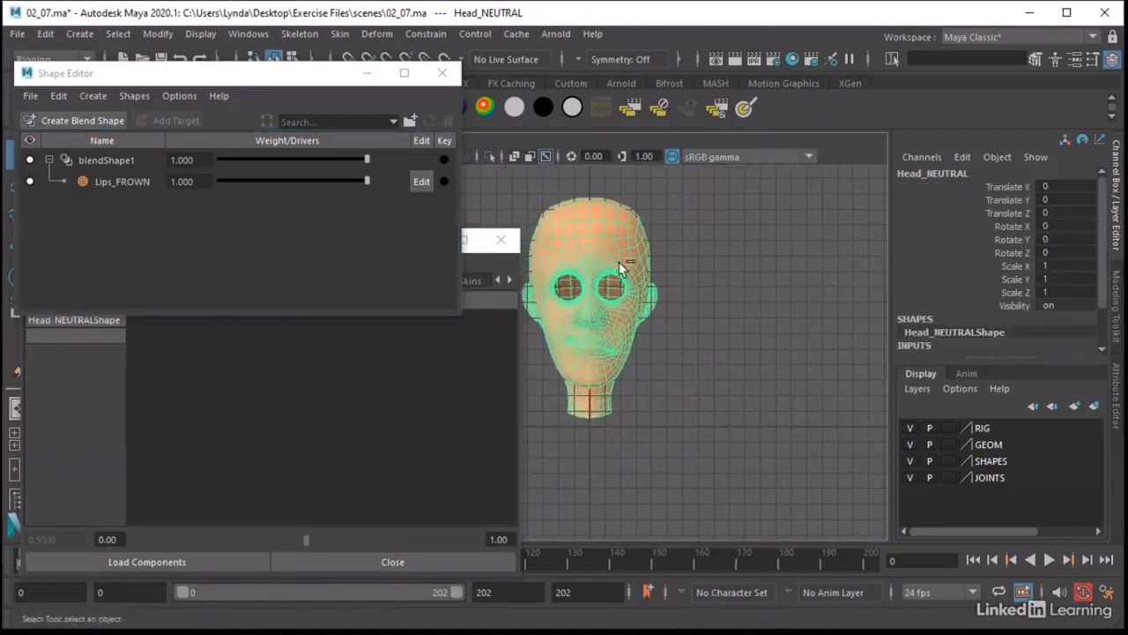
{"action": "key", "text": "ctrl+d"}
{"action": "key", "text": "w"}
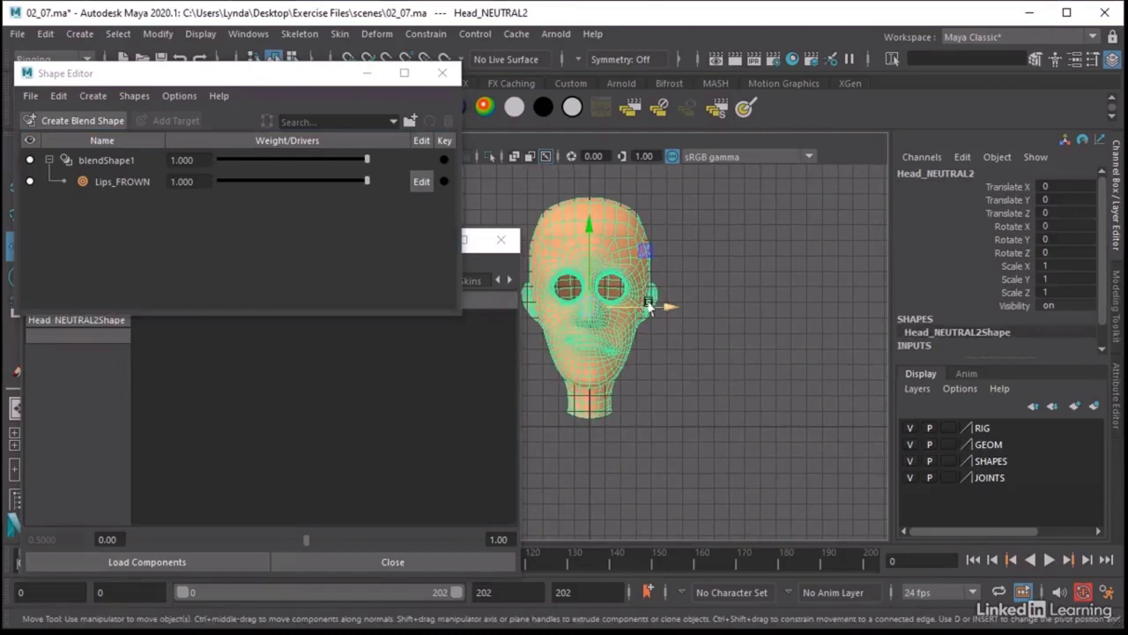
{"action": "left_click_drag", "start_coordinate": [653, 304], "coordinate": [910, 302]}
{"action": "right_click_drag", "start_coordinate": [783, 361], "coordinate": [650, 348], "text": "alt"}
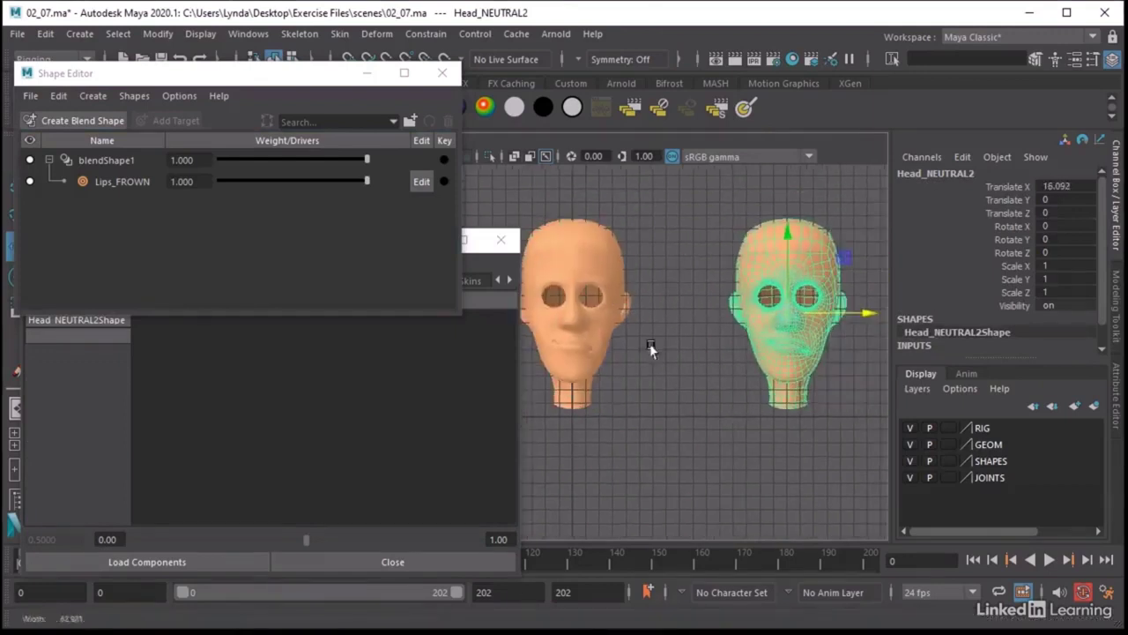
{"action": "middle_click_drag", "start_coordinate": [649, 348], "coordinate": [696, 336], "text": "alt"}
{"action": "right_click_drag", "start_coordinate": [696, 337], "coordinate": [684, 318], "text": "alt"}
Return the original head's Lips_FROWN target to 0 and set the Lips_FROWN vertex weight to 1 on all of its vertices.
{"action": "left_click", "coordinate": [617, 304]}
{"action": "left_click_drag", "start_coordinate": [357, 180], "coordinate": [217, 181]}
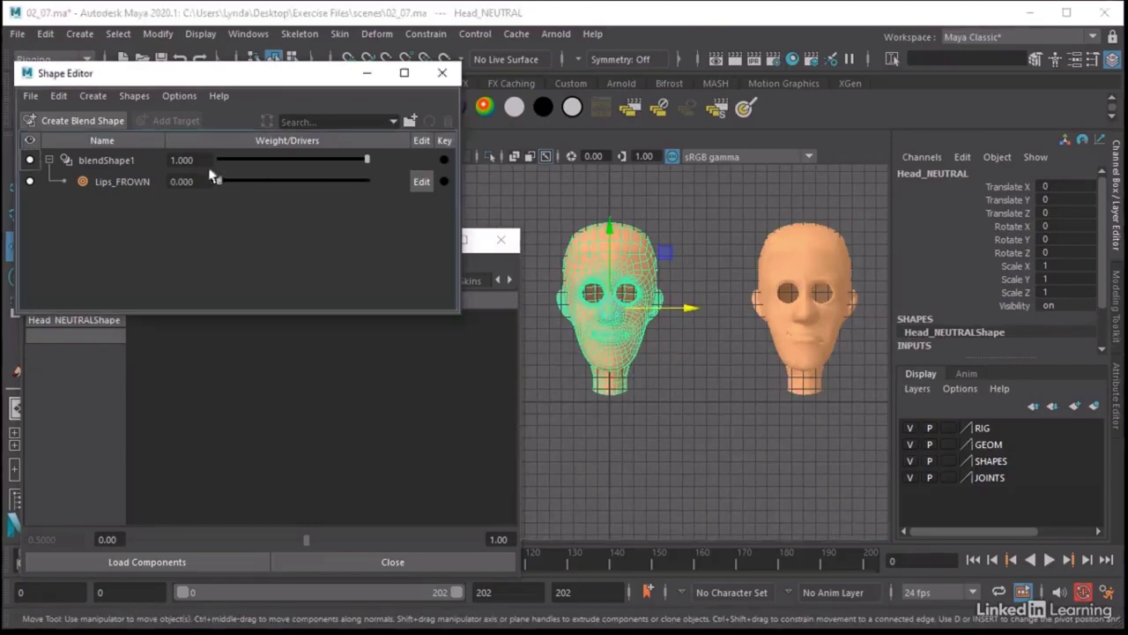
{"action": "left_click", "coordinate": [633, 256]}
{"action": "right_click_drag", "start_coordinate": [632, 236], "coordinate": [600, 170]}
{"action": "left_click_drag", "start_coordinate": [700, 193], "coordinate": [530, 465]}
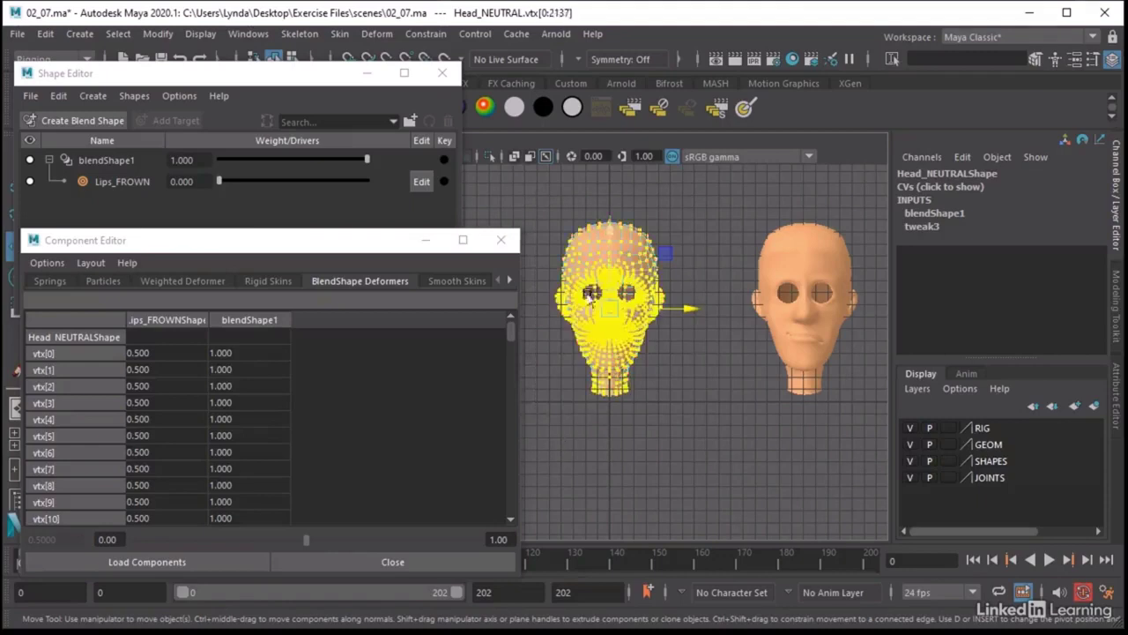
{"action": "left_click", "coordinate": [168, 352]}
{"action": "left_click", "coordinate": [170, 353]}
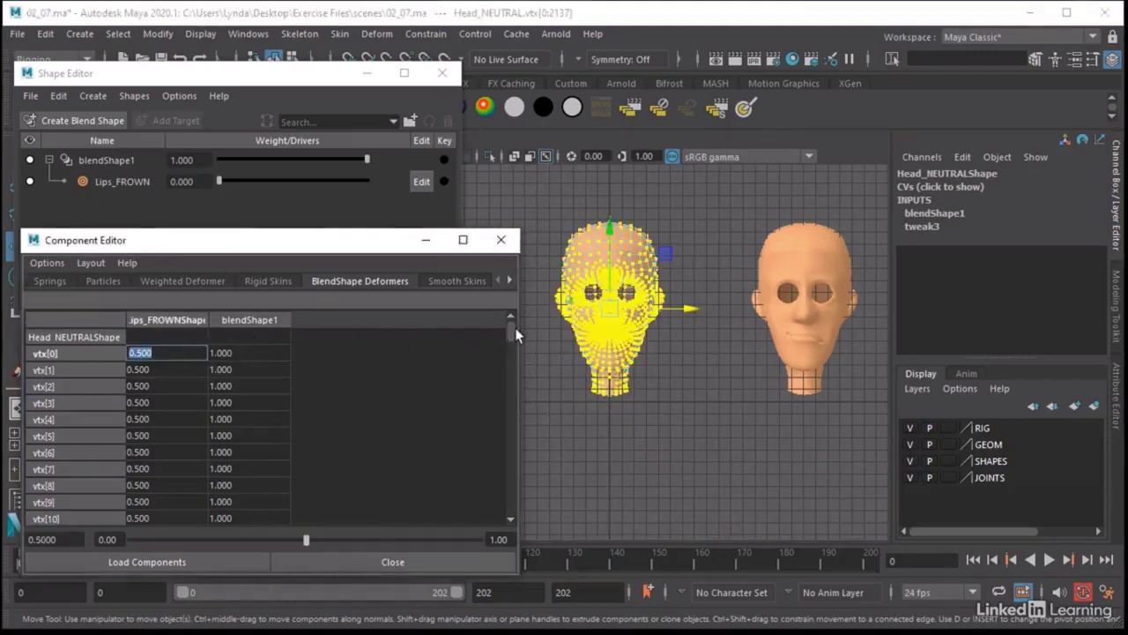
{"action": "left_click_drag", "start_coordinate": [510, 333], "coordinate": [503, 514]}
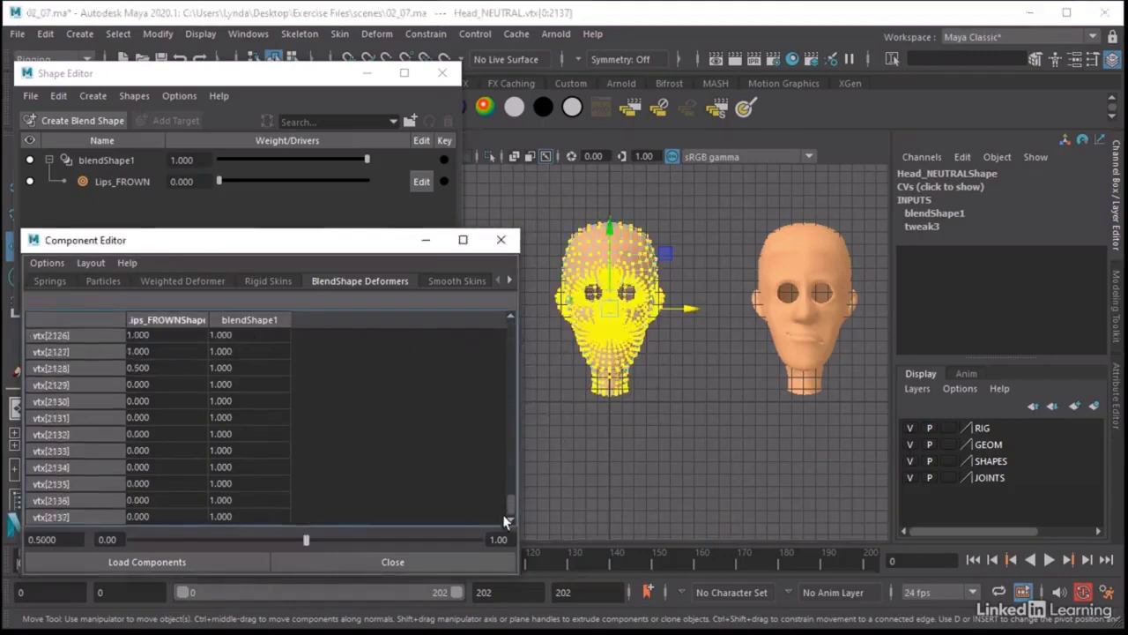
{"action": "left_click", "coordinate": [177, 518], "text": "shift"}
{"action": "type", "text": "1"}
{"action": "key", "text": "Return"}
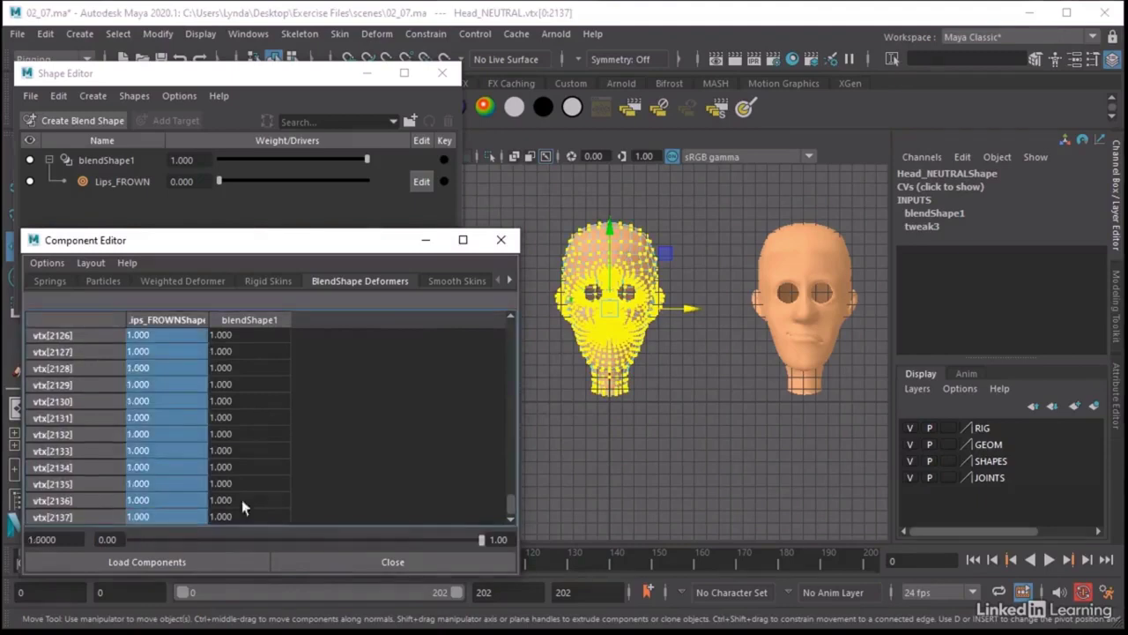
{"action": "left_click", "coordinate": [665, 410]}
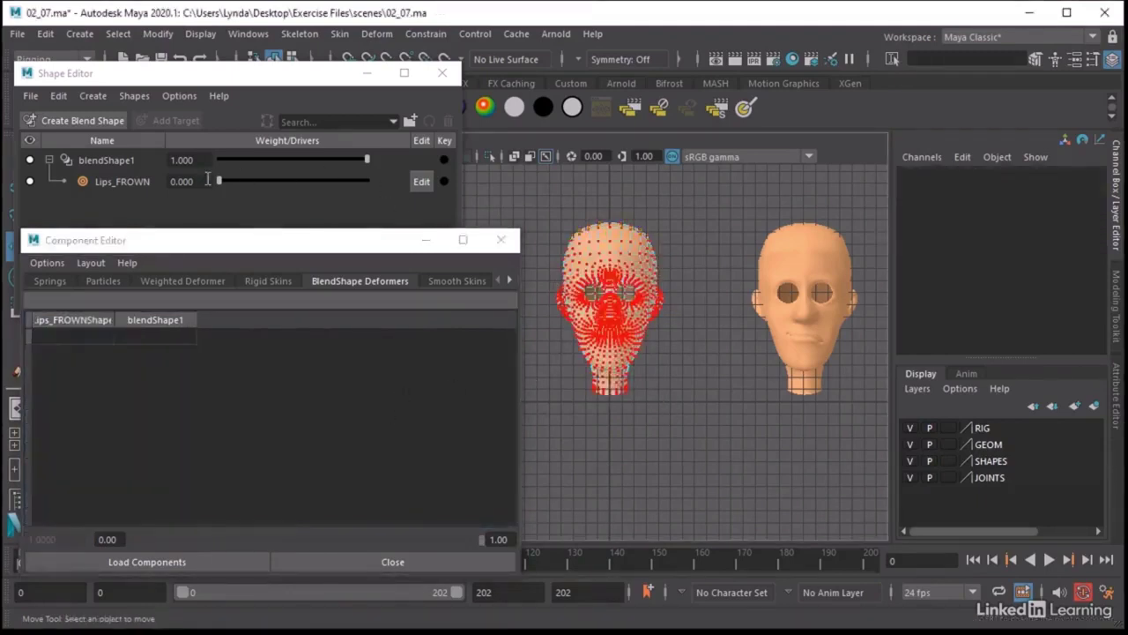
Raise the Lips_FROWN target to 1 and set the vertex weights to 0 on the character's left half of the original head.
{"action": "left_click_drag", "start_coordinate": [220, 184], "coordinate": [417, 181]}
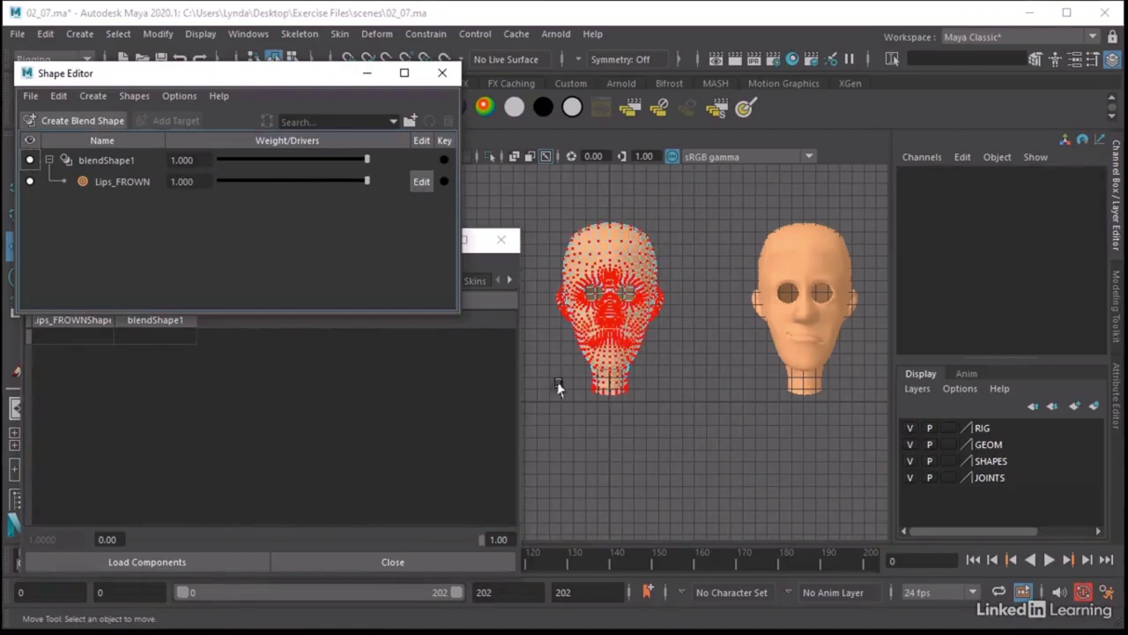
{"action": "right_click_drag", "start_coordinate": [663, 349], "coordinate": [786, 368], "text": "alt"}
{"action": "left_click_drag", "start_coordinate": [762, 178], "coordinate": [636, 468]}
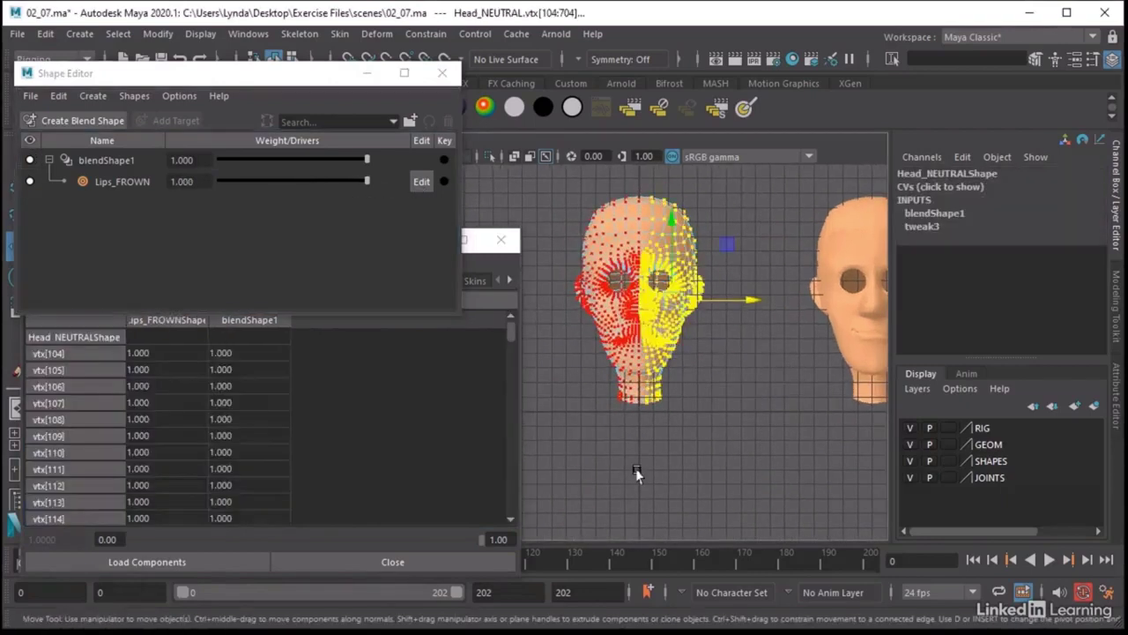
{"action": "left_click", "coordinate": [191, 353]}
{"action": "left_click_drag", "start_coordinate": [191, 352], "coordinate": [168, 534]}
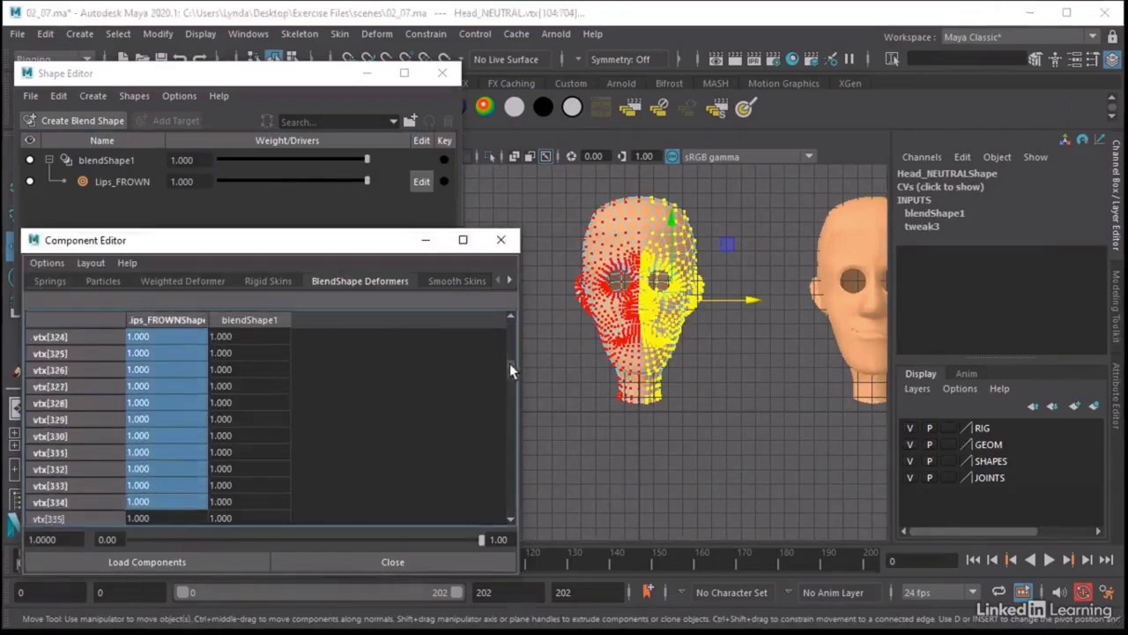
{"action": "left_click_drag", "start_coordinate": [509, 363], "coordinate": [503, 518]}
{"action": "left_click", "coordinate": [157, 517], "text": "shift"}
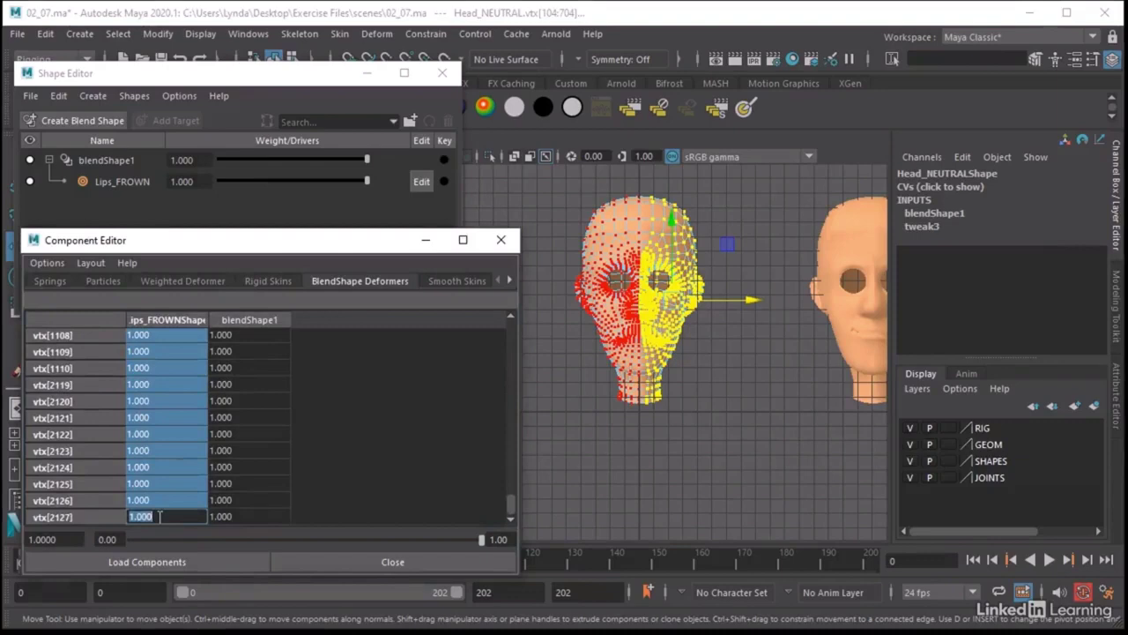
{"action": "type", "text": "0"}
{"action": "key", "text": "Return"}
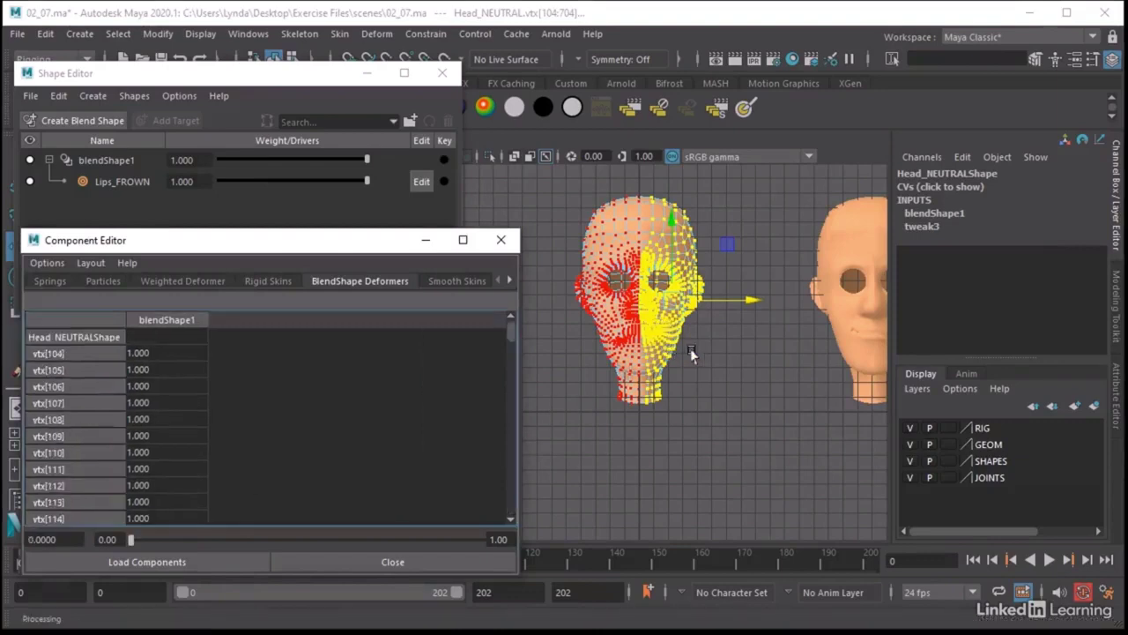
Set the Lips_FROWN vertex weights of the original head's centre-line loop to 0.5 for the opposite-side frown.
{"action": "left_click", "coordinate": [637, 200]}
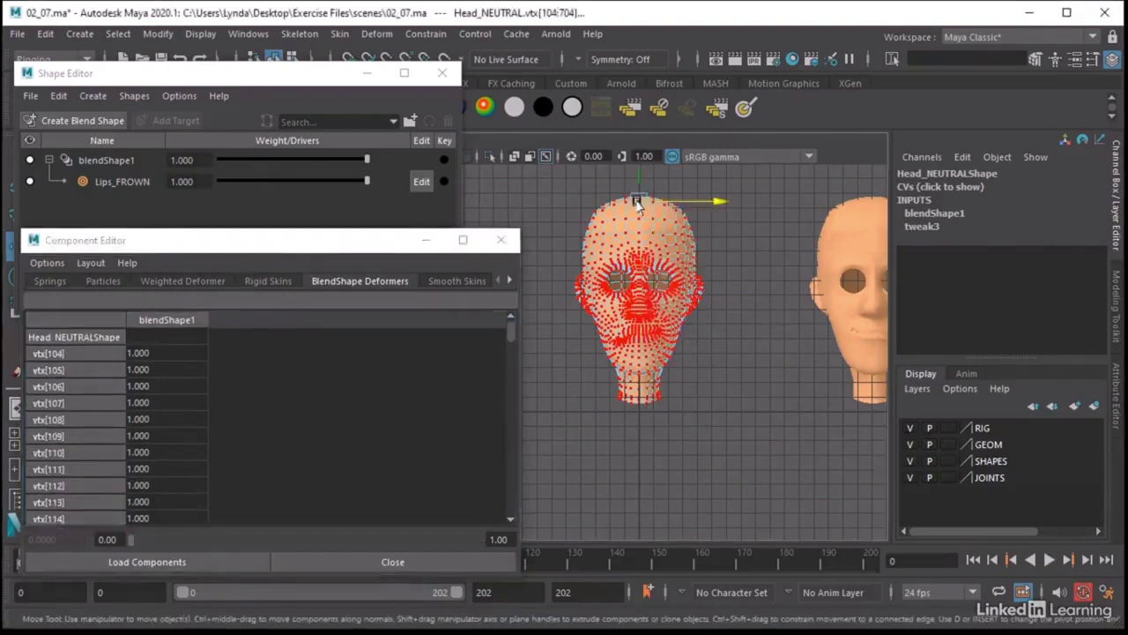
{"action": "key", "text": "q"}
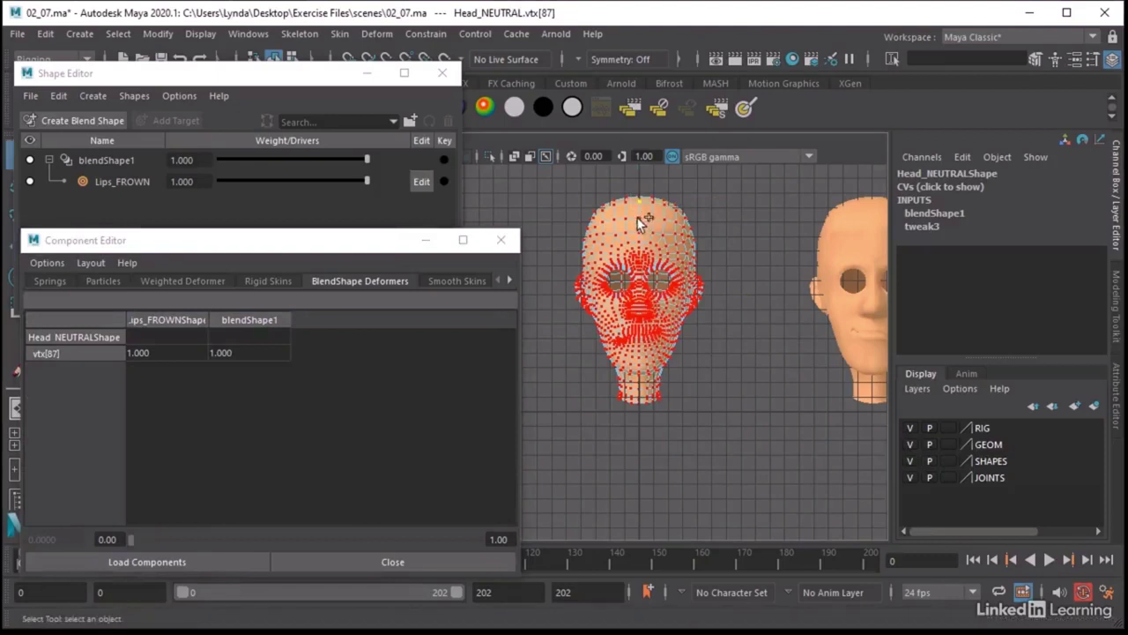
{"action": "double_click", "coordinate": [636, 217]}
{"action": "left_click_drag", "start_coordinate": [171, 353], "coordinate": [155, 569]}
{"action": "type", "text": "0.5"}
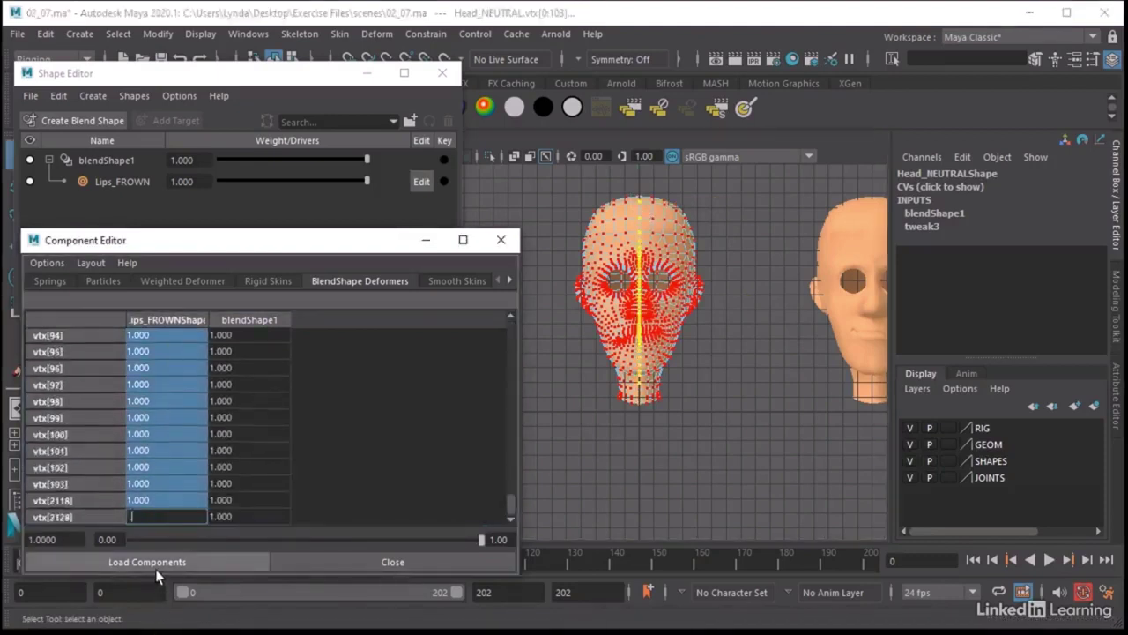
{"action": "key", "text": "Return"}
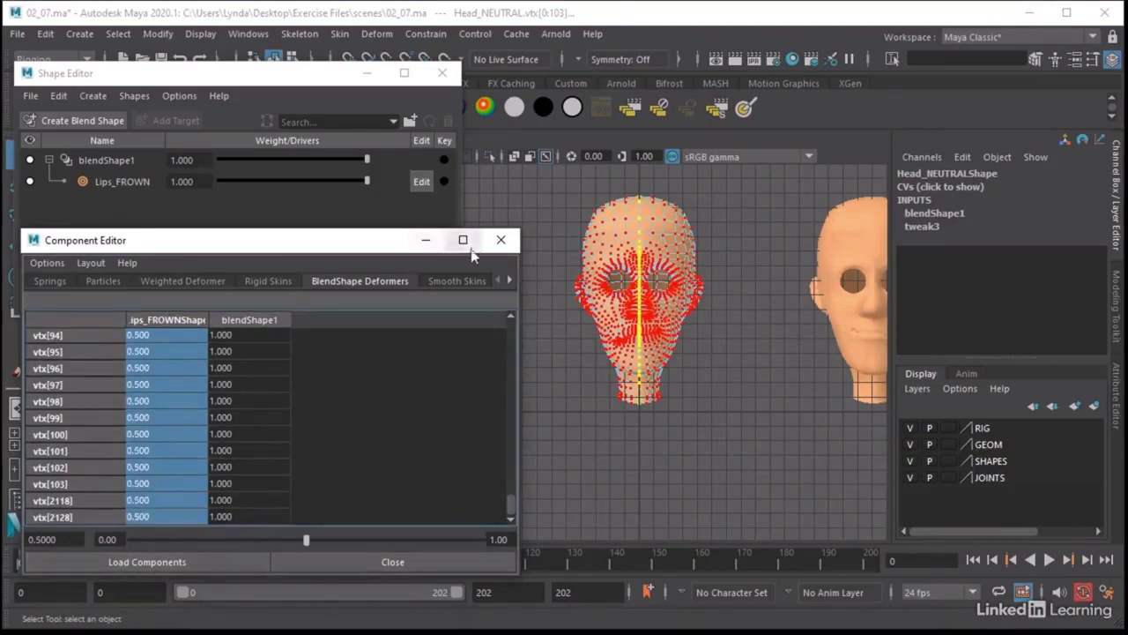
Close the component and shape editors, duplicate the original head in object mode, and move the copy about 27.7 units along X.
{"action": "left_click", "coordinate": [501, 239]}
{"action": "right_click_drag", "start_coordinate": [611, 203], "coordinate": [686, 129]}
{"action": "middle_click_drag", "start_coordinate": [746, 250], "coordinate": [709, 267], "text": "alt"}
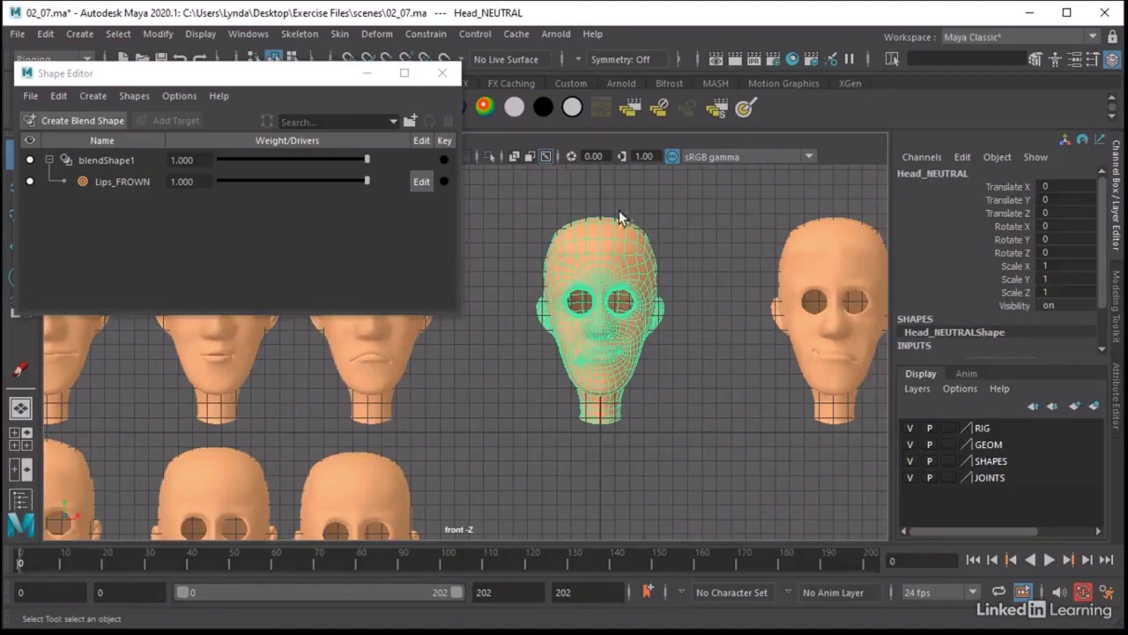
{"action": "left_click", "coordinate": [441, 73]}
{"action": "right_click_drag", "start_coordinate": [638, 232], "coordinate": [503, 218], "text": "alt"}
{"action": "middle_click_drag", "start_coordinate": [504, 218], "coordinate": [391, 224], "text": "alt"}
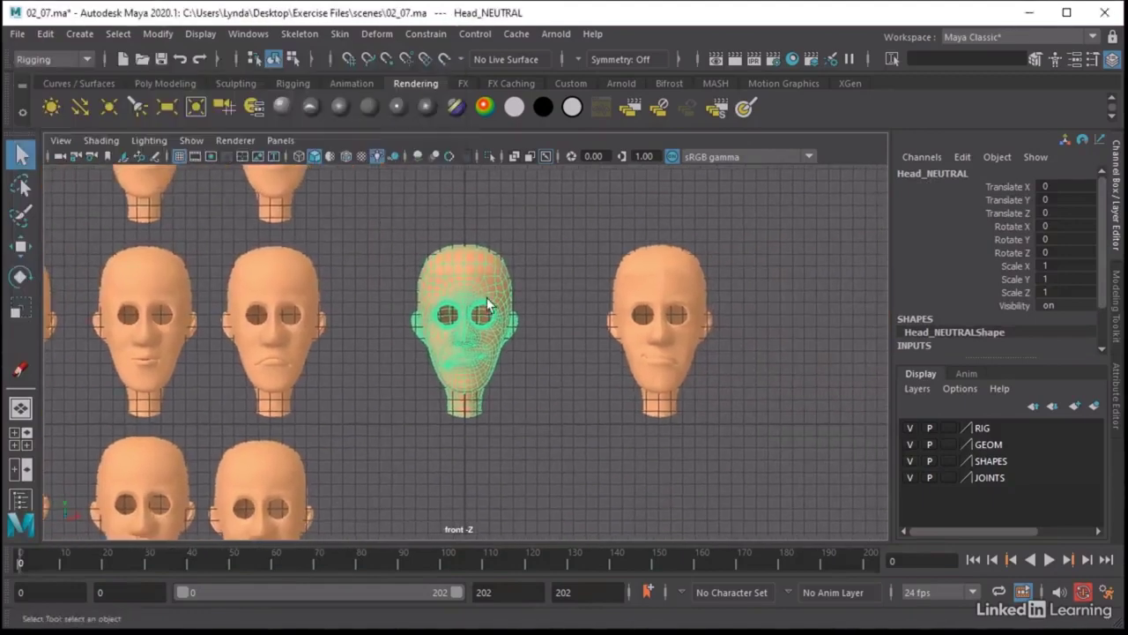
{"action": "key", "text": "ctrl+d"}
{"action": "key", "text": "w"}
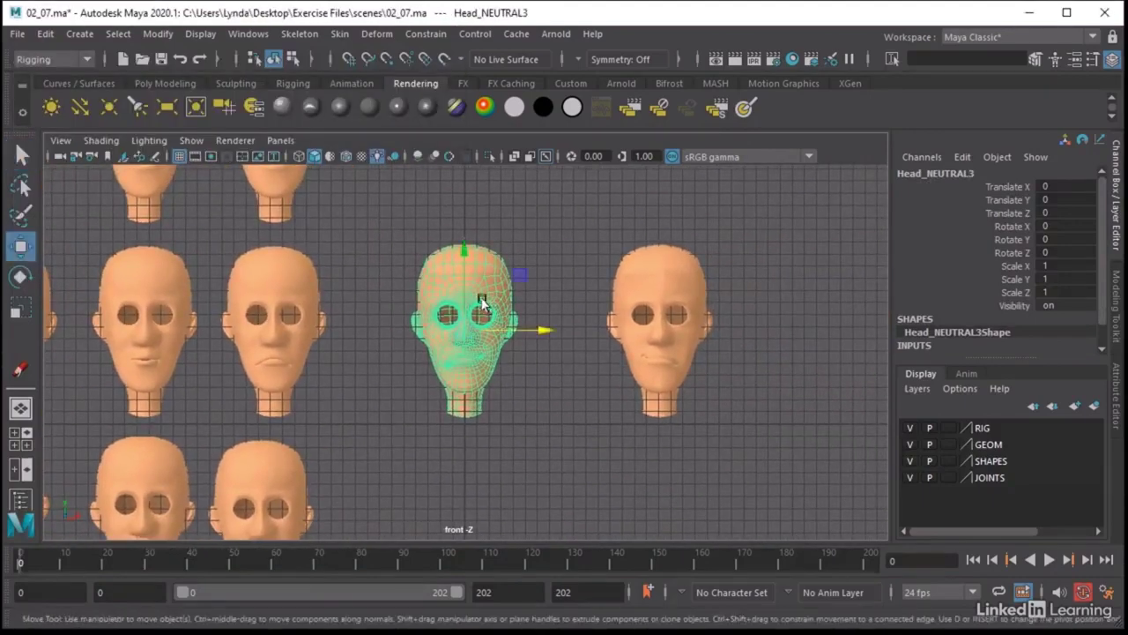
{"action": "left_click_drag", "start_coordinate": [521, 327], "coordinate": [851, 317]}
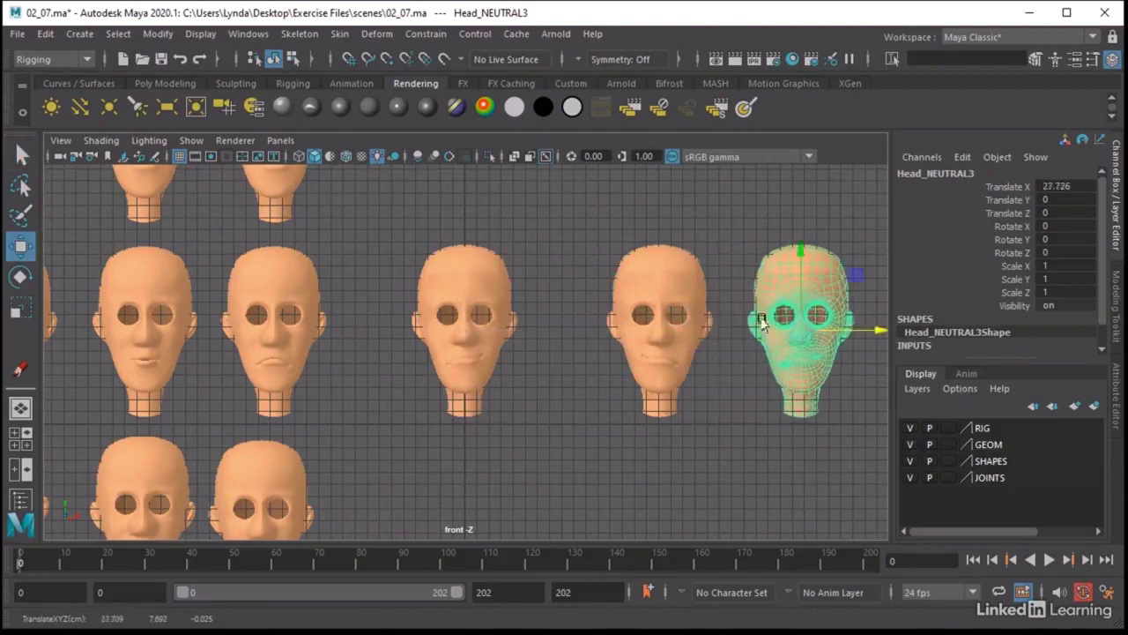
Delete the blendShape1 deformer from the original head using the Shape Editor.
{"action": "left_click", "coordinate": [446, 276]}
{"action": "left_click", "coordinate": [249, 33]}
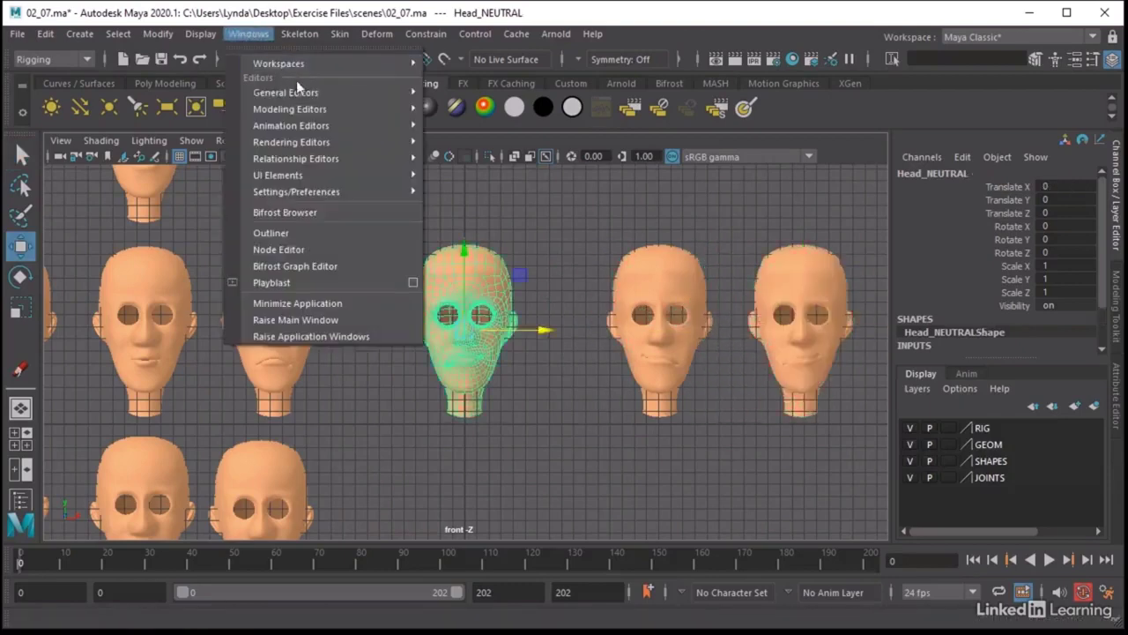
{"action": "mouse_move", "coordinate": [414, 131]}
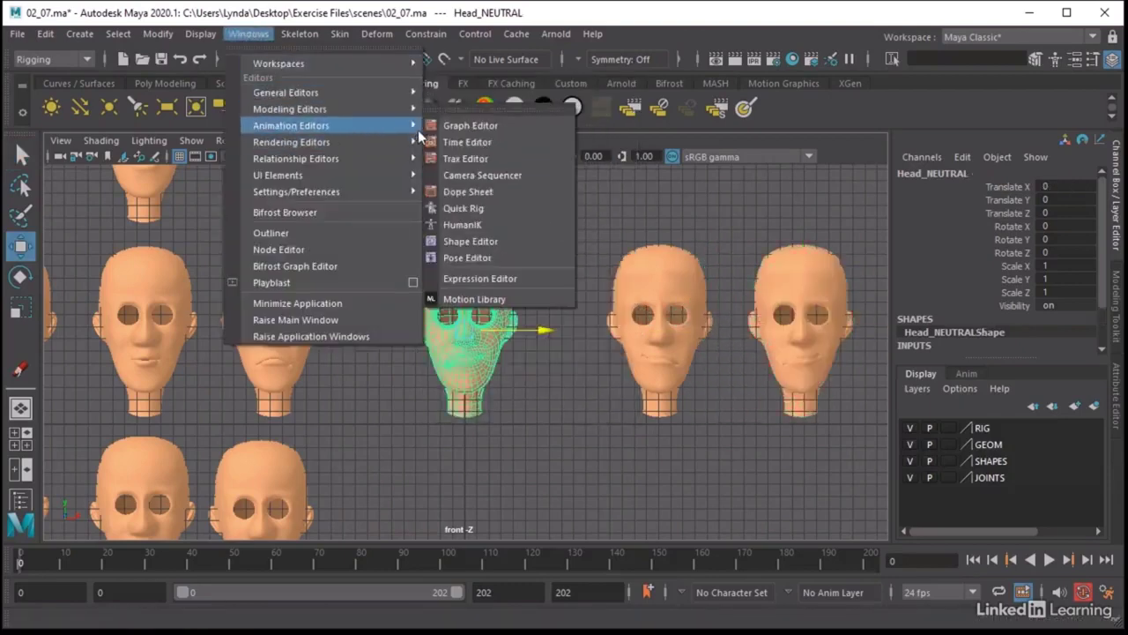
{"action": "left_click", "coordinate": [472, 241]}
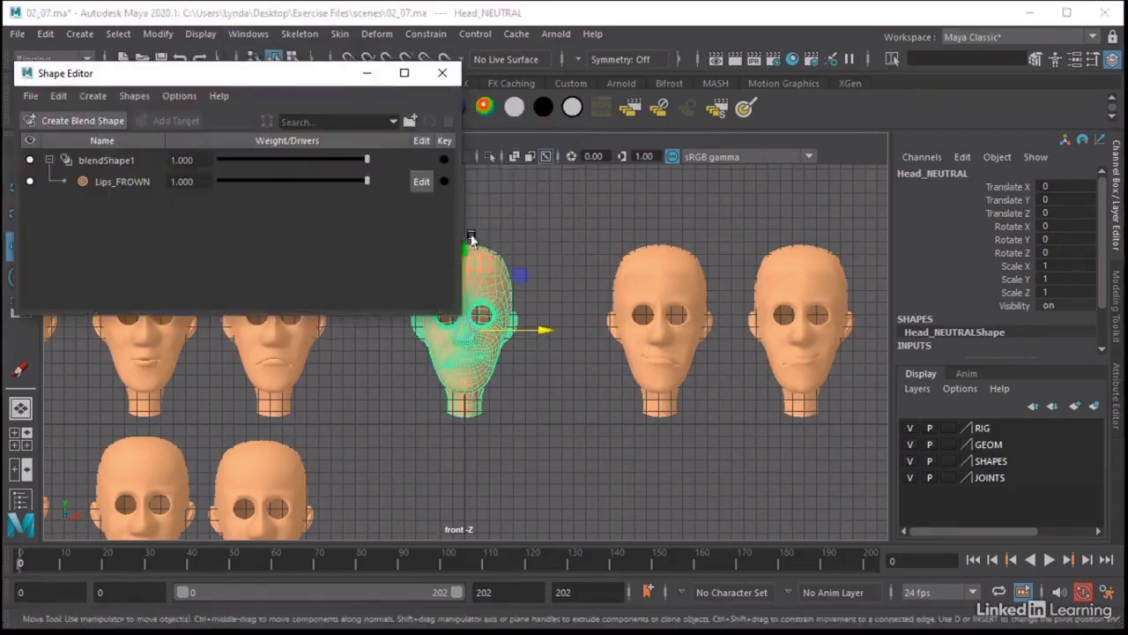
{"action": "left_click", "coordinate": [104, 159]}
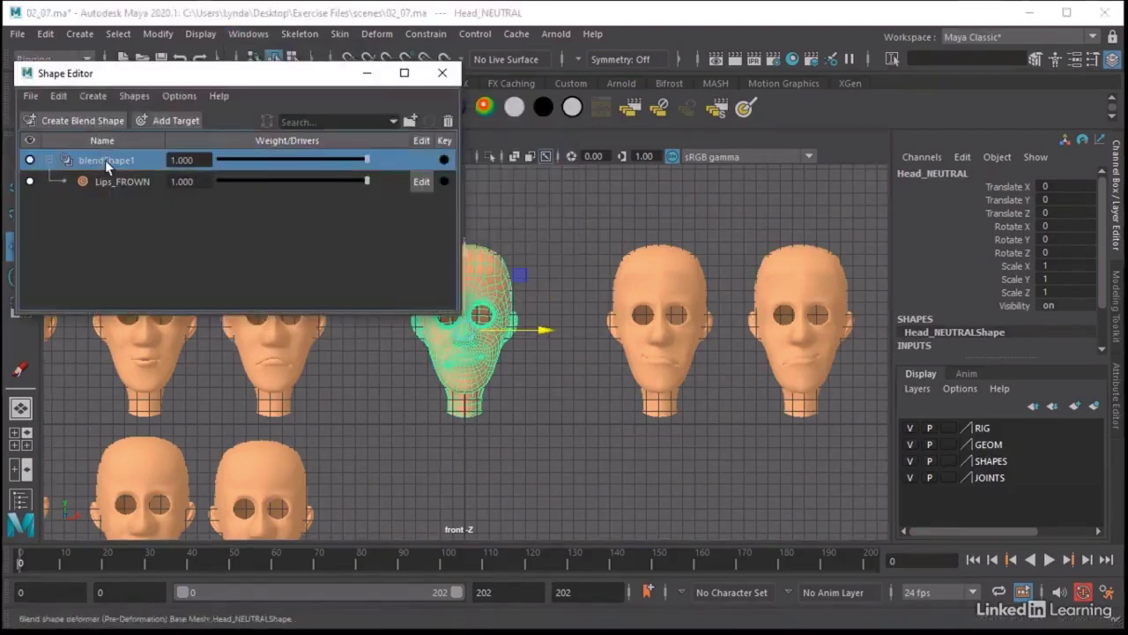
{"action": "right_click", "coordinate": [105, 159]}
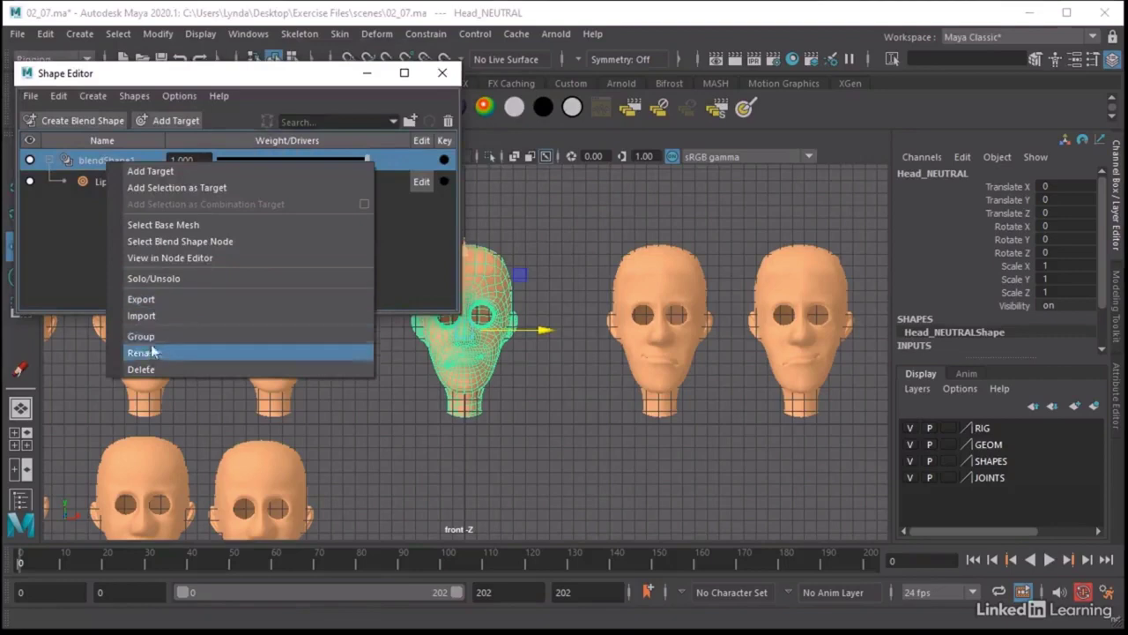
{"action": "left_click", "coordinate": [141, 370]}
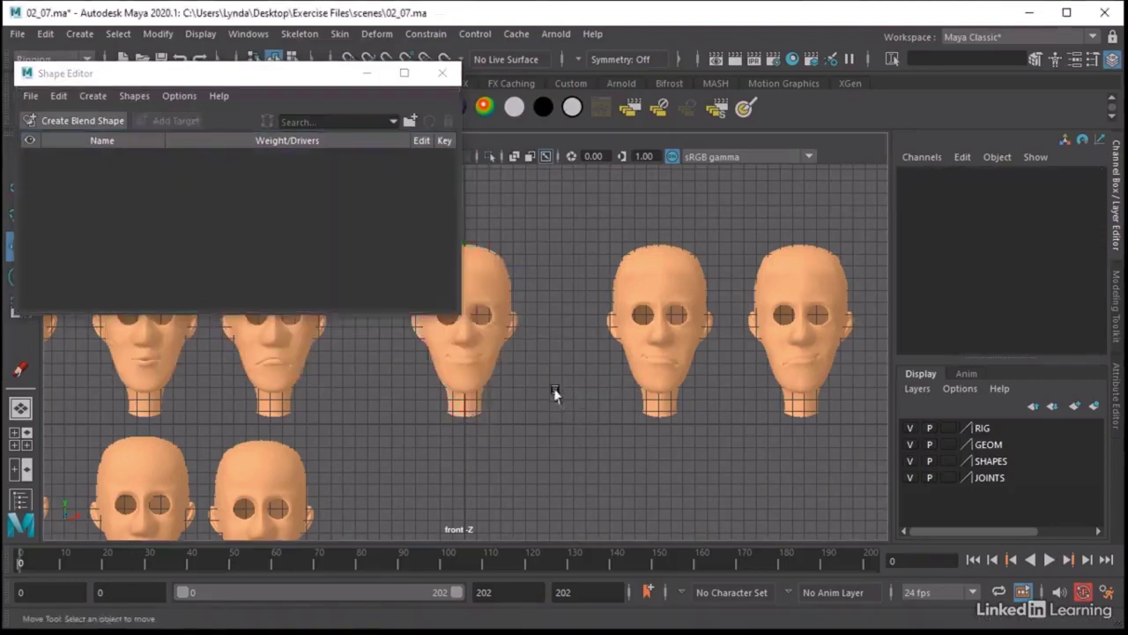
Create a new blend shape on the original head with the two duplicated half-frown heads as targets.
{"action": "left_click", "coordinate": [805, 273]}
{"action": "left_click", "coordinate": [686, 283], "text": "shift"}
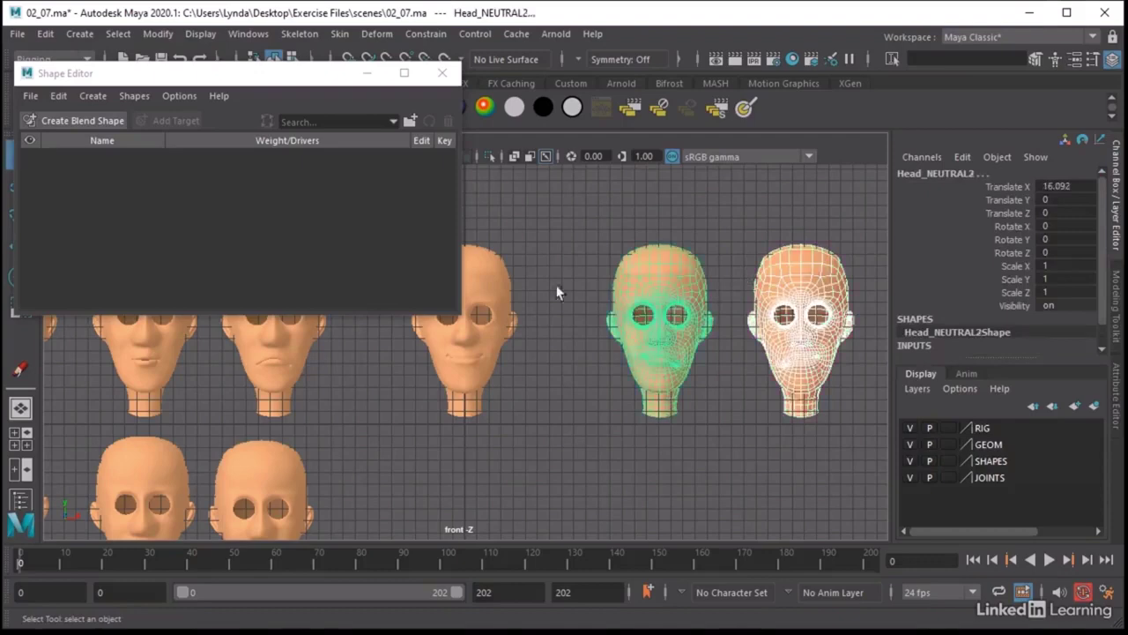
{"action": "left_click", "coordinate": [507, 287], "text": "shift"}
{"action": "left_click", "coordinate": [91, 123]}
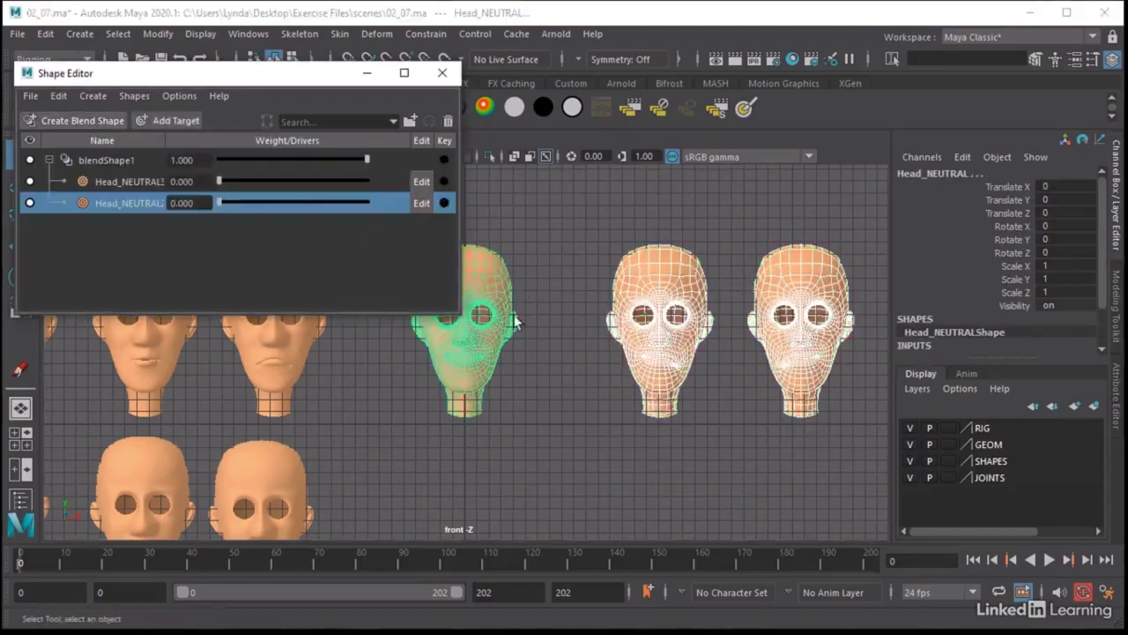
Test the two half-frown targets on the original head by varying their weights, starting with Head_NEUTRAL3 at 1.
{"action": "middle_click_drag", "start_coordinate": [469, 307], "coordinate": [534, 351], "text": "alt"}
{"action": "right_click_drag", "start_coordinate": [516, 360], "coordinate": [749, 376], "text": "alt"}
{"action": "right_click_drag", "start_coordinate": [608, 370], "coordinate": [659, 372], "text": "alt"}
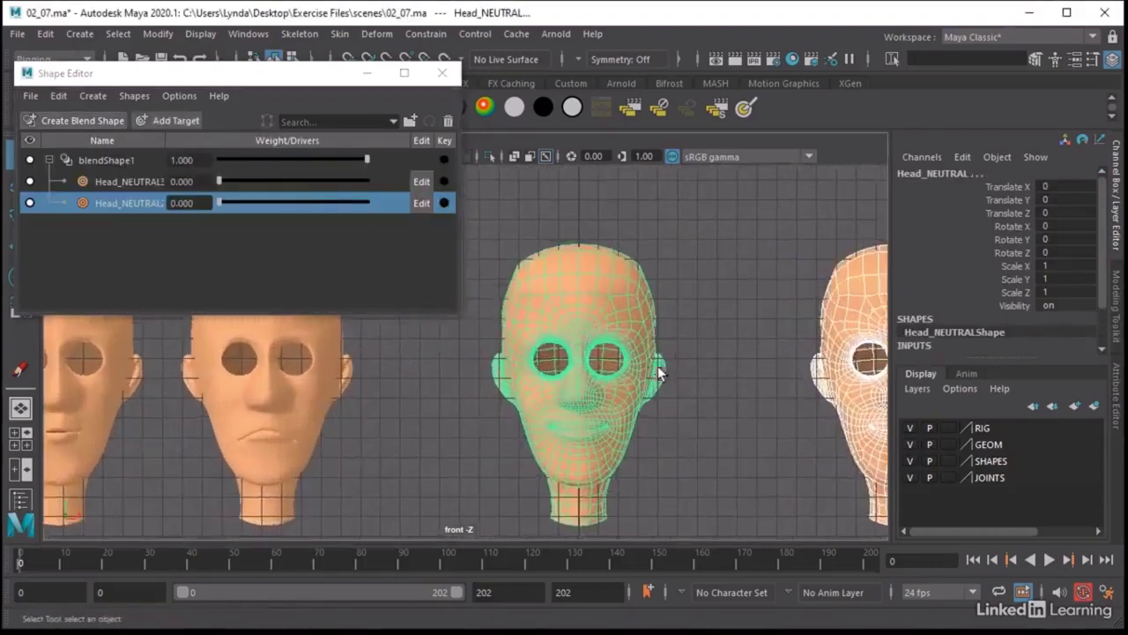
{"action": "middle_click_drag", "start_coordinate": [657, 366], "coordinate": [605, 347], "text": "alt"}
{"action": "right_click_drag", "start_coordinate": [604, 347], "coordinate": [556, 329], "text": "alt"}
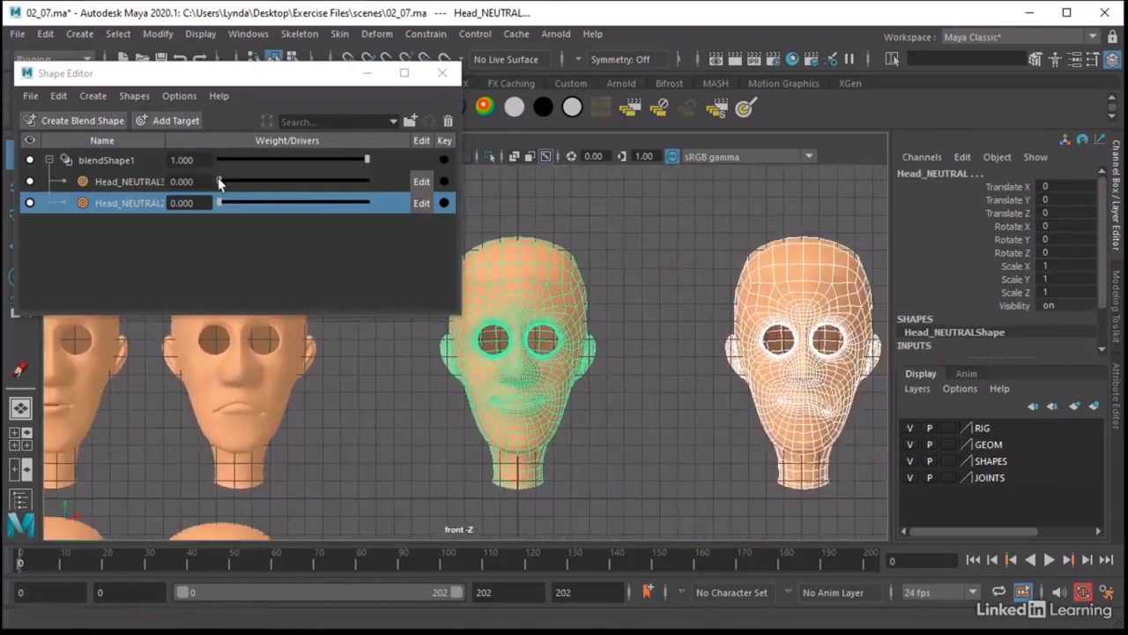
{"action": "left_click_drag", "start_coordinate": [219, 181], "coordinate": [391, 186]}
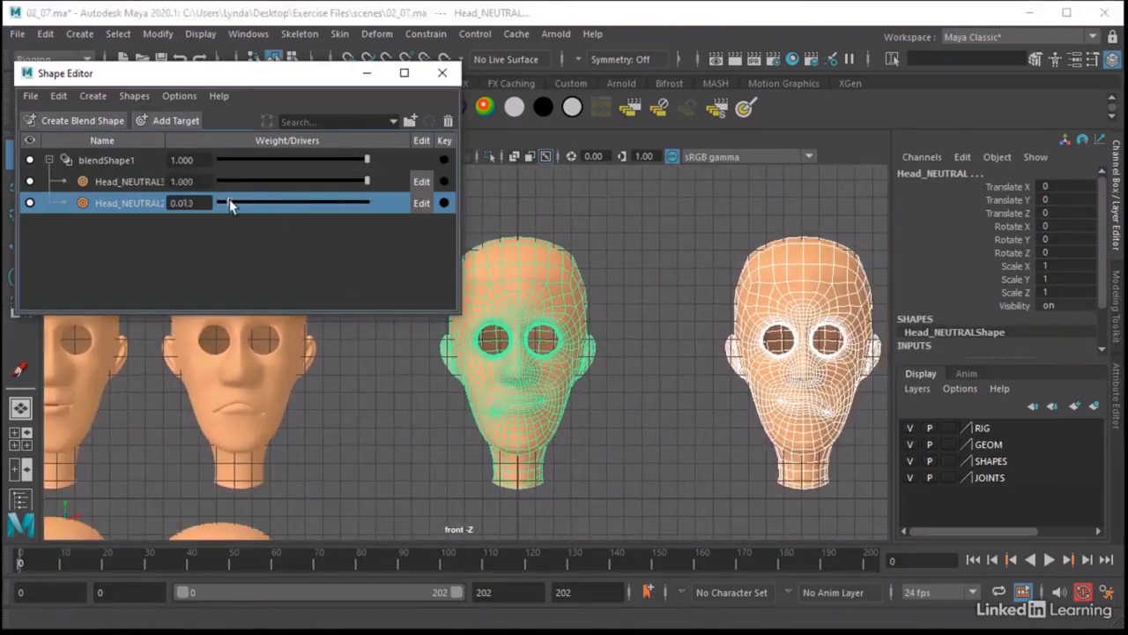
{"action": "left_click_drag", "start_coordinate": [229, 204], "coordinate": [174, 181]}
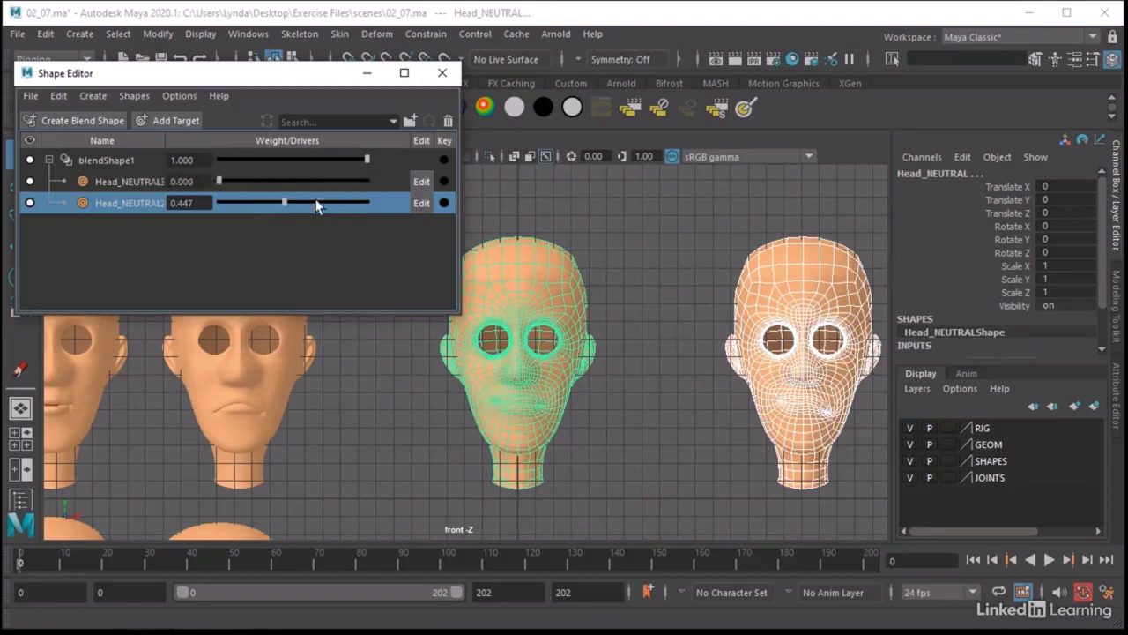
{"action": "left_click_drag", "start_coordinate": [295, 202], "coordinate": [98, 206]}
Close the Shape Editor and deselect all the heads in the front view.
{"action": "left_click", "coordinate": [442, 72]}
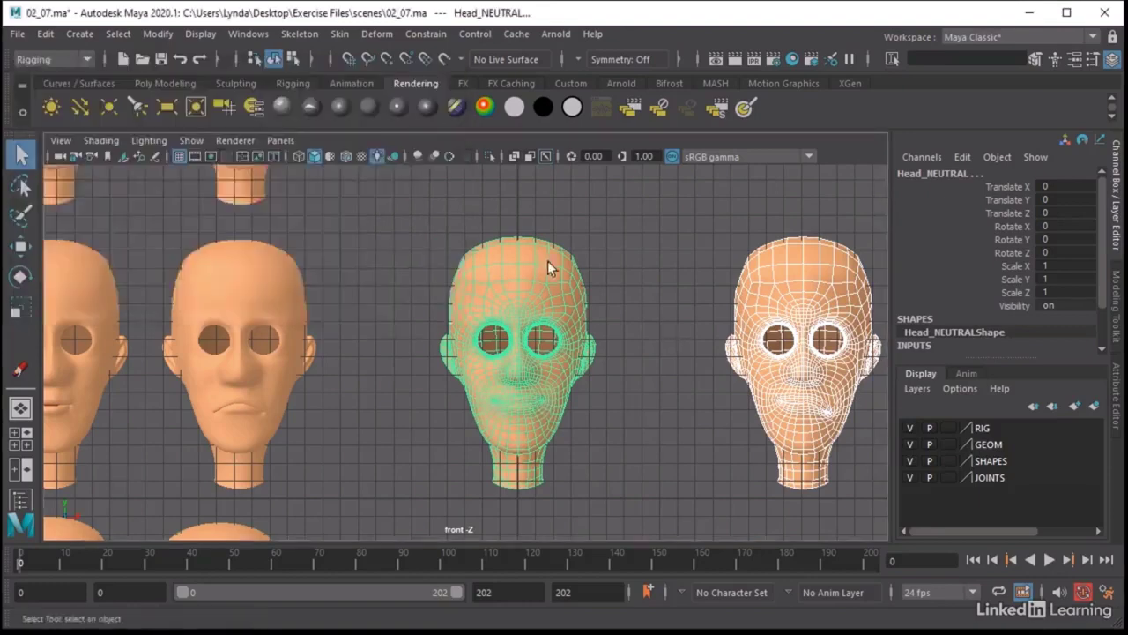
{"action": "scroll", "coordinate": [547, 260], "scroll_direction": "down", "scroll_amount": 5}
{"action": "scroll", "coordinate": [570, 270], "scroll_direction": "down", "scroll_amount": 3}
{"action": "mouse_move", "coordinate": [431, 253]}
{"action": "middle_mouse_down", "text": "alt"}
{"action": "mouse_move", "coordinate": [512, 235]}
{"action": "mouse_move", "coordinate": [496, 263]}
{"action": "middle_mouse_up", "text": "alt"}
{"action": "scroll", "coordinate": [496, 262], "scroll_direction": "down", "scroll_amount": 1}
{"action": "left_click", "coordinate": [515, 253]}
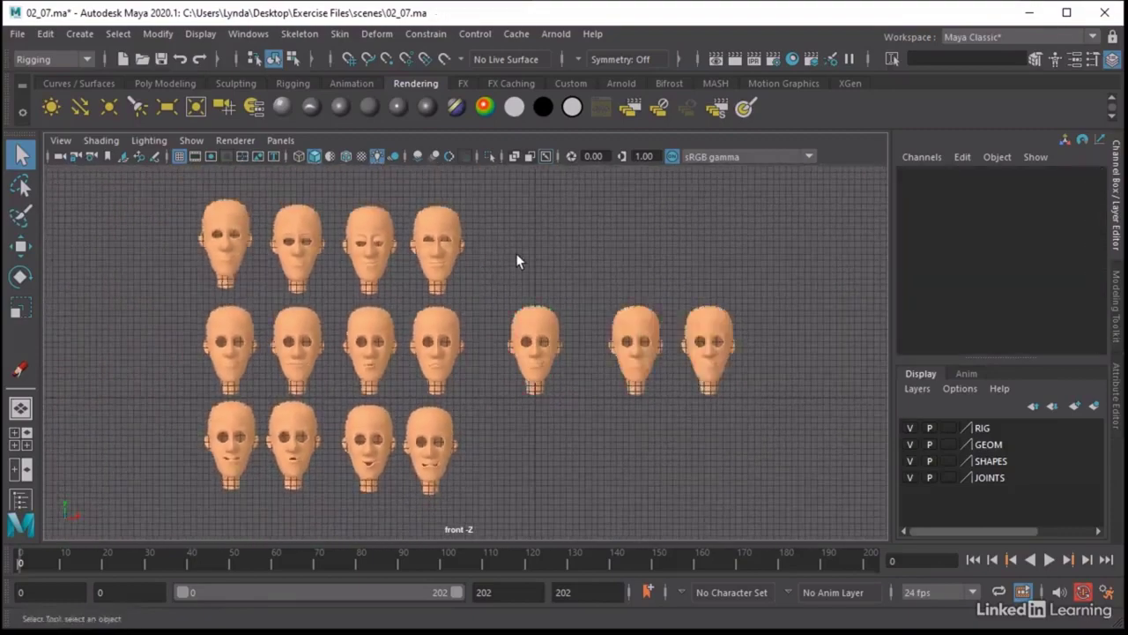
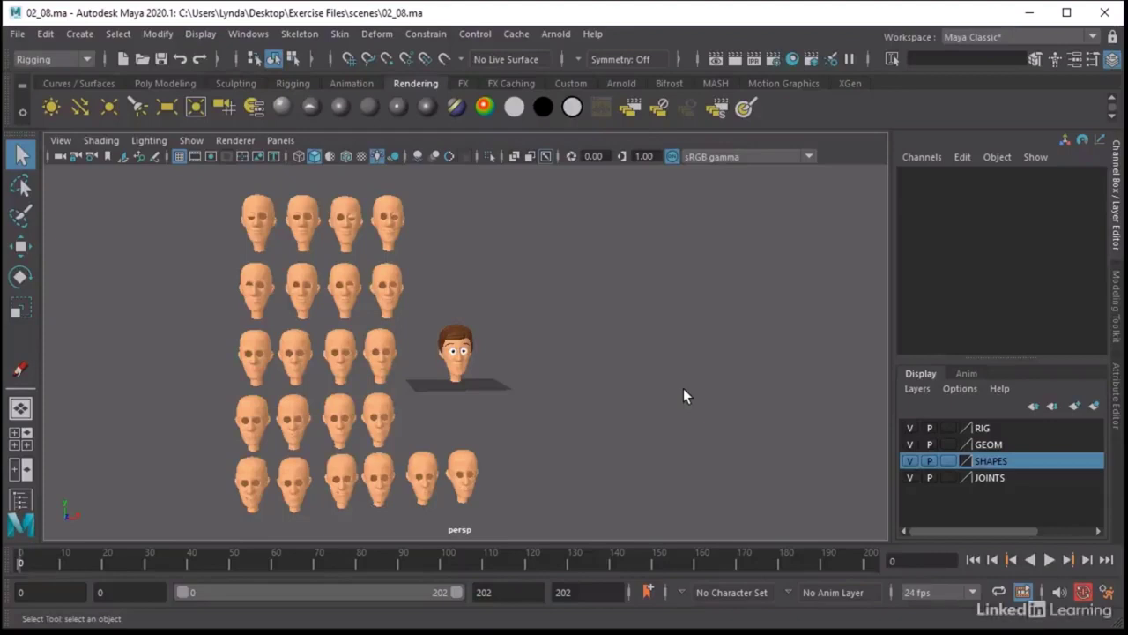
Examine the two extra mouth-shape heads at the end of the lowest row, including Lips_UpCtr, up close.
{"action": "right_click_drag", "start_coordinate": [263, 481], "coordinate": [547, 474], "text": "alt"}
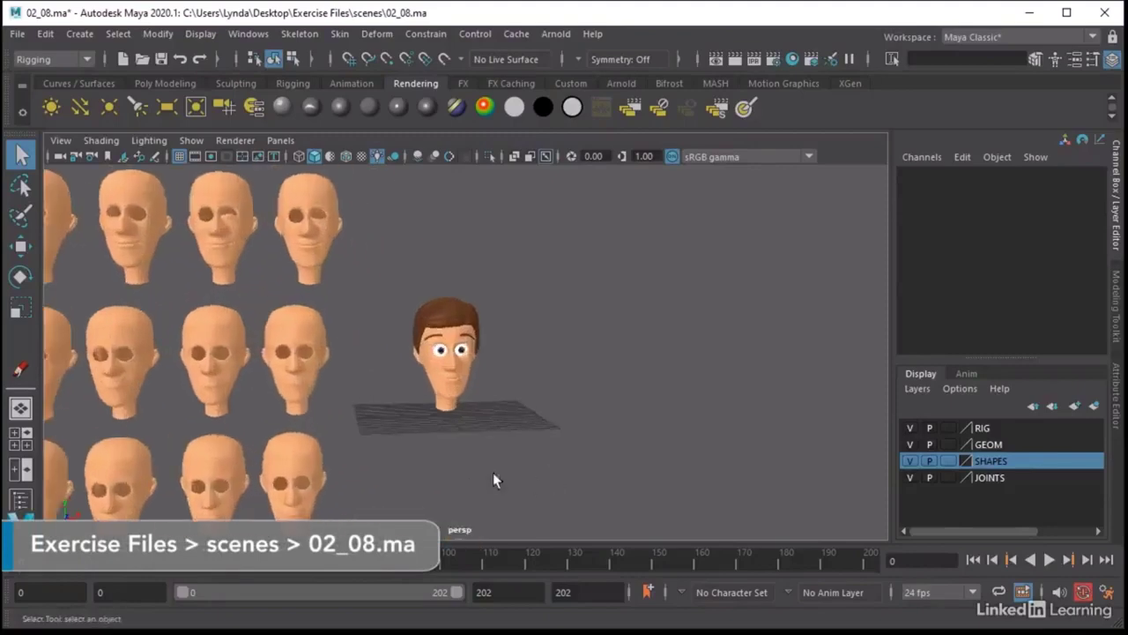
{"action": "middle_click_drag", "start_coordinate": [426, 490], "coordinate": [497, 217], "text": "alt"}
{"action": "right_click_drag", "start_coordinate": [383, 292], "coordinate": [811, 385], "text": "alt"}
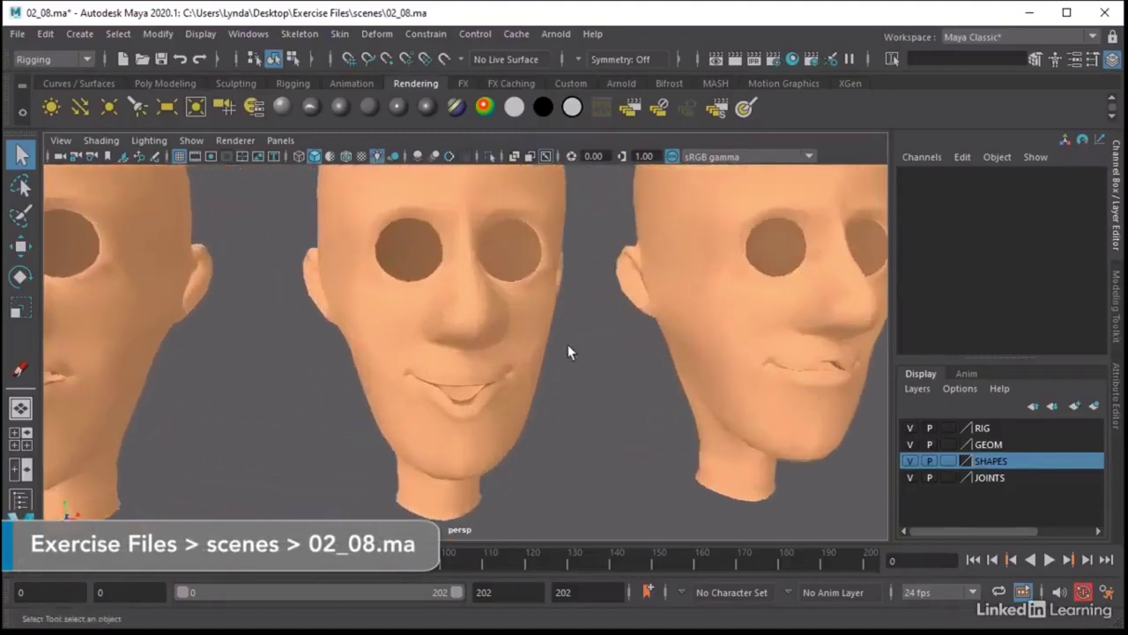
{"action": "left_click", "coordinate": [449, 362]}
{"action": "left_click_drag", "start_coordinate": [678, 411], "coordinate": [548, 397], "text": "alt"}
{"action": "left_click", "coordinate": [715, 371], "text": "shift"}
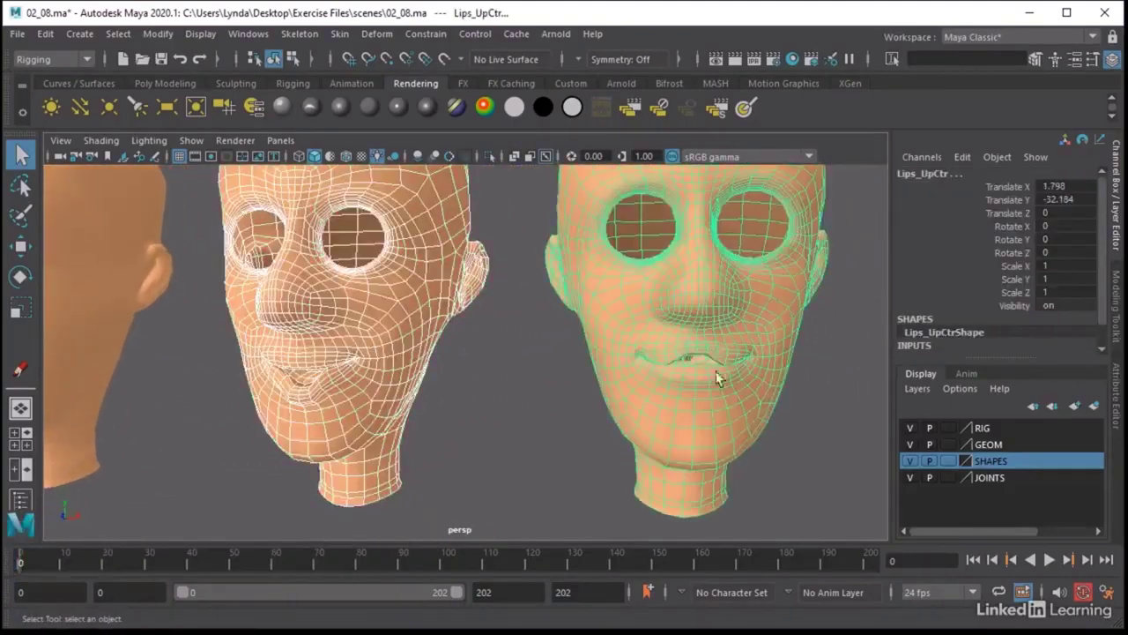
{"action": "right_click_drag", "start_coordinate": [755, 418], "coordinate": [654, 408], "text": "alt"}
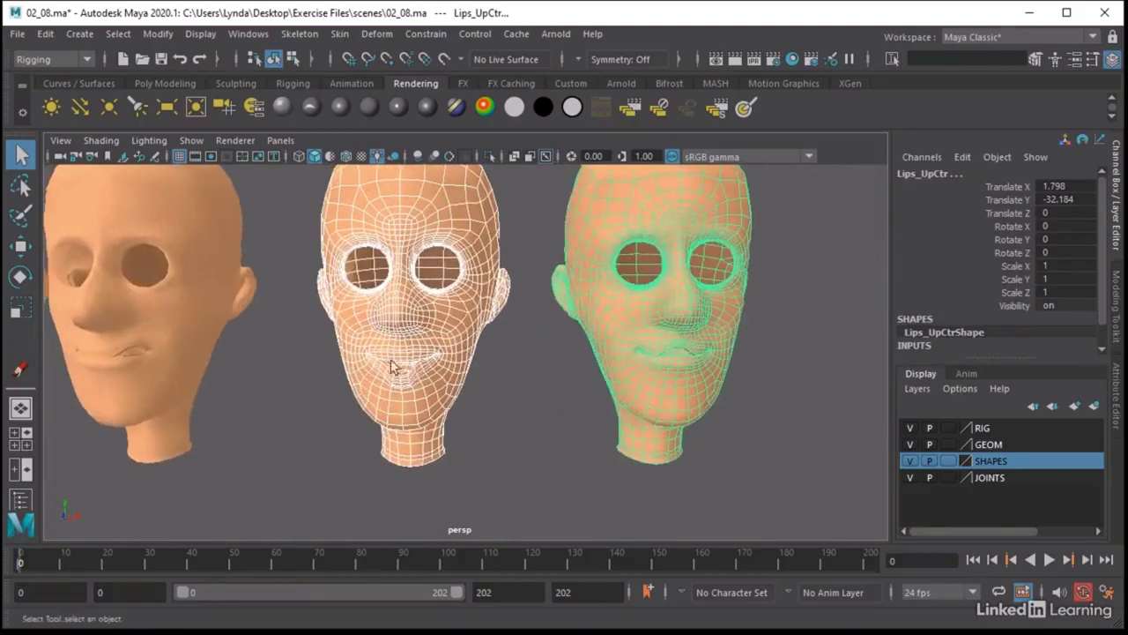
{"action": "scroll", "coordinate": [559, 423], "scroll_direction": "down", "scroll_amount": 3}
{"action": "left_click", "coordinate": [690, 402]}
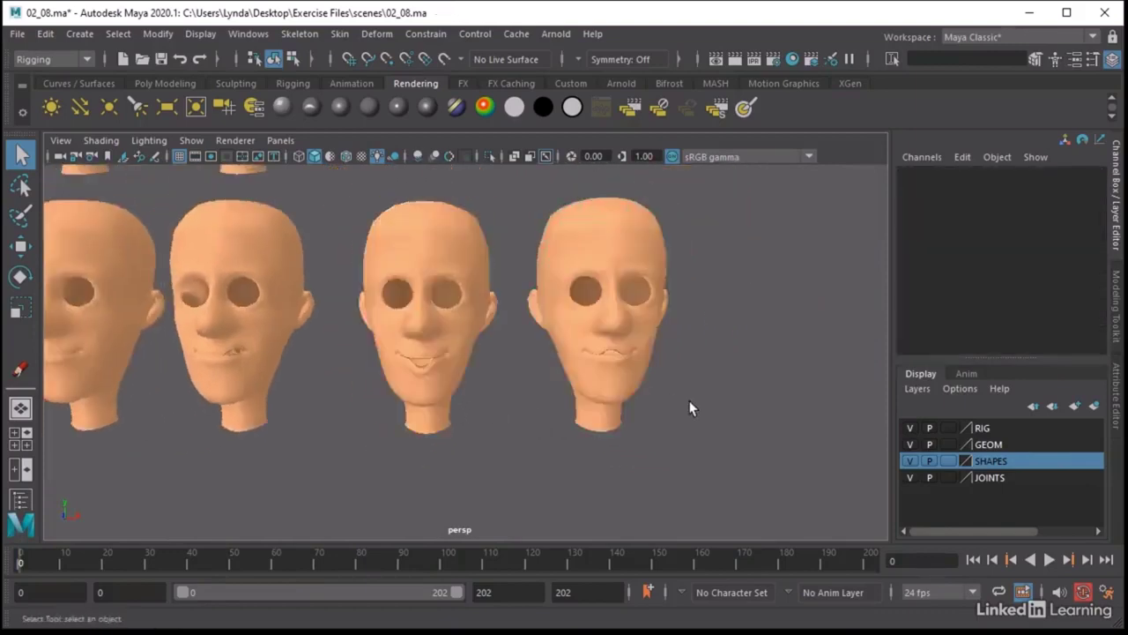
{"action": "scroll", "coordinate": [690, 408], "scroll_direction": "down", "scroll_amount": 10}
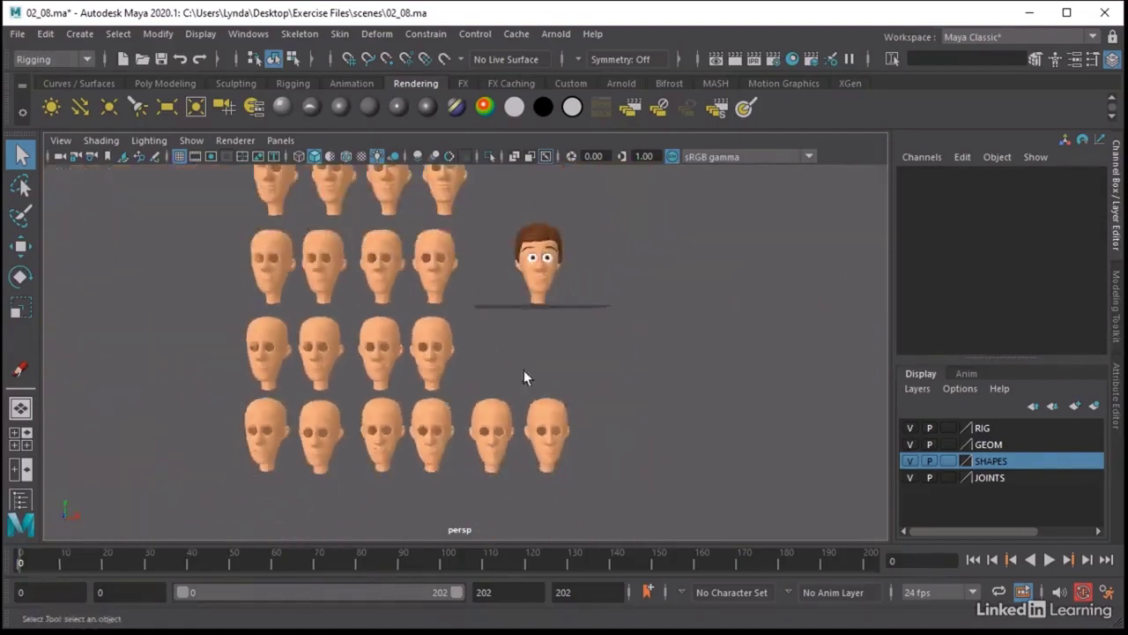
{"action": "left_click_drag", "start_coordinate": [555, 345], "coordinate": [453, 371], "text": "alt"}
{"action": "middle_click_drag", "start_coordinate": [450, 373], "coordinate": [385, 386], "text": "alt"}
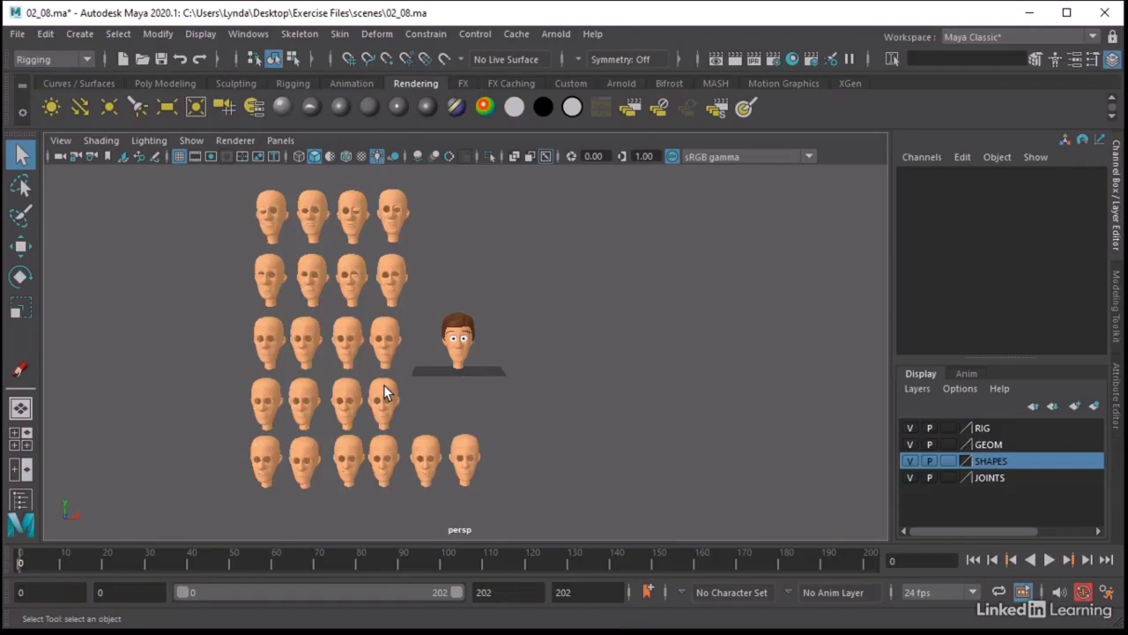
Examine the eyelid heads in the uppermost row, including Eyes_UpLidB_R, to tell the A and B lid shapes apart.
{"action": "right_click_drag", "start_coordinate": [355, 208], "coordinate": [453, 221], "text": "alt"}
{"action": "middle_click_drag", "start_coordinate": [444, 209], "coordinate": [542, 326], "text": "alt"}
{"action": "right_click_drag", "start_coordinate": [328, 268], "coordinate": [599, 296], "text": "alt"}
{"action": "middle_click_drag", "start_coordinate": [580, 264], "coordinate": [698, 386], "text": "alt"}
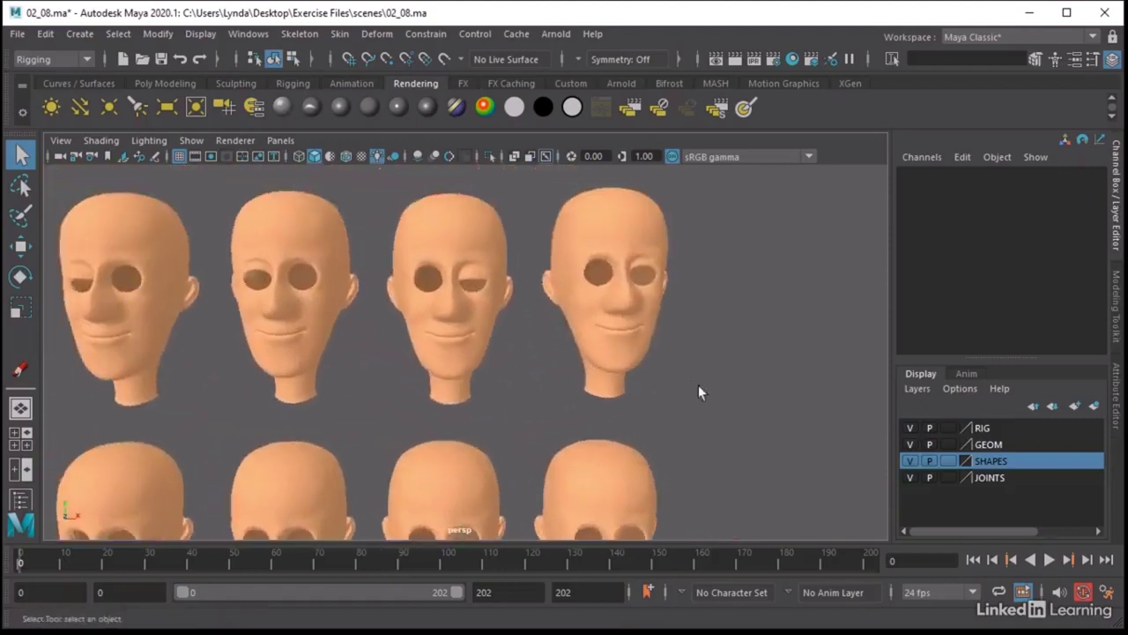
{"action": "left_click", "coordinate": [621, 247]}
{"action": "left_click", "coordinate": [320, 230]}
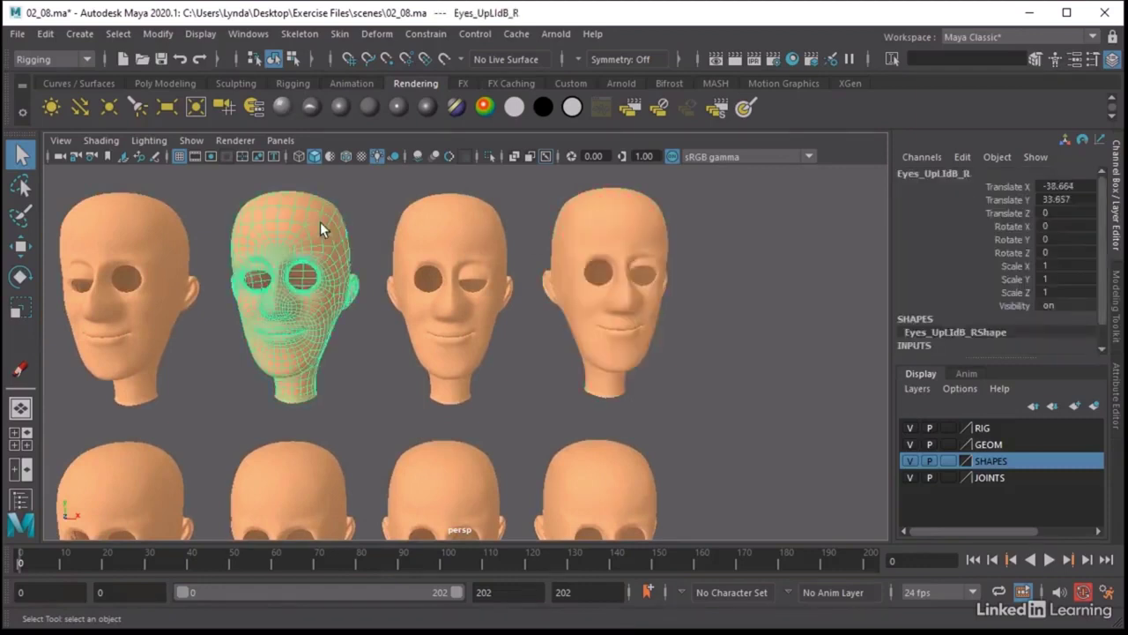
Select all the lip-shape heads in the lower three rows of the head grid.
{"action": "right_click_drag", "start_coordinate": [749, 266], "coordinate": [359, 268], "text": "alt"}
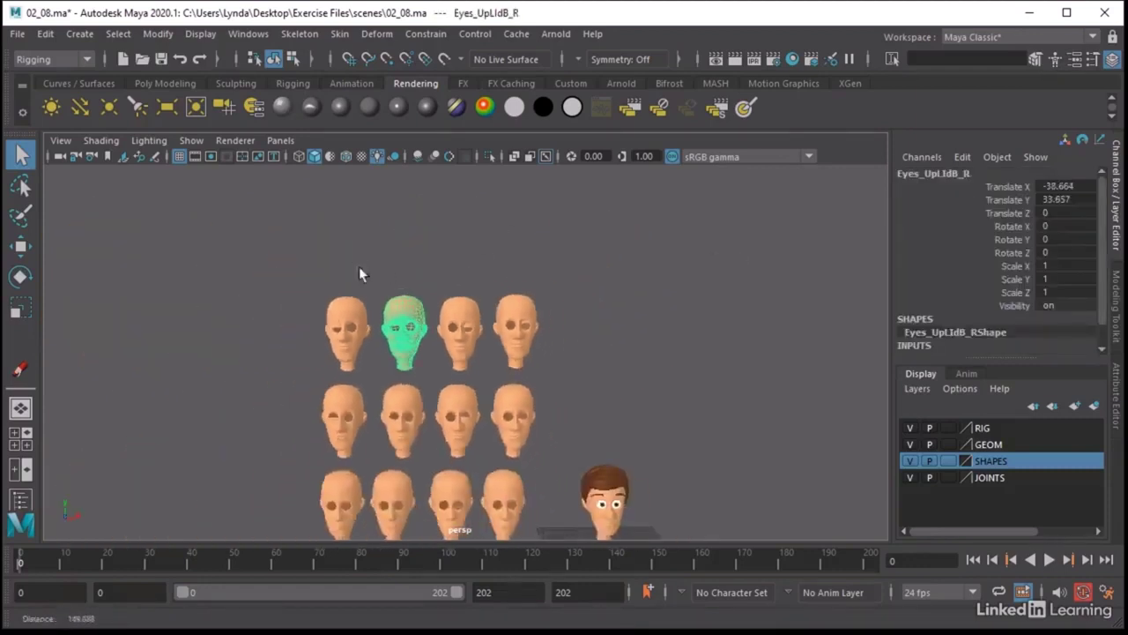
{"action": "middle_click_drag", "start_coordinate": [646, 388], "coordinate": [575, 275], "text": "alt"}
{"action": "right_click_drag", "start_coordinate": [577, 277], "coordinate": [442, 284], "text": "alt"}
{"action": "middle_click_drag", "start_coordinate": [442, 302], "coordinate": [423, 257], "text": "alt"}
{"action": "left_click_drag", "start_coordinate": [529, 499], "coordinate": [268, 389]}
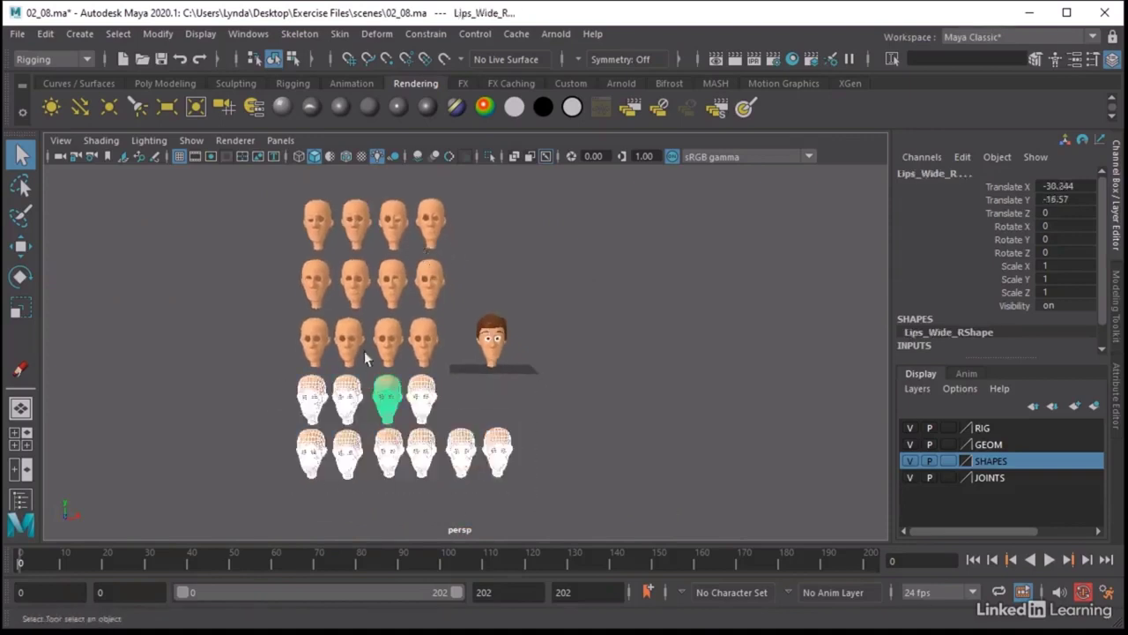
{"action": "left_click", "coordinate": [423, 340], "text": "shift"}
{"action": "left_click", "coordinate": [389, 340], "text": "shift"}
{"action": "left_click", "coordinate": [349, 340], "text": "shift"}
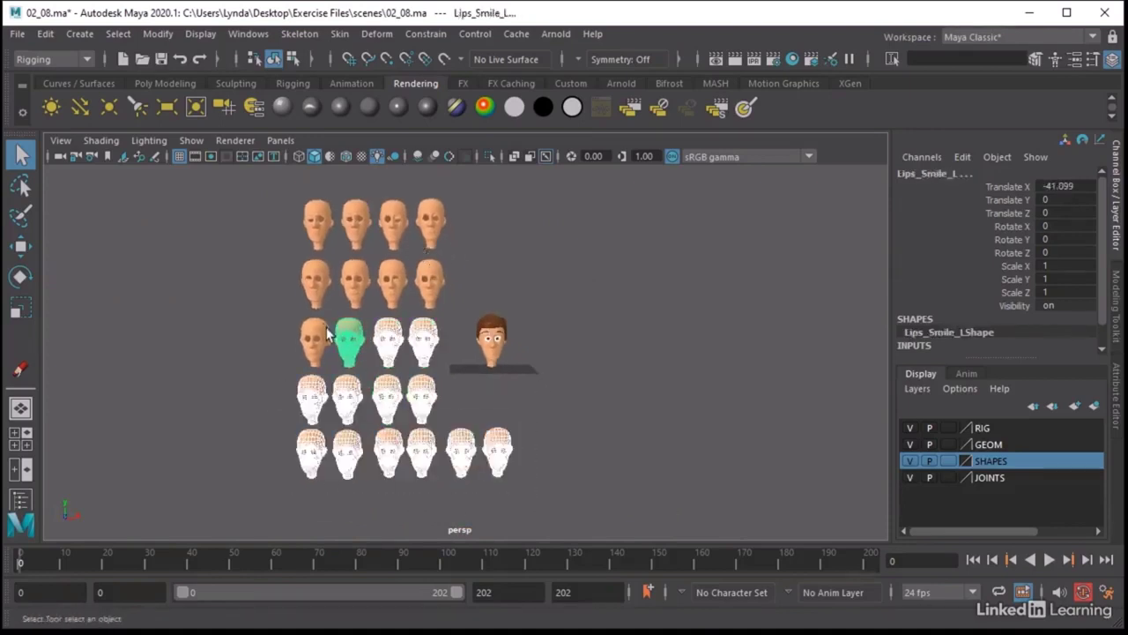
{"action": "left_click", "coordinate": [315, 339], "text": "shift"}
Add the left and right LowLidA and UpLidA heads to the selection, leaving out all the LidB heads.
{"action": "left_click", "coordinate": [316, 282], "text": "shift"}
{"action": "left_click", "coordinate": [357, 280], "text": "shift"}
{"action": "left_click", "coordinate": [392, 282], "text": "shift"}
{"action": "left_click", "coordinate": [430, 282], "text": "shift"}
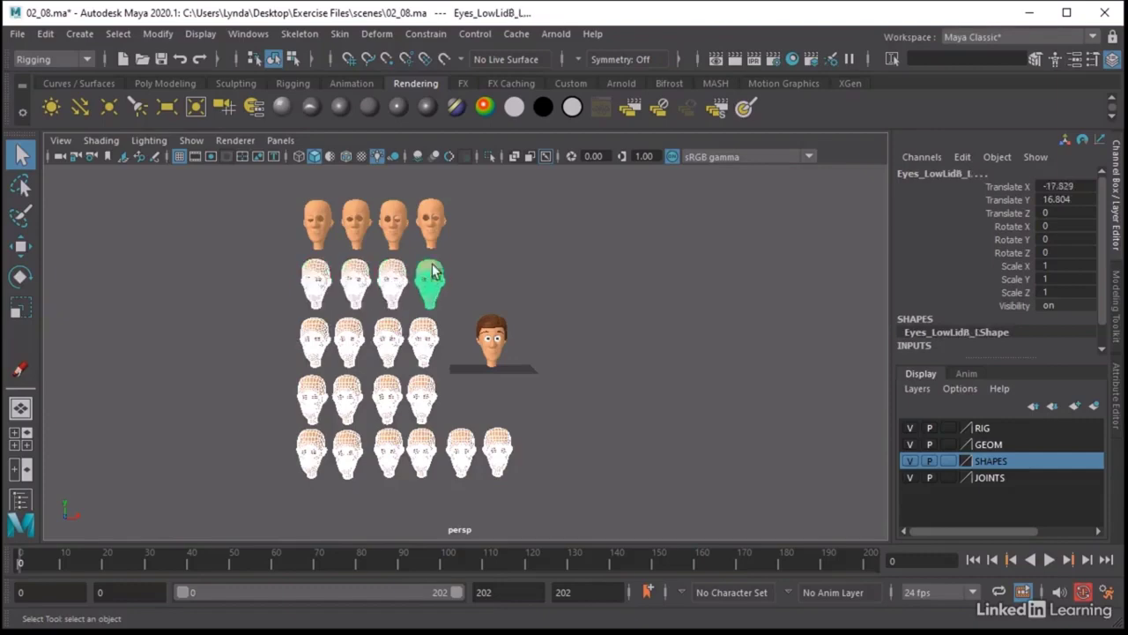
{"action": "left_click", "coordinate": [395, 209], "text": "shift"}
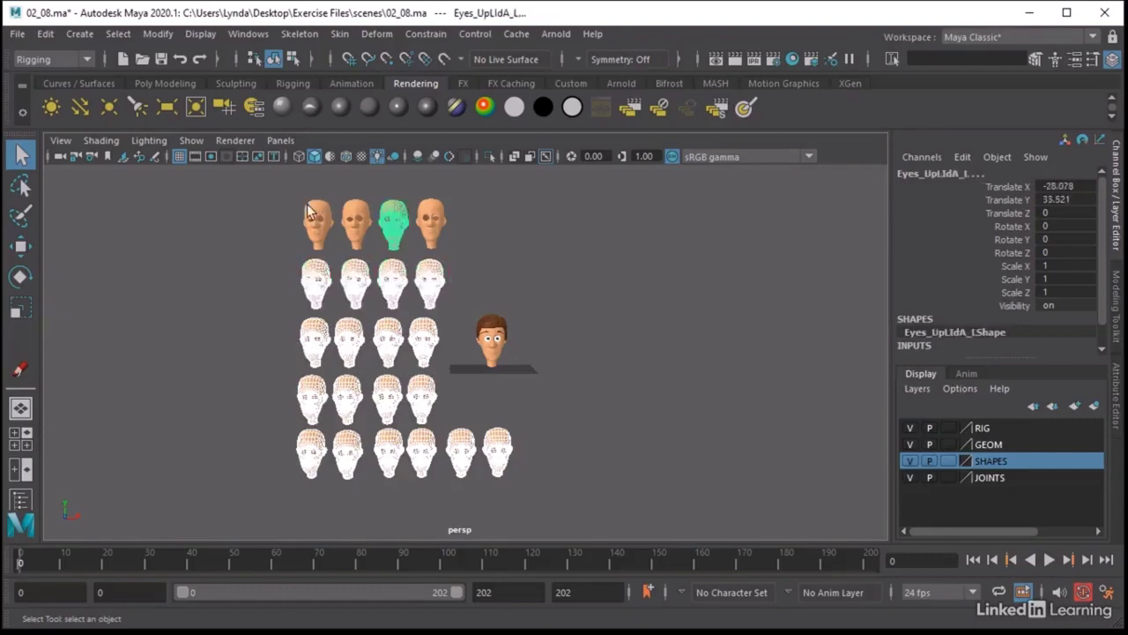
{"action": "left_click", "coordinate": [315, 216], "text": "shift"}
{"action": "right_click_drag", "start_coordinate": [401, 249], "coordinate": [674, 302], "text": "alt"}
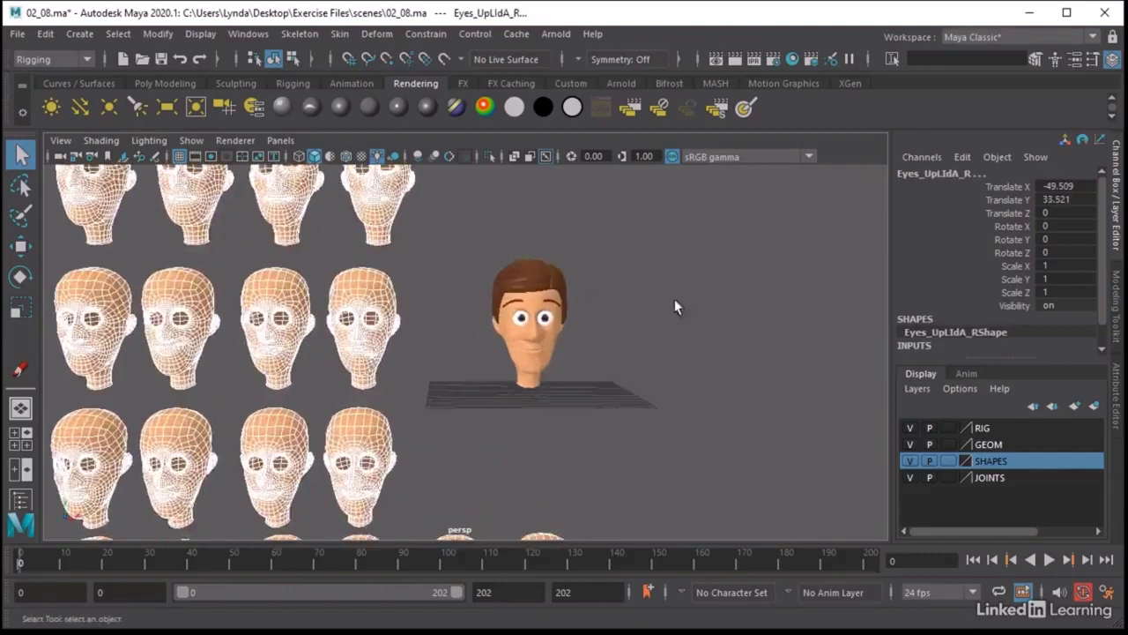
{"action": "middle_click_drag", "start_coordinate": [489, 242], "coordinate": [625, 391], "text": "alt"}
{"action": "left_click", "coordinate": [524, 370], "text": "shift"}
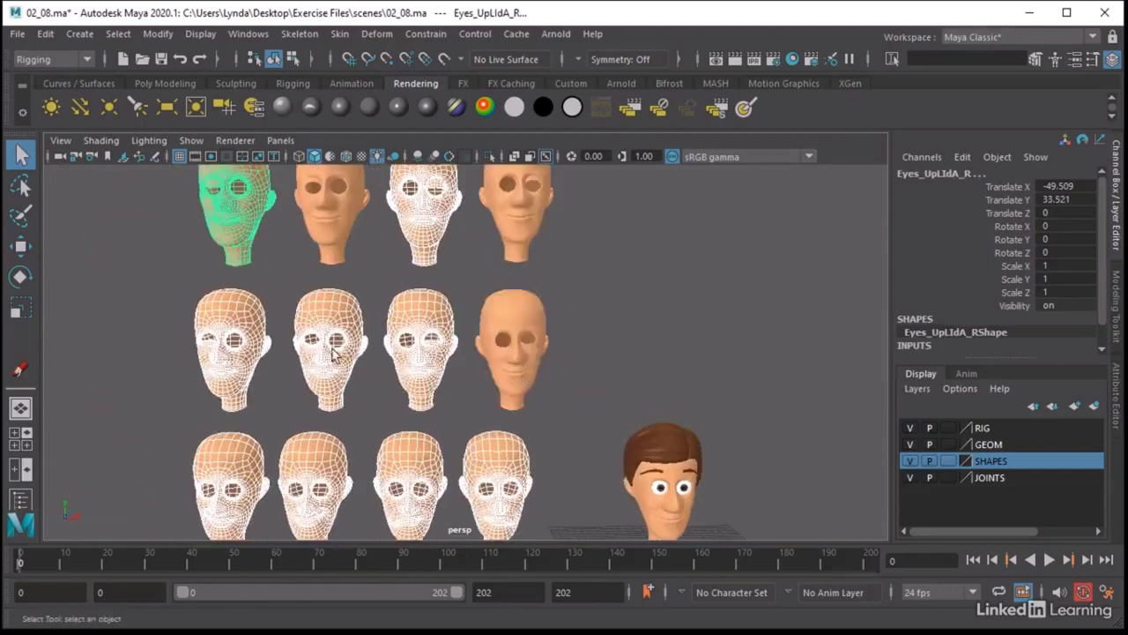
{"action": "left_click", "coordinate": [336, 357], "text": "shift"}
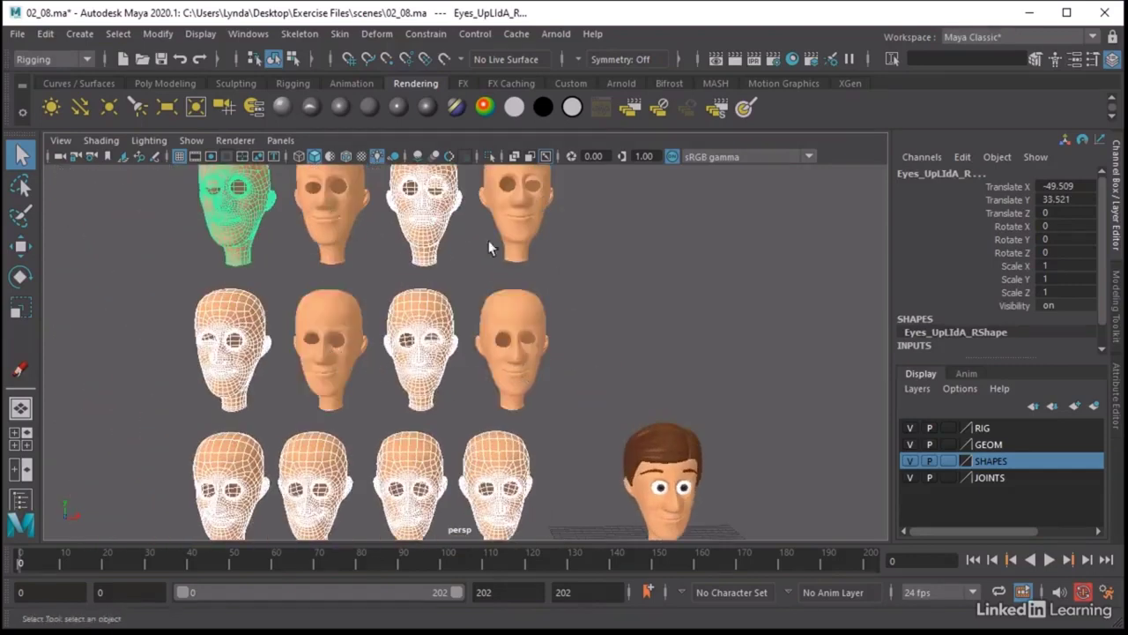
Add the neutral character head to the selection last and create a blend shape with the other selected heads as targets.
{"action": "scroll", "coordinate": [670, 330], "scroll_direction": "down", "scroll_amount": 6}
{"action": "middle_click_drag", "start_coordinate": [487, 338], "coordinate": [380, 275], "text": "alt"}
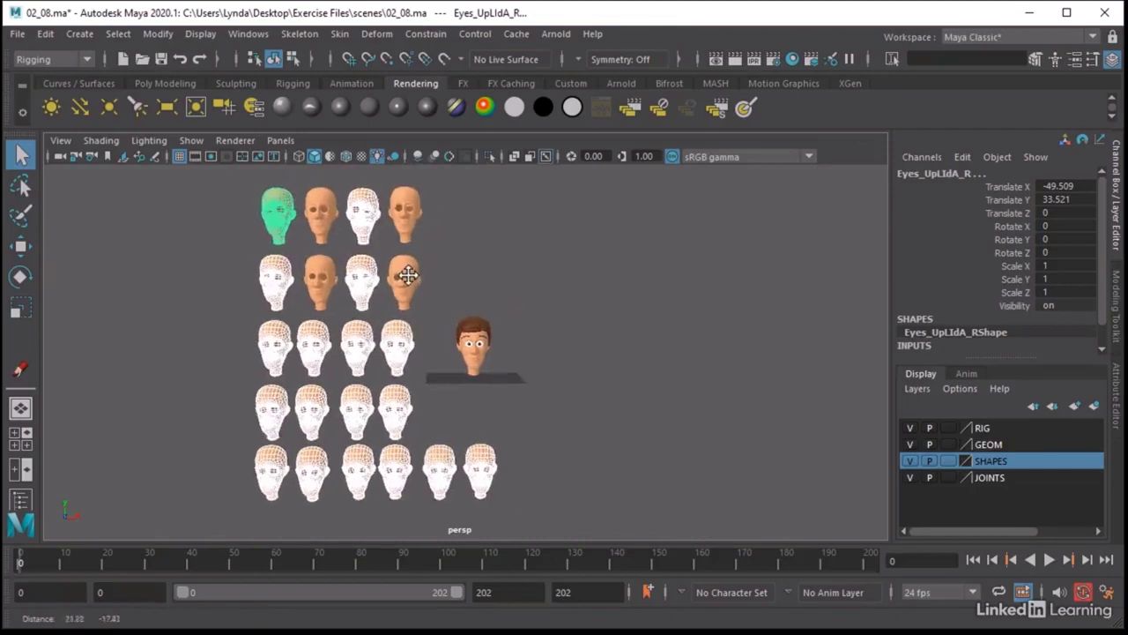
{"action": "left_click", "coordinate": [449, 375]}
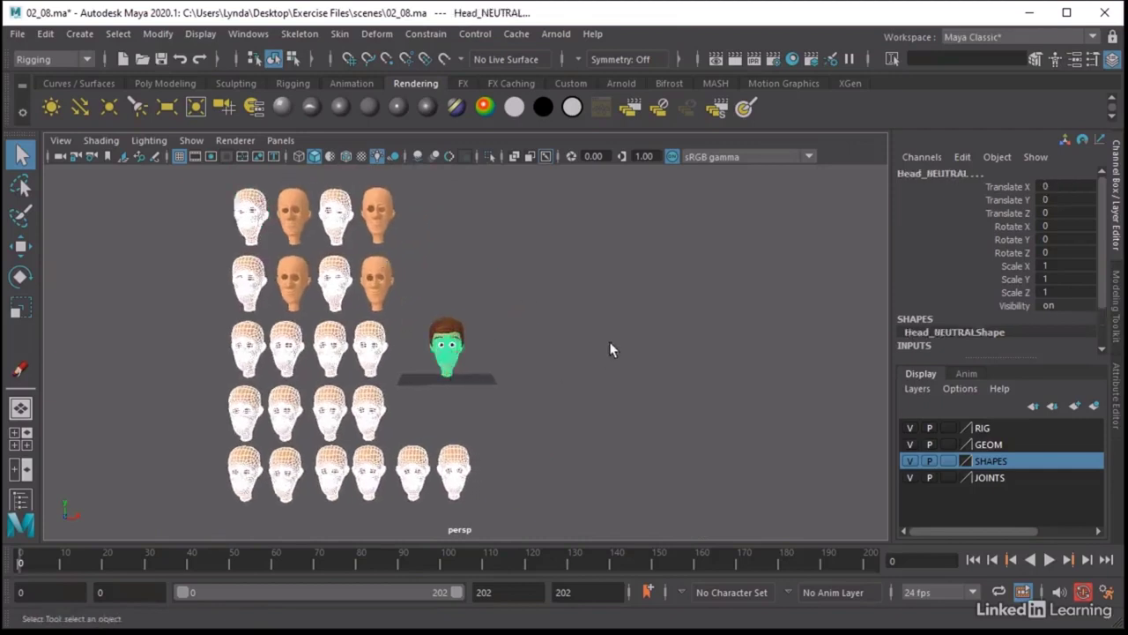
{"action": "left_click", "coordinate": [377, 33]}
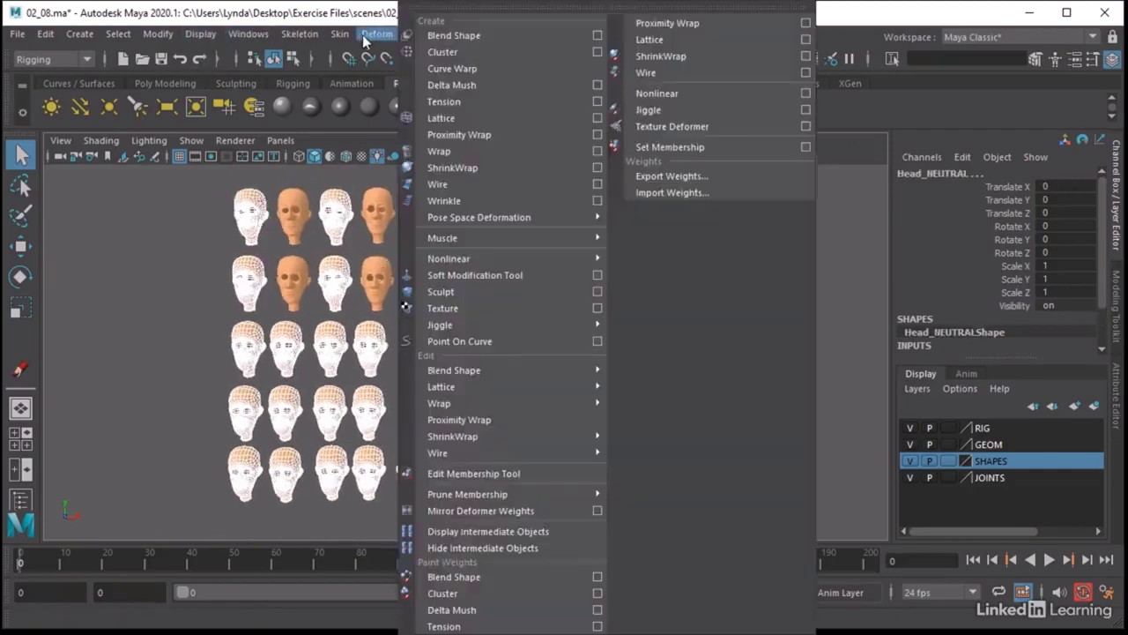
{"action": "left_click", "coordinate": [452, 37]}
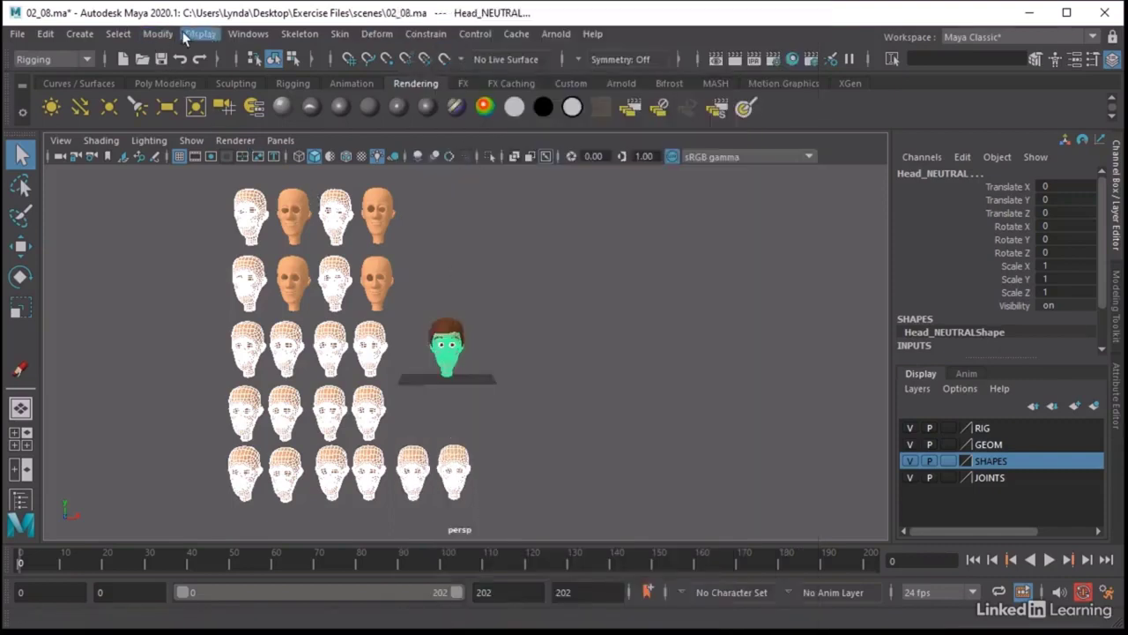
Open the Shape Editor for the new blend shape and deselect all the heads.
{"action": "left_click", "coordinate": [300, 34]}
{"action": "mouse_move", "coordinate": [247, 33]}
{"action": "mouse_move", "coordinate": [355, 116]}
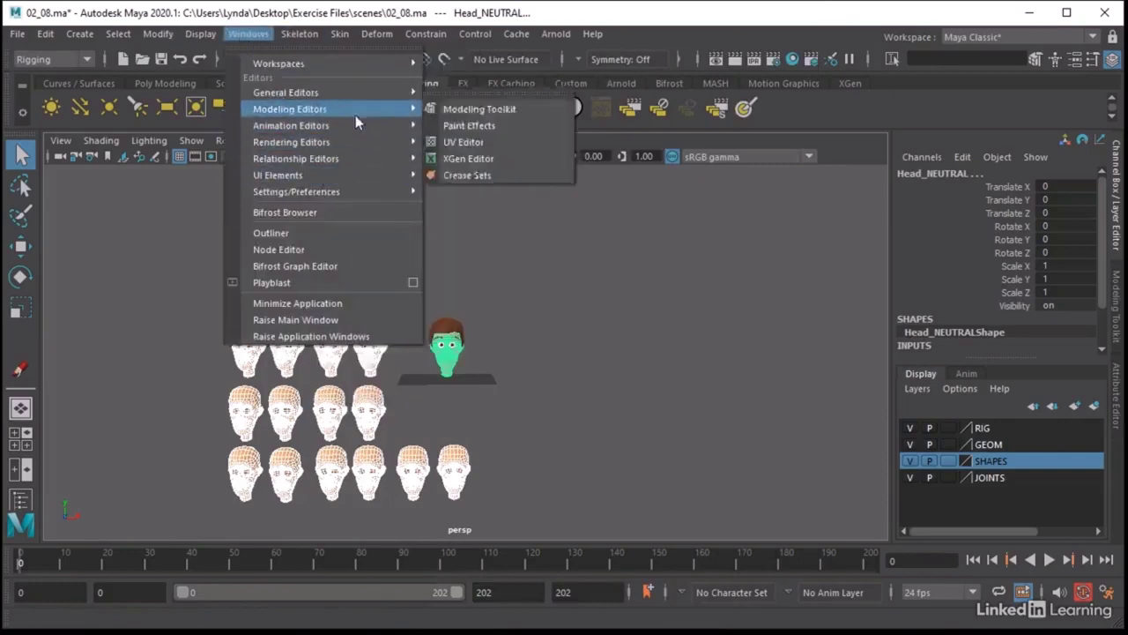
{"action": "left_click", "coordinate": [493, 242]}
{"action": "scroll", "coordinate": [523, 337], "scroll_direction": "up", "scroll_amount": 2}
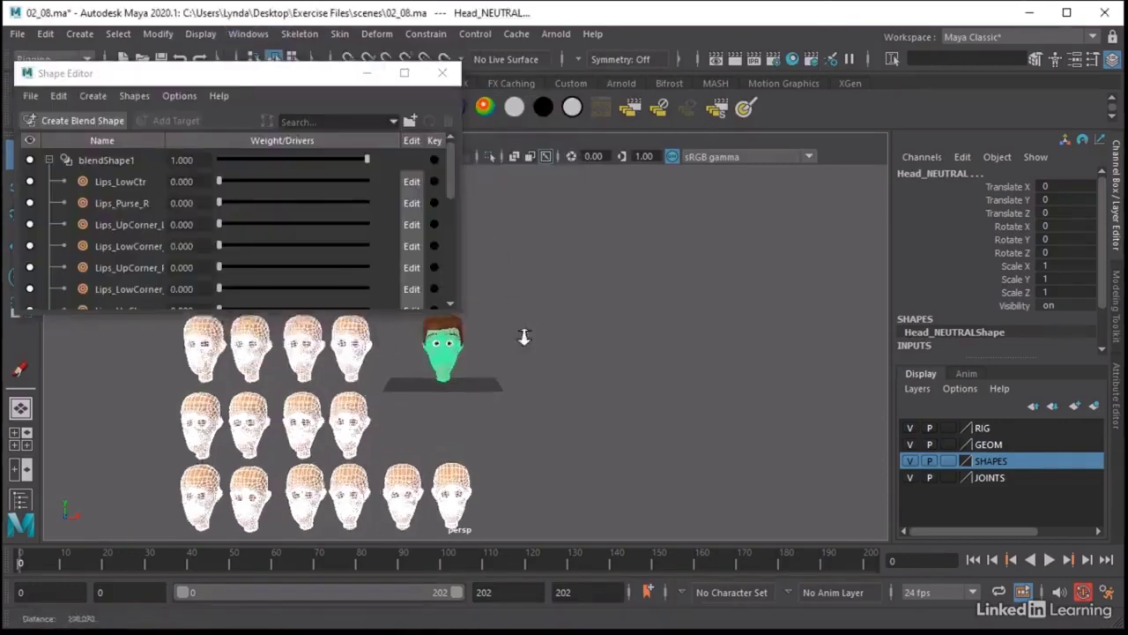
{"action": "right_click_drag", "start_coordinate": [523, 337], "coordinate": [1082, 464], "text": "alt"}
{"action": "left_click", "coordinate": [485, 371]}
{"action": "middle_click_drag", "start_coordinate": [485, 373], "coordinate": [728, 403], "text": "alt"}
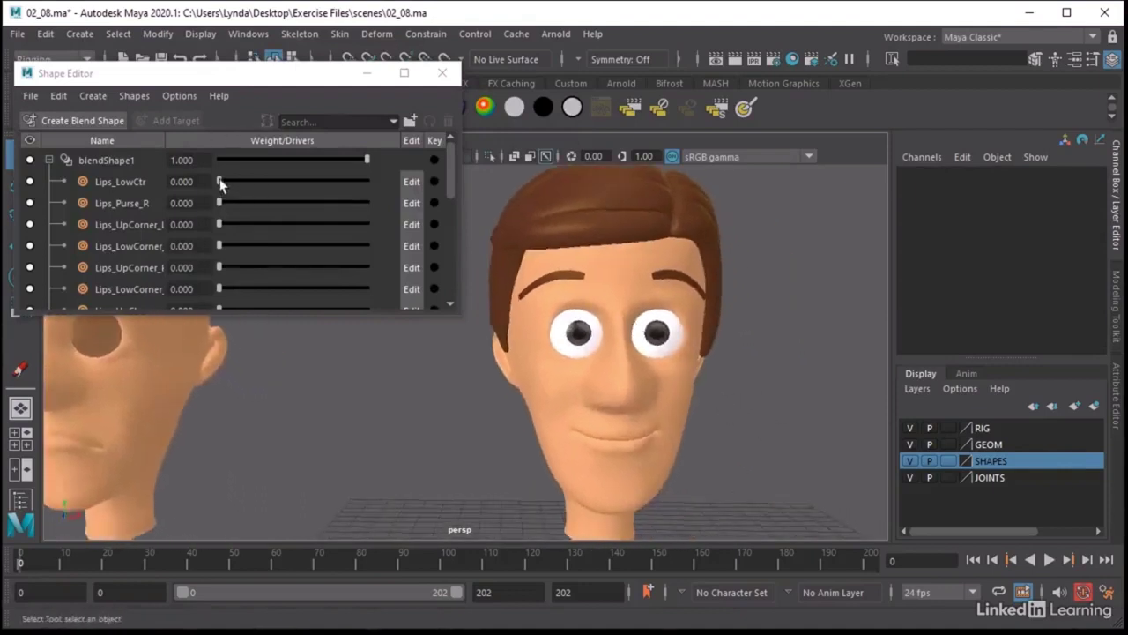
{"action": "left_click_drag", "start_coordinate": [221, 183], "coordinate": [146, 207]}
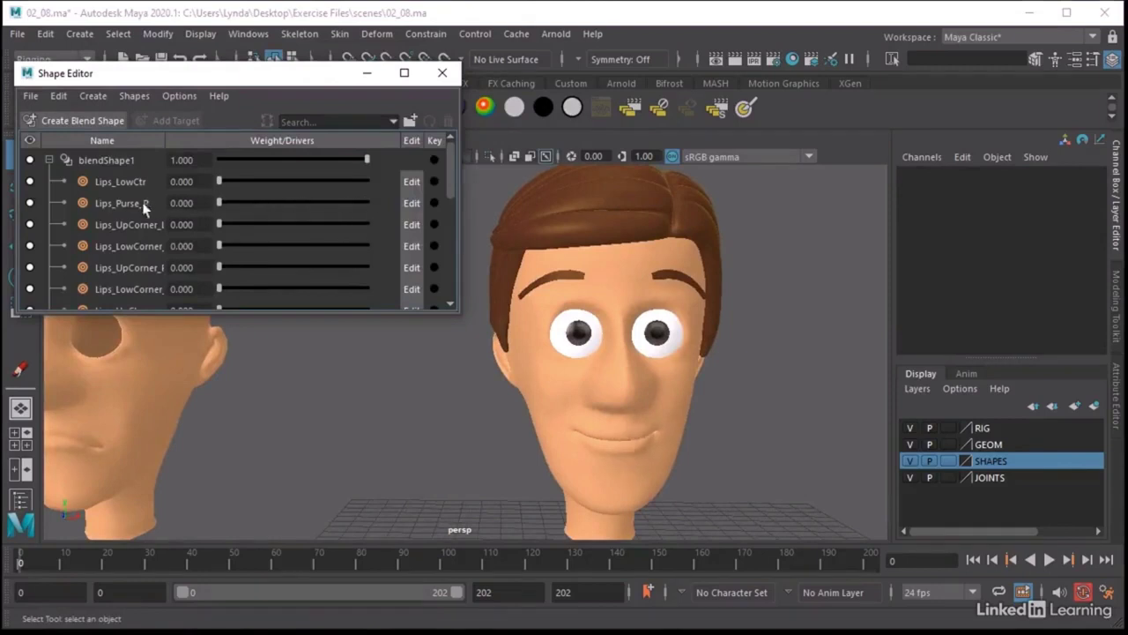
Enlarge the Shape Editor window and widen its Name column so the full target names fit.
{"action": "left_click_drag", "start_coordinate": [190, 313], "coordinate": [183, 522]}
{"action": "scroll", "coordinate": [177, 393], "scroll_direction": "down", "scroll_amount": 1}
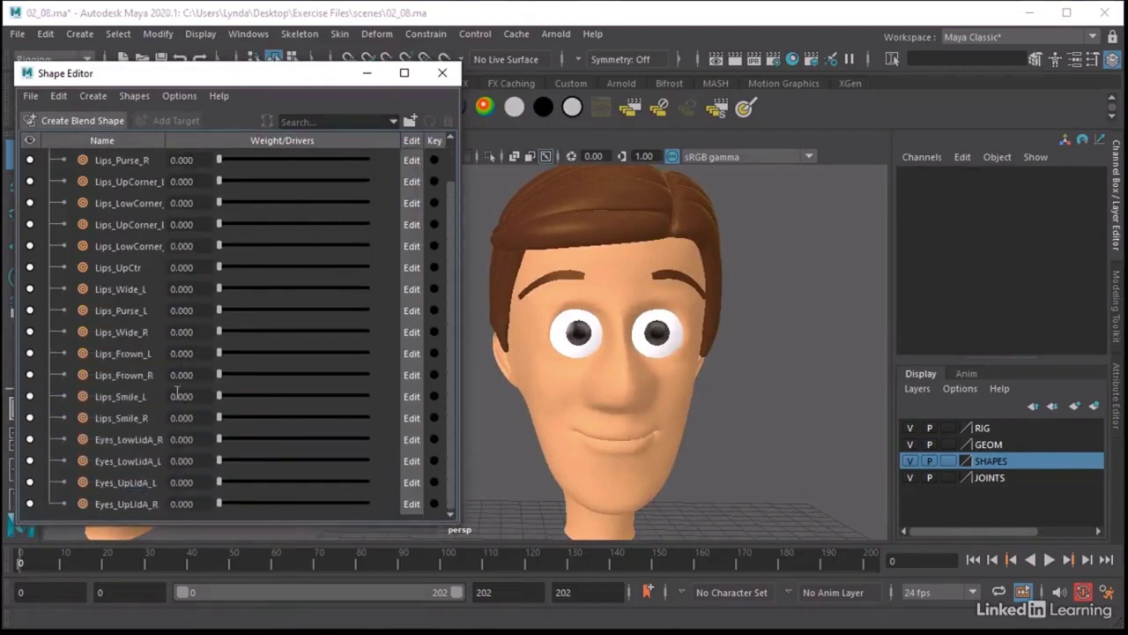
{"action": "scroll", "coordinate": [191, 399], "scroll_direction": "up", "scroll_amount": 2}
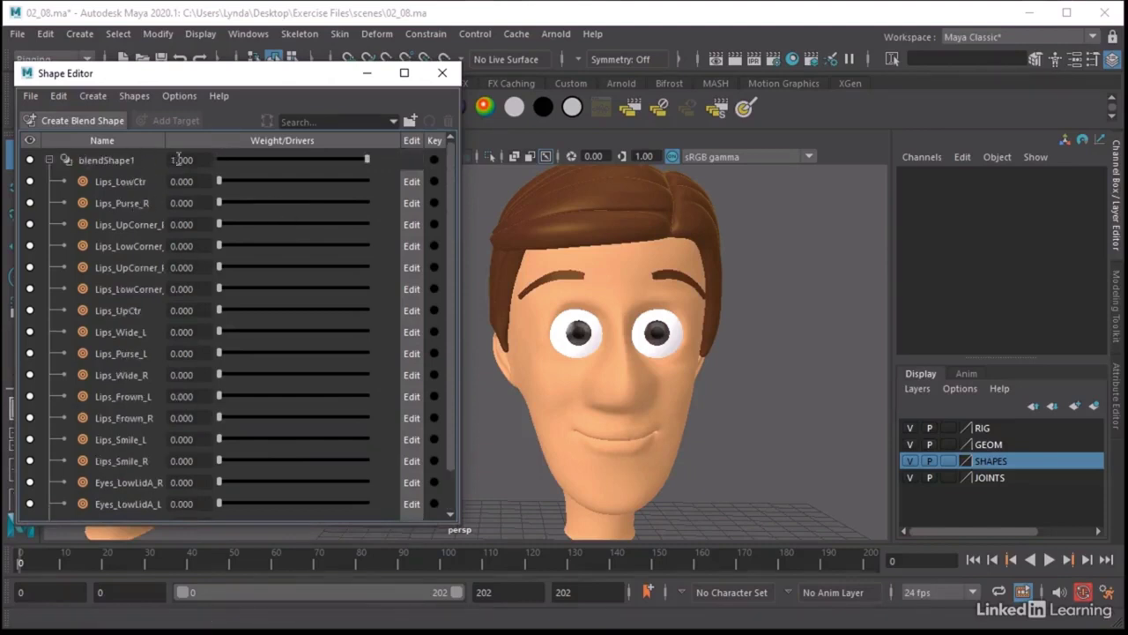
{"action": "left_click_drag", "start_coordinate": [166, 141], "coordinate": [200, 141]}
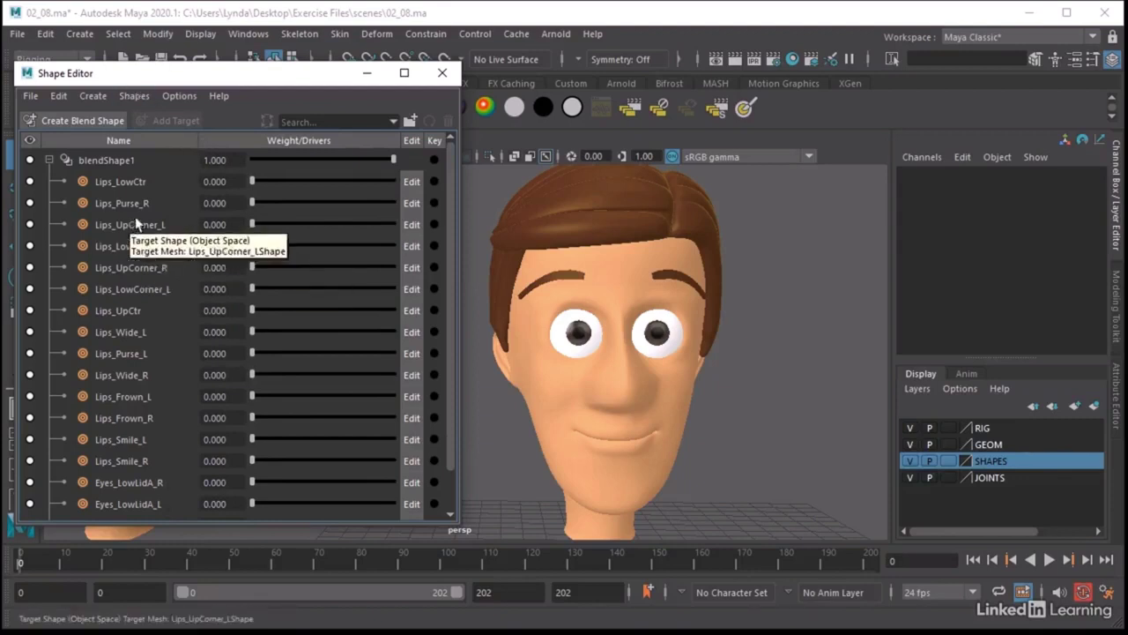
Reorder the blend shape targets so Lips_Purse_R follows Lips_Purse_L and Lips_Wide_L sits directly above Lips_Wide_R.
{"action": "left_click", "coordinate": [128, 359]}
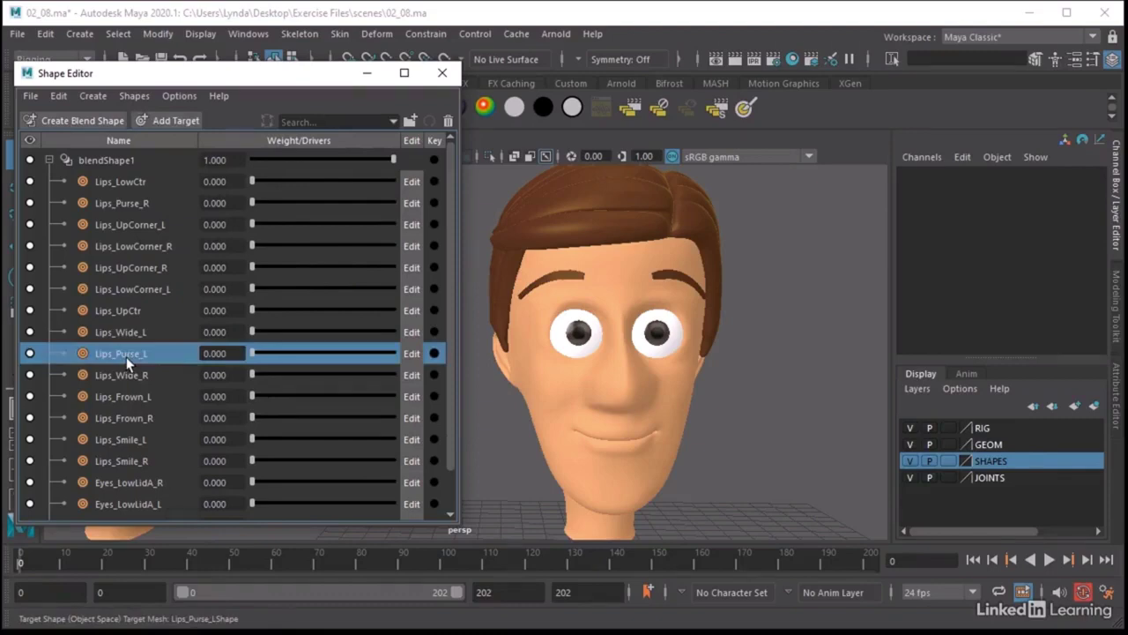
{"action": "left_click", "coordinate": [129, 204]}
{"action": "left_click_drag", "start_coordinate": [129, 204], "coordinate": [140, 366]}
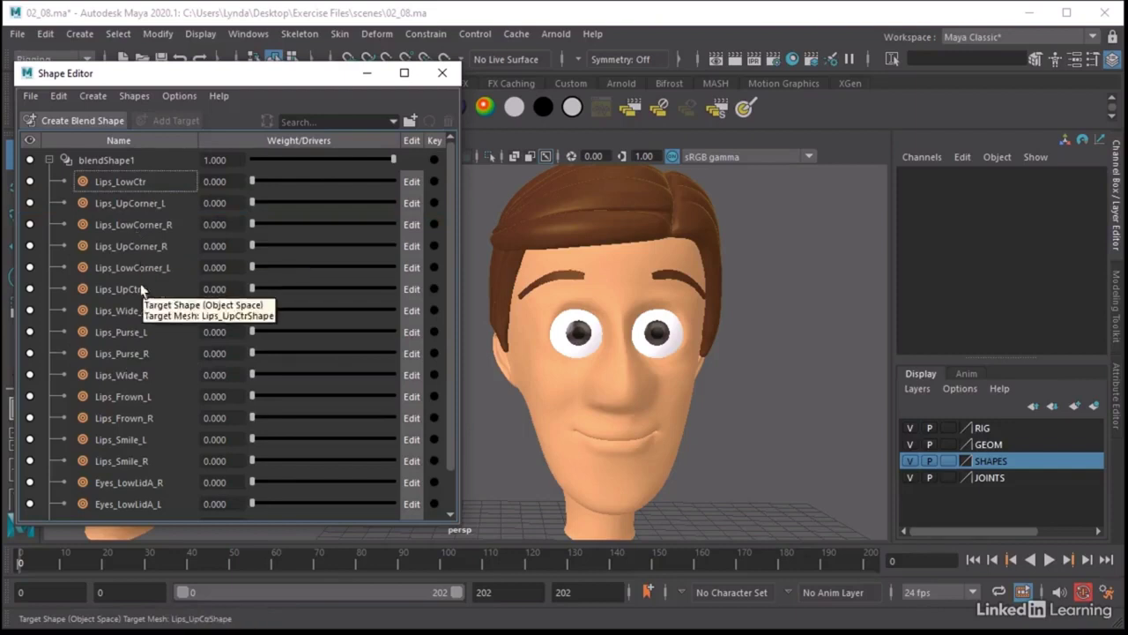
{"action": "scroll", "coordinate": [141, 289], "scroll_direction": "down", "scroll_amount": 2}
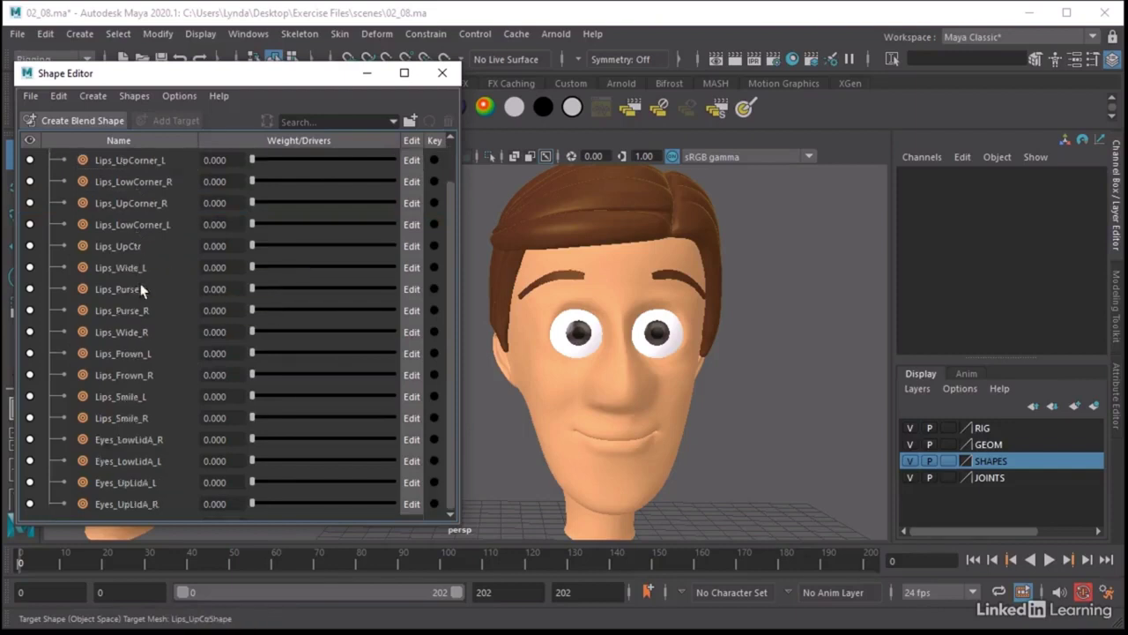
{"action": "scroll", "coordinate": [141, 289], "scroll_direction": "up", "scroll_amount": 2}
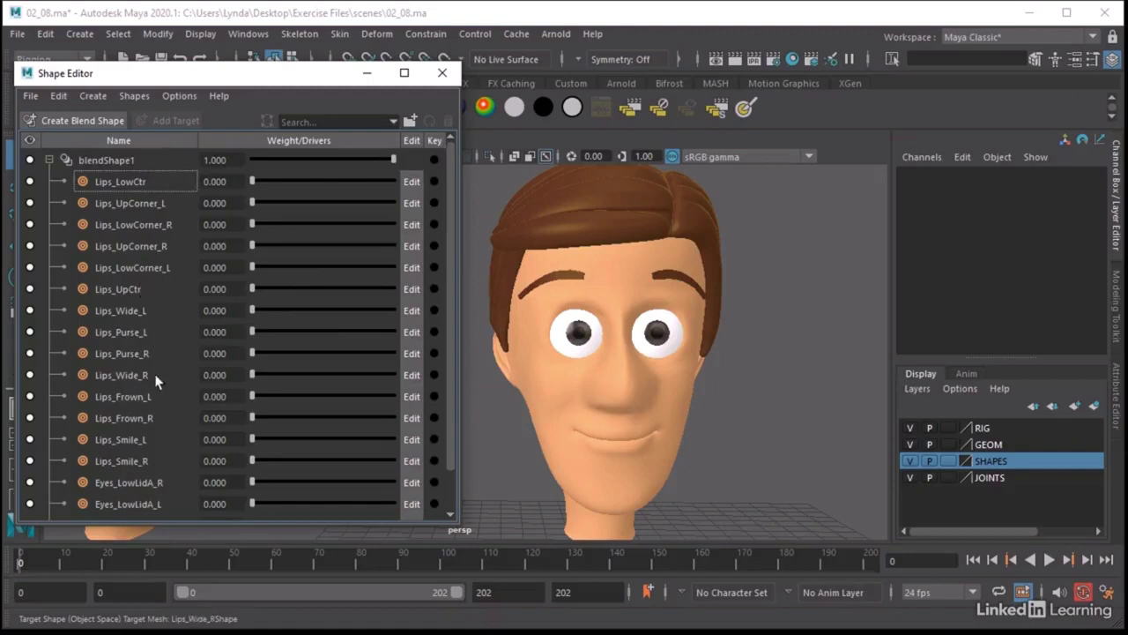
{"action": "left_click_drag", "start_coordinate": [121, 308], "coordinate": [133, 372]}
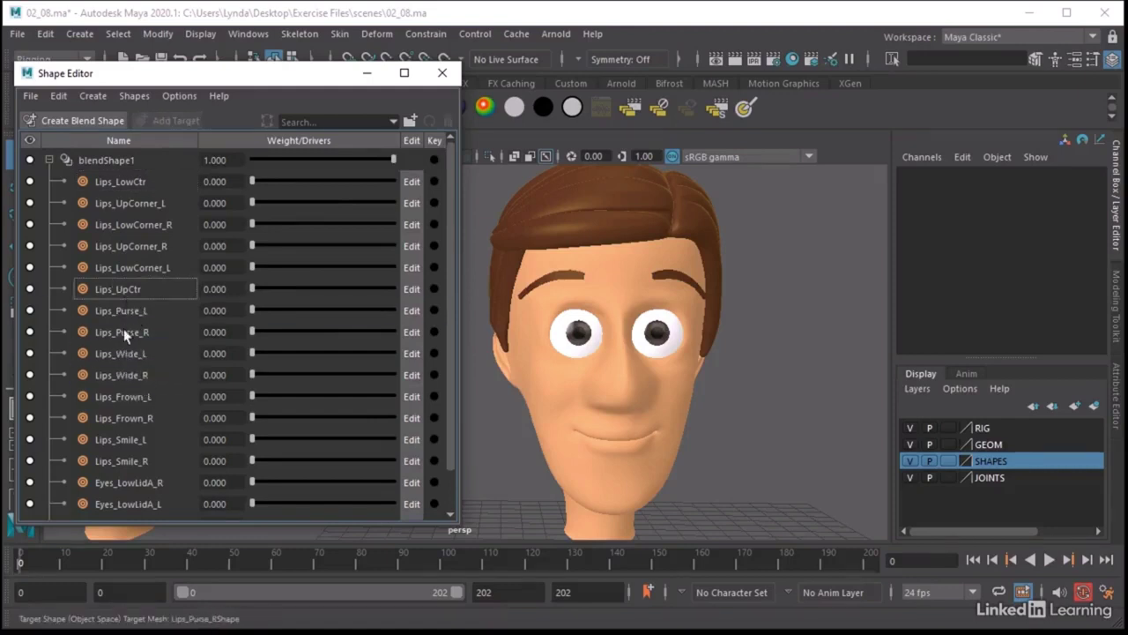
Check the left and right order of the Purse, Wide, Smile and LowCorner lip targets in the target list.
{"action": "left_click", "coordinate": [129, 315]}
{"action": "left_click", "coordinate": [120, 329]}
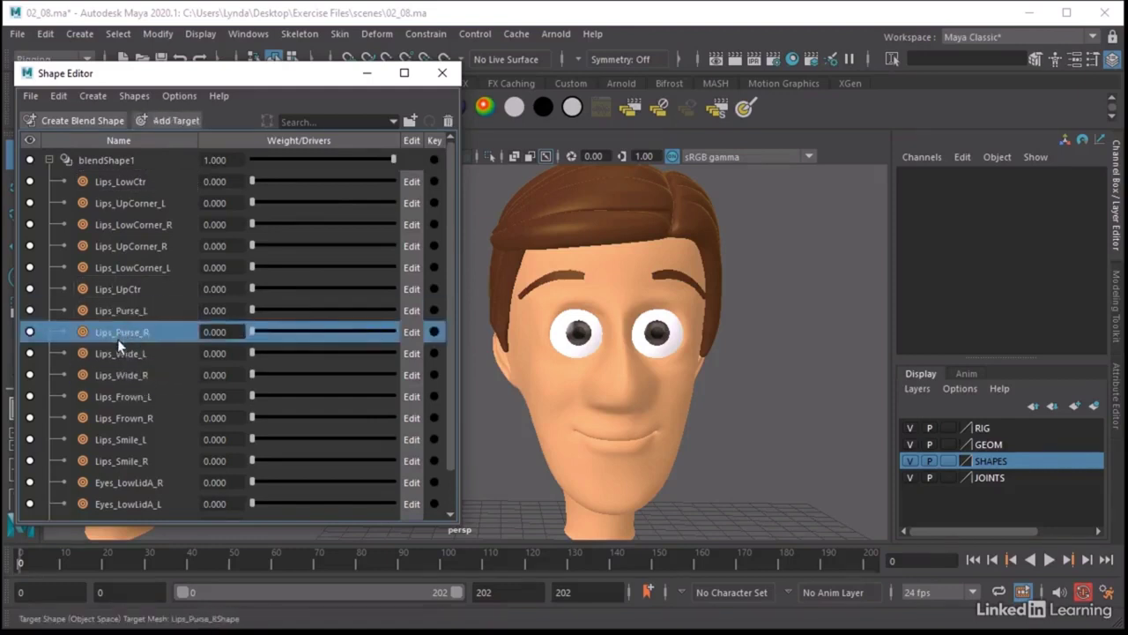
{"action": "left_click", "coordinate": [115, 356]}
{"action": "left_click", "coordinate": [122, 376]}
{"action": "left_click", "coordinate": [121, 439]}
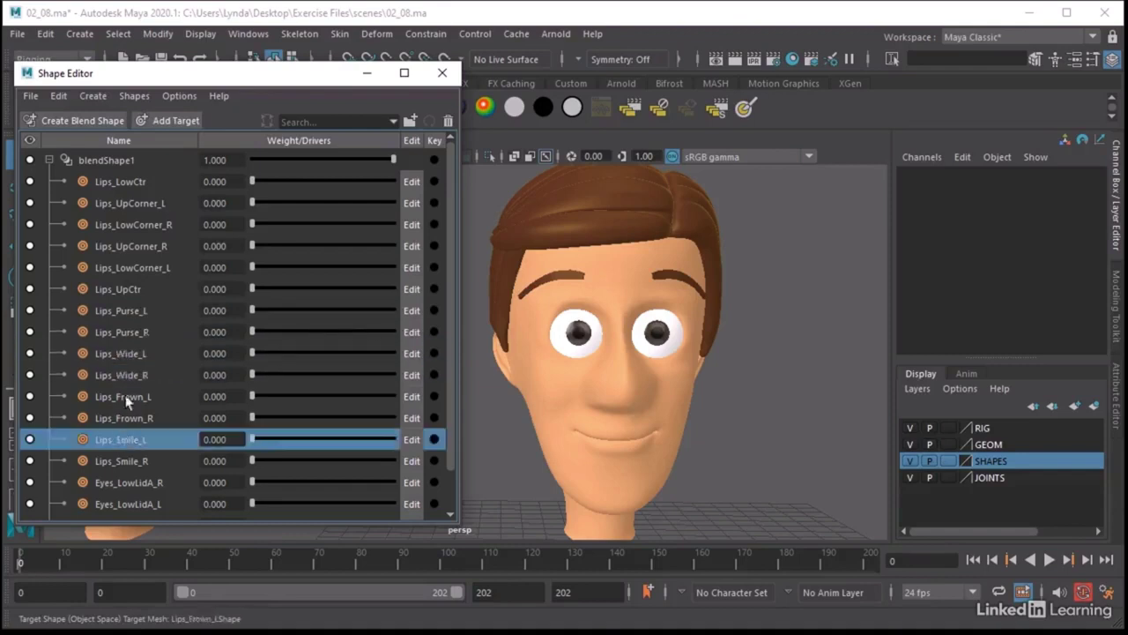
{"action": "left_click", "coordinate": [132, 268]}
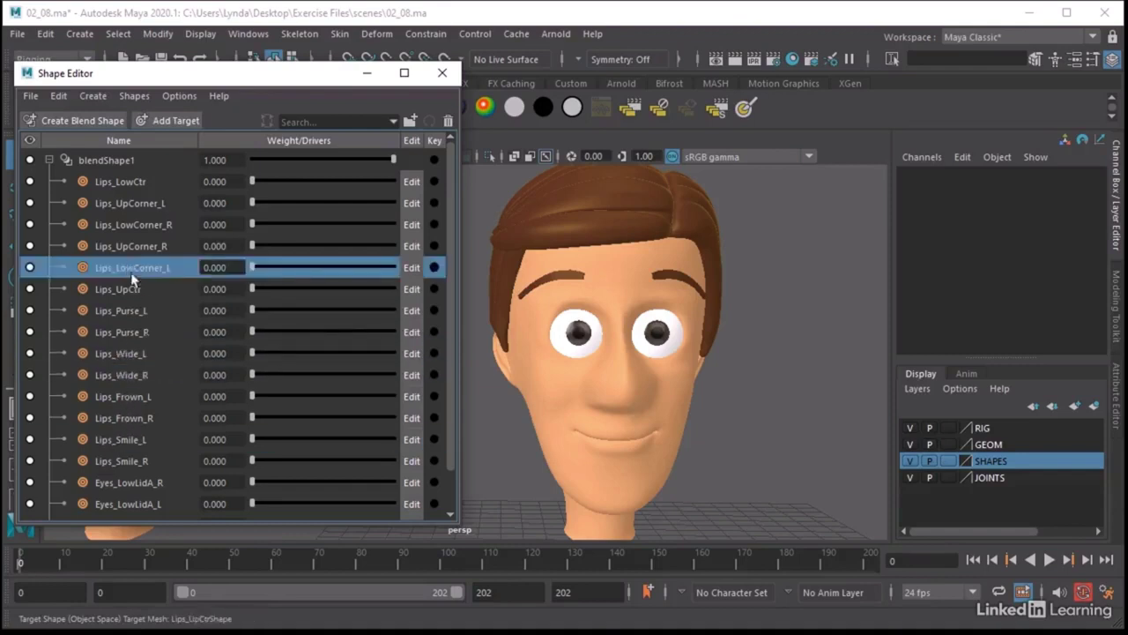
Reorder the lip corner targets so Lips_UpCorner_R follows Lips_UpCorner_L and Lips_LowCorner_R follows Lips_LowCorner_L.
{"action": "left_click", "coordinate": [130, 246]}
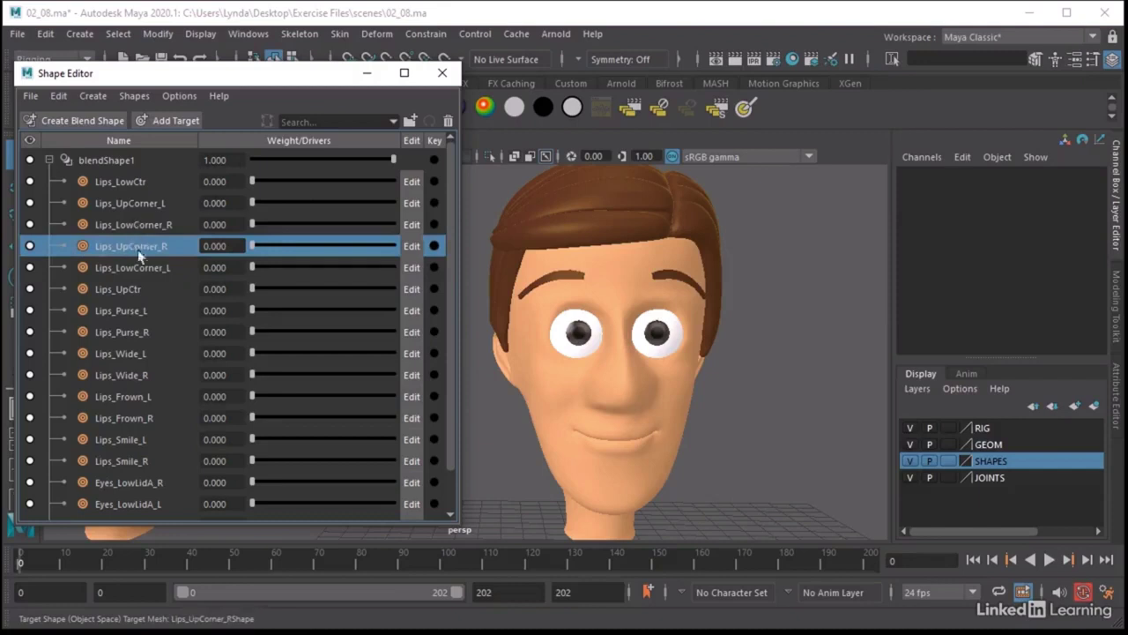
{"action": "left_click_drag", "start_coordinate": [136, 250], "coordinate": [128, 213]}
{"action": "left_click", "coordinate": [155, 262]}
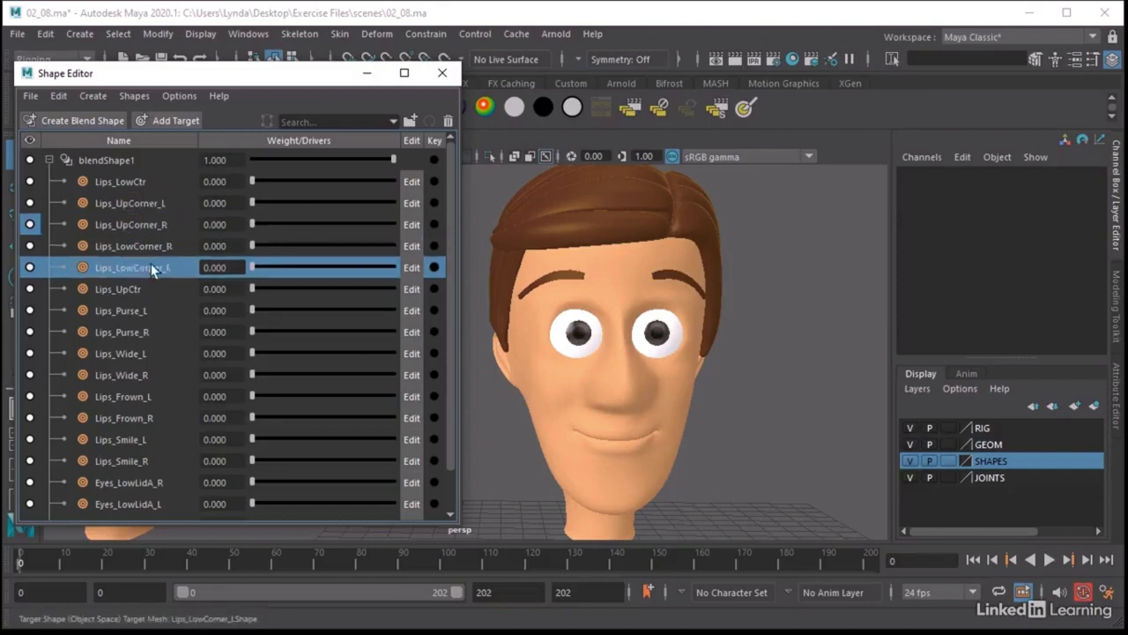
{"action": "left_click", "coordinate": [155, 253]}
{"action": "left_click_drag", "start_coordinate": [133, 250], "coordinate": [106, 290]}
{"action": "left_click", "coordinate": [130, 291]}
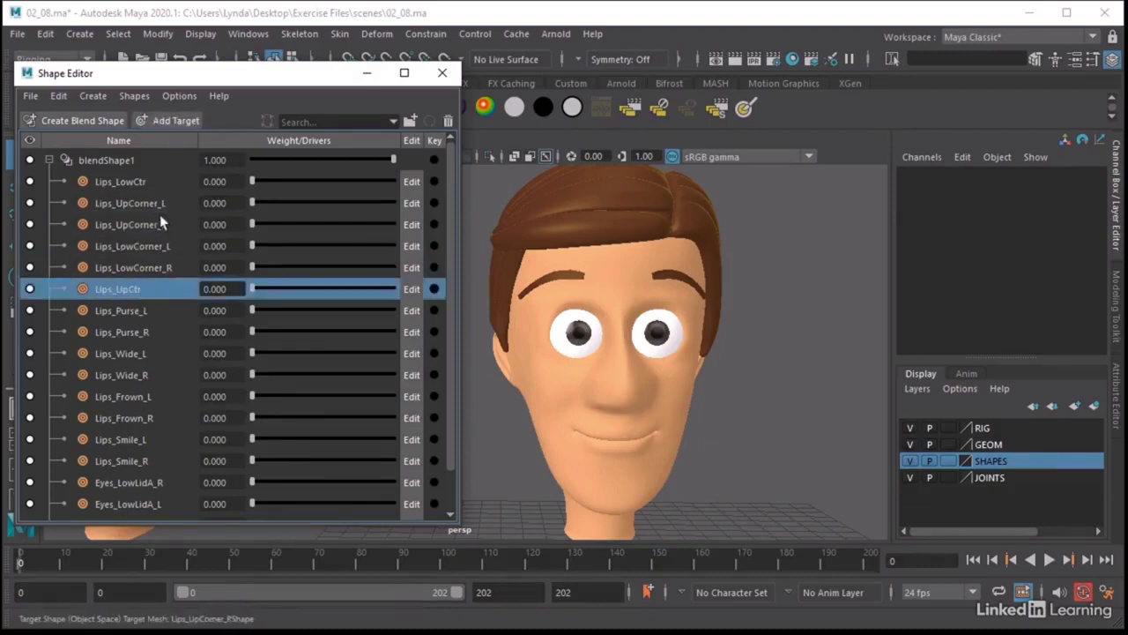
Test the Lips_UpCorner_L and Eyes_LowLidA_R target sliders on the head and return them to 0.
{"action": "left_click_drag", "start_coordinate": [251, 205], "coordinate": [201, 266]}
{"action": "scroll", "coordinate": [157, 330], "scroll_direction": "down", "scroll_amount": 2}
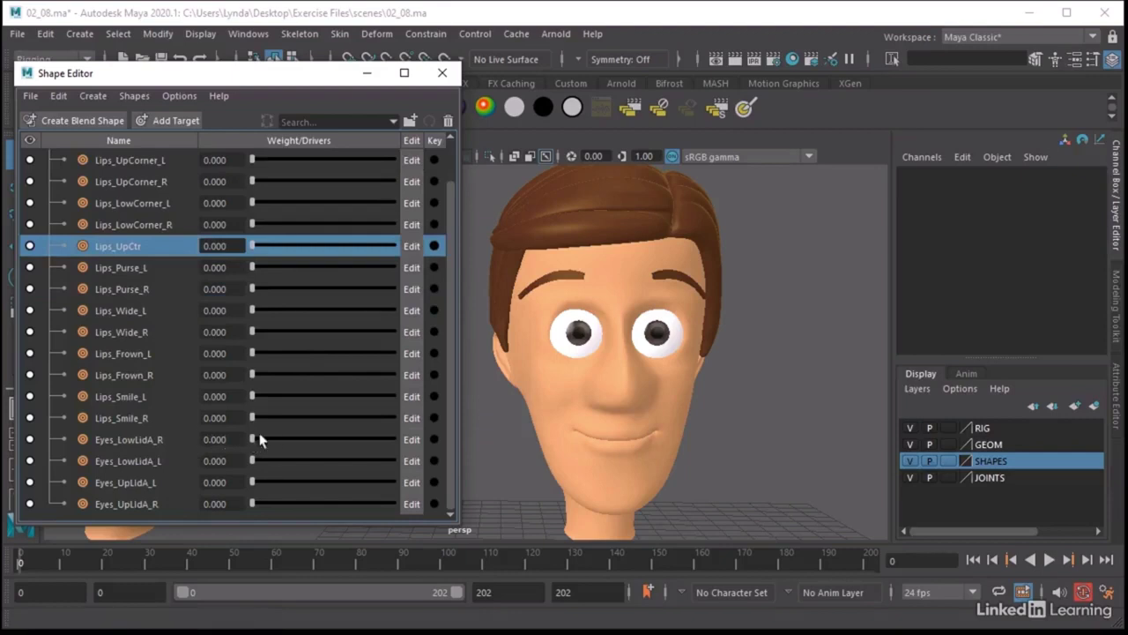
{"action": "left_click_drag", "start_coordinate": [252, 441], "coordinate": [134, 485]}
{"action": "left_click", "coordinate": [144, 439]}
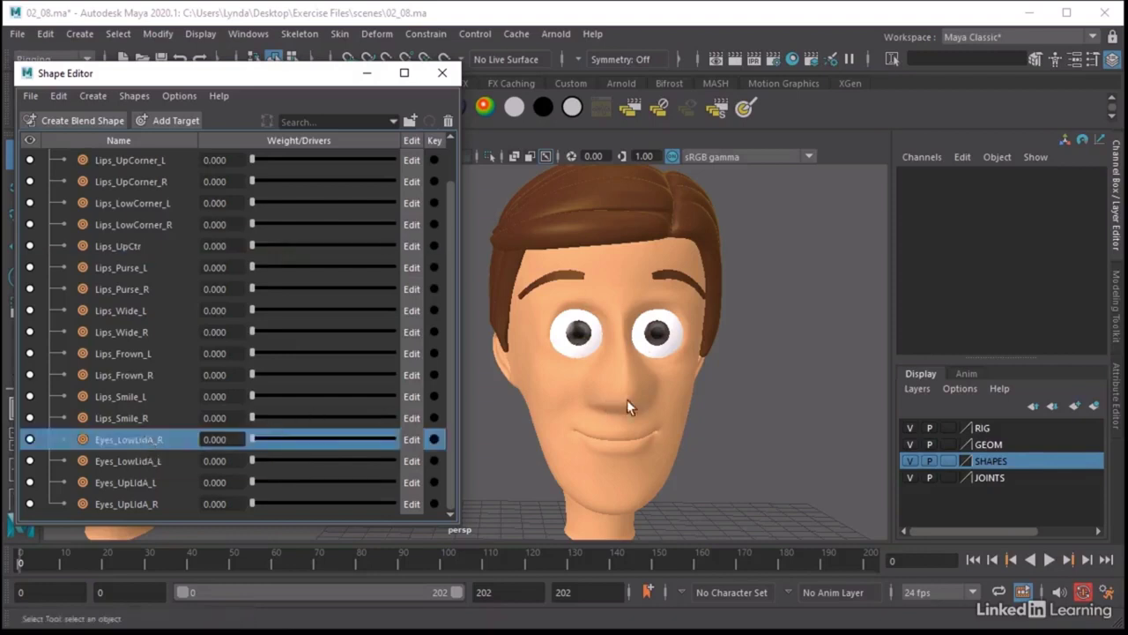
Add the Eyes_UpLidB_R head as an in-between target of Eyes_UpLidA_R at a weight of 0.5.
{"action": "right_click_drag", "start_coordinate": [716, 385], "coordinate": [572, 375], "text": "alt"}
{"action": "middle_click_drag", "start_coordinate": [532, 352], "coordinate": [735, 428], "text": "alt"}
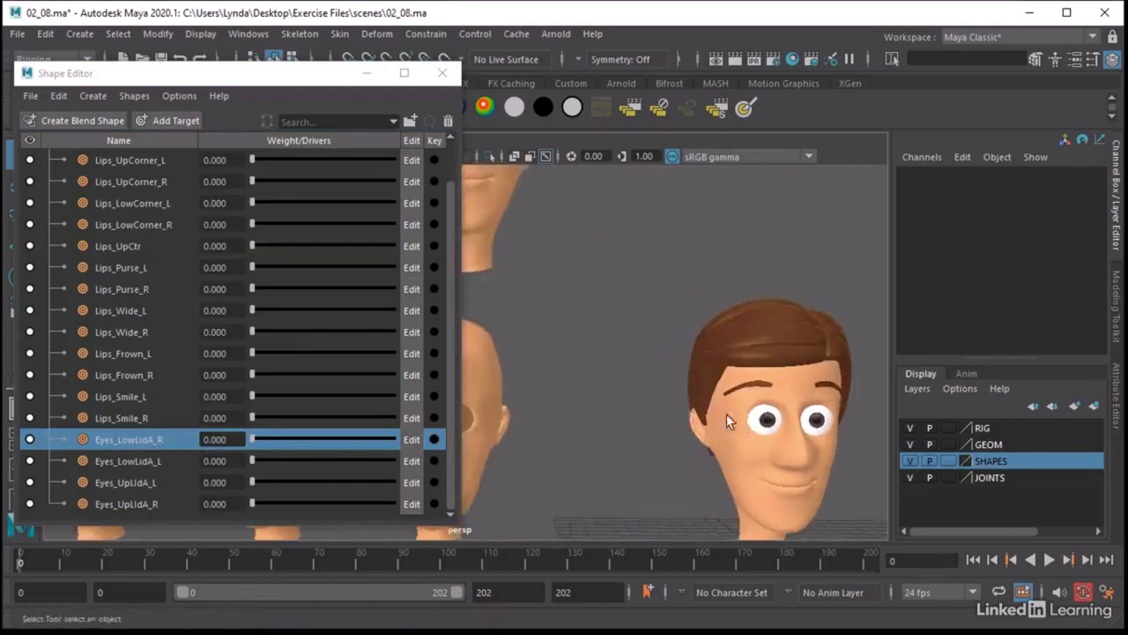
{"action": "right_click_drag", "start_coordinate": [726, 414], "coordinate": [502, 291], "text": "alt"}
{"action": "middle_click_drag", "start_coordinate": [503, 291], "coordinate": [712, 432], "text": "alt"}
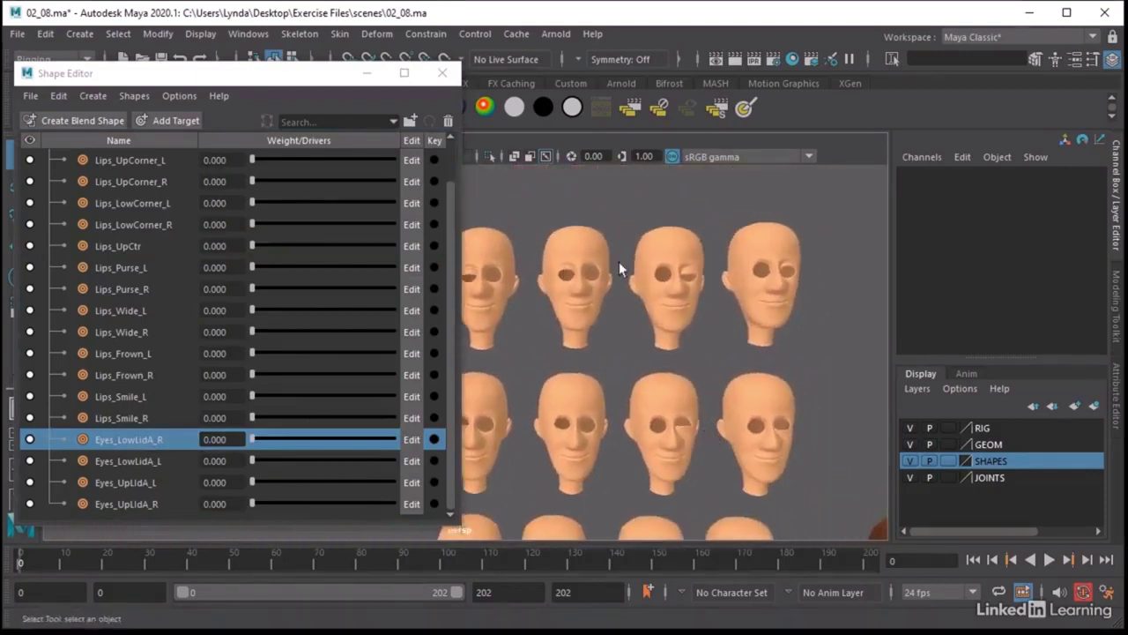
{"action": "left_click", "coordinate": [553, 236]}
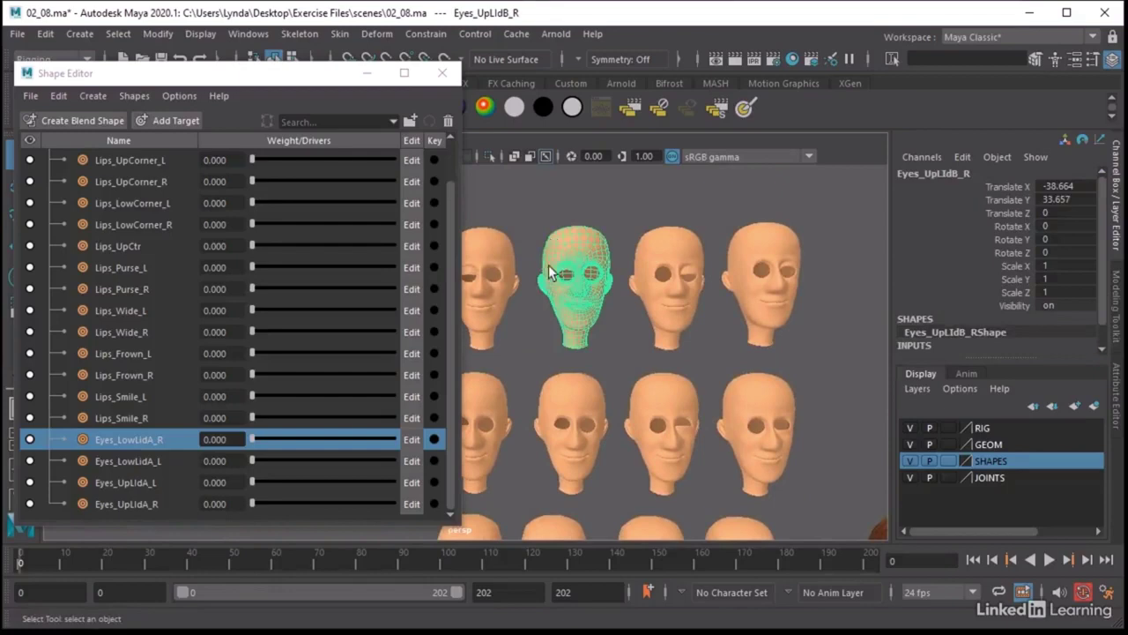
{"action": "left_click", "coordinate": [140, 505]}
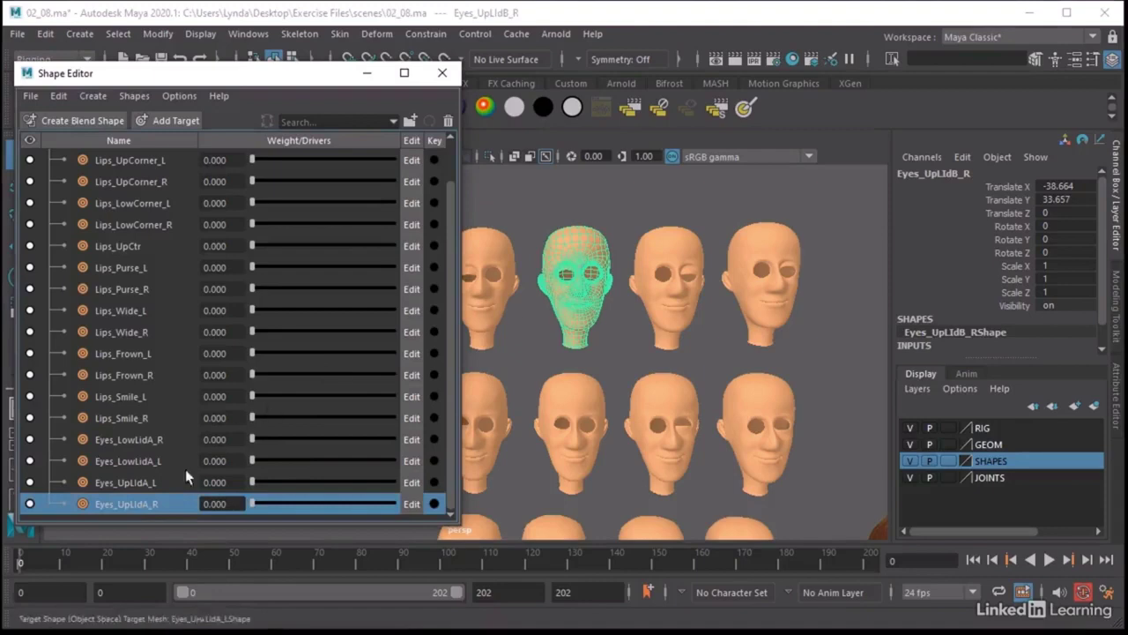
{"action": "right_click", "coordinate": [131, 506]}
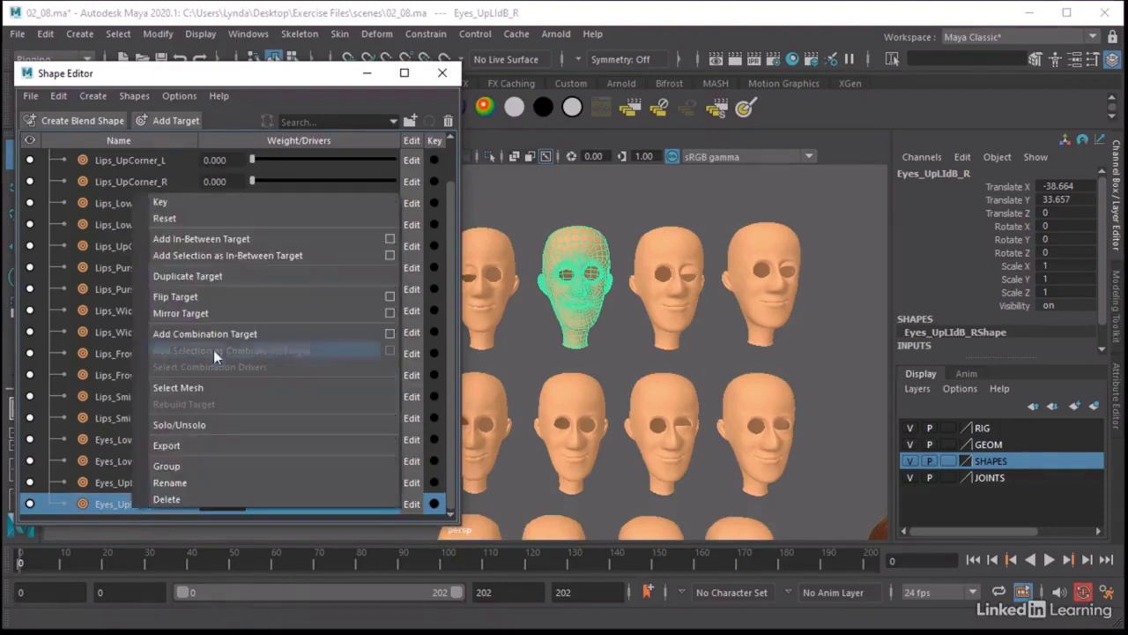
{"action": "left_click", "coordinate": [220, 256]}
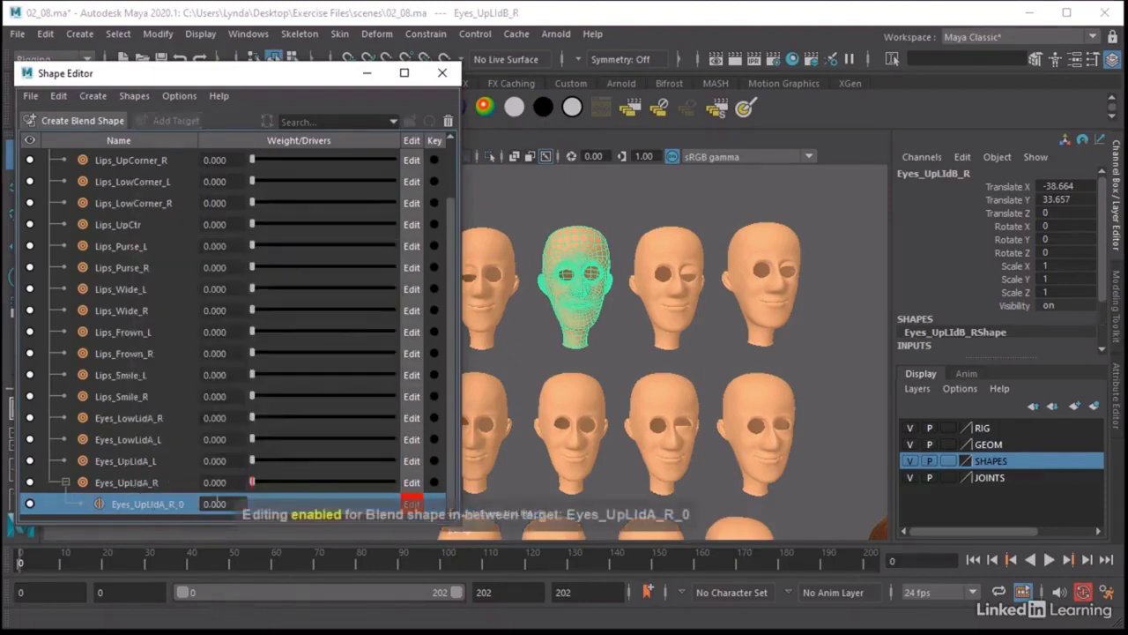
{"action": "left_click_drag", "start_coordinate": [212, 504], "coordinate": [243, 504]}
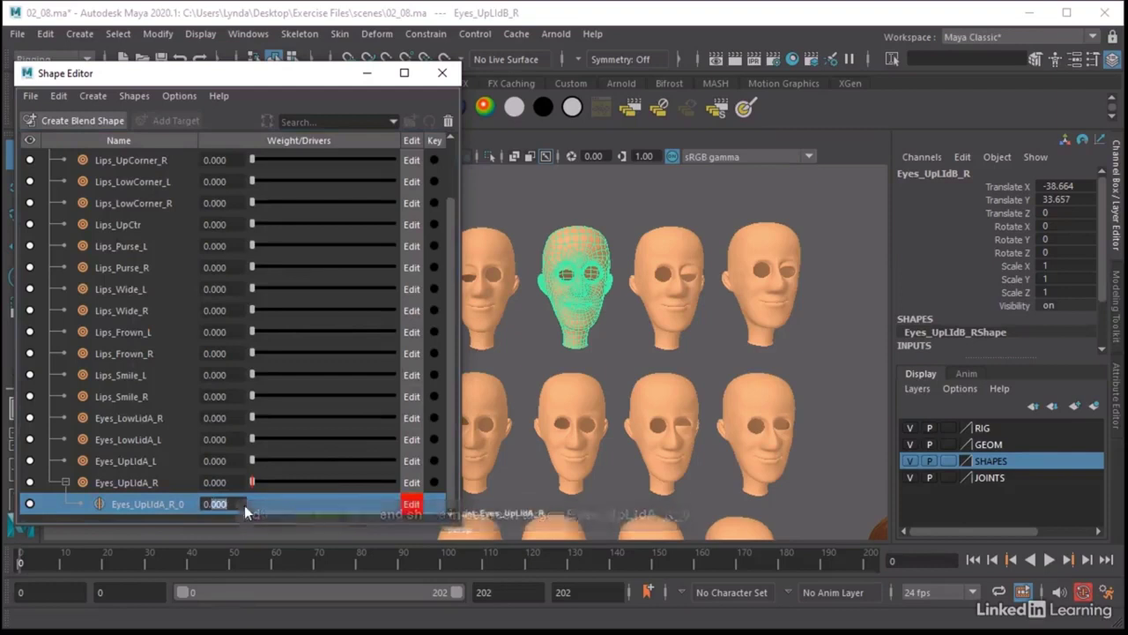
{"action": "type", "text": "5"}
{"action": "key", "text": "Return"}
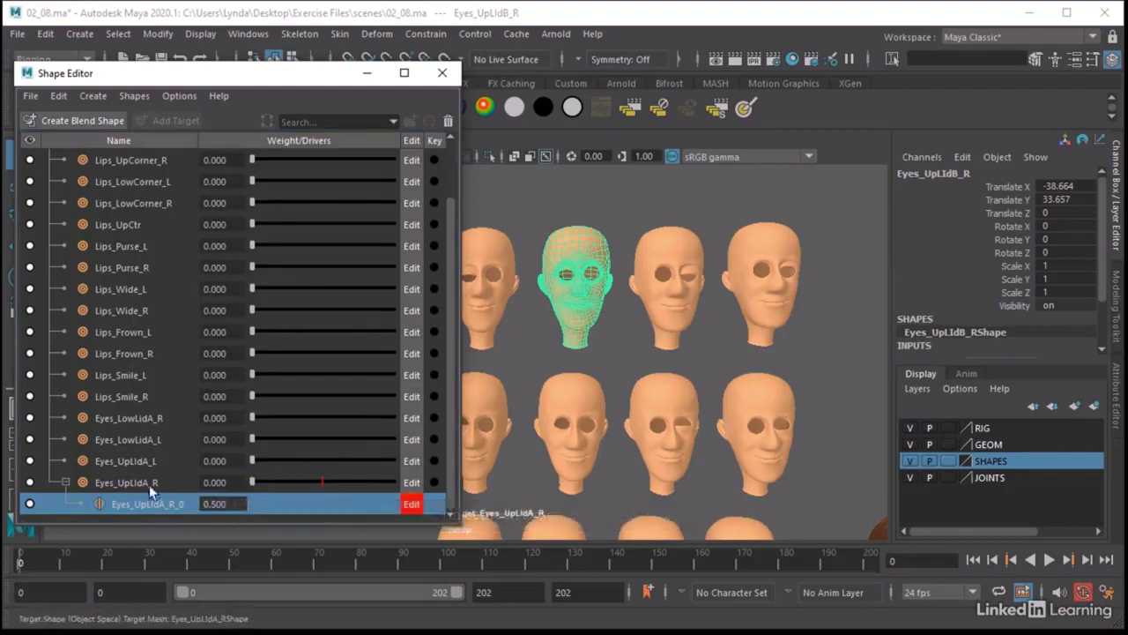
Add the Eyes_UpLidB_L head as an in-between target of Eyes_UpLidA_L at a weight of 0.5.
{"action": "left_click", "coordinate": [126, 464]}
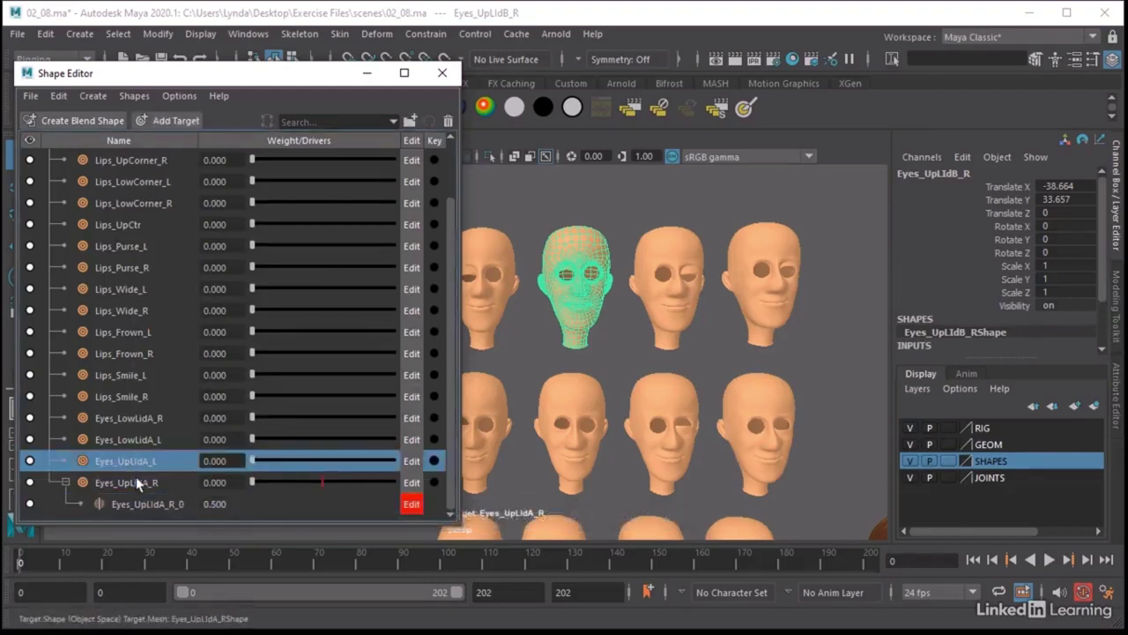
{"action": "left_click", "coordinate": [794, 252]}
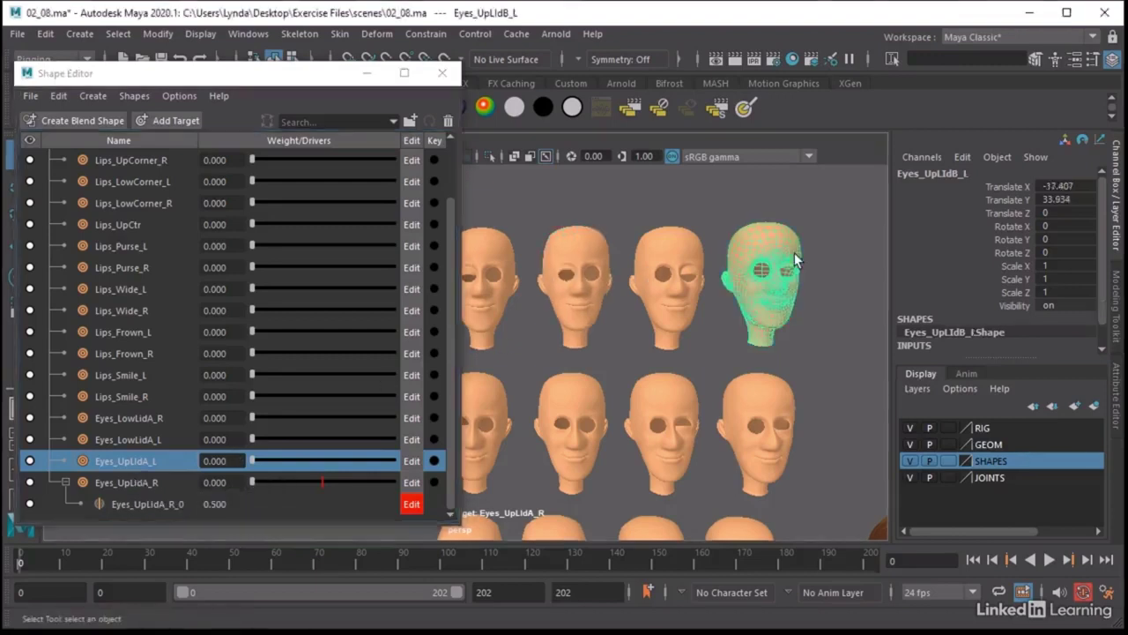
{"action": "right_click", "coordinate": [145, 461]}
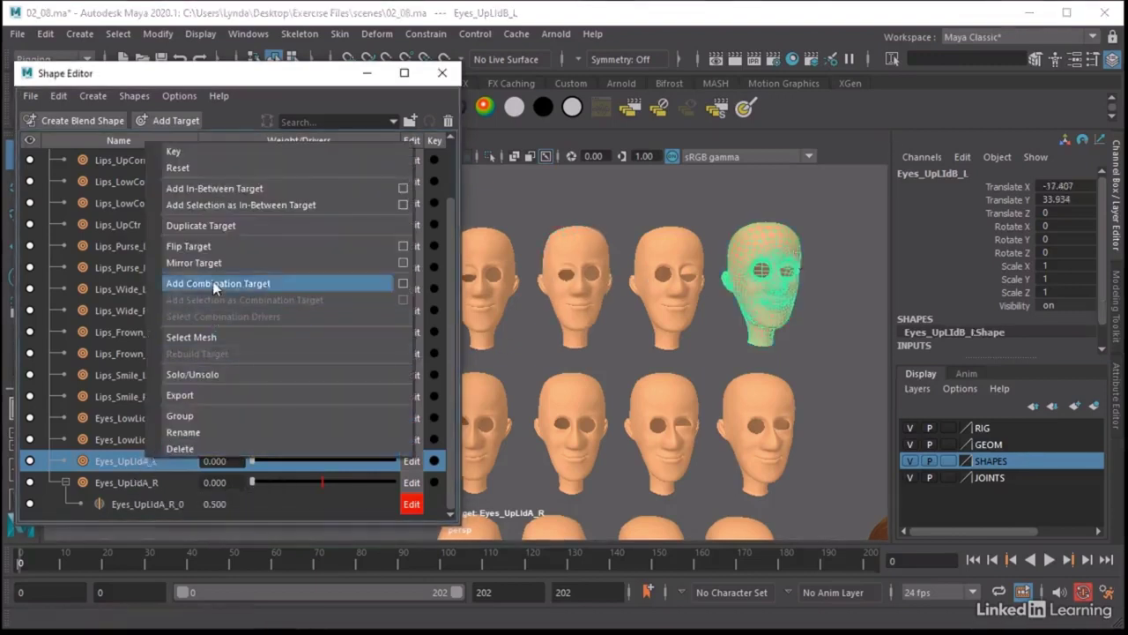
{"action": "left_click", "coordinate": [223, 204]}
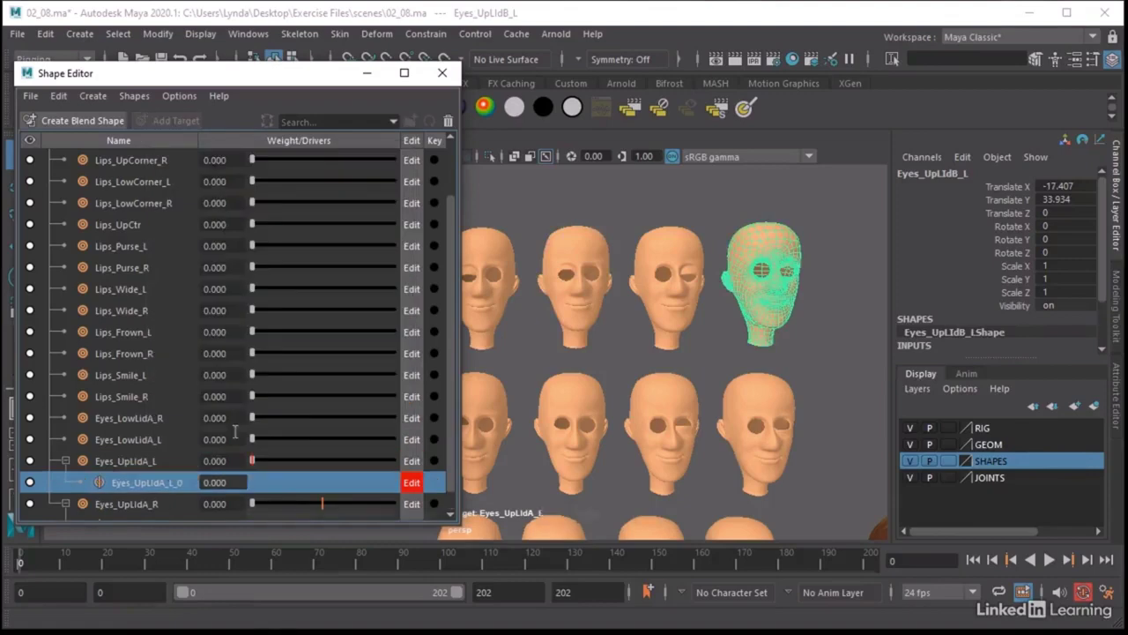
{"action": "type", "text": "5"}
{"action": "key", "text": "Return"}
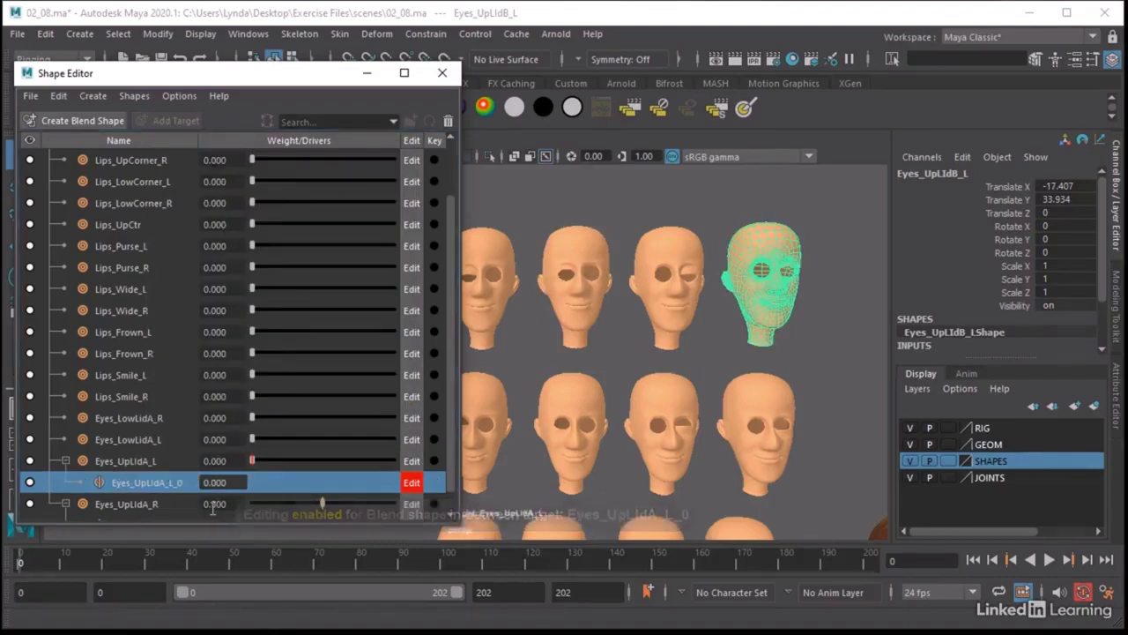
{"action": "middle_click_drag", "start_coordinate": [836, 348], "coordinate": [640, 280], "text": "alt"}
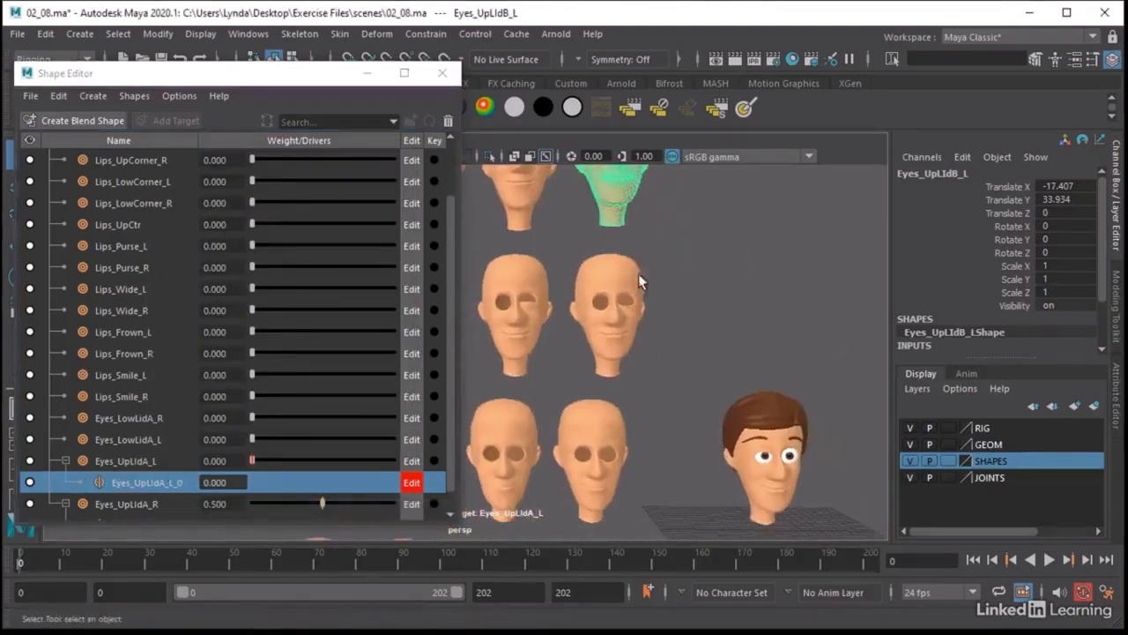
{"action": "left_click", "coordinate": [227, 482]}
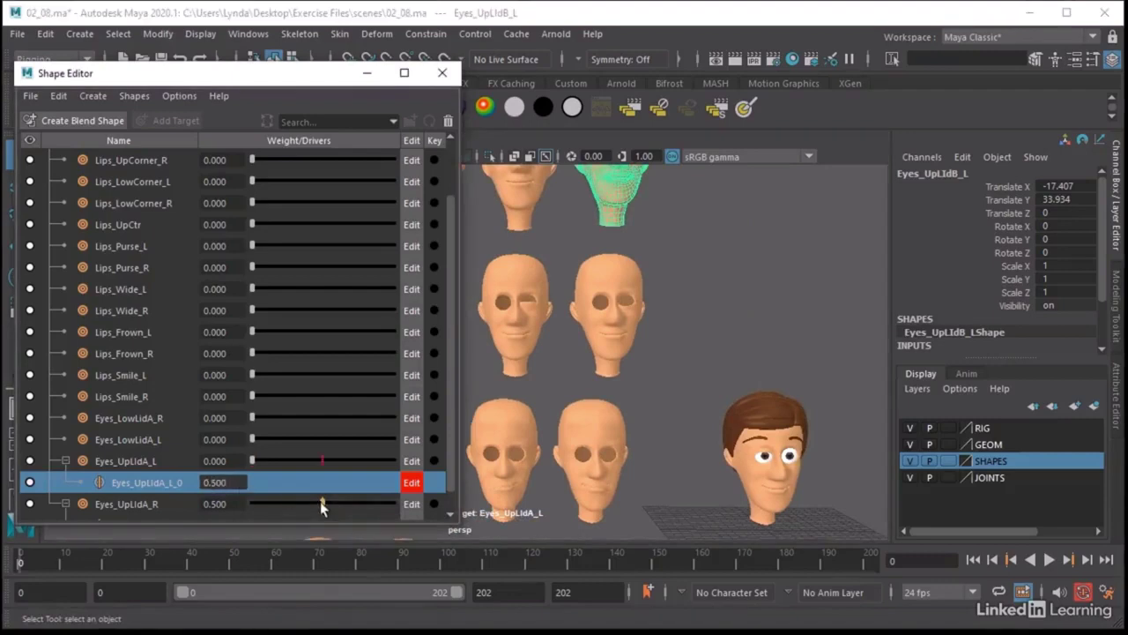
Return the Eyes_UpLidA_R weight to 0 and test the upper and right lower eyelid sliders on the rigged head.
{"action": "left_click_drag", "start_coordinate": [322, 503], "coordinate": [239, 503]}
{"action": "middle_click_drag", "start_coordinate": [634, 429], "coordinate": [476, 364], "text": "alt"}
{"action": "right_click_drag", "start_coordinate": [476, 364], "coordinate": [746, 423], "text": "alt"}
{"action": "middle_click_drag", "start_coordinate": [782, 436], "coordinate": [546, 379], "text": "alt"}
{"action": "left_click_drag", "start_coordinate": [252, 461], "coordinate": [204, 457]}
{"action": "left_click_drag", "start_coordinate": [260, 511], "coordinate": [228, 498]}
{"action": "left_click", "coordinate": [267, 420]}
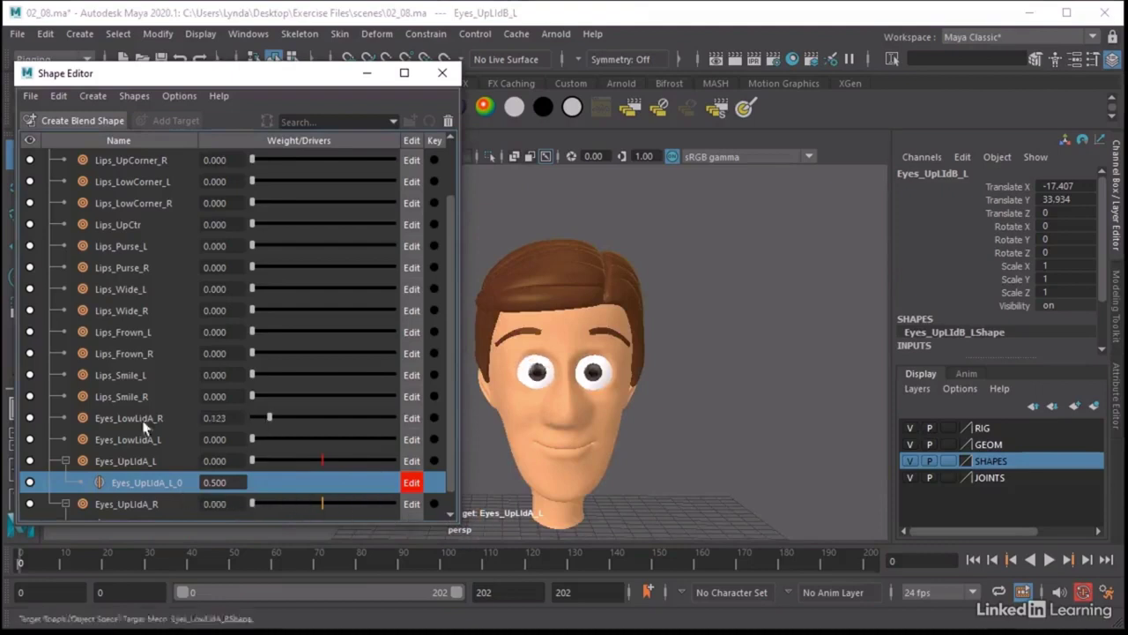
Add the Eyes_LowLidB_R head as an in-between target of Eyes_LowLidA_R.
{"action": "scroll", "coordinate": [728, 377], "scroll_direction": "up", "scroll_amount": 2}
{"action": "middle_click_drag", "start_coordinate": [728, 377], "coordinate": [788, 429], "text": "alt"}
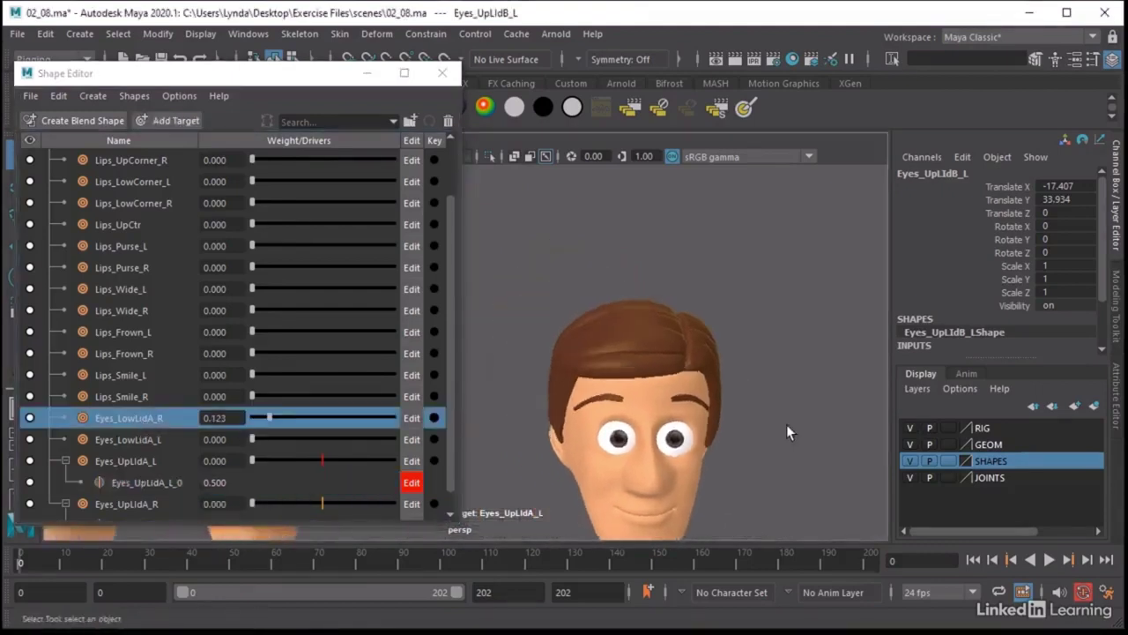
{"action": "scroll", "coordinate": [776, 423], "scroll_direction": "down", "scroll_amount": 4}
{"action": "middle_click_drag", "start_coordinate": [557, 319], "coordinate": [794, 456], "text": "alt"}
{"action": "scroll", "coordinate": [648, 357], "scroll_direction": "down", "scroll_amount": 2}
{"action": "middle_click_drag", "start_coordinate": [648, 357], "coordinate": [808, 352], "text": "alt"}
{"action": "left_click", "coordinate": [532, 335]}
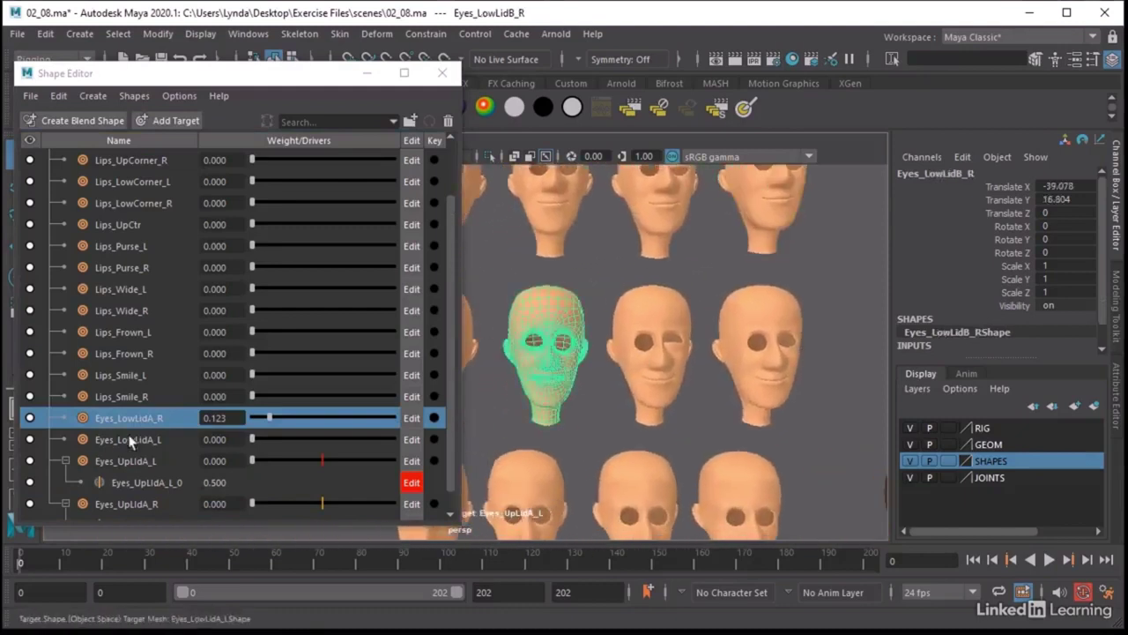
{"action": "right_click", "coordinate": [132, 411]}
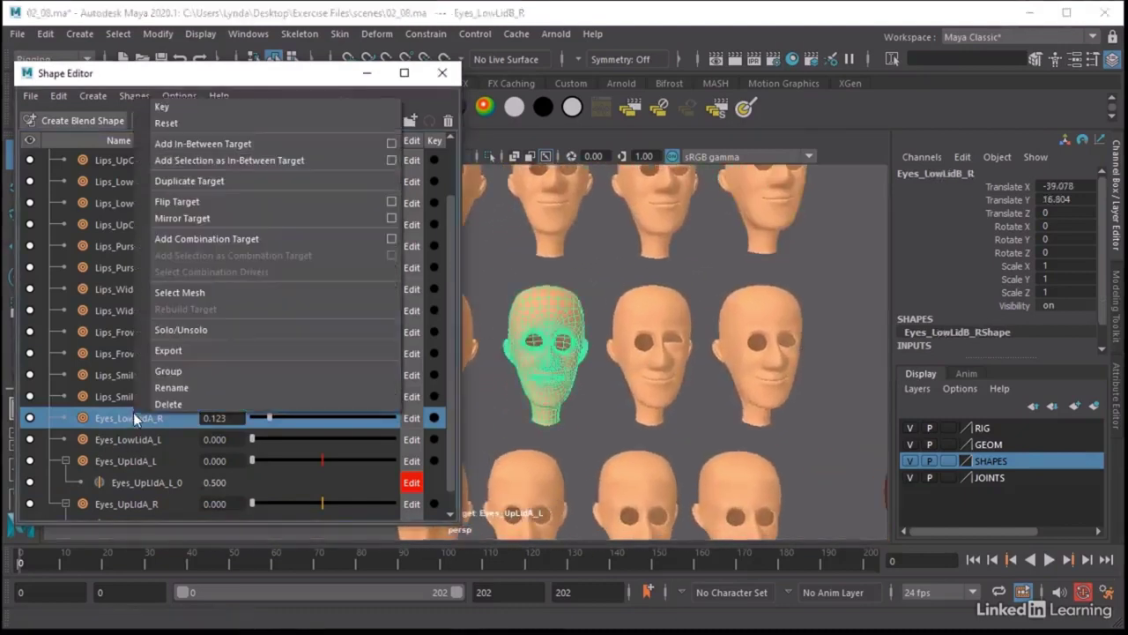
{"action": "left_click", "coordinate": [176, 159]}
Reset the Eyes_LowLidA_R weight to 0 and set its in-between target's weight to 0.5.
{"action": "left_click_drag", "start_coordinate": [270, 417], "coordinate": [250, 417]}
{"action": "left_click", "coordinate": [231, 438]}
{"action": "double_click", "coordinate": [232, 439]}
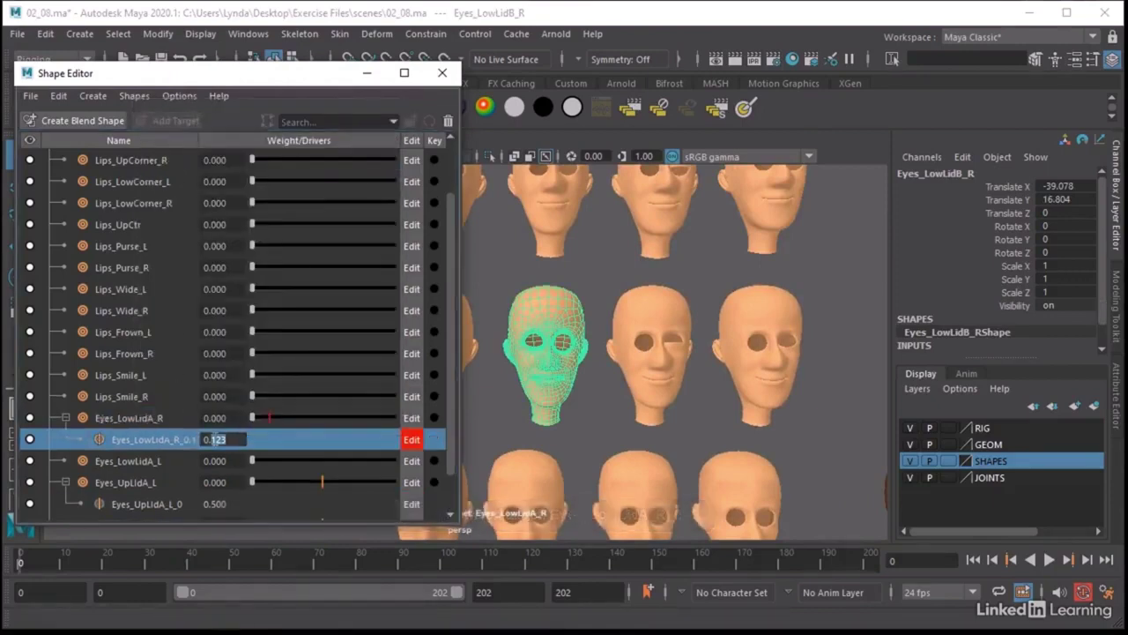
{"action": "type", "text": "5"}
{"action": "key", "text": "Return"}
Set the Eyes_LowLidA_L weight to 0.5 and add the Eyes_LowLidB_L head as its in-between target.
{"action": "left_click", "coordinate": [137, 461]}
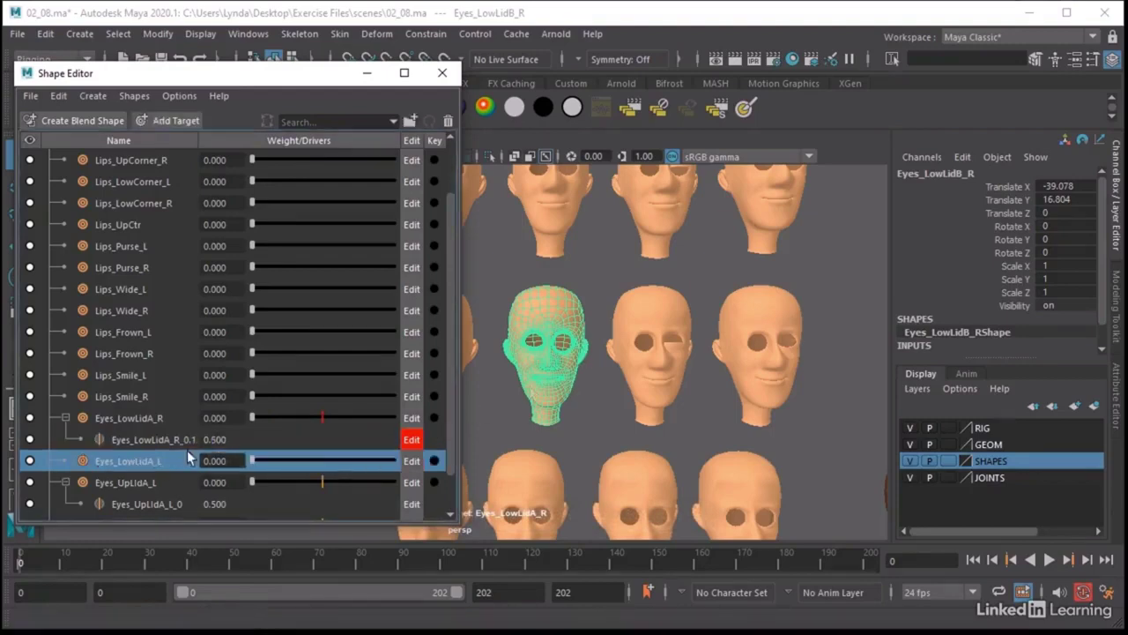
{"action": "left_click", "coordinate": [778, 312]}
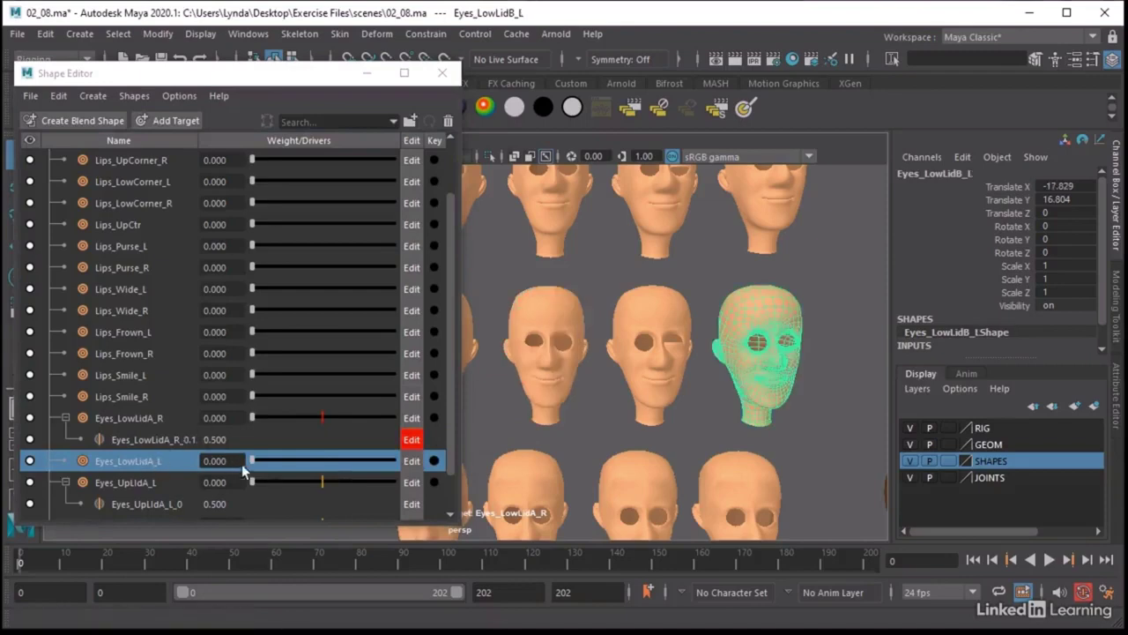
{"action": "left_click_drag", "start_coordinate": [251, 460], "coordinate": [320, 462]}
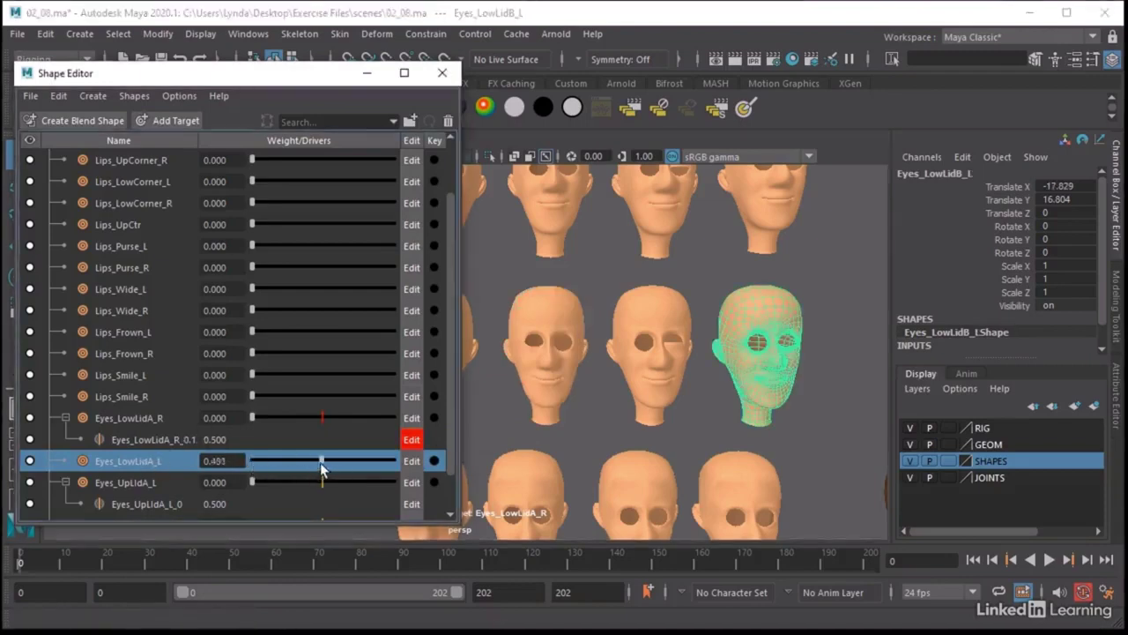
{"action": "double_click", "coordinate": [218, 460]}
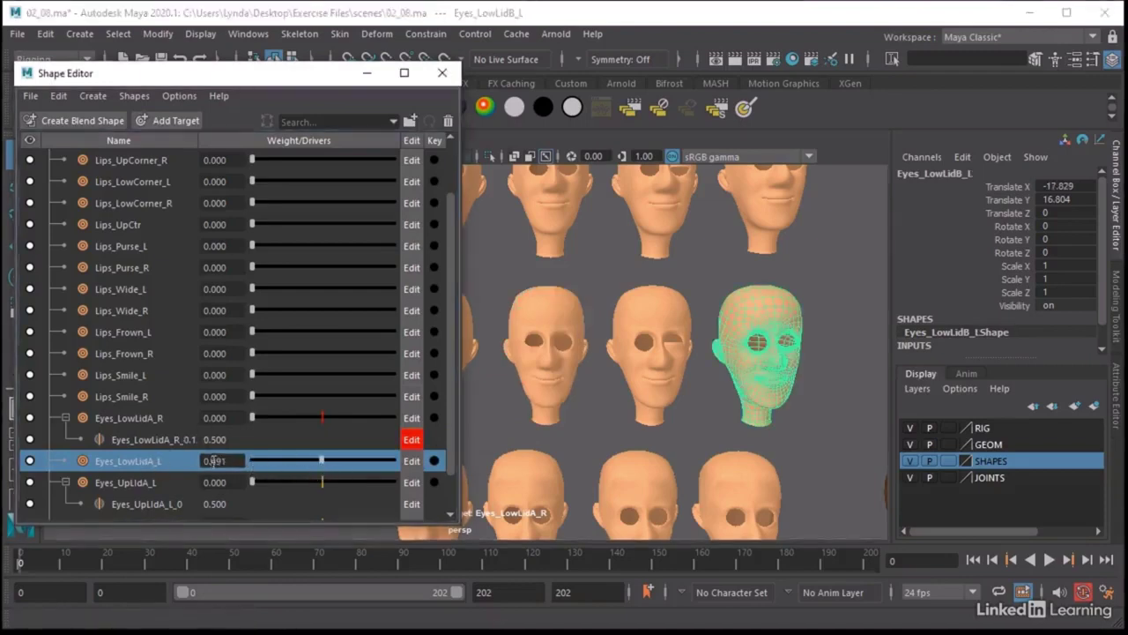
{"action": "type", "text": "0.5"}
{"action": "key", "text": "Return"}
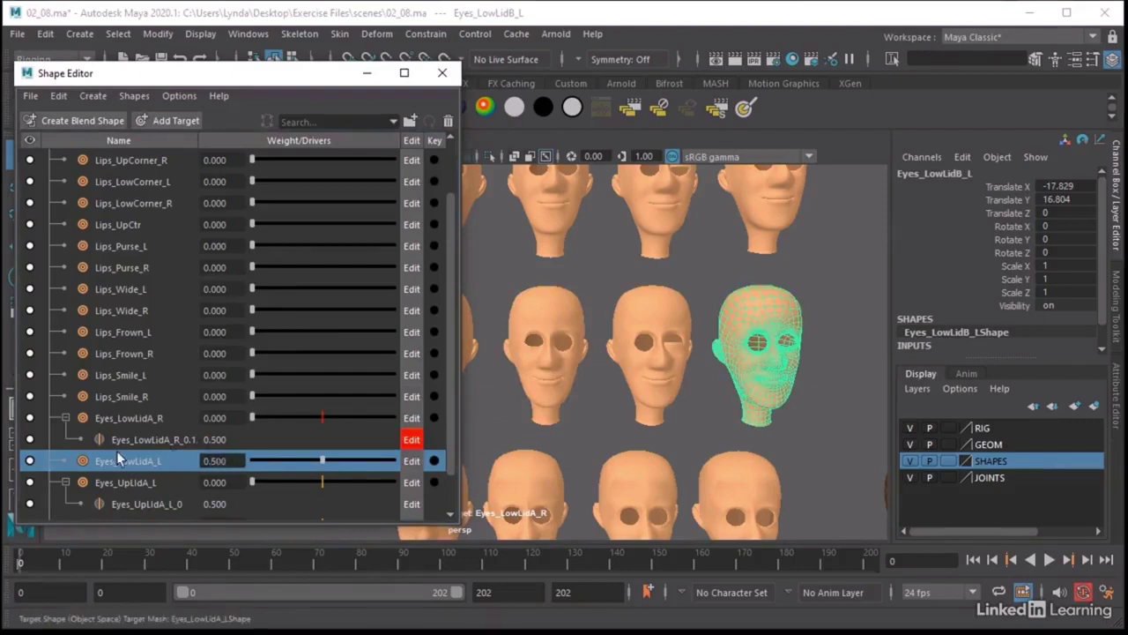
{"action": "right_click", "coordinate": [131, 461]}
{"action": "left_click", "coordinate": [199, 212]}
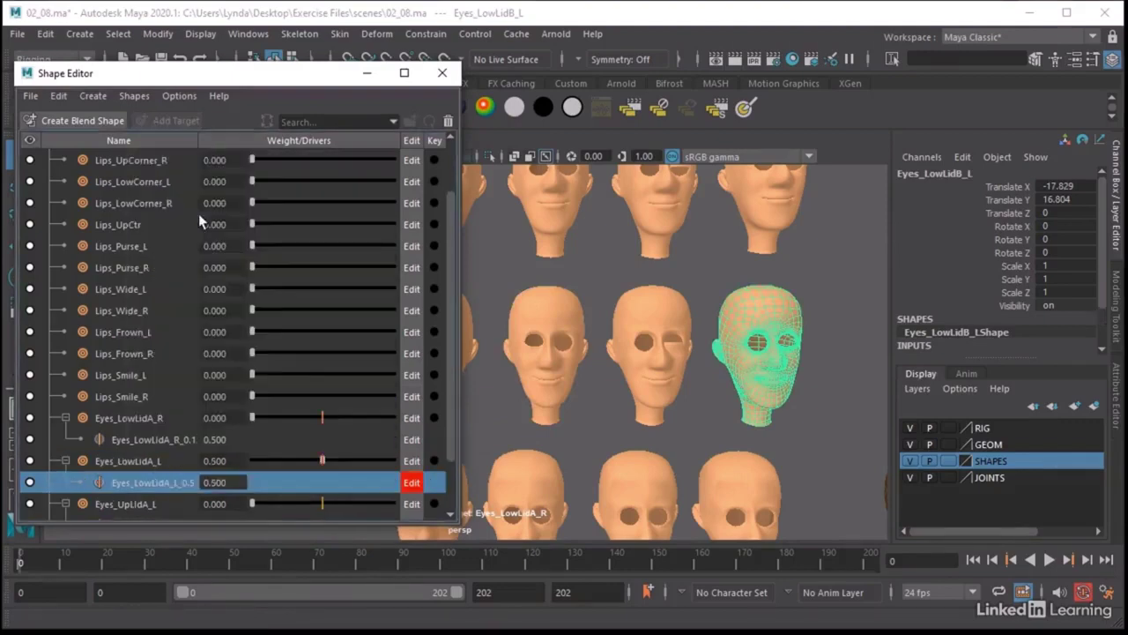
Test the eyelids on the rigged head by raising the Eyes_LowLidA_R, Eyes_LowLidA_L and Eyes_UpLidA_L weights to 1.
{"action": "left_click", "coordinate": [320, 437]}
{"action": "middle_click_drag", "start_coordinate": [825, 409], "coordinate": [536, 358], "text": "alt"}
{"action": "right_click_drag", "start_coordinate": [670, 360], "coordinate": [840, 404], "text": "alt"}
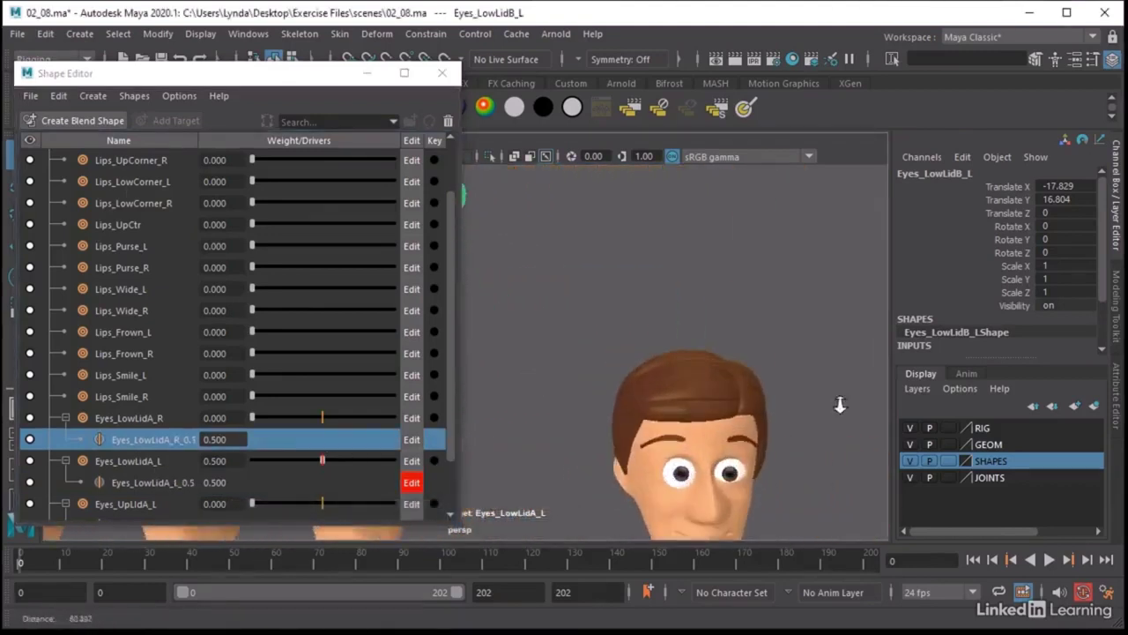
{"action": "middle_click_drag", "start_coordinate": [827, 425], "coordinate": [744, 293], "text": "alt"}
{"action": "left_click_drag", "start_coordinate": [253, 418], "coordinate": [410, 431]}
{"action": "left_click_drag", "start_coordinate": [323, 460], "coordinate": [417, 473]}
{"action": "left_click_drag", "start_coordinate": [254, 503], "coordinate": [402, 504]}
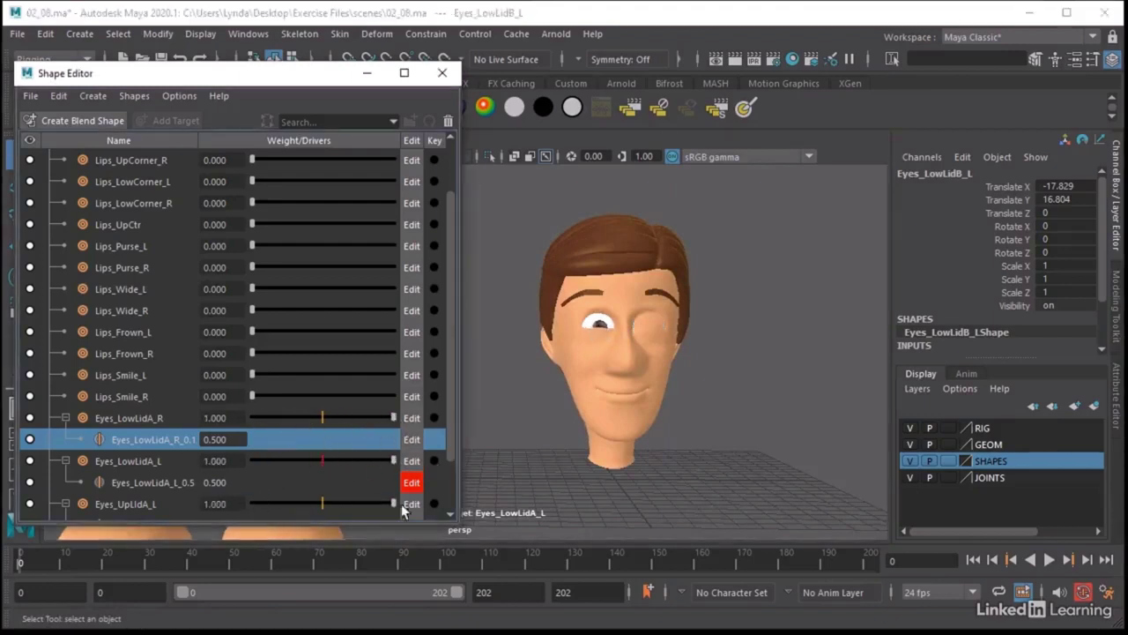
Test the Eyes_UpLidA_R slider and return the Eyes_UpLidA_R, Eyes_UpLidA_L and Eyes_LowLidA_L weights to 0.
{"action": "left_click", "coordinate": [327, 479]}
{"action": "left_click", "coordinate": [326, 462]}
{"action": "scroll", "coordinate": [452, 360], "scroll_direction": "down", "scroll_amount": 3}
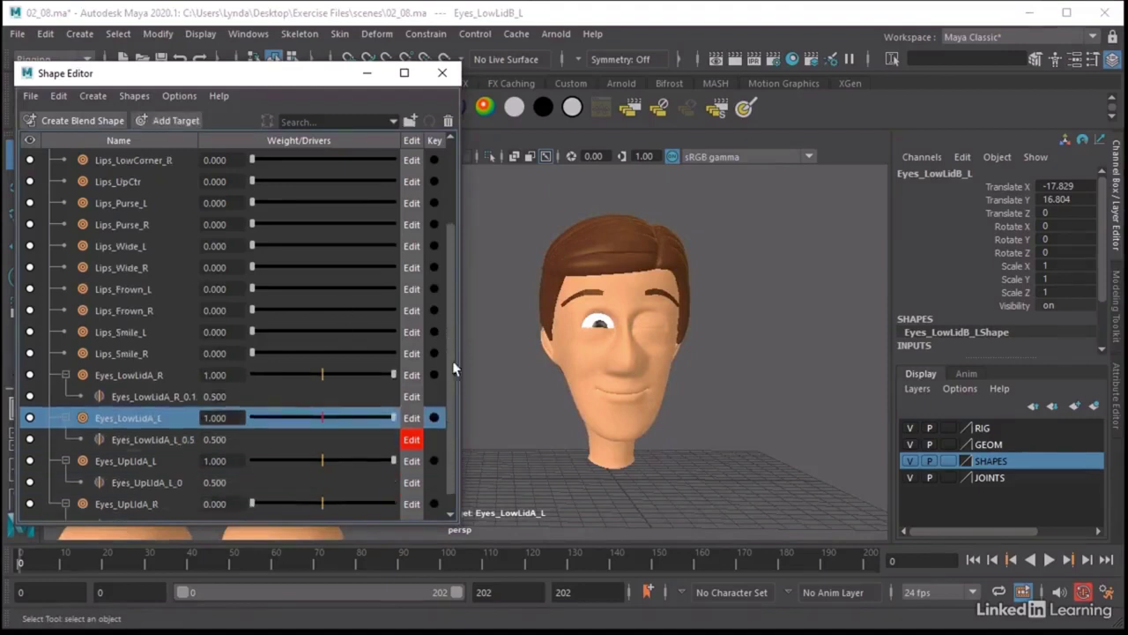
{"action": "left_click_drag", "start_coordinate": [259, 481], "coordinate": [476, 498]}
{"action": "left_click_drag", "start_coordinate": [305, 483], "coordinate": [238, 483]}
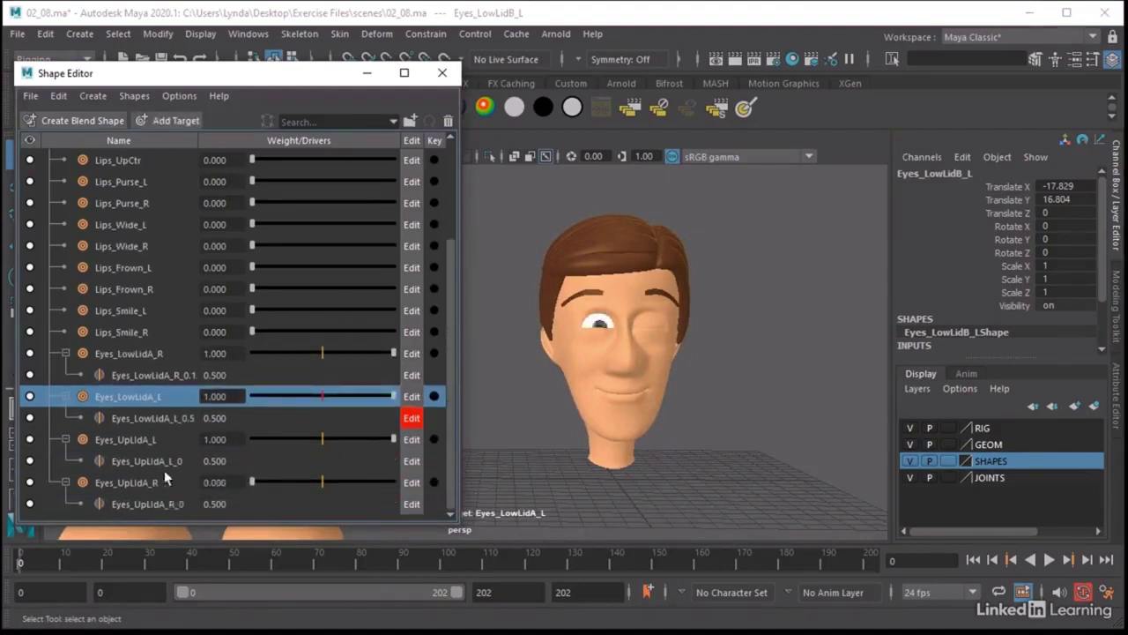
{"action": "left_click_drag", "start_coordinate": [377, 440], "coordinate": [172, 442]}
{"action": "left_click_drag", "start_coordinate": [353, 399], "coordinate": [229, 392]}
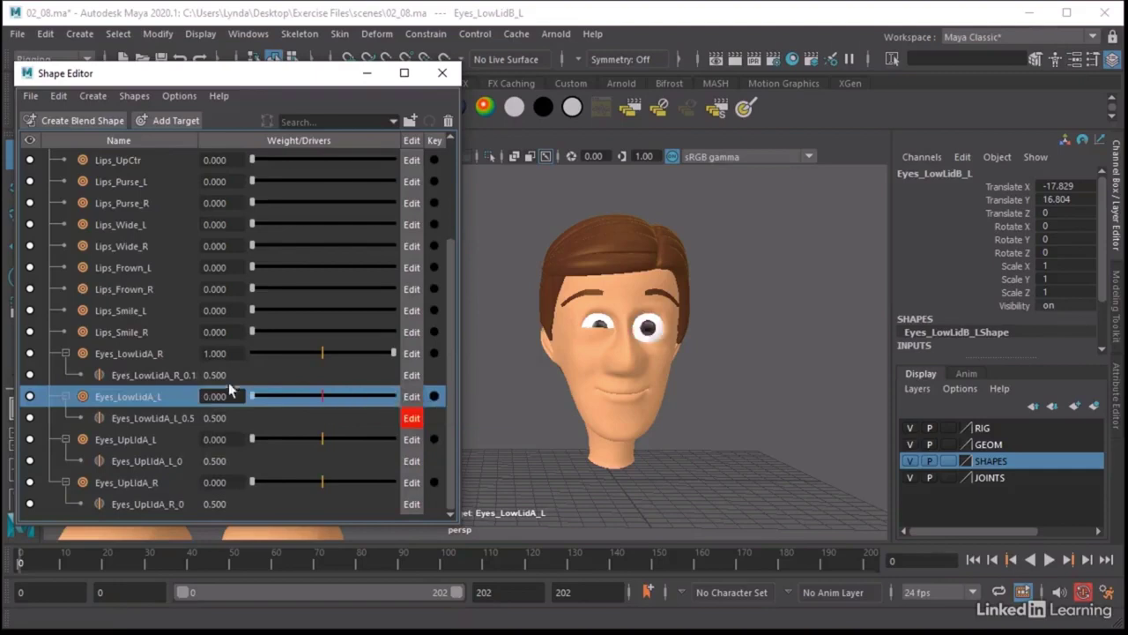
Reset the Eyes_LowLidA_R weight to 0, close the Shape Editor and clear the selection on the target heads.
{"action": "left_click_drag", "start_coordinate": [368, 353], "coordinate": [220, 354]}
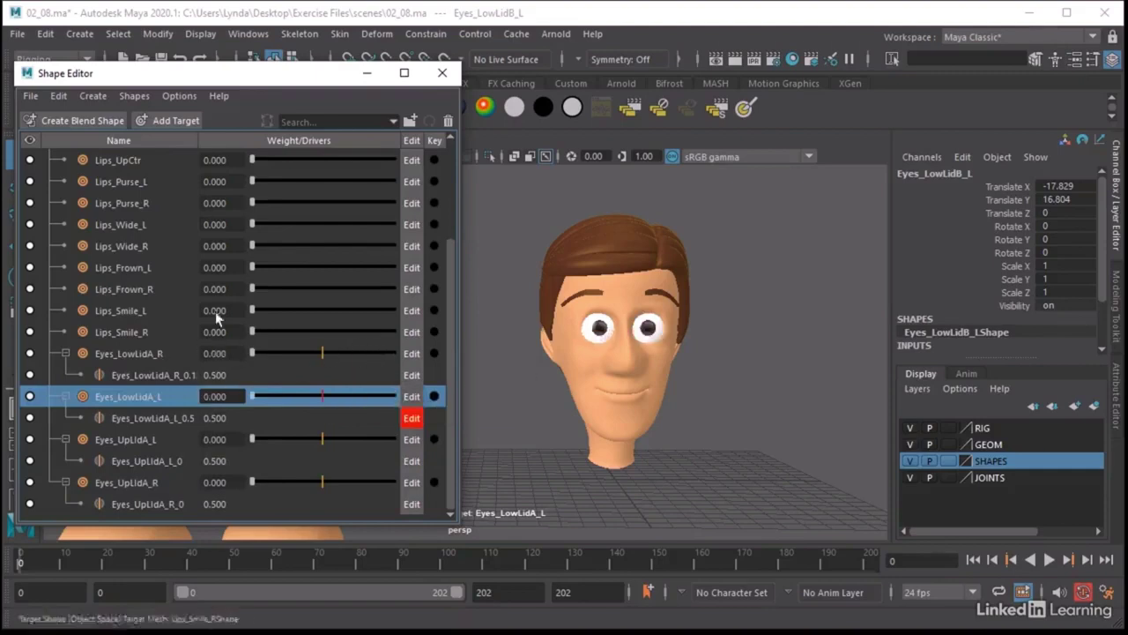
{"action": "left_click", "coordinate": [442, 72]}
{"action": "left_click", "coordinate": [754, 333]}
{"action": "right_click_drag", "start_coordinate": [753, 333], "coordinate": [459, 374], "text": "alt"}
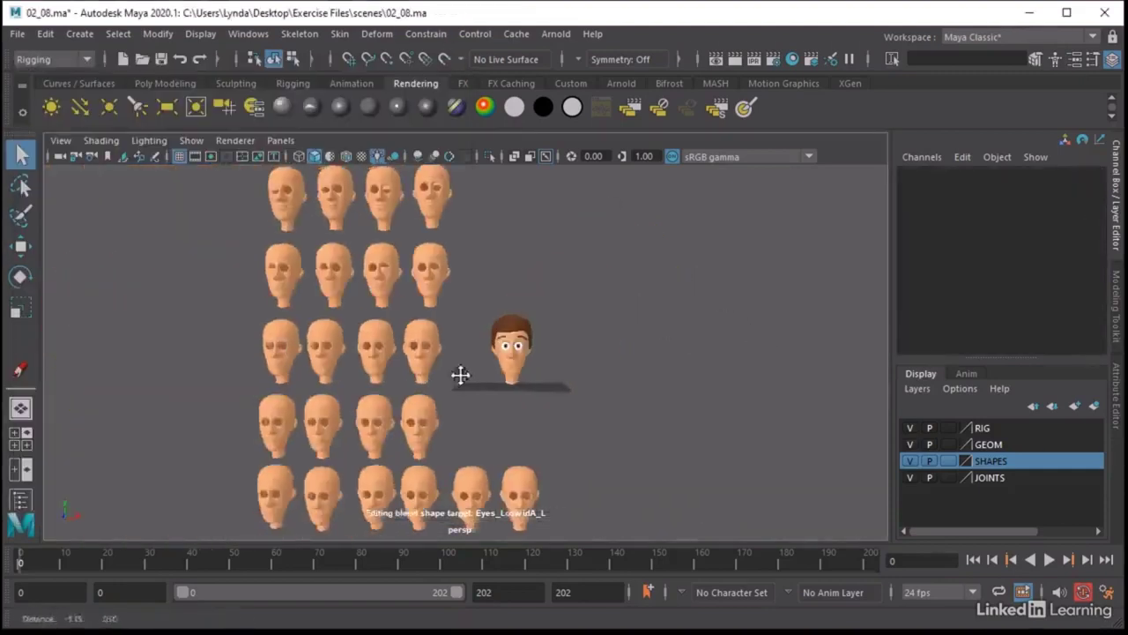
{"action": "middle_click_drag", "start_coordinate": [458, 376], "coordinate": [476, 387], "text": "alt"}
{"action": "right_click_drag", "start_coordinate": [645, 423], "coordinate": [506, 418], "text": "alt"}
{"action": "left_click_drag", "start_coordinate": [506, 418], "coordinate": [535, 423], "text": "alt"}
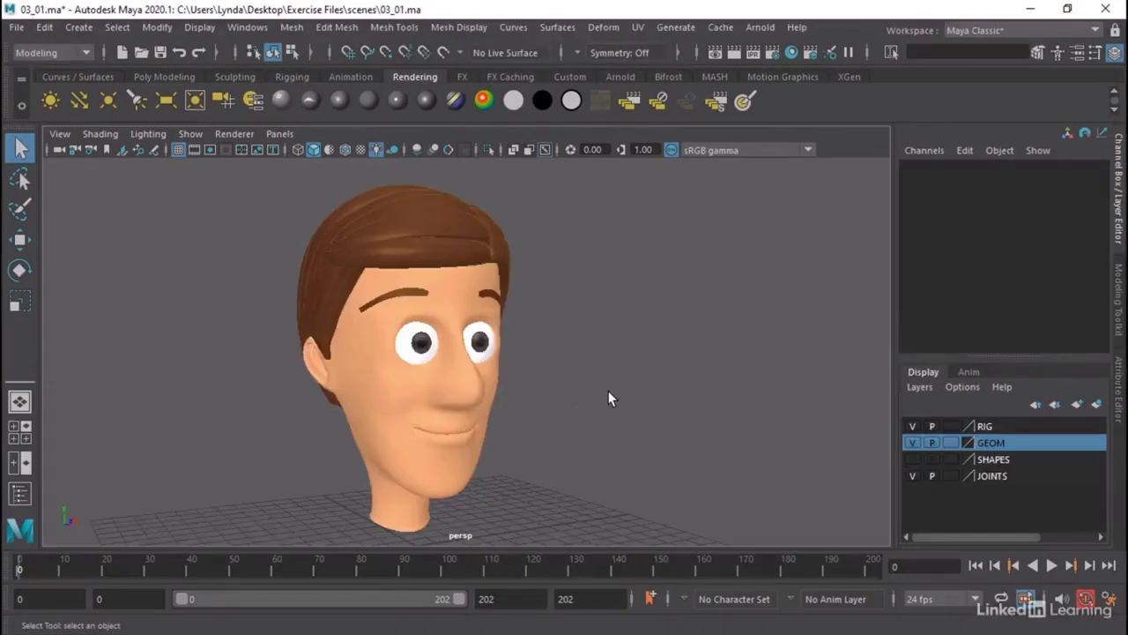
Open the Shape Editor for the 03_01.ma scene with the rigged head in view beside it.
{"action": "left_click", "coordinate": [264, 26]}
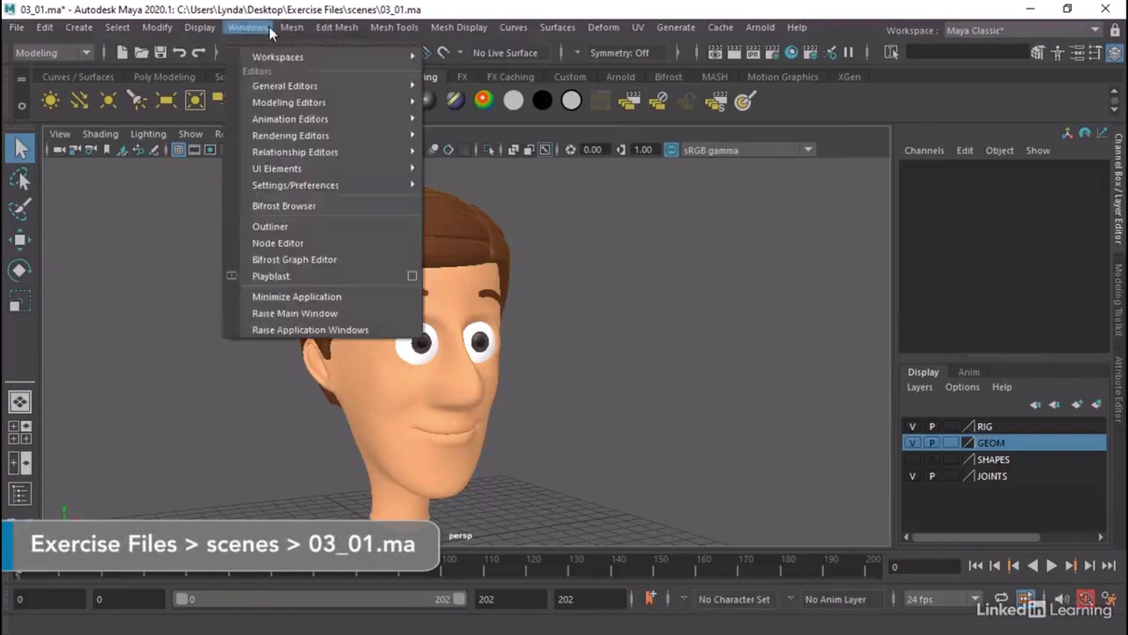
{"action": "mouse_move", "coordinate": [292, 26]}
{"action": "mouse_move", "coordinate": [237, 27]}
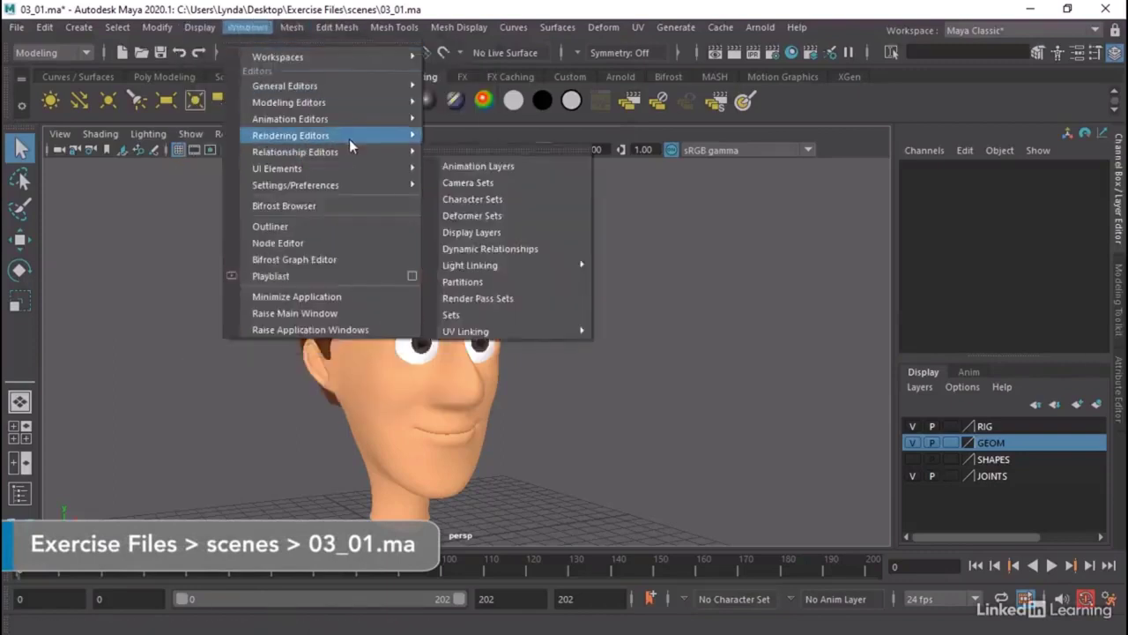
{"action": "mouse_move", "coordinate": [375, 122]}
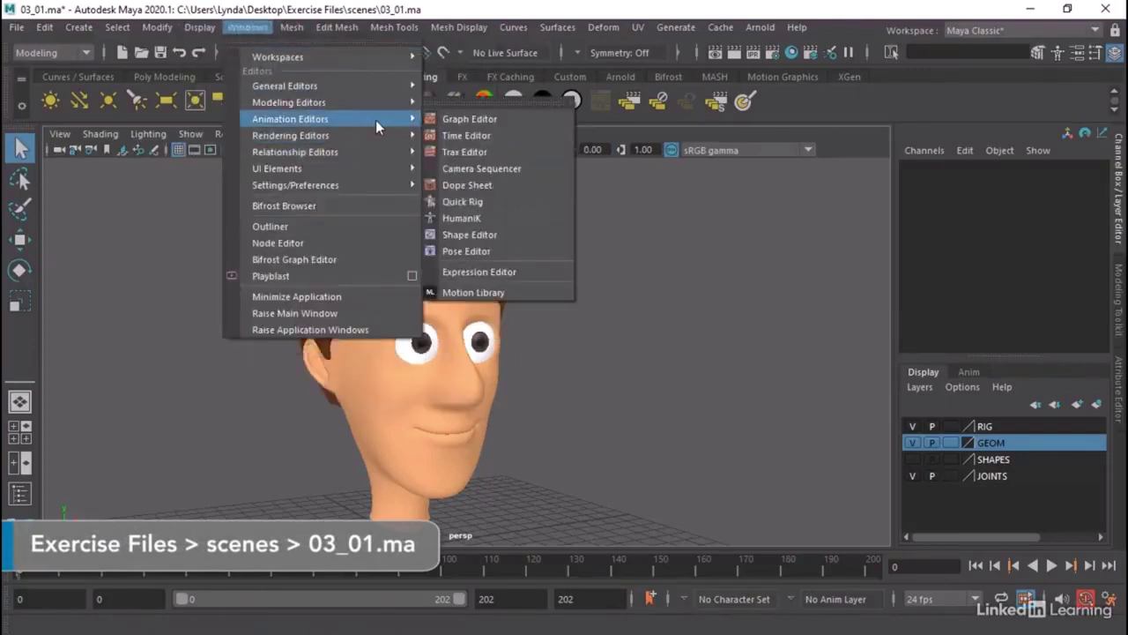
{"action": "left_click", "coordinate": [473, 234]}
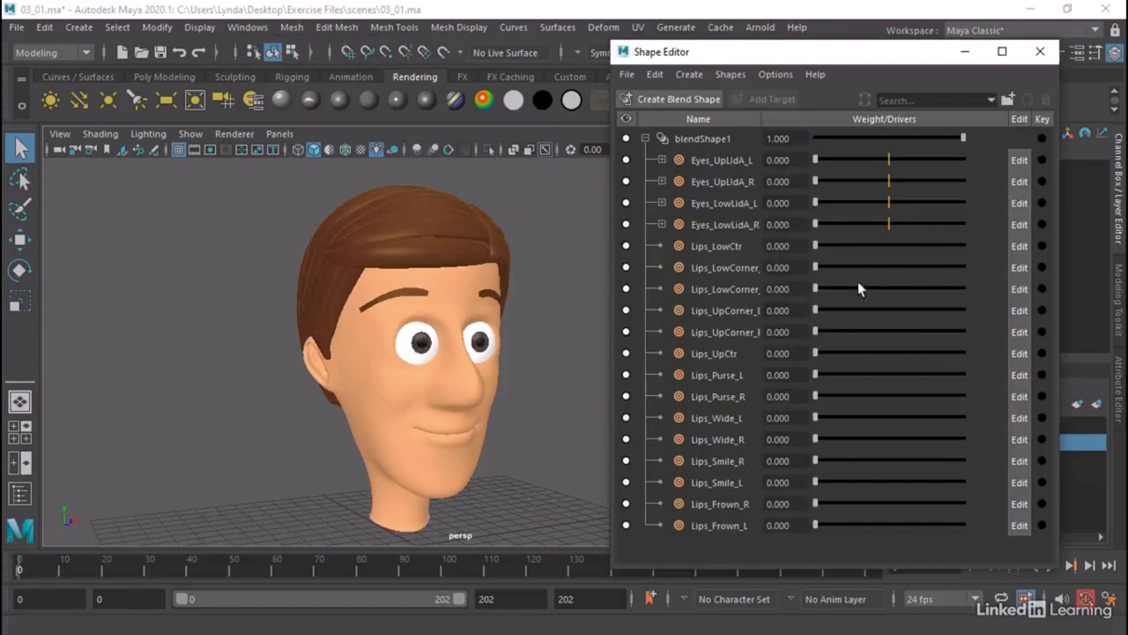
{"action": "left_click_drag", "start_coordinate": [416, 365], "coordinate": [370, 367], "text": "alt"}
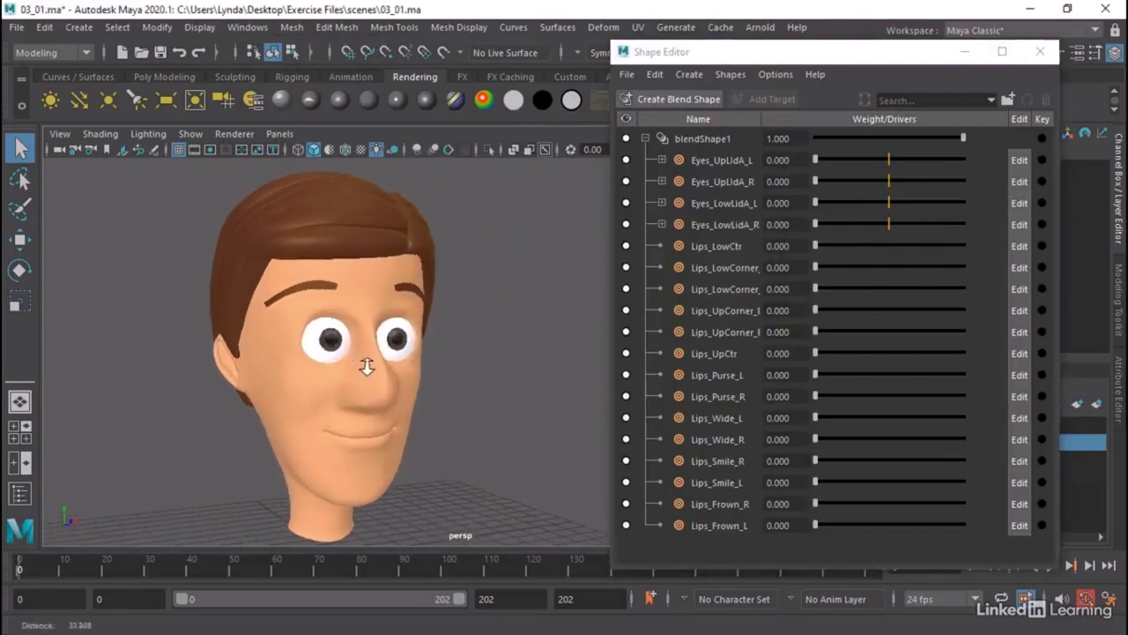
Test the Lips_LowCtr, Lips_LowCorner and Lips_Smile sliders on the head, return them to 0 and close the Shape Editor.
{"action": "left_click_drag", "start_coordinate": [815, 160], "coordinate": [876, 247]}
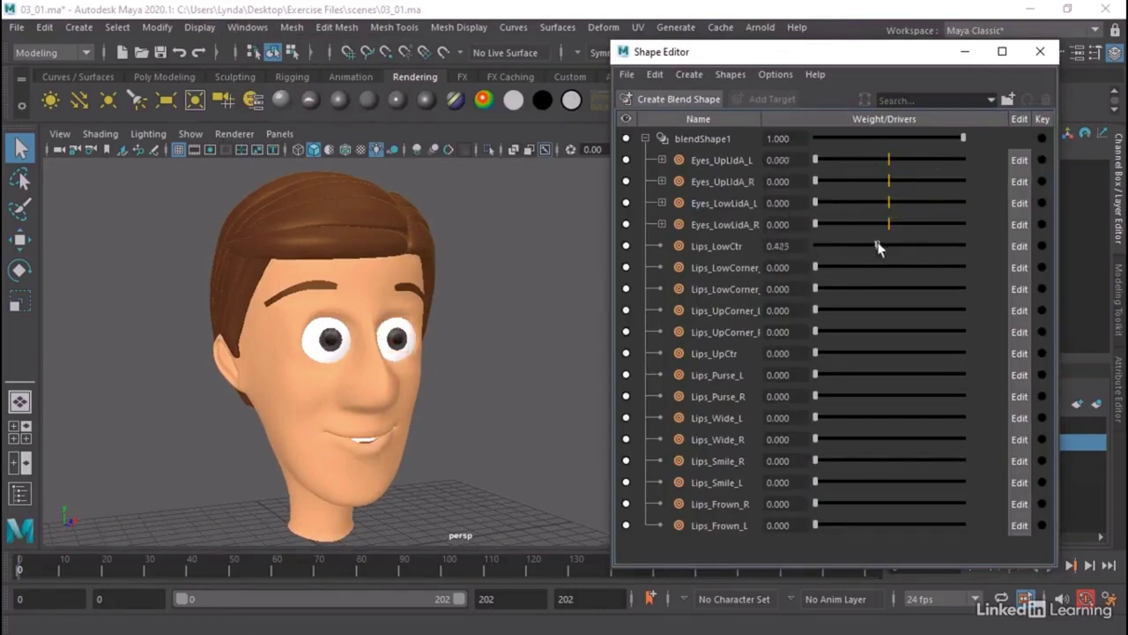
{"action": "key", "text": "ctrl+z"}
{"action": "left_click_drag", "start_coordinate": [815, 267], "coordinate": [874, 267]}
{"action": "key", "text": "ctrl+z"}
{"action": "left_click_drag", "start_coordinate": [818, 458], "coordinate": [894, 460]}
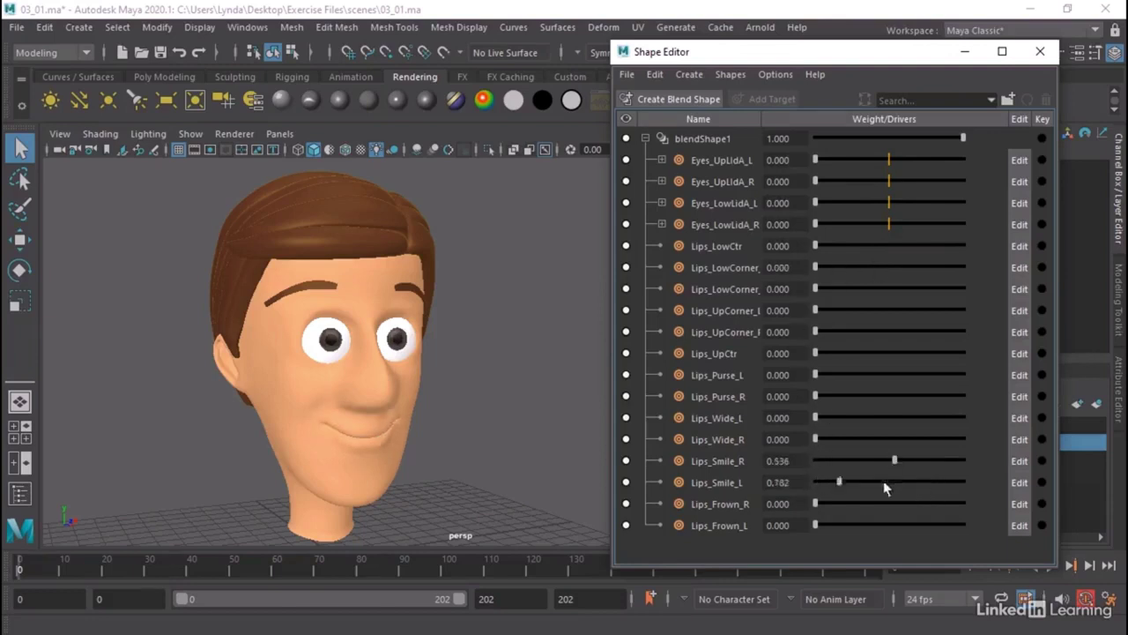
{"action": "left_click_drag", "start_coordinate": [891, 459], "coordinate": [788, 456]}
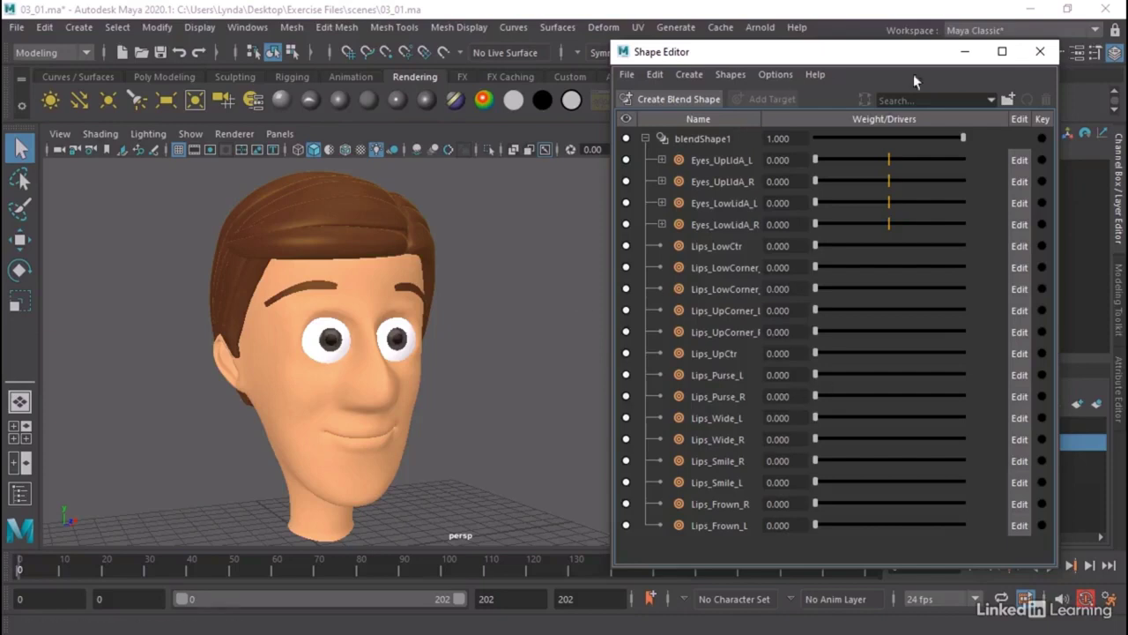
{"action": "left_click", "coordinate": [1041, 51]}
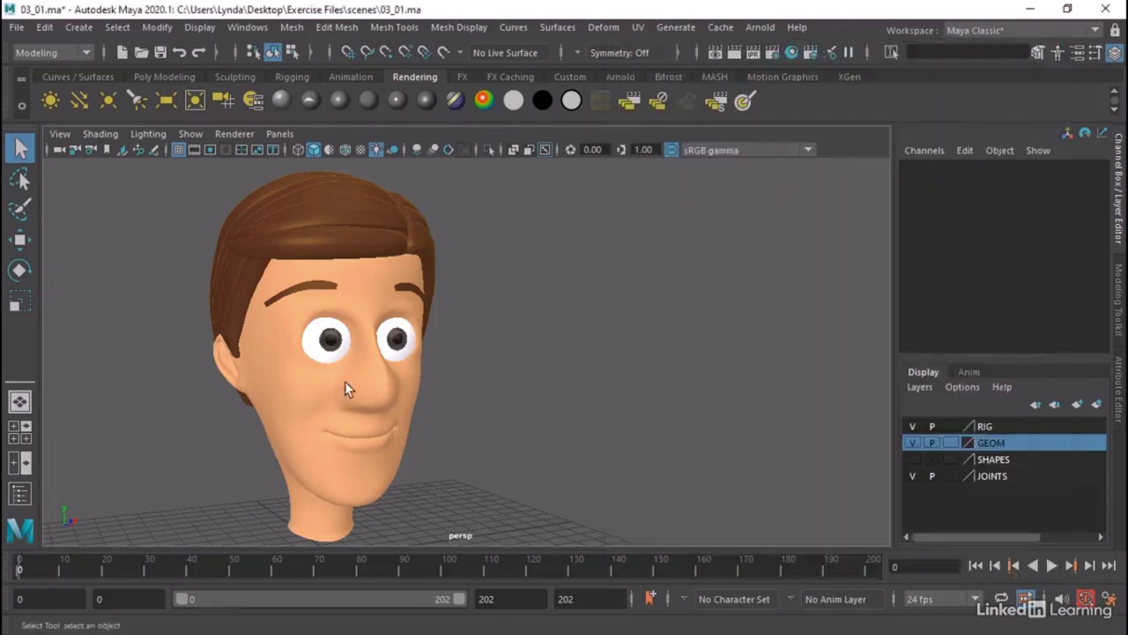
{"action": "middle_click_drag", "start_coordinate": [344, 381], "coordinate": [450, 388], "text": "alt"}
{"action": "mouse_move", "coordinate": [451, 388]}
{"action": "left_mouse_down", "text": "alt"}
{"action": "mouse_move", "coordinate": [343, 386]}
{"action": "mouse_move", "coordinate": [456, 403]}
{"action": "left_mouse_up", "text": "alt"}
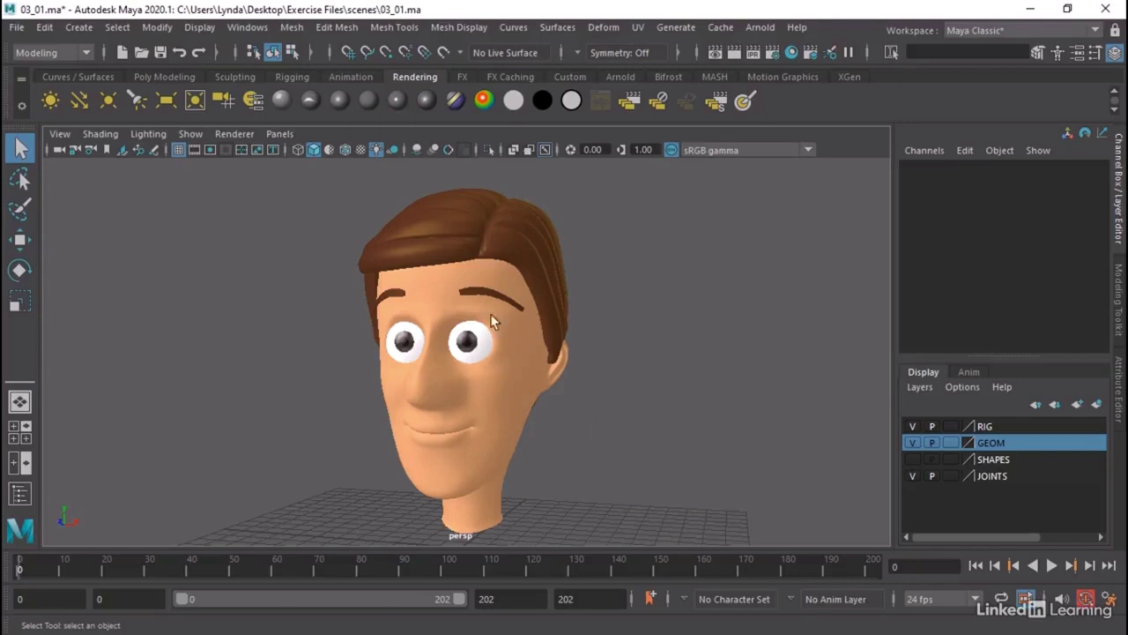
{"action": "scroll", "coordinate": [491, 313], "scroll_direction": "up", "scroll_amount": 4}
{"action": "left_click_drag", "start_coordinate": [490, 313], "coordinate": [516, 329], "text": "alt"}
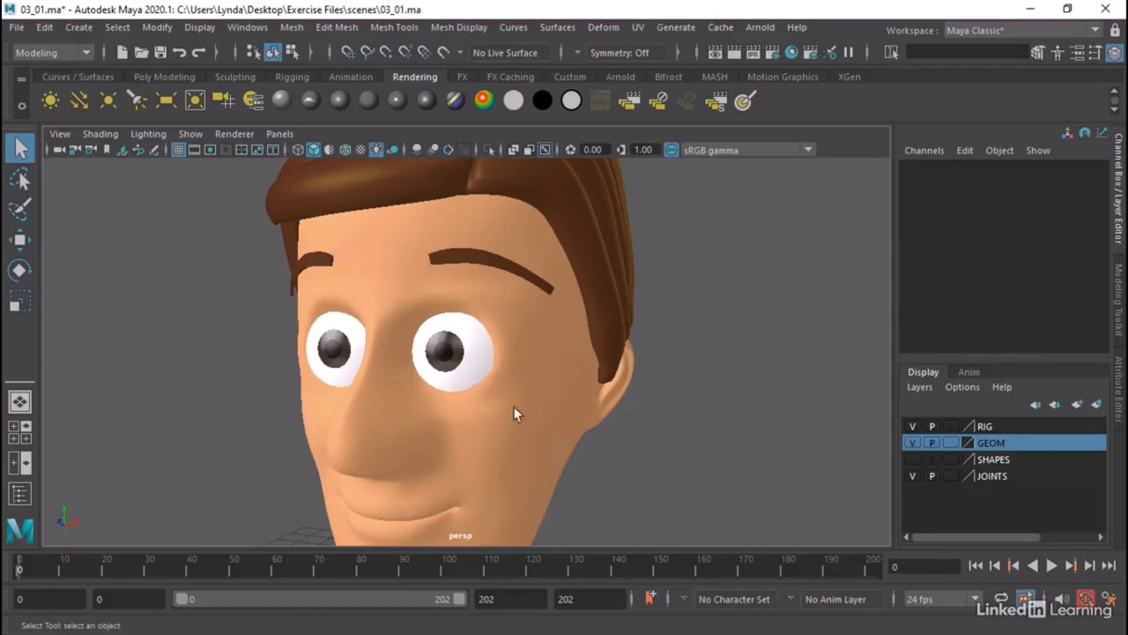
{"action": "middle_click_drag", "start_coordinate": [517, 406], "coordinate": [545, 365], "text": "alt"}
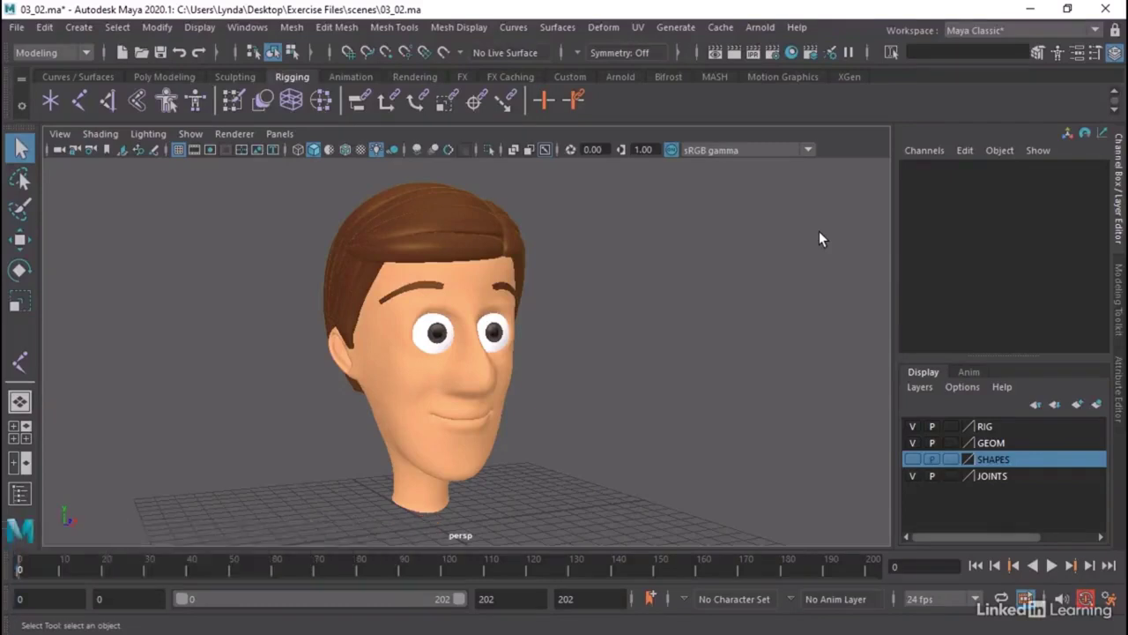
Switch from the perspective view to a full-size side view and frame the whole head.
{"action": "left_click_drag", "start_coordinate": [539, 337], "coordinate": [486, 335], "text": "alt"}
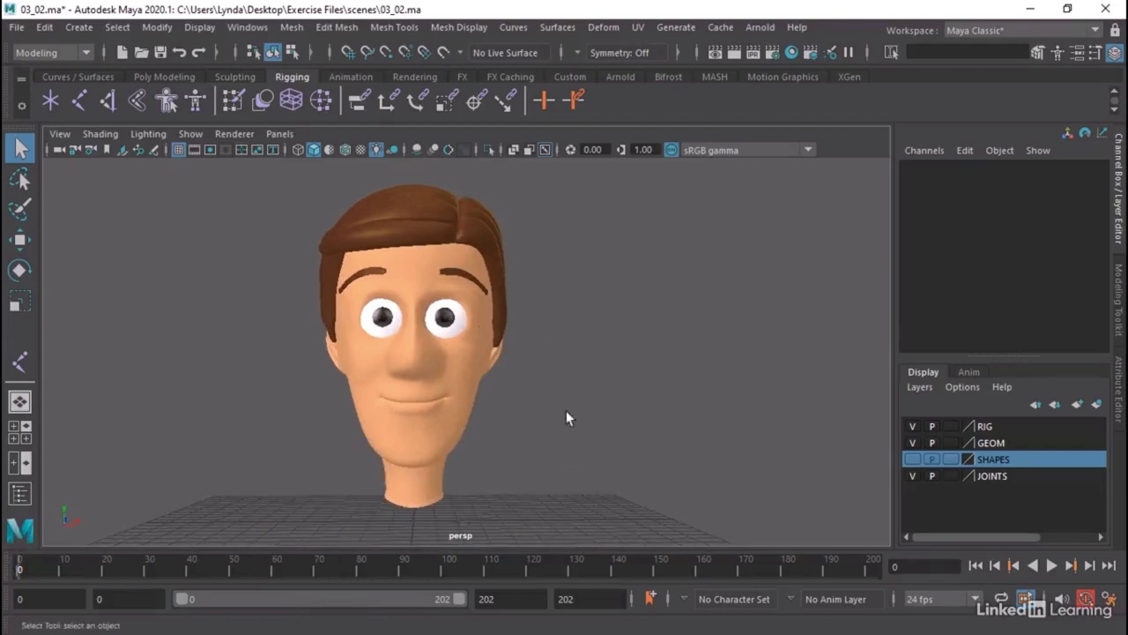
{"action": "key", "text": "space"}
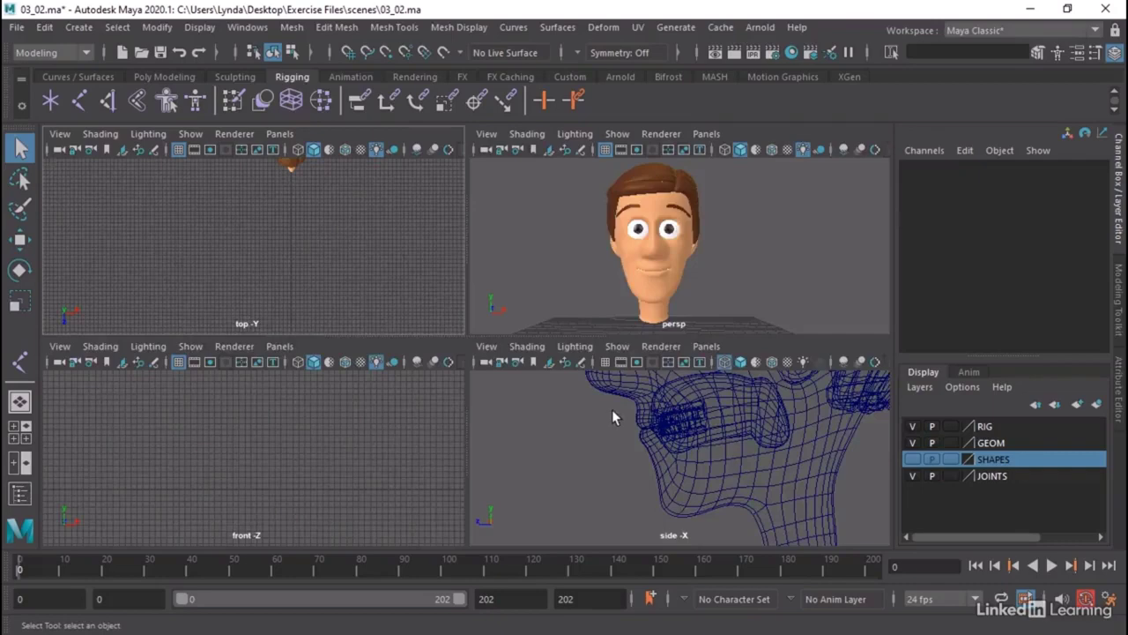
{"action": "key", "text": "space"}
{"action": "left_click_drag", "start_coordinate": [763, 353], "coordinate": [321, 422], "text": "alt"}
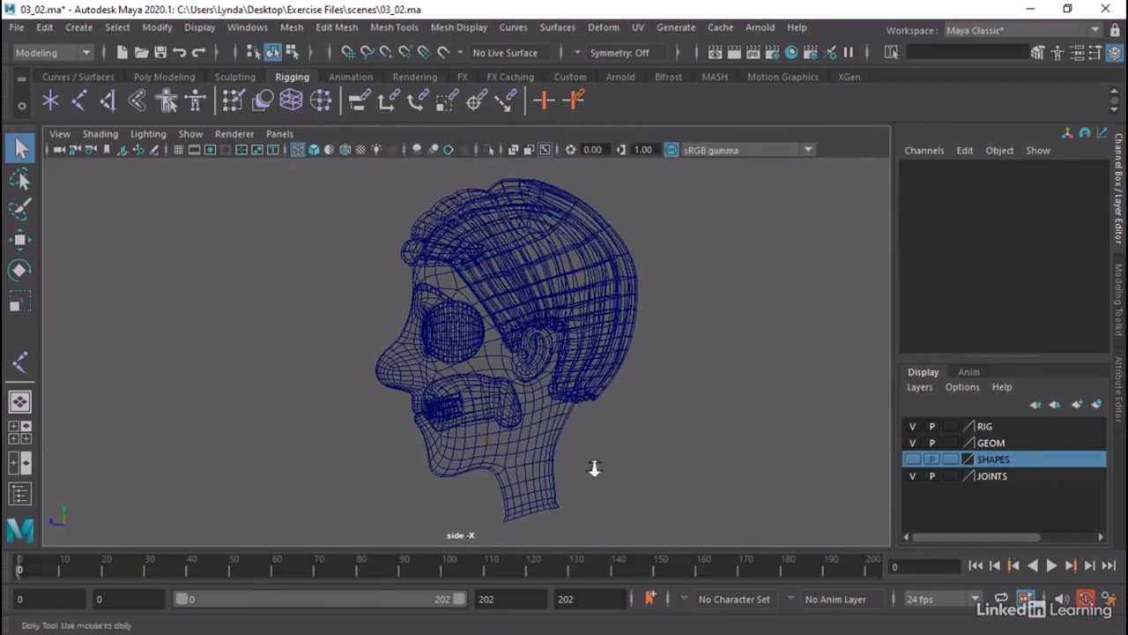
{"action": "left_click_drag", "start_coordinate": [594, 466], "coordinate": [627, 471], "text": "alt"}
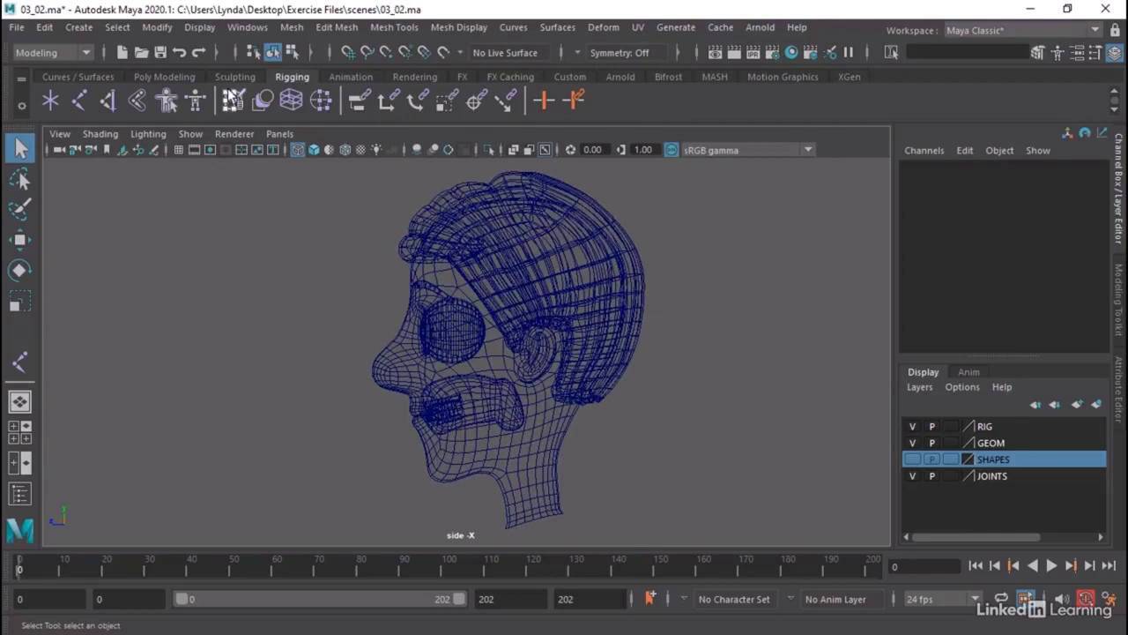
Use Create Joints from the Rigging set to place a four-joint chain from the neck base through mid-neck and ear to the head's crown.
{"action": "left_click", "coordinate": [76, 52]}
{"action": "left_click", "coordinate": [29, 84]}
{"action": "left_click", "coordinate": [297, 26]}
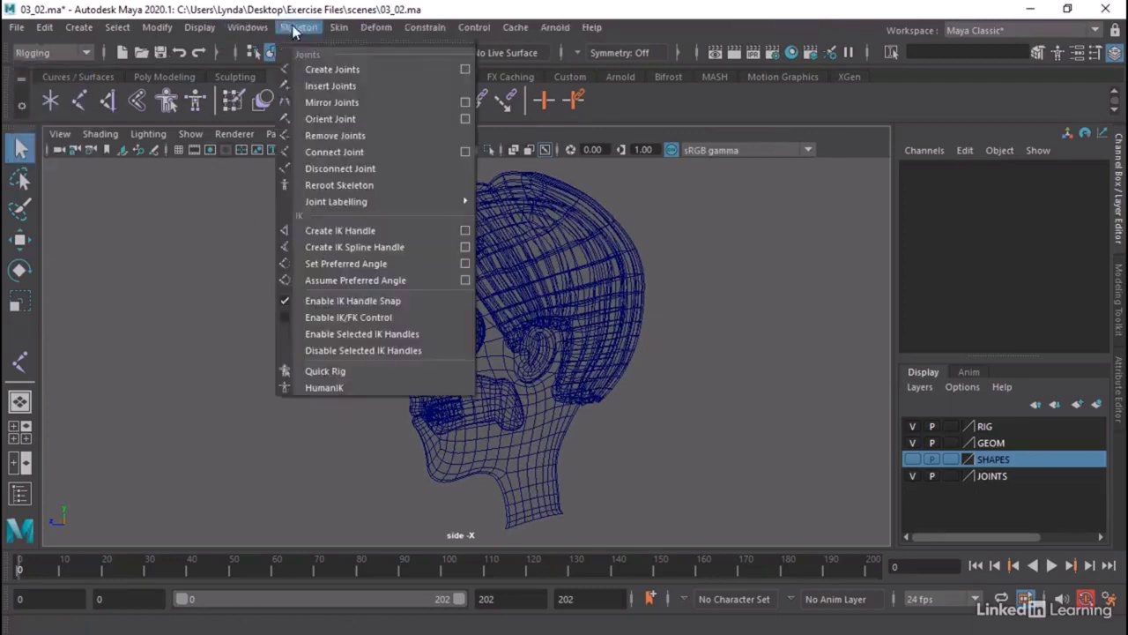
{"action": "left_click", "coordinate": [319, 68]}
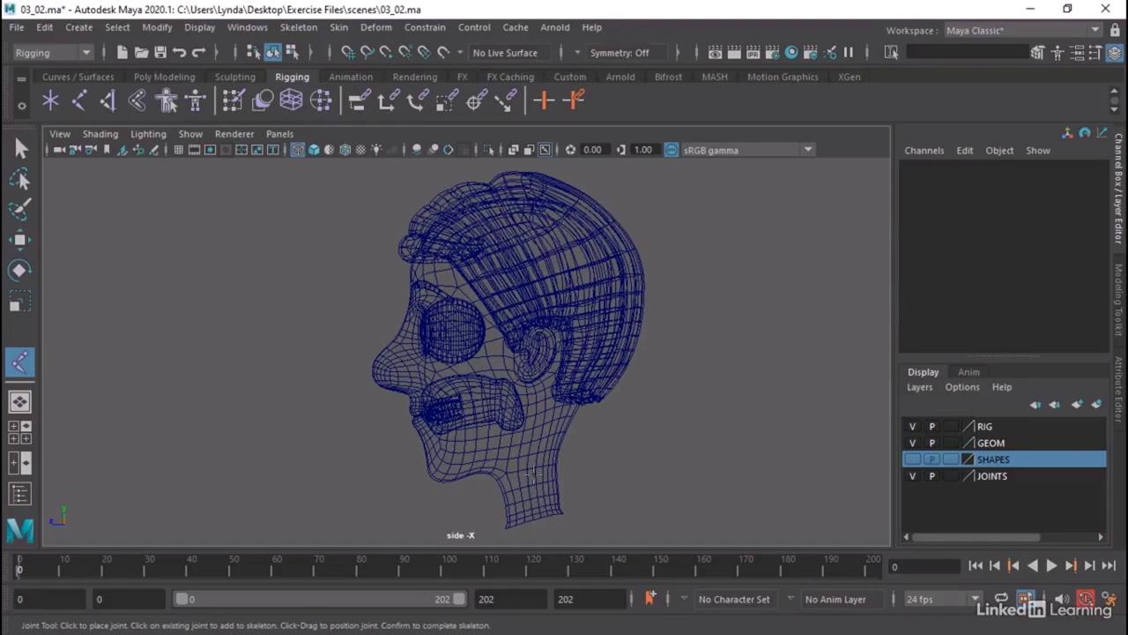
{"action": "left_click", "coordinate": [548, 519]}
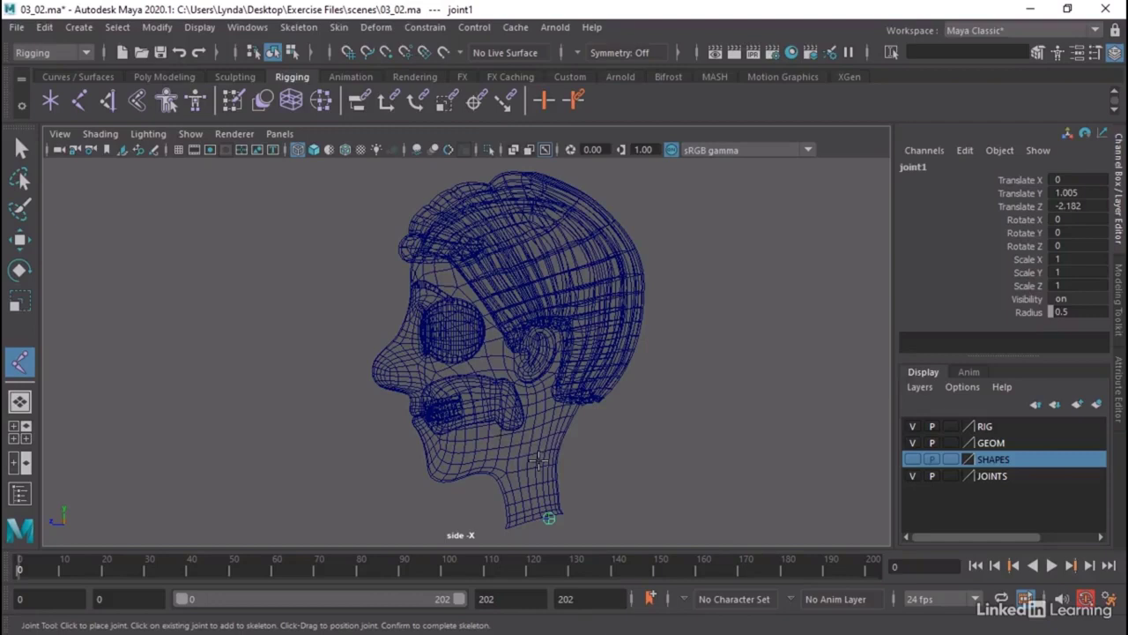
{"action": "left_click_drag", "start_coordinate": [539, 460], "coordinate": [541, 460]}
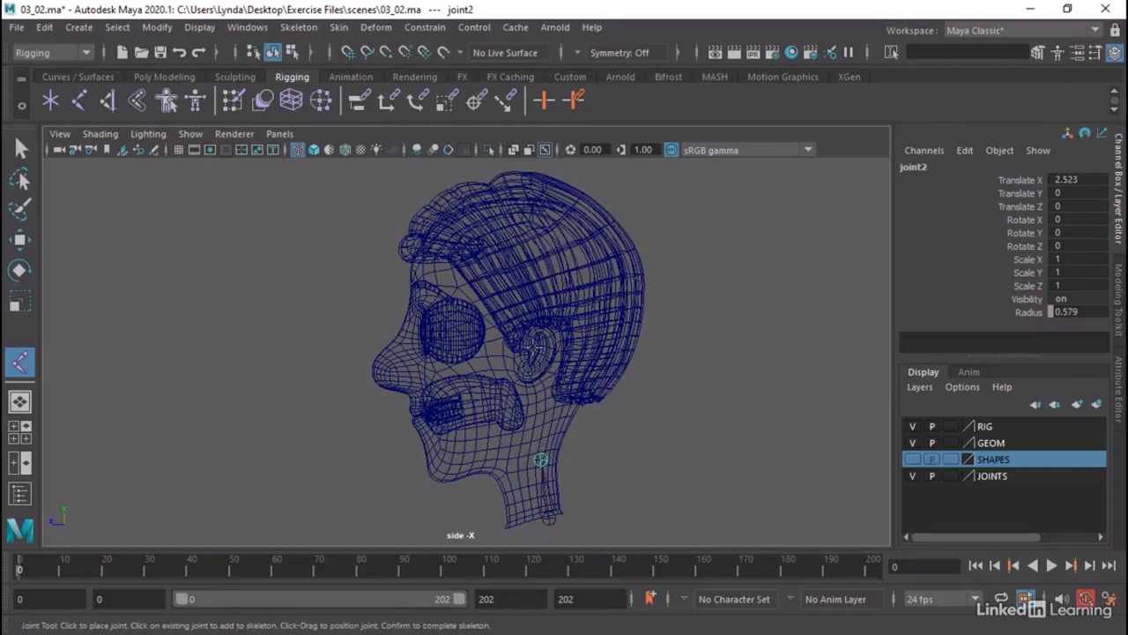
{"action": "left_click_drag", "start_coordinate": [539, 371], "coordinate": [542, 349]}
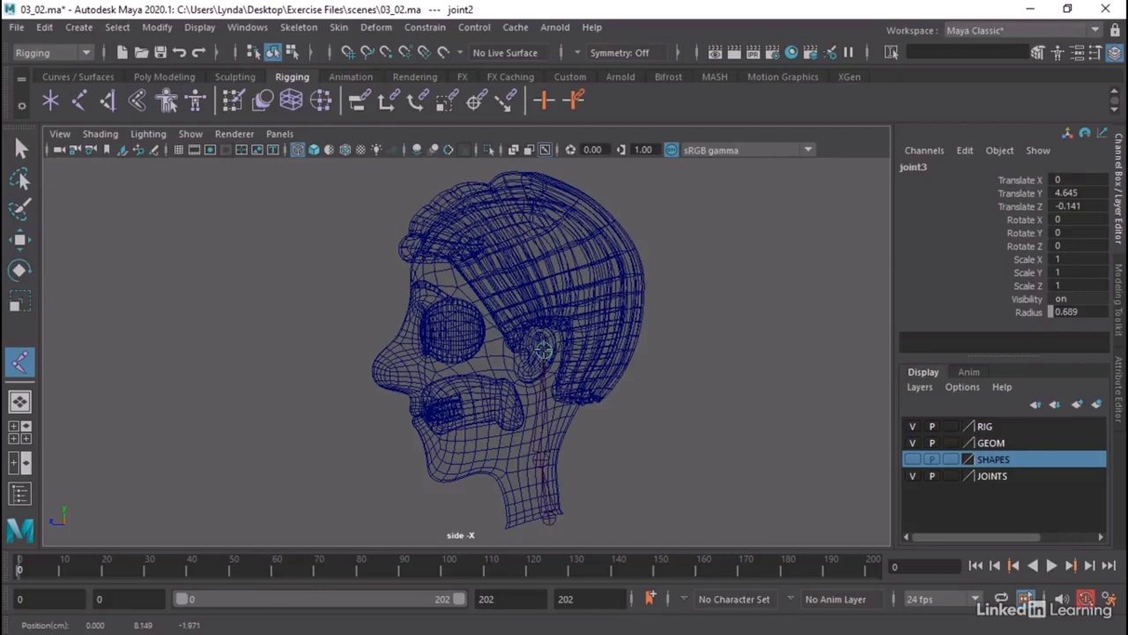
{"action": "key", "text": "Return"}
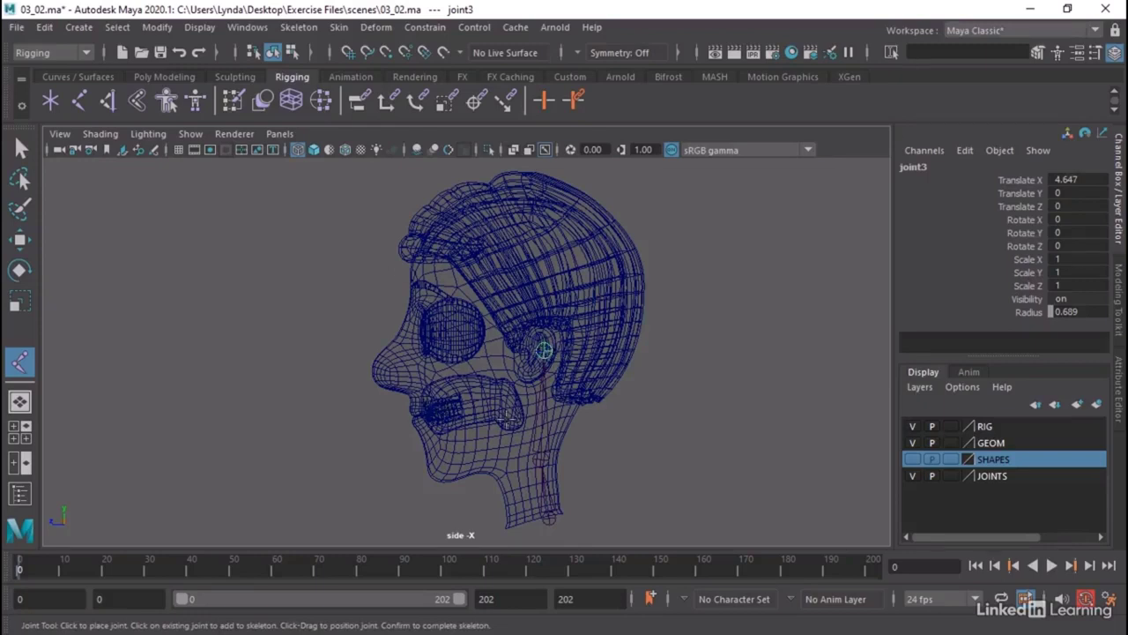
{"action": "left_click_drag", "start_coordinate": [517, 223], "coordinate": [494, 206]}
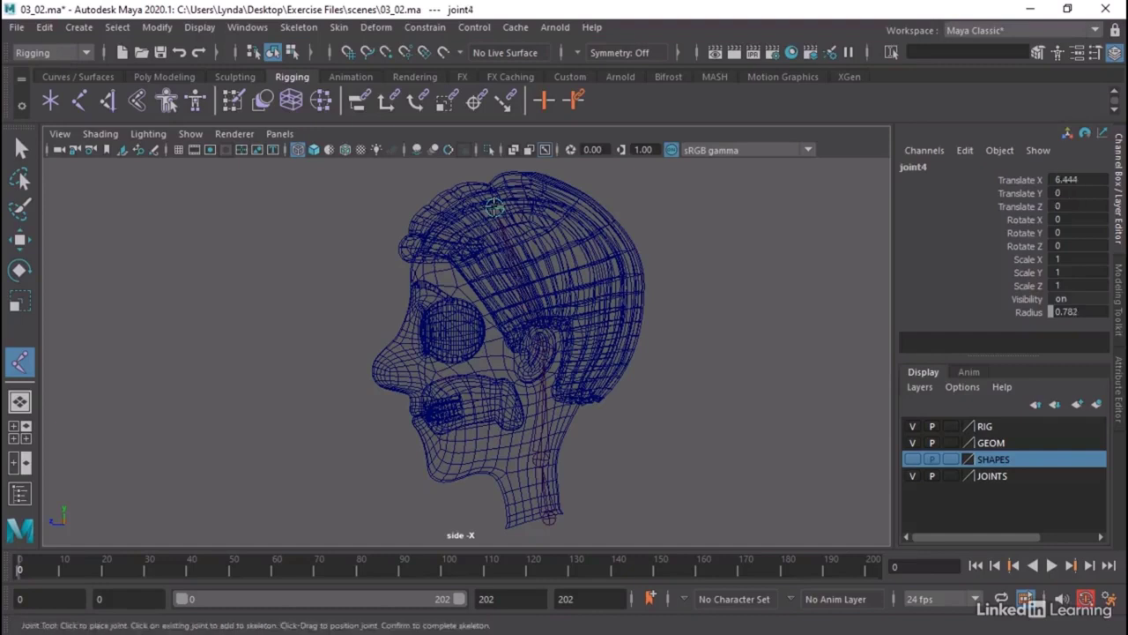
{"action": "key", "text": "q"}
{"action": "left_click", "coordinate": [684, 384]}
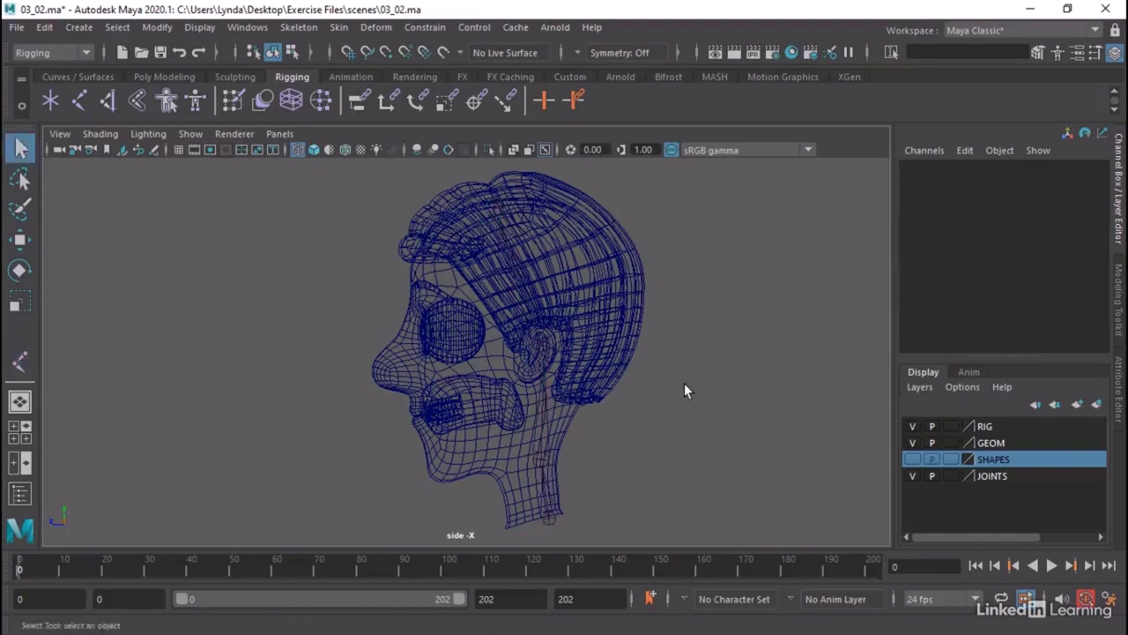
Test the chain by rotating the mid-neck joint about -8.31 degrees in Z, and undo the rotation.
{"action": "left_click", "coordinate": [548, 518]}
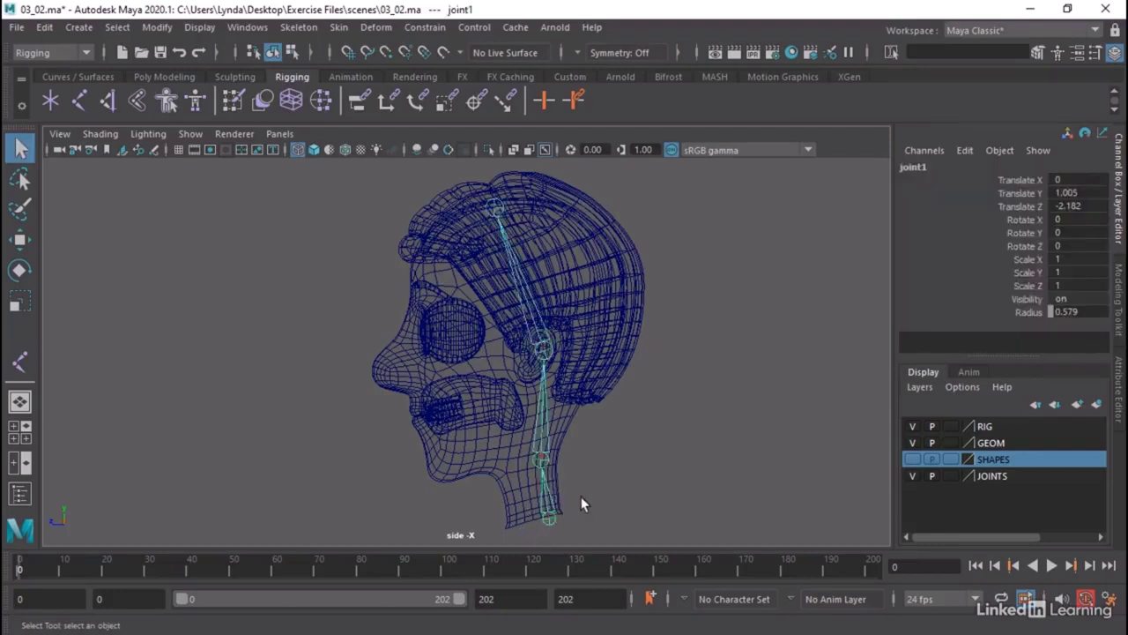
{"action": "left_click", "coordinate": [547, 457]}
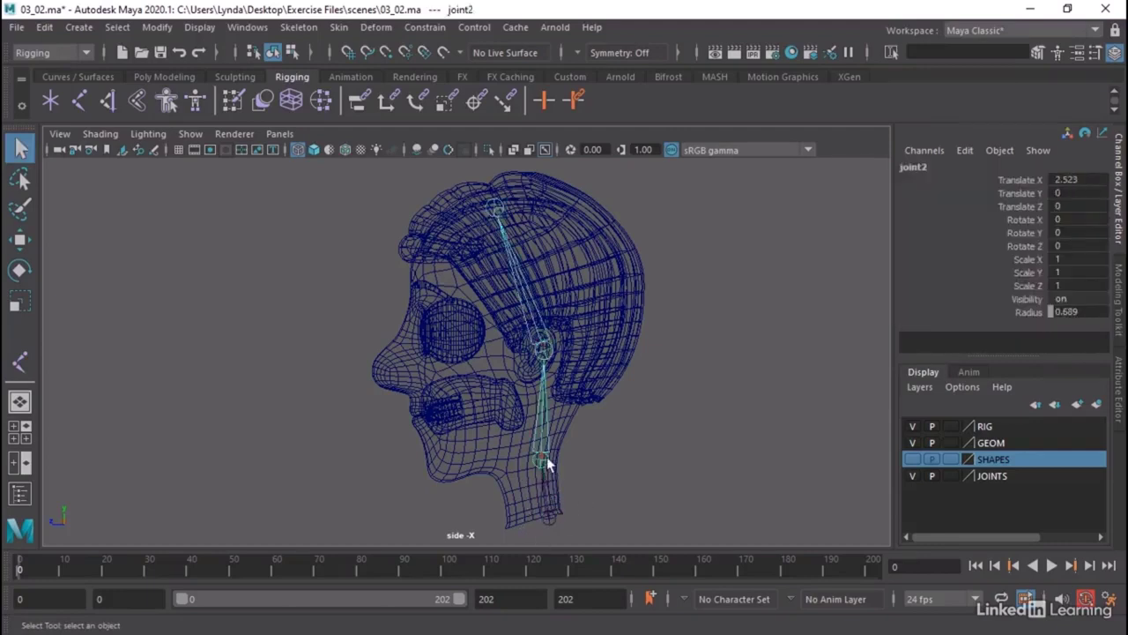
{"action": "key", "text": "e"}
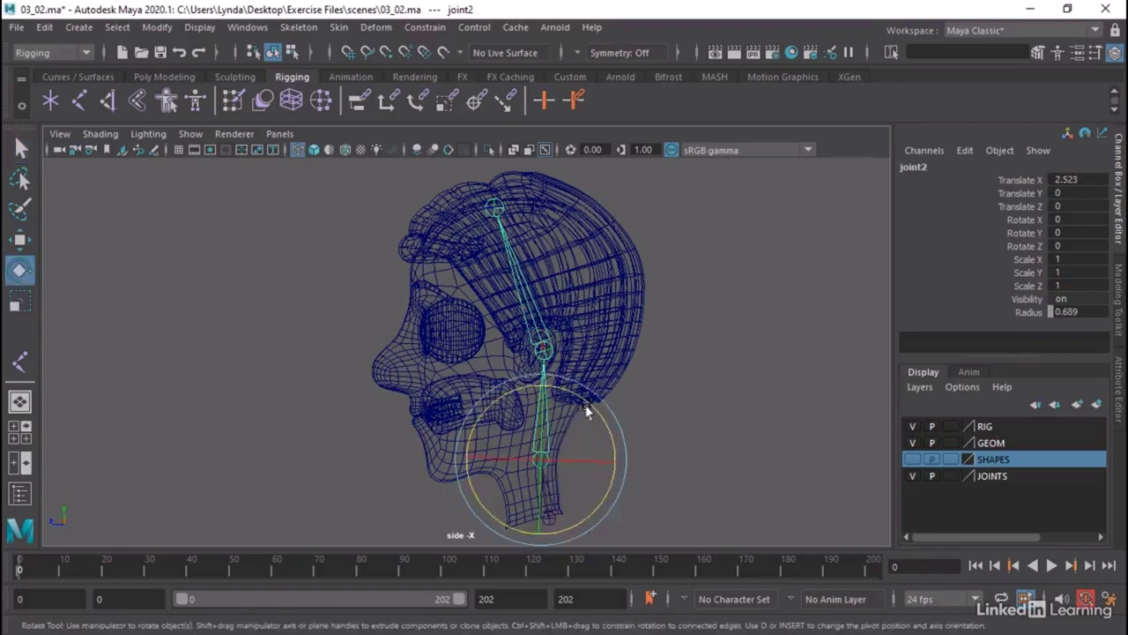
{"action": "mouse_move", "coordinate": [588, 410]}
{"action": "left_mouse_down"}
{"action": "mouse_move", "coordinate": [542, 392]}
{"action": "mouse_move", "coordinate": [566, 397]}
{"action": "mouse_move", "coordinate": [599, 432]}
{"action": "mouse_move", "coordinate": [588, 425]}
{"action": "left_mouse_up"}
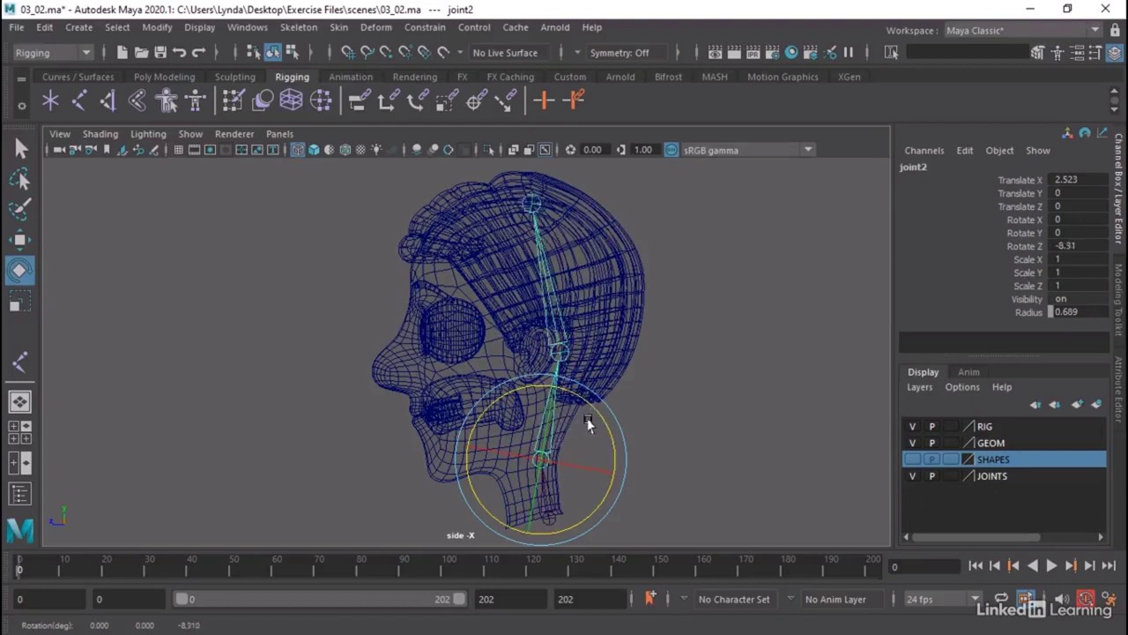
{"action": "key", "text": "ctrl+z"}
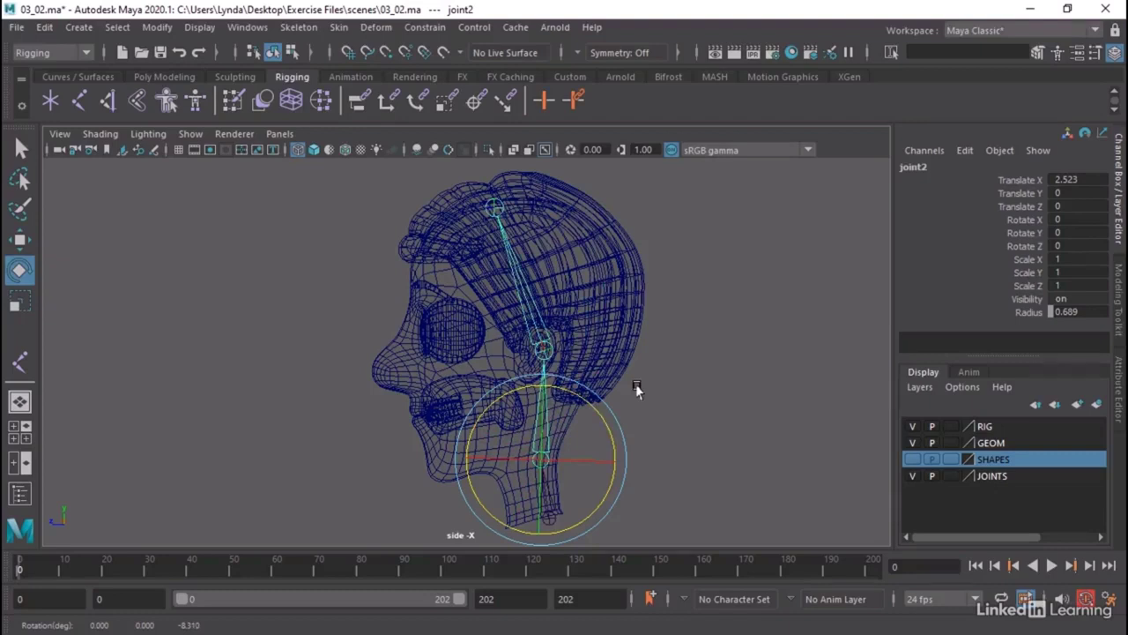
Check the pivots of the ear and mid-neck joints, and select the root joint at the neck base.
{"action": "left_click", "coordinate": [541, 345]}
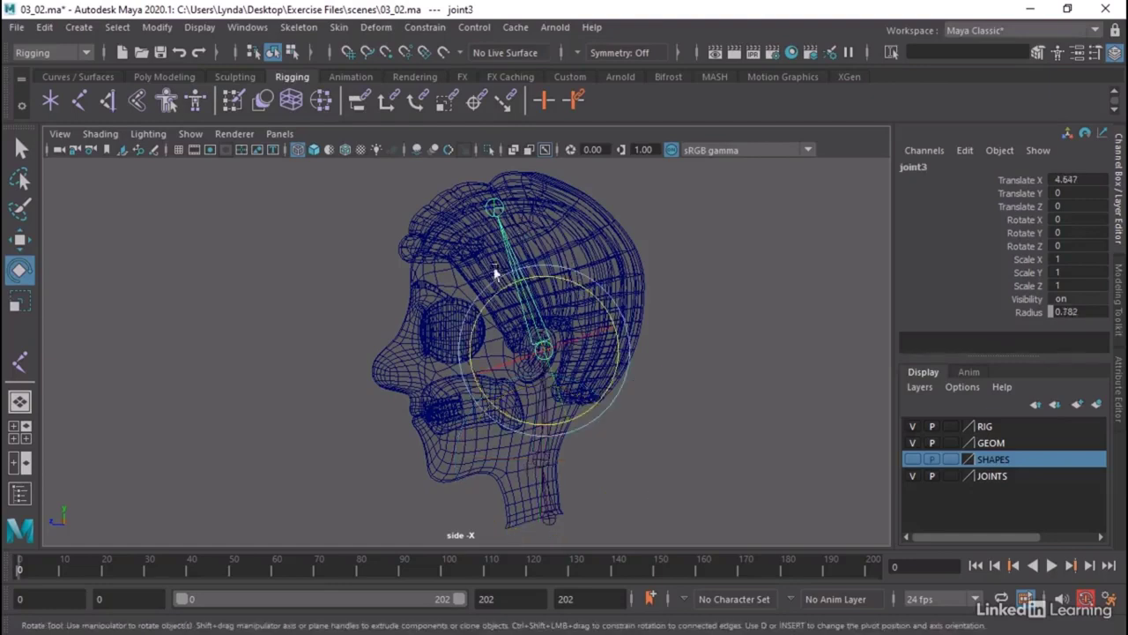
{"action": "left_click", "coordinate": [544, 461]}
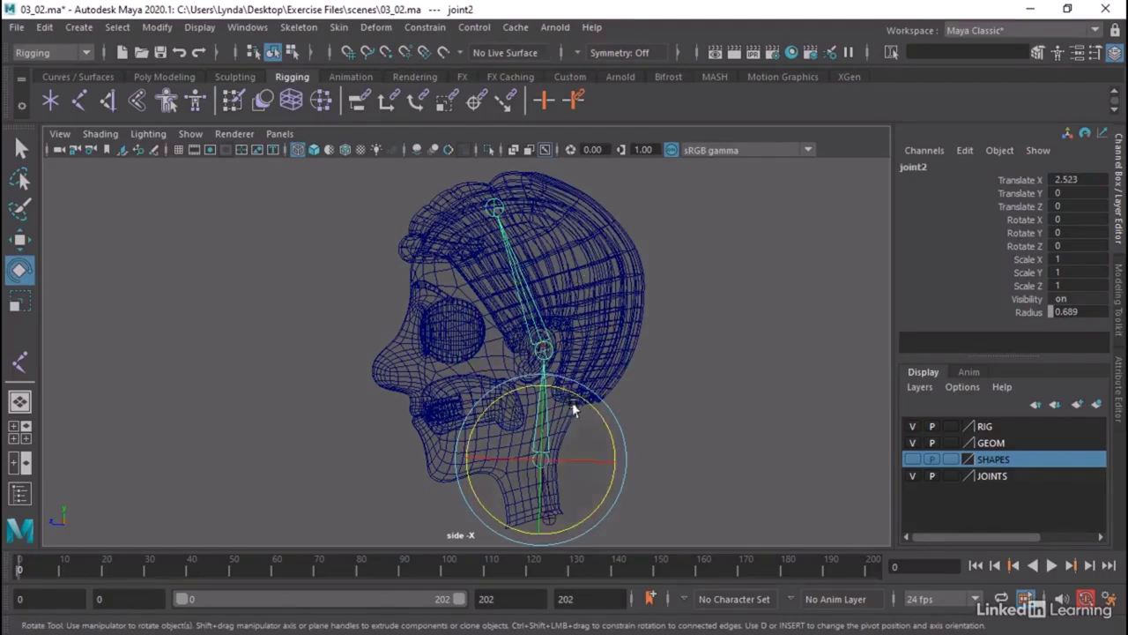
{"action": "left_click", "coordinate": [709, 414]}
{"action": "left_click", "coordinate": [553, 519]}
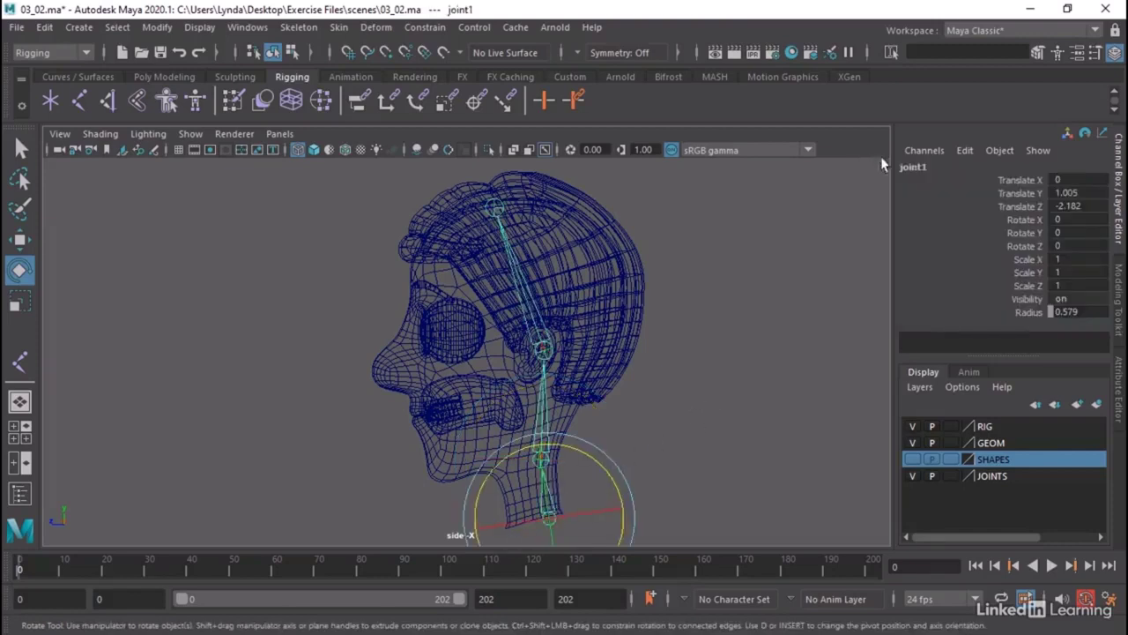
Rename the root joint at the neck base joint_Neck and the mid-neck joint joint_Head1.
{"action": "double_click", "coordinate": [915, 165]}
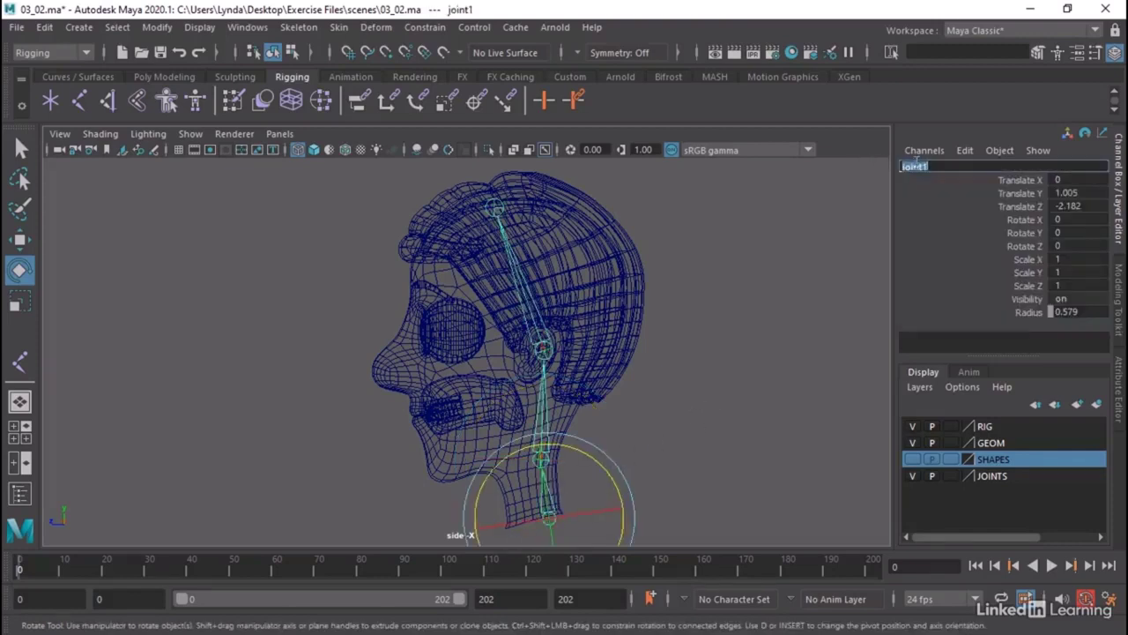
{"action": "type", "text": "joint_Neck"}
{"action": "left_click", "coordinate": [539, 398]}
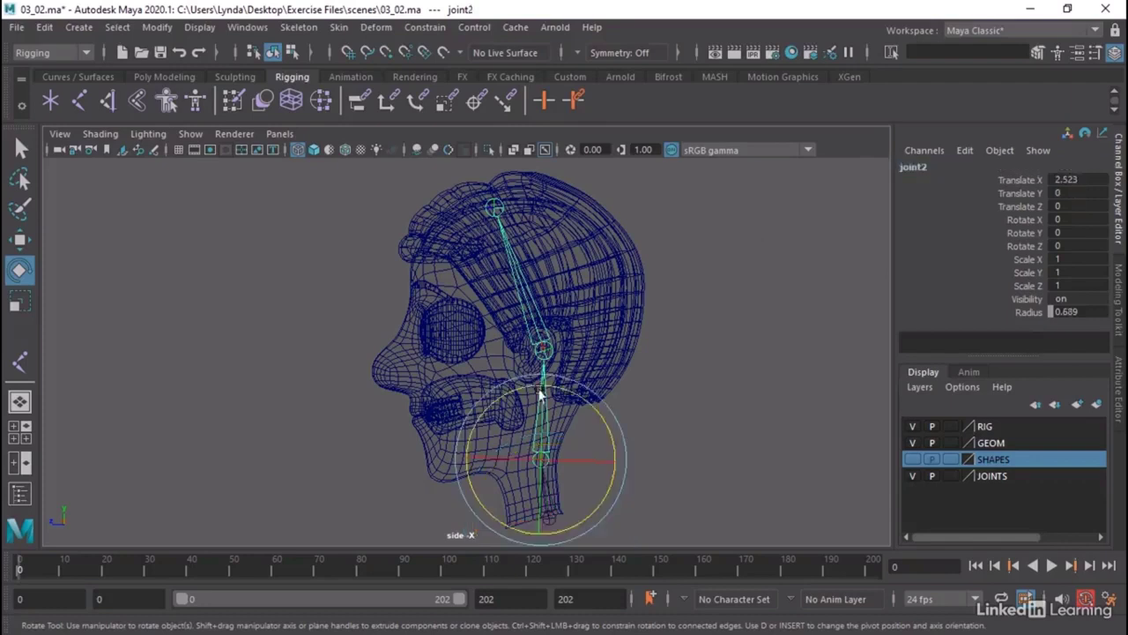
{"action": "double_click", "coordinate": [913, 167]}
{"action": "type", "text": "joint"}
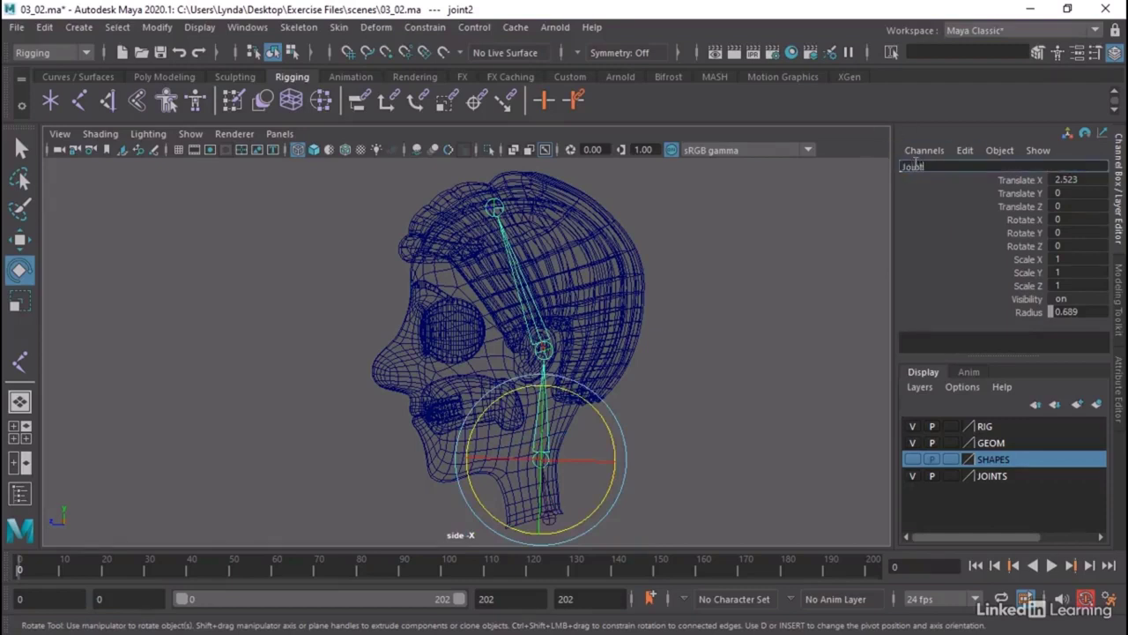
{"action": "type", "text": "_Head1"}
Select the joint at the ear and rename it joint_Head2.
{"action": "left_click", "coordinate": [518, 275]}
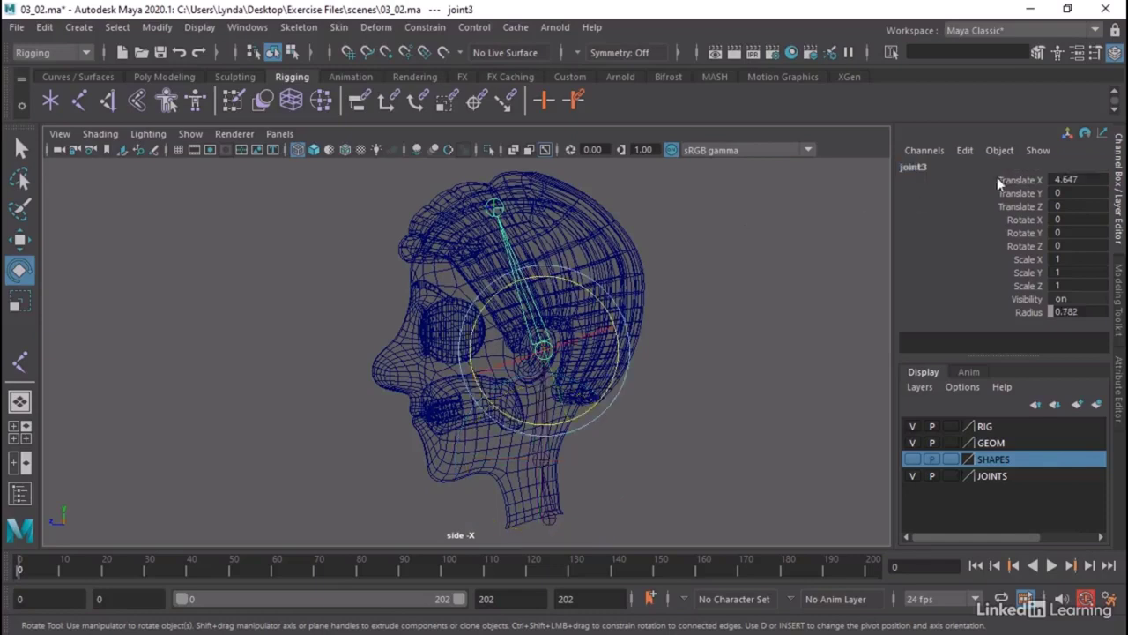
{"action": "key", "text": "w"}
{"action": "double_click", "coordinate": [922, 166]}
{"action": "type", "text": "Jo"}
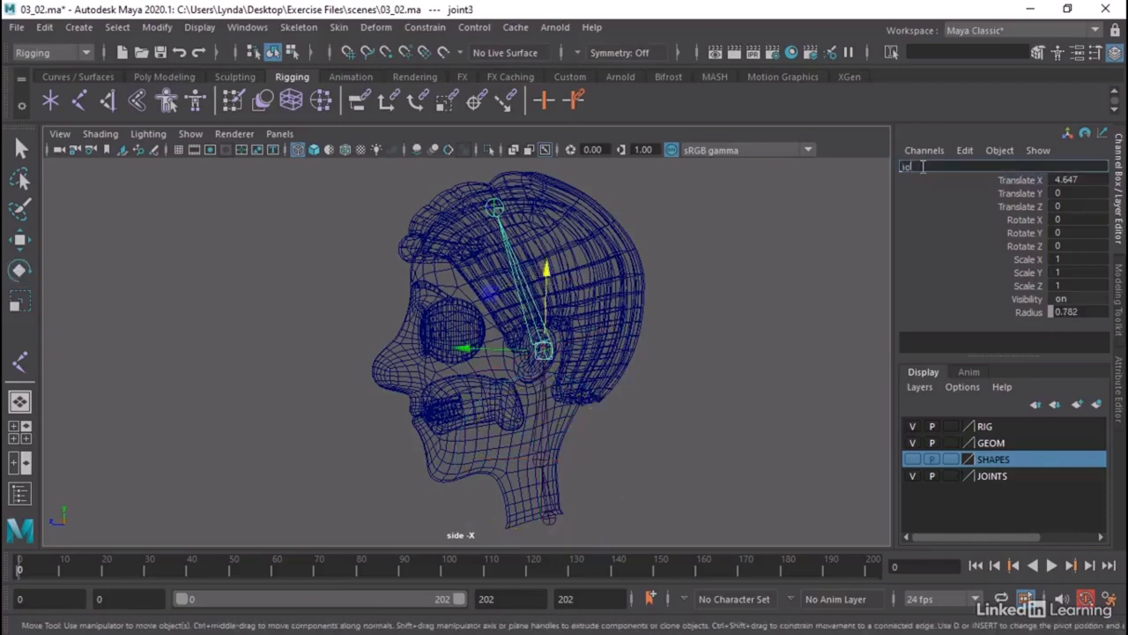
{"action": "type", "text": "int_Head2"}
Rename the end joint at the head's crown joint_Head3, reusing the base name copied from the ear joint.
{"action": "left_click_drag", "start_coordinate": [950, 168], "coordinate": [885, 166]}
{"action": "key", "text": "ctrl+c"}
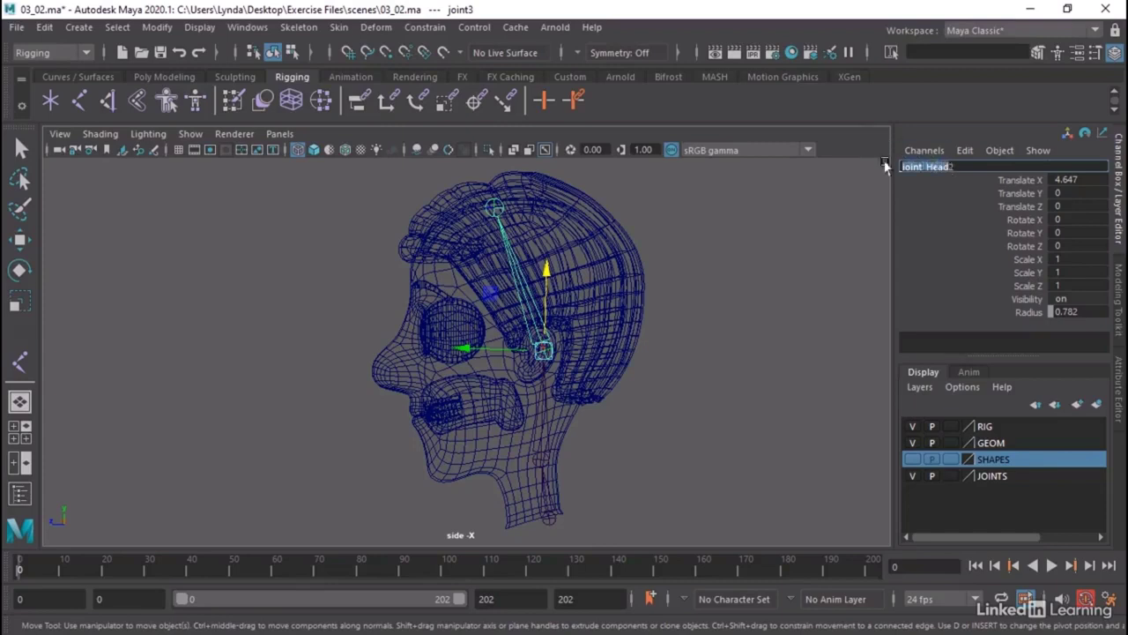
{"action": "left_click", "coordinate": [495, 208]}
{"action": "key", "text": "e"}
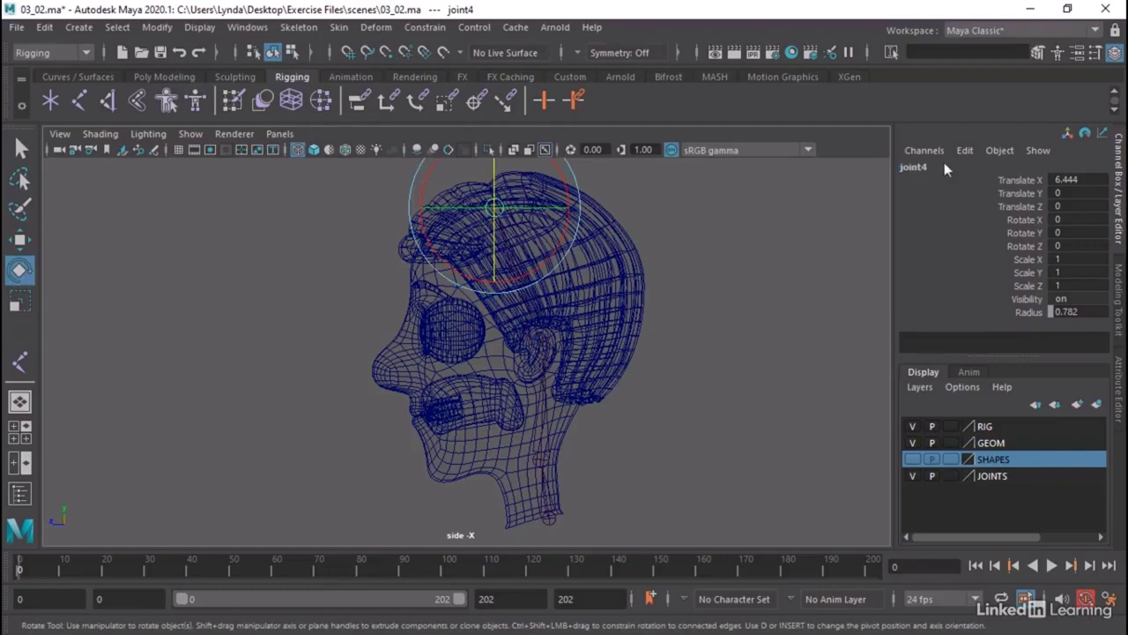
{"action": "left_click", "coordinate": [944, 166]}
{"action": "key", "text": "ctrl+v"}
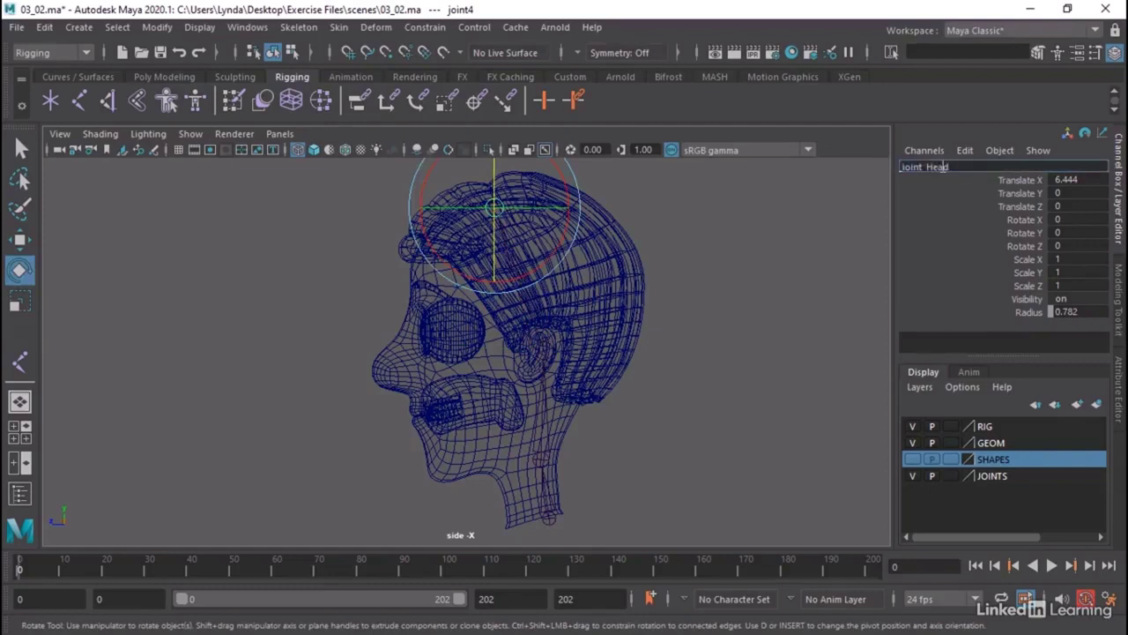
{"action": "type", "text": "3"}
{"action": "key", "text": "Return"}
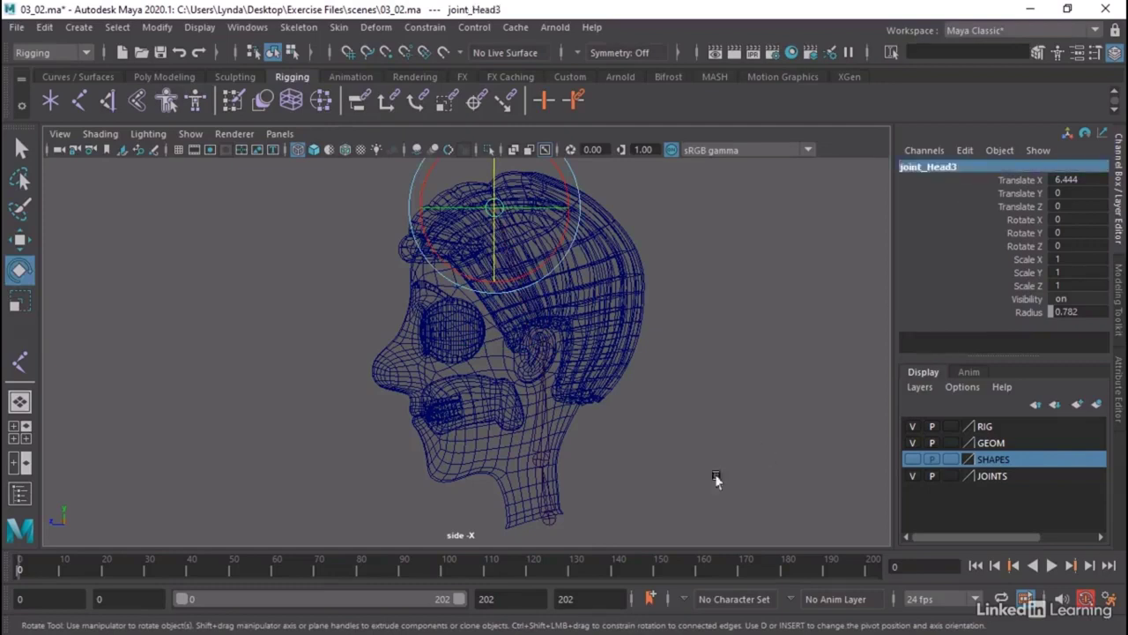
Add the joint_Neck chain to the JOINTS display layer and toggle the layer's visibility to check its membership.
{"action": "left_click", "coordinate": [586, 509]}
{"action": "left_click", "coordinate": [544, 522]}
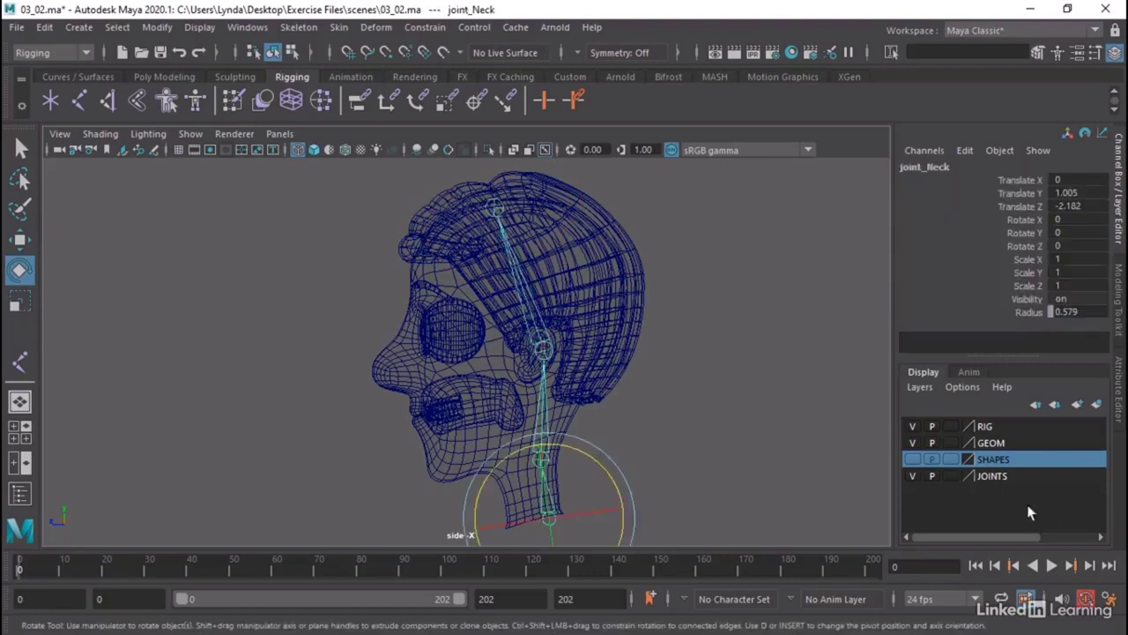
{"action": "left_click", "coordinate": [1002, 476]}
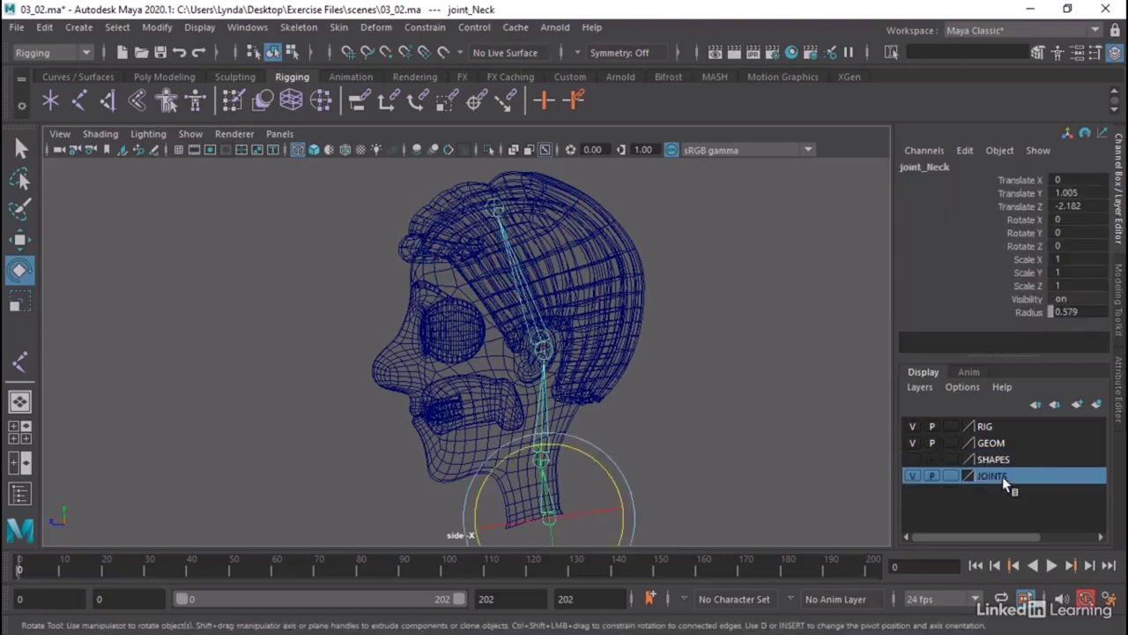
{"action": "right_click", "coordinate": [1002, 475]}
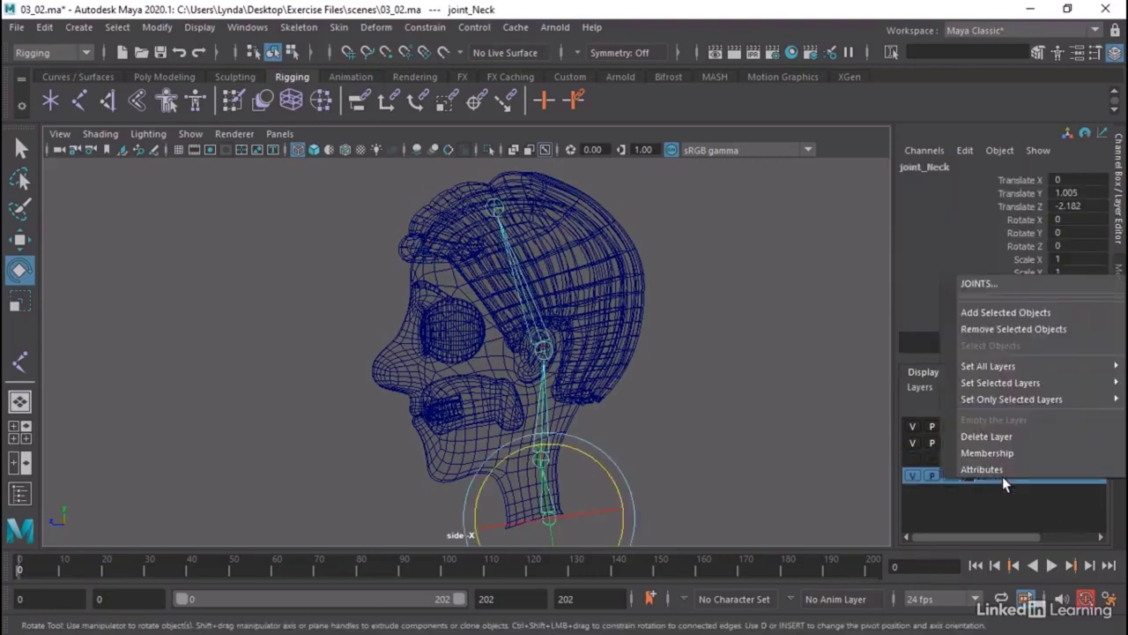
{"action": "left_click", "coordinate": [988, 312]}
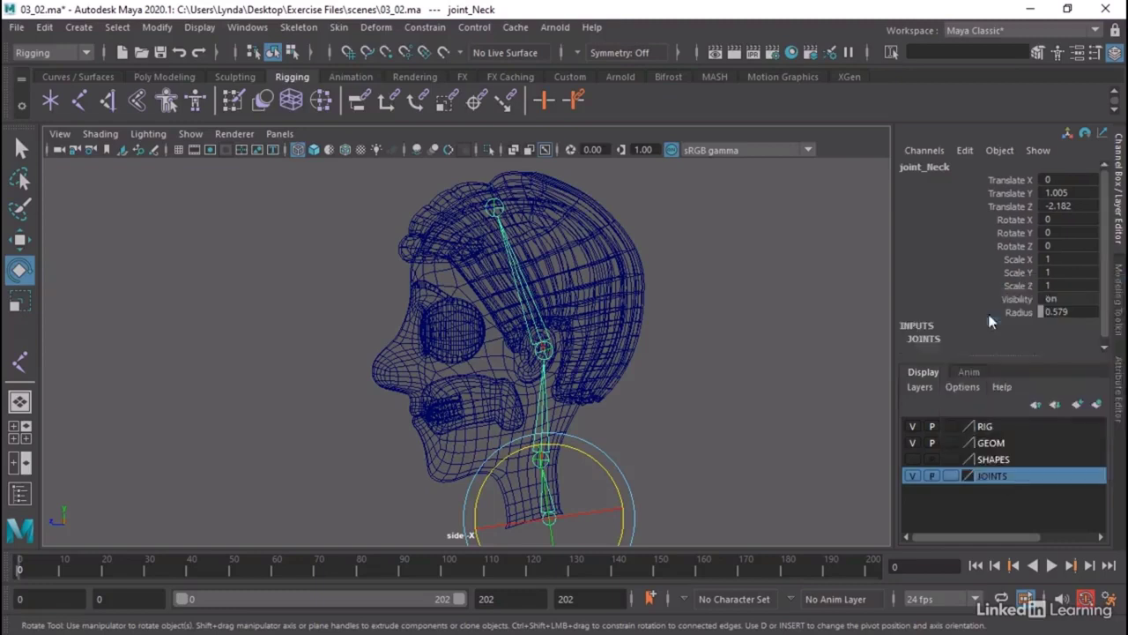
{"action": "left_click", "coordinate": [918, 480]}
{"action": "left_click", "coordinate": [918, 480]}
{"action": "left_click", "coordinate": [741, 432]}
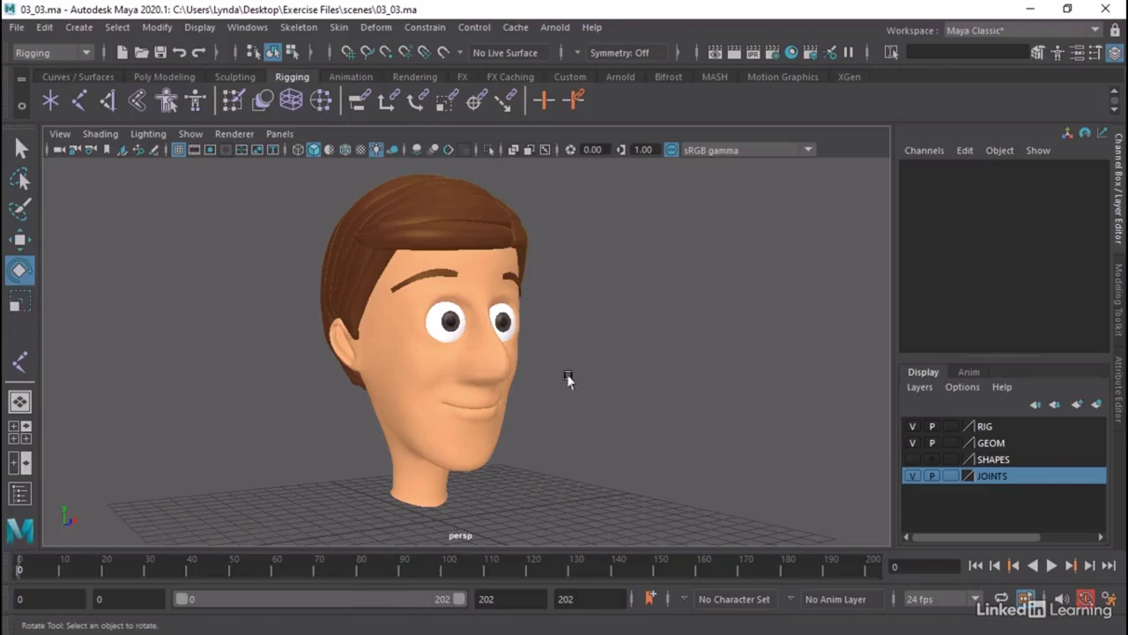
In a full-size side view, create a two-joint jaw chain from the jaw hinge just below and in front of the ear to the chin.
{"action": "left_click_drag", "start_coordinate": [566, 374], "coordinate": [379, 374], "text": "alt"}
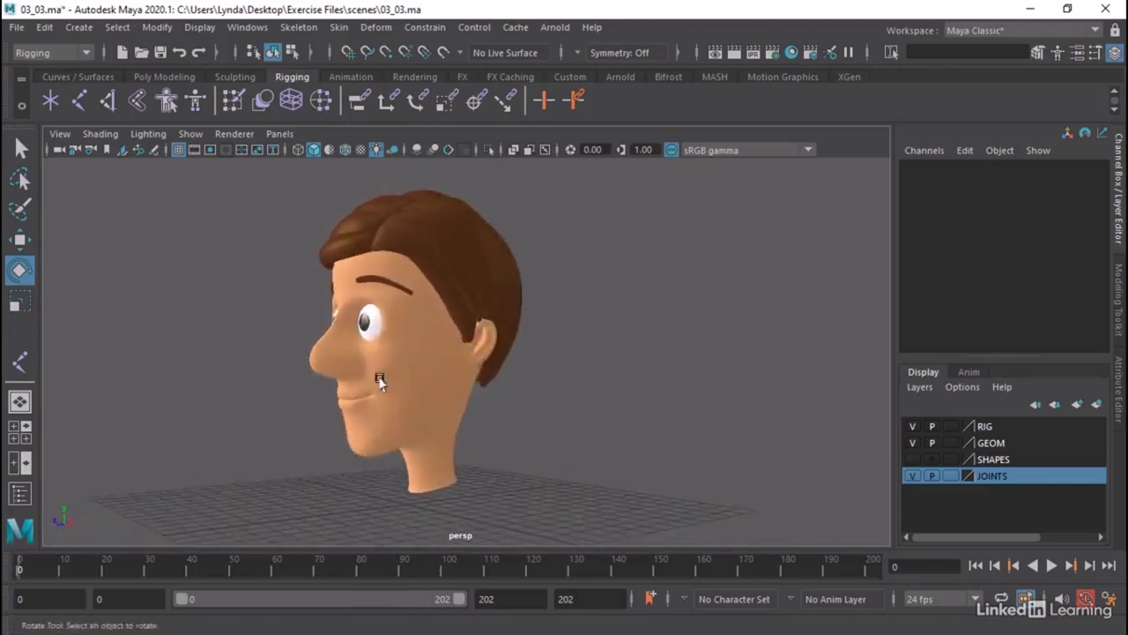
{"action": "right_click_drag", "start_coordinate": [379, 375], "coordinate": [423, 390], "text": "alt"}
{"action": "left_click_drag", "start_coordinate": [442, 415], "coordinate": [399, 381], "text": "alt"}
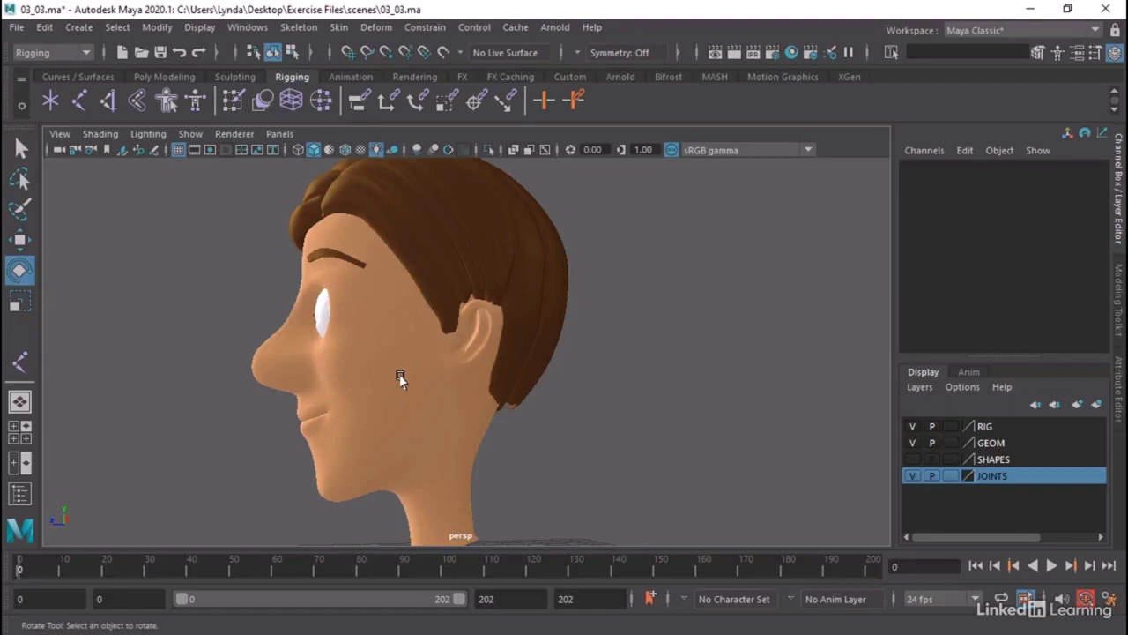
{"action": "key", "text": "space"}
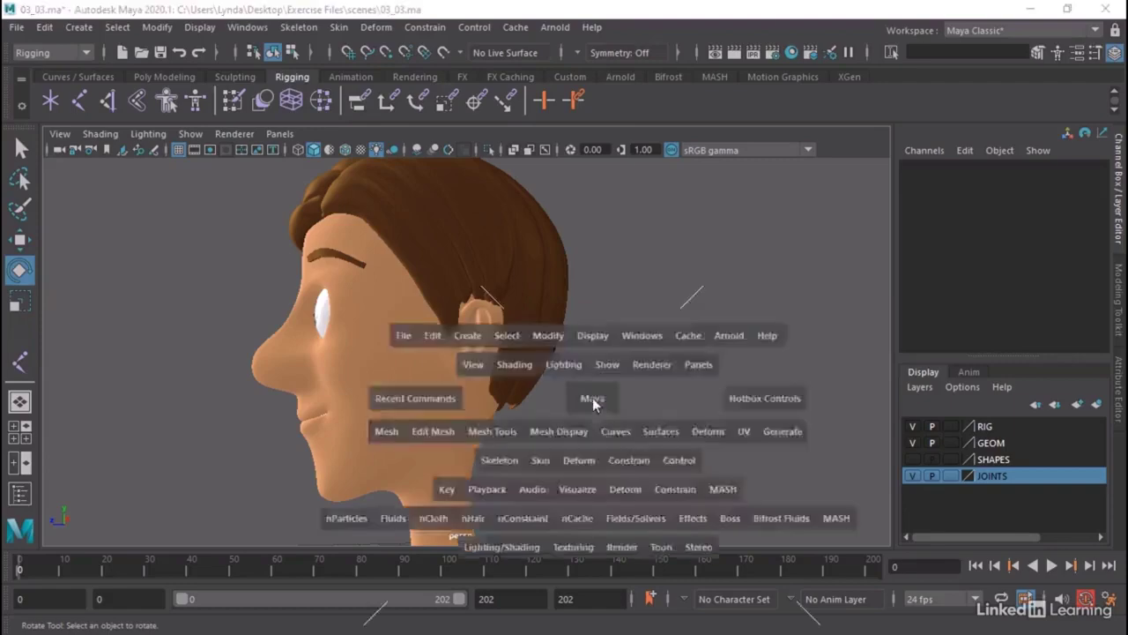
{"action": "key", "text": "space"}
{"action": "scroll", "coordinate": [626, 406], "scroll_direction": "up", "scroll_amount": 4}
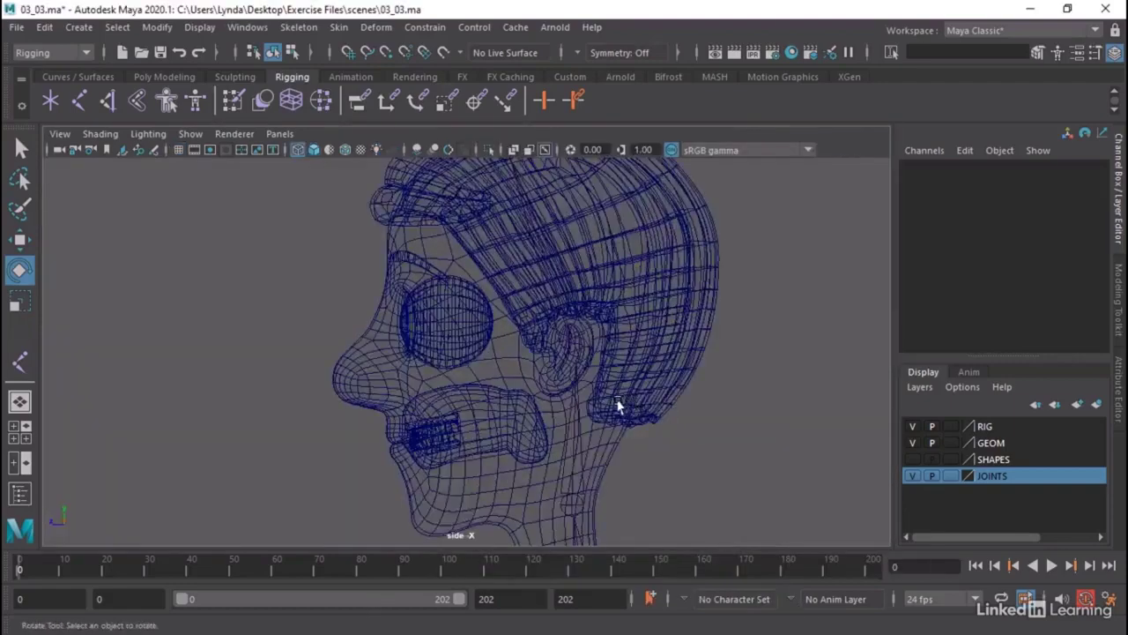
{"action": "middle_click_drag", "start_coordinate": [617, 403], "coordinate": [622, 335], "text": "alt"}
{"action": "scroll", "coordinate": [624, 321], "scroll_direction": "up", "scroll_amount": 1}
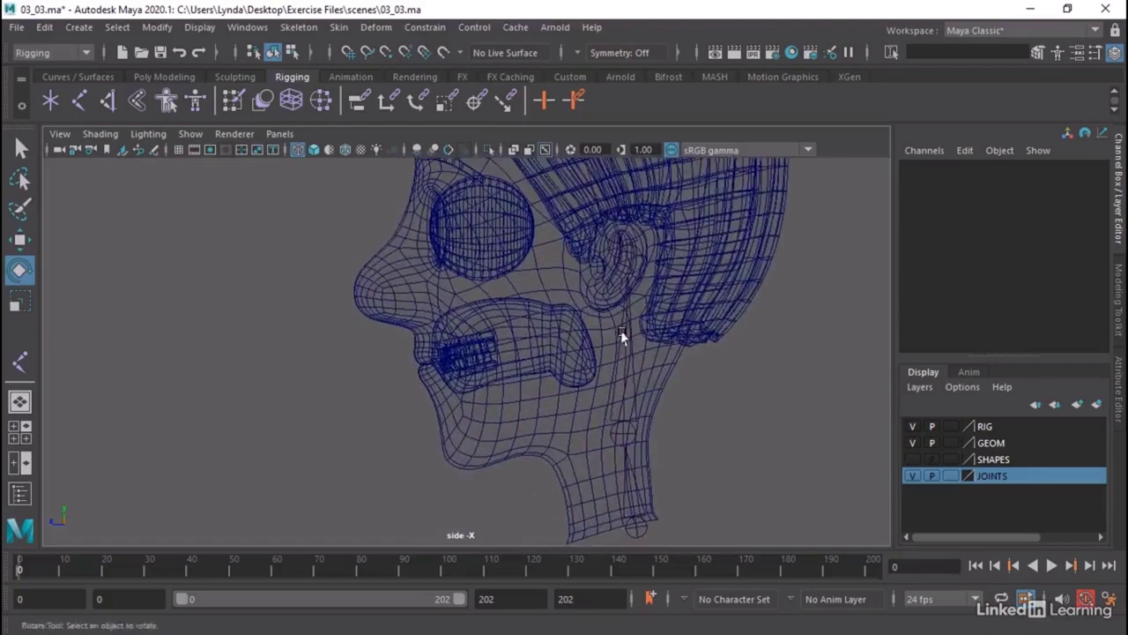
{"action": "left_click", "coordinate": [78, 100]}
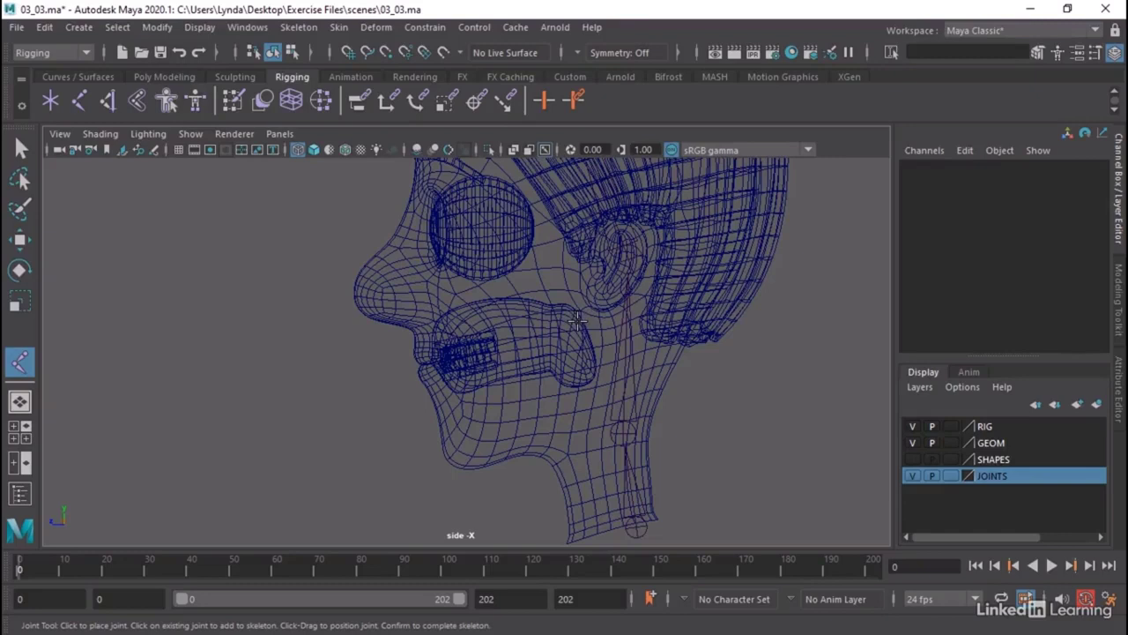
{"action": "left_click", "coordinate": [577, 319]}
{"action": "left_click_drag", "start_coordinate": [460, 421], "coordinate": [436, 431]}
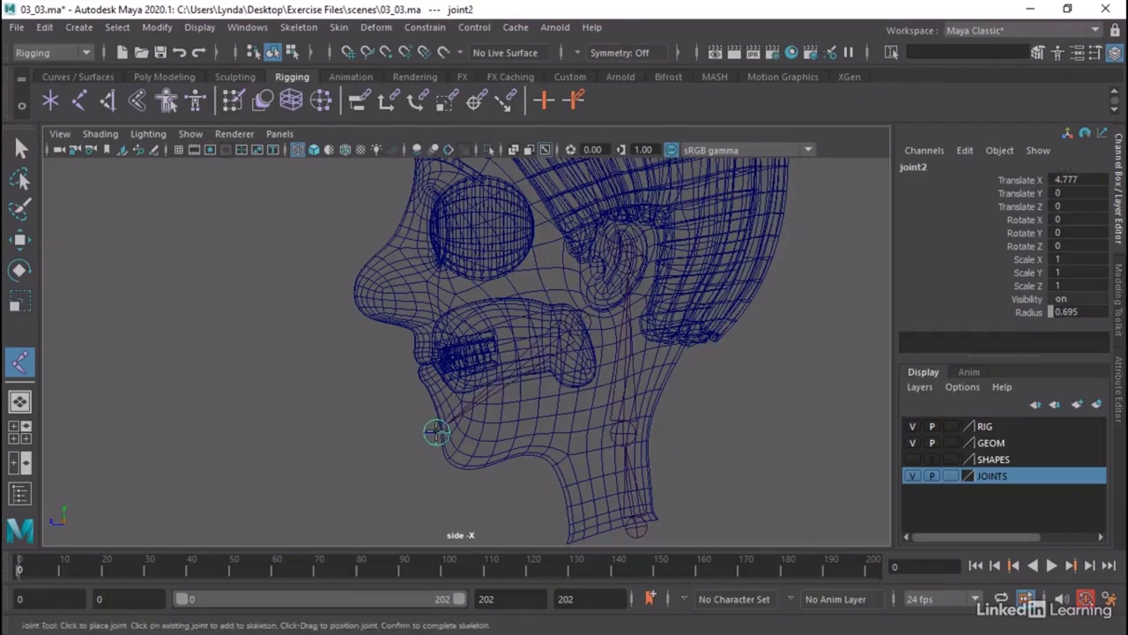
{"action": "key", "text": "e"}
Return to the full-size perspective view, turn on X-Ray Joints shading, and check the jaw and head chains inside the head.
{"action": "key", "text": "space"}
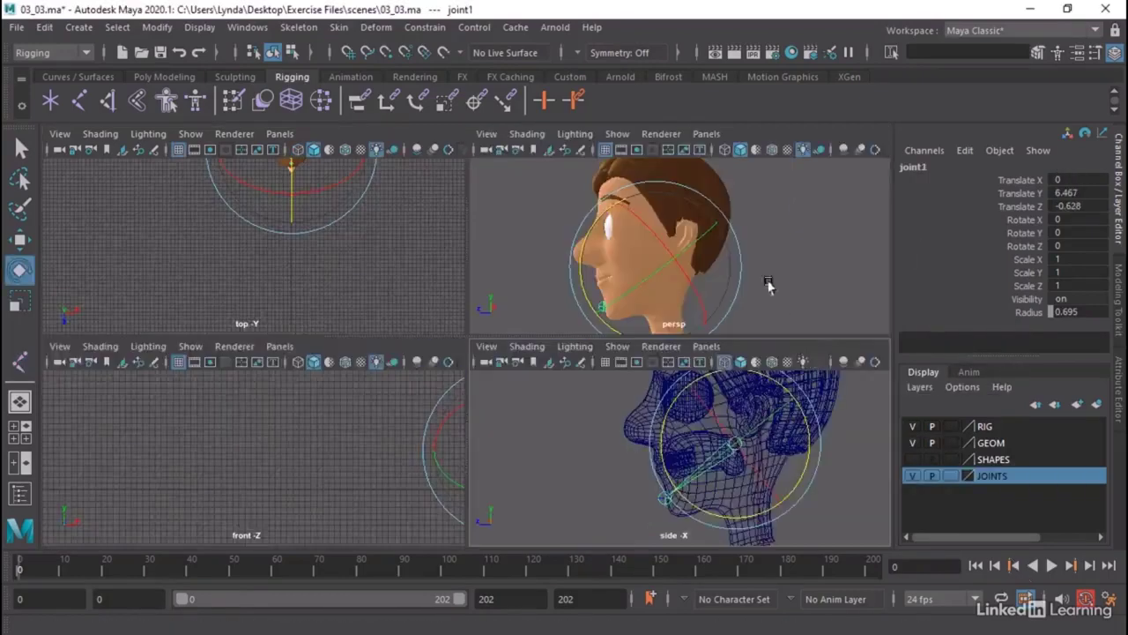
{"action": "key", "text": "space"}
{"action": "left_click_drag", "start_coordinate": [445, 411], "coordinate": [369, 438], "text": "alt"}
{"action": "right_click_drag", "start_coordinate": [520, 396], "coordinate": [546, 418], "text": "alt"}
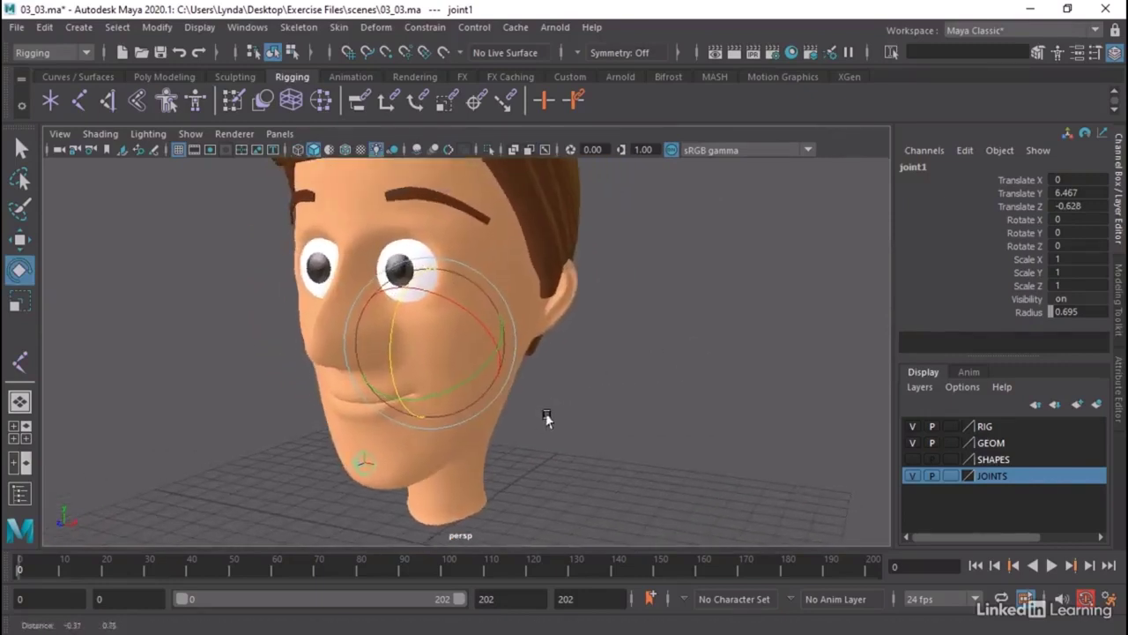
{"action": "left_click_drag", "start_coordinate": [546, 418], "coordinate": [602, 425], "text": "alt"}
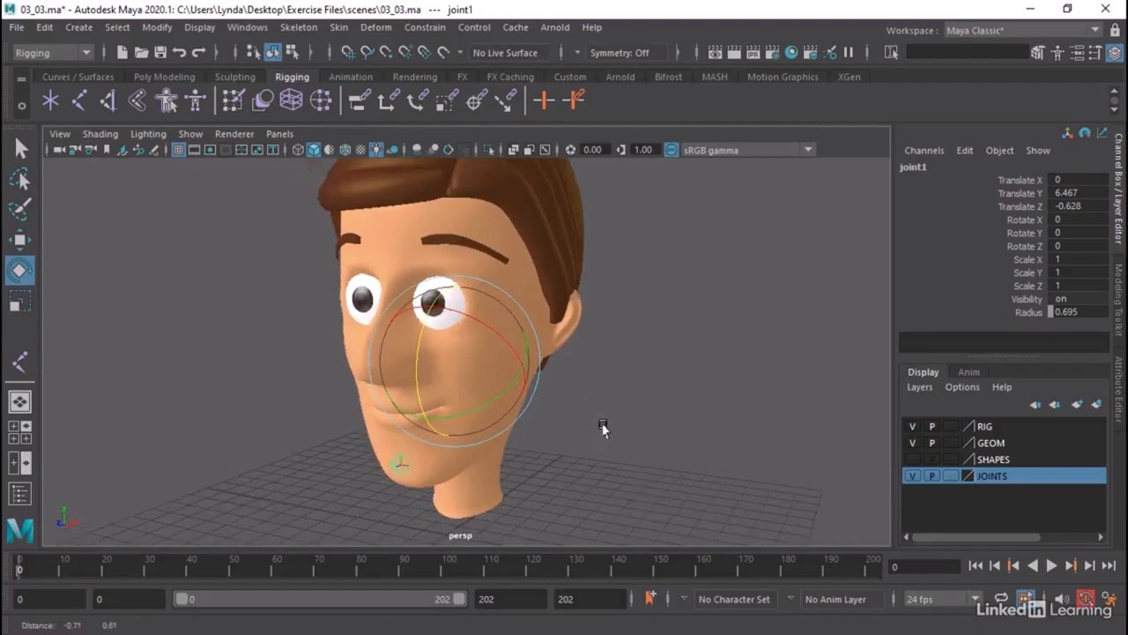
{"action": "left_click", "coordinate": [99, 134]}
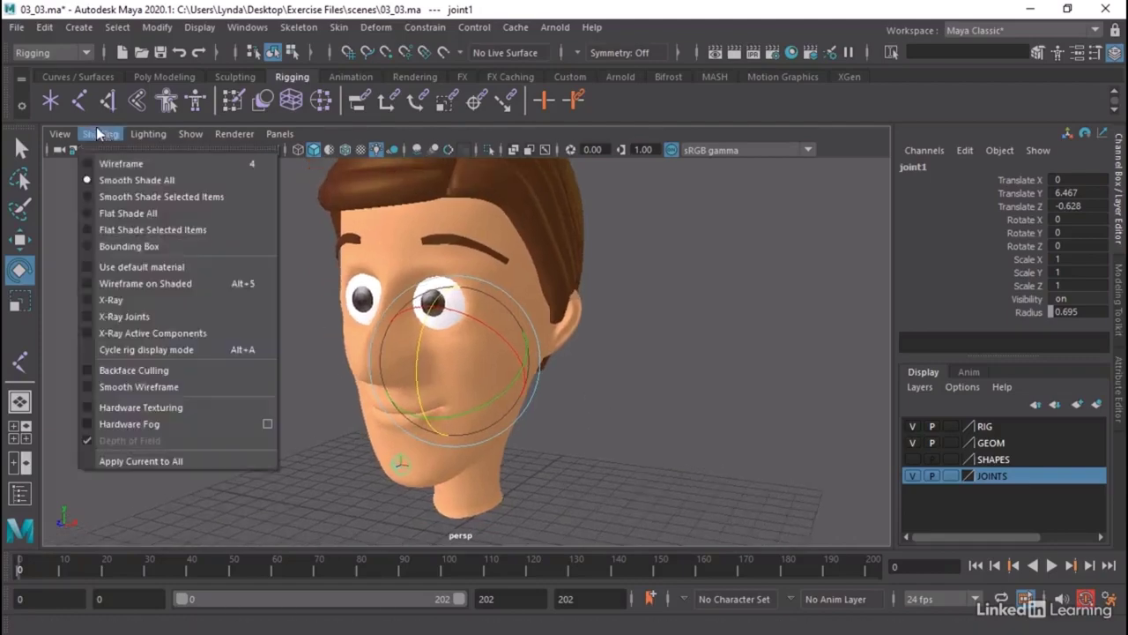
{"action": "left_click", "coordinate": [125, 316]}
{"action": "mouse_move", "coordinate": [648, 407]}
{"action": "left_mouse_down", "text": "alt"}
{"action": "mouse_move", "coordinate": [827, 397]}
{"action": "mouse_move", "coordinate": [638, 402]}
{"action": "mouse_move", "coordinate": [685, 408]}
{"action": "mouse_move", "coordinate": [641, 414]}
{"action": "left_mouse_up", "text": "alt"}
{"action": "left_click", "coordinate": [686, 410]}
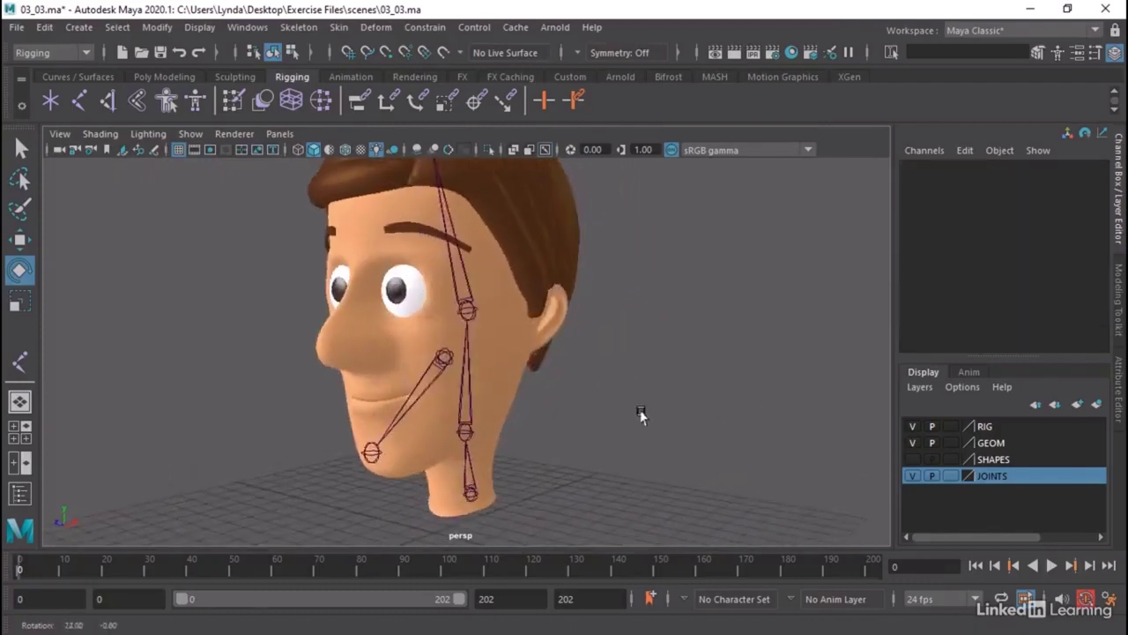
{"action": "middle_click_drag", "start_coordinate": [641, 416], "coordinate": [768, 433], "text": "alt"}
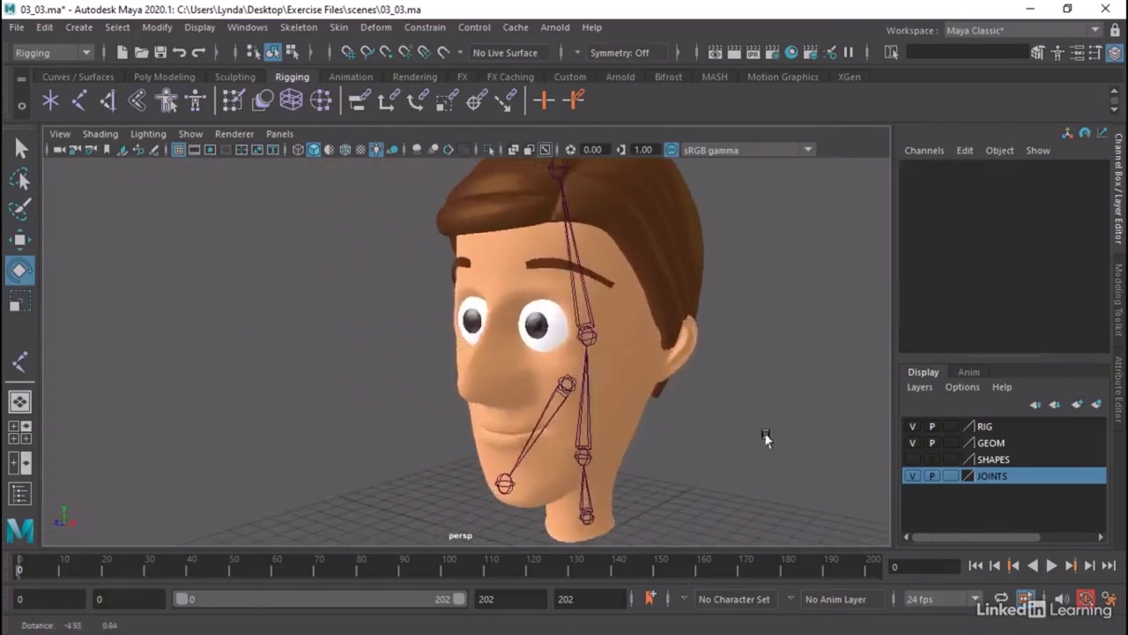
Open the Outliner and rename the root joint of the jaw chain joint_Jaw1.
{"action": "left_click", "coordinate": [567, 385]}
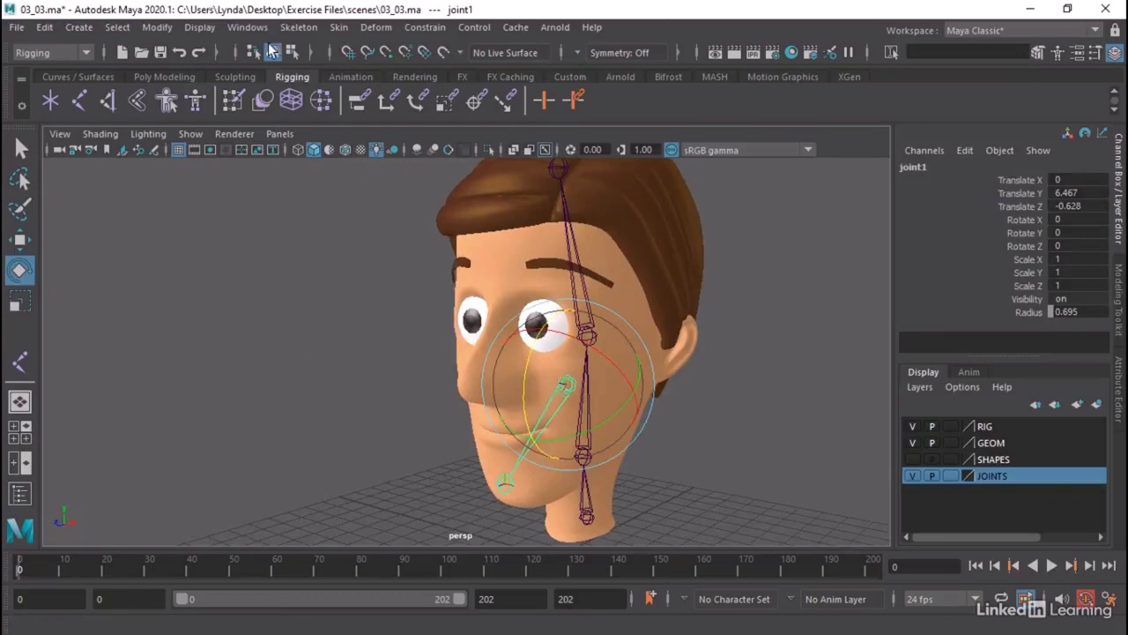
{"action": "left_click", "coordinate": [248, 27]}
{"action": "left_click", "coordinate": [265, 226]}
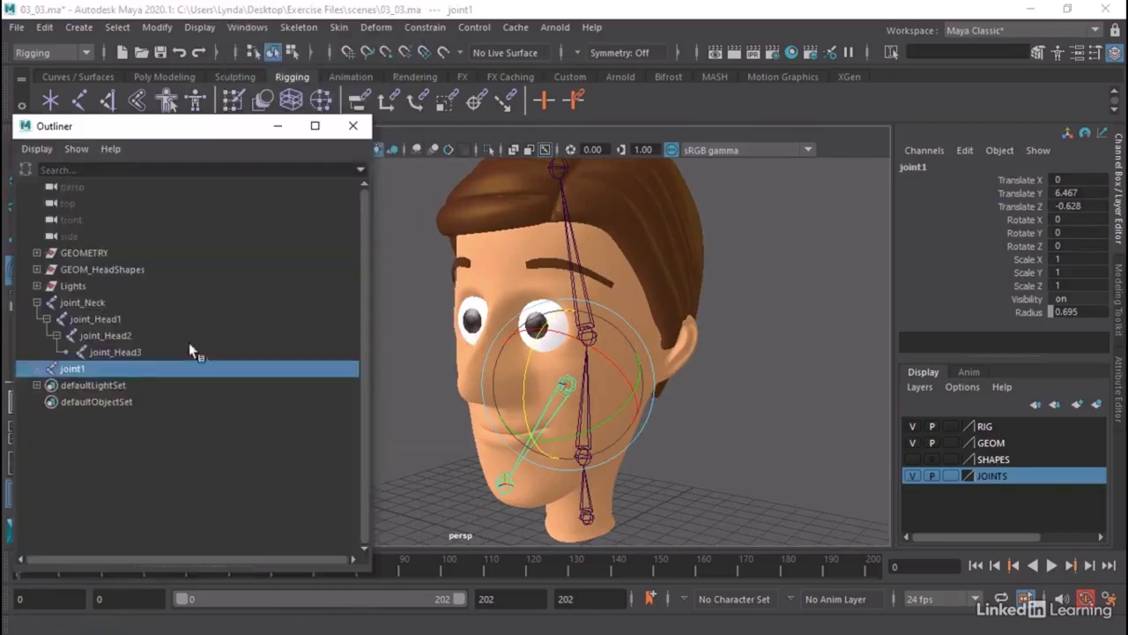
{"action": "double_click", "coordinate": [76, 368]}
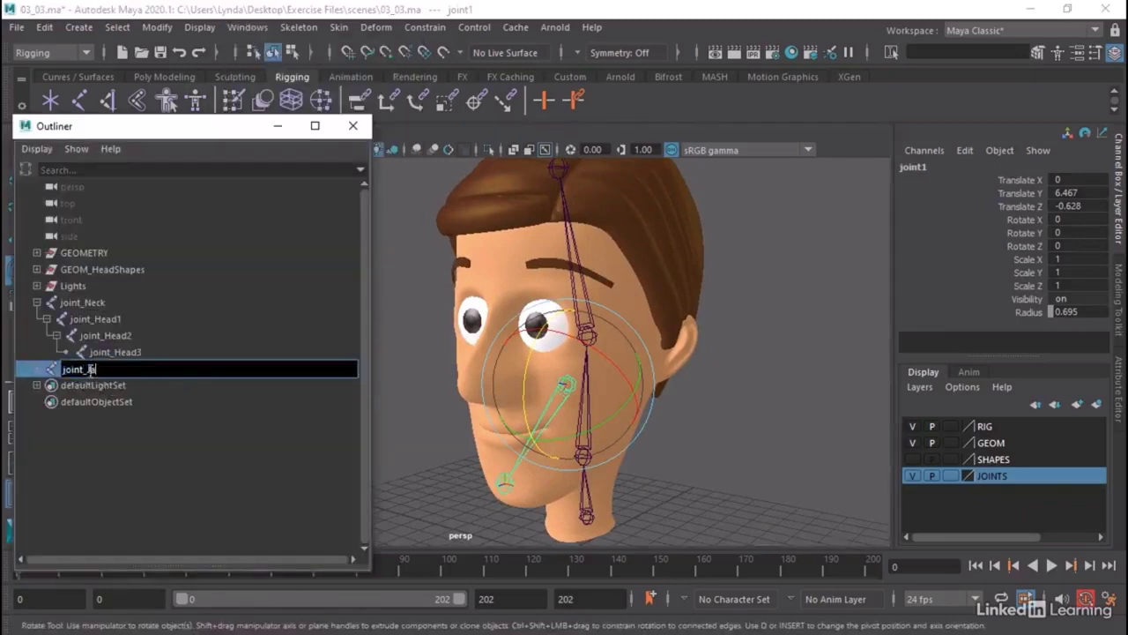
{"action": "type", "text": "joint_Jaw1"}
{"action": "key", "text": "Return"}
Expand joint_Jaw1 and rename its child joint at the chin joint_Jaw2.
{"action": "left_click", "coordinate": [39, 368]}
{"action": "left_click", "coordinate": [76, 386]}
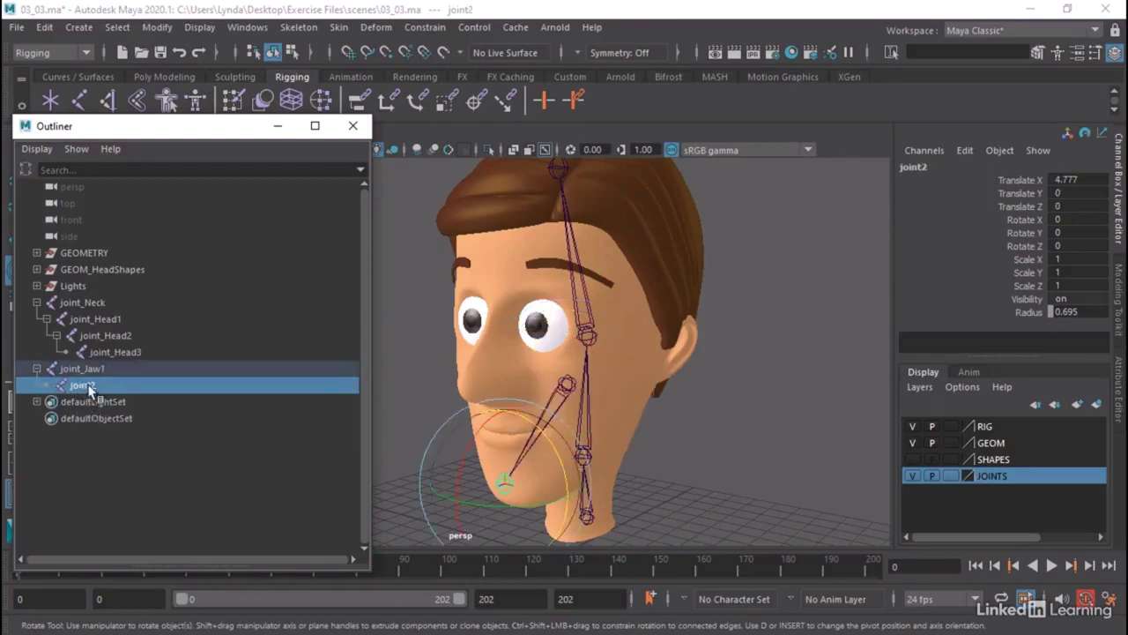
{"action": "double_click", "coordinate": [81, 386]}
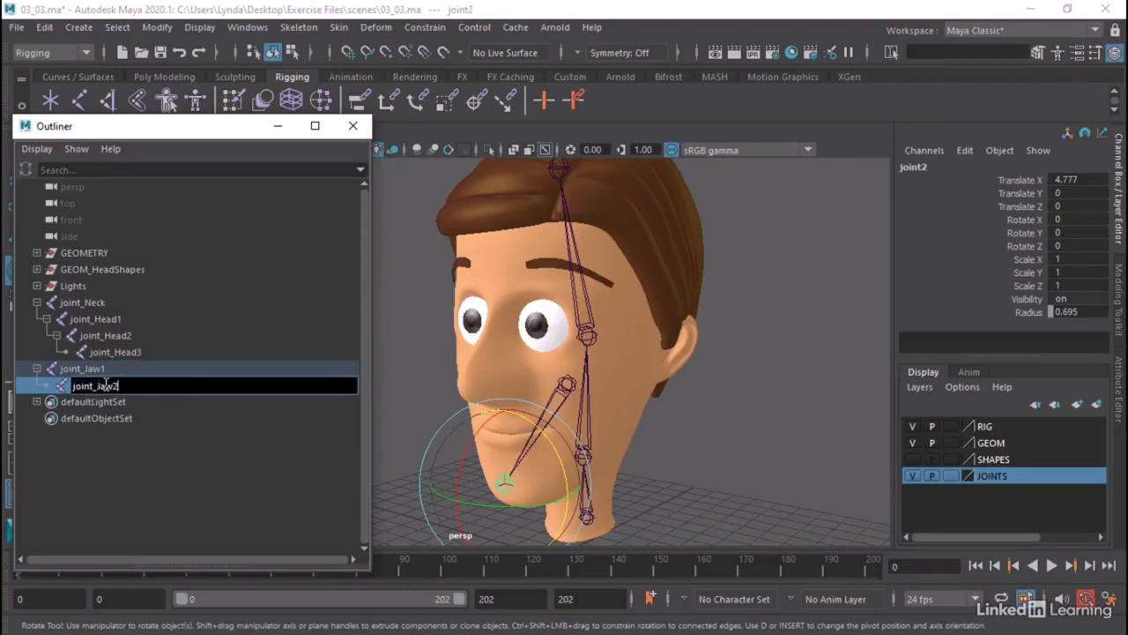
{"action": "left_click", "coordinate": [145, 455]}
Parent the joint_Jaw1 chain under joint_Head2 in the Outliner.
{"action": "left_click_drag", "start_coordinate": [614, 377], "coordinate": [574, 351], "text": "alt"}
{"action": "left_click", "coordinate": [566, 338]}
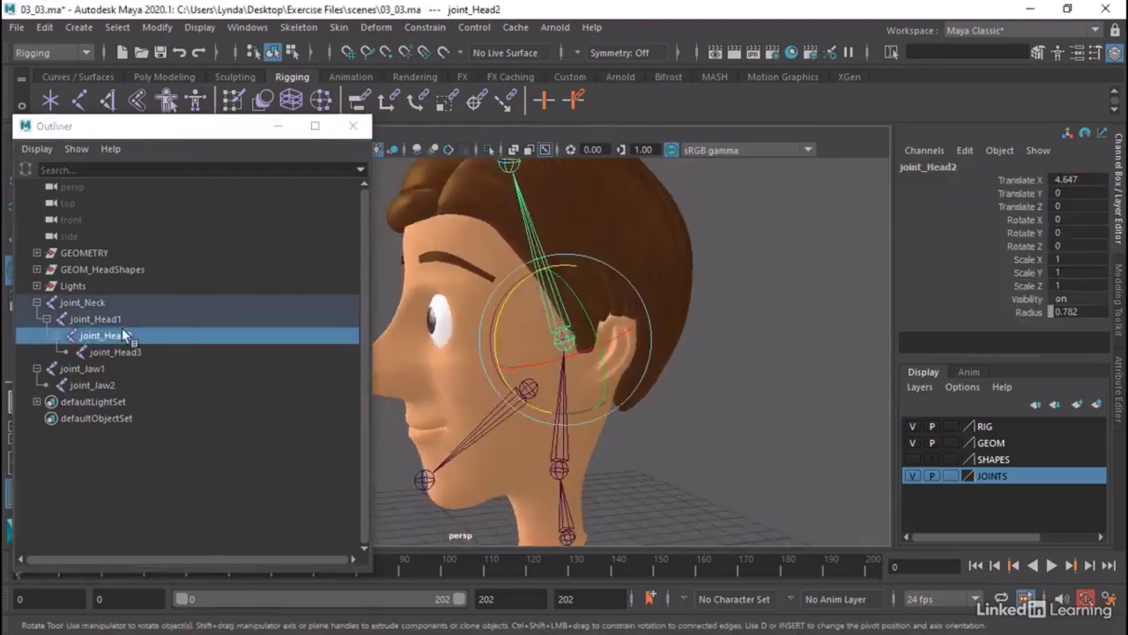
{"action": "left_click_drag", "start_coordinate": [124, 333], "coordinate": [104, 381]}
{"action": "left_click", "coordinate": [96, 370]}
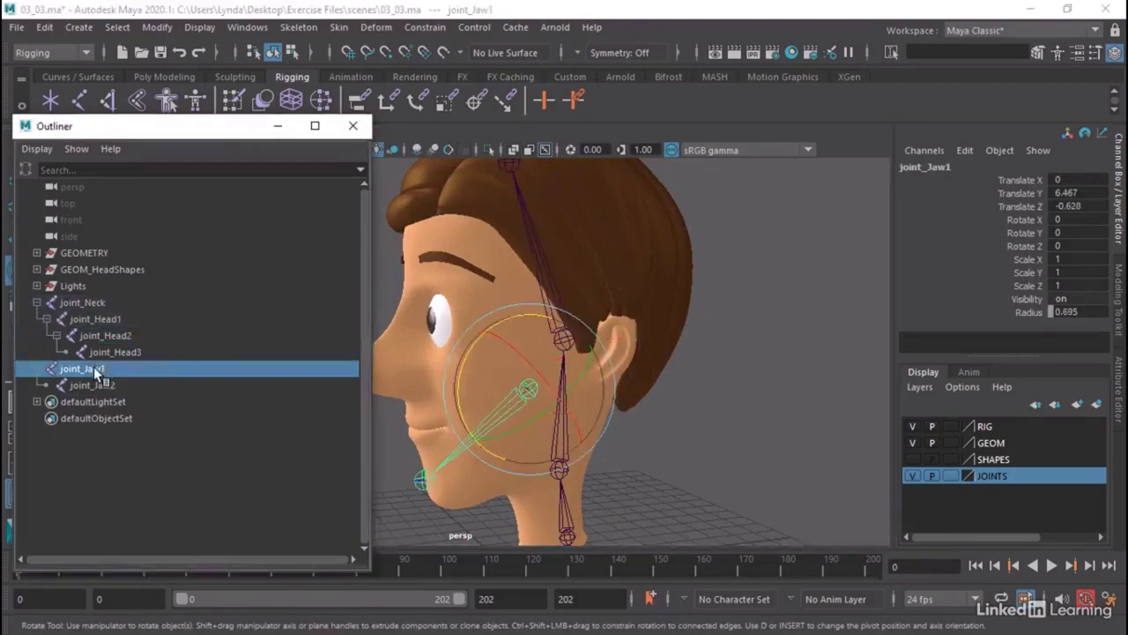
{"action": "left_click_drag", "start_coordinate": [94, 371], "coordinate": [124, 335]}
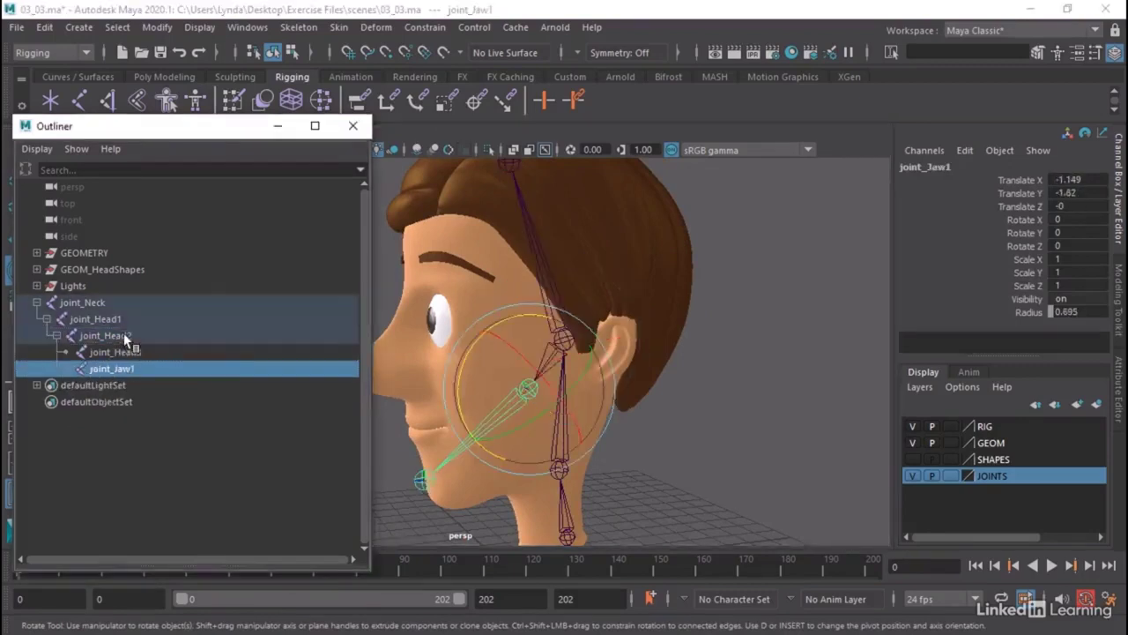
Check the combined skeleton by test-rotating joint_Head1 and selecting joint_Head2, and close the Outliner.
{"action": "left_click", "coordinate": [642, 412]}
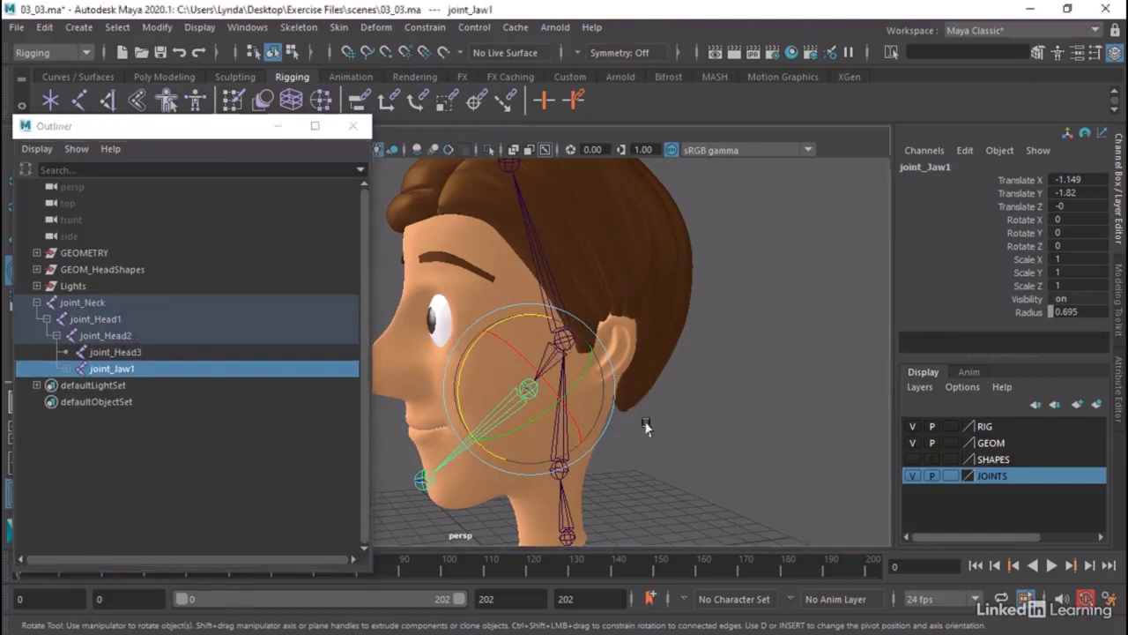
{"action": "left_click_drag", "start_coordinate": [645, 426], "coordinate": [688, 443], "text": "alt"}
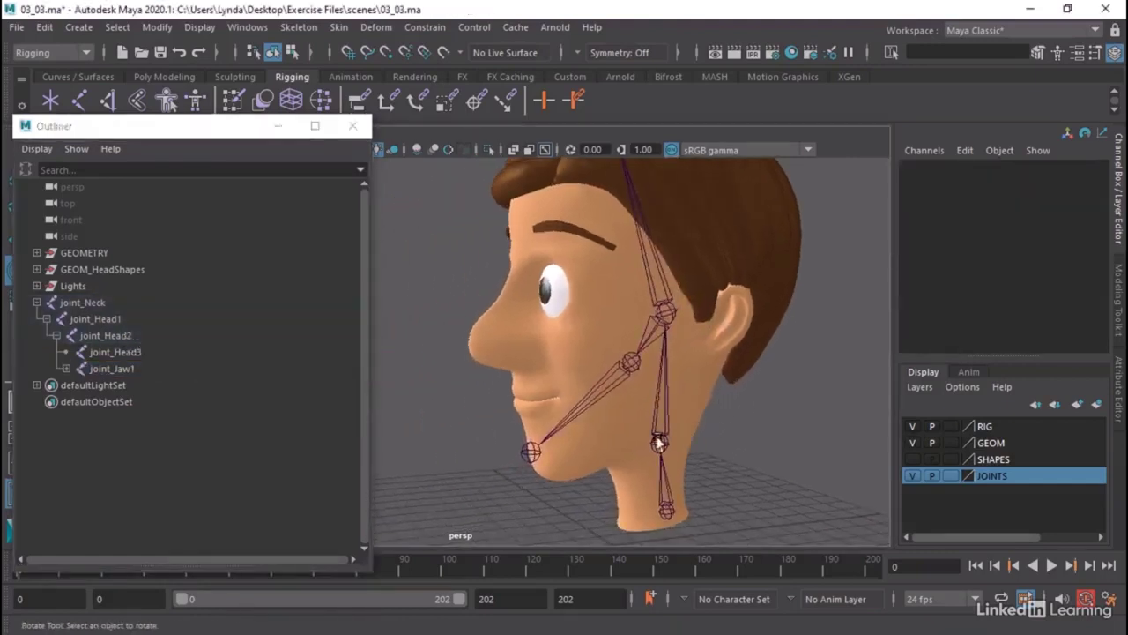
{"action": "left_click", "coordinate": [657, 440]}
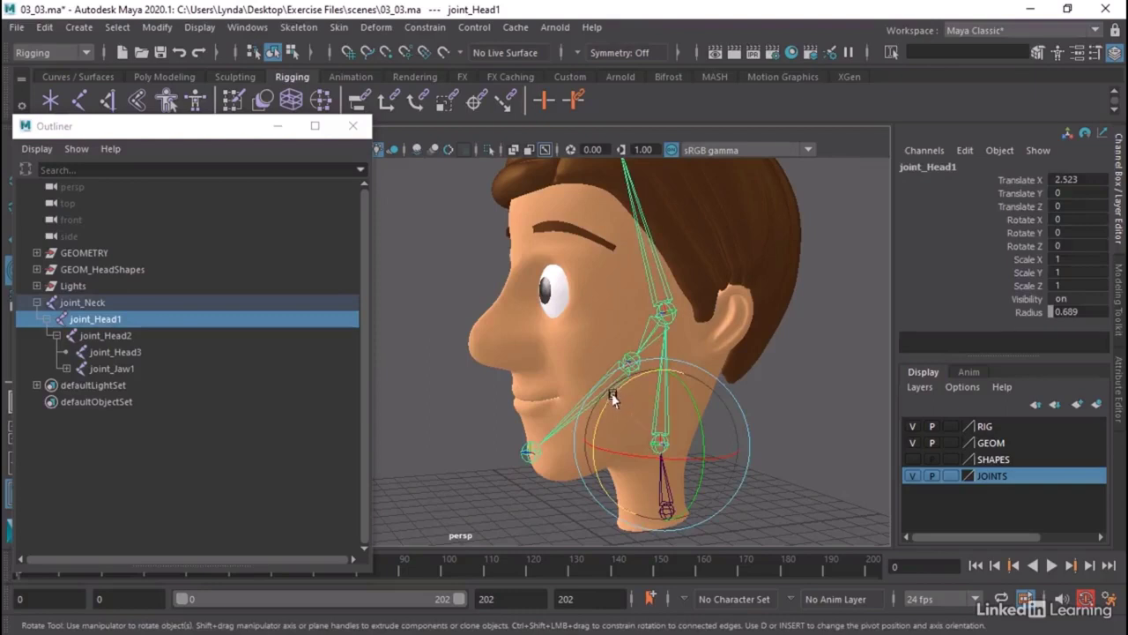
{"action": "left_click_drag", "start_coordinate": [614, 398], "coordinate": [696, 357]}
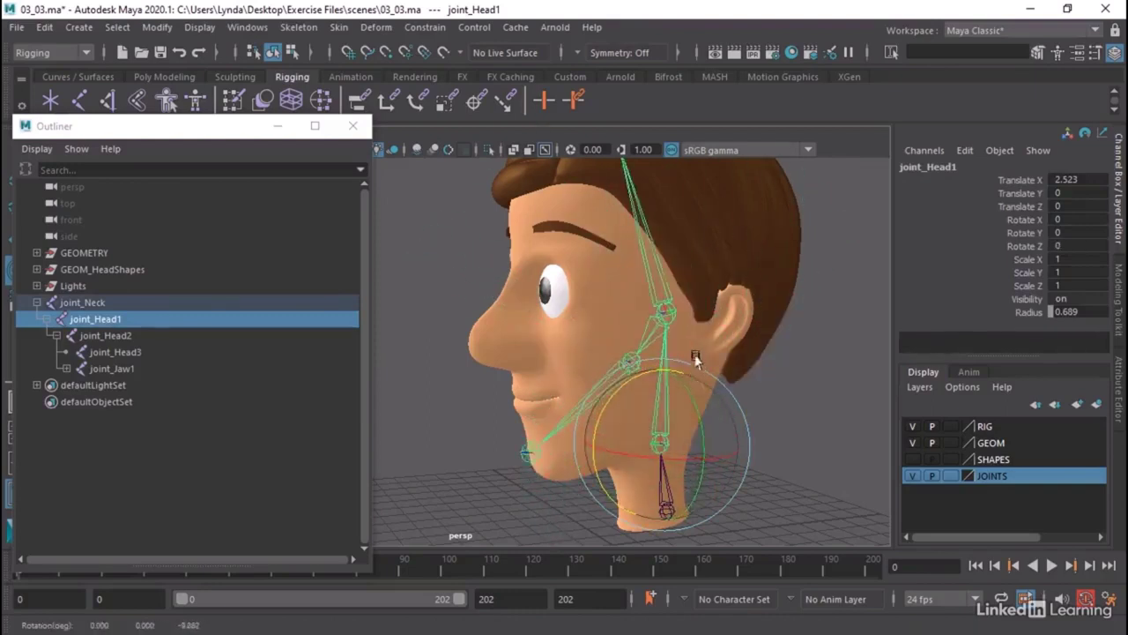
{"action": "left_click", "coordinate": [670, 312]}
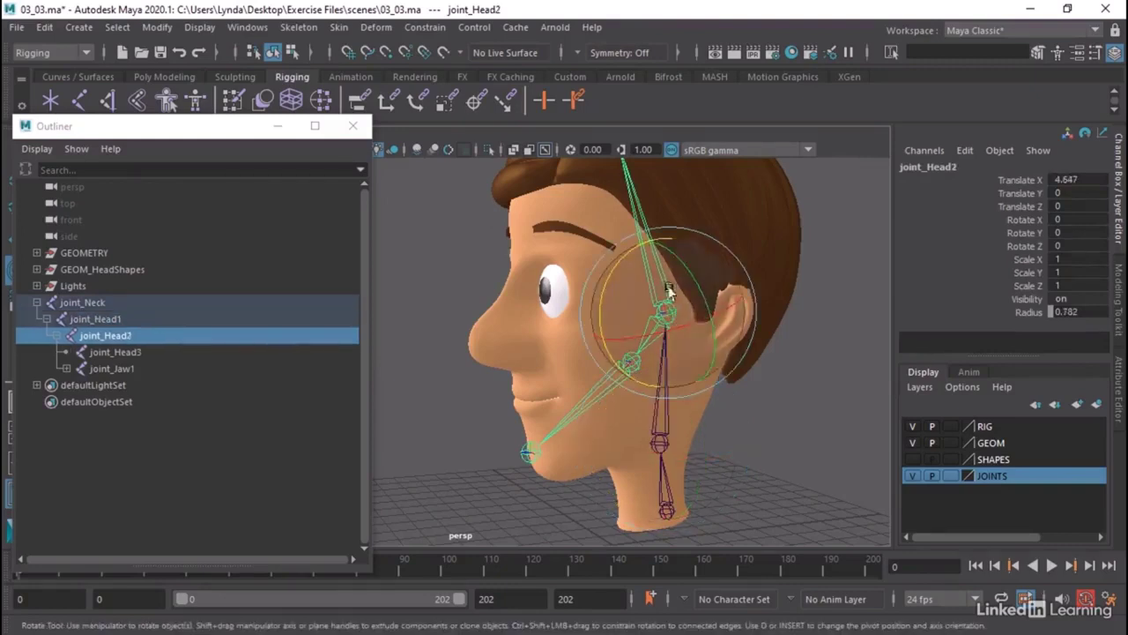
{"action": "left_click", "coordinate": [783, 391]}
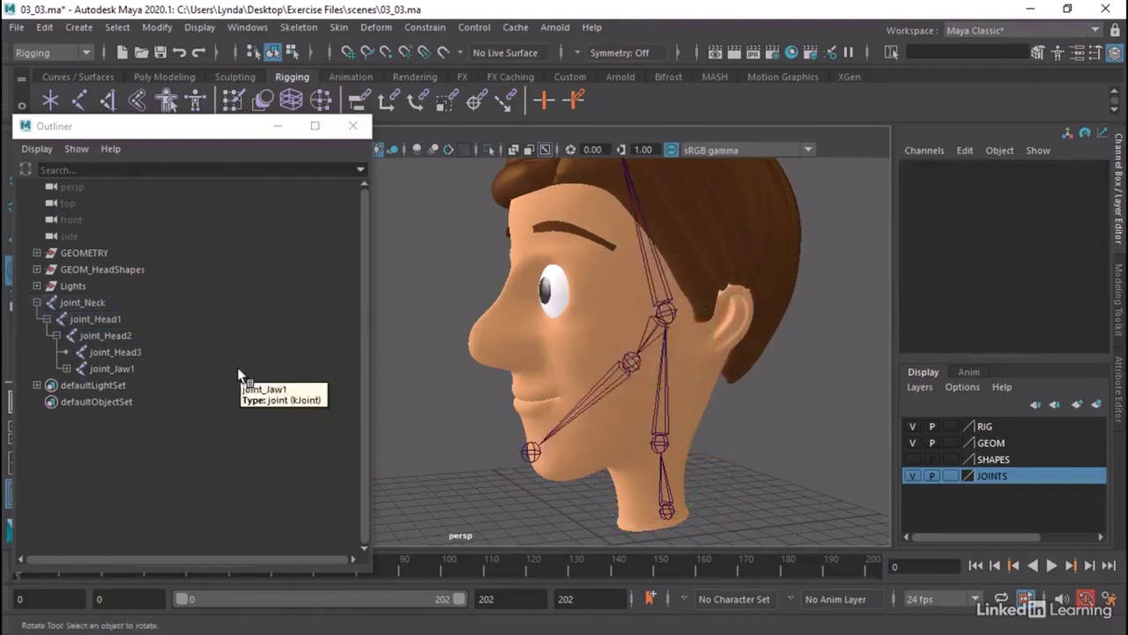
{"action": "left_click", "coordinate": [353, 125]}
Show the head in a full-size front view, framed closely around the eyes and eyebrows.
{"action": "left_click_drag", "start_coordinate": [660, 348], "coordinate": [456, 421], "text": "alt"}
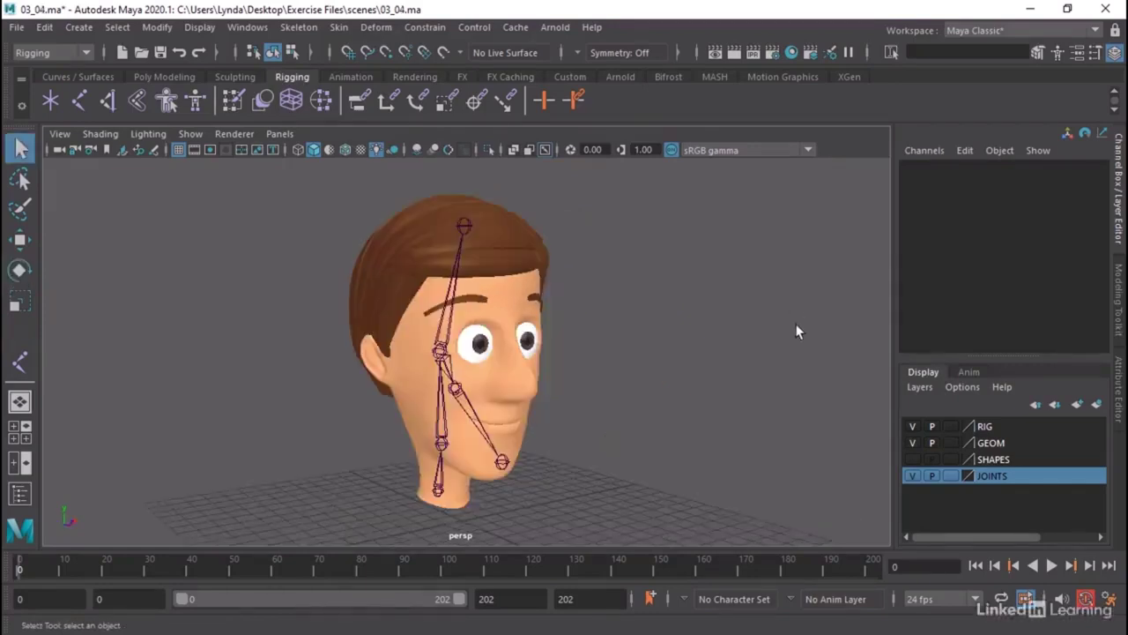
{"action": "left_click_drag", "start_coordinate": [585, 338], "coordinate": [480, 341], "text": "alt"}
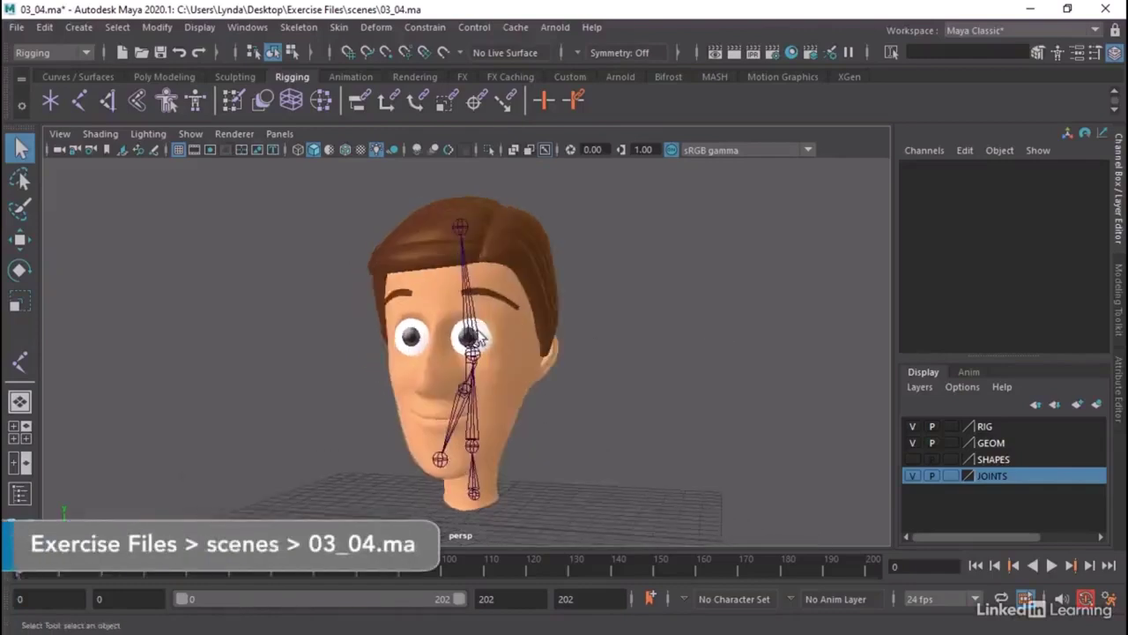
{"action": "right_click_drag", "start_coordinate": [482, 337], "coordinate": [547, 300], "text": "alt"}
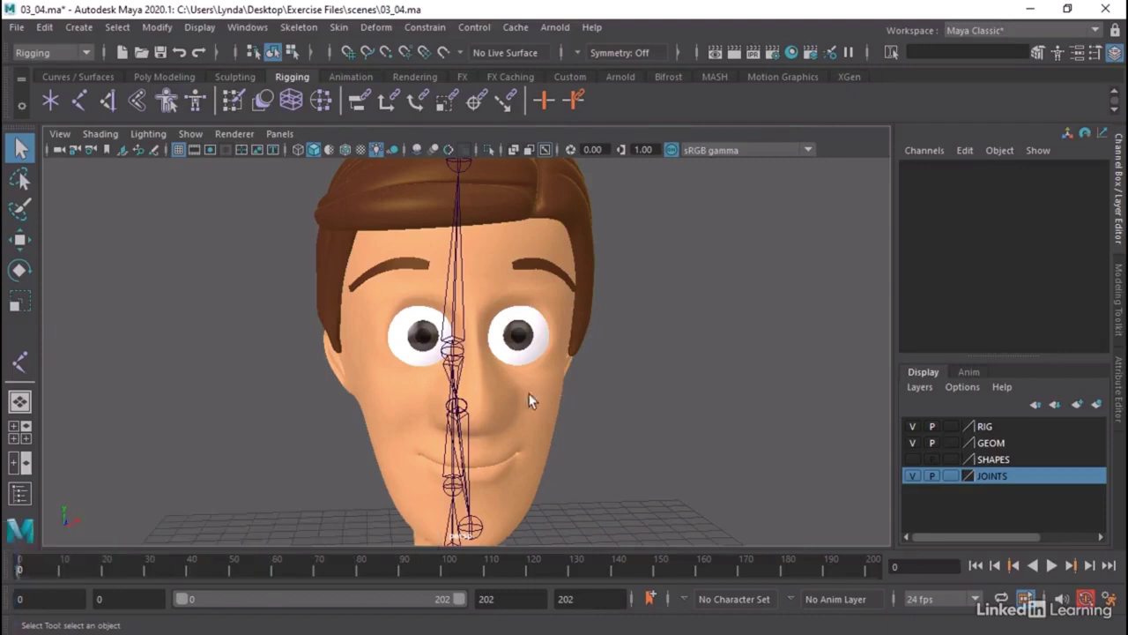
{"action": "mouse_move", "coordinate": [604, 421]}
{"action": "left_mouse_down", "text": "alt"}
{"action": "mouse_move", "coordinate": [591, 408]}
{"action": "mouse_move", "coordinate": [536, 411]}
{"action": "left_mouse_up", "text": "alt"}
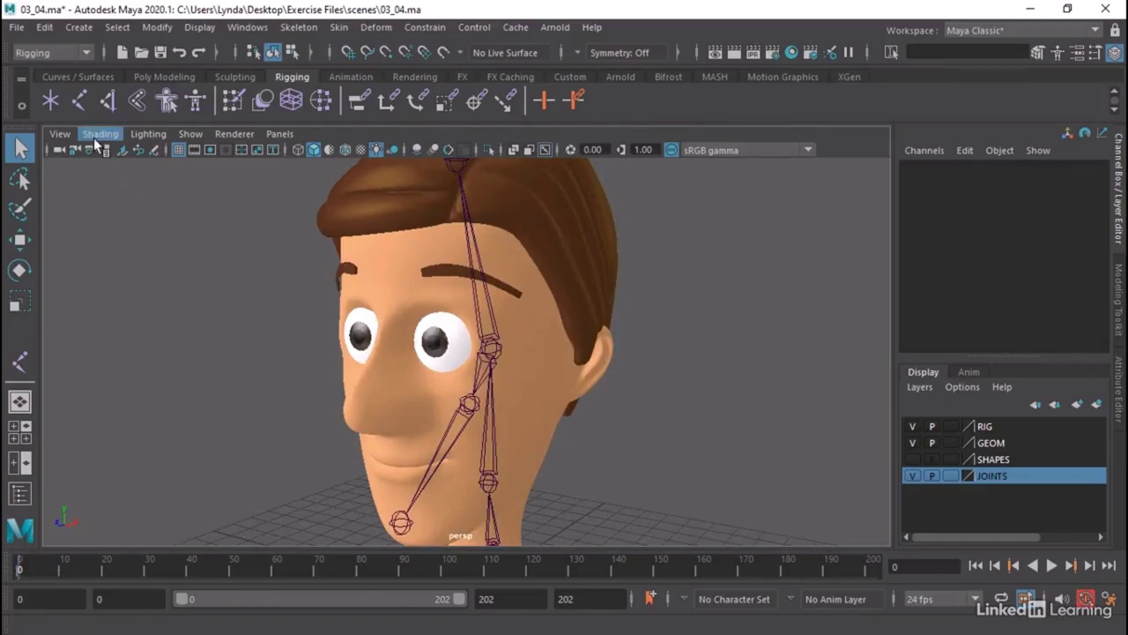
{"action": "key", "text": "space"}
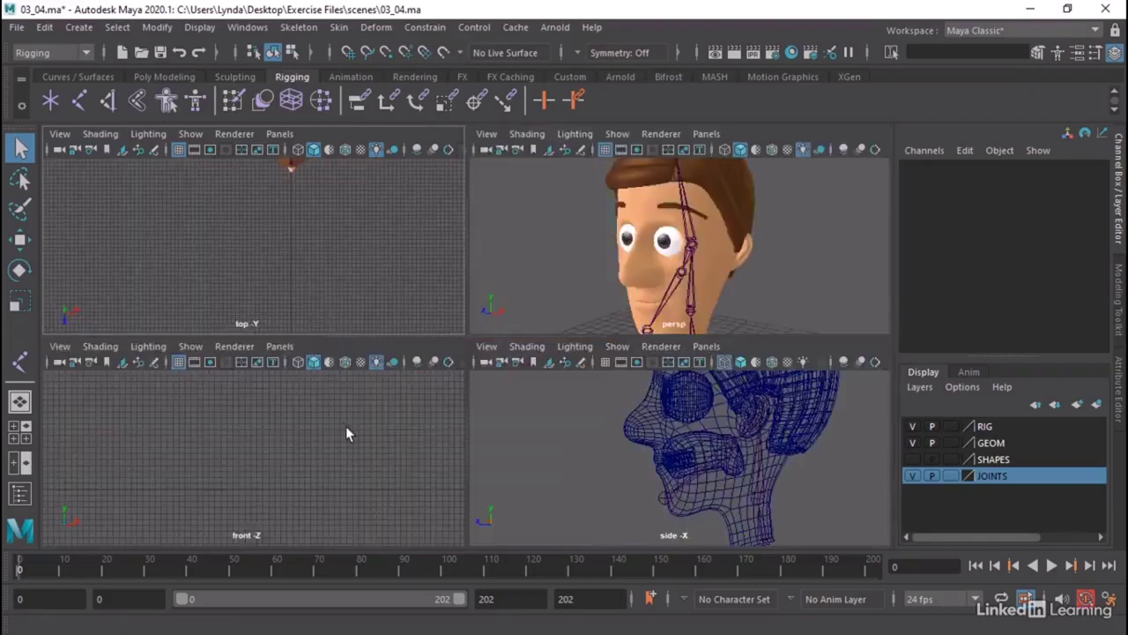
{"action": "left_click", "coordinate": [630, 296]}
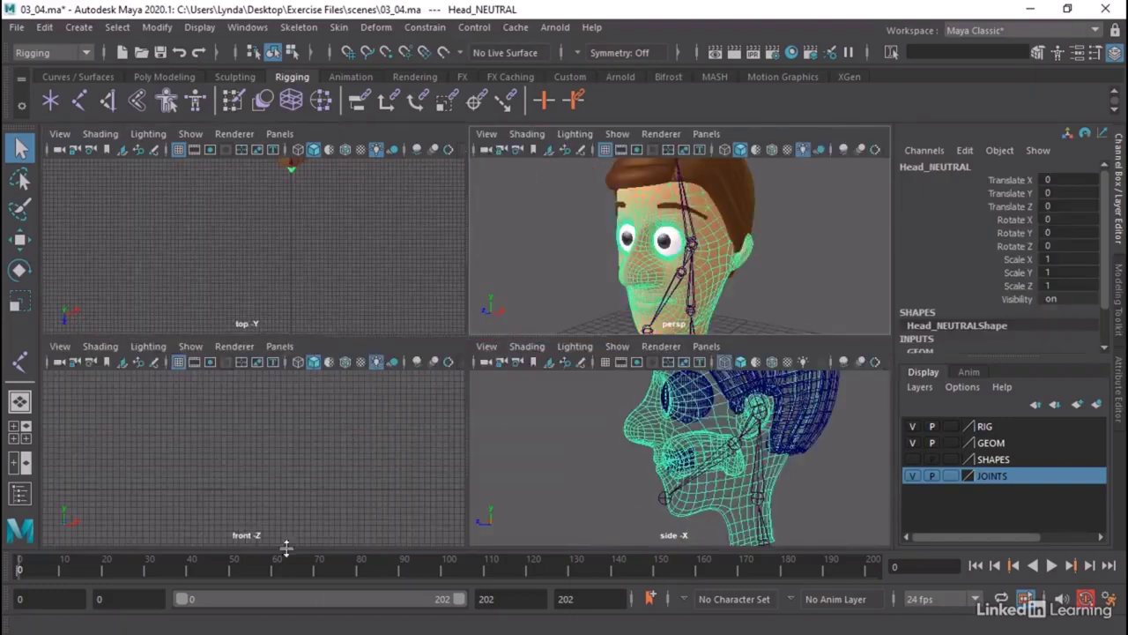
{"action": "key", "text": "f"}
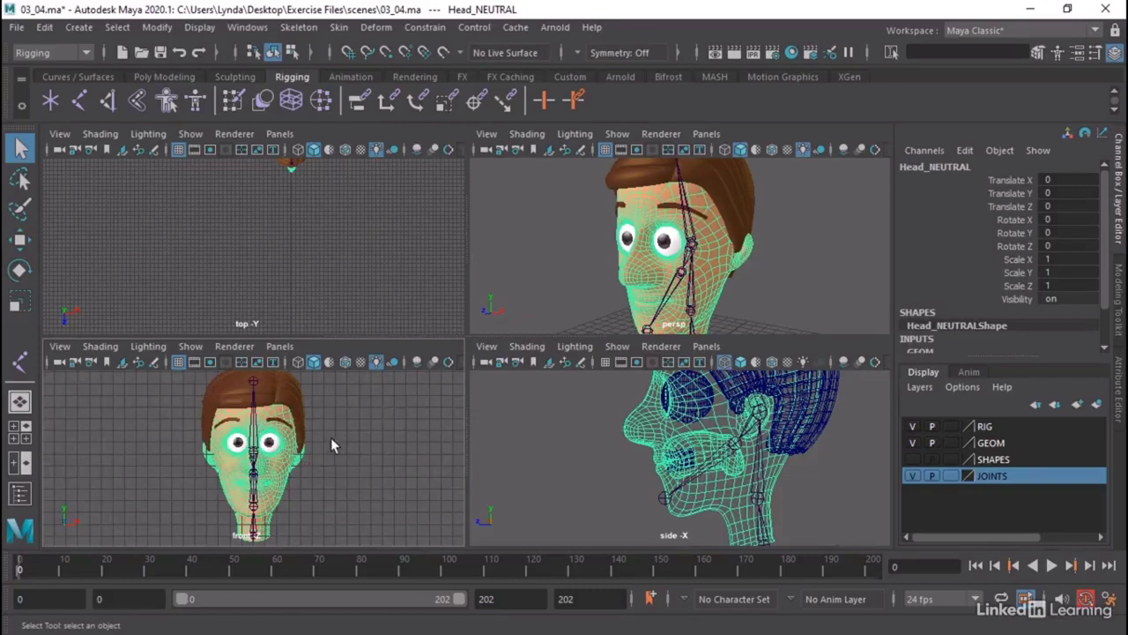
{"action": "key", "text": "space"}
{"action": "right_click_drag", "start_coordinate": [386, 339], "coordinate": [637, 367], "text": "alt"}
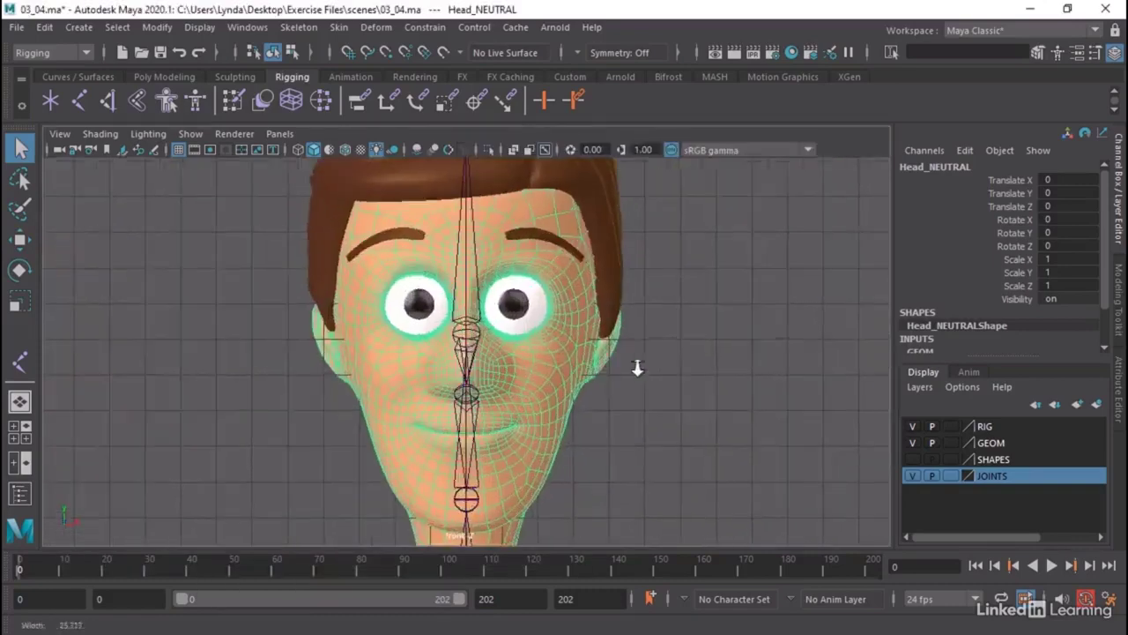
{"action": "middle_click_drag", "start_coordinate": [553, 326], "coordinate": [475, 325], "text": "alt"}
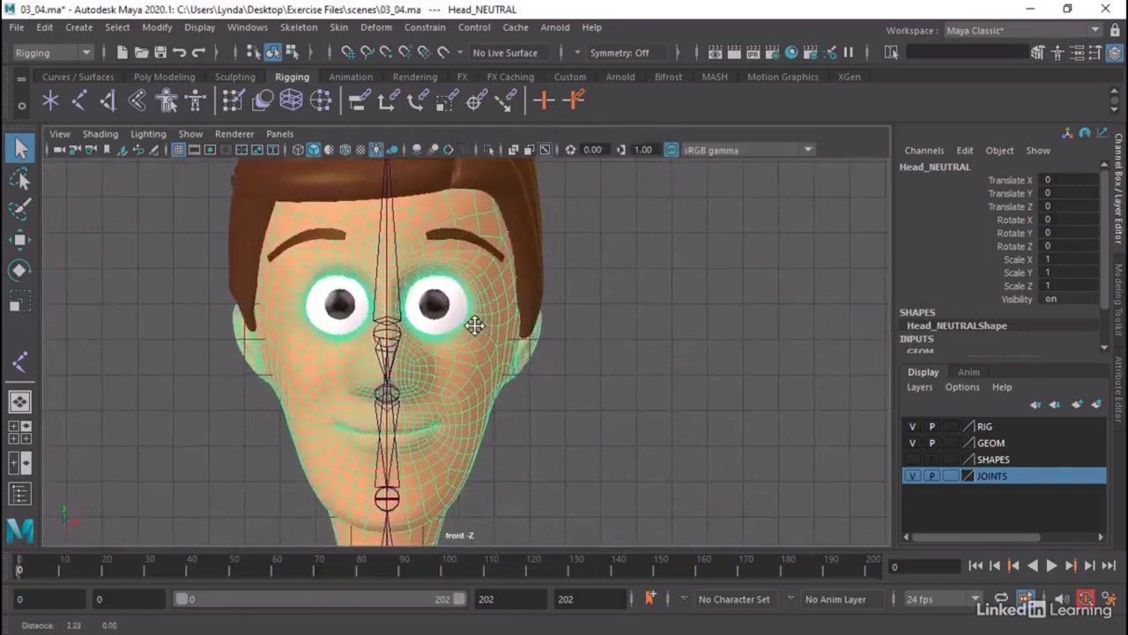
{"action": "left_click", "coordinate": [100, 133]}
{"action": "left_click", "coordinate": [620, 313]}
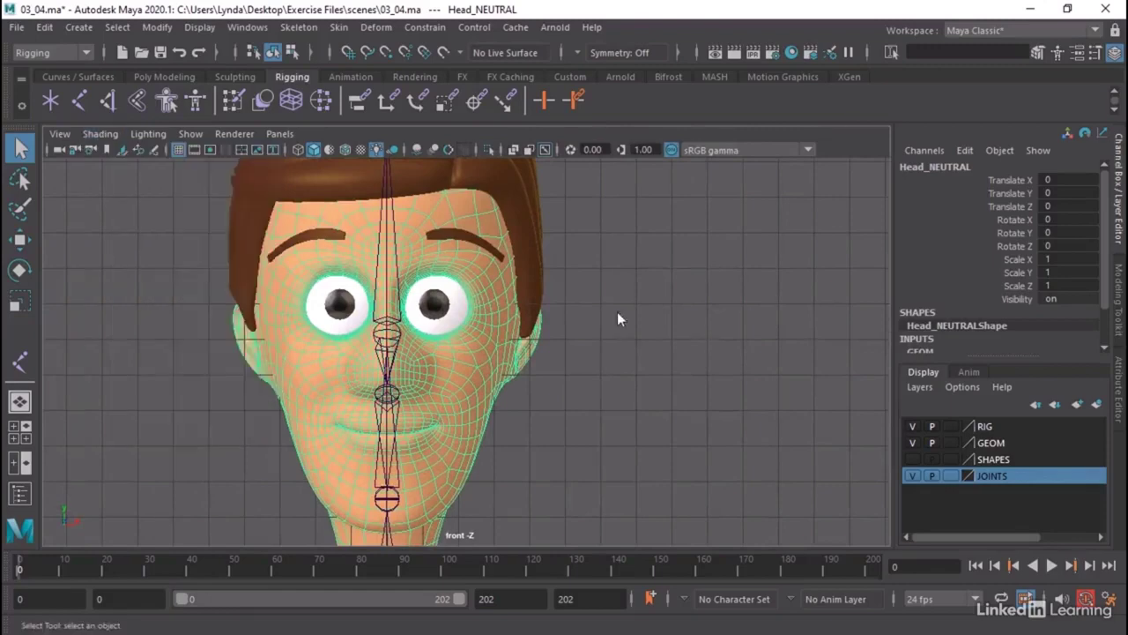
{"action": "mouse_move", "coordinate": [498, 281]}
{"action": "right_mouse_down", "text": "alt"}
{"action": "mouse_move", "coordinate": [733, 279]}
{"action": "mouse_move", "coordinate": [506, 290]}
{"action": "mouse_move", "coordinate": [793, 353]}
{"action": "right_mouse_up", "text": "alt"}
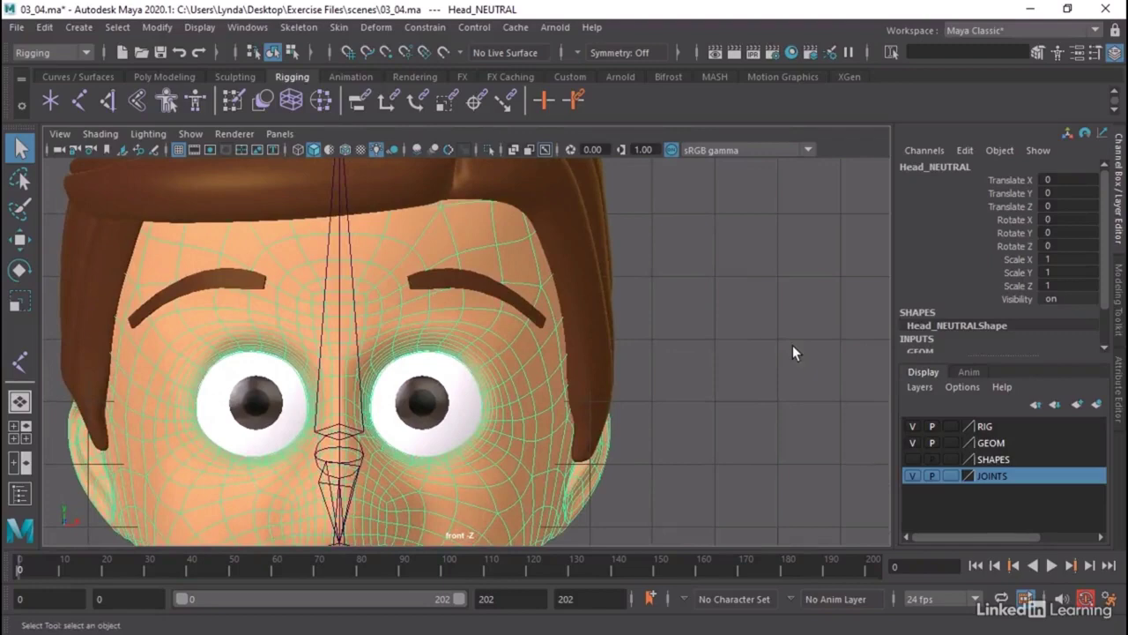
Use Create Joints to place a joint below the inner end of the character's left eyebrow, at about X 1.2, Y 10.4.
{"action": "left_click", "coordinate": [81, 106]}
{"action": "left_click", "coordinate": [298, 27]}
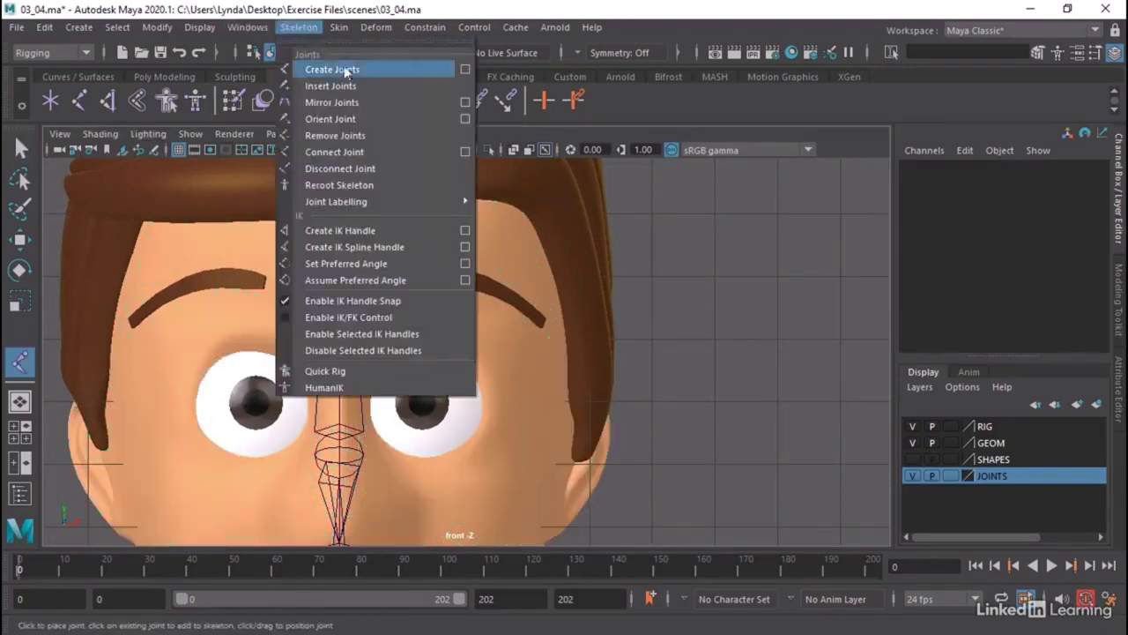
{"action": "left_click", "coordinate": [333, 70]}
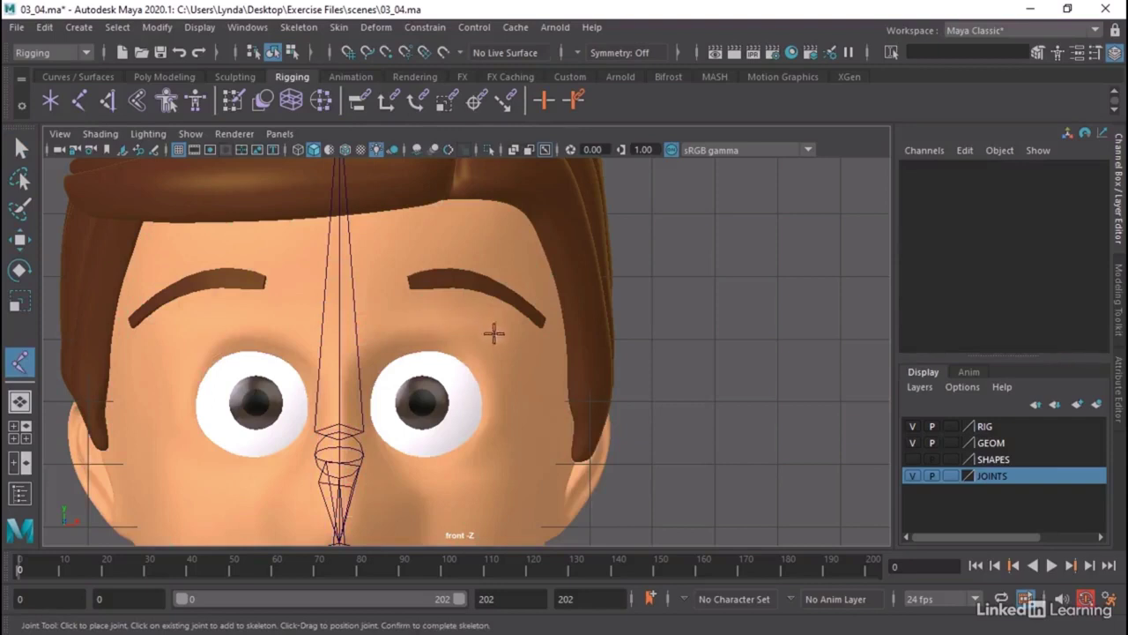
{"action": "left_click", "coordinate": [415, 312]}
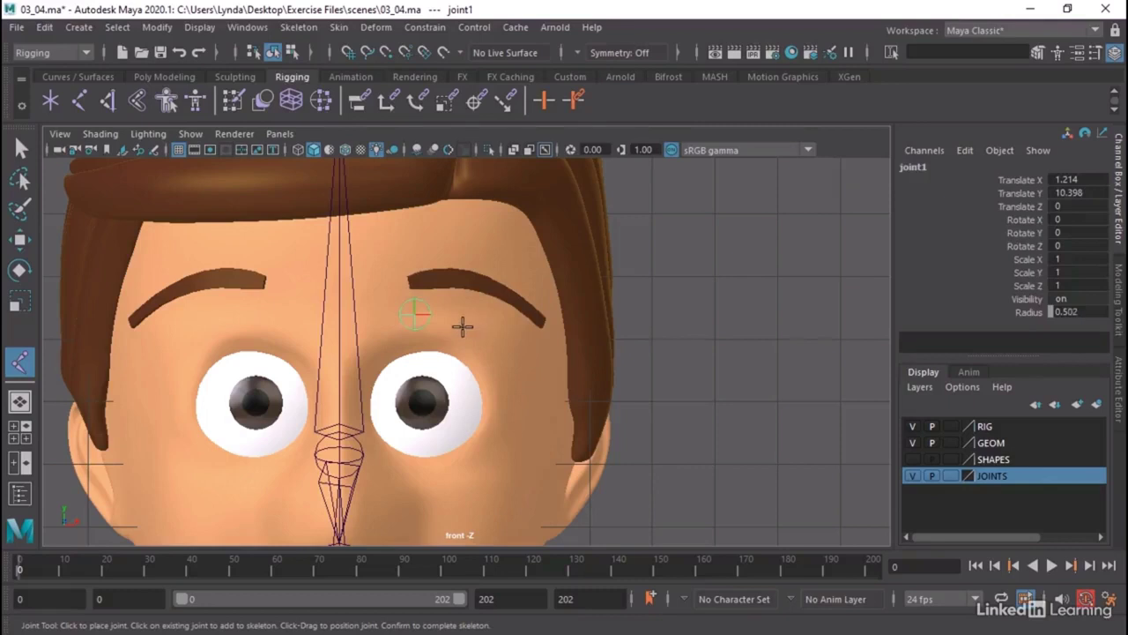
{"action": "left_click", "coordinate": [462, 328]}
{"action": "left_click", "coordinate": [510, 362]}
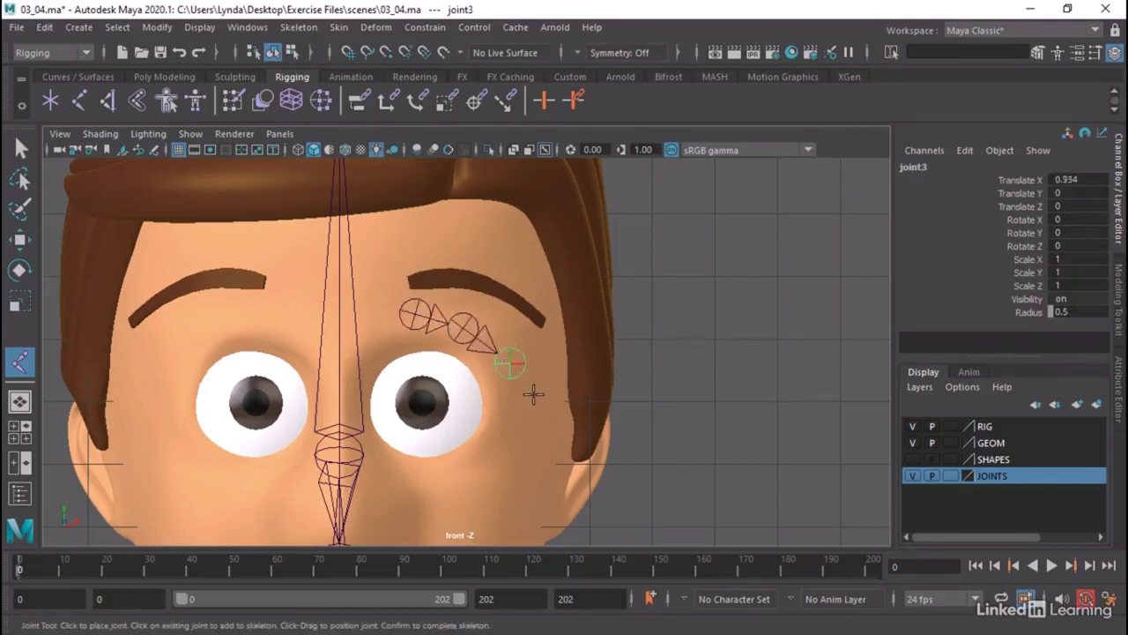
{"action": "key", "text": "ctrl+z"}
{"action": "key", "text": "ctrl+z"}
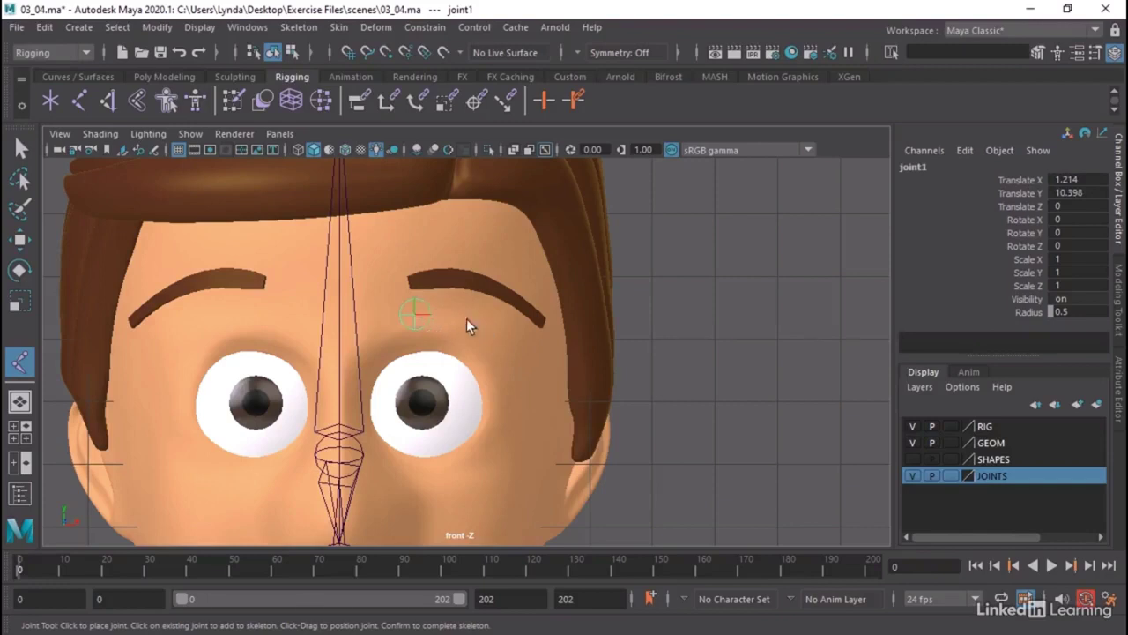
Place two separate, unconnected joints below the left eyebrow's middle and outer end, at about X 2.1, Y 10.2 and X 2.8, Y 9.8.
{"action": "left_click", "coordinate": [77, 104]}
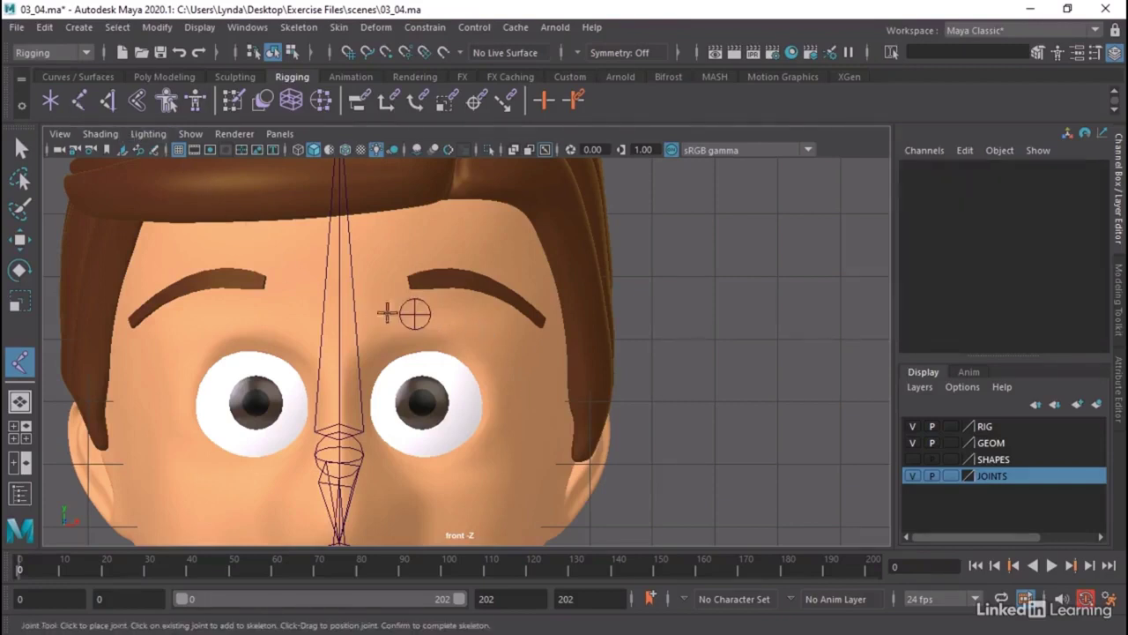
{"action": "left_click", "coordinate": [469, 325]}
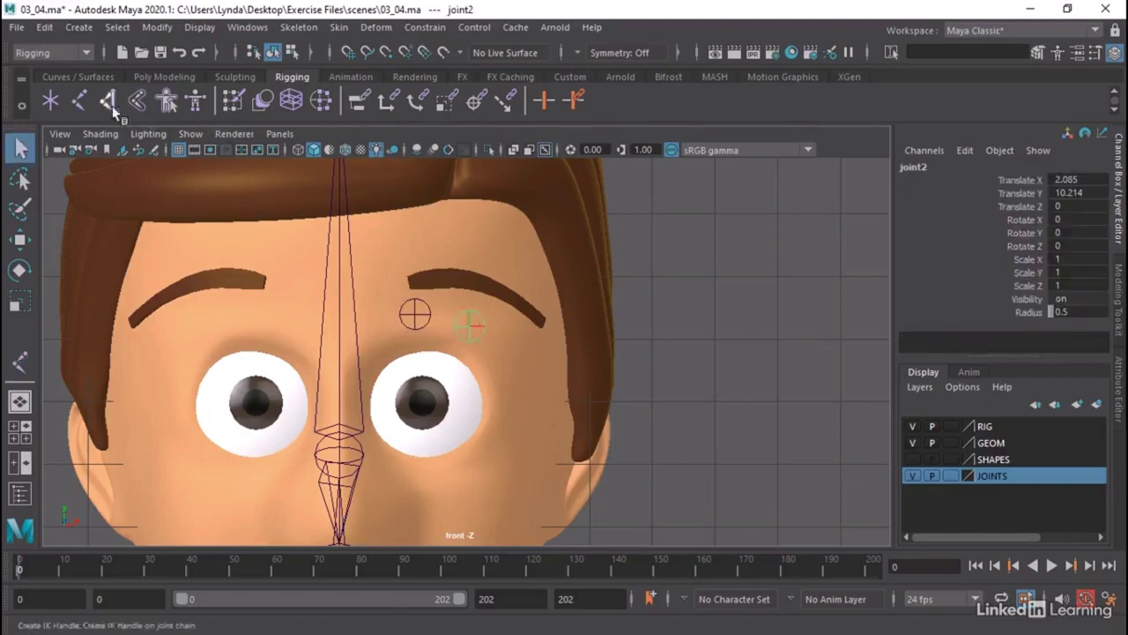
{"action": "key", "text": "Return"}
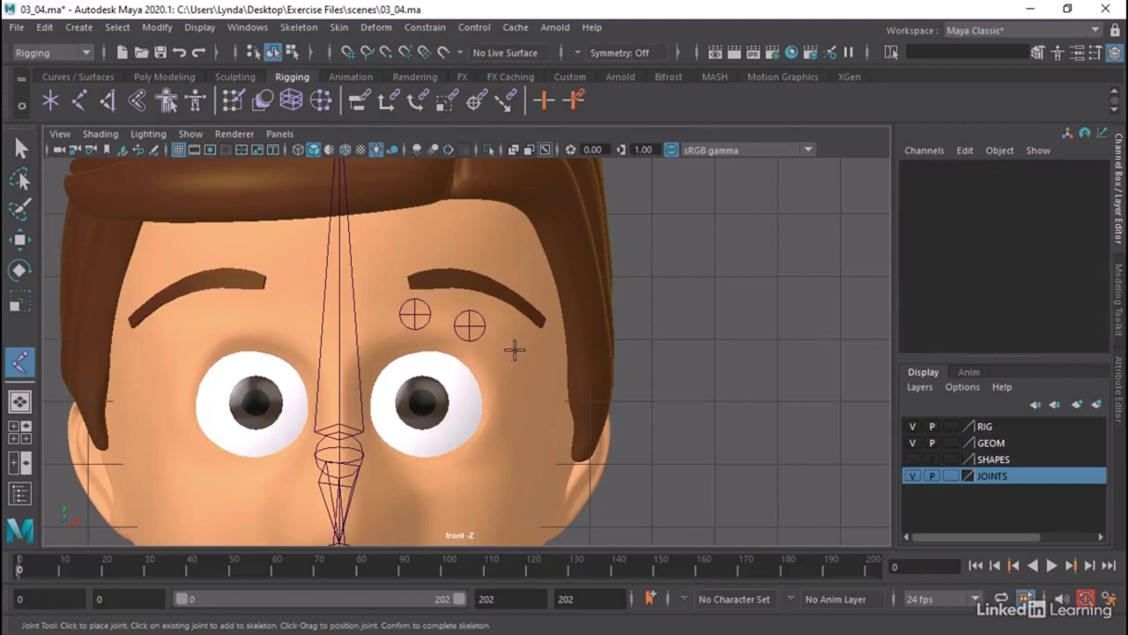
{"action": "left_click", "coordinate": [514, 350]}
{"action": "key", "text": "q"}
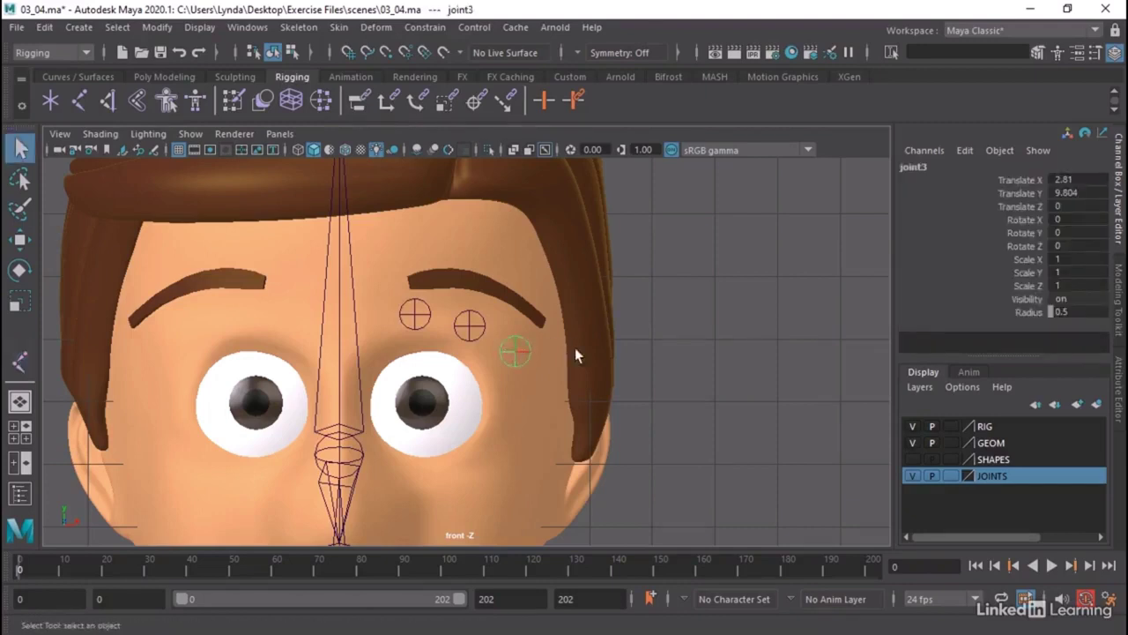
Select all three eyebrow joints and, in the full-size perspective view, move them forward to the face at about Translate Z 3.54.
{"action": "left_click", "coordinate": [481, 325]}
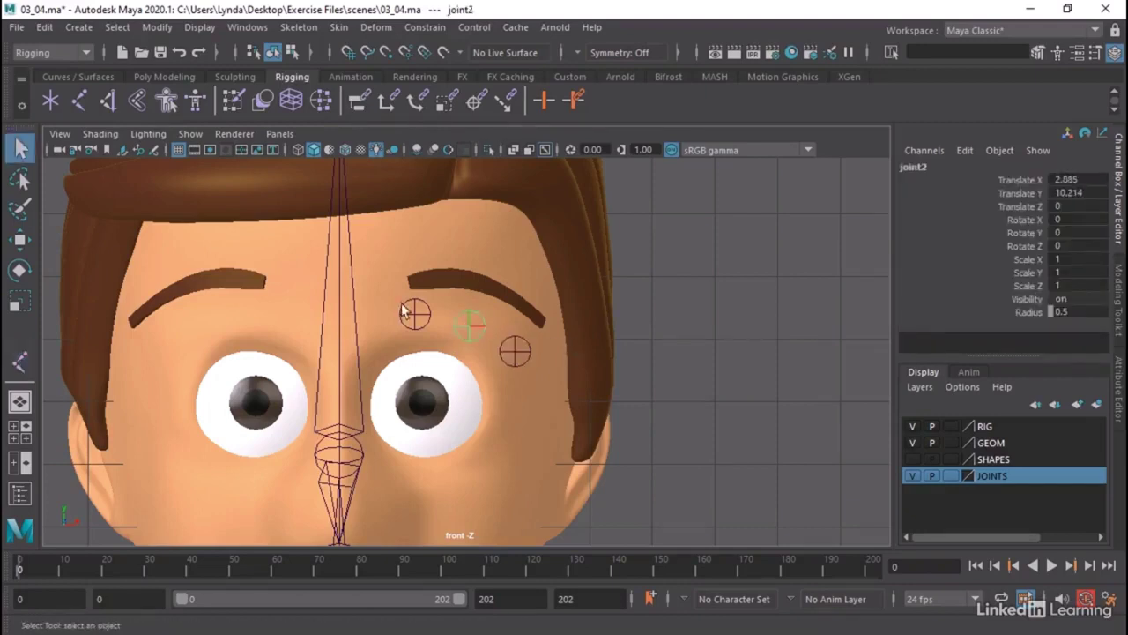
{"action": "left_click", "coordinate": [415, 311]}
{"action": "left_click", "coordinate": [470, 325], "text": "shift"}
{"action": "left_click", "coordinate": [515, 350], "text": "shift"}
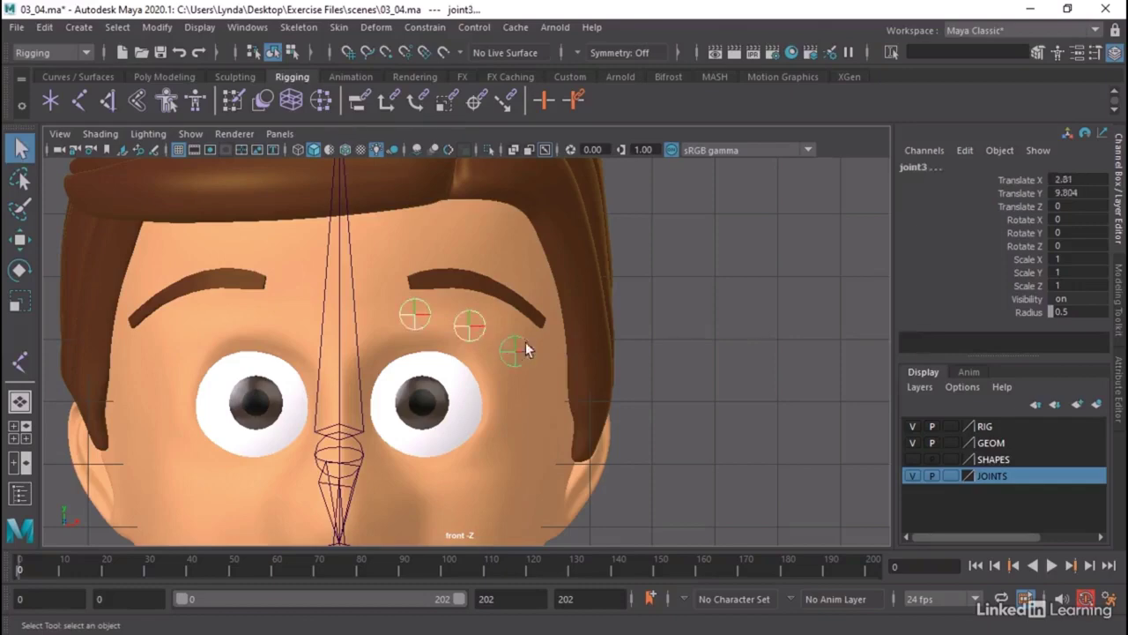
{"action": "key", "text": "space"}
{"action": "key", "text": "space"}
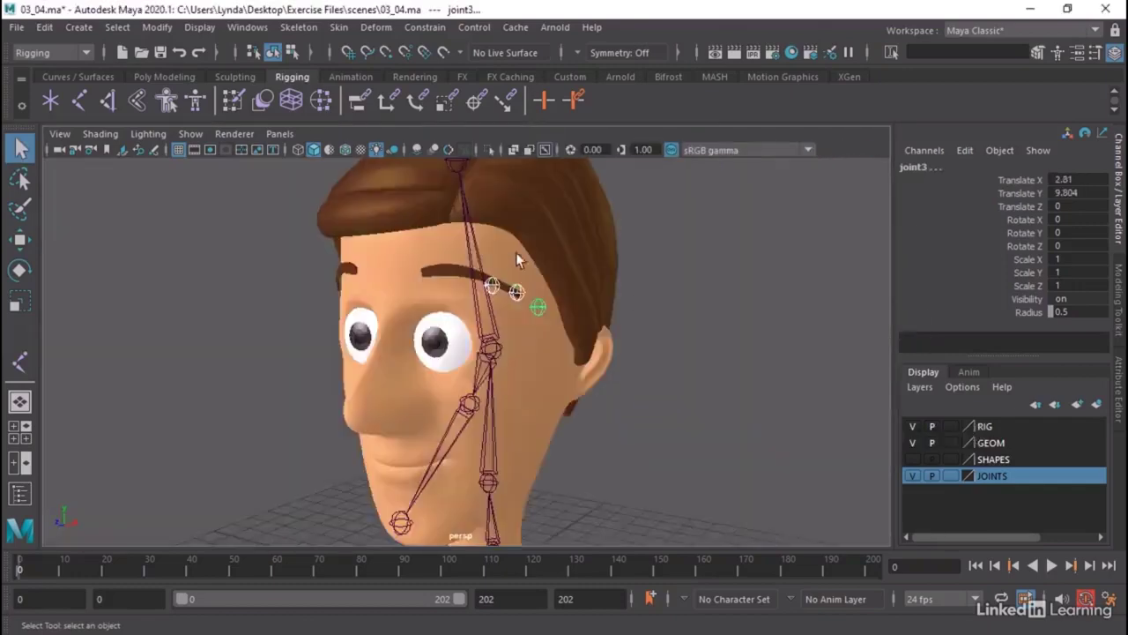
{"action": "left_click_drag", "start_coordinate": [516, 252], "coordinate": [476, 368], "text": "alt"}
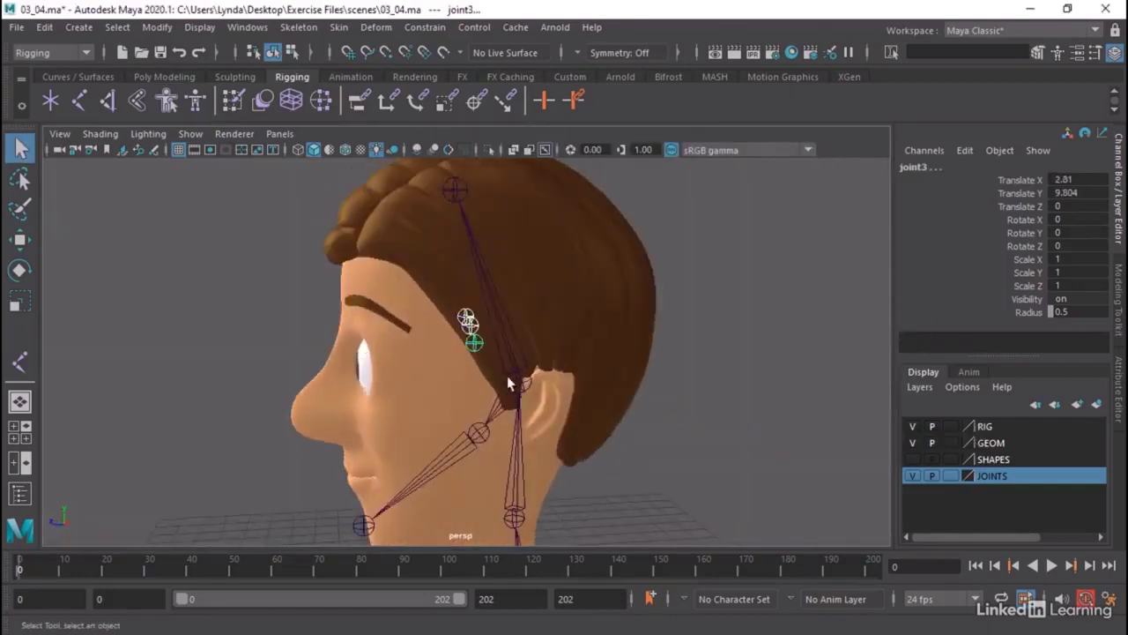
{"action": "key", "text": "w"}
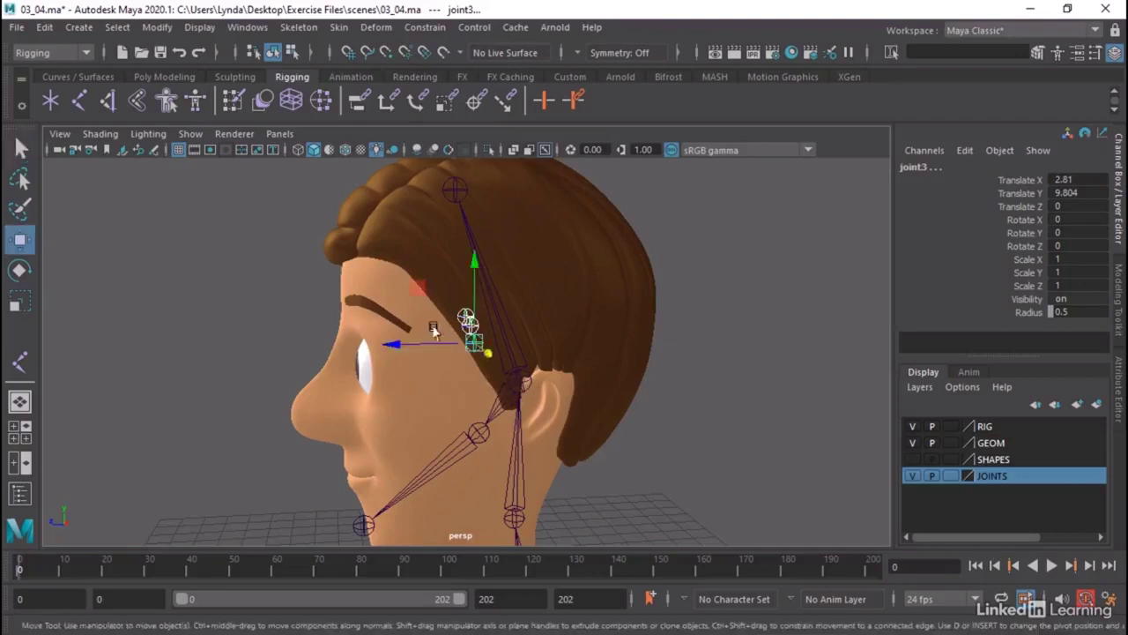
{"action": "left_click_drag", "start_coordinate": [430, 344], "coordinate": [304, 349]}
{"action": "left_click_drag", "start_coordinate": [299, 350], "coordinate": [294, 349]}
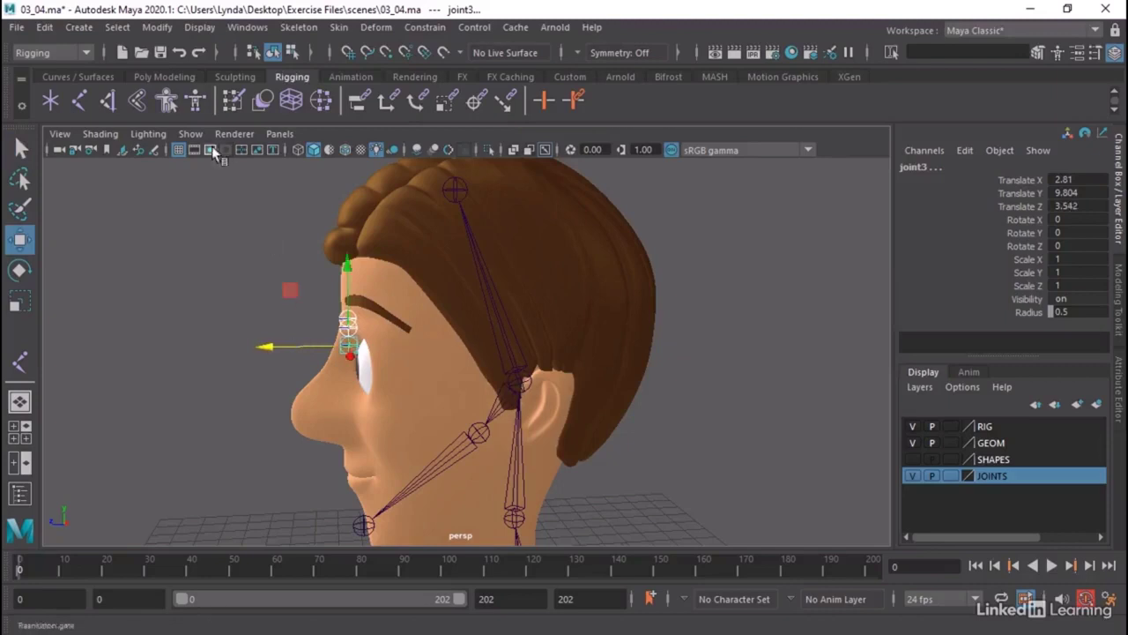
Turn off X-Ray Joints shading in the perspective view and nudge the three eyebrow joints back to about Translate Z 3.52.
{"action": "left_click", "coordinate": [99, 134]}
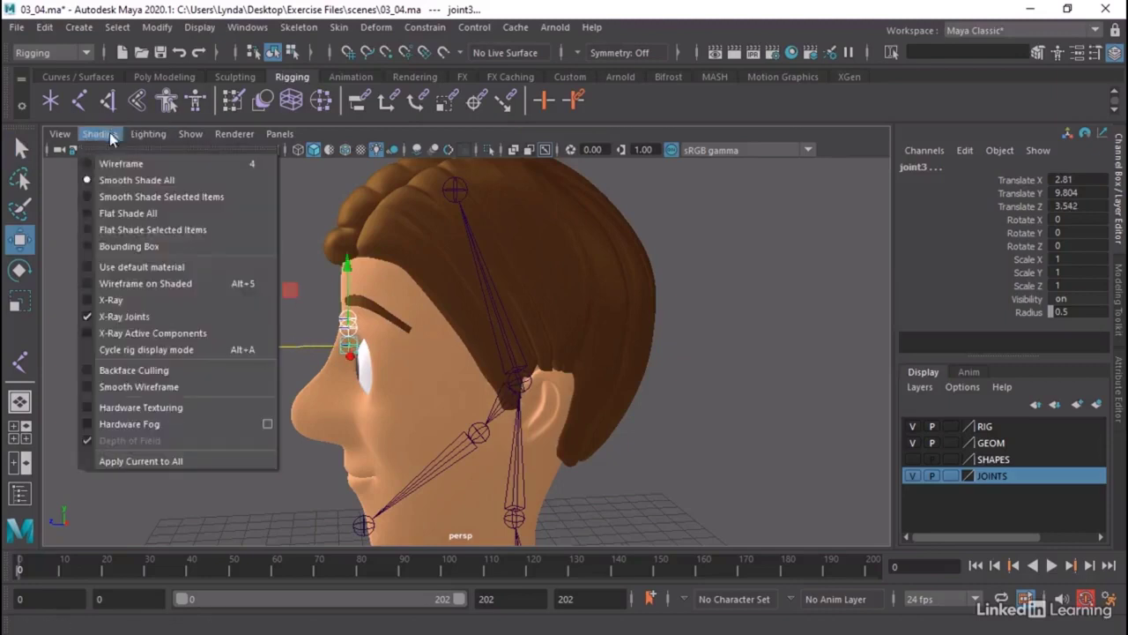
{"action": "left_click", "coordinate": [123, 319]}
{"action": "right_click_drag", "start_coordinate": [231, 345], "coordinate": [460, 362], "text": "alt"}
{"action": "left_click_drag", "start_coordinate": [348, 328], "coordinate": [420, 347], "text": "alt"}
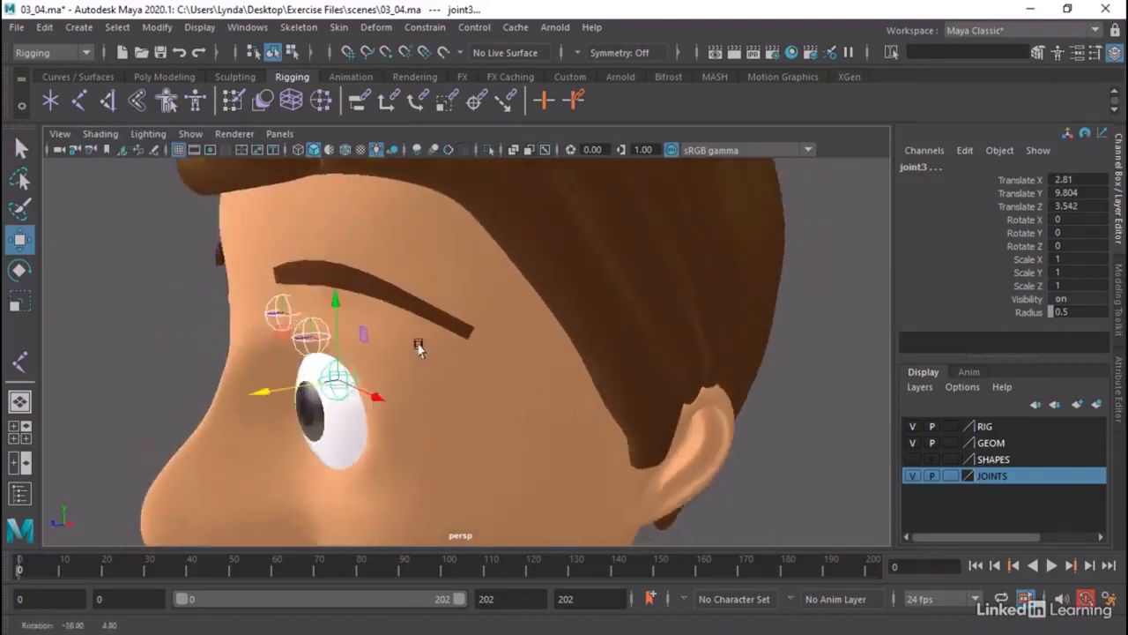
{"action": "left_click_drag", "start_coordinate": [323, 326], "coordinate": [367, 327], "text": "alt"}
{"action": "left_click_drag", "start_coordinate": [228, 398], "coordinate": [238, 405]}
Move the left eyebrow's middle joint back to about Translate Z 3.12 and the outer joint back to about Translate Z 2.50.
{"action": "left_click", "coordinate": [276, 319]}
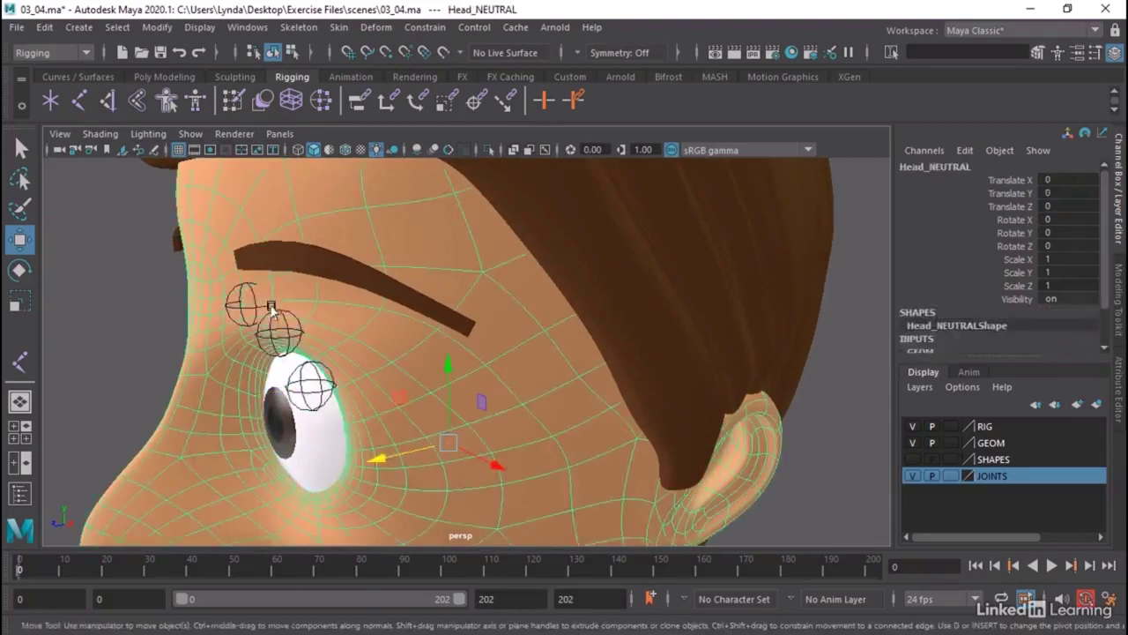
{"action": "left_click", "coordinate": [283, 328]}
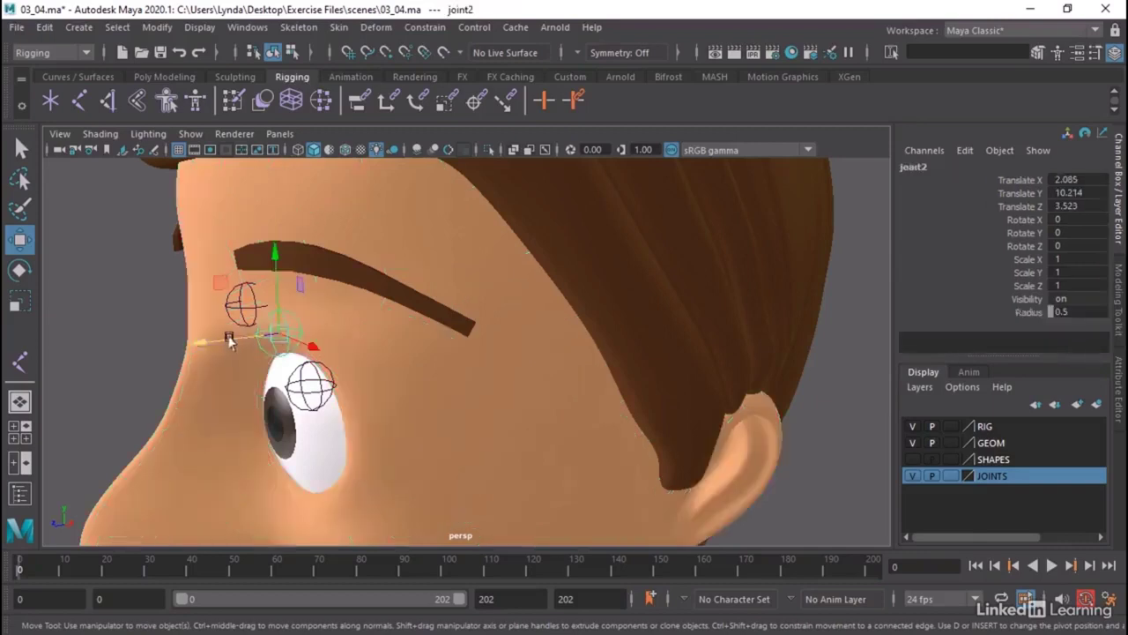
{"action": "left_click_drag", "start_coordinate": [230, 340], "coordinate": [268, 338]}
{"action": "left_click", "coordinate": [304, 393]}
{"action": "left_click_drag", "start_coordinate": [272, 395], "coordinate": [362, 379]}
Open the Outliner and rename the inner eyebrow joint, joint1, to joint_BrowIn_L.
{"action": "left_click_drag", "start_coordinate": [362, 379], "coordinate": [315, 329], "text": "alt"}
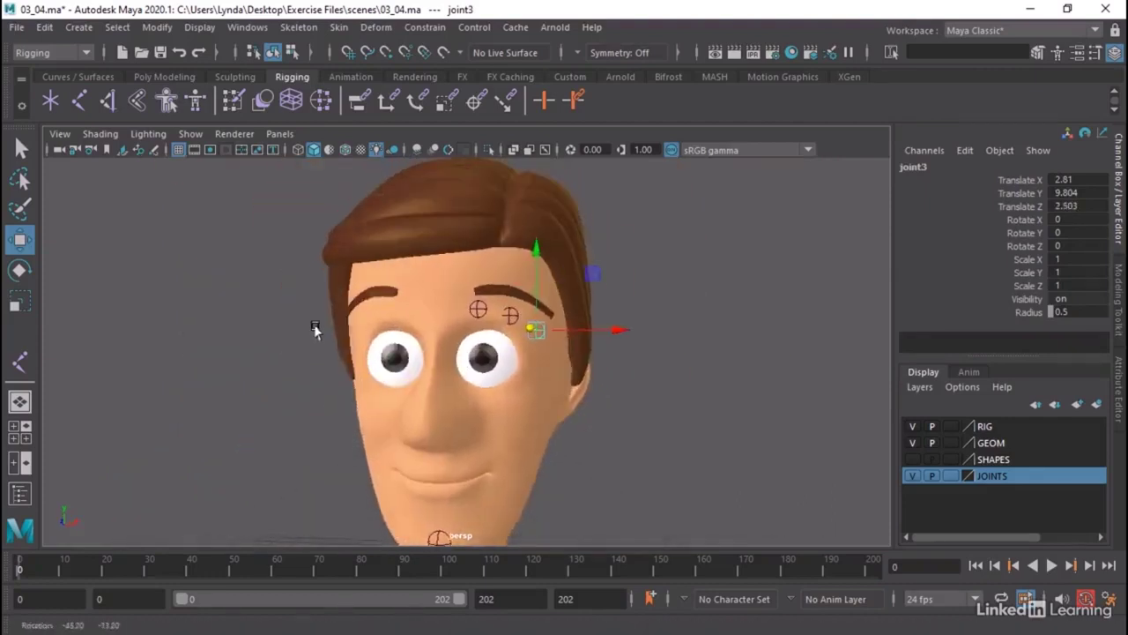
{"action": "left_click", "coordinate": [246, 27]}
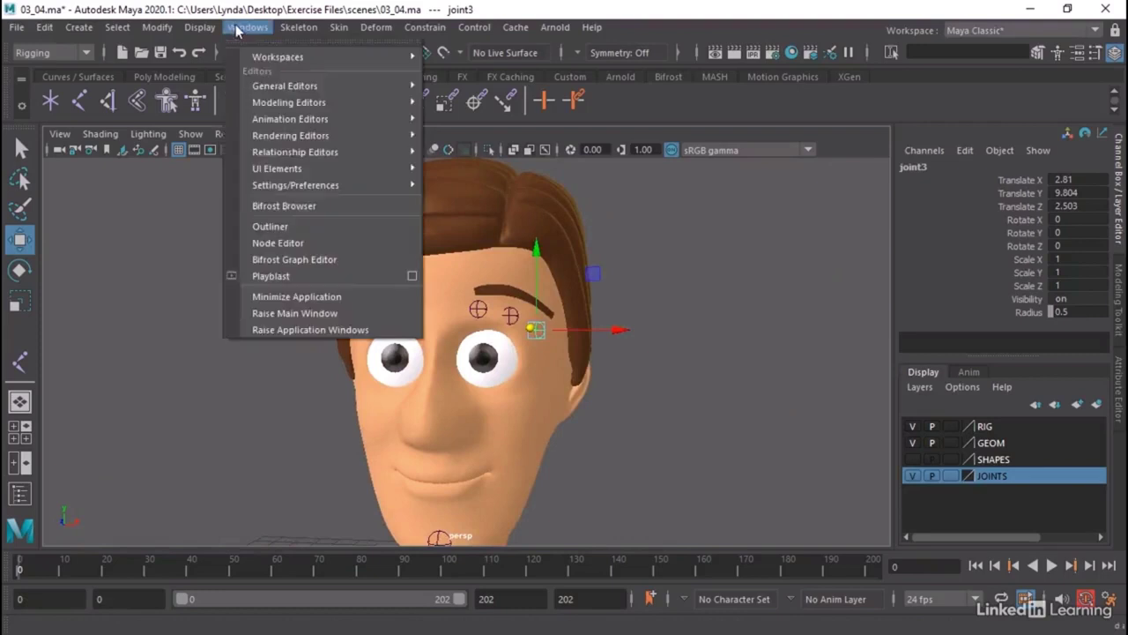
{"action": "left_click", "coordinate": [281, 227]}
{"action": "left_click", "coordinate": [86, 348]}
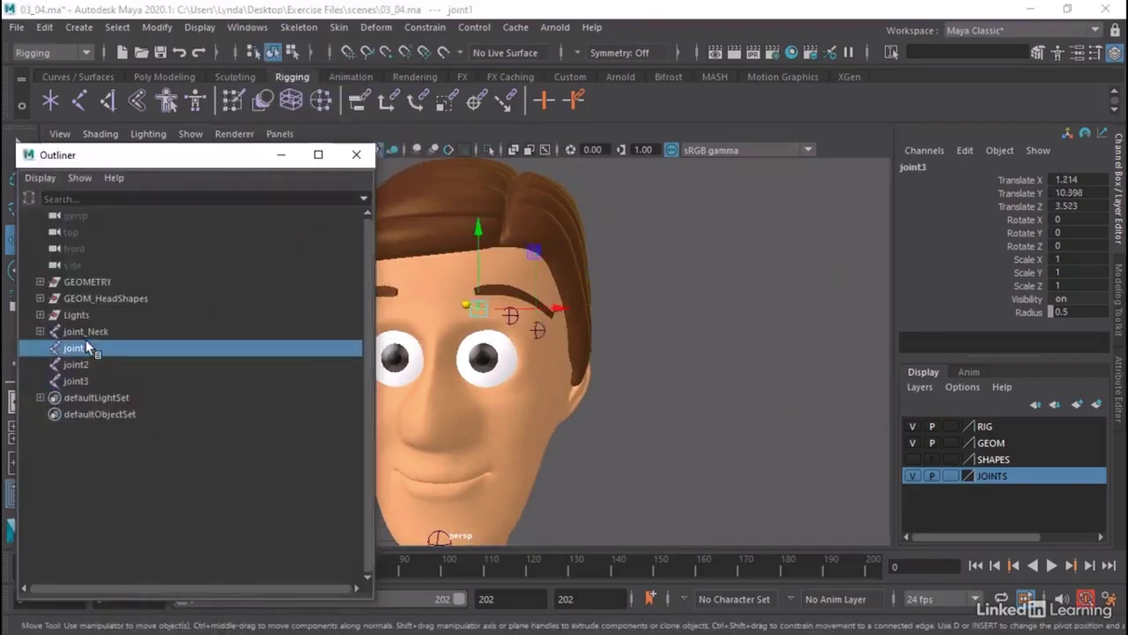
{"action": "double_click", "coordinate": [87, 348]}
{"action": "left_click", "coordinate": [99, 348]}
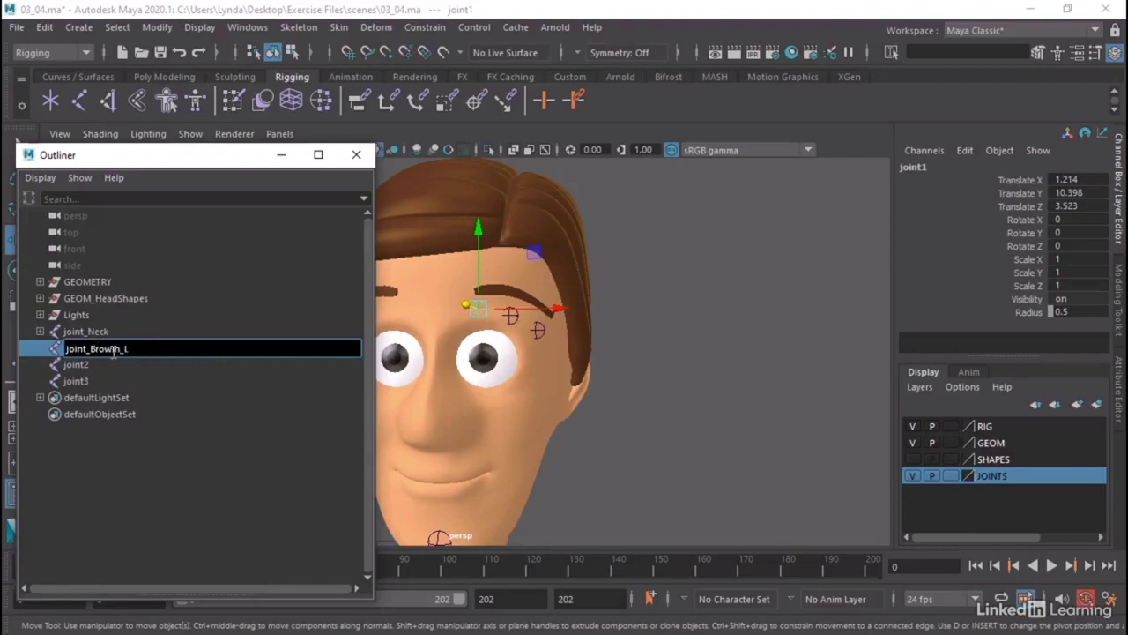
{"action": "left_click_drag", "start_coordinate": [114, 351], "coordinate": [70, 350]}
{"action": "key", "text": "ctrl+c"}
Rename the middle eyebrow joint, joint2, to joint_BrowCtr_L.
{"action": "left_click", "coordinate": [79, 365]}
{"action": "double_click", "coordinate": [80, 365]}
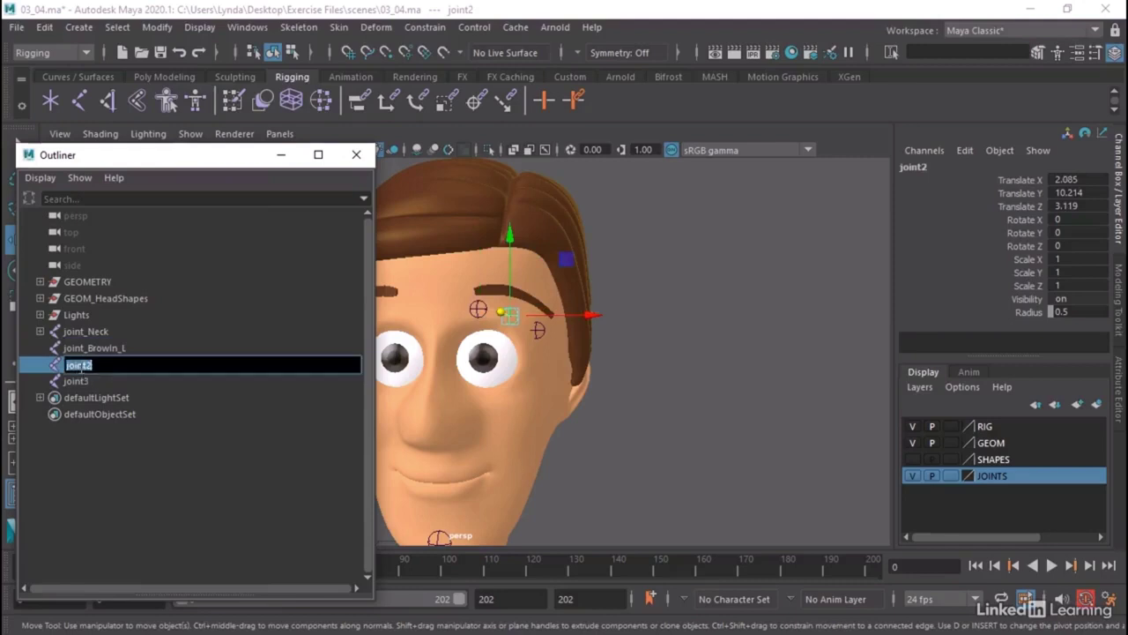
{"action": "key", "text": "ctrl+v"}
{"action": "key", "text": "Return"}
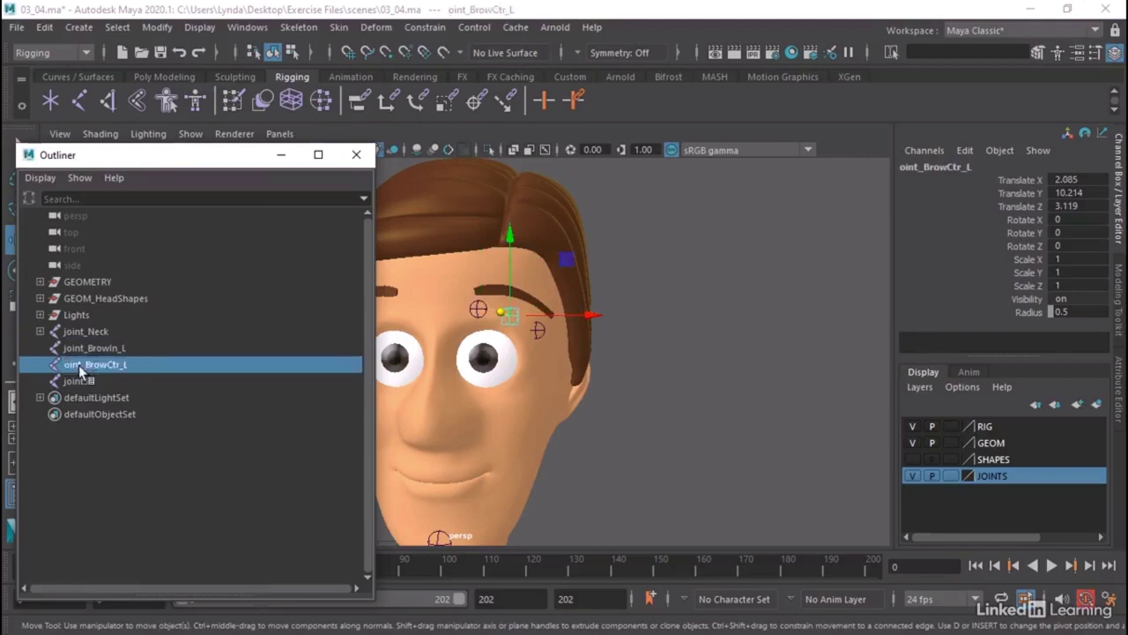
{"action": "double_click", "coordinate": [68, 368]}
{"action": "left_click", "coordinate": [66, 367]}
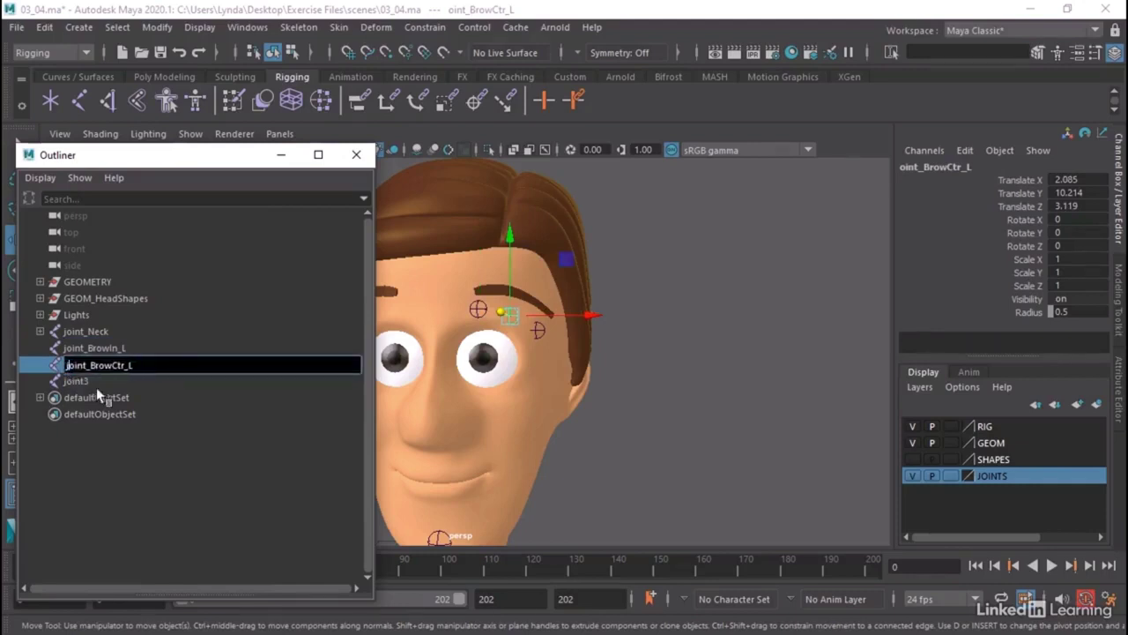
Rename the outer eyebrow joint, joint3, to joint_BrowOut_L.
{"action": "double_click", "coordinate": [87, 383]}
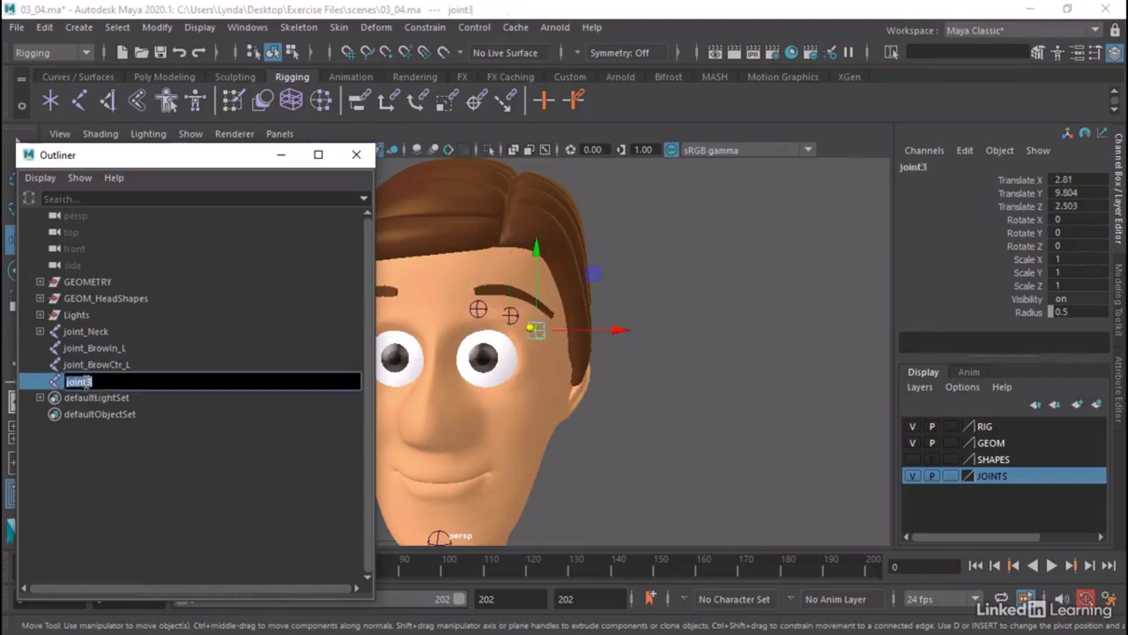
{"action": "key", "text": "ctrl+v"}
{"action": "key", "text": "Return"}
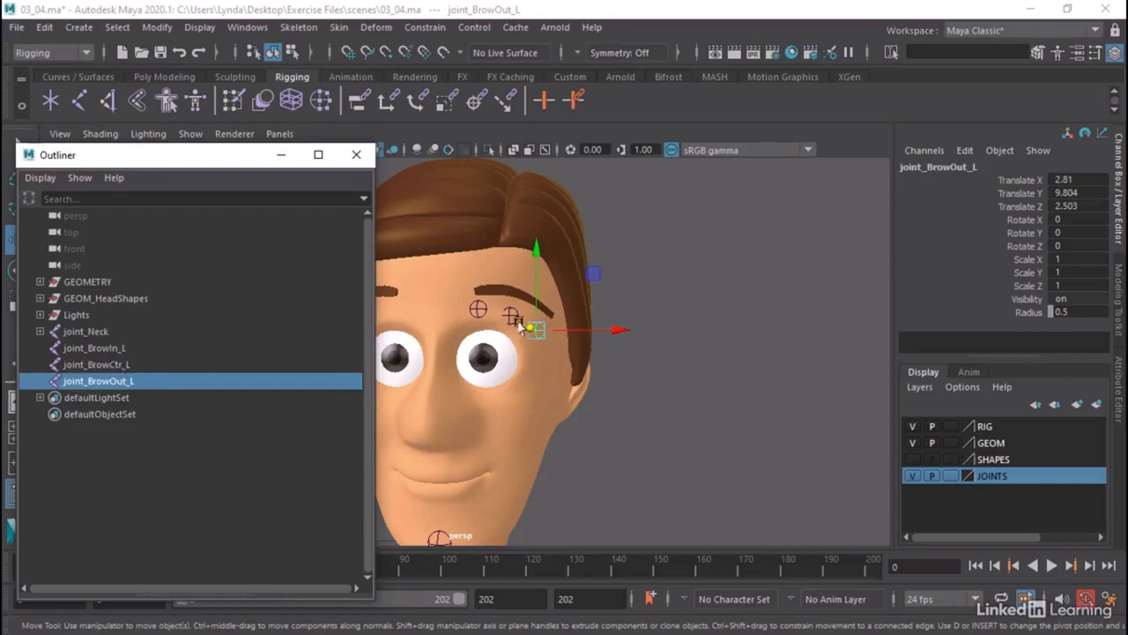
Duplicate joint_BrowIn_L and move the copy down onto the left cheek, at about X 1.97, Y 7.48, Z 3.17.
{"action": "middle_click_drag", "start_coordinate": [605, 357], "coordinate": [651, 350], "text": "alt"}
{"action": "left_click_drag", "start_coordinate": [651, 350], "coordinate": [633, 349], "text": "alt"}
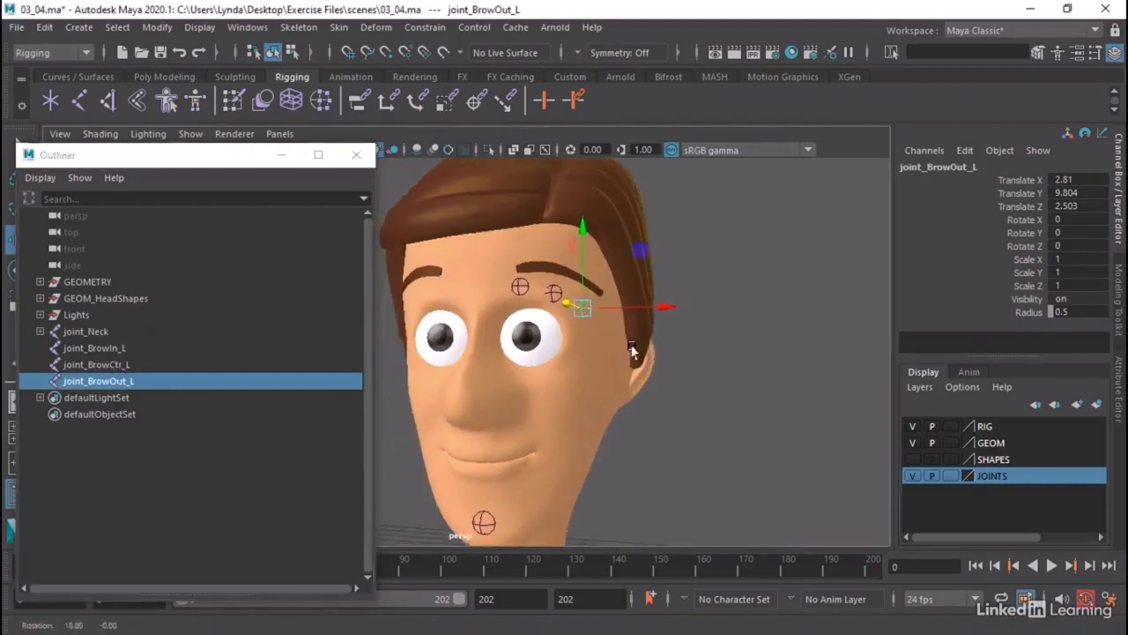
{"action": "left_click", "coordinate": [514, 286]}
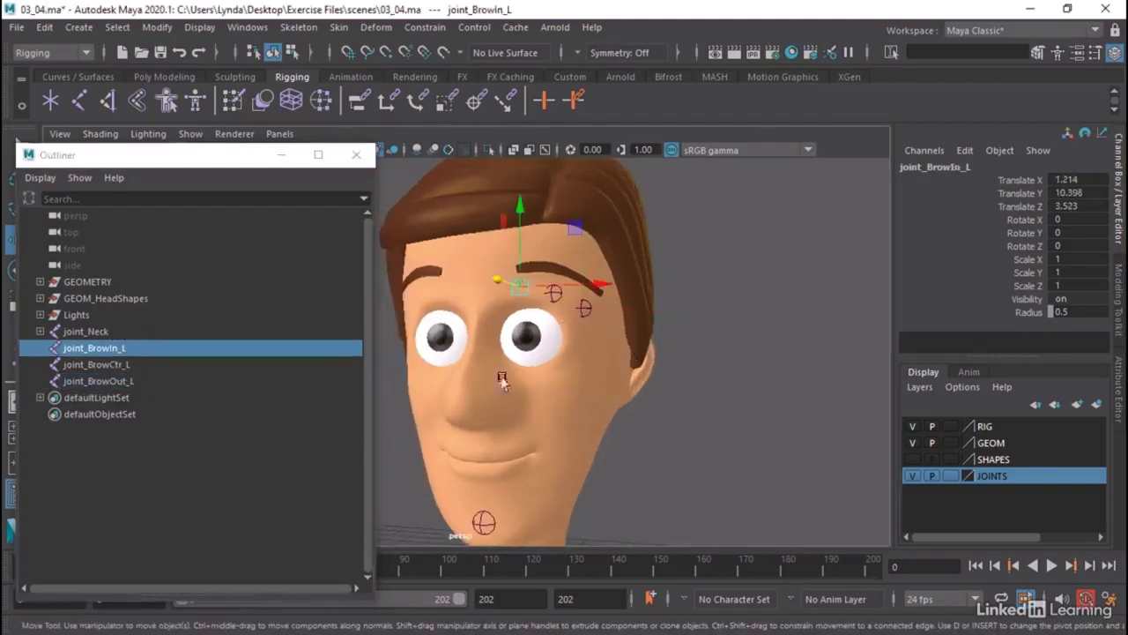
{"action": "key", "text": "ctrl+d"}
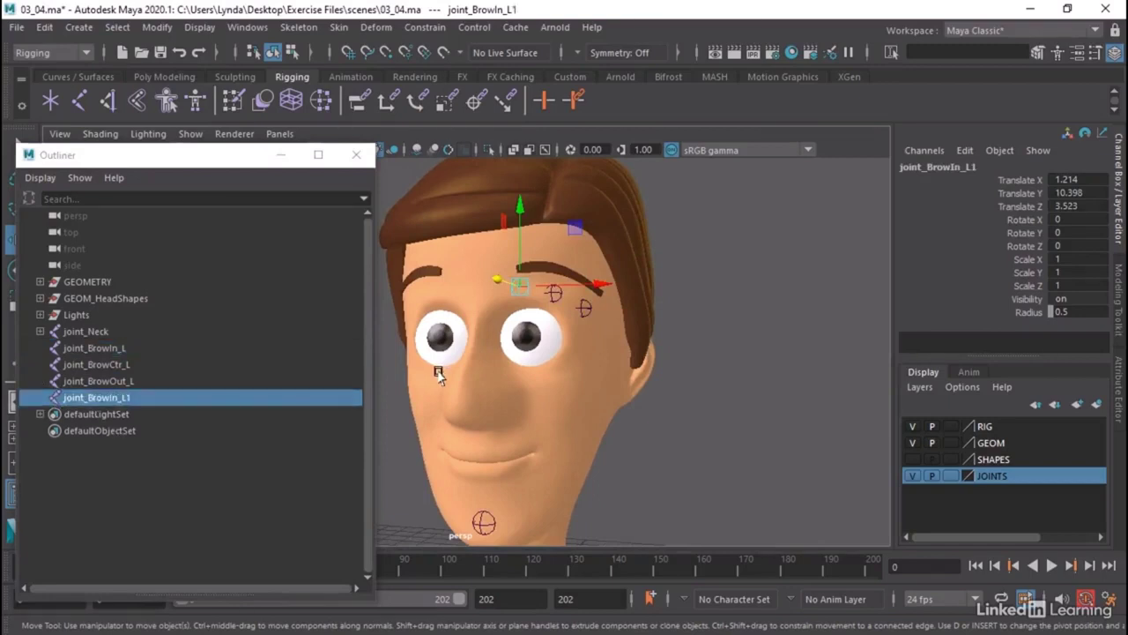
{"action": "left_click_drag", "start_coordinate": [520, 251], "coordinate": [524, 363]}
{"action": "scroll", "coordinate": [564, 423], "scroll_direction": "up", "scroll_amount": 5}
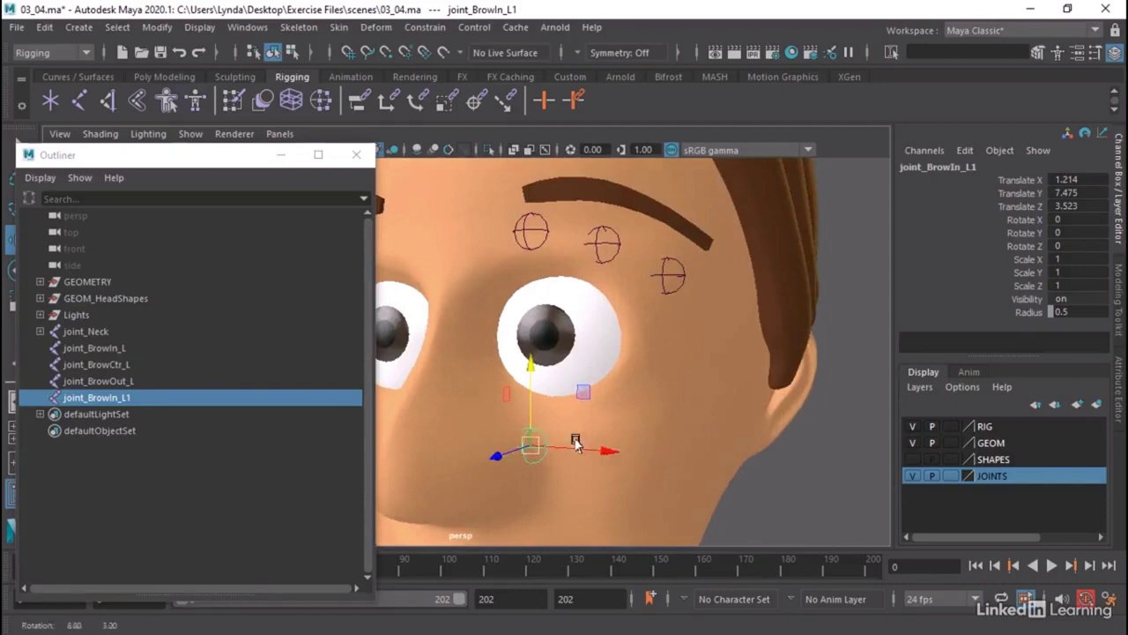
{"action": "left_click_drag", "start_coordinate": [575, 443], "coordinate": [621, 463]}
{"action": "scroll", "coordinate": [635, 375], "scroll_direction": "up", "scroll_amount": 3}
{"action": "left_click_drag", "start_coordinate": [635, 375], "coordinate": [691, 421], "text": "alt"}
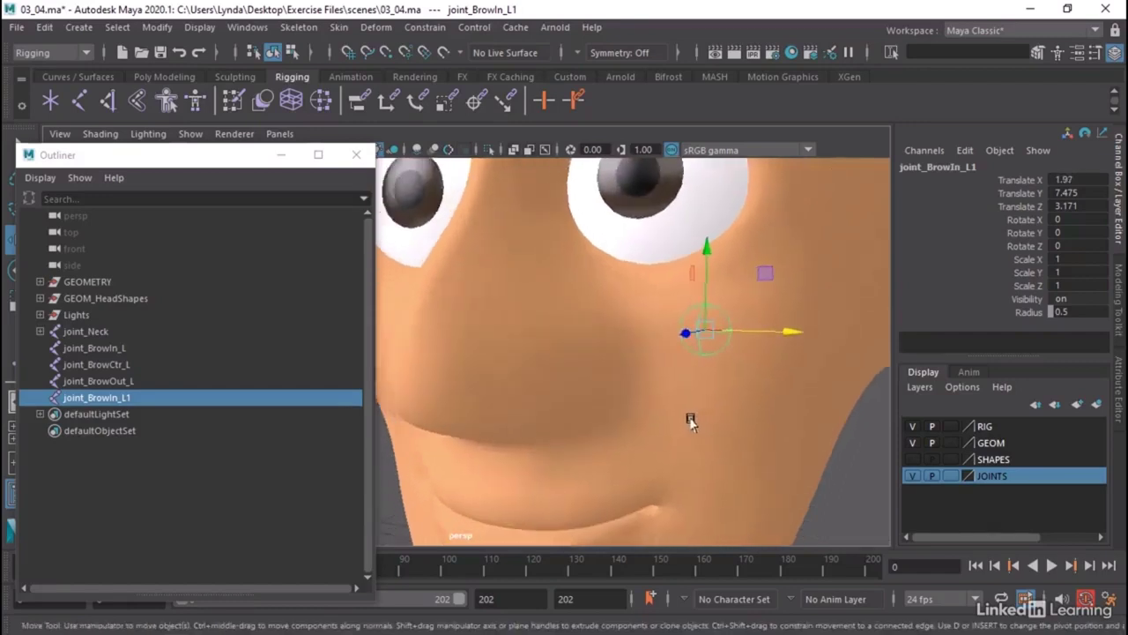
Rename the duplicated joint on the cheek to joint_Cheek_L.
{"action": "double_click", "coordinate": [95, 398]}
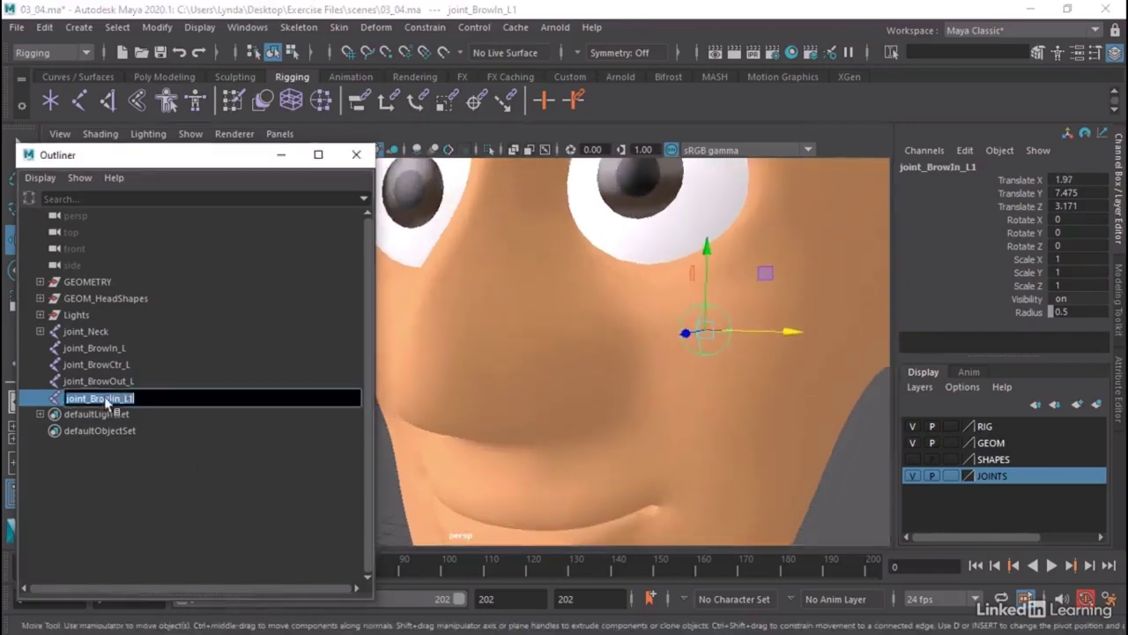
{"action": "left_click_drag", "start_coordinate": [90, 398], "coordinate": [184, 399]}
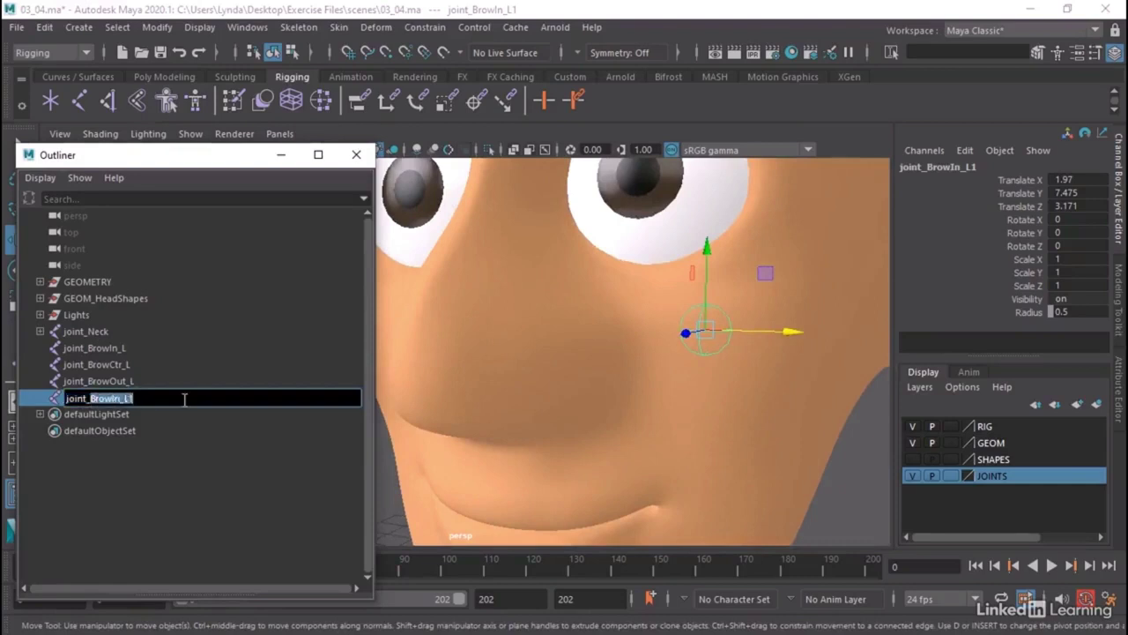
{"action": "type", "text": "Cheek"}
{"action": "key", "text": "Return"}
{"action": "left_click", "coordinate": [186, 377]}
Select the three eyebrow joints and the cheek joint together, frame them to examine their placement on the face, and clear the selection.
{"action": "left_click", "coordinate": [80, 347]}
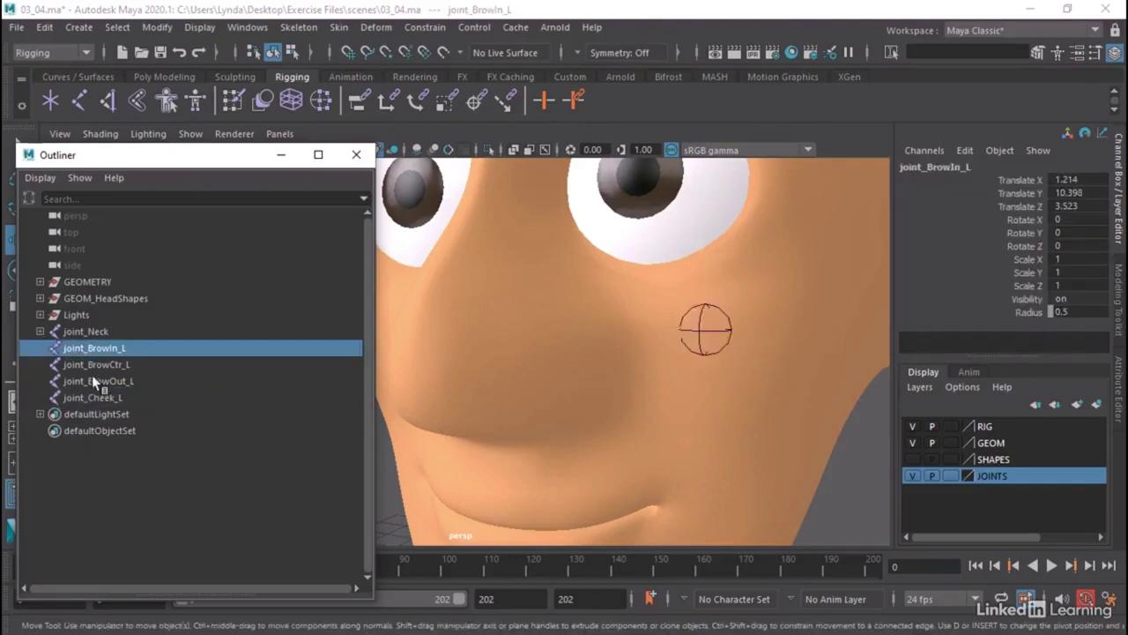
{"action": "left_click", "coordinate": [94, 379], "text": "shift"}
{"action": "left_click", "coordinate": [162, 393], "text": "shift"}
{"action": "key", "text": "f"}
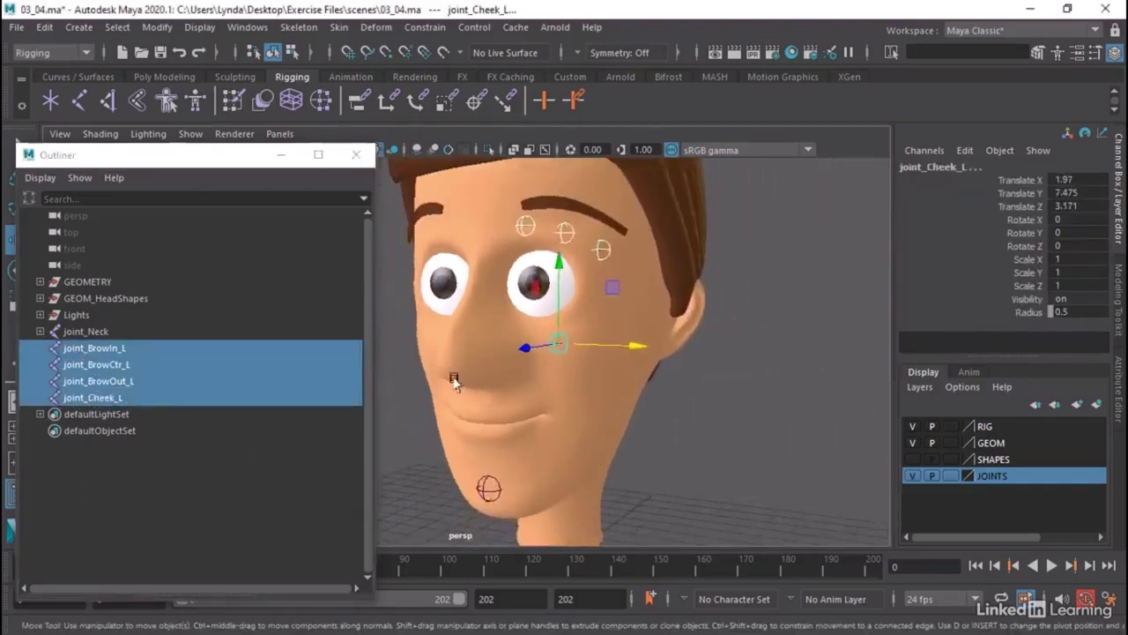
{"action": "left_click_drag", "start_coordinate": [454, 379], "coordinate": [595, 397], "text": "alt"}
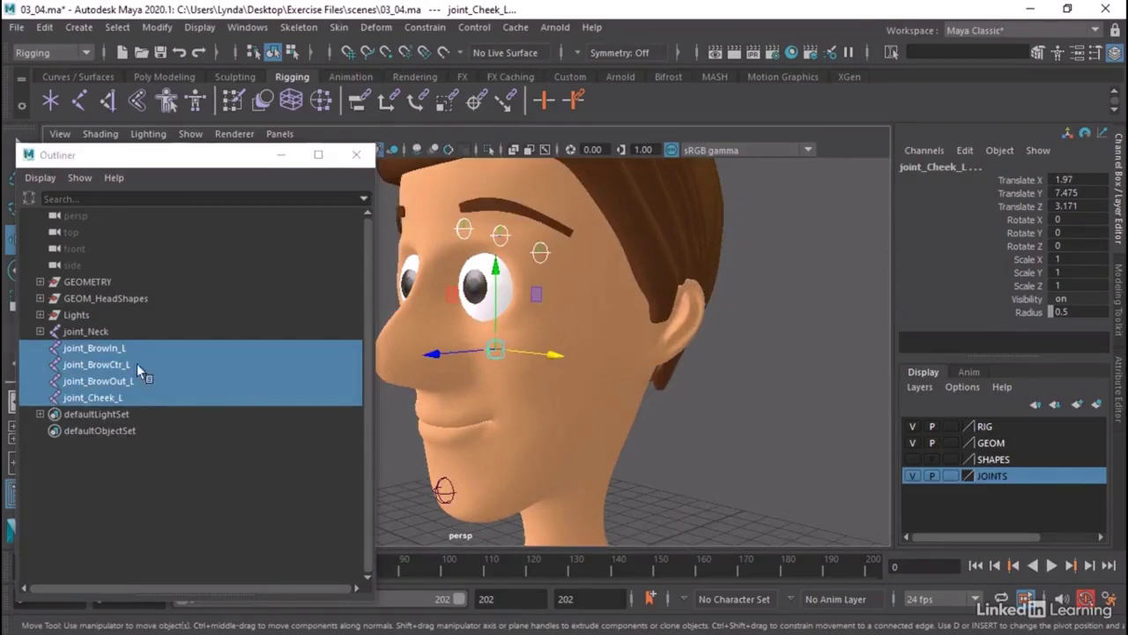
{"action": "left_click", "coordinate": [717, 429]}
In the full-size side view, select joint_Head1 and expand the joint_Neck hierarchy in the Outliner down to joint_Head2.
{"action": "key", "text": "space"}
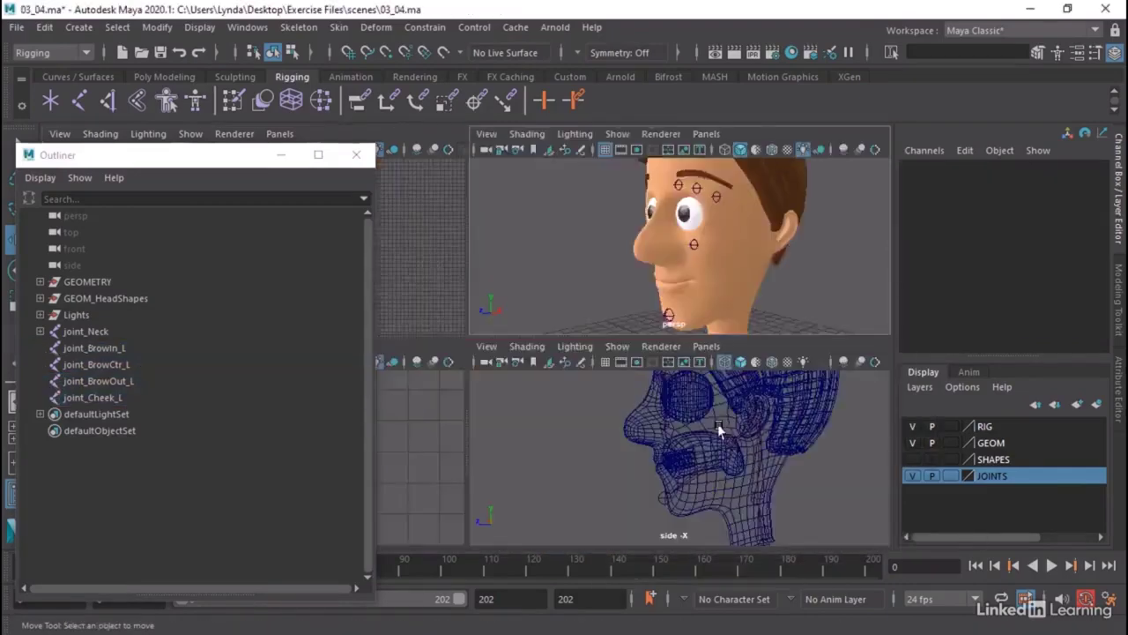
{"action": "key", "text": "space"}
{"action": "scroll", "coordinate": [726, 417], "scroll_direction": "down", "scroll_amount": 2}
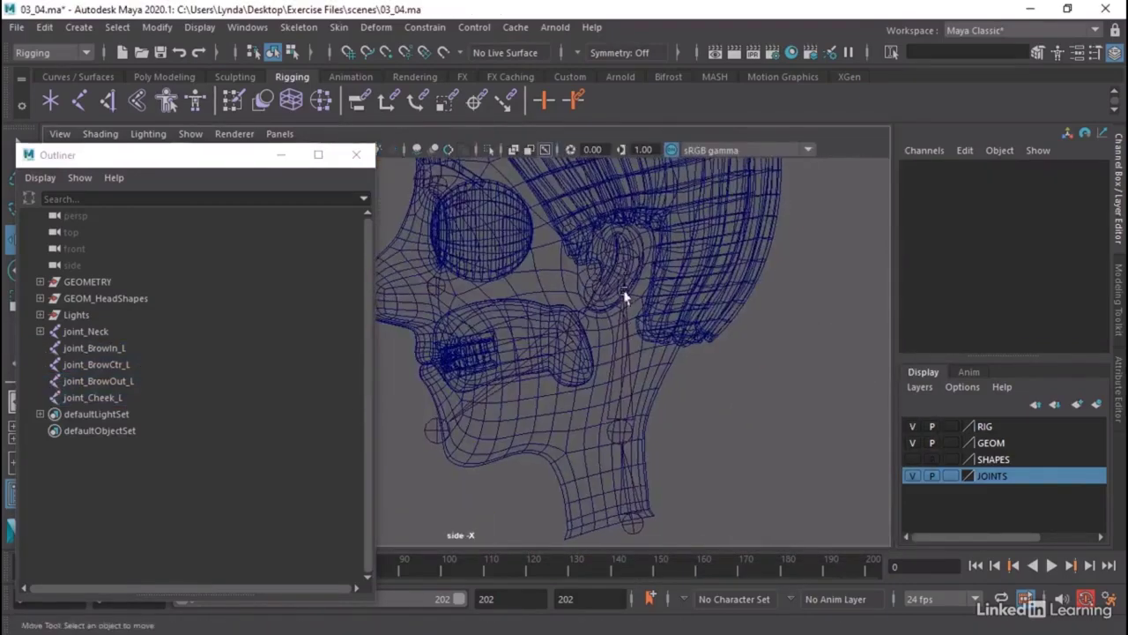
{"action": "left_click", "coordinate": [621, 435]}
{"action": "left_click", "coordinate": [625, 431]}
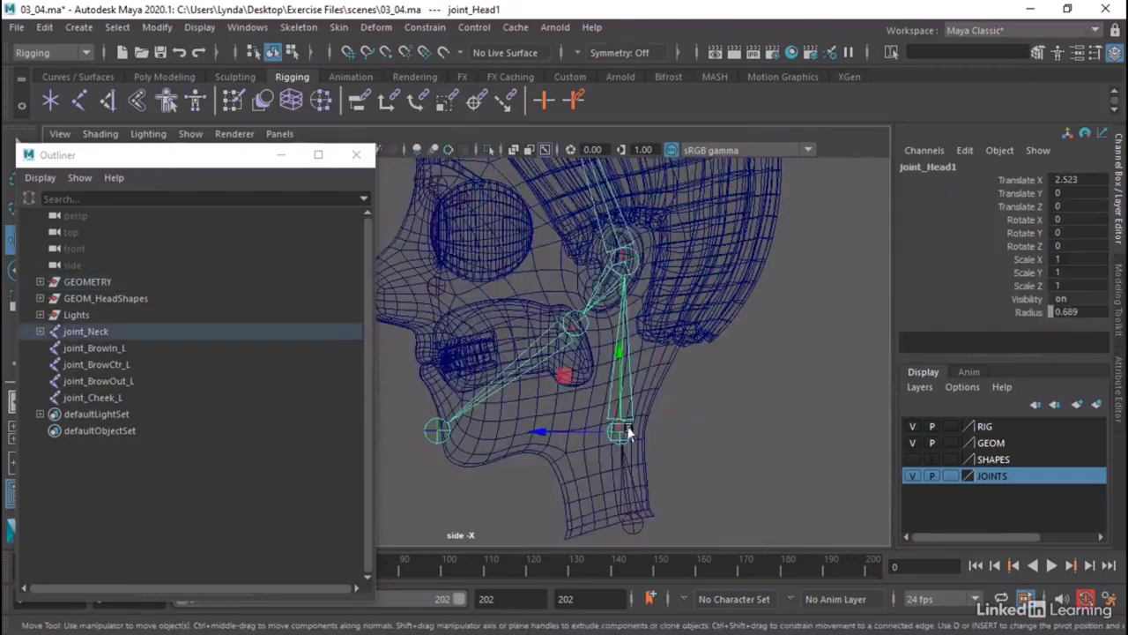
{"action": "middle_click_drag", "start_coordinate": [724, 412], "coordinate": [799, 438], "text": "alt"}
{"action": "right_click_drag", "start_coordinate": [799, 438], "coordinate": [695, 426], "text": "alt"}
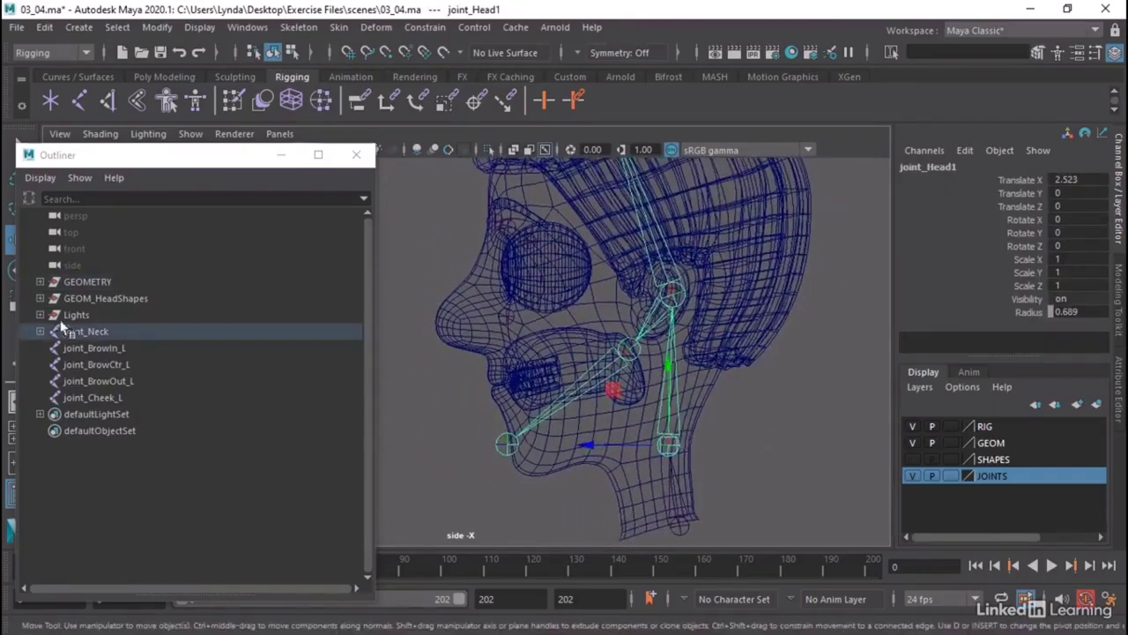
{"action": "left_click", "coordinate": [38, 331]}
{"action": "left_click", "coordinate": [49, 348]}
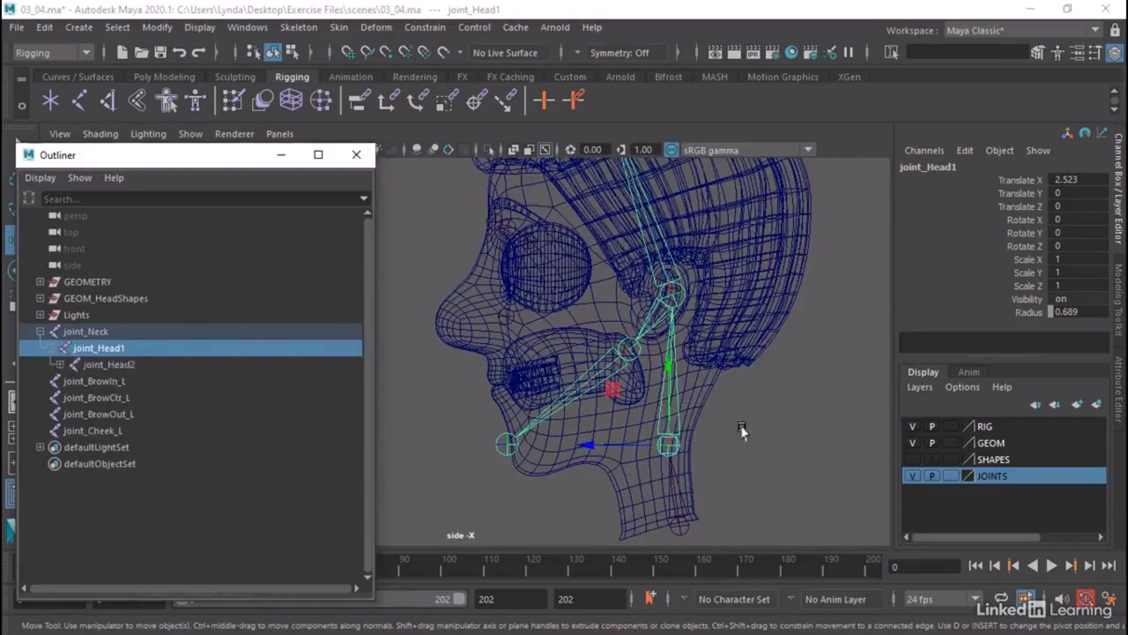
Test-rotate joint_Head1 about its Z axis and undo the rotation.
{"action": "key", "text": "e"}
{"action": "left_click_drag", "start_coordinate": [716, 398], "coordinate": [734, 421]}
{"action": "key", "text": "ctrl+z"}
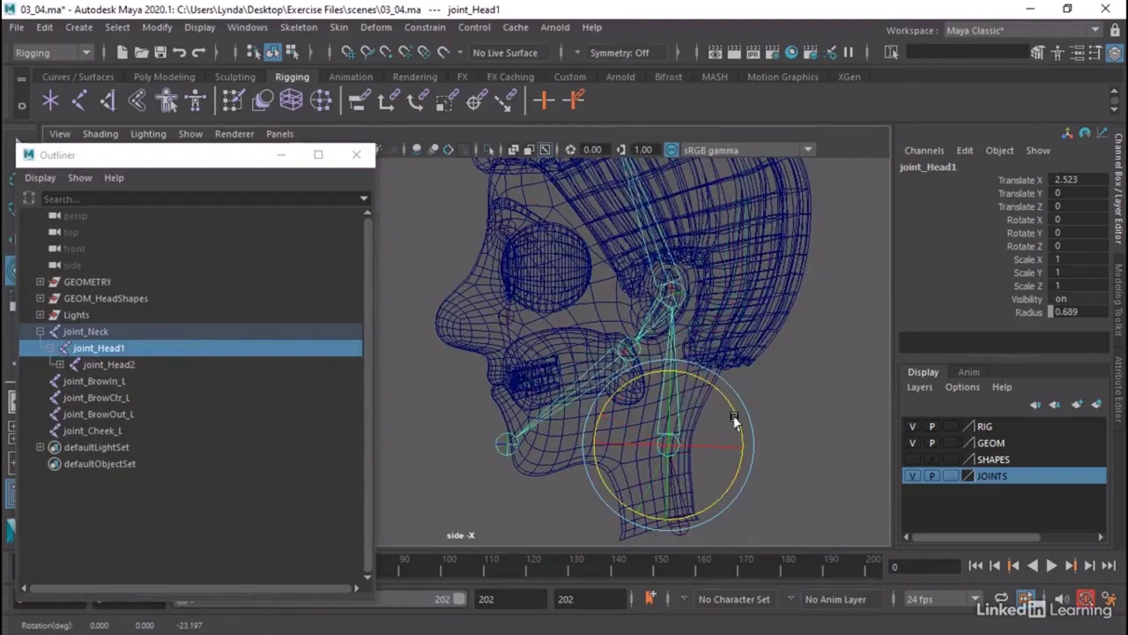
Expand joint_Head2 and parent joint_BrowIn_L, joint_BrowCtr_L, joint_BrowOut_L and joint_Cheek_L under it in the Outliner.
{"action": "left_click", "coordinate": [674, 289]}
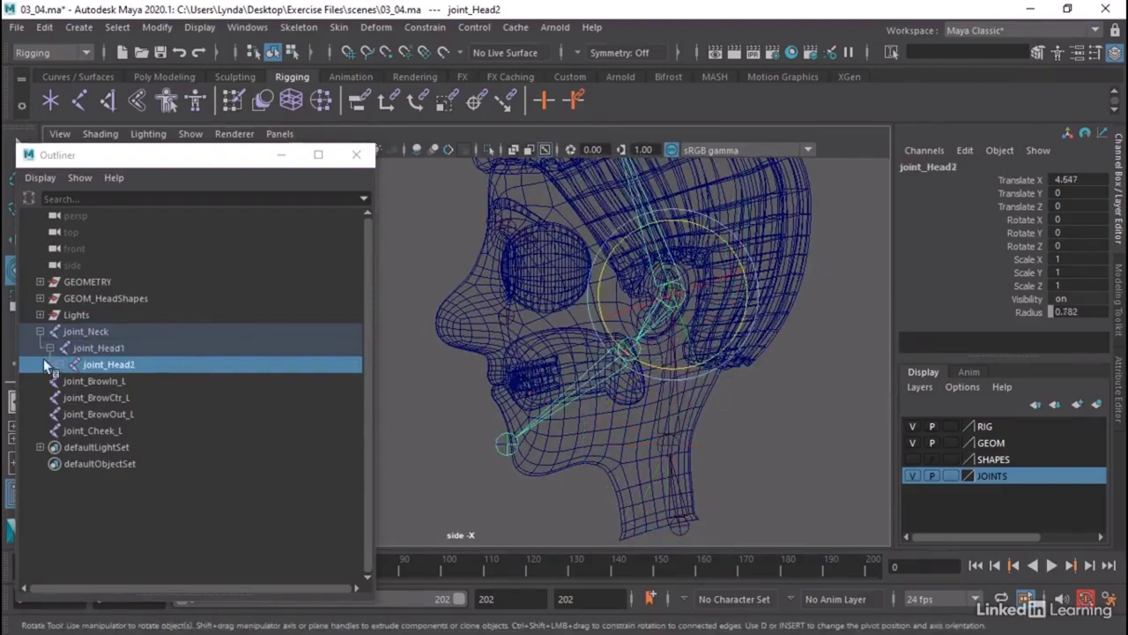
{"action": "left_click", "coordinate": [58, 364]}
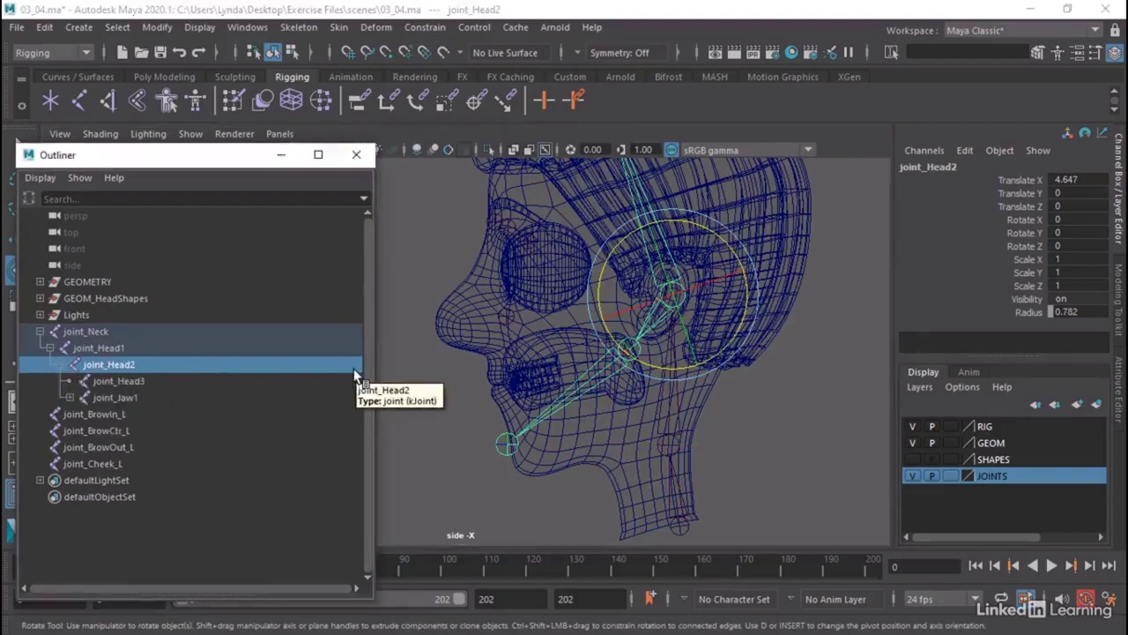
{"action": "left_click", "coordinate": [104, 415]}
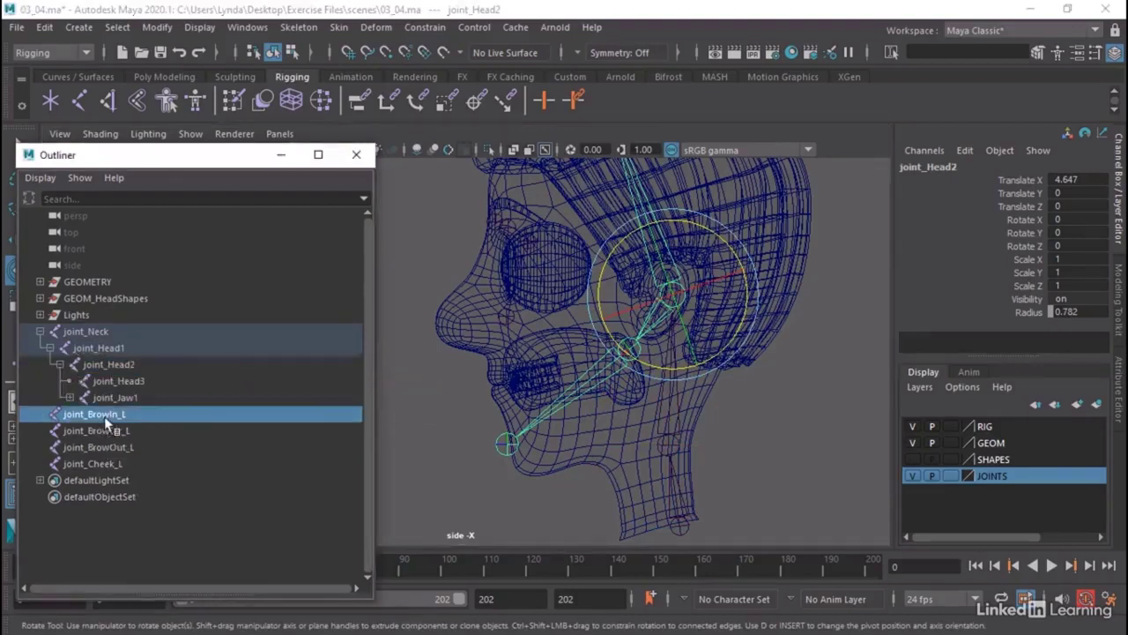
{"action": "left_click", "coordinate": [97, 464], "text": "shift"}
{"action": "middle_click_drag", "start_coordinate": [577, 349], "coordinate": [600, 363], "text": "alt"}
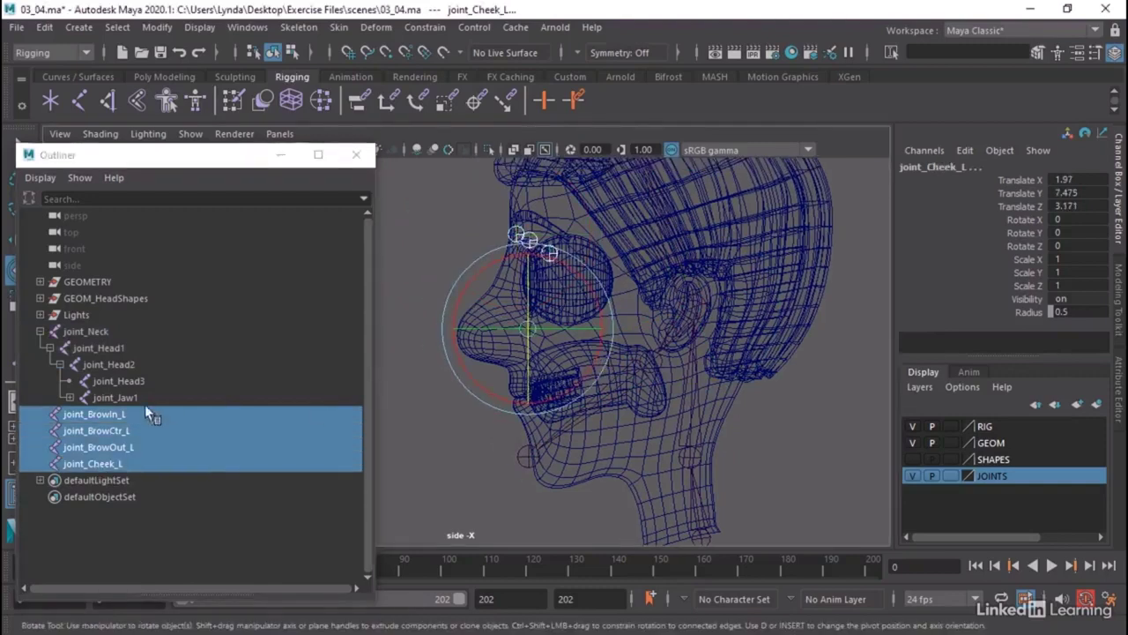
{"action": "left_click_drag", "start_coordinate": [83, 422], "coordinate": [117, 366]}
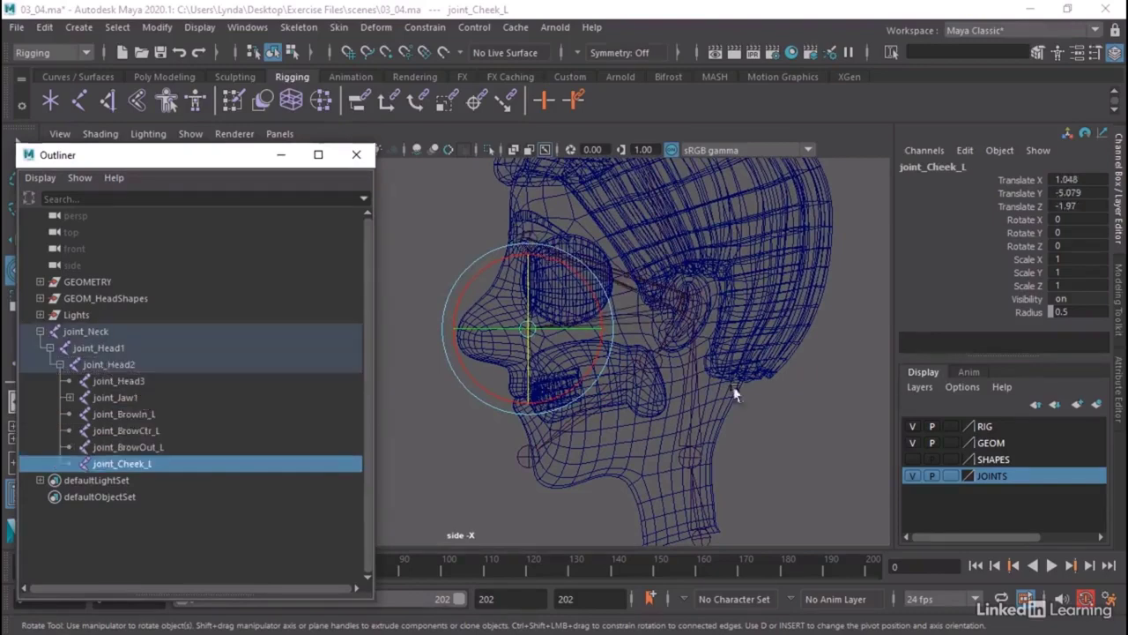
Test-rotate joint_Head1 with the newly parented face joints, undo the rotation and clear the selection.
{"action": "left_click", "coordinate": [683, 465]}
{"action": "left_click", "coordinate": [693, 458]}
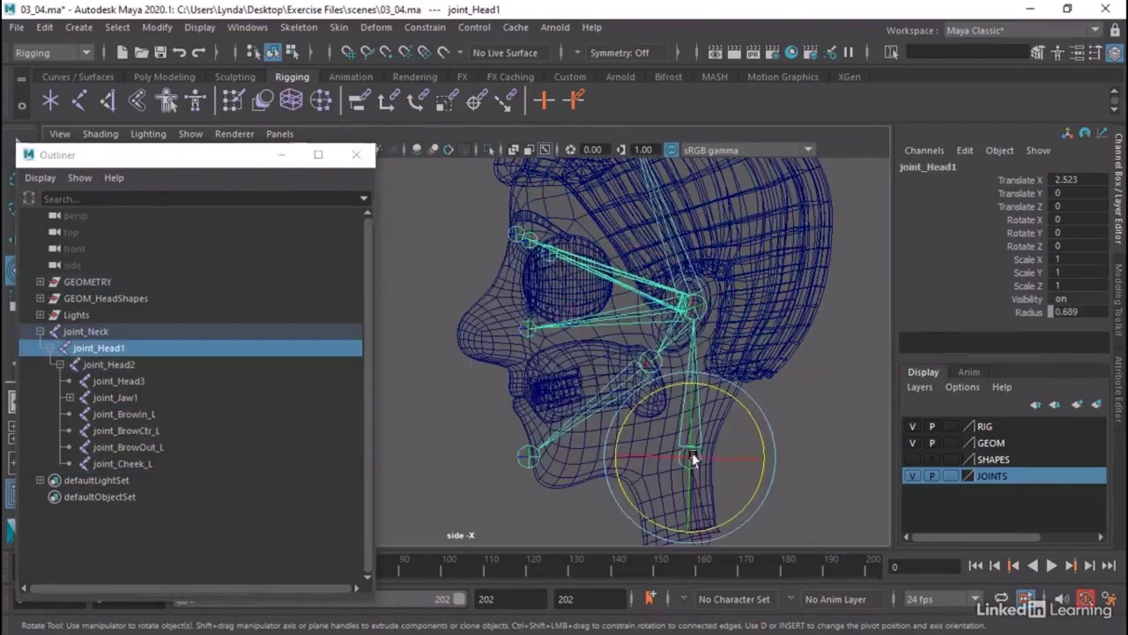
{"action": "left_click_drag", "start_coordinate": [749, 423], "coordinate": [755, 422]}
{"action": "key", "text": "ctrl+z"}
{"action": "left_click", "coordinate": [811, 376]}
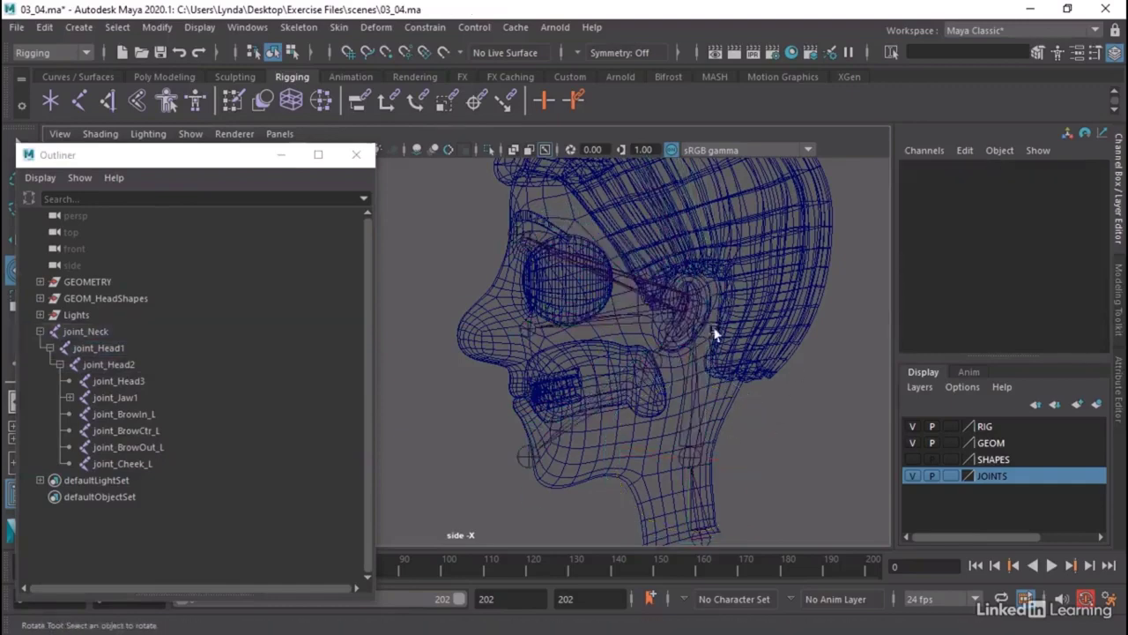
Test-rotate joint_Jaw1 about its Z axis, undo the rotation and clear the selection.
{"action": "left_click", "coordinate": [652, 357]}
{"action": "scroll", "coordinate": [591, 344], "scroll_direction": "up", "scroll_amount": 2}
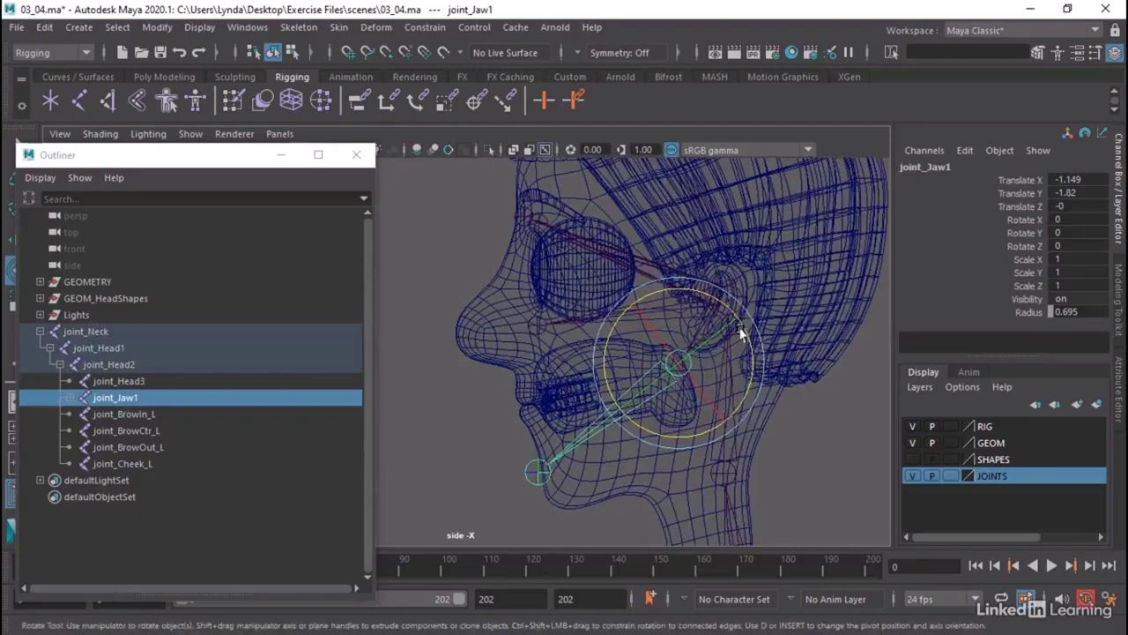
{"action": "left_click_drag", "start_coordinate": [739, 328], "coordinate": [752, 350]}
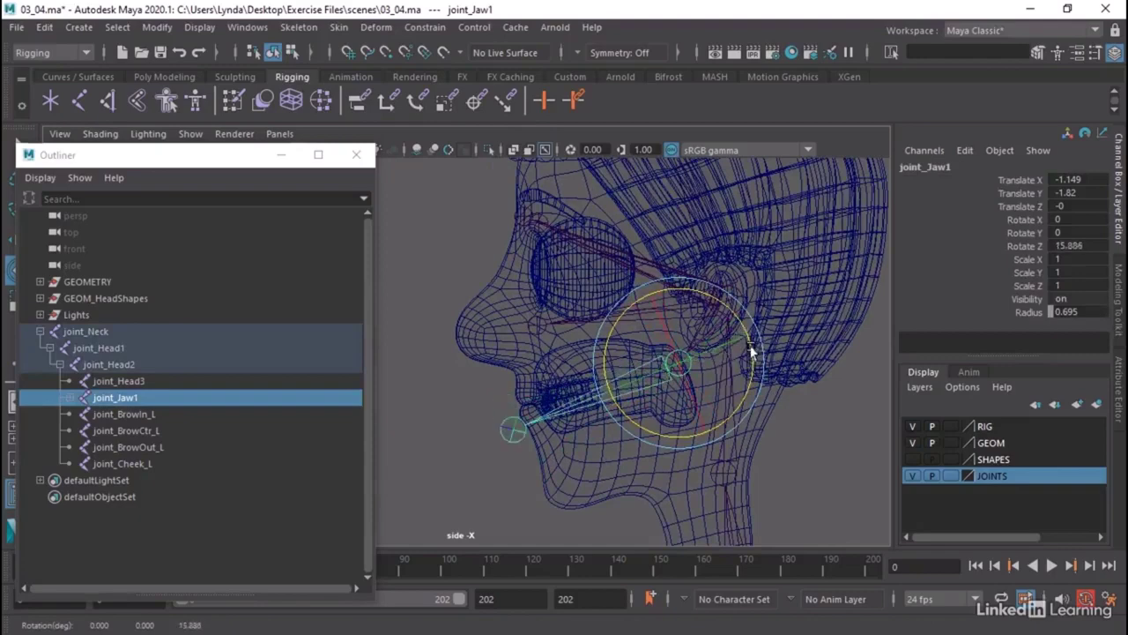
{"action": "key", "text": "ctrl+z"}
{"action": "left_click", "coordinate": [460, 250]}
Select joint_BrowCtr_L, switch to the perspective view and test its movement with the Move tool.
{"action": "left_click", "coordinate": [536, 228]}
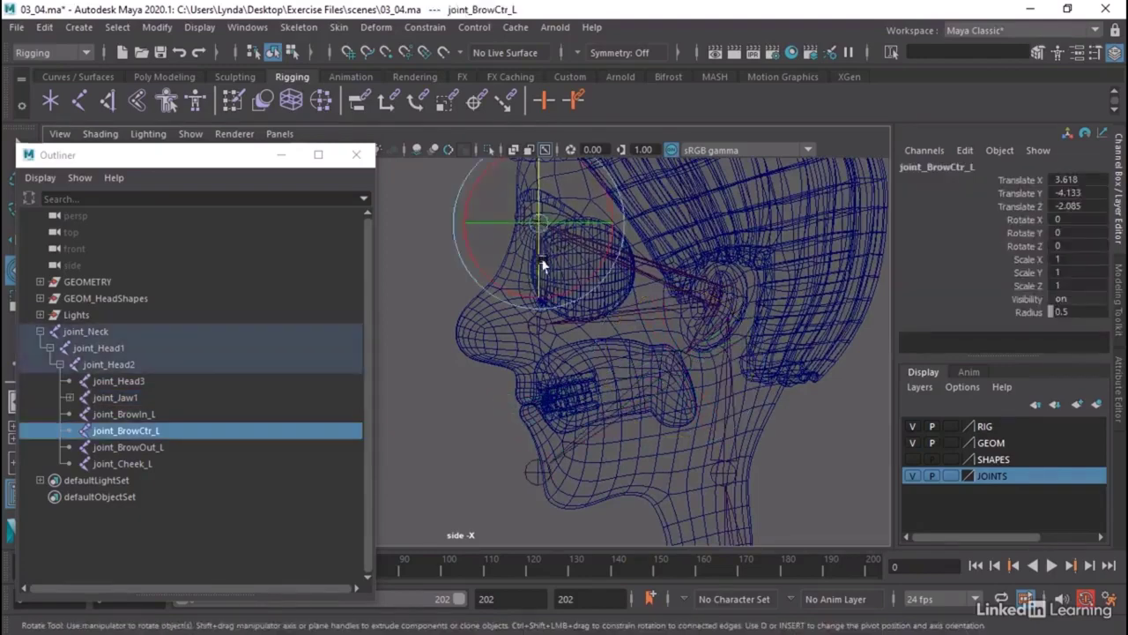
{"action": "key", "text": "space"}
{"action": "key", "text": "space"}
{"action": "left_click_drag", "start_coordinate": [551, 253], "coordinate": [553, 277], "text": "alt"}
{"action": "key", "text": "w"}
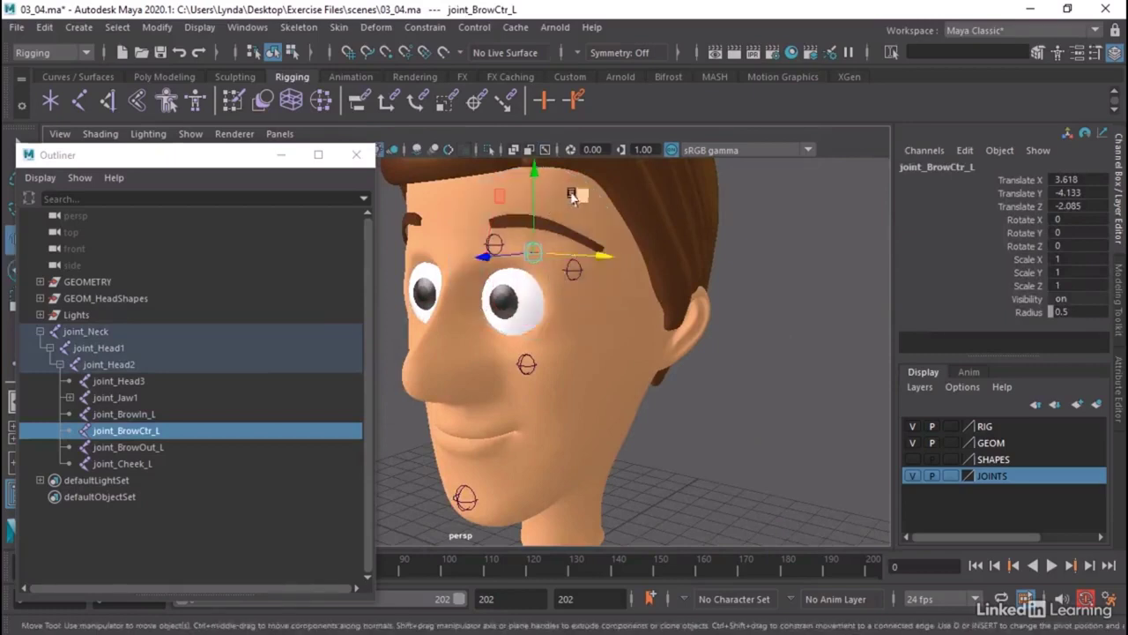
{"action": "mouse_move", "coordinate": [573, 199]}
{"action": "middle_mouse_down"}
{"action": "mouse_move", "coordinate": [579, 188]}
{"action": "mouse_move", "coordinate": [582, 207]}
{"action": "mouse_move", "coordinate": [582, 195]}
{"action": "middle_mouse_up"}
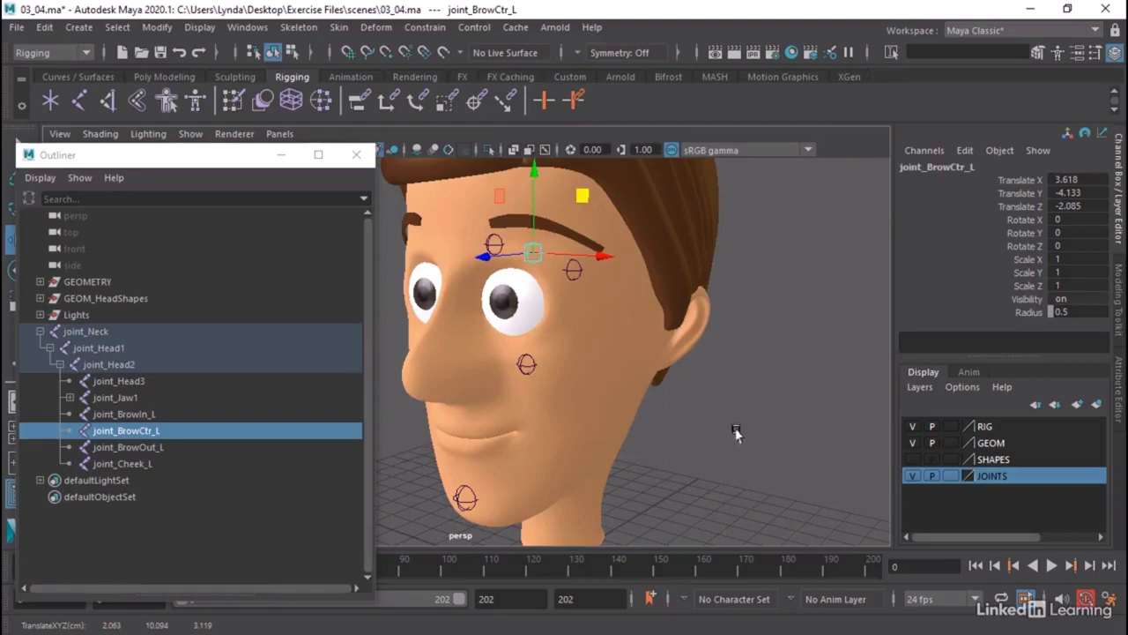
{"action": "left_click_drag", "start_coordinate": [739, 428], "coordinate": [657, 419], "text": "alt"}
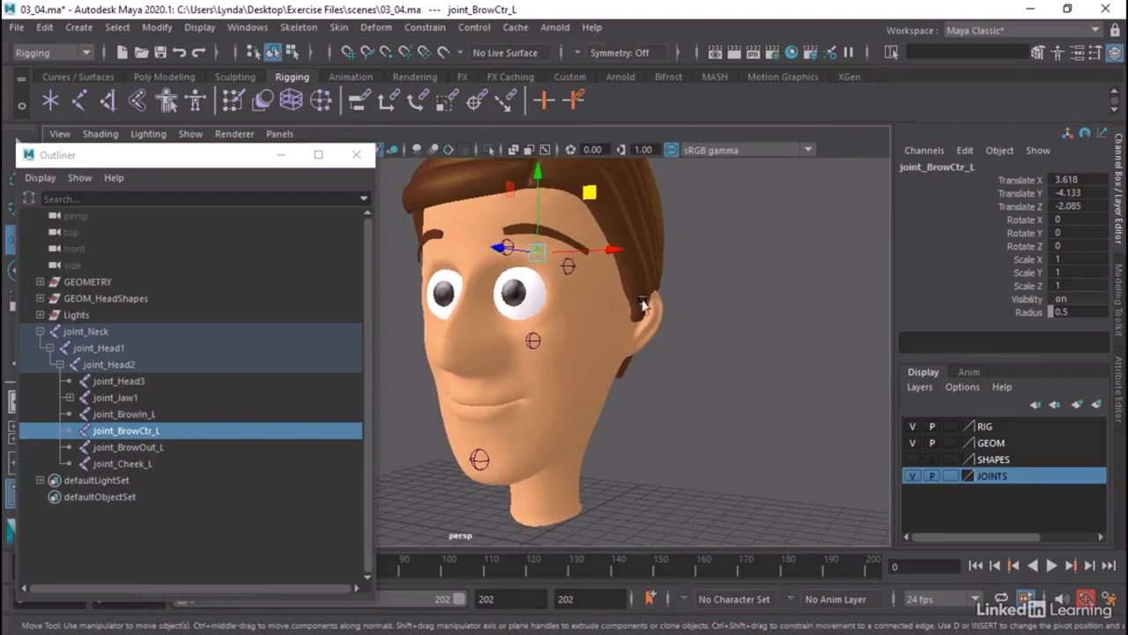
{"action": "left_click_drag", "start_coordinate": [645, 305], "coordinate": [578, 276], "text": "alt"}
Select joint_Neck and turn on X-Ray Joints shading in the perspective view.
{"action": "left_click", "coordinate": [86, 328]}
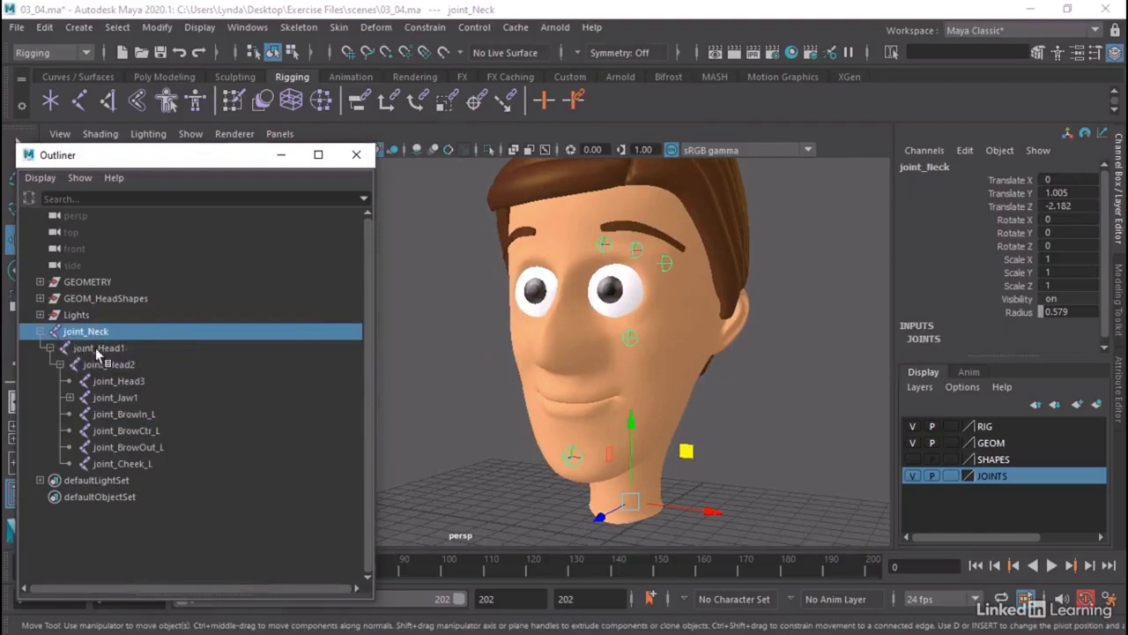
{"action": "right_click_drag", "start_coordinate": [704, 471], "coordinate": [694, 475], "text": "alt"}
{"action": "left_click", "coordinate": [141, 137]}
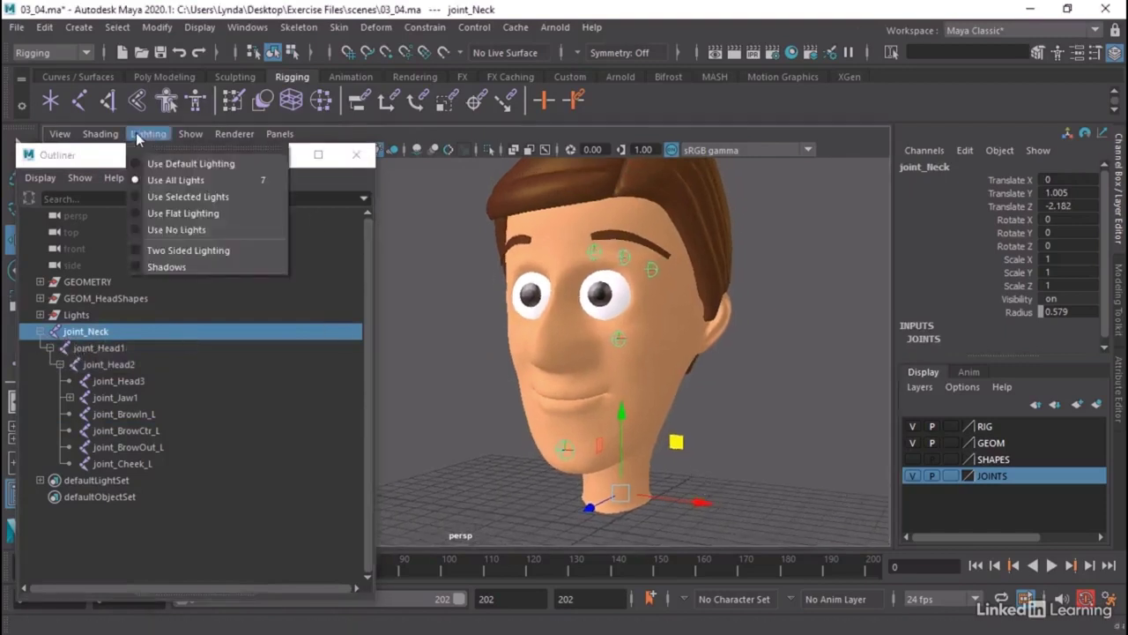
{"action": "mouse_move", "coordinate": [102, 137]}
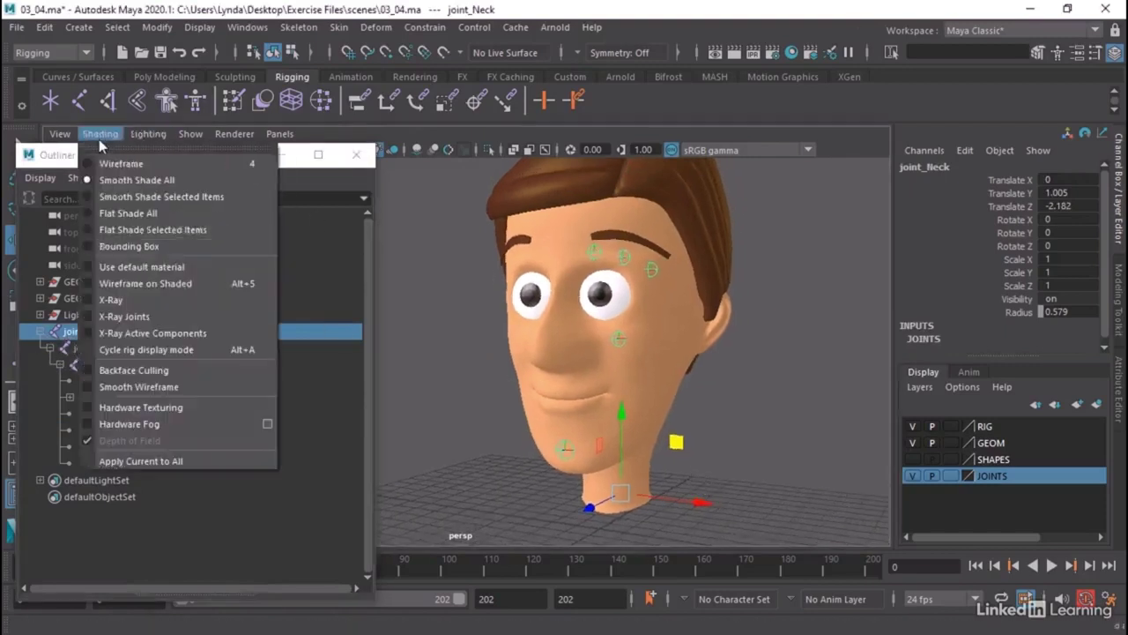
{"action": "left_click", "coordinate": [119, 317]}
{"action": "mouse_move", "coordinate": [644, 436]}
{"action": "left_mouse_down", "text": "alt"}
{"action": "mouse_move", "coordinate": [771, 436]}
{"action": "mouse_move", "coordinate": [654, 429]}
{"action": "left_mouse_up", "text": "alt"}
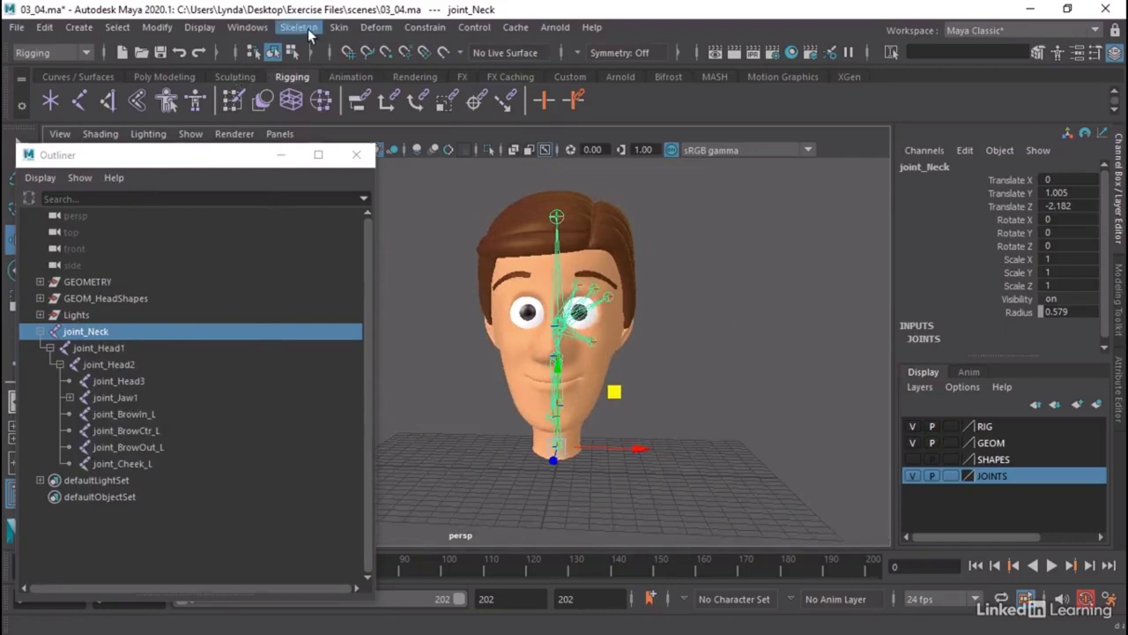
Mirror the joint_Neck hierarchy across YZ with the Orientation function, replacing _L with _R in the duplicated joint names.
{"action": "left_click", "coordinate": [307, 34]}
{"action": "left_click", "coordinate": [471, 105]}
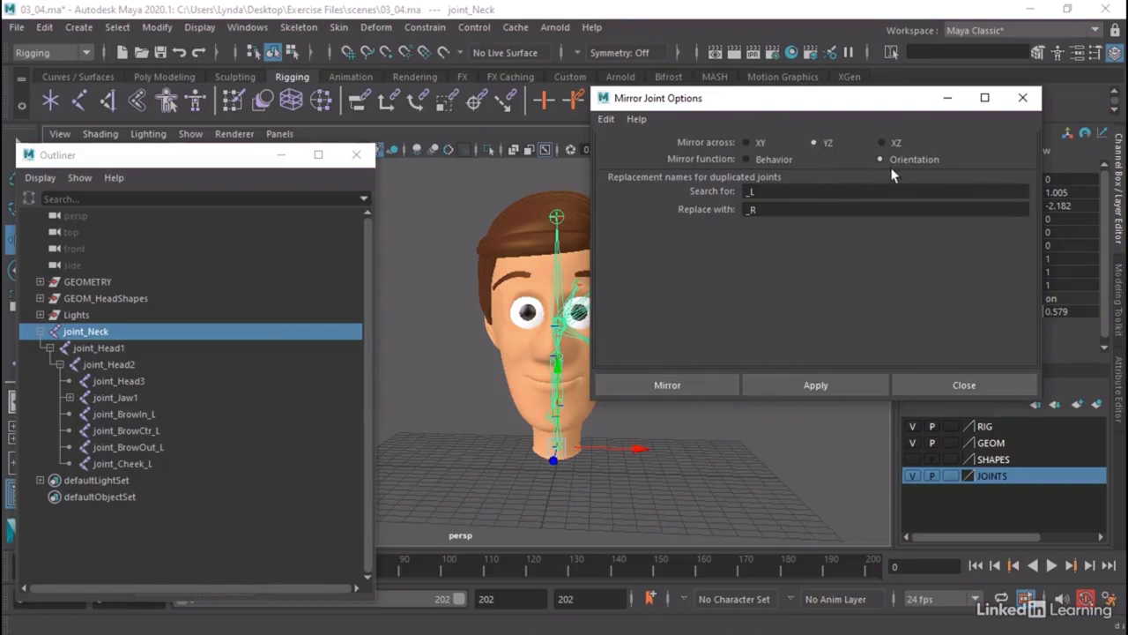
{"action": "left_click", "coordinate": [716, 385]}
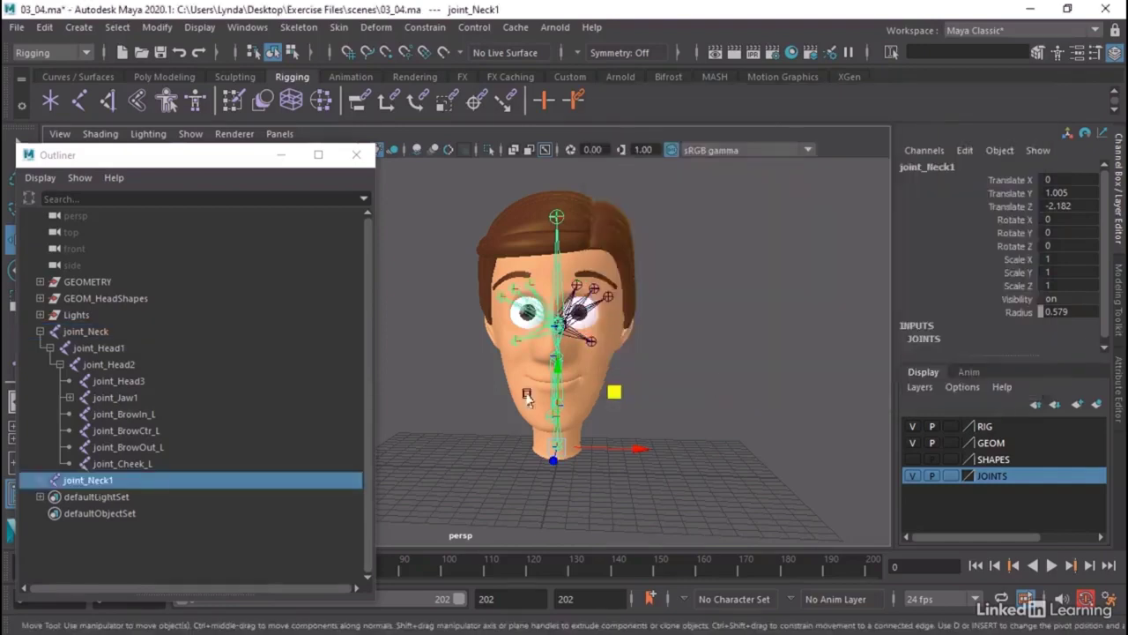
{"action": "left_click_drag", "start_coordinate": [510, 375], "coordinate": [481, 385], "text": "alt"}
Expand the mirrored joint_Neck1 hierarchy and reparent joint_BrowIn_R, joint_BrowCtr_R, joint_BrowOut_R and joint_Cheek_R under the original skeleton's joint_Head2.
{"action": "left_click", "coordinate": [40, 479]}
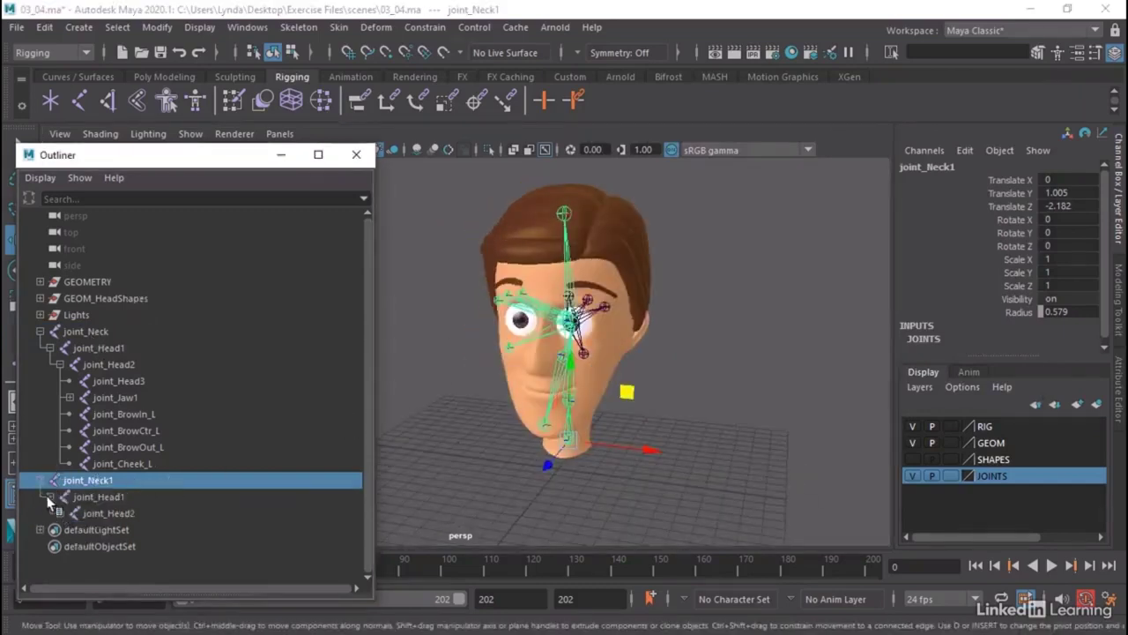
{"action": "left_click", "coordinate": [49, 496]}
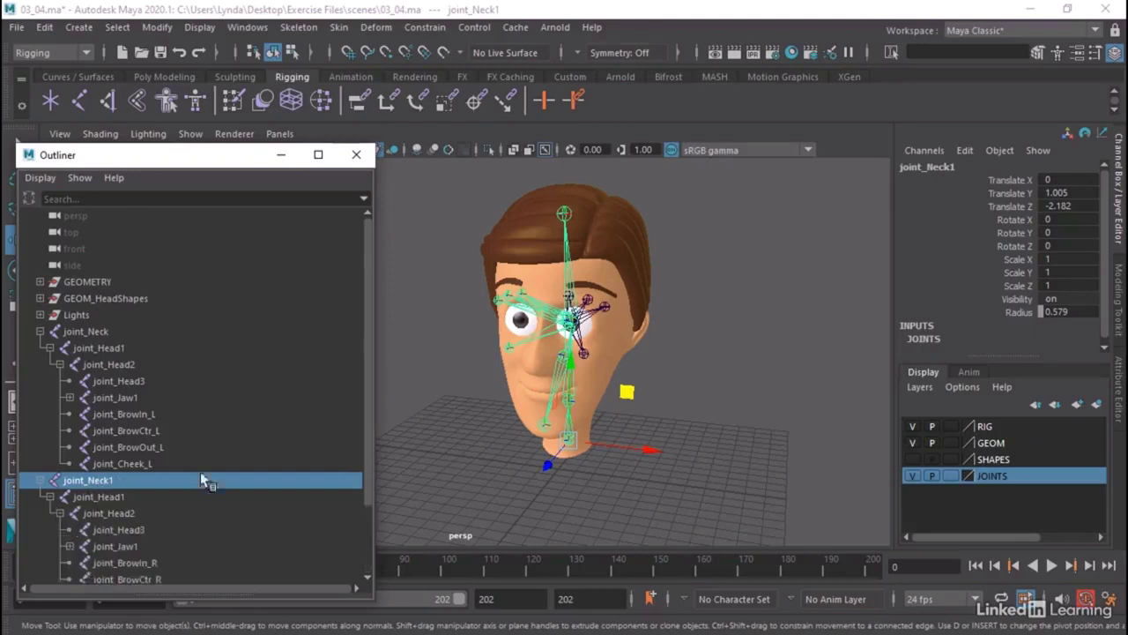
{"action": "scroll", "coordinate": [200, 479], "scroll_direction": "down", "scroll_amount": 3}
{"action": "left_click", "coordinate": [151, 480]}
{"action": "left_click", "coordinate": [130, 529], "text": "shift"}
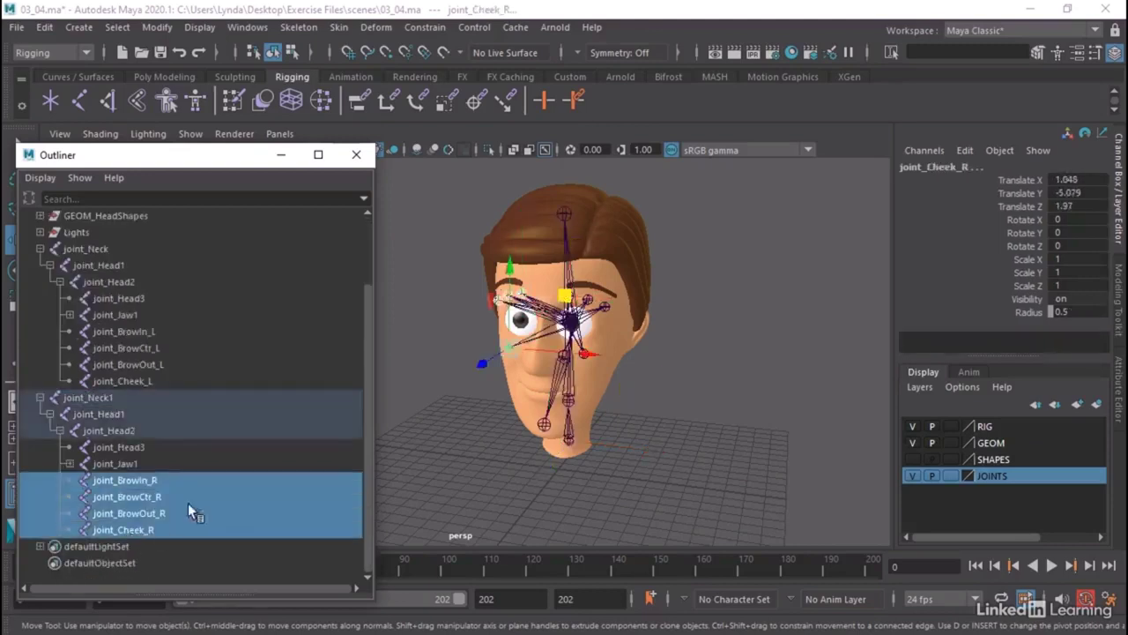
{"action": "left_click_drag", "start_coordinate": [130, 423], "coordinate": [126, 284]}
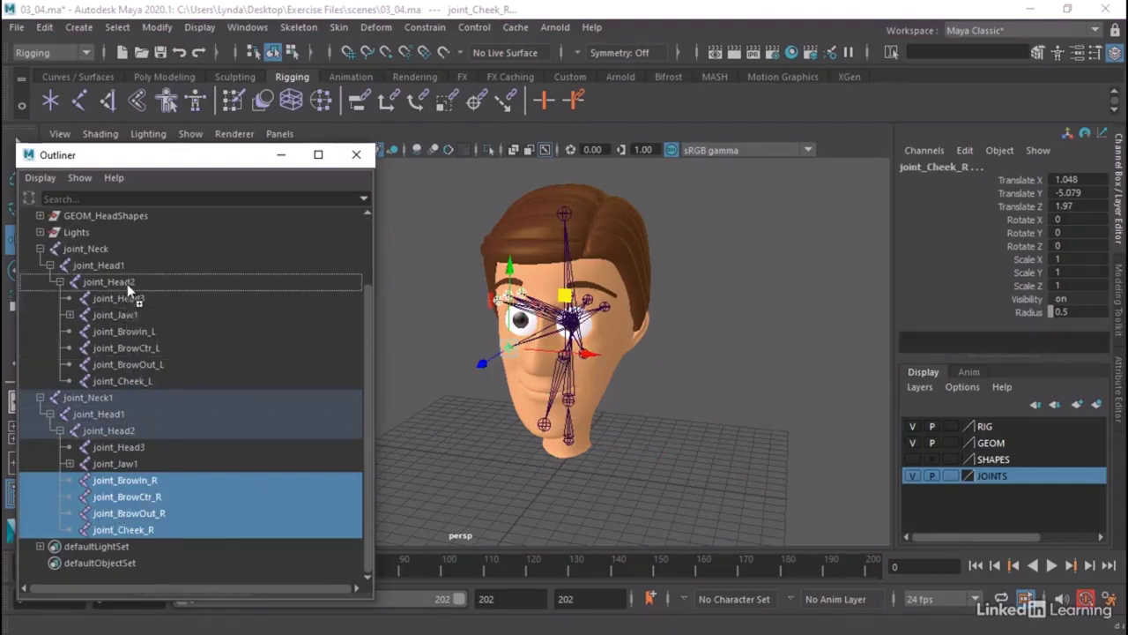
{"action": "left_click_drag", "start_coordinate": [127, 284], "coordinate": [126, 282]}
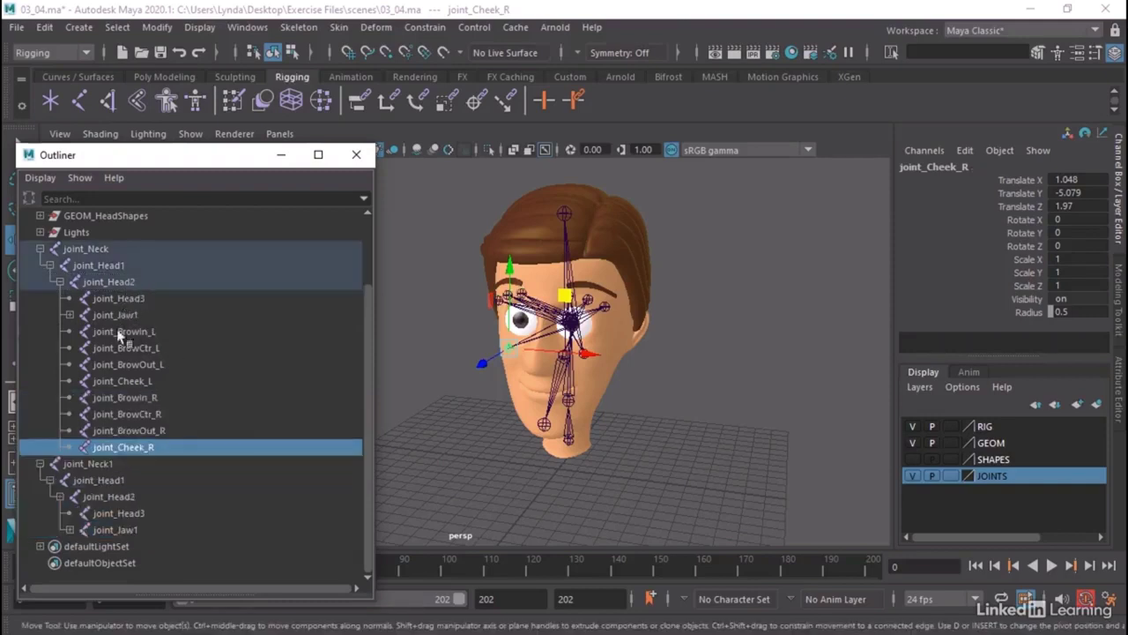
Delete the leftover joint_Neck1 hierarchy from the Outliner.
{"action": "left_click", "coordinate": [77, 465]}
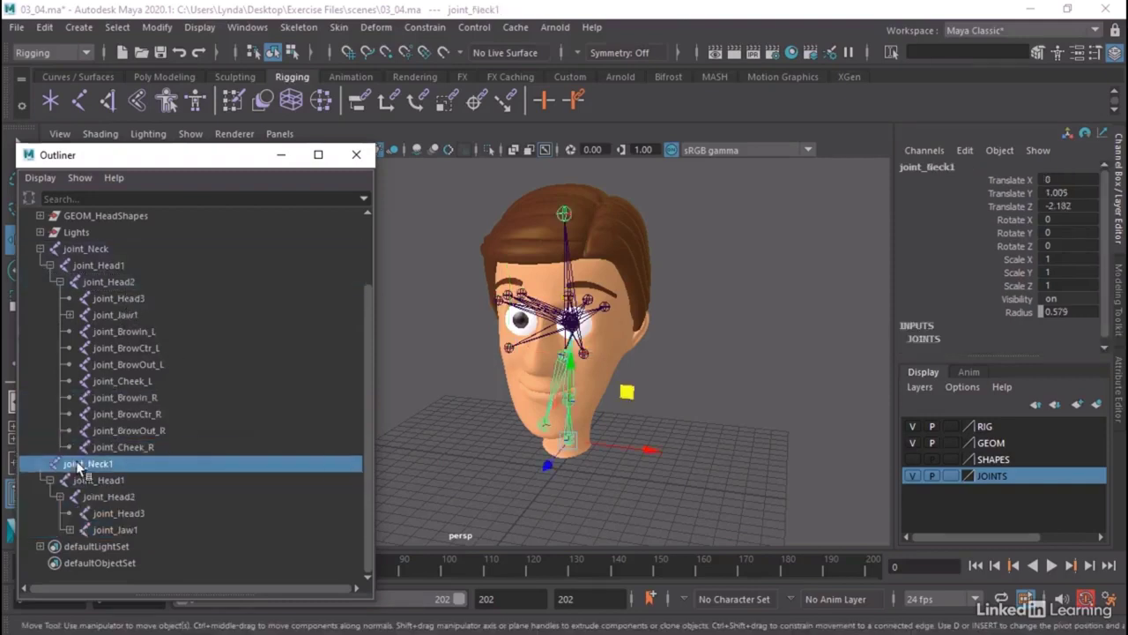
{"action": "key", "text": "Delete"}
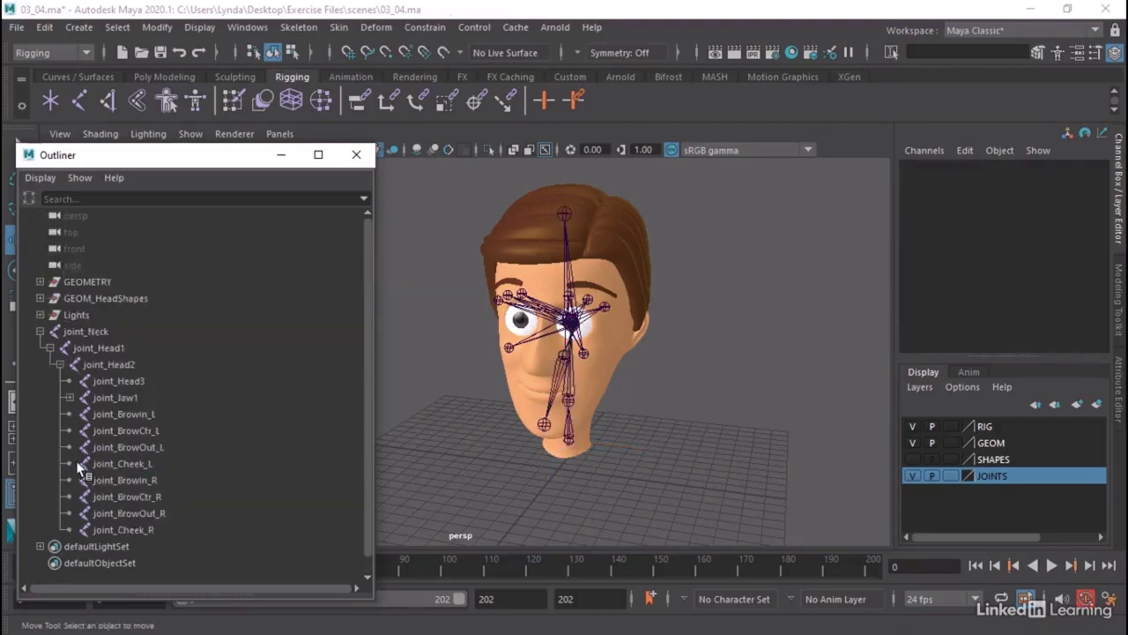
{"action": "left_click_drag", "start_coordinate": [624, 417], "coordinate": [683, 386], "text": "alt"}
{"action": "left_click", "coordinate": [570, 423]}
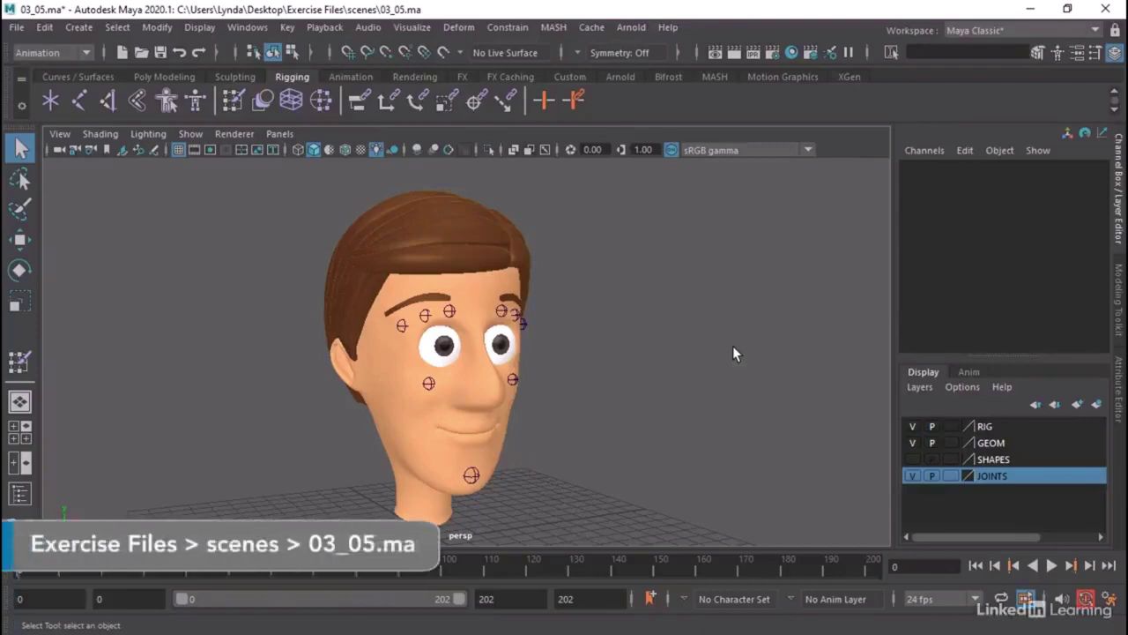
Turn the head in 03_05.ma to face front and select the Head_NEUTRAL mesh to inspect it with the face joints.
{"action": "left_click_drag", "start_coordinate": [733, 349], "coordinate": [568, 261], "text": "alt"}
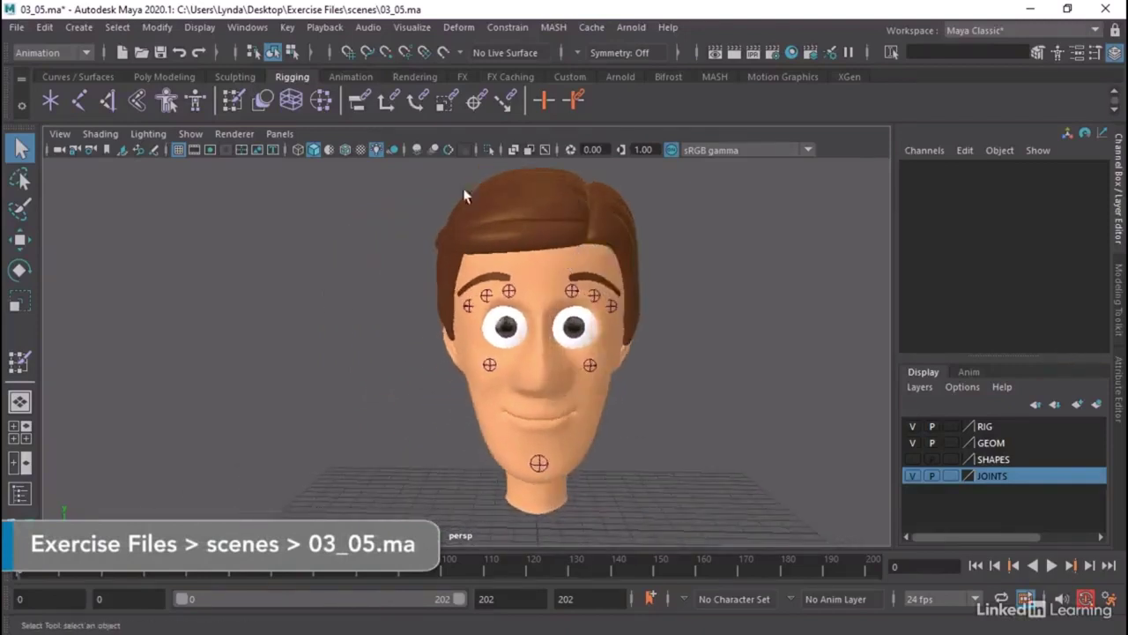
{"action": "left_click", "coordinate": [551, 282]}
{"action": "left_click", "coordinate": [588, 426]}
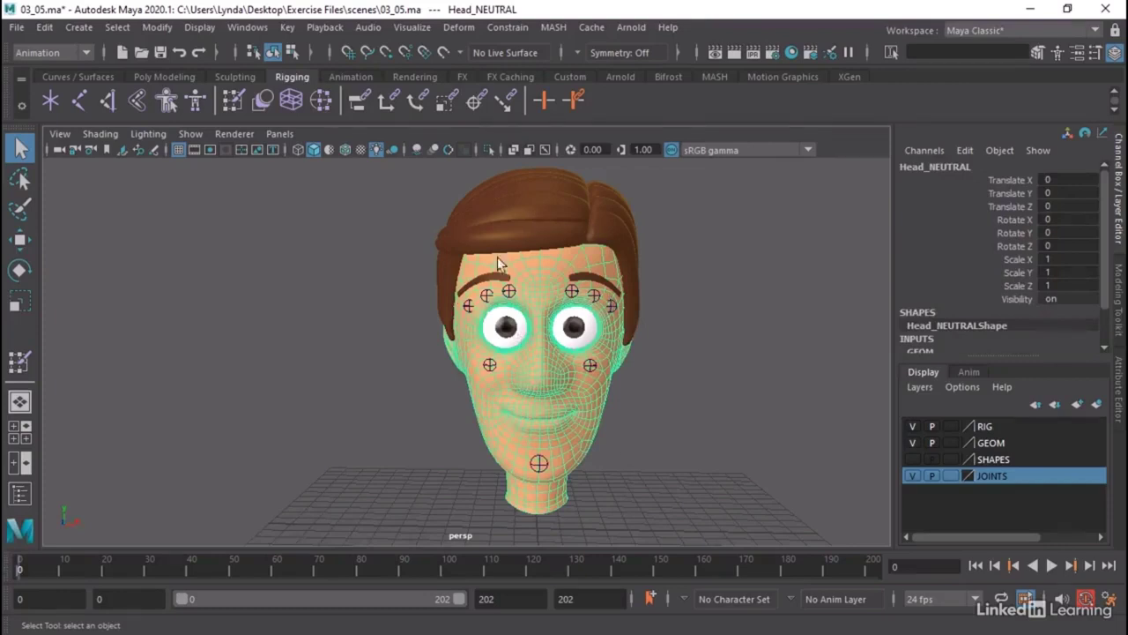
Open the Outliner, hide the Parts group inside GEOMETRY and close the Outliner.
{"action": "left_click", "coordinate": [247, 27]}
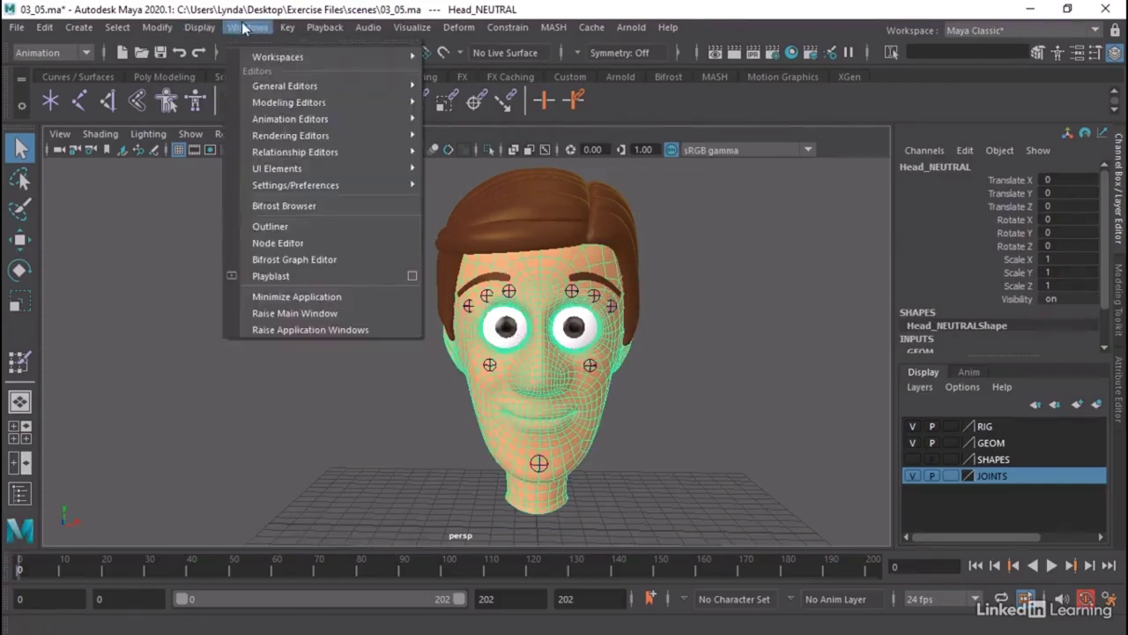
{"action": "left_click", "coordinate": [275, 229]}
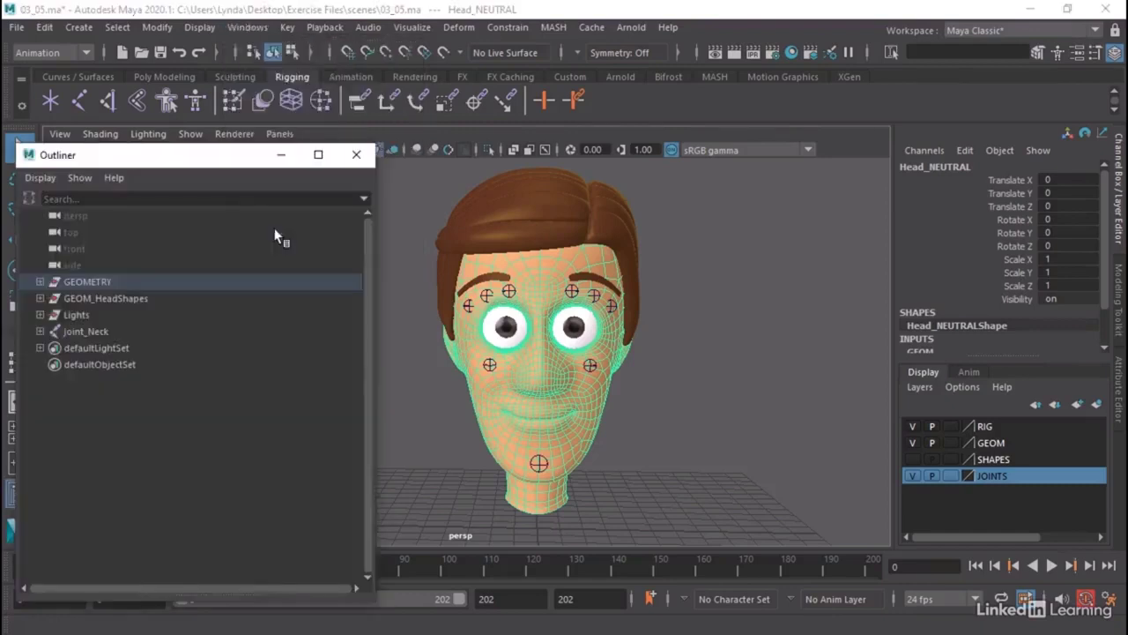
{"action": "left_click", "coordinate": [39, 281]}
{"action": "left_click", "coordinate": [82, 315]}
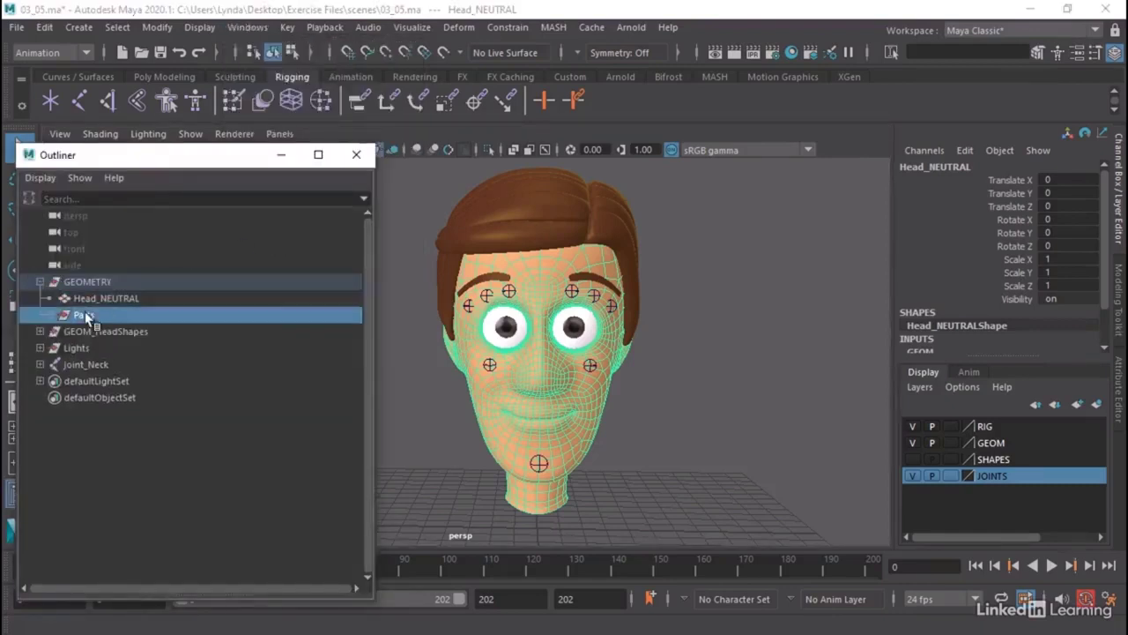
{"action": "left_click", "coordinate": [52, 314]}
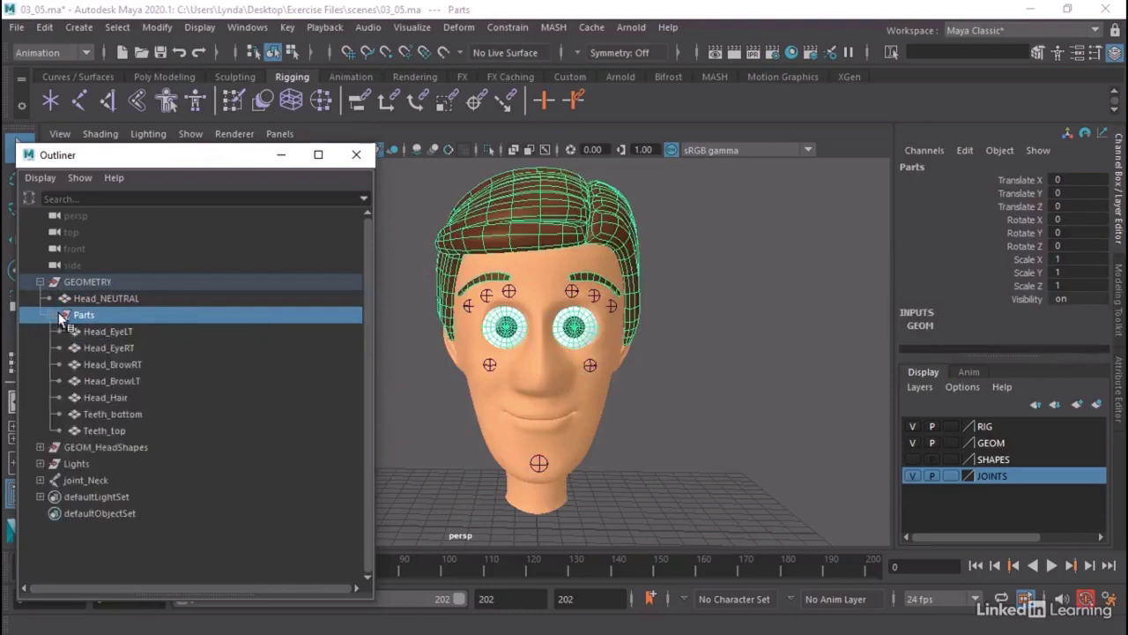
{"action": "left_click", "coordinate": [53, 313]}
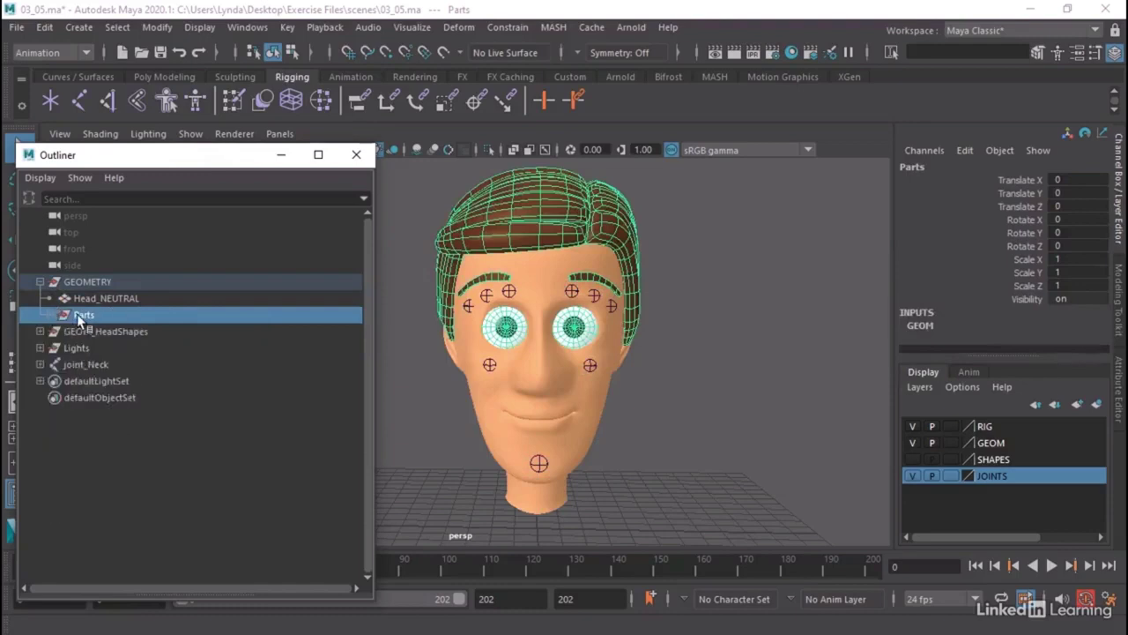
{"action": "key", "text": "ctrl+h"}
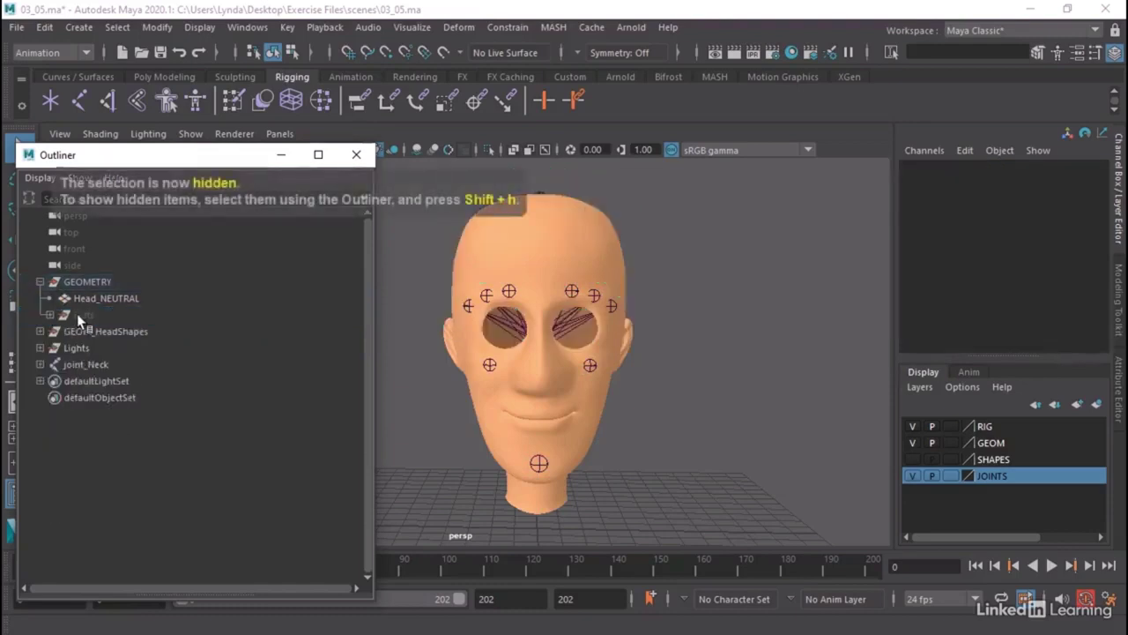
{"action": "left_click", "coordinate": [356, 155]}
Turn on X-Ray Joints shading for the bald head and clear the mesh selection.
{"action": "left_click_drag", "start_coordinate": [759, 371], "coordinate": [537, 357], "text": "alt"}
{"action": "left_click", "coordinate": [537, 357]}
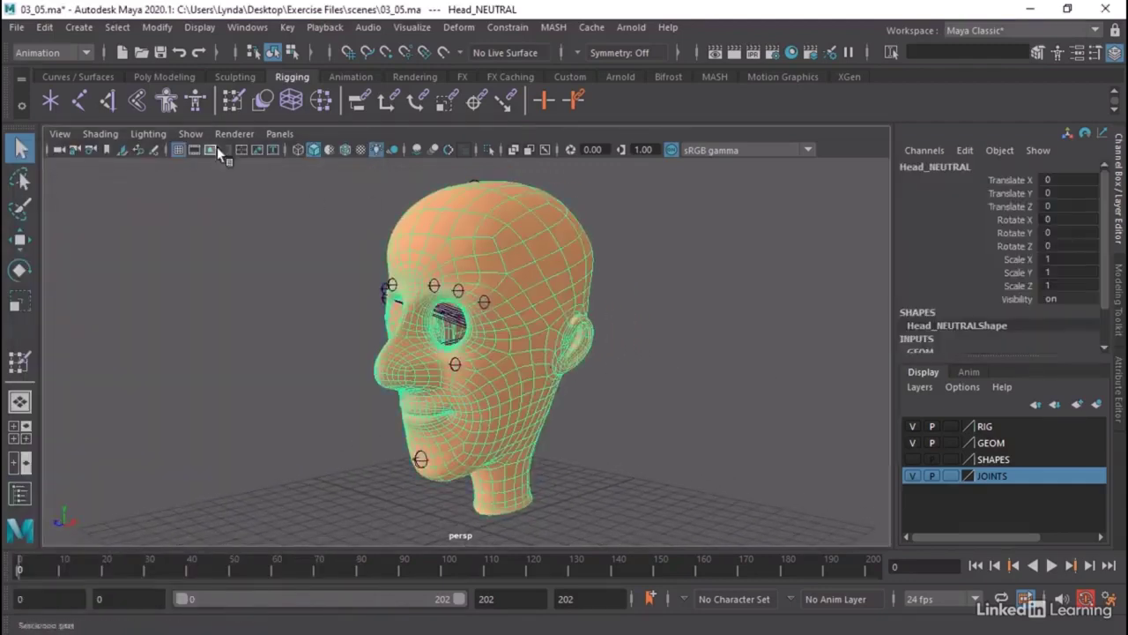
{"action": "left_click", "coordinate": [100, 133]}
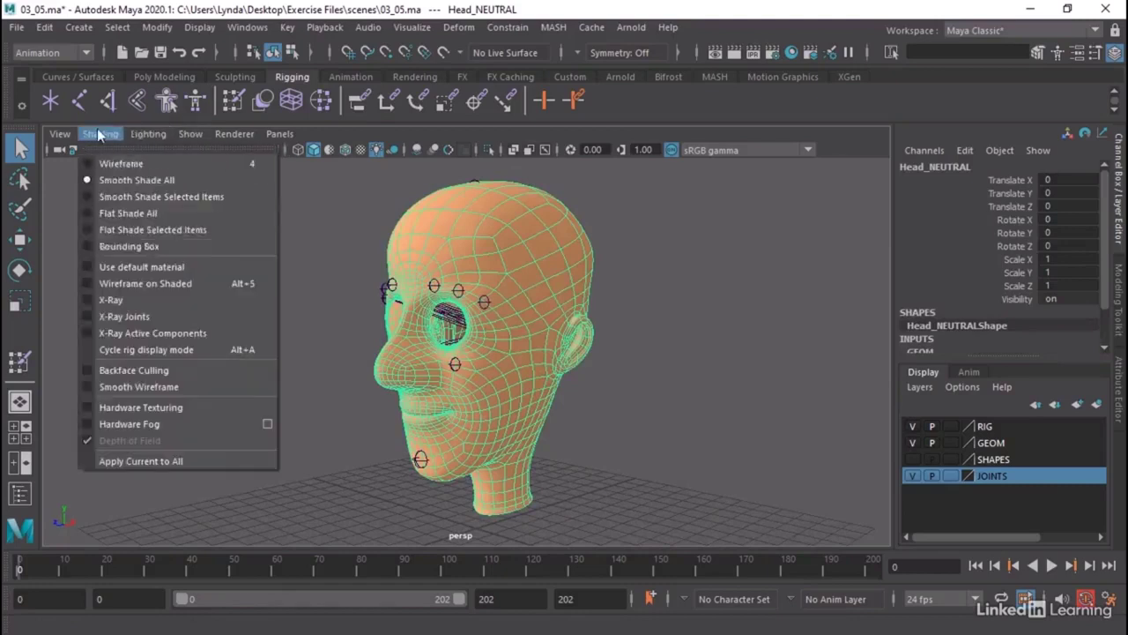
{"action": "left_click", "coordinate": [120, 317]}
{"action": "left_click", "coordinate": [560, 436]}
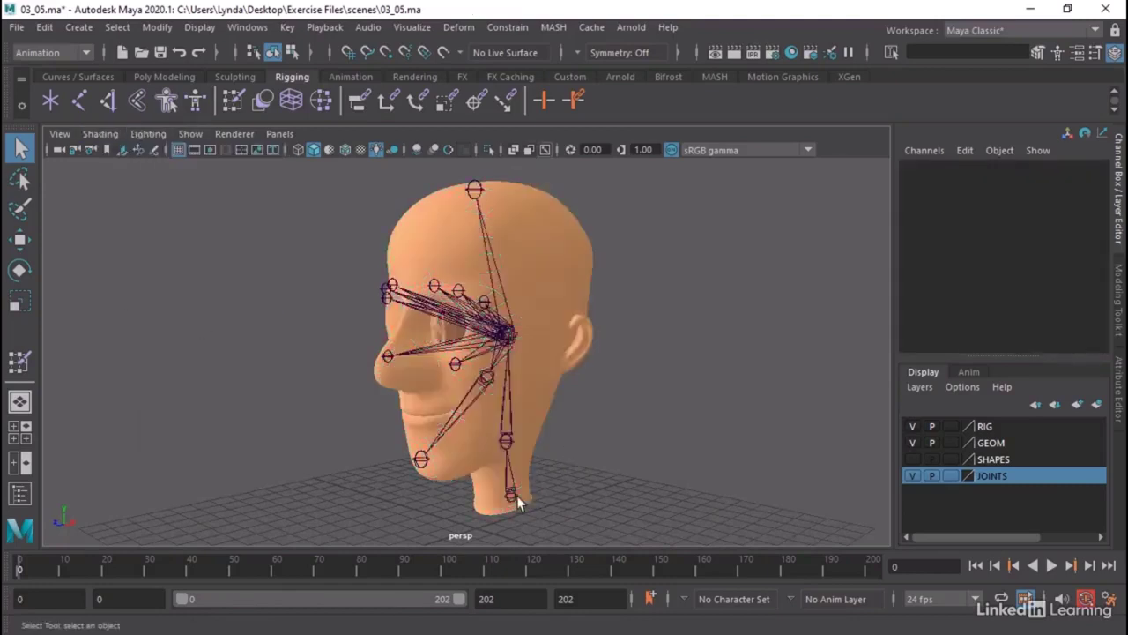
Select joint_Neck at the base of the skeleton and add the Head_NEUTRAL mesh to the selection.
{"action": "left_click", "coordinate": [513, 493]}
{"action": "left_click_drag", "start_coordinate": [649, 415], "coordinate": [530, 498], "text": "alt"}
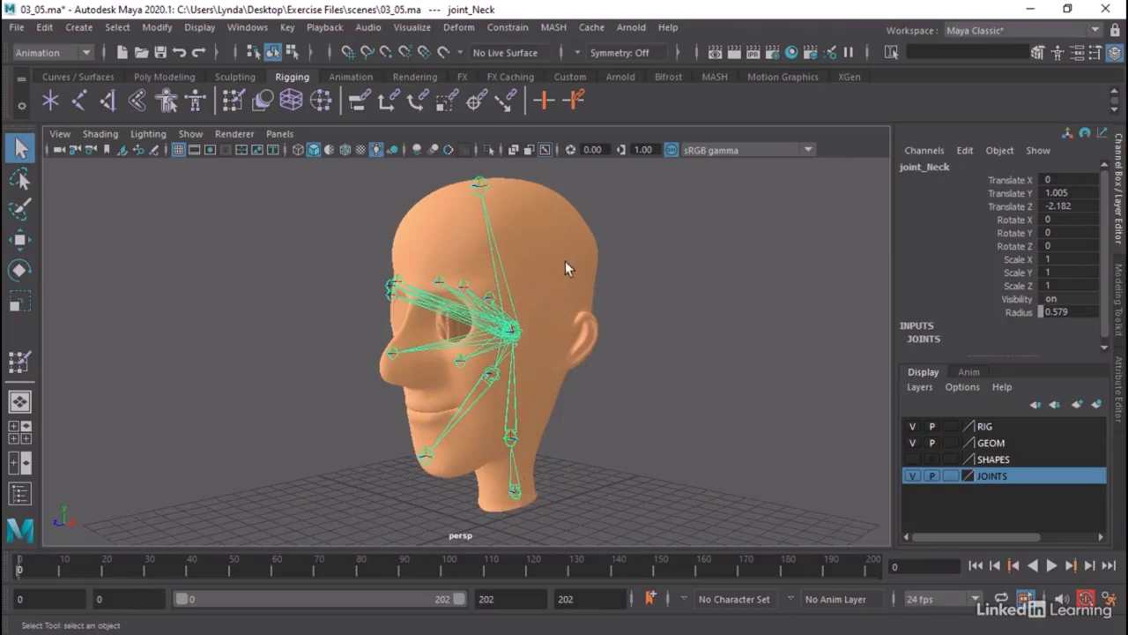
{"action": "left_click", "coordinate": [568, 234]}
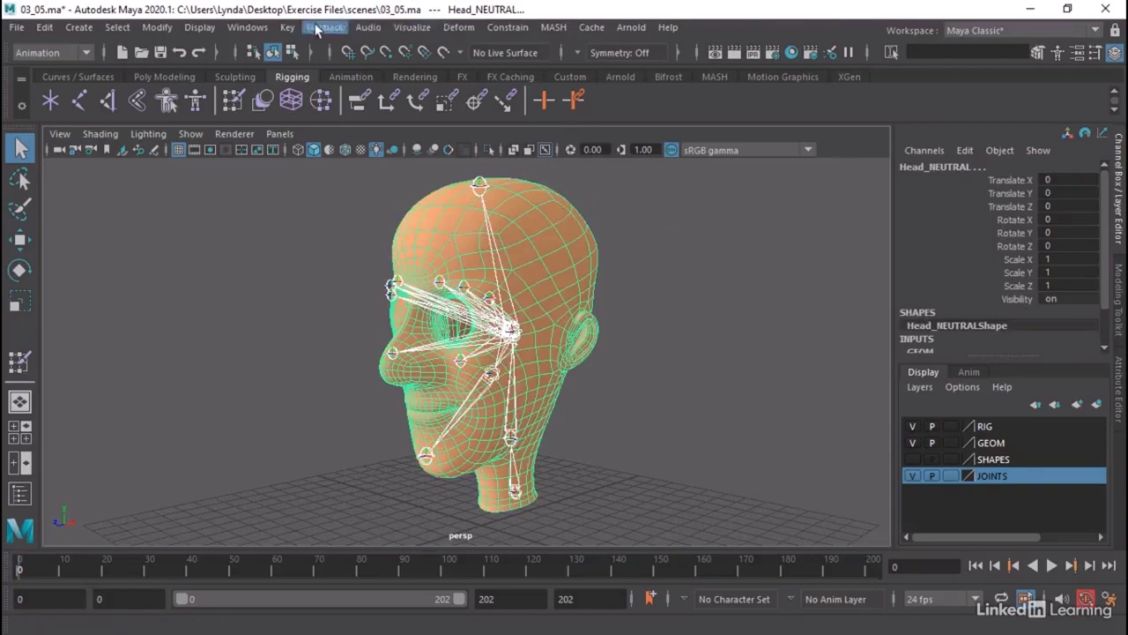
Bind the Head_NEUTRAL mesh to the joint hierarchy with Bind Skin, using closest distance, classic linear skinning and 3 max influences.
{"action": "left_click", "coordinate": [57, 56]}
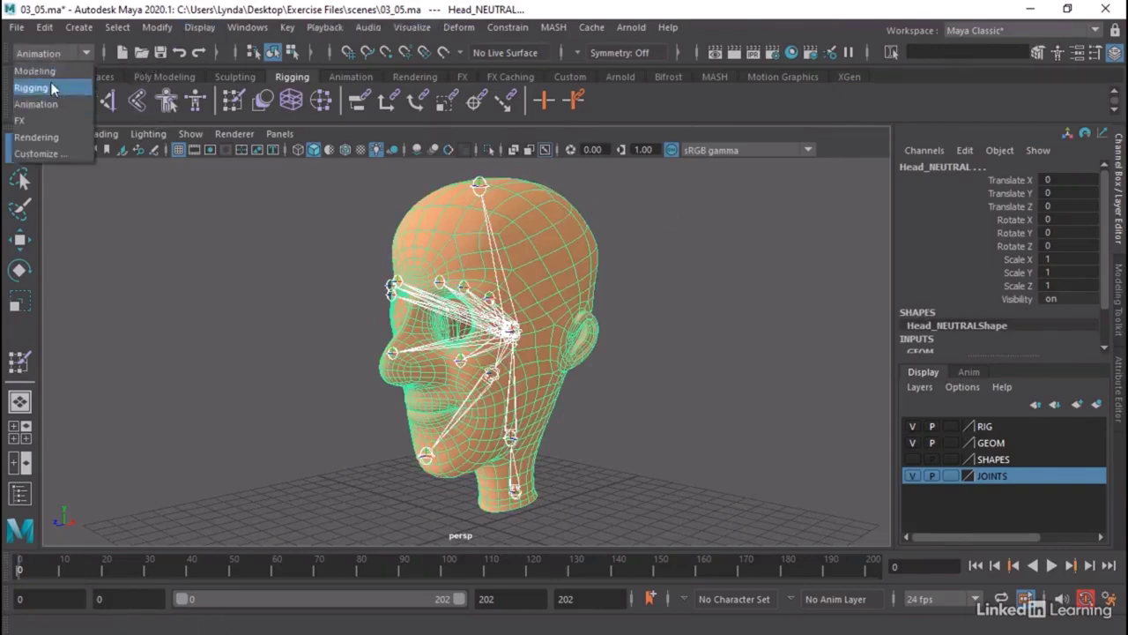
{"action": "left_click", "coordinate": [55, 88]}
{"action": "left_click", "coordinate": [346, 27]}
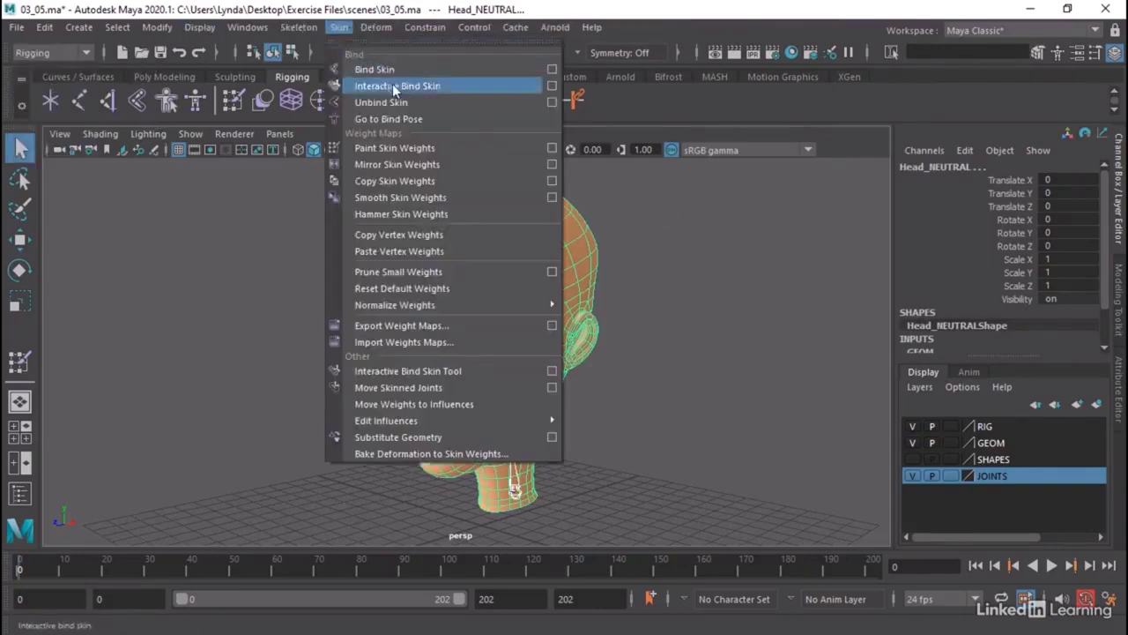
{"action": "left_click", "coordinate": [551, 70]}
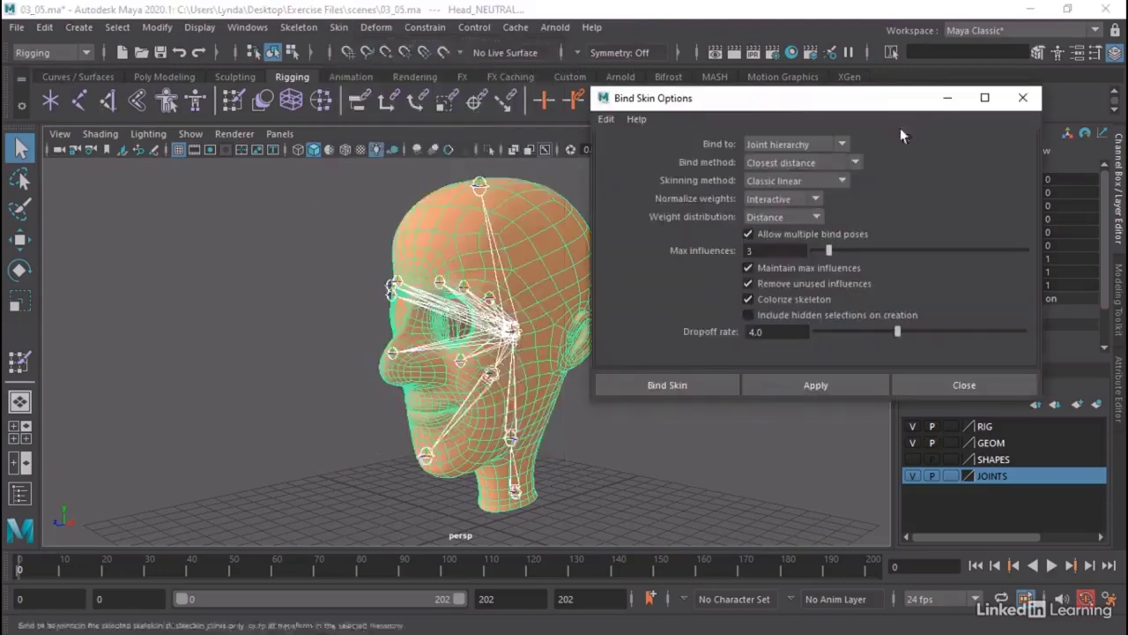
{"action": "left_click", "coordinate": [721, 385]}
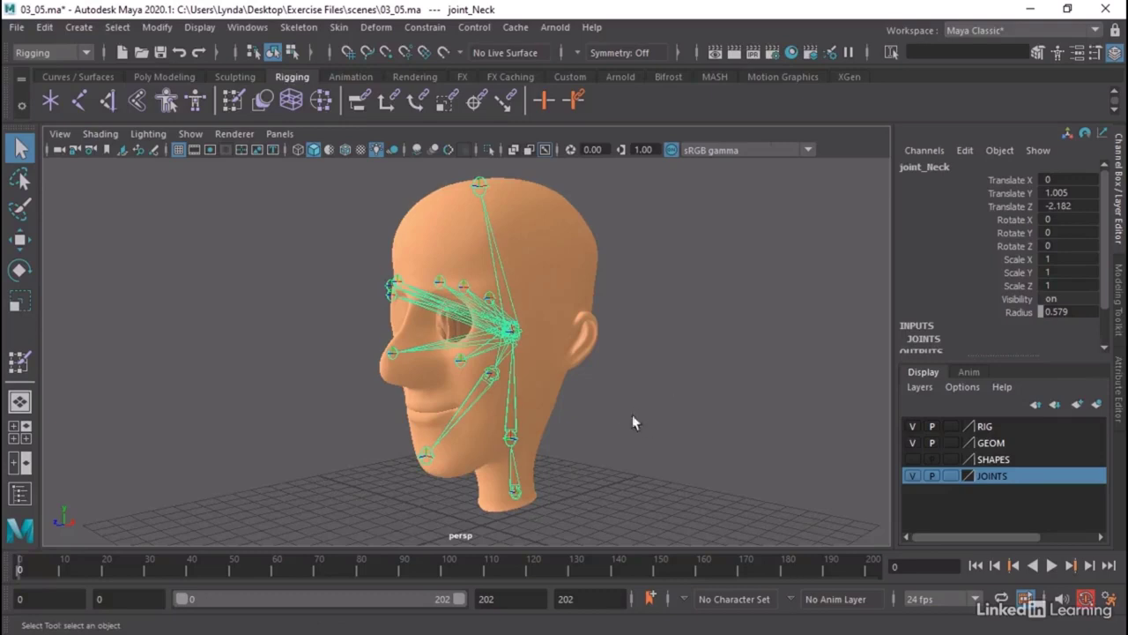
Test the skin binding by rotating joint_Head1 about -29 degrees around its Z axis, and undo the rotation.
{"action": "left_click", "coordinate": [587, 288]}
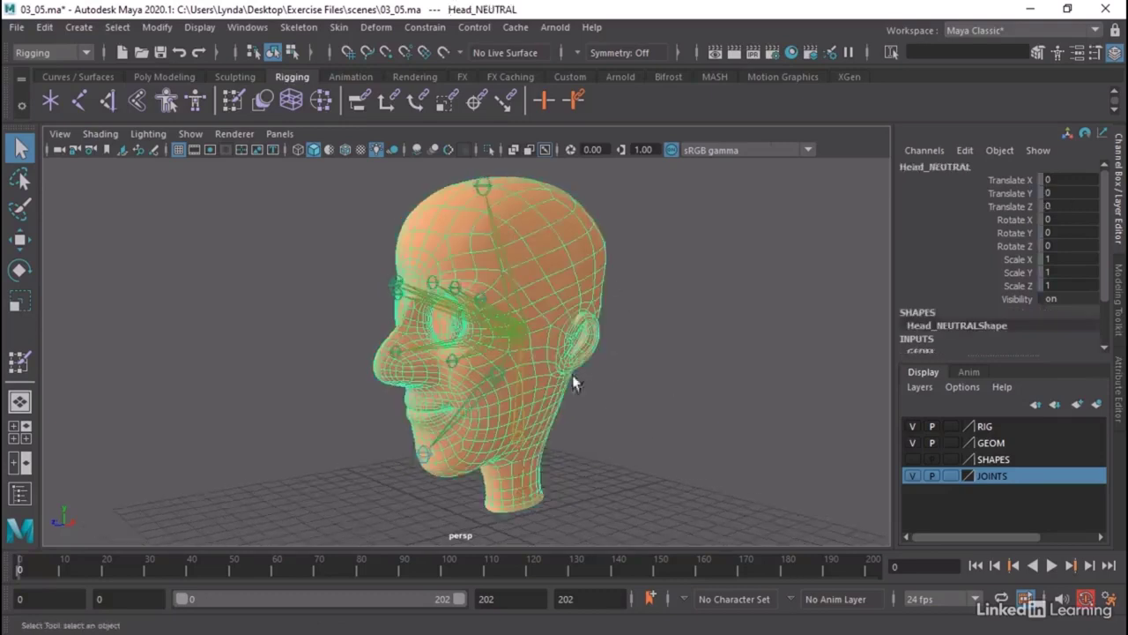
{"action": "left_click", "coordinate": [519, 440]}
{"action": "left_click", "coordinate": [539, 410]}
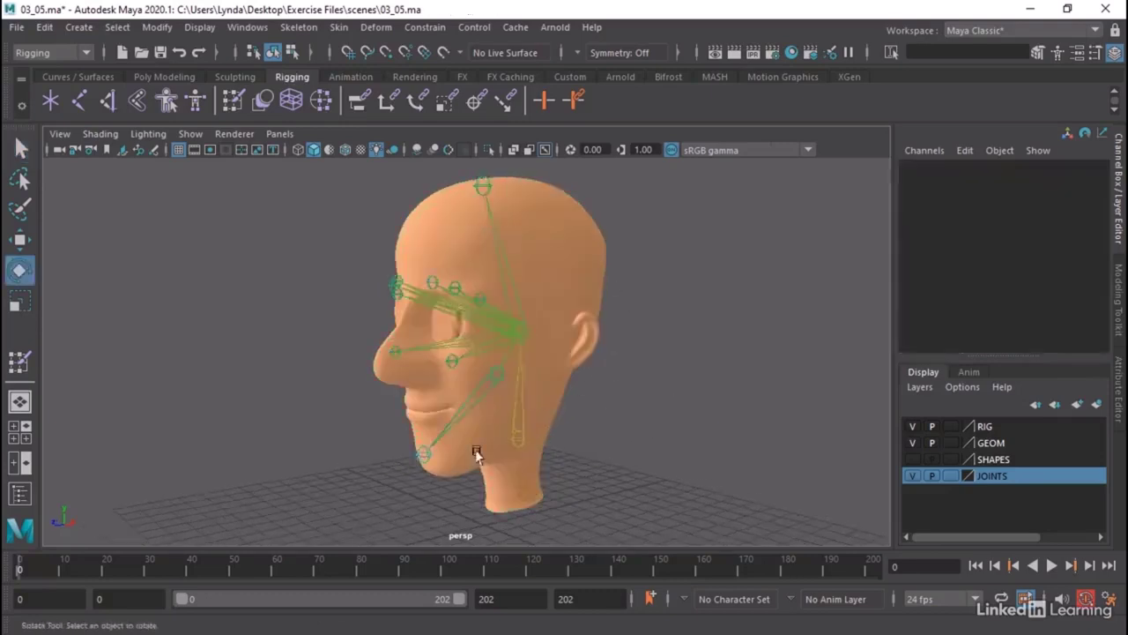
{"action": "left_click", "coordinate": [518, 435]}
{"action": "key", "text": "e"}
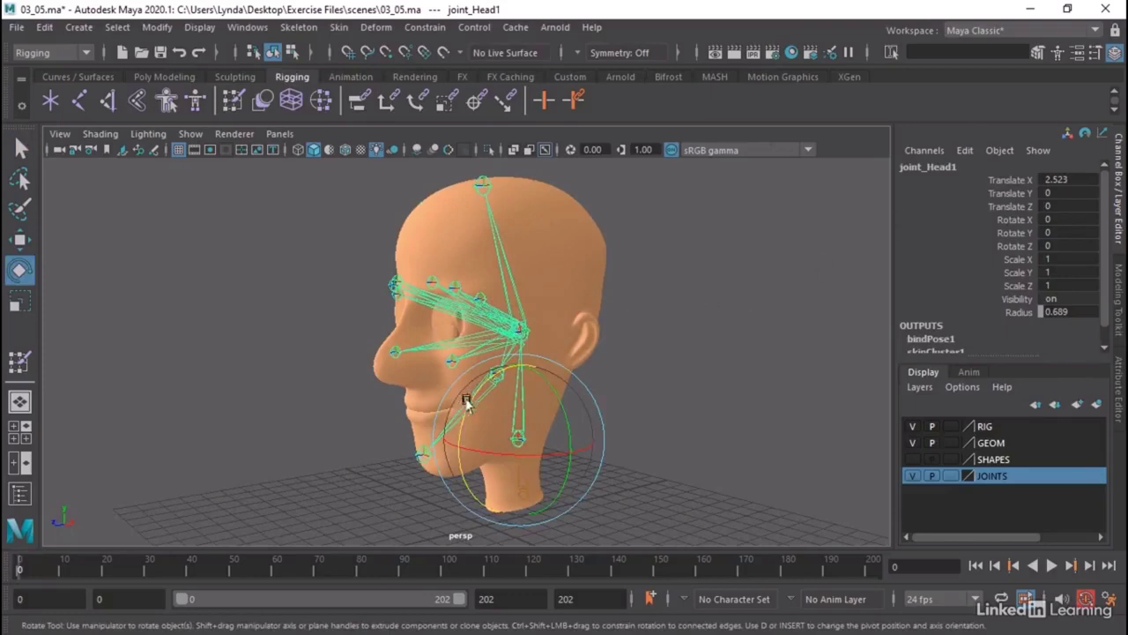
{"action": "left_click_drag", "start_coordinate": [468, 402], "coordinate": [493, 379]}
{"action": "key", "text": "ctrl+z"}
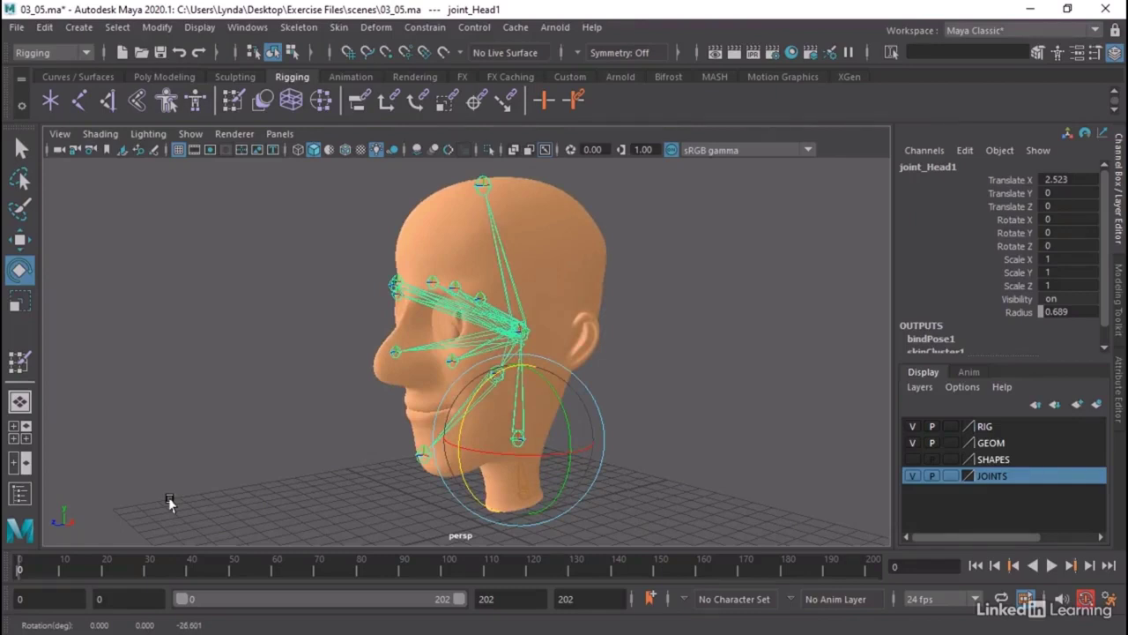
Key joint_Head1 in its neutral pose at frames 0 and 10 using the Animation tools.
{"action": "left_click", "coordinate": [29, 53]}
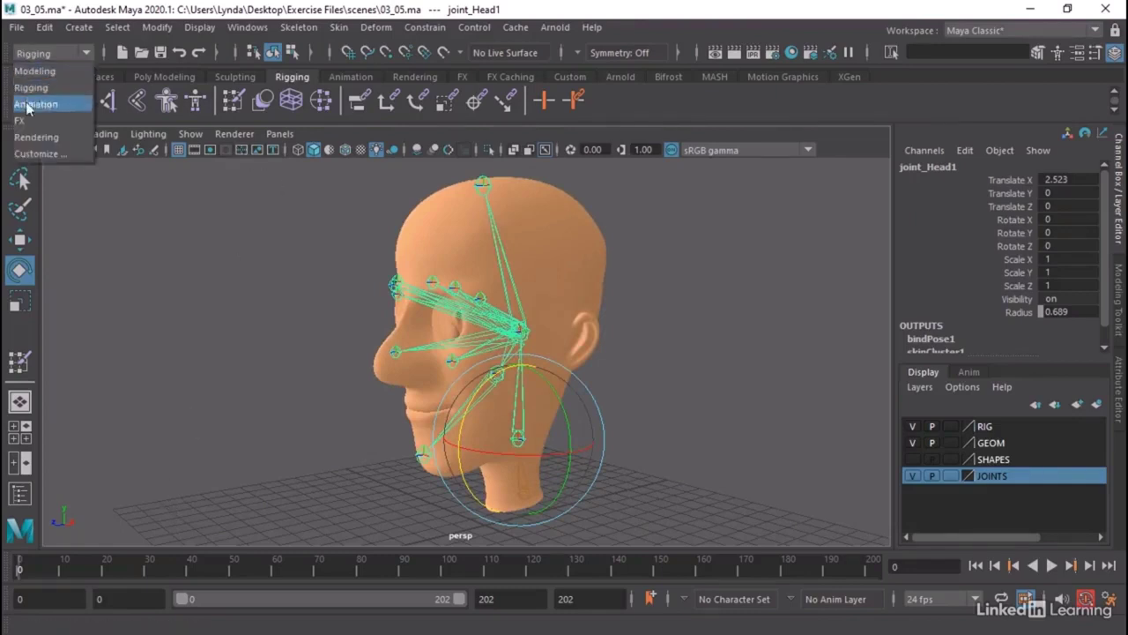
{"action": "left_click", "coordinate": [26, 104]}
{"action": "left_click", "coordinate": [291, 27]}
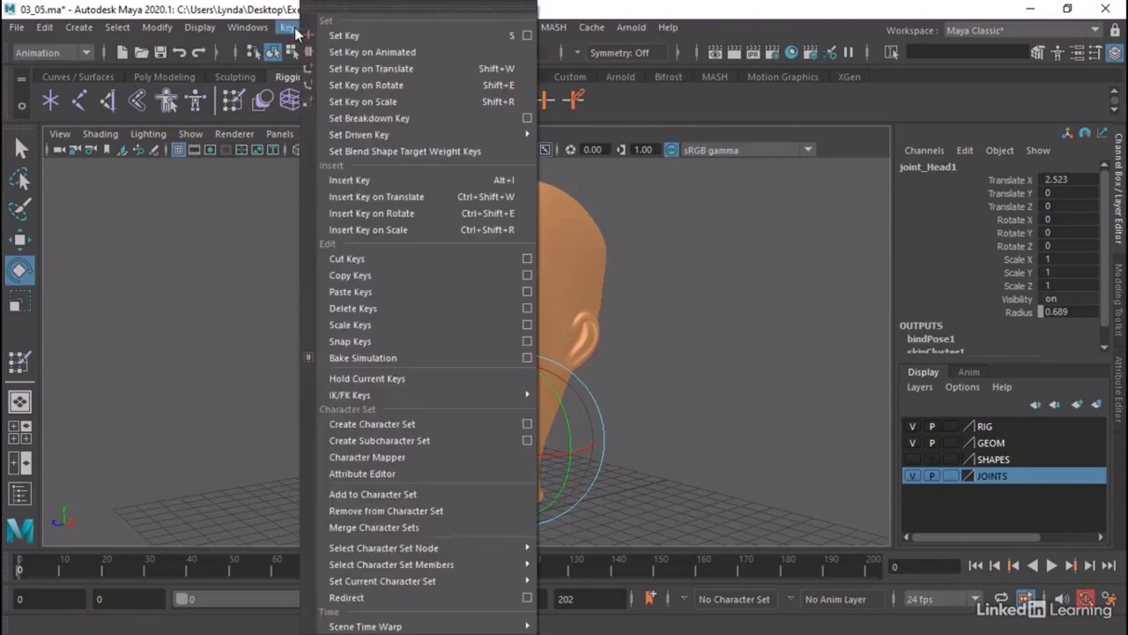
{"action": "left_click", "coordinate": [364, 37]}
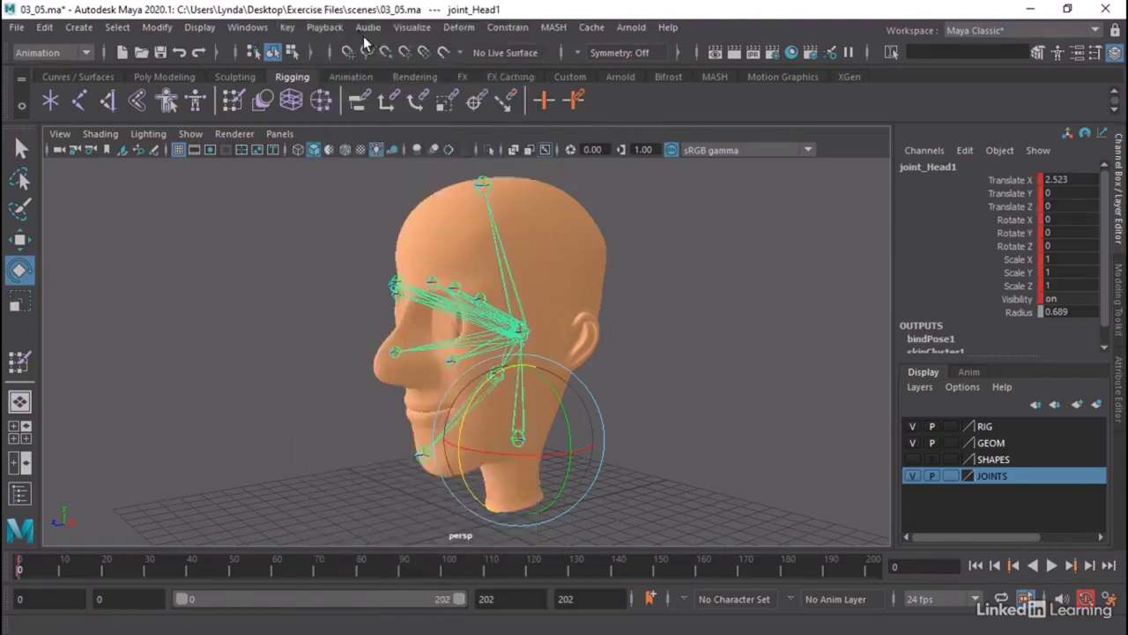
{"action": "left_click", "coordinate": [62, 582]}
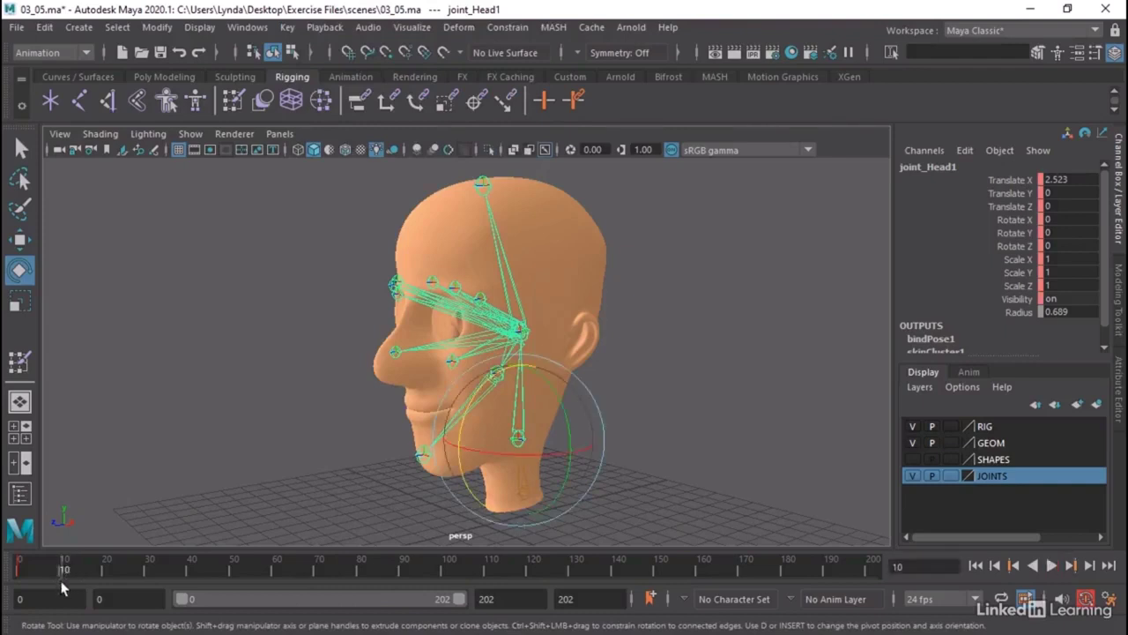
{"action": "key", "text": "alt+v"}
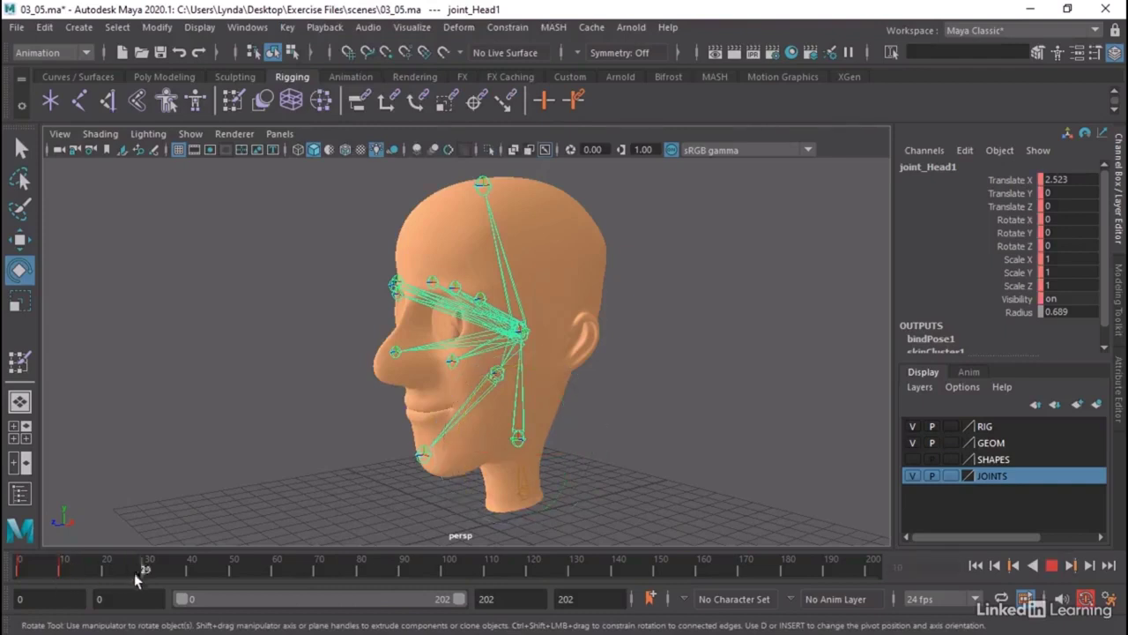
At frame 40, tilt the head backward by rotating joint_Head1 to about -66.9 degrees in Z and key it.
{"action": "left_click", "coordinate": [186, 580]}
{"action": "left_click_drag", "start_coordinate": [468, 414], "coordinate": [521, 354]}
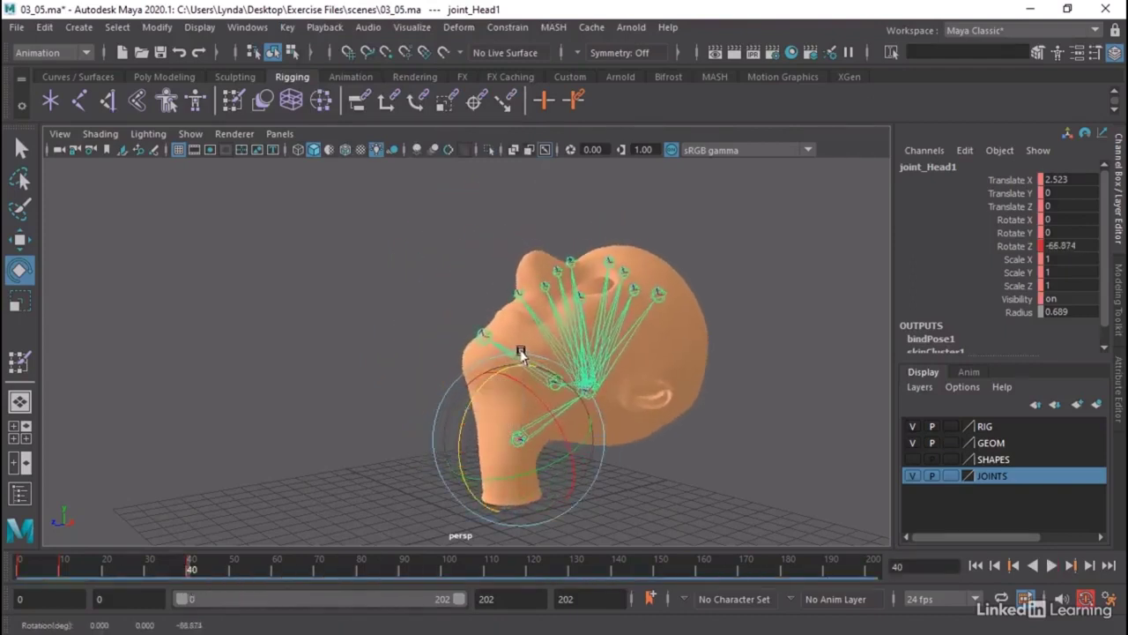
{"action": "key", "text": "alt+v"}
At frame 70, tilt joint_Head1 forward to about 20.6 degrees in Z, key it, and return to frame 0.
{"action": "left_click_drag", "start_coordinate": [288, 573], "coordinate": [318, 573]}
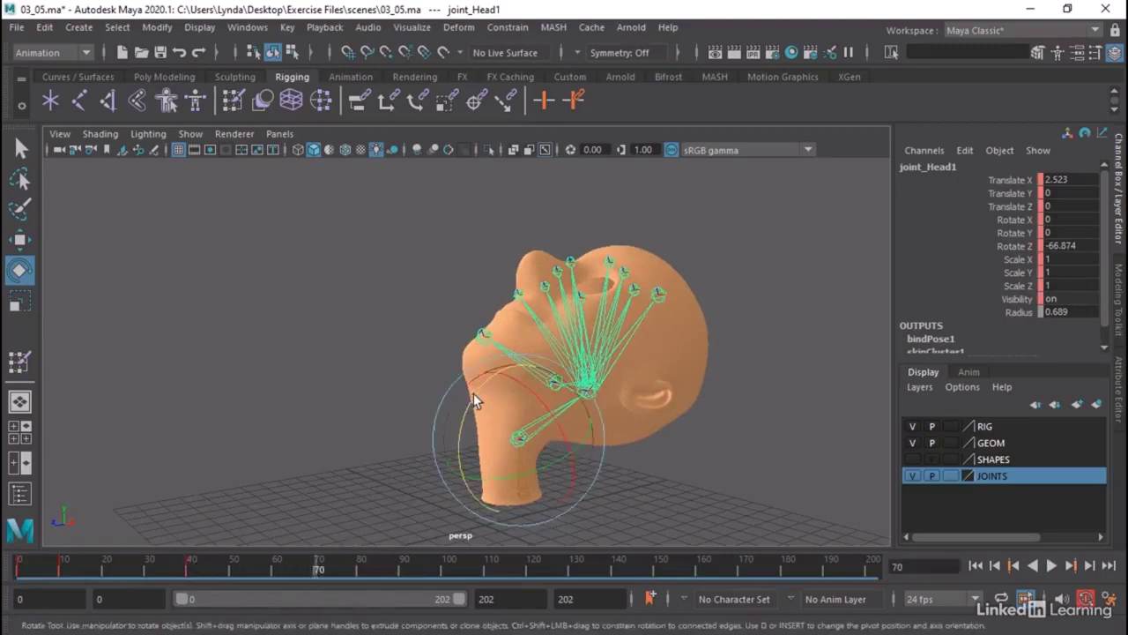
{"action": "left_click_drag", "start_coordinate": [473, 395], "coordinate": [431, 544]}
{"action": "key", "text": "alt+v"}
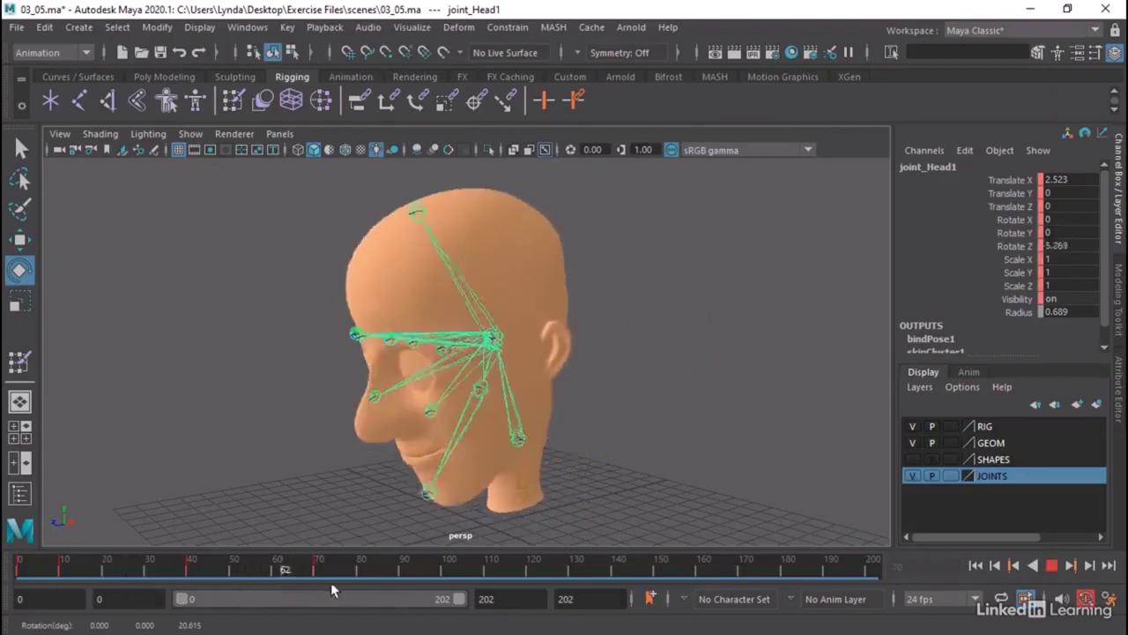
{"action": "key", "text": "alt+v"}
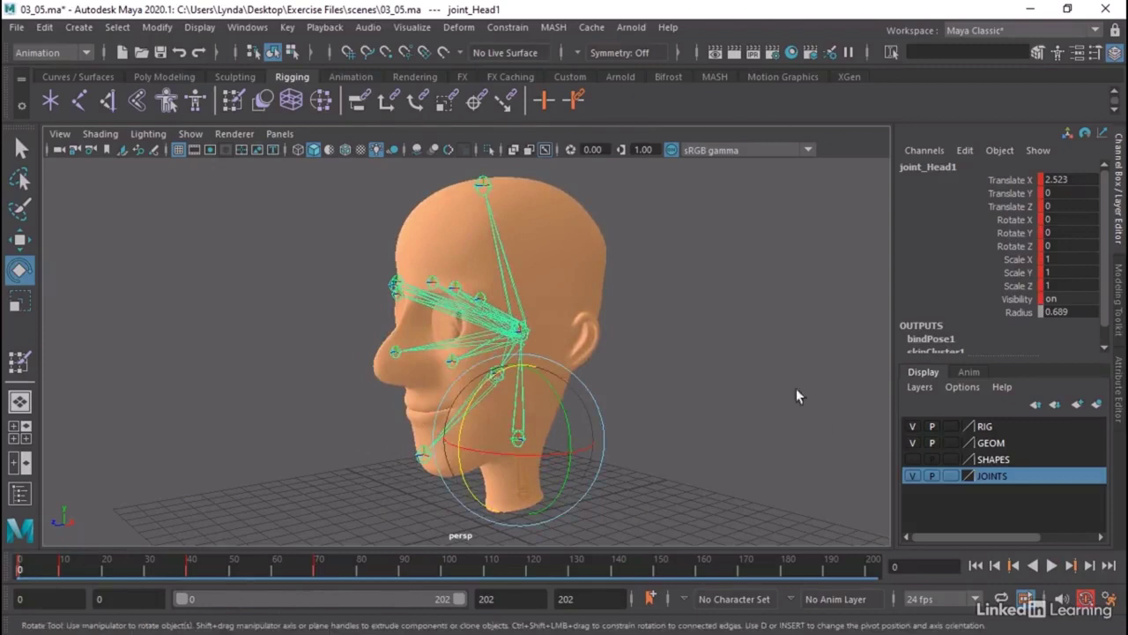
Select the Head_NEUTRAL mesh and open the Paint Skin Weights tool with its settings from the Rigging tools.
{"action": "left_click", "coordinate": [705, 364]}
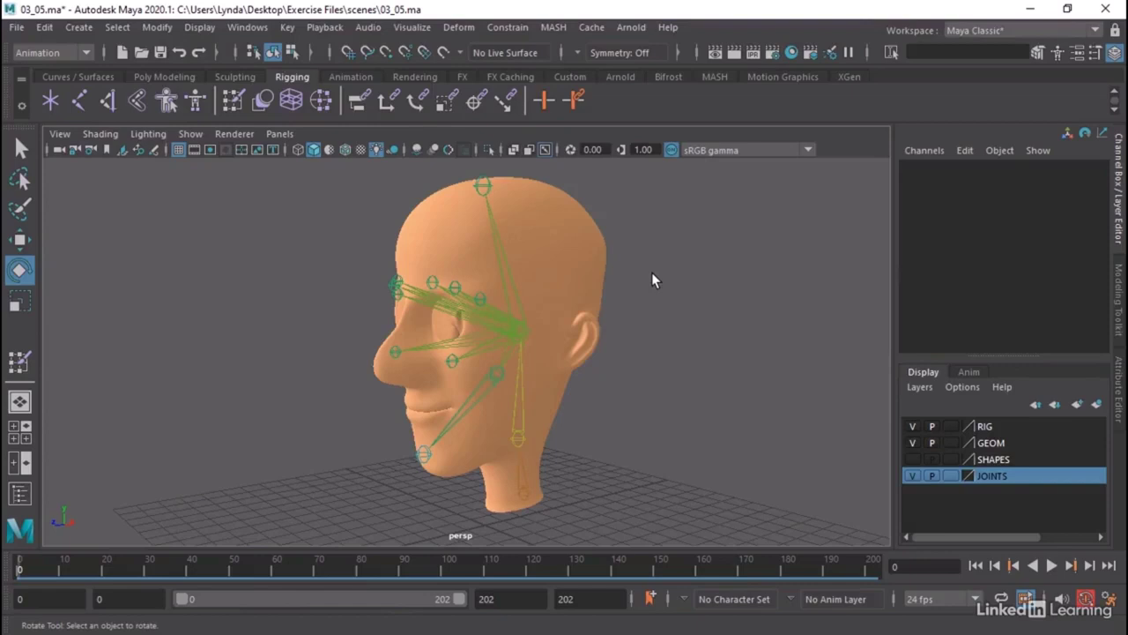
{"action": "left_click", "coordinate": [584, 256]}
{"action": "left_click_drag", "start_coordinate": [644, 317], "coordinate": [661, 194], "text": "alt"}
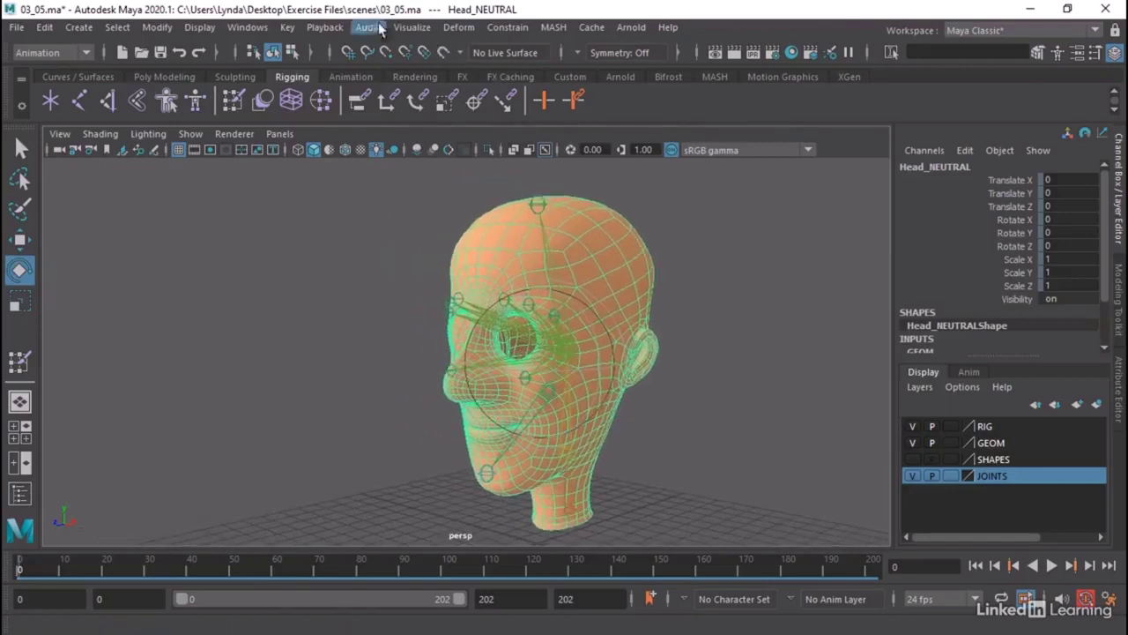
{"action": "left_click", "coordinate": [50, 52]}
{"action": "left_click", "coordinate": [52, 93]}
{"action": "left_click", "coordinate": [340, 27]}
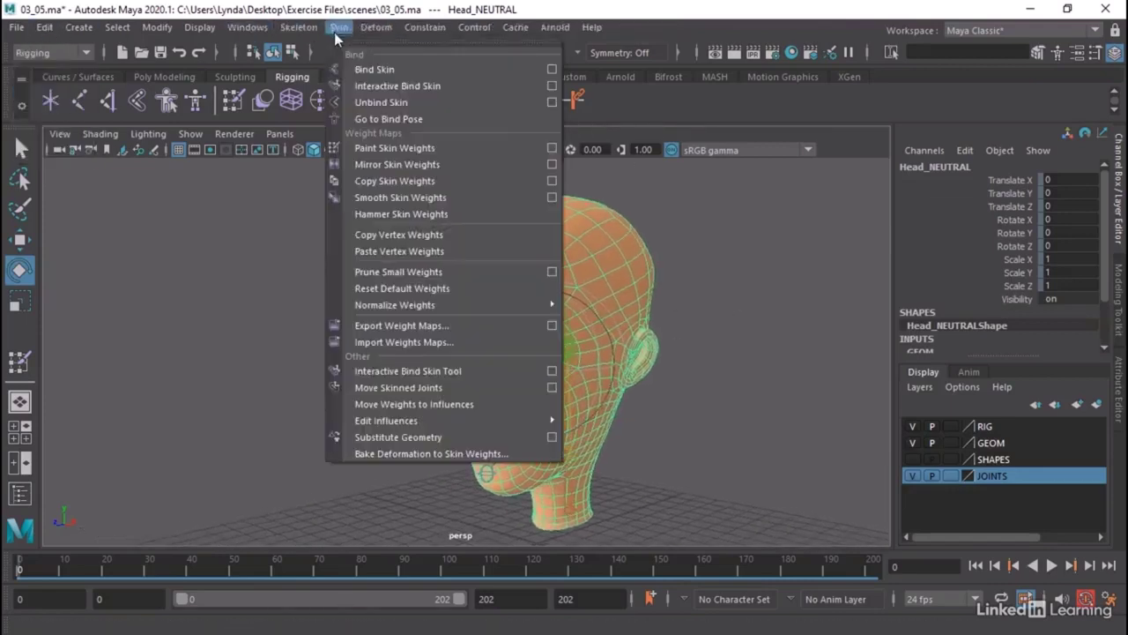
{"action": "left_click", "coordinate": [554, 144]}
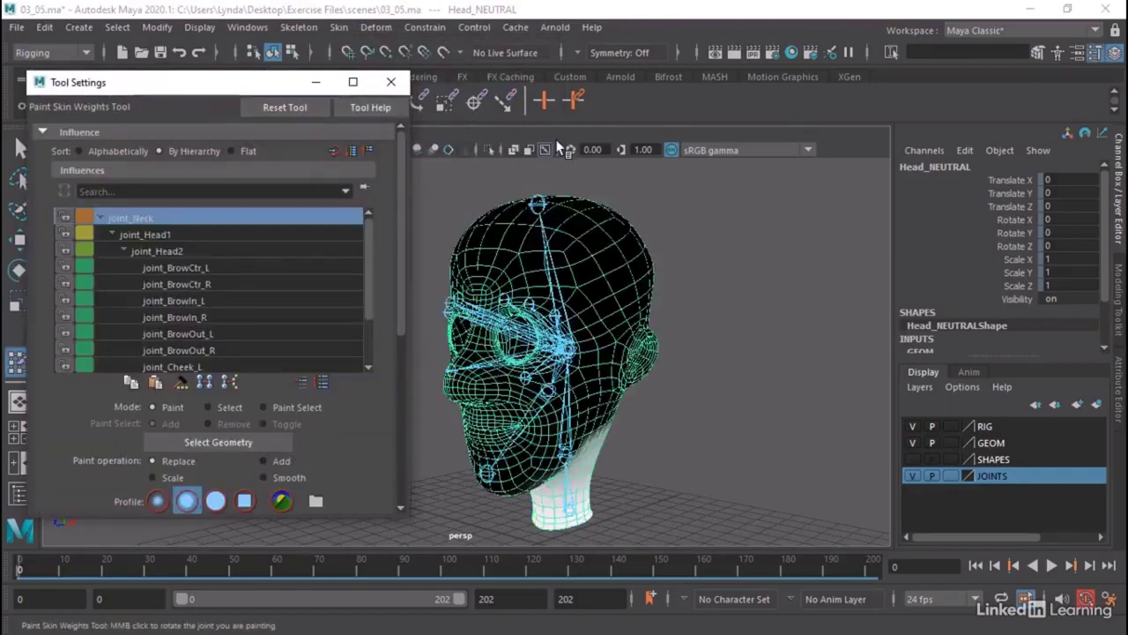
Examine the skin weights of joint_Neck, joint_Head1, joint_Head2 and a brow joint from the side of the head.
{"action": "left_click", "coordinate": [150, 235]}
{"action": "left_click", "coordinate": [156, 251]}
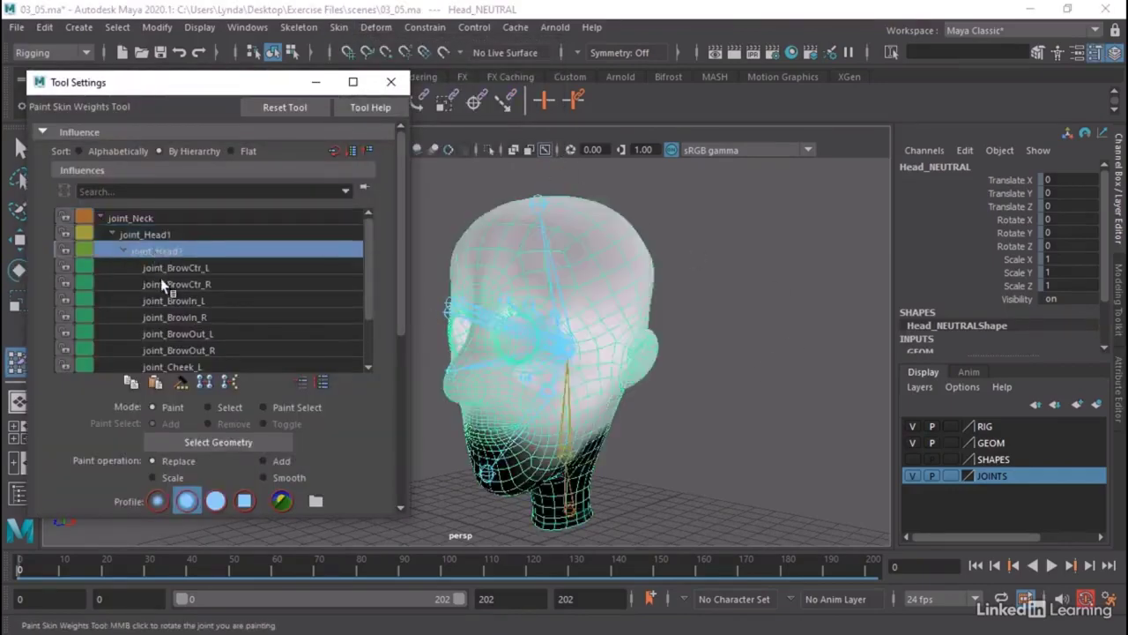
{"action": "left_click", "coordinate": [161, 282]}
{"action": "left_click", "coordinate": [135, 219]}
{"action": "left_click", "coordinate": [142, 236]}
{"action": "left_click_drag", "start_coordinate": [787, 395], "coordinate": [712, 400], "text": "alt"}
{"action": "middle_click_drag", "start_coordinate": [708, 397], "coordinate": [764, 377], "text": "alt"}
{"action": "left_click_drag", "start_coordinate": [764, 378], "coordinate": [737, 374], "text": "alt"}
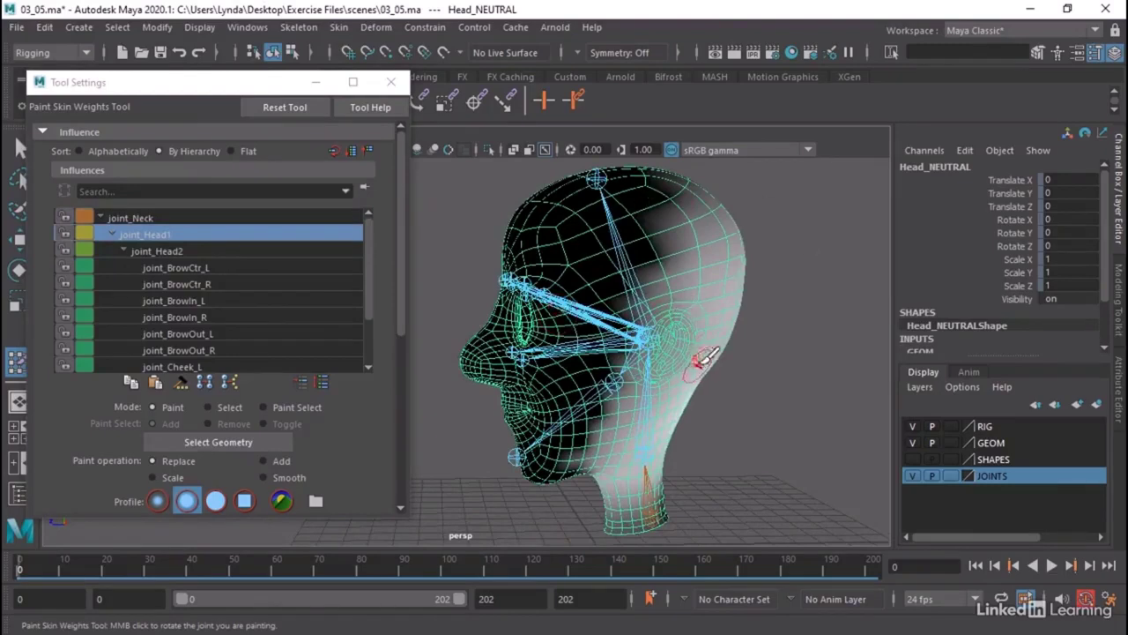
{"action": "left_click_drag", "start_coordinate": [692, 374], "coordinate": [716, 379], "text": "alt"}
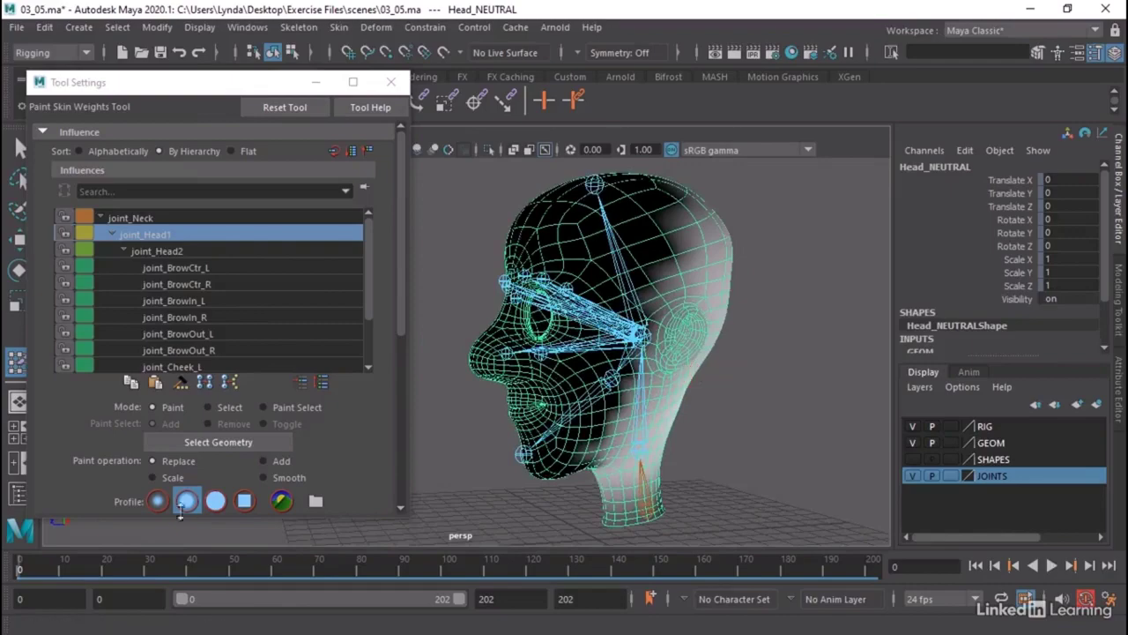
{"action": "mouse_move", "coordinate": [25, 571]}
{"action": "left_mouse_down"}
{"action": "mouse_move", "coordinate": [148, 575]}
{"action": "mouse_move", "coordinate": [19, 573]}
{"action": "left_mouse_up"}
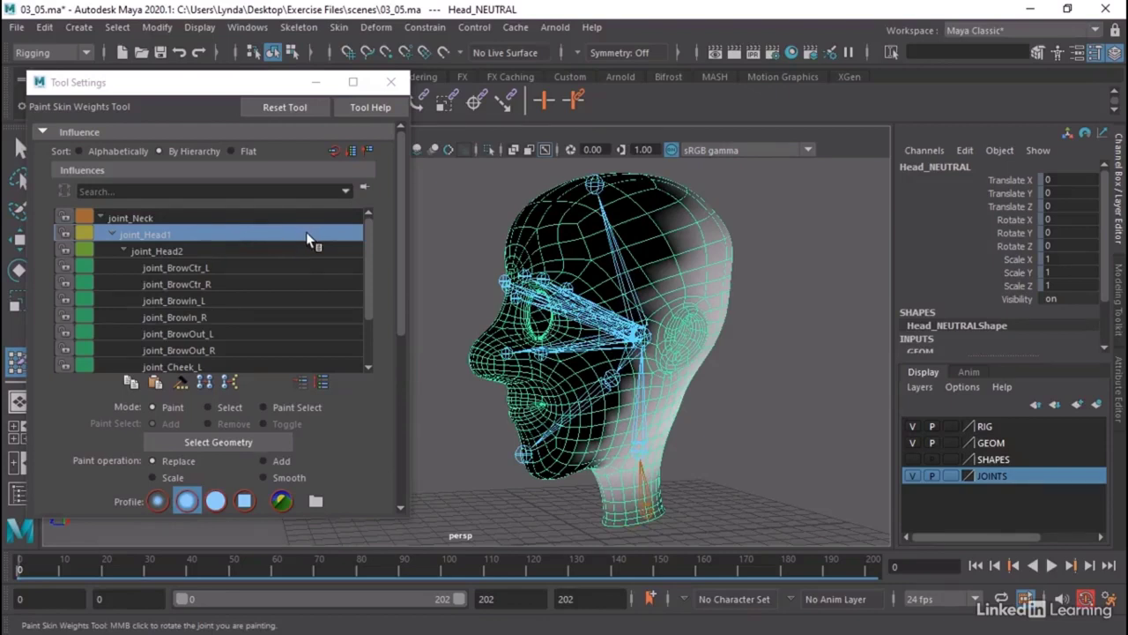
Flood the whole head mesh with joint_Head1 weight at value 1 in Replace mode and scrub the animation to check it.
{"action": "left_click", "coordinate": [161, 237]}
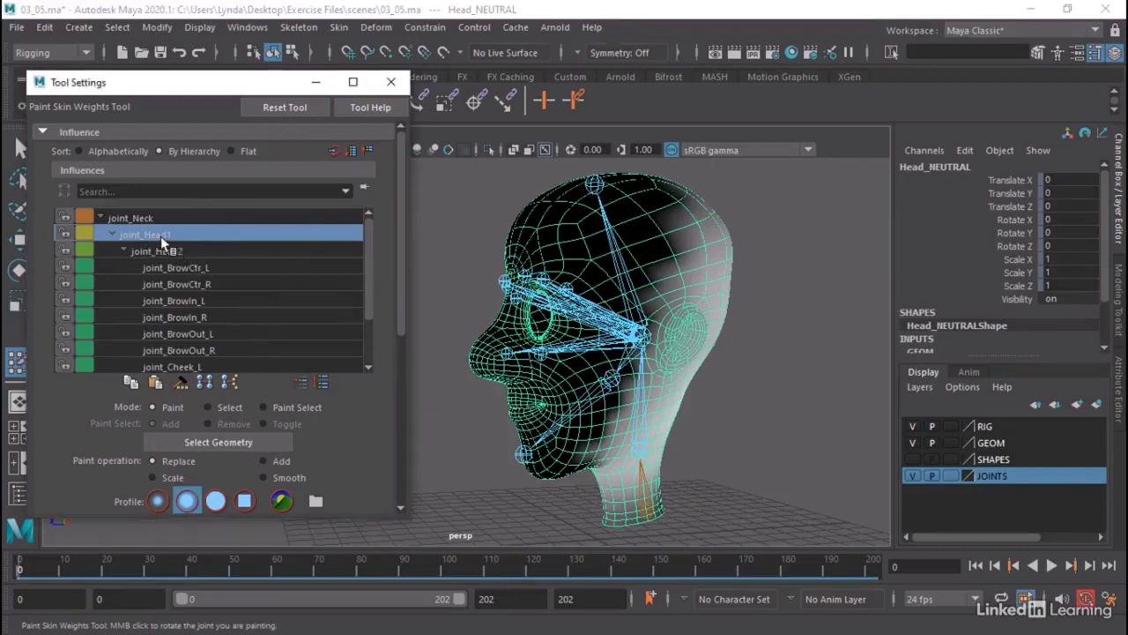
{"action": "left_click_drag", "start_coordinate": [366, 239], "coordinate": [367, 270]}
{"action": "scroll", "coordinate": [327, 427], "scroll_direction": "down", "scroll_amount": 5}
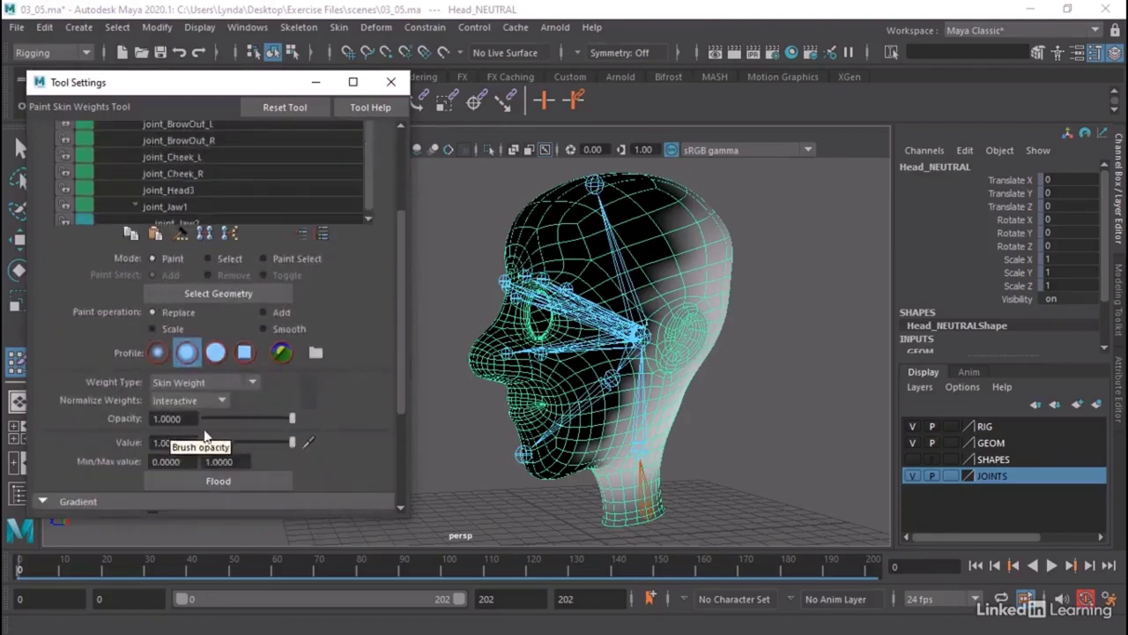
{"action": "left_click", "coordinate": [265, 482]}
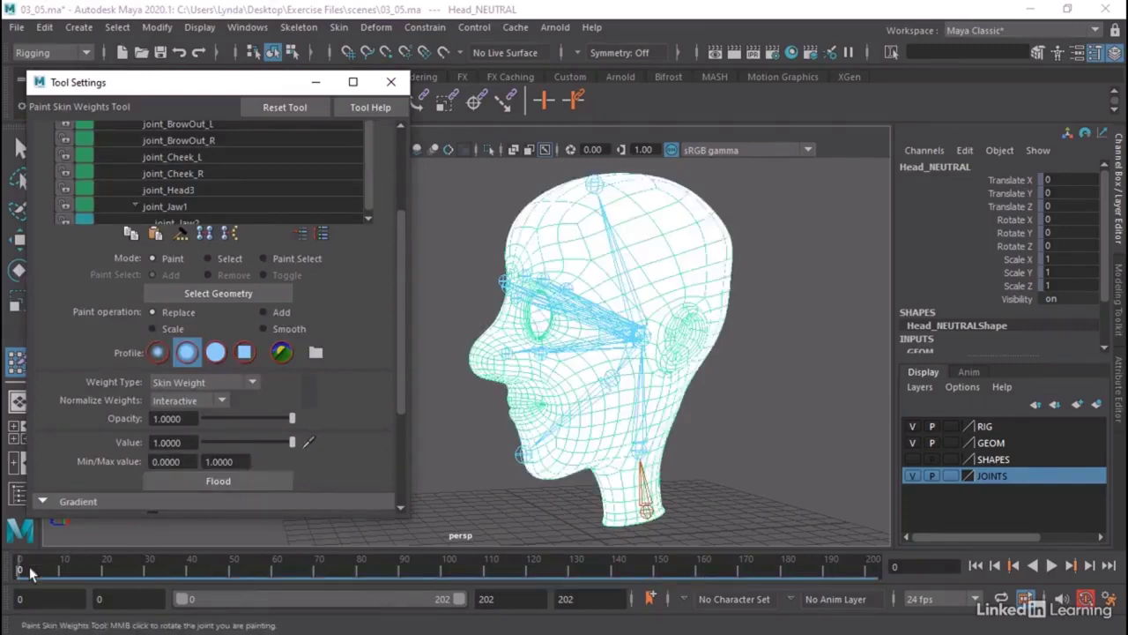
{"action": "mouse_move", "coordinate": [27, 569]}
{"action": "left_mouse_down"}
{"action": "mouse_move", "coordinate": [439, 586]}
{"action": "mouse_move", "coordinate": [158, 586]}
{"action": "mouse_move", "coordinate": [4, 602]}
{"action": "mouse_move", "coordinate": [297, 622]}
{"action": "mouse_move", "coordinate": [2, 616]}
{"action": "left_mouse_up"}
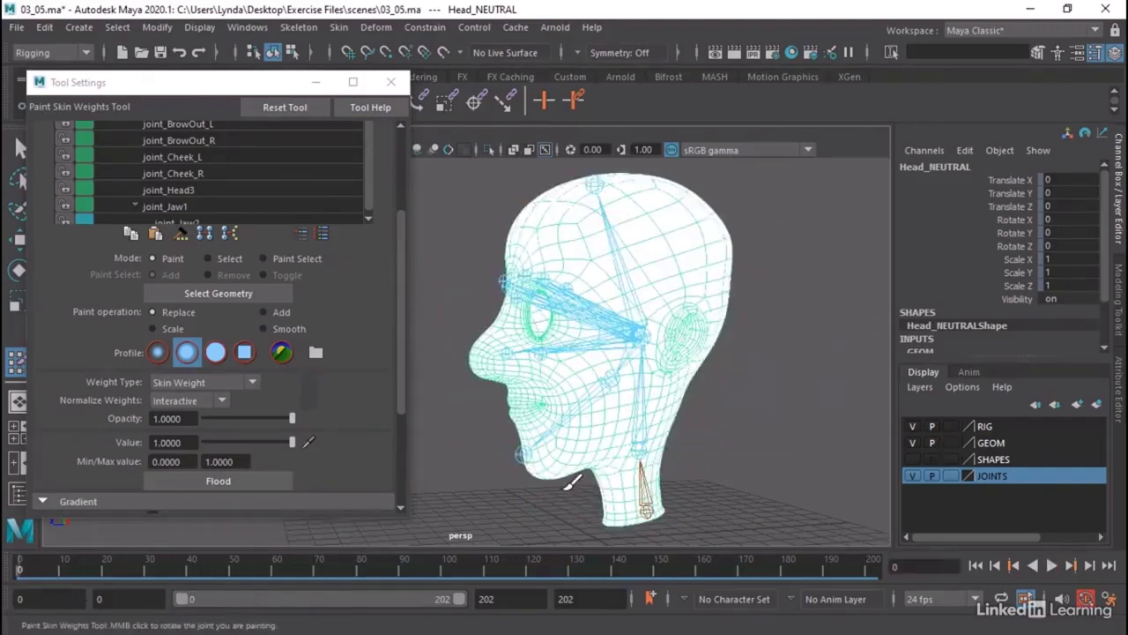
Paint joint_Neck weight at value 1 in Replace mode around the neck's base and scrub the head tilt to check it.
{"action": "scroll", "coordinate": [370, 261], "scroll_direction": "up", "scroll_amount": 2}
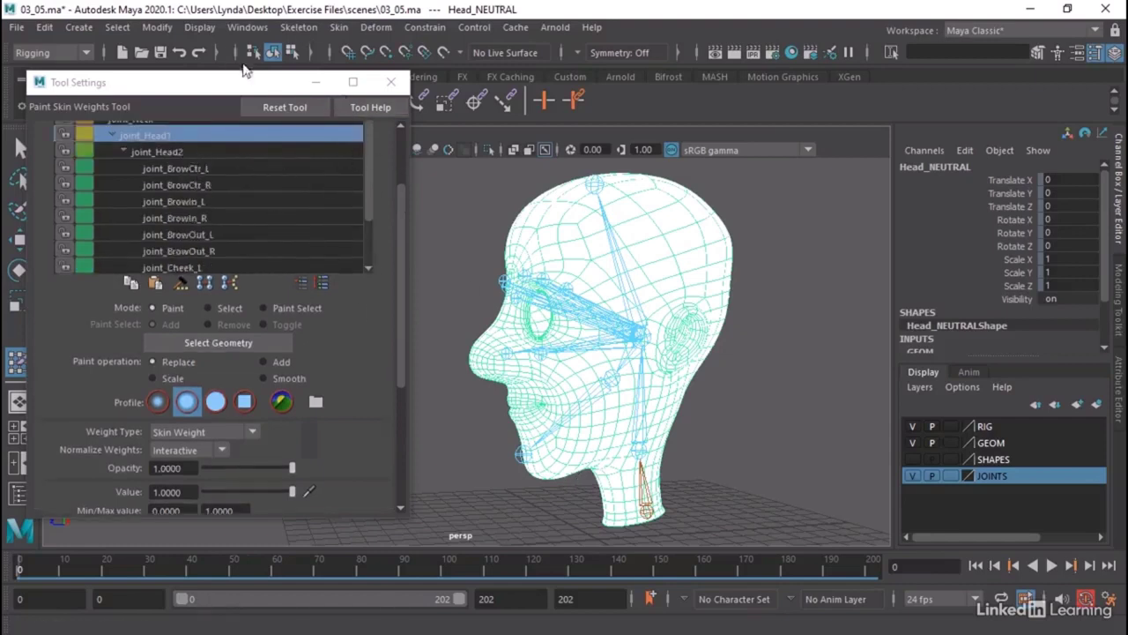
{"action": "left_click_drag", "start_coordinate": [246, 79], "coordinate": [247, 31]}
{"action": "scroll", "coordinate": [399, 212], "scroll_direction": "up", "scroll_amount": 3}
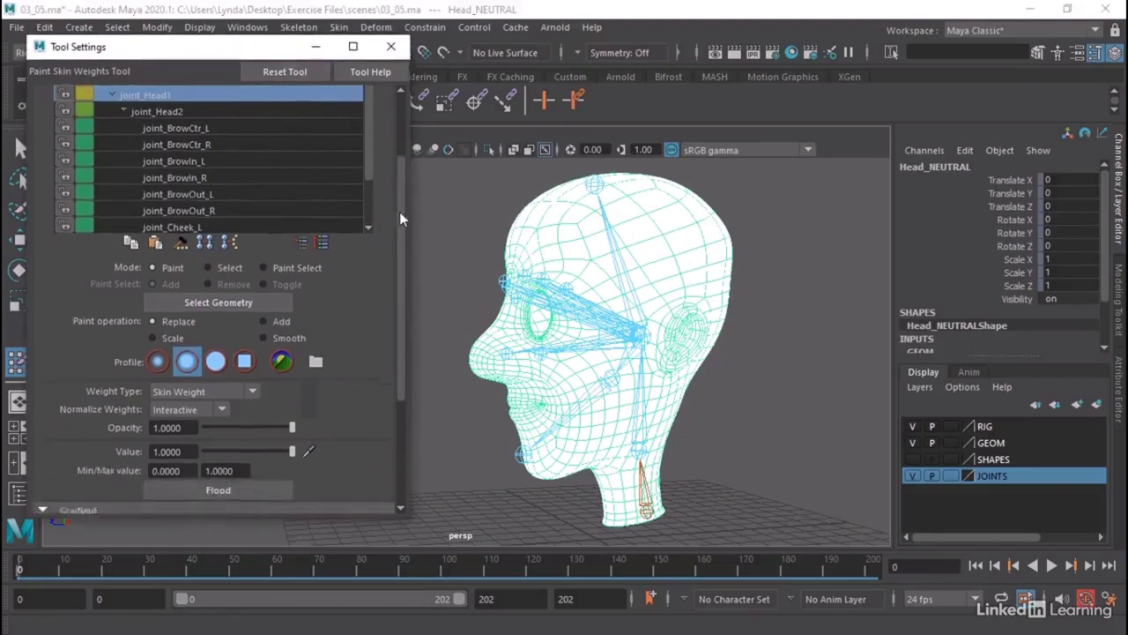
{"action": "left_click", "coordinate": [141, 182]}
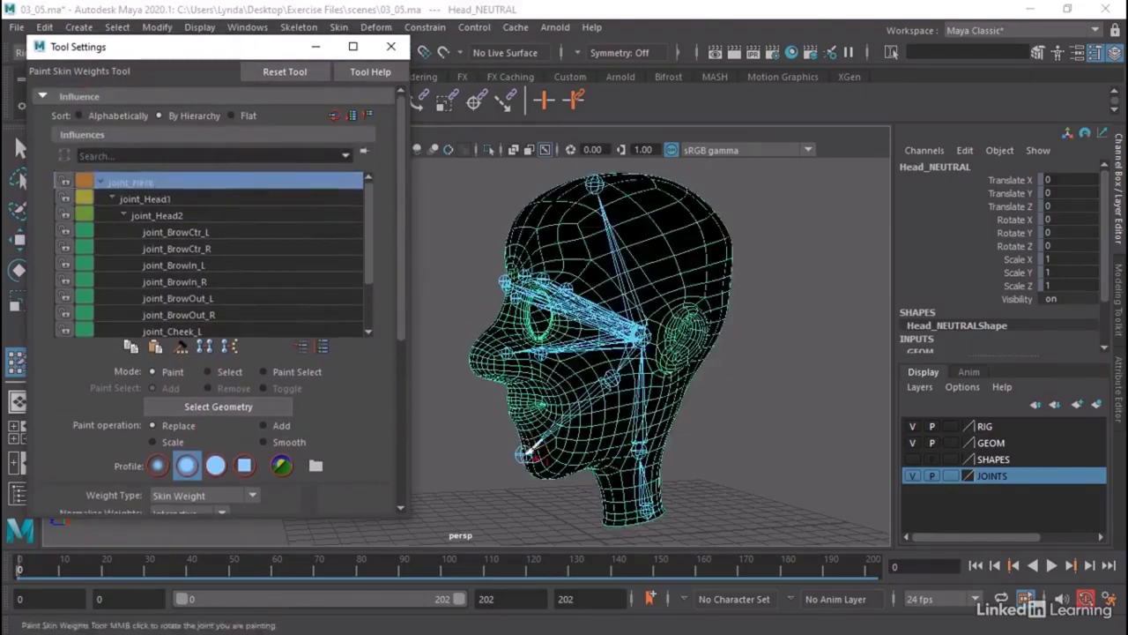
{"action": "left_click_drag", "start_coordinate": [600, 476], "coordinate": [633, 480], "text": "alt"}
{"action": "middle_click_drag", "start_coordinate": [625, 477], "coordinate": [588, 390], "text": "alt"}
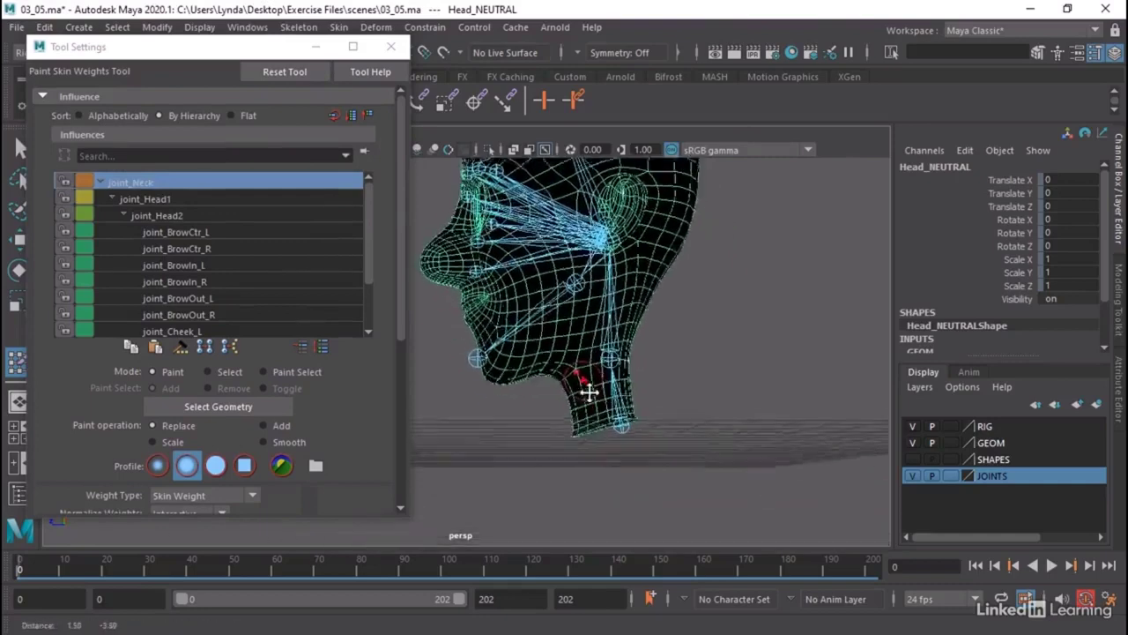
{"action": "right_click_drag", "start_coordinate": [589, 391], "coordinate": [589, 440], "text": "alt"}
{"action": "scroll", "coordinate": [329, 371], "scroll_direction": "down", "scroll_amount": 1}
{"action": "scroll", "coordinate": [332, 379], "scroll_direction": "down", "scroll_amount": 1}
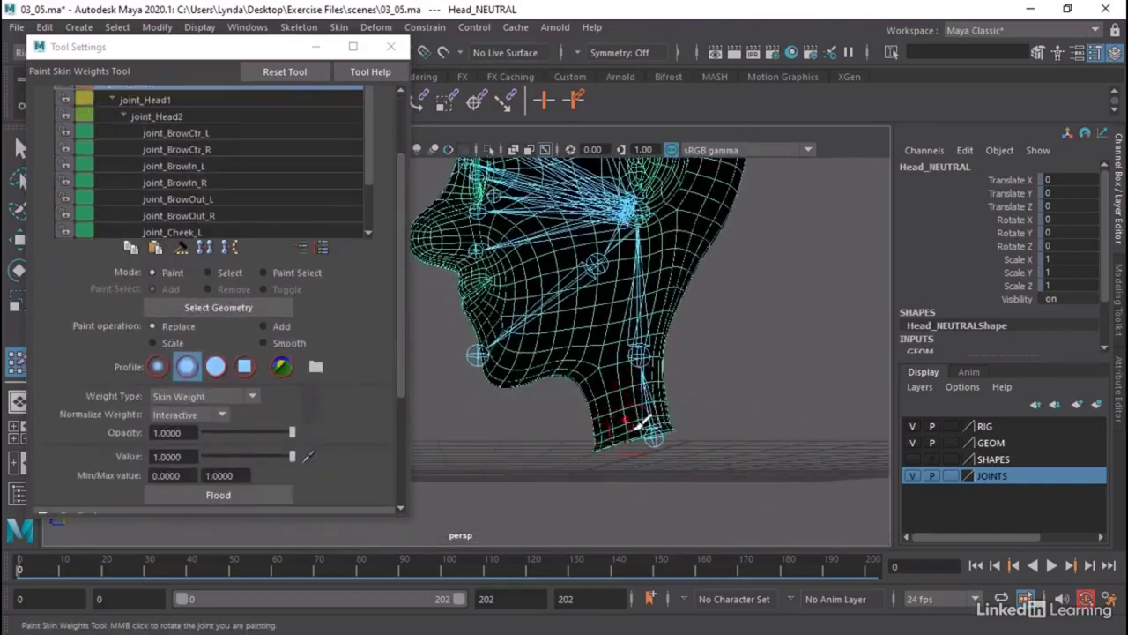
{"action": "mouse_move", "coordinate": [640, 418]}
{"action": "left_mouse_down"}
{"action": "mouse_move", "coordinate": [631, 425]}
{"action": "mouse_move", "coordinate": [700, 423]}
{"action": "mouse_move", "coordinate": [620, 449]}
{"action": "left_mouse_up"}
{"action": "left_click_drag", "start_coordinate": [552, 466], "coordinate": [588, 405], "text": "alt"}
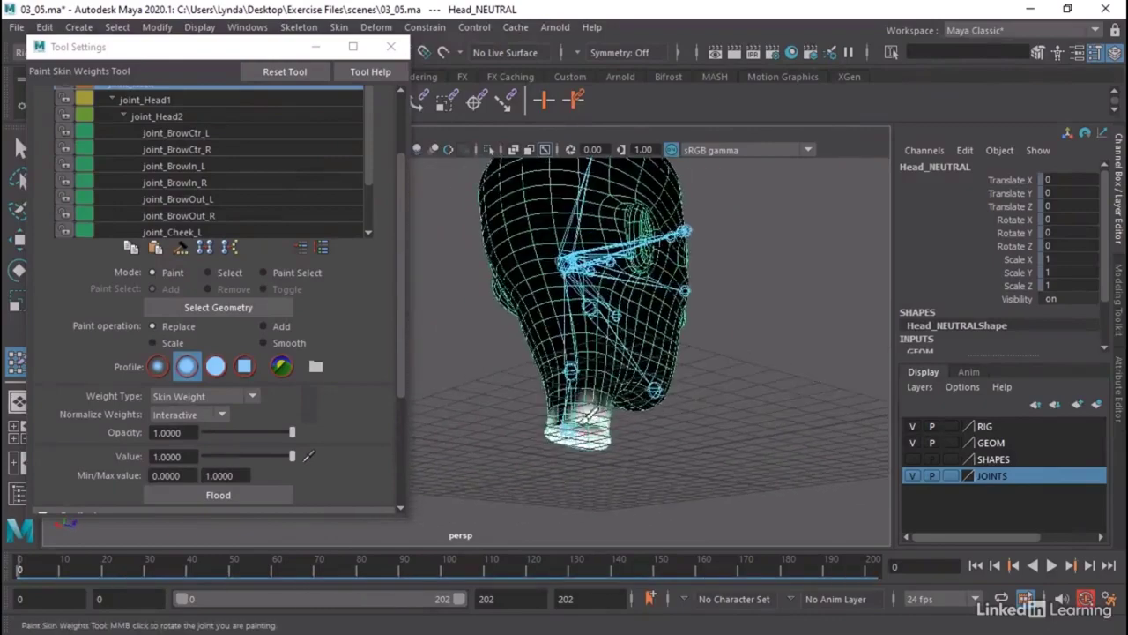
{"action": "key", "text": "alt+v"}
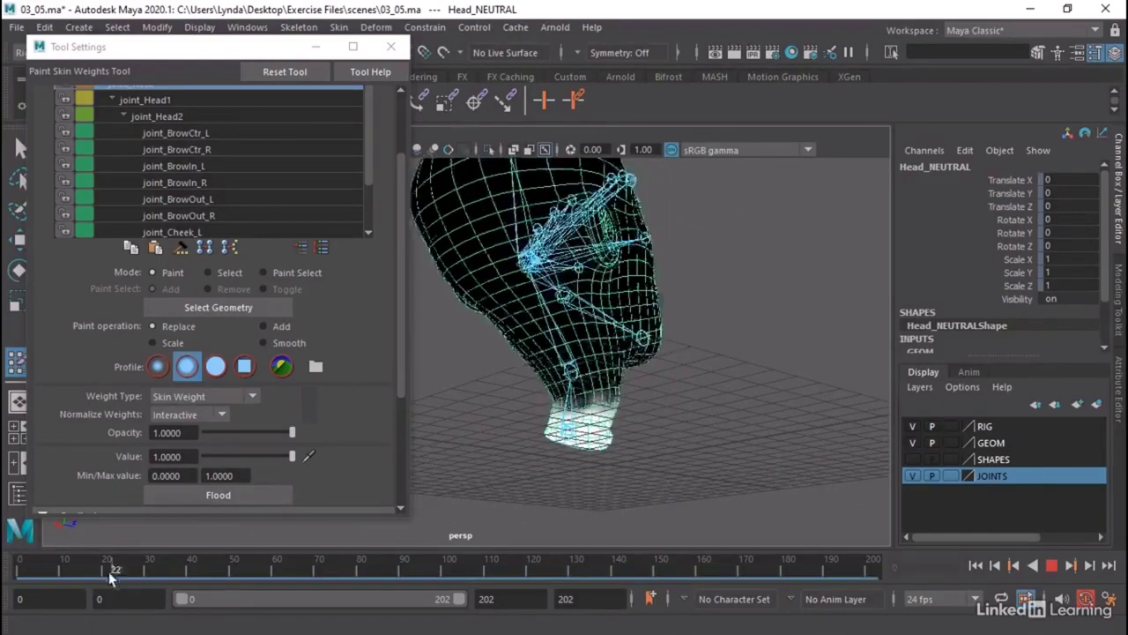
{"action": "left_click_drag", "start_coordinate": [109, 573], "coordinate": [2, 578]}
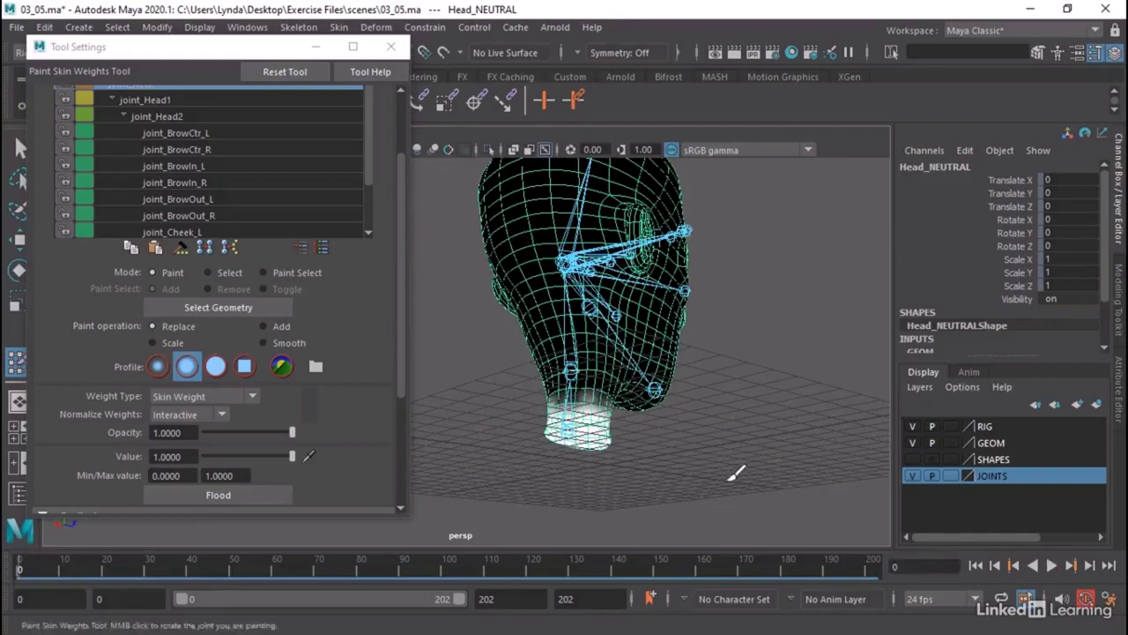
Extend the painted joint_Neck weight up the front and side of the neck to just below the jaw.
{"action": "left_click_drag", "start_coordinate": [737, 473], "coordinate": [564, 459], "text": "alt"}
{"action": "right_click_drag", "start_coordinate": [564, 459], "coordinate": [440, 506], "text": "alt"}
{"action": "middle_click_drag", "start_coordinate": [509, 406], "coordinate": [627, 408], "text": "alt"}
{"action": "left_click_drag", "start_coordinate": [627, 408], "coordinate": [597, 393], "text": "alt"}
{"action": "middle_click_drag", "start_coordinate": [597, 393], "coordinate": [692, 386], "text": "alt"}
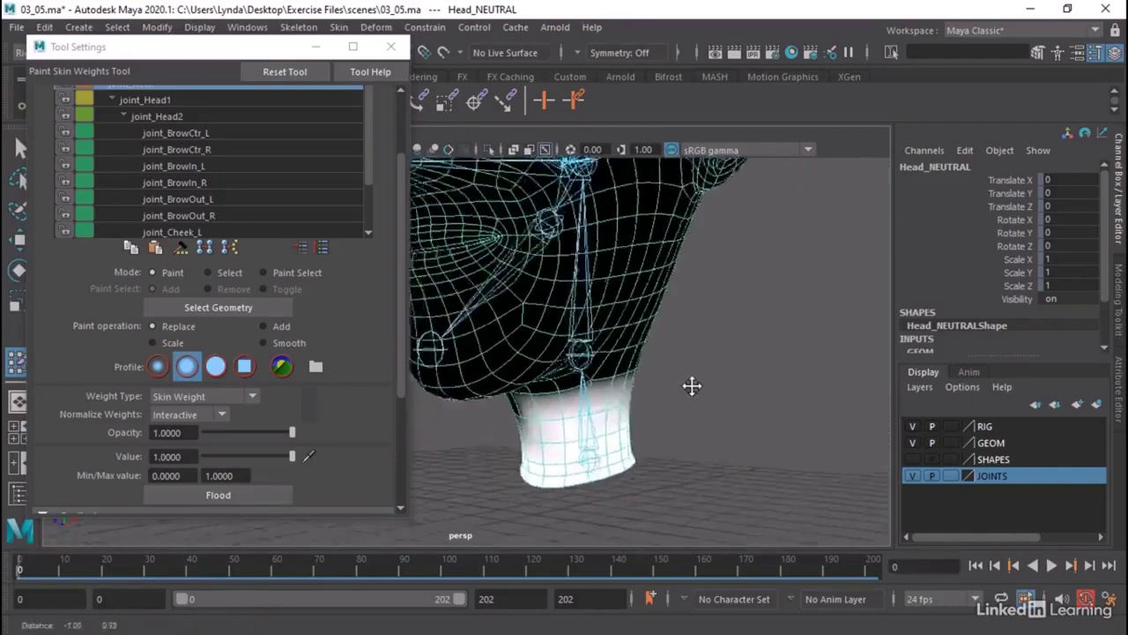
{"action": "mouse_move", "coordinate": [692, 385]}
{"action": "left_mouse_down", "text": "alt"}
{"action": "mouse_move", "coordinate": [617, 371]}
{"action": "mouse_move", "coordinate": [605, 335]}
{"action": "left_mouse_up", "text": "alt"}
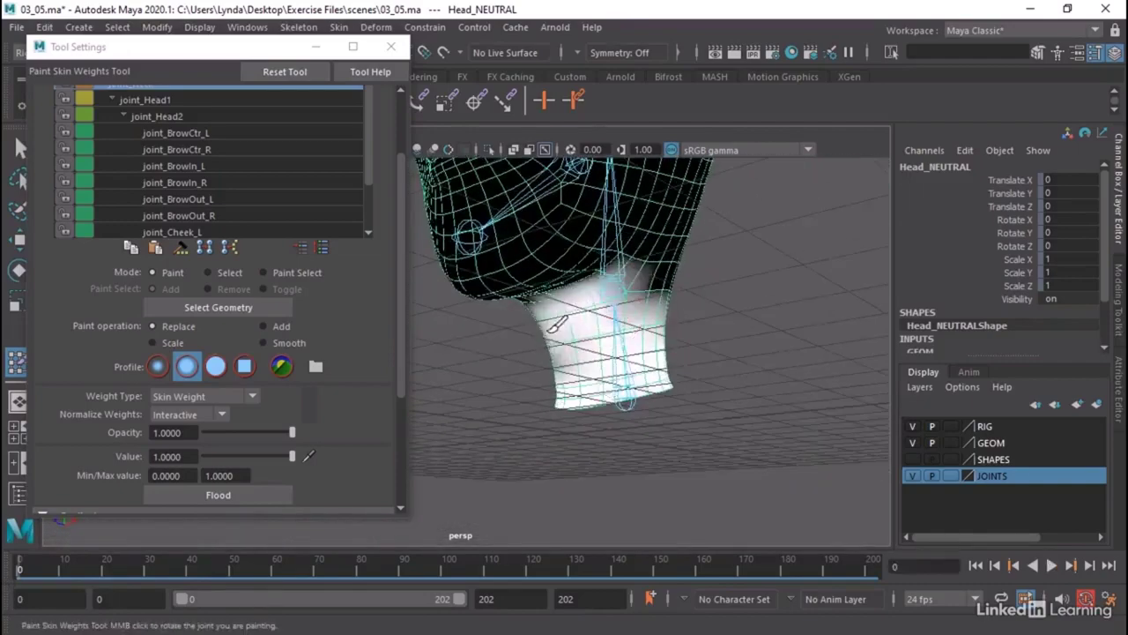
Even out the joint_Neck weight around both sides and the back of the neck, up toward the skull's base.
{"action": "mouse_move", "coordinate": [685, 282]}
{"action": "middle_mouse_down", "text": "alt"}
{"action": "mouse_move", "coordinate": [723, 353]}
{"action": "mouse_move", "coordinate": [809, 342]}
{"action": "middle_mouse_up", "text": "alt"}
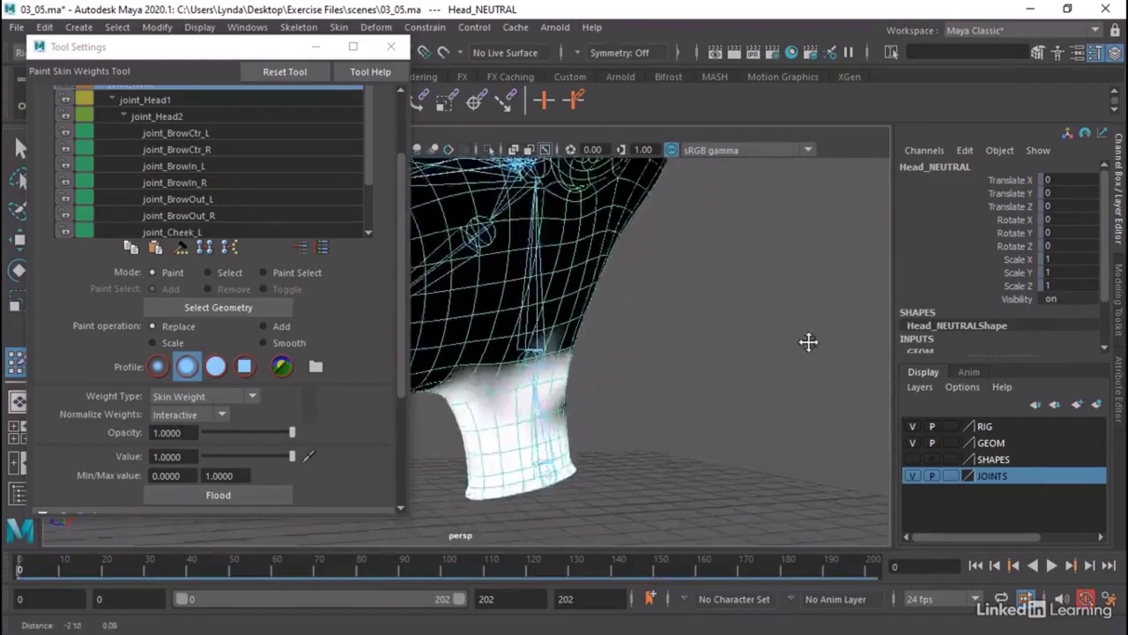
{"action": "left_click_drag", "start_coordinate": [808, 342], "coordinate": [763, 345], "text": "alt"}
{"action": "mouse_move", "coordinate": [685, 391]}
{"action": "left_mouse_down", "text": "alt"}
{"action": "mouse_move", "coordinate": [755, 411]}
{"action": "mouse_move", "coordinate": [716, 416]}
{"action": "mouse_move", "coordinate": [781, 419]}
{"action": "left_mouse_up", "text": "alt"}
{"action": "left_click_drag", "start_coordinate": [631, 414], "coordinate": [884, 403], "text": "alt"}
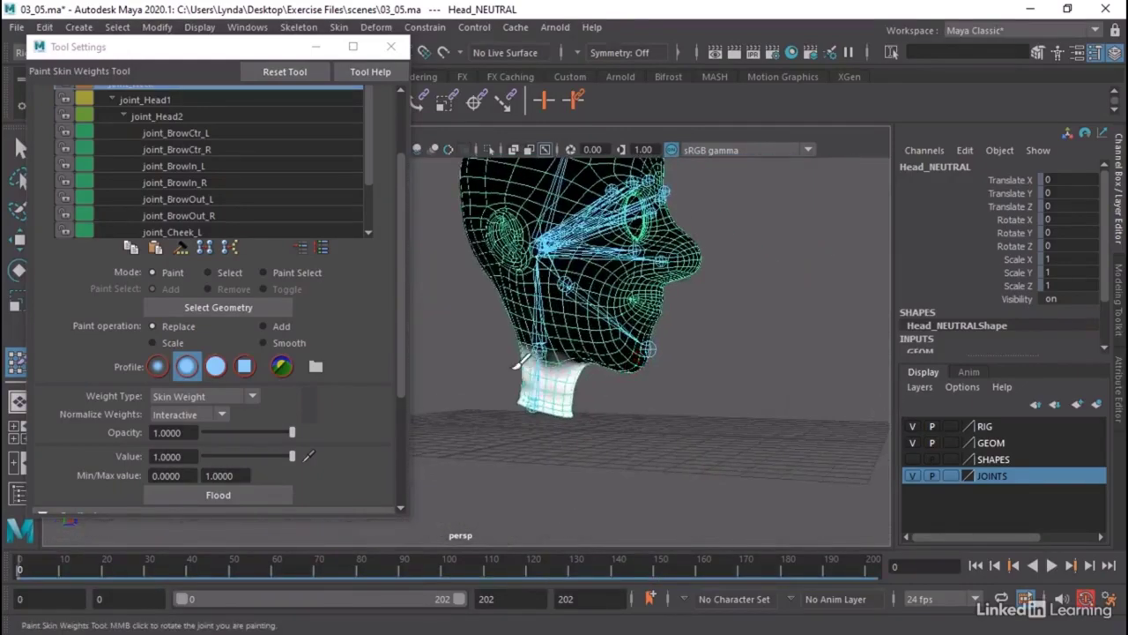
{"action": "left_click_drag", "start_coordinate": [632, 408], "coordinate": [370, 401], "text": "alt"}
{"action": "left_click_drag", "start_coordinate": [791, 441], "coordinate": [725, 453], "text": "alt"}
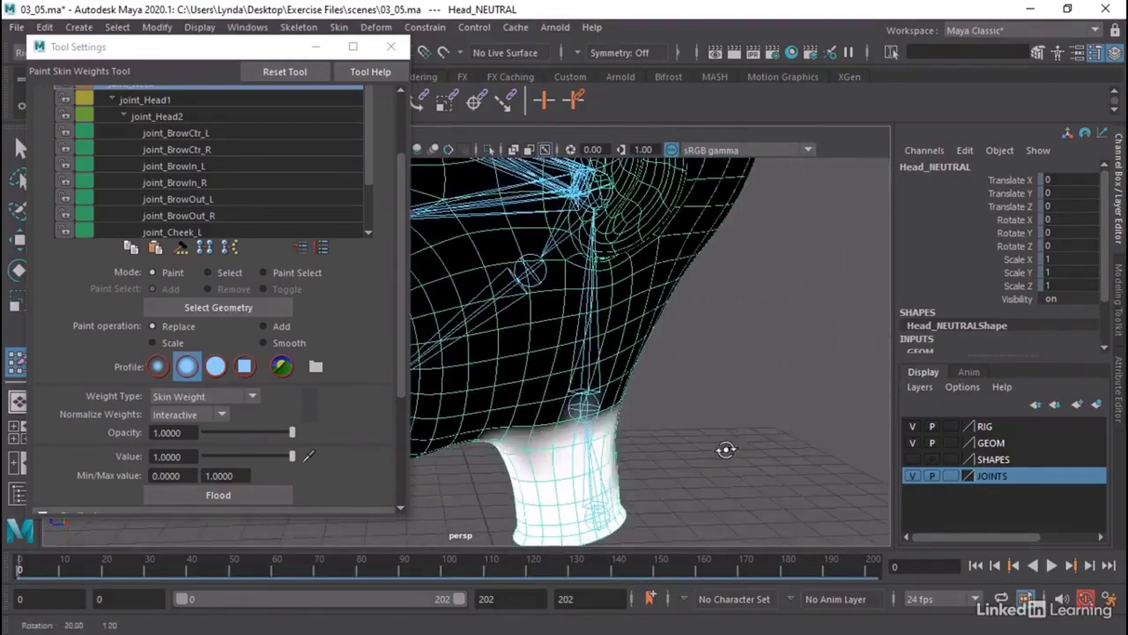
{"action": "mouse_move", "coordinate": [594, 458]}
{"action": "left_mouse_down", "text": "alt"}
{"action": "mouse_move", "coordinate": [641, 467]}
{"action": "mouse_move", "coordinate": [753, 405]}
{"action": "mouse_move", "coordinate": [647, 411]}
{"action": "mouse_move", "coordinate": [589, 396]}
{"action": "mouse_move", "coordinate": [540, 368]}
{"action": "mouse_move", "coordinate": [539, 349]}
{"action": "left_mouse_up", "text": "alt"}
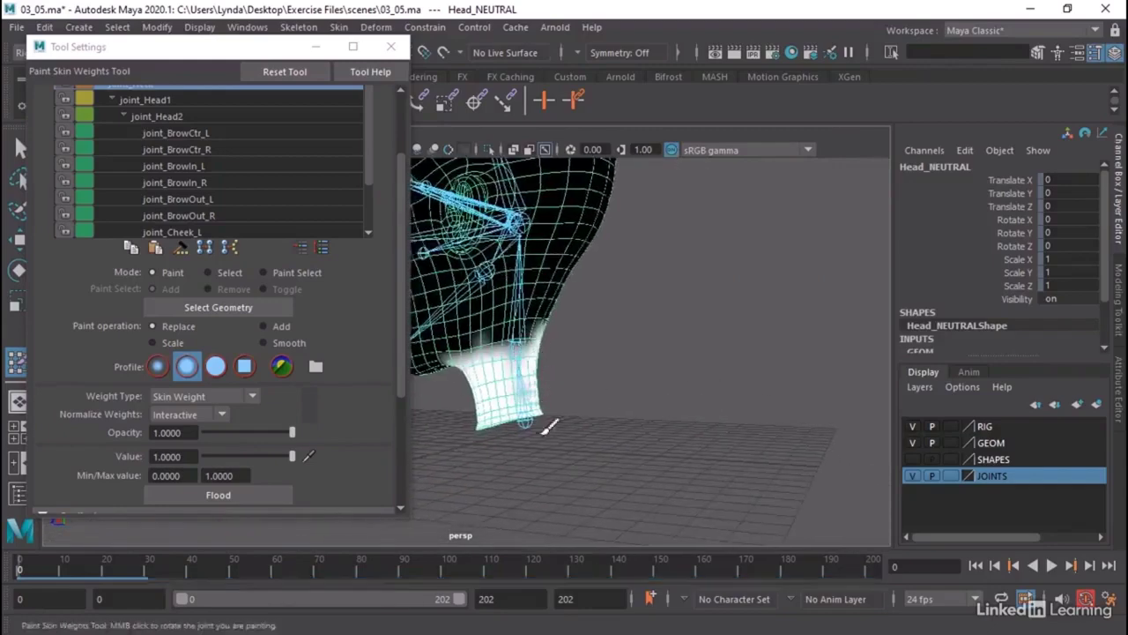
Scrub the head tilt and examine the neck's weights and deformation from both sides and the back.
{"action": "left_click_drag", "start_coordinate": [550, 423], "coordinate": [680, 438], "text": "alt"}
{"action": "key", "text": "alt+v"}
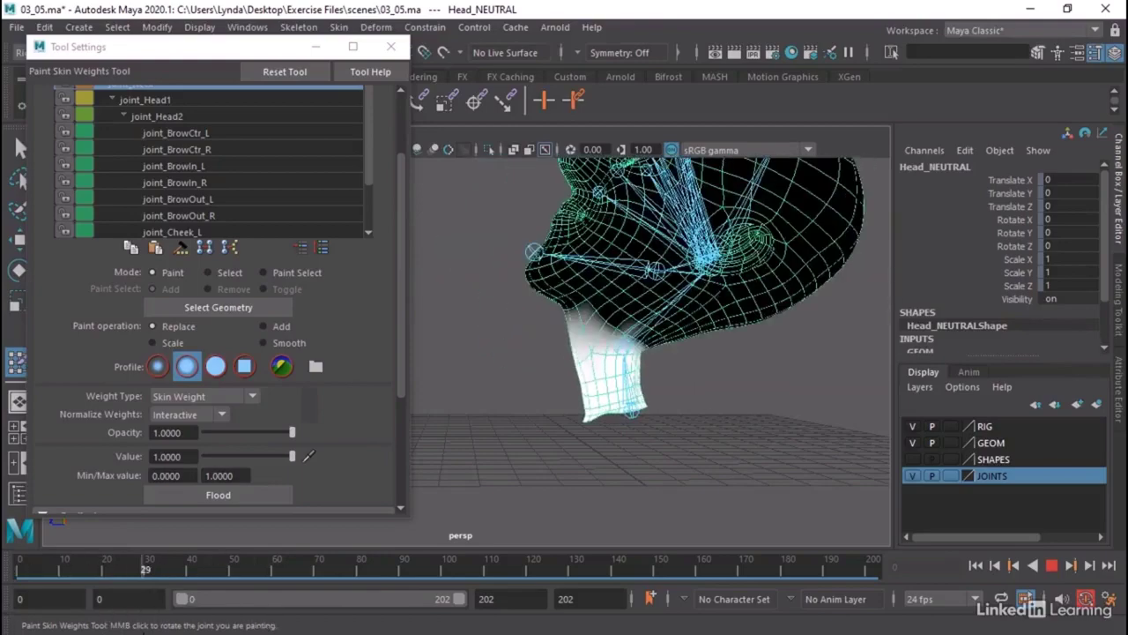
{"action": "key", "text": "Escape"}
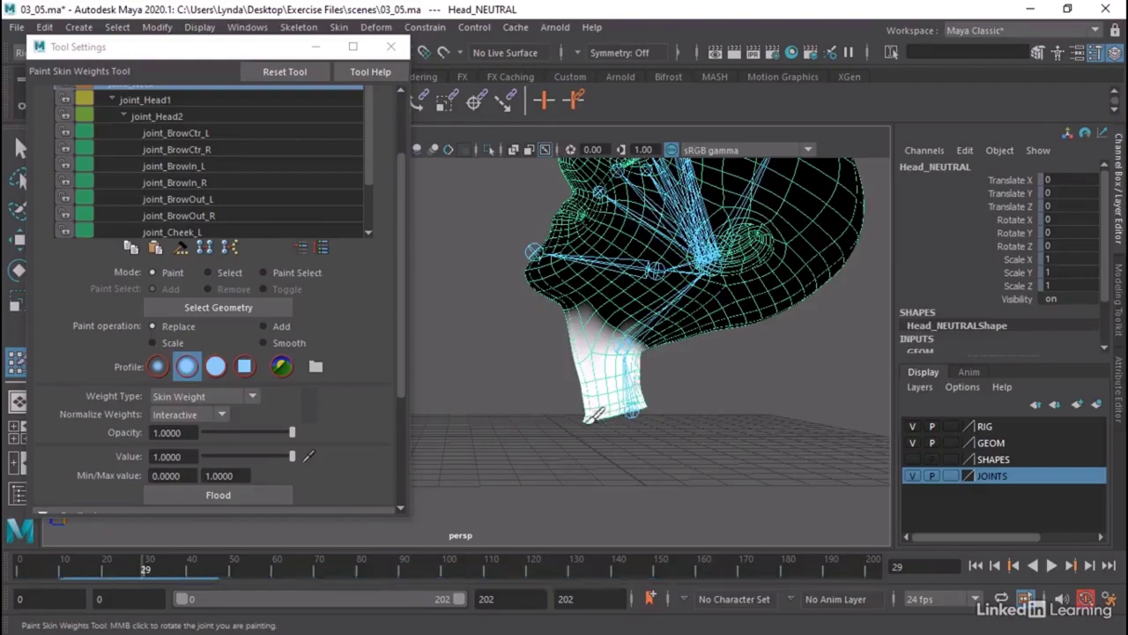
{"action": "left_click_drag", "start_coordinate": [608, 408], "coordinate": [627, 385], "text": "alt"}
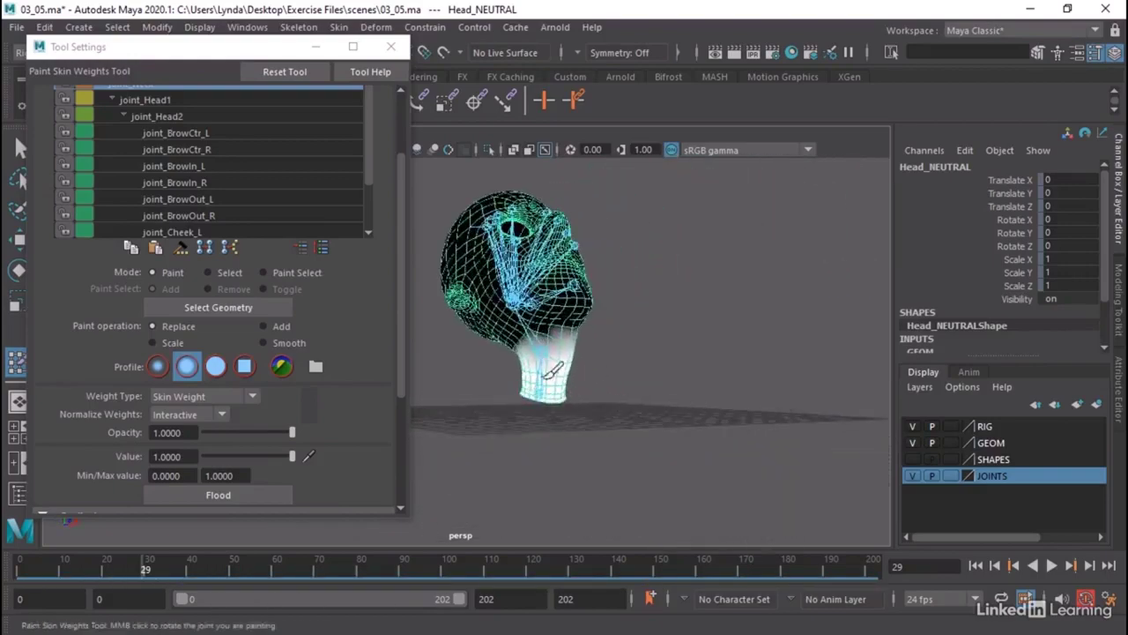
{"action": "left_click_drag", "start_coordinate": [583, 411], "coordinate": [221, 432], "text": "alt"}
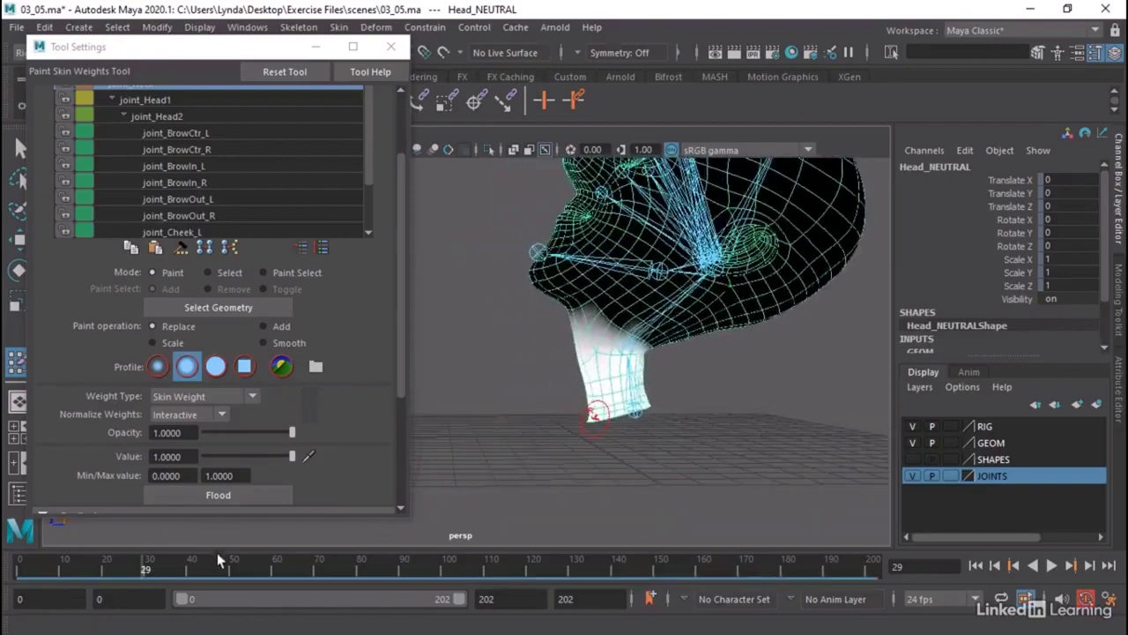
{"action": "key", "text": "alt+v"}
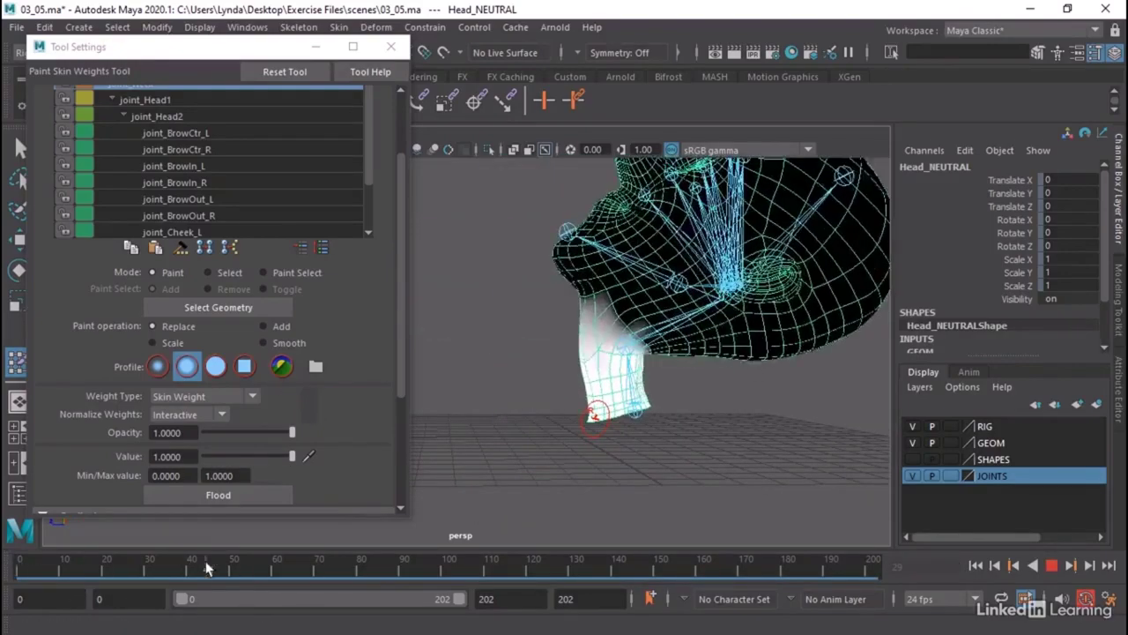
{"action": "key", "text": "alt+v"}
{"action": "mouse_move", "coordinate": [459, 379]}
{"action": "left_mouse_down", "text": "alt"}
{"action": "mouse_move", "coordinate": [513, 379]}
{"action": "mouse_move", "coordinate": [504, 368]}
{"action": "left_mouse_up", "text": "alt"}
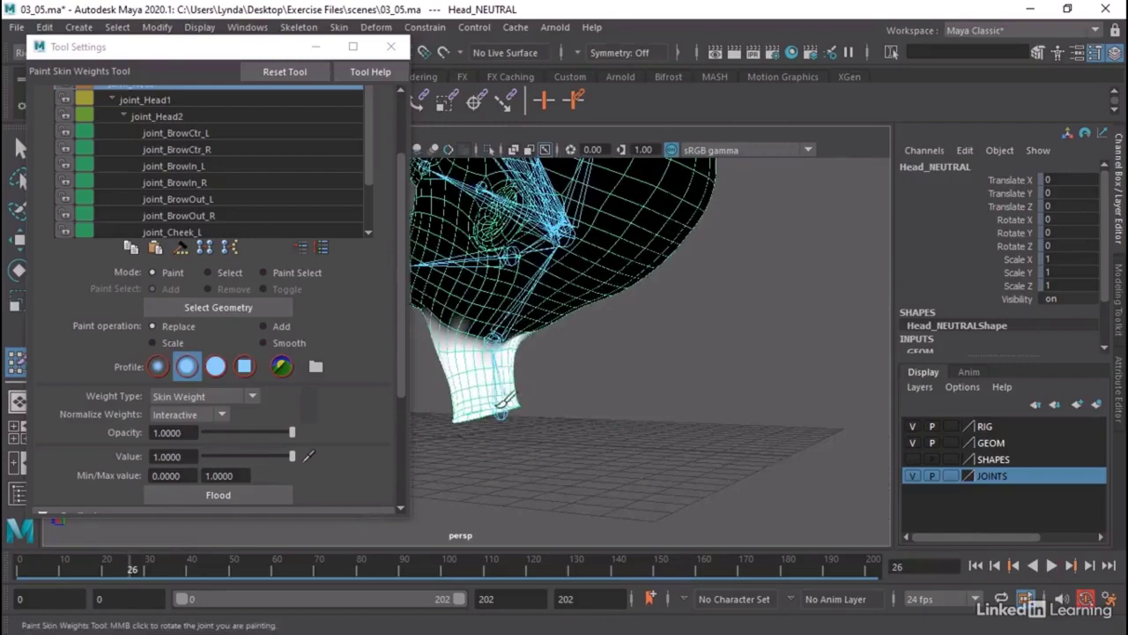
{"action": "left_click_drag", "start_coordinate": [537, 404], "coordinate": [496, 403], "text": "alt"}
{"action": "middle_click_drag", "start_coordinate": [497, 403], "coordinate": [584, 395], "text": "alt"}
{"action": "left_click_drag", "start_coordinate": [584, 396], "coordinate": [570, 391], "text": "alt"}
{"action": "right_click_drag", "start_coordinate": [569, 390], "coordinate": [601, 405], "text": "alt"}
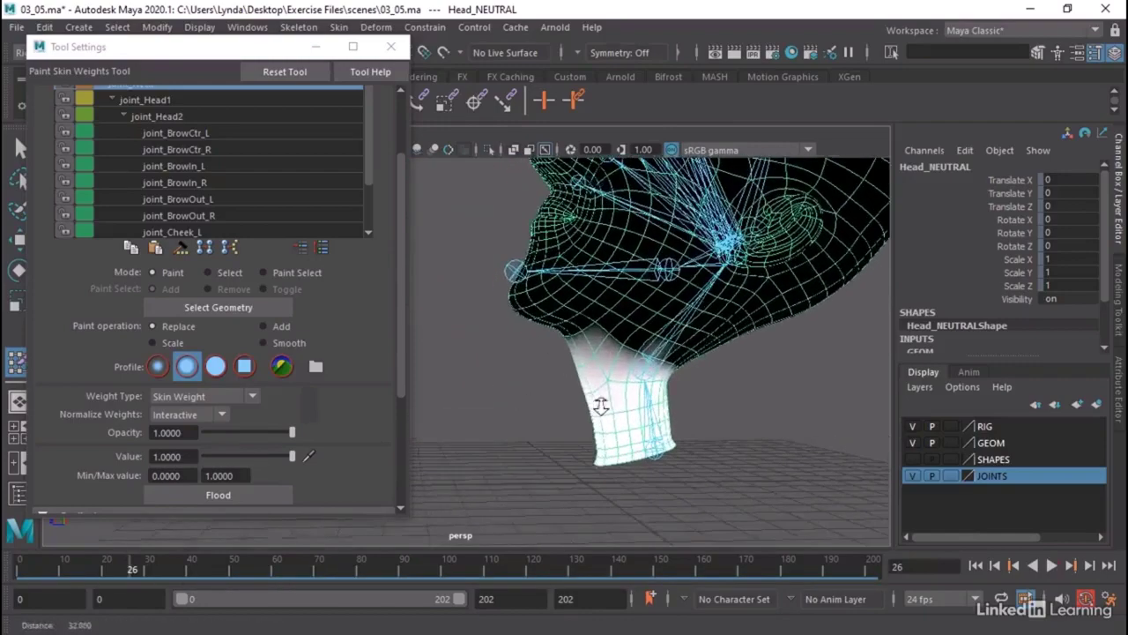
{"action": "middle_click_drag", "start_coordinate": [601, 406], "coordinate": [565, 393], "text": "alt"}
{"action": "key", "text": "alt+v"}
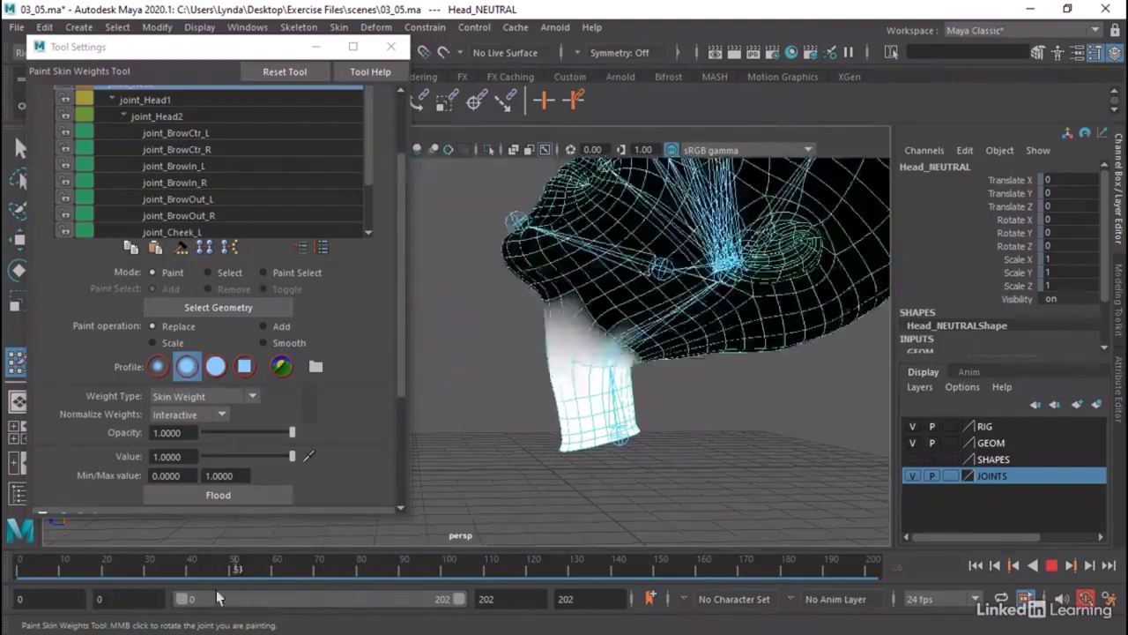
{"action": "key", "text": "alt+shift+v"}
Extend joint_Neck weight slightly up the back of the neck and brush its boundary with the head softer in Smooth mode.
{"action": "left_click_drag", "start_coordinate": [617, 446], "coordinate": [622, 433], "text": "alt"}
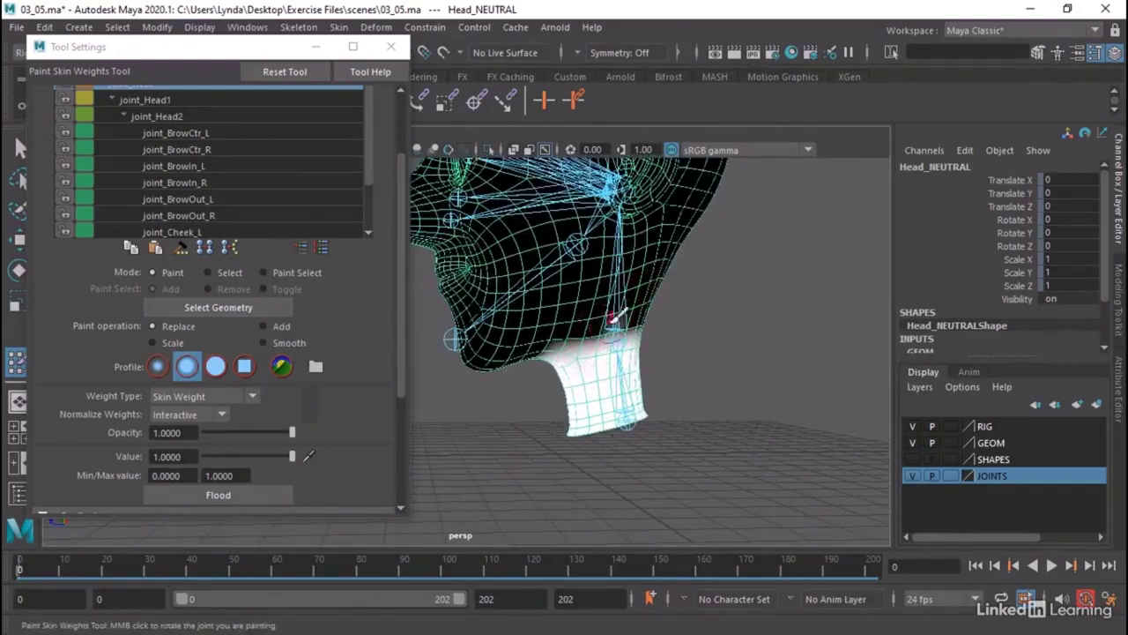
{"action": "mouse_move", "coordinate": [688, 297]}
{"action": "left_mouse_down", "text": "alt"}
{"action": "mouse_move", "coordinate": [660, 319]}
{"action": "mouse_move", "coordinate": [650, 305]}
{"action": "mouse_move", "coordinate": [781, 276]}
{"action": "mouse_move", "coordinate": [732, 292]}
{"action": "left_mouse_up", "text": "alt"}
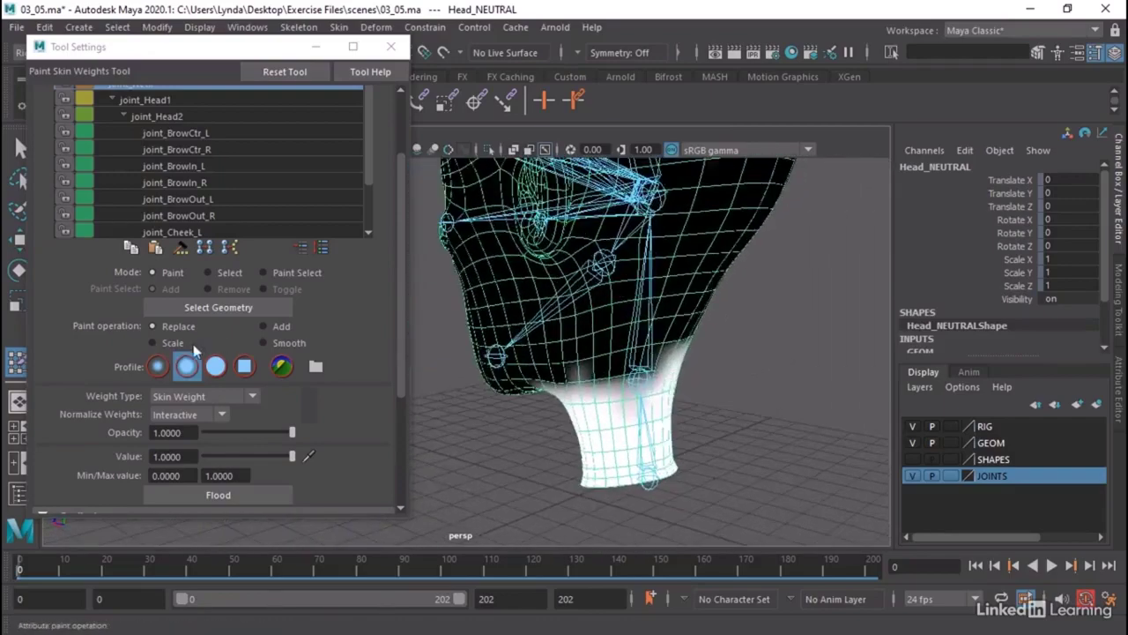
{"action": "left_click", "coordinate": [264, 344]}
{"action": "left_click", "coordinate": [265, 344]}
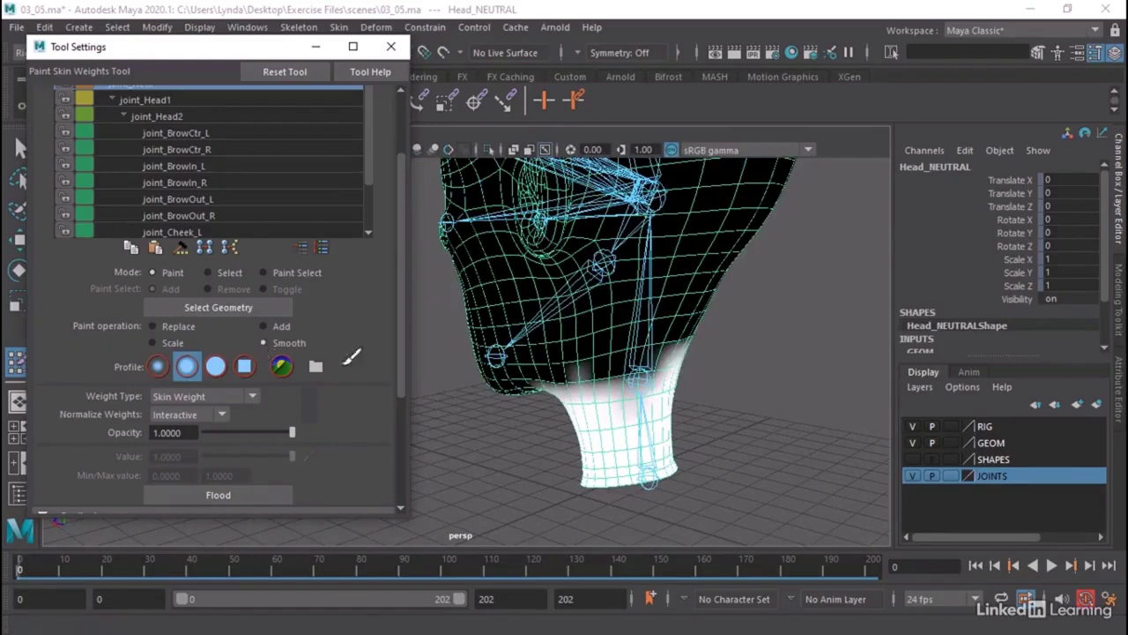
{"action": "left_click_drag", "start_coordinate": [573, 388], "coordinate": [684, 344]}
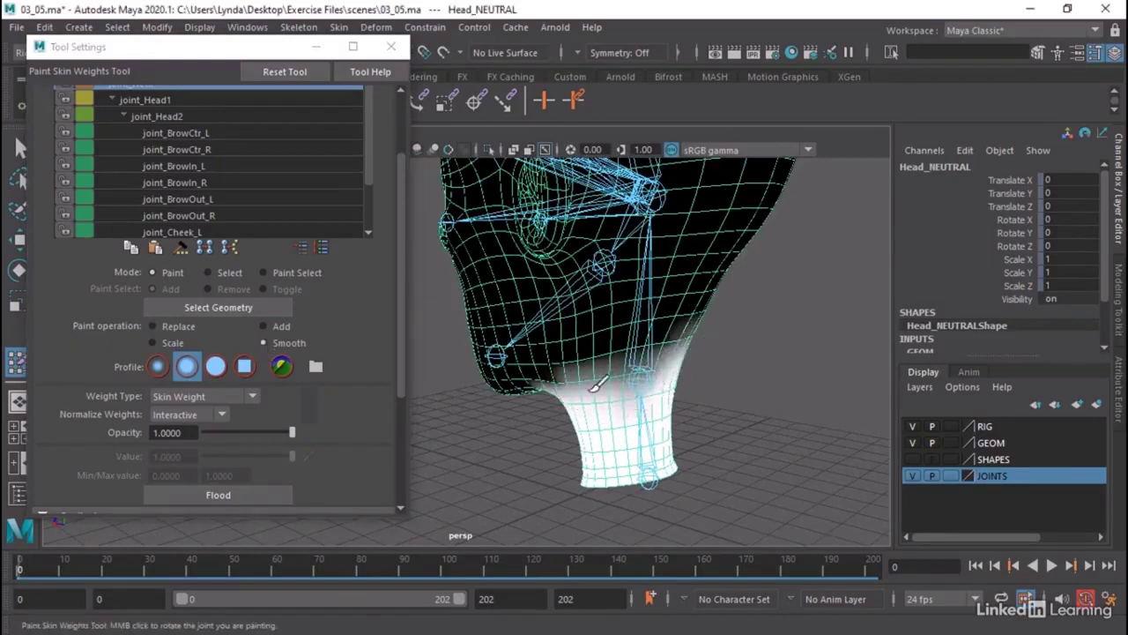
{"action": "left_click_drag", "start_coordinate": [693, 423], "coordinate": [602, 380], "text": "alt"}
{"action": "left_click_drag", "start_coordinate": [712, 417], "coordinate": [379, 401], "text": "alt"}
{"action": "left_click_drag", "start_coordinate": [692, 395], "coordinate": [590, 407], "text": "alt"}
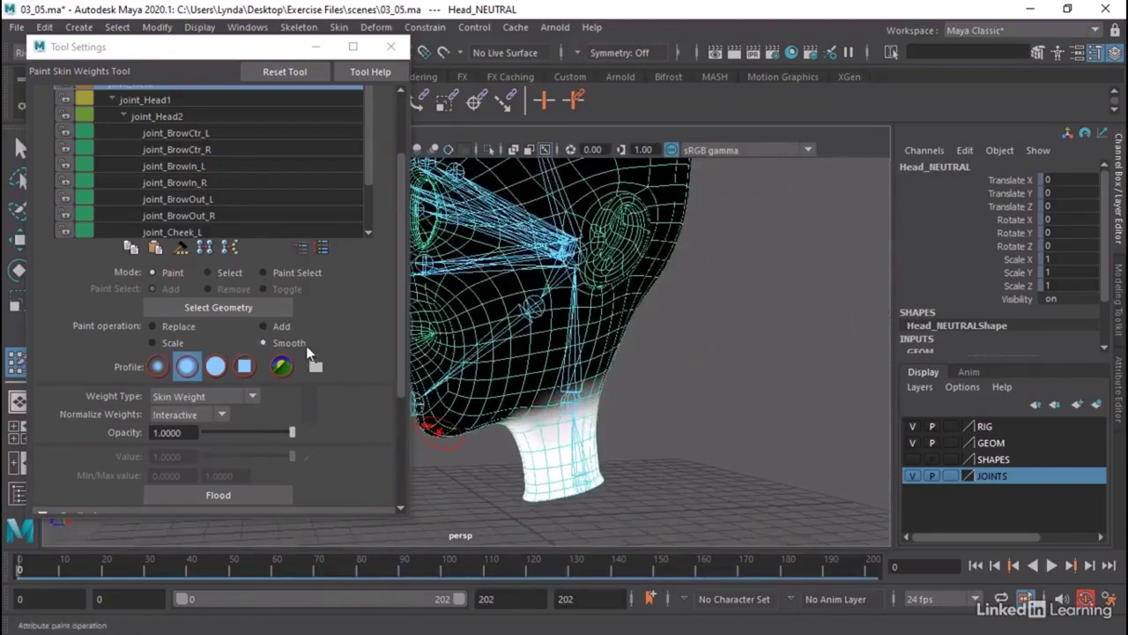
Flood the joint_Neck weights with the Smooth operation and scrub the head tilt to check the blend.
{"action": "scroll", "coordinate": [307, 352], "scroll_direction": "down", "scroll_amount": 2}
{"action": "scroll", "coordinate": [312, 360], "scroll_direction": "up", "scroll_amount": 1}
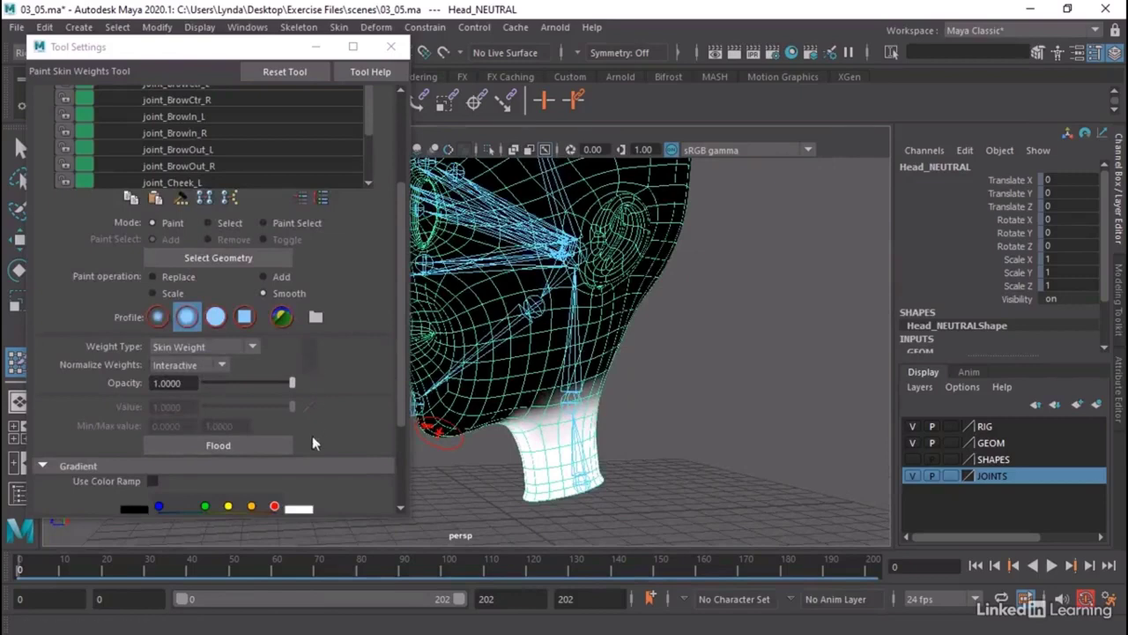
{"action": "left_click", "coordinate": [246, 446]}
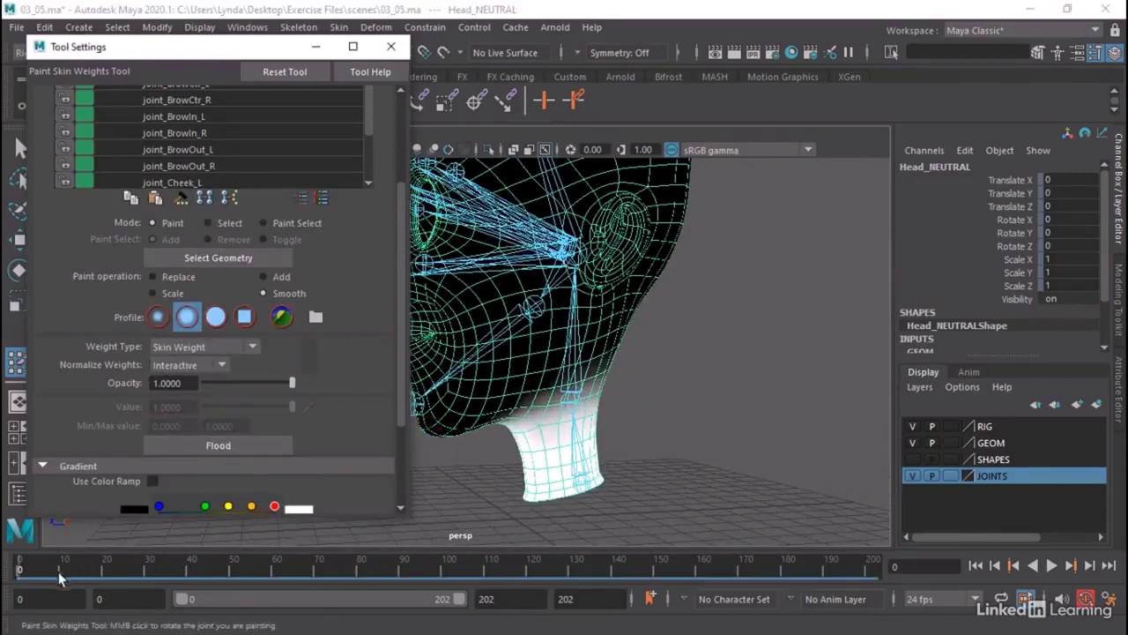
{"action": "key", "text": "alt+v"}
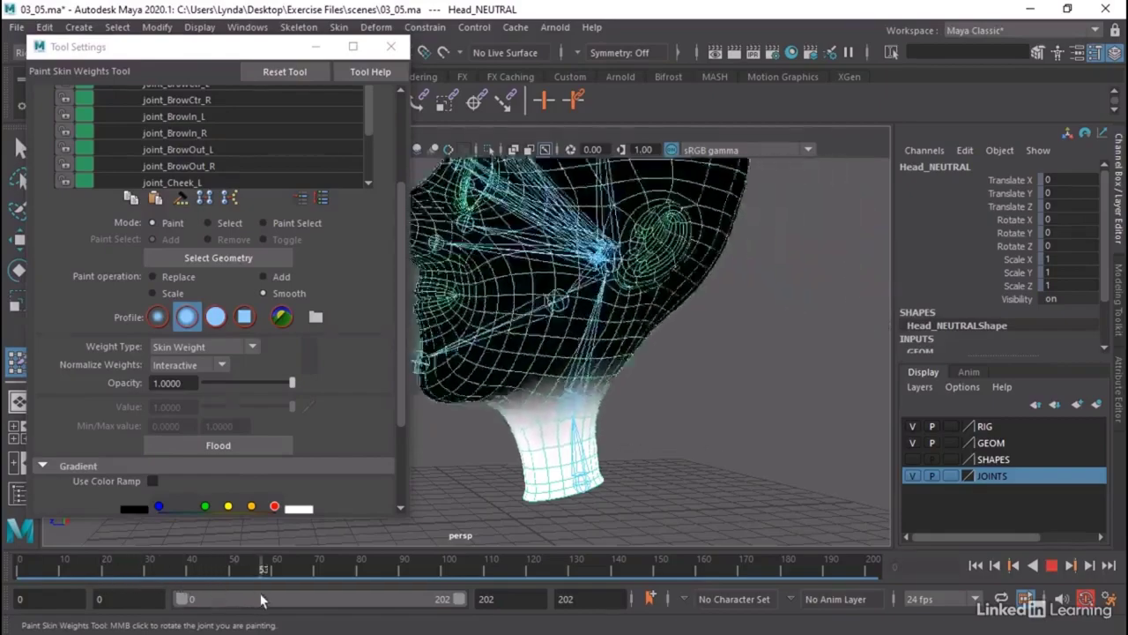
{"action": "left_click_drag", "start_coordinate": [262, 600], "coordinate": [2, 599]}
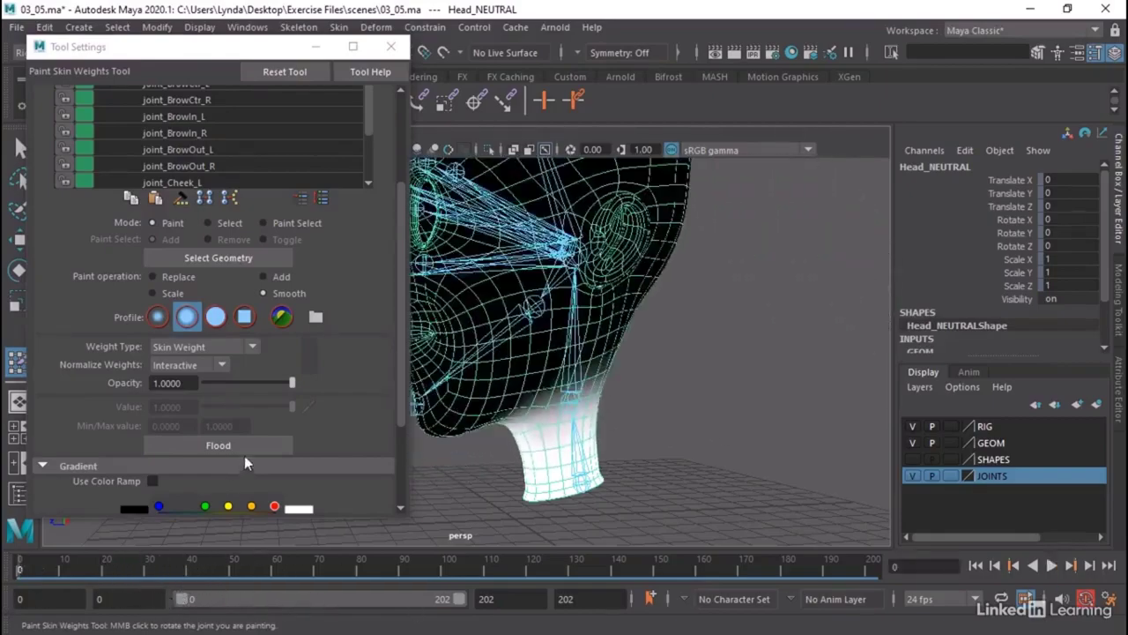
{"action": "mouse_move", "coordinate": [641, 407]}
{"action": "left_mouse_down", "text": "alt"}
{"action": "mouse_move", "coordinate": [719, 434]}
{"action": "mouse_move", "coordinate": [620, 440]}
{"action": "mouse_move", "coordinate": [732, 403]}
{"action": "mouse_move", "coordinate": [672, 410]}
{"action": "left_mouse_up", "text": "alt"}
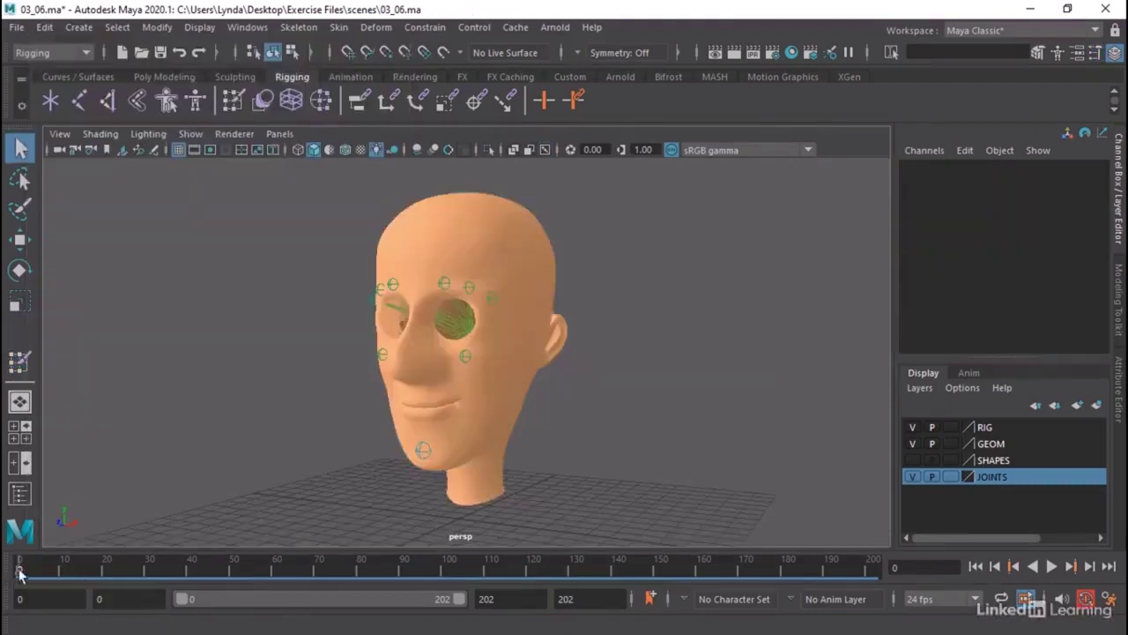
Scrub the head tilt in the 03_06.ma scene and turn on X-Ray Joints for the perspective view.
{"action": "key", "text": "alt+v"}
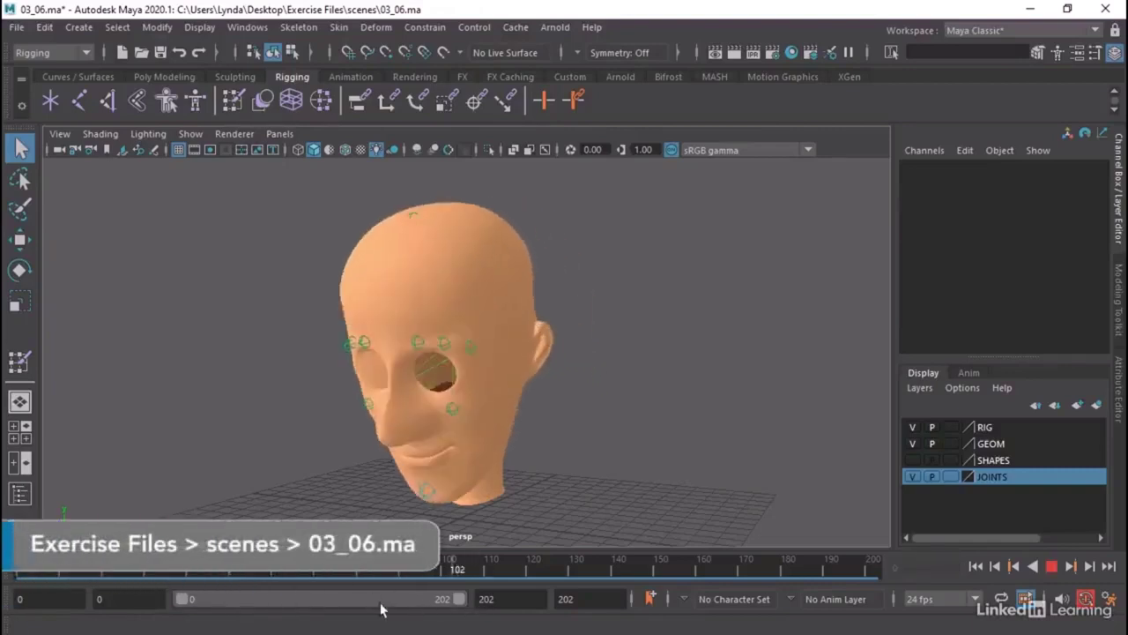
{"action": "left_click_drag", "start_coordinate": [381, 604], "coordinate": [2, 583]}
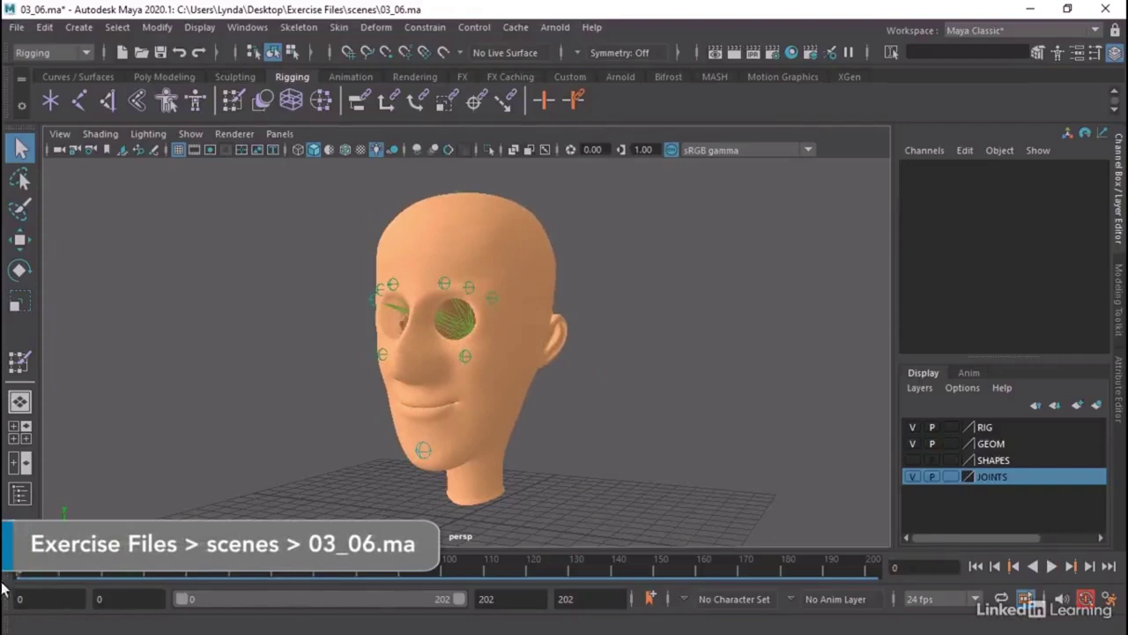
{"action": "left_click_drag", "start_coordinate": [370, 468], "coordinate": [415, 451], "text": "alt"}
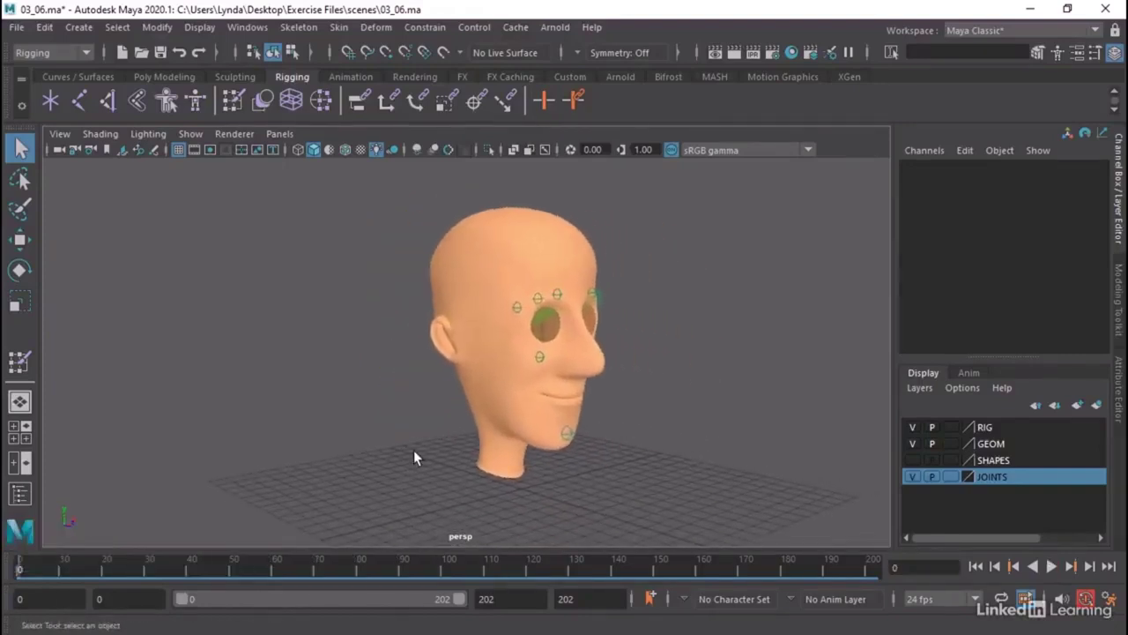
{"action": "left_click", "coordinate": [100, 133]}
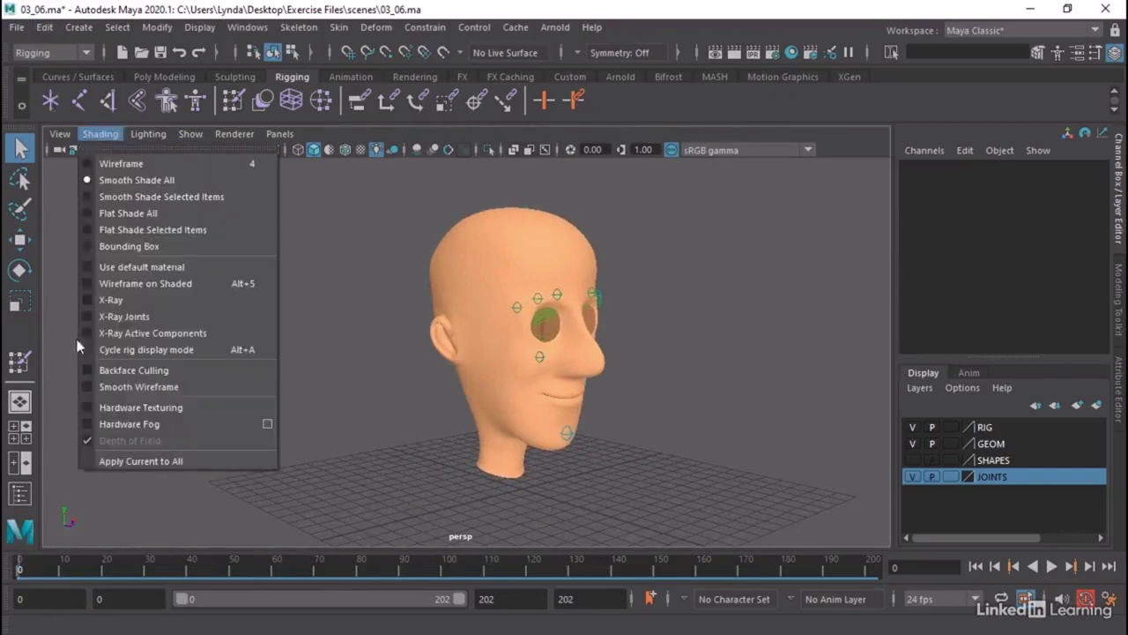
{"action": "left_click", "coordinate": [141, 317]}
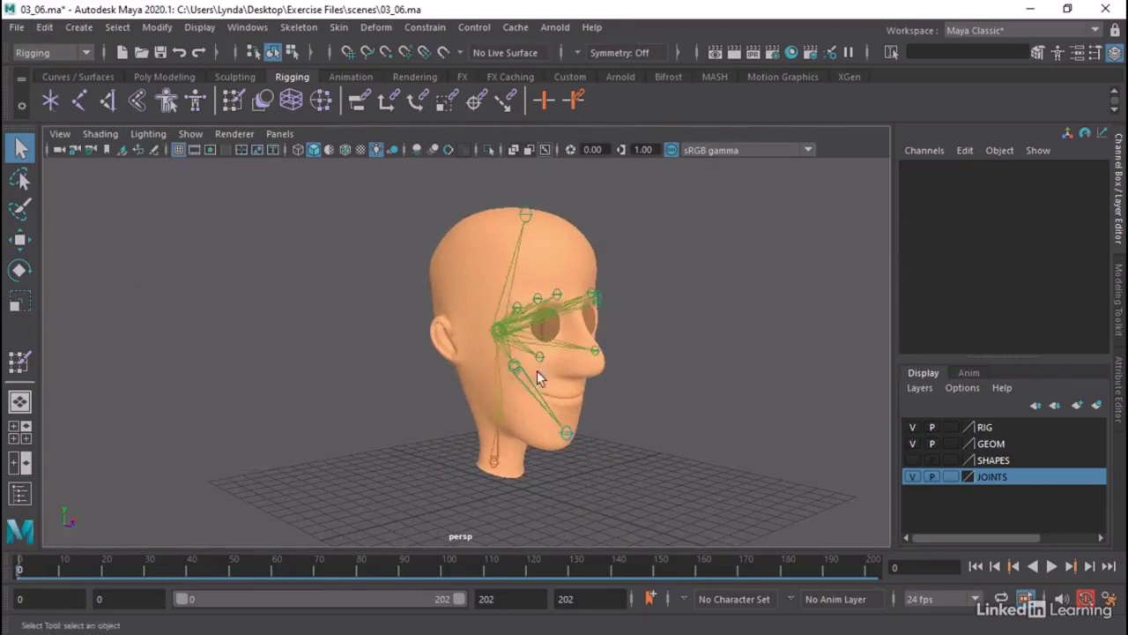
Delete all of joint_Head1's animation keys between frames 0 and 83.
{"action": "left_click", "coordinate": [498, 413]}
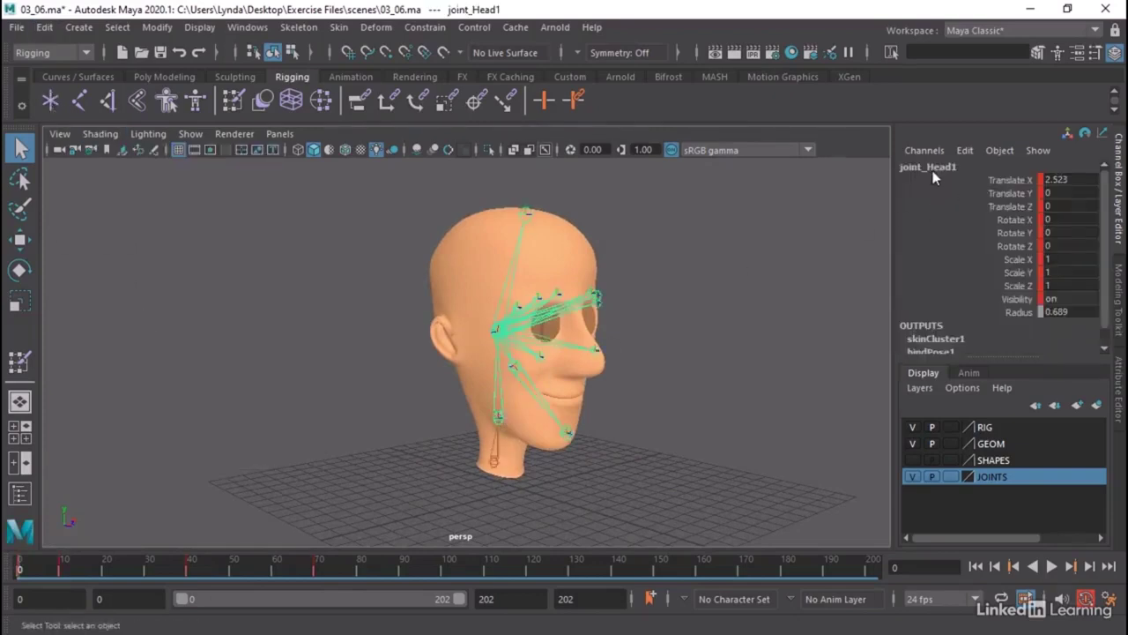
{"action": "left_click_drag", "start_coordinate": [373, 568], "coordinate": [18, 568], "text": "shift"}
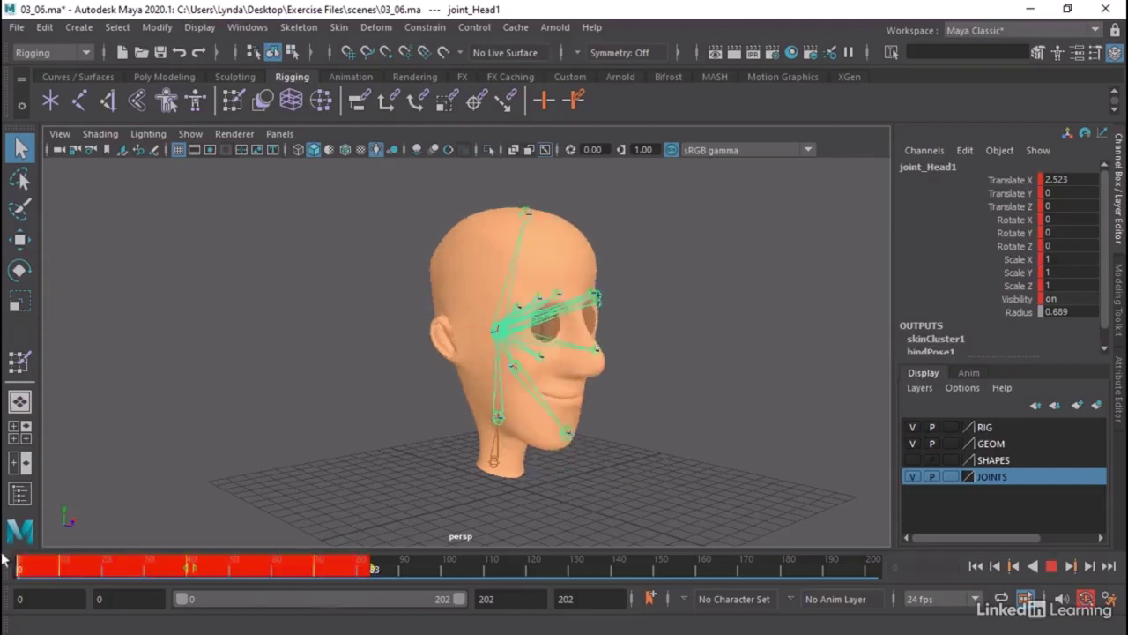
{"action": "right_click", "coordinate": [129, 567]}
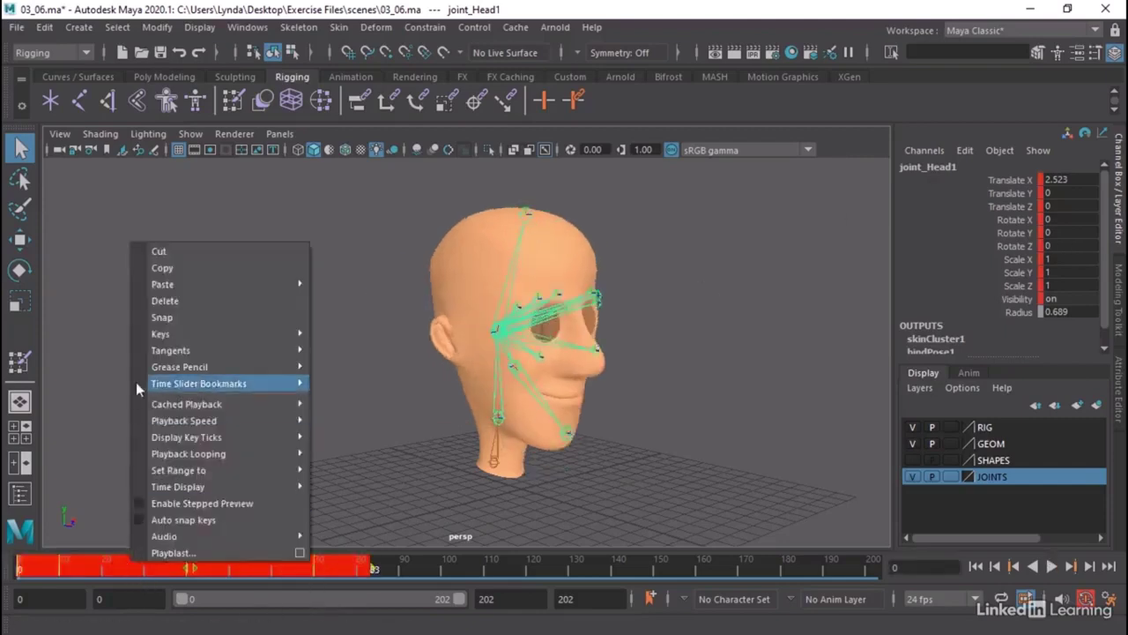
{"action": "left_click", "coordinate": [191, 307]}
Select joint_Jaw1 and set keys for its rest pose at frames 0 and 10.
{"action": "left_click", "coordinate": [590, 424]}
{"action": "left_click", "coordinate": [552, 415]}
{"action": "right_click_drag", "start_coordinate": [376, 440], "coordinate": [547, 448], "text": "alt"}
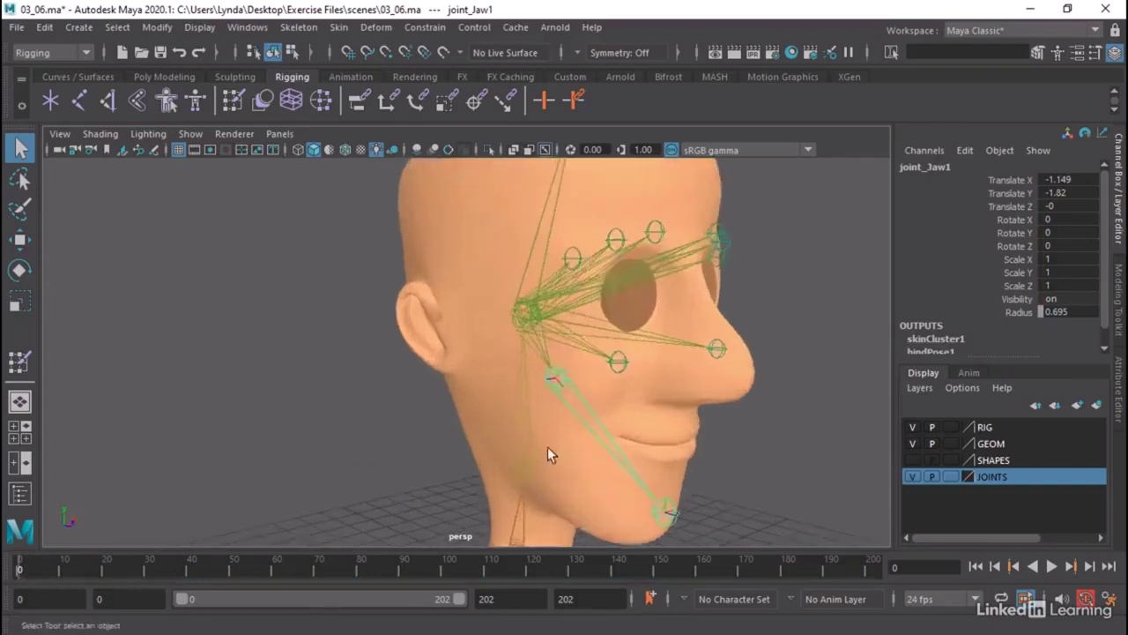
{"action": "middle_click_drag", "start_coordinate": [547, 448], "coordinate": [442, 356], "text": "alt"}
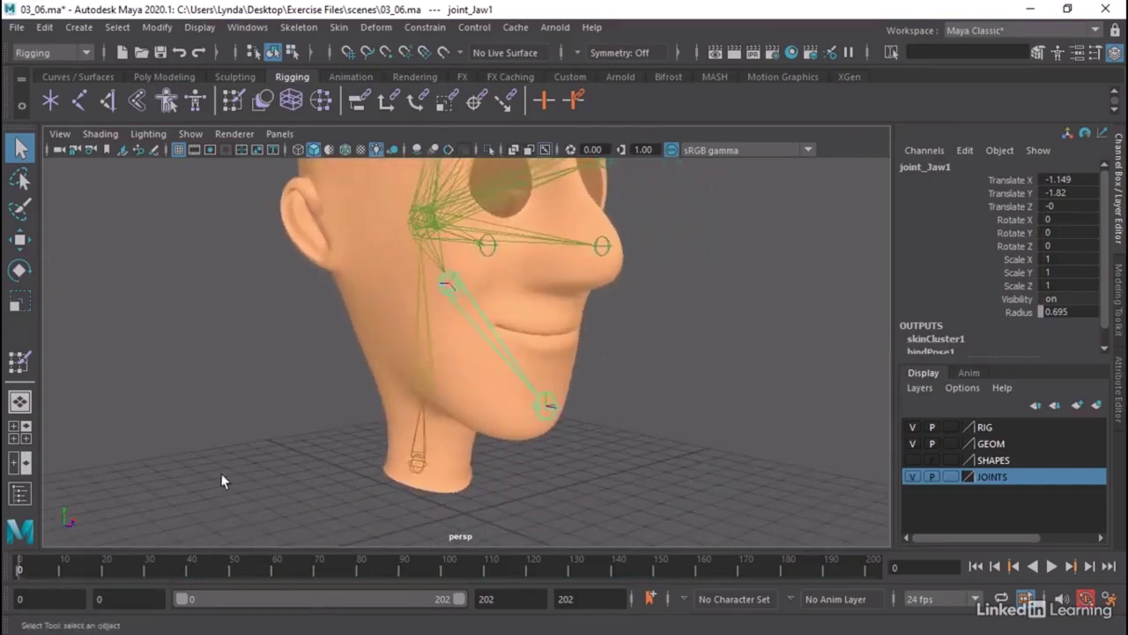
{"action": "key", "text": "s"}
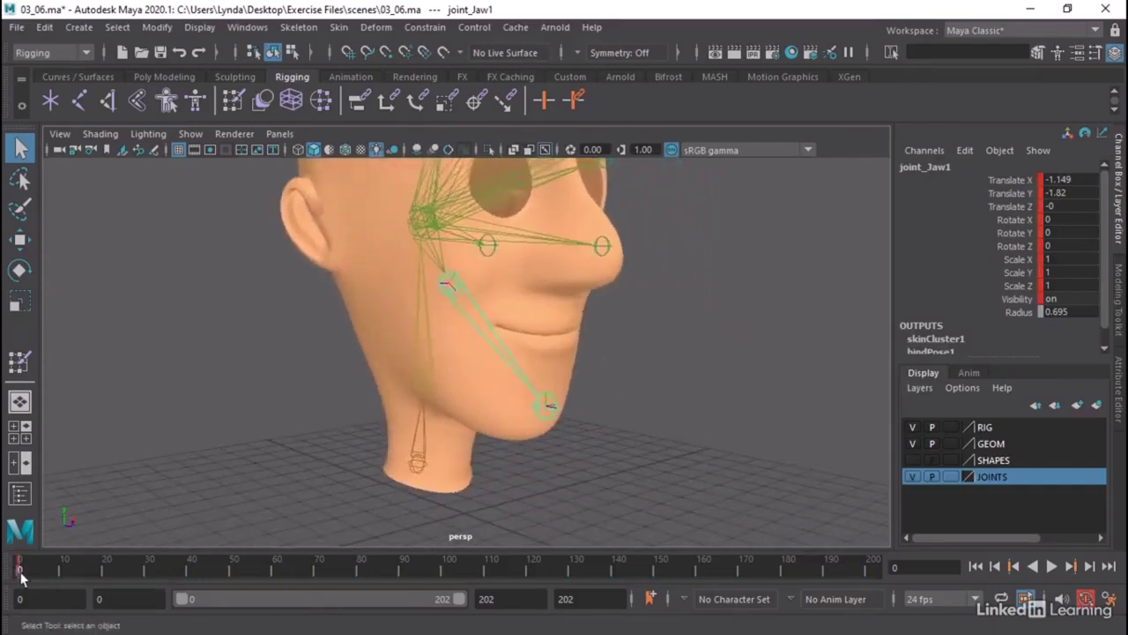
{"action": "mouse_move", "coordinate": [21, 571]}
{"action": "left_mouse_down"}
{"action": "mouse_move", "coordinate": [75, 571]}
{"action": "mouse_move", "coordinate": [62, 586]}
{"action": "mouse_move", "coordinate": [78, 571]}
{"action": "left_mouse_up"}
Rotate joint_Jaw1 open at frame 40 to a Rotate Z of about -23.76.
{"action": "left_click_drag", "start_coordinate": [187, 575], "coordinate": [188, 574]}
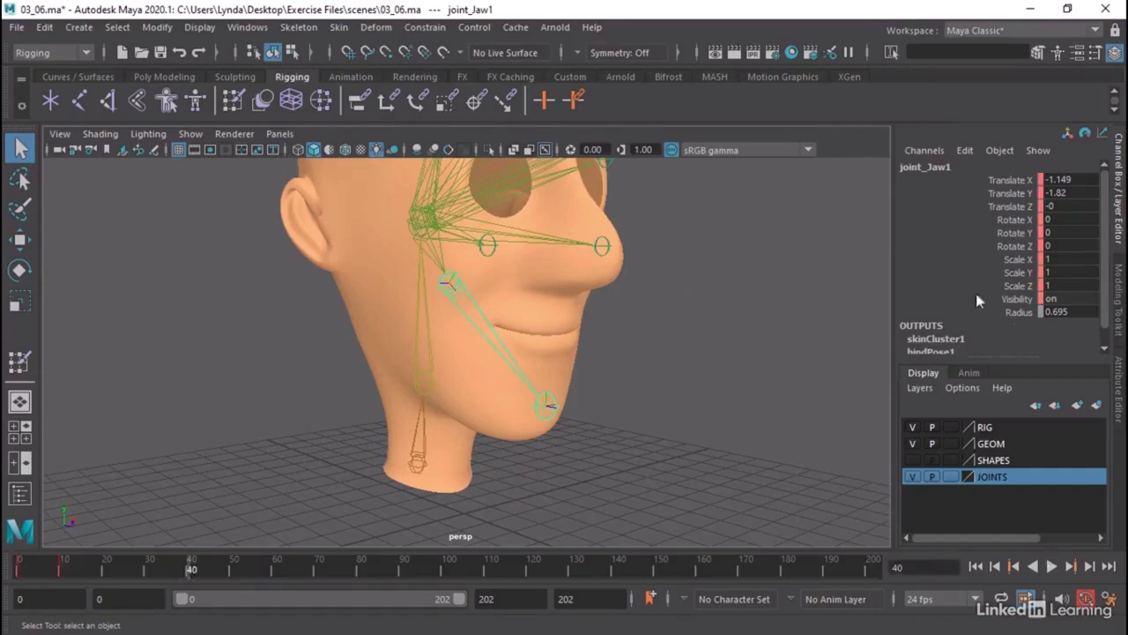
{"action": "key", "text": "e"}
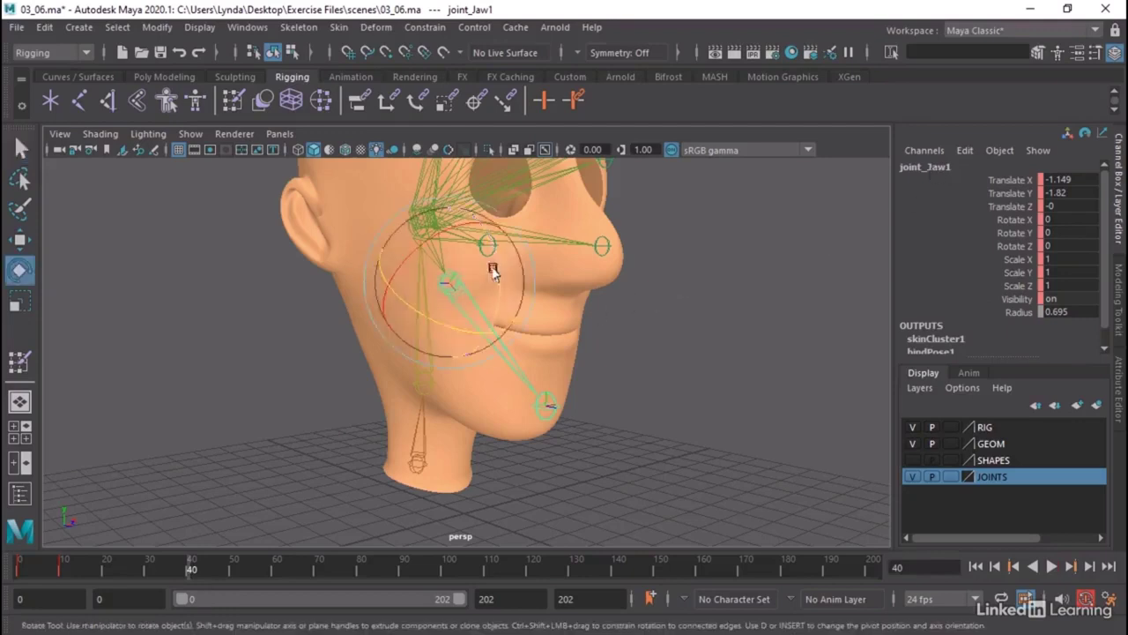
{"action": "left_click_drag", "start_coordinate": [494, 271], "coordinate": [492, 302]}
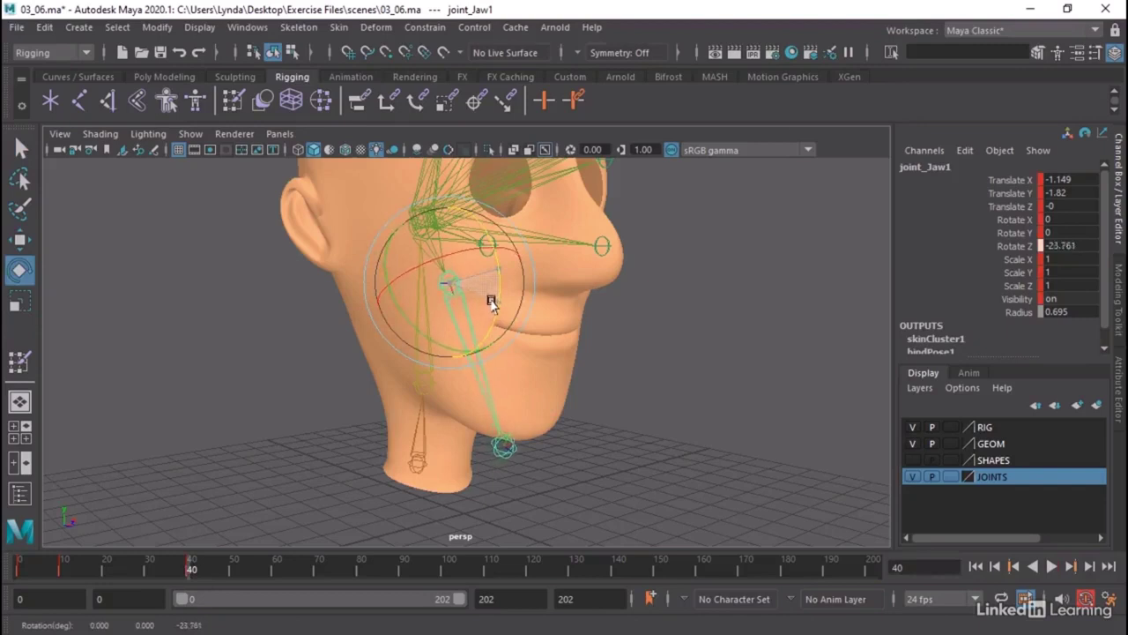
Key joint_Jaw1 back to its closed pose by setting Rotate Z to 0 at frame 70.
{"action": "key", "text": "alt+v"}
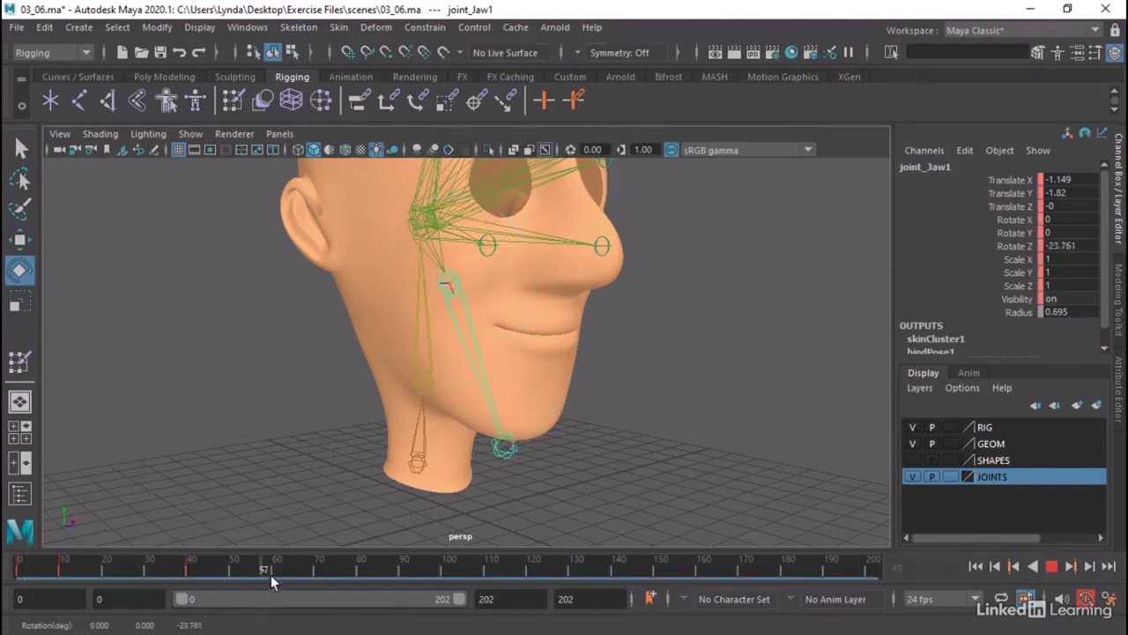
{"action": "key", "text": "alt+v"}
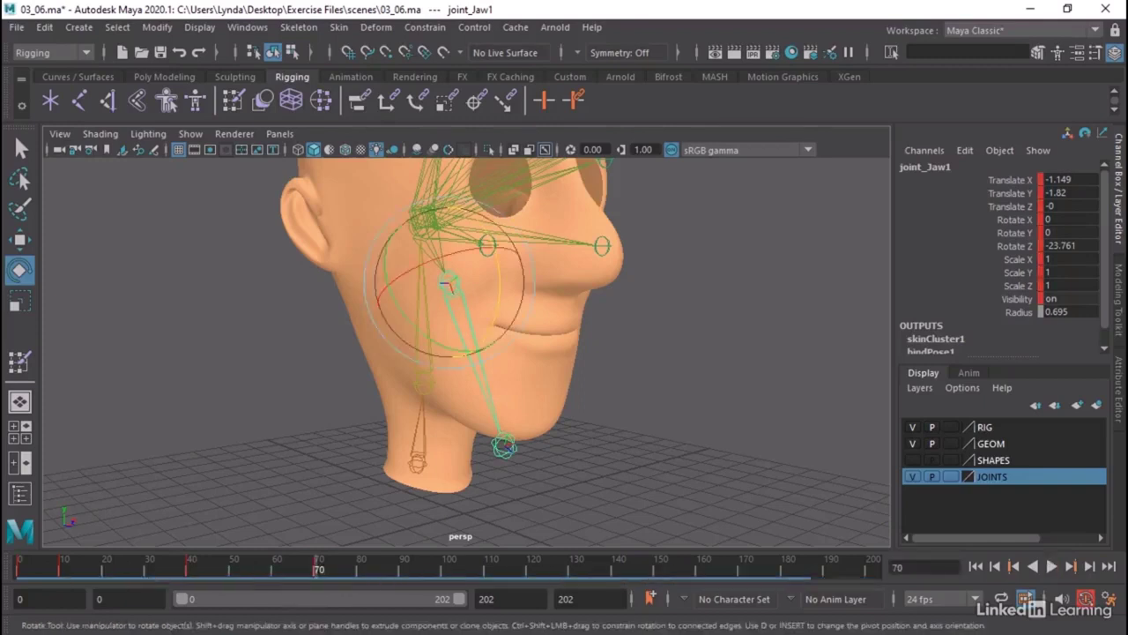
{"action": "type", "text": "0"}
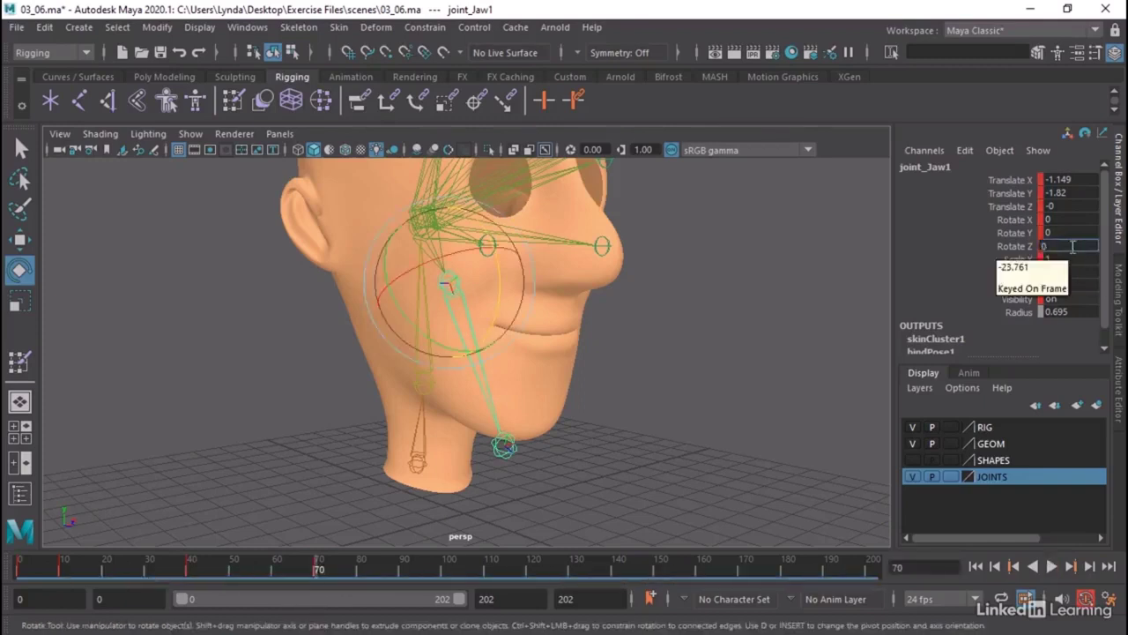
{"action": "key", "text": "Return"}
Rotate joint_Jaw1 sideways to a Rotate Y of about 14.76 at frame 90 and about -14.75 at frame 110.
{"action": "left_click_drag", "start_coordinate": [16, 571], "coordinate": [124, 570]}
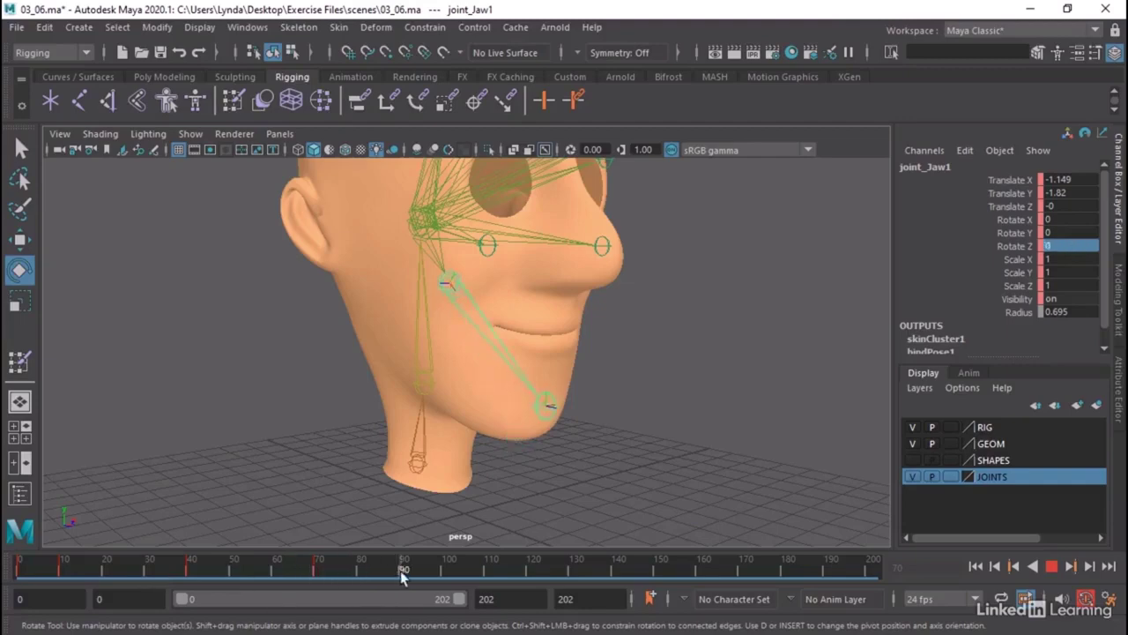
{"action": "left_click_drag", "start_coordinate": [568, 426], "coordinate": [518, 425], "text": "alt"}
{"action": "middle_click_drag", "start_coordinate": [517, 425], "coordinate": [610, 435], "text": "alt"}
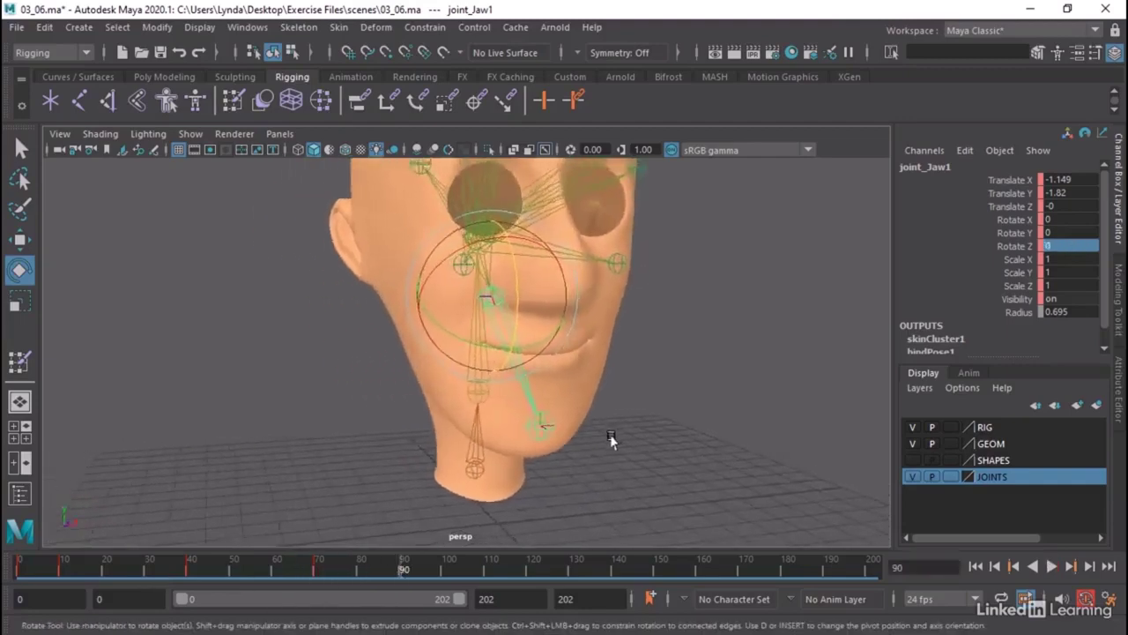
{"action": "left_click_drag", "start_coordinate": [612, 440], "coordinate": [590, 441], "text": "alt"}
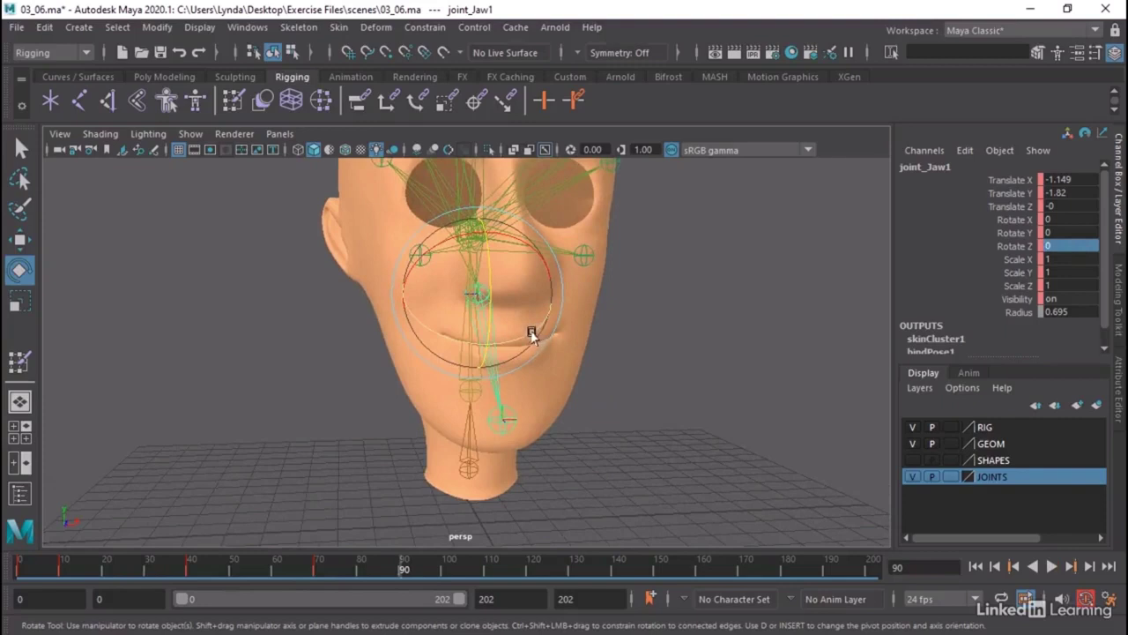
{"action": "left_click_drag", "start_coordinate": [497, 337], "coordinate": [517, 344]}
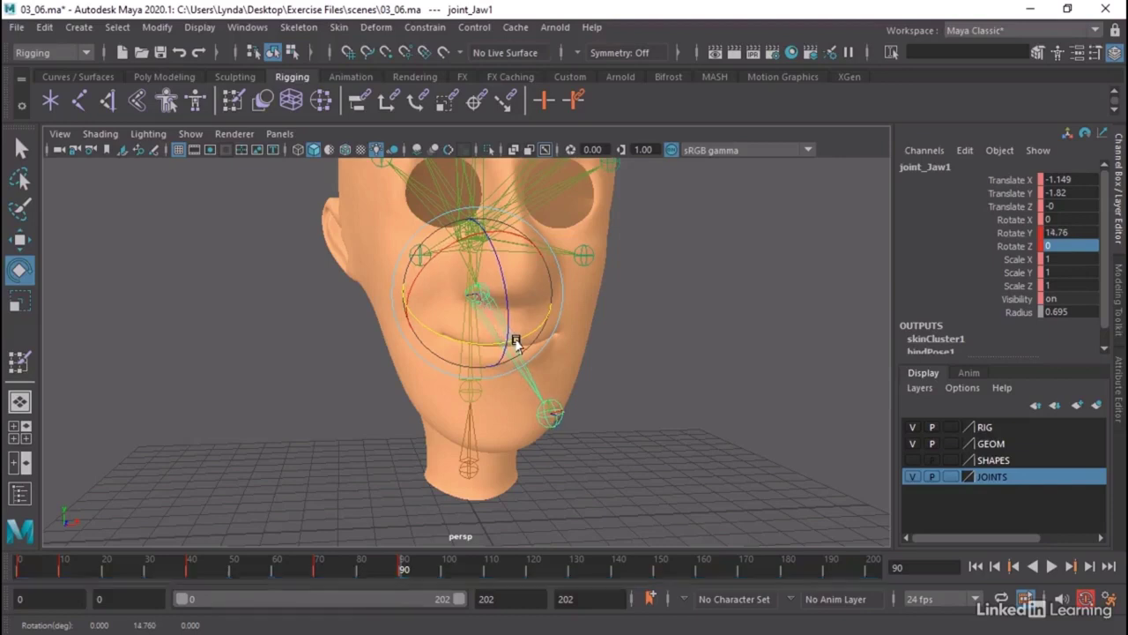
{"action": "mouse_move", "coordinate": [404, 571]}
{"action": "left_mouse_down"}
{"action": "mouse_move", "coordinate": [514, 575]}
{"action": "mouse_move", "coordinate": [485, 584]}
{"action": "left_mouse_up"}
{"action": "left_click_drag", "start_coordinate": [517, 330], "coordinate": [481, 350]}
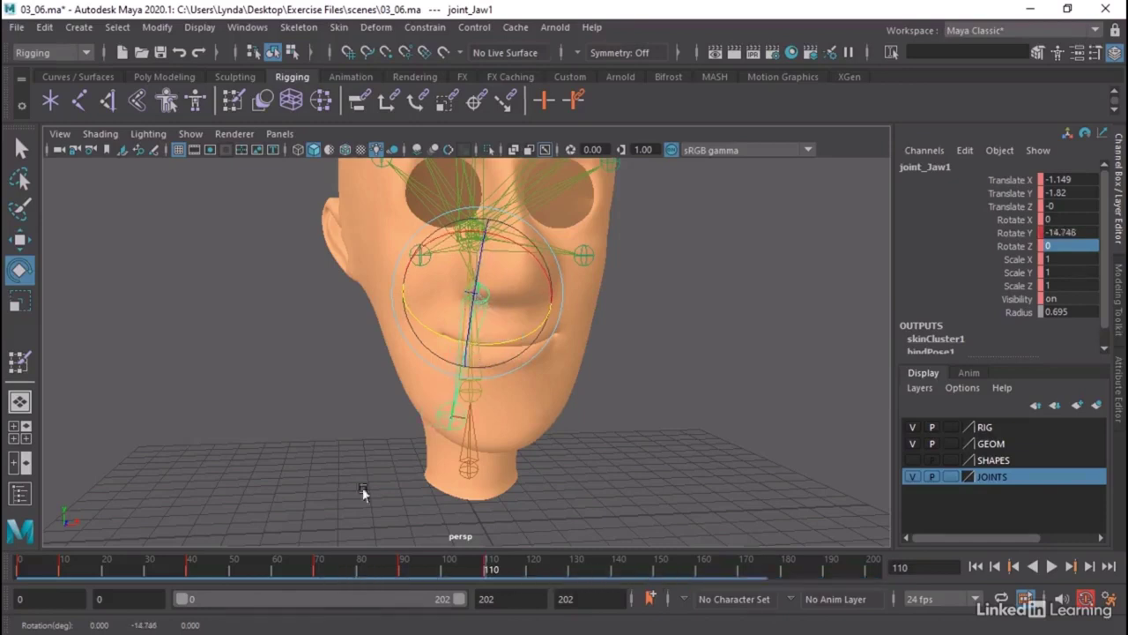
Scrub through the keyed jaw animation to review its motion and return to frame 0.
{"action": "left_click", "coordinate": [19, 569]}
{"action": "key", "text": "alt+v"}
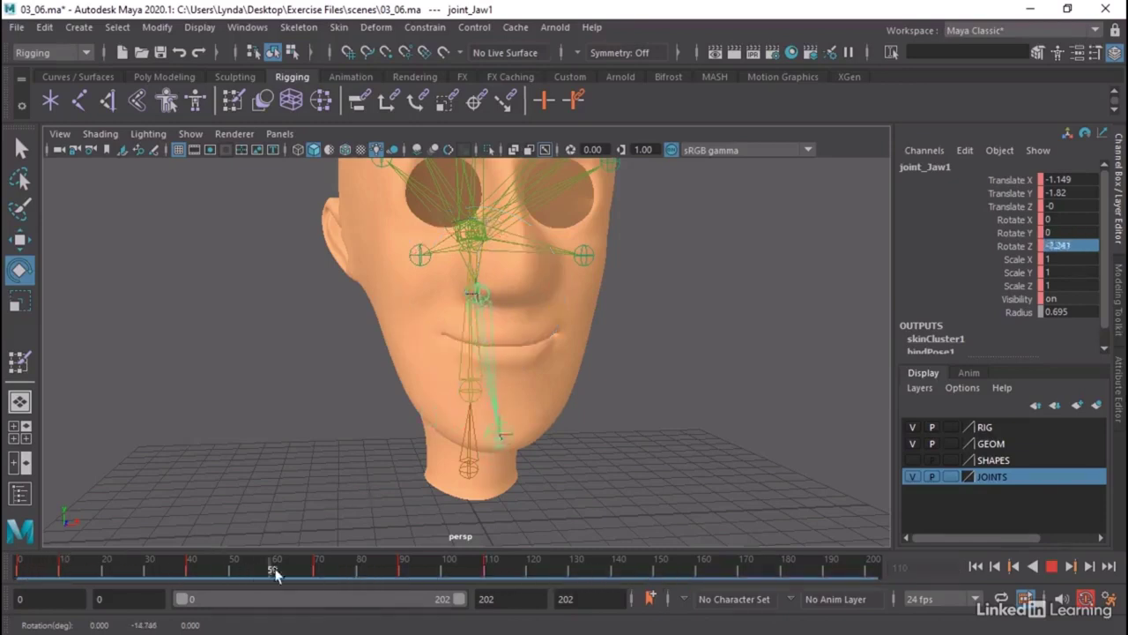
{"action": "left_click_drag", "start_coordinate": [275, 571], "coordinate": [4, 580]}
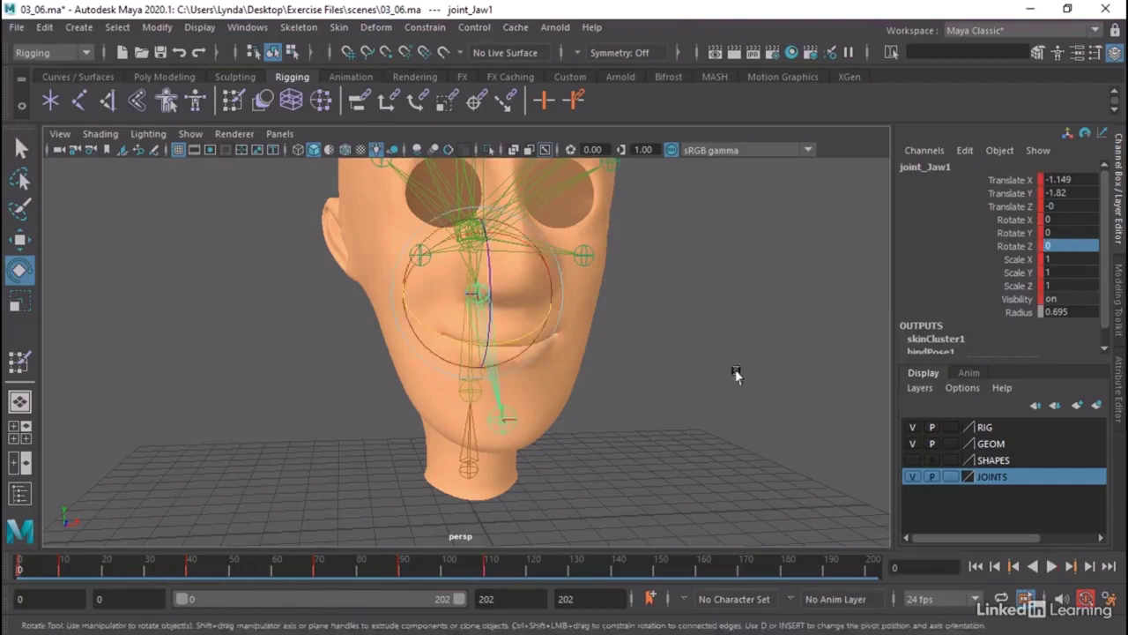
Deselect joint_Jaw1 and turn off X-Ray Joints for the perspective view.
{"action": "left_click", "coordinate": [736, 375]}
{"action": "left_click_drag", "start_coordinate": [553, 353], "coordinate": [606, 381], "text": "alt"}
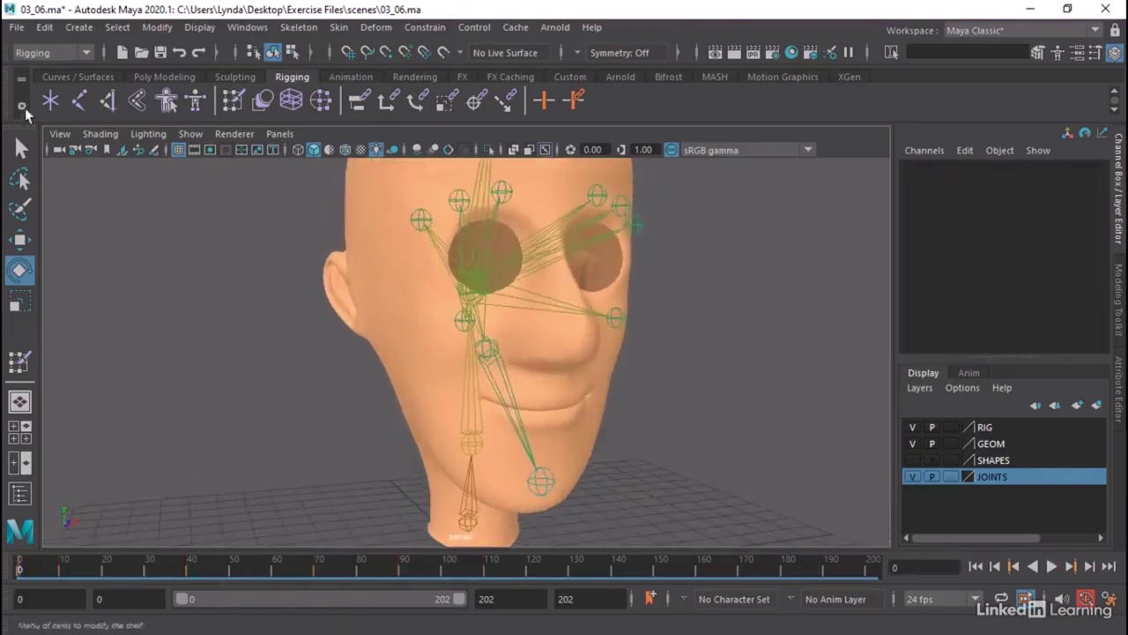
{"action": "left_click", "coordinate": [100, 133]}
{"action": "left_click", "coordinate": [95, 314]}
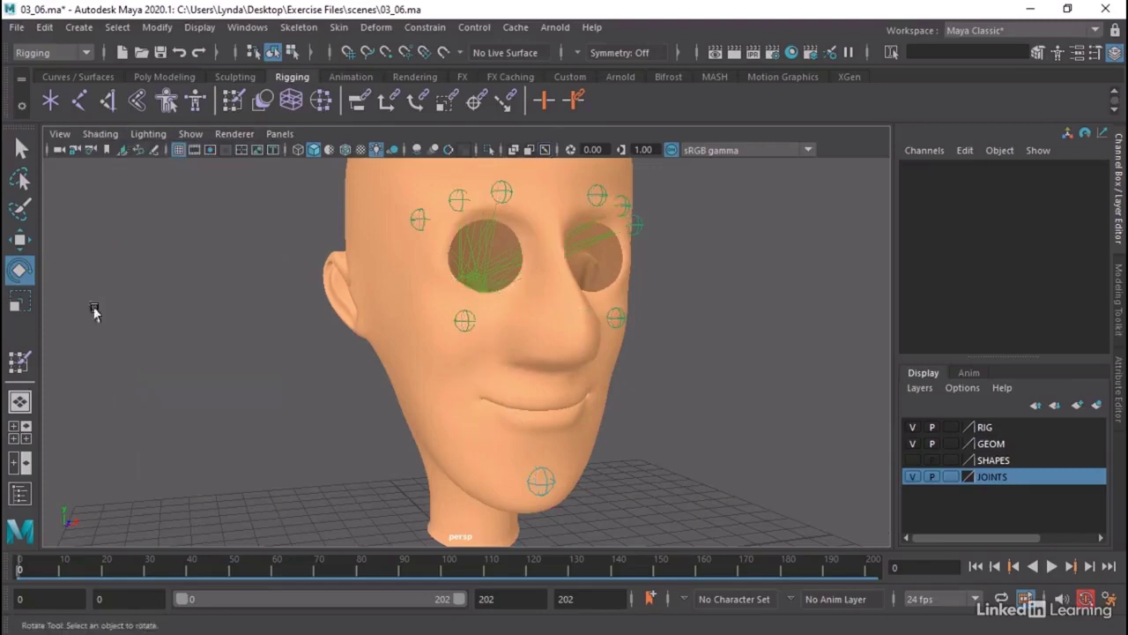
Start Paint Skin Weights on the head mesh and choose joint_Jaw1 as the influence to paint.
{"action": "left_click", "coordinate": [373, 336]}
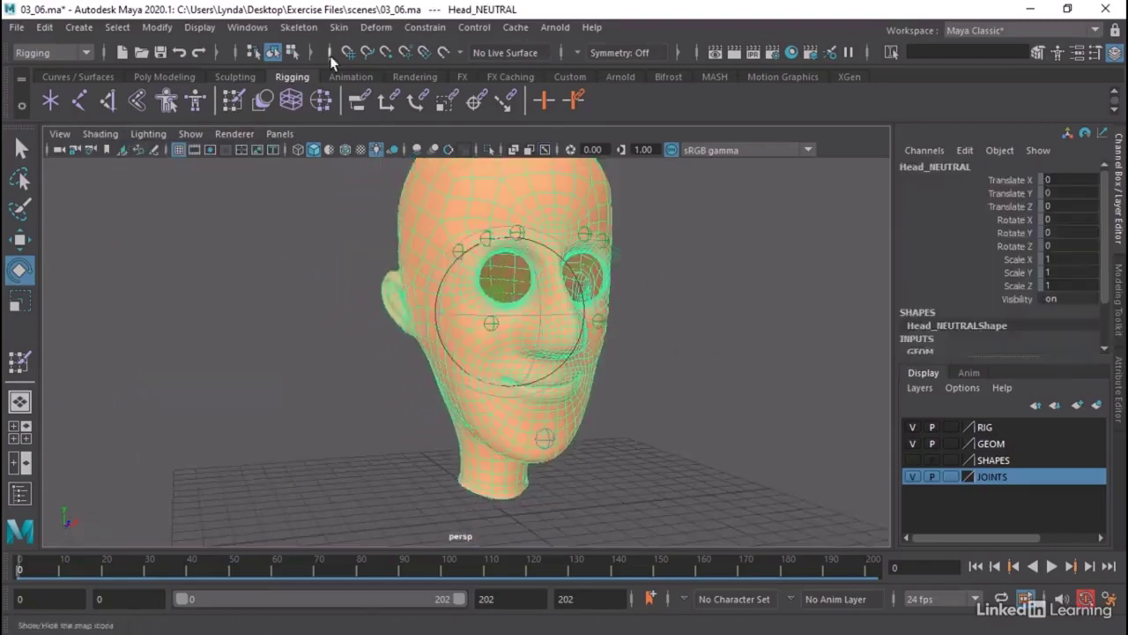
{"action": "left_click", "coordinate": [339, 27]}
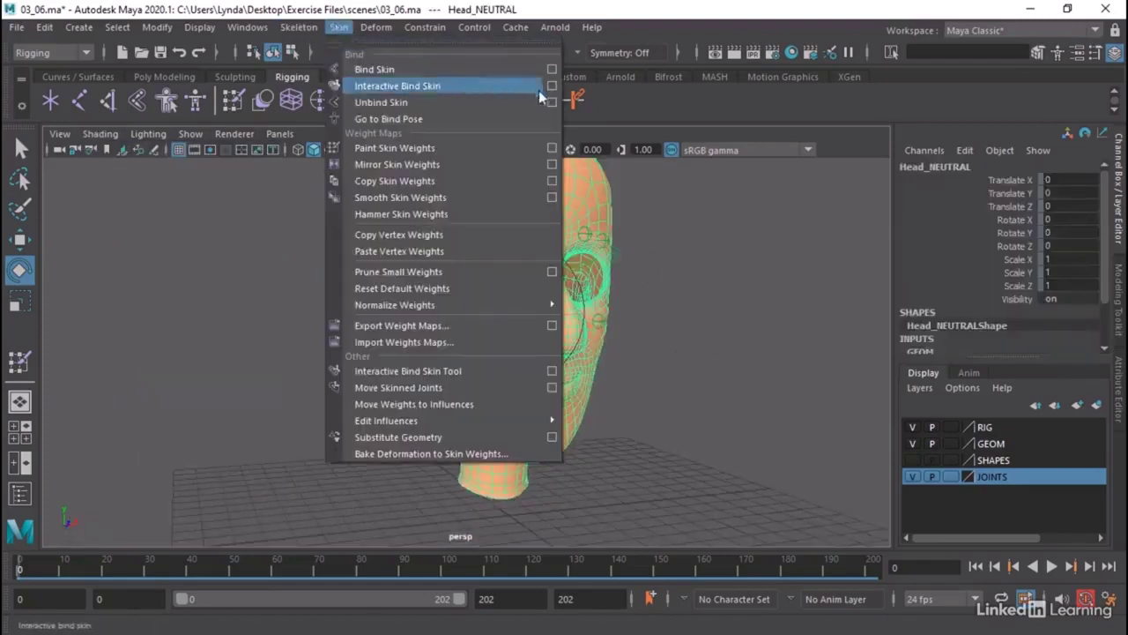
{"action": "left_click", "coordinate": [552, 149]}
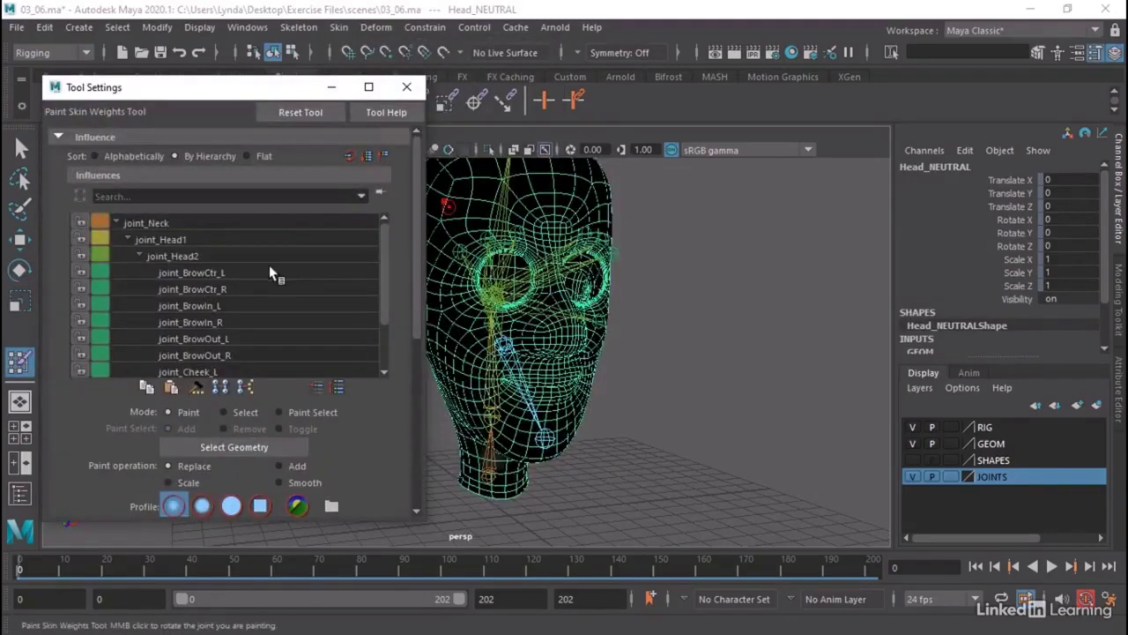
{"action": "scroll", "coordinate": [246, 308], "scroll_direction": "down", "scroll_amount": 2}
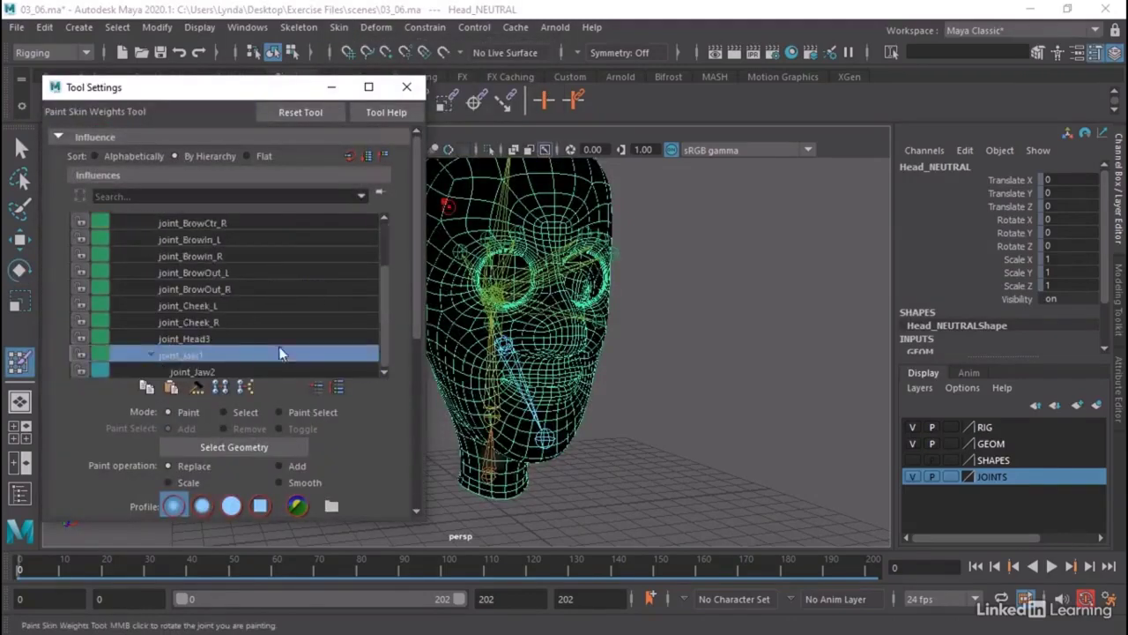
Paint joint_Jaw1 weights over the chin and lower jaw on the head's +X side, using Replace with a value of 1.
{"action": "left_click_drag", "start_coordinate": [540, 358], "coordinate": [594, 343], "text": "alt"}
{"action": "right_click_drag", "start_coordinate": [540, 327], "coordinate": [711, 353], "text": "alt"}
{"action": "mouse_move", "coordinate": [710, 353]}
{"action": "left_mouse_down", "text": "alt"}
{"action": "mouse_move", "coordinate": [618, 319]}
{"action": "mouse_move", "coordinate": [579, 320]}
{"action": "mouse_move", "coordinate": [645, 323]}
{"action": "mouse_move", "coordinate": [688, 300]}
{"action": "left_mouse_up", "text": "alt"}
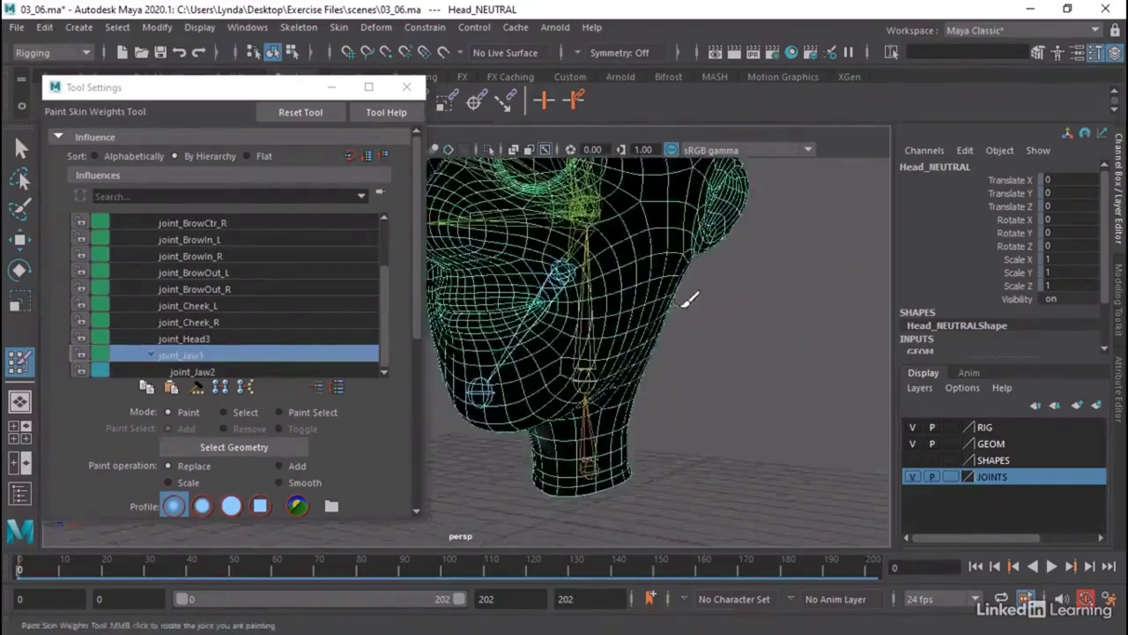
{"action": "middle_click_drag", "start_coordinate": [683, 303], "coordinate": [765, 300], "text": "alt"}
{"action": "right_click_drag", "start_coordinate": [633, 321], "coordinate": [699, 323], "text": "alt"}
{"action": "left_click_drag", "start_coordinate": [672, 320], "coordinate": [693, 318], "text": "alt"}
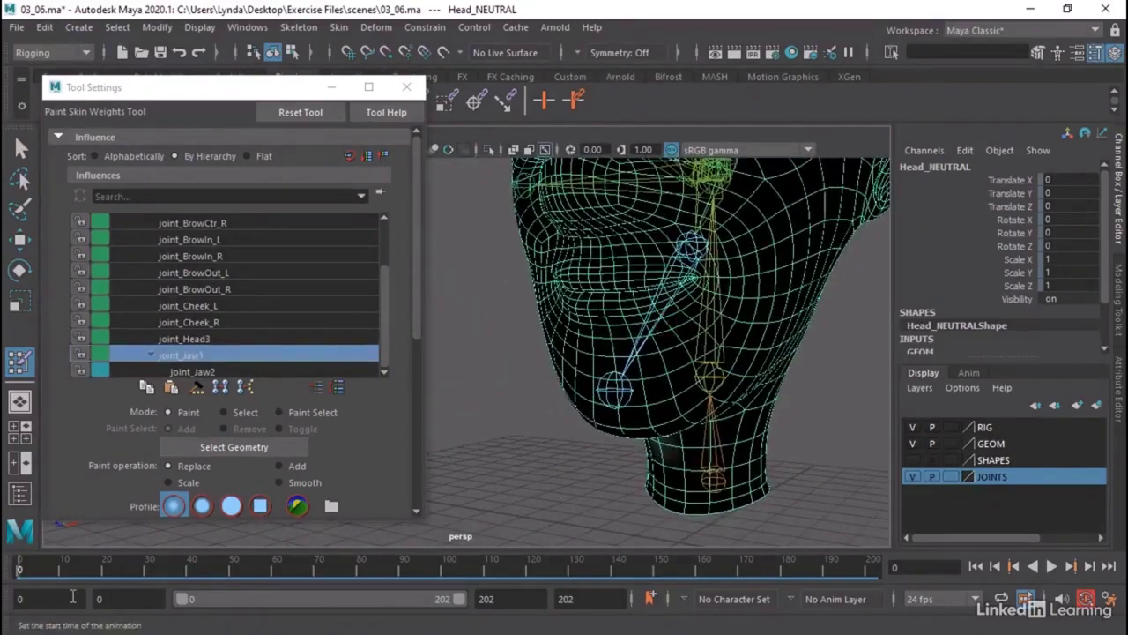
{"action": "left_click_drag", "start_coordinate": [44, 567], "coordinate": [16, 599]}
{"action": "scroll", "coordinate": [258, 445], "scroll_direction": "down", "scroll_amount": 5}
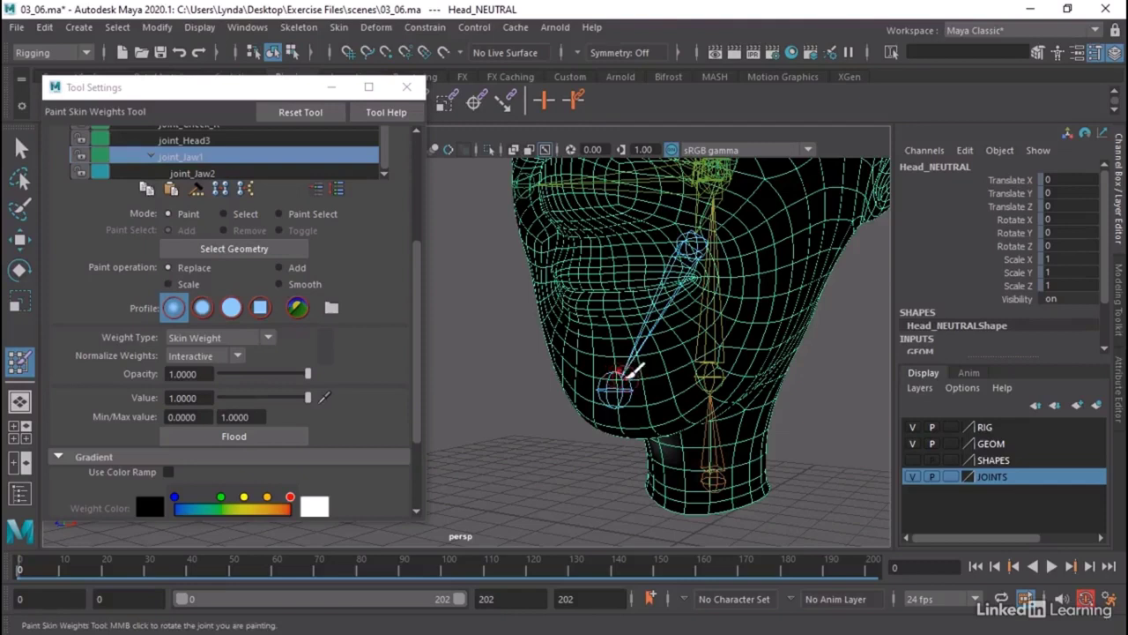
{"action": "left_click_drag", "start_coordinate": [654, 378], "coordinate": [663, 378]}
{"action": "mouse_move", "coordinate": [617, 342]}
{"action": "left_mouse_down"}
{"action": "mouse_move", "coordinate": [608, 388]}
{"action": "mouse_move", "coordinate": [661, 393]}
{"action": "mouse_move", "coordinate": [652, 362]}
{"action": "mouse_move", "coordinate": [643, 422]}
{"action": "mouse_move", "coordinate": [609, 335]}
{"action": "left_mouse_up"}
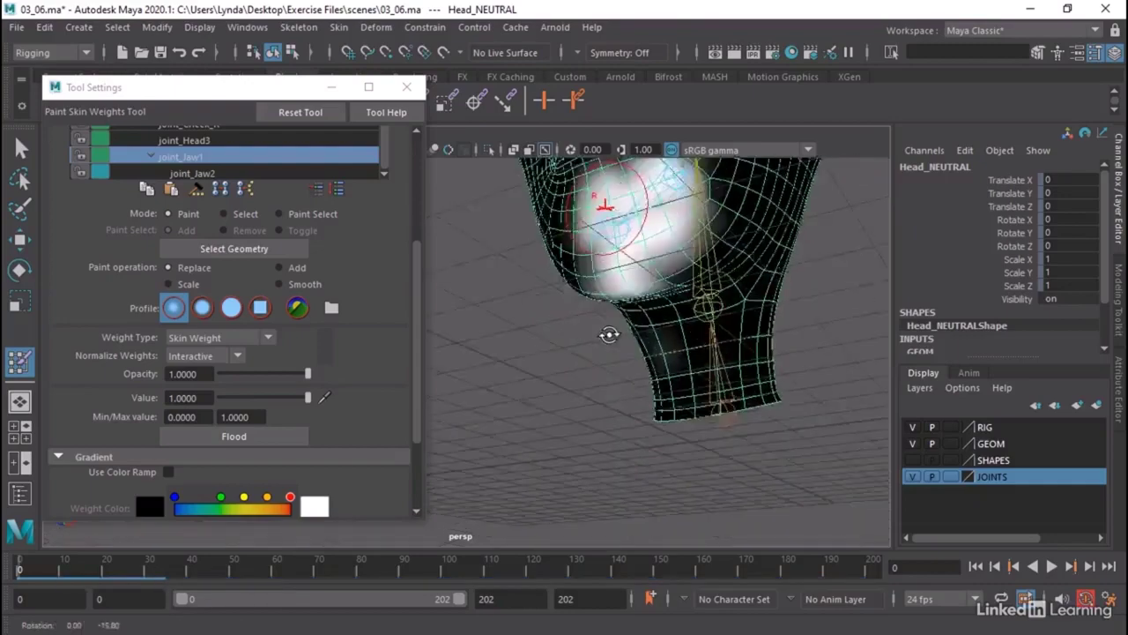
{"action": "middle_click_drag", "start_coordinate": [609, 335], "coordinate": [625, 441], "text": "alt"}
{"action": "left_click_drag", "start_coordinate": [625, 440], "coordinate": [617, 418], "text": "alt"}
Extend joint_Jaw1's full-weight area across the lower cheek and back along the jawline on the same side.
{"action": "mouse_move", "coordinate": [604, 357]}
{"action": "left_mouse_down"}
{"action": "mouse_move", "coordinate": [661, 370]}
{"action": "mouse_move", "coordinate": [705, 295]}
{"action": "mouse_move", "coordinate": [668, 397]}
{"action": "mouse_move", "coordinate": [723, 280]}
{"action": "mouse_move", "coordinate": [683, 260]}
{"action": "mouse_move", "coordinate": [696, 318]}
{"action": "mouse_move", "coordinate": [622, 296]}
{"action": "mouse_move", "coordinate": [607, 372]}
{"action": "mouse_move", "coordinate": [650, 379]}
{"action": "mouse_move", "coordinate": [666, 357]}
{"action": "mouse_move", "coordinate": [741, 339]}
{"action": "mouse_move", "coordinate": [729, 266]}
{"action": "mouse_move", "coordinate": [621, 291]}
{"action": "mouse_move", "coordinate": [546, 361]}
{"action": "mouse_move", "coordinate": [560, 265]}
{"action": "mouse_move", "coordinate": [599, 258]}
{"action": "mouse_move", "coordinate": [593, 341]}
{"action": "left_mouse_up"}
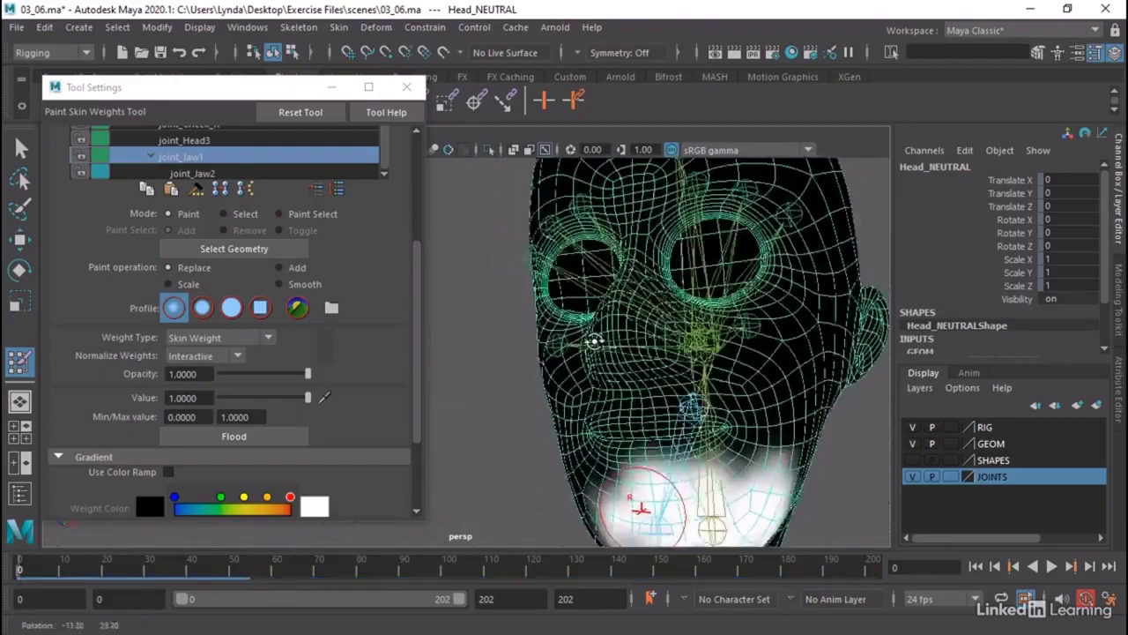
{"action": "middle_click_drag", "start_coordinate": [593, 341], "coordinate": [582, 295], "text": "alt"}
{"action": "left_click_drag", "start_coordinate": [582, 294], "coordinate": [526, 267], "text": "alt"}
{"action": "right_click_drag", "start_coordinate": [525, 268], "coordinate": [618, 262], "text": "alt"}
{"action": "left_click_drag", "start_coordinate": [618, 262], "coordinate": [611, 279], "text": "alt"}
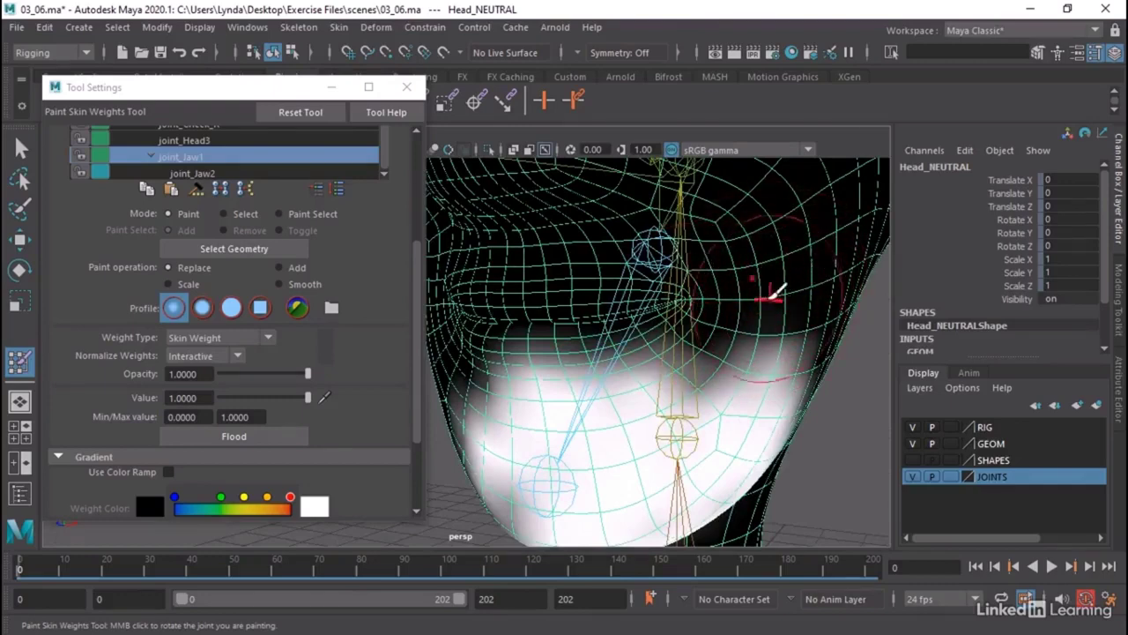
{"action": "right_click_drag", "start_coordinate": [768, 311], "coordinate": [714, 327], "text": "alt"}
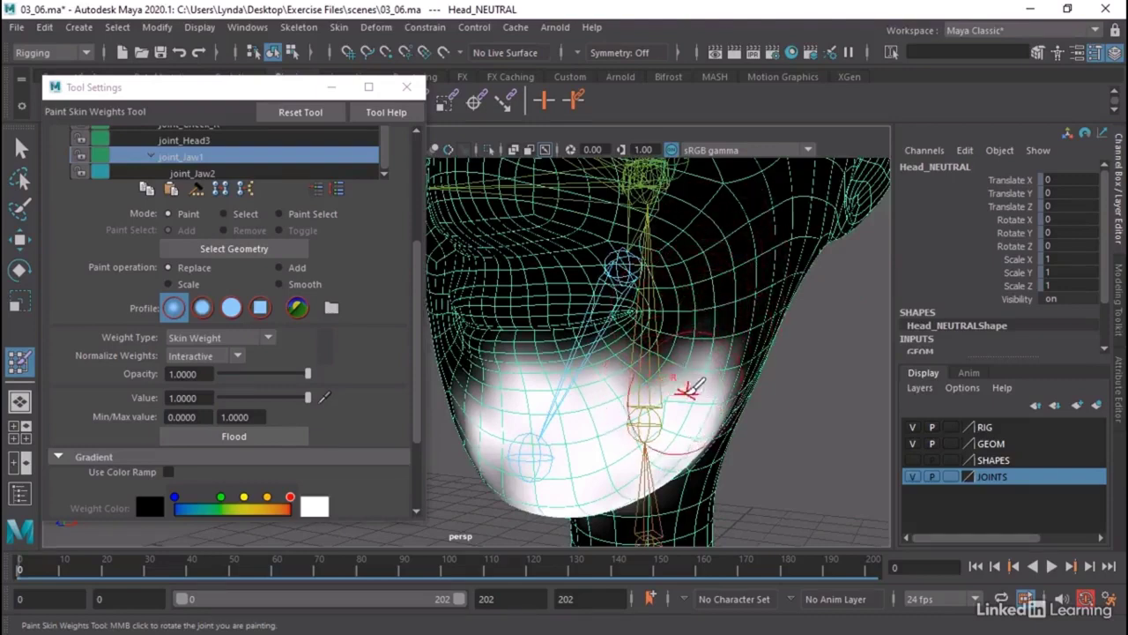
{"action": "mouse_move", "coordinate": [664, 359]}
{"action": "left_mouse_down"}
{"action": "mouse_move", "coordinate": [663, 377]}
{"action": "mouse_move", "coordinate": [574, 371]}
{"action": "left_mouse_up"}
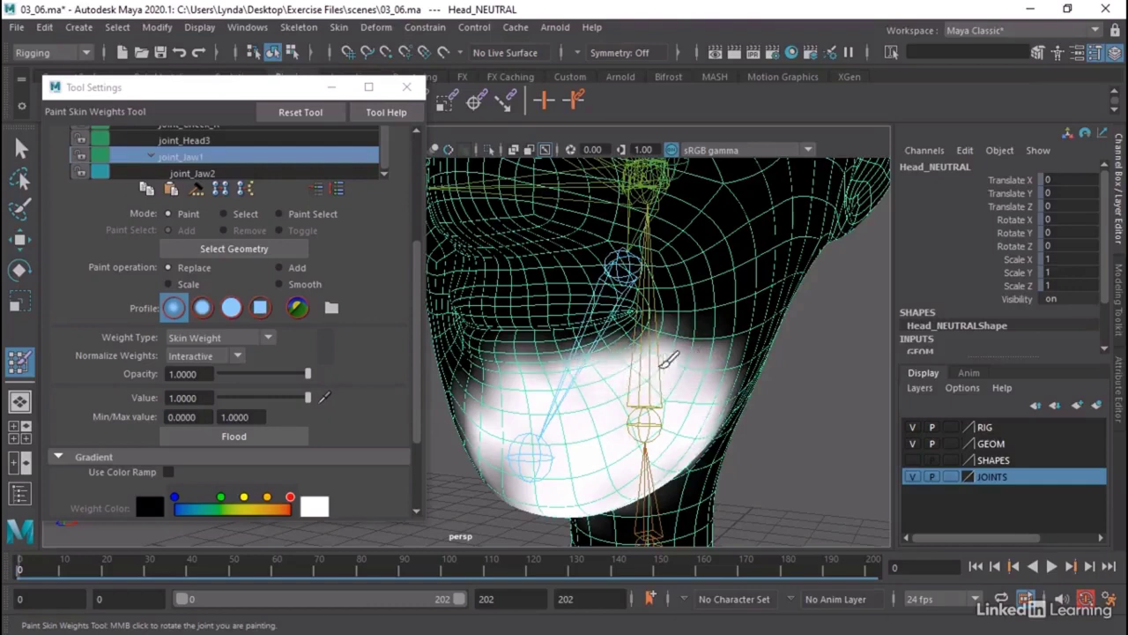
{"action": "mouse_move", "coordinate": [660, 369]}
{"action": "left_mouse_down"}
{"action": "mouse_move", "coordinate": [726, 362]}
{"action": "mouse_move", "coordinate": [702, 377]}
{"action": "left_mouse_up"}
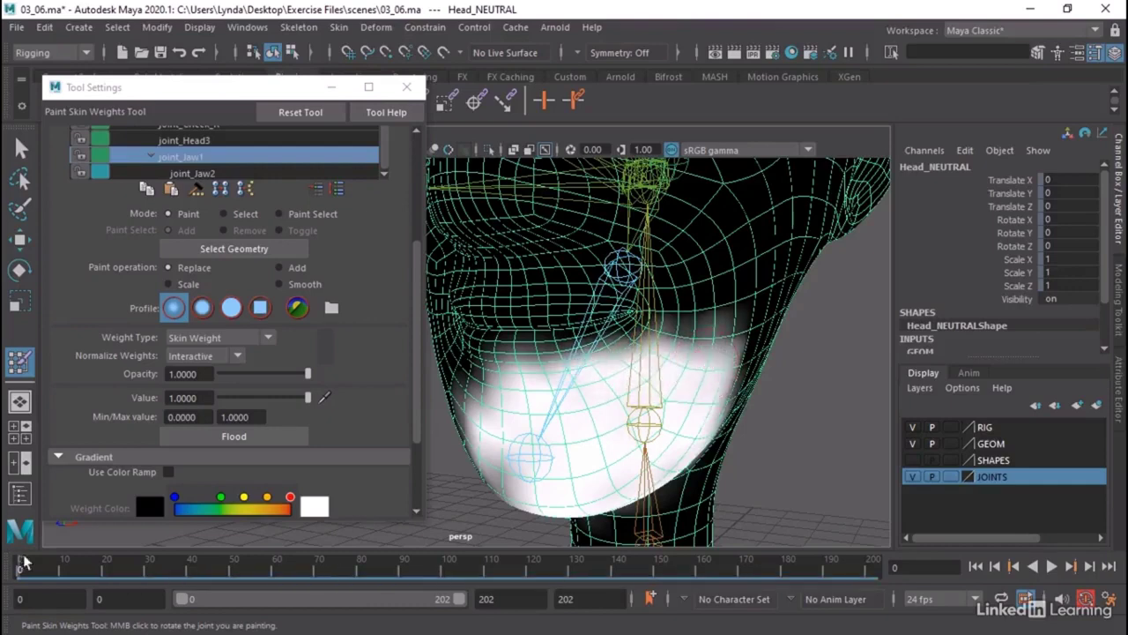
Mirror the head's skin weights across YZ from positive to negative, using closest point on surface and closest joint.
{"action": "mouse_move", "coordinate": [27, 569]}
{"action": "left_mouse_down"}
{"action": "mouse_move", "coordinate": [181, 577]}
{"action": "mouse_move", "coordinate": [17, 571]}
{"action": "left_mouse_up"}
{"action": "mouse_move", "coordinate": [723, 465]}
{"action": "left_mouse_down", "text": "alt"}
{"action": "mouse_move", "coordinate": [611, 455]}
{"action": "mouse_move", "coordinate": [712, 397]}
{"action": "mouse_move", "coordinate": [669, 414]}
{"action": "mouse_move", "coordinate": [594, 418]}
{"action": "mouse_move", "coordinate": [597, 429]}
{"action": "left_mouse_up", "text": "alt"}
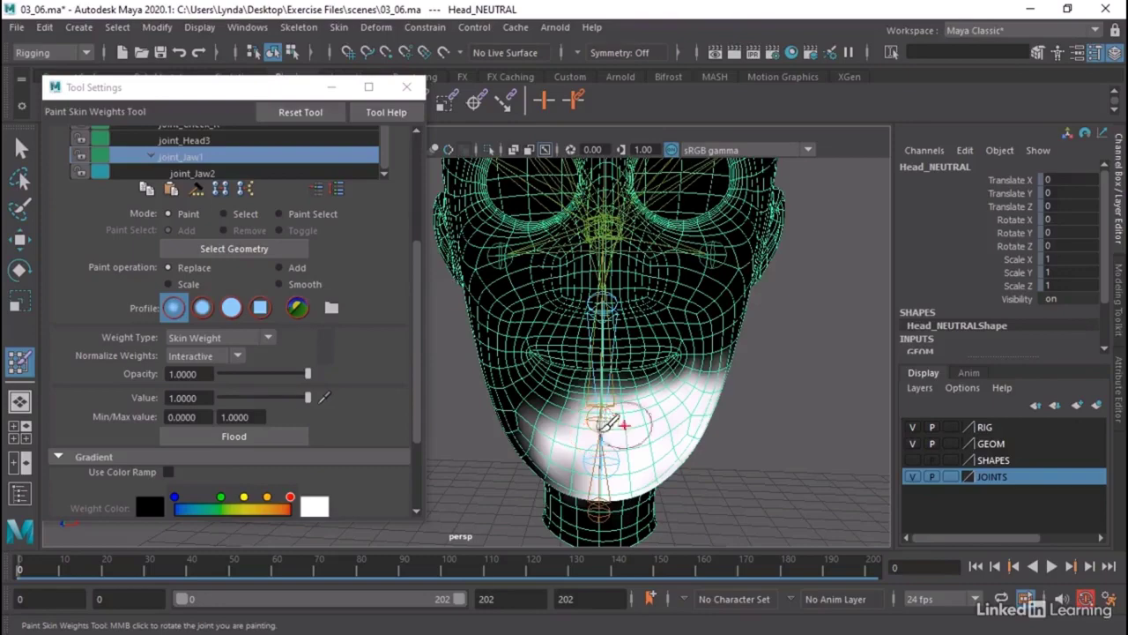
{"action": "mouse_move", "coordinate": [675, 415]}
{"action": "left_mouse_down", "text": "alt"}
{"action": "mouse_move", "coordinate": [657, 401]}
{"action": "mouse_move", "coordinate": [685, 377]}
{"action": "left_mouse_up", "text": "alt"}
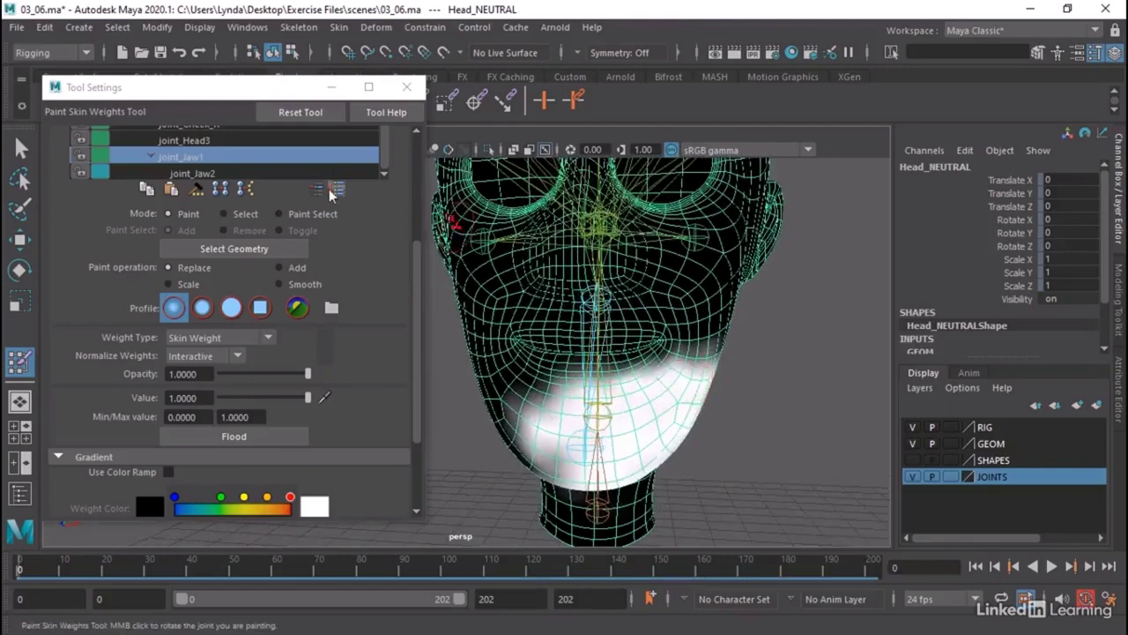
{"action": "left_click", "coordinate": [336, 27]}
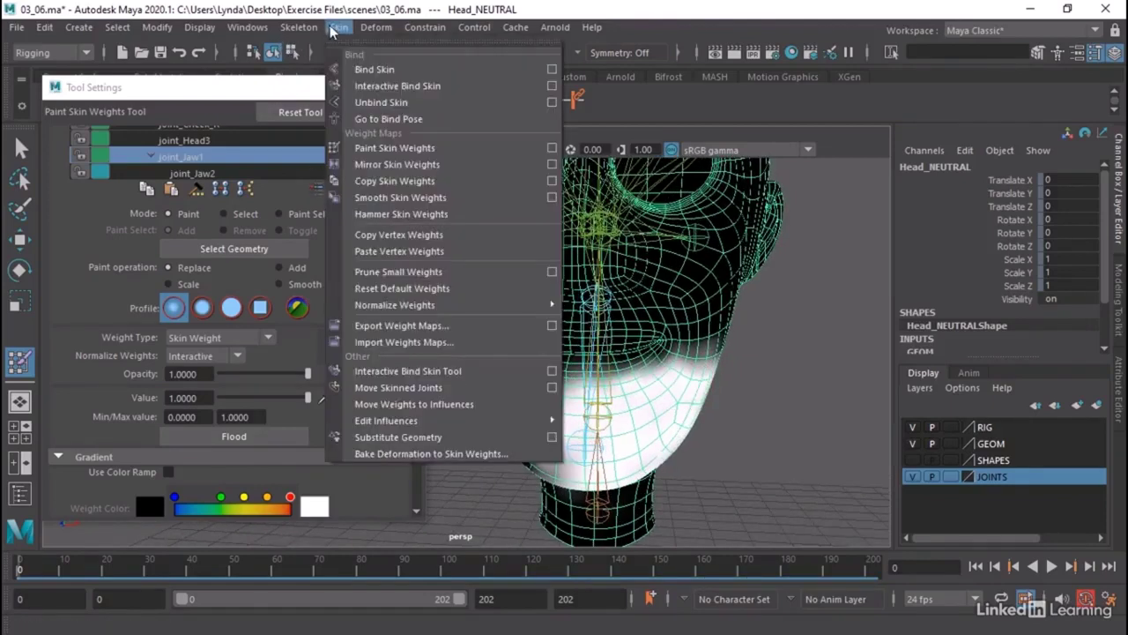
{"action": "left_click", "coordinate": [552, 165]}
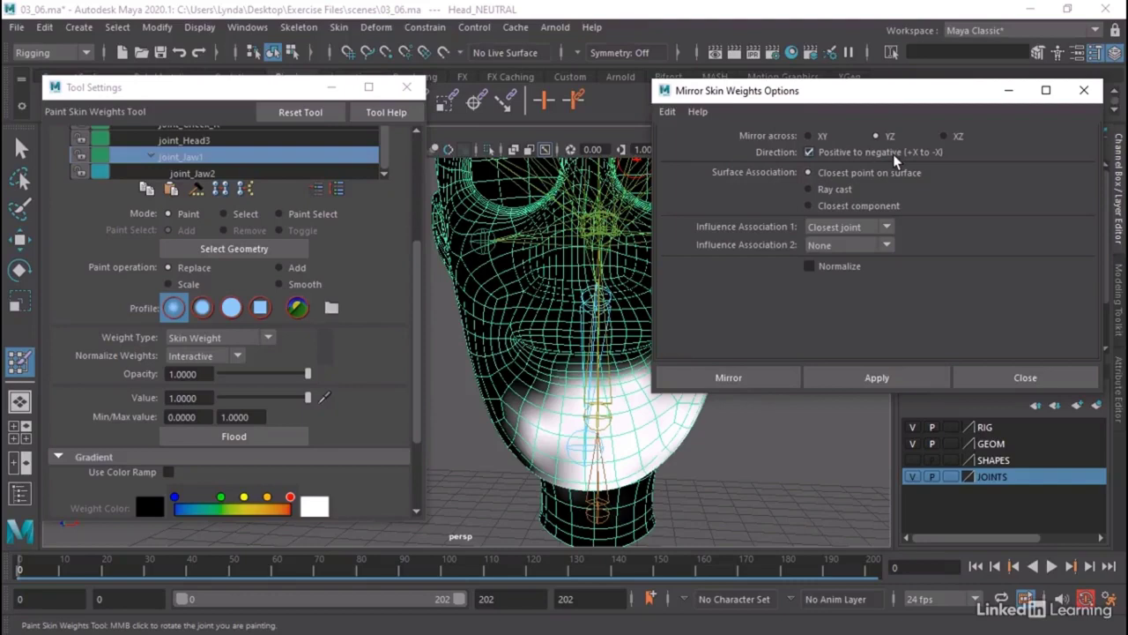
{"action": "left_click", "coordinate": [749, 378]}
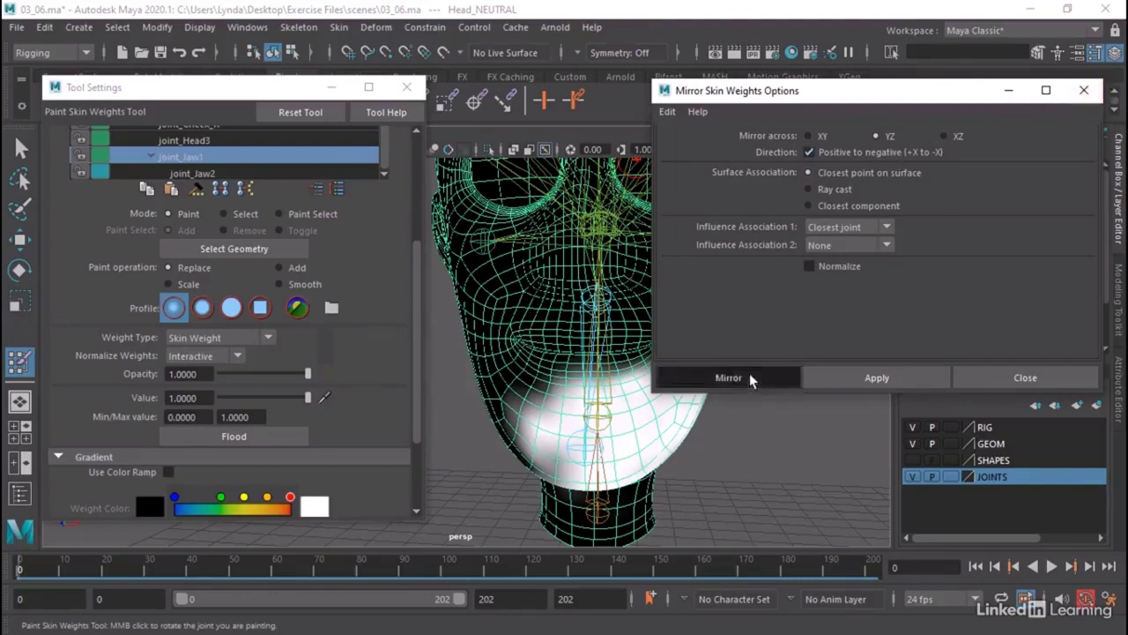
{"action": "mouse_move", "coordinate": [755, 368]}
{"action": "left_mouse_down", "text": "alt"}
{"action": "mouse_move", "coordinate": [755, 433]}
{"action": "mouse_move", "coordinate": [732, 435]}
{"action": "mouse_move", "coordinate": [803, 379]}
{"action": "mouse_move", "coordinate": [763, 380]}
{"action": "left_mouse_up", "text": "alt"}
Scrub the jaw opening and examine the mirrored joint_Jaw1 weights around the chin and mouth.
{"action": "right_click_drag", "start_coordinate": [608, 328], "coordinate": [667, 333], "text": "alt"}
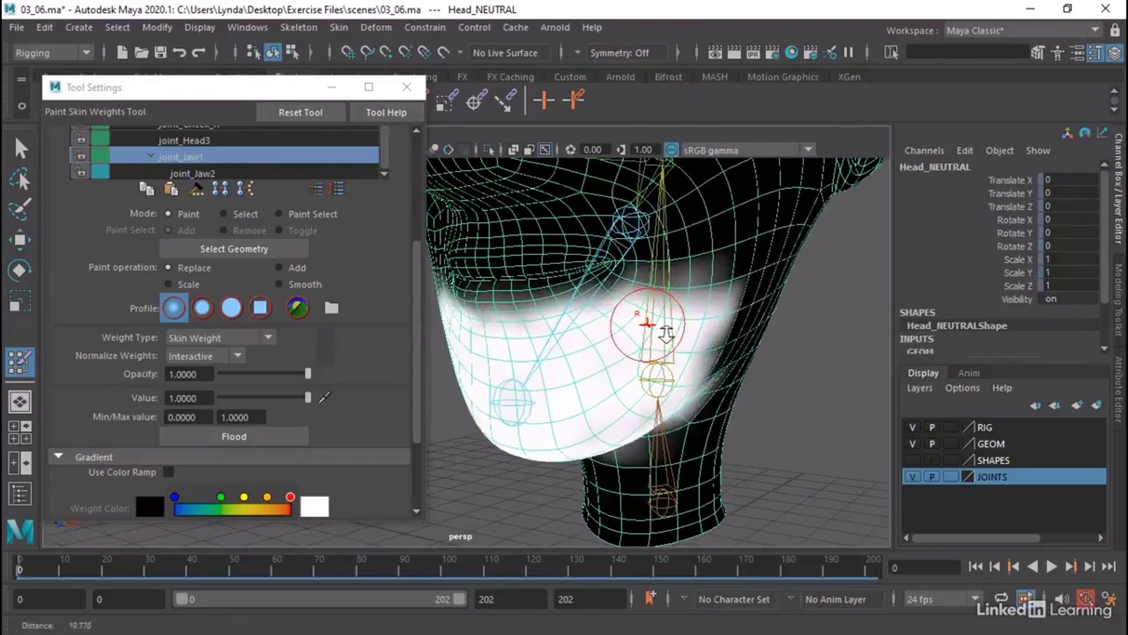
{"action": "key", "text": "alt+v"}
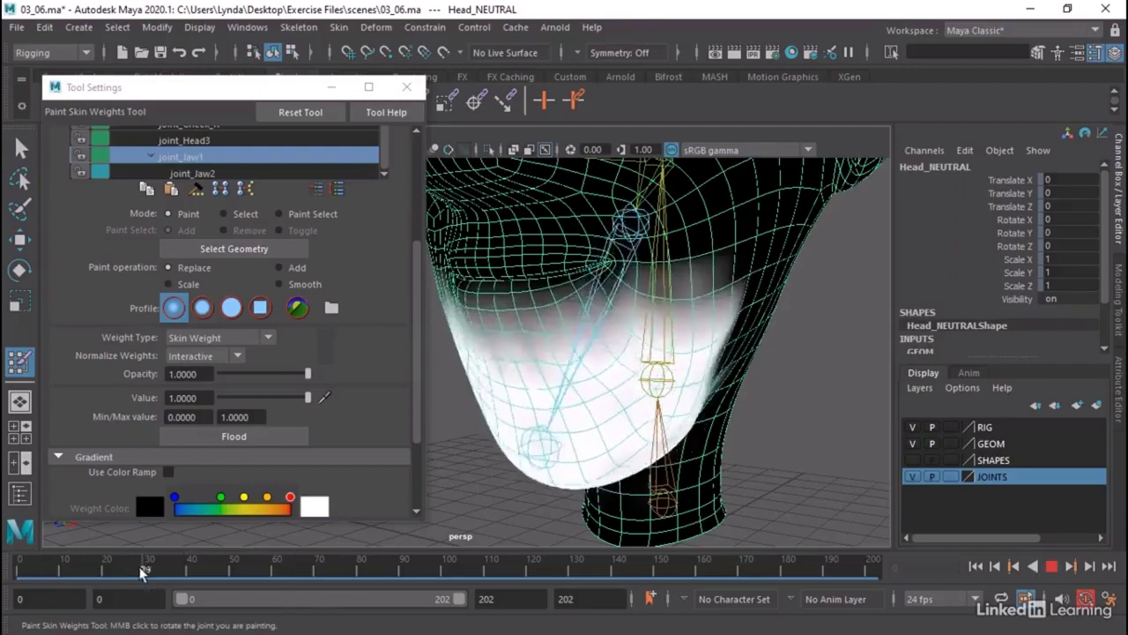
{"action": "key", "text": "alt+v"}
{"action": "right_click_drag", "start_coordinate": [454, 399], "coordinate": [542, 399], "text": "alt"}
{"action": "left_click_drag", "start_coordinate": [542, 399], "coordinate": [594, 379], "text": "alt"}
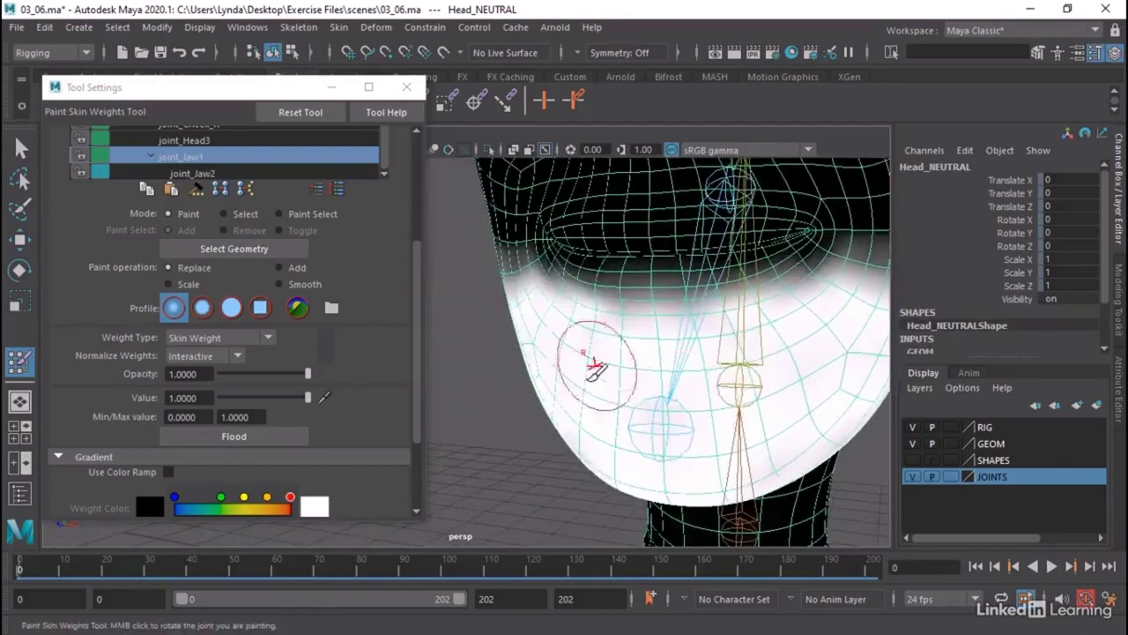
Turn off the head mesh's smooth preview to show its actual polygons around the mouth.
{"action": "middle_click_drag", "start_coordinate": [617, 339], "coordinate": [574, 368], "text": "alt"}
{"action": "mouse_move", "coordinate": [574, 368]}
{"action": "left_mouse_down", "text": "alt"}
{"action": "mouse_move", "coordinate": [559, 354]}
{"action": "mouse_move", "coordinate": [574, 353]}
{"action": "mouse_move", "coordinate": [568, 364]}
{"action": "left_mouse_up", "text": "alt"}
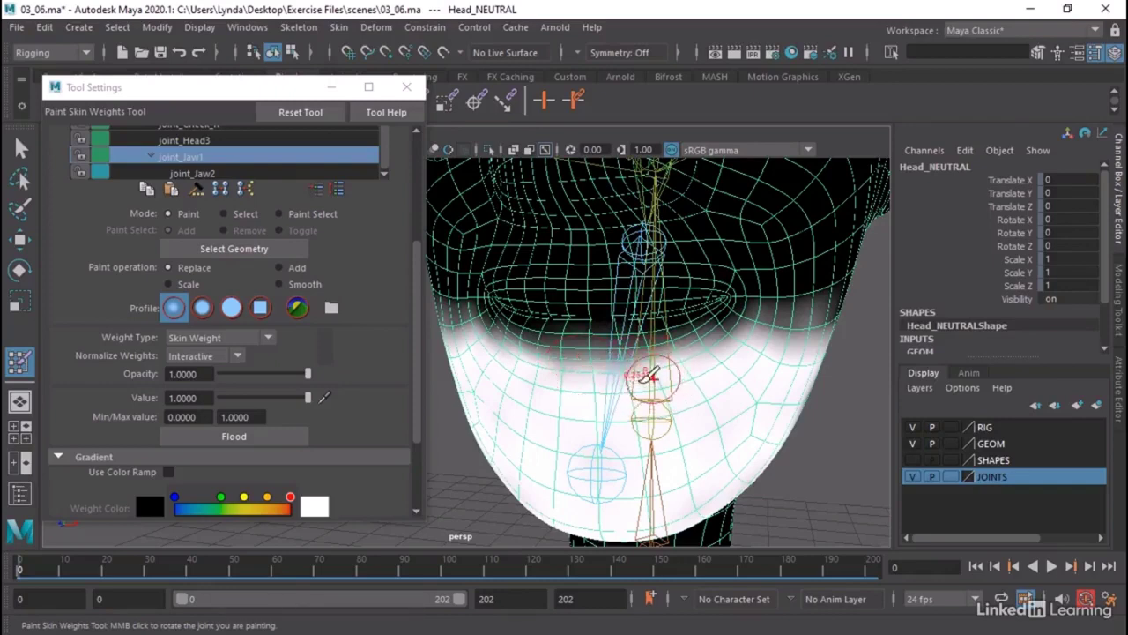
{"action": "key", "text": "1"}
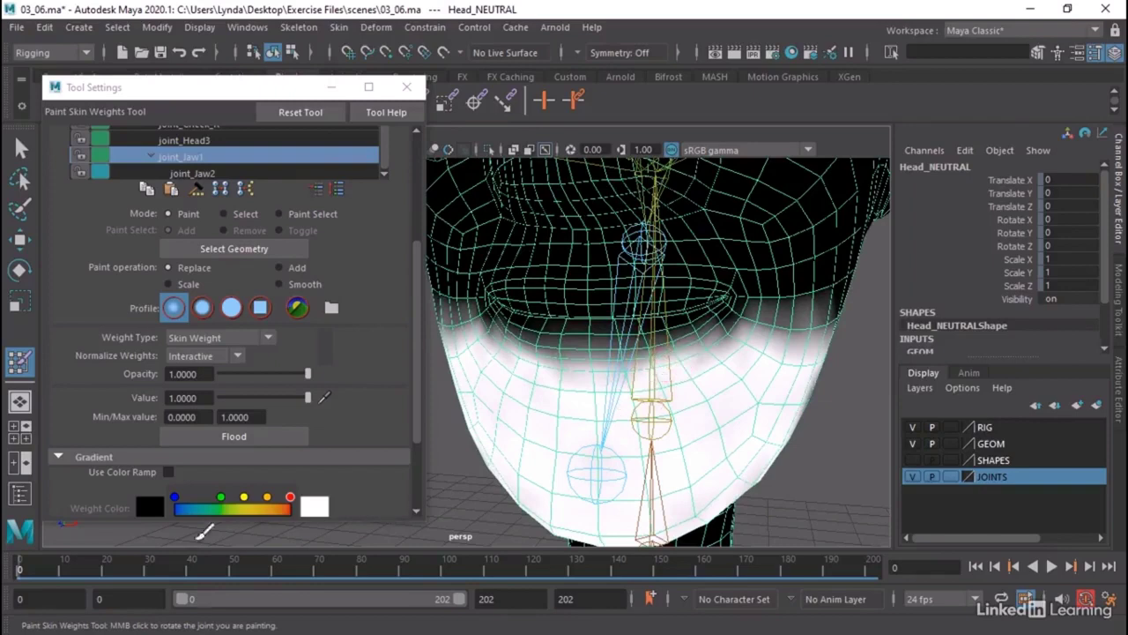
Paint full joint_Jaw1 weight onto the lower lip, using the open-jaw pose around frame 36 as a guide.
{"action": "left_click_drag", "start_coordinate": [78, 568], "coordinate": [175, 568]}
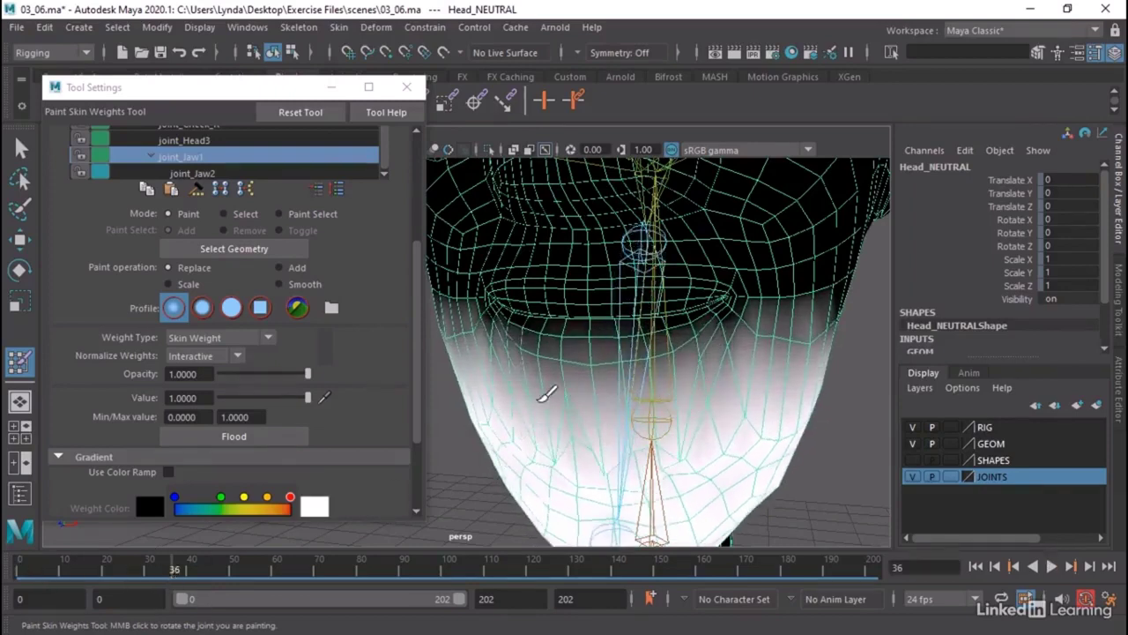
{"action": "mouse_move", "coordinate": [568, 401]}
{"action": "left_mouse_down"}
{"action": "mouse_move", "coordinate": [564, 343]}
{"action": "mouse_move", "coordinate": [678, 323]}
{"action": "mouse_move", "coordinate": [686, 346]}
{"action": "mouse_move", "coordinate": [607, 358]}
{"action": "mouse_move", "coordinate": [564, 327]}
{"action": "mouse_move", "coordinate": [635, 328]}
{"action": "left_mouse_up"}
{"action": "key", "text": "alt+v"}
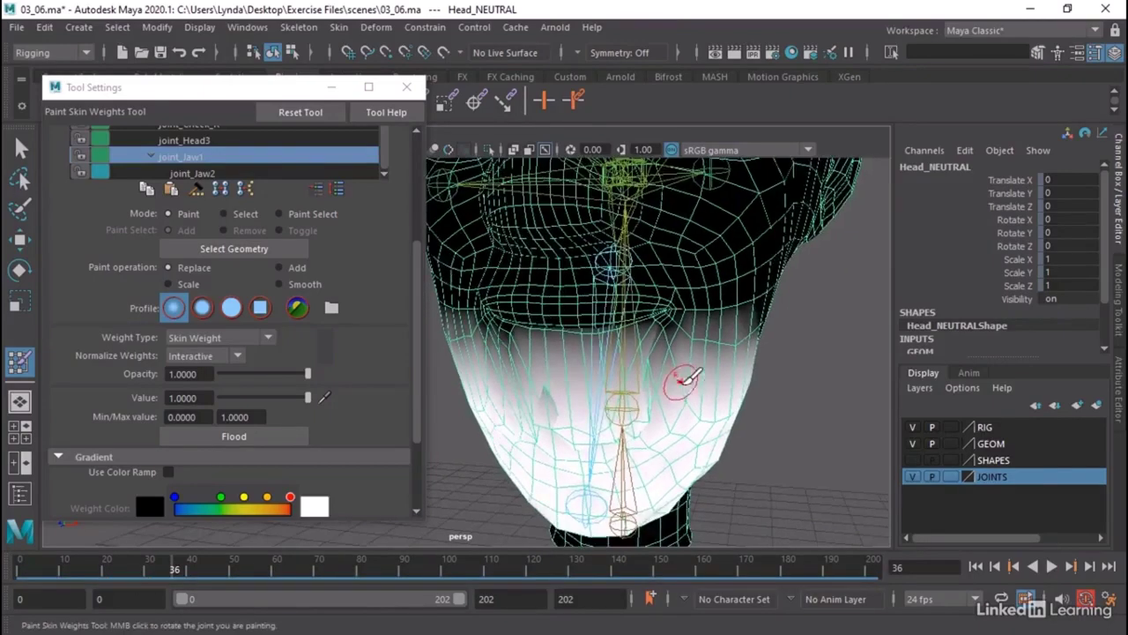
{"action": "left_click_drag", "start_coordinate": [160, 569], "coordinate": [3, 577]}
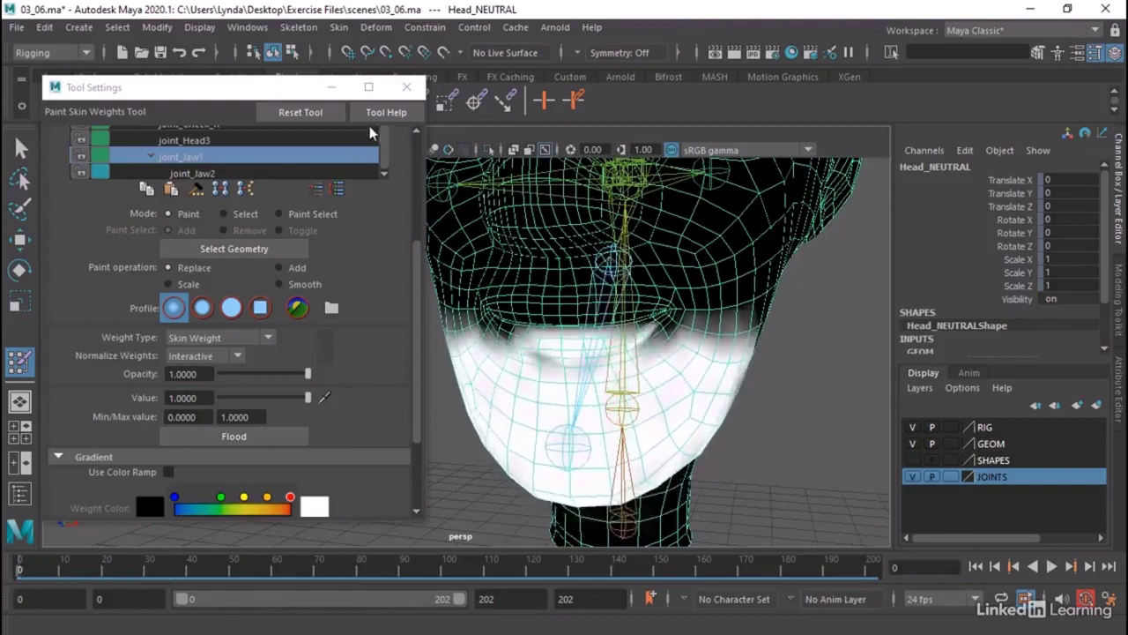
Leave weight painting and switch the head mesh to vertex selection.
{"action": "left_click", "coordinate": [407, 87]}
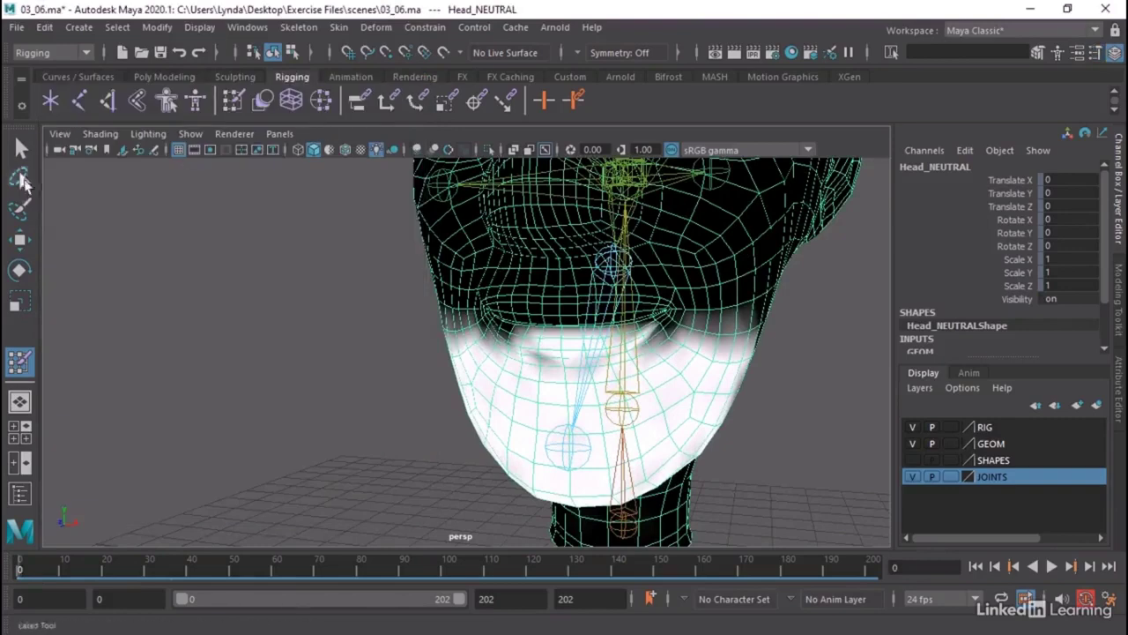
{"action": "left_click", "coordinate": [19, 149]}
{"action": "left_click", "coordinate": [272, 302]}
{"action": "left_click", "coordinate": [539, 310]}
{"action": "left_click_drag", "start_coordinate": [539, 310], "coordinate": [443, 338], "text": "alt"}
{"action": "right_click_drag", "start_coordinate": [482, 334], "coordinate": [416, 162]}
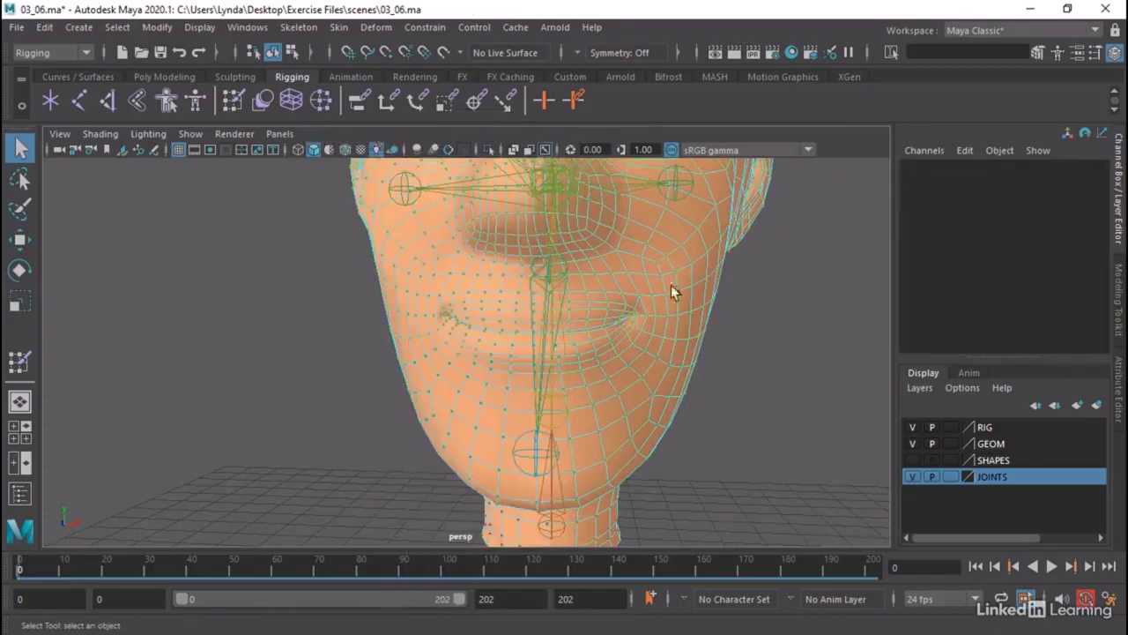
Select the rows of lower-lip vertices across both sides of the mouth.
{"action": "right_click_drag", "start_coordinate": [527, 321], "coordinate": [703, 342], "text": "alt"}
{"action": "mouse_move", "coordinate": [705, 344]}
{"action": "left_mouse_down", "text": "alt"}
{"action": "mouse_move", "coordinate": [679, 340]}
{"action": "mouse_move", "coordinate": [687, 353]}
{"action": "left_mouse_up", "text": "alt"}
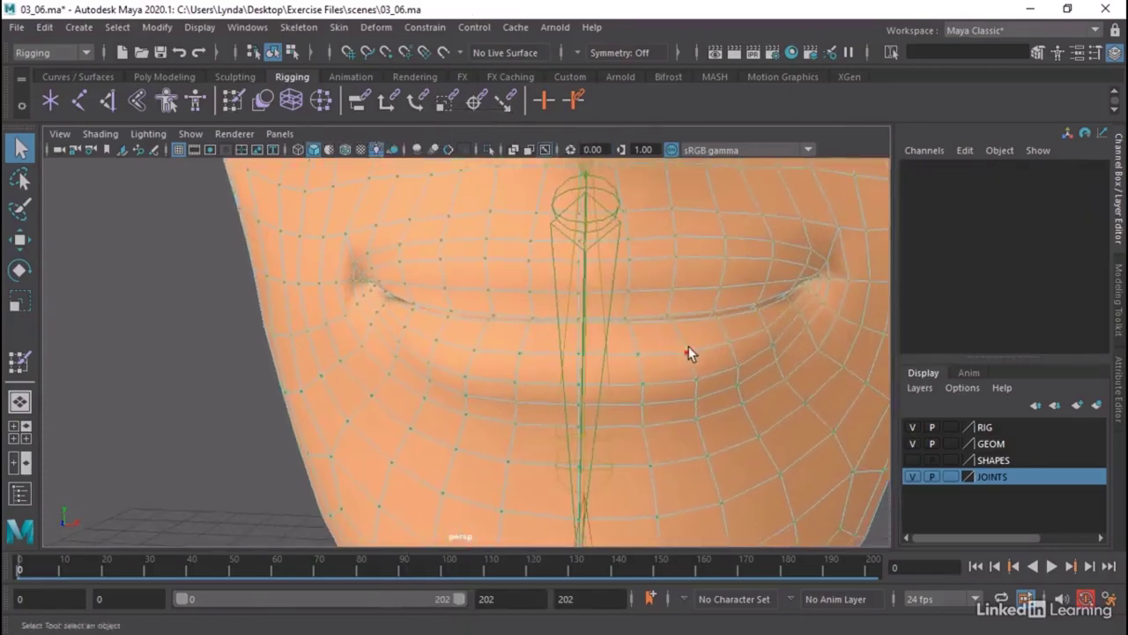
{"action": "left_click", "coordinate": [684, 356]}
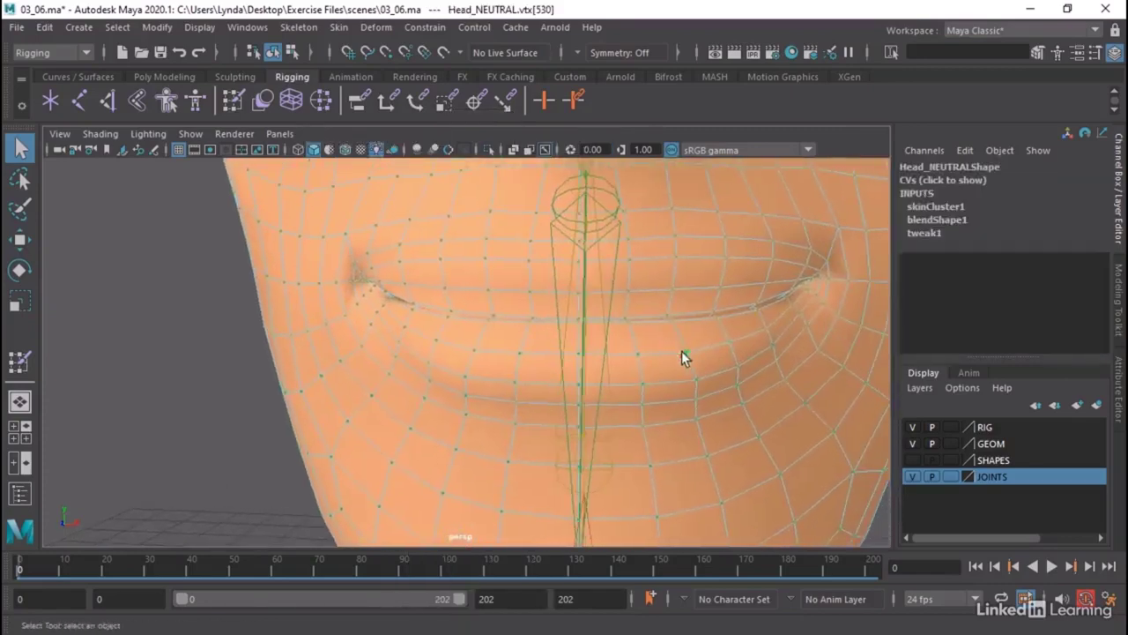
{"action": "left_click", "coordinate": [534, 319]}
{"action": "left_click", "coordinate": [580, 323], "text": "shift"}
{"action": "left_click_drag", "start_coordinate": [718, 358], "coordinate": [662, 298], "text": "alt"}
{"action": "right_click_drag", "start_coordinate": [662, 298], "coordinate": [630, 339], "text": "alt"}
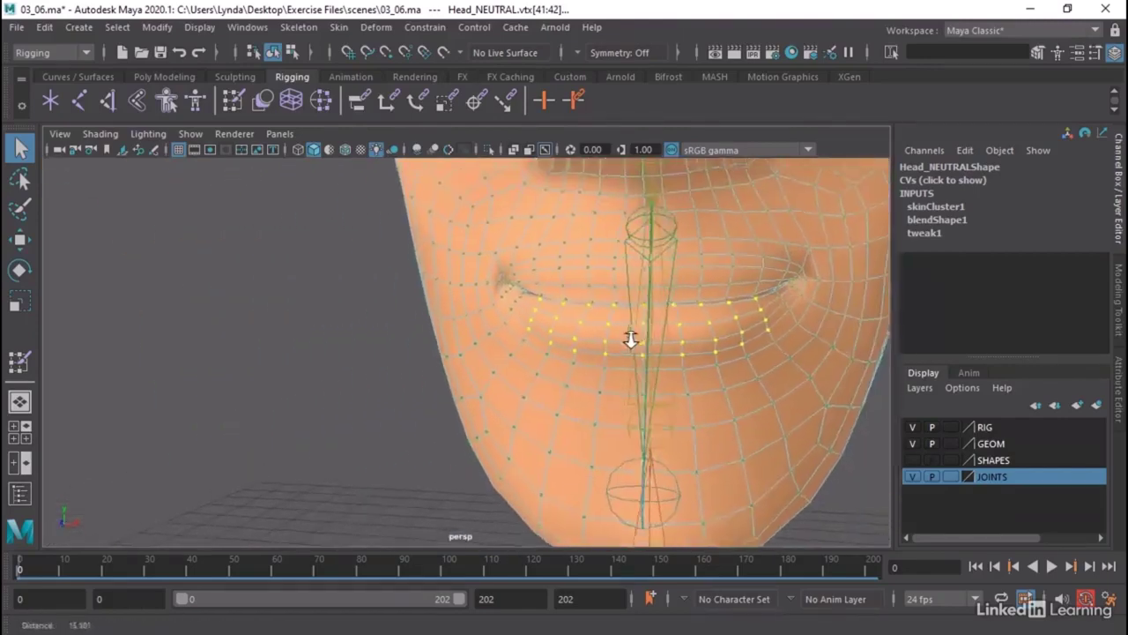
{"action": "left_click_drag", "start_coordinate": [631, 339], "coordinate": [601, 349], "text": "alt"}
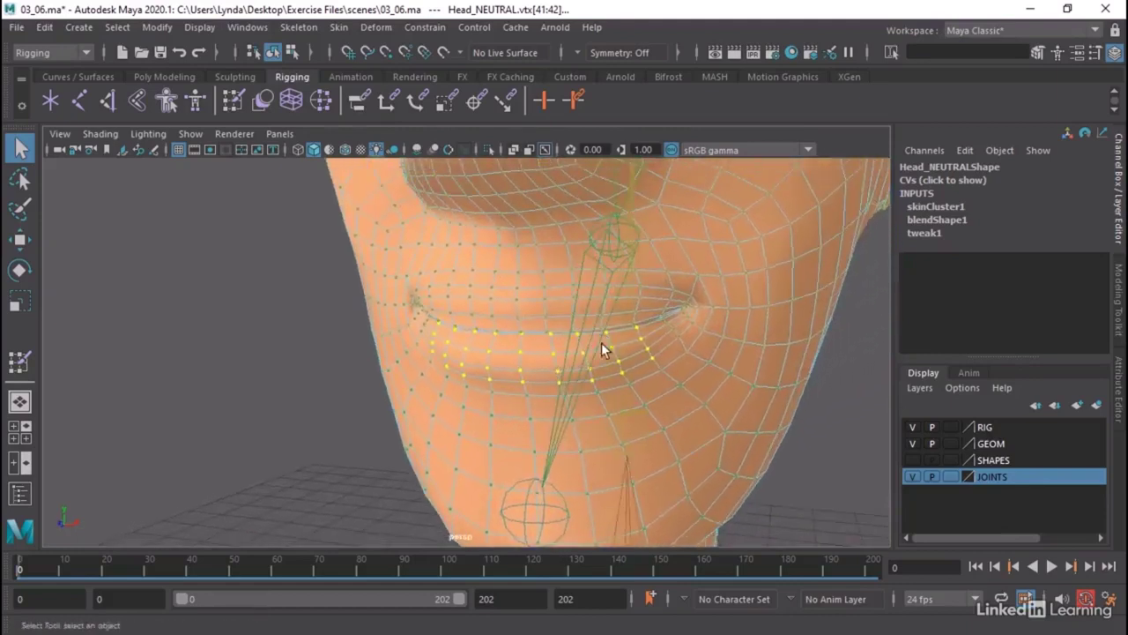
In the Component Editor's smooth skin weights, set joint_Jaw1 to 1 for all selected lower-lip vertices, checking the jaw opening.
{"action": "left_click", "coordinate": [258, 29]}
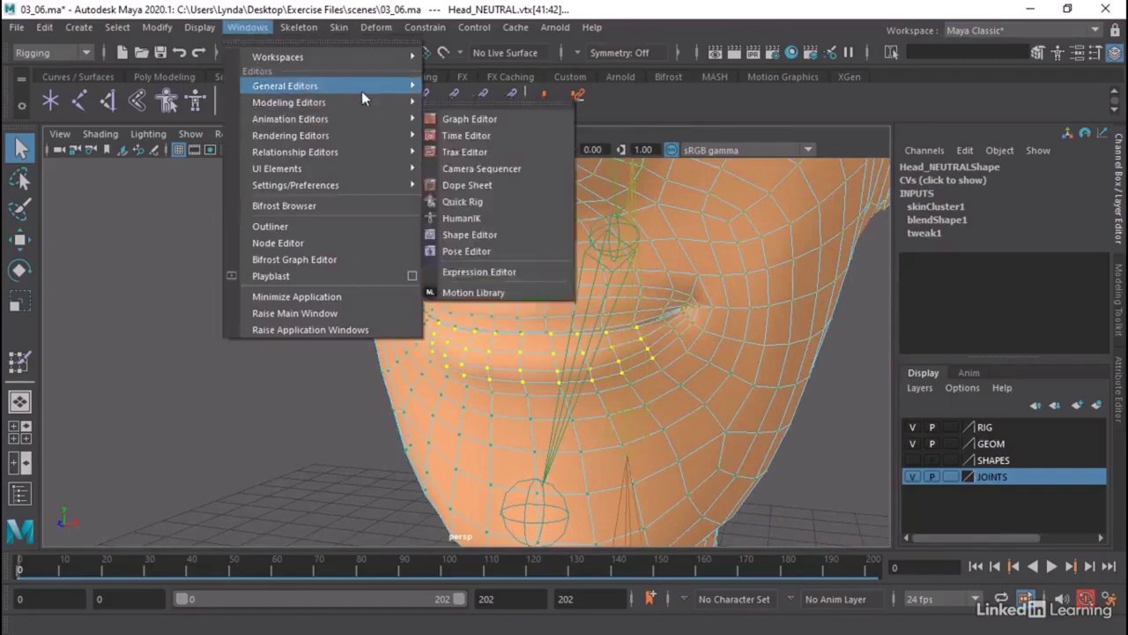
{"action": "mouse_move", "coordinate": [363, 86]}
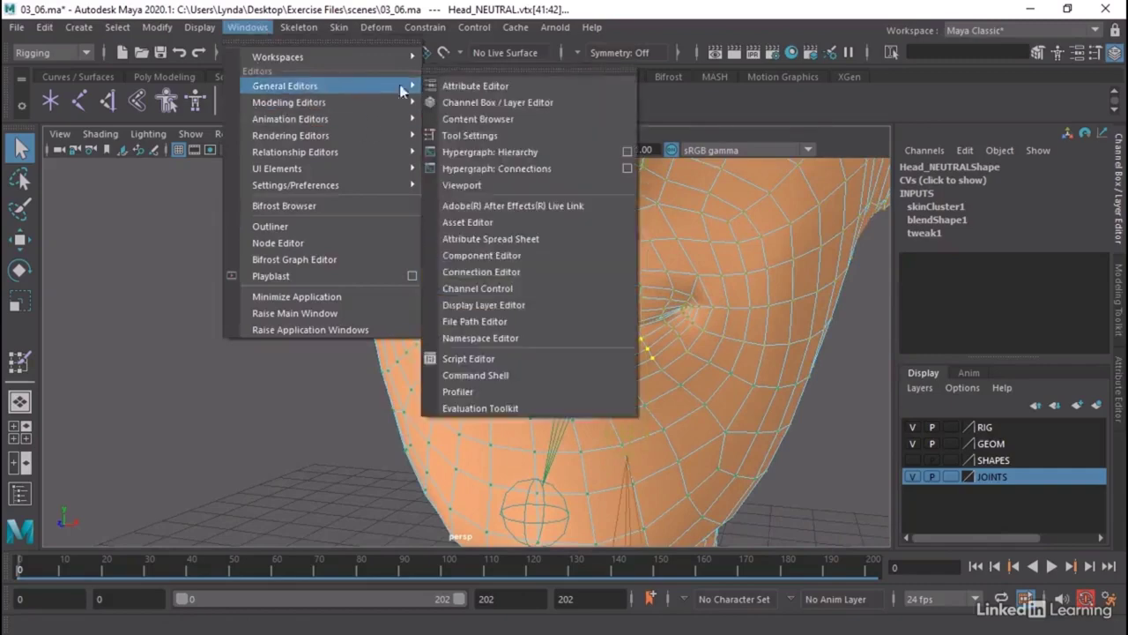
{"action": "left_click", "coordinate": [521, 256]}
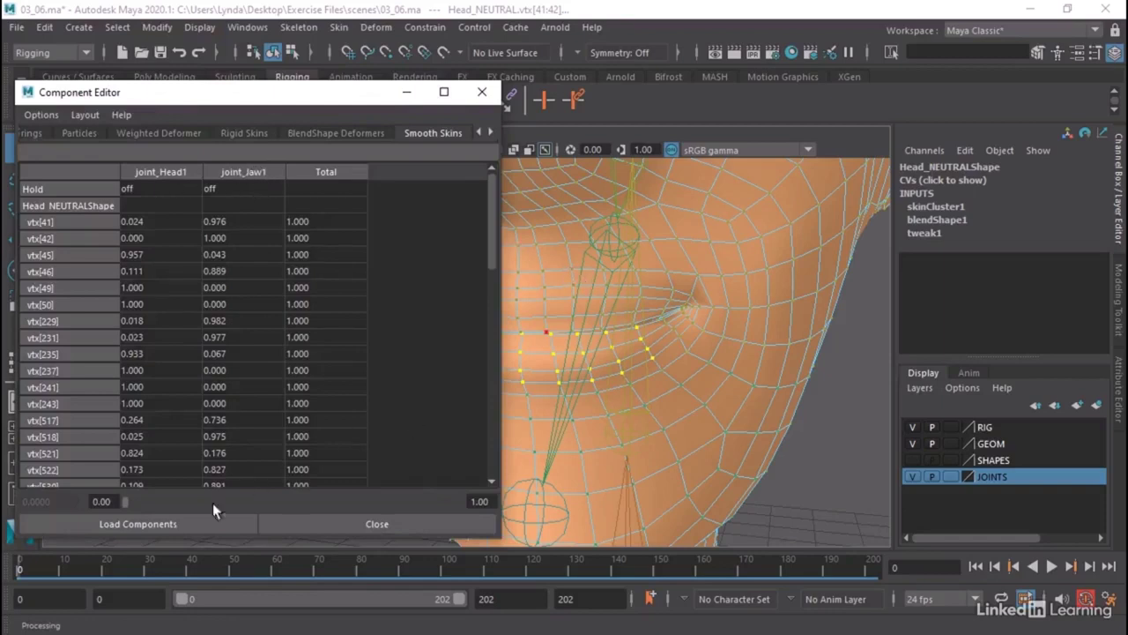
{"action": "left_click_drag", "start_coordinate": [89, 568], "coordinate": [129, 586]}
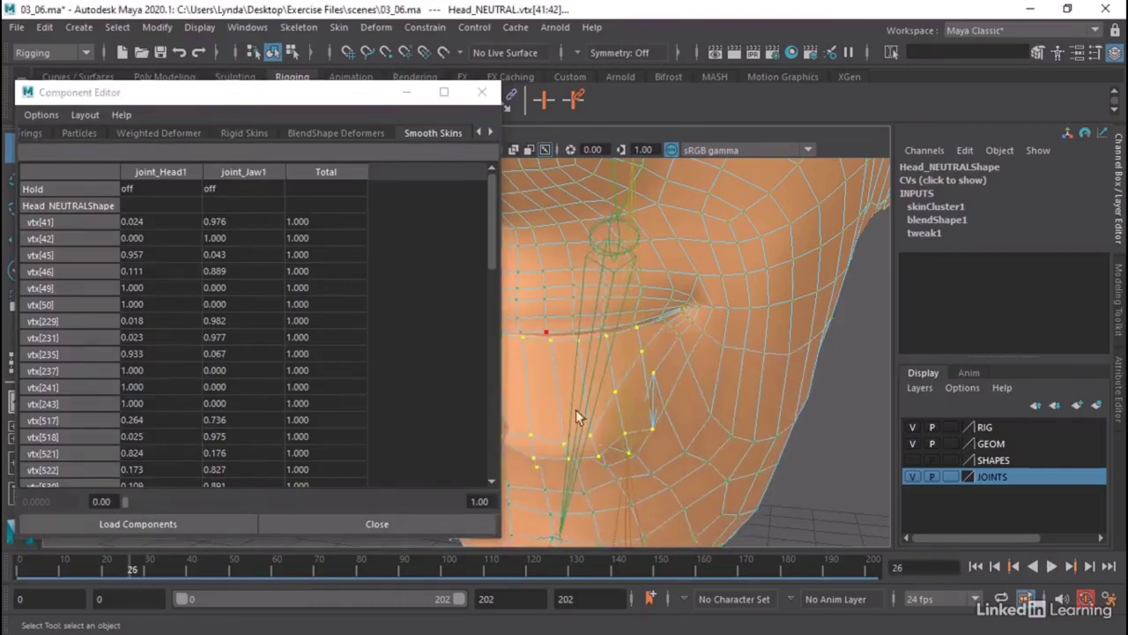
{"action": "middle_click_drag", "start_coordinate": [578, 414], "coordinate": [649, 385], "text": "alt"}
{"action": "left_click_drag", "start_coordinate": [229, 223], "coordinate": [254, 501]}
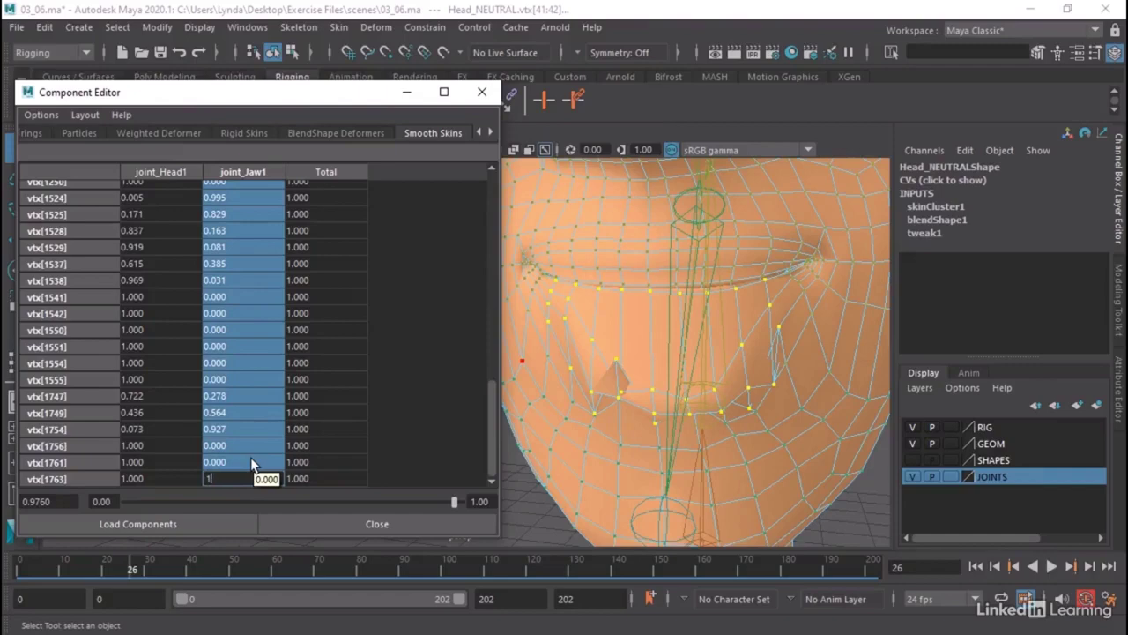
{"action": "key", "text": "Return"}
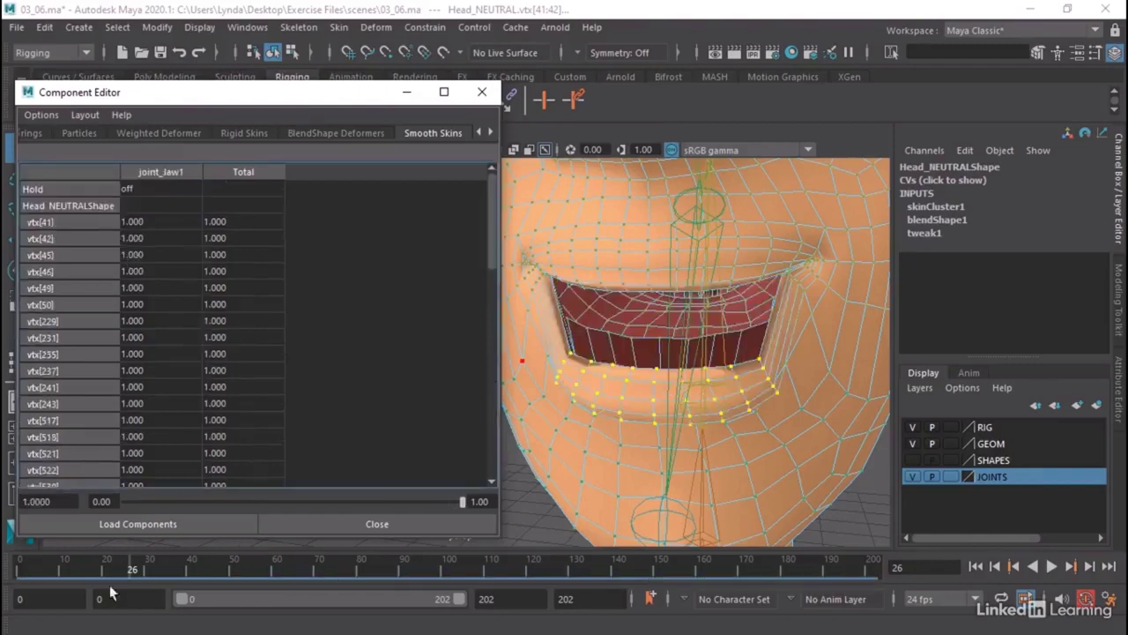
{"action": "left_click_drag", "start_coordinate": [142, 564], "coordinate": [54, 597]}
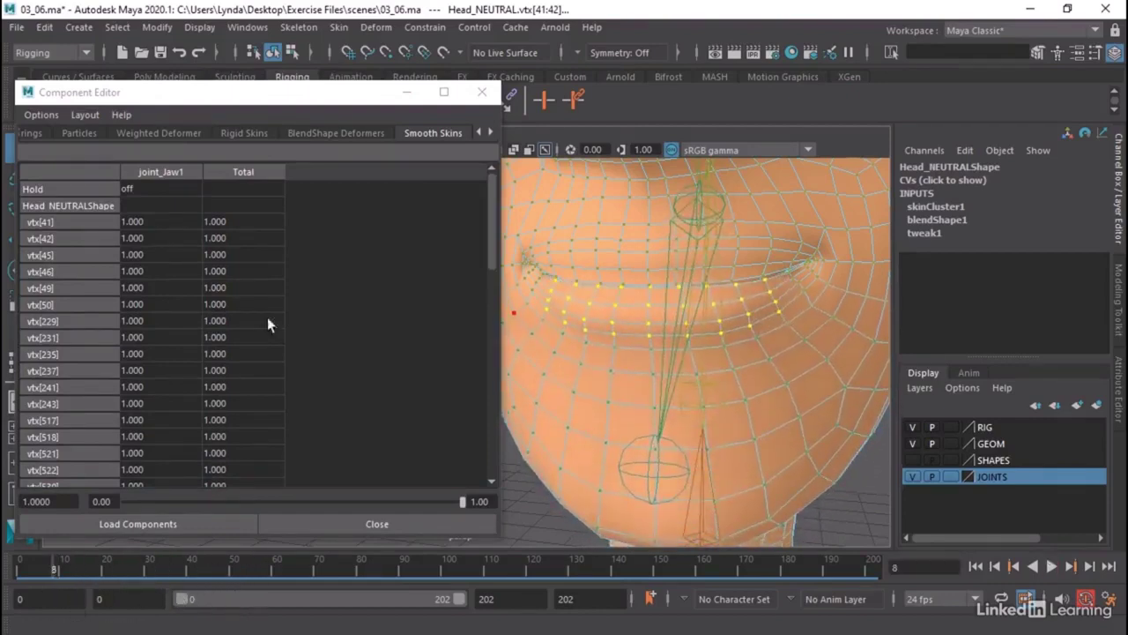
{"action": "left_click", "coordinate": [483, 92]}
Open the jaw to frame 39, clear the vertex selection and return the head mesh to object selection.
{"action": "left_click_drag", "start_coordinate": [76, 571], "coordinate": [187, 575]}
{"action": "middle_click_drag", "start_coordinate": [483, 367], "coordinate": [417, 338], "text": "alt"}
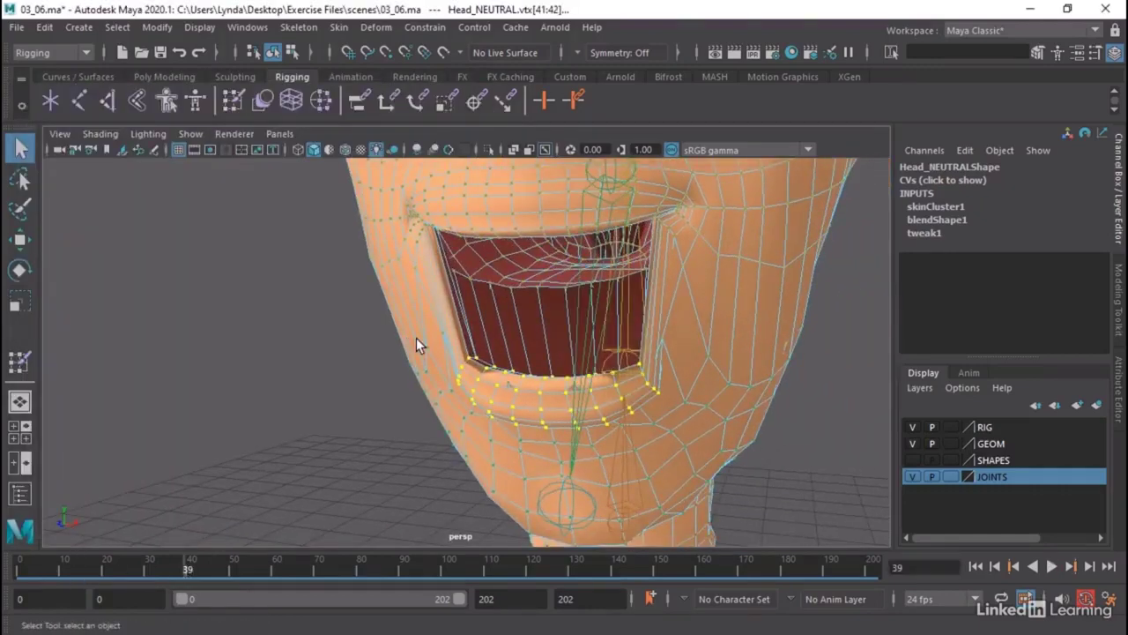
{"action": "left_click", "coordinate": [294, 302]}
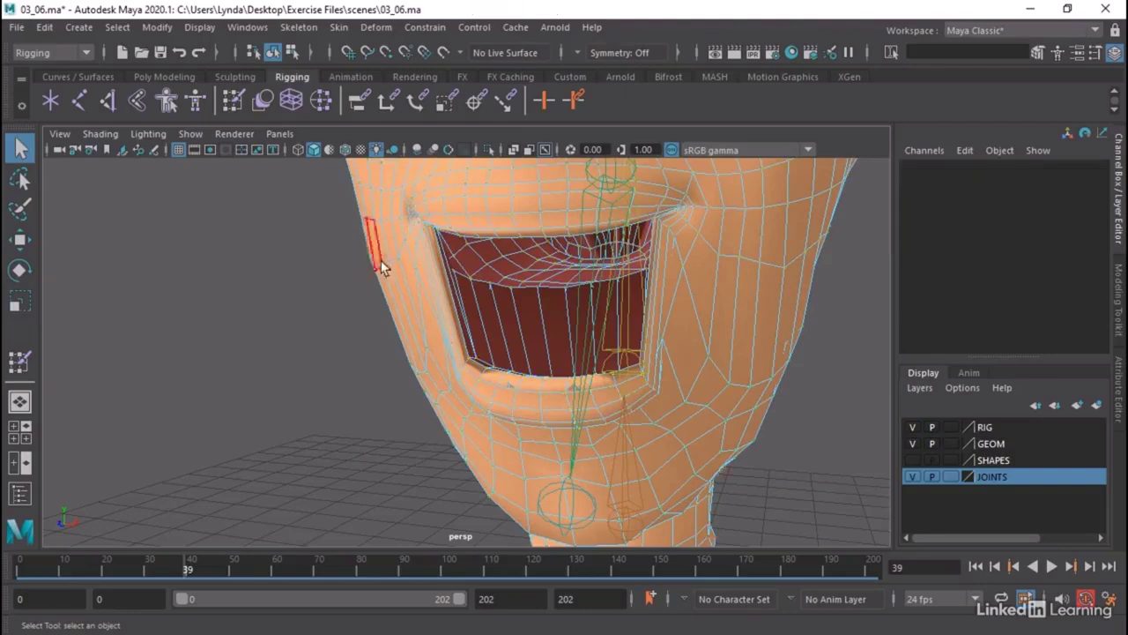
{"action": "right_click_drag", "start_coordinate": [391, 241], "coordinate": [476, 138]}
{"action": "left_click", "coordinate": [843, 364]}
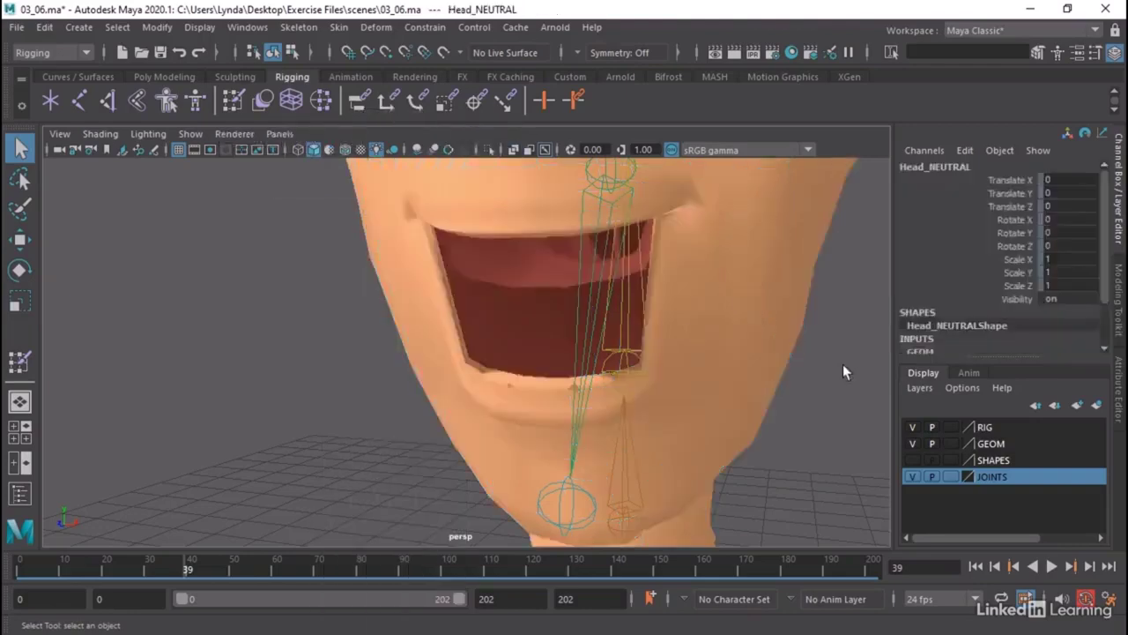
{"action": "left_click", "coordinate": [758, 347]}
Smooth joint_Jaw1's skin weights by flooding the whole head mesh, and inspect the falloff around the open mouth.
{"action": "double_click", "coordinate": [18, 363]}
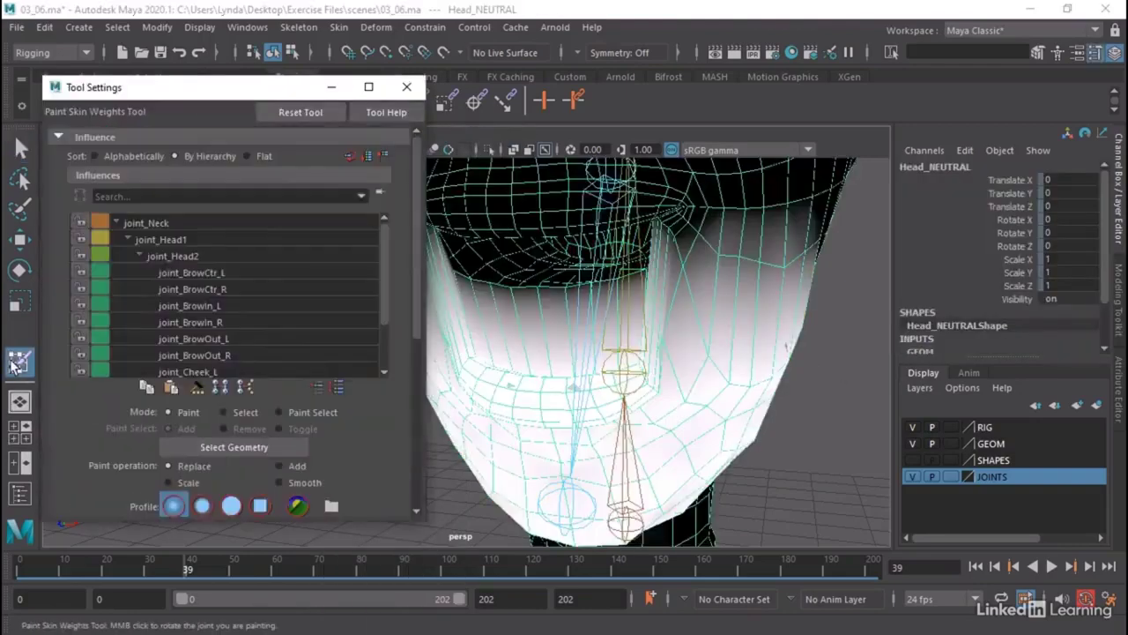
{"action": "left_click_drag", "start_coordinate": [705, 379], "coordinate": [755, 391], "text": "alt"}
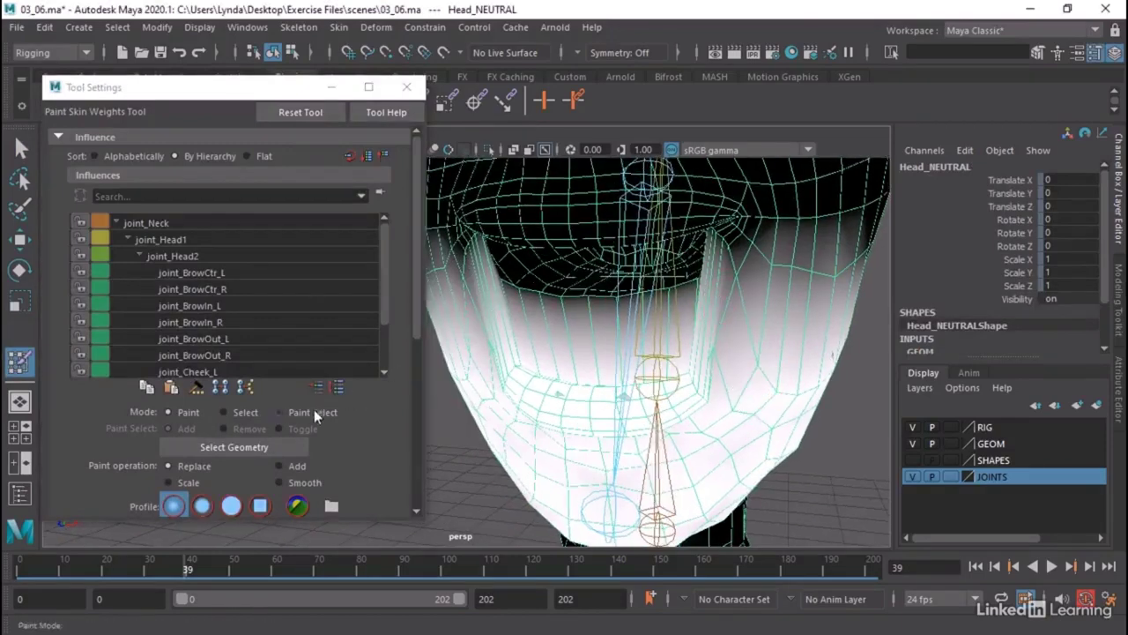
{"action": "scroll", "coordinate": [314, 409], "scroll_direction": "down", "scroll_amount": 3}
{"action": "left_click", "coordinate": [300, 382]}
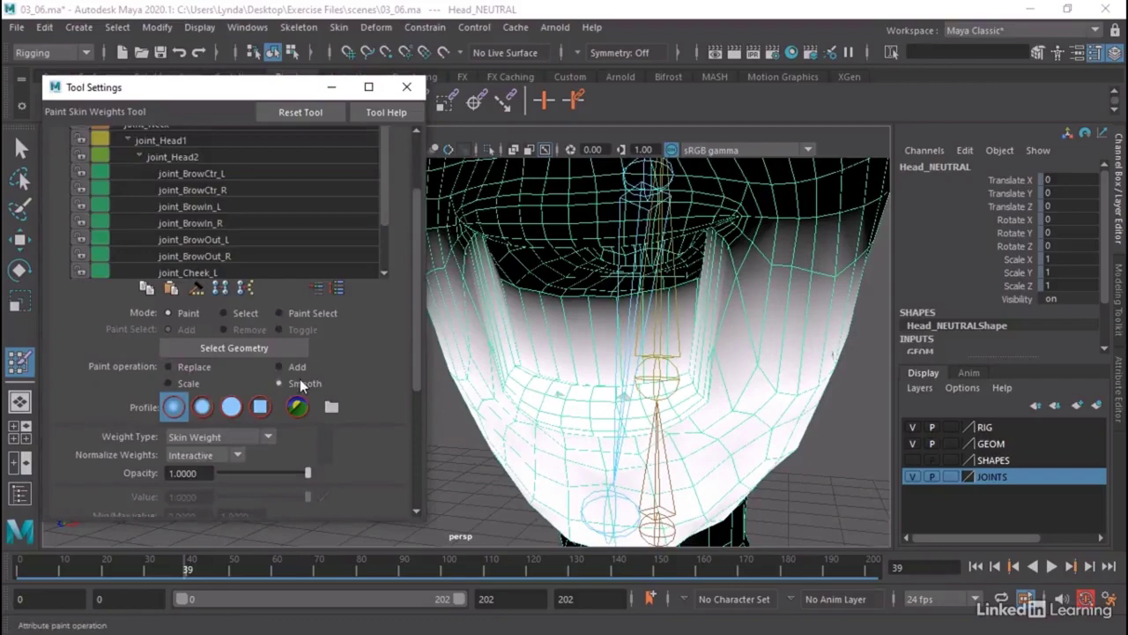
{"action": "scroll", "coordinate": [276, 425], "scroll_direction": "down", "scroll_amount": 3}
{"action": "left_click", "coordinate": [257, 433]}
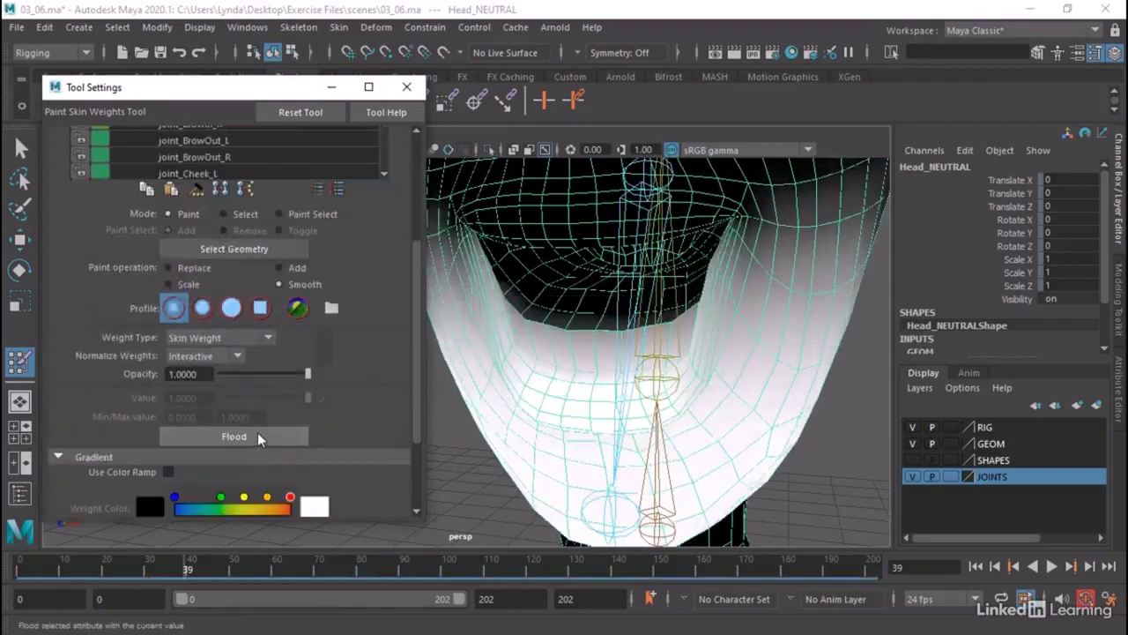
{"action": "scroll", "coordinate": [831, 355], "scroll_direction": "up", "scroll_amount": 3}
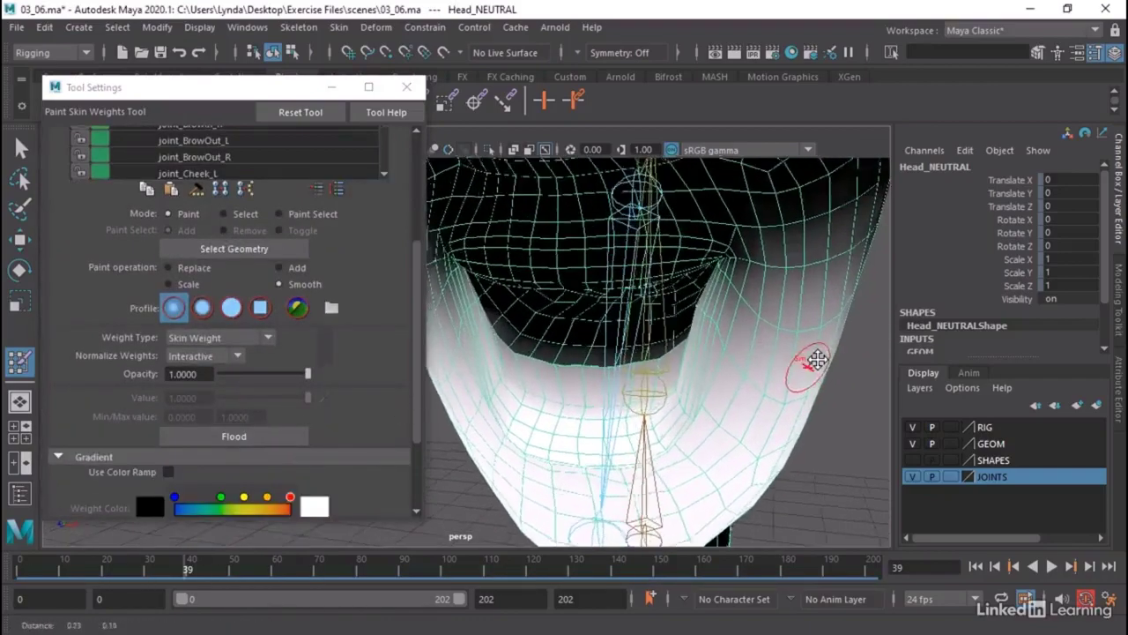
{"action": "middle_click_drag", "start_coordinate": [818, 360], "coordinate": [813, 352], "text": "alt"}
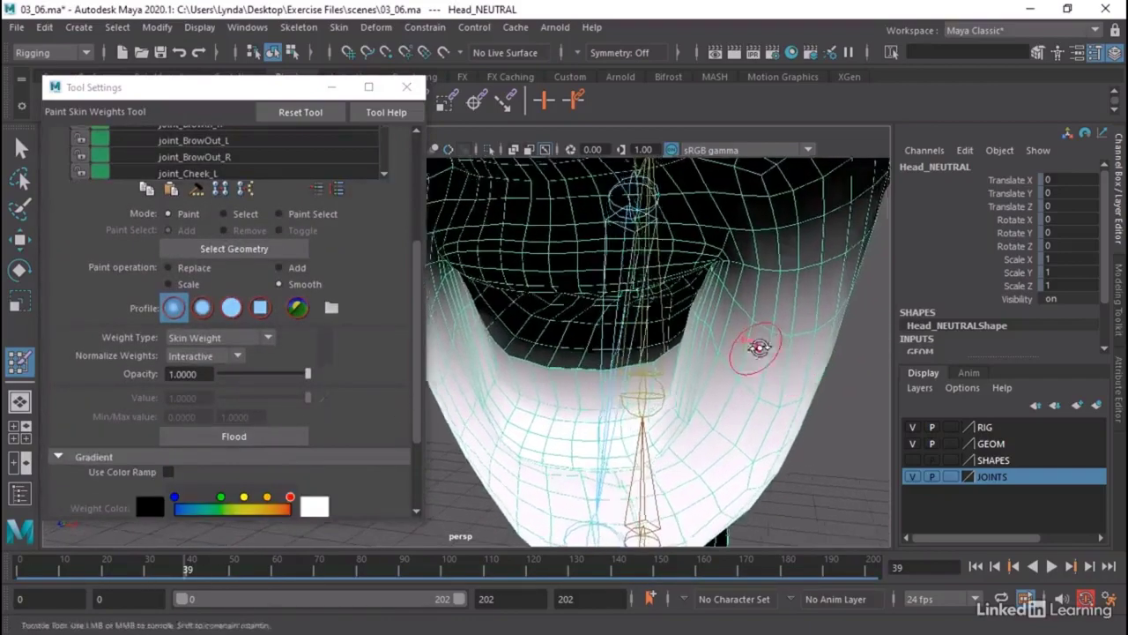
{"action": "left_click_drag", "start_coordinate": [759, 349], "coordinate": [750, 344], "text": "alt"}
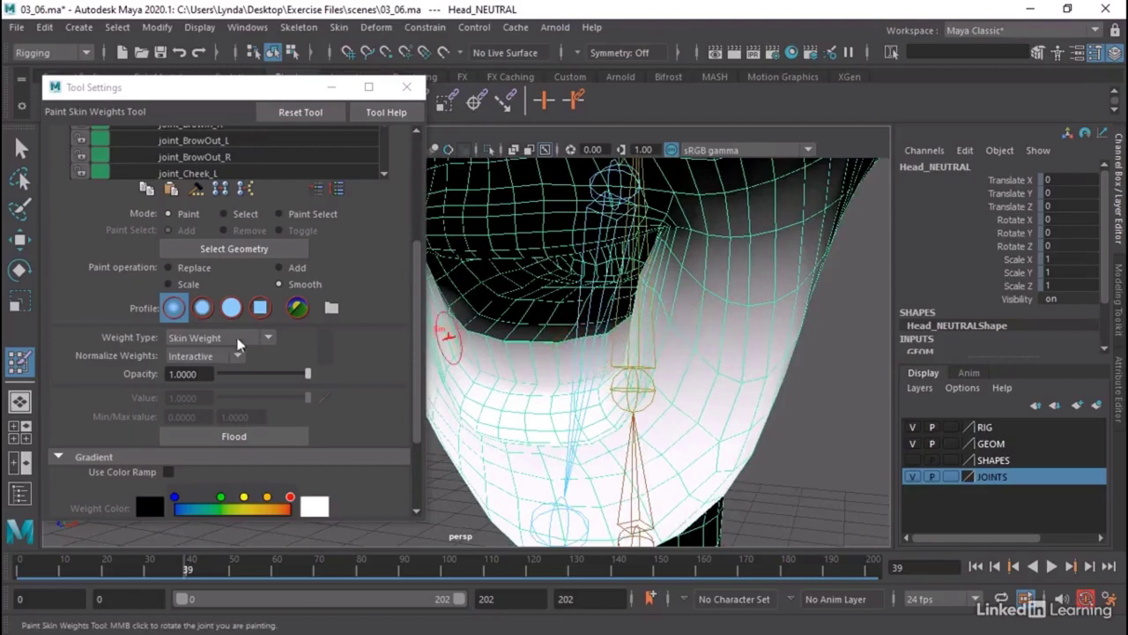
Switch the paint operation to Replace at value 1 and repaint joint_Jaw1's weight along the lower lip.
{"action": "left_click", "coordinate": [180, 267]}
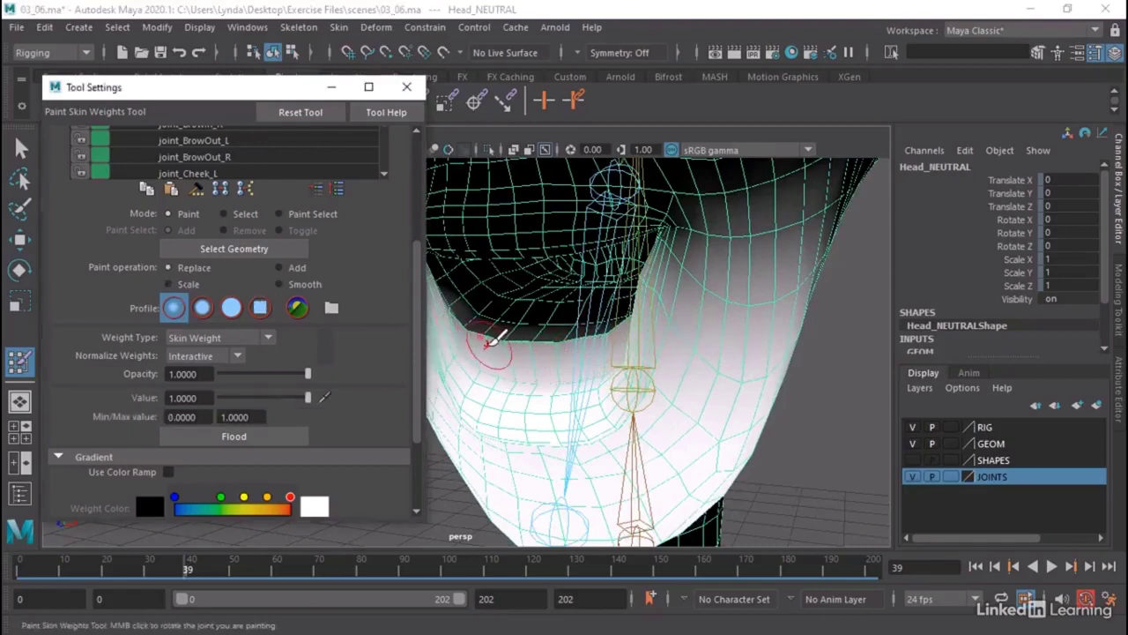
{"action": "mouse_move", "coordinate": [486, 345]}
{"action": "left_mouse_down"}
{"action": "mouse_move", "coordinate": [563, 353]}
{"action": "mouse_move", "coordinate": [619, 342]}
{"action": "mouse_move", "coordinate": [579, 354]}
{"action": "mouse_move", "coordinate": [614, 357]}
{"action": "mouse_move", "coordinate": [528, 371]}
{"action": "mouse_move", "coordinate": [575, 365]}
{"action": "mouse_move", "coordinate": [578, 380]}
{"action": "mouse_move", "coordinate": [489, 362]}
{"action": "mouse_move", "coordinate": [512, 343]}
{"action": "mouse_move", "coordinate": [619, 340]}
{"action": "mouse_move", "coordinate": [748, 357]}
{"action": "left_mouse_up"}
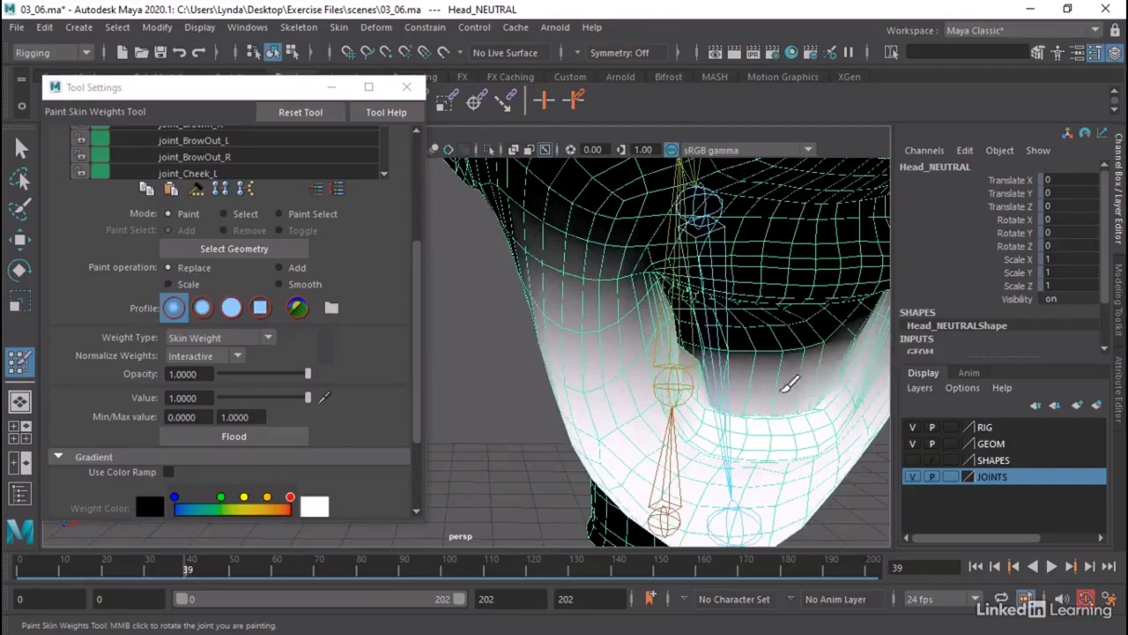
{"action": "mouse_move", "coordinate": [794, 391]}
{"action": "left_mouse_down", "text": "alt"}
{"action": "mouse_move", "coordinate": [749, 374]}
{"action": "mouse_move", "coordinate": [778, 377]}
{"action": "mouse_move", "coordinate": [788, 408]}
{"action": "mouse_move", "coordinate": [738, 397]}
{"action": "mouse_move", "coordinate": [746, 390]}
{"action": "left_mouse_up", "text": "alt"}
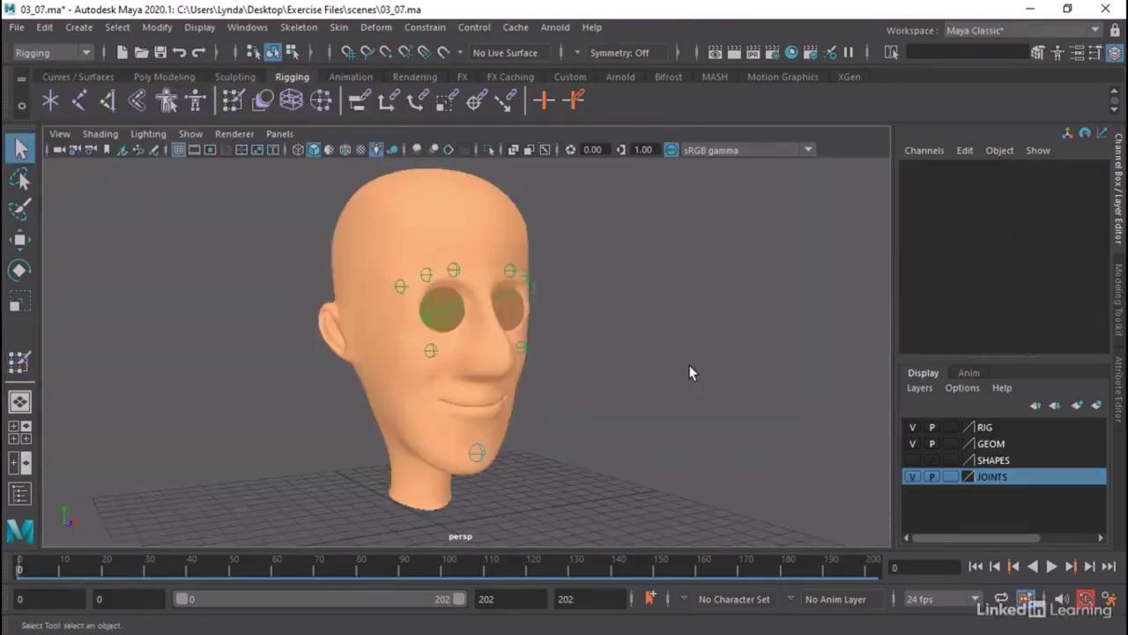
Play the animated jaw motion in the 03_07.ma scene, return to frame 0 and examine the head from several angles.
{"action": "left_click_drag", "start_coordinate": [689, 365], "coordinate": [347, 446], "text": "alt"}
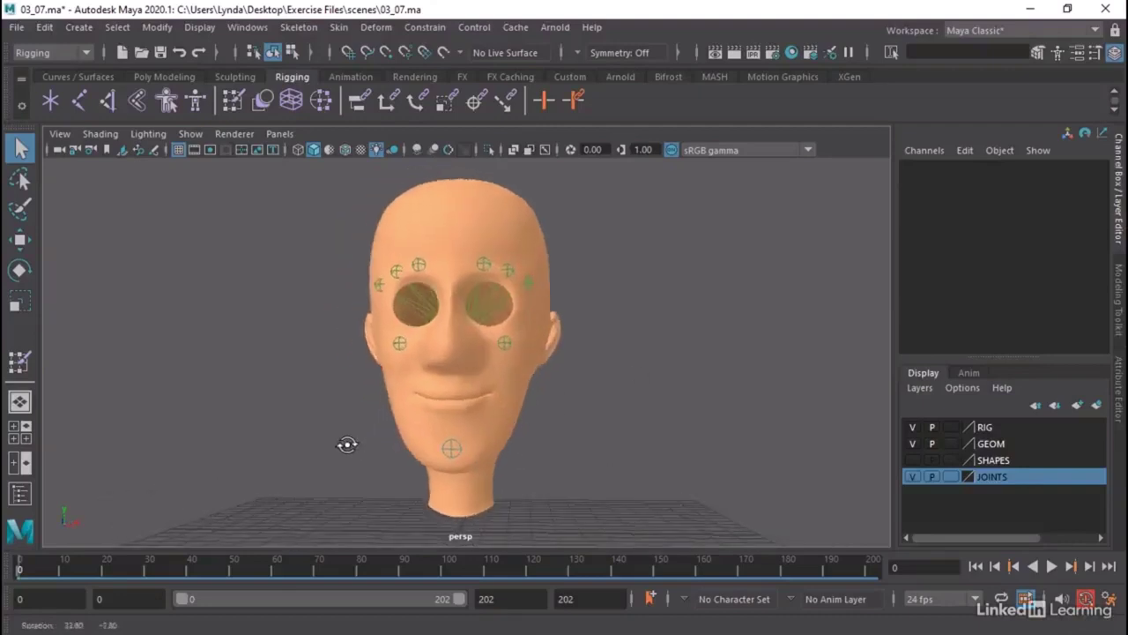
{"action": "key", "text": "alt+v"}
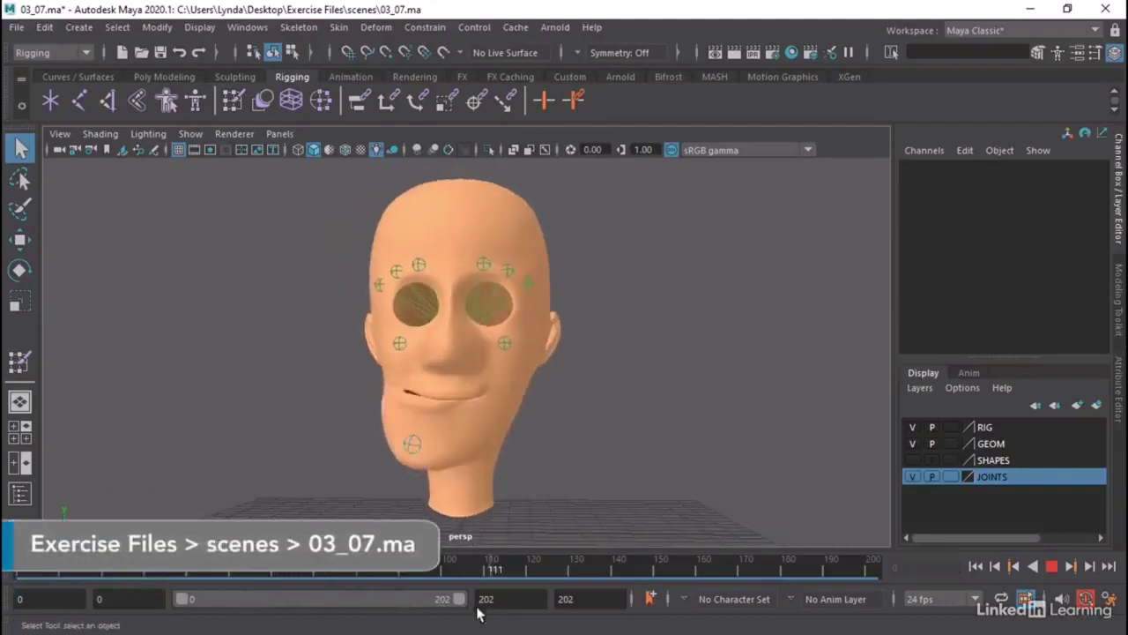
{"action": "left_click", "coordinate": [20, 572]}
{"action": "left_click_drag", "start_coordinate": [363, 402], "coordinate": [377, 428], "text": "alt"}
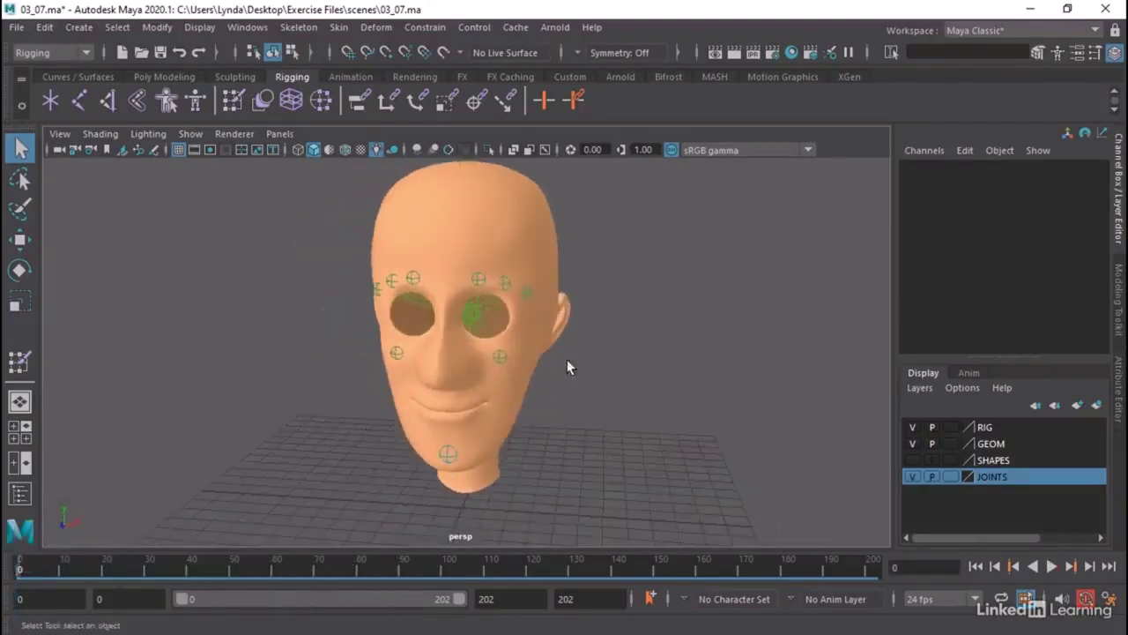
{"action": "right_click_drag", "start_coordinate": [281, 408], "coordinate": [440, 411], "text": "alt"}
{"action": "left_click_drag", "start_coordinate": [441, 410], "coordinate": [524, 386], "text": "alt"}
Enable the X-Ray Joints display and delete all of joint_Jaw1's test keyframes.
{"action": "left_click", "coordinate": [100, 134]}
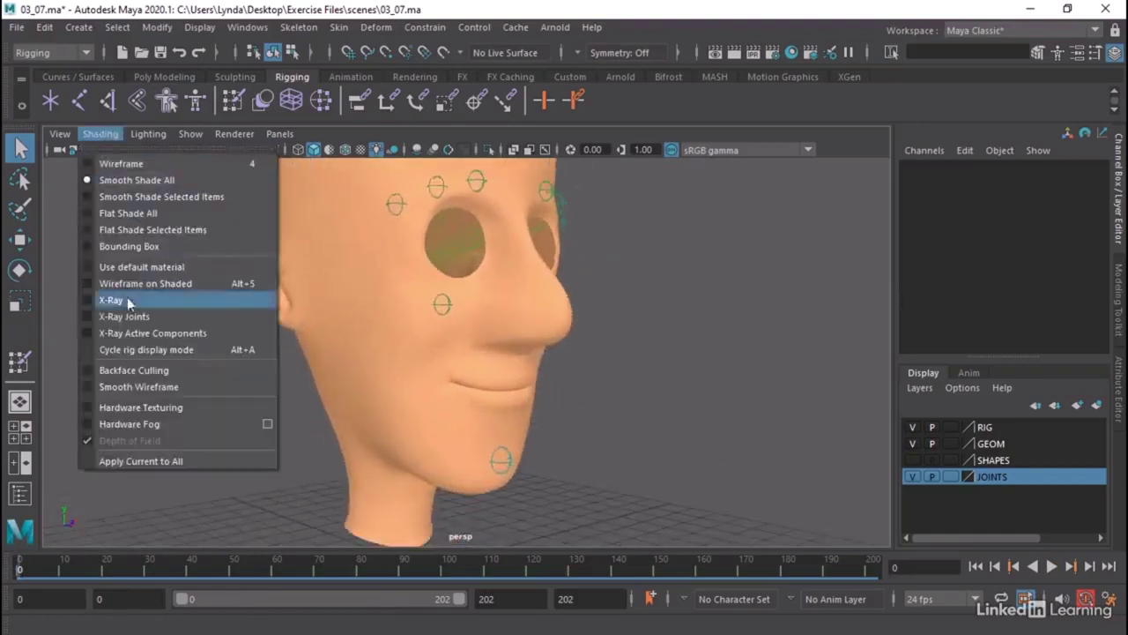
{"action": "left_click", "coordinate": [119, 312]}
{"action": "left_click", "coordinate": [410, 340]}
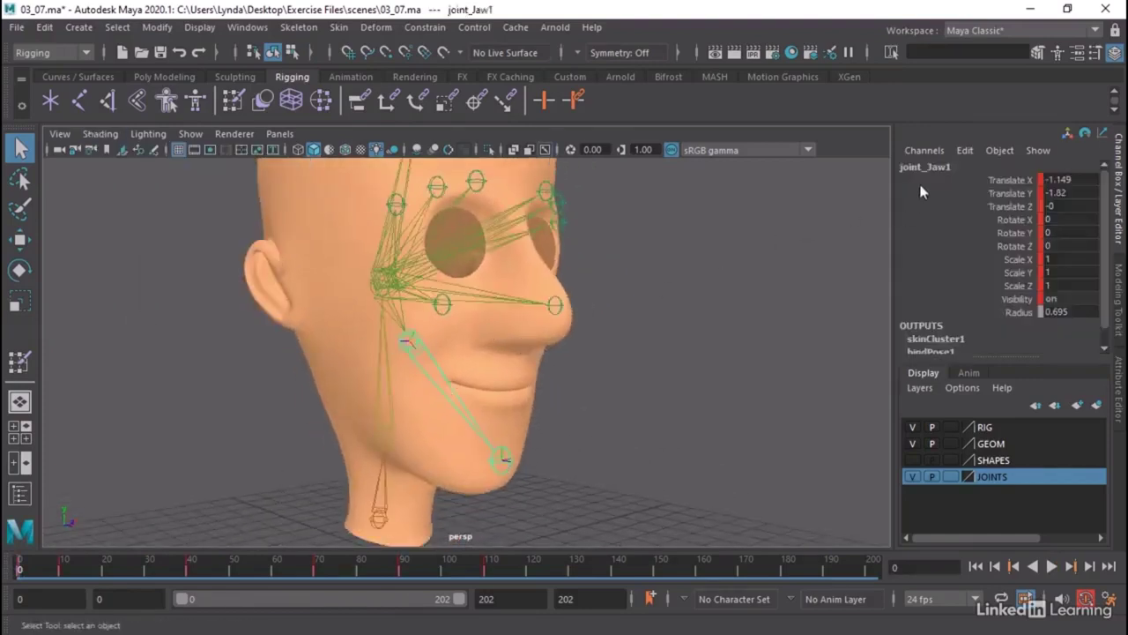
{"action": "left_click_drag", "start_coordinate": [632, 565], "coordinate": [18, 565], "text": "shift"}
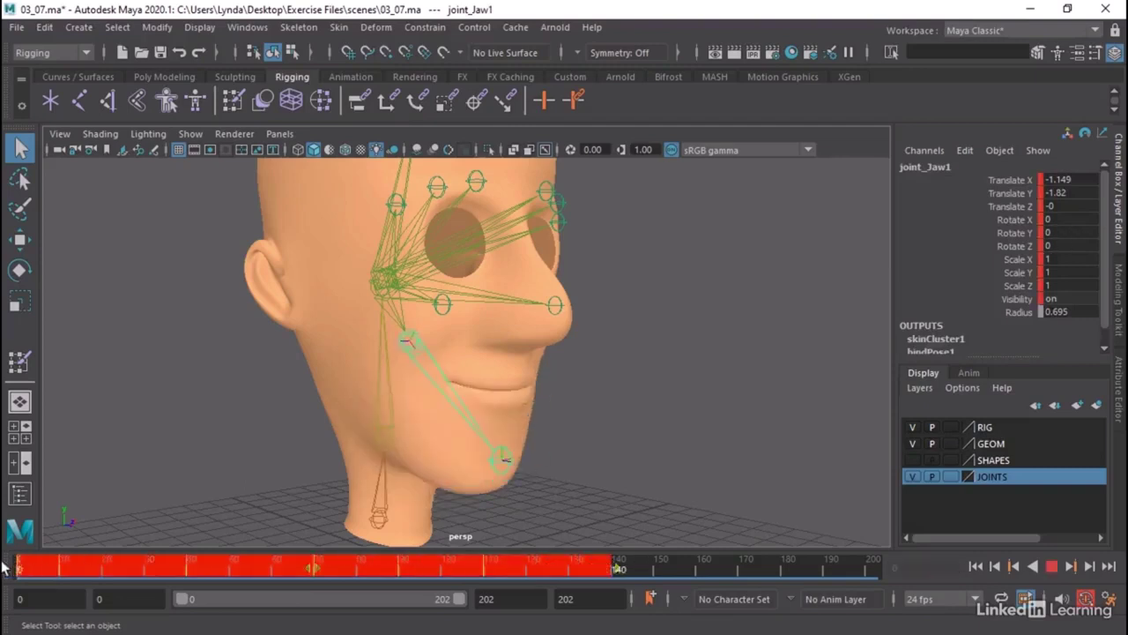
{"action": "right_click", "coordinate": [79, 566]}
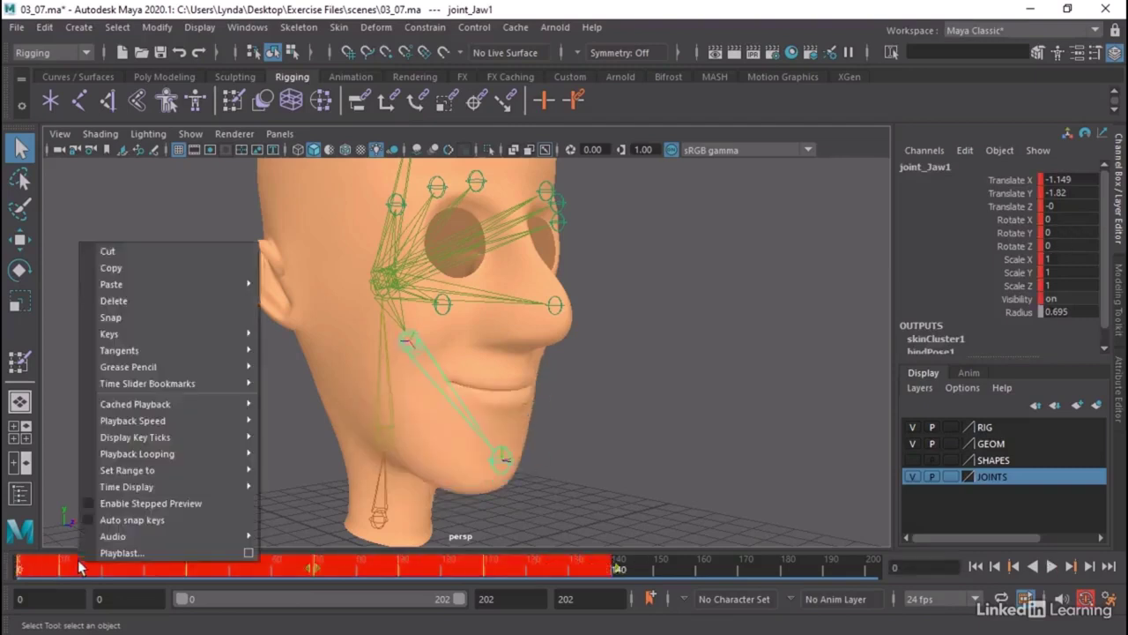
{"action": "left_click", "coordinate": [112, 302]}
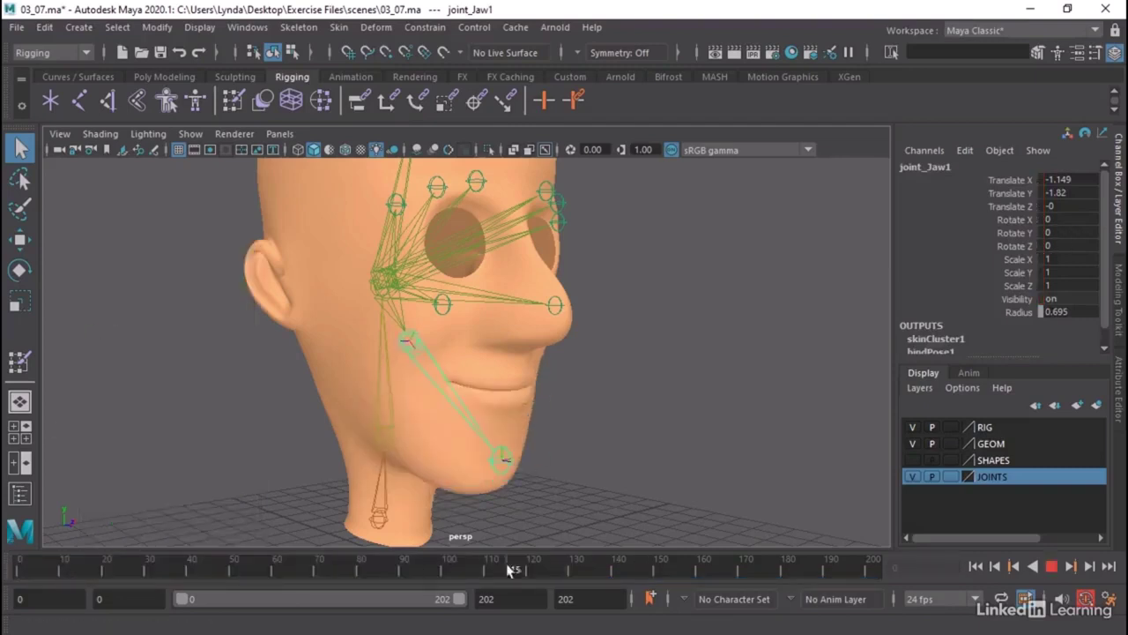
Set keyframes on joint_Cheek_L in its rest position at frames 0 and 10.
{"action": "left_click_drag", "start_coordinate": [657, 374], "coordinate": [569, 386], "text": "alt"}
{"action": "middle_click_drag", "start_coordinate": [606, 340], "coordinate": [630, 386], "text": "alt"}
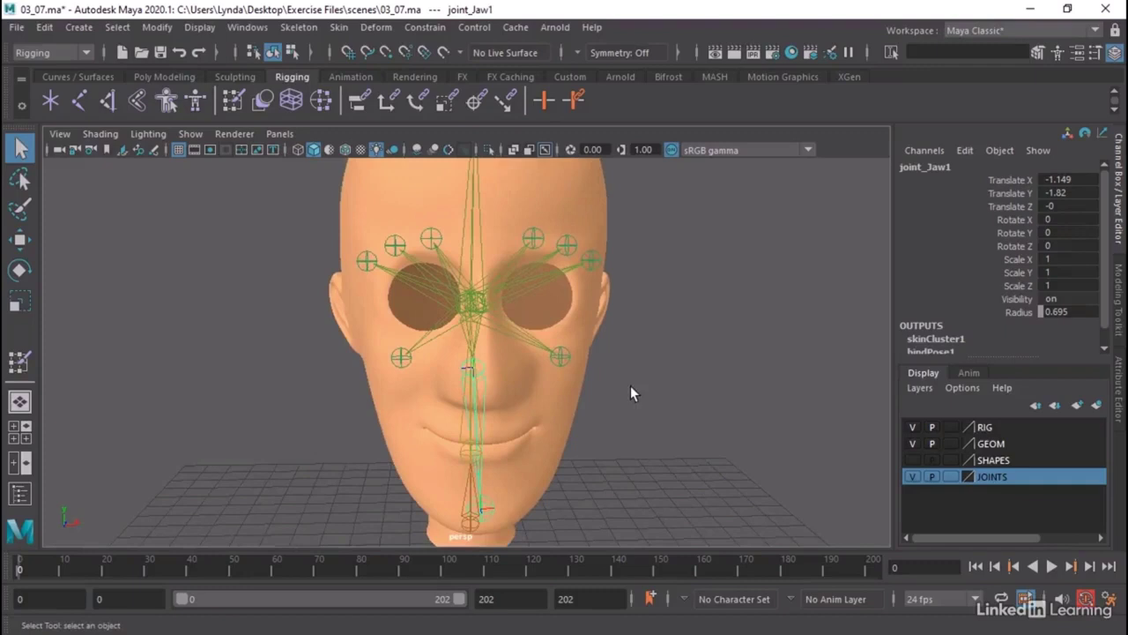
{"action": "left_click", "coordinate": [559, 354]}
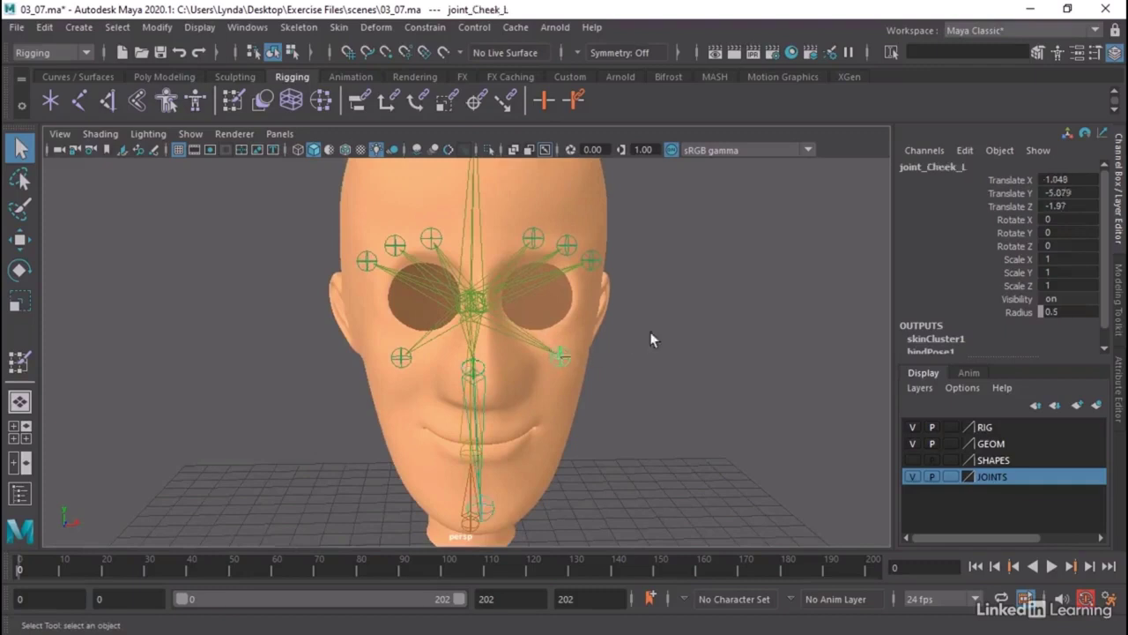
{"action": "left_click_drag", "start_coordinate": [649, 331], "coordinate": [662, 354], "text": "alt"}
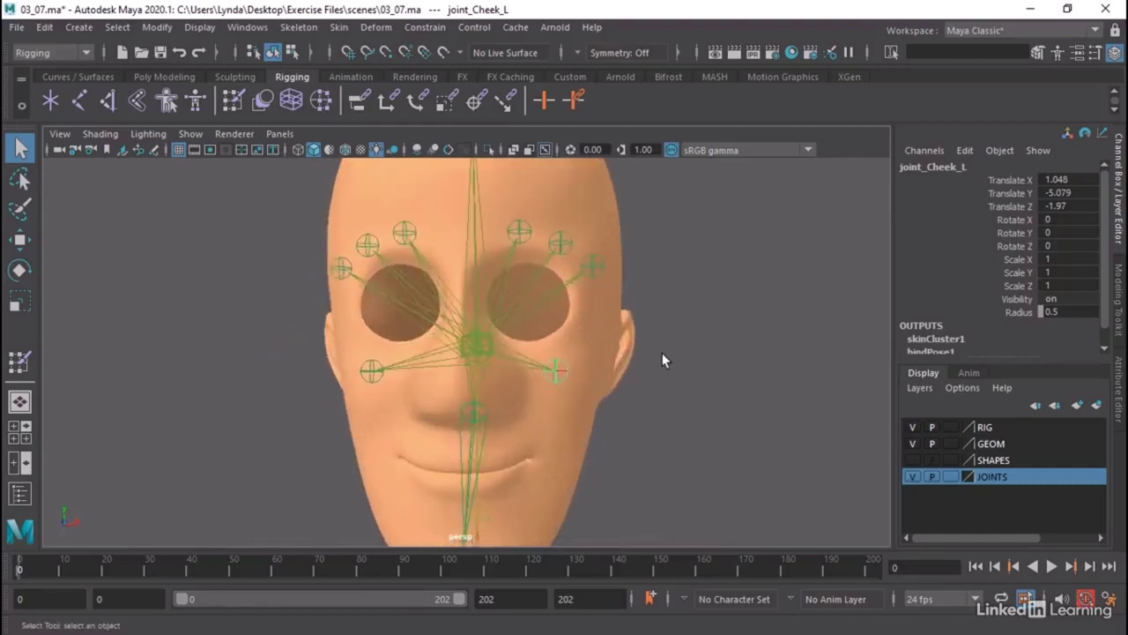
{"action": "scroll", "coordinate": [569, 379], "scroll_direction": "up", "scroll_amount": 1}
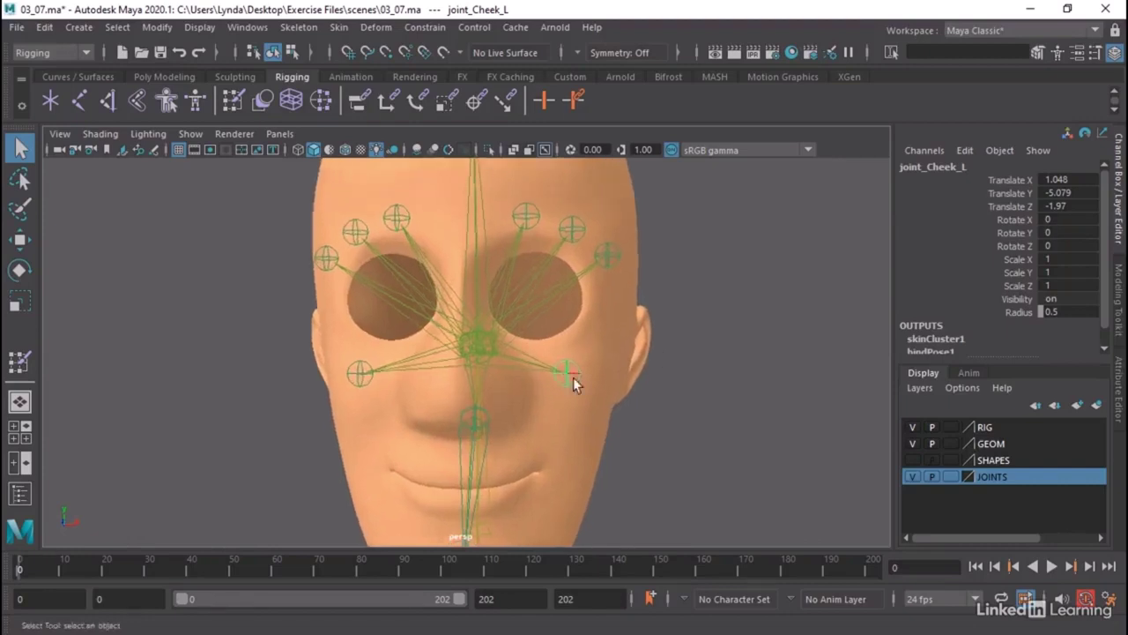
{"action": "middle_click_drag", "start_coordinate": [271, 433], "coordinate": [271, 442], "text": "alt"}
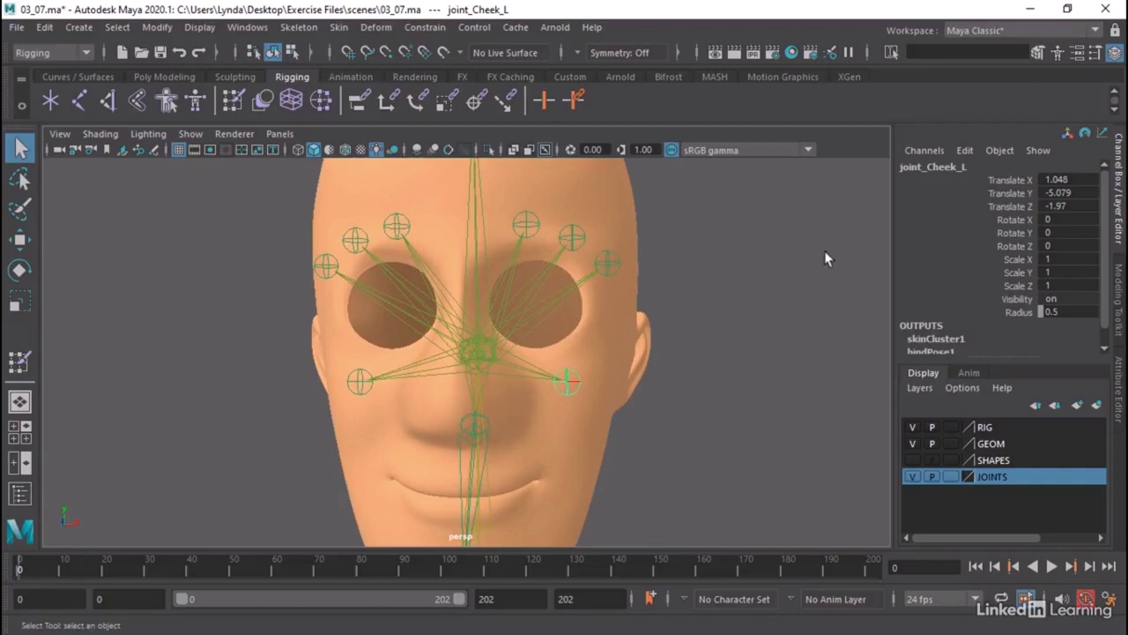
{"action": "key", "text": "s"}
At frame 40, move joint_Cheek_L up towards the eye and set a keyframe on it.
{"action": "mouse_move", "coordinate": [19, 568]}
{"action": "left_mouse_down"}
{"action": "mouse_move", "coordinate": [144, 575]}
{"action": "mouse_move", "coordinate": [187, 592]}
{"action": "left_mouse_up"}
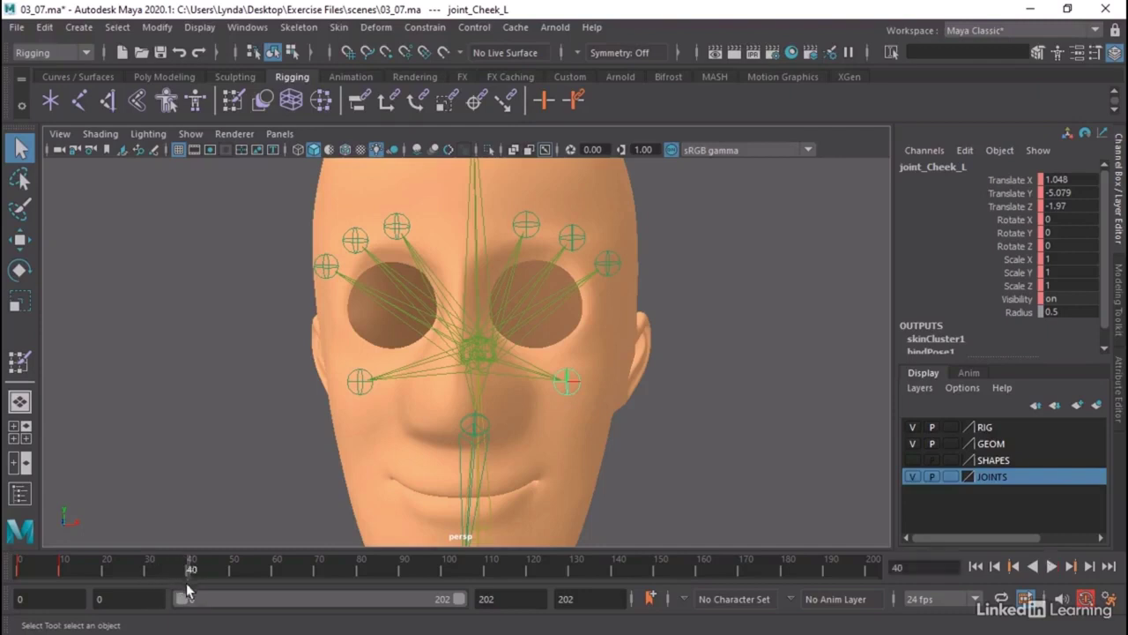
{"action": "key", "text": "w"}
{"action": "left_click_drag", "start_coordinate": [564, 373], "coordinate": [564, 364]}
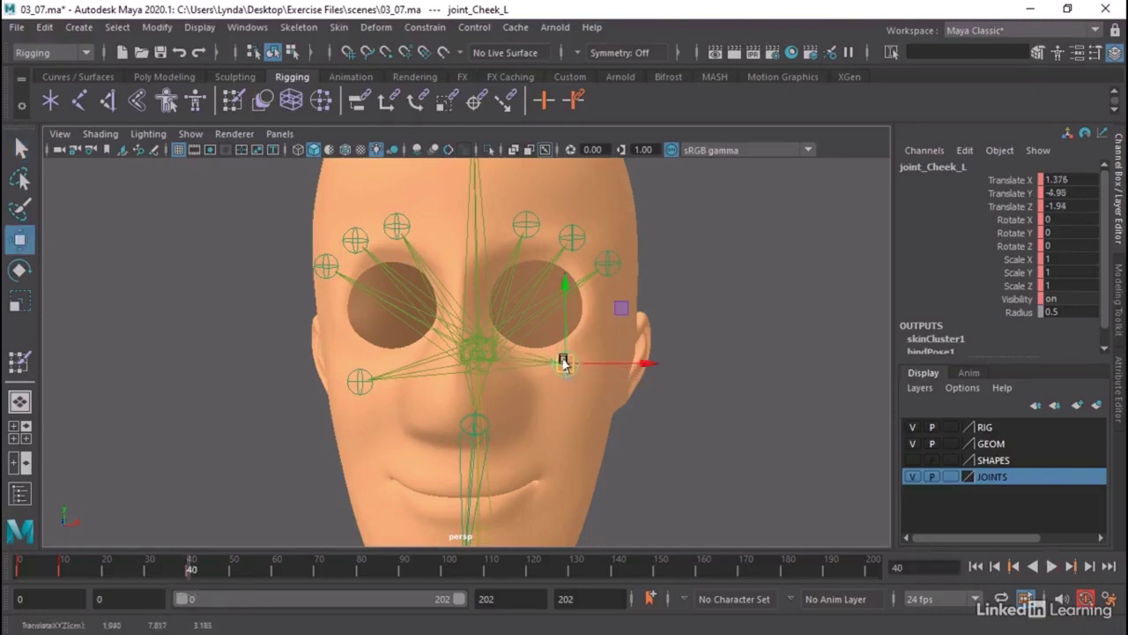
{"action": "left_click", "coordinate": [189, 577]}
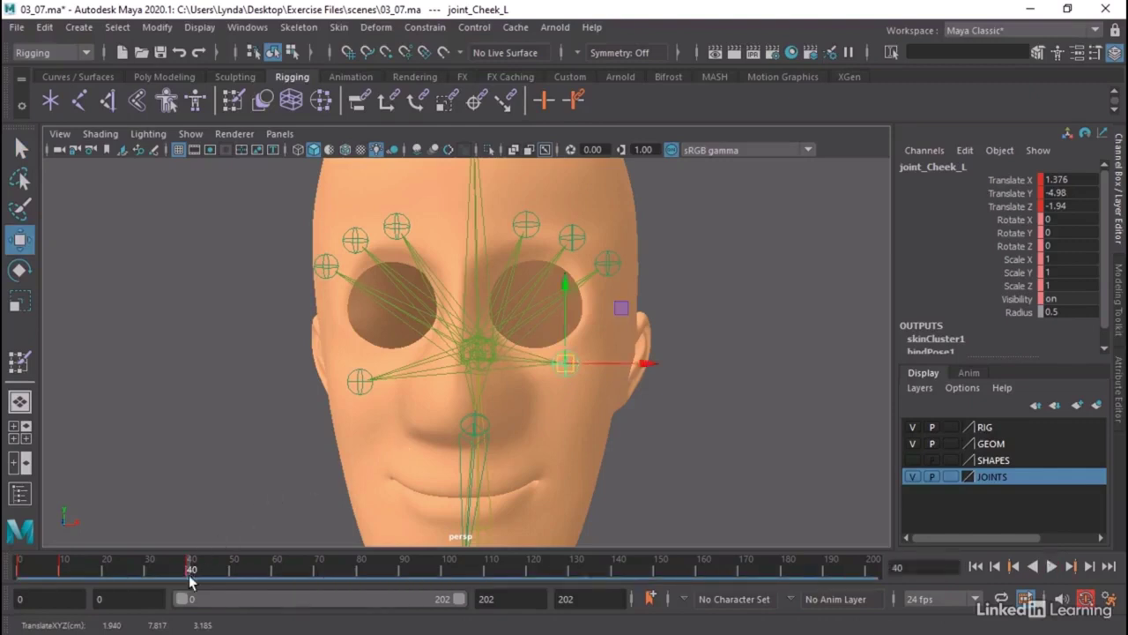
{"action": "key", "text": "s"}
At frame 70, lower joint_Cheek_L below its rest position, key it and scrub the motion back to frame 0.
{"action": "left_click_drag", "start_coordinate": [189, 568], "coordinate": [289, 572]}
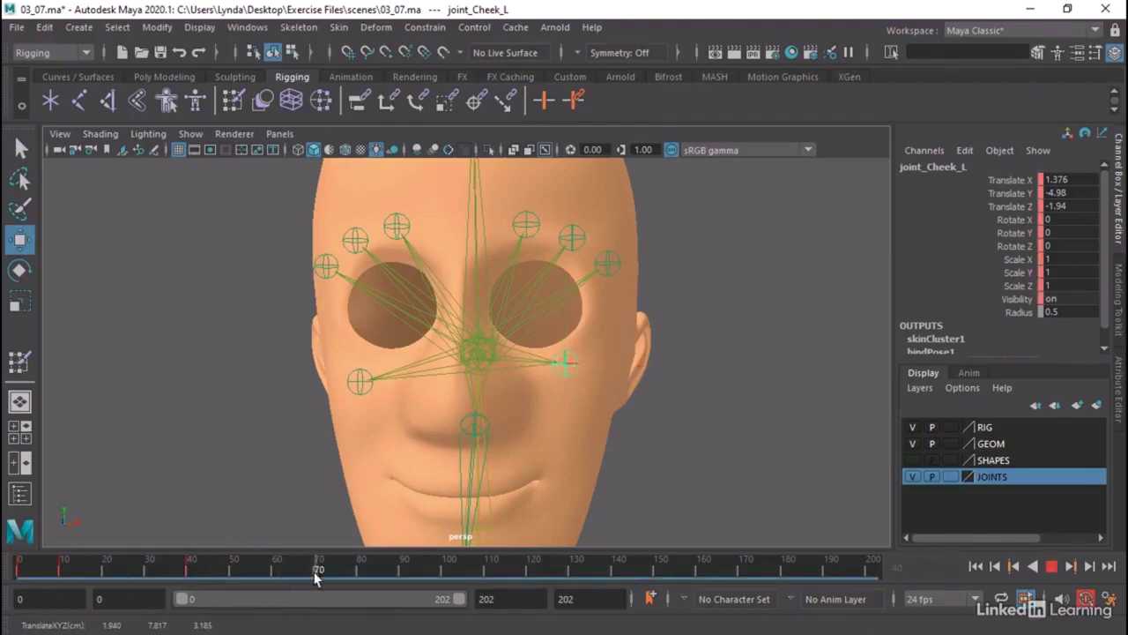
{"action": "key", "text": "alt+v"}
{"action": "left_click_drag", "start_coordinate": [556, 360], "coordinate": [571, 397]}
{"action": "key", "text": "s"}
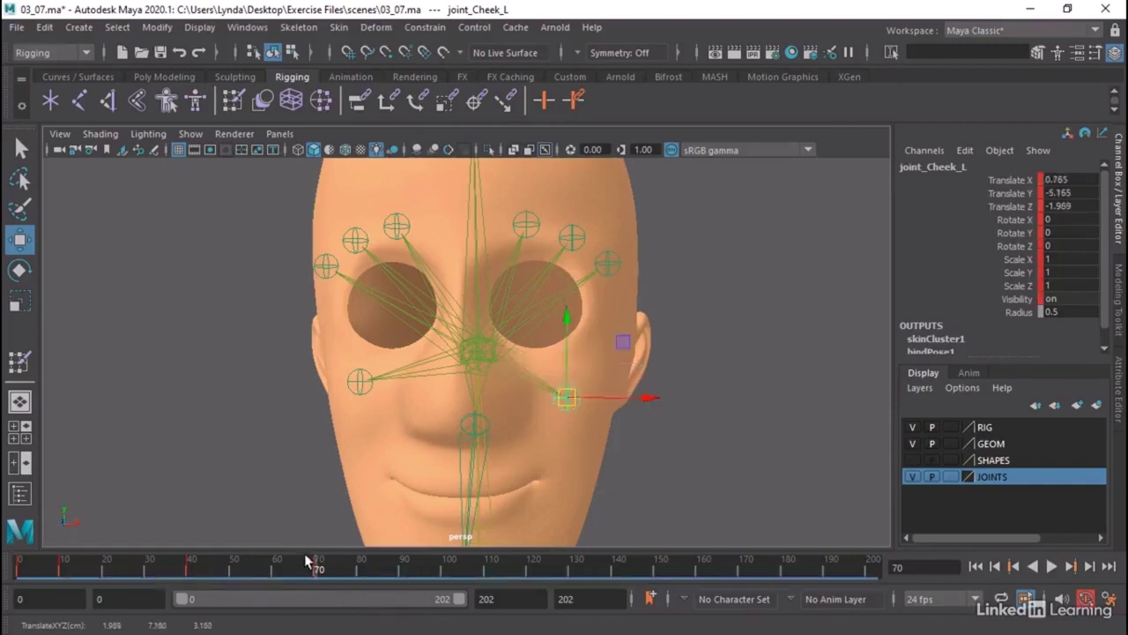
{"action": "mouse_move", "coordinate": [304, 566]}
{"action": "left_mouse_down"}
{"action": "mouse_move", "coordinate": [90, 575]}
{"action": "mouse_move", "coordinate": [280, 576]}
{"action": "mouse_move", "coordinate": [179, 590]}
{"action": "mouse_move", "coordinate": [21, 592]}
{"action": "mouse_move", "coordinate": [289, 582]}
{"action": "mouse_move", "coordinate": [5, 593]}
{"action": "left_mouse_up"}
Select the inner, centre and outer left brow joints and key them in their rest position at frames 0 and 10.
{"action": "left_click_drag", "start_coordinate": [509, 257], "coordinate": [546, 249], "text": "alt"}
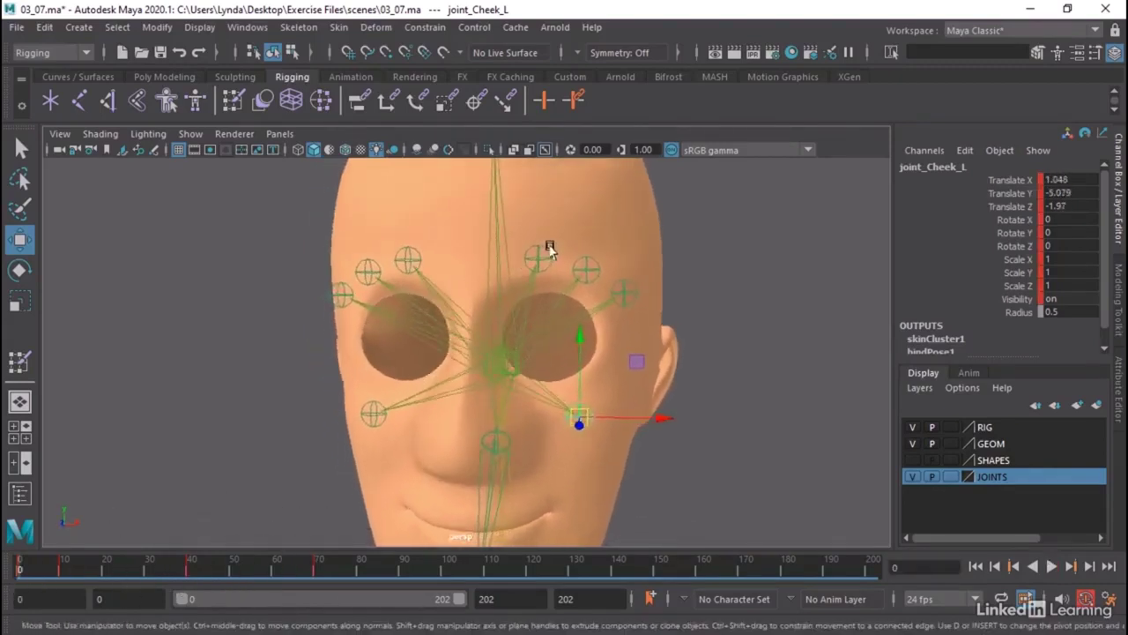
{"action": "left_click", "coordinate": [535, 253]}
{"action": "left_click", "coordinate": [589, 274]}
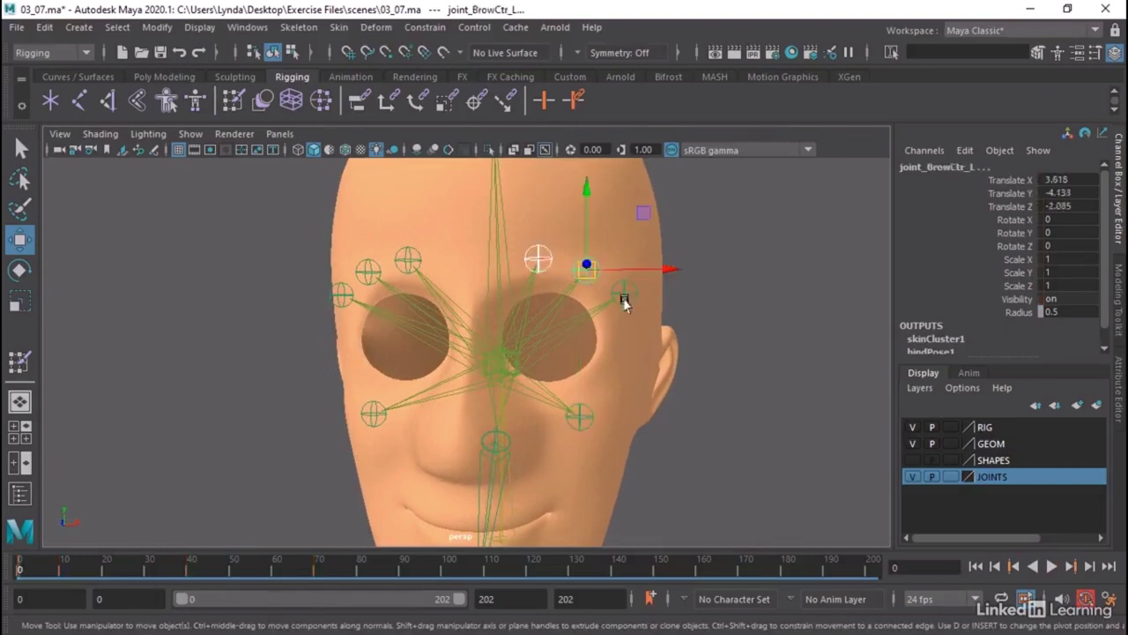
{"action": "left_click", "coordinate": [624, 295]}
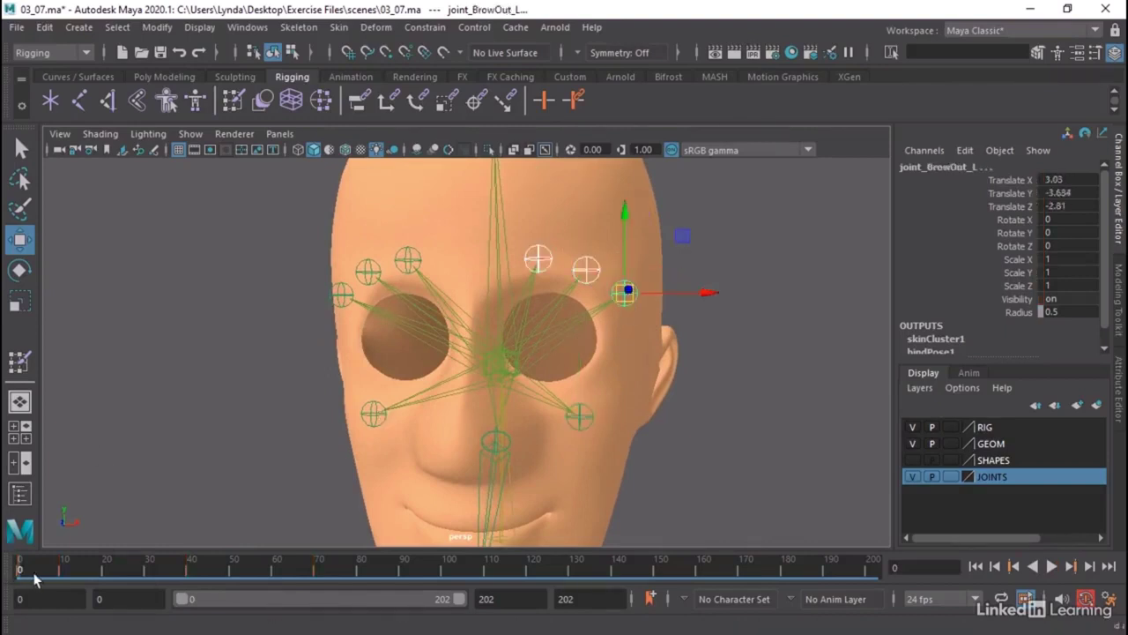
{"action": "key", "text": "s"}
{"action": "key", "text": "alt+v"}
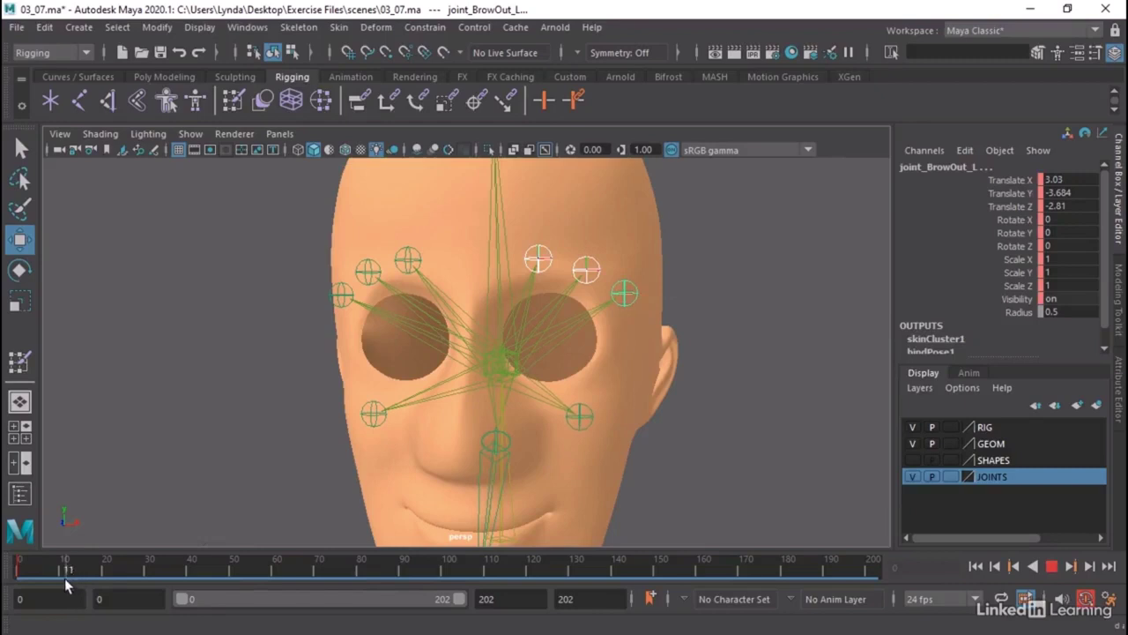
{"action": "key", "text": "alt+v"}
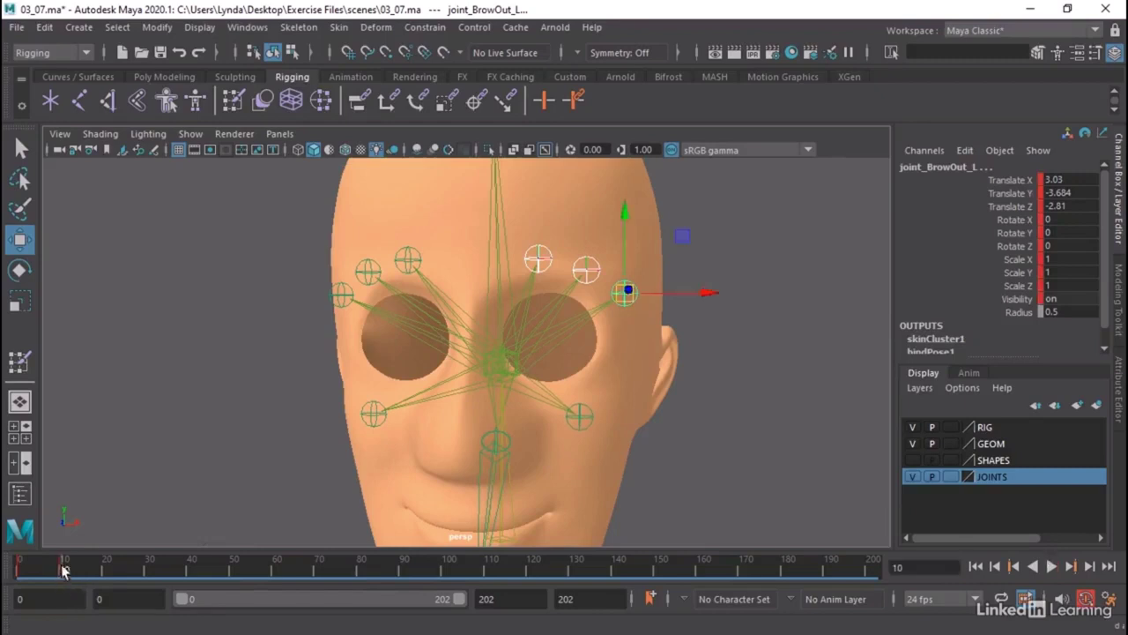
Raise the three left brow joints at frame 40 and lower them slightly below their rest position at frame 70.
{"action": "key", "text": "alt+v"}
{"action": "key", "text": "alt+v"}
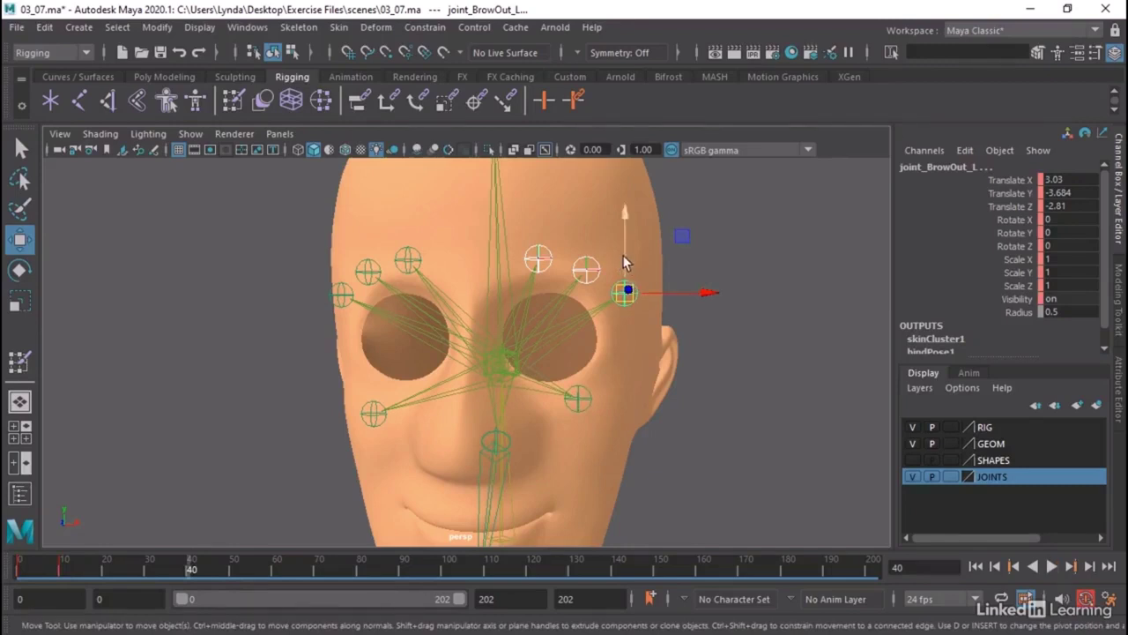
{"action": "left_click_drag", "start_coordinate": [624, 261], "coordinate": [623, 241]}
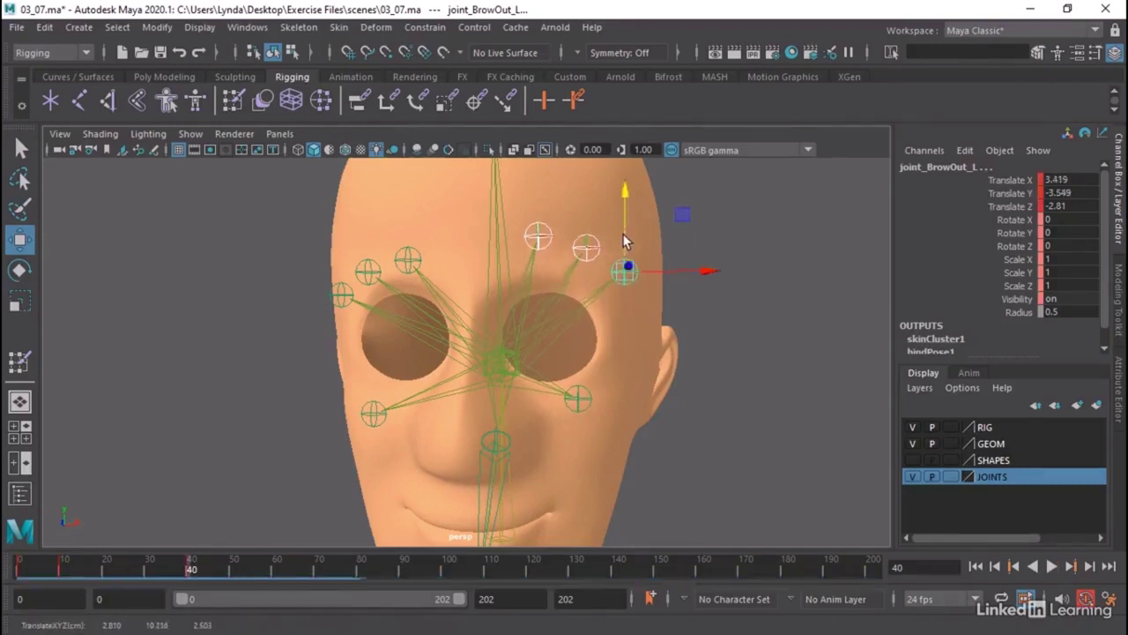
{"action": "key", "text": "alt+v"}
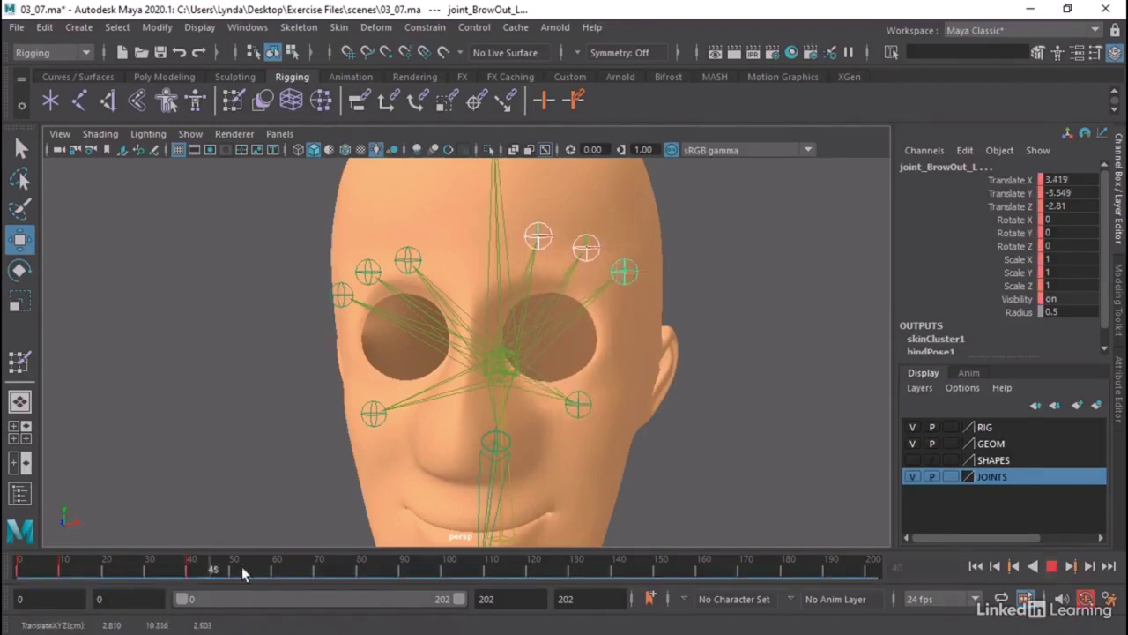
{"action": "left_click", "coordinate": [319, 582]}
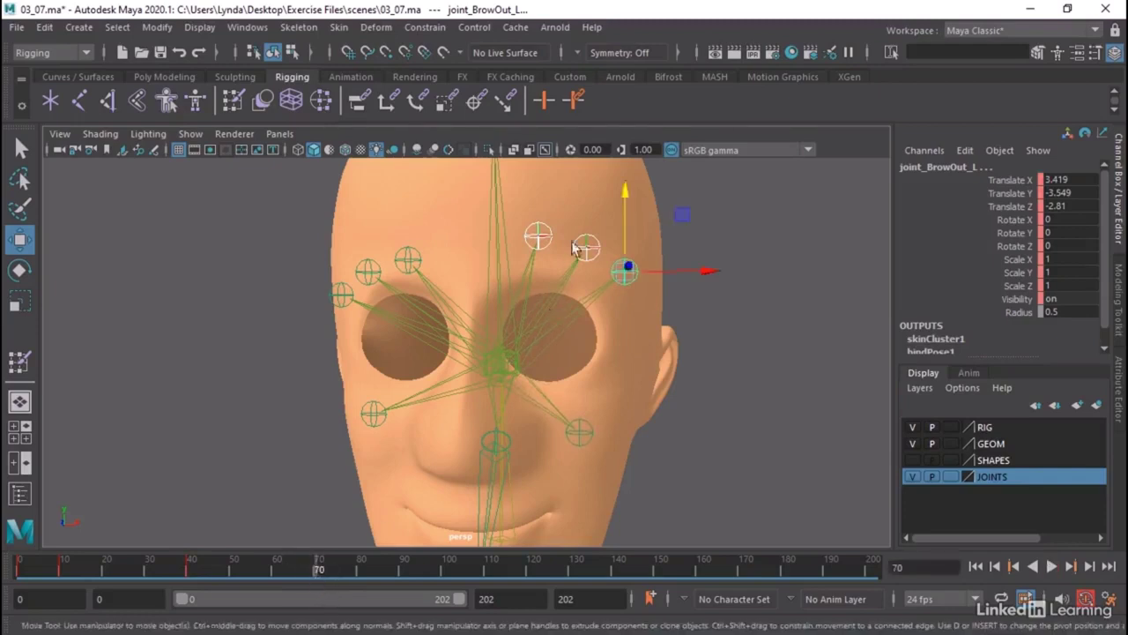
{"action": "left_click_drag", "start_coordinate": [617, 212], "coordinate": [624, 240]}
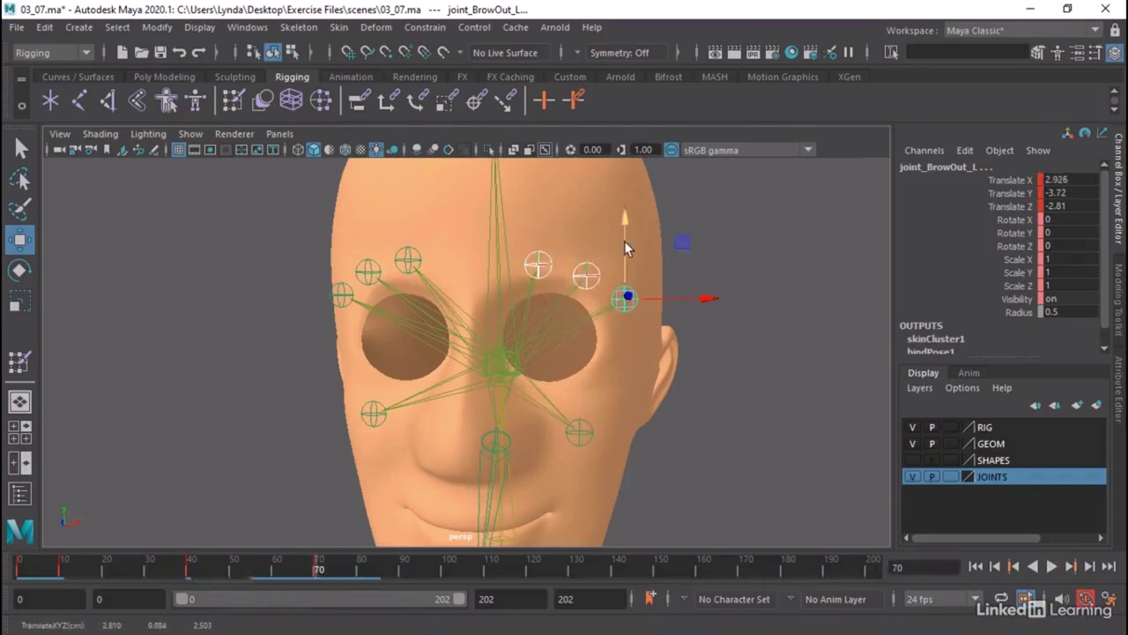
At frame 91, reselect the three left brow joints and raise them slightly together.
{"action": "key", "text": "alt+v"}
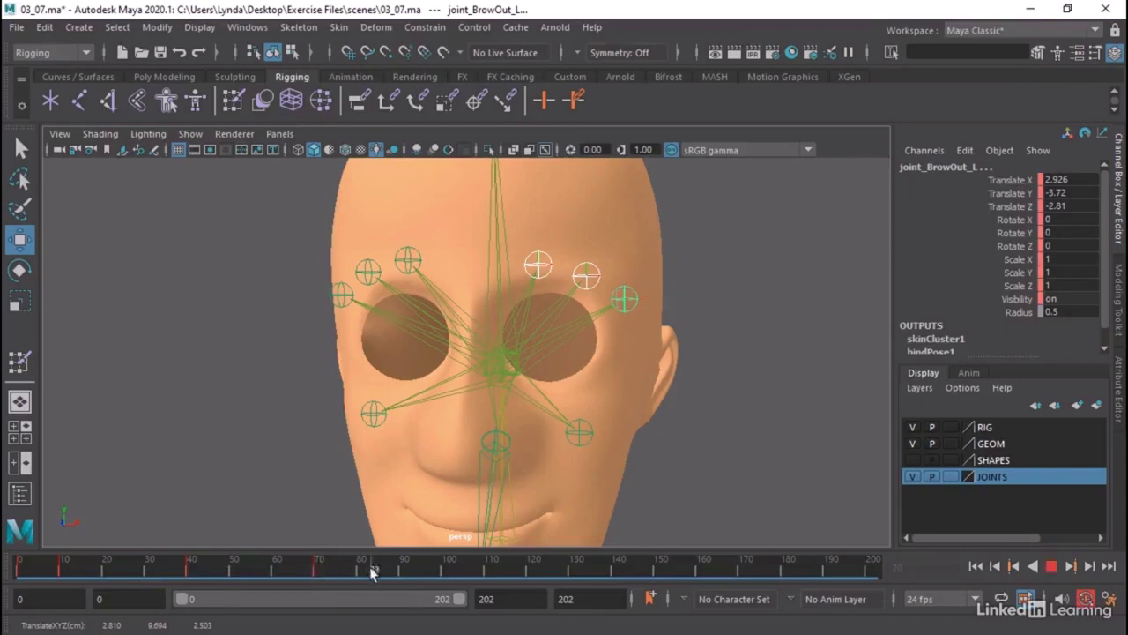
{"action": "left_click", "coordinate": [403, 577]}
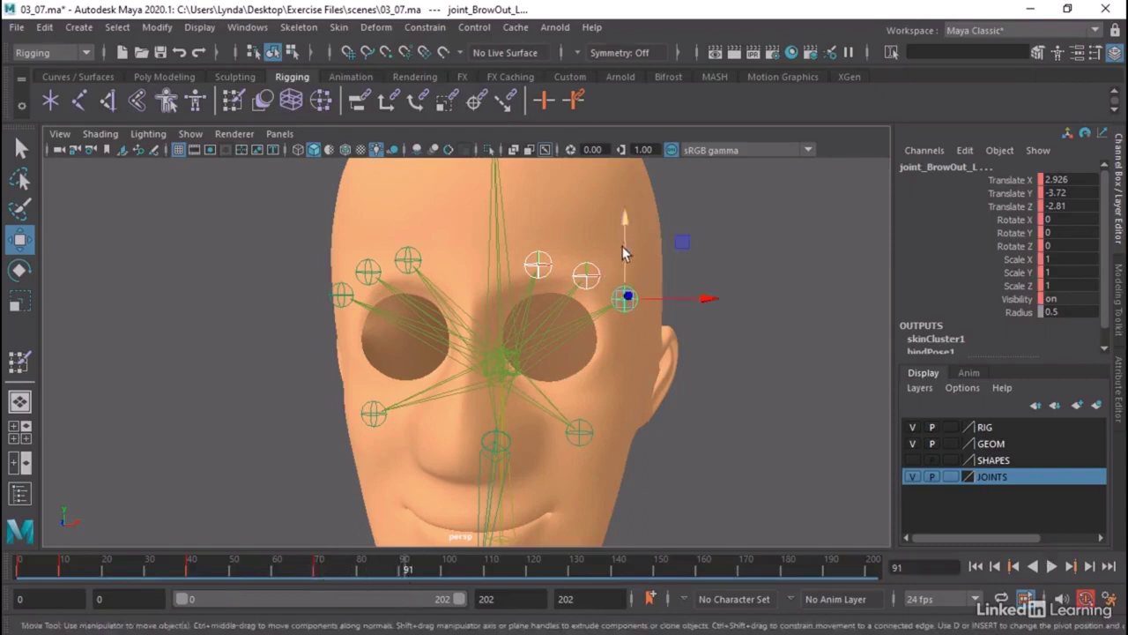
{"action": "left_click", "coordinate": [587, 276]}
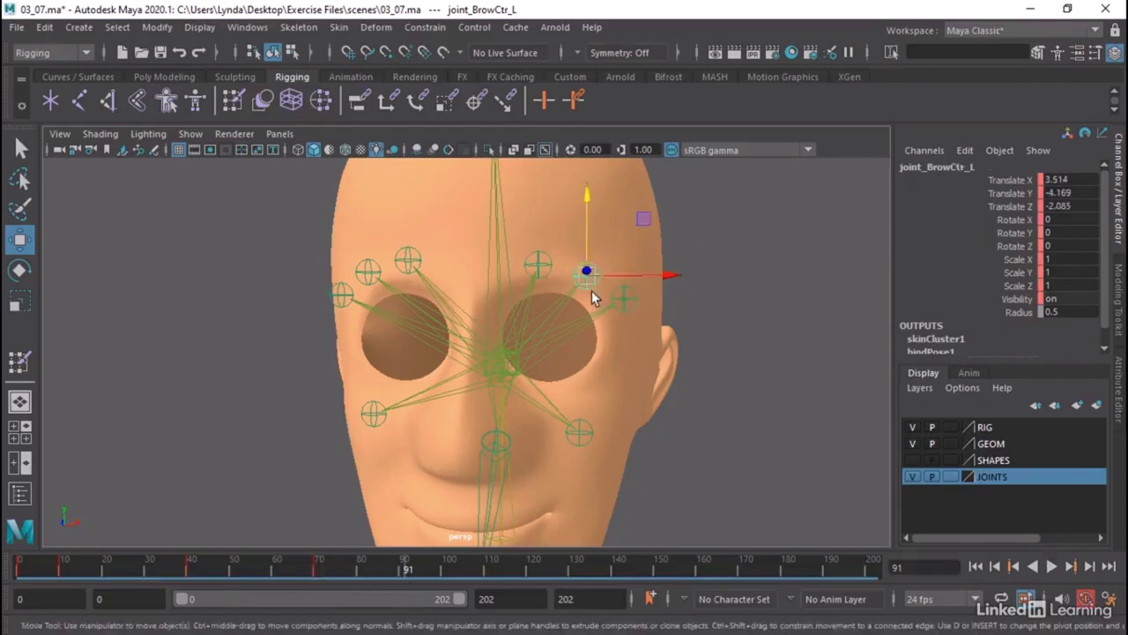
{"action": "left_click", "coordinate": [602, 294]}
{"action": "left_click", "coordinate": [621, 298]}
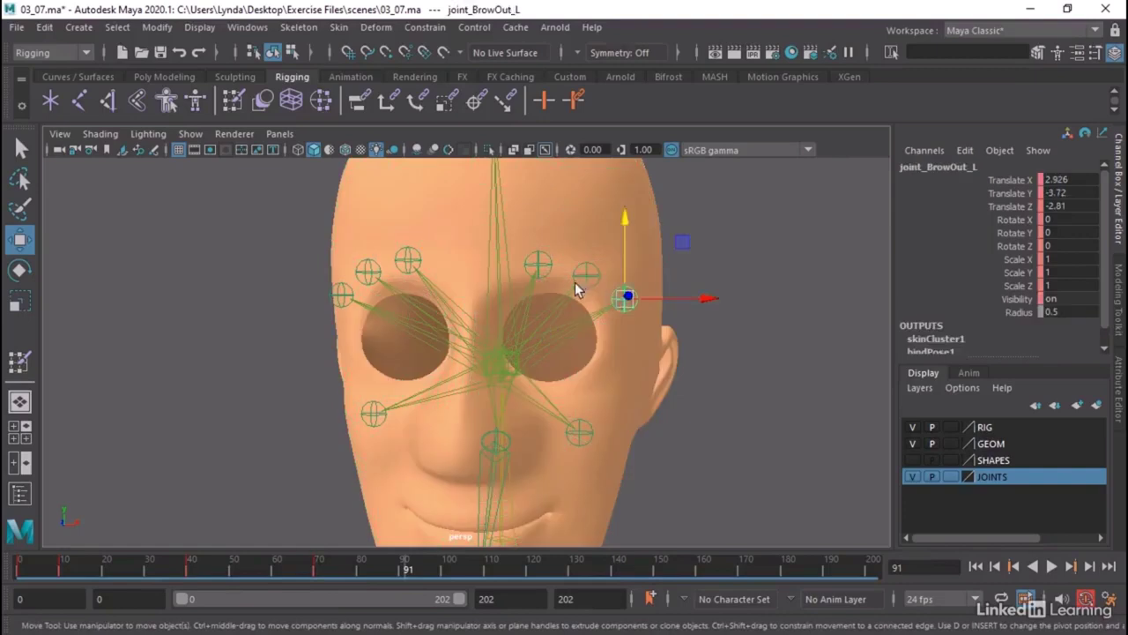
{"action": "left_click", "coordinate": [584, 278]}
{"action": "left_click", "coordinate": [536, 264]}
{"action": "left_click_drag", "start_coordinate": [532, 230], "coordinate": [532, 222]}
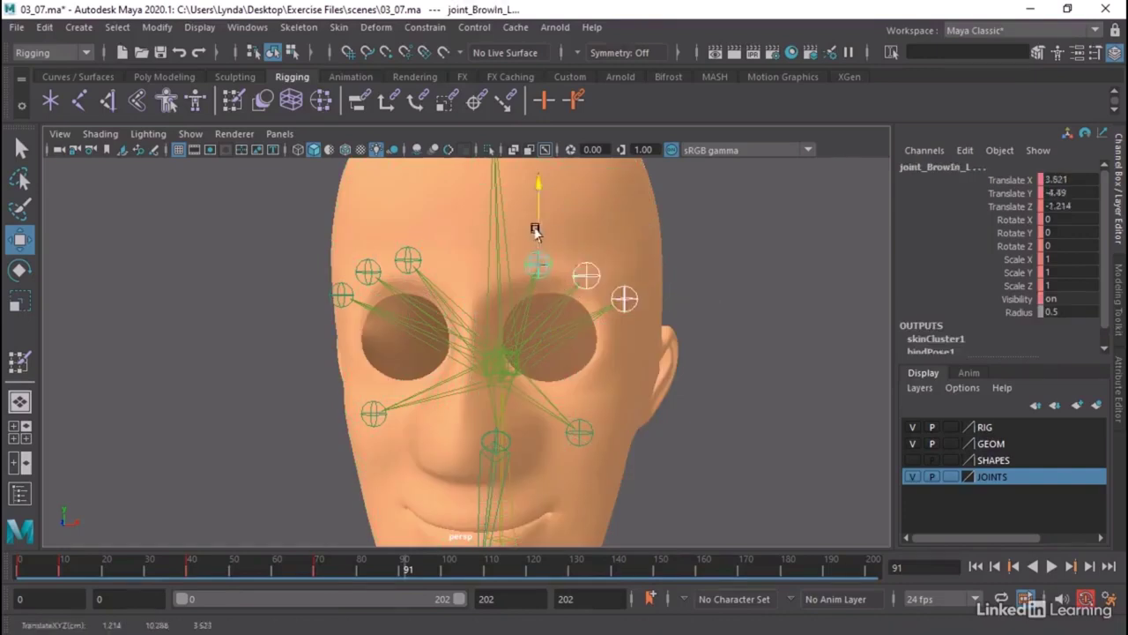
At frame 91, raise joint_BrowCtr_L above its neighbours and adjust joint_BrowIn_L's position slightly.
{"action": "left_click", "coordinate": [586, 269]}
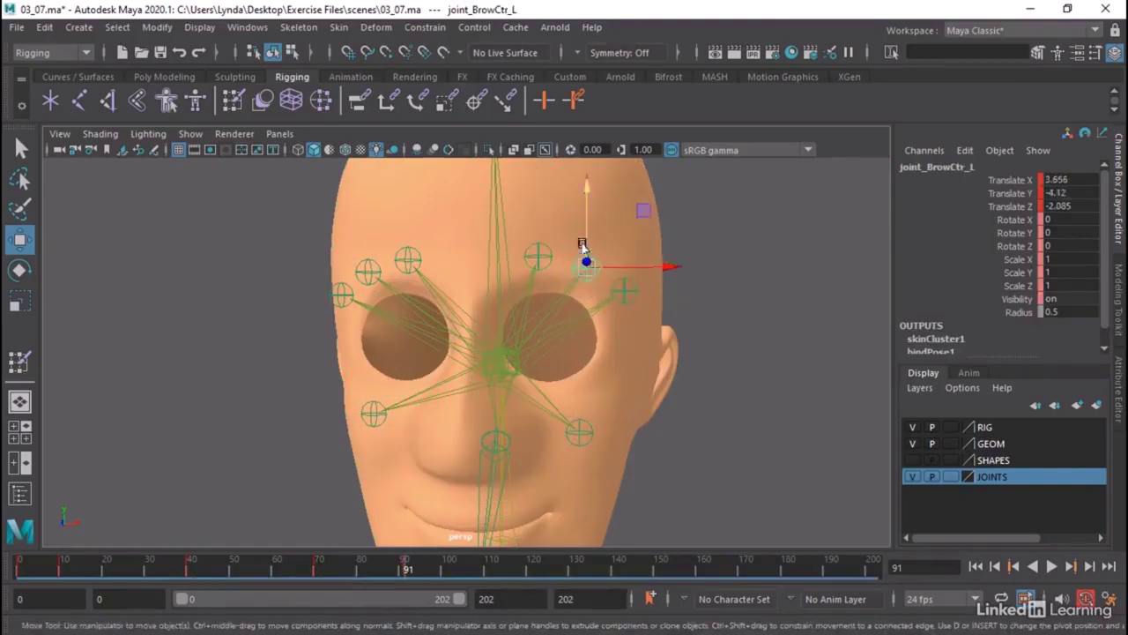
{"action": "left_click_drag", "start_coordinate": [584, 252], "coordinate": [588, 216]}
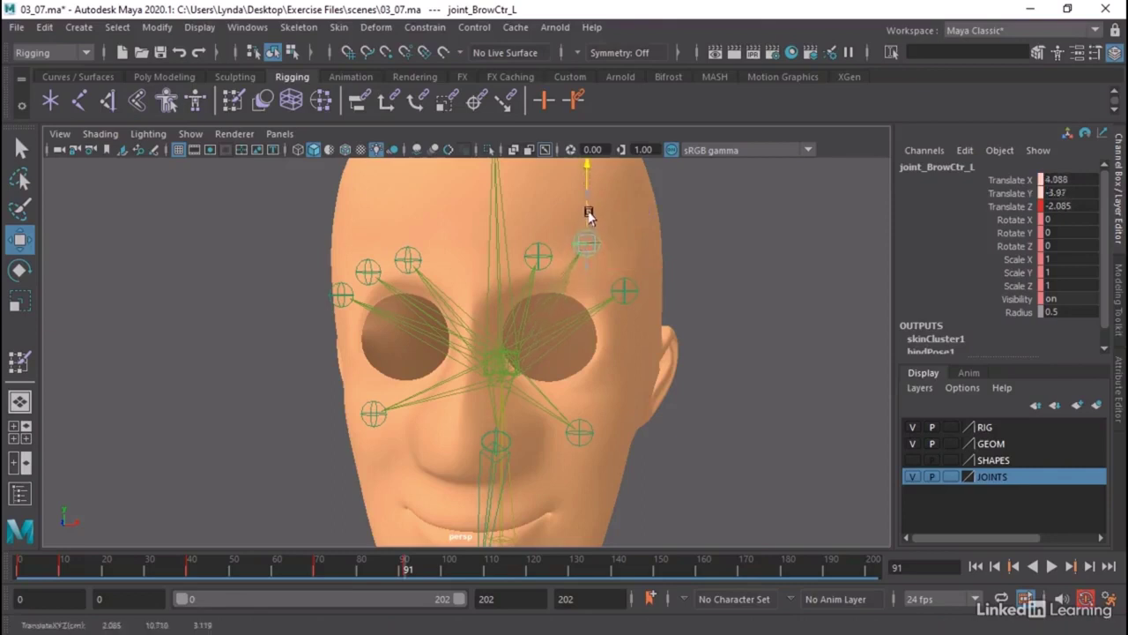
{"action": "left_click", "coordinate": [538, 252]}
{"action": "left_click_drag", "start_coordinate": [539, 254], "coordinate": [536, 248]}
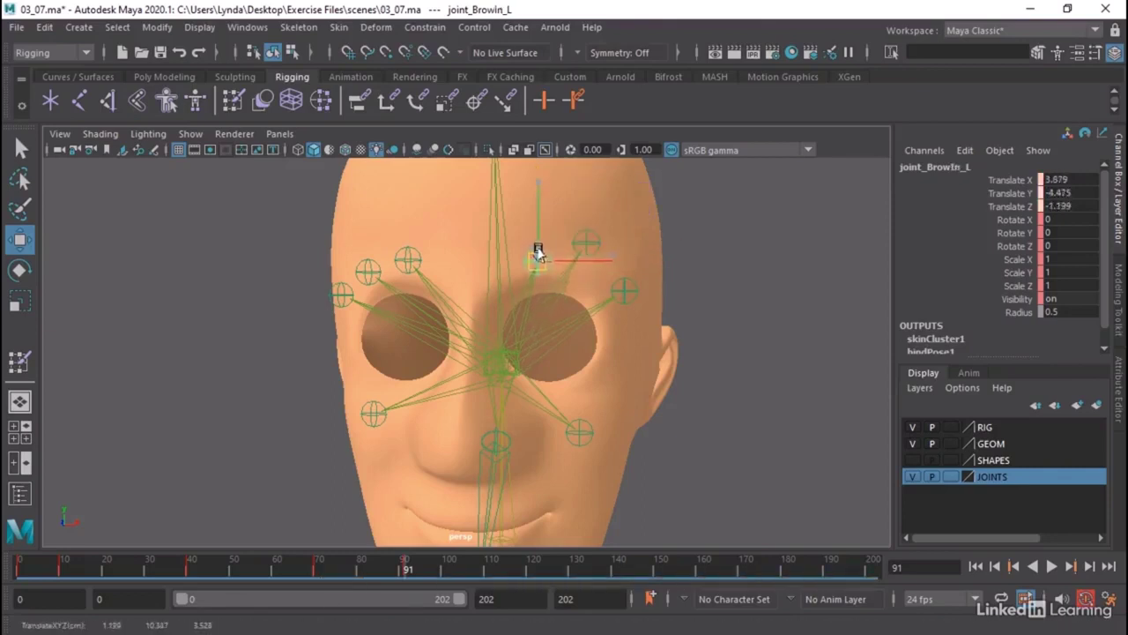
Return to frame 0, select the Head_NEUTRAL mesh and open the Paint Skin Weights Tool with its settings.
{"action": "left_click", "coordinate": [398, 573]}
{"action": "left_click_drag", "start_coordinate": [398, 573], "coordinate": [9, 584]}
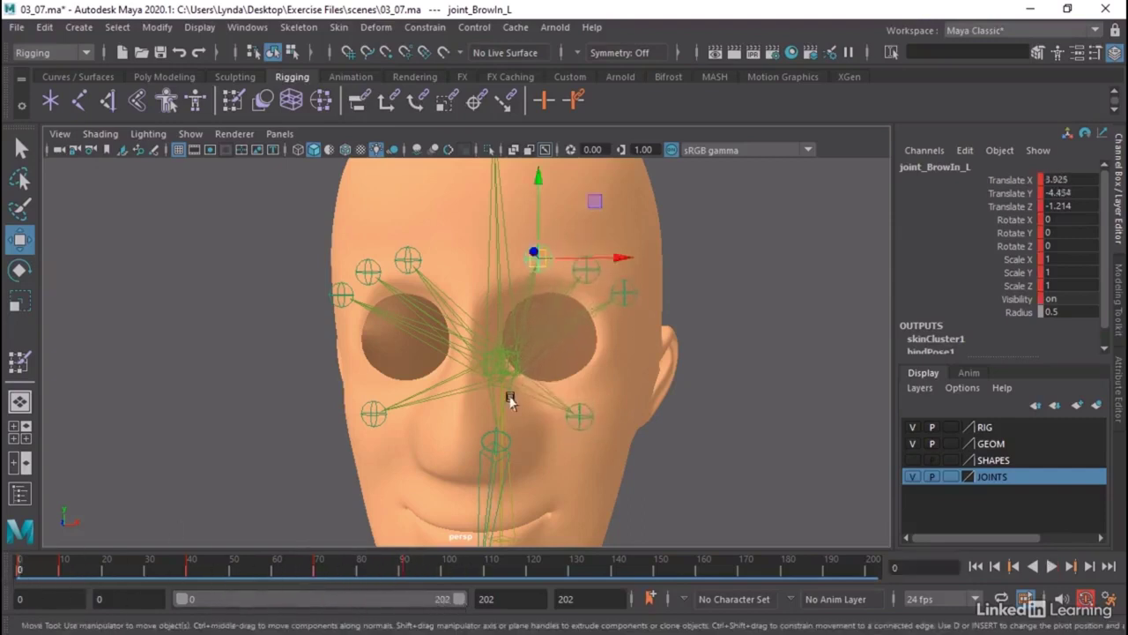
{"action": "left_click", "coordinate": [638, 342]}
{"action": "left_click_drag", "start_coordinate": [582, 340], "coordinate": [657, 301], "text": "alt"}
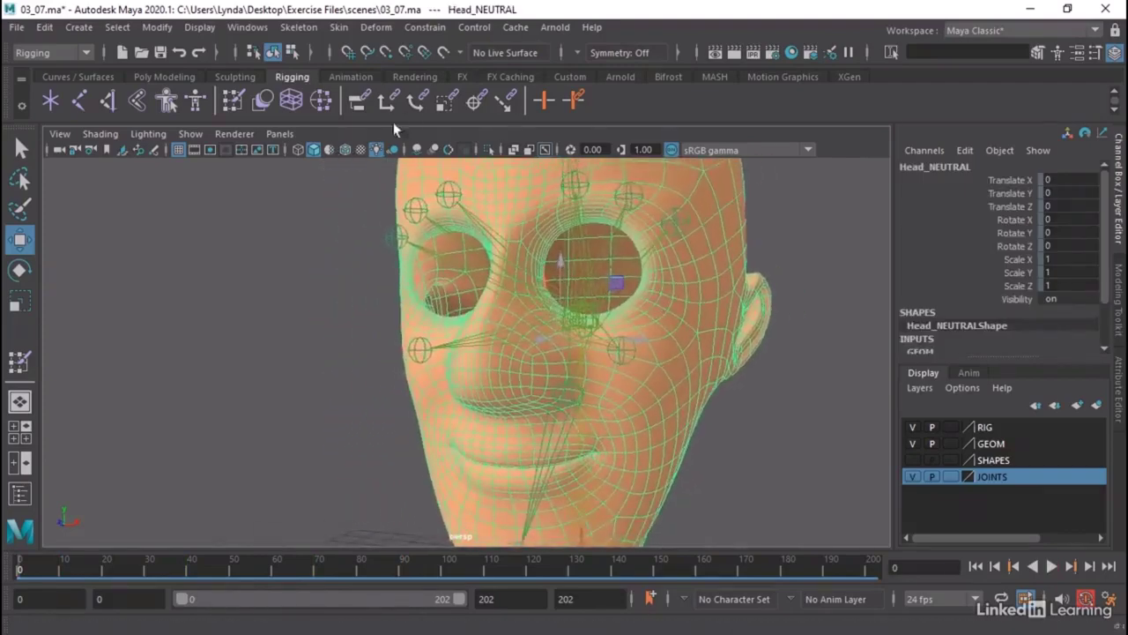
{"action": "left_click", "coordinate": [340, 27]}
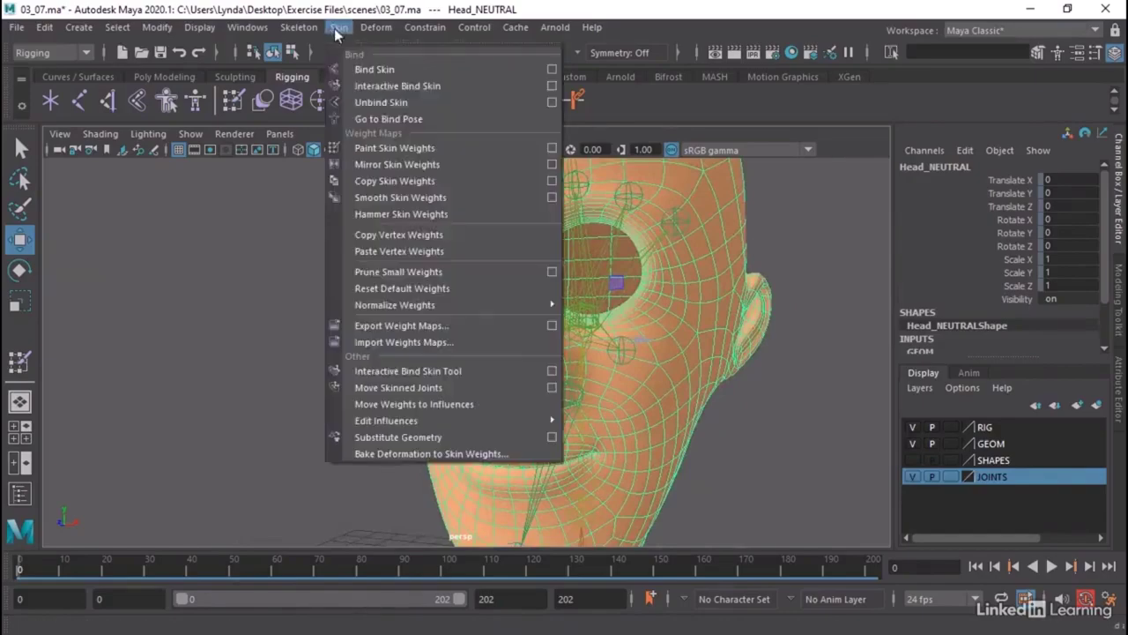
{"action": "left_click", "coordinate": [550, 146]}
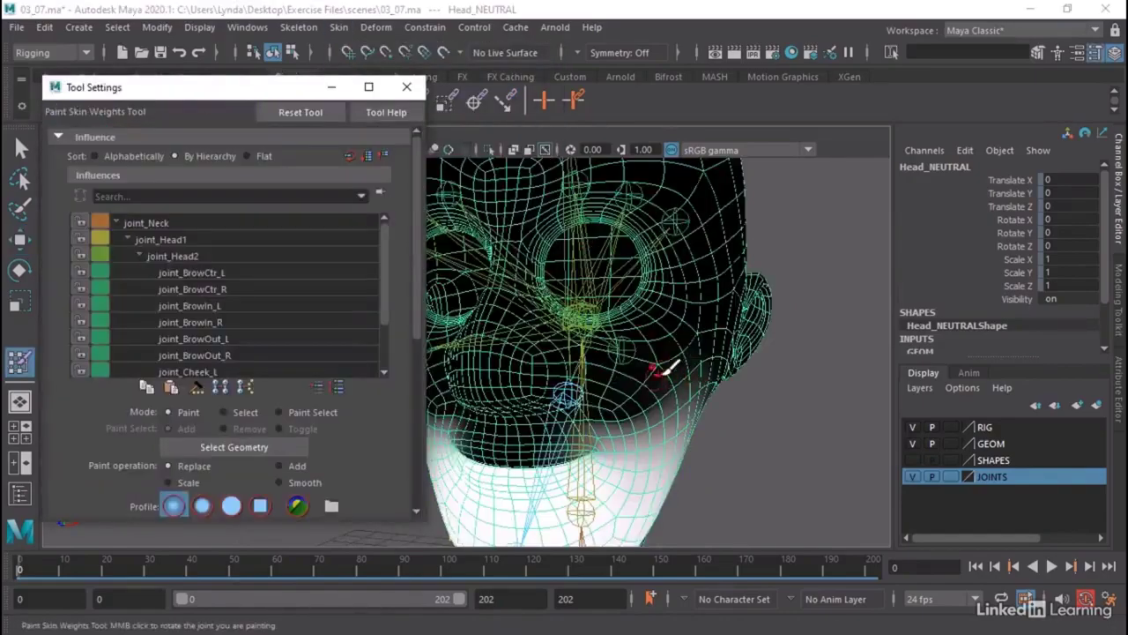
Paint joint_Cheek_L's influence around the left cheek joint with the Replace operation at opacity 1 and value 1.
{"action": "left_click_drag", "start_coordinate": [663, 369], "coordinate": [622, 375], "text": "alt"}
{"action": "middle_click_drag", "start_coordinate": [622, 376], "coordinate": [679, 332], "text": "alt"}
{"action": "right_click_drag", "start_coordinate": [680, 332], "coordinate": [796, 336], "text": "alt"}
{"action": "scroll", "coordinate": [238, 334], "scroll_direction": "down", "scroll_amount": 1}
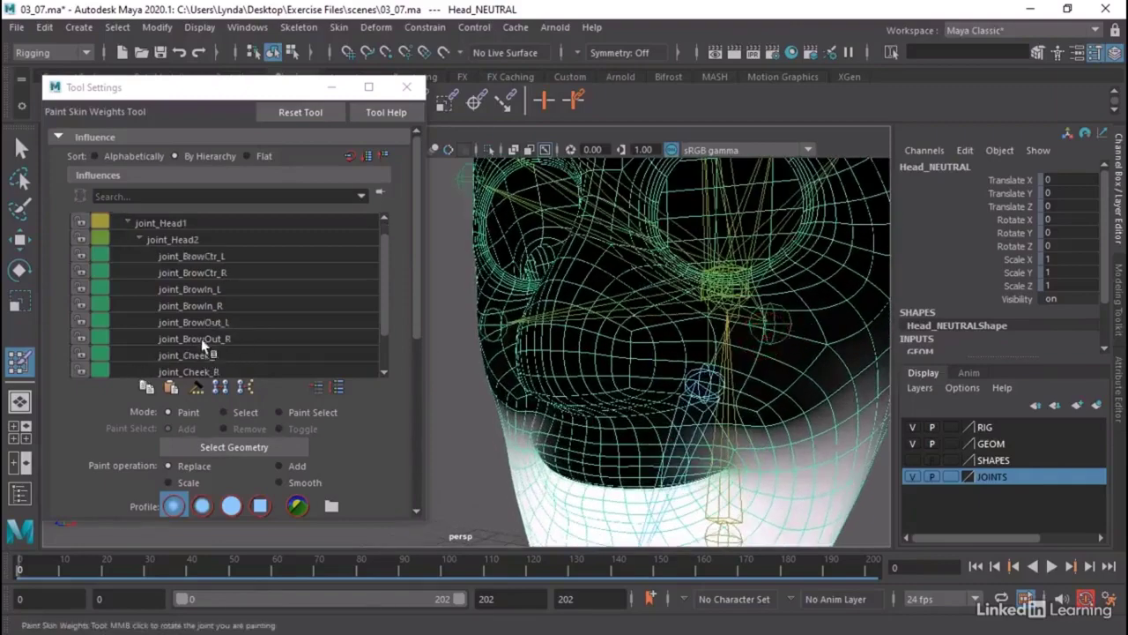
{"action": "left_click", "coordinate": [204, 356]}
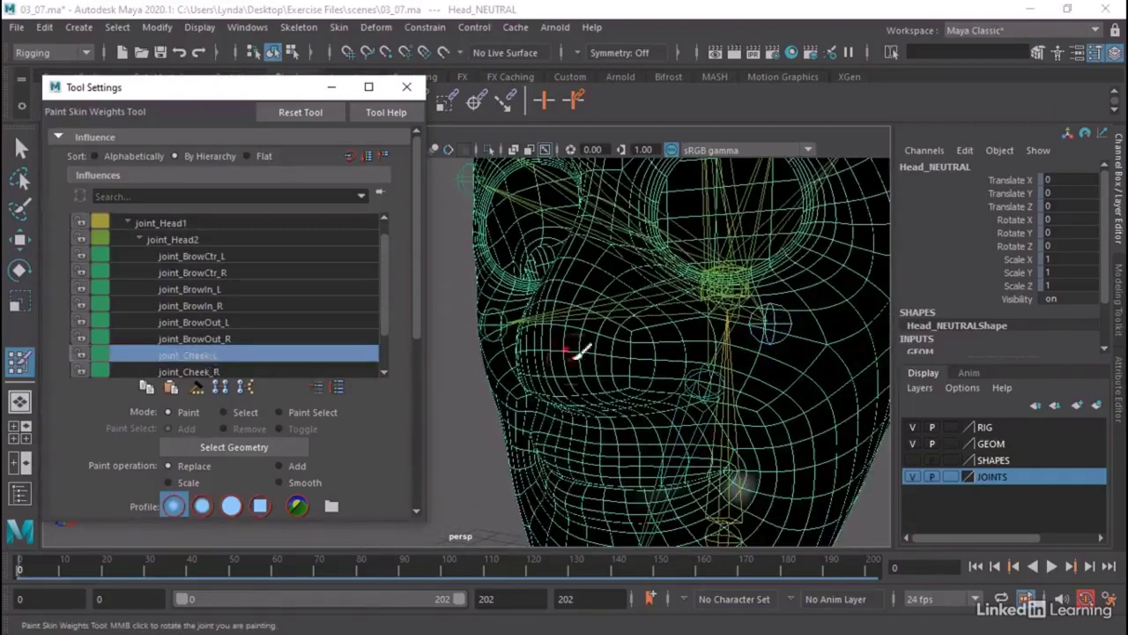
{"action": "left_click_drag", "start_coordinate": [760, 342], "coordinate": [724, 331], "text": "alt"}
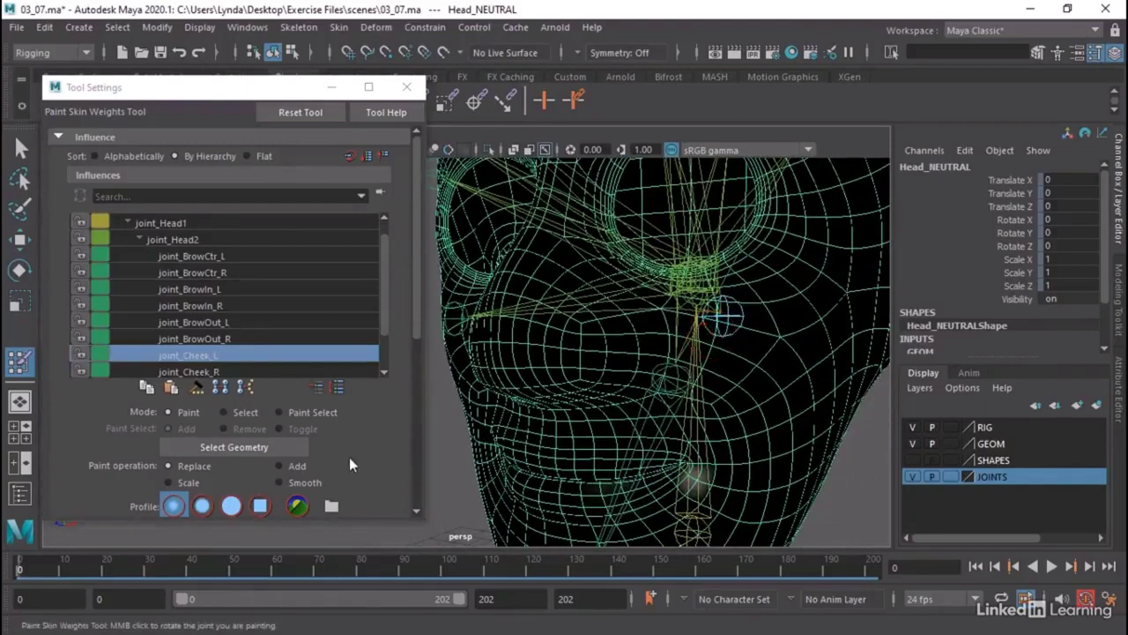
{"action": "scroll", "coordinate": [349, 456], "scroll_direction": "down", "scroll_amount": 2}
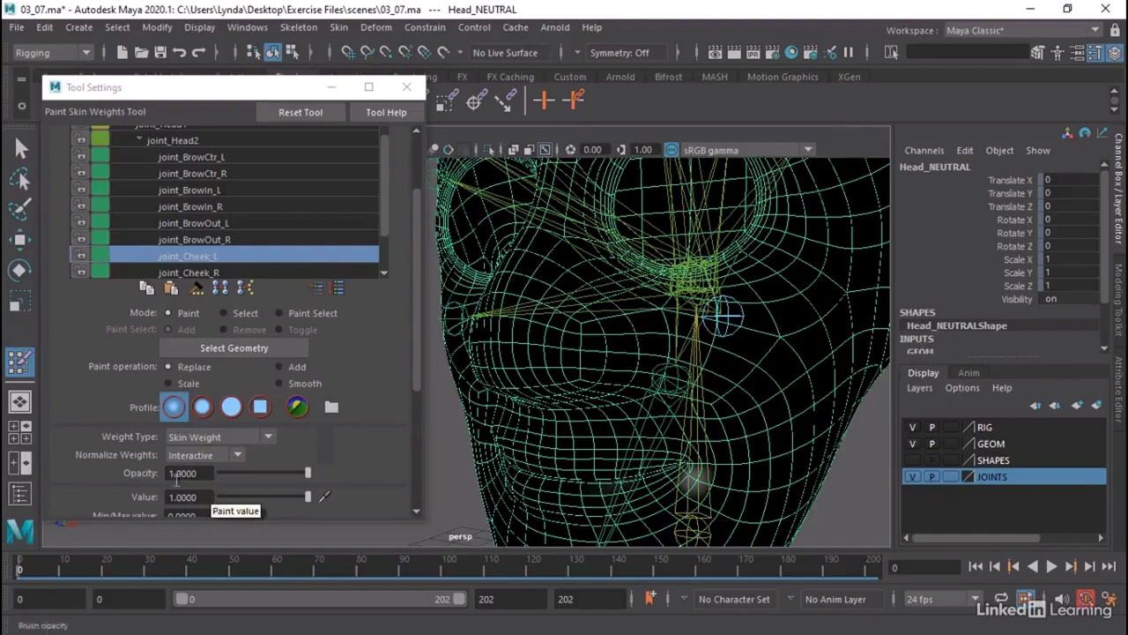
{"action": "scroll", "coordinate": [229, 485], "scroll_direction": "down", "scroll_amount": 2}
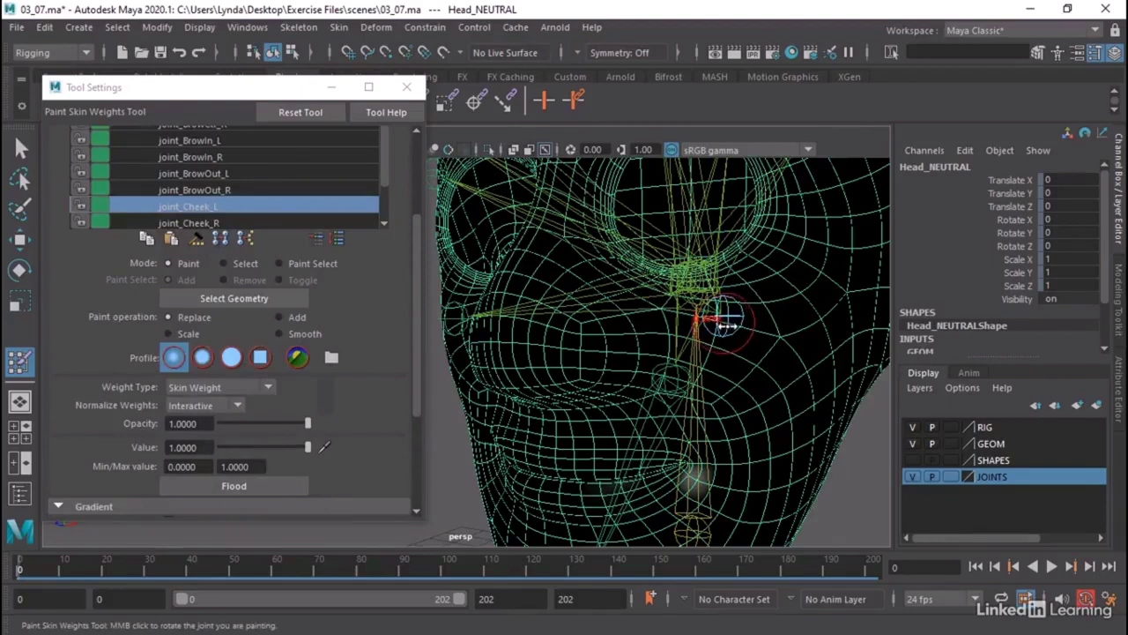
{"action": "mouse_move", "coordinate": [725, 323]}
{"action": "left_mouse_down"}
{"action": "mouse_move", "coordinate": [738, 318]}
{"action": "mouse_move", "coordinate": [734, 295]}
{"action": "mouse_move", "coordinate": [684, 308]}
{"action": "mouse_move", "coordinate": [768, 314]}
{"action": "mouse_move", "coordinate": [750, 308]}
{"action": "left_mouse_up"}
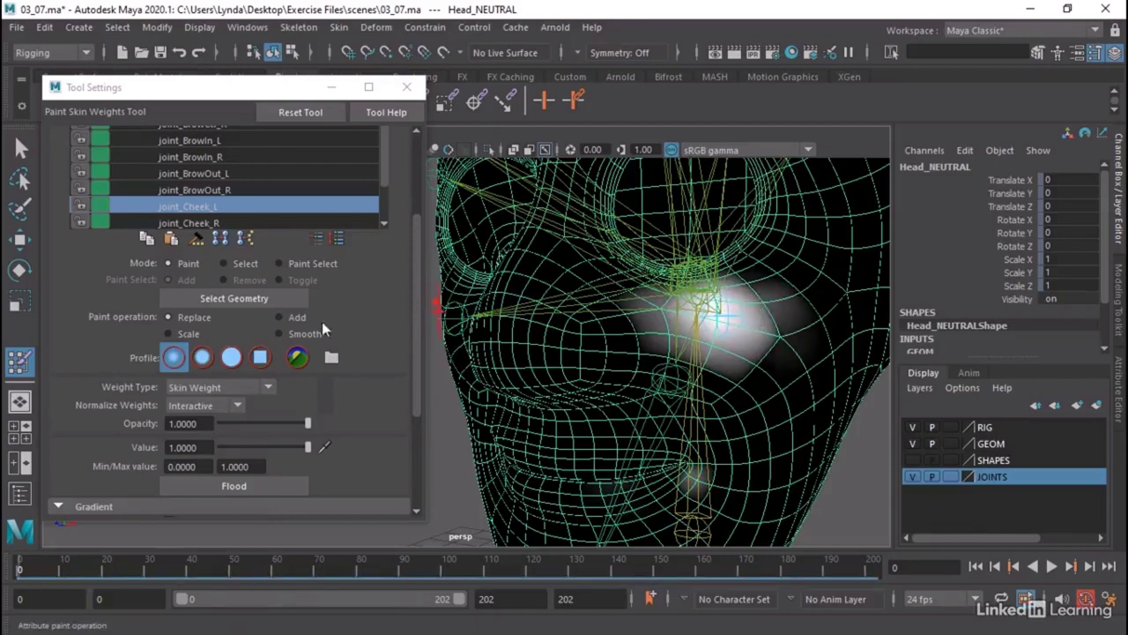
Flood joint_Cheek_L's weights with the Smooth operation, check the cheek's deformation across the opening frames and return to frame 0.
{"action": "left_click", "coordinate": [281, 334]}
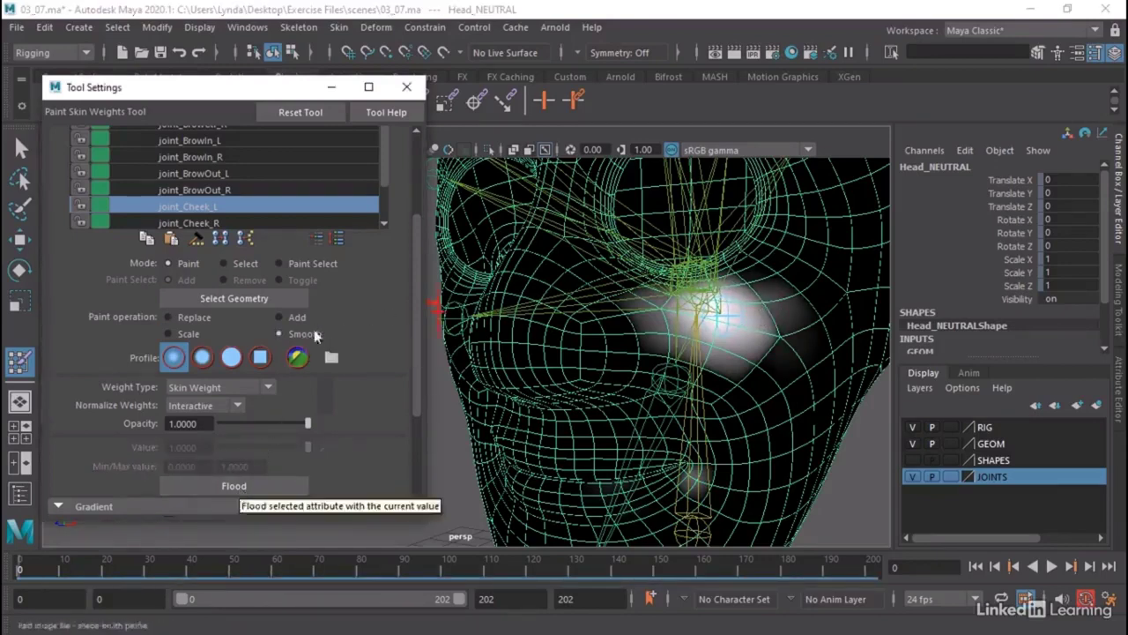
{"action": "left_click", "coordinate": [265, 487]}
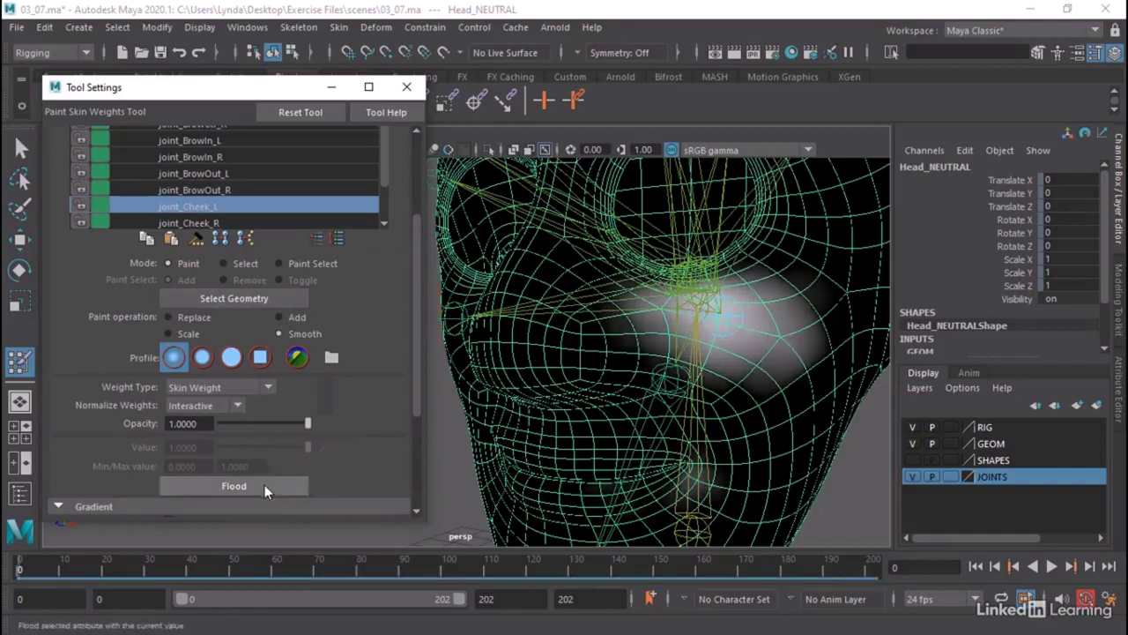
{"action": "key", "text": "alt+v"}
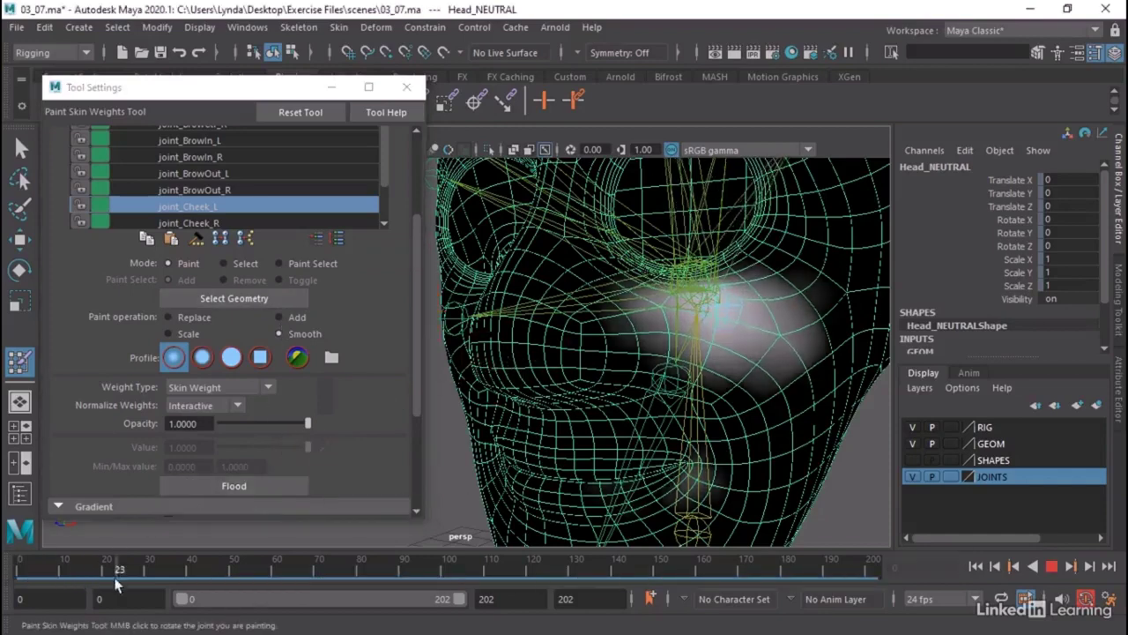
{"action": "left_click_drag", "start_coordinate": [212, 596], "coordinate": [3, 606]}
Strengthen joint_Cheek_L's weights between the cheek and lower eyelid with Replace at value 1, then check the deformation in the animation.
{"action": "left_click", "coordinate": [169, 317]}
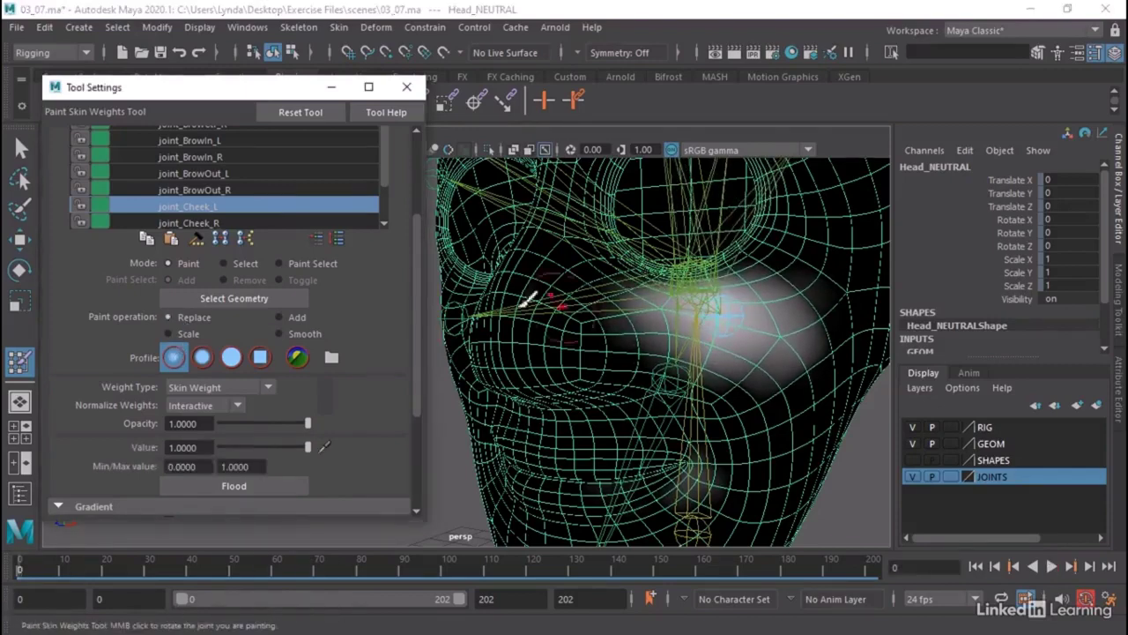
{"action": "key", "text": "b"}
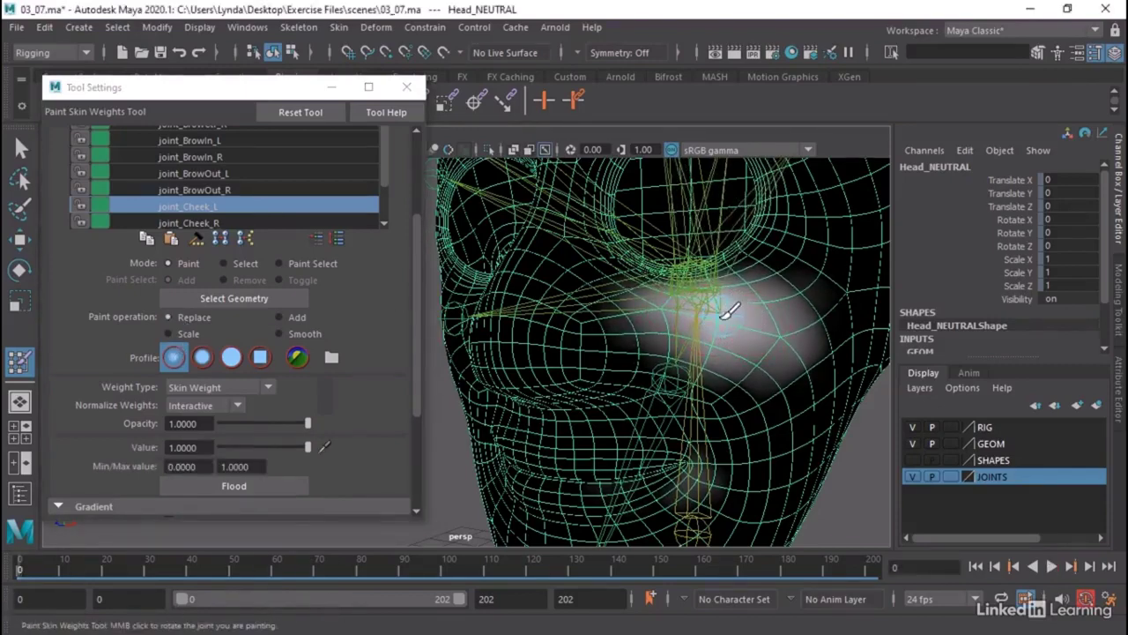
{"action": "left_click", "coordinate": [721, 319]}
{"action": "mouse_move", "coordinate": [740, 291]}
{"action": "left_mouse_down"}
{"action": "mouse_move", "coordinate": [761, 297]}
{"action": "mouse_move", "coordinate": [728, 303]}
{"action": "mouse_move", "coordinate": [743, 312]}
{"action": "mouse_move", "coordinate": [695, 330]}
{"action": "mouse_move", "coordinate": [733, 307]}
{"action": "left_mouse_up"}
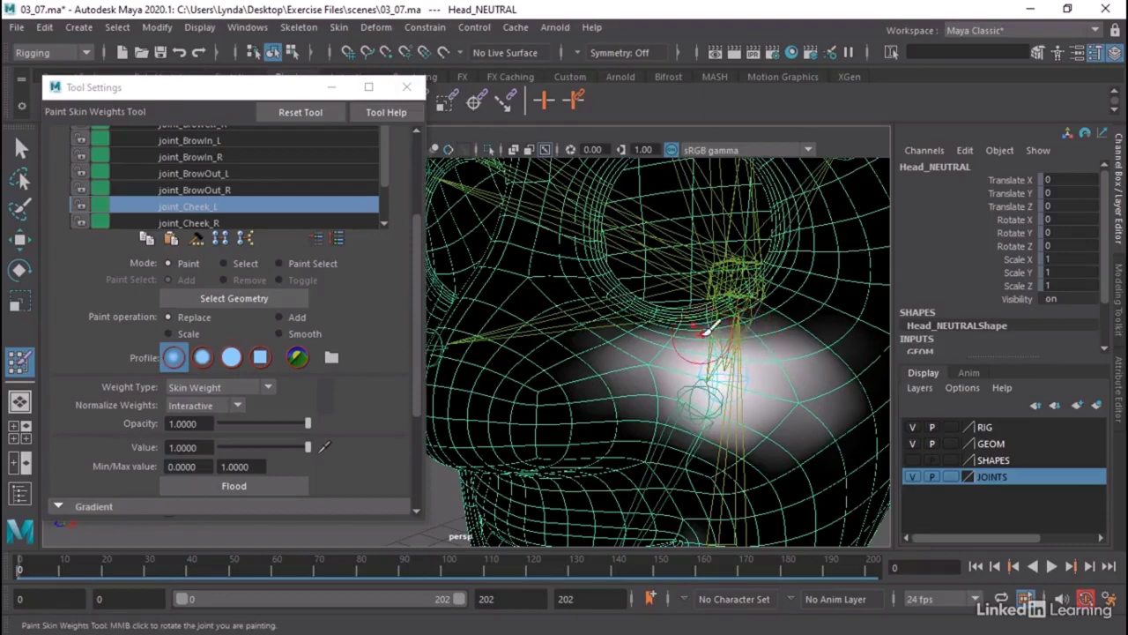
{"action": "mouse_move", "coordinate": [689, 338]}
{"action": "left_mouse_down", "text": "alt"}
{"action": "mouse_move", "coordinate": [700, 327]}
{"action": "mouse_move", "coordinate": [635, 304]}
{"action": "left_mouse_up", "text": "alt"}
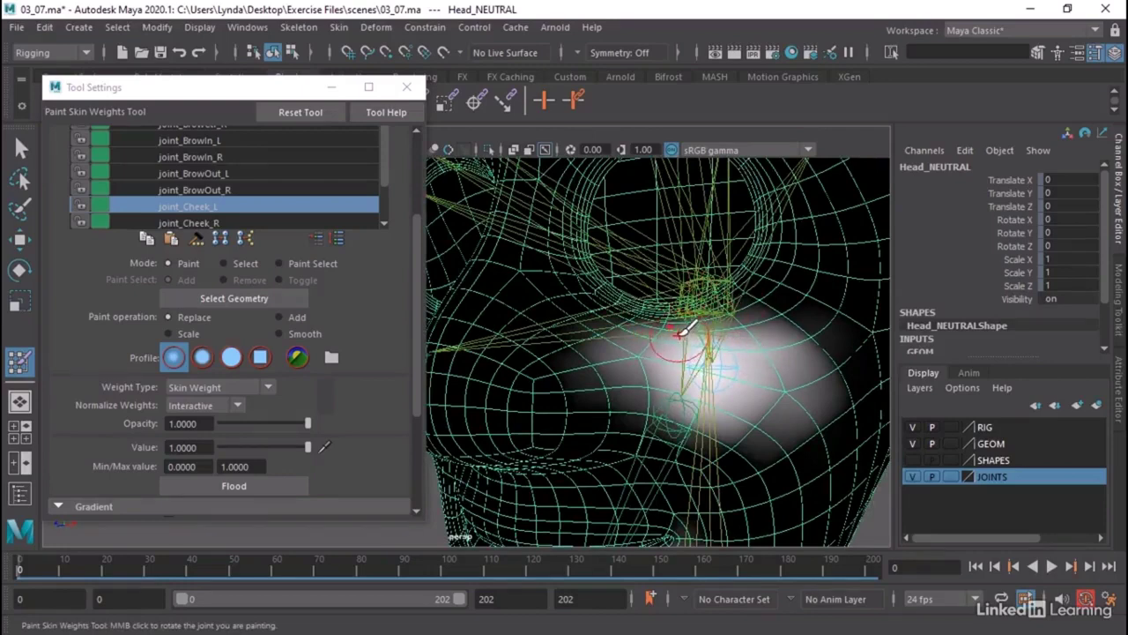
{"action": "left_click_drag", "start_coordinate": [726, 331], "coordinate": [760, 350]}
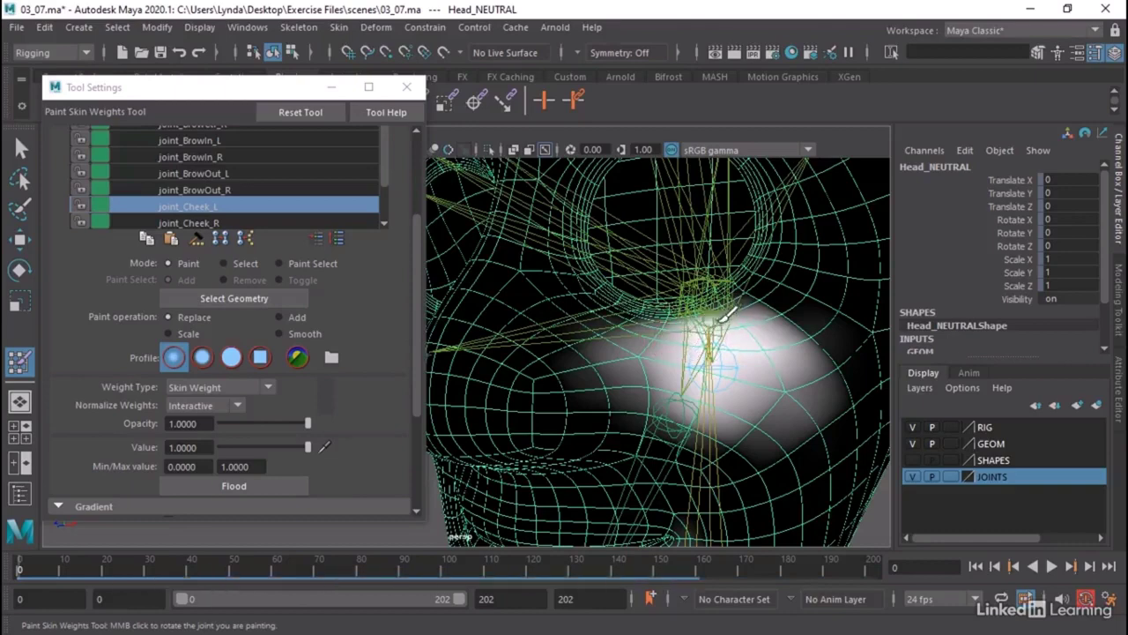
{"action": "key", "text": "alt+v"}
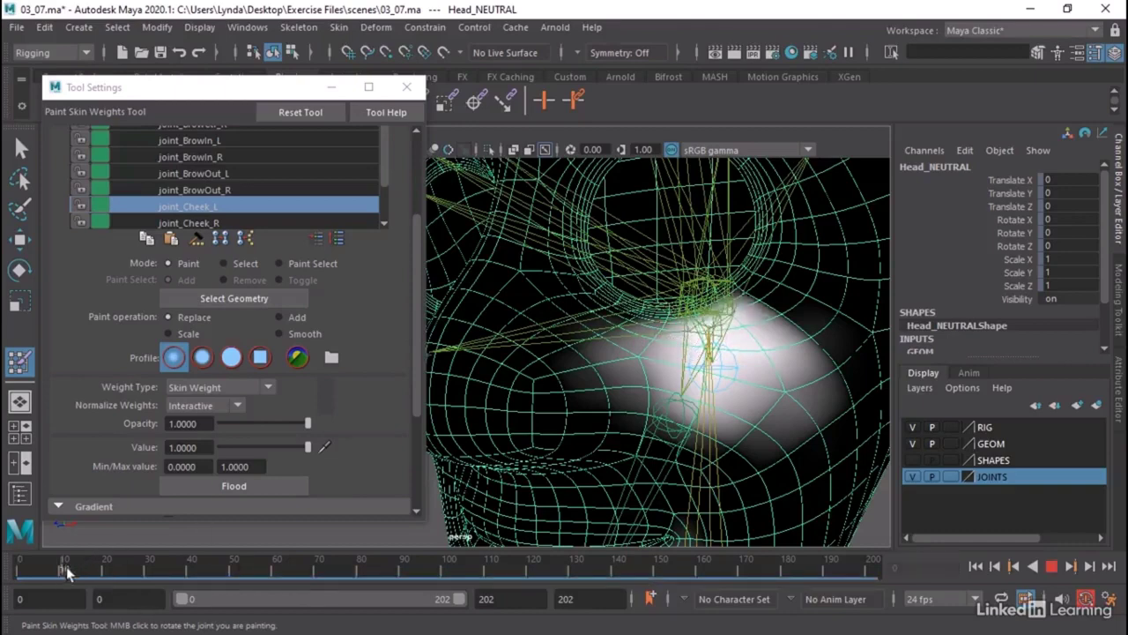
{"action": "left_click_drag", "start_coordinate": [200, 575], "coordinate": [18, 571]}
Smooth-flood the strengthened joint_Cheek_L weights and play through the cheek animation up to about frame 45 before returning to frame 0.
{"action": "left_click", "coordinate": [281, 333]}
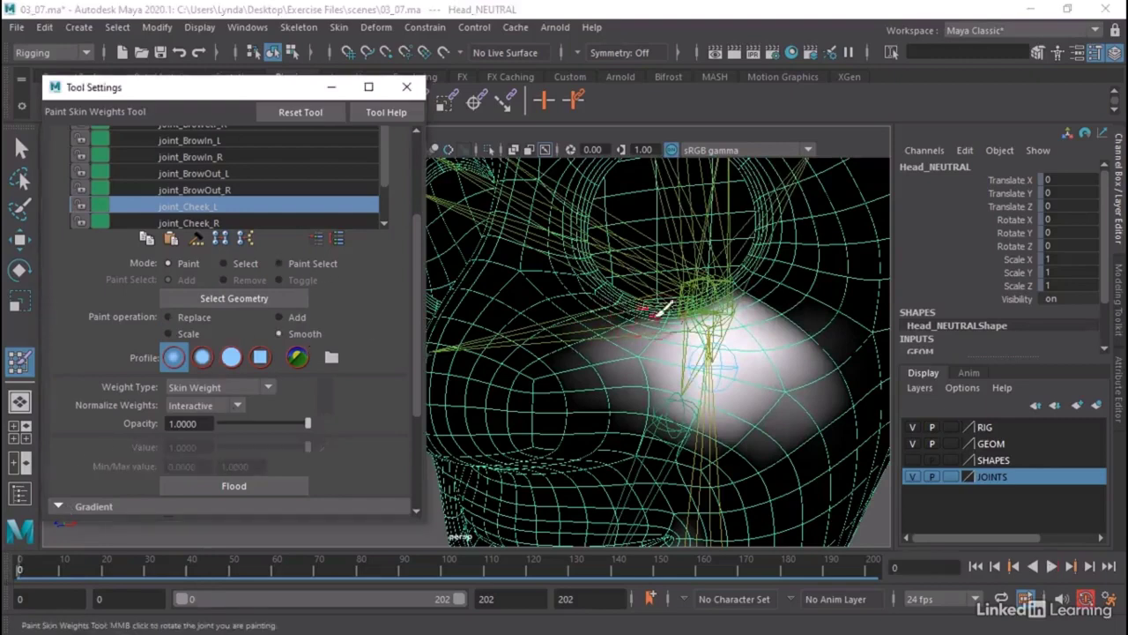
{"action": "mouse_move", "coordinate": [677, 328]}
{"action": "left_mouse_down"}
{"action": "mouse_move", "coordinate": [731, 320]}
{"action": "mouse_move", "coordinate": [661, 312]}
{"action": "mouse_move", "coordinate": [720, 302]}
{"action": "left_mouse_up"}
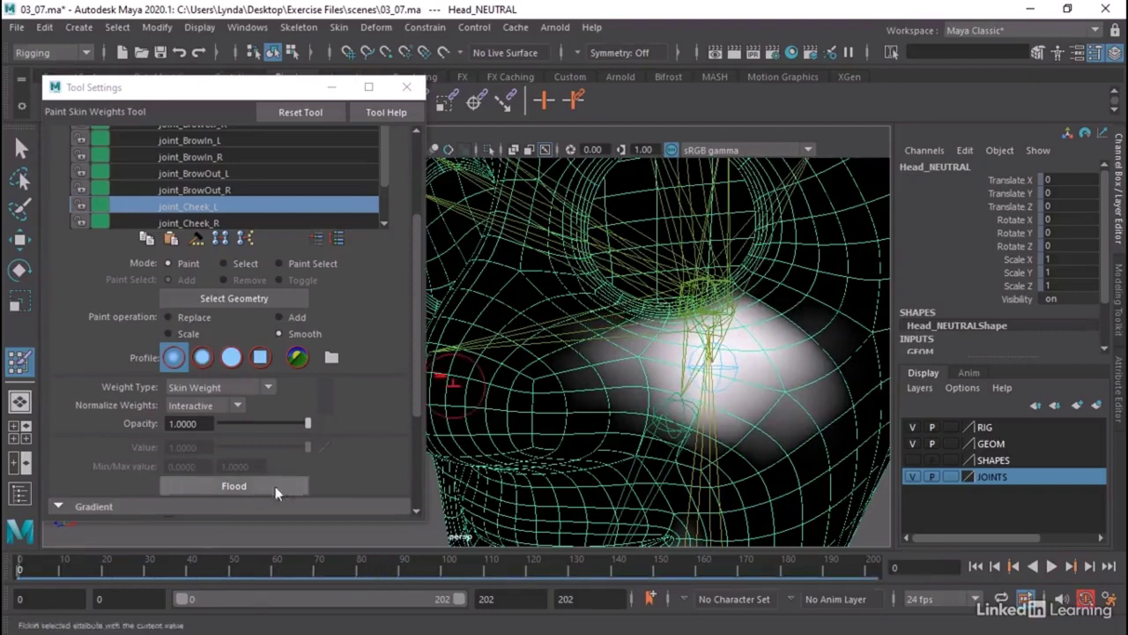
{"action": "left_click", "coordinate": [257, 484]}
{"action": "mouse_move", "coordinate": [26, 571]}
{"action": "left_mouse_down"}
{"action": "mouse_move", "coordinate": [202, 571]}
{"action": "mouse_move", "coordinate": [214, 584]}
{"action": "mouse_move", "coordinate": [191, 575]}
{"action": "left_mouse_up"}
{"action": "mouse_move", "coordinate": [538, 395]}
{"action": "left_mouse_down", "text": "alt"}
{"action": "mouse_move", "coordinate": [745, 274]}
{"action": "mouse_move", "coordinate": [620, 363]}
{"action": "left_mouse_up", "text": "alt"}
{"action": "mouse_move", "coordinate": [62, 569]}
{"action": "left_mouse_down"}
{"action": "mouse_move", "coordinate": [164, 572]}
{"action": "mouse_move", "coordinate": [173, 583]}
{"action": "left_mouse_up"}
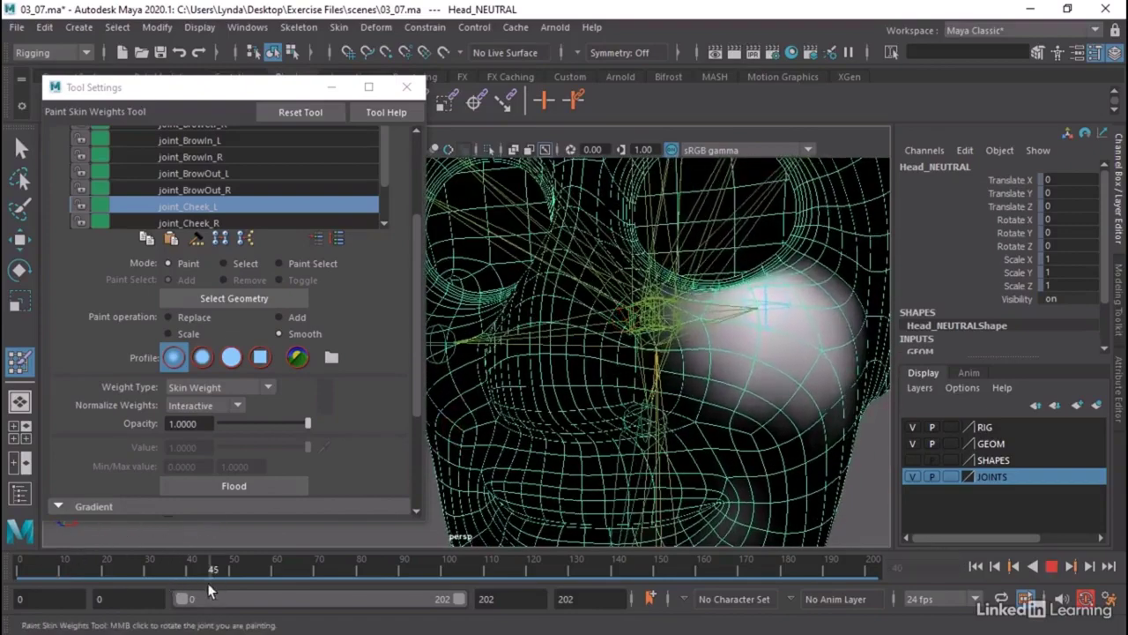
{"action": "left_click_drag", "start_coordinate": [200, 595], "coordinate": [13, 578]}
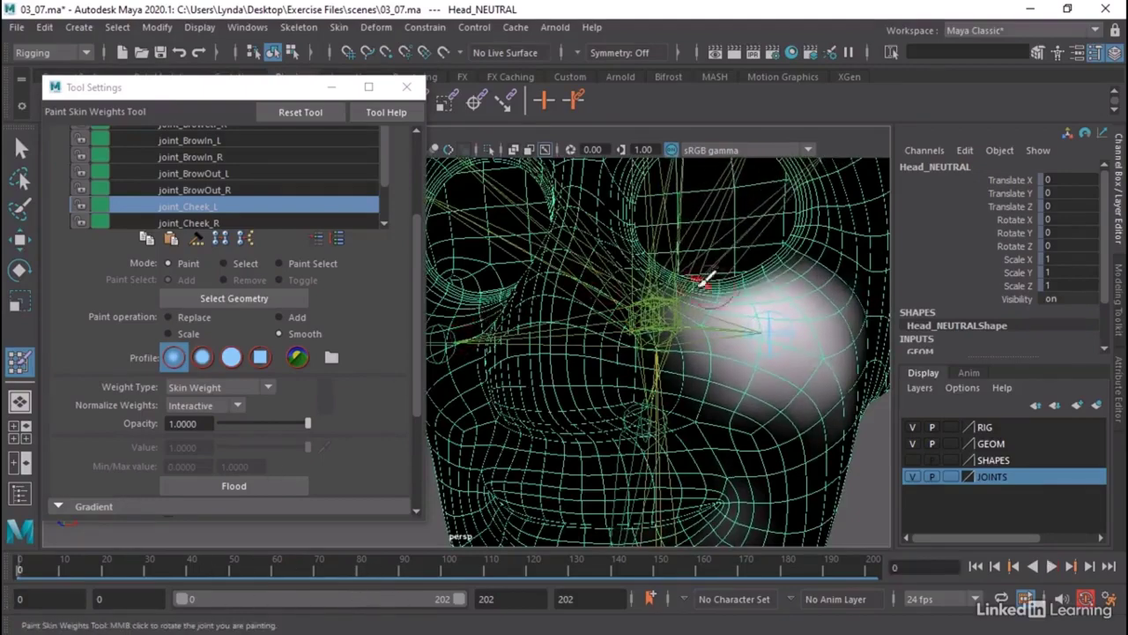
Paint more joint_Cheek_L weight close beneath the left lower eyelid using Replace at value 1.
{"action": "left_click_drag", "start_coordinate": [705, 279], "coordinate": [644, 320], "text": "alt"}
{"action": "scroll", "coordinate": [645, 320], "scroll_direction": "up", "scroll_amount": 3}
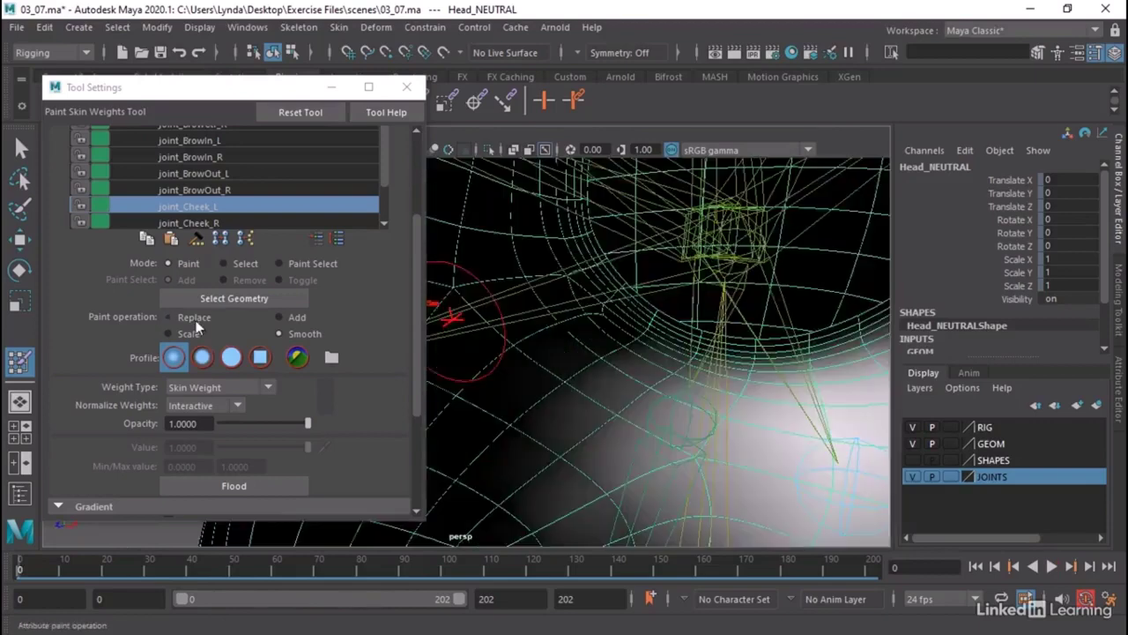
{"action": "left_click", "coordinate": [189, 317]}
{"action": "mouse_move", "coordinate": [744, 390]}
{"action": "middle_mouse_down", "text": "alt"}
{"action": "mouse_move", "coordinate": [744, 362]}
{"action": "mouse_move", "coordinate": [710, 342]}
{"action": "middle_mouse_up", "text": "alt"}
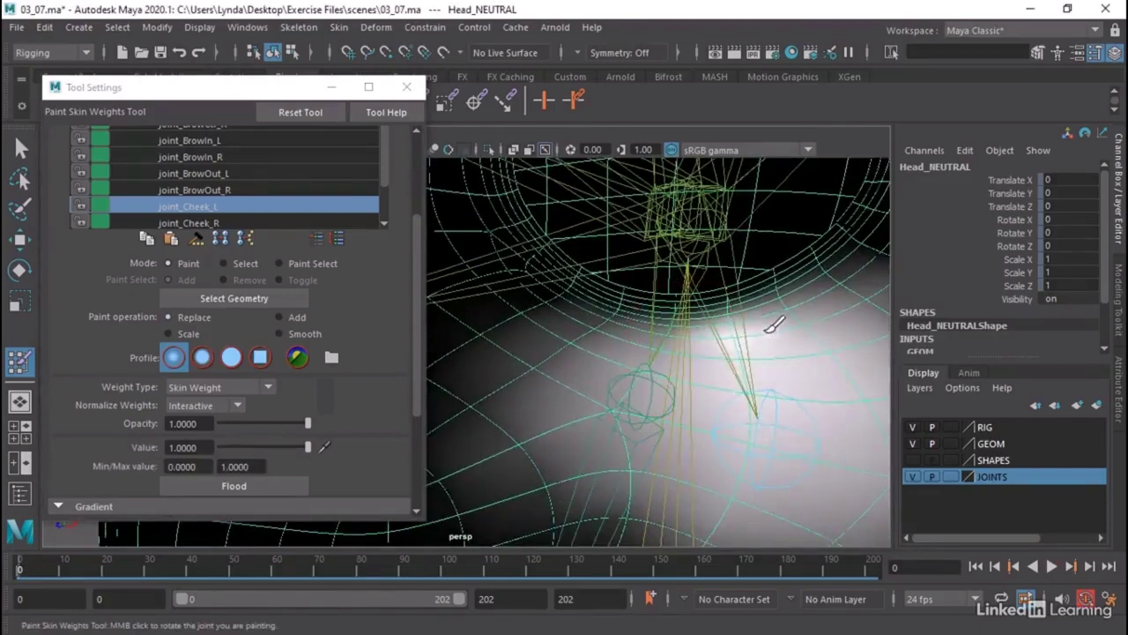
{"action": "mouse_move", "coordinate": [774, 324]}
{"action": "left_mouse_down"}
{"action": "mouse_move", "coordinate": [831, 322]}
{"action": "mouse_move", "coordinate": [734, 368]}
{"action": "left_mouse_up"}
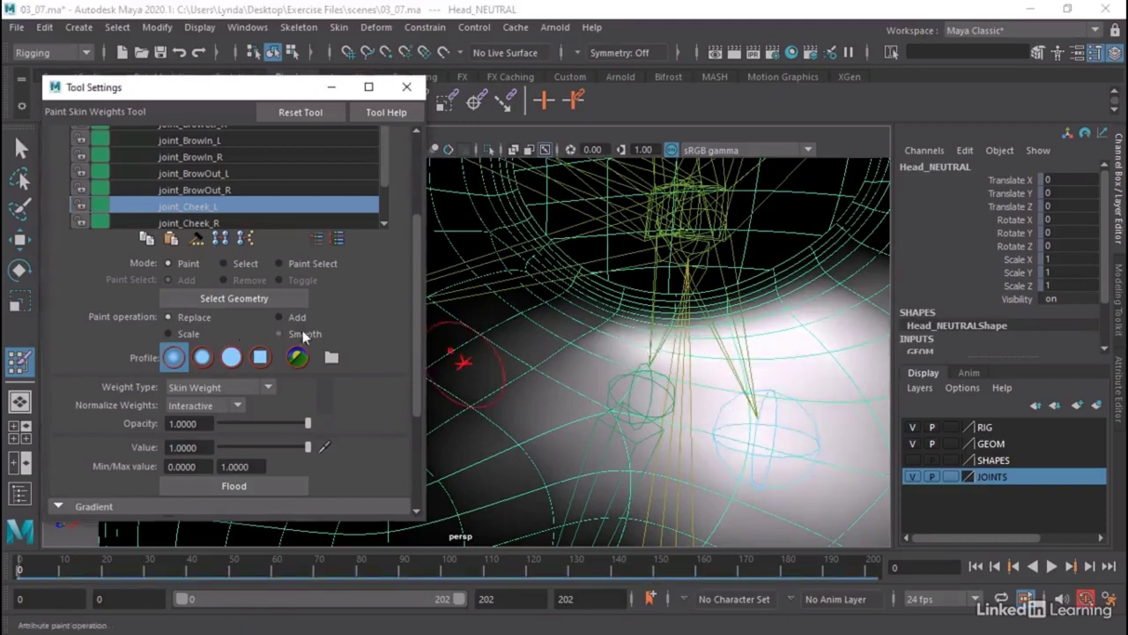
Smooth joint_Cheek_L's weights along the lower eyelid, check the motion around frame 20 and return to frame 0.
{"action": "left_click", "coordinate": [303, 334]}
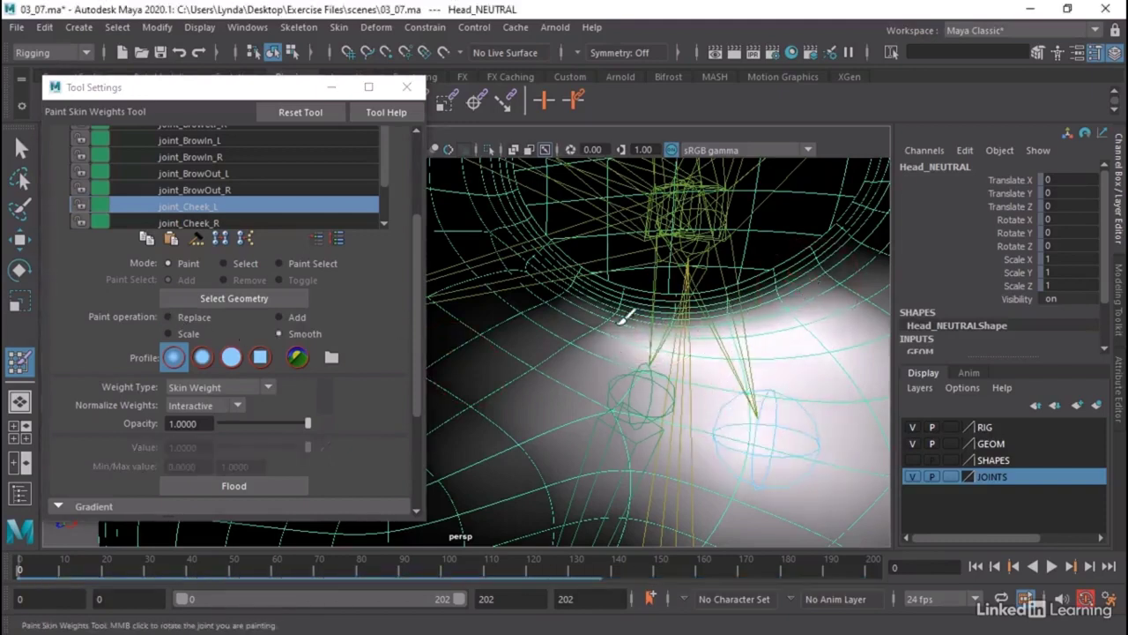
{"action": "left_click_drag", "start_coordinate": [35, 571], "coordinate": [106, 573]}
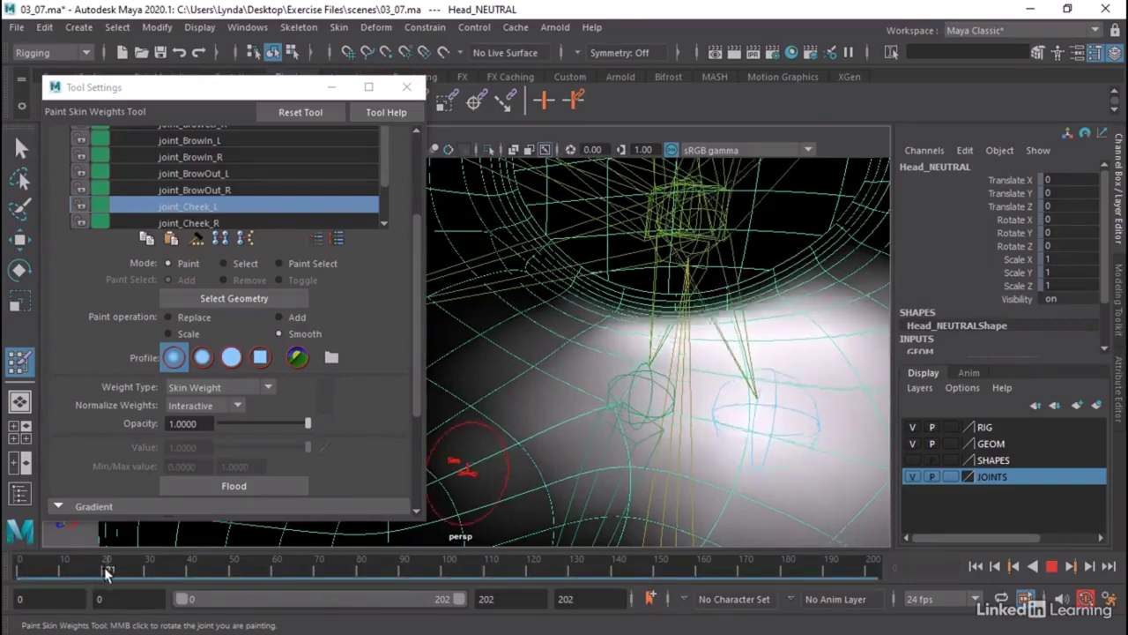
{"action": "left_click", "coordinate": [7, 571]}
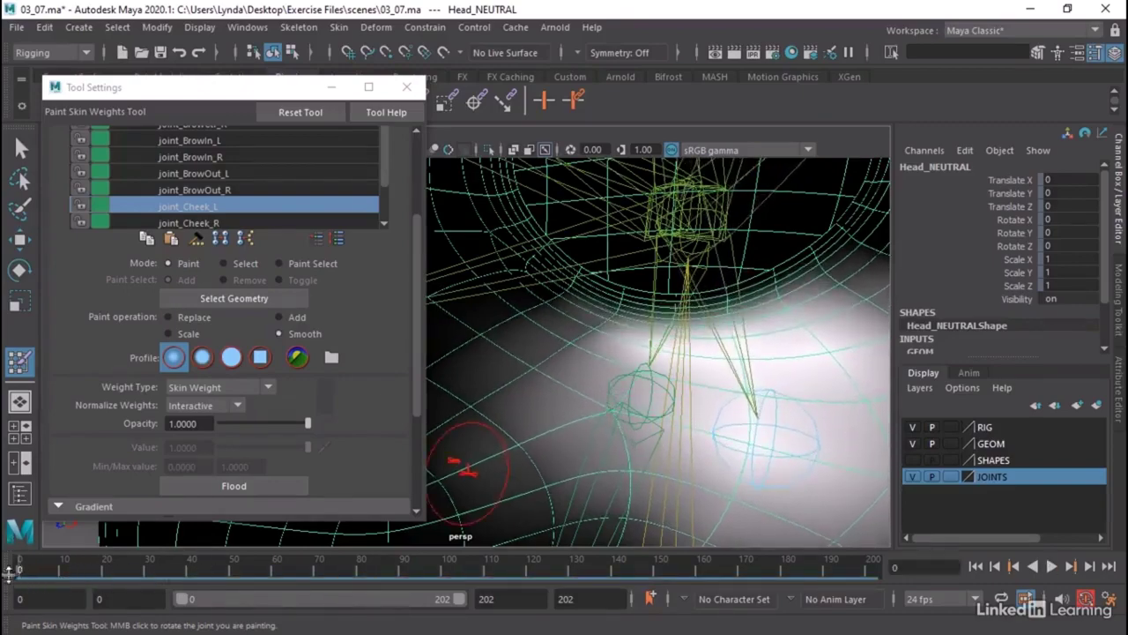
Select the joint_BrowIn_L influence and paint its weights onto the inner left brow using Replace at value 1.
{"action": "mouse_move", "coordinate": [617, 371]}
{"action": "left_mouse_down", "text": "alt"}
{"action": "mouse_move", "coordinate": [579, 440]}
{"action": "mouse_move", "coordinate": [619, 403]}
{"action": "mouse_move", "coordinate": [710, 378]}
{"action": "mouse_move", "coordinate": [647, 361]}
{"action": "mouse_move", "coordinate": [645, 330]}
{"action": "mouse_move", "coordinate": [667, 341]}
{"action": "left_mouse_up", "text": "alt"}
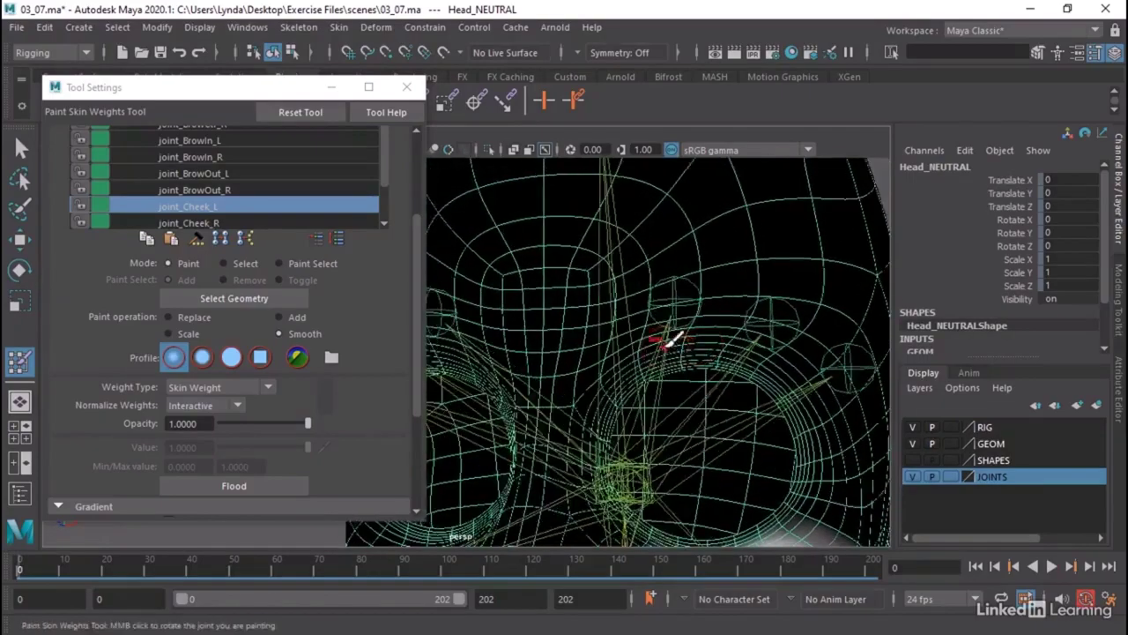
{"action": "left_click_drag", "start_coordinate": [785, 312], "coordinate": [756, 308], "text": "alt"}
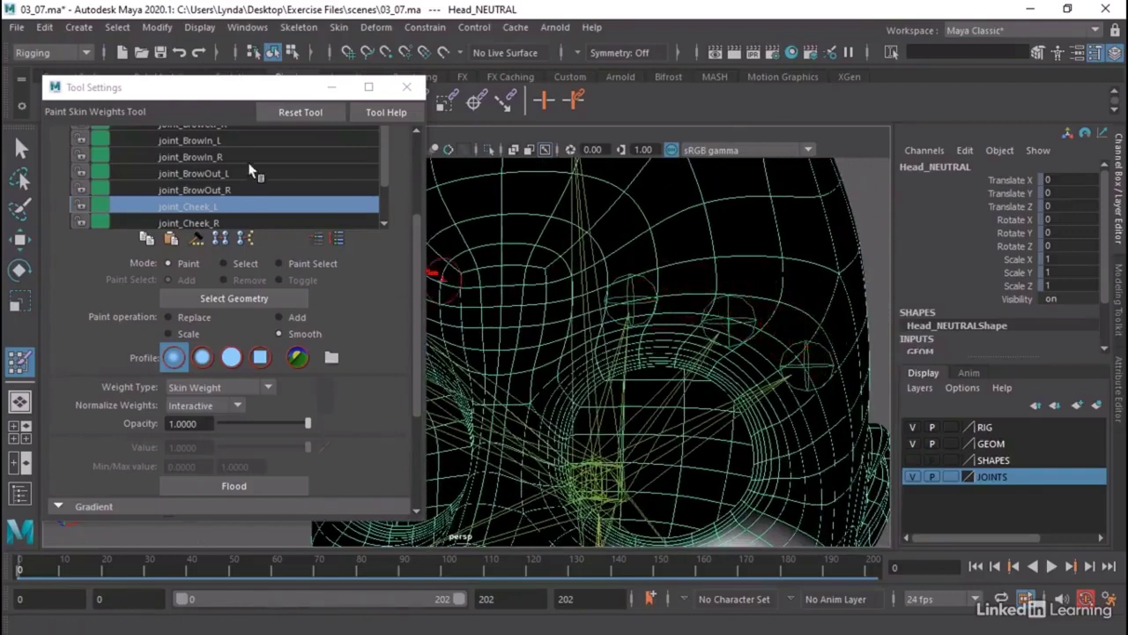
{"action": "scroll", "coordinate": [250, 176], "scroll_direction": "up", "scroll_amount": 1}
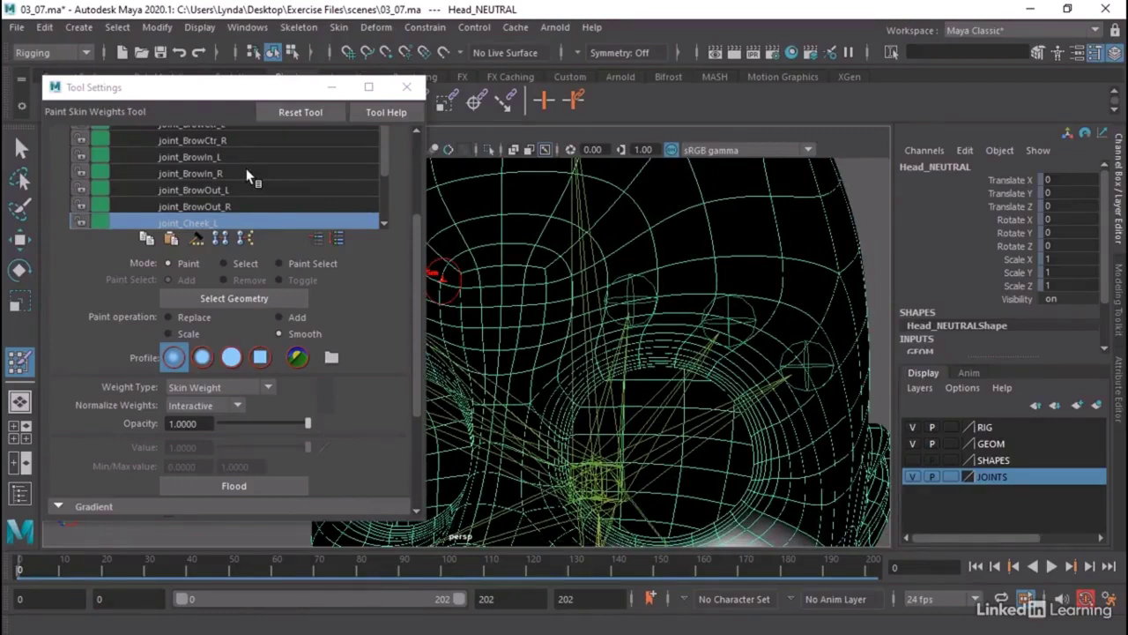
{"action": "left_click_drag", "start_coordinate": [383, 150], "coordinate": [381, 115]}
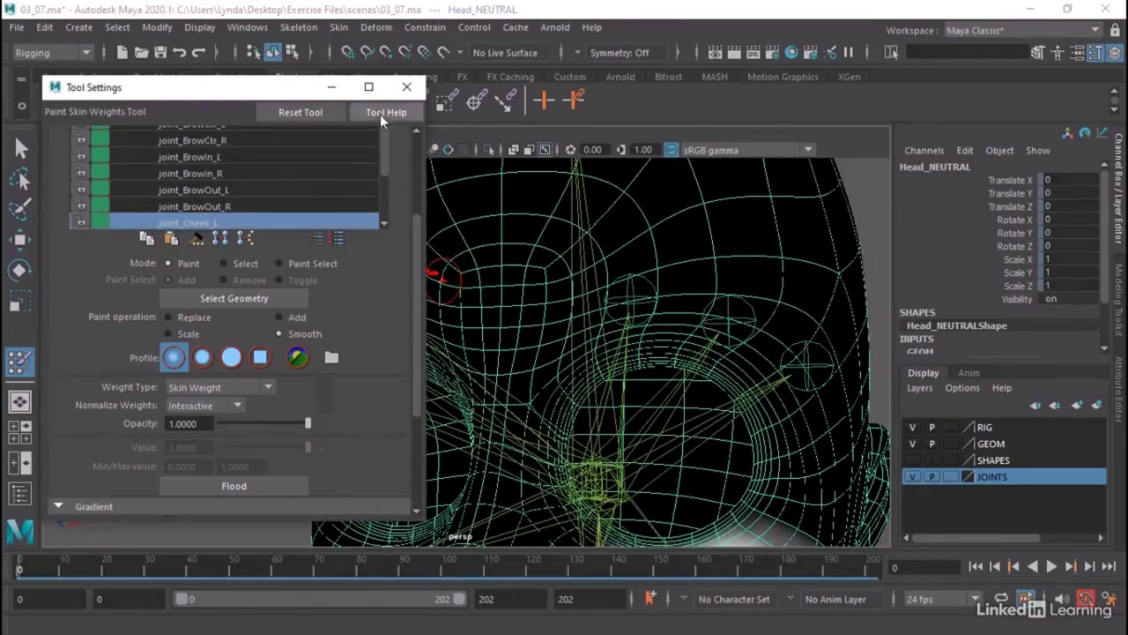
{"action": "left_click_drag", "start_coordinate": [417, 232], "coordinate": [413, 141]}
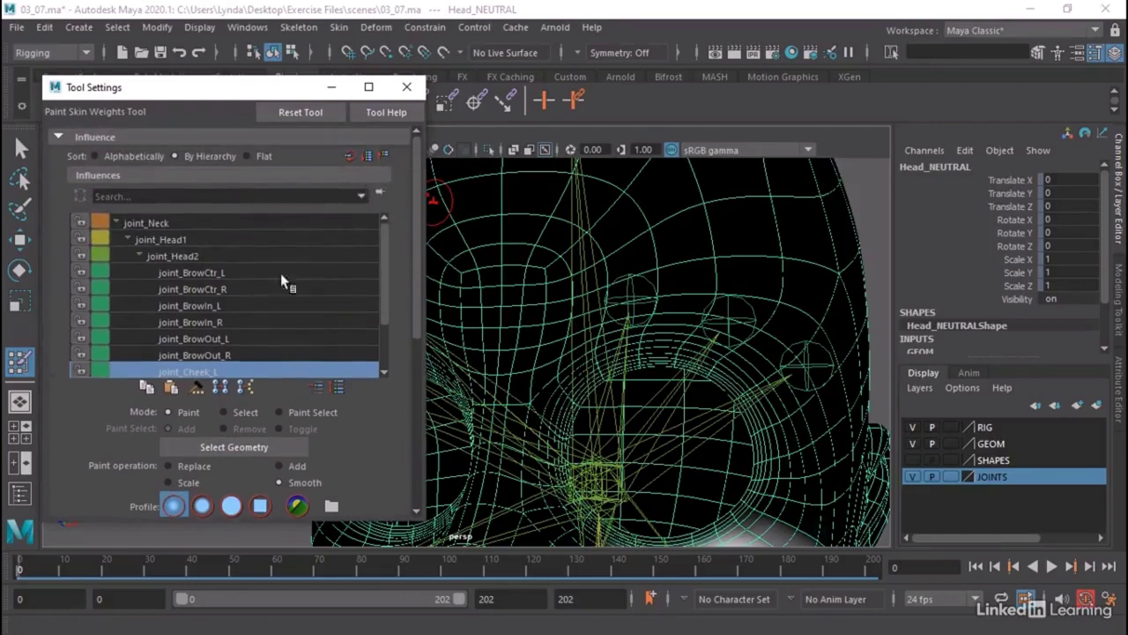
{"action": "left_click", "coordinate": [212, 304]}
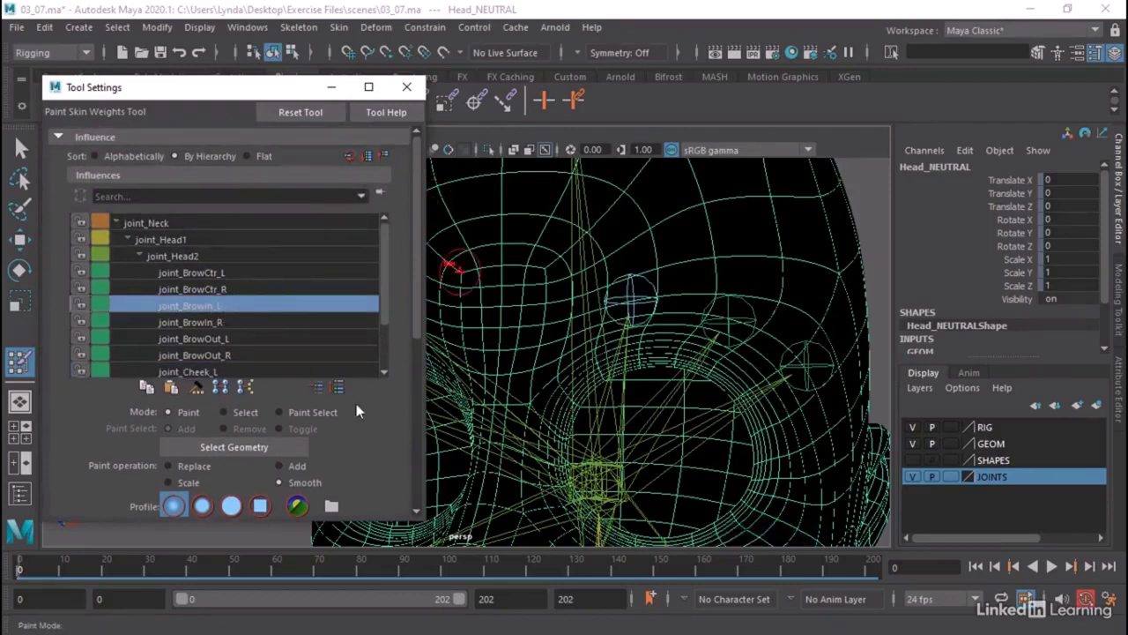
{"action": "scroll", "coordinate": [356, 403], "scroll_direction": "down", "scroll_amount": 3}
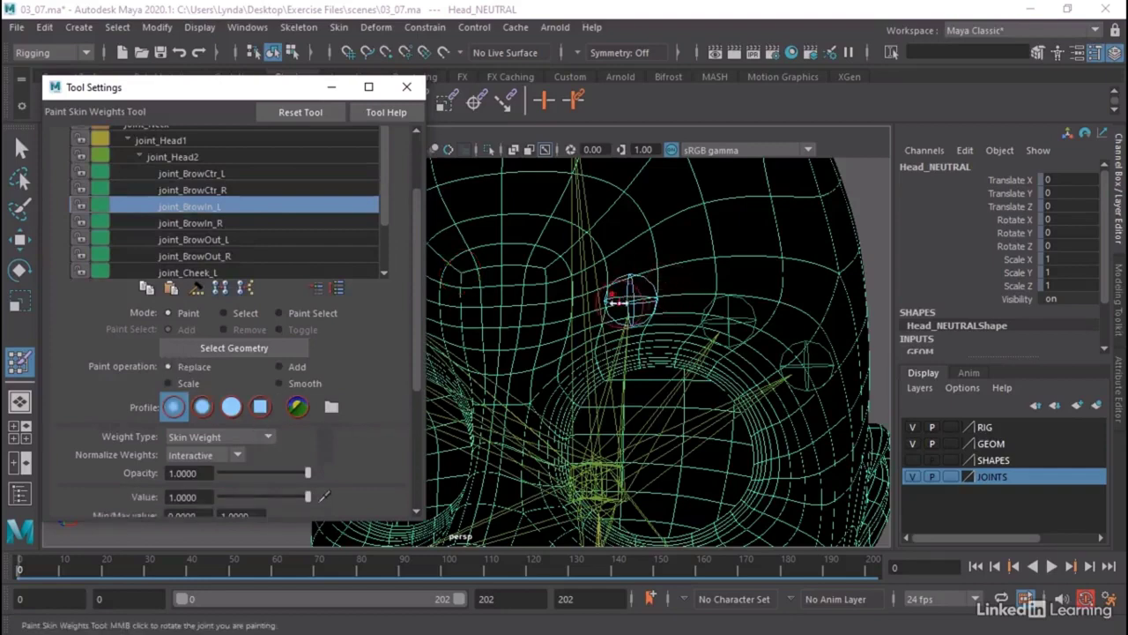
{"action": "mouse_move", "coordinate": [618, 303]}
{"action": "left_mouse_down"}
{"action": "mouse_move", "coordinate": [649, 292]}
{"action": "mouse_move", "coordinate": [604, 297]}
{"action": "mouse_move", "coordinate": [633, 298]}
{"action": "mouse_move", "coordinate": [647, 282]}
{"action": "mouse_move", "coordinate": [629, 296]}
{"action": "left_mouse_up"}
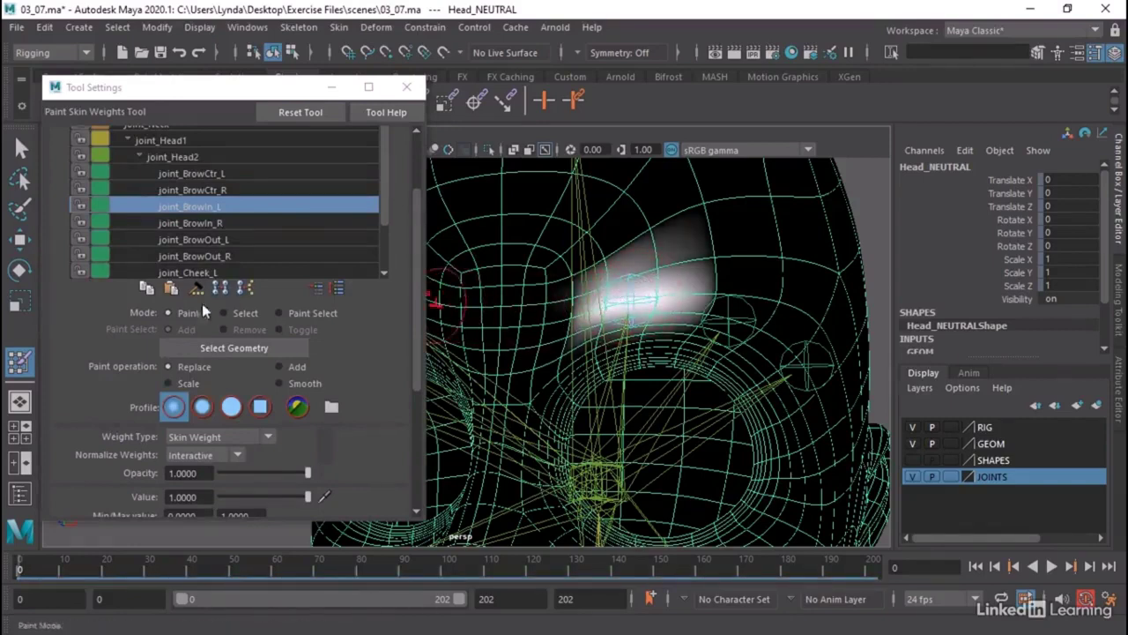
Smooth-flood joint_BrowIn_L's weights across the inner left brow.
{"action": "left_click", "coordinate": [278, 384]}
{"action": "scroll", "coordinate": [291, 384], "scroll_direction": "down", "scroll_amount": 3}
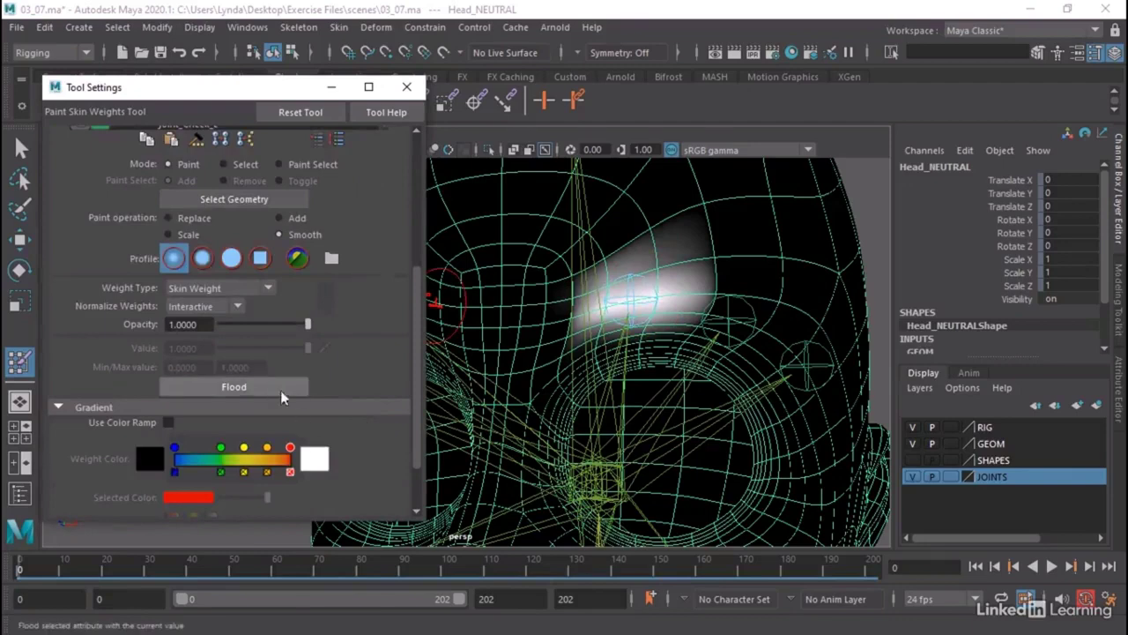
{"action": "left_click", "coordinate": [233, 387]}
Paint joint_BrowCtr_L's weights onto the middle of the left brow with Replace at value 1 and smooth-flood them.
{"action": "scroll", "coordinate": [379, 340], "scroll_direction": "up", "scroll_amount": 2}
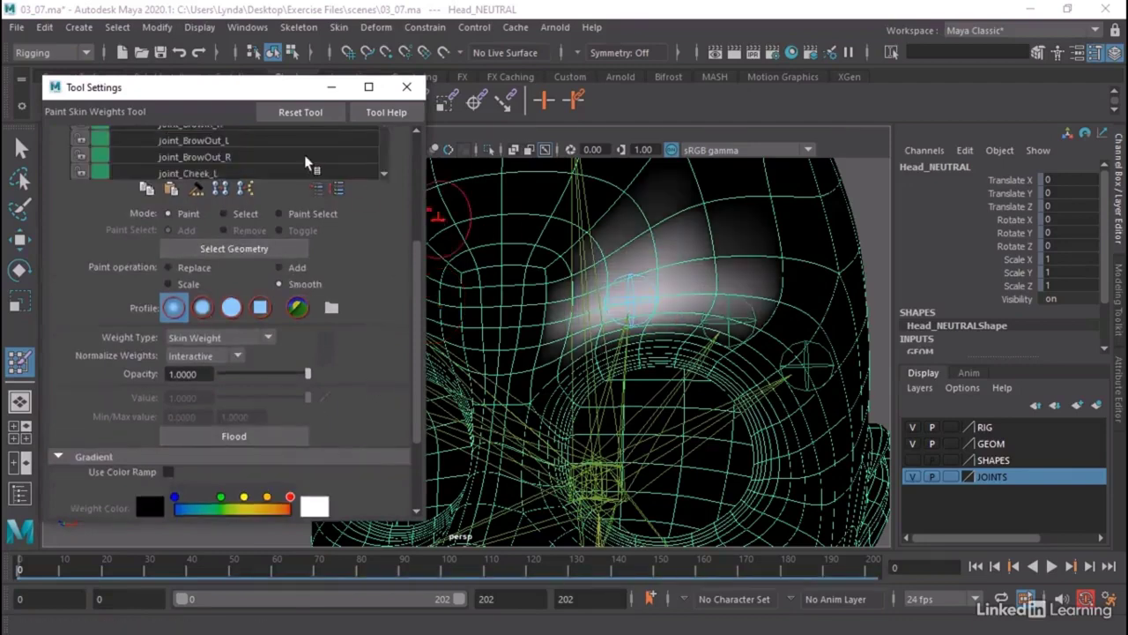
{"action": "scroll", "coordinate": [366, 174], "scroll_direction": "up", "scroll_amount": 3}
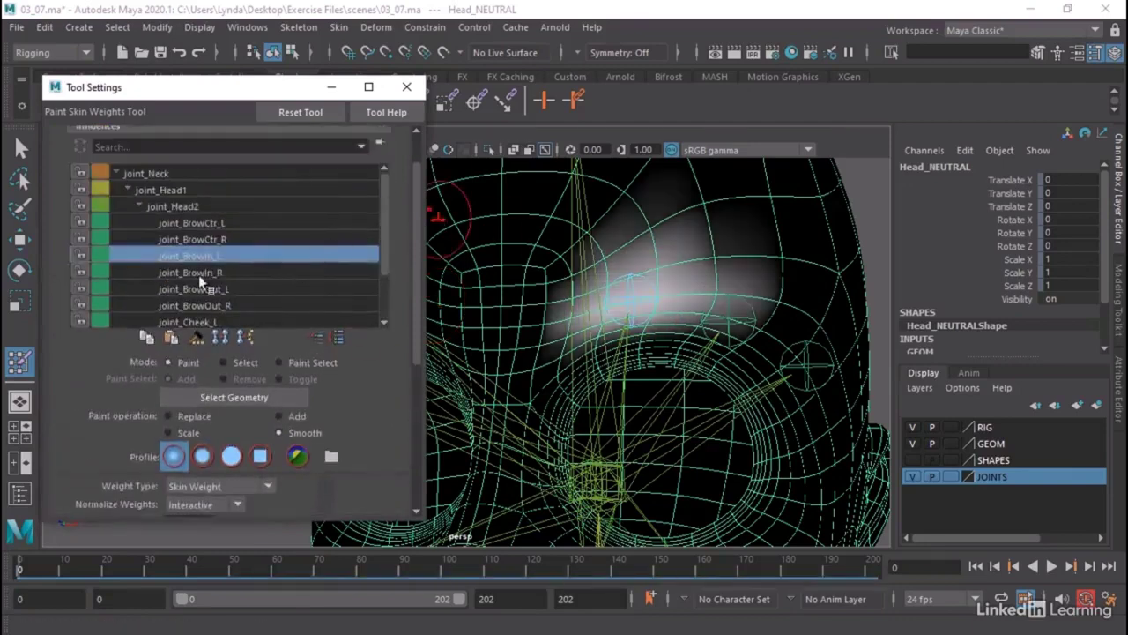
{"action": "left_click", "coordinate": [202, 225]}
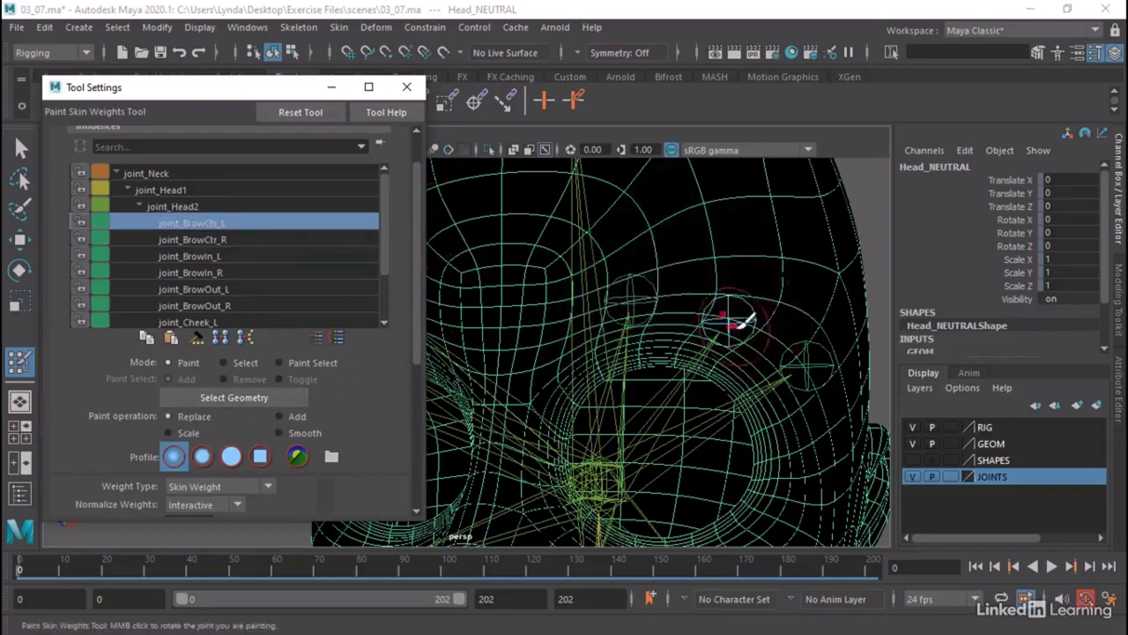
{"action": "mouse_move", "coordinate": [735, 320]}
{"action": "left_mouse_down"}
{"action": "mouse_move", "coordinate": [743, 326]}
{"action": "mouse_move", "coordinate": [718, 305]}
{"action": "mouse_move", "coordinate": [732, 308]}
{"action": "left_mouse_up"}
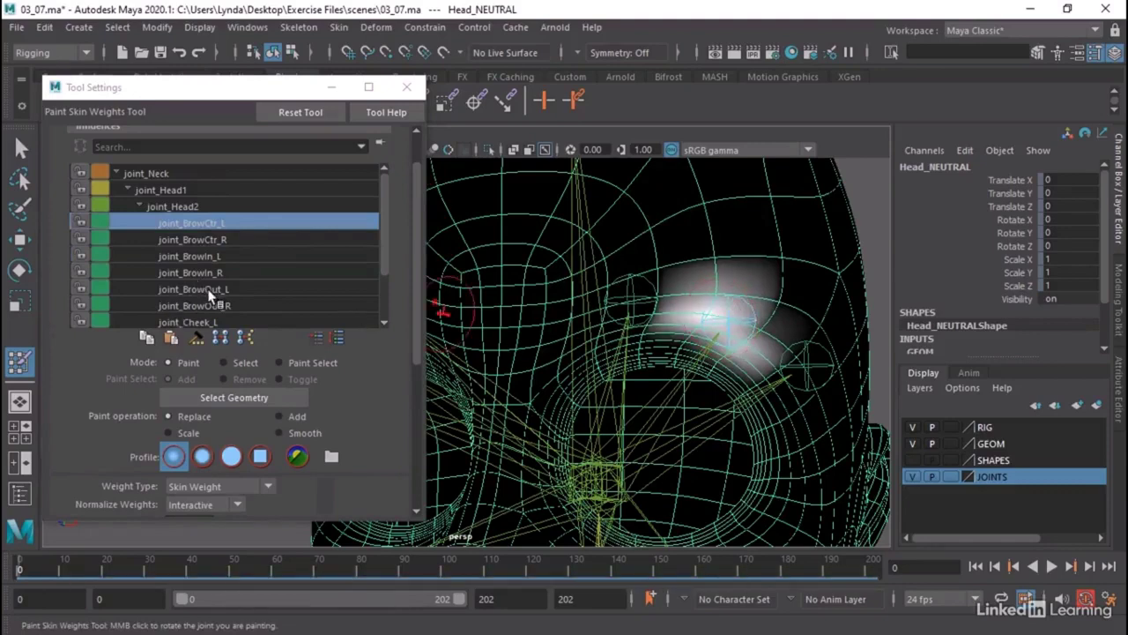
{"action": "scroll", "coordinate": [365, 437], "scroll_direction": "down", "scroll_amount": 3}
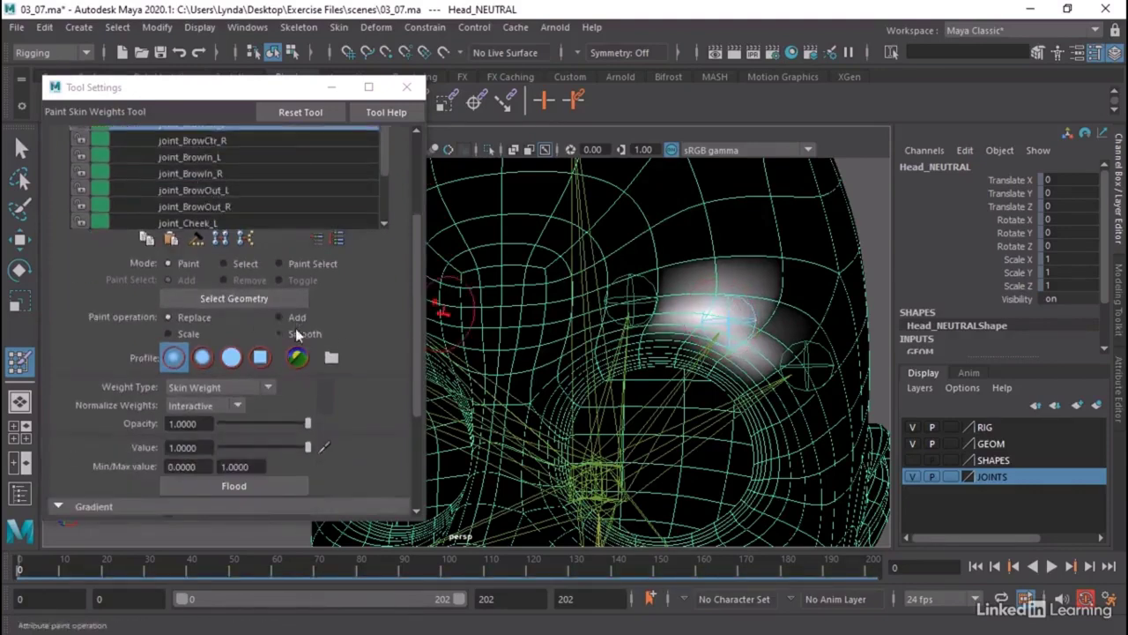
{"action": "left_click", "coordinate": [295, 334]}
{"action": "left_click", "coordinate": [254, 483]}
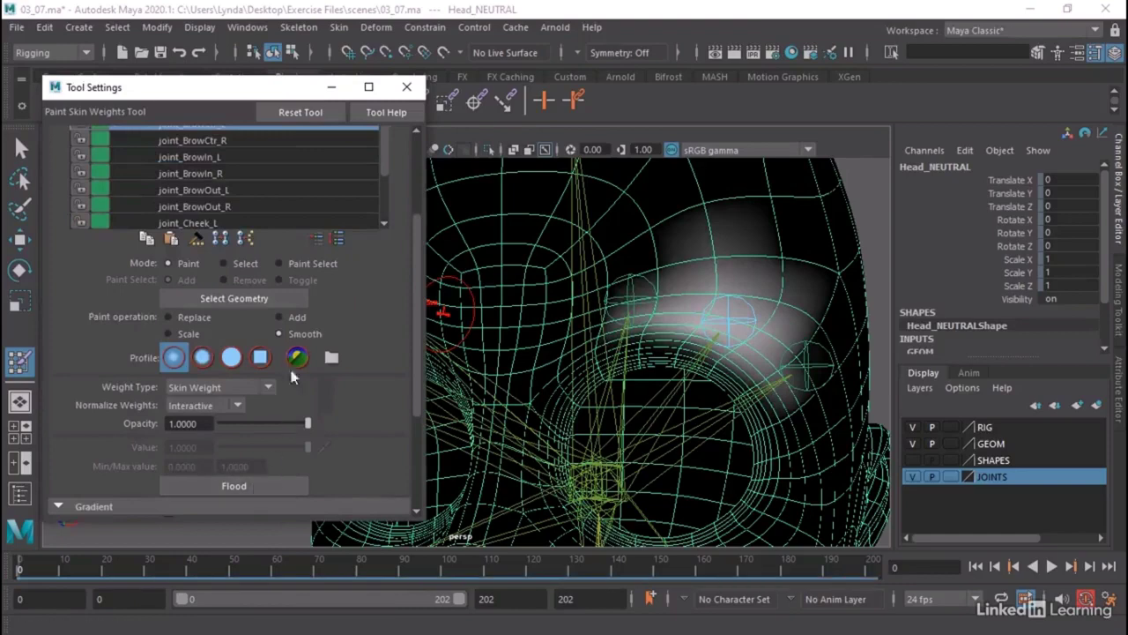
Paint joint_BrowOut_L's weights onto the outer end of the left brow using Replace at value 1.
{"action": "left_click", "coordinate": [239, 192]}
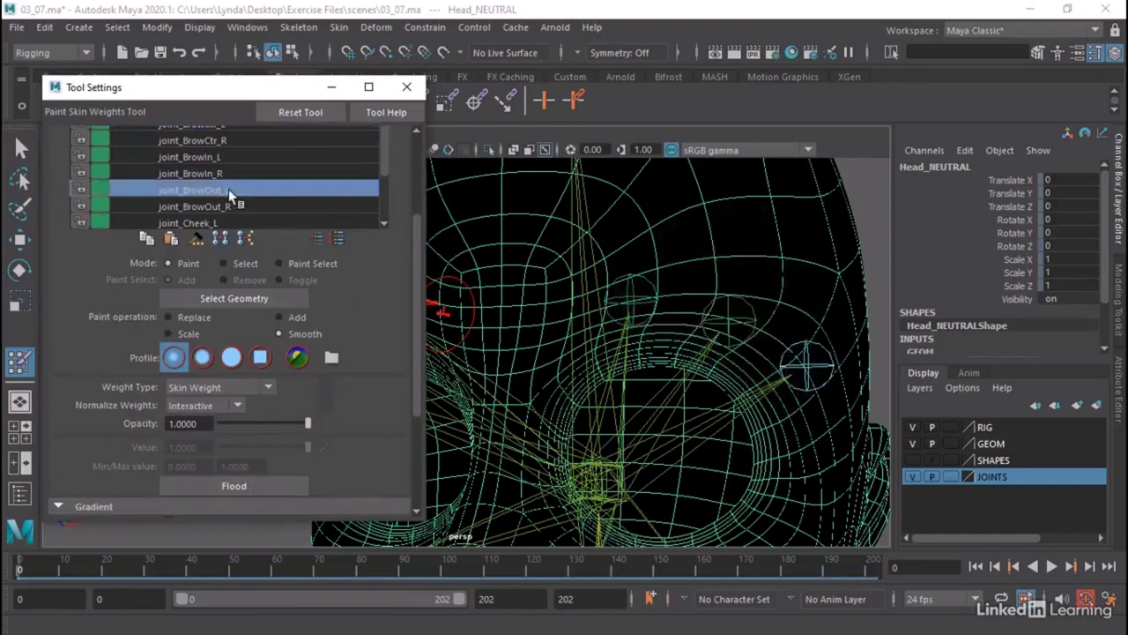
{"action": "left_click", "coordinate": [199, 319]}
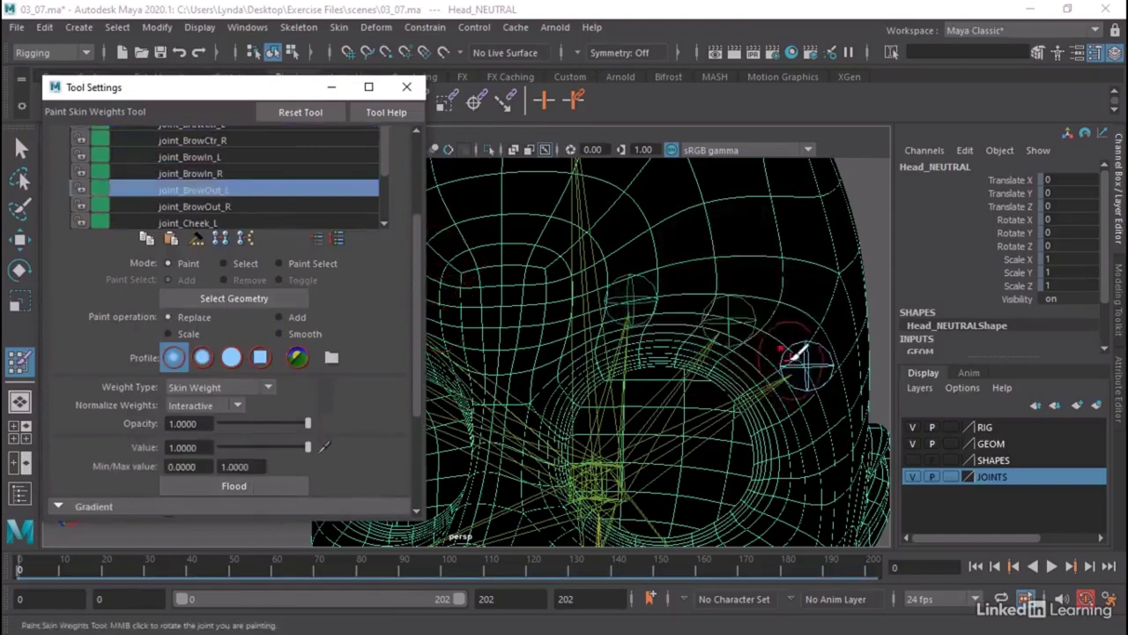
{"action": "mouse_move", "coordinate": [796, 357]}
{"action": "left_mouse_down"}
{"action": "mouse_move", "coordinate": [832, 378]}
{"action": "mouse_move", "coordinate": [784, 363]}
{"action": "mouse_move", "coordinate": [809, 353]}
{"action": "mouse_move", "coordinate": [785, 308]}
{"action": "left_mouse_up"}
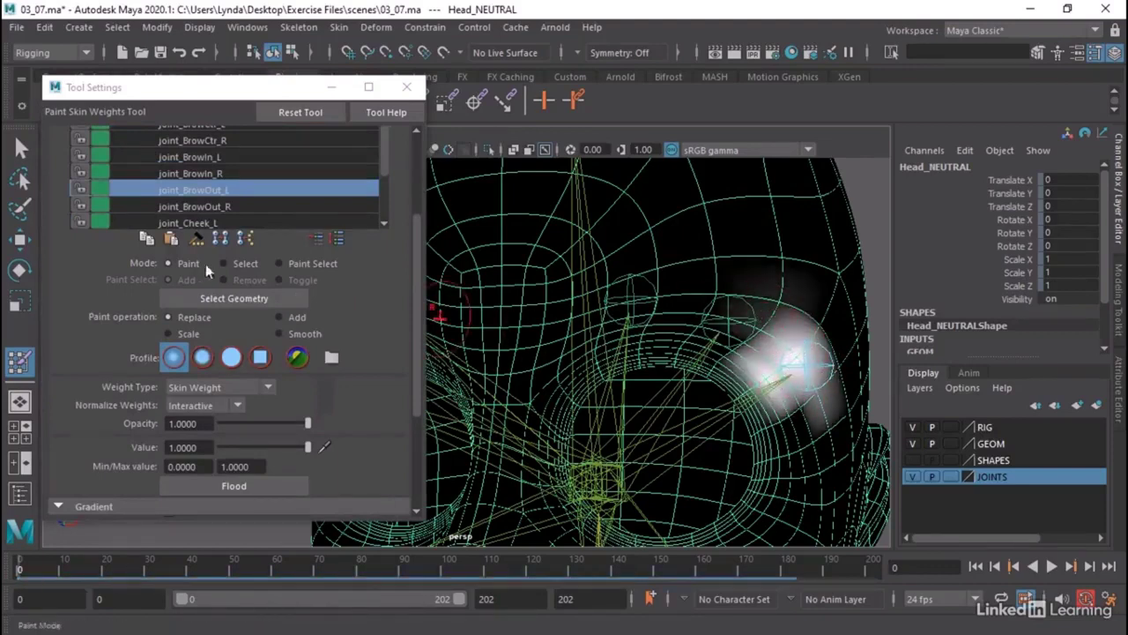
Smooth-flood joint_BrowOut_L's weights, check the brow animation up to frame 97 and return to frame 0.
{"action": "left_click", "coordinate": [281, 333]}
{"action": "left_click", "coordinate": [237, 485]}
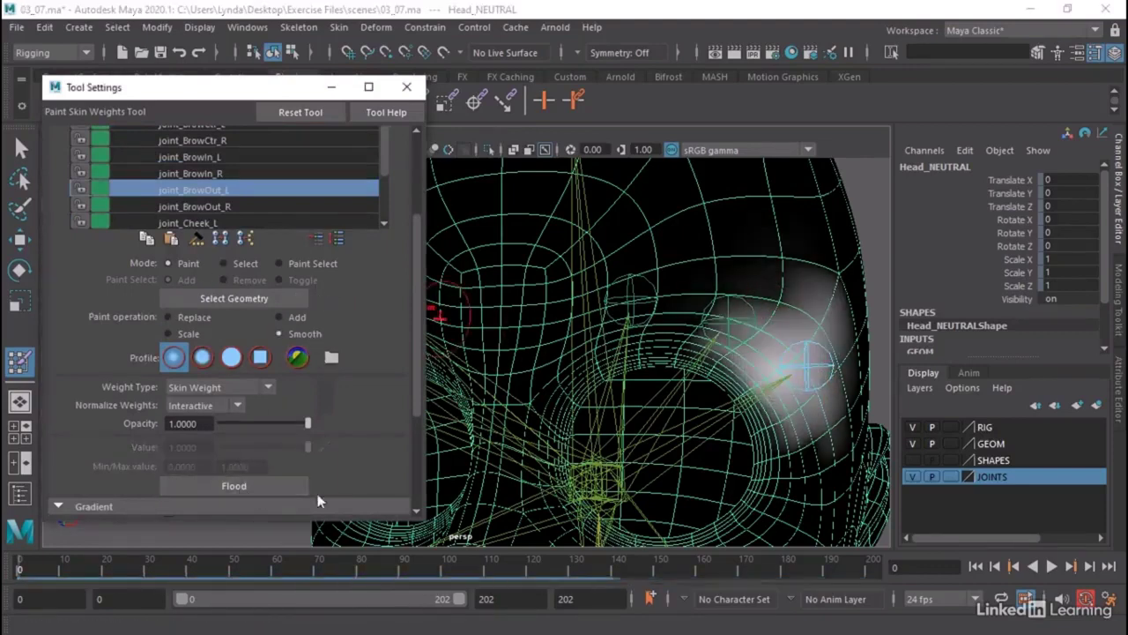
{"action": "mouse_move", "coordinate": [55, 568]}
{"action": "left_mouse_down"}
{"action": "mouse_move", "coordinate": [202, 577]}
{"action": "mouse_move", "coordinate": [20, 577]}
{"action": "mouse_move", "coordinate": [445, 589]}
{"action": "mouse_move", "coordinate": [18, 588]}
{"action": "mouse_move", "coordinate": [396, 599]}
{"action": "mouse_move", "coordinate": [433, 569]}
{"action": "left_mouse_up"}
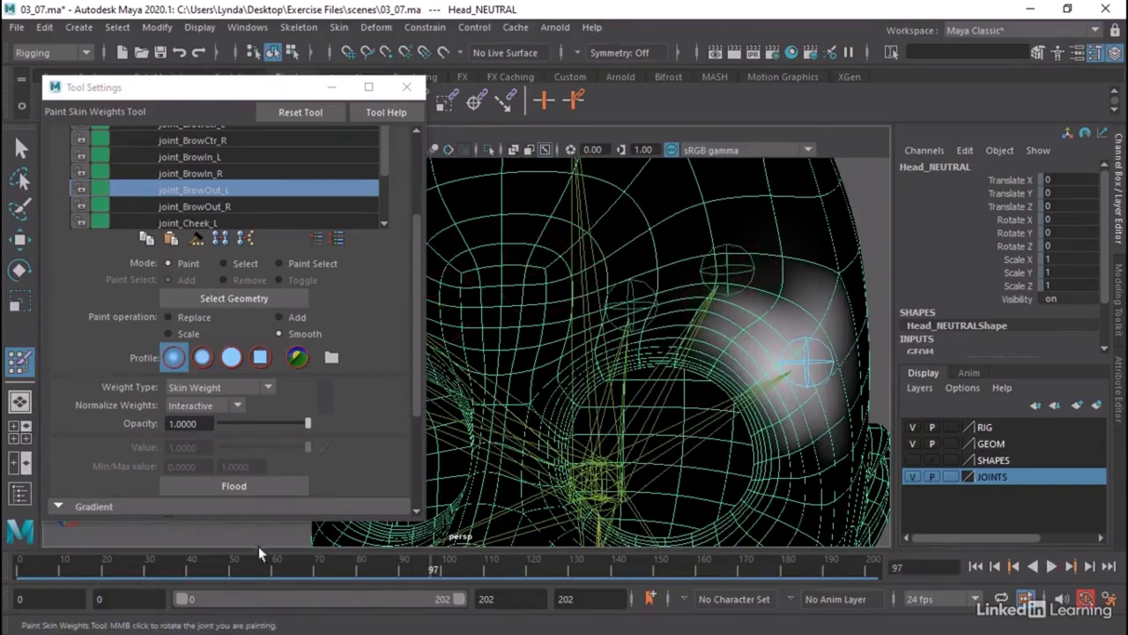
{"action": "left_click_drag", "start_coordinate": [218, 575], "coordinate": [19, 571]}
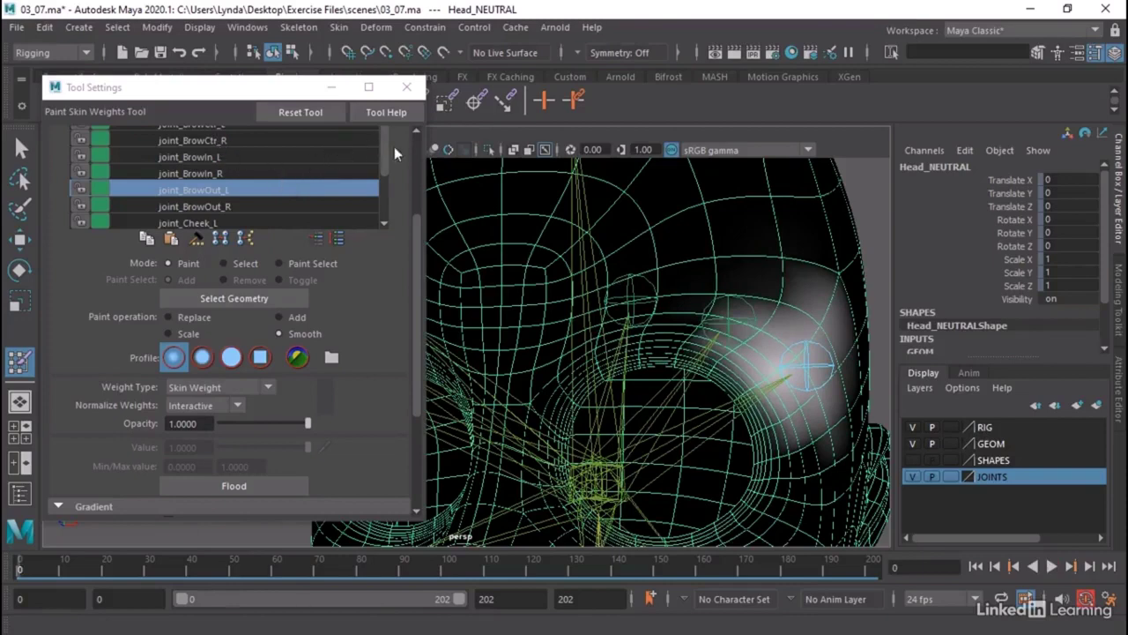
Strengthen the joint_BrowCtr_L and joint_BrowIn_L weights around the middle and inner left brow using Replace.
{"action": "scroll", "coordinate": [397, 150], "scroll_direction": "up", "scroll_amount": 3}
{"action": "left_click", "coordinate": [223, 225]}
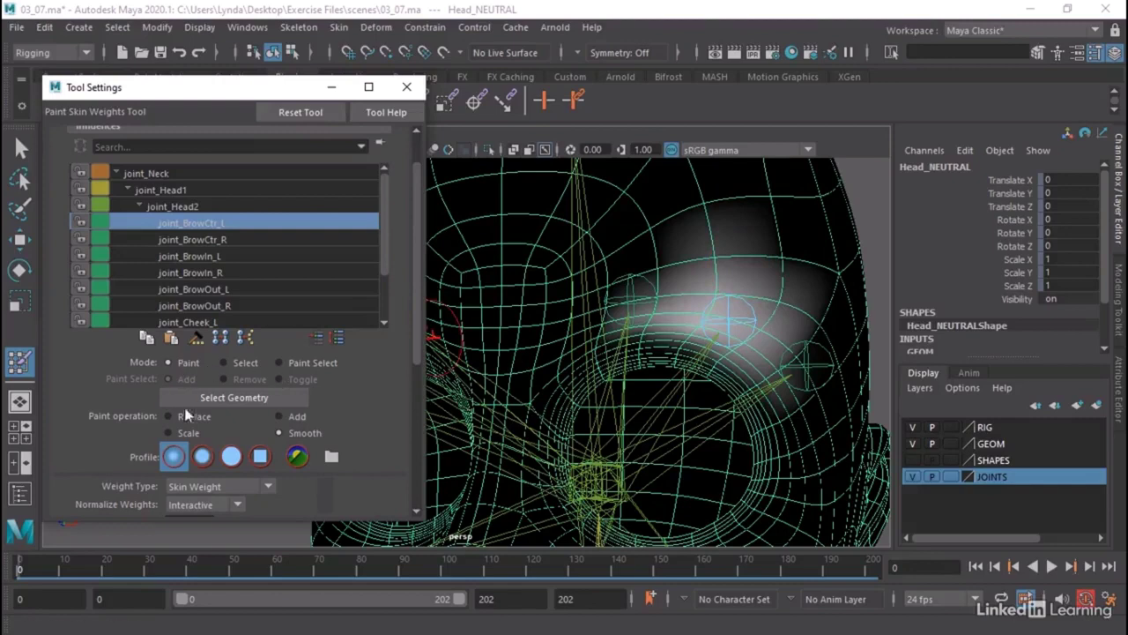
{"action": "mouse_move", "coordinate": [727, 321]}
{"action": "left_mouse_down"}
{"action": "mouse_move", "coordinate": [729, 342]}
{"action": "mouse_move", "coordinate": [714, 327]}
{"action": "mouse_move", "coordinate": [709, 342]}
{"action": "mouse_move", "coordinate": [735, 267]}
{"action": "mouse_move", "coordinate": [756, 267]}
{"action": "left_mouse_up"}
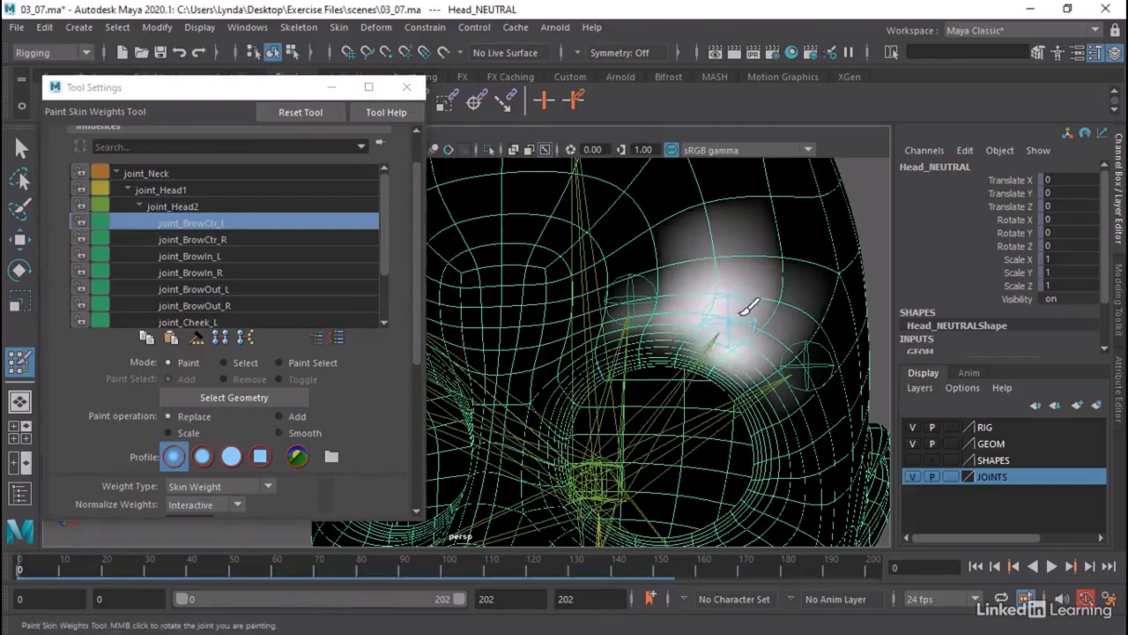
{"action": "left_click", "coordinate": [215, 255]}
{"action": "mouse_move", "coordinate": [640, 314]}
{"action": "left_mouse_down"}
{"action": "mouse_move", "coordinate": [622, 335]}
{"action": "mouse_move", "coordinate": [627, 242]}
{"action": "mouse_move", "coordinate": [655, 252]}
{"action": "mouse_move", "coordinate": [630, 327]}
{"action": "mouse_move", "coordinate": [606, 333]}
{"action": "left_mouse_up"}
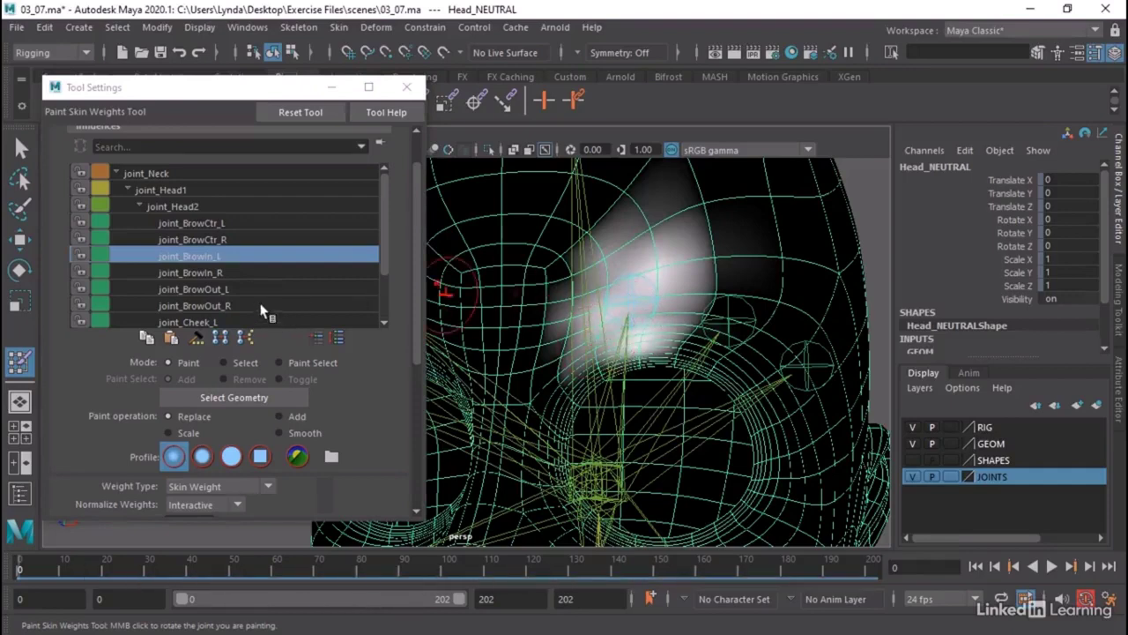
Strengthen joint_BrowOut_L's weights around the outer left brow using Replace, then play the brow animation and stop at frame 33.
{"action": "left_click", "coordinate": [221, 305]}
{"action": "left_click", "coordinate": [237, 288]}
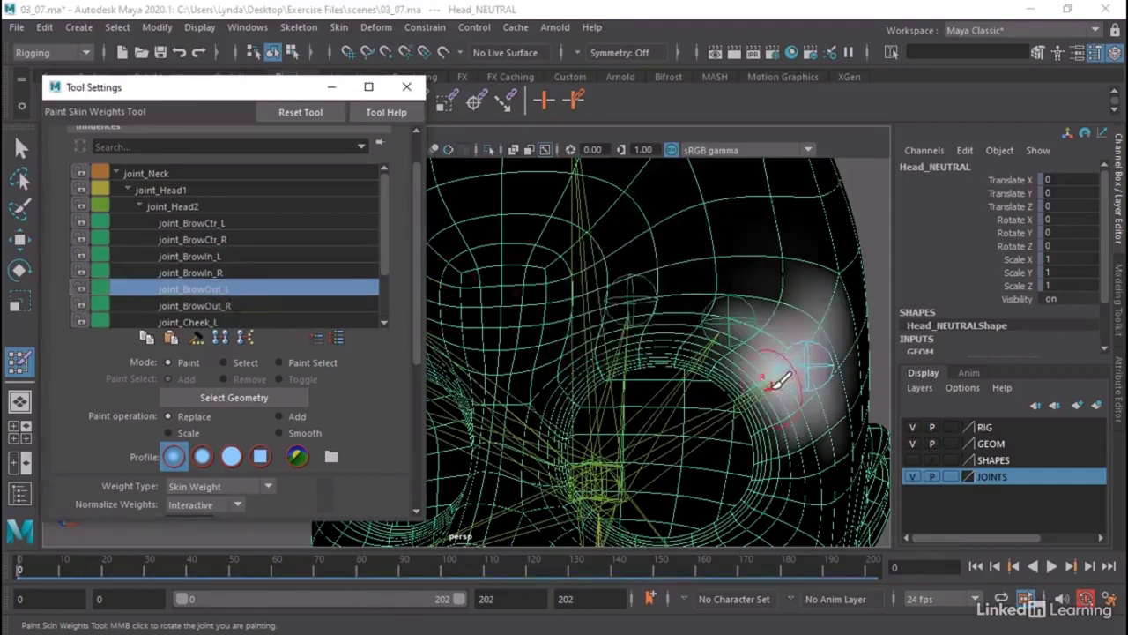
{"action": "mouse_move", "coordinate": [779, 385]}
{"action": "left_mouse_down"}
{"action": "mouse_move", "coordinate": [838, 327]}
{"action": "mouse_move", "coordinate": [819, 327]}
{"action": "mouse_move", "coordinate": [838, 277]}
{"action": "left_mouse_up"}
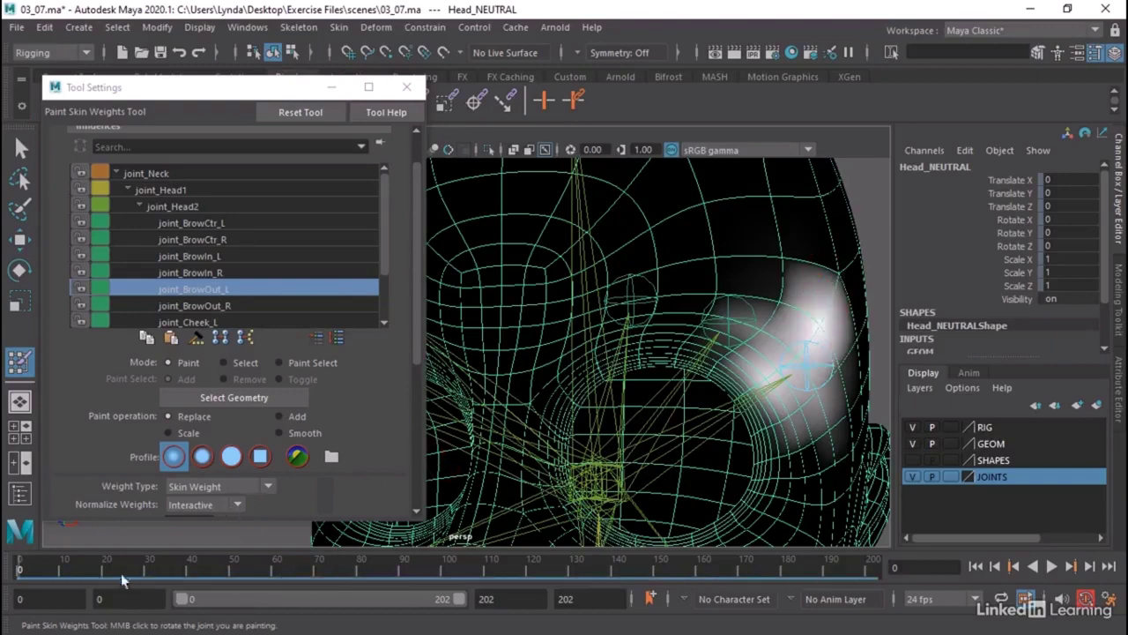
{"action": "key", "text": "alt+v"}
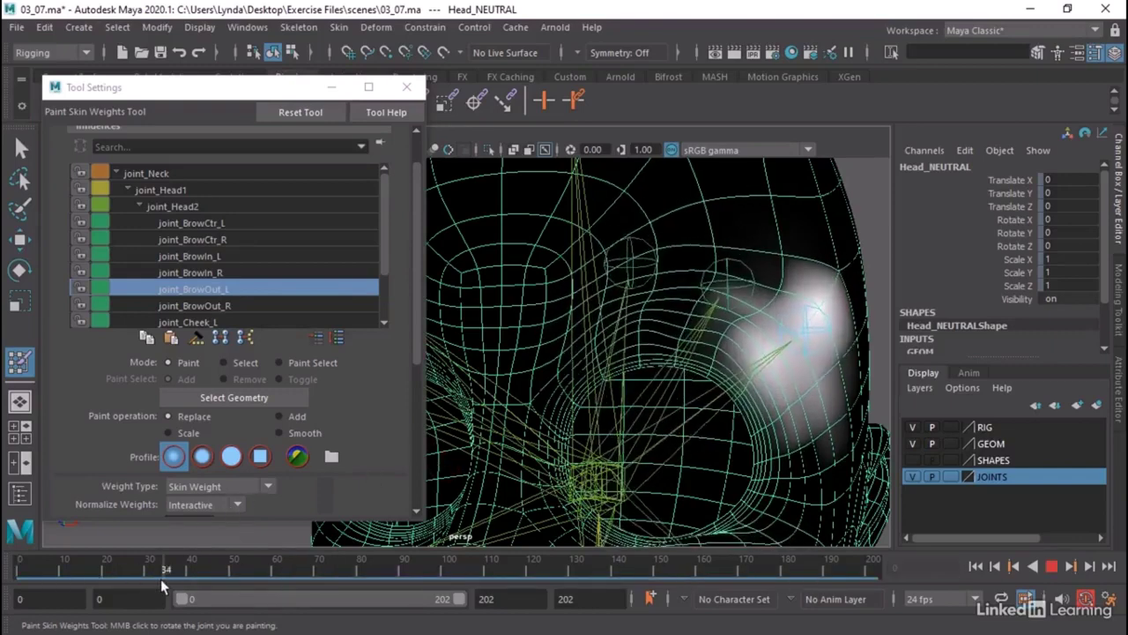
{"action": "left_click", "coordinate": [158, 578]}
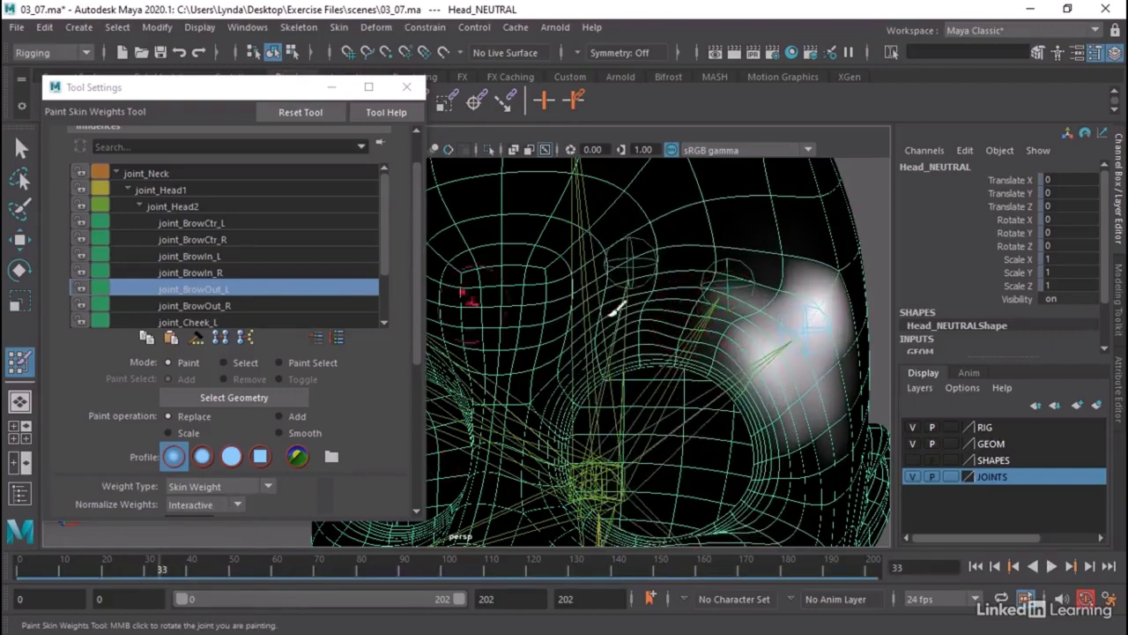
Paint more joint_BrowCtr_L weight between the middle left brow and upper eyelid with Replace, then smooth-flood it.
{"action": "left_click", "coordinate": [221, 225]}
{"action": "mouse_move", "coordinate": [715, 296]}
{"action": "left_mouse_down"}
{"action": "mouse_move", "coordinate": [703, 320]}
{"action": "mouse_move", "coordinate": [745, 338]}
{"action": "left_mouse_up"}
{"action": "left_click", "coordinate": [304, 434]}
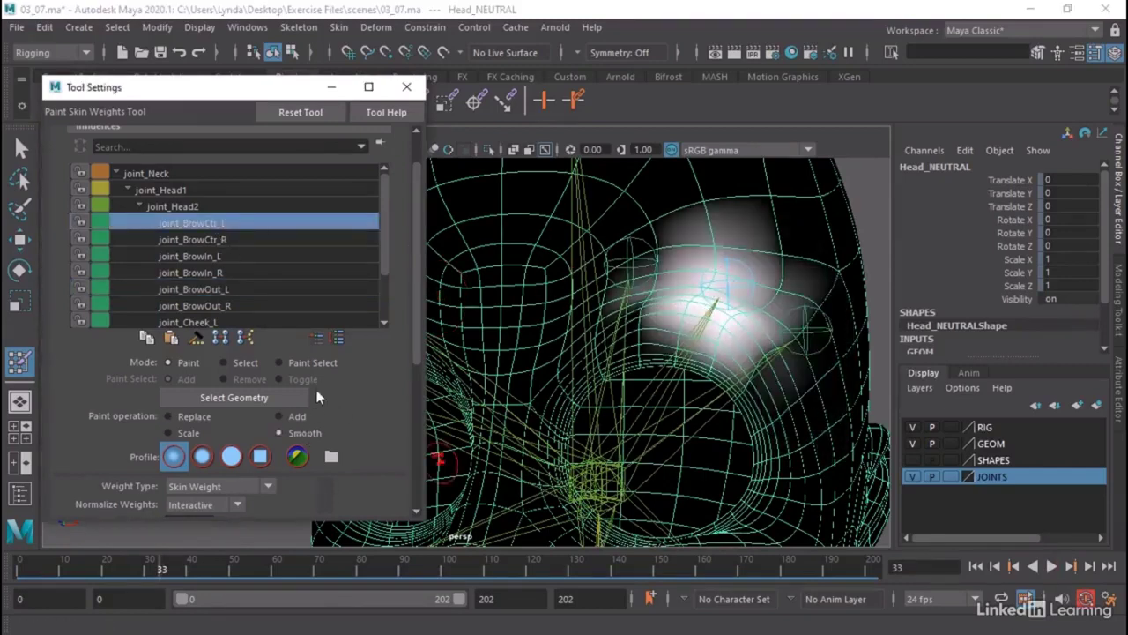
{"action": "scroll", "coordinate": [225, 477], "scroll_direction": "down", "scroll_amount": 2}
{"action": "left_click", "coordinate": [251, 480]}
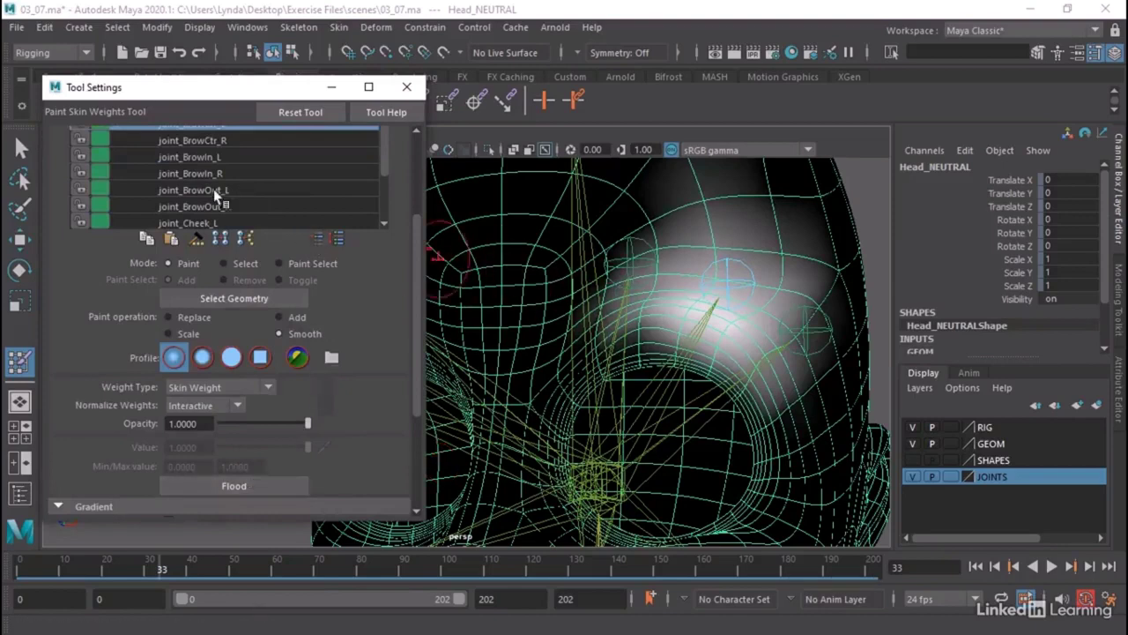
Smooth-flood the weights of joint_BrowOut_L and joint_BrowIn_L with the head posed at frame 33.
{"action": "left_click", "coordinate": [202, 191]}
{"action": "left_click", "coordinate": [227, 485]}
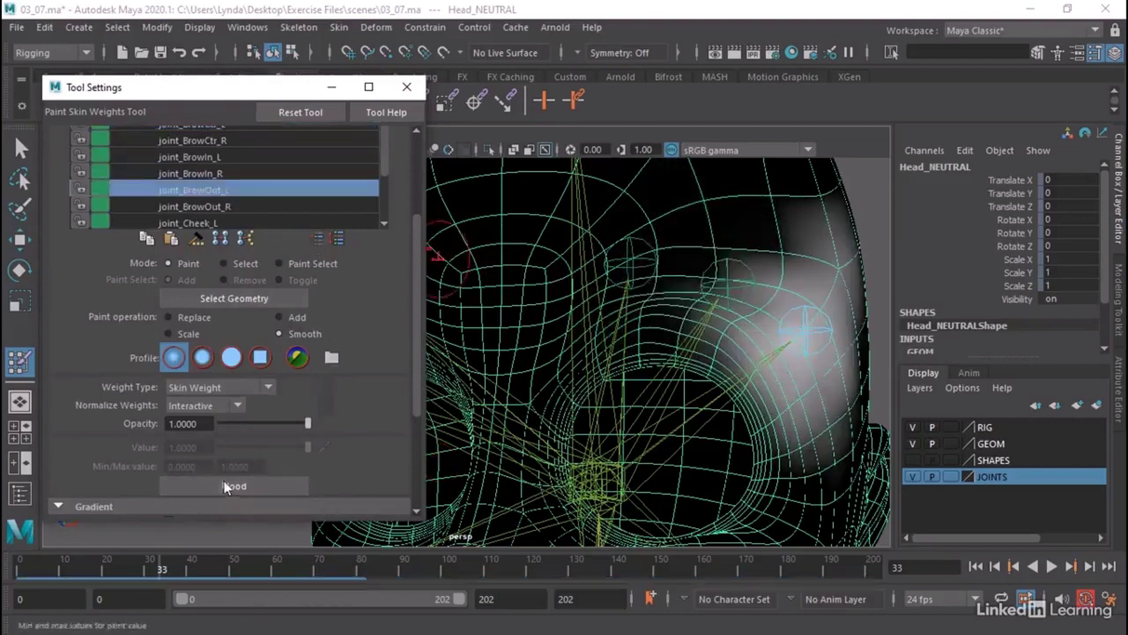
{"action": "scroll", "coordinate": [322, 289], "scroll_direction": "up", "scroll_amount": 2}
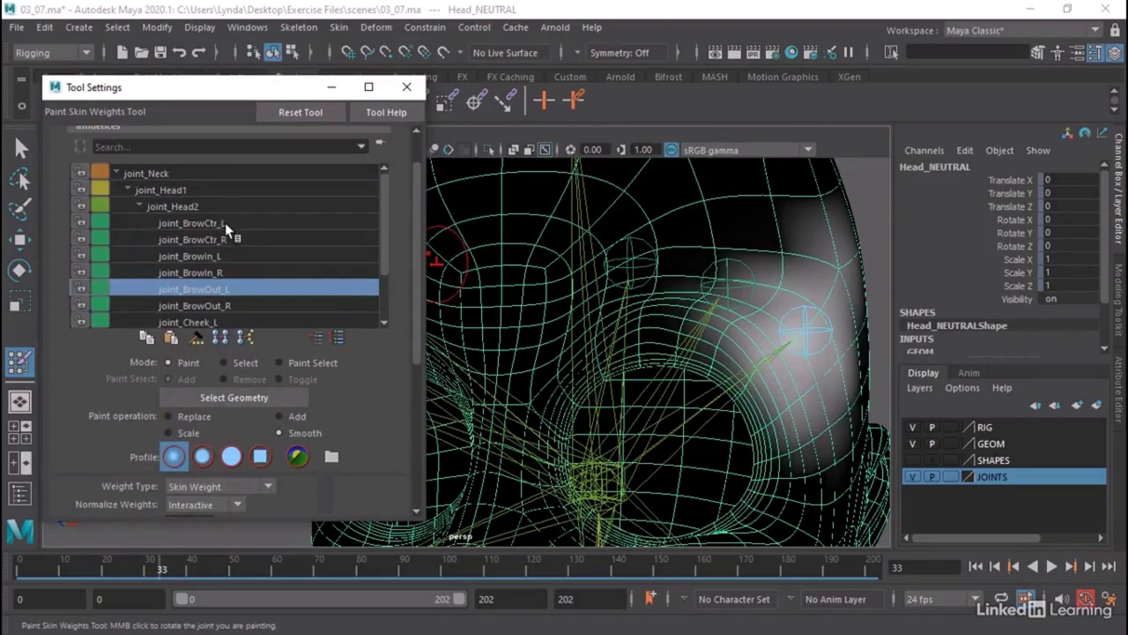
{"action": "left_click", "coordinate": [215, 256]}
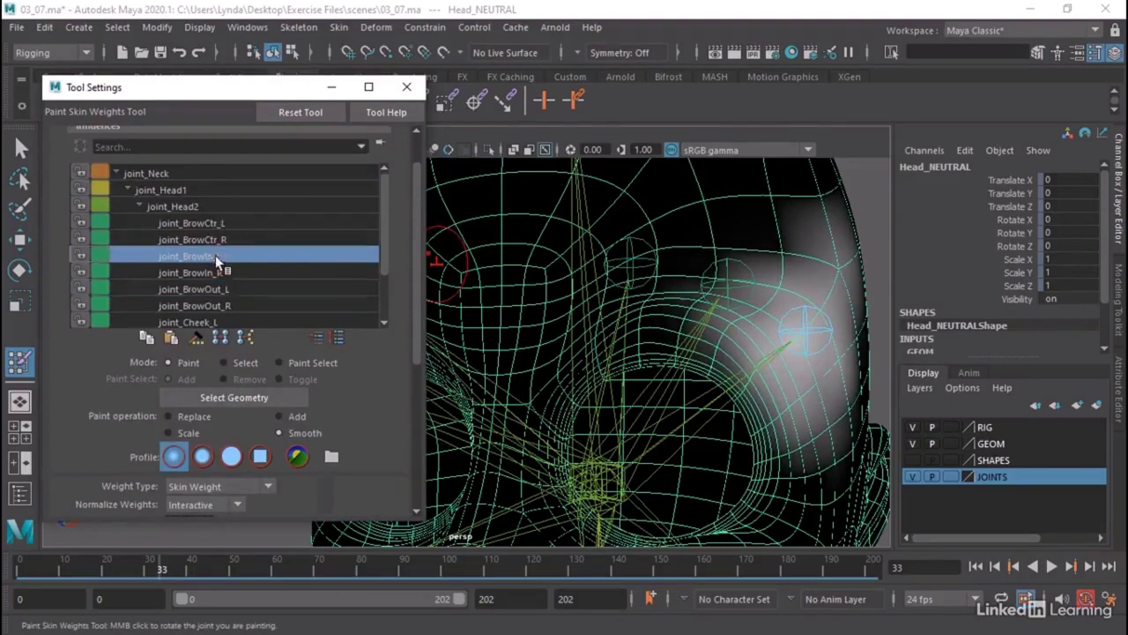
{"action": "scroll", "coordinate": [310, 470], "scroll_direction": "down", "scroll_amount": 2}
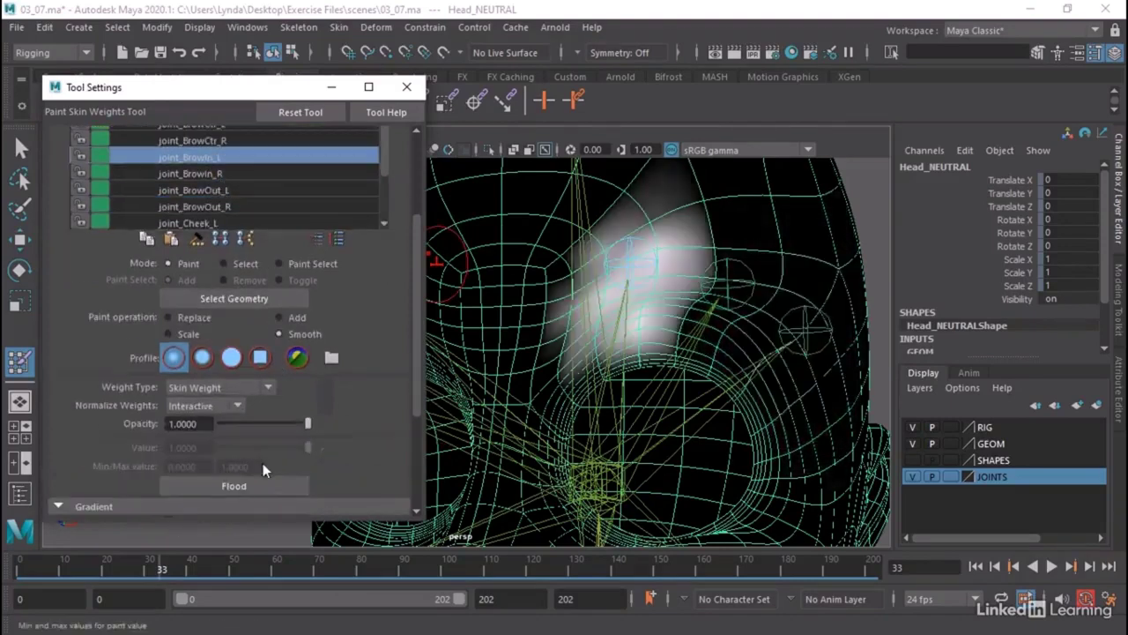
{"action": "left_click", "coordinate": [249, 486]}
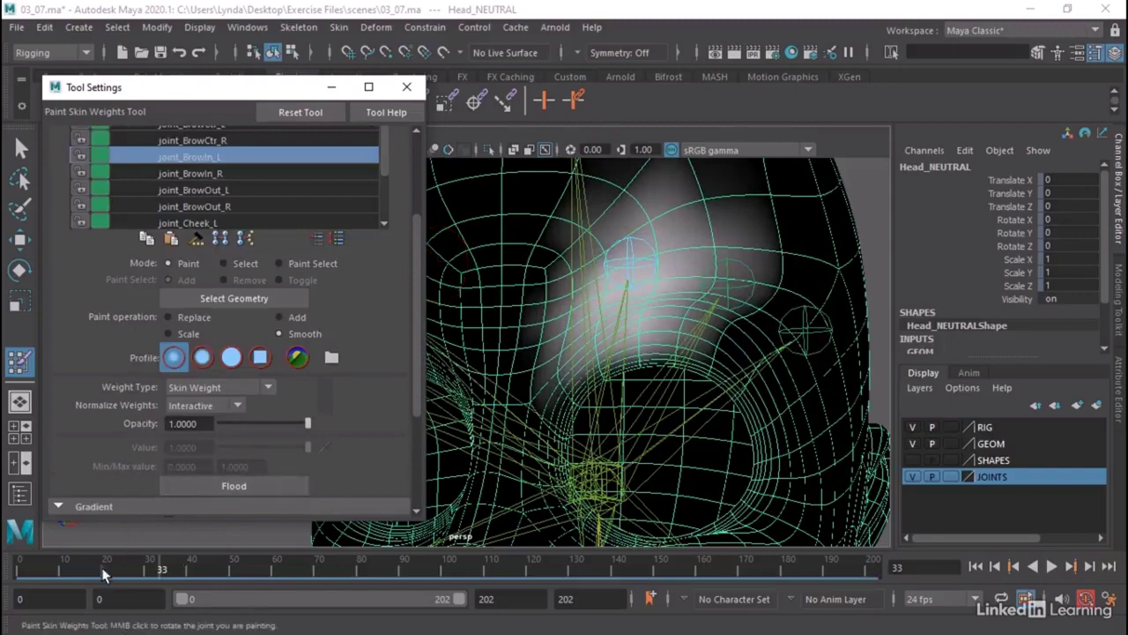
Play the test animation and return it to frame 0, then close the Paint Skin Weights settings and leave the tool.
{"action": "key", "text": "alt+v"}
{"action": "mouse_move", "coordinate": [283, 580]}
{"action": "left_mouse_down"}
{"action": "mouse_move", "coordinate": [408, 586]}
{"action": "mouse_move", "coordinate": [64, 596]}
{"action": "mouse_move", "coordinate": [190, 609]}
{"action": "left_mouse_up"}
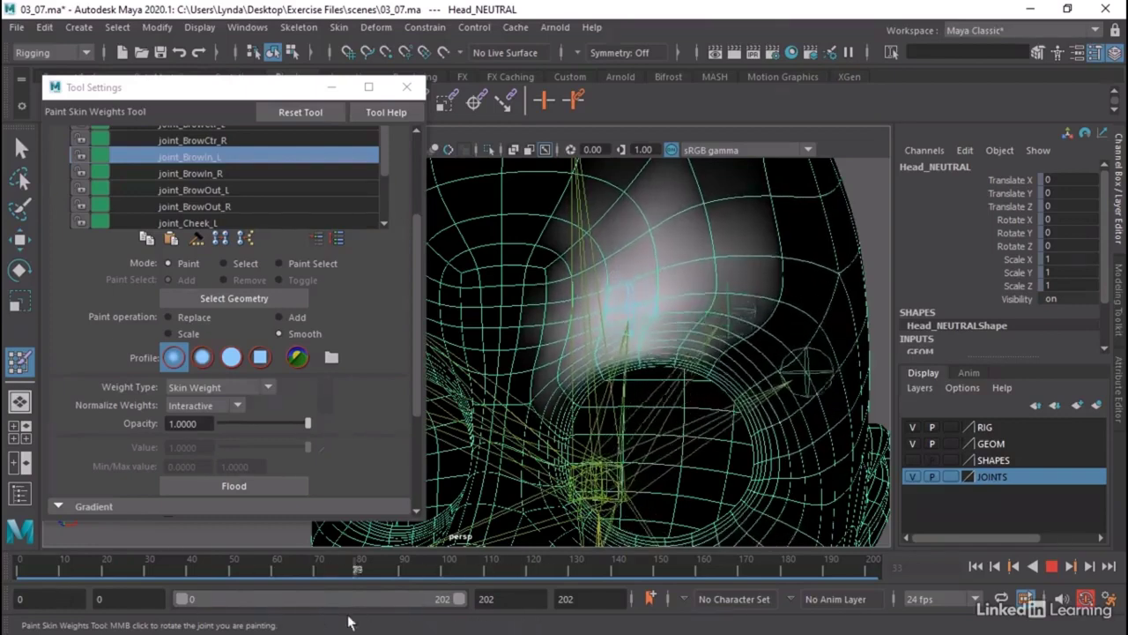
{"action": "left_click", "coordinate": [406, 86]}
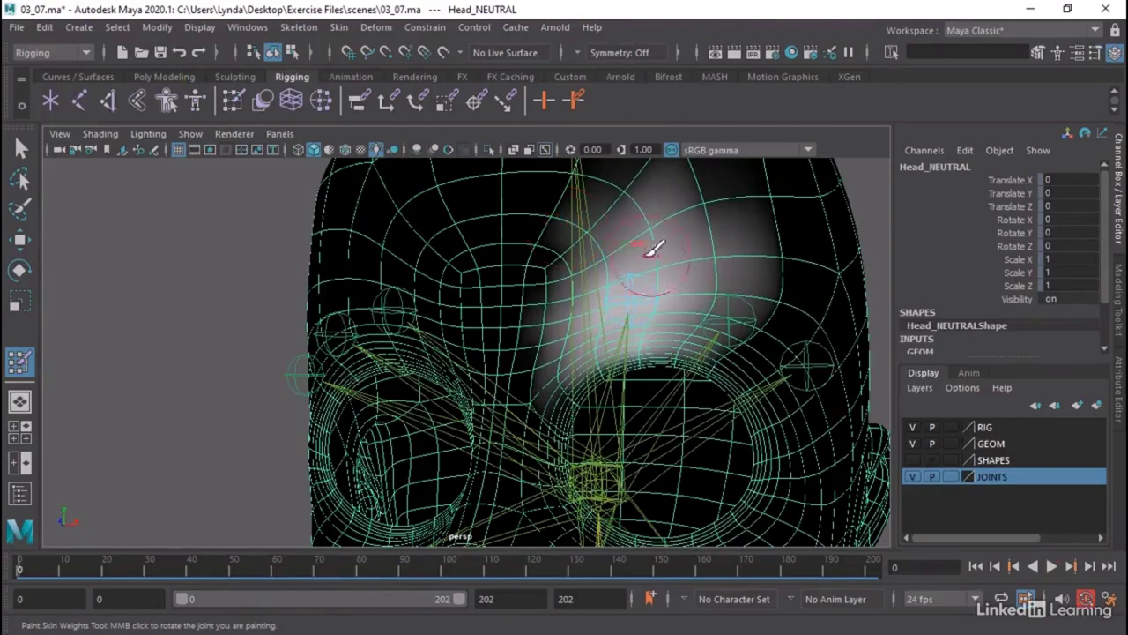
{"action": "scroll", "coordinate": [702, 246], "scroll_direction": "down", "scroll_amount": 5}
{"action": "right_click_drag", "start_coordinate": [641, 261], "coordinate": [808, 264]}
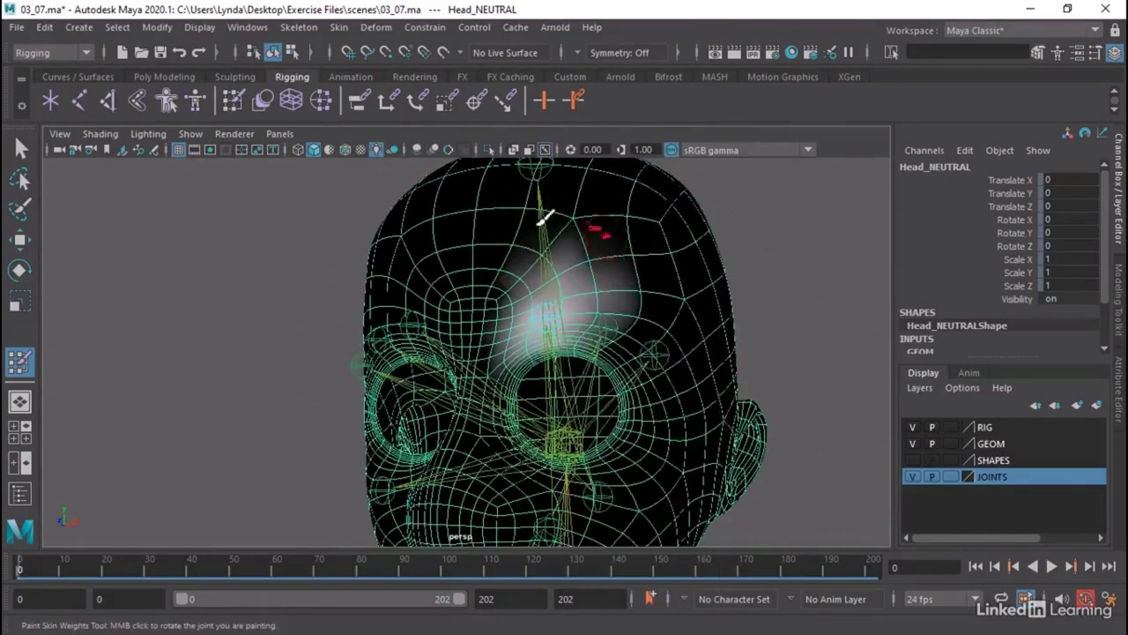
{"action": "key", "text": "q"}
Mirror the head mesh's skin weights to the opposite side, then play the test animation to check both sides and return to frame 0.
{"action": "left_click_drag", "start_coordinate": [609, 278], "coordinate": [793, 354], "text": "alt"}
{"action": "middle_click_drag", "start_coordinate": [794, 354], "coordinate": [735, 337], "text": "alt"}
{"action": "right_click_drag", "start_coordinate": [735, 338], "coordinate": [582, 373], "text": "alt"}
{"action": "middle_click_drag", "start_coordinate": [598, 364], "coordinate": [642, 315], "text": "alt"}
{"action": "left_click", "coordinate": [338, 27]}
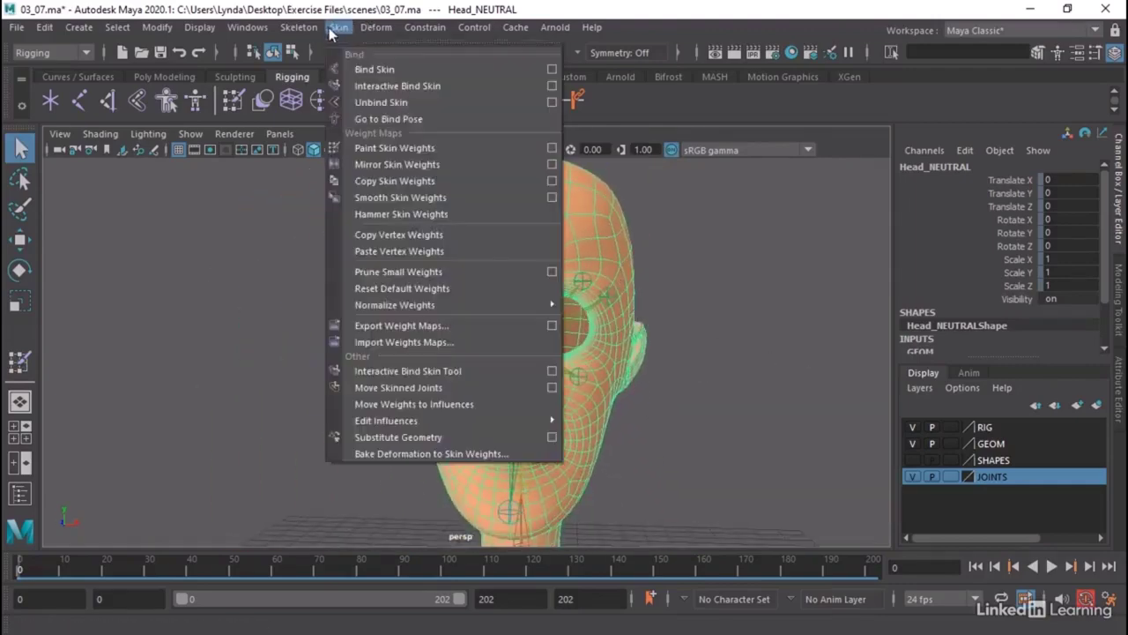
{"action": "left_click", "coordinate": [386, 164]}
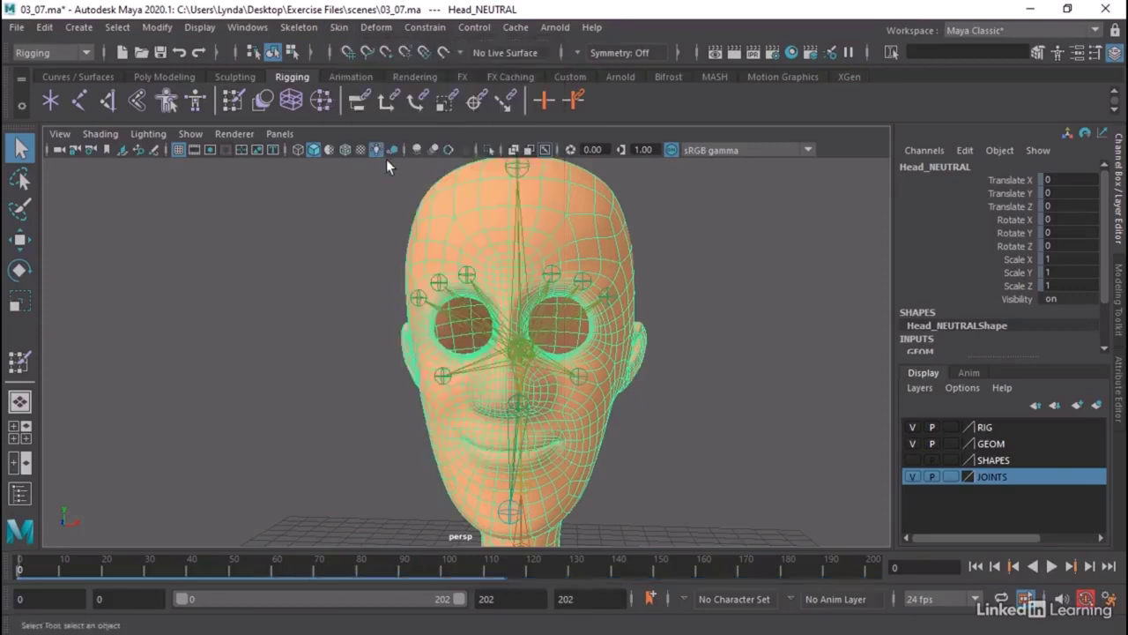
{"action": "key", "text": "alt+v"}
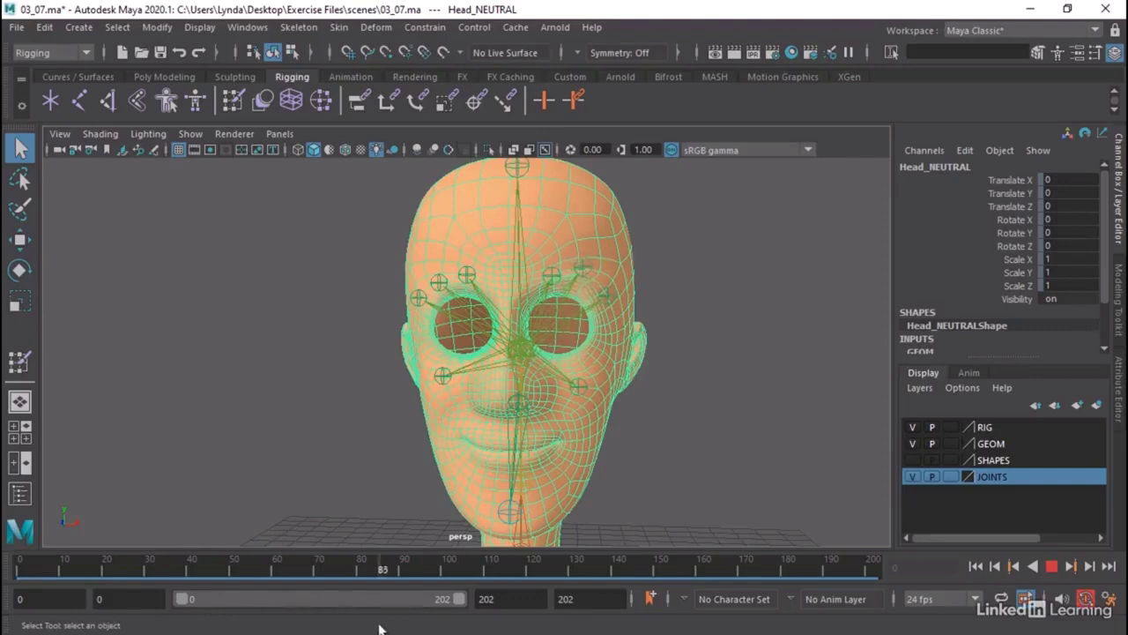
{"action": "key", "text": "alt+v"}
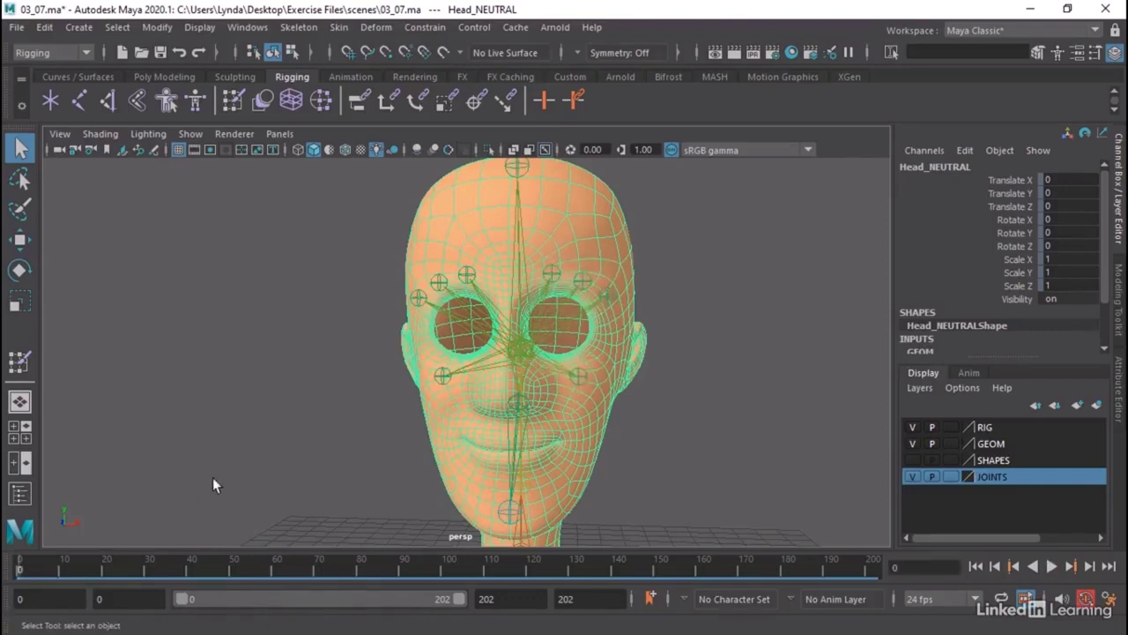
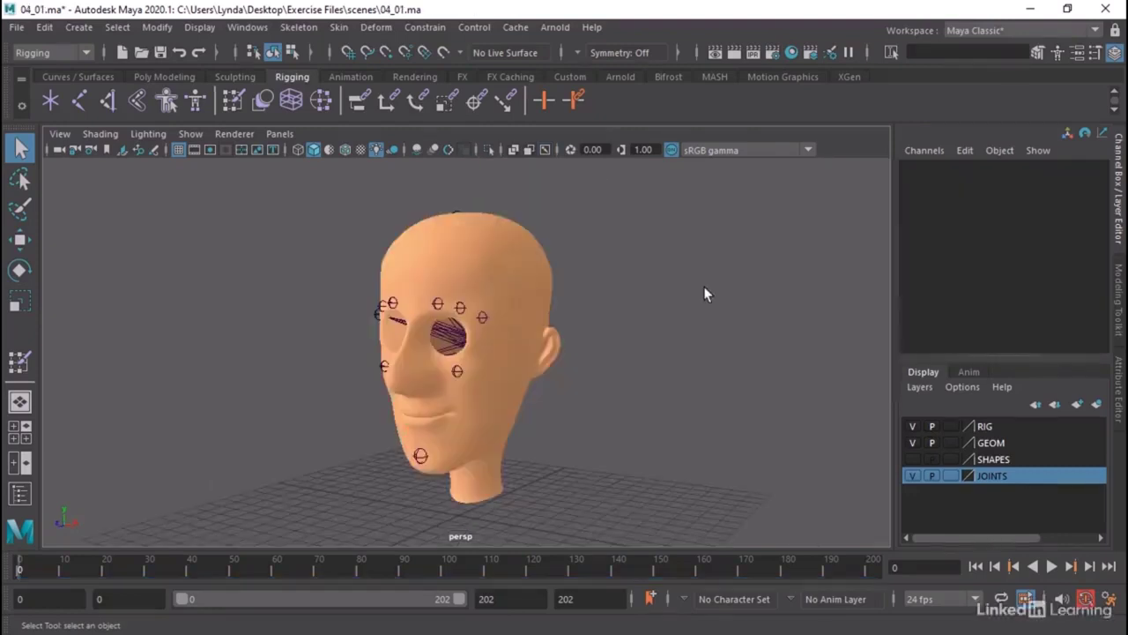
Unhide the Parts group under GEOMETRY using the Outliner, then close the Outliner.
{"action": "left_click_drag", "start_coordinate": [611, 332], "coordinate": [620, 375], "text": "alt"}
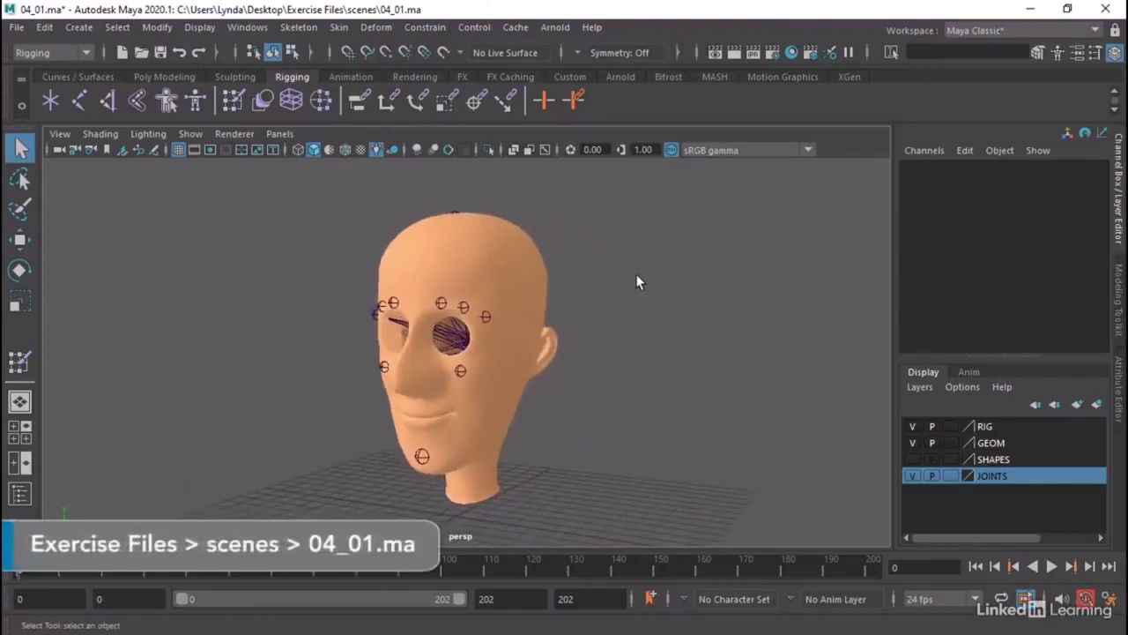
{"action": "left_click", "coordinate": [247, 27]}
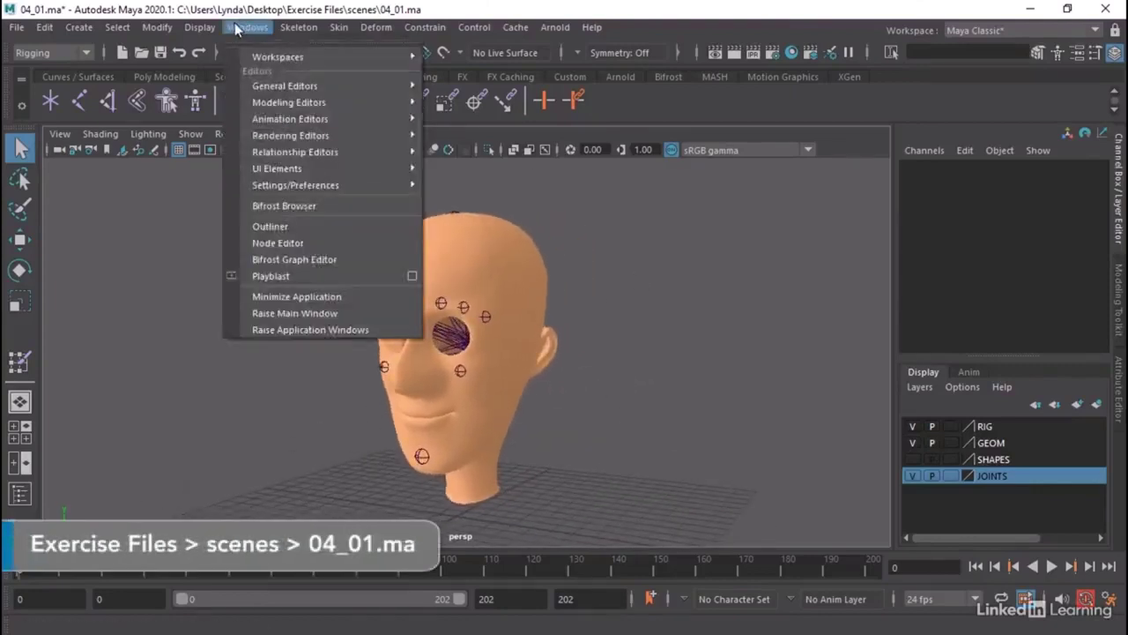
{"action": "left_click", "coordinate": [267, 227]}
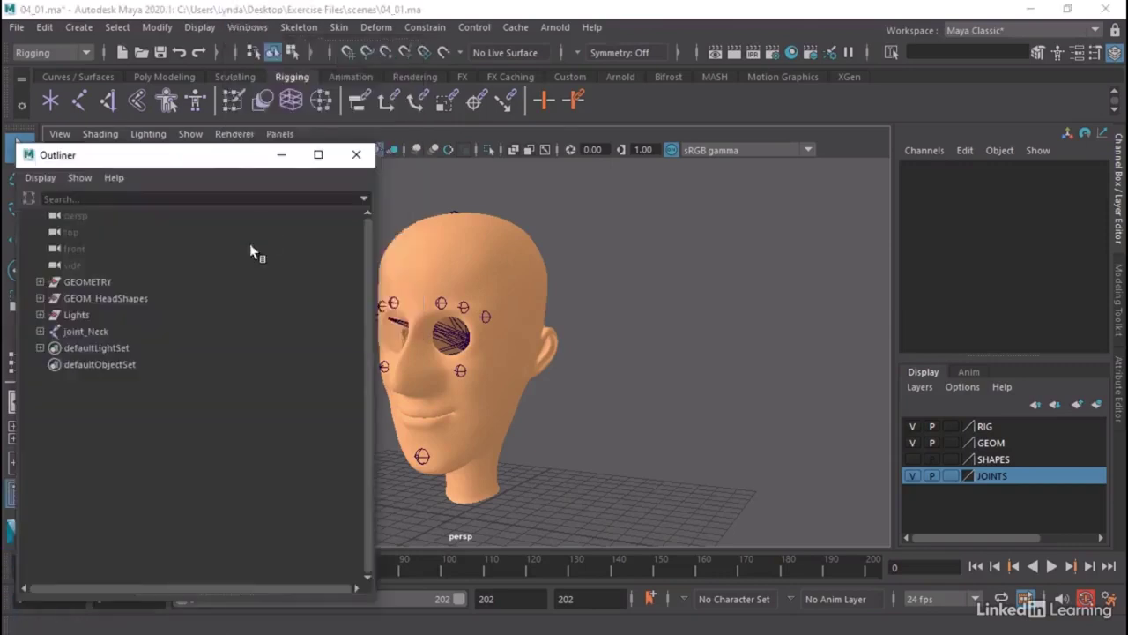
{"action": "left_click", "coordinate": [39, 282]}
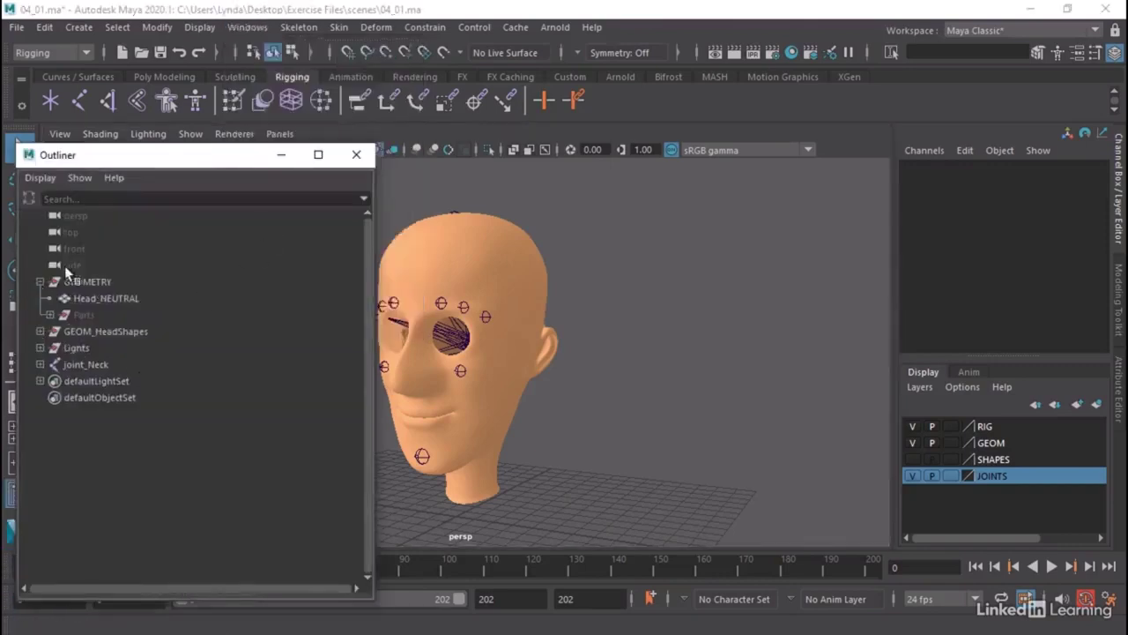
{"action": "left_click", "coordinate": [79, 314]}
{"action": "left_click", "coordinate": [54, 315]}
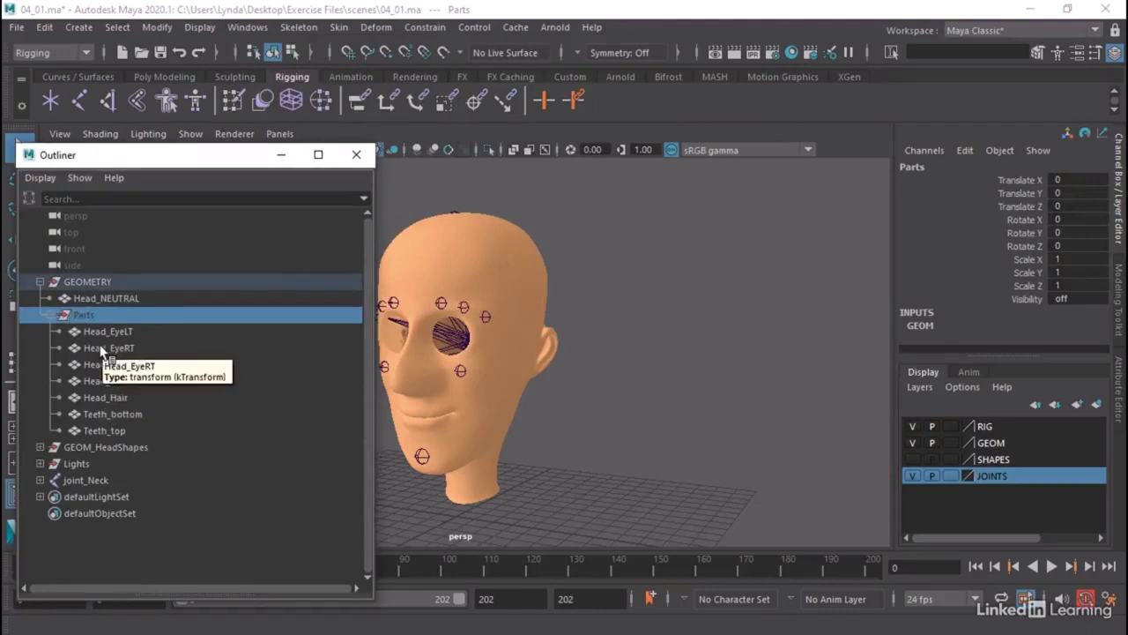
{"action": "key", "text": "shift+h"}
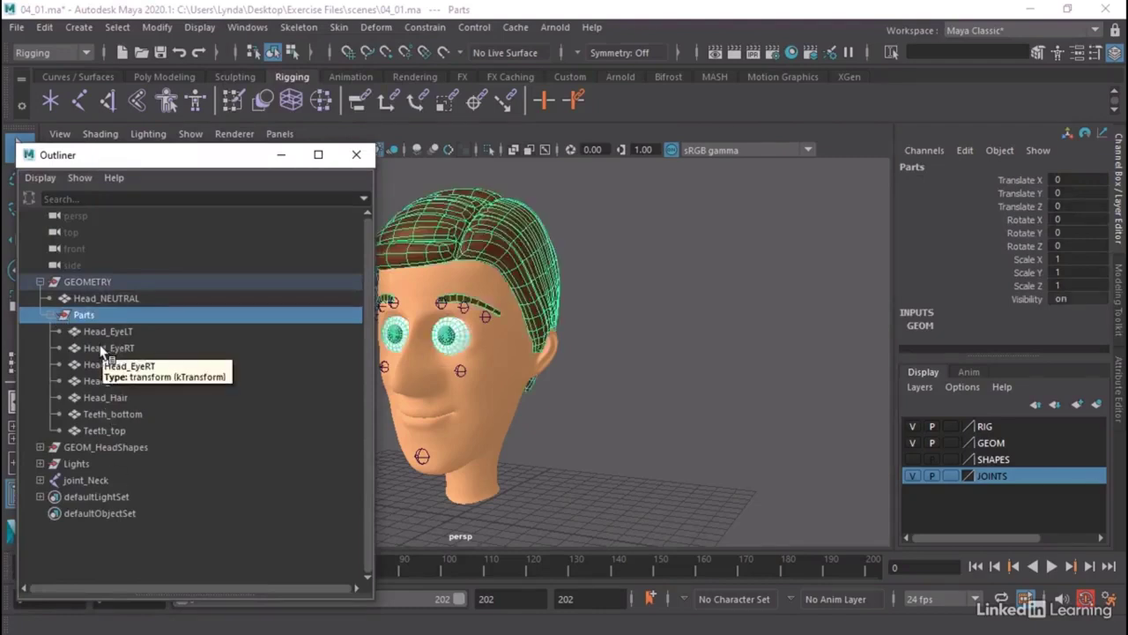
{"action": "left_click_drag", "start_coordinate": [576, 346], "coordinate": [610, 406], "text": "alt"}
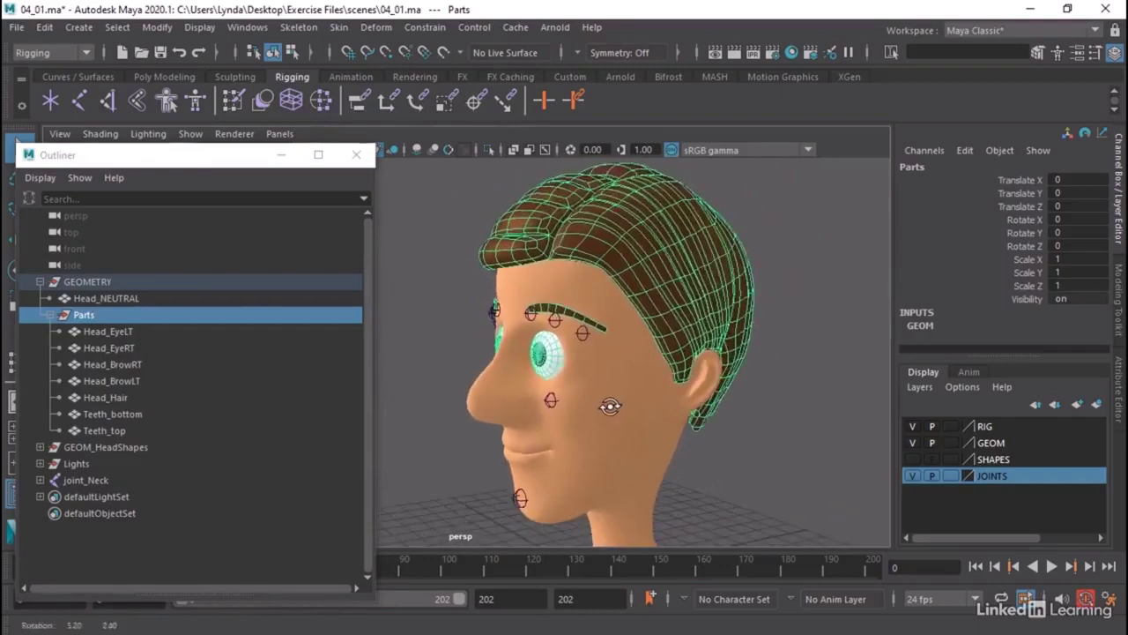
{"action": "right_click_drag", "start_coordinate": [706, 393], "coordinate": [616, 393], "text": "alt"}
{"action": "middle_click_drag", "start_coordinate": [617, 393], "coordinate": [565, 398], "text": "alt"}
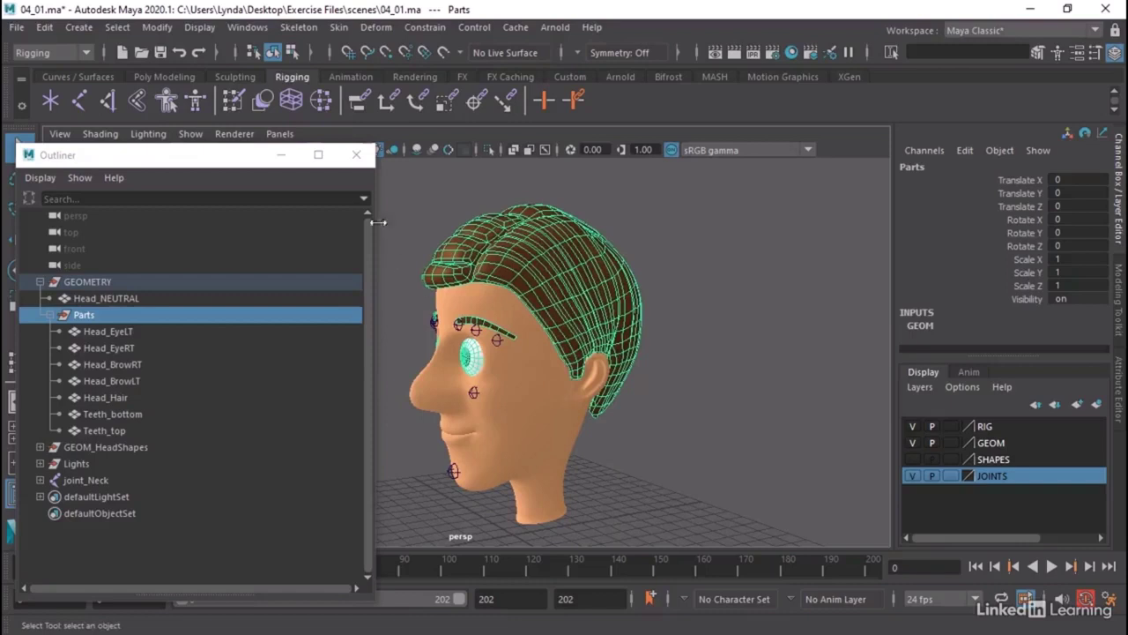
{"action": "left_click", "coordinate": [356, 154]}
Enable X-Ray Joints in the perspective view, examine joint_Head1 with the Rotate tool, and clear the selection.
{"action": "left_click", "coordinate": [100, 133]}
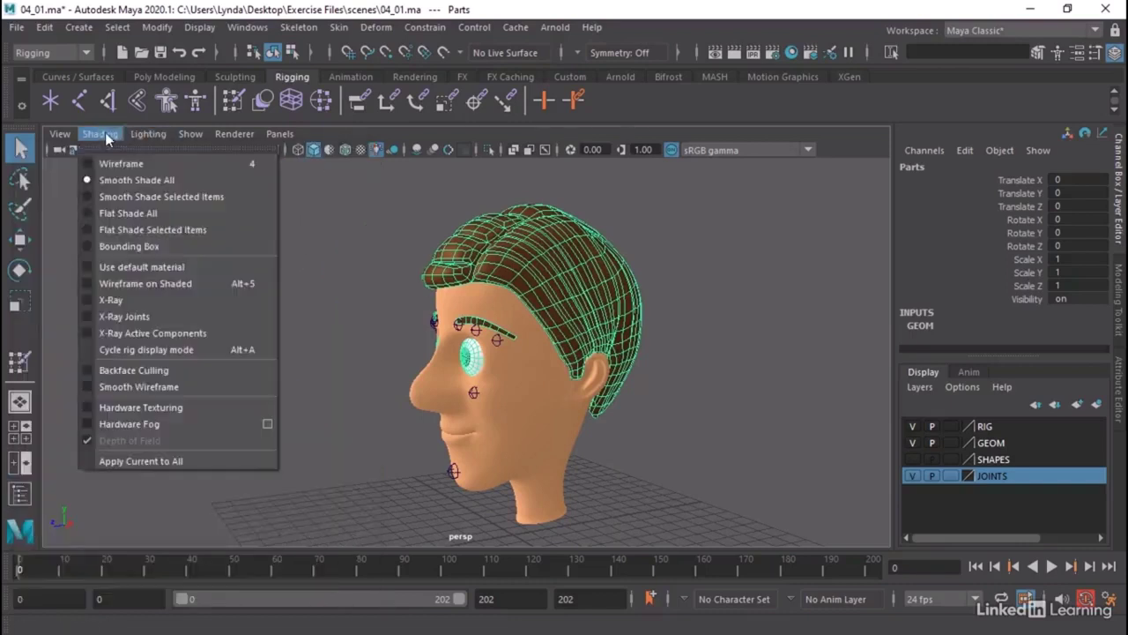
{"action": "left_click", "coordinate": [148, 316]}
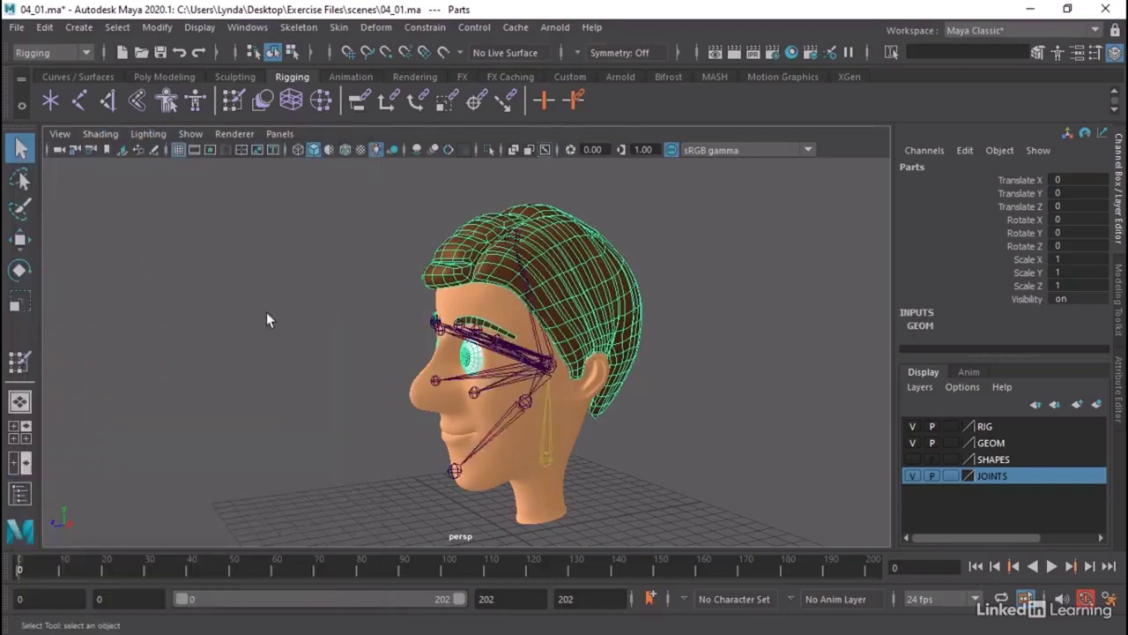
{"action": "left_click", "coordinate": [267, 315]}
{"action": "left_click", "coordinate": [544, 454]}
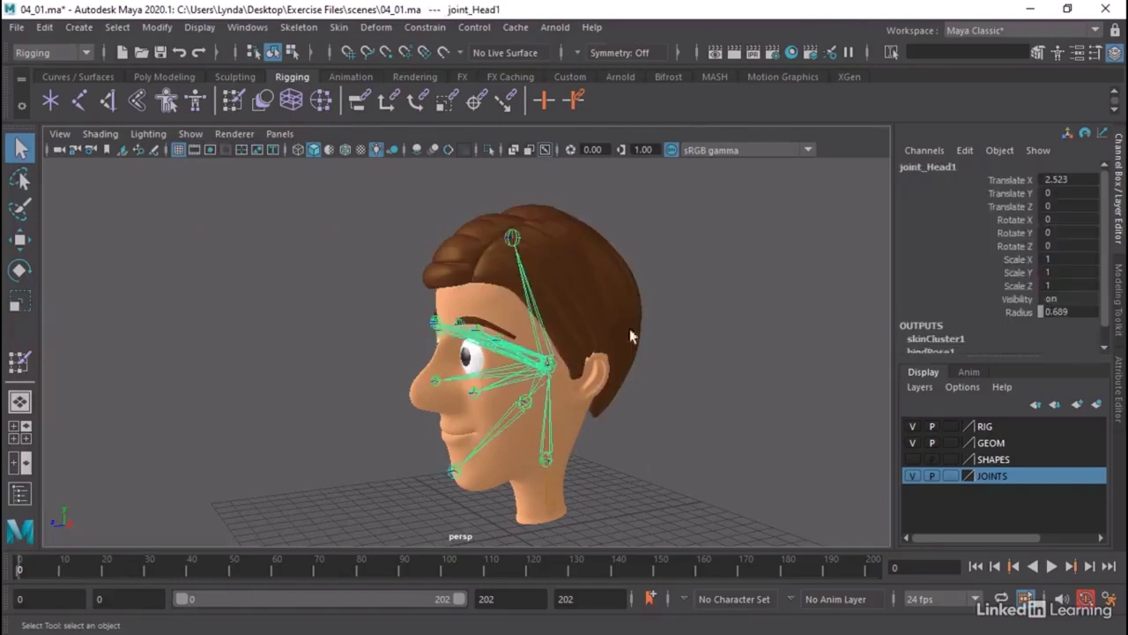
{"action": "key", "text": "e"}
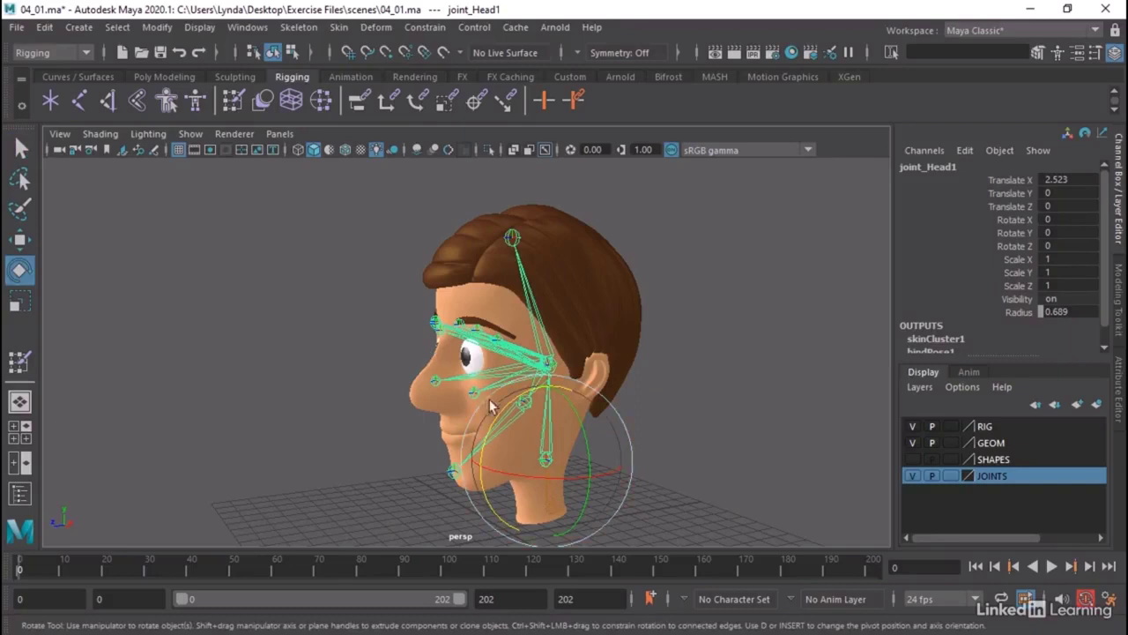
{"action": "left_click_drag", "start_coordinate": [501, 407], "coordinate": [685, 386]}
{"action": "left_click", "coordinate": [727, 376]}
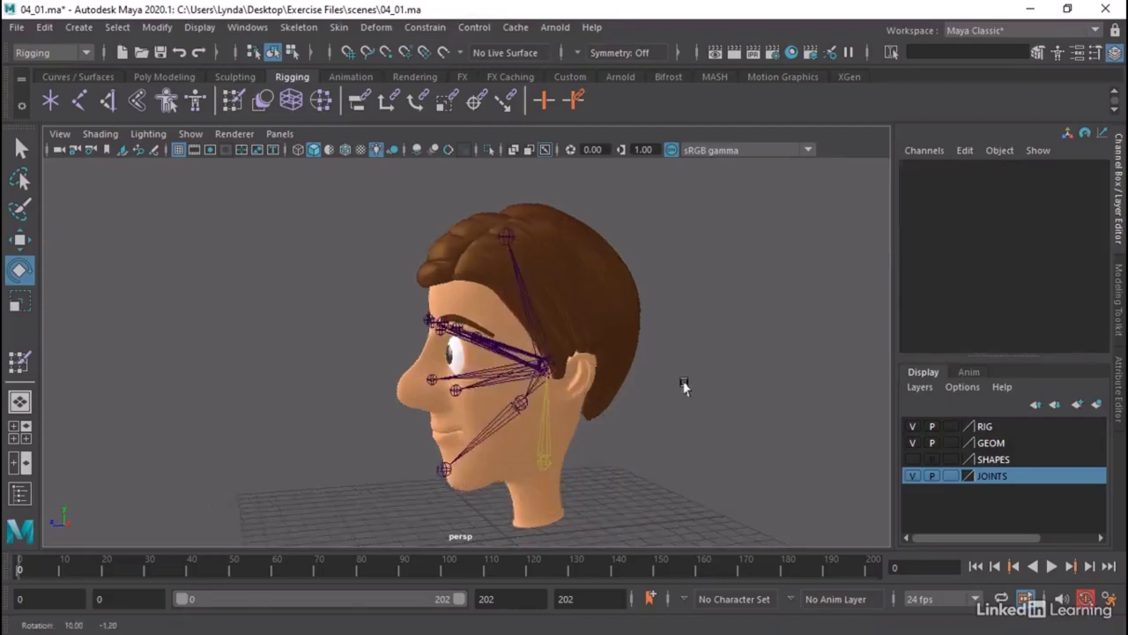
Bind the Head_Hair mesh to joint_Head2 with Bind Skin, using the current bind options.
{"action": "right_click_drag", "start_coordinate": [685, 386], "coordinate": [723, 402], "text": "alt"}
{"action": "left_click_drag", "start_coordinate": [723, 404], "coordinate": [762, 368], "text": "alt"}
{"action": "left_click", "coordinate": [670, 309]}
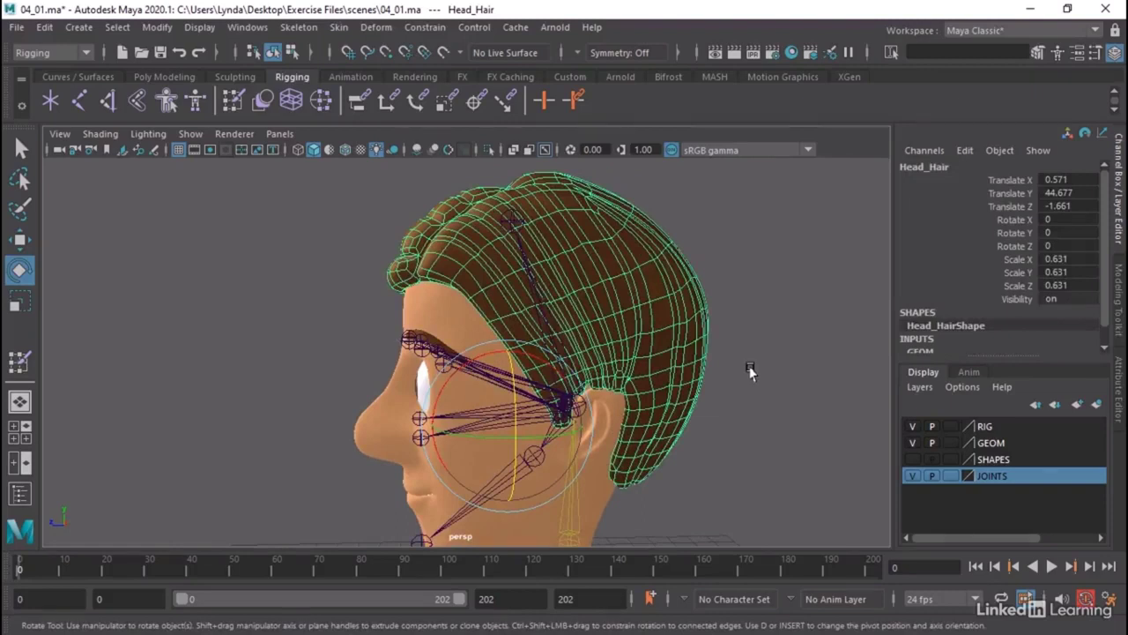
{"action": "left_click_drag", "start_coordinate": [750, 371], "coordinate": [756, 293], "text": "alt"}
{"action": "left_click_drag", "start_coordinate": [659, 425], "coordinate": [645, 440], "text": "alt"}
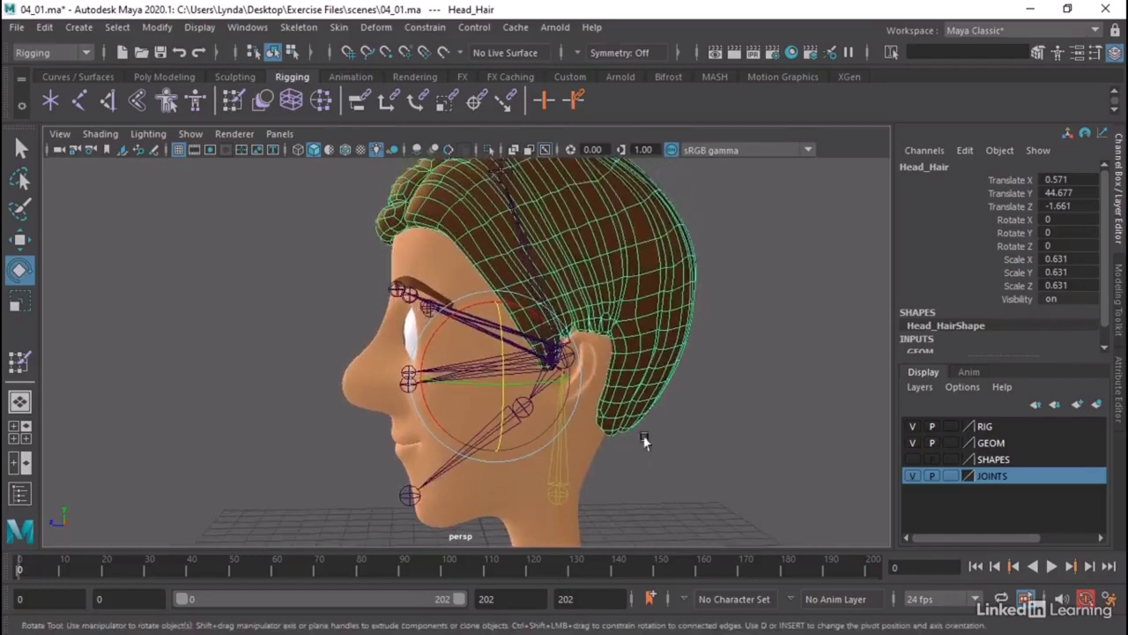
{"action": "left_click_drag", "start_coordinate": [641, 291], "coordinate": [586, 356], "text": "alt"}
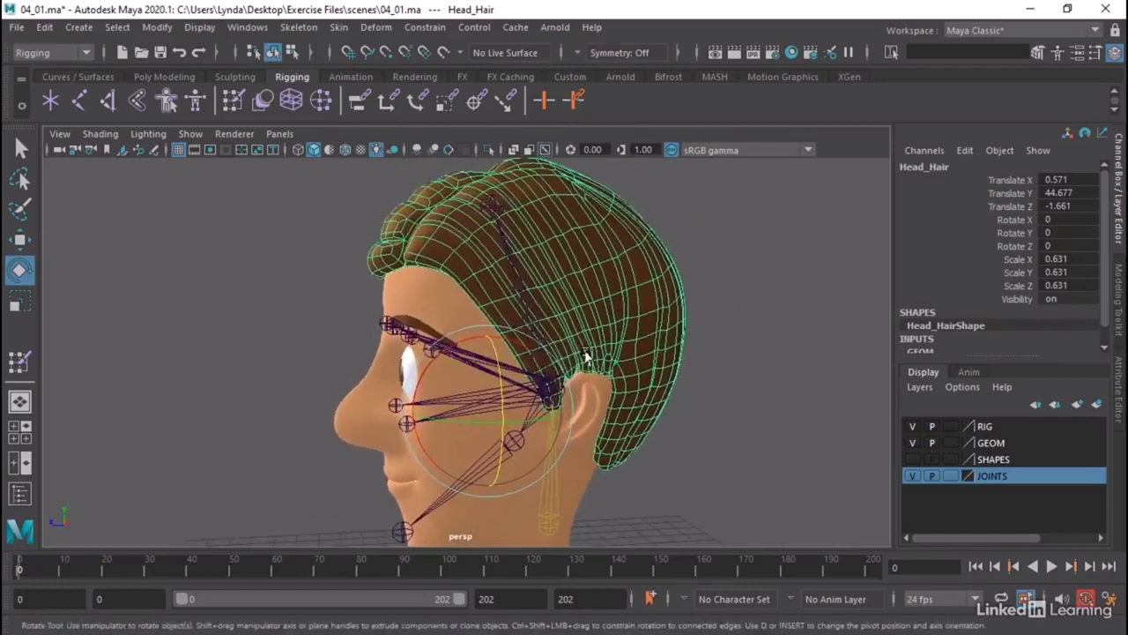
{"action": "left_click", "coordinate": [701, 394]}
{"action": "left_click", "coordinate": [552, 393]}
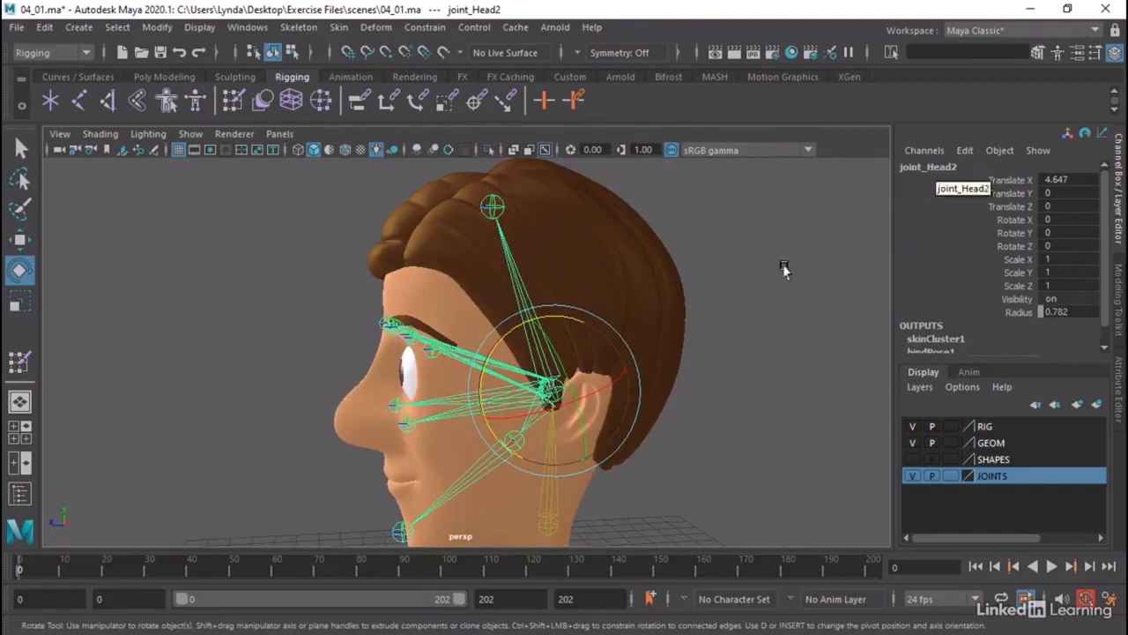
{"action": "middle_click_drag", "start_coordinate": [783, 266], "coordinate": [779, 279], "text": "alt"}
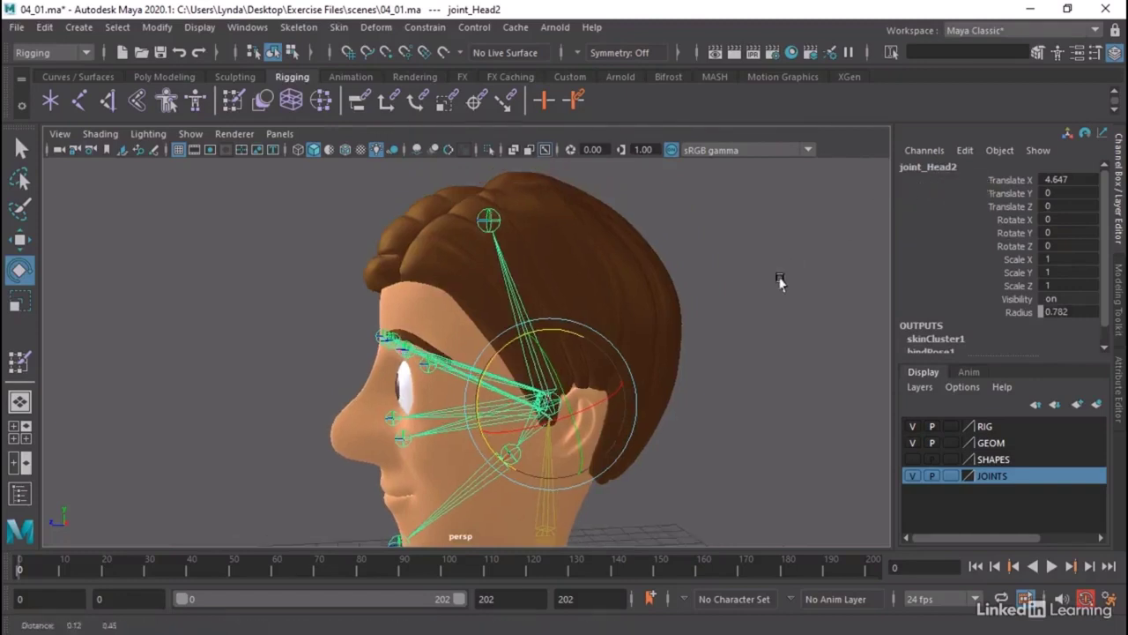
{"action": "left_click", "coordinate": [665, 273]}
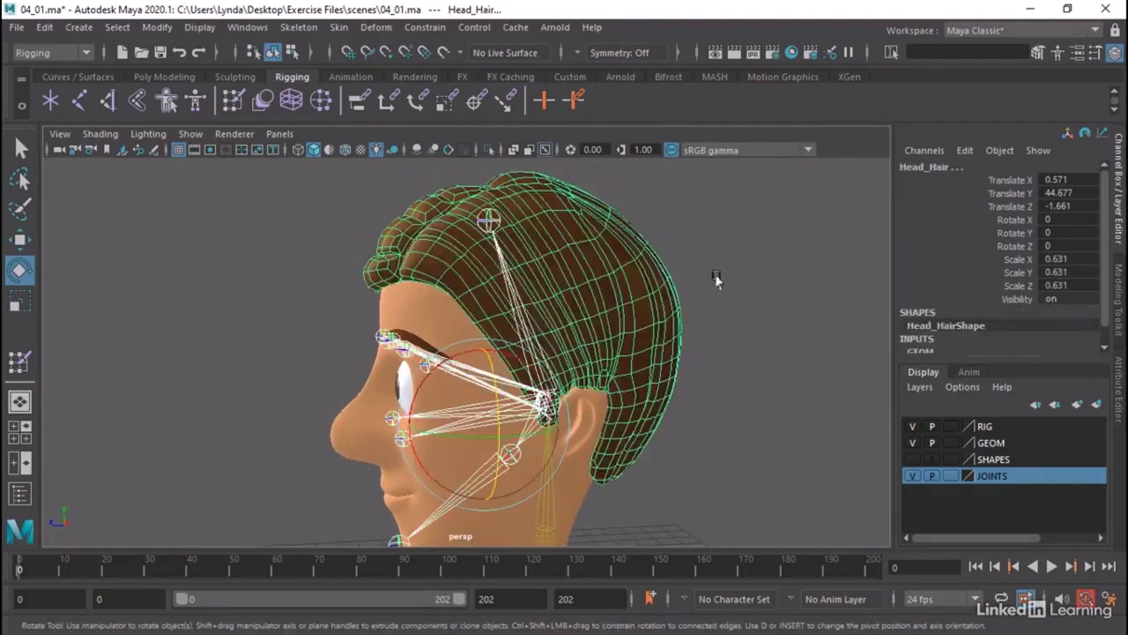
{"action": "left_click", "coordinate": [337, 28]}
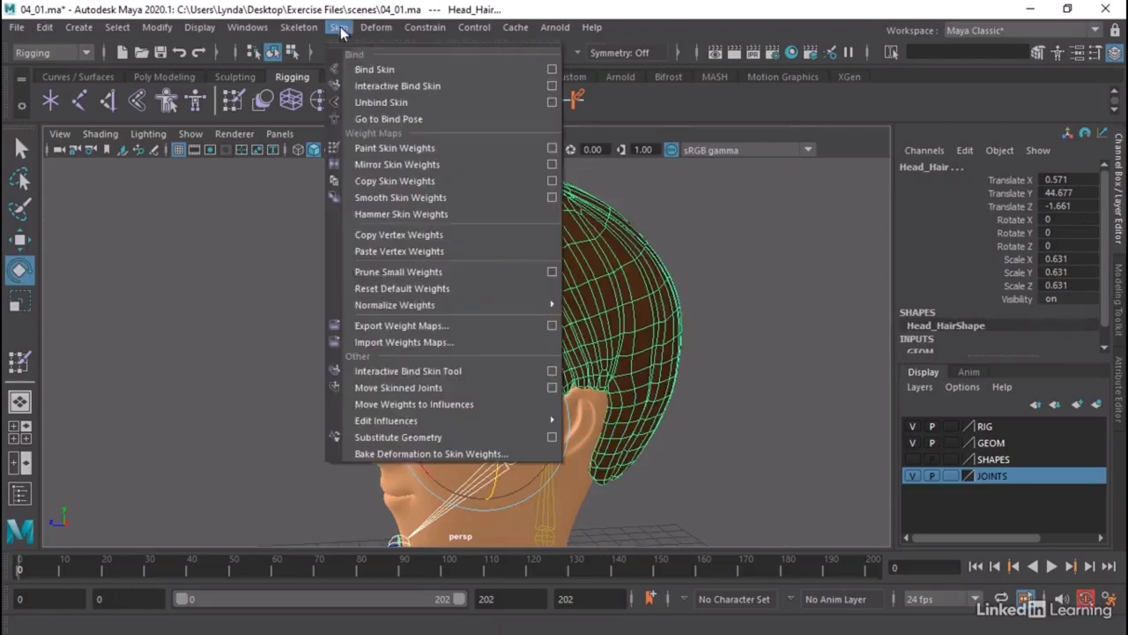
{"action": "left_click", "coordinate": [366, 70]}
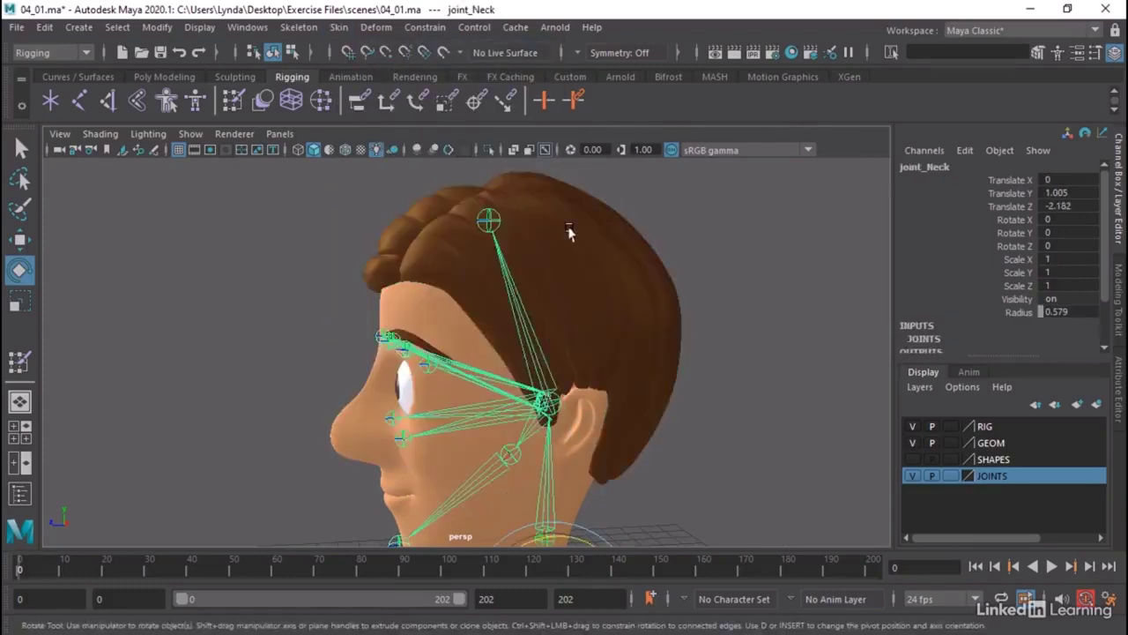
Move joint_BrowIn_L to test how the bound hair reacts, then undo the move and clear the selection.
{"action": "left_click", "coordinate": [544, 255]}
{"action": "left_click_drag", "start_coordinate": [544, 254], "coordinate": [578, 274], "text": "alt"}
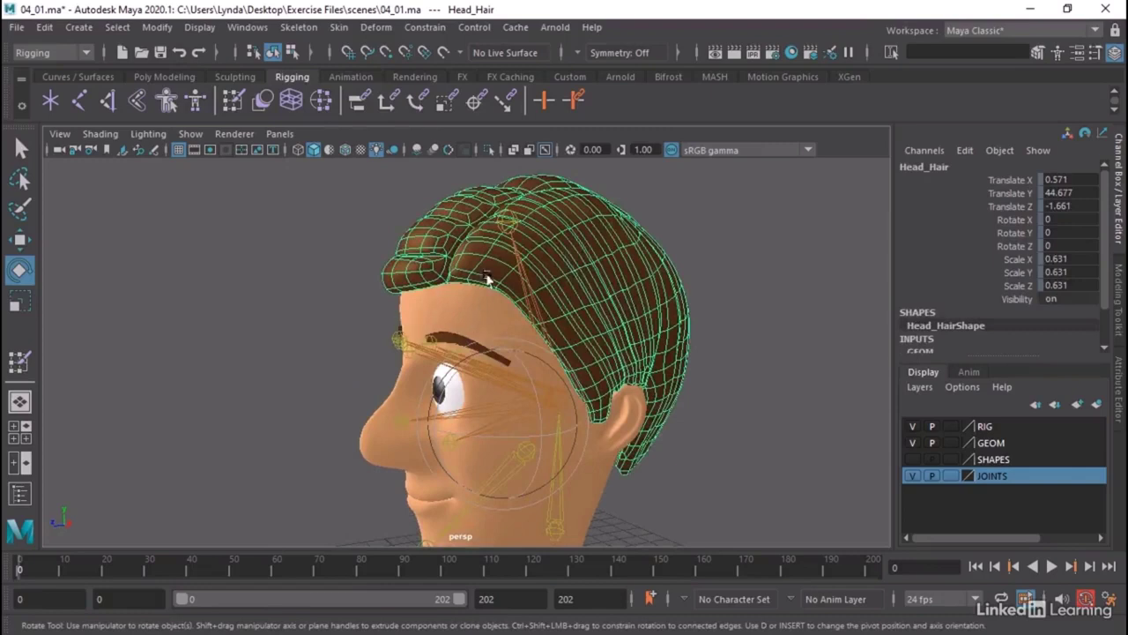
{"action": "left_click_drag", "start_coordinate": [428, 297], "coordinate": [432, 288], "text": "alt"}
{"action": "left_click", "coordinate": [399, 354]}
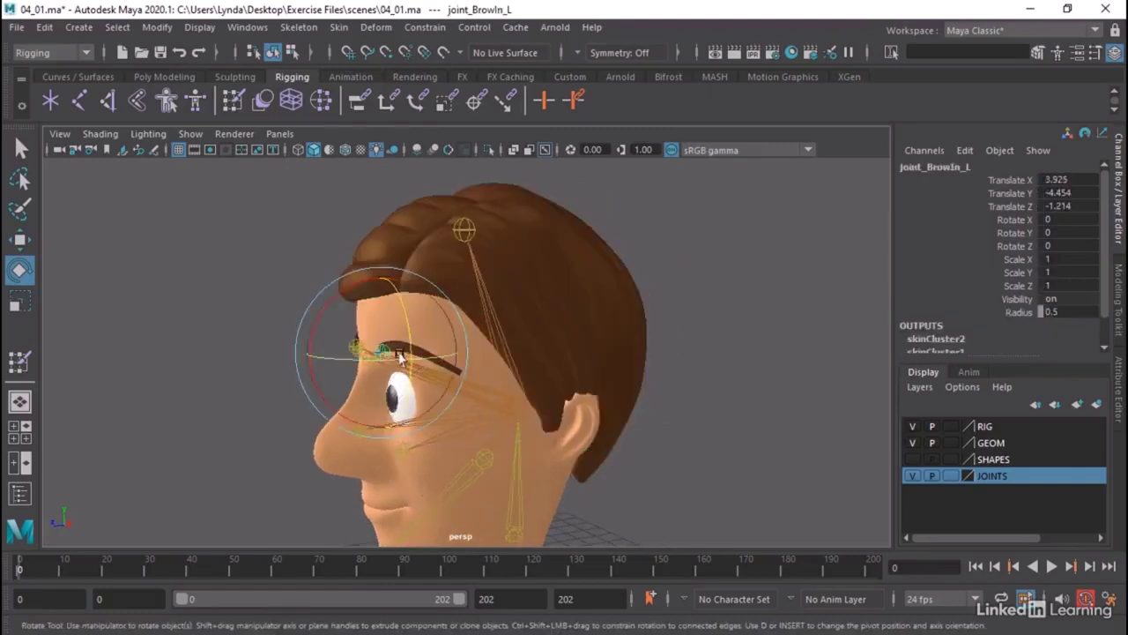
{"action": "key", "text": "w"}
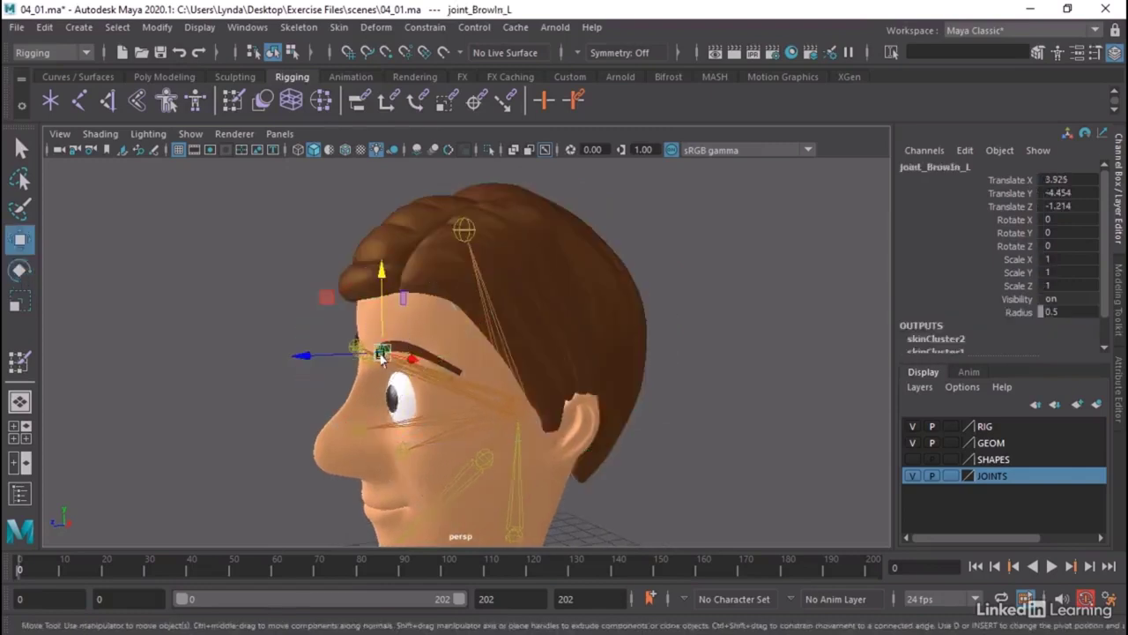
{"action": "left_click_drag", "start_coordinate": [384, 353], "coordinate": [419, 344]}
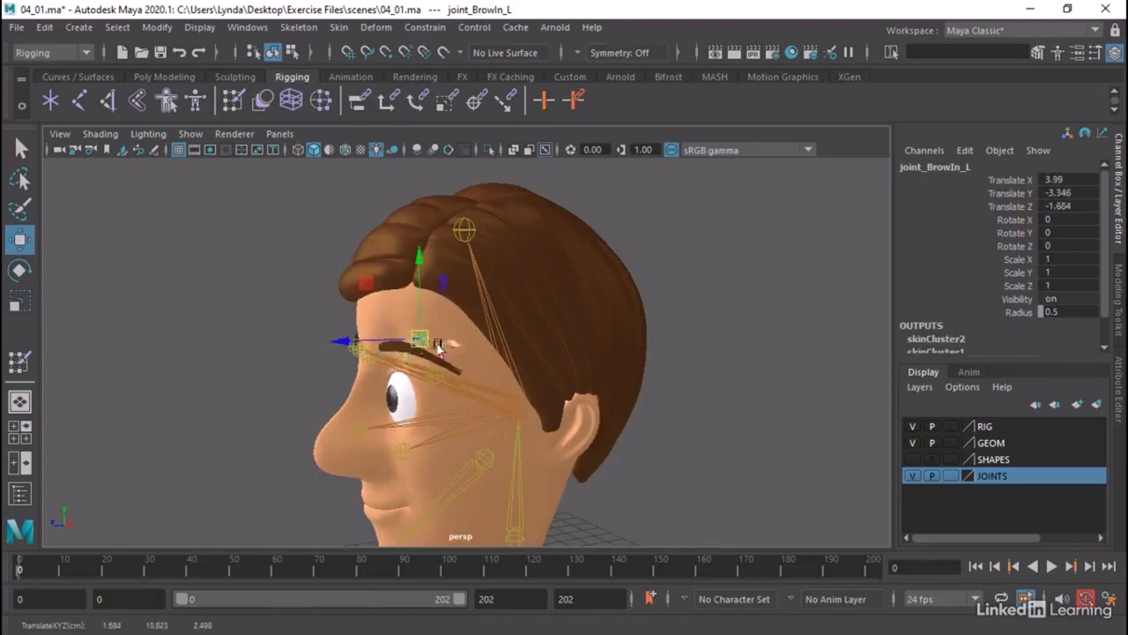
{"action": "left_click", "coordinate": [736, 389]}
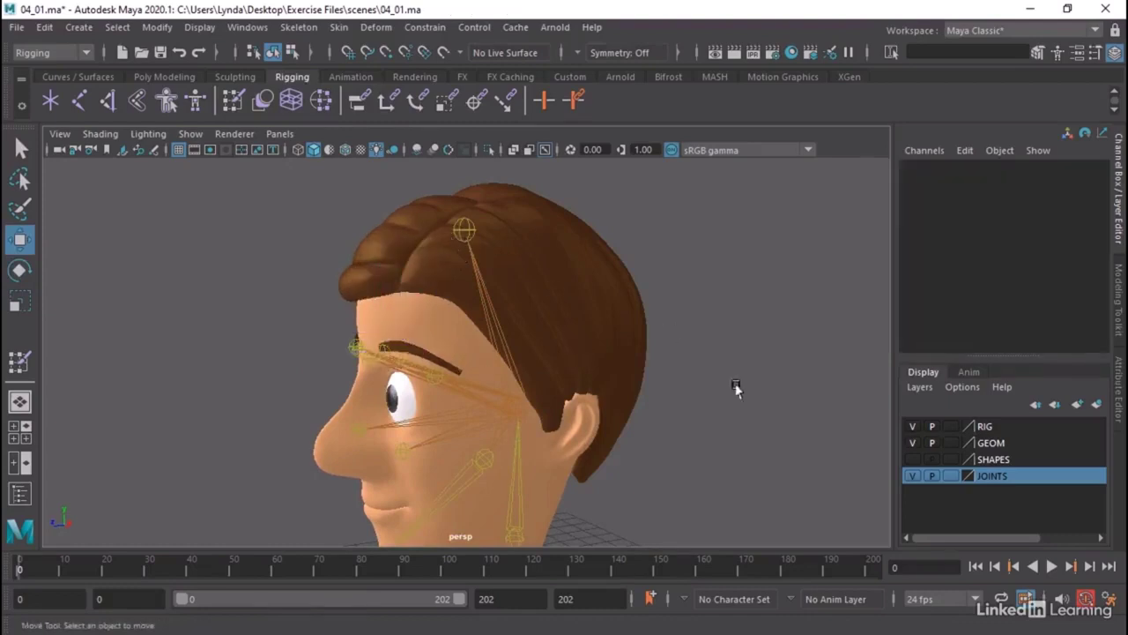
Open the Paint Skin Weights settings for Head_Hair and display the joint_Head2 influence on the hair.
{"action": "left_click", "coordinate": [498, 337]}
{"action": "left_click_drag", "start_coordinate": [820, 382], "coordinate": [736, 376], "text": "alt"}
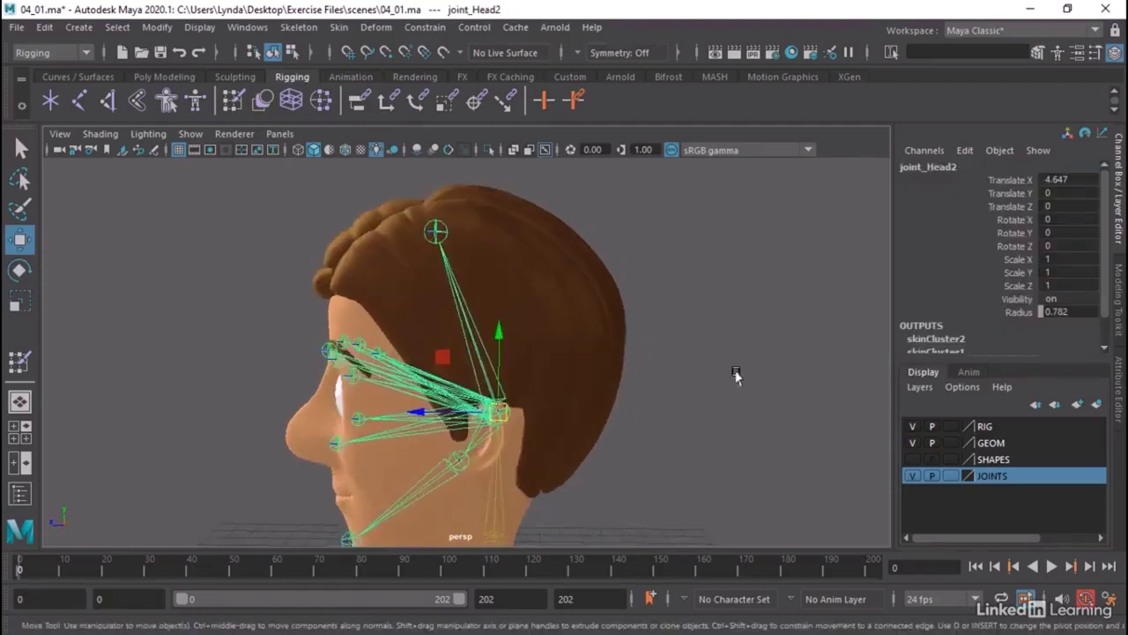
{"action": "left_click", "coordinate": [546, 293]}
{"action": "right_click_drag", "start_coordinate": [655, 277], "coordinate": [846, 256], "text": "alt"}
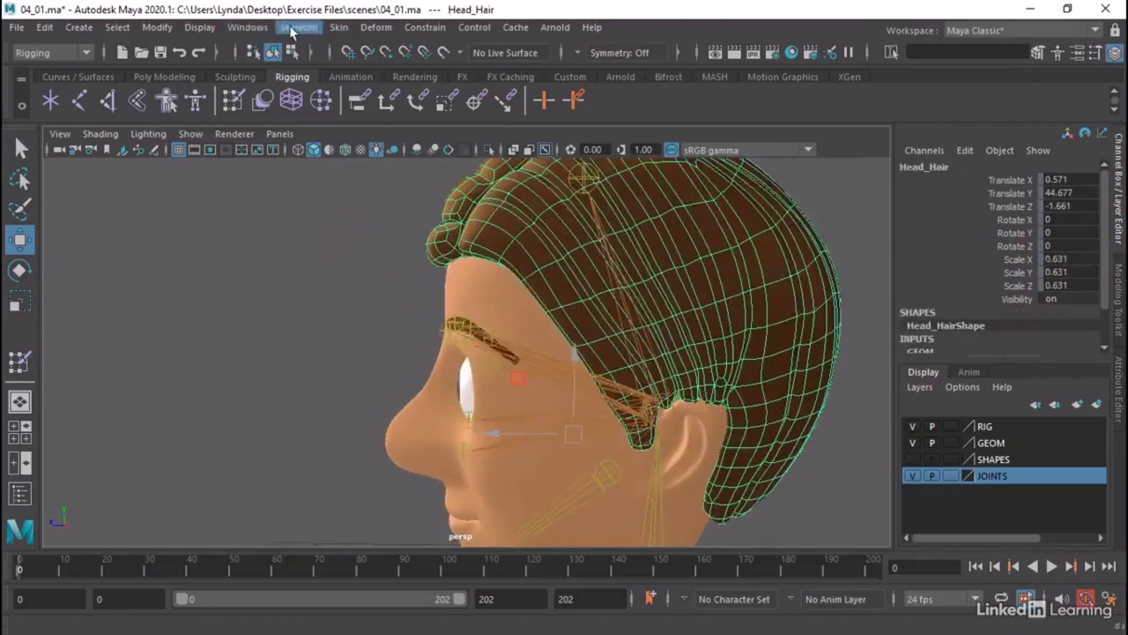
{"action": "left_click", "coordinate": [340, 30]}
{"action": "left_click", "coordinate": [552, 147]}
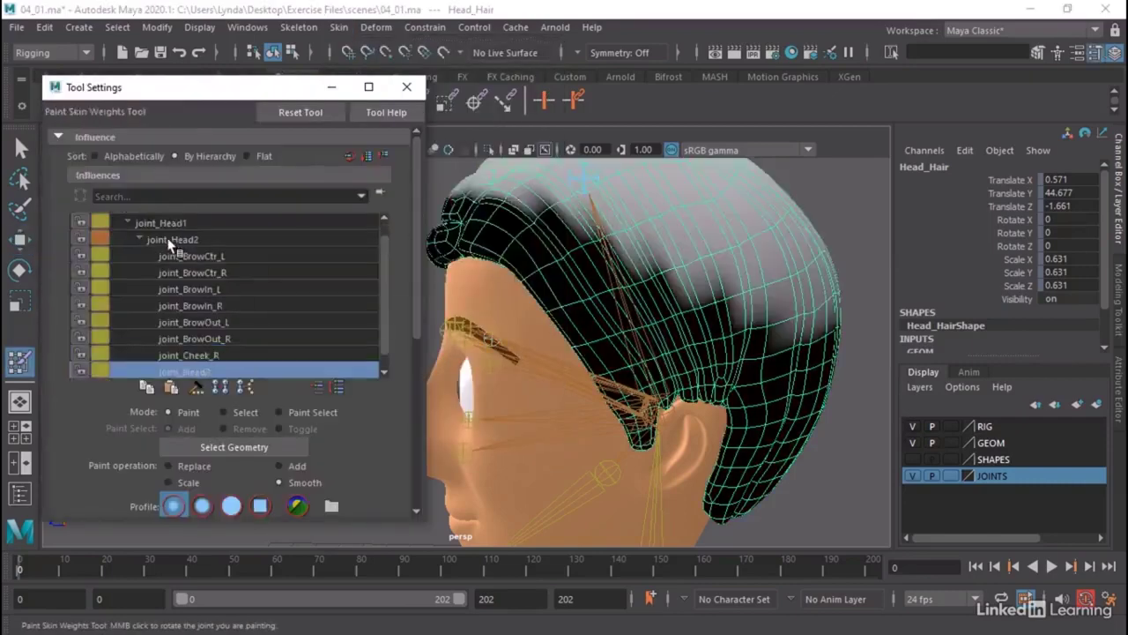
{"action": "left_click", "coordinate": [170, 240]}
{"action": "right_click_drag", "start_coordinate": [680, 294], "coordinate": [575, 302], "text": "alt"}
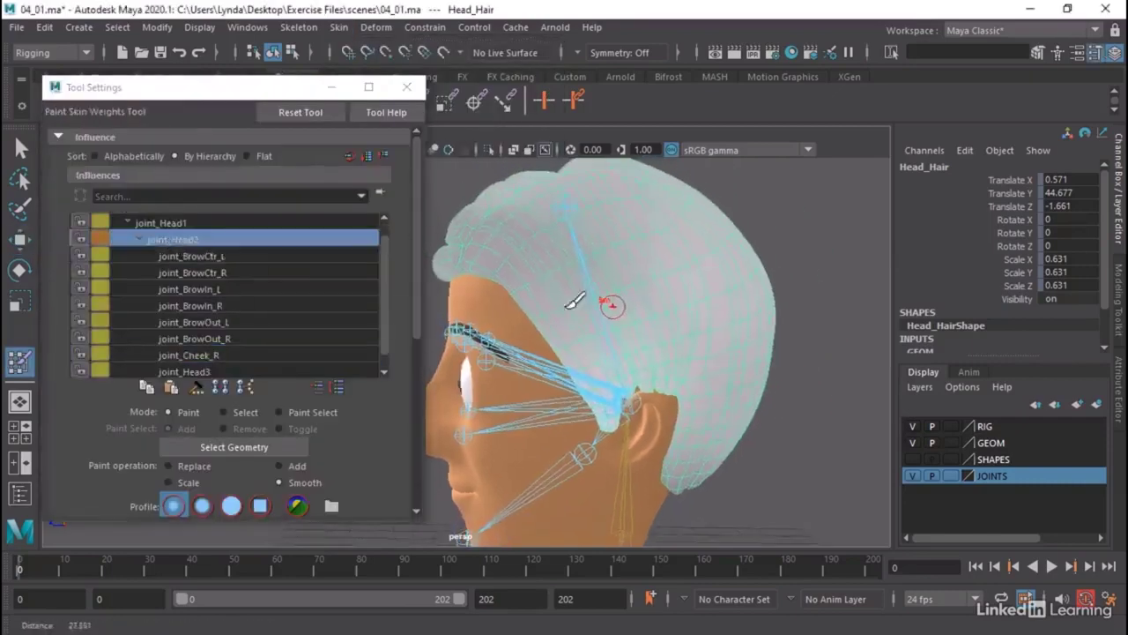
{"action": "left_click_drag", "start_coordinate": [574, 301], "coordinate": [695, 282], "text": "alt"}
{"action": "right_click_drag", "start_coordinate": [696, 282], "coordinate": [667, 295], "text": "alt"}
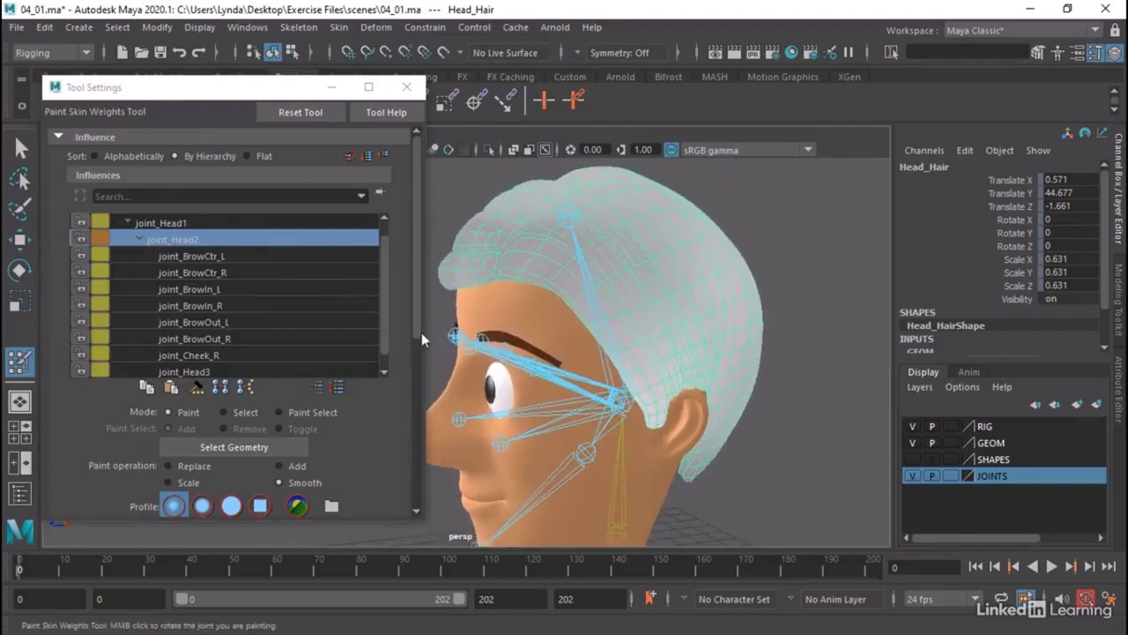
Examine the brow and cheek joint influences on Head_Hair, then reselect joint_Head2 and look through the influence list.
{"action": "left_click", "coordinate": [199, 255]}
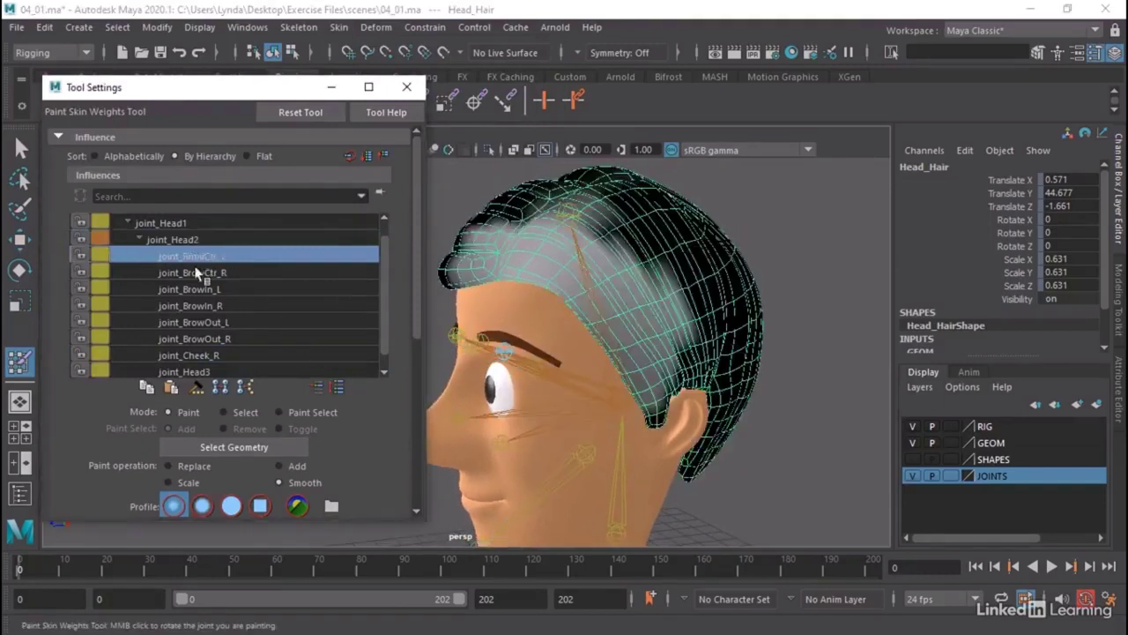
{"action": "left_click", "coordinate": [200, 302]}
{"action": "left_click", "coordinate": [199, 322]}
{"action": "left_click", "coordinate": [212, 354]}
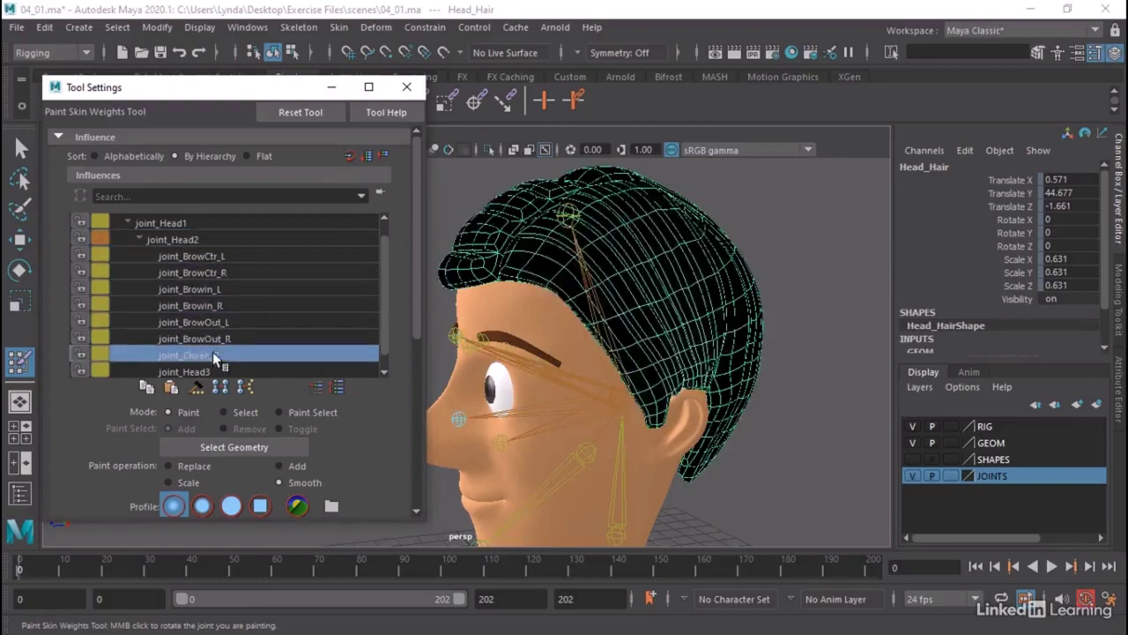
{"action": "left_click", "coordinate": [199, 239]}
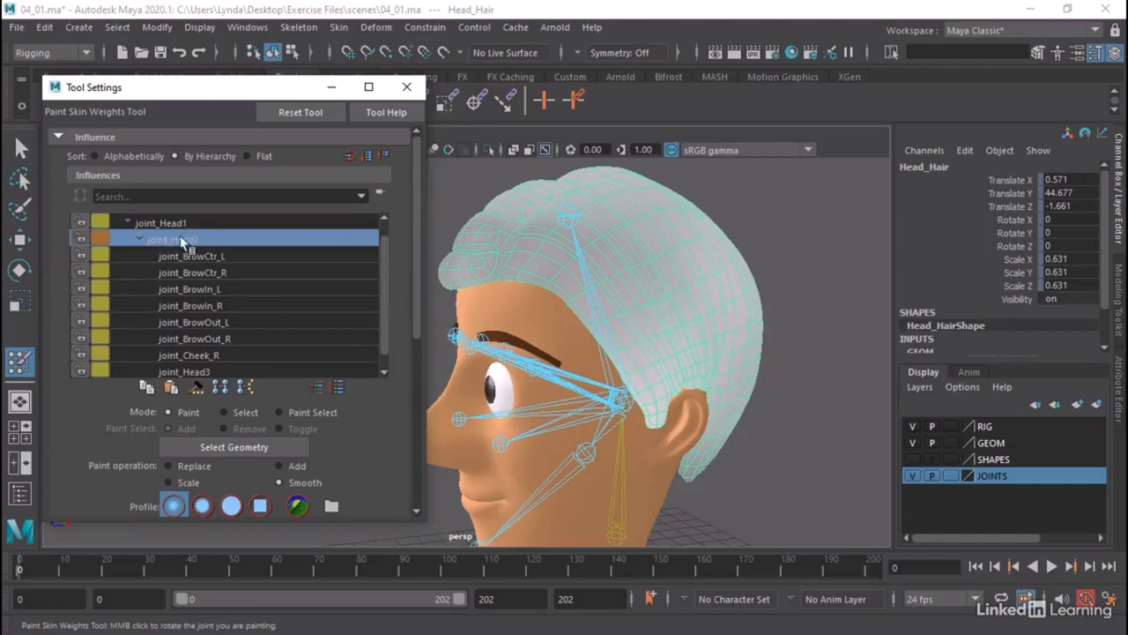
{"action": "scroll", "coordinate": [201, 289], "scroll_direction": "down", "scroll_amount": 1}
{"action": "scroll", "coordinate": [212, 251], "scroll_direction": "up", "scroll_amount": 1}
{"action": "scroll", "coordinate": [213, 252], "scroll_direction": "down", "scroll_amount": 1}
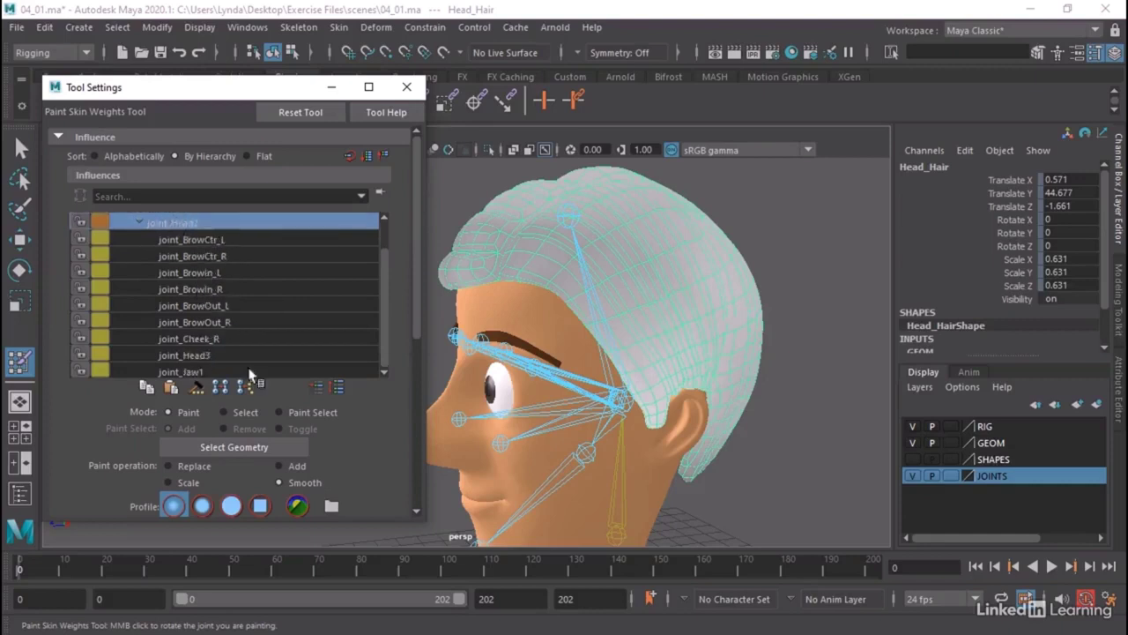
Flood Head_Hair with a Replace weight of 1.0 for joint_Head2, close the skin-weight settings and clear the selection.
{"action": "scroll", "coordinate": [212, 465], "scroll_direction": "down", "scroll_amount": 3}
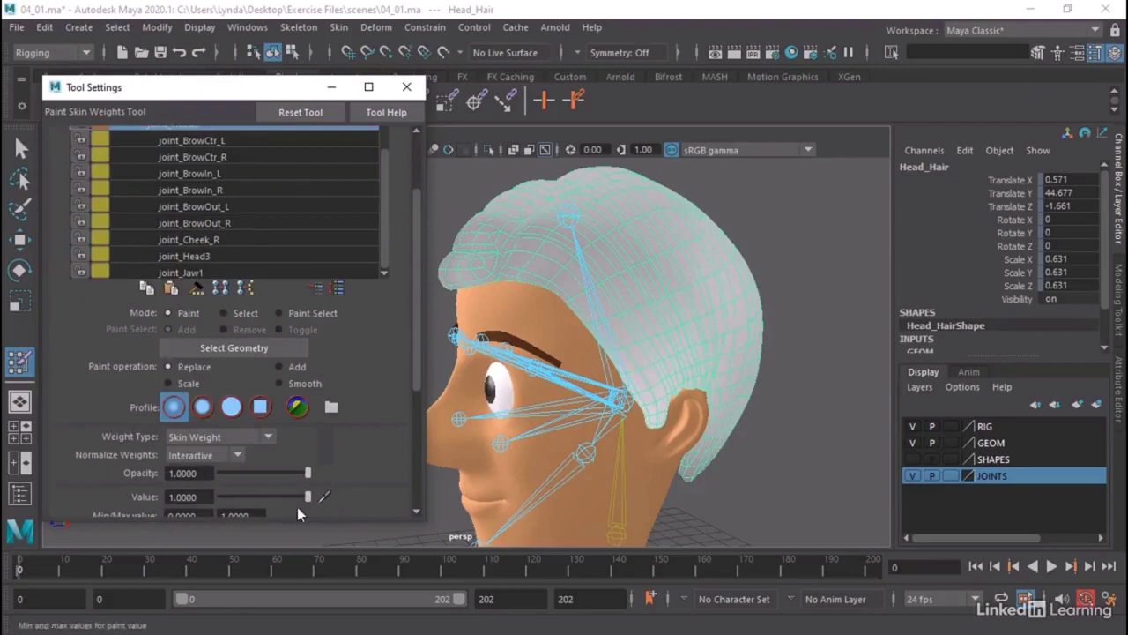
{"action": "scroll", "coordinate": [265, 379], "scroll_direction": "down", "scroll_amount": 3}
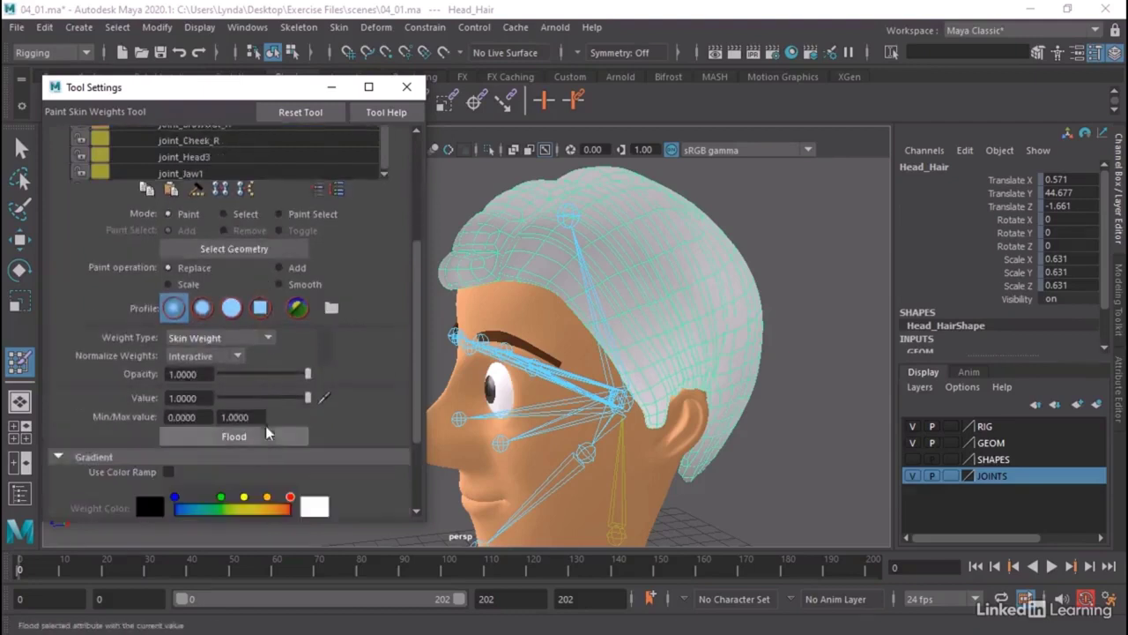
{"action": "left_click", "coordinate": [273, 443]}
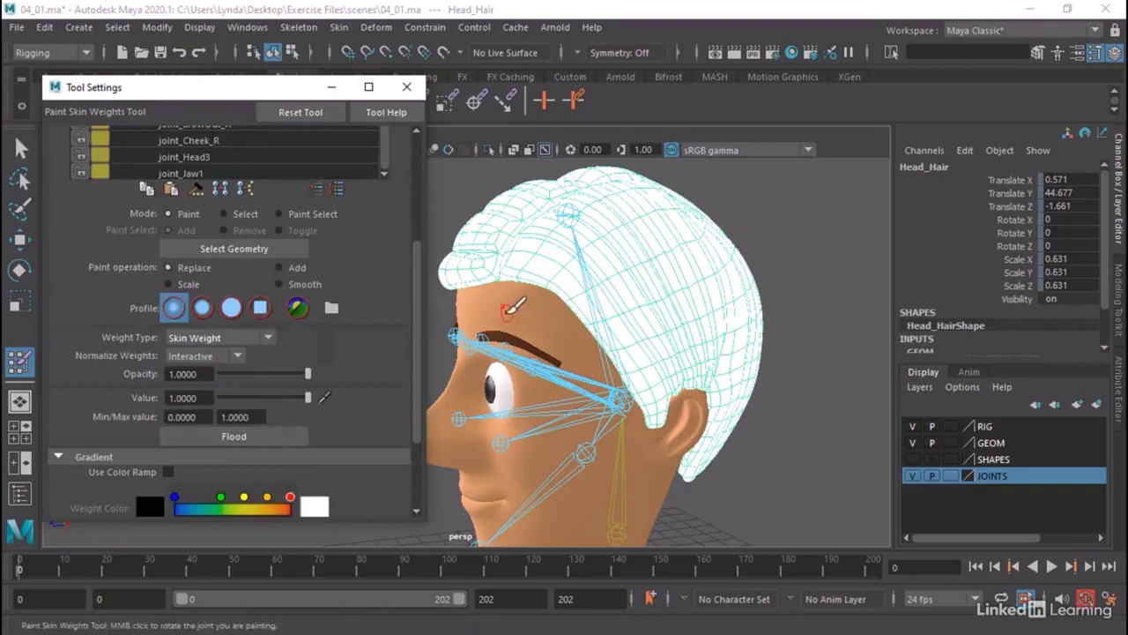
{"action": "left_click", "coordinate": [406, 88]}
{"action": "key", "text": "q"}
{"action": "left_click", "coordinate": [304, 220]}
Move joint_BrowIn_L upward to test whether the hair still reacts, and undo the move.
{"action": "left_click", "coordinate": [491, 344]}
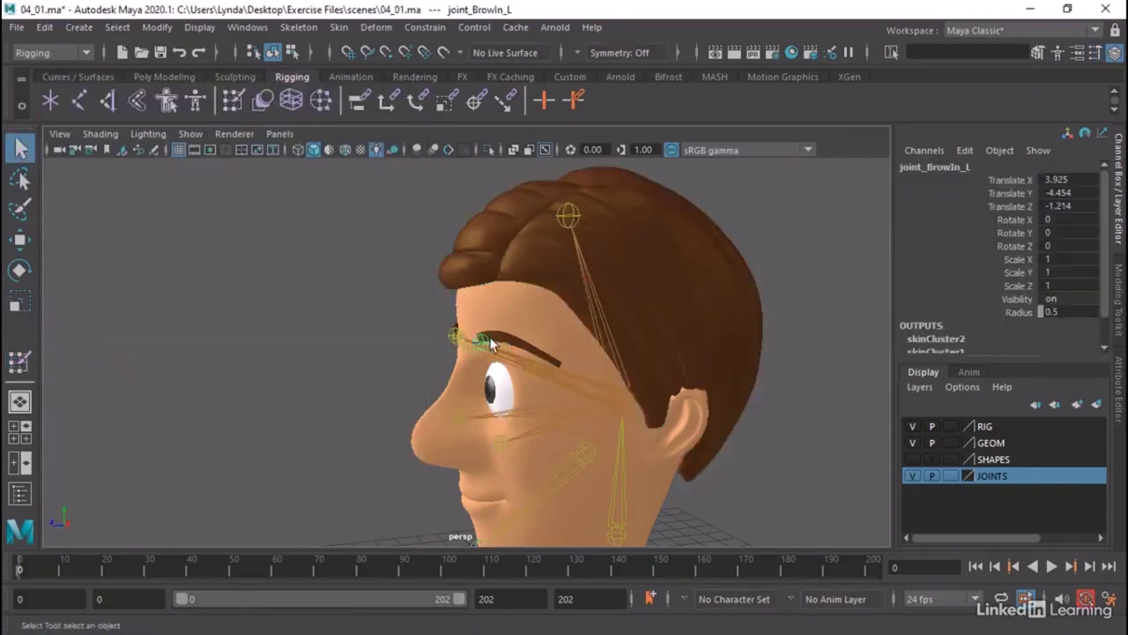
{"action": "key", "text": "w"}
{"action": "left_click_drag", "start_coordinate": [490, 338], "coordinate": [507, 315]}
{"action": "key", "text": "ctrl+z"}
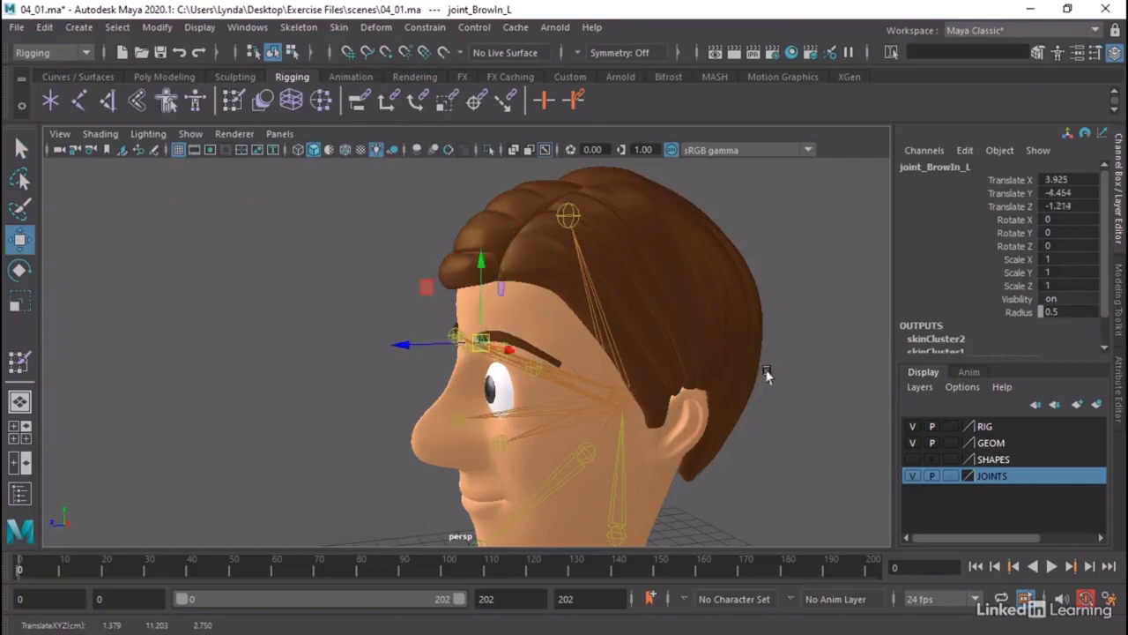
Select the Head_BrowLT eyebrow mesh and turn on wireframe on shaded to show its topology beside the face.
{"action": "left_click_drag", "start_coordinate": [766, 374], "coordinate": [579, 320], "text": "alt"}
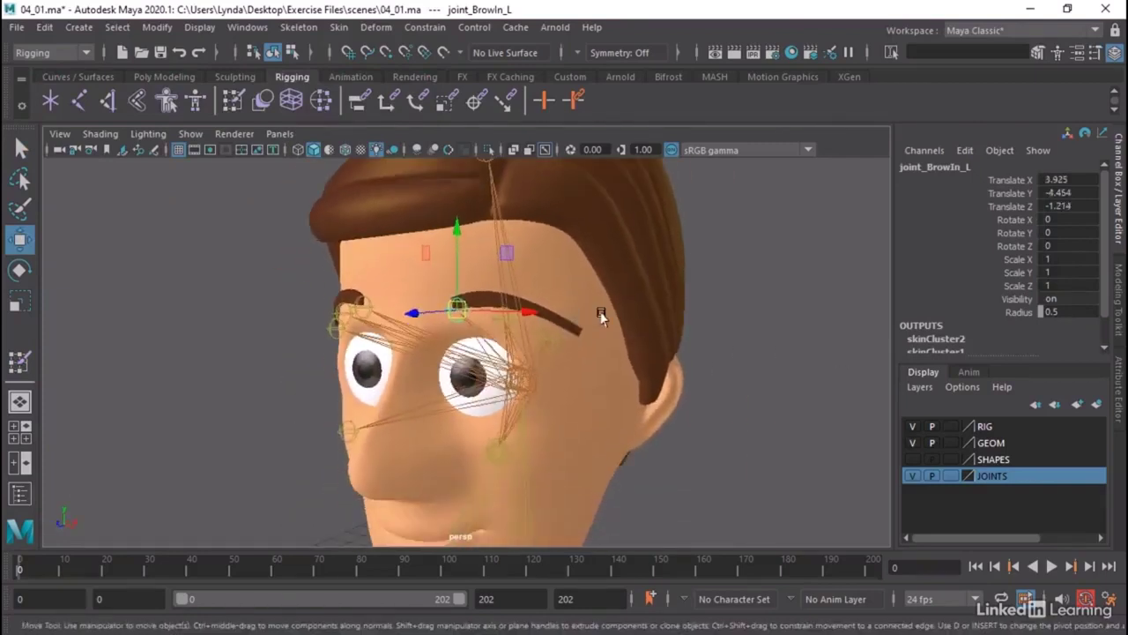
{"action": "left_click", "coordinate": [558, 324]}
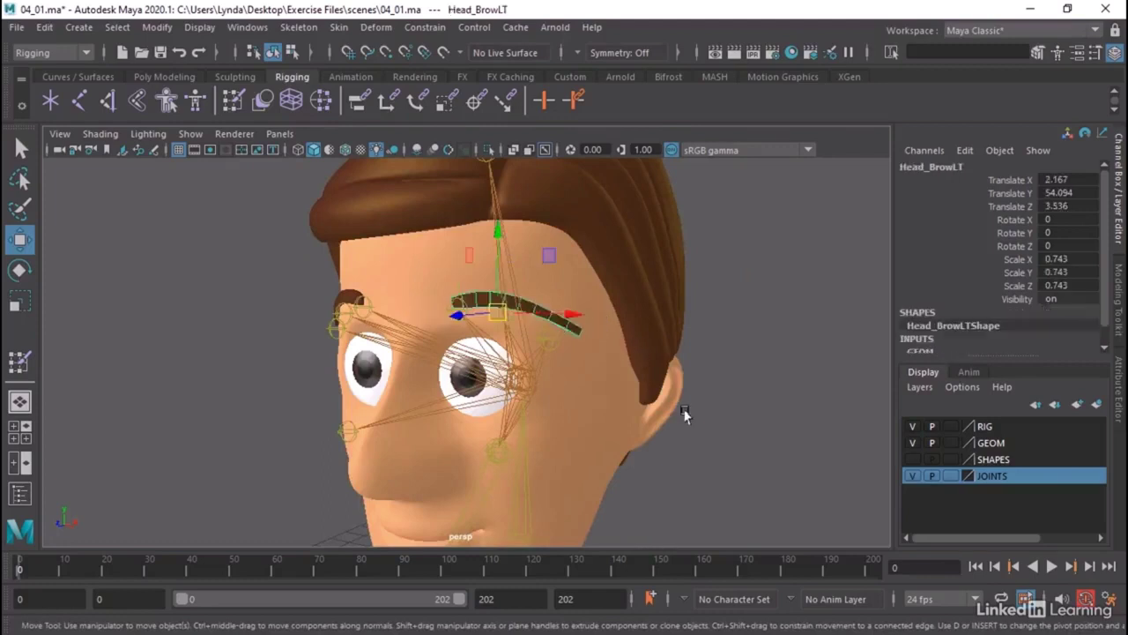
{"action": "left_click", "coordinate": [345, 150]}
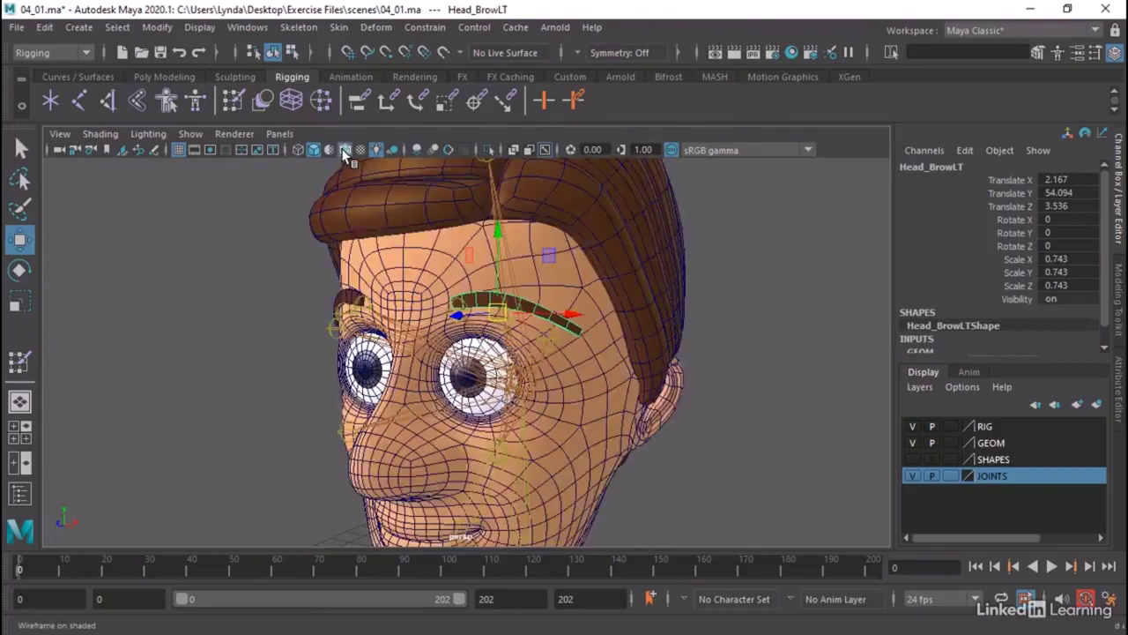
{"action": "scroll", "coordinate": [528, 297], "scroll_direction": "up", "scroll_amount": 5}
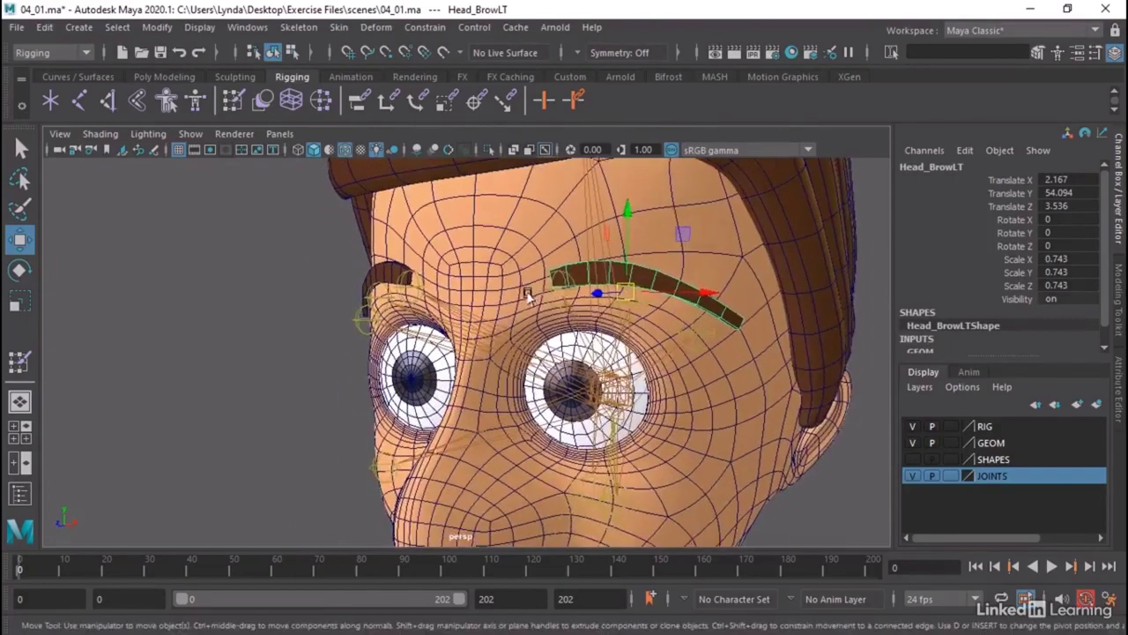
Turn off X-Ray Joints in the viewport and try moving joint_BrowOut_L.
{"action": "left_click", "coordinate": [693, 332]}
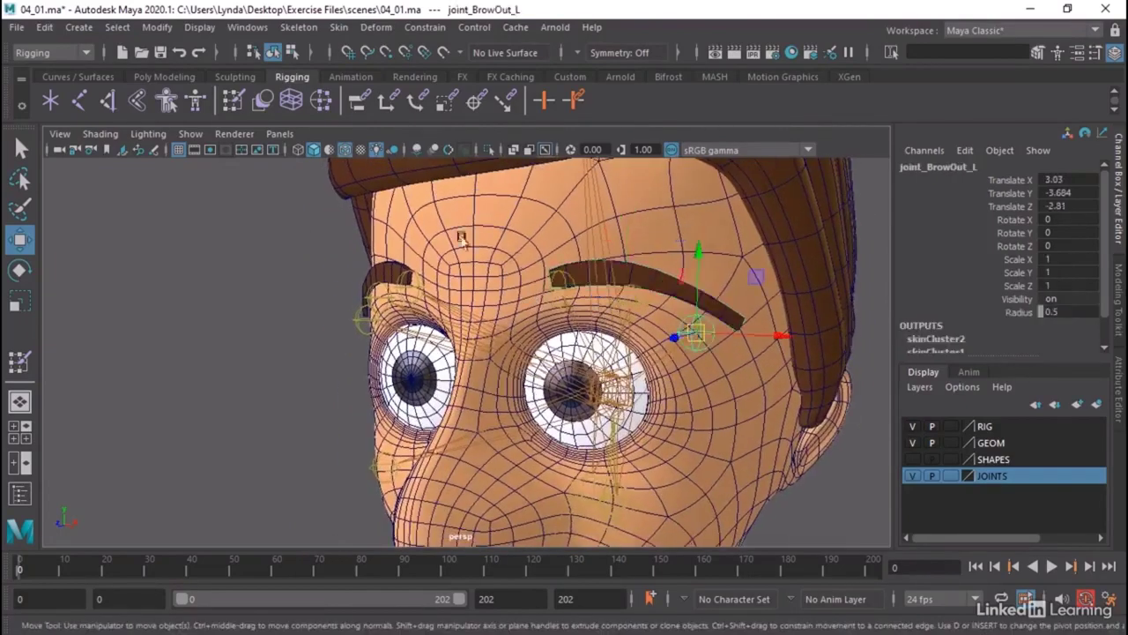
{"action": "left_click", "coordinate": [101, 134]}
{"action": "left_click", "coordinate": [136, 321]}
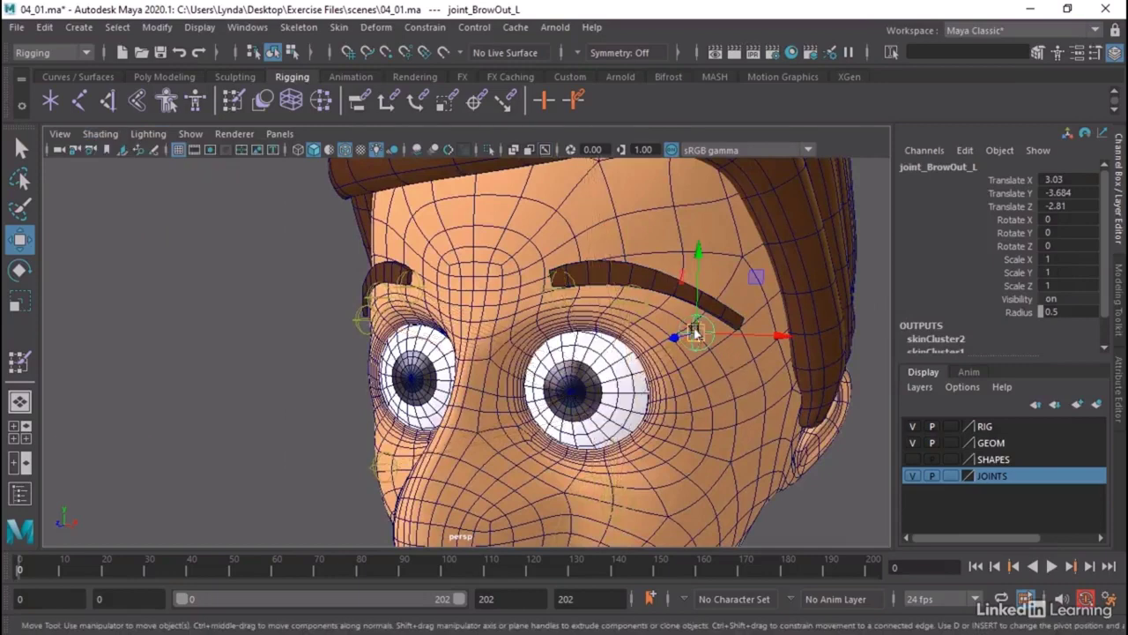
{"action": "mouse_move", "coordinate": [694, 332]}
{"action": "left_mouse_down"}
{"action": "mouse_move", "coordinate": [707, 262]}
{"action": "mouse_move", "coordinate": [698, 332]}
{"action": "left_mouse_up"}
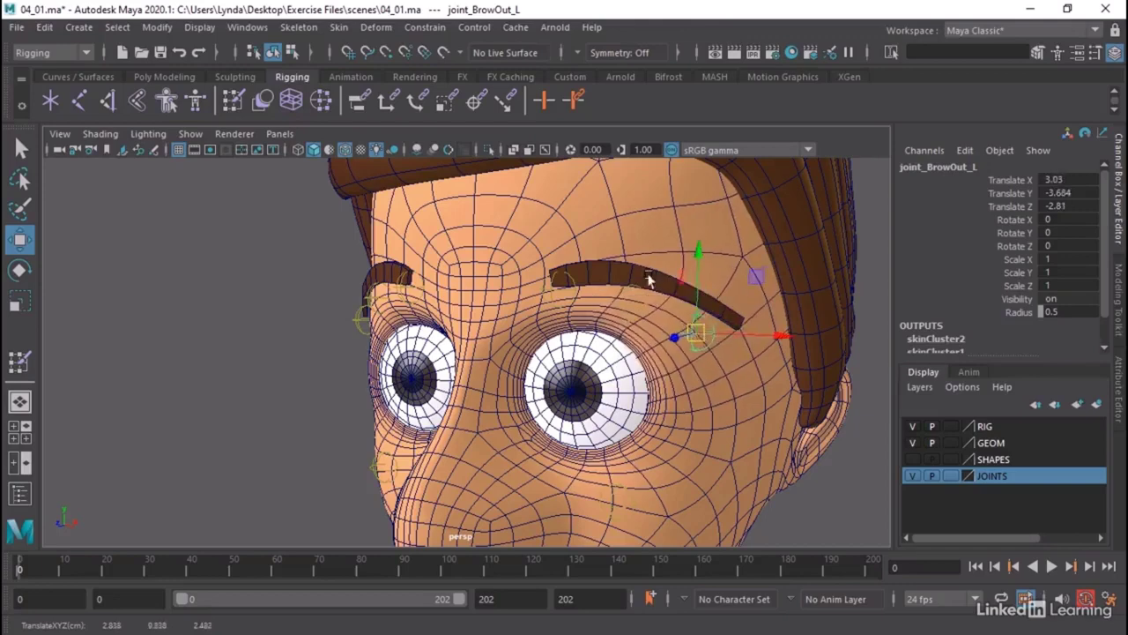
Bind Head_BrowLT to joint_BrowIn_L, joint_BrowCtr_L and joint_BrowOut_L with Bind Skin, using the current bind options.
{"action": "left_click", "coordinate": [682, 272]}
{"action": "left_click_drag", "start_coordinate": [679, 317], "coordinate": [637, 309], "text": "alt"}
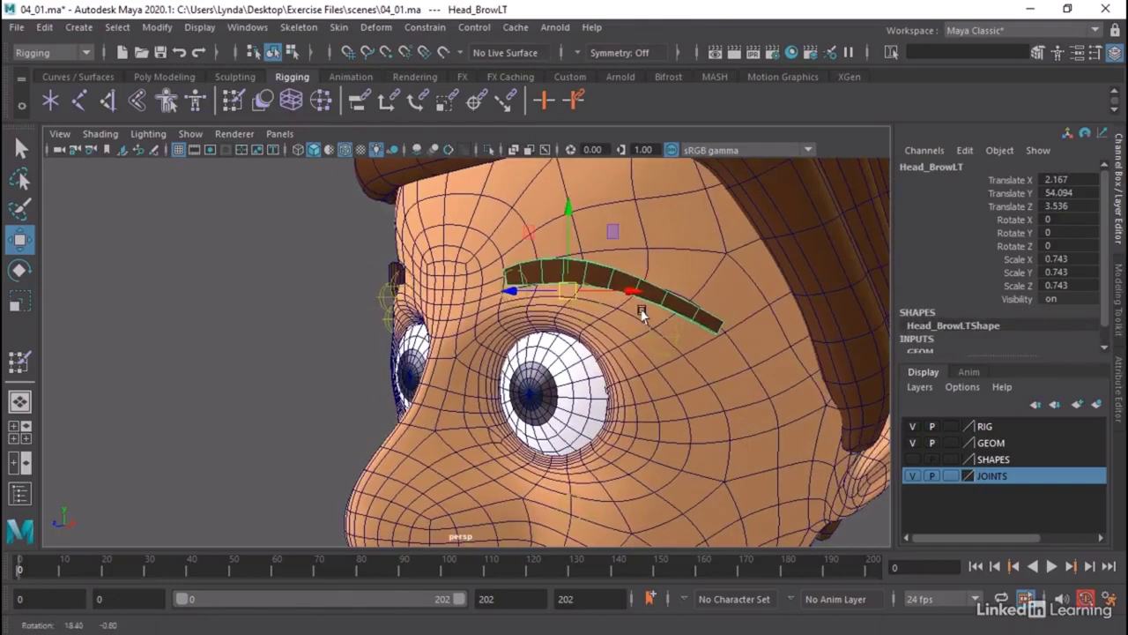
{"action": "key", "text": "q"}
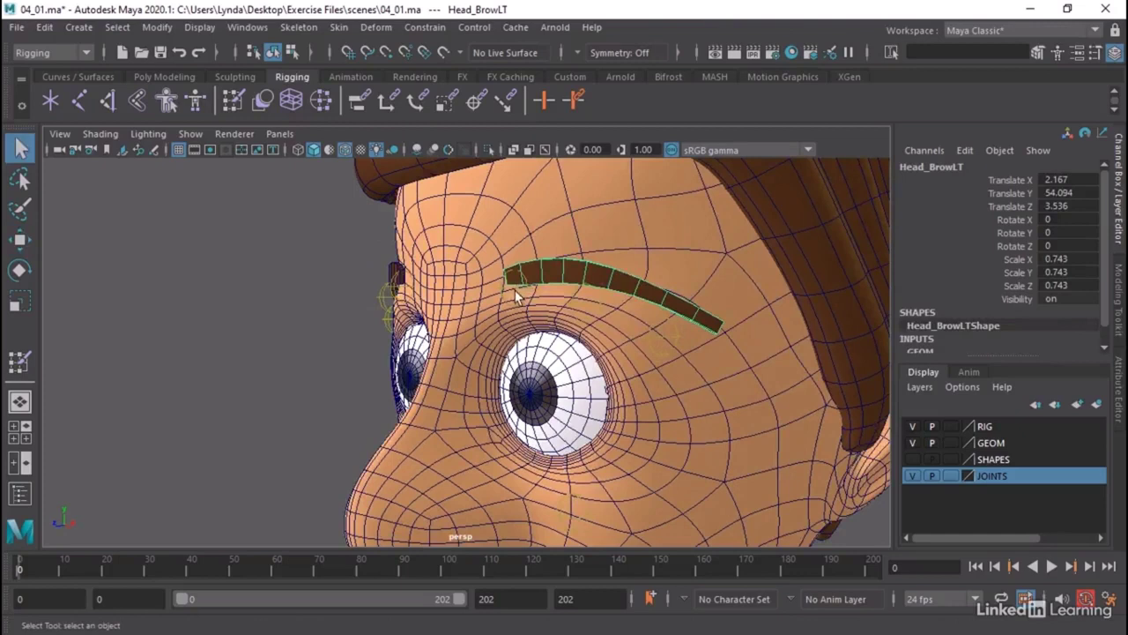
{"action": "left_click", "coordinate": [507, 295]}
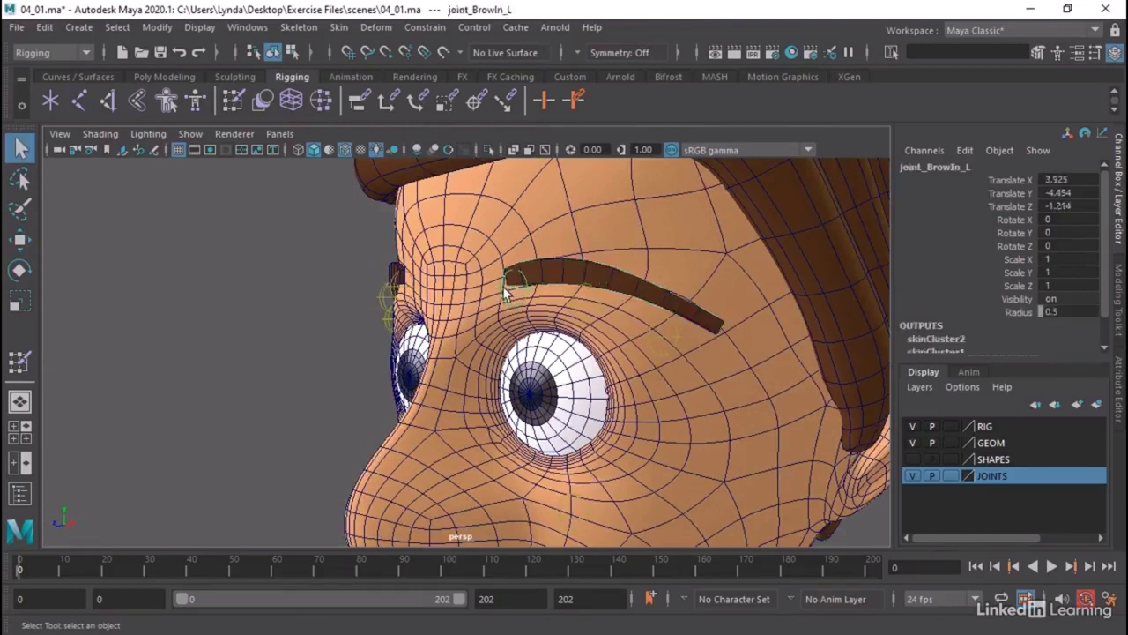
{"action": "left_click", "coordinate": [599, 301], "text": "shift"}
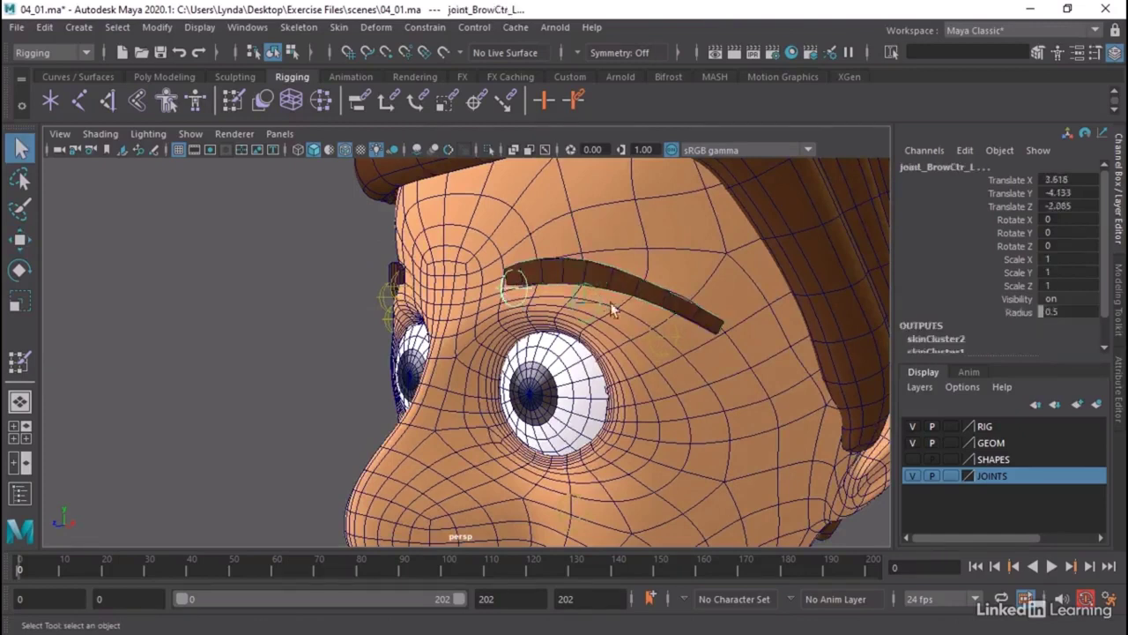
{"action": "left_click", "coordinate": [670, 328], "text": "shift"}
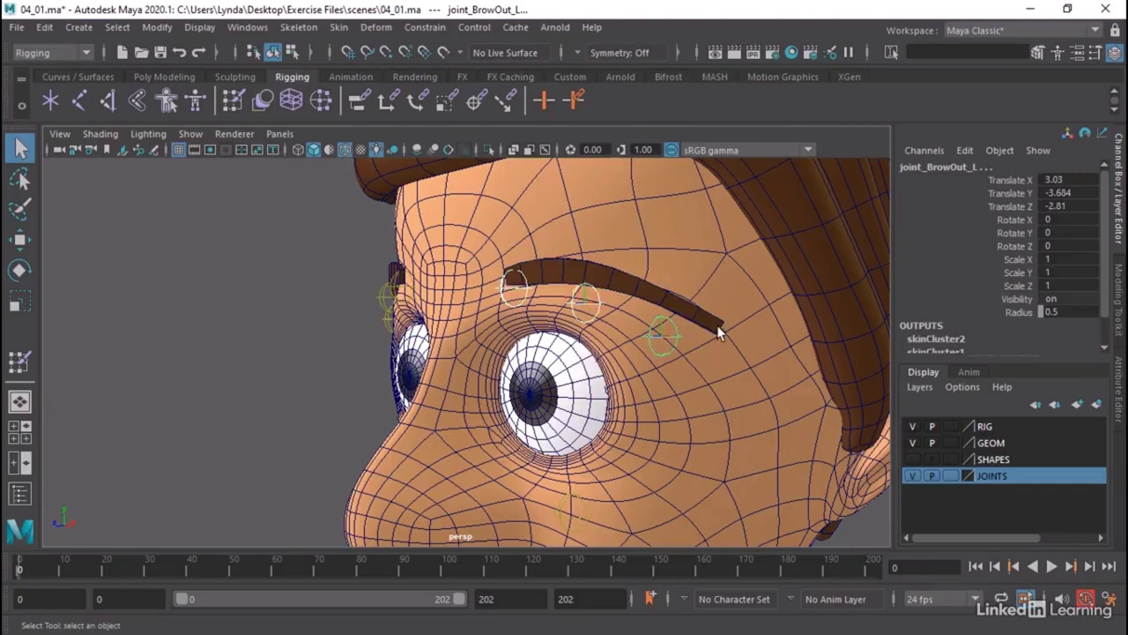
{"action": "left_click", "coordinate": [638, 294], "text": "shift"}
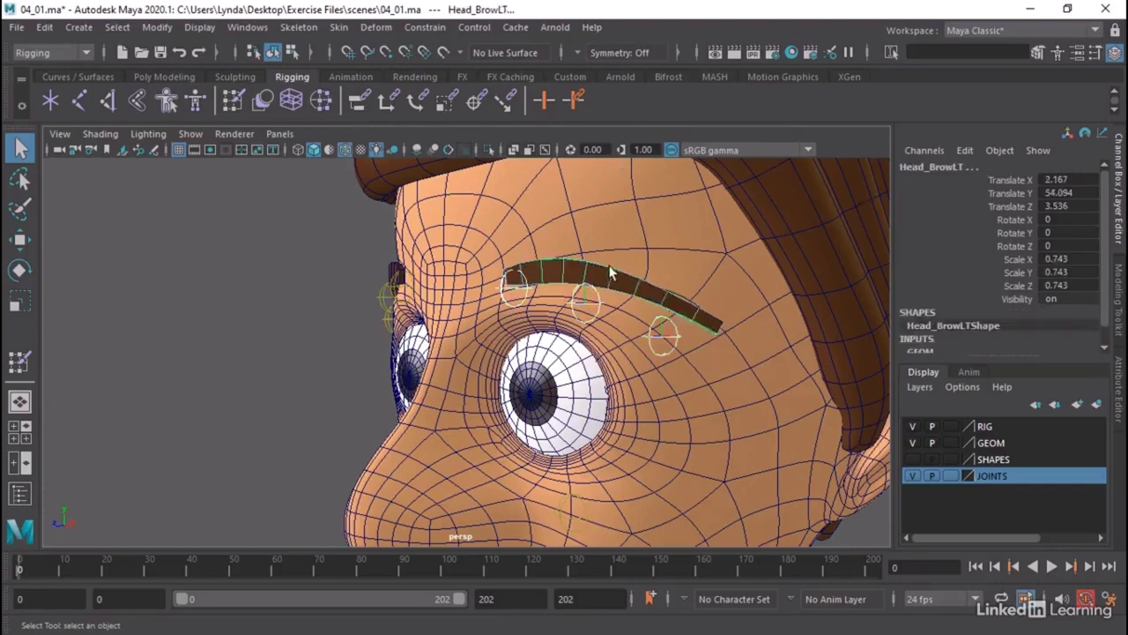
{"action": "left_click", "coordinate": [338, 28]}
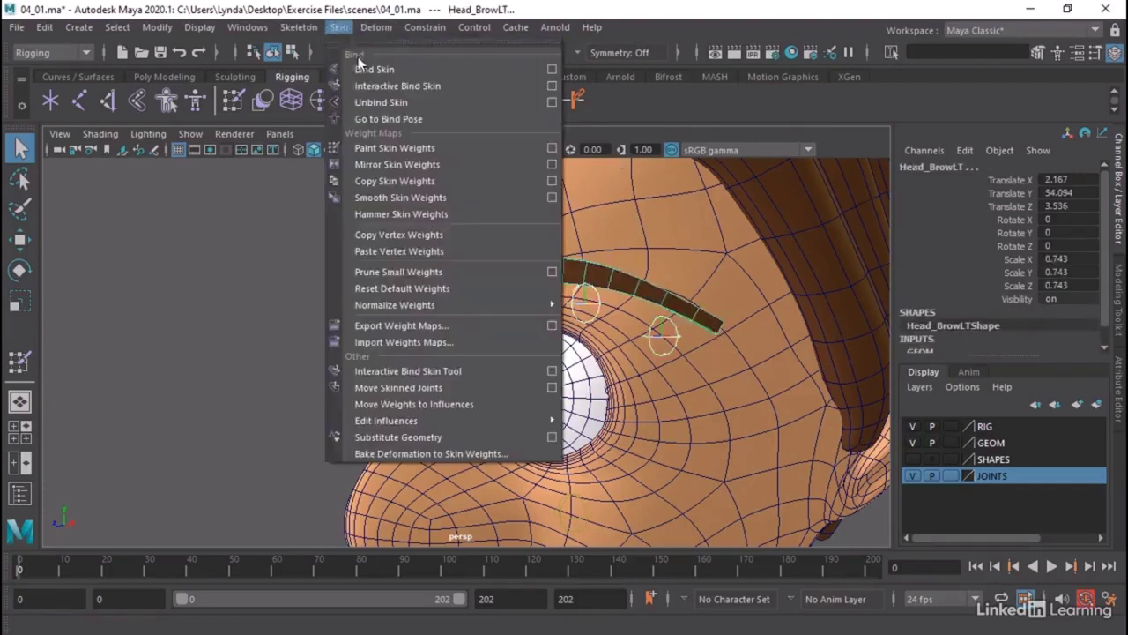
{"action": "left_click", "coordinate": [363, 69]}
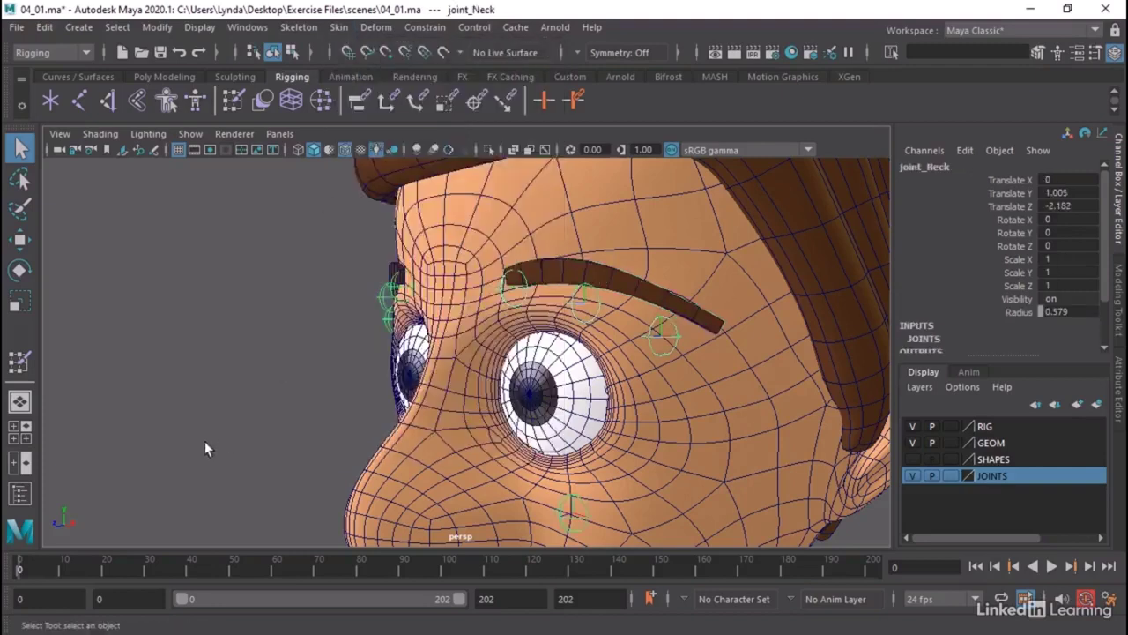
Set rest-position keys on joint_BrowIn_L at frames 0 and 10.
{"action": "left_click", "coordinate": [524, 296]}
{"action": "key", "text": "w"}
{"action": "left_click_drag", "start_coordinate": [513, 293], "coordinate": [602, 307]}
{"action": "right_click_drag", "start_coordinate": [602, 305], "coordinate": [682, 320], "text": "alt"}
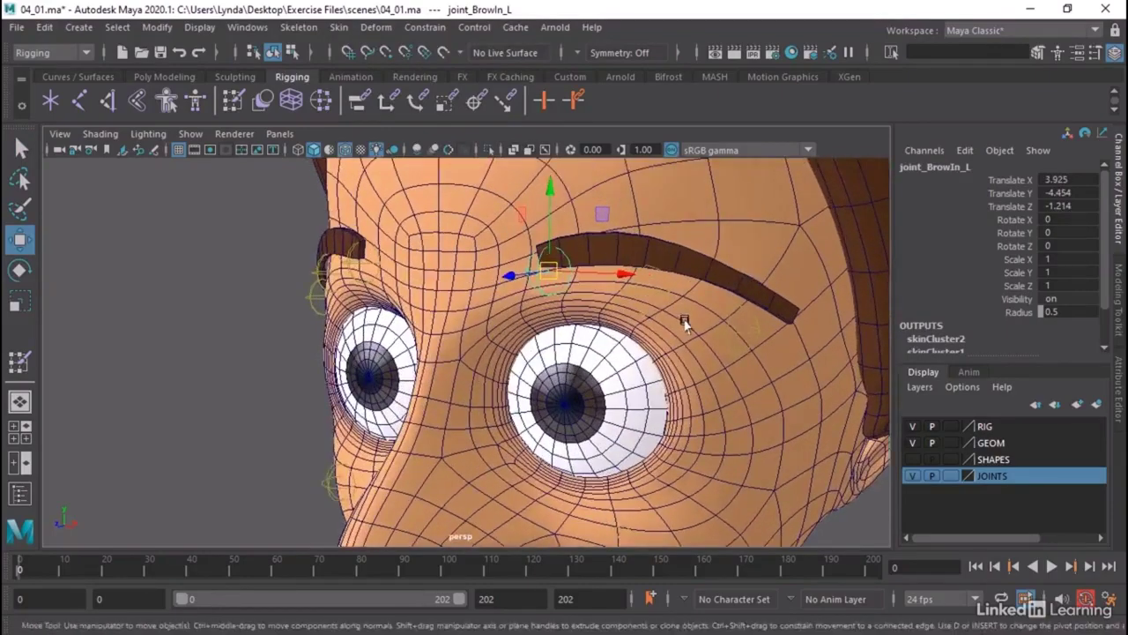
{"action": "middle_click_drag", "start_coordinate": [684, 320], "coordinate": [665, 314], "text": "alt"}
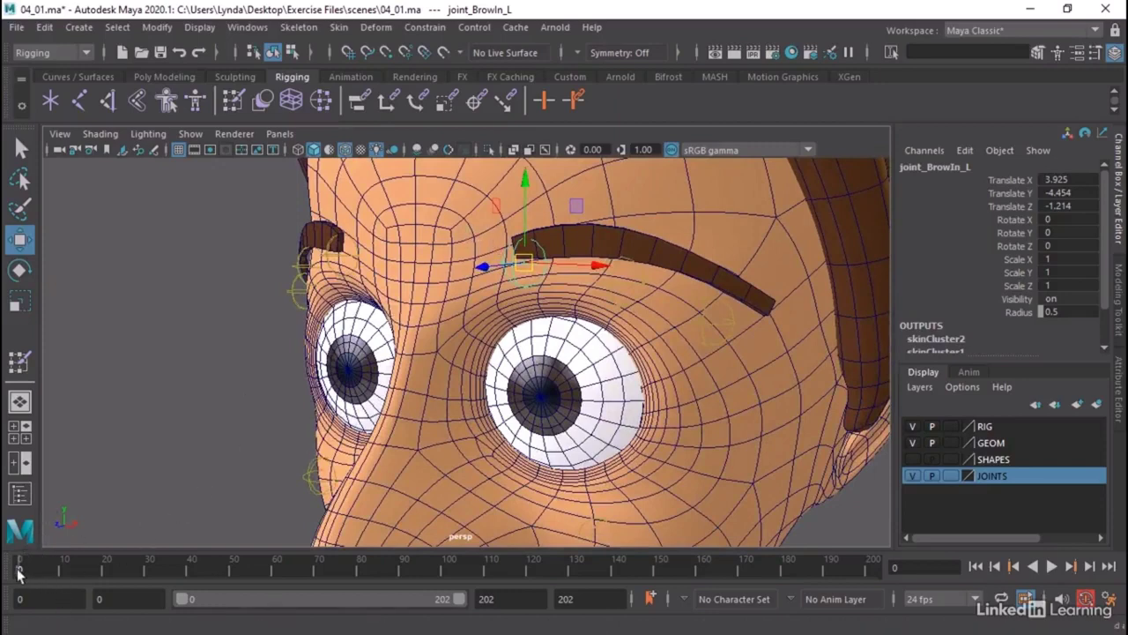
{"action": "key", "text": "alt+v"}
{"action": "key", "text": "alt+v"}
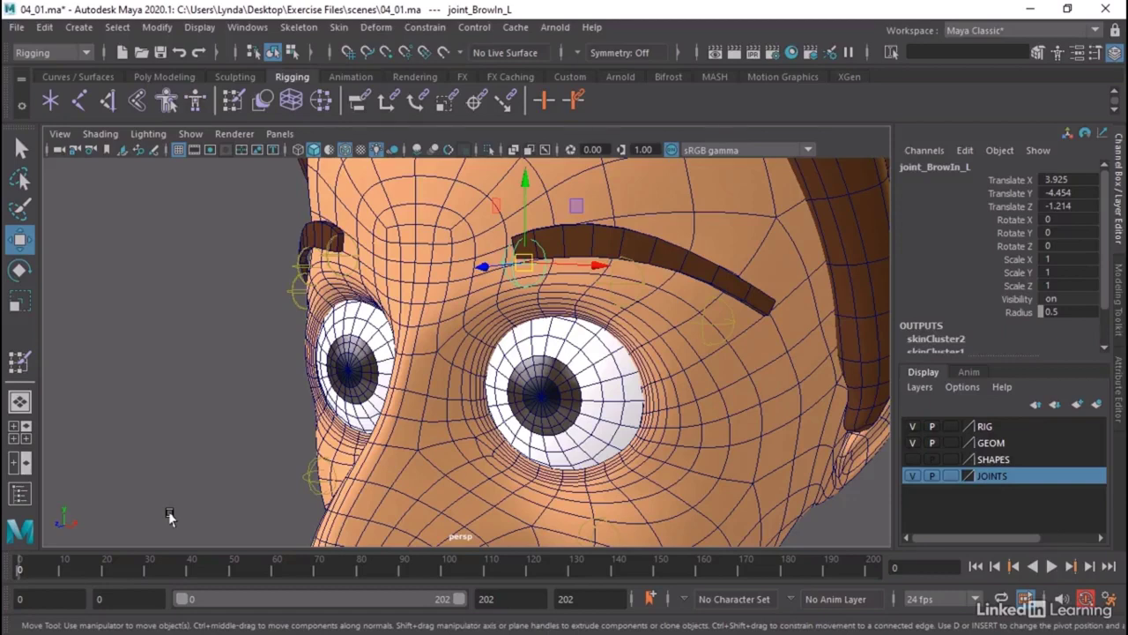
{"action": "key", "text": "s"}
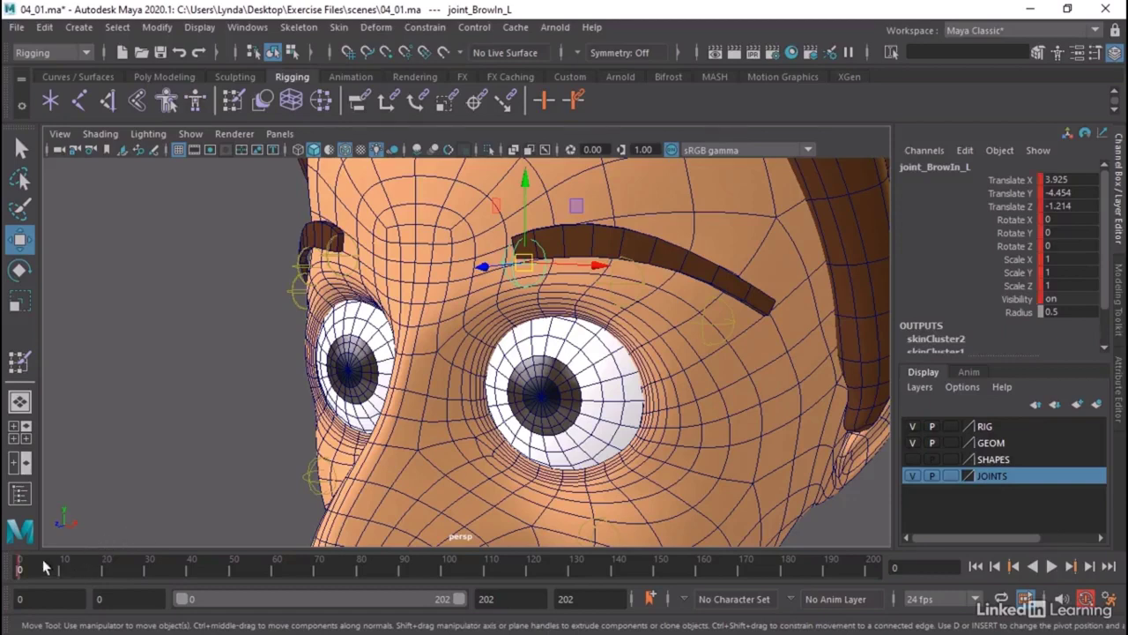
{"action": "left_click_drag", "start_coordinate": [23, 572], "coordinate": [106, 576]}
{"action": "key", "text": "alt+v"}
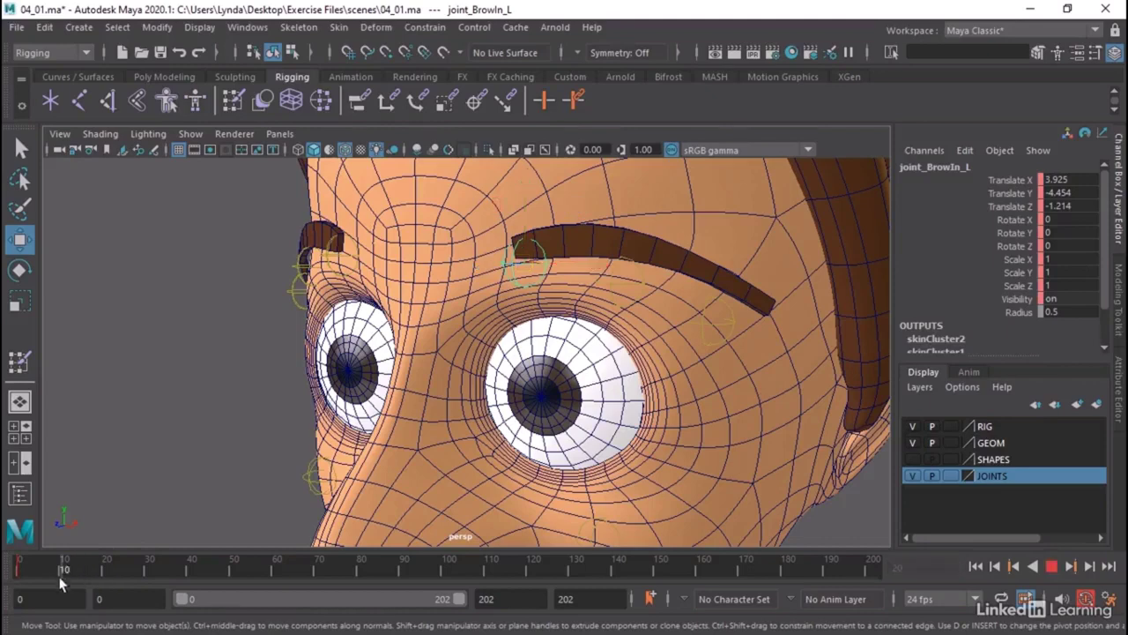
Key joint_BrowIn_L in a raised pose at frame 20, at about Translate X 4.435 and Y -4.277.
{"action": "left_click", "coordinate": [105, 573]}
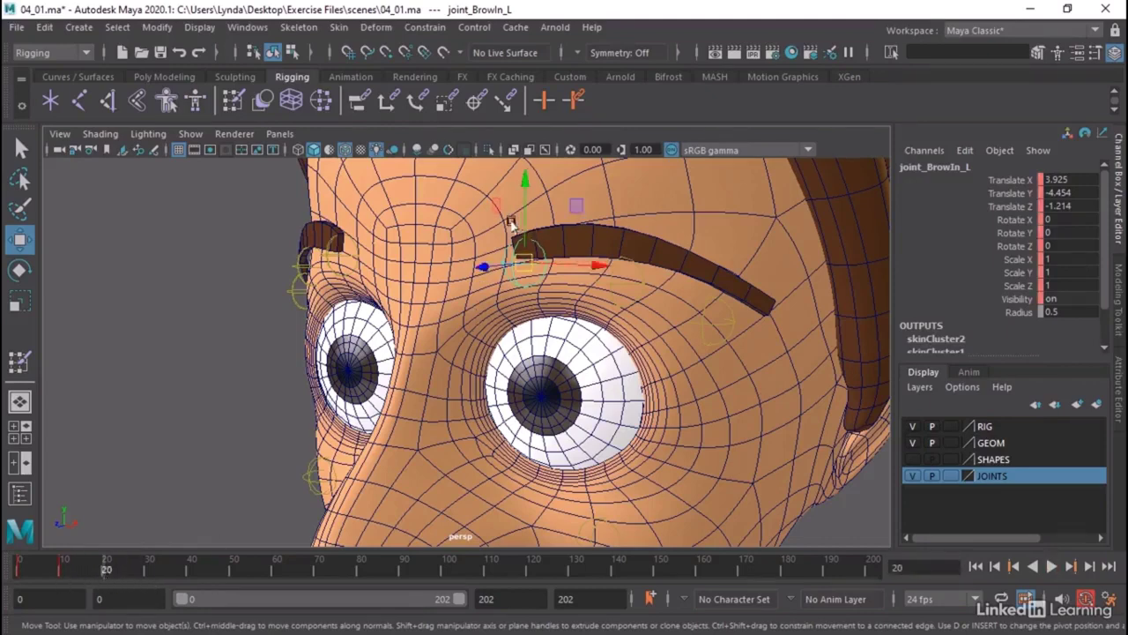
{"action": "left_click_drag", "start_coordinate": [525, 231], "coordinate": [538, 162]}
{"action": "key", "text": "alt+v"}
{"action": "left_click_drag", "start_coordinate": [158, 574], "coordinate": [156, 574]}
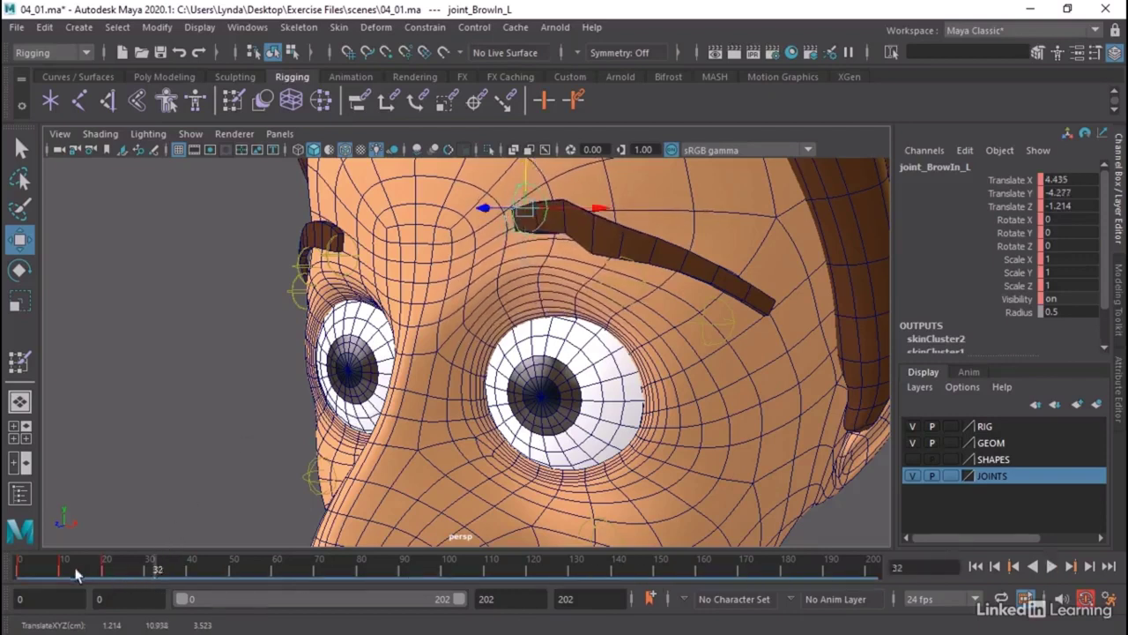
Copy the rest key of joint_BrowIn_L around frame 10 and paste it at frame 31.
{"action": "left_click_drag", "start_coordinate": [77, 574], "coordinate": [26, 571], "text": "shift"}
{"action": "right_click", "coordinate": [60, 571]}
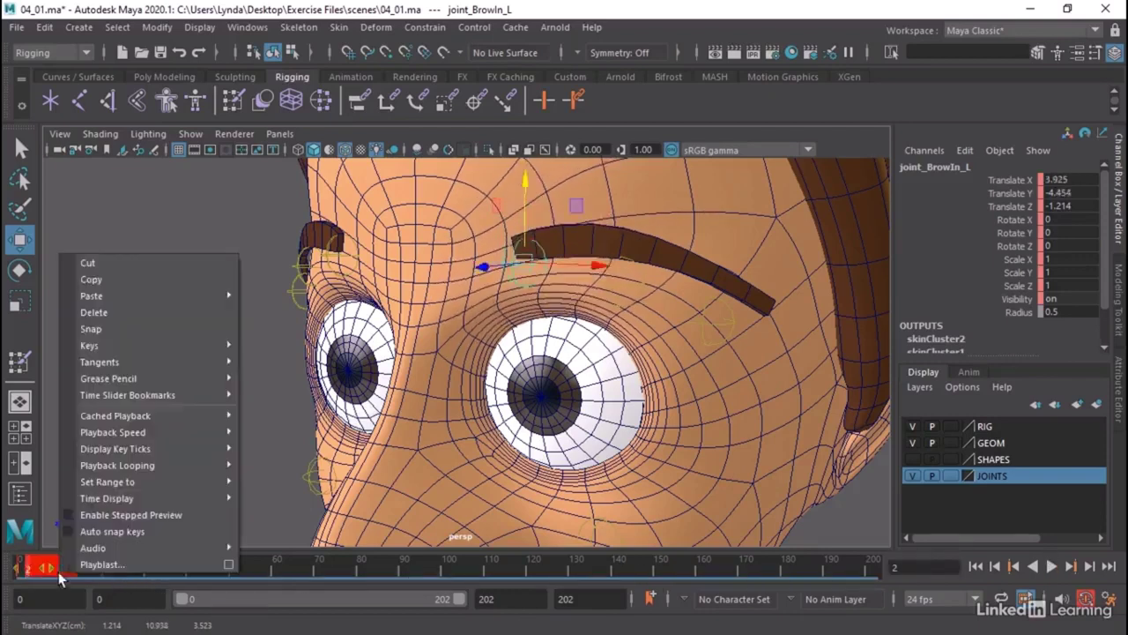
{"action": "left_click", "coordinate": [89, 281]}
{"action": "left_click", "coordinate": [149, 571]}
{"action": "right_click", "coordinate": [149, 572]}
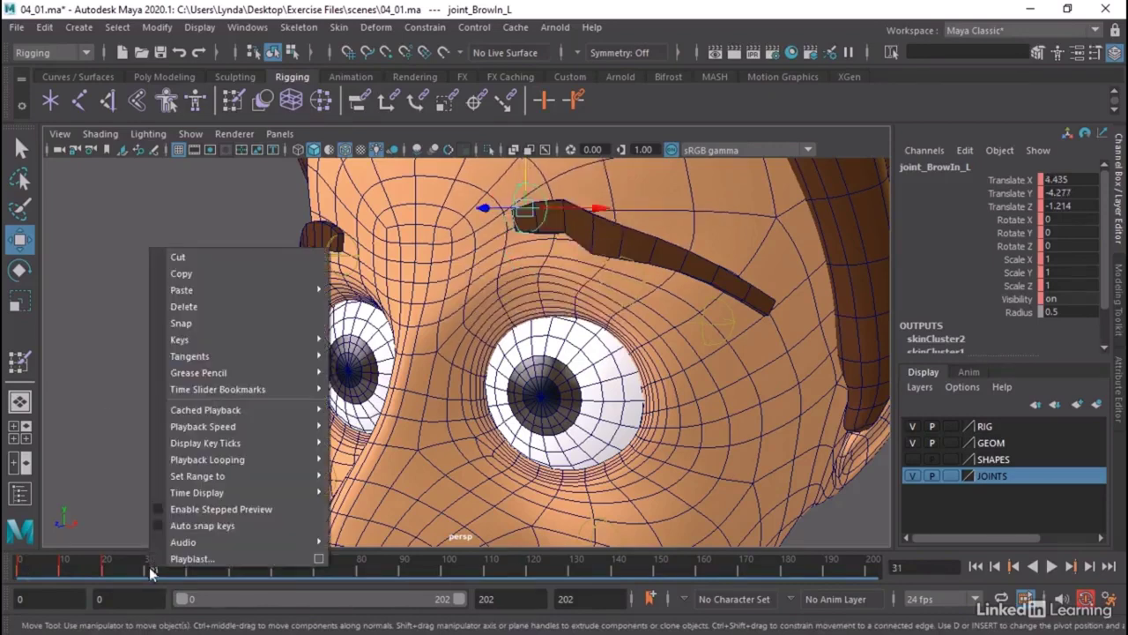
{"action": "mouse_move", "coordinate": [265, 287]}
{"action": "left_click", "coordinate": [392, 291]}
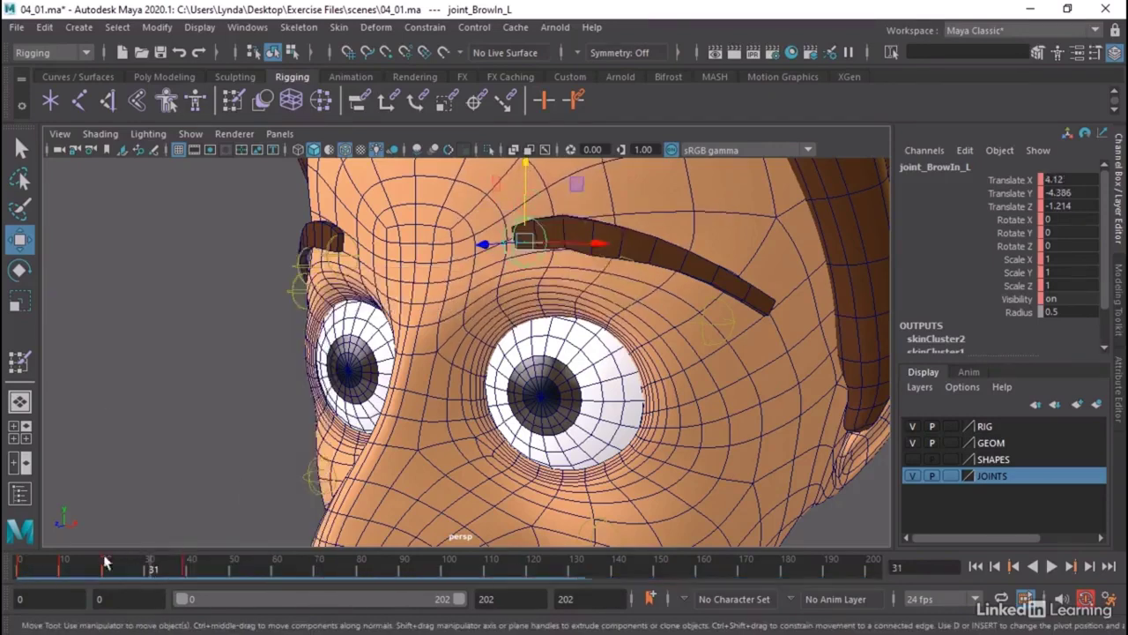
Key joint_BrowCtr_L at rest at frame 40 and raised at frame 52, at about Translate X 4.045, Y -3.926, Z -2.019.
{"action": "key", "text": "alt+v"}
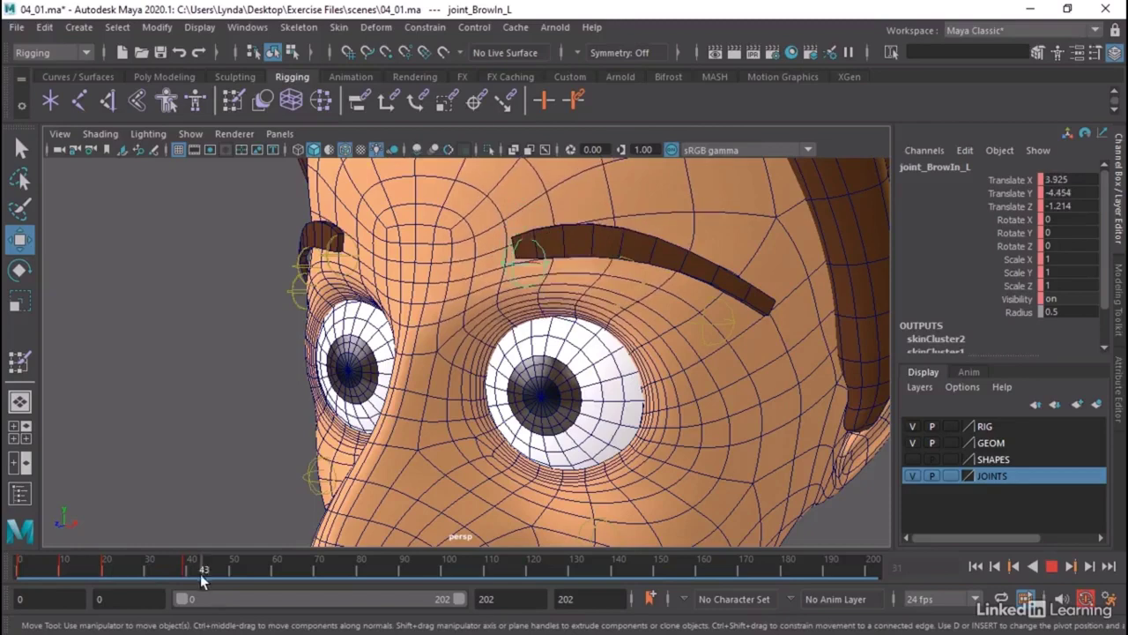
{"action": "key", "text": "alt+v"}
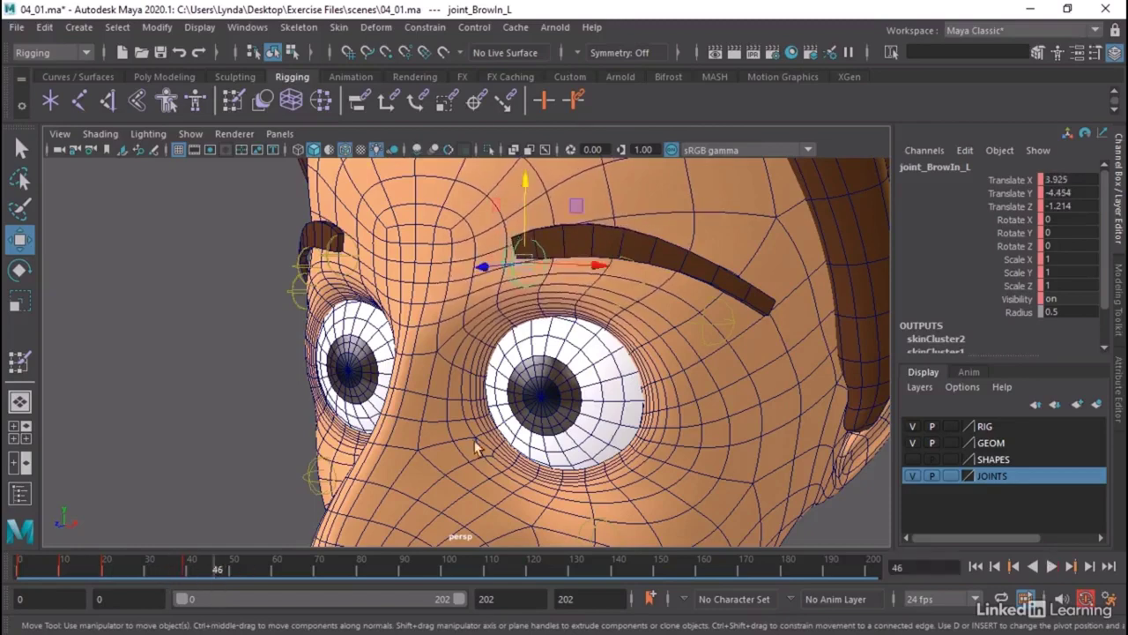
{"action": "left_click", "coordinate": [640, 276]}
{"action": "mouse_move", "coordinate": [213, 566]}
{"action": "left_mouse_down"}
{"action": "mouse_move", "coordinate": [185, 573]}
{"action": "mouse_move", "coordinate": [244, 578]}
{"action": "left_mouse_up"}
{"action": "key", "text": "s"}
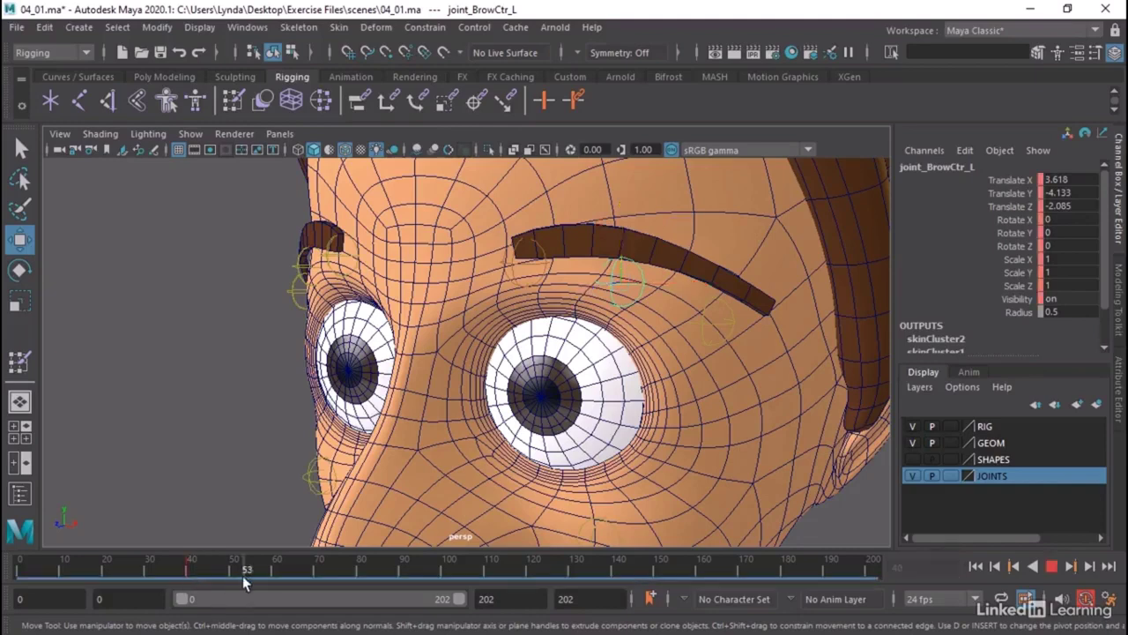
{"action": "left_click_drag", "start_coordinate": [616, 278], "coordinate": [617, 235]}
{"action": "key", "text": "s"}
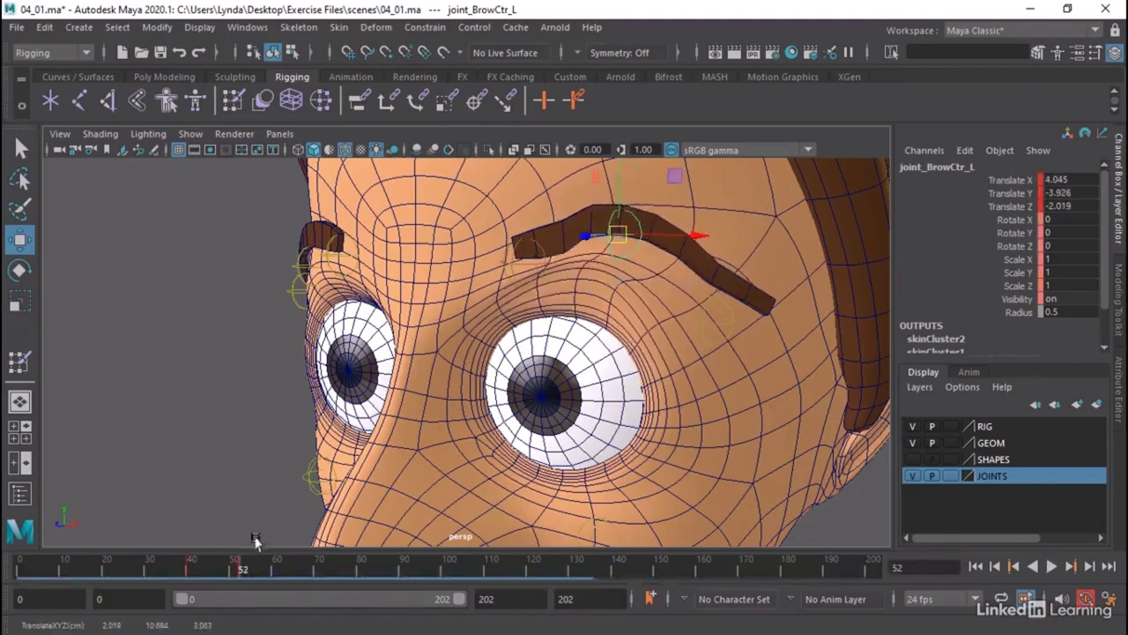
Copy the rest key of joint_BrowCtr_L around frame 40 and paste it at frame 61.
{"action": "left_click_drag", "start_coordinate": [204, 570], "coordinate": [151, 571], "text": "shift"}
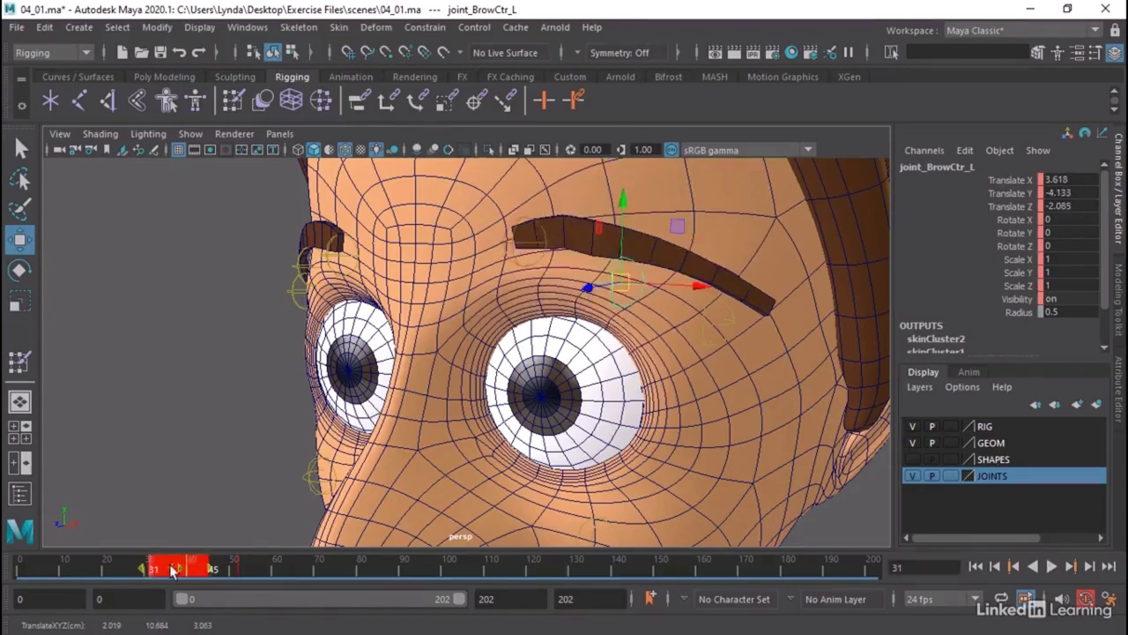
{"action": "right_click", "coordinate": [172, 568]}
{"action": "left_click", "coordinate": [219, 272]}
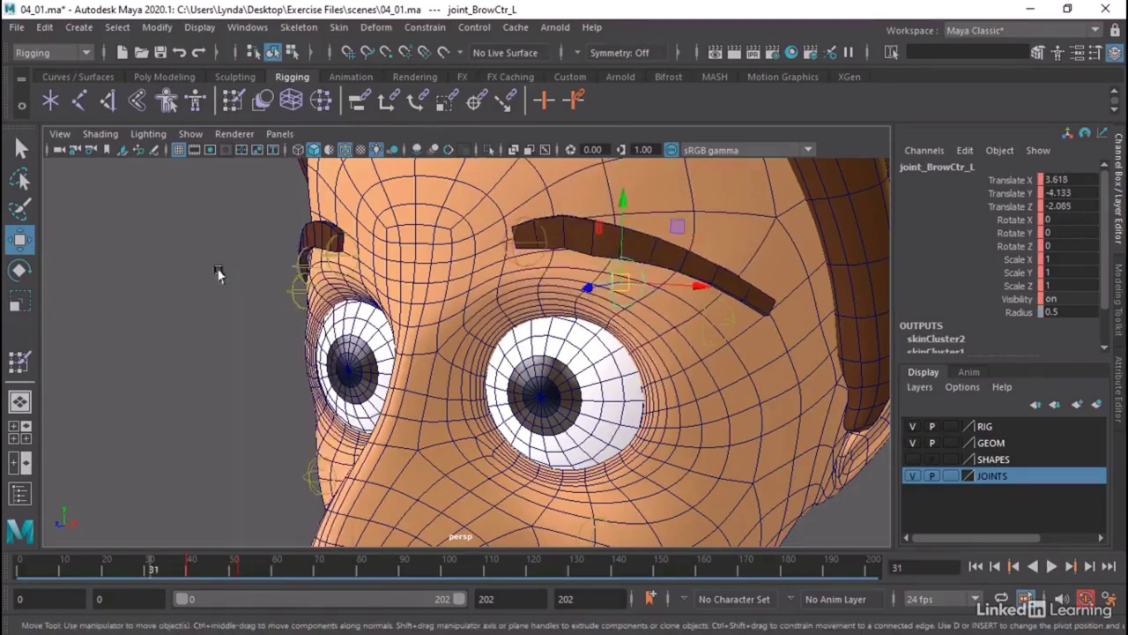
{"action": "left_click", "coordinate": [277, 565]}
{"action": "right_click", "coordinate": [277, 567]}
{"action": "mouse_move", "coordinate": [371, 294]}
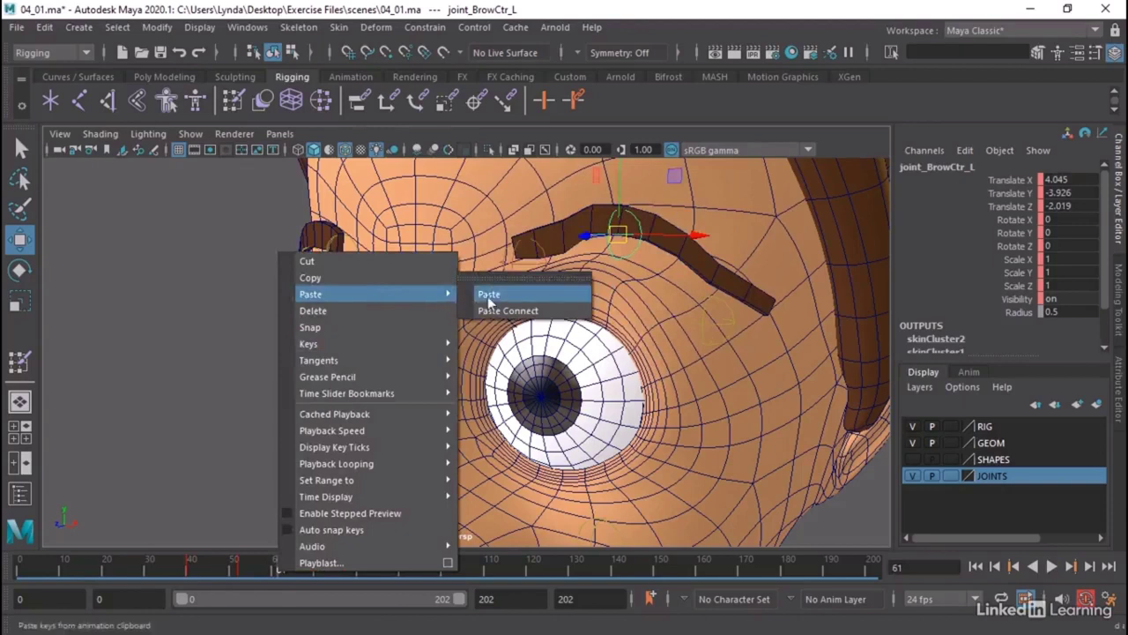
{"action": "left_click", "coordinate": [490, 300]}
{"action": "key", "text": "alt+v"}
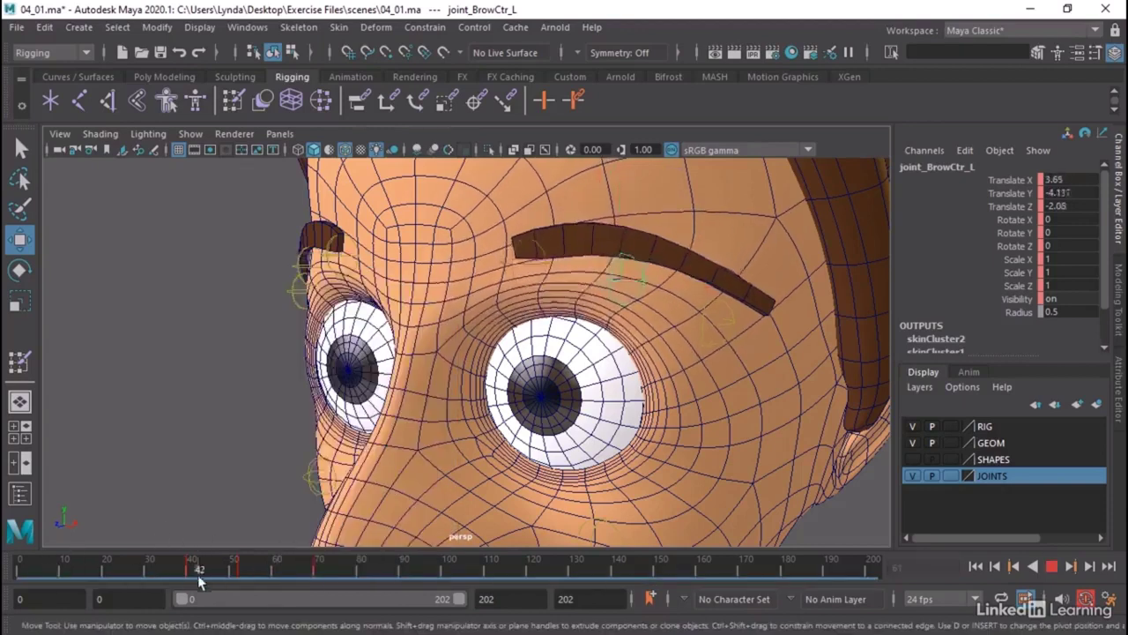
Key joint_BrowOut_L at rest at frame 79 and raised around frame 91, and return to frame 0.
{"action": "left_click_drag", "start_coordinate": [366, 598], "coordinate": [355, 599]}
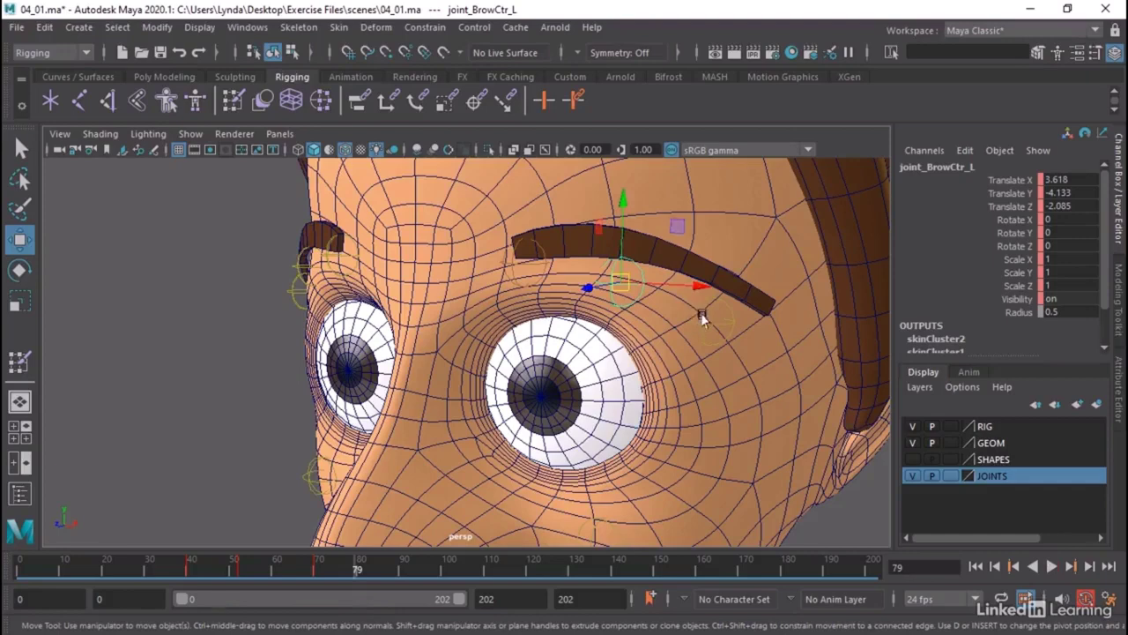
{"action": "left_click", "coordinate": [703, 317]}
{"action": "key", "text": "s"}
{"action": "left_click_drag", "start_coordinate": [361, 572], "coordinate": [409, 575]}
{"action": "left_click_drag", "start_coordinate": [710, 321], "coordinate": [714, 256]}
{"action": "left_click_drag", "start_coordinate": [212, 574], "coordinate": [7, 571]}
Start Paint Skin Weights on the left eyebrow with its tool settings open and inspect the weights of each brow joint.
{"action": "left_click", "coordinate": [628, 244]}
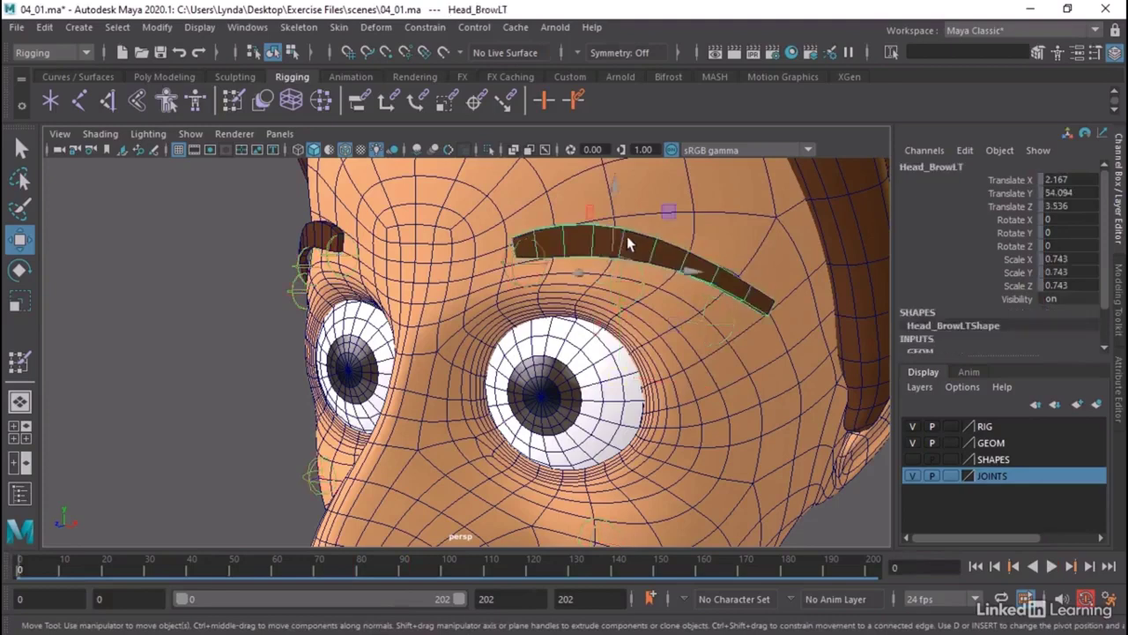
{"action": "left_click", "coordinate": [339, 28]}
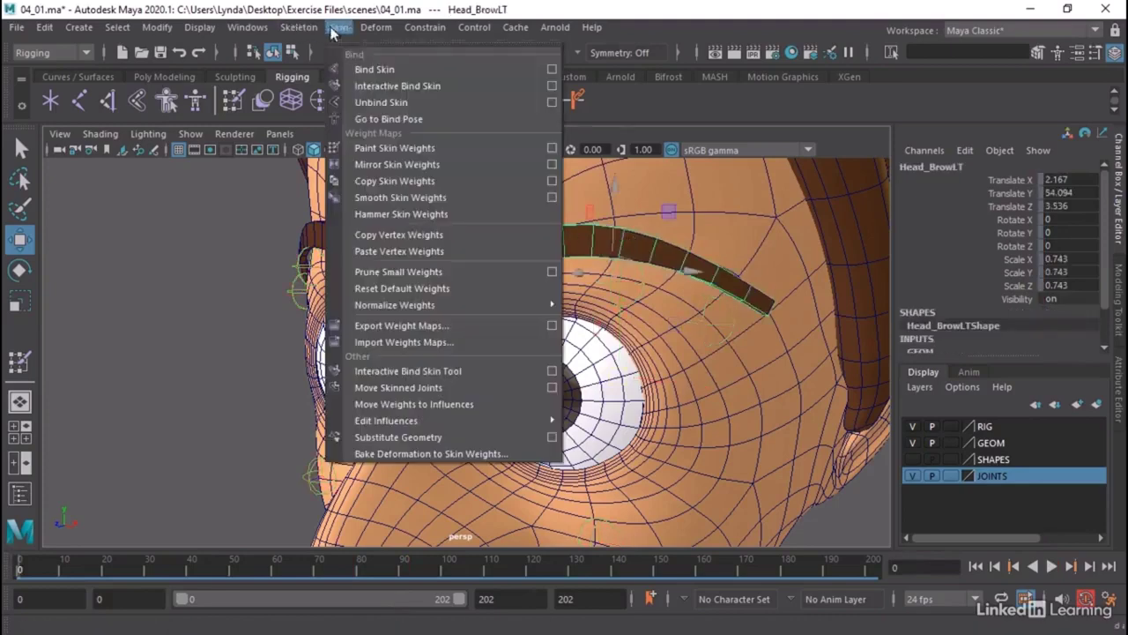
{"action": "left_click", "coordinate": [434, 150]}
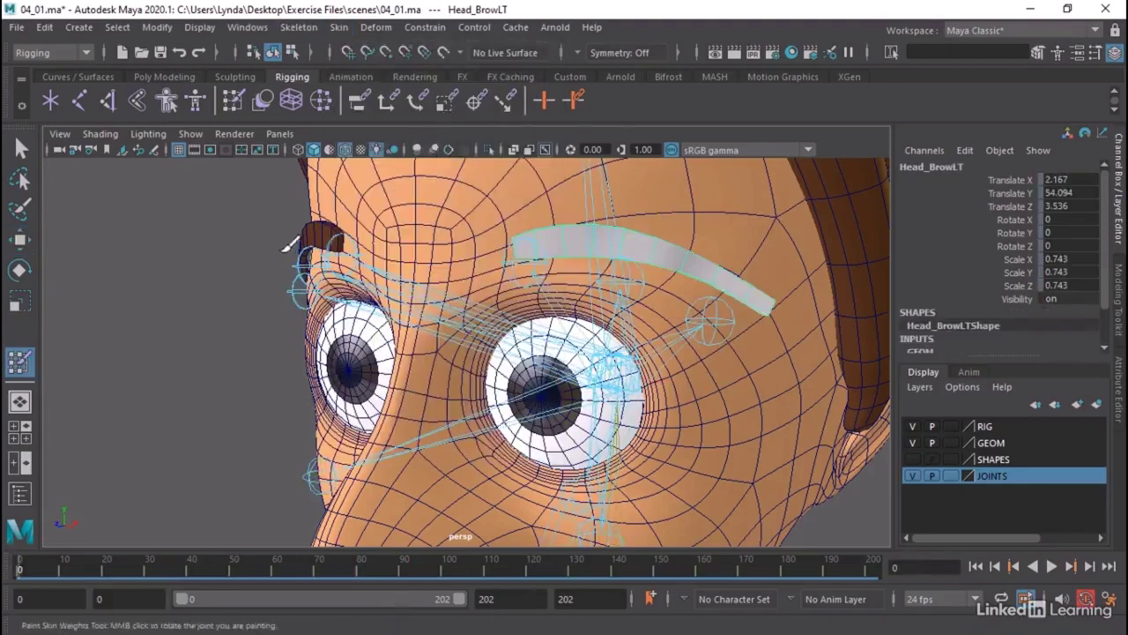
{"action": "double_click", "coordinate": [20, 361]}
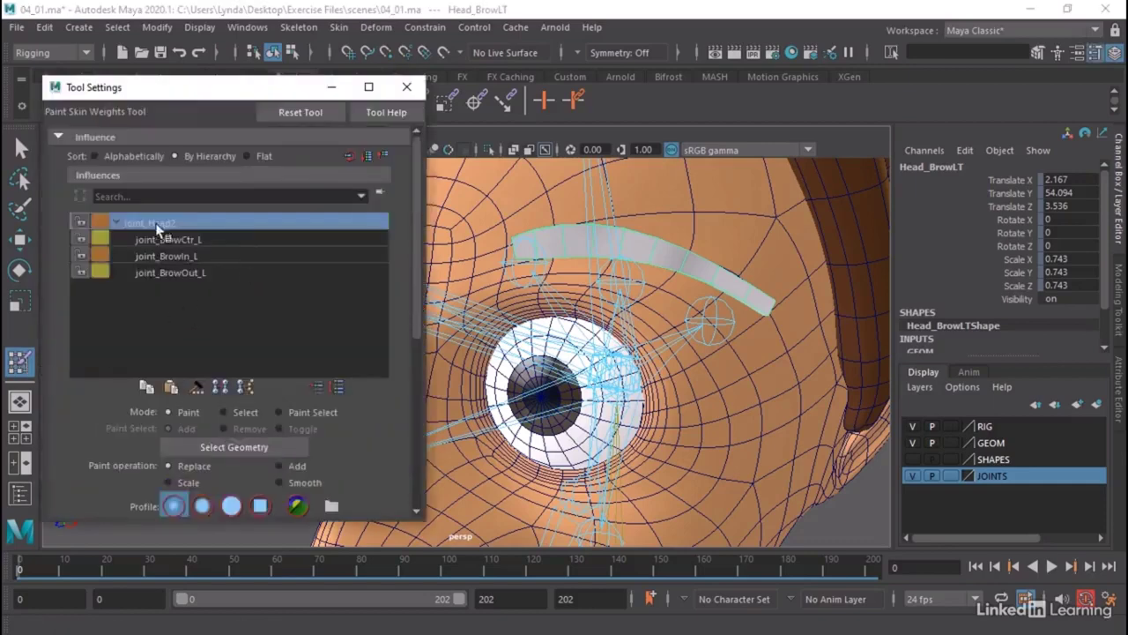
{"action": "left_click", "coordinate": [163, 235]}
{"action": "left_click", "coordinate": [173, 255]}
{"action": "left_click", "coordinate": [178, 273]}
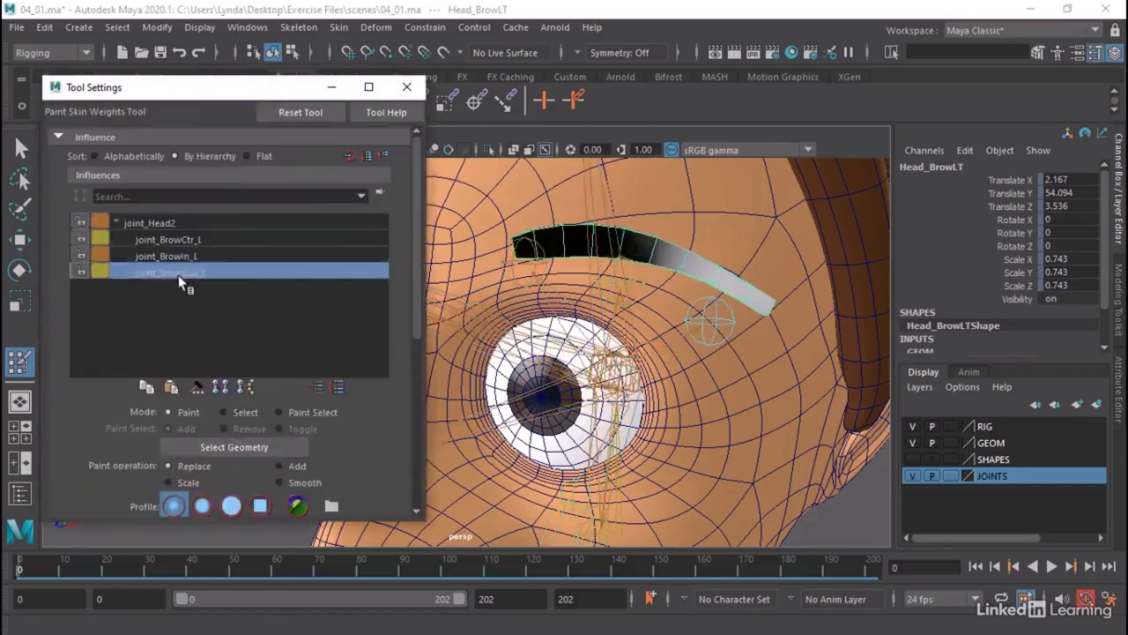
Flood the joint_Head2 influence on the left eyebrow with a Replace value of 0.
{"action": "left_click", "coordinate": [166, 224]}
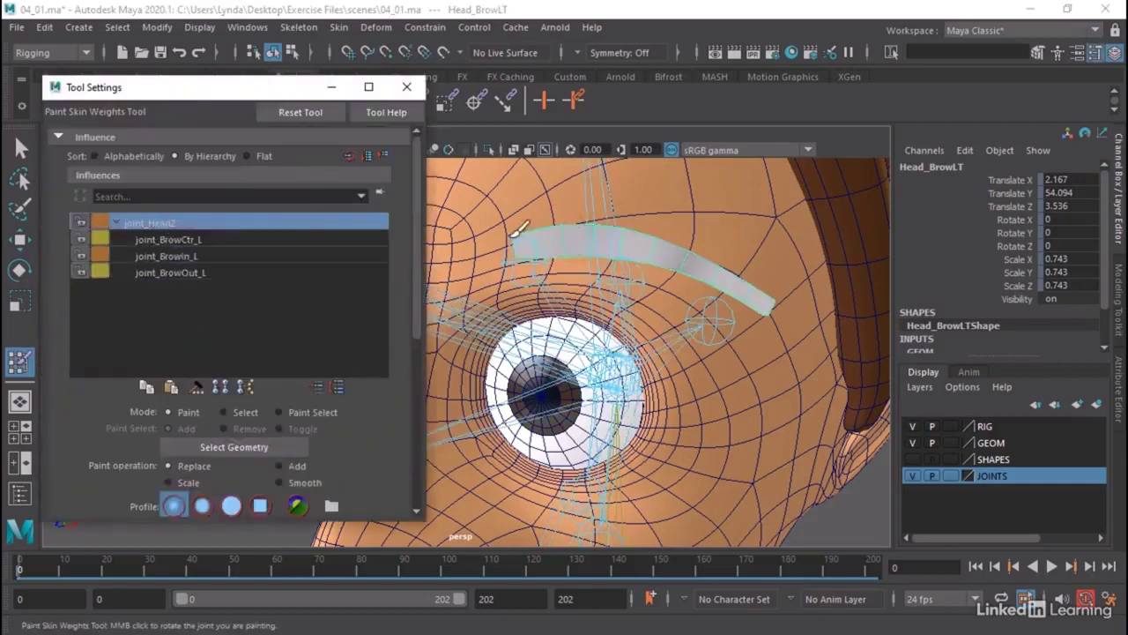
{"action": "left_click_drag", "start_coordinate": [467, 261], "coordinate": [524, 268], "text": "alt"}
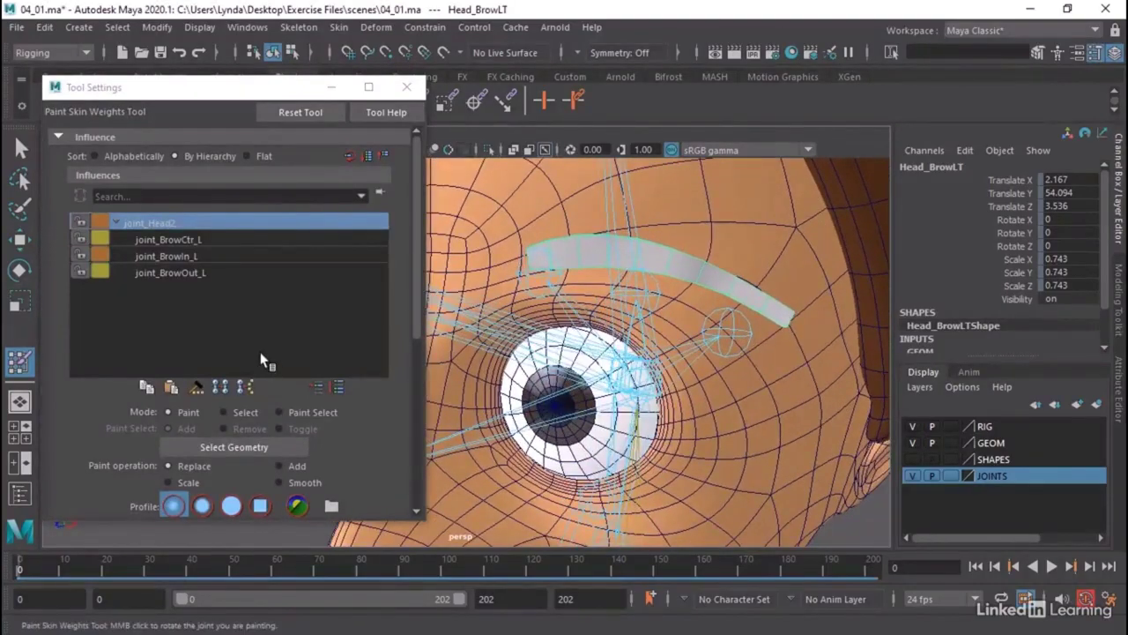
{"action": "left_click_drag", "start_coordinate": [416, 325], "coordinate": [416, 408]}
{"action": "left_click_drag", "start_coordinate": [249, 390], "coordinate": [206, 397]}
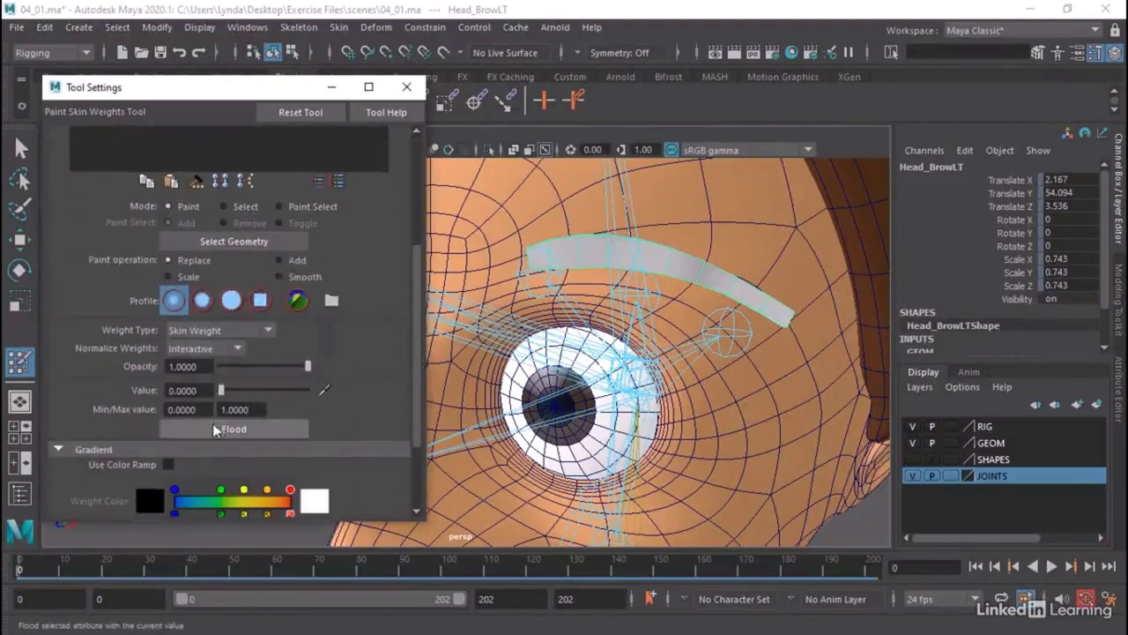
{"action": "left_click", "coordinate": [218, 430]}
{"action": "scroll", "coordinate": [347, 319], "scroll_direction": "up", "scroll_amount": 3}
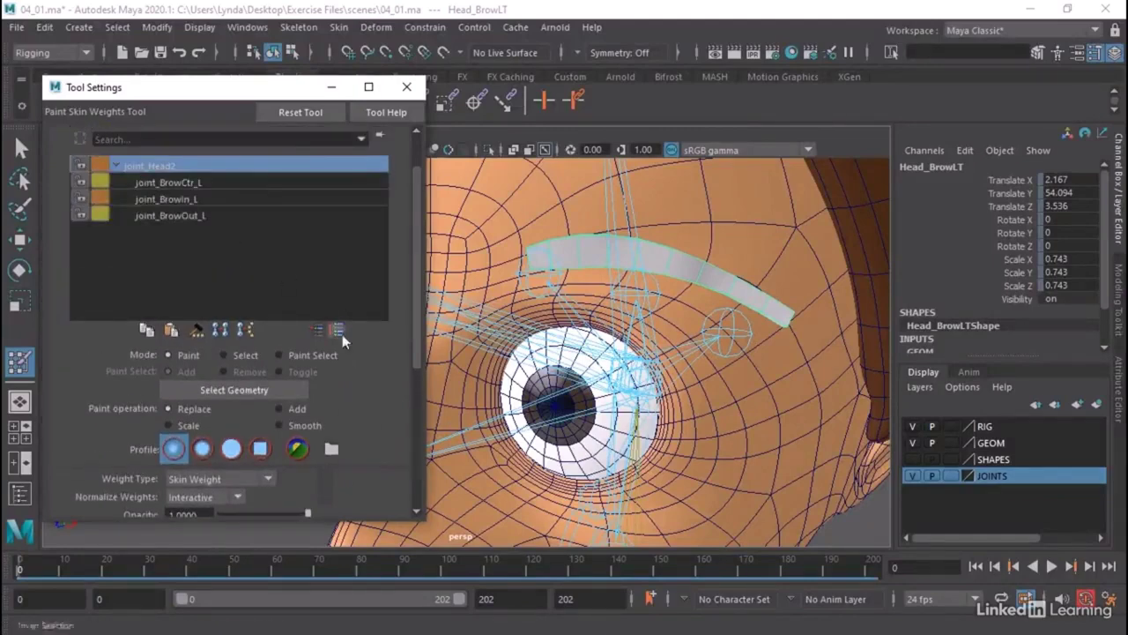
{"action": "scroll", "coordinate": [291, 353], "scroll_direction": "down", "scroll_amount": 5}
{"action": "left_click", "coordinate": [234, 328]}
{"action": "scroll", "coordinate": [290, 309], "scroll_direction": "up", "scroll_amount": 5}
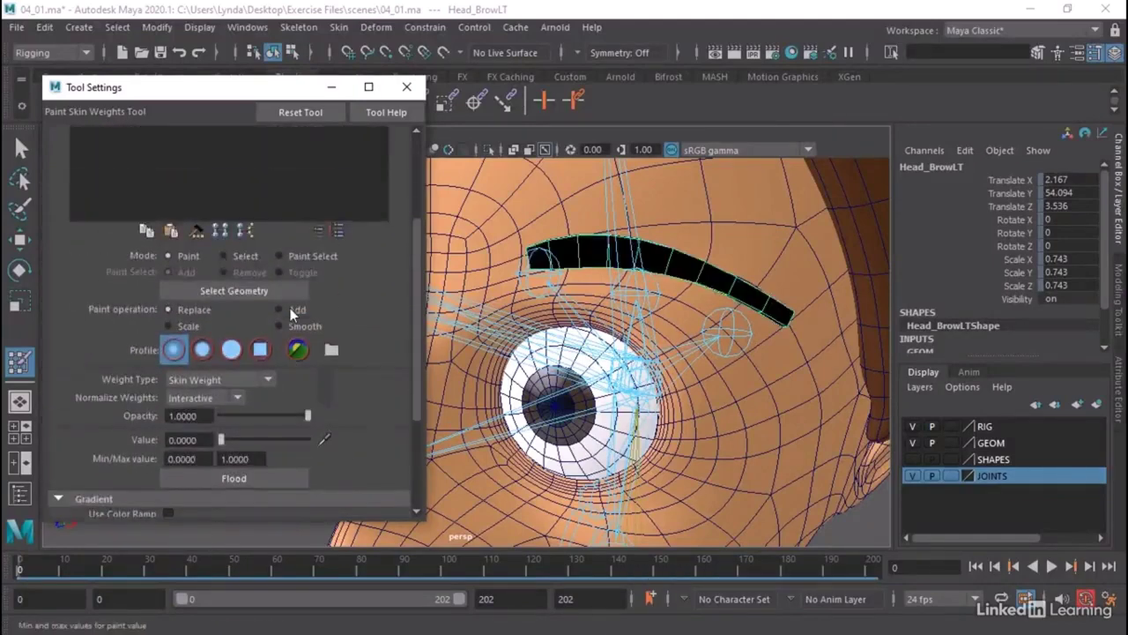
Check the weights of the three left brow joints and scrub through the brow animation, stopping at frame 18.
{"action": "left_click", "coordinate": [163, 182]}
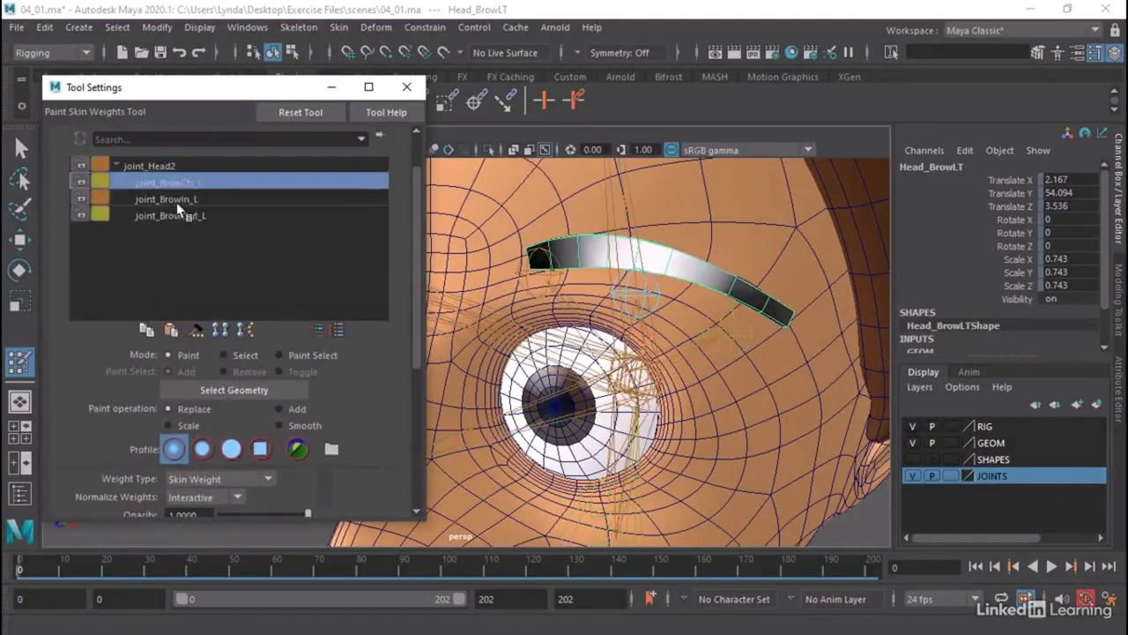
{"action": "left_click", "coordinate": [180, 214]}
{"action": "left_click", "coordinate": [184, 200]}
{"action": "left_click", "coordinate": [185, 181]}
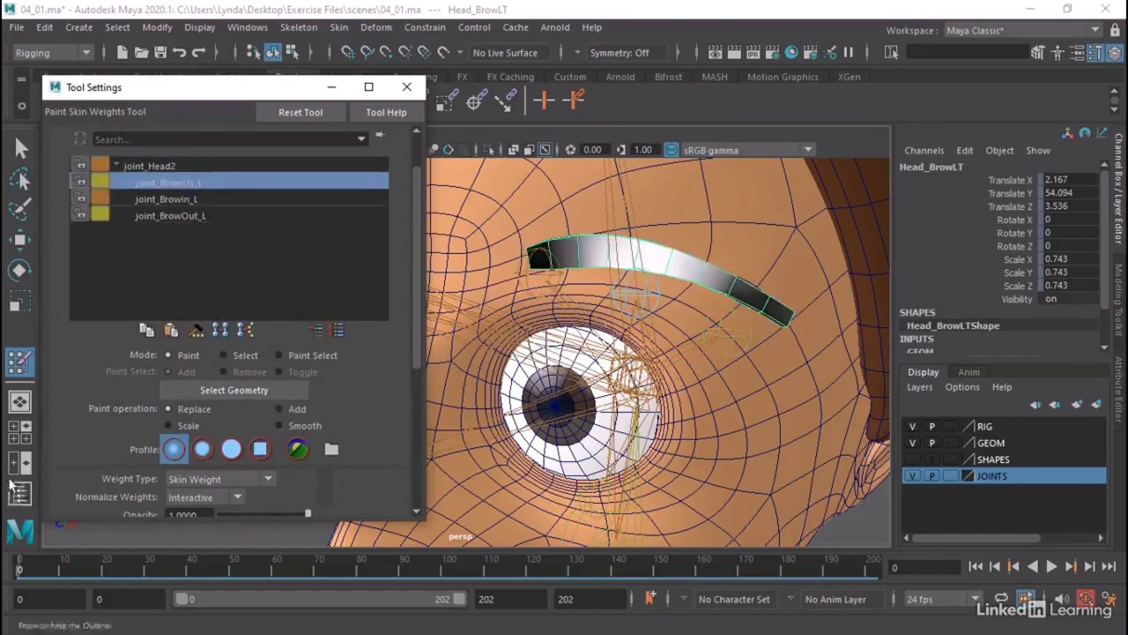
{"action": "left_click_drag", "start_coordinate": [21, 569], "coordinate": [343, 615]}
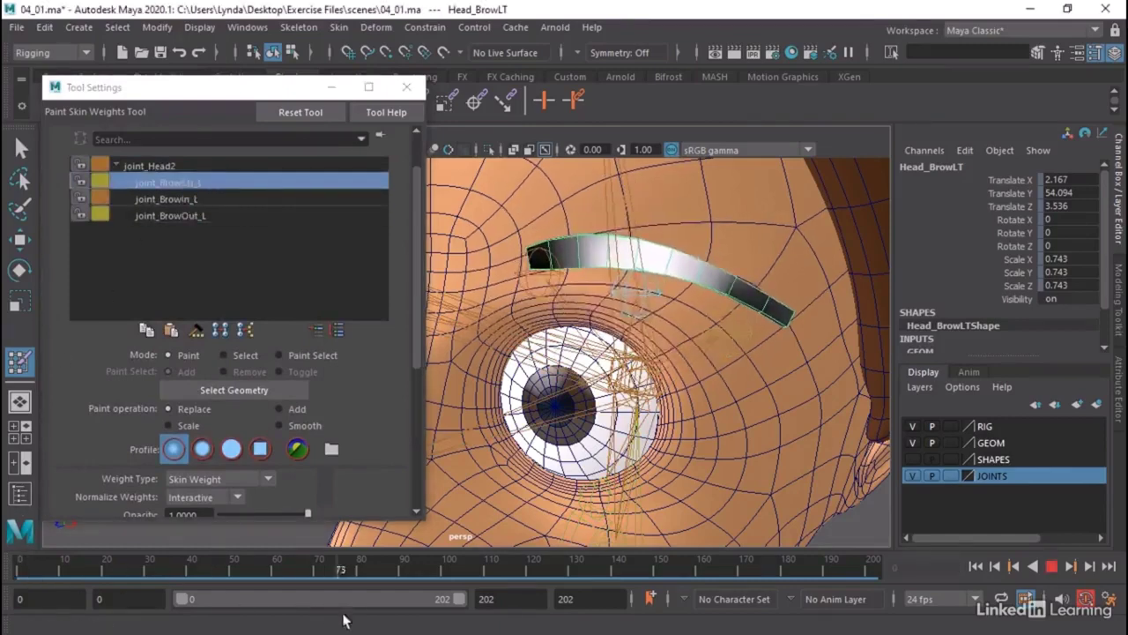
{"action": "key", "text": "alt+v"}
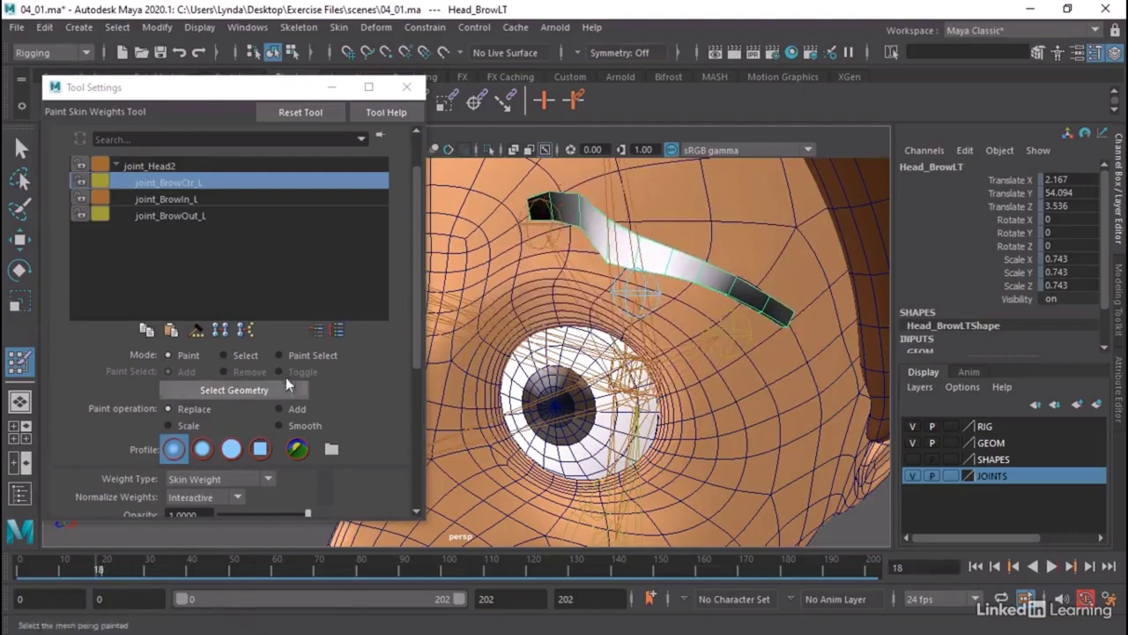
Smooth the joint_BrowIn_L weights along the inner part of the left eyebrow at opacity 0.5534, followed by 0.7864.
{"action": "scroll", "coordinate": [308, 388], "scroll_direction": "down", "scroll_amount": 1}
{"action": "left_click", "coordinate": [312, 375]}
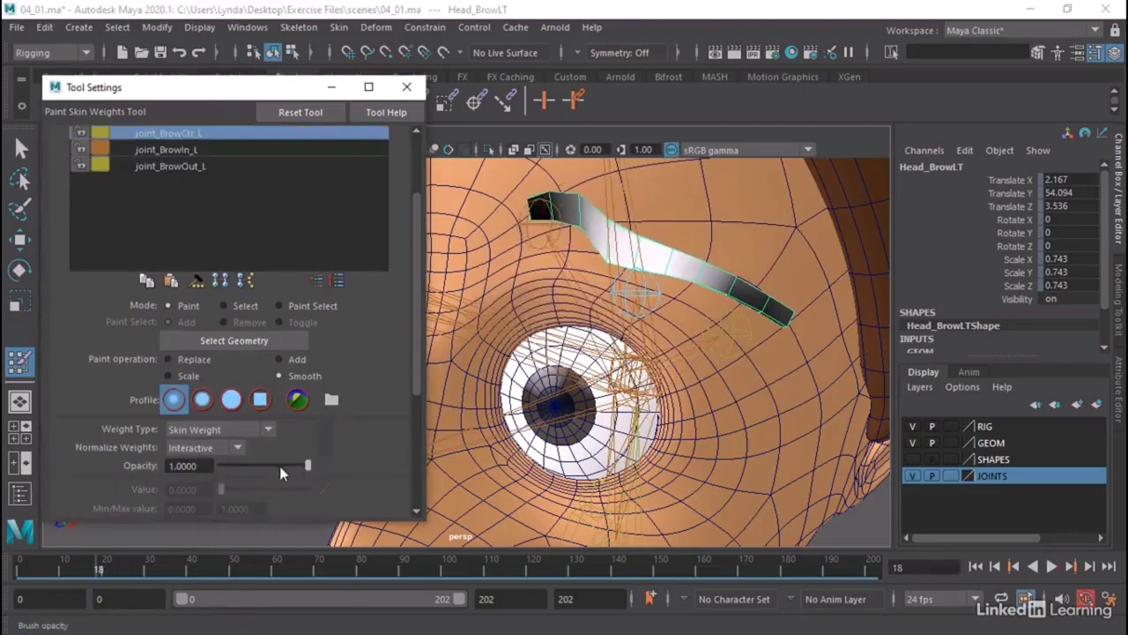
{"action": "left_click_drag", "start_coordinate": [308, 465], "coordinate": [267, 468]}
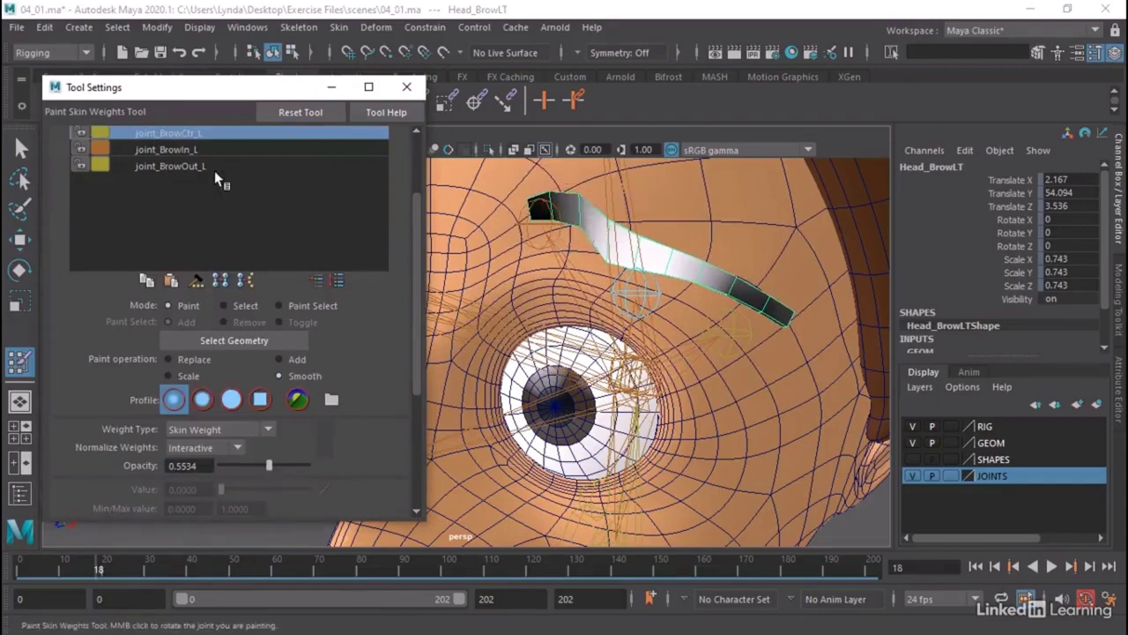
{"action": "left_click", "coordinate": [189, 148]}
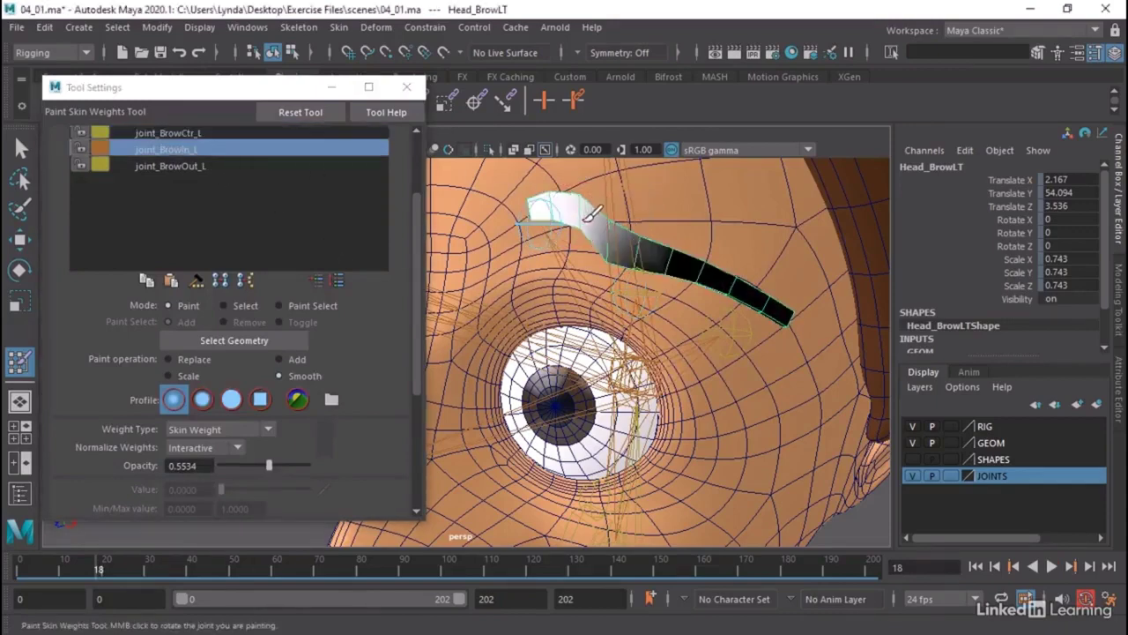
{"action": "mouse_move", "coordinate": [585, 219]}
{"action": "left_mouse_down"}
{"action": "mouse_move", "coordinate": [628, 242]}
{"action": "mouse_move", "coordinate": [629, 257]}
{"action": "left_mouse_up"}
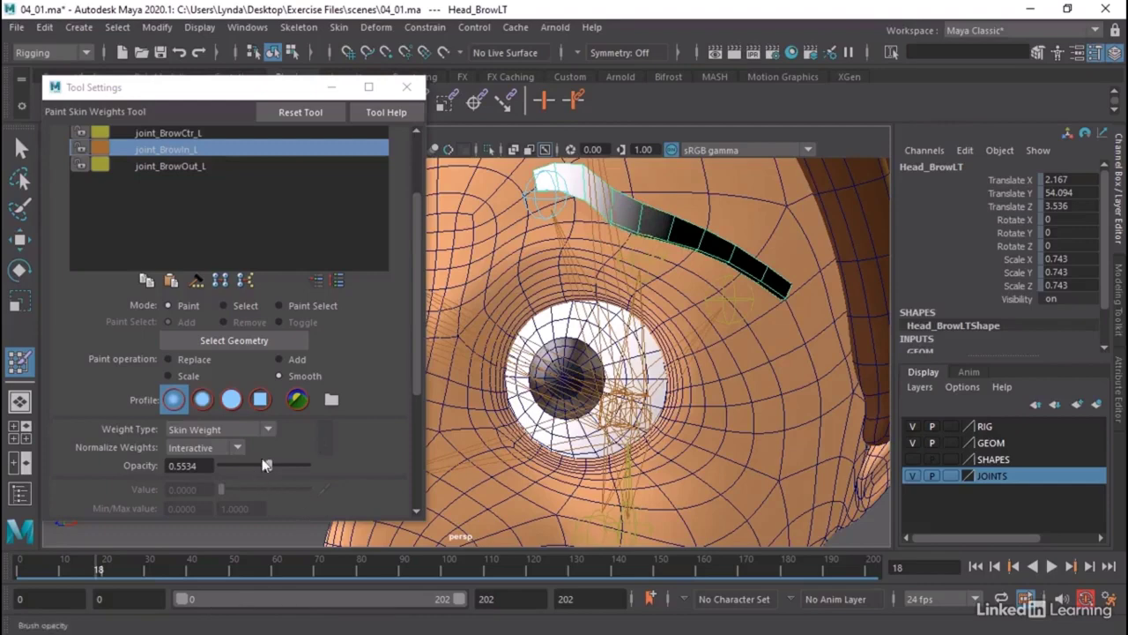
{"action": "left_click_drag", "start_coordinate": [266, 465], "coordinate": [289, 466]}
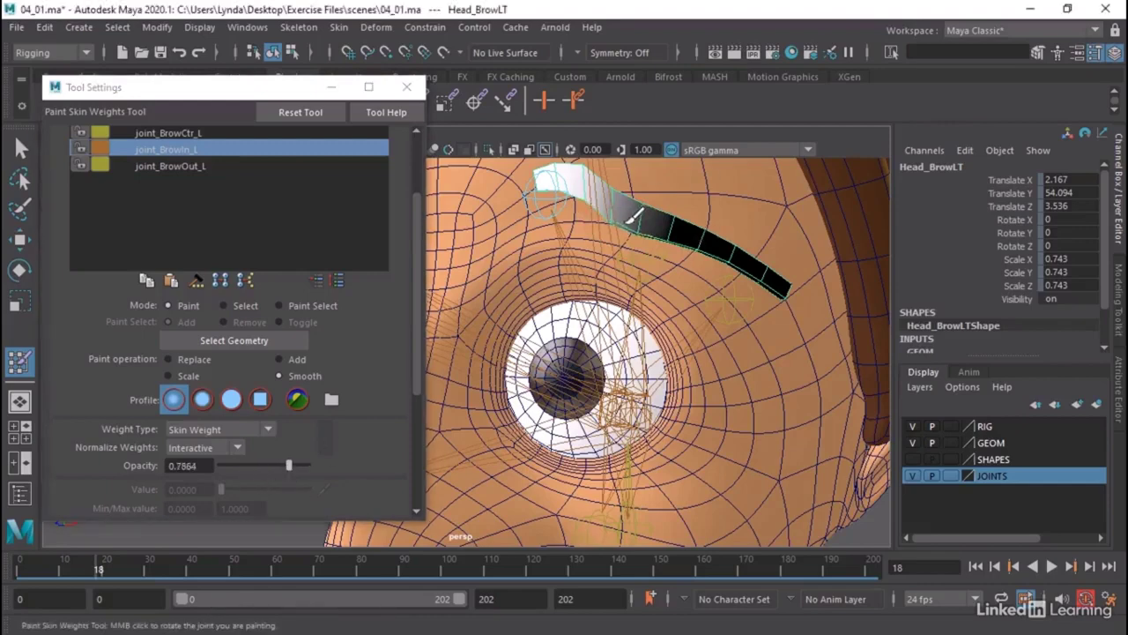
{"action": "mouse_move", "coordinate": [627, 222]}
{"action": "left_mouse_down"}
{"action": "mouse_move", "coordinate": [603, 196]}
{"action": "mouse_move", "coordinate": [604, 224]}
{"action": "mouse_move", "coordinate": [594, 220]}
{"action": "left_mouse_up"}
Smooth the joint_BrowOut_L weights along the outer part of the left eyebrow in the raised pose at frame 95.
{"action": "left_click", "coordinate": [184, 167]}
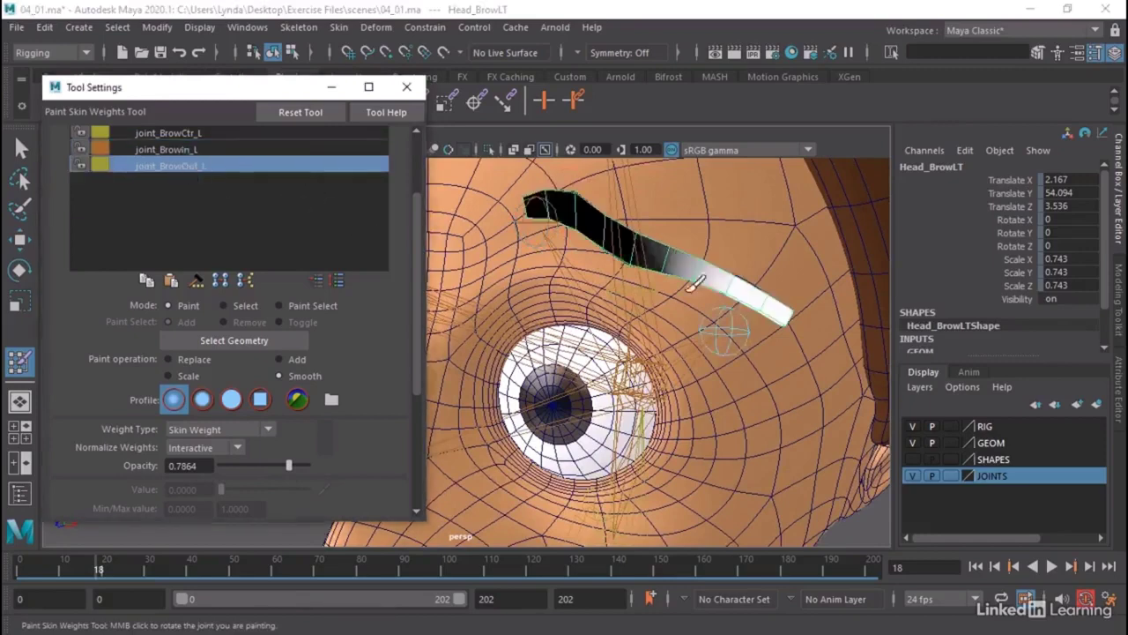
{"action": "key", "text": "alt+v"}
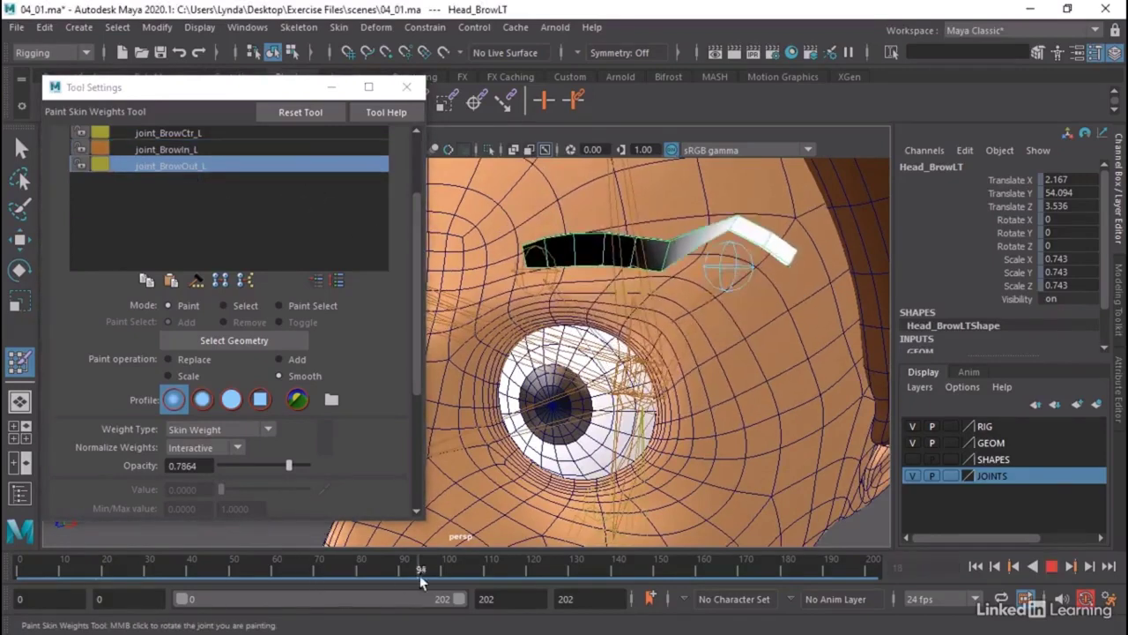
{"action": "left_click", "coordinate": [424, 574]}
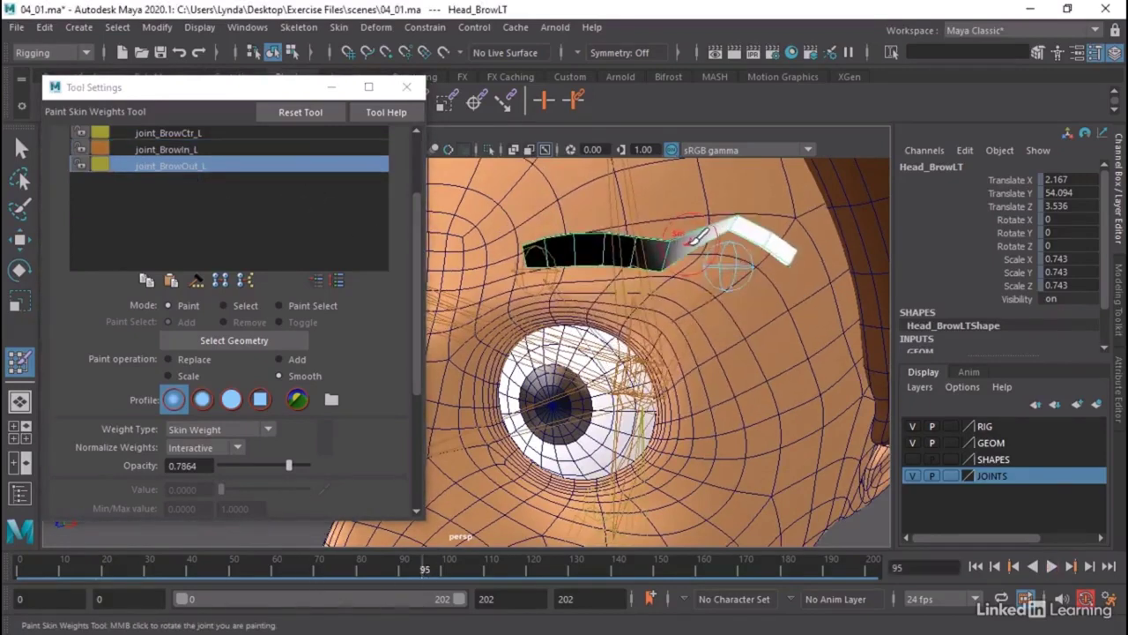
{"action": "left_click", "coordinate": [737, 229]}
{"action": "mouse_move", "coordinate": [744, 219]}
{"action": "left_mouse_down"}
{"action": "mouse_move", "coordinate": [706, 231]}
{"action": "mouse_move", "coordinate": [758, 216]}
{"action": "mouse_move", "coordinate": [722, 215]}
{"action": "mouse_move", "coordinate": [719, 236]}
{"action": "mouse_move", "coordinate": [656, 262]}
{"action": "mouse_move", "coordinate": [703, 251]}
{"action": "left_mouse_up"}
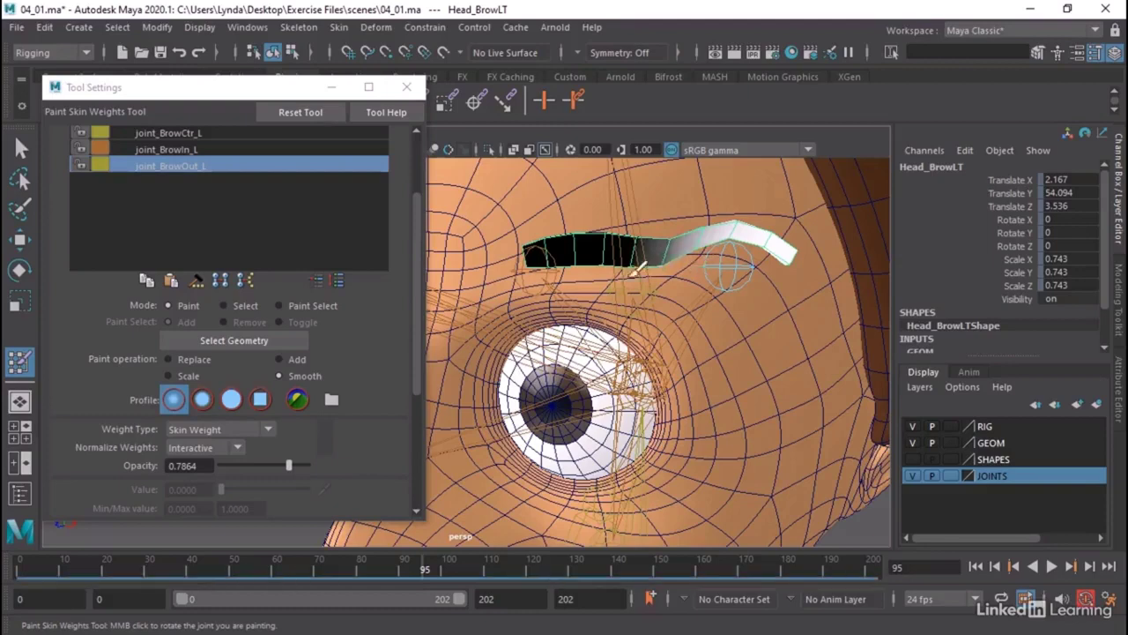
Flood the joint_BrowOut_L weights twice with Smooth at opacity 0.7864, and scrub the animation back to frame 0 to check the deformation.
{"action": "scroll", "coordinate": [310, 438], "scroll_direction": "down", "scroll_amount": 3}
{"action": "left_click", "coordinate": [286, 431]}
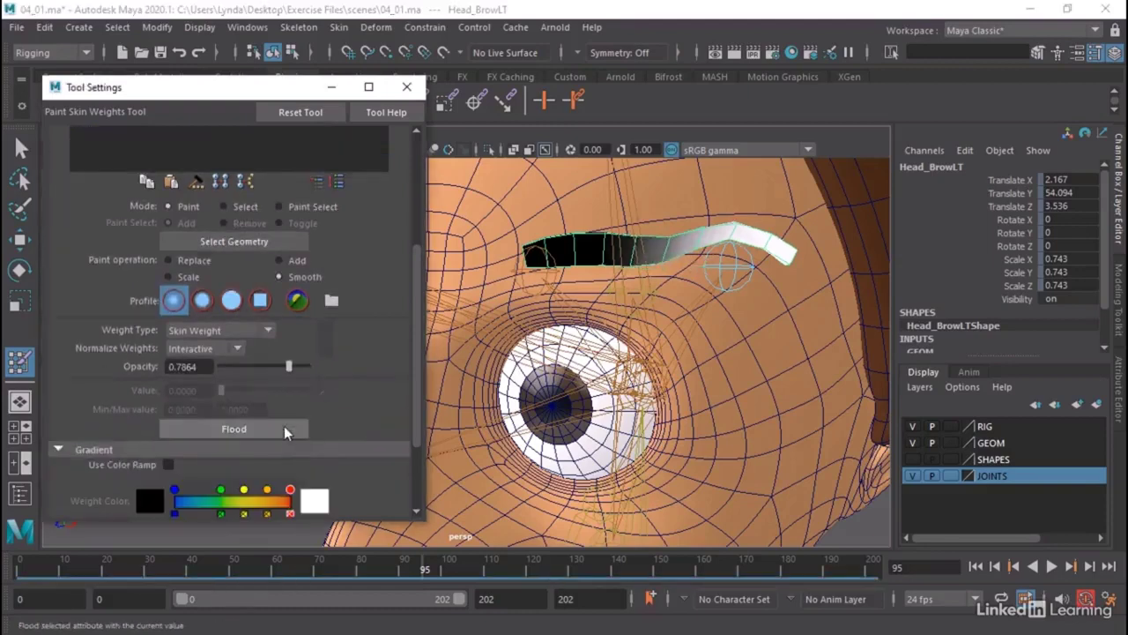
{"action": "left_click", "coordinate": [286, 432]}
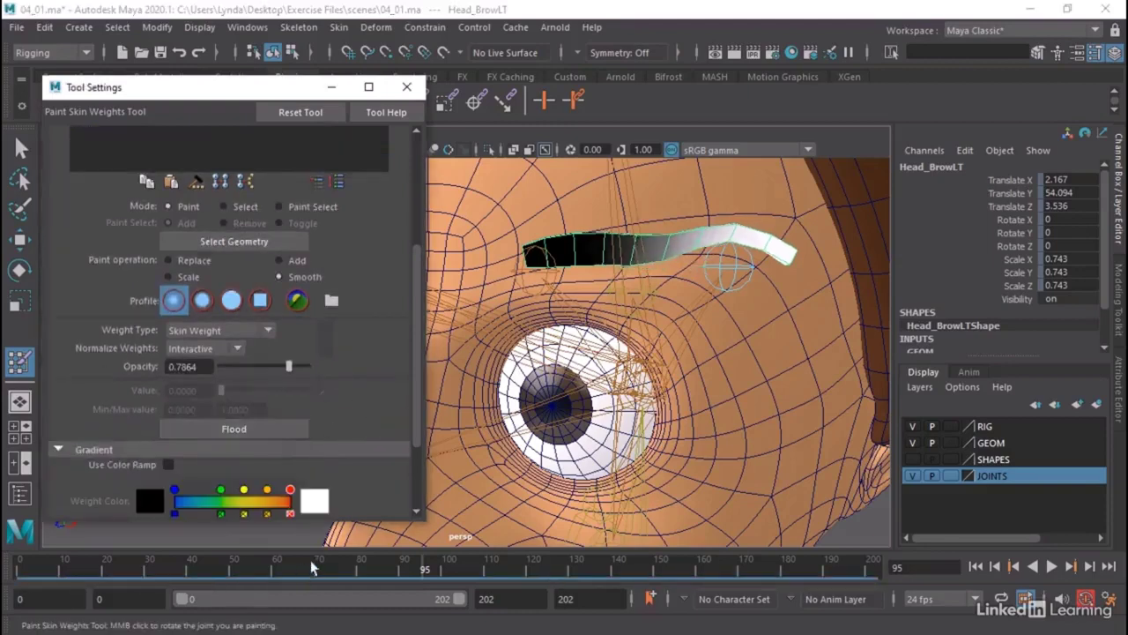
{"action": "left_click_drag", "start_coordinate": [310, 564], "coordinate": [173, 583]}
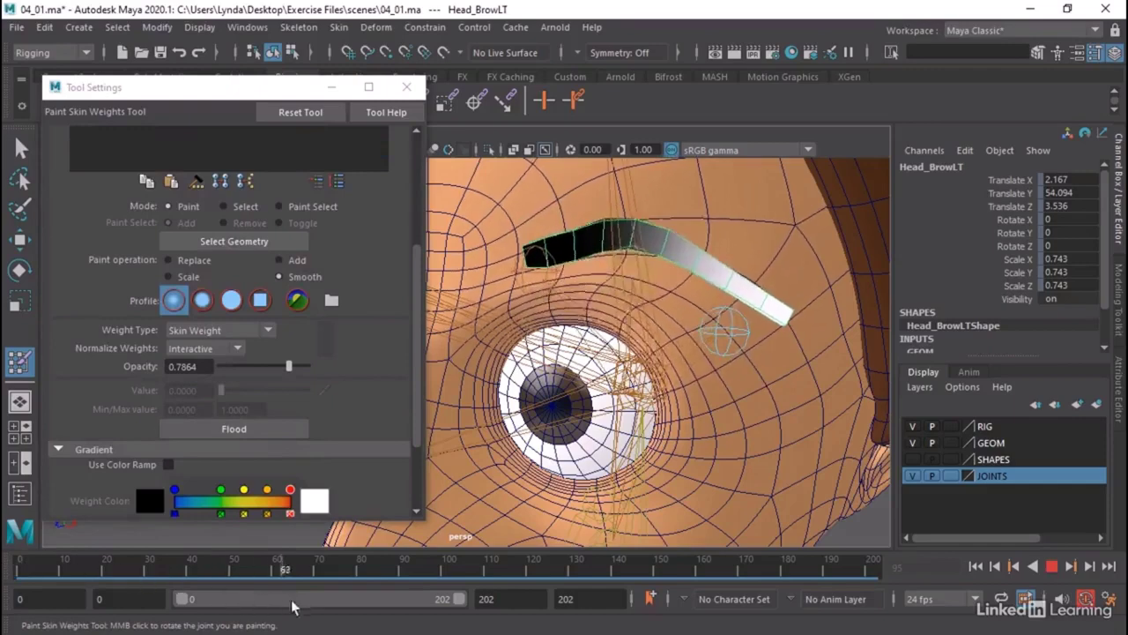
{"action": "left_click_drag", "start_coordinate": [315, 626], "coordinate": [1, 597]}
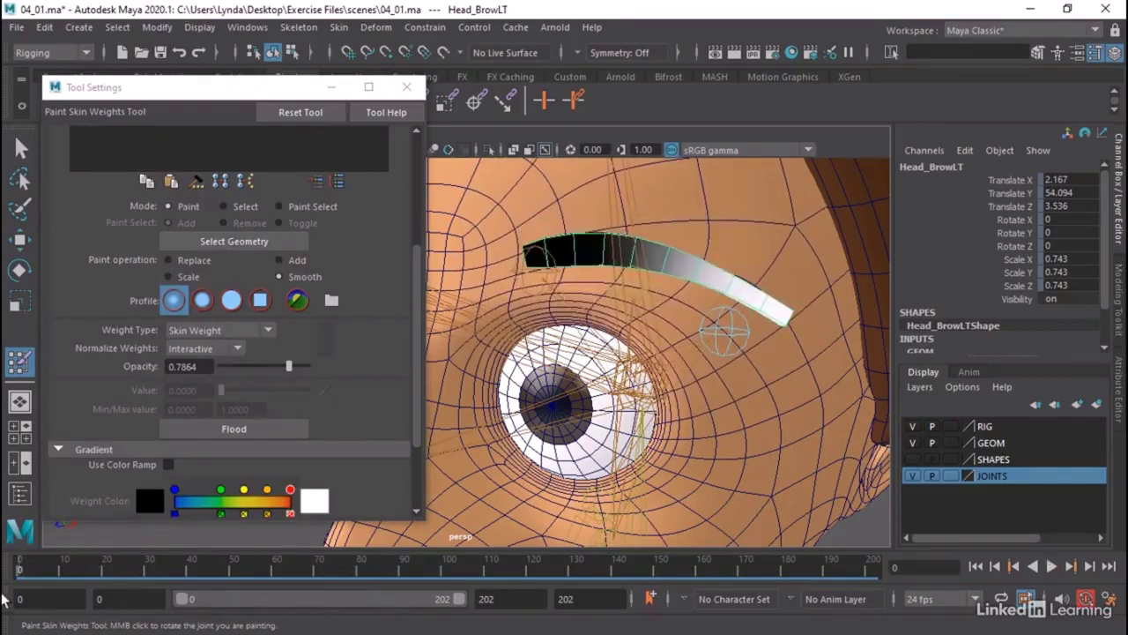
Close the skin weight painting settings, switch to the Select tool and deselect the left eyebrow.
{"action": "left_click", "coordinate": [404, 91]}
{"action": "middle_click_drag", "start_coordinate": [548, 220], "coordinate": [549, 283], "text": "alt"}
{"action": "right_click_drag", "start_coordinate": [610, 306], "coordinate": [499, 314], "text": "alt"}
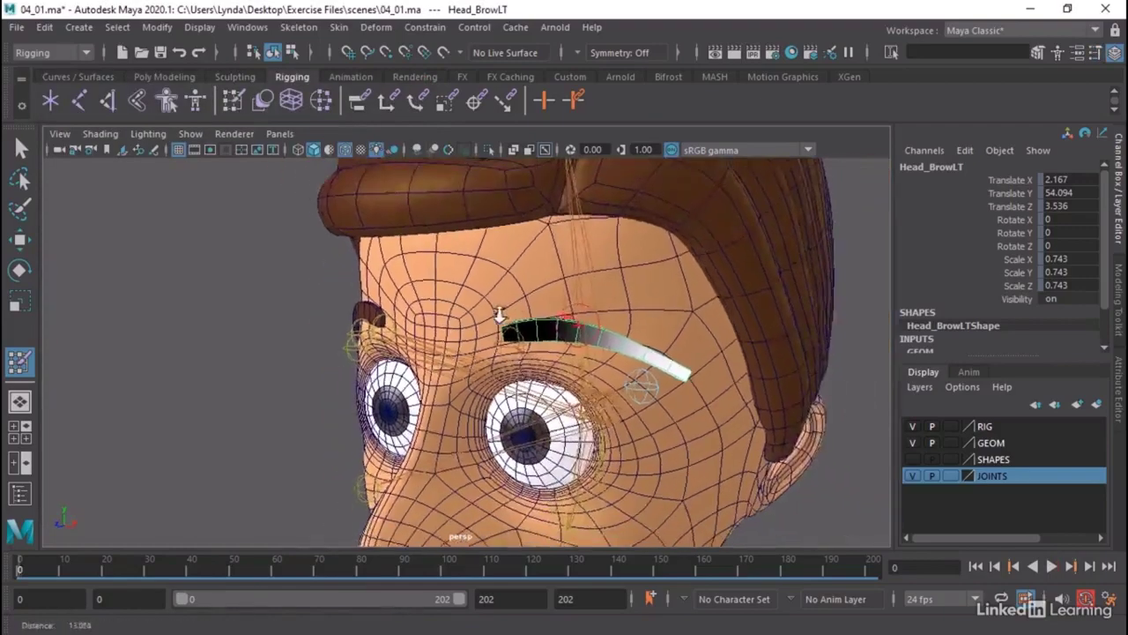
{"action": "scroll", "coordinate": [499, 314], "scroll_direction": "down", "scroll_amount": 2}
{"action": "key", "text": "q"}
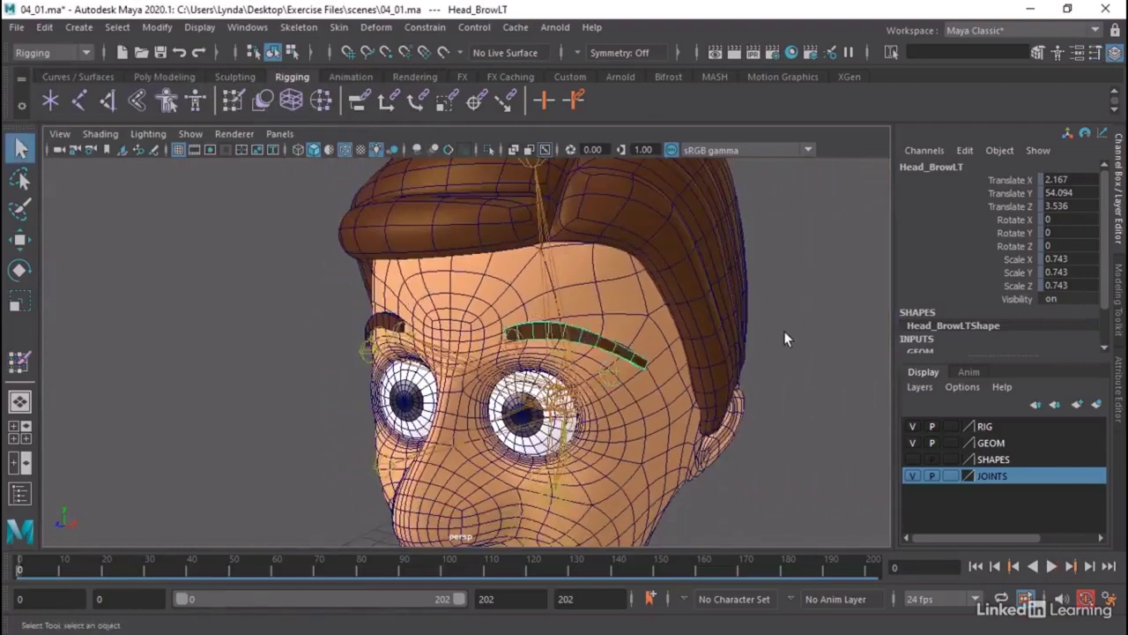
{"action": "left_click", "coordinate": [784, 332]}
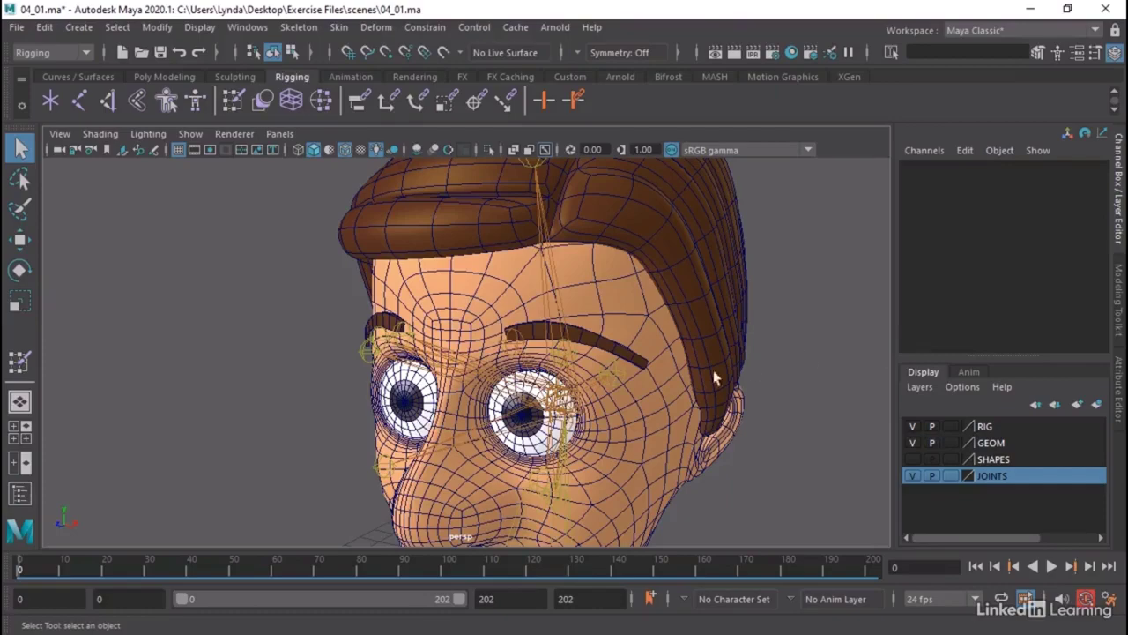
{"action": "left_click_drag", "start_coordinate": [484, 381], "coordinate": [541, 345], "text": "alt"}
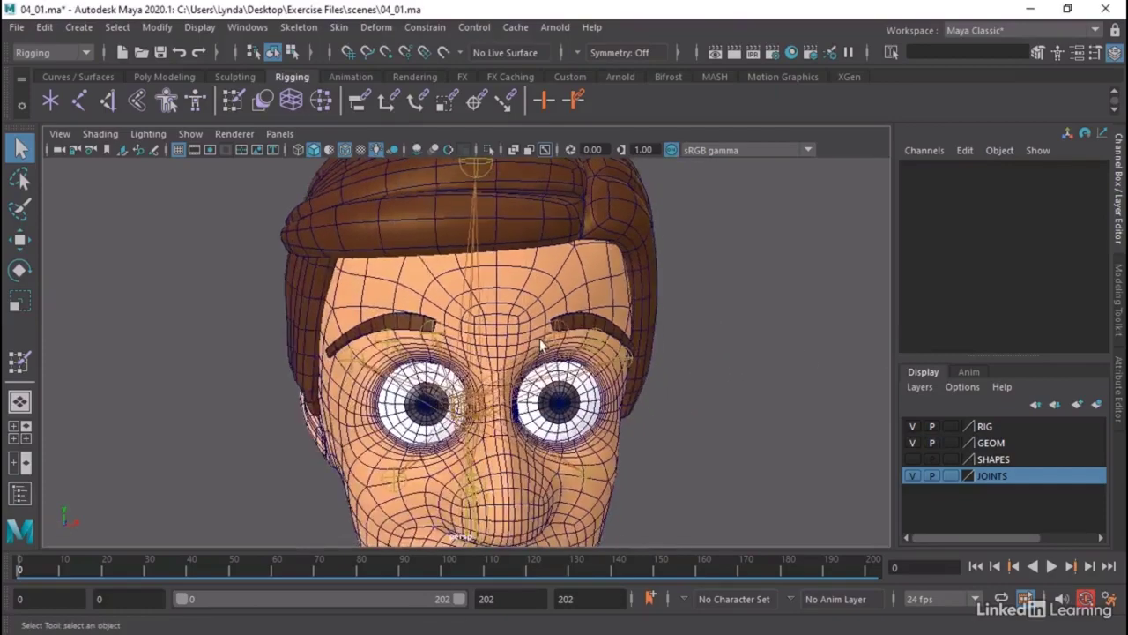
{"action": "left_click_drag", "start_coordinate": [397, 322], "coordinate": [421, 349], "text": "alt"}
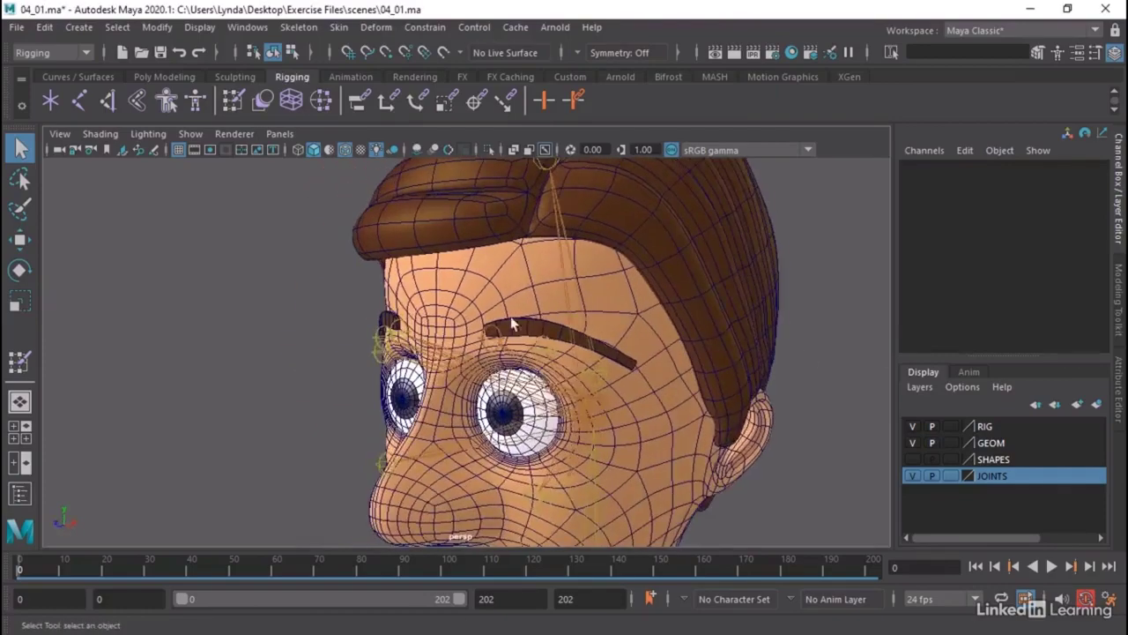
{"action": "left_click_drag", "start_coordinate": [526, 330], "coordinate": [588, 349], "text": "alt"}
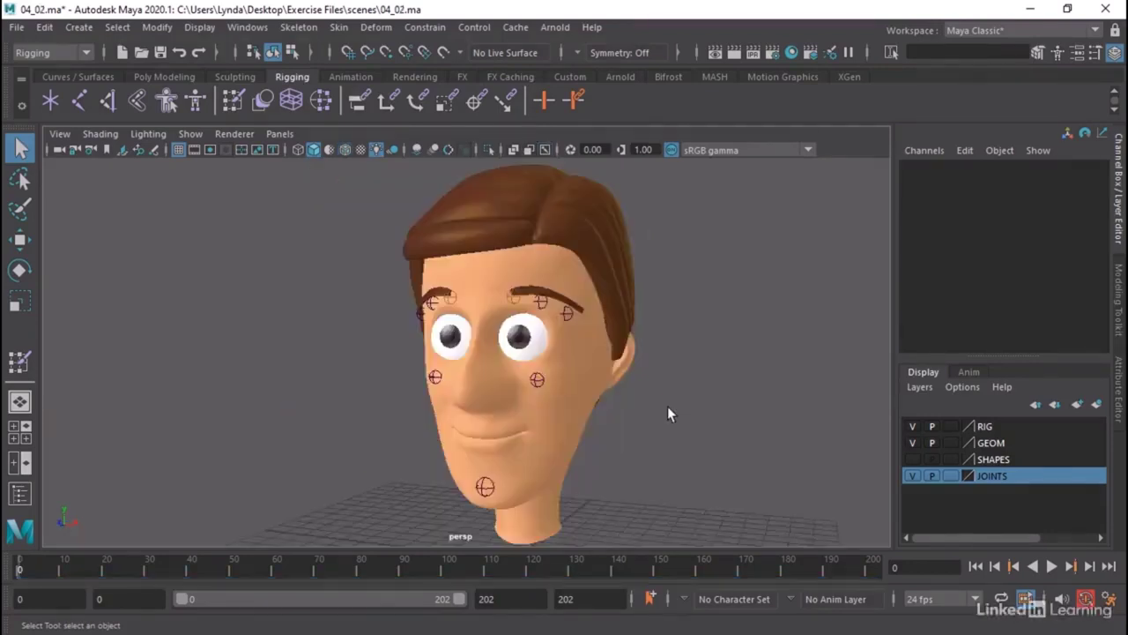
Turn on X-Ray display of the joints so the skeleton shows through the head in 04_02.ma.
{"action": "left_click_drag", "start_coordinate": [670, 456], "coordinate": [601, 455], "text": "alt"}
{"action": "middle_click_drag", "start_coordinate": [601, 456], "coordinate": [520, 384], "text": "alt"}
{"action": "left_click_drag", "start_coordinate": [520, 385], "coordinate": [504, 403], "text": "alt"}
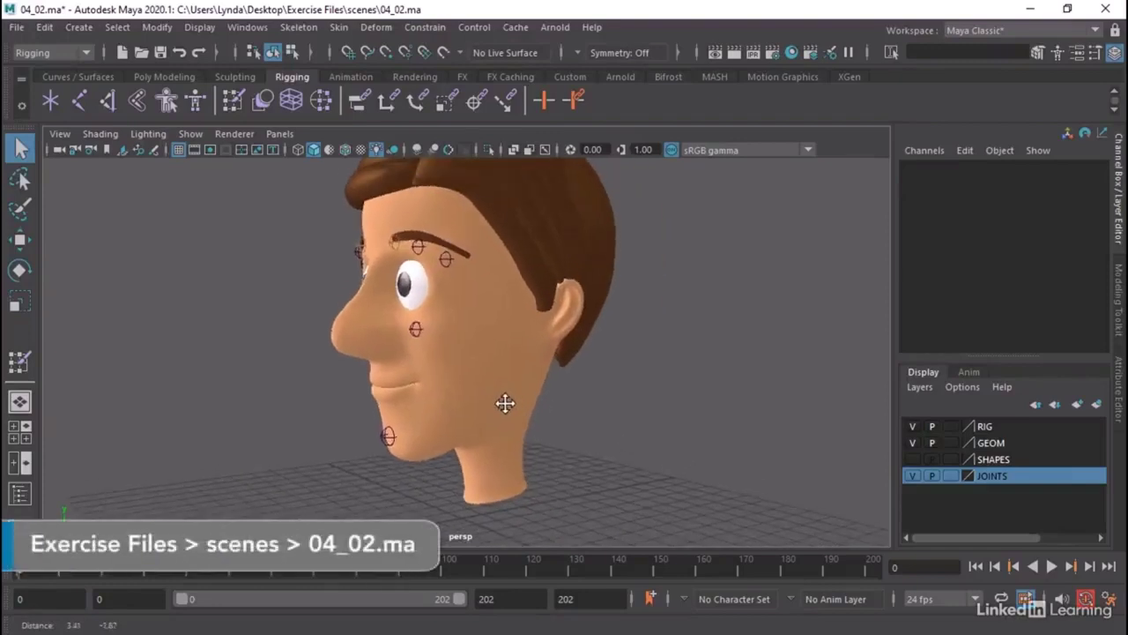
{"action": "left_click", "coordinate": [101, 134]}
{"action": "left_click", "coordinate": [124, 316]}
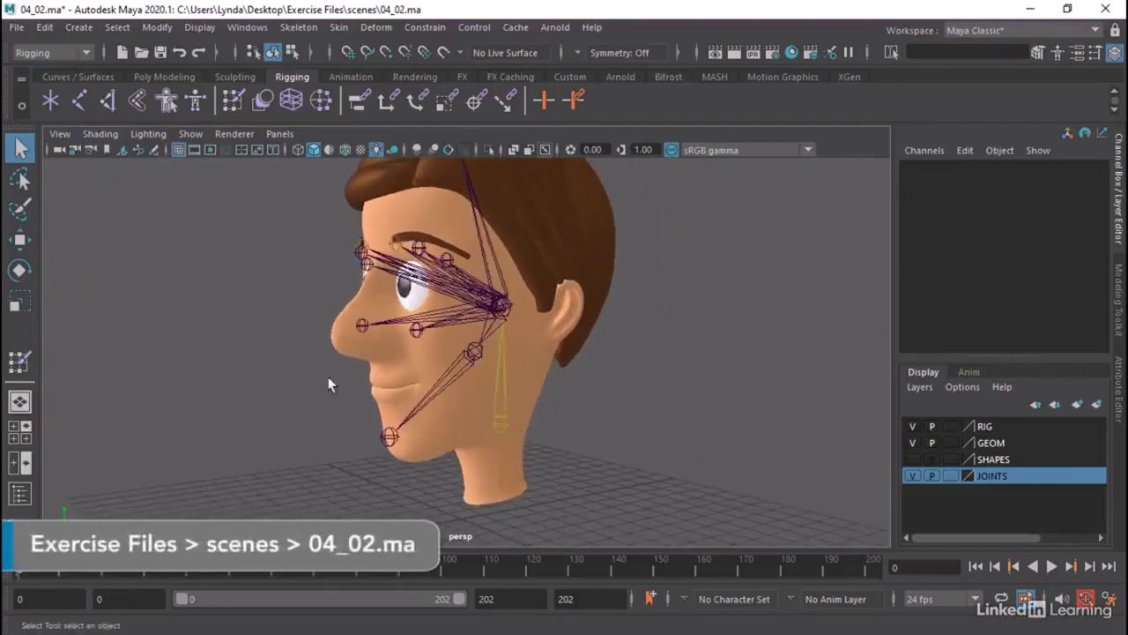
Test how the head parts follow by rotating joint_Head1 about -42° on Z, undo the rotation and deselect the joint.
{"action": "left_click", "coordinate": [498, 425]}
{"action": "key", "text": "e"}
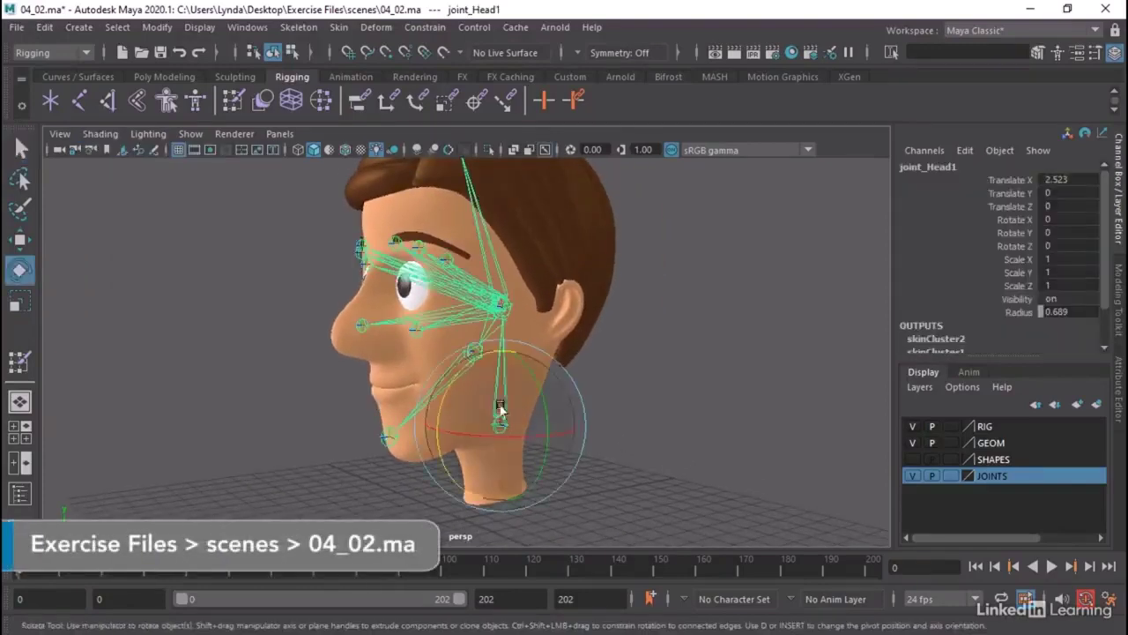
{"action": "left_click_drag", "start_coordinate": [484, 352], "coordinate": [509, 341]}
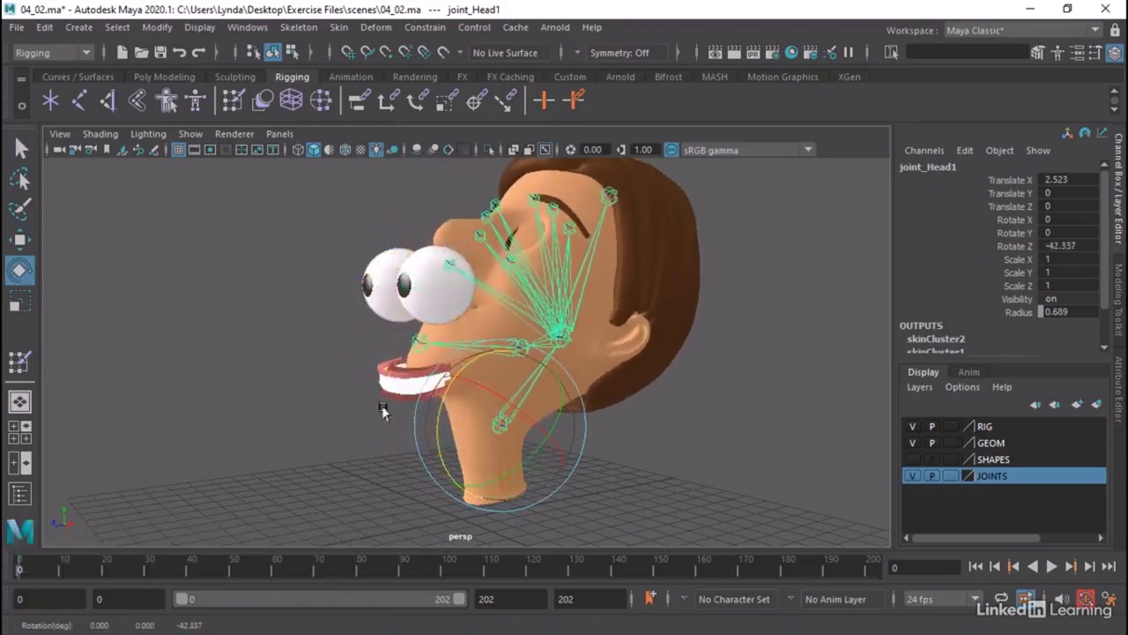
{"action": "key", "text": "ctrl+z"}
{"action": "left_click", "coordinate": [673, 397]}
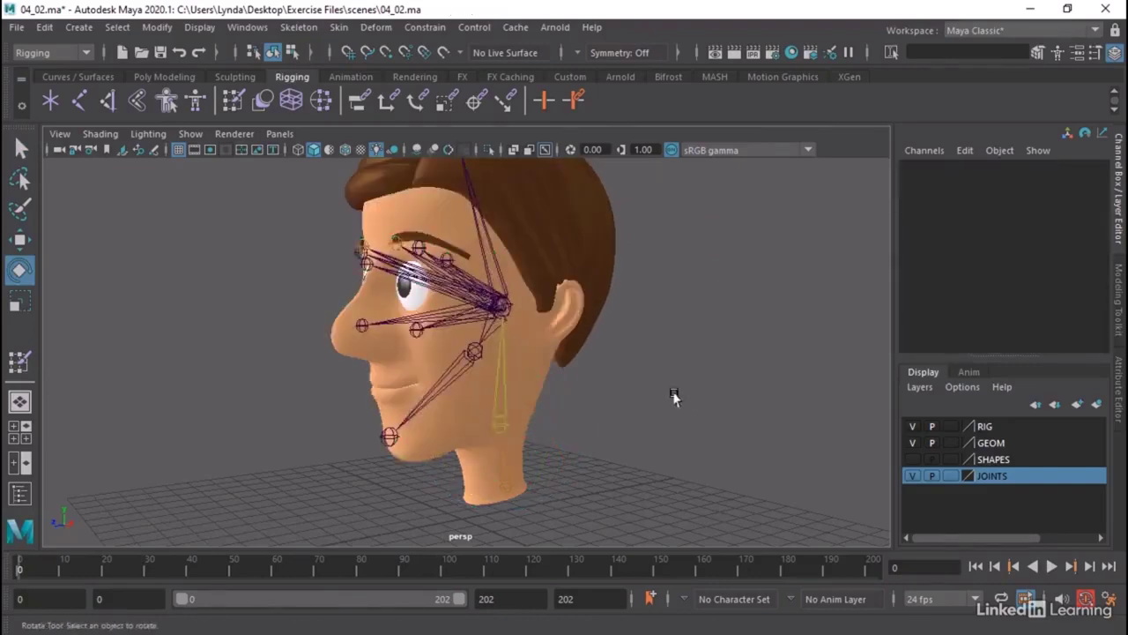
Select the Head_NEUTRAL mesh and hide it.
{"action": "left_click", "coordinate": [527, 372]}
{"action": "left_click_drag", "start_coordinate": [628, 413], "coordinate": [622, 411], "text": "alt"}
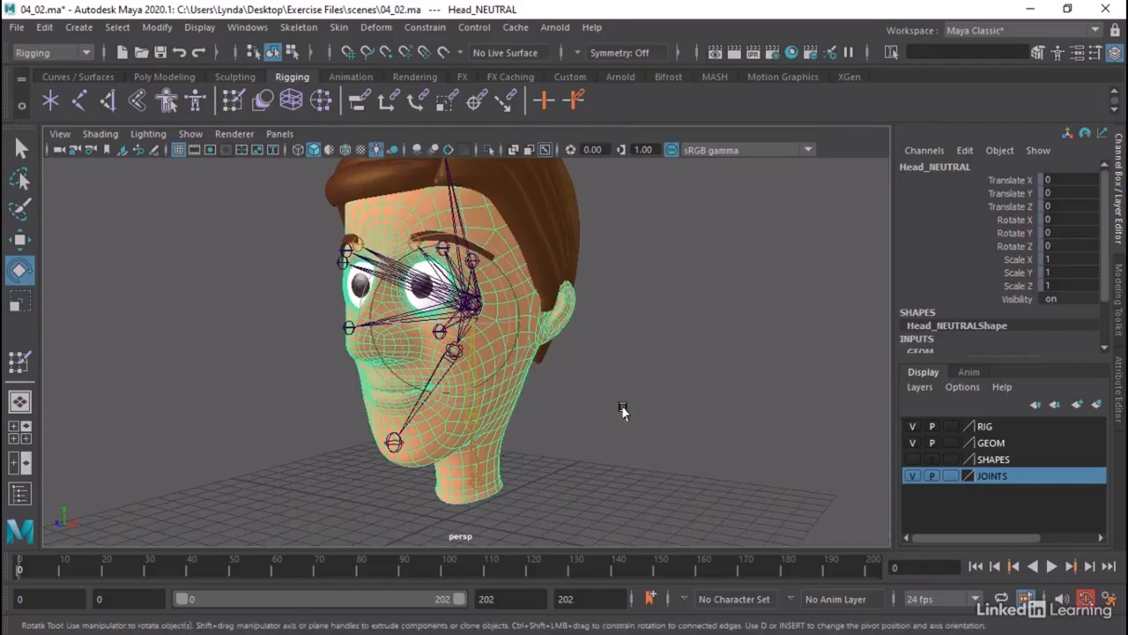
{"action": "key", "text": "ctrl+h"}
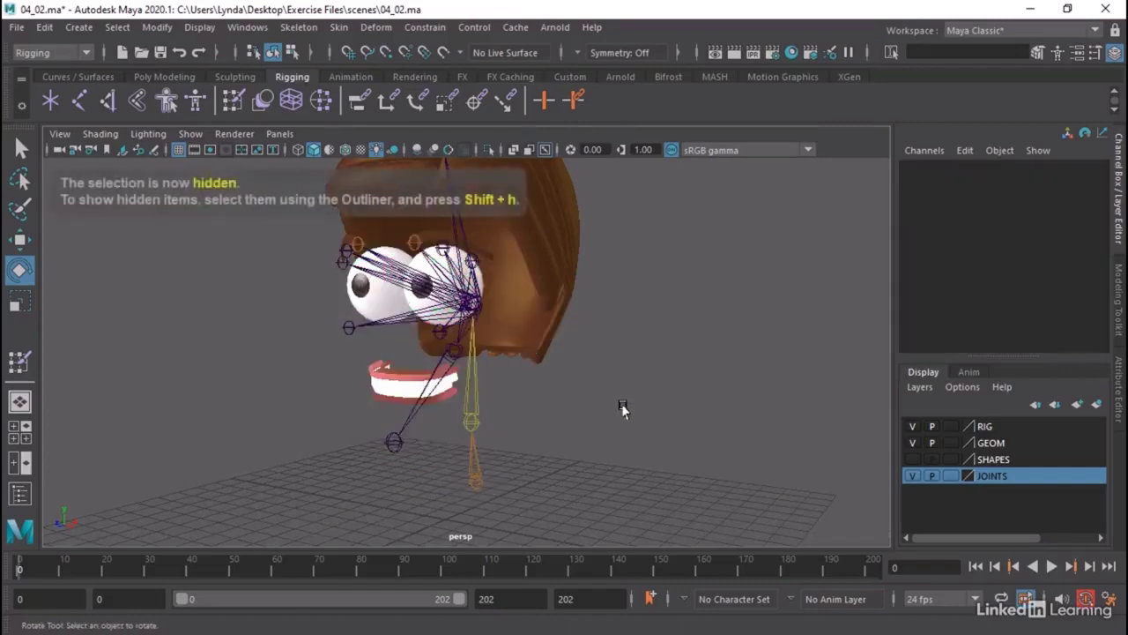
Examine the top and bottom teeth by selecting each of them, comparing their placement with the head and jaw joints.
{"action": "right_click_drag", "start_coordinate": [212, 362], "coordinate": [500, 364], "text": "alt"}
{"action": "middle_click_drag", "start_coordinate": [505, 364], "coordinate": [610, 315], "text": "alt"}
{"action": "right_click_drag", "start_coordinate": [611, 316], "coordinate": [434, 352], "text": "alt"}
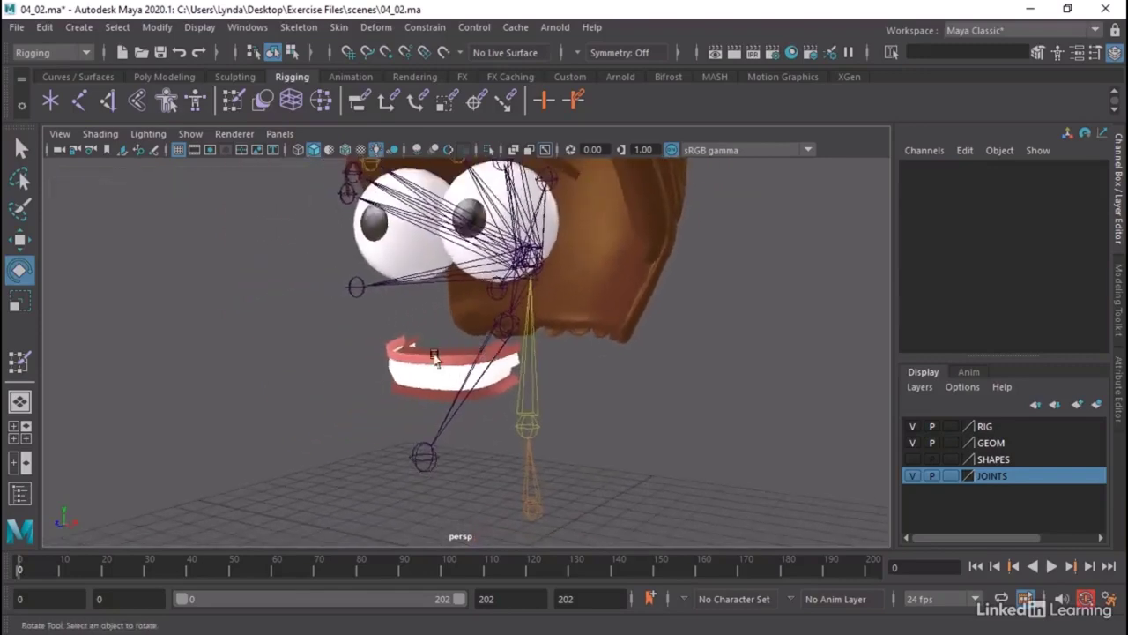
{"action": "left_click", "coordinate": [434, 355]}
{"action": "key", "text": "q"}
{"action": "left_click", "coordinate": [500, 391]}
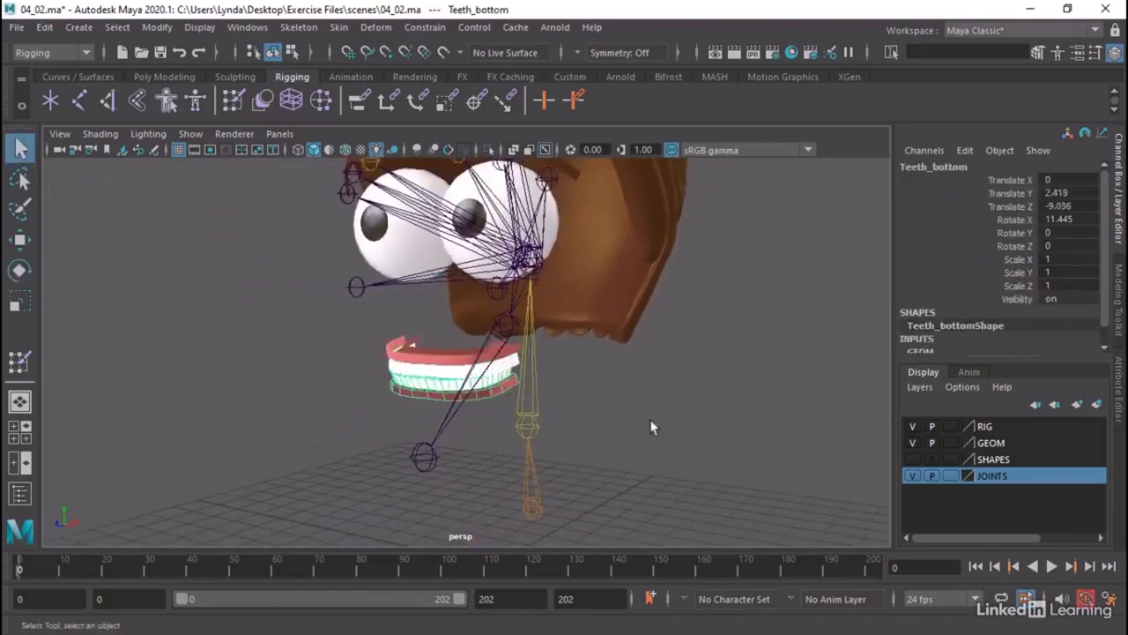
{"action": "left_click_drag", "start_coordinate": [655, 426], "coordinate": [575, 417], "text": "alt"}
{"action": "left_click", "coordinate": [434, 371]}
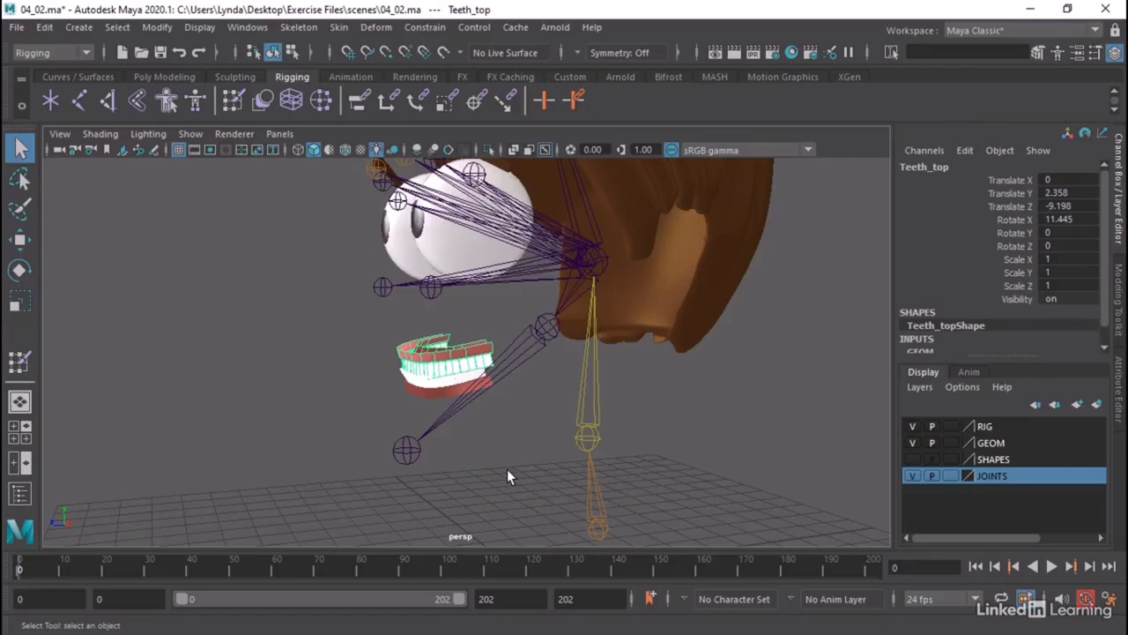
{"action": "left_click_drag", "start_coordinate": [506, 469], "coordinate": [478, 458], "text": "alt"}
{"action": "left_click", "coordinate": [482, 355]}
{"action": "scroll", "coordinate": [529, 436], "scroll_direction": "up", "scroll_amount": 2}
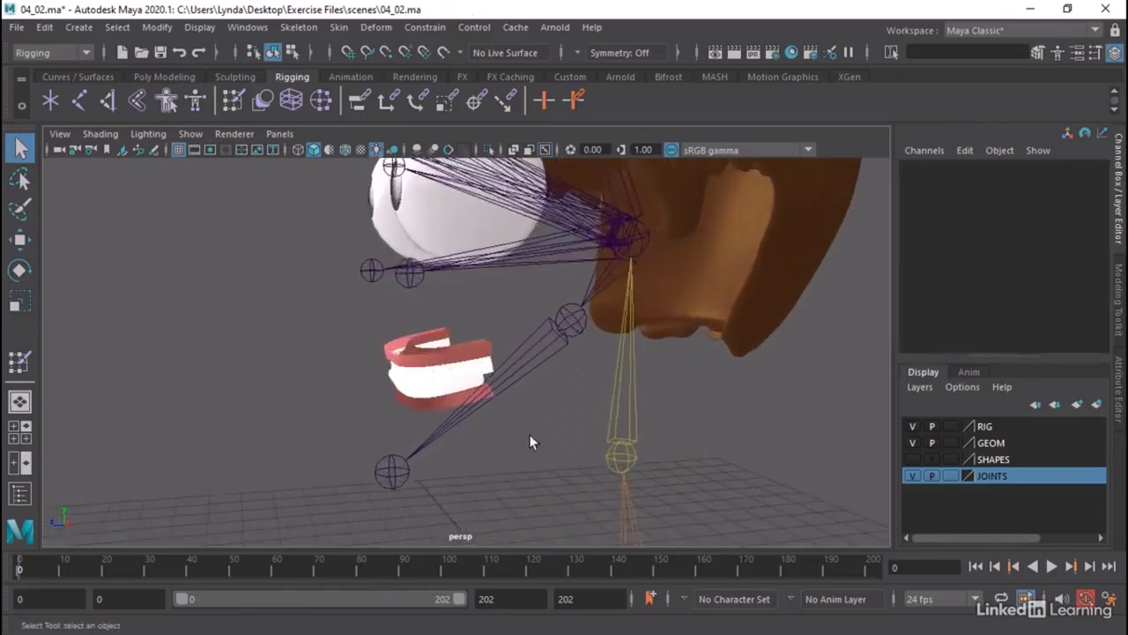
{"action": "middle_click_drag", "start_coordinate": [530, 436], "coordinate": [501, 426], "text": "alt"}
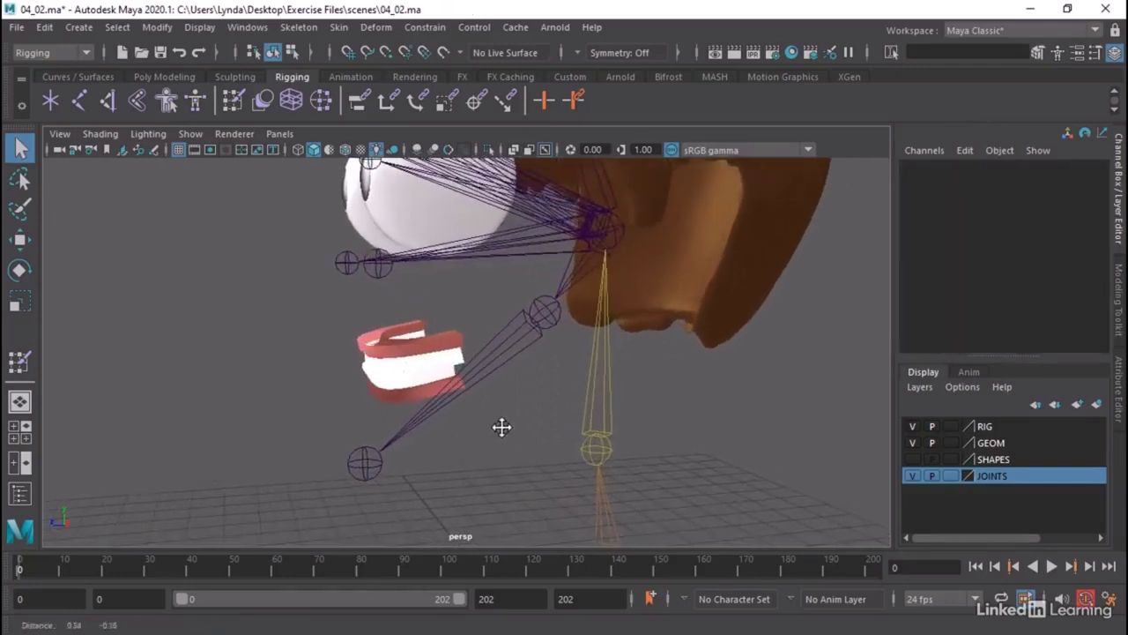
{"action": "left_click", "coordinate": [403, 394]}
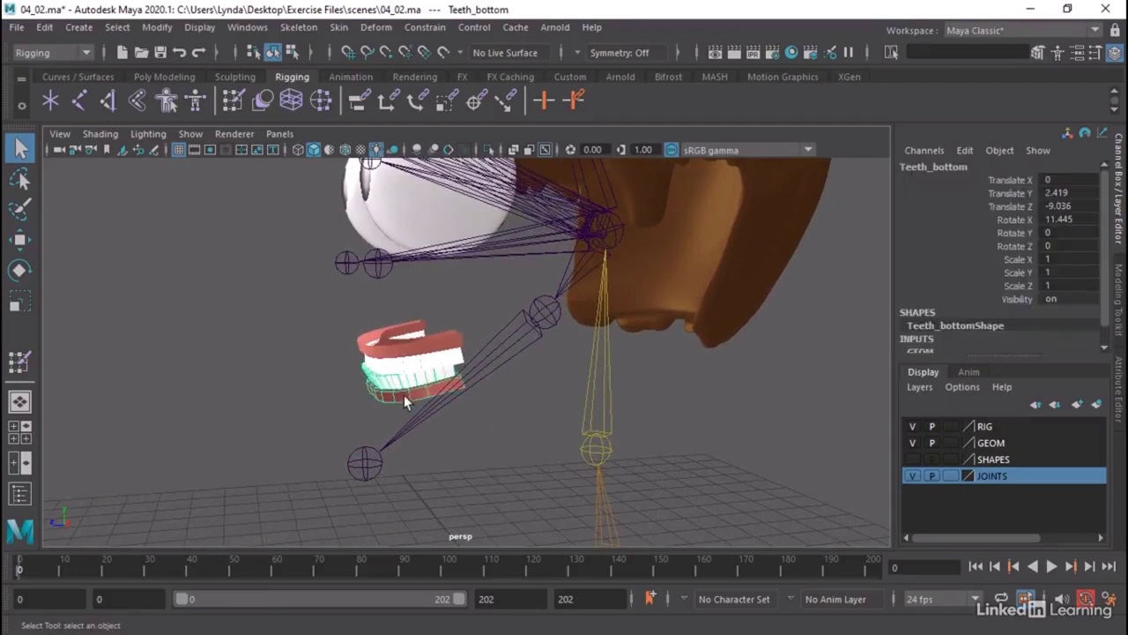
Try rotating joint_Jaw1 about -12° on Z to test the bottom teeth, undo the rotation and deselect the joint.
{"action": "left_click", "coordinate": [534, 339]}
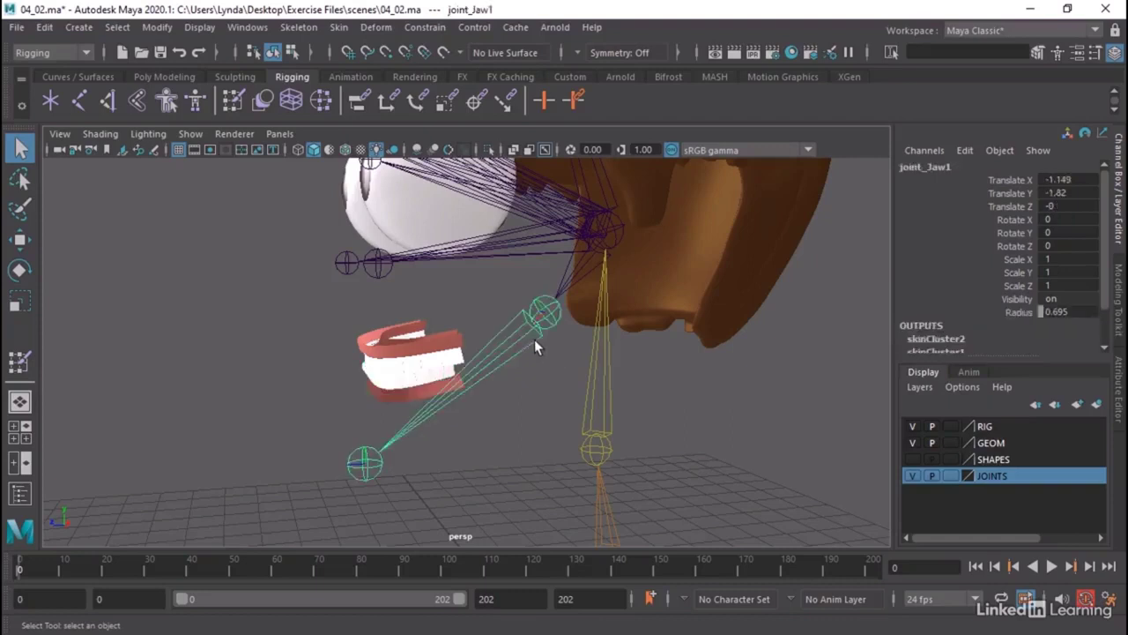
{"action": "key", "text": "e"}
{"action": "mouse_move", "coordinate": [474, 303]}
{"action": "left_mouse_down"}
{"action": "mouse_move", "coordinate": [487, 353]}
{"action": "mouse_move", "coordinate": [475, 321]}
{"action": "left_mouse_up"}
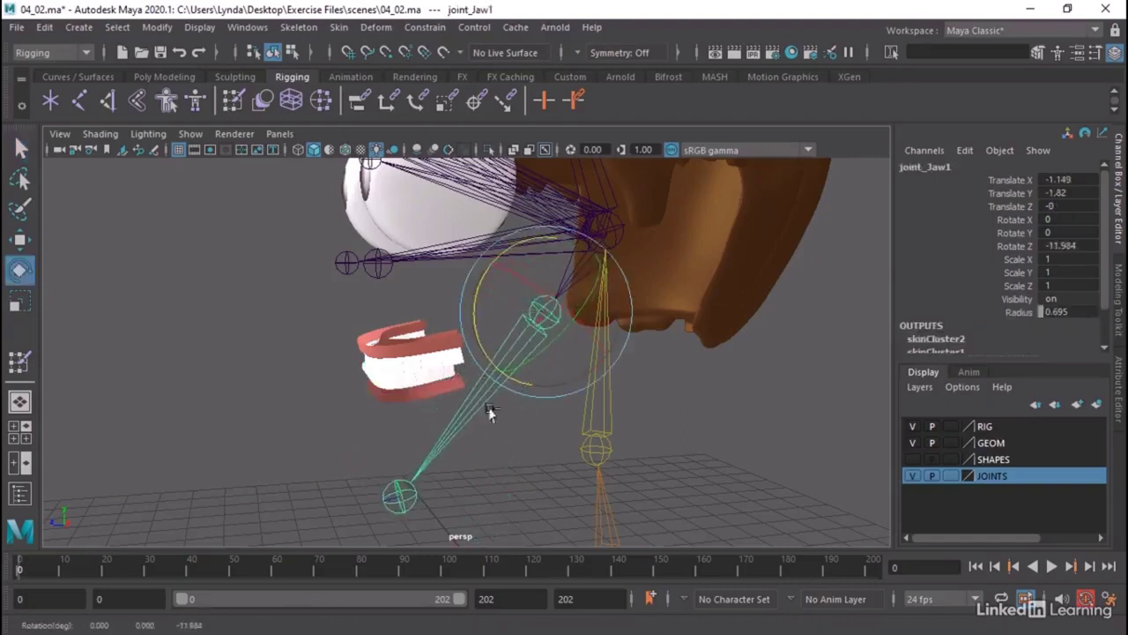
{"action": "left_click_drag", "start_coordinate": [491, 414], "coordinate": [485, 528]}
{"action": "left_click", "coordinate": [446, 517]}
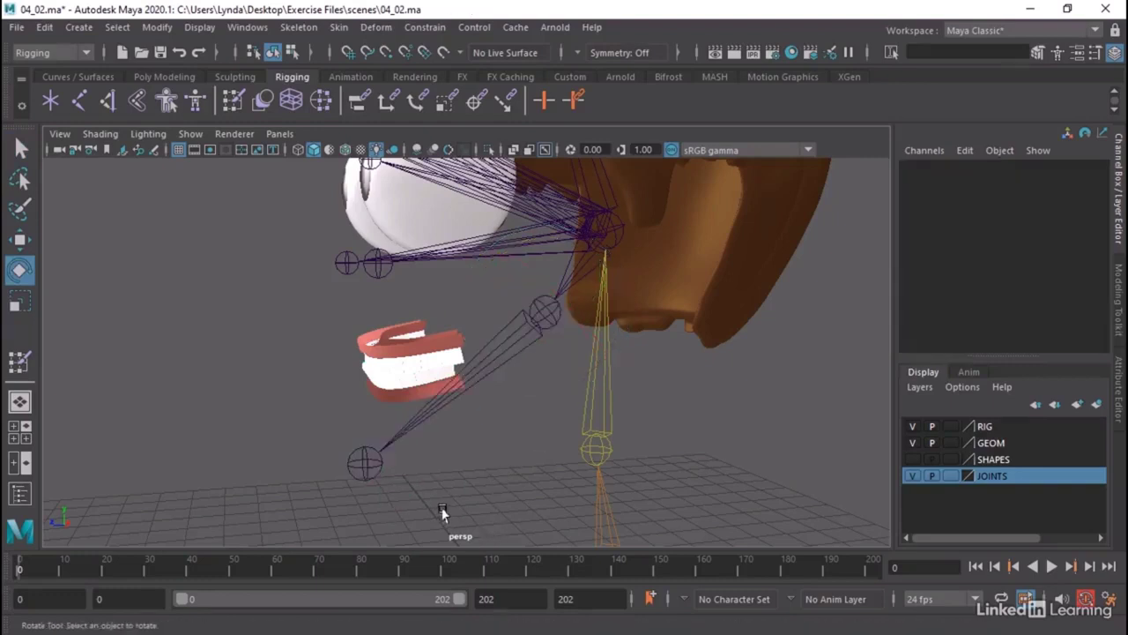
Parent-constrain Teeth_bottom to joint_Jaw1 with Maintain offset on, all translate and rotate axes, and weight 1.0.
{"action": "key", "text": "w"}
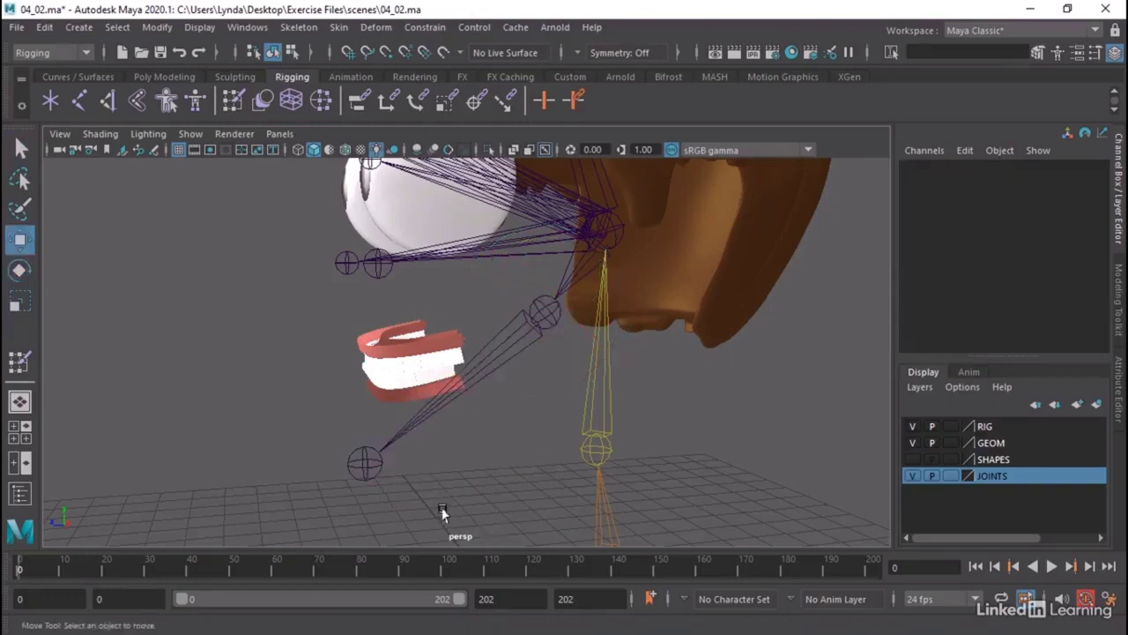
{"action": "left_click", "coordinate": [546, 316]}
{"action": "key", "text": "q"}
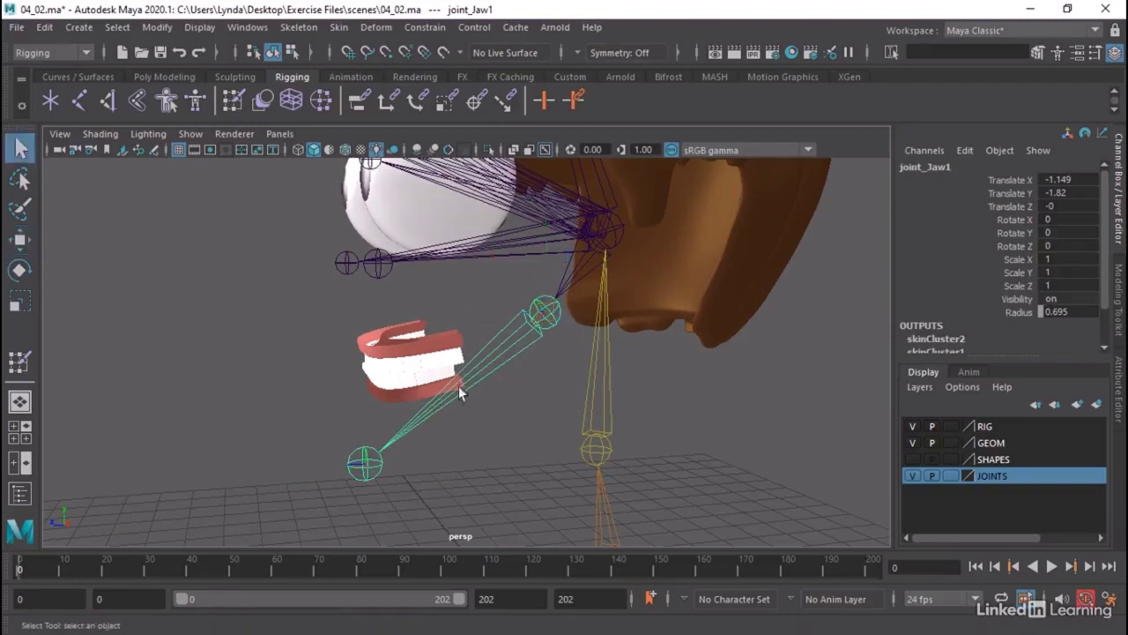
{"action": "left_click", "coordinate": [420, 394]}
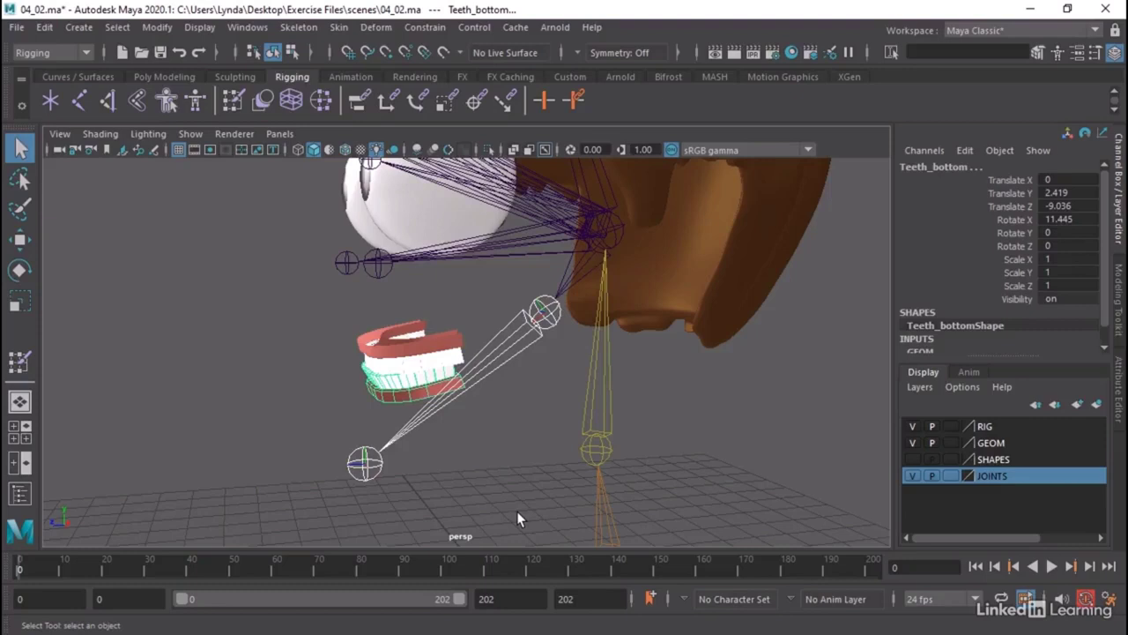
{"action": "left_click", "coordinate": [425, 28]}
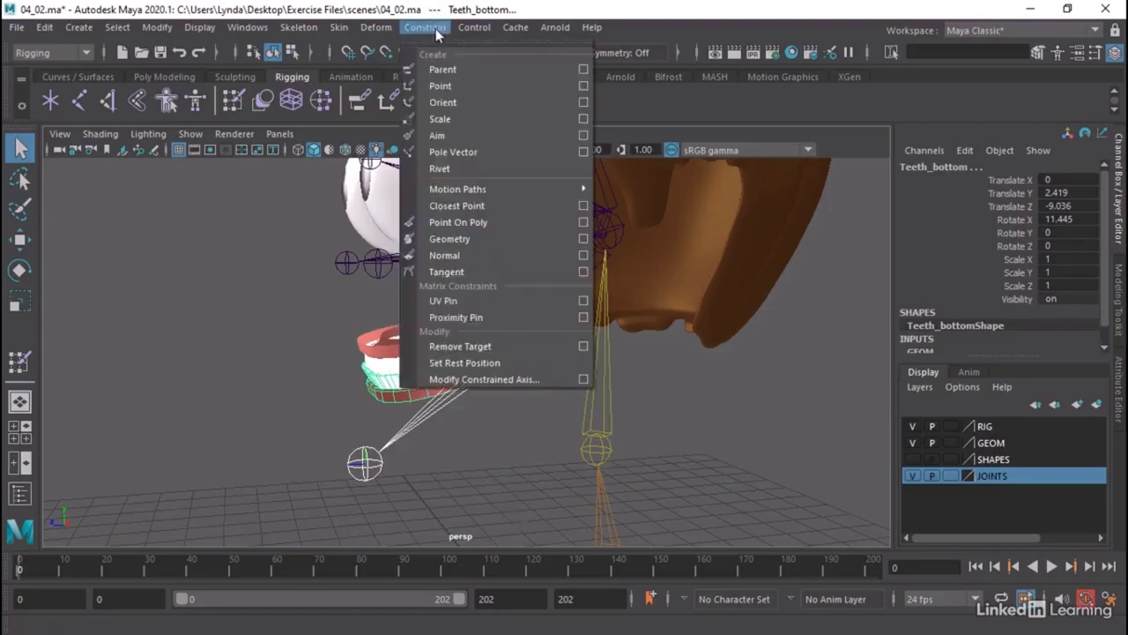
{"action": "left_click", "coordinate": [584, 68]}
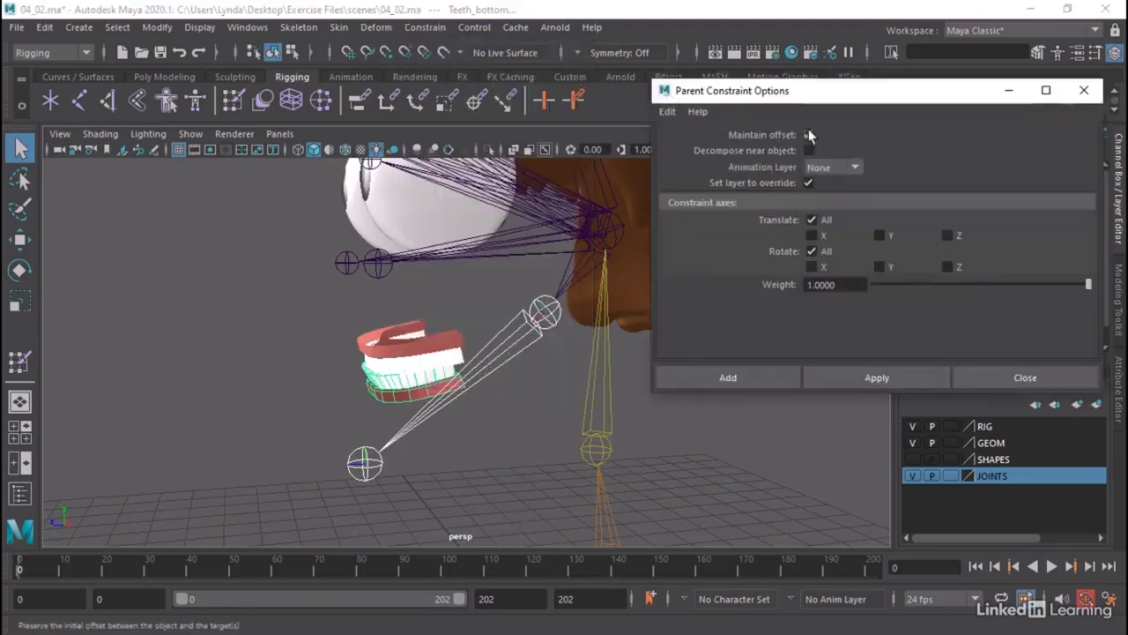
{"action": "left_click", "coordinate": [745, 385]}
Test the constrained bottom teeth by rotating joint_Jaw1, and undo the rotation.
{"action": "left_click", "coordinate": [516, 347]}
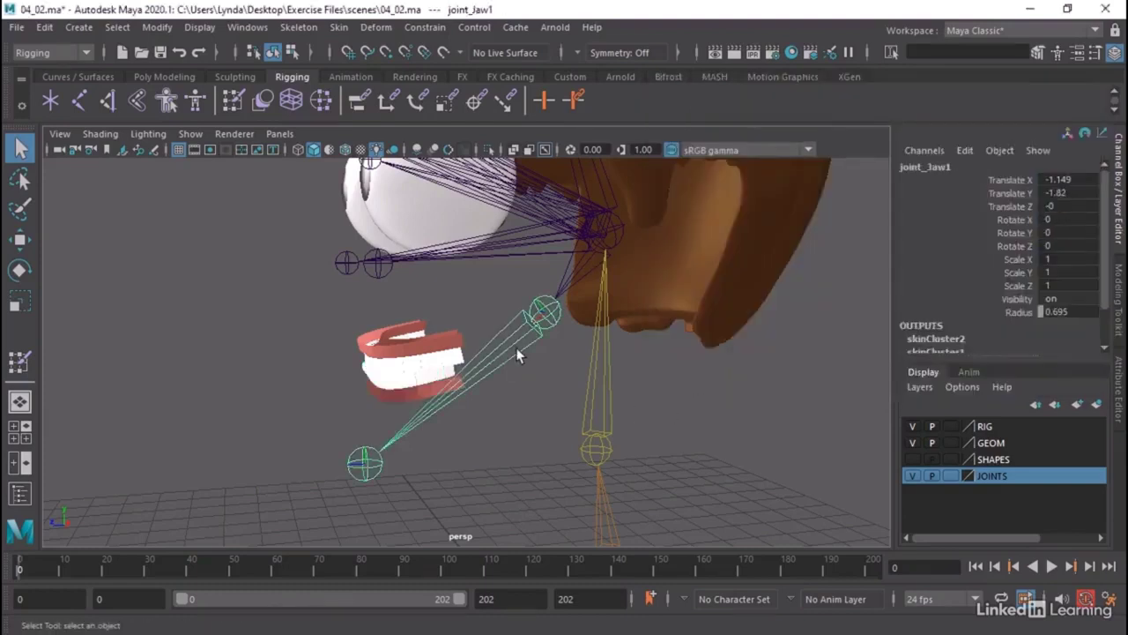
{"action": "key", "text": "e"}
{"action": "left_click_drag", "start_coordinate": [476, 303], "coordinate": [483, 326]}
{"action": "key", "text": "ctrl+z"}
Open the Outliner, select Head_NEUTRAL inside the GEOMETRY group and unhide it.
{"action": "left_click", "coordinate": [248, 27]}
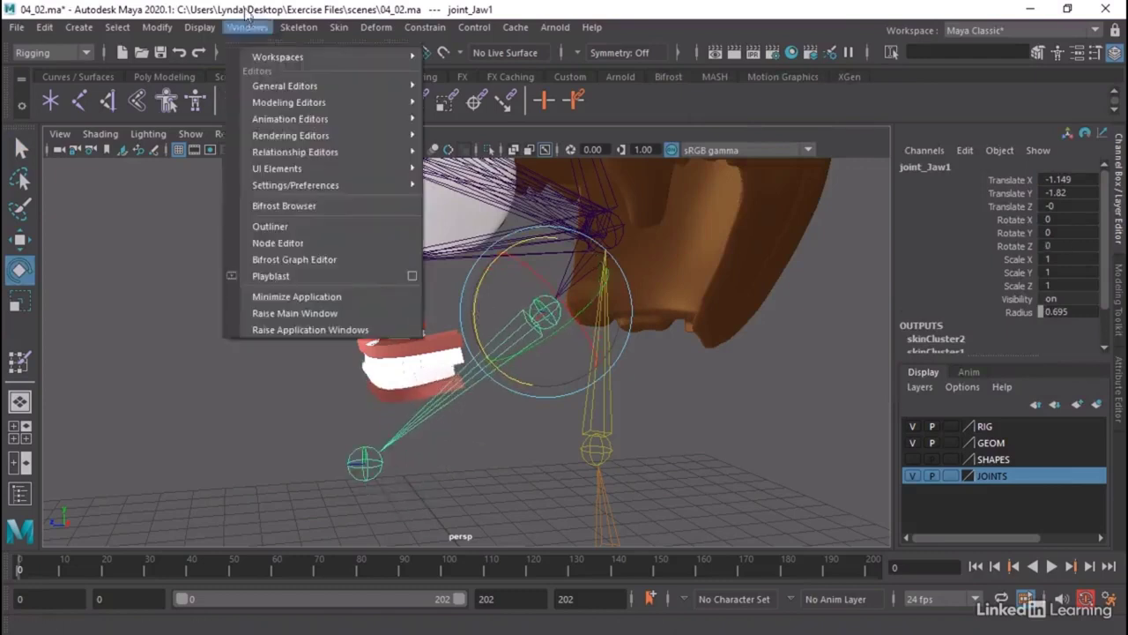
{"action": "left_click", "coordinate": [270, 225]}
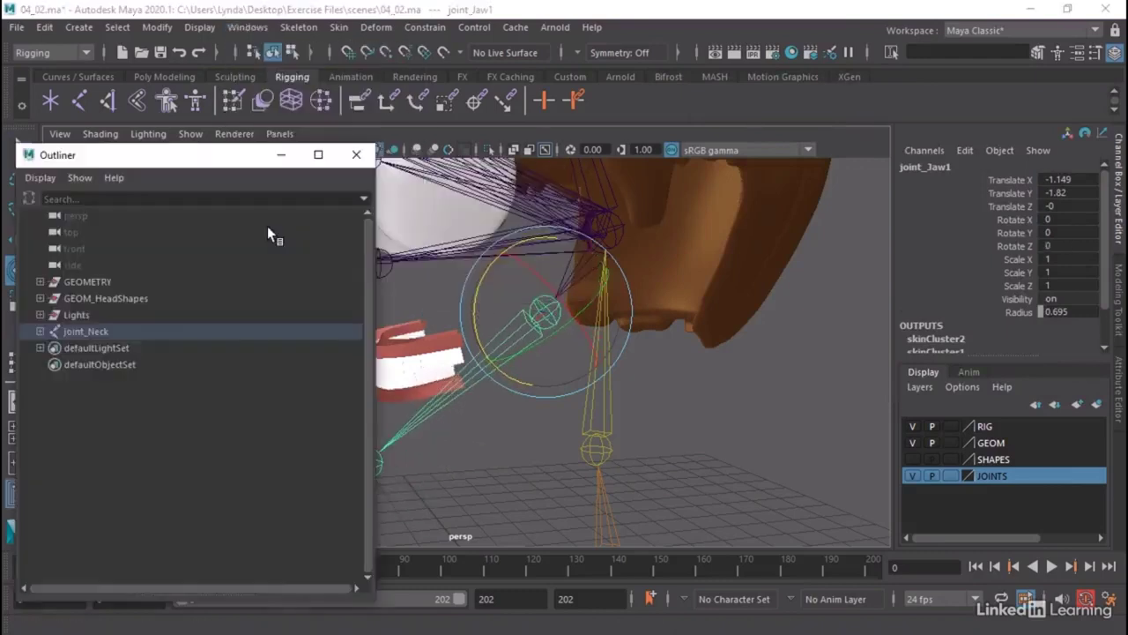
{"action": "left_click", "coordinate": [40, 281]}
{"action": "left_click", "coordinate": [81, 298]}
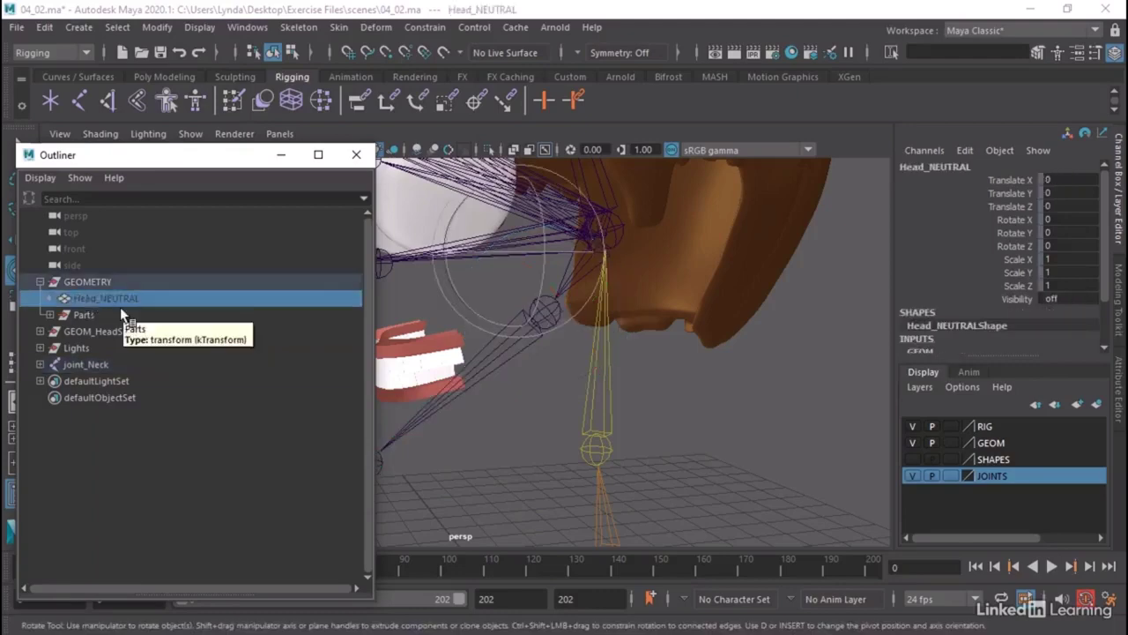
{"action": "key", "text": "shift+h"}
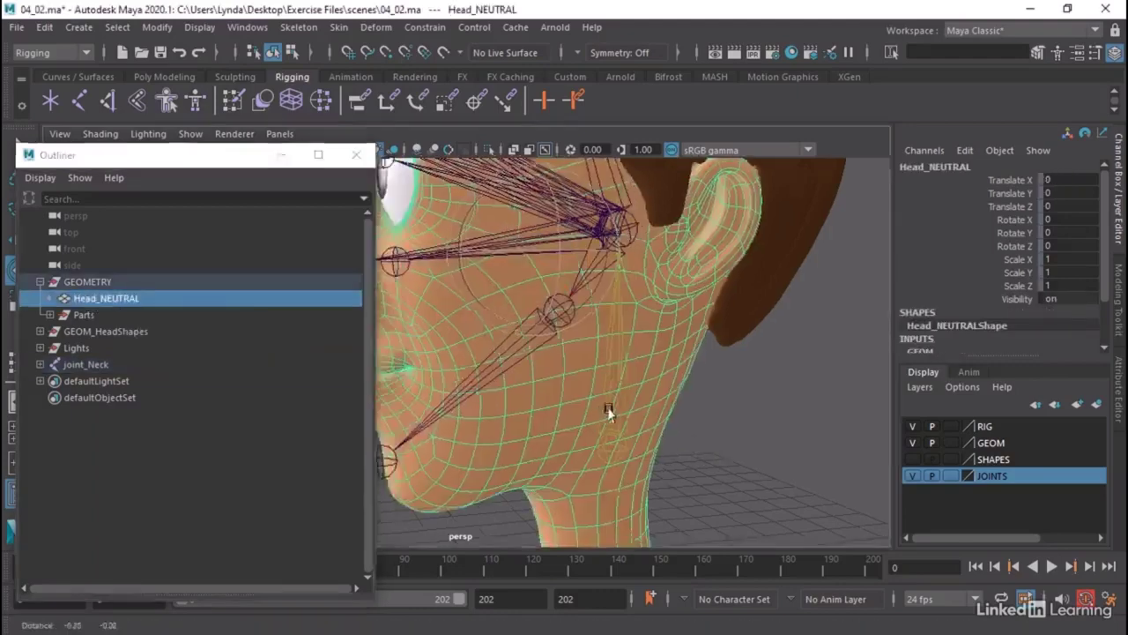
Rotate joint_Jaw1 to check the jaw movement with the head mesh shown, and undo the rotation.
{"action": "left_click", "coordinate": [608, 316]}
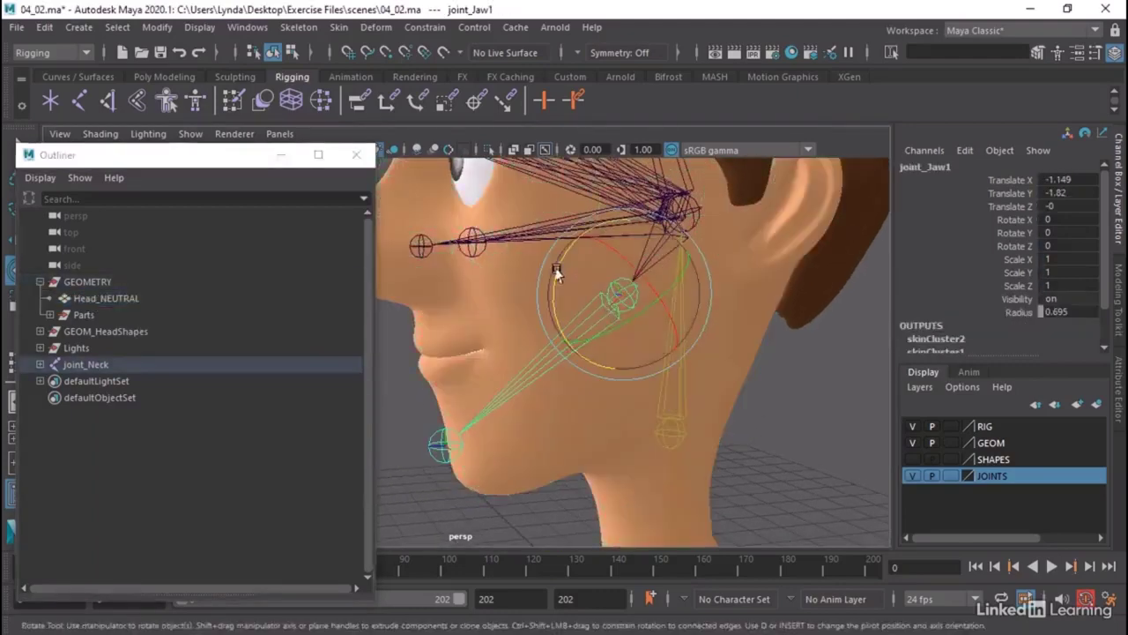
{"action": "left_click_drag", "start_coordinate": [572, 272], "coordinate": [530, 274]}
{"action": "key", "text": "ctrl+z"}
{"action": "key", "text": "ctrl+z"}
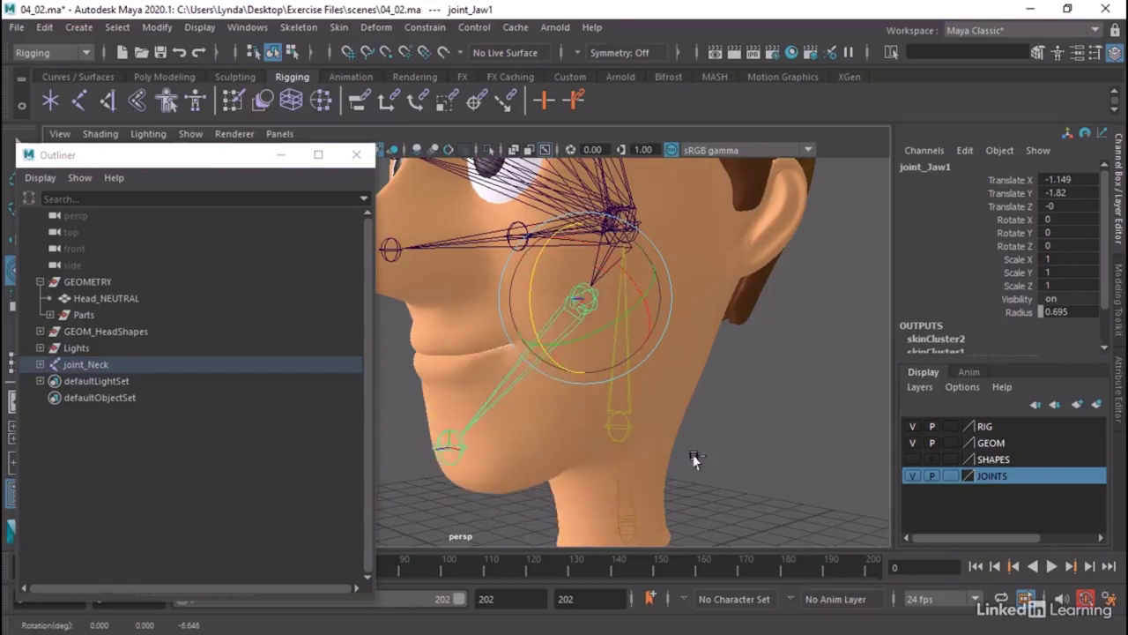
{"action": "left_click_drag", "start_coordinate": [772, 457], "coordinate": [627, 448], "text": "alt"}
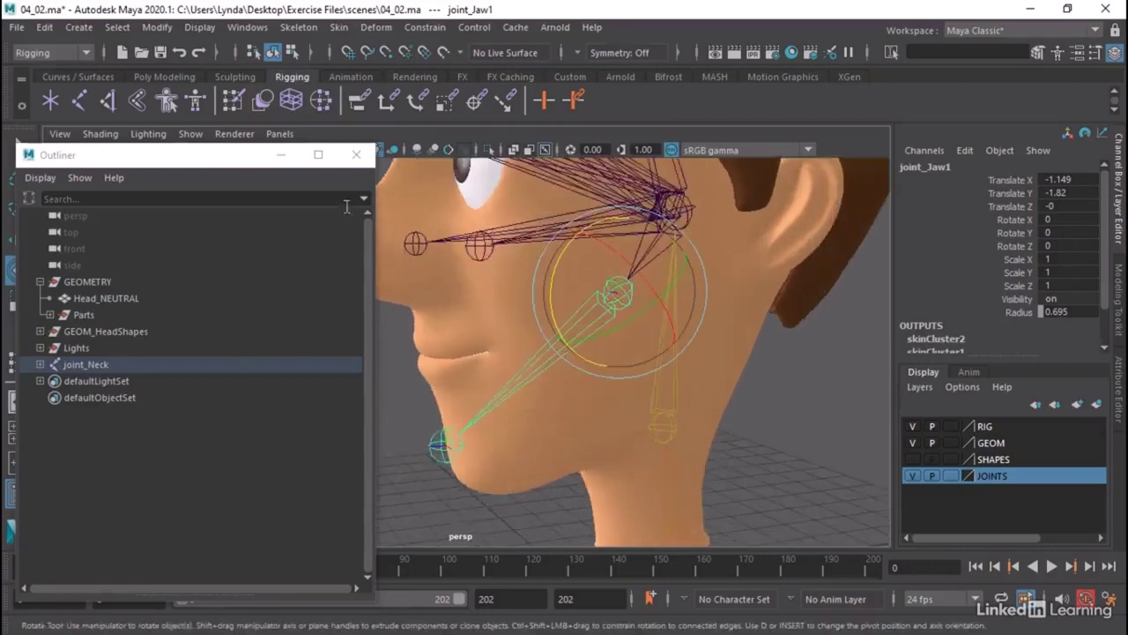
Display the viewport in wireframe and select the Teeth_top mesh inside the head.
{"action": "left_click_drag", "start_coordinate": [199, 155], "coordinate": [201, 199]}
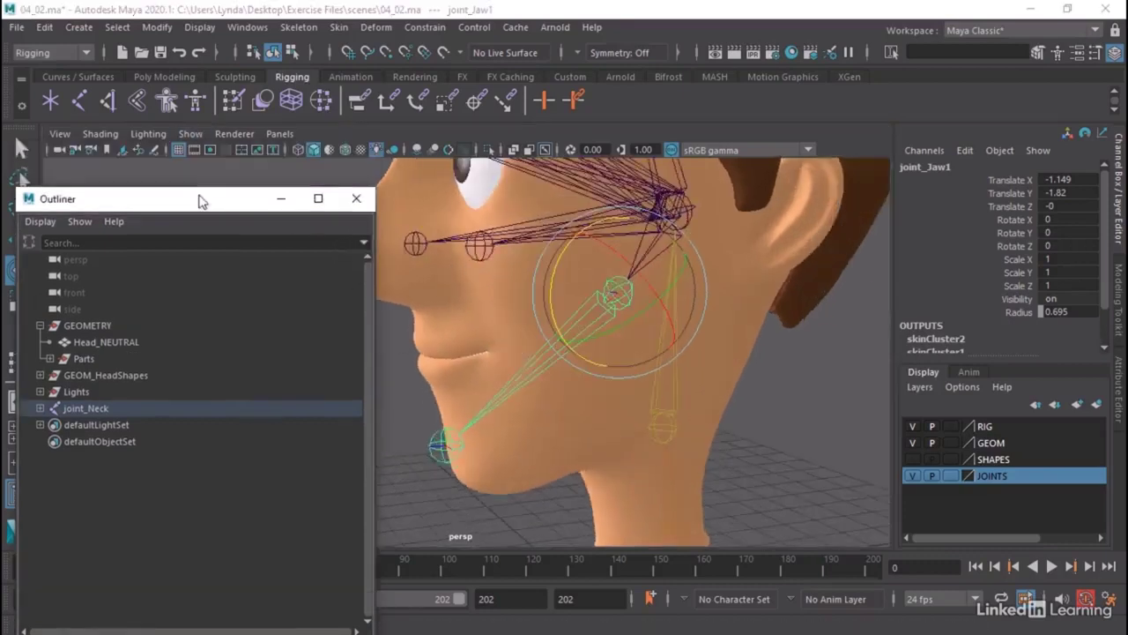
{"action": "key", "text": "4"}
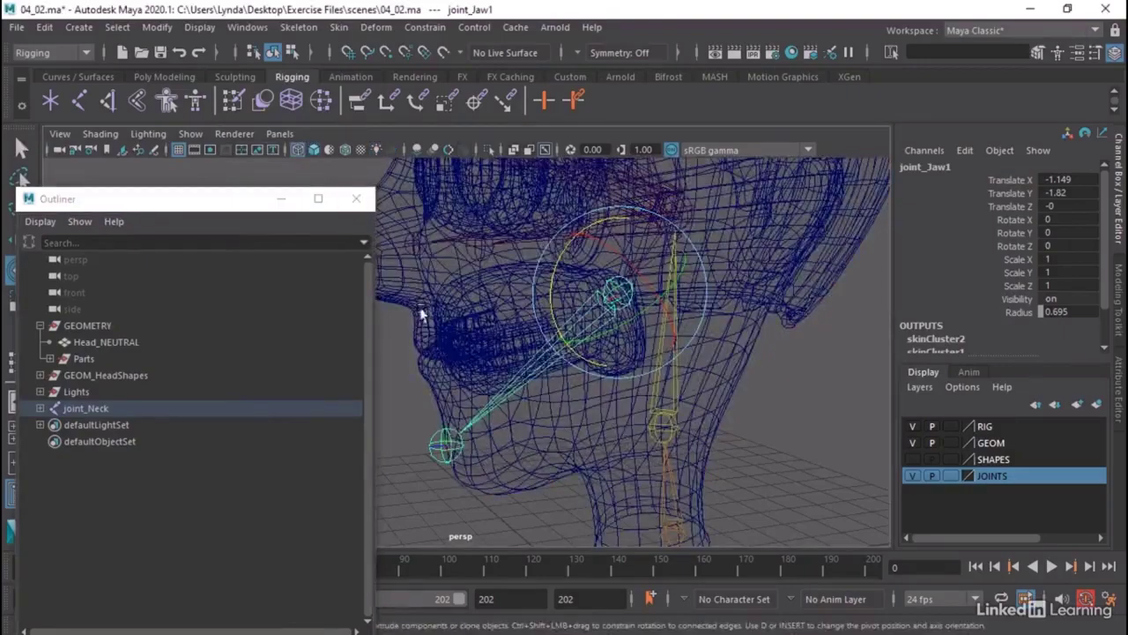
{"action": "left_click", "coordinate": [481, 332]}
{"action": "scroll", "coordinate": [481, 333], "scroll_direction": "up", "scroll_amount": 5}
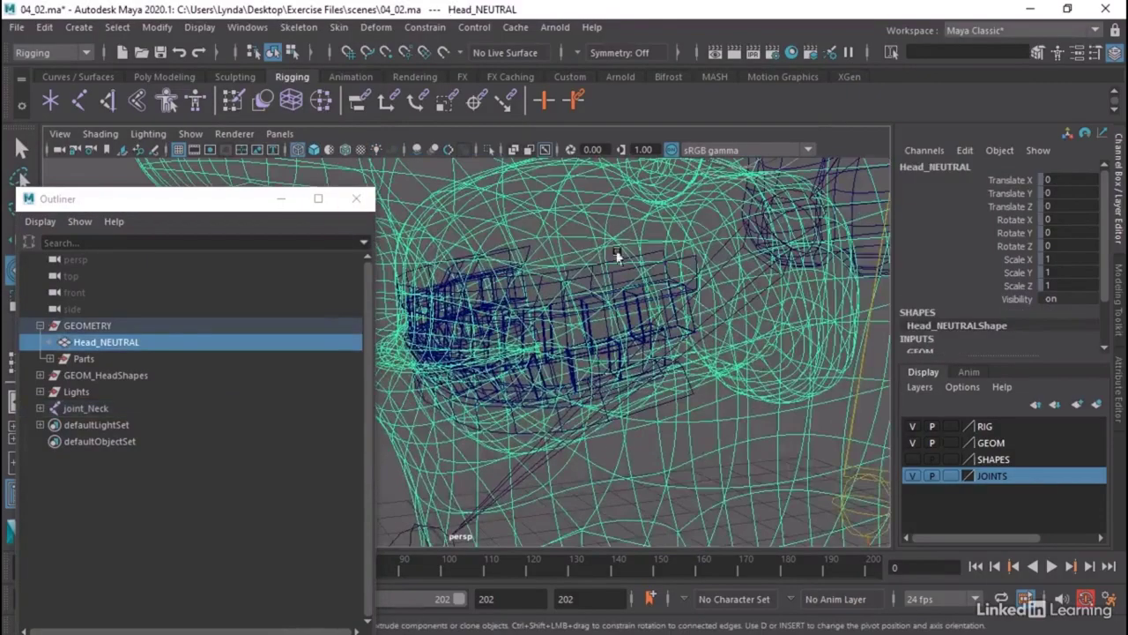
{"action": "left_click", "coordinate": [624, 260]}
{"action": "left_click_drag", "start_coordinate": [624, 260], "coordinate": [593, 353], "text": "alt"}
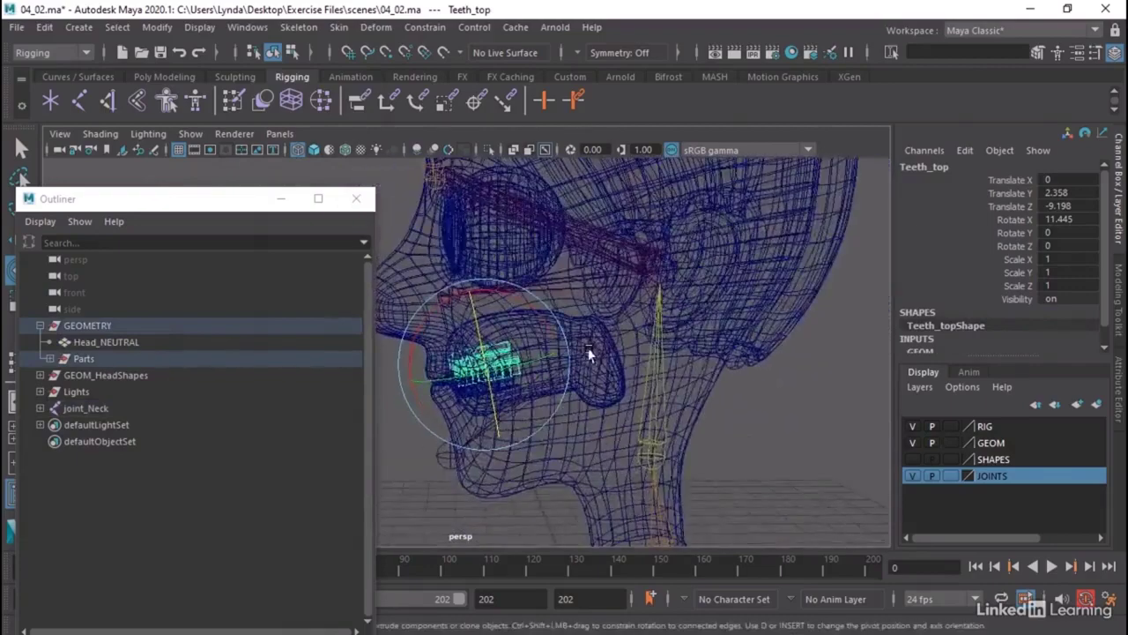
Parent-constrain Teeth_top to joint_Head2 using the existing constraint settings.
{"action": "left_click", "coordinate": [663, 275]}
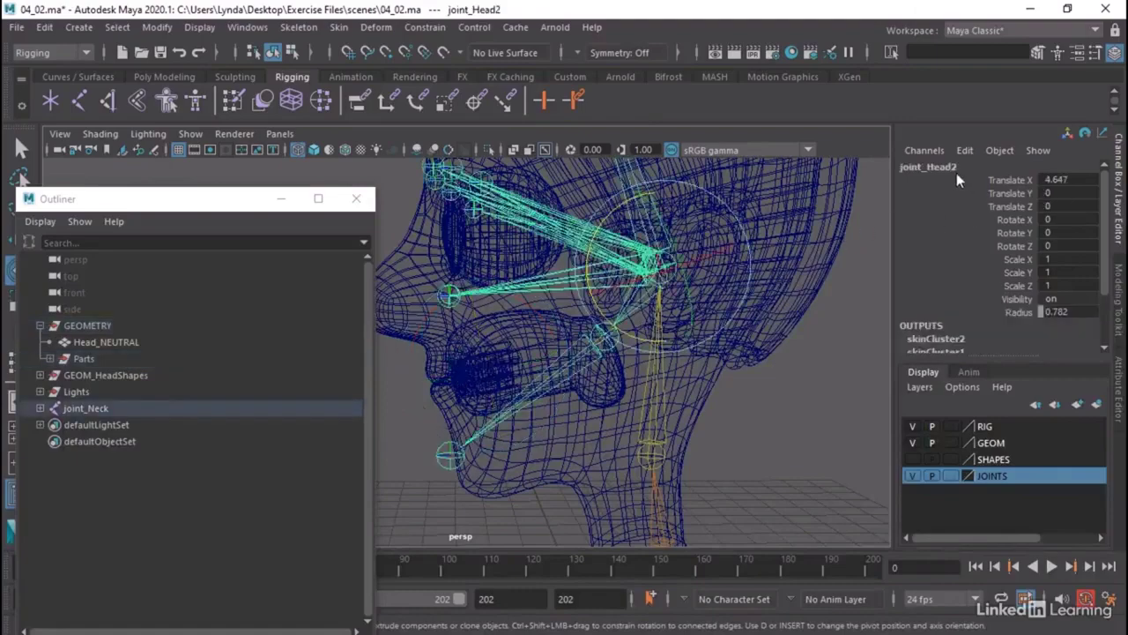
{"action": "right_click_drag", "start_coordinate": [461, 358], "coordinate": [548, 337], "text": "alt"}
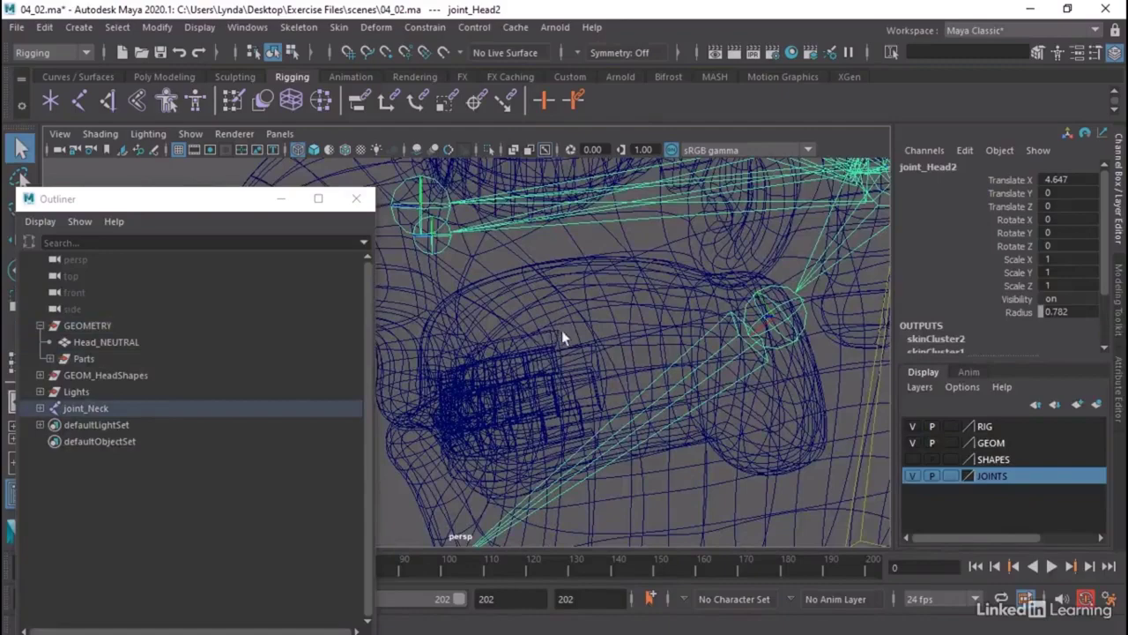
{"action": "left_click", "coordinate": [559, 332], "text": "shift"}
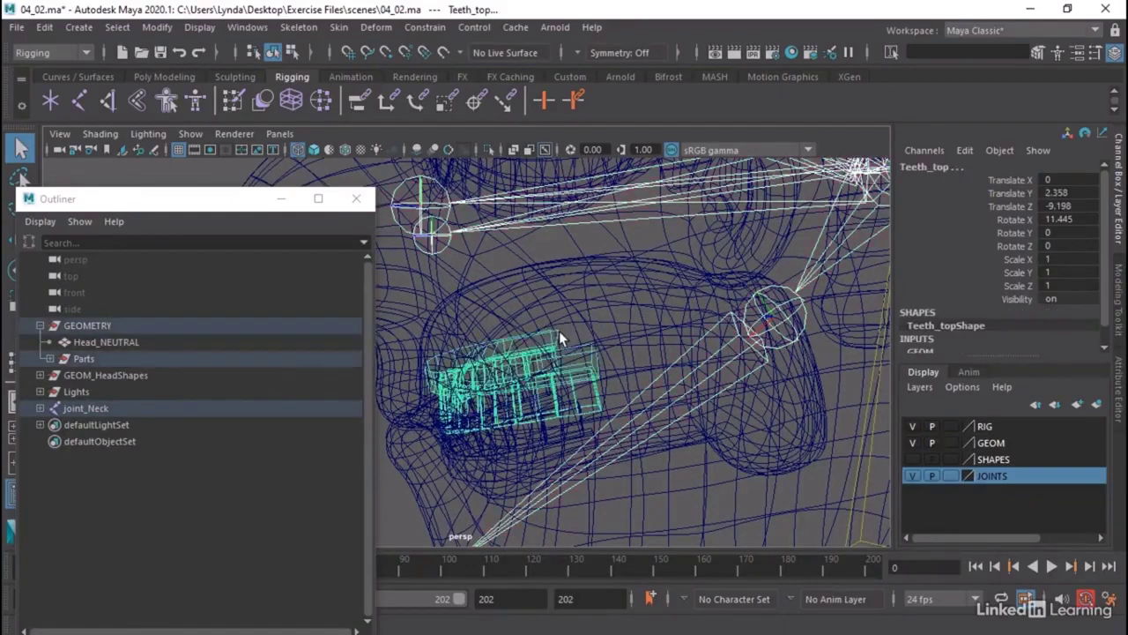
{"action": "right_click_drag", "start_coordinate": [709, 396], "coordinate": [564, 393], "text": "alt"}
{"action": "left_click_drag", "start_coordinate": [564, 393], "coordinate": [551, 386], "text": "alt"}
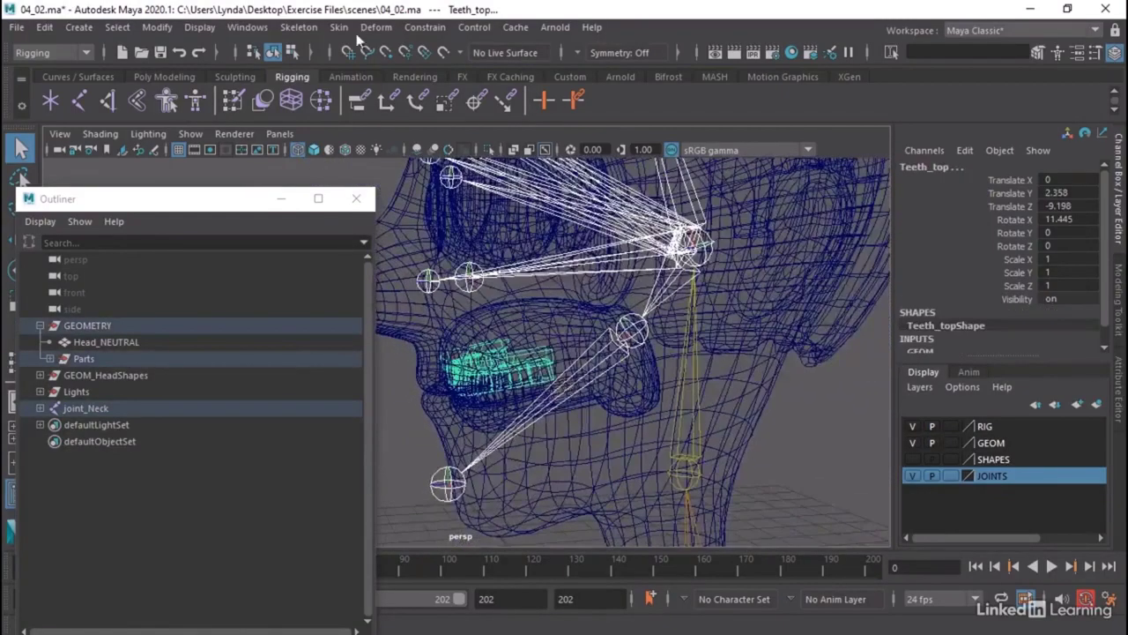
{"action": "left_click", "coordinate": [426, 28]}
{"action": "left_click", "coordinate": [452, 69]}
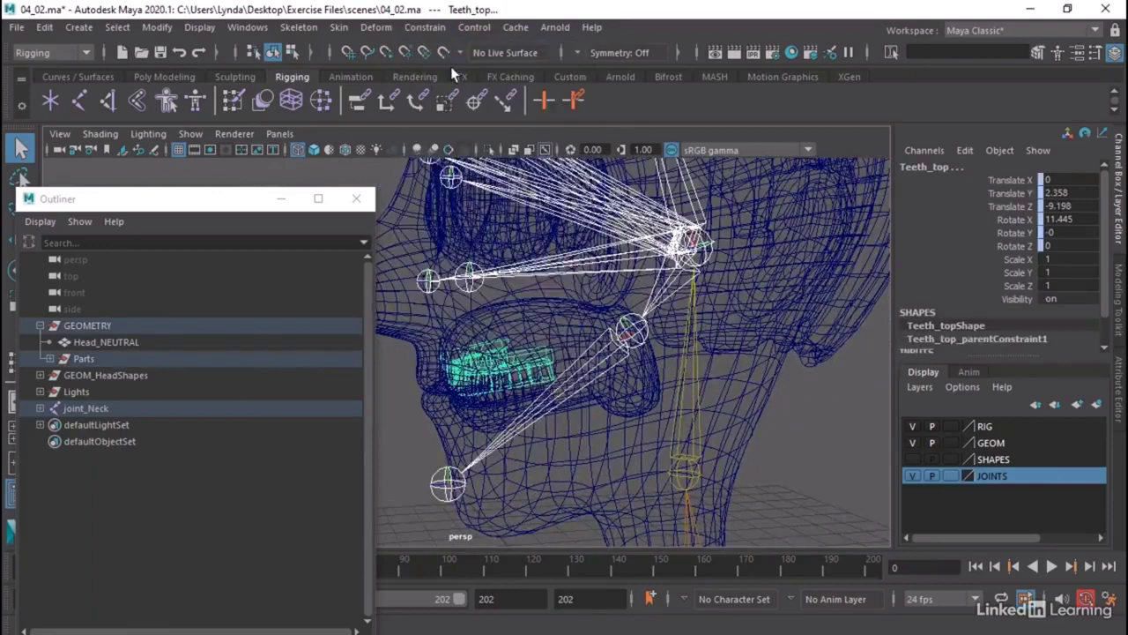
Close the Outliner and return the viewport to shaded display with scene lights.
{"action": "left_click", "coordinate": [356, 198]}
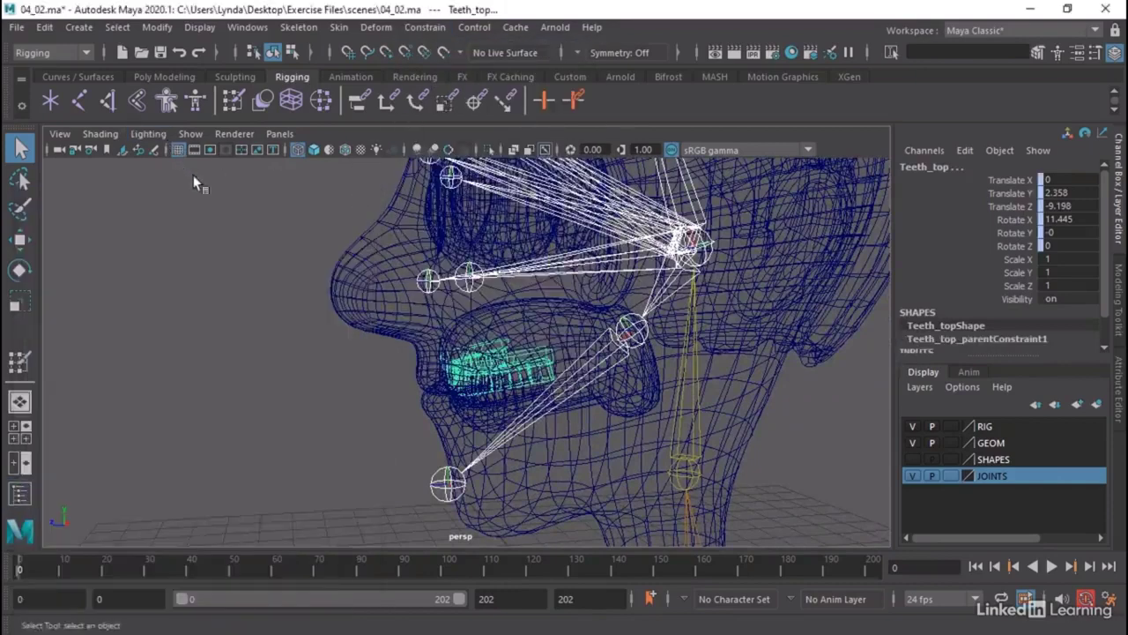
{"action": "left_click", "coordinate": [315, 150]}
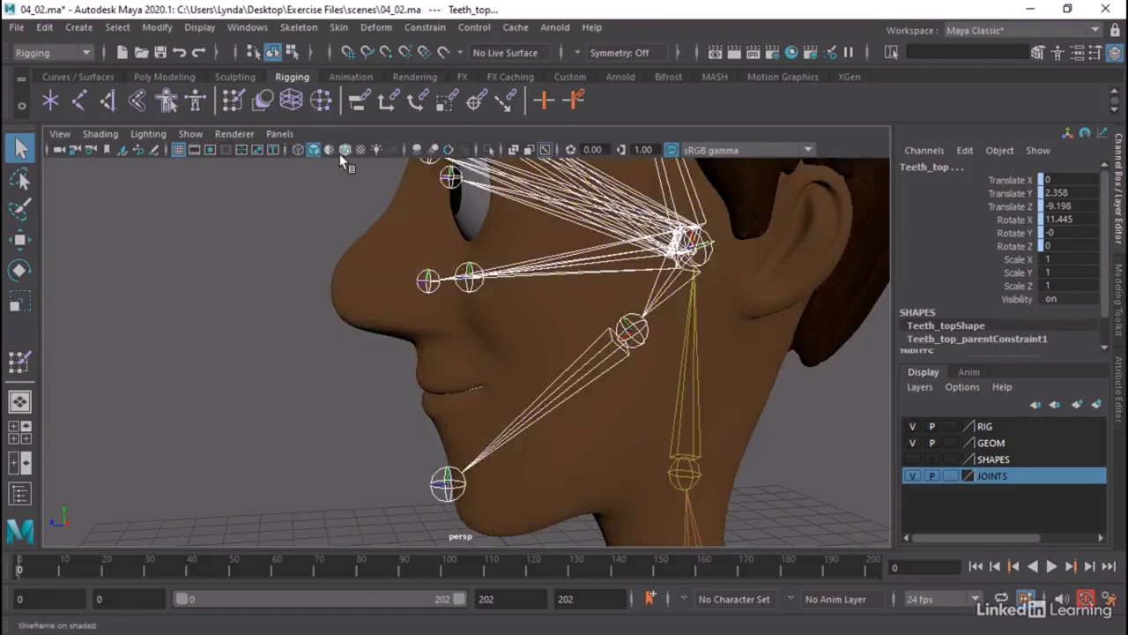
{"action": "left_click", "coordinate": [376, 149]}
Test the head movement by rotating joint_Head1, and undo the rotation.
{"action": "left_click_drag", "start_coordinate": [691, 363], "coordinate": [513, 351], "text": "alt"}
{"action": "left_click", "coordinate": [565, 406]}
{"action": "key", "text": "e"}
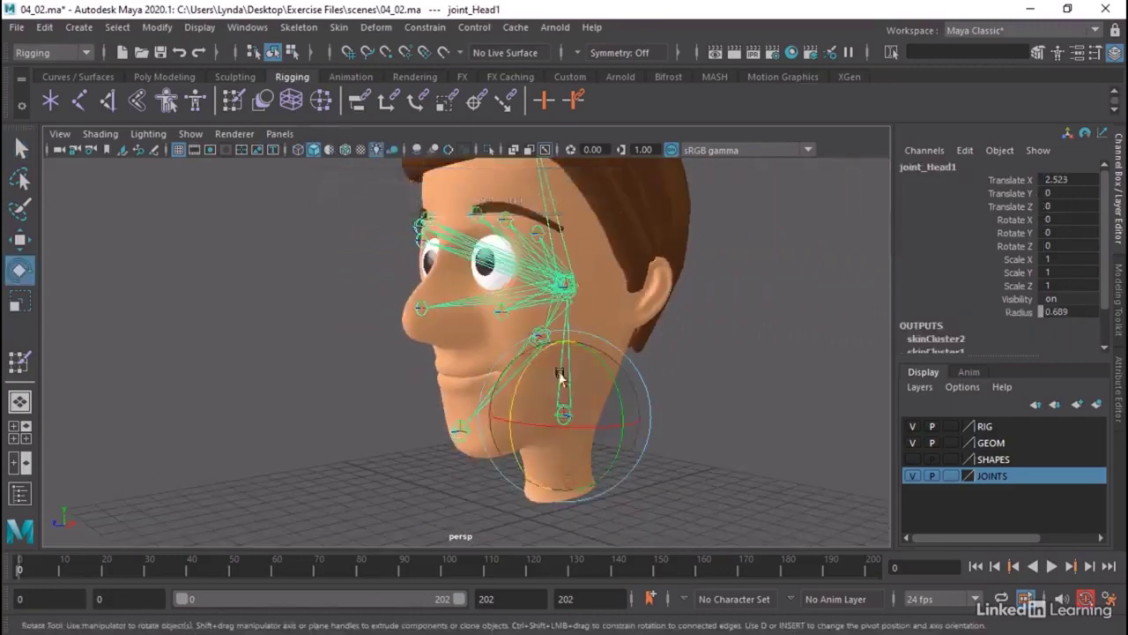
{"action": "mouse_move", "coordinate": [520, 377]}
{"action": "left_mouse_down"}
{"action": "mouse_move", "coordinate": [556, 332]}
{"action": "mouse_move", "coordinate": [525, 374]}
{"action": "left_mouse_up"}
{"action": "key", "text": "ctrl+z"}
{"action": "key", "text": "ctrl+z"}
Check both sets of teeth by rotating joint_Jaw1 open and turning joint_Head1, and undo the rotations.
{"action": "left_click", "coordinate": [523, 360]}
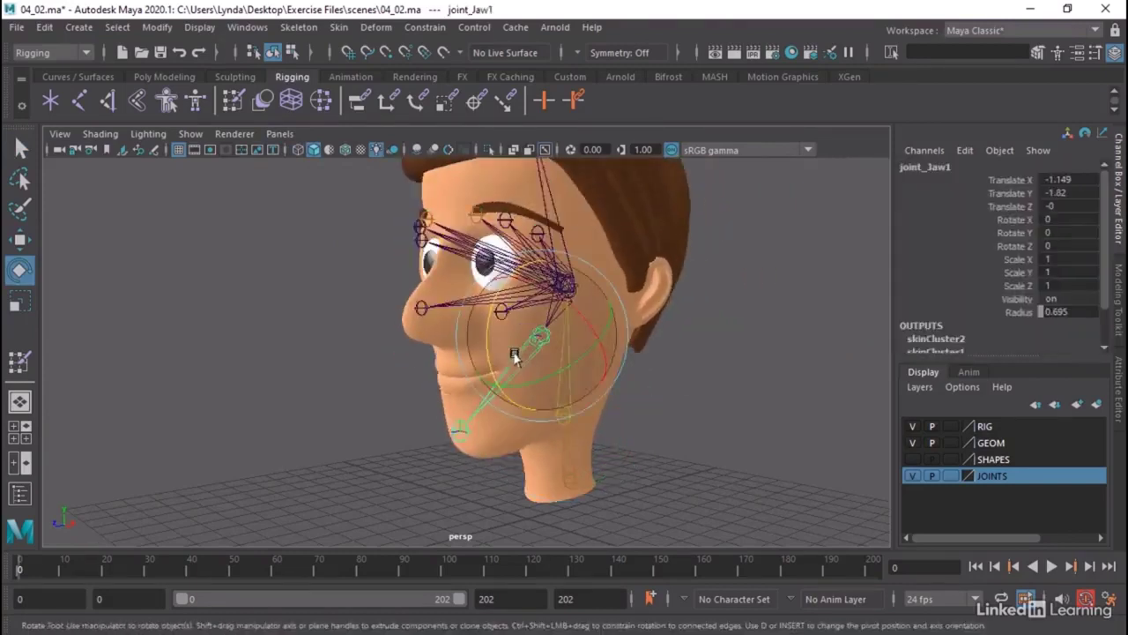
{"action": "left_click_drag", "start_coordinate": [486, 337], "coordinate": [491, 356]}
{"action": "left_click_drag", "start_coordinate": [383, 368], "coordinate": [402, 346], "text": "alt"}
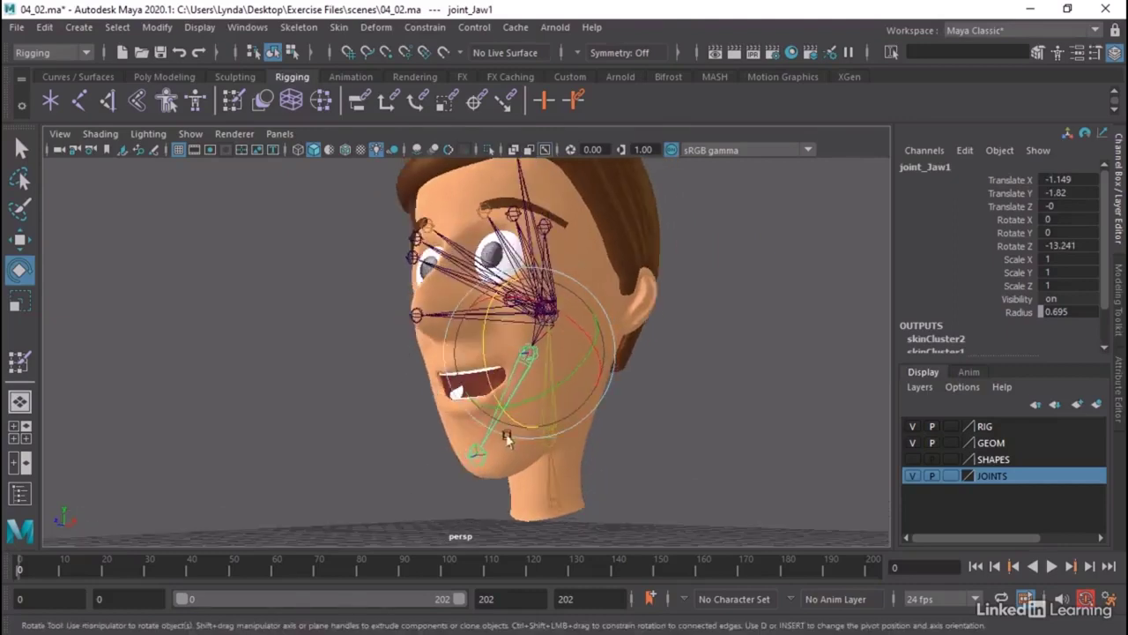
{"action": "left_click", "coordinate": [597, 454]}
{"action": "left_click", "coordinate": [545, 430]}
{"action": "left_click_drag", "start_coordinate": [589, 384], "coordinate": [584, 383]}
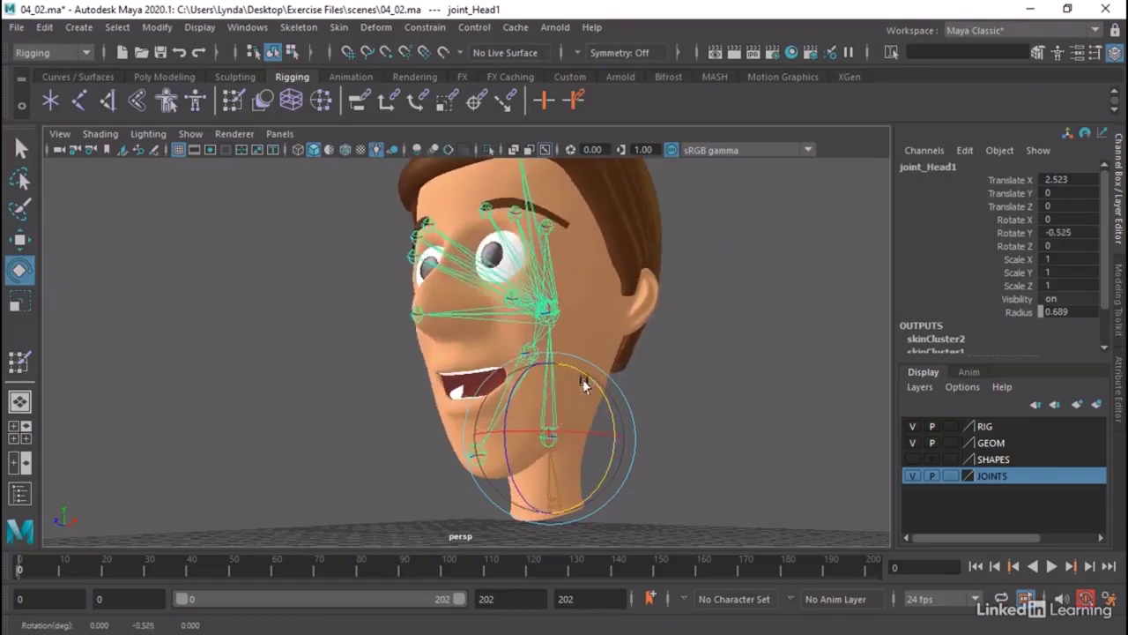
{"action": "left_click", "coordinate": [712, 412]}
{"action": "key", "text": "ctrl+z"}
{"action": "key", "text": "ctrl+z"}
{"action": "key", "text": "ctrl+z"}
{"action": "key", "text": "ctrl+z"}
{"action": "key", "text": "ctrl+z"}
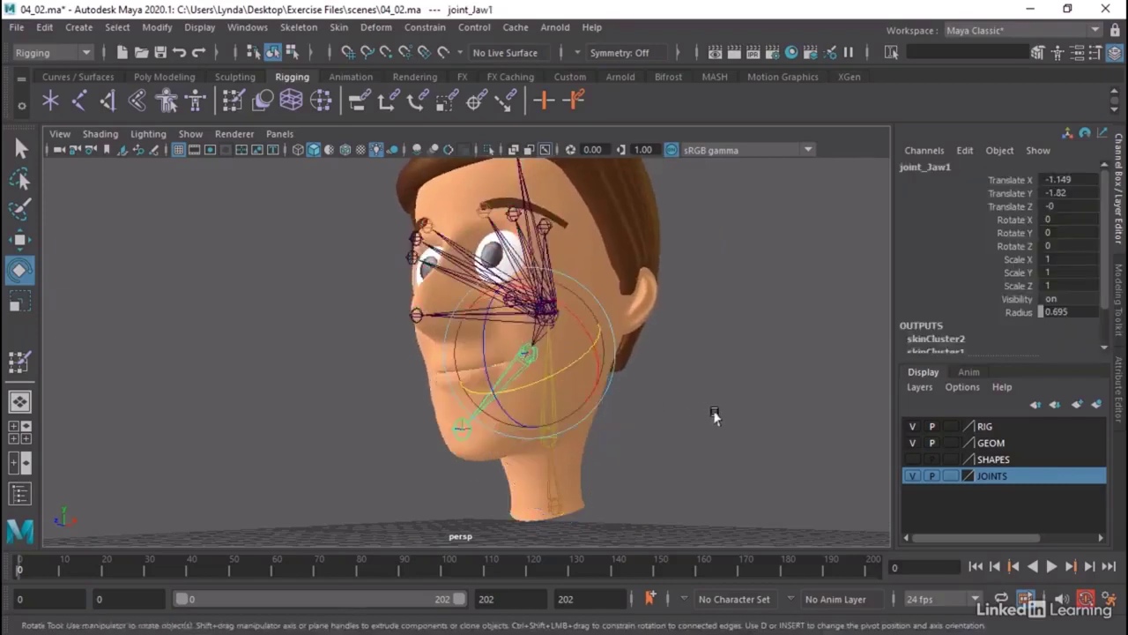
{"action": "left_click_drag", "start_coordinate": [716, 414], "coordinate": [629, 439], "text": "alt"}
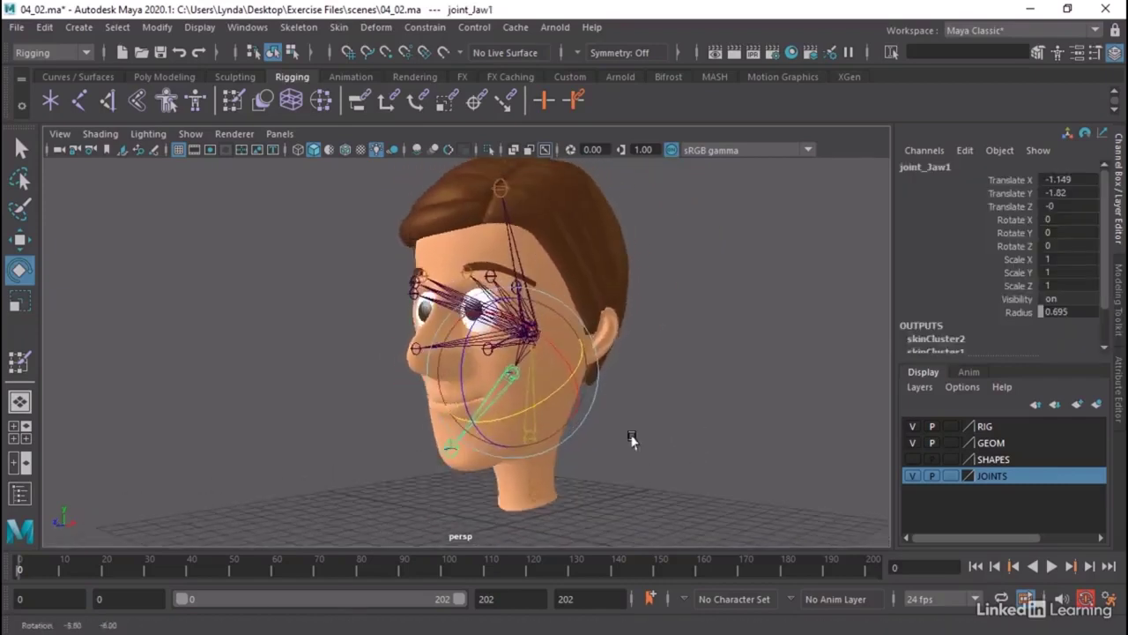
{"action": "left_click", "coordinate": [661, 434]}
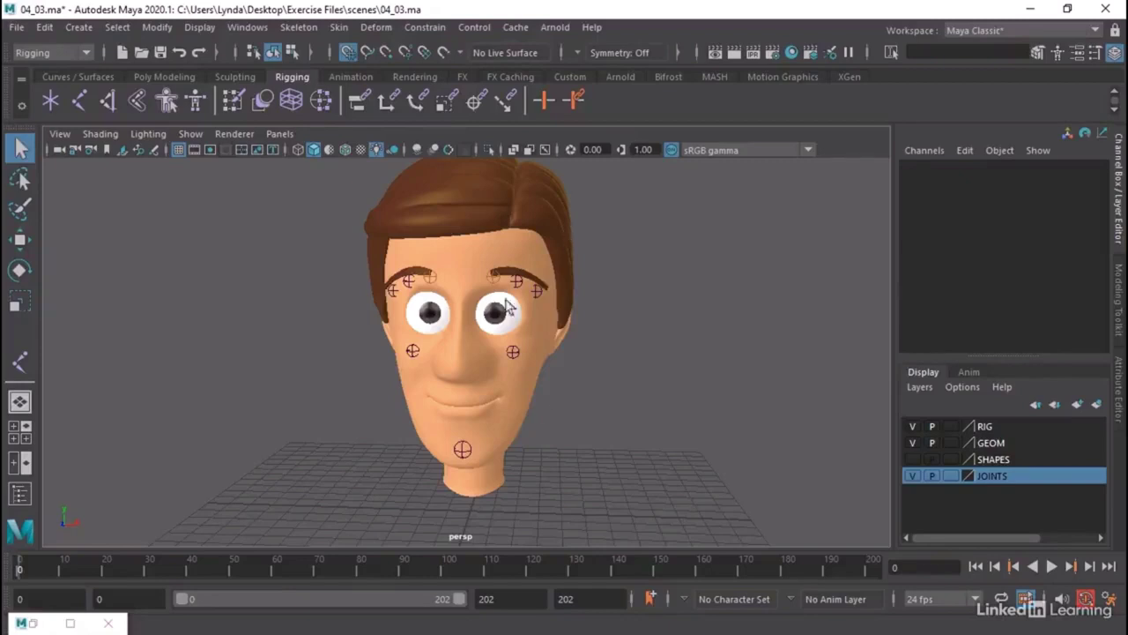
{"action": "left_click_drag", "start_coordinate": [511, 307], "coordinate": [408, 435], "text": "alt"}
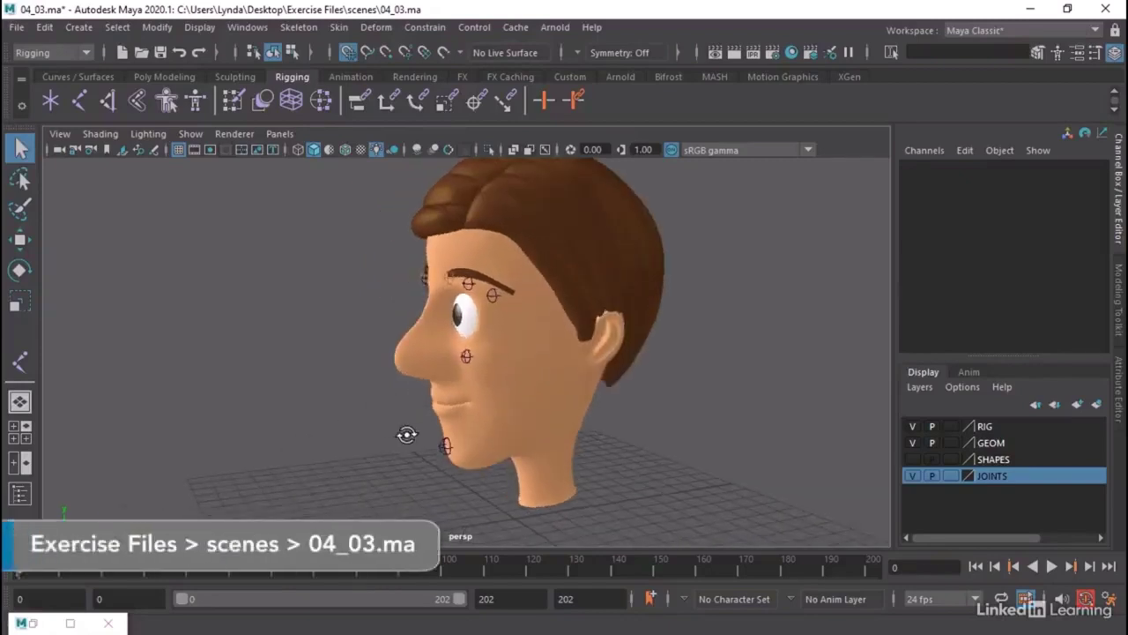
{"action": "left_click", "coordinate": [459, 308]}
{"action": "left_click", "coordinate": [296, 302]}
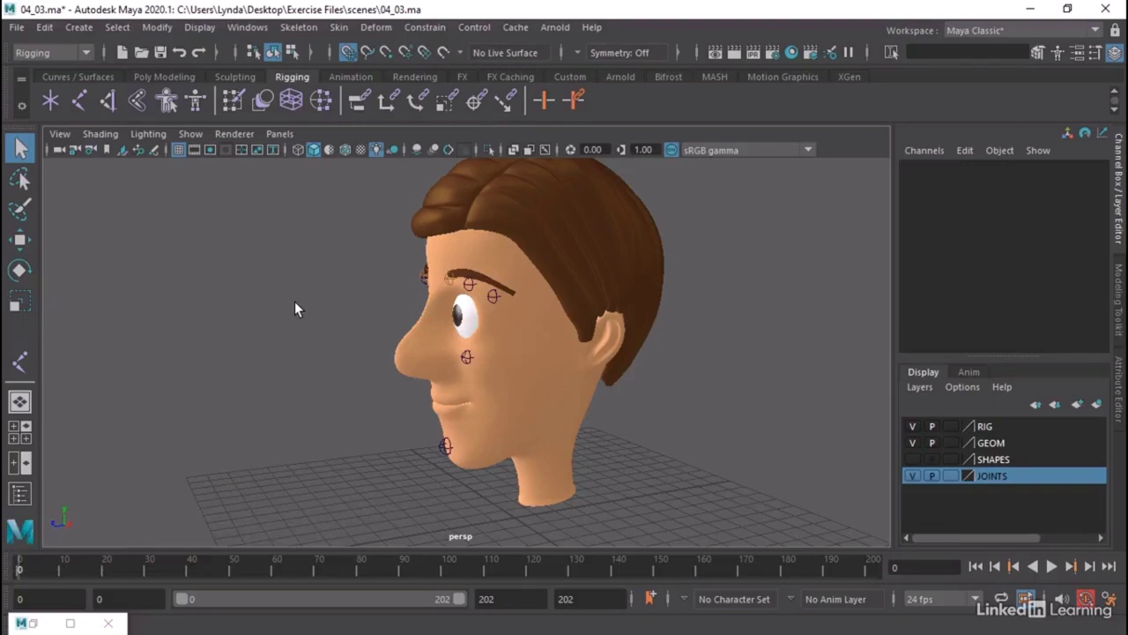
{"action": "left_click_drag", "start_coordinate": [256, 325], "coordinate": [398, 336], "text": "alt"}
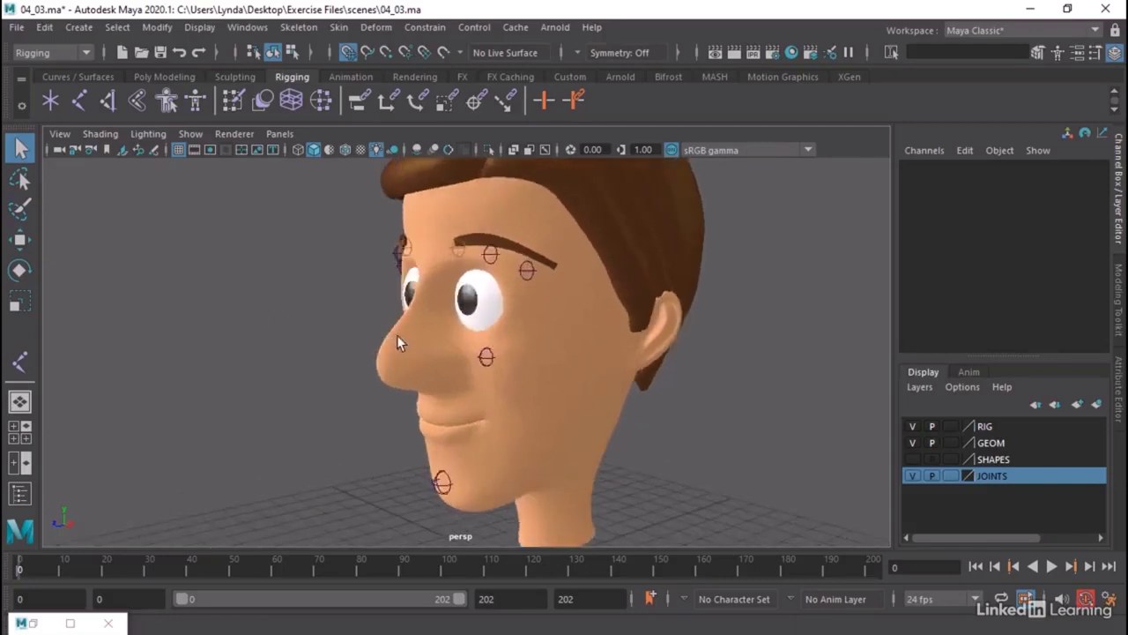
Open the Outliner in 04_03.ma, expand the GEOMETRY group and hide Head_NEUTRAL.
{"action": "left_click", "coordinate": [544, 340]}
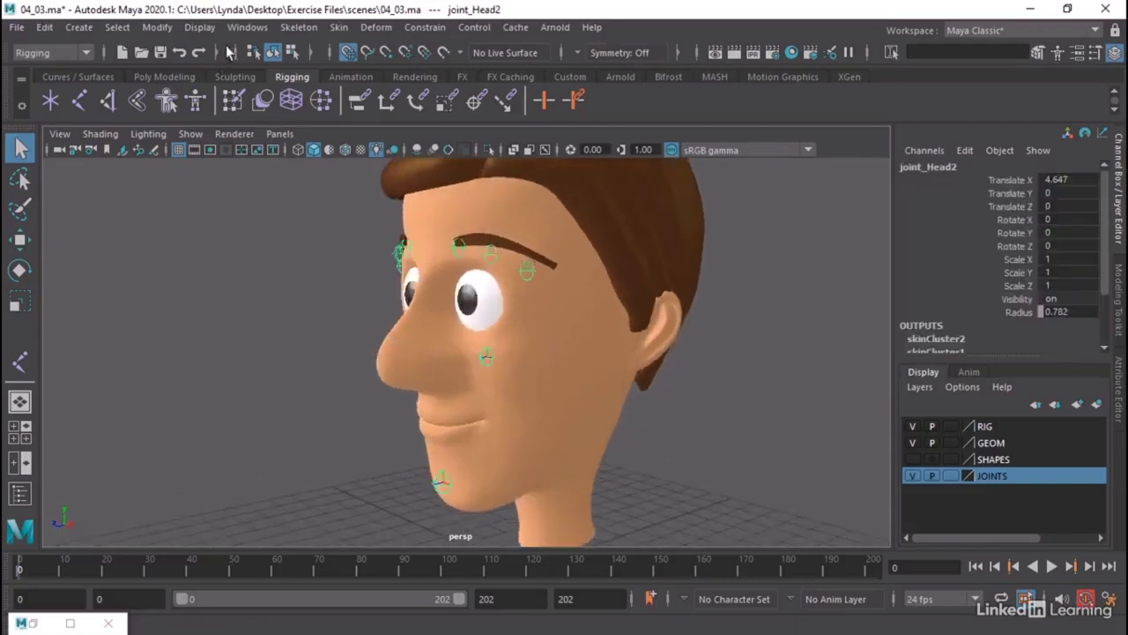
{"action": "left_click", "coordinate": [246, 28]}
{"action": "left_click", "coordinate": [282, 226]}
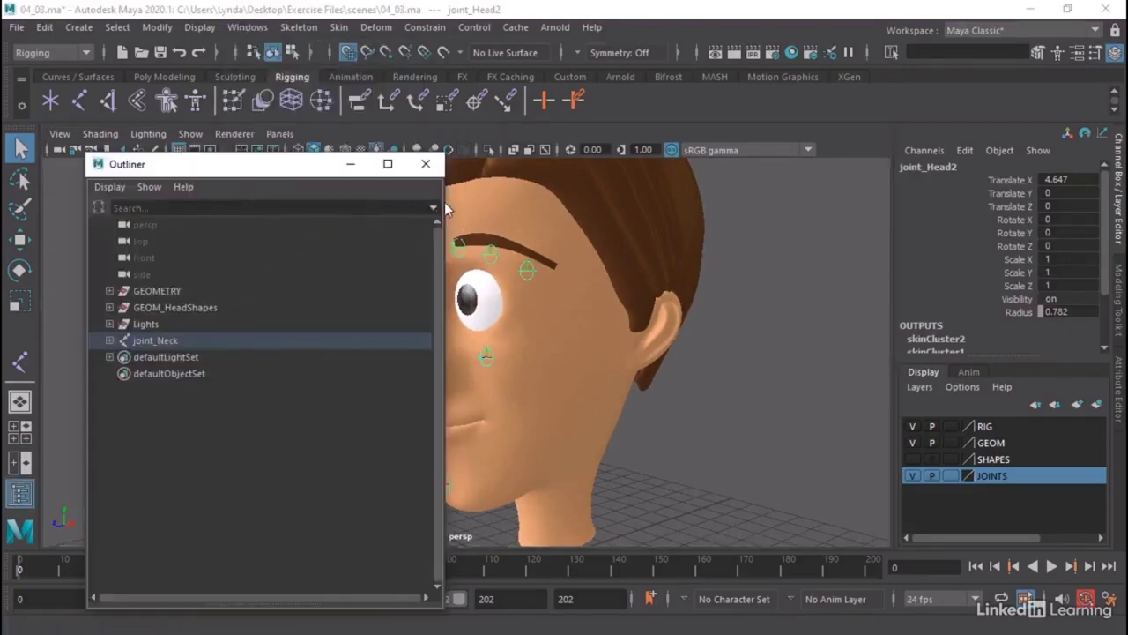
{"action": "left_click_drag", "start_coordinate": [444, 210], "coordinate": [389, 210]}
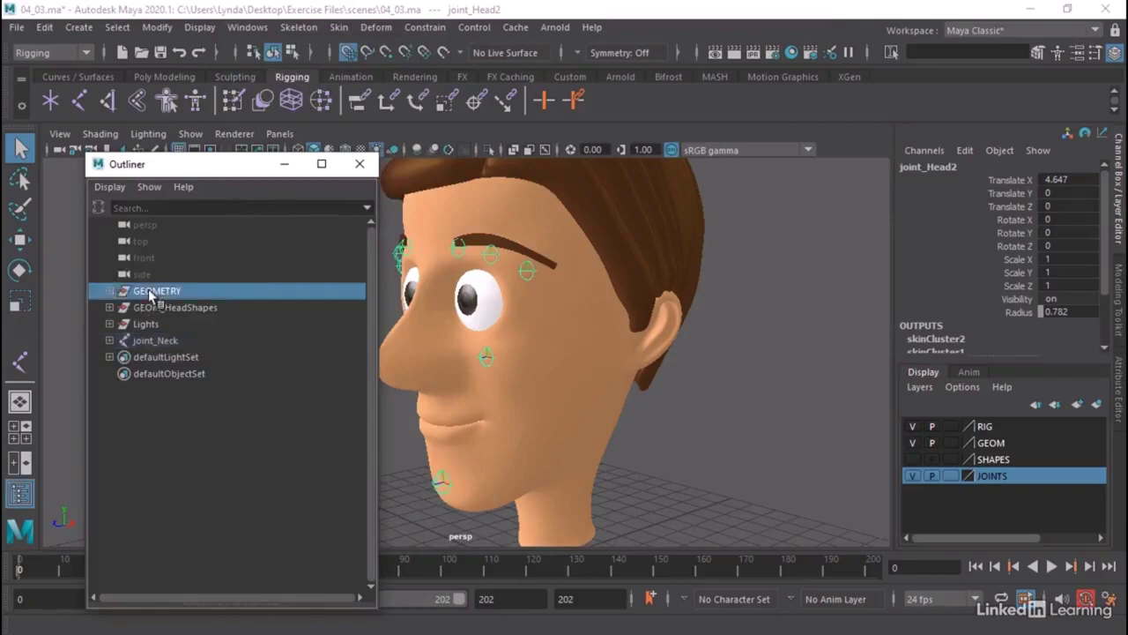
{"action": "left_click", "coordinate": [119, 290]}
{"action": "left_click", "coordinate": [109, 291]}
{"action": "left_click", "coordinate": [162, 307]}
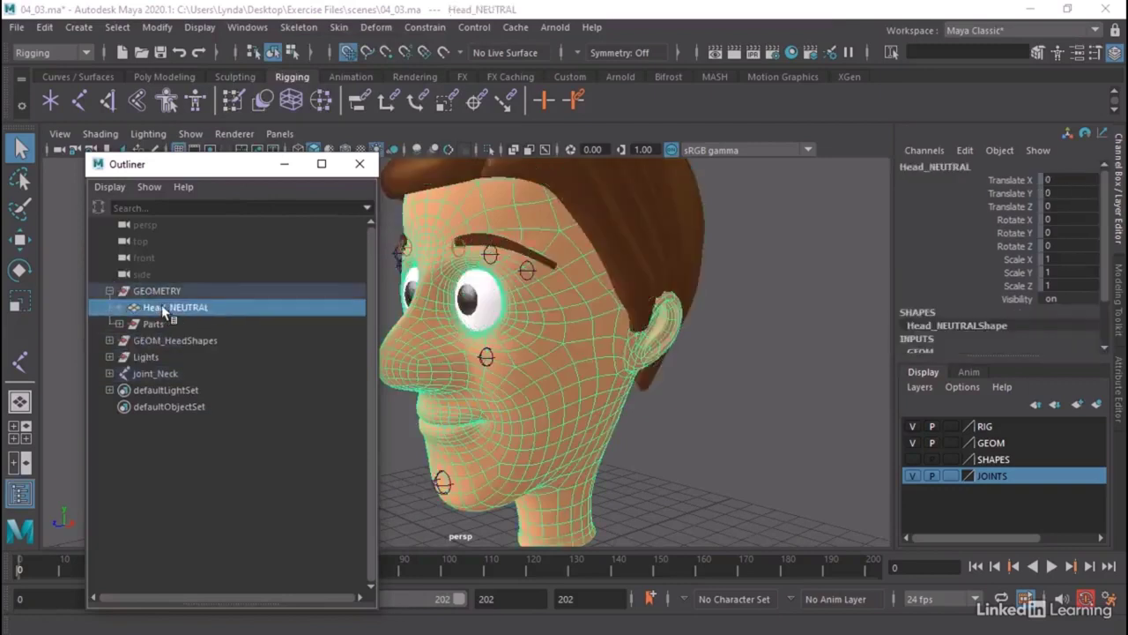
{"action": "key", "text": "ctrl+h"}
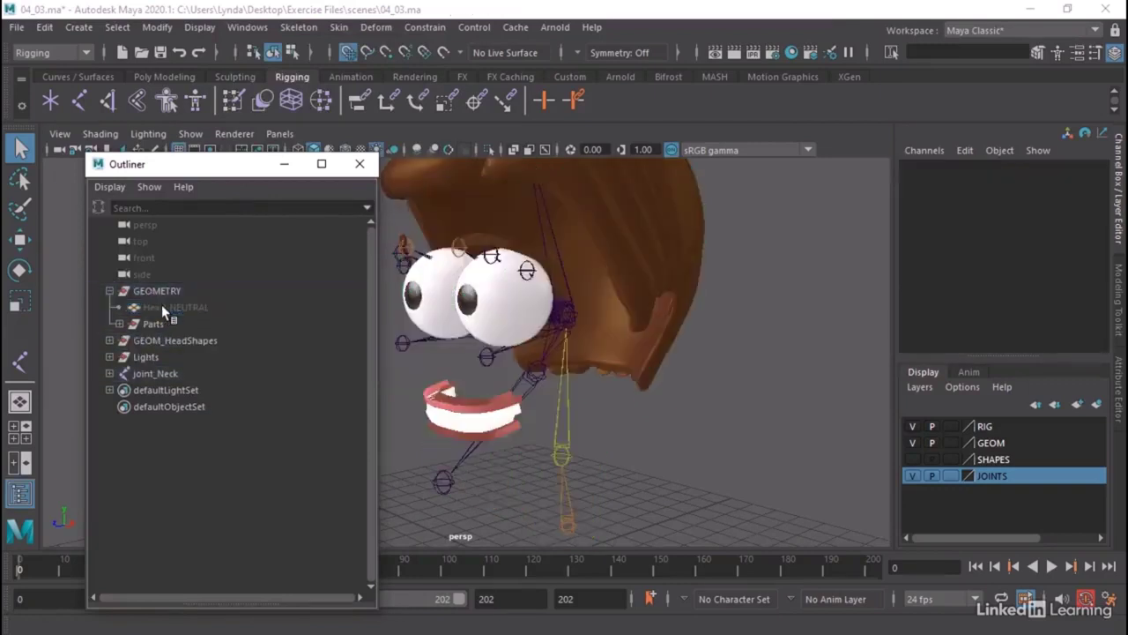
Expand the Parts group and hide both brows, the hair and the top and bottom teeth, keeping only the eyes shown.
{"action": "left_click", "coordinate": [117, 324]}
{"action": "left_click_drag", "start_coordinate": [180, 377], "coordinate": [192, 445]}
{"action": "key", "text": "ctrl+h"}
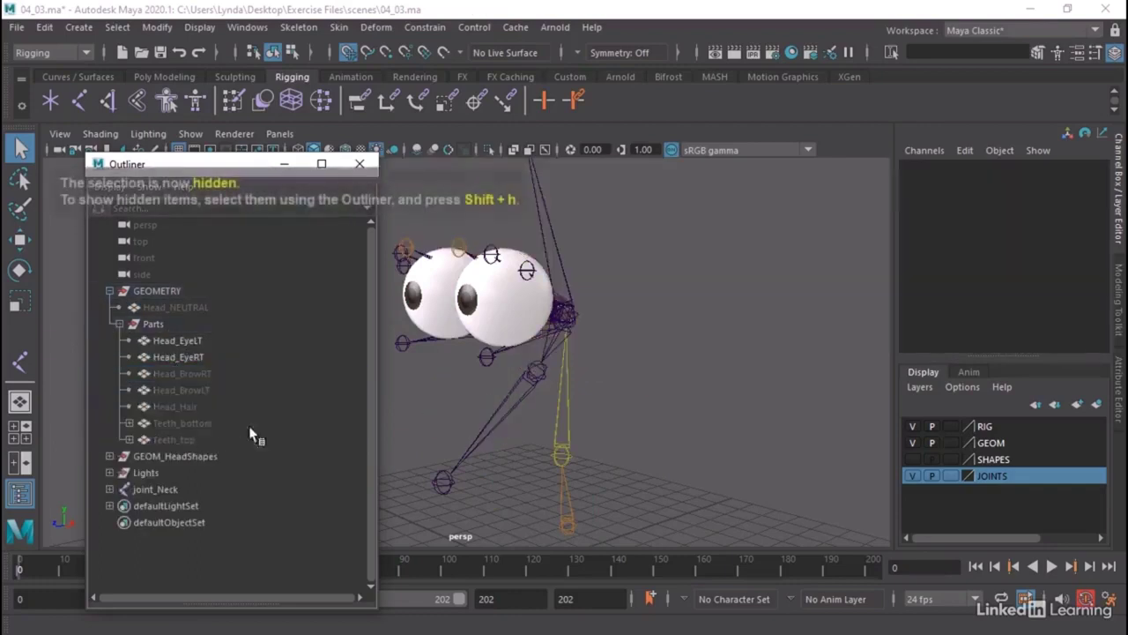
Select the left eyeball, Head_EyeLT, and minimise the Outliner.
{"action": "left_click_drag", "start_coordinate": [569, 225], "coordinate": [588, 339], "text": "alt"}
{"action": "left_click", "coordinate": [587, 332]}
{"action": "left_click", "coordinate": [565, 326]}
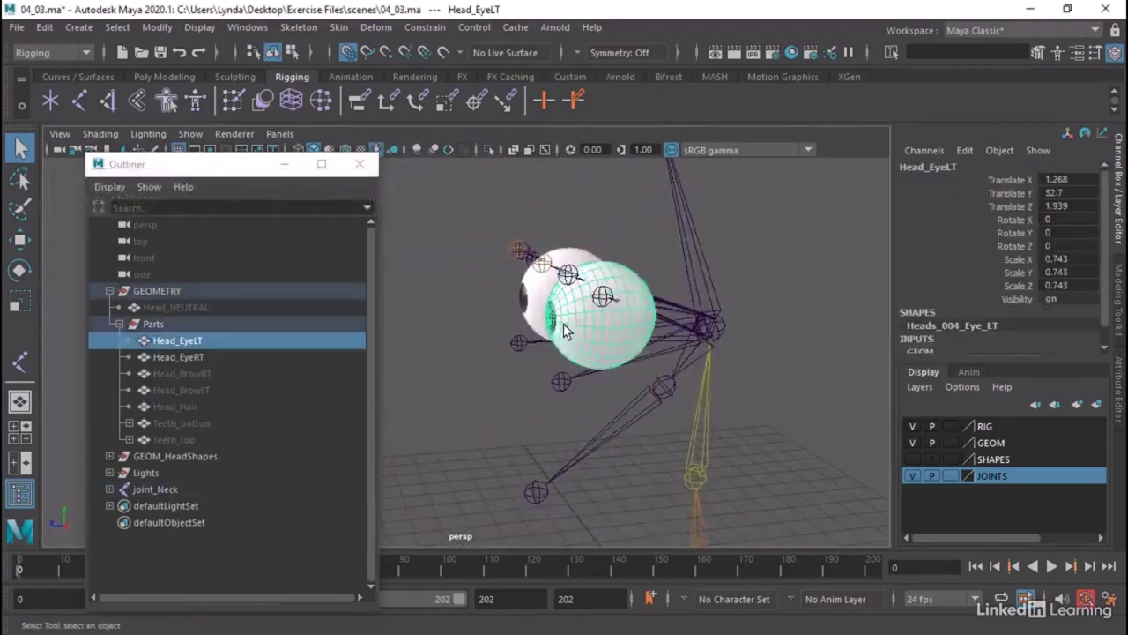
{"action": "left_click_drag", "start_coordinate": [529, 287], "coordinate": [583, 304], "text": "alt"}
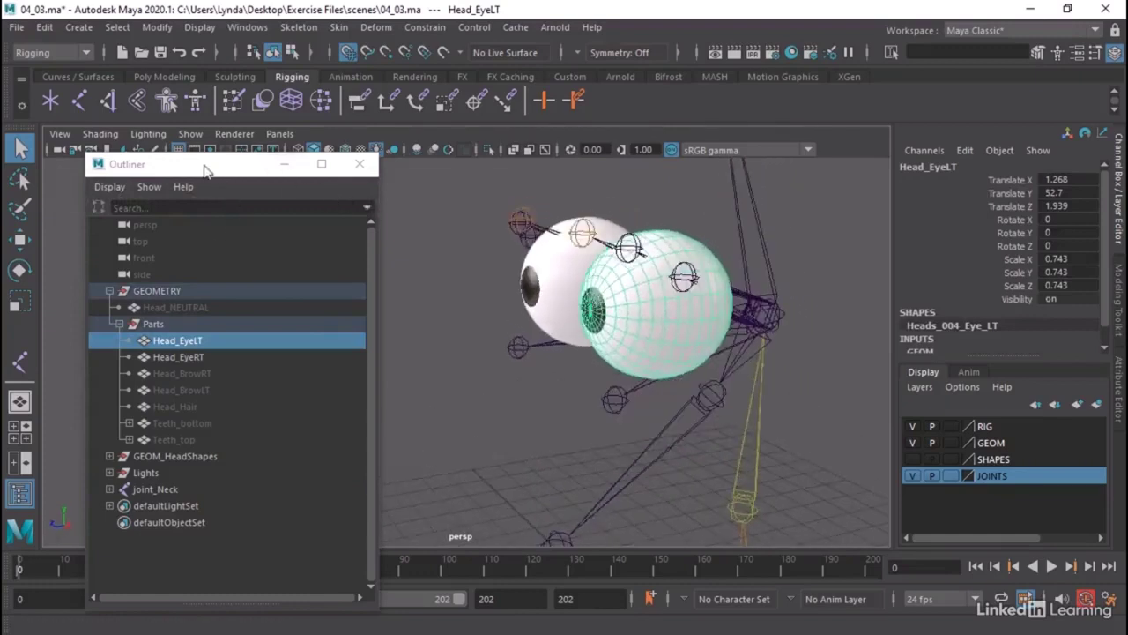
{"action": "left_click", "coordinate": [278, 166]}
{"action": "left_click", "coordinate": [278, 170]}
In the side view, draw a horizontal two-joint chain 2 units long on the grid in front of the left eyeball.
{"action": "key", "text": "space"}
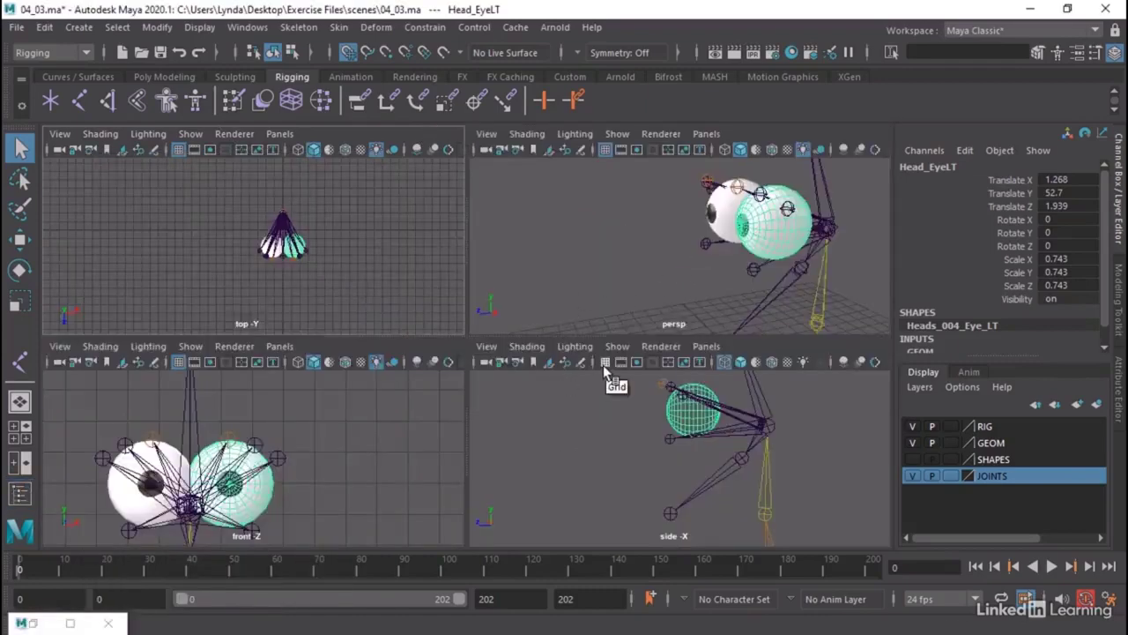
{"action": "key", "text": "space"}
{"action": "middle_click_drag", "start_coordinate": [318, 244], "coordinate": [394, 319], "text": "alt"}
{"action": "right_click_drag", "start_coordinate": [361, 314], "coordinate": [740, 342], "text": "alt"}
{"action": "middle_click_drag", "start_coordinate": [683, 312], "coordinate": [676, 345], "text": "alt"}
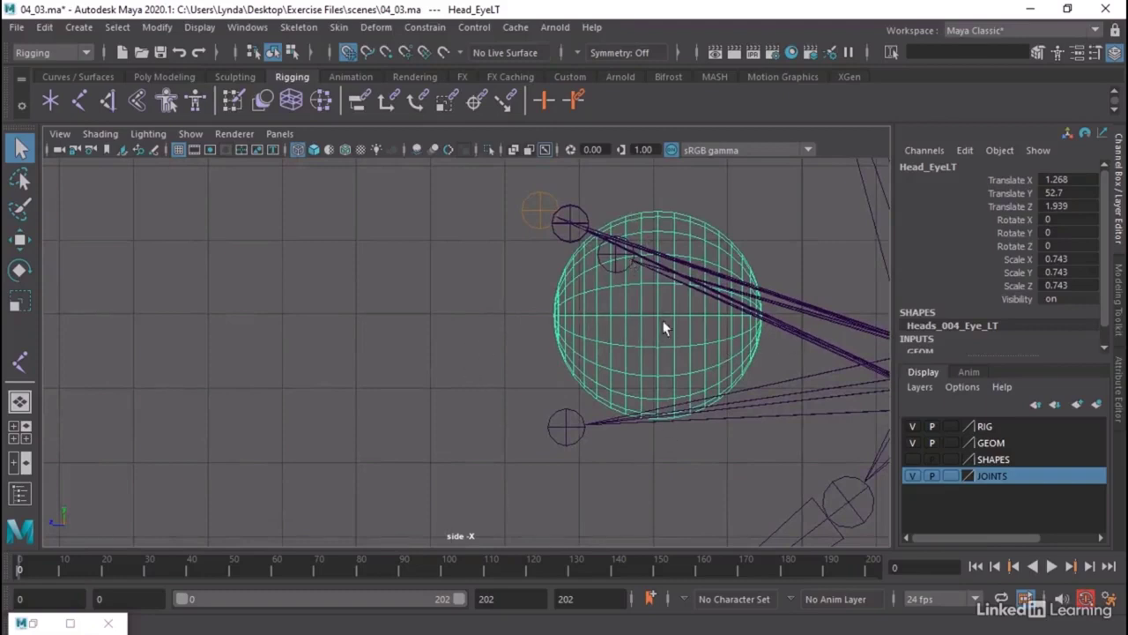
{"action": "right_click_drag", "start_coordinate": [666, 327], "coordinate": [645, 350], "text": "alt"}
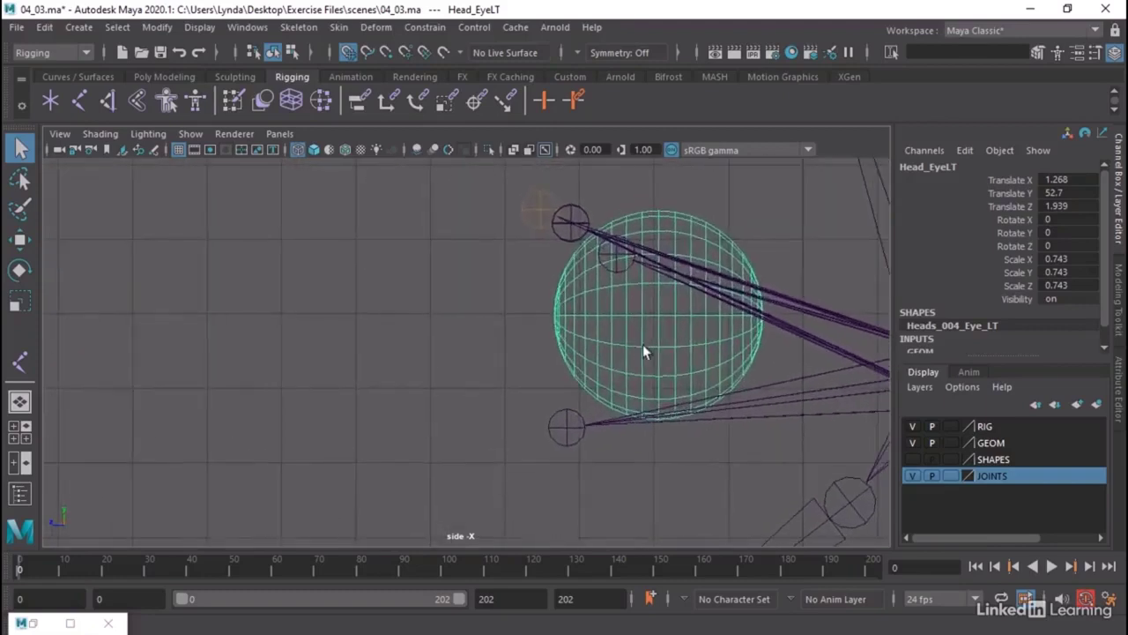
{"action": "middle_click_drag", "start_coordinate": [581, 332], "coordinate": [681, 333], "text": "alt"}
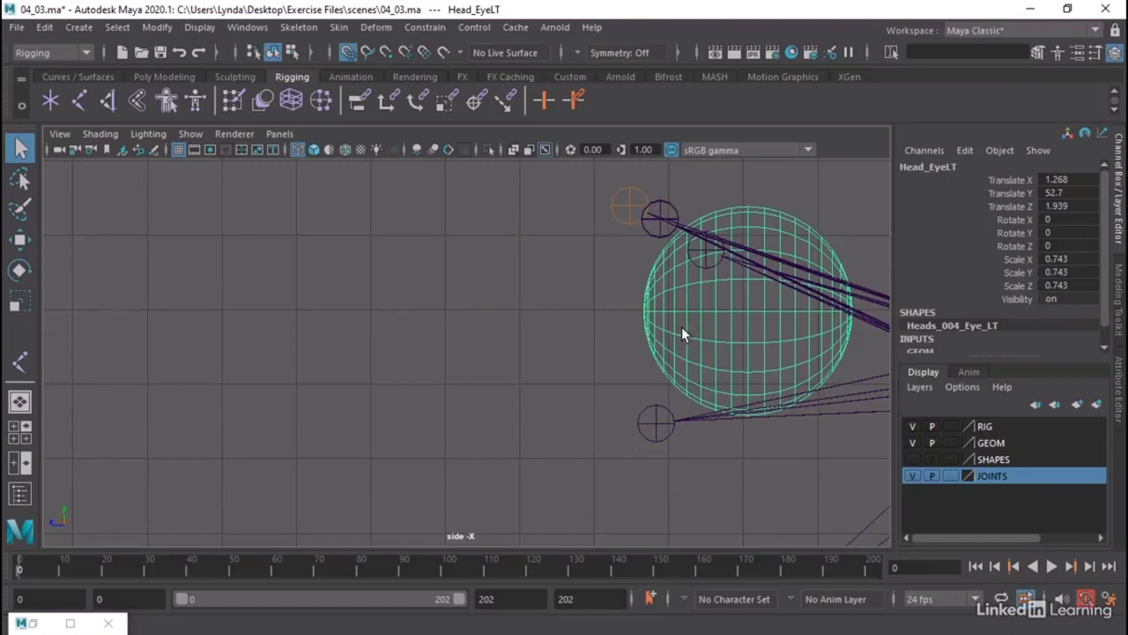
{"action": "left_click", "coordinate": [79, 101]}
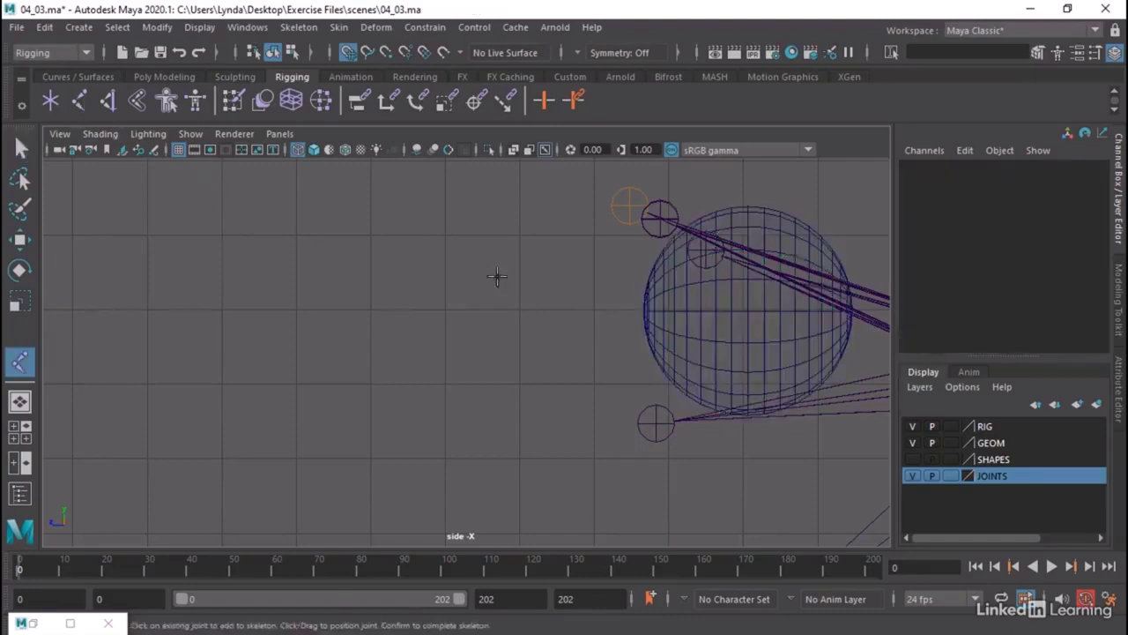
{"action": "left_click", "coordinate": [349, 54]}
{"action": "left_click", "coordinate": [518, 308]}
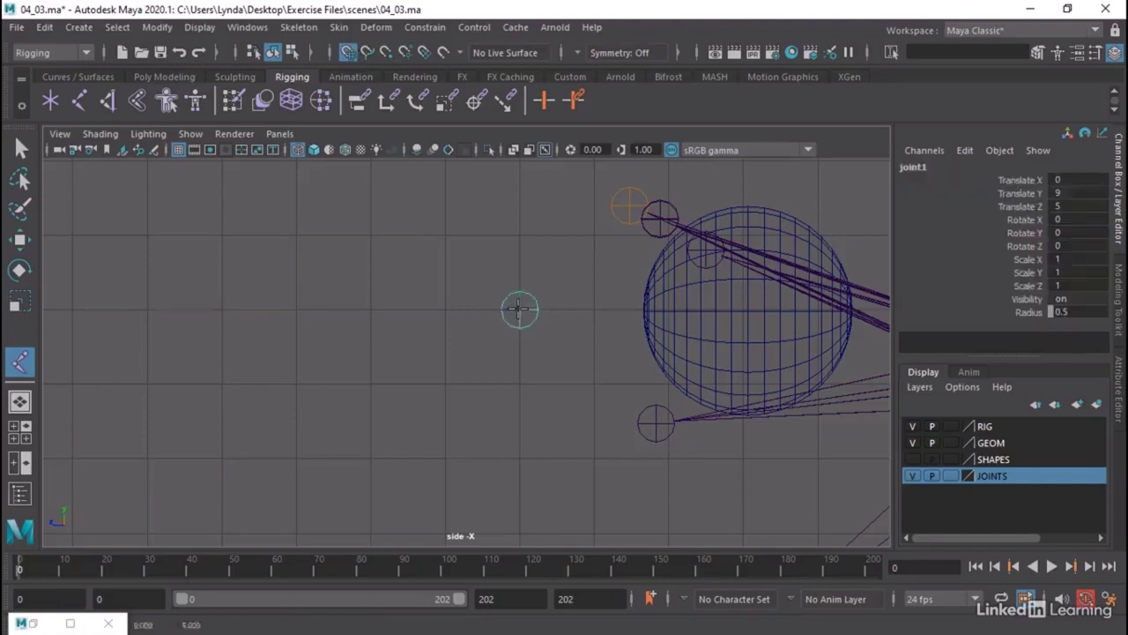
{"action": "left_click", "coordinate": [367, 307]}
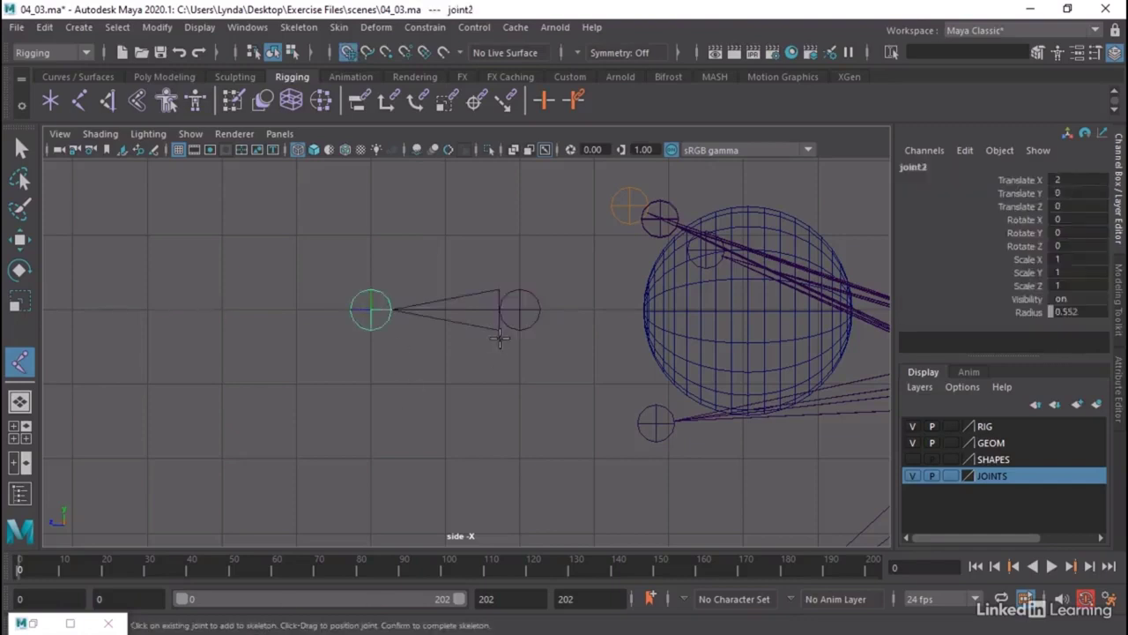
{"action": "key", "text": "Return"}
Shorten the new chain by moving its end joint to Translate X 1.723, and place its root joint in front of the eyeball.
{"action": "key", "text": "w"}
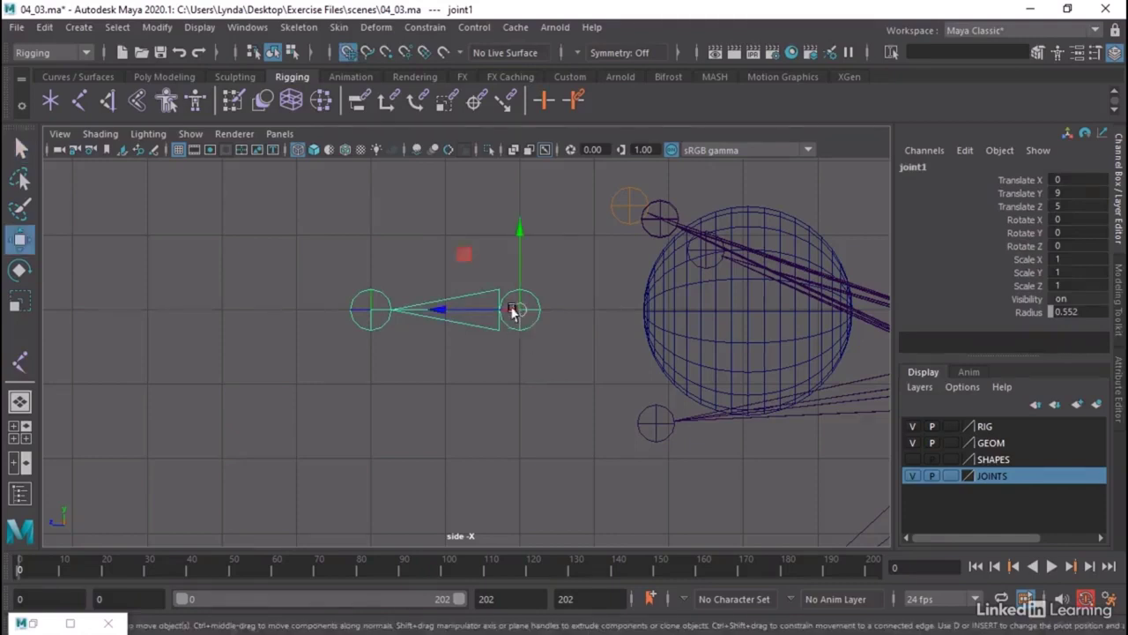
{"action": "left_click_drag", "start_coordinate": [520, 309], "coordinate": [743, 319]}
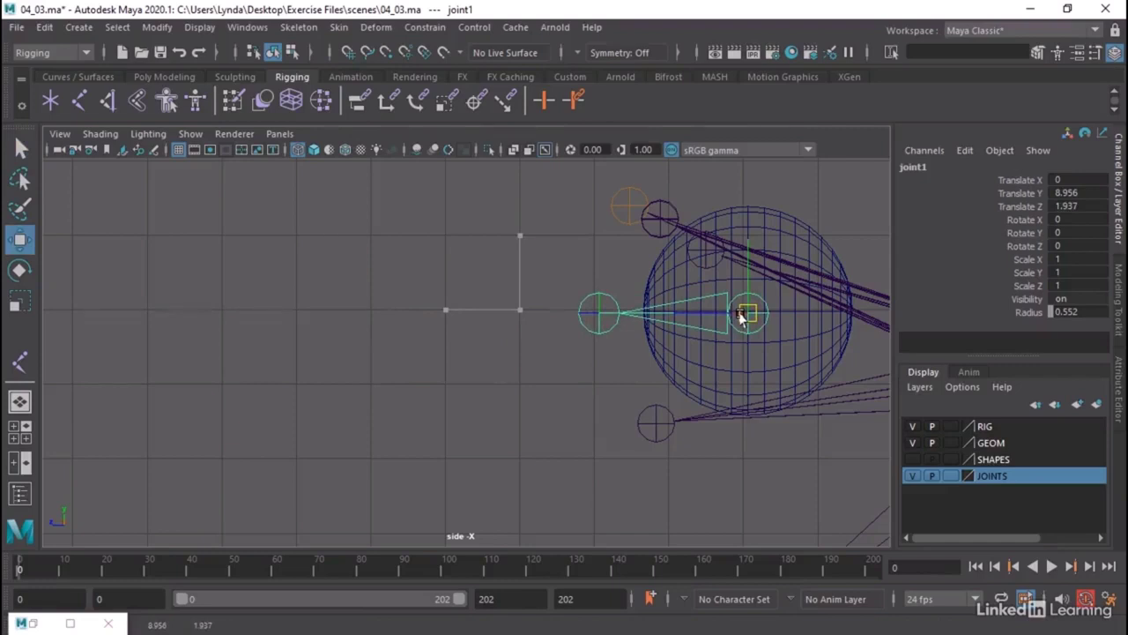
{"action": "left_click_drag", "start_coordinate": [742, 319], "coordinate": [597, 353]}
{"action": "left_click", "coordinate": [434, 345]}
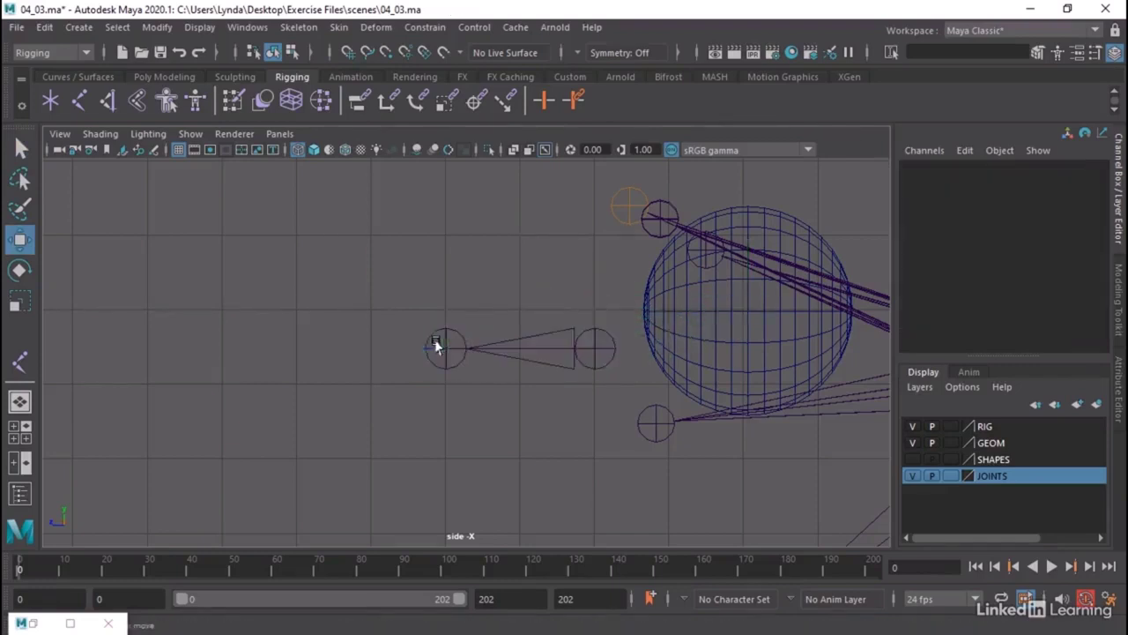
{"action": "left_click", "coordinate": [430, 351]}
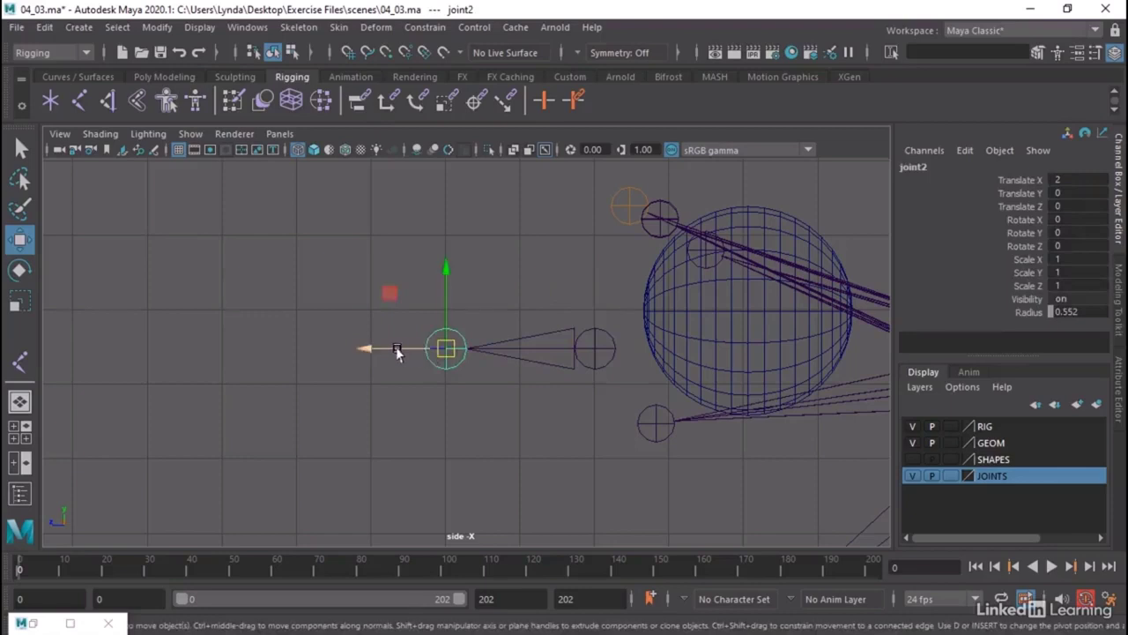
{"action": "left_click_drag", "start_coordinate": [395, 347], "coordinate": [419, 350]}
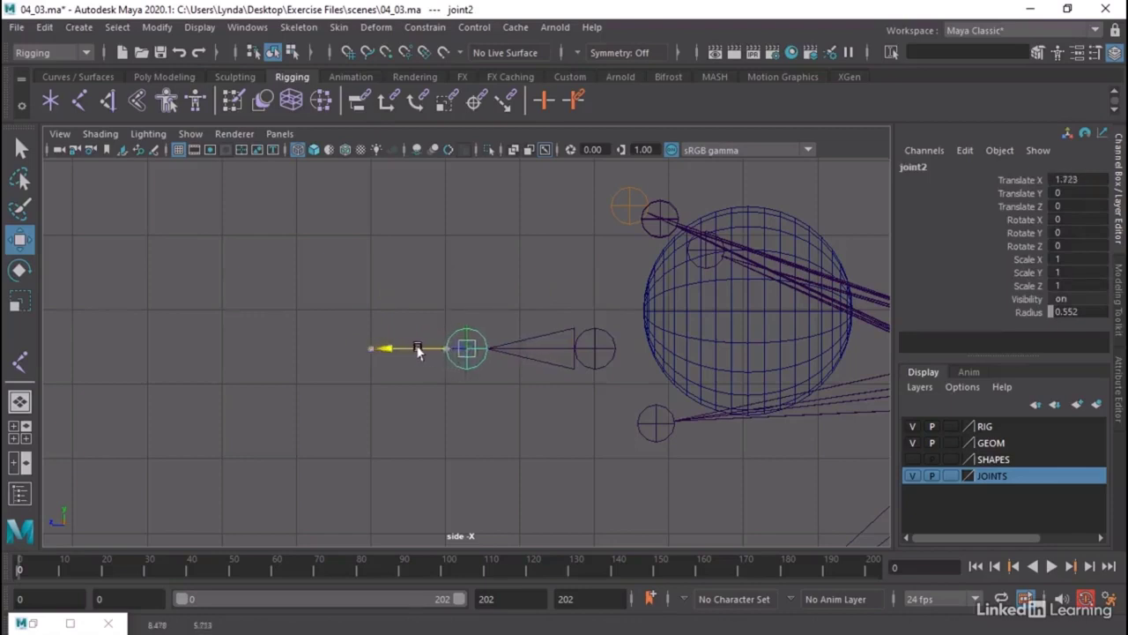
{"action": "left_click", "coordinate": [600, 353]}
{"action": "left_click_drag", "start_coordinate": [598, 351], "coordinate": [561, 340]}
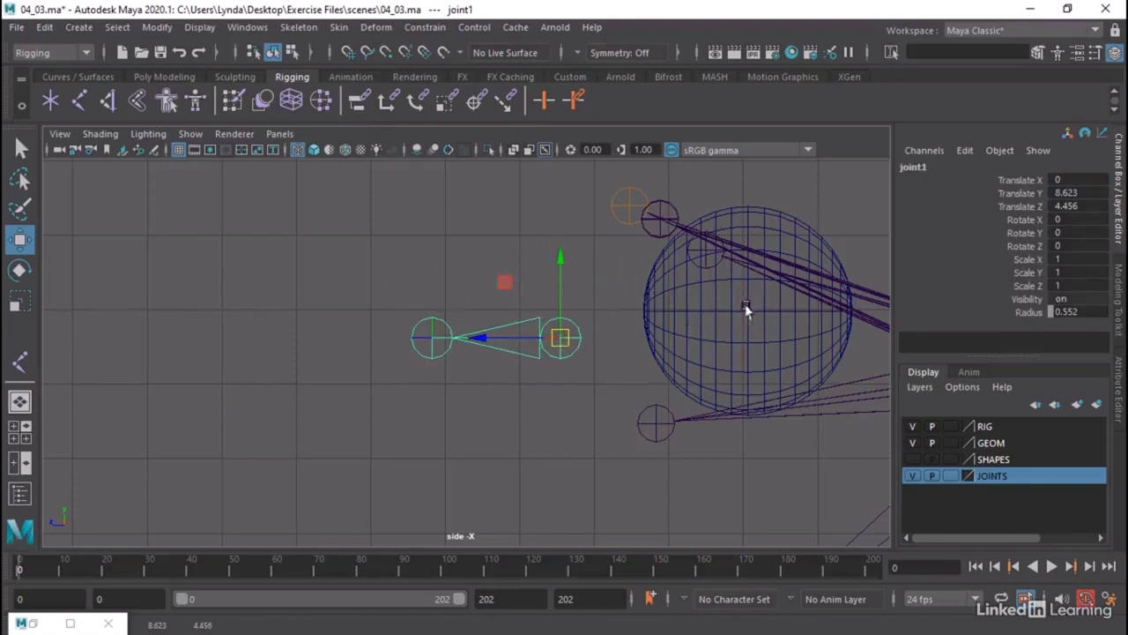
Open the Outliner and rename the chain's root joint as joint_Eye1_L.
{"action": "left_click", "coordinate": [296, 28]}
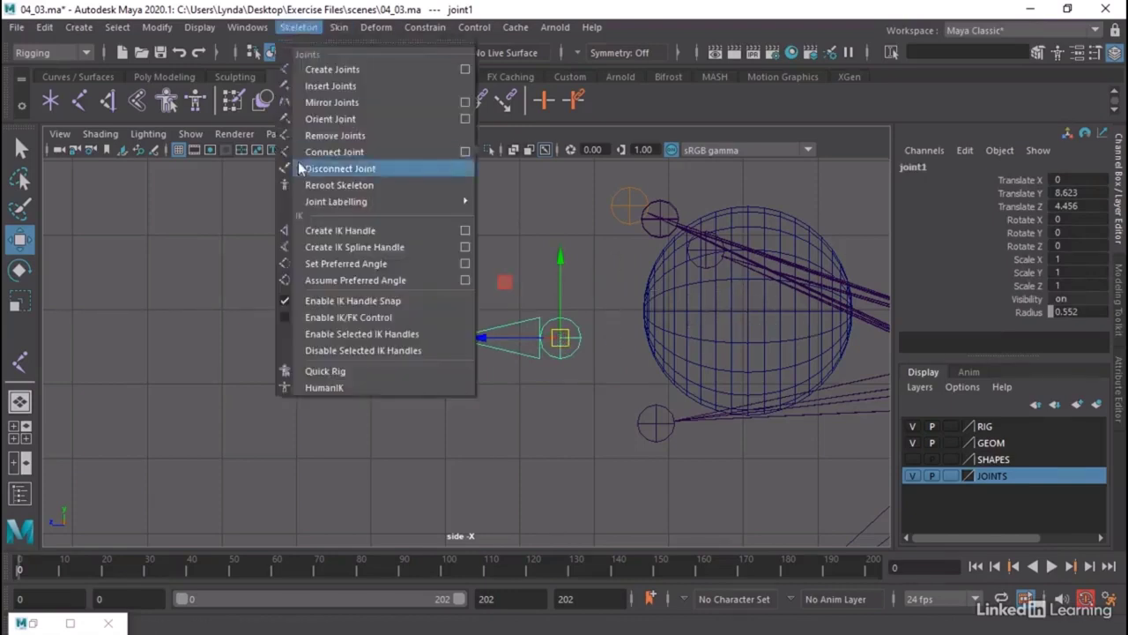
{"action": "left_click", "coordinate": [250, 28]}
{"action": "left_click", "coordinate": [270, 226]}
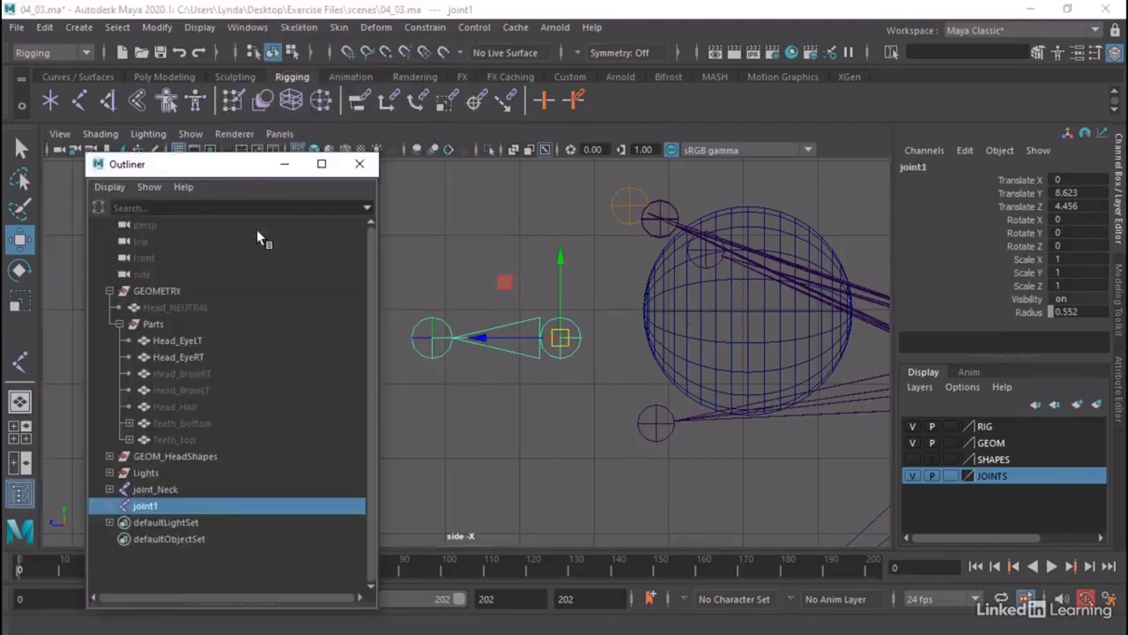
{"action": "double_click", "coordinate": [167, 507]}
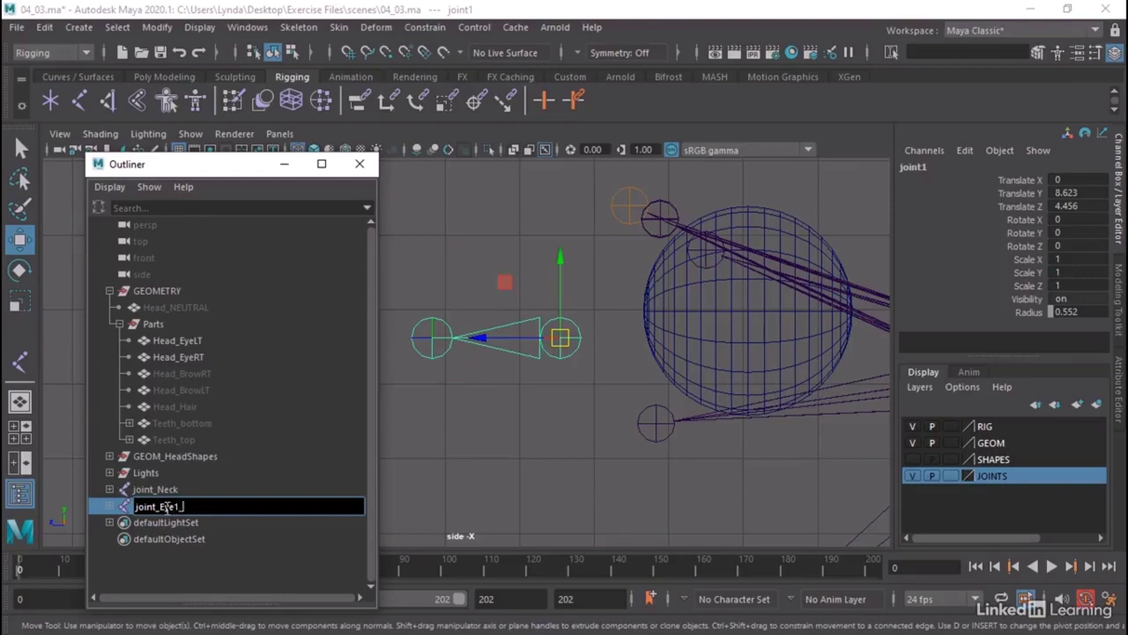
{"action": "key", "text": "Return"}
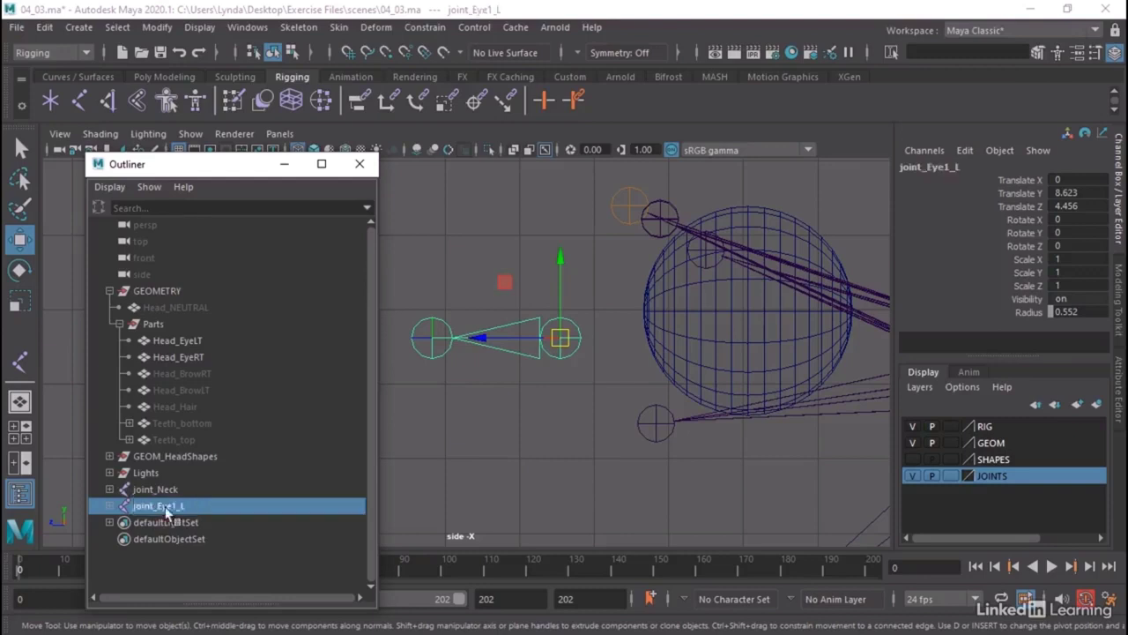
Expand joint_Eye1_L and rename its child joint as joint_Eye2_L.
{"action": "left_click", "coordinate": [109, 505]}
{"action": "double_click", "coordinate": [130, 508]}
{"action": "key", "text": "ctrl+c"}
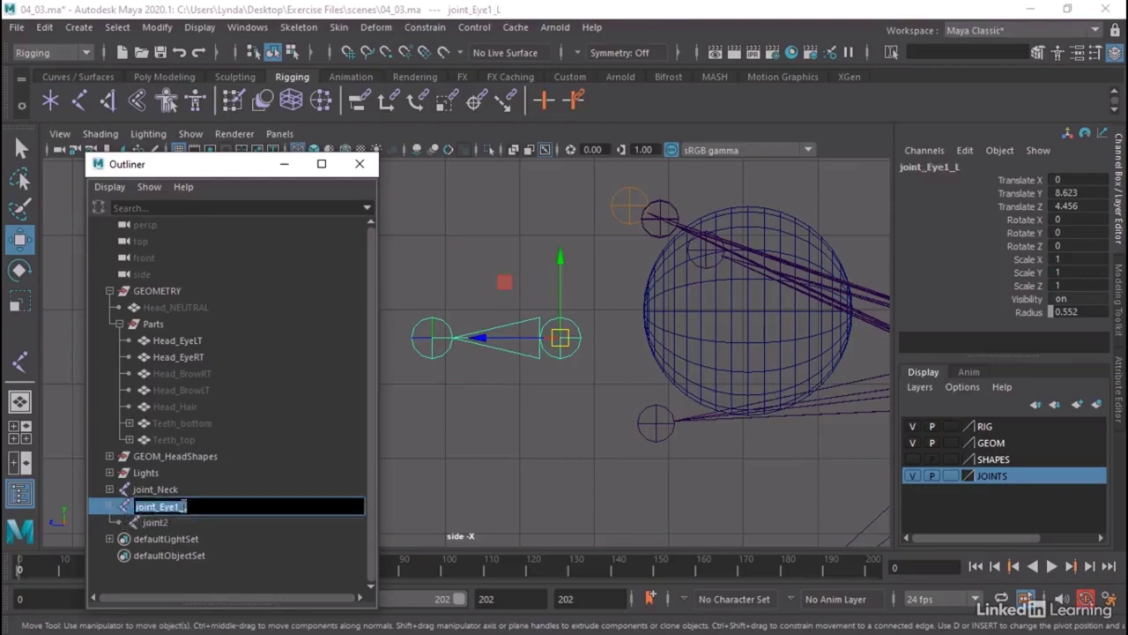
{"action": "left_click", "coordinate": [169, 524]}
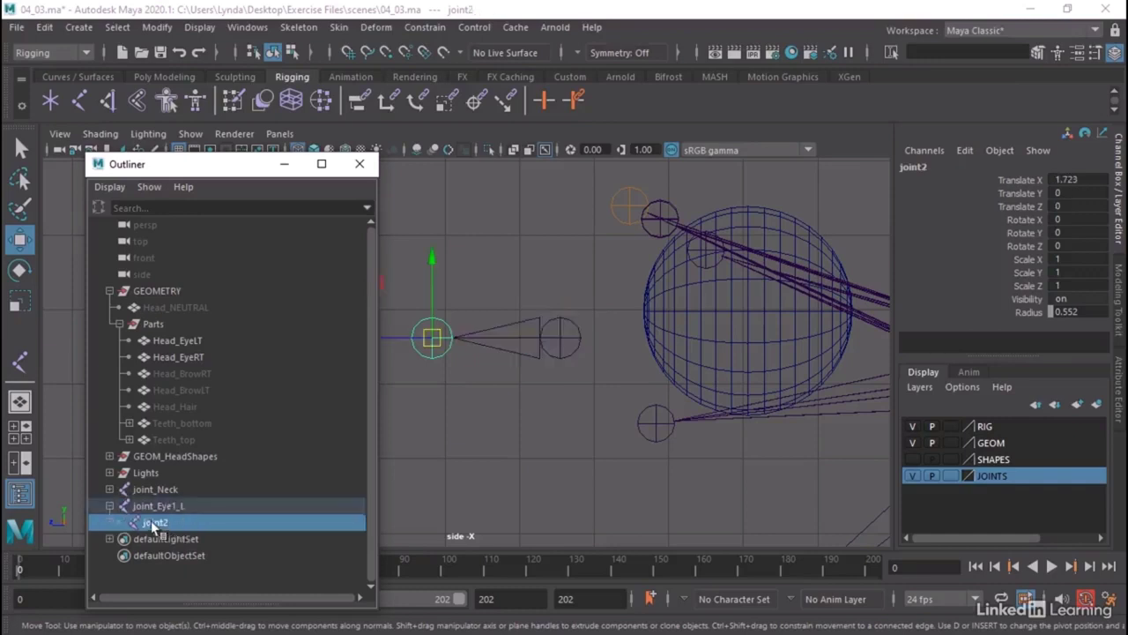
{"action": "double_click", "coordinate": [155, 523]}
{"action": "key", "text": "ctrl+v"}
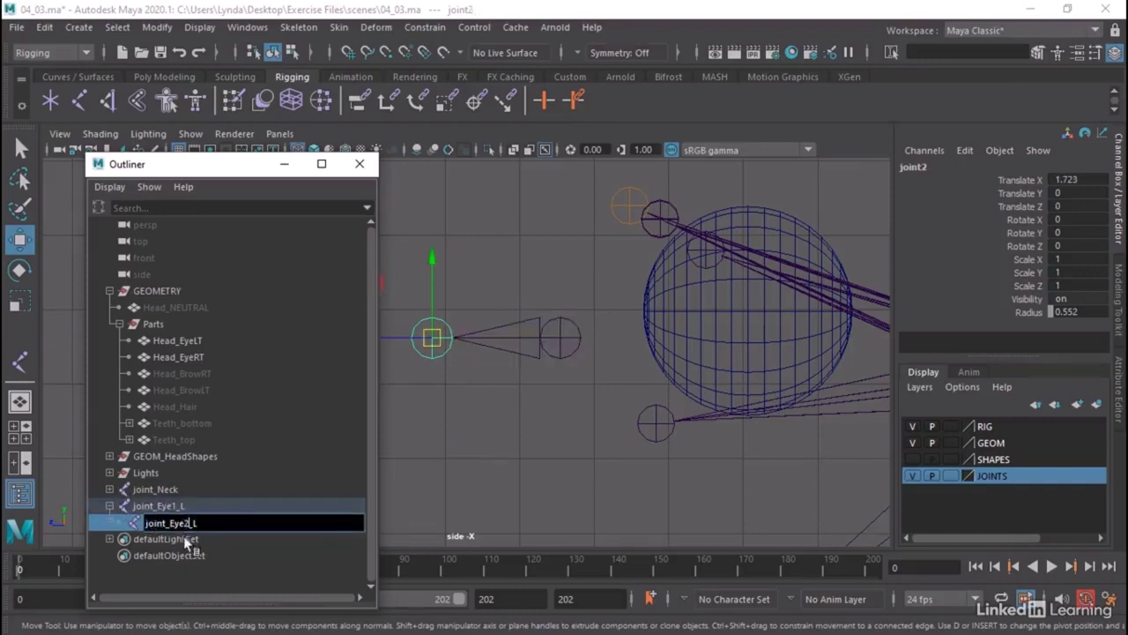
{"action": "key", "text": "Return"}
Move joint_Eye1_L closer to the left eyeball in the side view, to about Y 8.578 and Z 4.101.
{"action": "left_click", "coordinate": [159, 505]}
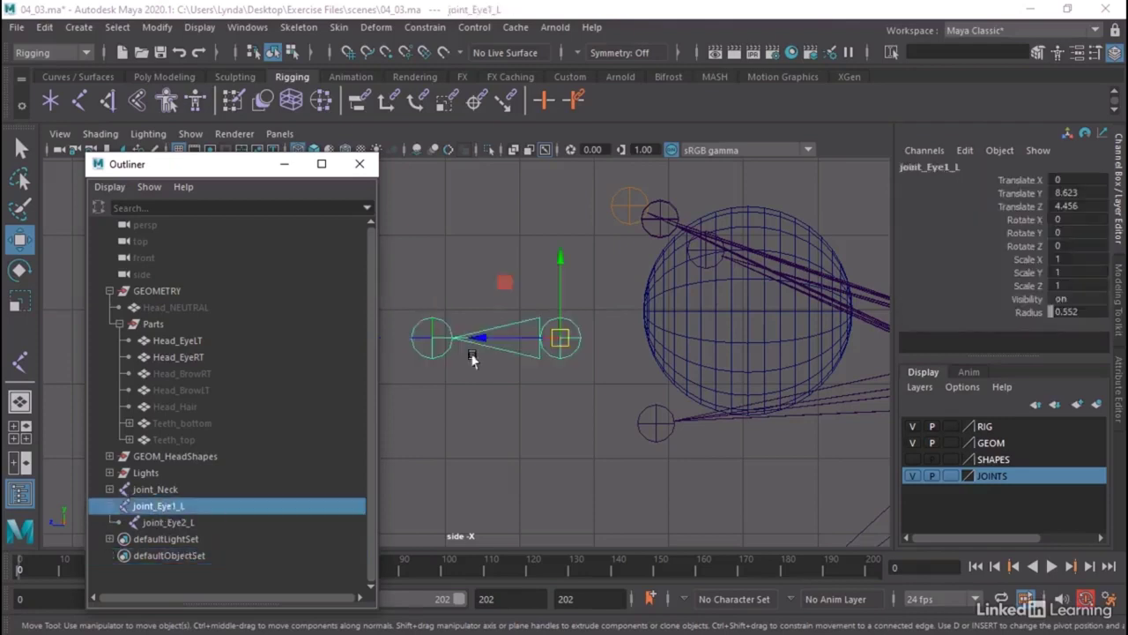
{"action": "left_click", "coordinate": [741, 315]}
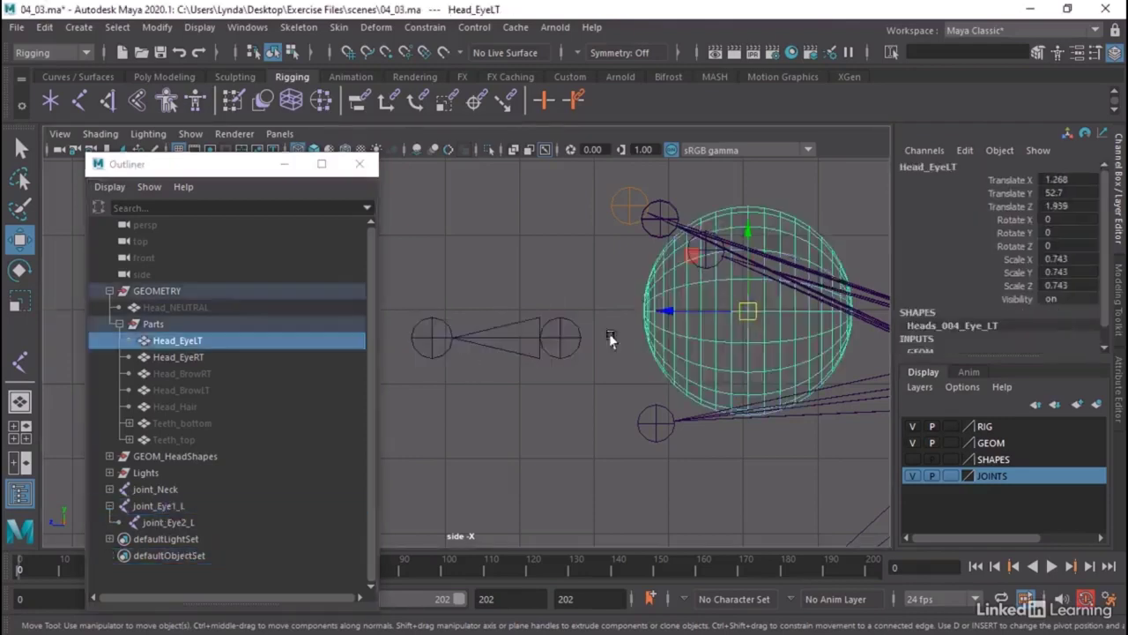
{"action": "left_click", "coordinate": [561, 338]}
{"action": "left_click_drag", "start_coordinate": [555, 338], "coordinate": [657, 357]}
Switch to the perspective view in wireframe and move the Outliner clear of the eyes.
{"action": "key", "text": "space"}
{"action": "key", "text": "space"}
{"action": "left_click", "coordinate": [663, 368]}
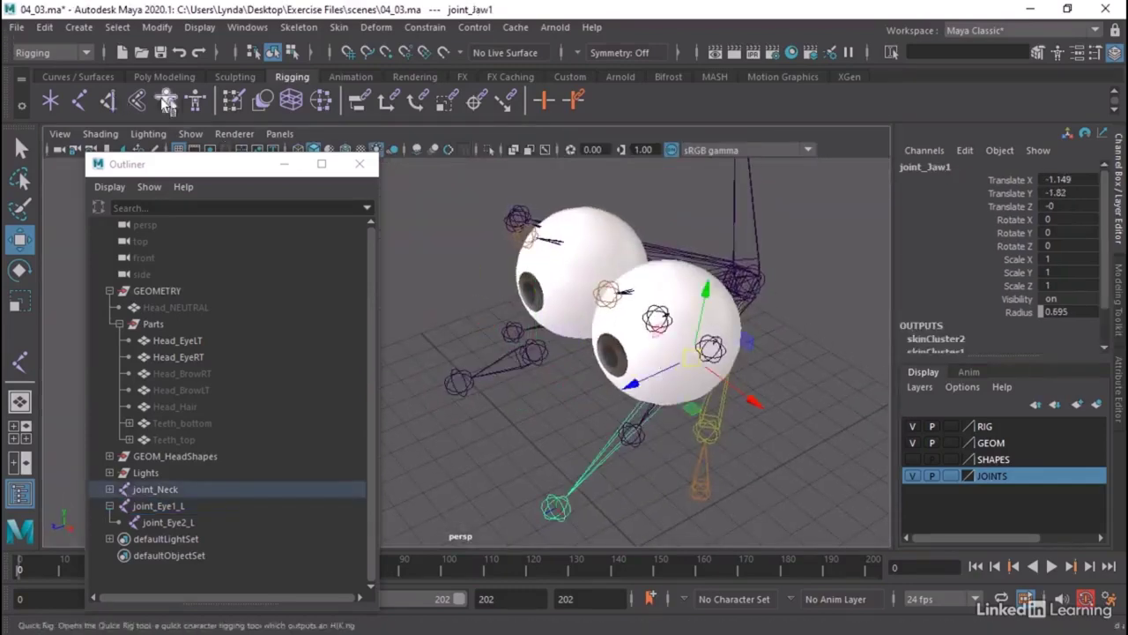
{"action": "left_click_drag", "start_coordinate": [244, 164], "coordinate": [202, 189]}
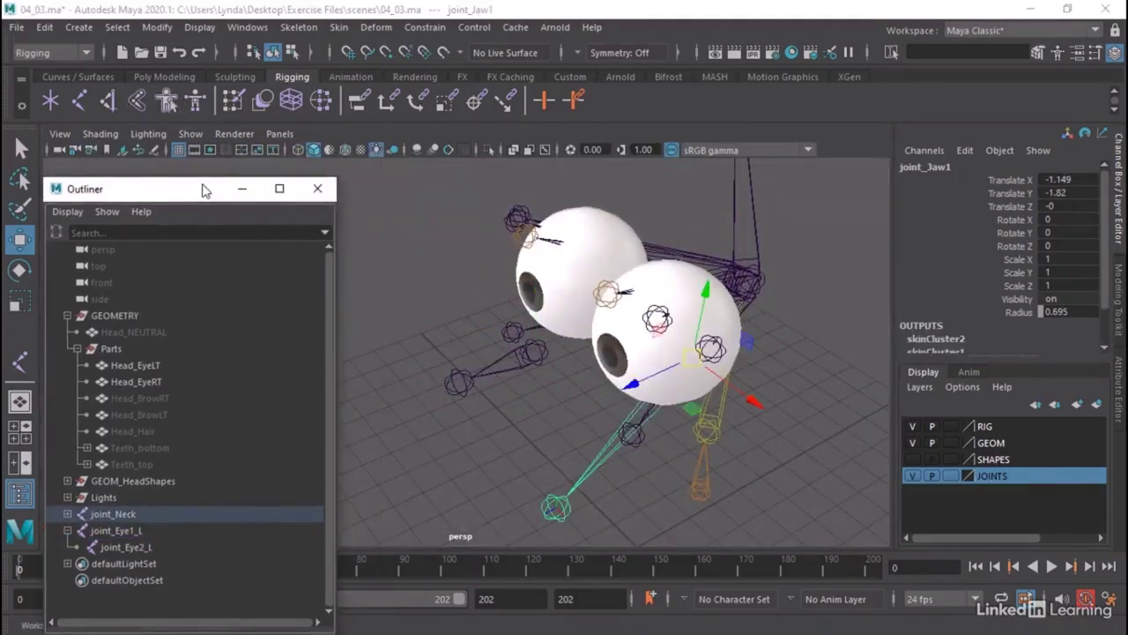
{"action": "left_click", "coordinate": [299, 150]}
Show the local rotation axes of both eyeballs, Head_EyeRT and Head_EyeLT, and clear the selection.
{"action": "left_click", "coordinate": [548, 265]}
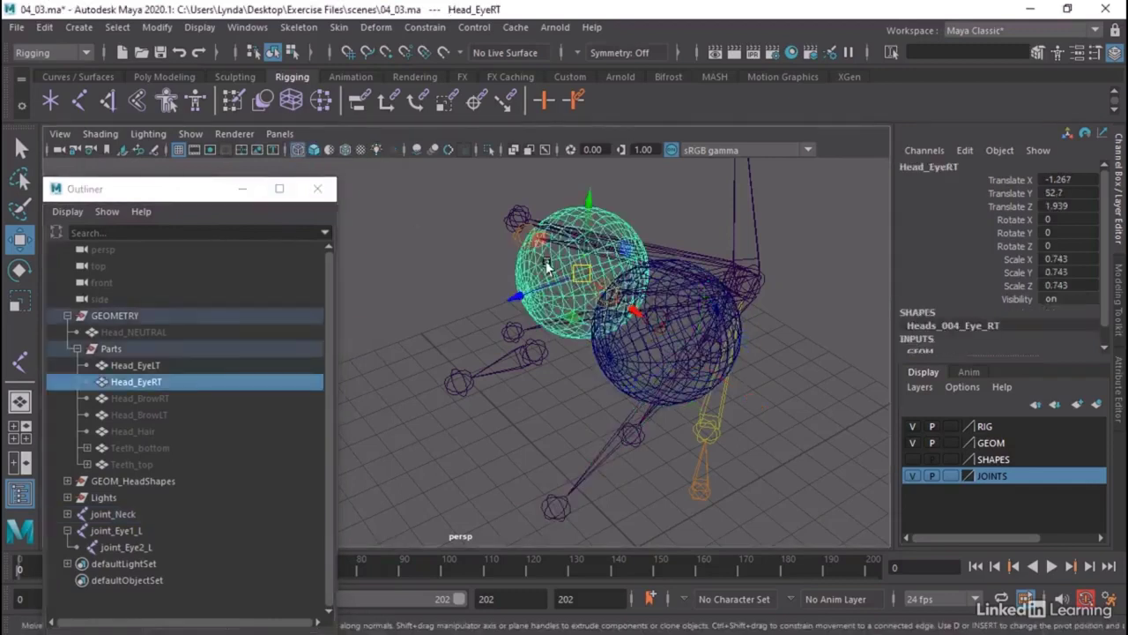
{"action": "left_click", "coordinate": [650, 359], "text": "shift"}
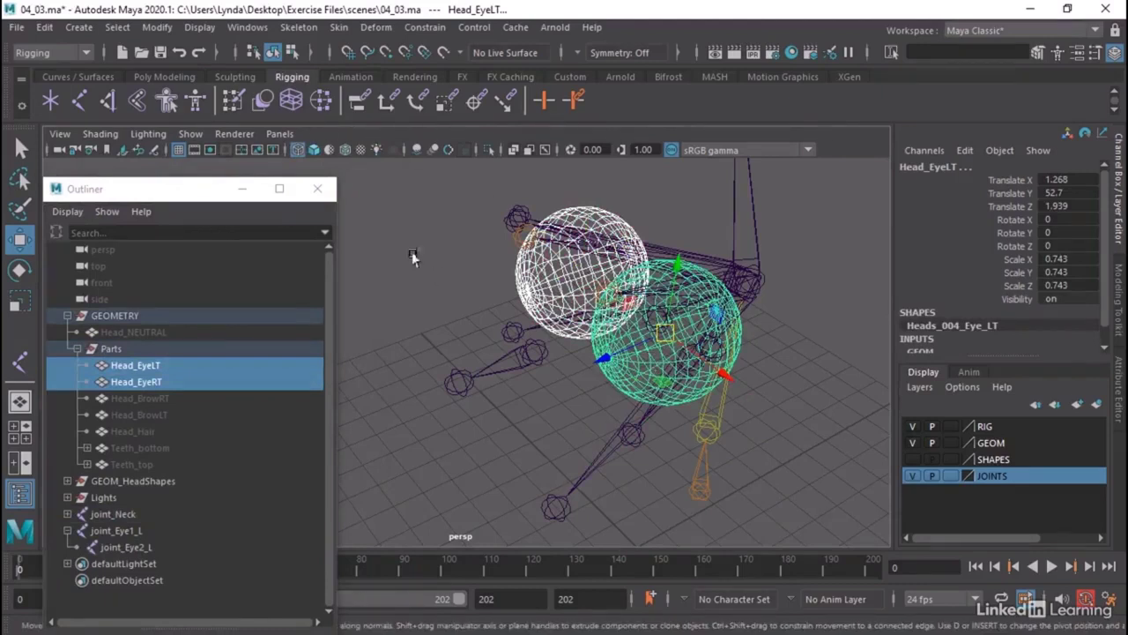
{"action": "left_click", "coordinate": [194, 26]}
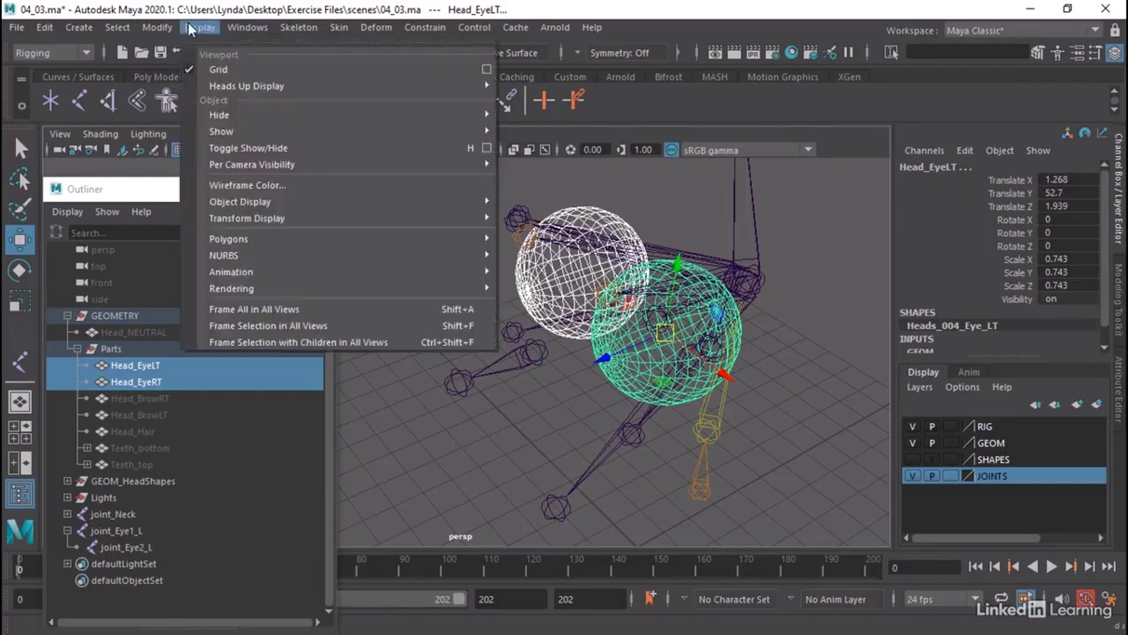
{"action": "mouse_move", "coordinate": [286, 220]}
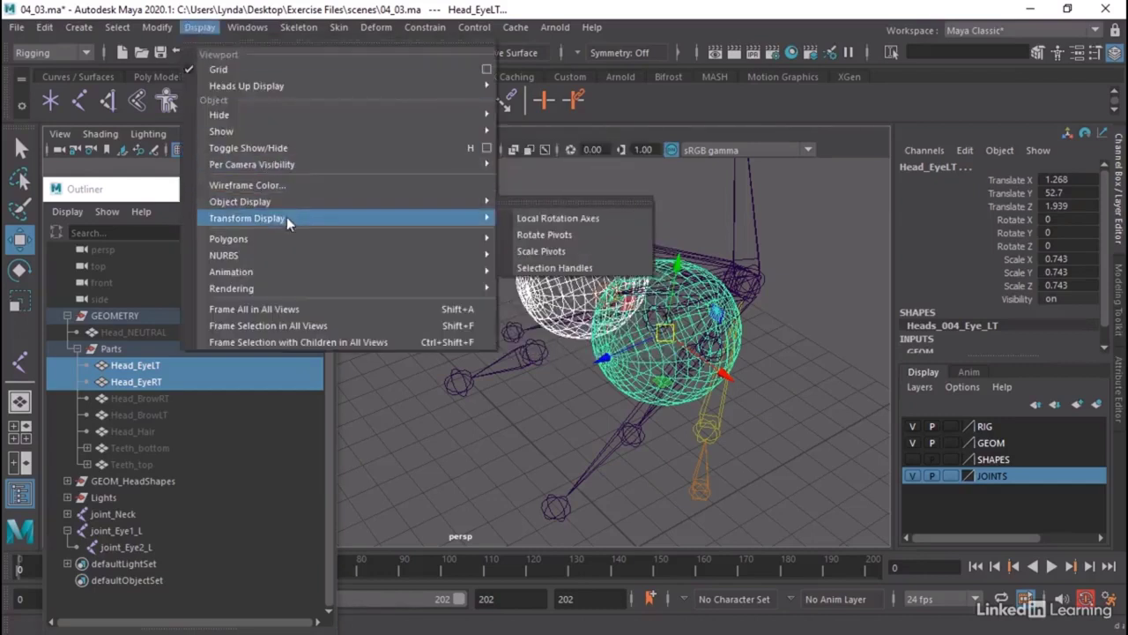
{"action": "left_click", "coordinate": [541, 219]}
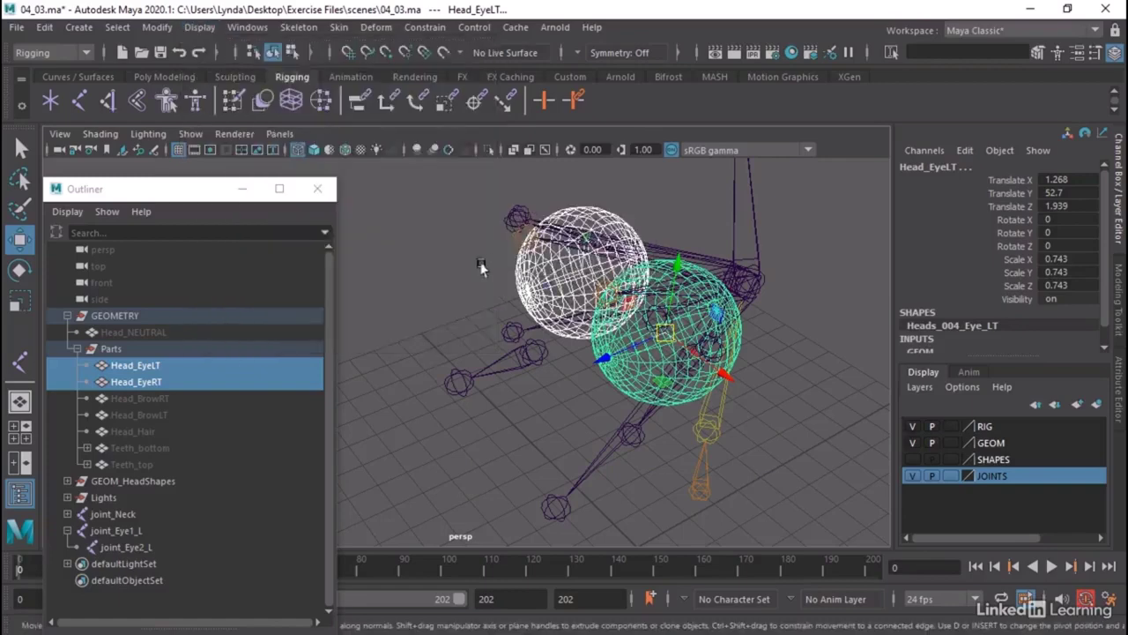
{"action": "left_click", "coordinate": [450, 269]}
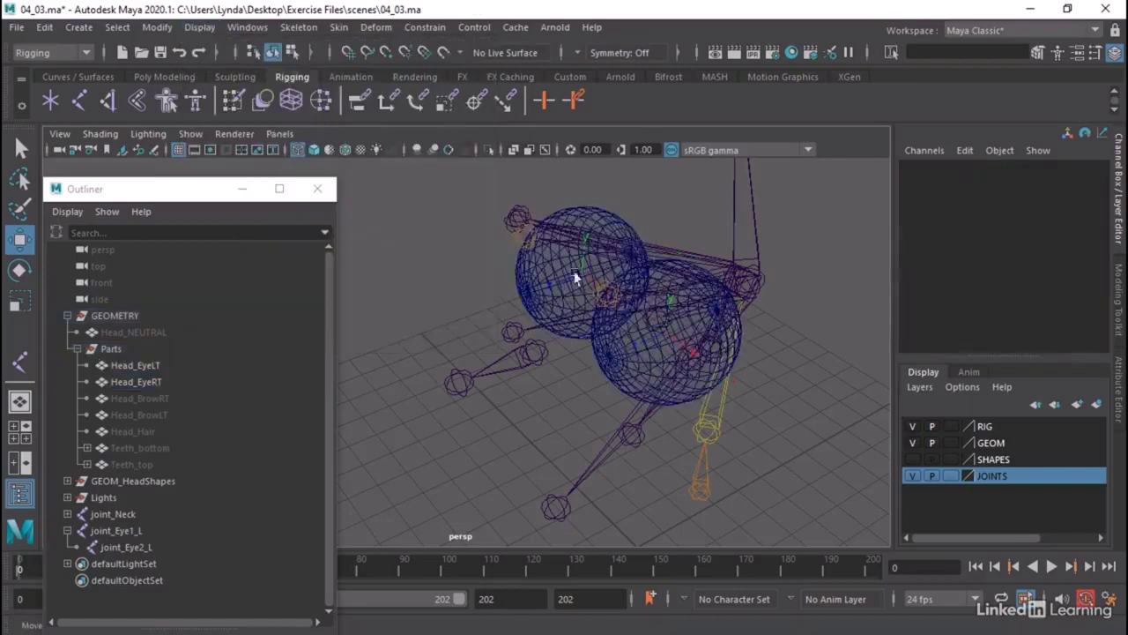
Snap joint_Eye1_L to the pivot at the centre of the left eyeball using point snapping.
{"action": "right_click_drag", "start_coordinate": [636, 302], "coordinate": [778, 302], "text": "alt"}
{"action": "left_click_drag", "start_coordinate": [778, 302], "coordinate": [592, 285], "text": "alt"}
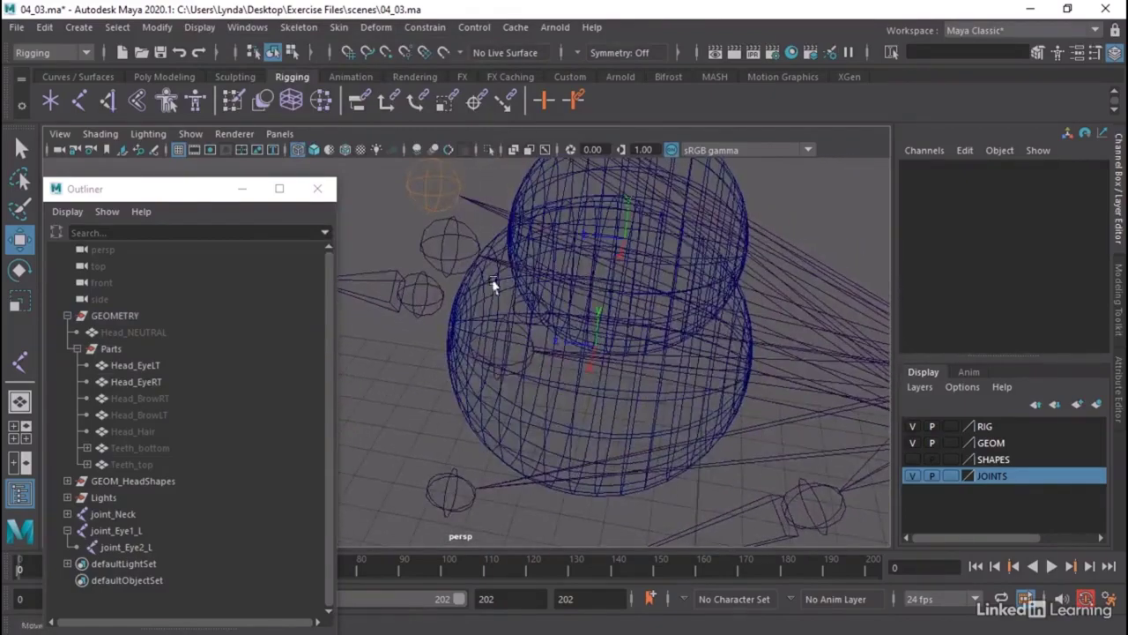
{"action": "left_click", "coordinate": [414, 297]}
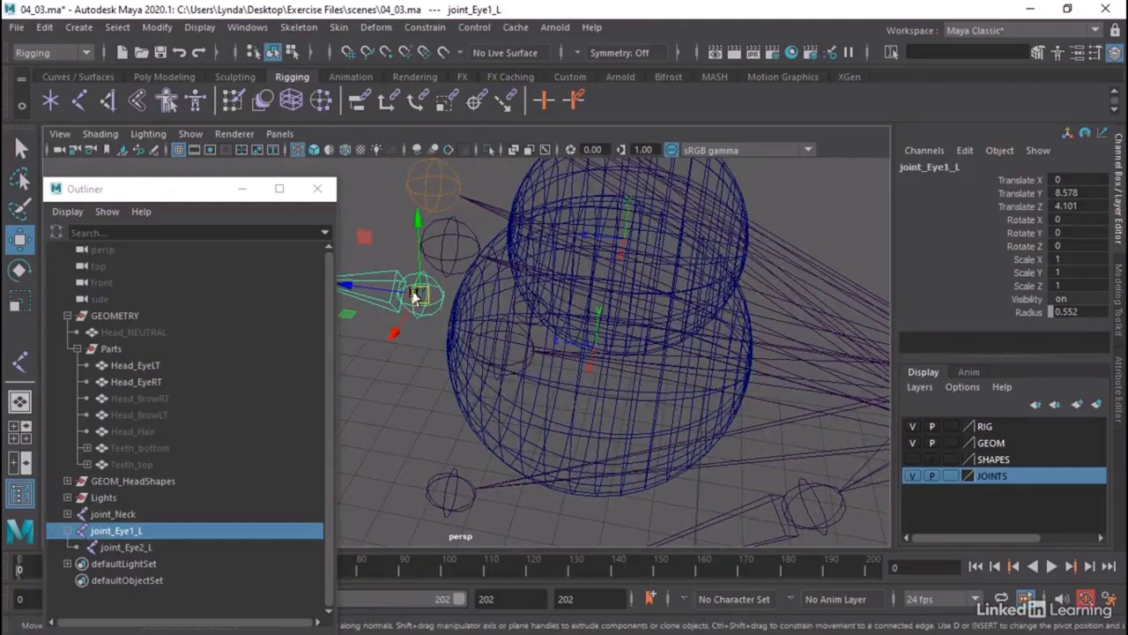
{"action": "left_click", "coordinate": [384, 53]}
{"action": "left_click_drag", "start_coordinate": [416, 296], "coordinate": [570, 344]}
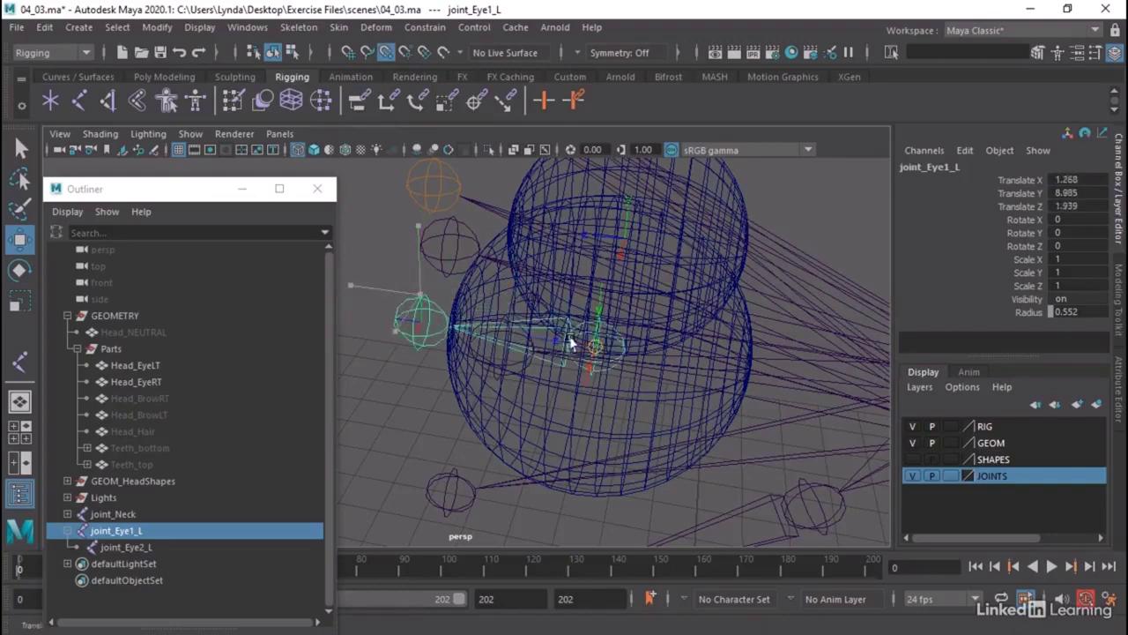
Duplicate the joint_Eye1_L chain and point-snap the copy to the pivot at the centre of the right eyeball, at X -1.267.
{"action": "left_click_drag", "start_coordinate": [525, 391], "coordinate": [603, 402], "text": "alt"}
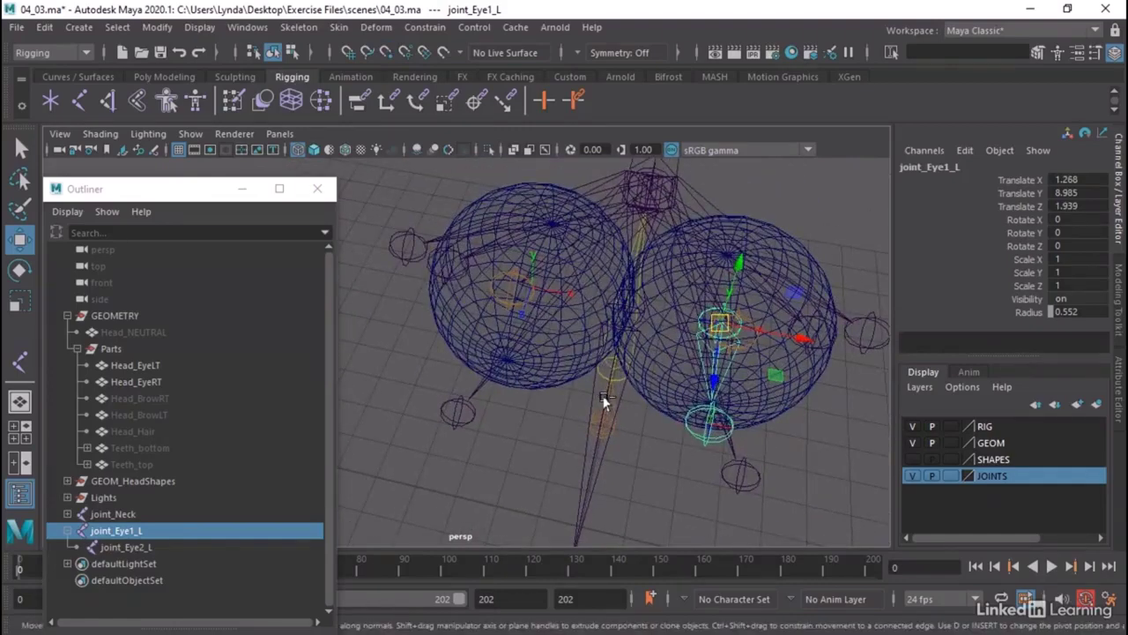
{"action": "key", "text": "ctrl+d"}
{"action": "left_click_drag", "start_coordinate": [798, 339], "coordinate": [418, 293]}
{"action": "left_click_drag", "start_coordinate": [509, 348], "coordinate": [572, 372], "text": "alt"}
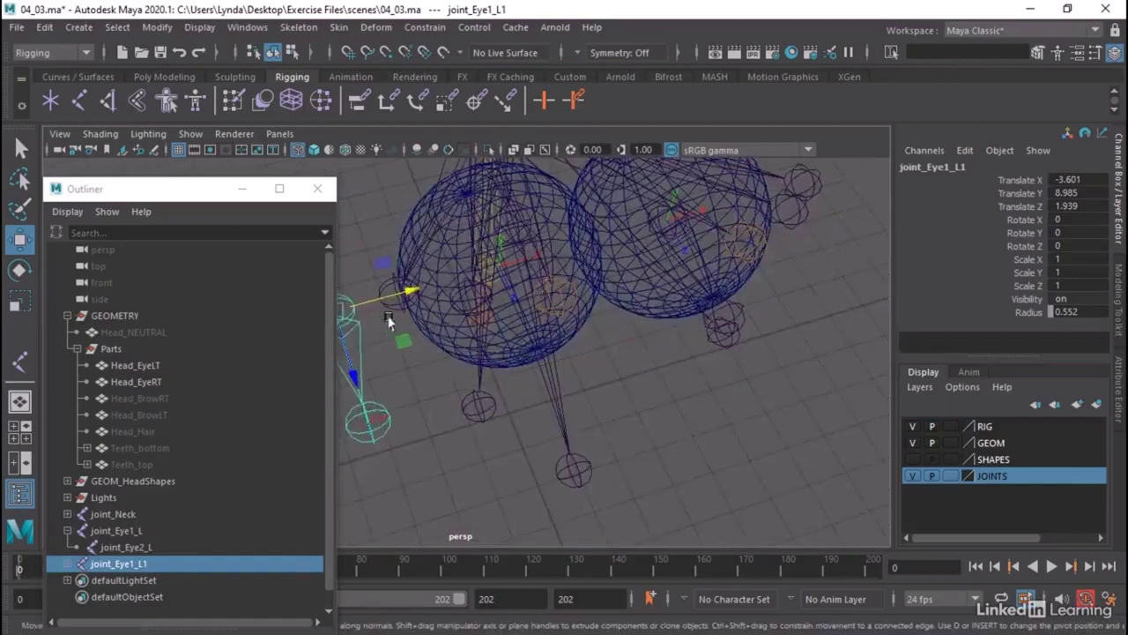
{"action": "key", "text": "v"}
{"action": "left_click_drag", "start_coordinate": [344, 310], "coordinate": [482, 280]}
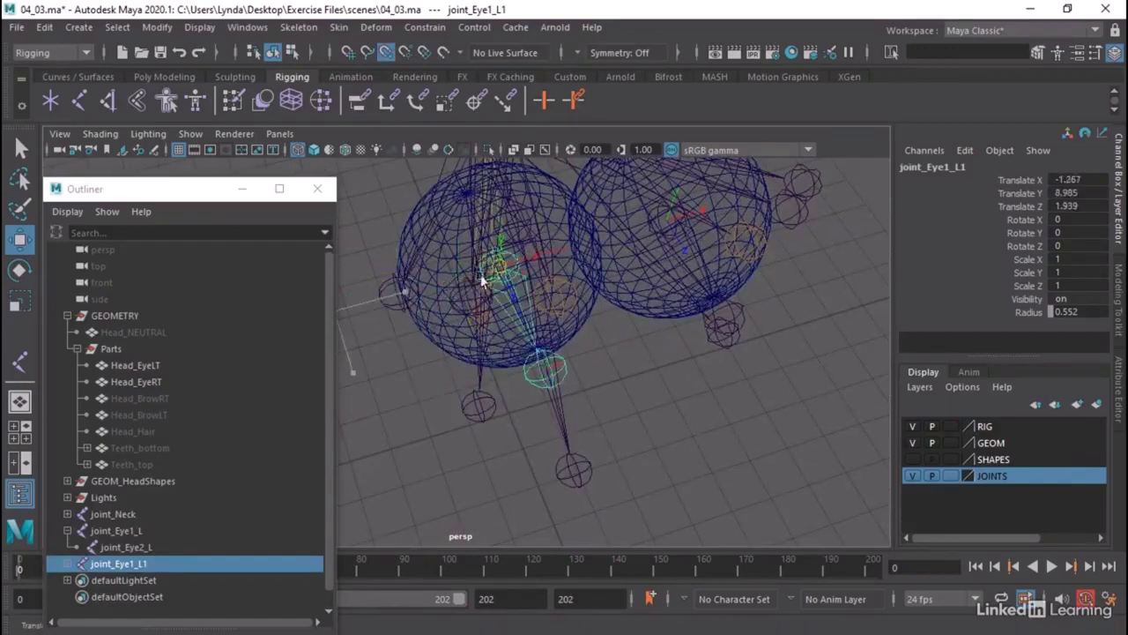
{"action": "left_click_drag", "start_coordinate": [680, 382], "coordinate": [490, 371], "text": "alt"}
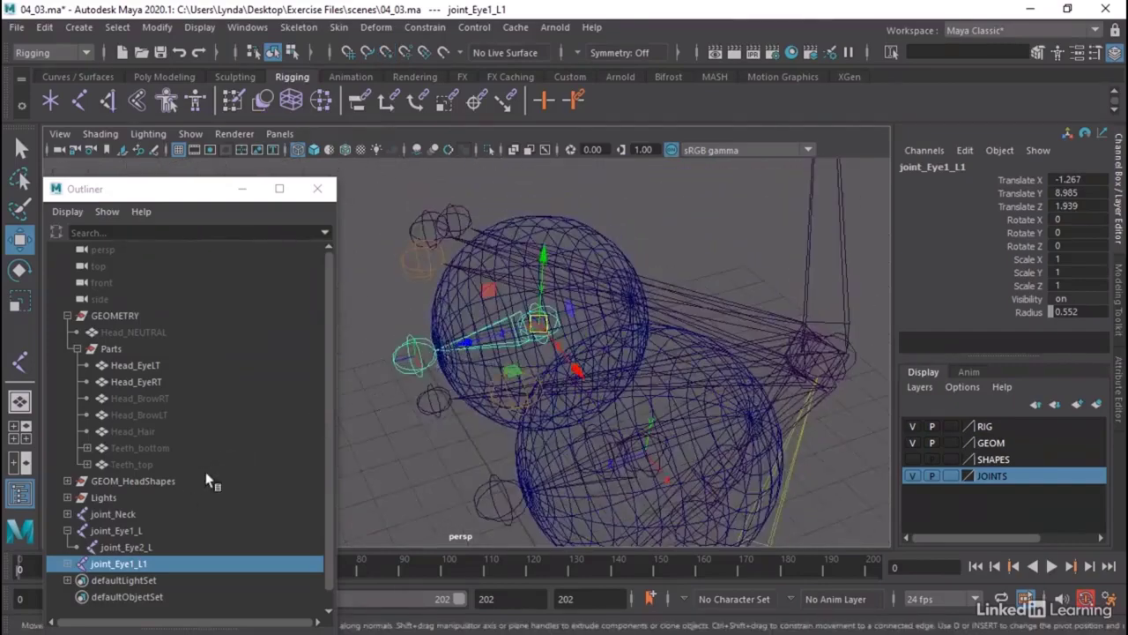
Rename the duplicated joints joint_Eye1_R and joint_Eye2_R.
{"action": "left_click", "coordinate": [68, 563]}
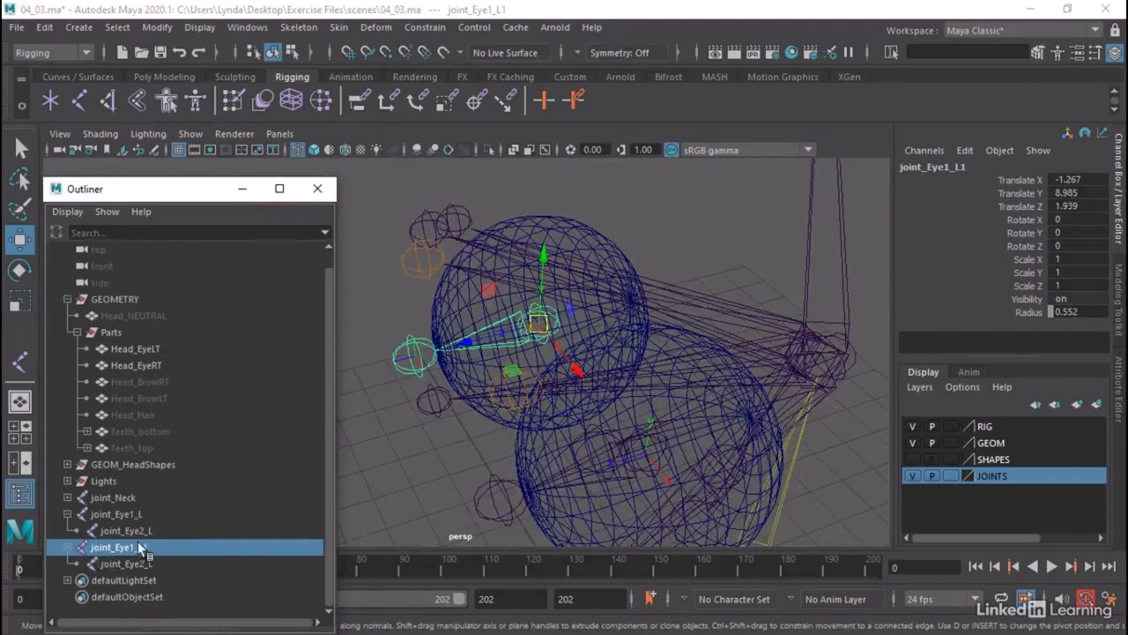
{"action": "double_click", "coordinate": [139, 547]}
{"action": "left_click", "coordinate": [141, 547]}
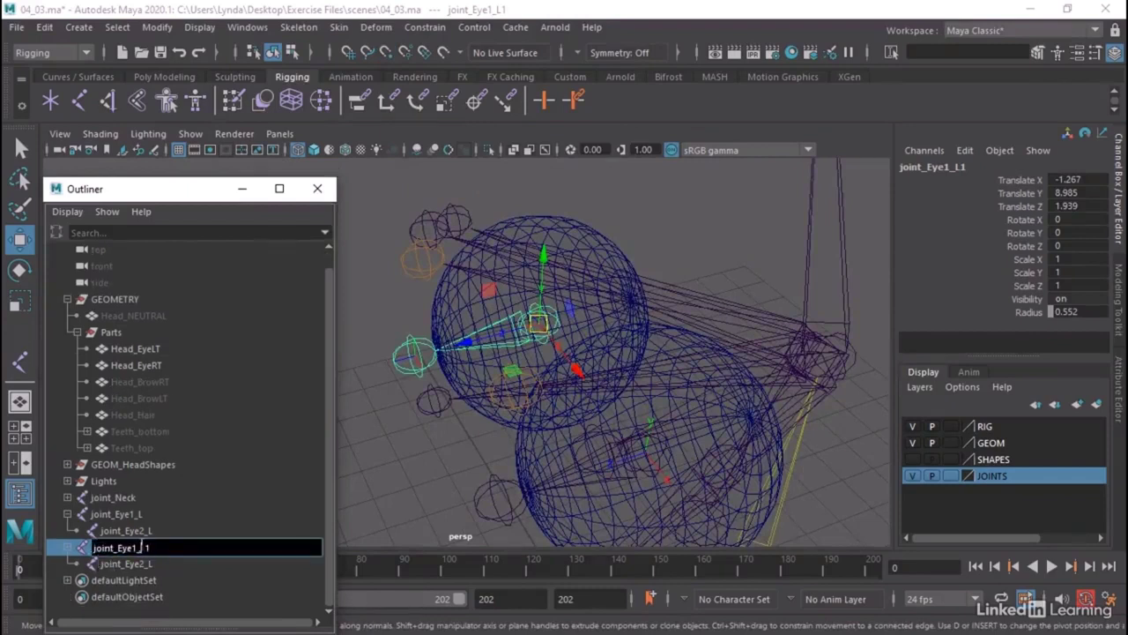
{"action": "type", "text": "R"}
{"action": "double_click", "coordinate": [132, 564]}
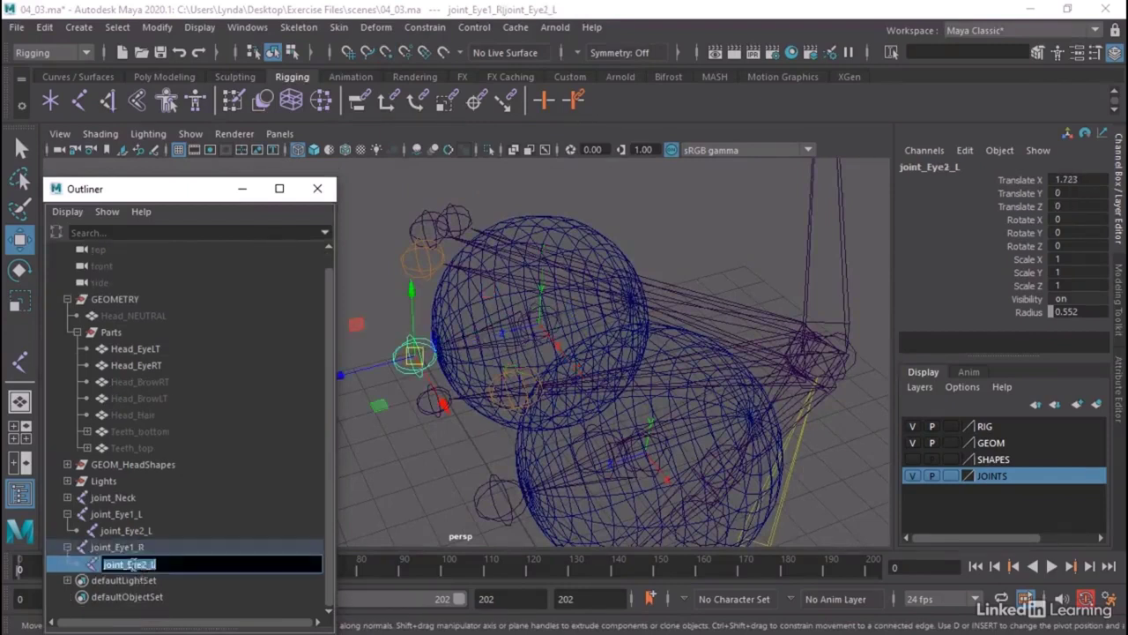
{"action": "left_click", "coordinate": [152, 564]}
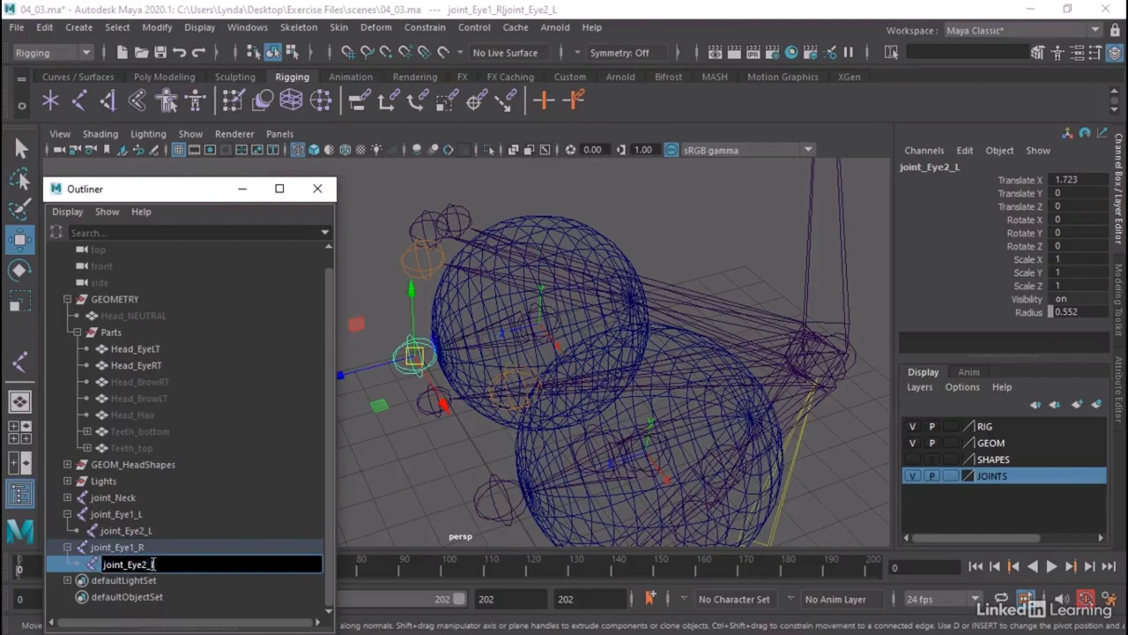
{"action": "type", "text": "R"}
{"action": "left_click", "coordinate": [188, 483]}
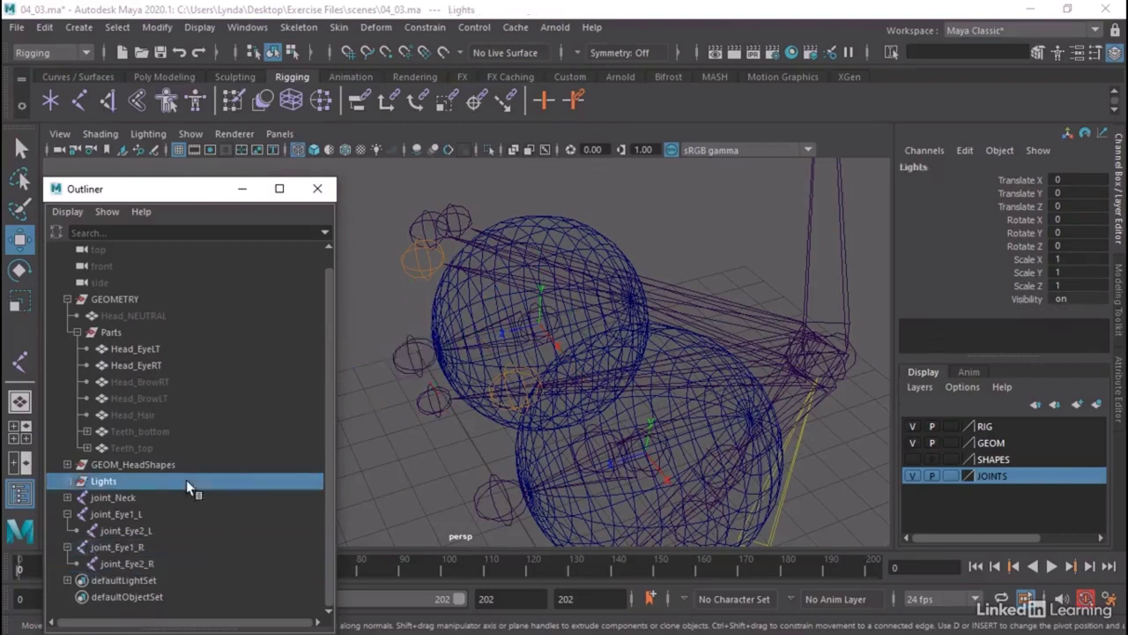
Close the Outliner and display the eyeballs smooth-shaded with scene lights and X-Ray Joints.
{"action": "left_click", "coordinate": [317, 189]}
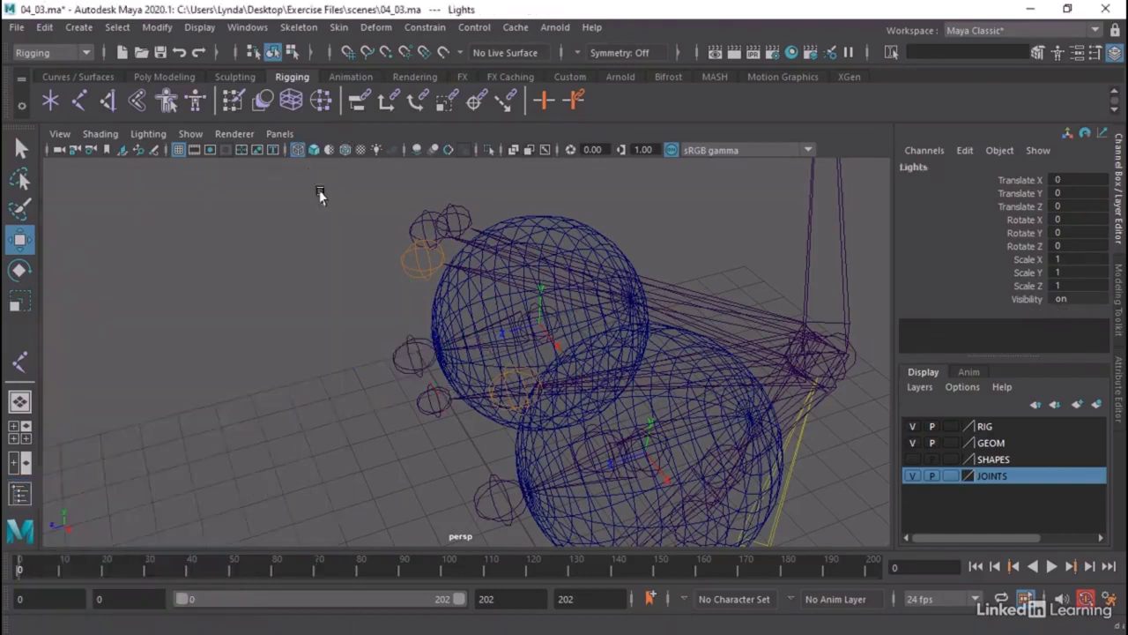
{"action": "scroll", "coordinate": [385, 335], "scroll_direction": "down", "scroll_amount": 3}
{"action": "left_click", "coordinate": [313, 150]}
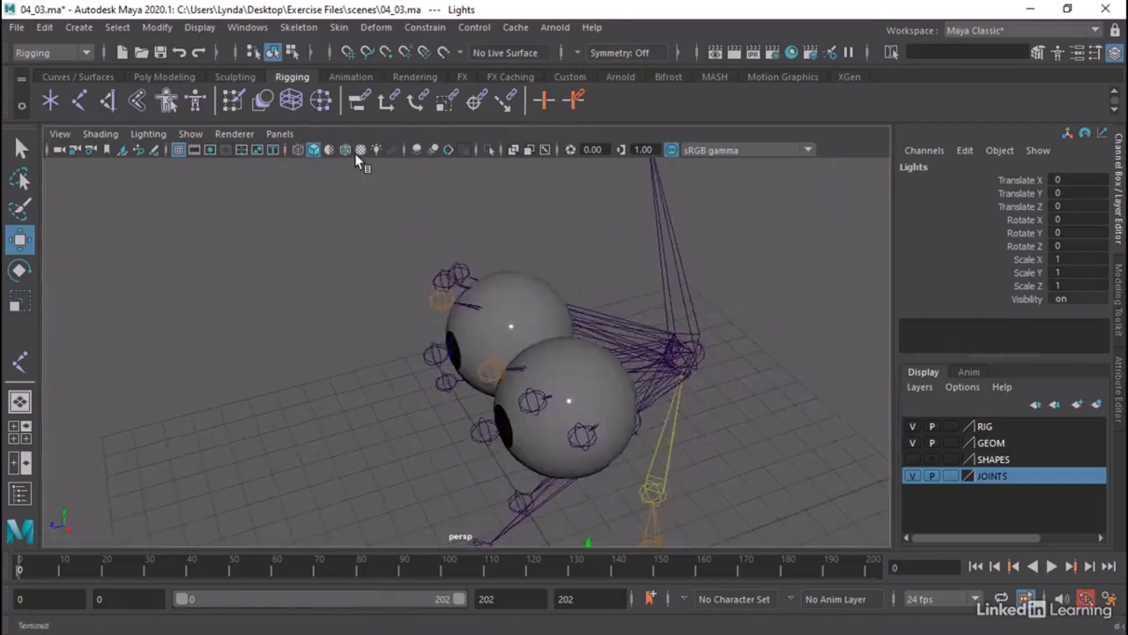
{"action": "left_click", "coordinate": [376, 150]}
{"action": "left_click_drag", "start_coordinate": [345, 301], "coordinate": [313, 291], "text": "alt"}
{"action": "left_click", "coordinate": [122, 136]}
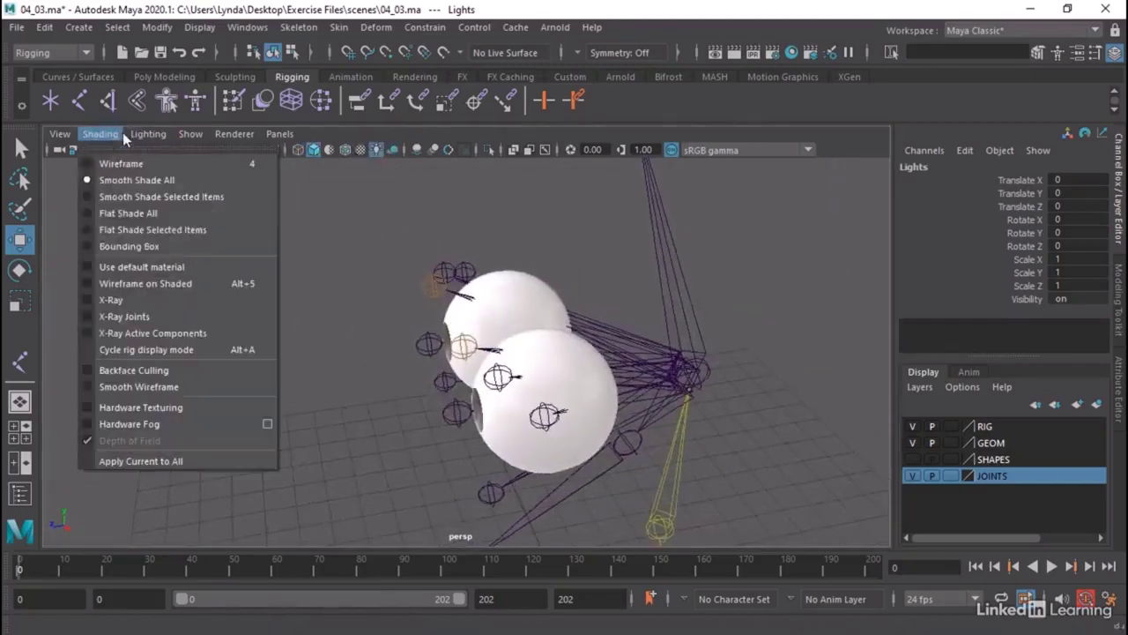
{"action": "left_click", "coordinate": [147, 315]}
{"action": "mouse_move", "coordinate": [261, 328]}
{"action": "left_mouse_down", "text": "alt"}
{"action": "mouse_move", "coordinate": [262, 390]}
{"action": "mouse_move", "coordinate": [329, 353]}
{"action": "mouse_move", "coordinate": [272, 332]}
{"action": "mouse_move", "coordinate": [256, 340]}
{"action": "left_mouse_up", "text": "alt"}
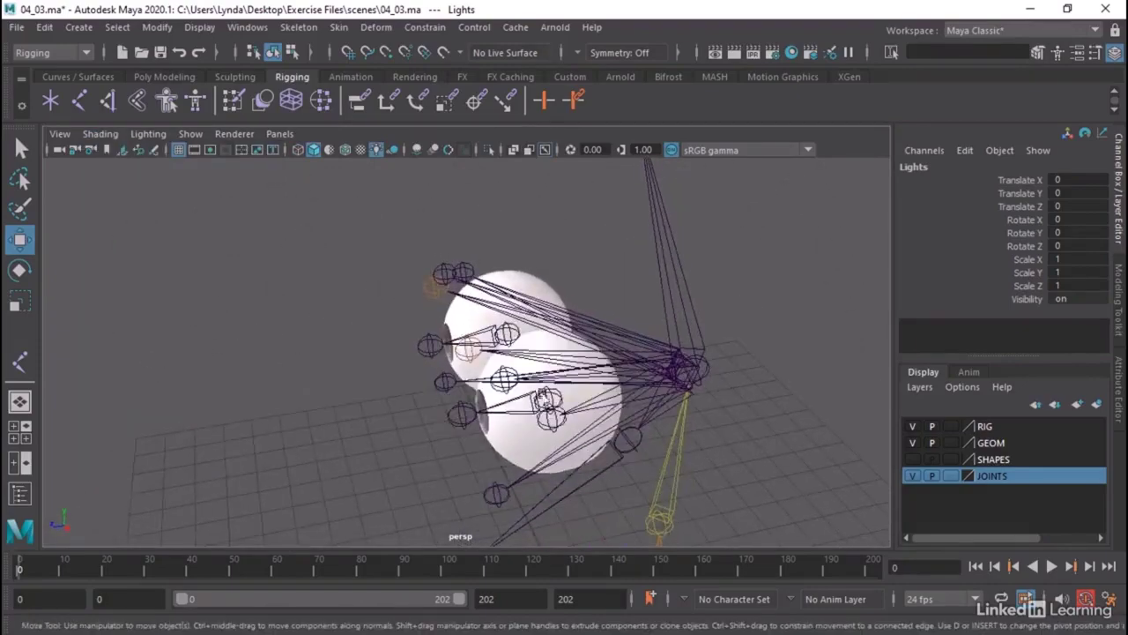
Bind the left eyeball mesh, Head_EyeLT, to joint_Eye1_L with Bind Skin.
{"action": "left_click", "coordinate": [546, 398]}
{"action": "right_click_drag", "start_coordinate": [675, 453], "coordinate": [794, 458], "text": "alt"}
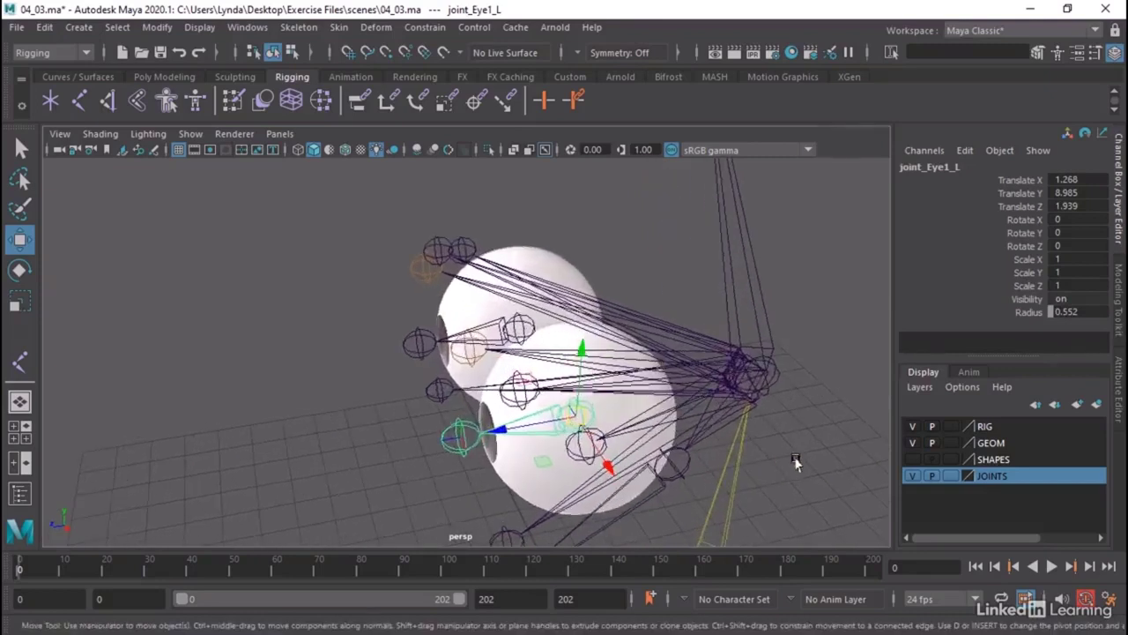
{"action": "key", "text": "q"}
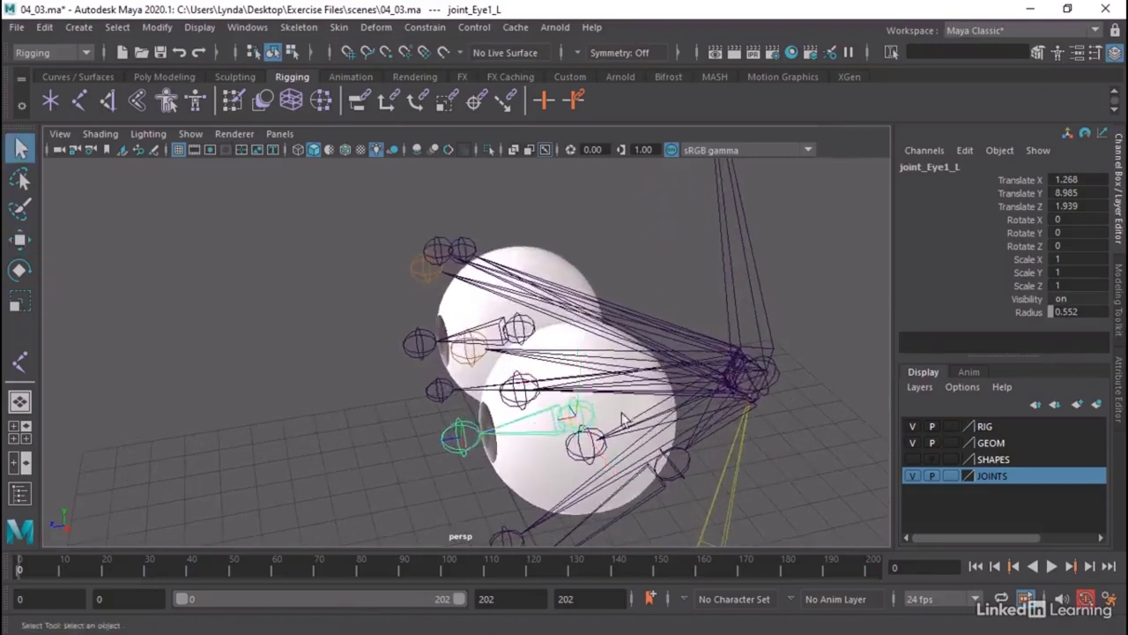
{"action": "left_click", "coordinate": [615, 413]}
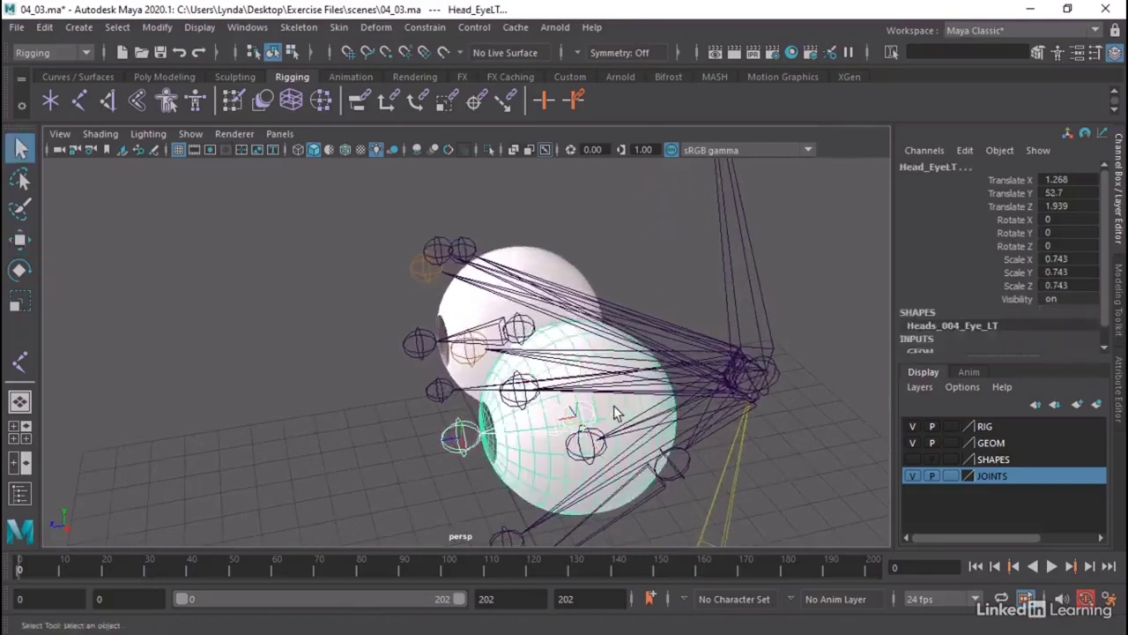
{"action": "left_click", "coordinate": [340, 26]}
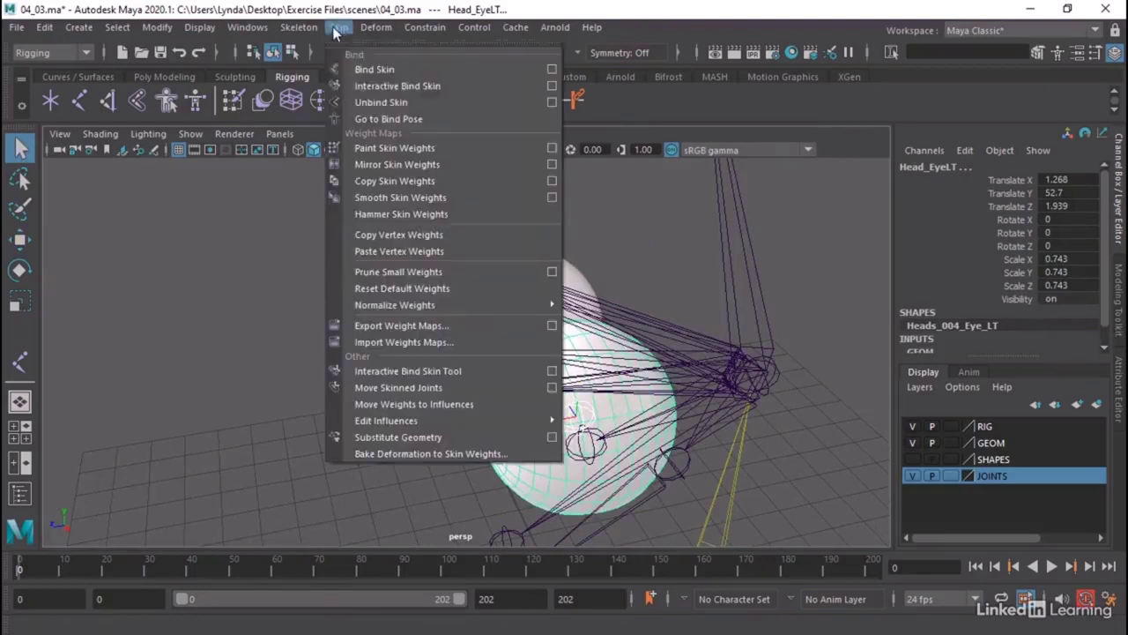
{"action": "left_click", "coordinate": [362, 68]}
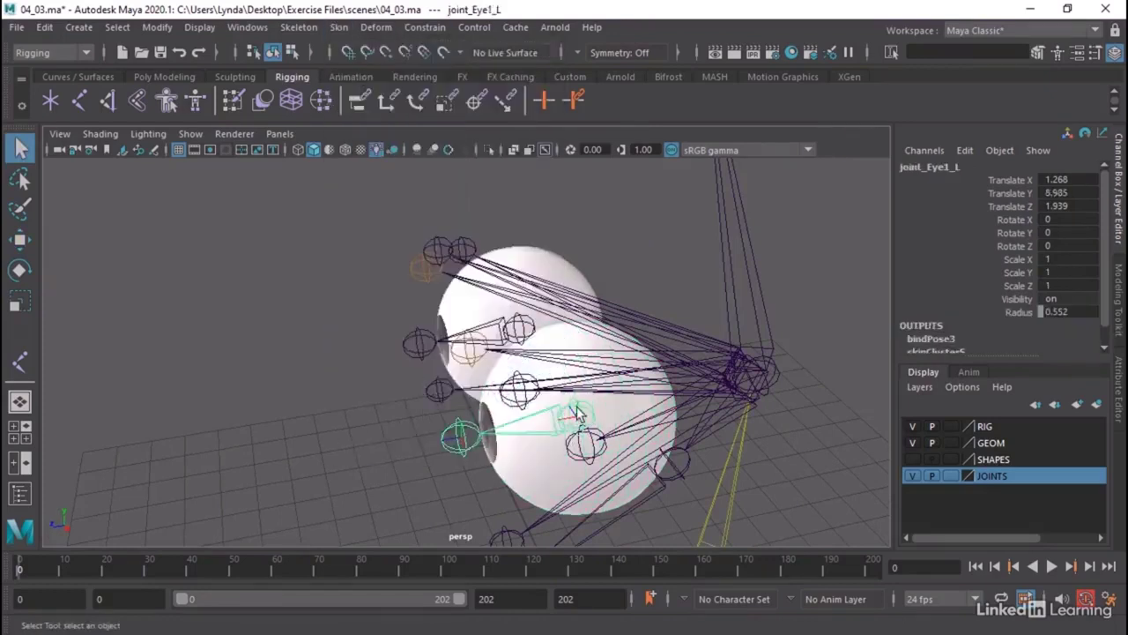
Test the left eye binding by rotating joint_Eye1_L about -16.3 degrees in Y, and undo the rotation.
{"action": "key", "text": "e"}
{"action": "left_click_drag", "start_coordinate": [553, 463], "coordinate": [525, 464]}
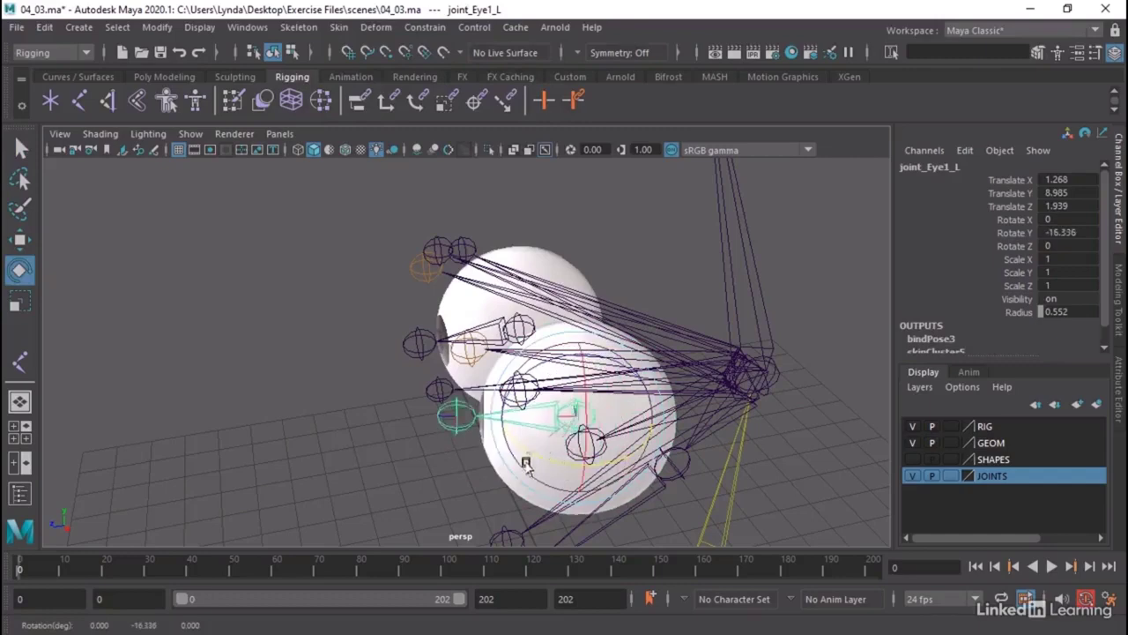
{"action": "key", "text": "ctrl+z"}
Bind the right eyeball mesh, Head_EyeRT, to joint_Eye1_R with Bind Skin.
{"action": "left_click_drag", "start_coordinate": [332, 402], "coordinate": [370, 432], "text": "alt"}
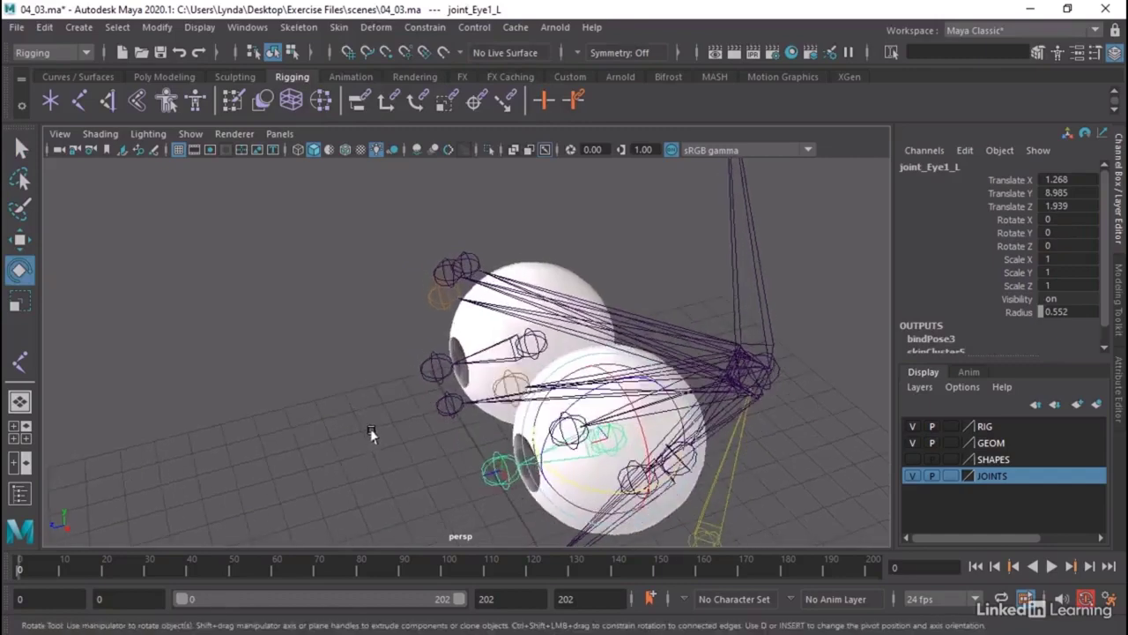
{"action": "left_click", "coordinate": [537, 349]}
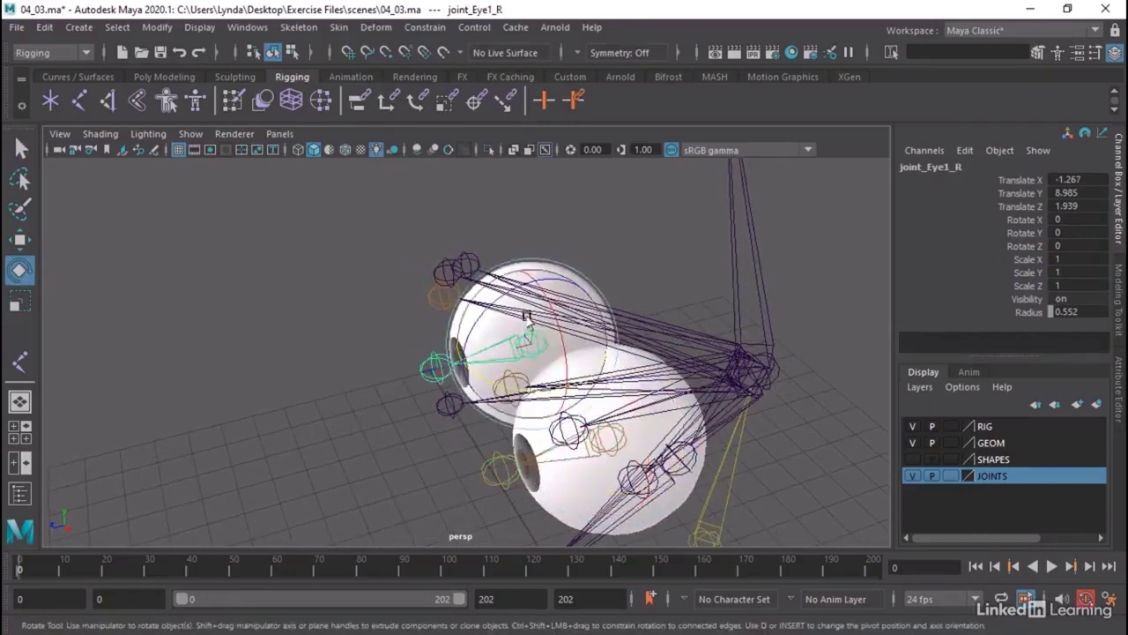
{"action": "key", "text": "q"}
{"action": "left_click", "coordinate": [559, 280]}
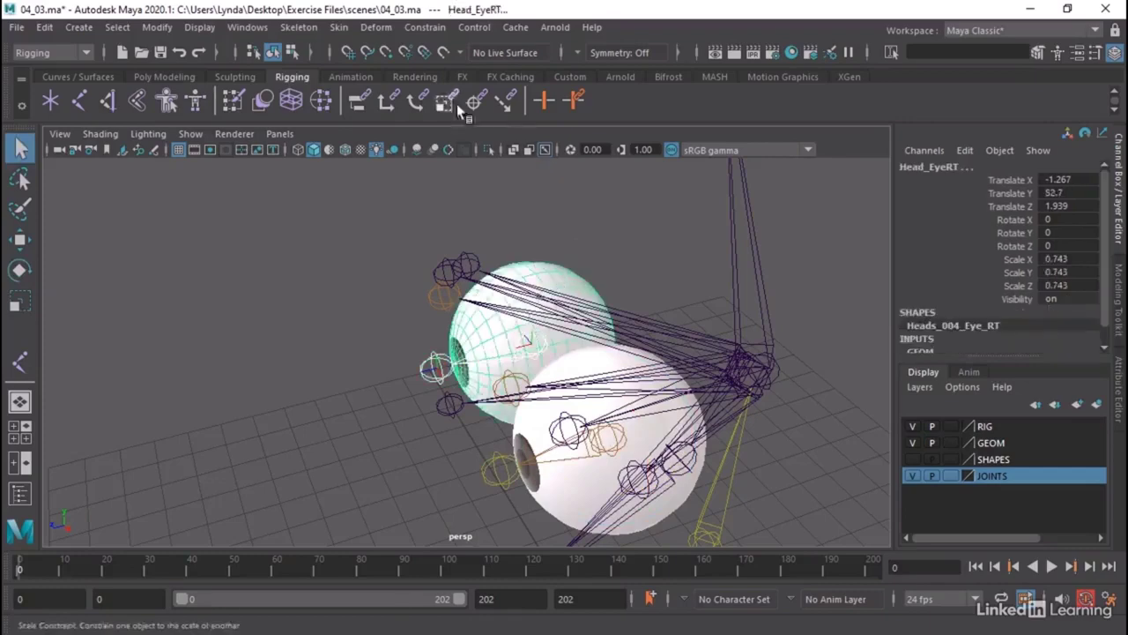
{"action": "left_click", "coordinate": [337, 27]}
{"action": "left_click", "coordinate": [361, 68]}
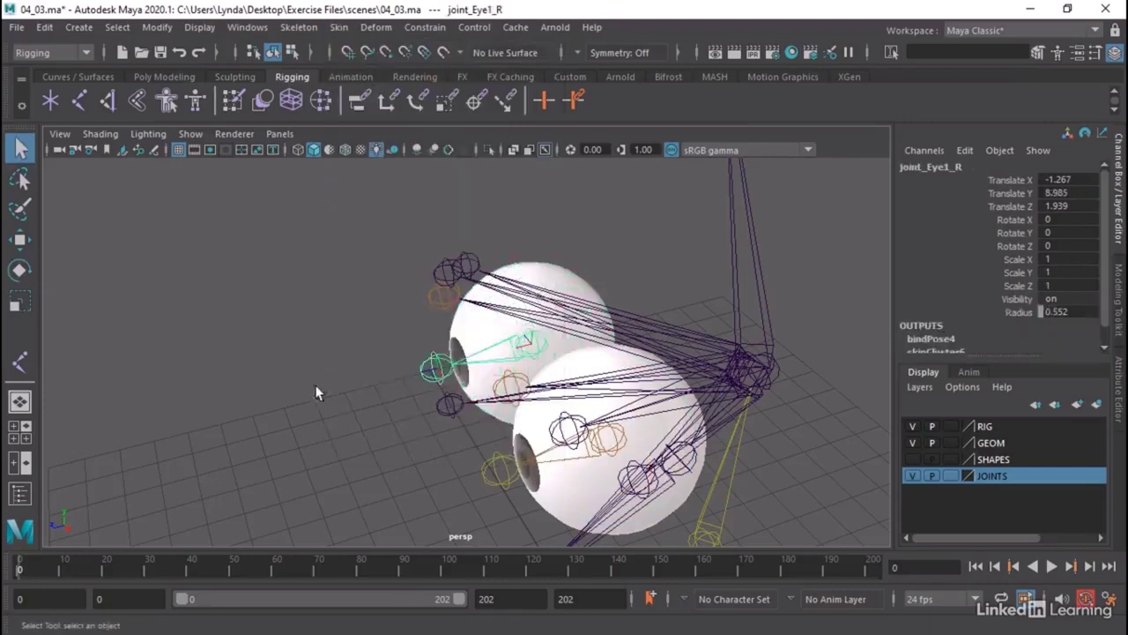
Reopen the Outliner and collapse the joint_Eye1_L and joint_Eye1_R hierarchies.
{"action": "left_click_drag", "start_coordinate": [315, 390], "coordinate": [291, 315], "text": "alt"}
{"action": "left_click", "coordinate": [248, 27]}
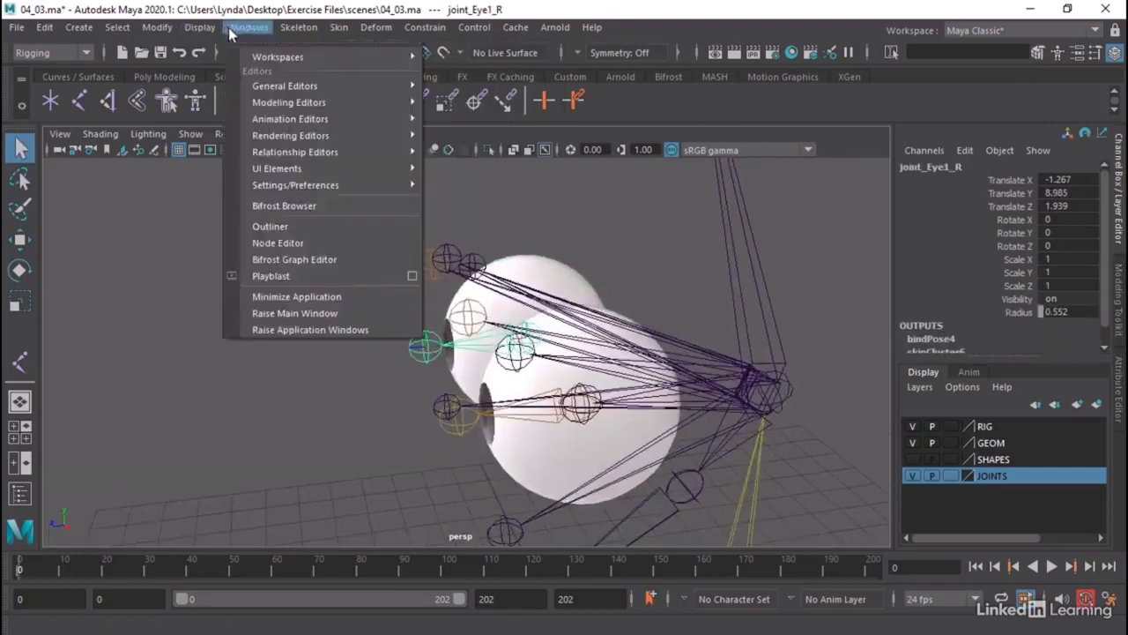
{"action": "left_click", "coordinate": [276, 222]}
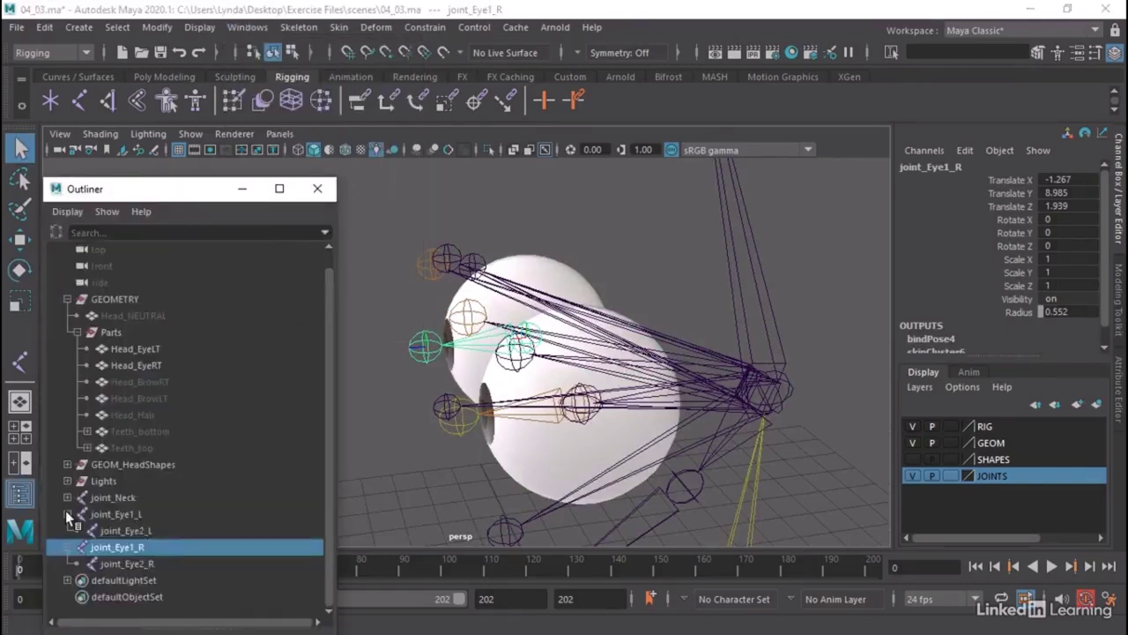
{"action": "left_click", "coordinate": [68, 514]}
{"action": "left_click", "coordinate": [68, 546]}
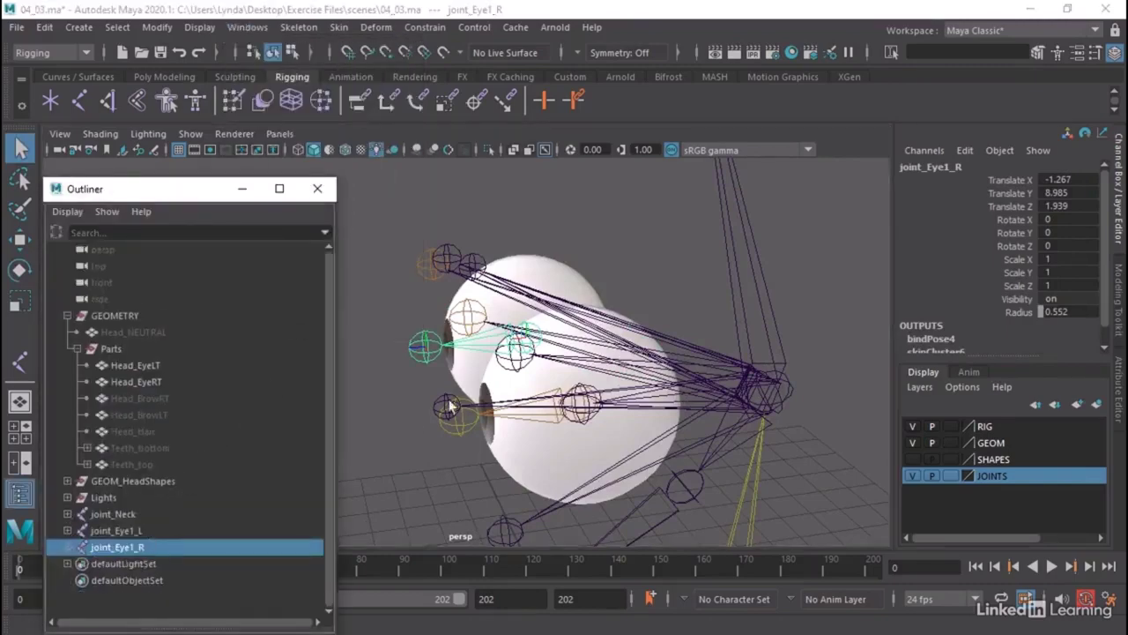
Expand joint_Neck in the Outliner and parent joint_Eye1_L and joint_Eye1_R under joint_Head2.
{"action": "left_click_drag", "start_coordinate": [449, 407], "coordinate": [746, 368], "text": "alt"}
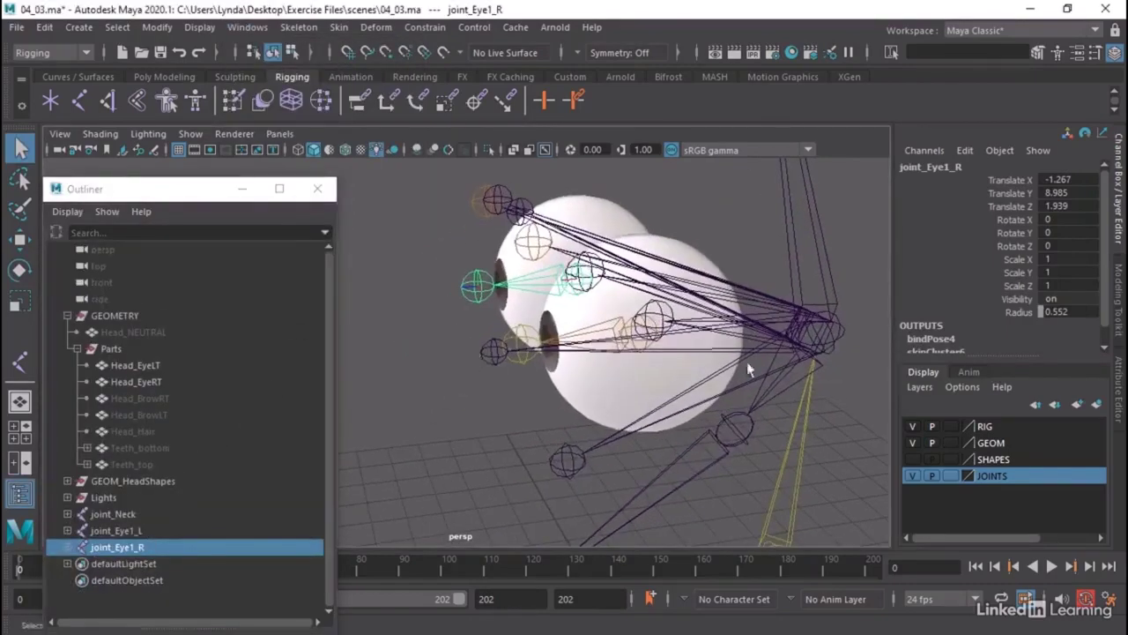
{"action": "left_click", "coordinate": [832, 334]}
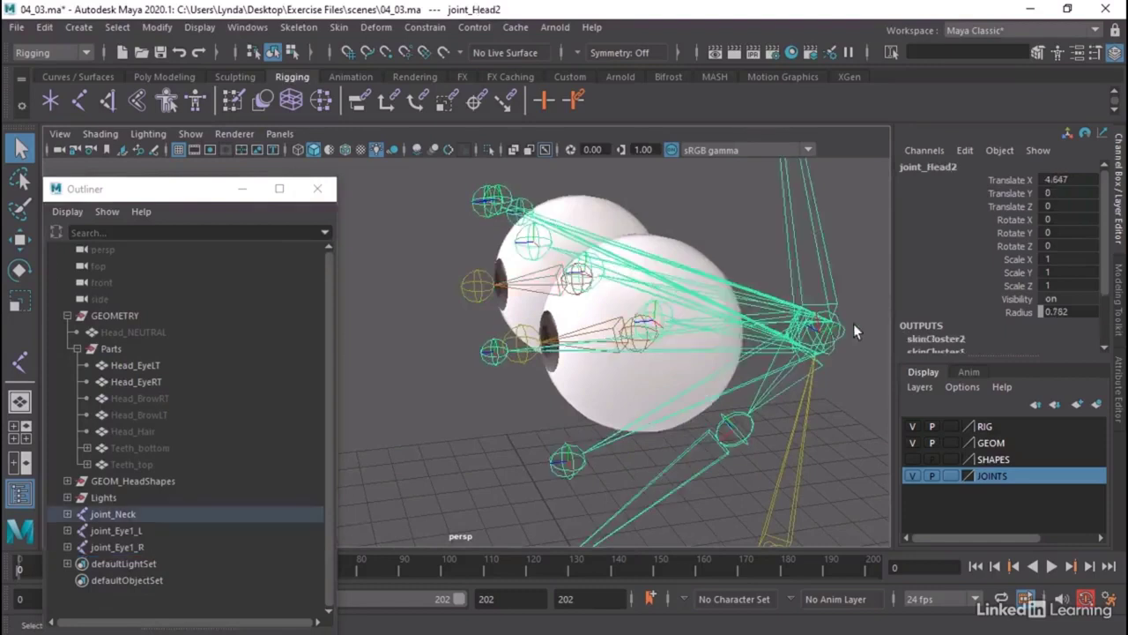
{"action": "left_click", "coordinate": [118, 529]}
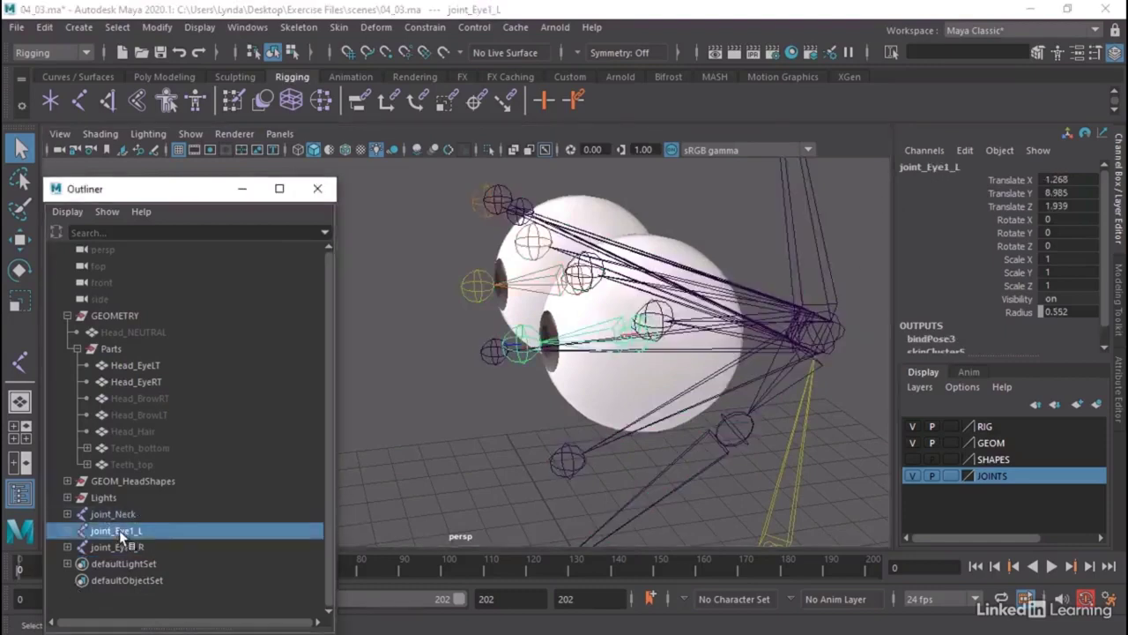
{"action": "left_click", "coordinate": [67, 514]}
{"action": "left_click", "coordinate": [78, 514]}
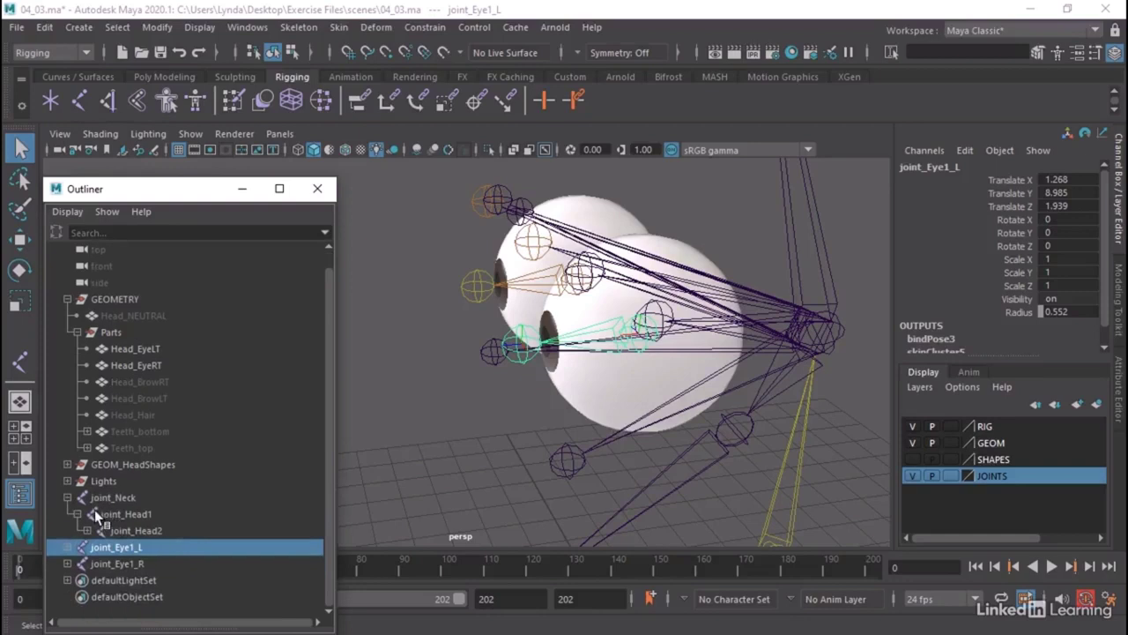
{"action": "left_click", "coordinate": [122, 563], "text": "ctrl"}
{"action": "middle_click_drag", "start_coordinate": [119, 558], "coordinate": [140, 532]}
Test the head hierarchy by rotating joint_Head1 about 4.9 degrees in Z, and undo the rotation.
{"action": "key", "text": "a"}
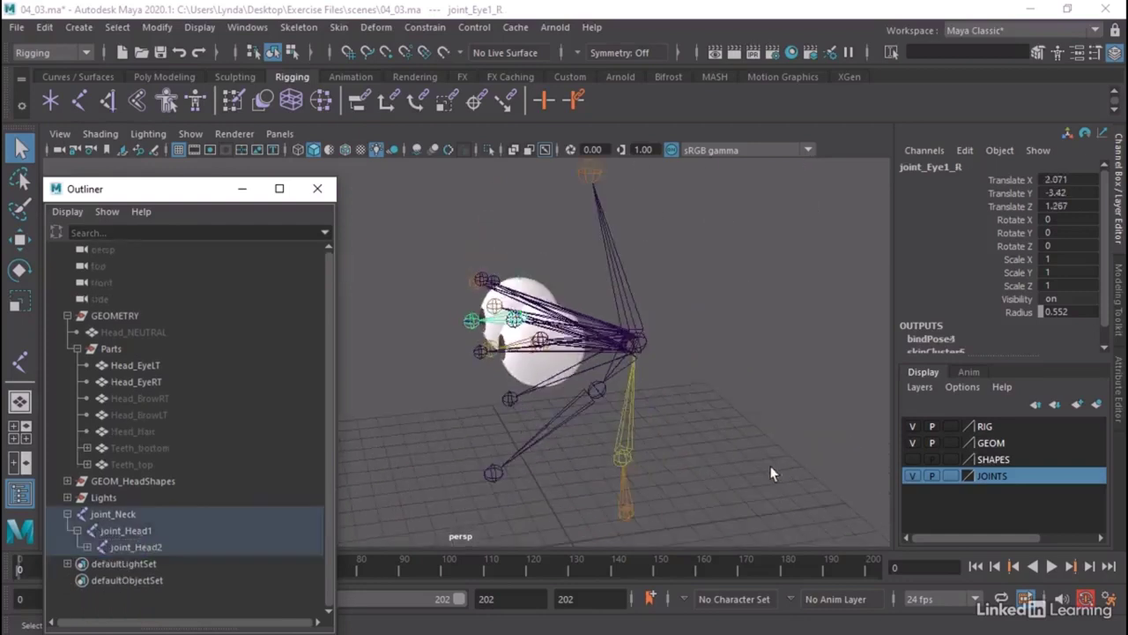
{"action": "left_click", "coordinate": [616, 456]}
{"action": "key", "text": "e"}
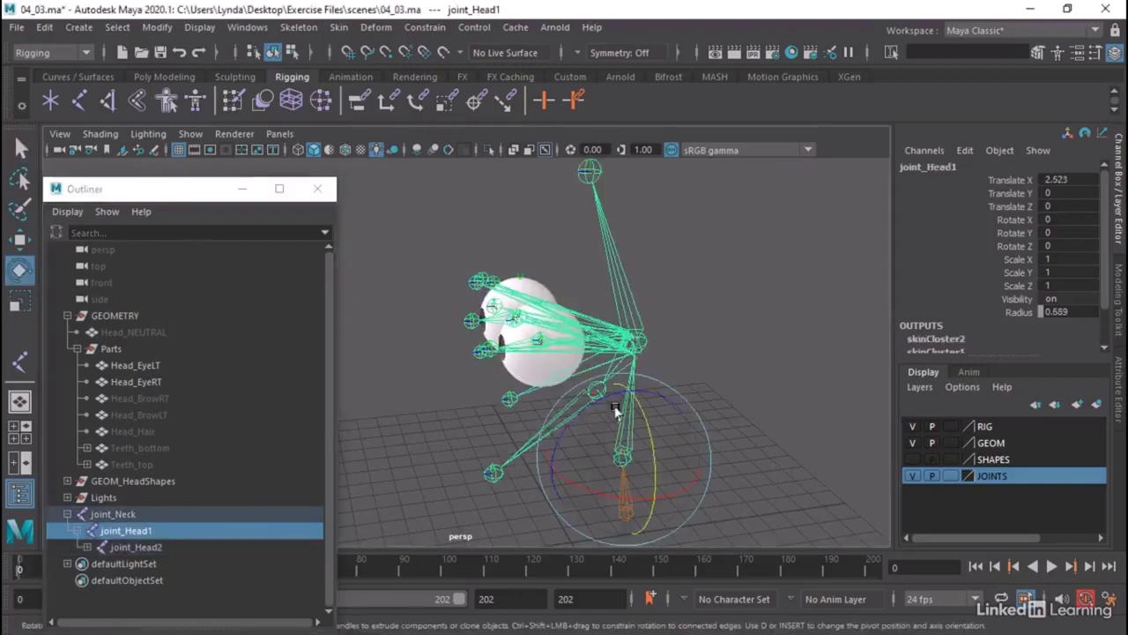
{"action": "mouse_move", "coordinate": [596, 409]}
{"action": "left_mouse_down"}
{"action": "mouse_move", "coordinate": [615, 401]}
{"action": "mouse_move", "coordinate": [587, 411]}
{"action": "left_mouse_up"}
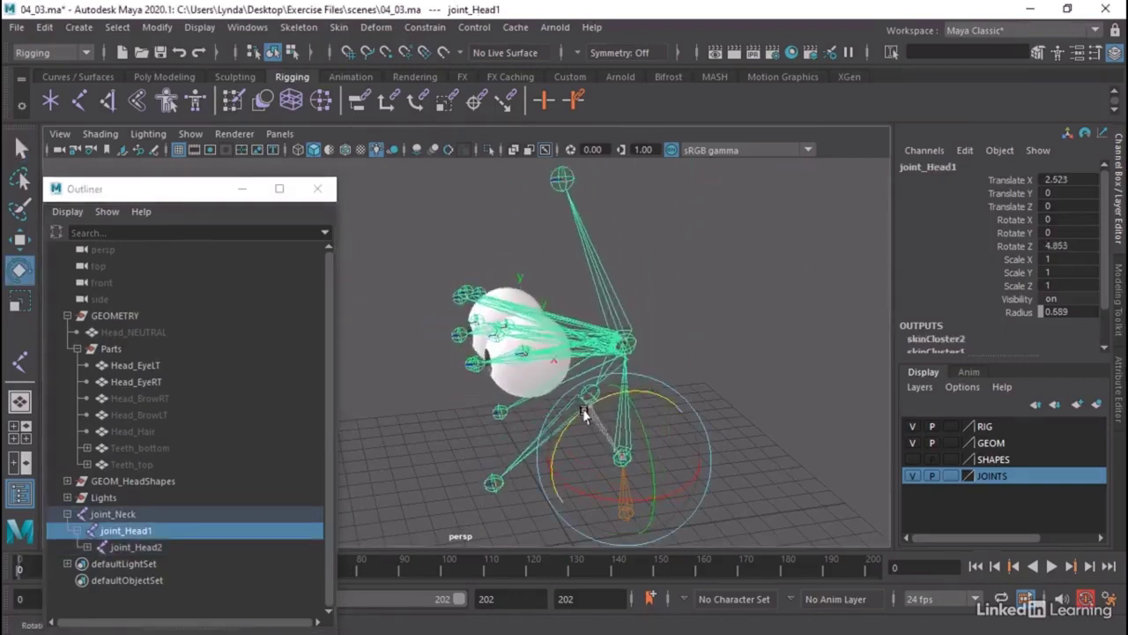
{"action": "key", "text": "ctrl+z"}
Unhide Head_NEUTRAL, both brow meshes, Head_Hair, Teeth_bottom and Teeth_top, and close the Outliner.
{"action": "left_click", "coordinate": [134, 332]}
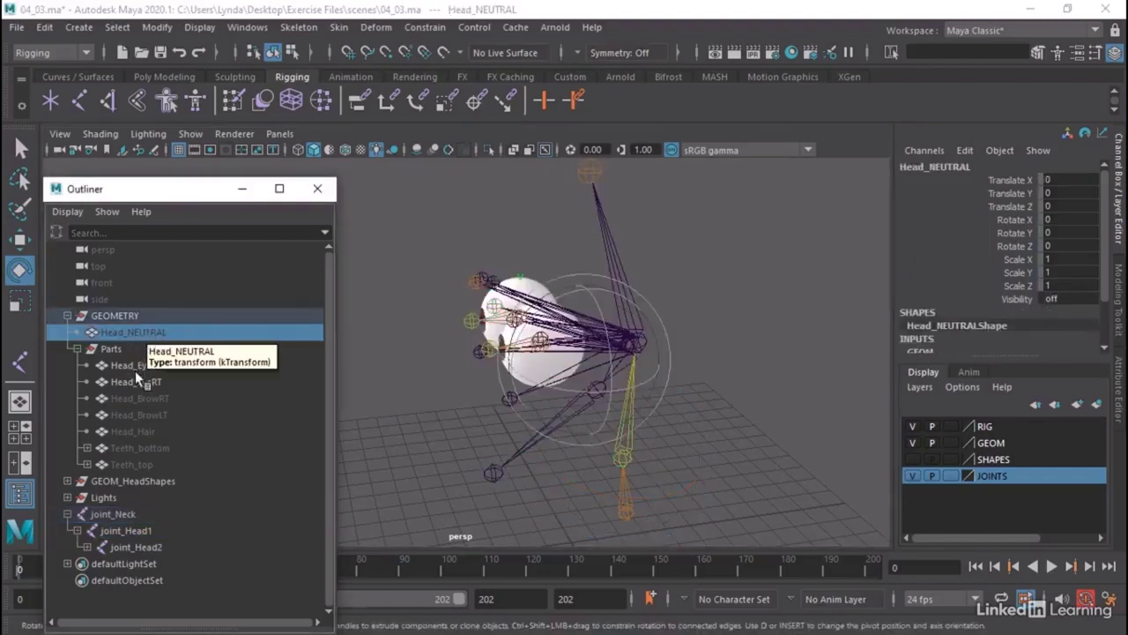
{"action": "key", "text": "shift+h"}
{"action": "left_click", "coordinate": [146, 473], "text": "shift"}
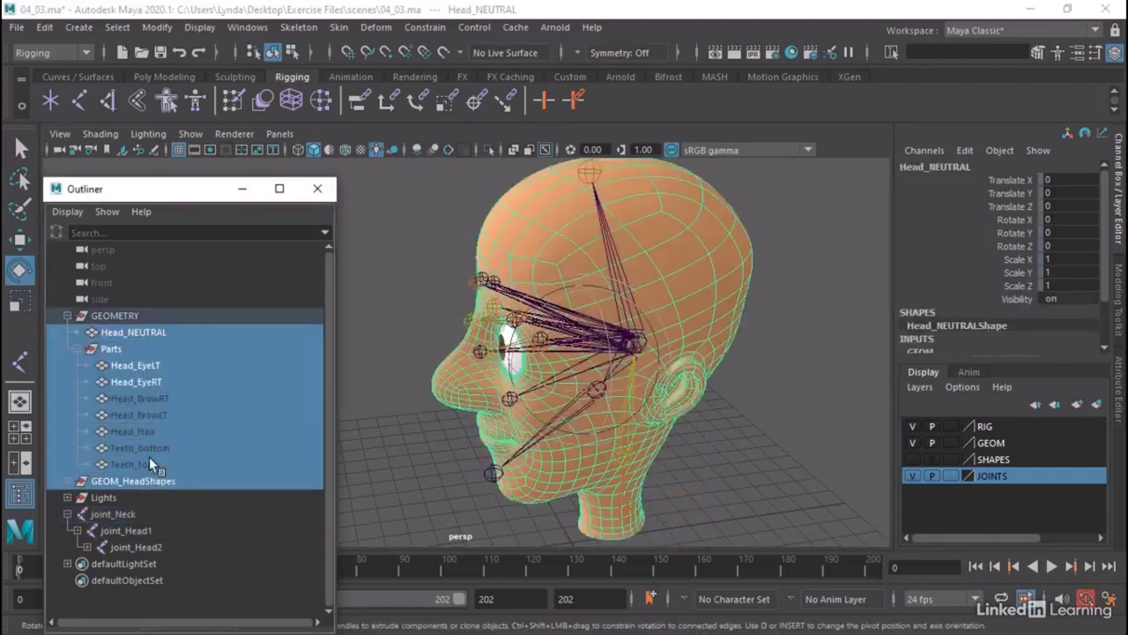
{"action": "left_click", "coordinate": [142, 464]}
{"action": "left_click", "coordinate": [145, 398], "text": "shift"}
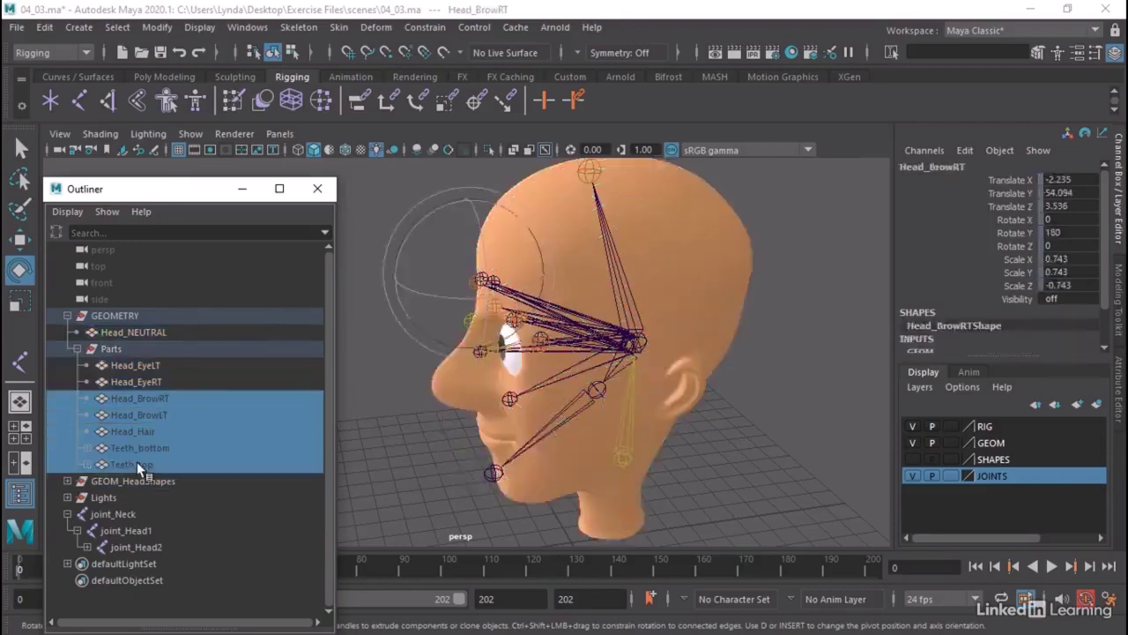
{"action": "left_click", "coordinate": [137, 461], "text": "shift"}
{"action": "key", "text": "shift+h"}
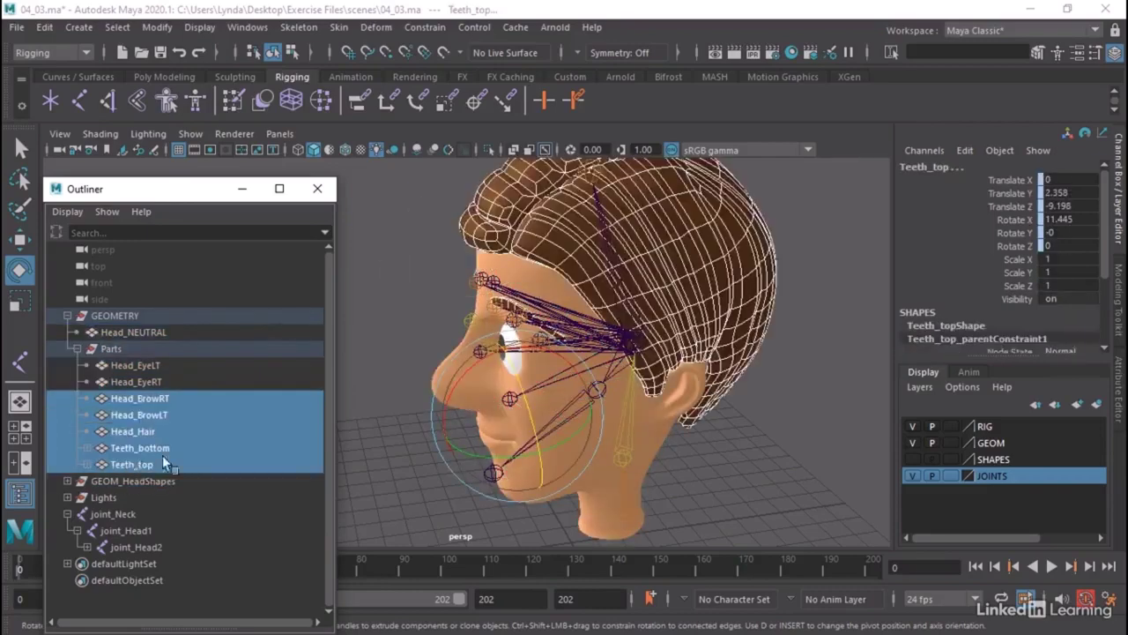
{"action": "left_click", "coordinate": [317, 189]}
Test the complete head by freely rotating joint_Head1 to about -9.6, 10.7 and 1.1 degrees in X, Y and Z, and undo the rotation.
{"action": "right_click_drag", "start_coordinate": [393, 330], "coordinate": [290, 342], "text": "alt"}
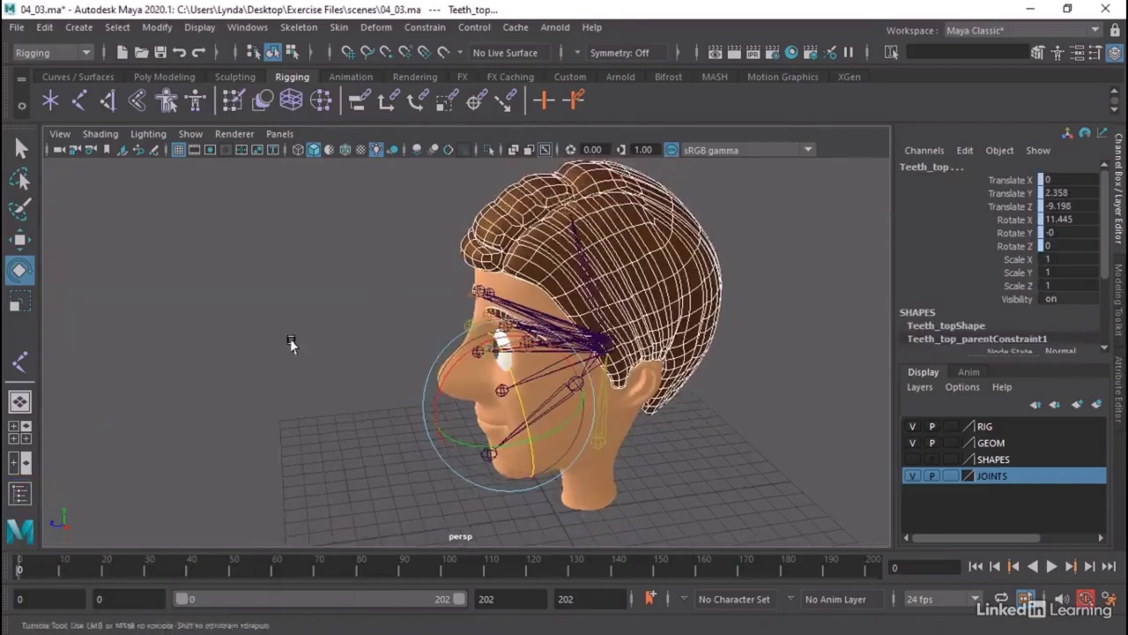
{"action": "left_click_drag", "start_coordinate": [290, 342], "coordinate": [459, 372], "text": "alt"}
{"action": "left_click", "coordinate": [705, 438]}
{"action": "left_click", "coordinate": [588, 443]}
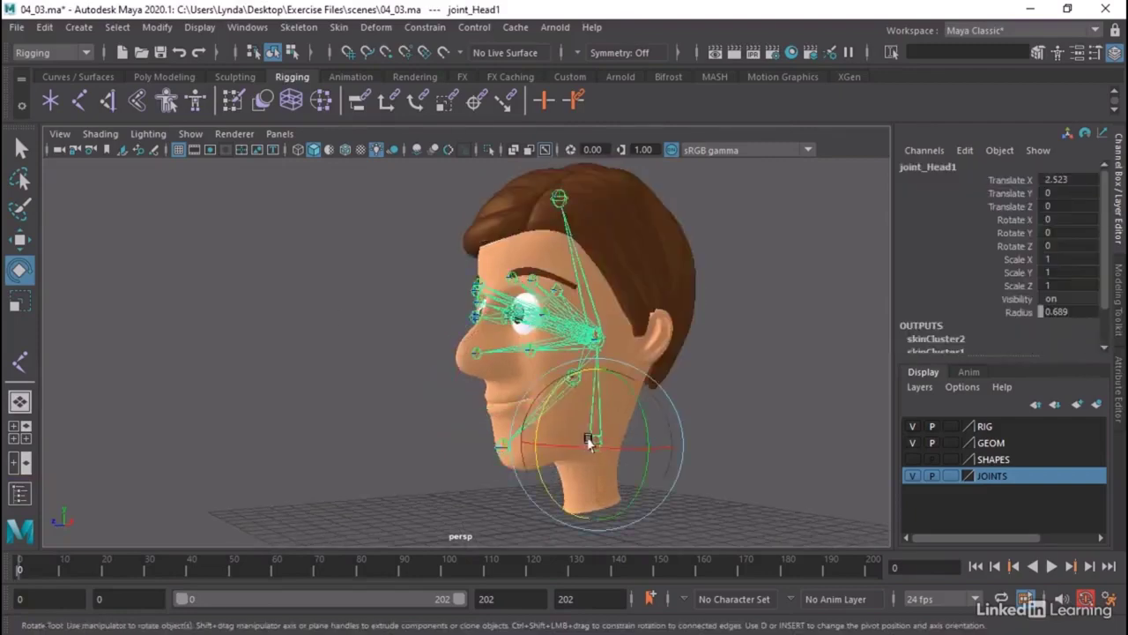
{"action": "left_click_drag", "start_coordinate": [547, 403], "coordinate": [603, 413]}
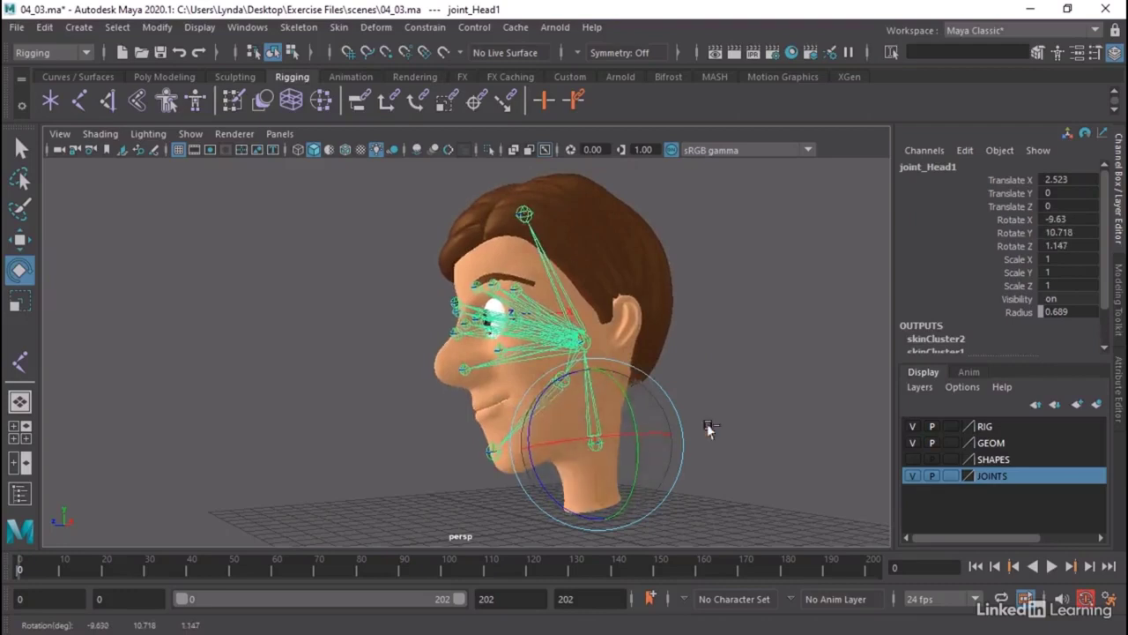
{"action": "key", "text": "ctrl+z"}
{"action": "key", "text": "ctrl+z"}
{"action": "left_click", "coordinate": [774, 402]}
{"action": "left_click_drag", "start_coordinate": [774, 402], "coordinate": [732, 402], "text": "alt"}
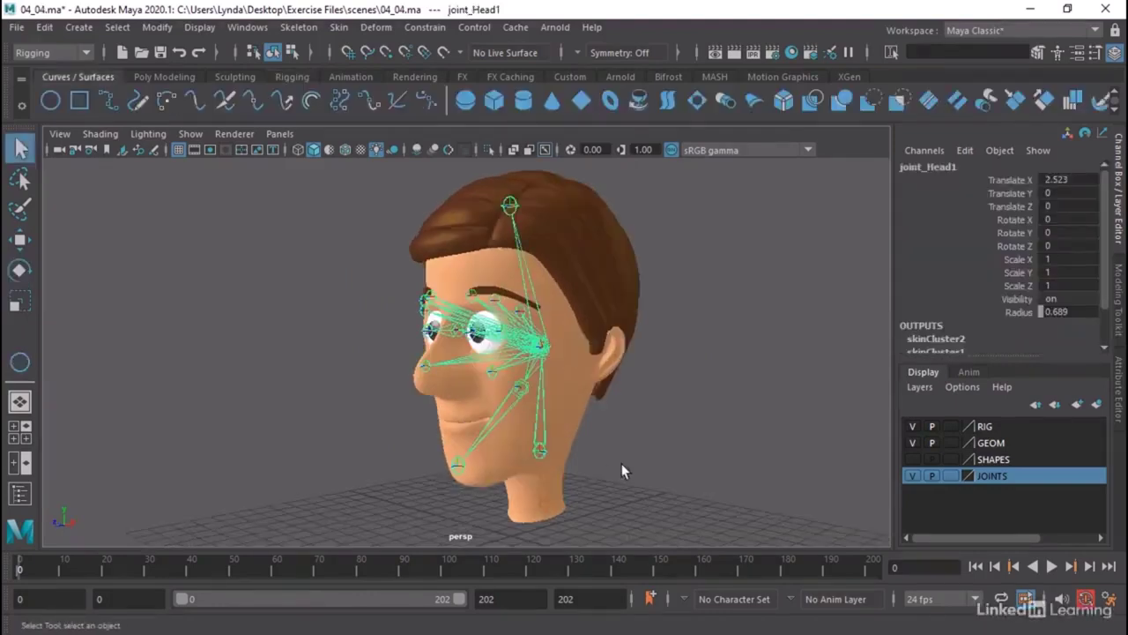
In 04_04.ma, test joint_Head1 by rotating it to about -6.2, -2.9 and 2.2 degrees in X, Y and Z, undo it and deselect the joint.
{"action": "key", "text": "e"}
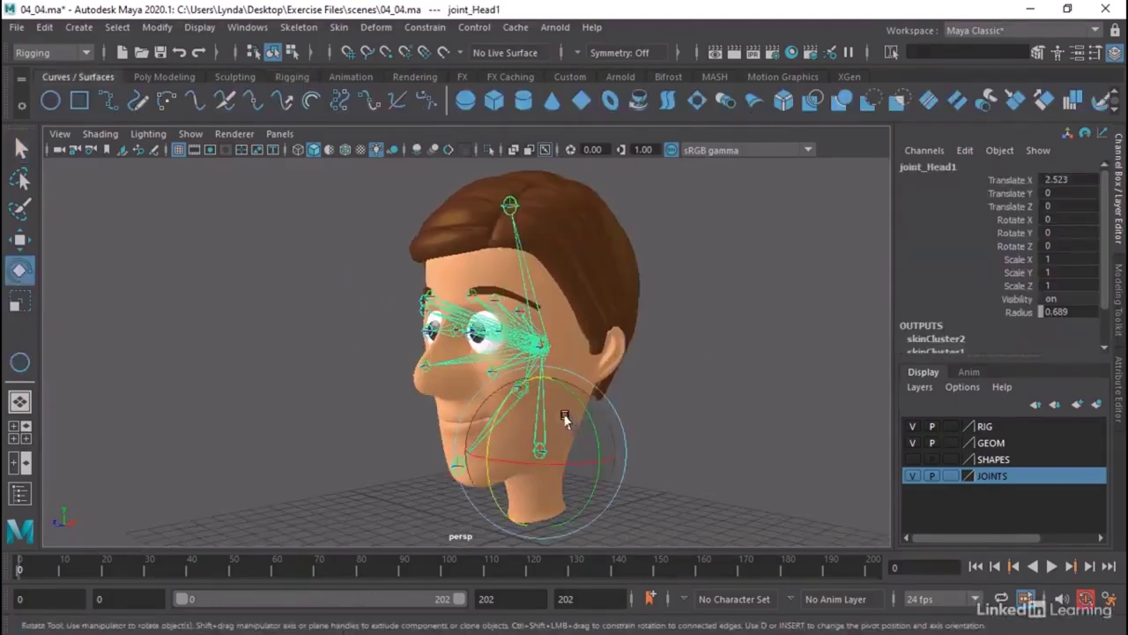
{"action": "mouse_move", "coordinate": [569, 421]}
{"action": "left_mouse_down"}
{"action": "mouse_move", "coordinate": [540, 431]}
{"action": "mouse_move", "coordinate": [589, 415]}
{"action": "mouse_move", "coordinate": [547, 432]}
{"action": "mouse_move", "coordinate": [566, 427]}
{"action": "left_mouse_up"}
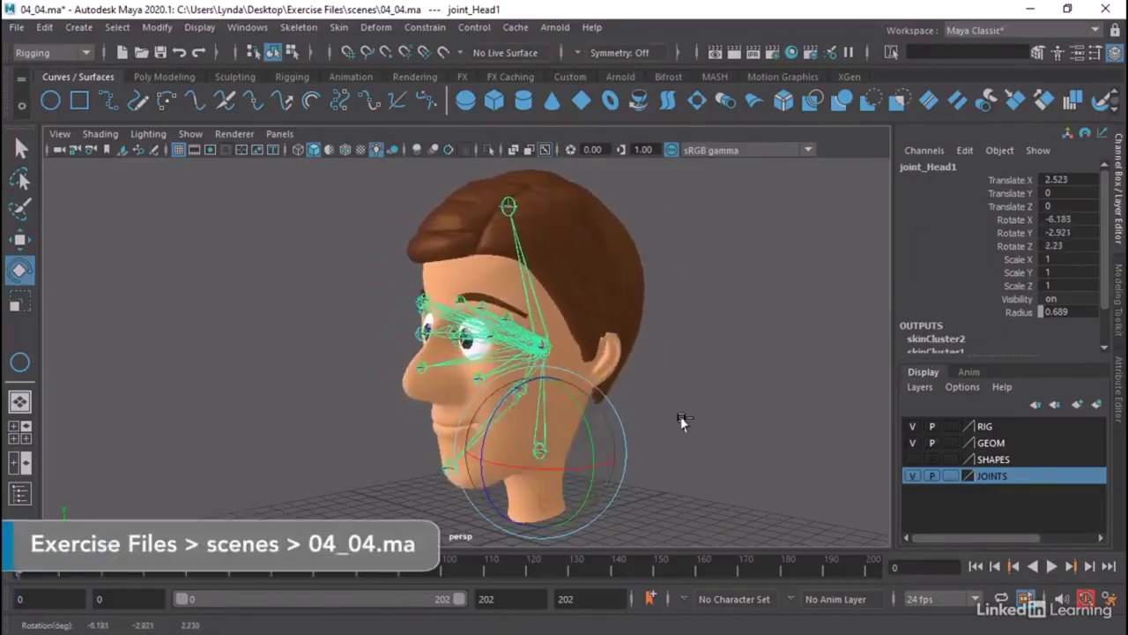
{"action": "key", "text": "ctrl+z"}
{"action": "left_click", "coordinate": [716, 410]}
{"action": "left_click_drag", "start_coordinate": [715, 411], "coordinate": [581, 423], "text": "alt"}
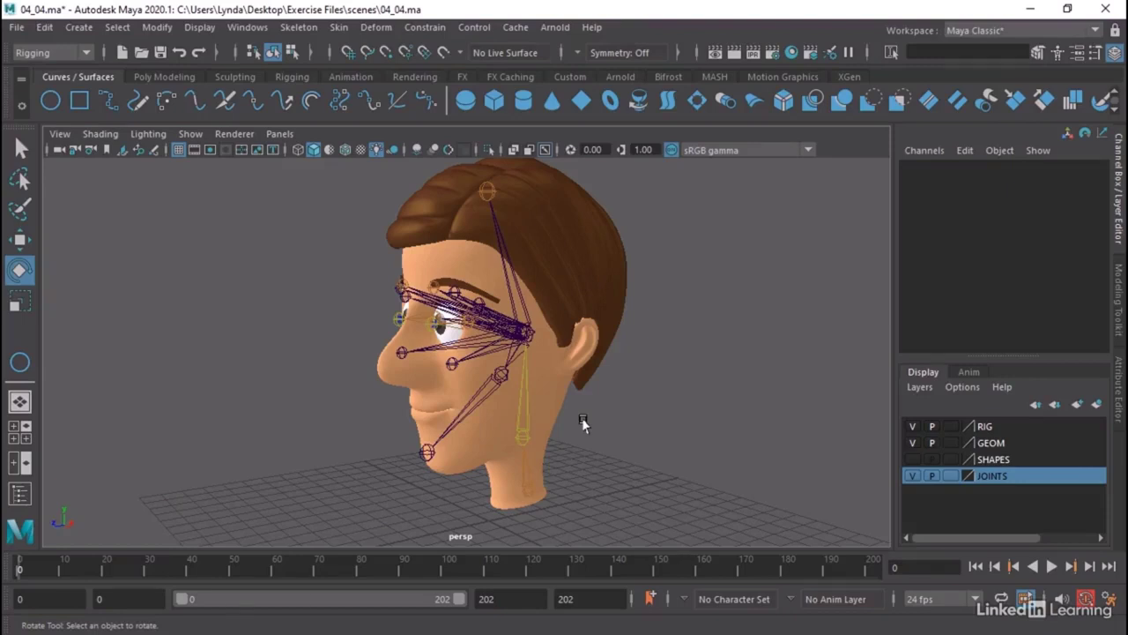
Examine joint_Head1 and its pivot axes from several angles, check the Move Tool settings, and deselect the joint.
{"action": "key", "text": "w"}
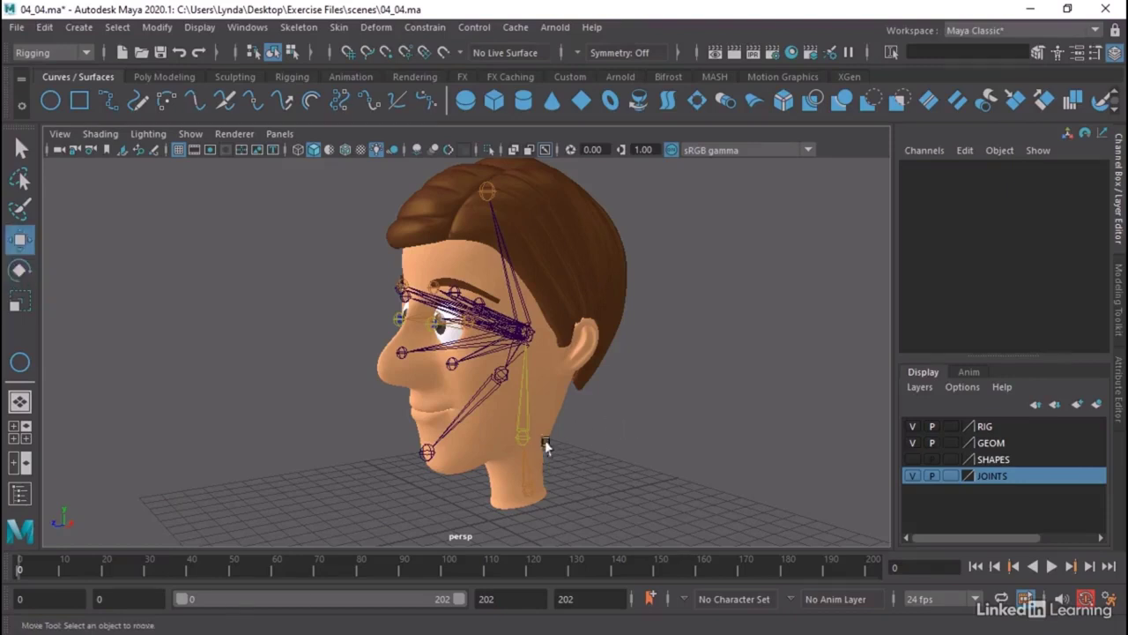
{"action": "left_click", "coordinate": [517, 438]}
{"action": "left_click_drag", "start_coordinate": [517, 438], "coordinate": [629, 421], "text": "alt"}
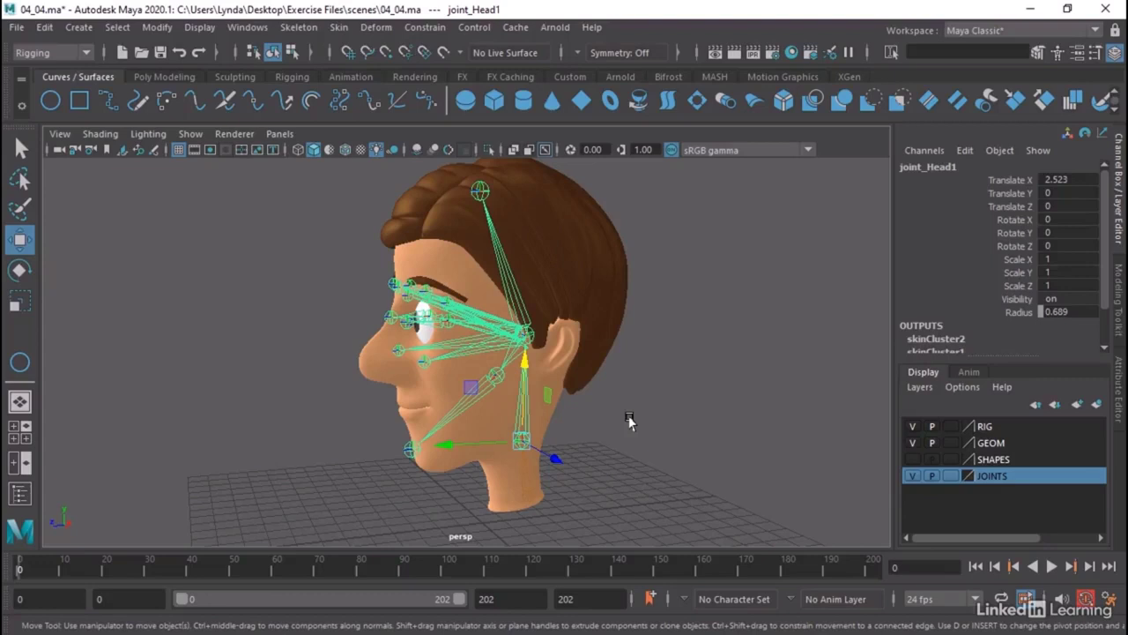
{"action": "double_click", "coordinate": [19, 239]}
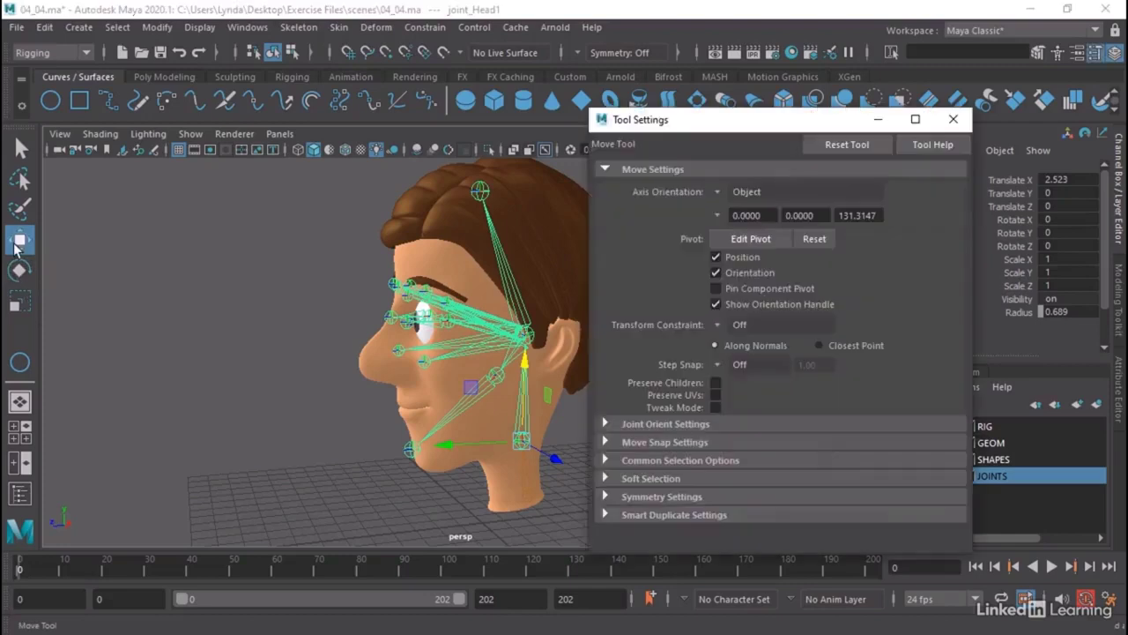
{"action": "left_click", "coordinate": [953, 119]}
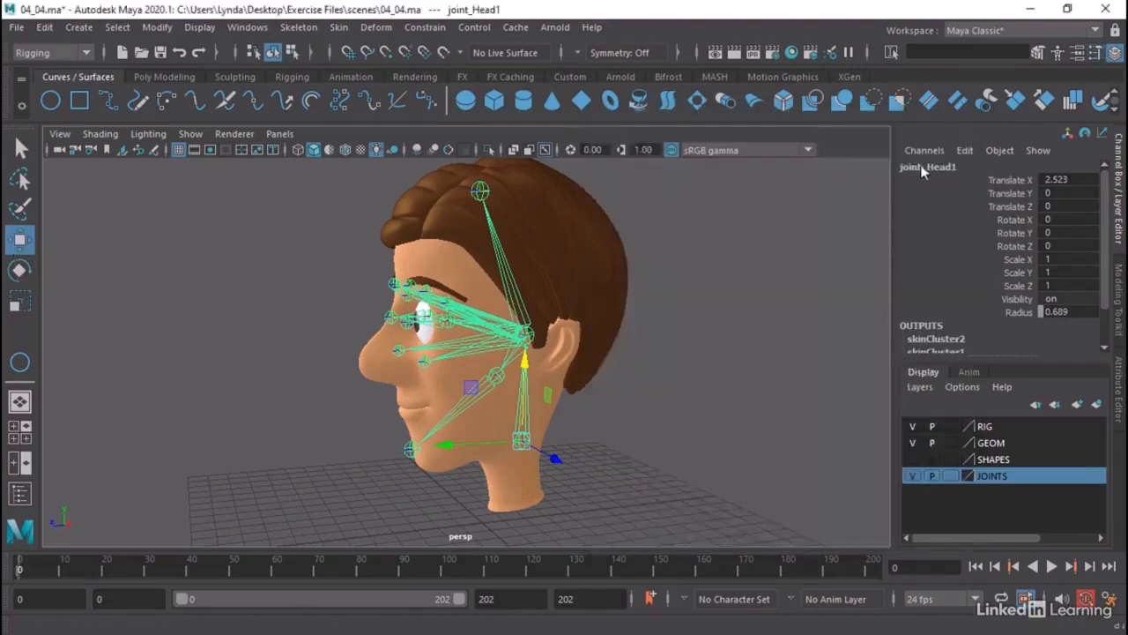
{"action": "left_click_drag", "start_coordinate": [672, 418], "coordinate": [696, 423], "text": "alt"}
{"action": "left_click", "coordinate": [696, 425]}
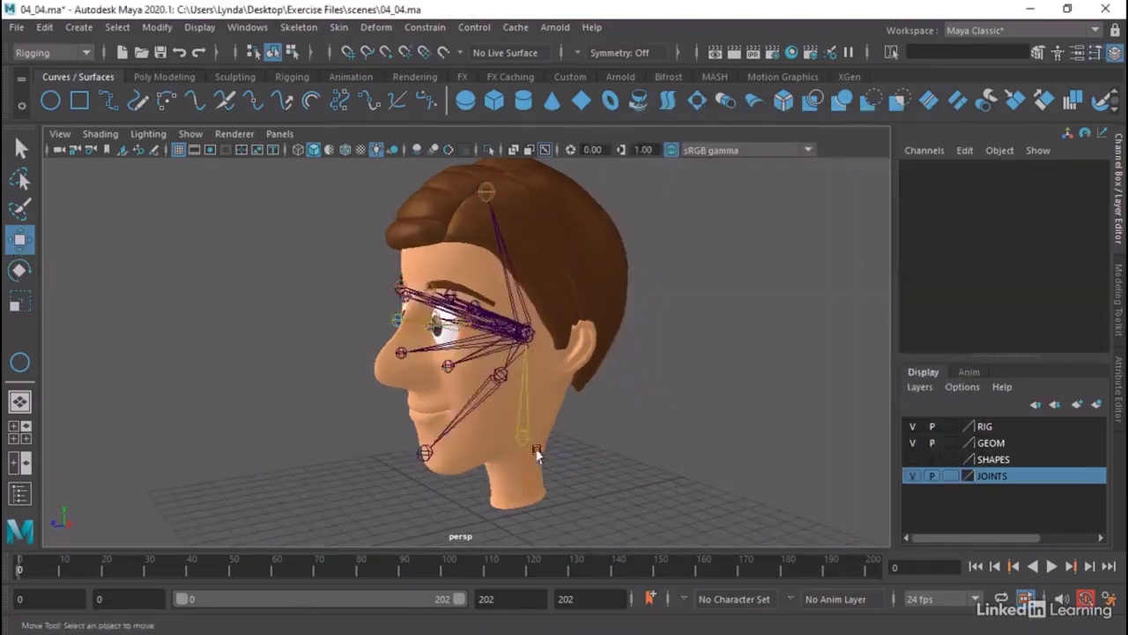
{"action": "left_click", "coordinate": [515, 434]}
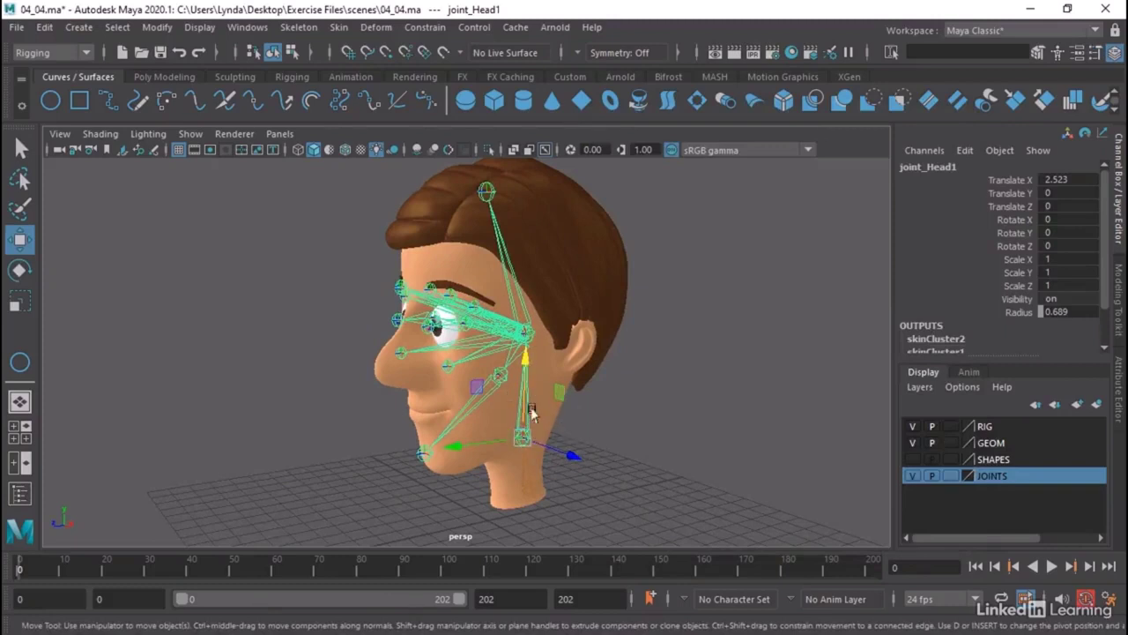
{"action": "left_click_drag", "start_coordinate": [601, 422], "coordinate": [515, 416], "text": "alt"}
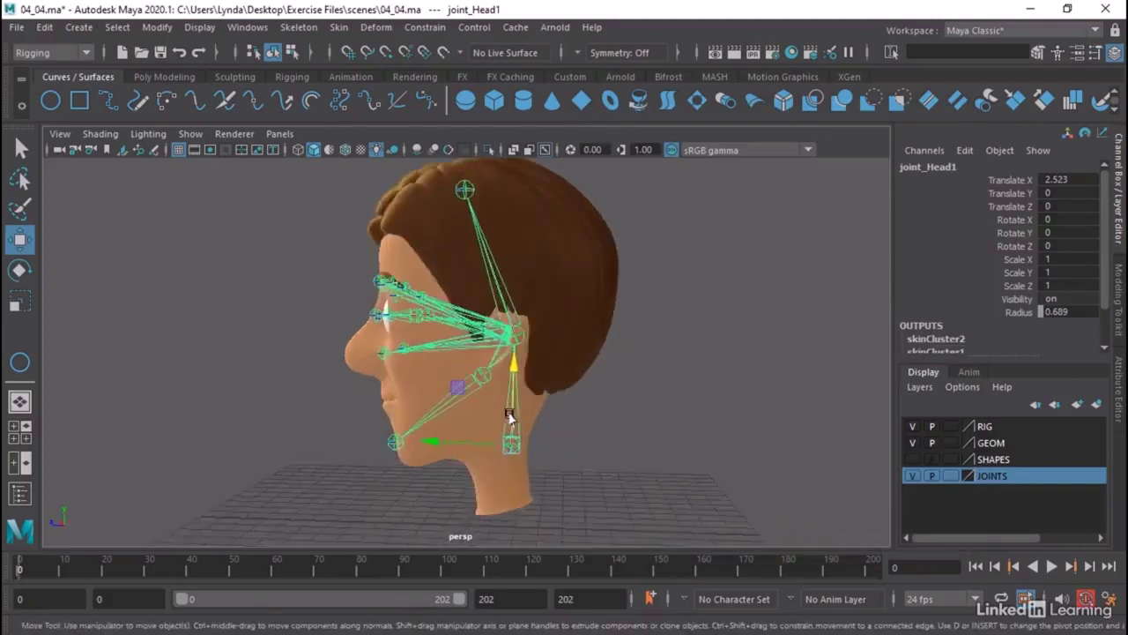
{"action": "right_click_drag", "start_coordinate": [512, 415], "coordinate": [601, 432], "text": "alt"}
{"action": "mouse_move", "coordinate": [601, 432]}
{"action": "left_mouse_down", "text": "alt"}
{"action": "mouse_move", "coordinate": [637, 433]}
{"action": "mouse_move", "coordinate": [597, 428]}
{"action": "mouse_move", "coordinate": [567, 461]}
{"action": "mouse_move", "coordinate": [595, 433]}
{"action": "left_mouse_up", "text": "alt"}
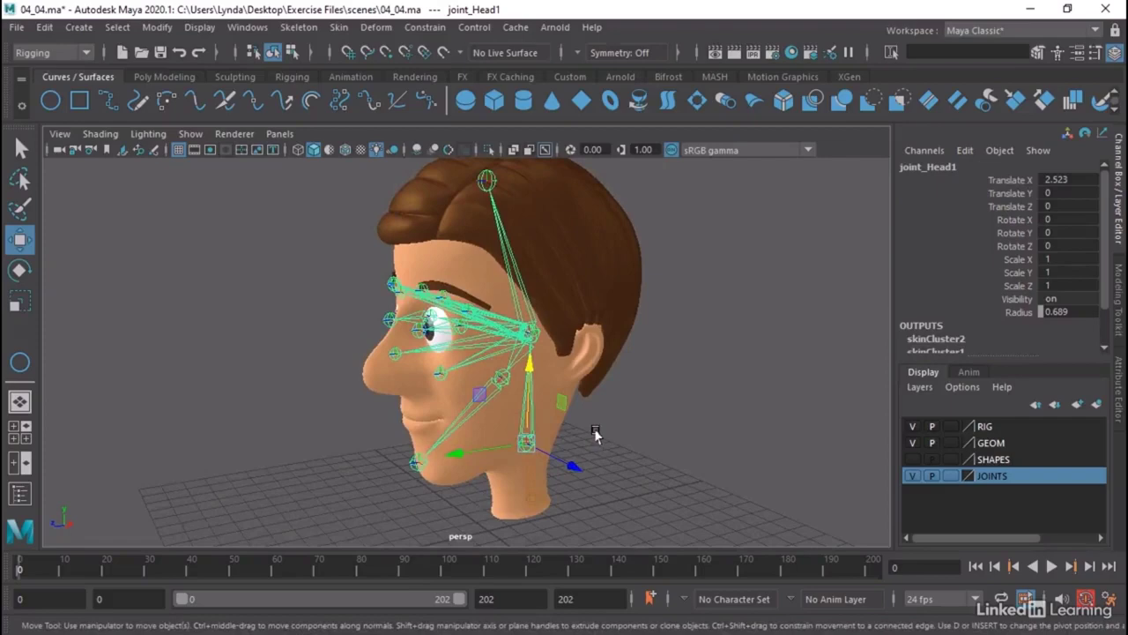
{"action": "left_click", "coordinate": [595, 432]}
Draw a NURBS circle in the side view, in front of the face, centred at about Y 1.9 and Z 10.9.
{"action": "key", "text": "space"}
{"action": "key", "text": "space"}
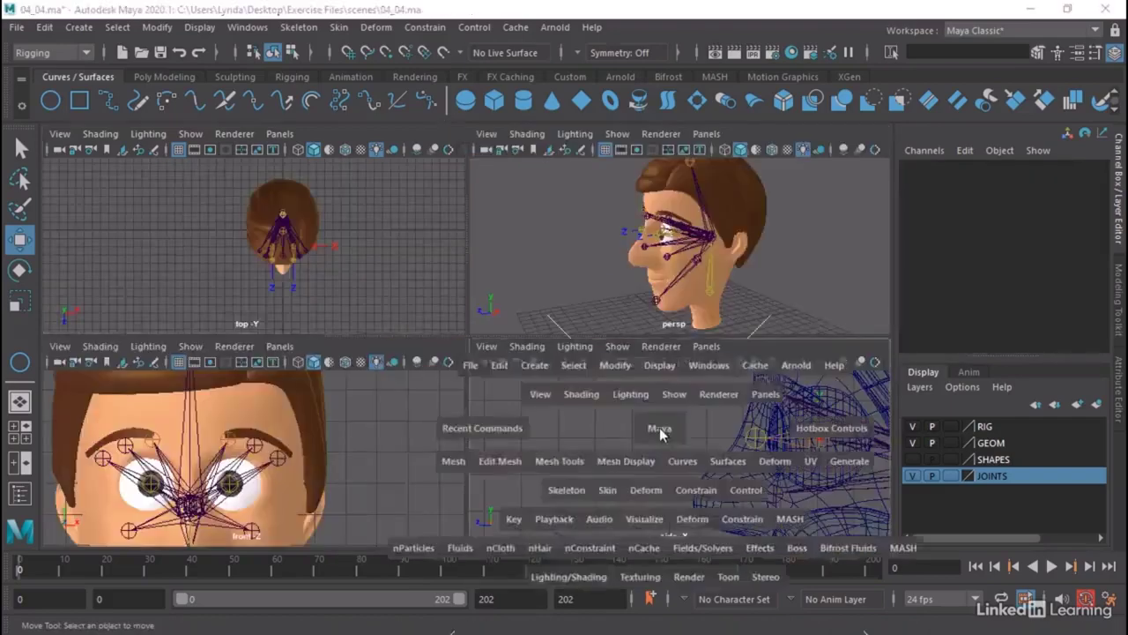
{"action": "right_click_drag", "start_coordinate": [734, 398], "coordinate": [398, 390], "text": "alt"}
{"action": "middle_click_drag", "start_coordinate": [514, 405], "coordinate": [497, 329], "text": "alt"}
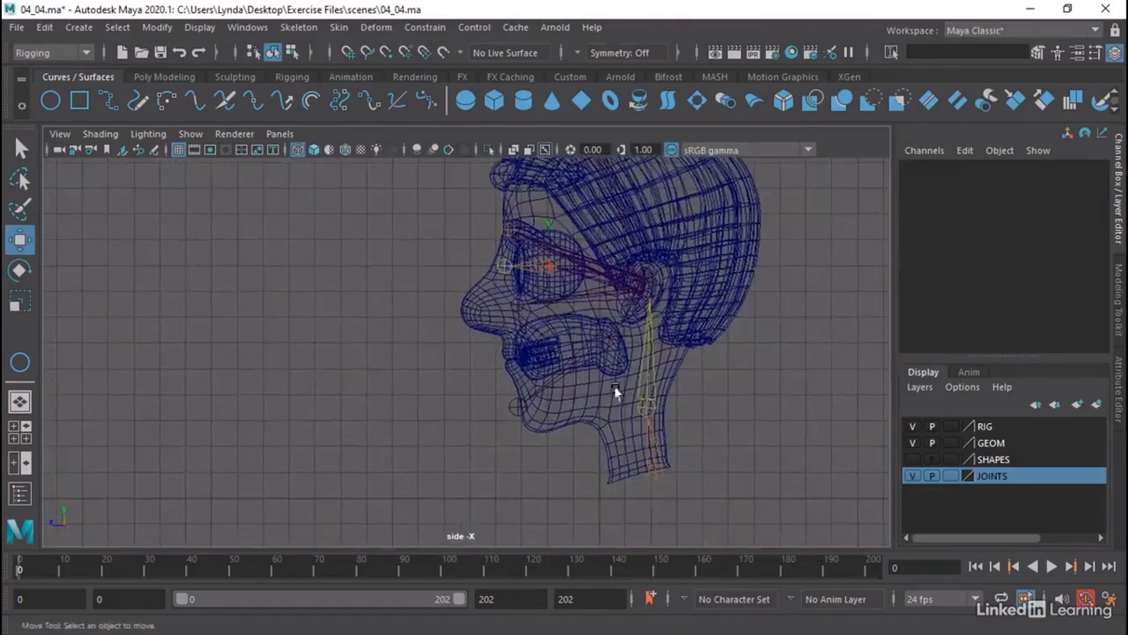
{"action": "middle_click_drag", "start_coordinate": [242, 386], "coordinate": [285, 372], "text": "alt"}
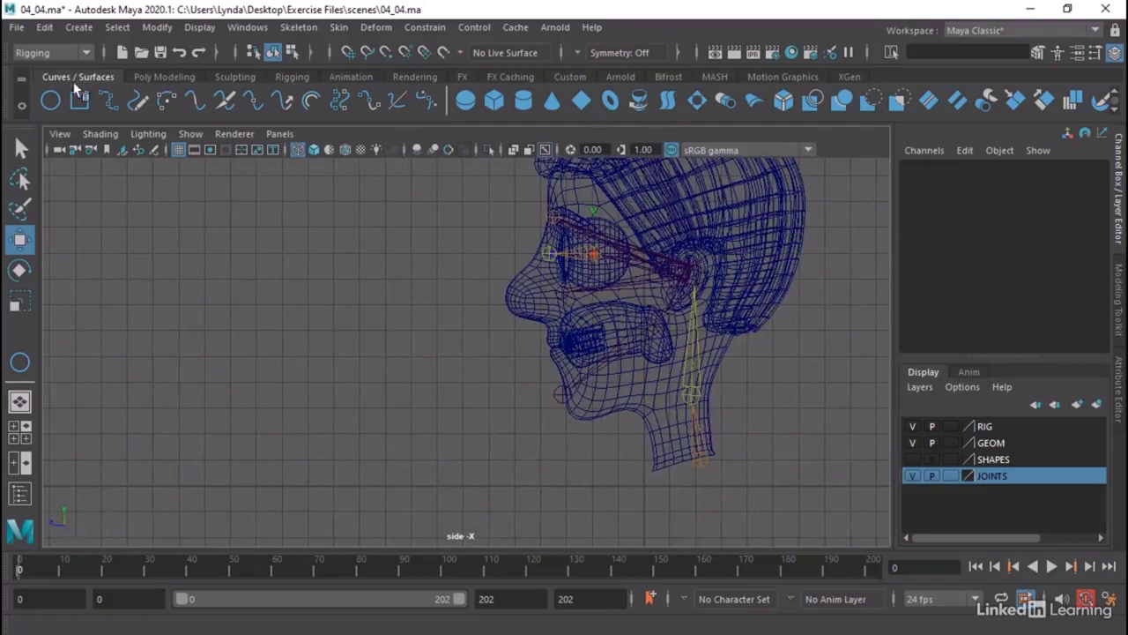
{"action": "left_click", "coordinate": [52, 103]}
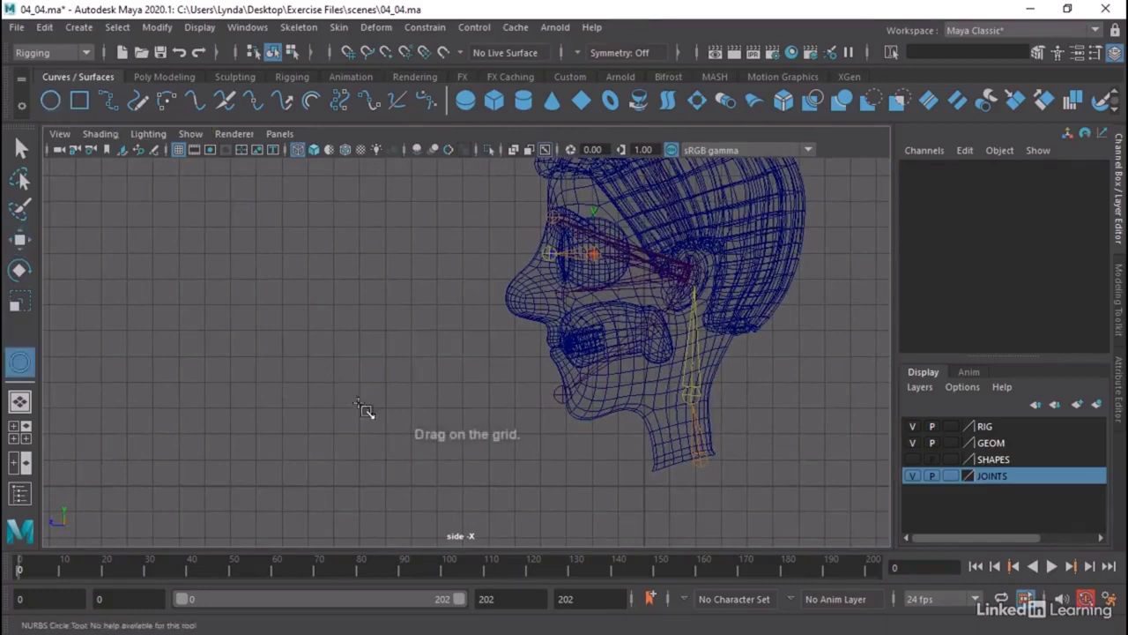
{"action": "left_click_drag", "start_coordinate": [361, 436], "coordinate": [445, 472]}
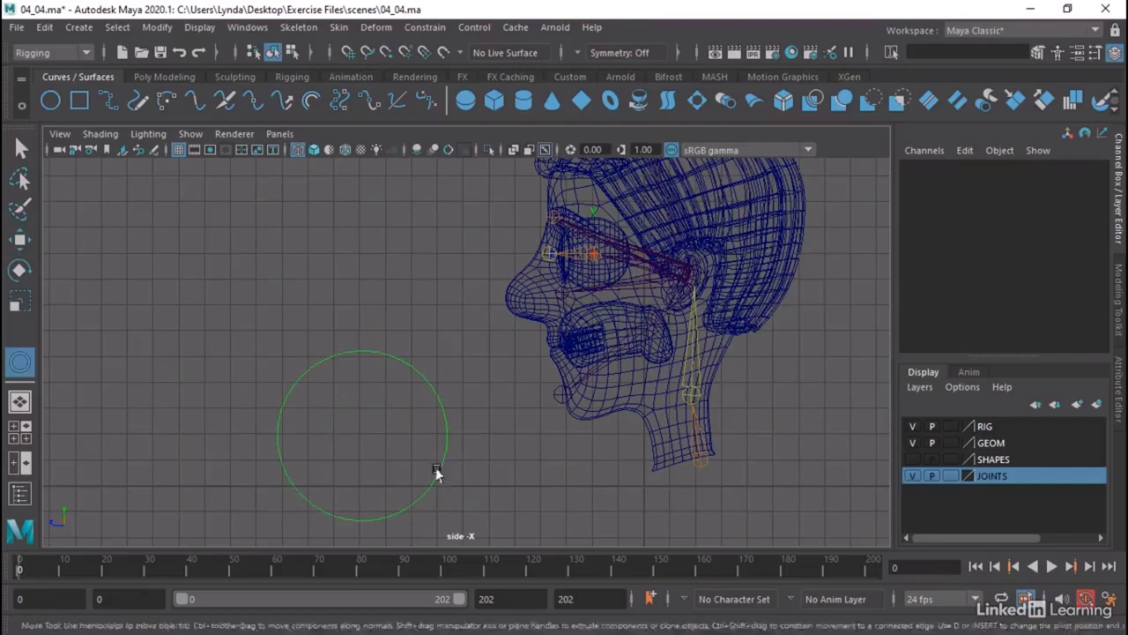
{"action": "key", "text": "w"}
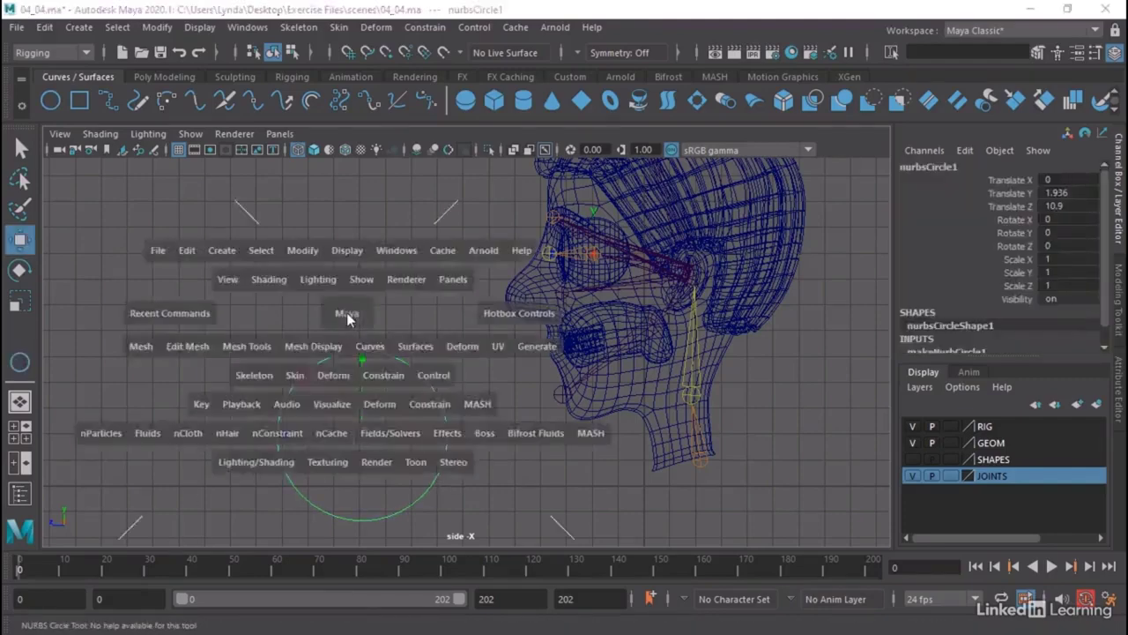
In the perspective view, lay the NURBS circle flat by setting its Rotate Z to 90.
{"action": "key", "text": "space"}
{"action": "key", "text": "space"}
{"action": "right_click_drag", "start_coordinate": [653, 353], "coordinate": [401, 367], "text": "alt"}
{"action": "left_click_drag", "start_coordinate": [401, 366], "coordinate": [484, 372], "text": "alt"}
{"action": "left_click", "coordinate": [603, 415]}
{"action": "left_click", "coordinate": [335, 448]}
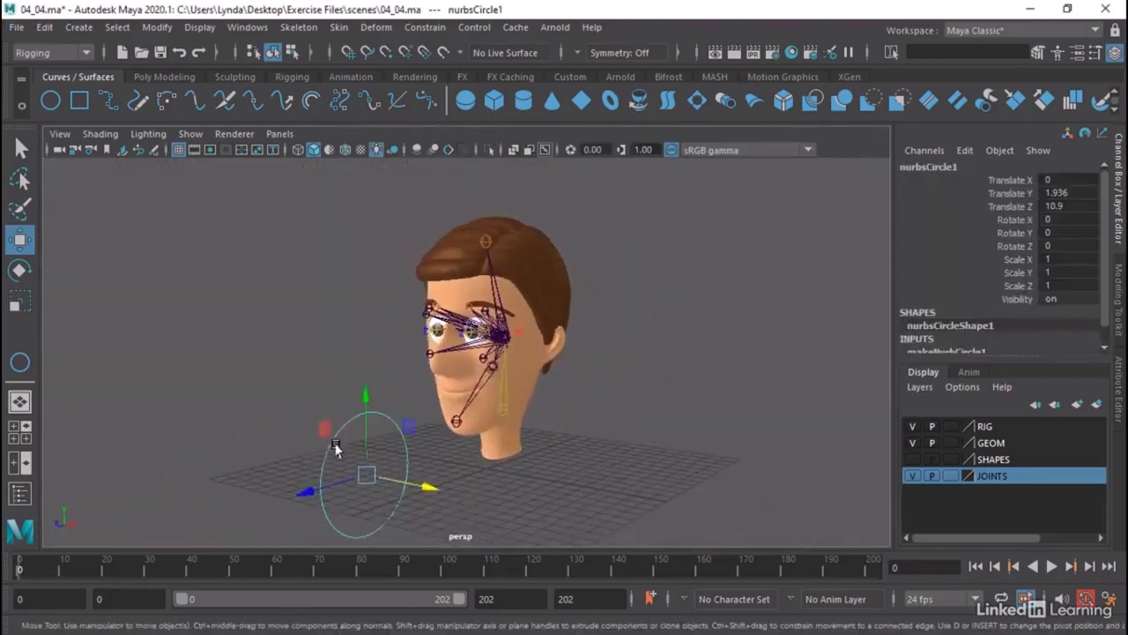
{"action": "key", "text": "e"}
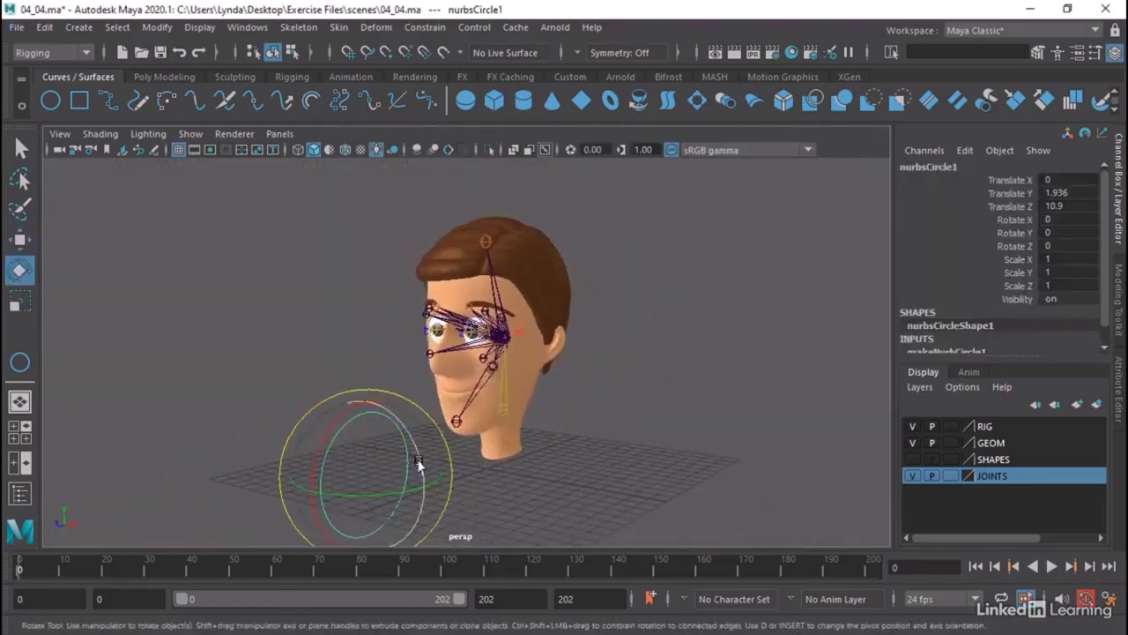
{"action": "left_click_drag", "start_coordinate": [412, 460], "coordinate": [346, 388]}
{"action": "left_click", "coordinate": [1063, 246]}
{"action": "type", "text": "90"}
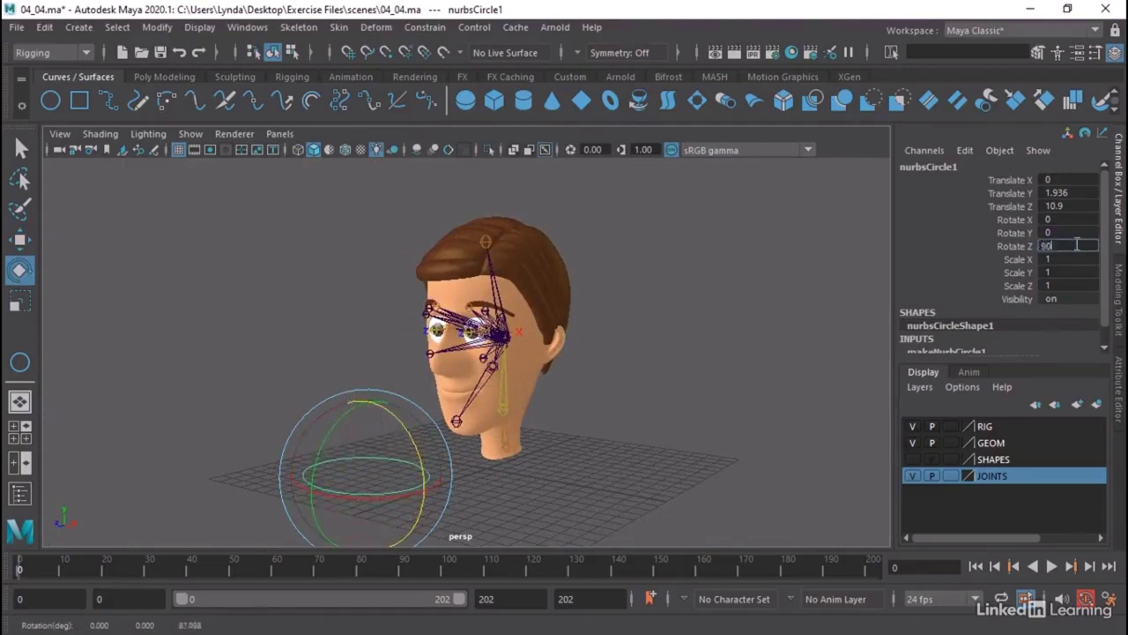
{"action": "key", "text": "Return"}
{"action": "left_click", "coordinate": [567, 437]}
{"action": "key", "text": "ctrl+z"}
{"action": "key", "text": "w"}
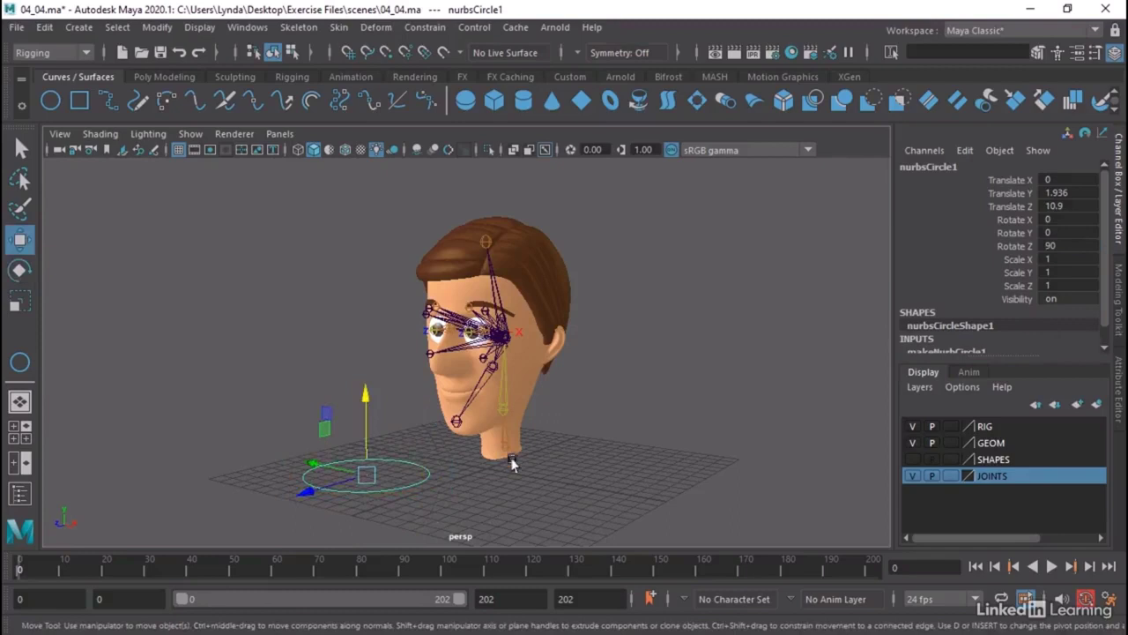
Rename the NURBS circle as CTL_Head.
{"action": "left_click_drag", "start_coordinate": [511, 460], "coordinate": [469, 478], "text": "alt"}
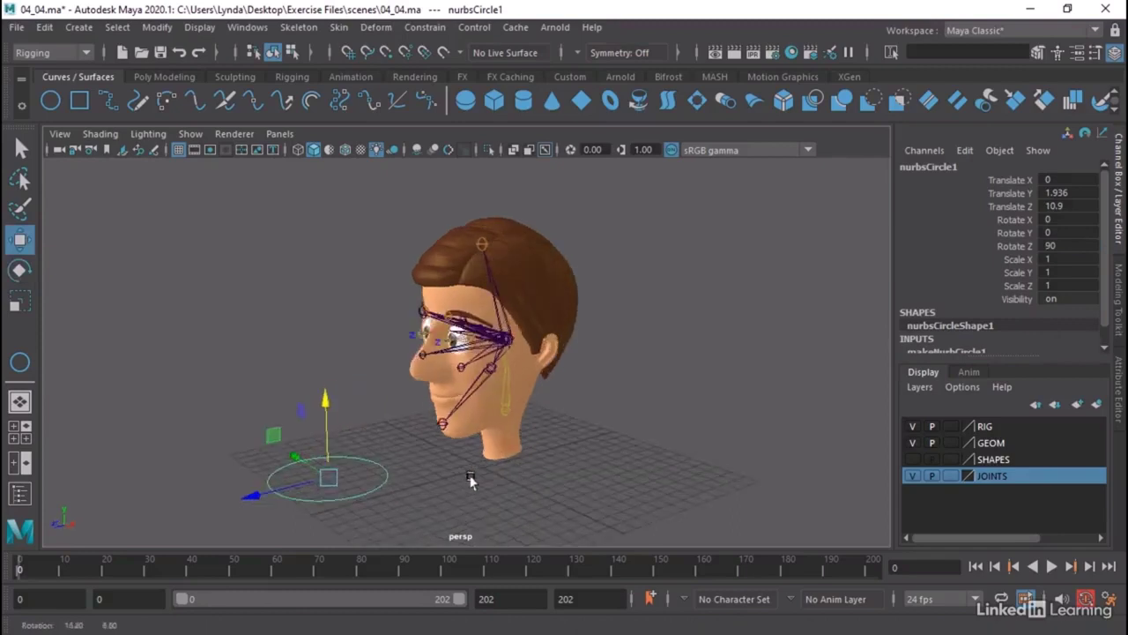
{"action": "left_click", "coordinate": [503, 405]}
{"action": "left_click_drag", "start_coordinate": [383, 473], "coordinate": [329, 464], "text": "alt"}
{"action": "right_click_drag", "start_coordinate": [389, 448], "coordinate": [495, 459], "text": "alt"}
{"action": "left_click", "coordinate": [295, 481]}
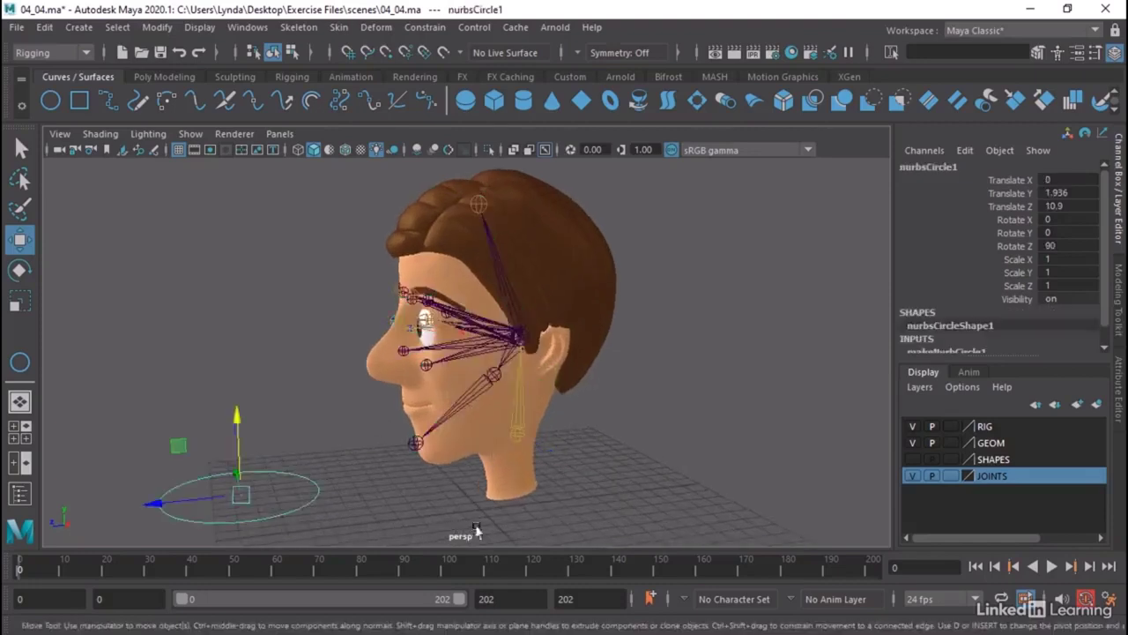
{"action": "left_click_drag", "start_coordinate": [476, 531], "coordinate": [407, 470], "text": "alt"}
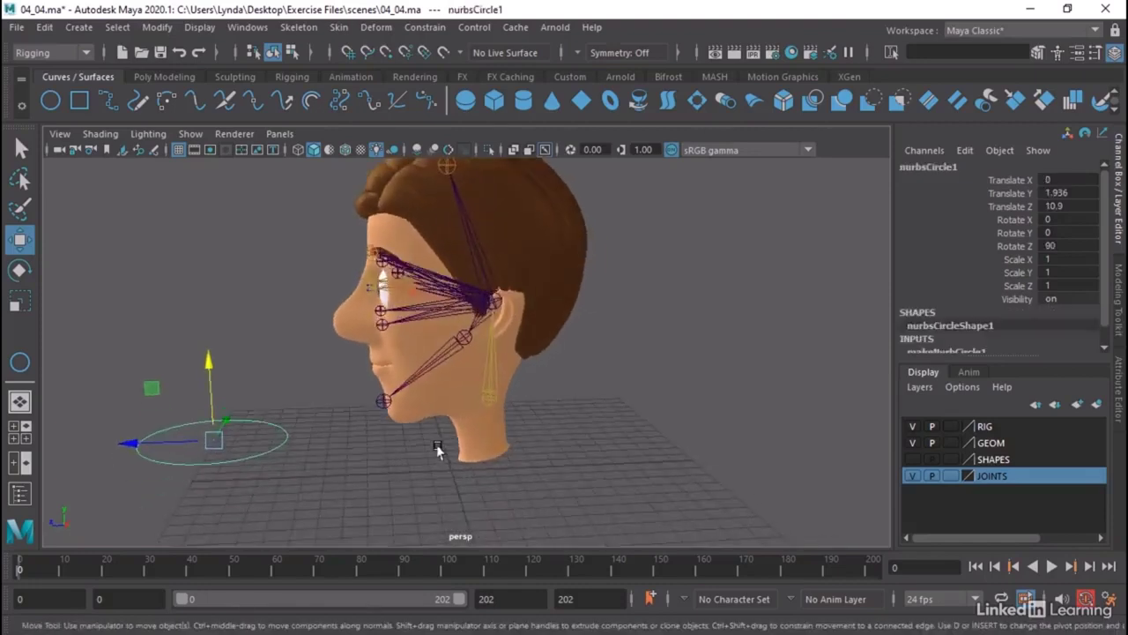
{"action": "double_click", "coordinate": [944, 164]}
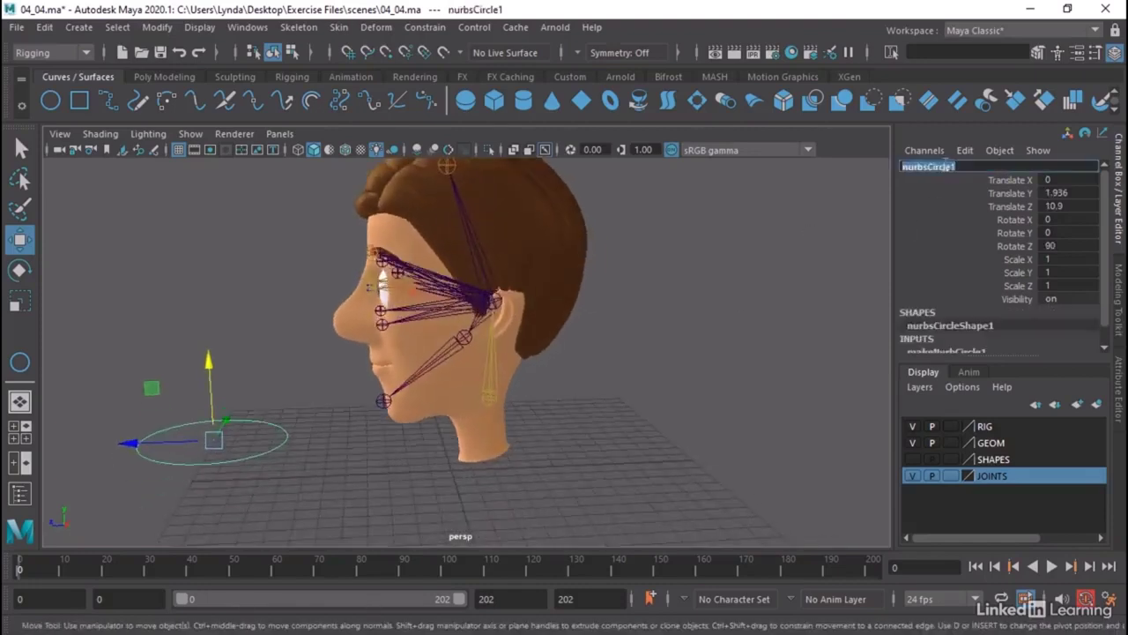
{"action": "type", "text": "dTL_Head"}
{"action": "key", "text": "Return"}
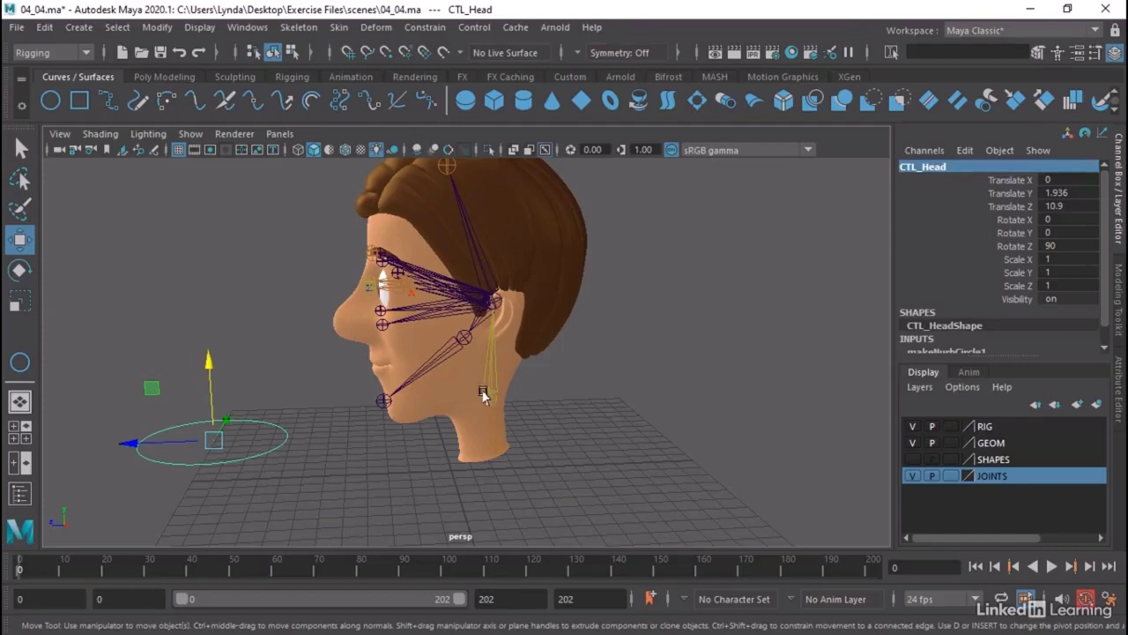
Parent-constrain CTL_Head to joint_Head1 with Maintain offset off, all translate and rotate axes on, and weight 1.
{"action": "left_click_drag", "start_coordinate": [511, 439], "coordinate": [429, 435], "text": "alt"}
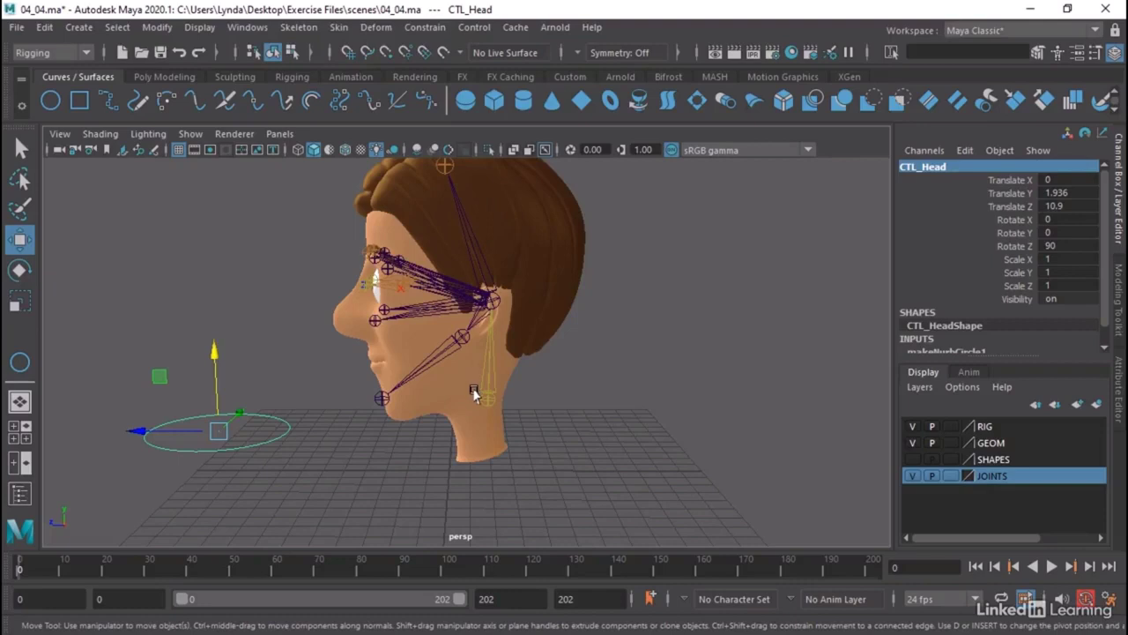
{"action": "left_click", "coordinate": [476, 392]}
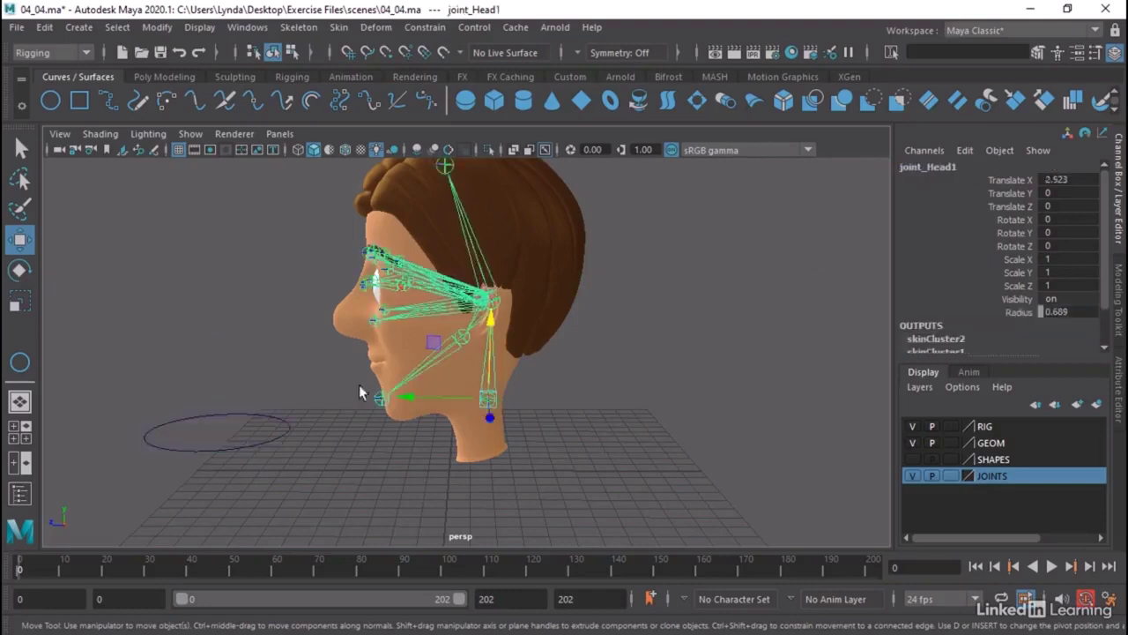
{"action": "left_click", "coordinate": [241, 415]}
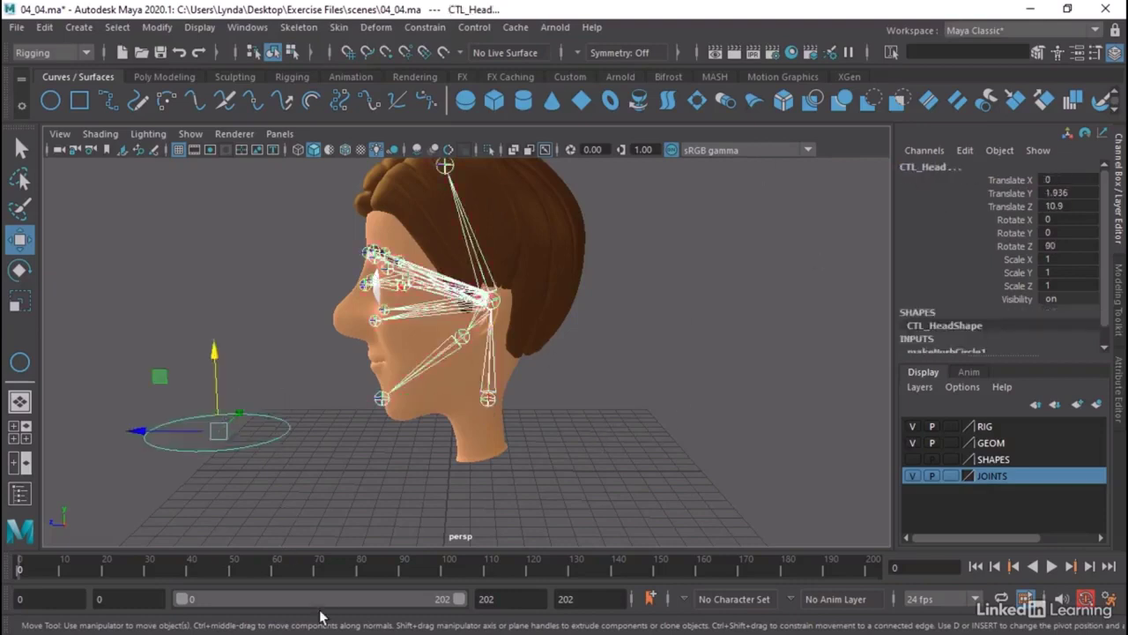
{"action": "left_click", "coordinate": [425, 27]}
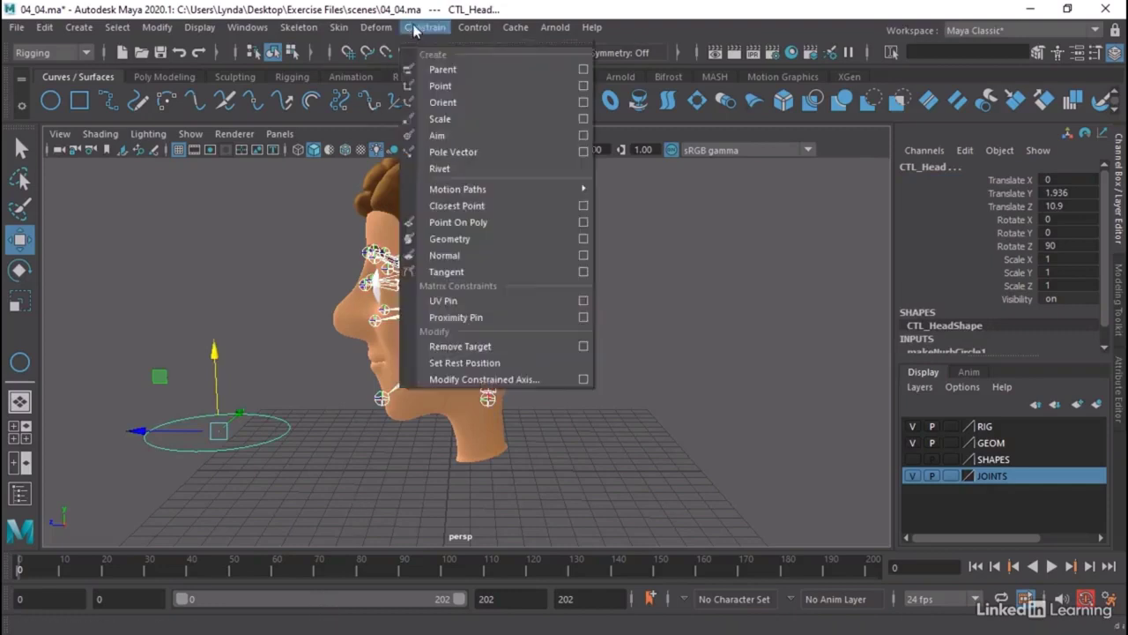
{"action": "left_click", "coordinate": [583, 70]}
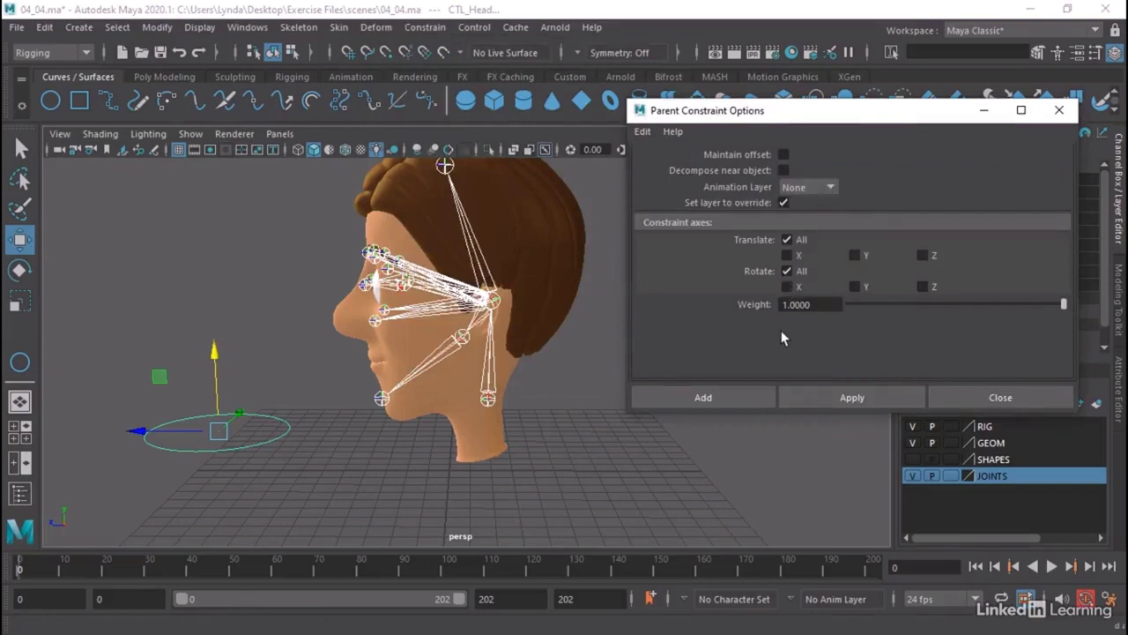
{"action": "left_click", "coordinate": [723, 396]}
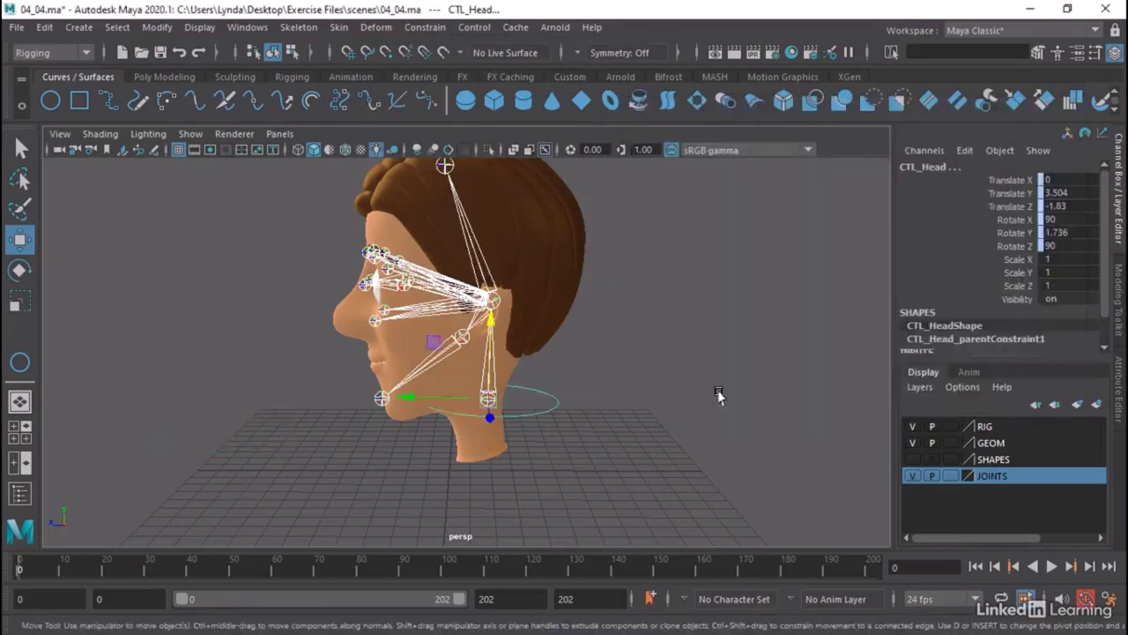
Inspect how CTL_Head is positioned and oriented at joint_Head1 by selecting each one and comparing their pivots.
{"action": "left_click_drag", "start_coordinate": [718, 395], "coordinate": [586, 414], "text": "alt"}
{"action": "right_click_drag", "start_coordinate": [362, 452], "coordinate": [534, 458], "text": "alt"}
{"action": "left_click_drag", "start_coordinate": [551, 460], "coordinate": [599, 456], "text": "alt"}
{"action": "left_click", "coordinate": [660, 393]}
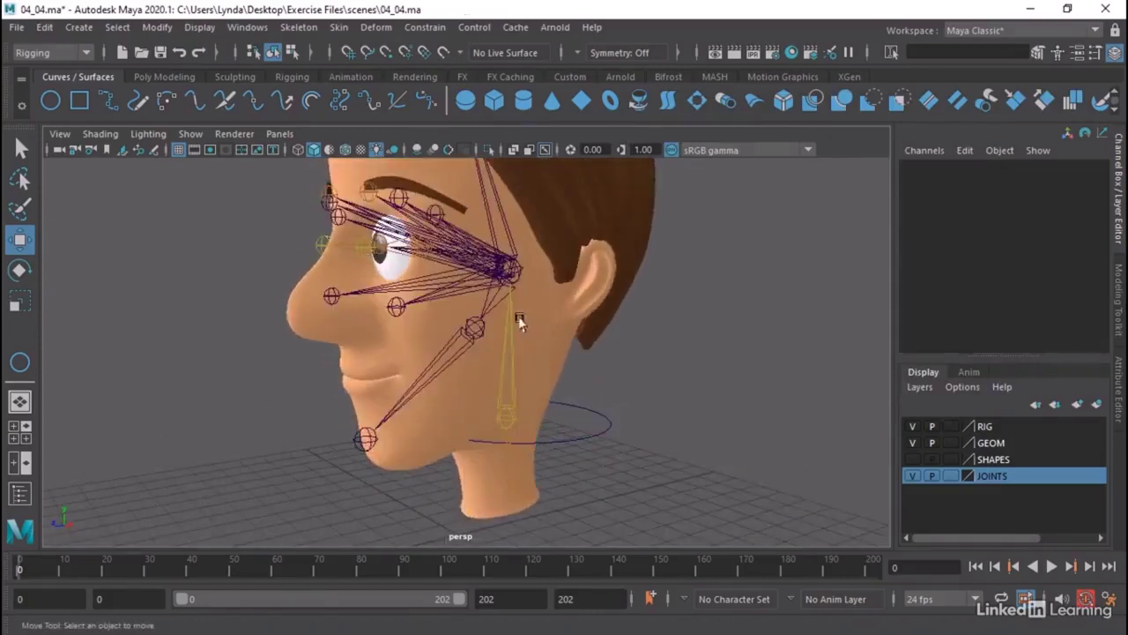
{"action": "left_click", "coordinate": [511, 315]}
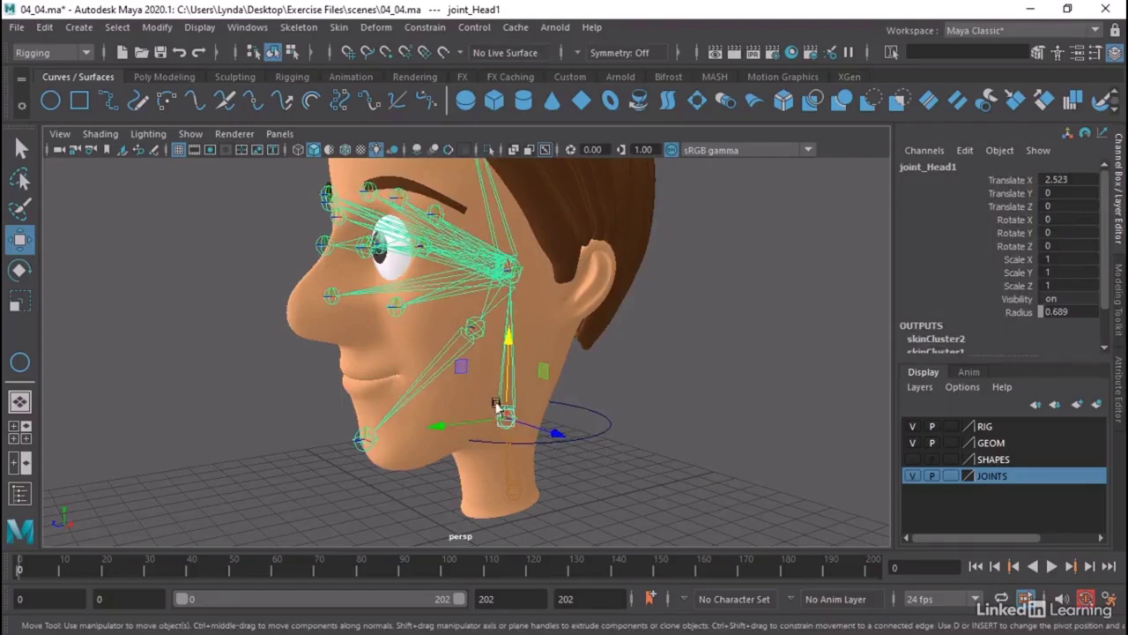
{"action": "left_click_drag", "start_coordinate": [659, 400], "coordinate": [608, 423]}
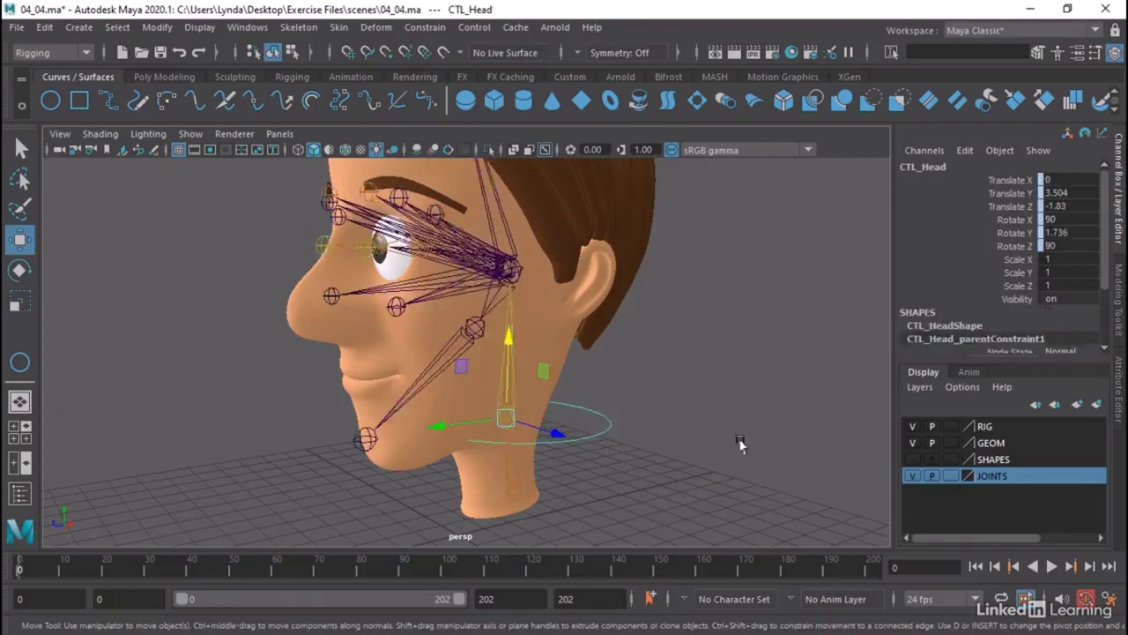
{"action": "left_click_drag", "start_coordinate": [737, 444], "coordinate": [691, 449], "text": "alt"}
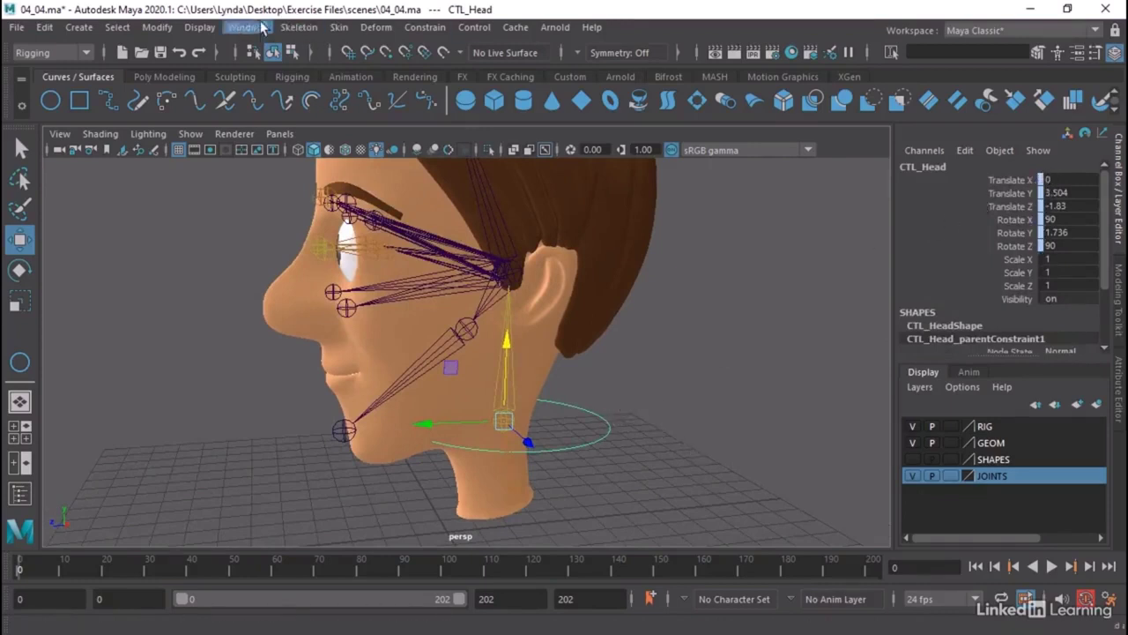
Delete CTL_Head_parentConstraint1 from under CTL_Head in the Outliner, leaving CTL_Head selected and the Outliner closed.
{"action": "left_click", "coordinate": [236, 29]}
{"action": "left_click", "coordinate": [264, 222]}
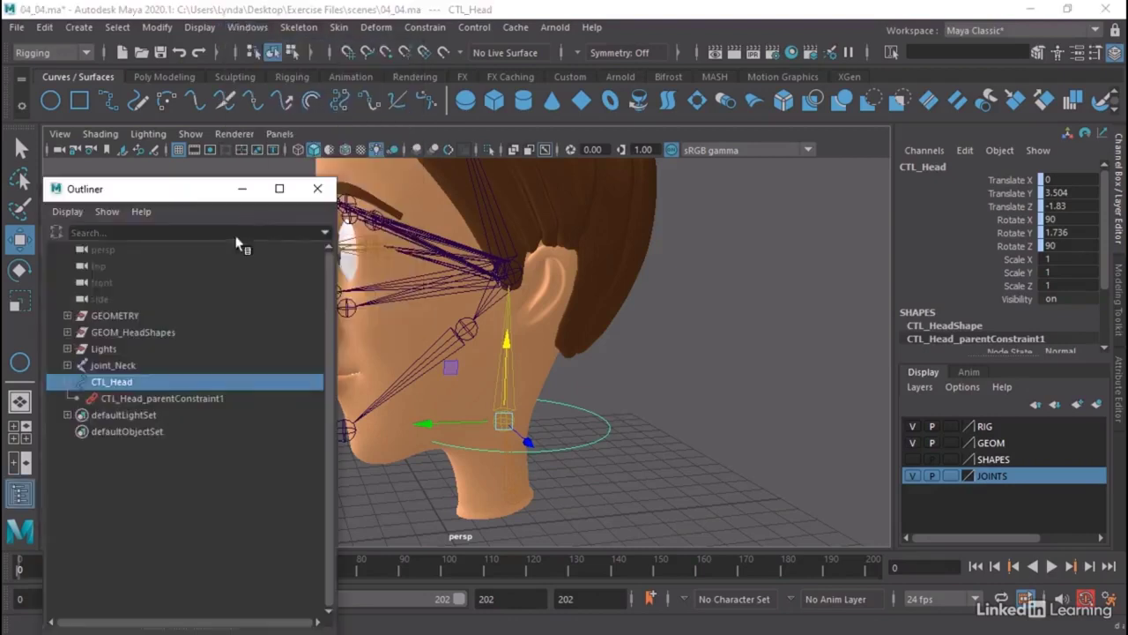
{"action": "left_click", "coordinate": [68, 383]}
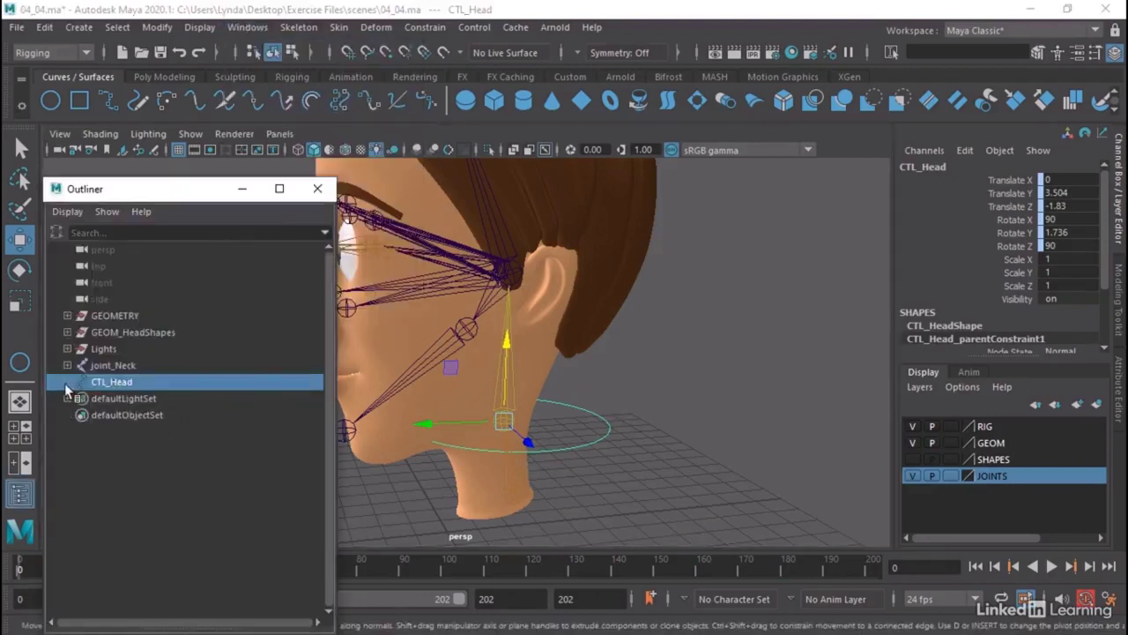
{"action": "left_click", "coordinate": [68, 382]}
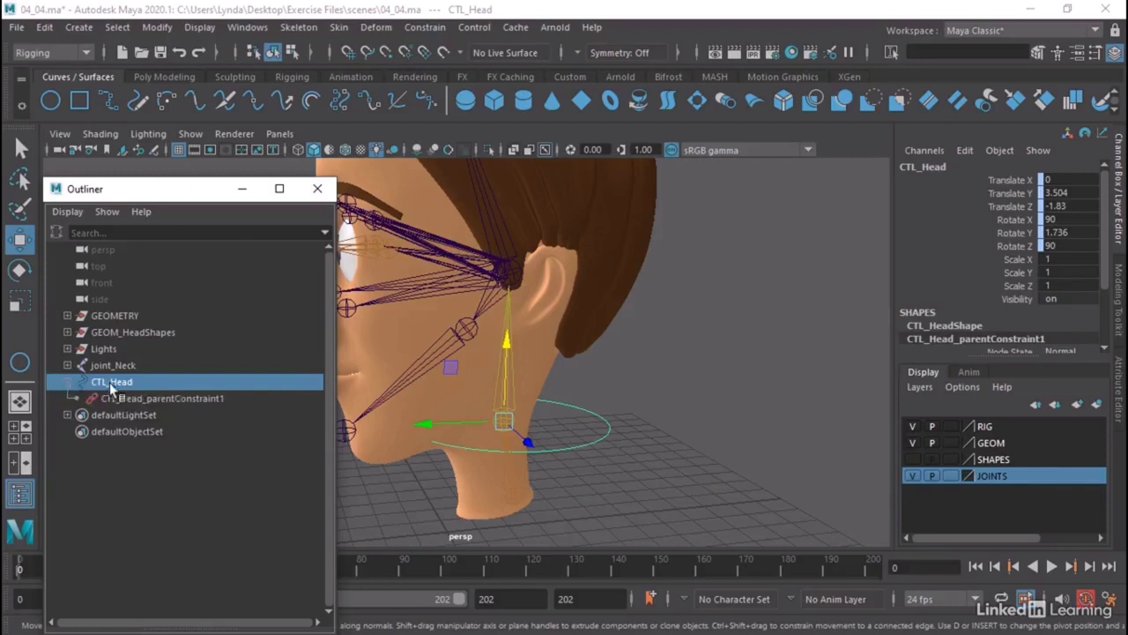
{"action": "left_click", "coordinate": [129, 398]}
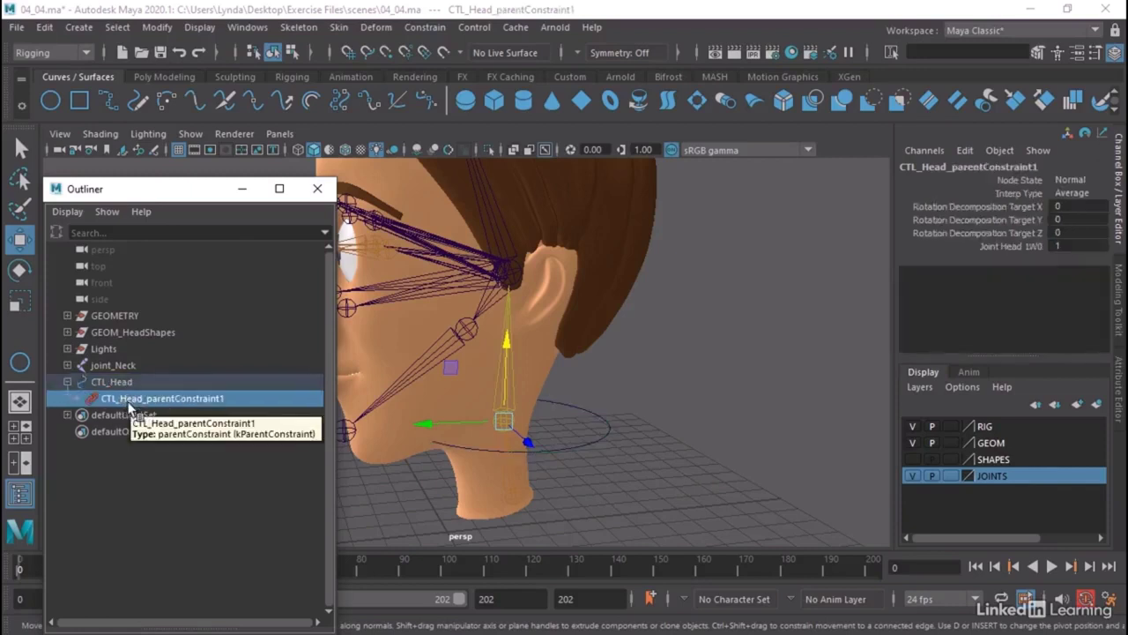
{"action": "key", "text": "Delete"}
{"action": "left_click", "coordinate": [607, 446]}
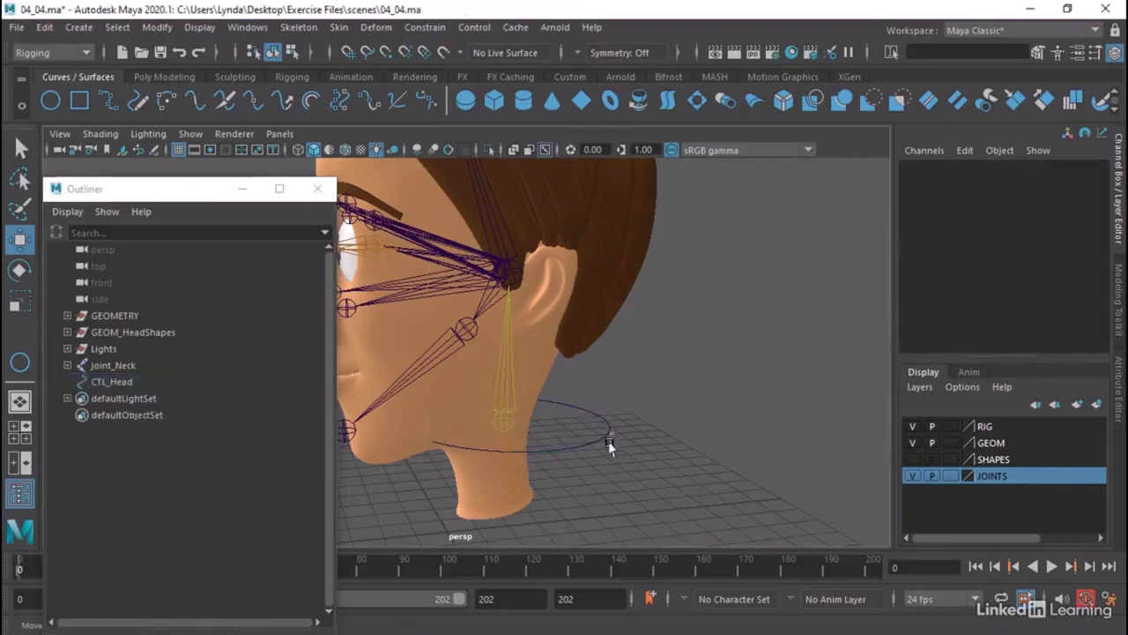
{"action": "left_click", "coordinate": [608, 448]}
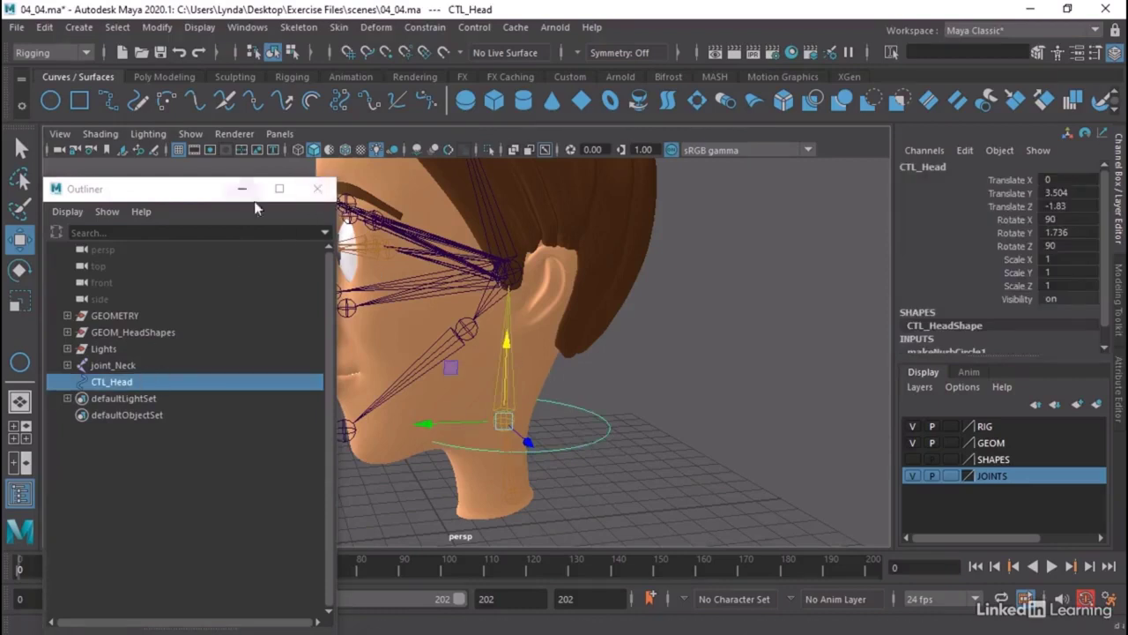
{"action": "left_click", "coordinate": [317, 189]}
Select all control vertices of CTL_Head and move them forward and down to just below the chin.
{"action": "left_click_drag", "start_coordinate": [721, 392], "coordinate": [643, 396], "text": "alt"}
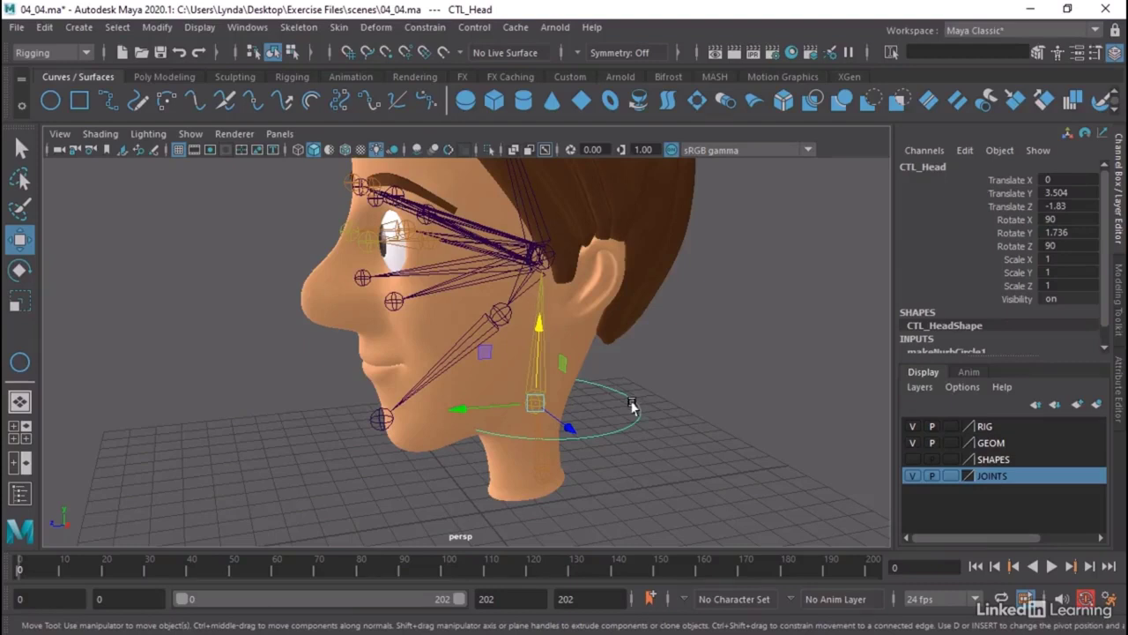
{"action": "right_click", "coordinate": [636, 403]}
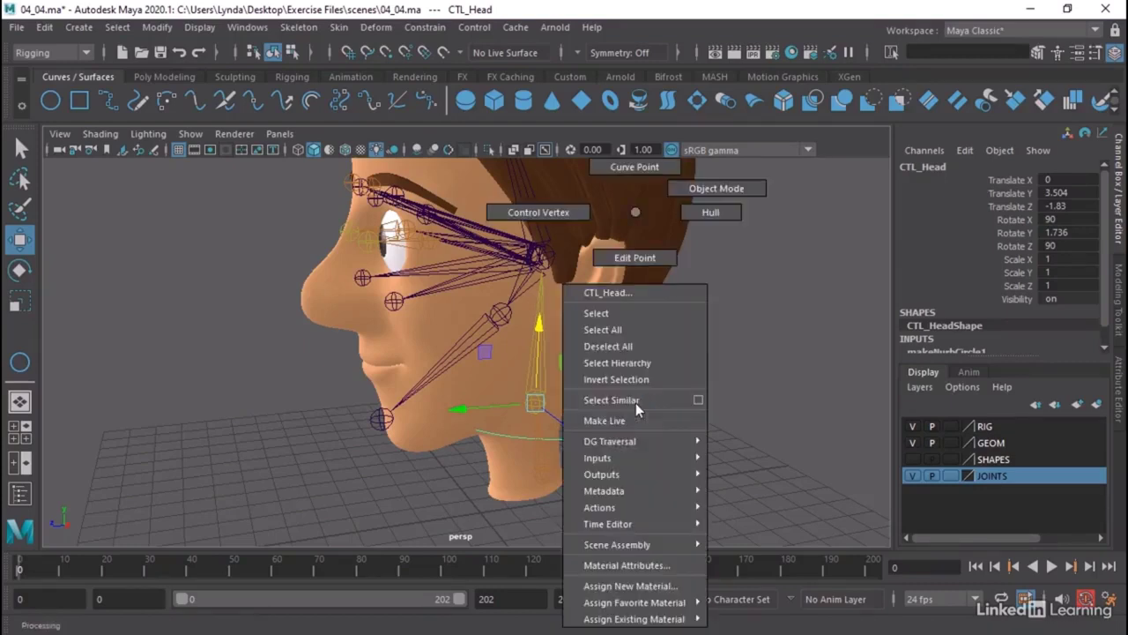
{"action": "right_click_drag", "start_coordinate": [635, 403], "coordinate": [689, 221]}
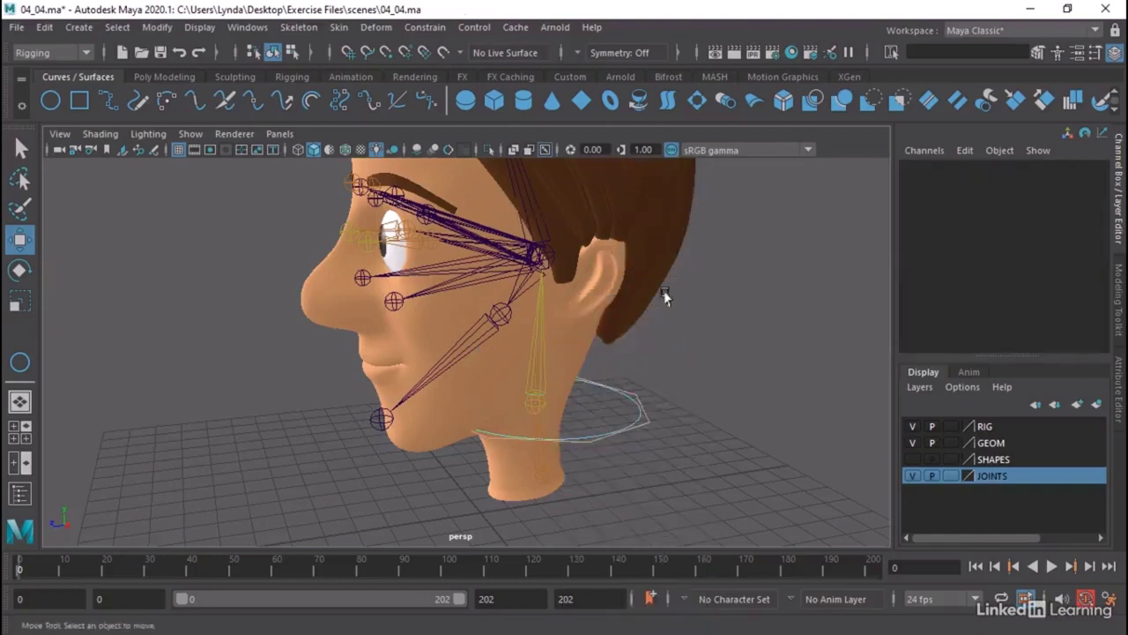
{"action": "left_click", "coordinate": [647, 417]}
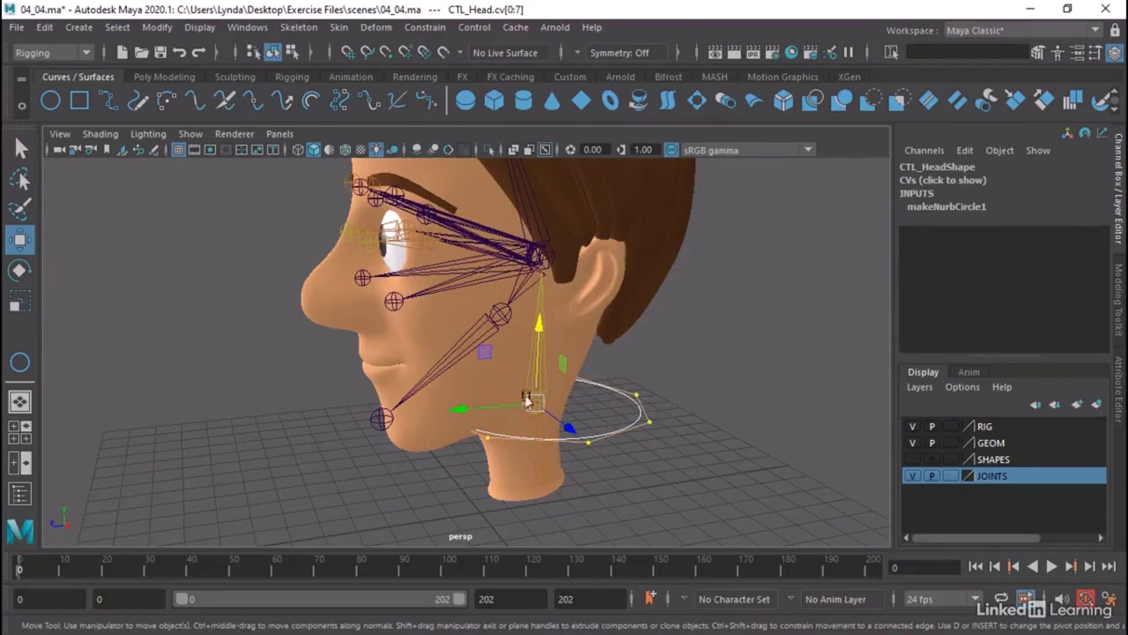
{"action": "left_click_drag", "start_coordinate": [485, 406], "coordinate": [422, 415]}
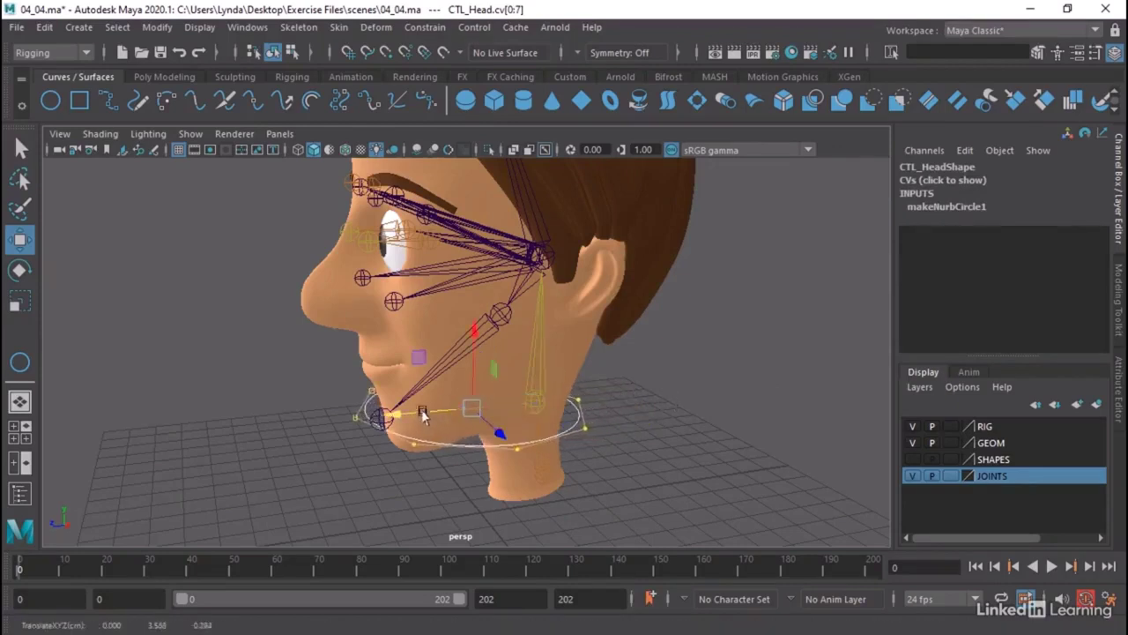
{"action": "left_click_drag", "start_coordinate": [468, 360], "coordinate": [471, 394]}
{"action": "left_click_drag", "start_coordinate": [378, 390], "coordinate": [462, 394], "text": "alt"}
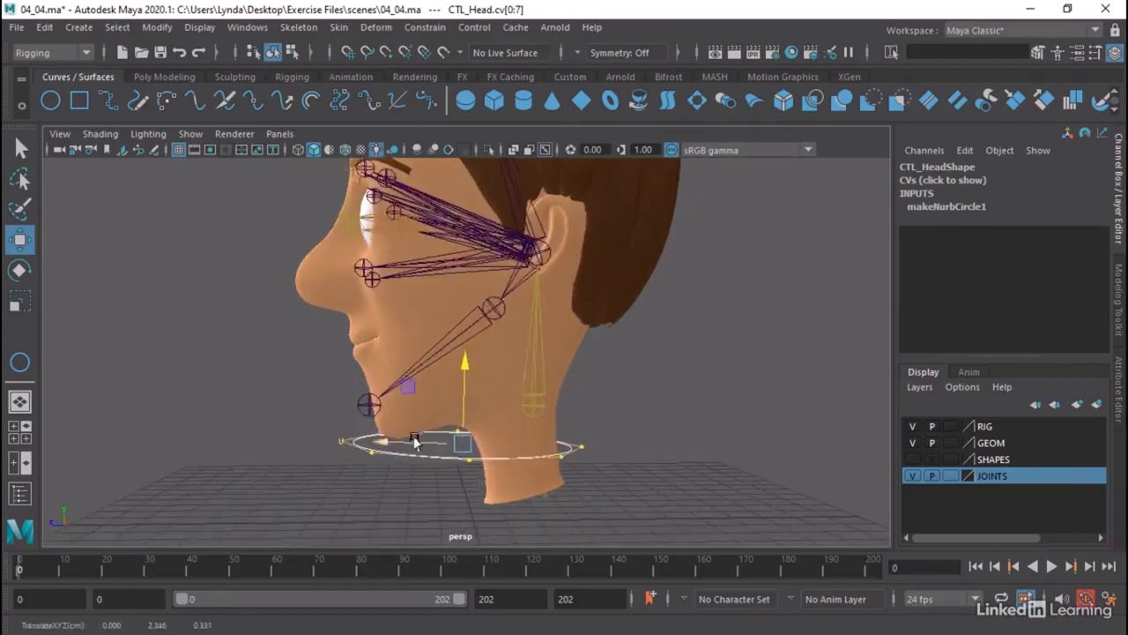
In the side view, rotate the selected CTL_Head control vertices slightly so that the curve lies level with the grid.
{"action": "key", "text": "space"}
{"action": "key", "text": "space"}
{"action": "right_click_drag", "start_coordinate": [474, 389], "coordinate": [843, 452], "text": "alt"}
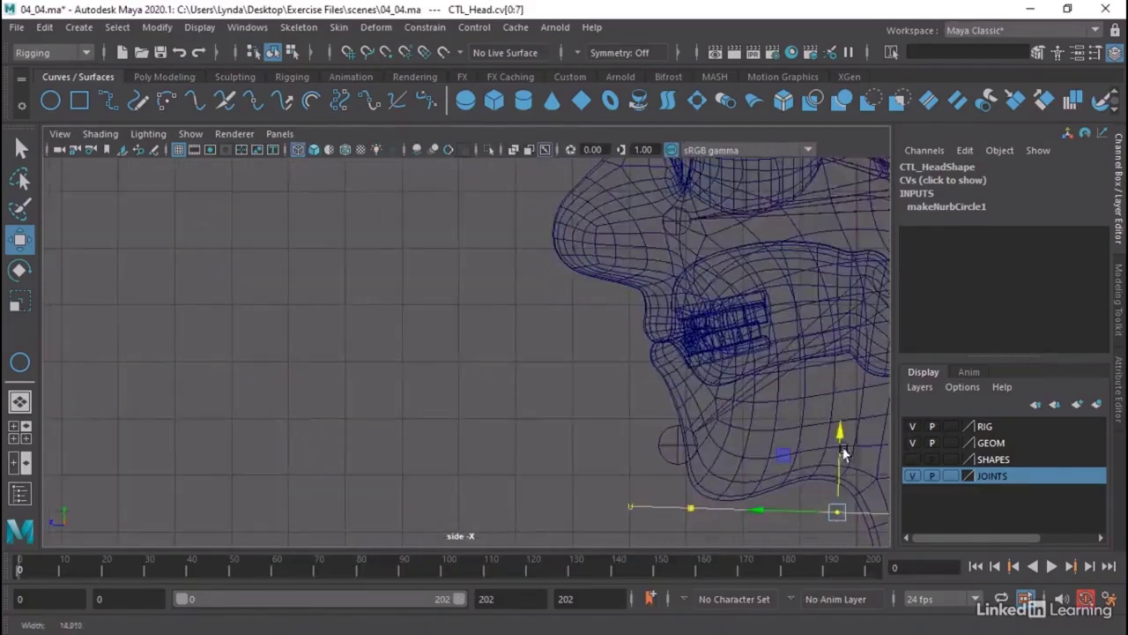
{"action": "middle_click_drag", "start_coordinate": [758, 412], "coordinate": [456, 308], "text": "alt"}
{"action": "key", "text": "e"}
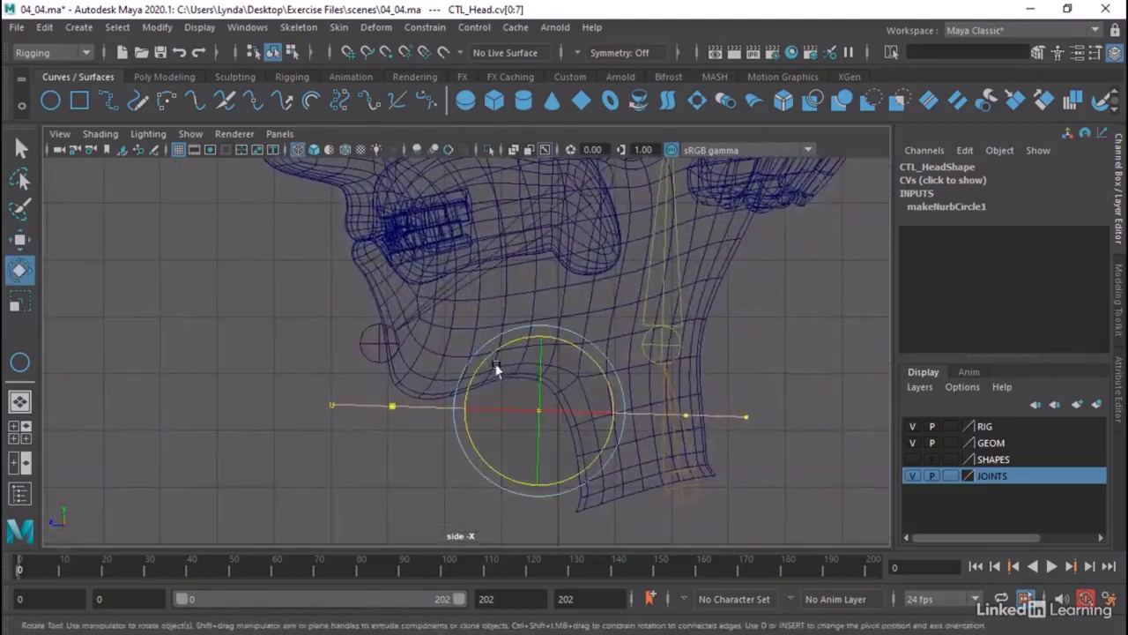
{"action": "left_click_drag", "start_coordinate": [473, 361], "coordinate": [476, 373]}
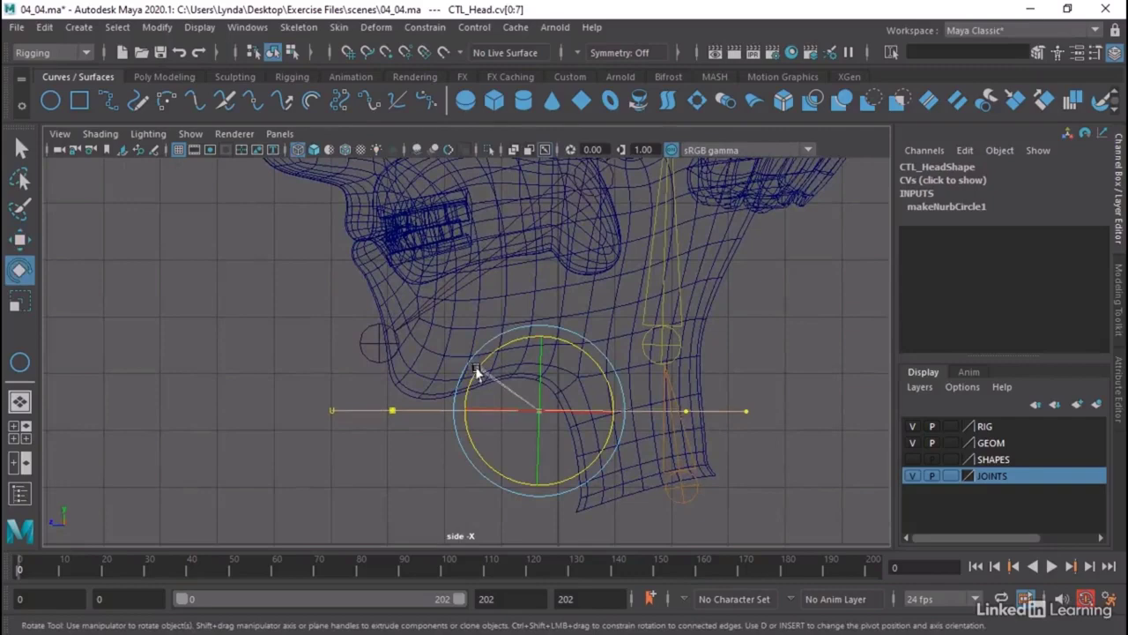
Back in the perspective view, scale the CTL_Head control vertices slightly larger along the head's front-to-back axis.
{"action": "key", "text": "space"}
{"action": "key", "text": "space"}
{"action": "left_click_drag", "start_coordinate": [574, 308], "coordinate": [610, 350], "text": "alt"}
{"action": "key", "text": "r"}
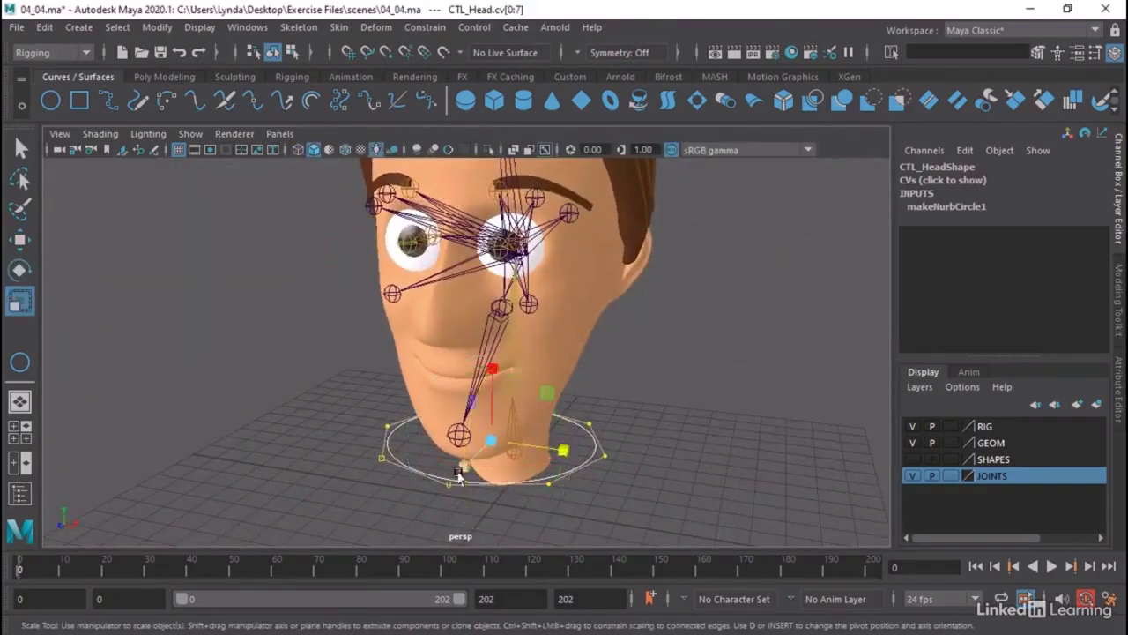
{"action": "left_click_drag", "start_coordinate": [460, 472], "coordinate": [452, 495]}
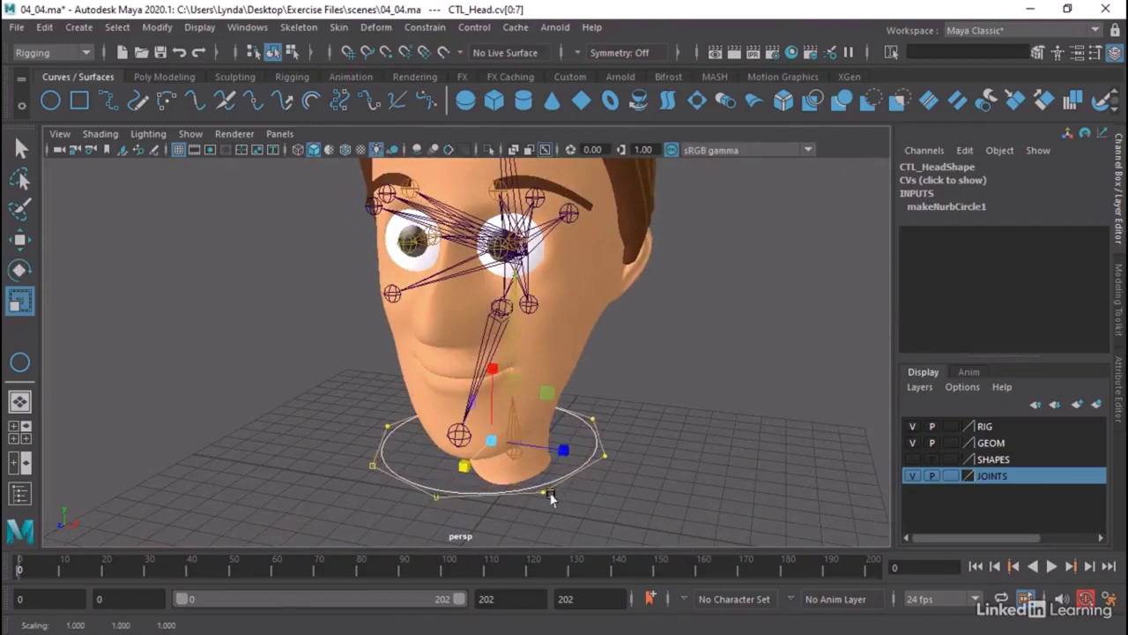
Select the three front control vertices of CTL_Head and pull them forward to give the curve a pointed front.
{"action": "right_click_drag", "start_coordinate": [391, 477], "coordinate": [294, 214]}
{"action": "left_click_drag", "start_coordinate": [351, 457], "coordinate": [401, 488]}
{"action": "left_click_drag", "start_coordinate": [533, 475], "coordinate": [408, 532], "text": "shift"}
{"action": "key", "text": "q"}
{"action": "key", "text": "w"}
{"action": "left_click_drag", "start_coordinate": [490, 495], "coordinate": [285, 492], "text": "alt"}
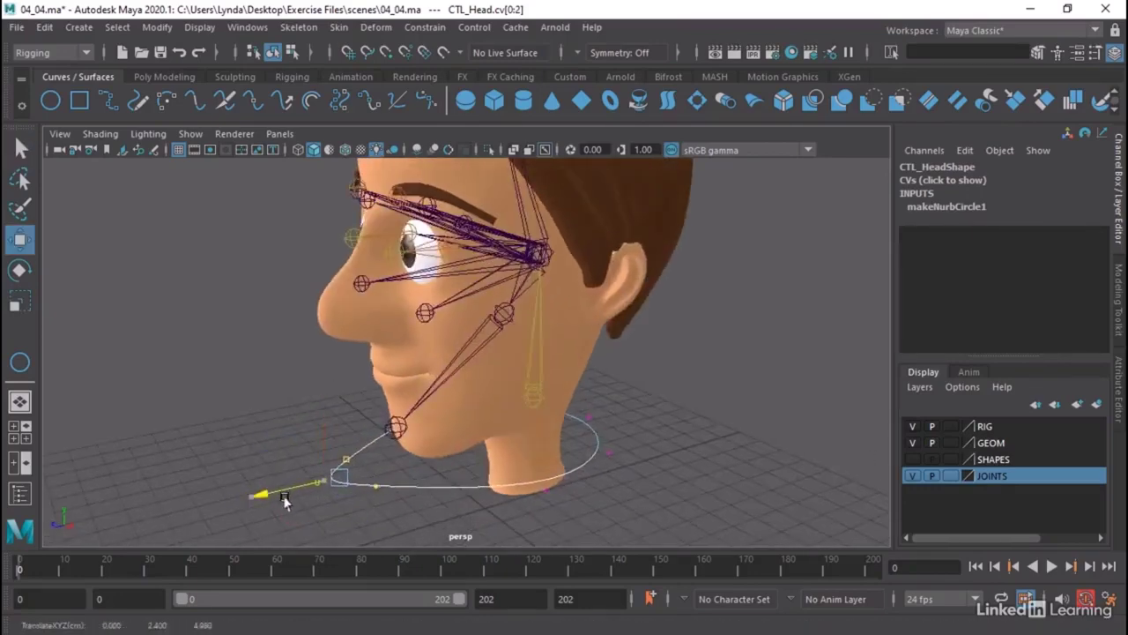
Return the CTL_Head curve to object mode and check that it selects as a whole, then leave it deselected.
{"action": "left_click_drag", "start_coordinate": [508, 514], "coordinate": [458, 491], "text": "alt"}
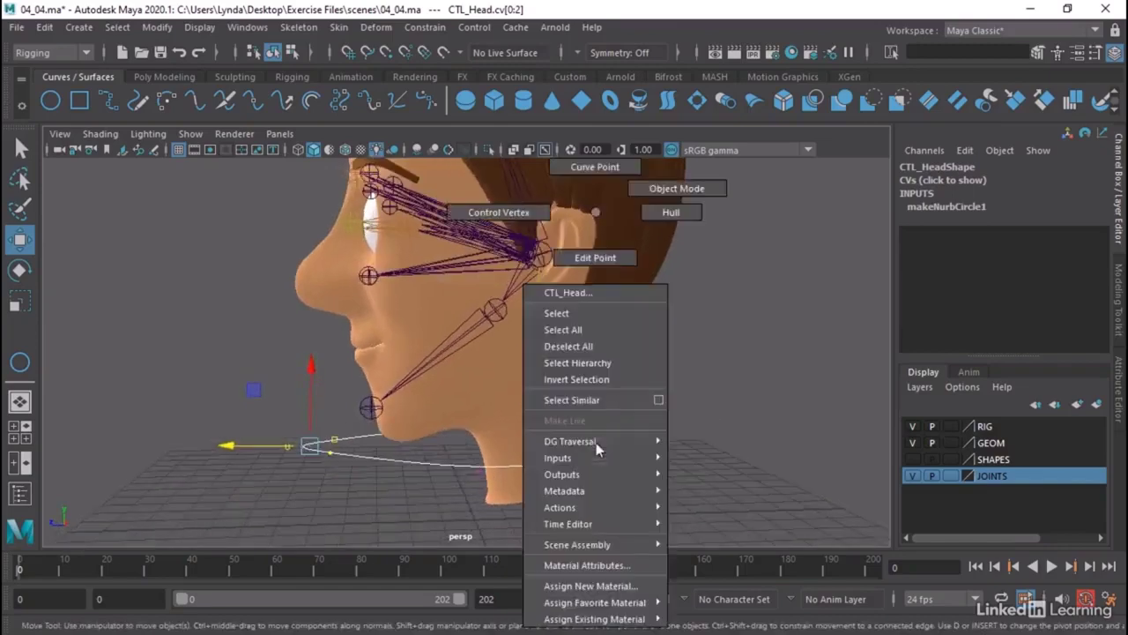
{"action": "right_click_drag", "start_coordinate": [600, 451], "coordinate": [659, 185]}
{"action": "left_click", "coordinate": [706, 414]}
{"action": "left_click_drag", "start_coordinate": [564, 473], "coordinate": [667, 397], "text": "alt"}
{"action": "left_click", "coordinate": [565, 468]}
{"action": "left_click", "coordinate": [691, 418]}
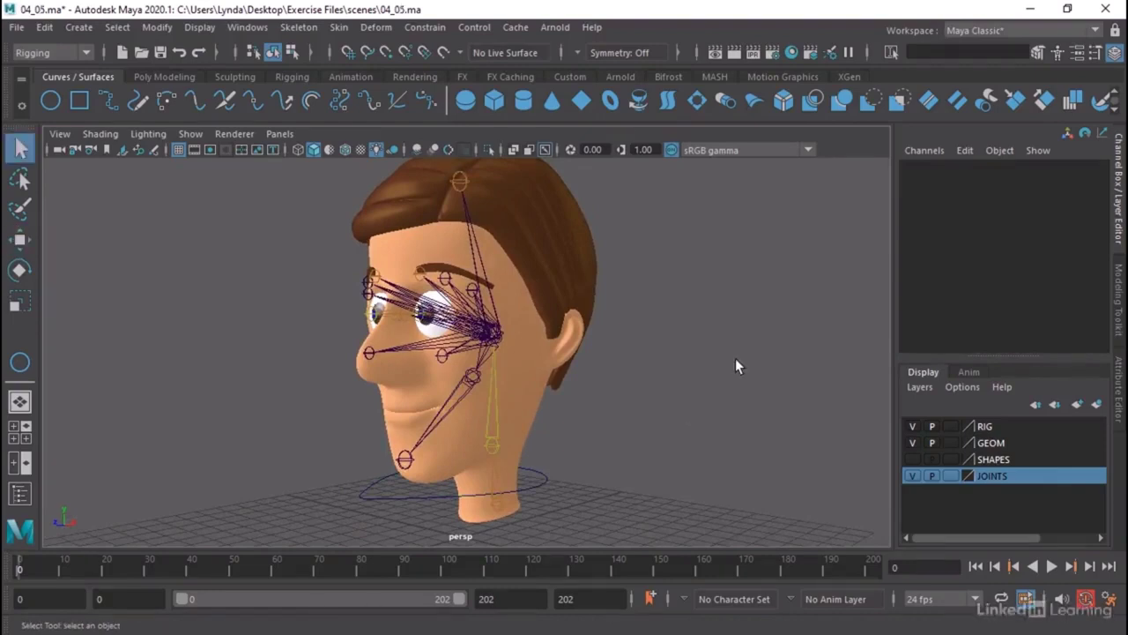
In 04_05.ma, inspect the CTL_Head control and its channel values from different angles around the head.
{"action": "left_click_drag", "start_coordinate": [719, 376], "coordinate": [663, 424], "text": "alt"}
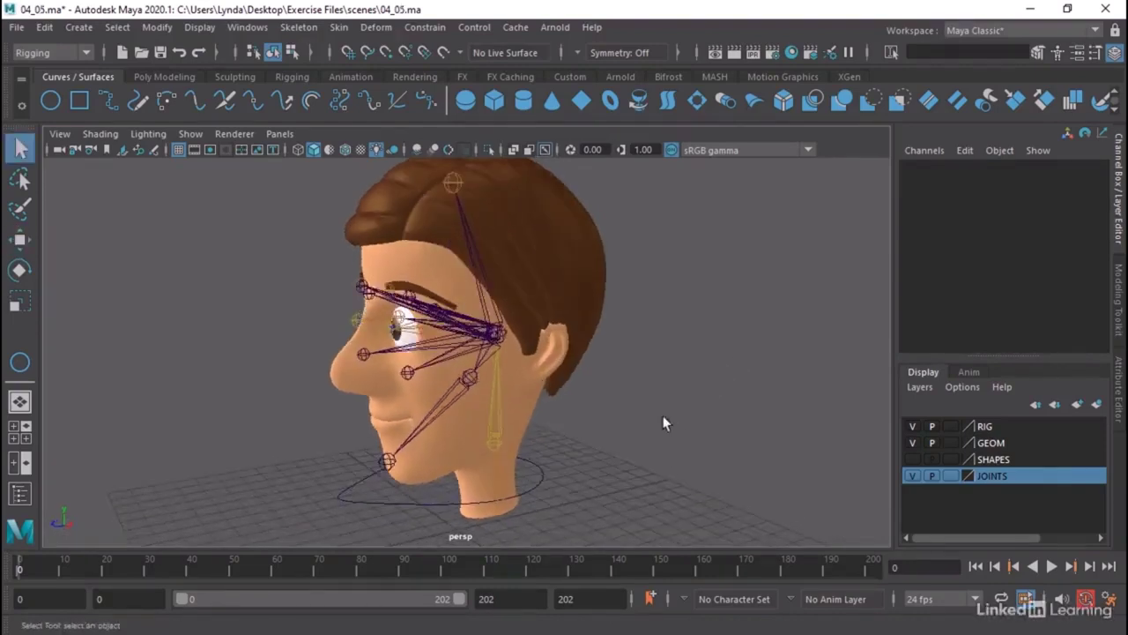
{"action": "left_click", "coordinate": [401, 505]}
{"action": "left_click_drag", "start_coordinate": [599, 516], "coordinate": [518, 467], "text": "alt"}
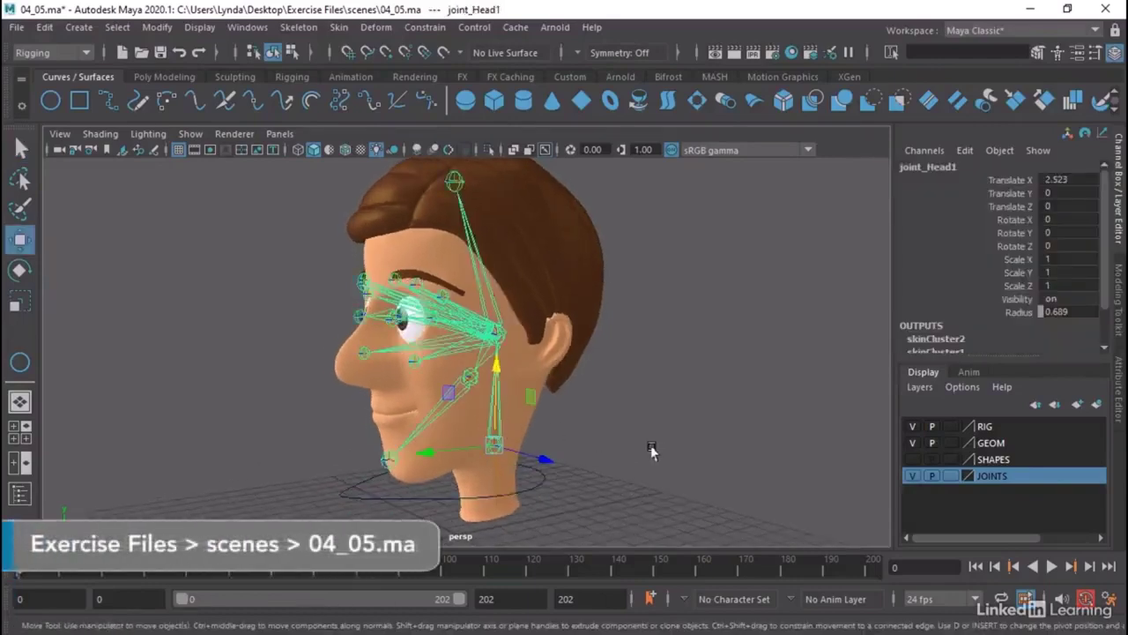
{"action": "left_click_drag", "start_coordinate": [656, 451], "coordinate": [736, 430], "text": "alt"}
{"action": "left_click", "coordinate": [528, 474]}
{"action": "left_click", "coordinate": [736, 430]}
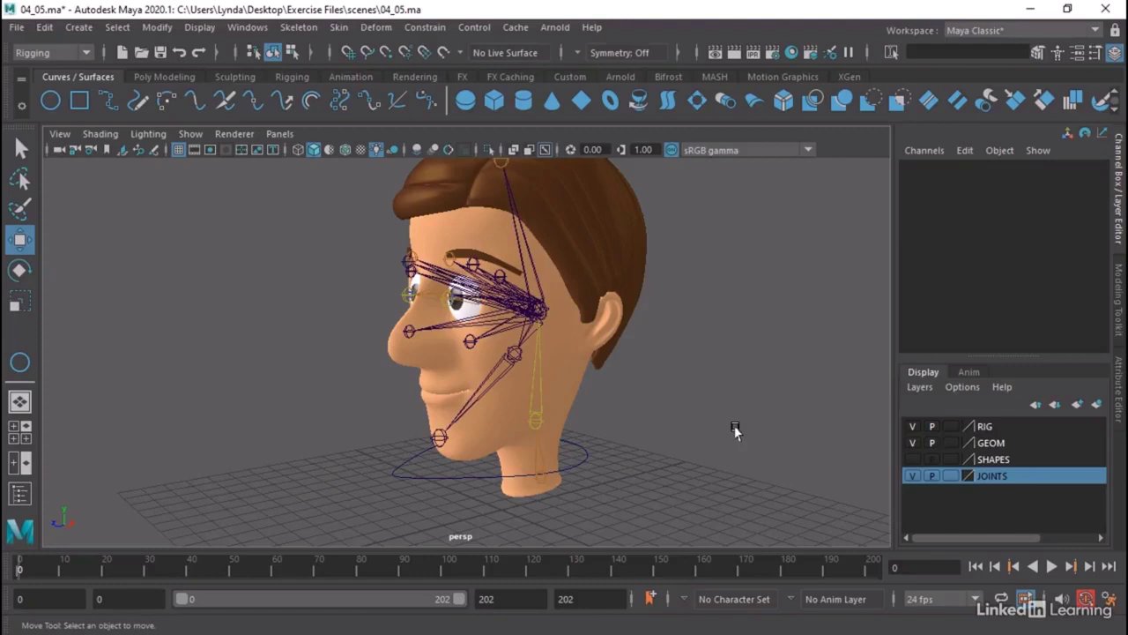
Try freezing the translate and rotate values of CTL_Head with Freeze Transformations, and undo it.
{"action": "left_click", "coordinate": [564, 445]}
{"action": "left_click_drag", "start_coordinate": [685, 460], "coordinate": [644, 465], "text": "alt"}
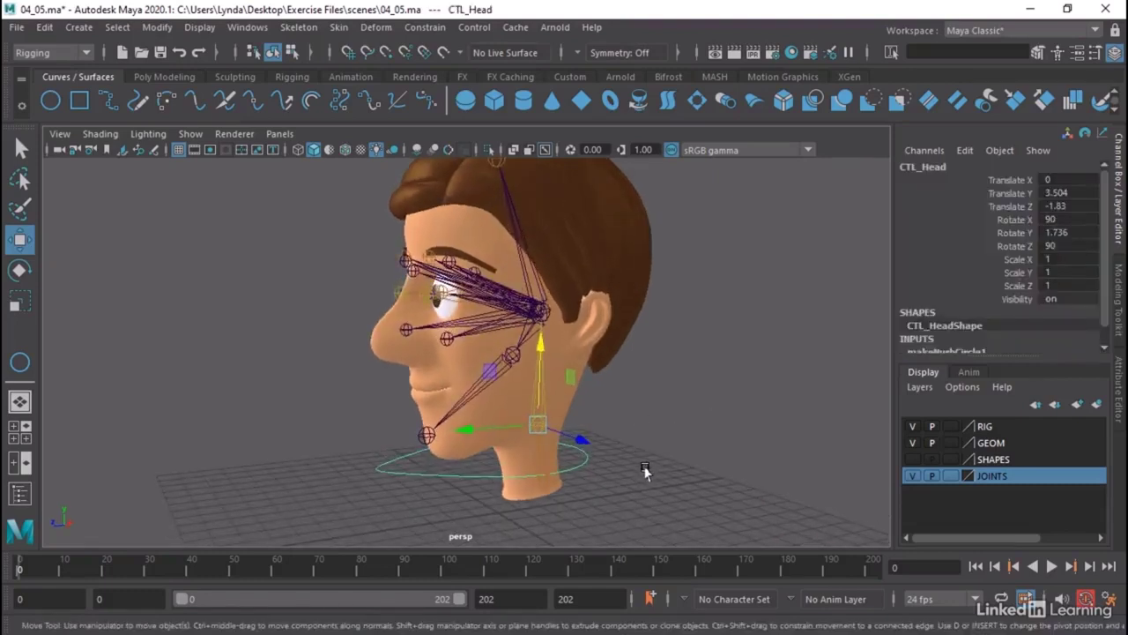
{"action": "left_click_drag", "start_coordinate": [1066, 180], "coordinate": [1068, 245]}
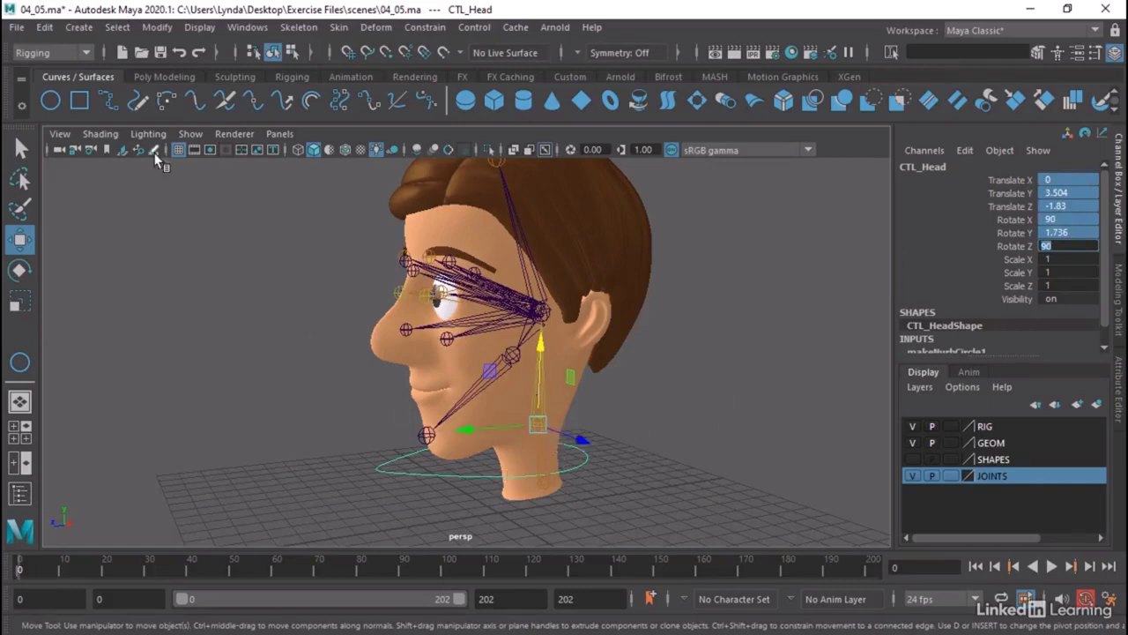
{"action": "left_click", "coordinate": [149, 29]}
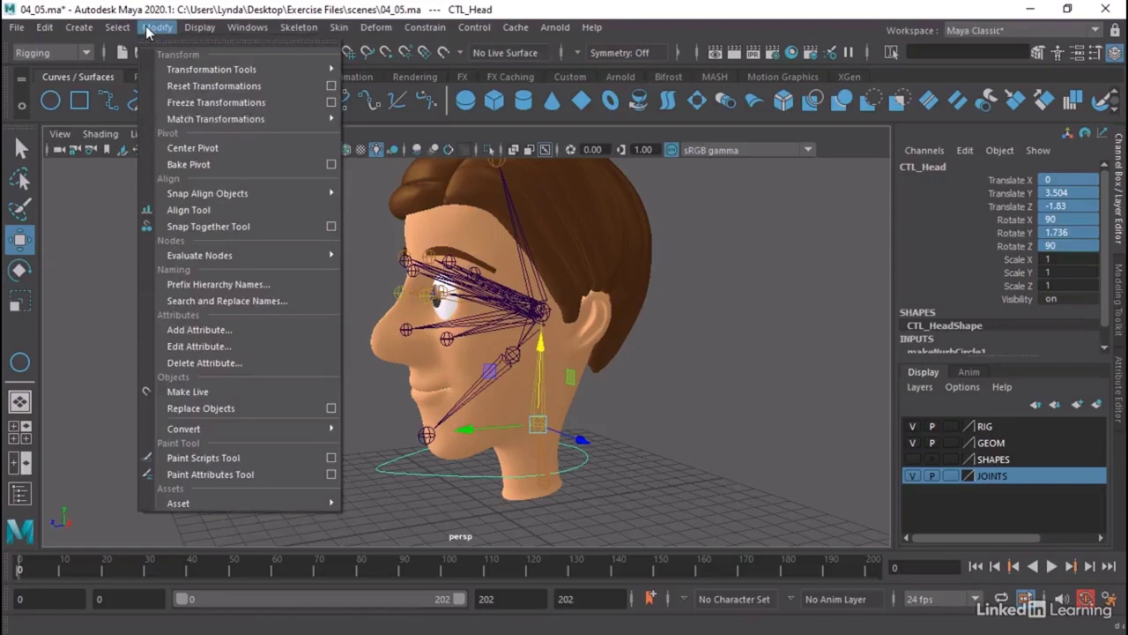
{"action": "left_click", "coordinate": [222, 104]}
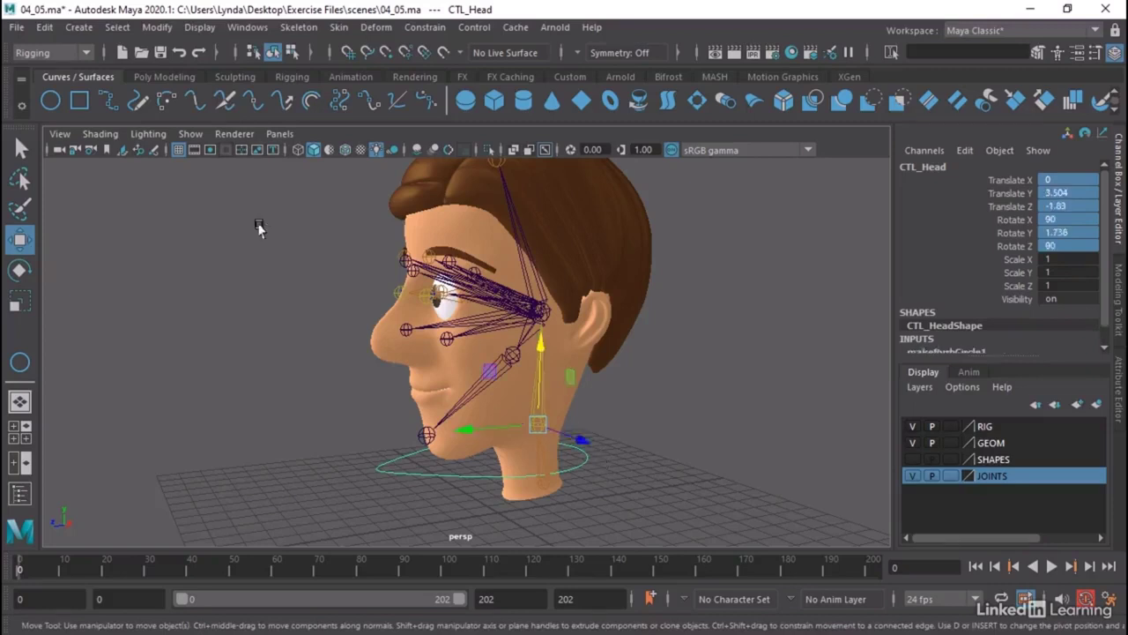
{"action": "key", "text": "ctrl+z"}
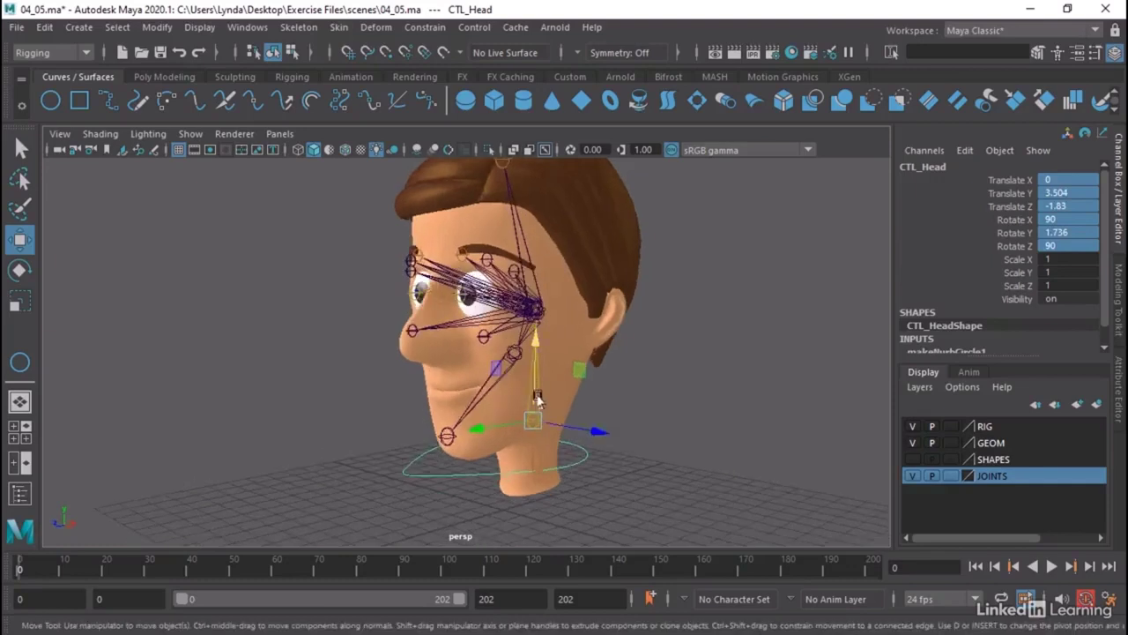
Select CTL_Head and display its transform attributes with the Transform Offset Parent Matrix section expanded in the Attribute Editor.
{"action": "left_click", "coordinate": [627, 409]}
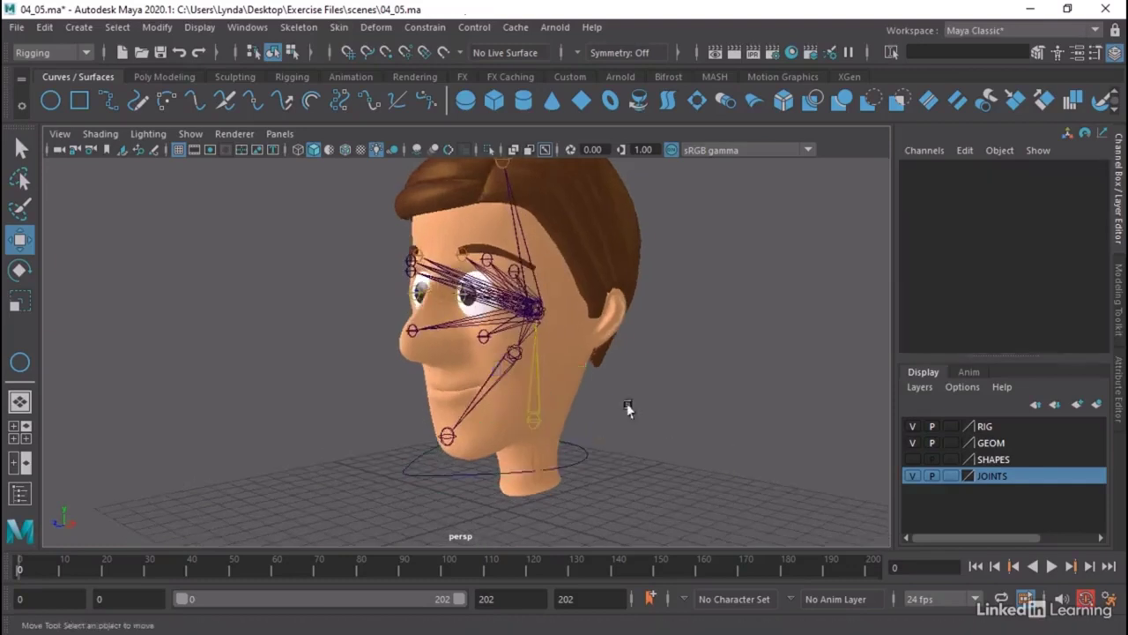
{"action": "left_click", "coordinate": [533, 385]}
{"action": "left_click", "coordinate": [569, 459]}
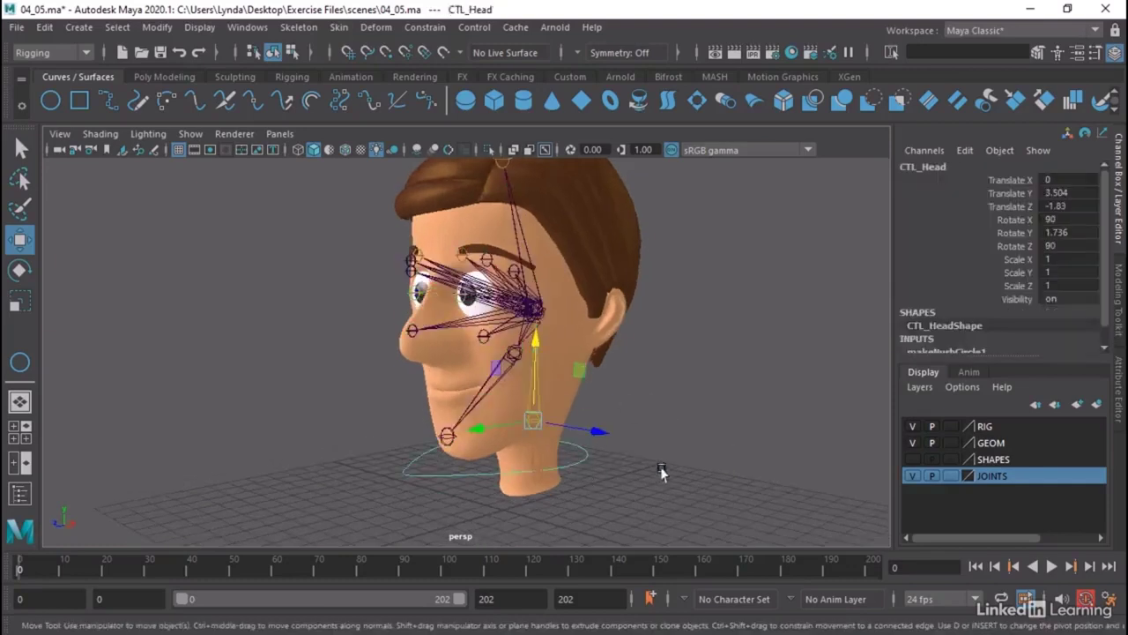
{"action": "left_click_drag", "start_coordinate": [662, 471], "coordinate": [611, 479], "text": "alt"}
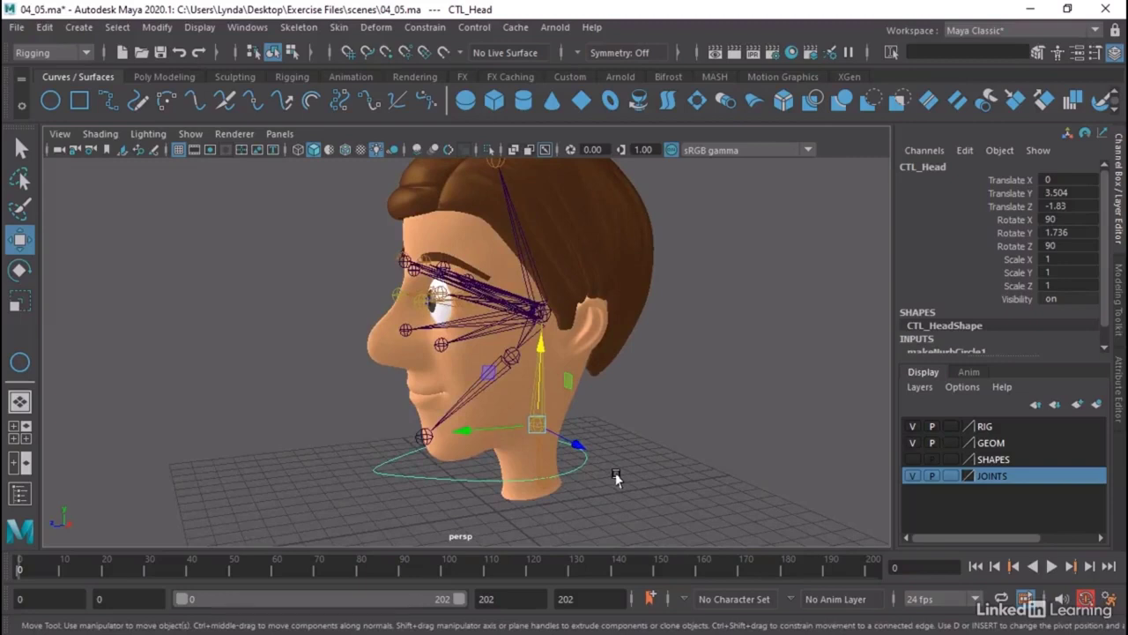
{"action": "left_click", "coordinate": [1119, 379]}
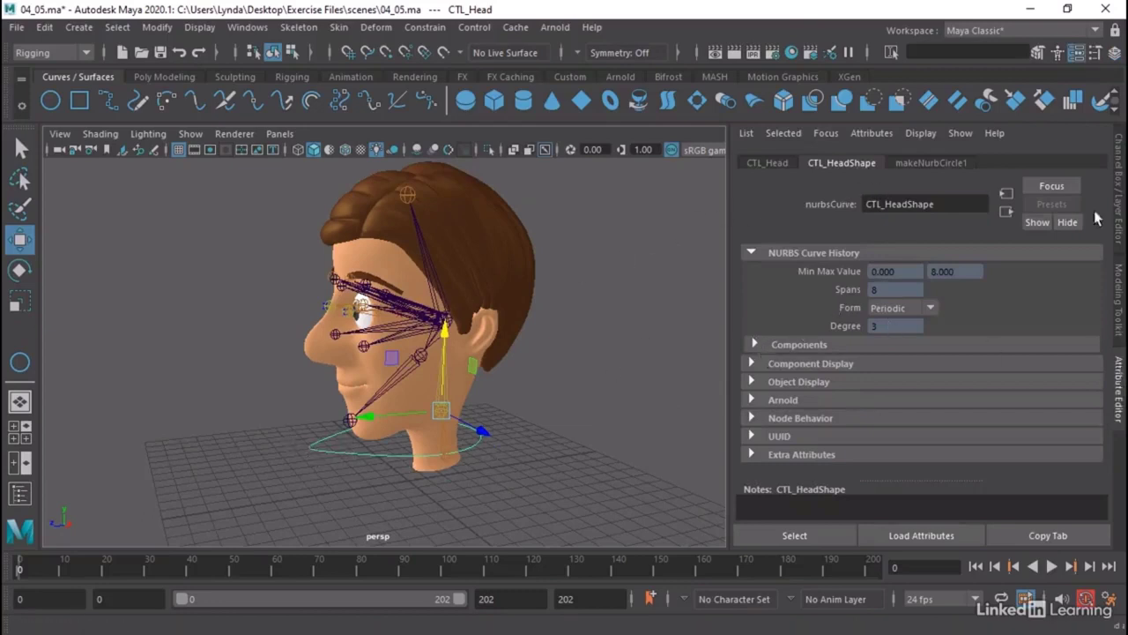
{"action": "left_click", "coordinate": [774, 164]}
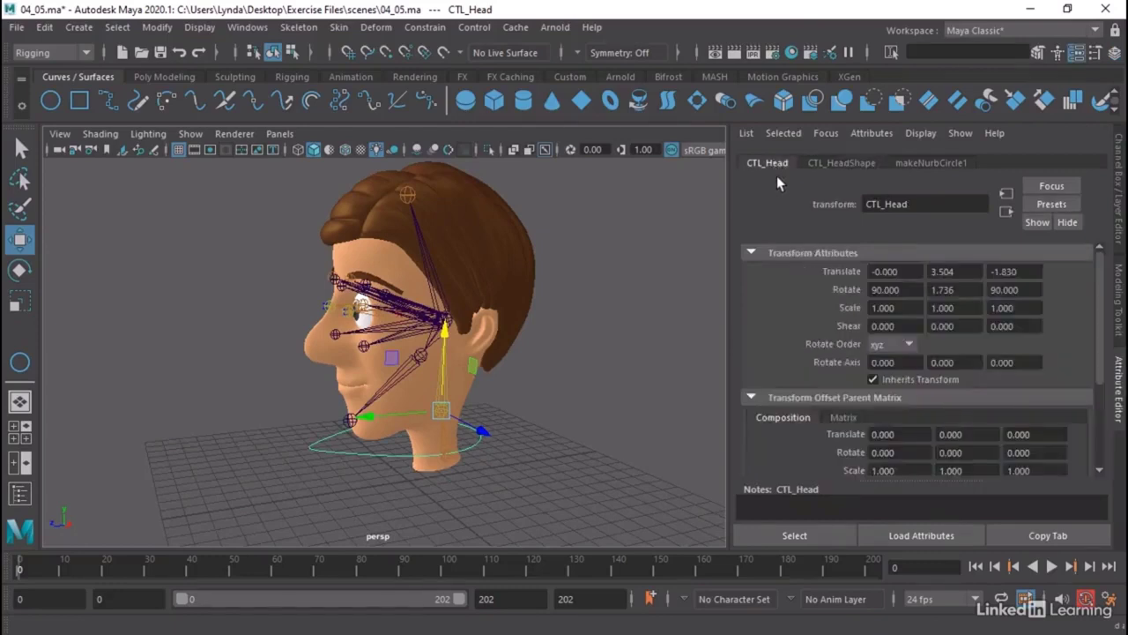
{"action": "scroll", "coordinate": [800, 360], "scroll_direction": "down", "scroll_amount": 2}
{"action": "scroll", "coordinate": [798, 360], "scroll_direction": "up", "scroll_amount": 2}
{"action": "left_click", "coordinate": [752, 398]}
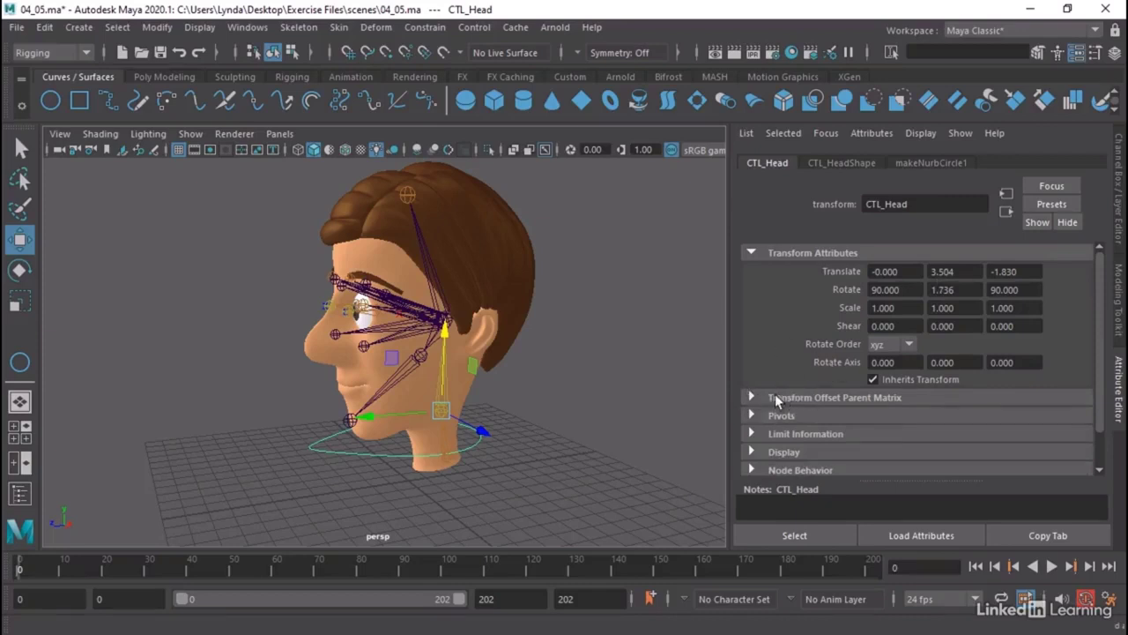
{"action": "left_click", "coordinate": [776, 398]}
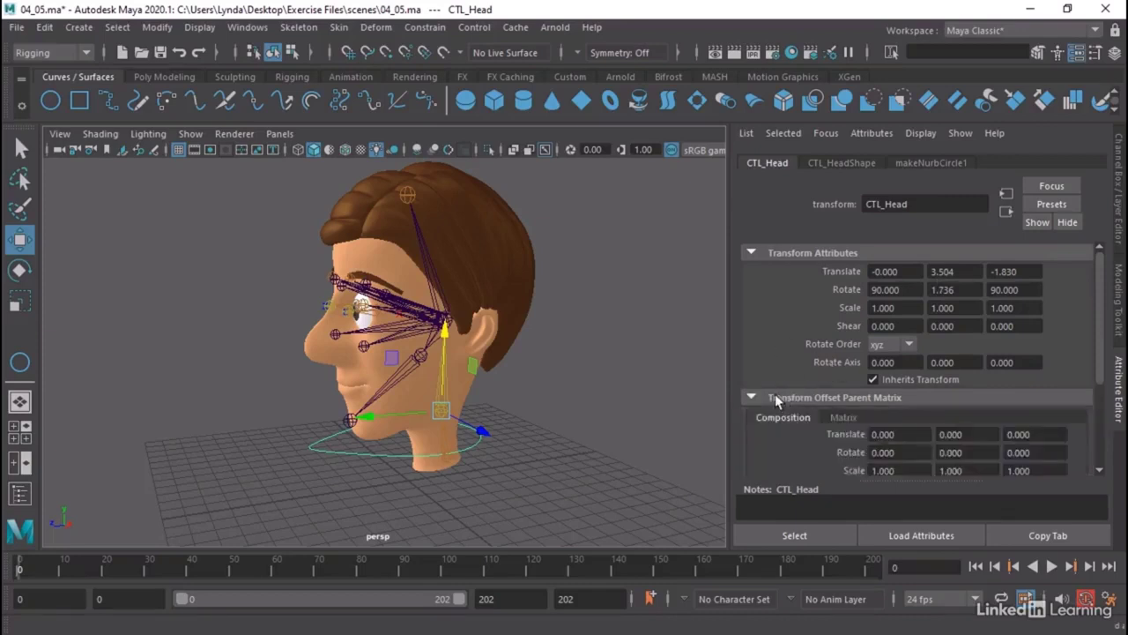
Set CTL_Head's Translate Y to 2 in the Composition values of the Transform Offset Parent Matrix.
{"action": "scroll", "coordinate": [775, 398], "scroll_direction": "down", "scroll_amount": 1}
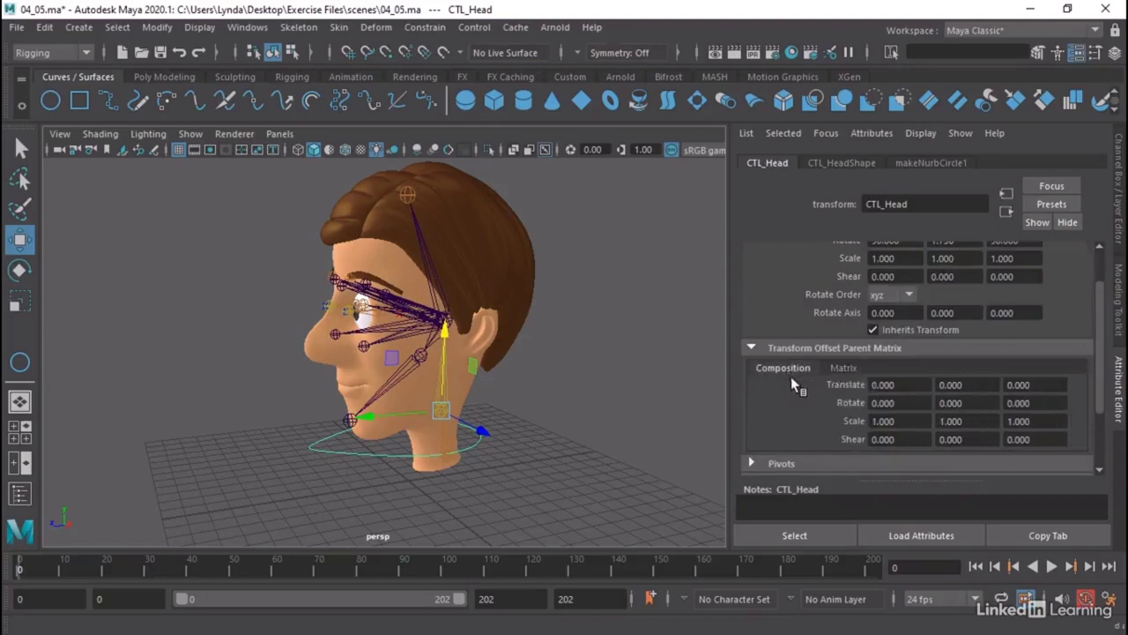
{"action": "scroll", "coordinate": [806, 388], "scroll_direction": "up", "scroll_amount": 1}
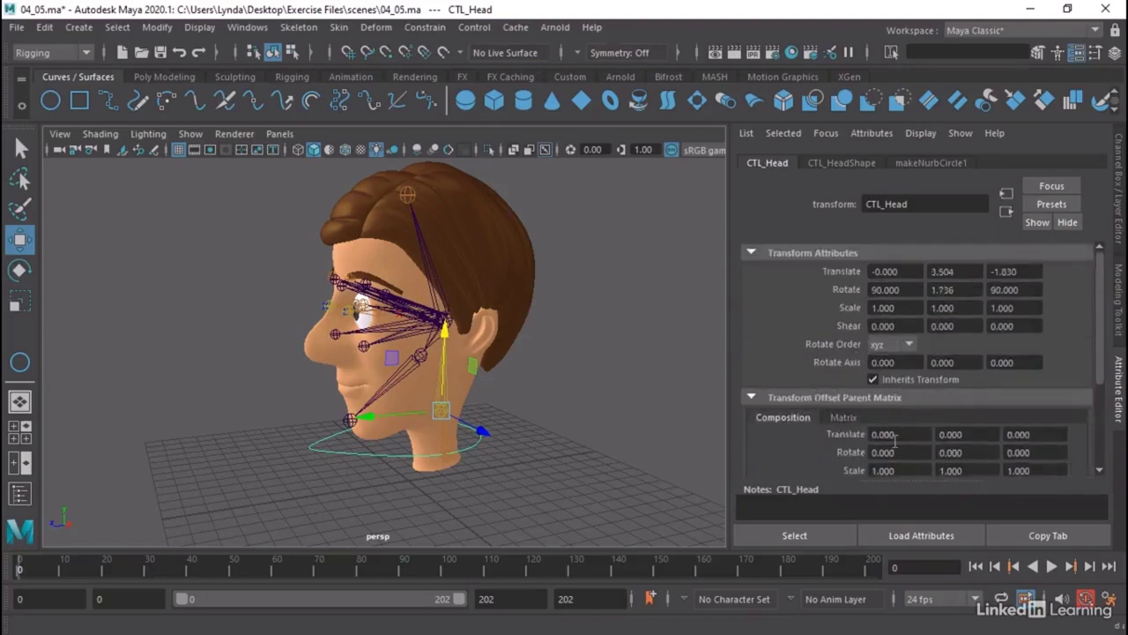
{"action": "scroll", "coordinate": [895, 439], "scroll_direction": "down", "scroll_amount": 1}
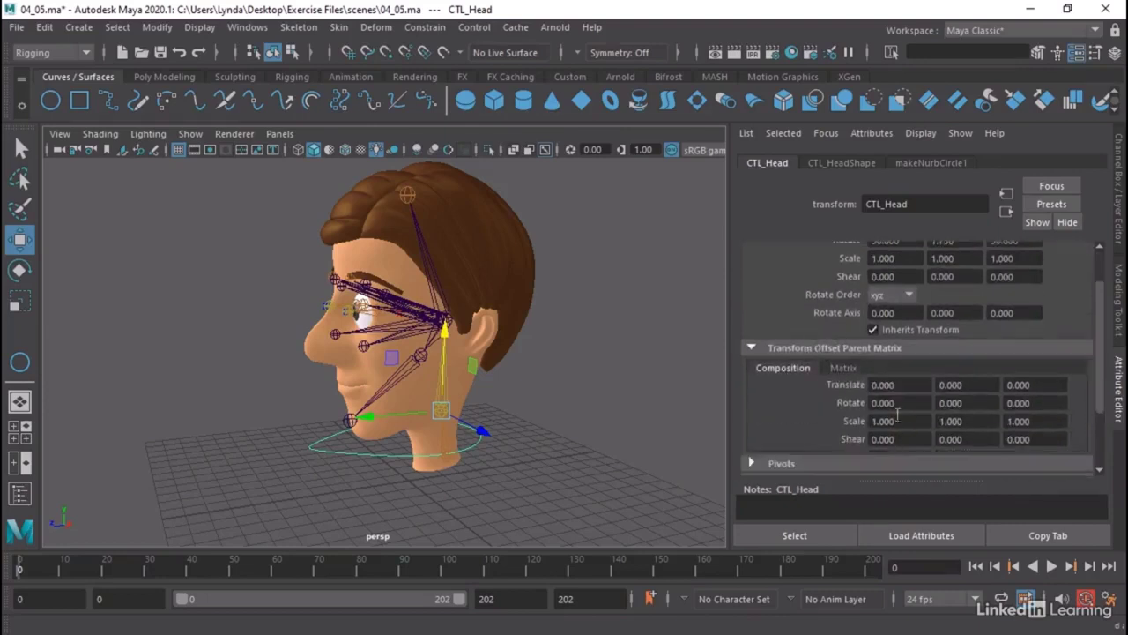
{"action": "left_click", "coordinate": [973, 385]}
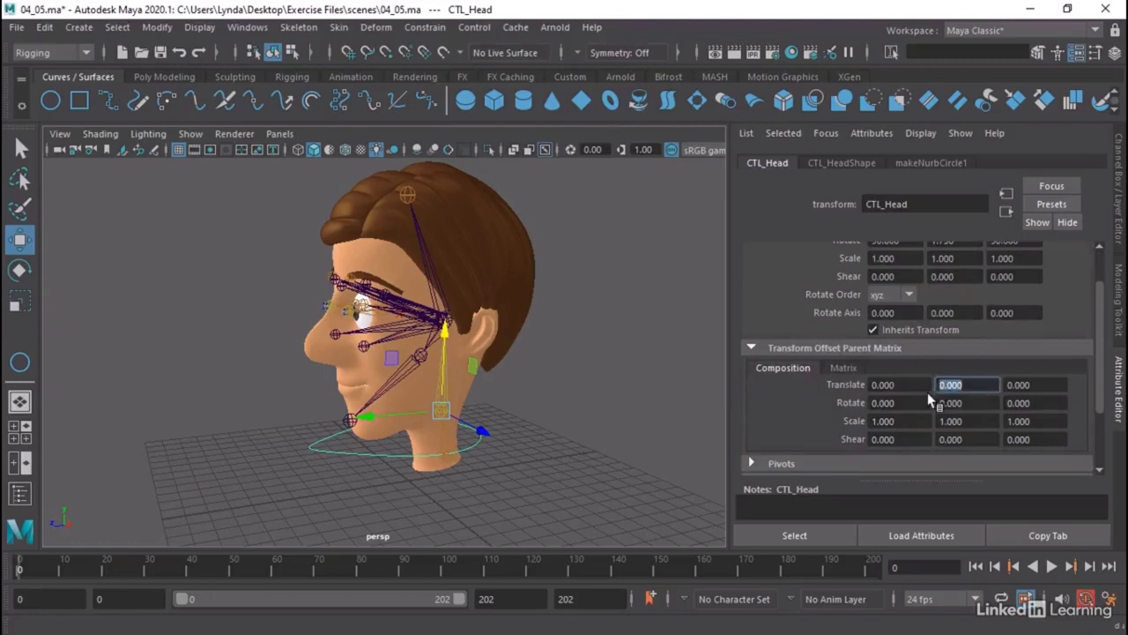
{"action": "type", "text": "2"}
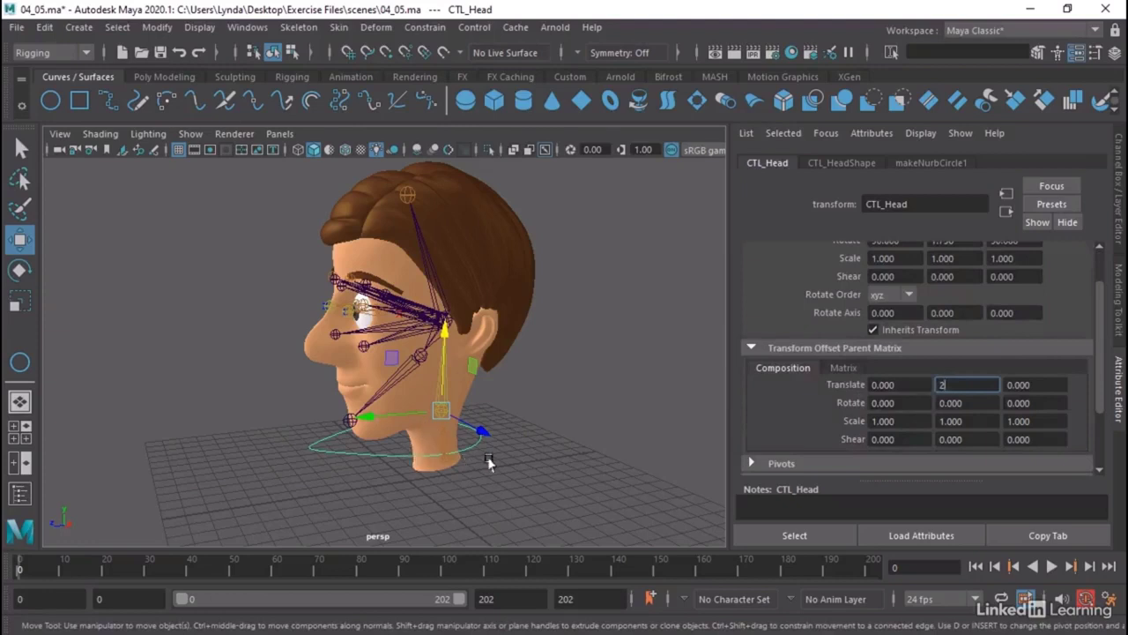
{"action": "key", "text": "Return"}
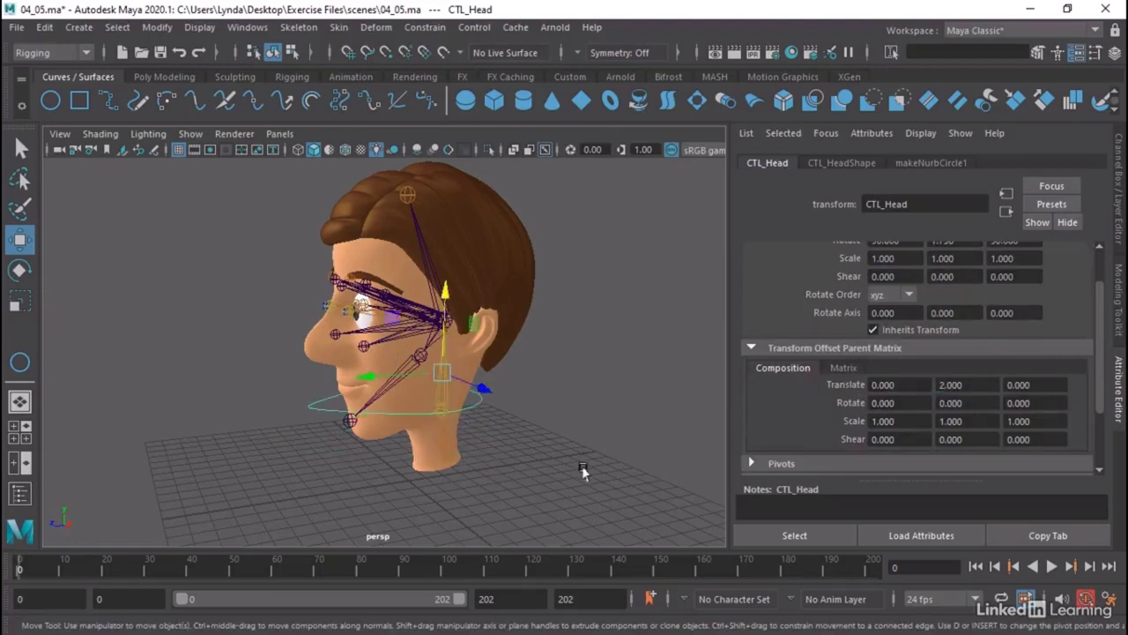
Reset the Transform Offset Parent Matrix's Translate Y to 0 for CTL_Head.
{"action": "scroll", "coordinate": [950, 251], "scroll_direction": "up", "scroll_amount": 2}
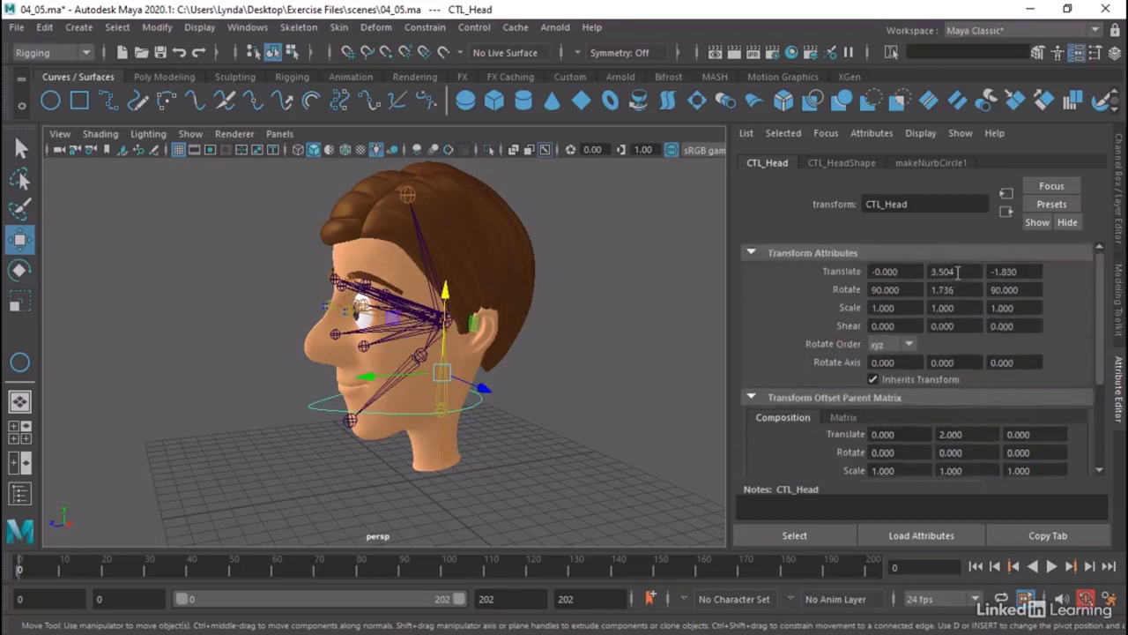
{"action": "scroll", "coordinate": [958, 272], "scroll_direction": "down", "scroll_amount": 1}
{"action": "scroll", "coordinate": [958, 272], "scroll_direction": "up", "scroll_amount": 1}
{"action": "left_click_drag", "start_coordinate": [973, 433], "coordinate": [888, 422]}
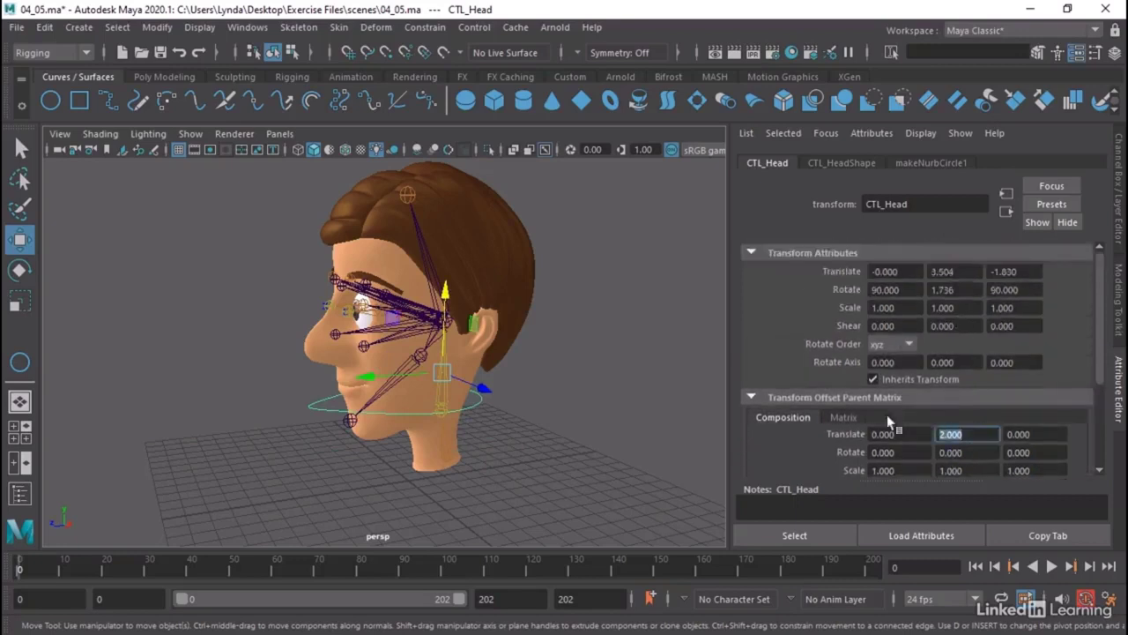
{"action": "type", "text": "0"}
{"action": "key", "text": "Return"}
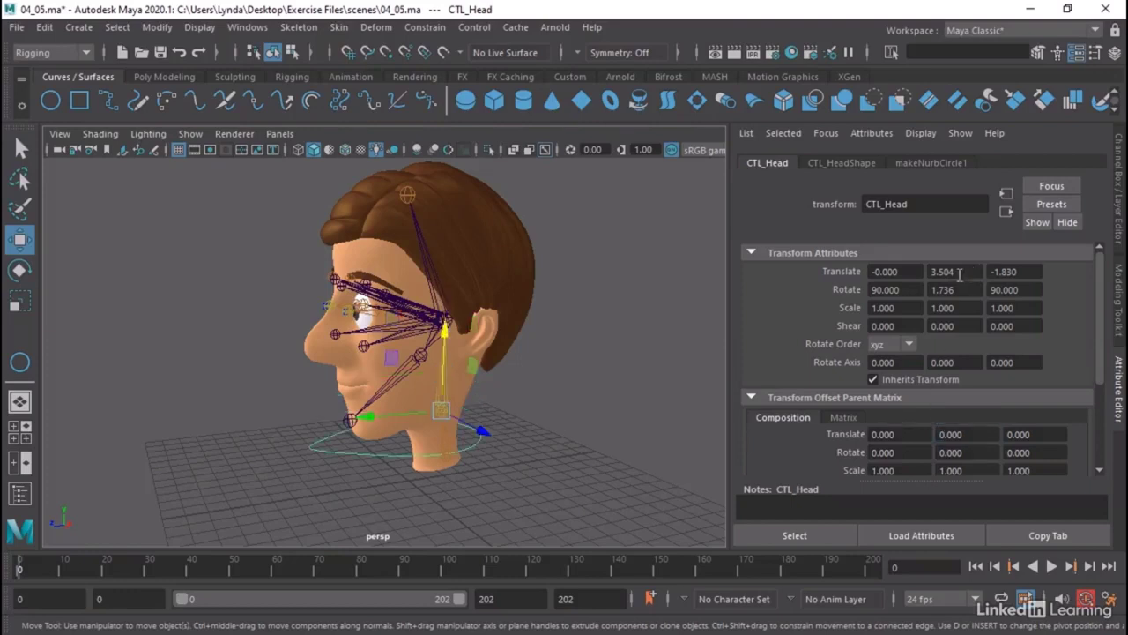
{"action": "scroll", "coordinate": [942, 431], "scroll_direction": "down", "scroll_amount": 2}
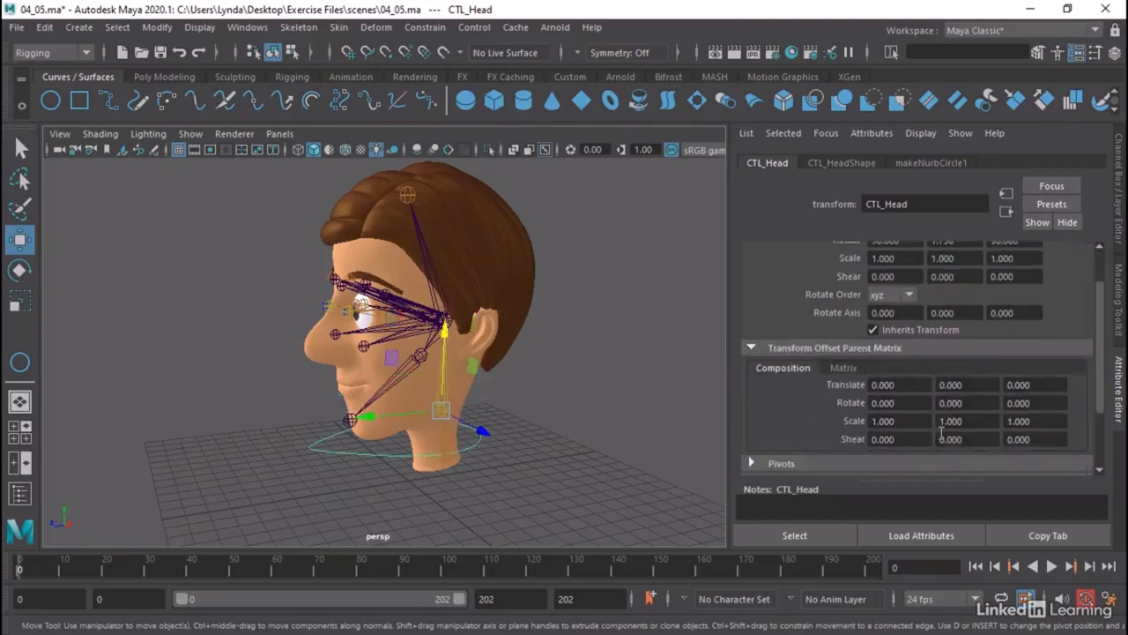
{"action": "scroll", "coordinate": [954, 340], "scroll_direction": "up", "scroll_amount": 4}
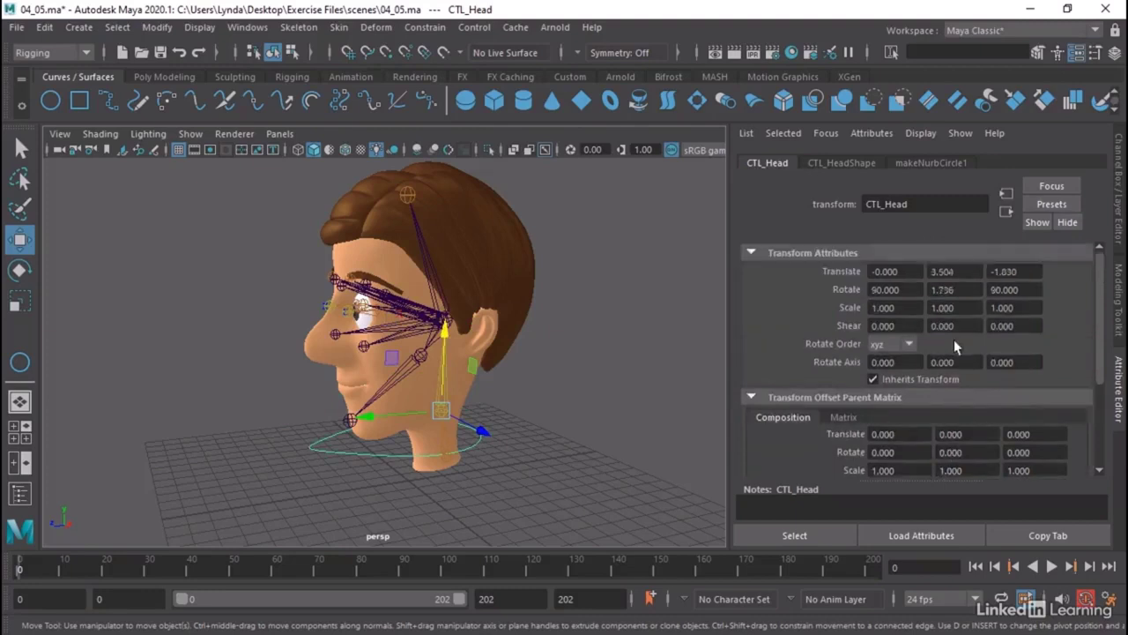
{"action": "scroll", "coordinate": [891, 348], "scroll_direction": "down", "scroll_amount": 4}
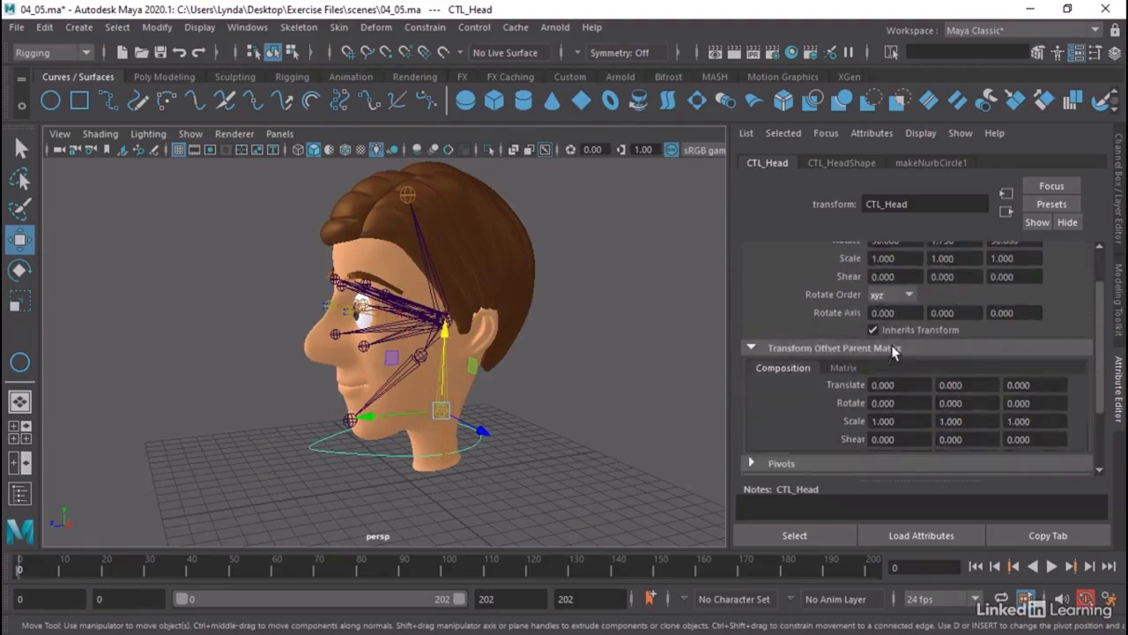
{"action": "scroll", "coordinate": [891, 345], "scroll_direction": "up", "scroll_amount": 2}
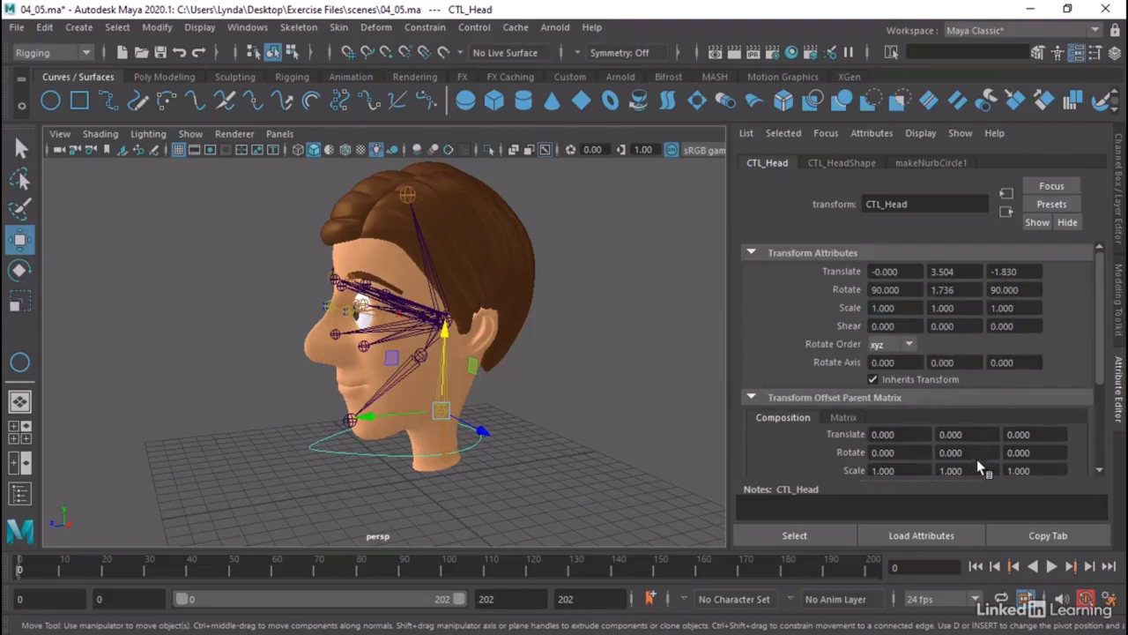
{"action": "left_click", "coordinate": [1037, 270]}
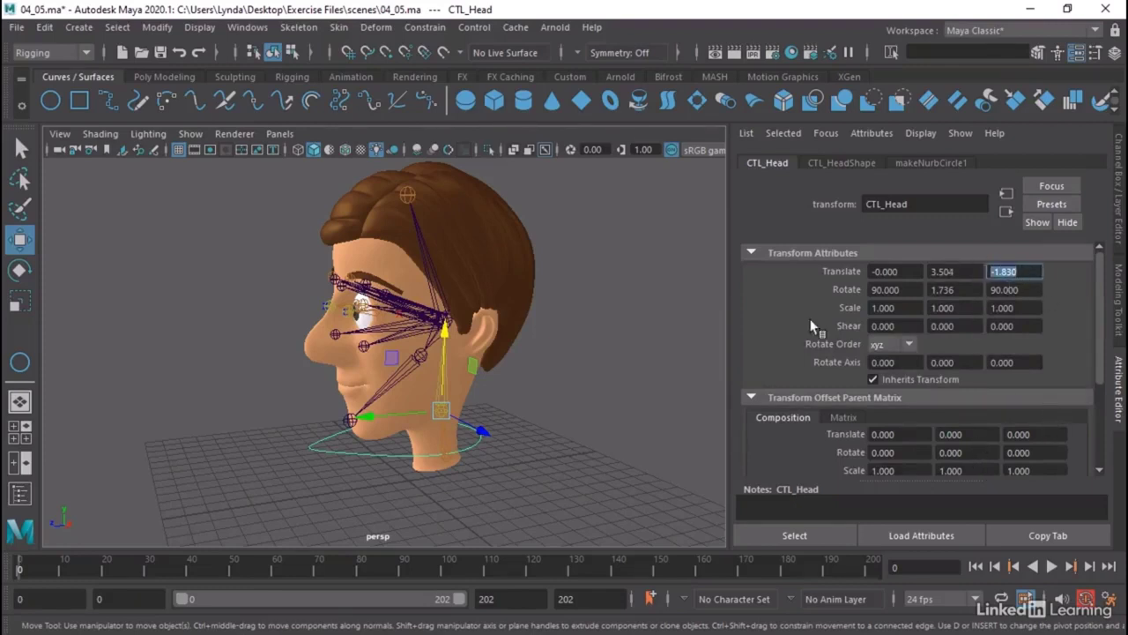
{"action": "left_click", "coordinate": [655, 362]}
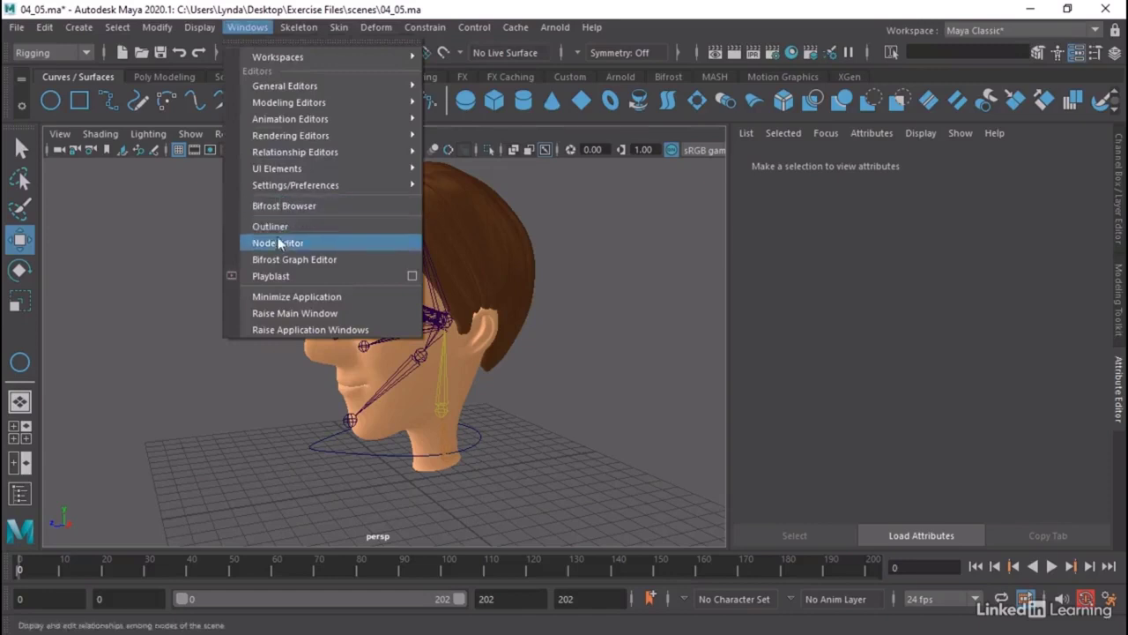
Open the Node Editor beside the head and graph the nodes of the selected CTL_Head control.
{"action": "left_click", "coordinate": [278, 243]}
{"action": "left_click_drag", "start_coordinate": [300, 107], "coordinate": [886, 104]}
{"action": "left_click", "coordinate": [468, 441]}
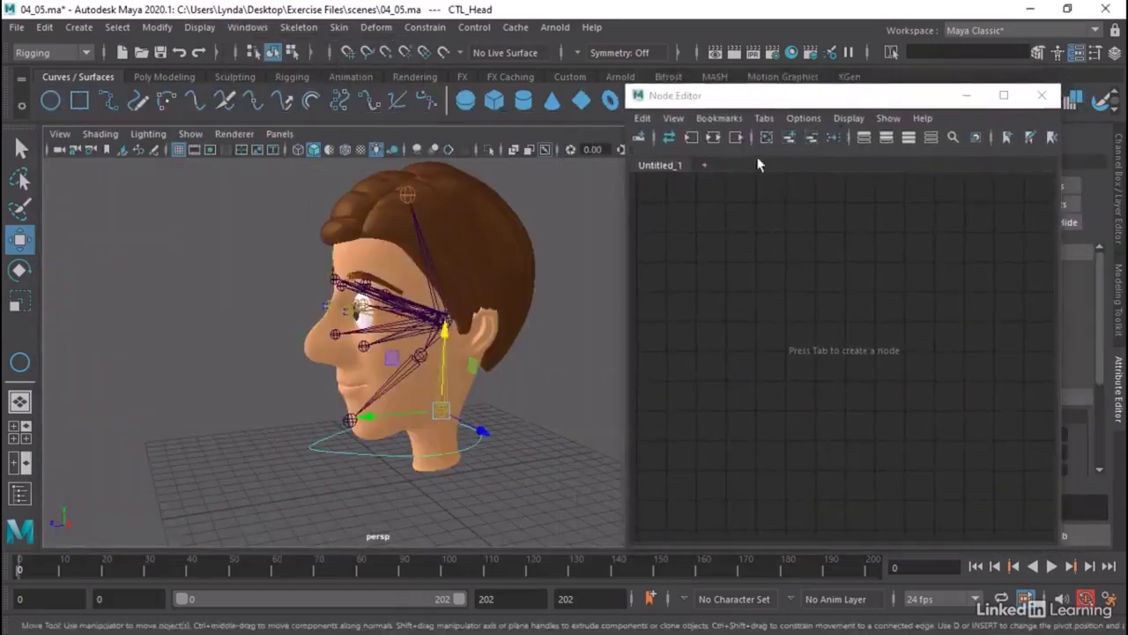
{"action": "left_click", "coordinate": [768, 138]}
Move the CTL_HeadShape node aside, expand CTL_Head to show all its attributes, and place the Node Editor so the transform values stay readable.
{"action": "left_click", "coordinate": [847, 434]}
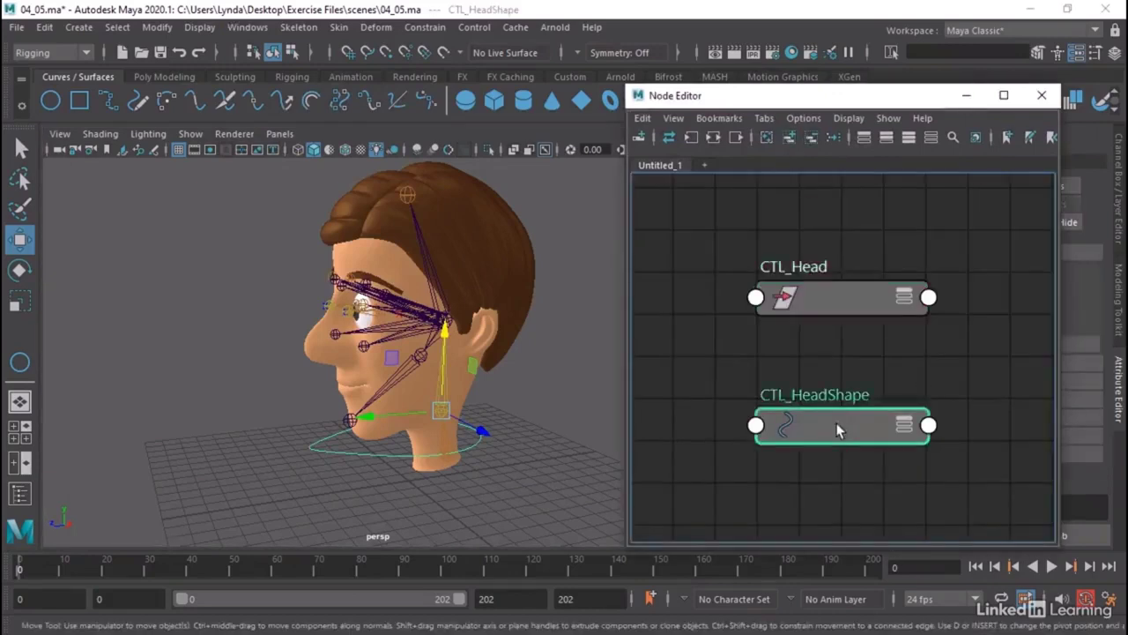
{"action": "left_click_drag", "start_coordinate": [847, 434], "coordinate": [1115, 414]}
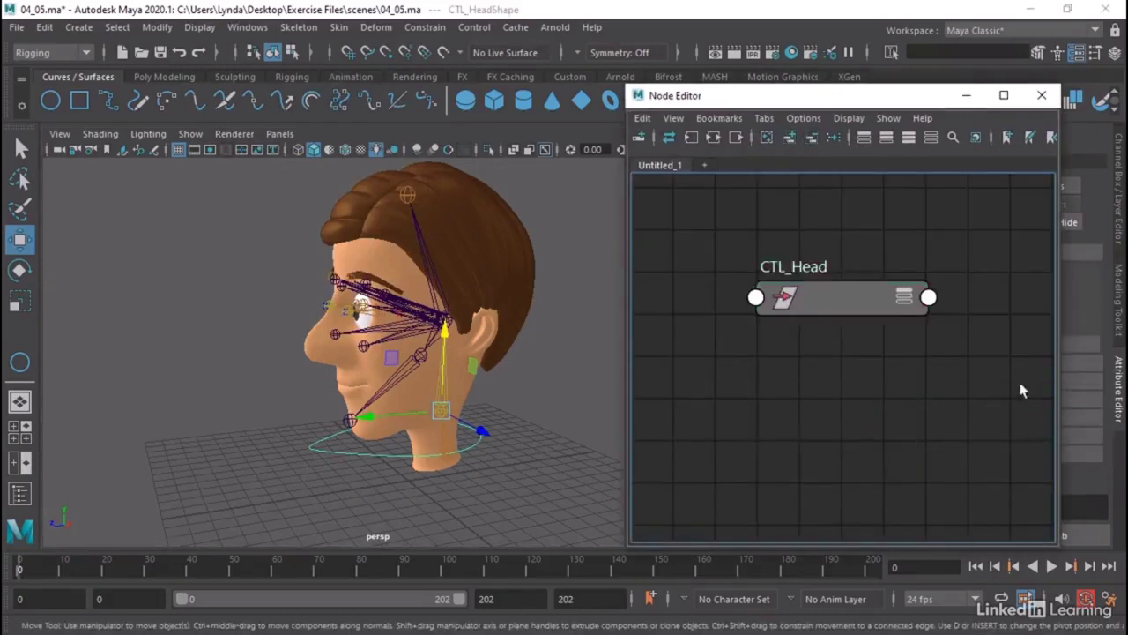
{"action": "left_click", "coordinate": [904, 297]}
{"action": "left_click", "coordinate": [905, 297]}
{"action": "scroll", "coordinate": [859, 414], "scroll_direction": "down", "scroll_amount": 3}
{"action": "middle_click_drag", "start_coordinate": [859, 414], "coordinate": [820, 322], "text": "alt"}
{"action": "left_click_drag", "start_coordinate": [818, 107], "coordinate": [601, 110]}
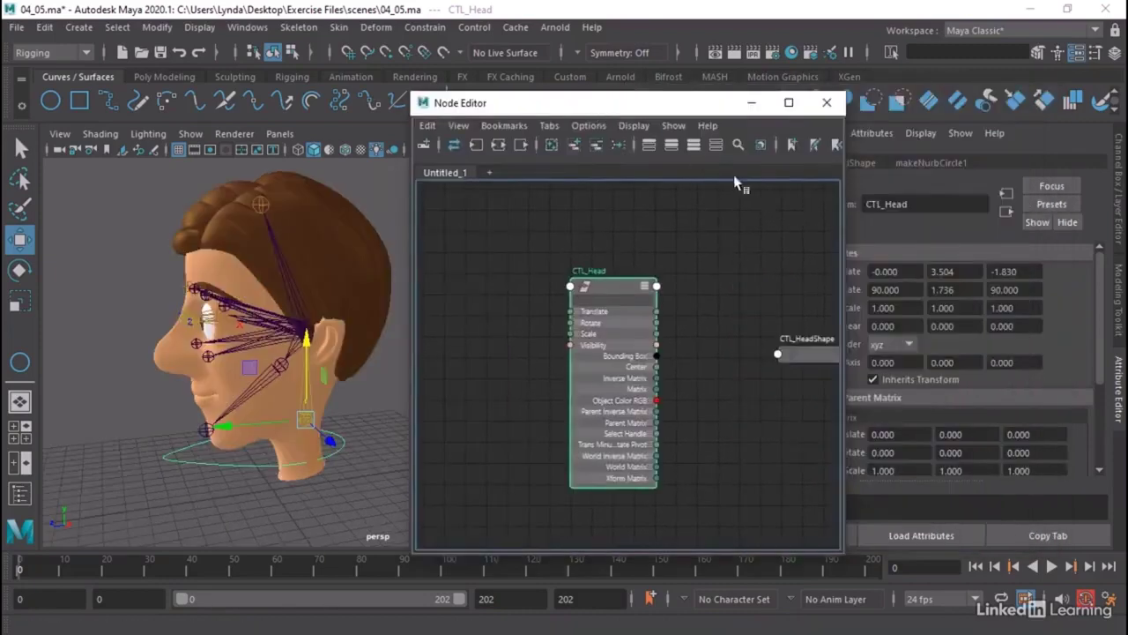
{"action": "left_click_drag", "start_coordinate": [842, 194], "coordinate": [790, 204]}
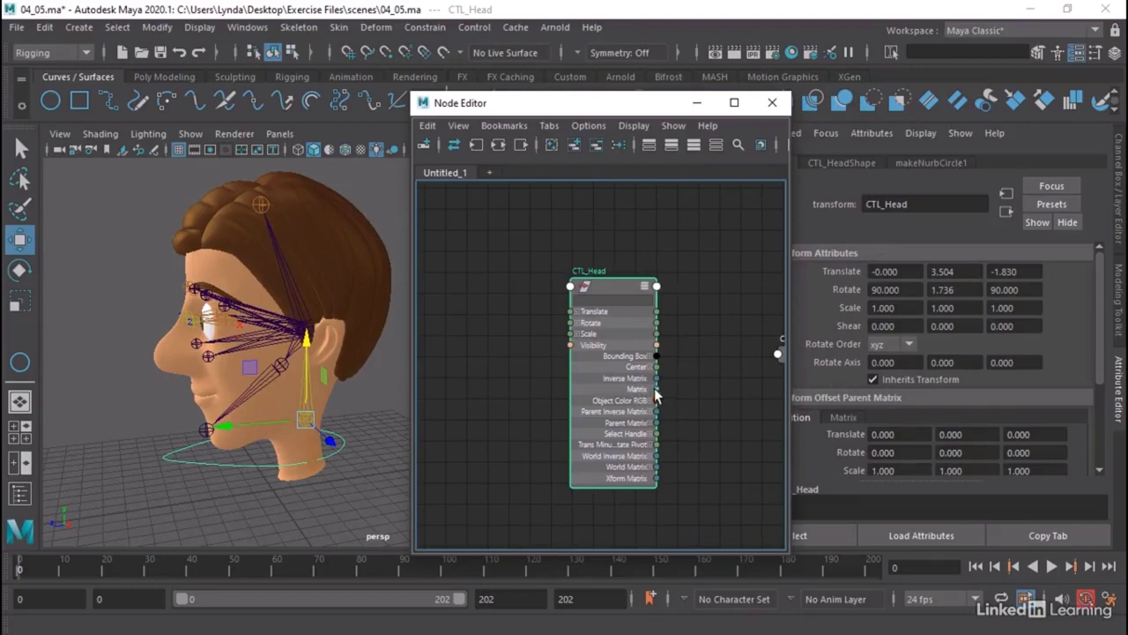
Connect CTL_Head's Matrix output to its own offsetParentMatrix input and compare Translate Y in both attribute sections.
{"action": "left_click_drag", "start_coordinate": [655, 396], "coordinate": [572, 293]}
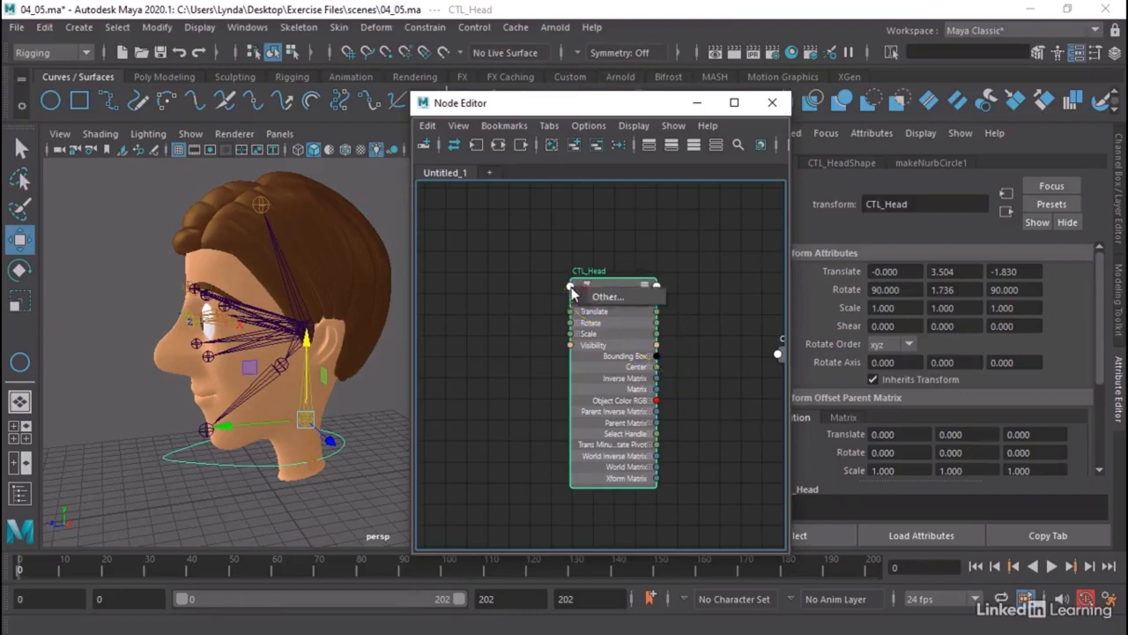
{"action": "left_click", "coordinate": [606, 296]}
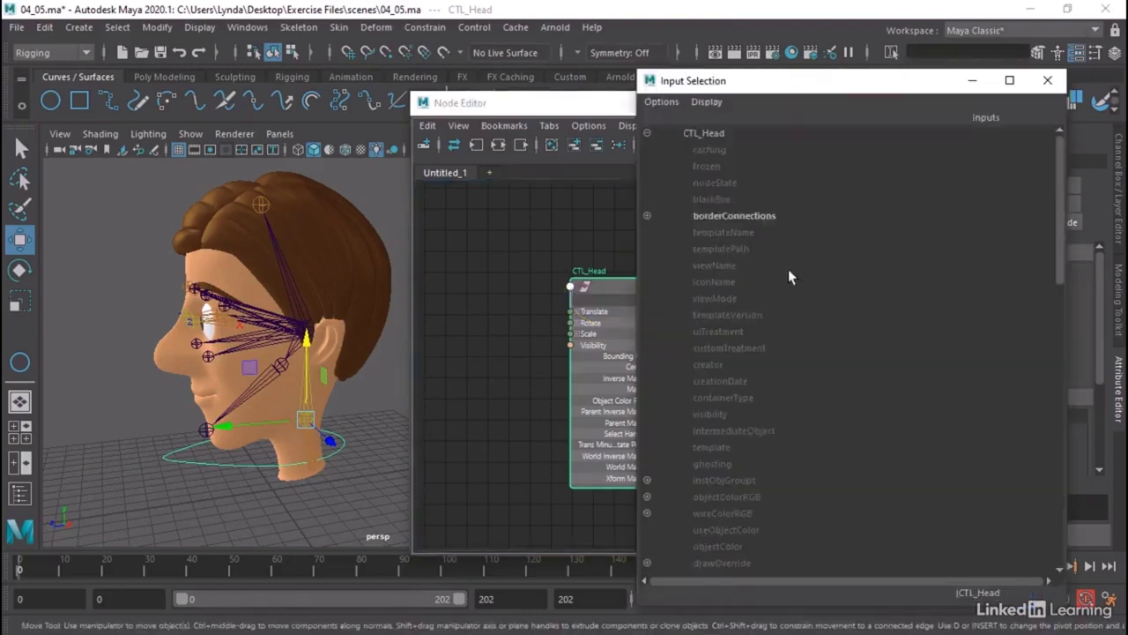
{"action": "scroll", "coordinate": [788, 275], "scroll_direction": "down", "scroll_amount": 5}
{"action": "scroll", "coordinate": [788, 269], "scroll_direction": "down", "scroll_amount": 8}
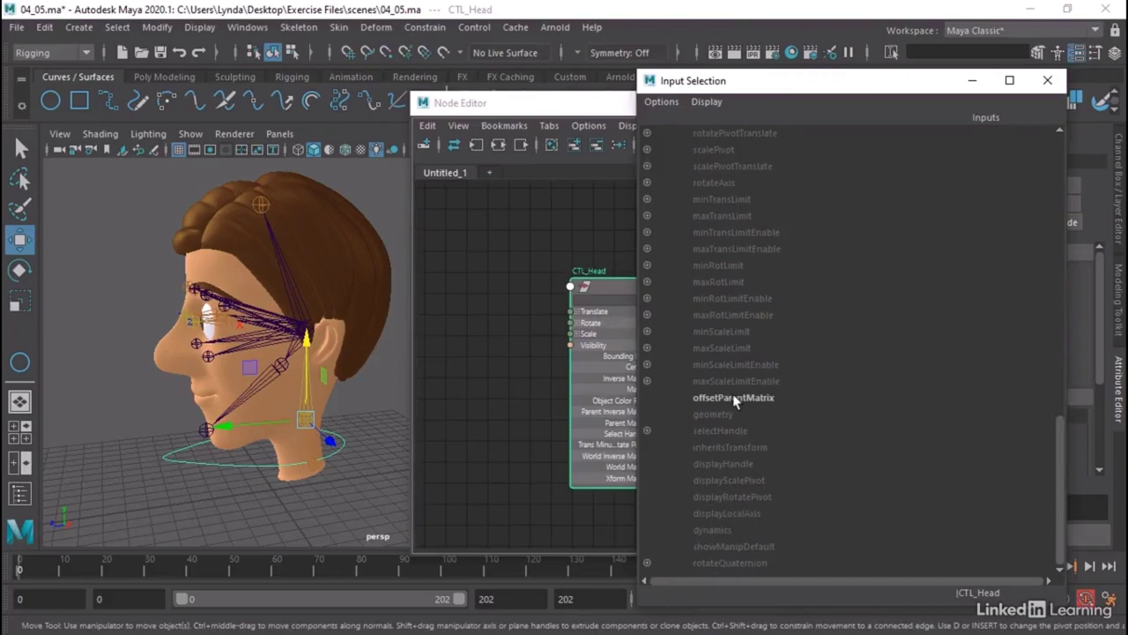
{"action": "left_click", "coordinate": [734, 397]}
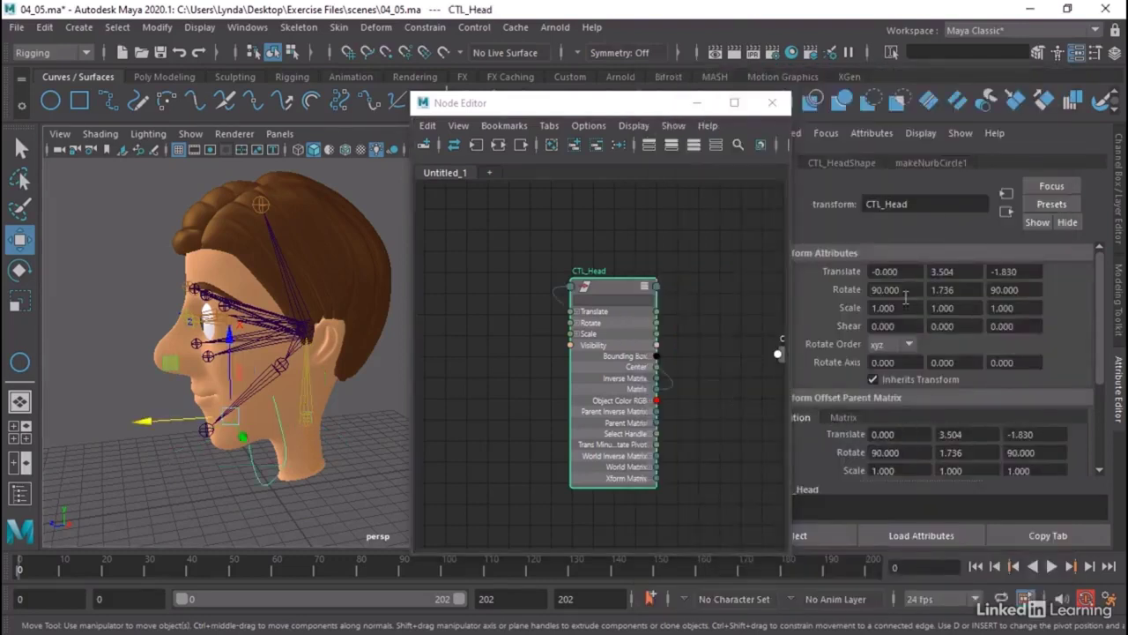
{"action": "double_click", "coordinate": [945, 272]}
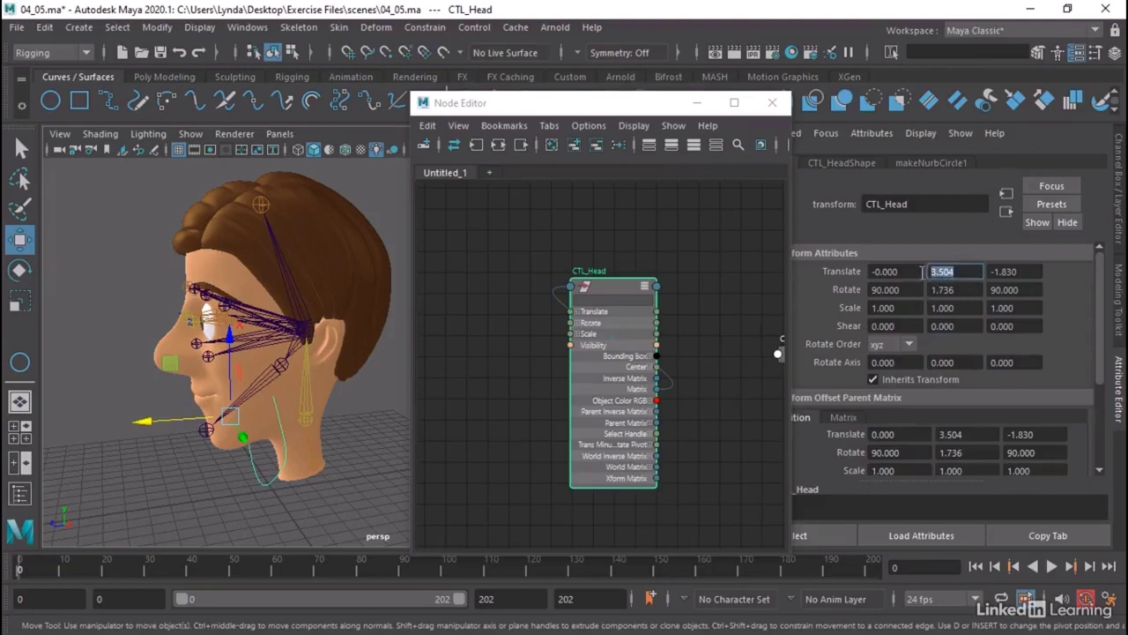
{"action": "double_click", "coordinate": [964, 435]}
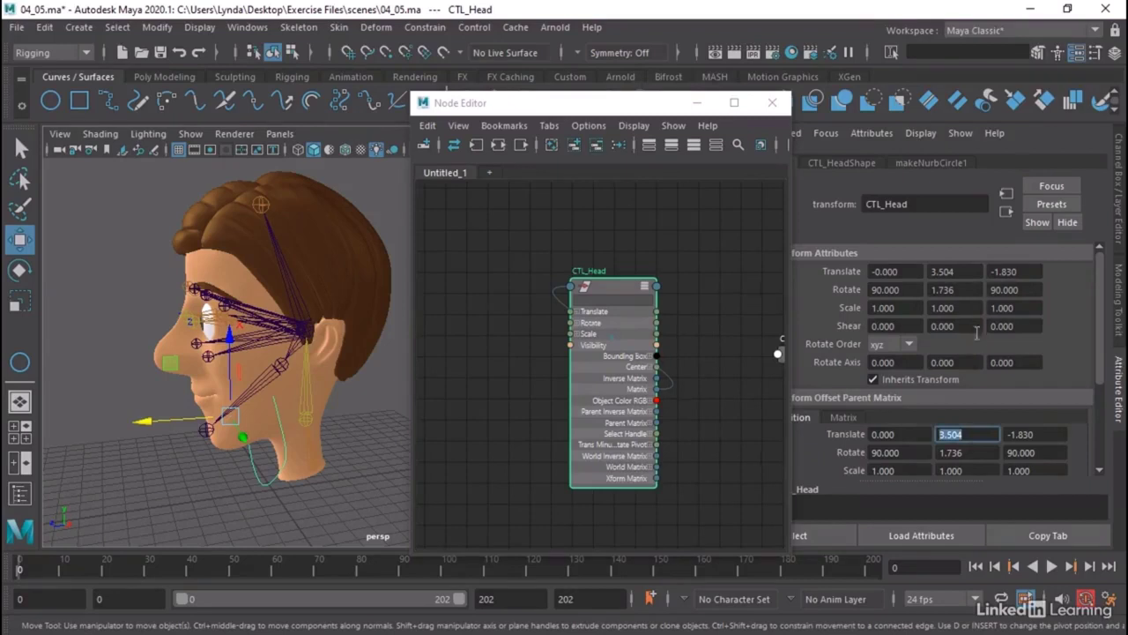
Delete the connection from CTL_Head's matrix to its offsetParentMatrix, and reselect the CTL_Head node.
{"action": "left_click", "coordinate": [670, 386]}
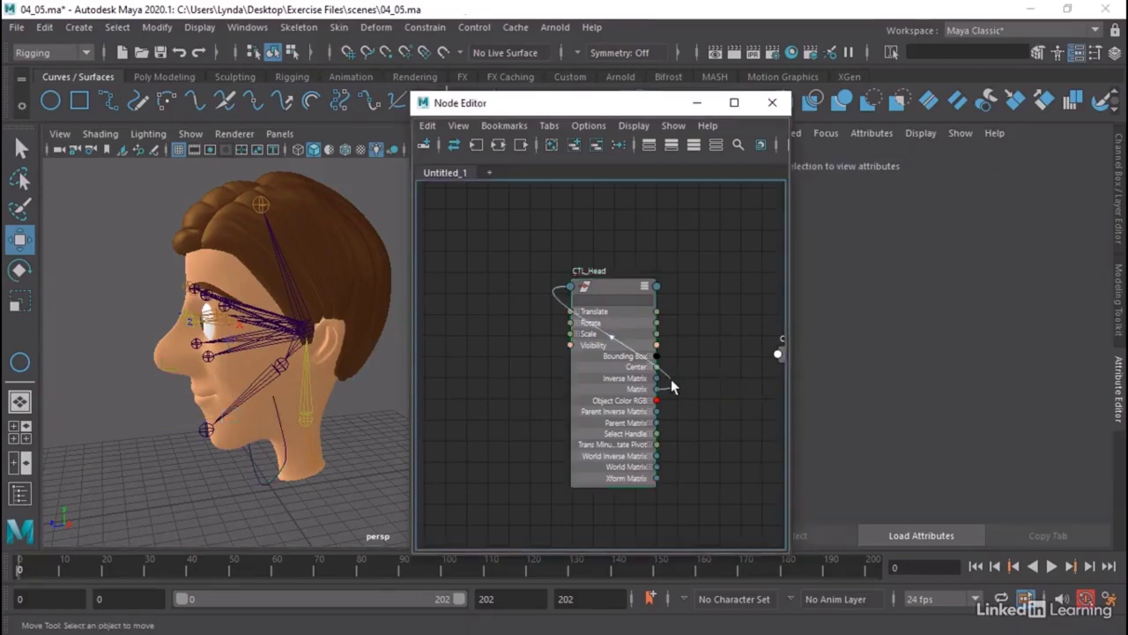
{"action": "key", "text": "Delete"}
{"action": "left_click", "coordinate": [611, 294]}
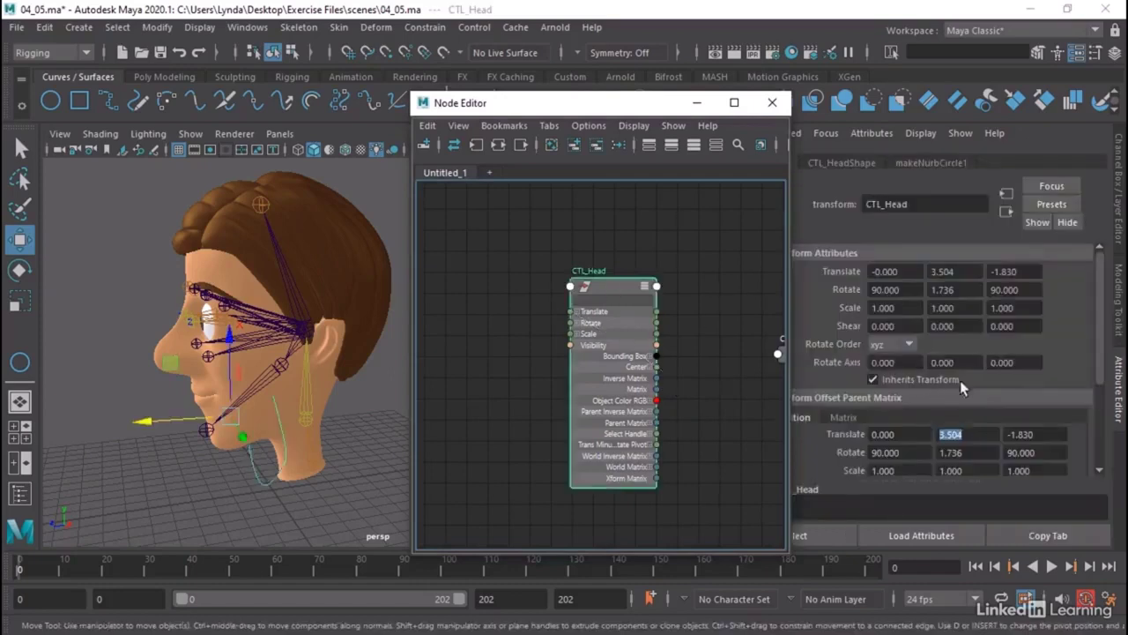
Close the Node Editor and set all translate and rotate channels of CTL_Head to 0 in the Channel Box.
{"action": "left_click", "coordinate": [1117, 188]}
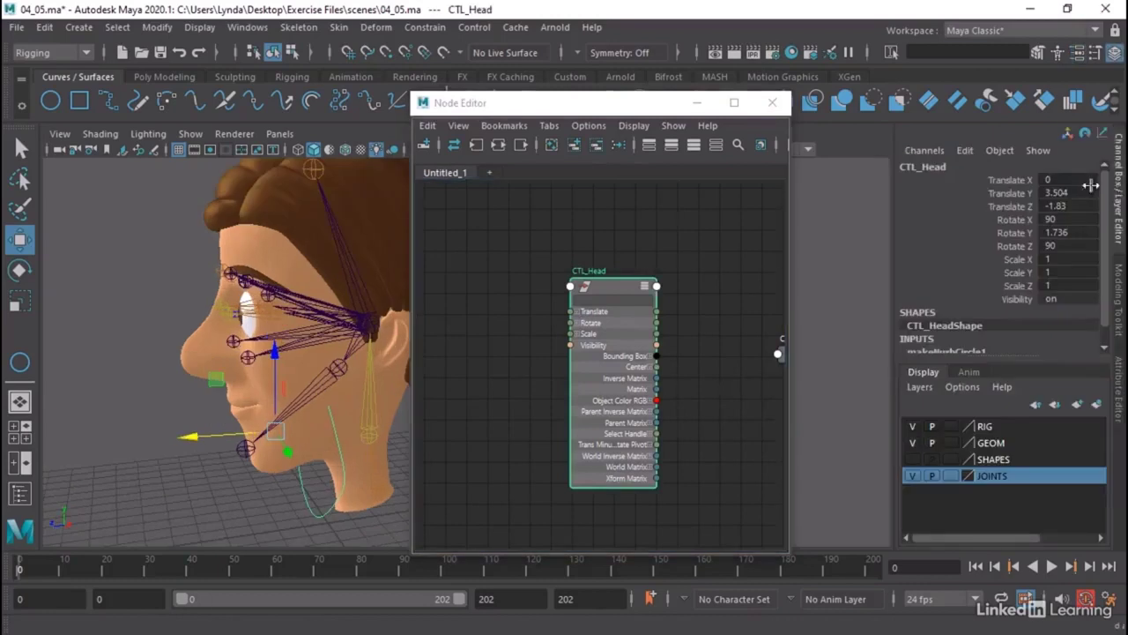
{"action": "left_click", "coordinate": [773, 103]}
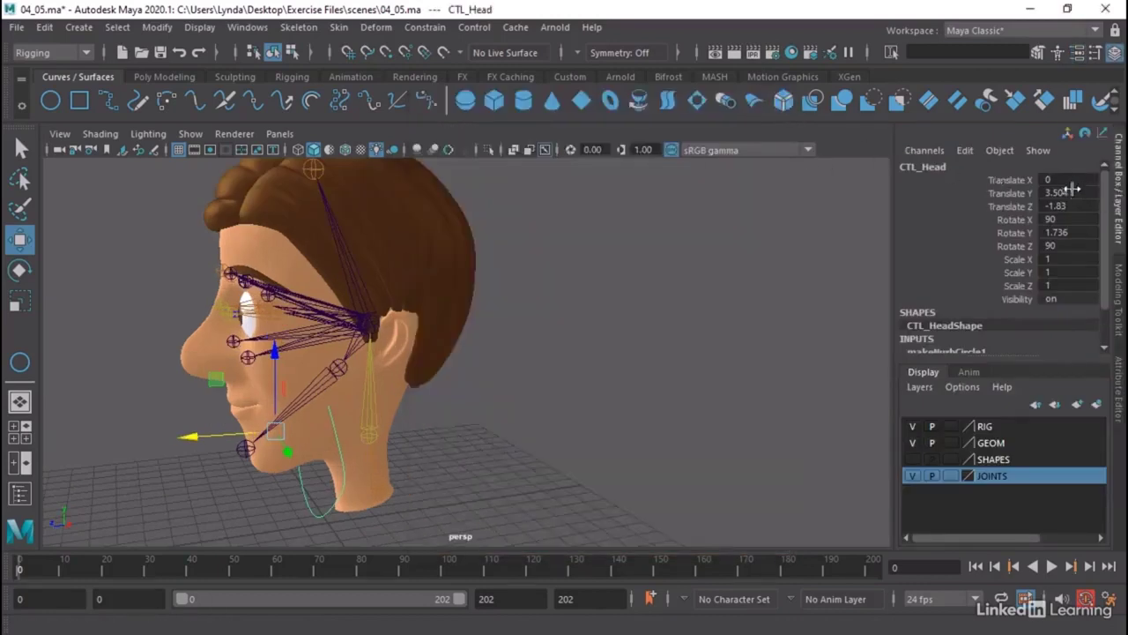
{"action": "left_click_drag", "start_coordinate": [1067, 179], "coordinate": [1064, 245]}
{"action": "type", "text": "0"}
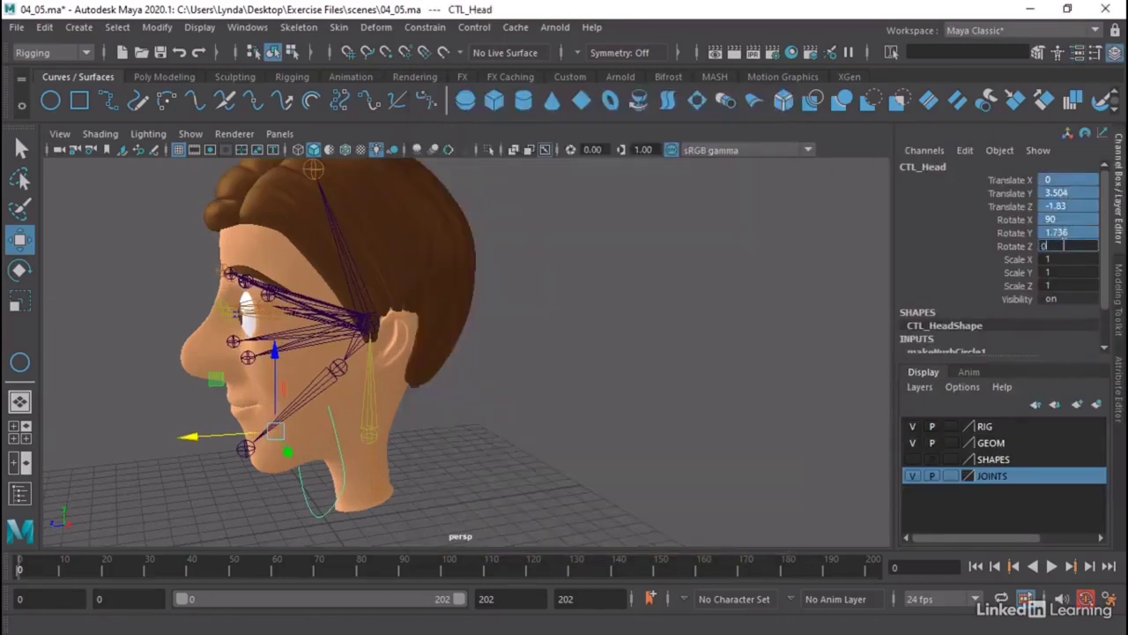
{"action": "key", "text": "Return"}
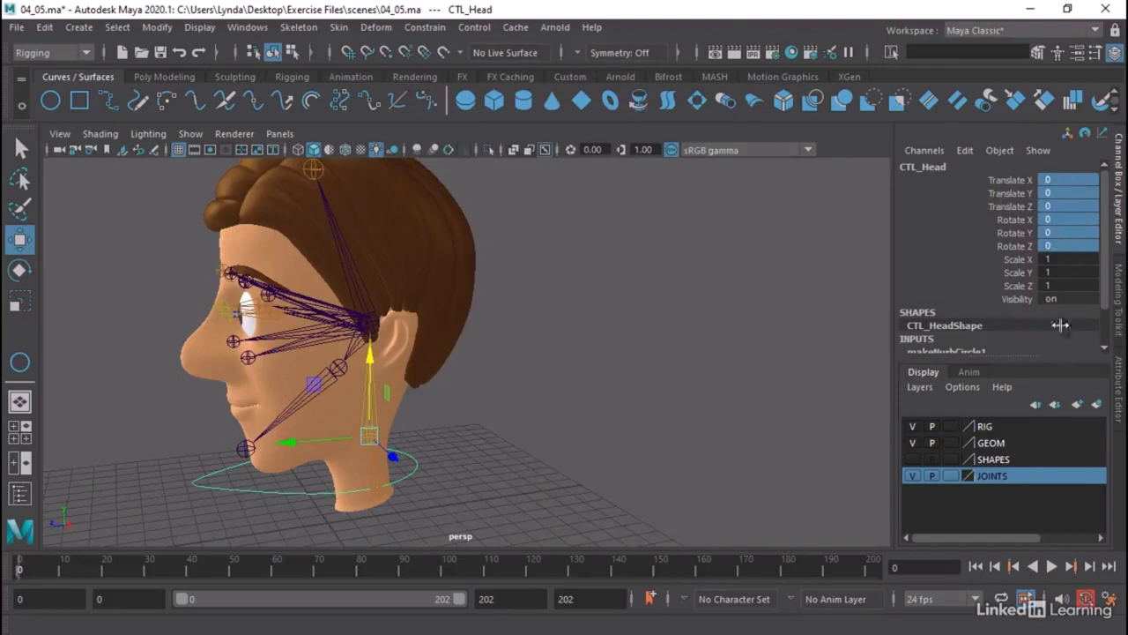
Examine CTL_Head's alignment around the neck and compare its transform values with the Transform Offset Parent Matrix in the Attribute Editor.
{"action": "left_click_drag", "start_coordinate": [559, 422], "coordinate": [723, 393], "text": "alt"}
{"action": "left_click", "coordinate": [1120, 388]}
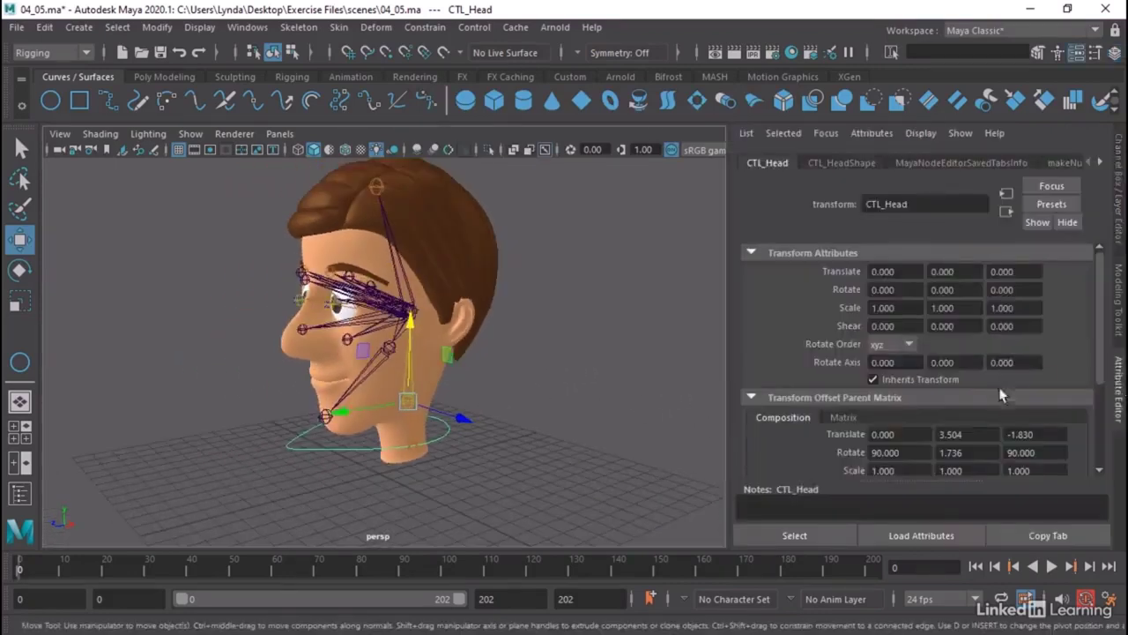
{"action": "scroll", "coordinate": [1004, 397], "scroll_direction": "down", "scroll_amount": 3}
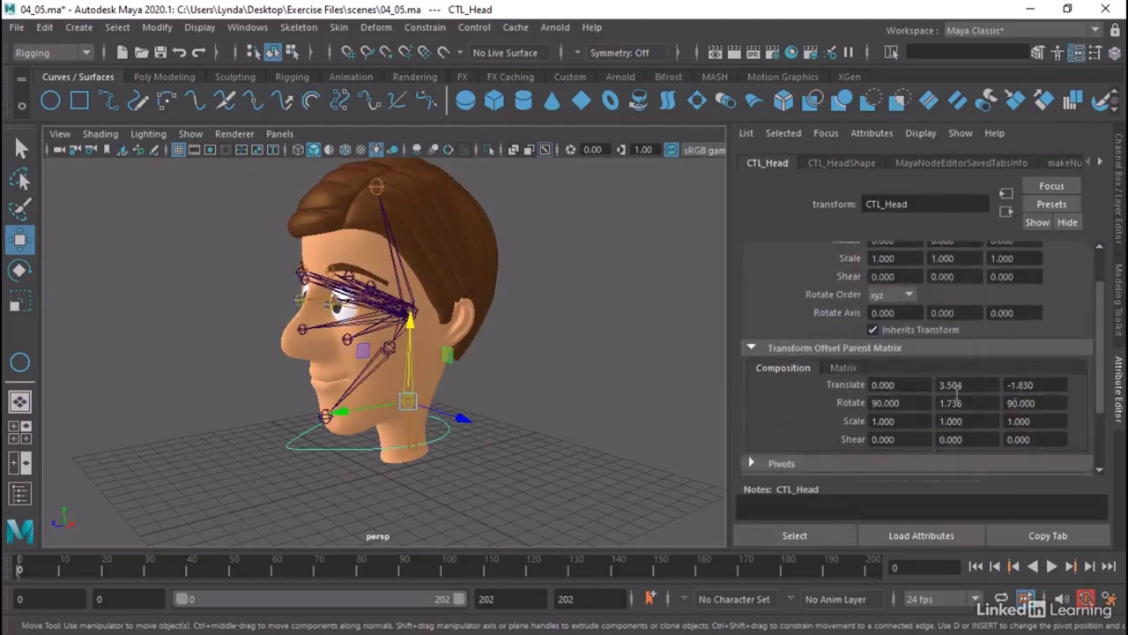
{"action": "scroll", "coordinate": [870, 378], "scroll_direction": "up", "scroll_amount": 1}
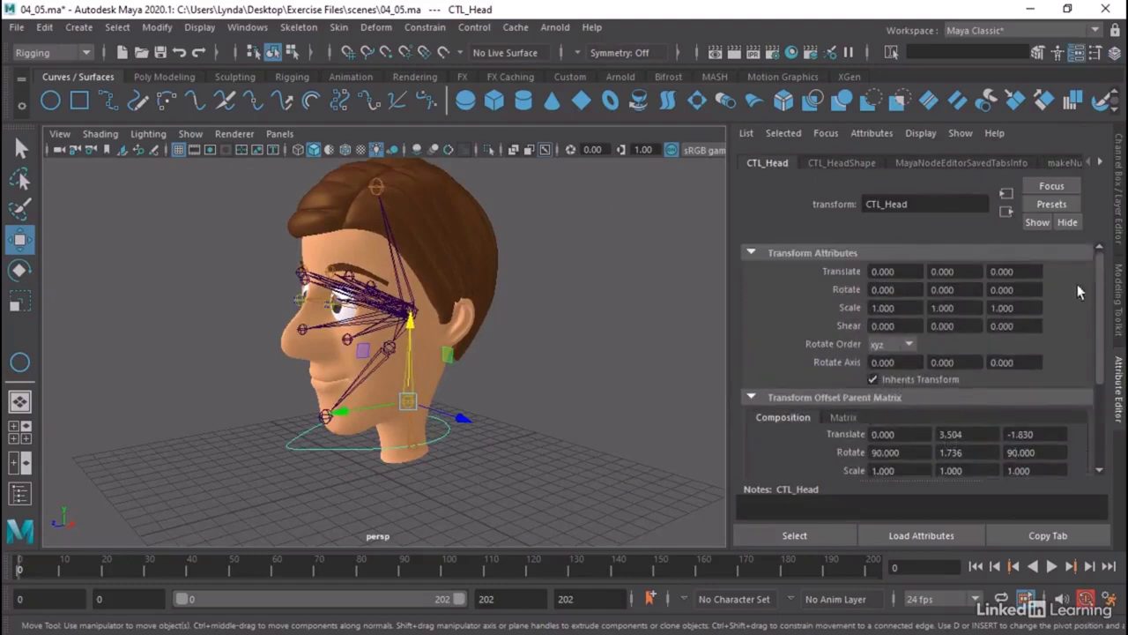
Parent-constrain joint_Head1 to the CTL_Head curve with Maintain offset turned on.
{"action": "left_click", "coordinate": [1120, 185]}
{"action": "left_click_drag", "start_coordinate": [645, 348], "coordinate": [629, 346], "text": "alt"}
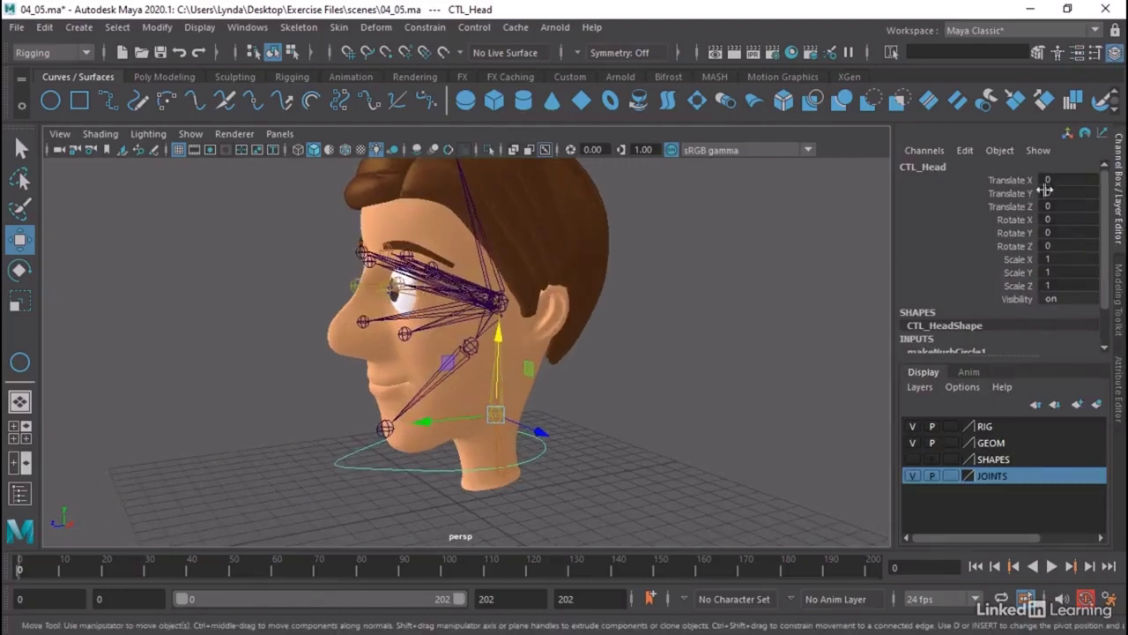
{"action": "left_click", "coordinate": [783, 331]}
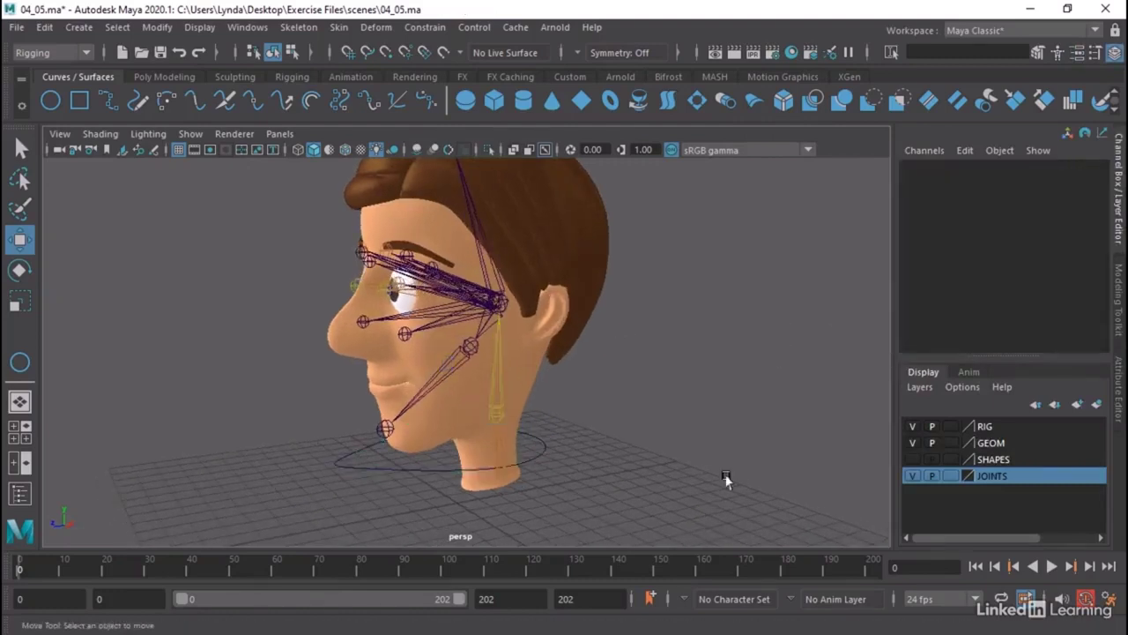
{"action": "left_click", "coordinate": [540, 445]}
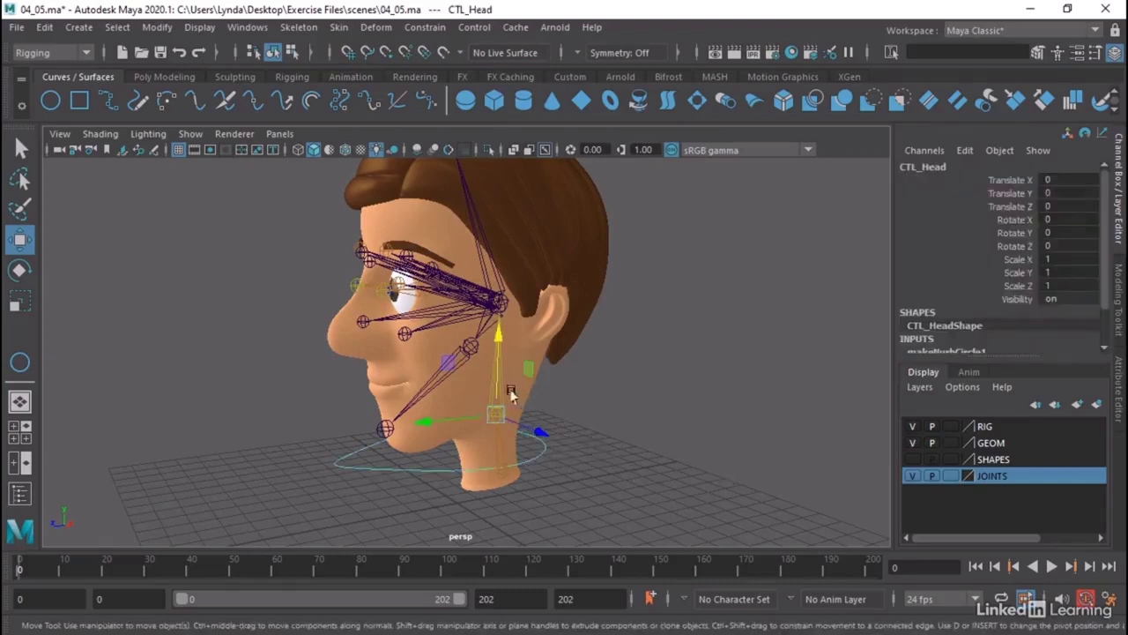
{"action": "key", "text": "q"}
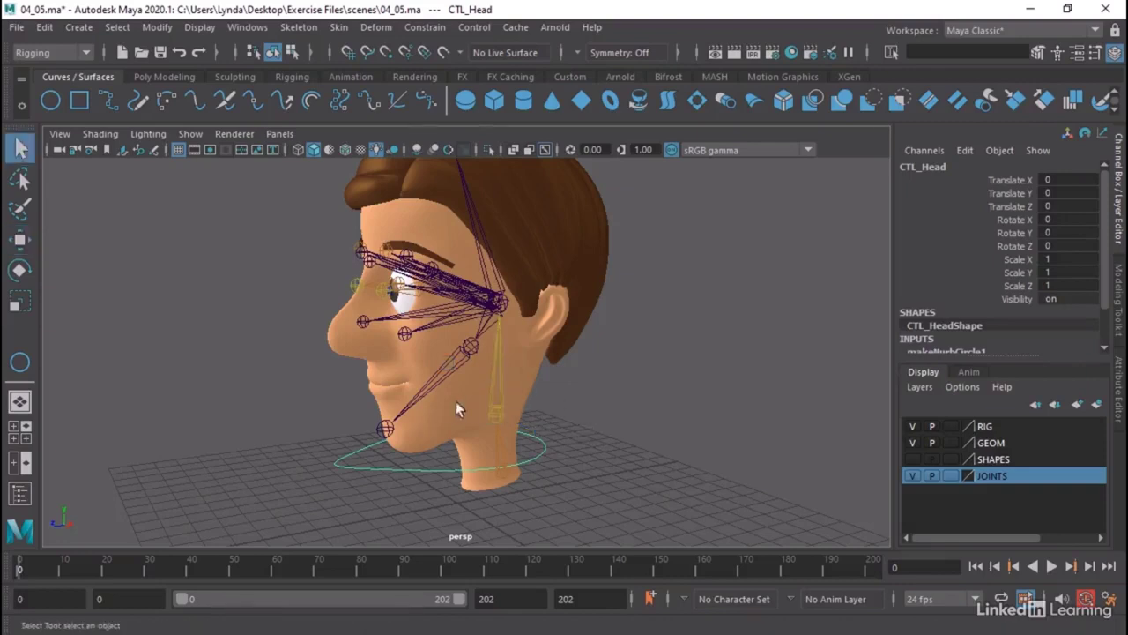
{"action": "left_click", "coordinate": [494, 405]}
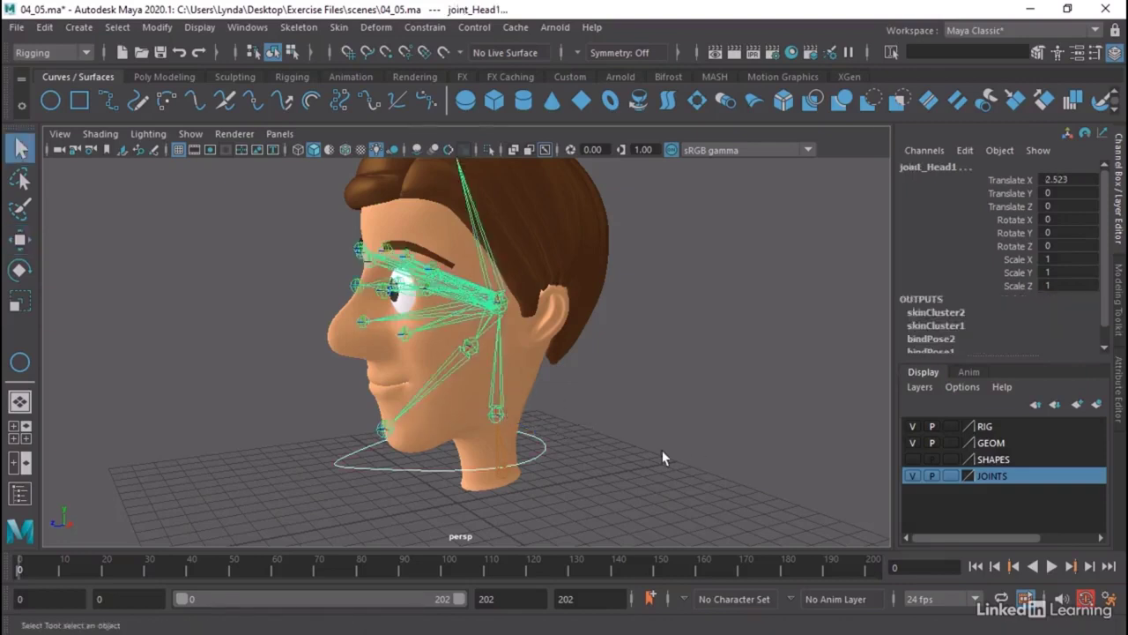
{"action": "left_click", "coordinate": [411, 32]}
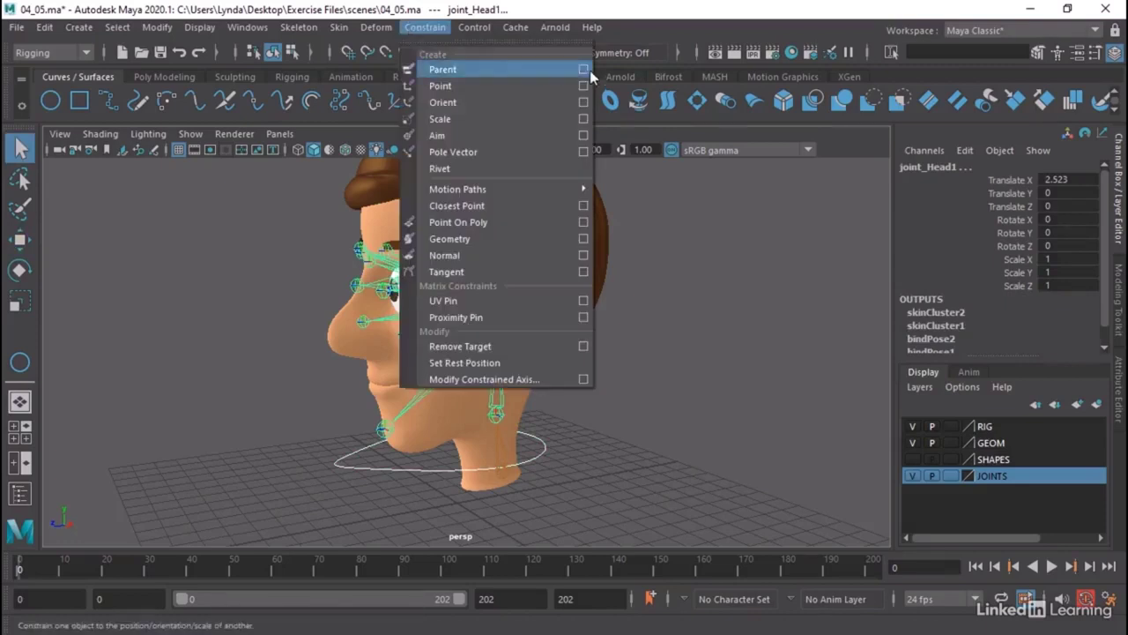
{"action": "left_click", "coordinate": [583, 70]}
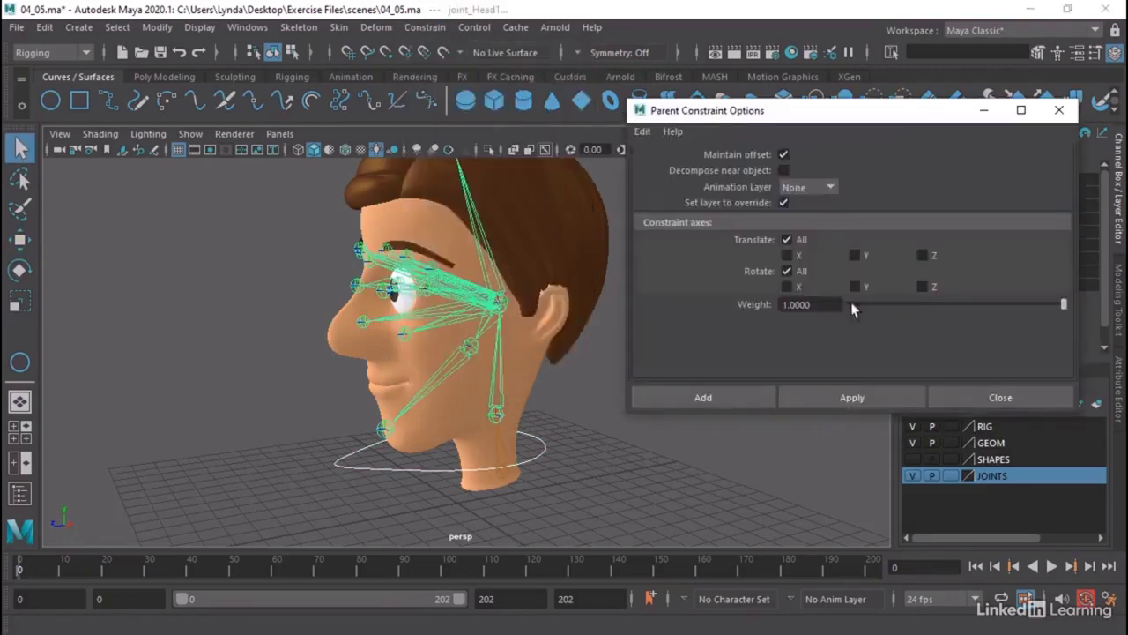
{"action": "left_click", "coordinate": [784, 154]}
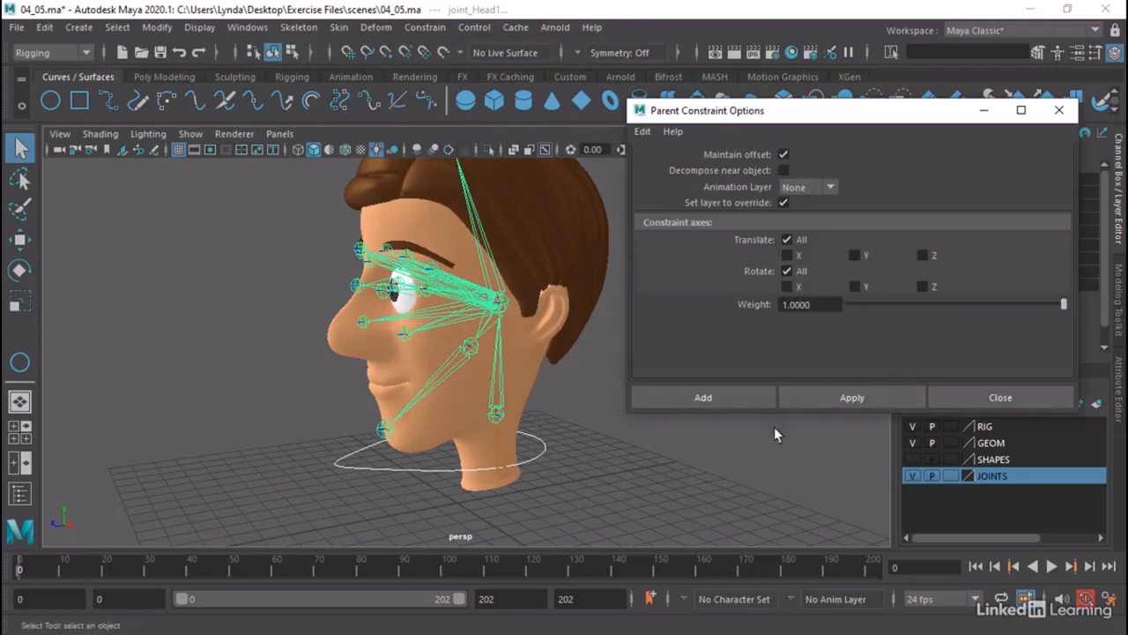
{"action": "left_click", "coordinate": [718, 399]}
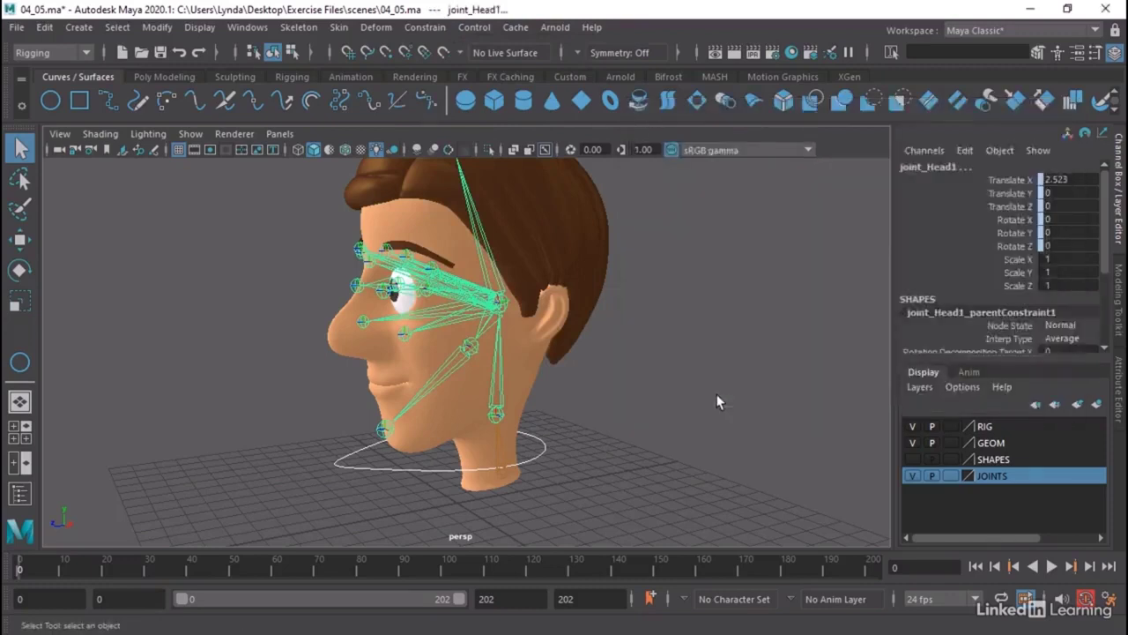
Try rotating CTL_Head freely to test the head constraint, undo the rotation and clear the selection.
{"action": "left_click", "coordinate": [523, 441]}
{"action": "left_click", "coordinate": [542, 449]}
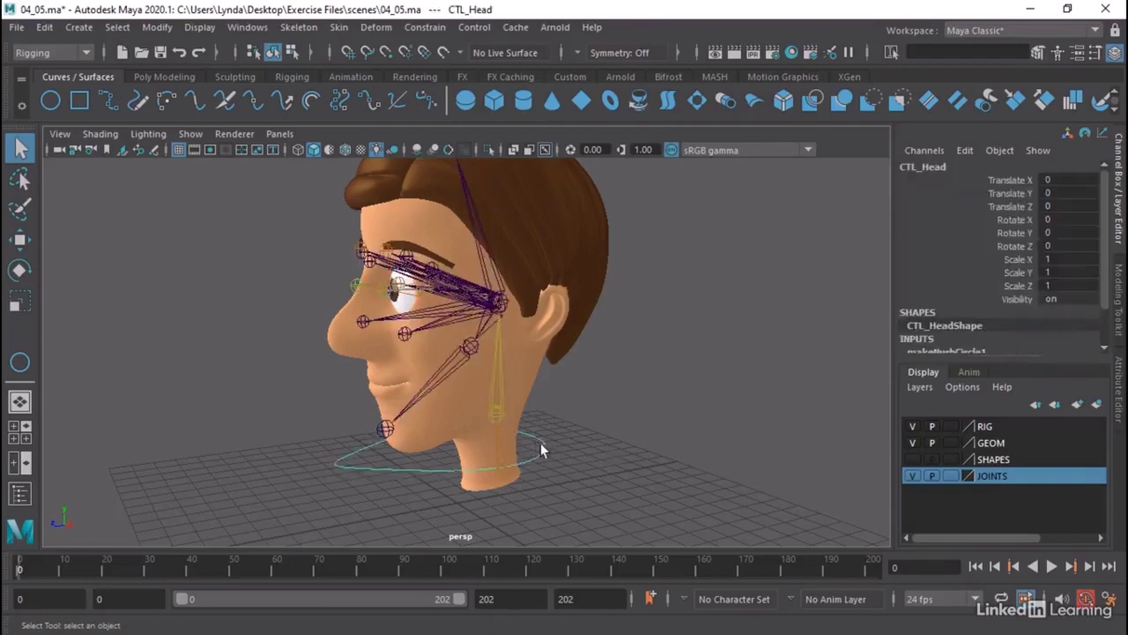
{"action": "key", "text": "e"}
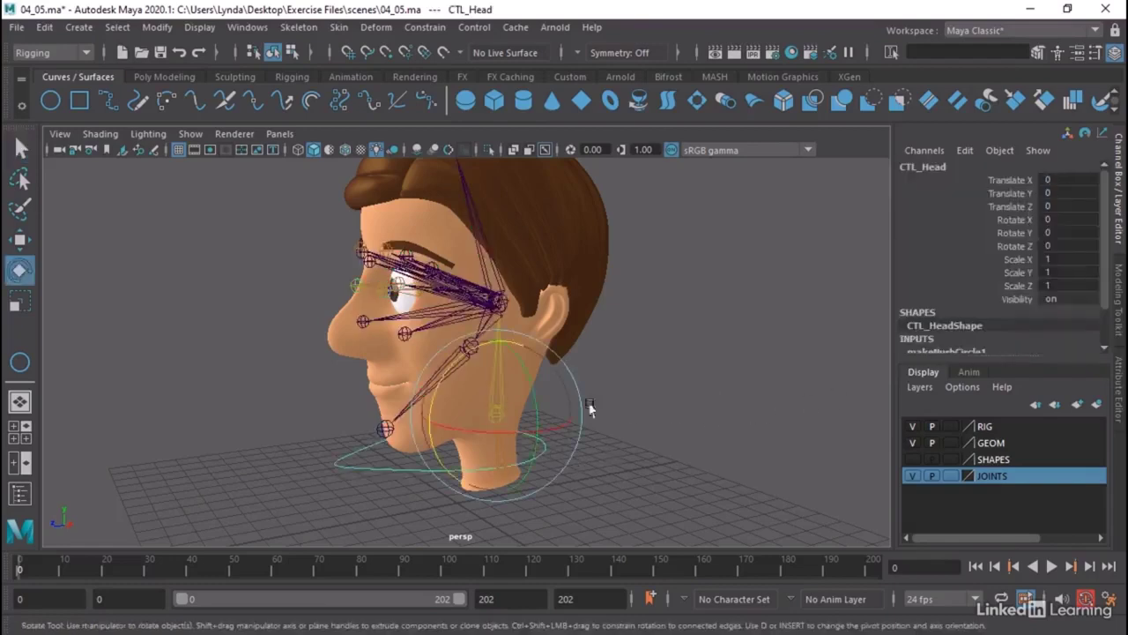
{"action": "left_click_drag", "start_coordinate": [590, 409], "coordinate": [503, 397]}
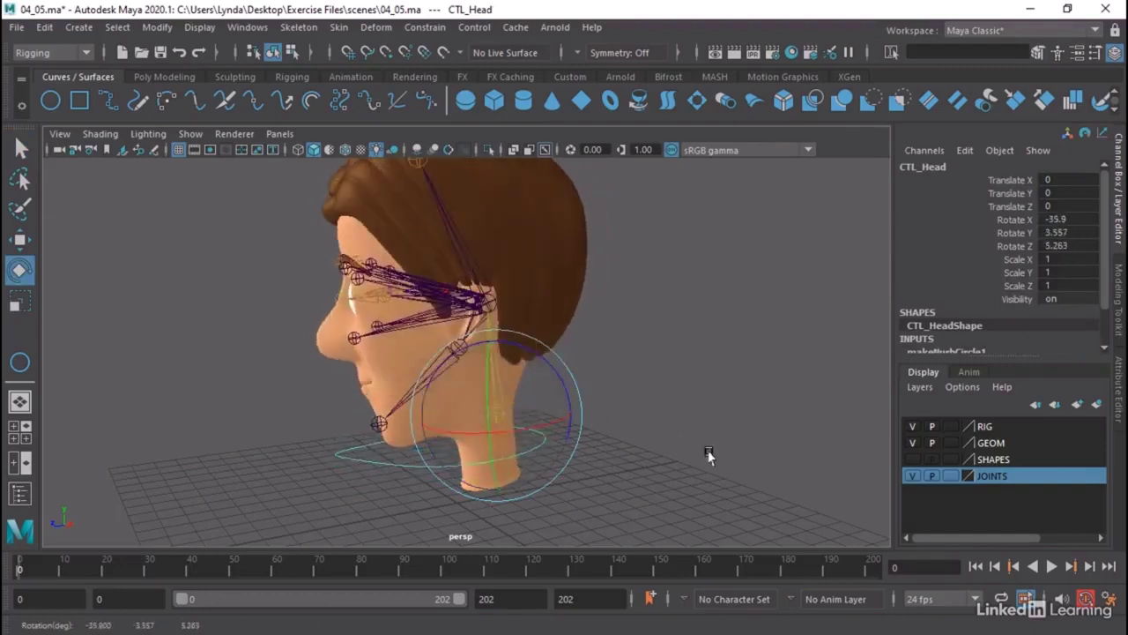
{"action": "key", "text": "ctrl+z"}
{"action": "key", "text": "ctrl+z"}
{"action": "key", "text": "ctrl+z"}
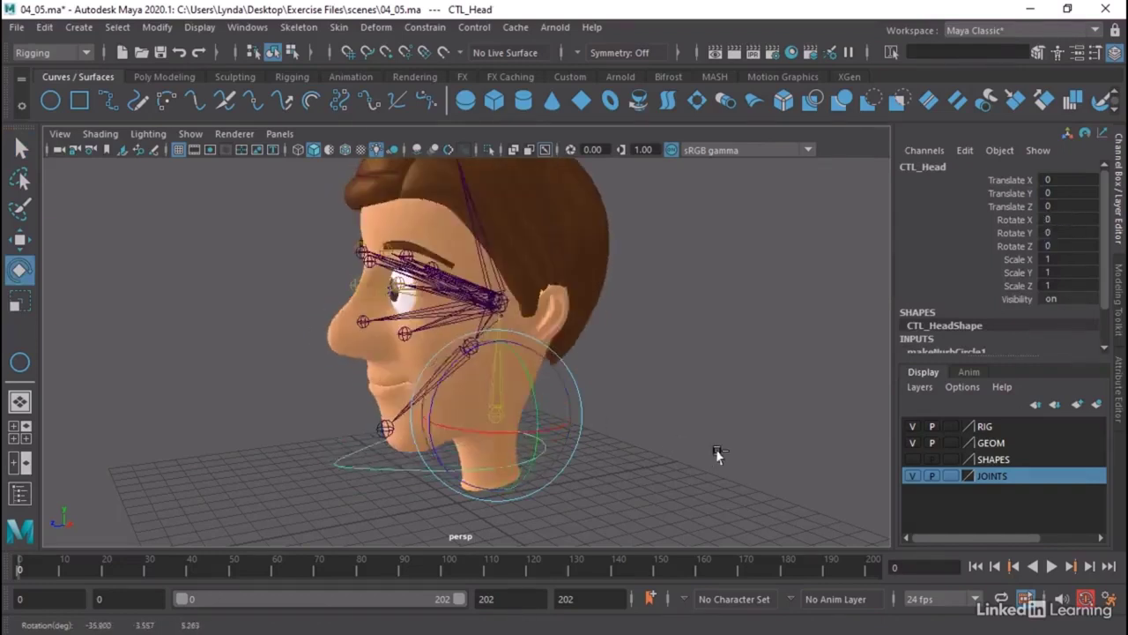
{"action": "left_click", "coordinate": [755, 397]}
{"action": "key", "text": "ctrl+z"}
{"action": "key", "text": "ctrl+z"}
{"action": "key", "text": "ctrl+z"}
{"action": "key", "text": "ctrl+z"}
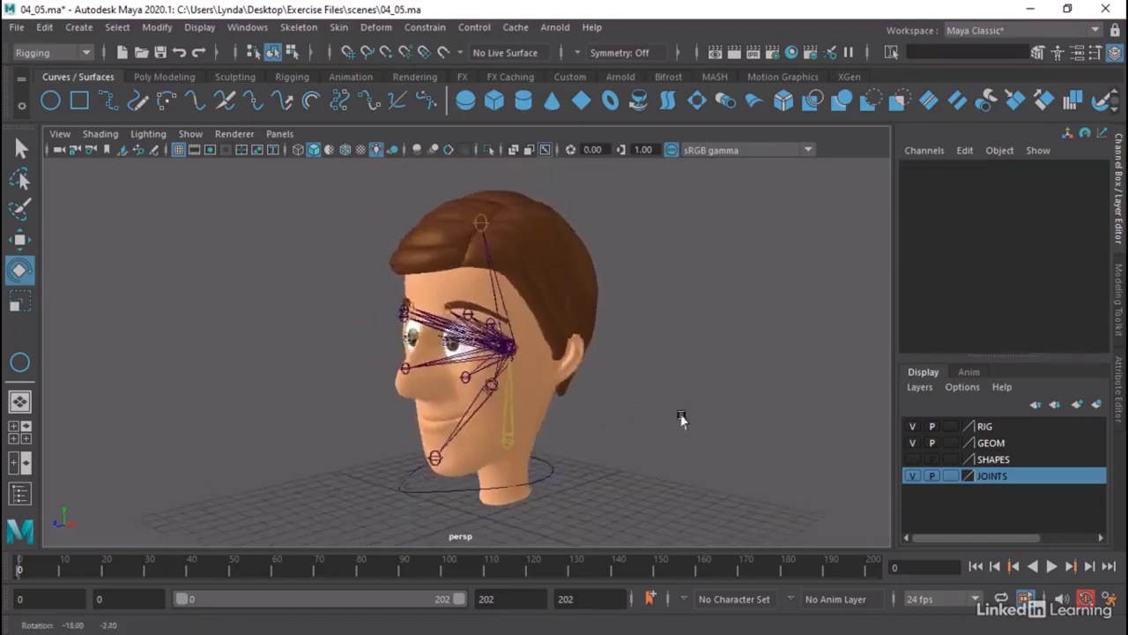
{"action": "key", "text": "ctrl+z"}
{"action": "key", "text": "ctrl+z"}
{"action": "key", "text": "ctrl+z"}
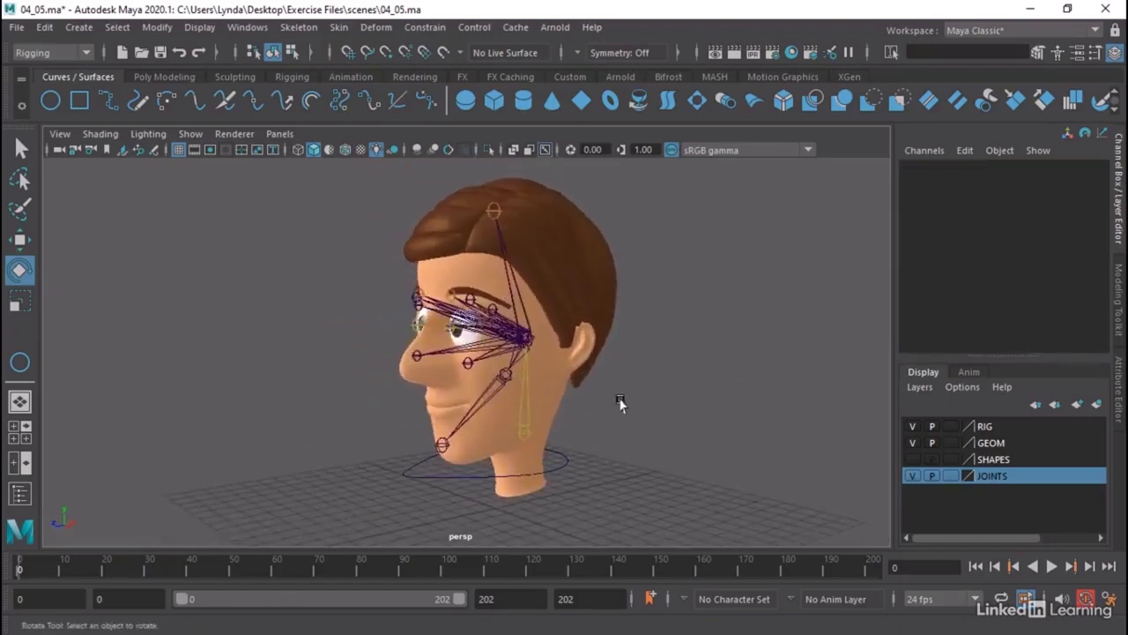
{"action": "key", "text": "ctrl+z"}
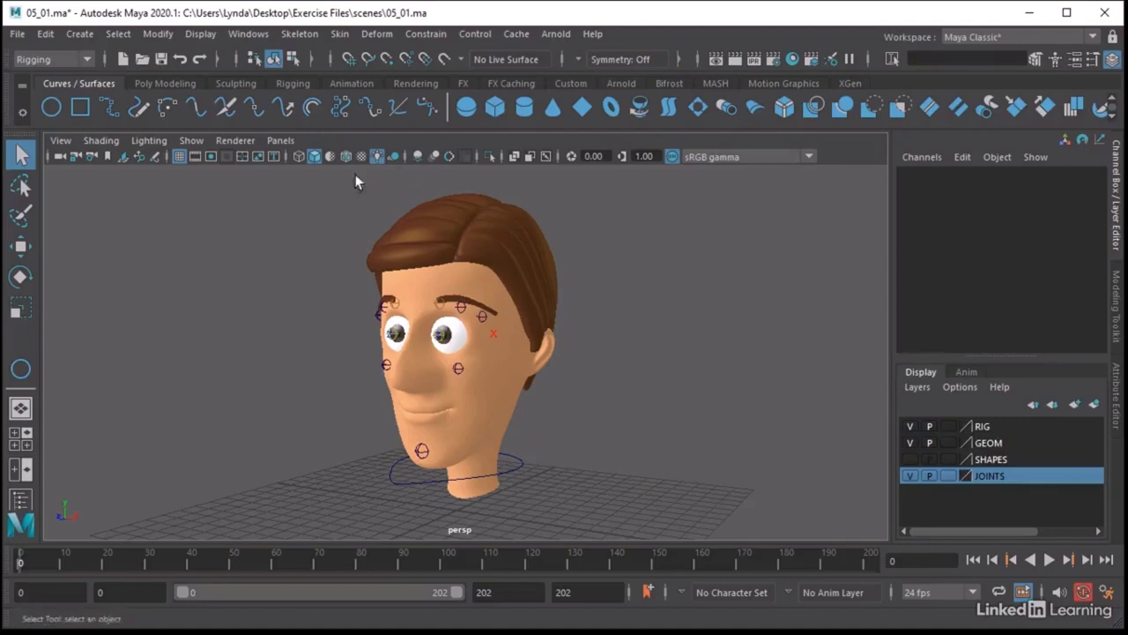
Create a NURBS circle in the front view beside the head, at about X 8.5 and Y 9.6.
{"action": "key", "text": "space"}
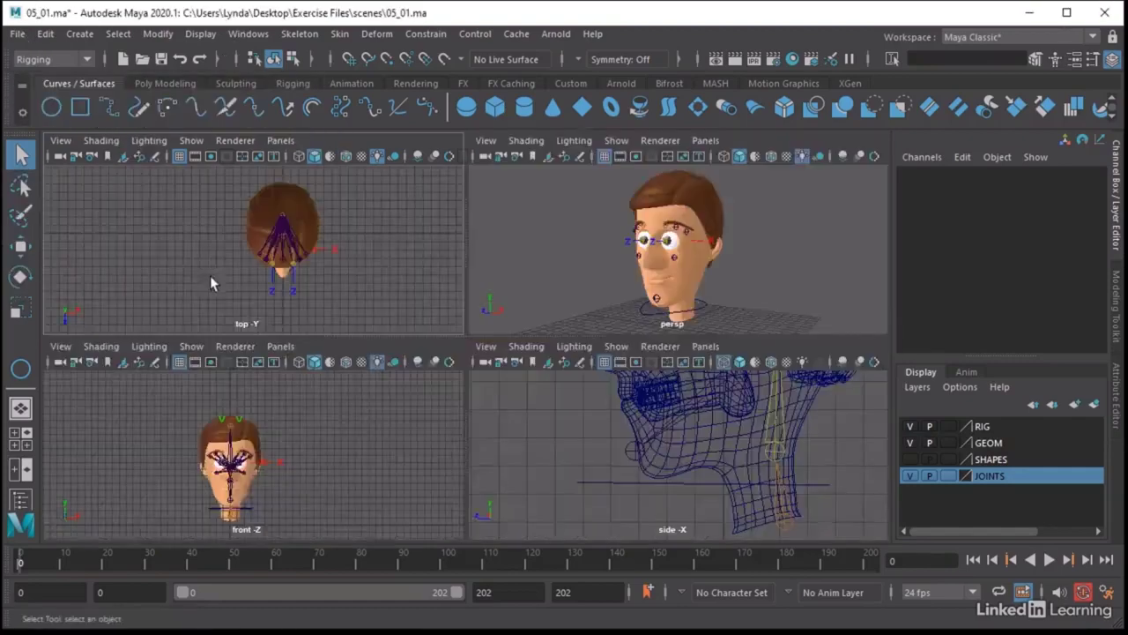
{"action": "key", "text": "space"}
{"action": "middle_click_drag", "start_coordinate": [571, 340], "coordinate": [499, 347], "text": "alt"}
{"action": "scroll", "coordinate": [450, 347], "scroll_direction": "up", "scroll_amount": 4}
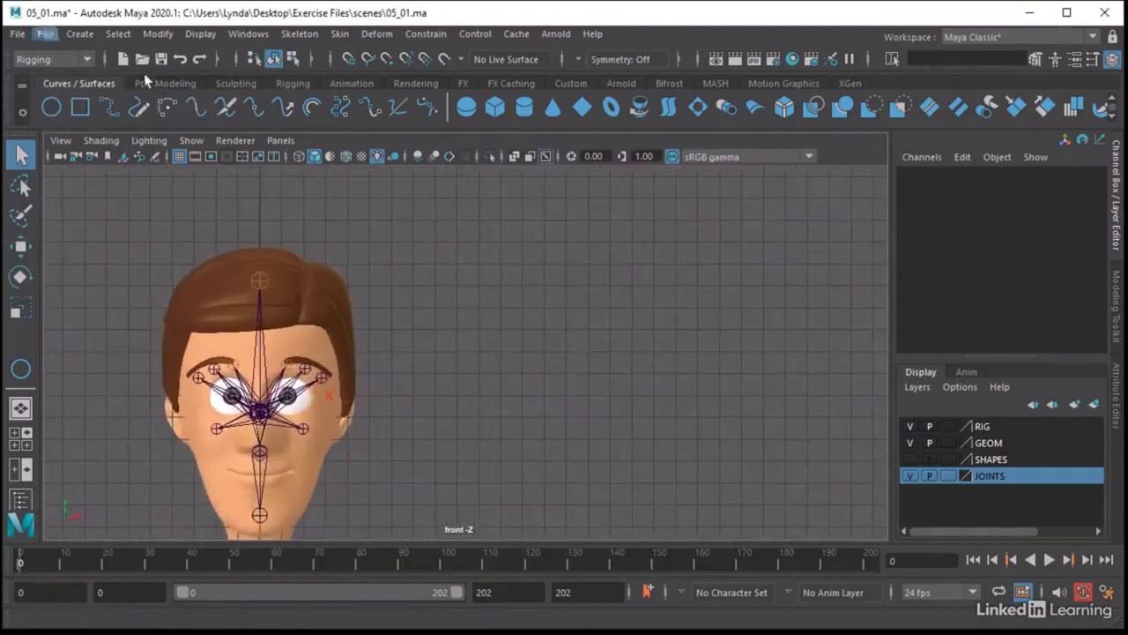
{"action": "left_click", "coordinate": [52, 106]}
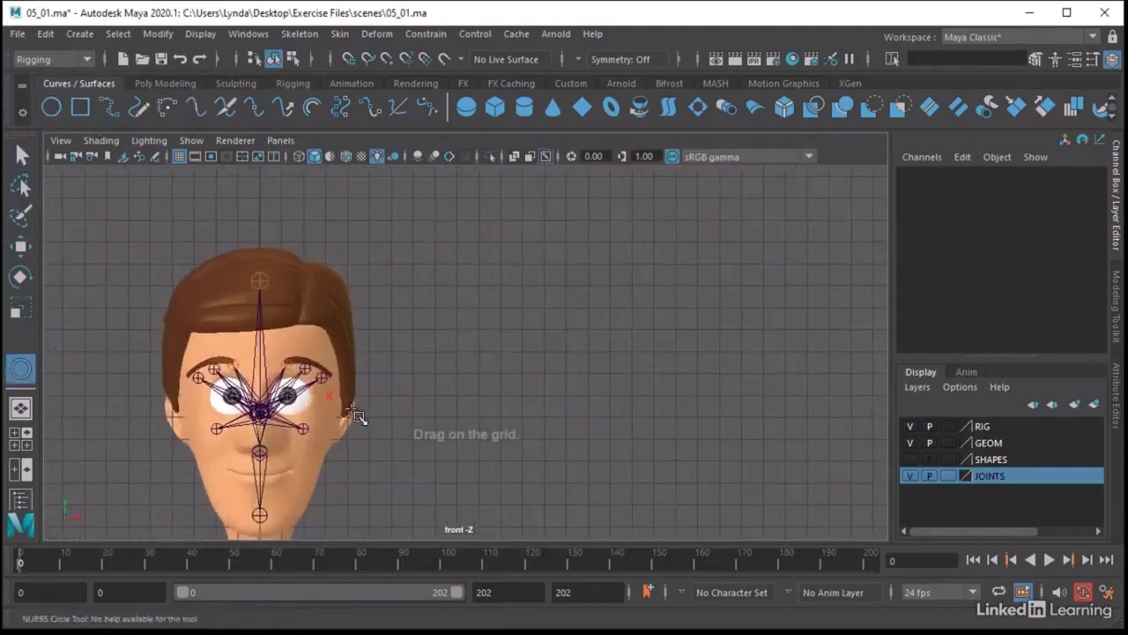
{"action": "left_click", "coordinate": [456, 388]}
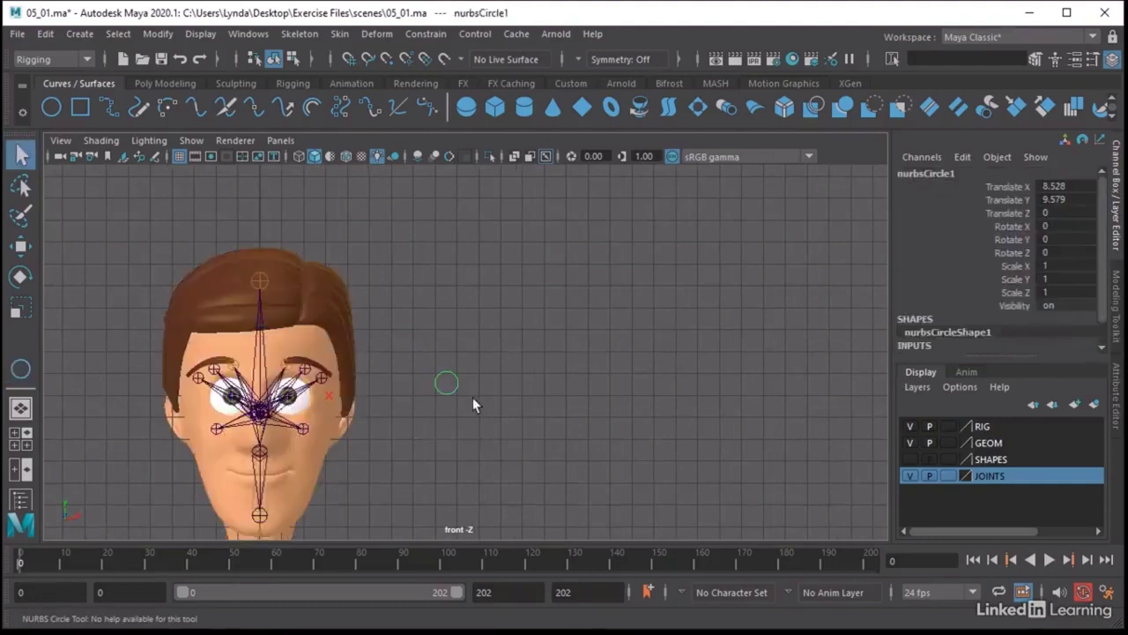
Rename the new circle CTL_EyeDir_L.
{"action": "double_click", "coordinate": [952, 173]}
{"action": "type", "text": "c"}
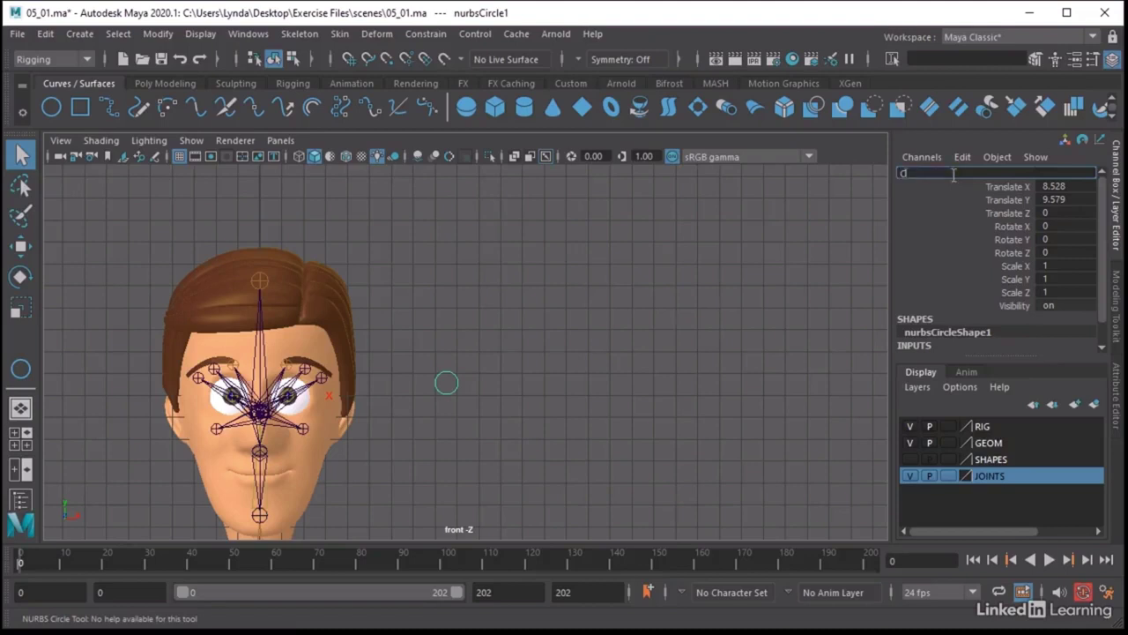
{"action": "type", "text": "TL_EyeDir_L"}
{"action": "key", "text": "Return"}
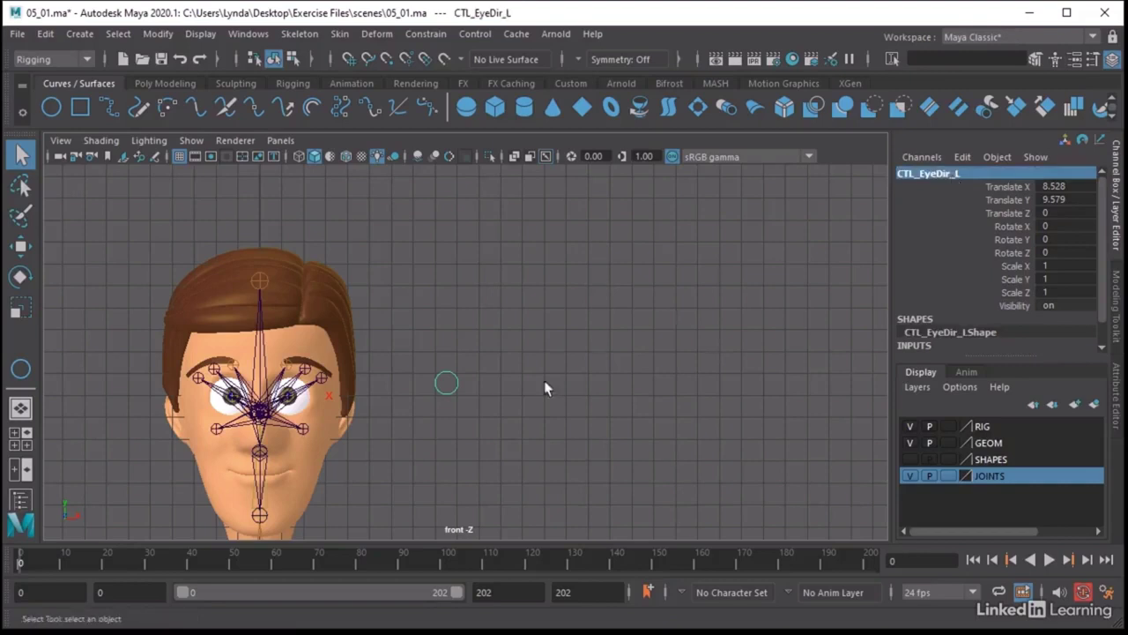
Duplicate CTL_EyeDir_L and move the copy straight down to about Translate Y 7.6.
{"action": "key", "text": "ctrl+d"}
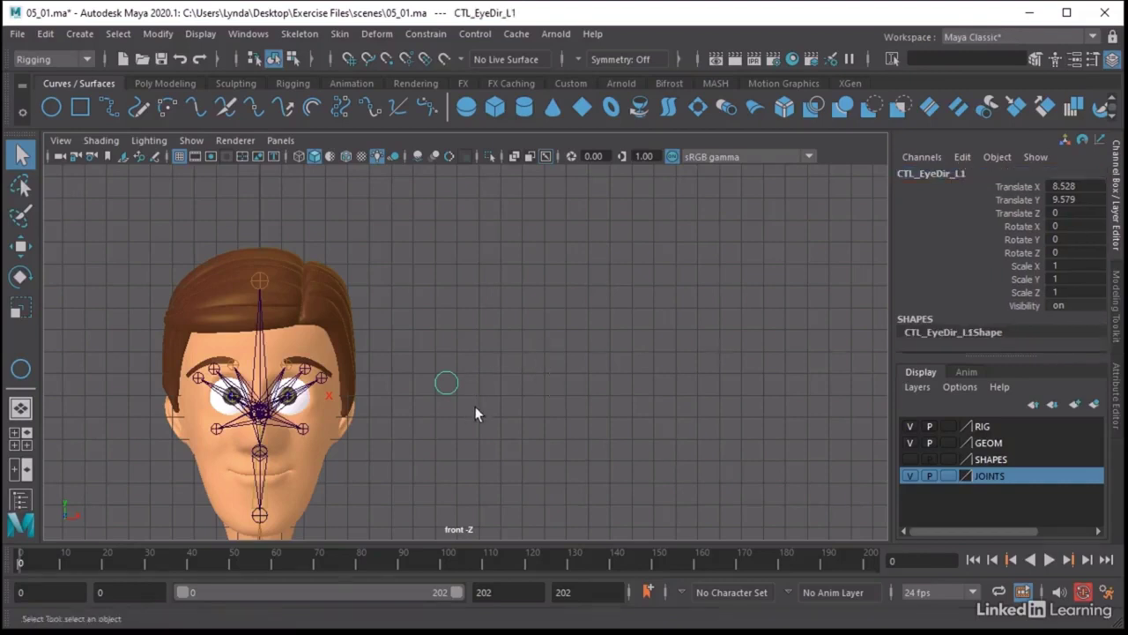
{"action": "key", "text": "w"}
{"action": "left_click_drag", "start_coordinate": [446, 382], "coordinate": [448, 398]}
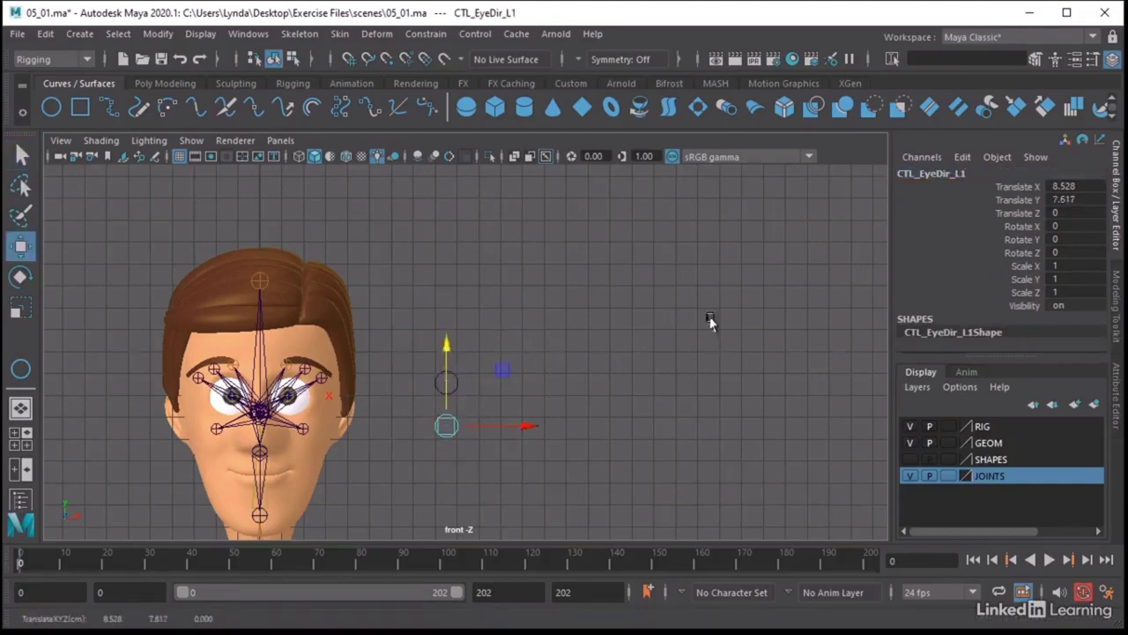
Rename the duplicated circle CTL_EyeDir_R and clear the selection.
{"action": "left_click", "coordinate": [947, 173]}
{"action": "left_click_drag", "start_coordinate": [950, 173], "coordinate": [964, 173]}
{"action": "type", "text": "R"}
{"action": "key", "text": "Return"}
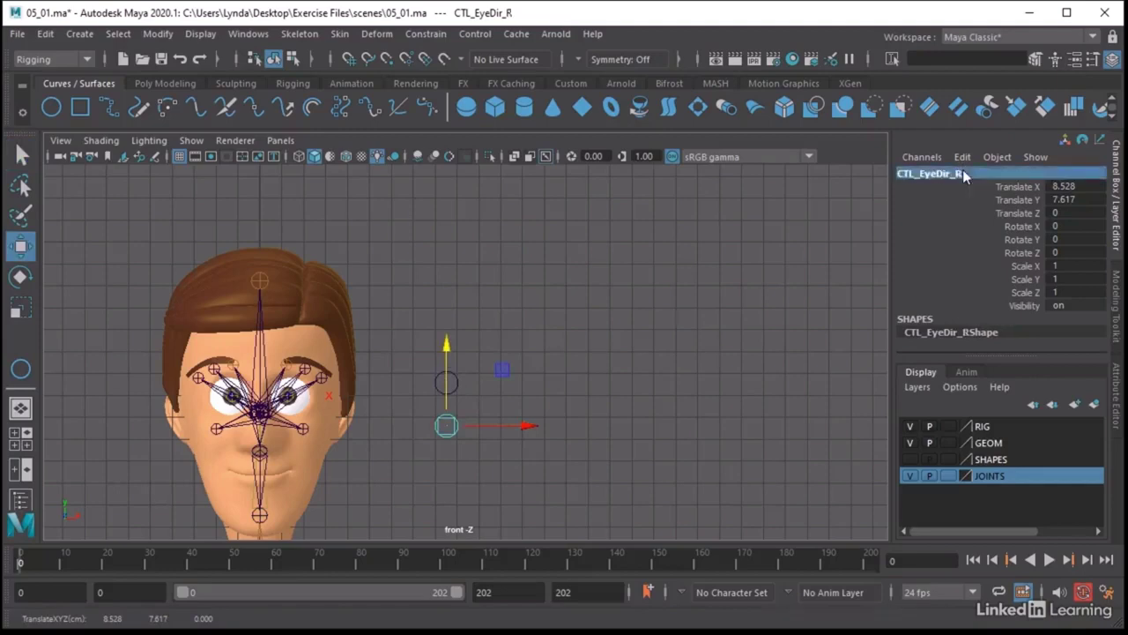
{"action": "left_click", "coordinate": [590, 272]}
Try rotating joint_Eye1_L by about -10.6 degrees around Y in the perspective view, and undo the rotation.
{"action": "key", "text": "space"}
{"action": "key", "text": "space"}
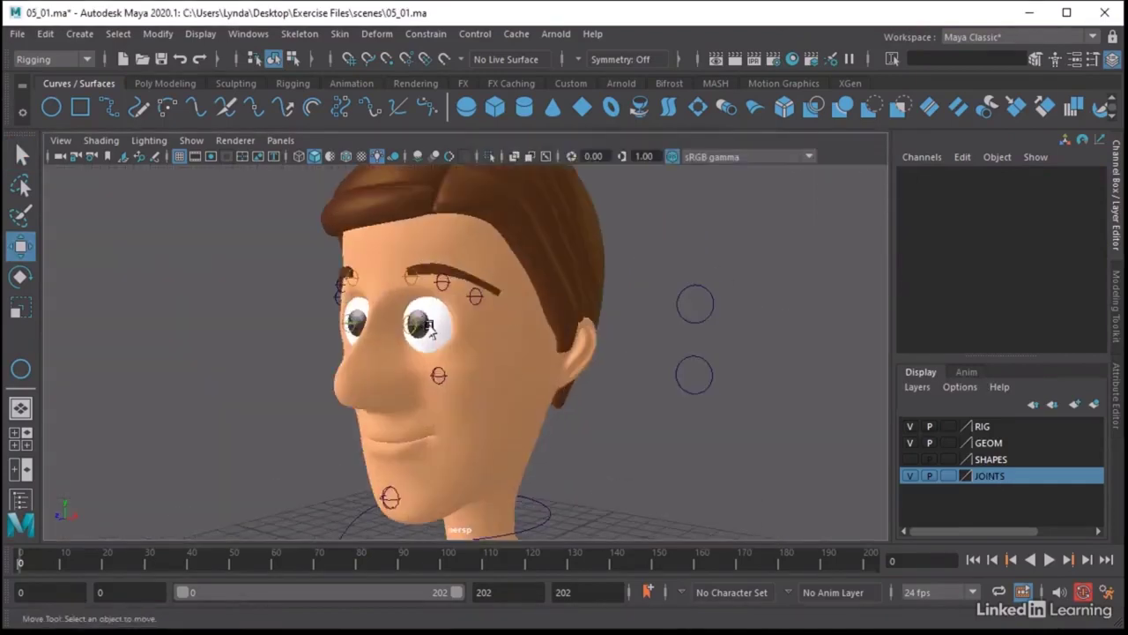
{"action": "left_click", "coordinate": [429, 328]}
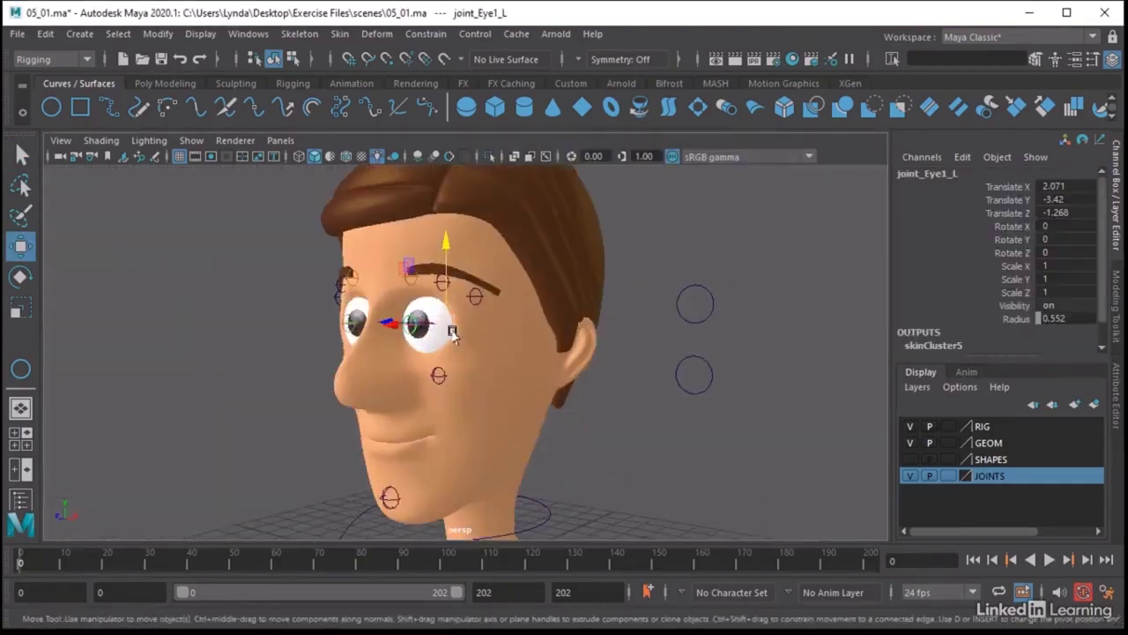
{"action": "key", "text": "e"}
{"action": "mouse_move", "coordinate": [483, 326]}
{"action": "left_mouse_down"}
{"action": "mouse_move", "coordinate": [495, 327]}
{"action": "mouse_move", "coordinate": [448, 326]}
{"action": "mouse_move", "coordinate": [465, 337]}
{"action": "left_mouse_up"}
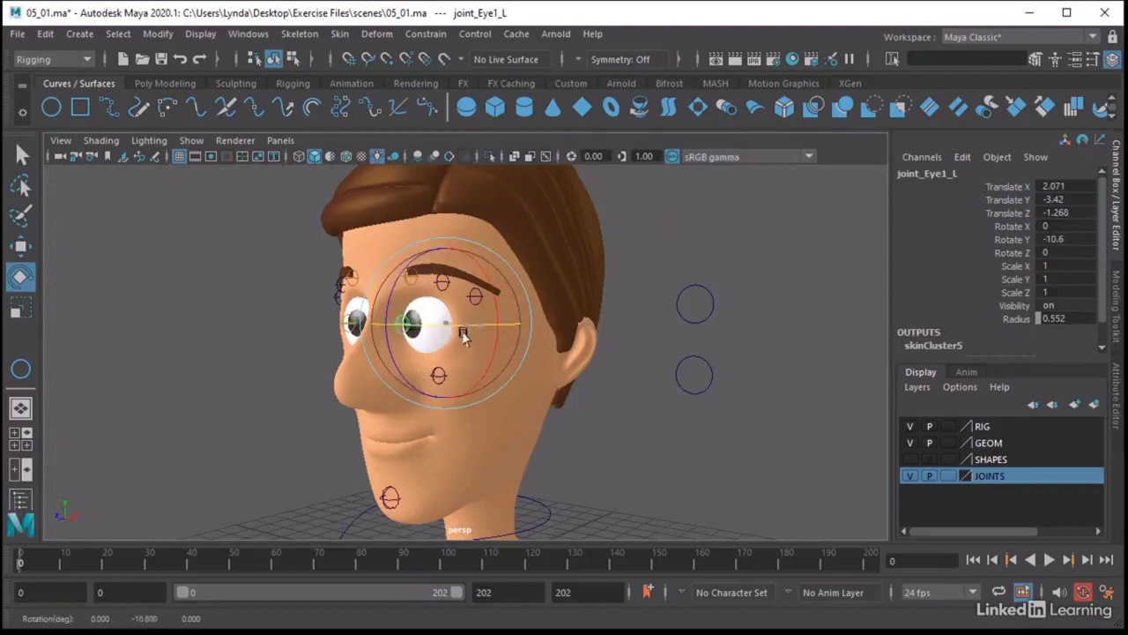
{"action": "key", "text": "ctrl+z"}
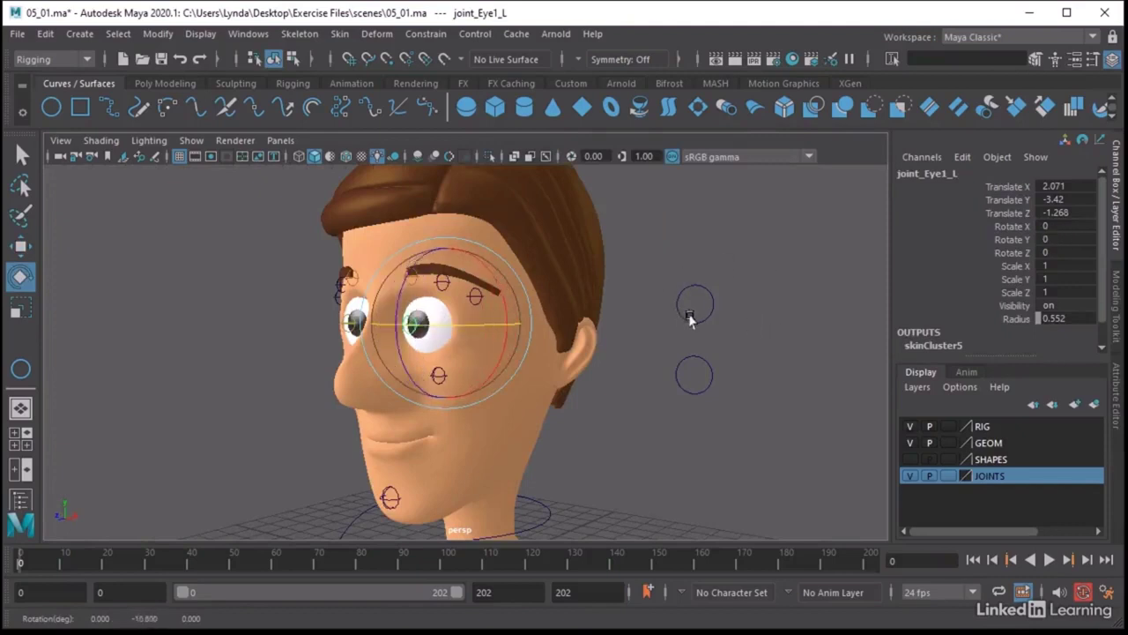
Snap the CTL_EyeDir_L circle onto the joint of the left eye.
{"action": "left_click", "coordinate": [690, 320]}
{"action": "left_click_drag", "start_coordinate": [498, 359], "coordinate": [496, 382], "text": "alt"}
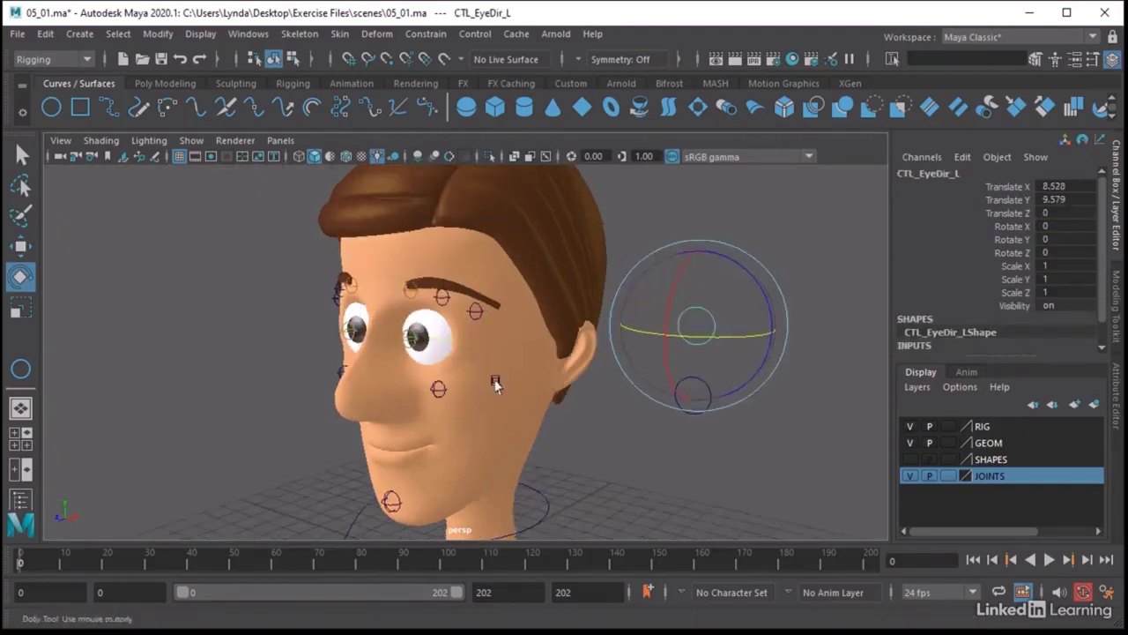
{"action": "right_click_drag", "start_coordinate": [495, 386], "coordinate": [572, 394], "text": "alt"}
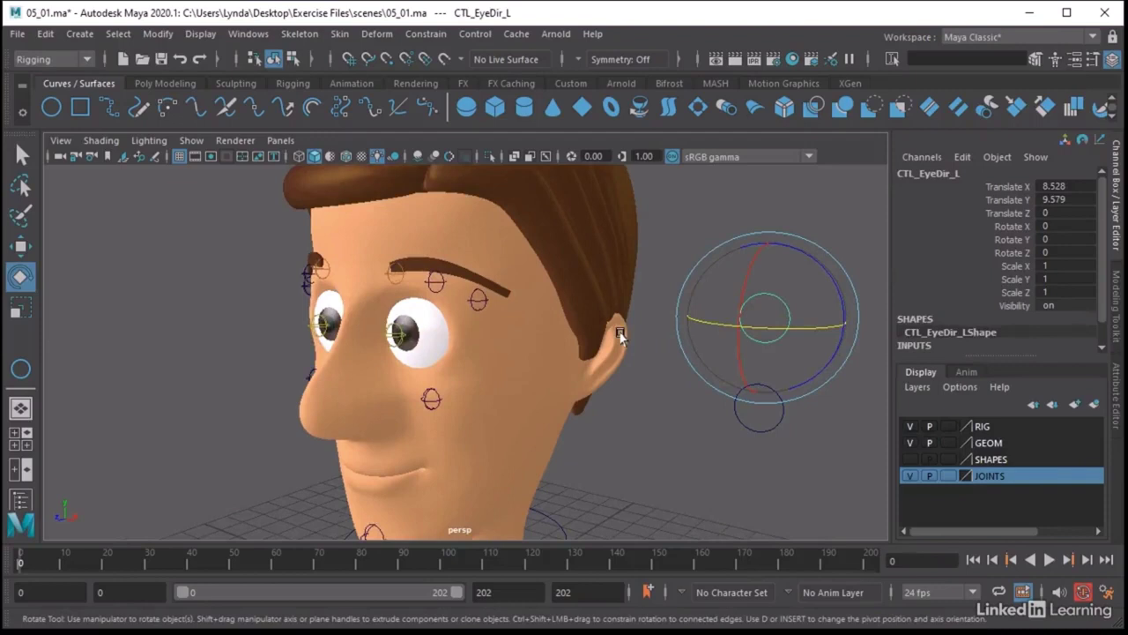
{"action": "key", "text": "w"}
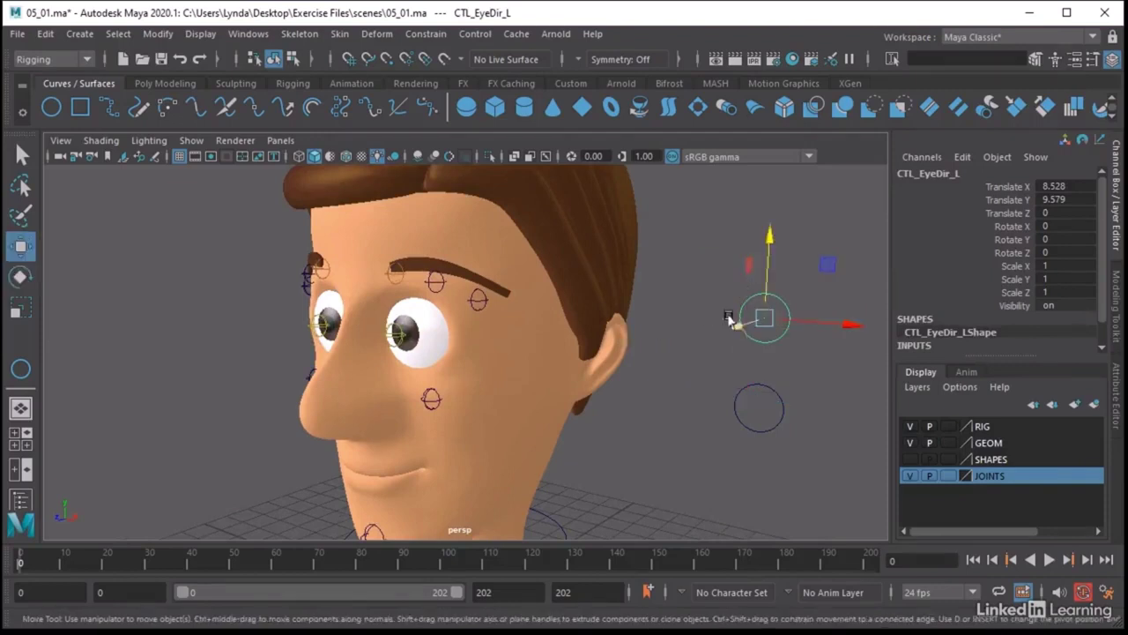
{"action": "right_click_drag", "start_coordinate": [467, 352], "coordinate": [554, 365], "text": "alt"}
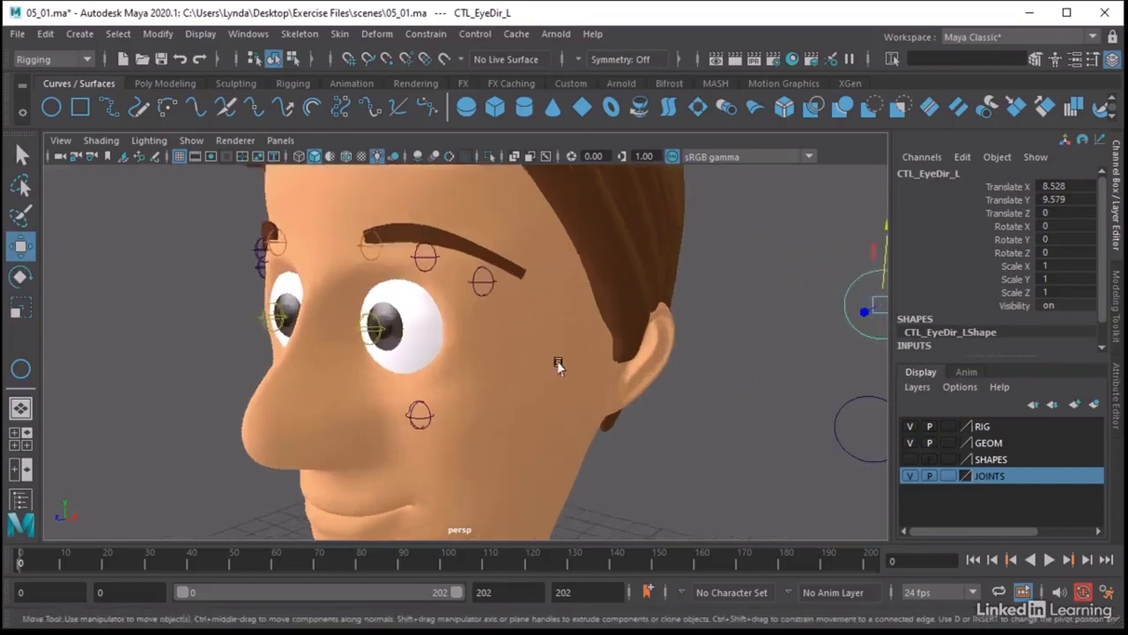
{"action": "key", "text": "v"}
{"action": "left_click_drag", "start_coordinate": [876, 307], "coordinate": [369, 331]}
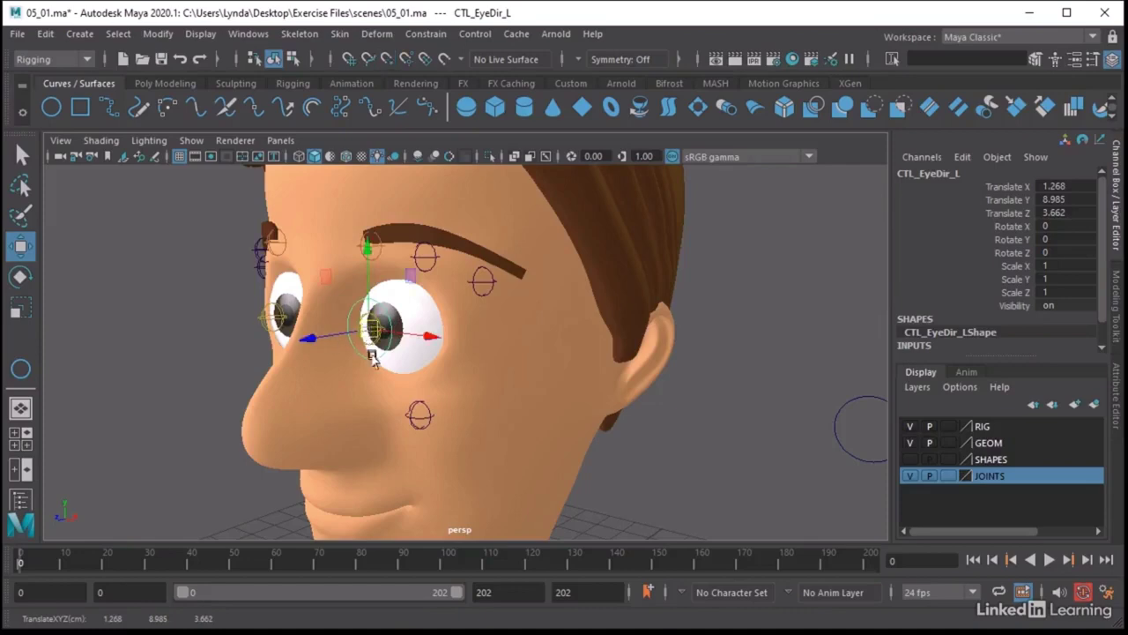
Move CTL_EyeDir_L straight out in front of the left eye to about Translate Z 13.9.
{"action": "right_click_drag", "start_coordinate": [380, 365], "coordinate": [645, 412], "text": "alt"}
{"action": "left_click_drag", "start_coordinate": [360, 335], "coordinate": [383, 349], "text": "alt"}
{"action": "right_click_drag", "start_coordinate": [555, 344], "coordinate": [120, 339], "text": "alt"}
{"action": "left_click_drag", "start_coordinate": [322, 340], "coordinate": [2, 385]}
{"action": "right_click_drag", "start_coordinate": [362, 377], "coordinate": [194, 366], "text": "alt"}
{"action": "left_click_drag", "start_coordinate": [217, 364], "coordinate": [192, 376]}
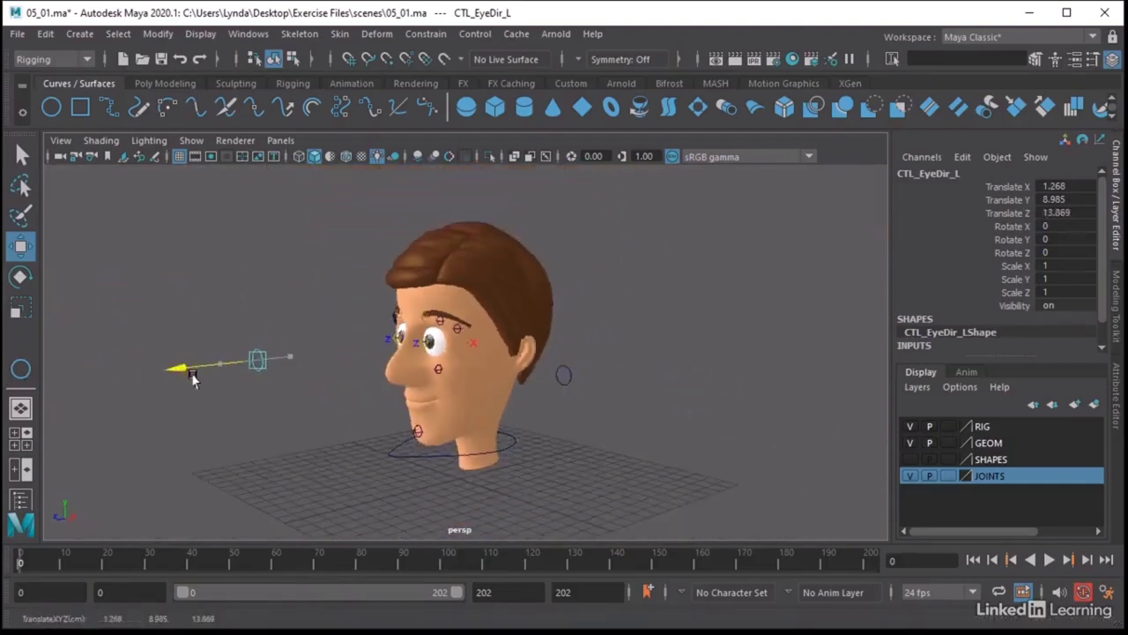
Snap the CTL_EyeDir_R circle onto the joint of the right eye.
{"action": "left_click_drag", "start_coordinate": [328, 396], "coordinate": [381, 404], "text": "alt"}
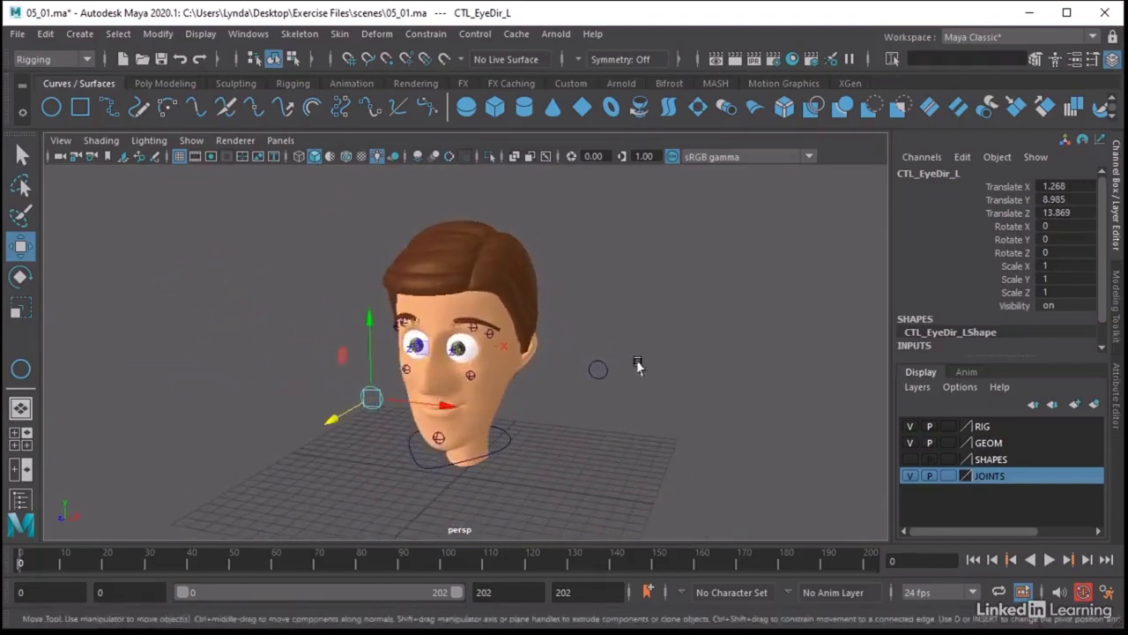
{"action": "left_click", "coordinate": [598, 371]}
{"action": "right_click_drag", "start_coordinate": [598, 371], "coordinate": [842, 399], "text": "alt"}
{"action": "left_click_drag", "start_coordinate": [841, 399], "coordinate": [313, 348]}
{"action": "right_click_drag", "start_coordinate": [314, 348], "coordinate": [644, 367], "text": "alt"}
{"action": "middle_click_drag", "start_coordinate": [287, 298], "coordinate": [486, 335], "text": "alt"}
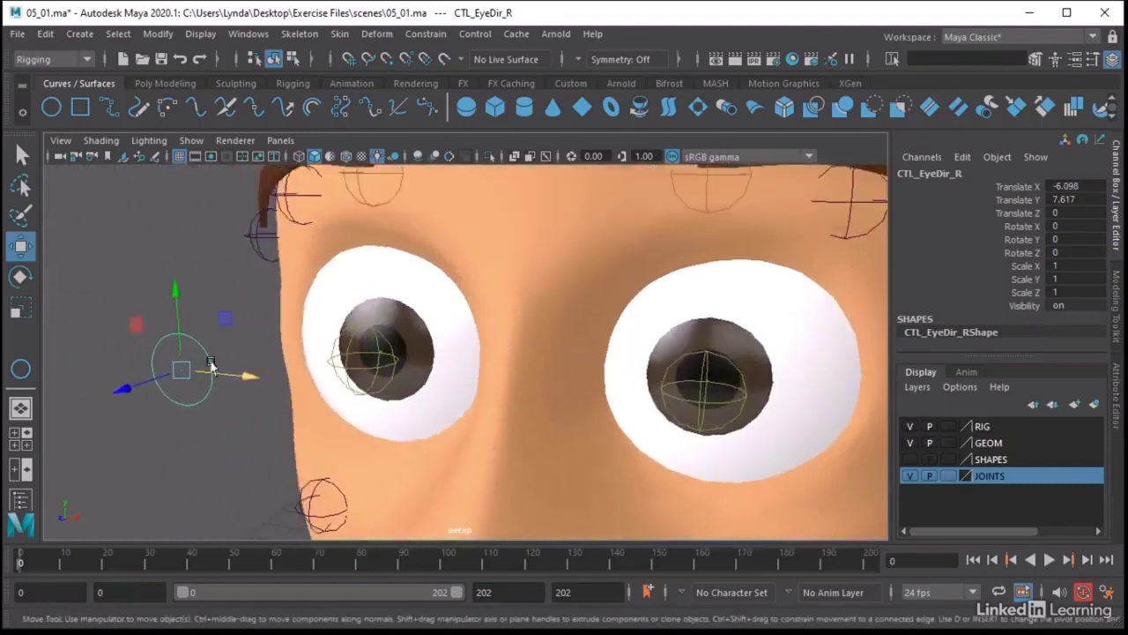
{"action": "key", "text": "v"}
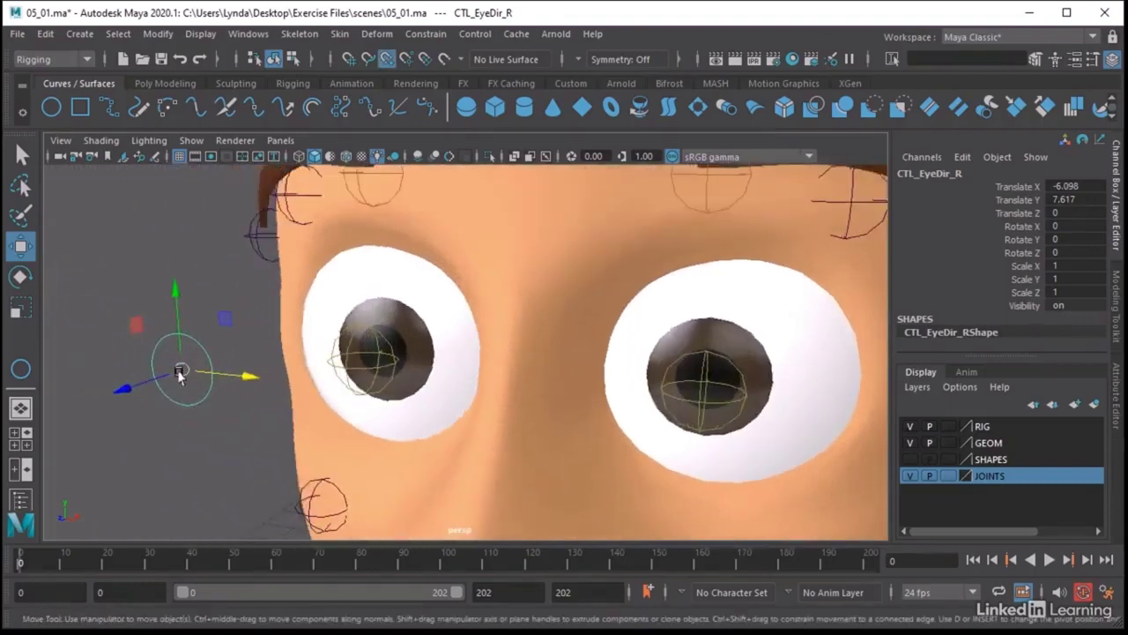
{"action": "left_click_drag", "start_coordinate": [181, 370], "coordinate": [361, 364]}
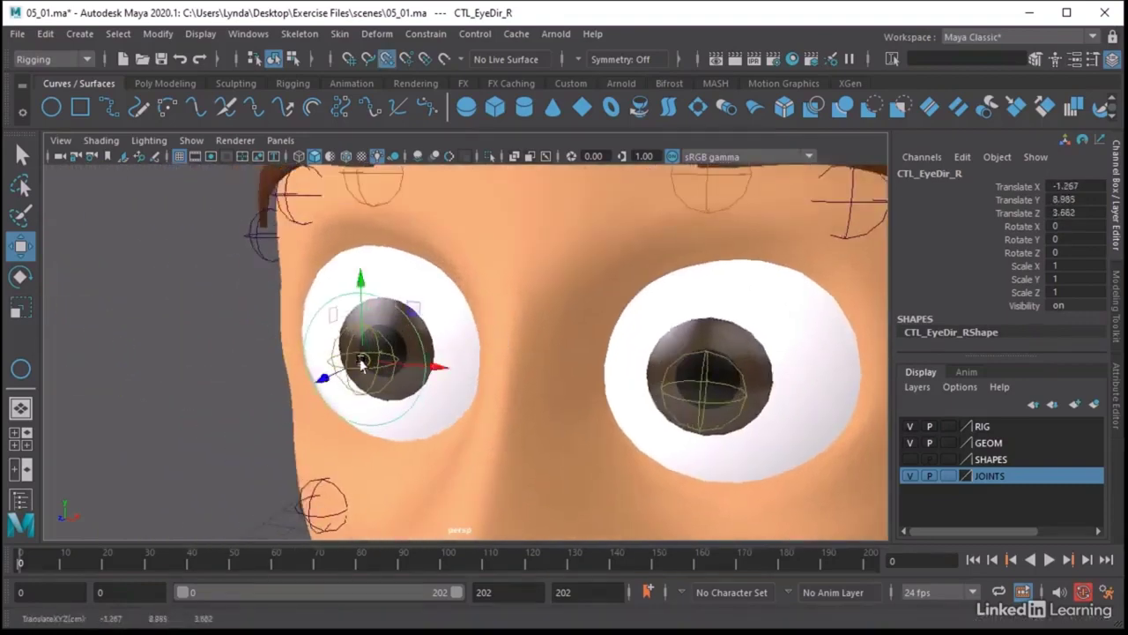
Move CTL_EyeDir_R straight out in front of the right eye to about Translate Z 13.87, aligned with CTL_EyeDir_L, and clear the selection.
{"action": "left_click_drag", "start_coordinate": [459, 420], "coordinate": [688, 411], "text": "alt"}
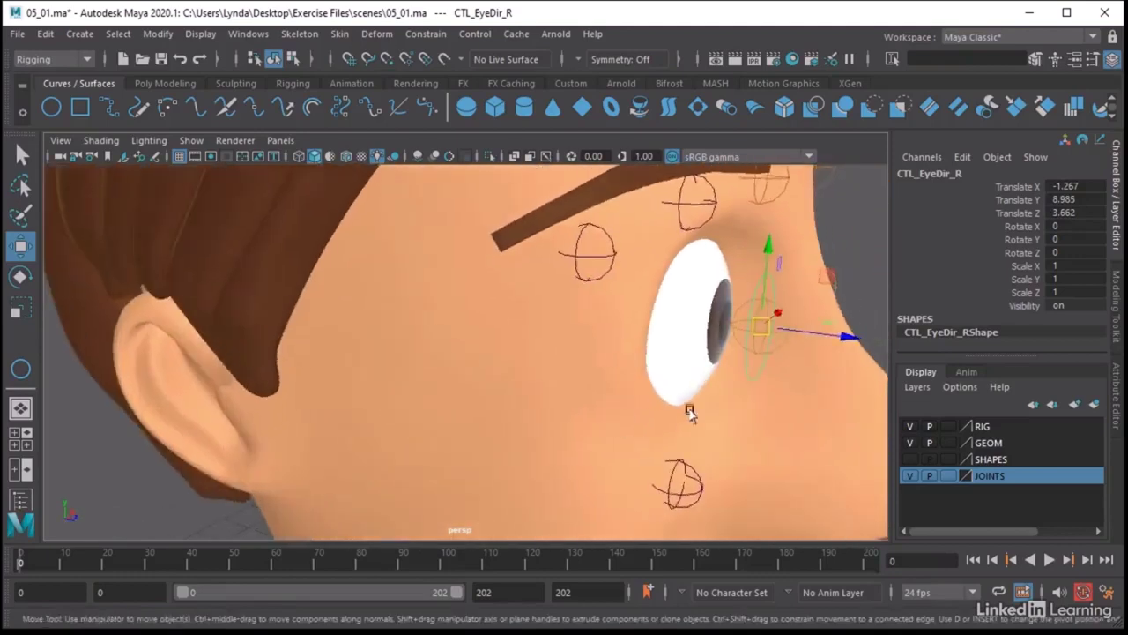
{"action": "right_click_drag", "start_coordinate": [788, 378], "coordinate": [364, 376], "text": "alt"}
{"action": "middle_click_drag", "start_coordinate": [574, 337], "coordinate": [401, 335], "text": "alt"}
{"action": "left_click_drag", "start_coordinate": [415, 348], "coordinate": [799, 414]}
{"action": "key", "text": "space"}
{"action": "key", "text": "space"}
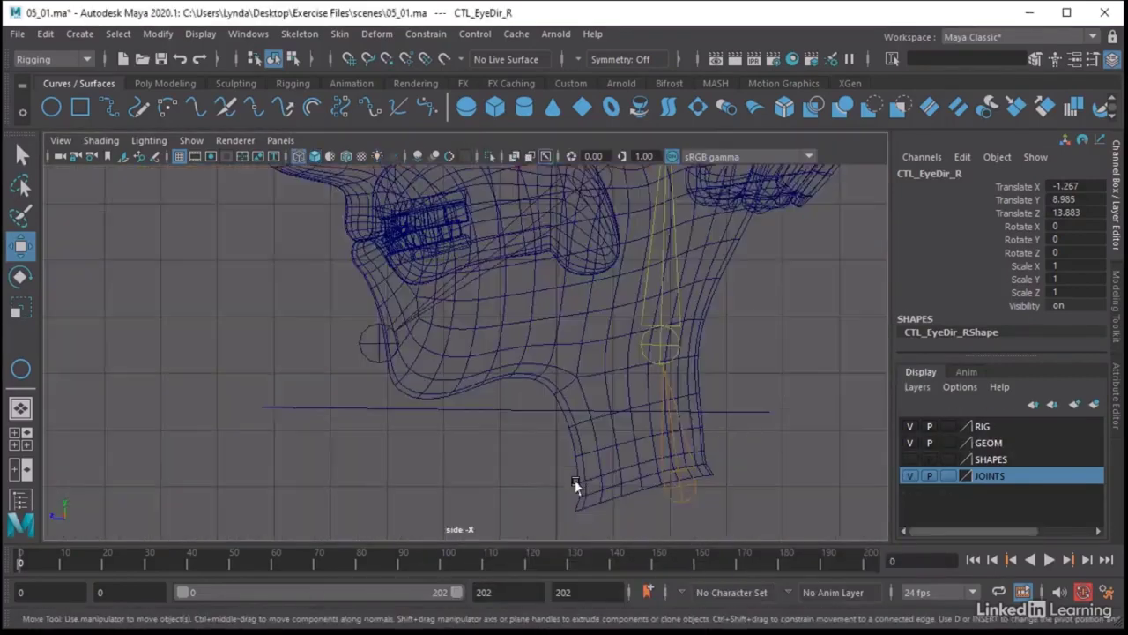
{"action": "key", "text": "f"}
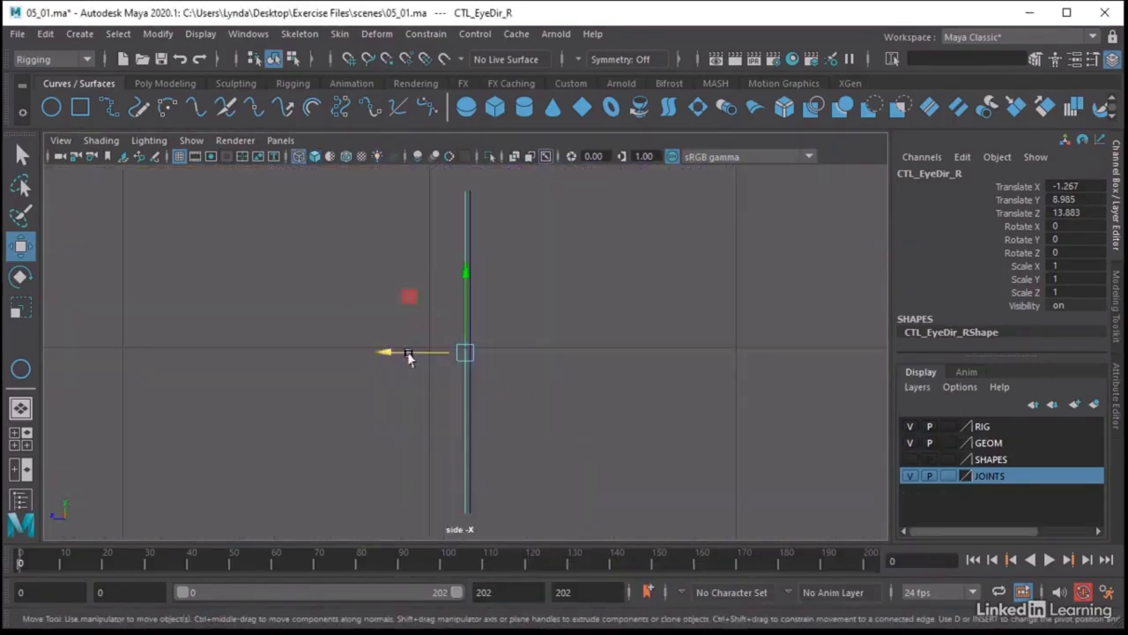
{"action": "left_click_drag", "start_coordinate": [408, 353], "coordinate": [414, 355]}
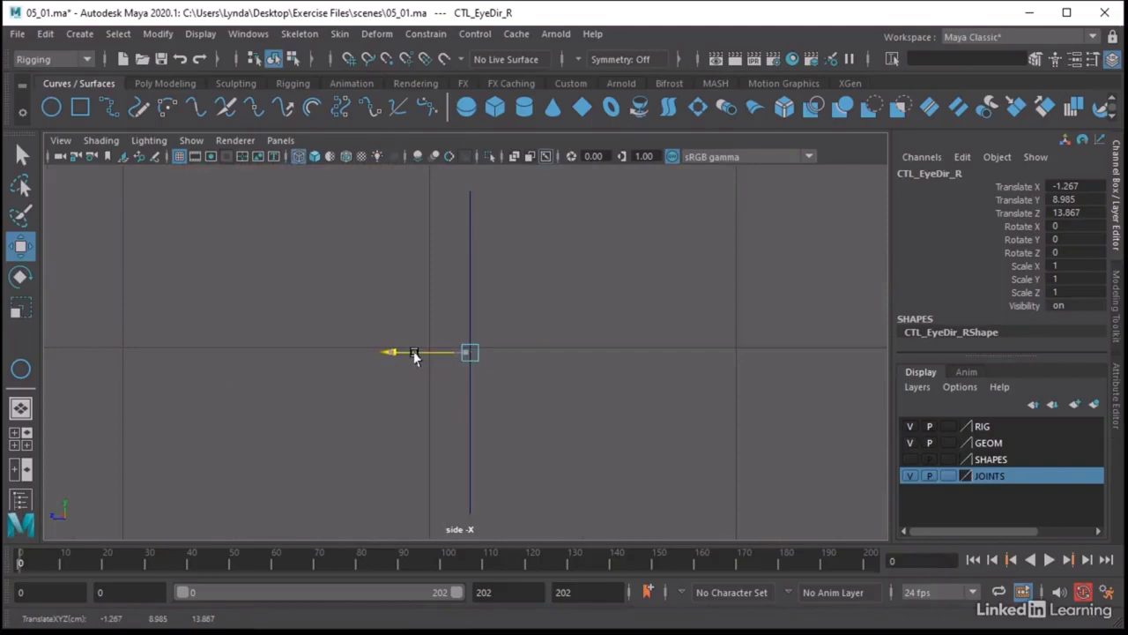
{"action": "left_click", "coordinate": [591, 313]}
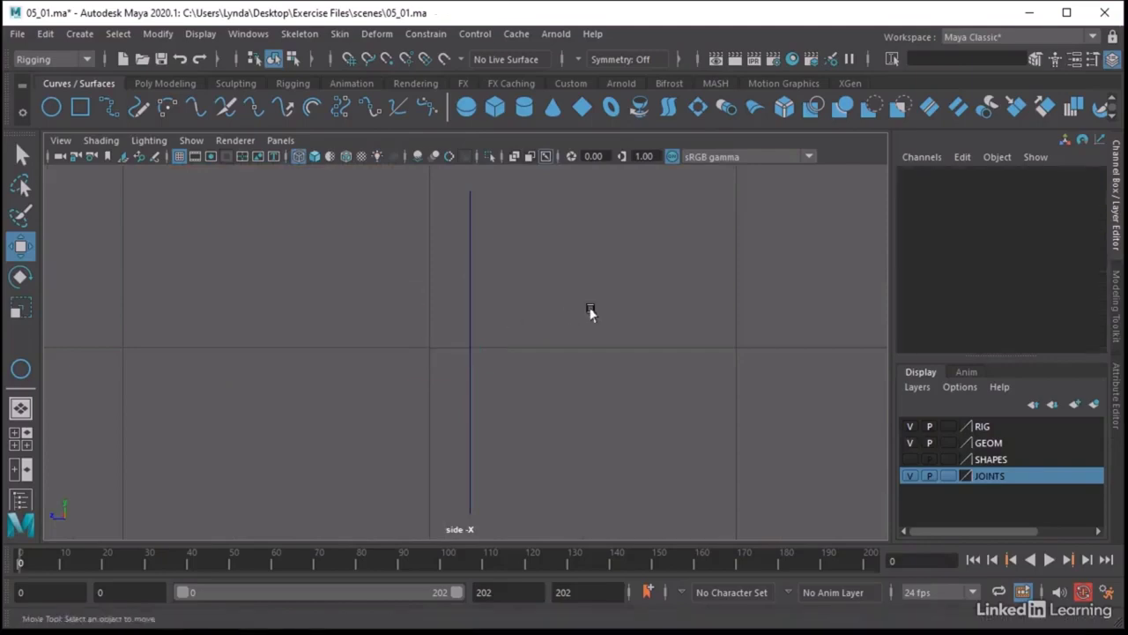
Freeze the transformations of the CTL_EyeDir_L circle.
{"action": "key", "text": "space"}
{"action": "key", "text": "space"}
{"action": "left_click_drag", "start_coordinate": [694, 333], "coordinate": [402, 335], "text": "alt"}
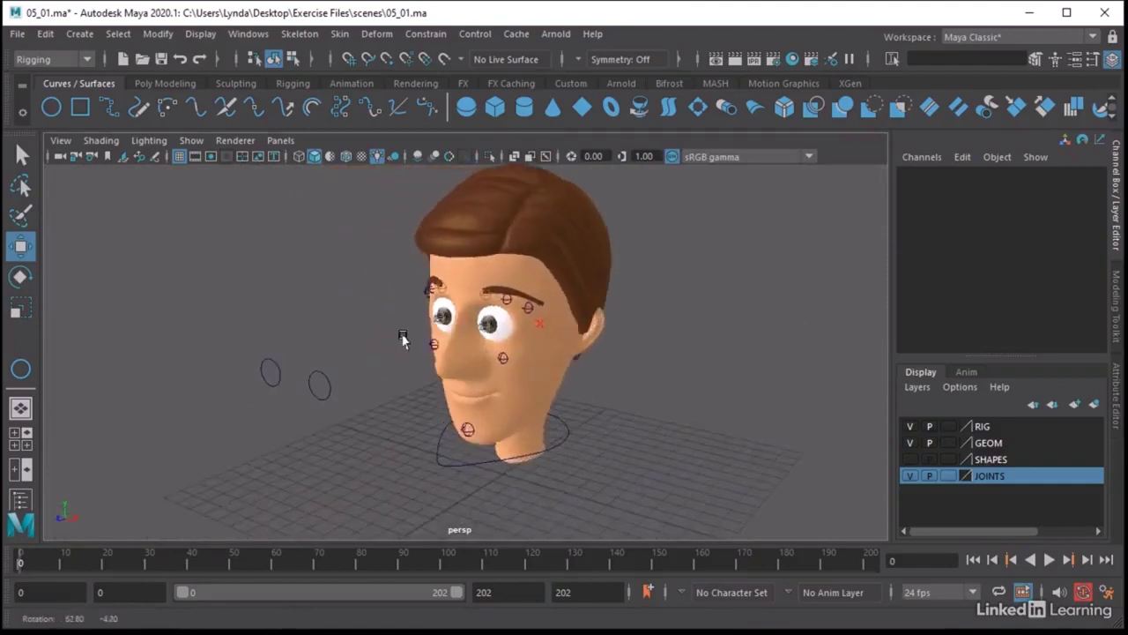
{"action": "right_click_drag", "start_coordinate": [355, 329], "coordinate": [525, 357], "text": "alt"}
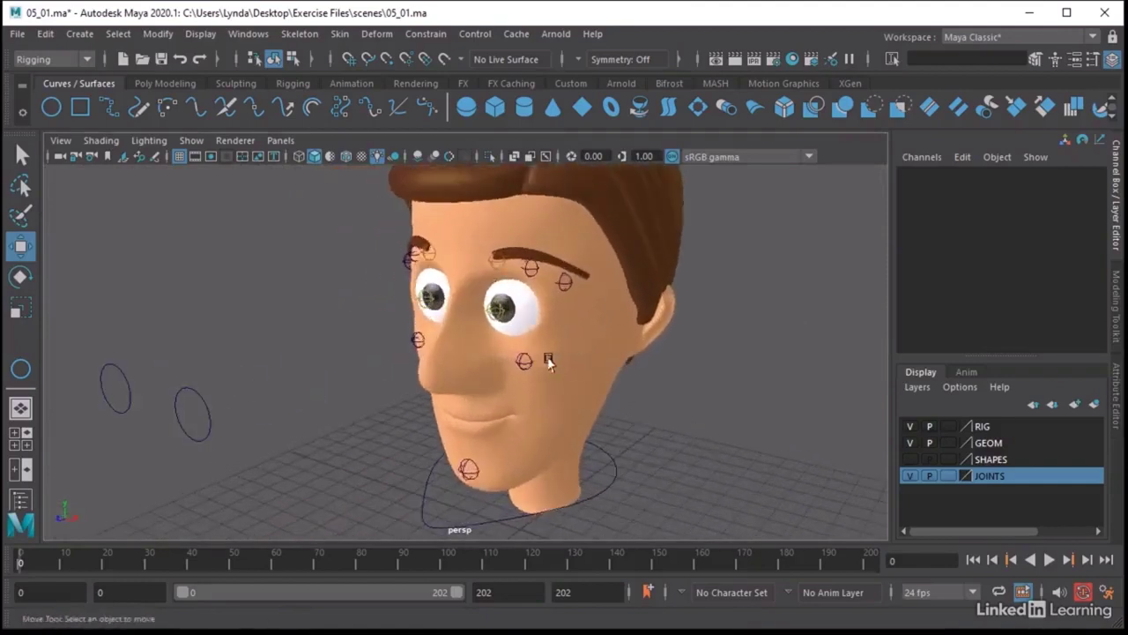
{"action": "middle_click_drag", "start_coordinate": [549, 361], "coordinate": [615, 371], "text": "alt"}
{"action": "left_click_drag", "start_coordinate": [614, 370], "coordinate": [518, 357], "text": "alt"}
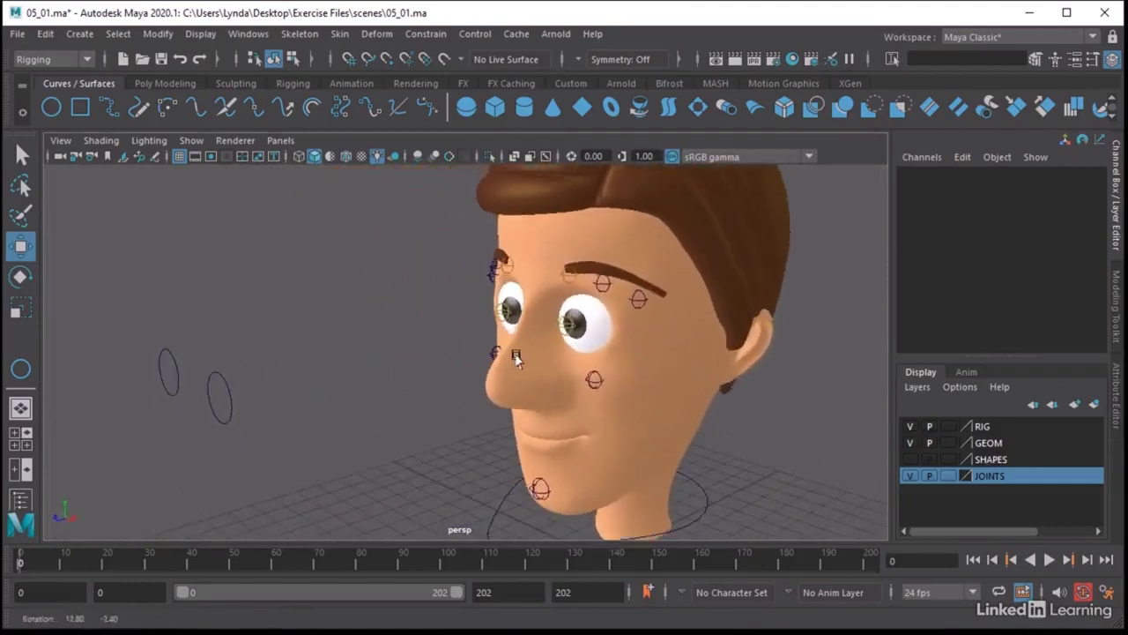
{"action": "left_click", "coordinate": [223, 379]}
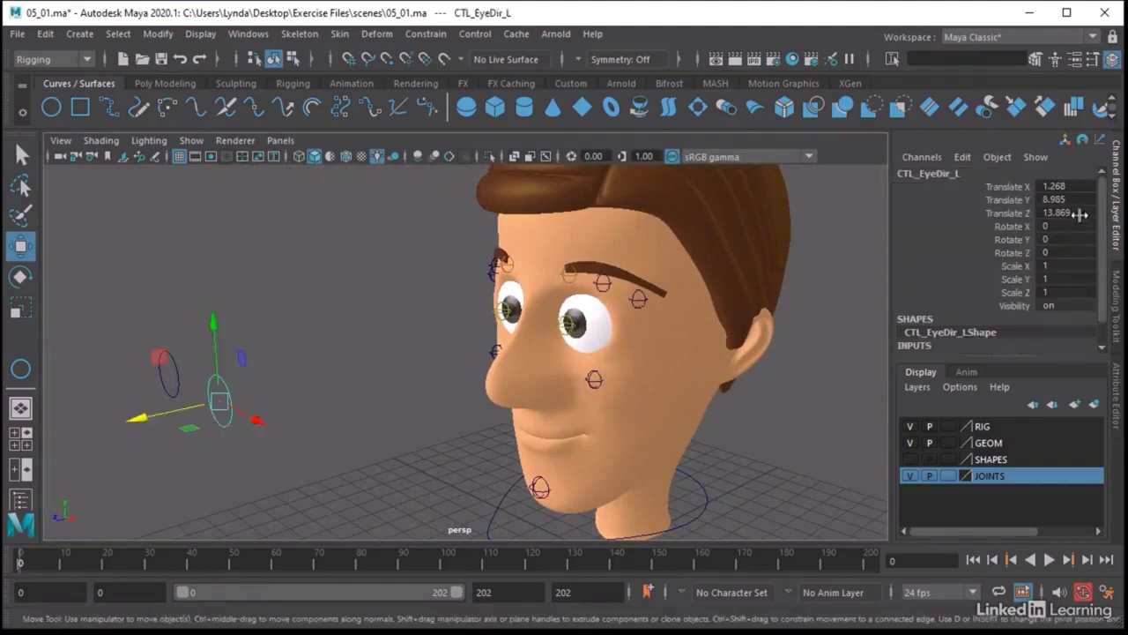
{"action": "left_click", "coordinate": [158, 33]}
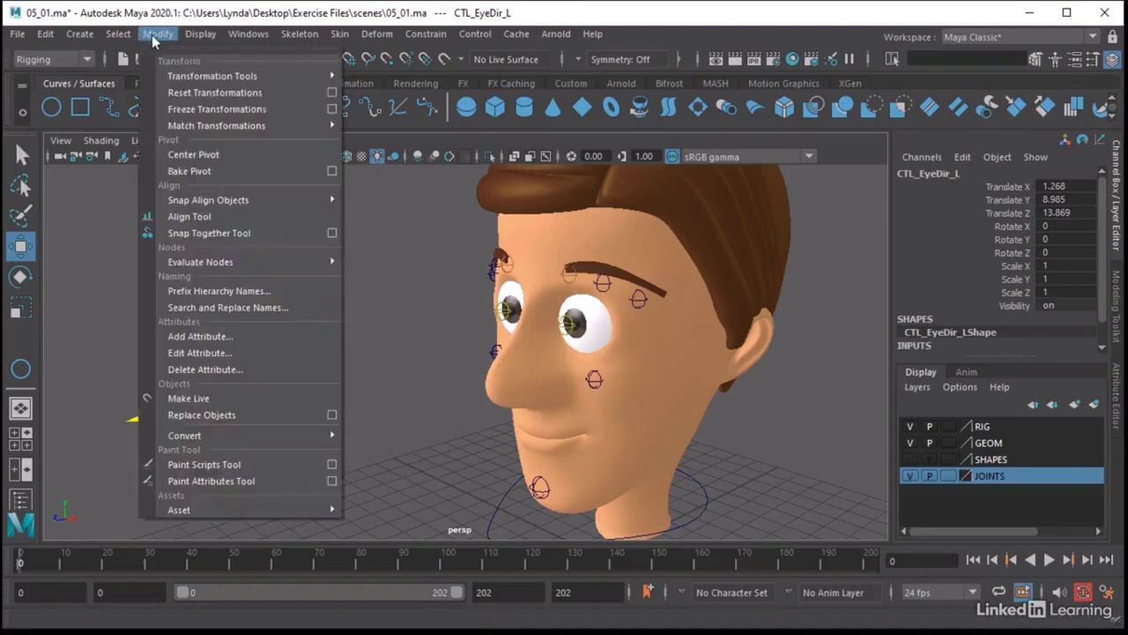
{"action": "left_click", "coordinate": [216, 109]}
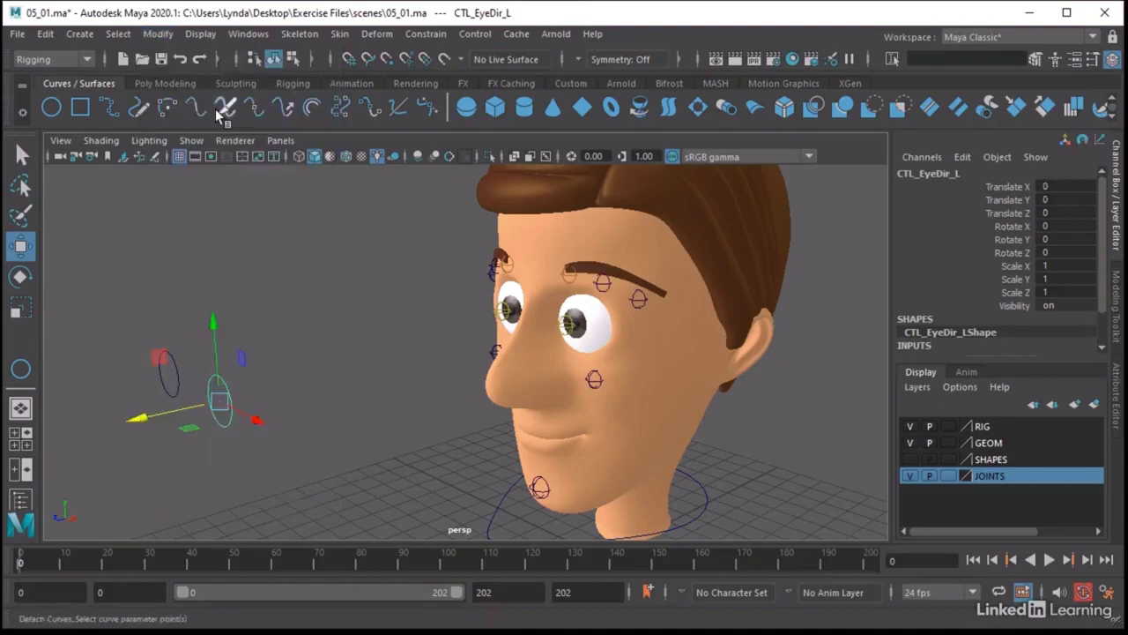
Freeze the transformations of the CTL_EyeDir_R circle and clear the selection.
{"action": "left_click", "coordinate": [171, 374]}
{"action": "left_click", "coordinate": [164, 34]}
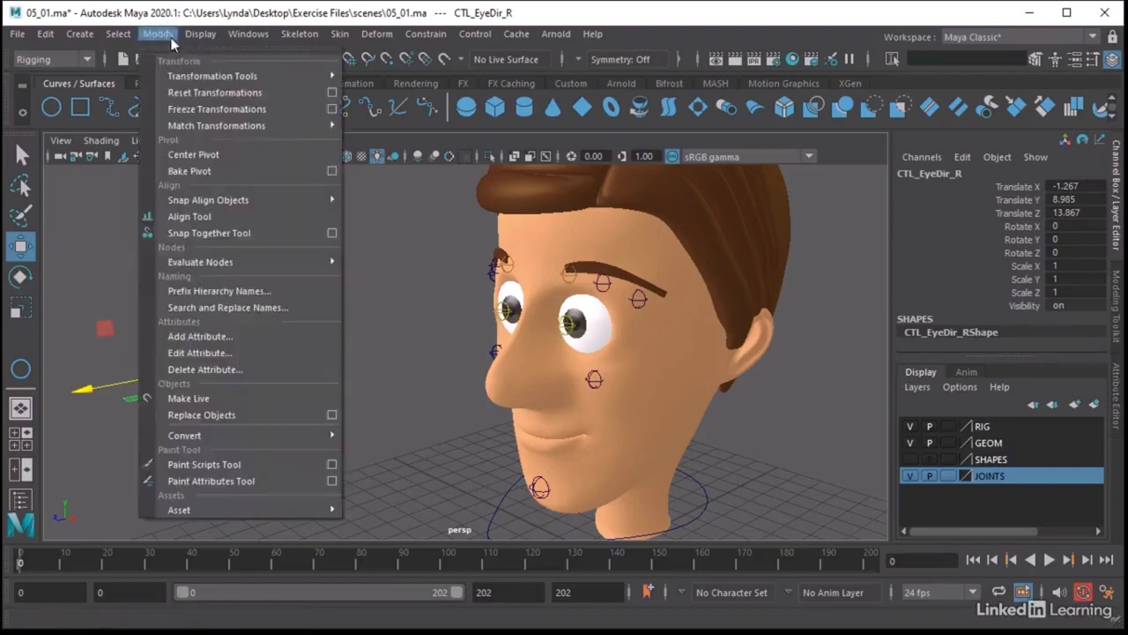
{"action": "left_click", "coordinate": [181, 110]}
{"action": "left_click", "coordinate": [278, 376]}
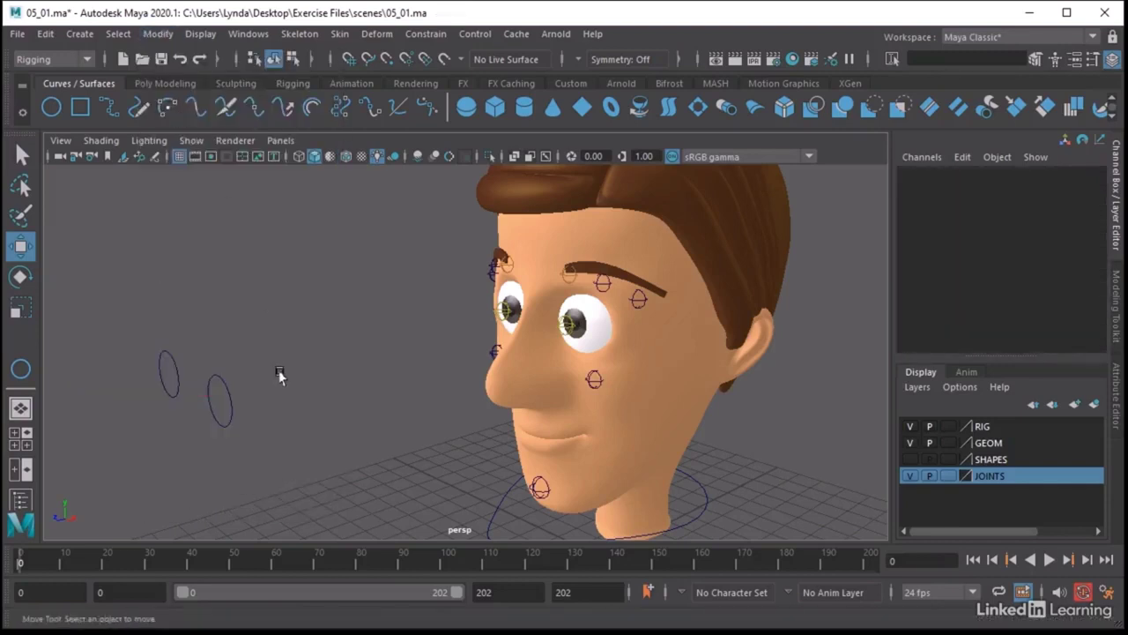
Select CTL_EyeDir_L and turn on X-Ray and X-Ray Joints shading in the perspective view.
{"action": "left_click_drag", "start_coordinate": [279, 376], "coordinate": [143, 371], "text": "alt"}
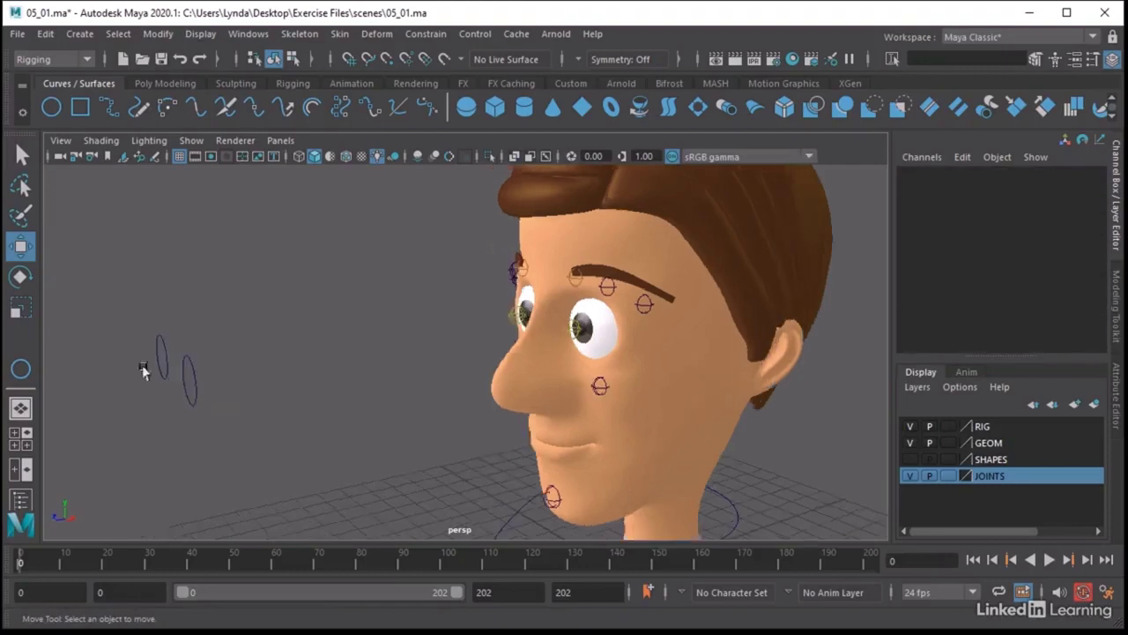
{"action": "left_click", "coordinate": [192, 385]}
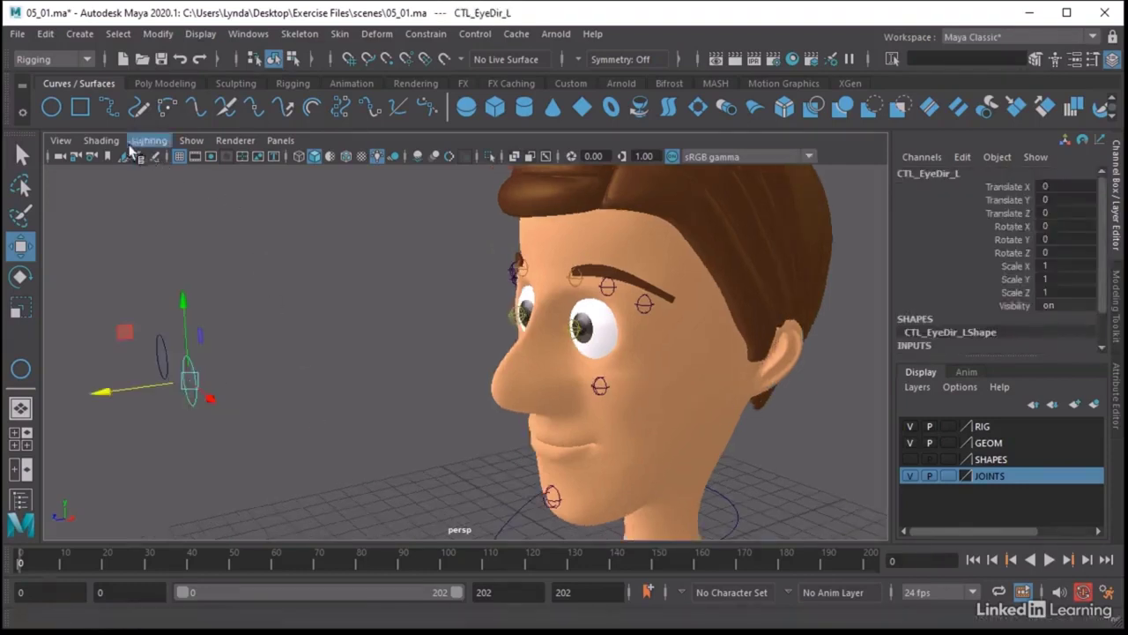
{"action": "left_click", "coordinate": [102, 141]}
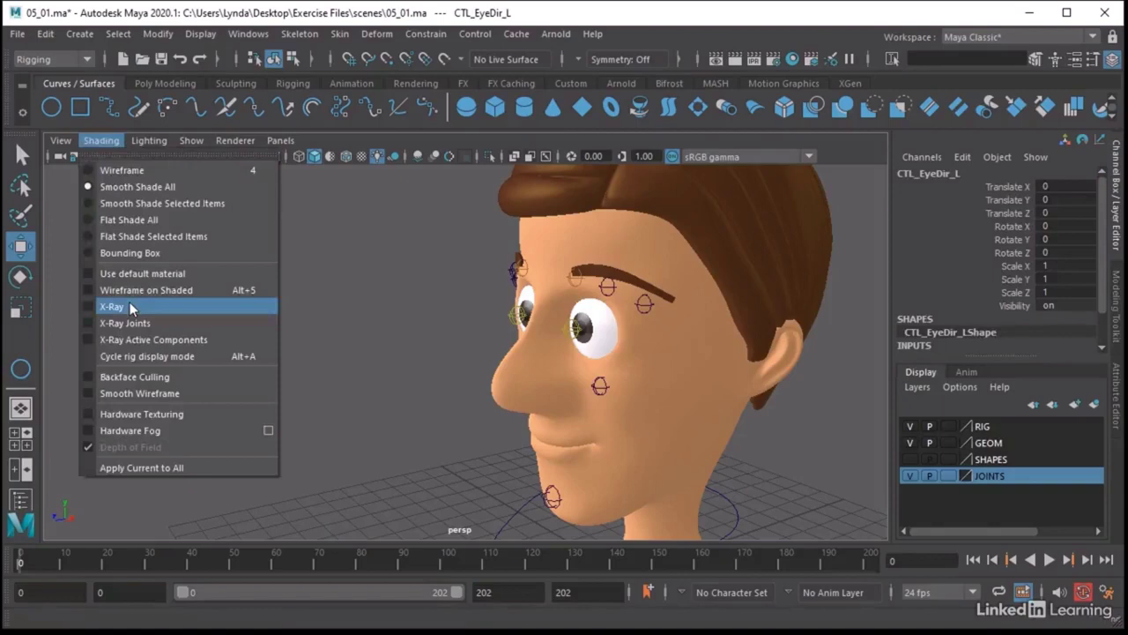
{"action": "left_click", "coordinate": [113, 307]}
{"action": "left_click", "coordinate": [102, 141]}
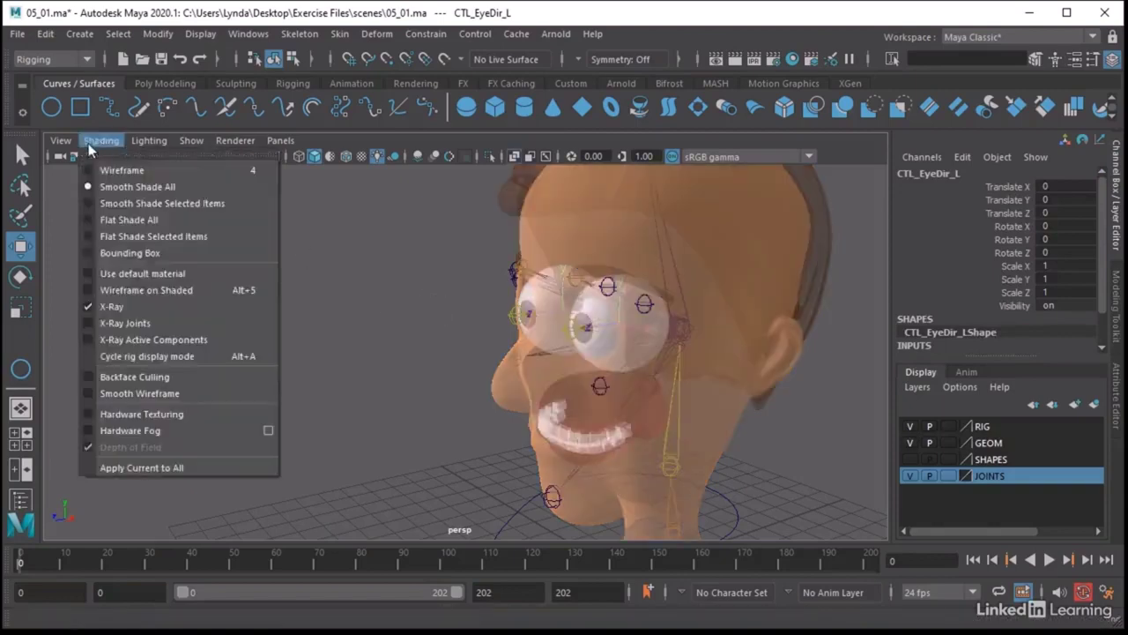
{"action": "left_click", "coordinate": [123, 320]}
Add joint_Eye1_L to the selection and aim-constrain it to CTL_EyeDir_L with Maintain offset on and all axes constrained.
{"action": "mouse_move", "coordinate": [505, 328]}
{"action": "right_mouse_down", "text": "alt"}
{"action": "mouse_move", "coordinate": [692, 361]}
{"action": "mouse_move", "coordinate": [791, 360]}
{"action": "right_mouse_up", "text": "alt"}
{"action": "middle_click_drag", "start_coordinate": [791, 361], "coordinate": [652, 347], "text": "alt"}
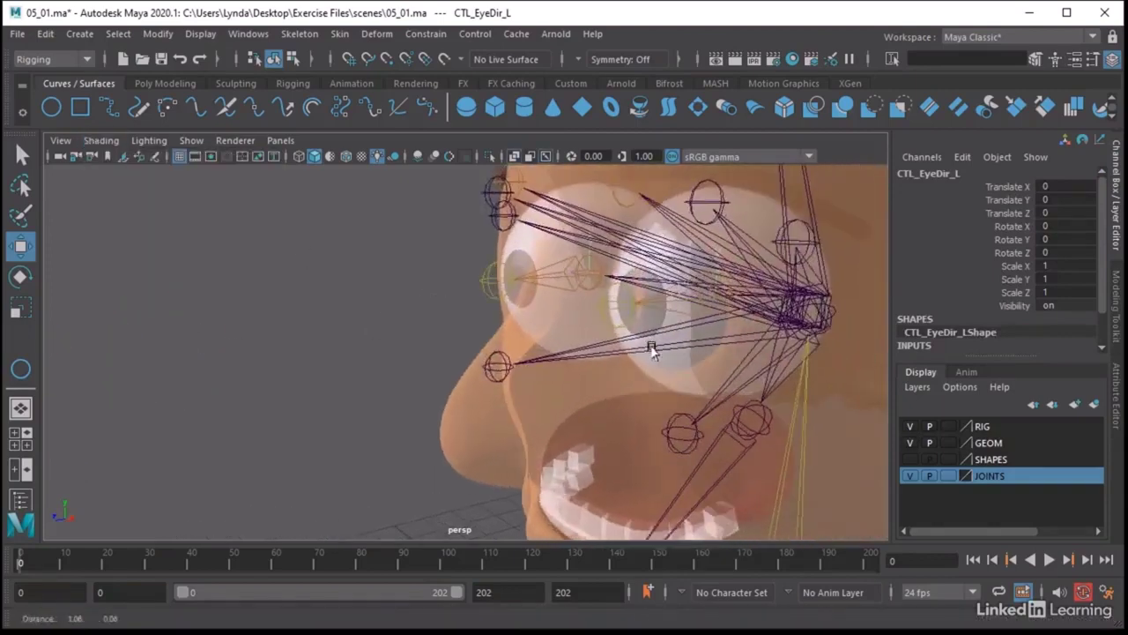
{"action": "left_click", "coordinate": [675, 313]}
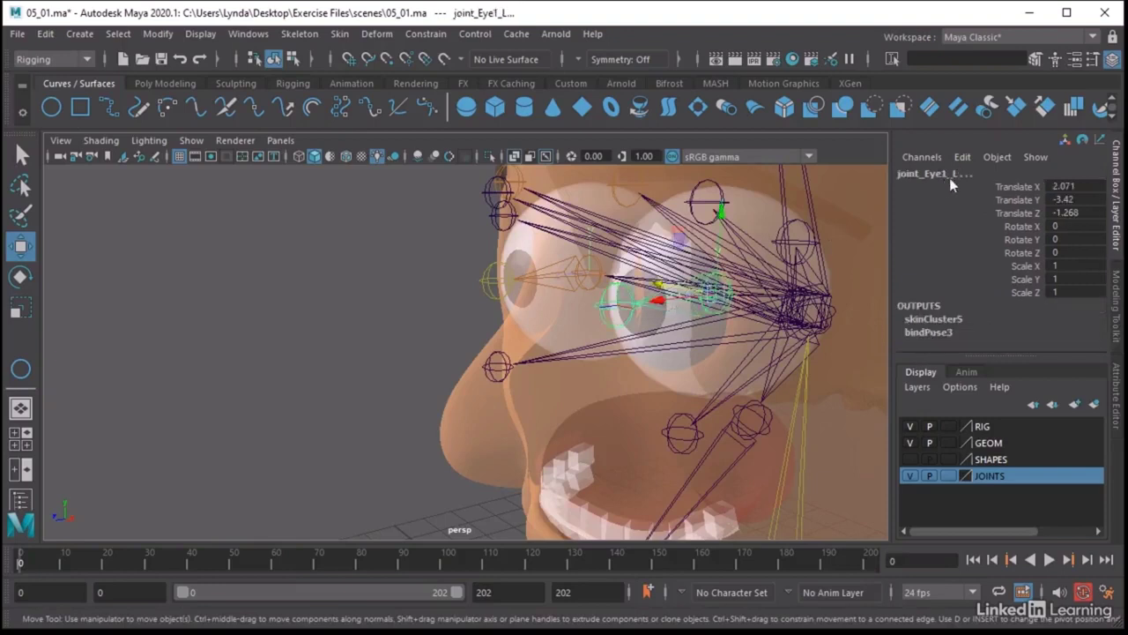
{"action": "right_click_drag", "start_coordinate": [412, 272], "coordinate": [141, 280], "text": "alt"}
{"action": "left_click", "coordinate": [431, 35]}
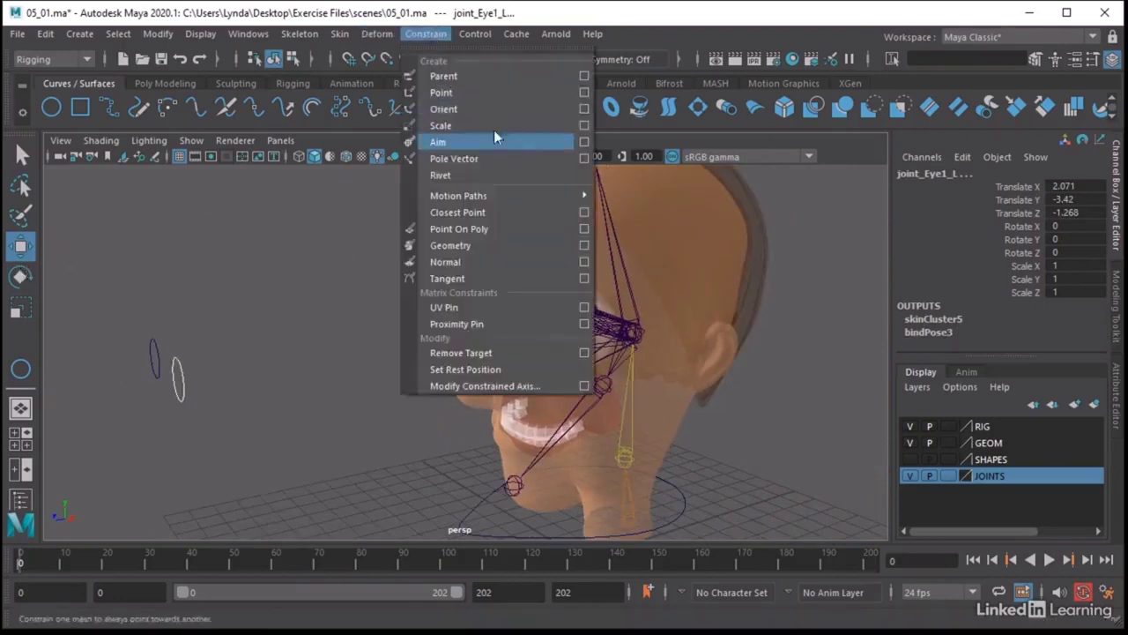
{"action": "left_click", "coordinate": [585, 142]}
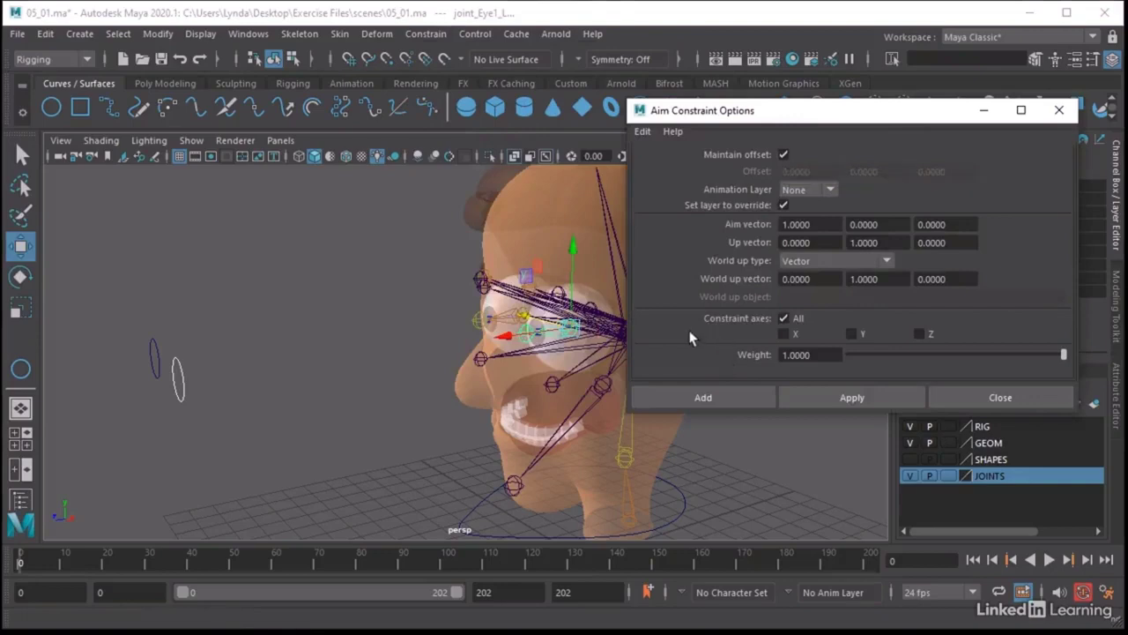
{"action": "left_click", "coordinate": [715, 397]}
Turn off X-Ray and X-Ray Joints shading in the perspective view.
{"action": "left_click", "coordinate": [100, 140]}
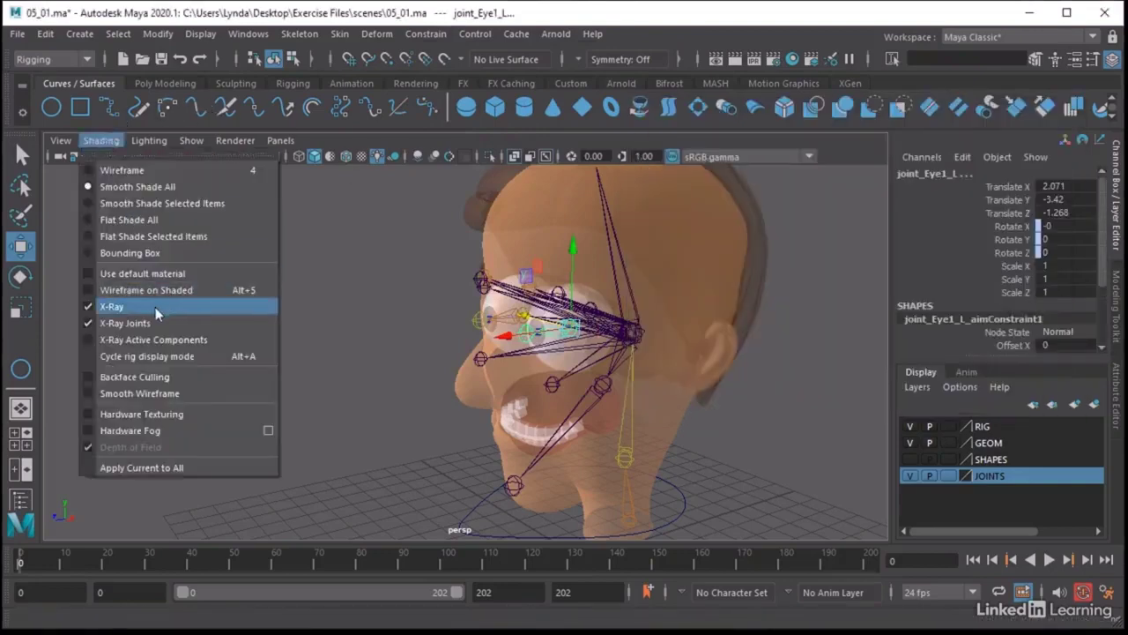
{"action": "left_click", "coordinate": [159, 306]}
{"action": "left_click", "coordinate": [101, 140]}
{"action": "left_click", "coordinate": [113, 323]}
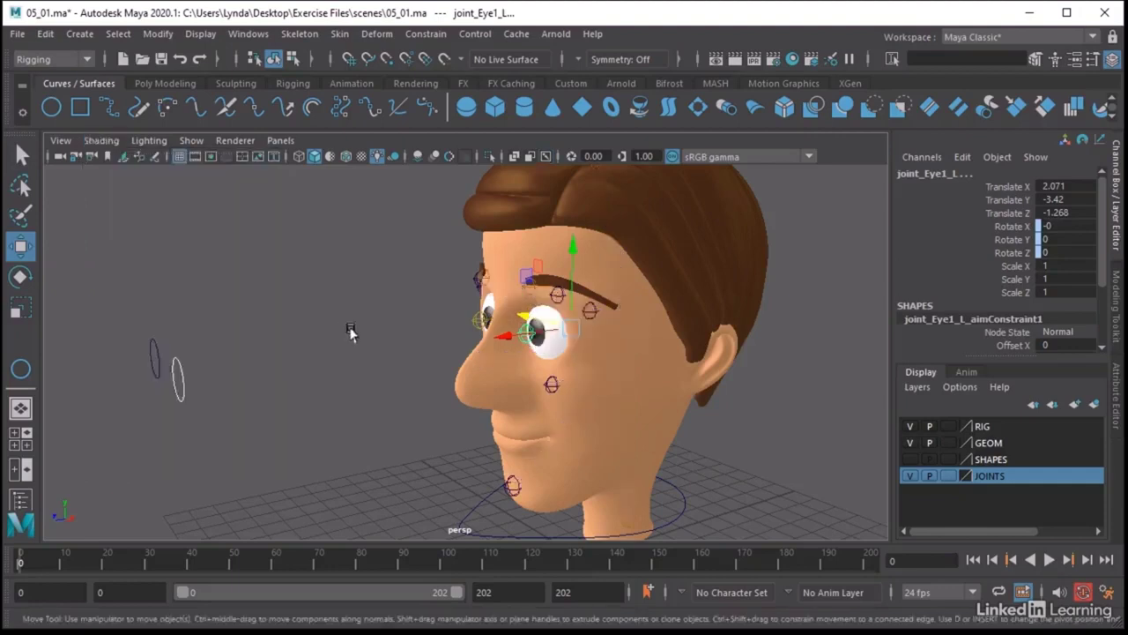
Try moving CTL_EyeDir_L to test the left eye's aim, undo the move, and clear the selection.
{"action": "left_click_drag", "start_coordinate": [350, 330], "coordinate": [580, 324], "text": "alt"}
{"action": "left_click", "coordinate": [302, 403]}
{"action": "left_click", "coordinate": [298, 403]}
{"action": "key", "text": "ctrl+z"}
{"action": "left_click", "coordinate": [387, 315]}
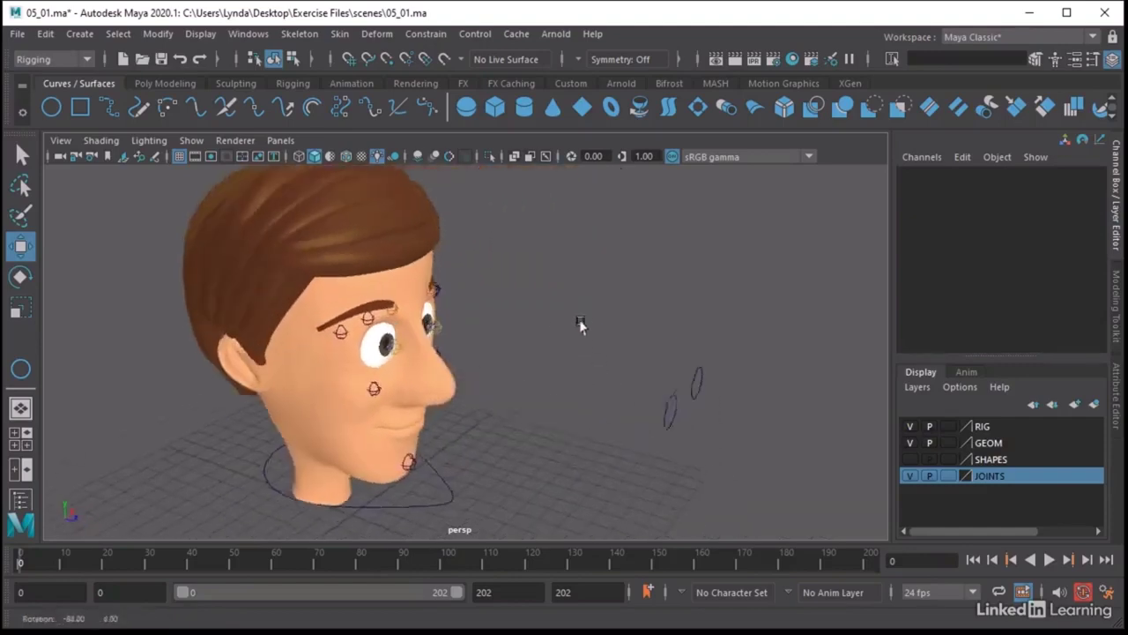
Aim-constrain joint_Eye1_R to CTL_EyeDir_R with the same constraint options, and clear the selection.
{"action": "left_click", "coordinate": [670, 407]}
{"action": "right_click_drag", "start_coordinate": [310, 349], "coordinate": [609, 403], "text": "alt"}
{"action": "middle_click_drag", "start_coordinate": [344, 340], "coordinate": [519, 339], "text": "alt"}
{"action": "left_click", "coordinate": [404, 330]}
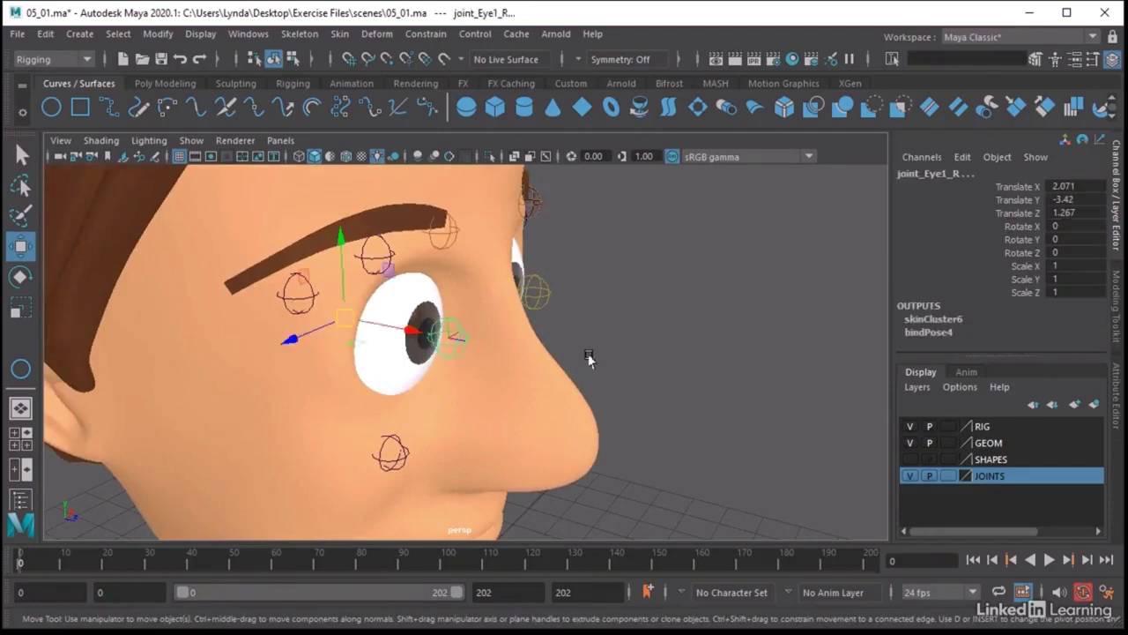
{"action": "right_click_drag", "start_coordinate": [675, 362], "coordinate": [458, 361], "text": "alt"}
{"action": "middle_click_drag", "start_coordinate": [722, 363], "coordinate": [626, 346], "text": "alt"}
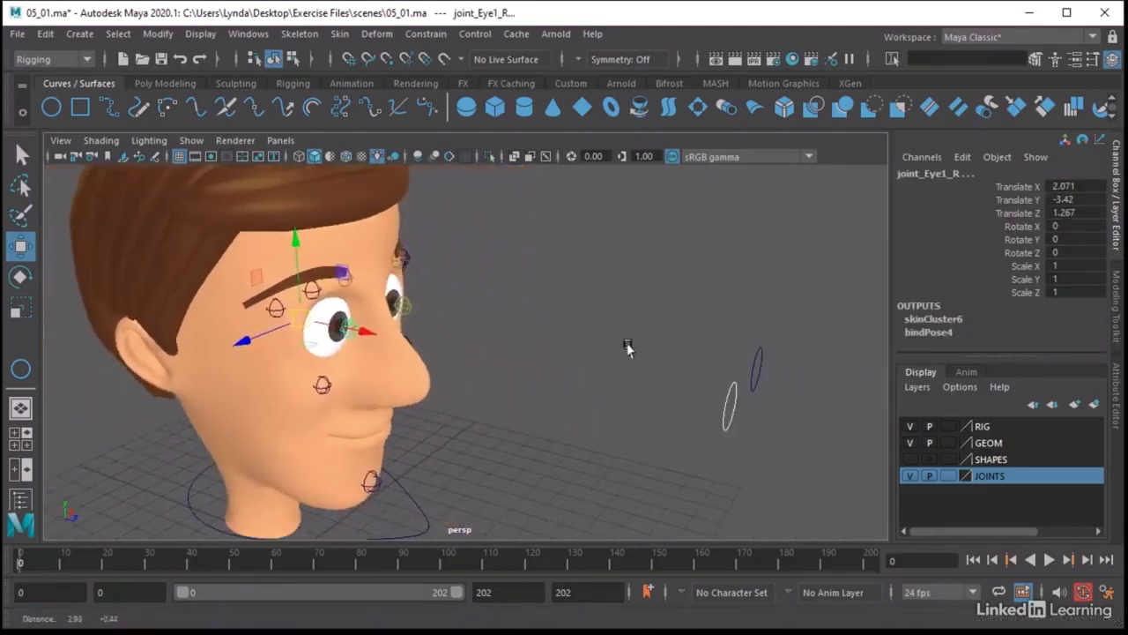
{"action": "left_click", "coordinate": [420, 33]}
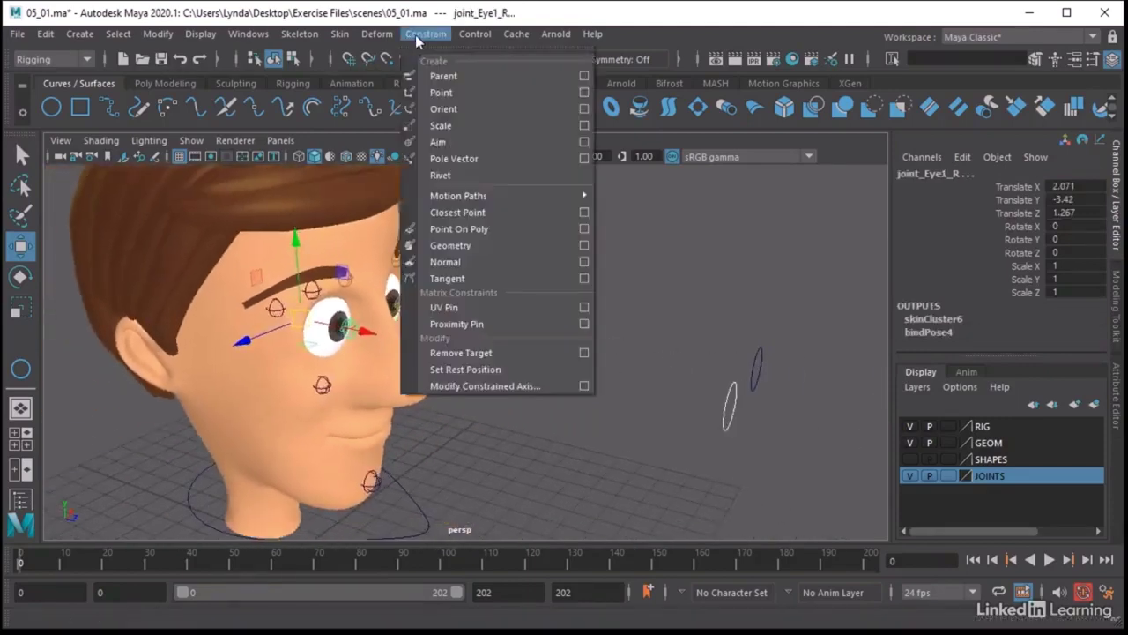
{"action": "left_click", "coordinate": [480, 142]}
{"action": "left_click", "coordinate": [589, 315]}
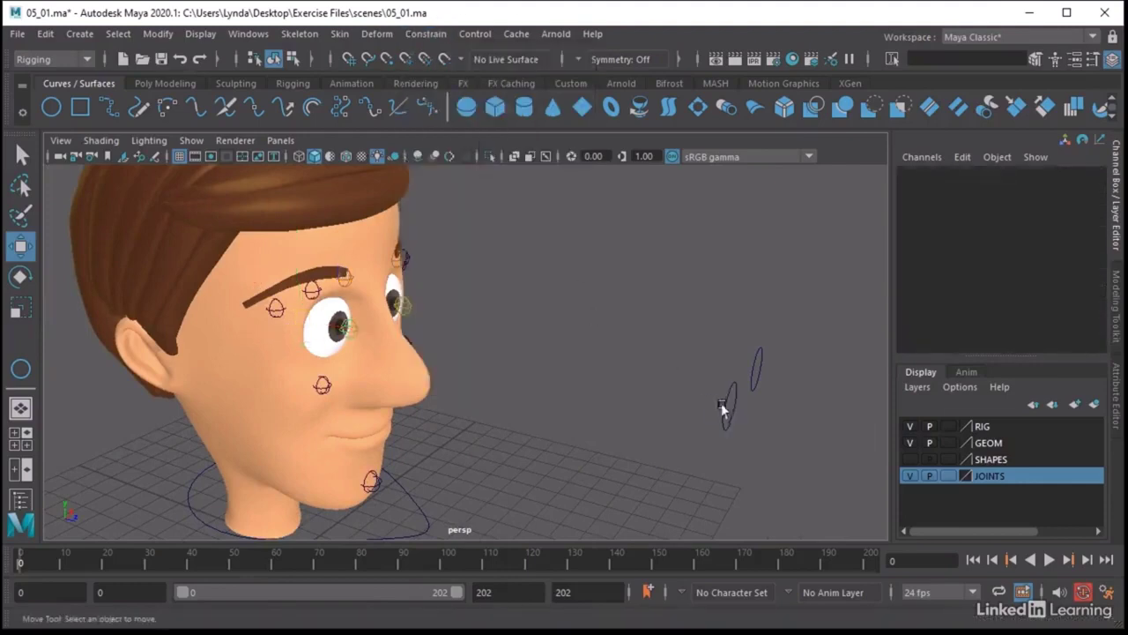
Try moving the CTL_EyeDir_R and CTL_EyeDir_L controls to test the eye aiming, undo the moves, and clear the selection.
{"action": "left_click", "coordinate": [722, 411]}
{"action": "left_click_drag", "start_coordinate": [719, 419], "coordinate": [529, 373]}
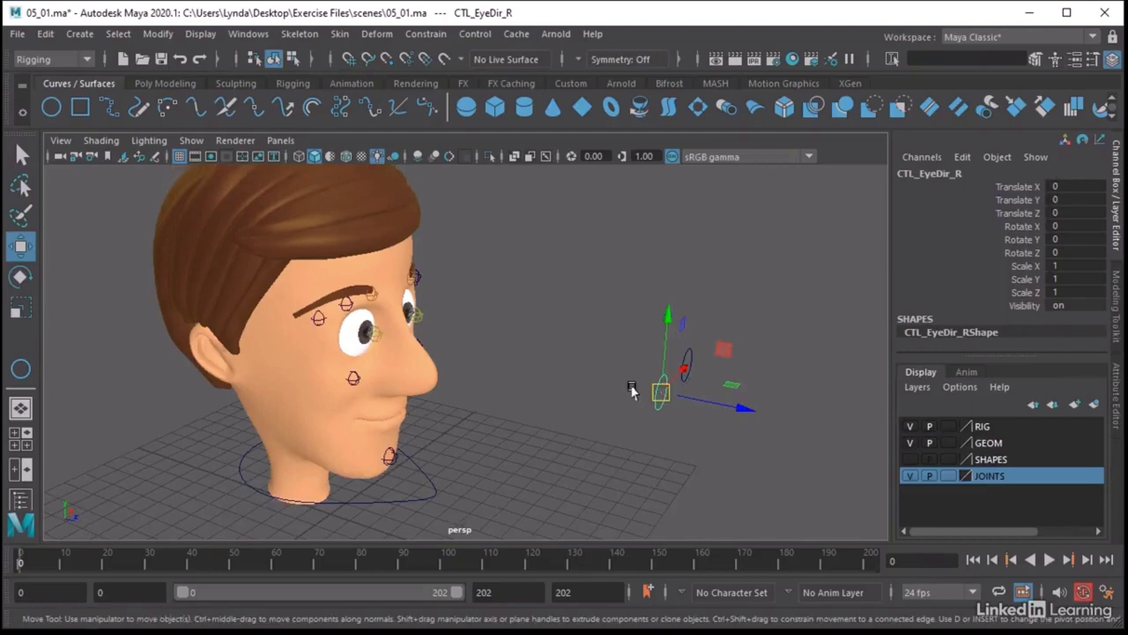
{"action": "left_click_drag", "start_coordinate": [574, 340], "coordinate": [396, 330], "text": "alt"}
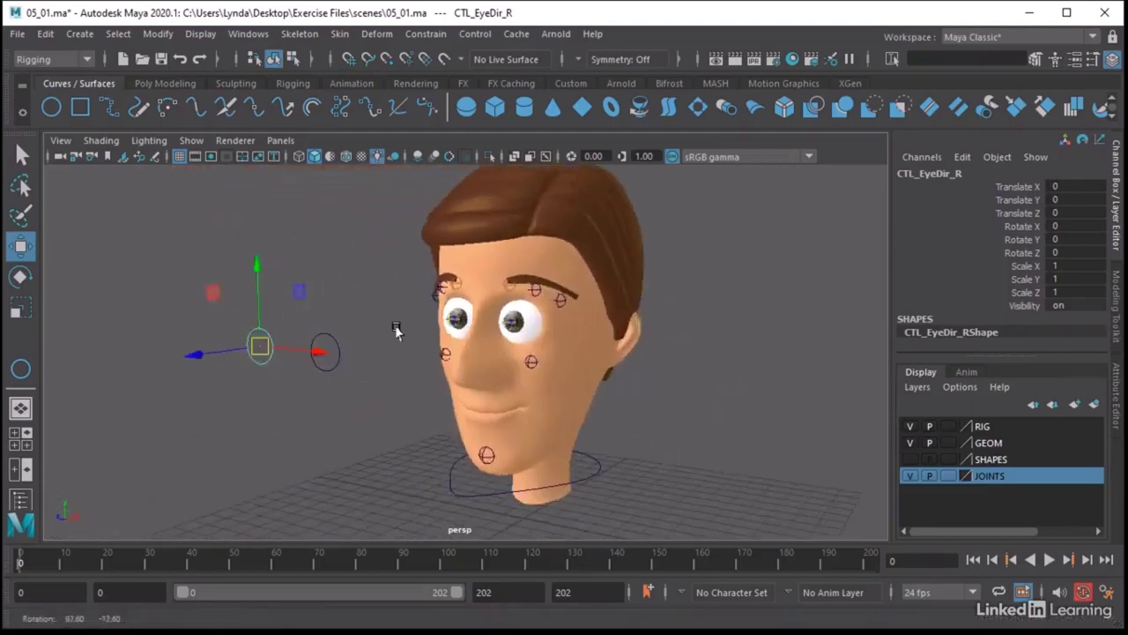
{"action": "left_click", "coordinate": [320, 342]}
{"action": "left_click_drag", "start_coordinate": [326, 344], "coordinate": [303, 322]}
{"action": "key", "text": "ctrl+z"}
{"action": "left_click", "coordinate": [343, 448]}
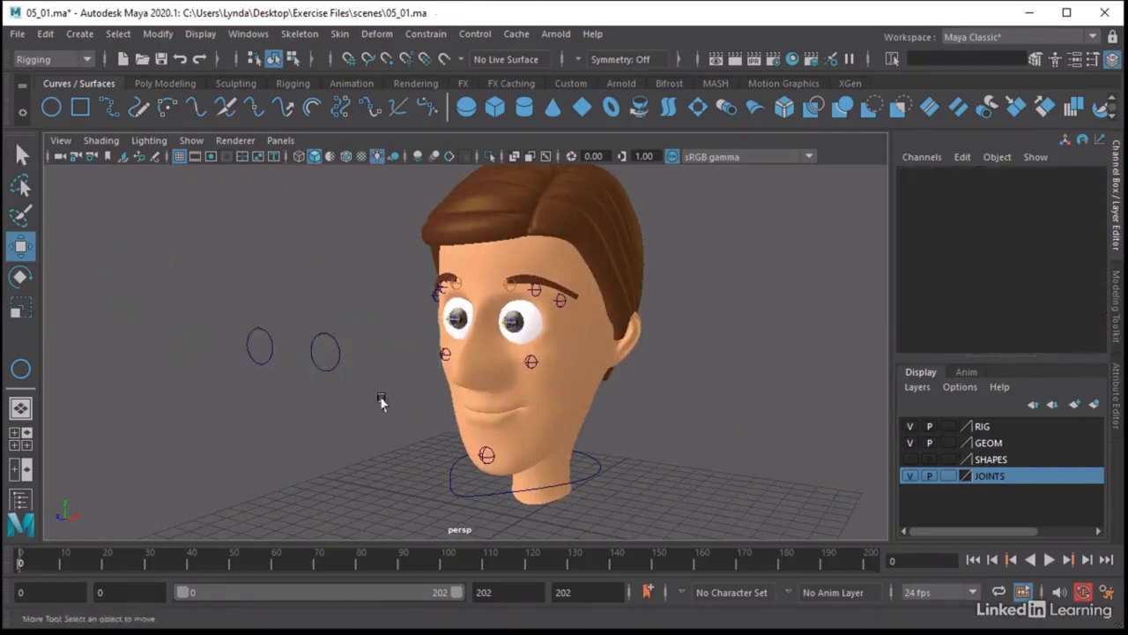
In the 05_02 scene, try moving CTL_EyeDir_L and CTL_EyeDir_R together to test the eye aim, undo the move, and clear the selection.
{"action": "left_click_drag", "start_coordinate": [380, 402], "coordinate": [300, 425], "text": "alt"}
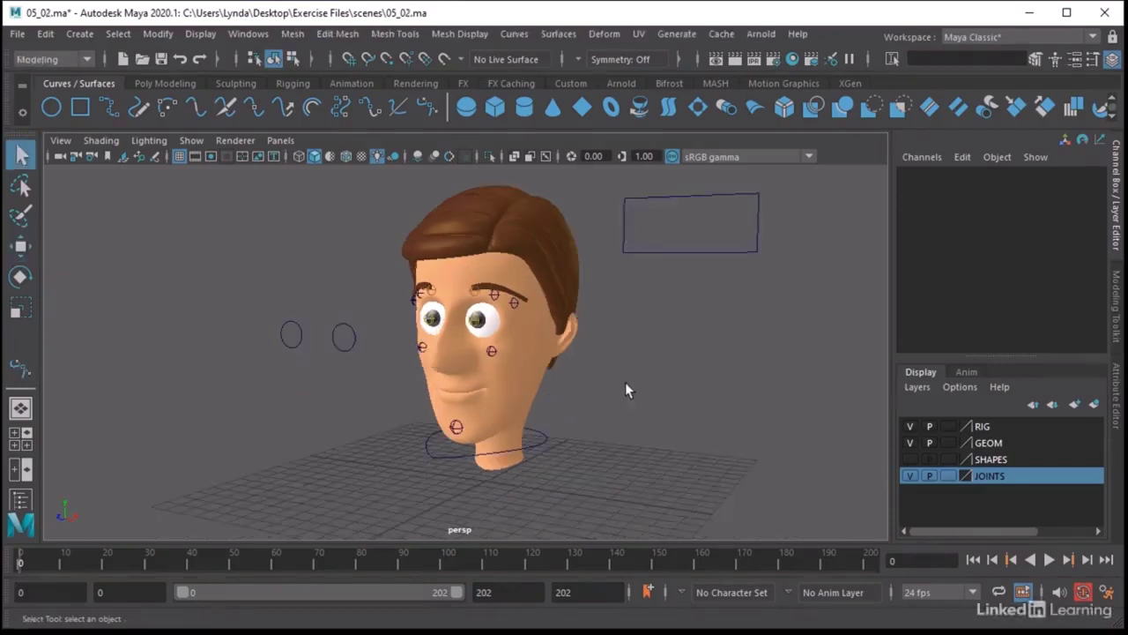
{"action": "left_click", "coordinate": [349, 338]}
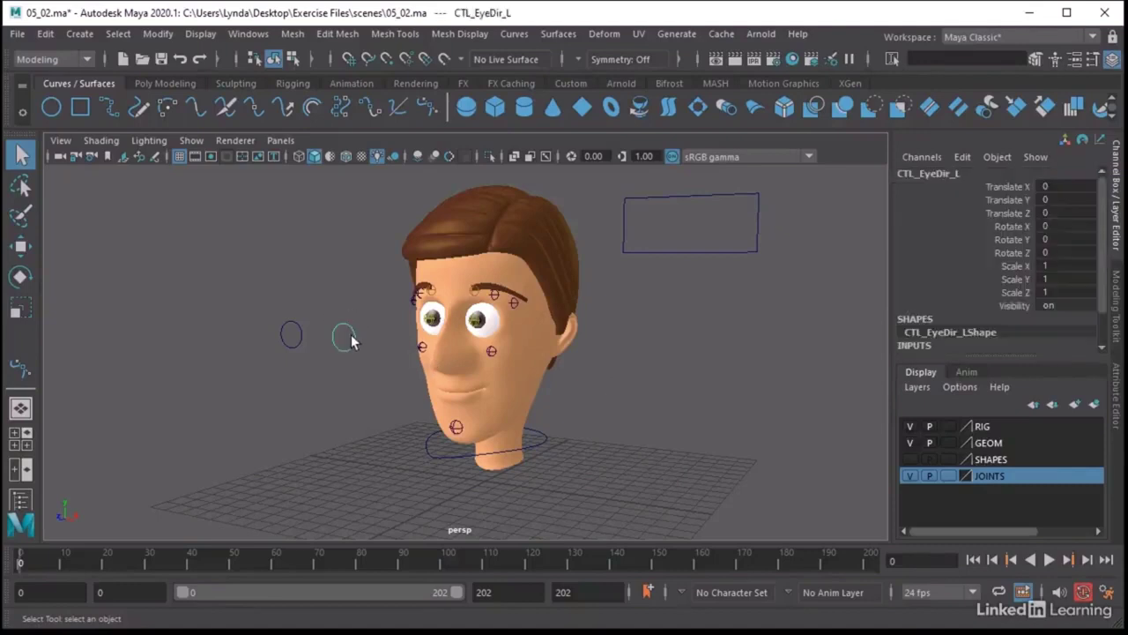
{"action": "key", "text": "w"}
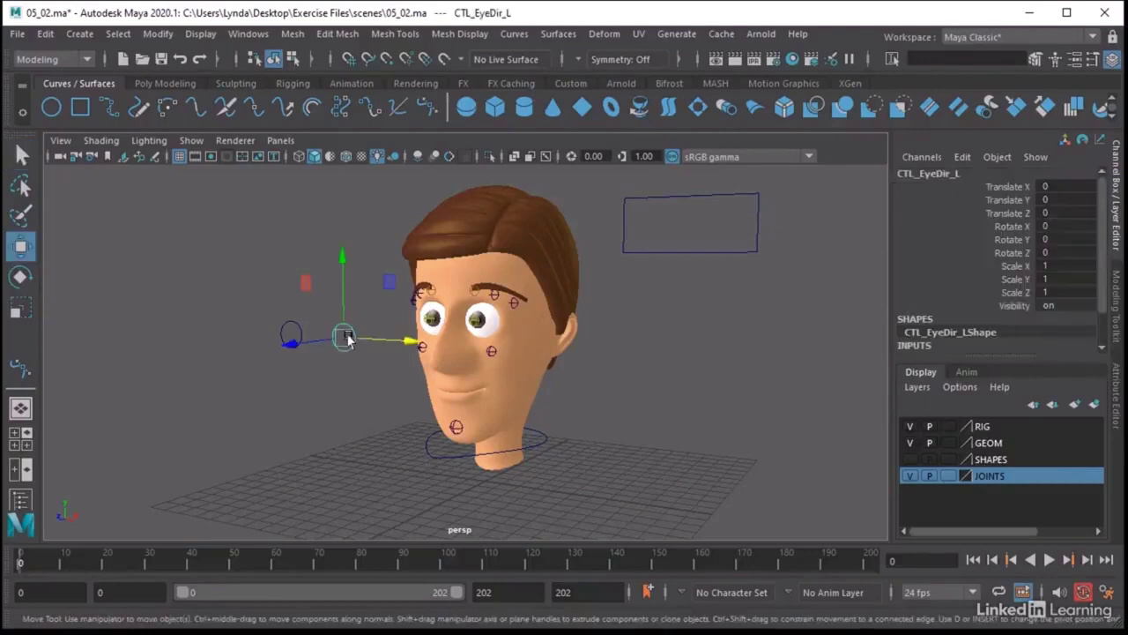
{"action": "left_click", "coordinate": [291, 333]}
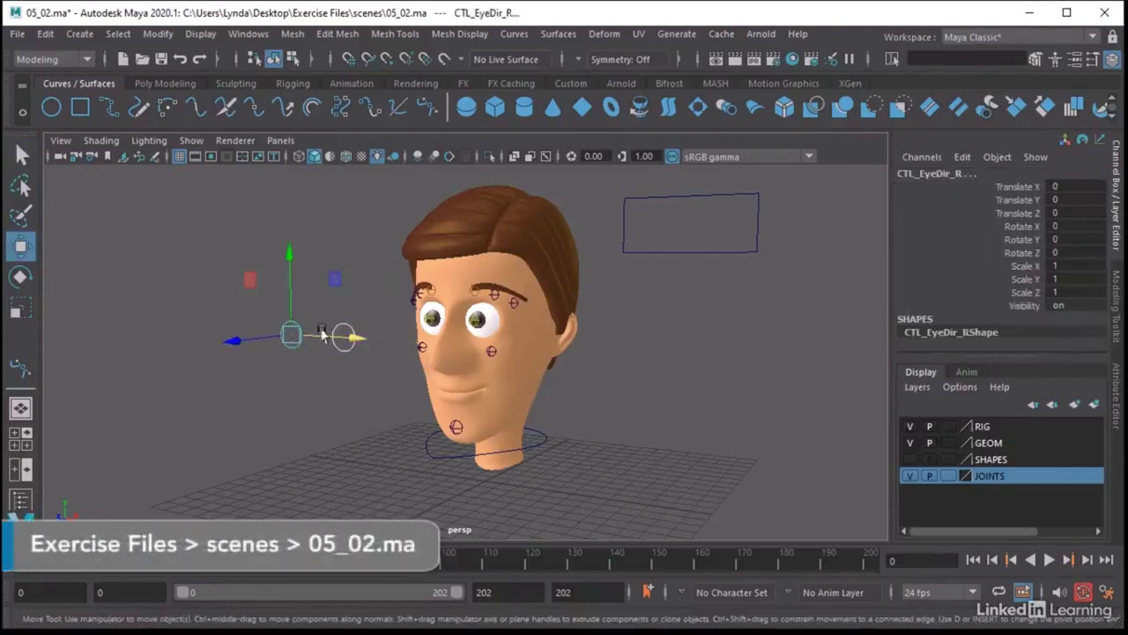
{"action": "left_click_drag", "start_coordinate": [291, 335], "coordinate": [166, 327]}
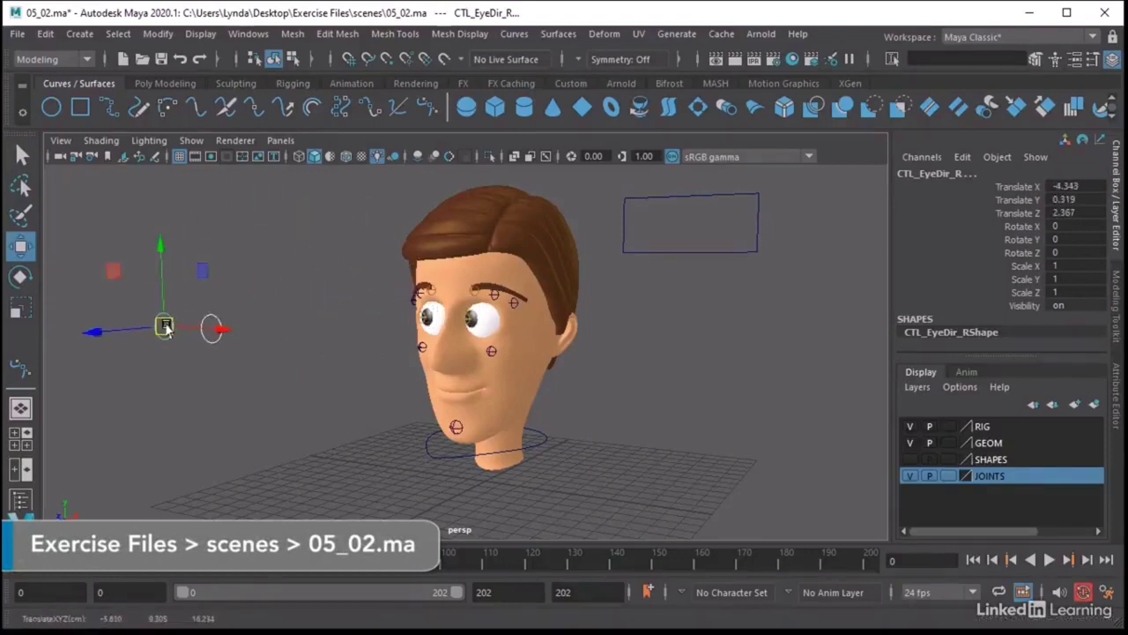
{"action": "key", "text": "ctrl+z"}
{"action": "left_click", "coordinate": [297, 453]}
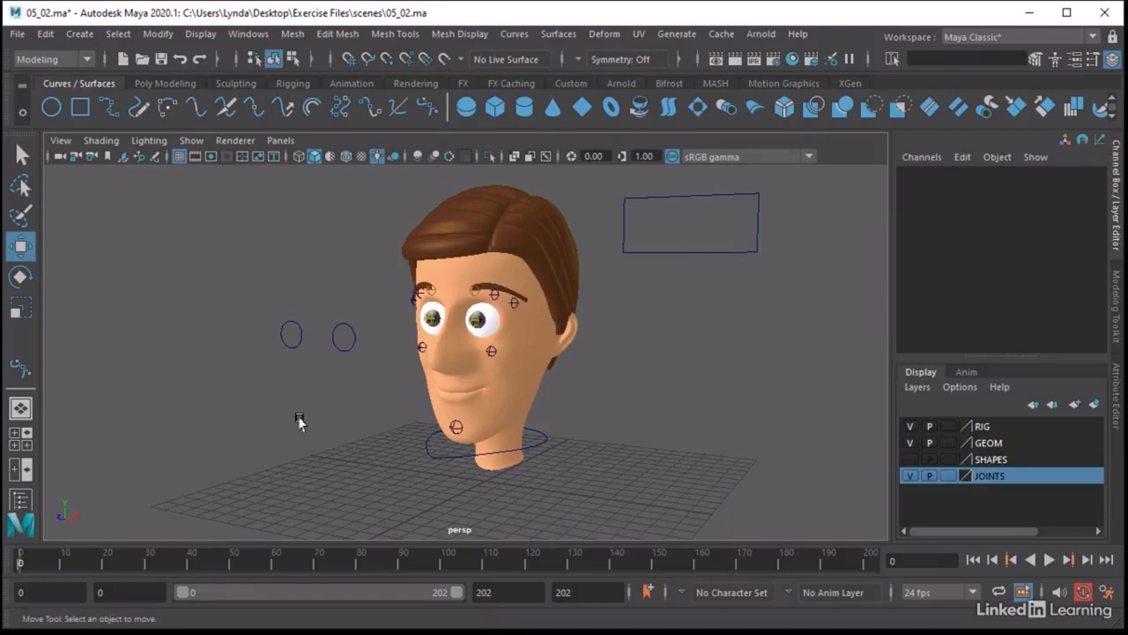
Move the rectangular CTL_EYES control forward in front of the face, to about 19.758 in Translate Z.
{"action": "left_click", "coordinate": [698, 193]}
{"action": "left_click_drag", "start_coordinate": [700, 335], "coordinate": [670, 344], "text": "alt"}
{"action": "middle_click_drag", "start_coordinate": [670, 344], "coordinate": [663, 377], "text": "alt"}
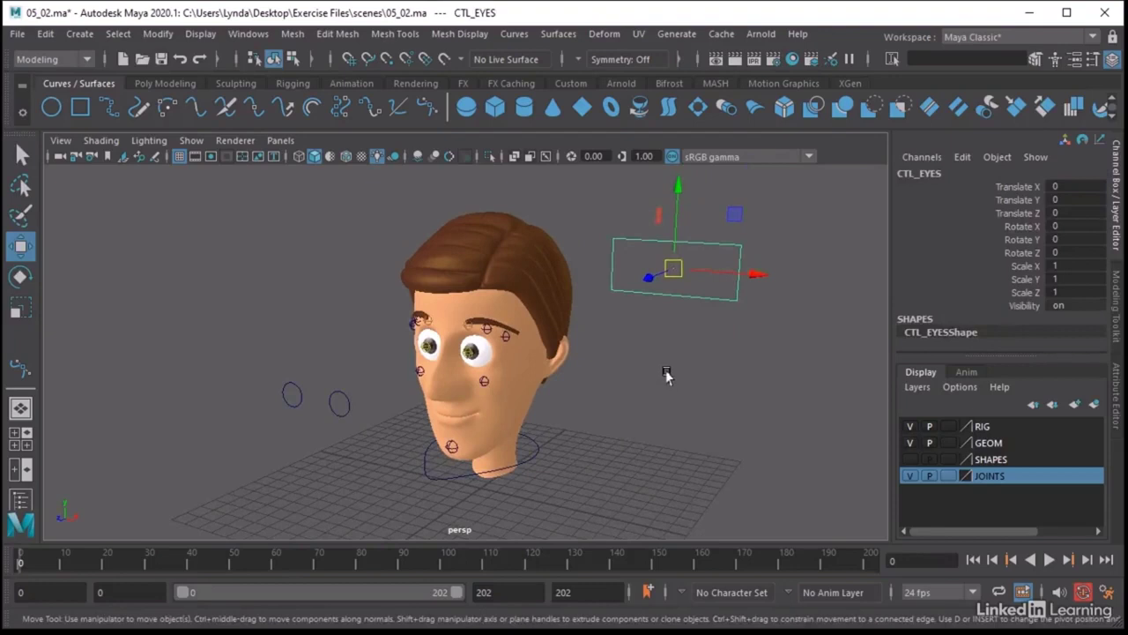
{"action": "left_click_drag", "start_coordinate": [666, 376], "coordinate": [640, 385], "text": "alt"}
{"action": "left_click_drag", "start_coordinate": [608, 296], "coordinate": [257, 439]}
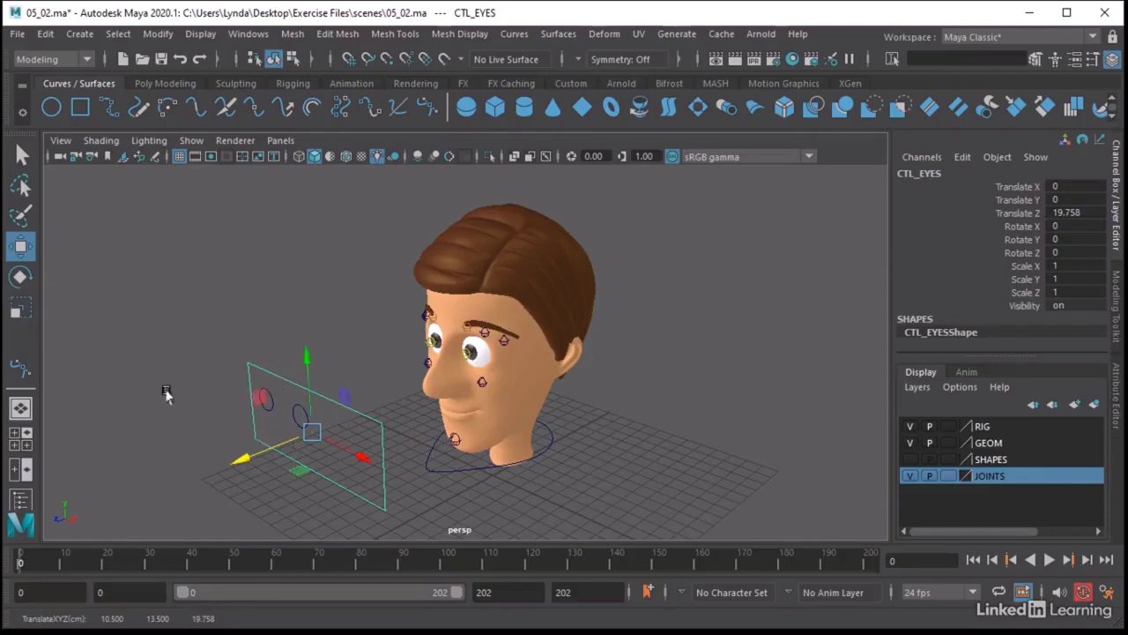
In the top view, centre CTL_EYES on the head near the eye direction controls, at about X -10.467 and Z 13.297.
{"action": "key", "text": "space"}
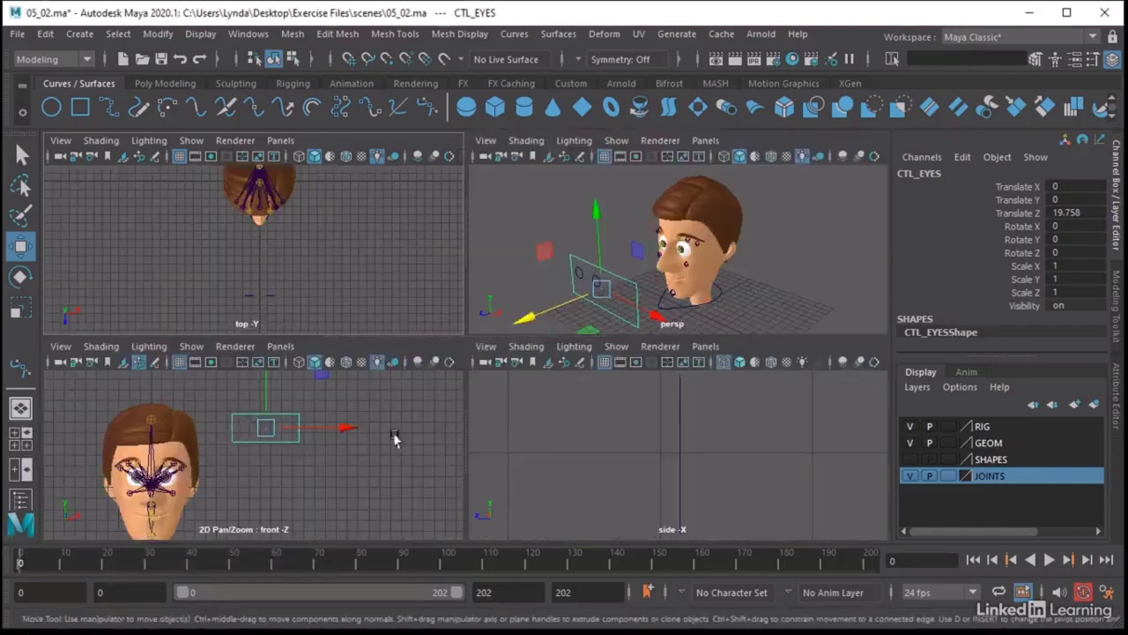
{"action": "scroll", "coordinate": [312, 285], "scroll_direction": "down", "scroll_amount": 3}
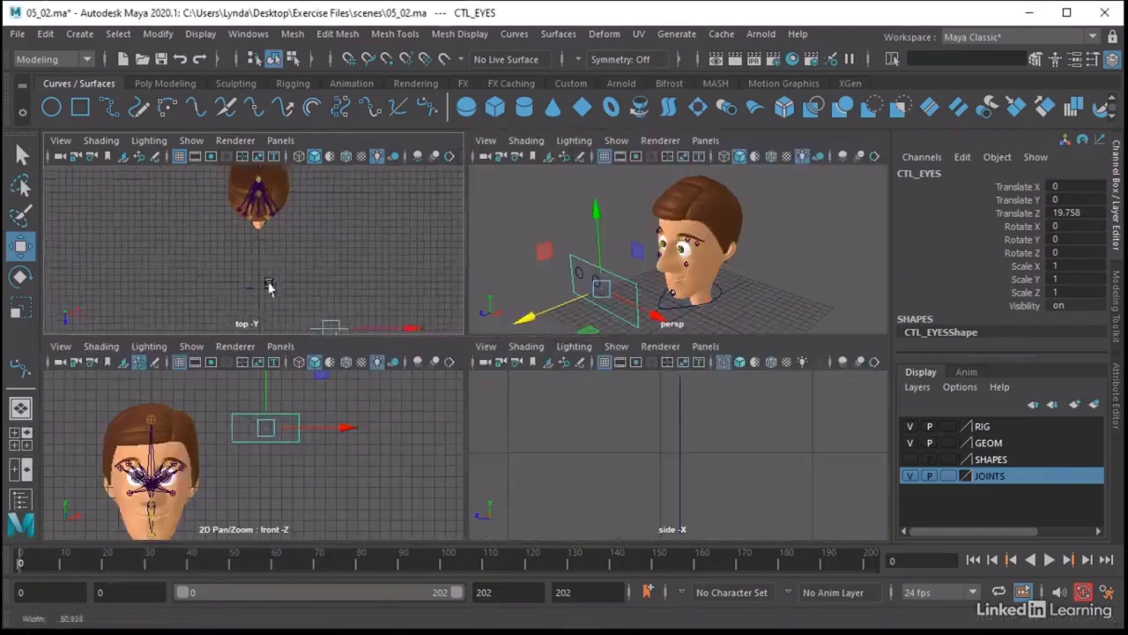
{"action": "left_click_drag", "start_coordinate": [348, 329], "coordinate": [261, 280]}
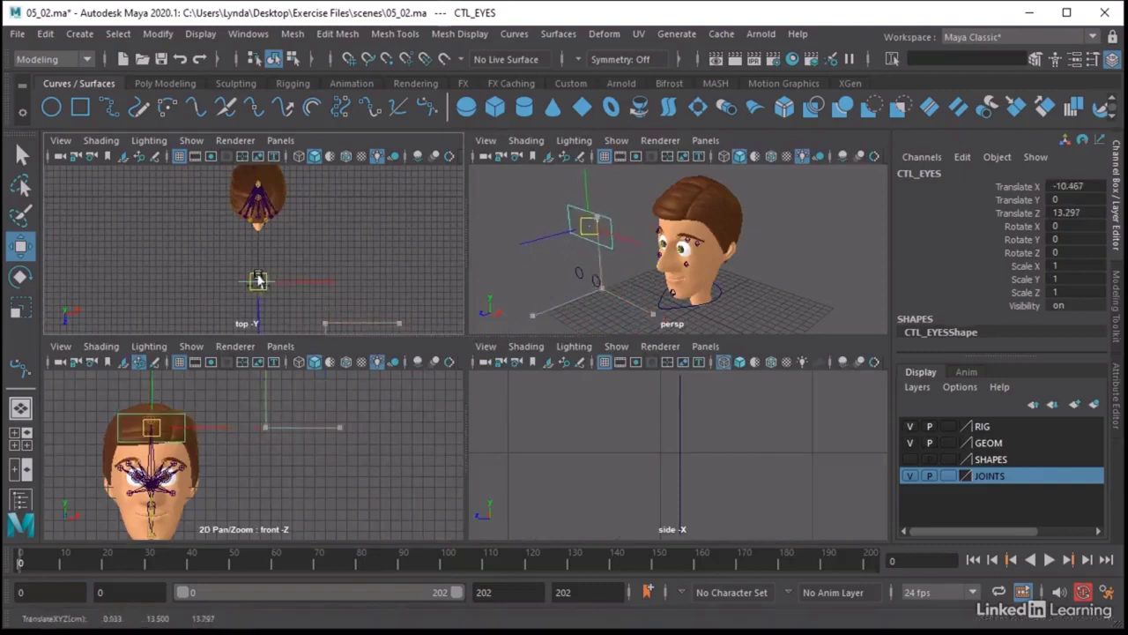
{"action": "key", "text": "space"}
{"action": "right_click_drag", "start_coordinate": [289, 354], "coordinate": [656, 457], "text": "alt"}
{"action": "middle_click_drag", "start_coordinate": [657, 458], "coordinate": [634, 204], "text": "alt"}
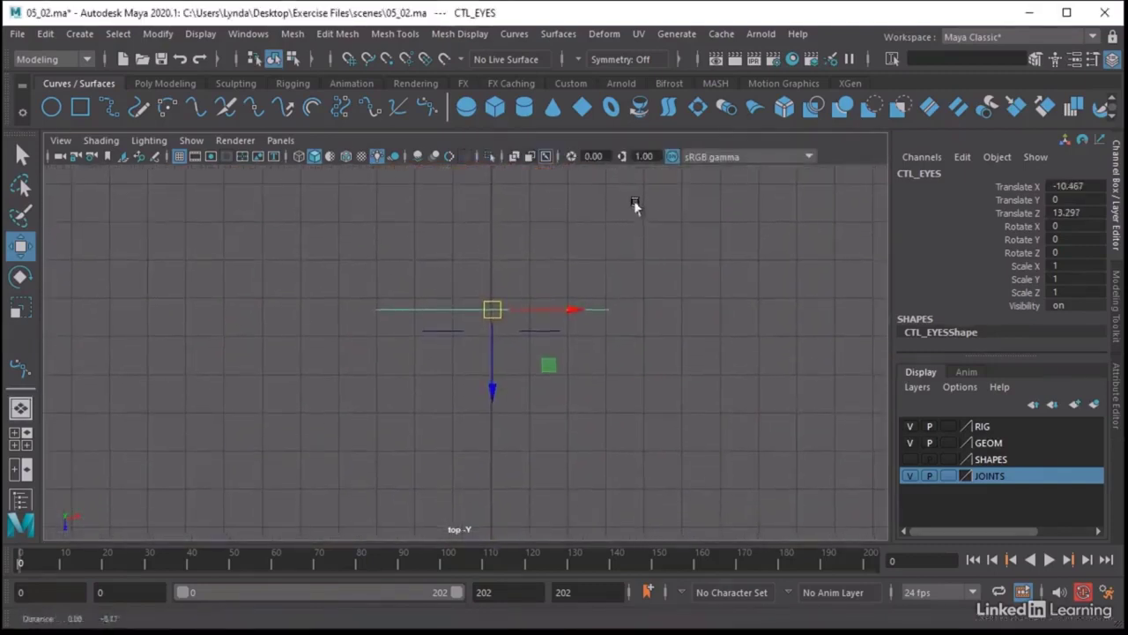
Fine-tune CTL_EYES to line up with the eye direction controls, at about X -10.489 and Z 13.795, and clear the selection.
{"action": "left_click_drag", "start_coordinate": [485, 315], "coordinate": [493, 323]}
{"action": "left_click_drag", "start_coordinate": [491, 390], "coordinate": [490, 405]}
{"action": "left_click", "coordinate": [540, 334]}
{"action": "left_click", "coordinate": [543, 331]}
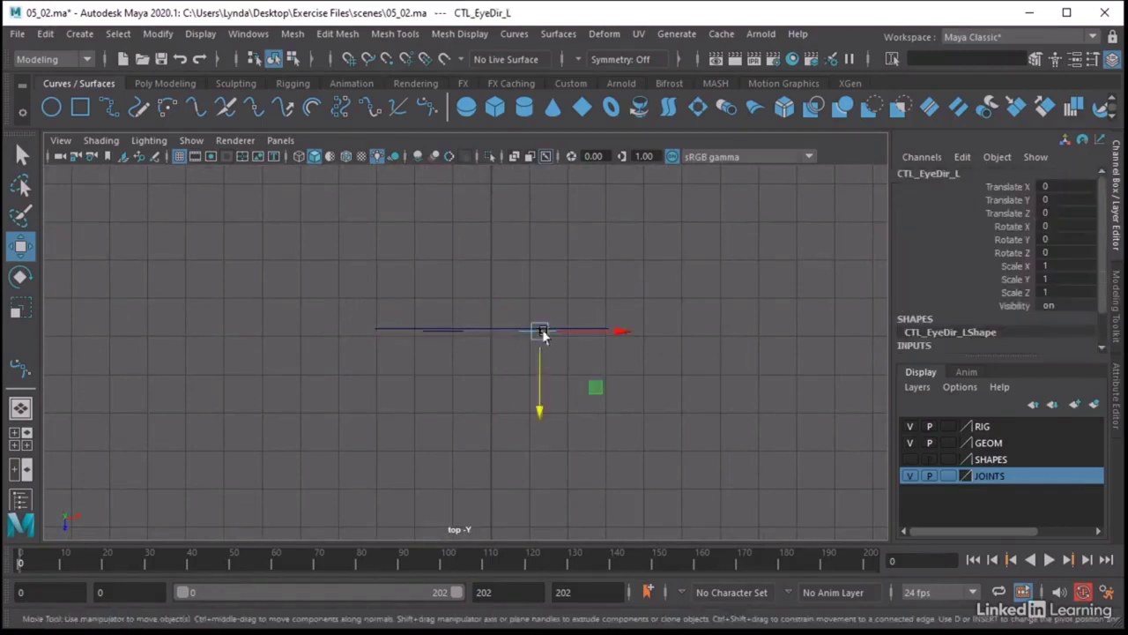
{"action": "left_click", "coordinate": [449, 333]}
{"action": "left_click", "coordinate": [586, 328]}
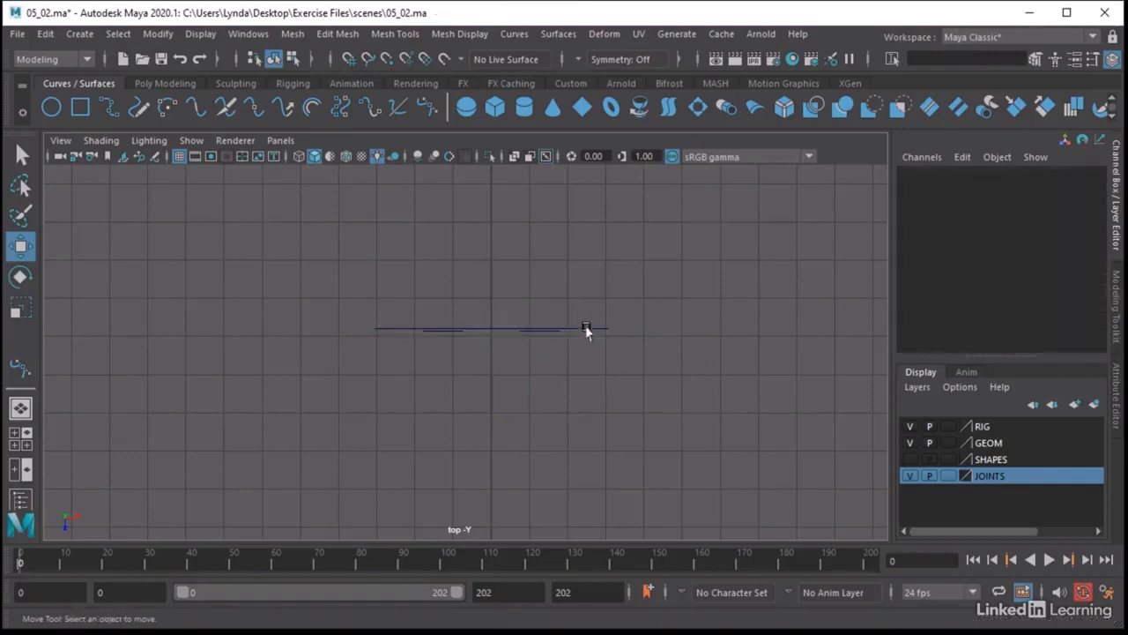
In the perspective view, lower CTL_EYES to about -4.581 in Translate Y so its rectangle surrounds both eye direction controls.
{"action": "key", "text": "space"}
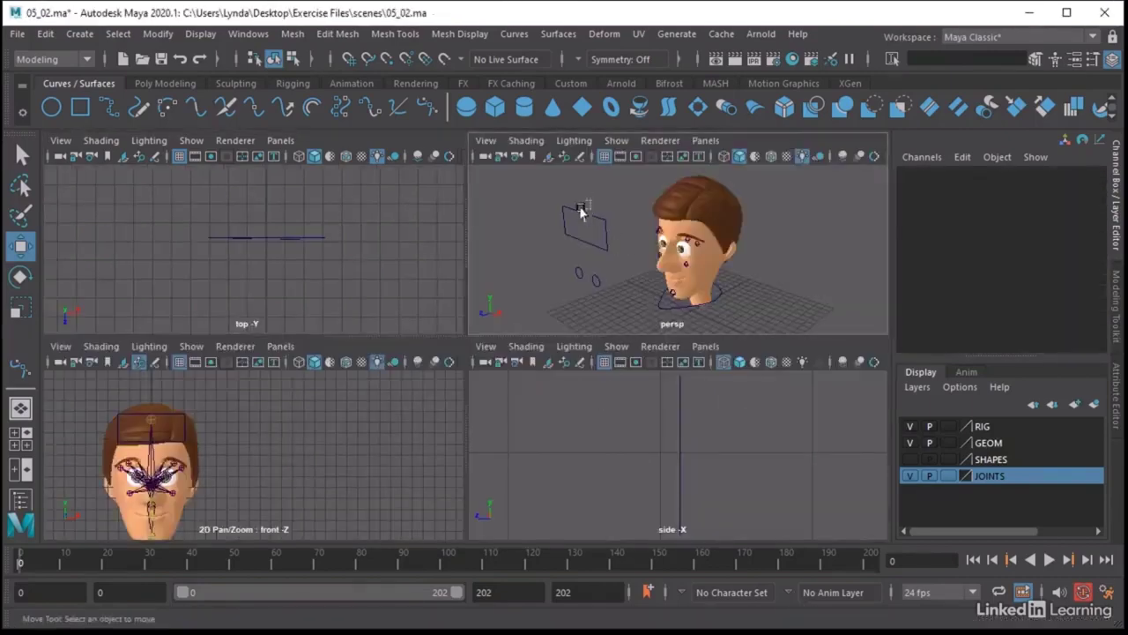
{"action": "left_click", "coordinate": [592, 215]}
{"action": "key", "text": "space"}
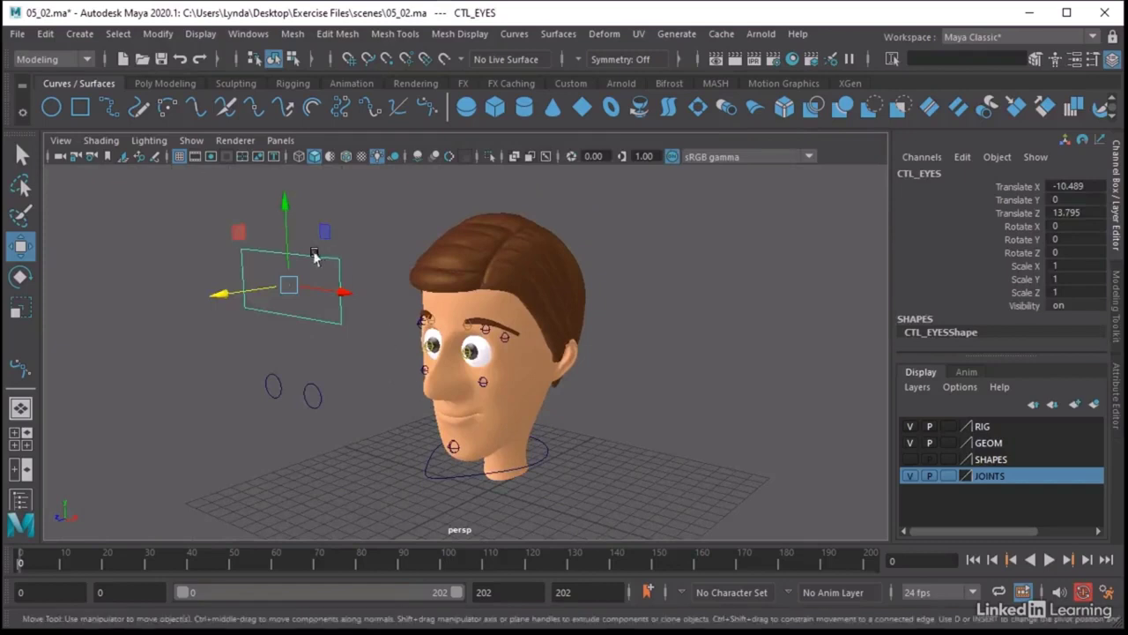
{"action": "left_click_drag", "start_coordinate": [284, 227], "coordinate": [232, 368]}
{"action": "left_click_drag", "start_coordinate": [344, 323], "coordinate": [344, 323]}
{"action": "left_click", "coordinate": [269, 332]}
{"action": "left_click_drag", "start_coordinate": [269, 332], "coordinate": [285, 453], "text": "alt"}
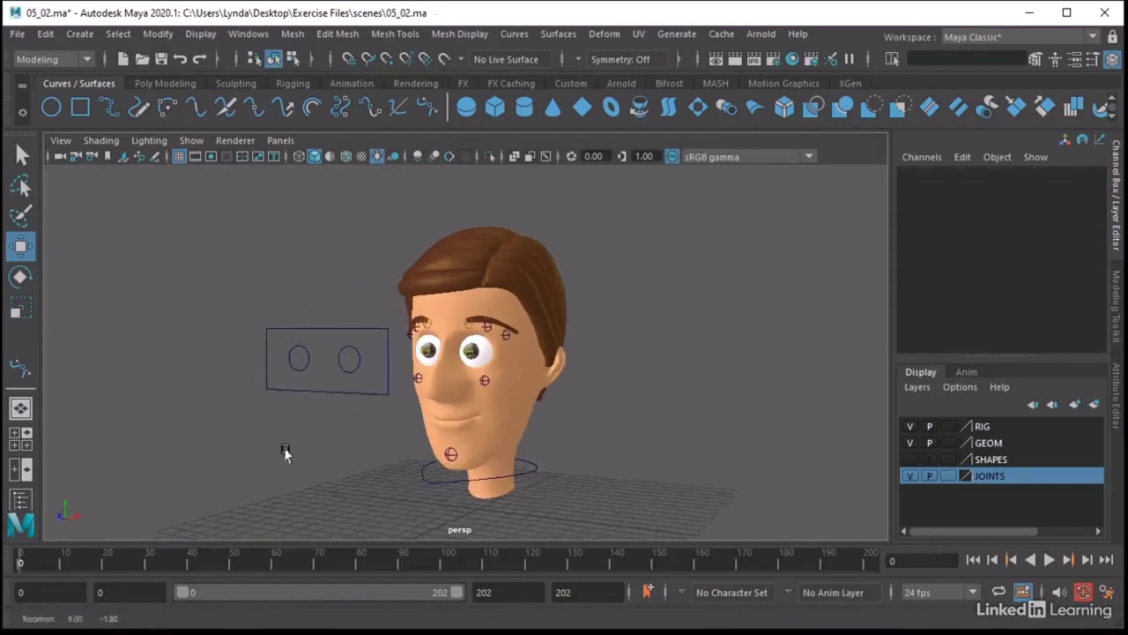
Freeze the transformations of CTL_EYES and clear the selection.
{"action": "left_click", "coordinate": [321, 344]}
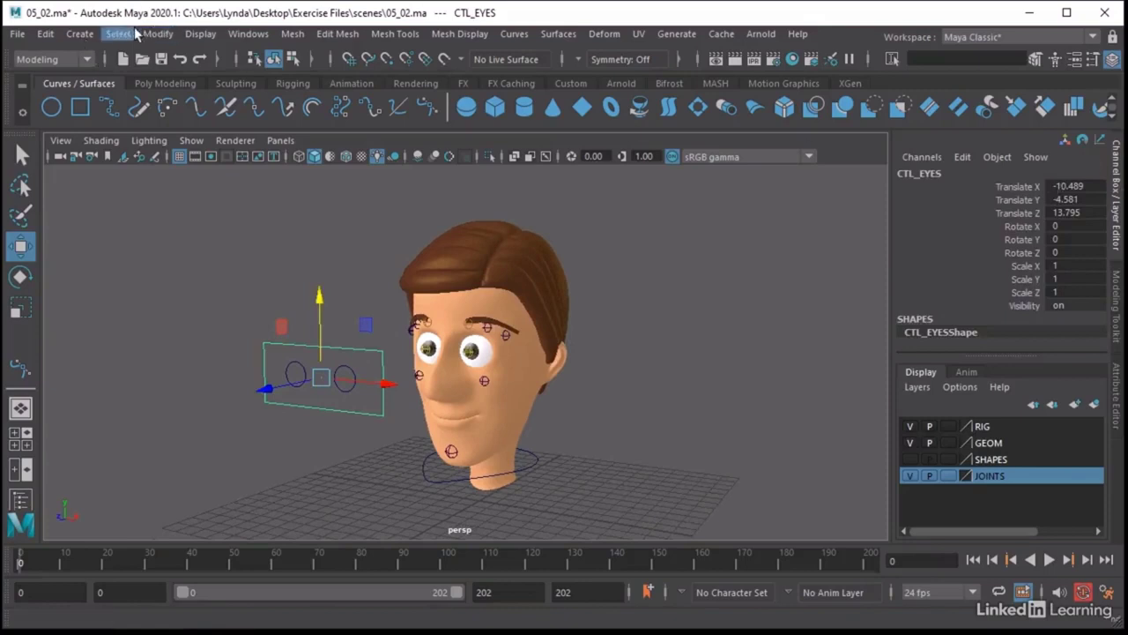
{"action": "left_click", "coordinate": [150, 33]}
{"action": "left_click", "coordinate": [210, 106]}
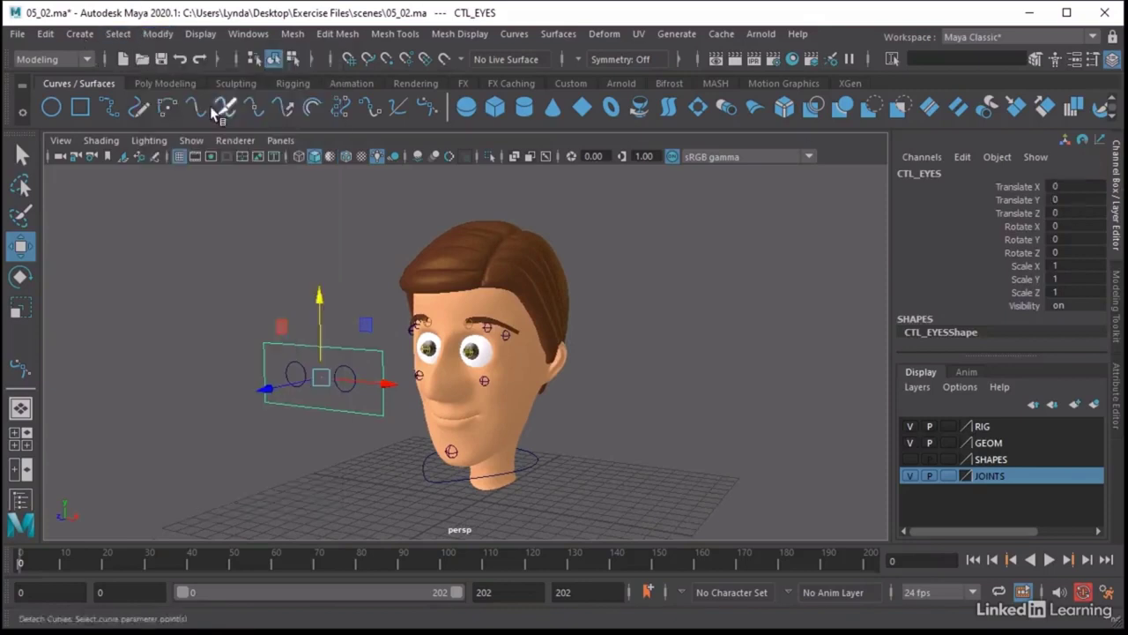
{"action": "left_click", "coordinate": [316, 200]}
Examine how CTL_EyeDir_R and CTL_EyeDir_L sit inside the CTL_EYES rectangle in the perspective view.
{"action": "mouse_move", "coordinate": [344, 368]}
{"action": "left_mouse_down", "text": "alt"}
{"action": "mouse_move", "coordinate": [353, 375]}
{"action": "mouse_move", "coordinate": [355, 356]}
{"action": "left_mouse_up", "text": "alt"}
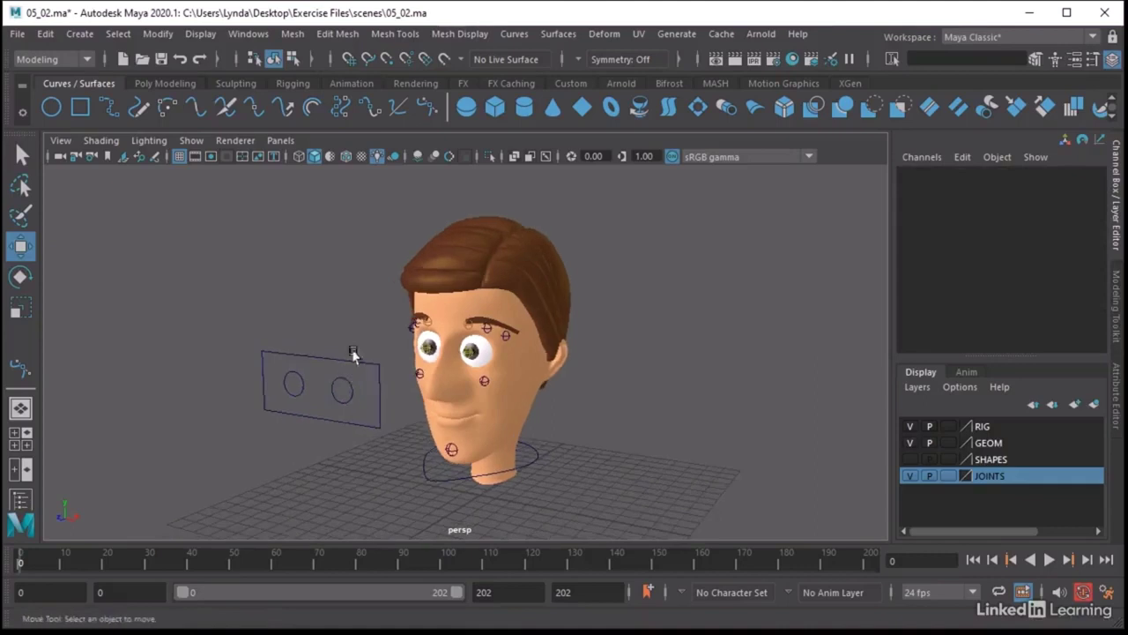
{"action": "scroll", "coordinate": [417, 267], "scroll_direction": "up", "scroll_amount": 3}
{"action": "middle_click_drag", "start_coordinate": [417, 267], "coordinate": [653, 262], "text": "alt"}
{"action": "left_click_drag", "start_coordinate": [536, 298], "coordinate": [511, 300], "text": "alt"}
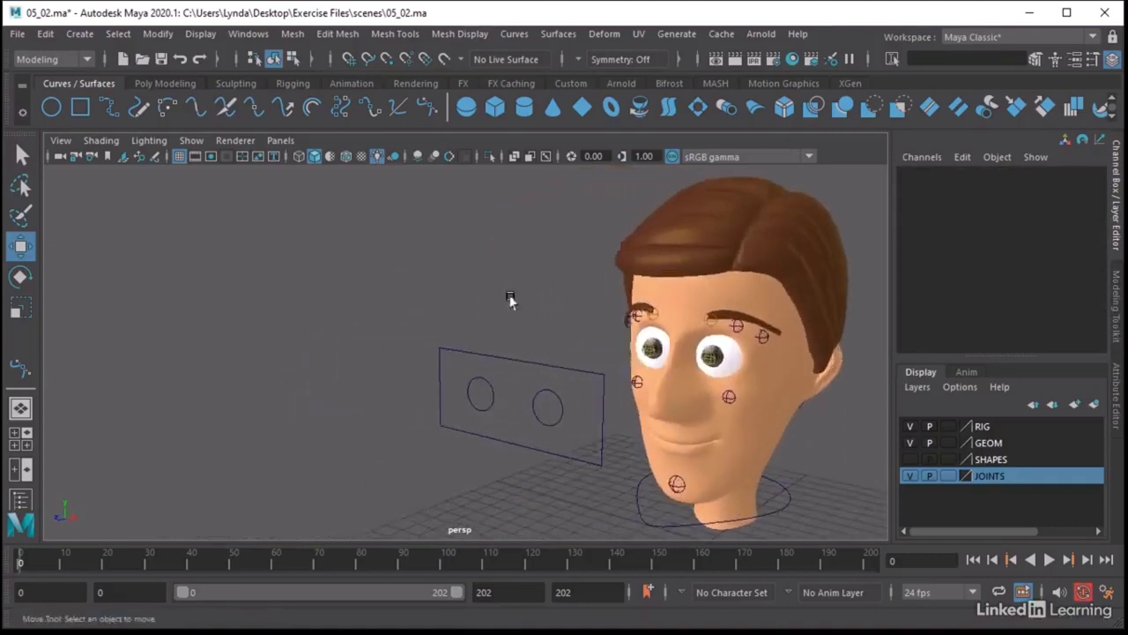
{"action": "right_click_drag", "start_coordinate": [512, 299], "coordinate": [412, 298], "text": "alt"}
{"action": "left_click_drag", "start_coordinate": [412, 298], "coordinate": [370, 285], "text": "alt"}
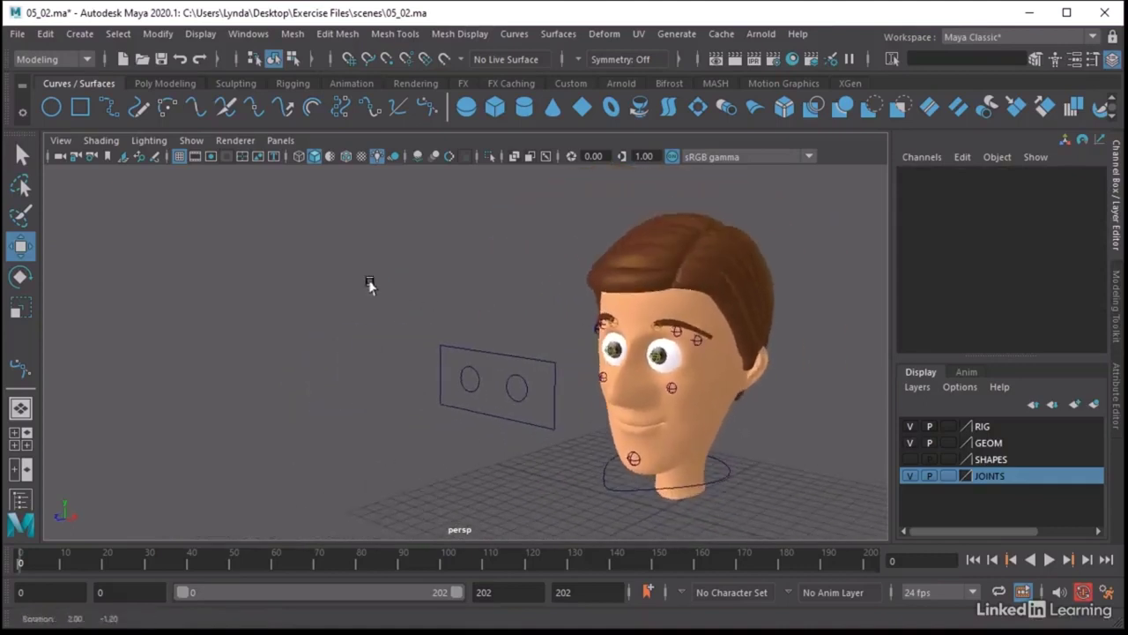
{"action": "left_click", "coordinate": [460, 374]}
{"action": "left_click", "coordinate": [518, 385]}
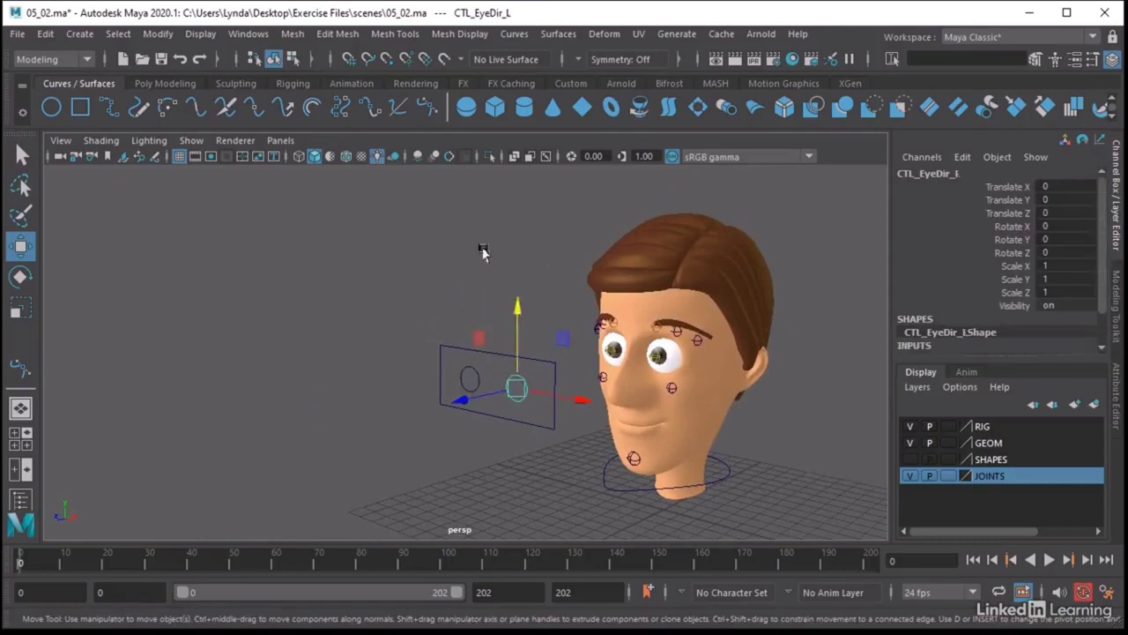
{"action": "left_click", "coordinate": [420, 254]}
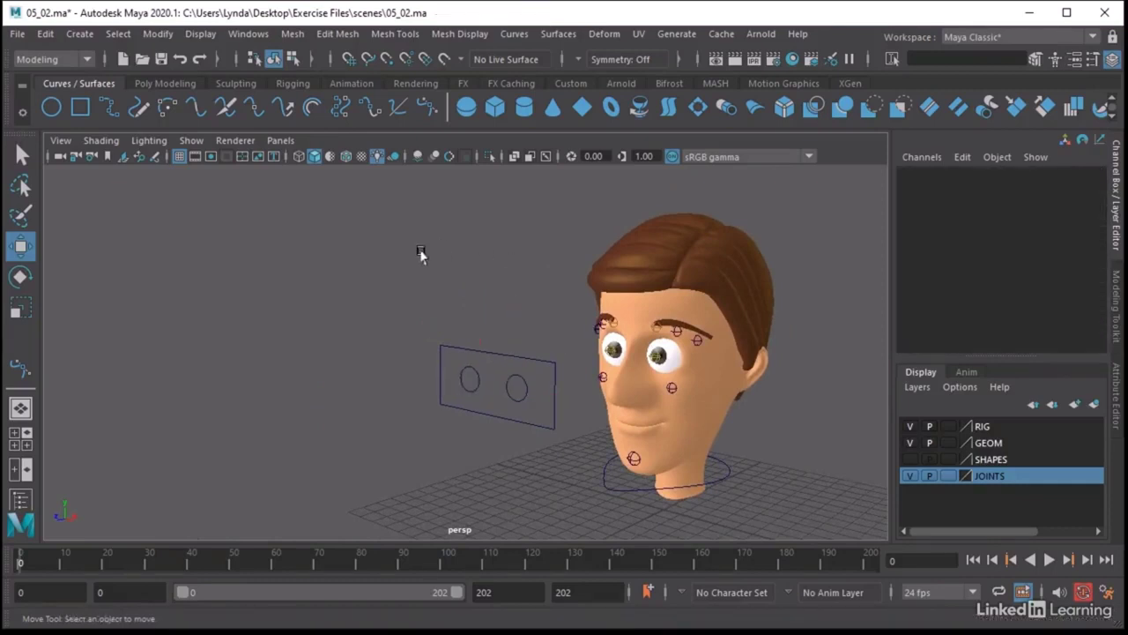
Open the Outliner and parent CTL_EyeDir_L and CTL_EyeDir_R under CTL_EYES.
{"action": "left_click", "coordinate": [248, 33]}
{"action": "left_click", "coordinate": [277, 233]}
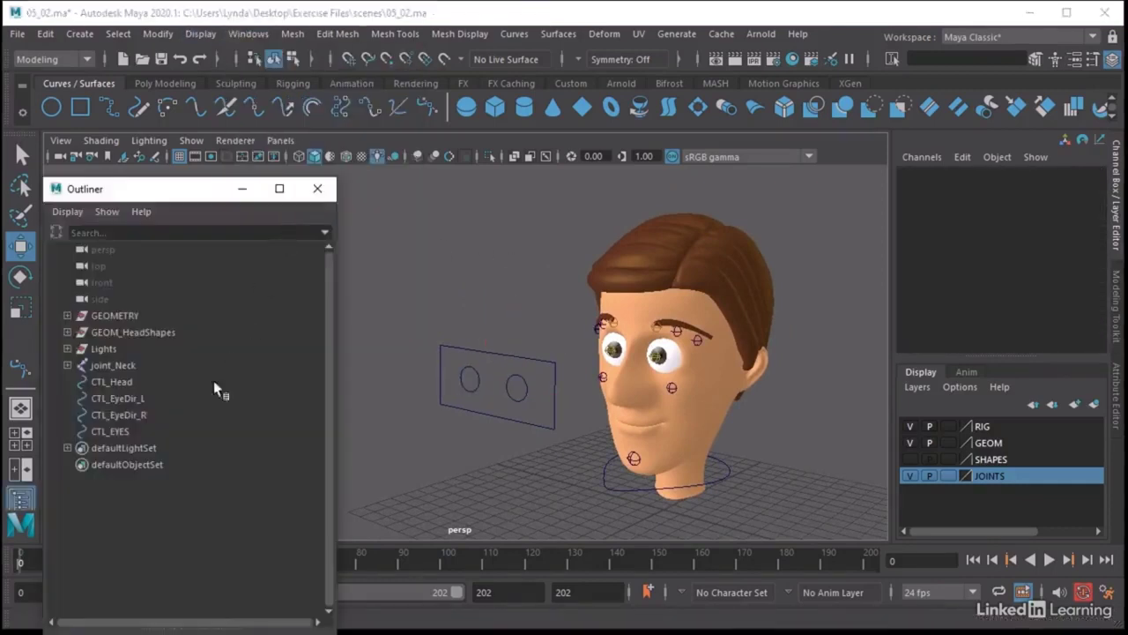
{"action": "left_click", "coordinate": [121, 399]}
{"action": "left_click", "coordinate": [121, 415], "text": "shift"}
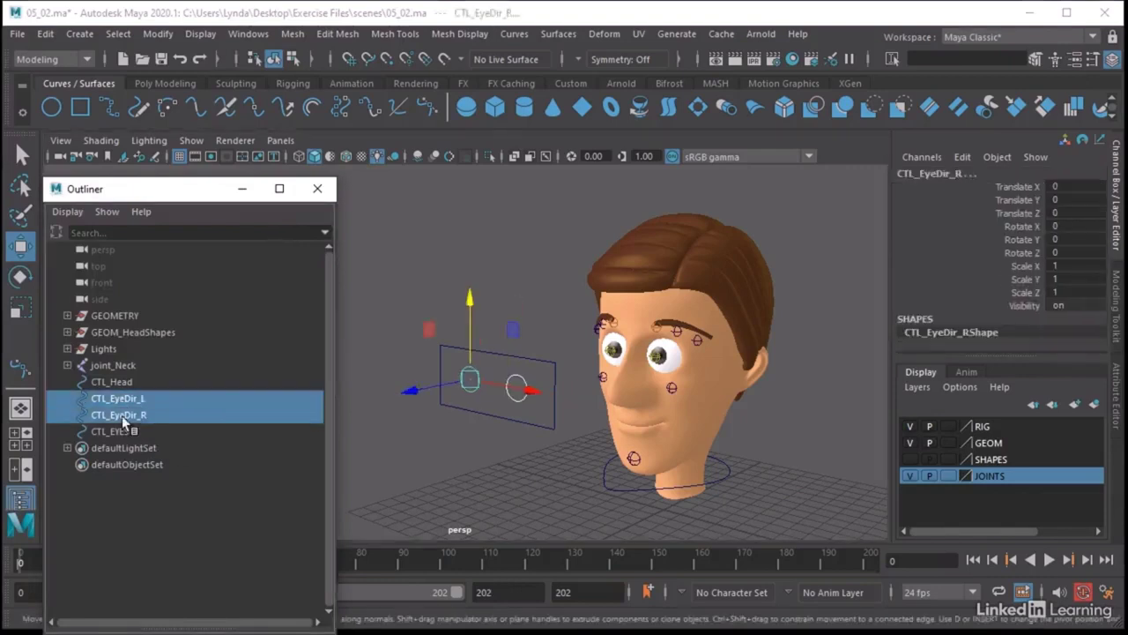
{"action": "left_click_drag", "start_coordinate": [122, 415], "coordinate": [125, 431]}
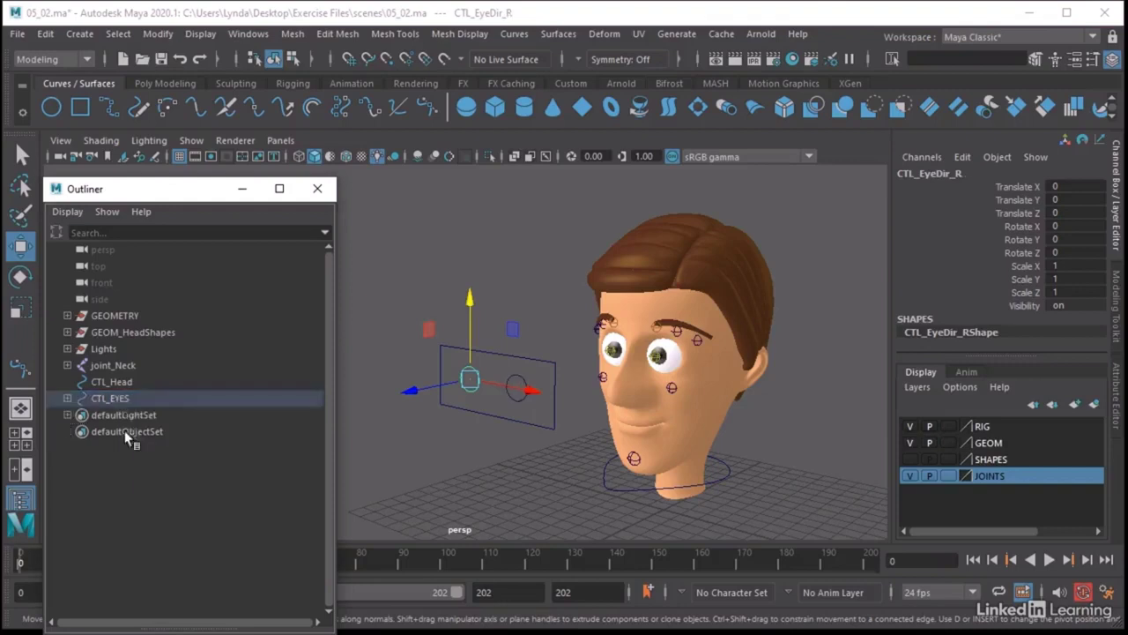
Select CTL_EYES and try moving it to test that both eye direction controls follow, returning it to zero.
{"action": "left_click", "coordinate": [118, 399]}
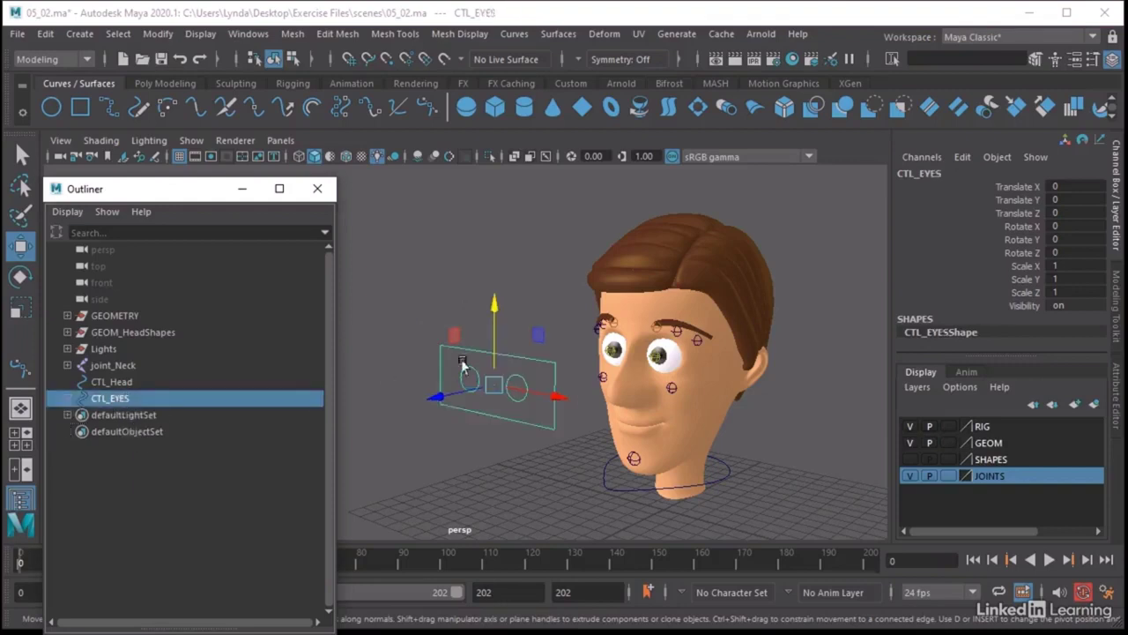
{"action": "mouse_move", "coordinate": [491, 389]}
{"action": "left_mouse_down"}
{"action": "mouse_move", "coordinate": [639, 413]}
{"action": "mouse_move", "coordinate": [662, 381]}
{"action": "mouse_move", "coordinate": [620, 316]}
{"action": "mouse_move", "coordinate": [430, 298]}
{"action": "mouse_move", "coordinate": [344, 381]}
{"action": "mouse_move", "coordinate": [353, 454]}
{"action": "mouse_move", "coordinate": [500, 431]}
{"action": "mouse_move", "coordinate": [492, 389]}
{"action": "left_mouse_up"}
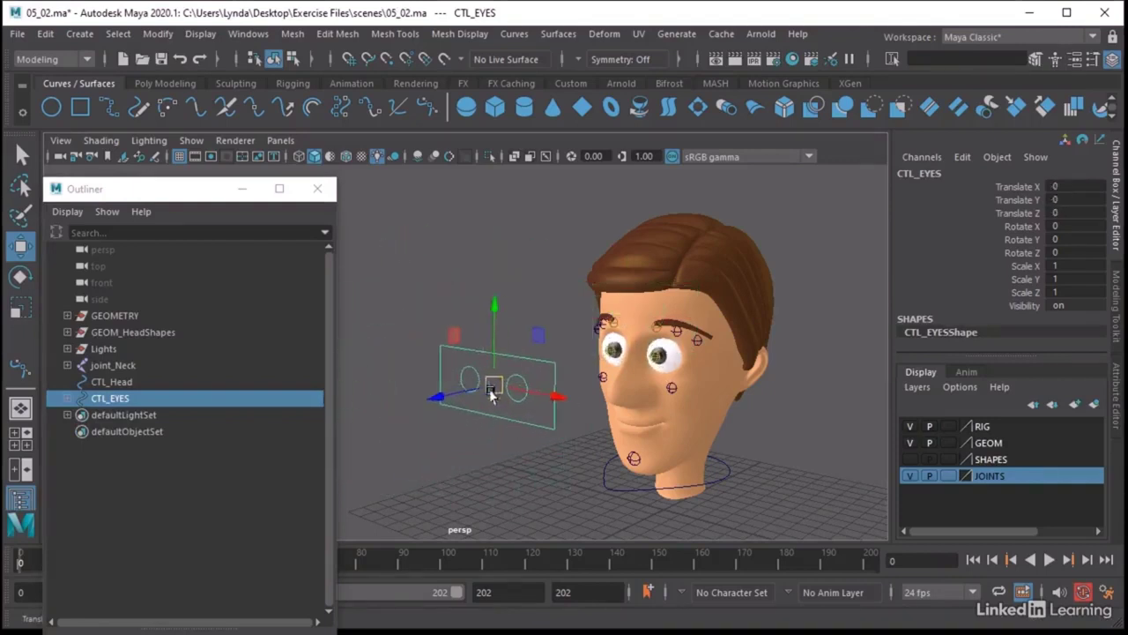
{"action": "left_click", "coordinate": [527, 415]}
Try moving CTL_EyeDir_L and its parent CTL_EYES to compare the eye aiming, undo the moves, and clear the selection.
{"action": "left_click", "coordinate": [517, 388]}
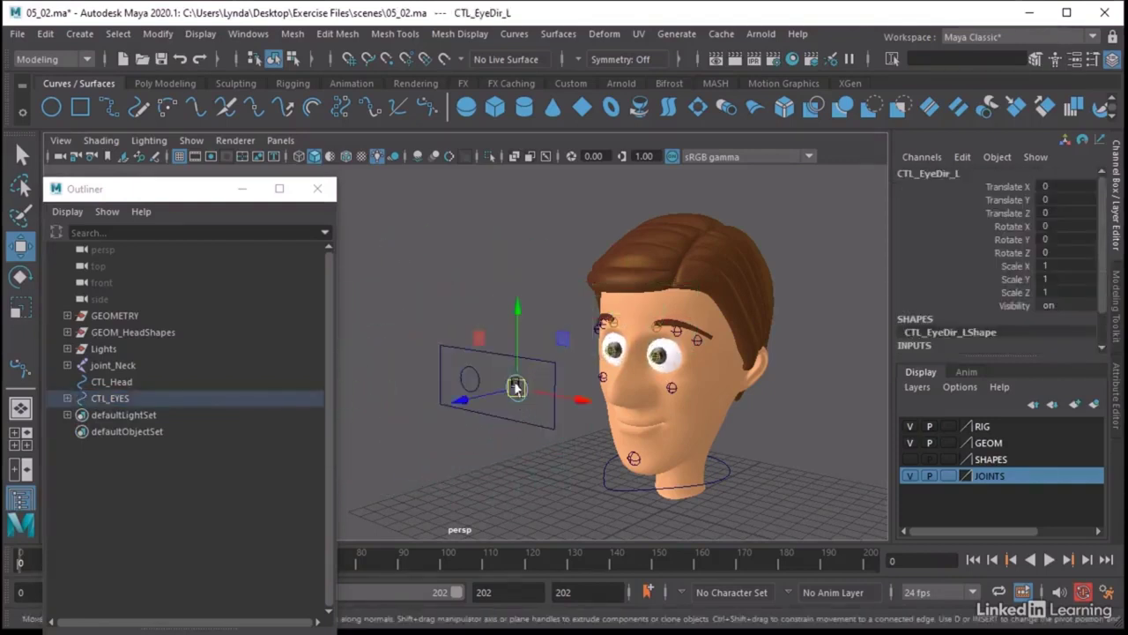
{"action": "left_click_drag", "start_coordinate": [533, 392], "coordinate": [437, 363]}
{"action": "key", "text": "Up"}
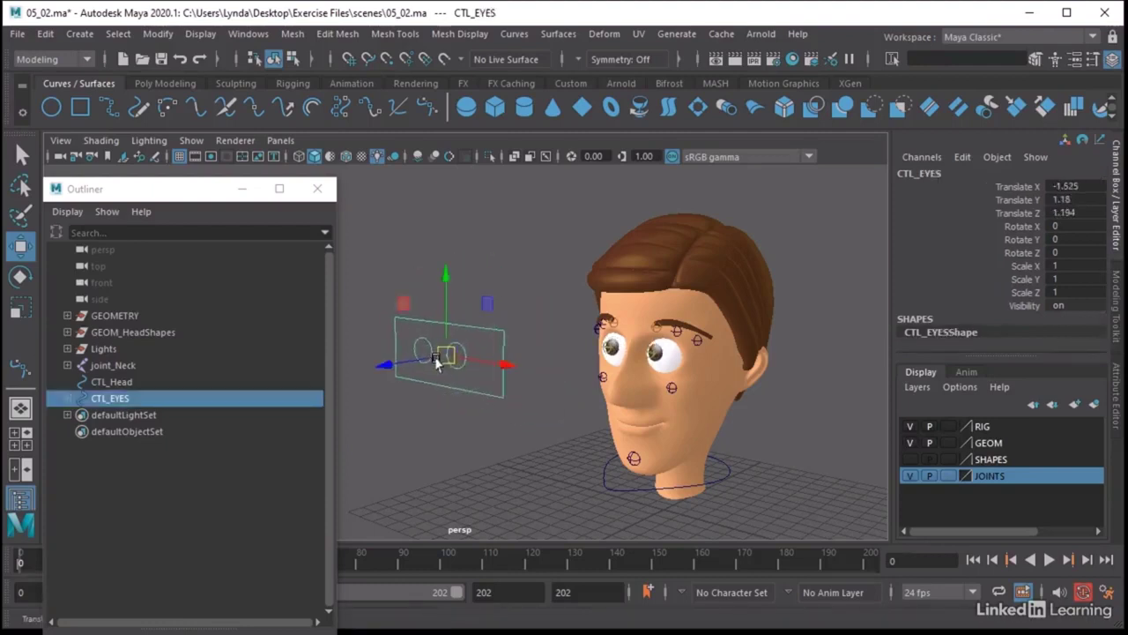
{"action": "key", "text": "ctrl+z"}
{"action": "key", "text": "ctrl+z"}
{"action": "key", "text": "ctrl+z"}
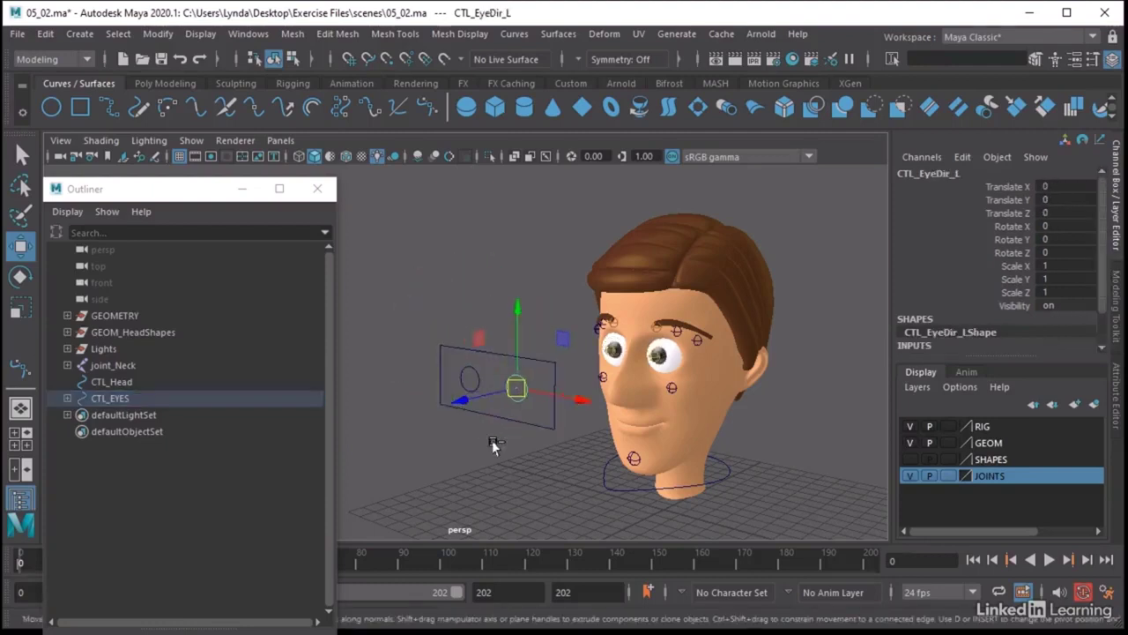
{"action": "left_click", "coordinate": [486, 451]}
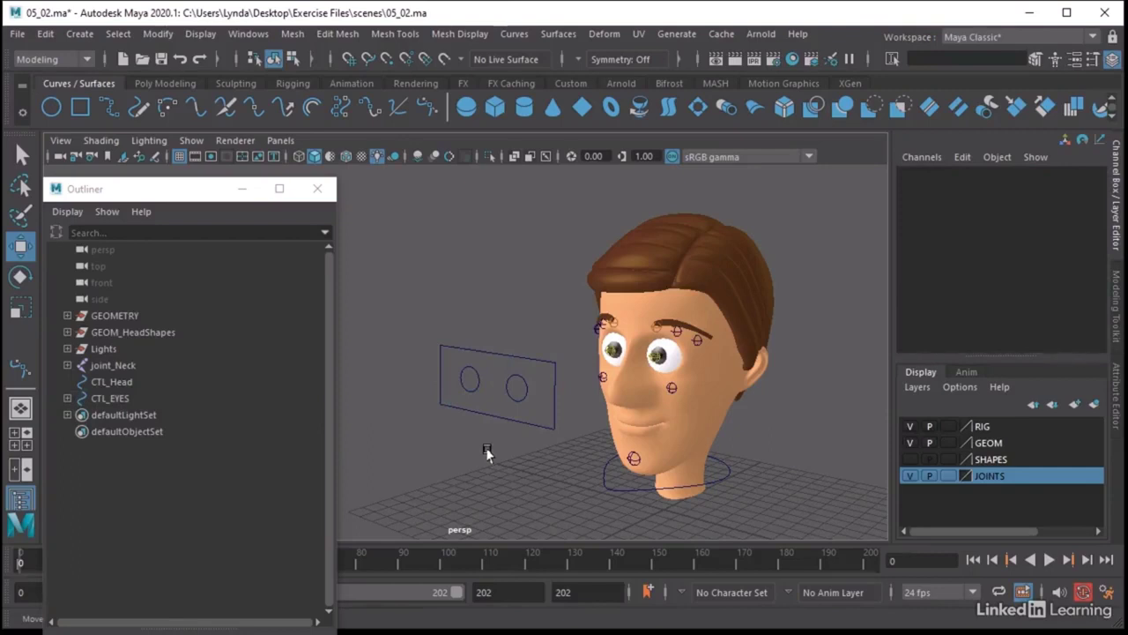
Expand CTL_EYES in the Outliner, review its CTL_EyeDir_L and CTL_EyeDir_R children, and collapse the group again.
{"action": "left_click", "coordinate": [66, 398]}
{"action": "left_click", "coordinate": [114, 415]}
{"action": "left_click", "coordinate": [113, 401]}
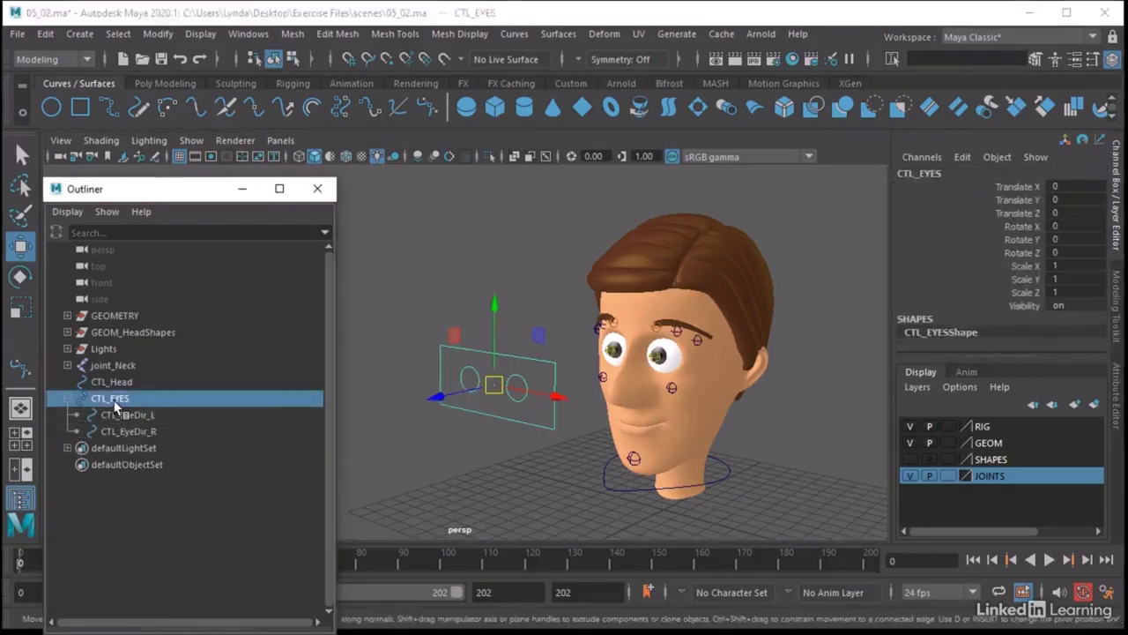
{"action": "left_click", "coordinate": [146, 416]}
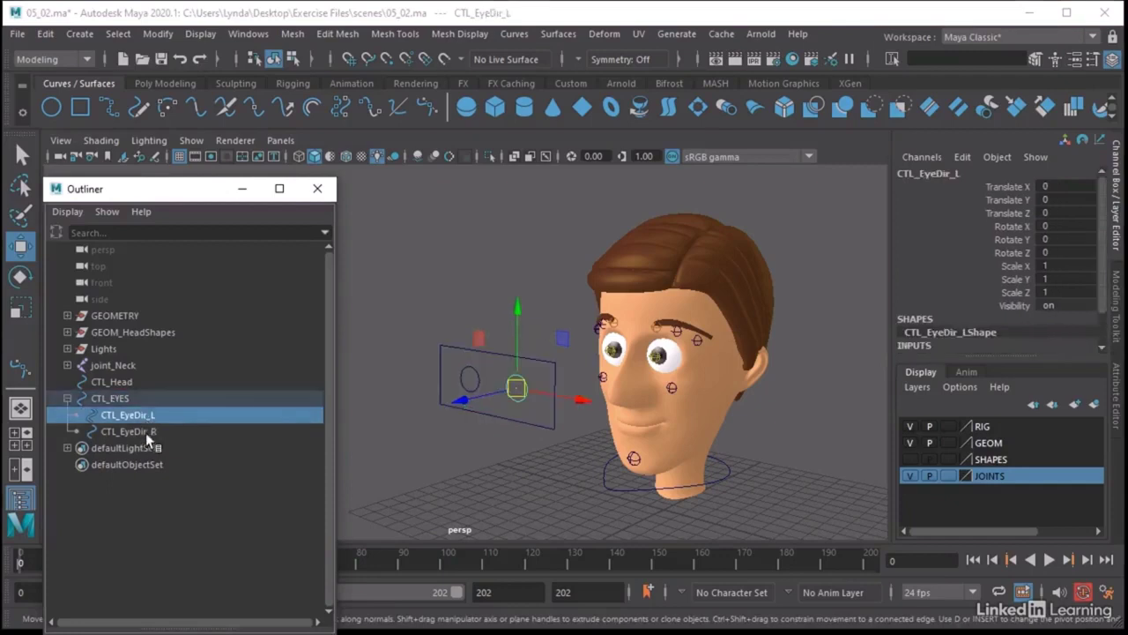
{"action": "left_click", "coordinate": [145, 433]}
{"action": "left_click", "coordinate": [141, 415]}
{"action": "left_click", "coordinate": [67, 398]}
{"action": "left_click", "coordinate": [406, 277]}
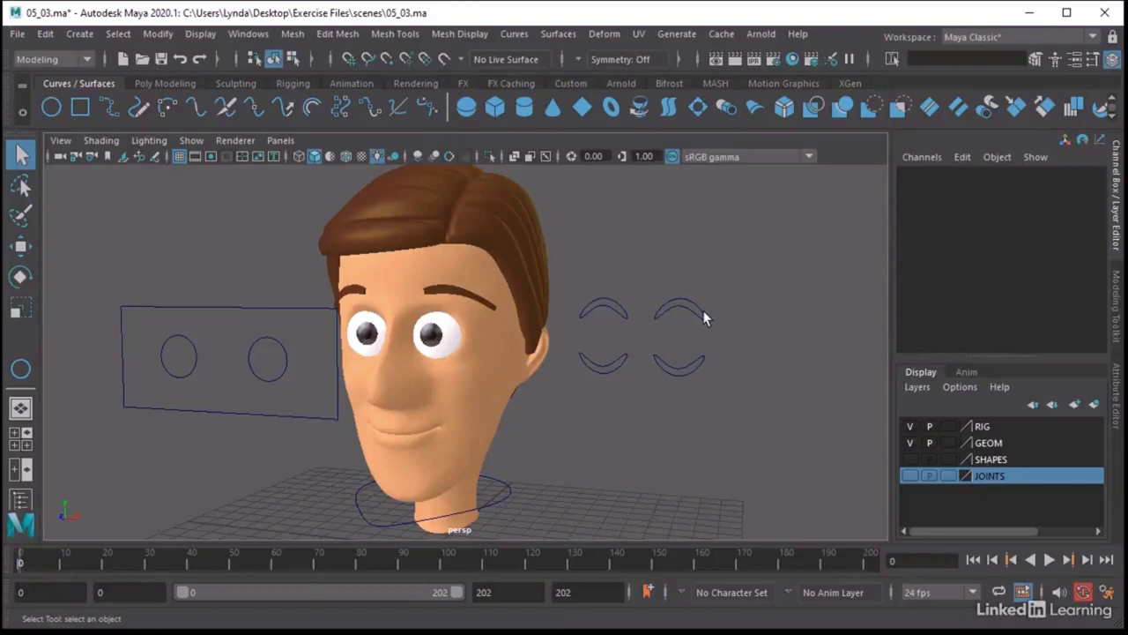
Identify the four upper and lower eyelid control curves beside the head by selecting each one.
{"action": "left_click", "coordinate": [691, 365]}
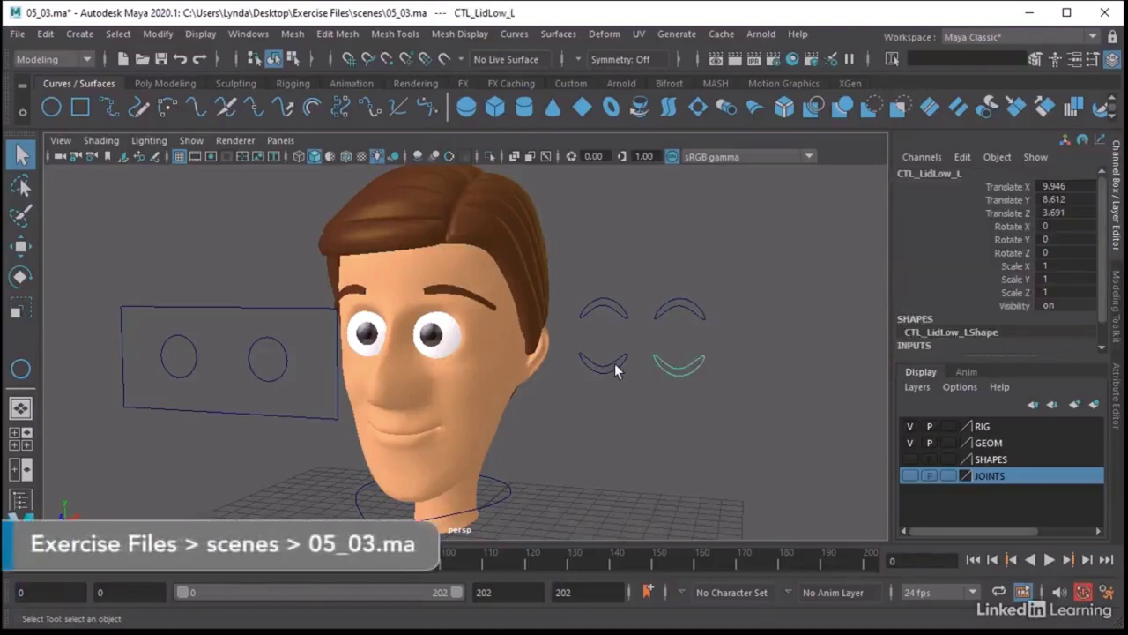
{"action": "left_click", "coordinate": [614, 363]}
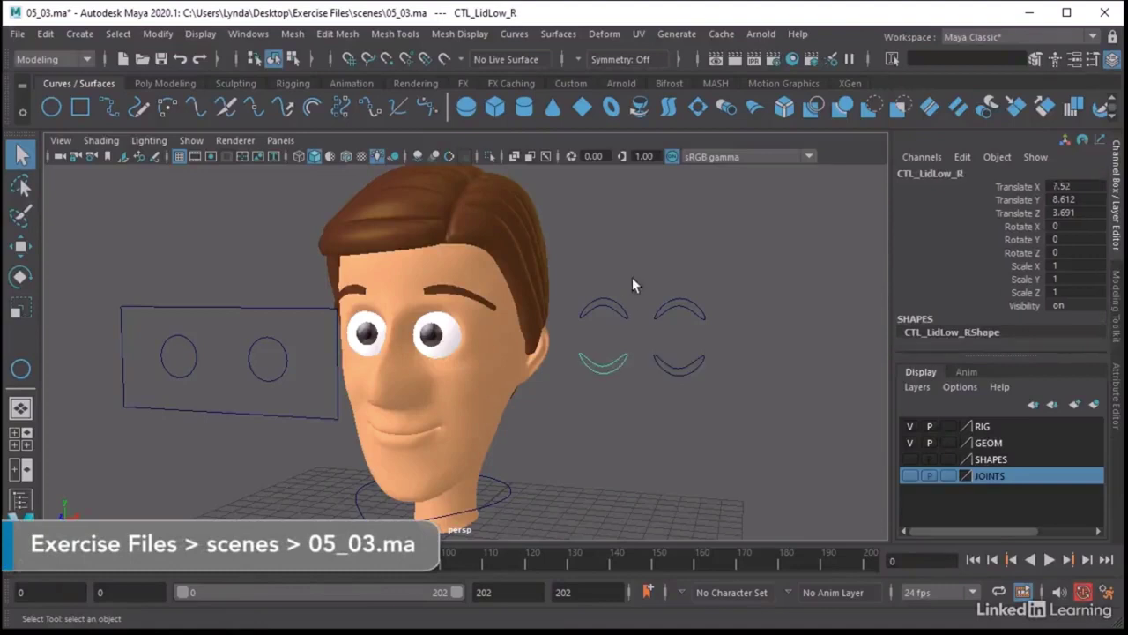
{"action": "left_click", "coordinate": [620, 306]}
{"action": "left_click", "coordinate": [684, 308]}
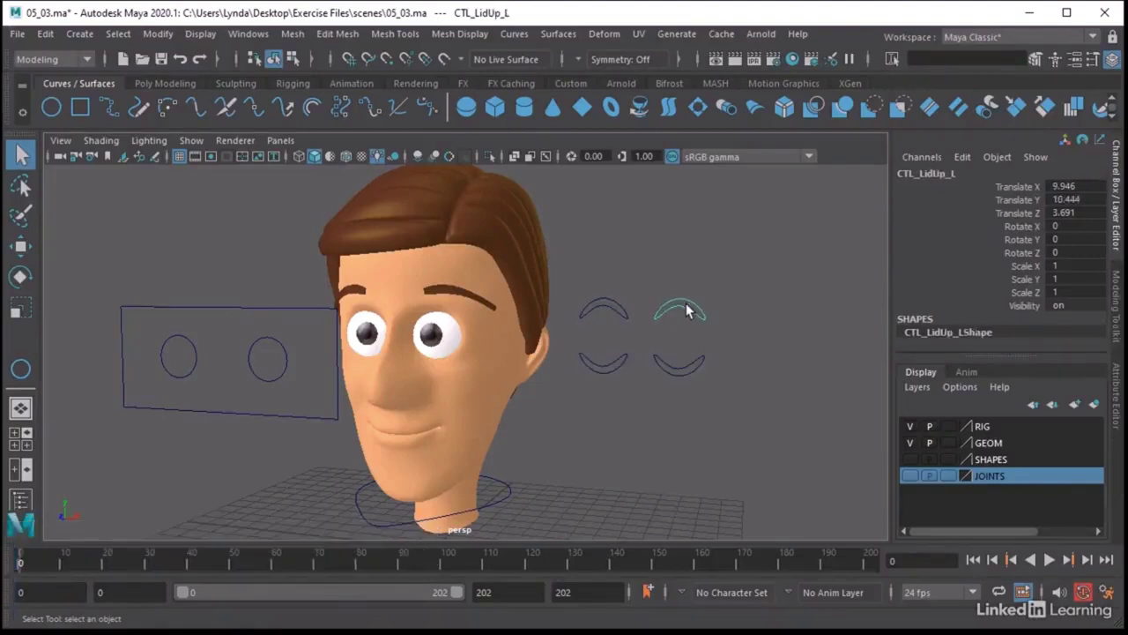
Examine the head mesh's blendShape1 targets, try out the Eyes_LowLidA_L target, and clear the selection.
{"action": "left_click", "coordinate": [490, 350]}
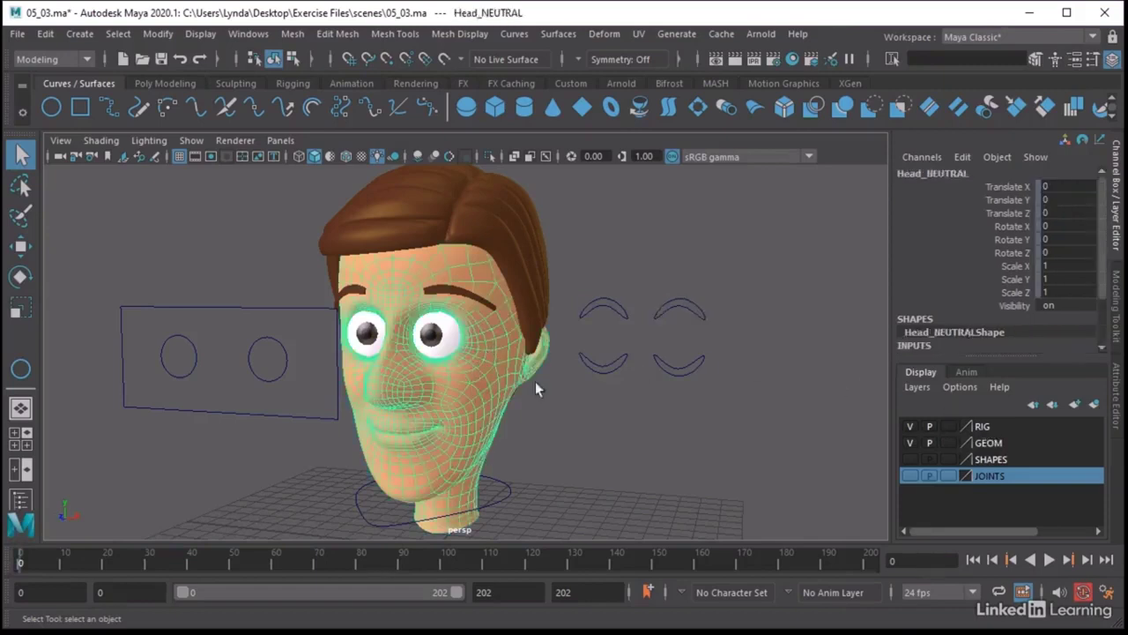
{"action": "scroll", "coordinate": [978, 272], "scroll_direction": "down", "scroll_amount": 2}
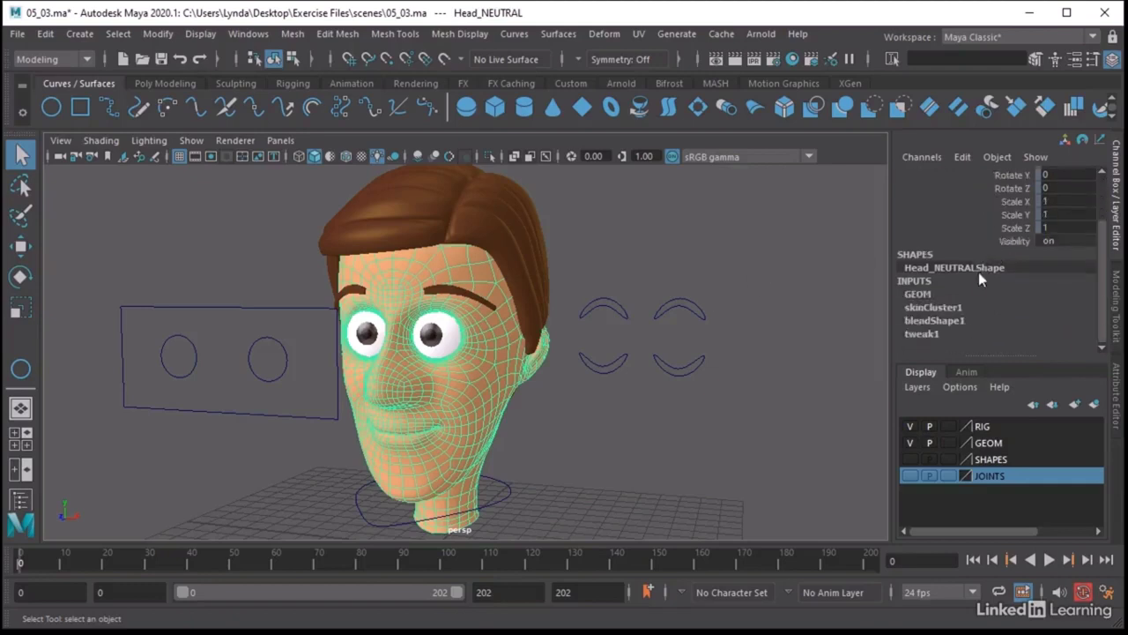
{"action": "left_click", "coordinate": [930, 320]}
{"action": "scroll", "coordinate": [930, 322], "scroll_direction": "down", "scroll_amount": 5}
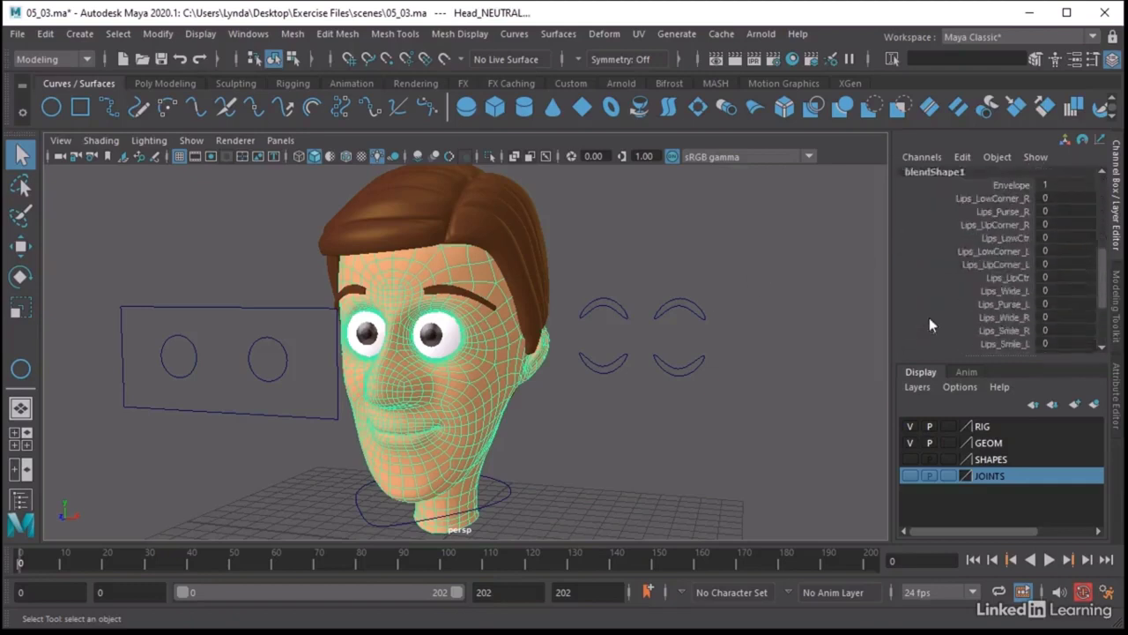
{"action": "scroll", "coordinate": [929, 326], "scroll_direction": "up", "scroll_amount": 1}
{"action": "scroll", "coordinate": [929, 325], "scroll_direction": "down", "scroll_amount": 1}
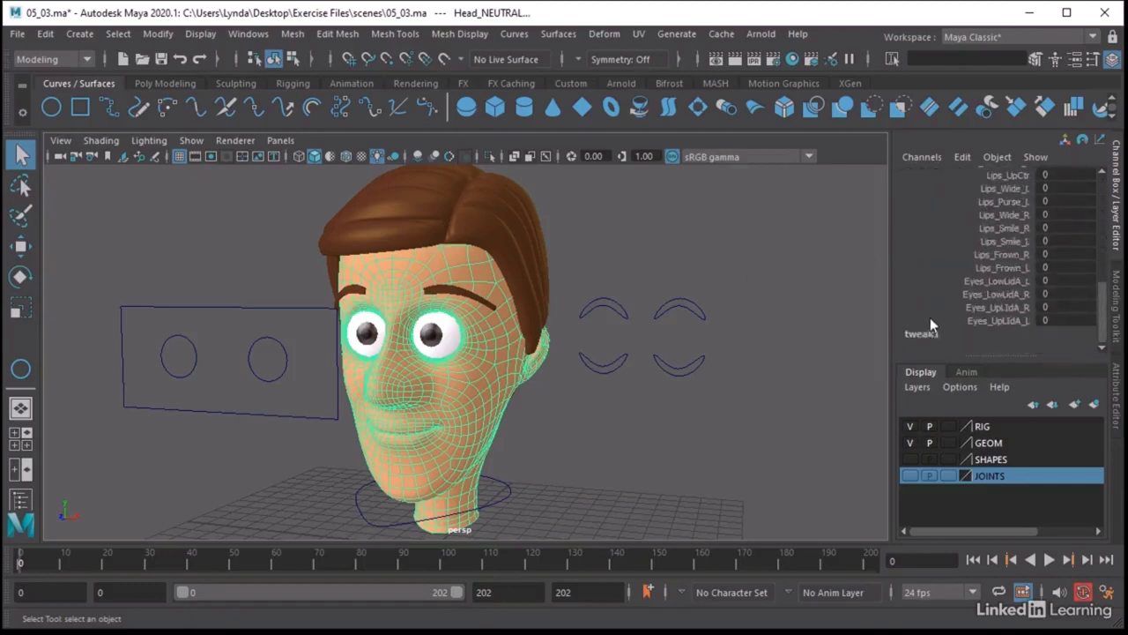
{"action": "left_click", "coordinate": [992, 281]}
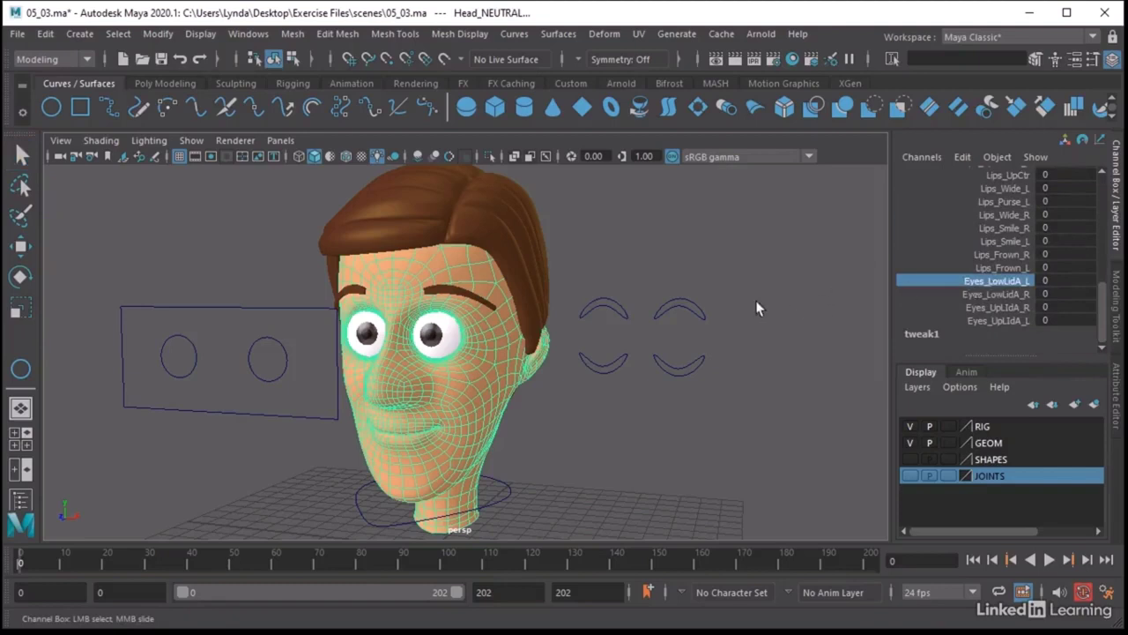
{"action": "middle_click_drag", "start_coordinate": [757, 300], "coordinate": [722, 313]}
{"action": "left_click", "coordinate": [752, 353]}
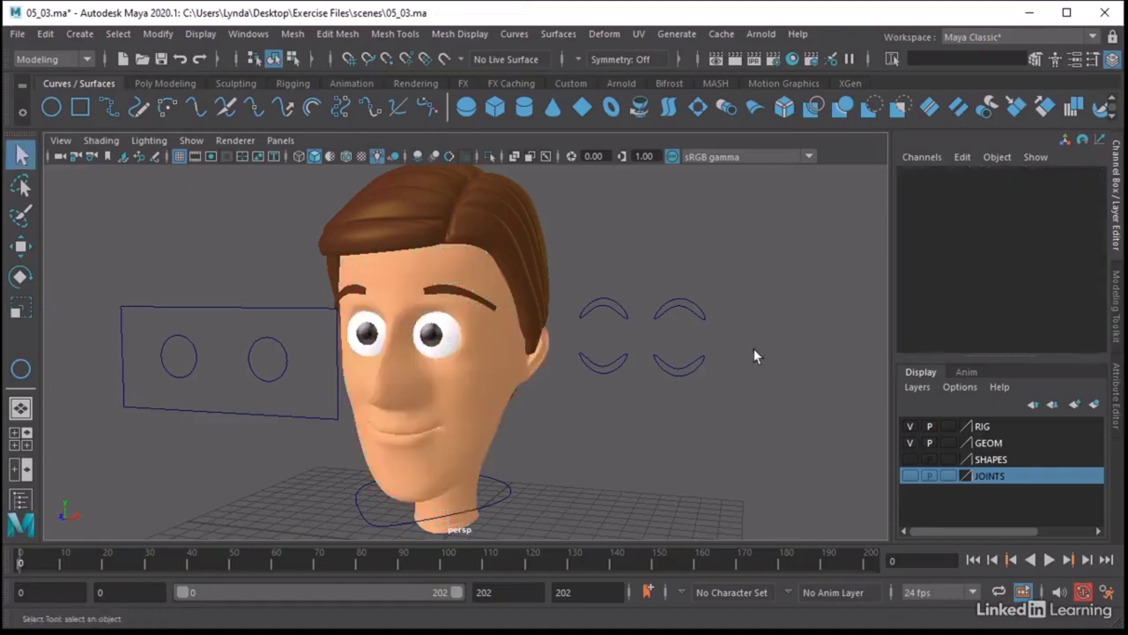
Parent the four eyelid controls under CTL_Head in the Outliner and select CTL_Head.
{"action": "left_click_drag", "start_coordinate": [740, 278], "coordinate": [570, 390]}
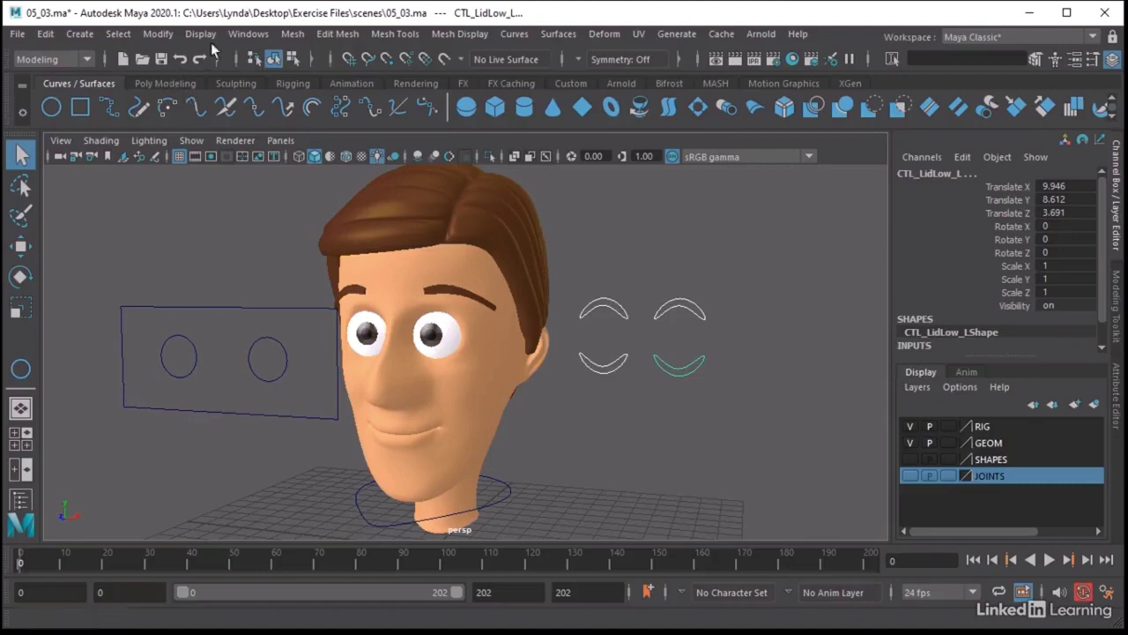
{"action": "left_click", "coordinate": [248, 34]}
{"action": "left_click", "coordinate": [274, 234]}
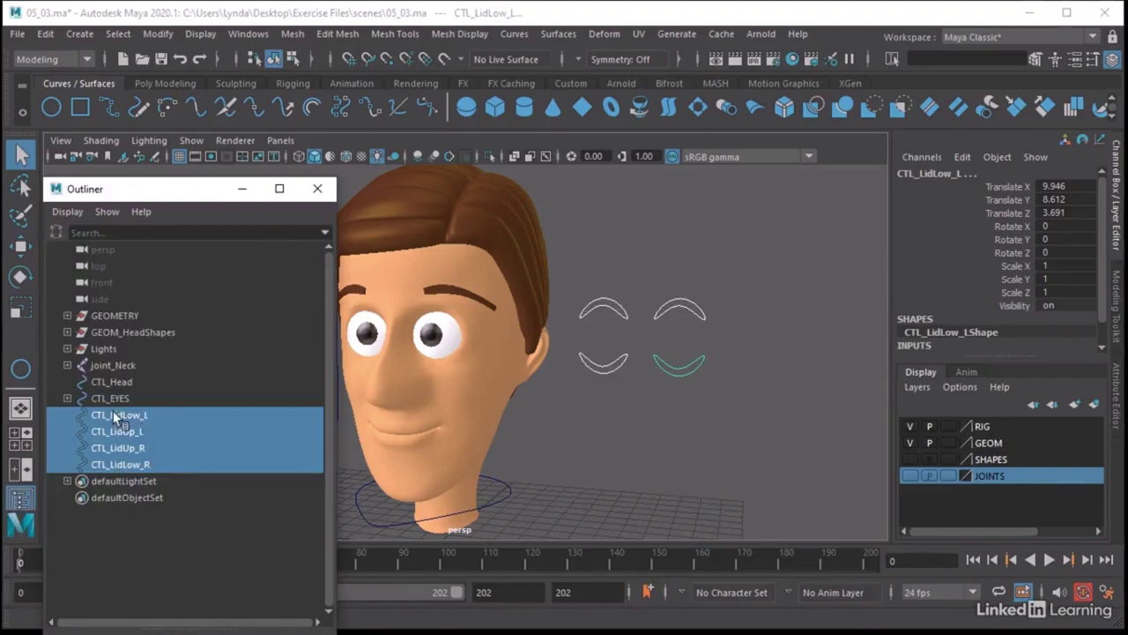
{"action": "middle_click_drag", "start_coordinate": [117, 417], "coordinate": [116, 383]}
{"action": "left_click", "coordinate": [113, 382]}
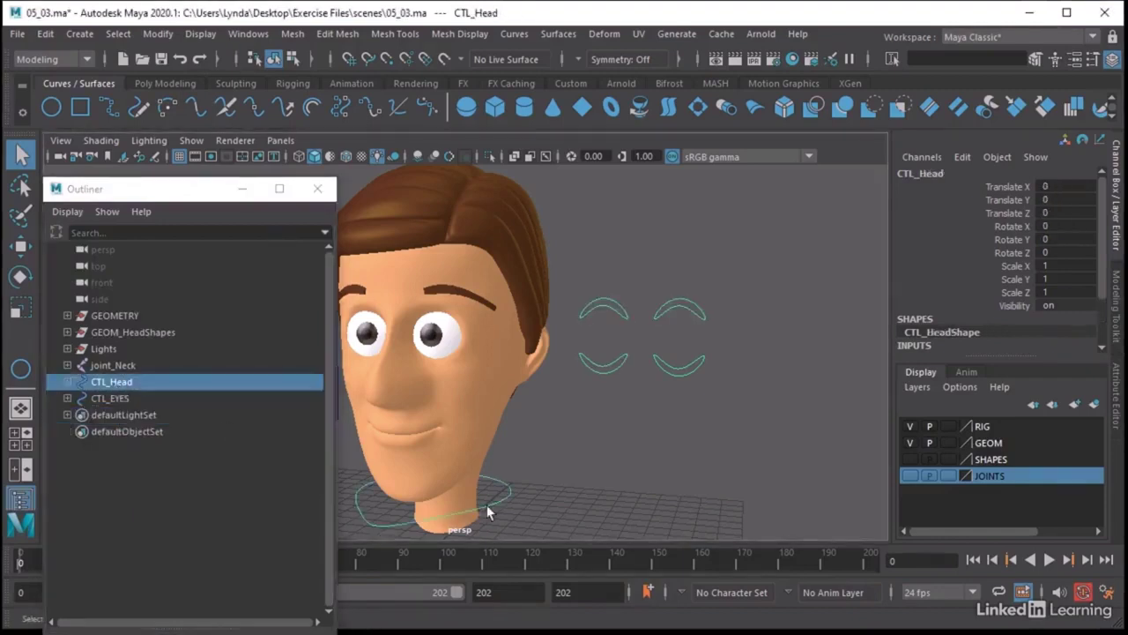
Try rotating CTL_Head to test that the eyelid controls follow it, and clear the selection.
{"action": "key", "text": "e"}
{"action": "left_click_drag", "start_coordinate": [465, 432], "coordinate": [658, 444]}
{"action": "left_click", "coordinate": [662, 420]}
Move the four eyelid controls over the eyes in the front view, centring CTL_LidUp_L and CTL_LidLow_L on the left eye.
{"action": "left_click_drag", "start_coordinate": [709, 277], "coordinate": [587, 402]}
{"action": "left_click", "coordinate": [243, 191]}
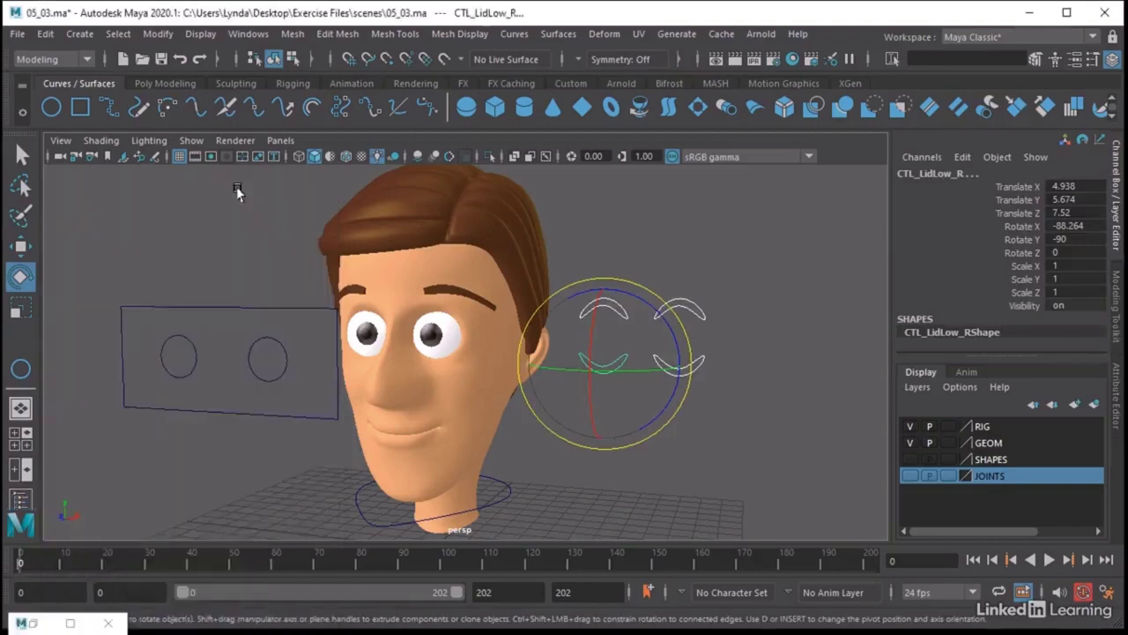
{"action": "key", "text": "space"}
{"action": "key", "text": "space"}
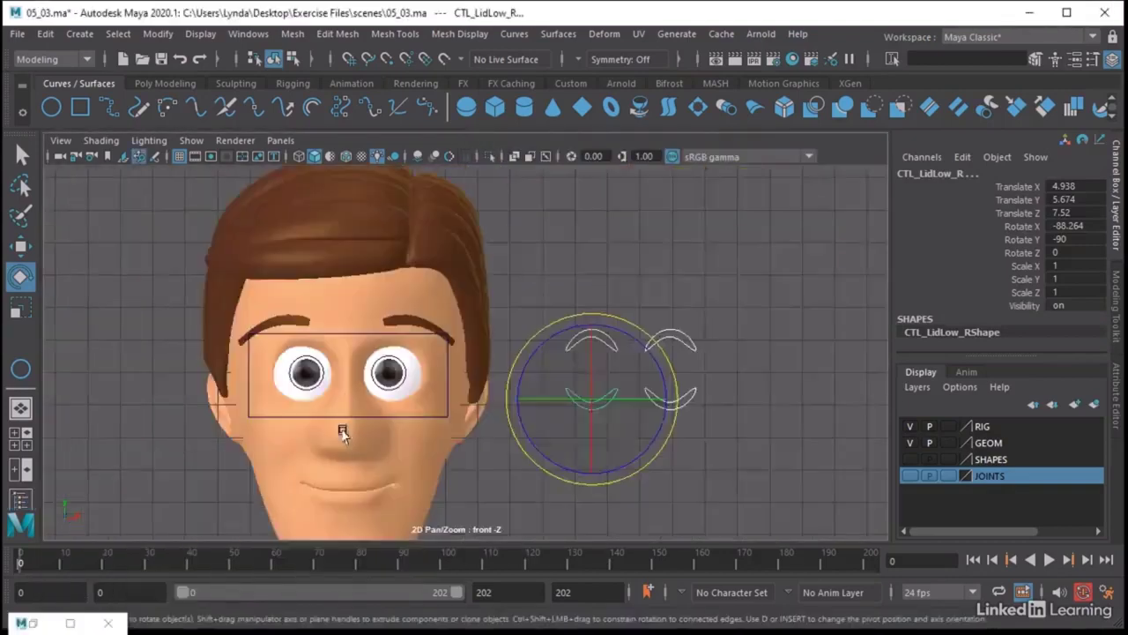
{"action": "middle_click_drag", "start_coordinate": [416, 414], "coordinate": [560, 379], "text": "alt"}
{"action": "key", "text": "w"}
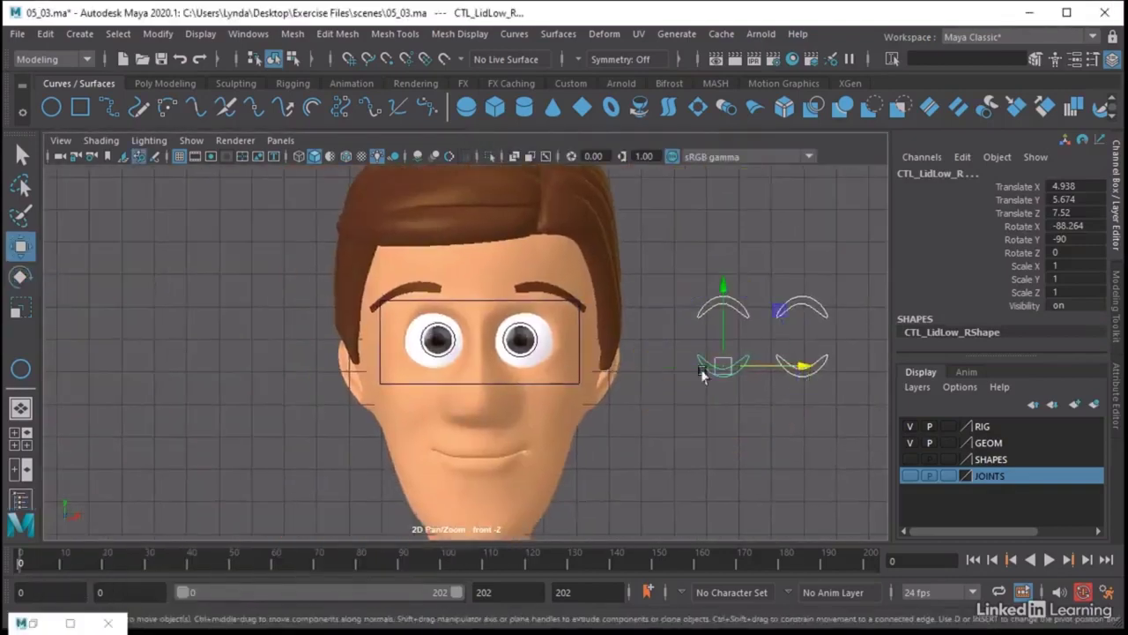
{"action": "left_click_drag", "start_coordinate": [768, 365], "coordinate": [475, 377]}
{"action": "left_click", "coordinate": [527, 315]}
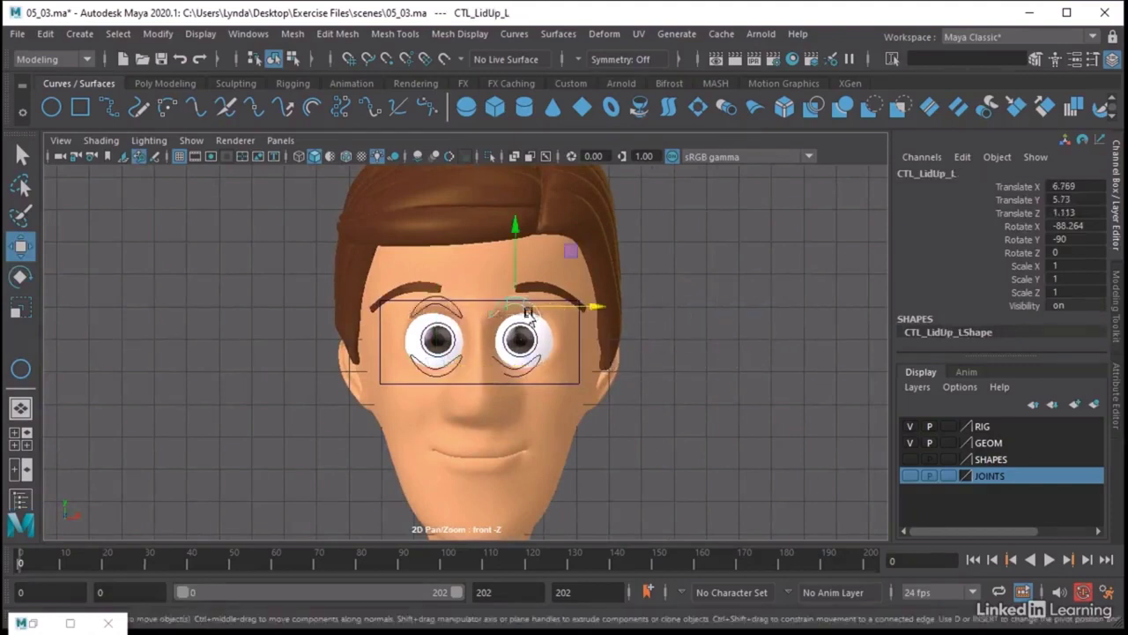
{"action": "left_click", "coordinate": [529, 370]}
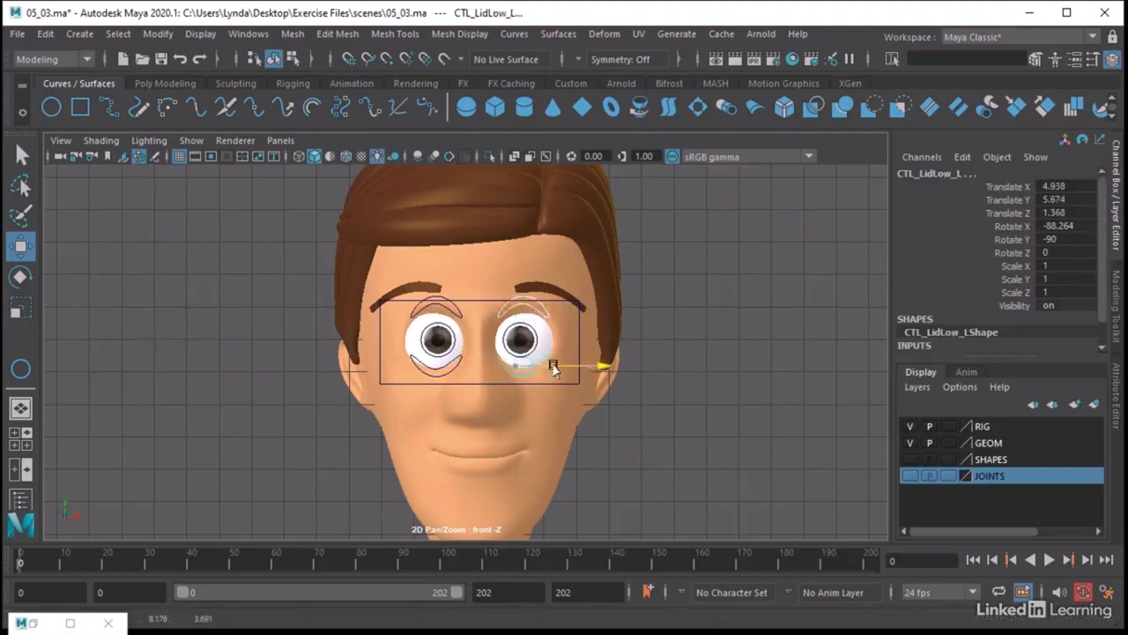
Check the eyelid controls in the perspective view, reselect all four, and freeze their transformations.
{"action": "key", "text": "space"}
{"action": "key", "text": "space"}
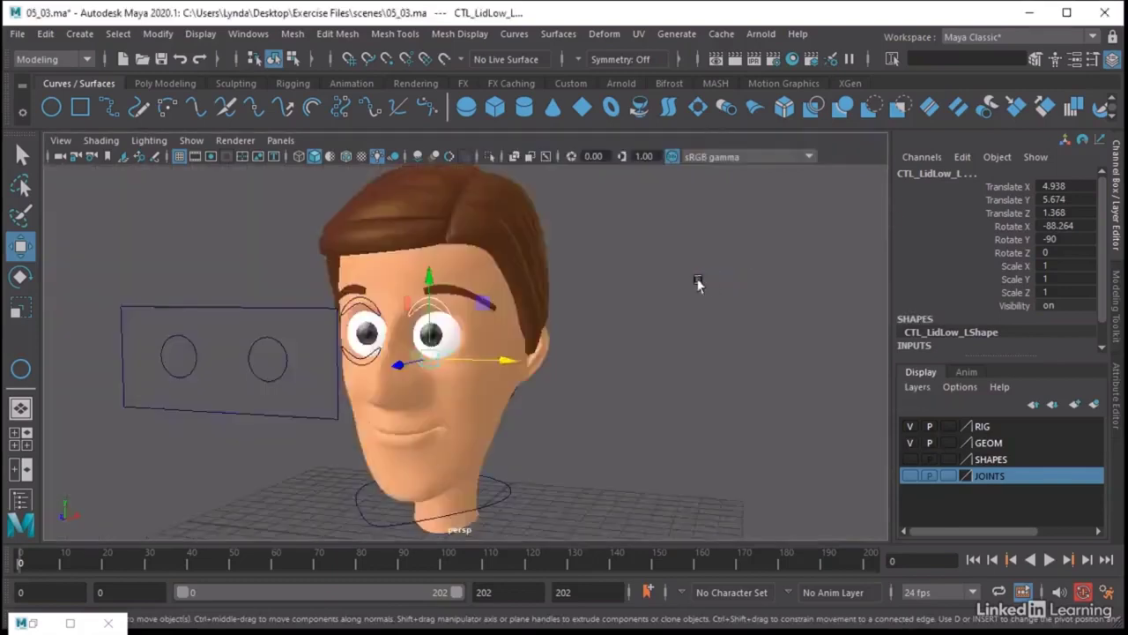
{"action": "left_click_drag", "start_coordinate": [696, 282], "coordinate": [408, 312], "text": "alt"}
{"action": "right_click_drag", "start_coordinate": [408, 312], "coordinate": [773, 370], "text": "alt"}
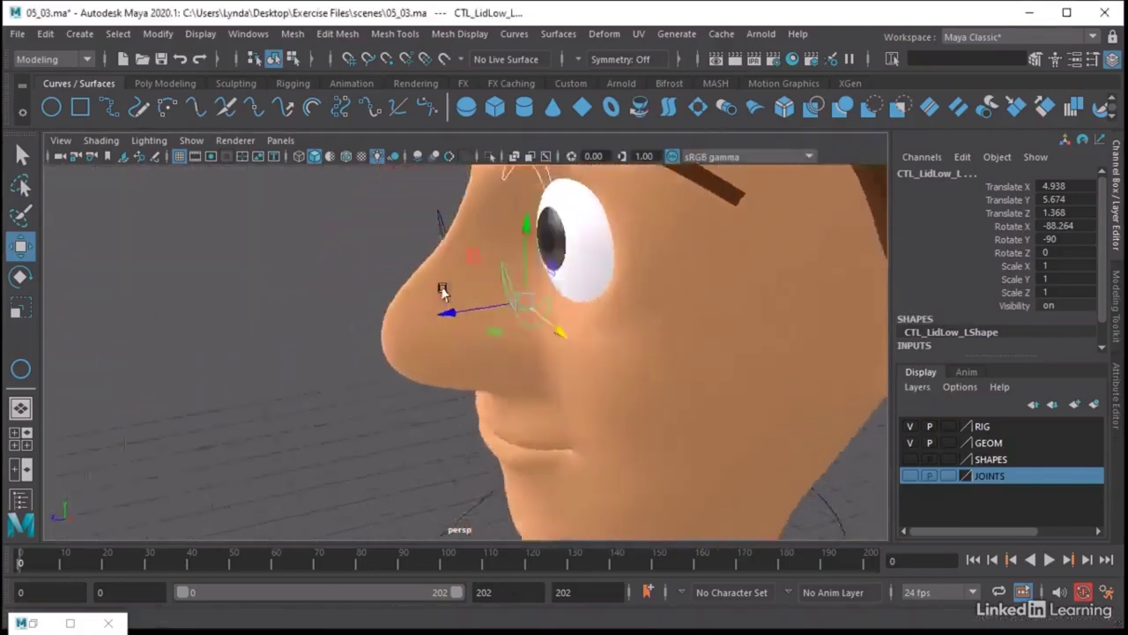
{"action": "left_click_drag", "start_coordinate": [443, 292], "coordinate": [565, 289], "text": "alt"}
{"action": "left_click", "coordinate": [617, 264]}
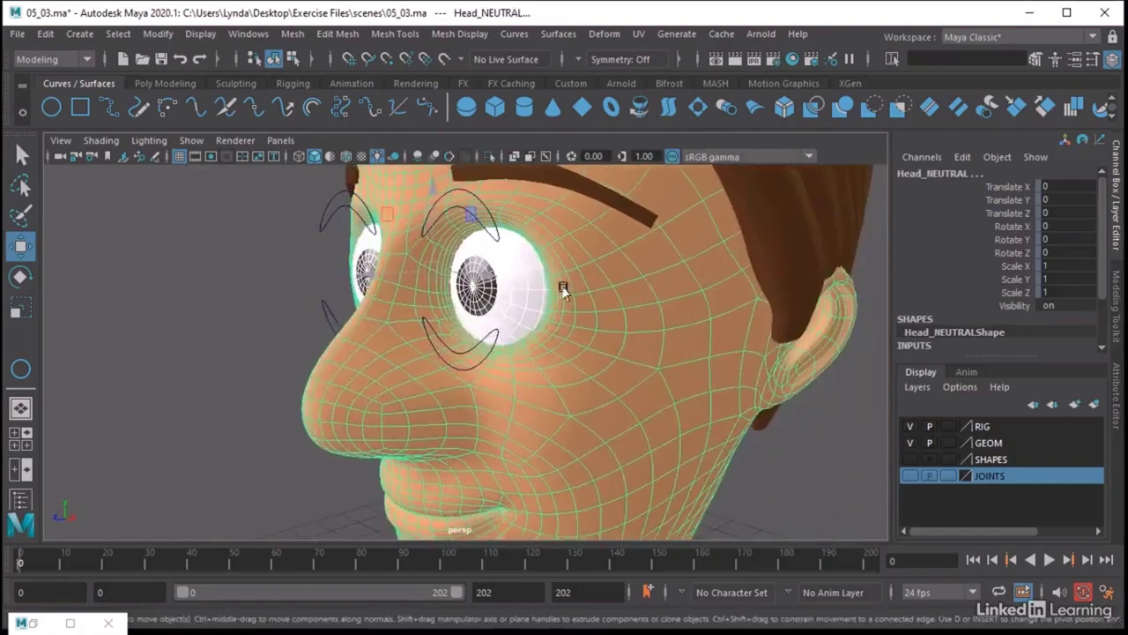
{"action": "left_click", "coordinate": [498, 325]}
{"action": "left_click_drag", "start_coordinate": [504, 323], "coordinate": [470, 309], "text": "alt"}
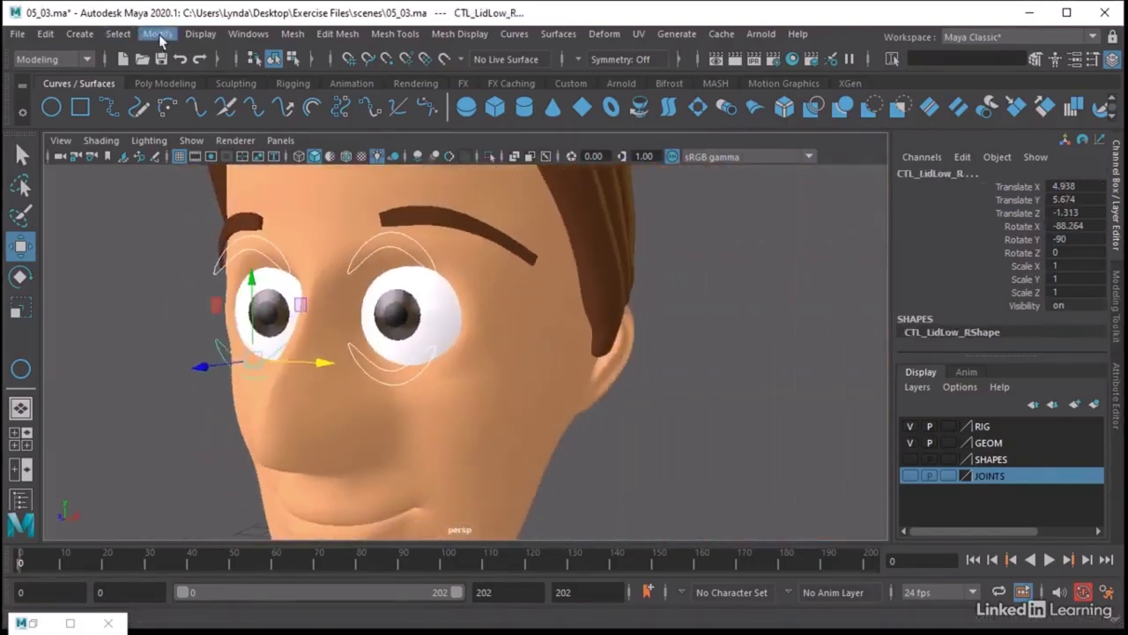
{"action": "left_click", "coordinate": [159, 35]}
{"action": "left_click", "coordinate": [168, 110]}
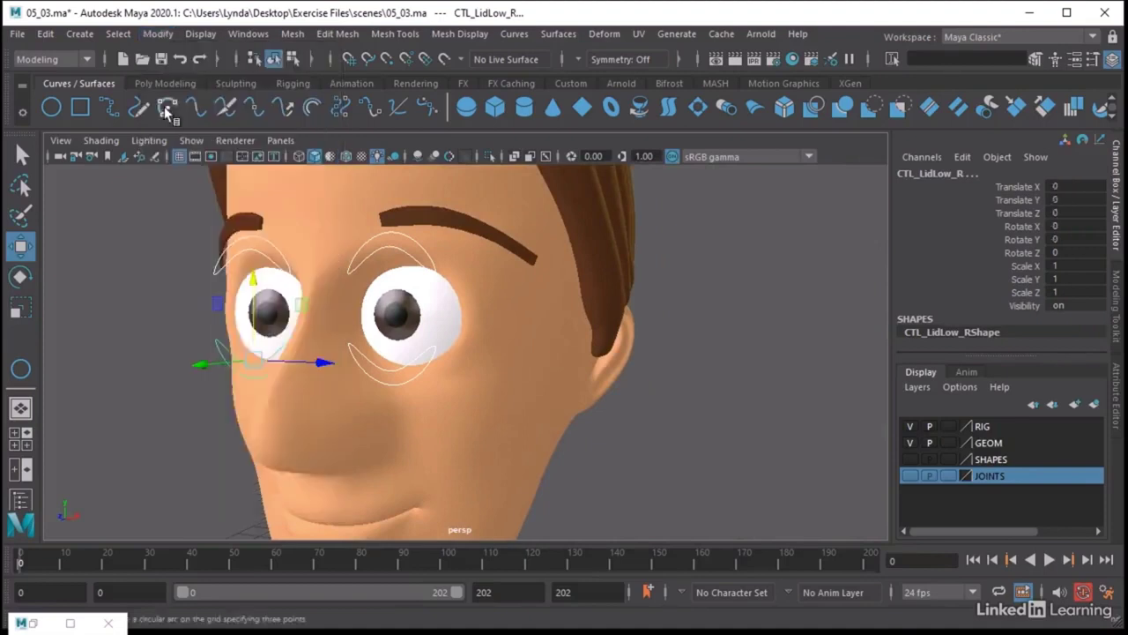
{"action": "left_click", "coordinate": [643, 454]}
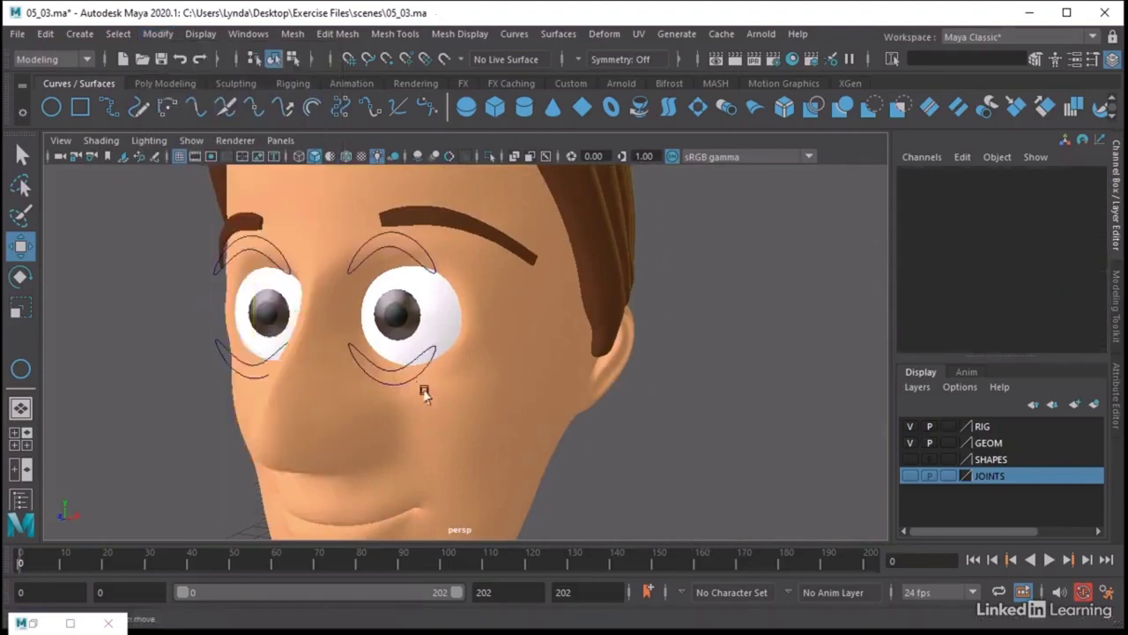
Try moving CTL_LidLow_L downward to see which translate axis it uses, undo the move, and clear the selection.
{"action": "left_click", "coordinate": [406, 381]}
{"action": "left_click", "coordinate": [640, 454]}
{"action": "left_click", "coordinate": [379, 368]}
{"action": "left_click_drag", "start_coordinate": [615, 425], "coordinate": [584, 423], "text": "alt"}
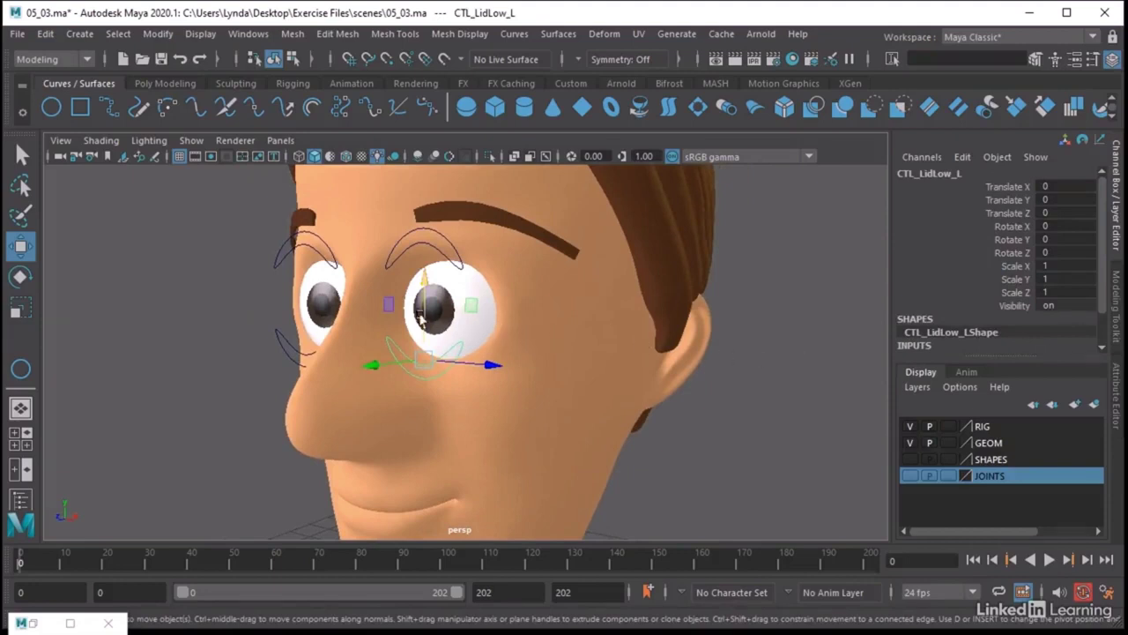
{"action": "mouse_move", "coordinate": [422, 304]}
{"action": "left_mouse_down"}
{"action": "mouse_move", "coordinate": [425, 221]}
{"action": "mouse_move", "coordinate": [422, 331]}
{"action": "mouse_move", "coordinate": [421, 313]}
{"action": "left_mouse_up"}
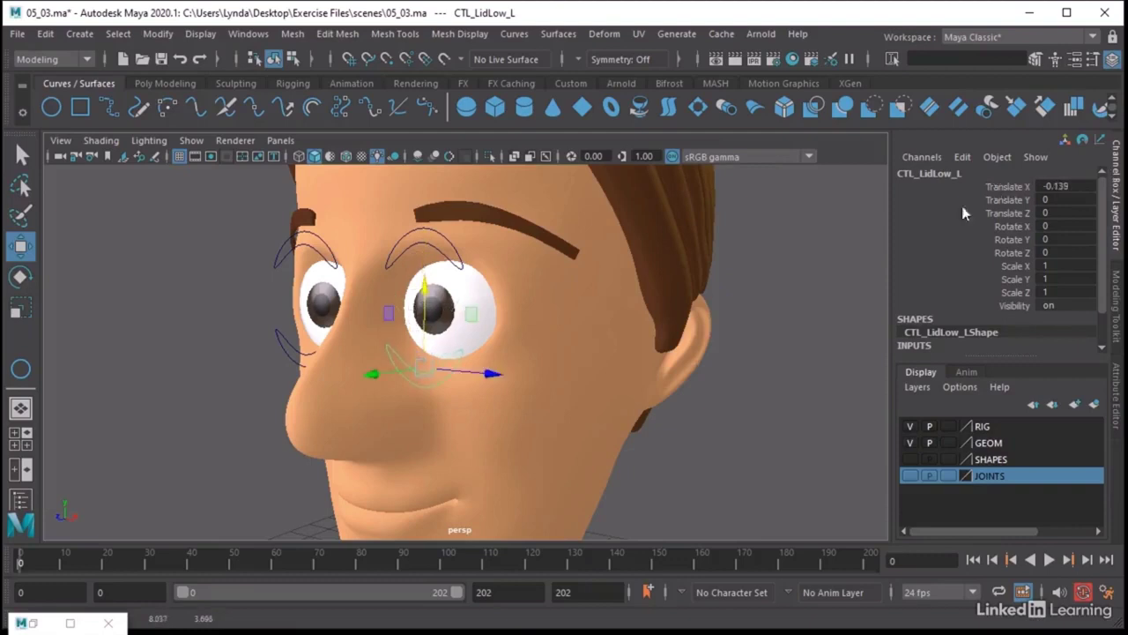
{"action": "key", "text": "ctrl+z"}
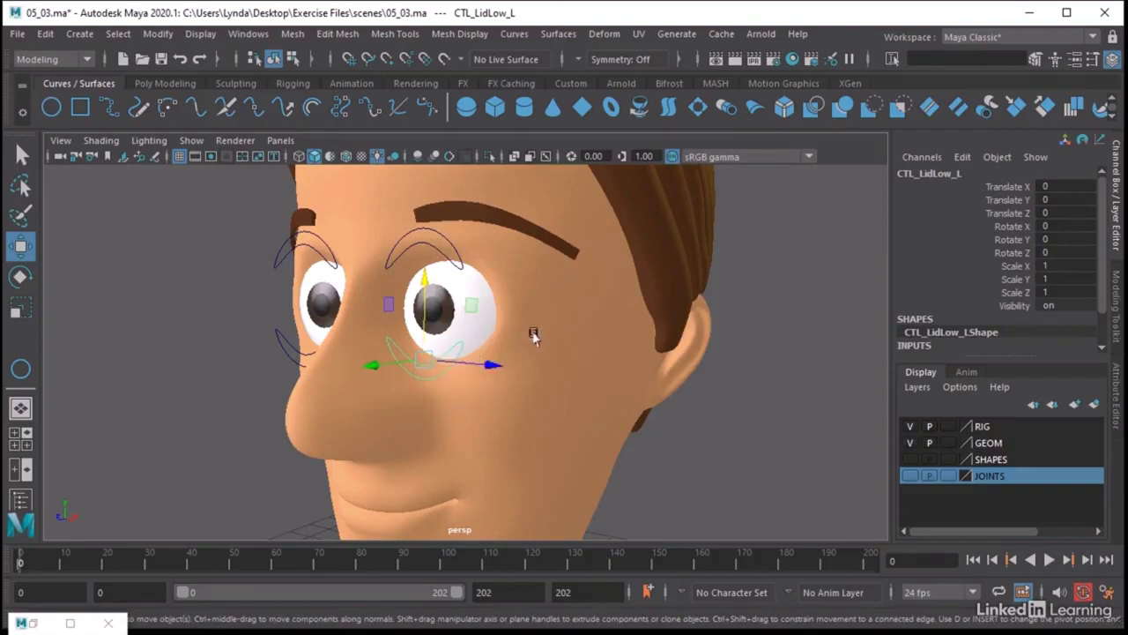
{"action": "middle_click_drag", "start_coordinate": [548, 357], "coordinate": [440, 350], "text": "alt"}
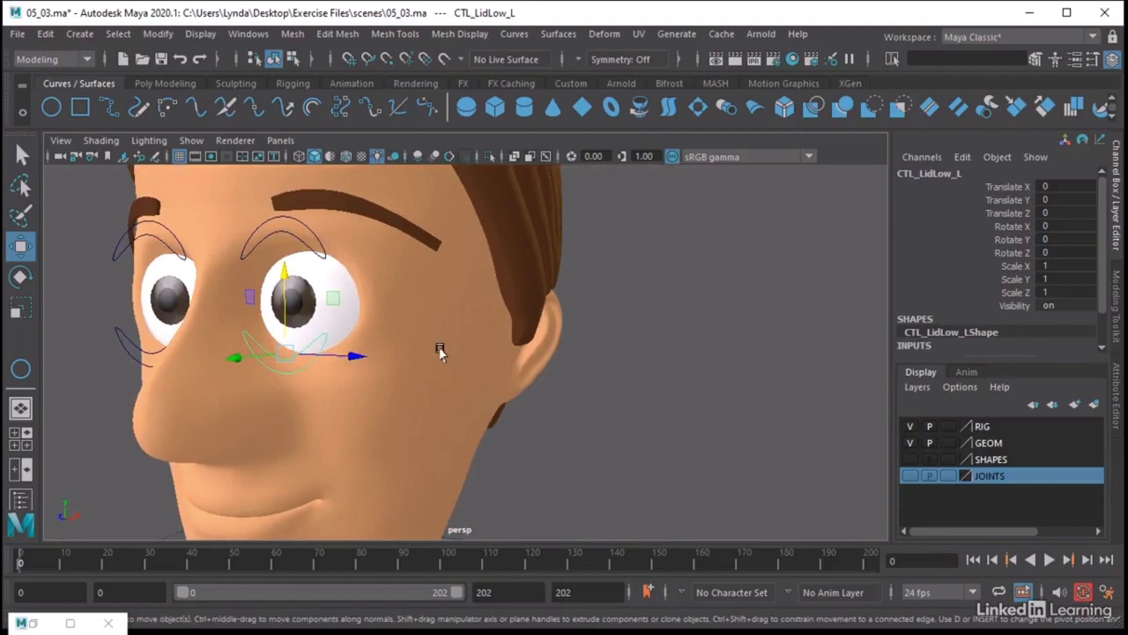
{"action": "left_click", "coordinate": [624, 389]}
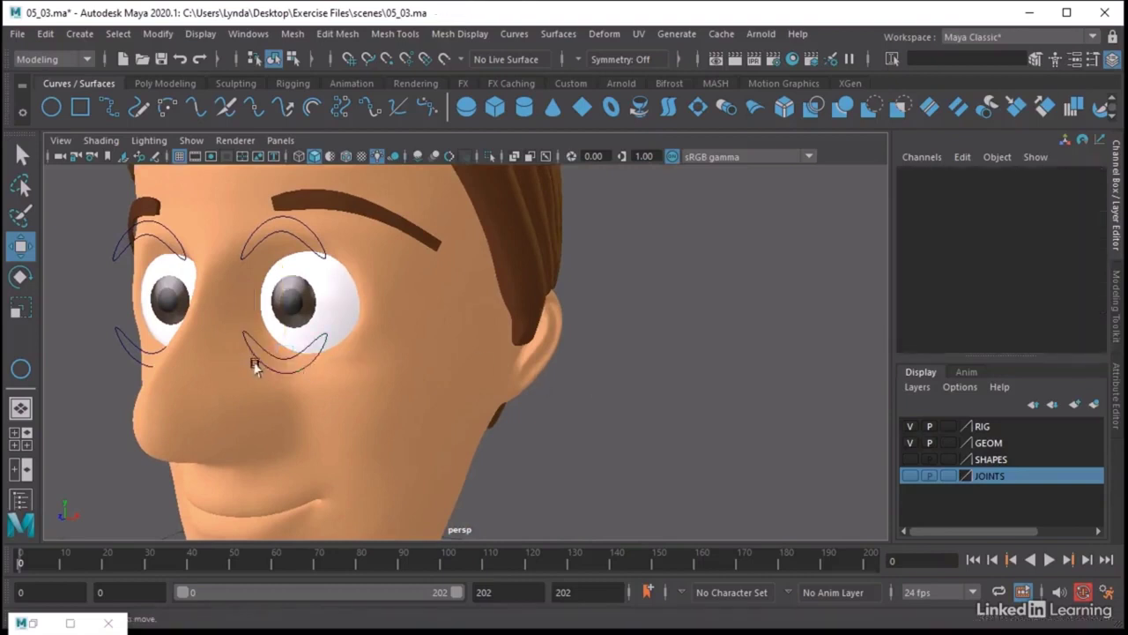
Open the Node Editor beside the face, clear its graph, and select CTL_LidUp_L above the left eye.
{"action": "left_click", "coordinate": [248, 34]}
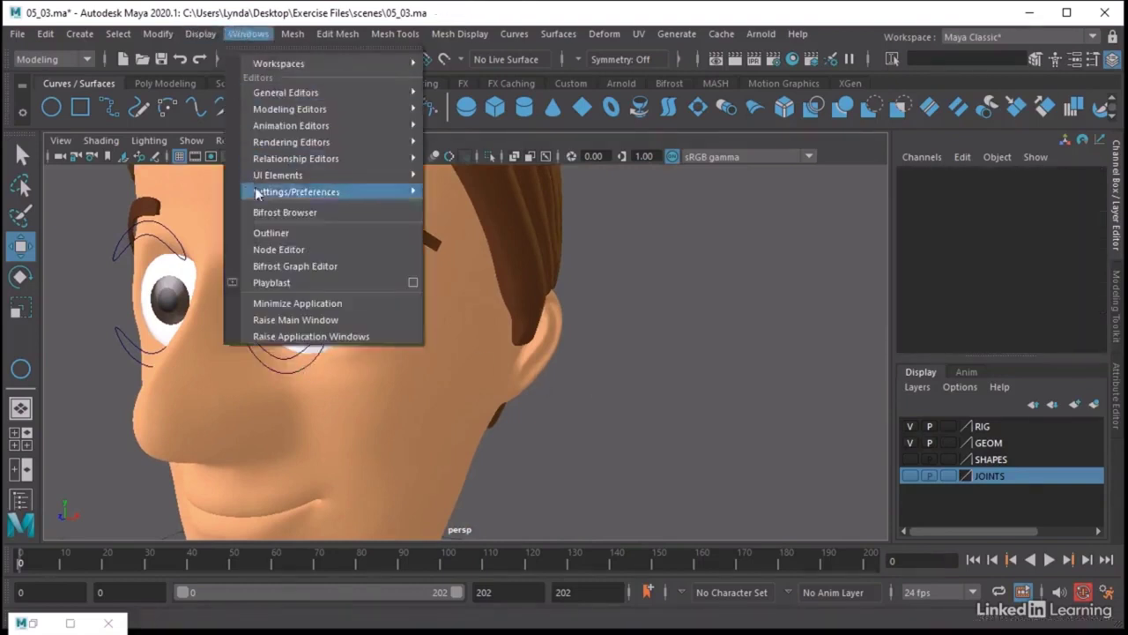
{"action": "left_click", "coordinate": [269, 250]}
{"action": "left_click_drag", "start_coordinate": [261, 77], "coordinate": [844, 84]}
{"action": "scroll", "coordinate": [758, 281], "scroll_direction": "down", "scroll_amount": 5}
{"action": "left_click_drag", "start_coordinate": [739, 216], "coordinate": [907, 353]}
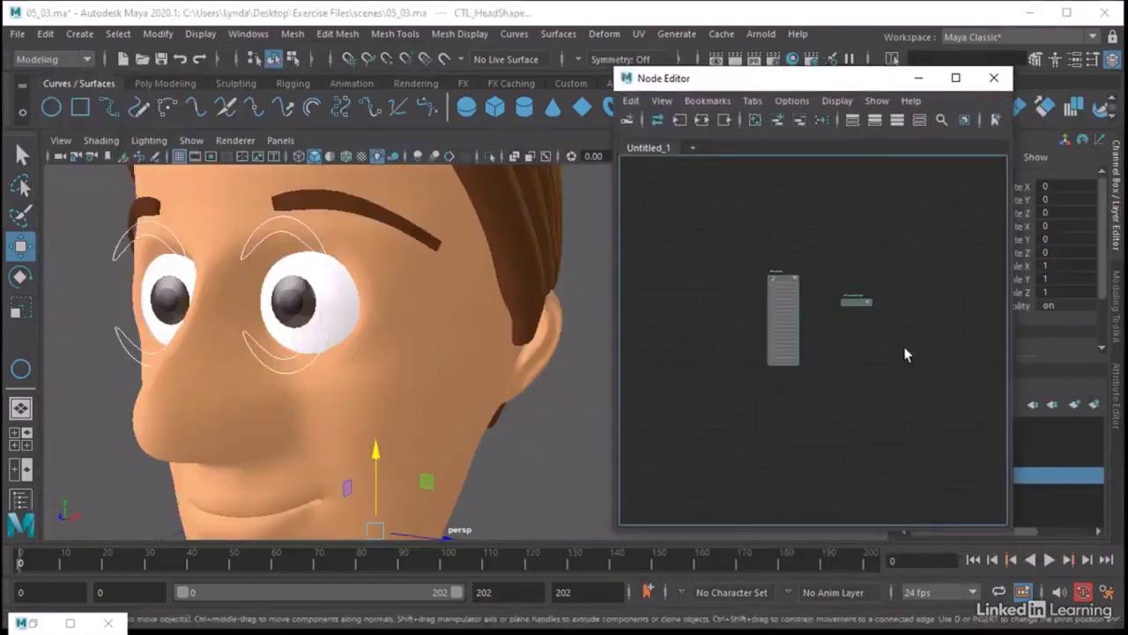
{"action": "left_click", "coordinate": [800, 122]}
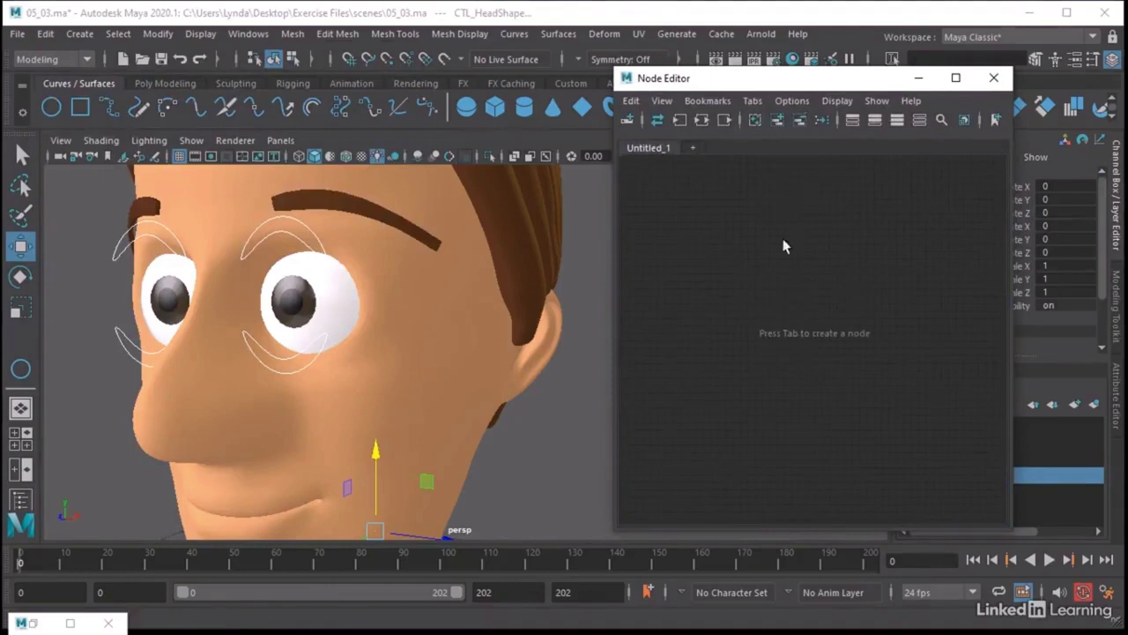
{"action": "left_click", "coordinate": [295, 238]}
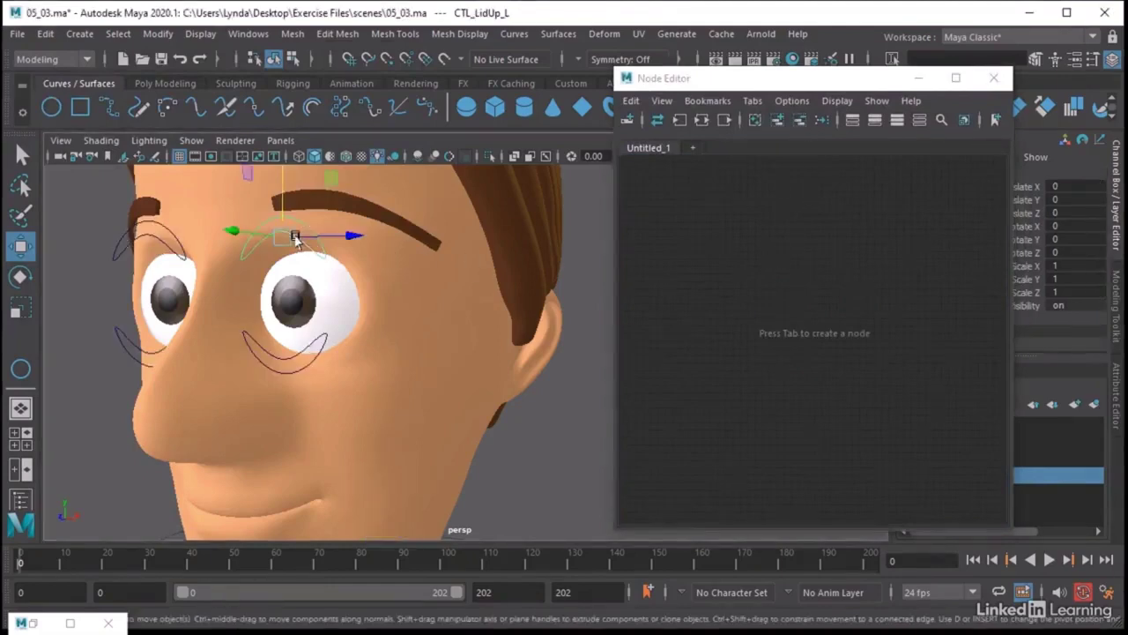
Add CTL_LidUp_L and CTL_LidLow_L to the Node Editor graph and remove their two shape nodes.
{"action": "key", "text": "q"}
{"action": "left_click", "coordinate": [322, 344], "text": "shift"}
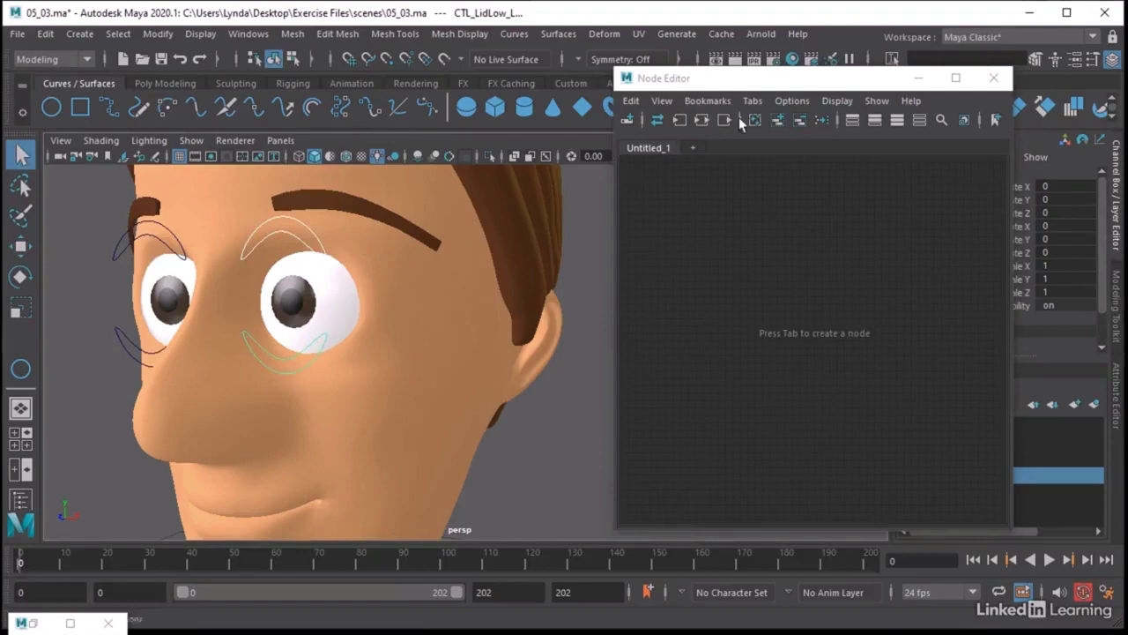
{"action": "left_click", "coordinate": [777, 121]}
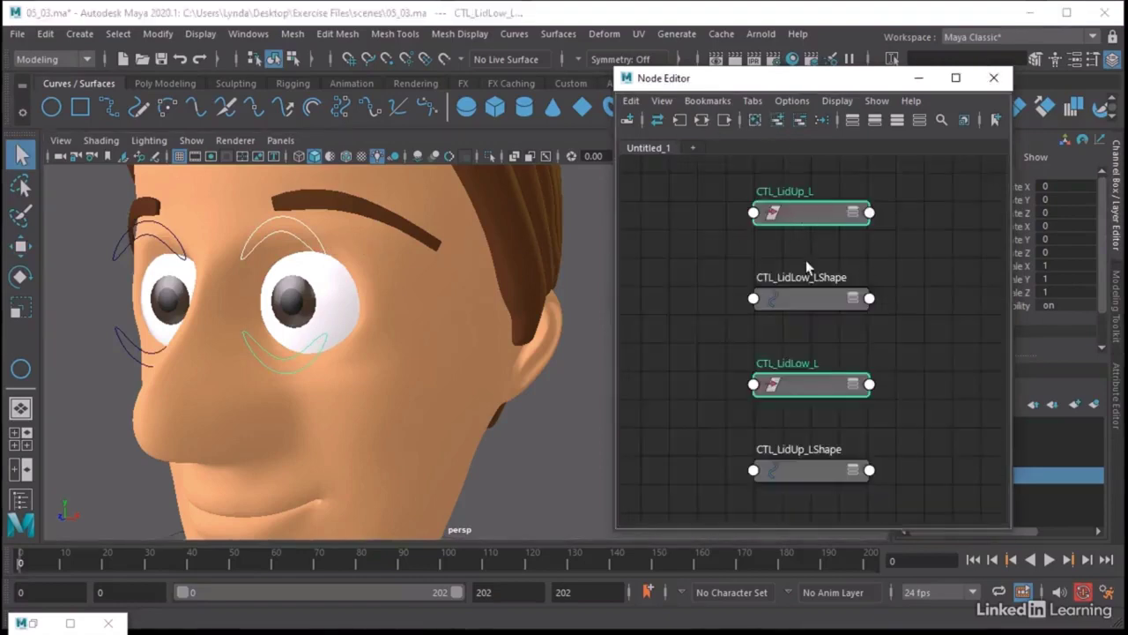
{"action": "left_click", "coordinate": [812, 299]}
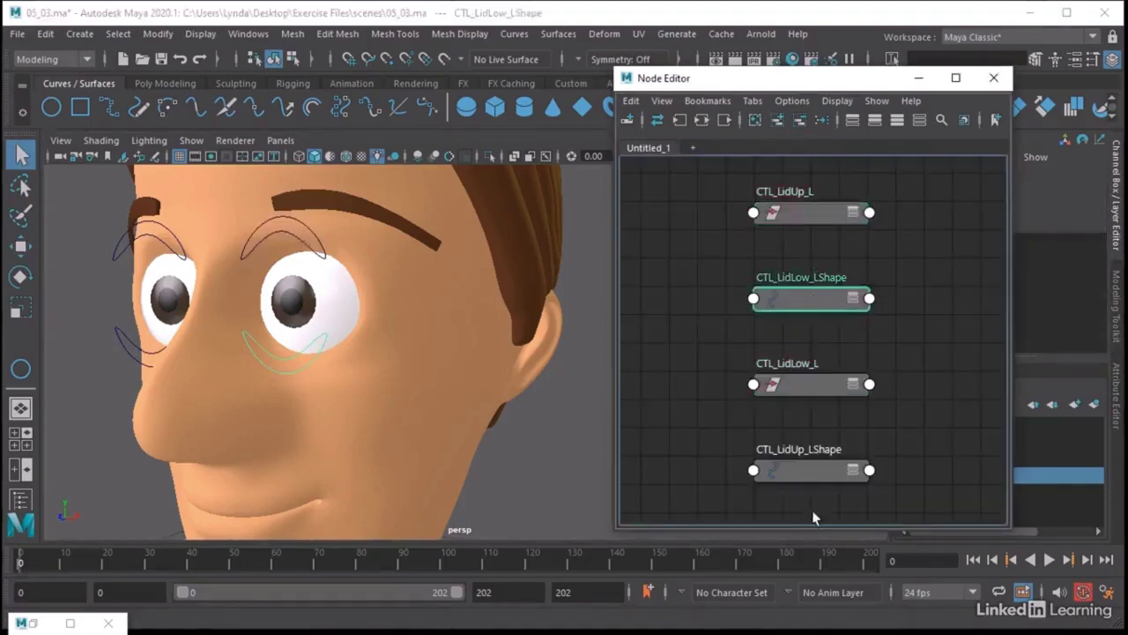
{"action": "left_click", "coordinate": [805, 472], "text": "shift"}
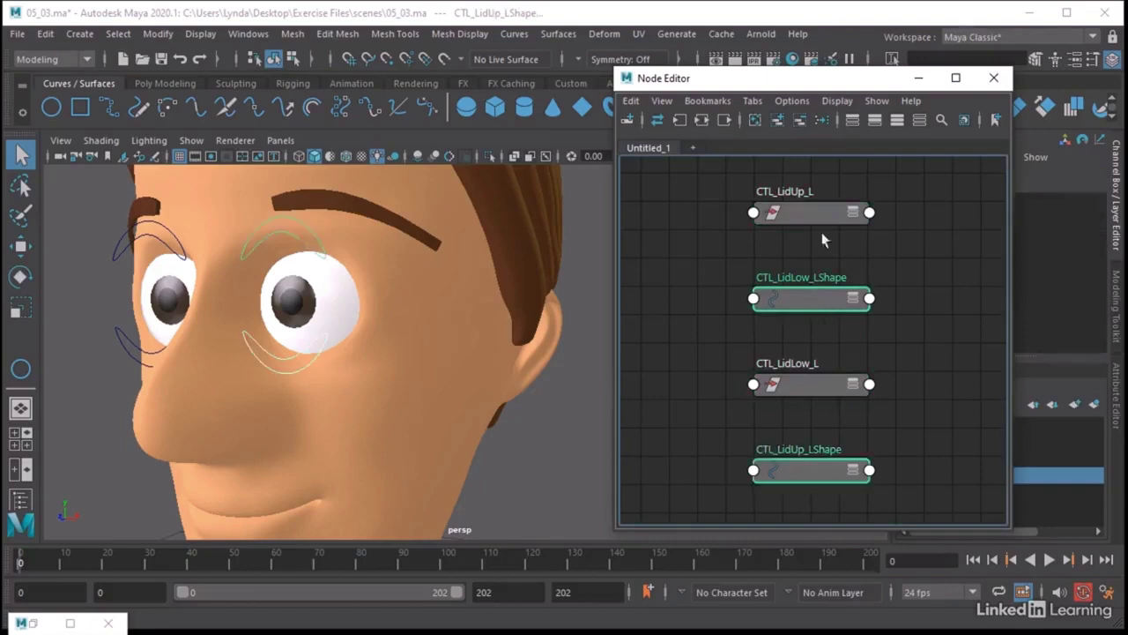
{"action": "left_click", "coordinate": [800, 122]}
Arrange the CTL_LidUp_L node above the CTL_LidLow_L node, leaving free graph space beside them.
{"action": "left_click_drag", "start_coordinate": [804, 212], "coordinate": [676, 240]}
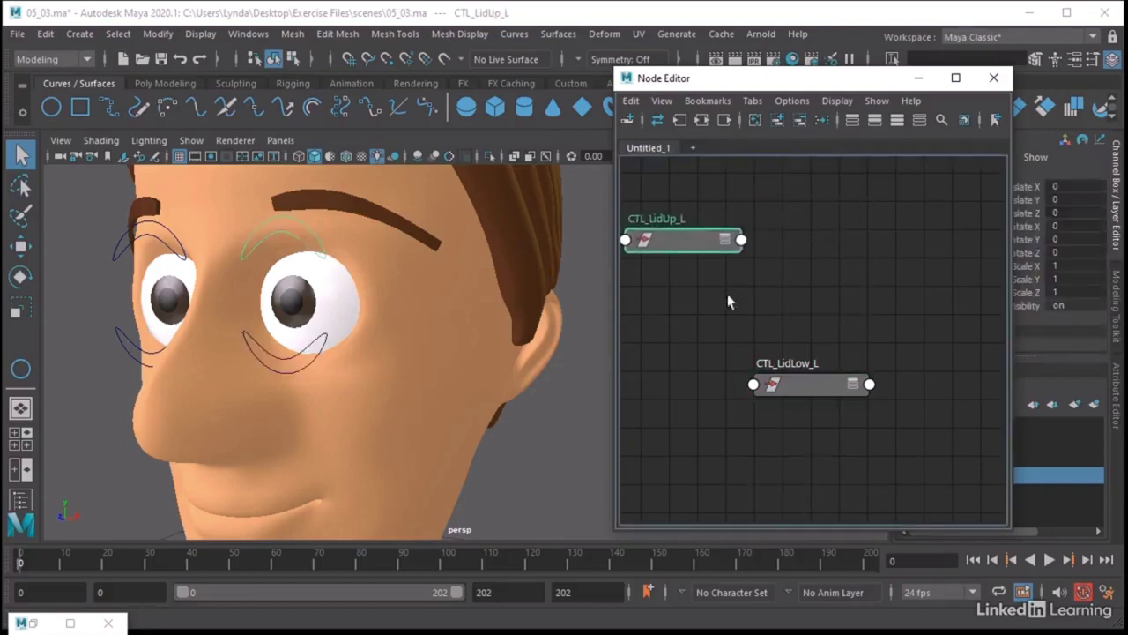
{"action": "left_click_drag", "start_coordinate": [804, 385], "coordinate": [696, 371]}
{"action": "scroll", "coordinate": [791, 363], "scroll_direction": "down", "scroll_amount": 4}
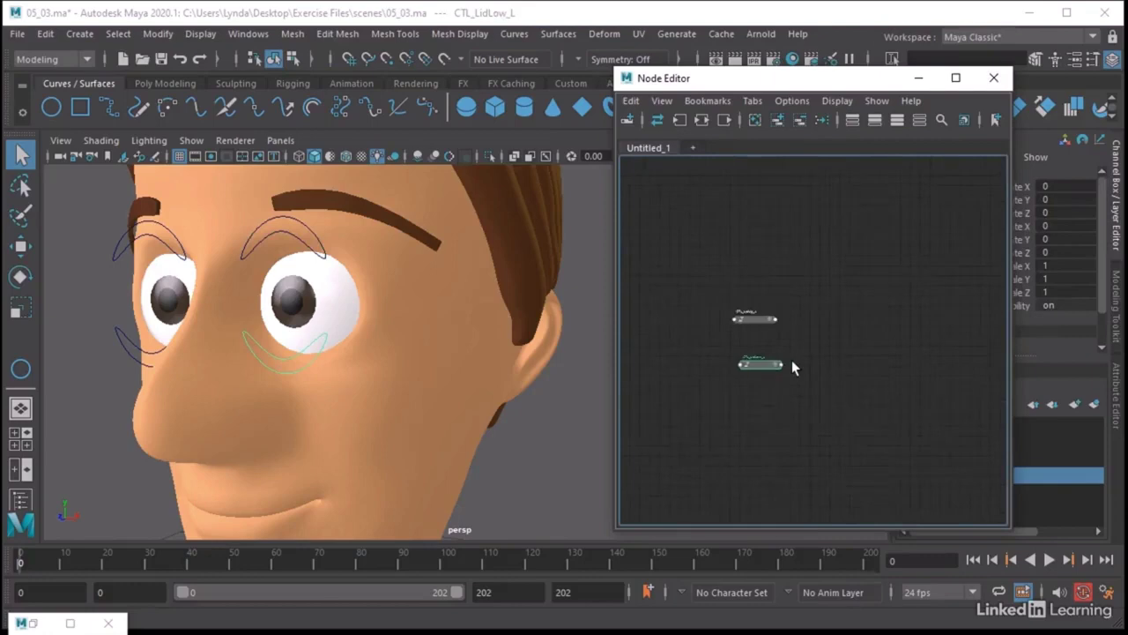
{"action": "scroll", "coordinate": [791, 367], "scroll_direction": "up", "scroll_amount": 3}
{"action": "left_click", "coordinate": [712, 280]}
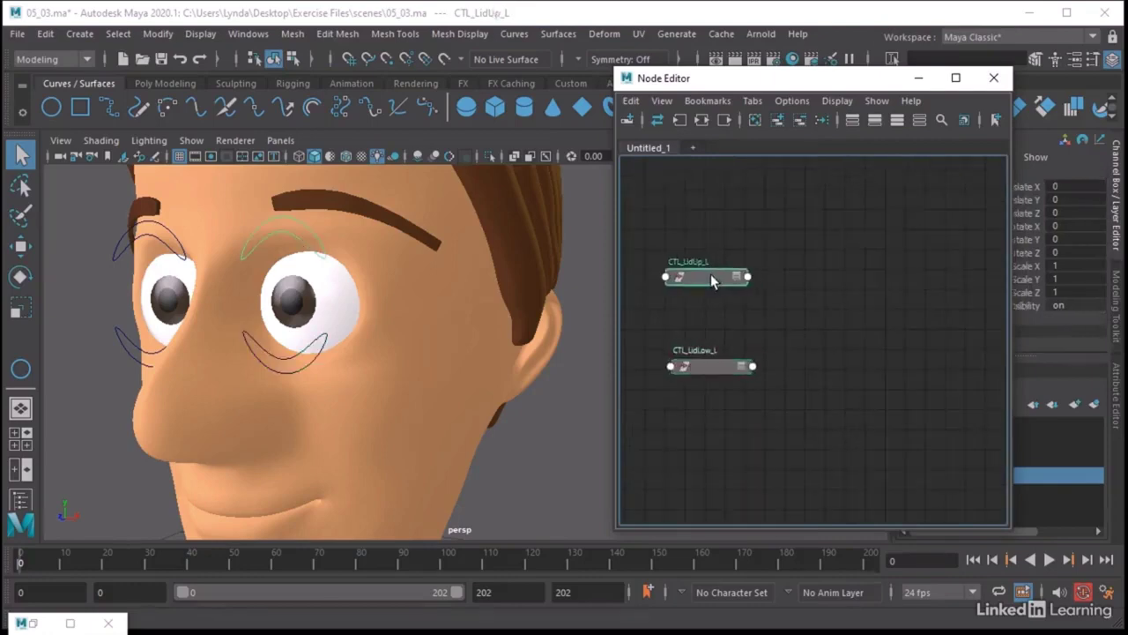
Select the head mesh with its blendShape1 input and add them to the graph alongside the eyelid controls.
{"action": "left_click", "coordinate": [390, 368]}
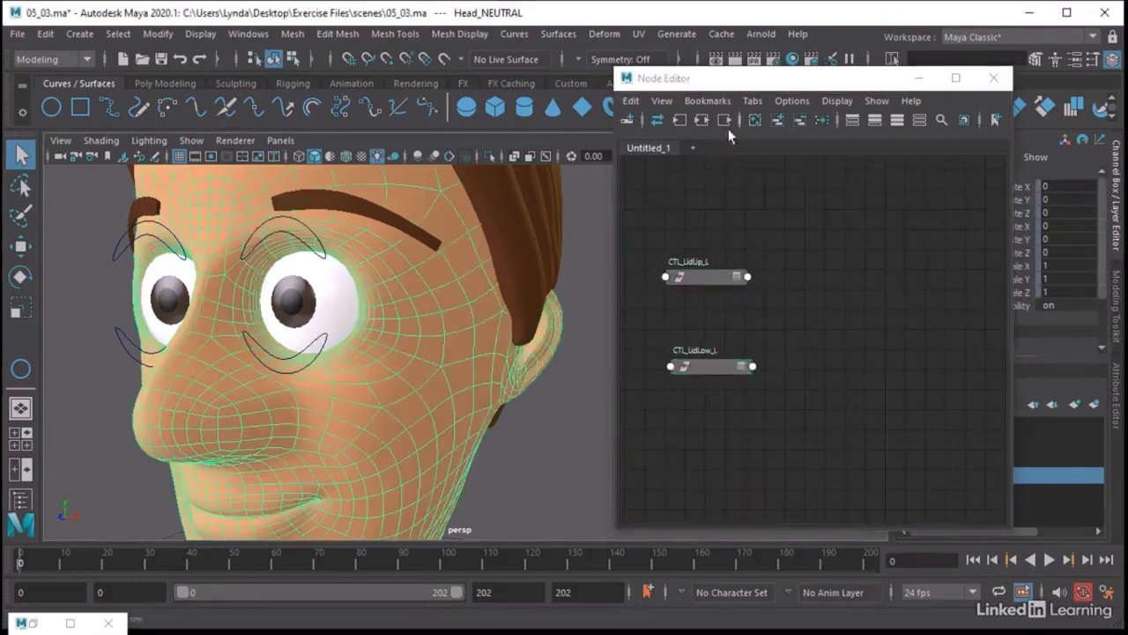
{"action": "left_click_drag", "start_coordinate": [767, 86], "coordinate": [629, 88]}
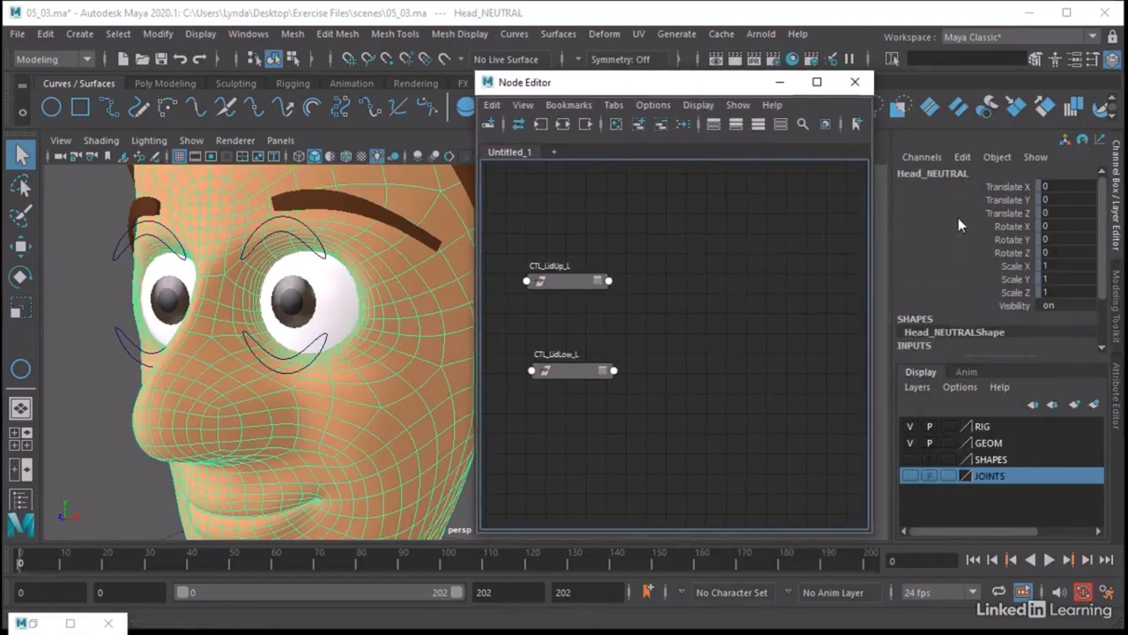
{"action": "scroll", "coordinate": [956, 226], "scroll_direction": "down", "scroll_amount": 3}
{"action": "left_click", "coordinate": [932, 321]}
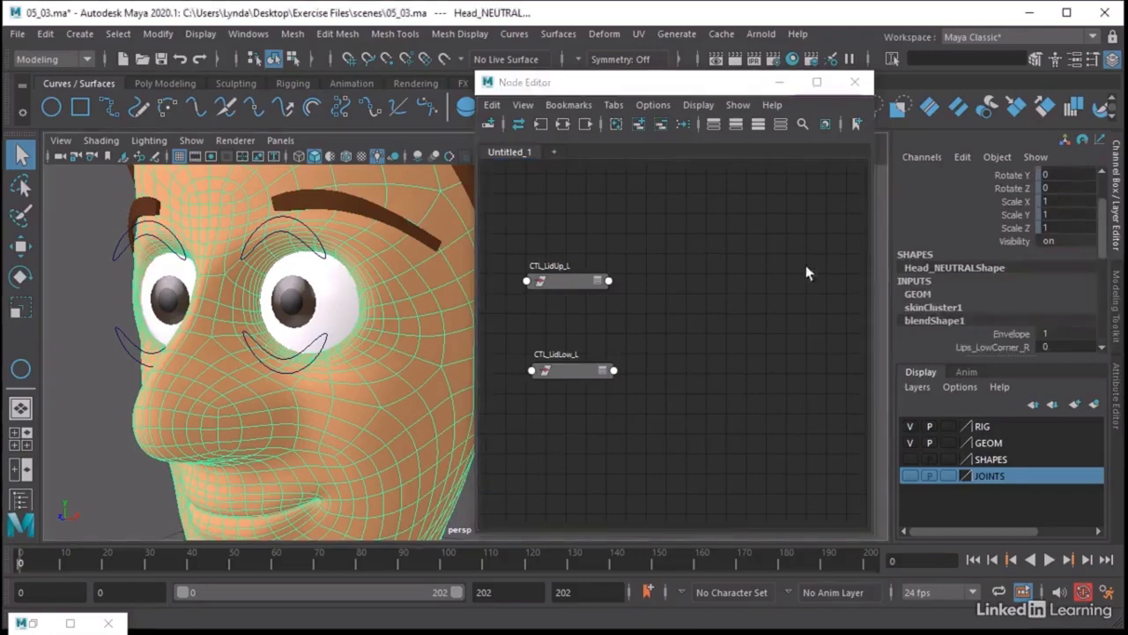
{"action": "left_click", "coordinate": [639, 125]}
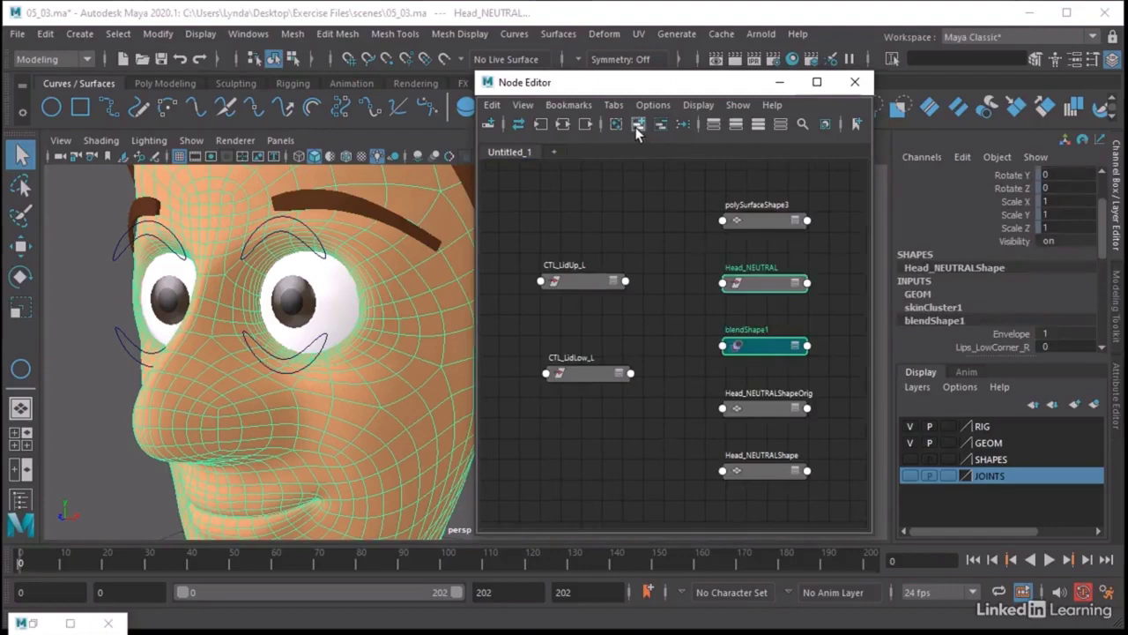
Remove the head transform and mesh shape nodes from the graph, keeping blendShape1, and widen the Node Editor.
{"action": "left_click", "coordinate": [745, 399]}
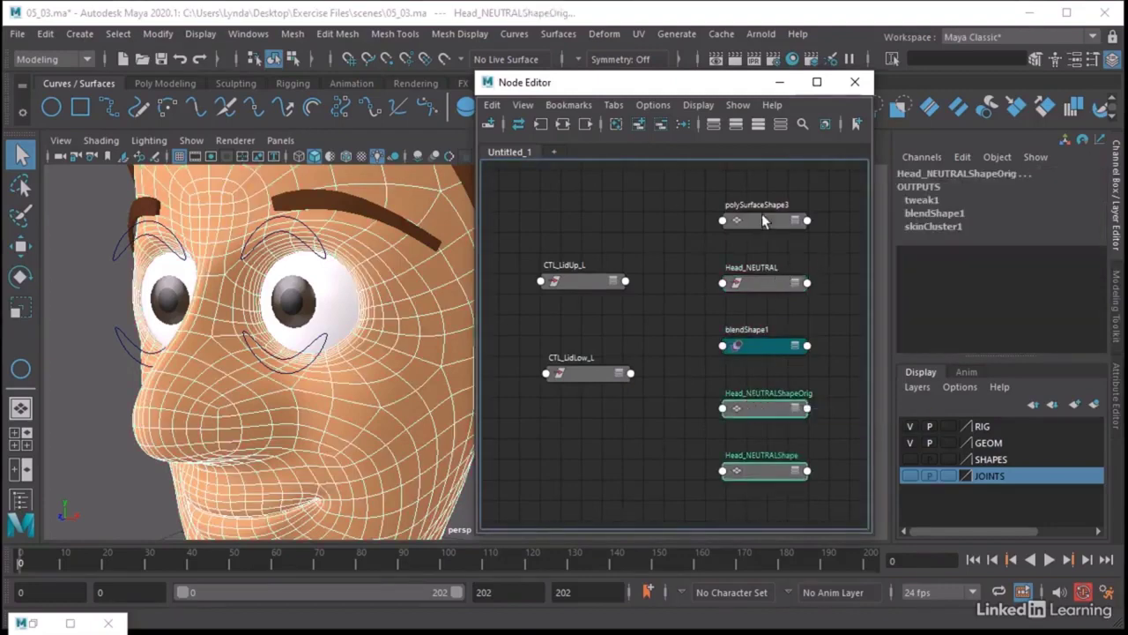
{"action": "left_click_drag", "start_coordinate": [827, 193], "coordinate": [696, 313]}
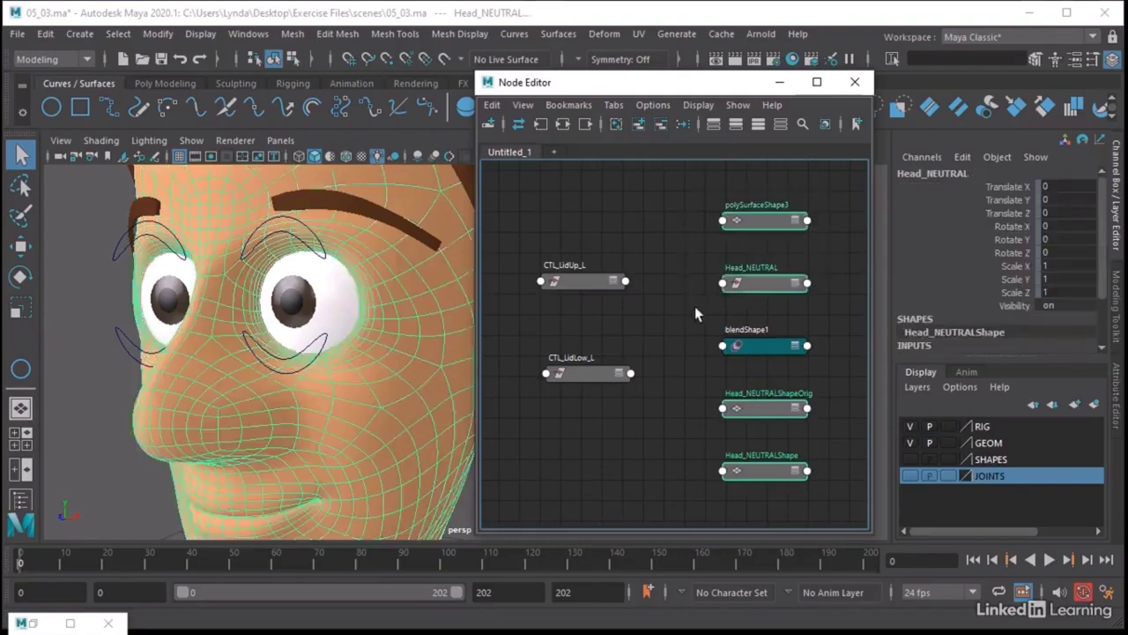
{"action": "left_click", "coordinate": [661, 125]}
{"action": "left_click_drag", "start_coordinate": [870, 208], "coordinate": [924, 221]}
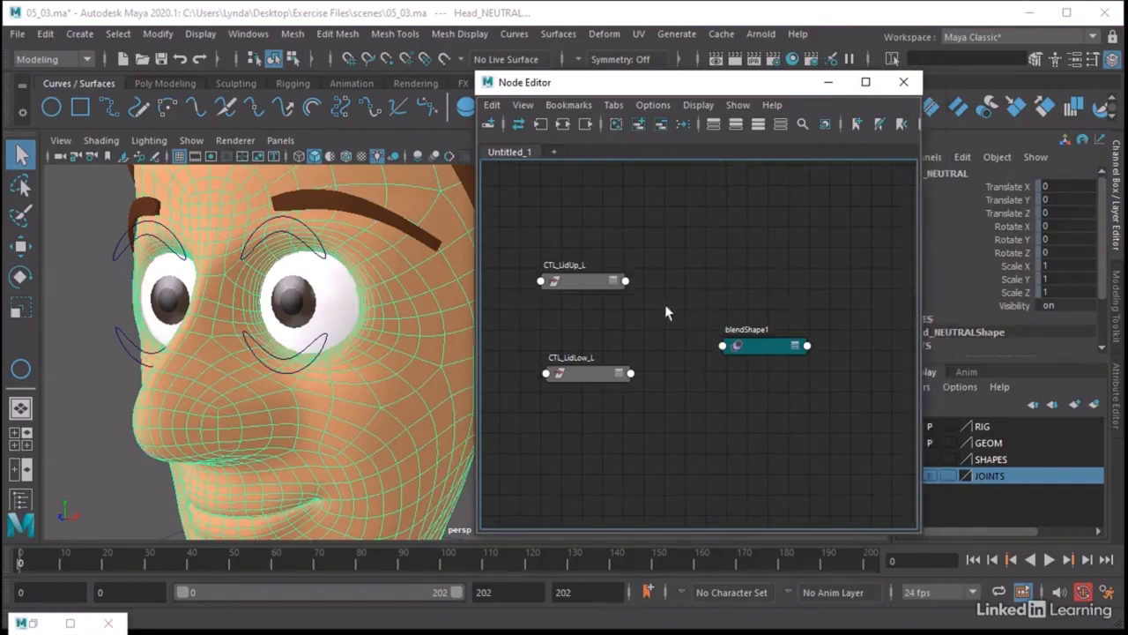
Place the CTL_LidLow_L node beneath CTL_LidUp_L and expand its attributes down to the individual Translate channels.
{"action": "left_click_drag", "start_coordinate": [590, 374], "coordinate": [584, 363]}
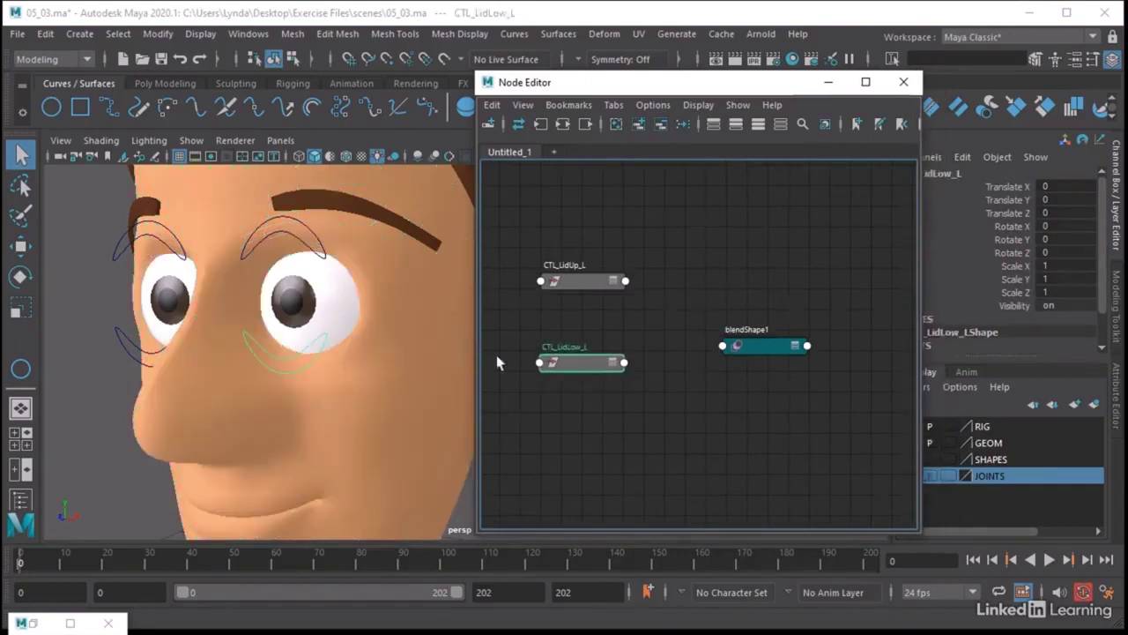
{"action": "left_click", "coordinate": [611, 361]}
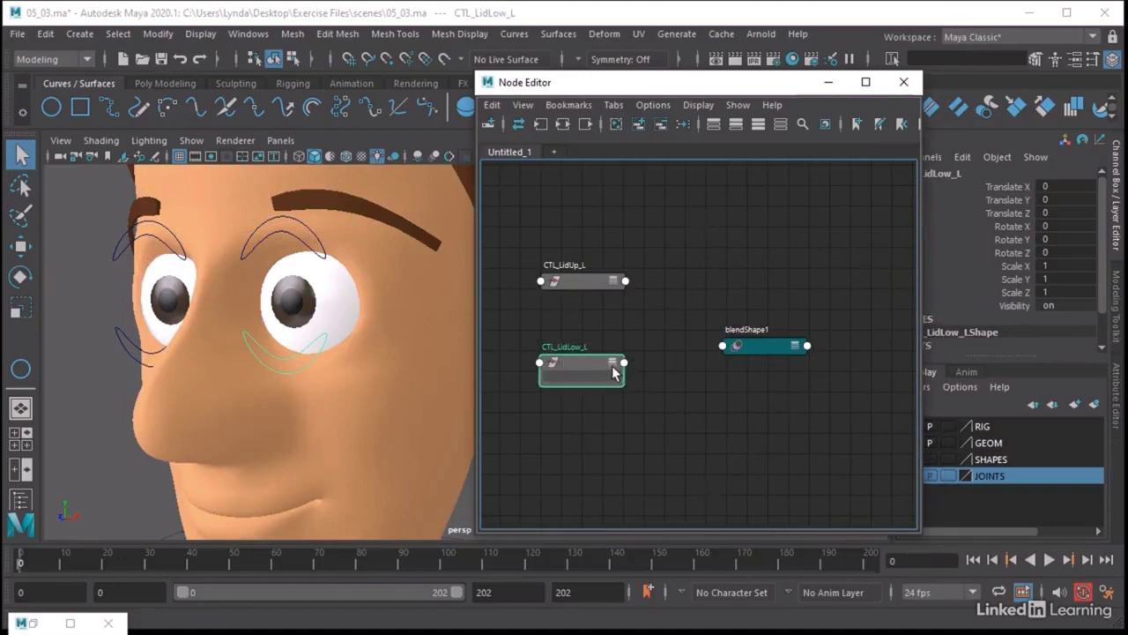
{"action": "left_click", "coordinate": [612, 365]}
{"action": "left_click_drag", "start_coordinate": [592, 365], "coordinate": [563, 322]}
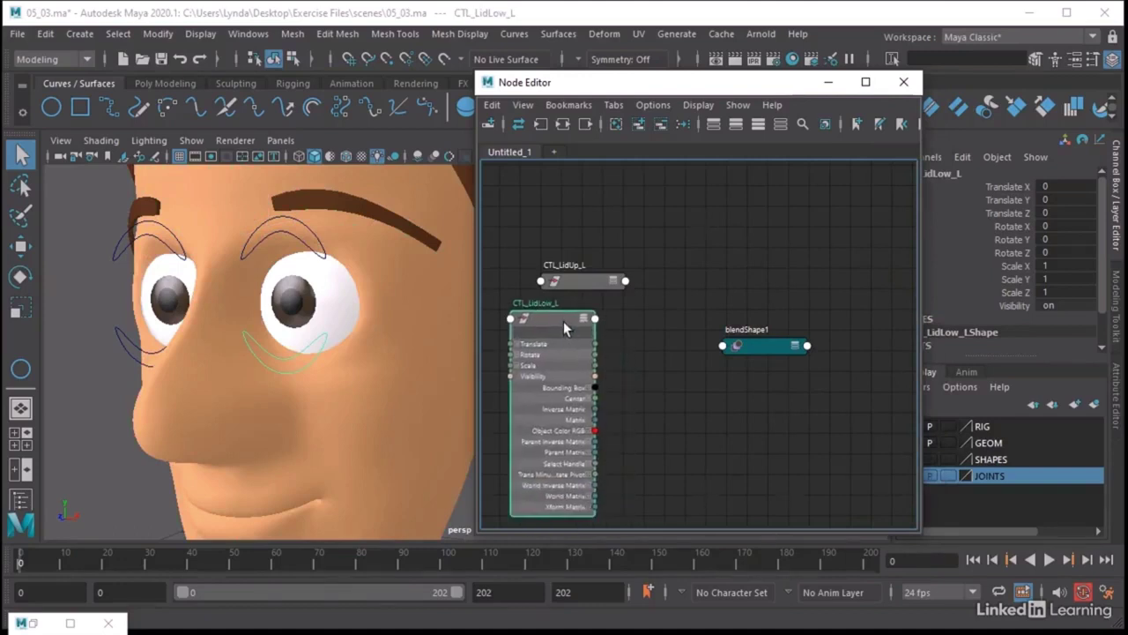
{"action": "left_click", "coordinate": [513, 344]}
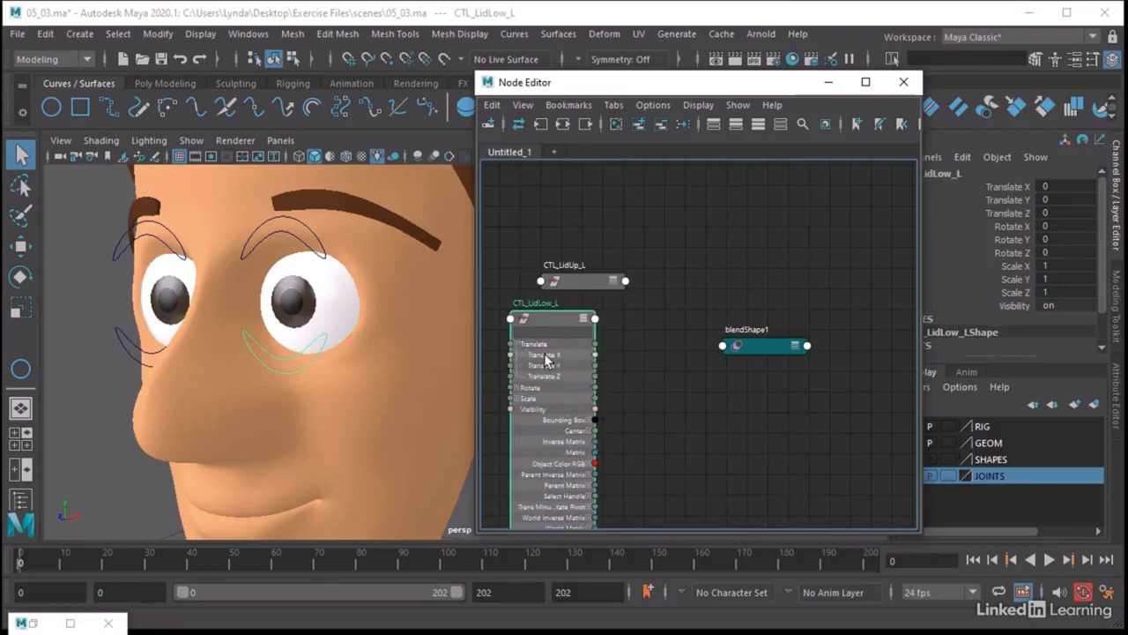
{"action": "key", "text": "w"}
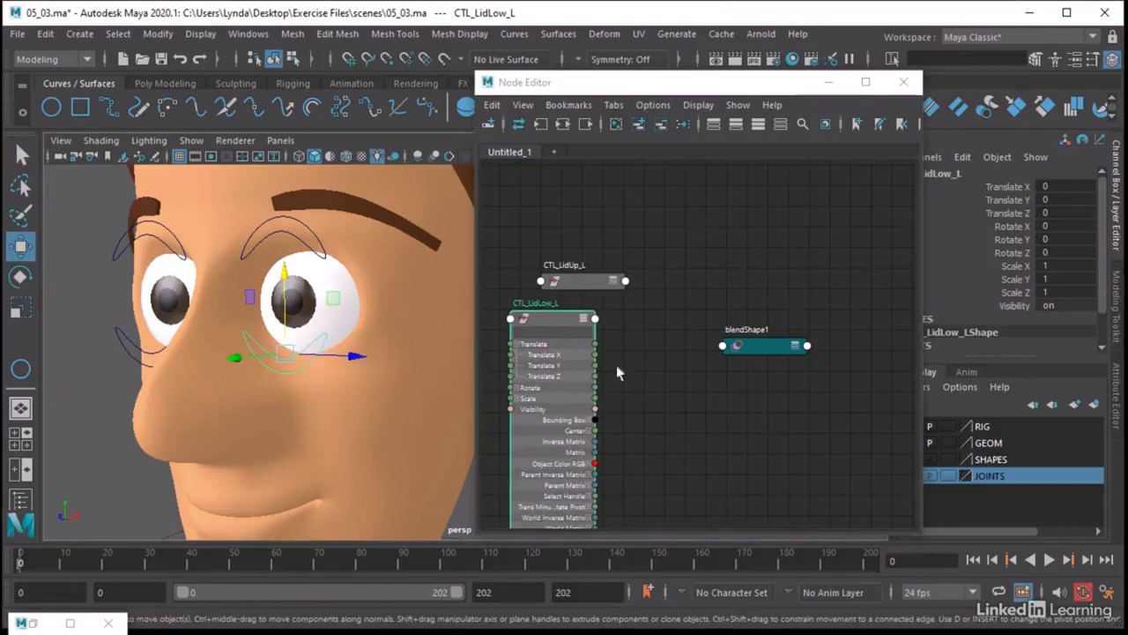
Move blendShape1 farther from the control nodes and expand its Weight attribute down to the eyelid targets.
{"action": "left_click_drag", "start_coordinate": [780, 351], "coordinate": [827, 332]}
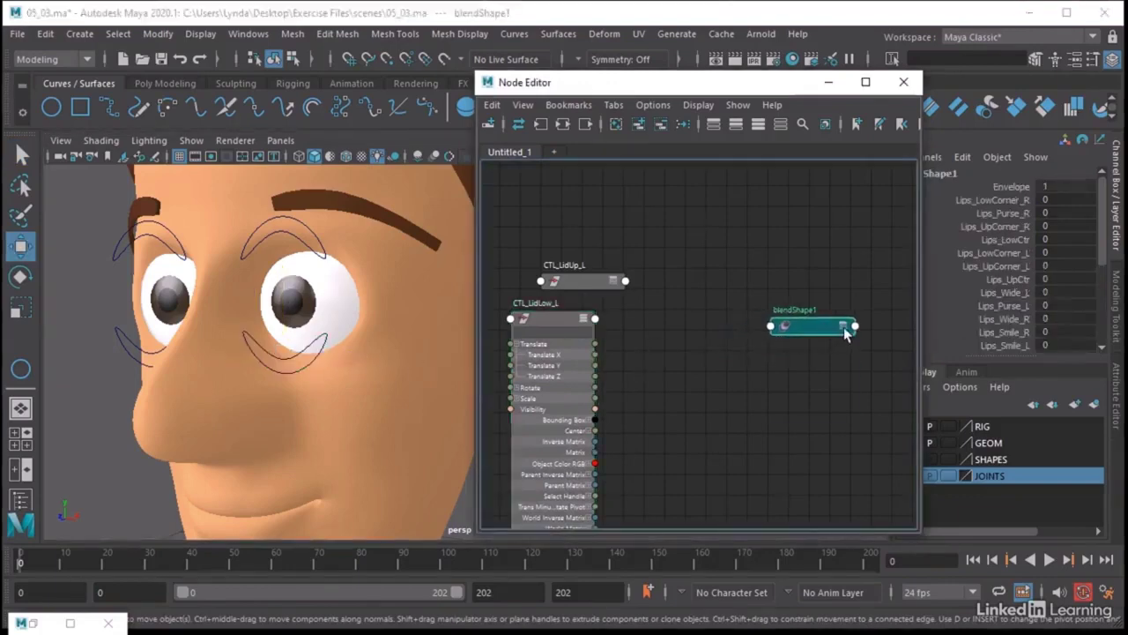
{"action": "left_click", "coordinate": [843, 328]}
{"action": "left_click", "coordinate": [842, 328]}
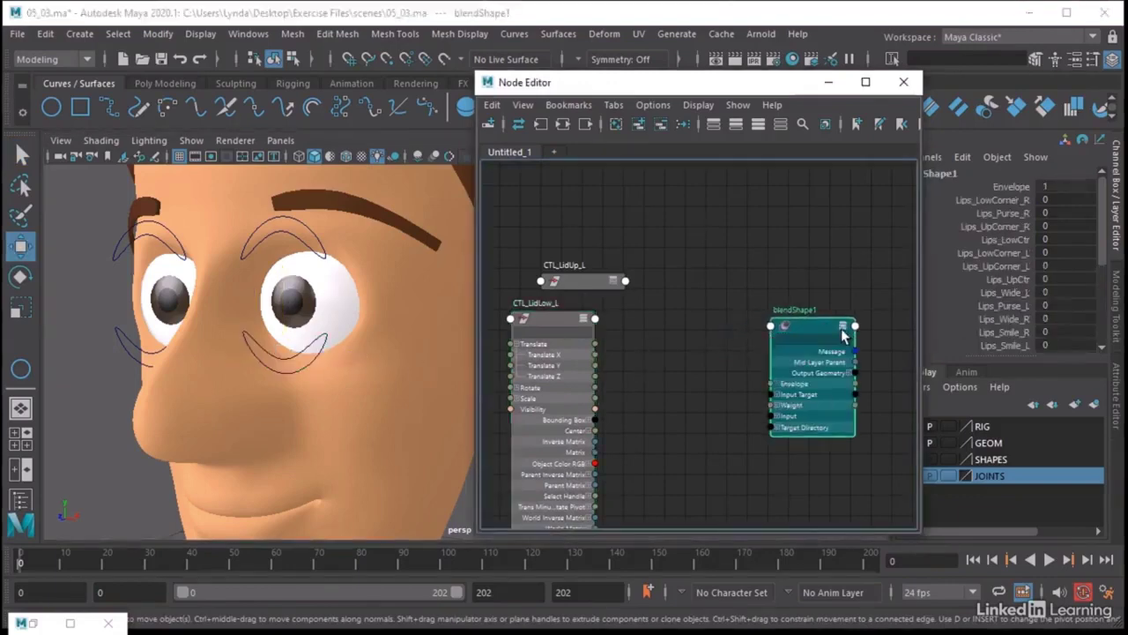
{"action": "scroll", "coordinate": [773, 405], "scroll_direction": "up", "scroll_amount": 2}
{"action": "left_click", "coordinate": [784, 389]}
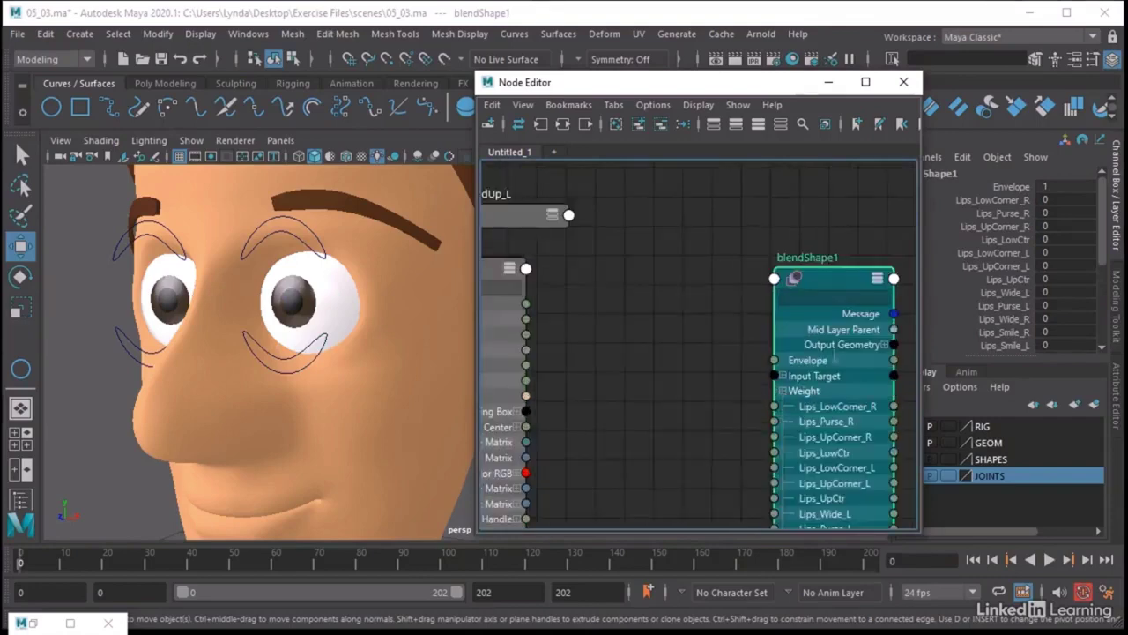
{"action": "left_click_drag", "start_coordinate": [825, 278], "coordinate": [828, 194]}
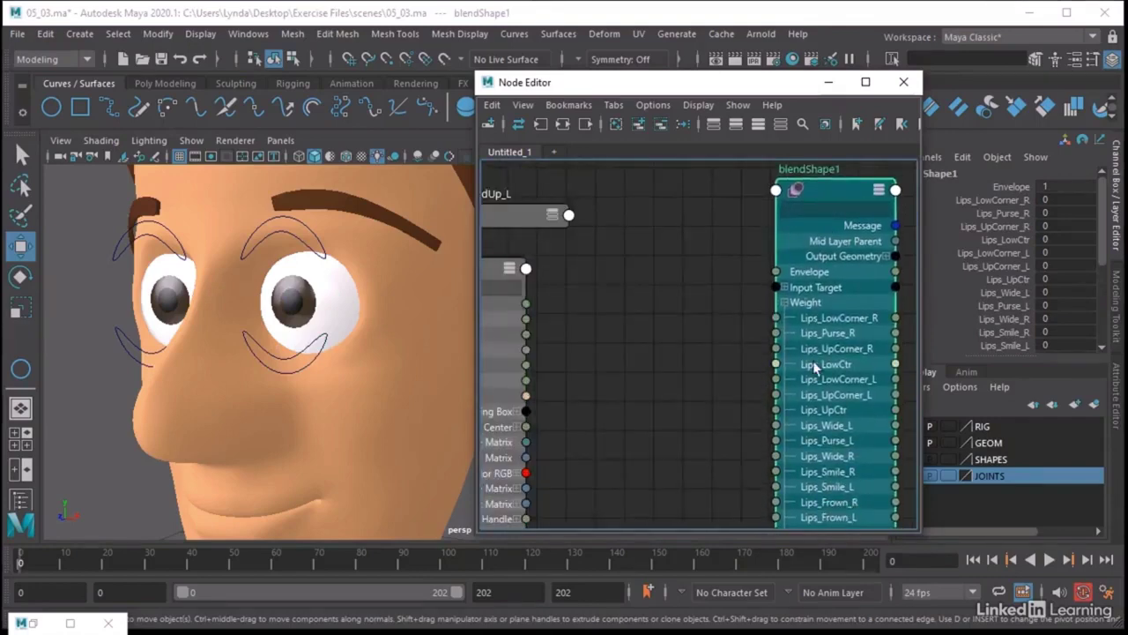
{"action": "middle_click_drag", "start_coordinate": [730, 402], "coordinate": [747, 306]}
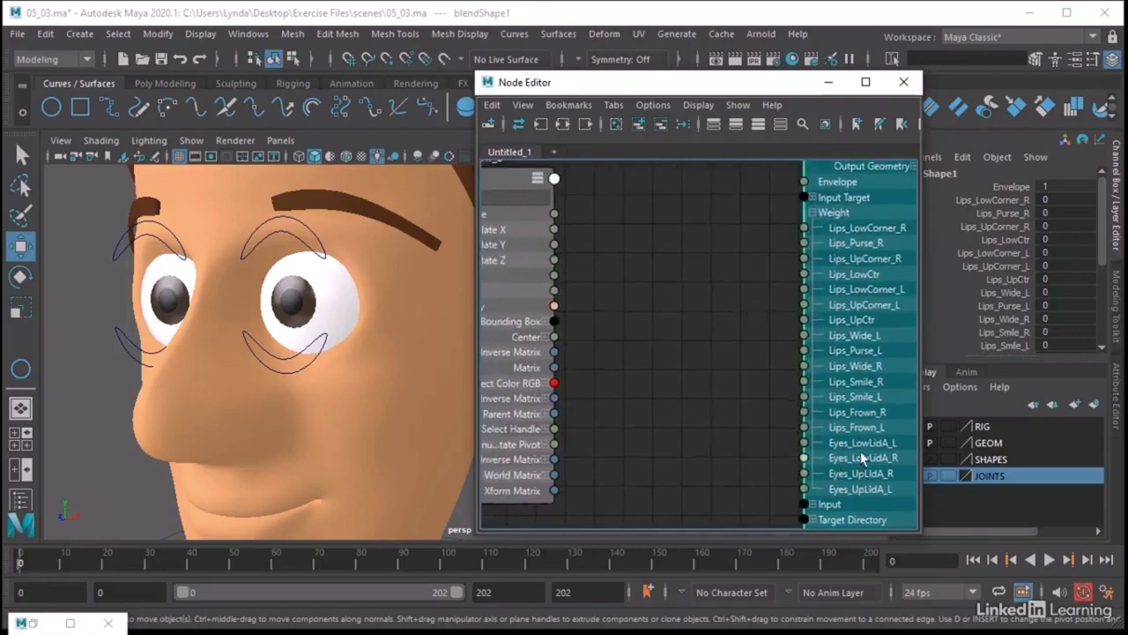
Connect CTL_LidLow_L's Translate X to blendShape1's Eyes_LowLidA_L weight and test it by raising and lowering the control.
{"action": "key", "text": "a"}
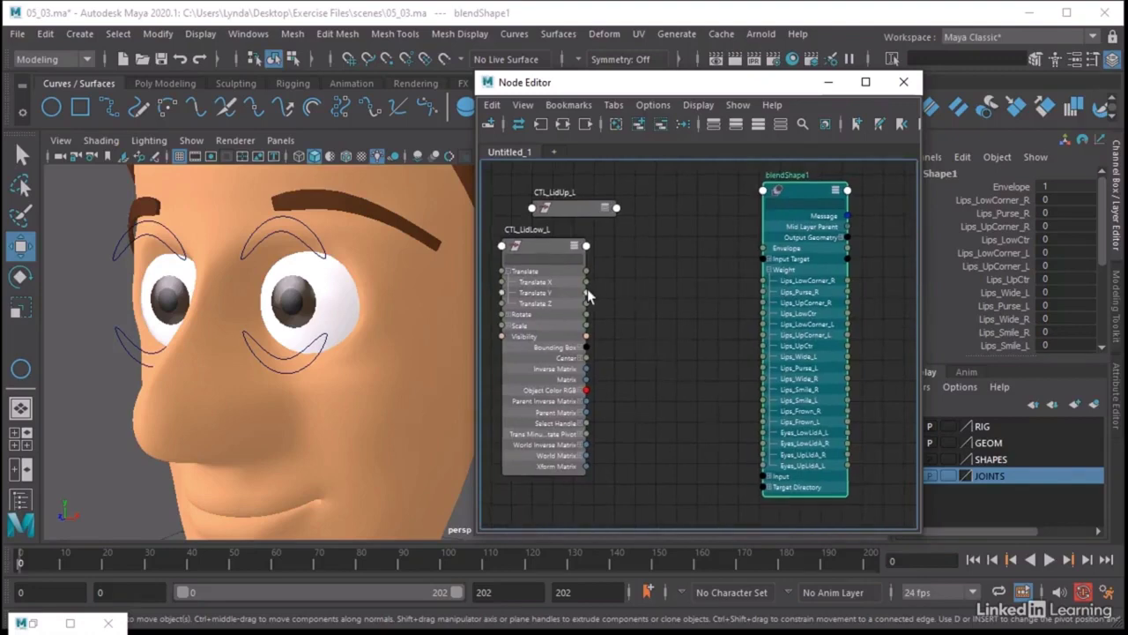
{"action": "left_click_drag", "start_coordinate": [588, 282], "coordinate": [763, 433]}
{"action": "left_click", "coordinate": [319, 351]}
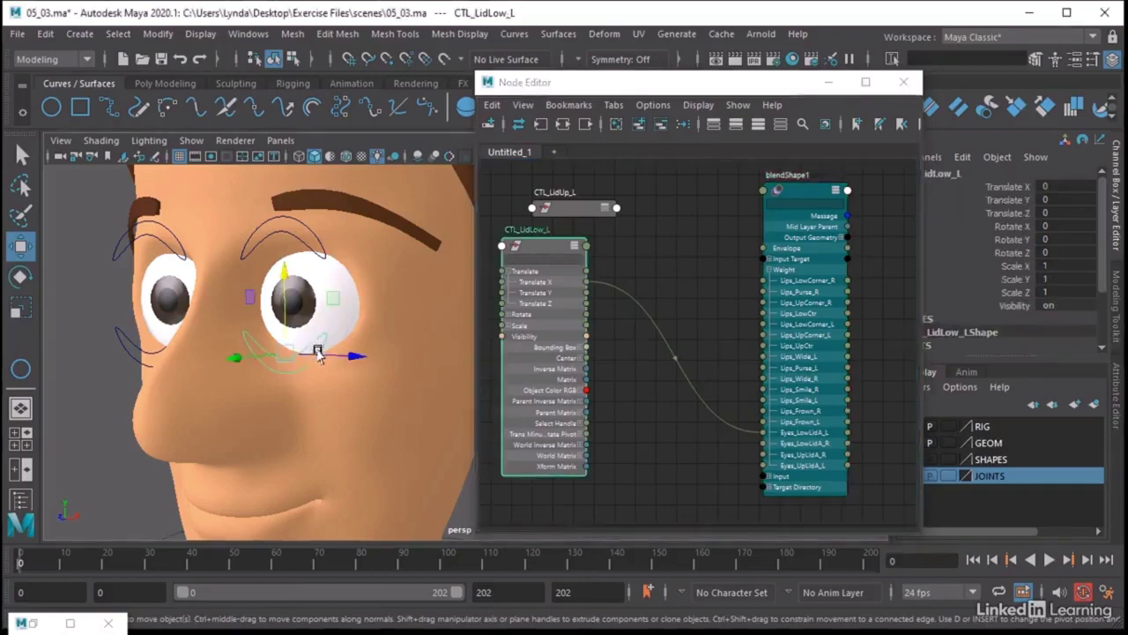
{"action": "left_click_drag", "start_coordinate": [282, 319], "coordinate": [306, 250]}
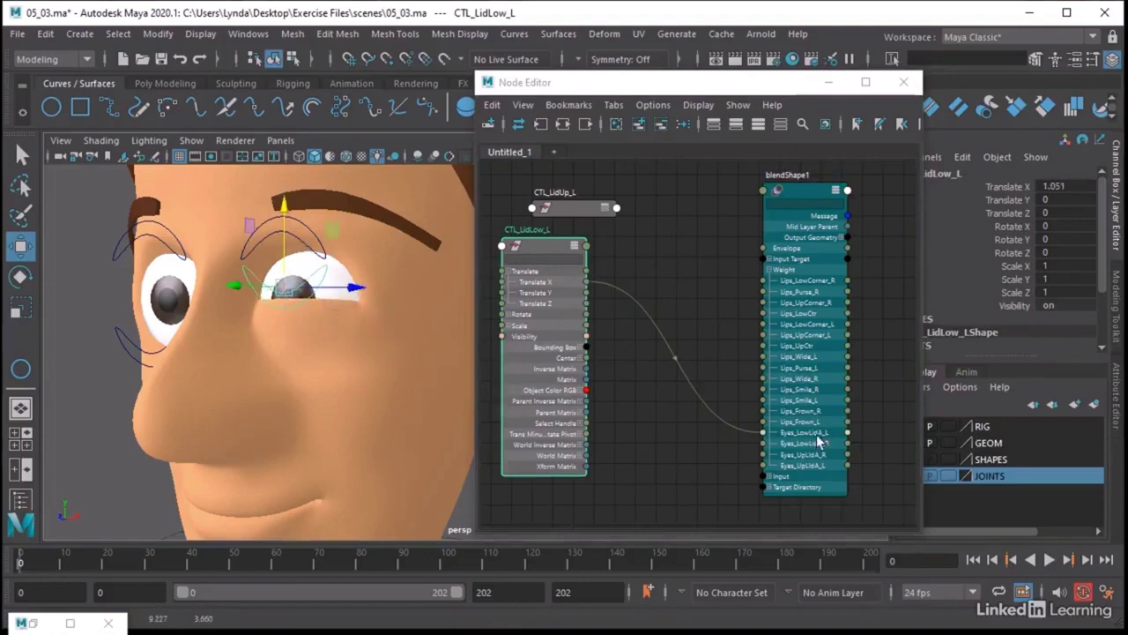
{"action": "left_click_drag", "start_coordinate": [282, 236], "coordinate": [285, 303]}
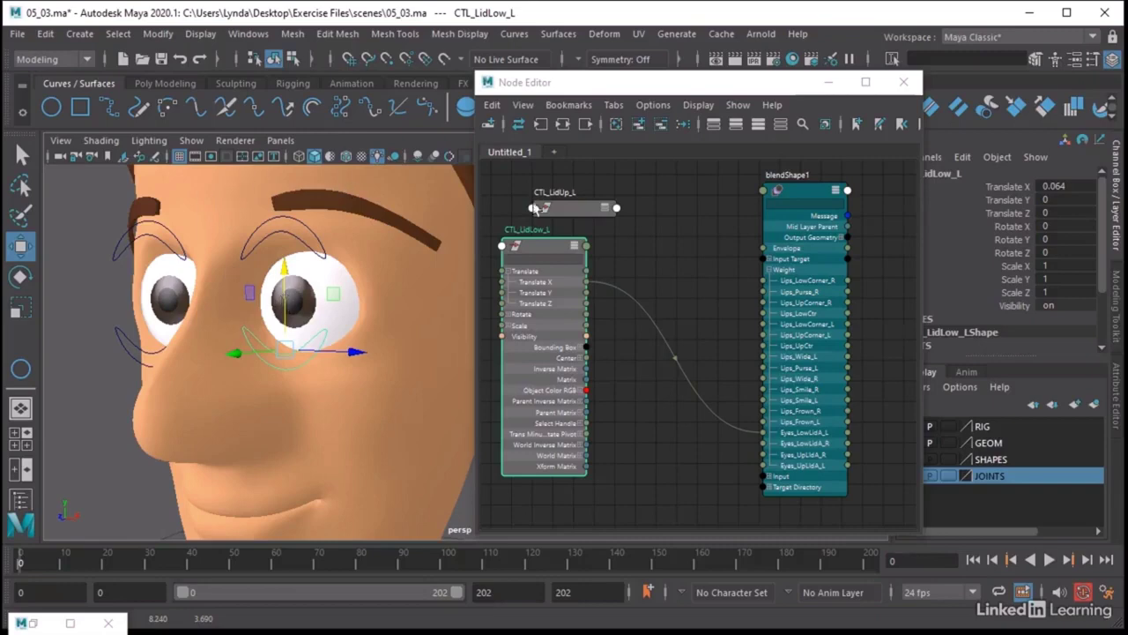
Reset CTL_LidLow_L's Translate X to 0.
{"action": "left_click", "coordinate": [1062, 186]}
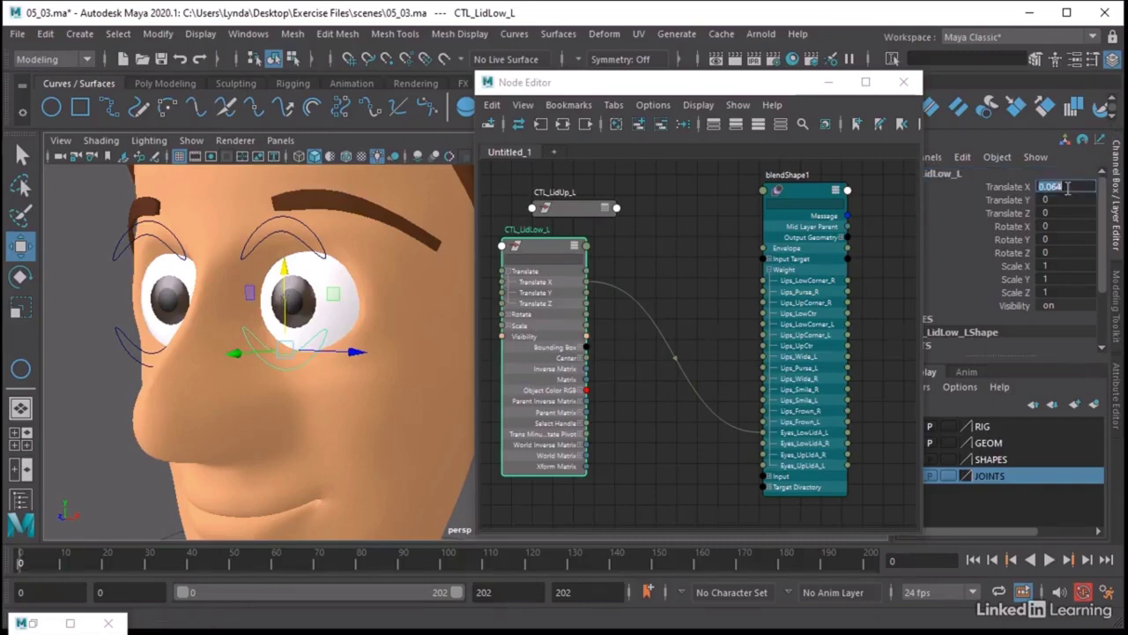
{"action": "type", "text": "0"}
{"action": "key", "text": "Return"}
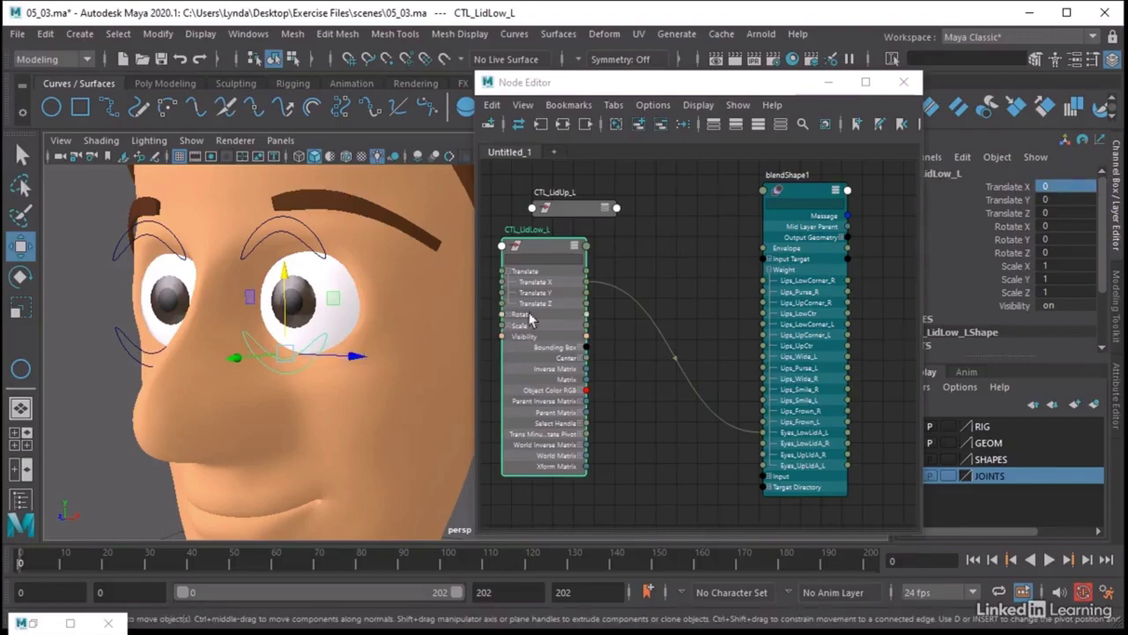
Minimize the Node Editor and lock and hide every CTL_LidLow_L channel from Translate Y through Visibility, leaving Translate X available.
{"action": "middle_click_drag", "start_coordinate": [402, 372], "coordinate": [393, 374], "text": "alt"}
{"action": "left_click_drag", "start_coordinate": [393, 376], "coordinate": [362, 373], "text": "alt"}
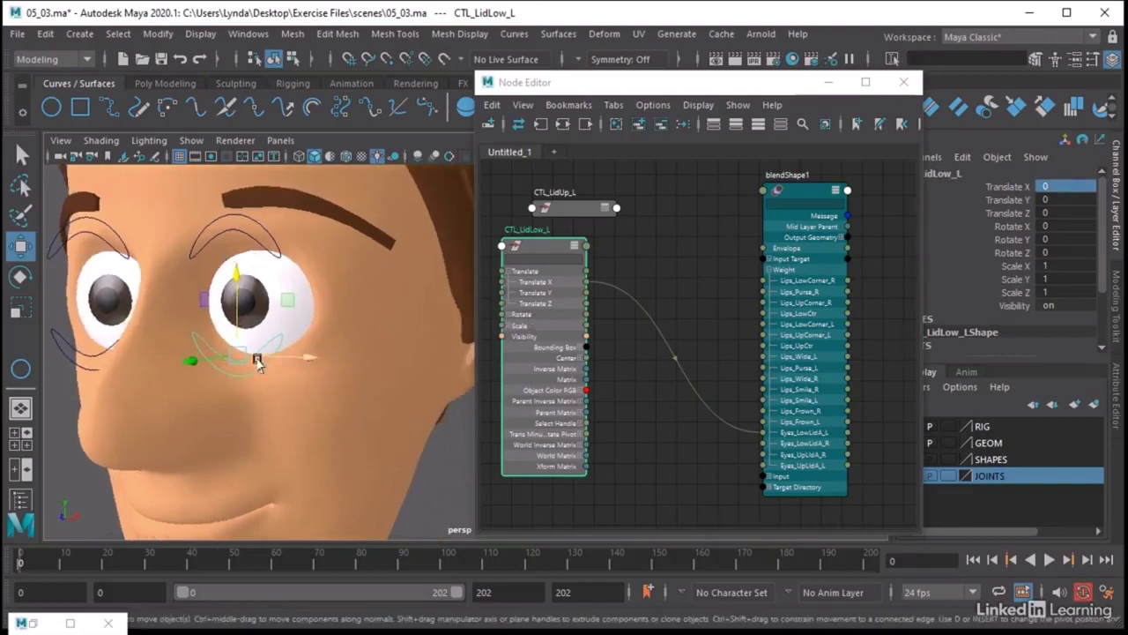
{"action": "left_click", "coordinate": [830, 82]}
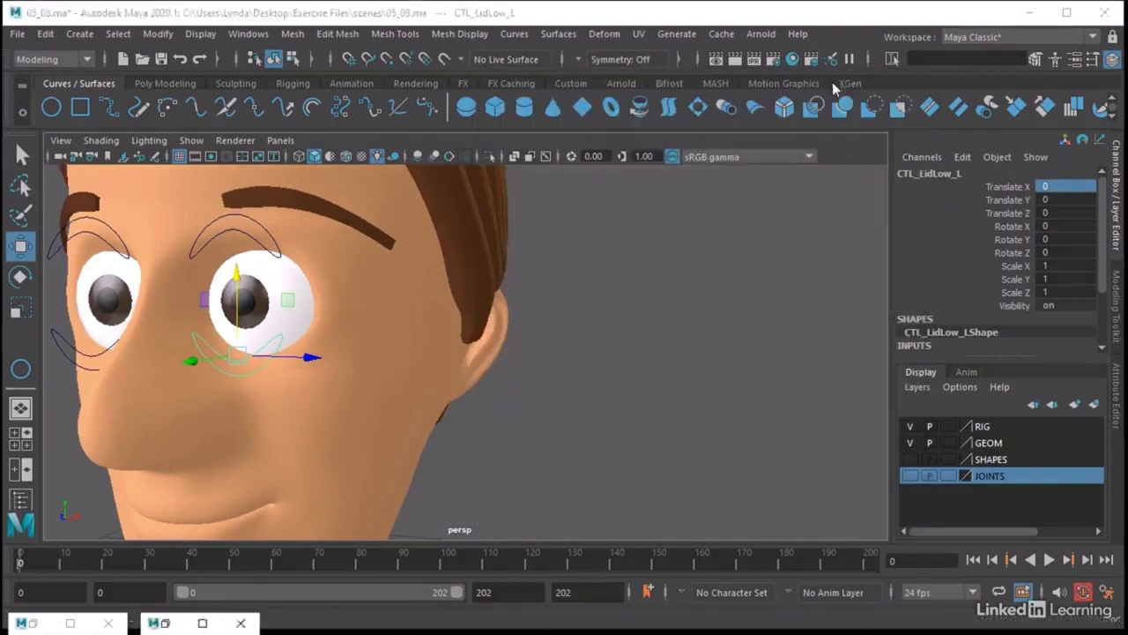
{"action": "left_click", "coordinate": [1014, 200]}
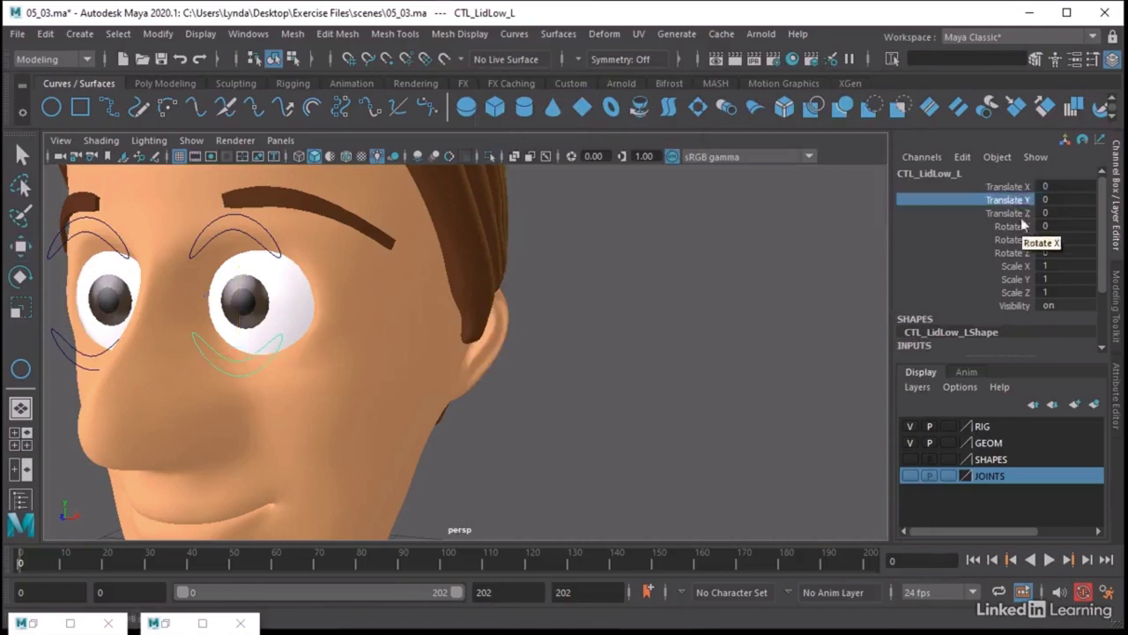
{"action": "left_click_drag", "start_coordinate": [1020, 202], "coordinate": [1023, 305]}
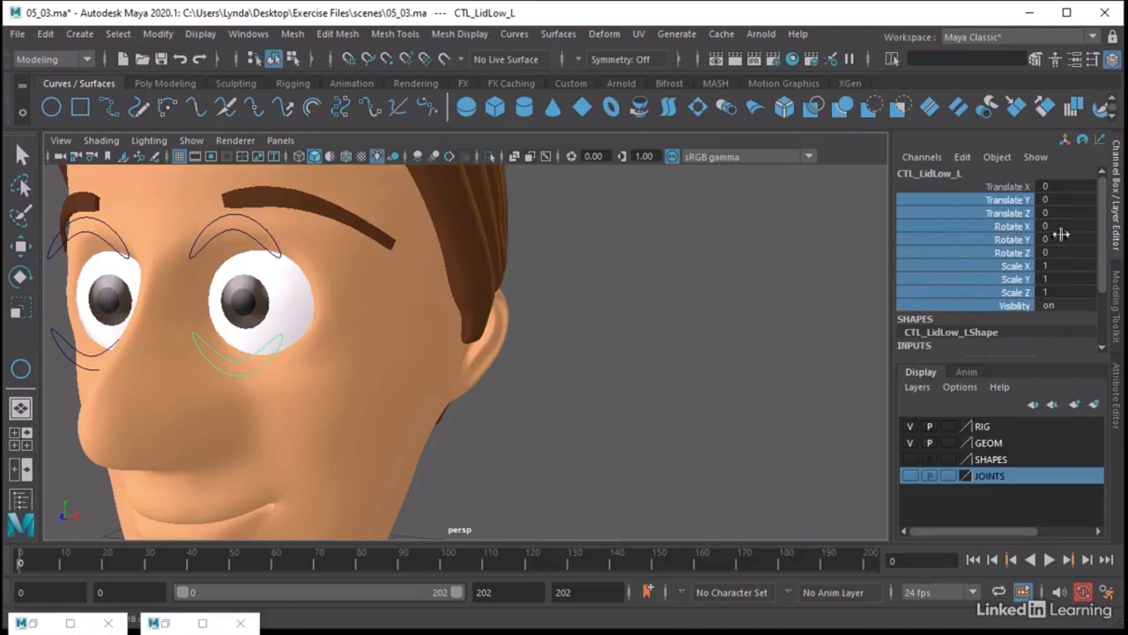
{"action": "right_click", "coordinate": [1004, 227]}
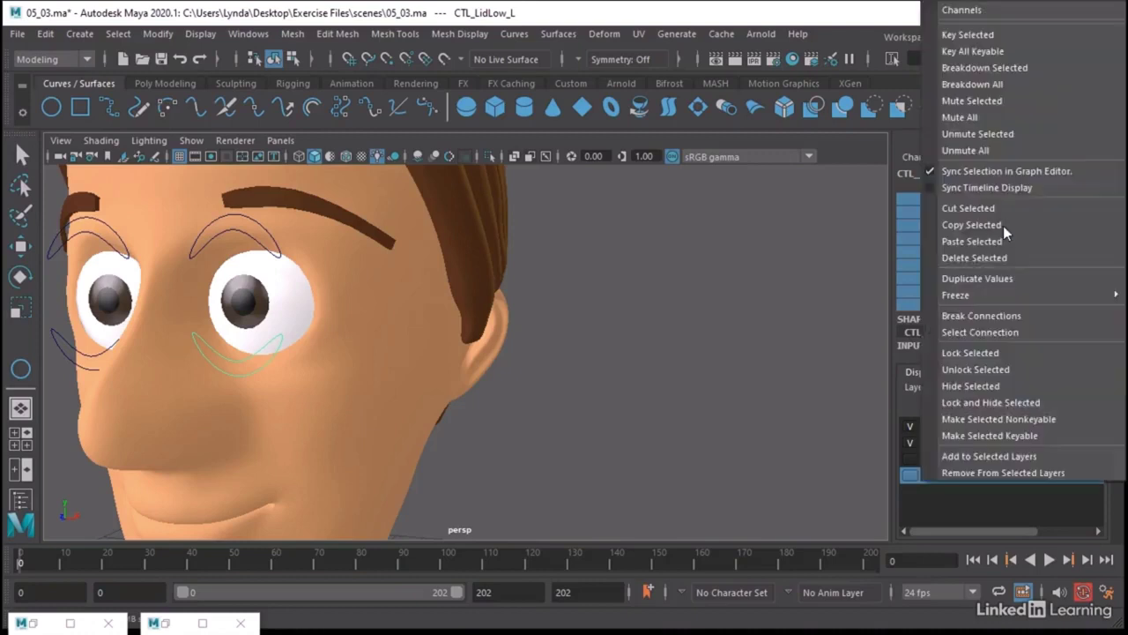
{"action": "left_click", "coordinate": [991, 402]}
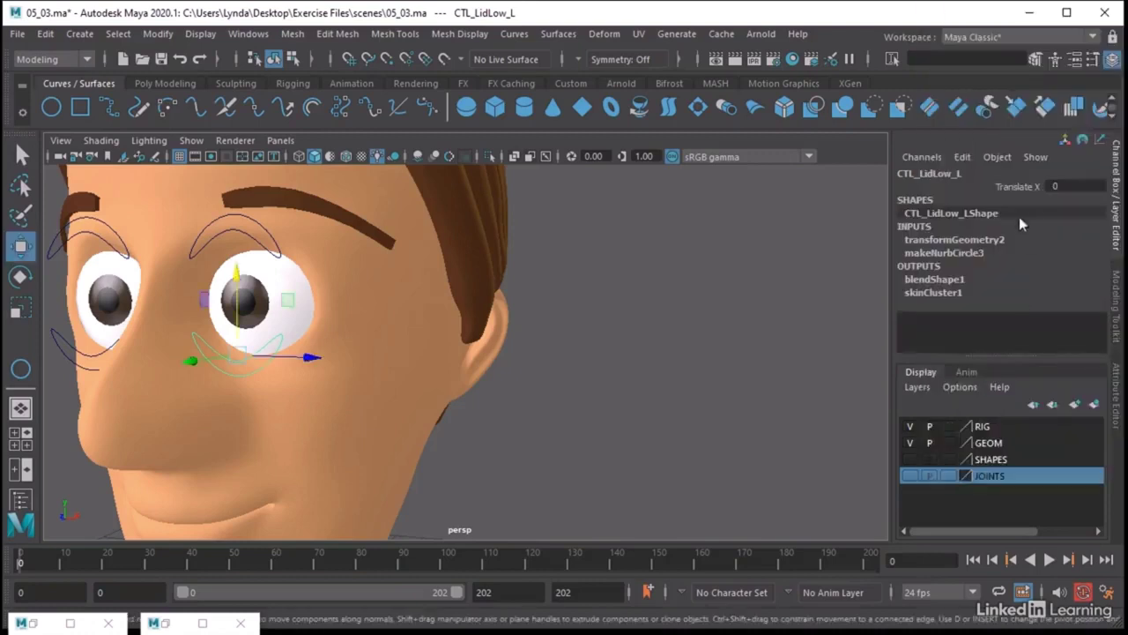
Test how far CTL_LidLow_L can travel along Translate X and restore its original position.
{"action": "left_click", "coordinate": [1024, 186]}
{"action": "mouse_move", "coordinate": [711, 227]}
{"action": "middle_mouse_down"}
{"action": "mouse_move", "coordinate": [726, 224]}
{"action": "mouse_move", "coordinate": [709, 236]}
{"action": "middle_mouse_up"}
{"action": "key", "text": "ctrl+z"}
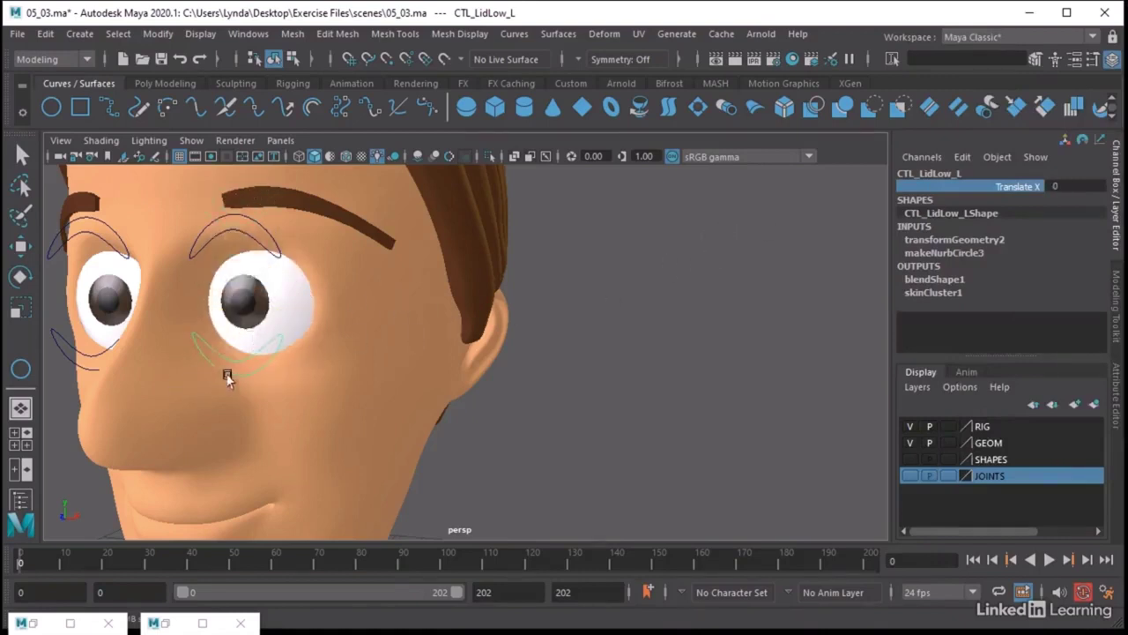
{"action": "key", "text": "w"}
{"action": "left_click_drag", "start_coordinate": [234, 310], "coordinate": [257, 169]}
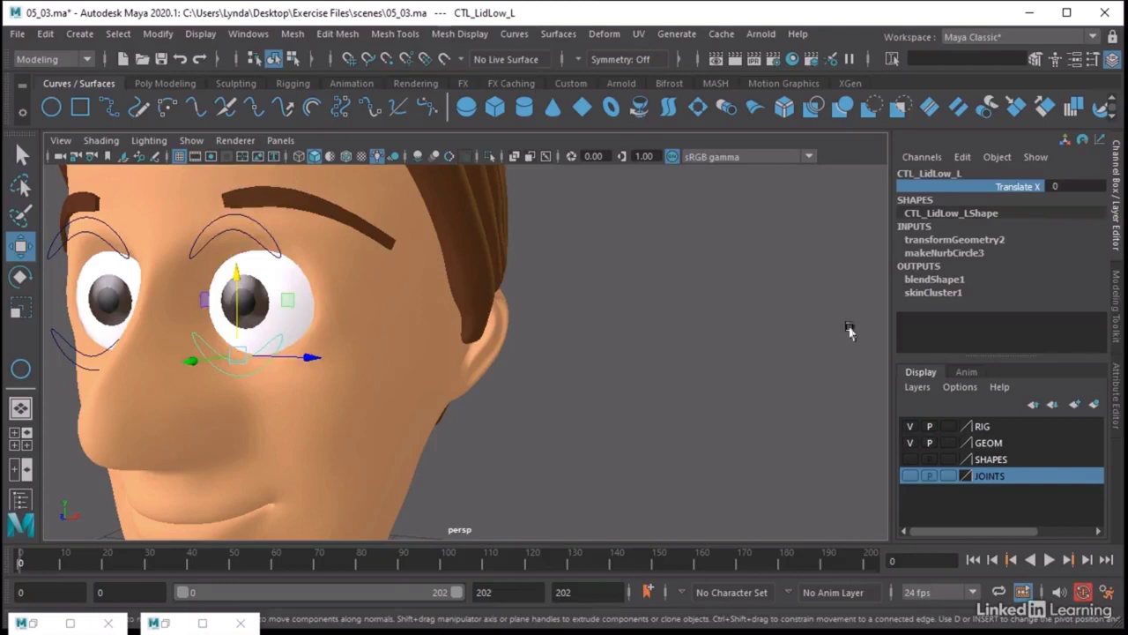
Enable both the minimum and maximum Translate X limits in the limit information of CTL_LidLow_L's transform.
{"action": "left_click", "coordinate": [1117, 388]}
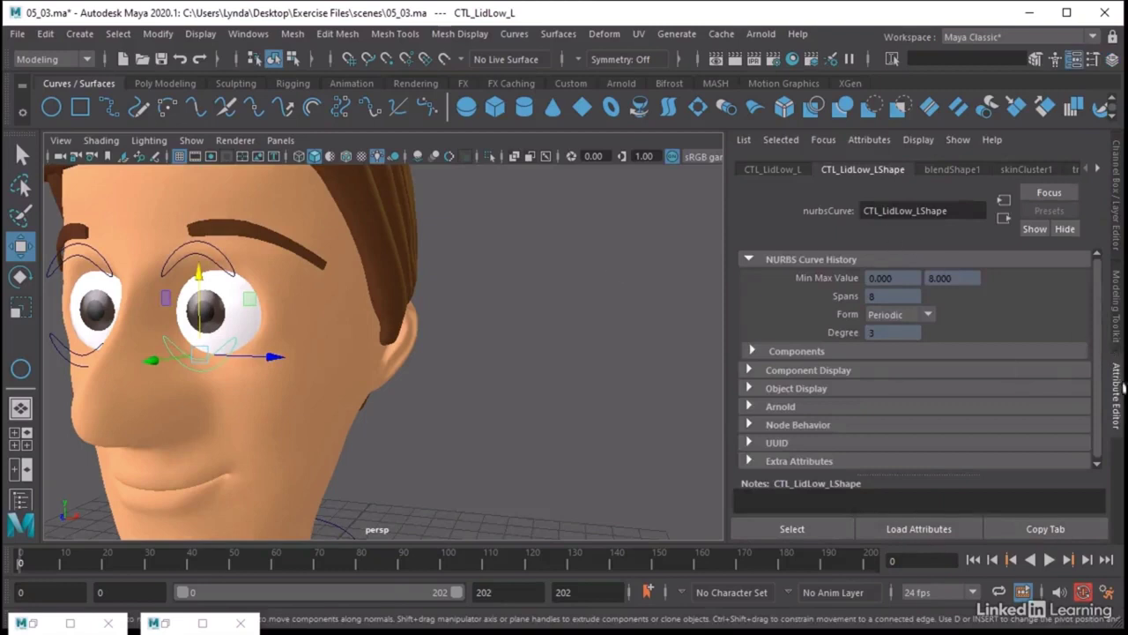
{"action": "left_click", "coordinate": [764, 167]}
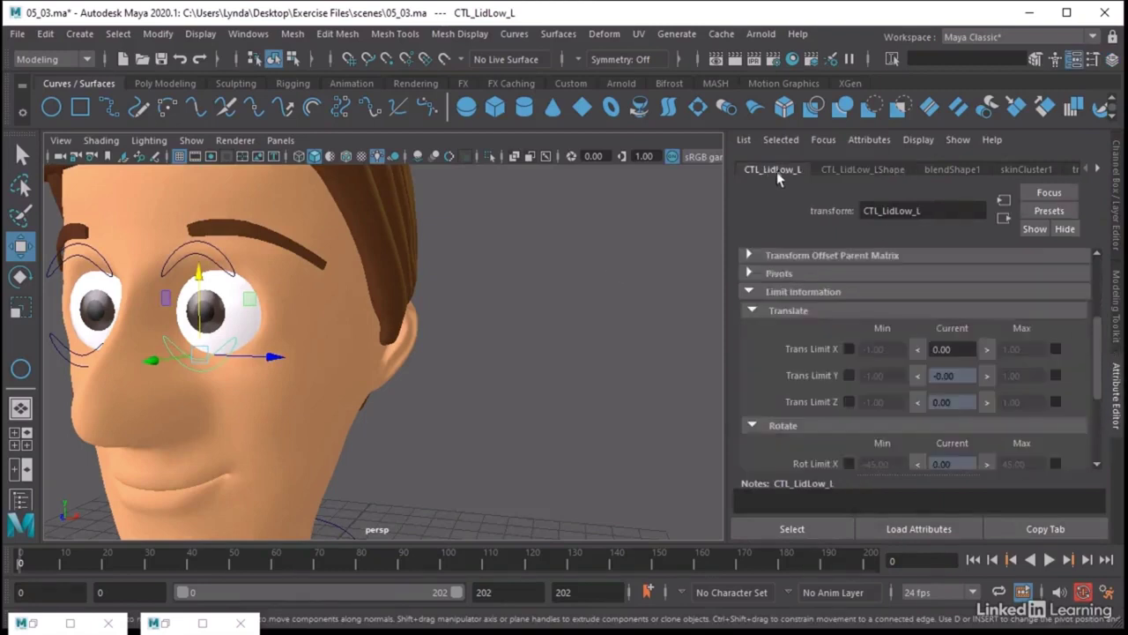
{"action": "left_click", "coordinate": [764, 292]}
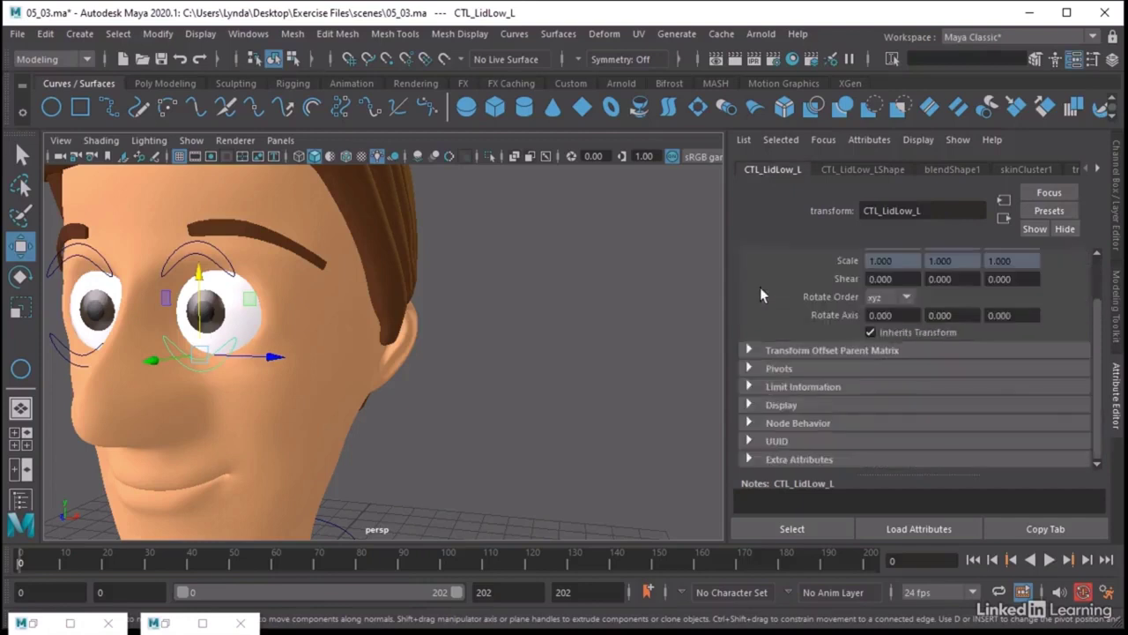
{"action": "left_click", "coordinate": [751, 387]}
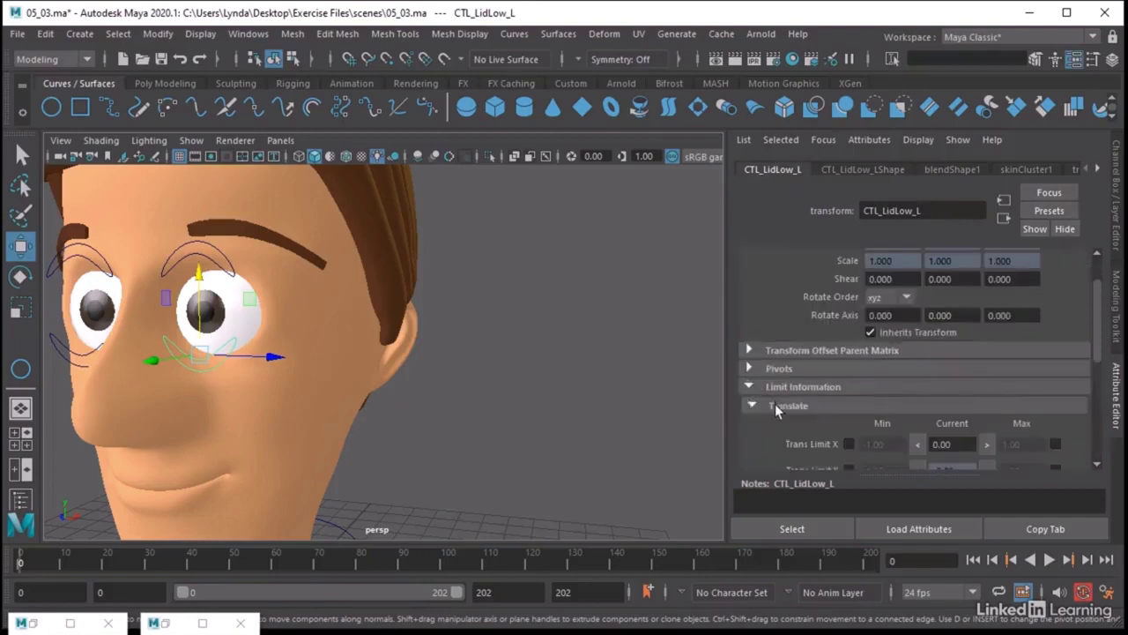
{"action": "scroll", "coordinate": [775, 403], "scroll_direction": "down", "scroll_amount": 3}
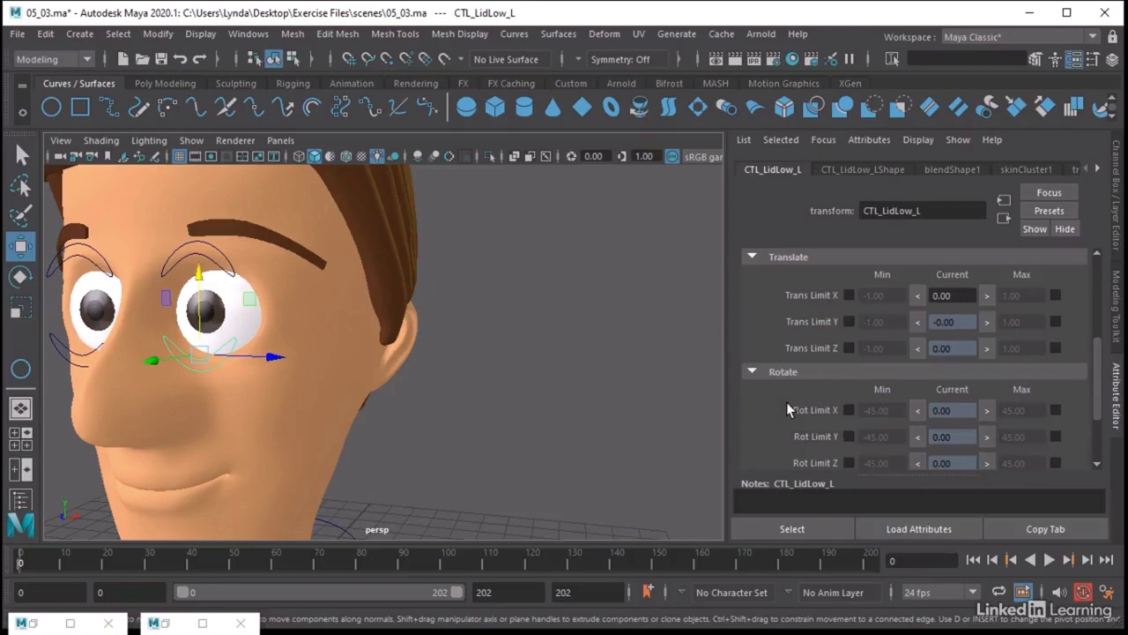
{"action": "left_click", "coordinate": [849, 296]}
{"action": "left_click", "coordinate": [1055, 296]}
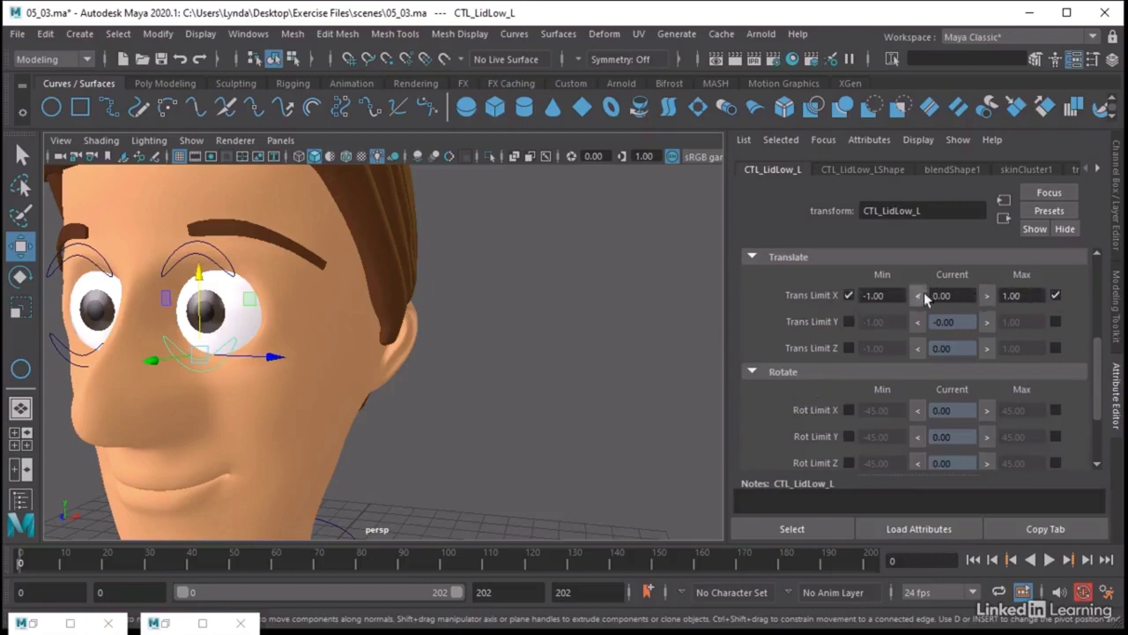
Set CTL_LidLow_L's Translate X limits to a minimum of -0.20 and a maximum of 1.20.
{"action": "double_click", "coordinate": [874, 295]}
{"action": "type", "text": "-2"}
{"action": "left_click", "coordinate": [1029, 295]}
{"action": "left_click_drag", "start_coordinate": [1029, 295], "coordinate": [1012, 299]}
{"action": "type", "text": "8"}
{"action": "key", "text": "Return"}
Test the limited lower-lid control by raising it to its maximum, undo the move, and deselect it.
{"action": "left_click_drag", "start_coordinate": [190, 300], "coordinate": [198, 232]}
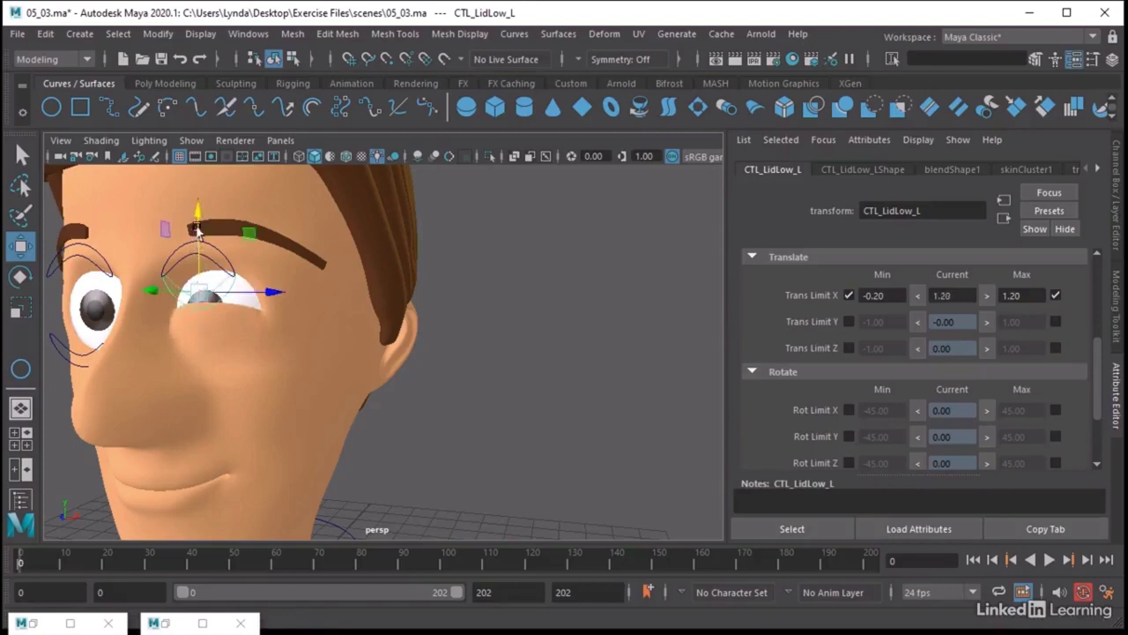
{"action": "key", "text": "ctrl+z"}
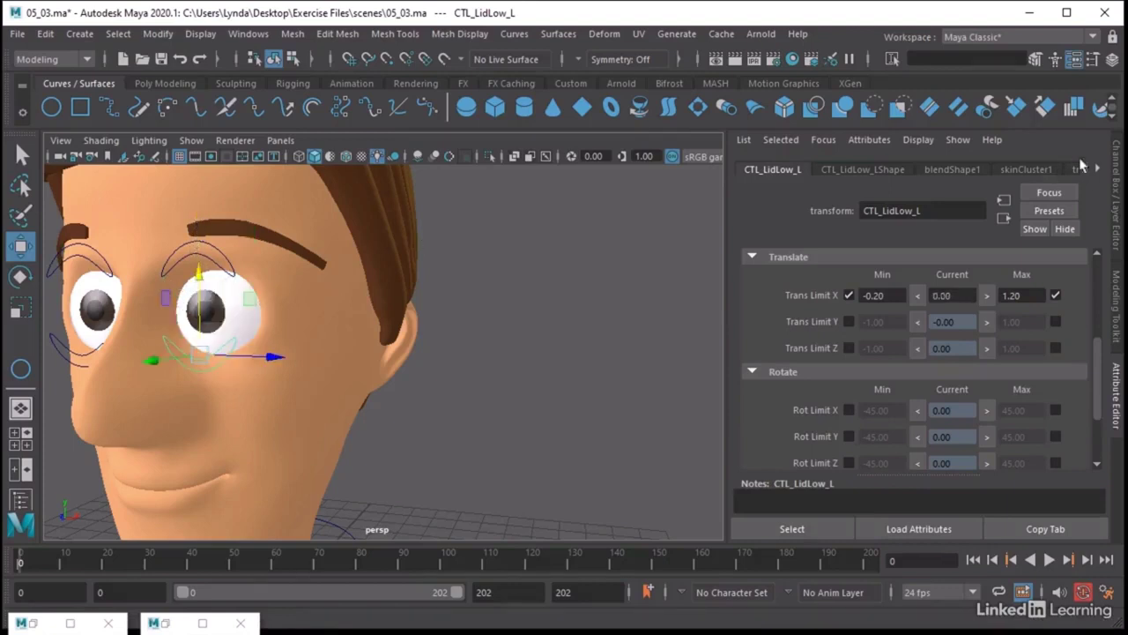
{"action": "left_click", "coordinate": [1119, 163]}
{"action": "left_click_drag", "start_coordinate": [555, 375], "coordinate": [583, 416], "text": "alt"}
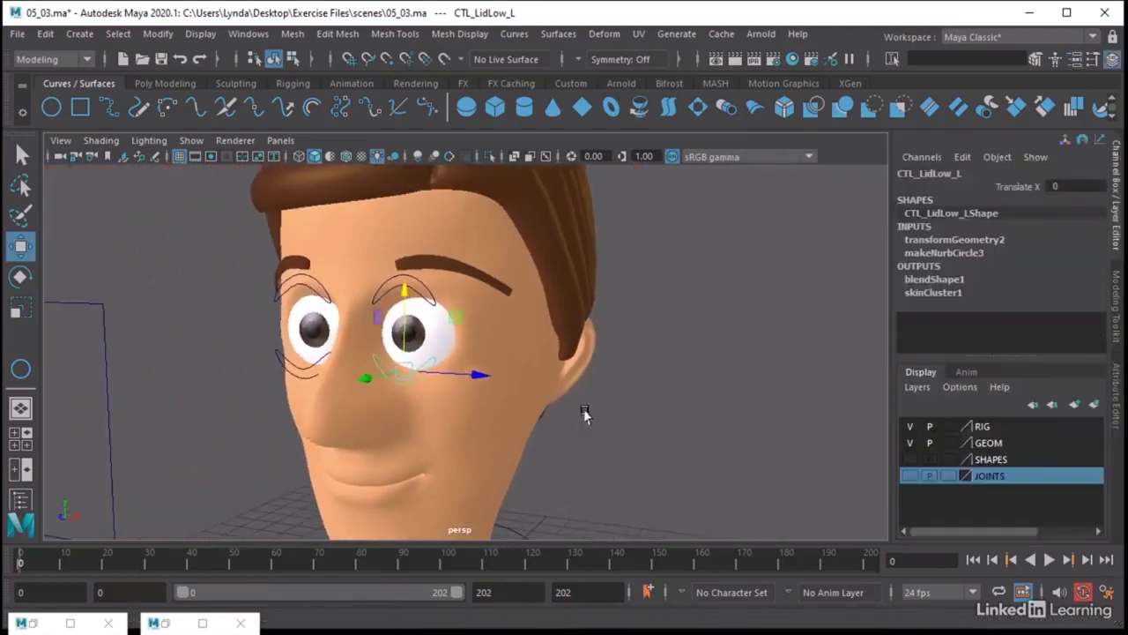
{"action": "left_click", "coordinate": [647, 426]}
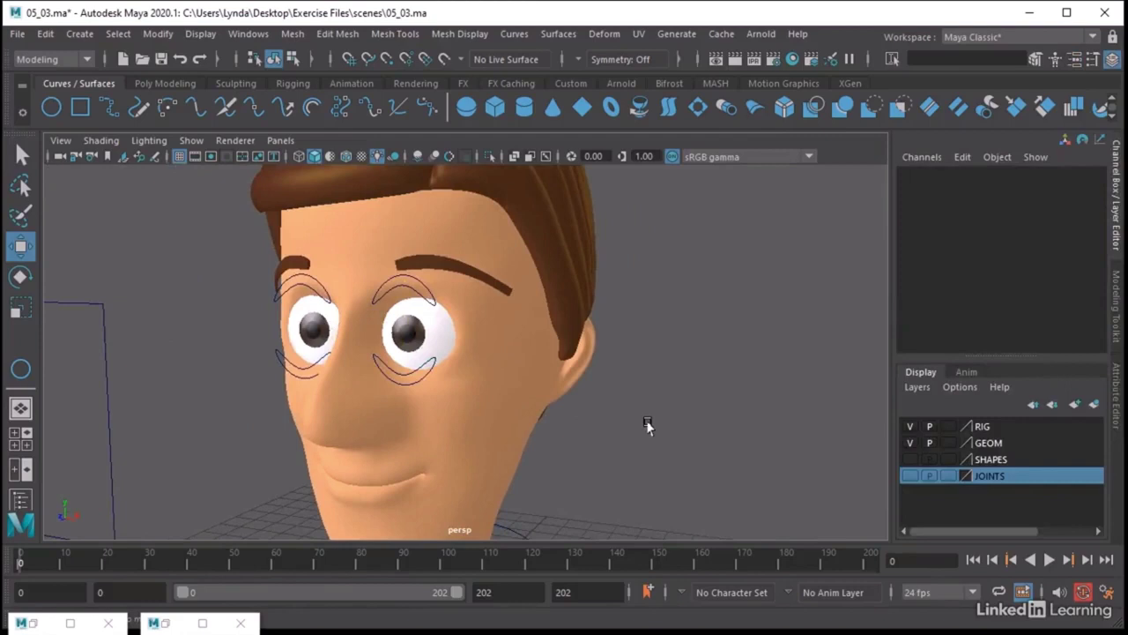
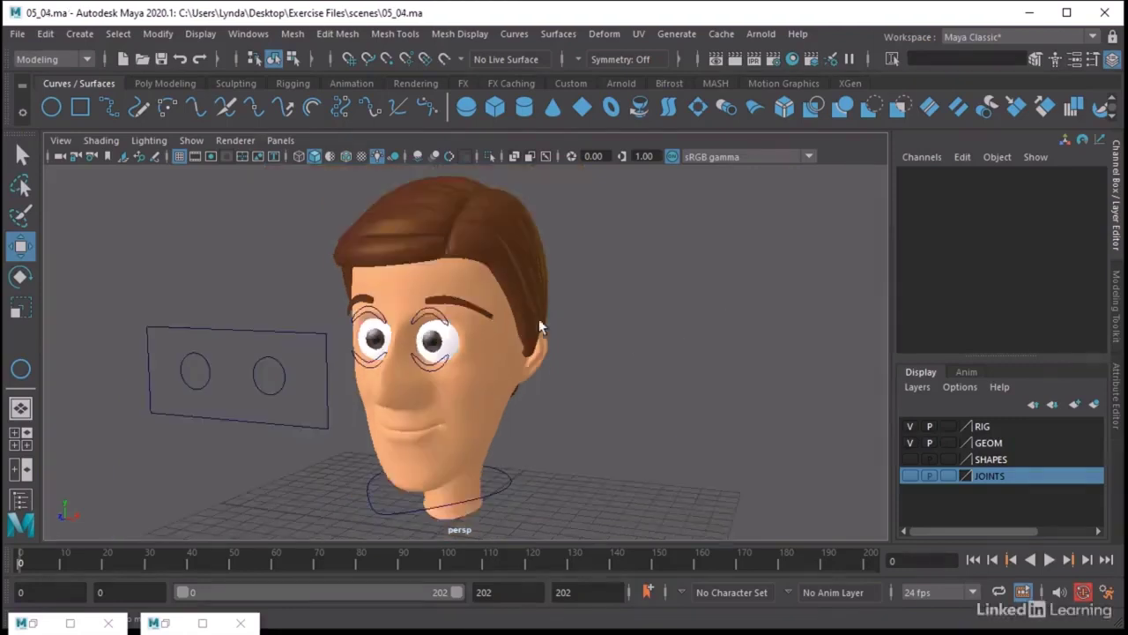
Test the left lower-lid control CTL_LidLow_L by raising it over the eye, and undo the move.
{"action": "right_click_drag", "start_coordinate": [436, 325], "coordinate": [928, 341], "text": "alt"}
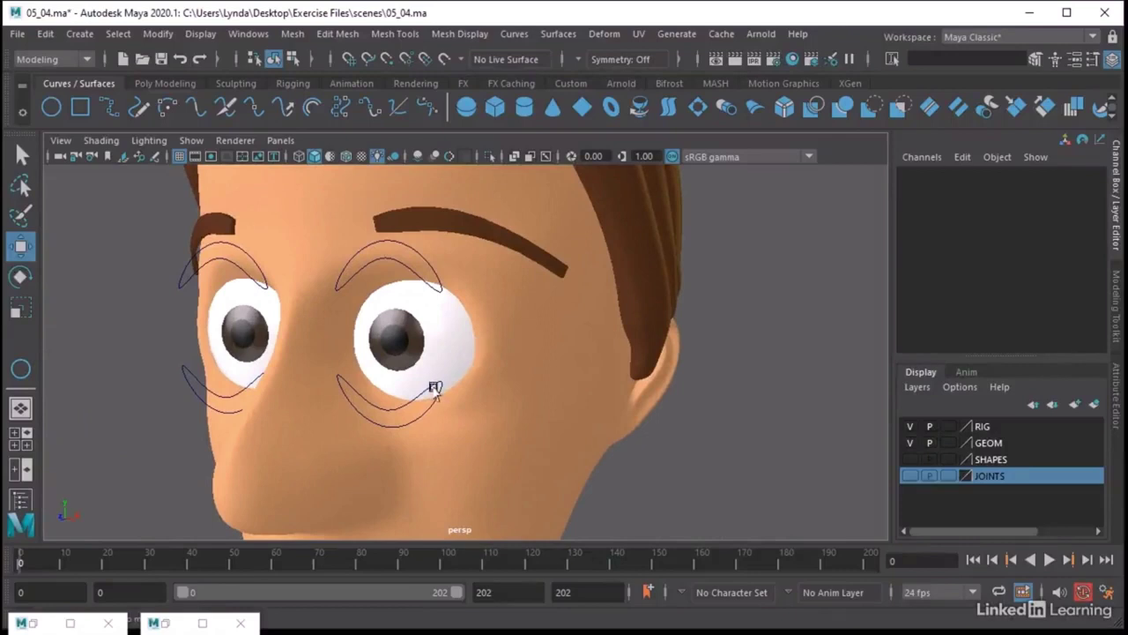
{"action": "left_click", "coordinate": [431, 263]}
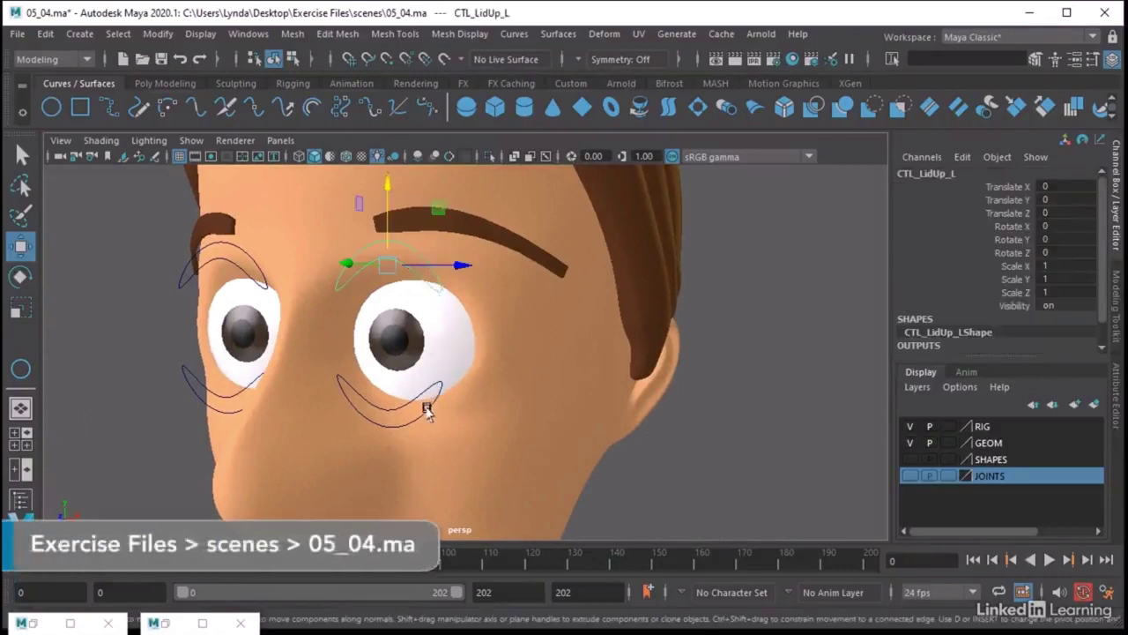
{"action": "left_click", "coordinate": [426, 412]}
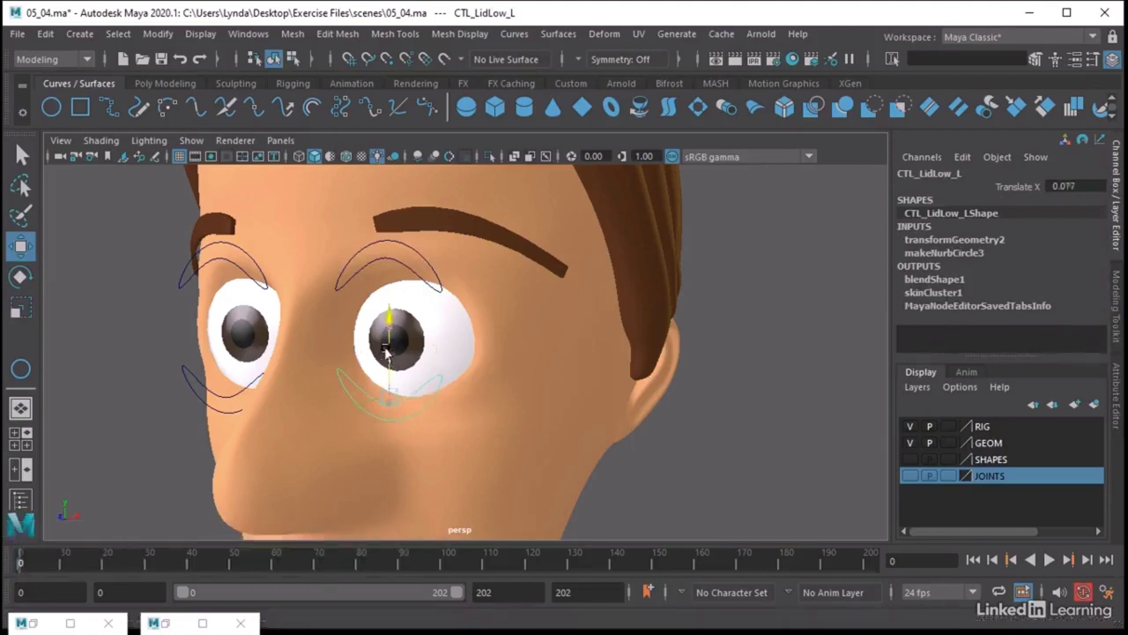
{"action": "left_click_drag", "start_coordinate": [385, 350], "coordinate": [386, 269]}
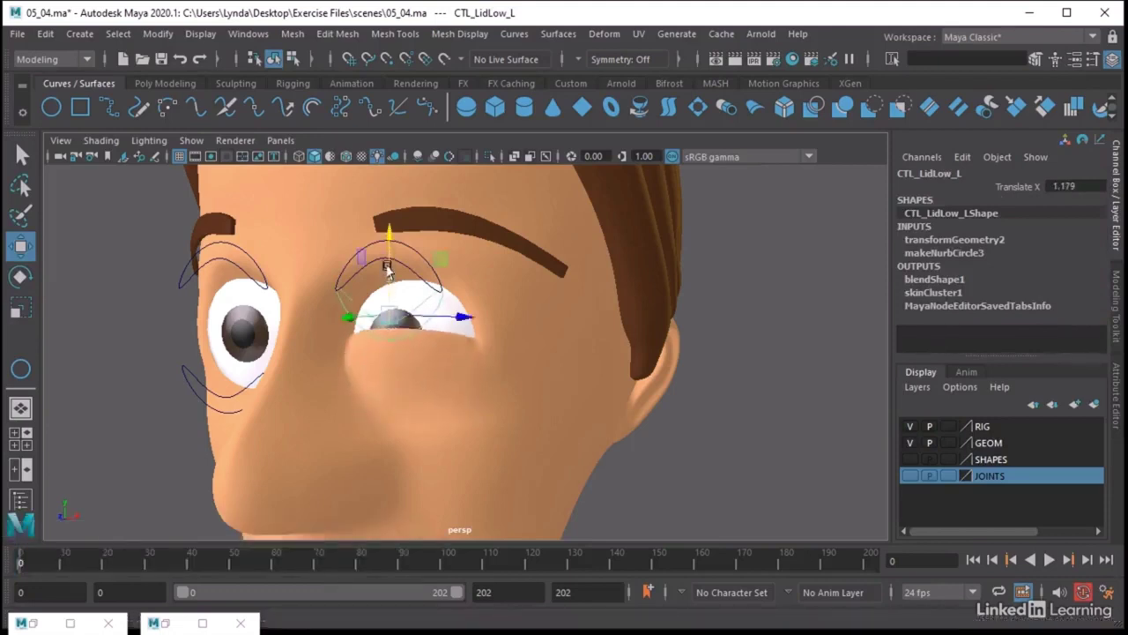
{"action": "key", "text": "ctrl+z"}
Test the left upper-lid control CTL_LidUp_L by lowering it over the eye, undo the move, and deselect it.
{"action": "left_click", "coordinate": [388, 265]}
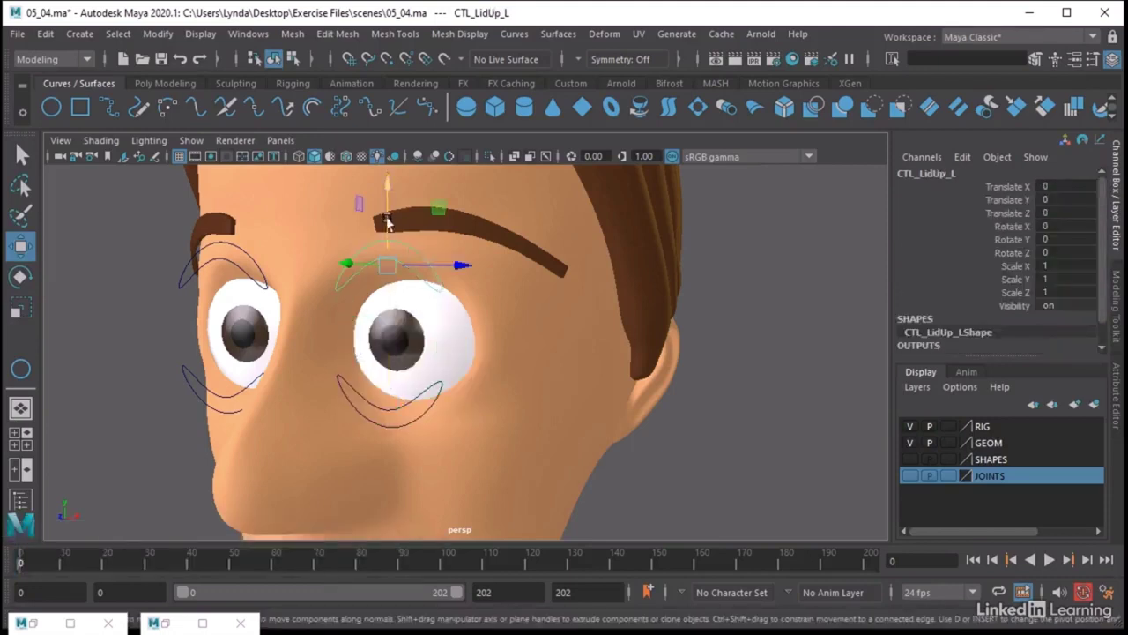
{"action": "left_click_drag", "start_coordinate": [387, 216], "coordinate": [385, 269]}
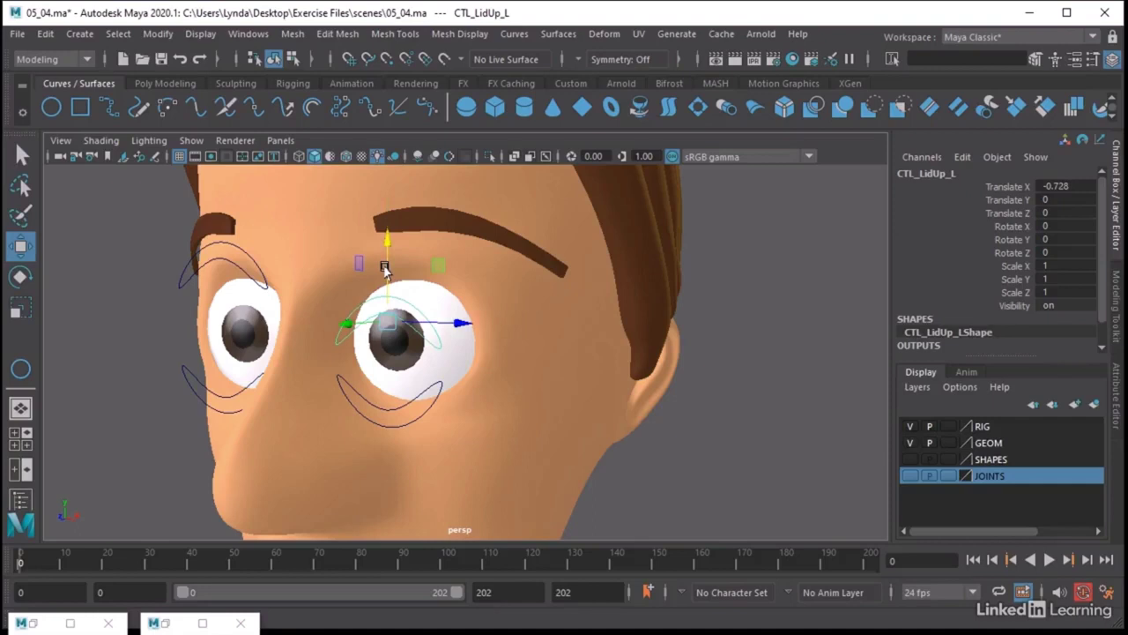
{"action": "key", "text": "ctrl+z"}
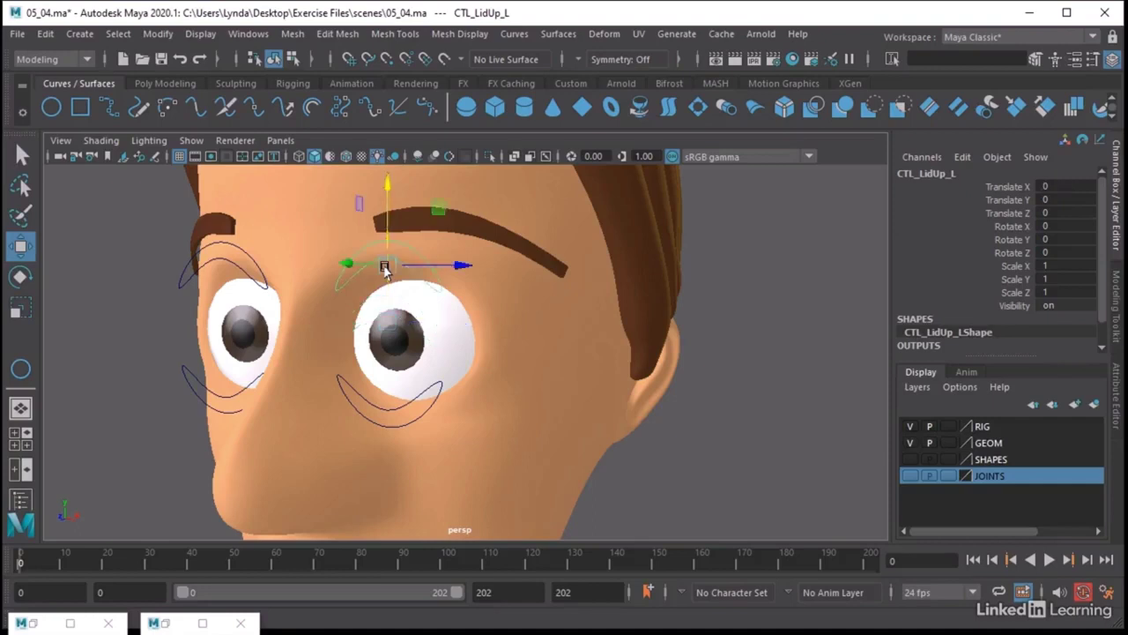
{"action": "left_click_drag", "start_coordinate": [585, 326], "coordinate": [647, 390], "text": "alt"}
{"action": "left_click", "coordinate": [749, 447]}
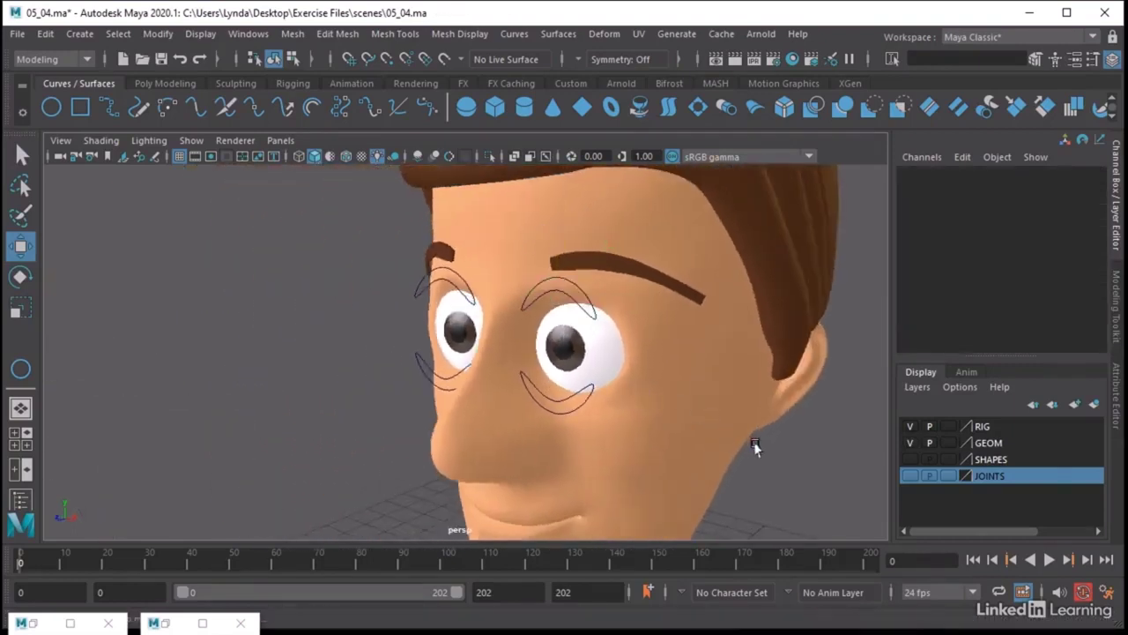
Open the Node Editor with CTL_LidUp_L selected and place its node above the CTL_LidLow_L node, clear of it.
{"action": "left_click", "coordinate": [524, 303]}
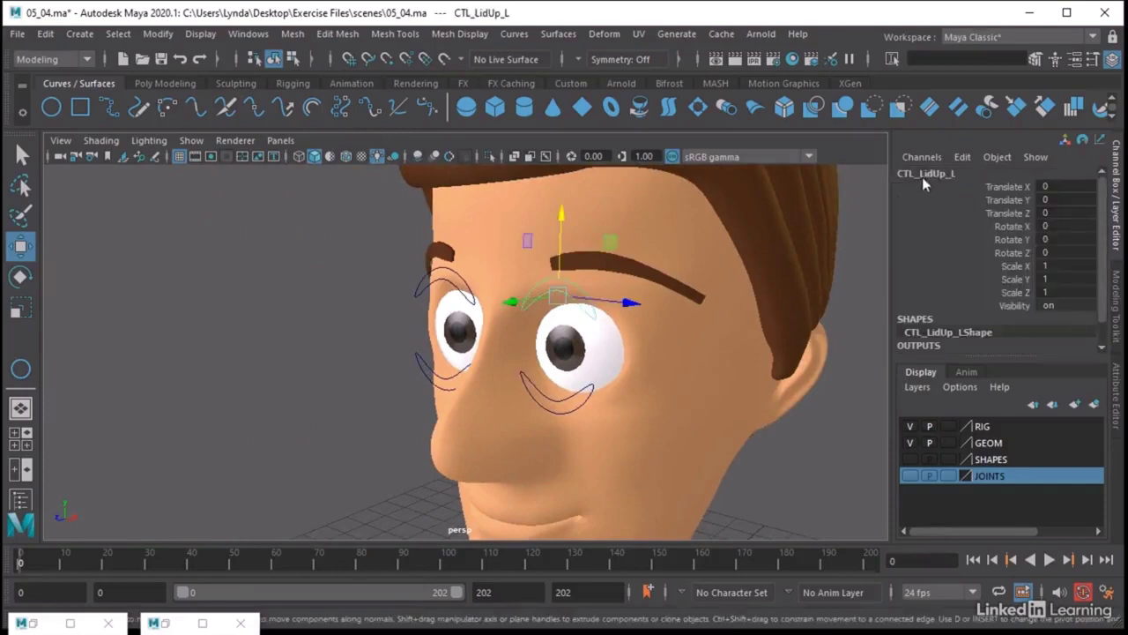
{"action": "left_click", "coordinate": [248, 34]}
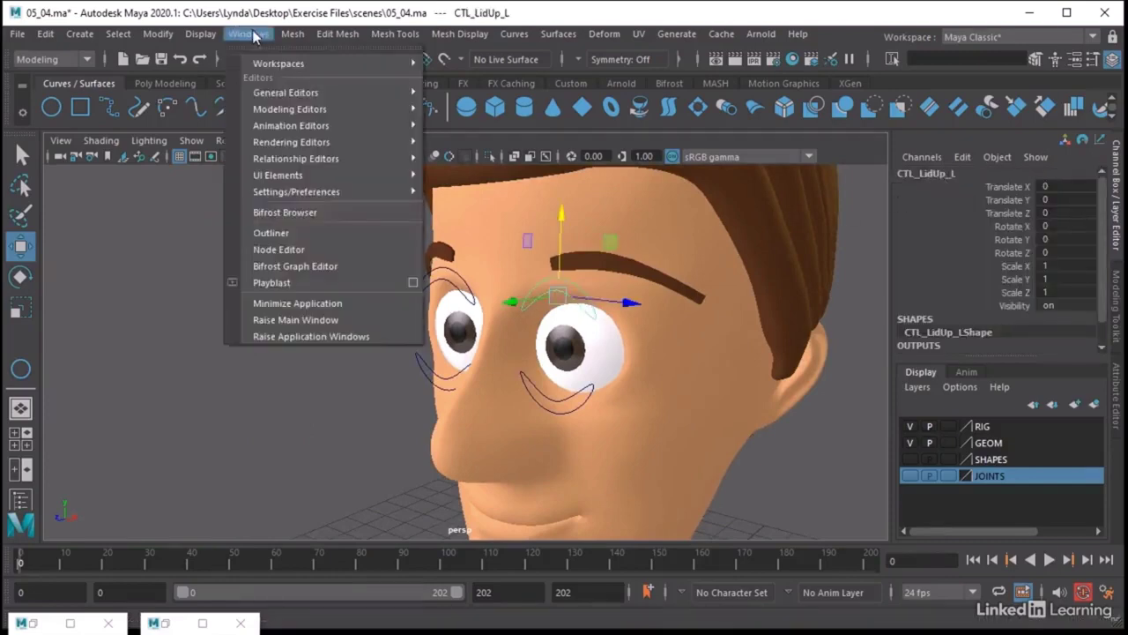
{"action": "left_click", "coordinate": [300, 249]}
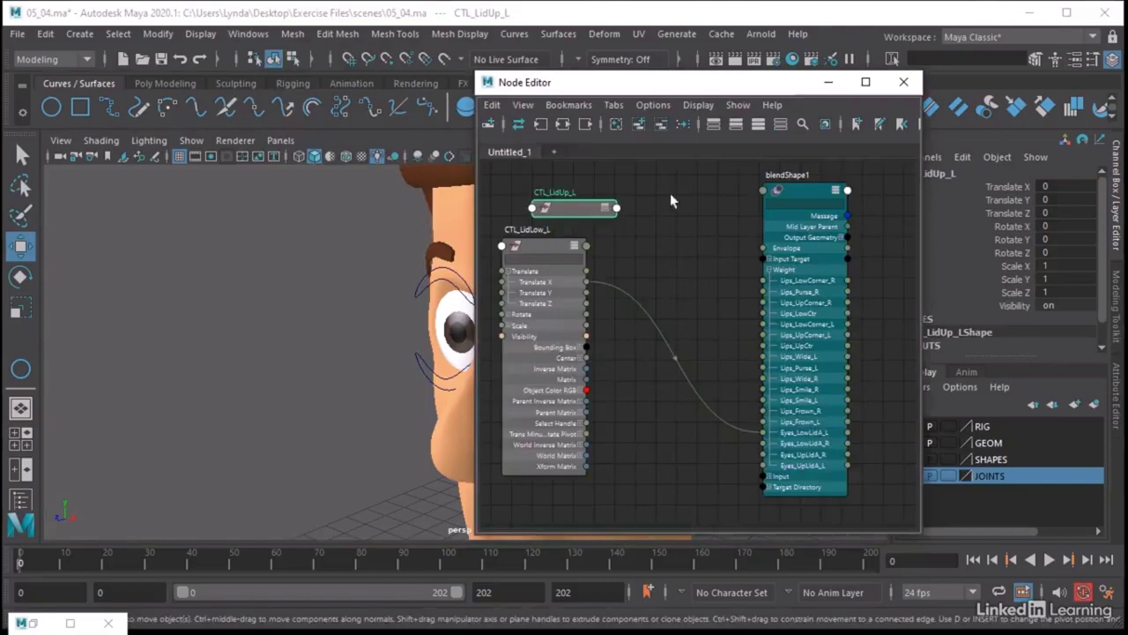
{"action": "left_click_drag", "start_coordinate": [577, 91], "coordinate": [194, 150]}
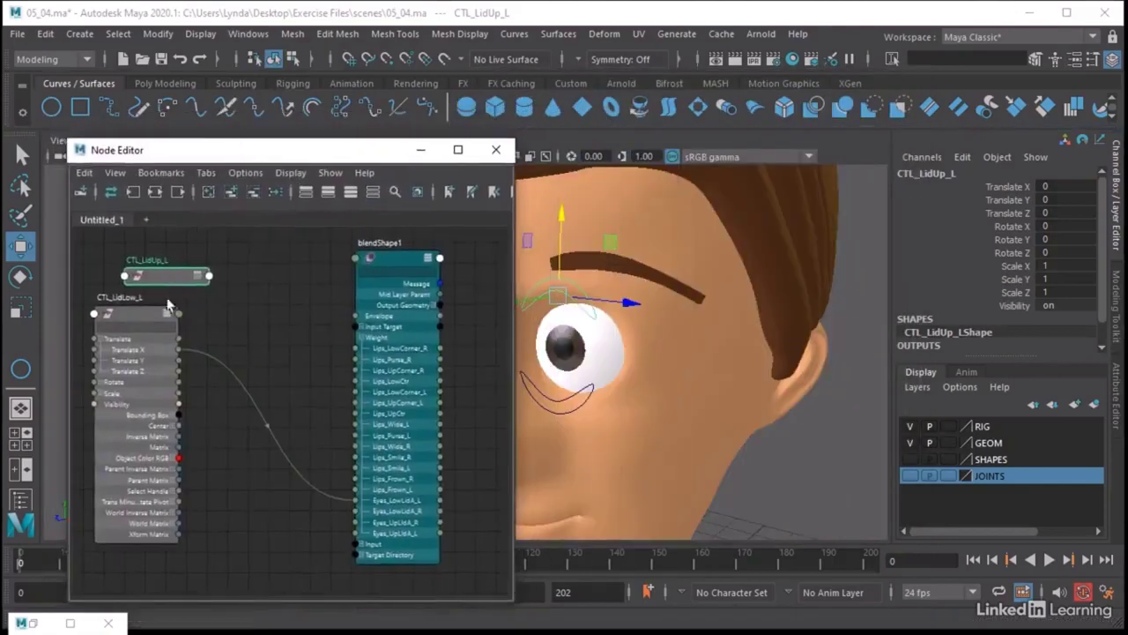
{"action": "left_click_drag", "start_coordinate": [170, 322], "coordinate": [138, 434]}
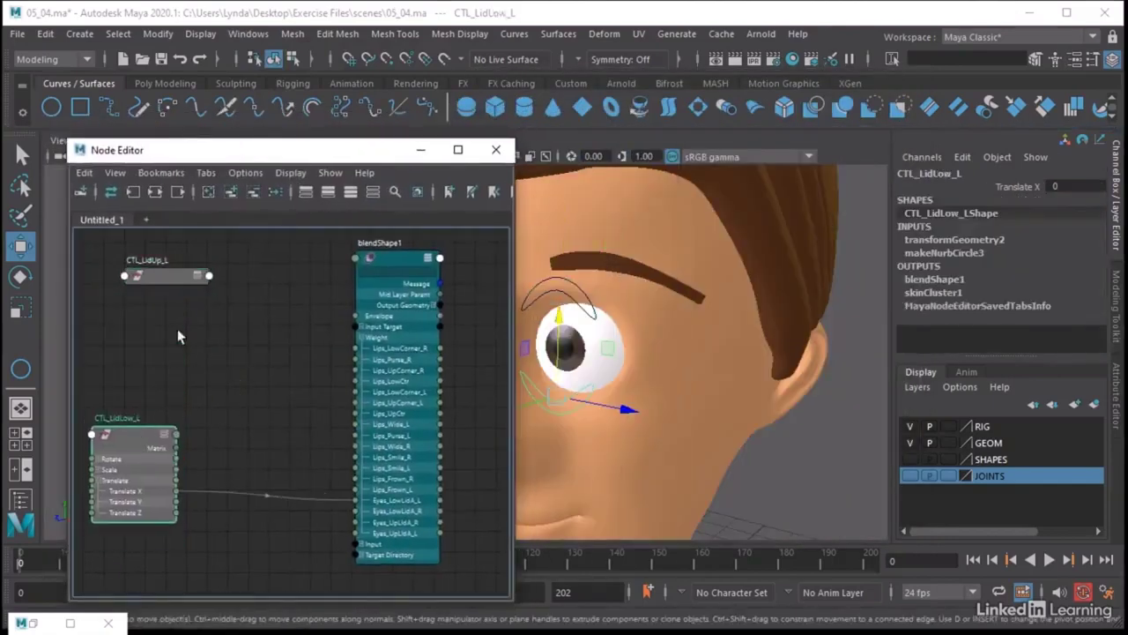
{"action": "left_click_drag", "start_coordinate": [161, 275], "coordinate": [133, 273]}
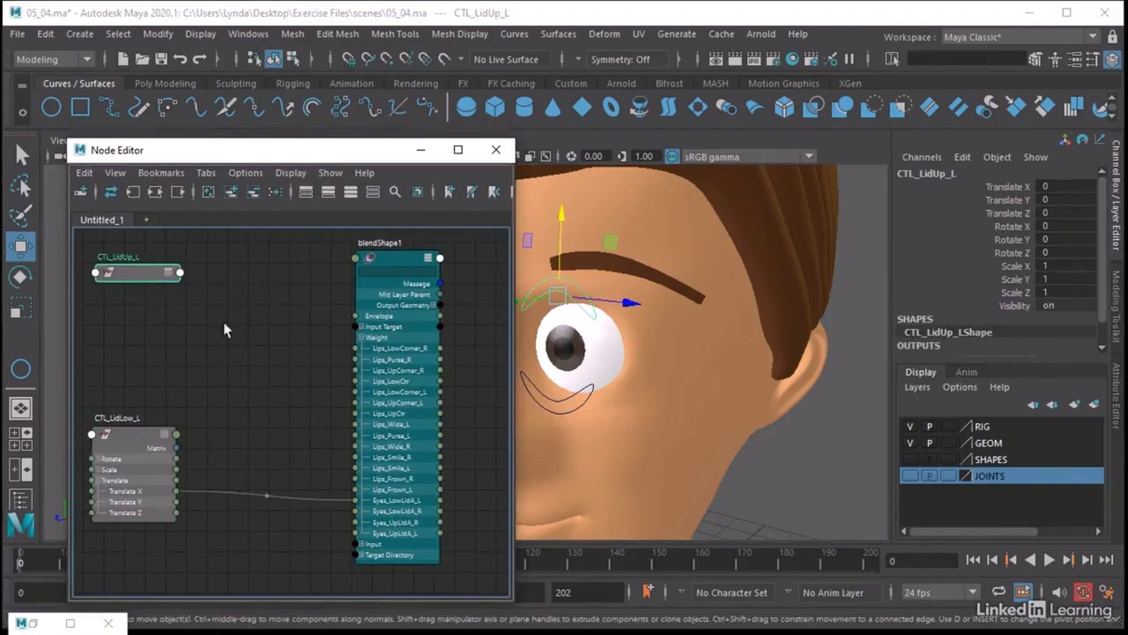
Show all attributes of the CTL_LidUp_L node and expand its Translate channels.
{"action": "left_click", "coordinate": [169, 274]}
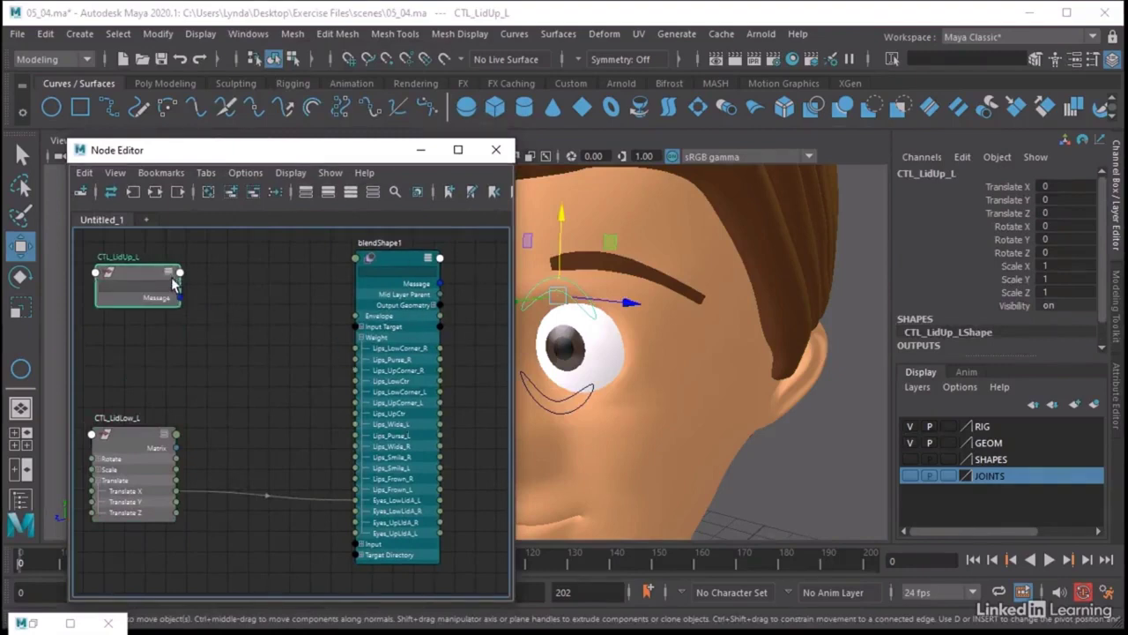
{"action": "double_click", "coordinate": [174, 282]}
{"action": "left_click", "coordinate": [169, 273]}
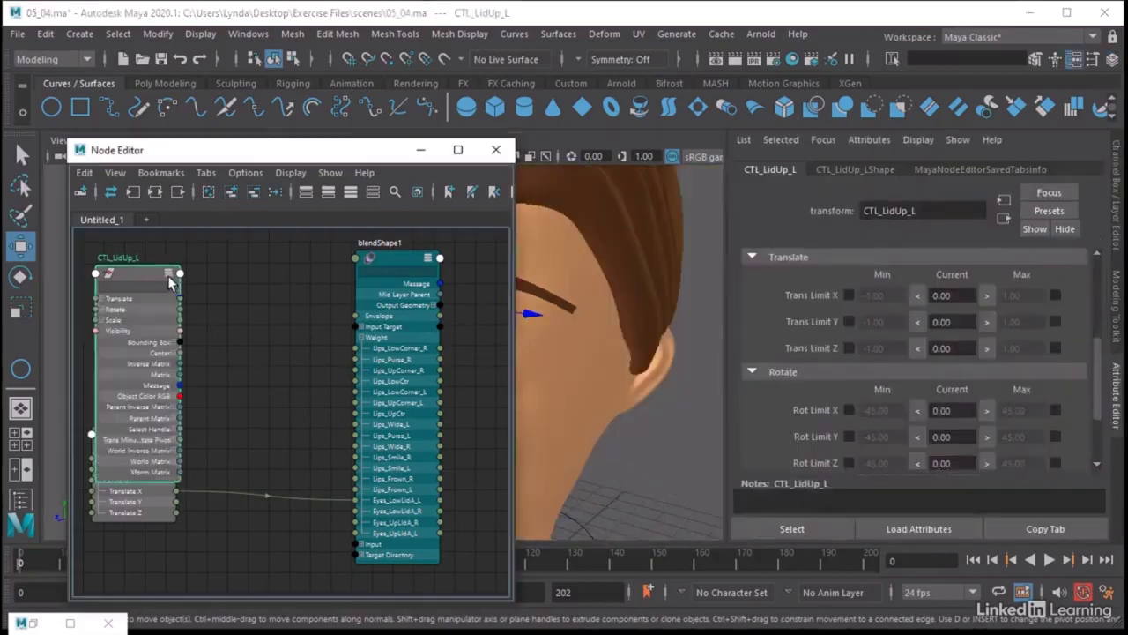
{"action": "left_click_drag", "start_coordinate": [130, 279], "coordinate": [139, 258]}
{"action": "left_click", "coordinate": [111, 277]}
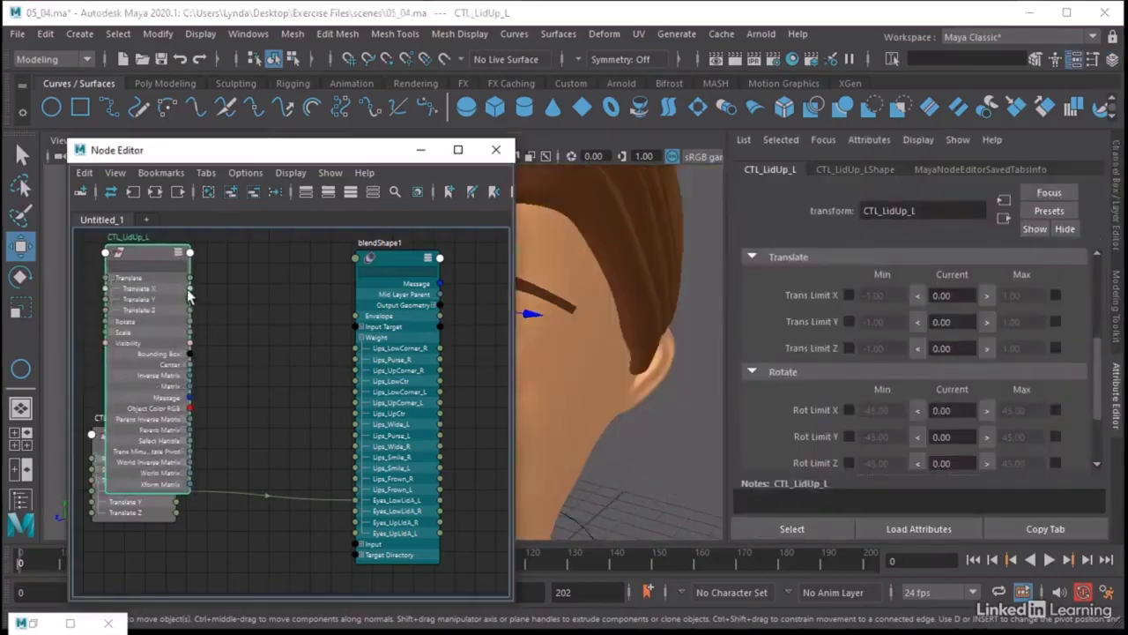
Connect CTL_LidUp_L's Translate X directly to blendShape1's Eyes_UpLidA_L weight, test the control by moving it vertically, and undo the move.
{"action": "mouse_move", "coordinate": [188, 295]}
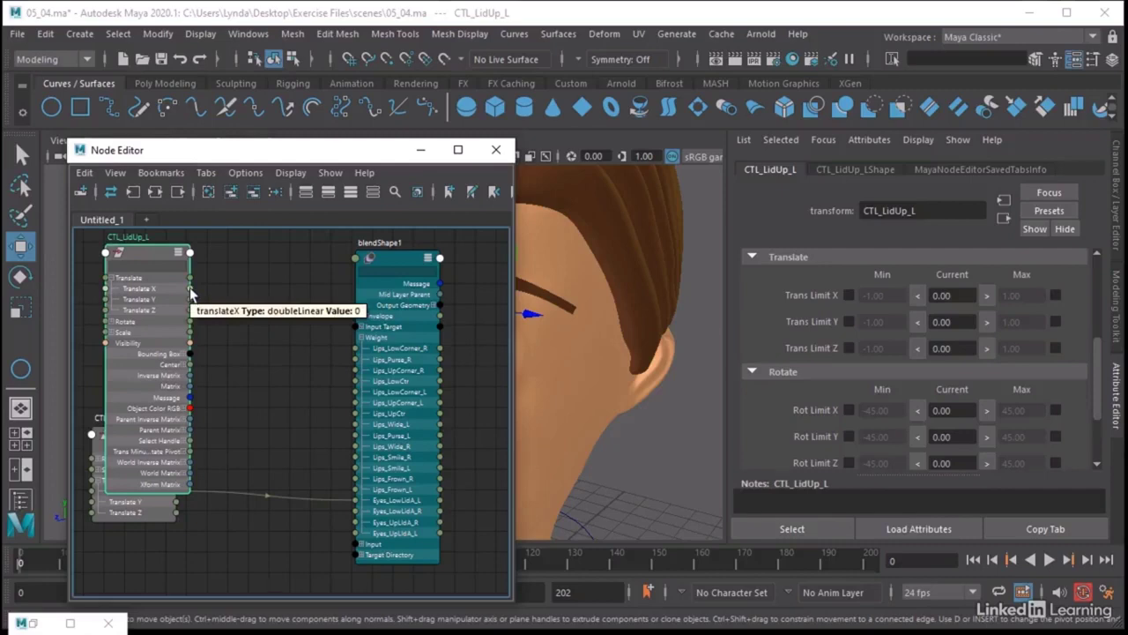
{"action": "left_click_drag", "start_coordinate": [190, 294], "coordinate": [361, 534]}
{"action": "left_click_drag", "start_coordinate": [360, 156], "coordinate": [218, 198]}
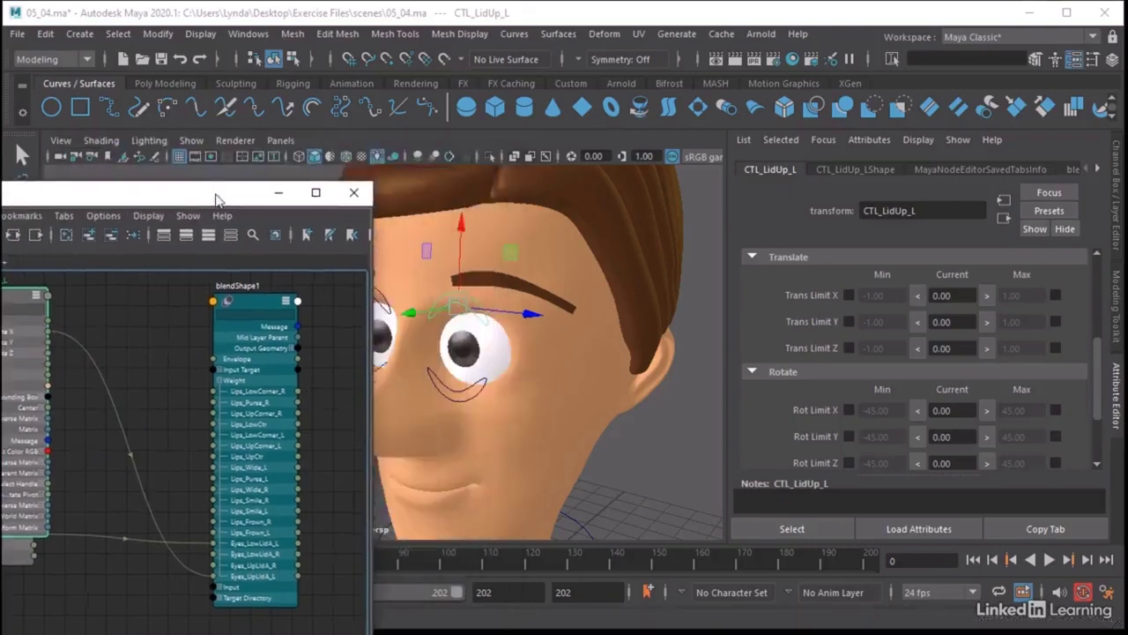
{"action": "left_click_drag", "start_coordinate": [458, 257], "coordinate": [458, 213]}
{"action": "key", "text": "ctrl+z"}
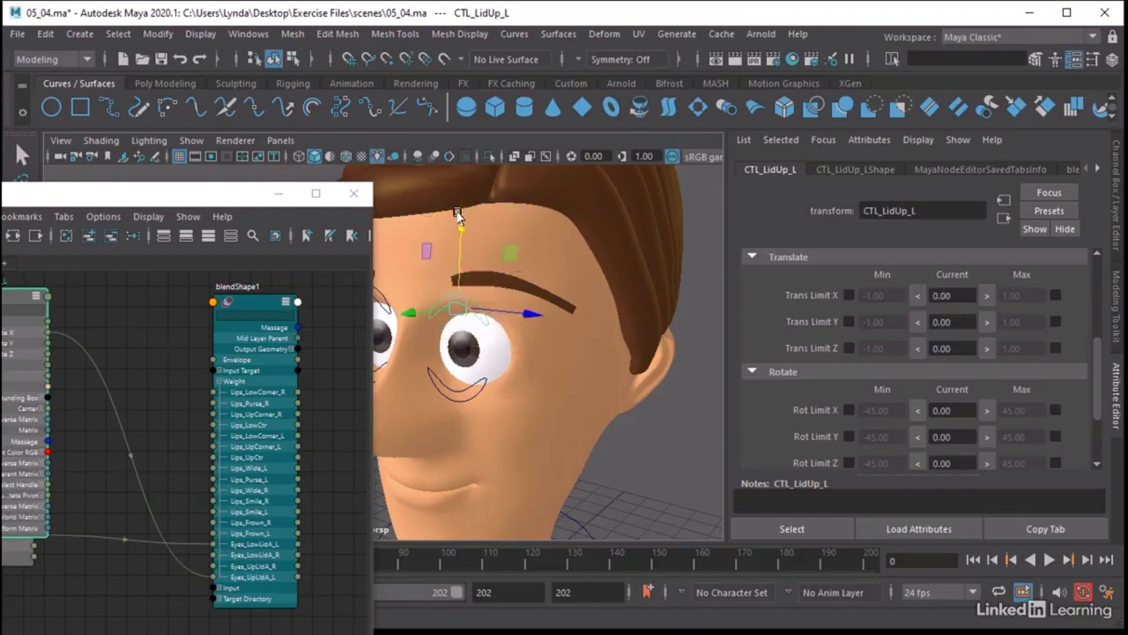
Delete the direct connection between CTL_LidUp_L's Translate X and the Eyes_UpLidA_L weight.
{"action": "left_click", "coordinate": [1118, 160]}
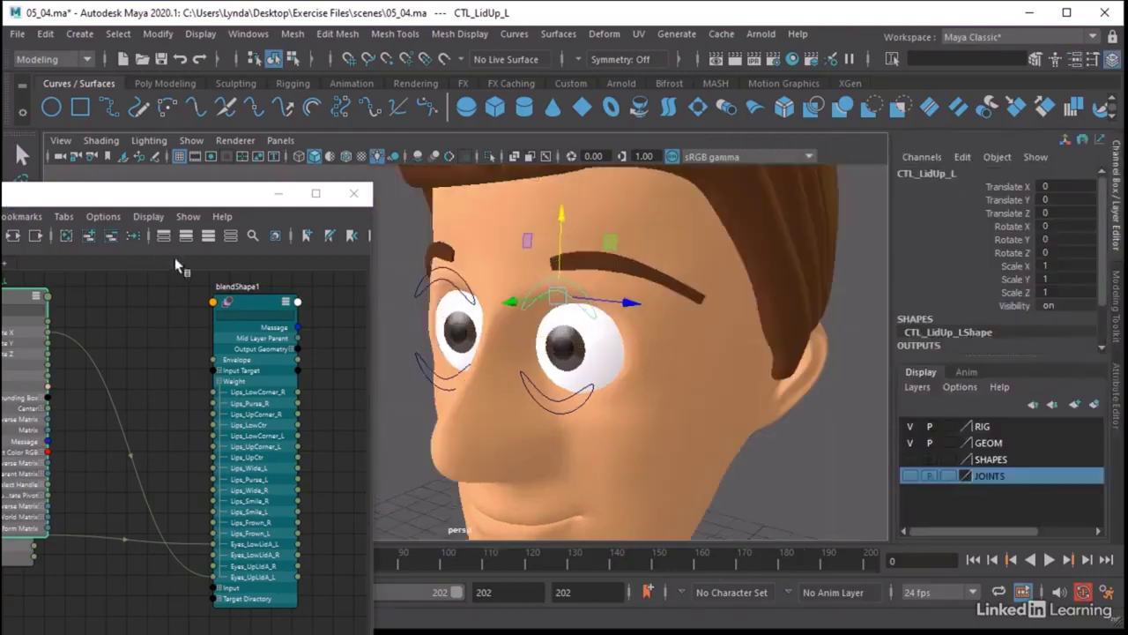
{"action": "left_click_drag", "start_coordinate": [214, 193], "coordinate": [270, 190]}
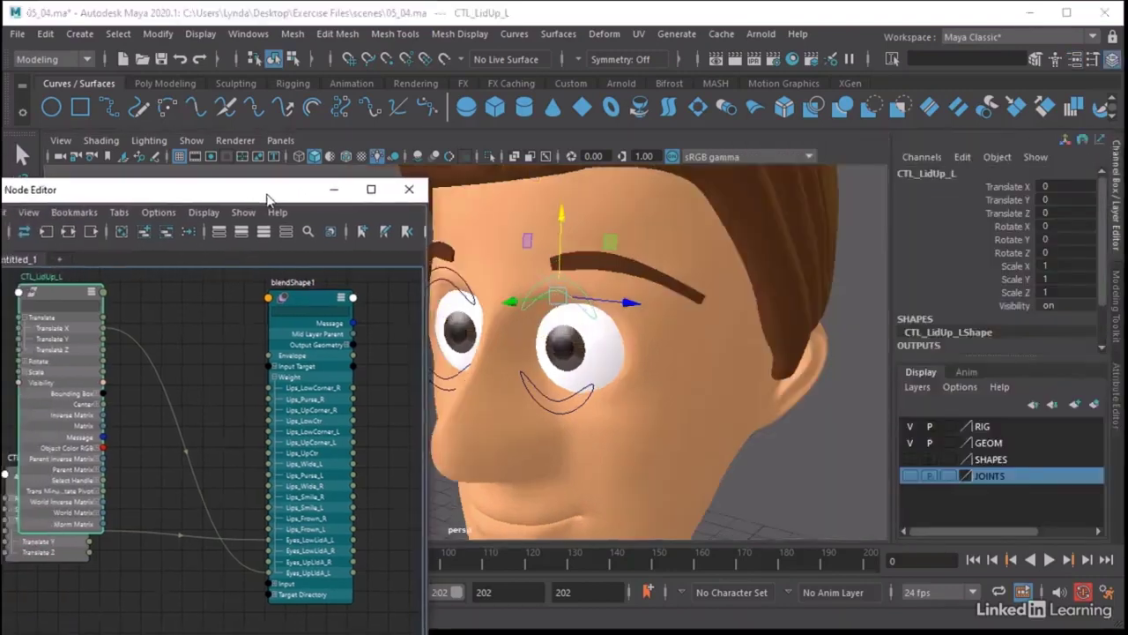
{"action": "left_click", "coordinate": [170, 402]}
{"action": "key", "text": "Delete"}
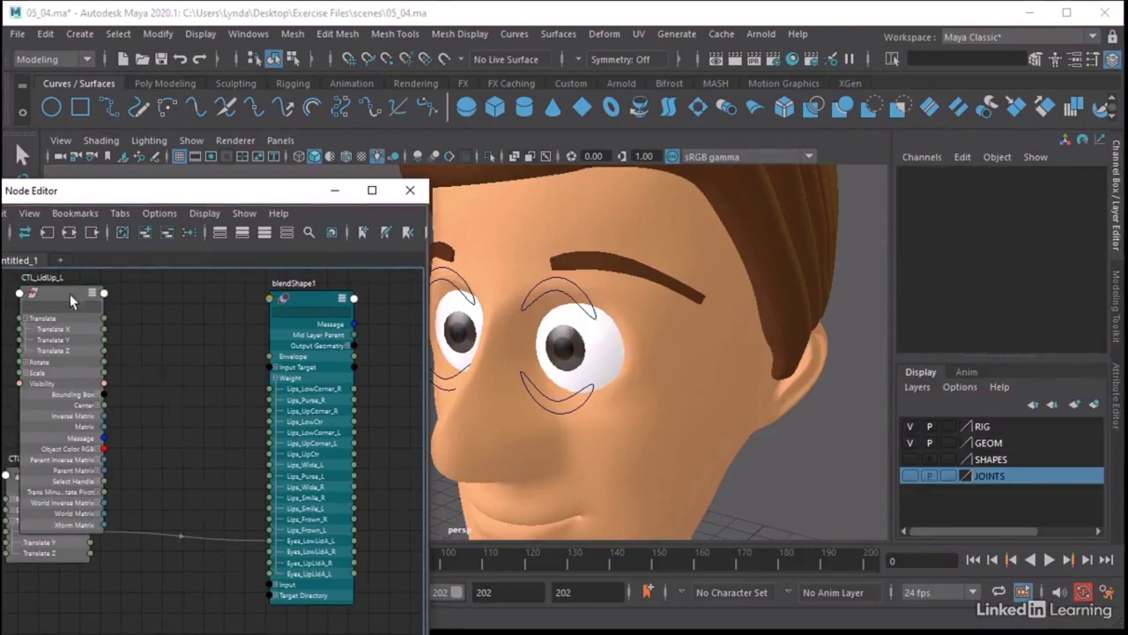
Create a multDoubleLinear node and place it between the CTL_LidUp_L and blendShape1 nodes.
{"action": "left_click_drag", "start_coordinate": [68, 293], "coordinate": [43, 280]}
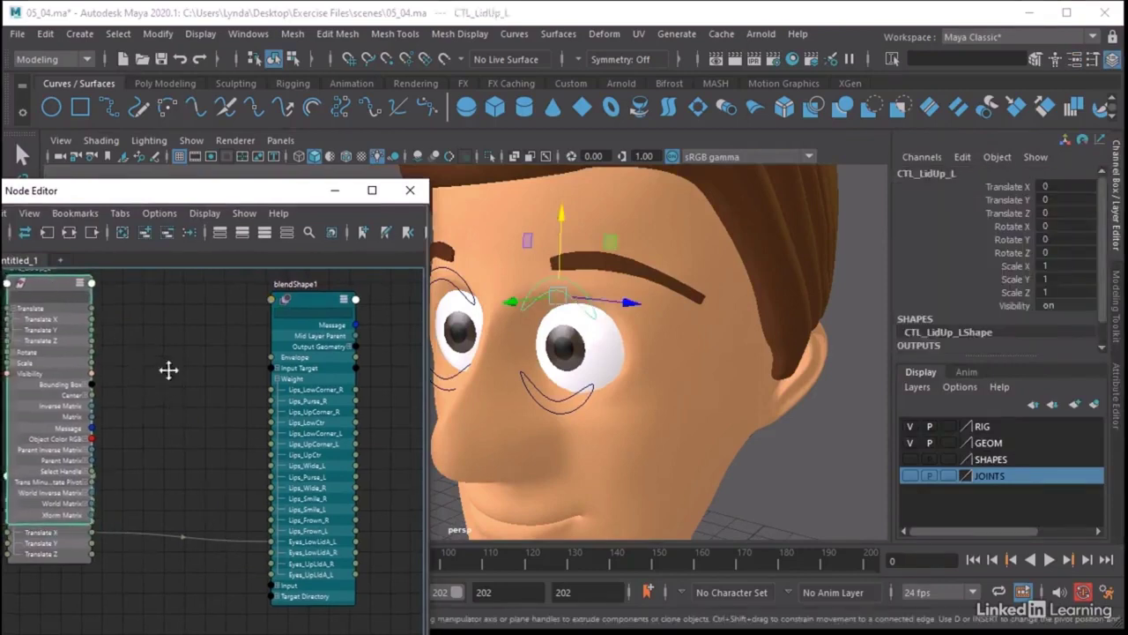
{"action": "middle_click_drag", "start_coordinate": [168, 371], "coordinate": [220, 387], "text": "alt"}
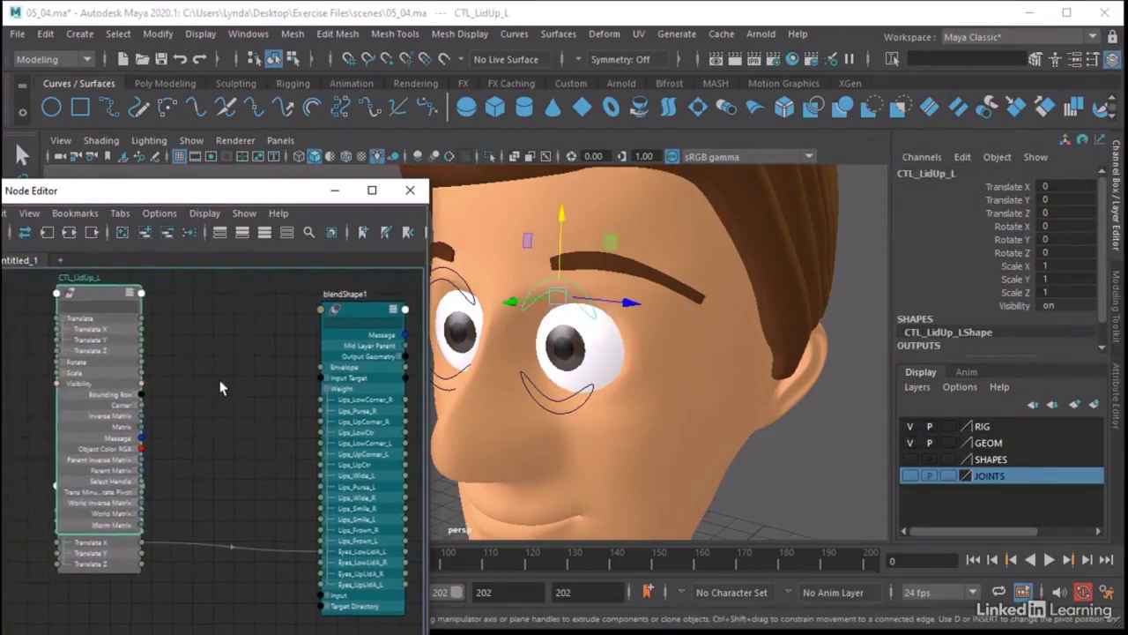
{"action": "key", "text": "Tab"}
{"action": "type", "text": "mul"}
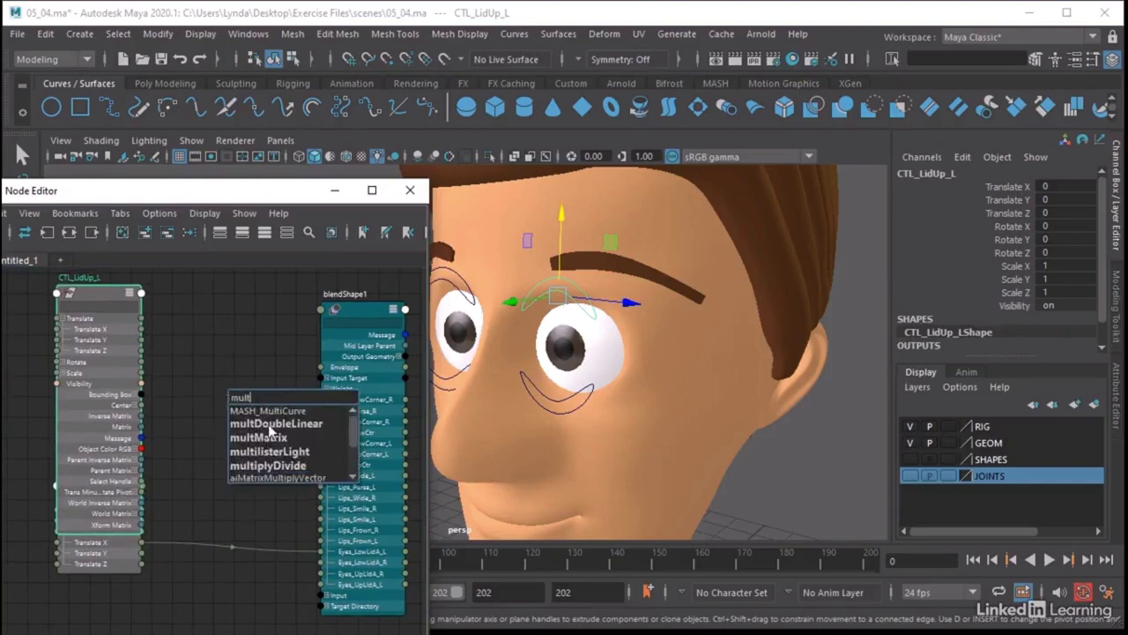
{"action": "left_click", "coordinate": [267, 423]}
{"action": "left_click_drag", "start_coordinate": [98, 303], "coordinate": [79, 301]}
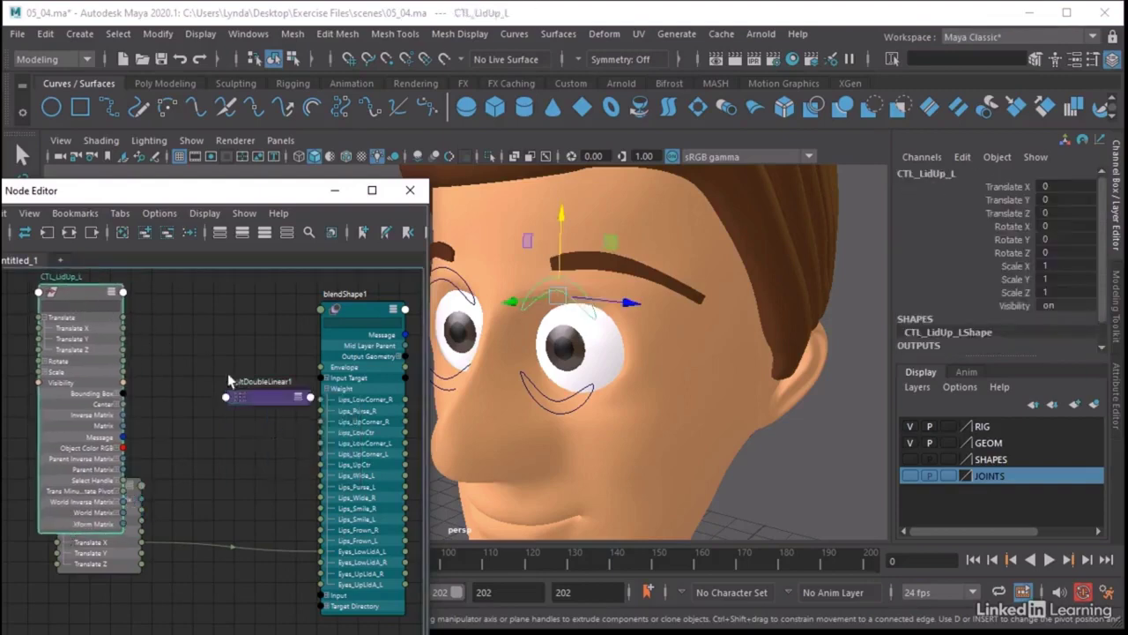
{"action": "left_click_drag", "start_coordinate": [269, 397], "coordinate": [230, 357]}
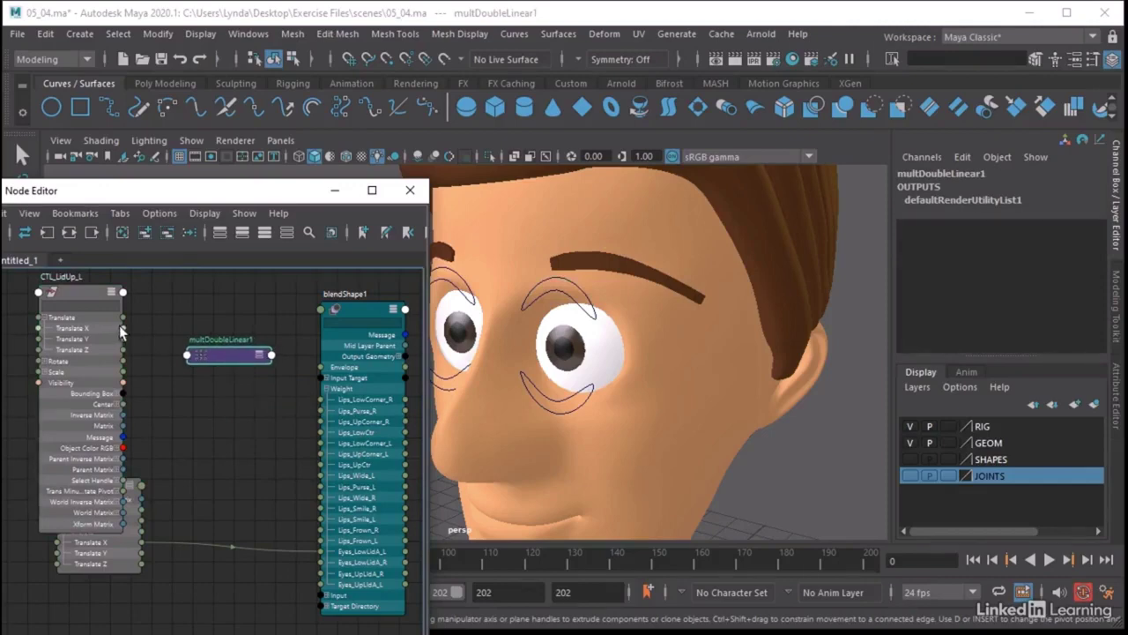
Connect CTL_LidUp_L's Translate X to input1 of the multDoubleLinear node.
{"action": "left_click_drag", "start_coordinate": [184, 357], "coordinate": [187, 356]}
{"action": "left_click", "coordinate": [215, 364]}
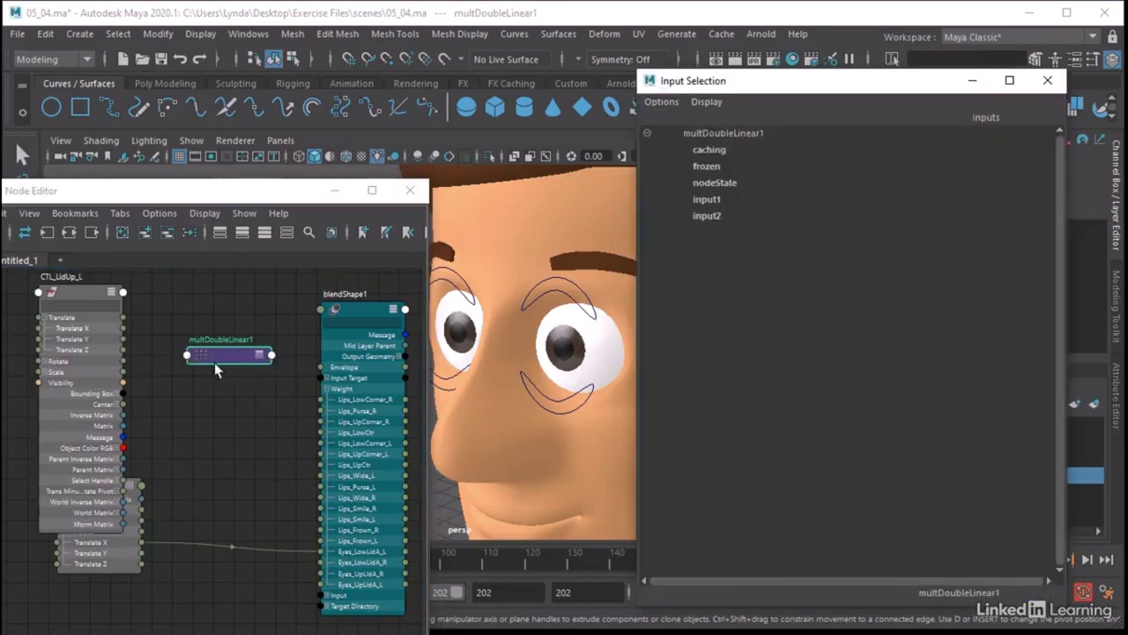
{"action": "left_click", "coordinate": [709, 200]}
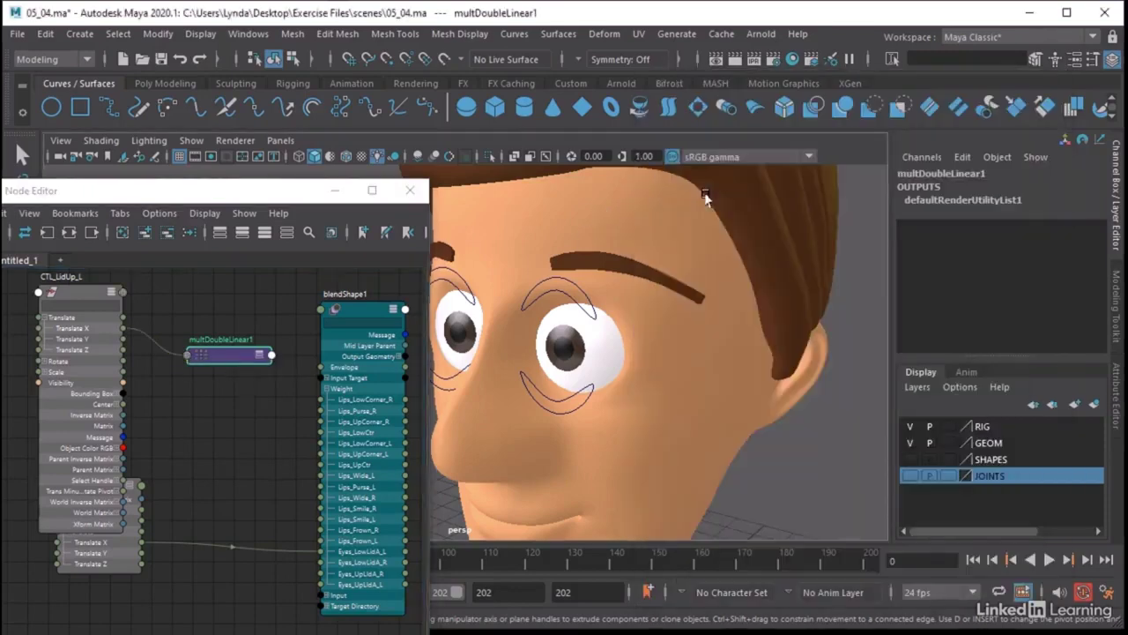
Set the multDoubleLinear node's Input 2 to -1 and connect its output to blendShape1's Eyes_UpLidA_L weight.
{"action": "double_click", "coordinate": [230, 363]}
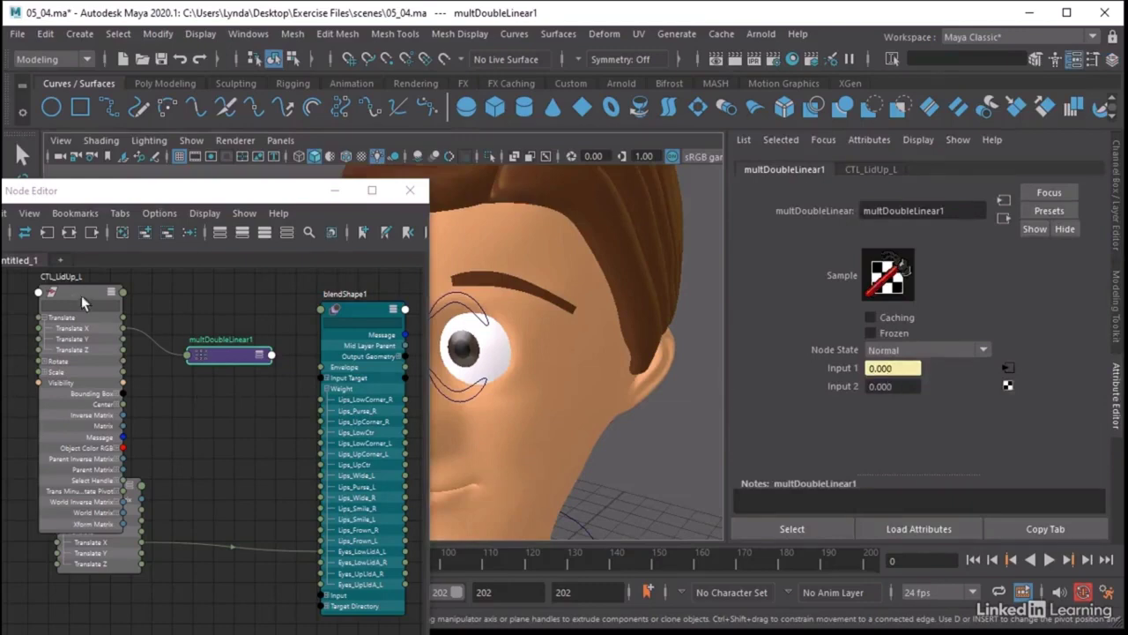
{"action": "left_click_drag", "start_coordinate": [899, 388], "coordinate": [828, 378]}
{"action": "type", "text": "-1"}
{"action": "key", "text": "Return"}
{"action": "left_click_drag", "start_coordinate": [273, 355], "coordinate": [320, 592]}
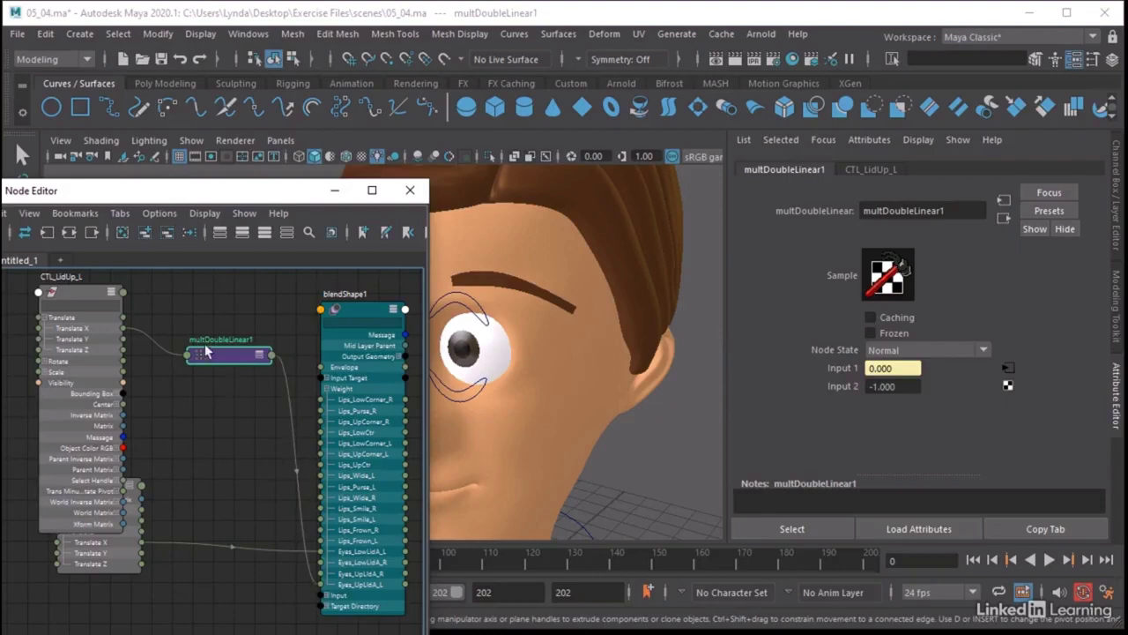
Test the inverted upper-lid connection by moving CTL_LidUp_L vertically, close the Node Editor, and undo the move.
{"action": "left_click", "coordinate": [472, 302]}
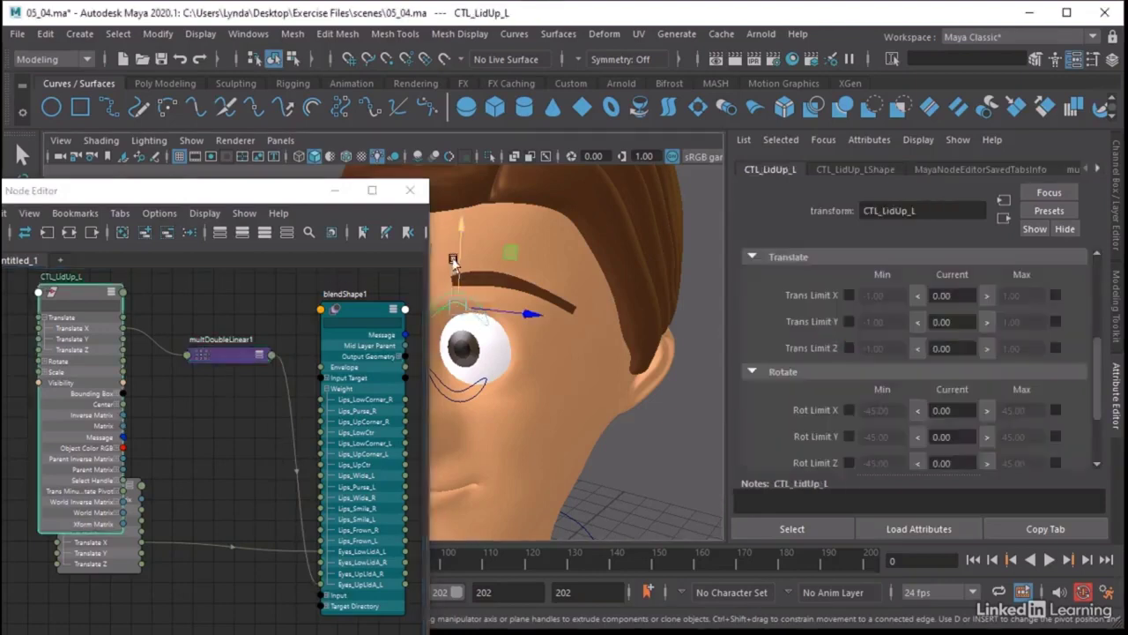
{"action": "left_click_drag", "start_coordinate": [452, 260], "coordinate": [460, 232]}
{"action": "left_click", "coordinate": [409, 190]}
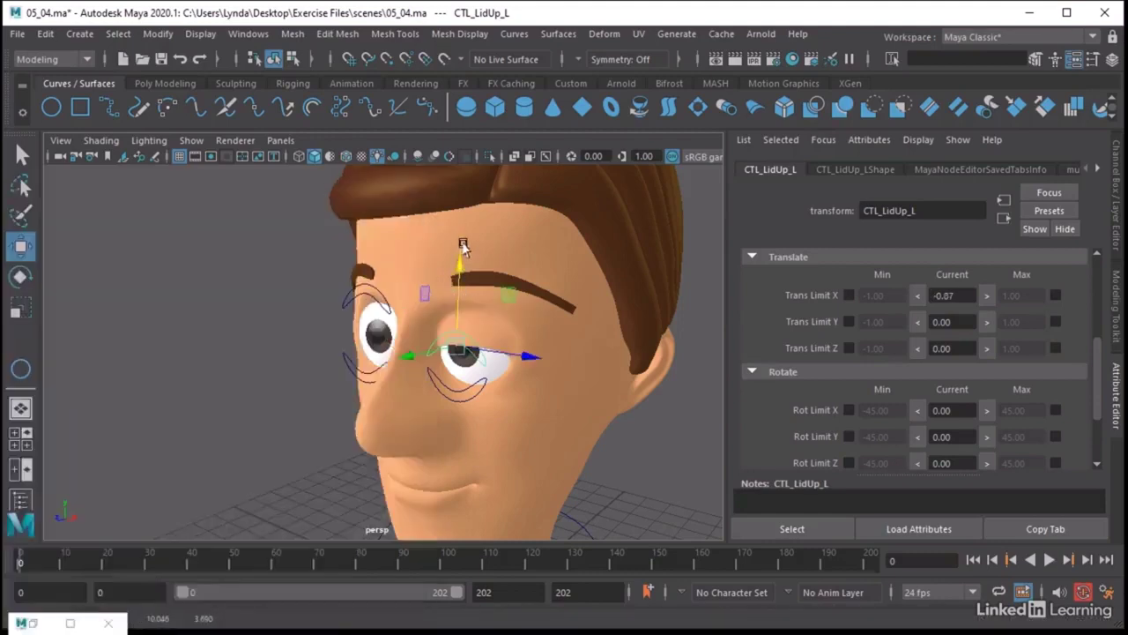
{"action": "key", "text": "ctrl+z"}
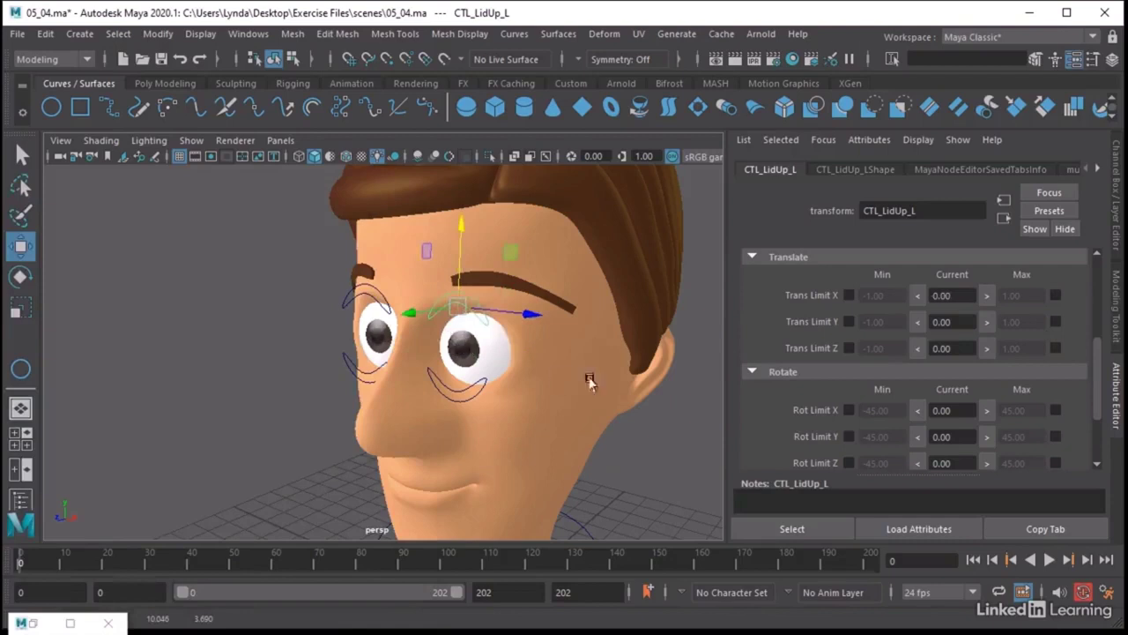
Lock and hide every transform channel of CTL_LidUp_L except Translate X, from Translate Y through Visibility.
{"action": "middle_click_drag", "start_coordinate": [590, 380], "coordinate": [428, 365], "text": "alt"}
{"action": "left_click_drag", "start_coordinate": [429, 365], "coordinate": [449, 367], "text": "alt"}
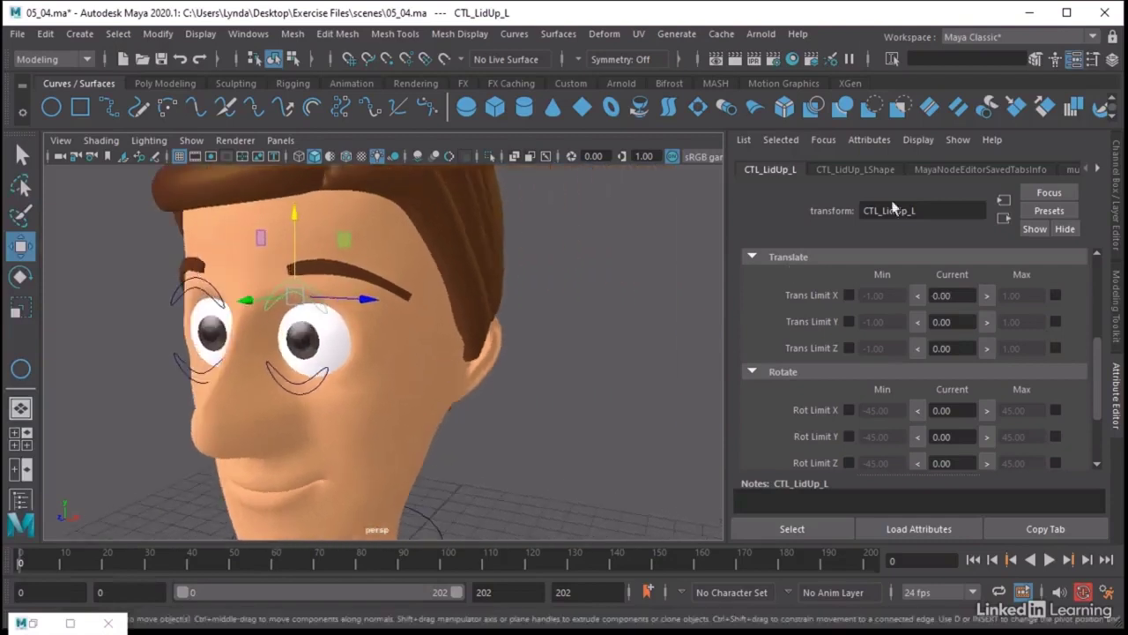
{"action": "left_click", "coordinate": [1116, 166]}
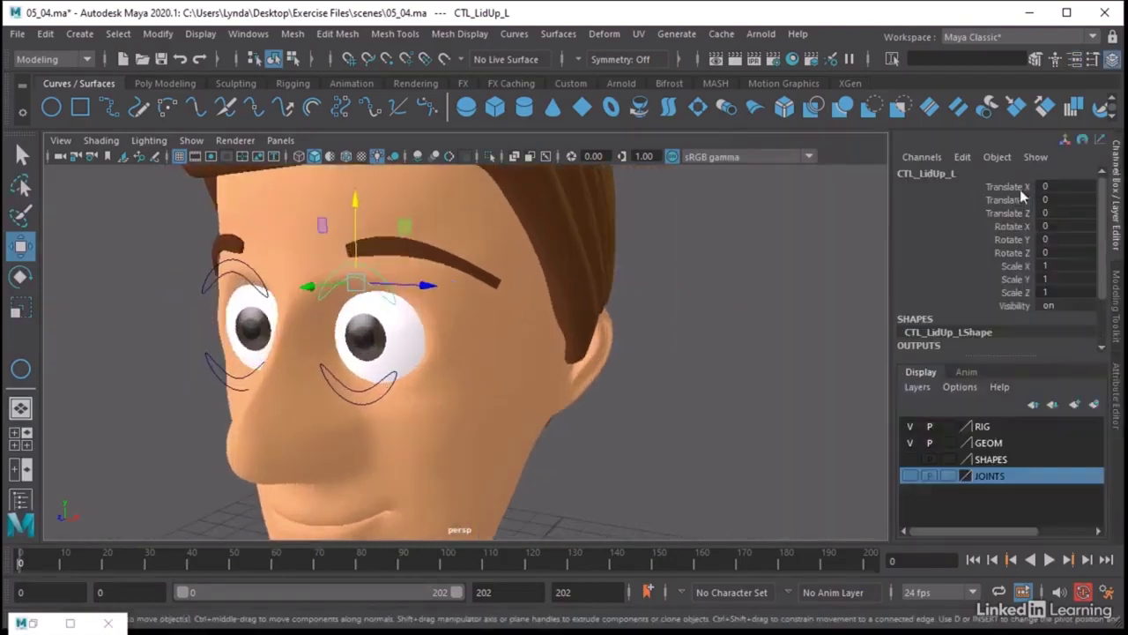
{"action": "left_click_drag", "start_coordinate": [1018, 199], "coordinate": [1020, 303]}
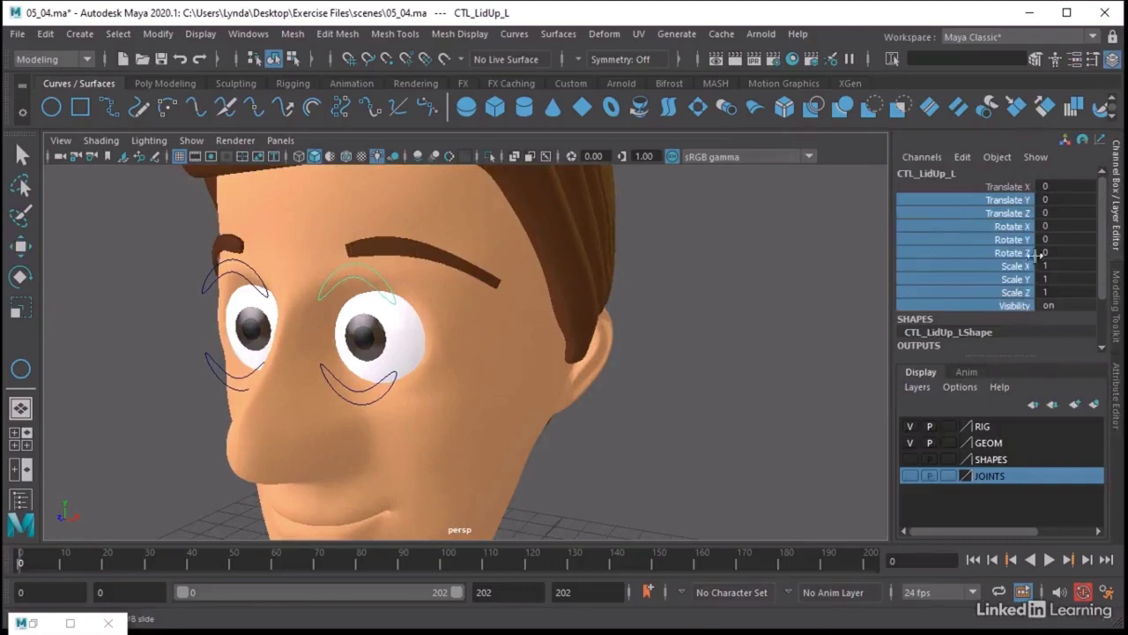
{"action": "right_click", "coordinate": [1008, 240]}
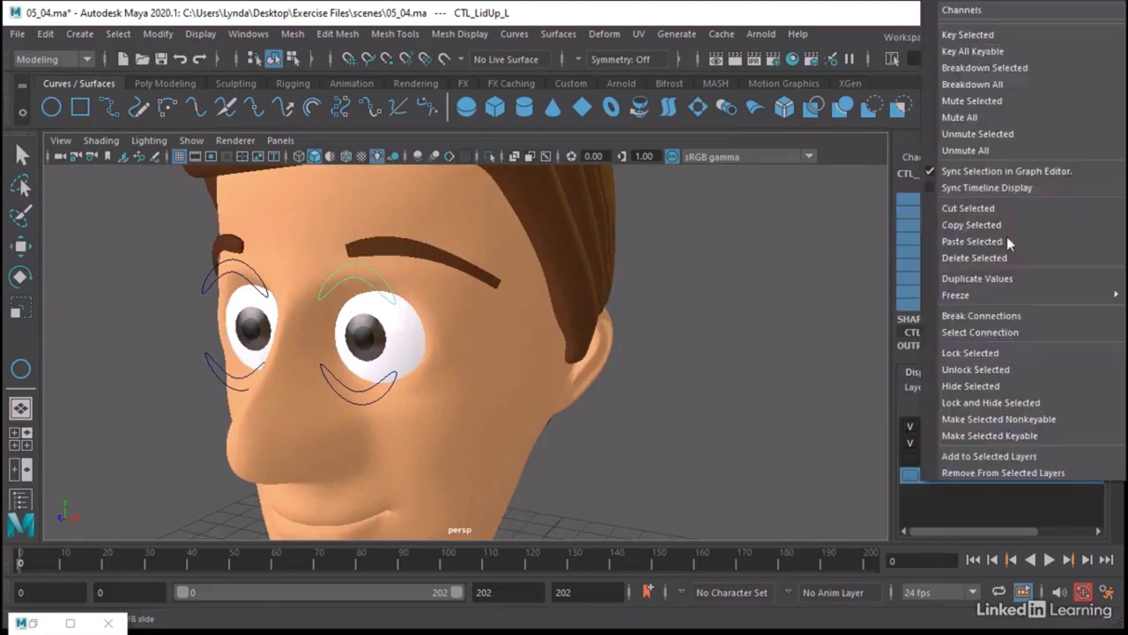
{"action": "left_click", "coordinate": [996, 401]}
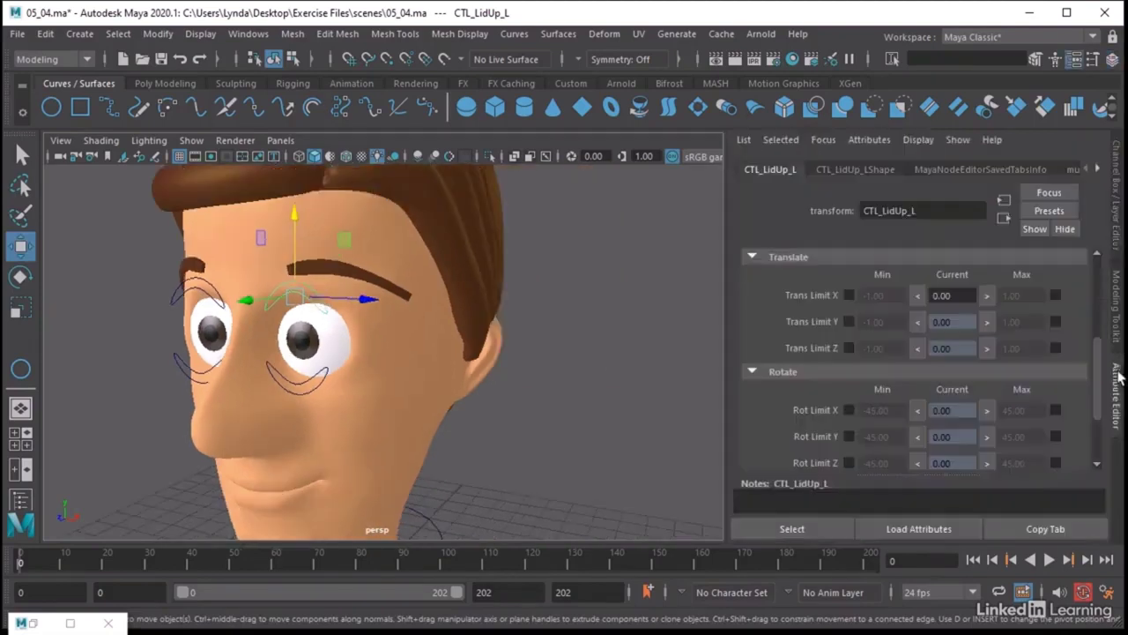
Enable both Translate X limits on CTL_LidUp_L, setting the minimum to -1.2 and the maximum to 0.2.
{"action": "left_click", "coordinate": [1117, 377]}
{"action": "scroll", "coordinate": [842, 322], "scroll_direction": "up", "scroll_amount": 2}
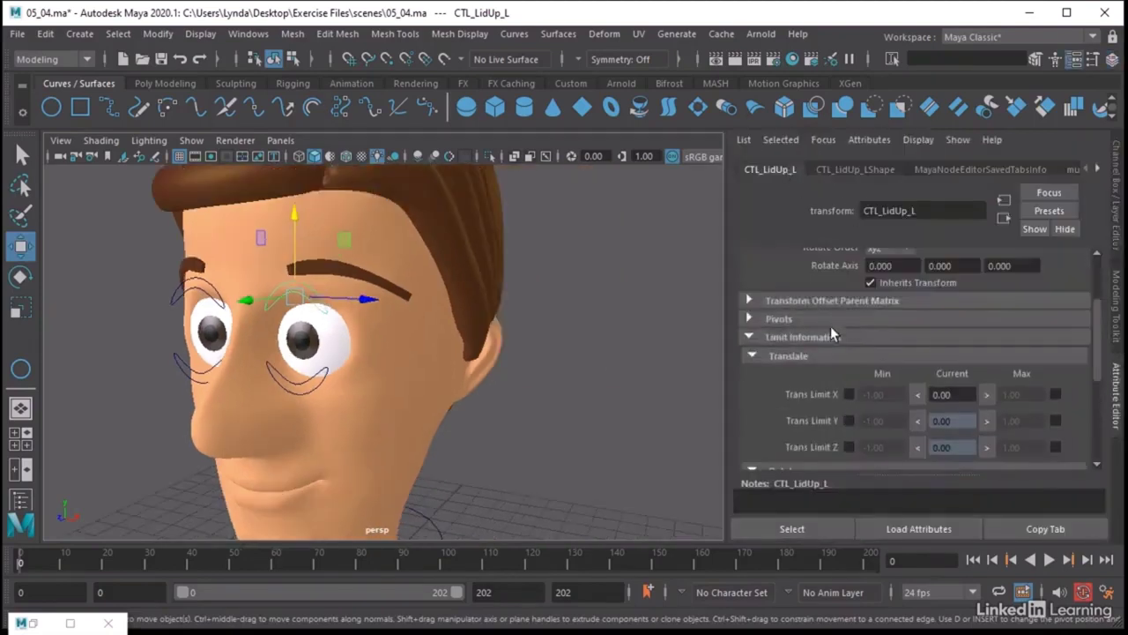
{"action": "scroll", "coordinate": [788, 344], "scroll_direction": "down", "scroll_amount": 2}
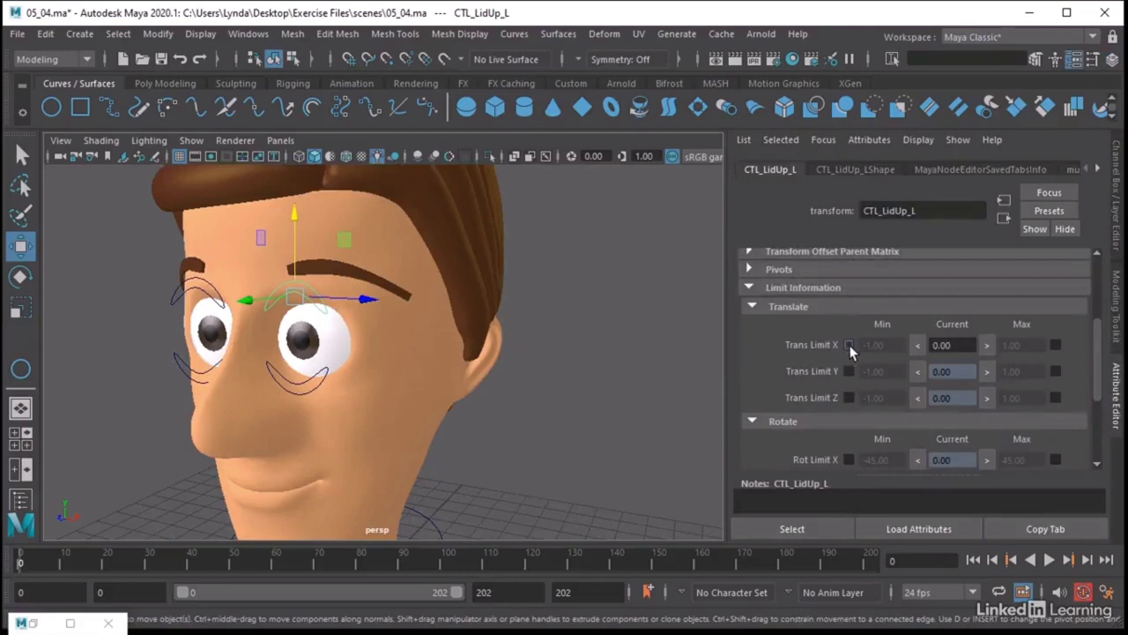
{"action": "left_click", "coordinate": [849, 345]}
{"action": "left_click", "coordinate": [1055, 346]}
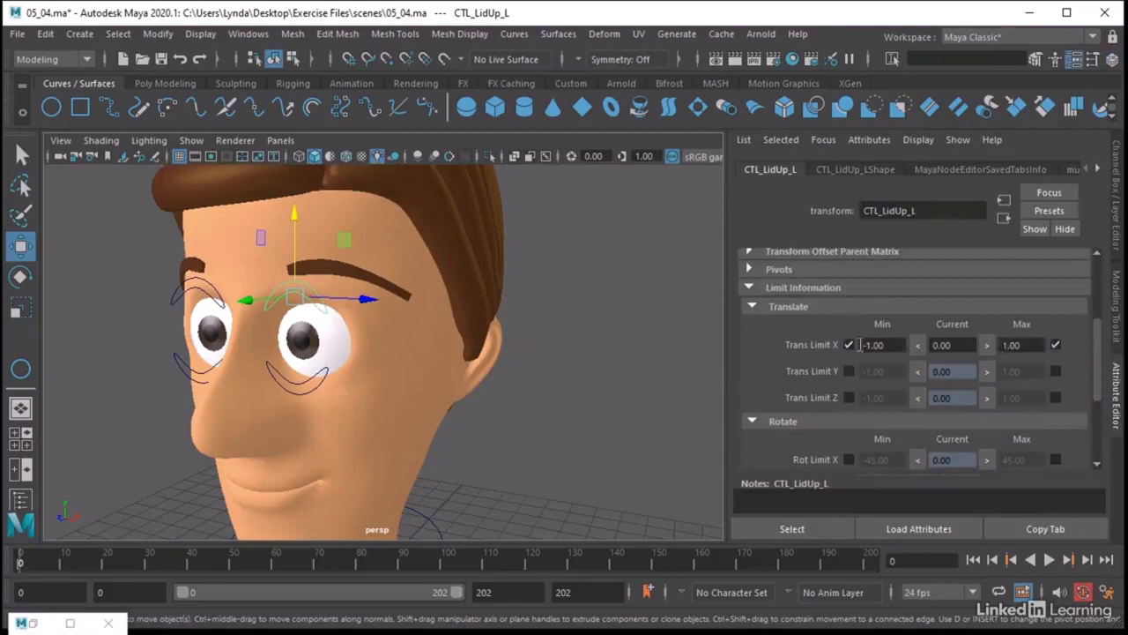
{"action": "double_click", "coordinate": [875, 345]}
{"action": "type", "text": "1.2"}
{"action": "double_click", "coordinate": [1027, 345]}
{"action": "key", "text": "BackSpace"}
{"action": "key", "text": "Return"}
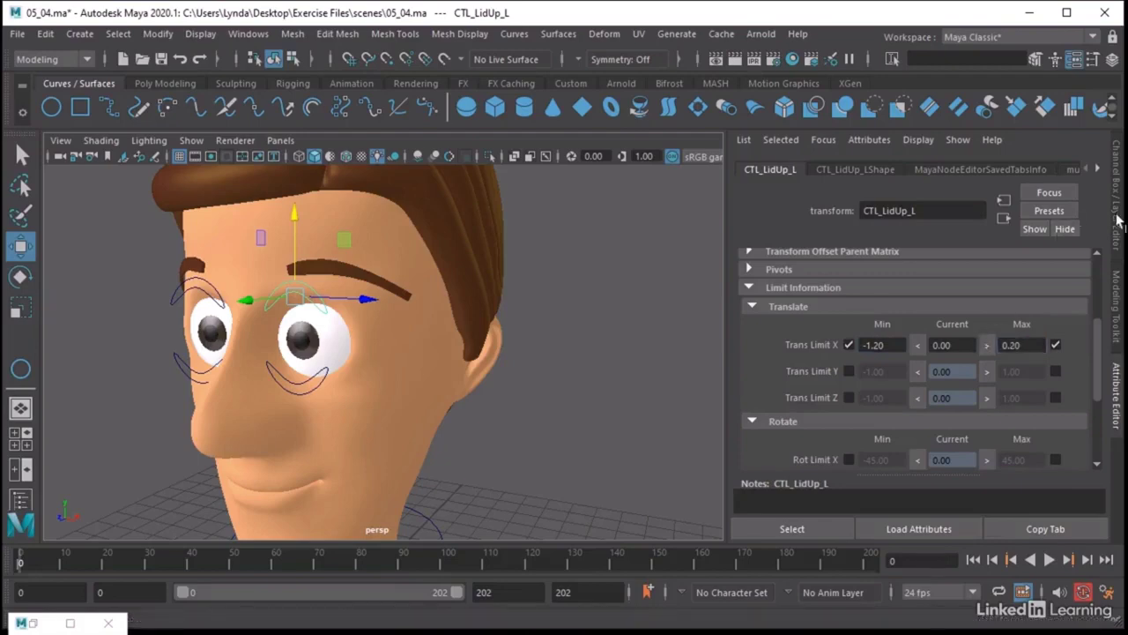
{"action": "key", "text": "ctrl+a"}
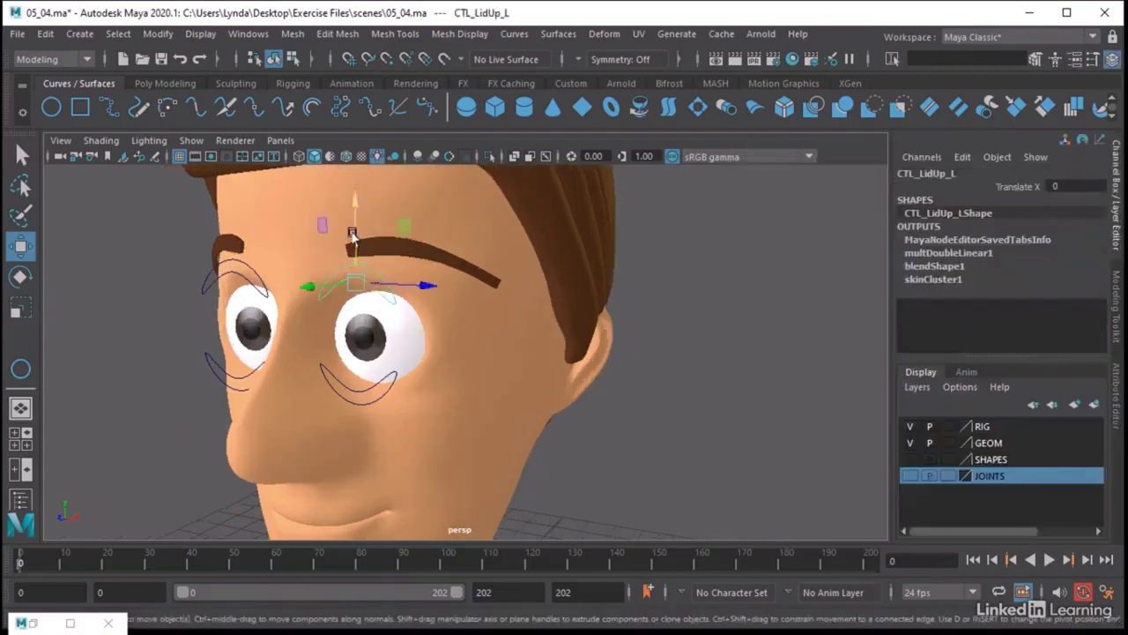
Test the left eyelids by moving CTL_LidUp_L down and CTL_LidLow_L up, and select both controls together.
{"action": "mouse_move", "coordinate": [355, 233]}
{"action": "left_mouse_down"}
{"action": "mouse_move", "coordinate": [353, 216]}
{"action": "mouse_move", "coordinate": [352, 315]}
{"action": "mouse_move", "coordinate": [360, 254]}
{"action": "left_mouse_up"}
{"action": "left_click", "coordinate": [372, 386]}
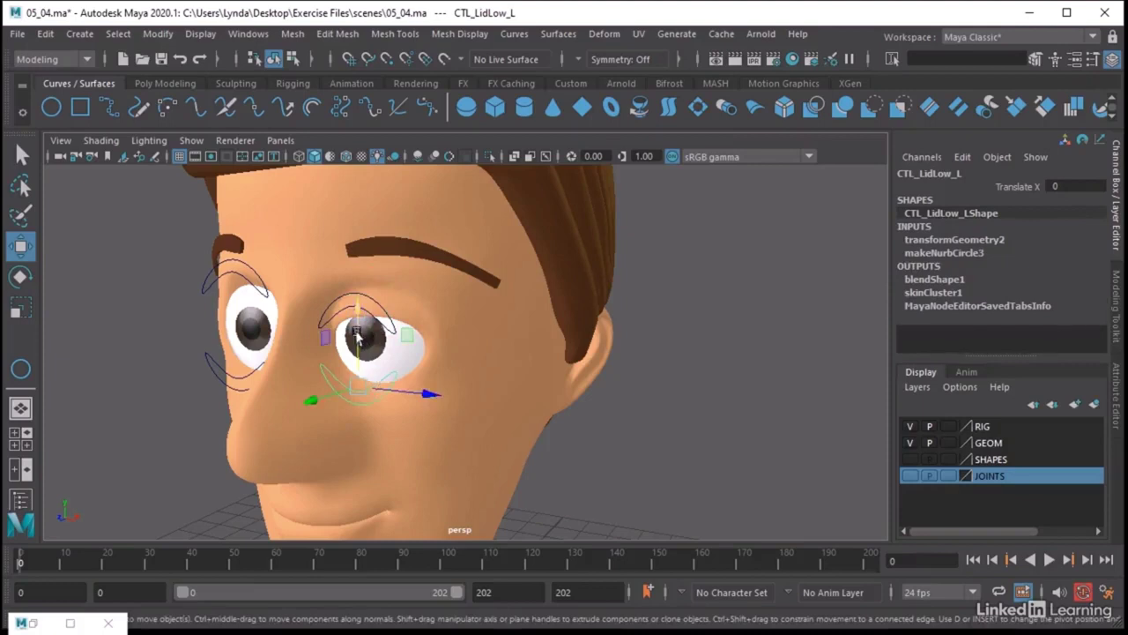
{"action": "left_click_drag", "start_coordinate": [359, 337], "coordinate": [351, 284]}
{"action": "left_click", "coordinate": [381, 307]}
{"action": "left_click", "coordinate": [353, 275]}
{"action": "left_click", "coordinate": [353, 283]}
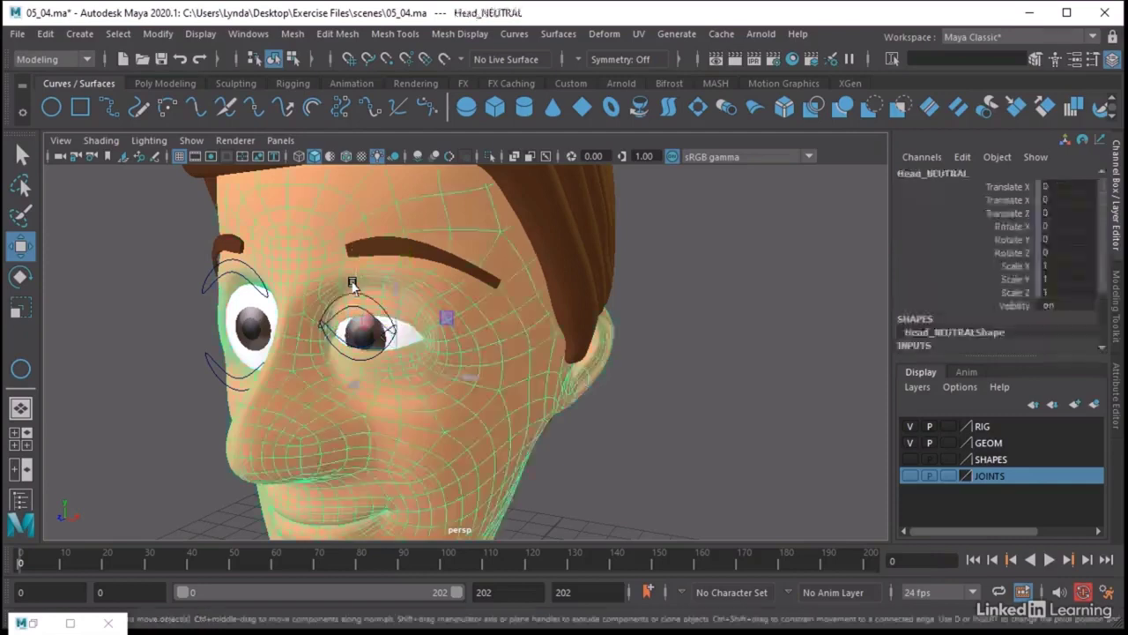
{"action": "left_click", "coordinate": [353, 284]}
{"action": "left_click", "coordinate": [369, 320]}
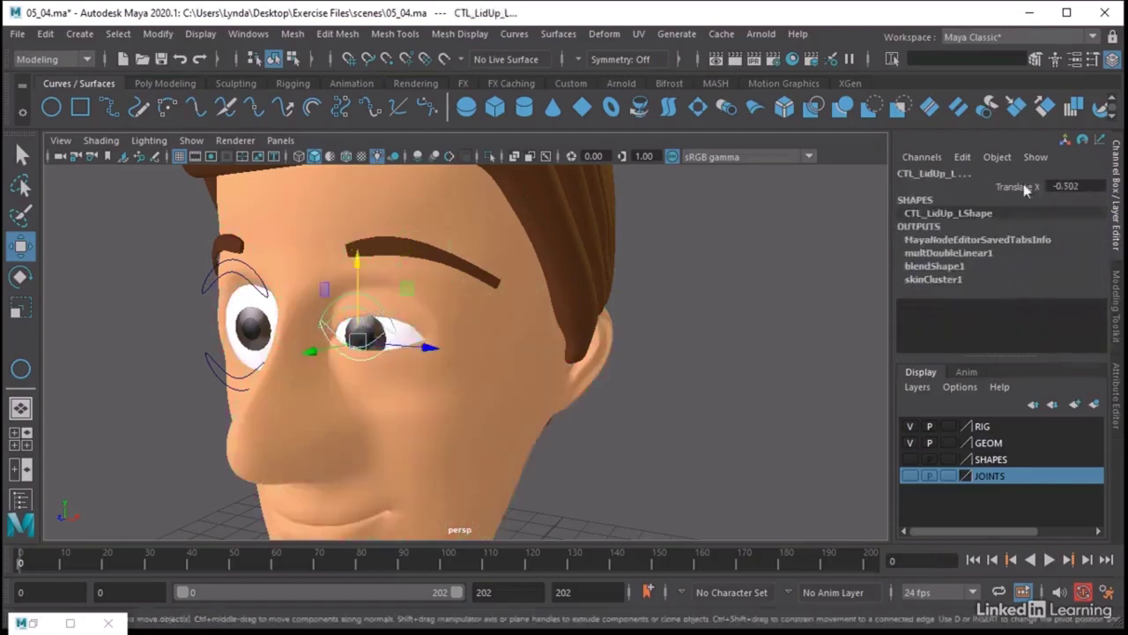
Reset Translate X to 0 on both left eyelid controls and clear the selection.
{"action": "left_click", "coordinate": [1077, 188]}
{"action": "type", "text": "0"}
{"action": "key", "text": "Return"}
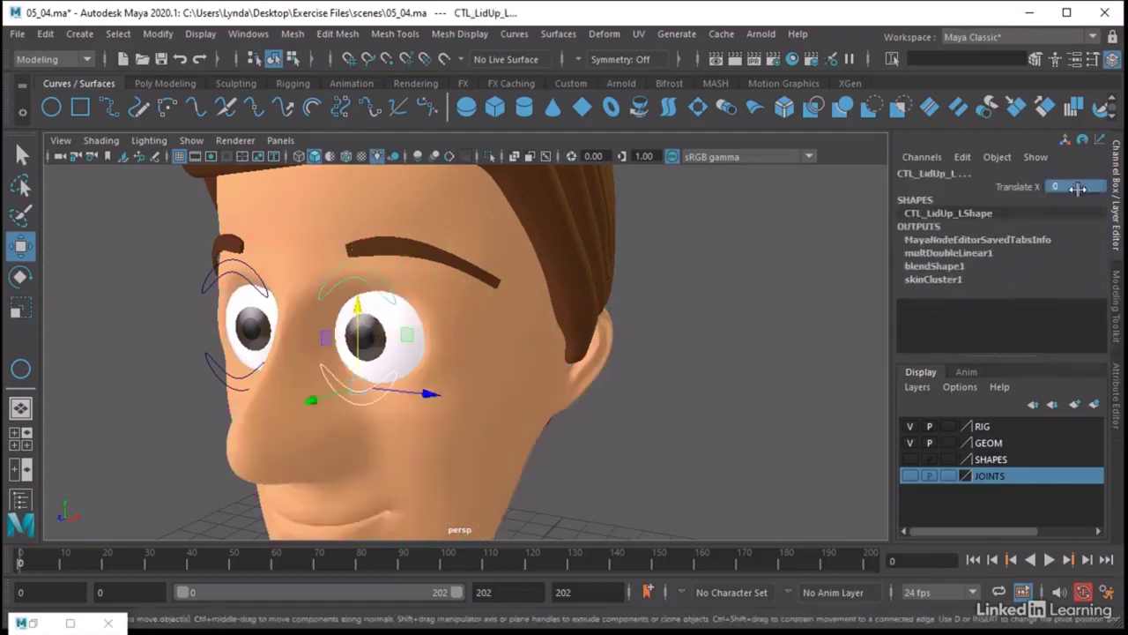
{"action": "left_click_drag", "start_coordinate": [700, 373], "coordinate": [752, 352], "text": "alt"}
{"action": "right_click_drag", "start_coordinate": [752, 352], "coordinate": [478, 347], "text": "alt"}
{"action": "middle_click_drag", "start_coordinate": [479, 347], "coordinate": [507, 273], "text": "alt"}
{"action": "left_click_drag", "start_coordinate": [507, 270], "coordinate": [617, 368], "text": "alt"}
{"action": "left_click", "coordinate": [640, 377]}
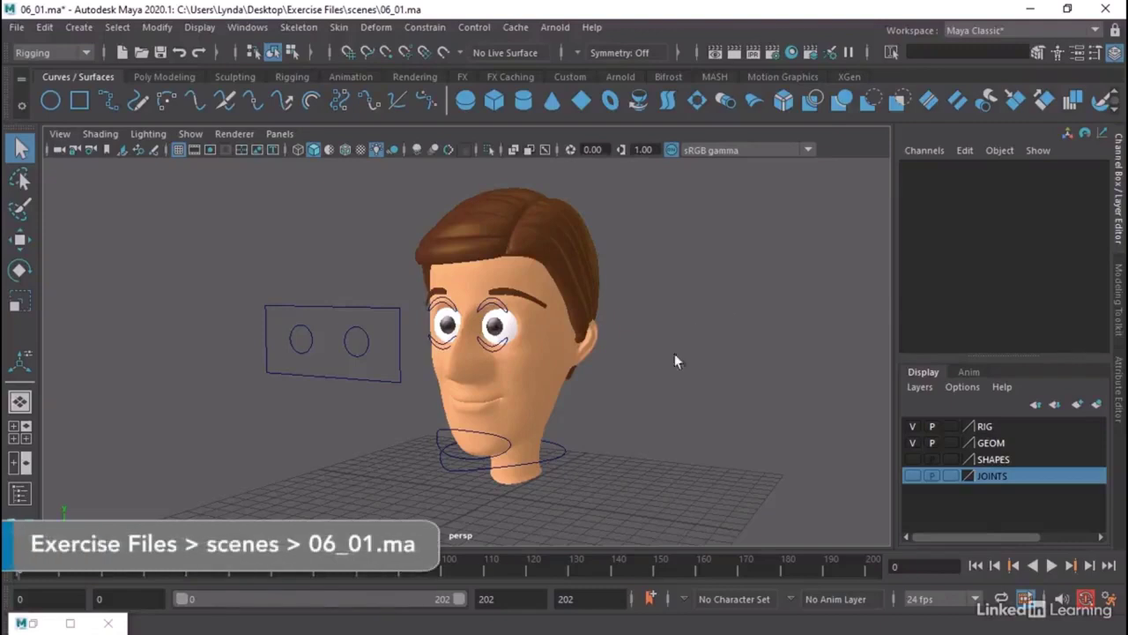
Open the Outliner in the 06_01.ma scene and parent CTL_Jaw under CTL_Head.
{"action": "left_click_drag", "start_coordinate": [675, 354], "coordinate": [509, 399], "text": "alt"}
{"action": "left_click", "coordinate": [443, 436]}
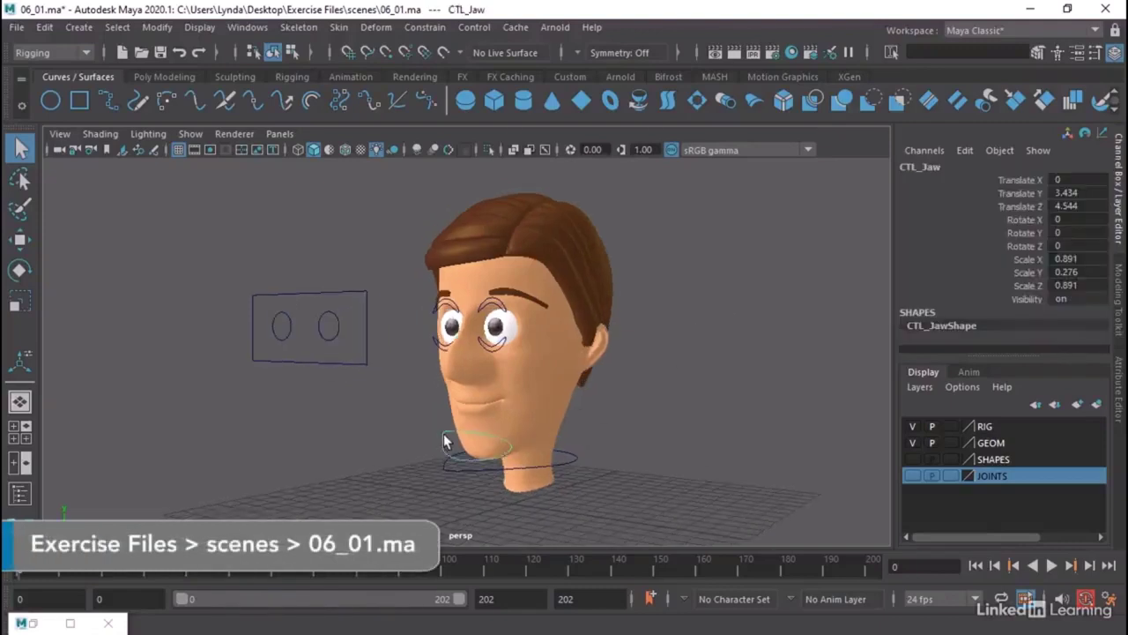
{"action": "middle_click_drag", "start_coordinate": [444, 364], "coordinate": [523, 336], "text": "alt"}
{"action": "right_click_drag", "start_coordinate": [464, 345], "coordinate": [582, 335], "text": "alt"}
{"action": "left_click_drag", "start_coordinate": [582, 333], "coordinate": [550, 367], "text": "alt"}
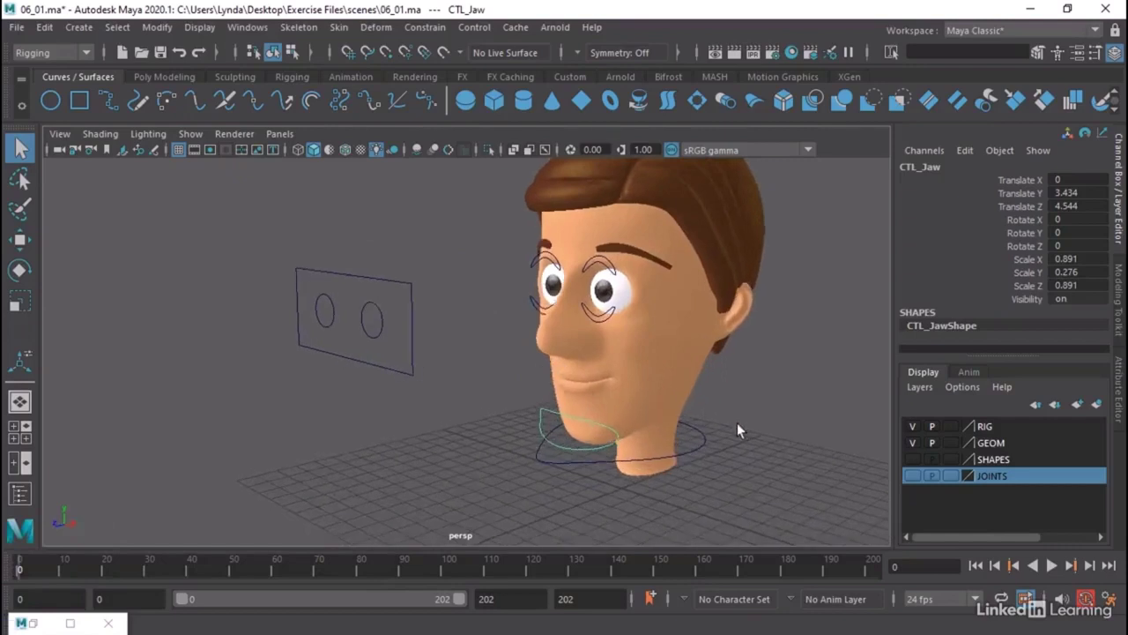
{"action": "left_click", "coordinate": [259, 30]}
{"action": "left_click", "coordinate": [302, 226]}
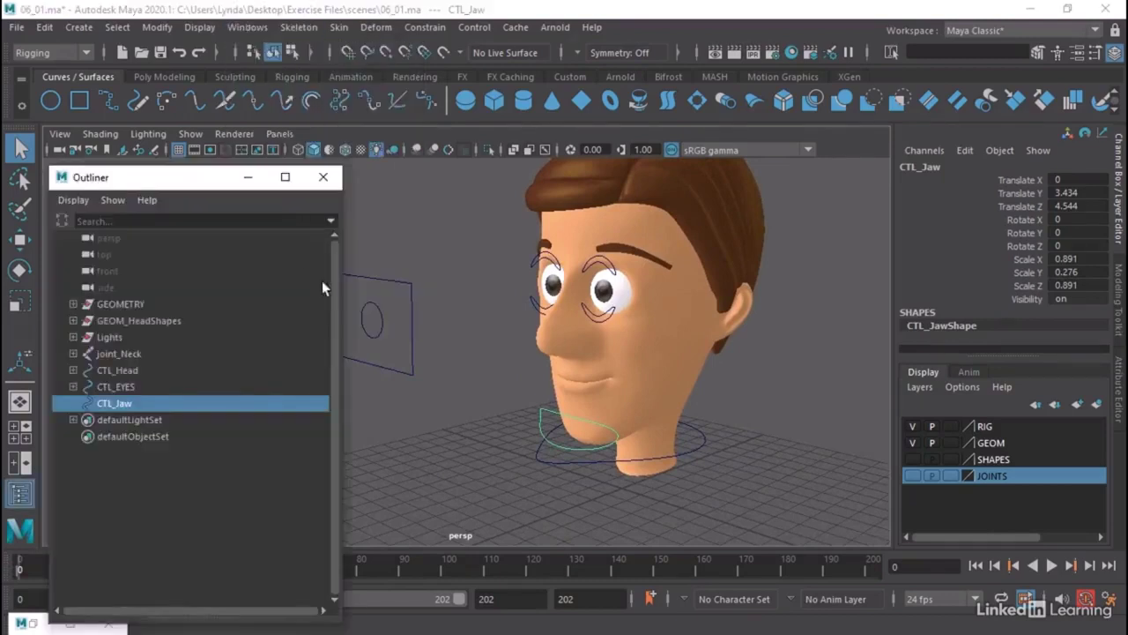
{"action": "left_click", "coordinate": [574, 459]}
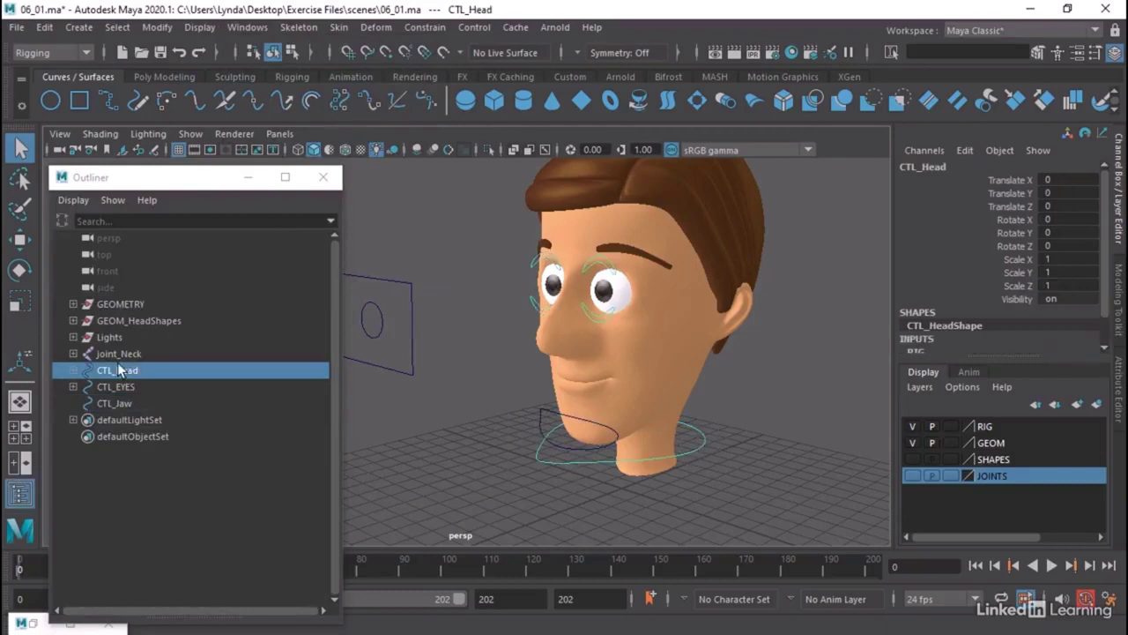
{"action": "left_click", "coordinate": [113, 404]}
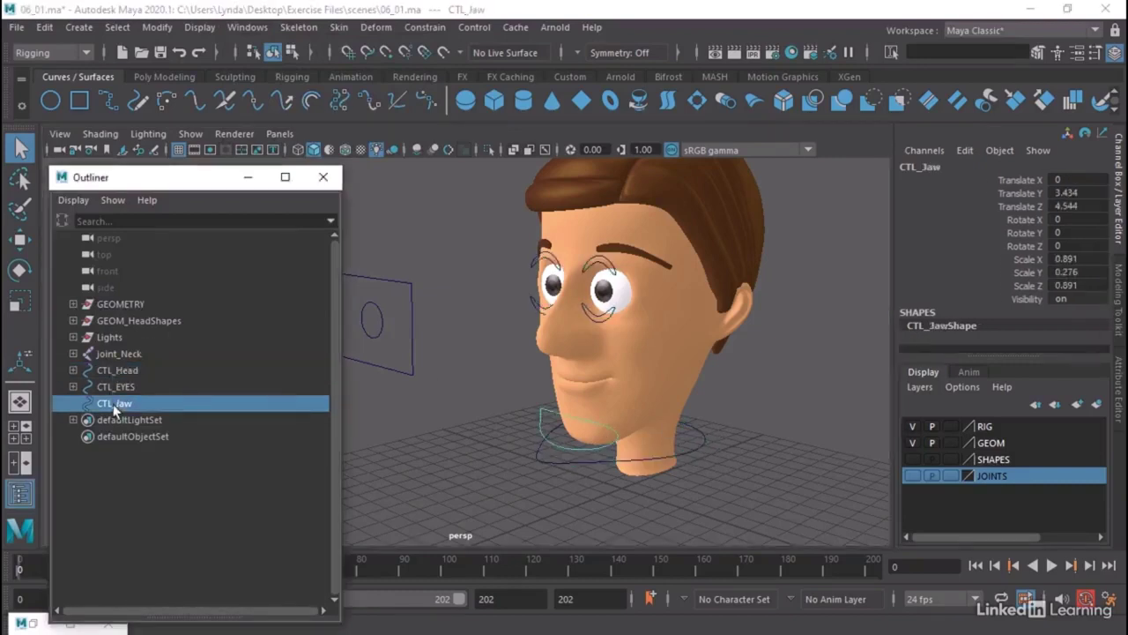
{"action": "middle_click_drag", "start_coordinate": [113, 403], "coordinate": [128, 371]}
Test the jaw control's parenting by rotating CTL_Head, undo the rotation, clear the selection, and close the Outliner.
{"action": "left_click", "coordinate": [128, 371]}
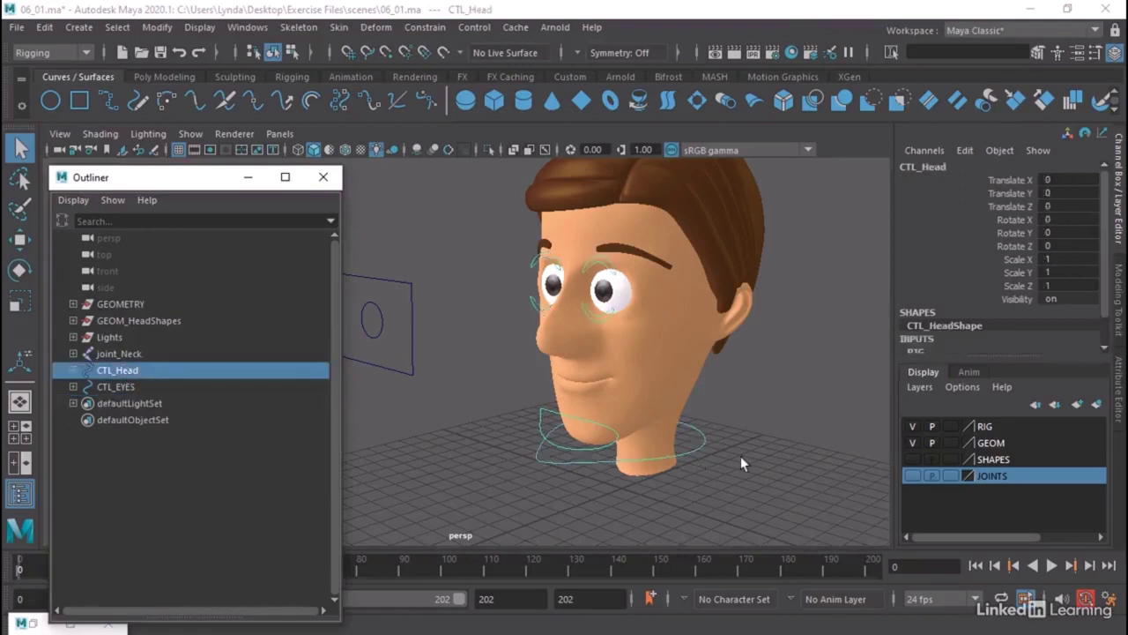
{"action": "key", "text": "e"}
{"action": "left_click_drag", "start_coordinate": [670, 373], "coordinate": [650, 383]}
{"action": "key", "text": "ctrl+z"}
{"action": "left_click", "coordinate": [812, 356]}
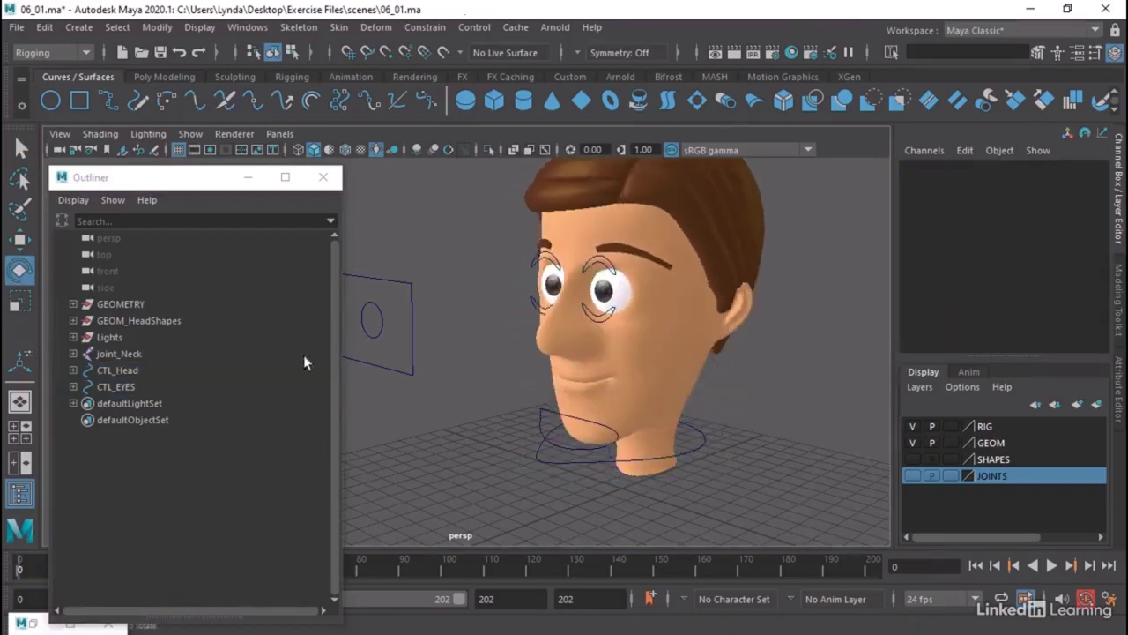
{"action": "left_click", "coordinate": [314, 181]}
Select CTL_Jaw, make the JOINTS layer visible, and turn on X-Ray Joints shading around the jaw.
{"action": "left_click", "coordinate": [537, 411]}
{"action": "key", "text": "w"}
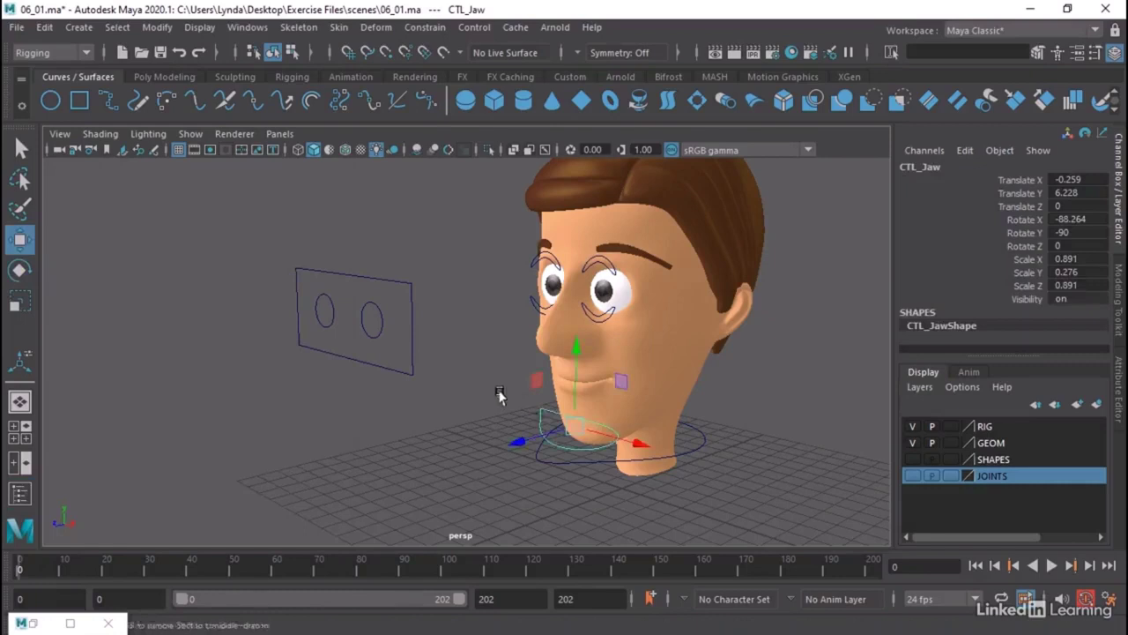
{"action": "left_click_drag", "start_coordinate": [499, 395], "coordinate": [453, 397], "text": "alt"}
{"action": "middle_click_drag", "start_coordinate": [527, 400], "coordinate": [469, 351], "text": "alt"}
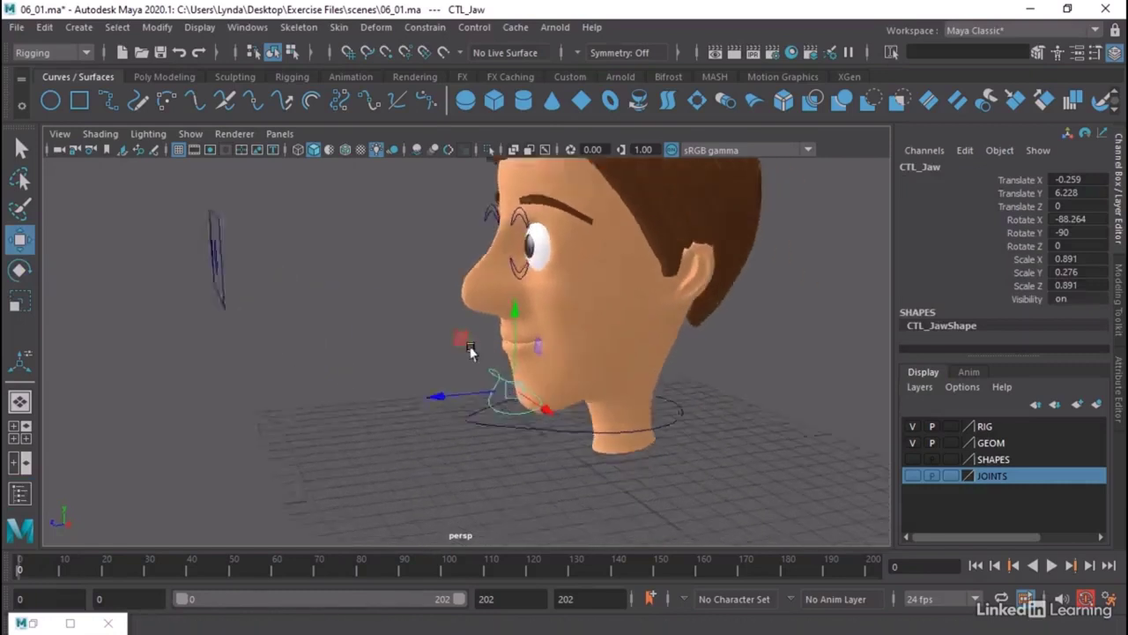
{"action": "scroll", "coordinate": [416, 317], "scroll_direction": "up", "scroll_amount": 6}
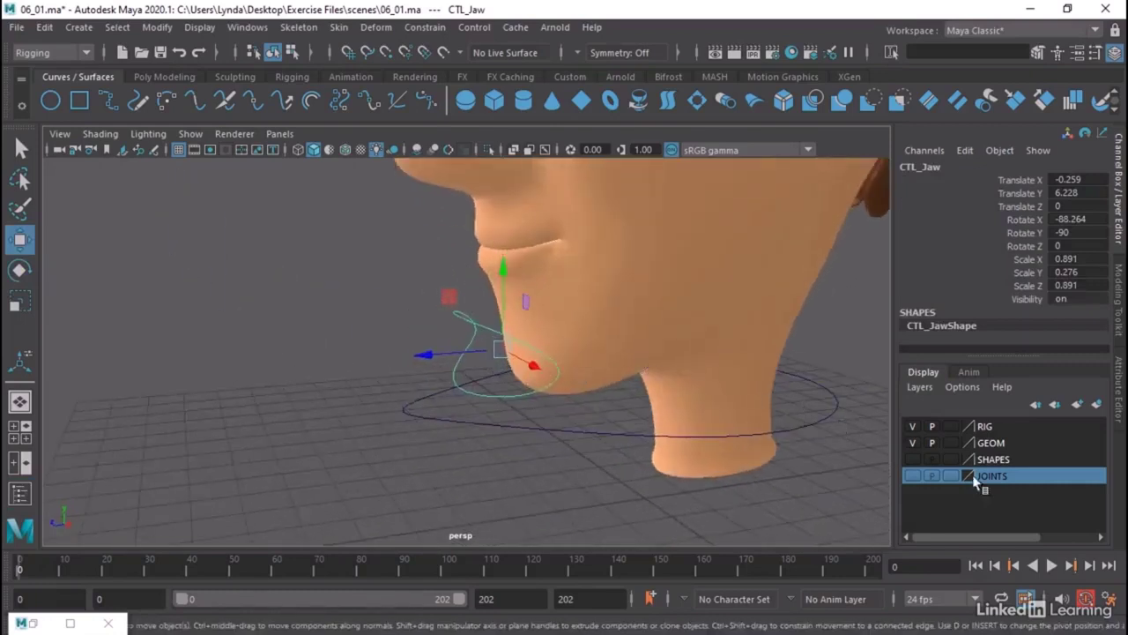
{"action": "left_click", "coordinate": [913, 475]}
{"action": "left_click", "coordinate": [100, 133]}
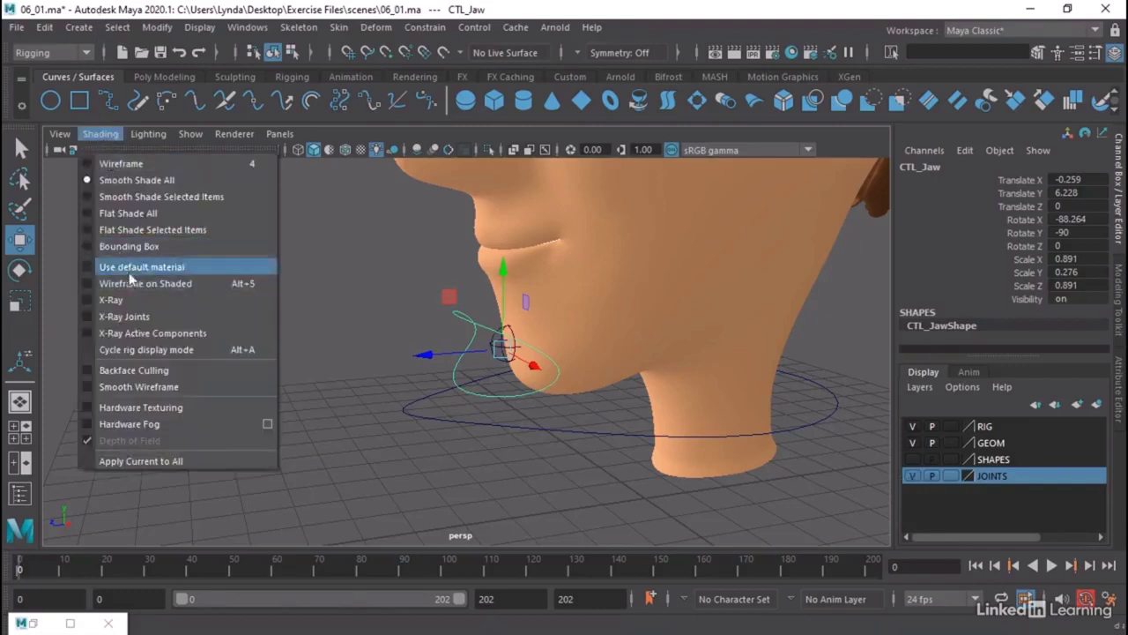
{"action": "left_click", "coordinate": [133, 318]}
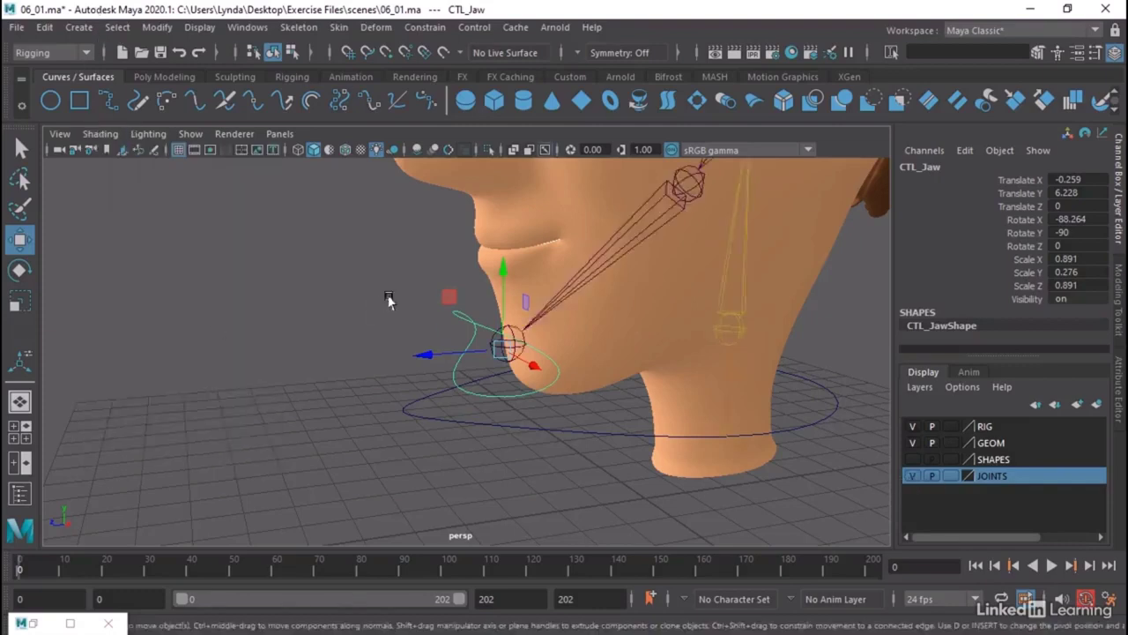
{"action": "mouse_move", "coordinate": [386, 294]}
{"action": "left_mouse_down", "text": "alt"}
{"action": "mouse_move", "coordinate": [345, 323]}
{"action": "mouse_move", "coordinate": [258, 327]}
{"action": "left_mouse_up", "text": "alt"}
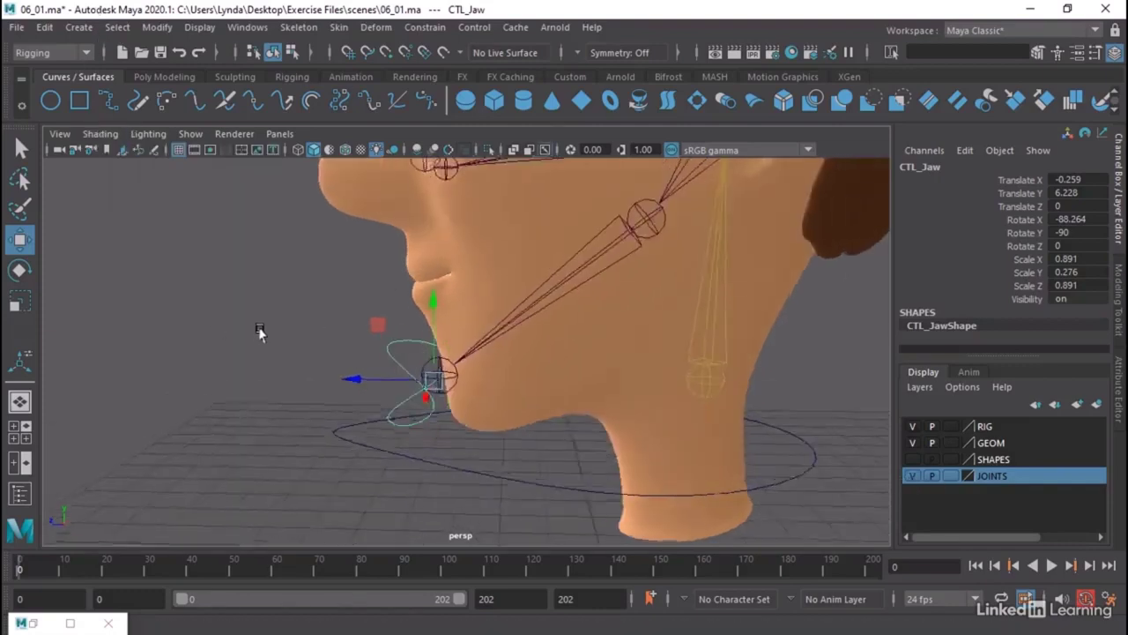
Select joint_Jaw1 and CTL_Jaw in turn to compare the pivot positions of the jaw joint and its control.
{"action": "left_click", "coordinate": [595, 263]}
{"action": "right_click_drag", "start_coordinate": [656, 290], "coordinate": [582, 291], "text": "alt"}
{"action": "left_click_drag", "start_coordinate": [583, 290], "coordinate": [548, 279], "text": "alt"}
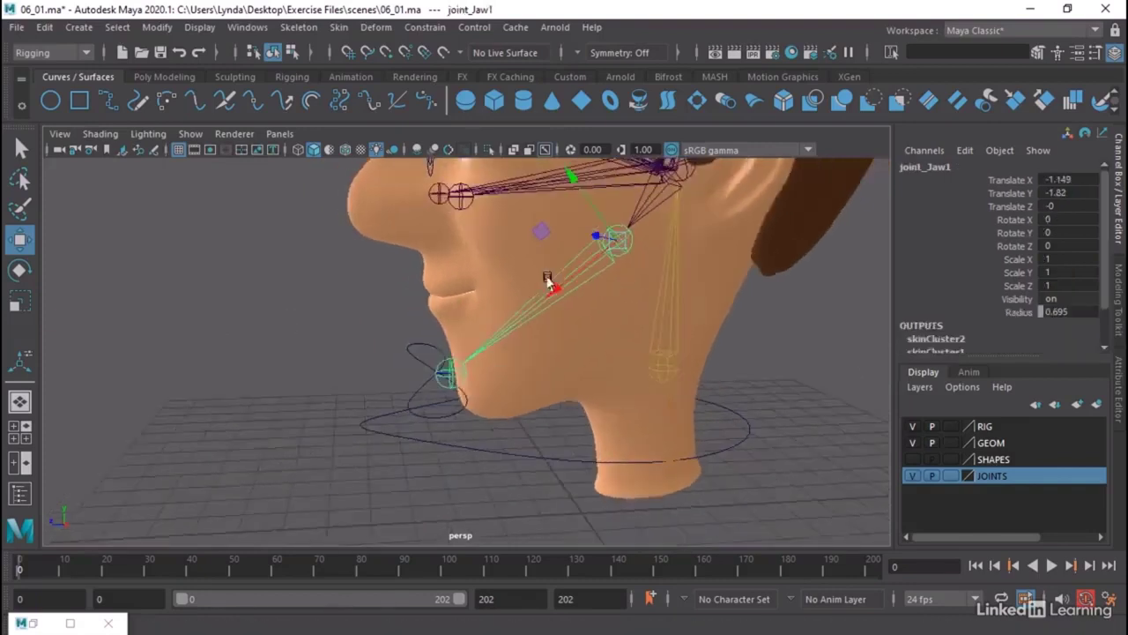
{"action": "left_click_drag", "start_coordinate": [415, 348], "coordinate": [394, 358]}
{"action": "left_click", "coordinate": [395, 362]}
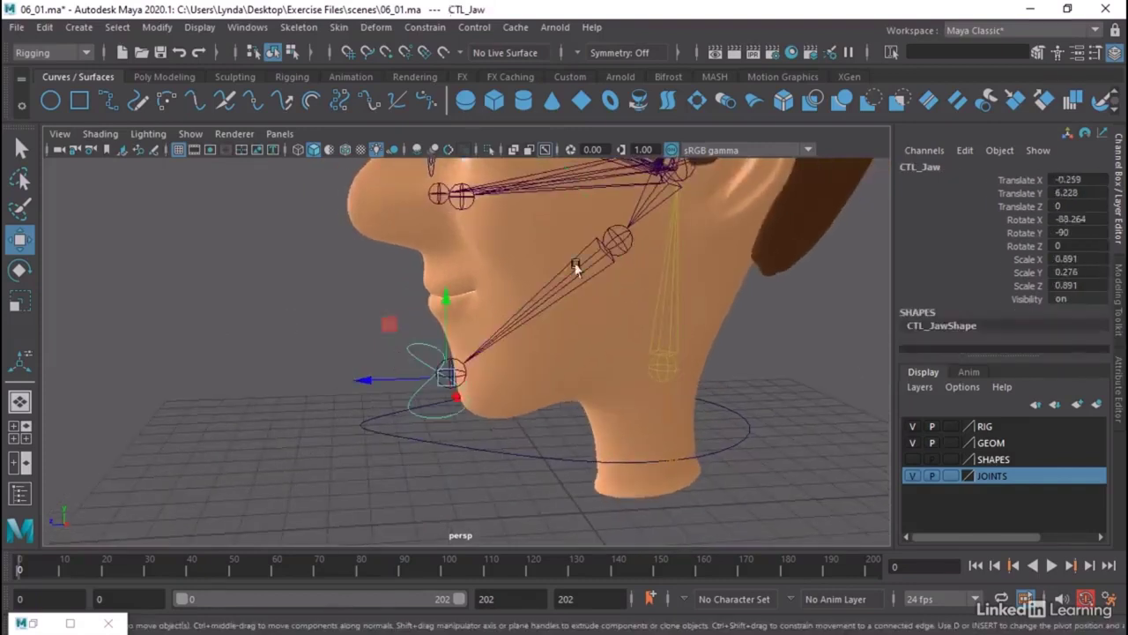
Test joint_Jaw1 by rotating it about -25 degrees in Z and swinging it sideways, undoing each rotation.
{"action": "left_click", "coordinate": [578, 267]}
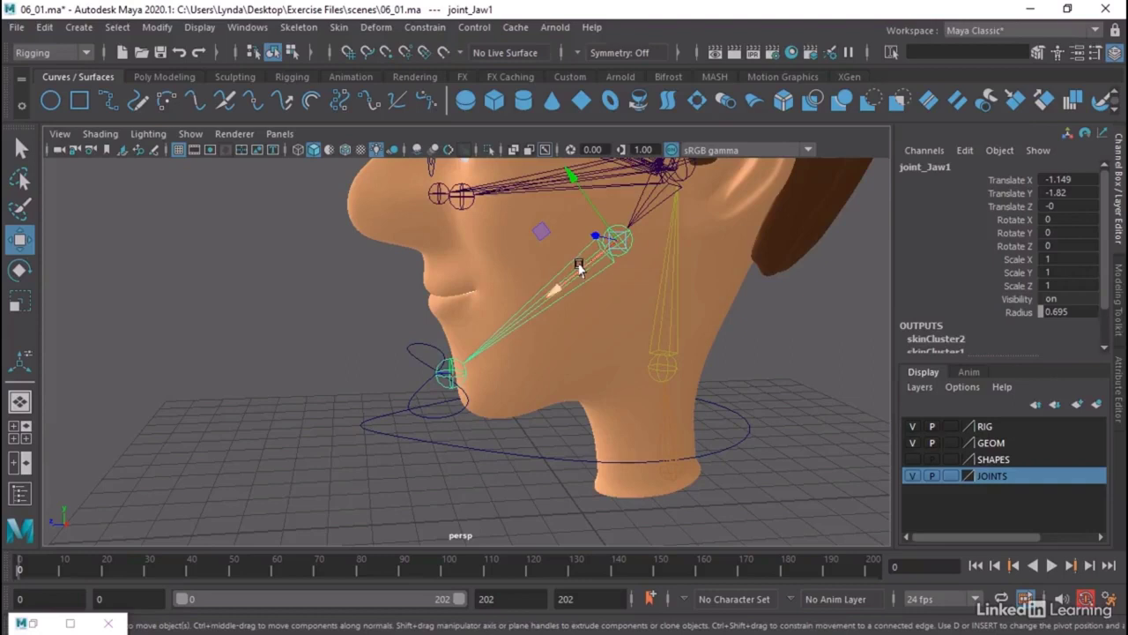
{"action": "key", "text": "e"}
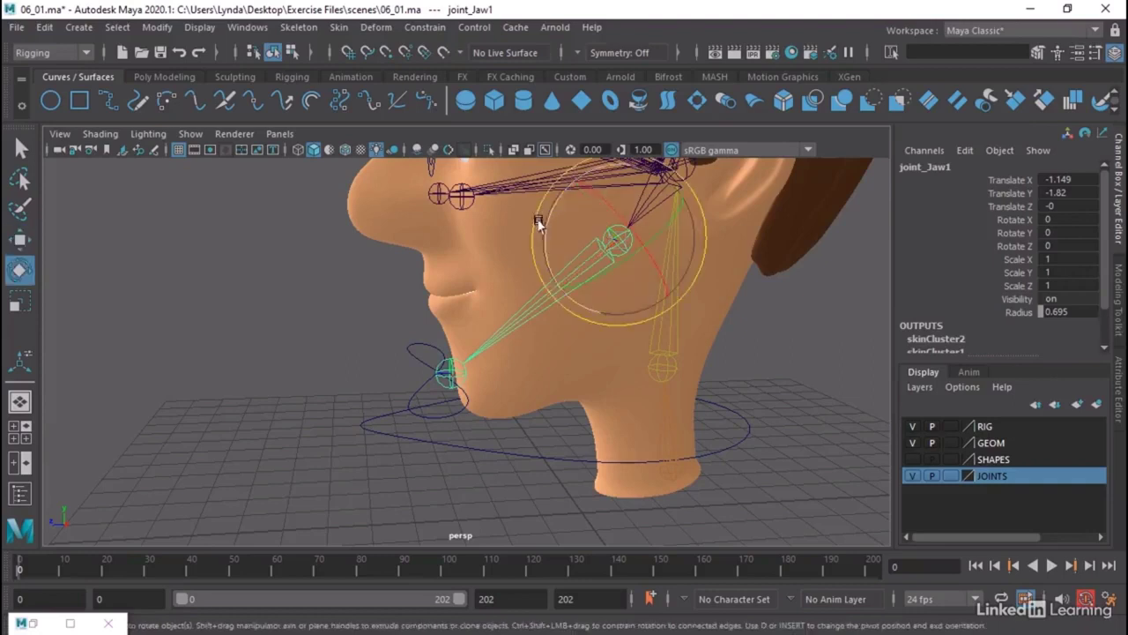
{"action": "left_click_drag", "start_coordinate": [540, 227], "coordinate": [546, 257]}
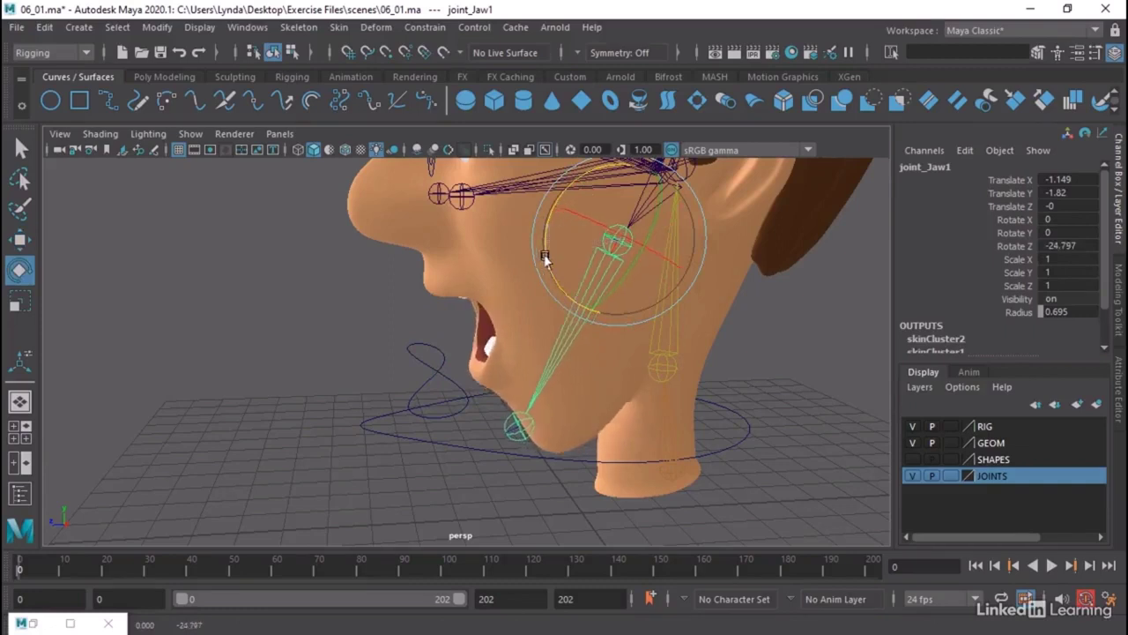
{"action": "key", "text": "ctrl+z"}
{"action": "left_click_drag", "start_coordinate": [617, 269], "coordinate": [596, 280]}
{"action": "key", "text": "ctrl+z"}
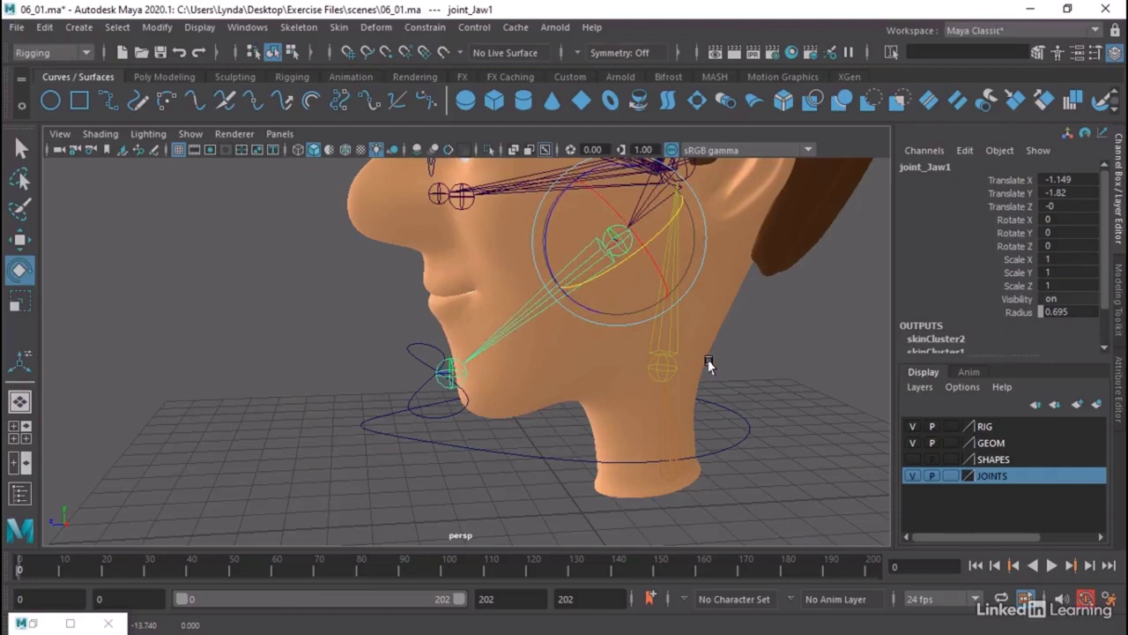
Move CTL_Jaw in the side view so its pivot snaps onto the end joint at the chin.
{"action": "left_click", "coordinate": [388, 349]}
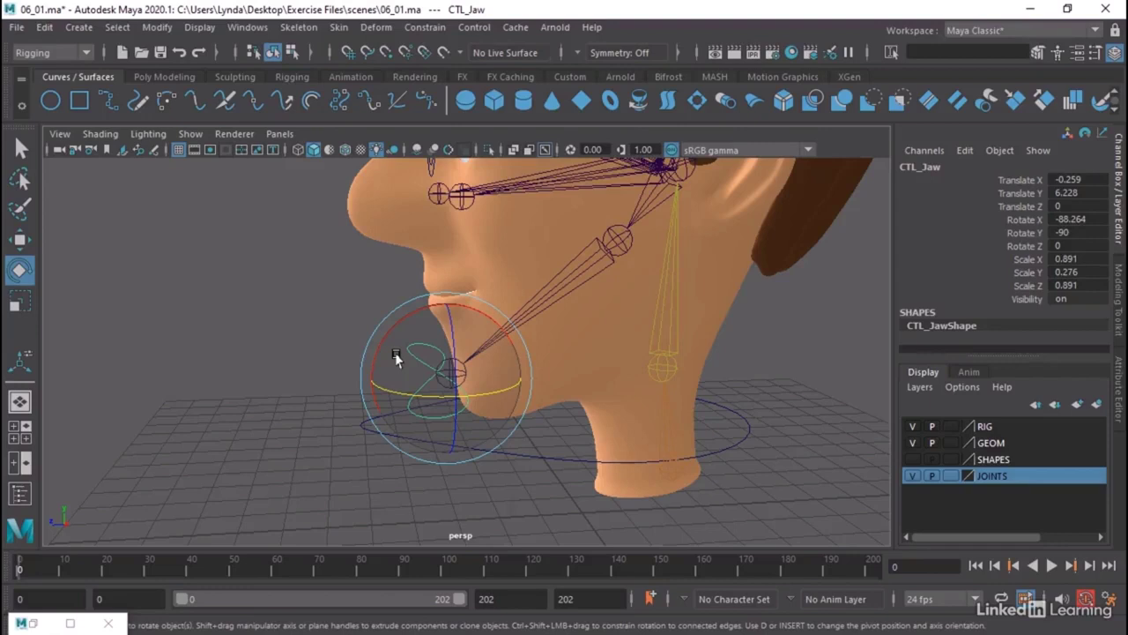
{"action": "left_click_drag", "start_coordinate": [428, 316], "coordinate": [566, 368], "text": "alt"}
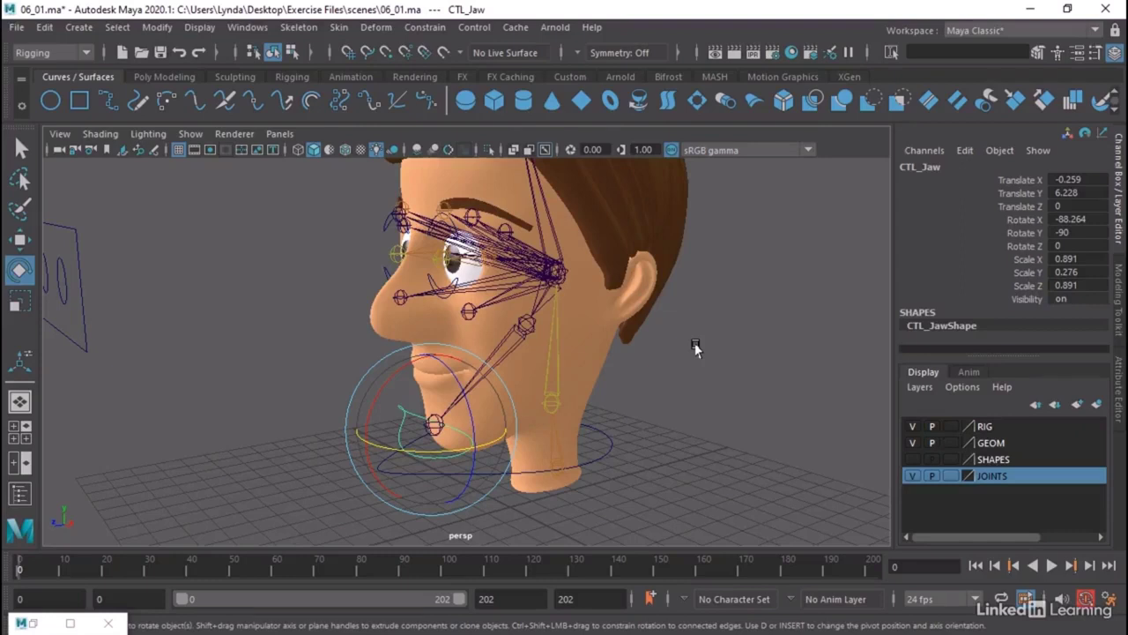
{"action": "left_click", "coordinate": [505, 338]}
{"action": "left_click_drag", "start_coordinate": [432, 322], "coordinate": [428, 302], "text": "alt"}
{"action": "middle_click_drag", "start_coordinate": [429, 302], "coordinate": [516, 280], "text": "alt"}
{"action": "left_click_drag", "start_coordinate": [490, 312], "coordinate": [450, 322], "text": "alt"}
{"action": "left_click", "coordinate": [496, 377]}
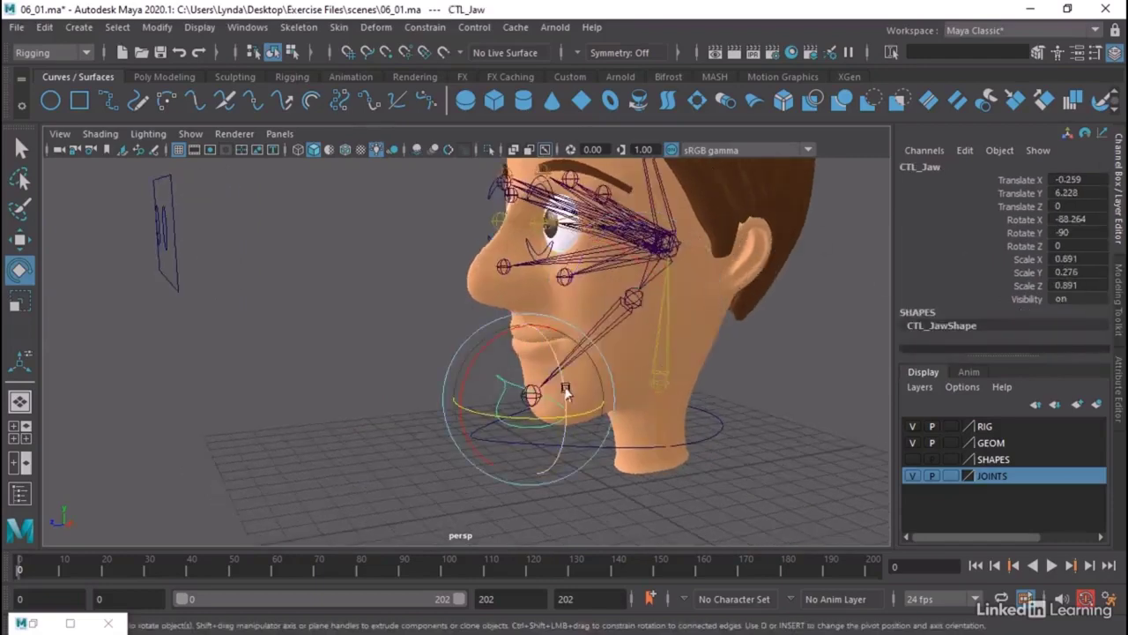
{"action": "key", "text": "space"}
{"action": "key", "text": "space"}
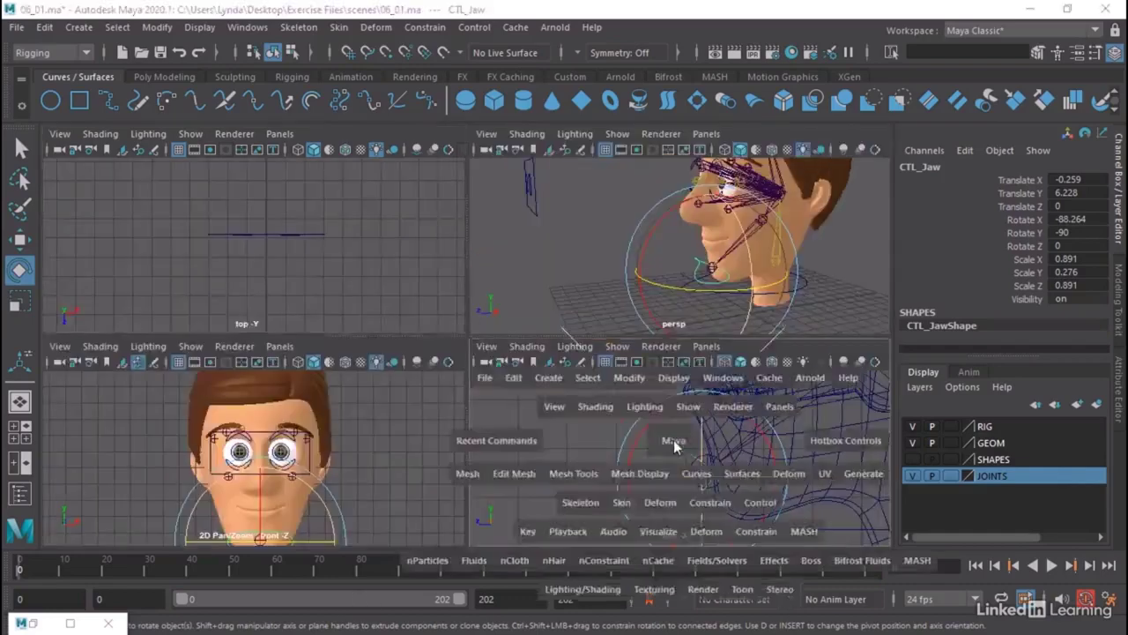
{"action": "key", "text": "w"}
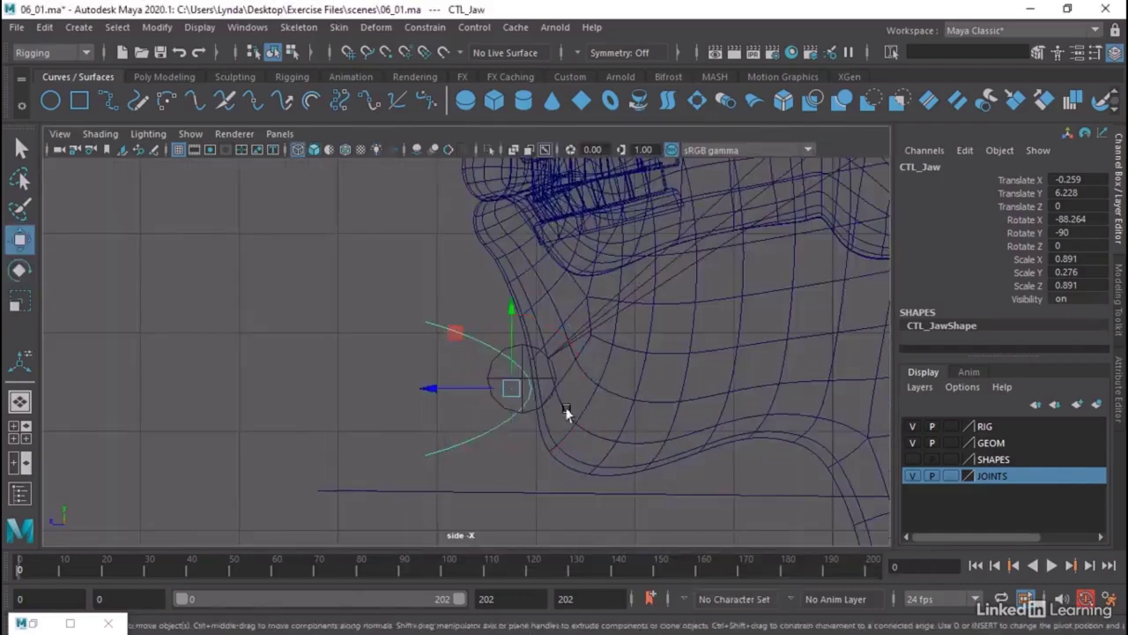
{"action": "key", "text": "c"}
{"action": "left_click_drag", "start_coordinate": [512, 391], "coordinate": [510, 391]}
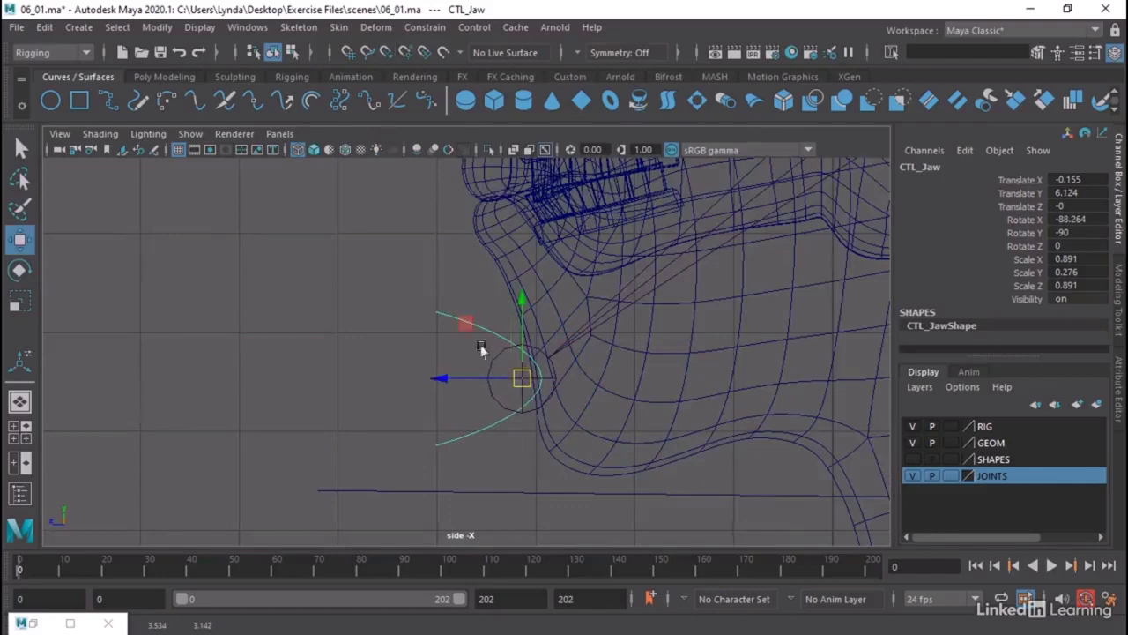
{"action": "key", "text": "space"}
{"action": "key", "text": "space"}
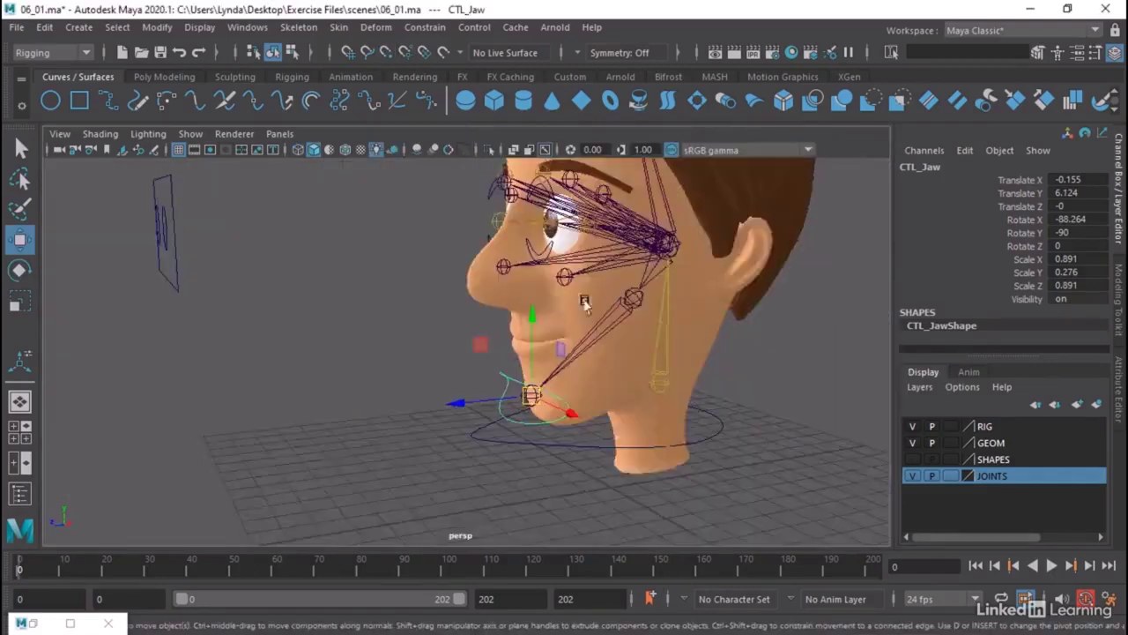
Freeze the transformations of CTL_Jaw at its new position.
{"action": "left_click_drag", "start_coordinate": [513, 325], "coordinate": [482, 326], "text": "alt"}
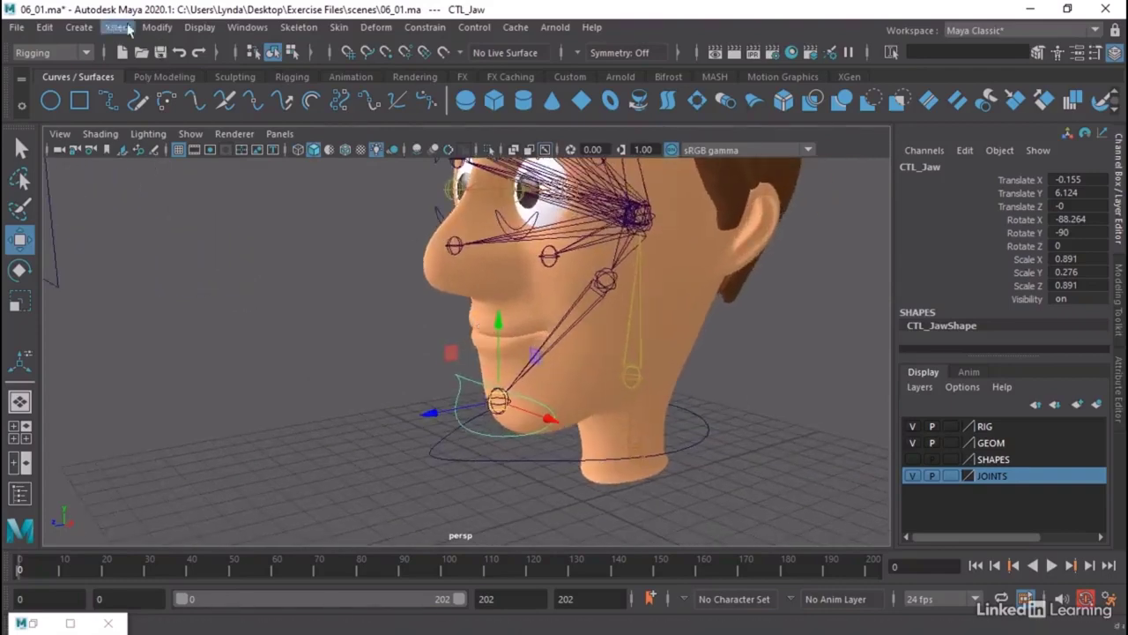
{"action": "left_click", "coordinate": [157, 27]}
{"action": "left_click", "coordinate": [212, 103]}
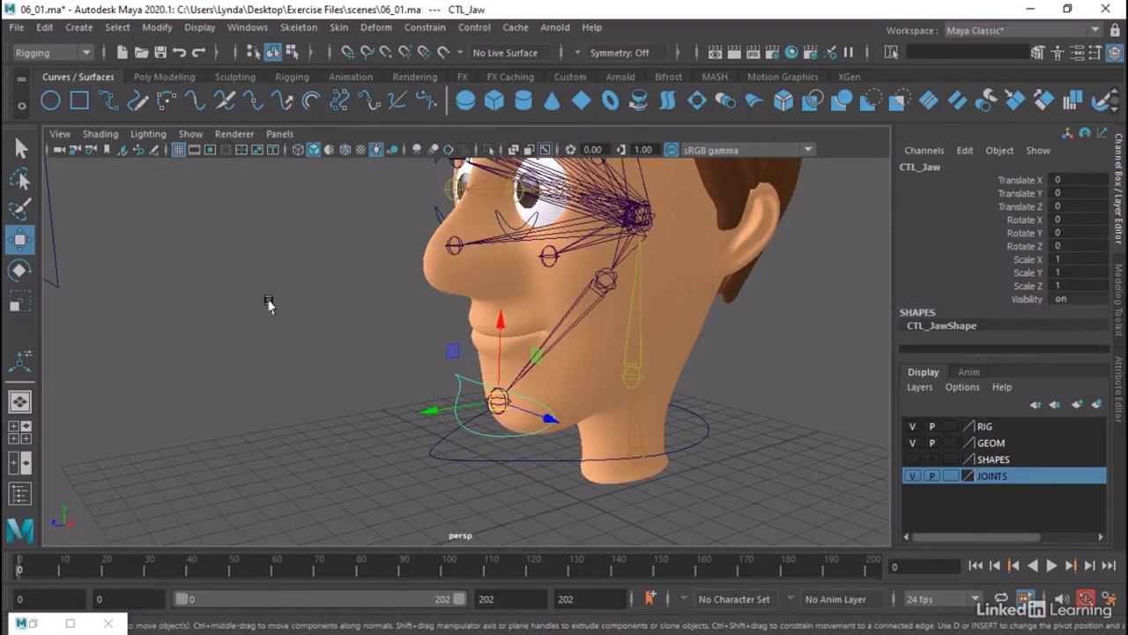
Add joint_Jaw1 to the CTL_Jaw selection and load both into a cleared Node Editor graph.
{"action": "left_click", "coordinate": [599, 280]}
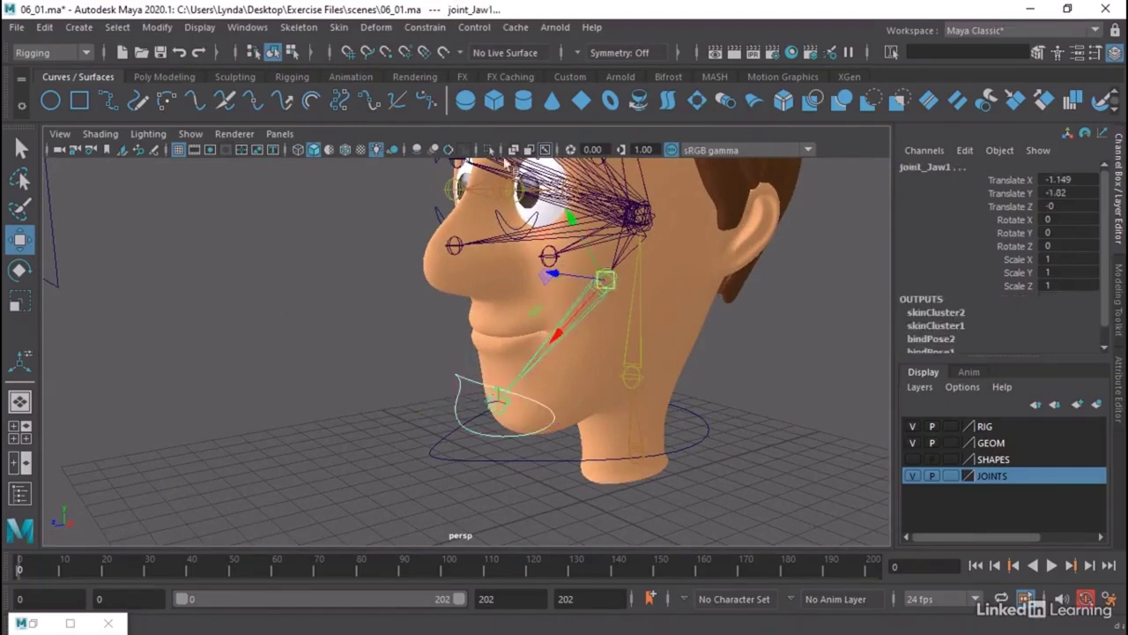
{"action": "left_click", "coordinate": [247, 27]}
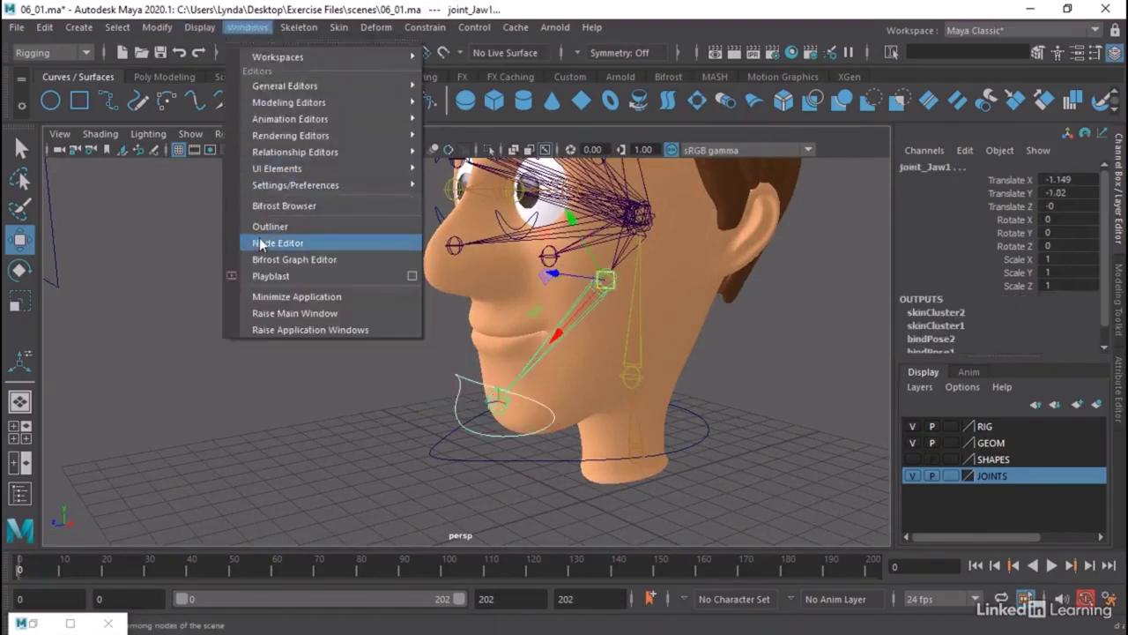
{"action": "left_click", "coordinate": [261, 244]}
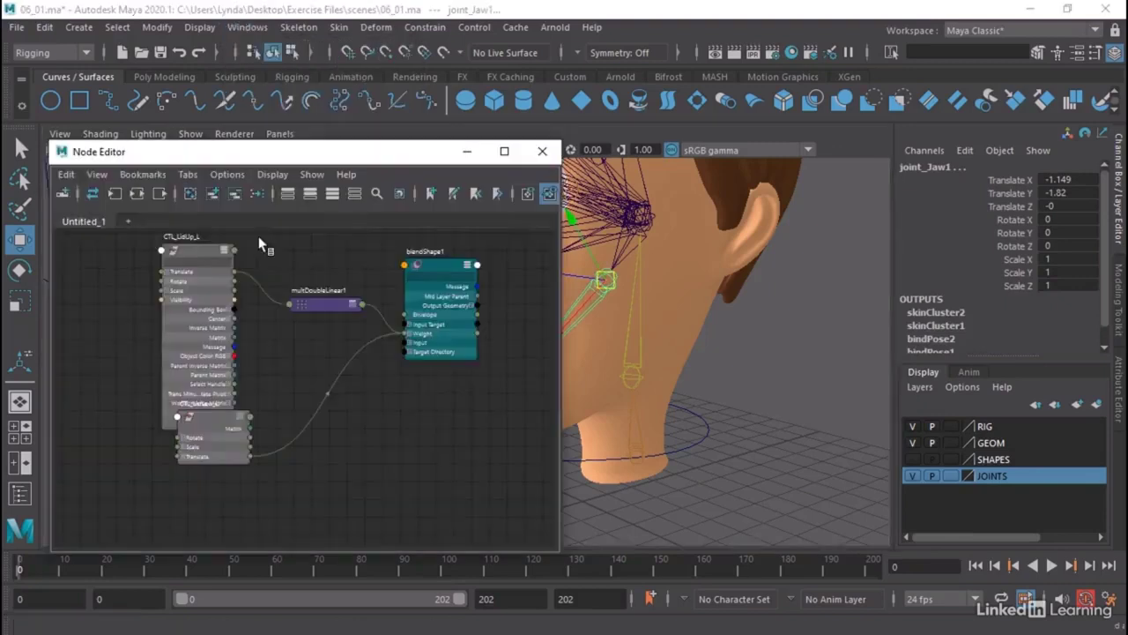
{"action": "left_click", "coordinate": [190, 194]}
{"action": "left_click", "coordinate": [213, 194]}
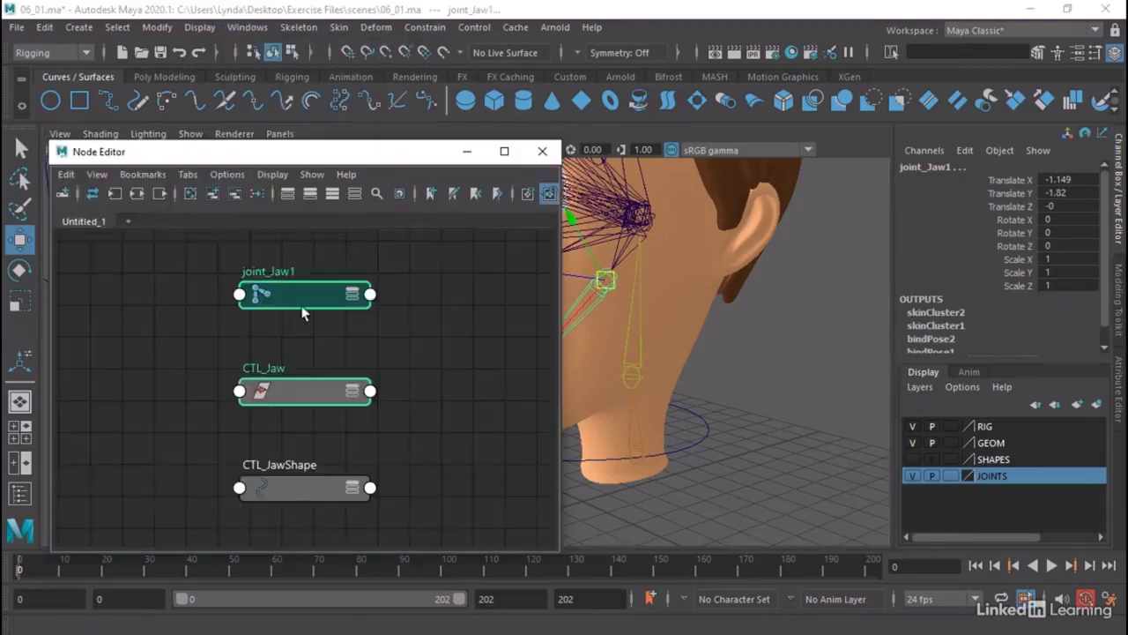
Move the CTL_JawShape node out of the way, place CTL_Jaw before joint_Jaw1, and expand both nodes to show all attributes.
{"action": "left_click", "coordinate": [305, 490]}
{"action": "left_click_drag", "start_coordinate": [294, 485], "coordinate": [720, 356]}
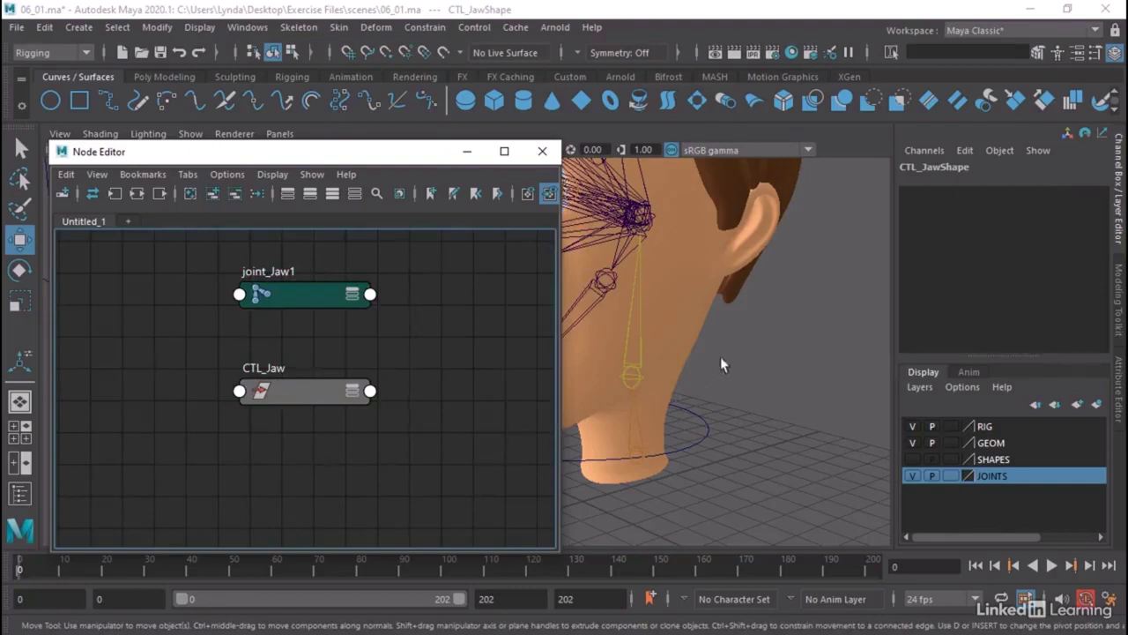
{"action": "left_click_drag", "start_coordinate": [312, 399], "coordinate": [183, 350]}
{"action": "left_click_drag", "start_coordinate": [308, 294], "coordinate": [440, 262]}
{"action": "left_click", "coordinate": [464, 343]}
{"action": "left_click", "coordinate": [464, 343]}
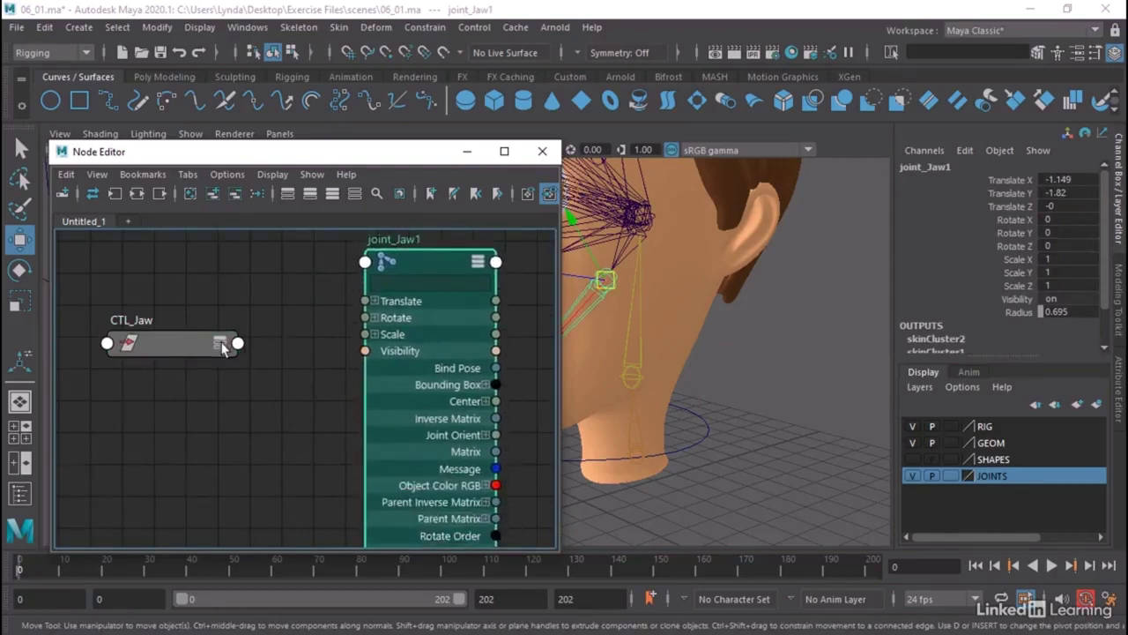
{"action": "left_click", "coordinate": [220, 347]}
{"action": "left_click", "coordinate": [218, 347]}
{"action": "left_click_drag", "start_coordinate": [155, 340], "coordinate": [147, 263]}
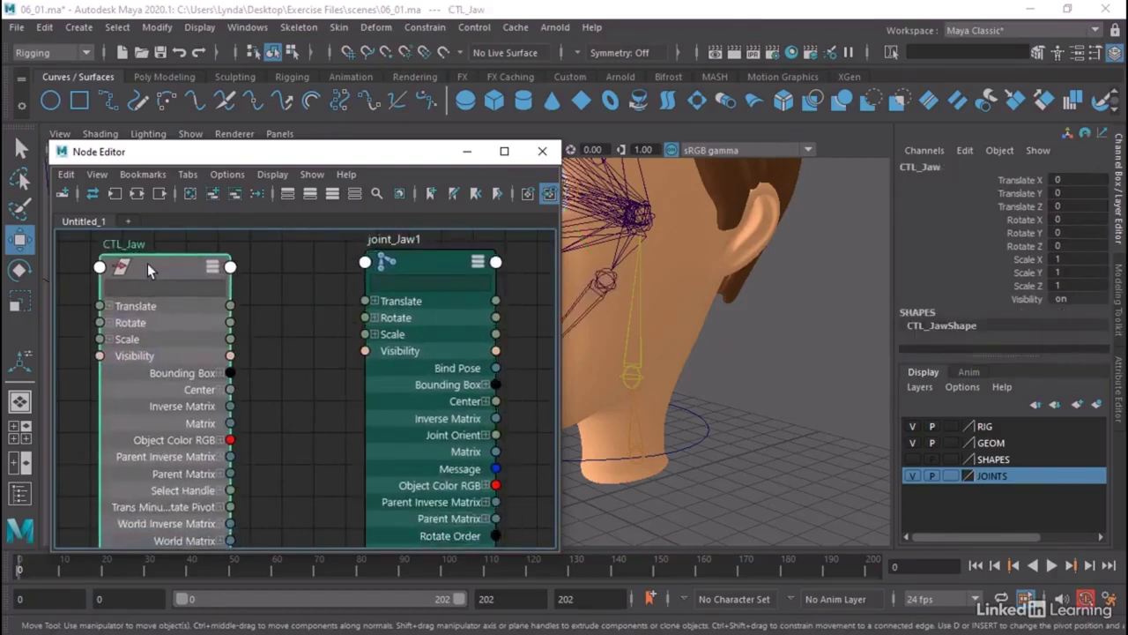
Test moving CTL_Jaw along its X axis and reset its Translate X to 0.
{"action": "middle_click_drag", "start_coordinate": [685, 326], "coordinate": [821, 337], "text": "alt"}
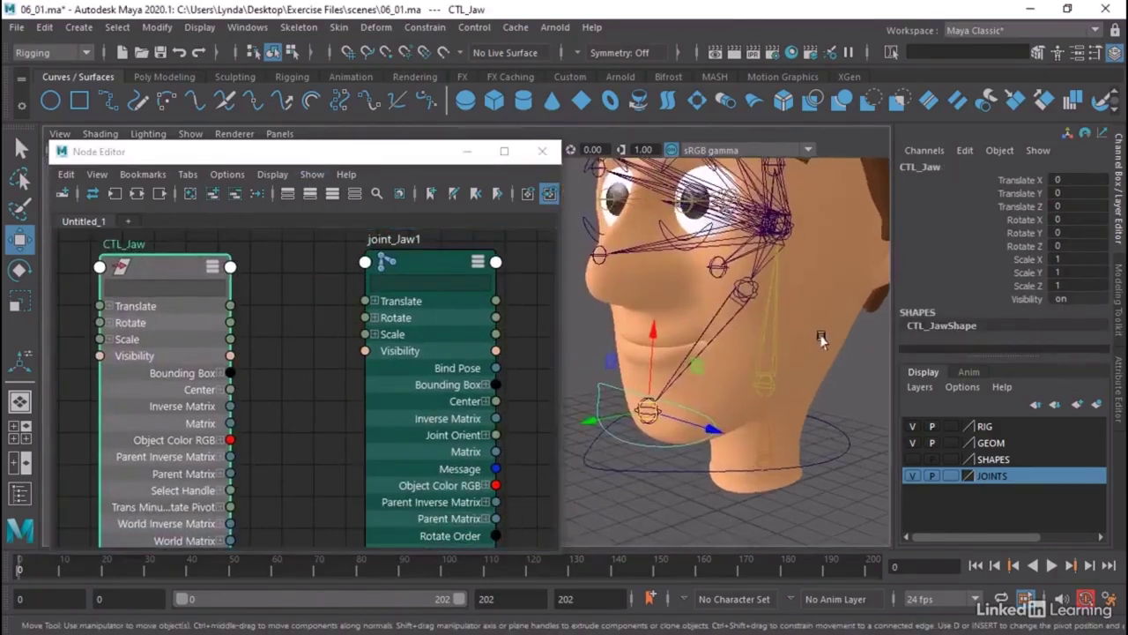
{"action": "right_click_drag", "start_coordinate": [820, 338], "coordinate": [789, 340], "text": "alt"}
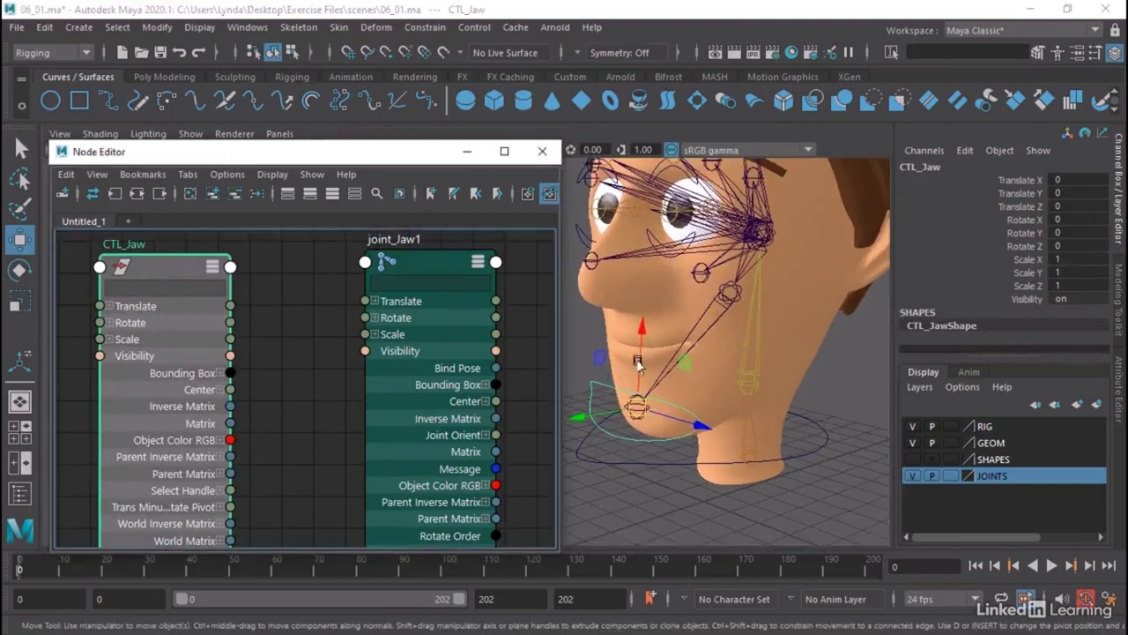
{"action": "left_click_drag", "start_coordinate": [640, 366], "coordinate": [652, 388]}
{"action": "double_click", "coordinate": [1066, 179]}
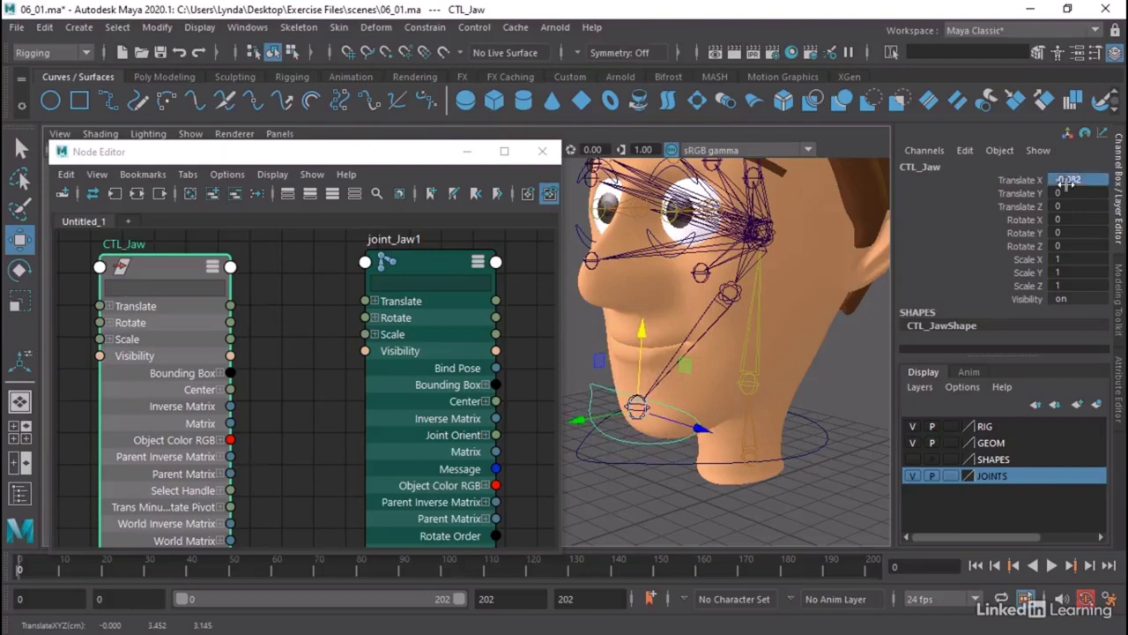
{"action": "type", "text": "0"}
{"action": "key", "text": "Return"}
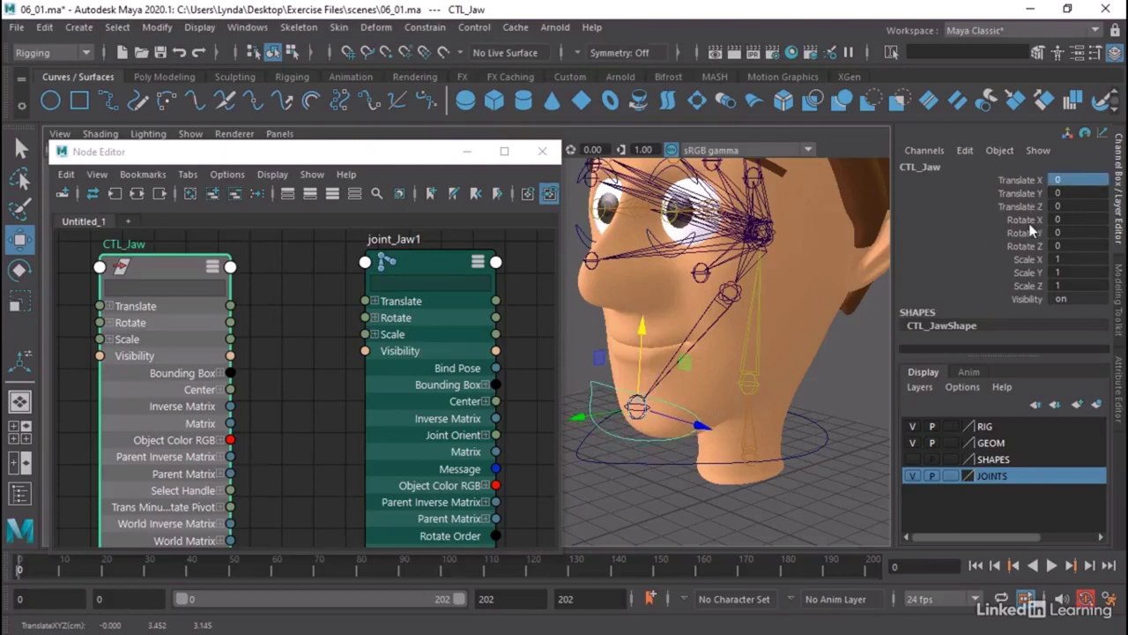
Test rotating joint_Jaw1 about -7 degrees in Z and return it to its rest rotation.
{"action": "left_click", "coordinate": [722, 296]}
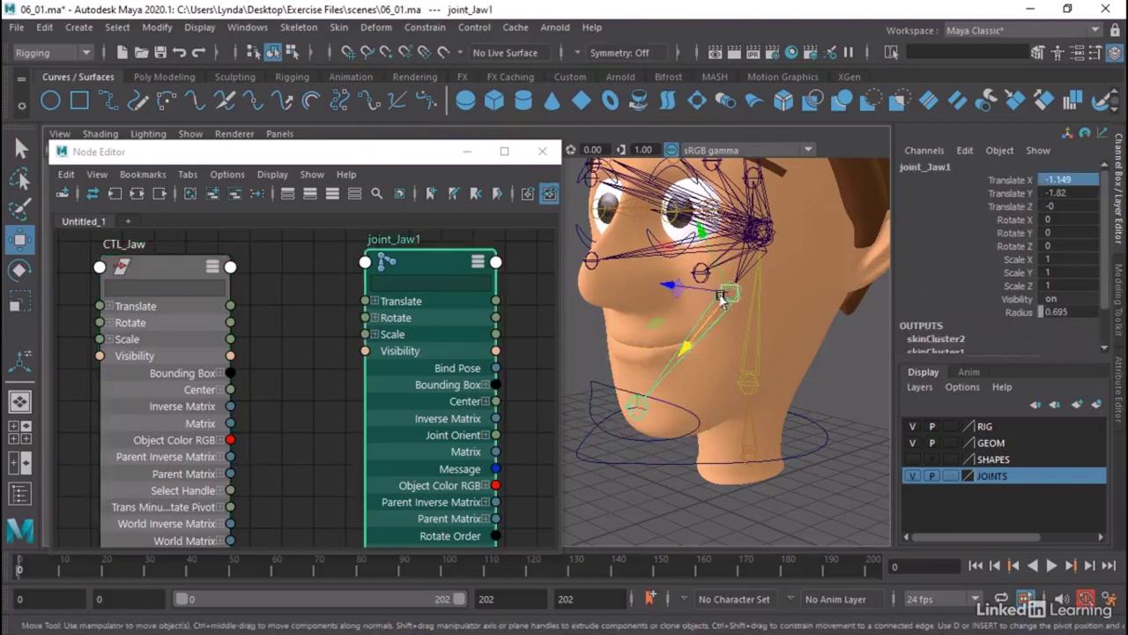
{"action": "key", "text": "e"}
{"action": "mouse_move", "coordinate": [683, 280]}
{"action": "left_mouse_down"}
{"action": "mouse_move", "coordinate": [674, 303]}
{"action": "mouse_move", "coordinate": [678, 287]}
{"action": "left_mouse_up"}
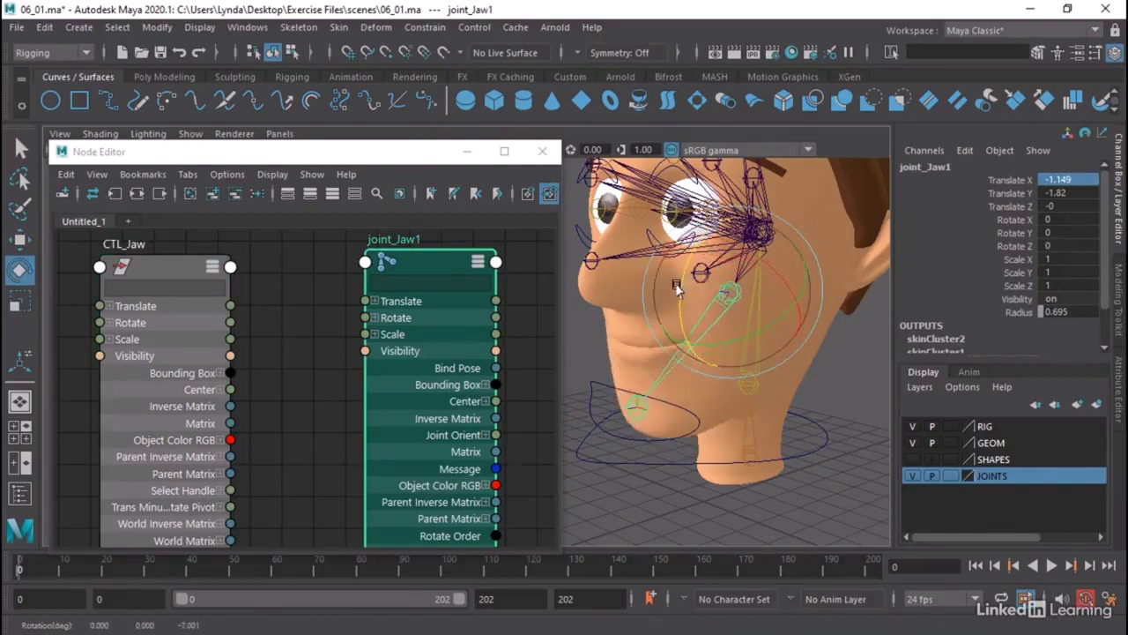
Expand joint_Jaw1's Rotate and CTL_Jaw's Translate attributes in the graph and spread the two nodes apart.
{"action": "left_click", "coordinate": [375, 318]}
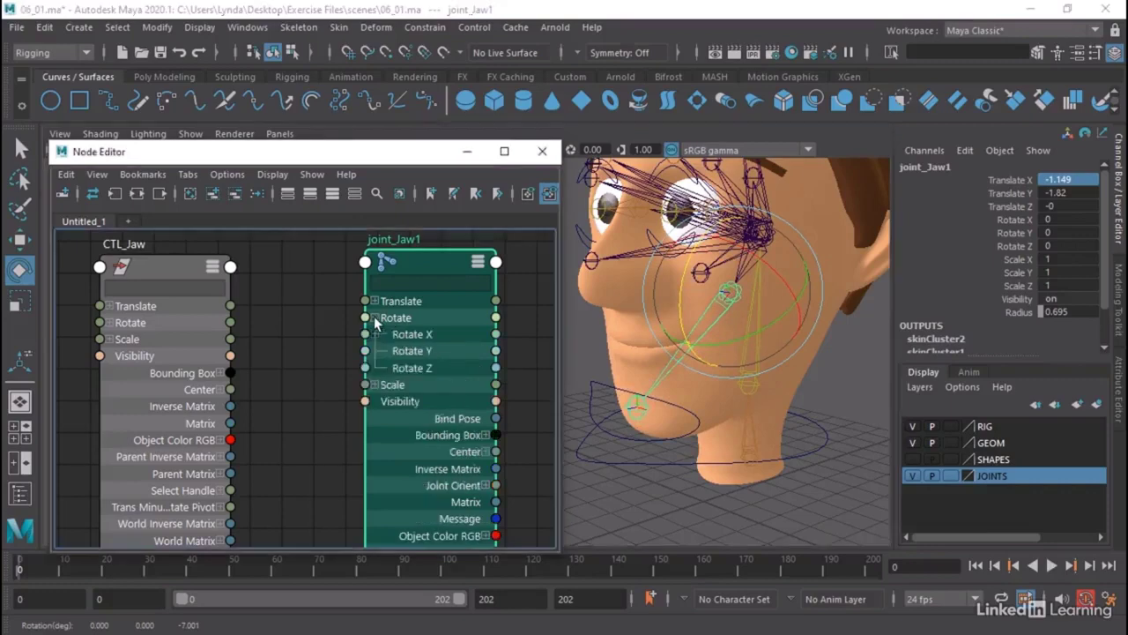
{"action": "left_click", "coordinate": [93, 306]}
{"action": "left_click", "coordinate": [110, 306]}
{"action": "left_click_drag", "start_coordinate": [156, 268], "coordinate": [126, 265]}
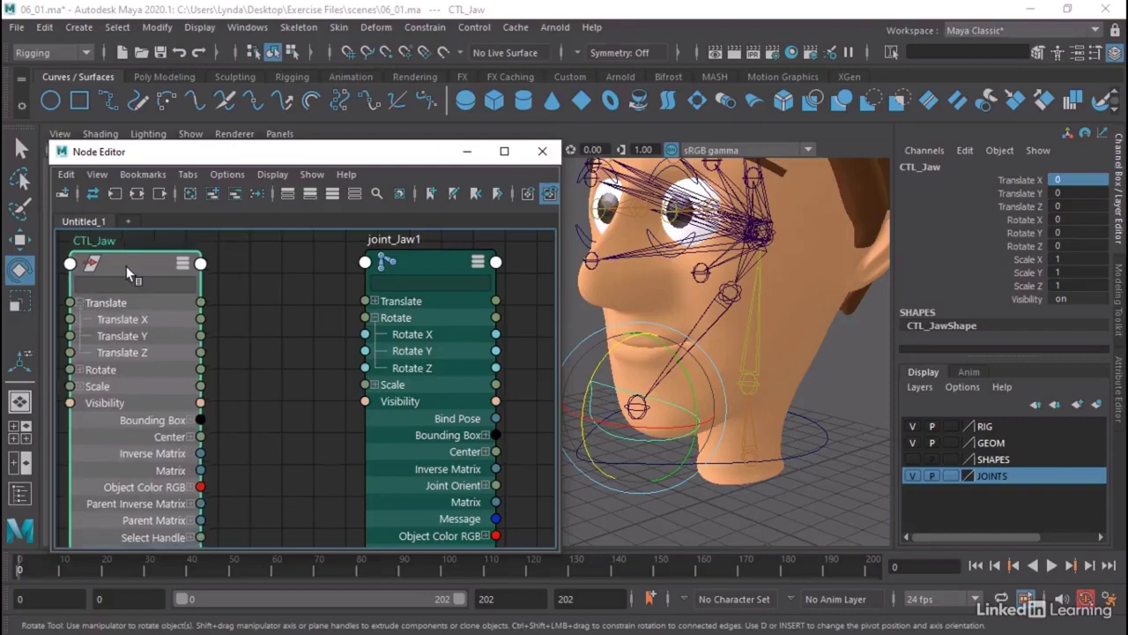
{"action": "right_click_drag", "start_coordinate": [211, 314], "coordinate": [169, 312], "text": "alt"}
{"action": "left_click_drag", "start_coordinate": [161, 282], "coordinate": [112, 277]}
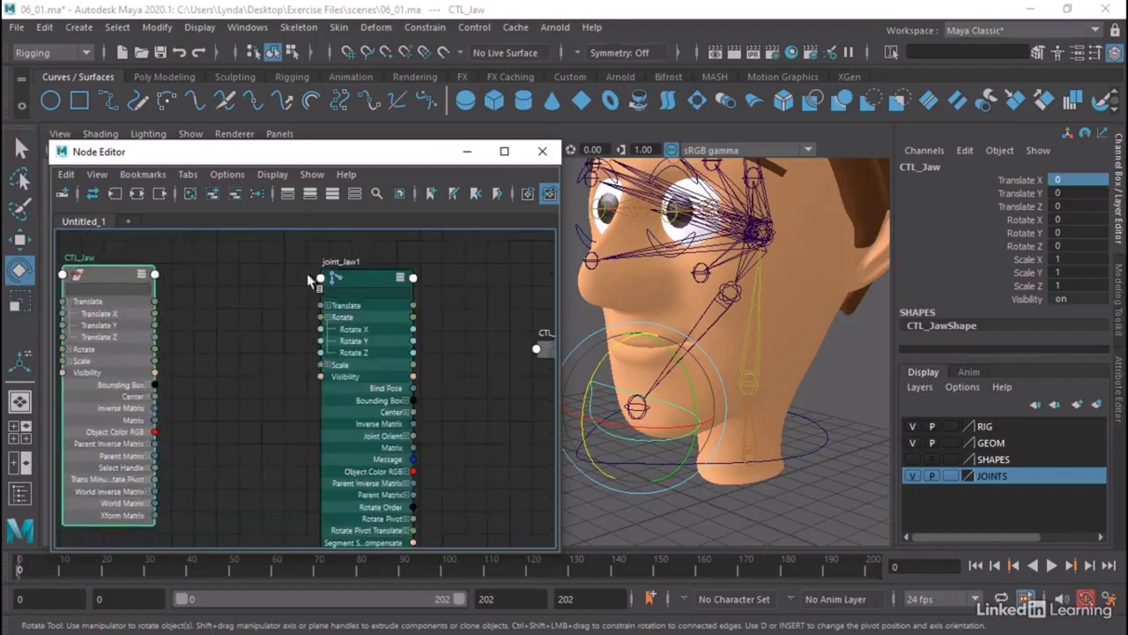
{"action": "left_click_drag", "start_coordinate": [356, 279], "coordinate": [398, 269]}
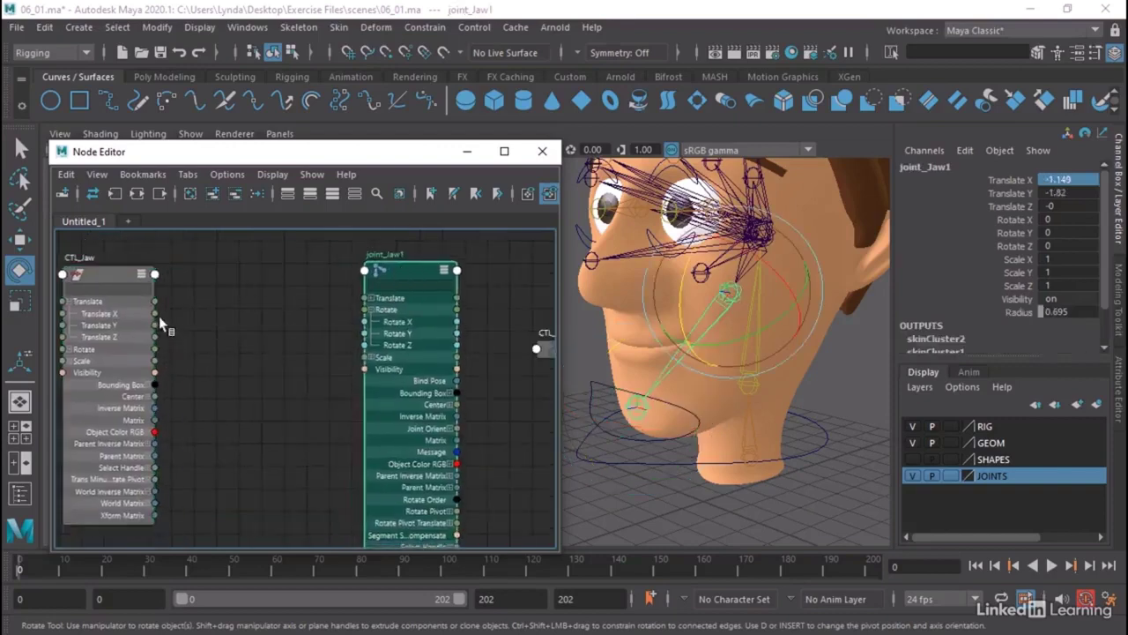
Connect CTL_Jaw's Translate X to joint_Jaw1's Rotate Z in the node graph.
{"action": "left_click_drag", "start_coordinate": [156, 314], "coordinate": [364, 344]}
{"action": "scroll", "coordinate": [365, 348], "scroll_direction": "down", "scroll_amount": 3}
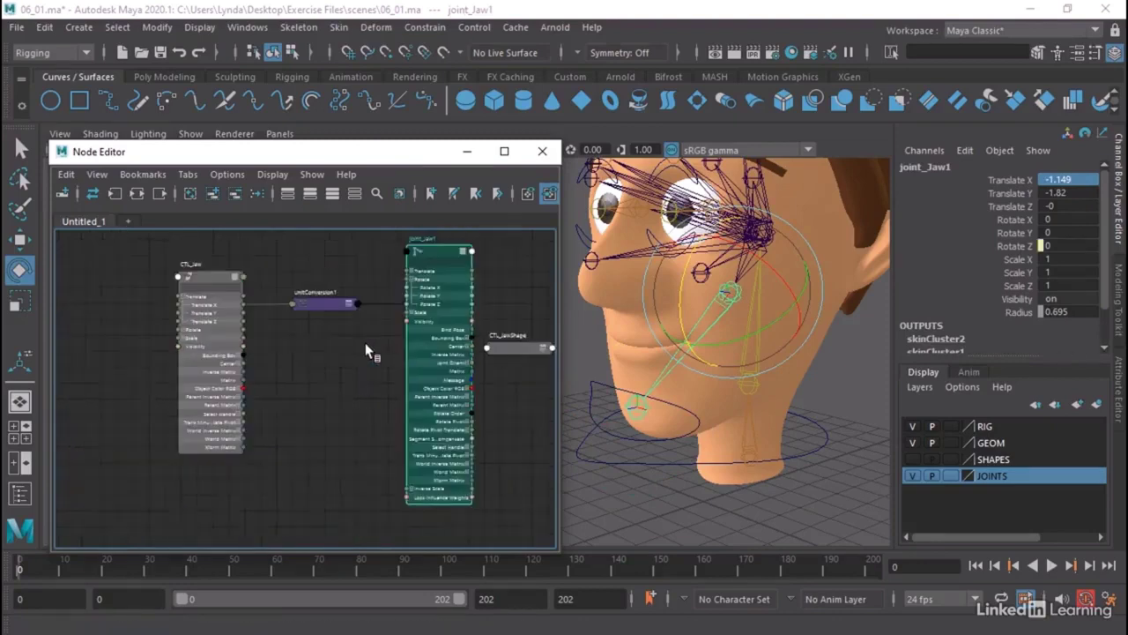
{"action": "middle_click_drag", "start_coordinate": [373, 357], "coordinate": [333, 360], "text": "alt"}
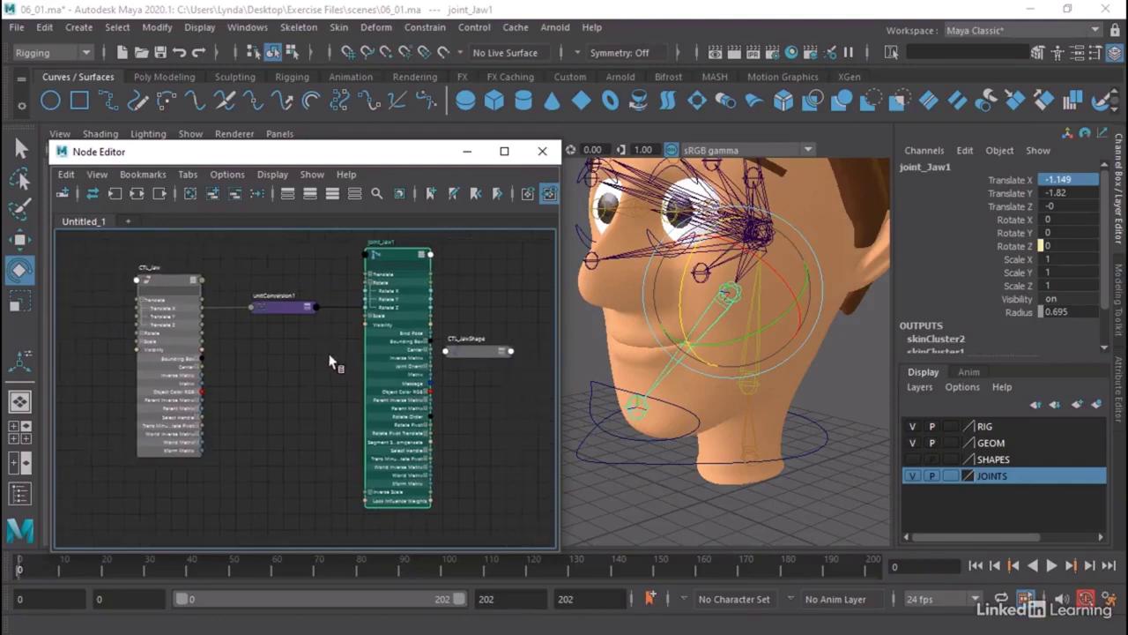
Test the jaw connection by moving CTL_Jaw along its X axis, and undo the move.
{"action": "left_click", "coordinate": [600, 390]}
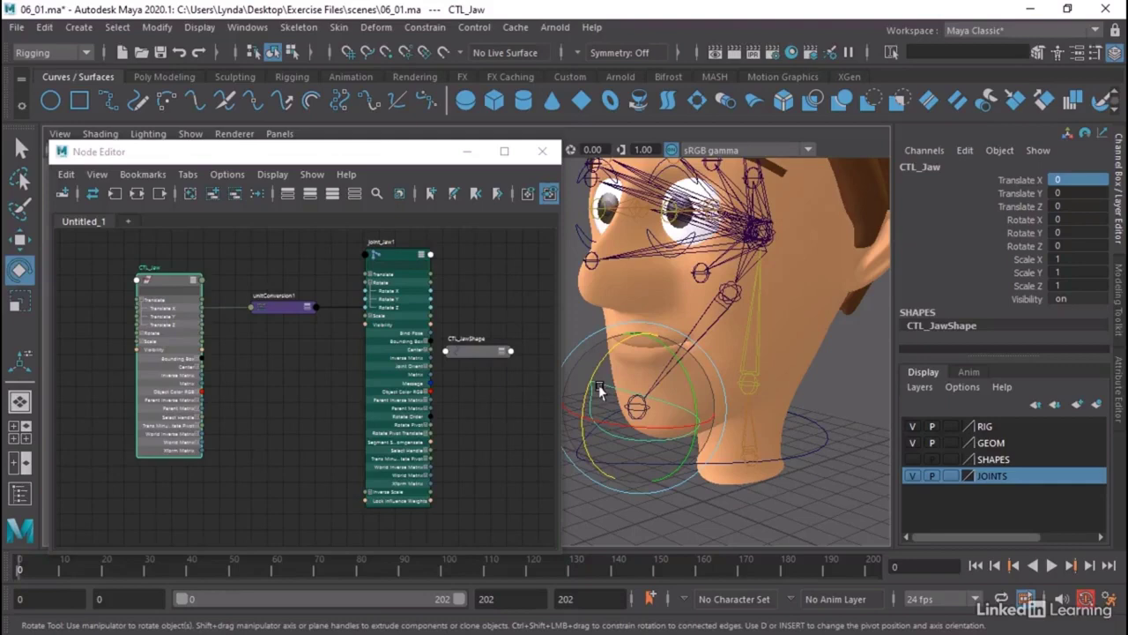
{"action": "key", "text": "w"}
{"action": "left_click_drag", "start_coordinate": [636, 355], "coordinate": [659, 343]}
{"action": "key", "text": "ctrl+z"}
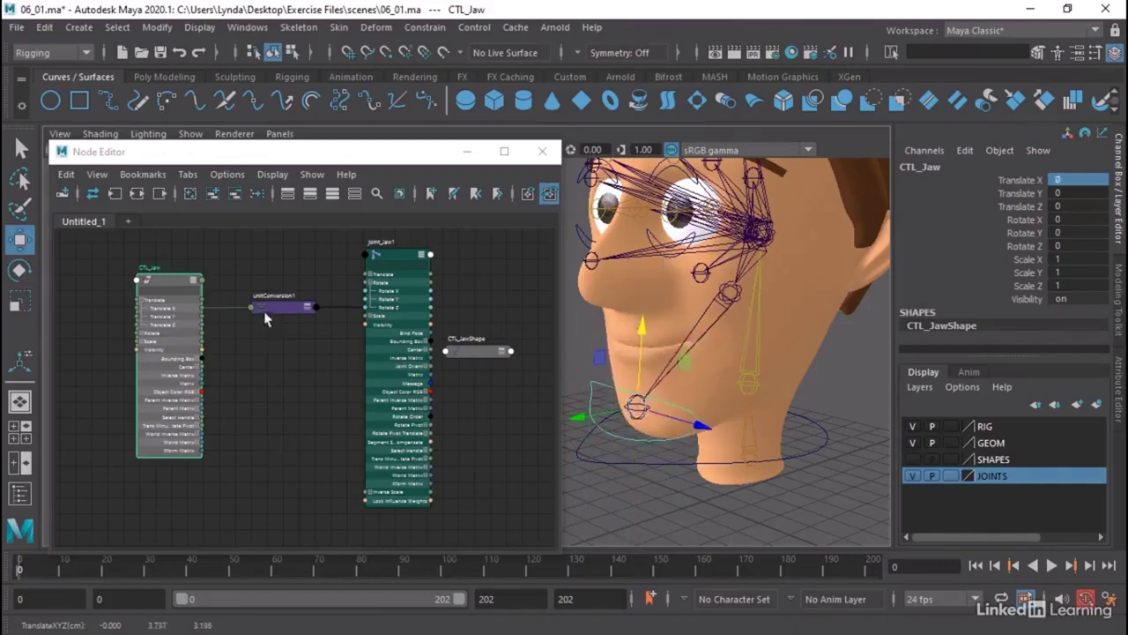
Make room after the CTL_Jaw node and add a multDoubleLinear node between it and unitConversion1.
{"action": "left_click", "coordinate": [145, 289]}
{"action": "left_click_drag", "start_coordinate": [164, 285], "coordinate": [97, 276]}
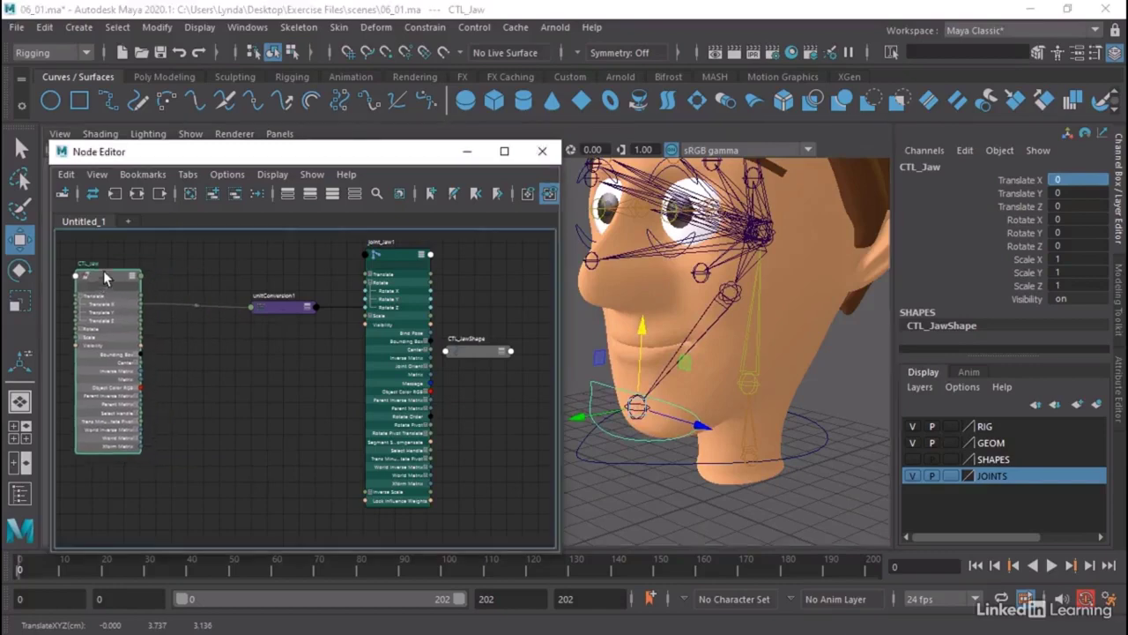
{"action": "middle_click_drag", "start_coordinate": [257, 332], "coordinate": [281, 336], "text": "alt"}
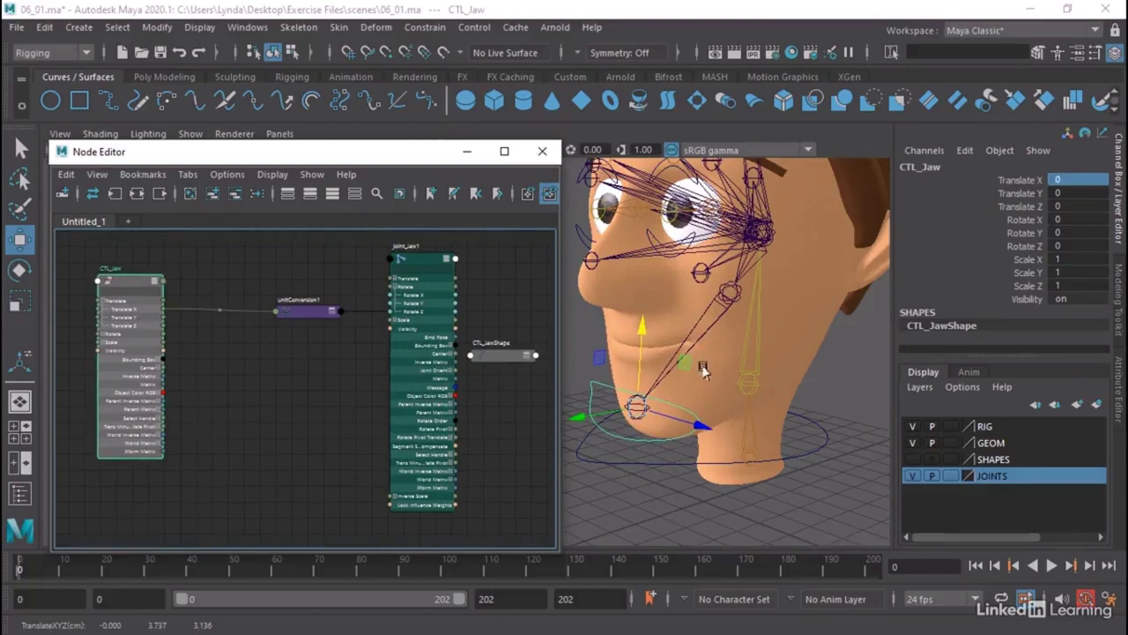
{"action": "left_click", "coordinate": [254, 394]}
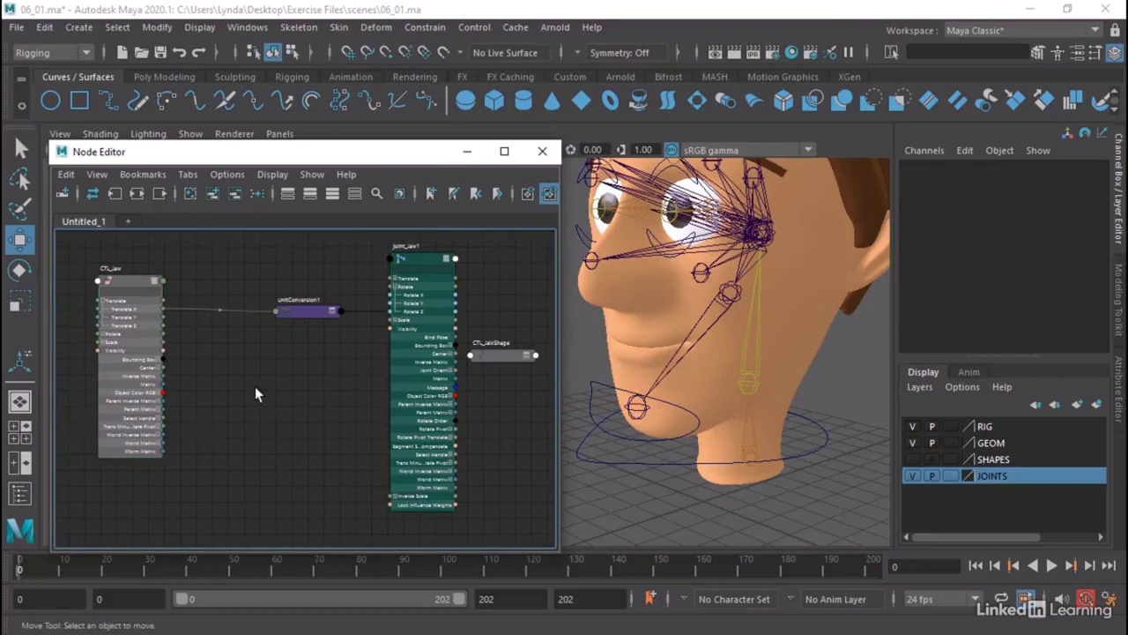
{"action": "key", "text": "Tab"}
{"action": "type", "text": "mult"}
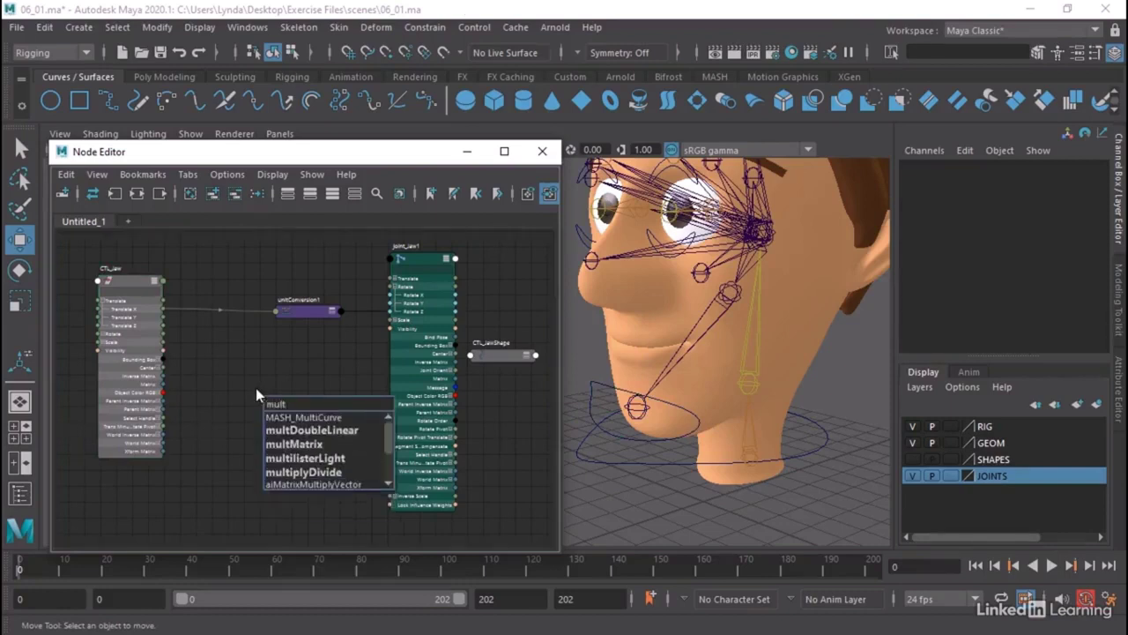
{"action": "left_click", "coordinate": [293, 429]}
{"action": "left_click_drag", "start_coordinate": [274, 376], "coordinate": [243, 342]}
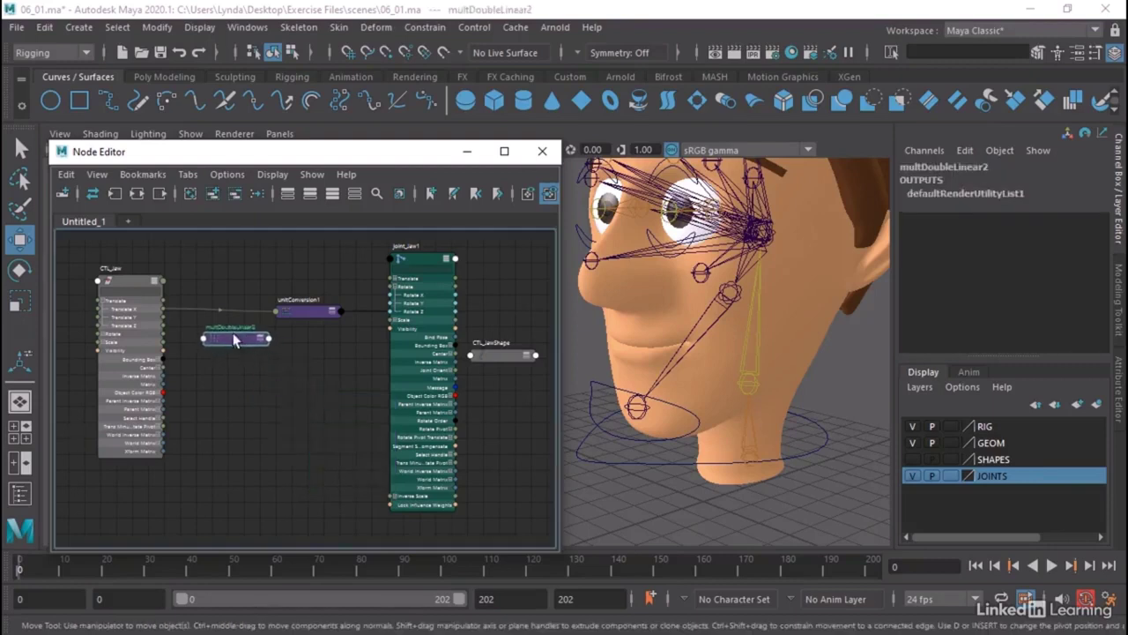
Connect CTL_Jaw's Translate X to input1 of the multDoubleLinear2 node.
{"action": "scroll", "coordinate": [248, 323], "scroll_direction": "up", "scroll_amount": 3}
{"action": "middle_click_drag", "start_coordinate": [247, 323], "coordinate": [305, 342], "text": "alt"}
{"action": "left_click_drag", "start_coordinate": [289, 371], "coordinate": [285, 363]}
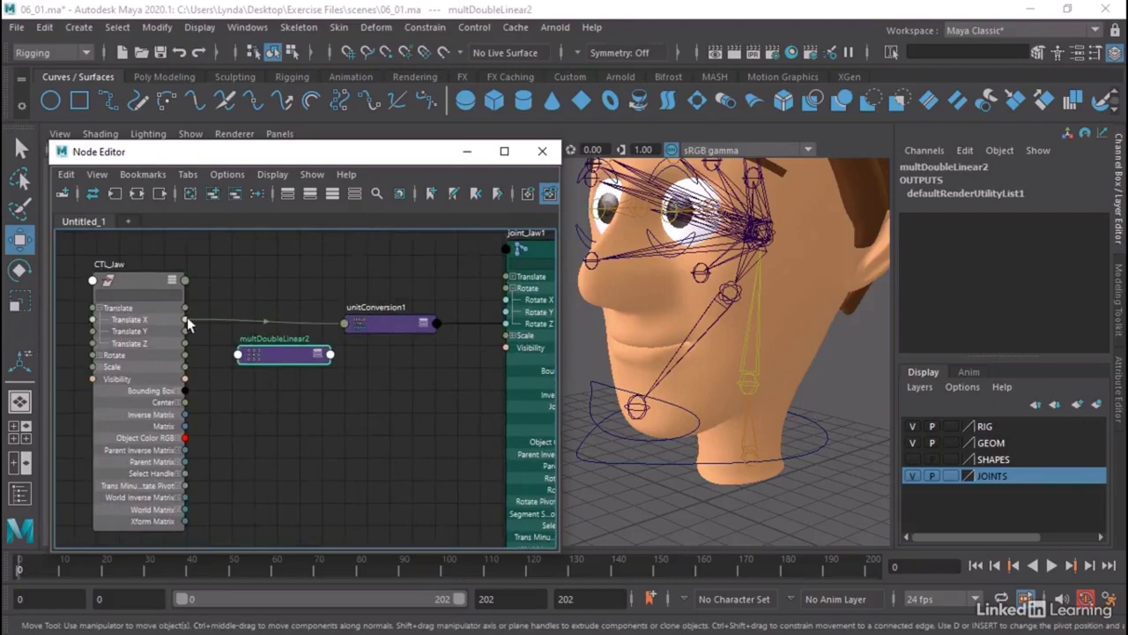
{"action": "left_click_drag", "start_coordinate": [214, 321], "coordinate": [242, 357]}
{"action": "left_click", "coordinate": [282, 364]}
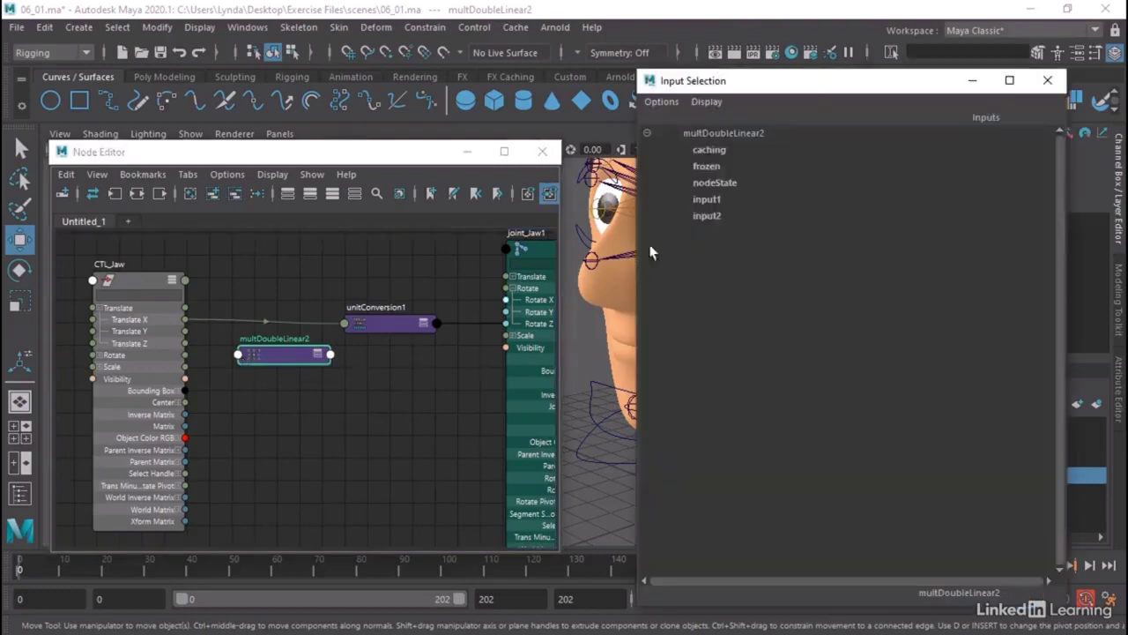
{"action": "left_click", "coordinate": [706, 206]}
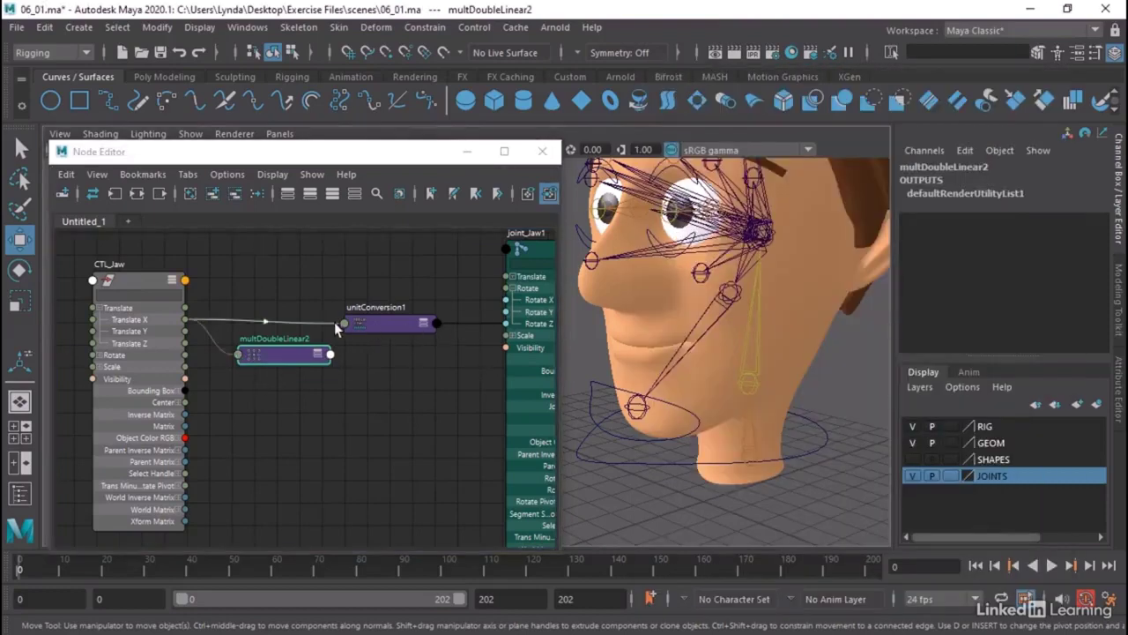
Remove the direct CTL_Jaw link into unitConversion1 and connect multDoubleLinear2's output to unitConversion1's input, aligning the multiplier between its neighbours.
{"action": "left_click", "coordinate": [332, 322]}
{"action": "key", "text": "Delete"}
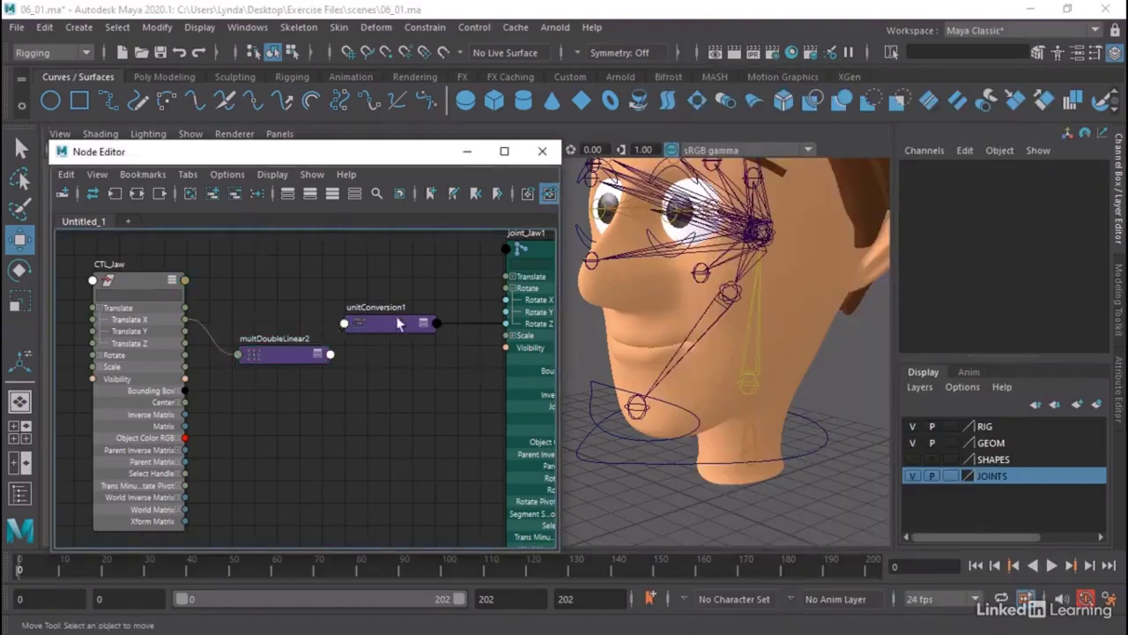
{"action": "mouse_move", "coordinate": [383, 318]}
{"action": "left_mouse_down"}
{"action": "mouse_move", "coordinate": [411, 327]}
{"action": "mouse_move", "coordinate": [360, 338]}
{"action": "mouse_move", "coordinate": [377, 336]}
{"action": "left_mouse_up"}
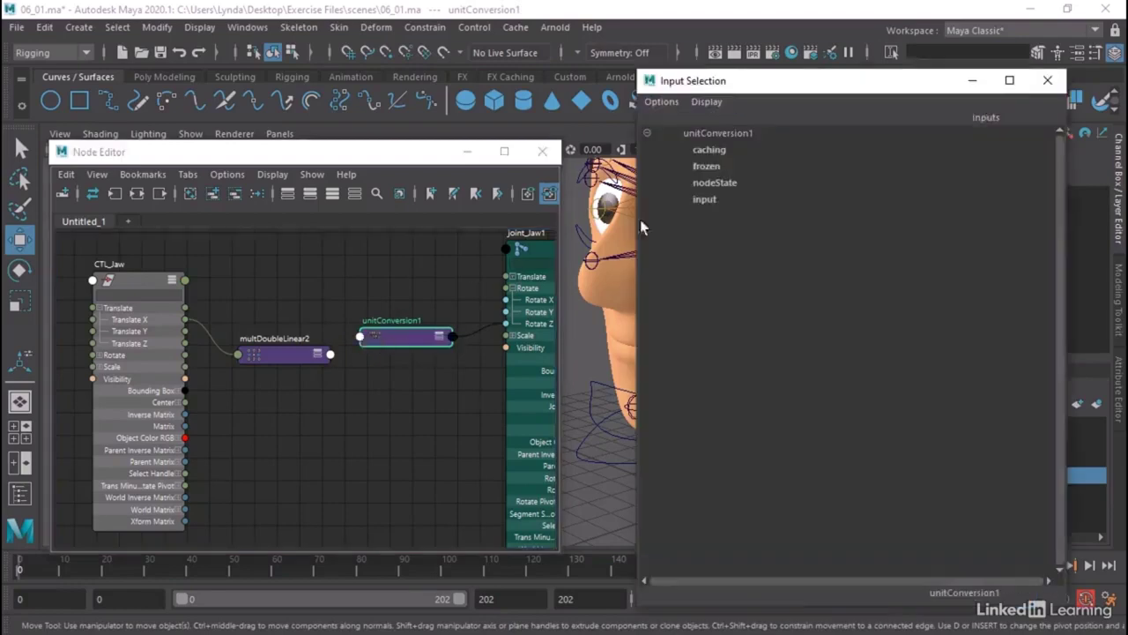
{"action": "left_click", "coordinate": [704, 201]}
{"action": "left_click_drag", "start_coordinate": [283, 353], "coordinate": [278, 328]}
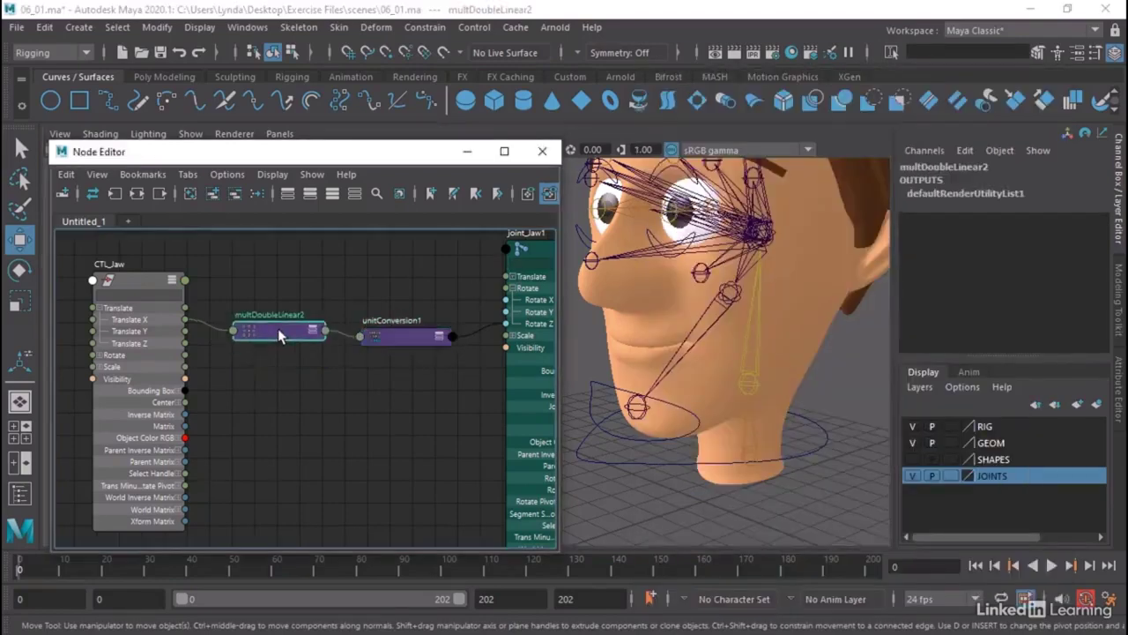
Open multDoubleLinear2's attributes, move the Node Editor out of the way, and set Input 2 to 10.
{"action": "double_click", "coordinate": [278, 328]}
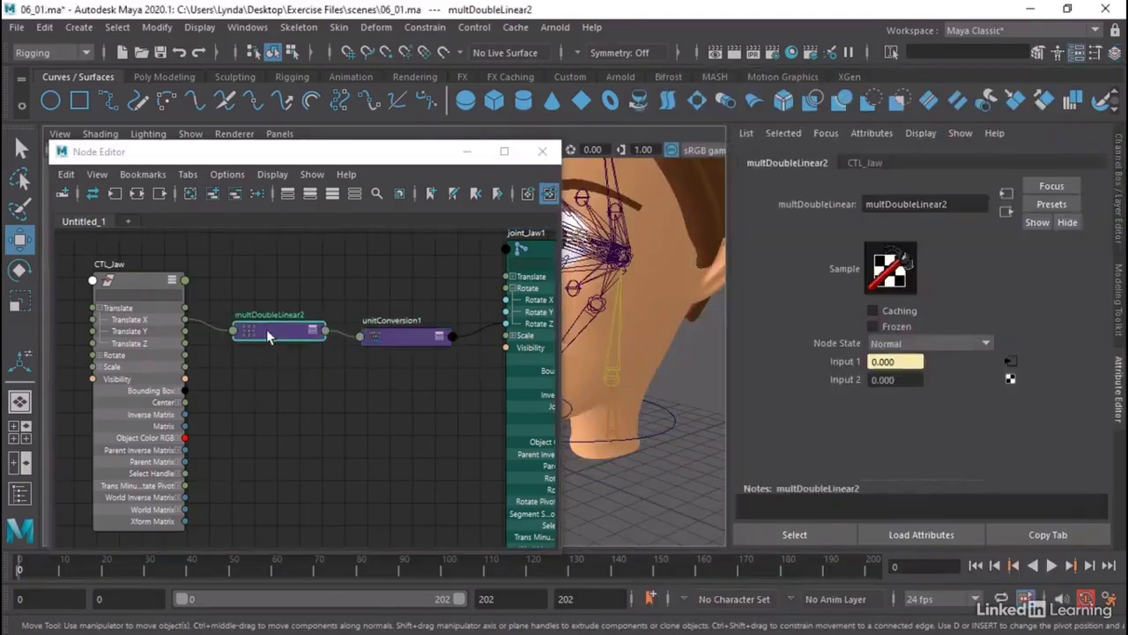
{"action": "left_click_drag", "start_coordinate": [416, 157], "coordinate": [382, 174]}
{"action": "left_click", "coordinate": [432, 167]}
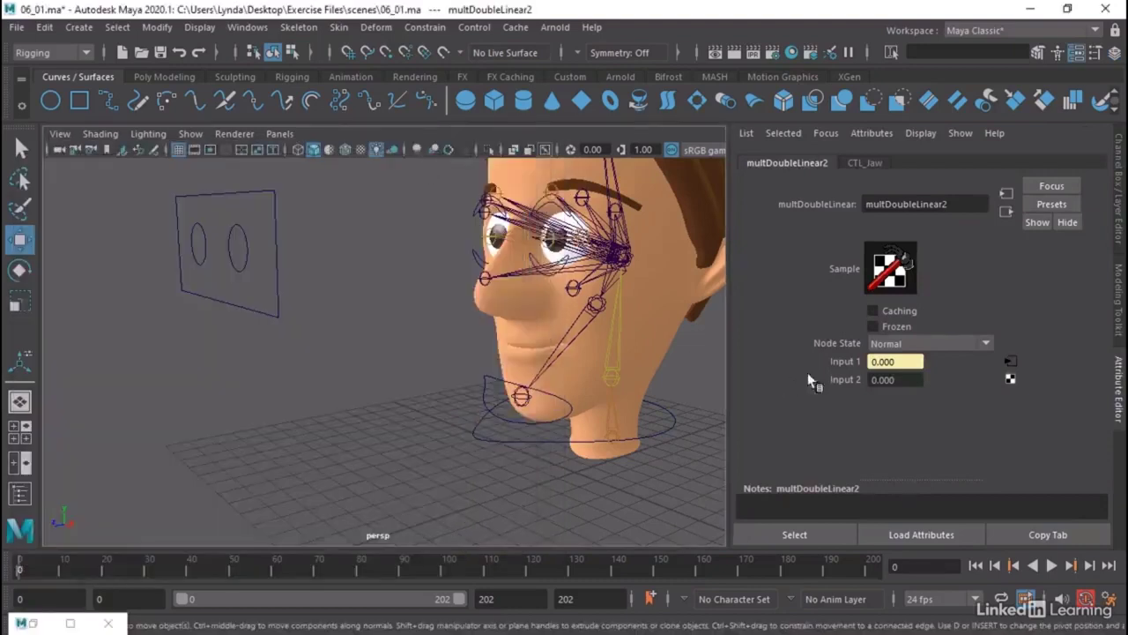
{"action": "left_click", "coordinate": [888, 385]}
{"action": "left_click_drag", "start_coordinate": [905, 381], "coordinate": [859, 388]}
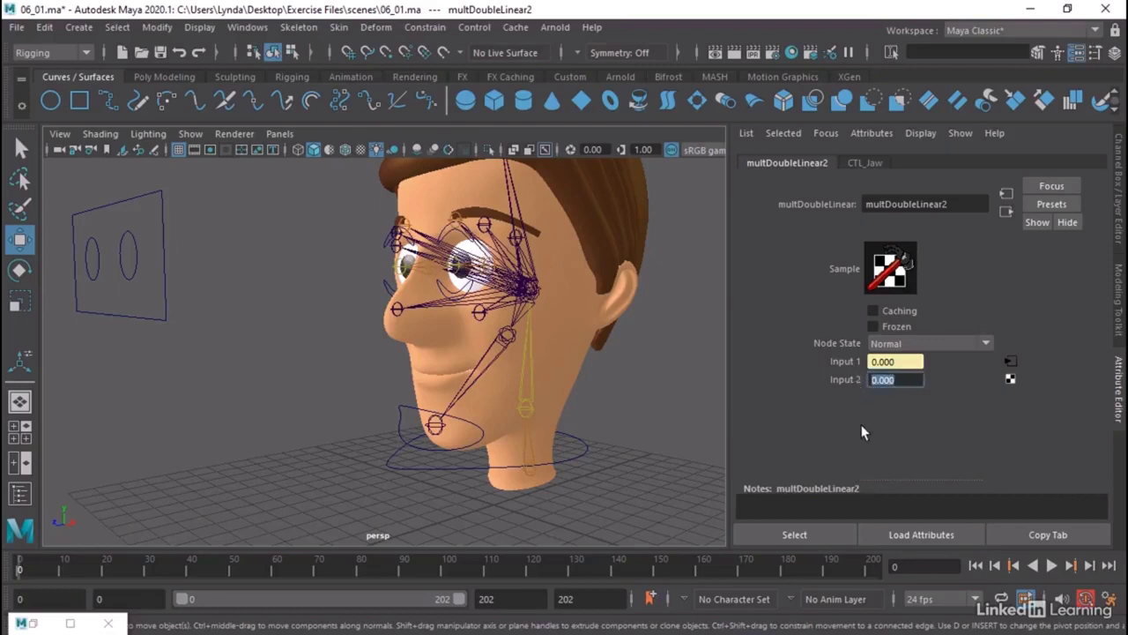
{"action": "type", "text": "10"}
{"action": "key", "text": "Return"}
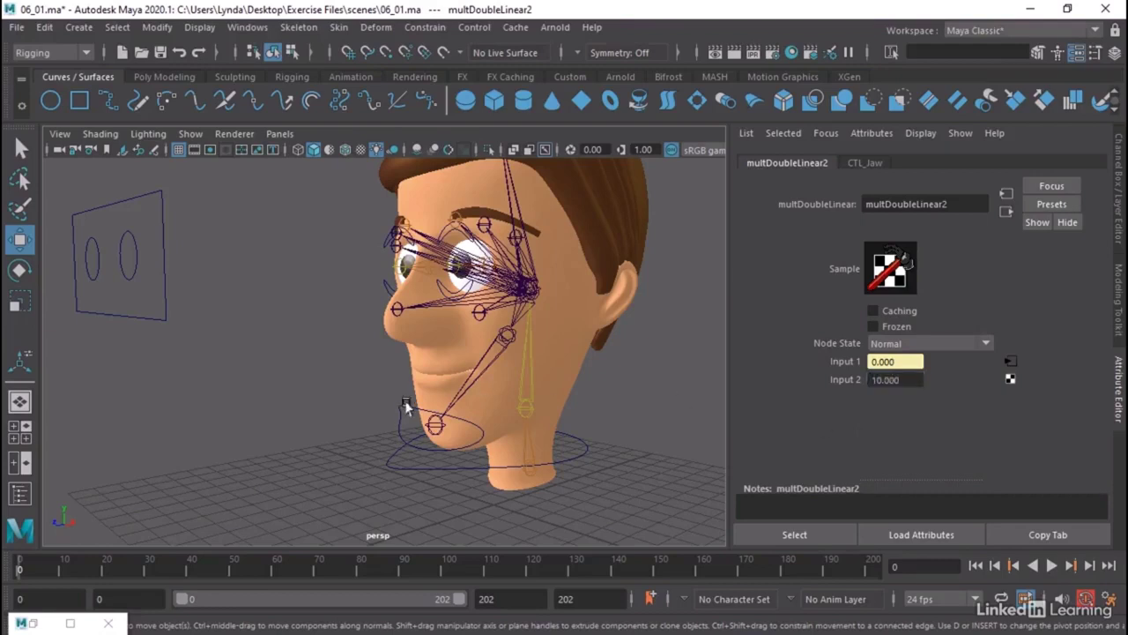
Test the jaw opening by moving CTL_Jaw down, and undo the move.
{"action": "left_click", "coordinate": [409, 412]}
{"action": "left_click_drag", "start_coordinate": [436, 370], "coordinate": [434, 401]}
{"action": "key", "text": "ctrl+z"}
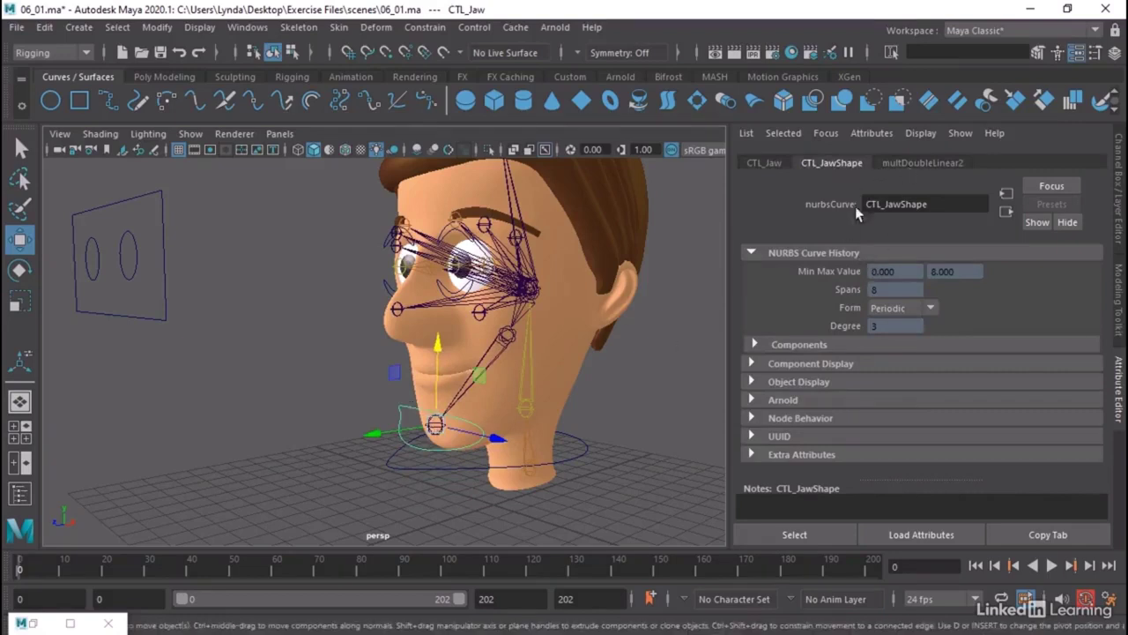
Set multDoubleLinear2's Input 2 to 15 and test the jaw with CTL_Jaw, undoing the move.
{"action": "left_click", "coordinate": [916, 163]}
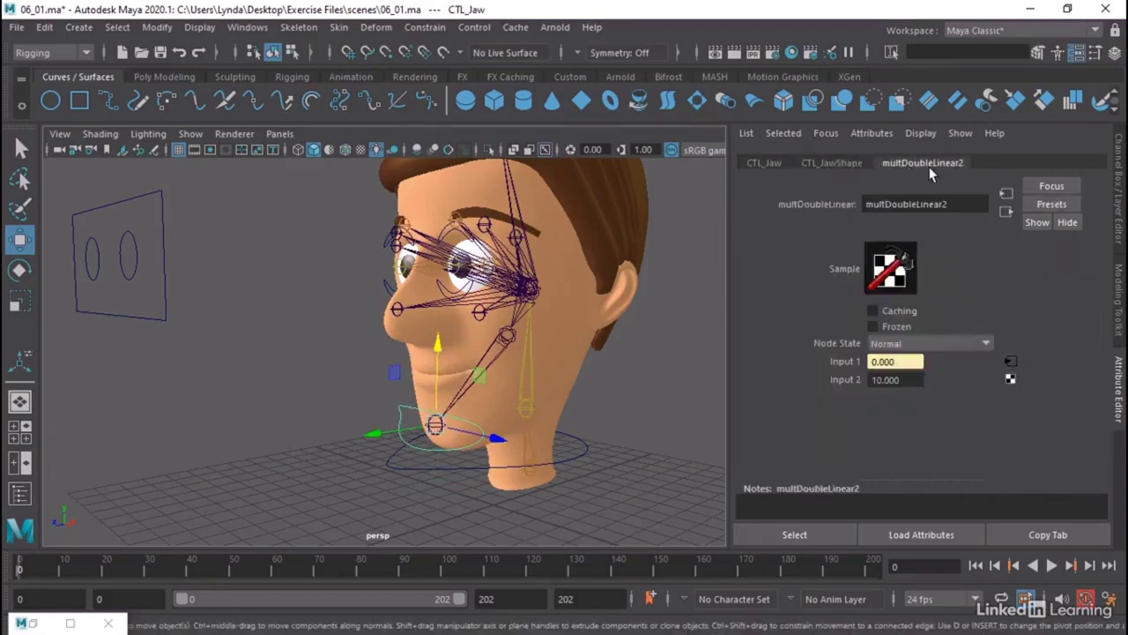
{"action": "left_click", "coordinate": [873, 379]}
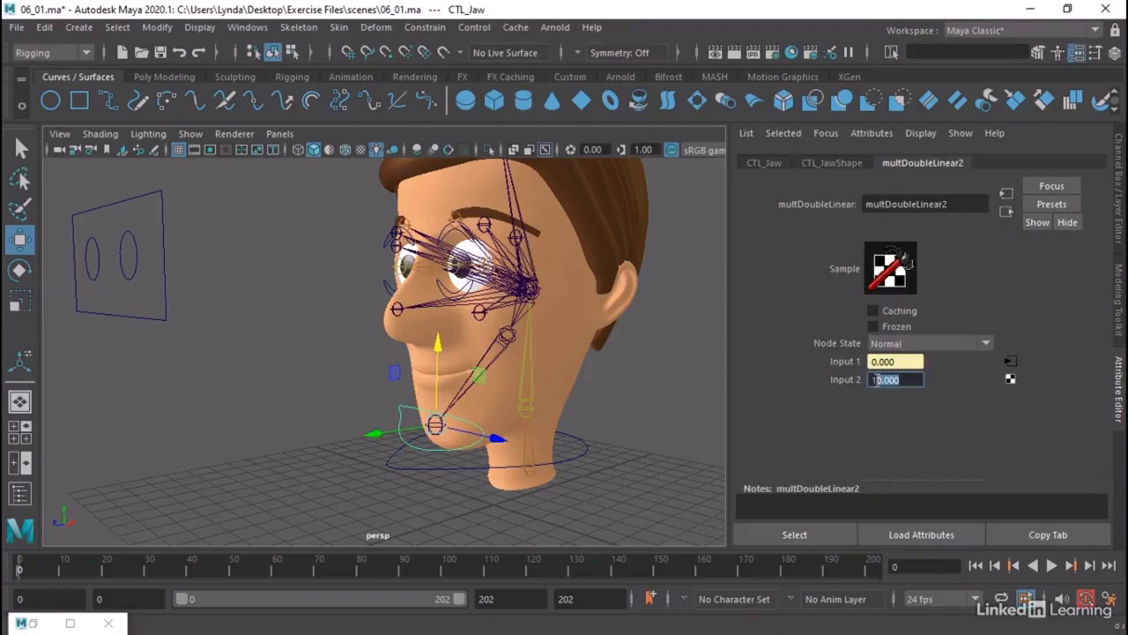
{"action": "type", "text": "15"}
{"action": "key", "text": "Return"}
{"action": "left_click_drag", "start_coordinate": [441, 374], "coordinate": [443, 432]}
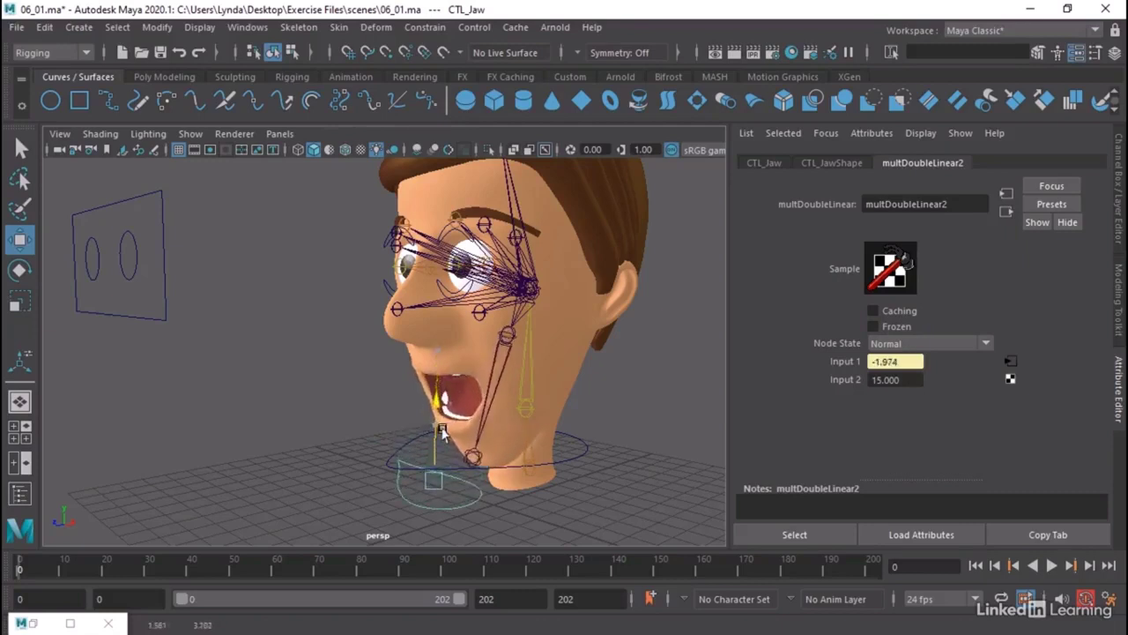
{"action": "key", "text": "ctrl+z"}
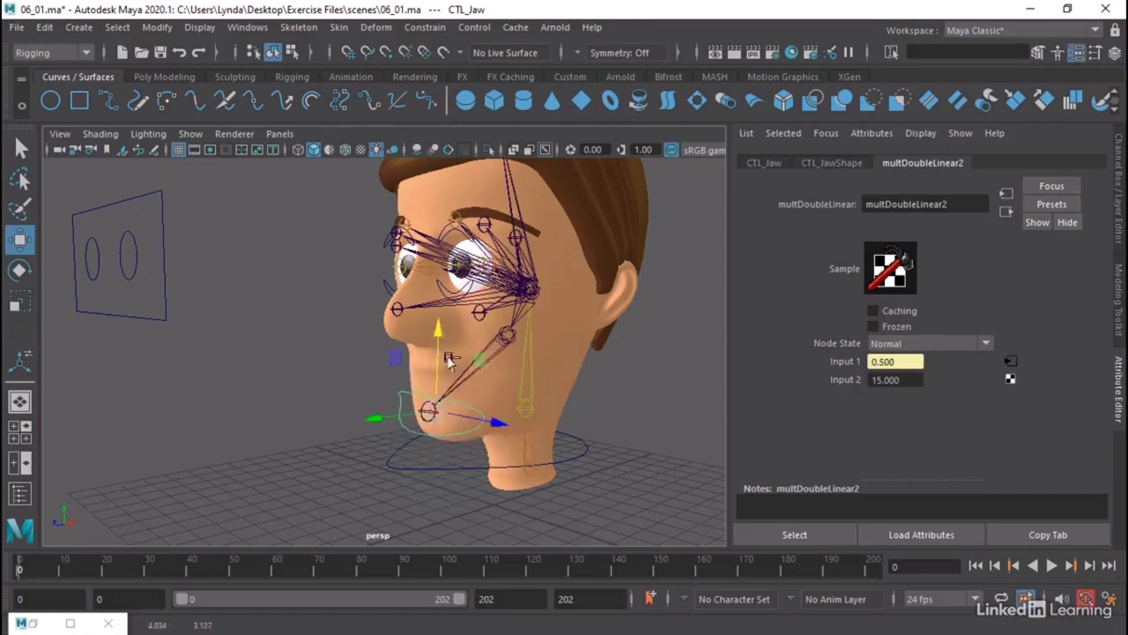
Try 18 as multDoubleLinear2's Input 2 with a brief CTL_Jaw move, and settle on 16.
{"action": "left_click", "coordinate": [880, 381]}
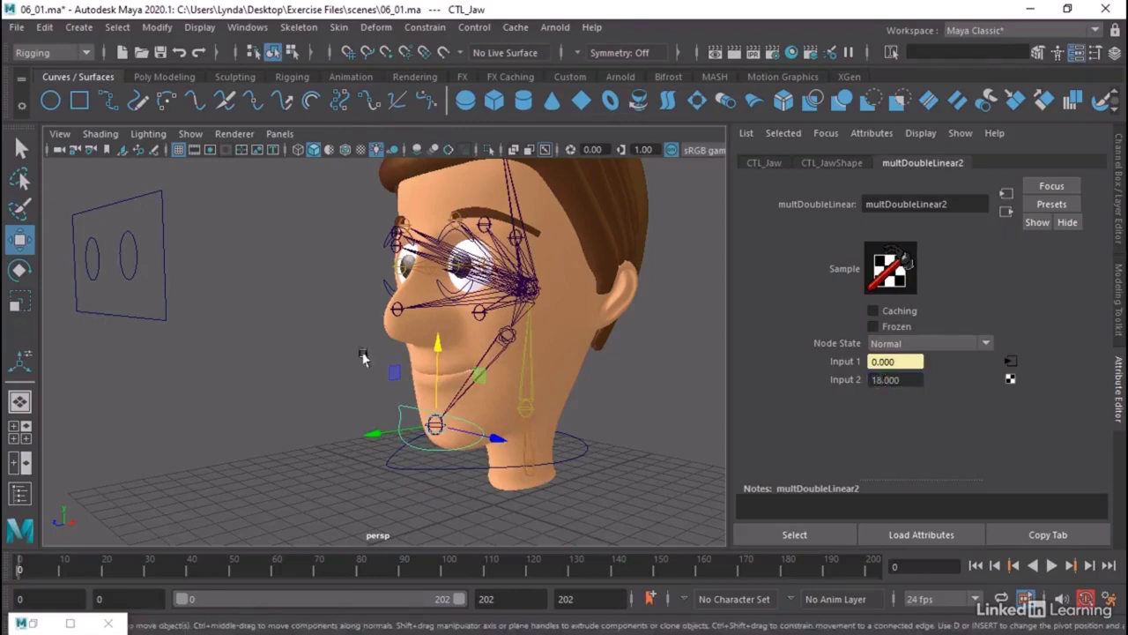
{"action": "mouse_move", "coordinate": [439, 370]}
{"action": "left_mouse_down"}
{"action": "mouse_move", "coordinate": [432, 419]}
{"action": "mouse_move", "coordinate": [436, 377]}
{"action": "left_mouse_up"}
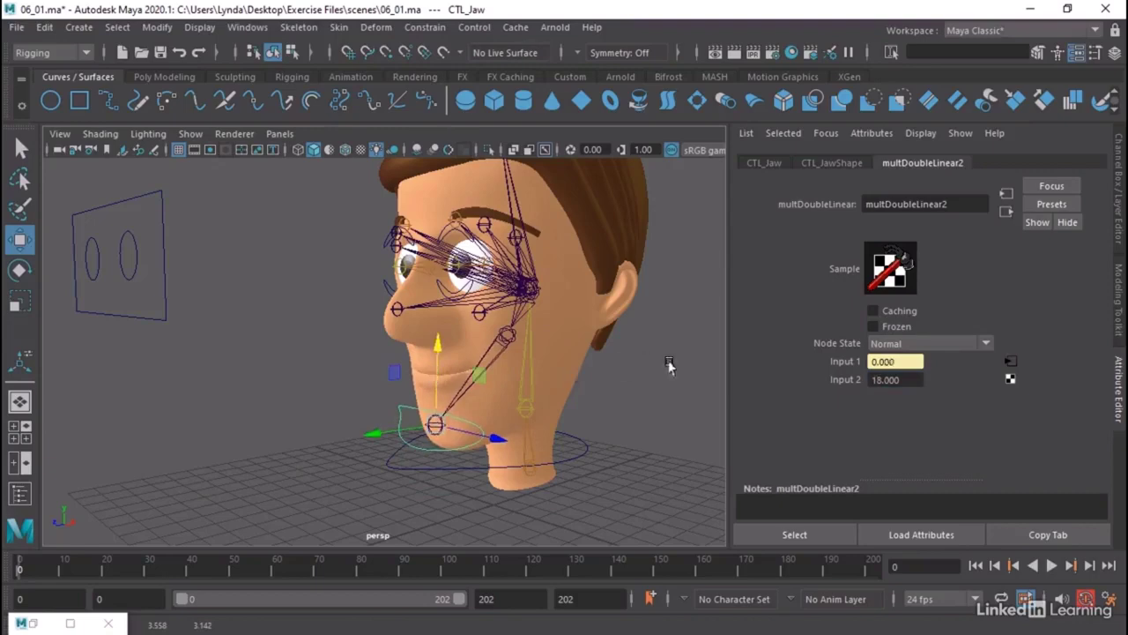
{"action": "double_click", "coordinate": [908, 381]}
{"action": "type", "text": "16"}
{"action": "key", "text": "Return"}
Check the mouth opening from a closer front view by lowering CTL_Jaw, and undo the move.
{"action": "left_click_drag", "start_coordinate": [379, 436], "coordinate": [415, 440], "text": "alt"}
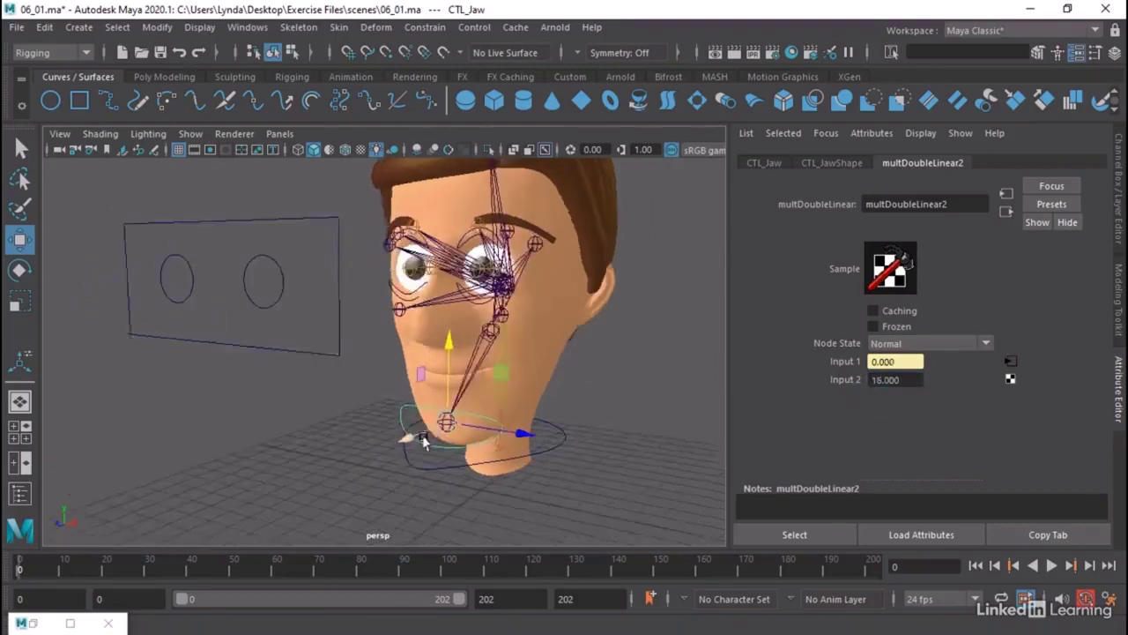
{"action": "right_click_drag", "start_coordinate": [415, 439], "coordinate": [537, 418], "text": "alt"}
{"action": "middle_click_drag", "start_coordinate": [495, 397], "coordinate": [453, 348], "text": "alt"}
{"action": "left_click_drag", "start_coordinate": [448, 354], "coordinate": [433, 383]}
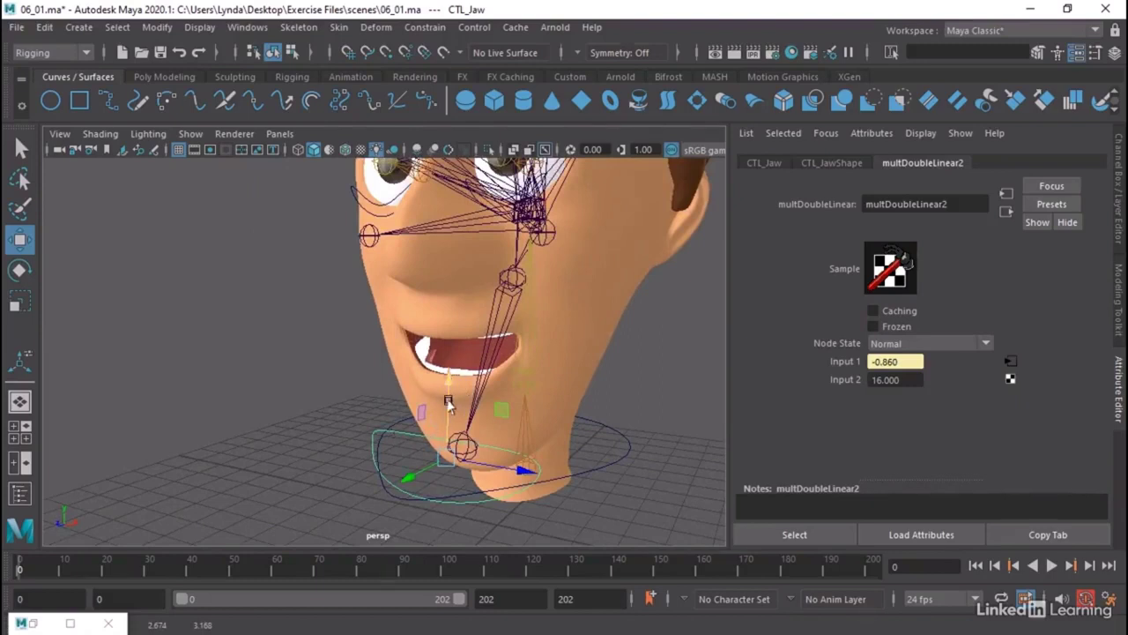
{"action": "mouse_move", "coordinate": [452, 407]}
{"action": "left_mouse_down"}
{"action": "mouse_move", "coordinate": [448, 365]}
{"action": "mouse_move", "coordinate": [449, 407]}
{"action": "left_mouse_up"}
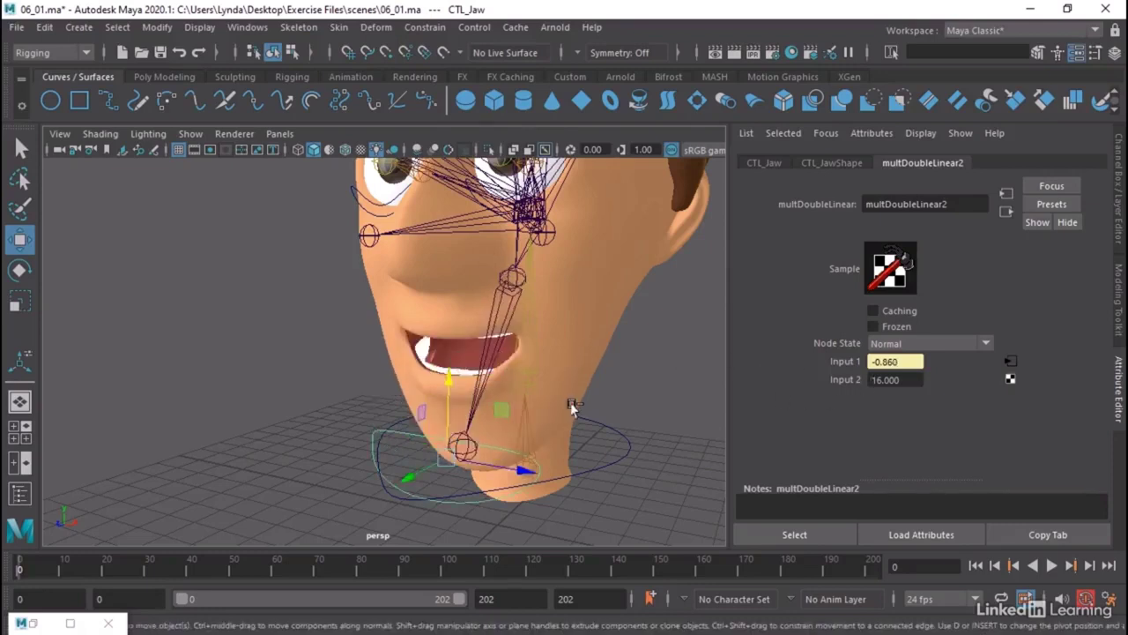
{"action": "key", "text": "ctrl+z"}
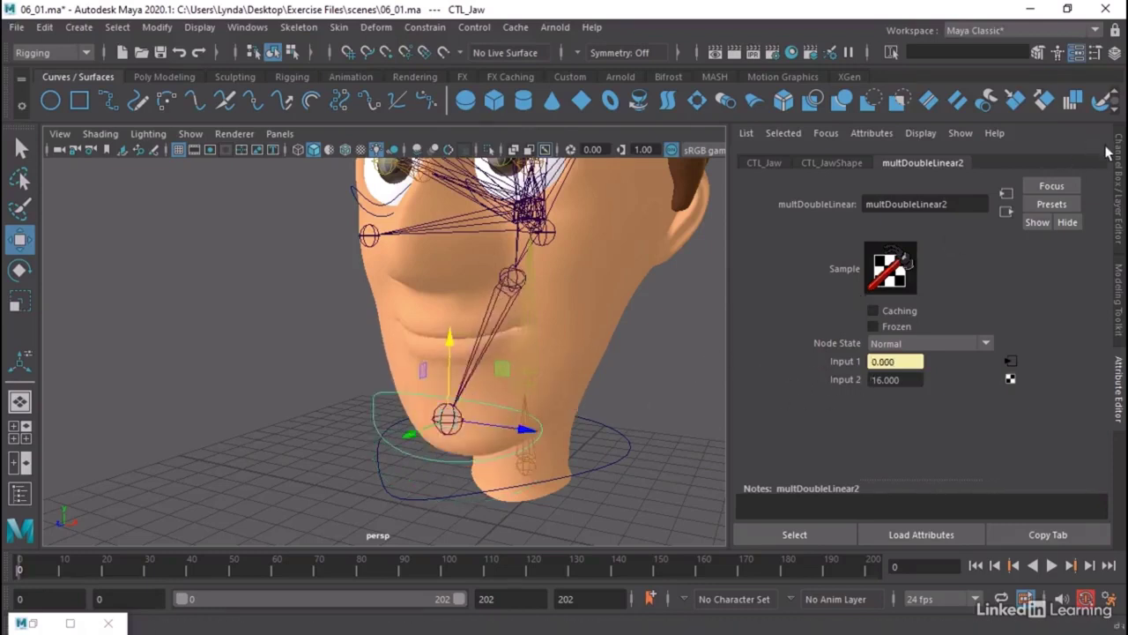
Bring back the Node Editor as a floating window beside the head and frame the jaw nodes in it.
{"action": "middle_click_drag", "start_coordinate": [511, 351], "coordinate": [546, 363], "text": "alt"}
{"action": "right_click_drag", "start_coordinate": [547, 363], "coordinate": [465, 351], "text": "alt"}
{"action": "middle_click_drag", "start_coordinate": [465, 351], "coordinate": [533, 355], "text": "alt"}
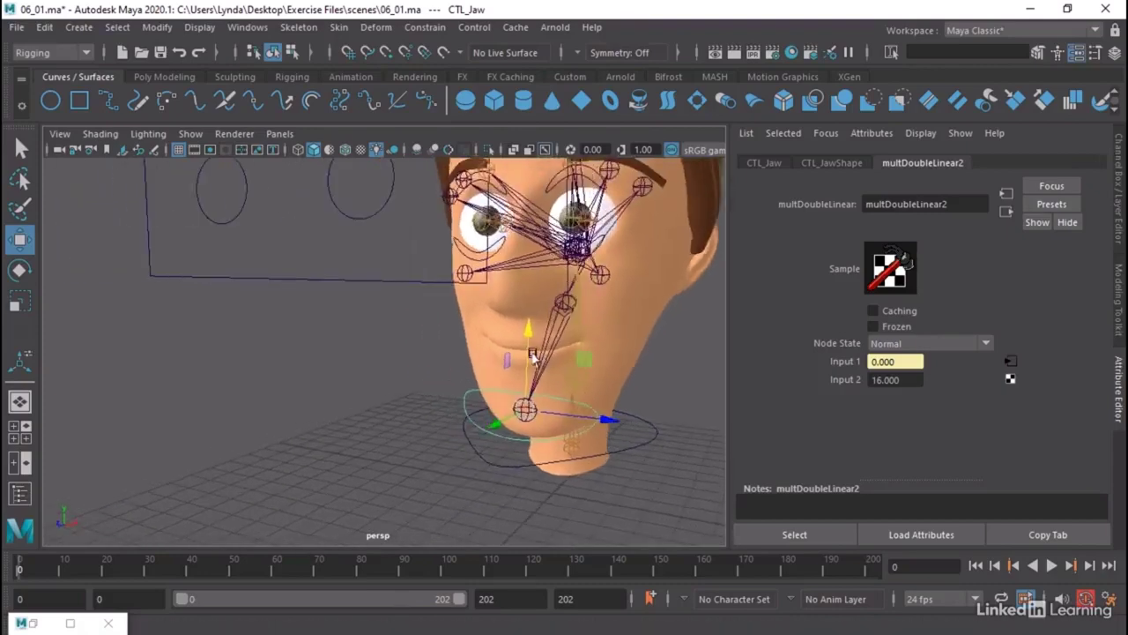
{"action": "left_click_drag", "start_coordinate": [532, 352], "coordinate": [453, 383], "text": "alt"}
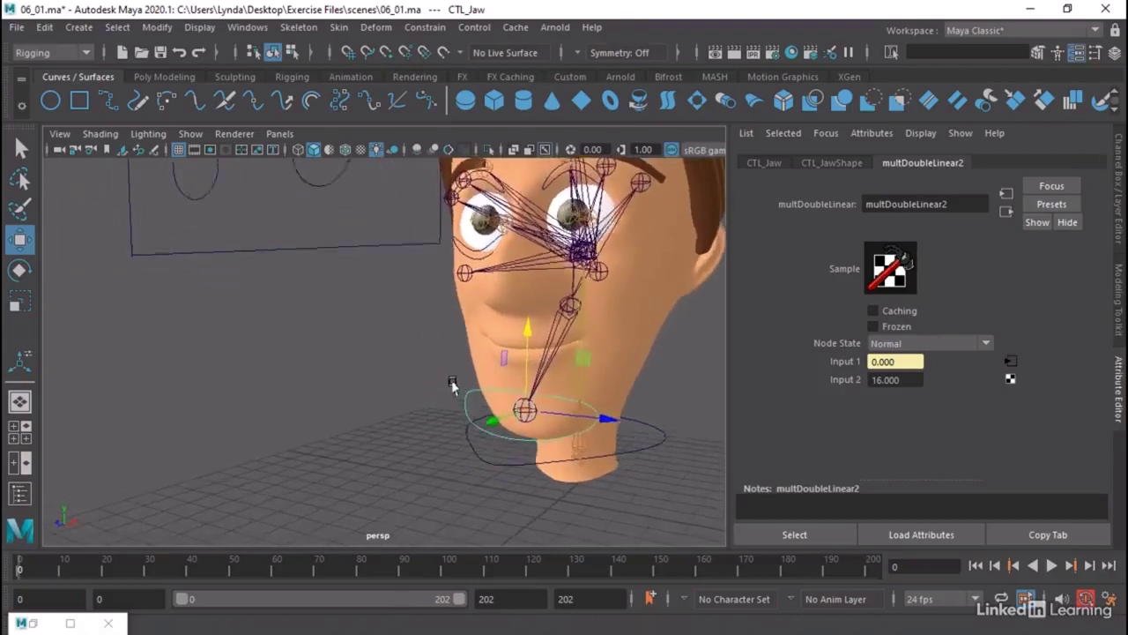
{"action": "left_click", "coordinate": [67, 624]}
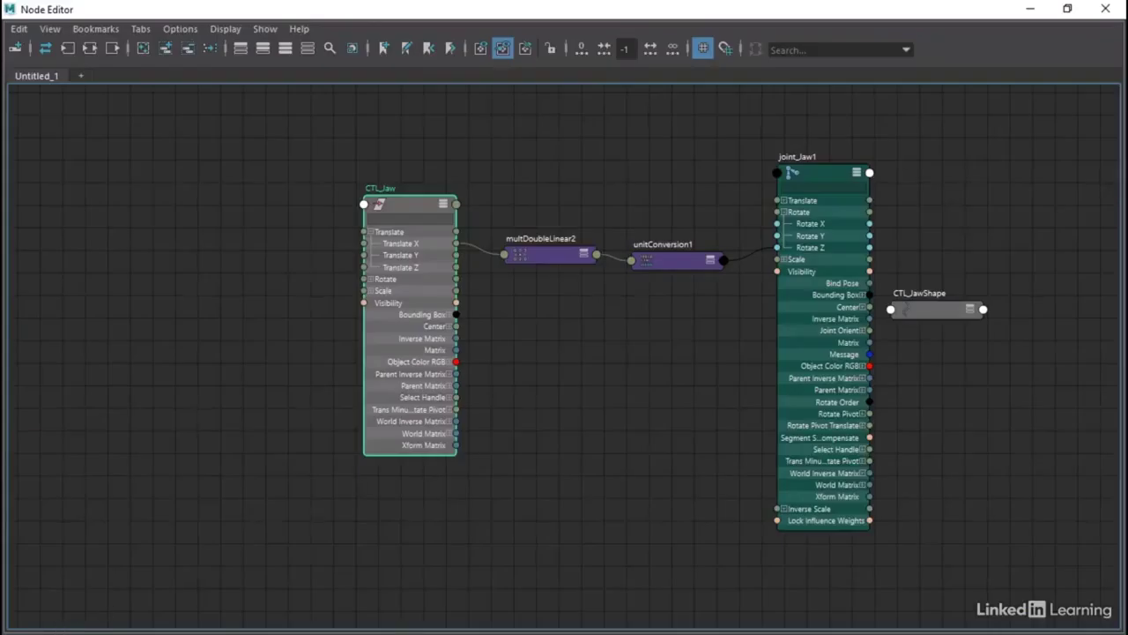
{"action": "left_click", "coordinate": [1068, 8]}
{"action": "left_click_drag", "start_coordinate": [361, 176], "coordinate": [477, 166]}
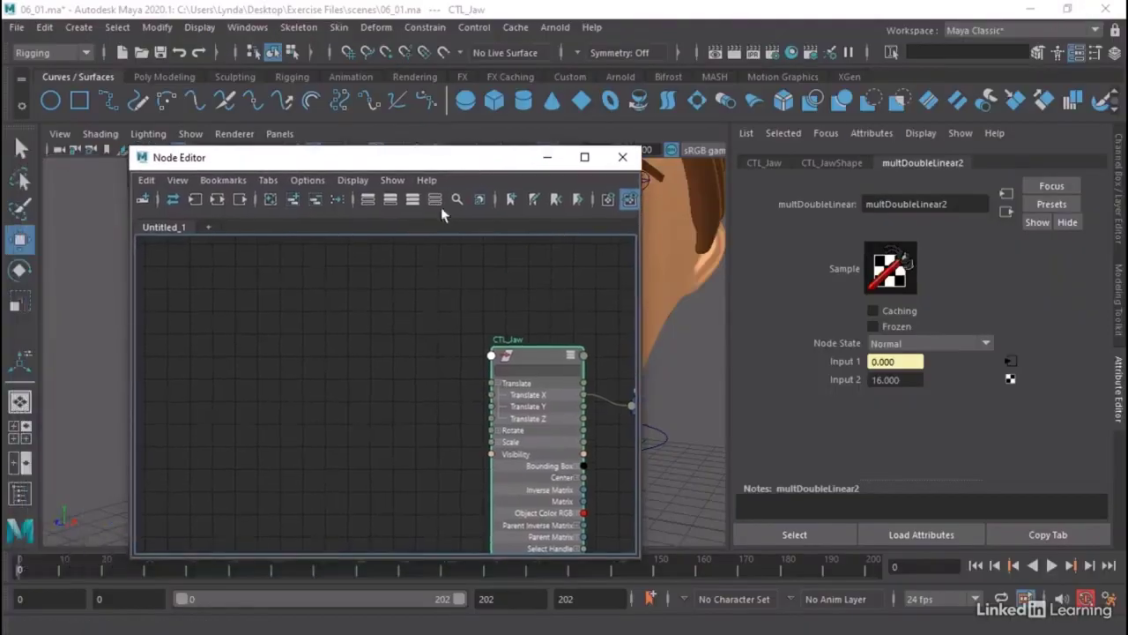
{"action": "scroll", "coordinate": [433, 323], "scroll_direction": "down", "scroll_amount": 5}
{"action": "middle_click_drag", "start_coordinate": [445, 320], "coordinate": [265, 280], "text": "alt"}
{"action": "scroll", "coordinate": [414, 355], "scroll_direction": "up", "scroll_amount": 2}
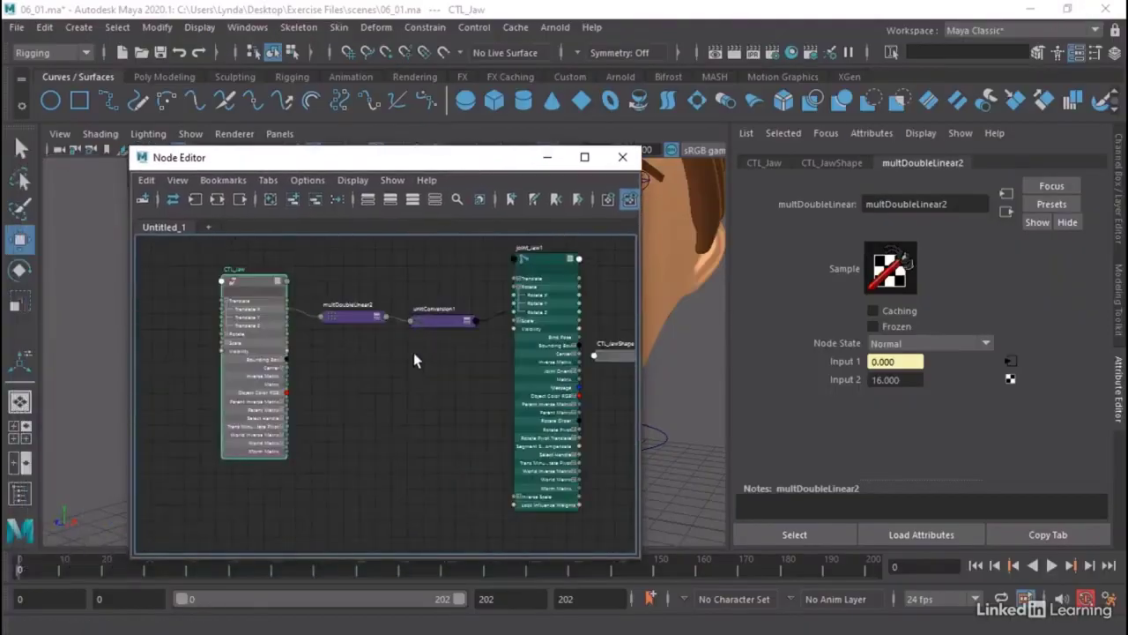
{"action": "left_click_drag", "start_coordinate": [442, 160], "coordinate": [388, 160]}
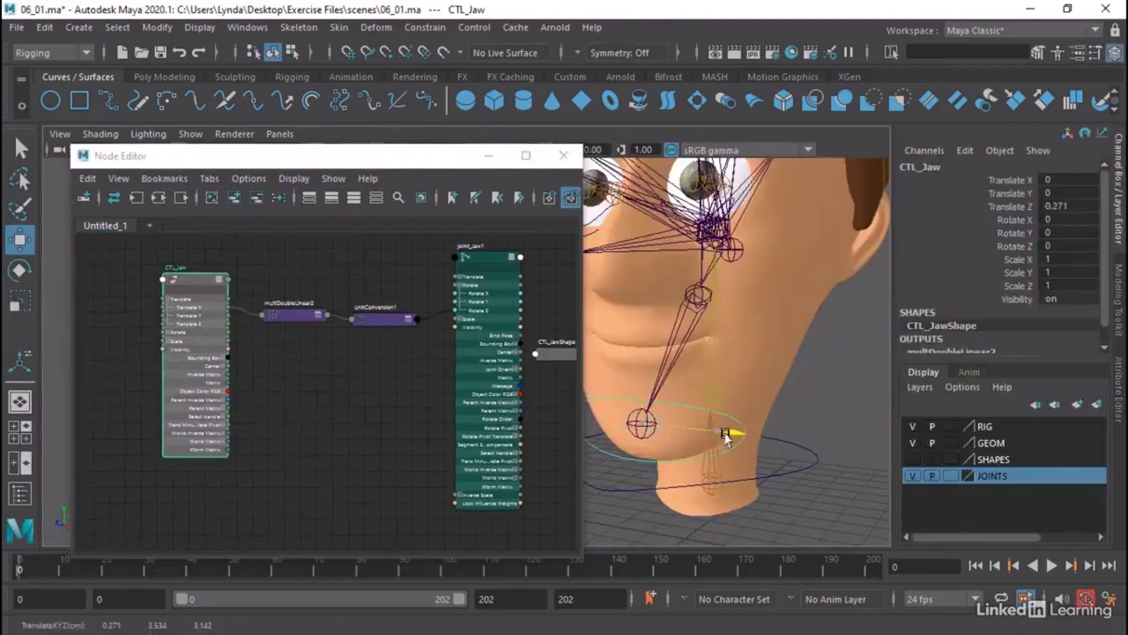
Check CTL_Jaw's sideways Z axis with a test move that is undone, and add a second multDoubleLinear node below the first.
{"action": "left_click_drag", "start_coordinate": [730, 432], "coordinate": [721, 438]}
{"action": "key", "text": "ctrl+z"}
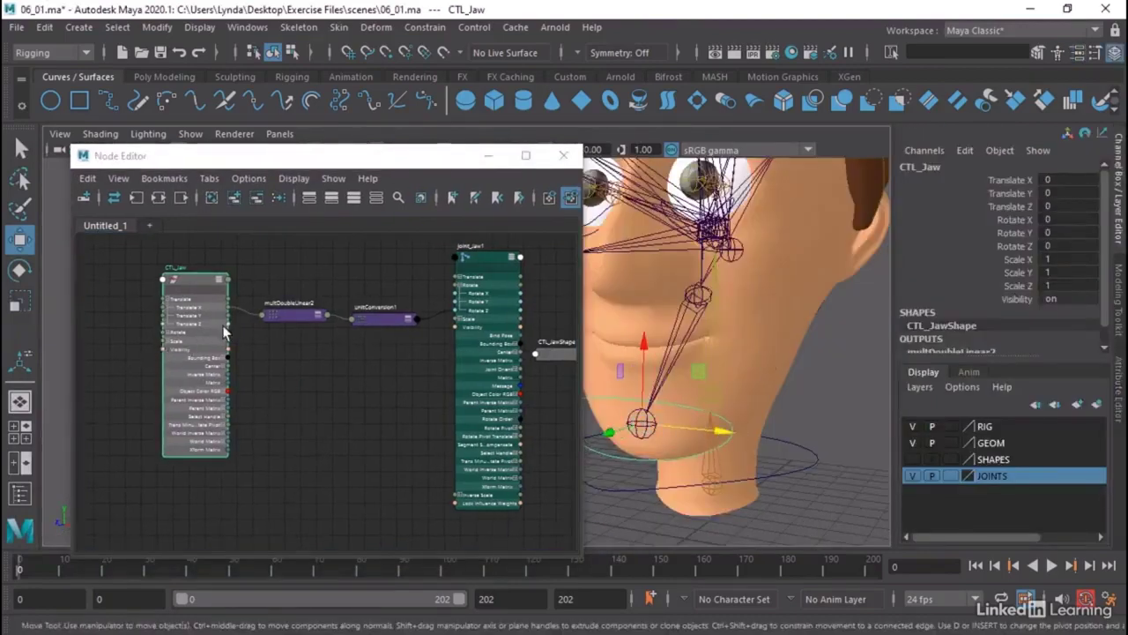
{"action": "left_click", "coordinate": [286, 344]}
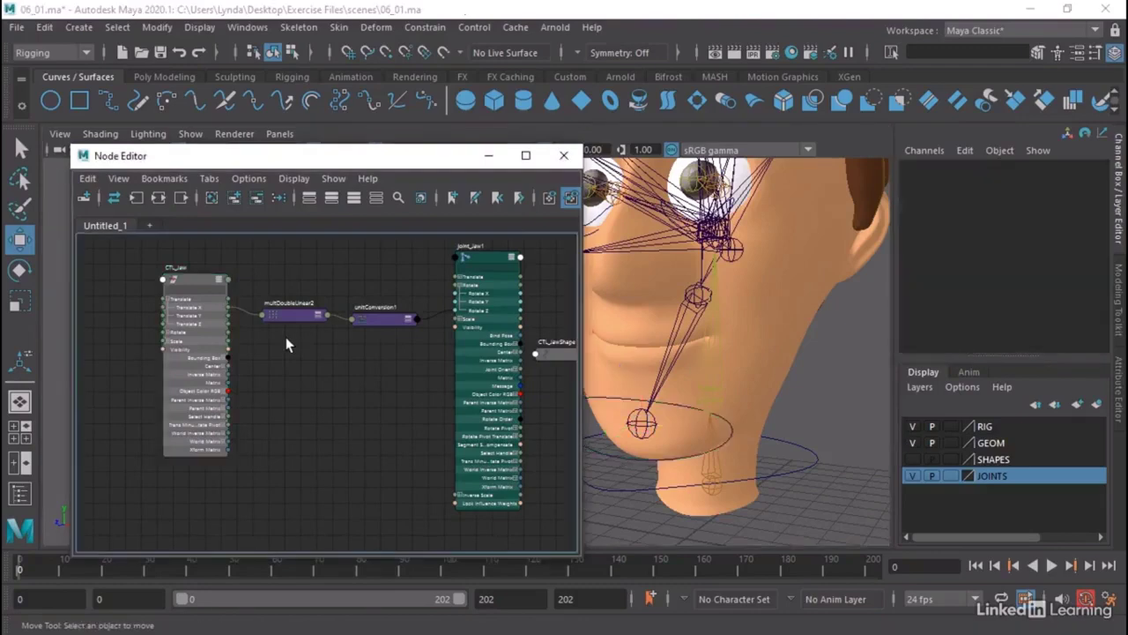
{"action": "key", "text": "Tab"}
{"action": "type", "text": "mu"}
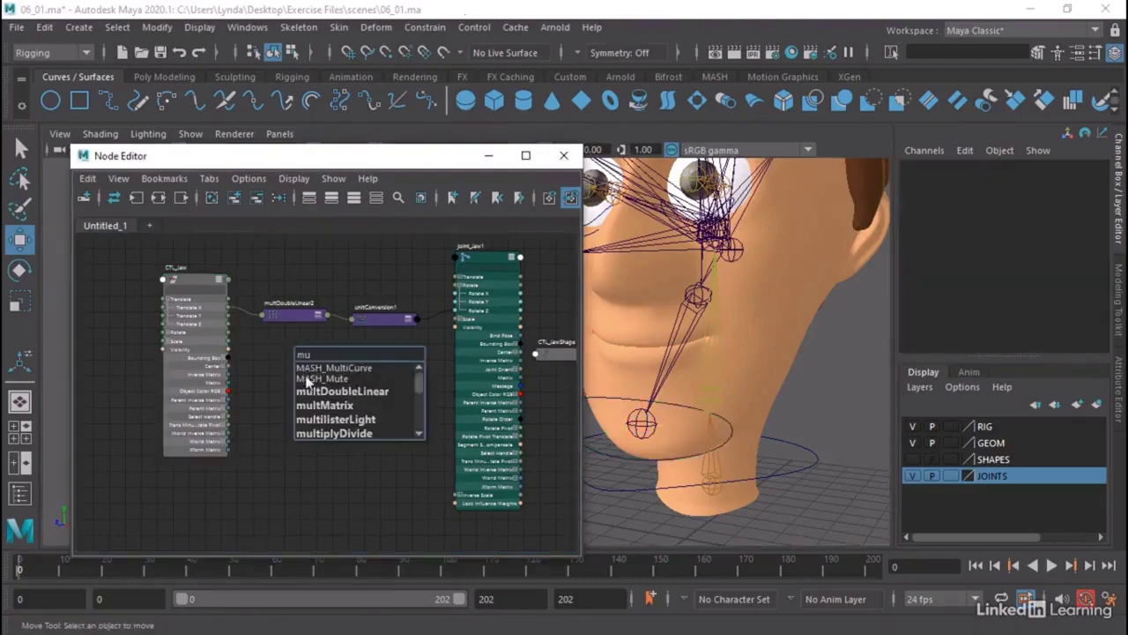
{"action": "left_click", "coordinate": [315, 392]}
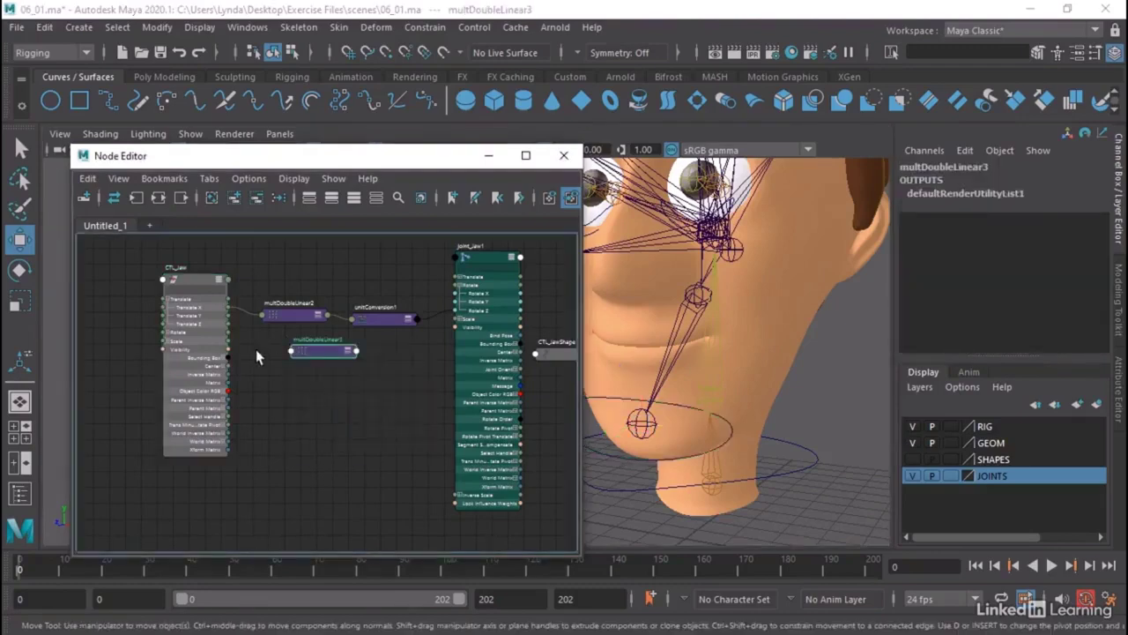
Connect CTL_Jaw's Translate Z to input1 of the multDoubleLinear3 node.
{"action": "left_click_drag", "start_coordinate": [229, 328], "coordinate": [328, 353]}
{"action": "left_click", "coordinate": [348, 359]}
{"action": "left_click", "coordinate": [702, 199]}
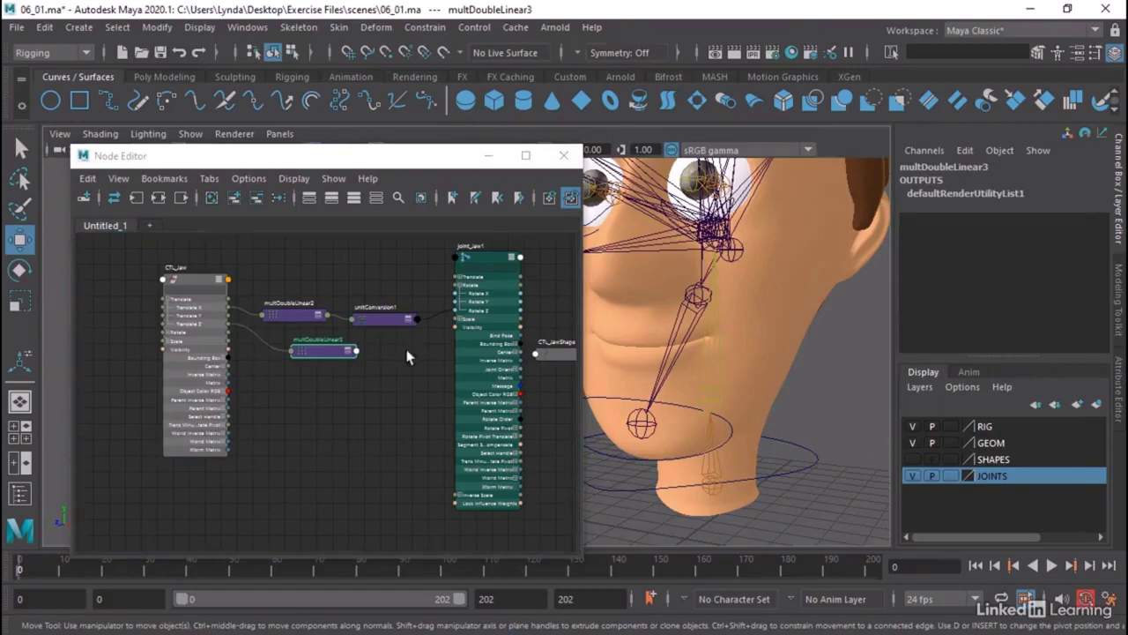
Set Input 2 of the multDoubleLinear3 node to 16.
{"action": "double_click", "coordinate": [336, 353]}
{"action": "left_click_drag", "start_coordinate": [895, 379], "coordinate": [811, 369]}
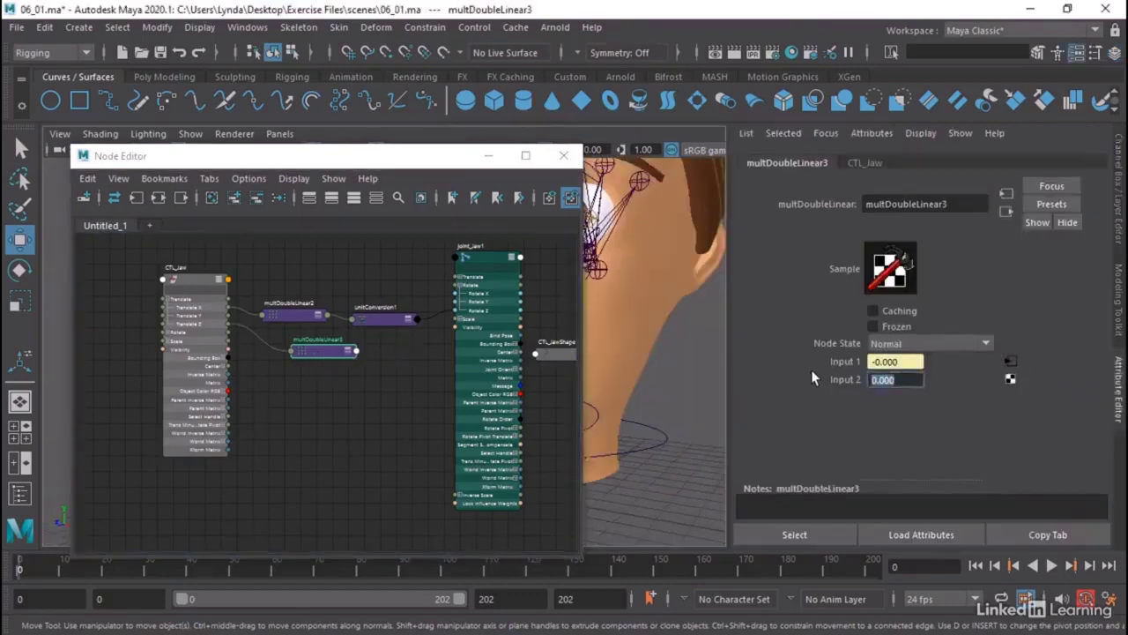
{"action": "type", "text": "16"}
{"action": "key", "text": "Return"}
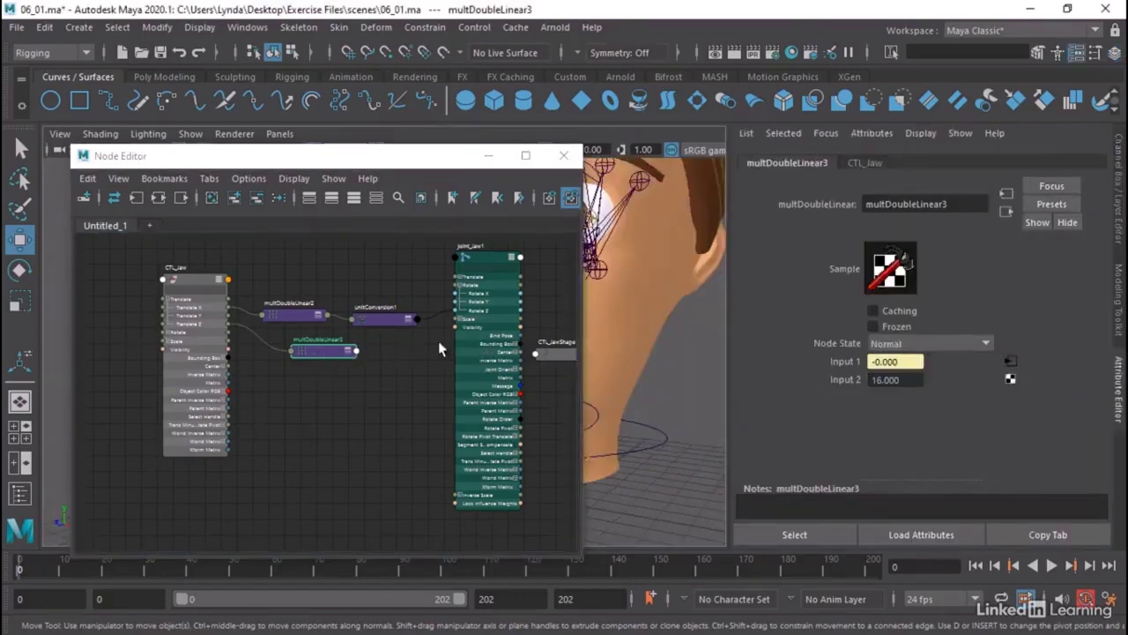
Connect the output of the multDoubleLinear3 node to Rotate Y of joint_Jaw1.
{"action": "scroll", "coordinate": [439, 349], "scroll_direction": "up", "scroll_amount": 2}
{"action": "scroll", "coordinate": [691, 335], "scroll_direction": "up", "scroll_amount": 3}
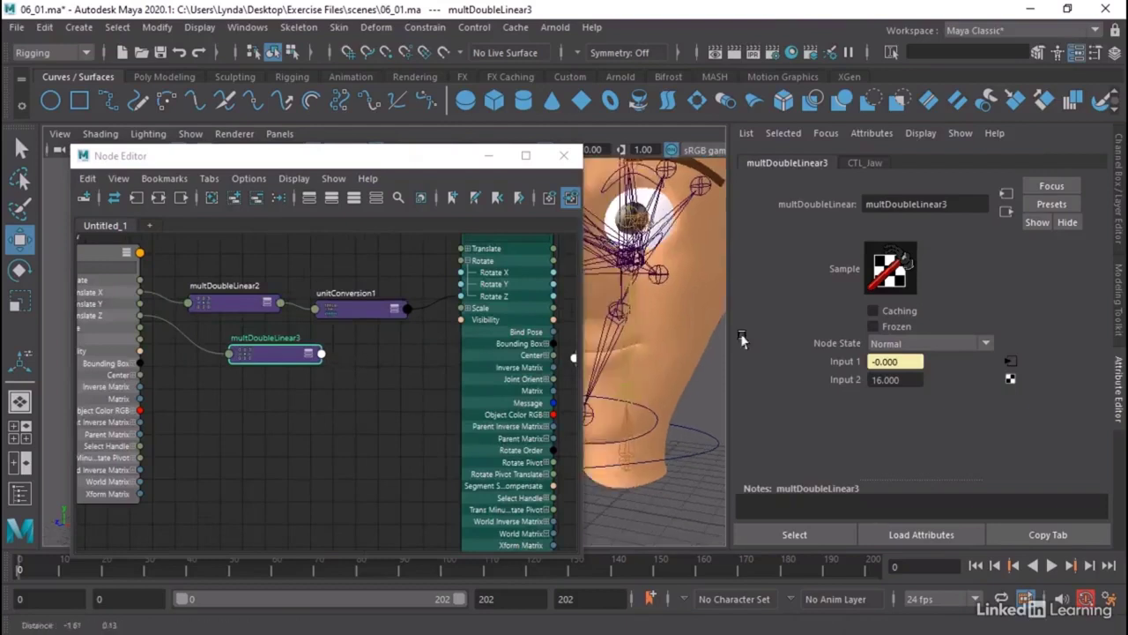
{"action": "left_click", "coordinate": [640, 323]}
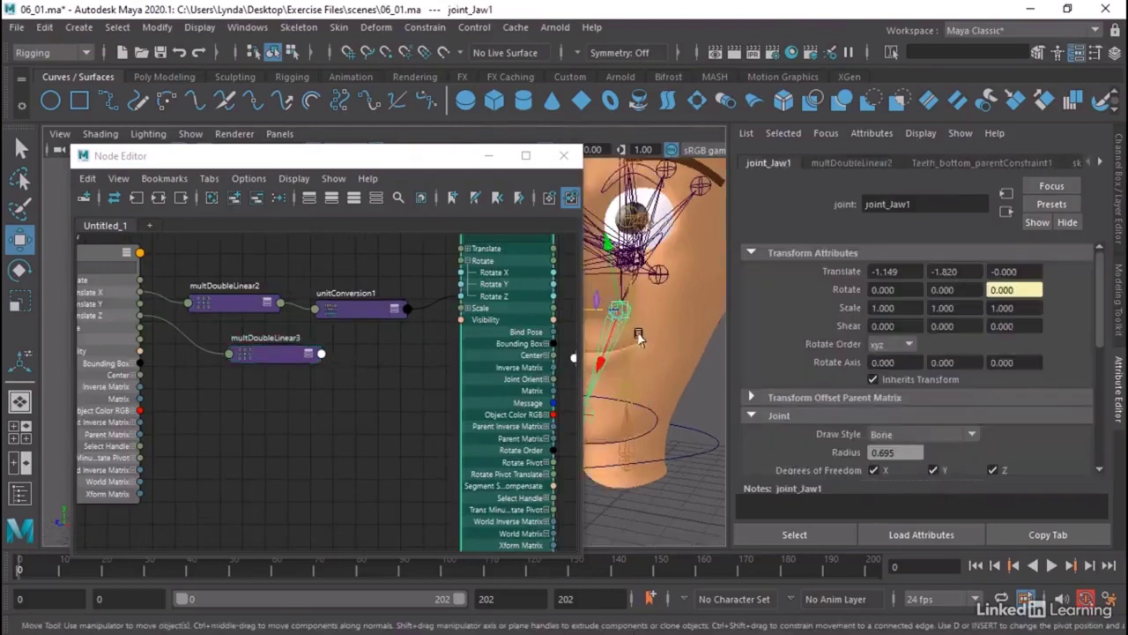
{"action": "left_click_drag", "start_coordinate": [679, 349], "coordinate": [703, 354], "text": "alt"}
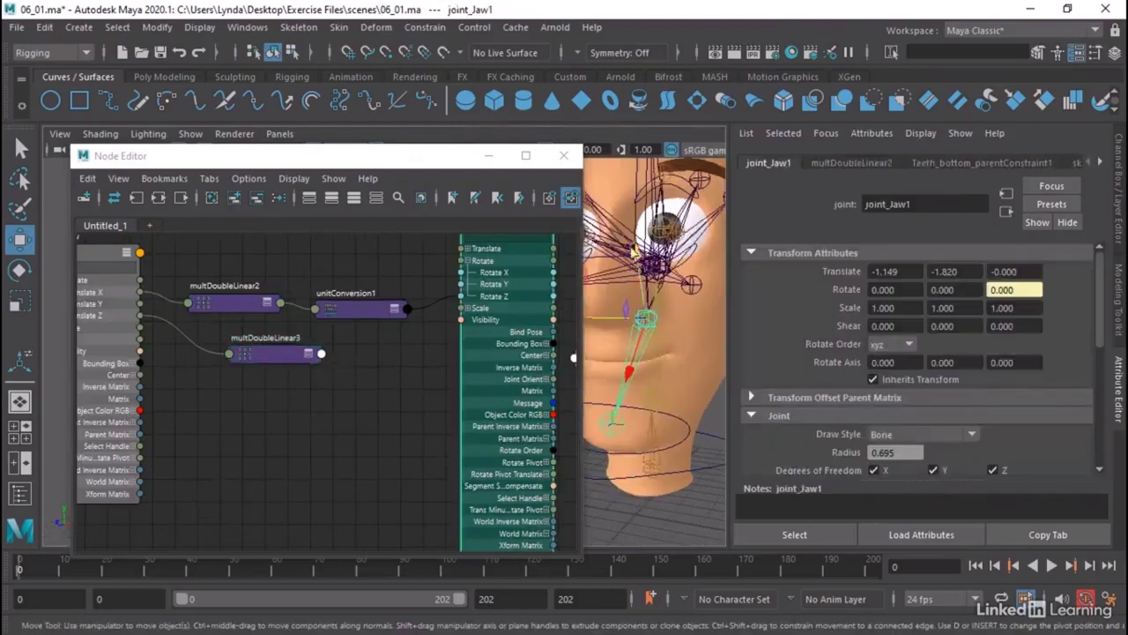
{"action": "left_click_drag", "start_coordinate": [323, 358], "coordinate": [460, 284]}
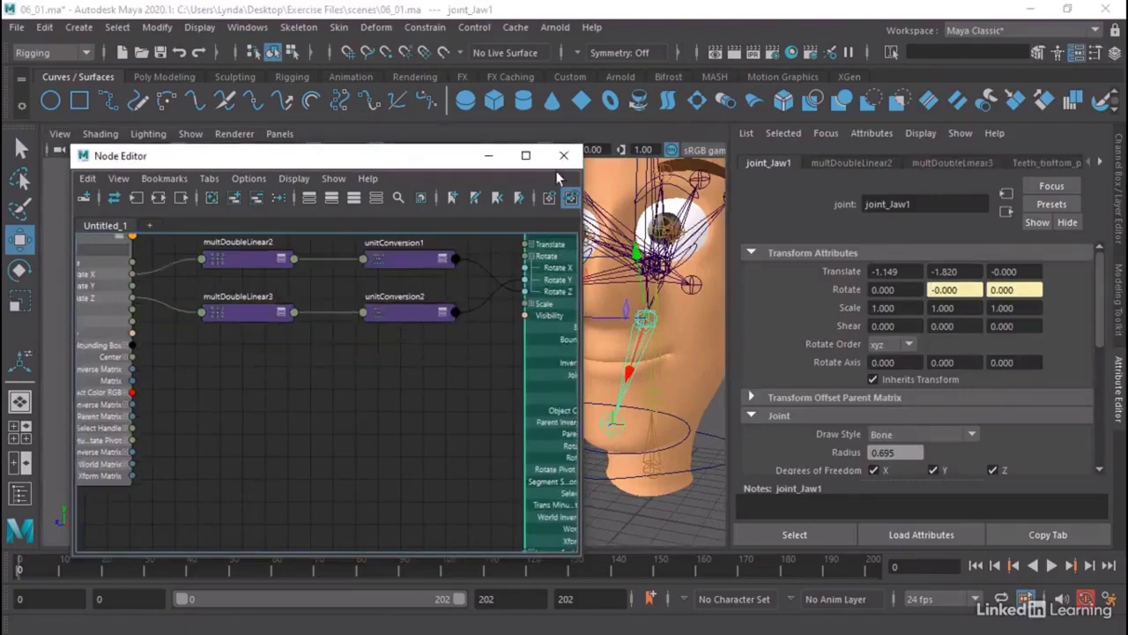
Minimize the Node Editor and test the jaw's motion by moving CTL_Jaw in the viewport.
{"action": "left_click", "coordinate": [490, 157]}
{"action": "left_click_drag", "start_coordinate": [508, 330], "coordinate": [391, 320], "text": "alt"}
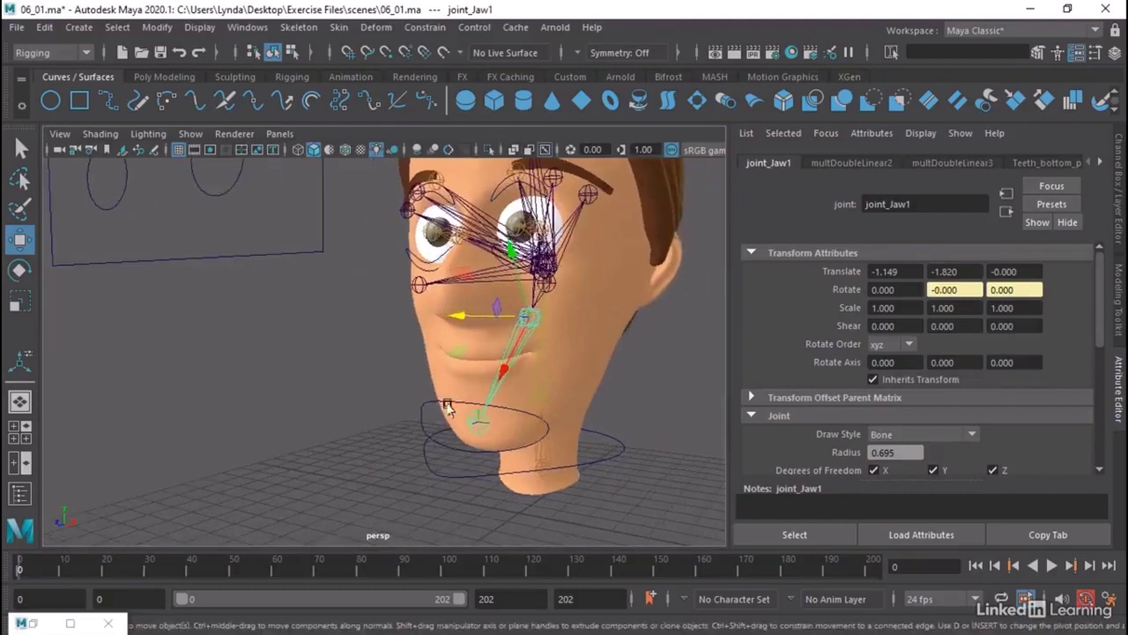
{"action": "left_click", "coordinate": [450, 403]}
{"action": "left_click_drag", "start_coordinate": [531, 427], "coordinate": [504, 397]}
{"action": "key", "text": "ctrl+z"}
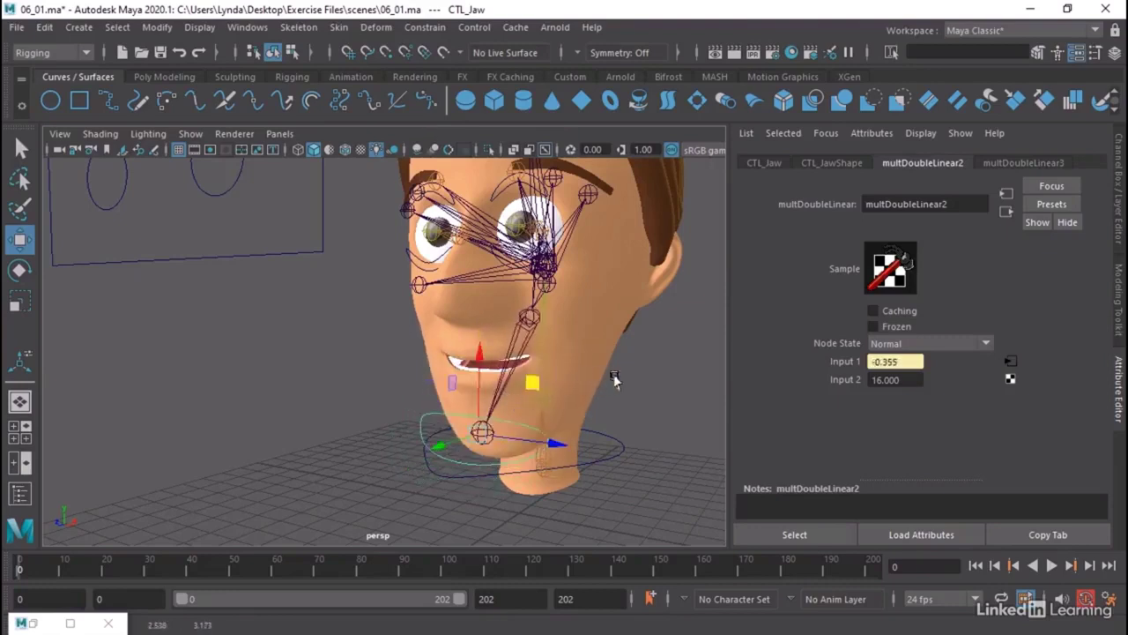
Reset CTL_Jaw's Translate X to 0 and hide the JOINTS layer.
{"action": "left_click", "coordinate": [1121, 187]}
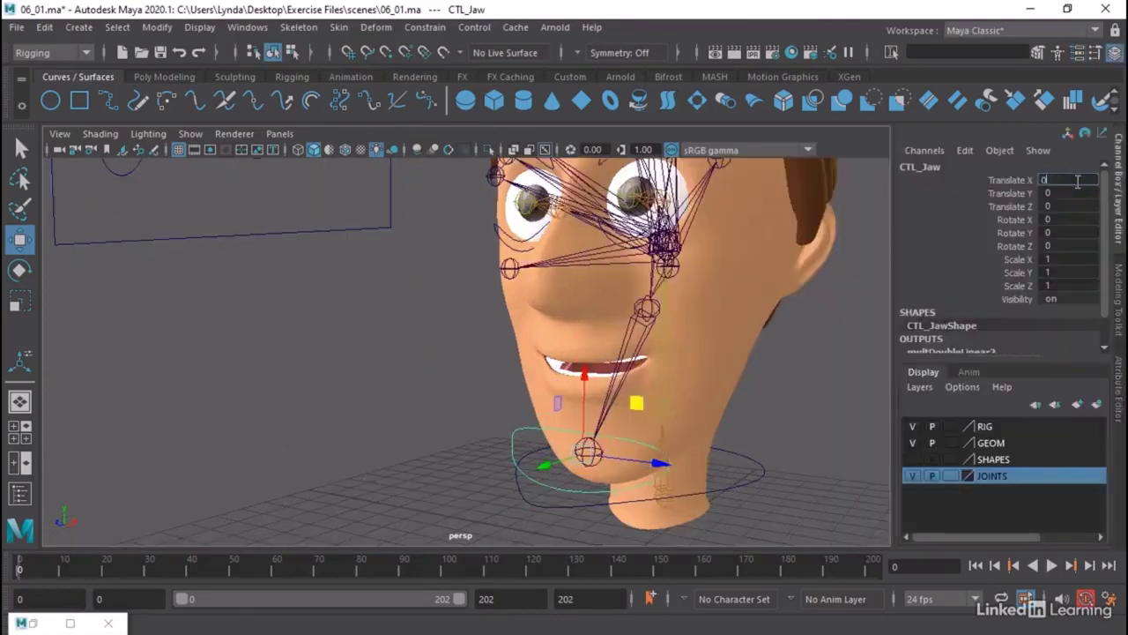
{"action": "left_click_drag", "start_coordinate": [536, 420], "coordinate": [696, 423], "text": "alt"}
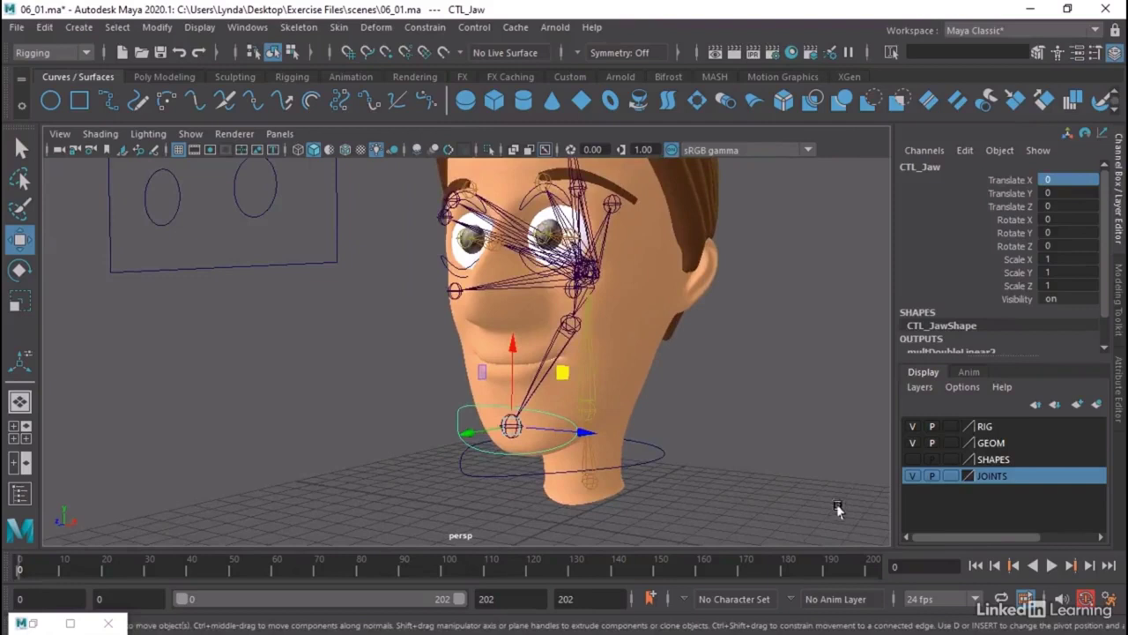
{"action": "left_click", "coordinate": [912, 475]}
{"action": "left_click_drag", "start_coordinate": [821, 459], "coordinate": [689, 420], "text": "alt"}
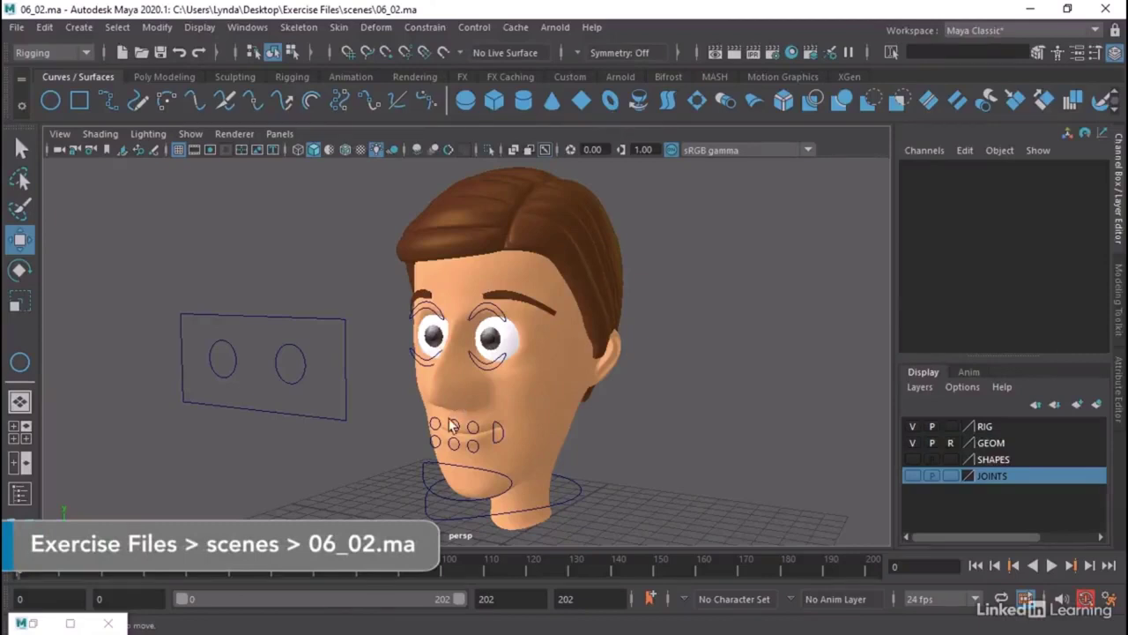
In the 06_02.ma scene, examine the circular lip controls around the mouth, selecting the upper-lip ones up to CTL_LipUp_L.
{"action": "middle_click_drag", "start_coordinate": [429, 420], "coordinate": [443, 346], "text": "alt"}
{"action": "right_click_drag", "start_coordinate": [424, 351], "coordinate": [671, 418], "text": "alt"}
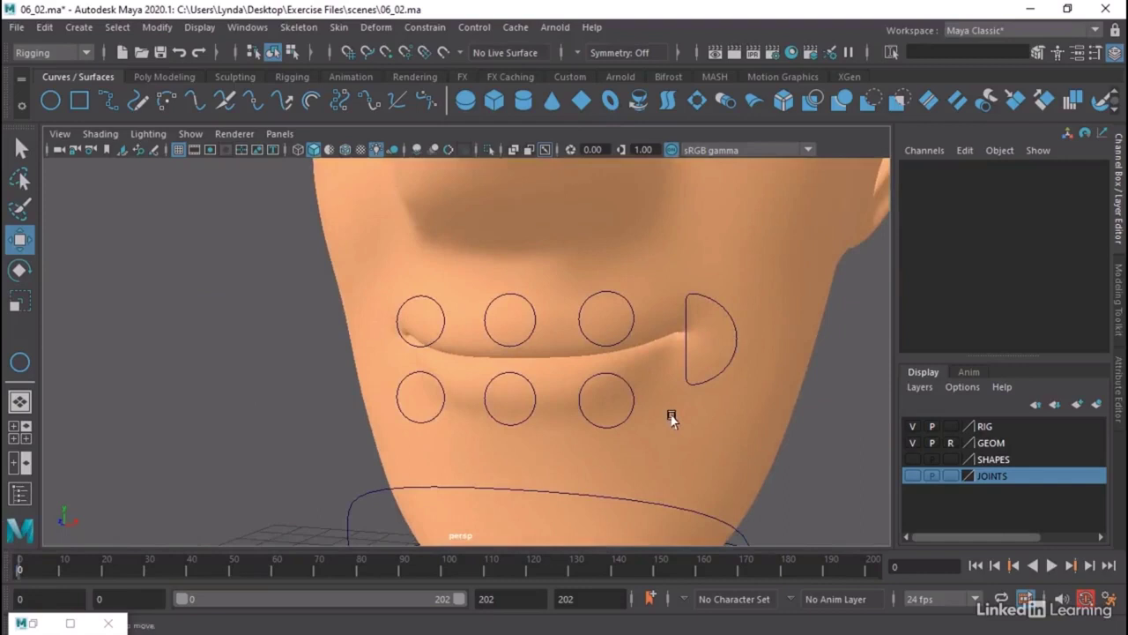
{"action": "left_click", "coordinate": [443, 319]}
{"action": "left_click", "coordinate": [508, 297]}
{"action": "left_click", "coordinate": [509, 292]}
{"action": "left_click", "coordinate": [610, 292]}
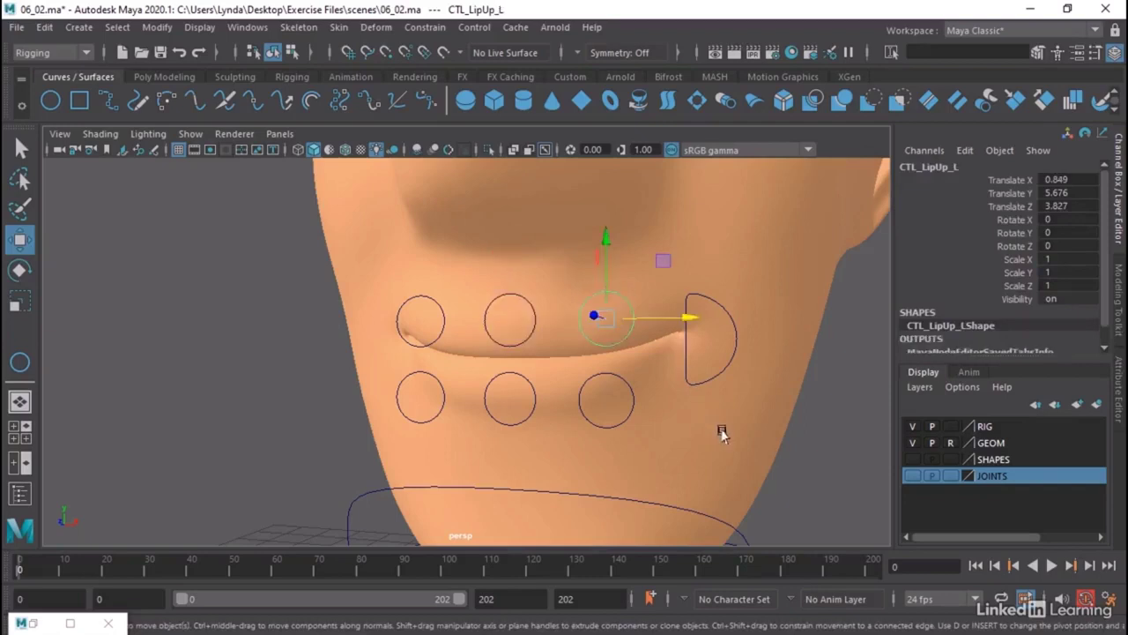
{"action": "left_click_drag", "start_coordinate": [722, 431], "coordinate": [672, 428], "text": "alt"}
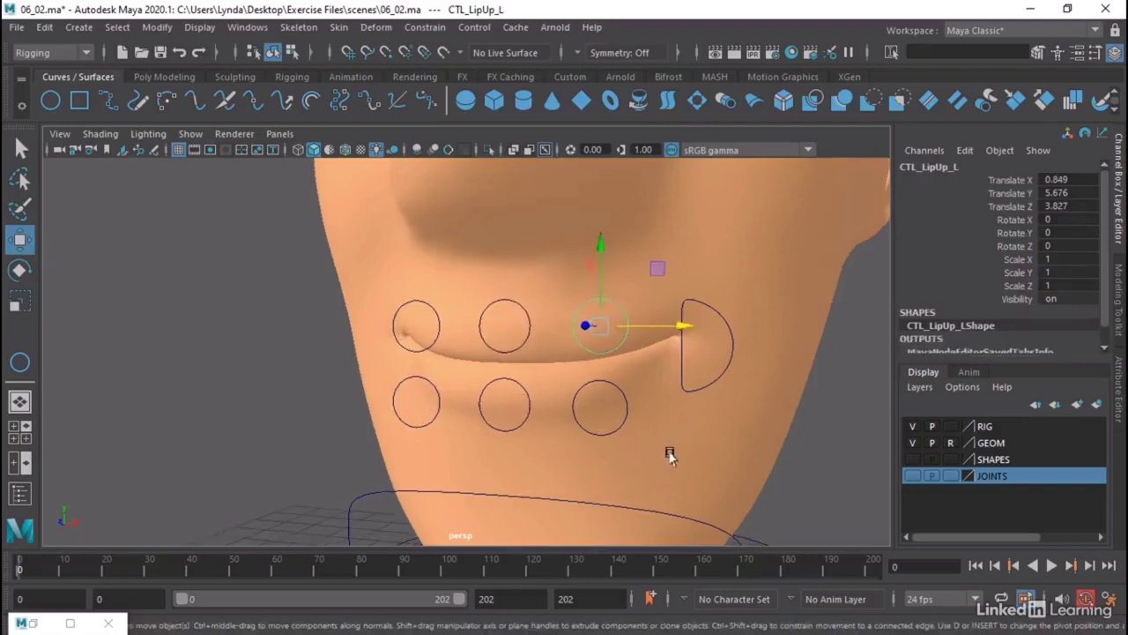
{"action": "left_click_drag", "start_coordinate": [733, 449], "coordinate": [692, 453], "text": "alt"}
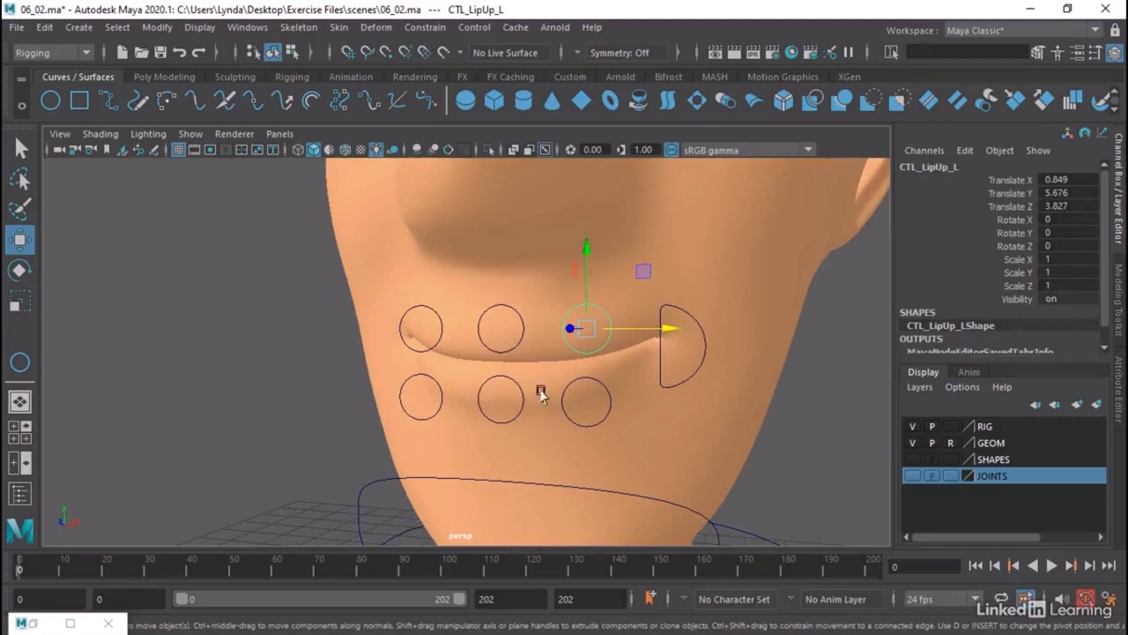
Examine the half-circle CTL_Mouth_L control at the mouth corner and compare its move axes with those of CTL_LipUp_L.
{"action": "left_click", "coordinate": [657, 386]}
{"action": "left_click_drag", "start_coordinate": [750, 397], "coordinate": [584, 408], "text": "alt"}
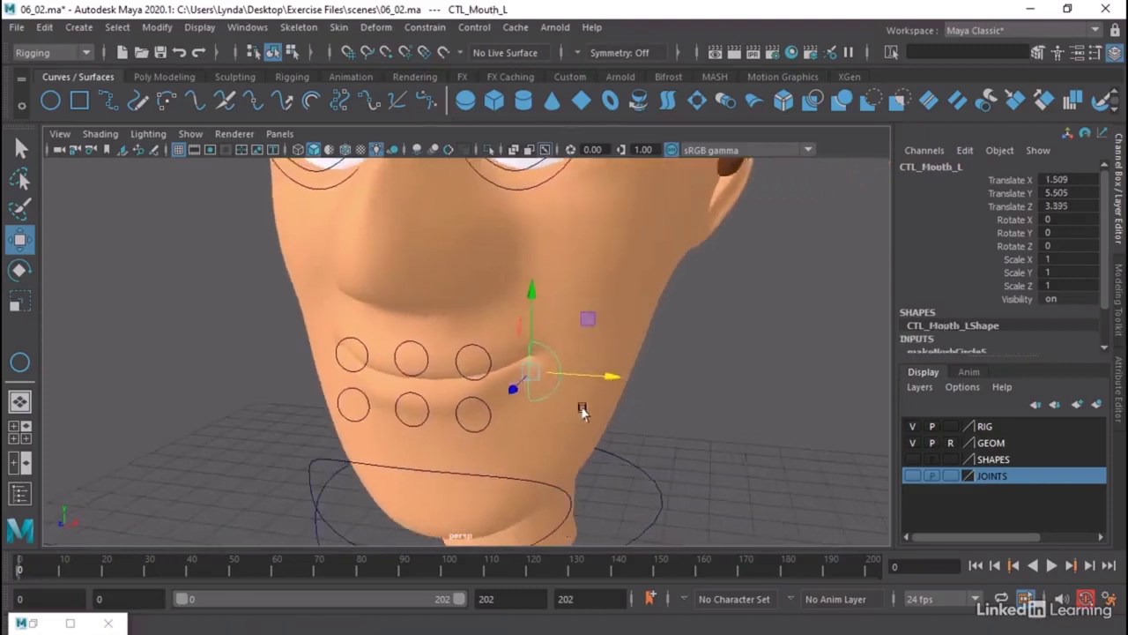
{"action": "left_click_drag", "start_coordinate": [675, 427], "coordinate": [670, 416], "text": "alt"}
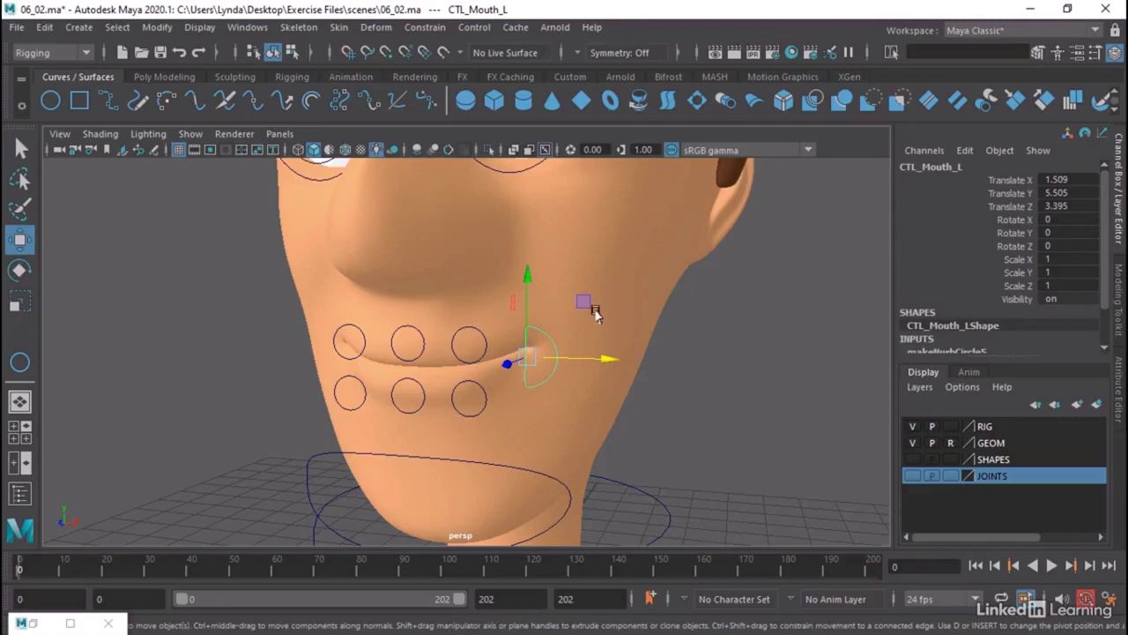
{"action": "left_click_drag", "start_coordinate": [524, 319], "coordinate": [551, 320]}
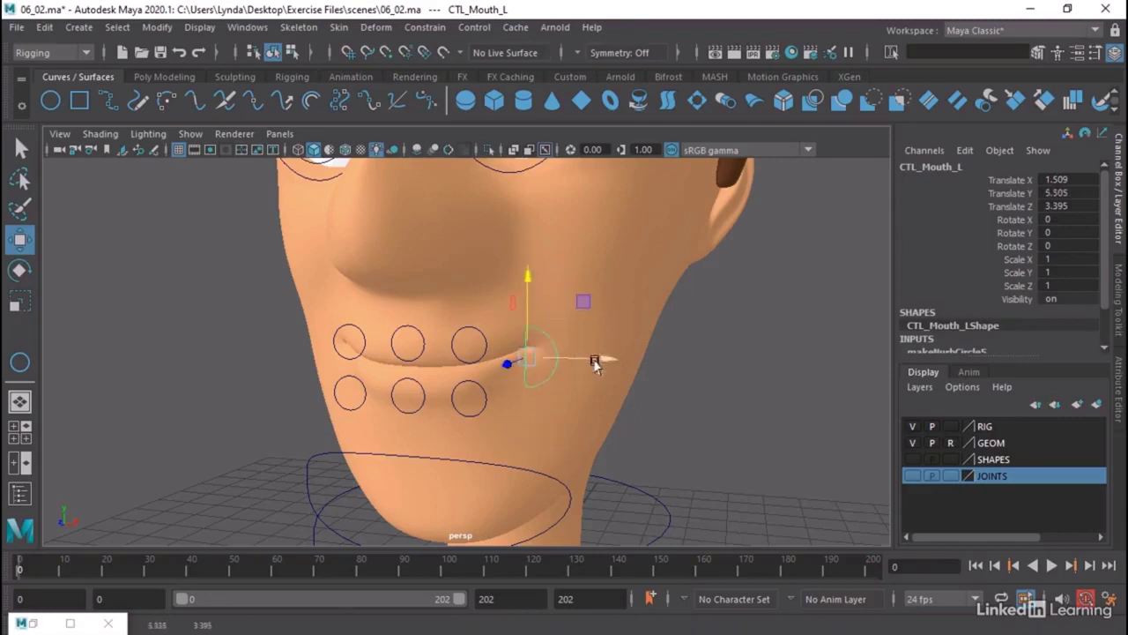
{"action": "left_click", "coordinate": [473, 328]}
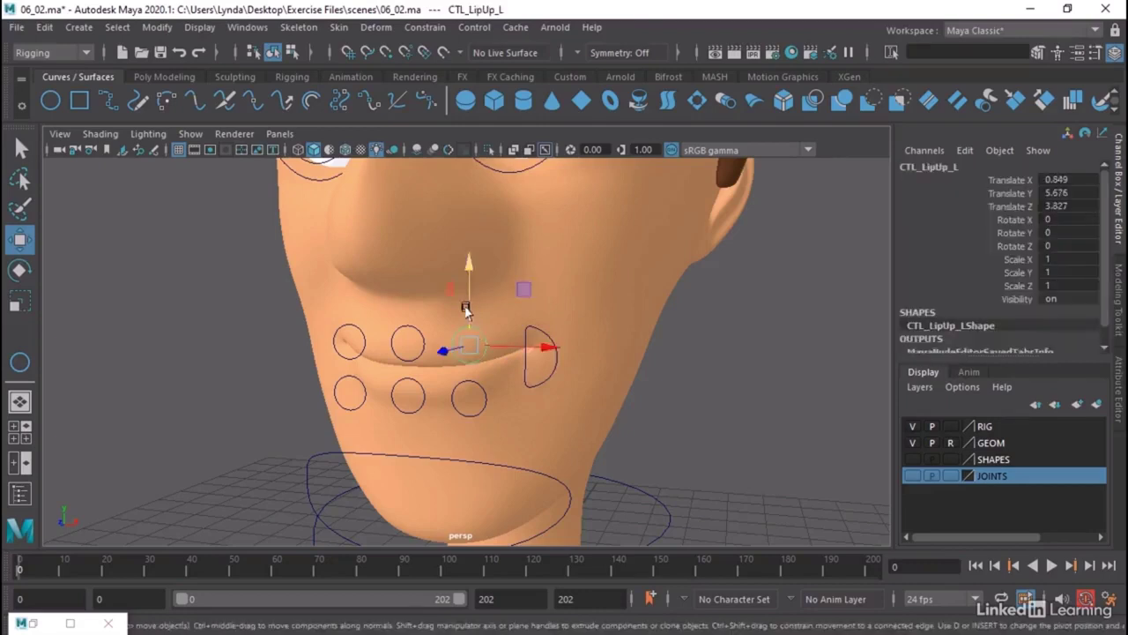
{"action": "mouse_move", "coordinate": [471, 310]}
{"action": "left_mouse_down"}
{"action": "mouse_move", "coordinate": [471, 280]}
{"action": "mouse_move", "coordinate": [470, 321]}
{"action": "left_mouse_up"}
{"action": "left_click", "coordinate": [643, 456]}
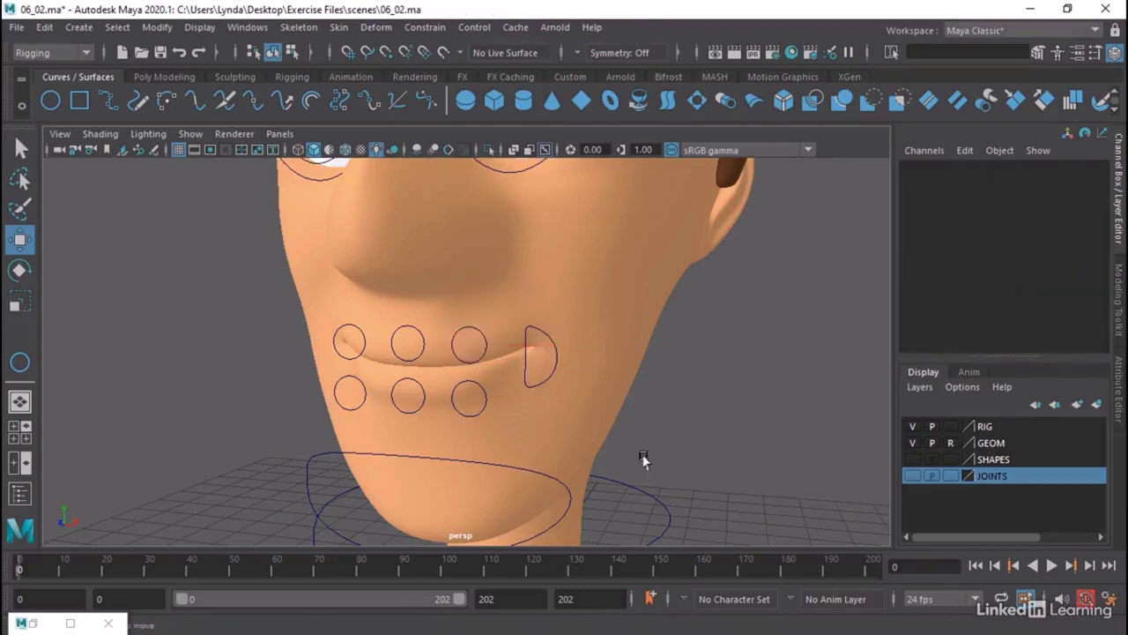
Open the Outliner and parent CTL_LipUp_C, CTL_LipUp_L, CTL_LipUp_R and CTL_Mouth_L under CTL_Head.
{"action": "right_click_drag", "start_coordinate": [677, 442], "coordinate": [480, 421], "text": "alt"}
{"action": "left_click_drag", "start_coordinate": [479, 424], "coordinate": [416, 474], "text": "alt"}
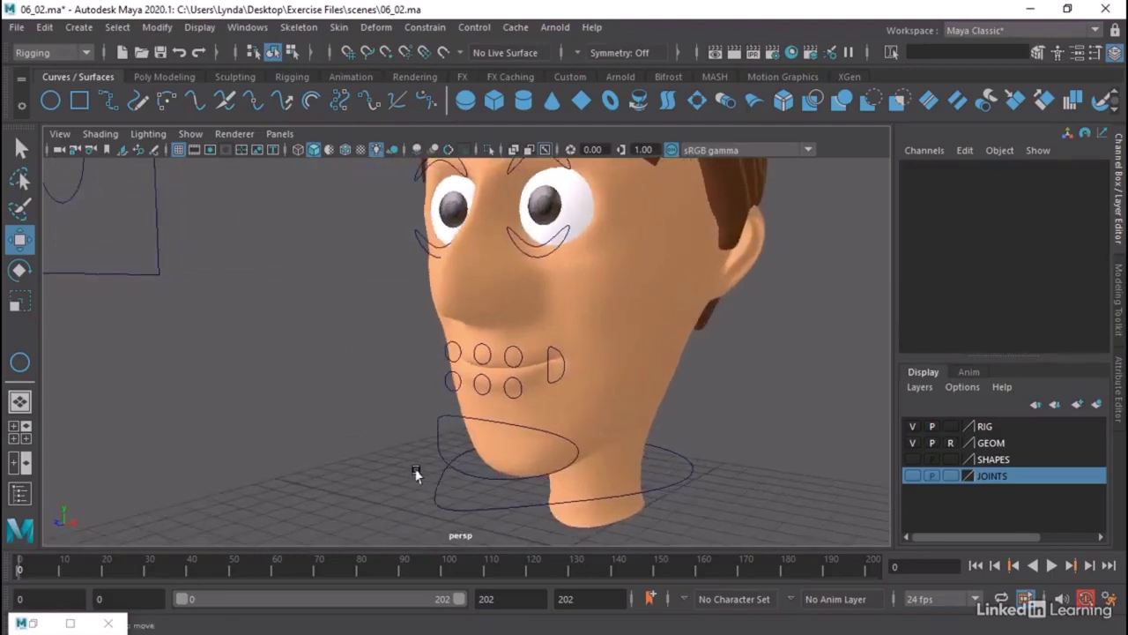
{"action": "left_click", "coordinate": [247, 28]}
{"action": "mouse_move", "coordinate": [246, 171]}
{"action": "left_click", "coordinate": [261, 224]}
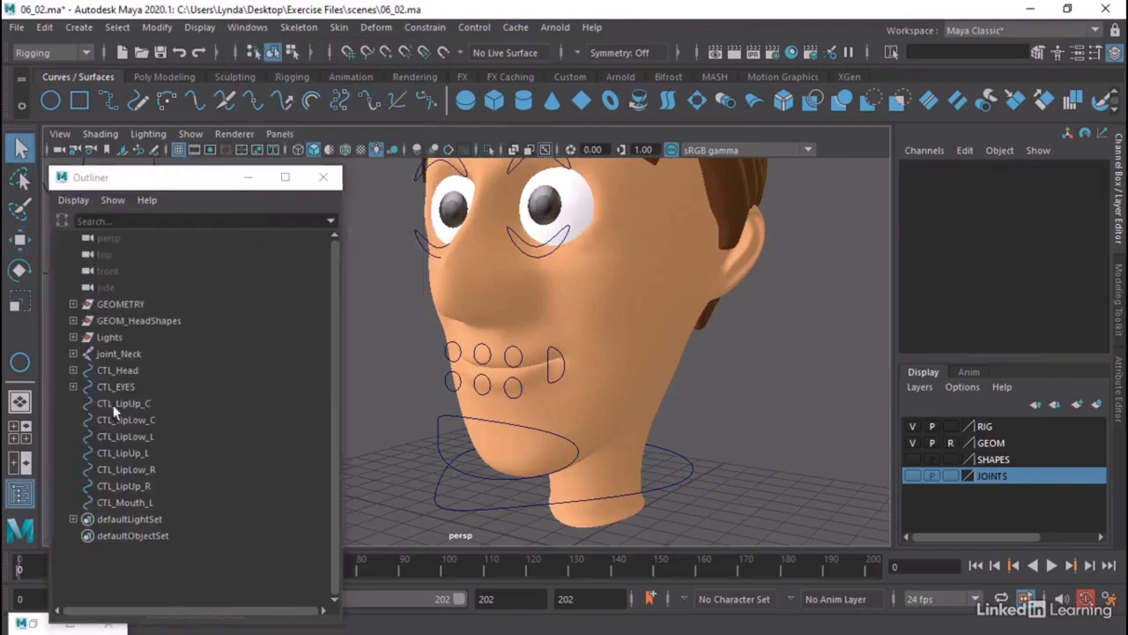
{"action": "left_click", "coordinate": [128, 403]}
{"action": "left_click", "coordinate": [143, 455], "text": "ctrl"}
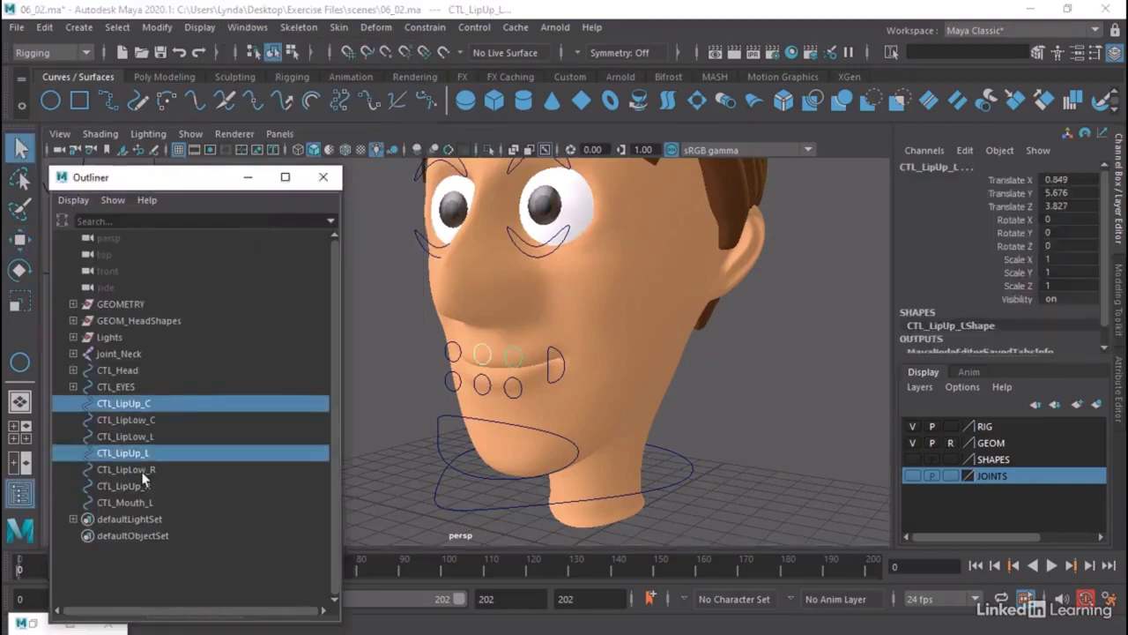
{"action": "left_click", "coordinate": [141, 486], "text": "ctrl"}
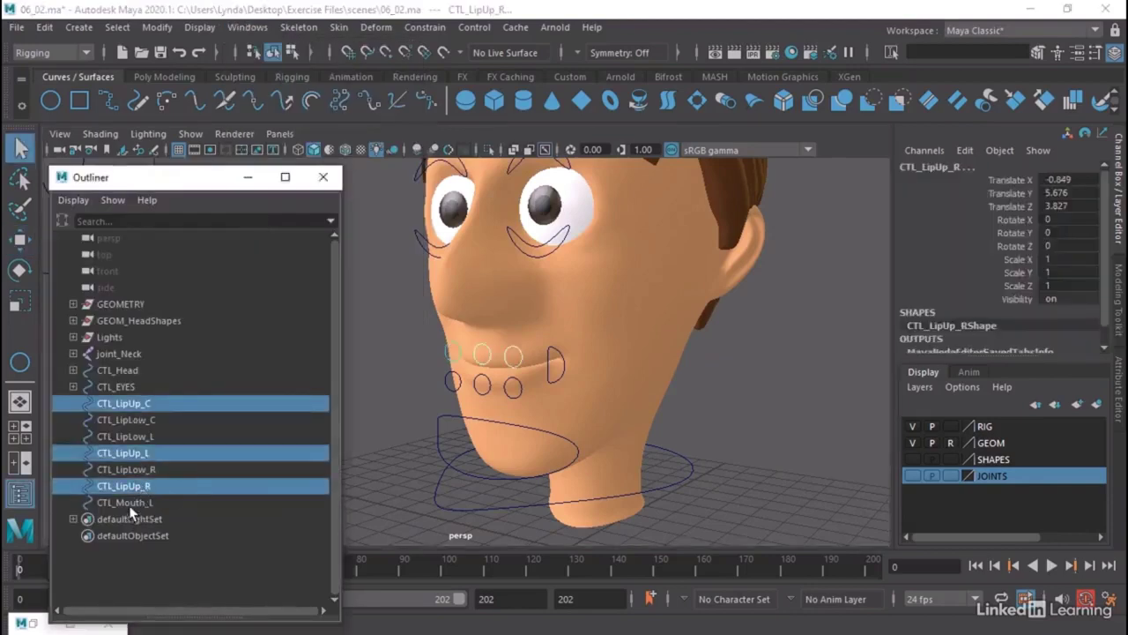
{"action": "left_click", "coordinate": [132, 502], "text": "ctrl"}
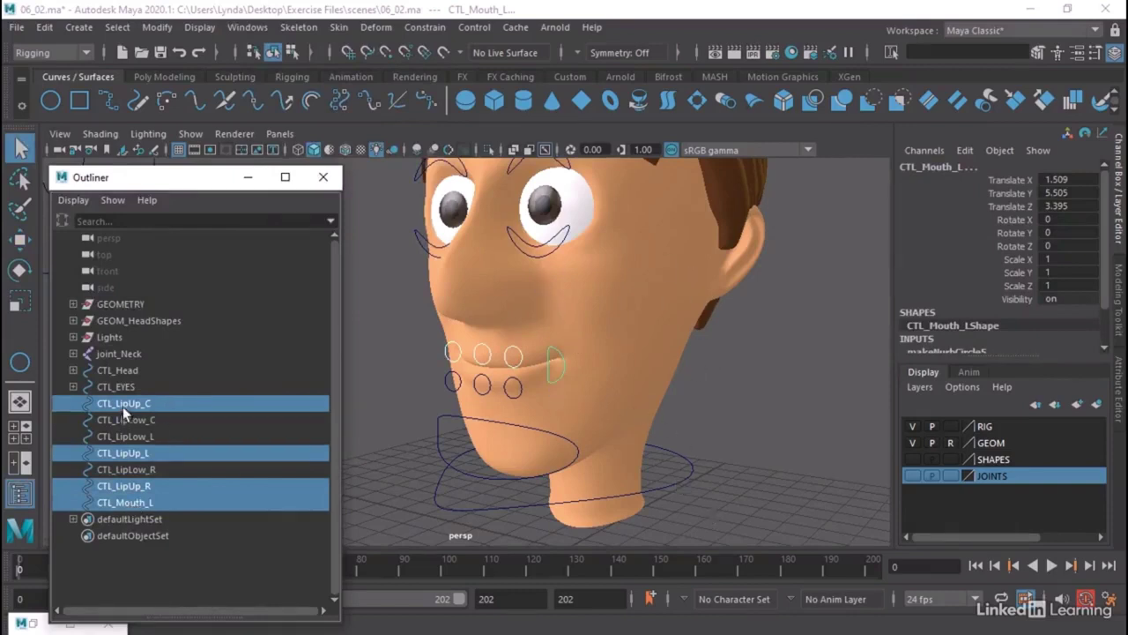
{"action": "left_click_drag", "start_coordinate": [122, 407], "coordinate": [127, 369]}
Test-rotate CTL_Head to check how the upper-lip and mouth controls follow, and undo the rotation.
{"action": "left_click", "coordinate": [674, 484]}
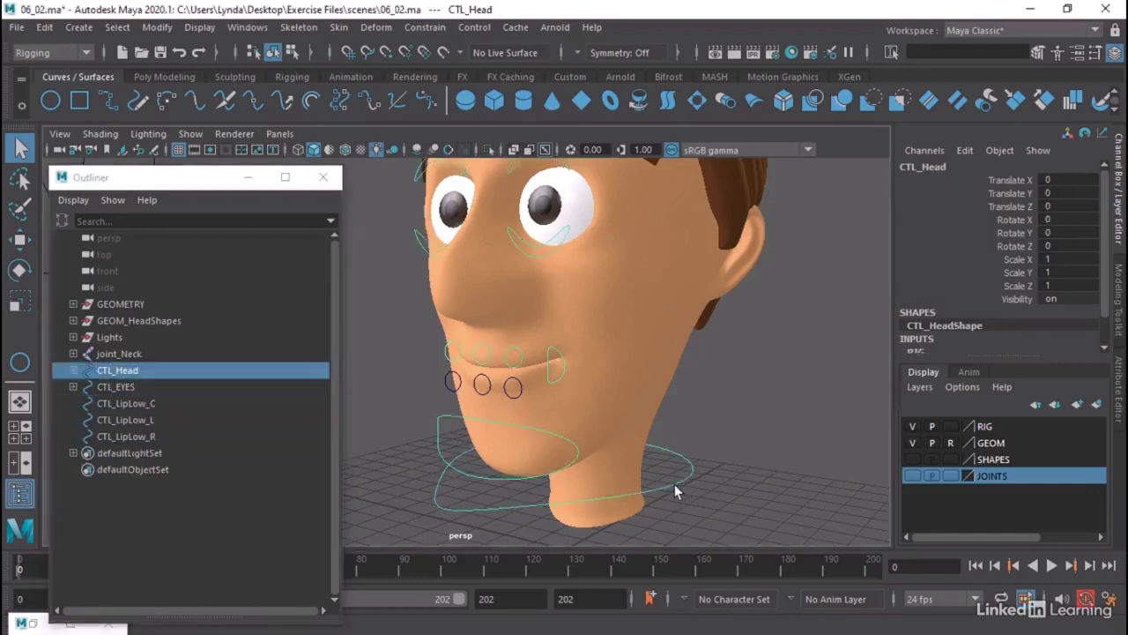
{"action": "key", "text": "e"}
{"action": "mouse_move", "coordinate": [586, 388]}
{"action": "left_mouse_down"}
{"action": "mouse_move", "coordinate": [559, 361]}
{"action": "mouse_move", "coordinate": [578, 371]}
{"action": "left_mouse_up"}
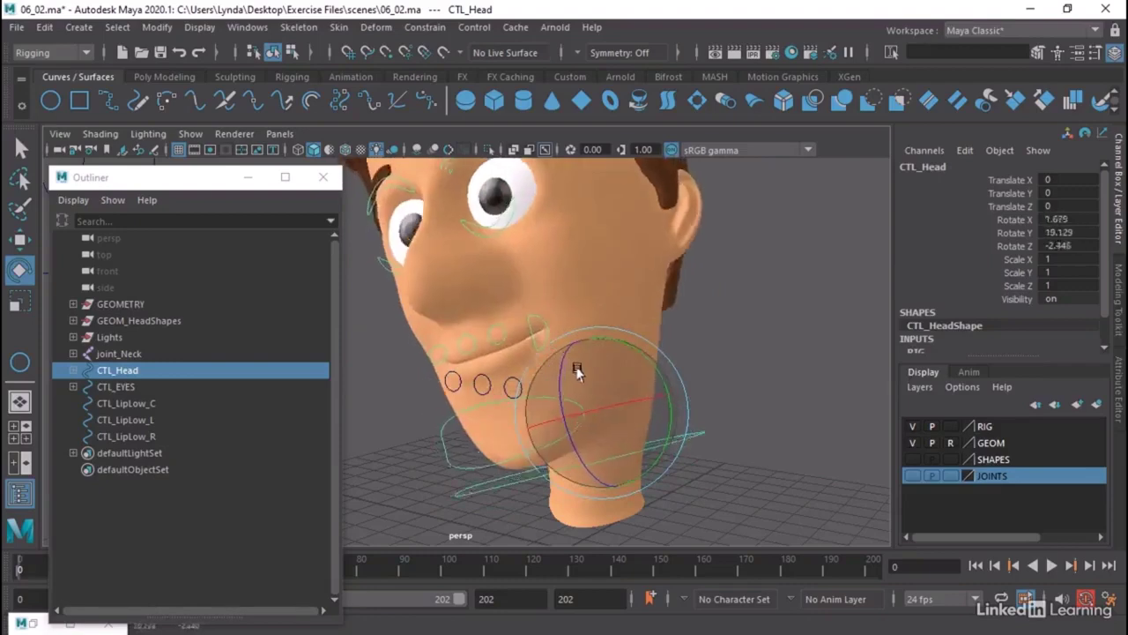
{"action": "key", "text": "ctrl+z"}
{"action": "key", "text": "ctrl+z"}
{"action": "left_click", "coordinate": [478, 415]}
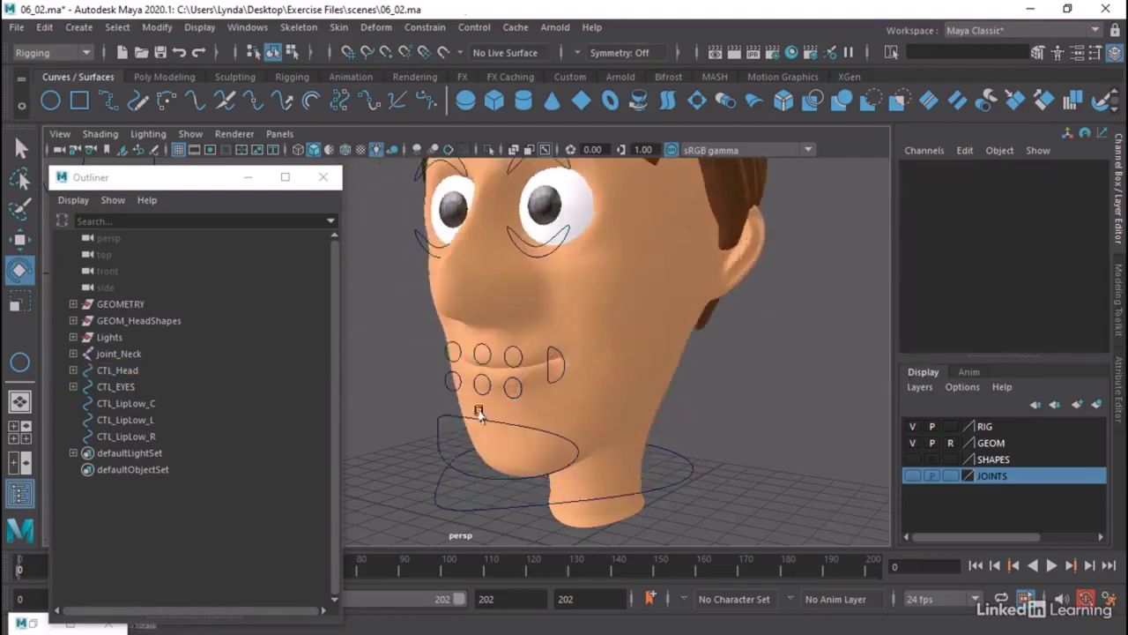
Expand CTL_Head in the Outliner and parent CTL_LipLow_C, CTL_LipLow_L and CTL_LipLow_R under CTL_Jaw.
{"action": "left_click", "coordinate": [451, 416]}
{"action": "left_click", "coordinate": [127, 406]}
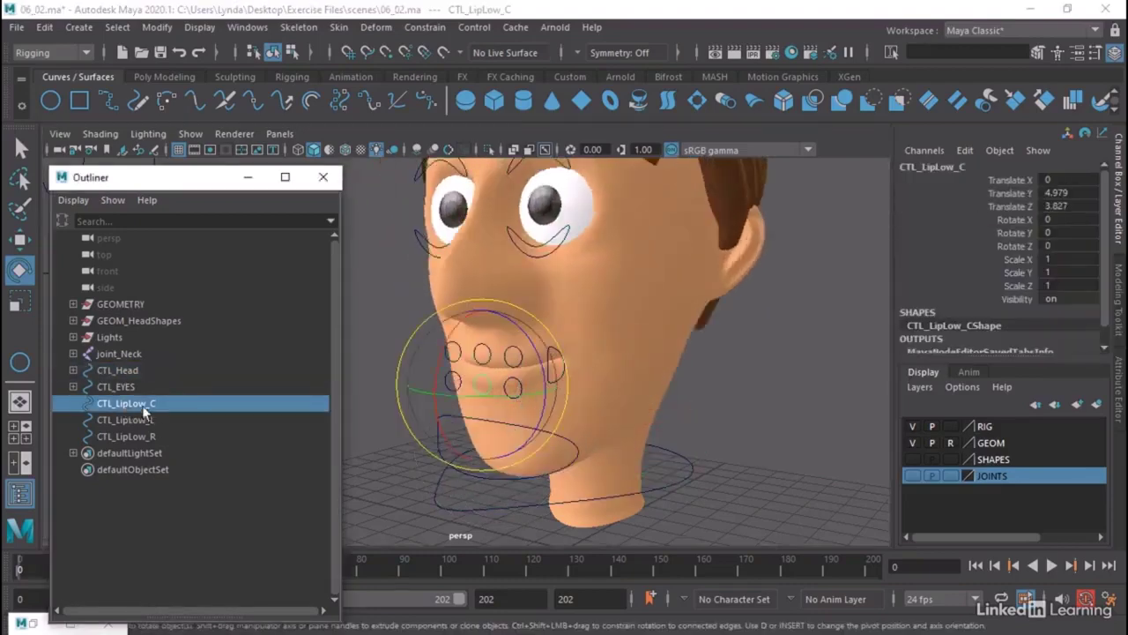
{"action": "left_click", "coordinate": [179, 456]}
{"action": "left_click", "coordinate": [440, 416]}
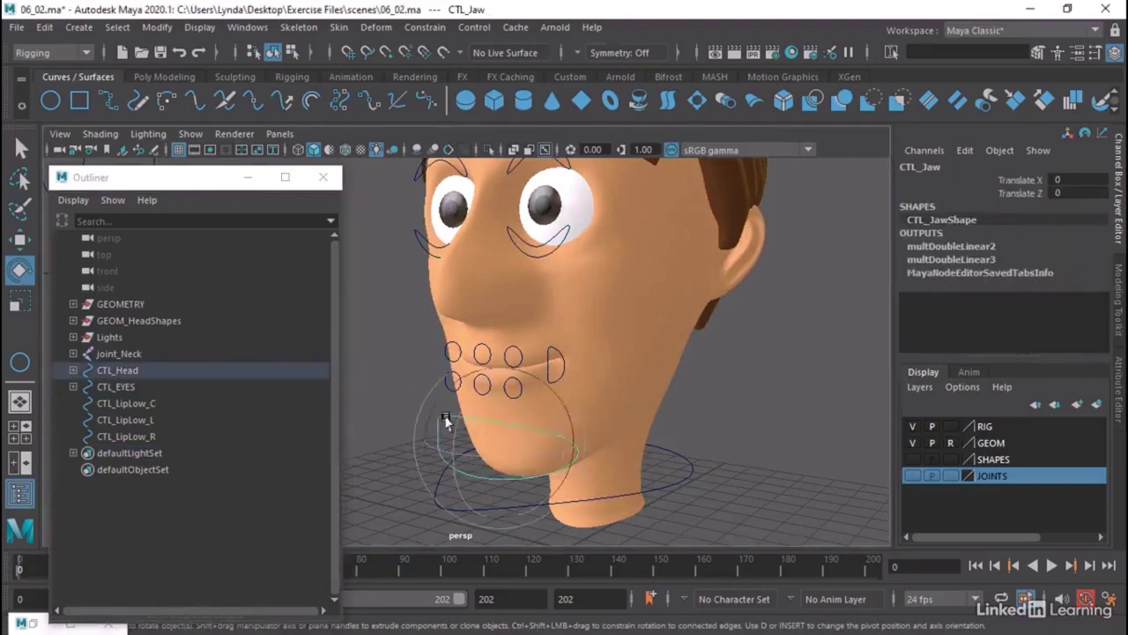
{"action": "left_click", "coordinate": [73, 371]}
{"action": "left_click", "coordinate": [111, 365]}
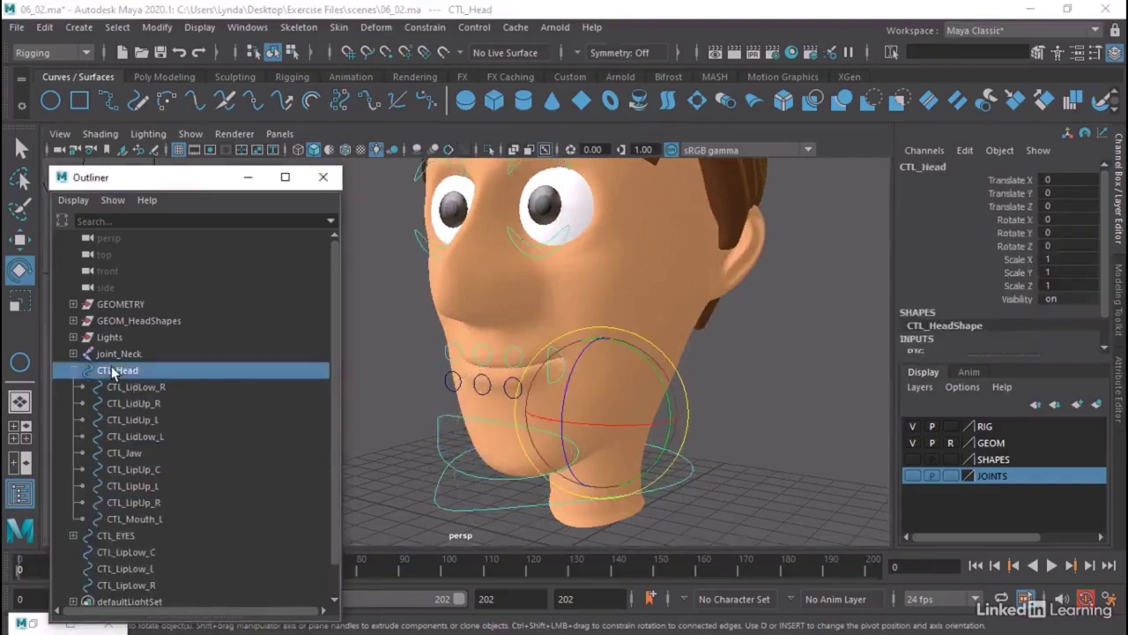
{"action": "scroll", "coordinate": [124, 392], "scroll_direction": "down", "scroll_amount": 2}
{"action": "left_click", "coordinate": [136, 421]}
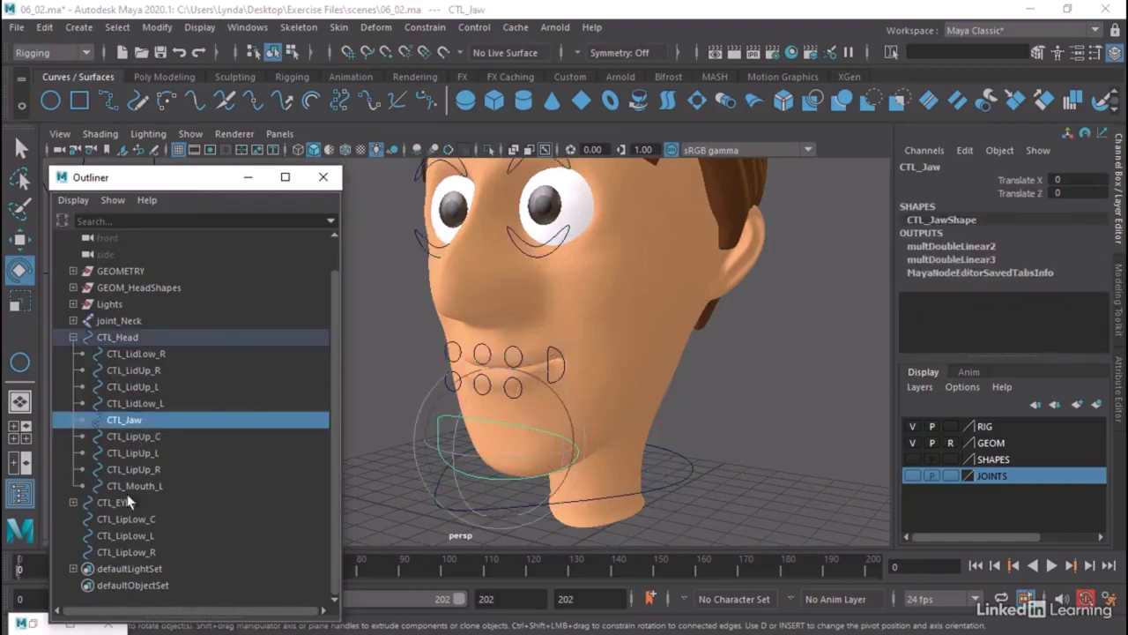
{"action": "left_click_drag", "start_coordinate": [131, 519], "coordinate": [127, 549]}
{"action": "middle_click_drag", "start_coordinate": [127, 549], "coordinate": [173, 427]}
Test-move CTL_Jaw to check how the lower-lip controls follow, and undo the move.
{"action": "left_click", "coordinate": [553, 436]}
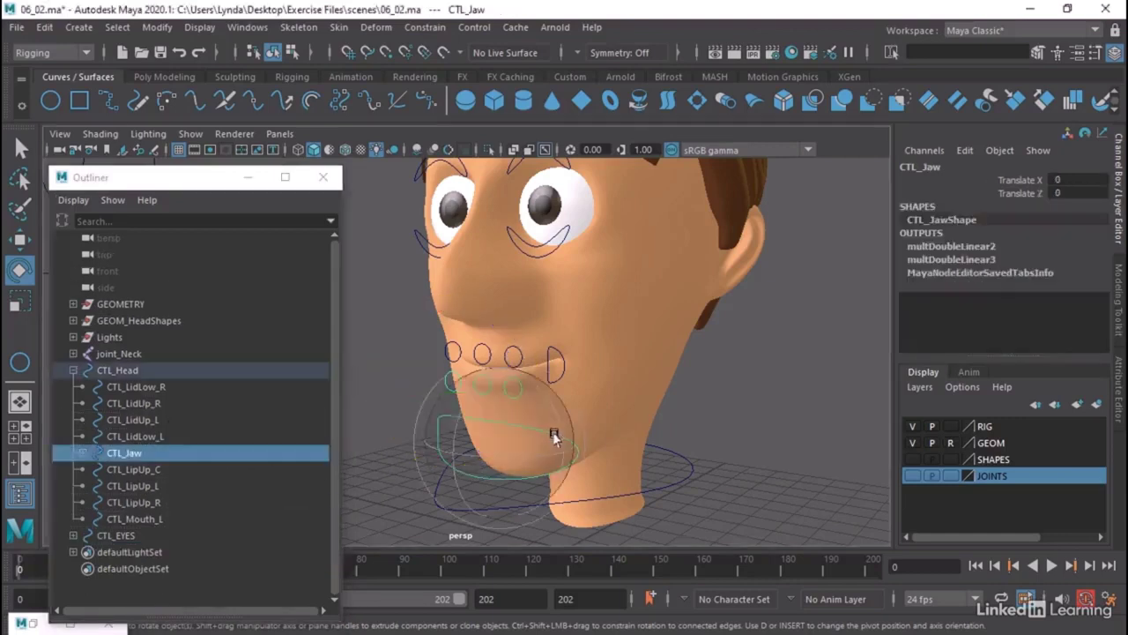
{"action": "key", "text": "w"}
{"action": "left_click_drag", "start_coordinate": [547, 428], "coordinate": [536, 414]}
{"action": "key", "text": "ctrl+z"}
{"action": "left_click", "coordinate": [690, 453]}
{"action": "left_click_drag", "start_coordinate": [549, 345], "coordinate": [608, 326], "text": "alt"}
Close the Outliner and select CTL_Mouth_L to examine its translate and rotate channels with the mouth in close view.
{"action": "left_click", "coordinate": [323, 176]}
{"action": "left_click", "coordinate": [589, 352]}
{"action": "right_click_drag", "start_coordinate": [519, 428], "coordinate": [682, 473], "text": "alt"}
{"action": "left_click_drag", "start_coordinate": [729, 464], "coordinate": [697, 463], "text": "alt"}
{"action": "middle_click_drag", "start_coordinate": [697, 464], "coordinate": [680, 429], "text": "alt"}
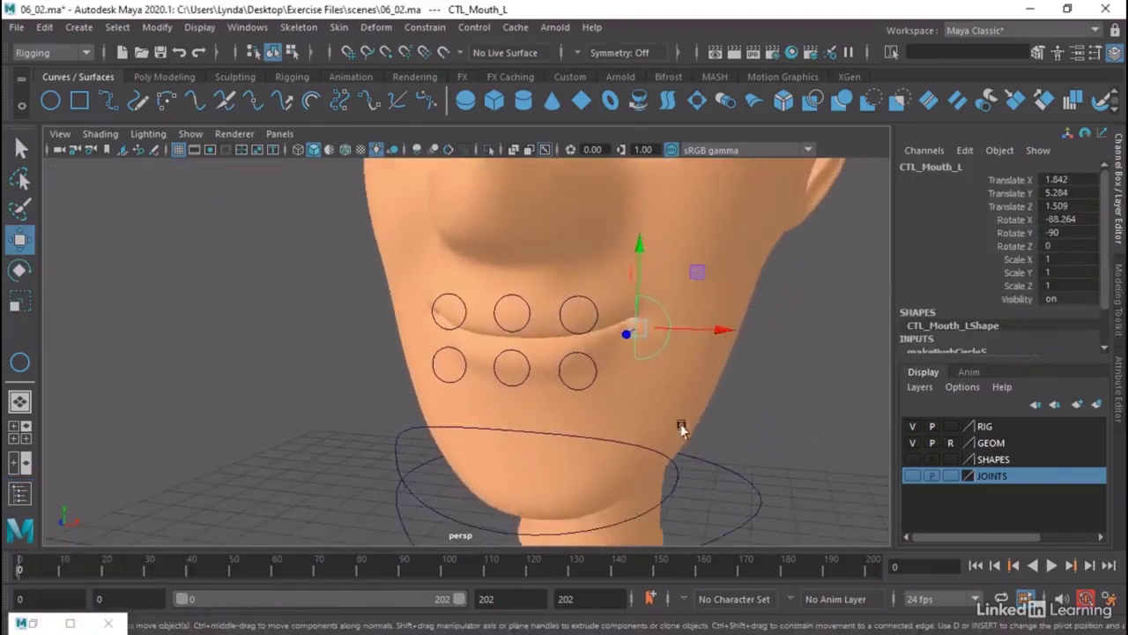
{"action": "right_click_drag", "start_coordinate": [679, 428], "coordinate": [585, 443], "text": "alt"}
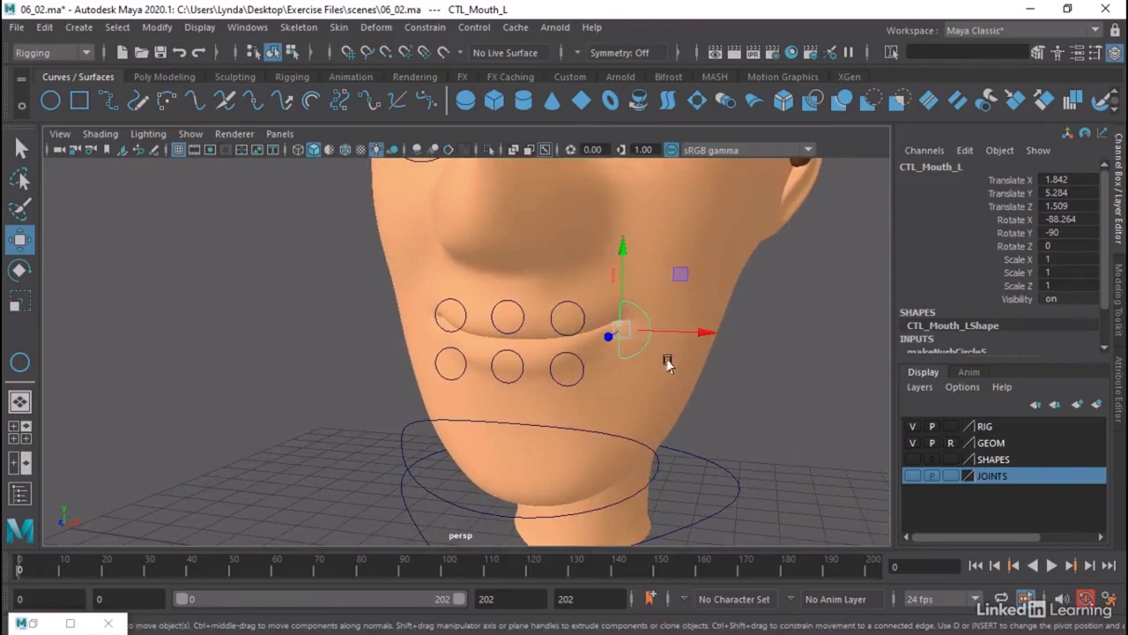
Freeze the translate, rotate, scale and joint orient values of the six lip controls and CTL_Mouth_L.
{"action": "key", "text": "q"}
{"action": "left_click", "coordinate": [476, 318]}
{"action": "left_click", "coordinate": [519, 314], "text": "shift"}
{"action": "left_click", "coordinate": [583, 310], "text": "shift"}
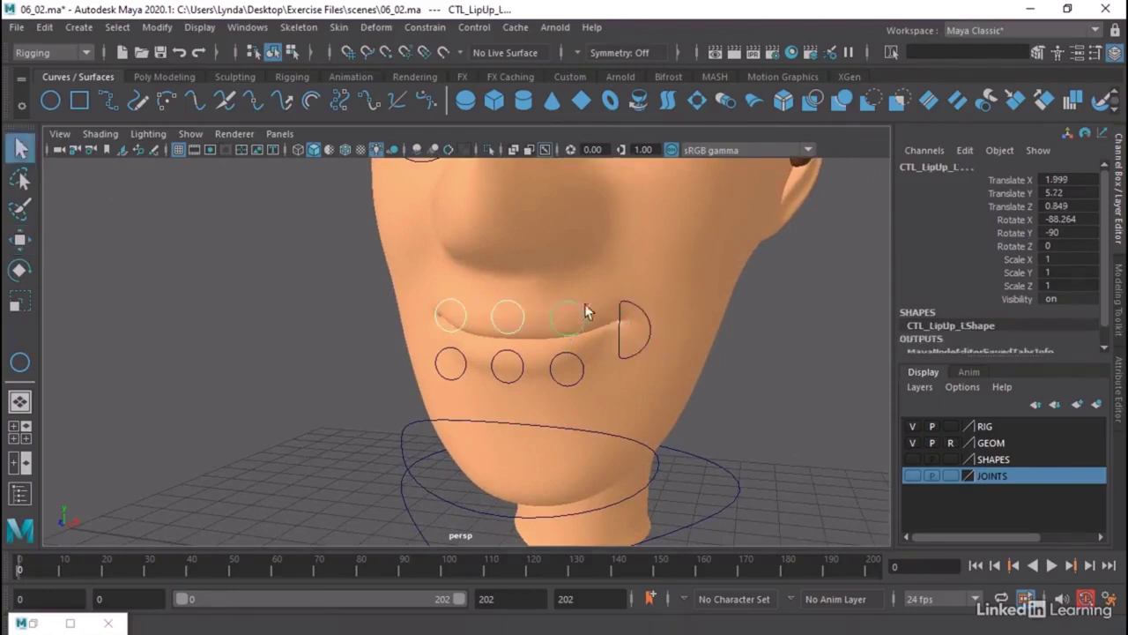
{"action": "left_click", "coordinate": [640, 314], "text": "shift"}
{"action": "left_click", "coordinate": [460, 357], "text": "shift"}
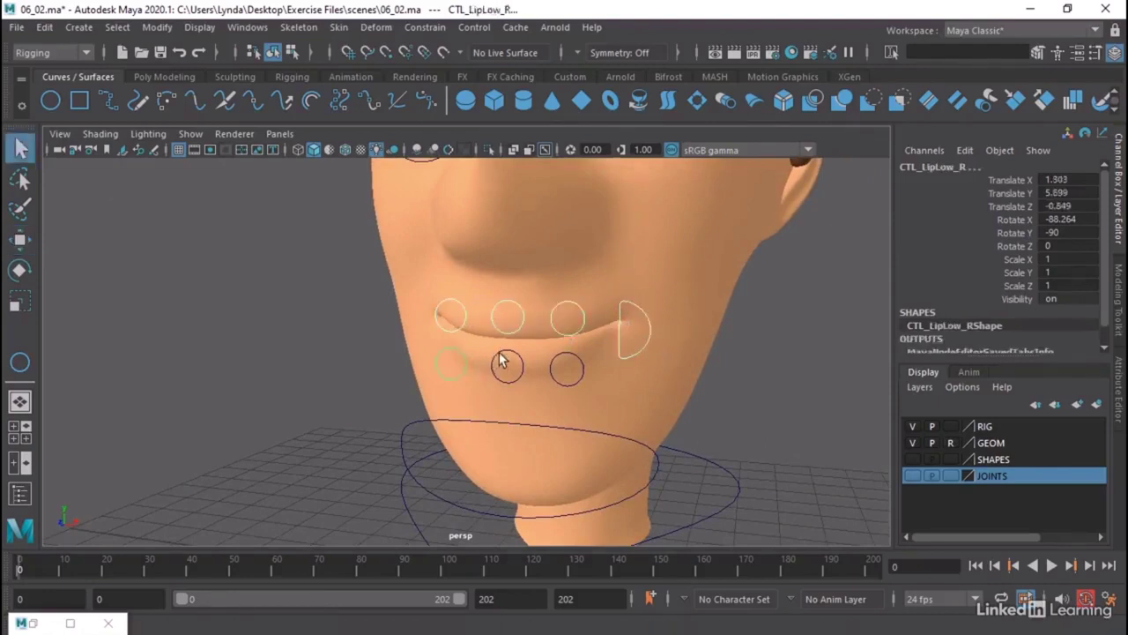
{"action": "left_click", "coordinate": [500, 360], "text": "shift"}
{"action": "left_click", "coordinate": [561, 365], "text": "shift"}
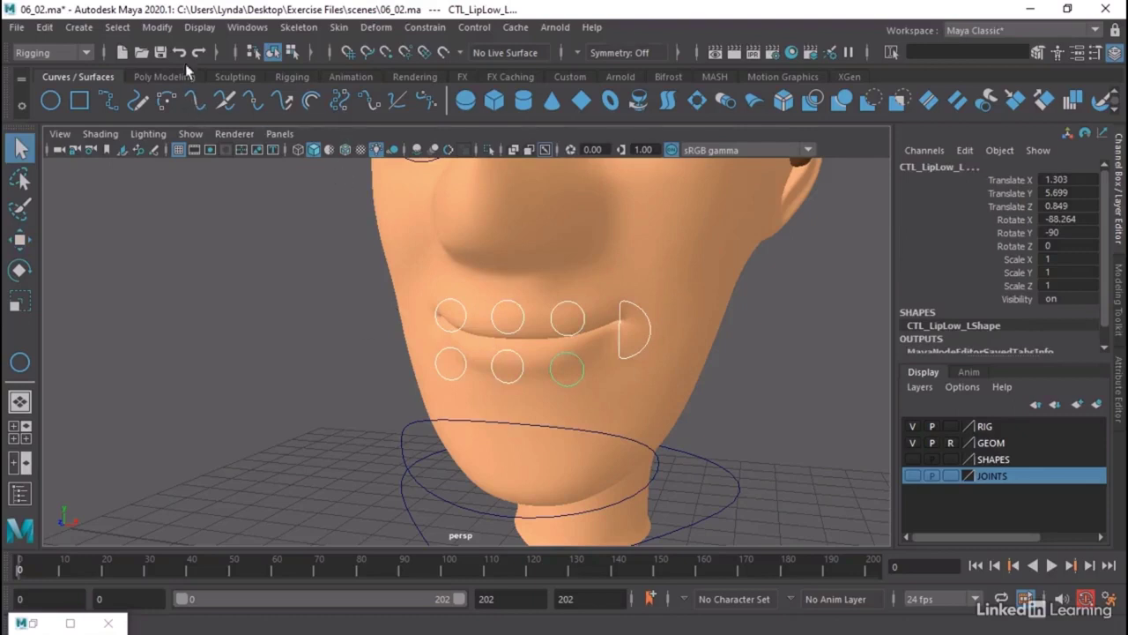
{"action": "left_click", "coordinate": [157, 26]}
{"action": "left_click", "coordinate": [328, 101]}
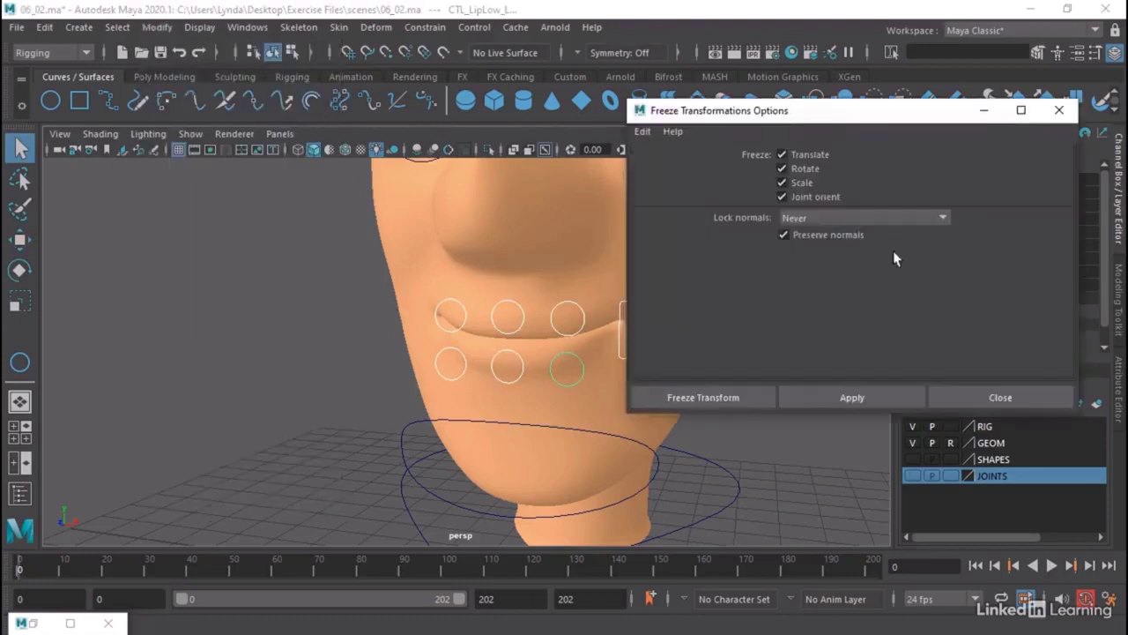
{"action": "left_click", "coordinate": [711, 394]}
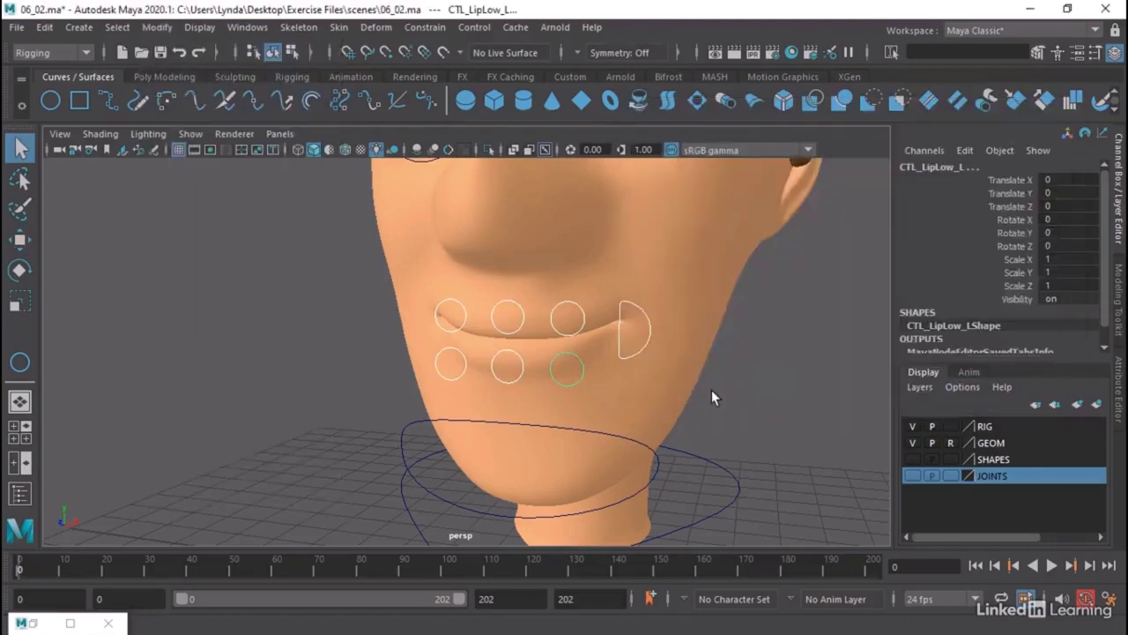
{"action": "left_click", "coordinate": [712, 390]}
Check the channels of CTL_LipUp_L and CTL_Mouth_L, test-move CTL_Mouth_L, and undo the move.
{"action": "left_click", "coordinate": [560, 331]}
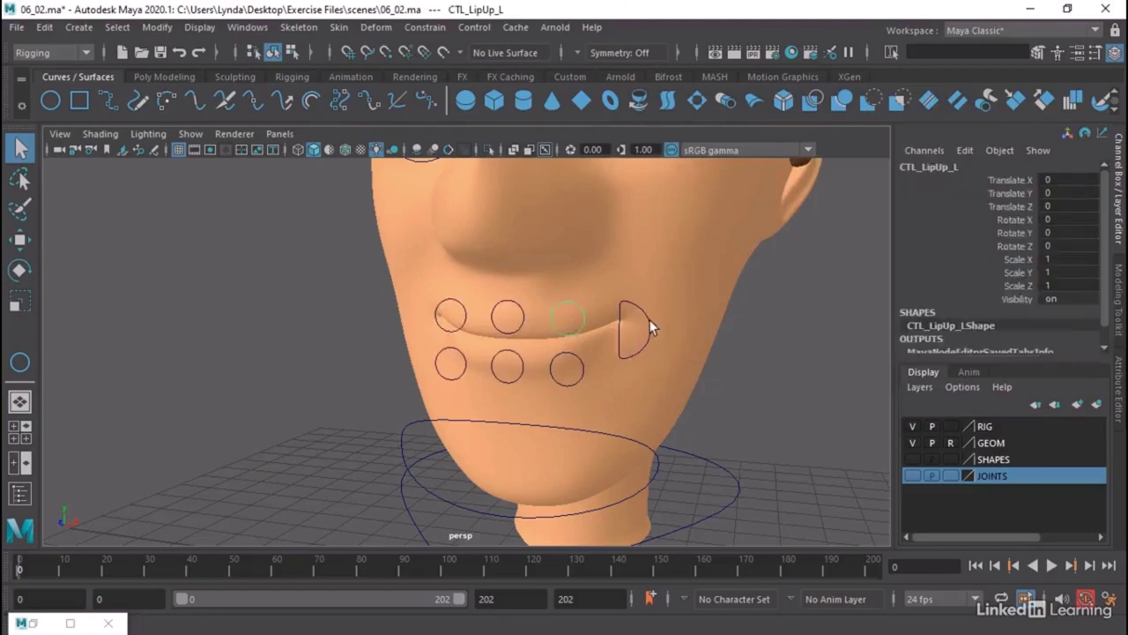
{"action": "left_click", "coordinate": [649, 328]}
{"action": "left_click_drag", "start_coordinate": [686, 364], "coordinate": [696, 378], "text": "alt"}
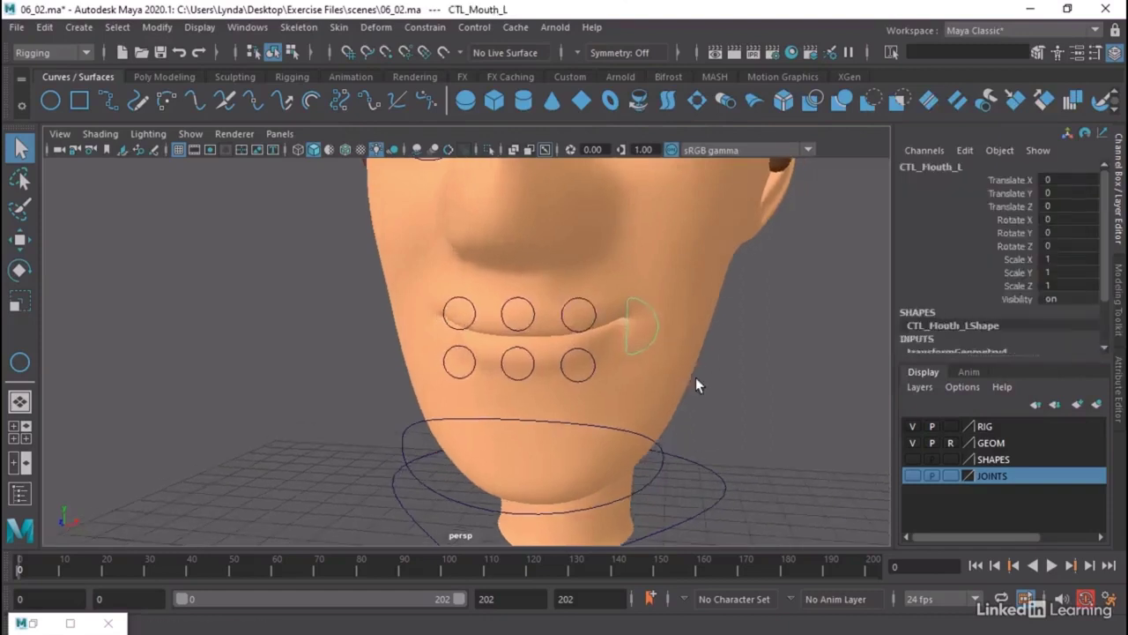
{"action": "right_click_drag", "start_coordinate": [696, 378], "coordinate": [754, 391], "text": "alt"}
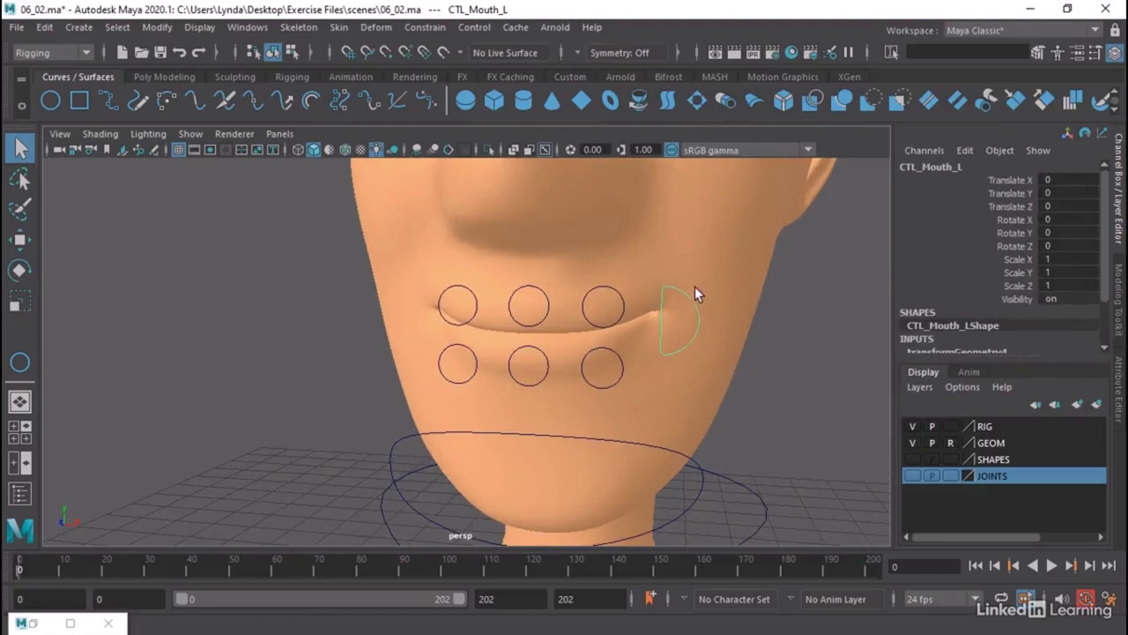
{"action": "key", "text": "w"}
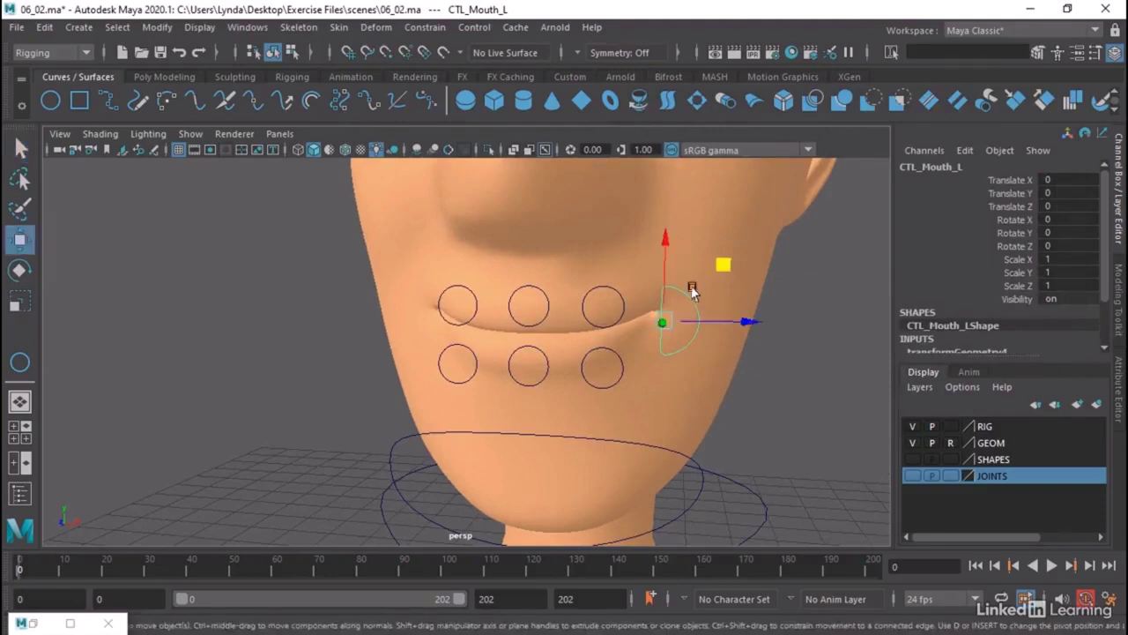
{"action": "mouse_move", "coordinate": [699, 320]}
{"action": "left_mouse_down"}
{"action": "mouse_move", "coordinate": [687, 320]}
{"action": "mouse_move", "coordinate": [700, 323]}
{"action": "left_mouse_up"}
{"action": "key", "text": "ctrl+z"}
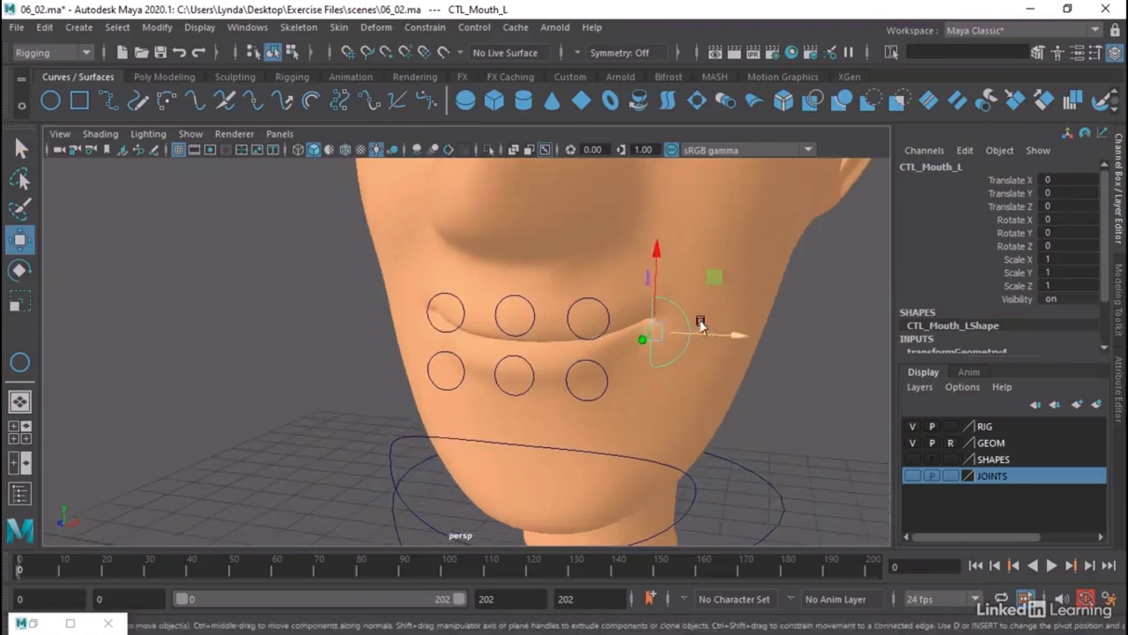
Duplicate CTL_Mouth_L, offset the copy sideways, and set the copy's Rotate X to 180.
{"action": "left_click_drag", "start_coordinate": [410, 308], "coordinate": [259, 315], "text": "alt"}
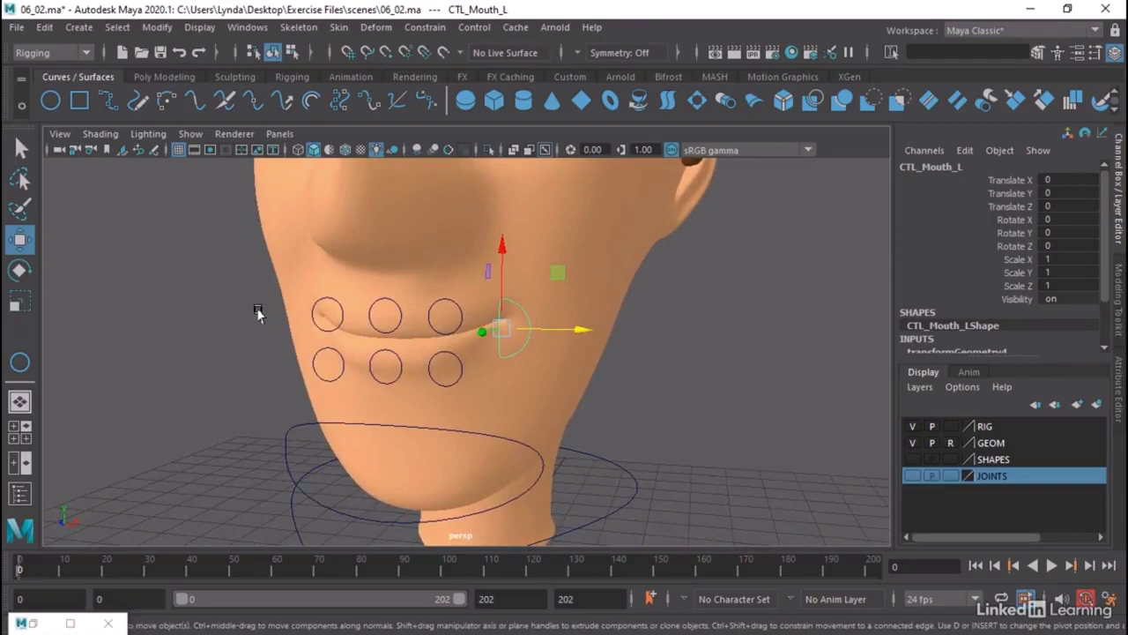
{"action": "key", "text": "ctrl+d"}
{"action": "left_click_drag", "start_coordinate": [539, 330], "coordinate": [668, 331]}
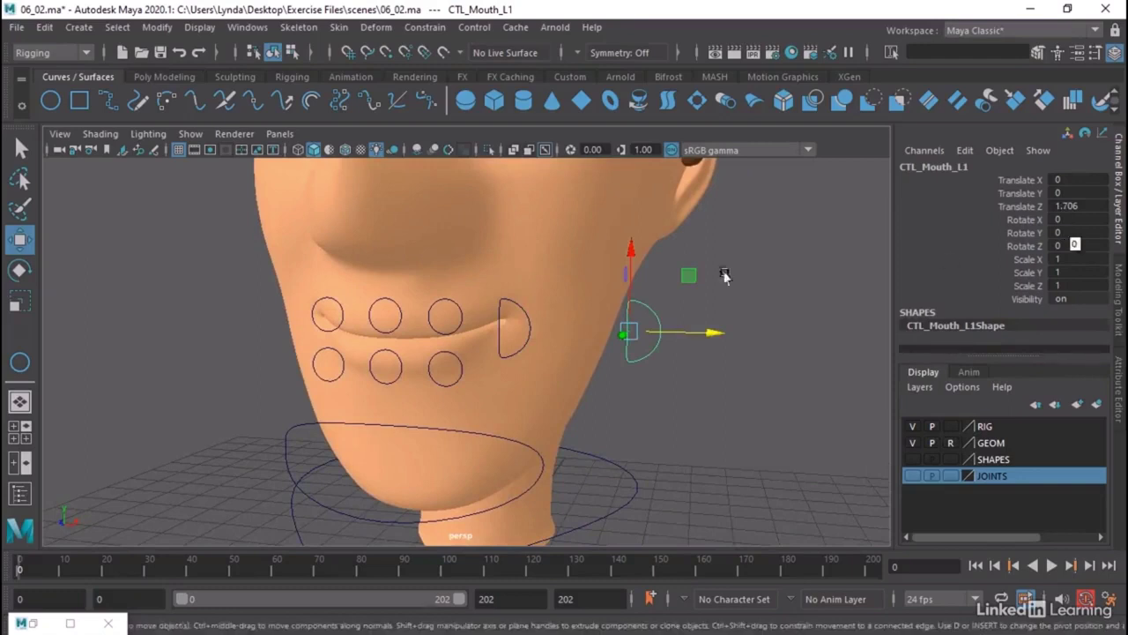
{"action": "mouse_move", "coordinate": [644, 305]}
{"action": "left_mouse_down", "text": "alt"}
{"action": "mouse_move", "coordinate": [582, 326]}
{"action": "mouse_move", "coordinate": [629, 315]}
{"action": "mouse_move", "coordinate": [640, 284]}
{"action": "left_mouse_up", "text": "alt"}
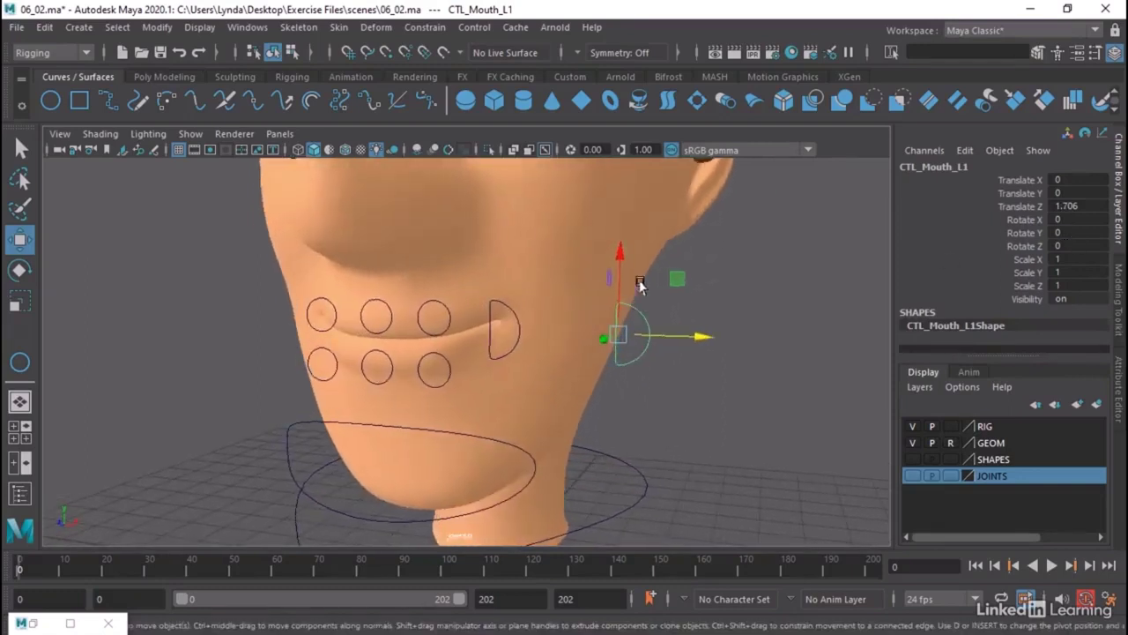
{"action": "double_click", "coordinate": [1055, 220]}
{"action": "type", "text": "180"}
{"action": "key", "text": "Return"}
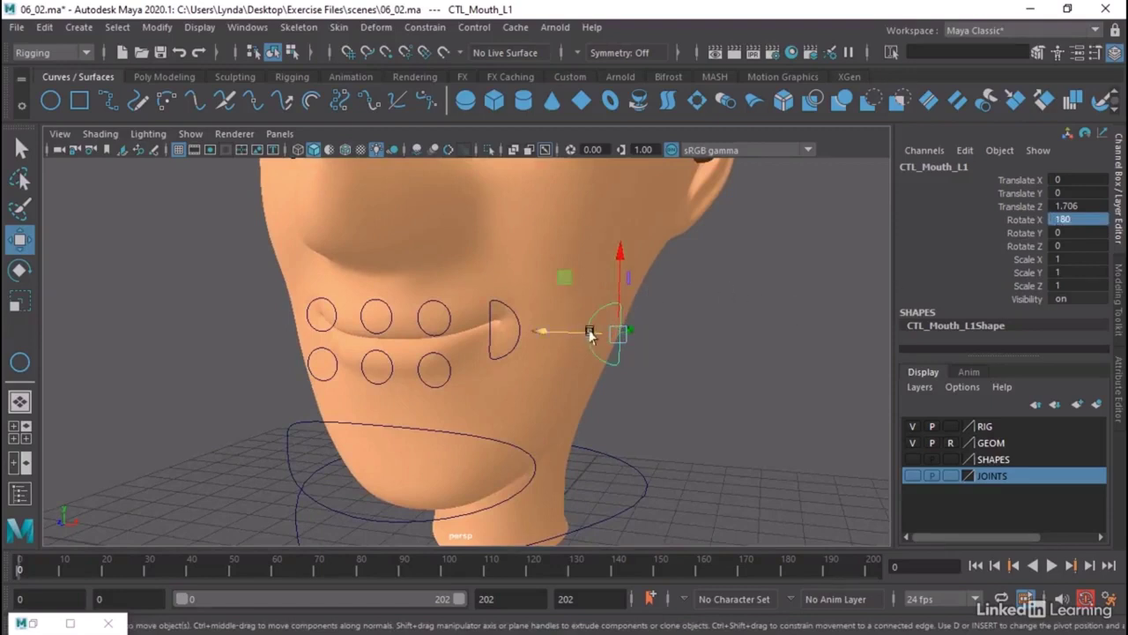
Move the flipped copy along its Z axis to the opposite mouth corner, at a Translate Z of about -3.047.
{"action": "left_click_drag", "start_coordinate": [582, 336], "coordinate": [280, 312]}
{"action": "key", "text": "space"}
{"action": "key", "text": "space"}
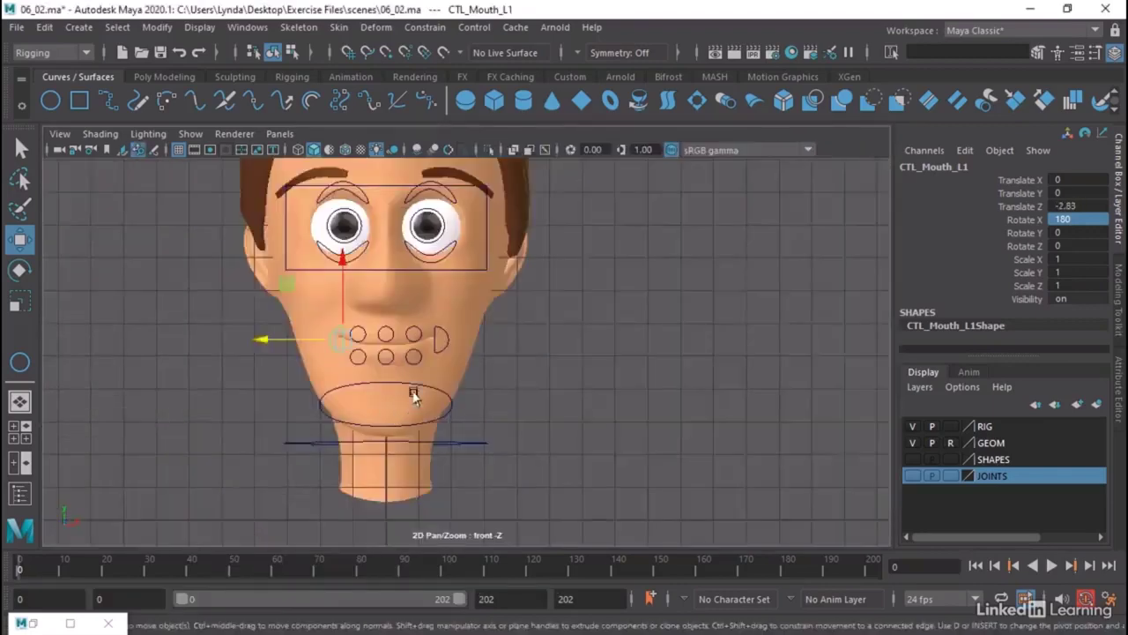
{"action": "scroll", "coordinate": [450, 405], "scroll_direction": "up", "scroll_amount": 2}
{"action": "scroll", "coordinate": [449, 406], "scroll_direction": "up", "scroll_amount": 3}
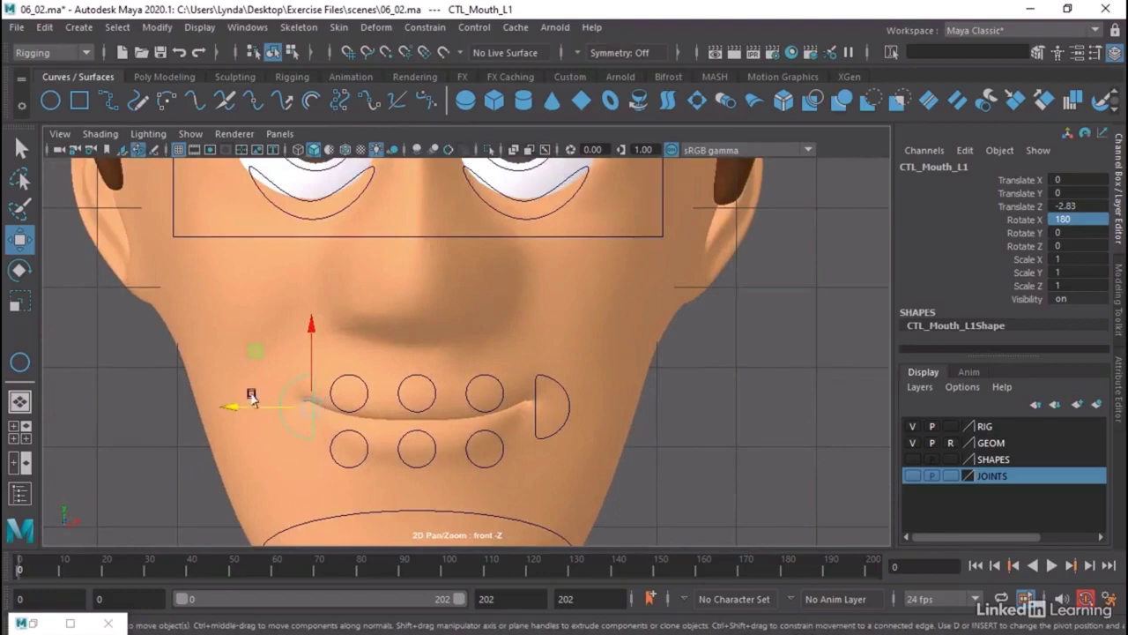
{"action": "left_click_drag", "start_coordinate": [244, 410], "coordinate": [226, 413]}
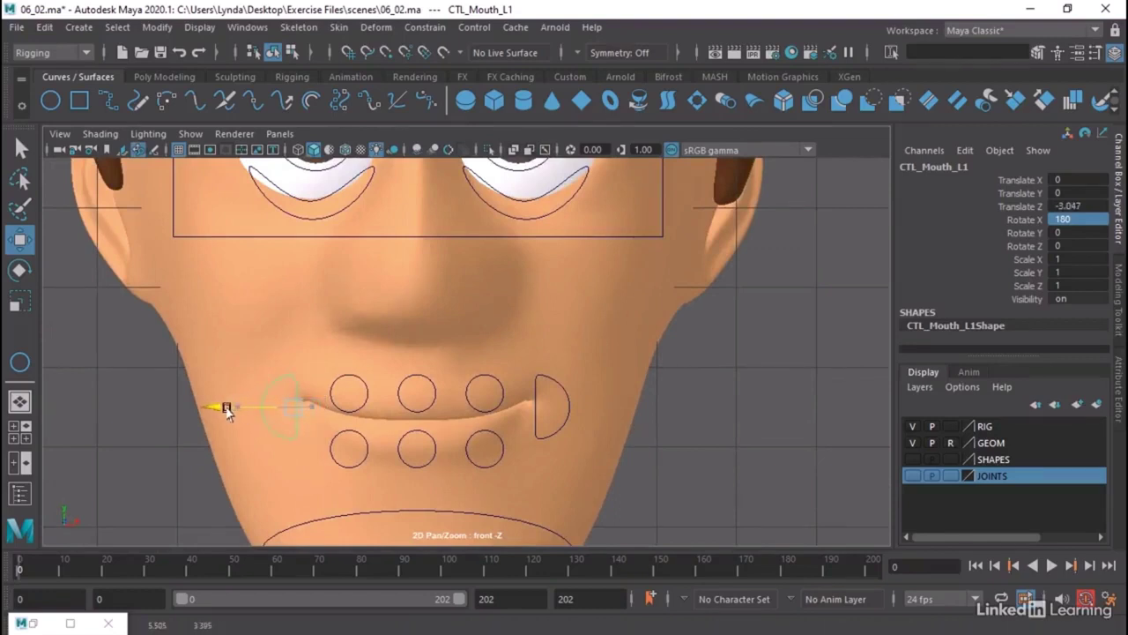
Check the Move Tool's axis orientation, test-move both mouth-corner controls together, and undo the move.
{"action": "key", "text": "space"}
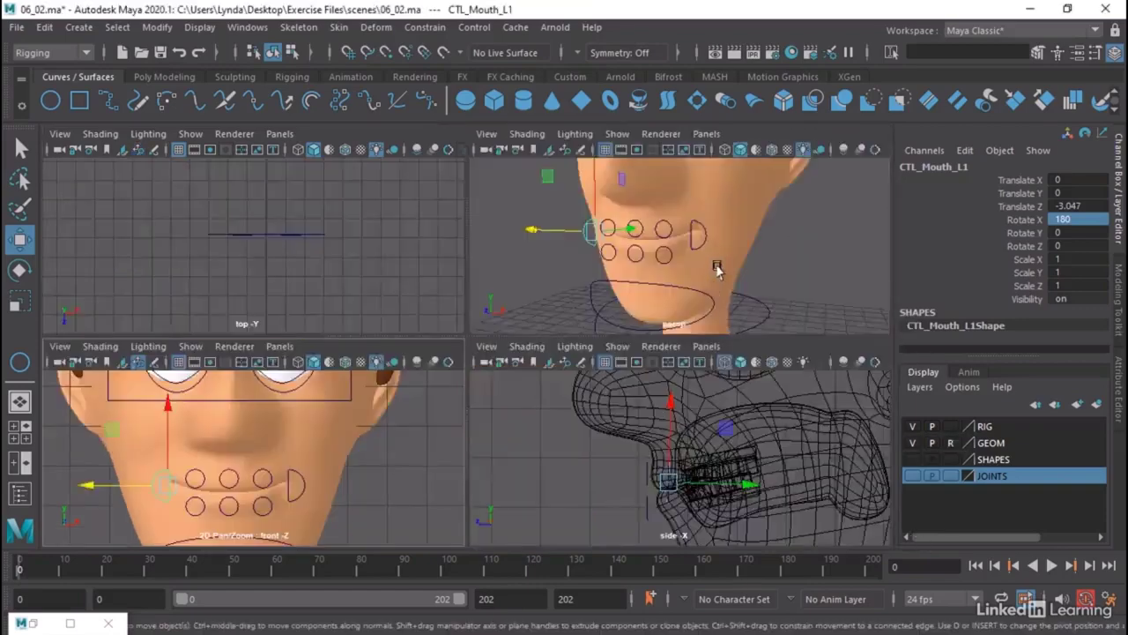
{"action": "key", "text": "space"}
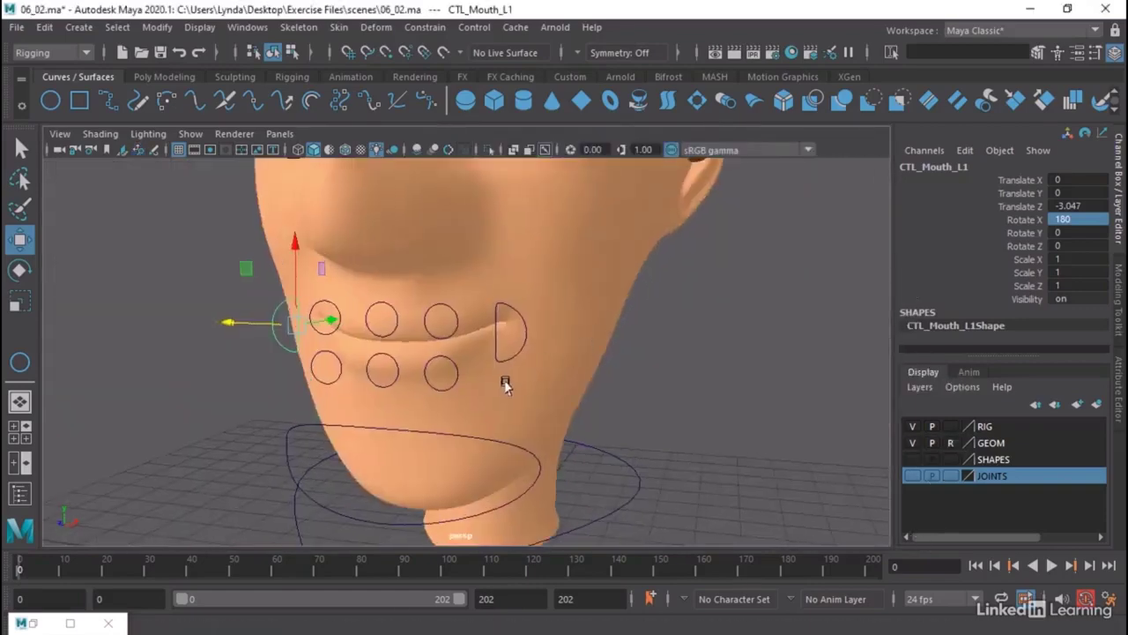
{"action": "left_click", "coordinate": [523, 325]}
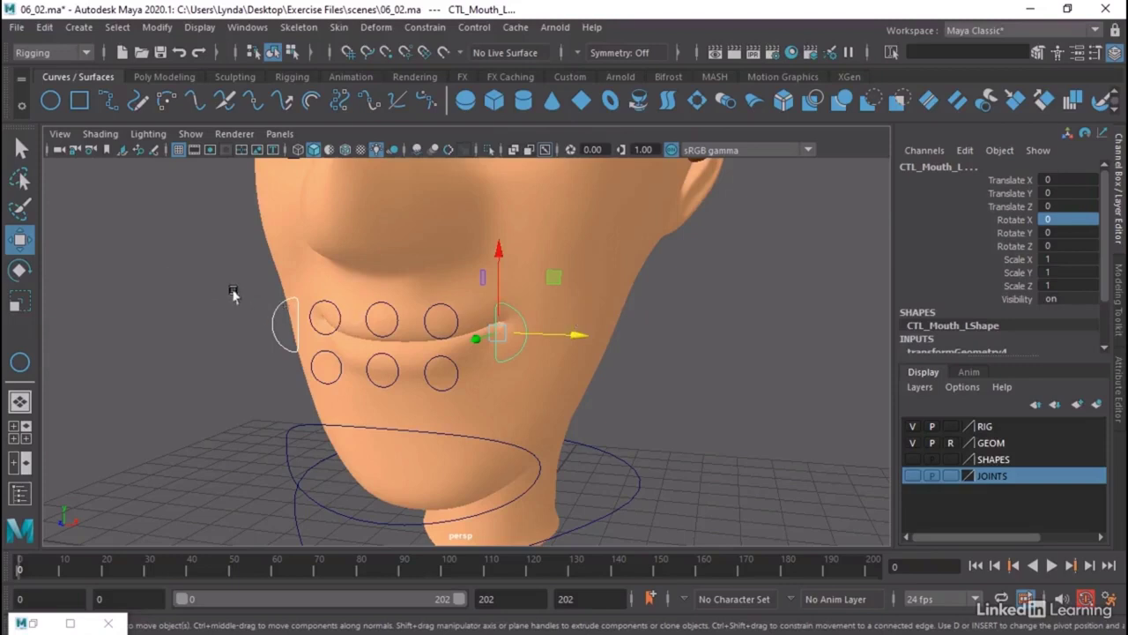
{"action": "double_click", "coordinate": [21, 241]}
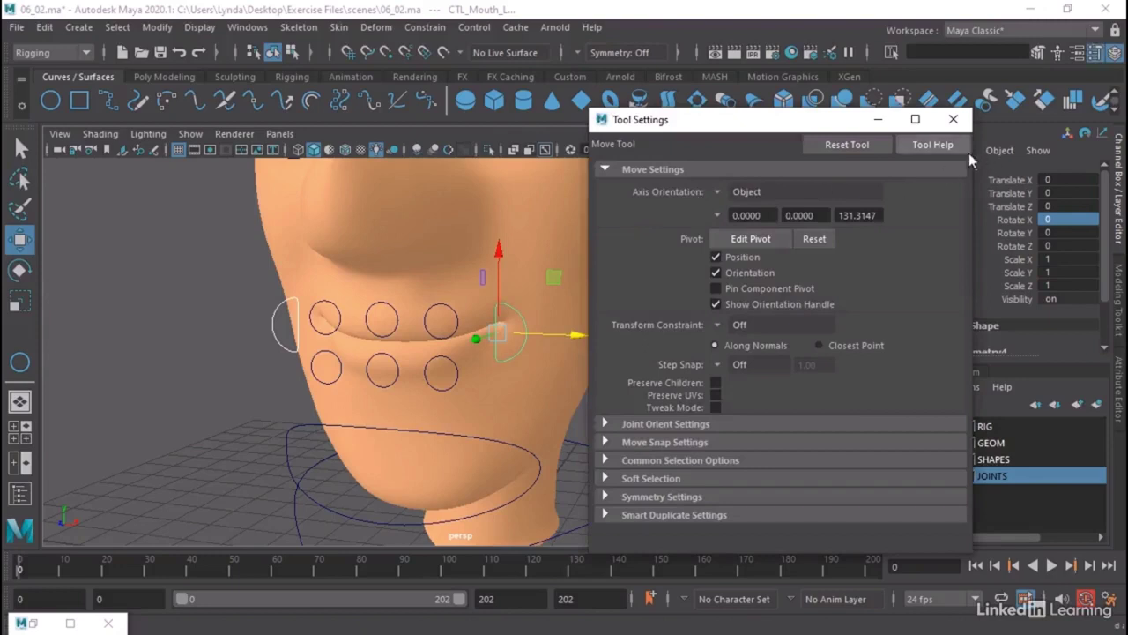
{"action": "left_click", "coordinate": [953, 118]}
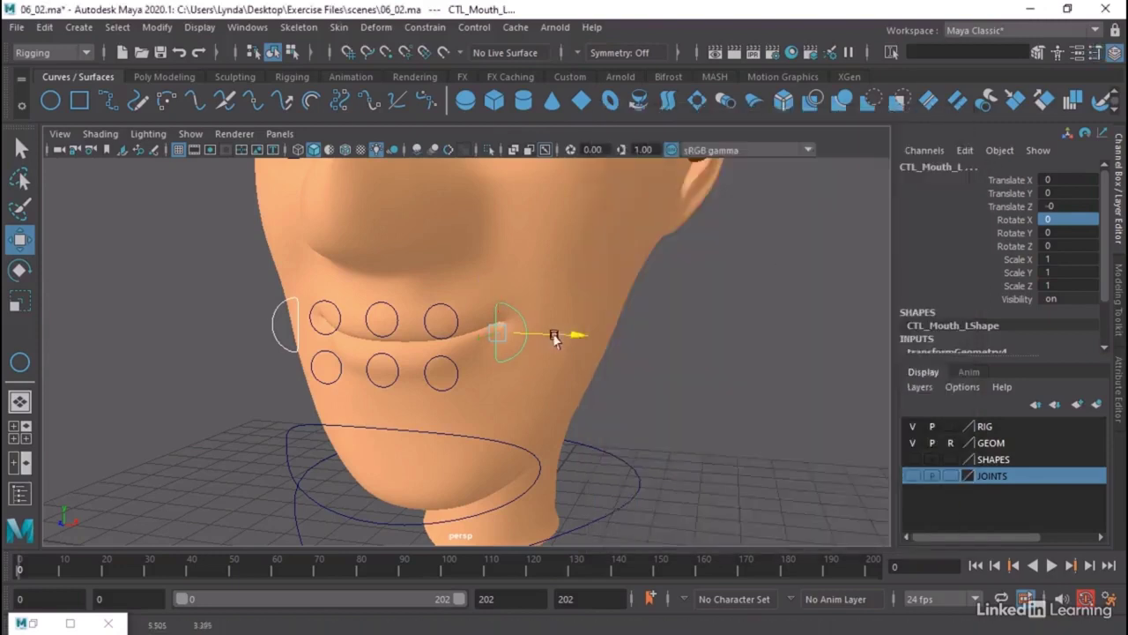
{"action": "left_click_drag", "start_coordinate": [556, 339], "coordinate": [501, 347]}
{"action": "left_click", "coordinate": [281, 339]}
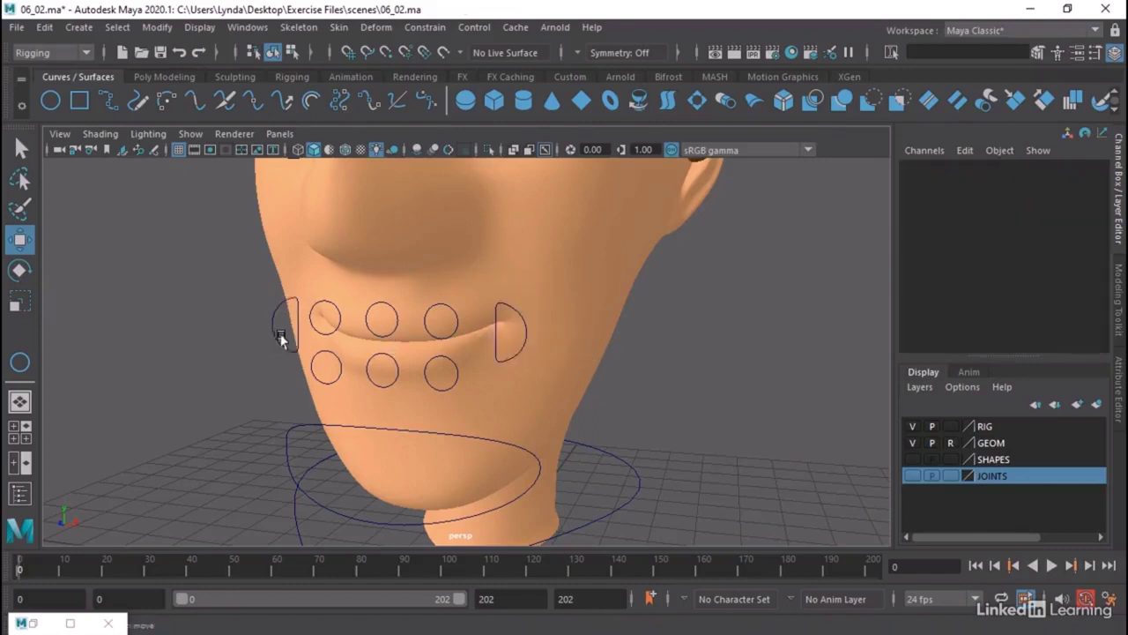
Try freezing all transformations on the duplicated mouth-corner control, test-move it together with CTL_Mouth_L, and undo both changes.
{"action": "left_click", "coordinate": [274, 342]}
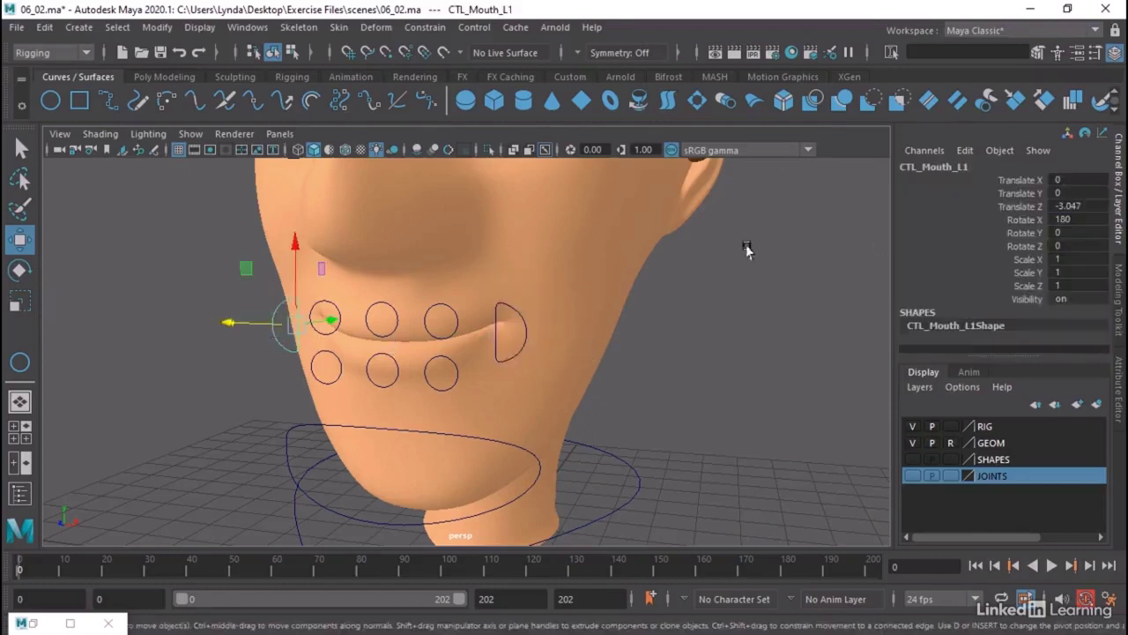
{"action": "left_click_drag", "start_coordinate": [681, 369], "coordinate": [701, 365], "text": "alt"}
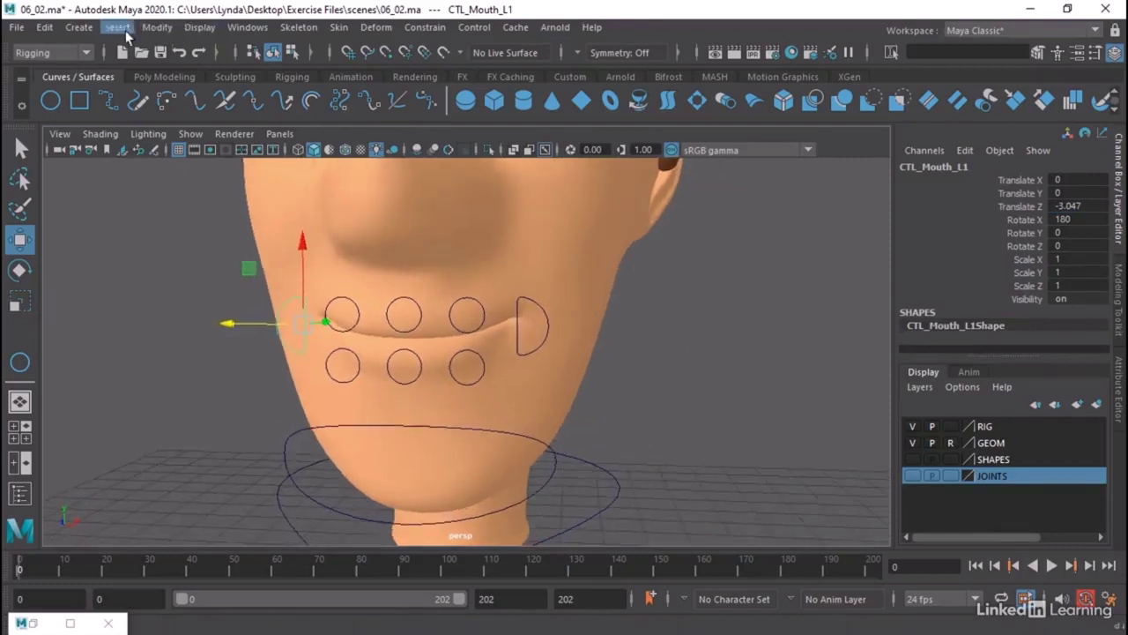
{"action": "left_click", "coordinate": [151, 30]}
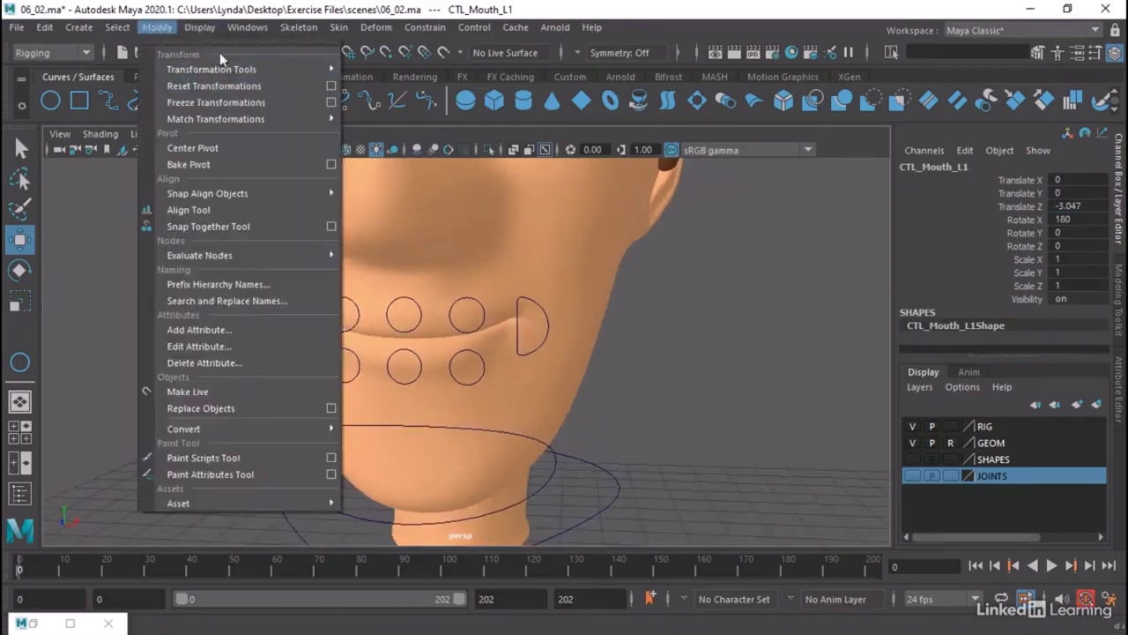
{"action": "left_click", "coordinate": [666, 318]}
{"action": "left_click_drag", "start_coordinate": [665, 319], "coordinate": [767, 318], "text": "alt"}
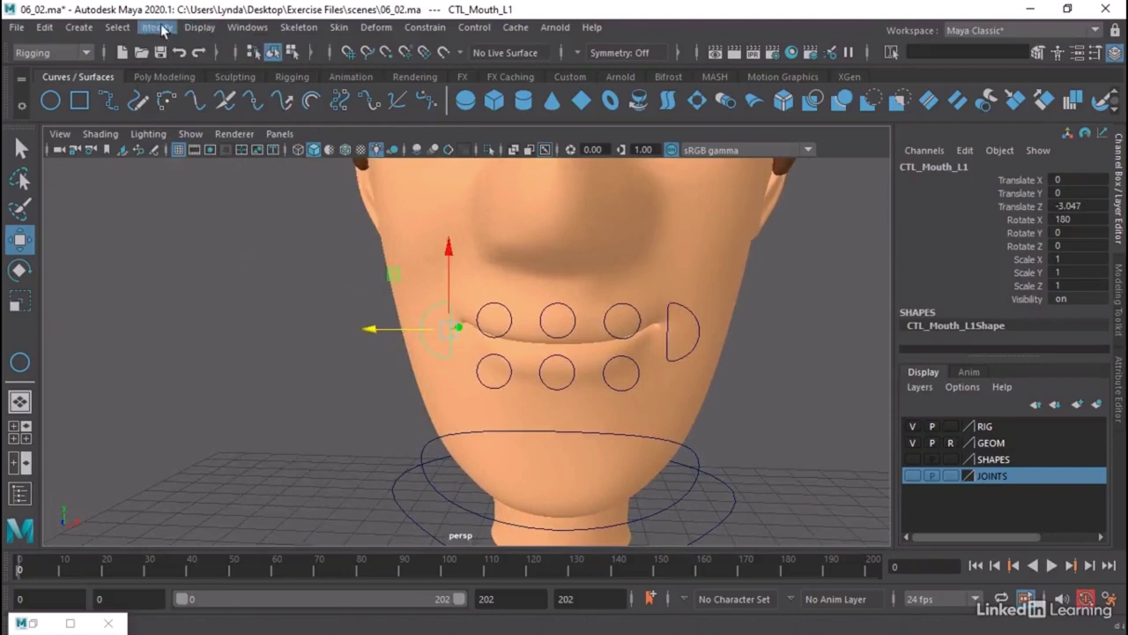
{"action": "left_click", "coordinate": [157, 27]}
{"action": "left_click", "coordinate": [185, 104]}
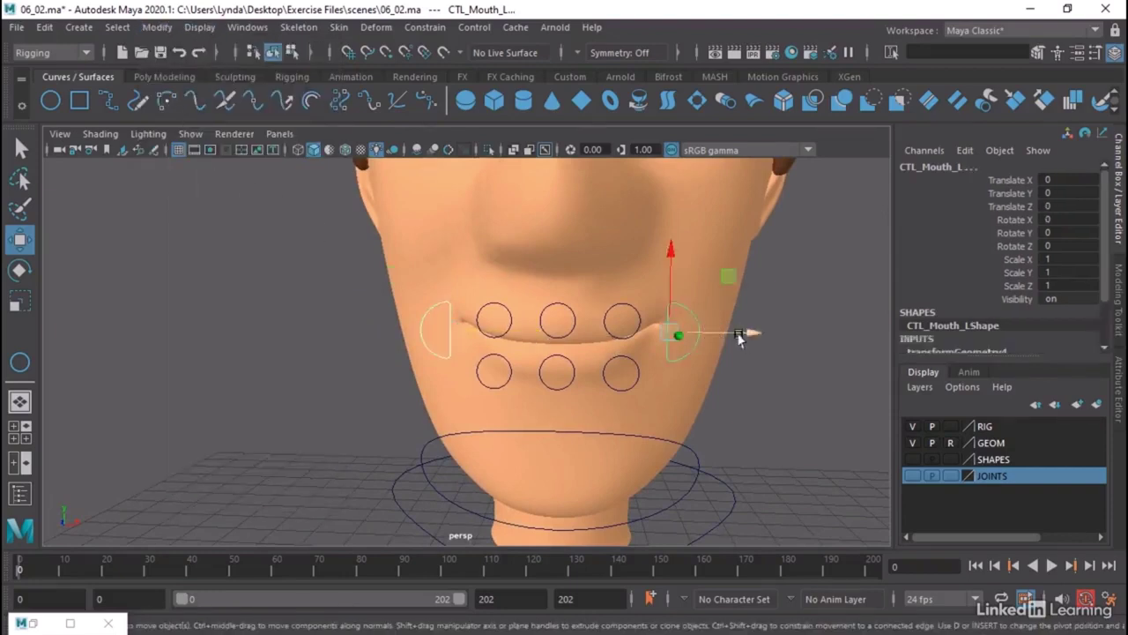
{"action": "mouse_move", "coordinate": [736, 335]}
{"action": "left_mouse_down"}
{"action": "mouse_move", "coordinate": [811, 332]}
{"action": "mouse_move", "coordinate": [698, 327]}
{"action": "mouse_move", "coordinate": [723, 351]}
{"action": "left_mouse_up"}
{"action": "key", "text": "ctrl+z"}
{"action": "key", "text": "ctrl+shift+d"}
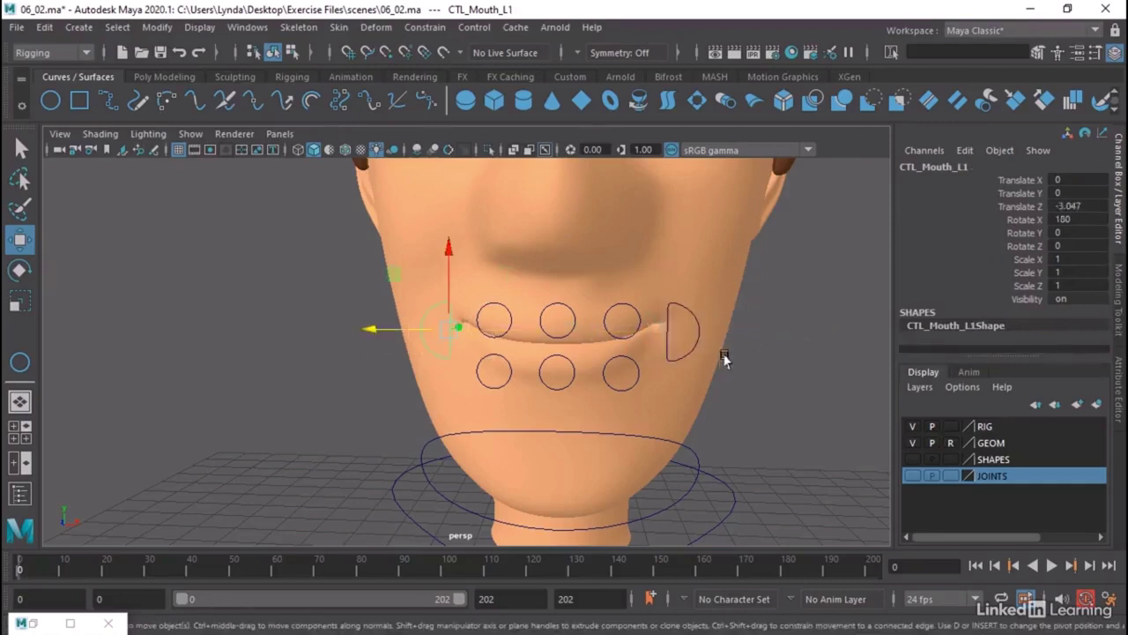
Compare both mouth-corner controls and freeze translate, scale and joint orient, but not rotate, on CTL_Mouth_L1.
{"action": "left_click_drag", "start_coordinate": [753, 362], "coordinate": [735, 372], "text": "alt"}
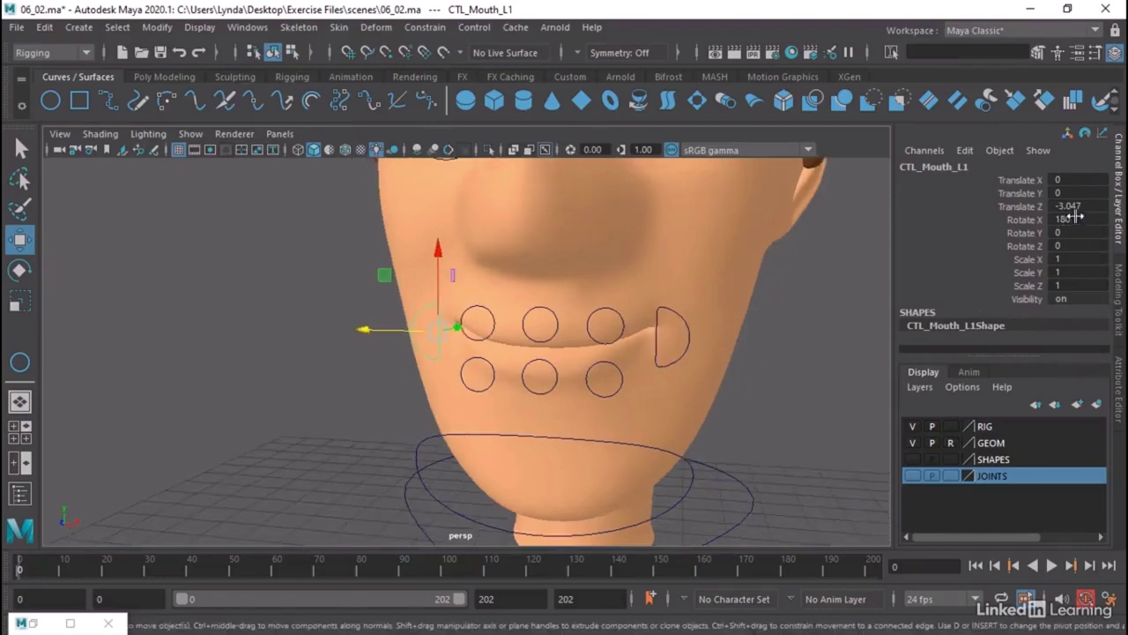
{"action": "left_click_drag", "start_coordinate": [705, 256], "coordinate": [641, 256], "text": "alt"}
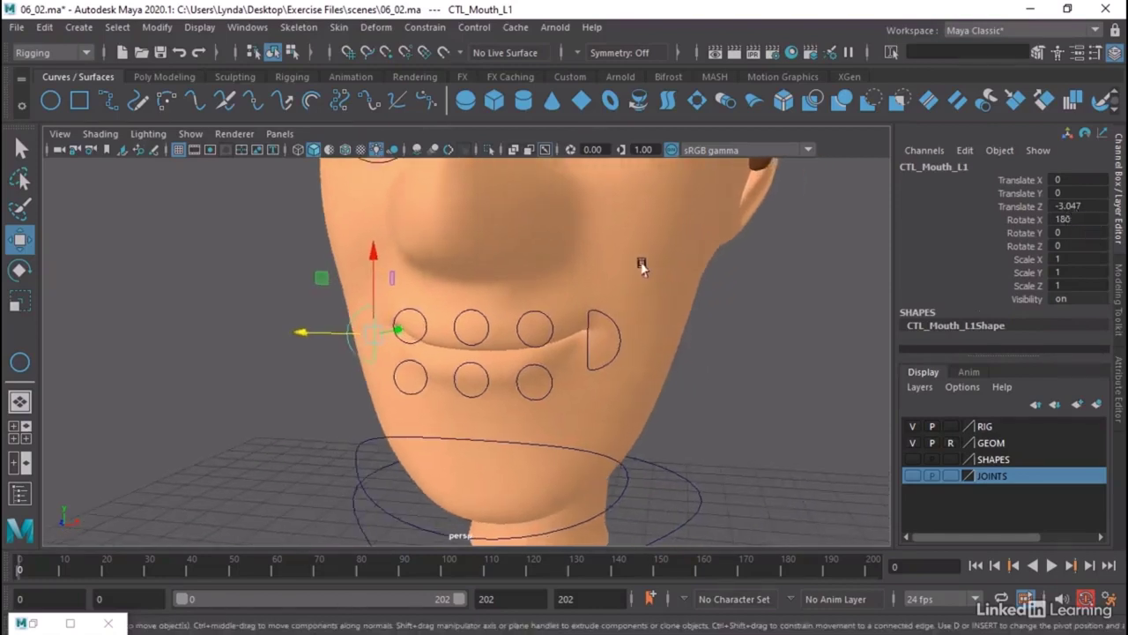
{"action": "left_click", "coordinate": [608, 330]}
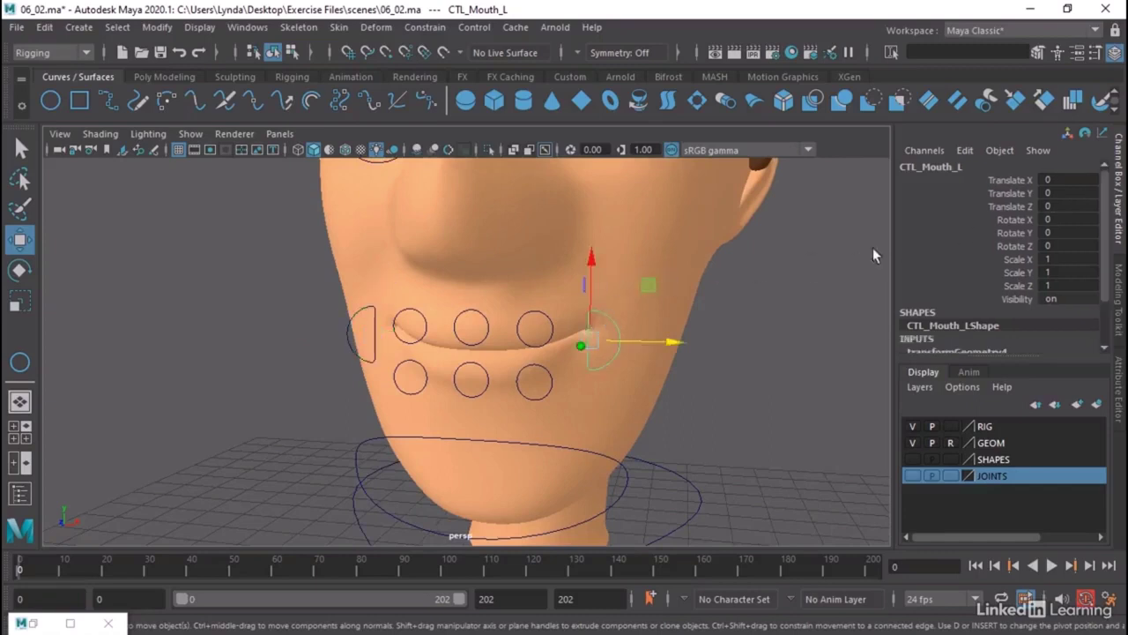
{"action": "left_click", "coordinate": [362, 306]}
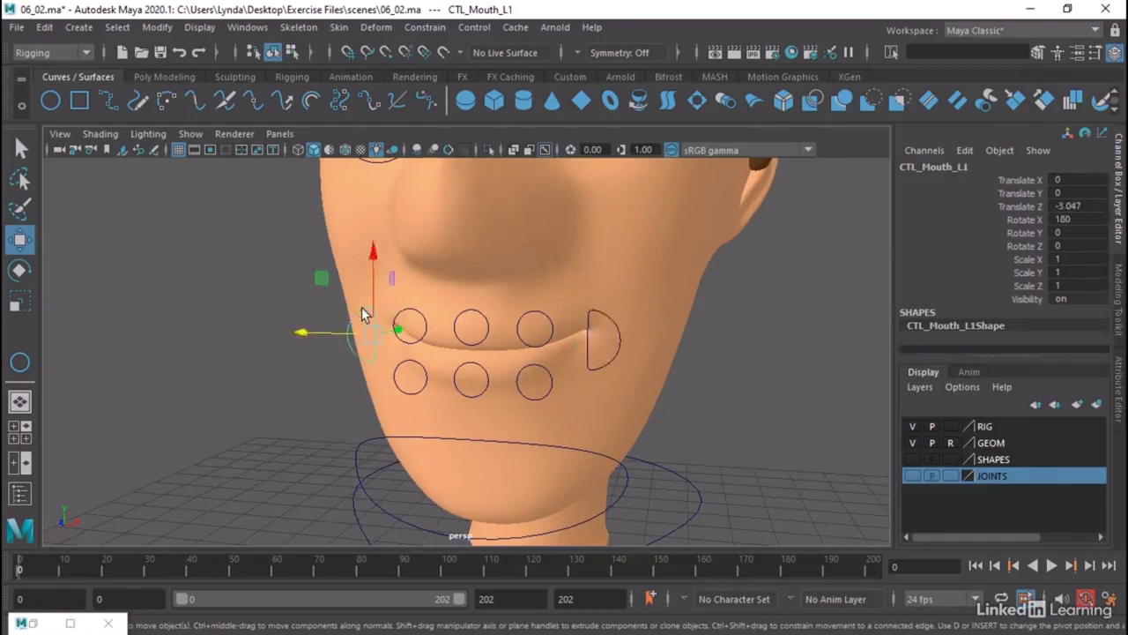
{"action": "middle_click_drag", "start_coordinate": [322, 267], "coordinate": [309, 273], "text": "alt"}
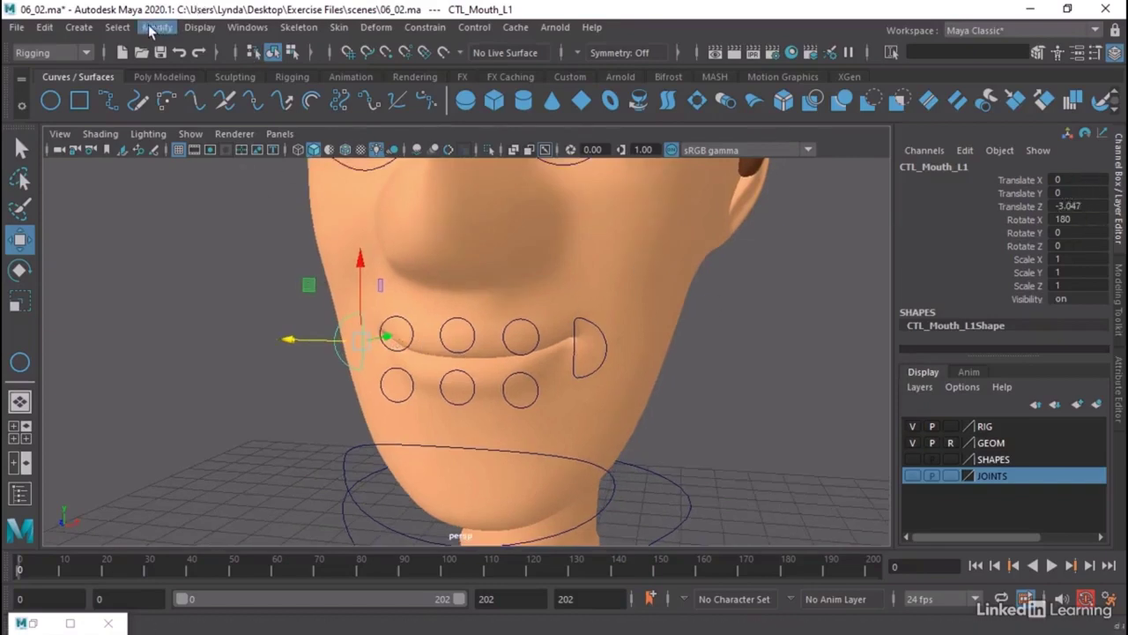
{"action": "left_click", "coordinate": [155, 27]}
{"action": "left_click", "coordinate": [332, 102]}
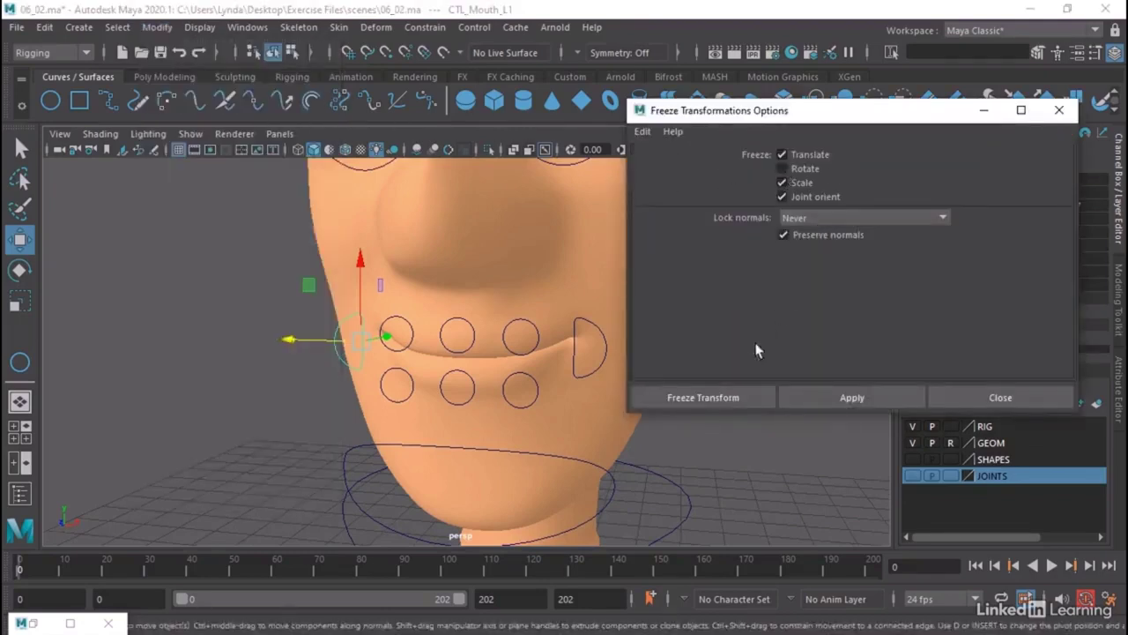
{"action": "left_click_drag", "start_coordinate": [800, 116], "coordinate": [683, 113]}
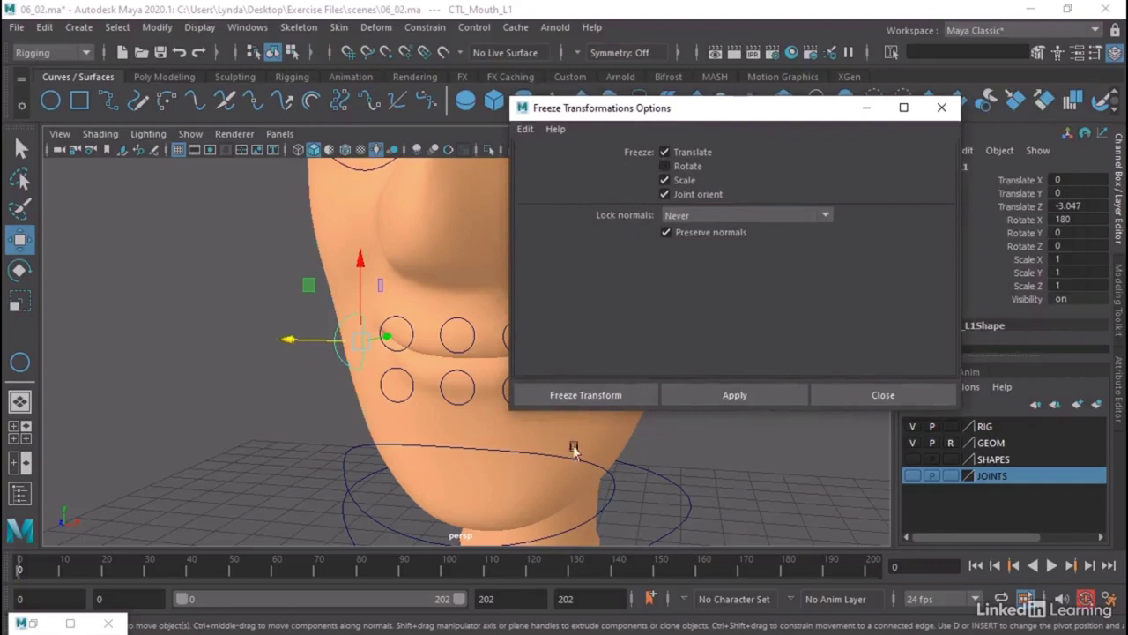
{"action": "left_click", "coordinate": [590, 395]}
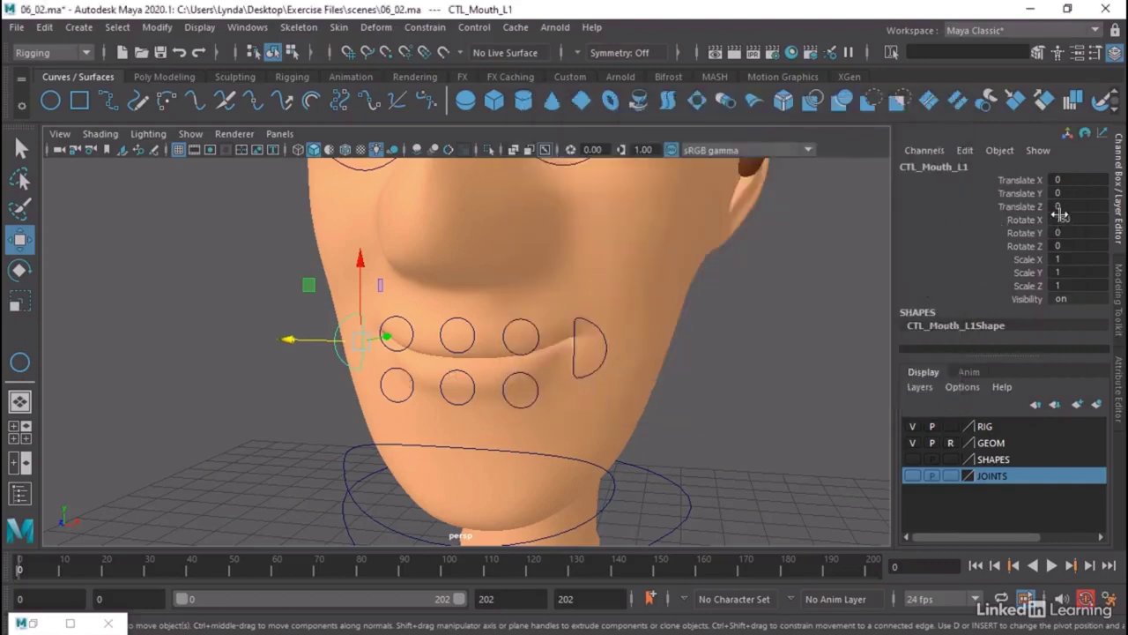
Test-move CTL_Mouth_L and CTL_Mouth_L1 together outward along their Z axis, undo the move and deselect them.
{"action": "left_click", "coordinate": [788, 343]}
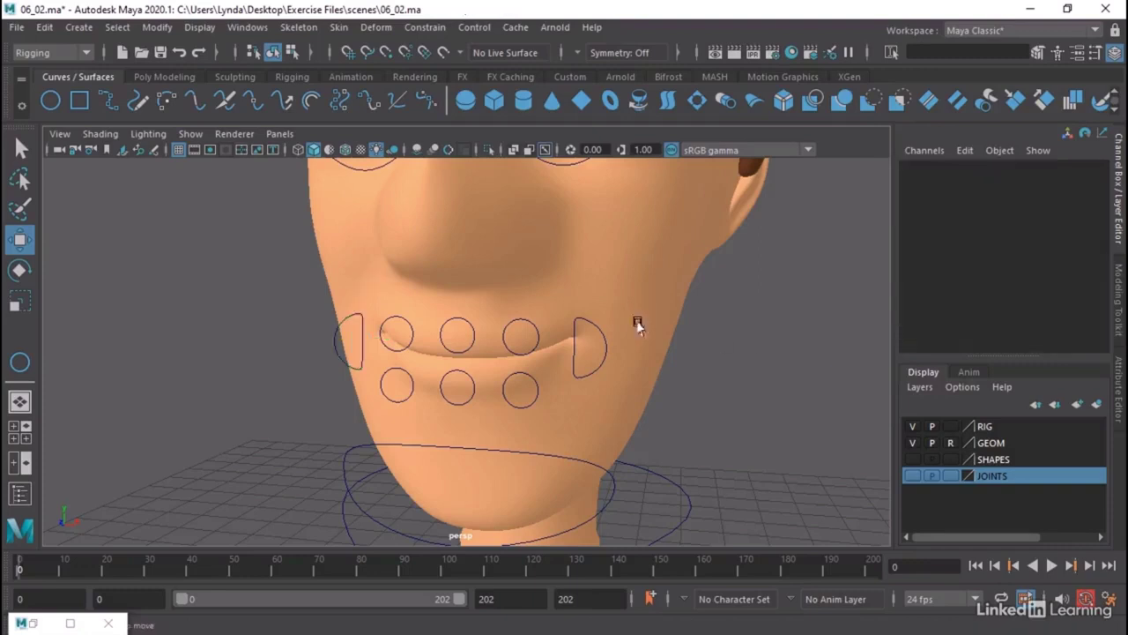
{"action": "left_click", "coordinate": [599, 335]}
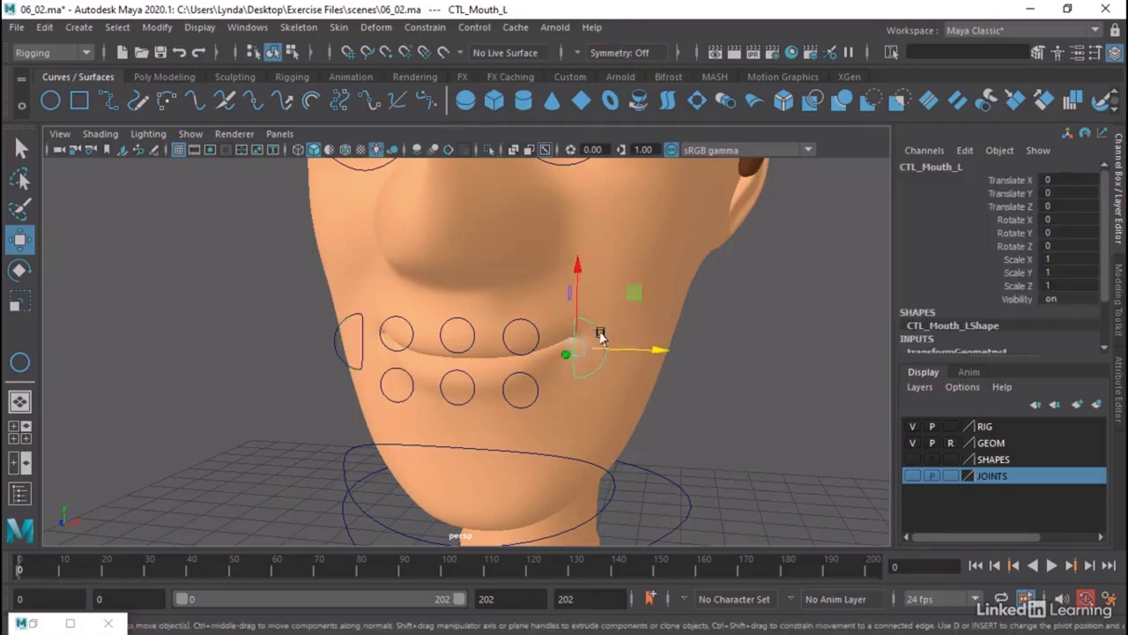
{"action": "left_click", "coordinate": [331, 341], "text": "shift"}
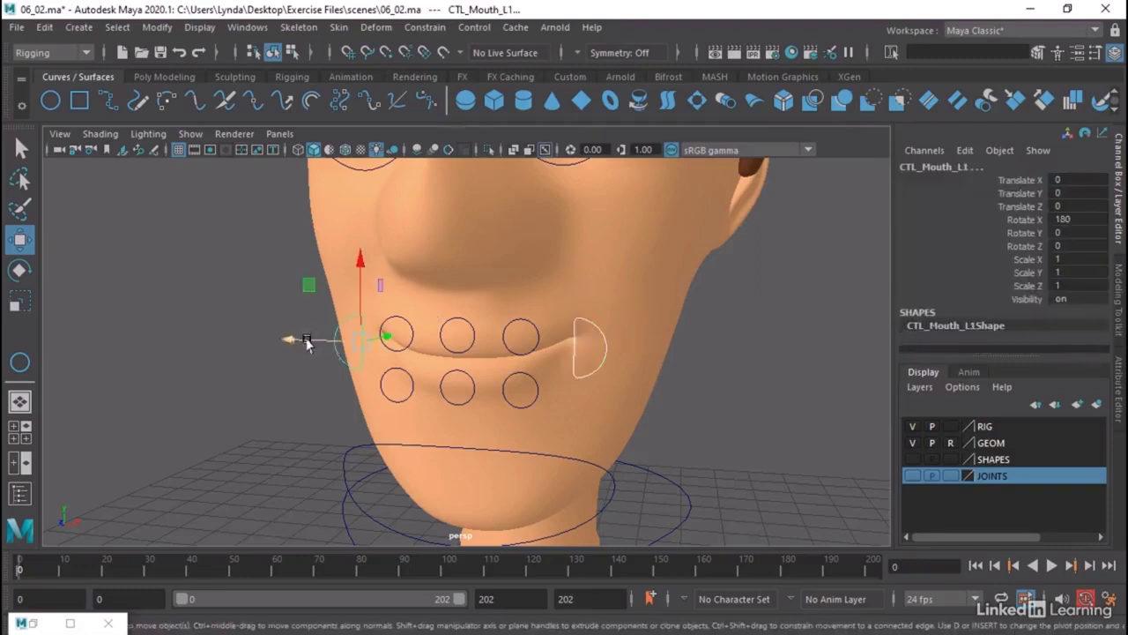
{"action": "left_click_drag", "start_coordinate": [307, 341], "coordinate": [275, 337]}
{"action": "key", "text": "ctrl+z"}
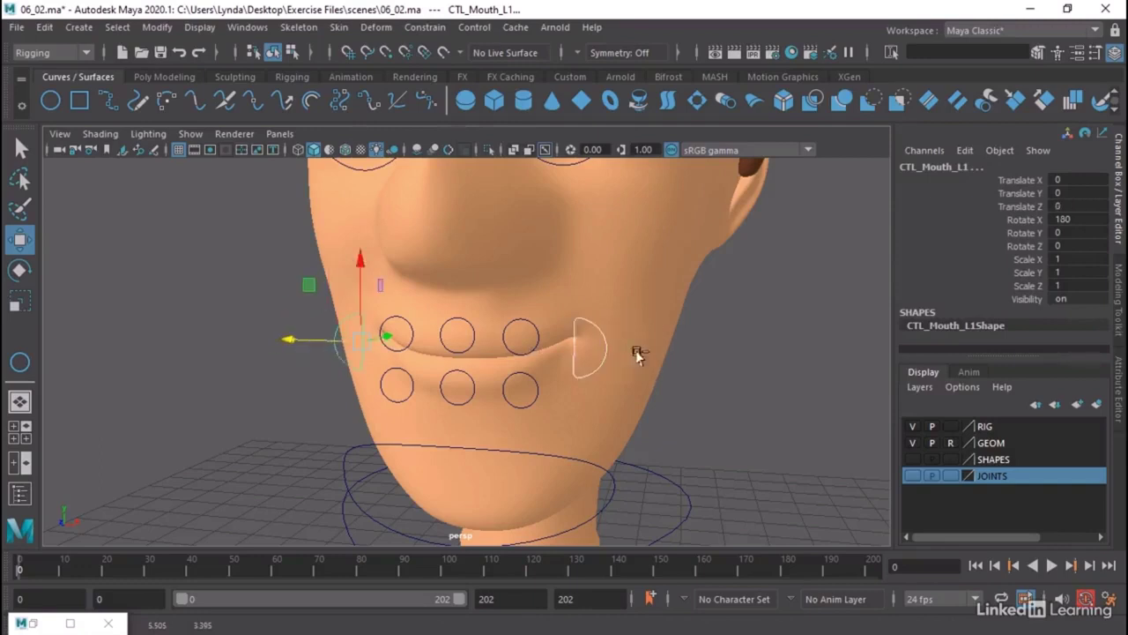
{"action": "left_click", "coordinate": [682, 358]}
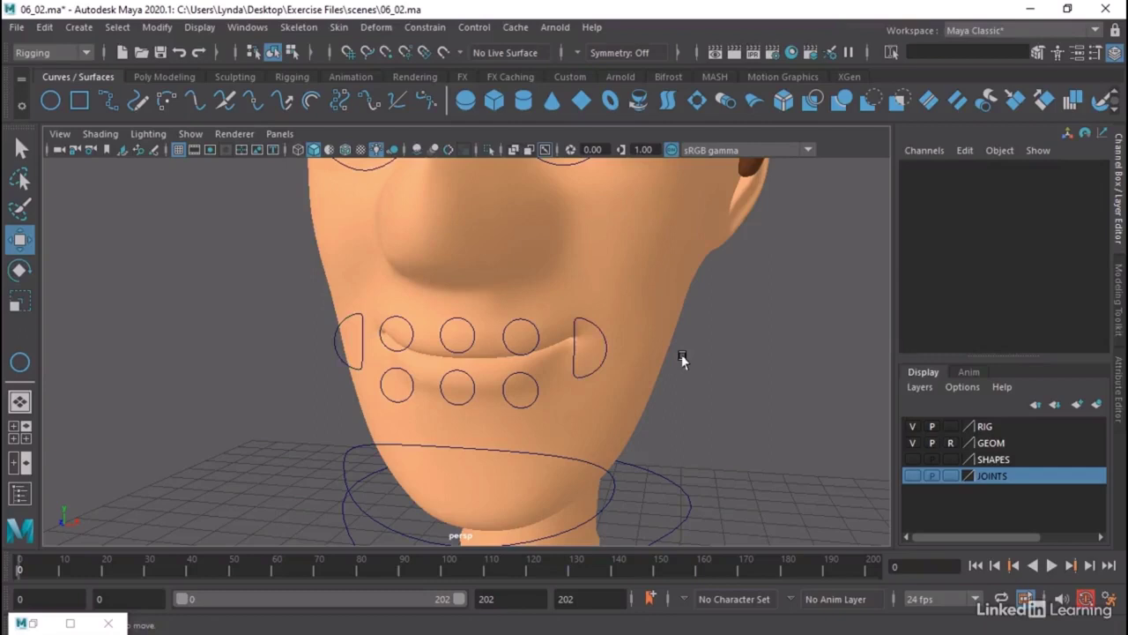
{"action": "right_click_drag", "start_coordinate": [702, 360], "coordinate": [527, 377], "text": "alt"}
{"action": "middle_click_drag", "start_coordinate": [526, 377], "coordinate": [542, 409], "text": "alt"}
{"action": "left_click_drag", "start_coordinate": [542, 410], "coordinate": [503, 418], "text": "alt"}
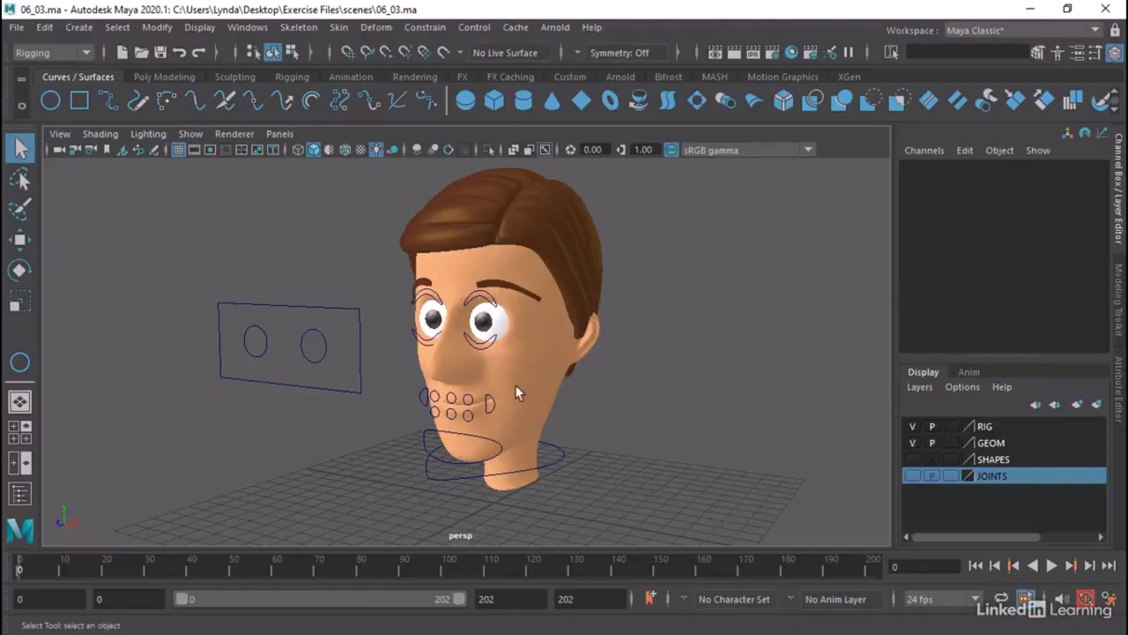
In the 06_03.ma scene, select the Head_NEUTRAL mesh and expand its blendShape1 input channels.
{"action": "right_click_drag", "start_coordinate": [411, 429], "coordinate": [752, 484], "text": "alt"}
{"action": "middle_click_drag", "start_coordinate": [566, 441], "coordinate": [569, 342], "text": "alt"}
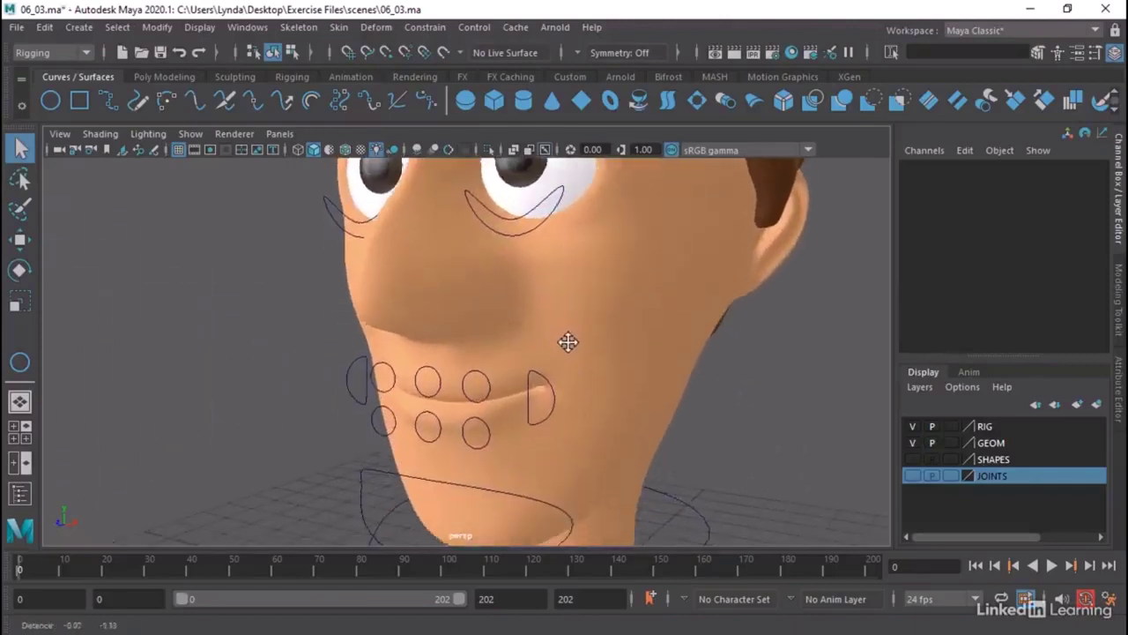
{"action": "left_click_drag", "start_coordinate": [494, 370], "coordinate": [501, 362], "text": "alt"}
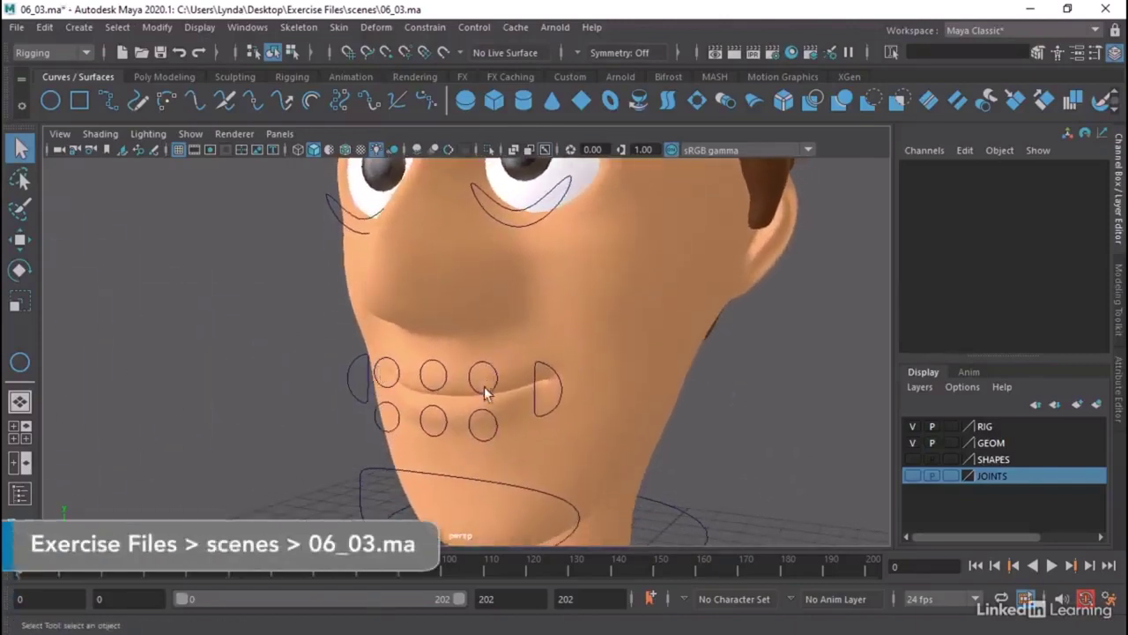
{"action": "left_click", "coordinate": [637, 363]}
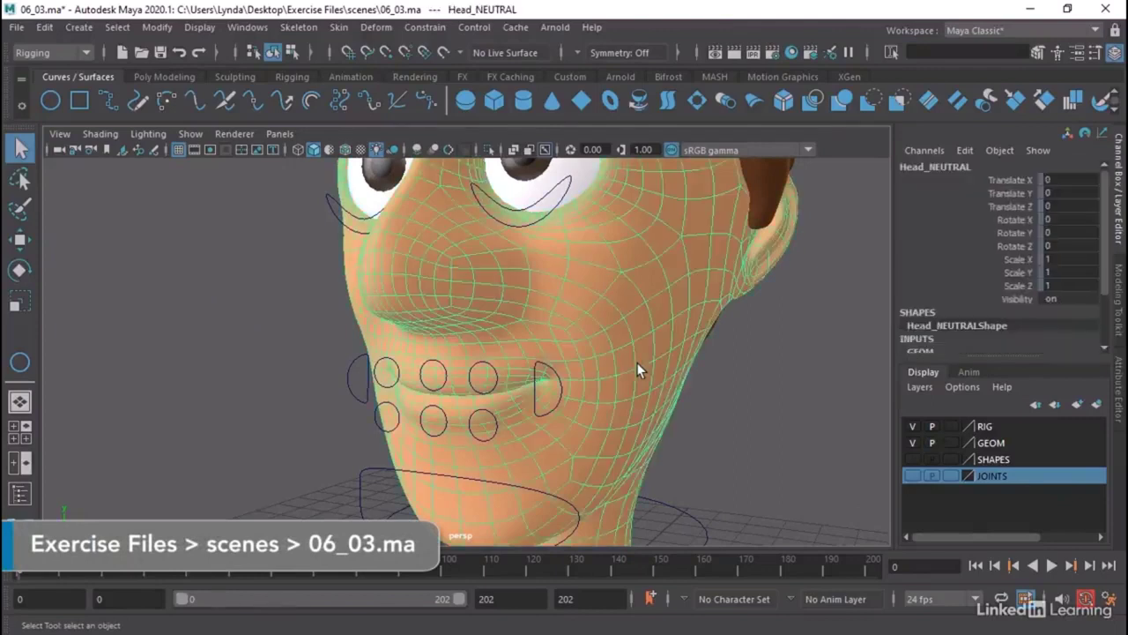
{"action": "left_click_drag", "start_coordinate": [636, 362], "coordinate": [565, 354], "text": "alt"}
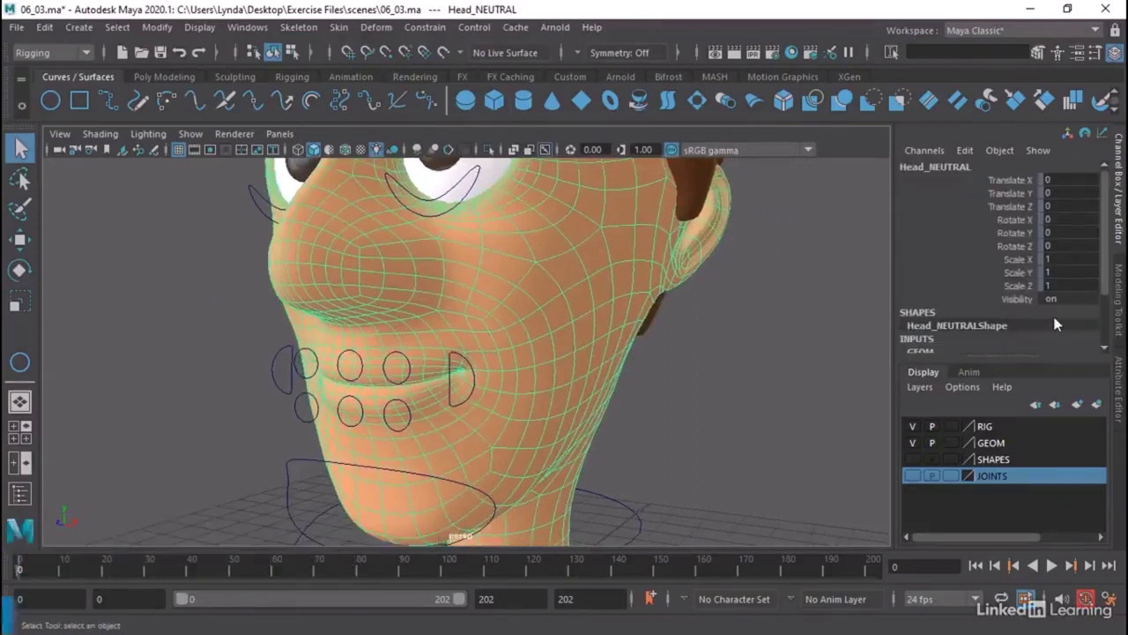
{"action": "scroll", "coordinate": [990, 317], "scroll_direction": "down", "scroll_amount": 3}
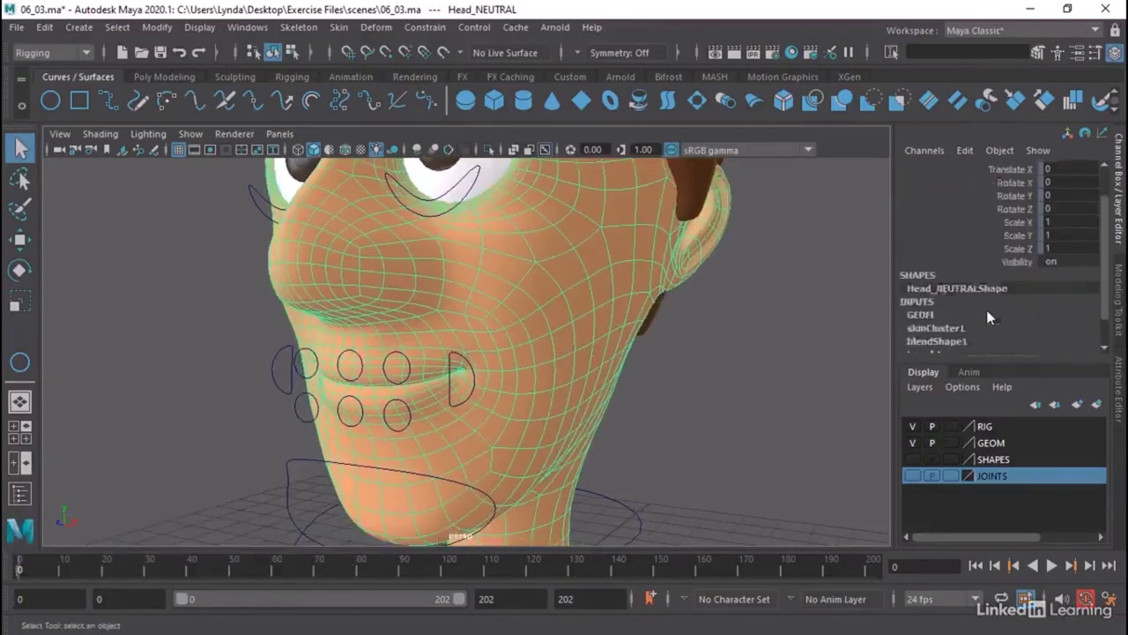
{"action": "left_click", "coordinate": [936, 306]}
{"action": "scroll", "coordinate": [936, 306], "scroll_direction": "down", "scroll_amount": 3}
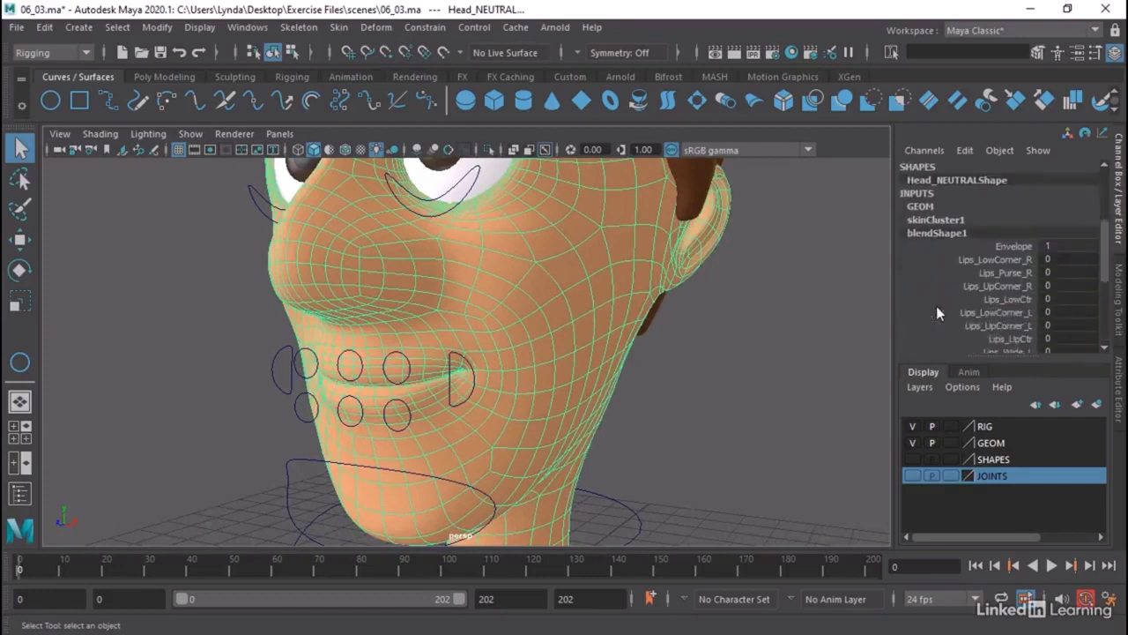
Enlarge the channel list and look through the lip shapes in blendShape1.
{"action": "left_click_drag", "start_coordinate": [985, 355], "coordinate": [982, 417]}
{"action": "scroll", "coordinate": [977, 352], "scroll_direction": "down", "scroll_amount": 3}
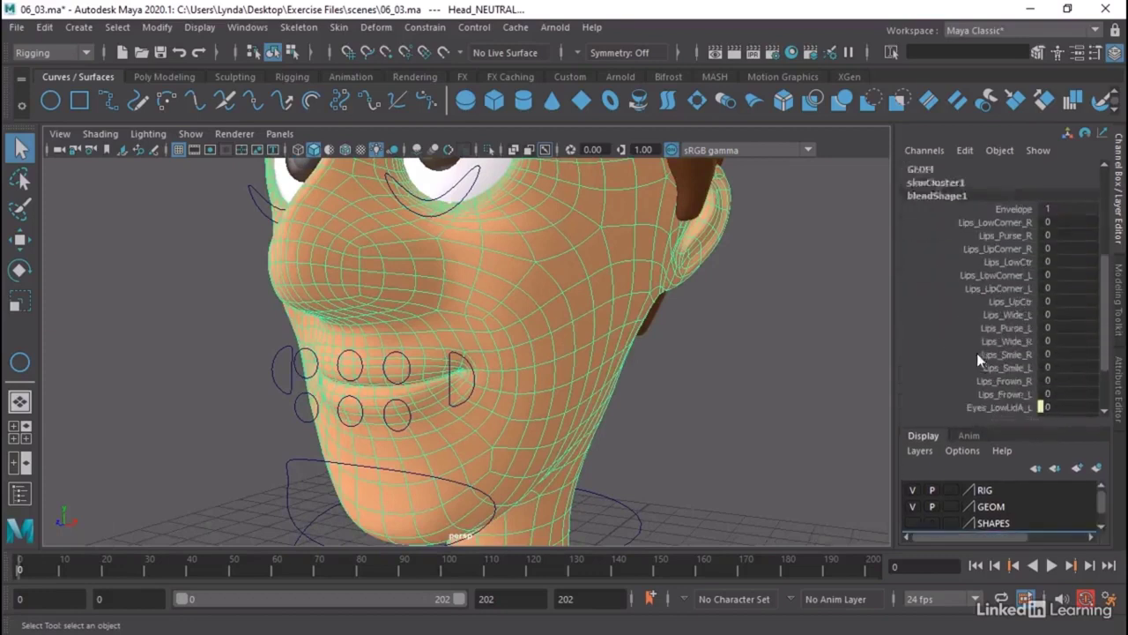
{"action": "scroll", "coordinate": [953, 335], "scroll_direction": "up", "scroll_amount": 2}
{"action": "scroll", "coordinate": [953, 342], "scroll_direction": "down", "scroll_amount": 1}
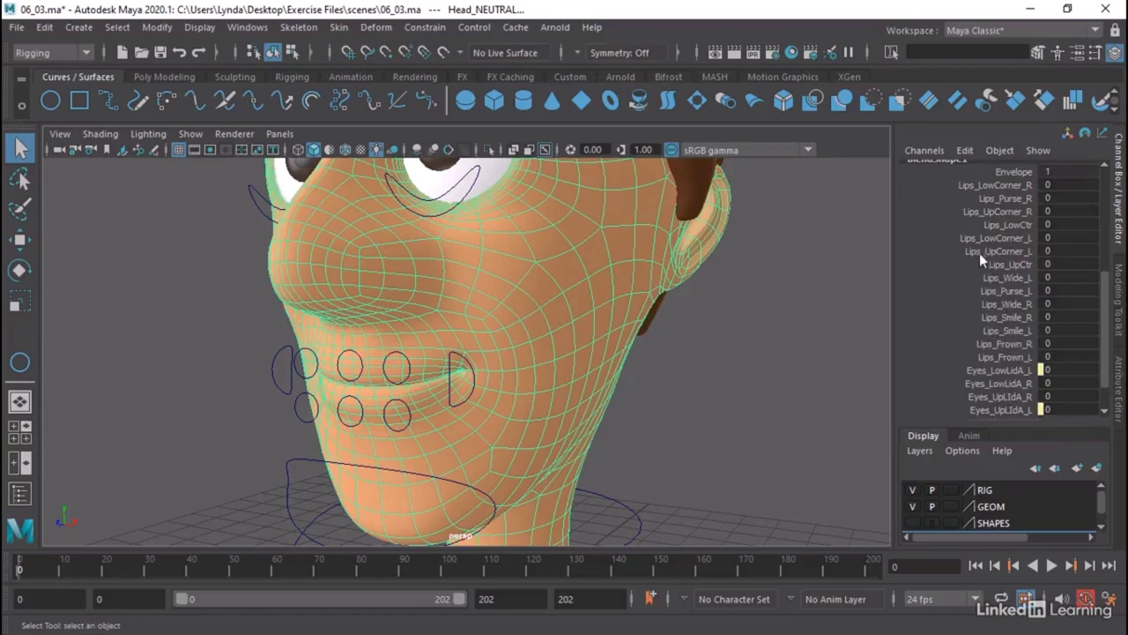
{"action": "scroll", "coordinate": [979, 253], "scroll_direction": "up", "scroll_amount": 1}
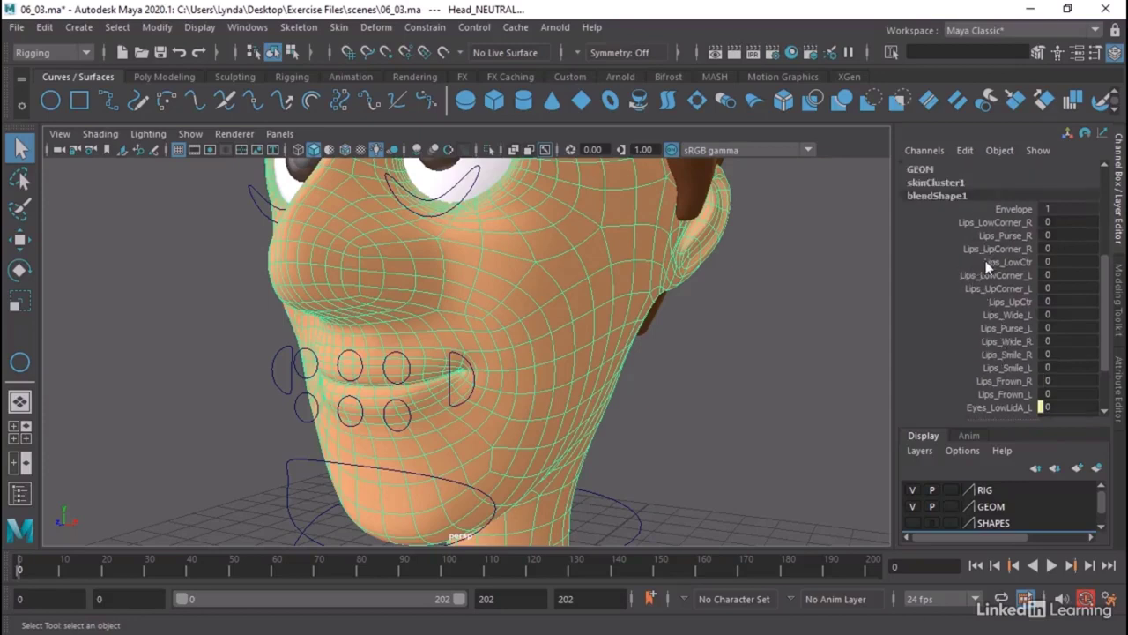
Preview the Lips_UpCorner_L and Lips_UpCorner_R blend shapes on the head, leaving both at 0.
{"action": "left_click", "coordinate": [996, 289]}
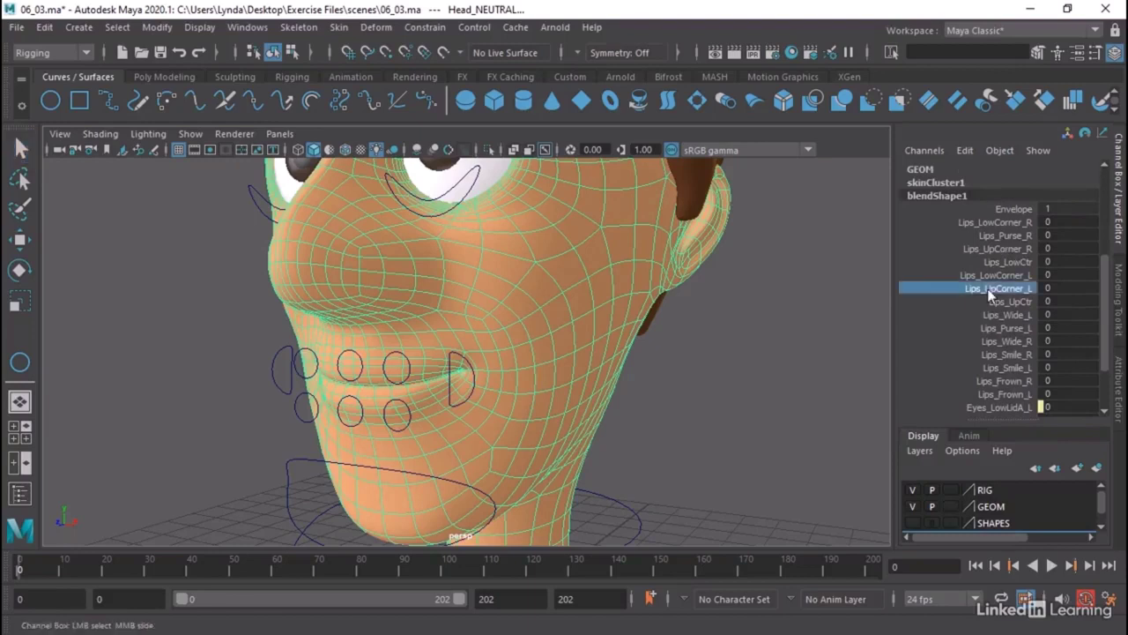
{"action": "mouse_move", "coordinate": [796, 327]}
{"action": "middle_mouse_down"}
{"action": "mouse_move", "coordinate": [813, 328]}
{"action": "mouse_move", "coordinate": [783, 329]}
{"action": "middle_mouse_up"}
{"action": "left_click", "coordinate": [996, 248]}
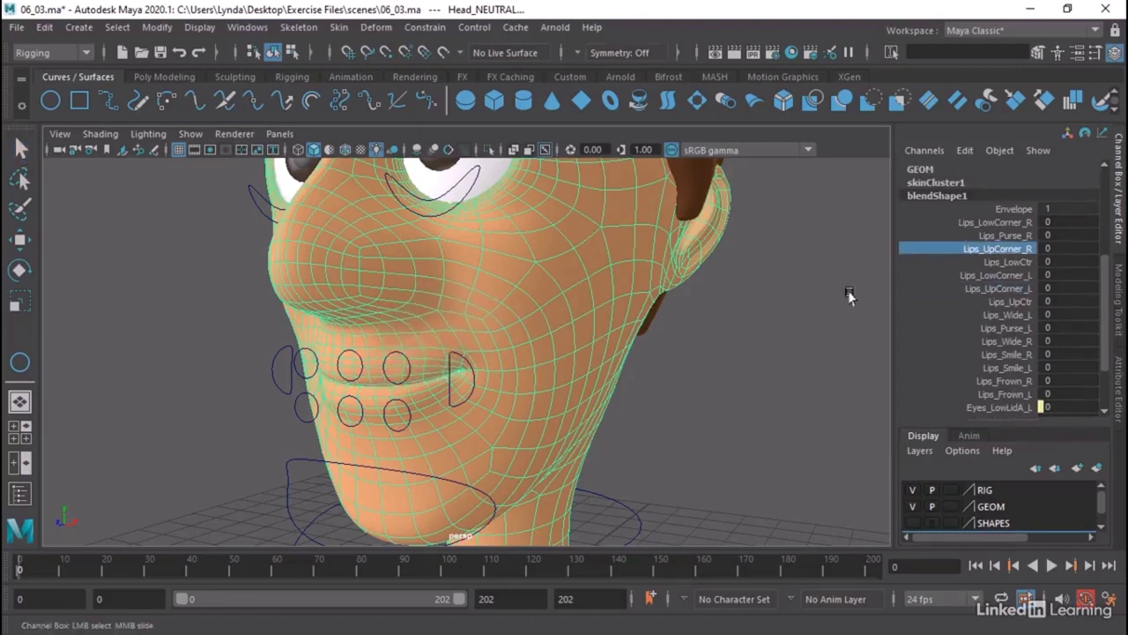
{"action": "middle_click_drag", "start_coordinate": [837, 304], "coordinate": [851, 305]}
Test-move the CTL_LipUp_L control upward to a Translate X of about 0.246 and undo the move.
{"action": "middle_click_drag", "start_coordinate": [357, 351], "coordinate": [474, 311], "text": "alt"}
{"action": "left_click_drag", "start_coordinate": [474, 310], "coordinate": [509, 314], "text": "alt"}
{"action": "left_click", "coordinate": [571, 319]}
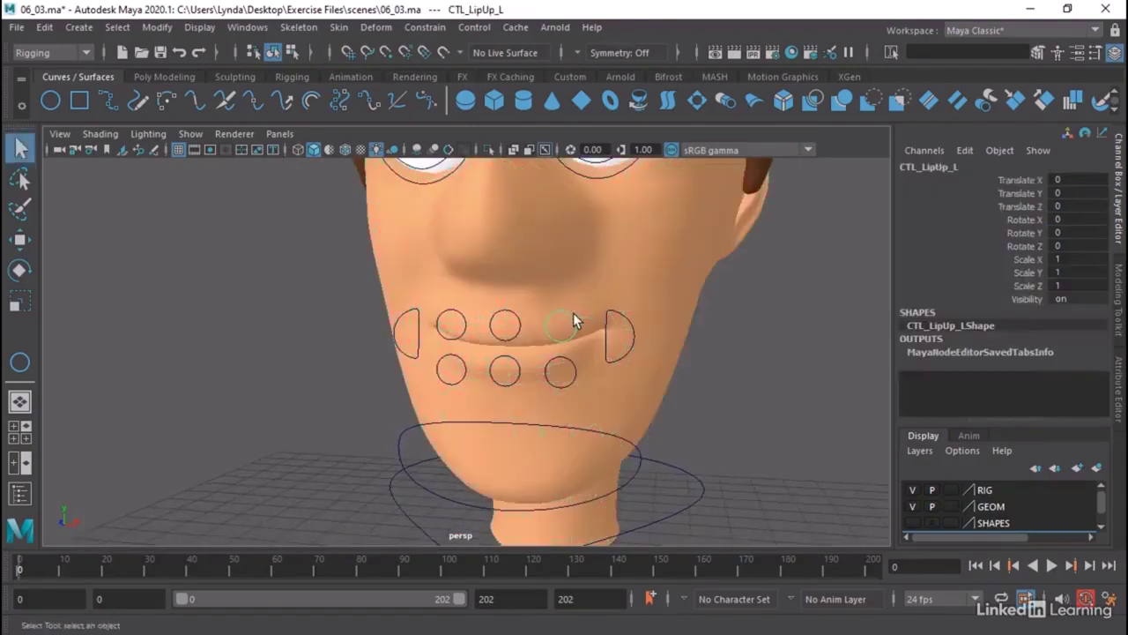
{"action": "key", "text": "w"}
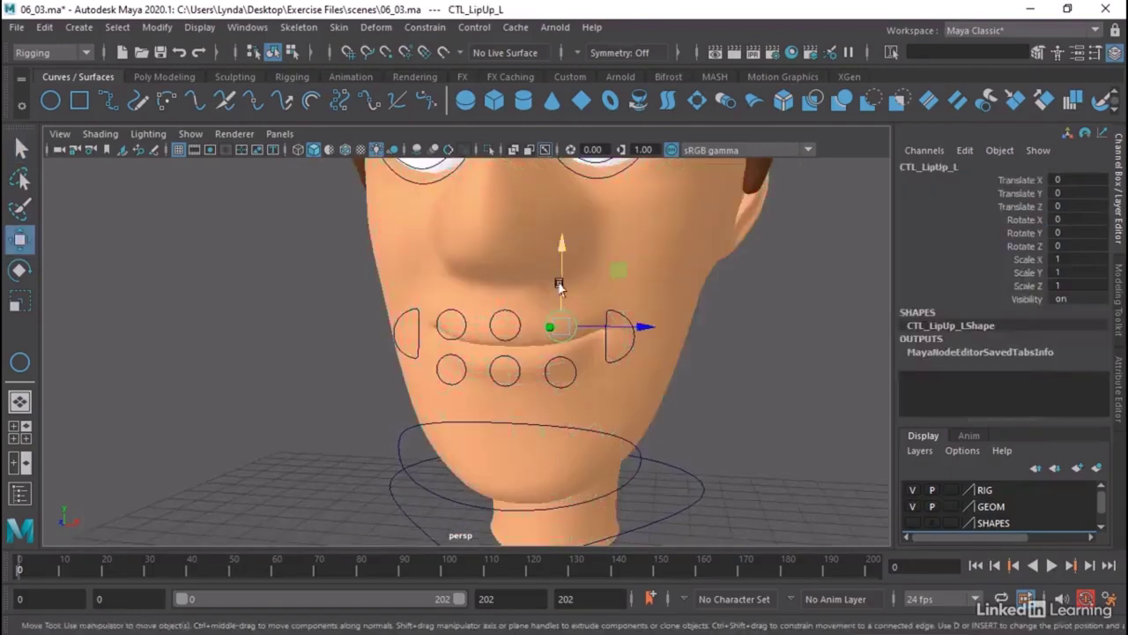
{"action": "left_click_drag", "start_coordinate": [558, 284], "coordinate": [561, 265]}
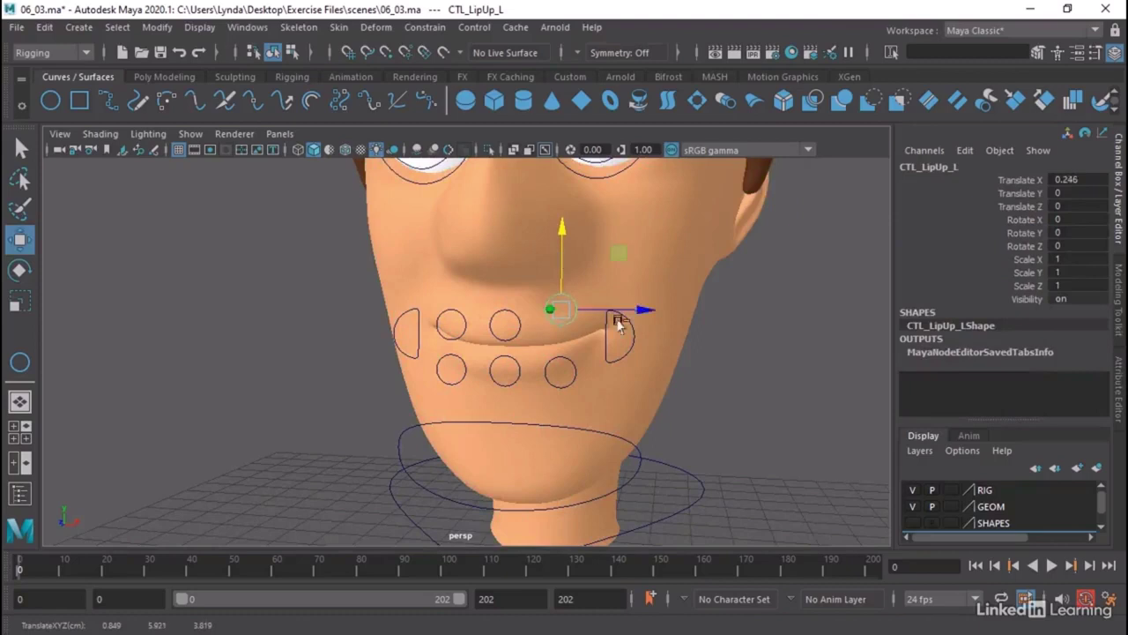
{"action": "key", "text": "ctrl+z"}
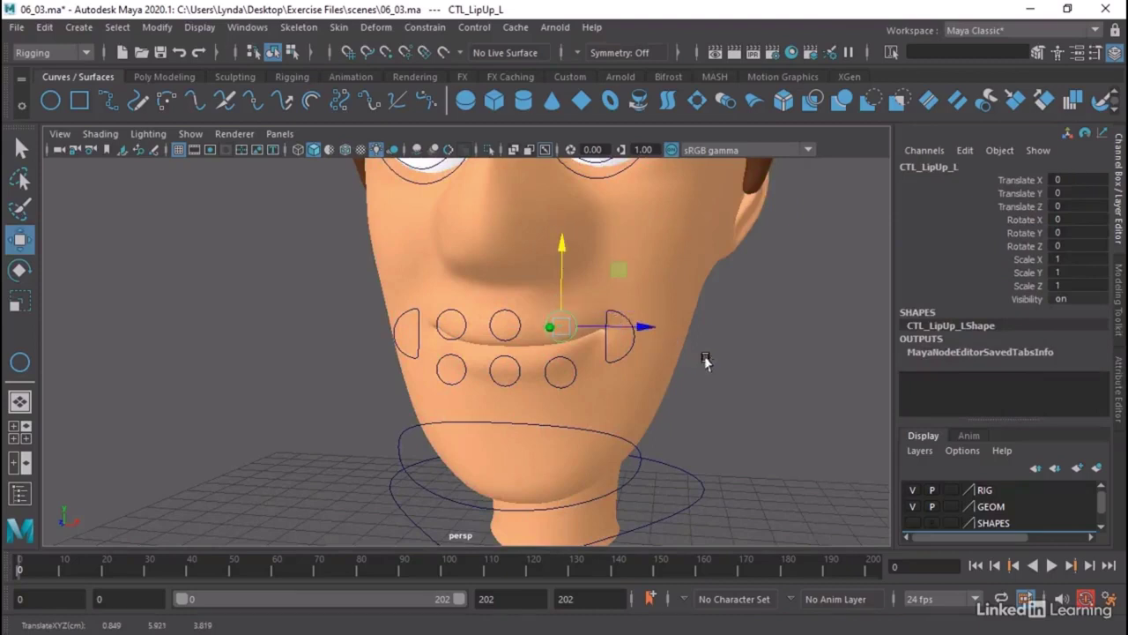
{"action": "left_click_drag", "start_coordinate": [705, 359], "coordinate": [751, 359], "text": "alt"}
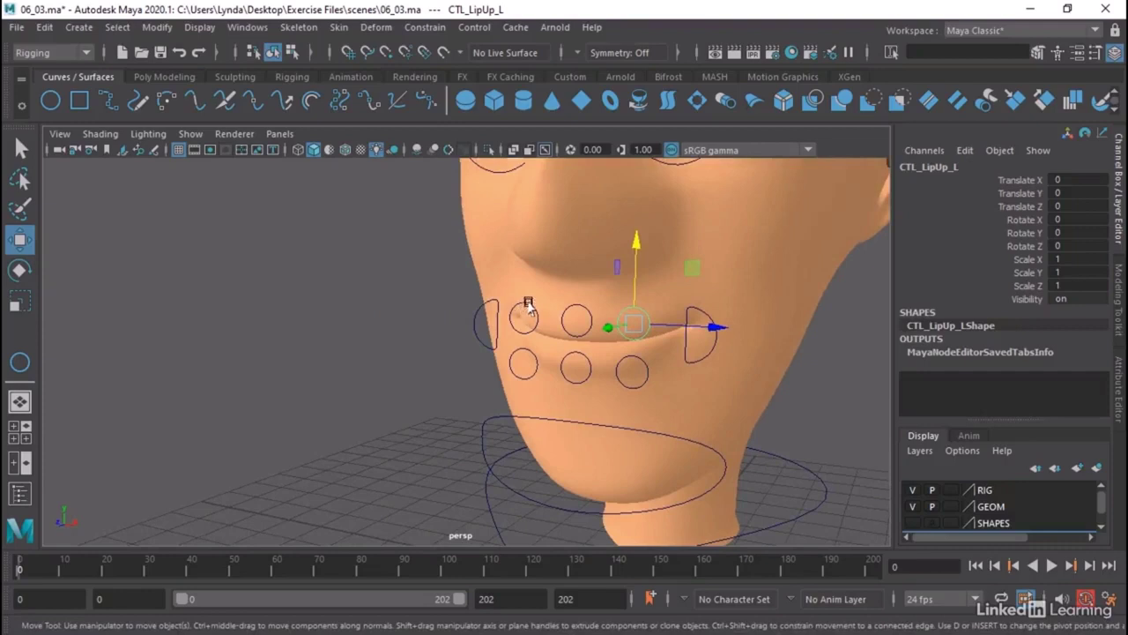
Select the three upper-lip controls together with the head mesh, and include the head's blendShape1 input.
{"action": "left_click", "coordinate": [525, 310]}
{"action": "left_click", "coordinate": [579, 319]}
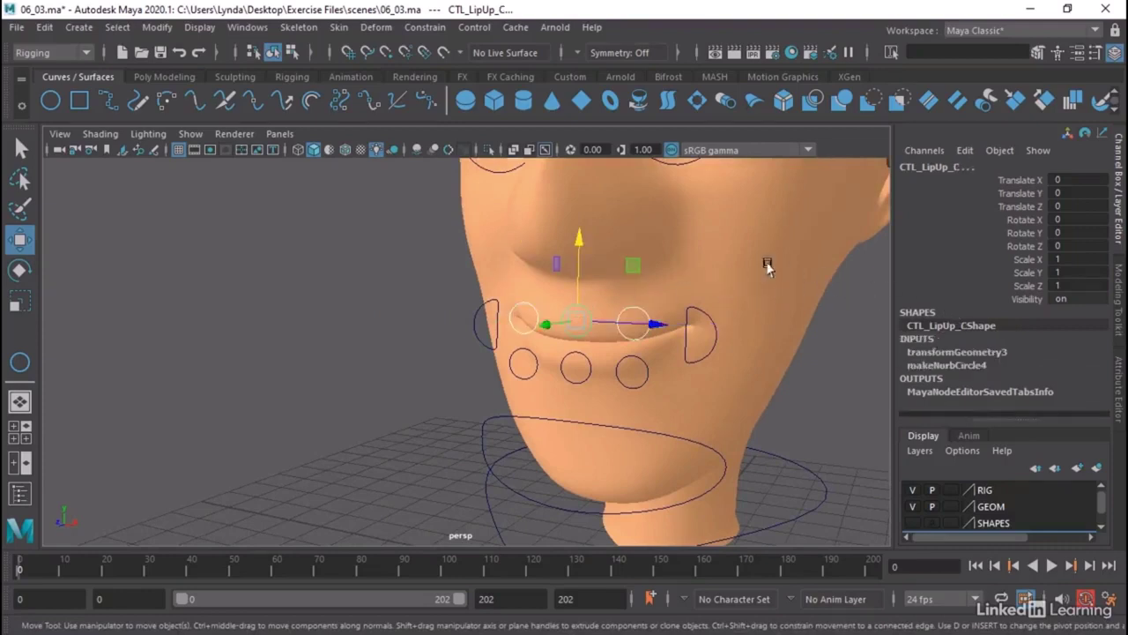
{"action": "left_click", "coordinate": [767, 266]}
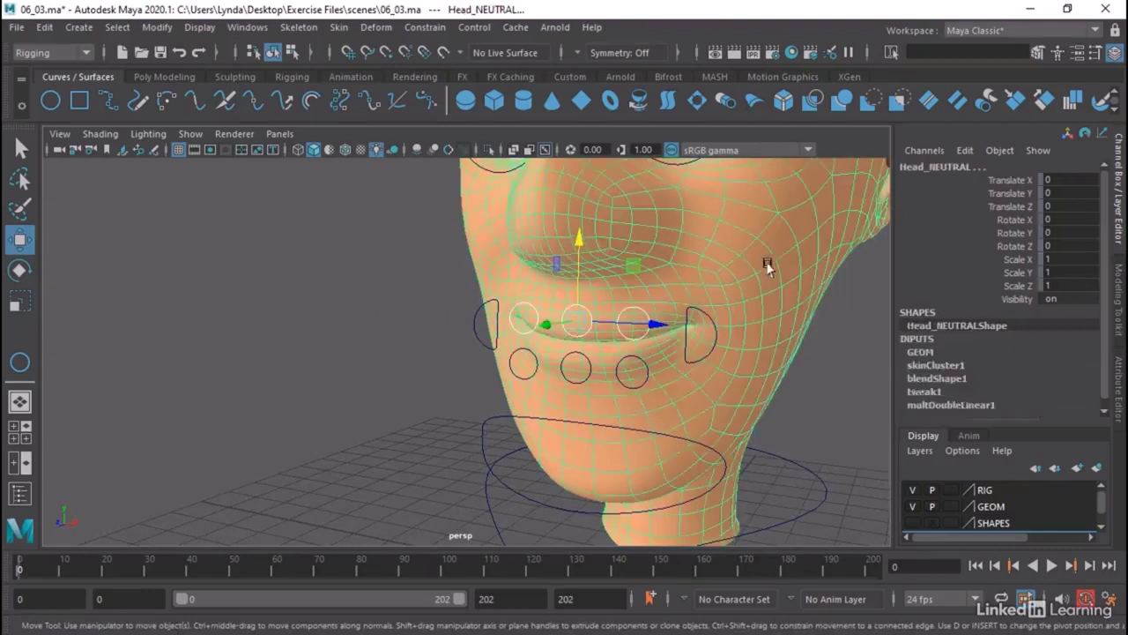
{"action": "left_click", "coordinate": [943, 377]}
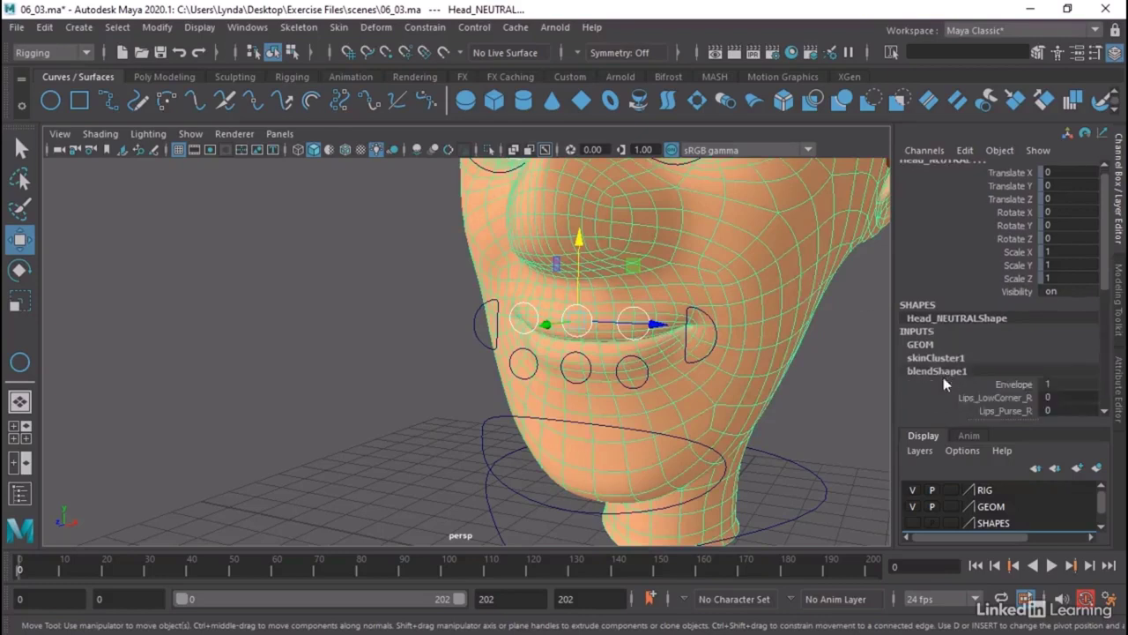
Open the Node Editor and graph the selected lip controls, head mesh and blendShape1 nodes.
{"action": "left_click", "coordinate": [247, 27]}
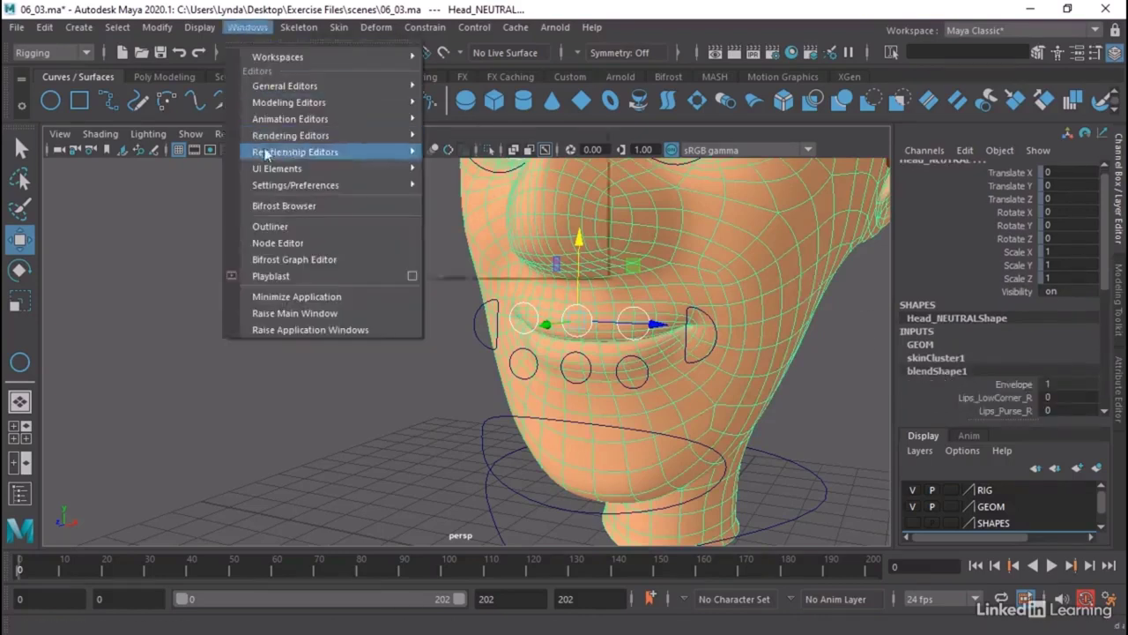
{"action": "left_click", "coordinate": [279, 242]}
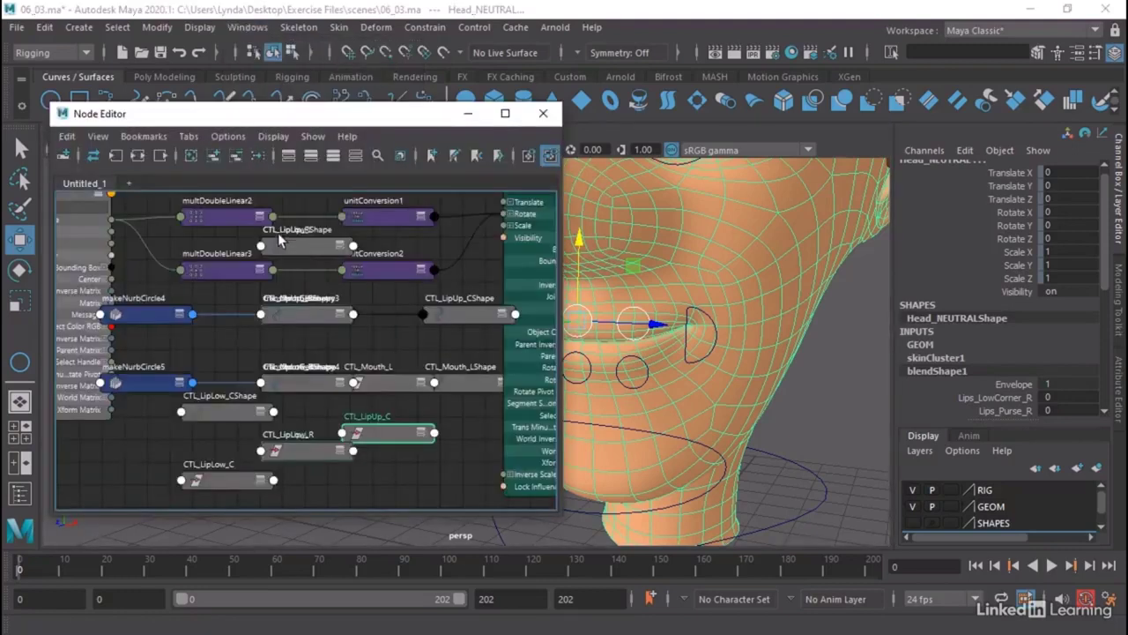
{"action": "left_click", "coordinate": [235, 156]}
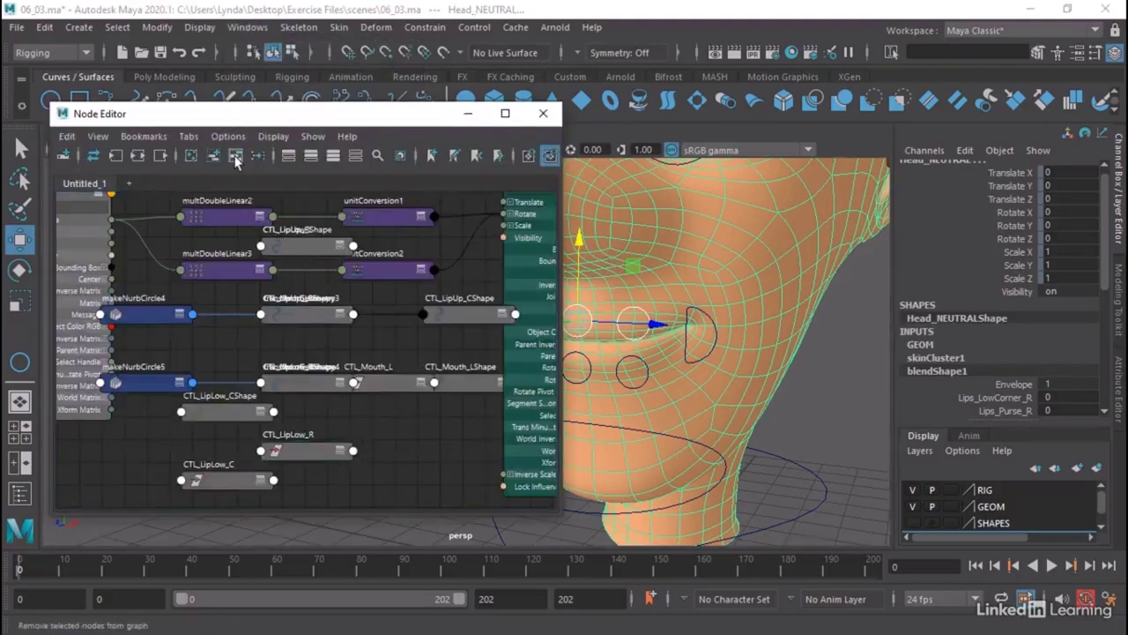
{"action": "left_click", "coordinate": [213, 156]}
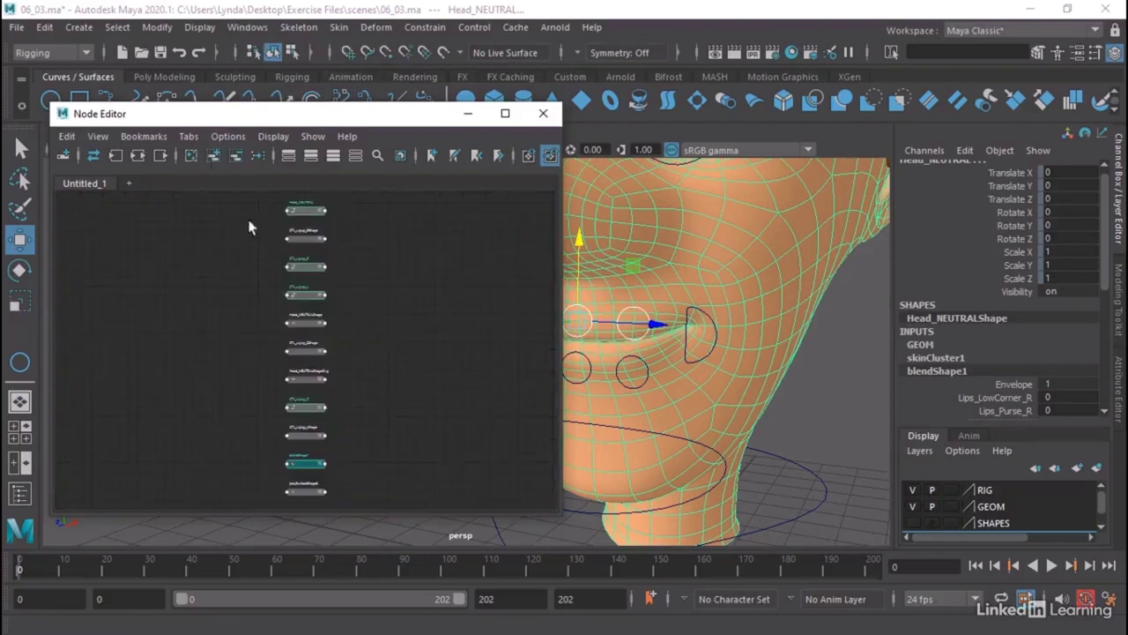
Remove the Head_NEUTRAL transform node from the Node Editor graph.
{"action": "left_click", "coordinate": [382, 274]}
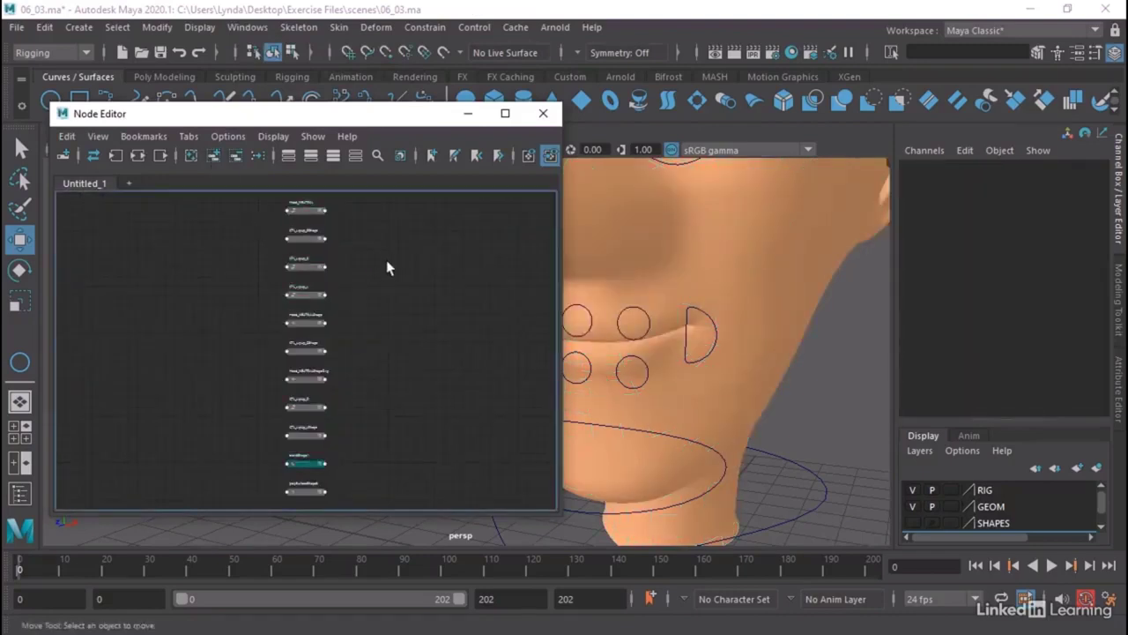
{"action": "middle_click_drag", "start_coordinate": [388, 268], "coordinate": [415, 293]}
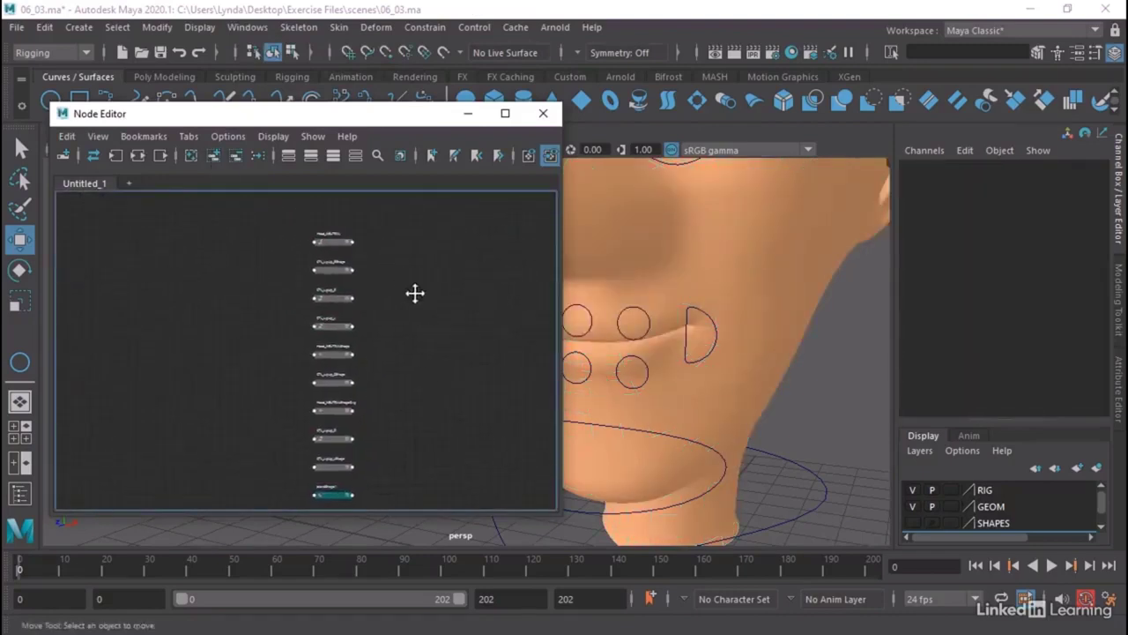
{"action": "left_click", "coordinate": [324, 243]}
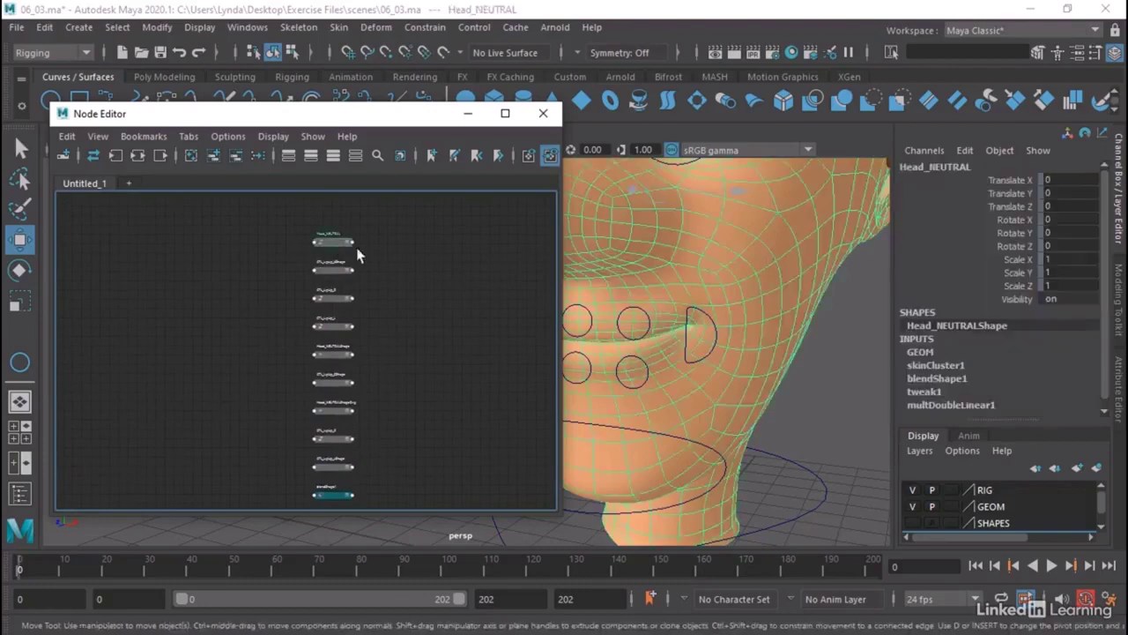
{"action": "middle_click_drag", "start_coordinate": [613, 275], "coordinate": [686, 283], "text": "alt"}
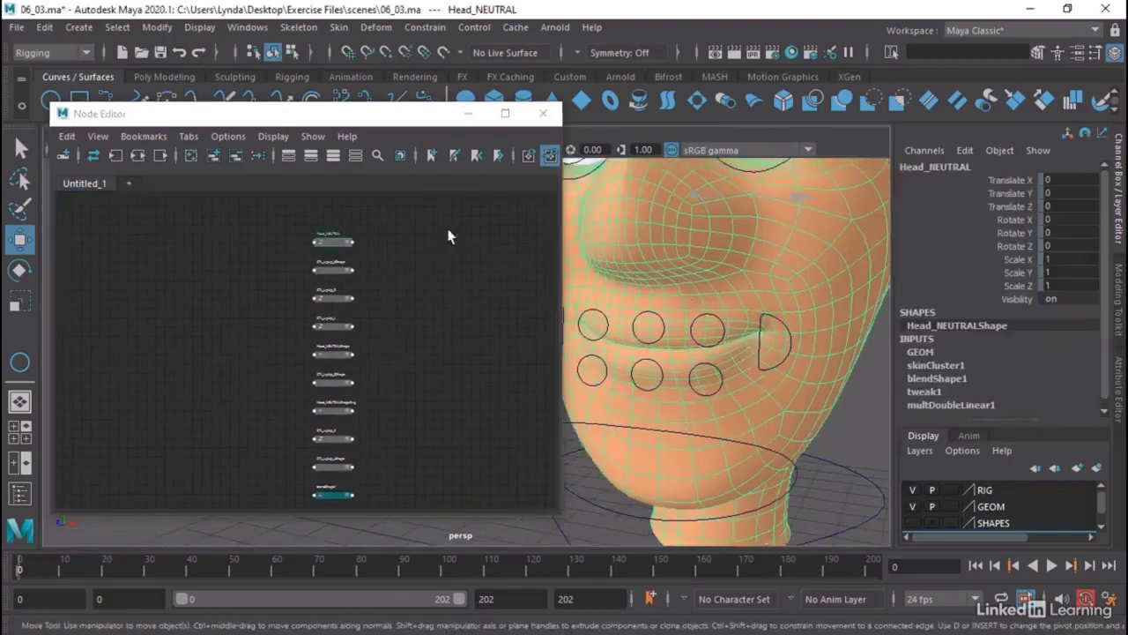
{"action": "left_click", "coordinate": [235, 155]}
Separate the CTL_LipUp_R, CTL_LipUp_L and CTL_LipUp_C nodes from the shape nodes and group them close together.
{"action": "scroll", "coordinate": [334, 272], "scroll_direction": "up", "scroll_amount": 4}
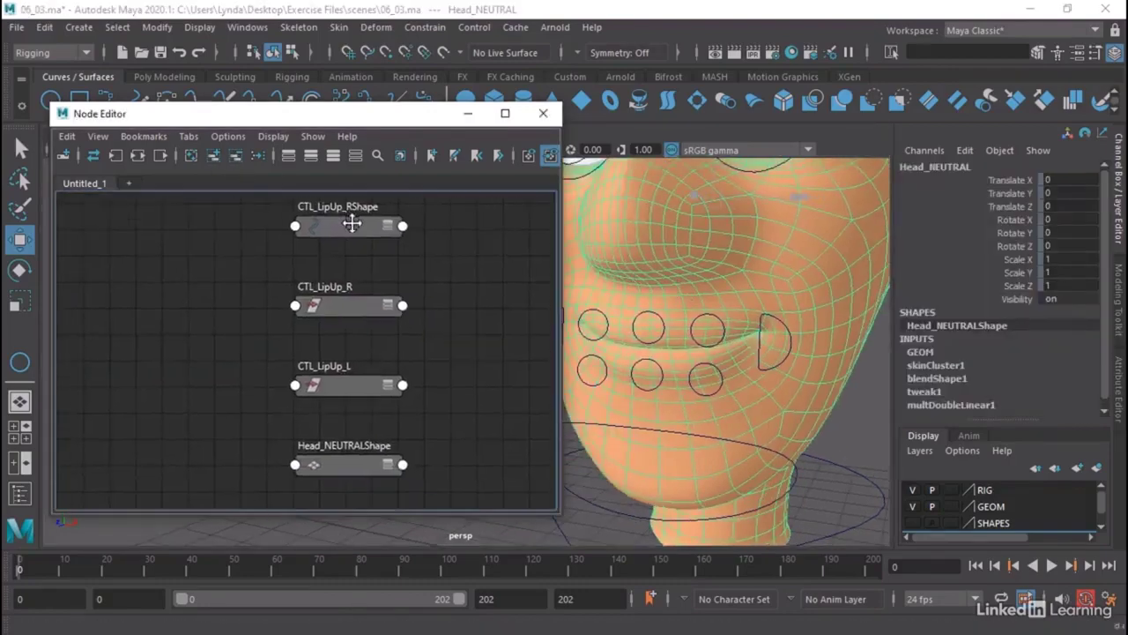
{"action": "scroll", "coordinate": [342, 227], "scroll_direction": "down", "scroll_amount": 3}
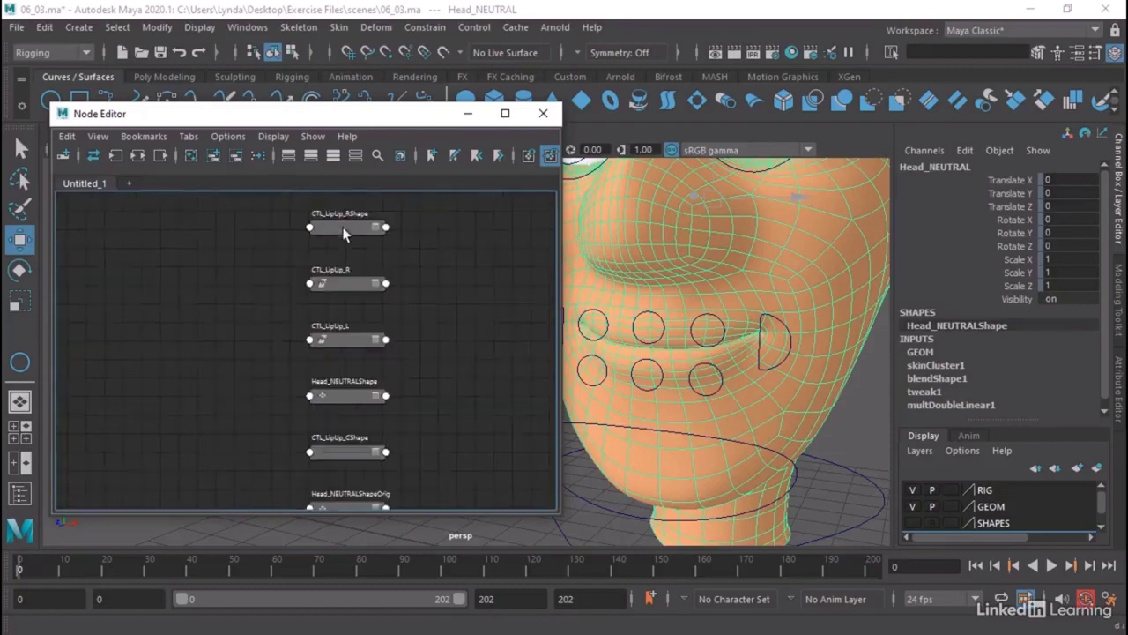
{"action": "left_click", "coordinate": [343, 282]}
{"action": "left_click", "coordinate": [345, 341], "text": "shift"}
{"action": "middle_click_drag", "start_coordinate": [388, 331], "coordinate": [408, 153], "text": "alt"}
{"action": "left_click", "coordinate": [366, 388]}
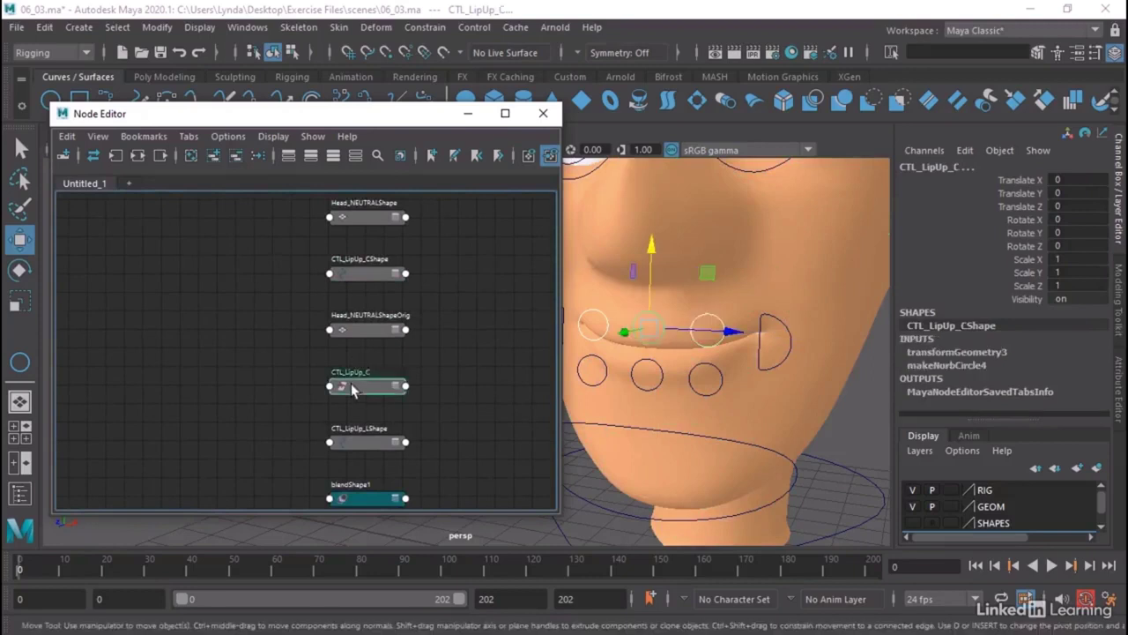
{"action": "left_click_drag", "start_coordinate": [366, 388], "coordinate": [102, 360]}
{"action": "scroll", "coordinate": [227, 339], "scroll_direction": "down", "scroll_amount": 3}
{"action": "middle_click_drag", "start_coordinate": [234, 307], "coordinate": [244, 350], "text": "alt"}
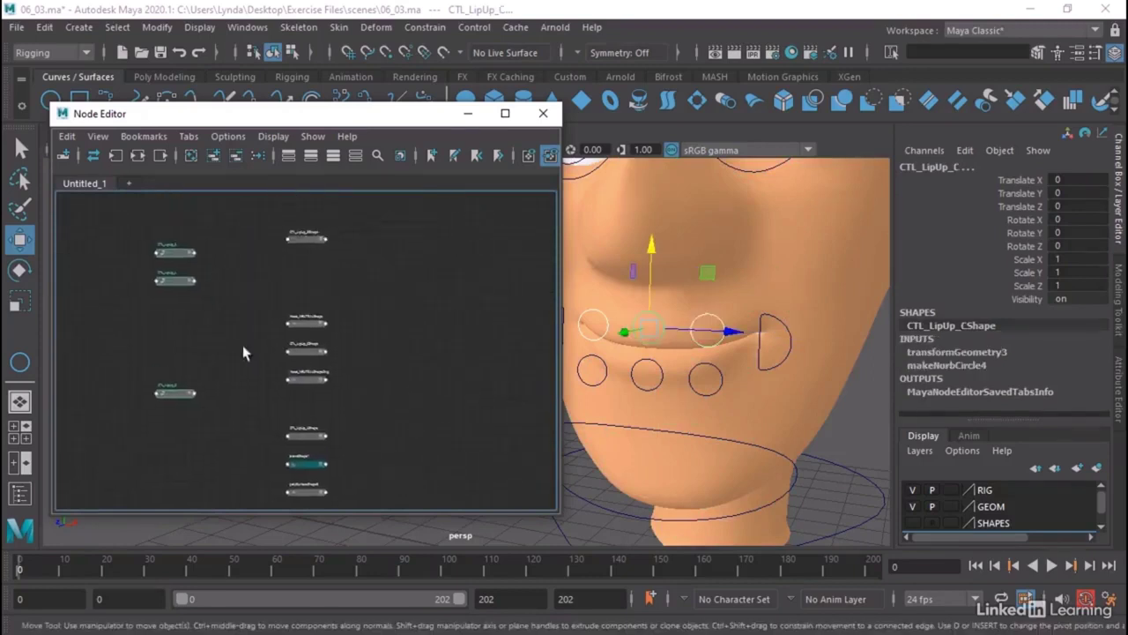
{"action": "left_click", "coordinate": [209, 381]}
{"action": "left_click_drag", "start_coordinate": [174, 391], "coordinate": [171, 304]}
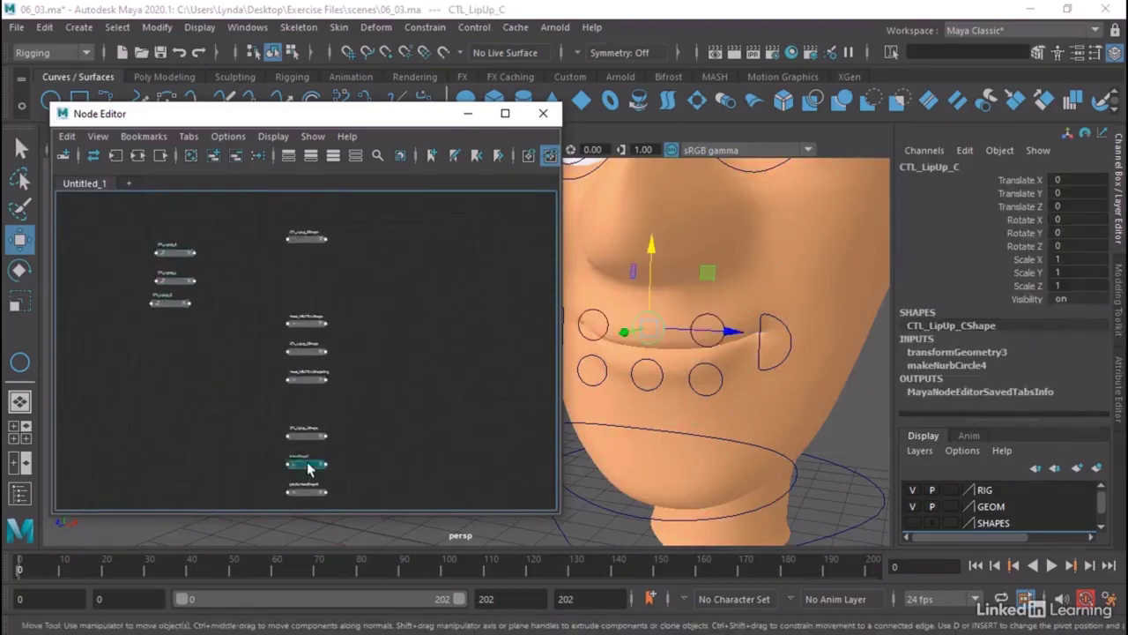
Place blendShape1 beside the lip control nodes and remove all remaining shape nodes from the graph.
{"action": "left_click_drag", "start_coordinate": [305, 463], "coordinate": [247, 275]}
{"action": "left_click_drag", "start_coordinate": [372, 215], "coordinate": [282, 504]}
{"action": "left_click", "coordinate": [236, 156]}
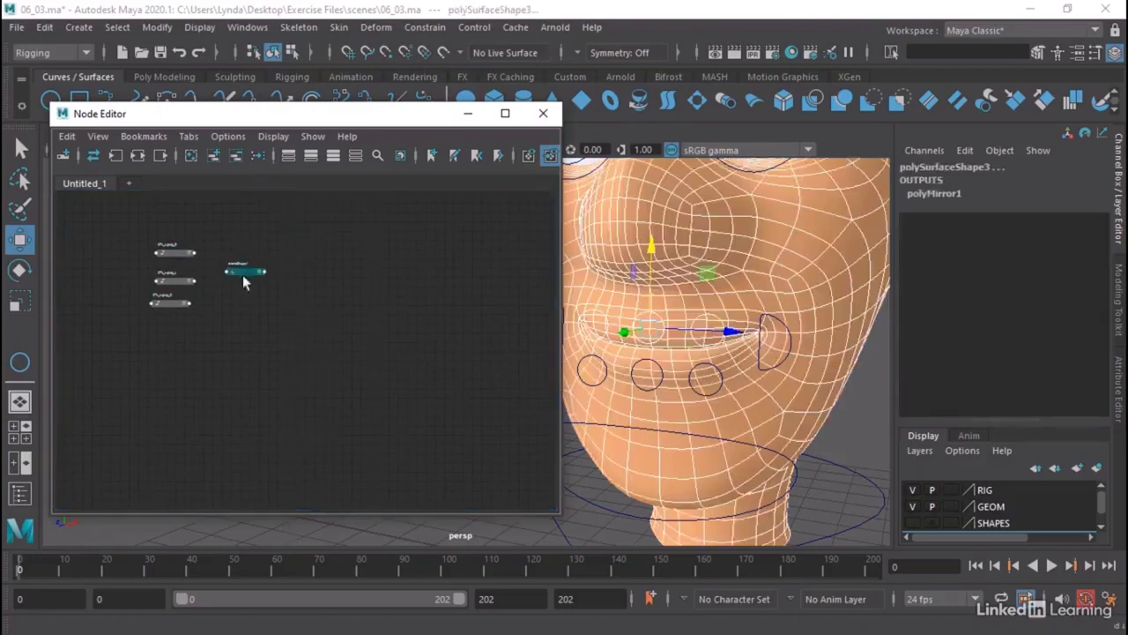
Stack the lip control nodes in the order R, C, L and place blendShape1 well apart from them.
{"action": "left_click_drag", "start_coordinate": [245, 280], "coordinate": [327, 266]}
{"action": "scroll", "coordinate": [195, 253], "scroll_direction": "up", "scroll_amount": 3}
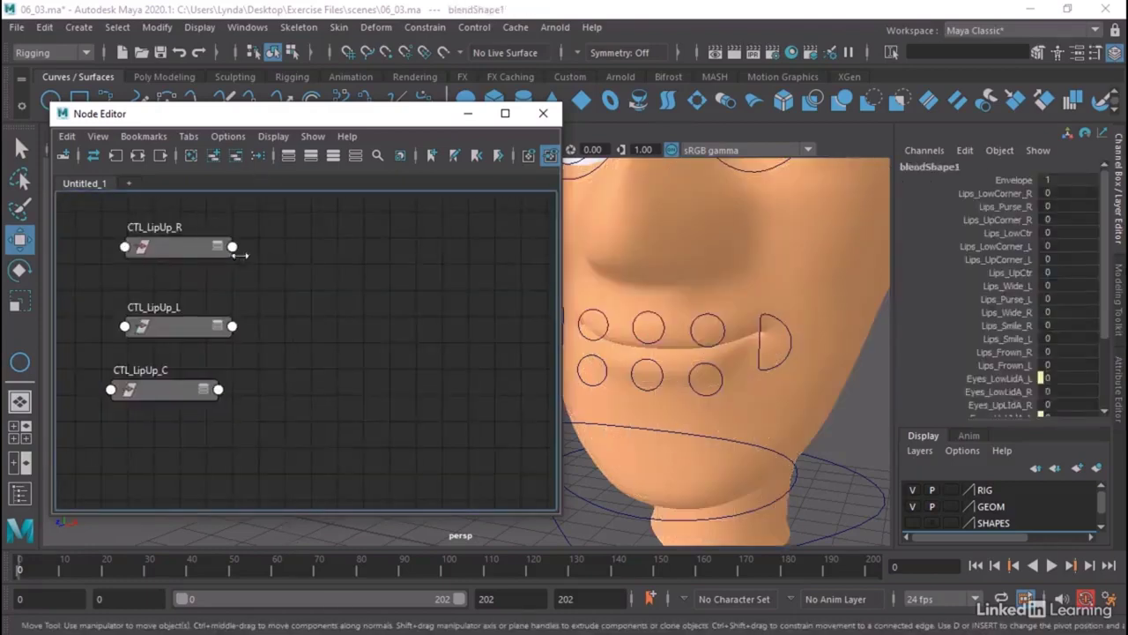
{"action": "left_click_drag", "start_coordinate": [191, 250], "coordinate": [185, 226]}
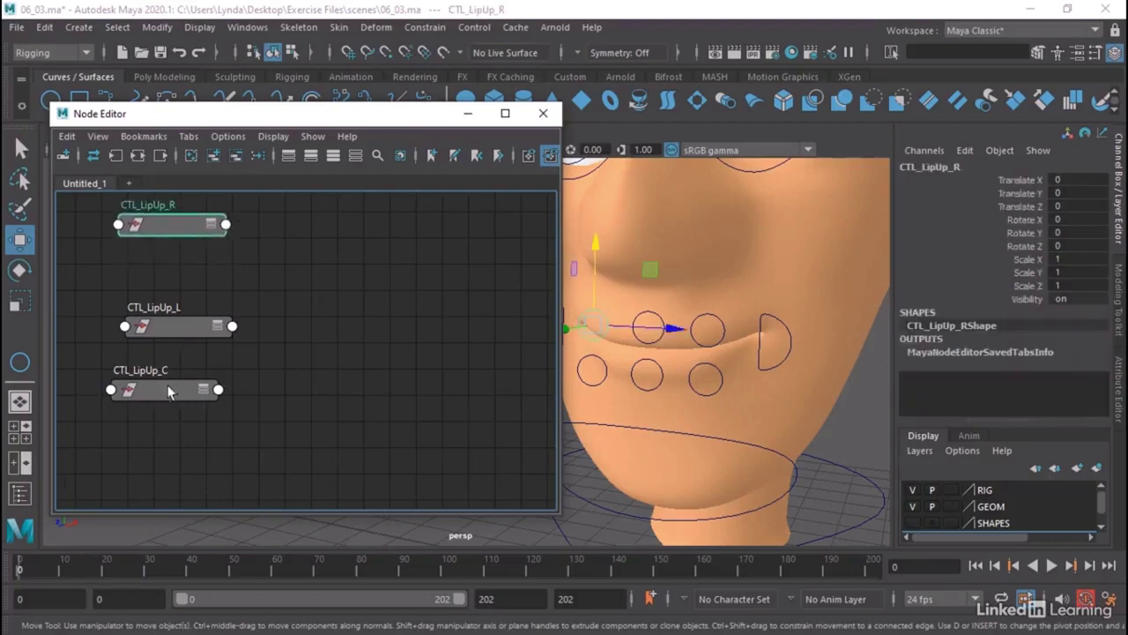
{"action": "left_click_drag", "start_coordinate": [167, 386], "coordinate": [174, 271]}
{"action": "middle_click_drag", "start_coordinate": [343, 350], "coordinate": [357, 349], "text": "alt"}
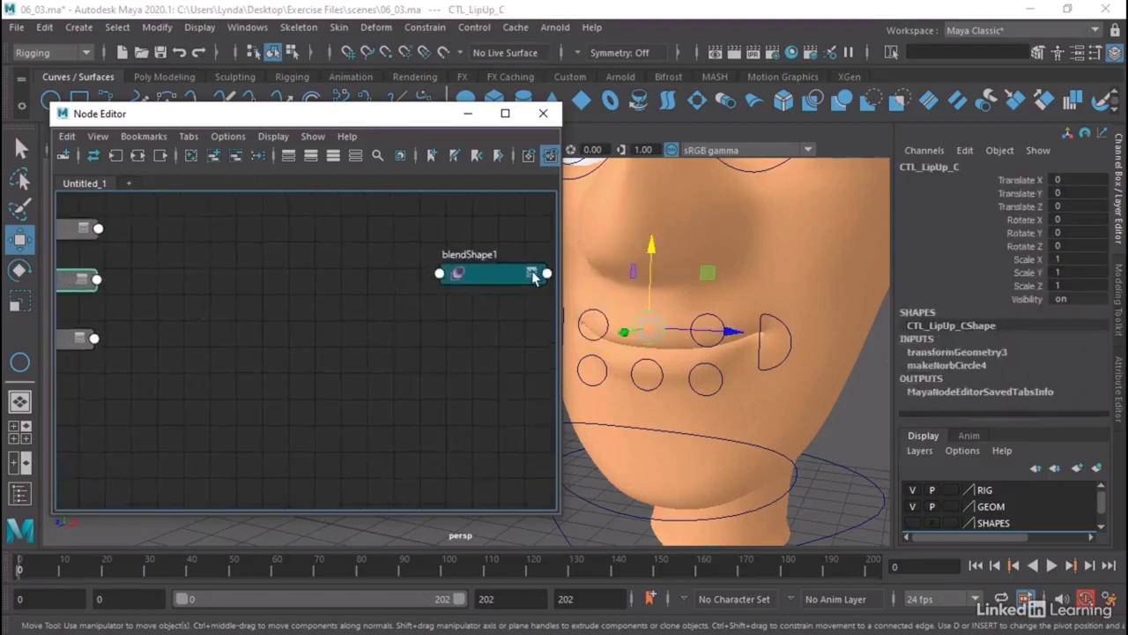
Expand the blendShape1 node's attributes and its Weight list to expose the individual lip targets.
{"action": "left_click", "coordinate": [532, 275]}
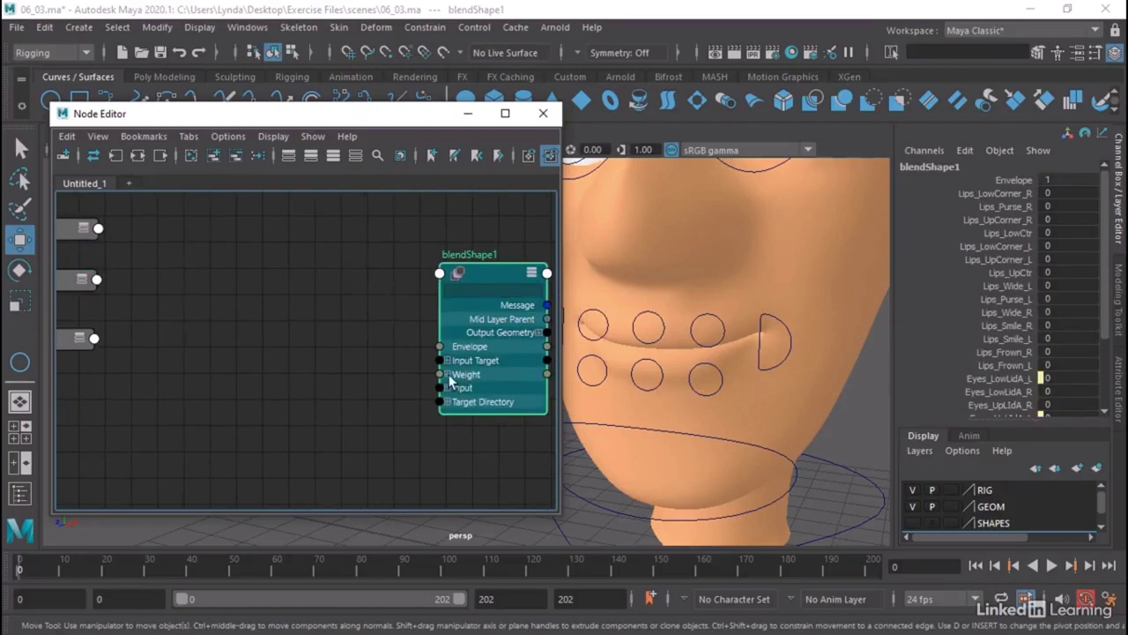
{"action": "left_click", "coordinate": [448, 375]}
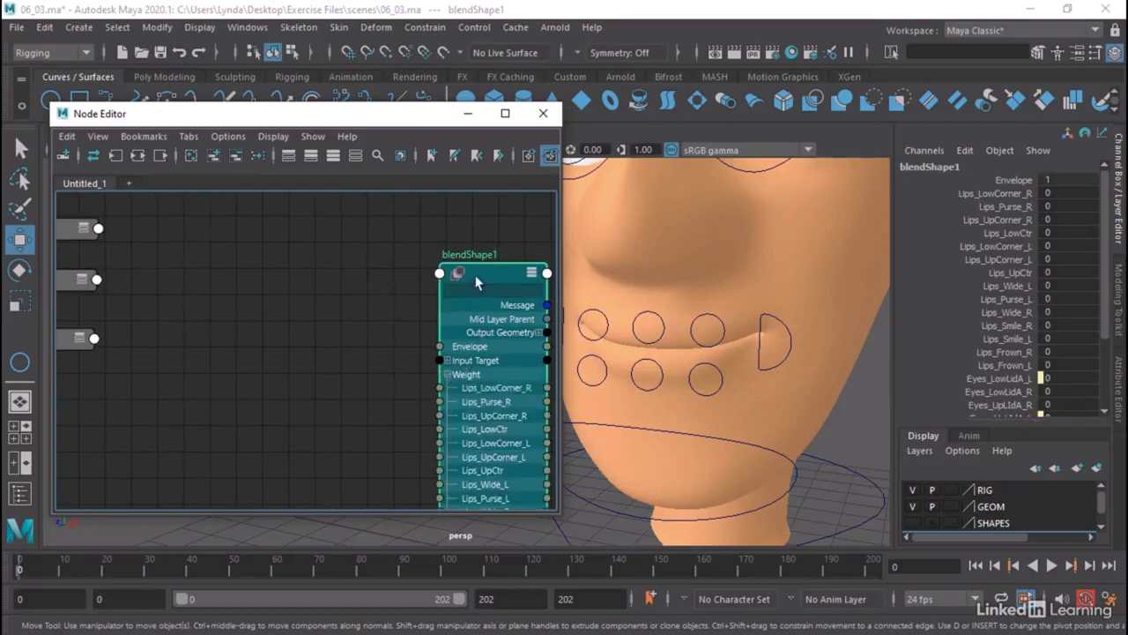
{"action": "left_click_drag", "start_coordinate": [476, 282], "coordinate": [481, 229]}
{"action": "scroll", "coordinate": [397, 316], "scroll_direction": "down", "scroll_amount": 3}
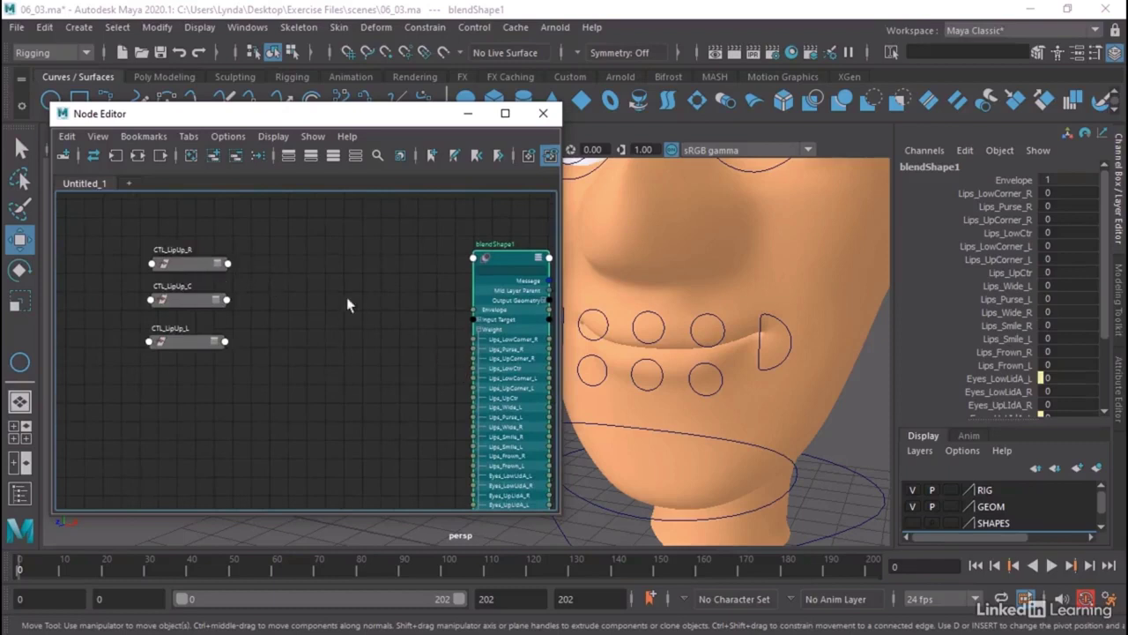
Move the CTL_LipUp_C and CTL_LipUp_L nodes aside and expand CTL_LipUp_R to show its Translate channels.
{"action": "left_click_drag", "start_coordinate": [249, 301], "coordinate": [194, 355]}
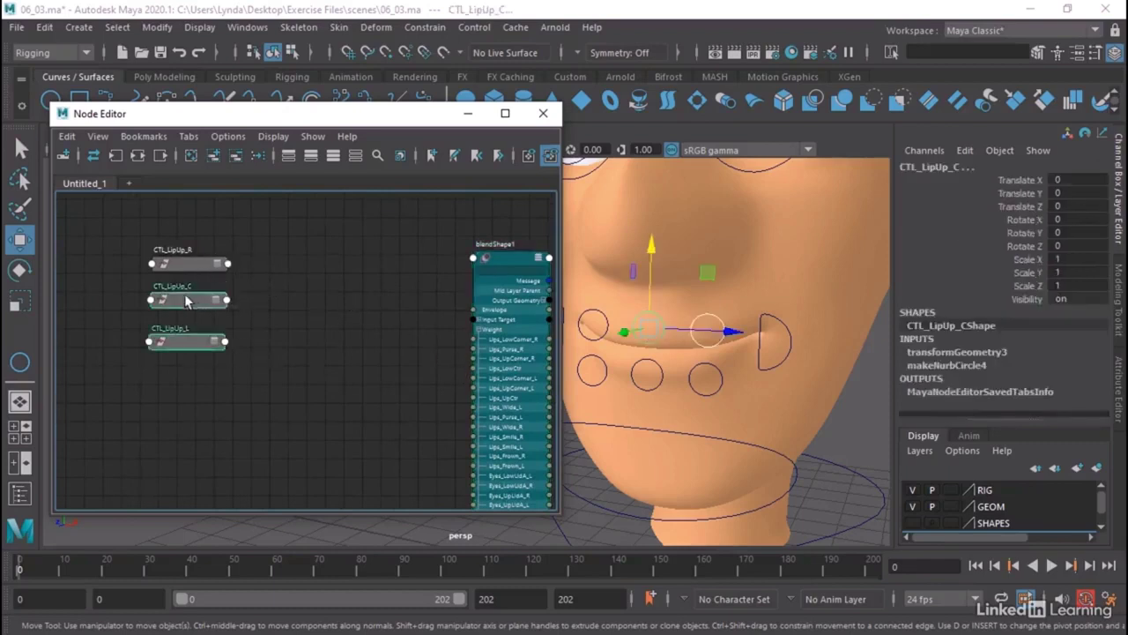
{"action": "left_click_drag", "start_coordinate": [188, 302], "coordinate": [97, 313]}
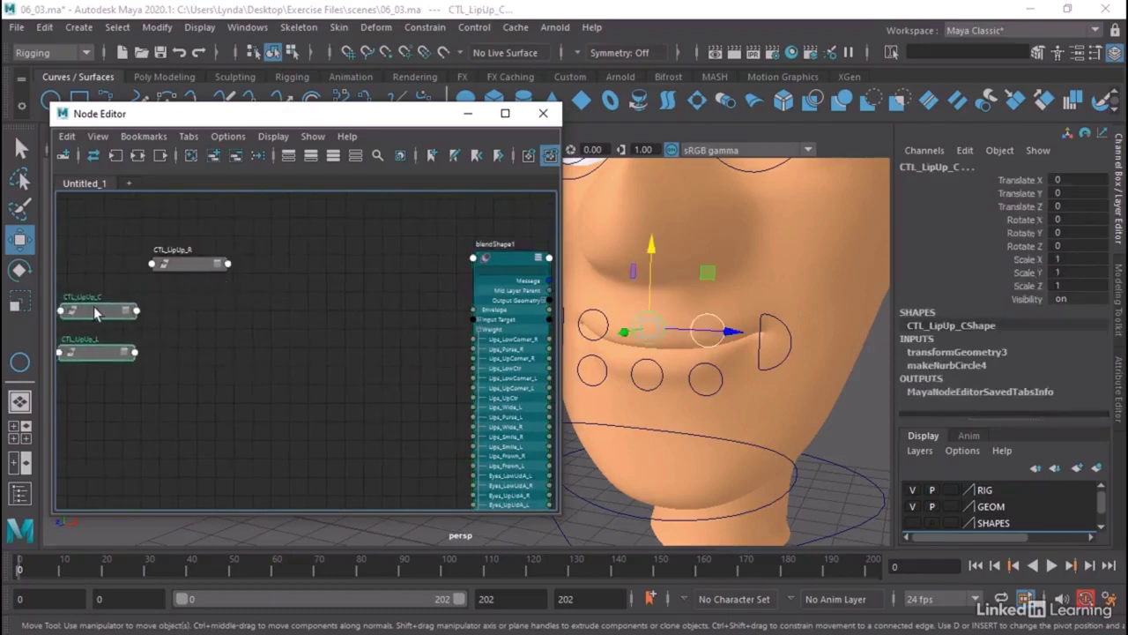
{"action": "left_click", "coordinate": [222, 267]}
{"action": "left_click", "coordinate": [218, 264]}
{"action": "left_click", "coordinate": [157, 286]}
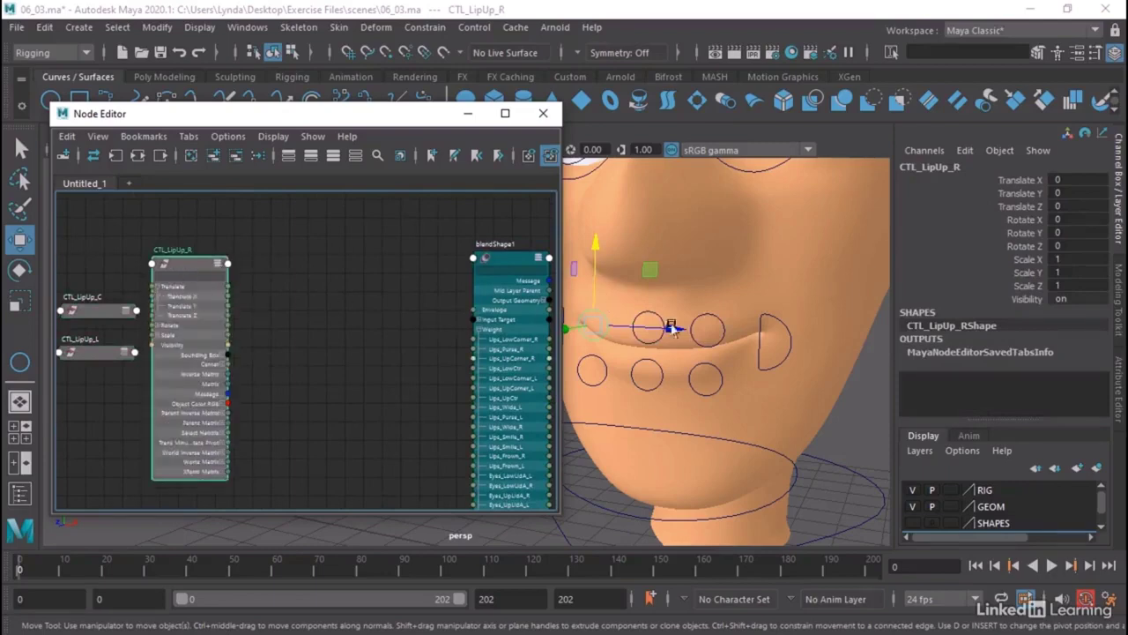
Bring blendShape1 closer and connect CTL_LipUp_R's Translate X to its Lips_UpCorner_R weight.
{"action": "left_click_drag", "start_coordinate": [673, 328], "coordinate": [723, 319], "text": "alt"}
{"action": "middle_click_drag", "start_coordinate": [626, 323], "coordinate": [688, 336], "text": "alt"}
{"action": "right_click_drag", "start_coordinate": [670, 335], "coordinate": [853, 370], "text": "alt"}
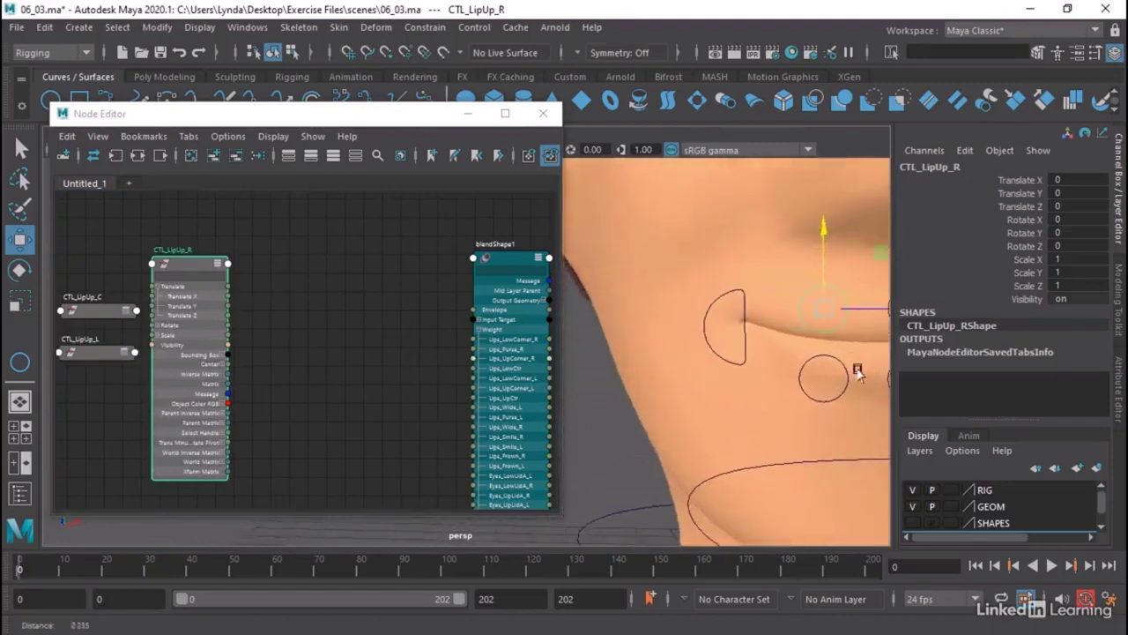
{"action": "middle_click_drag", "start_coordinate": [833, 371], "coordinate": [723, 381], "text": "alt"}
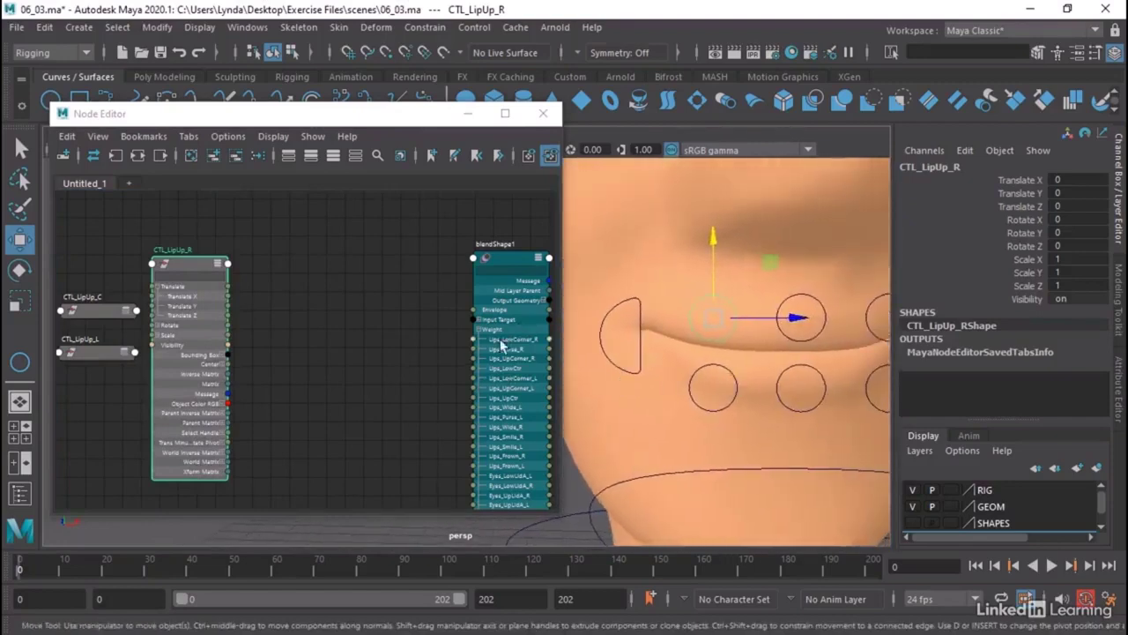
{"action": "left_click_drag", "start_coordinate": [527, 256], "coordinate": [440, 254]}
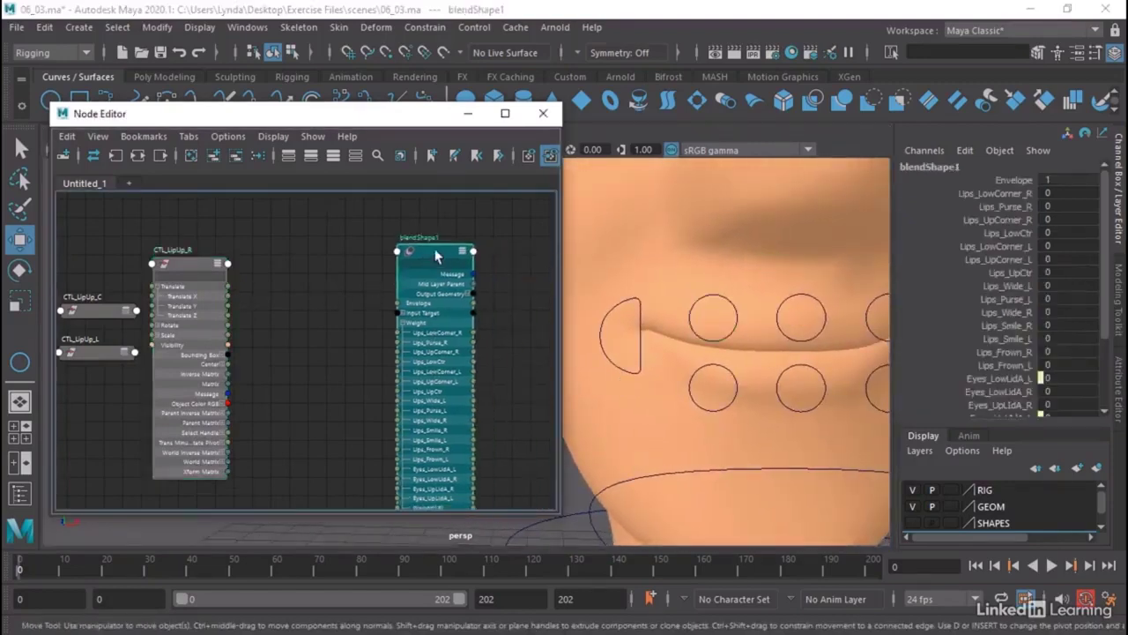
{"action": "scroll", "coordinate": [352, 321], "scroll_direction": "up", "scroll_amount": 2}
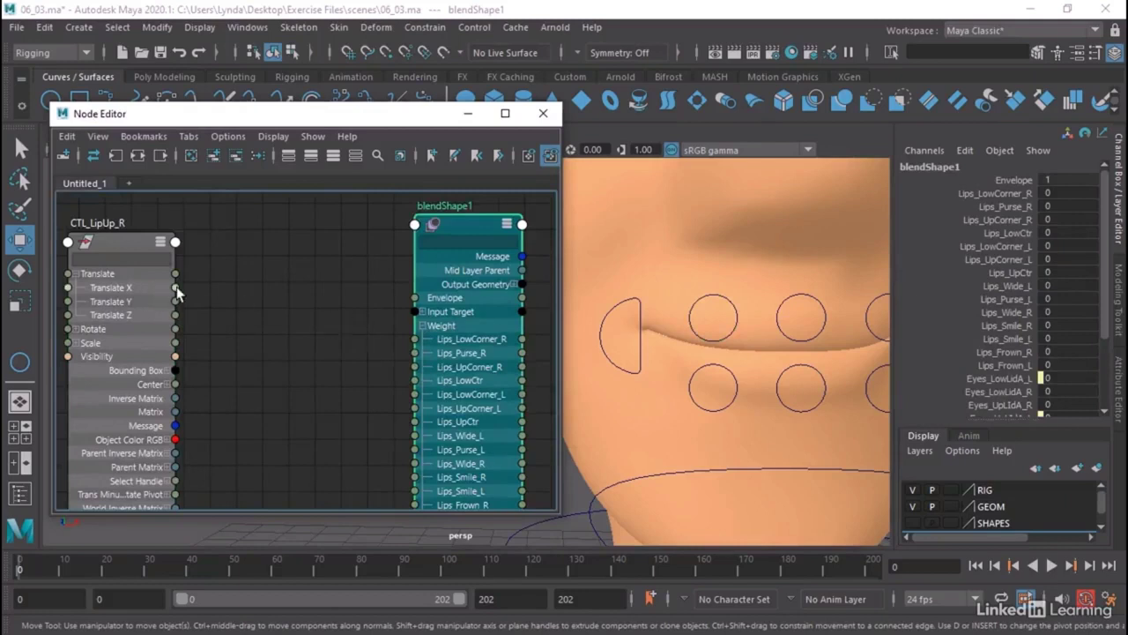
{"action": "left_click_drag", "start_coordinate": [175, 288], "coordinate": [423, 370]}
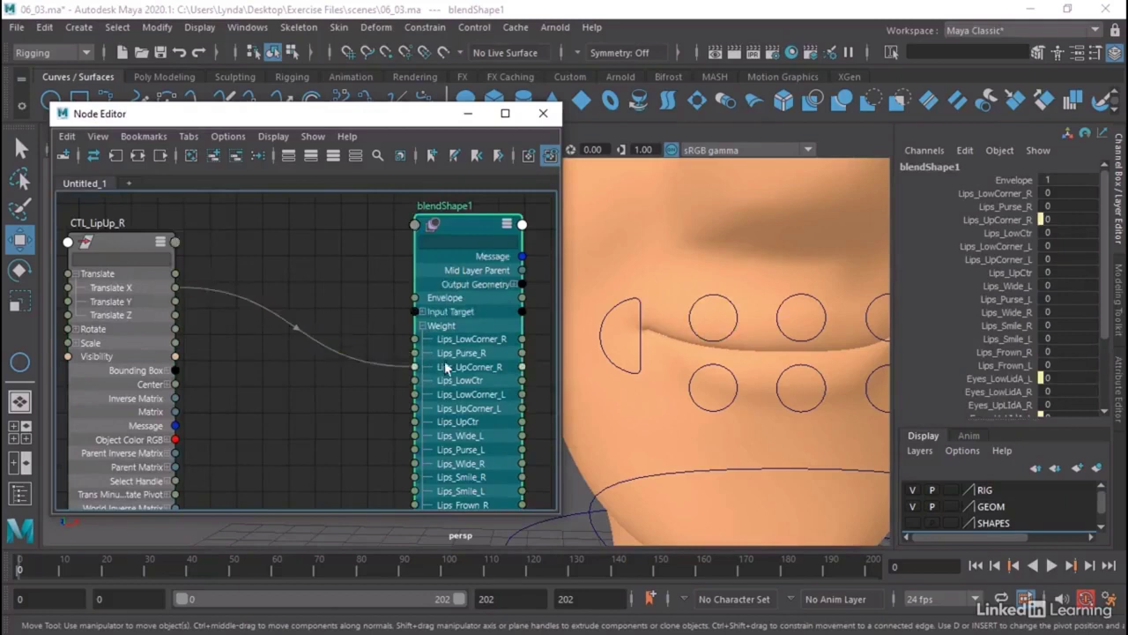
Test the connection by raising the CTL_LipUp_R control in the viewport, and undo the move.
{"action": "scroll", "coordinate": [445, 361], "scroll_direction": "down", "scroll_amount": 3}
{"action": "left_click", "coordinate": [730, 304]}
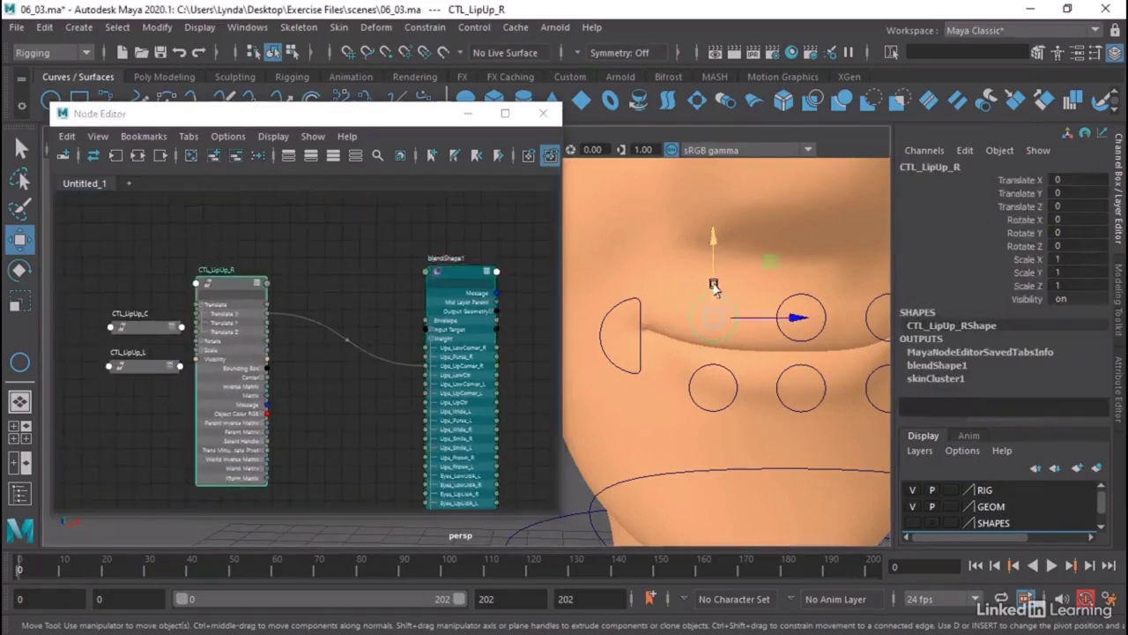
{"action": "left_click_drag", "start_coordinate": [728, 302], "coordinate": [746, 201]}
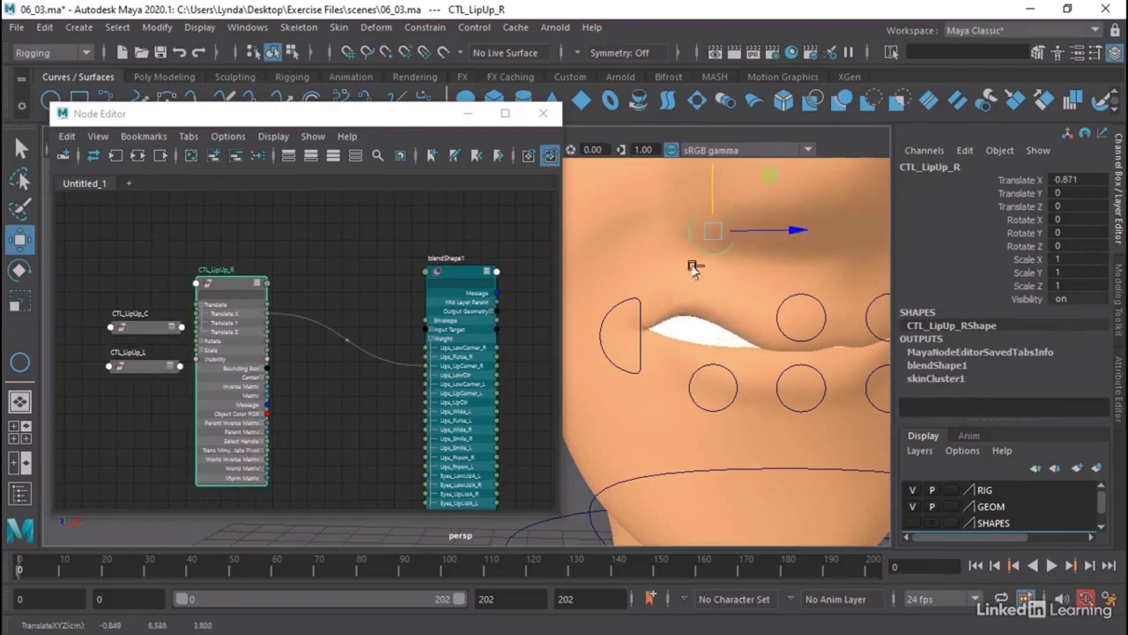
{"action": "key", "text": "ctrl+z"}
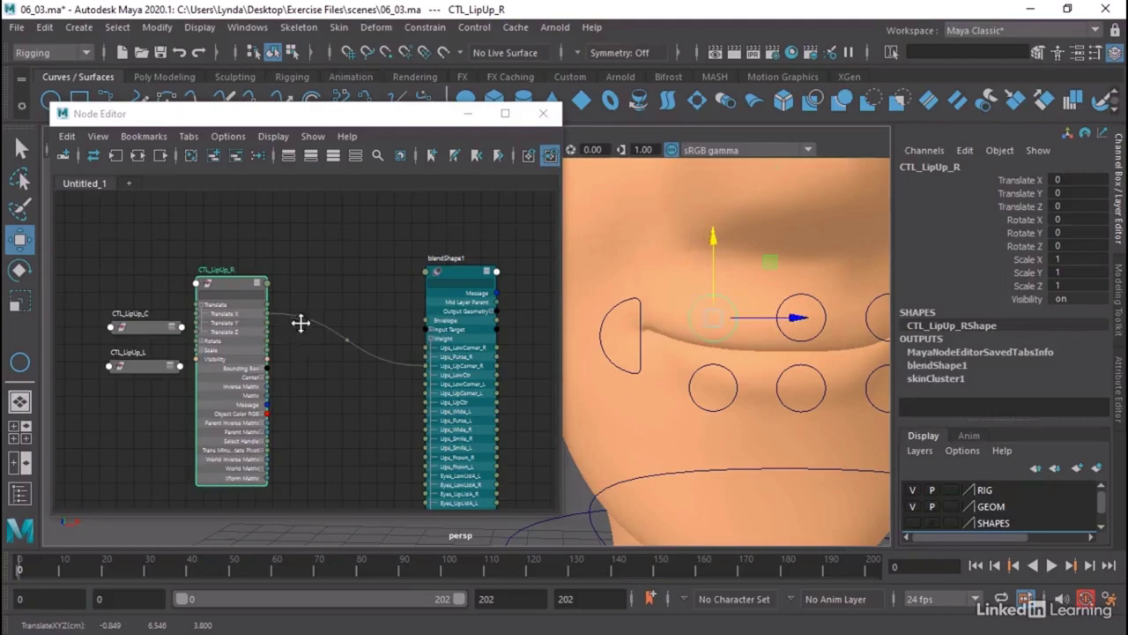
{"action": "middle_click_drag", "start_coordinate": [300, 322], "coordinate": [308, 288]}
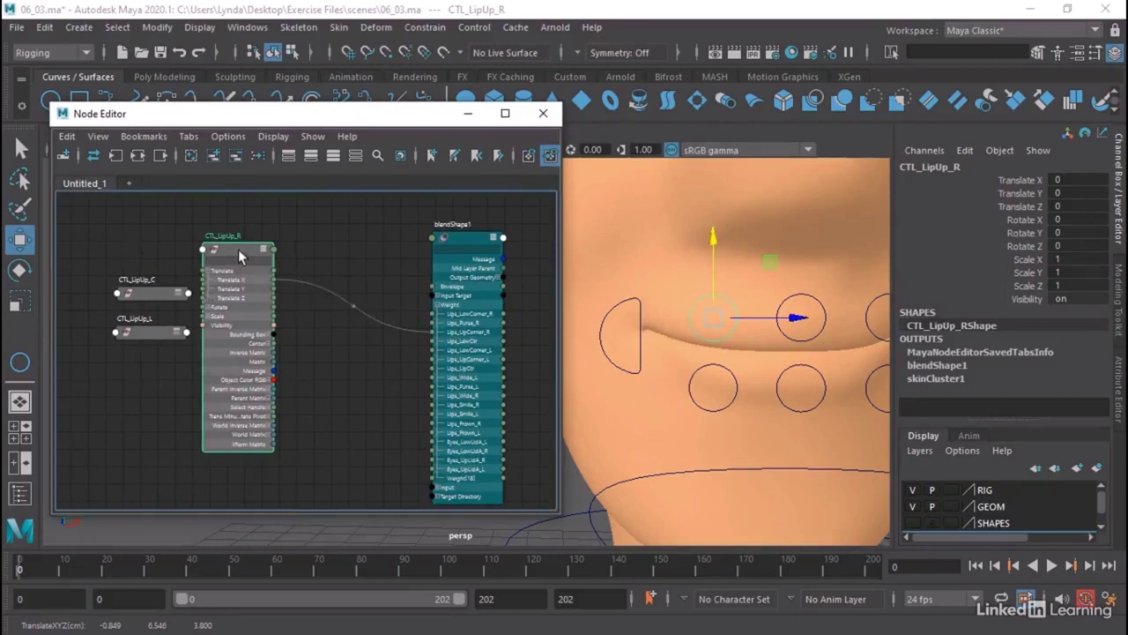
Simplify CTL_LipUp_R's attribute display, move it above the other two controls, and delete its connection to Lips_UpCorner_R.
{"action": "key", "text": "2"}
{"action": "left_click_drag", "start_coordinate": [243, 249], "coordinate": [158, 193]}
{"action": "middle_click_drag", "start_coordinate": [238, 262], "coordinate": [251, 286]}
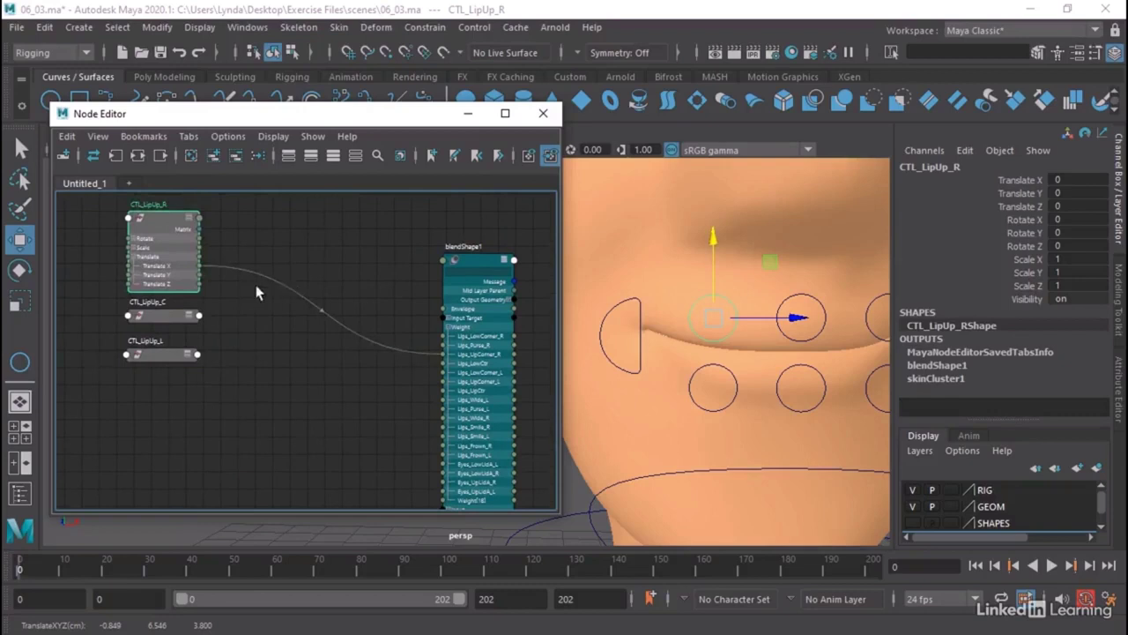
{"action": "left_click", "coordinate": [318, 314]}
{"action": "key", "text": "Delete"}
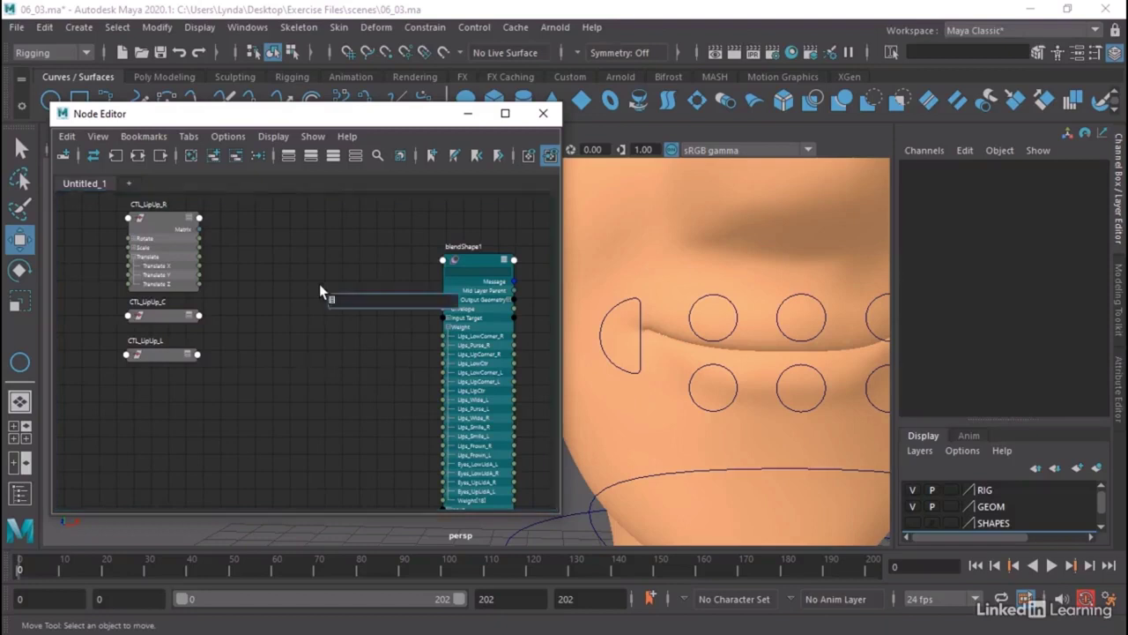
Create a multiplyDivide node and place it between the lip controls and blendShape1.
{"action": "type", "text": "mul"}
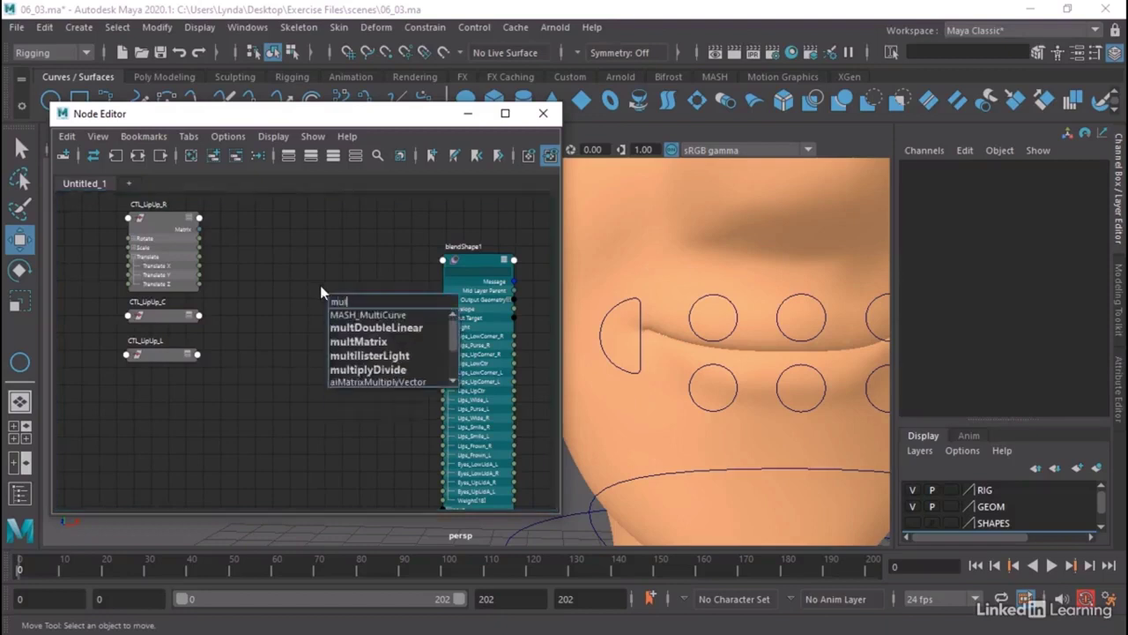
{"action": "left_click", "coordinate": [349, 369]}
{"action": "left_click_drag", "start_coordinate": [365, 298], "coordinate": [284, 262]}
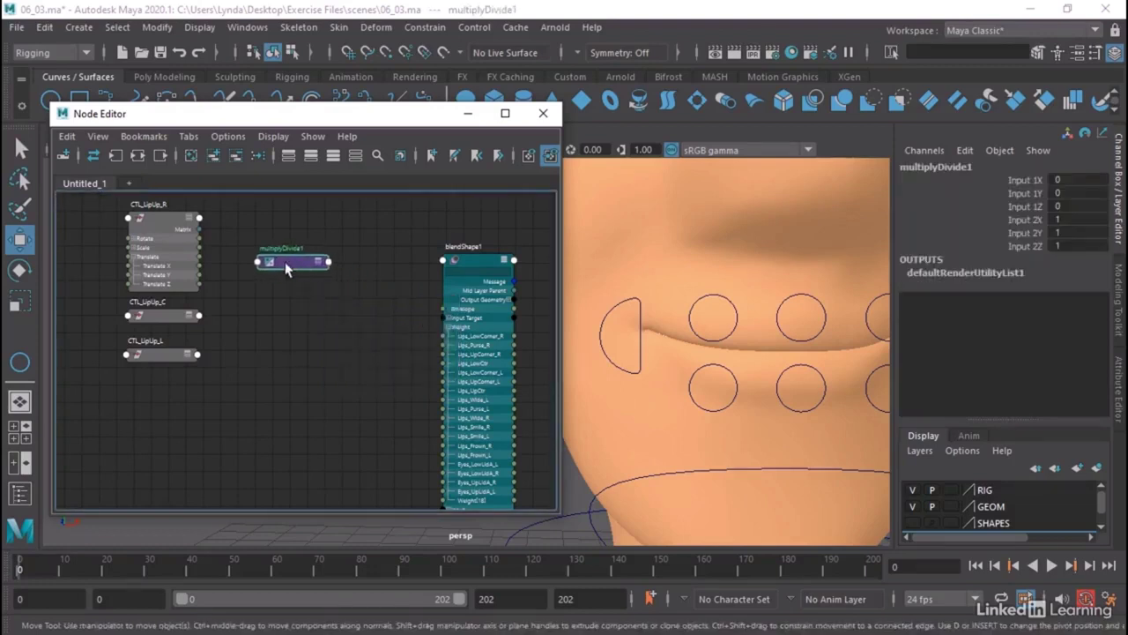
Expand multiplyDivide1's Input 1 and Input 2 to expose their X, Y and Z channels, and move the node slightly toward blendShape1.
{"action": "scroll", "coordinate": [284, 261], "scroll_direction": "up", "scroll_amount": 2}
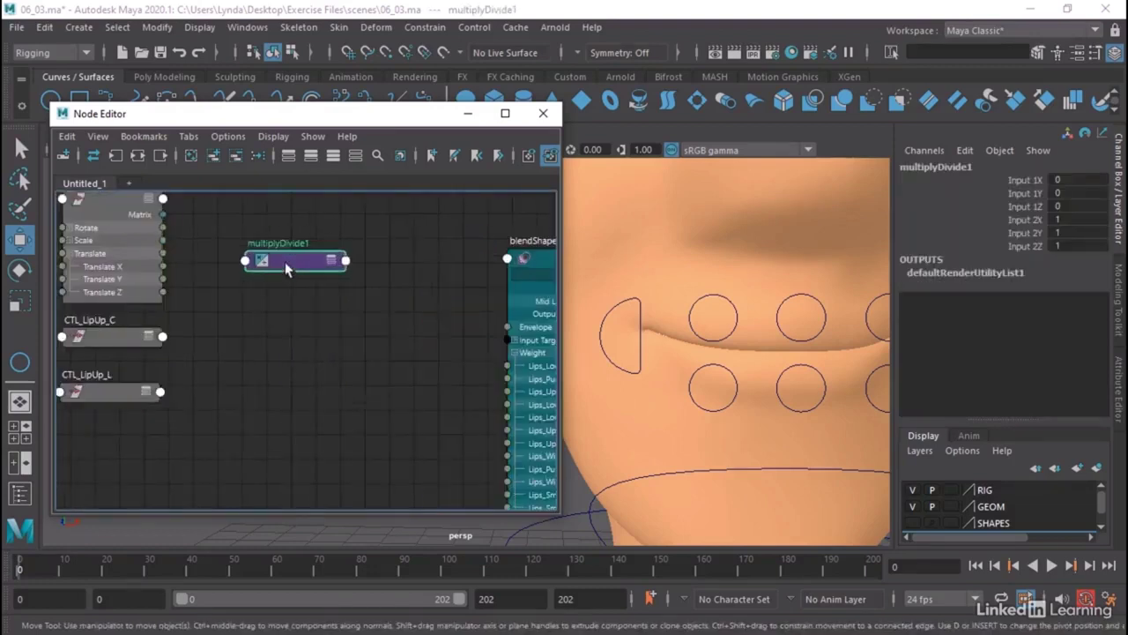
{"action": "left_click", "coordinate": [333, 263]}
{"action": "left_click", "coordinate": [333, 265]}
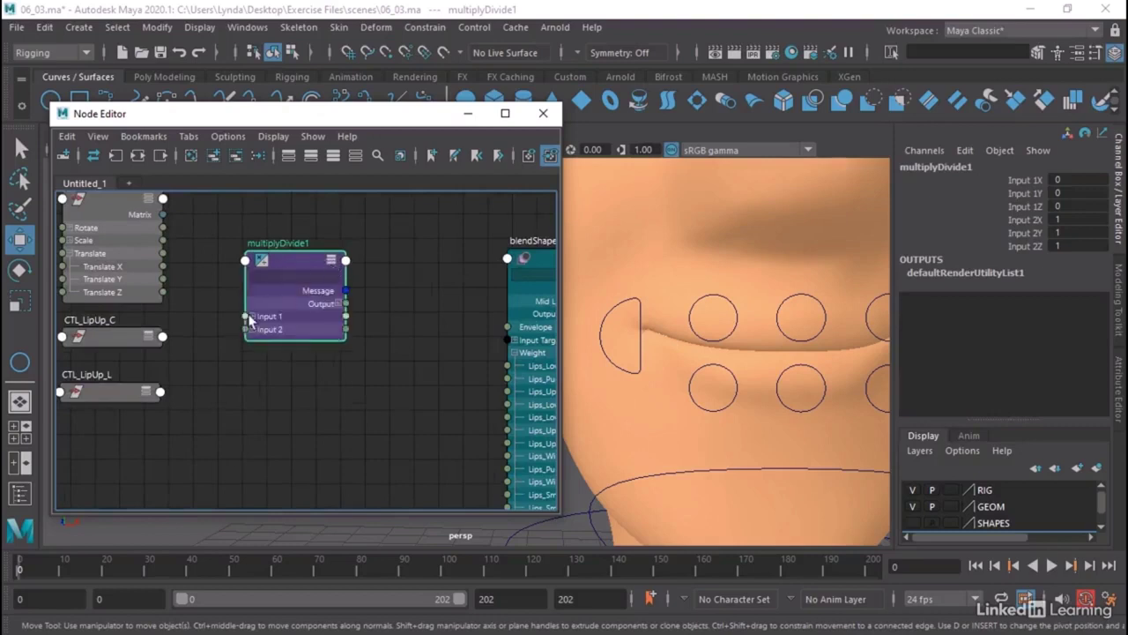
{"action": "left_click_drag", "start_coordinate": [247, 324], "coordinate": [241, 382]}
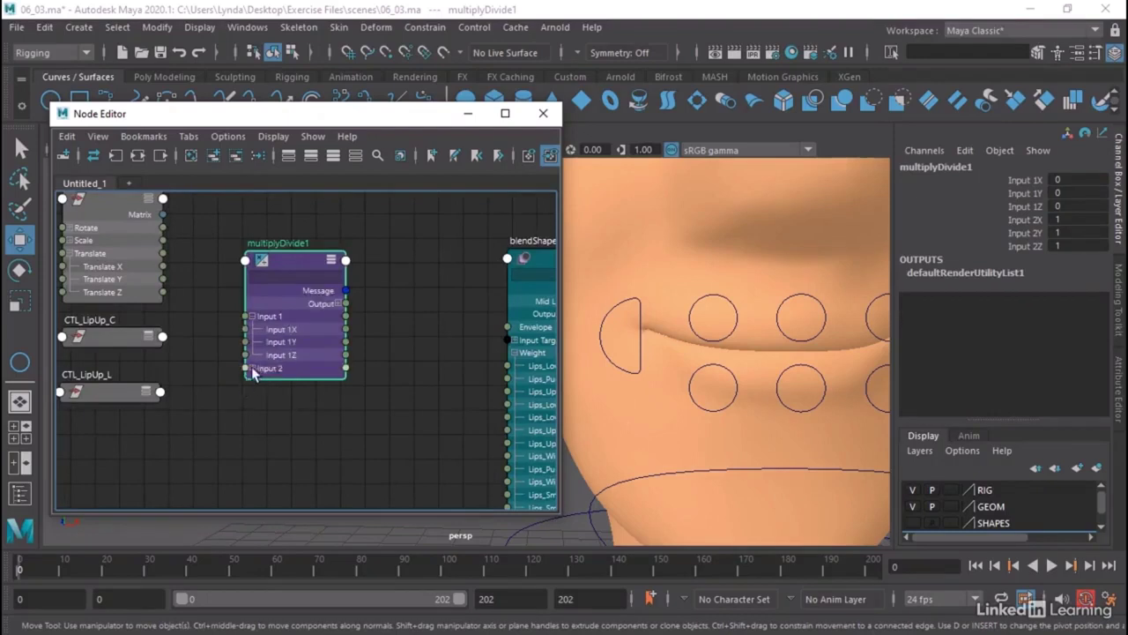
{"action": "left_click", "coordinate": [252, 368]}
{"action": "left_click_drag", "start_coordinate": [245, 290], "coordinate": [284, 282]}
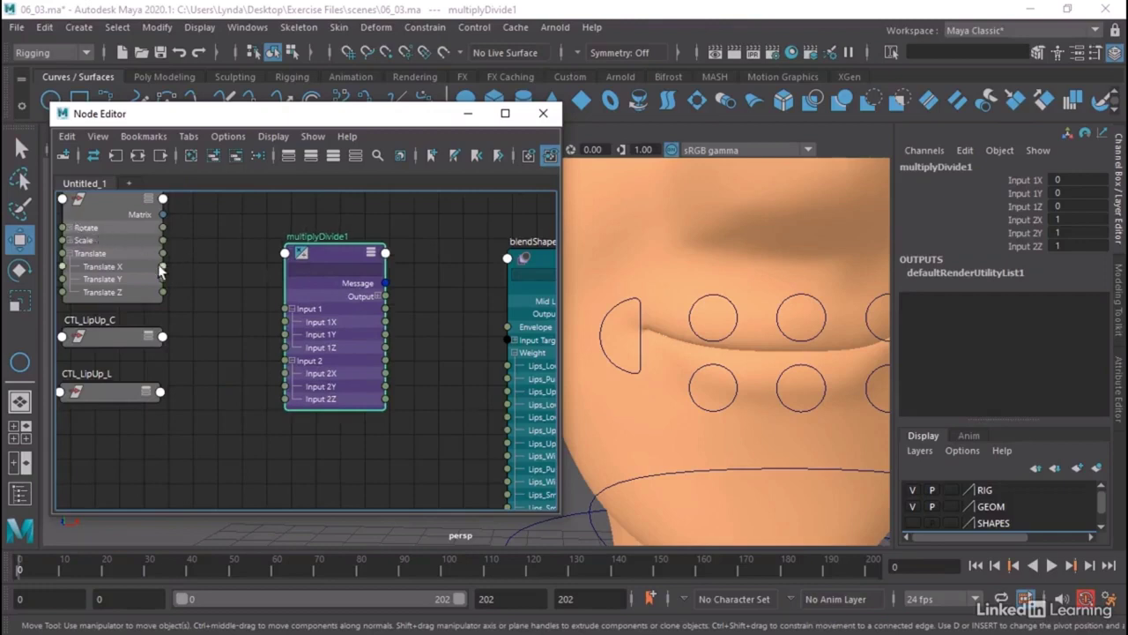
Connect CTL_LipUp_R's Translate X to multiplyDivide1's Input 1X and CTL_LipUp_C's Translate X to Input 1Y.
{"action": "left_click_drag", "start_coordinate": [162, 267], "coordinate": [283, 322]}
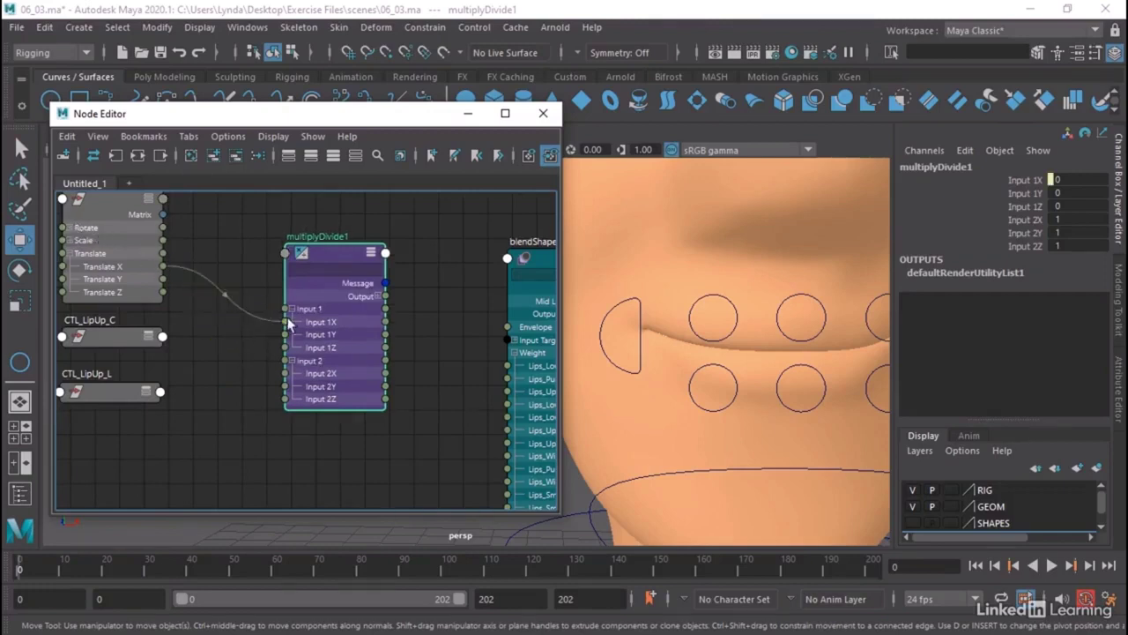
{"action": "left_click", "coordinate": [154, 343]}
{"action": "left_click", "coordinate": [163, 336]}
{"action": "mouse_move", "coordinate": [256, 528]}
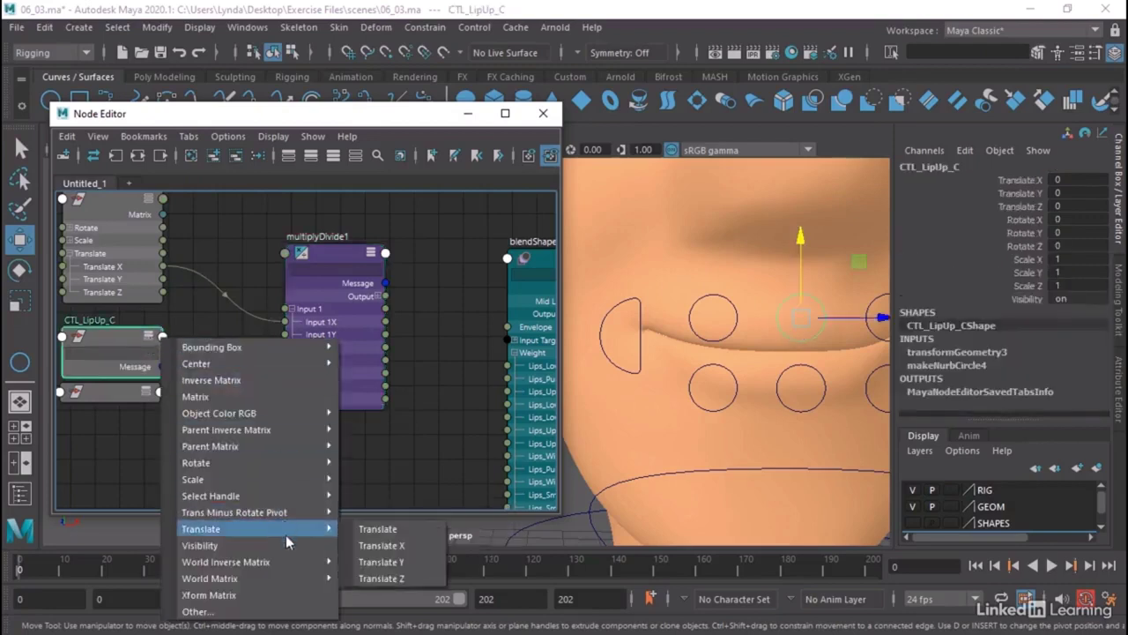
{"action": "left_click", "coordinate": [385, 550]}
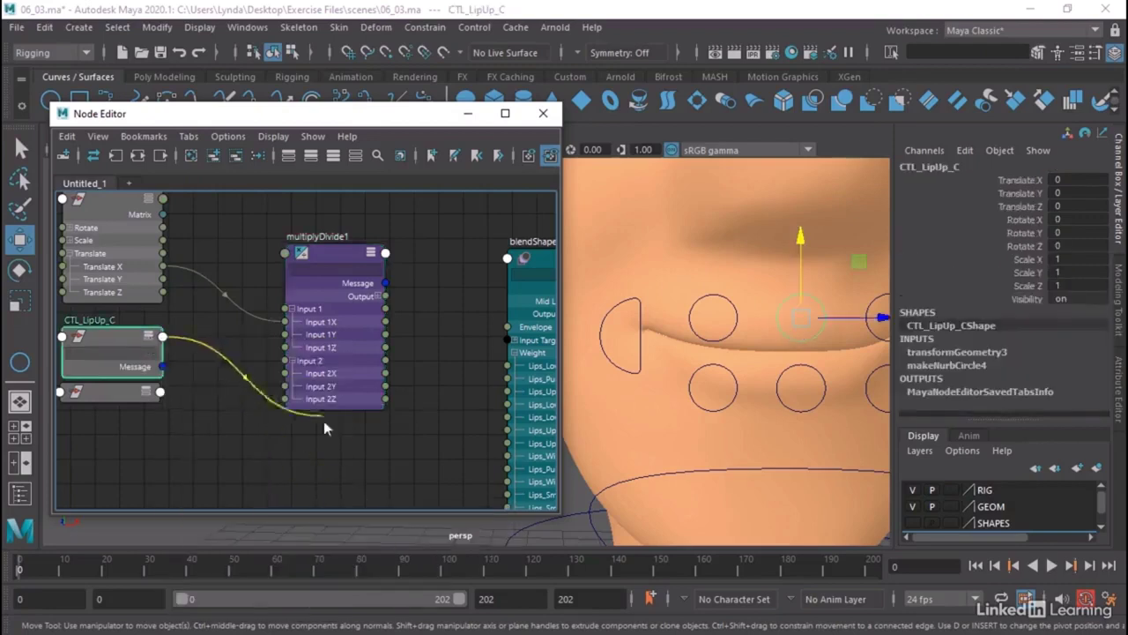
{"action": "left_click", "coordinate": [284, 334]}
Move CTL_LipUp_C up slightly and connect CTL_LipUp_L's Translate X to multiplyDivide1's Input 1Z.
{"action": "mouse_move", "coordinate": [116, 397]}
{"action": "left_mouse_down"}
{"action": "mouse_move", "coordinate": [116, 415]}
{"action": "mouse_move", "coordinate": [113, 377]}
{"action": "left_mouse_up"}
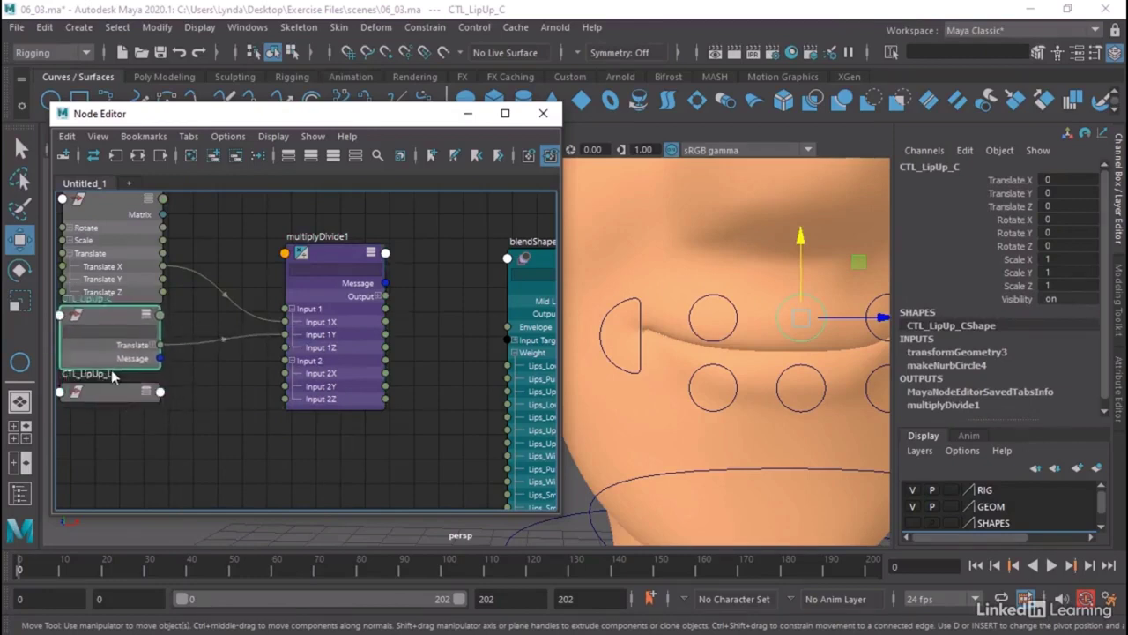
{"action": "left_click", "coordinate": [162, 393]}
{"action": "mouse_move", "coordinate": [291, 302]}
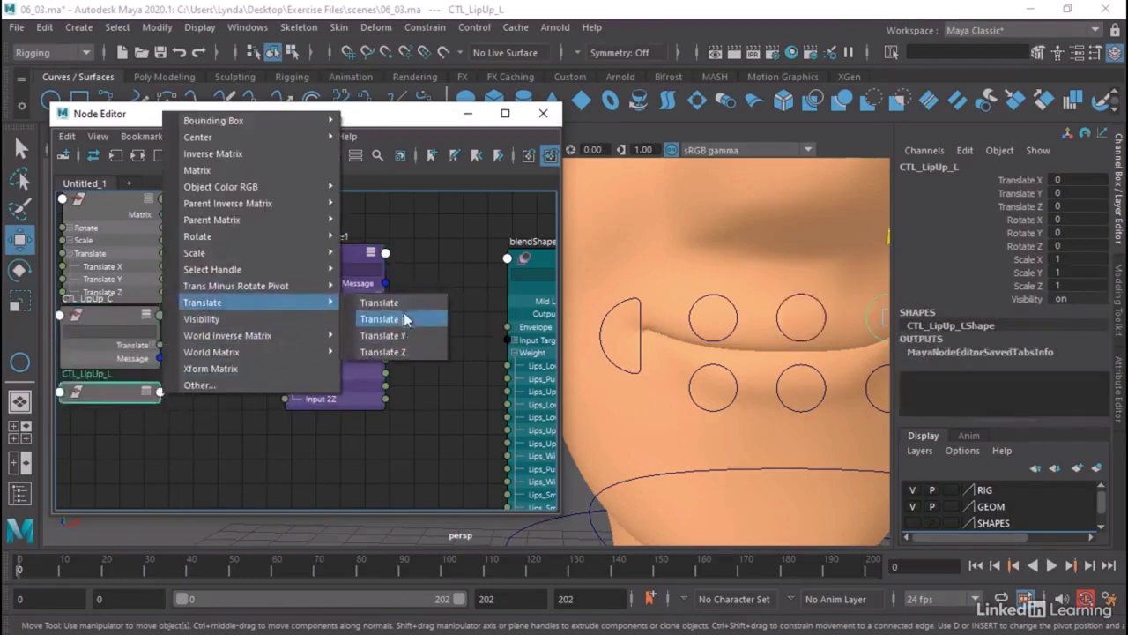
{"action": "left_click", "coordinate": [406, 336]}
{"action": "left_click", "coordinate": [289, 349]}
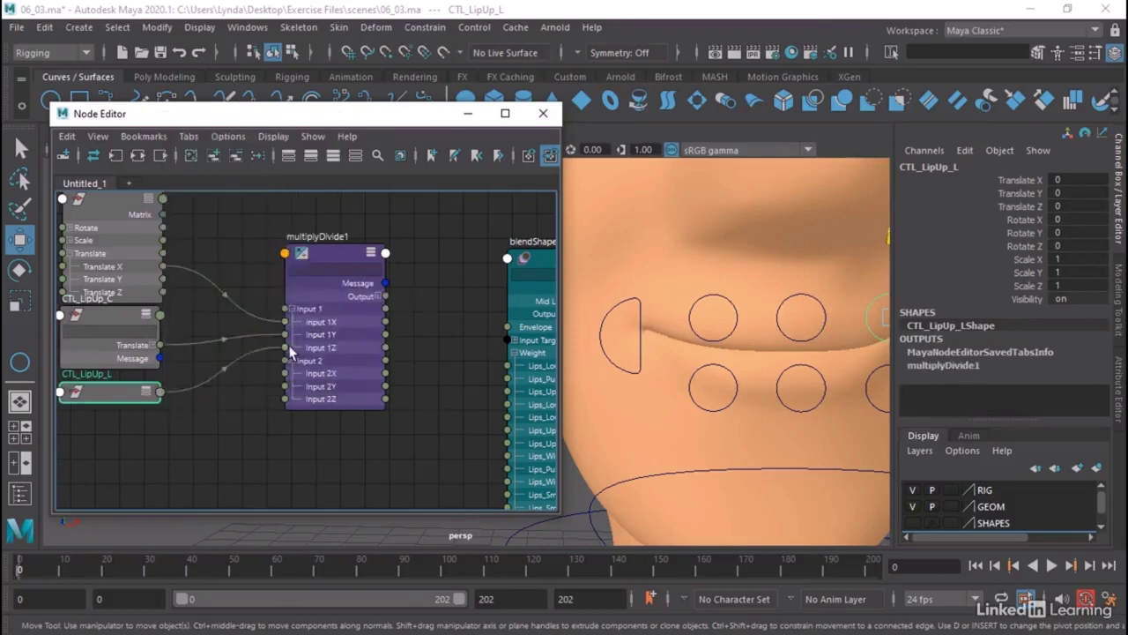
Create a floatConstant node and place it directly below CTL_LipUp_L.
{"action": "scroll", "coordinate": [317, 432], "scroll_direction": "down", "scroll_amount": 3}
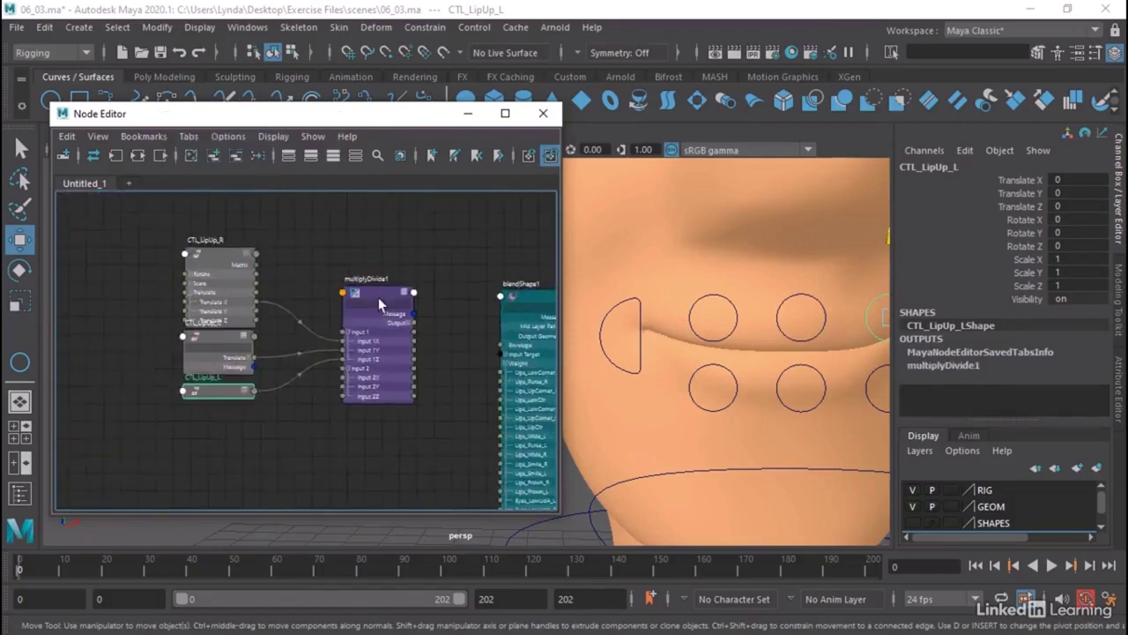
{"action": "middle_click_drag", "start_coordinate": [379, 304], "coordinate": [350, 258], "text": "alt"}
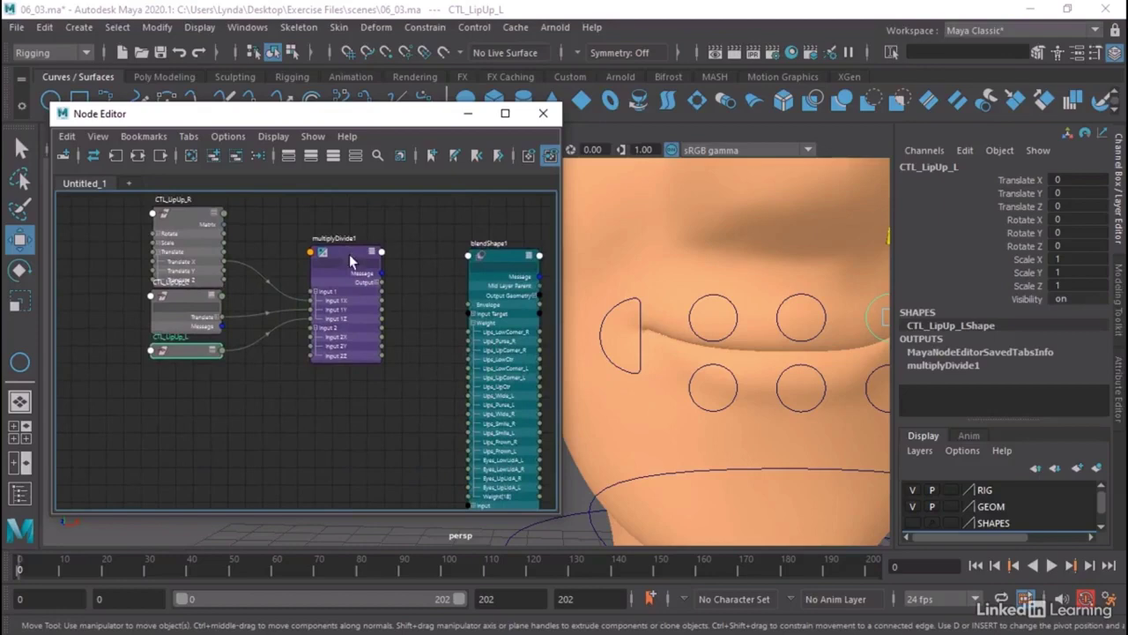
{"action": "middle_click_drag", "start_coordinate": [289, 382], "coordinate": [313, 378], "text": "alt"}
{"action": "scroll", "coordinate": [320, 399], "scroll_direction": "up", "scroll_amount": 2}
{"action": "scroll", "coordinate": [320, 398], "scroll_direction": "down", "scroll_amount": 2}
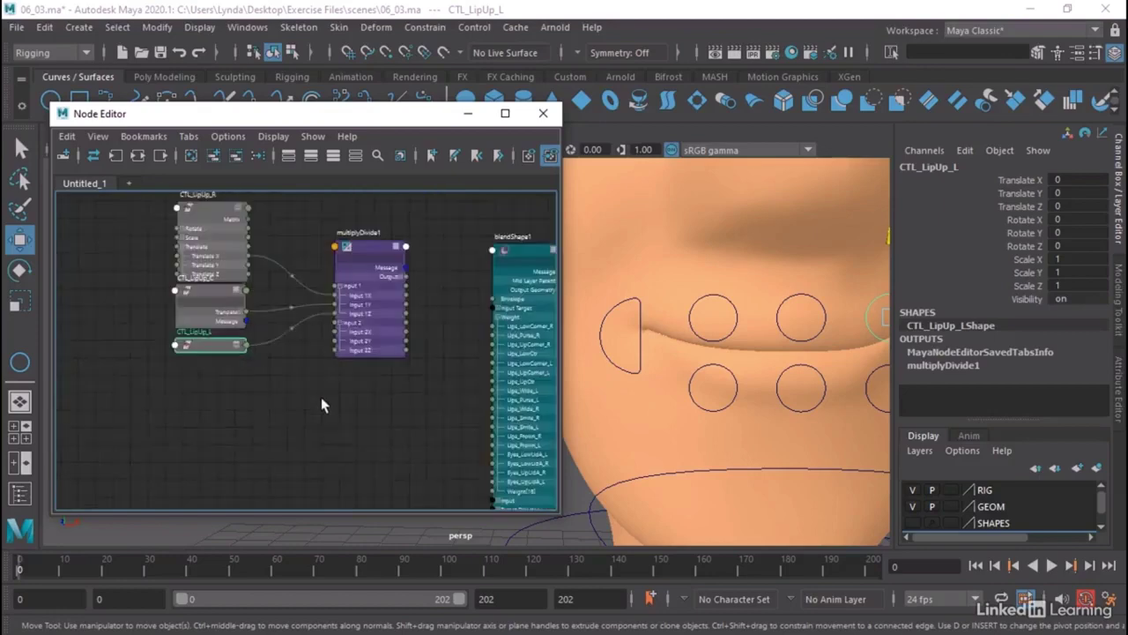
{"action": "left_click", "coordinate": [319, 398]}
{"action": "key", "text": "Tab"}
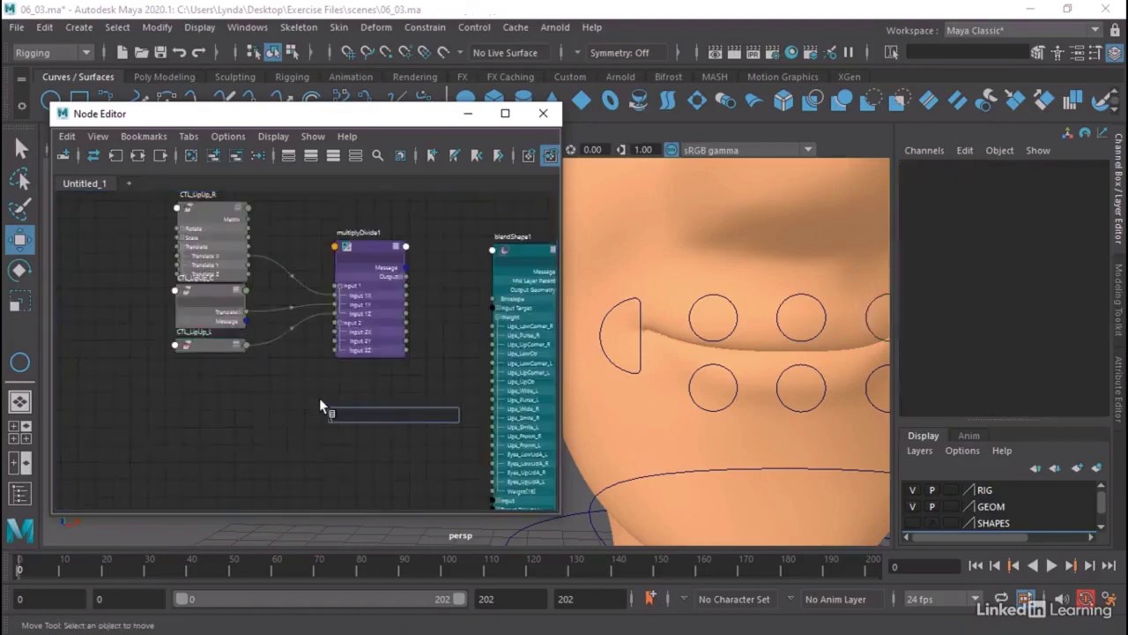
{"action": "type", "text": "cons"}
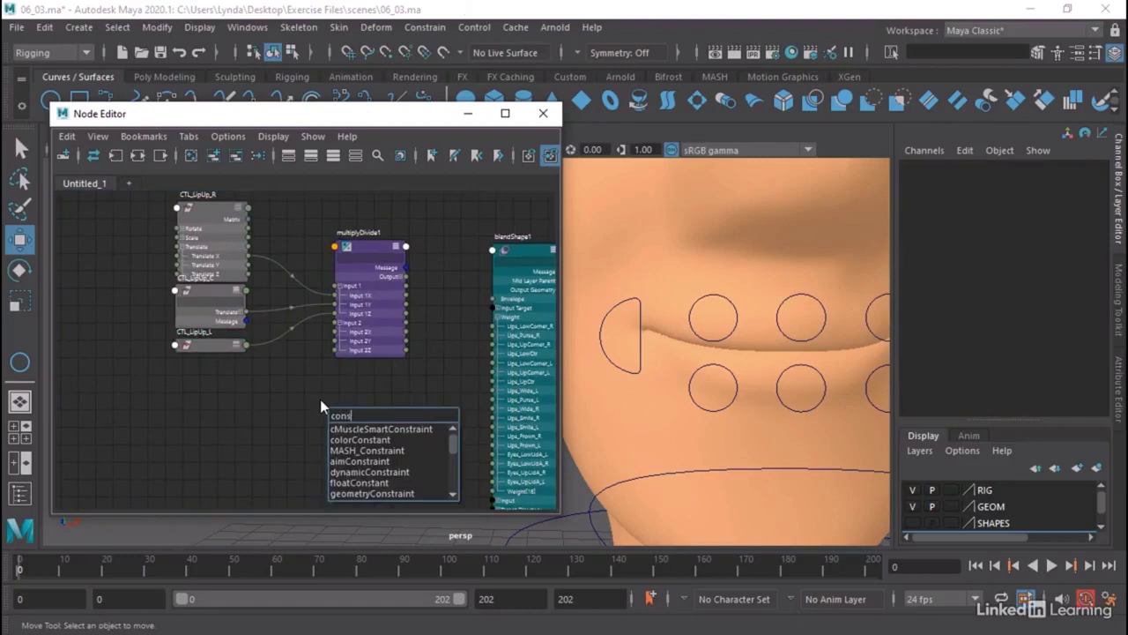
{"action": "left_click", "coordinate": [359, 483]}
{"action": "left_click_drag", "start_coordinate": [359, 406], "coordinate": [206, 383]}
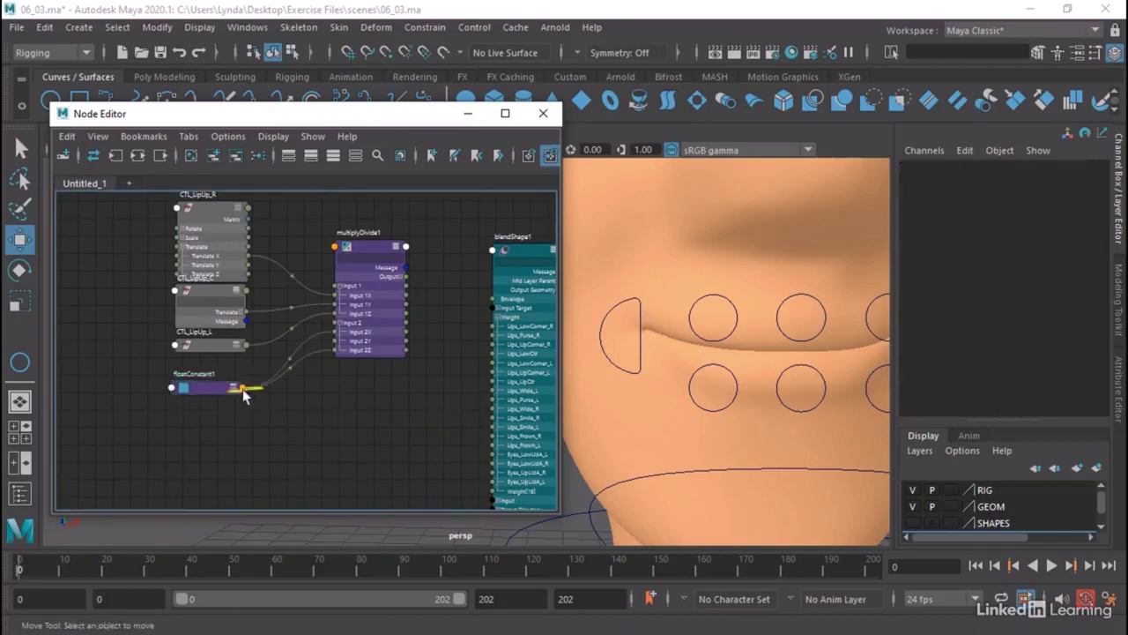
Expand floatConstant1 and connect its Out Float to multiplyDivide1's Input 2X, Input 2Y and Input 2Z.
{"action": "left_click", "coordinate": [244, 389]}
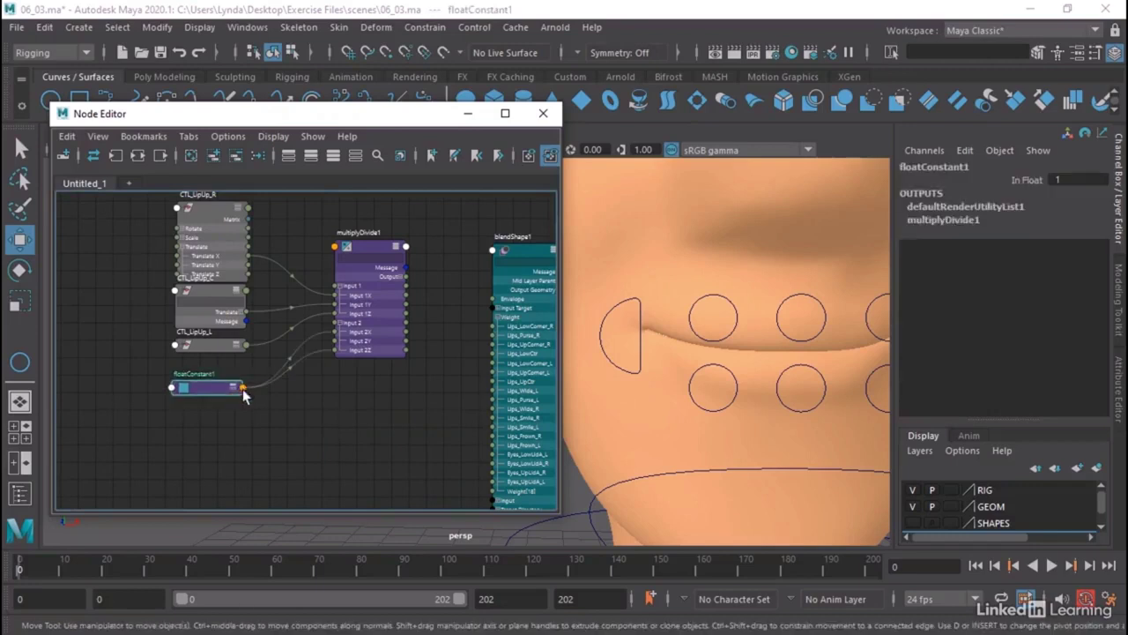
{"action": "key", "text": "2"}
{"action": "left_click_drag", "start_coordinate": [334, 350], "coordinate": [271, 427]}
{"action": "left_click_drag", "start_coordinate": [317, 376], "coordinate": [334, 341]}
{"action": "left_click_drag", "start_coordinate": [244, 417], "coordinate": [334, 342]}
{"action": "left_click_drag", "start_coordinate": [244, 417], "coordinate": [333, 349]}
{"action": "left_click", "coordinate": [209, 398]}
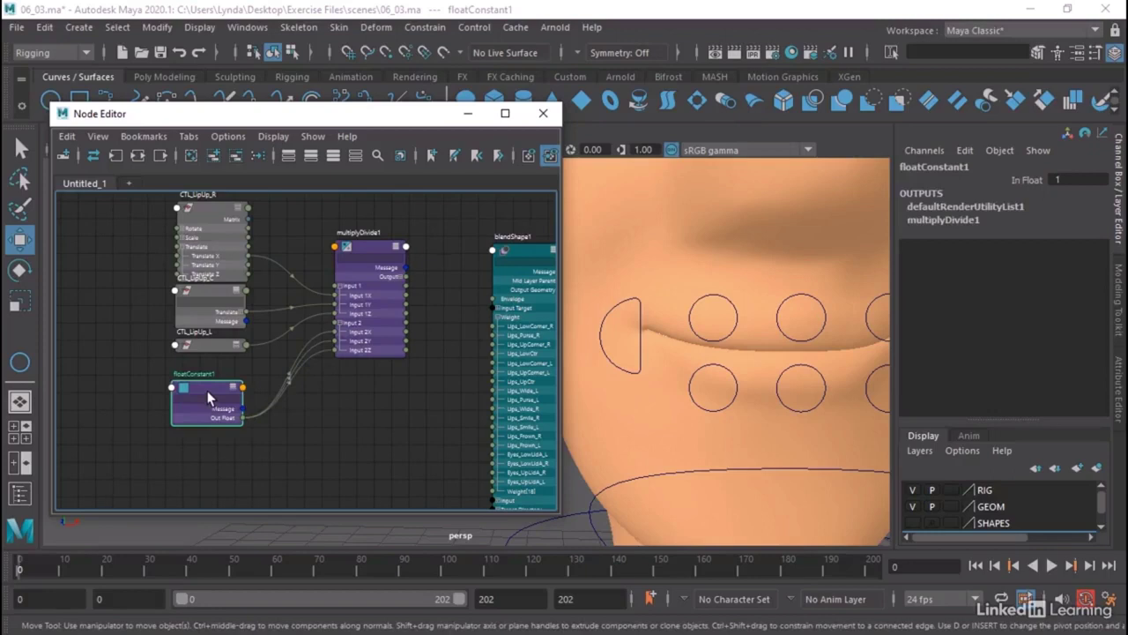
Shift the Node Editor away from the mouth view and expand multiplyDivide1's Output into its X, Y and Z channels.
{"action": "middle_click_drag", "start_coordinate": [622, 331], "coordinate": [597, 340], "text": "alt"}
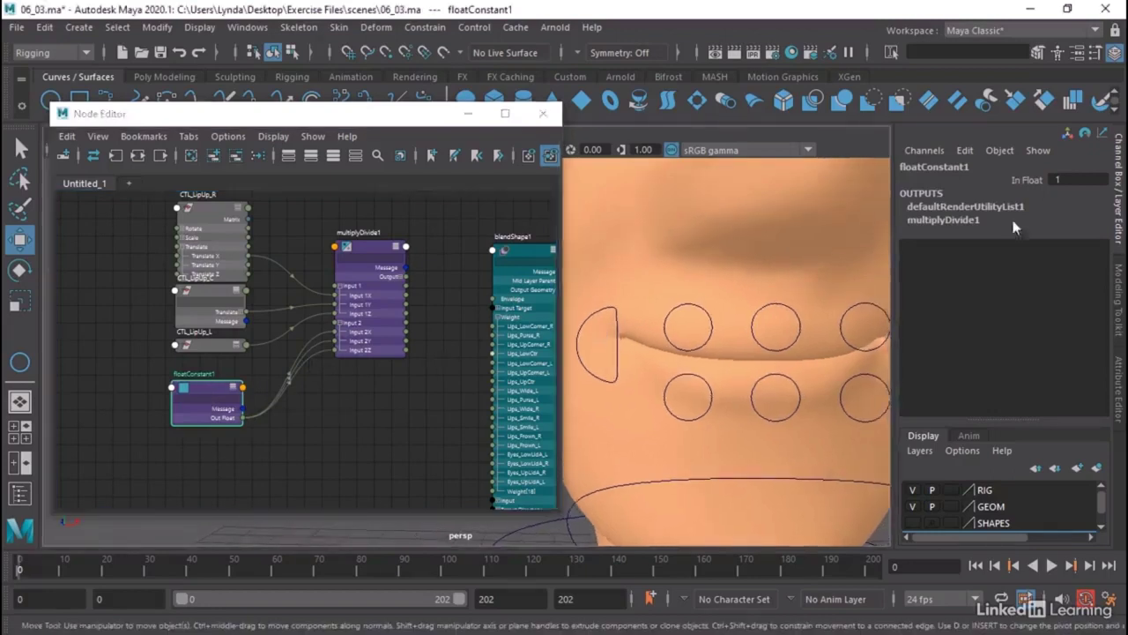
{"action": "left_click_drag", "start_coordinate": [287, 114], "coordinate": [268, 118]}
{"action": "middle_click_drag", "start_coordinate": [357, 342], "coordinate": [290, 350], "text": "alt"}
{"action": "middle_click_drag", "start_coordinate": [401, 283], "coordinate": [410, 249]}
{"action": "scroll", "coordinate": [409, 253], "scroll_direction": "up", "scroll_amount": 2}
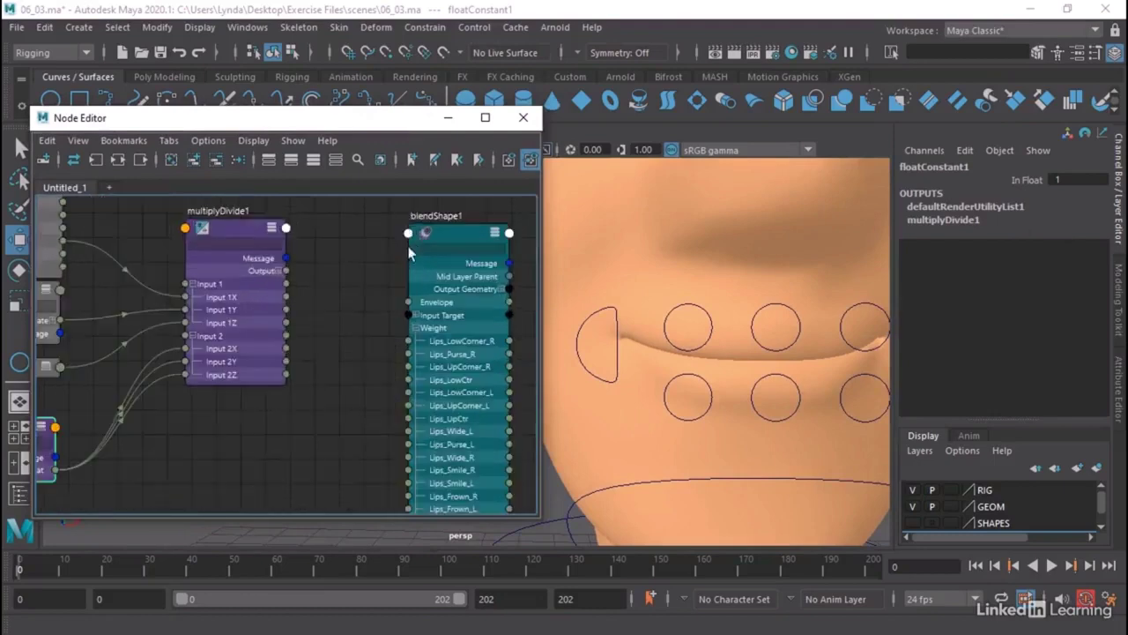
{"action": "scroll", "coordinate": [348, 274], "scroll_direction": "down", "scroll_amount": 4}
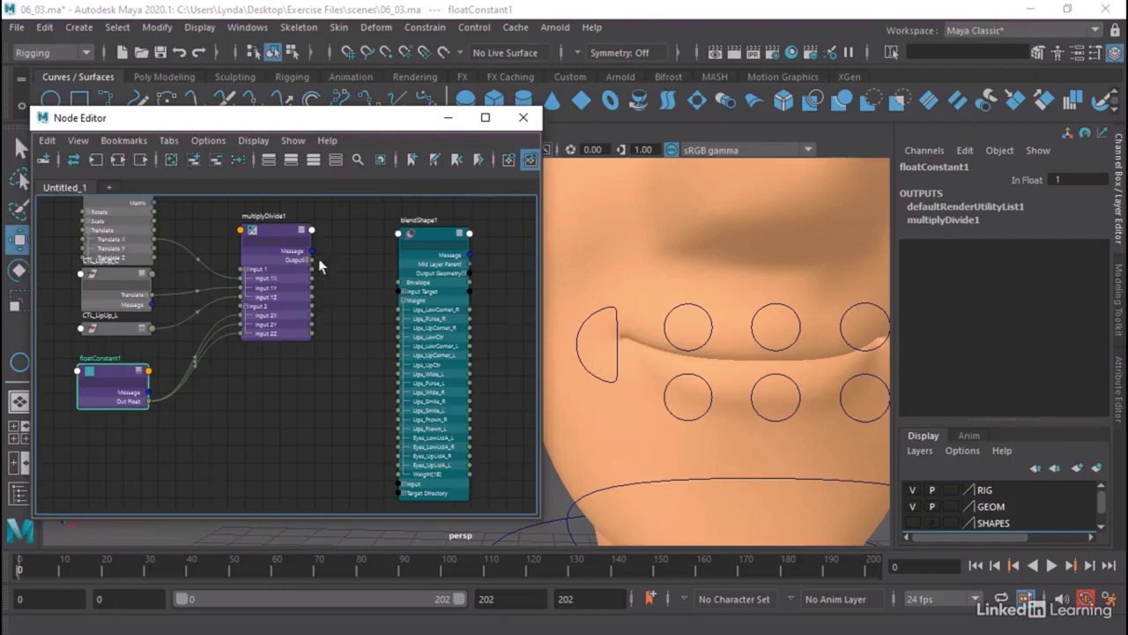
{"action": "left_click", "coordinate": [309, 260]}
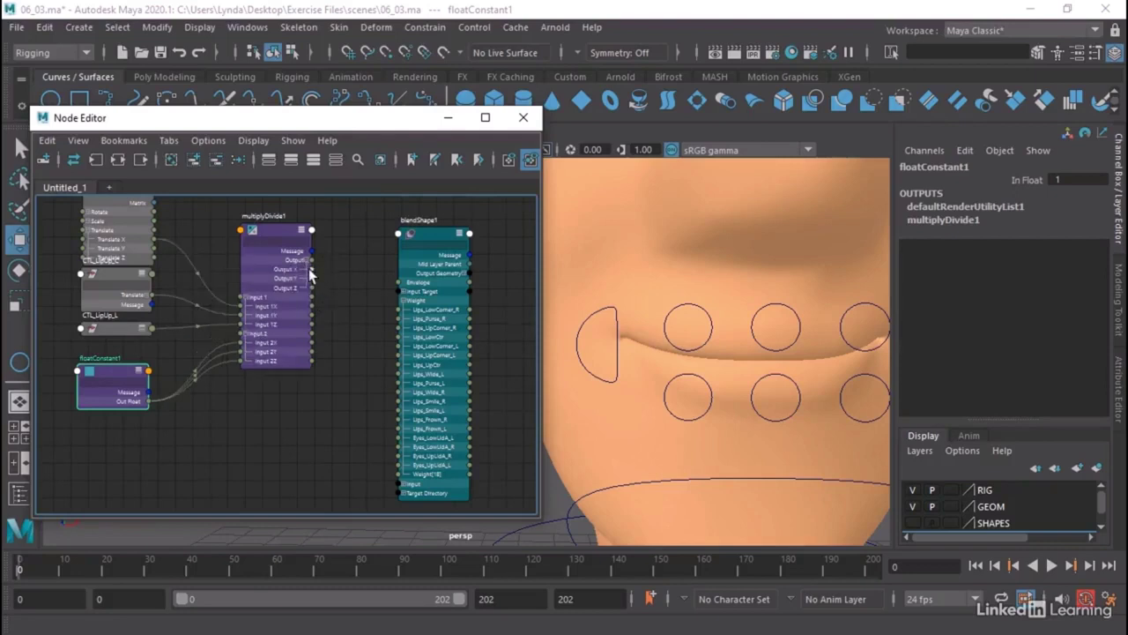
Connect multiplyDivide1's Output X to Lips_UpCorner_R, Output Y to Lips_UpCtr and Output Z to Lips_UpCorner_L on blendShape1.
{"action": "left_click_drag", "start_coordinate": [370, 334], "coordinate": [402, 326]}
{"action": "left_click_drag", "start_coordinate": [365, 332], "coordinate": [399, 362]}
{"action": "left_click_drag", "start_coordinate": [311, 287], "coordinate": [394, 348]}
{"action": "left_click_drag", "start_coordinate": [312, 287], "coordinate": [399, 352]}
{"action": "scroll", "coordinate": [379, 391], "scroll_direction": "down", "scroll_amount": 2}
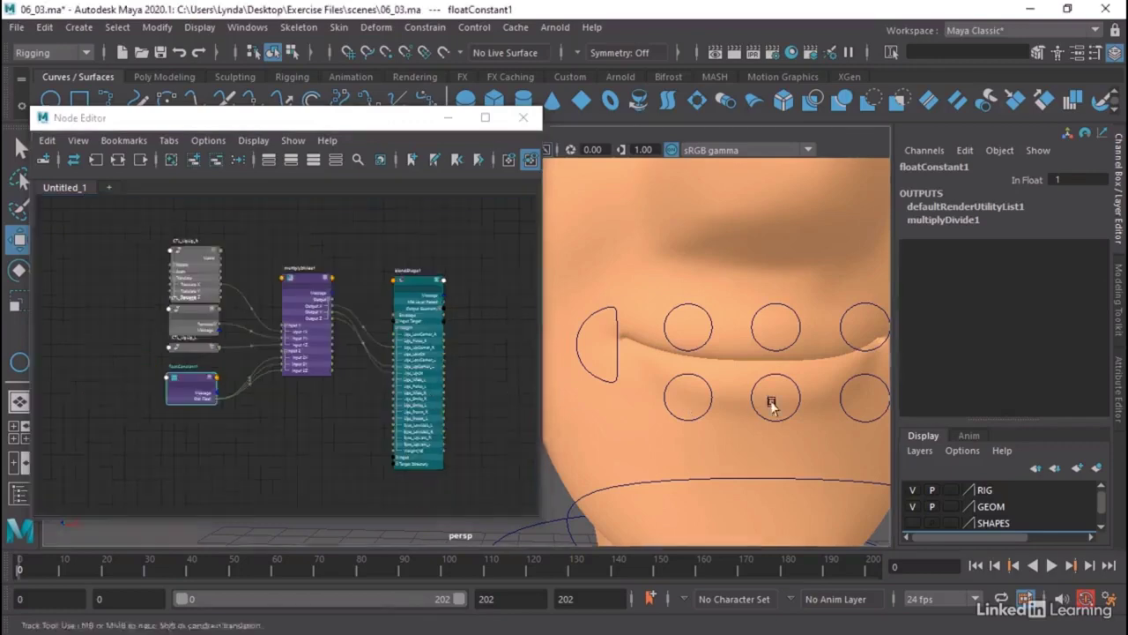
Raise the CTL_LipUp_R control in the viewport to a Translate X of about 0.45 to test the new connections.
{"action": "middle_click_drag", "start_coordinate": [771, 402], "coordinate": [722, 414], "text": "alt"}
{"action": "left_click", "coordinate": [642, 320]}
{"action": "left_click", "coordinate": [636, 314]}
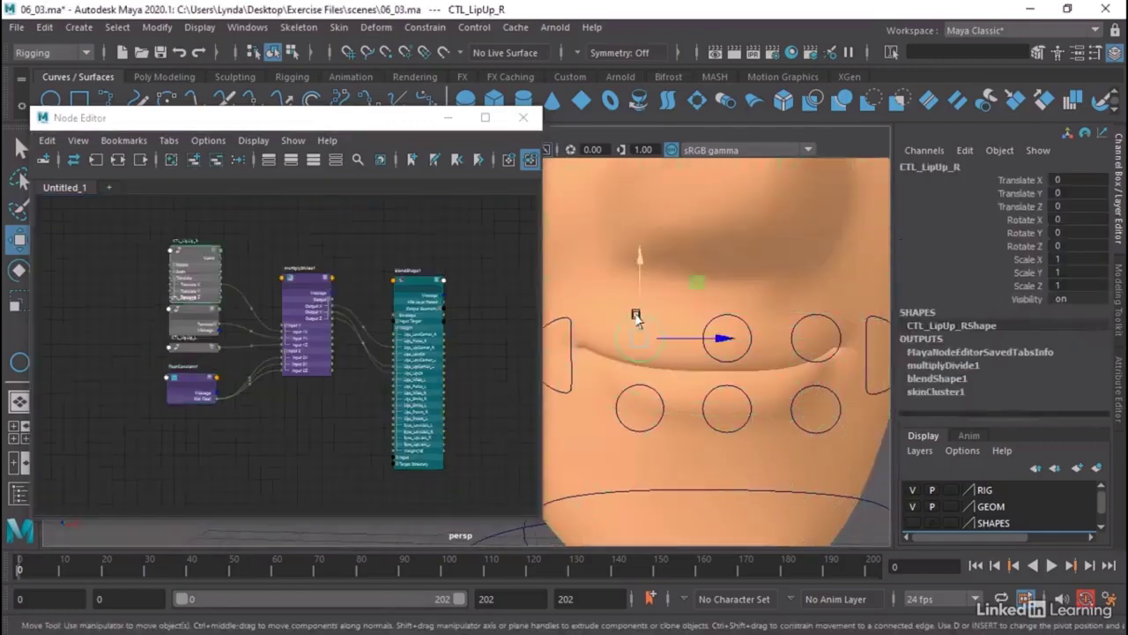
{"action": "left_click_drag", "start_coordinate": [636, 318], "coordinate": [641, 267]}
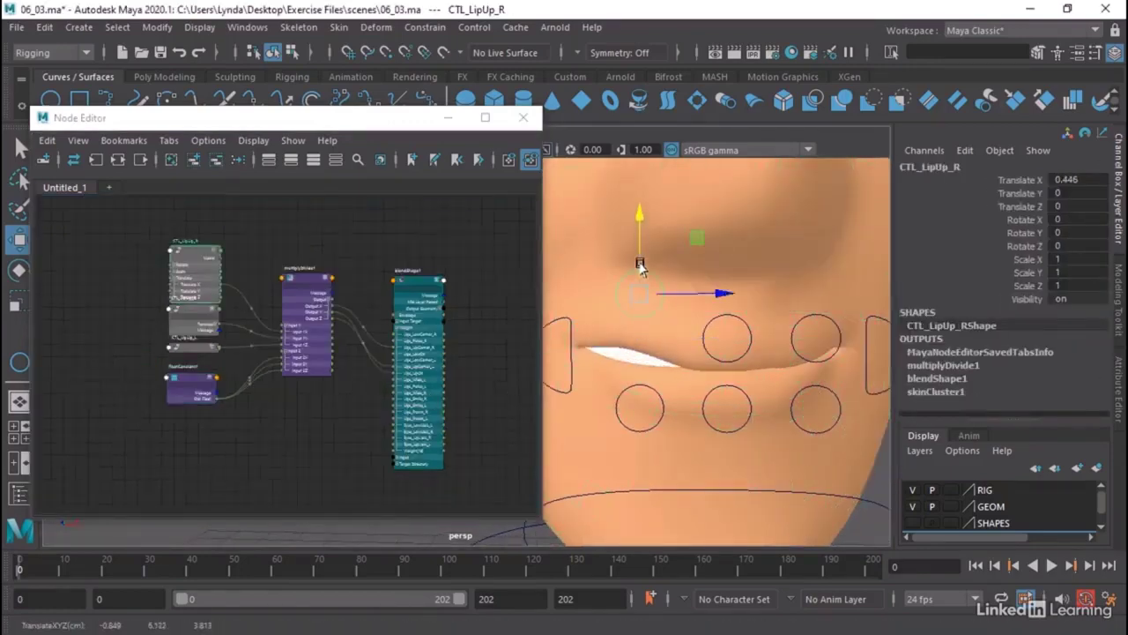
Open floatConstant1's attributes beside the mouth view, try a Float value of 2, and set it to 4.
{"action": "left_click", "coordinate": [185, 377]}
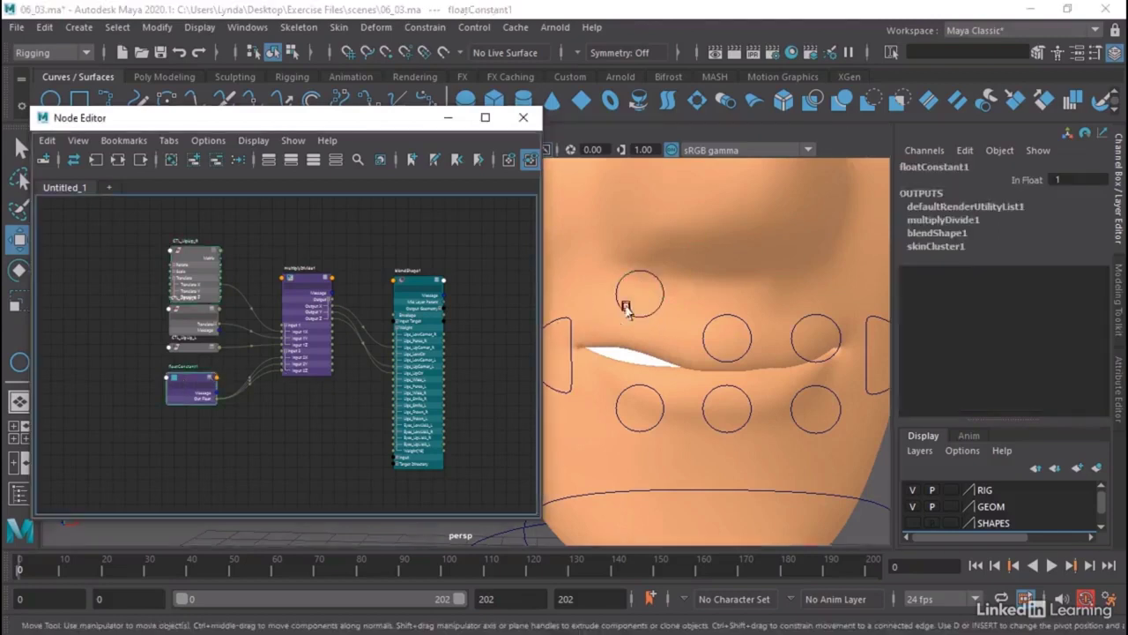
{"action": "double_click", "coordinate": [185, 380]}
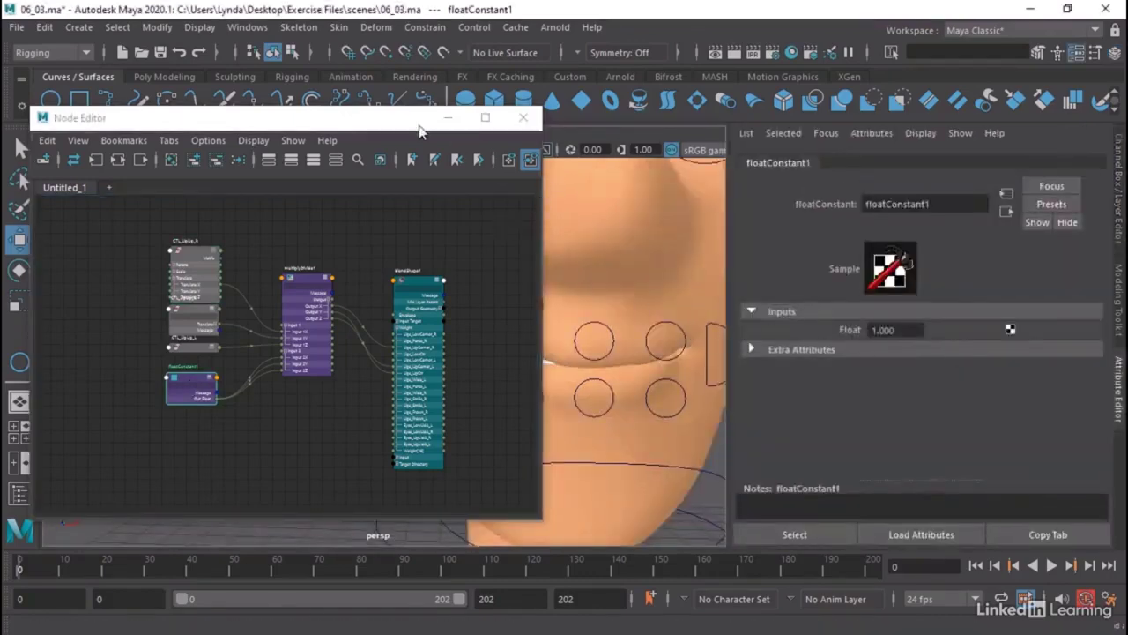
{"action": "left_click_drag", "start_coordinate": [265, 117], "coordinate": [180, 147]}
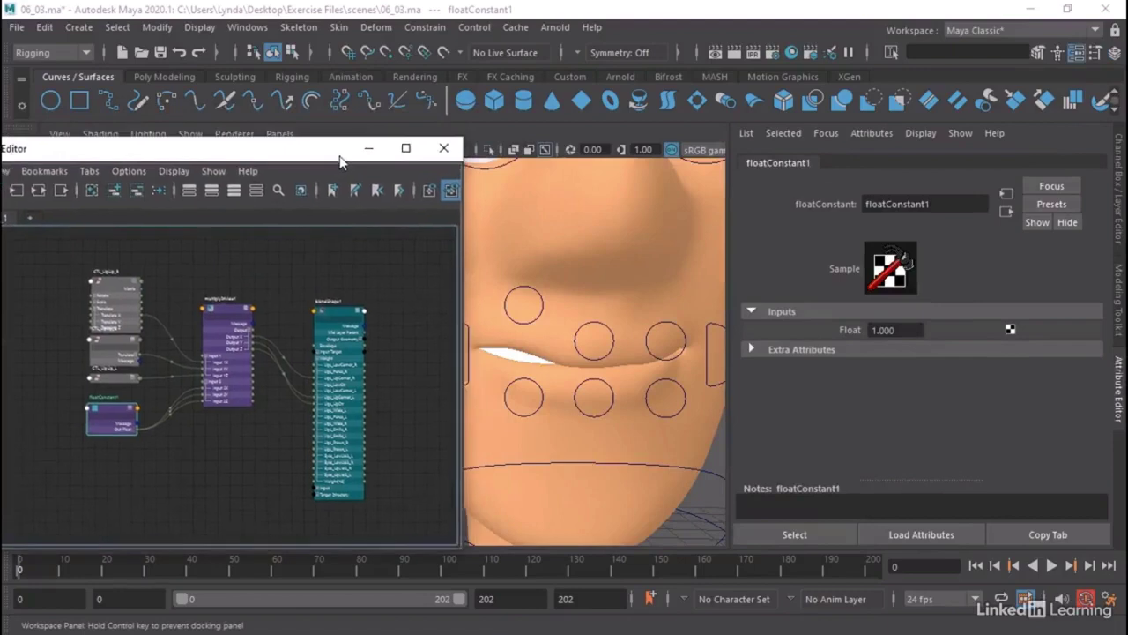
{"action": "left_click", "coordinate": [909, 330]}
{"action": "type", "text": "2"}
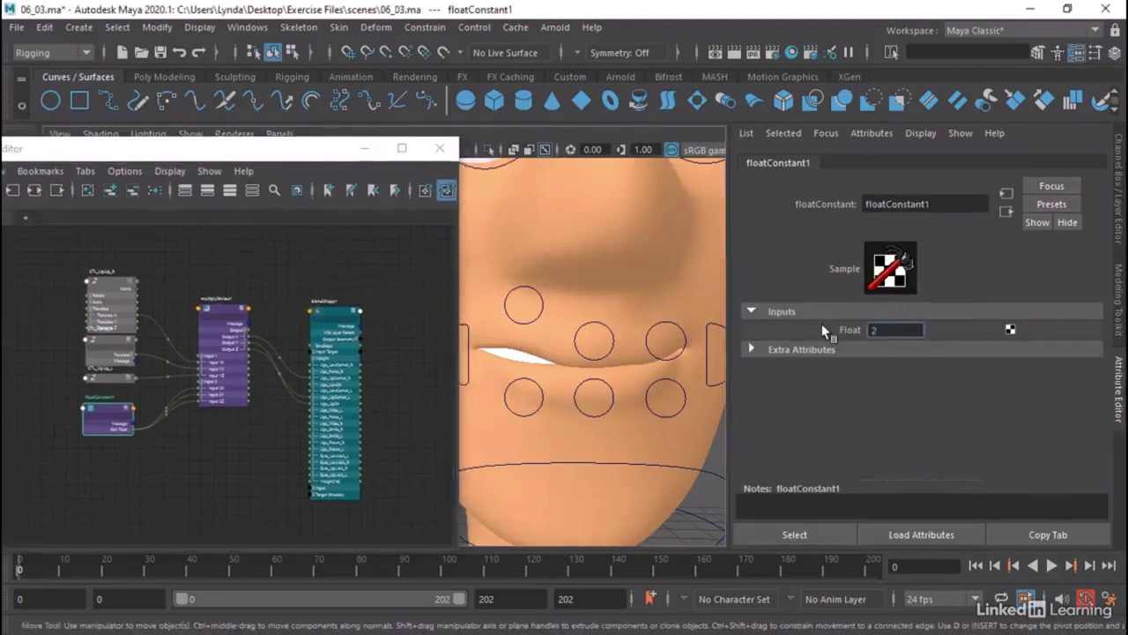
{"action": "key", "text": "Return"}
{"action": "left_click", "coordinate": [895, 329]}
{"action": "type", "text": "4"}
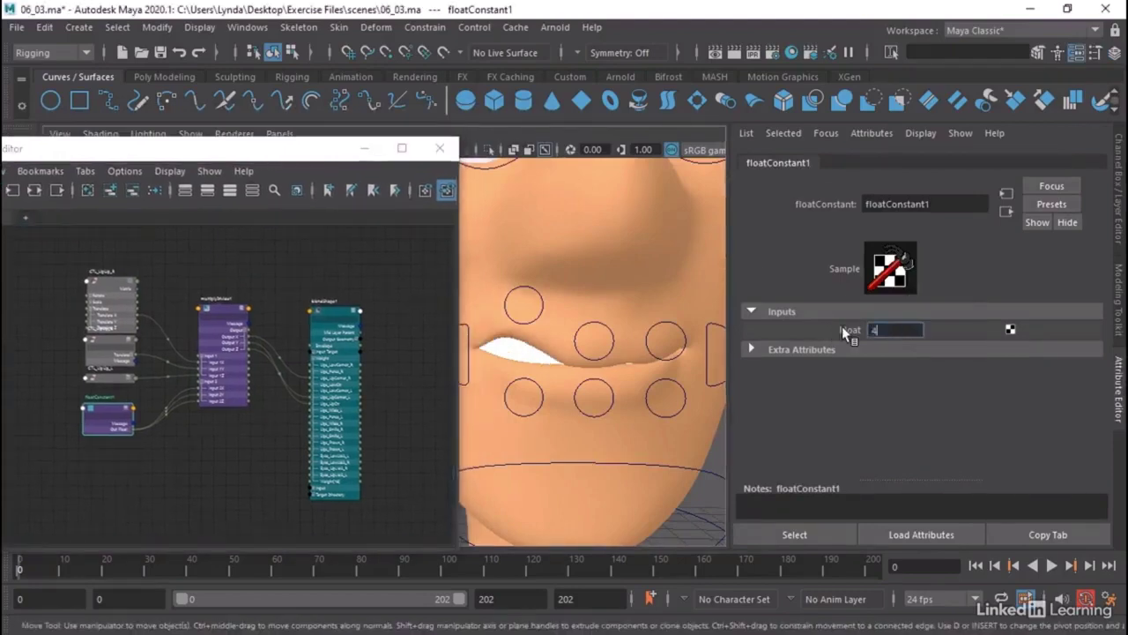
{"action": "key", "text": "Return"}
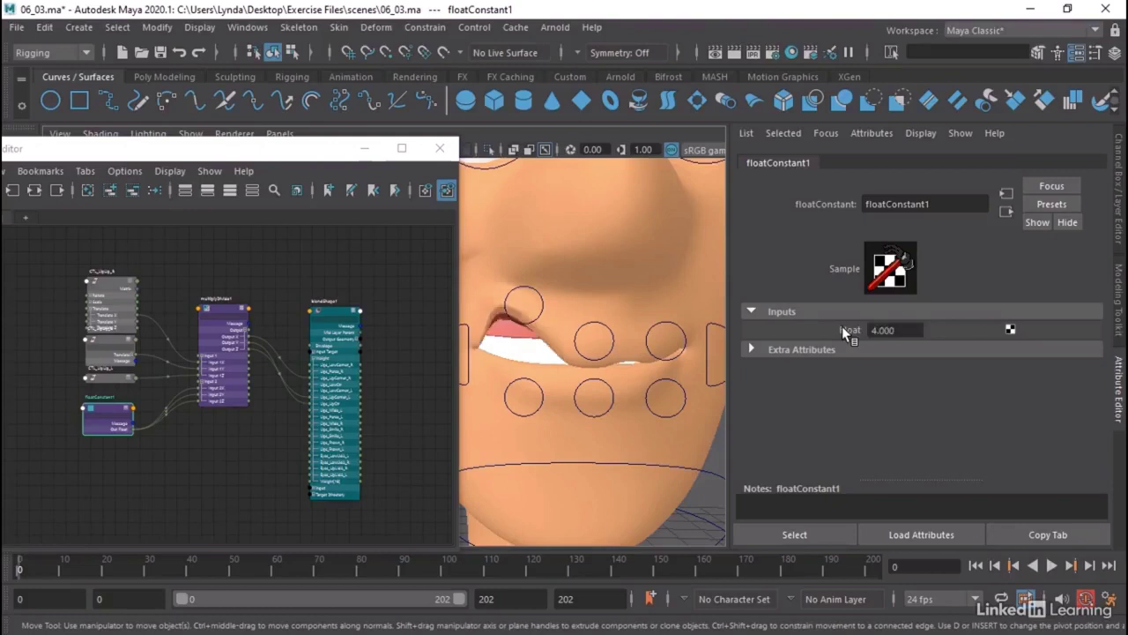
Raise the CTL_LipUp_C and CTL_LipUp_L controls in the viewport to test the centre and left upper-lip shapes.
{"action": "left_click", "coordinate": [507, 291]}
{"action": "left_click_drag", "start_coordinate": [522, 254], "coordinate": [531, 275]}
{"action": "left_click", "coordinate": [607, 325]}
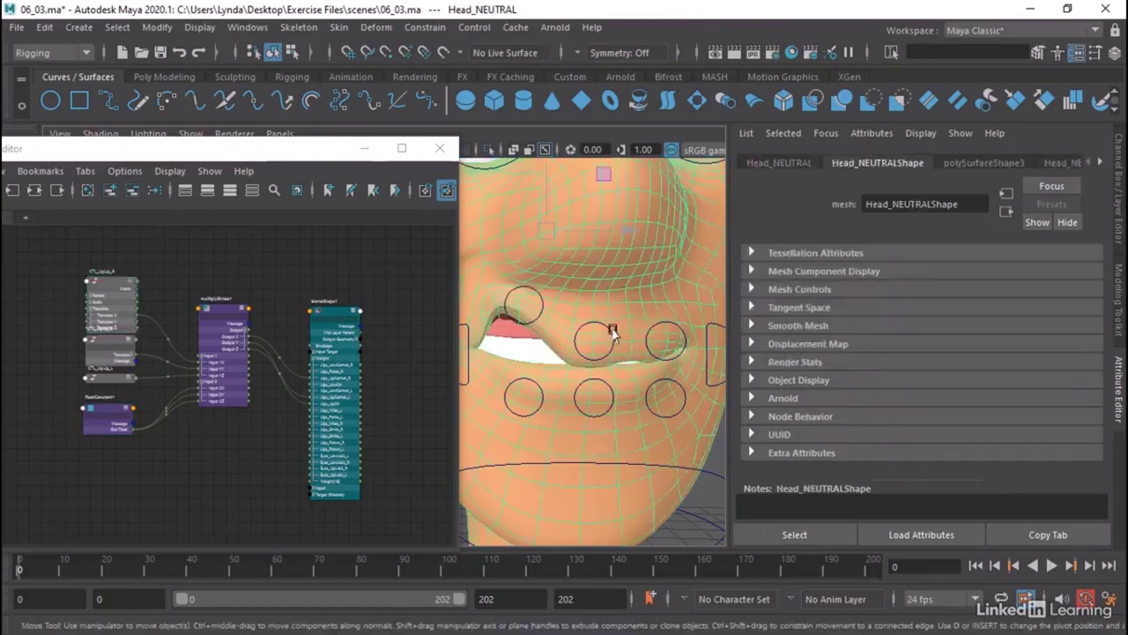
{"action": "left_click", "coordinate": [582, 322]}
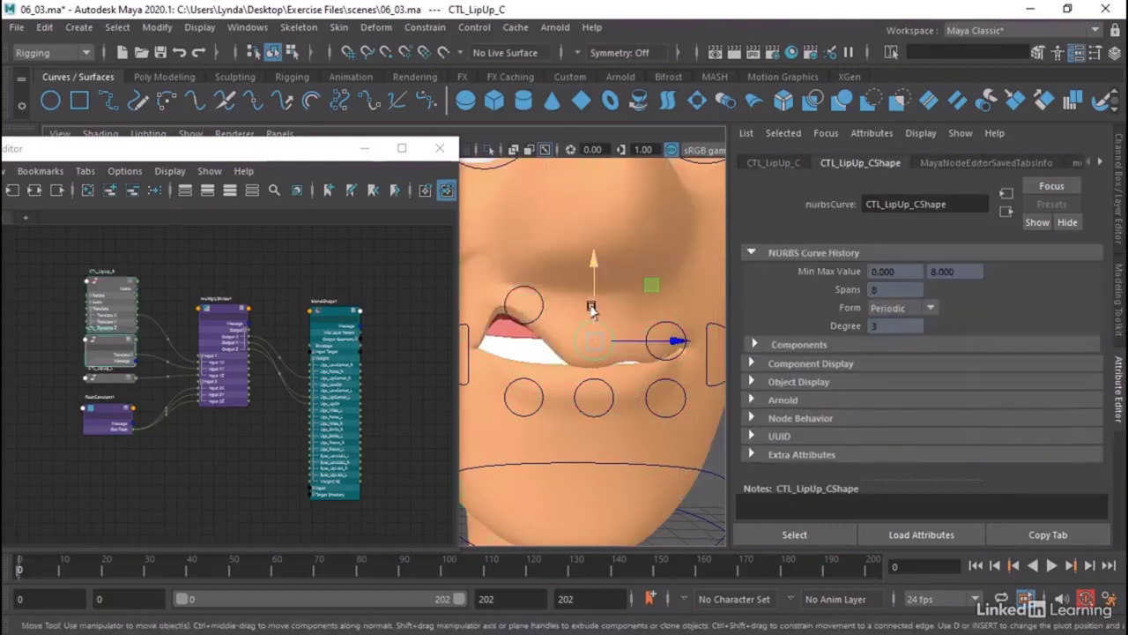
{"action": "mouse_move", "coordinate": [591, 302]}
{"action": "left_mouse_down"}
{"action": "mouse_move", "coordinate": [593, 267]}
{"action": "mouse_move", "coordinate": [594, 282]}
{"action": "left_mouse_up"}
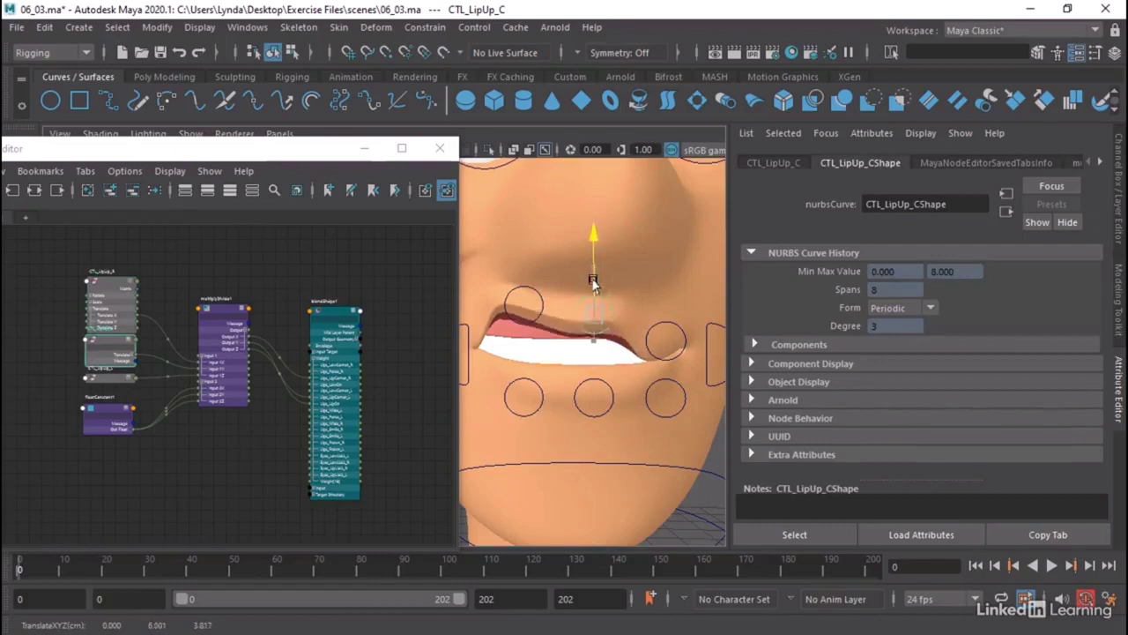
{"action": "left_click", "coordinate": [682, 345]}
{"action": "left_click_drag", "start_coordinate": [664, 308], "coordinate": [662, 286]}
Select CTL_LipUp_R, CTL_LipUp_C and CTL_LipUp_L together and reset their Translate X to 0.
{"action": "left_click", "coordinate": [529, 284]}
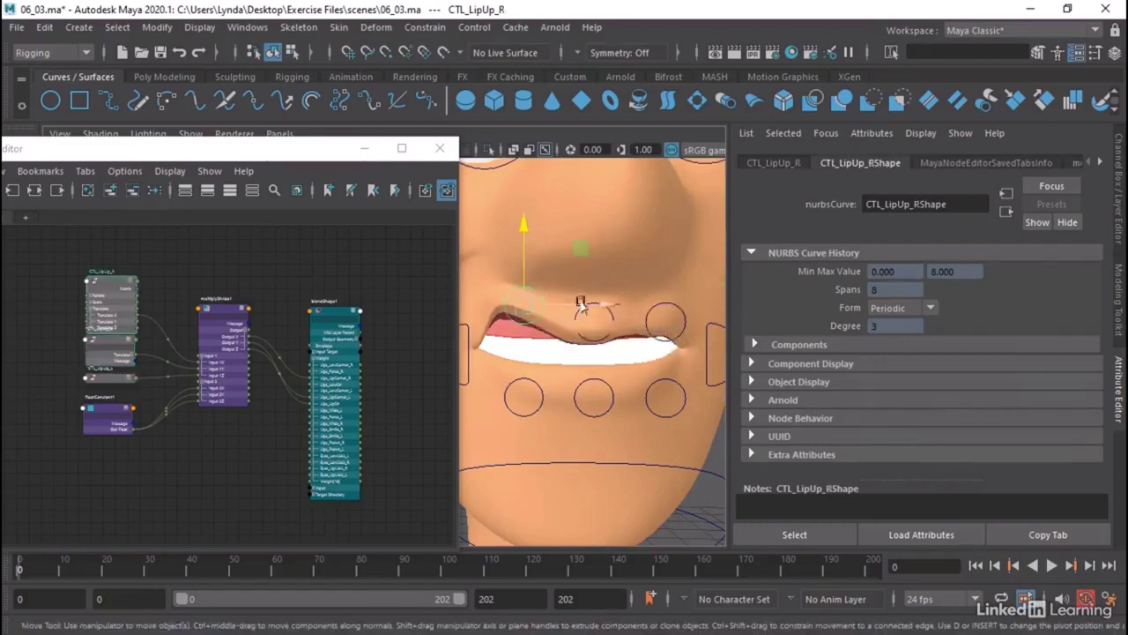
{"action": "key", "text": "q"}
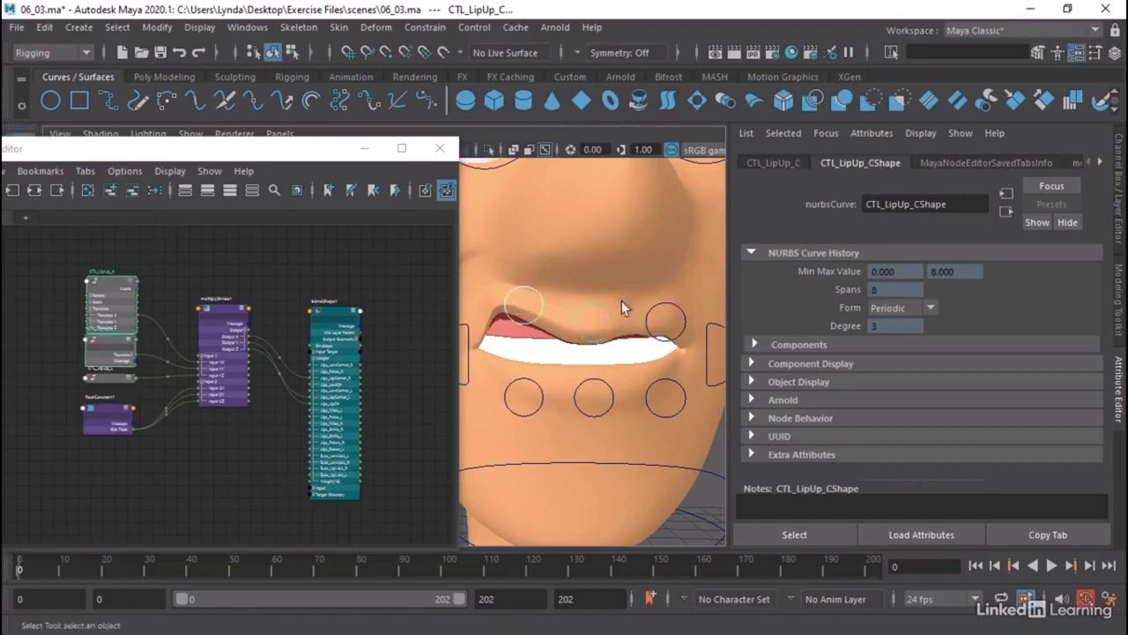
{"action": "left_click", "coordinate": [669, 306]}
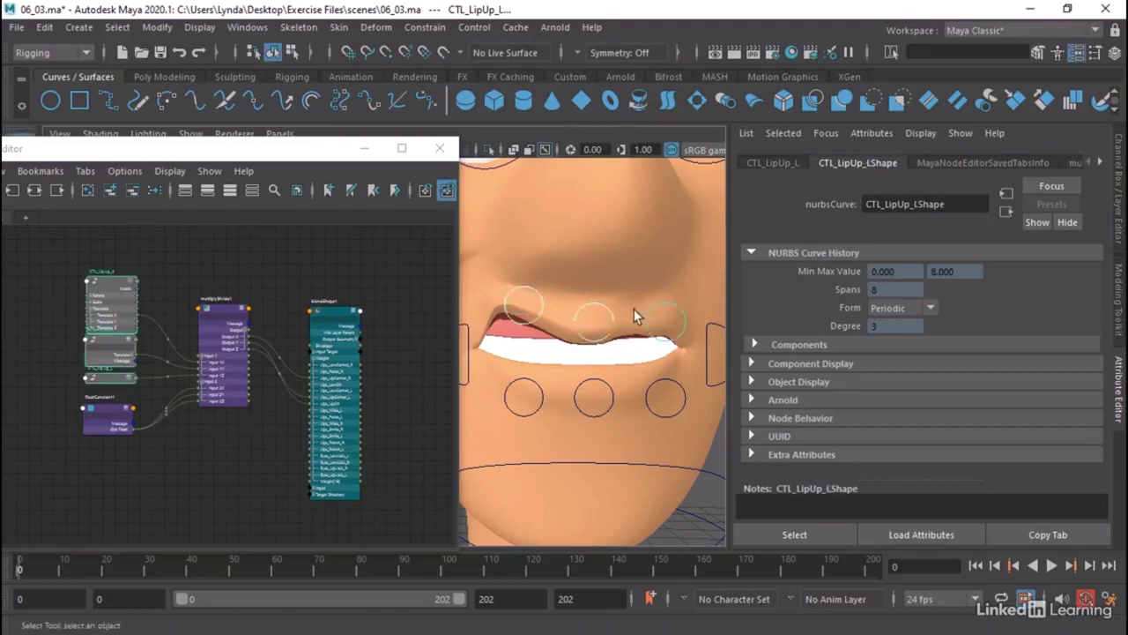
{"action": "left_click", "coordinate": [1122, 167]}
{"action": "left_click", "coordinate": [1084, 181]}
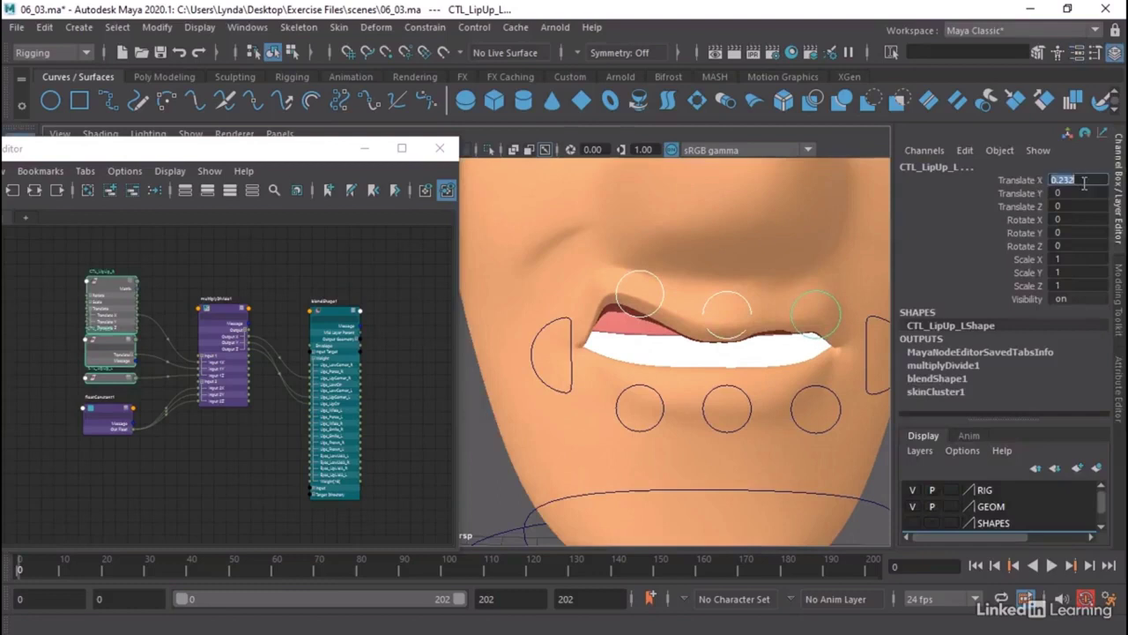
{"action": "type", "text": "0"}
{"action": "key", "text": "Return"}
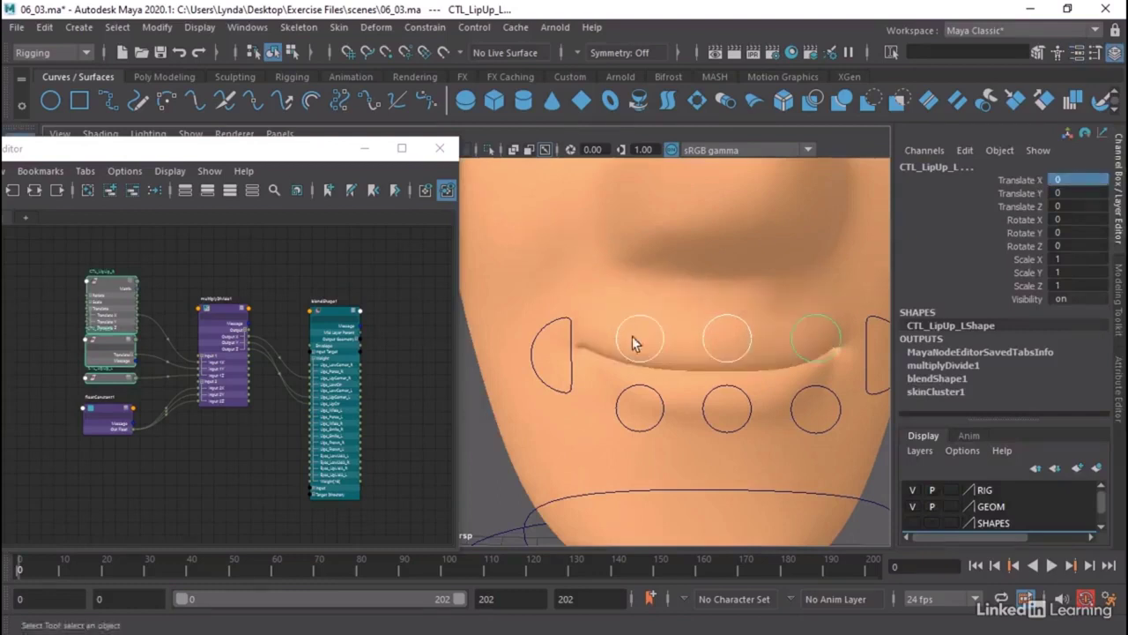
{"action": "left_click", "coordinate": [666, 341]}
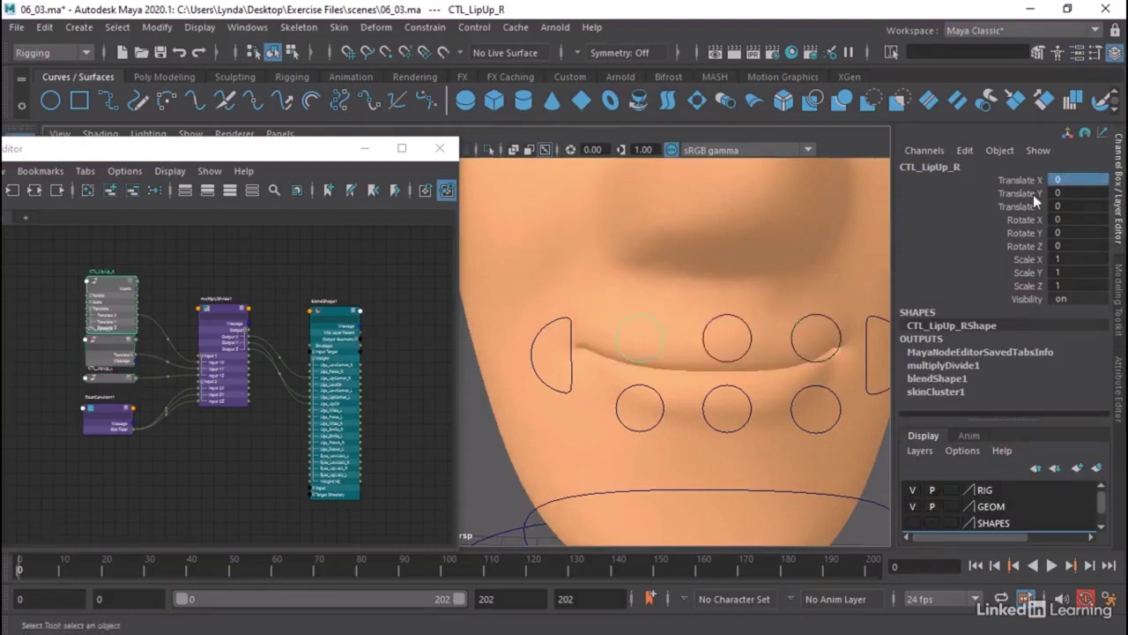
{"action": "right_click_drag", "start_coordinate": [700, 293], "coordinate": [647, 278], "text": "alt"}
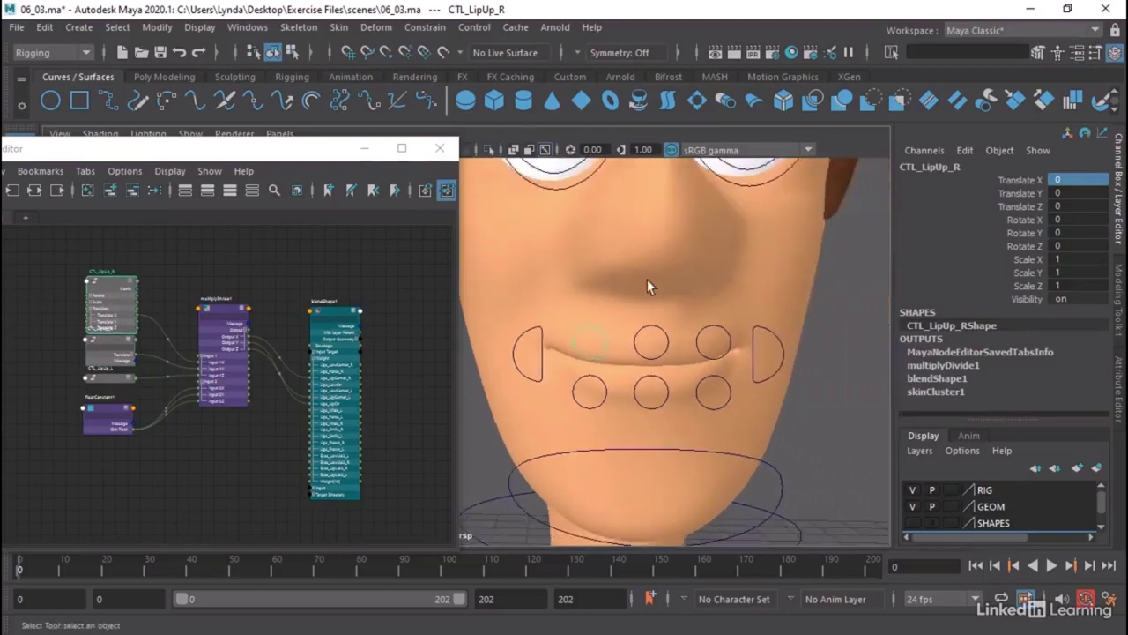
{"action": "middle_click_drag", "start_coordinate": [647, 278], "coordinate": [641, 254], "text": "alt"}
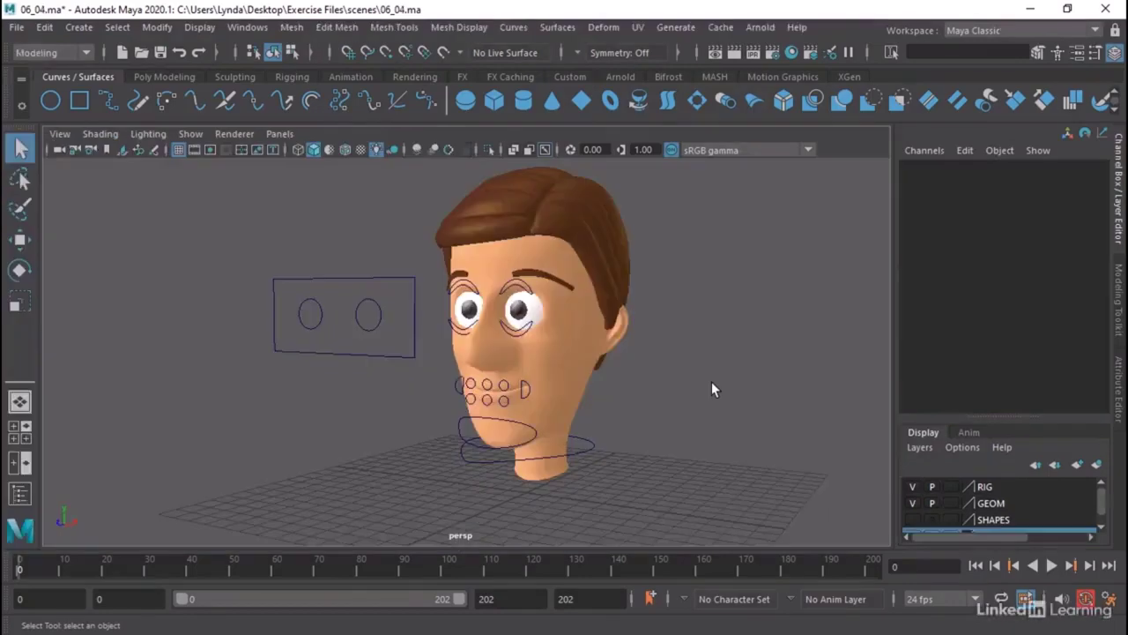
In the 06_04.ma scene, open the Node Editor, place it beside the mouth view and clear its graph.
{"action": "right_click_drag", "start_coordinate": [421, 393], "coordinate": [675, 412], "text": "alt"}
{"action": "middle_click_drag", "start_coordinate": [674, 411], "coordinate": [773, 364], "text": "alt"}
{"action": "left_click_drag", "start_coordinate": [773, 363], "coordinate": [709, 394], "text": "alt"}
{"action": "middle_click_drag", "start_coordinate": [698, 396], "coordinate": [734, 381], "text": "alt"}
{"action": "right_click_drag", "start_coordinate": [733, 381], "coordinate": [692, 407], "text": "alt"}
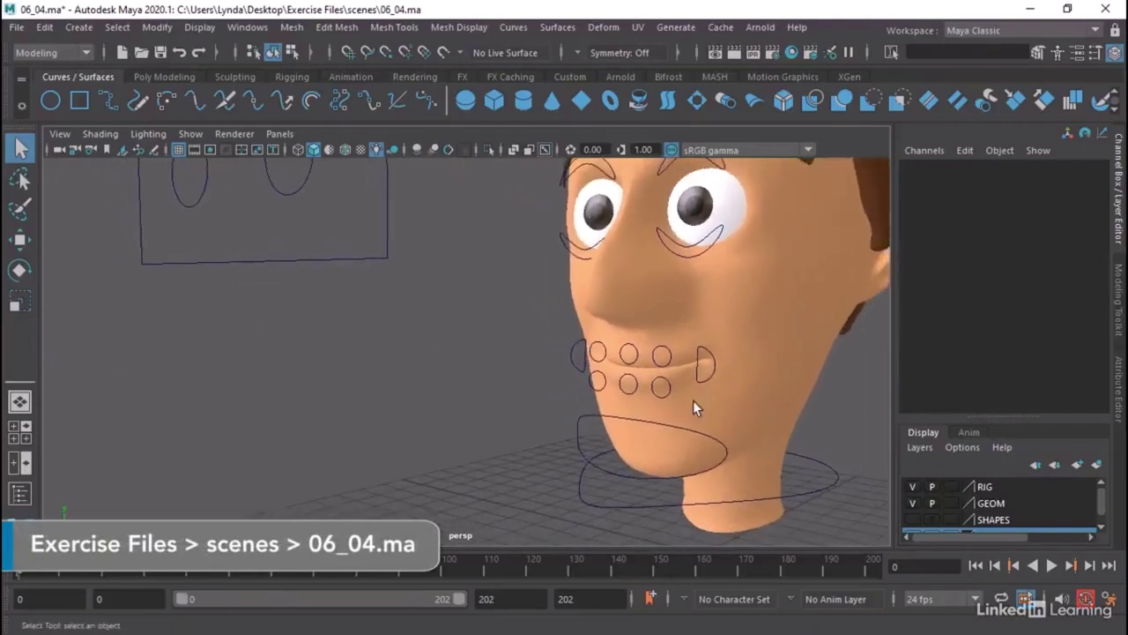
{"action": "left_click", "coordinate": [248, 27]}
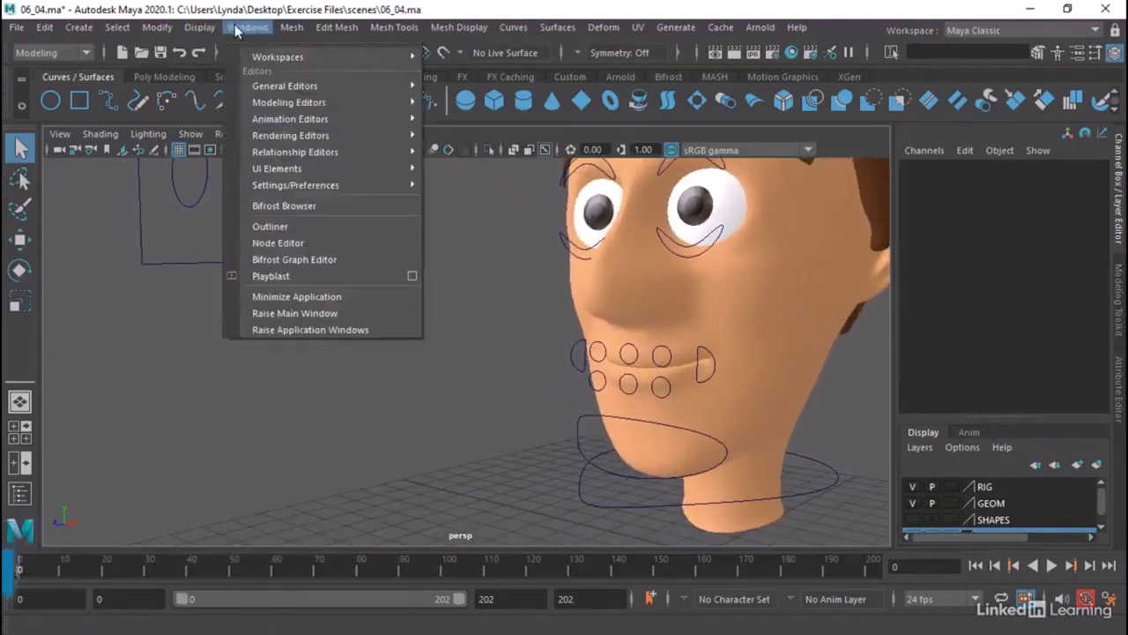
{"action": "left_click", "coordinate": [292, 242]}
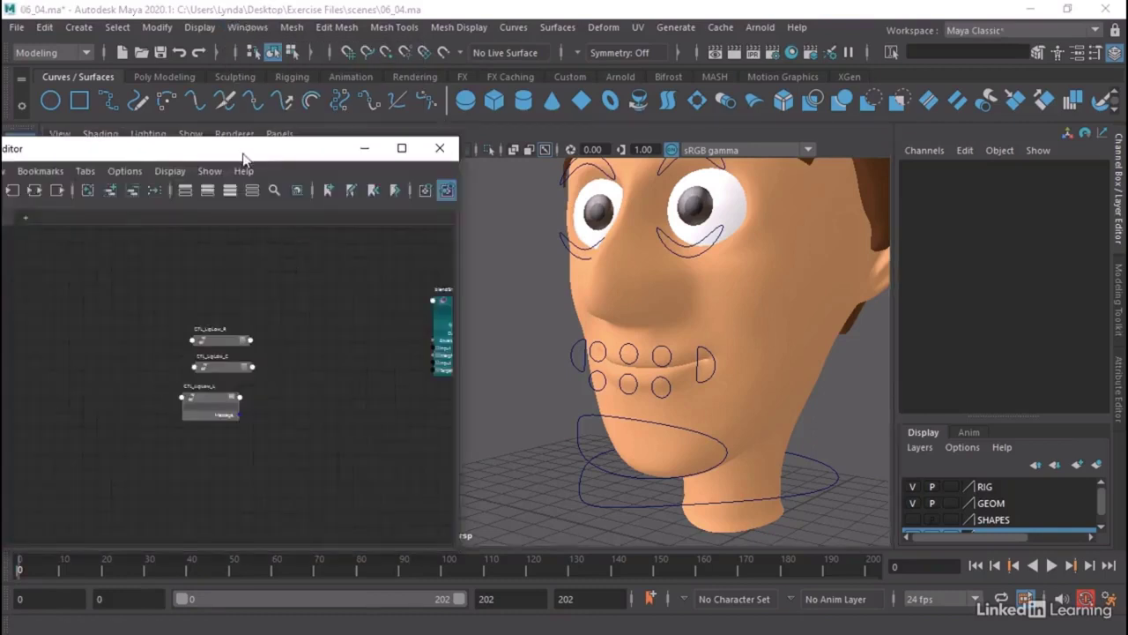
{"action": "left_click_drag", "start_coordinate": [244, 157], "coordinate": [326, 138]}
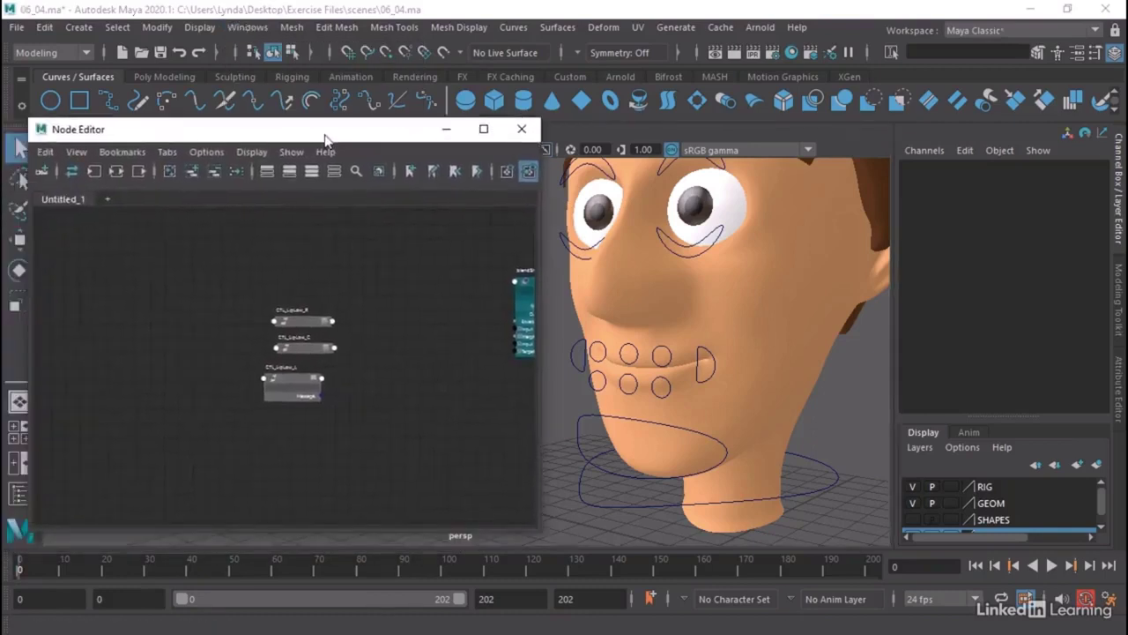
{"action": "left_click", "coordinate": [169, 173]}
Add the three lower-lip controls CTL_LipLow_R, CTL_LipLow_C and CTL_LipLow_L to the Node Editor graph.
{"action": "left_click", "coordinate": [605, 388]}
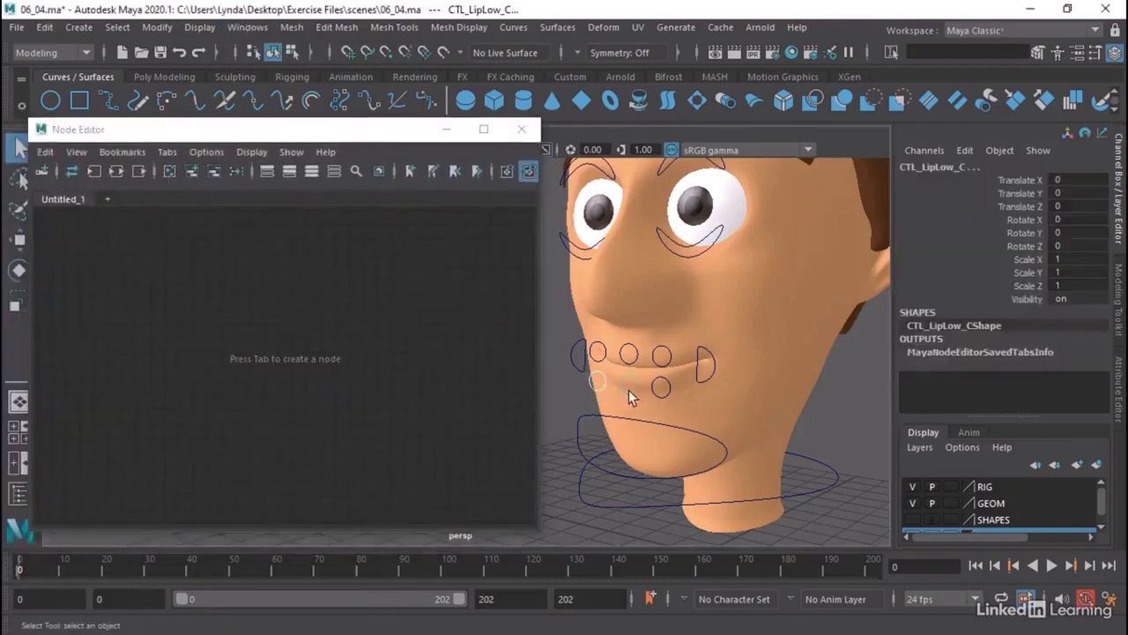
{"action": "left_click", "coordinate": [663, 386]}
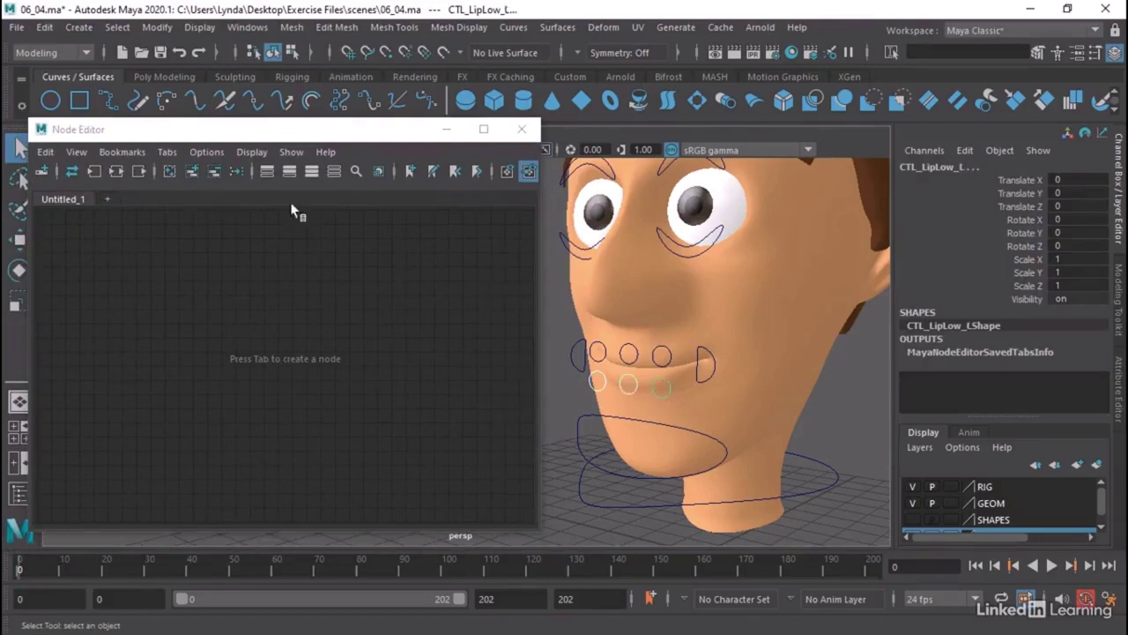
{"action": "left_click", "coordinate": [190, 172]}
Remove the CTL_LipLow_LShape, CTL_LipLow_RShape and CTL_LipLow_CShape nodes from the graph.
{"action": "left_click", "coordinate": [392, 349]}
{"action": "left_click", "coordinate": [279, 303]}
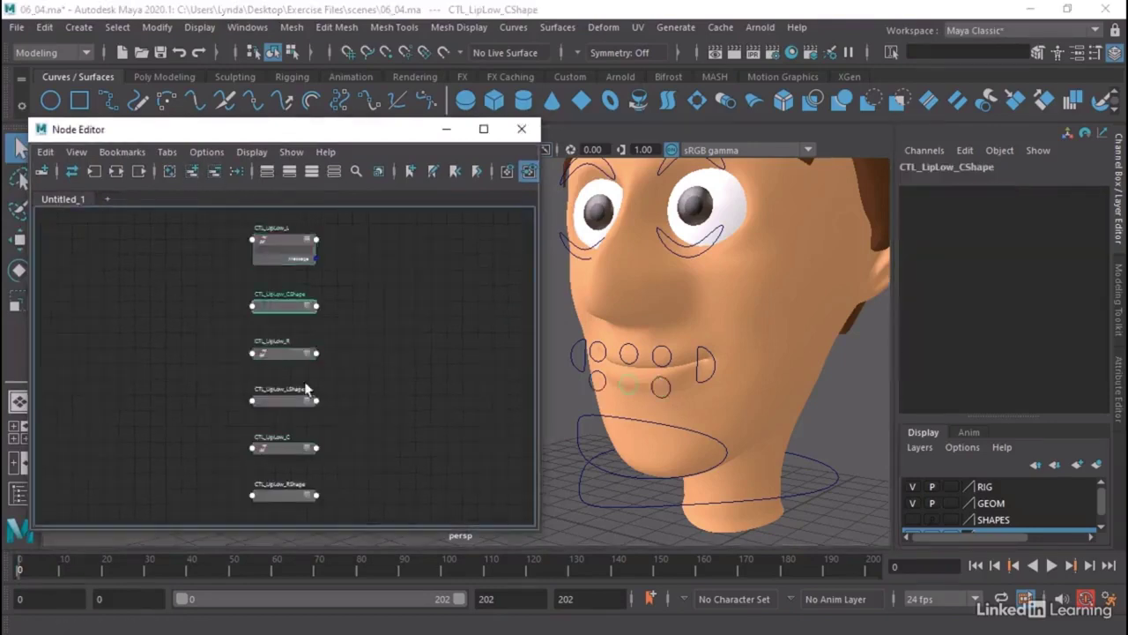
{"action": "left_click", "coordinate": [297, 401]}
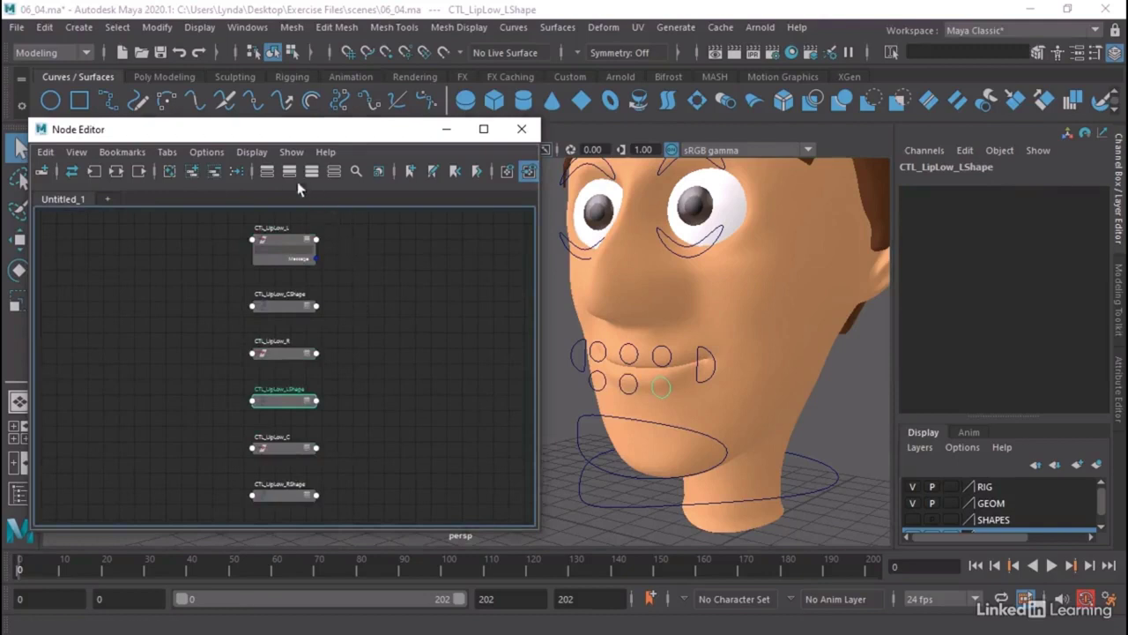
{"action": "left_click", "coordinate": [214, 171]}
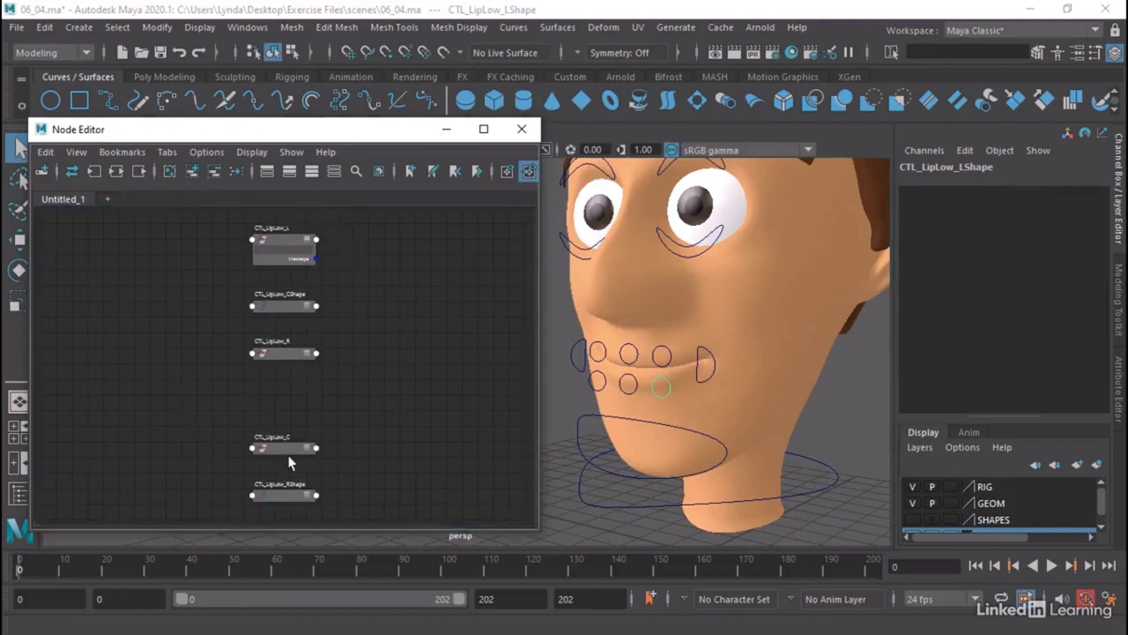
{"action": "left_click", "coordinate": [286, 494]}
{"action": "left_click", "coordinate": [300, 308], "text": "shift"}
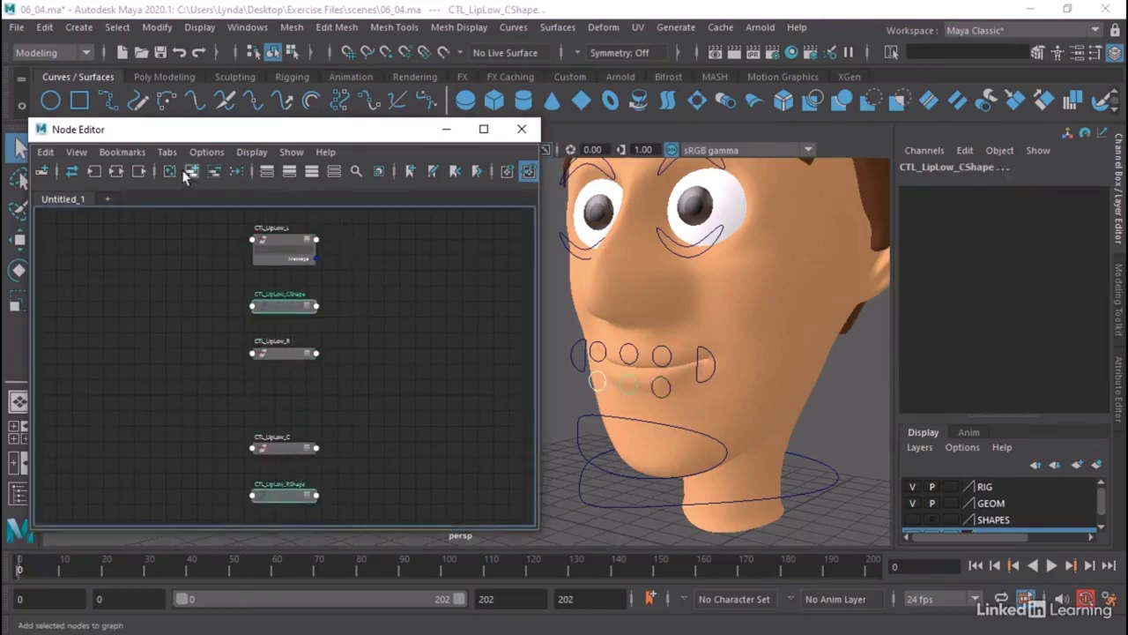
{"action": "left_click", "coordinate": [214, 171]}
Stack the CTL_LipLow_L, CTL_LipLow_R and CTL_LipLow_C nodes in a column on the graph's input side.
{"action": "left_click_drag", "start_coordinate": [293, 247], "coordinate": [157, 246]}
{"action": "left_click_drag", "start_coordinate": [291, 359], "coordinate": [149, 299]}
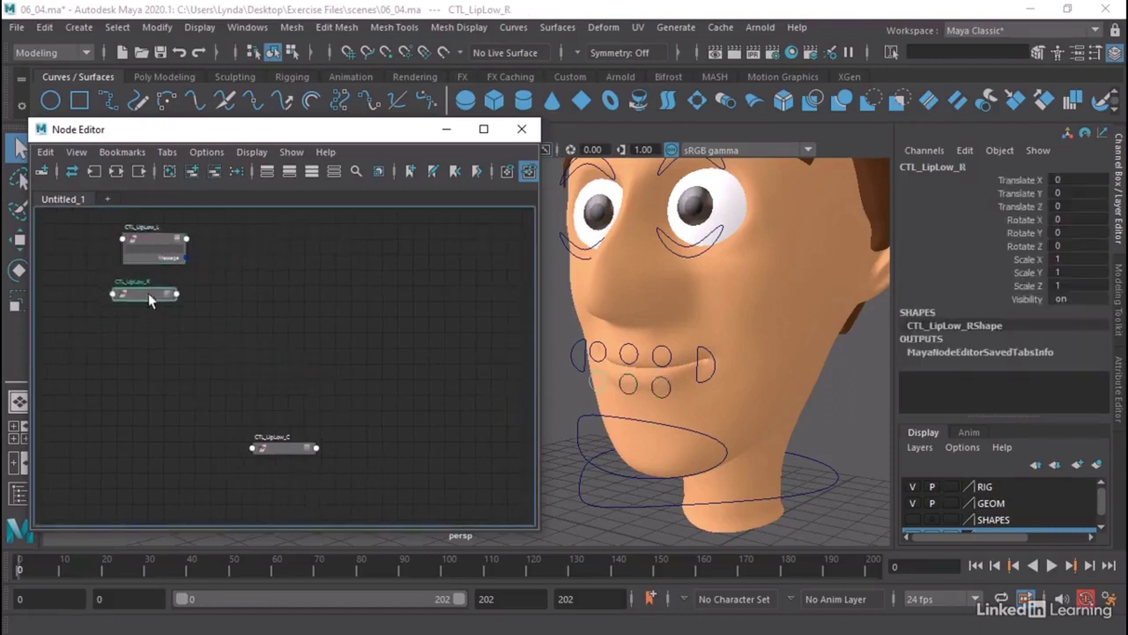
{"action": "left_click_drag", "start_coordinate": [289, 447], "coordinate": [138, 342]}
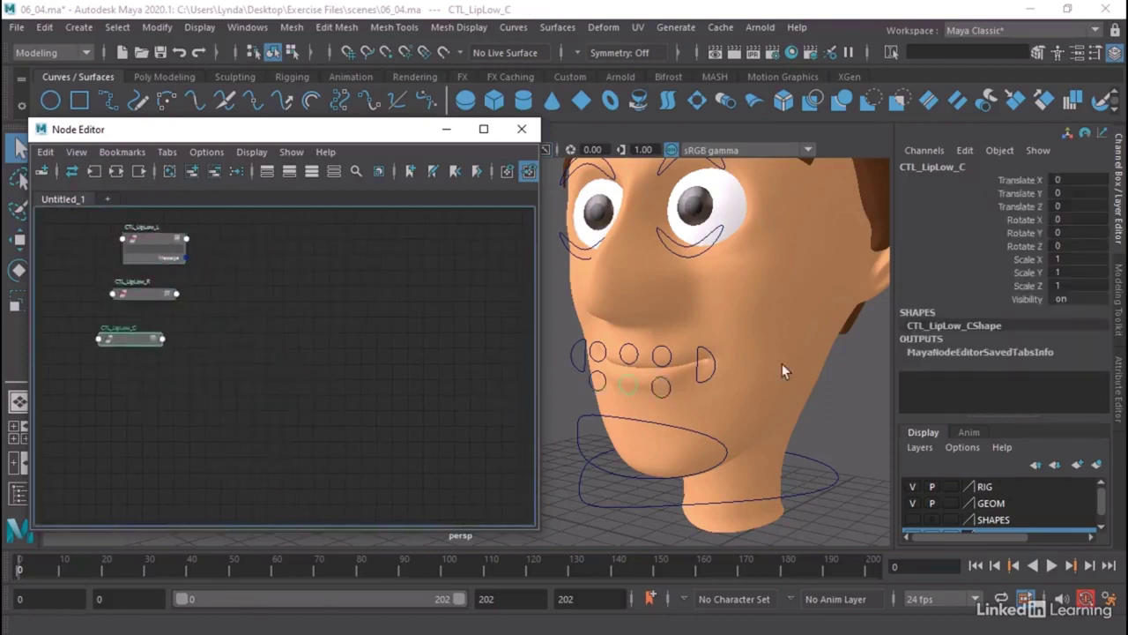
Select the head mesh's blendShape1 input and add it to the Node Editor graph.
{"action": "left_click", "coordinate": [786, 327]}
{"action": "scroll", "coordinate": [1010, 267], "scroll_direction": "down", "scroll_amount": 2}
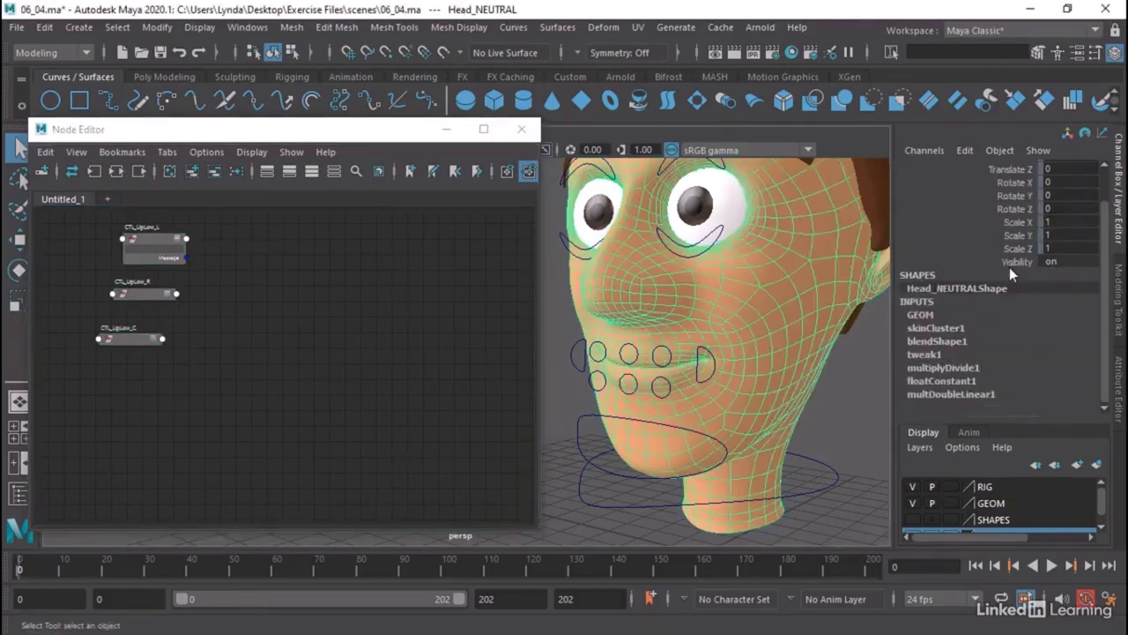
{"action": "left_click", "coordinate": [950, 341]}
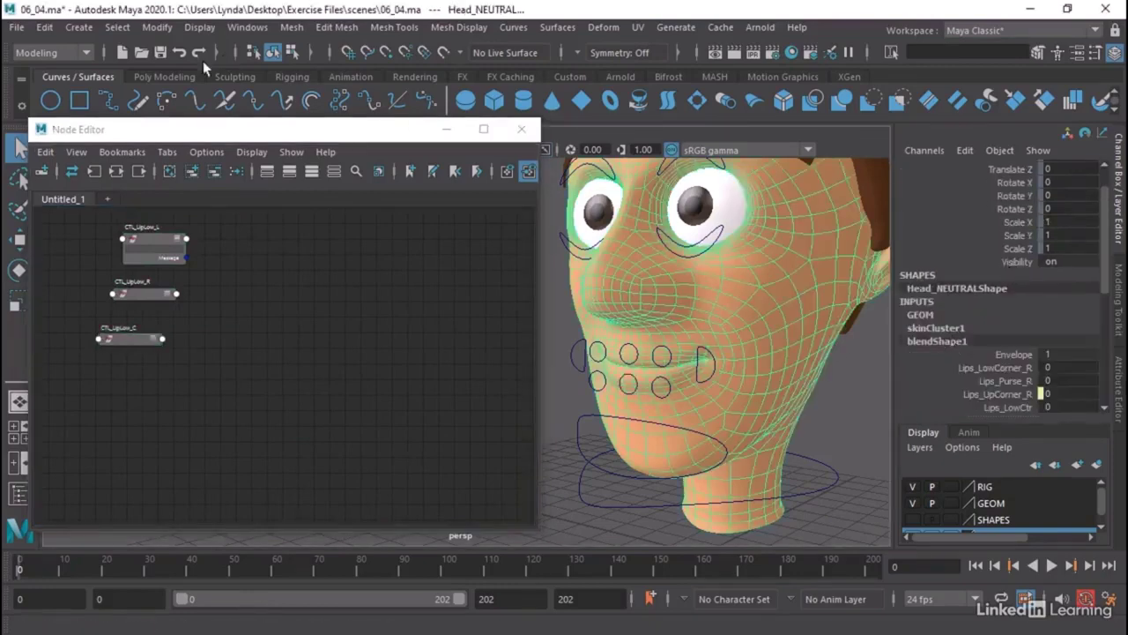
{"action": "left_click", "coordinate": [191, 171]}
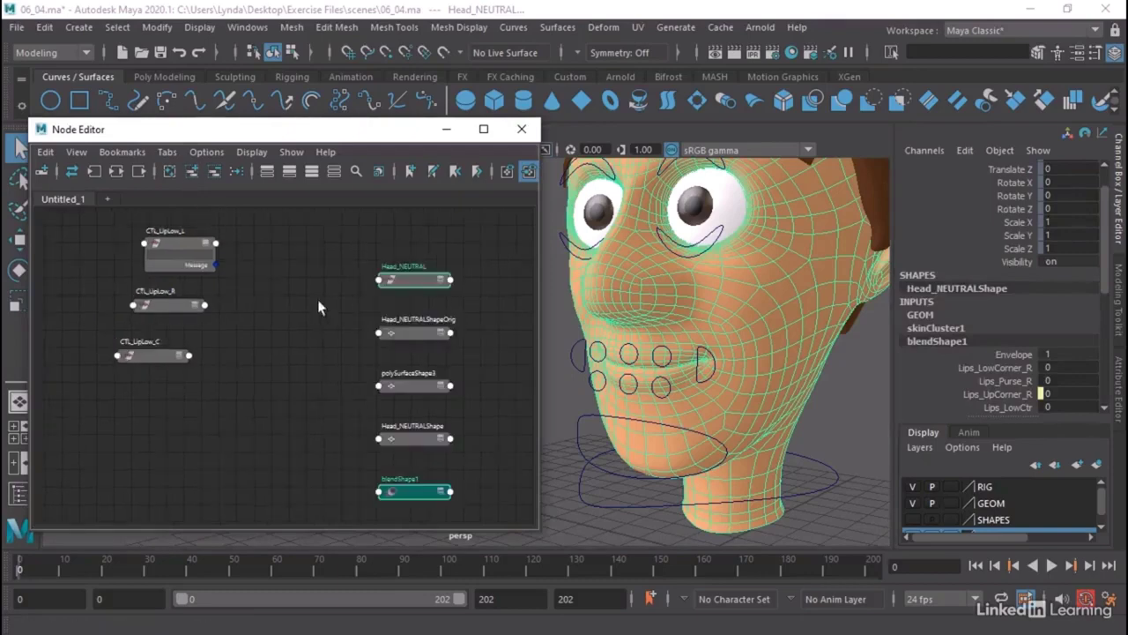
Remove the Head_NEUTRAL, Head_NEUTRALShapeOrig, polySurfaceShape3 and Head_NEUTRALShape nodes from the graph, keeping blendShape1.
{"action": "left_click", "coordinate": [357, 319]}
{"action": "left_click_drag", "start_coordinate": [333, 243], "coordinate": [497, 493]}
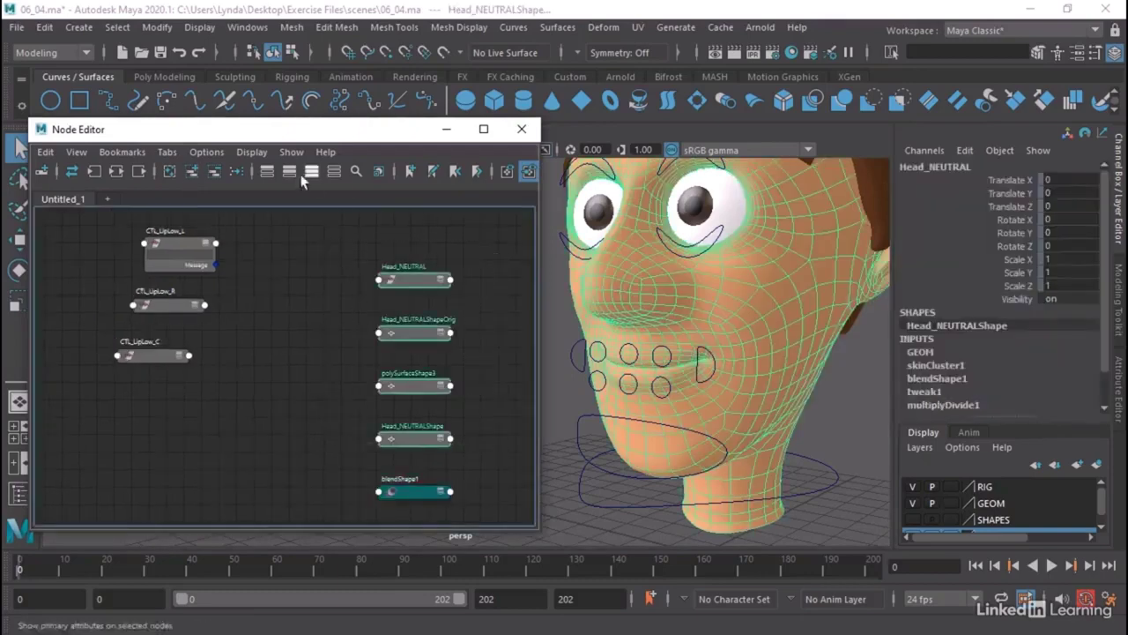
{"action": "left_click", "coordinate": [214, 173]}
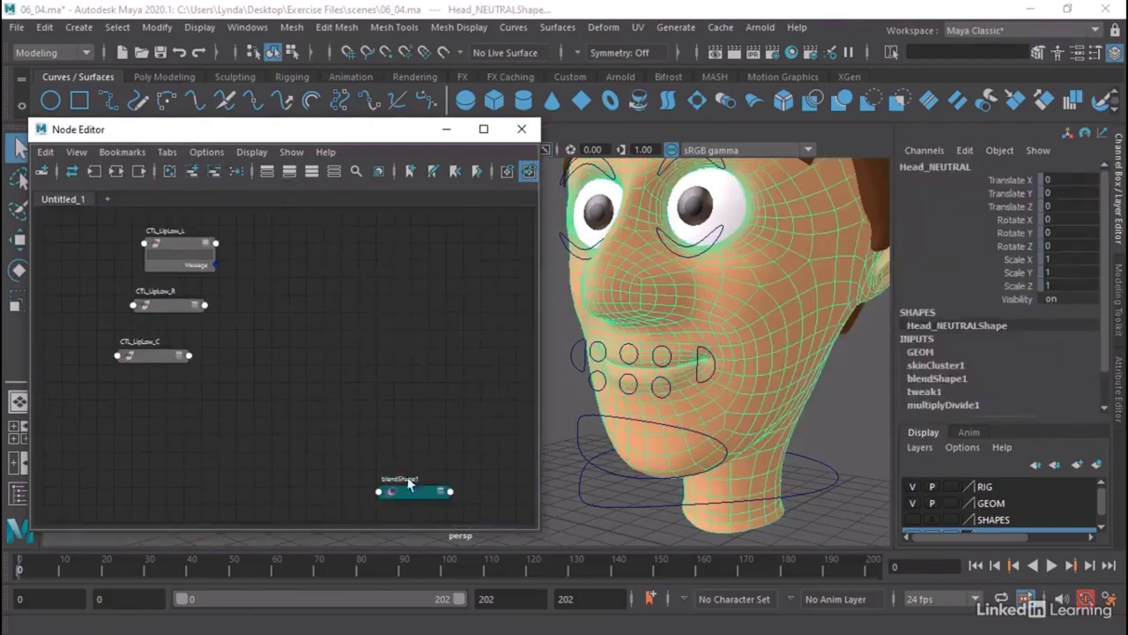
Place the blendShape1 node opposite the lower-lip controls and expand it to show its attributes.
{"action": "left_click_drag", "start_coordinate": [422, 494], "coordinate": [404, 275]}
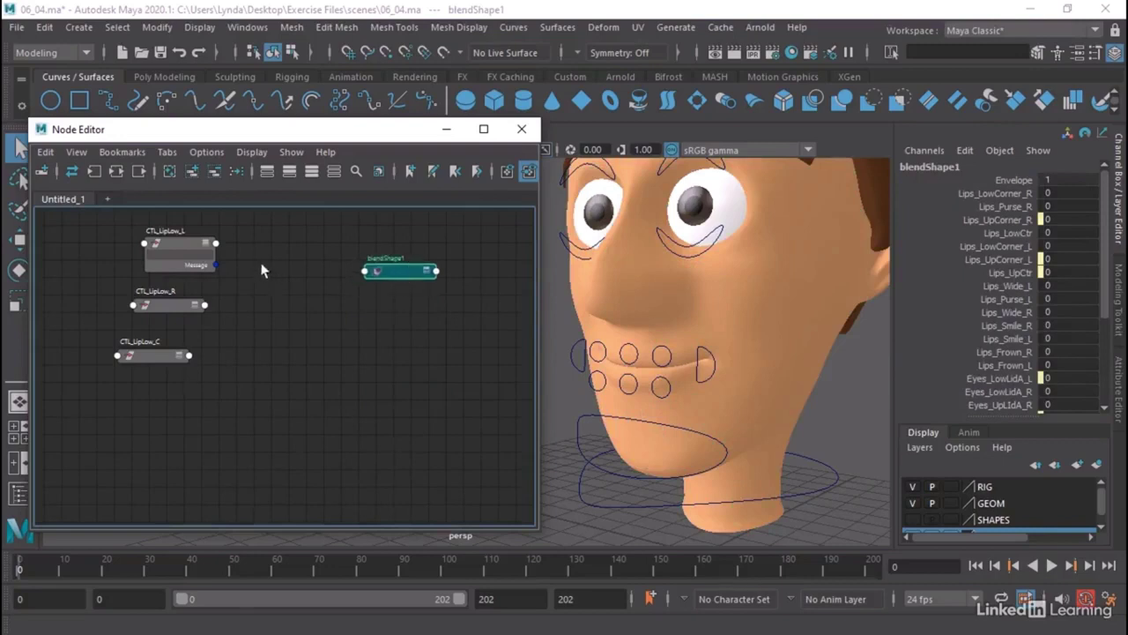
{"action": "left_click", "coordinate": [427, 273]}
{"action": "left_click", "coordinate": [426, 273]}
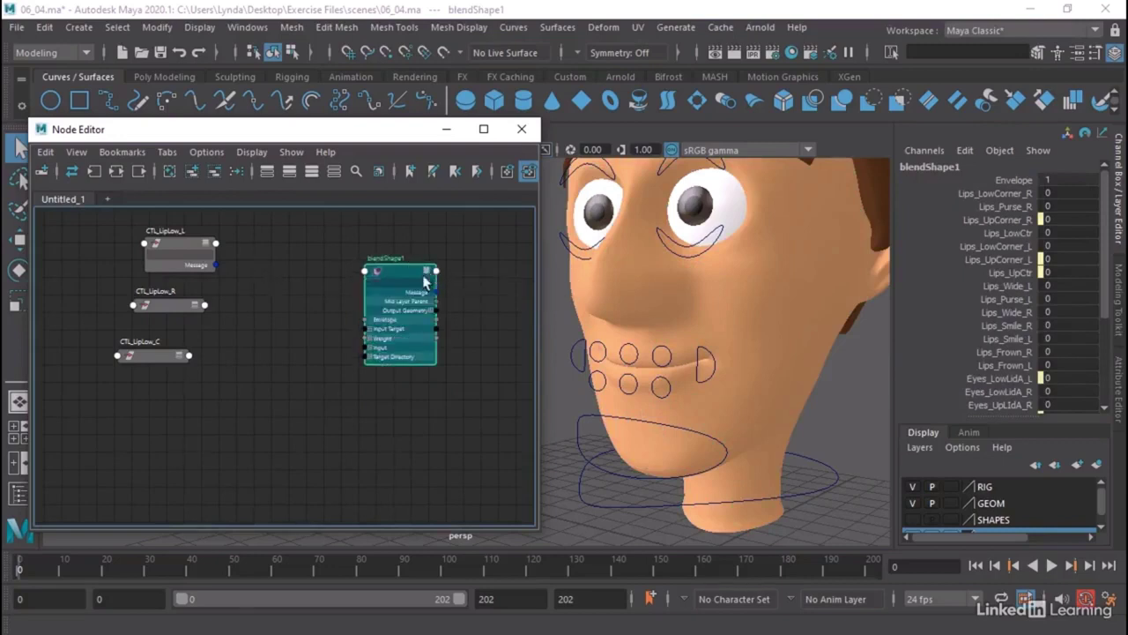
{"action": "left_click_drag", "start_coordinate": [427, 280], "coordinate": [446, 280]}
Lower CTL_LipLow_R to a Translate X of about -0.76 to test its movement, and undo the move.
{"action": "left_click", "coordinate": [592, 392]}
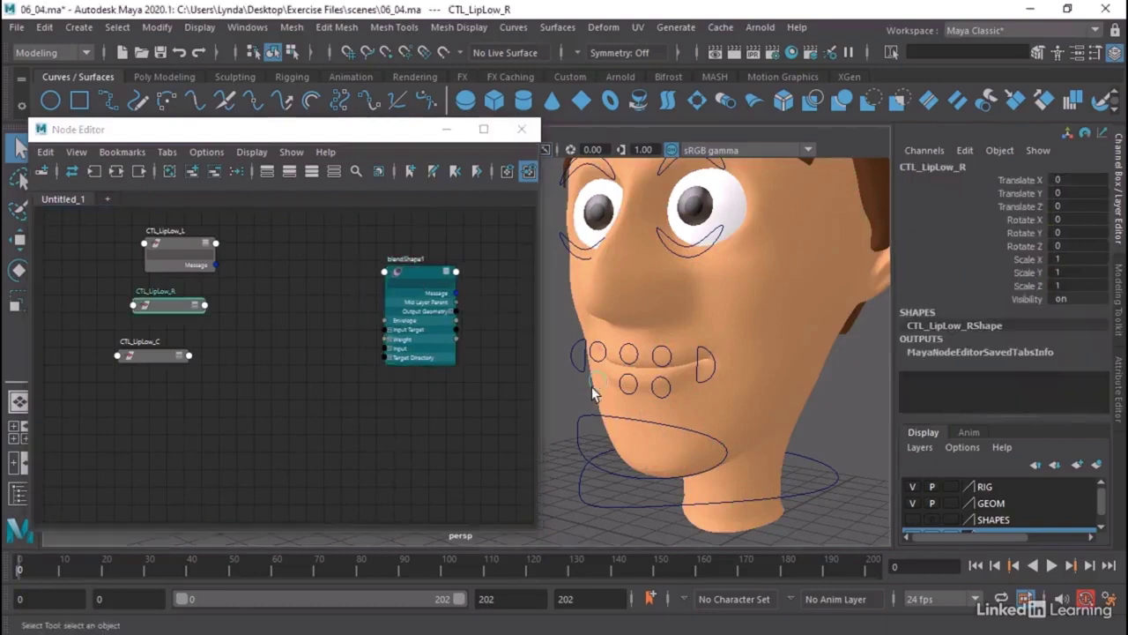
{"action": "key", "text": "w"}
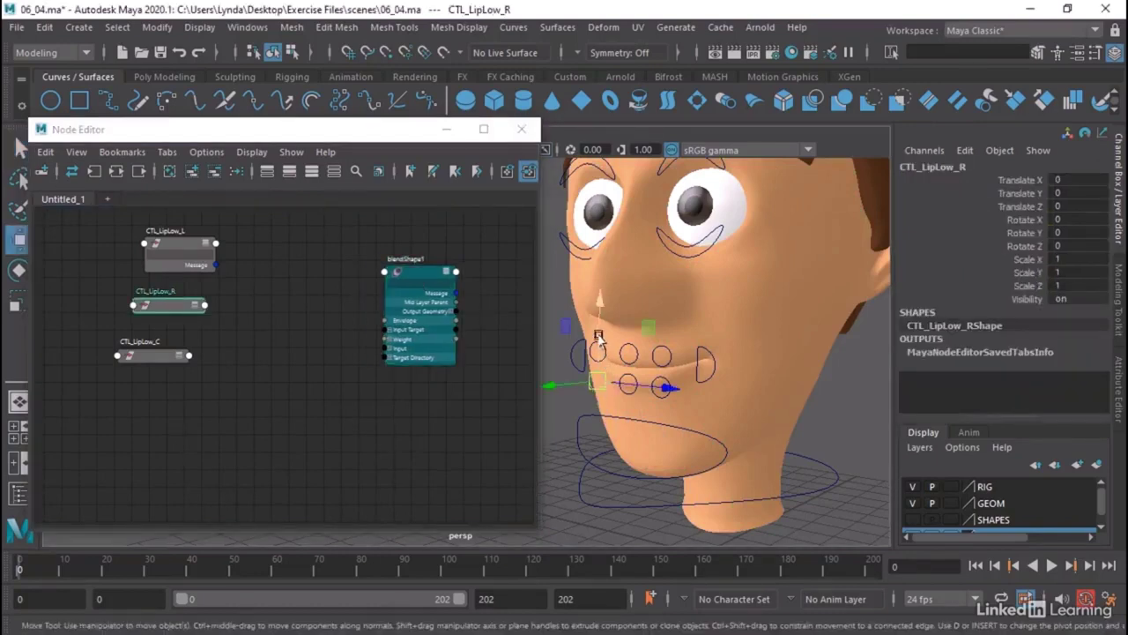
{"action": "mouse_move", "coordinate": [598, 342]}
{"action": "left_mouse_down"}
{"action": "mouse_move", "coordinate": [604, 313]}
{"action": "mouse_move", "coordinate": [597, 350]}
{"action": "left_mouse_up"}
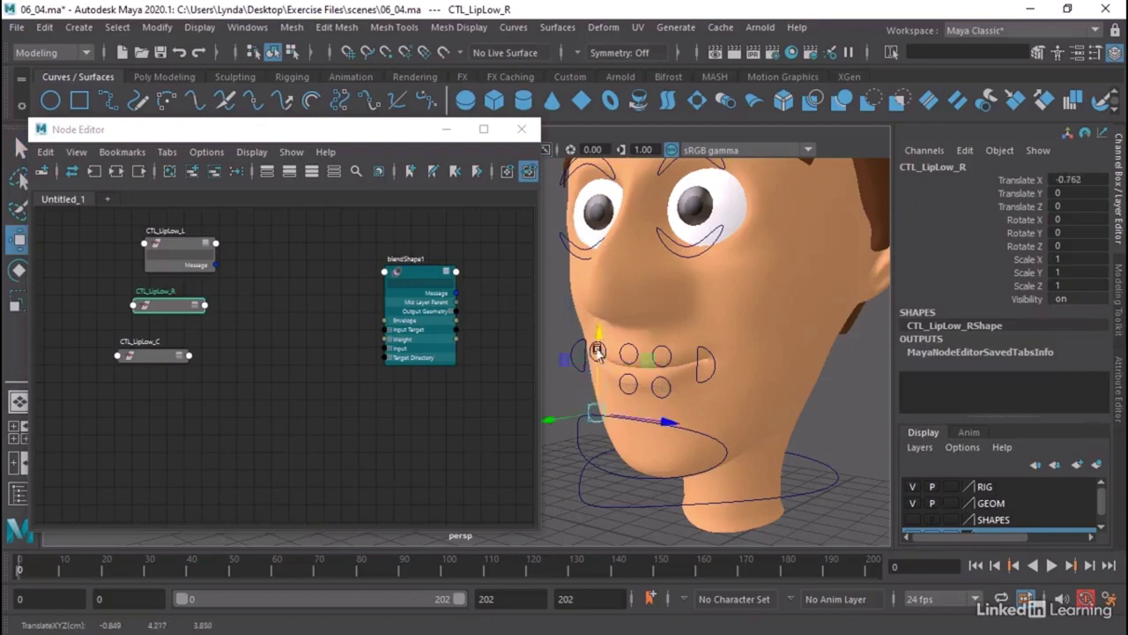
{"action": "key", "text": "ctrl+z"}
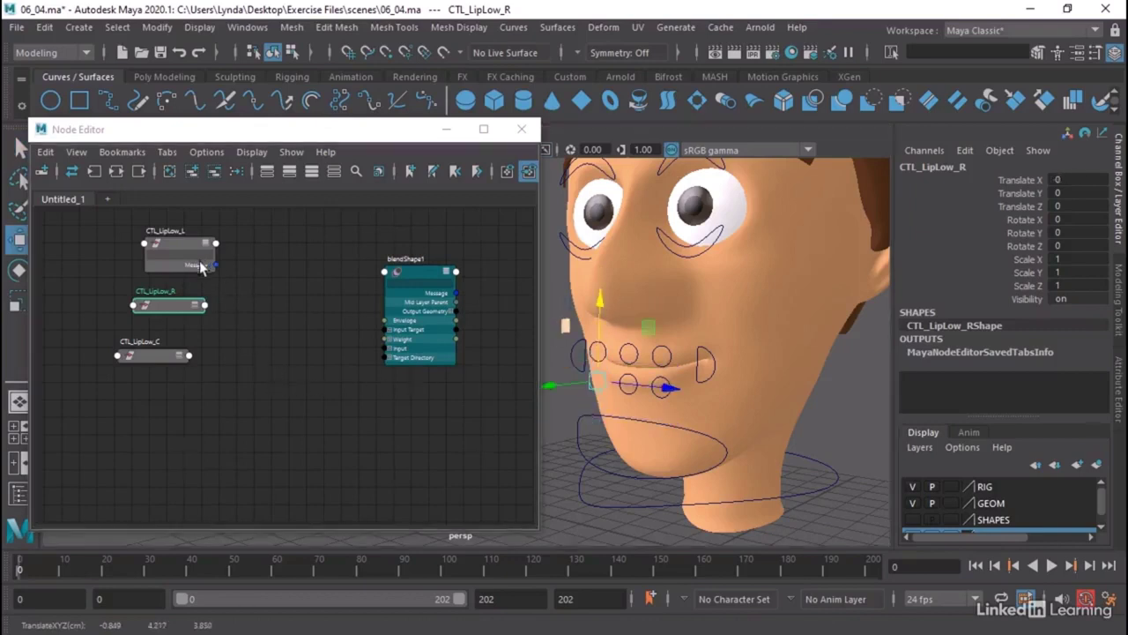
Widen the Node Editor and regroup the nodes with CTL_LipLow_R above CTL_LipLow_C and CTL_LipLow_L below them.
{"action": "left_click_drag", "start_coordinate": [539, 283], "coordinate": [649, 283]}
{"action": "left_click_drag", "start_coordinate": [223, 255], "coordinate": [129, 294]}
{"action": "left_click_drag", "start_coordinate": [213, 315], "coordinate": [213, 236]}
{"action": "left_click_drag", "start_coordinate": [216, 362], "coordinate": [216, 265]}
Add a multiplyDivide node between the lower-lip controls and blendShape1, and expand its attributes including Input 1 and Input 2.
{"action": "left_click", "coordinate": [222, 396]}
{"action": "key", "text": "Tab"}
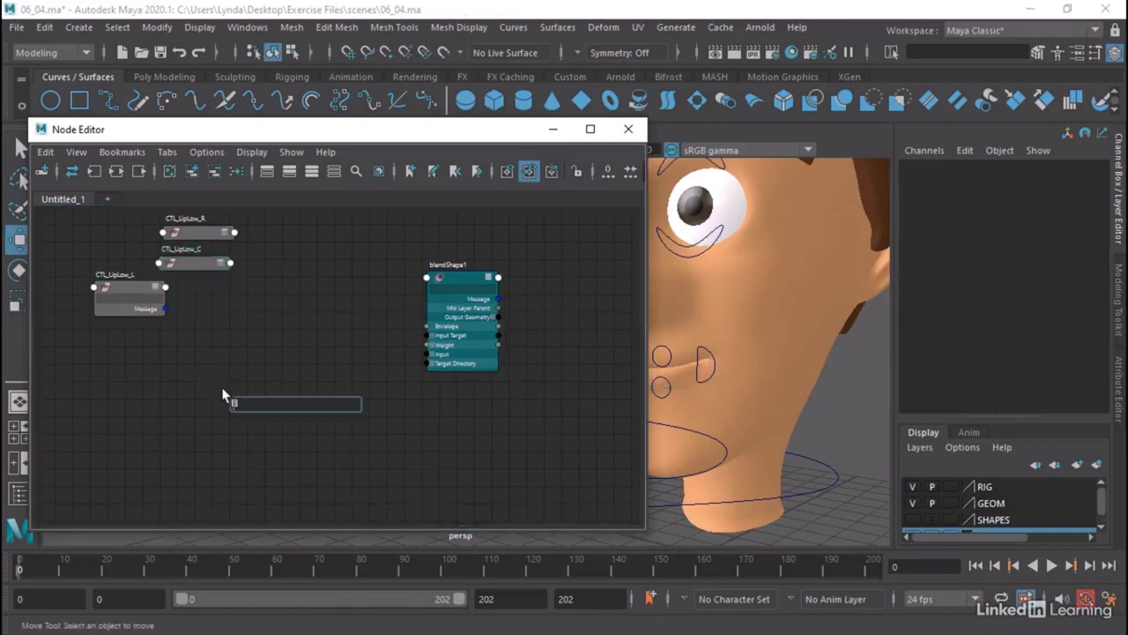
{"action": "type", "text": "mul"}
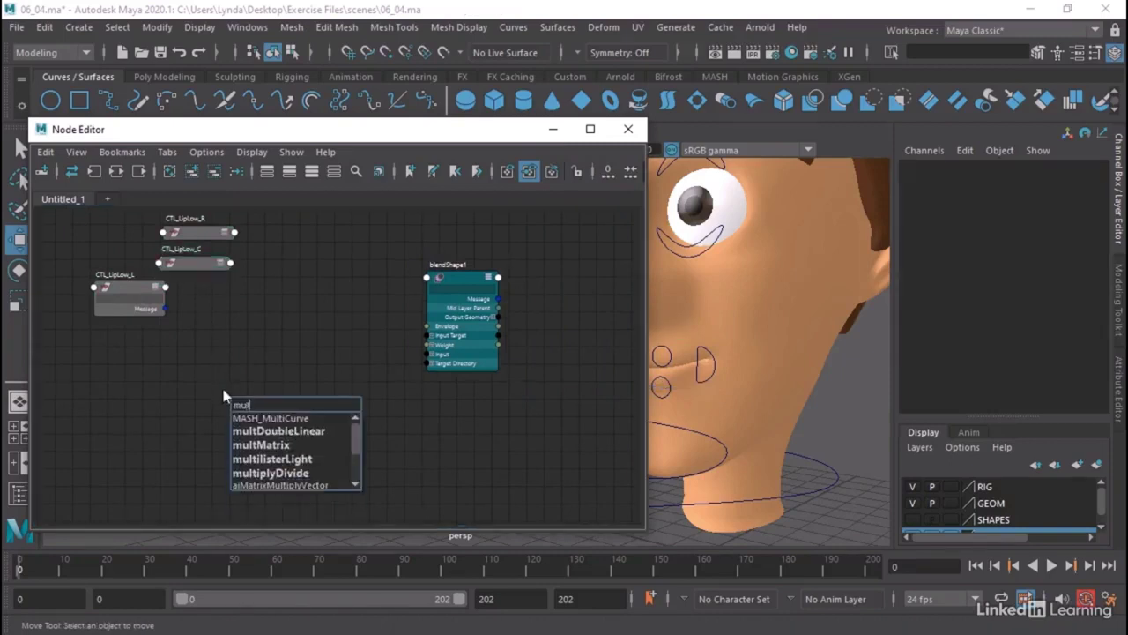
{"action": "type", "text": "t"}
{"action": "left_click", "coordinate": [263, 474]}
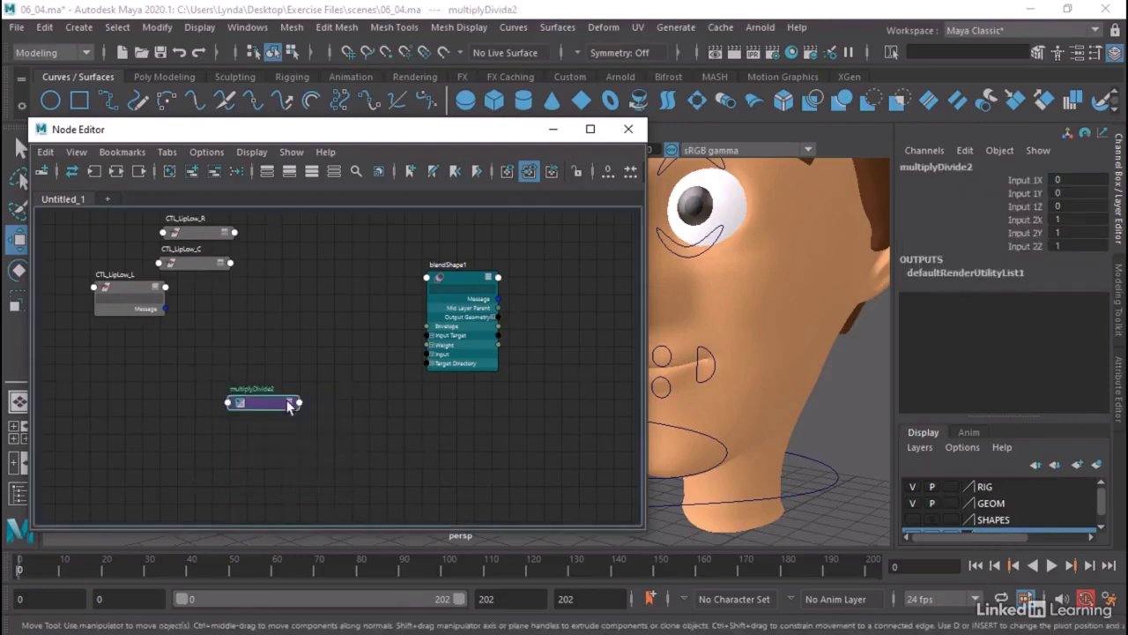
{"action": "left_click_drag", "start_coordinate": [286, 402], "coordinate": [317, 255]}
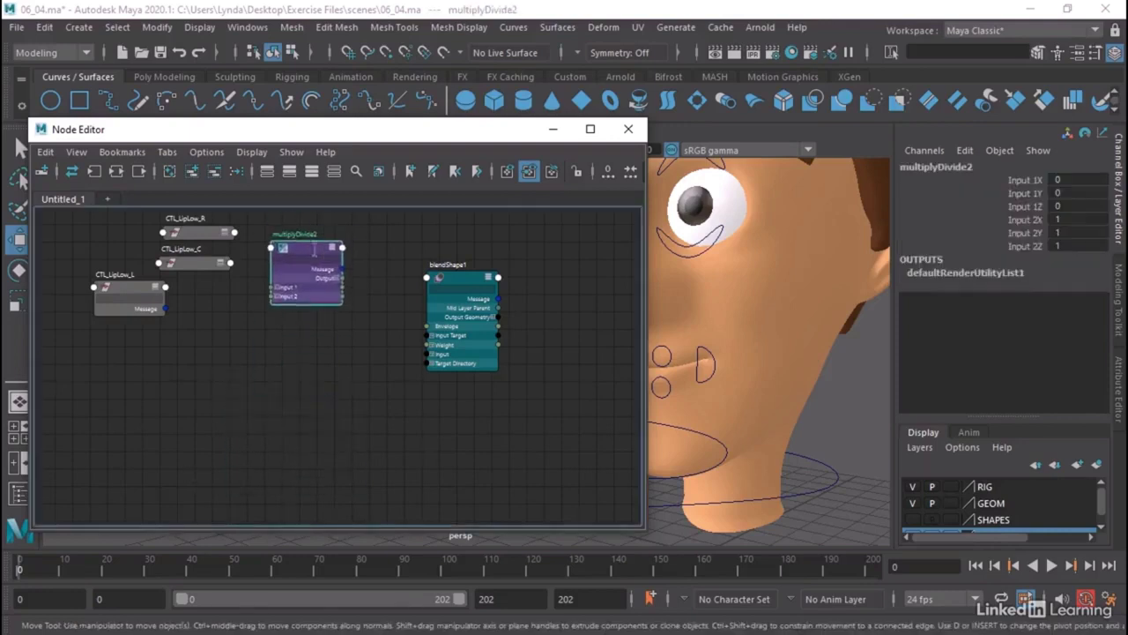
{"action": "left_click", "coordinate": [276, 288]}
{"action": "left_click", "coordinate": [275, 324]}
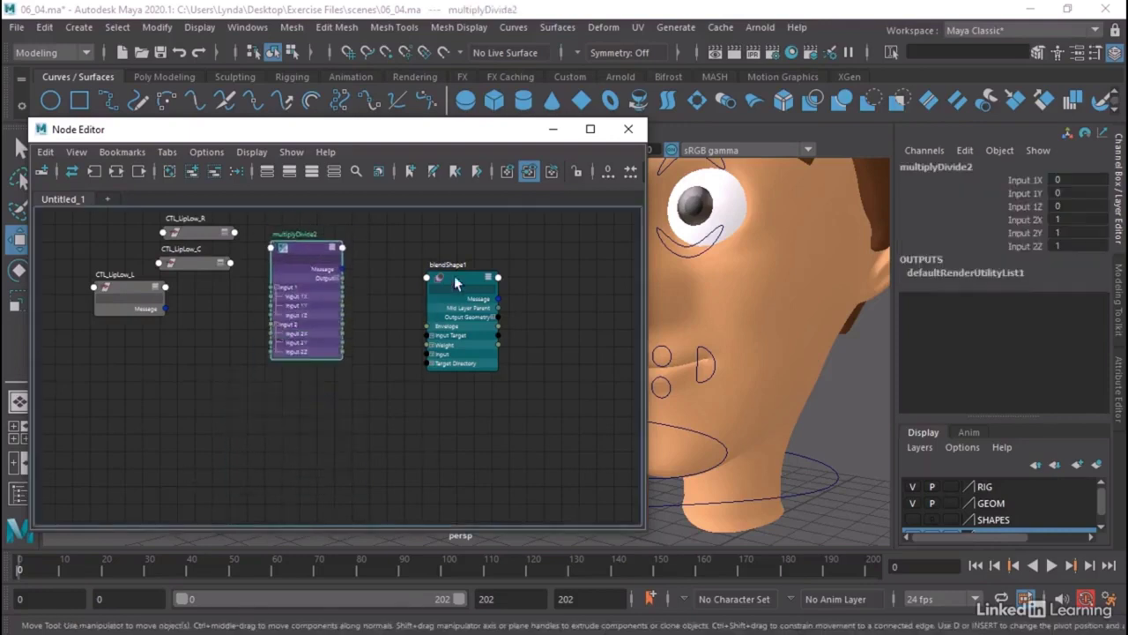
Move blendShape1 farther away, stack CTL_LipLow_R and CTL_LipLow_C above CTL_LipLow_L, and expand the Output of multiplyDivide2.
{"action": "left_click_drag", "start_coordinate": [456, 282], "coordinate": [497, 264]}
{"action": "left_click_drag", "start_coordinate": [200, 235], "coordinate": [134, 228]}
{"action": "left_click", "coordinate": [187, 266]}
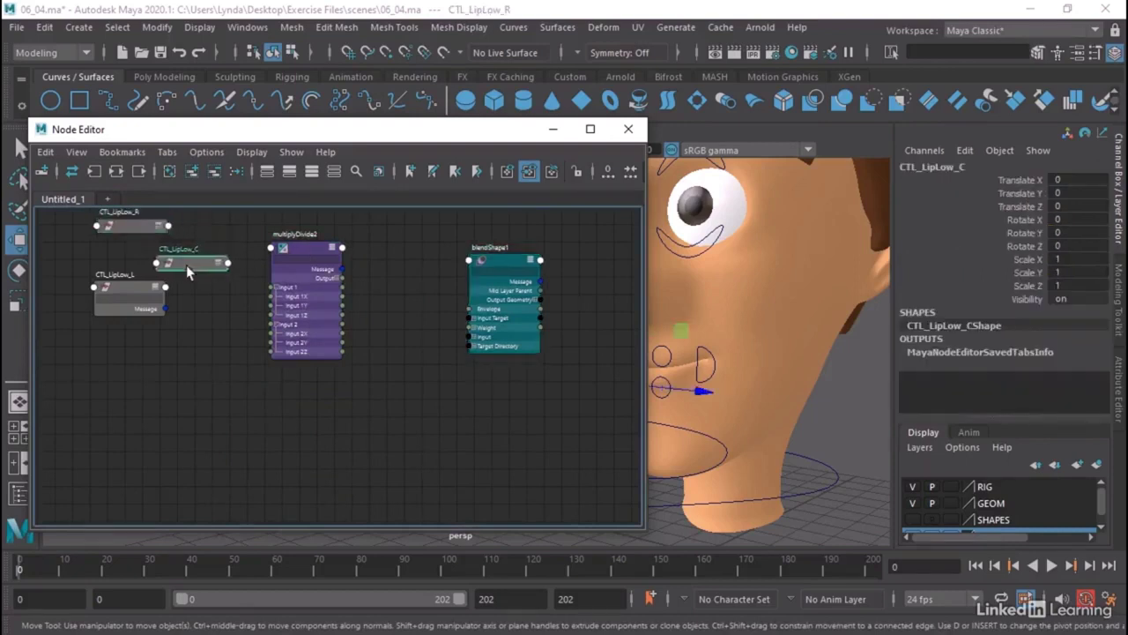
{"action": "left_click_drag", "start_coordinate": [187, 271], "coordinate": [127, 267]}
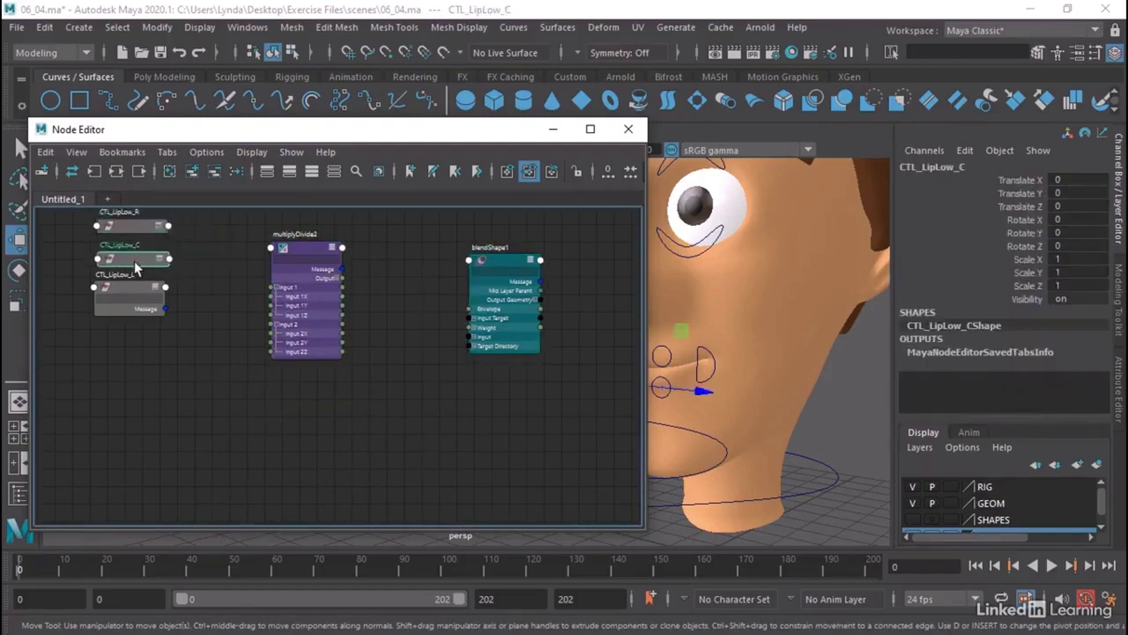
{"action": "left_click", "coordinate": [337, 278]}
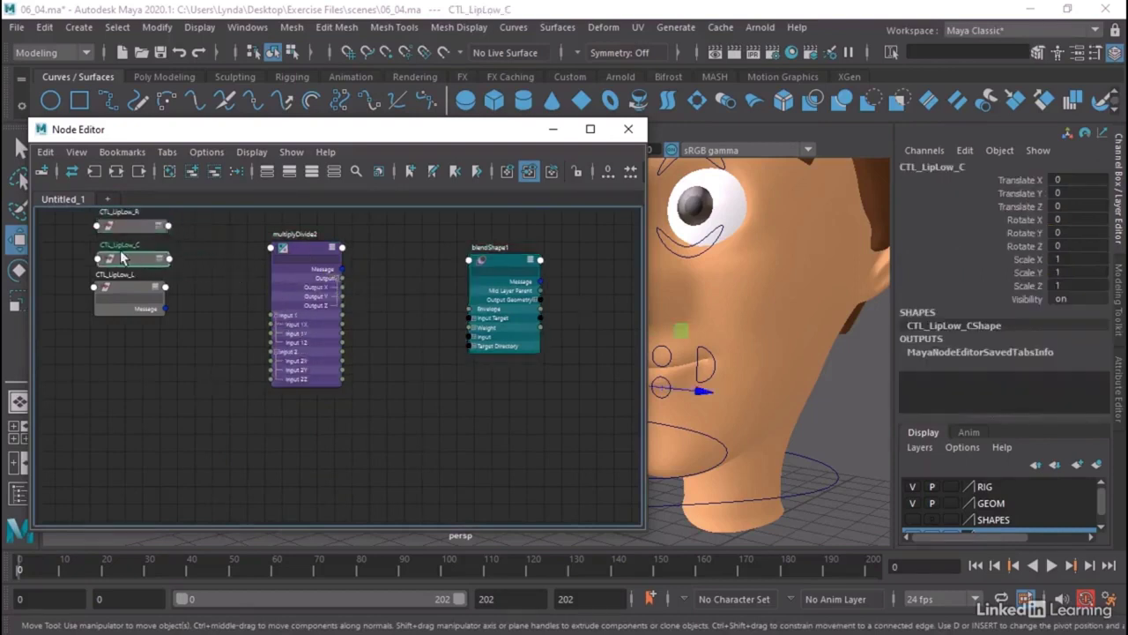
Connect the Translate X of CTL_LipLow_R to Input 1X of multiplyDivide2.
{"action": "middle_click_drag", "start_coordinate": [236, 297], "coordinate": [302, 327]}
{"action": "scroll", "coordinate": [306, 333], "scroll_direction": "up", "scroll_amount": 3}
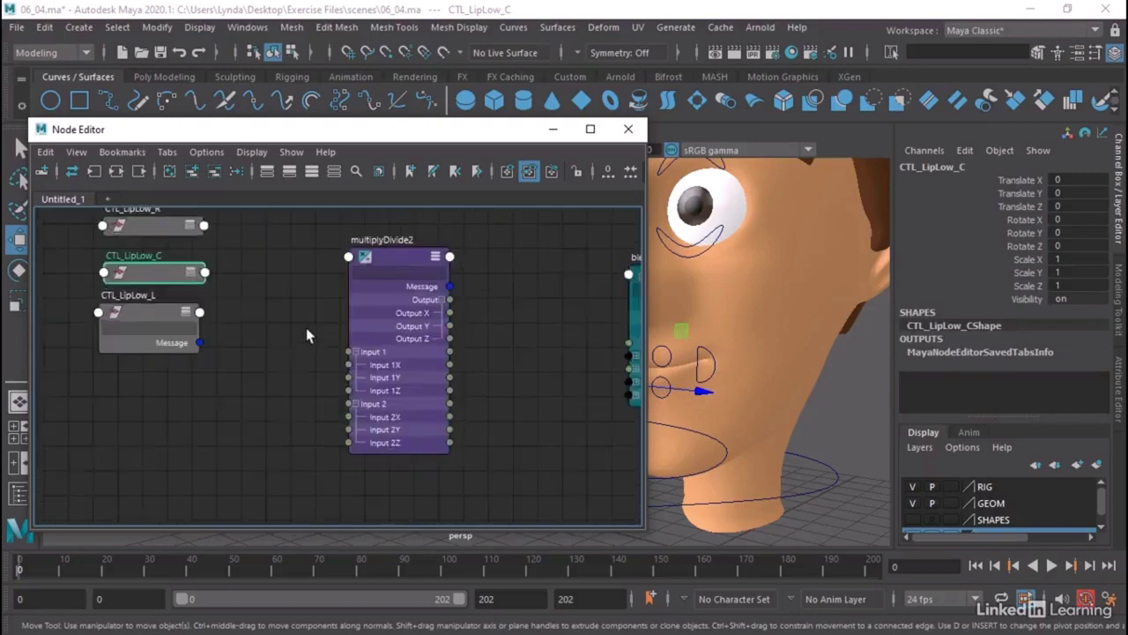
{"action": "left_click", "coordinate": [204, 226]}
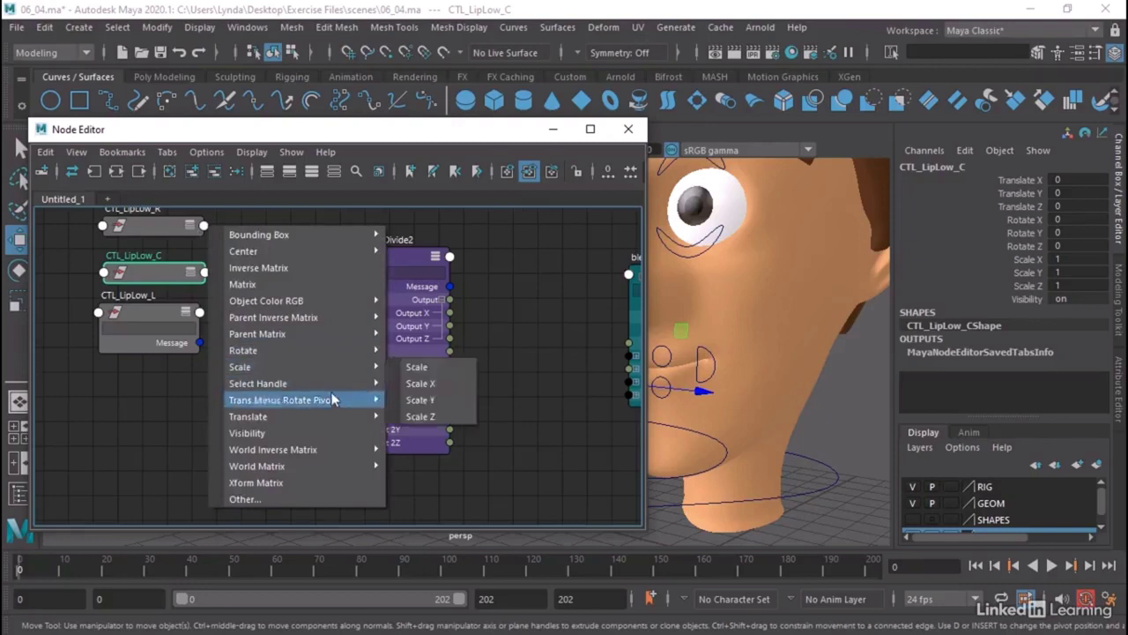
{"action": "mouse_move", "coordinate": [334, 418]}
{"action": "left_click", "coordinate": [415, 434]}
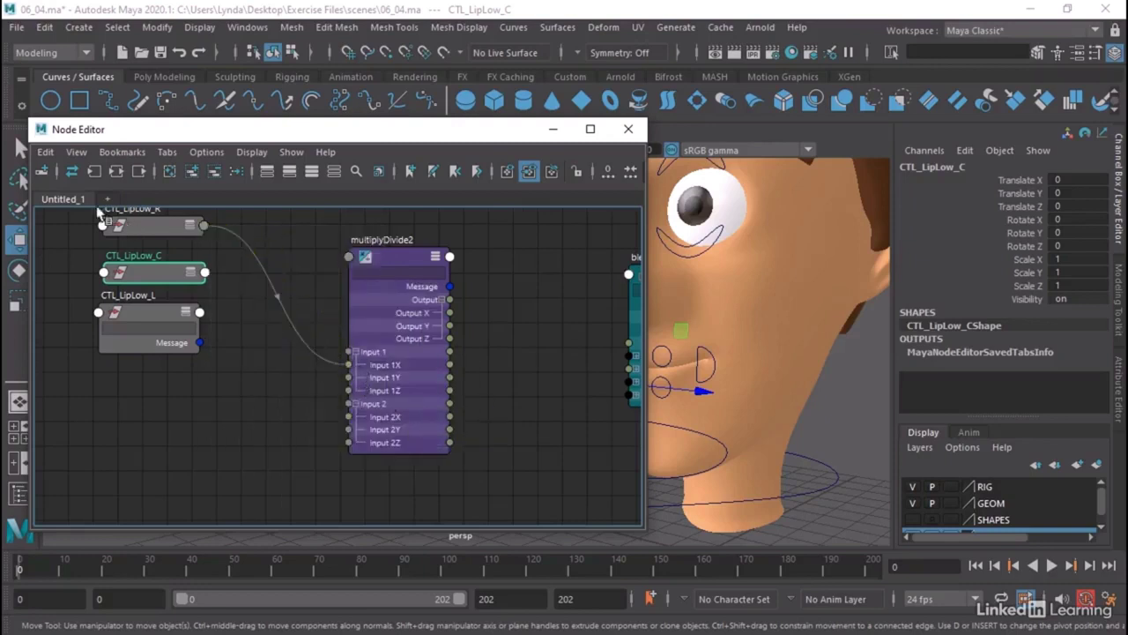
Connect Translate X of CTL_LipLow_C to Input 1Y and Translate X of CTL_LipLow_L to Input 1Z of multiplyDivide2.
{"action": "left_click", "coordinate": [203, 275]}
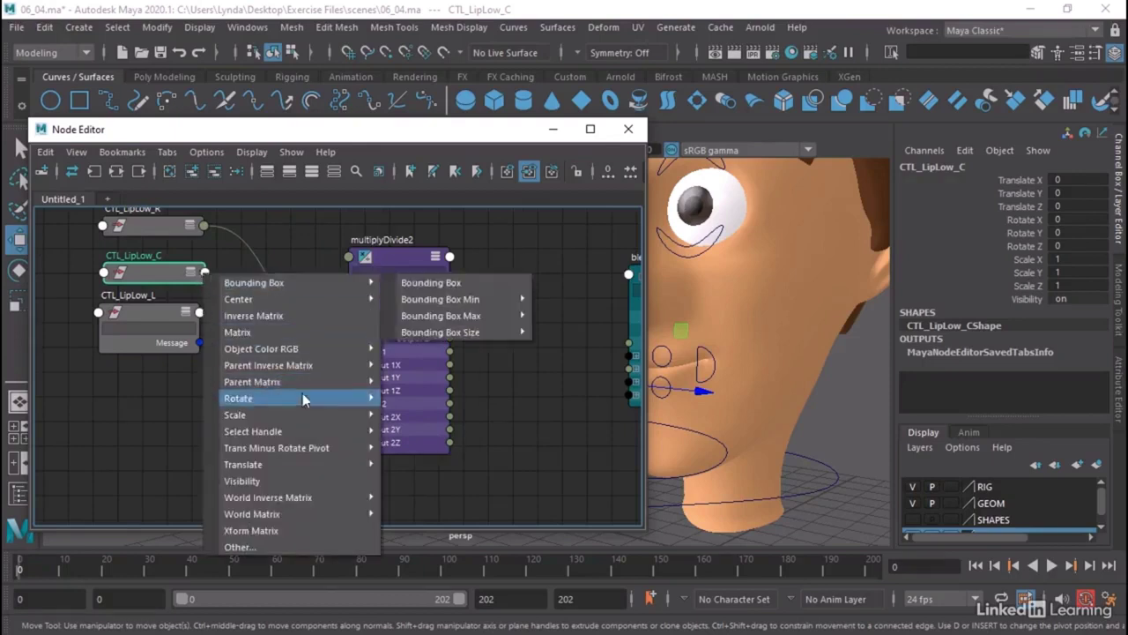
{"action": "mouse_move", "coordinate": [327, 470]}
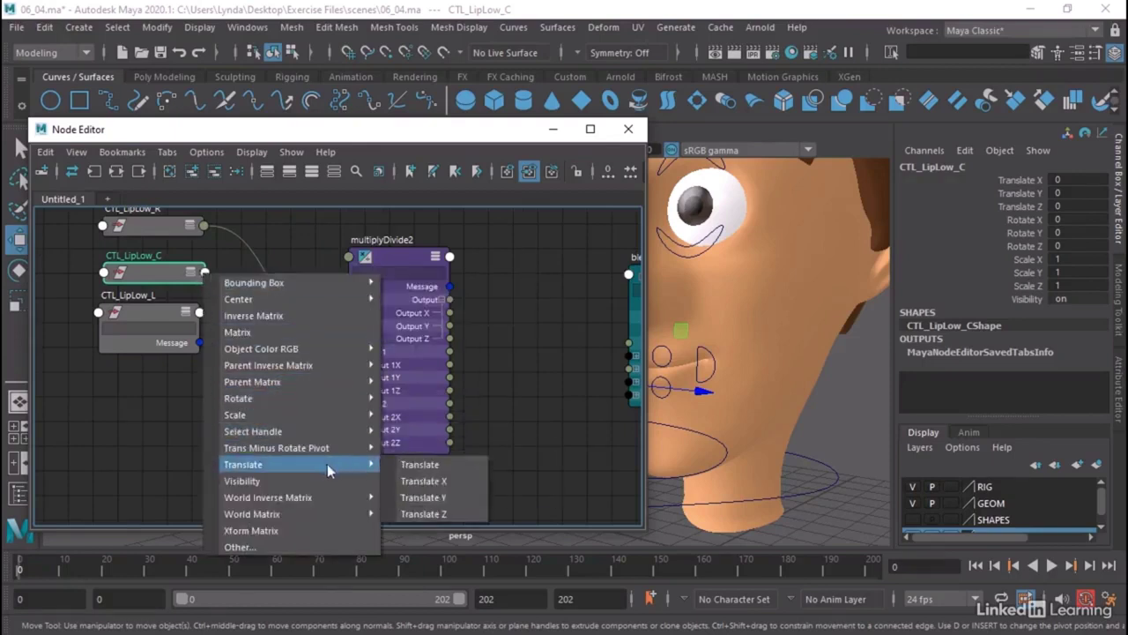
{"action": "left_click", "coordinate": [440, 482]}
{"action": "left_click", "coordinate": [349, 377]}
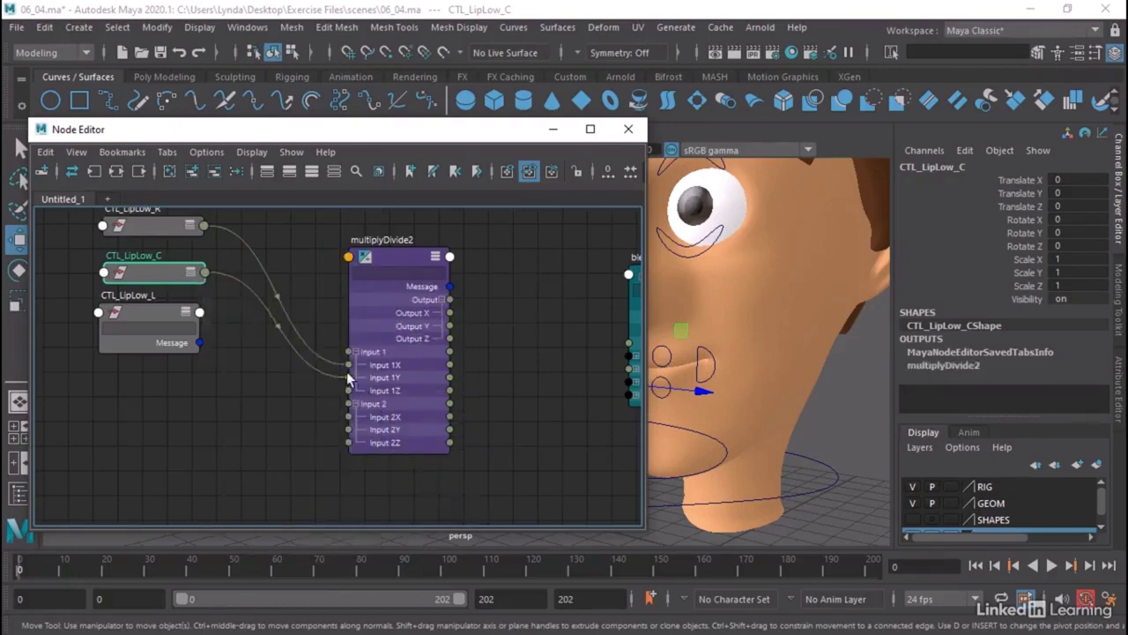
{"action": "left_click", "coordinate": [199, 313]}
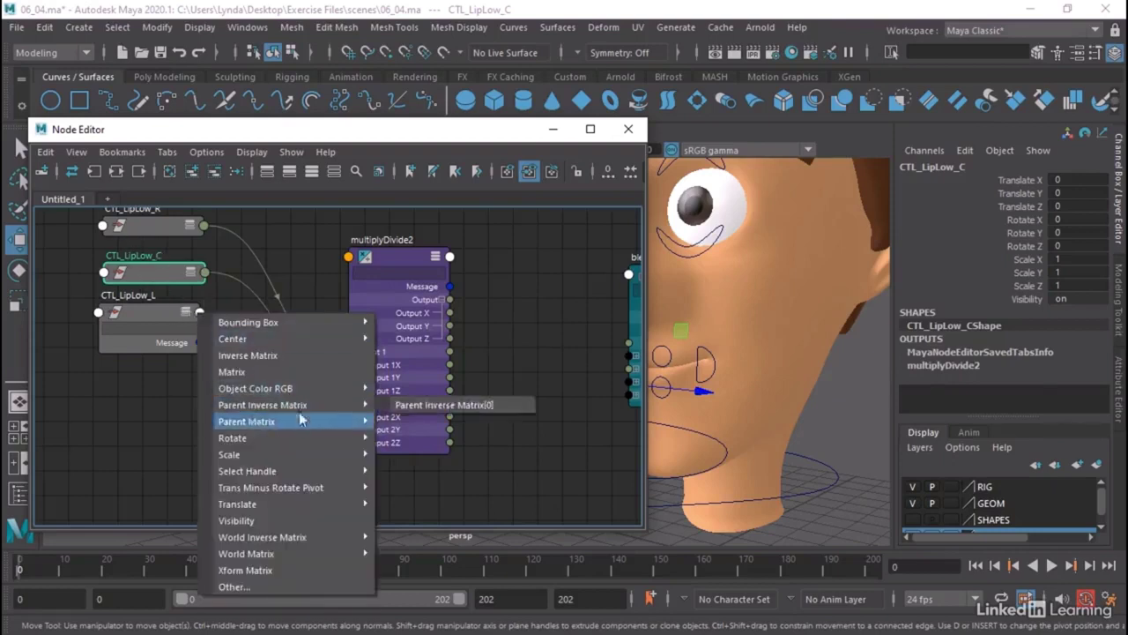
{"action": "mouse_move", "coordinate": [347, 508]}
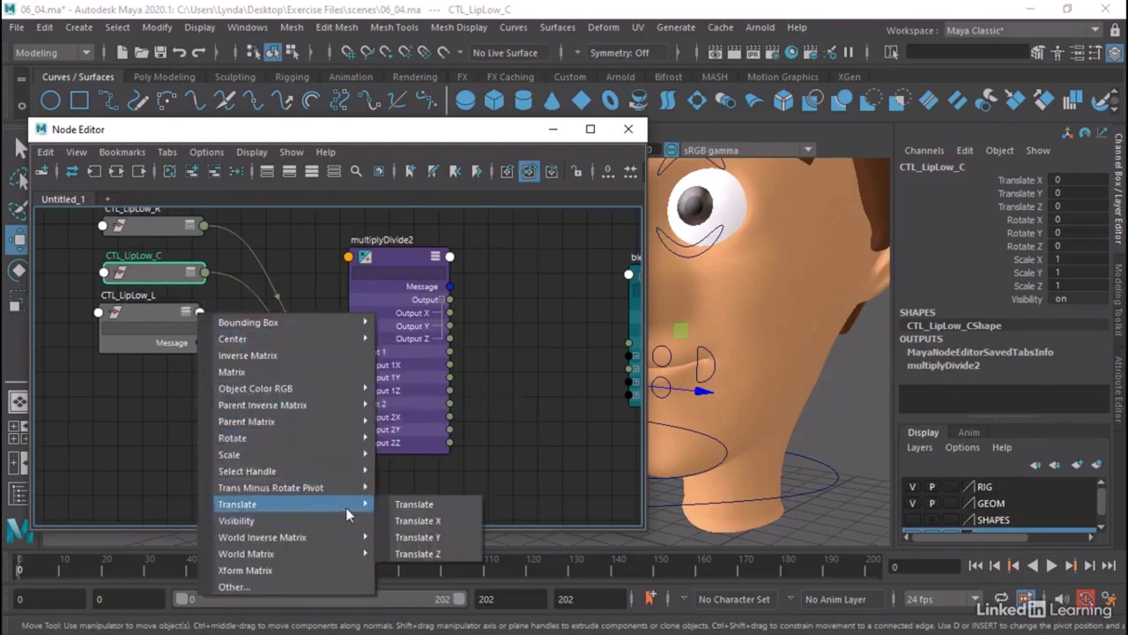
{"action": "left_click", "coordinate": [430, 522]}
{"action": "left_click", "coordinate": [349, 390]}
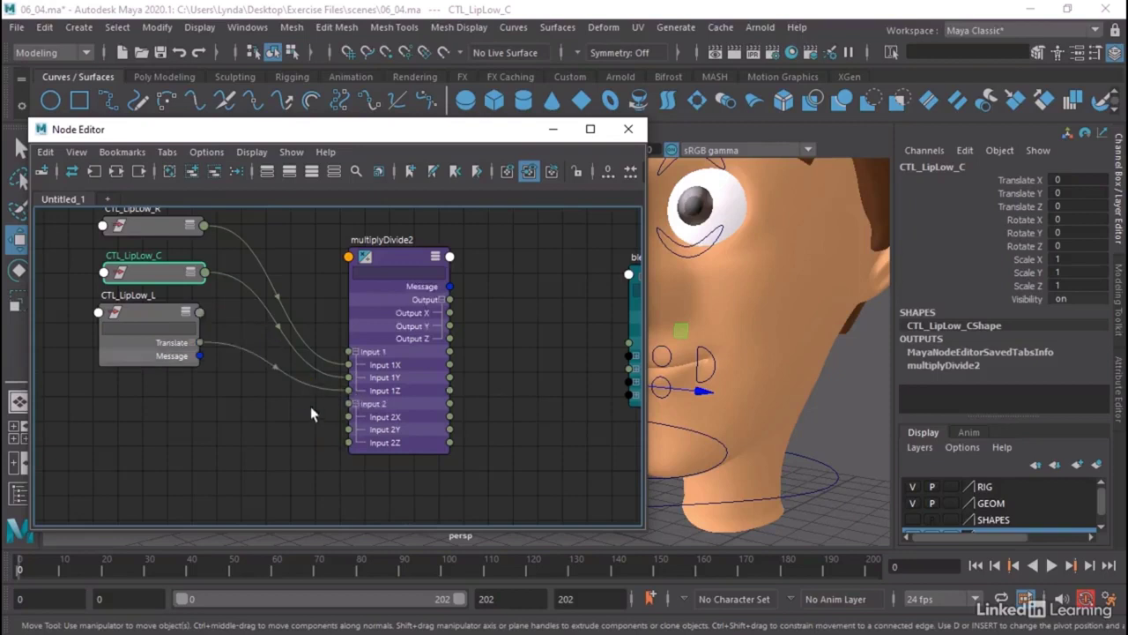
Add a floatConstant node below CTL_LipLow_L and expand it to show its attributes.
{"action": "middle_click_drag", "start_coordinate": [311, 413], "coordinate": [330, 359], "text": "alt"}
{"action": "left_click", "coordinate": [278, 403]}
{"action": "scroll", "coordinate": [278, 403], "scroll_direction": "down", "scroll_amount": 2}
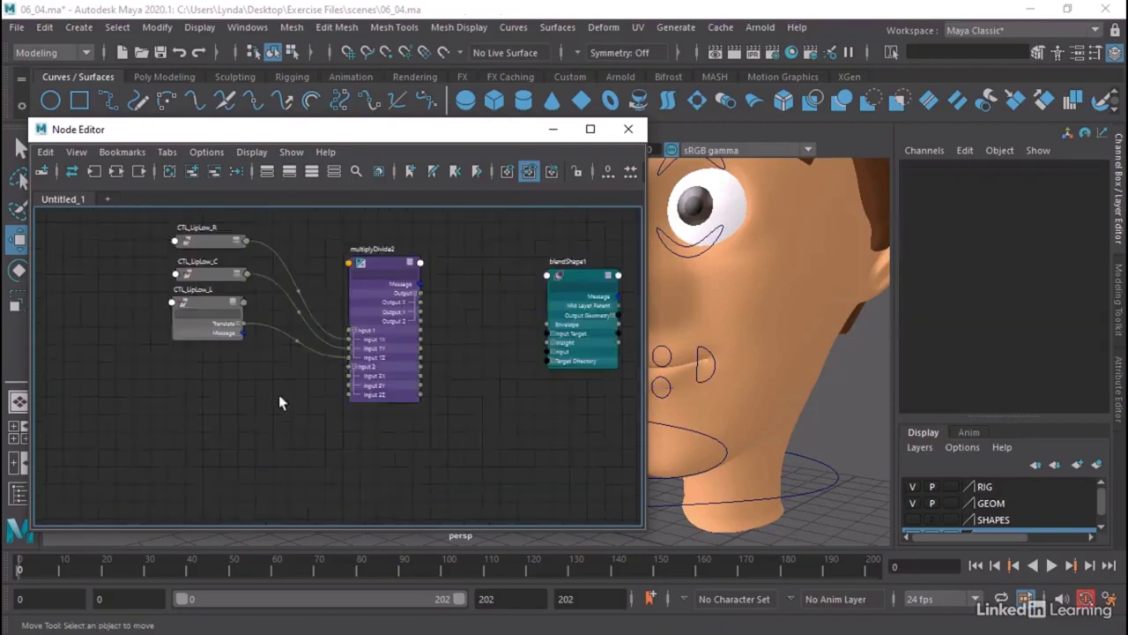
{"action": "key", "text": "Tab"}
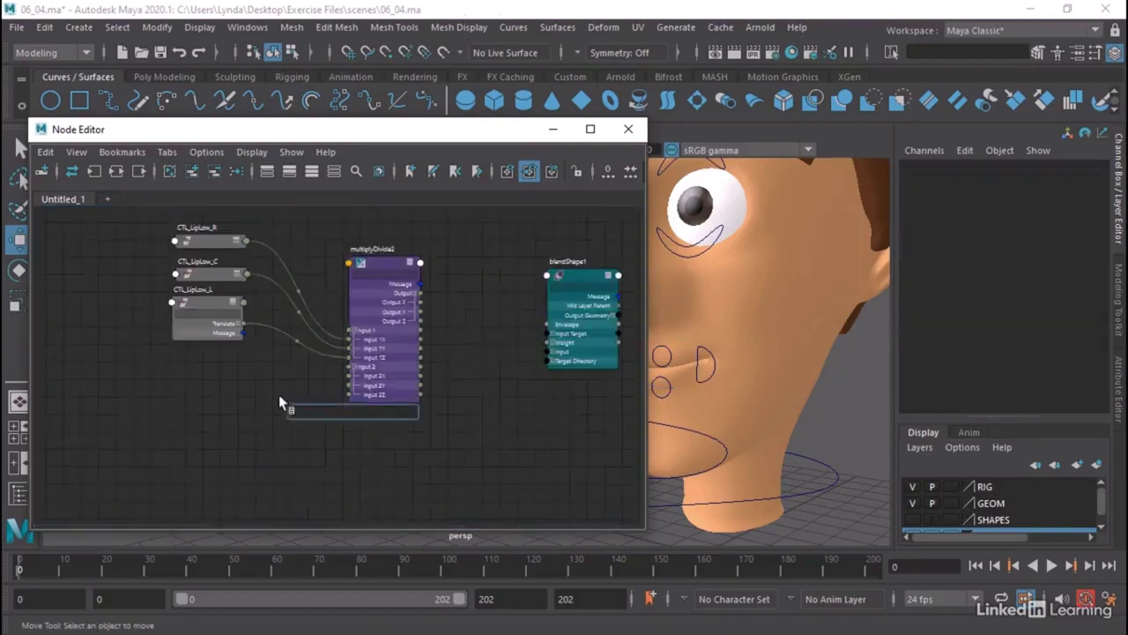
{"action": "type", "text": "cons"}
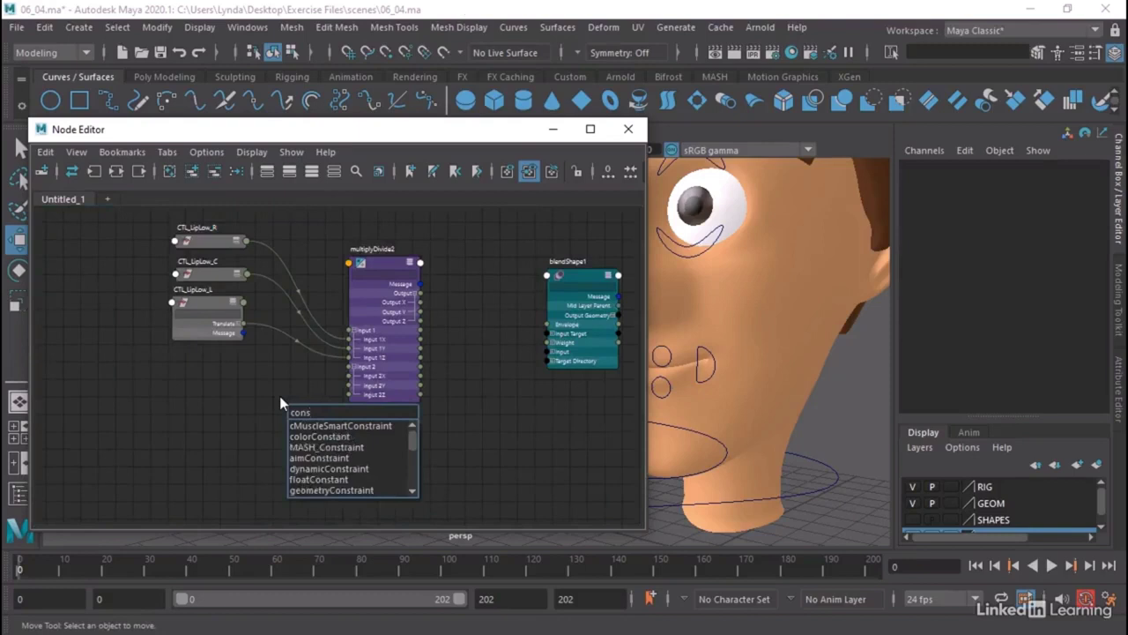
{"action": "left_click", "coordinate": [307, 481]}
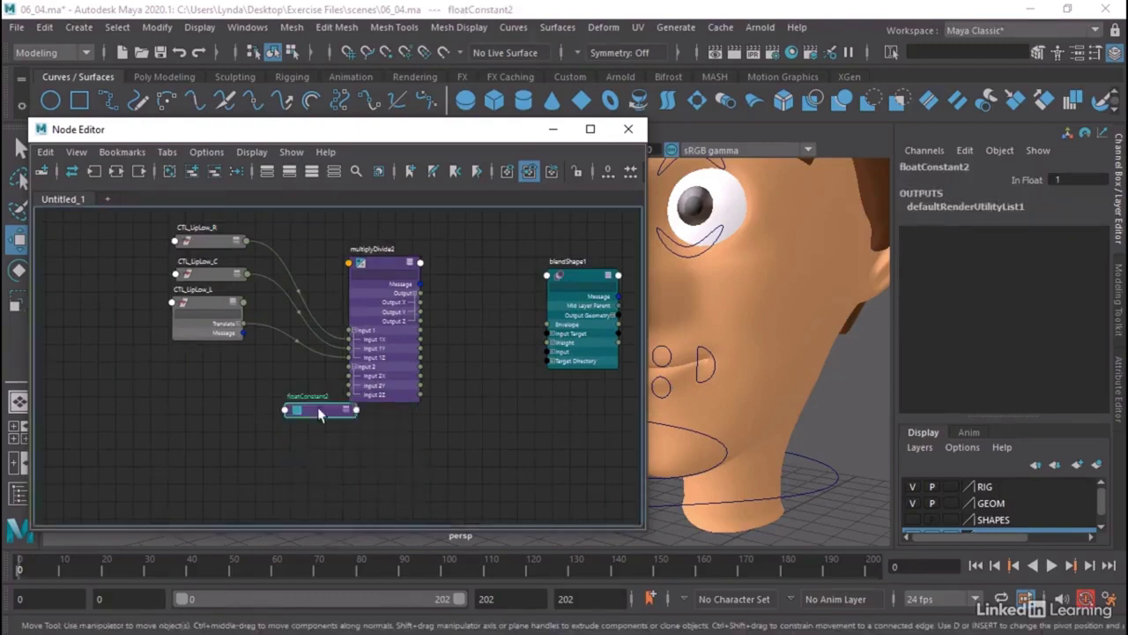
{"action": "left_click_drag", "start_coordinate": [317, 408], "coordinate": [208, 394]}
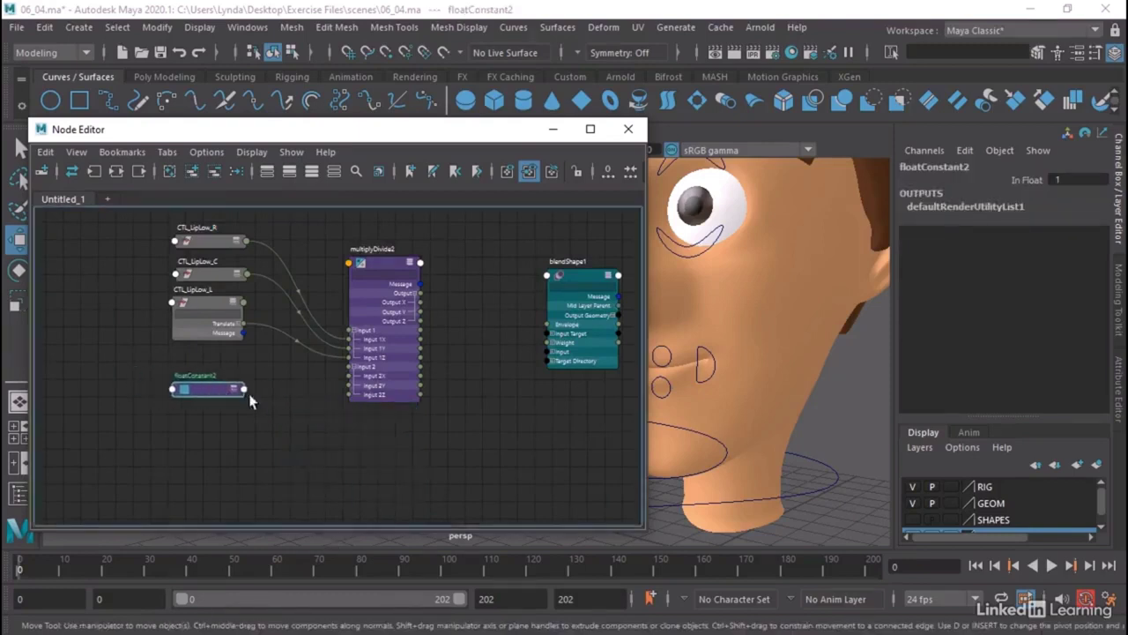
{"action": "left_click", "coordinate": [235, 389]}
{"action": "left_click", "coordinate": [234, 390]}
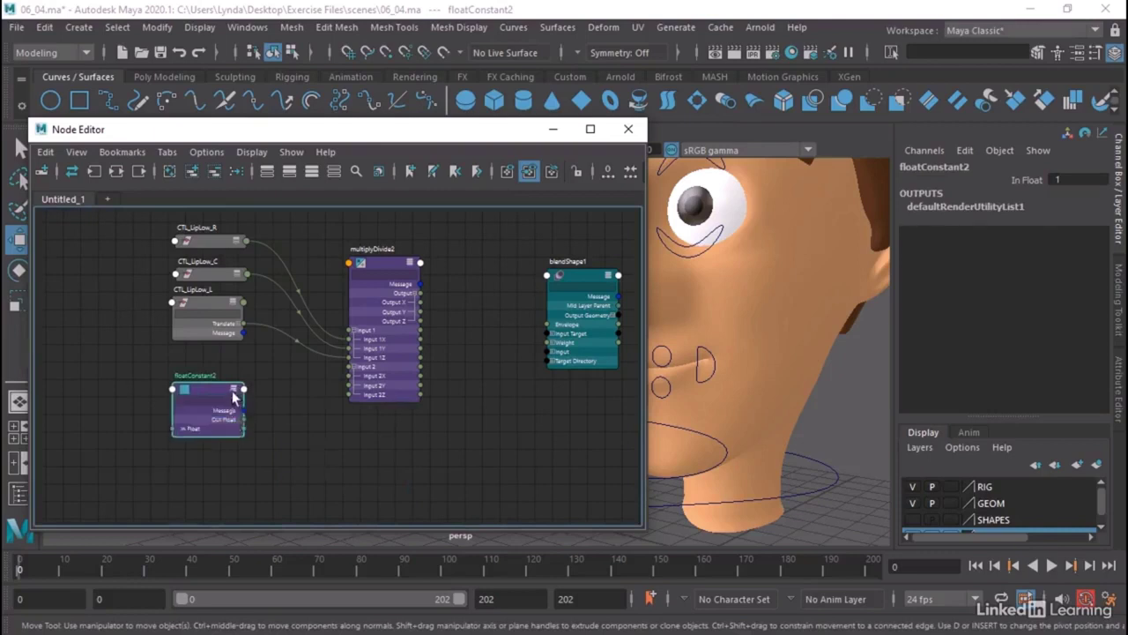
Connect the Out Float of floatConstant2 to Input 2X, Input 2Y and Input 2Z of multiplyDivide2.
{"action": "left_click_drag", "start_coordinate": [244, 420], "coordinate": [351, 375]}
{"action": "left_click_drag", "start_coordinate": [244, 419], "coordinate": [351, 385]}
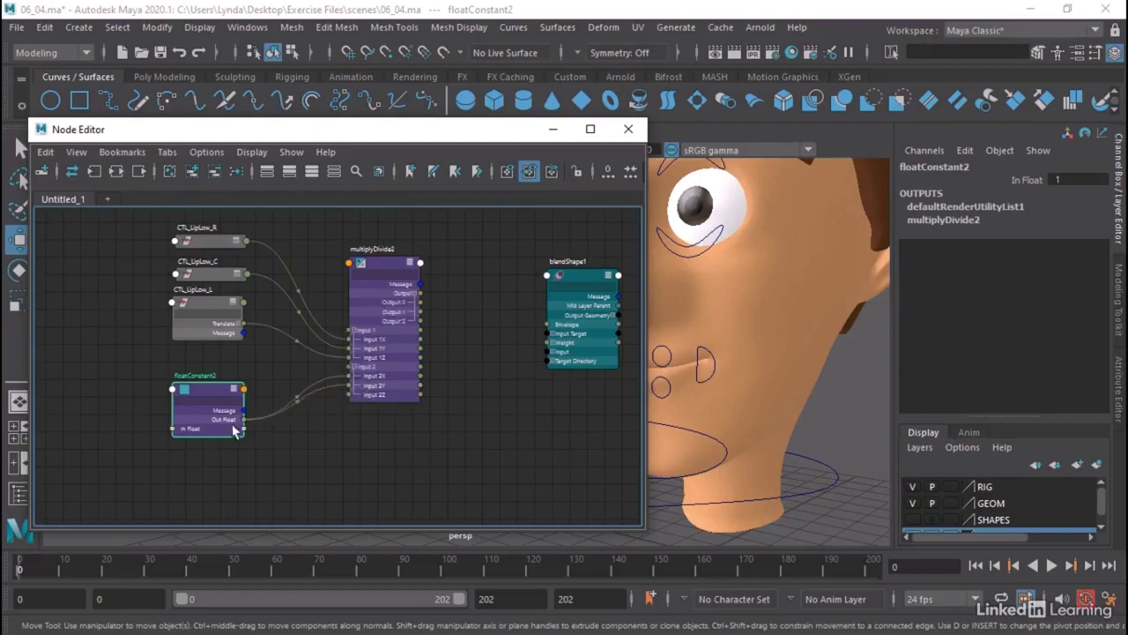
{"action": "left_click_drag", "start_coordinate": [244, 419], "coordinate": [349, 395]}
{"action": "middle_click_drag", "start_coordinate": [446, 361], "coordinate": [426, 365]}
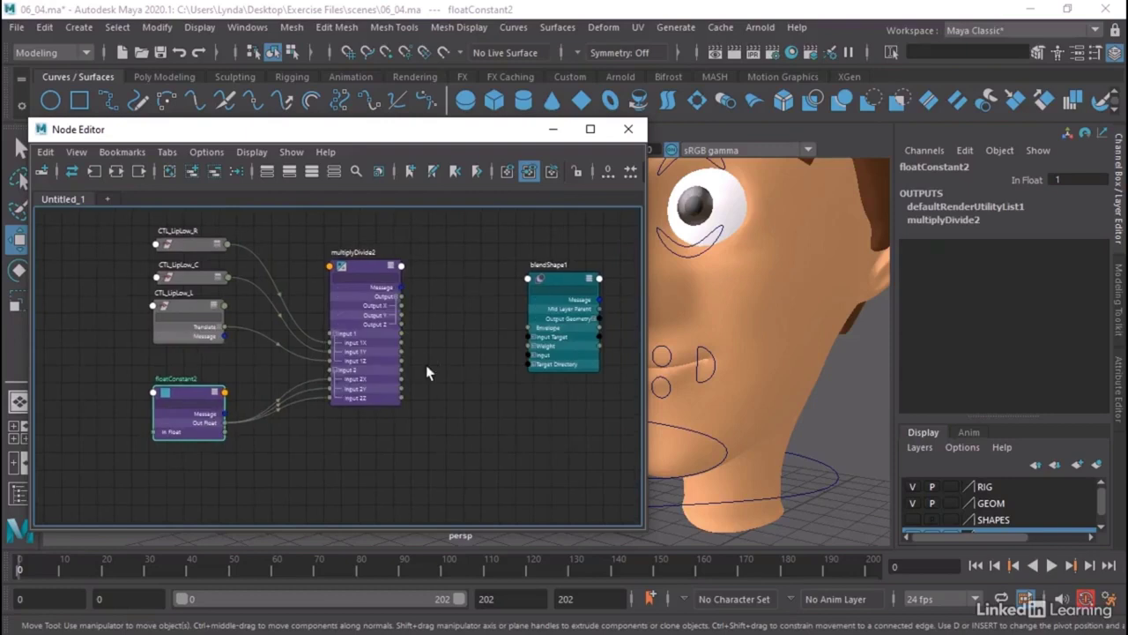
Set the Float value of floatConstant2 to -4 and return to the Channel Box.
{"action": "double_click", "coordinate": [176, 390]}
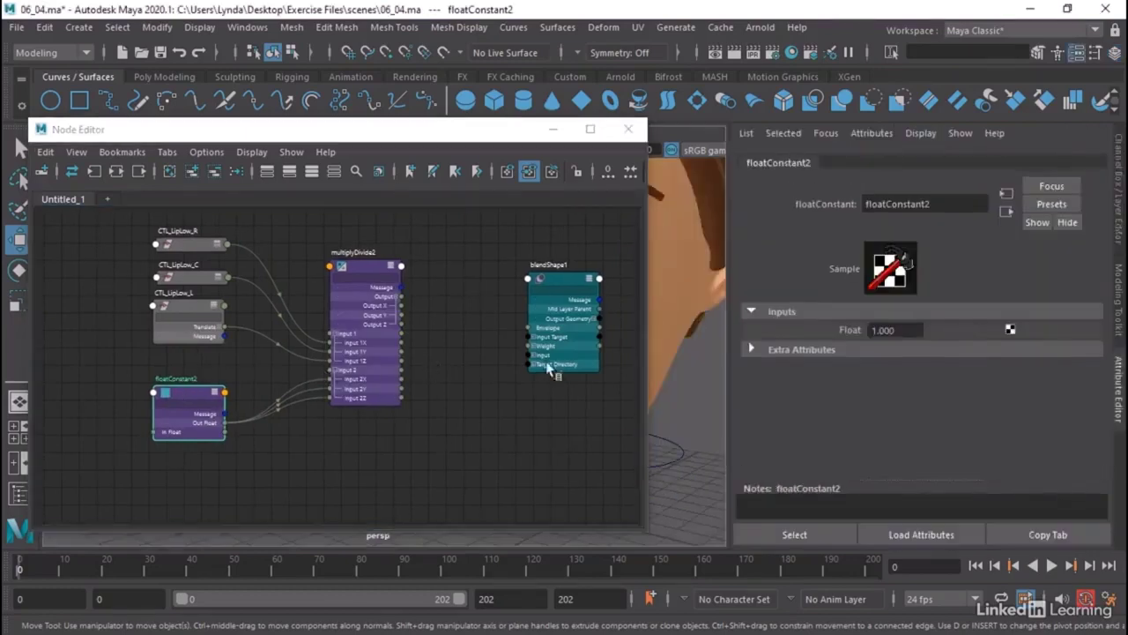
{"action": "left_click_drag", "start_coordinate": [906, 328], "coordinate": [875, 330]}
{"action": "type", "text": "-4"}
{"action": "key", "text": "Return"}
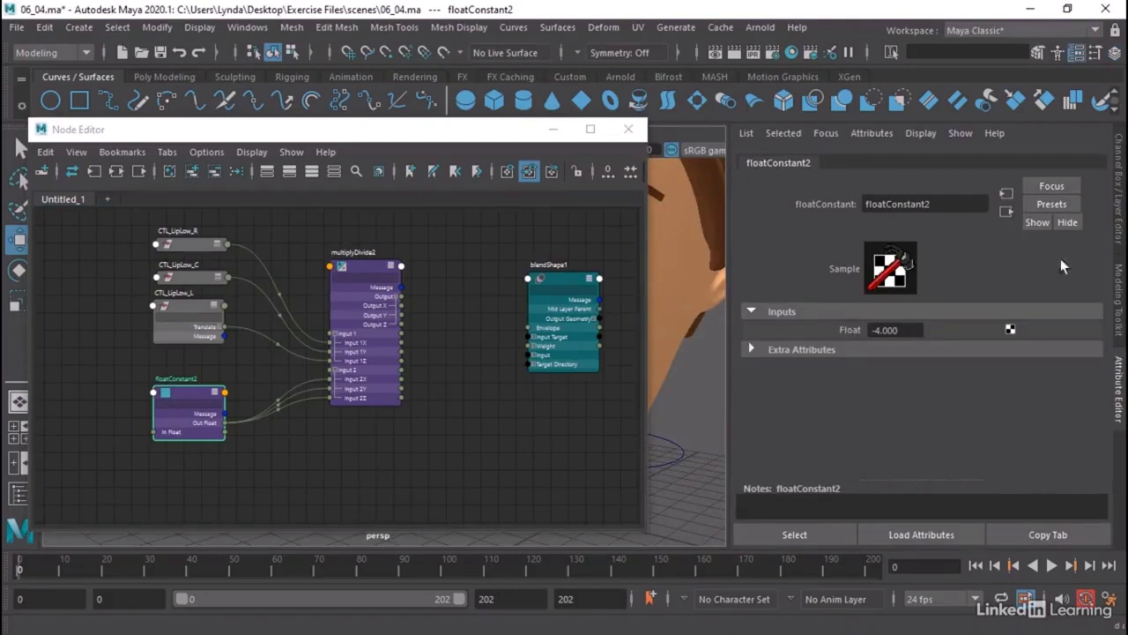
{"action": "left_click", "coordinate": [1118, 179]}
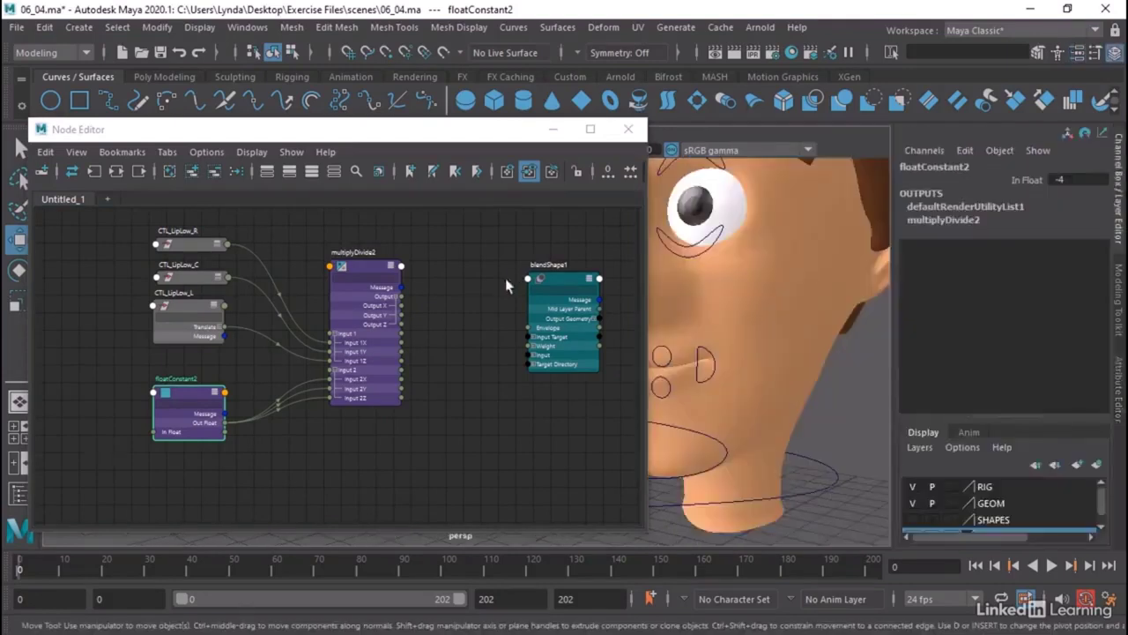
Expand the Weight attributes of blendShape1 and raise the node so its lip targets sit opposite multiplyDivide2.
{"action": "middle_click_drag", "start_coordinate": [490, 269], "coordinate": [355, 280], "text": "alt"}
{"action": "scroll", "coordinate": [353, 278], "scroll_direction": "up", "scroll_amount": 3}
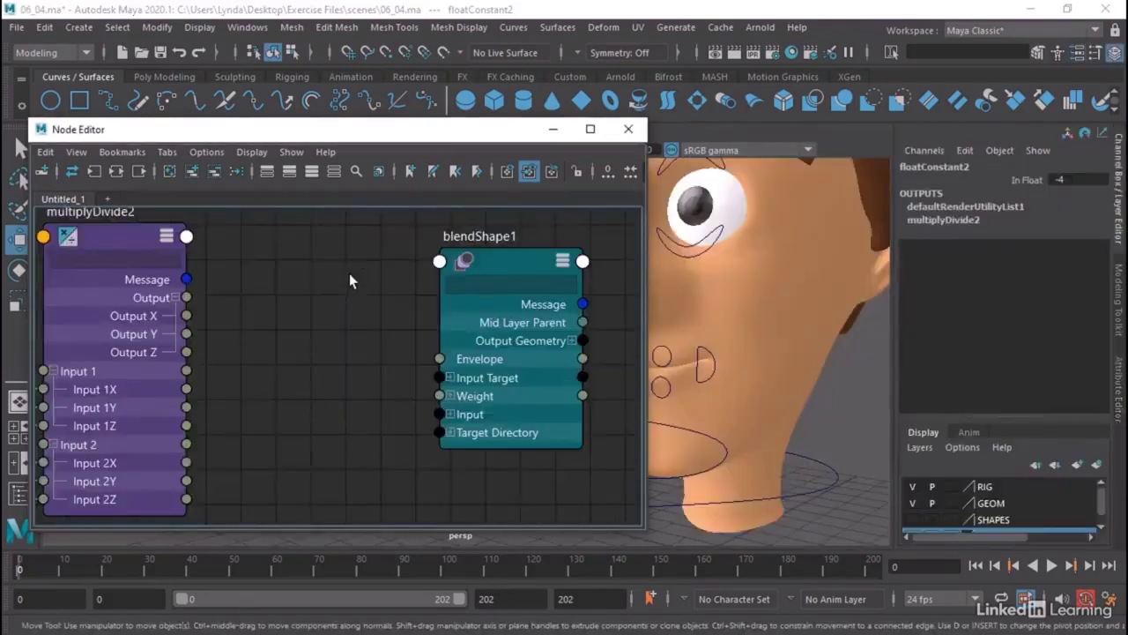
{"action": "scroll", "coordinate": [349, 274], "scroll_direction": "down", "scroll_amount": 2}
{"action": "left_click", "coordinate": [421, 360]}
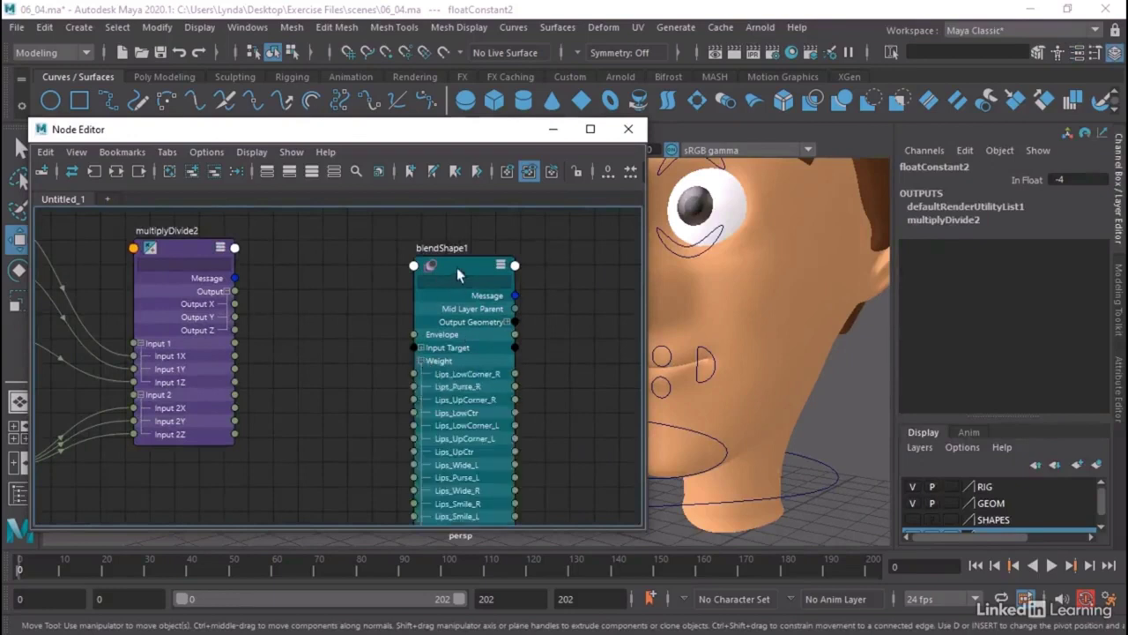
{"action": "left_click_drag", "start_coordinate": [457, 275], "coordinate": [490, 204]}
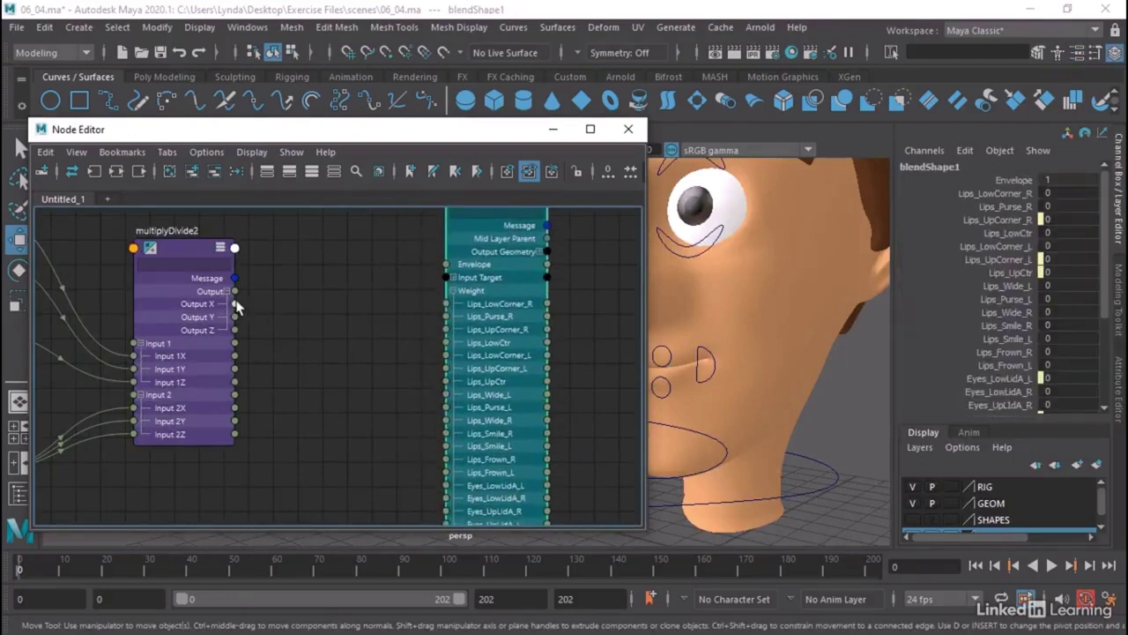
Connect Output X, Y and Z of multiplyDivide2 to the Lips_LowCorner_R, Lips_LowCtr and Lips_LowCorner_L weights of blendShape1.
{"action": "left_click_drag", "start_coordinate": [234, 304], "coordinate": [448, 304]}
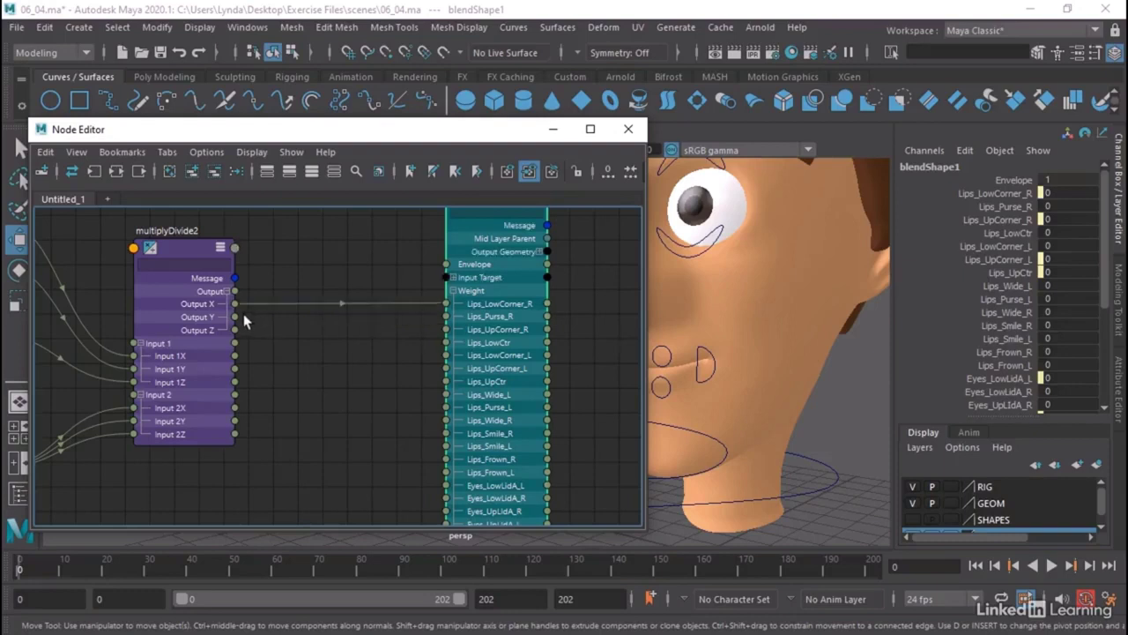
{"action": "left_click_drag", "start_coordinate": [234, 317], "coordinate": [446, 342]}
{"action": "left_click_drag", "start_coordinate": [235, 331], "coordinate": [454, 354]}
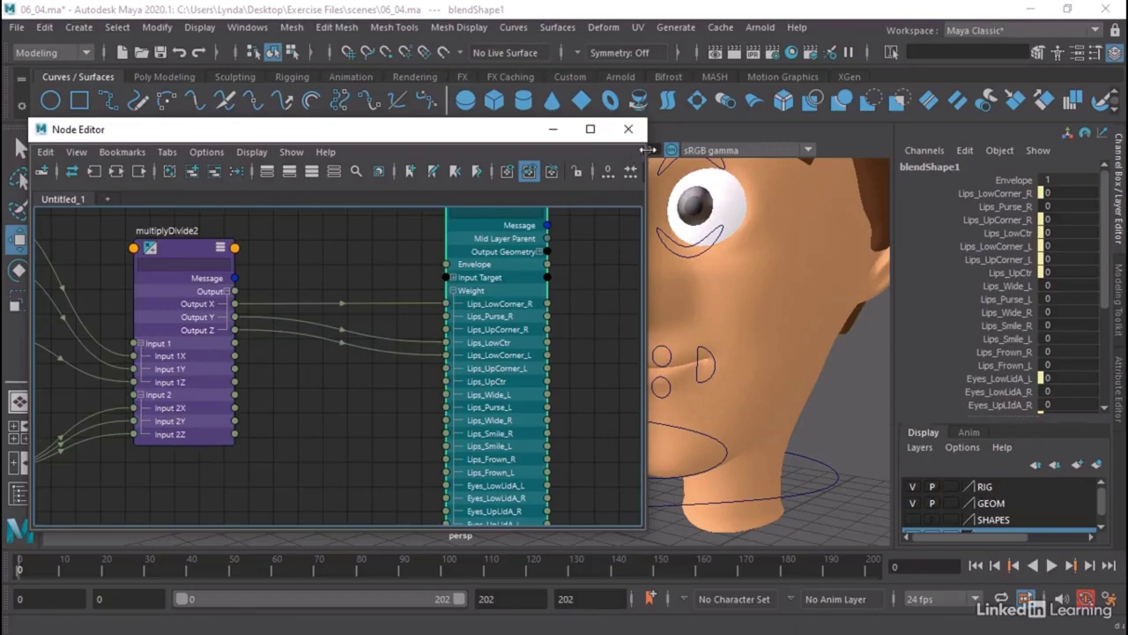
Narrow the Node Editor and lower CTL_LipLow_C to a Translate X of about -0.36 to test the lower lip.
{"action": "left_click_drag", "start_coordinate": [647, 151], "coordinate": [283, 152]}
{"action": "left_click", "coordinate": [634, 382]}
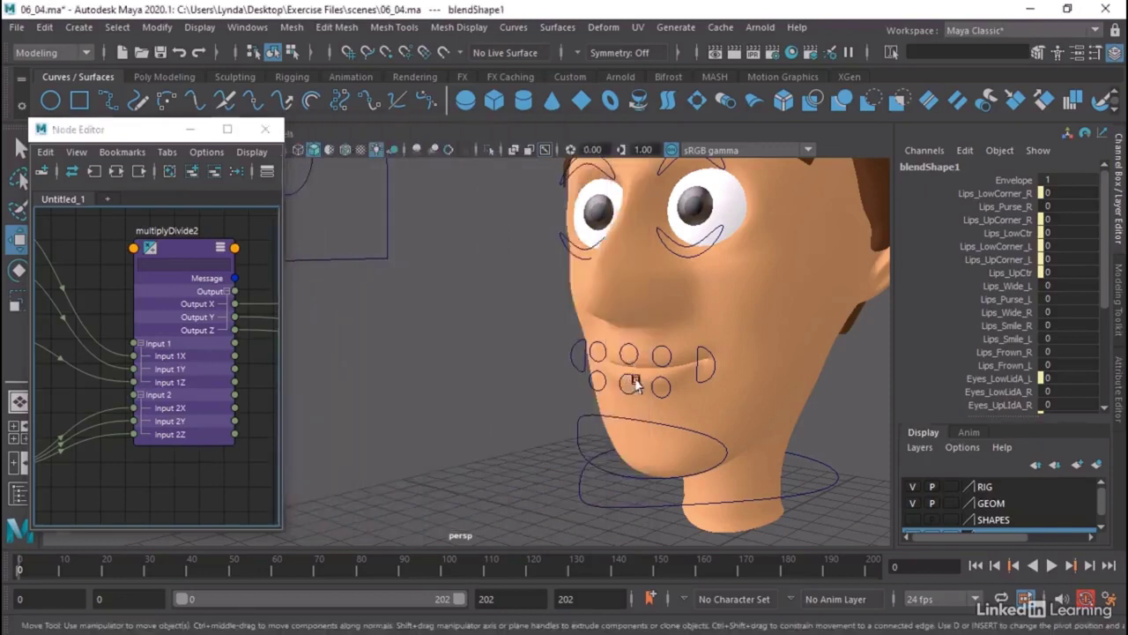
{"action": "left_click_drag", "start_coordinate": [626, 339], "coordinate": [626, 359]}
{"action": "left_click_drag", "start_coordinate": [552, 381], "coordinate": [598, 381], "text": "alt"}
{"action": "right_click_drag", "start_coordinate": [598, 380], "coordinate": [720, 361], "text": "alt"}
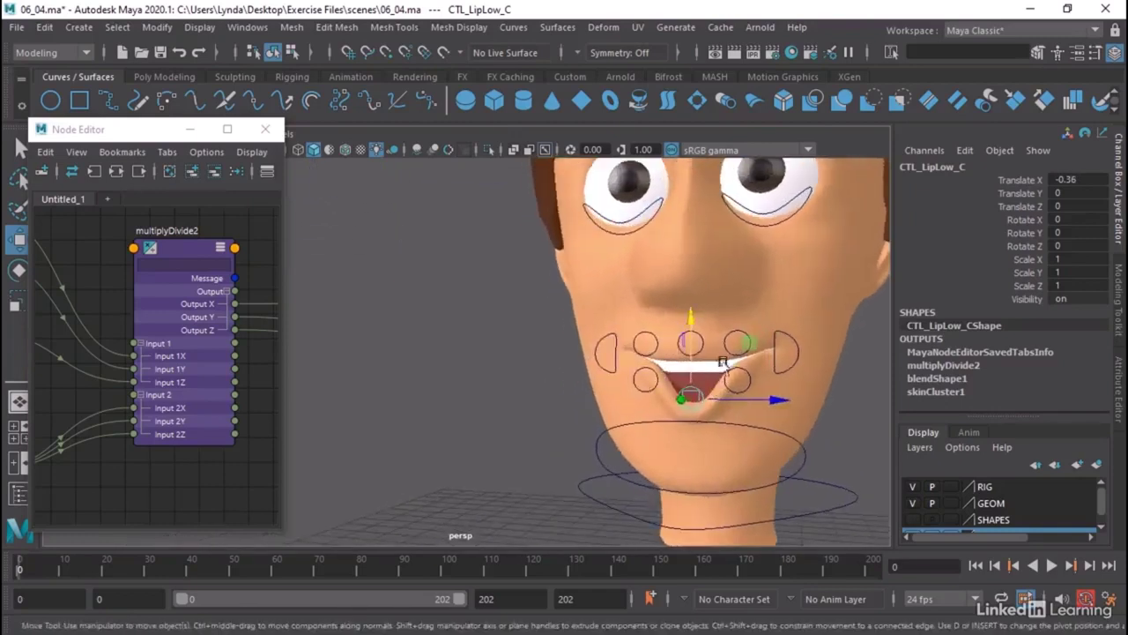
Raise CTL_LipLow_C to close the mouth and undo its test moves back to the rest pose.
{"action": "left_click_drag", "start_coordinate": [691, 364], "coordinate": [695, 345]}
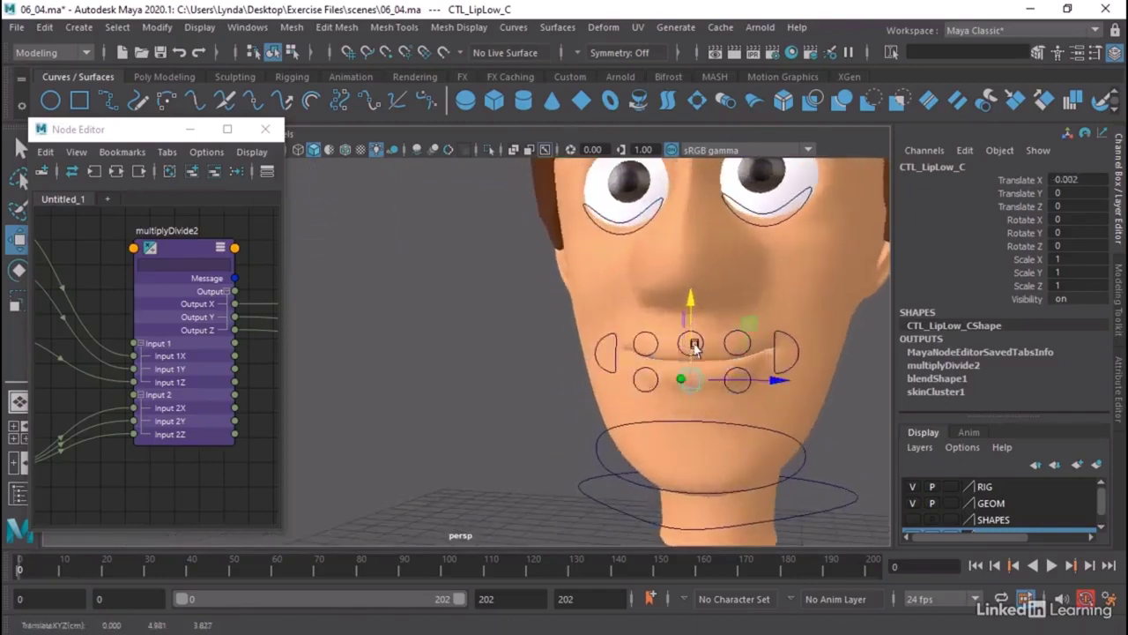
{"action": "key", "text": "ctrl+z"}
{"action": "key", "text": "ctrl+z"}
{"action": "left_click_drag", "start_coordinate": [569, 374], "coordinate": [410, 352], "text": "alt"}
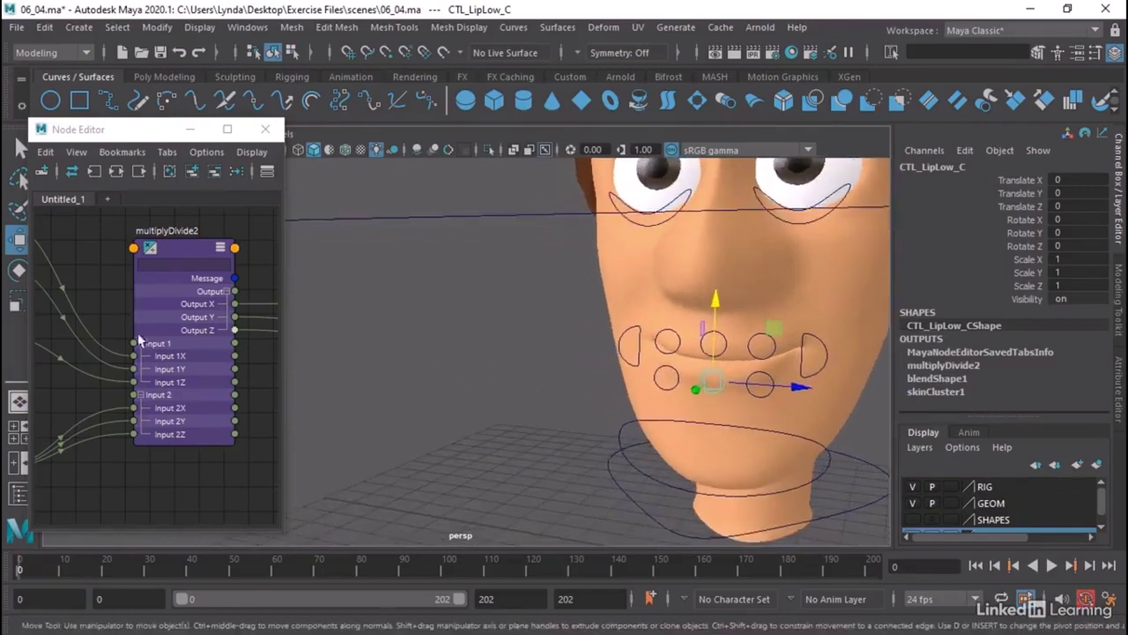
Set the Float value of floatConstant2 to -2.
{"action": "left_click_drag", "start_coordinate": [145, 129], "coordinate": [221, 124]}
{"action": "scroll", "coordinate": [229, 335], "scroll_direction": "down", "scroll_amount": 3}
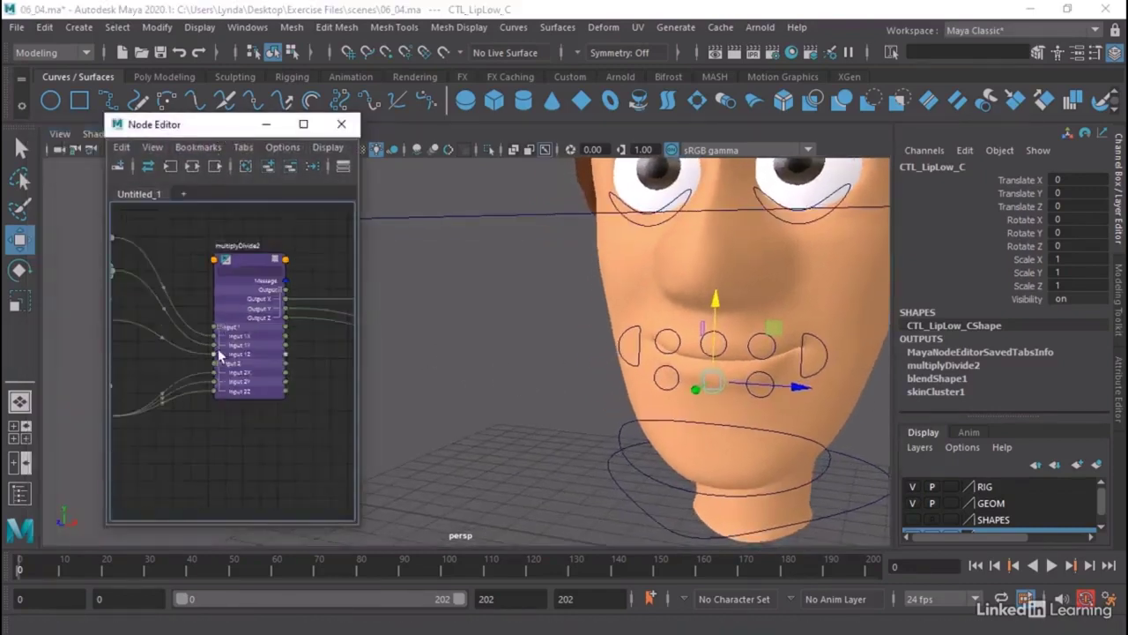
{"action": "middle_click_drag", "start_coordinate": [230, 330], "coordinate": [345, 320]}
{"action": "double_click", "coordinate": [181, 356]}
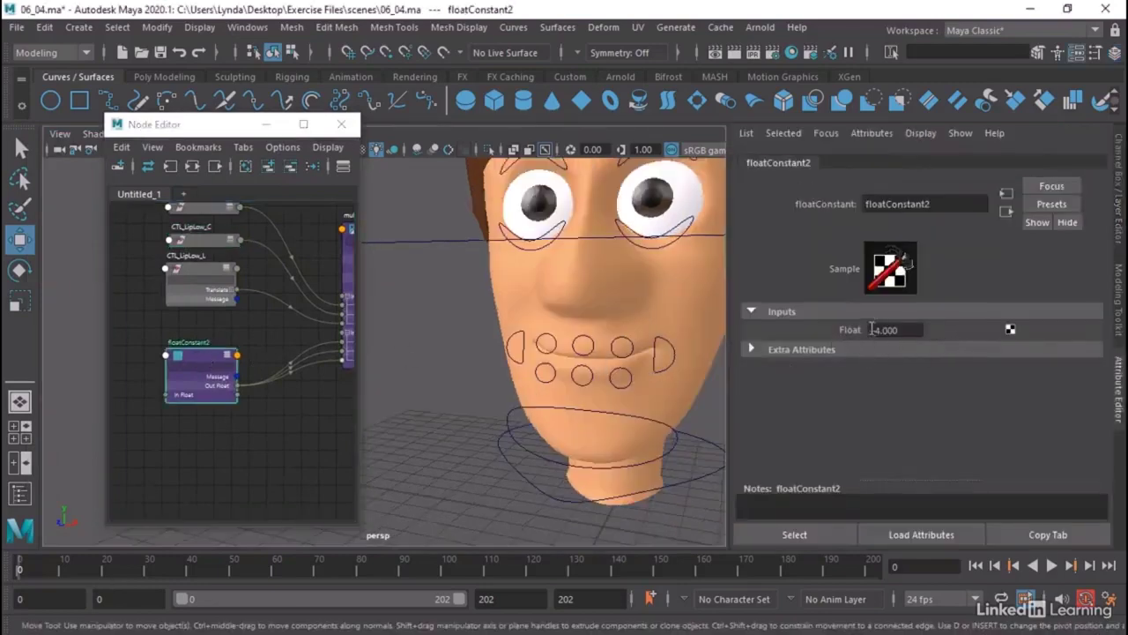
{"action": "left_click_drag", "start_coordinate": [871, 329], "coordinate": [917, 330]}
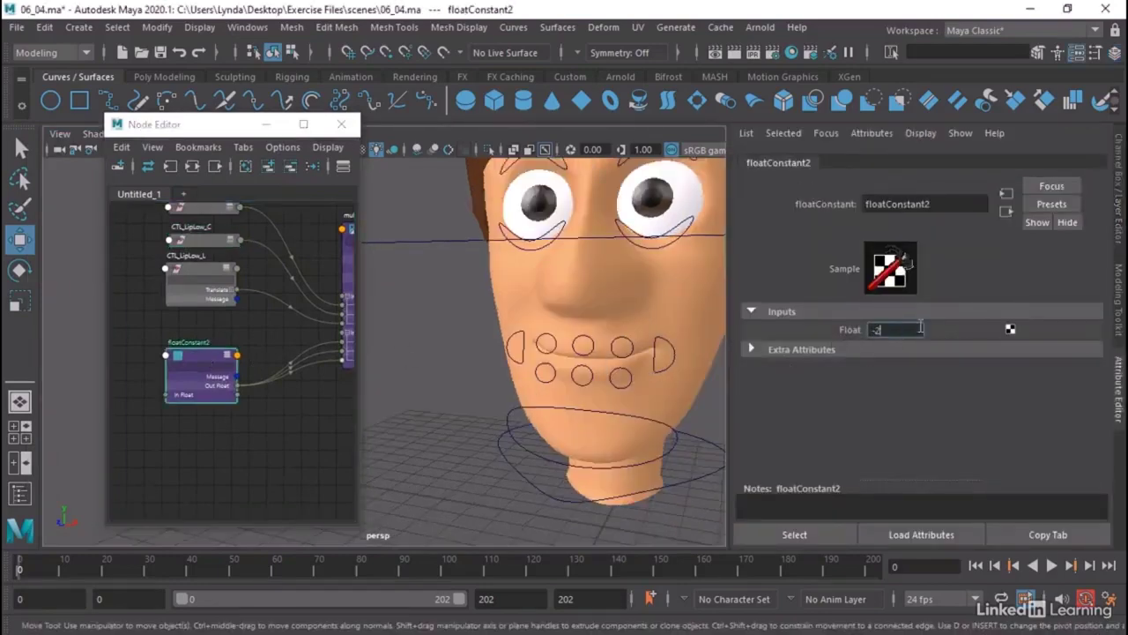
{"action": "key", "text": "Return"}
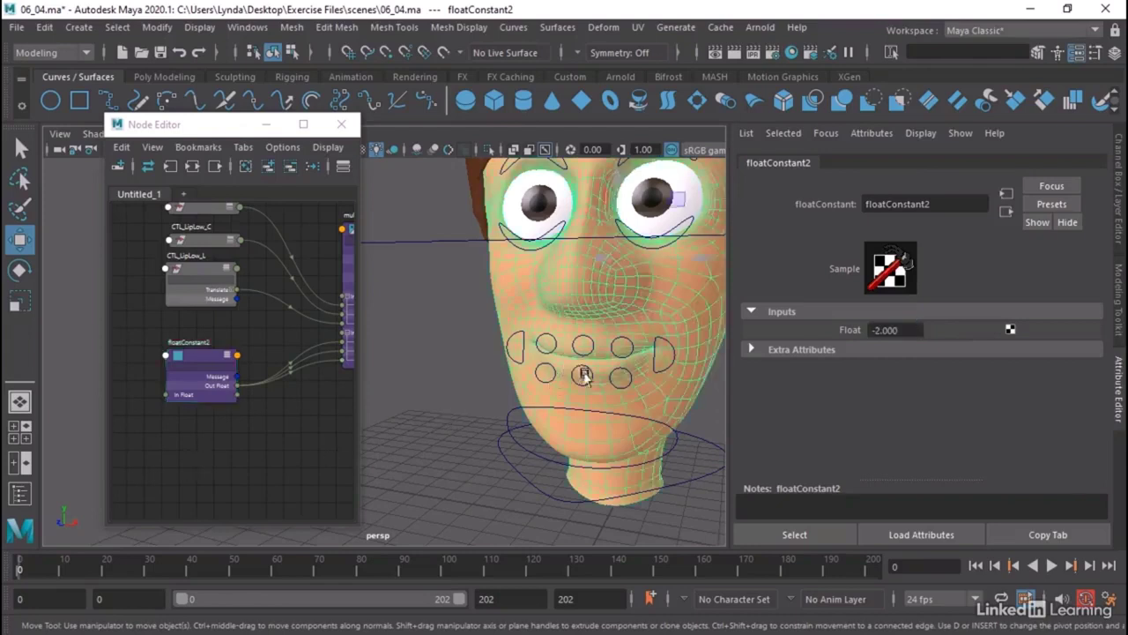
Test the centre of the lower lip by moving CTL_LipLow_C vertically, and undo the move.
{"action": "left_click", "coordinate": [580, 375]}
{"action": "mouse_move", "coordinate": [574, 330]}
{"action": "left_mouse_down"}
{"action": "mouse_move", "coordinate": [583, 345]}
{"action": "mouse_move", "coordinate": [585, 330]}
{"action": "left_mouse_up"}
{"action": "key", "text": "ctrl+z"}
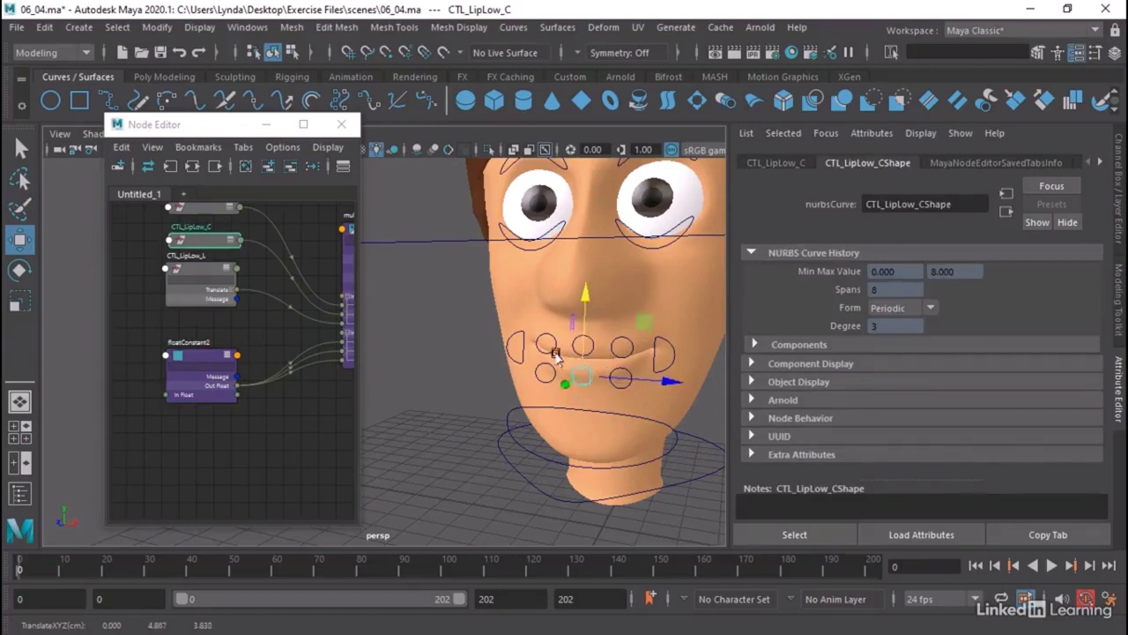
Test the left part of the lower lip by moving CTL_LipLow_L vertically, return it to rest and deselect it.
{"action": "right_click_drag", "start_coordinate": [491, 392], "coordinate": [650, 399], "text": "alt"}
{"action": "middle_click_drag", "start_coordinate": [668, 398], "coordinate": [512, 372], "text": "alt"}
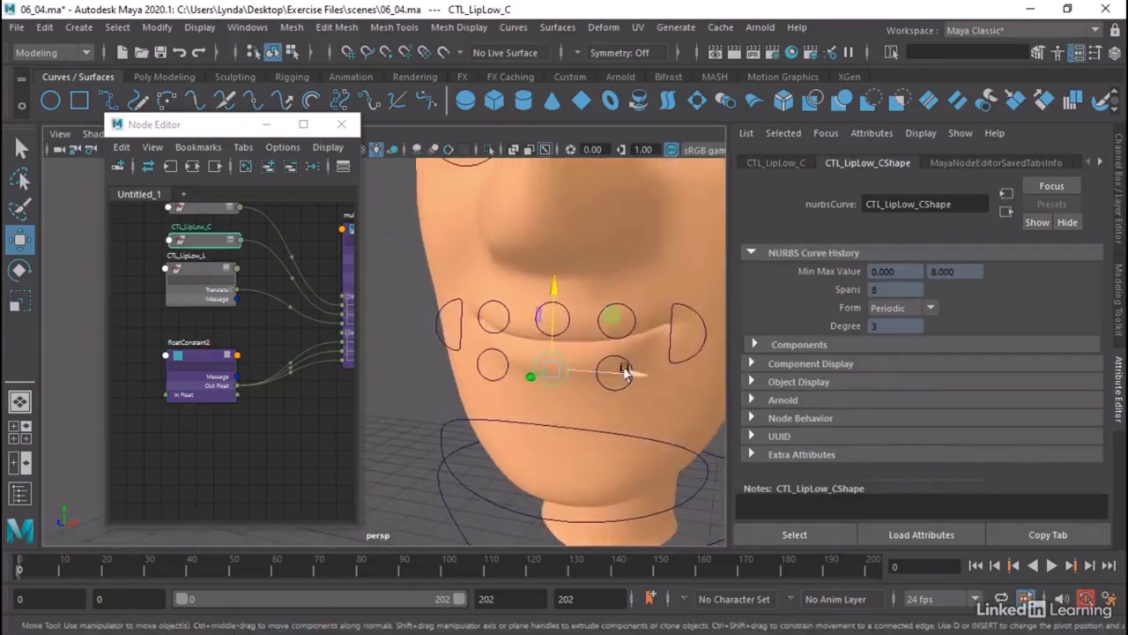
{"action": "left_click", "coordinate": [617, 371]}
{"action": "mouse_move", "coordinate": [615, 337]}
{"action": "left_mouse_down"}
{"action": "mouse_move", "coordinate": [614, 366]}
{"action": "mouse_move", "coordinate": [619, 326]}
{"action": "left_mouse_up"}
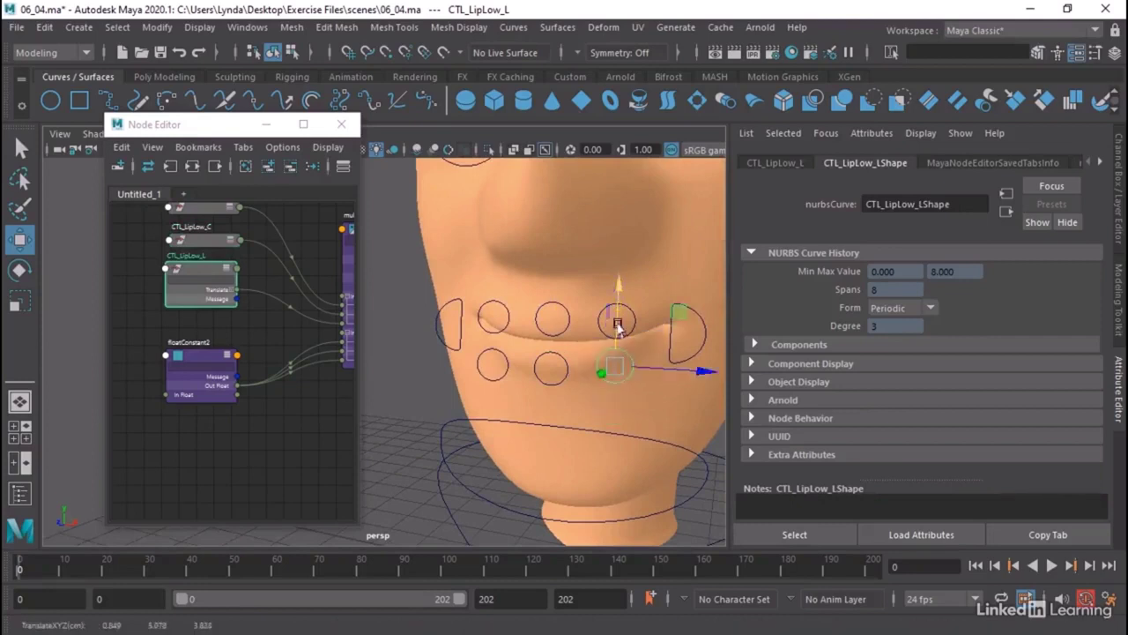
{"action": "right_click_drag", "start_coordinate": [554, 411], "coordinate": [449, 412], "text": "alt"}
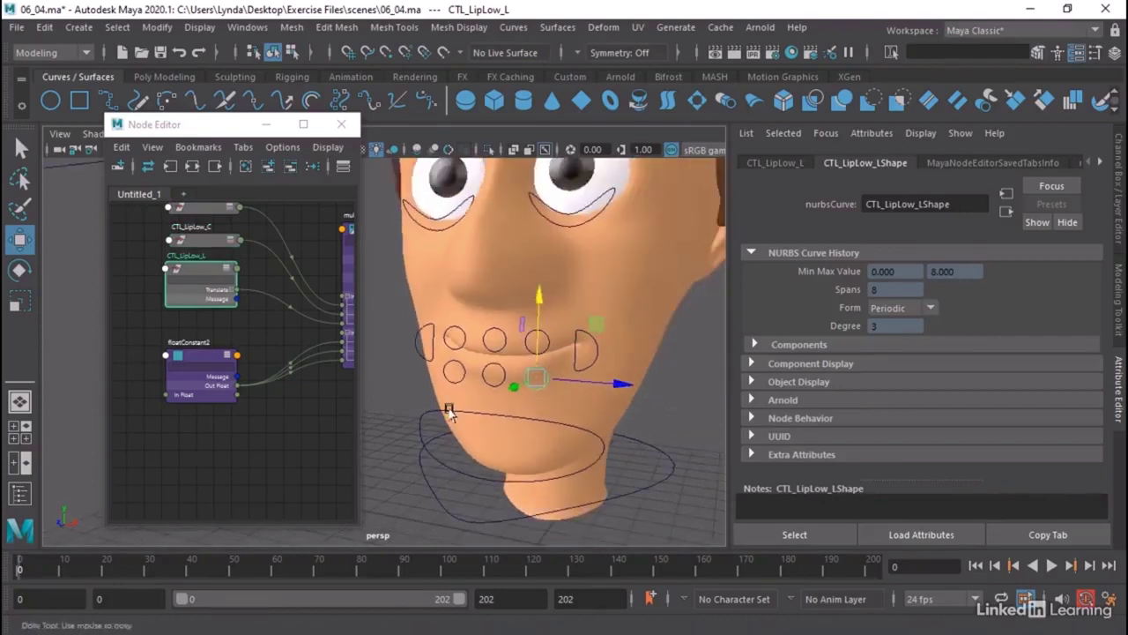
{"action": "left_click", "coordinate": [395, 393]}
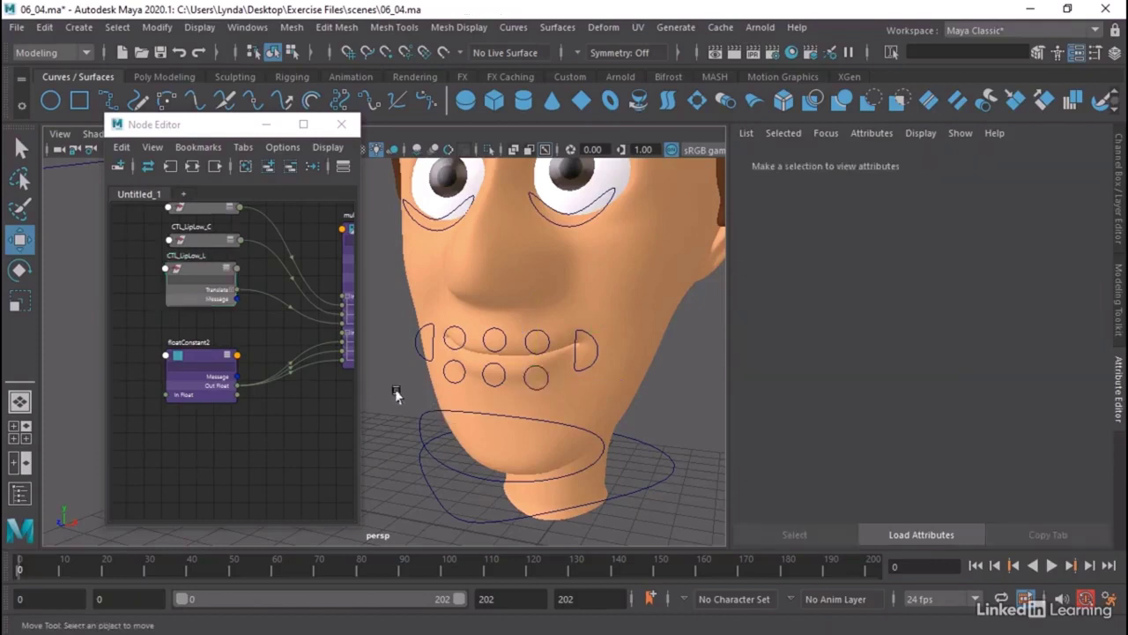
Test the right part of the lower lip by moving CTL_LipLow_R vertically, and undo the move.
{"action": "left_click", "coordinate": [451, 371]}
{"action": "left_click_drag", "start_coordinate": [506, 319], "coordinate": [500, 342]}
{"action": "key", "text": "ctrl+z"}
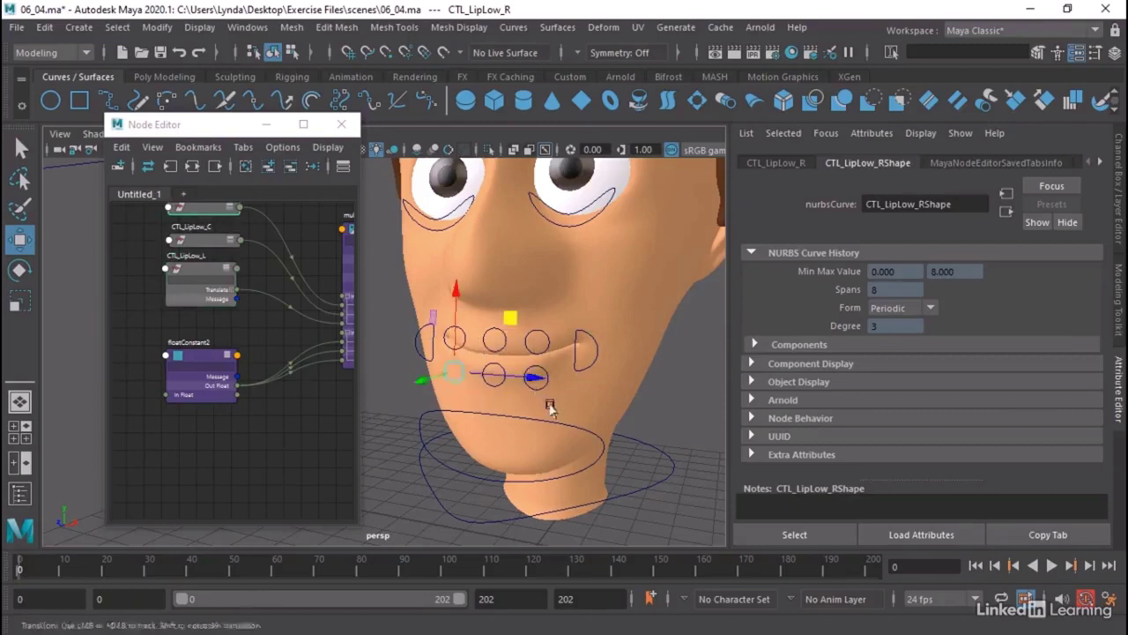
{"action": "middle_click_drag", "start_coordinate": [549, 404], "coordinate": [545, 425], "text": "alt"}
{"action": "left_click_drag", "start_coordinate": [578, 426], "coordinate": [514, 426], "text": "alt"}
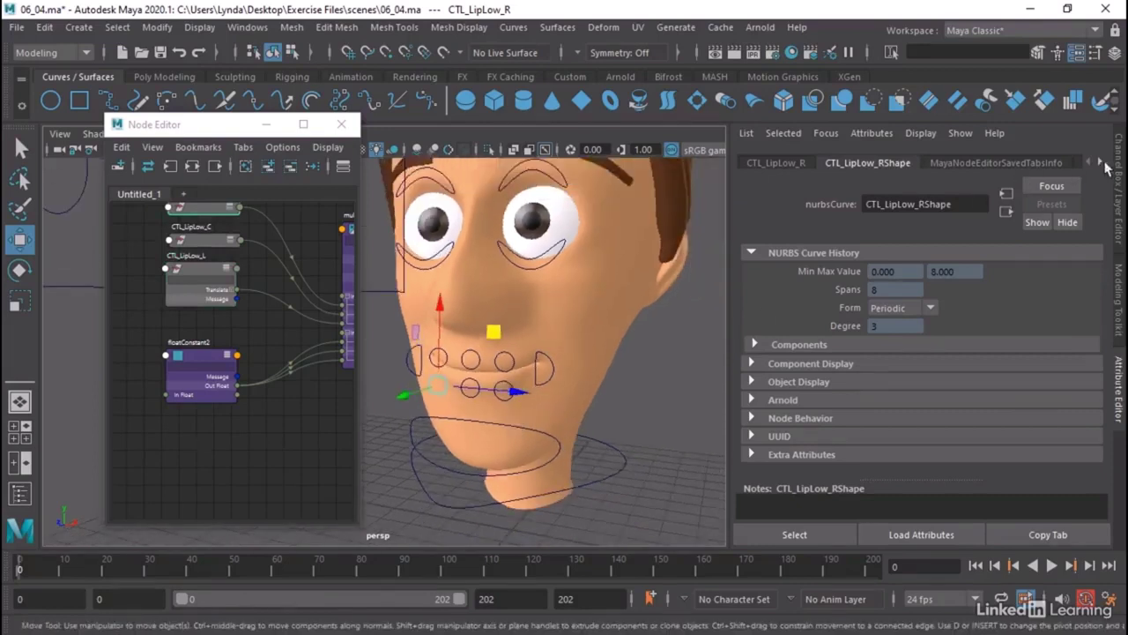
Lock and hide every CTL_LipLow_R channel from Translate Y through Visibility, leaving only Translate X.
{"action": "left_click", "coordinate": [1121, 170]}
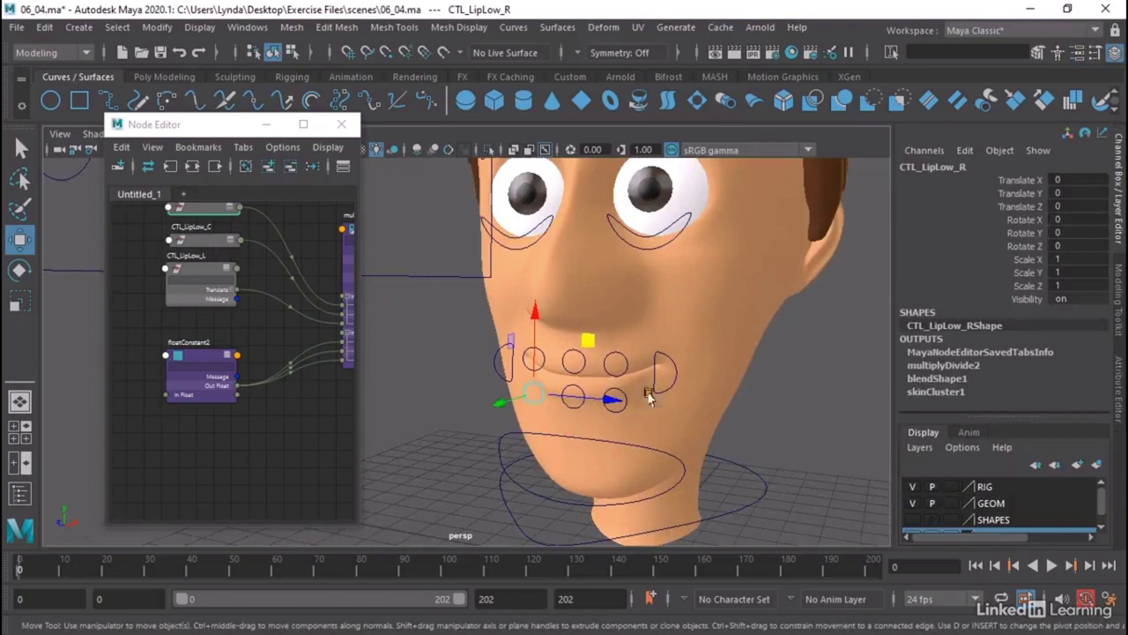
{"action": "left_click_drag", "start_coordinate": [1037, 195], "coordinate": [1029, 300]}
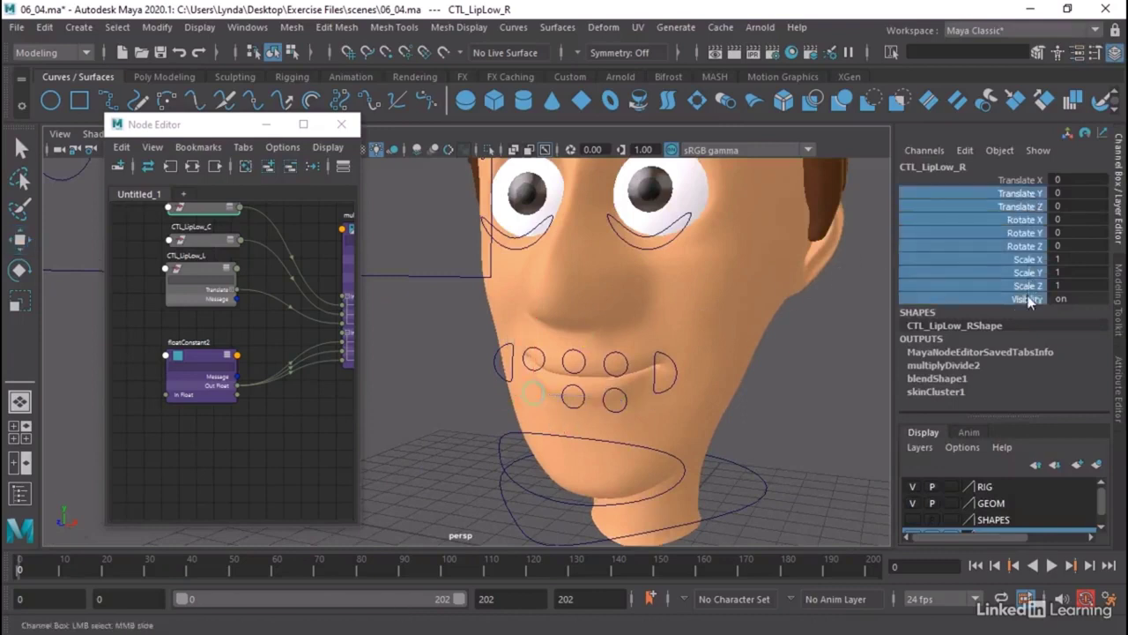
{"action": "right_click", "coordinate": [1023, 241]}
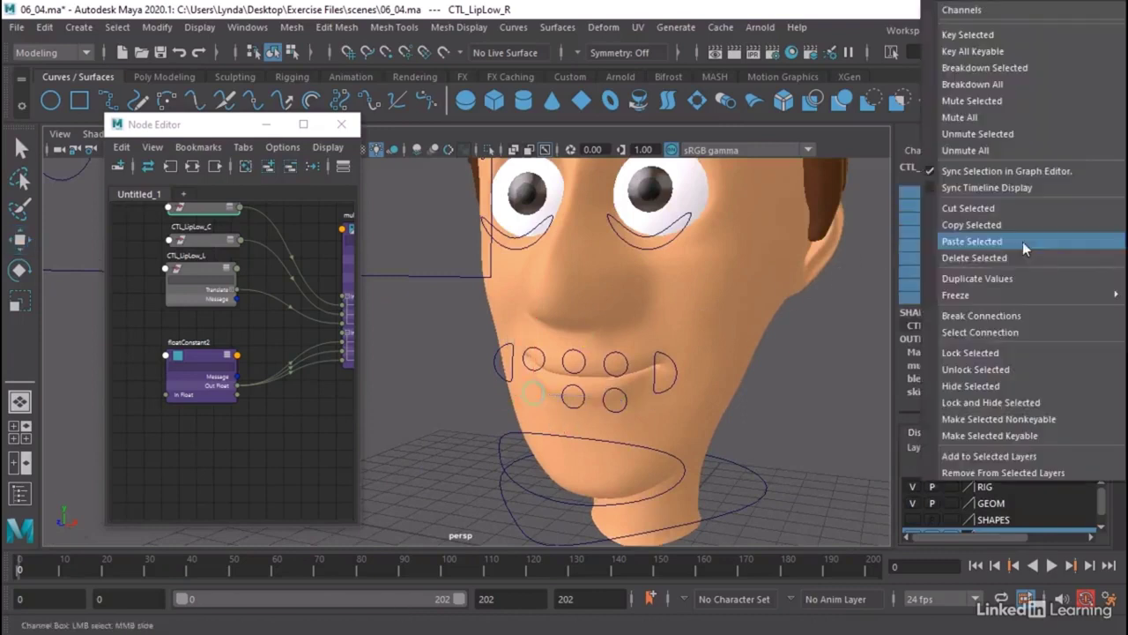
{"action": "left_click", "coordinate": [993, 409]}
Try moving CTL_LipLow_R along its Translate X axis, undo the move and clear the selection.
{"action": "key", "text": "w"}
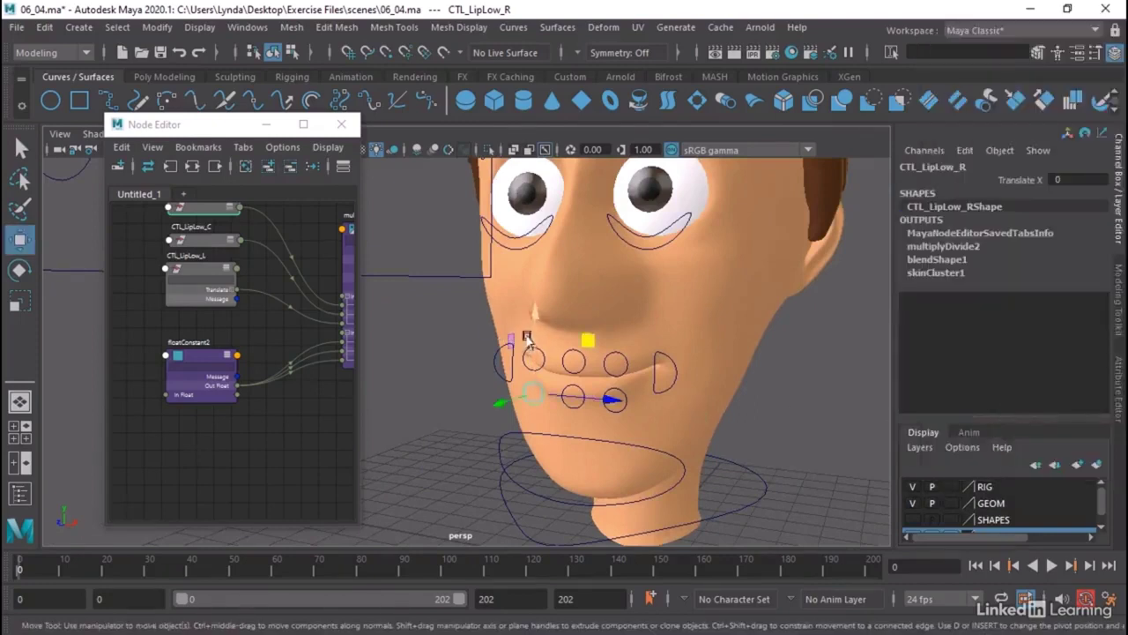
{"action": "mouse_move", "coordinate": [527, 337]}
{"action": "left_mouse_down"}
{"action": "mouse_move", "coordinate": [524, 363]}
{"action": "mouse_move", "coordinate": [526, 332]}
{"action": "left_mouse_up"}
{"action": "key", "text": "ctrl+z"}
{"action": "left_click", "coordinate": [761, 391]}
{"action": "left_click_drag", "start_coordinate": [775, 391], "coordinate": [763, 398], "text": "alt"}
{"action": "right_click_drag", "start_coordinate": [763, 397], "coordinate": [690, 395], "text": "alt"}
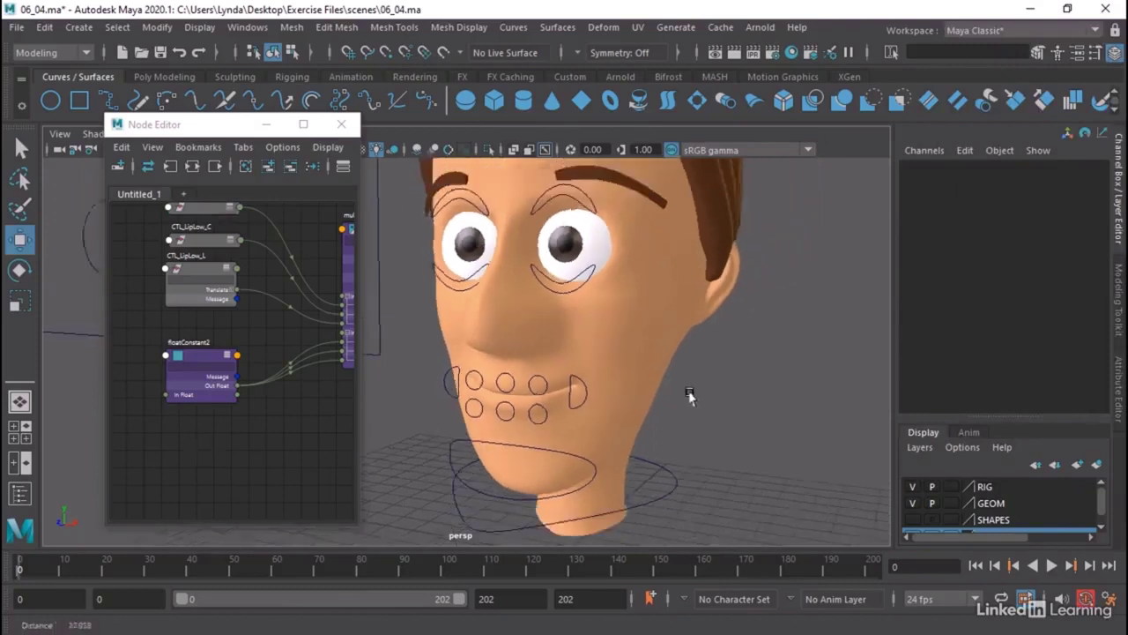
{"action": "left_click_drag", "start_coordinate": [690, 396], "coordinate": [686, 388], "text": "alt"}
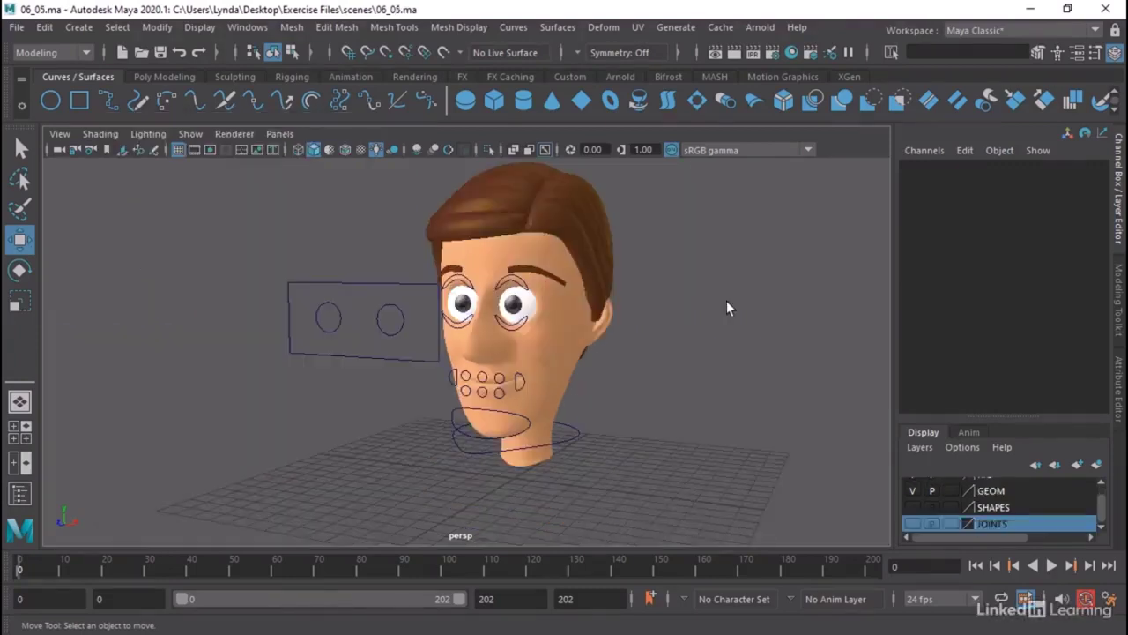
In the 06_05.ma scene, try moving the left mouth-corner control CTL_Mouth_L vertically and sideways, undoing the test moves.
{"action": "right_click_drag", "start_coordinate": [446, 425], "coordinate": [847, 487], "text": "alt"}
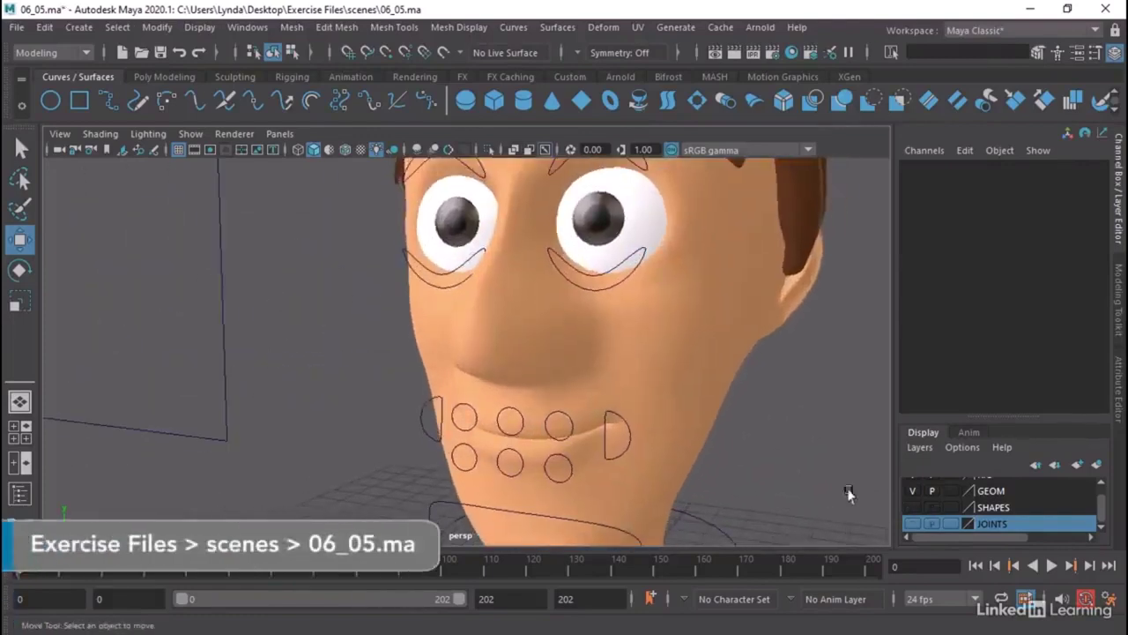
{"action": "left_click_drag", "start_coordinate": [847, 487], "coordinate": [662, 423], "text": "alt"}
{"action": "left_click", "coordinate": [534, 384]}
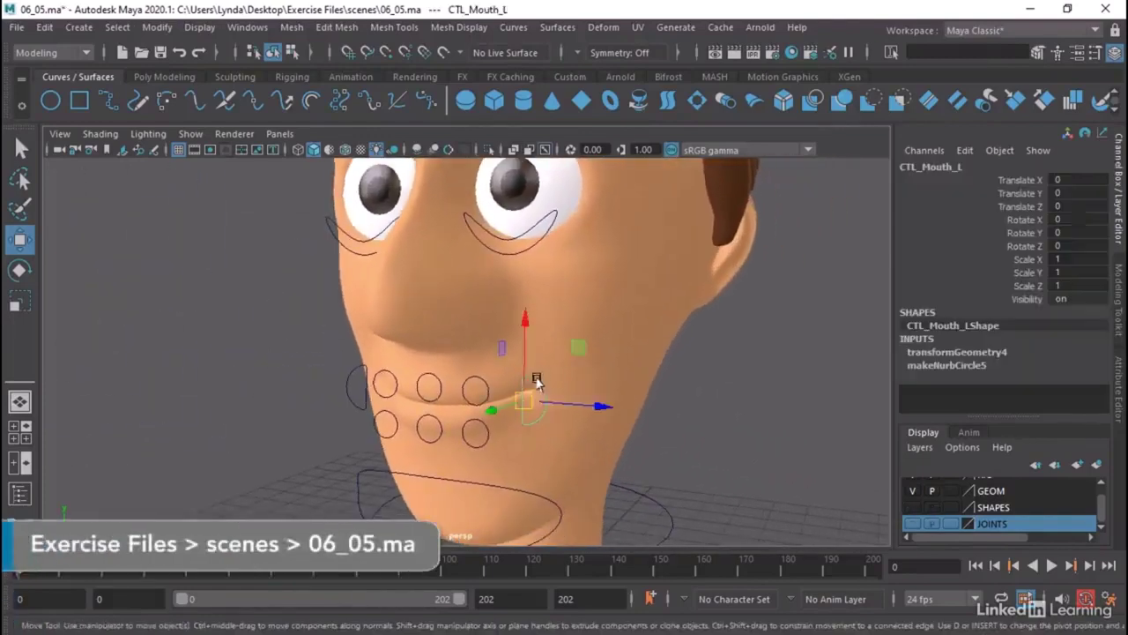
{"action": "left_click_drag", "start_coordinate": [536, 383], "coordinate": [632, 416], "text": "alt"}
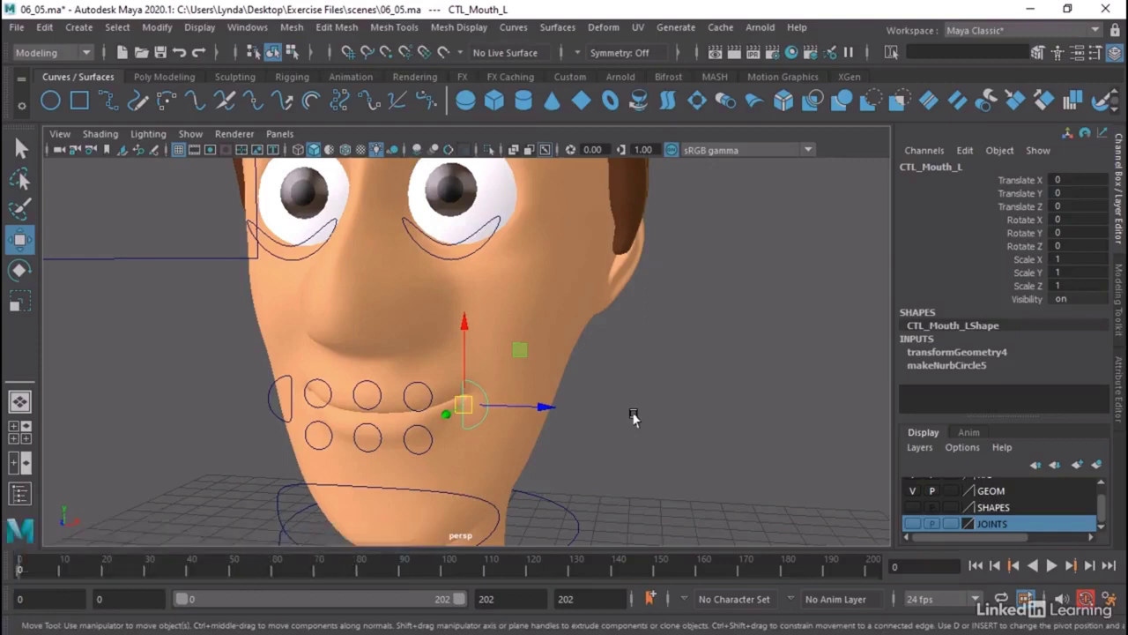
{"action": "mouse_move", "coordinate": [519, 352]}
{"action": "left_mouse_down"}
{"action": "mouse_move", "coordinate": [573, 339]}
{"action": "mouse_move", "coordinate": [592, 401]}
{"action": "mouse_move", "coordinate": [540, 334]}
{"action": "mouse_move", "coordinate": [519, 370]}
{"action": "mouse_move", "coordinate": [520, 354]}
{"action": "left_mouse_up"}
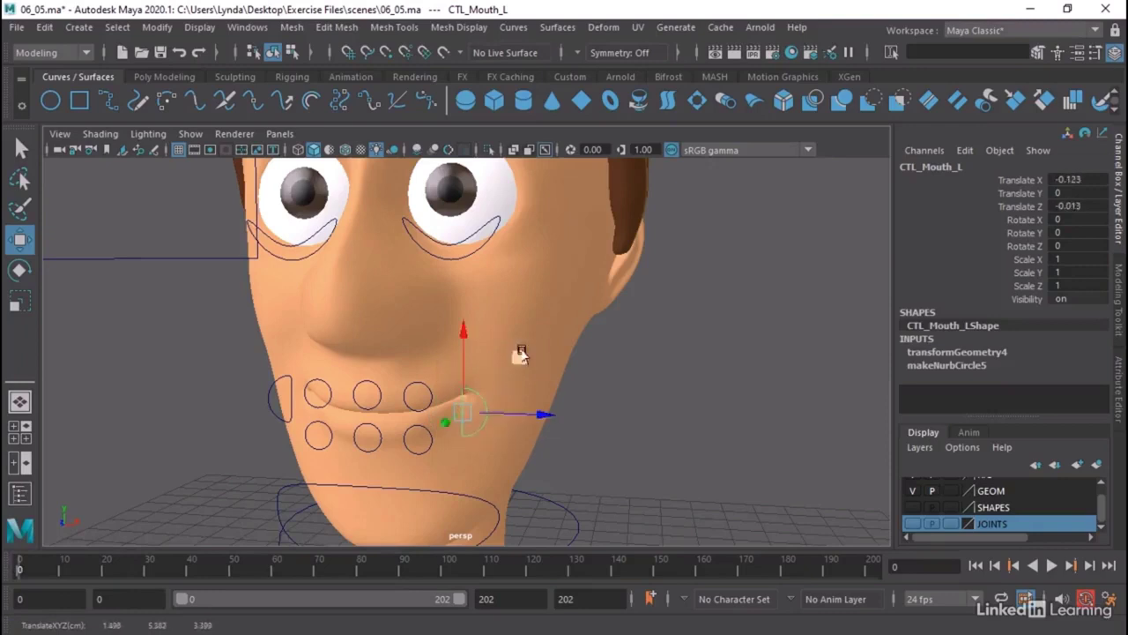
{"action": "key", "text": "ctrl+z"}
{"action": "left_click_drag", "start_coordinate": [692, 376], "coordinate": [645, 387], "text": "alt"}
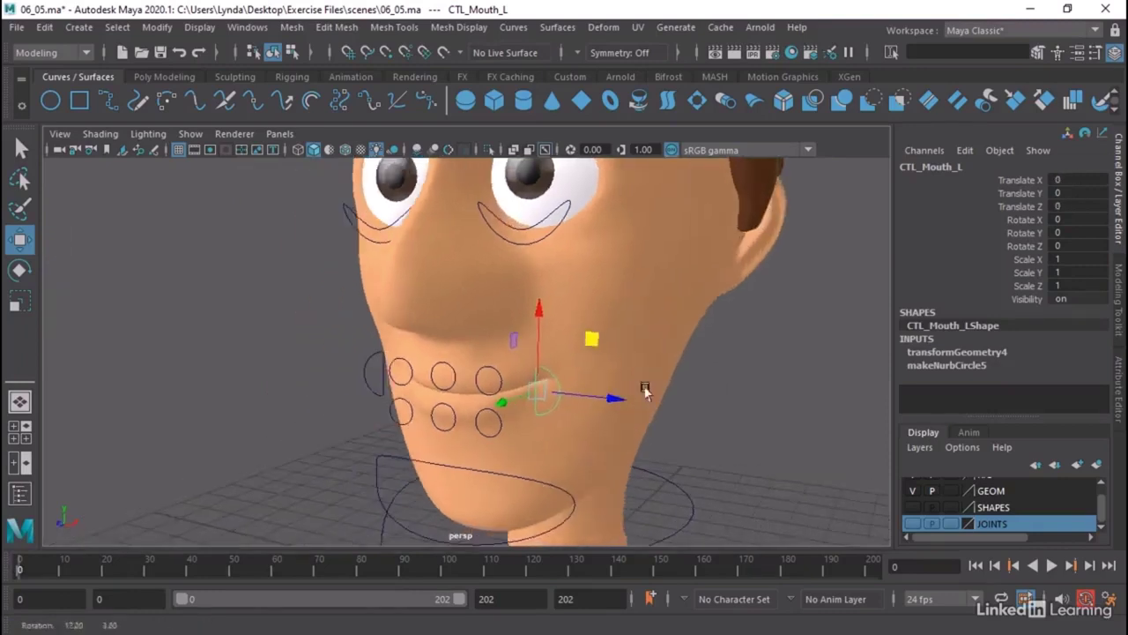
{"action": "left_click_drag", "start_coordinate": [532, 350], "coordinate": [519, 389]}
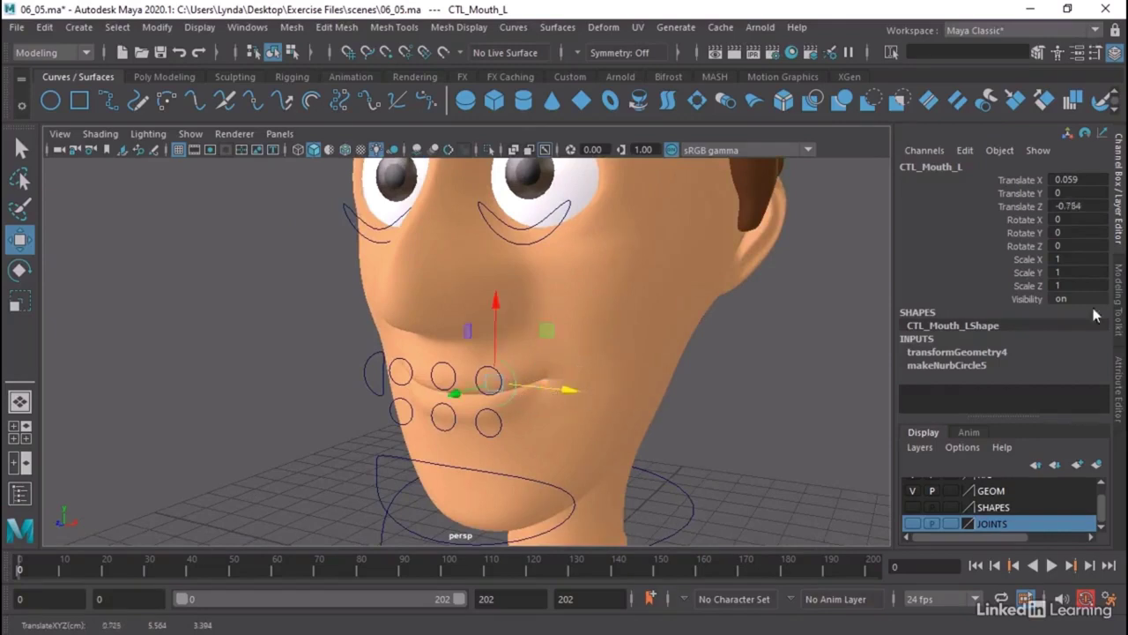
{"action": "key", "text": "ctrl+z"}
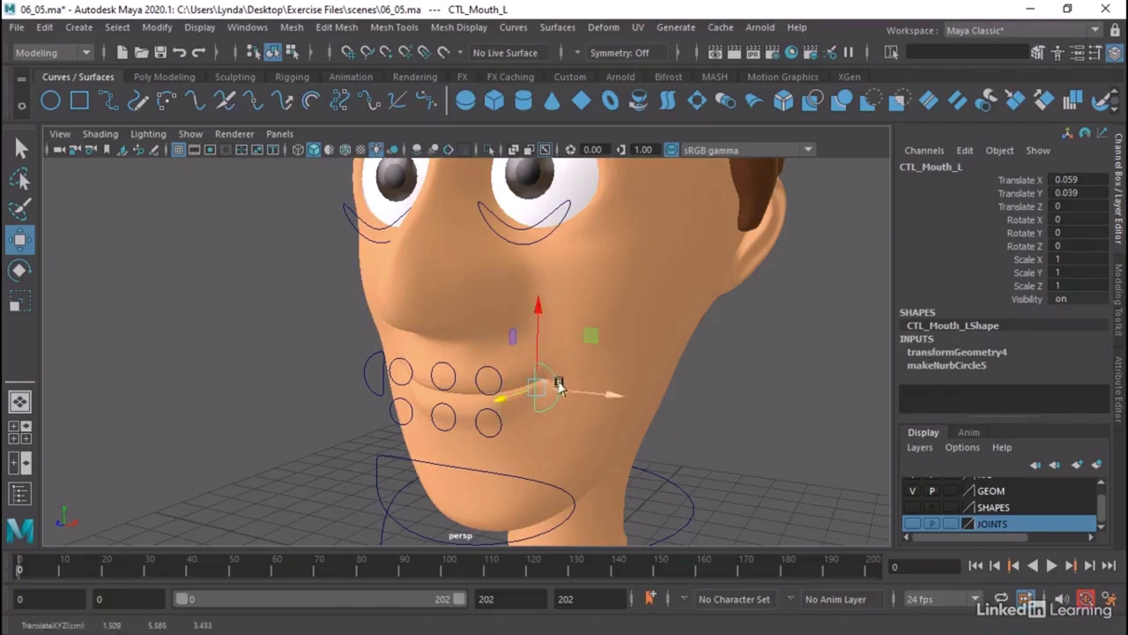
Reset Translate X and Translate Y of CTL_Mouth_L to 0 and clear the selection.
{"action": "left_click_drag", "start_coordinate": [1077, 180], "coordinate": [1077, 193]}
{"action": "type", "text": "0"}
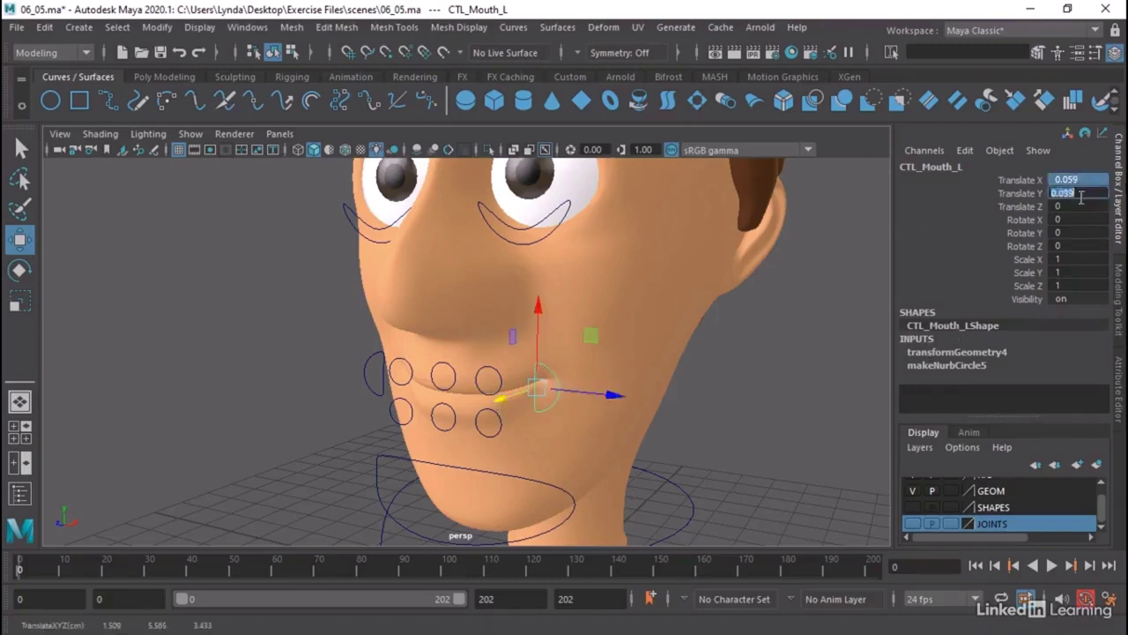
{"action": "key", "text": "Return"}
{"action": "left_click_drag", "start_coordinate": [731, 348], "coordinate": [771, 346], "text": "alt"}
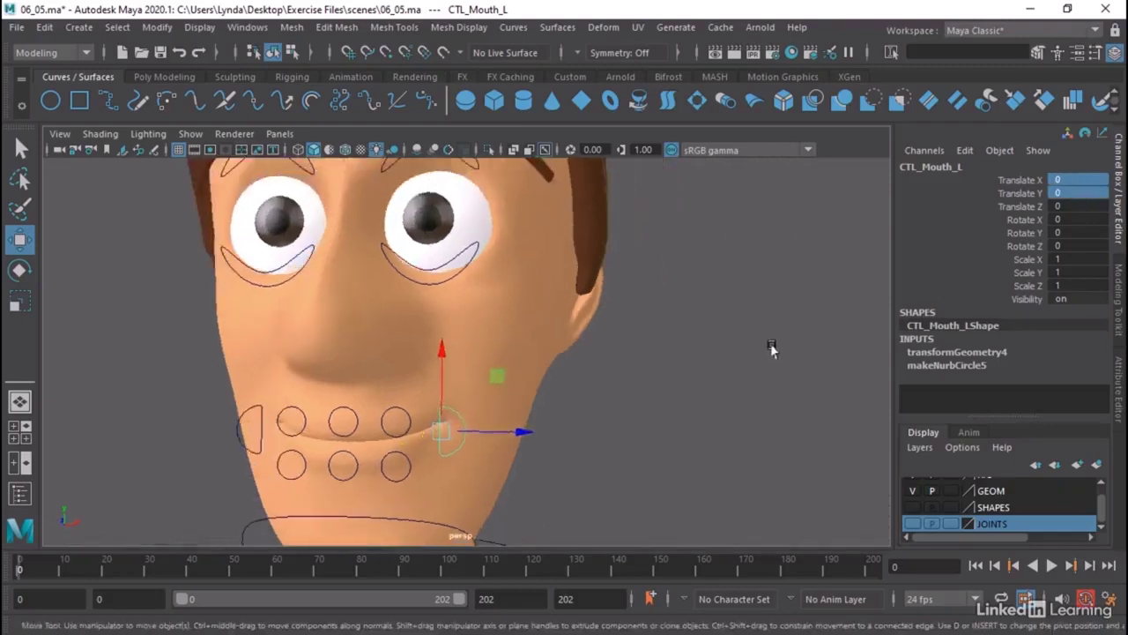
{"action": "middle_click_drag", "start_coordinate": [771, 346], "coordinate": [1003, 252], "text": "alt"}
{"action": "left_click_drag", "start_coordinate": [1003, 250], "coordinate": [816, 396], "text": "alt"}
{"action": "left_click", "coordinate": [812, 379]}
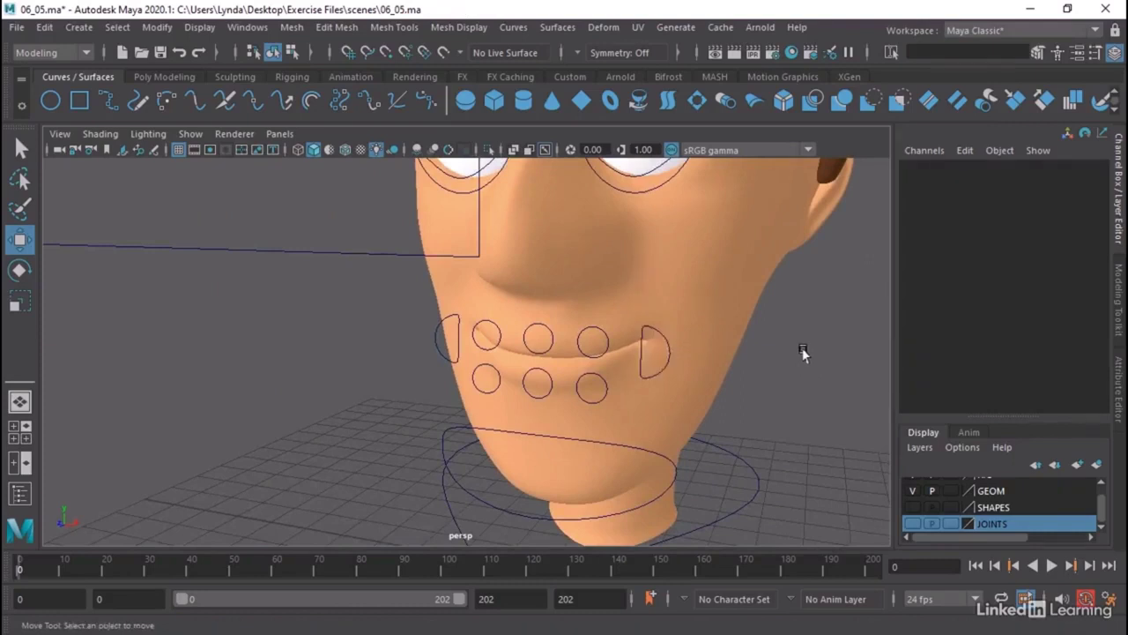
Open the Node Editor and clear its graph of the existing nodes.
{"action": "left_click", "coordinate": [264, 28]}
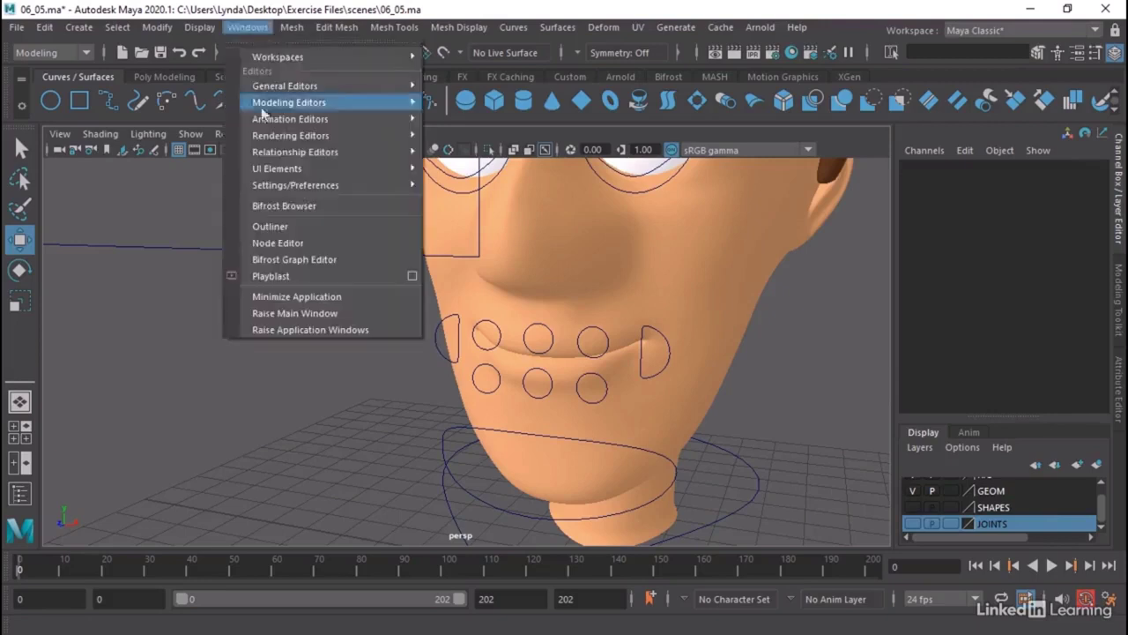
{"action": "left_click", "coordinate": [277, 243]}
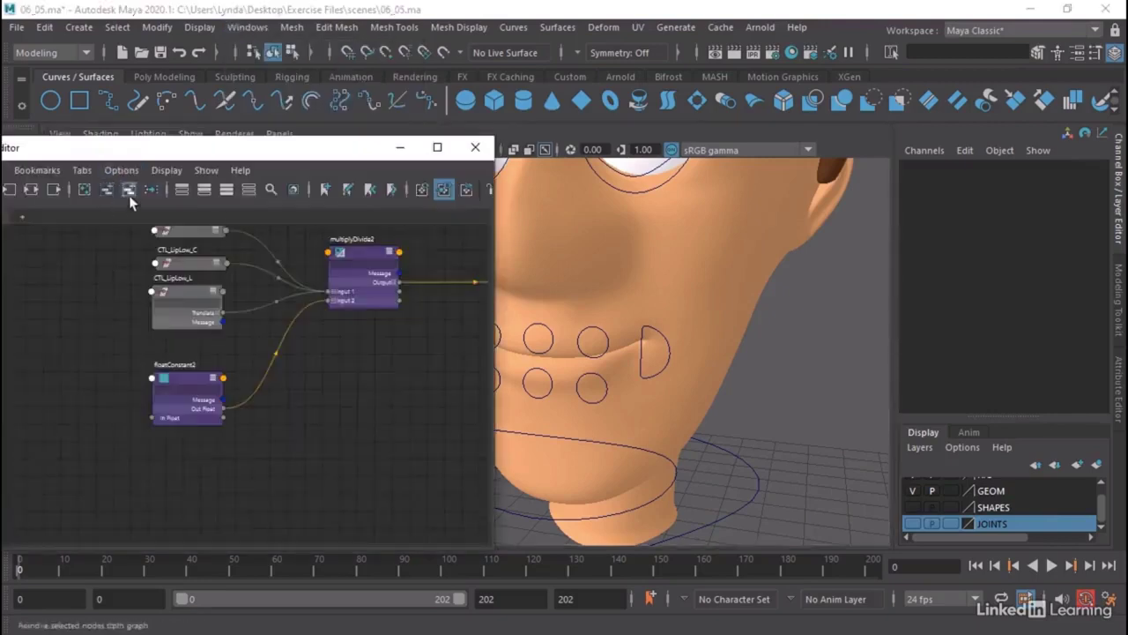
{"action": "left_click", "coordinate": [83, 190]}
Add the head's blendShape1 node to the empty graph, removing the extra shape and transform nodes that come with it.
{"action": "left_click", "coordinate": [787, 249]}
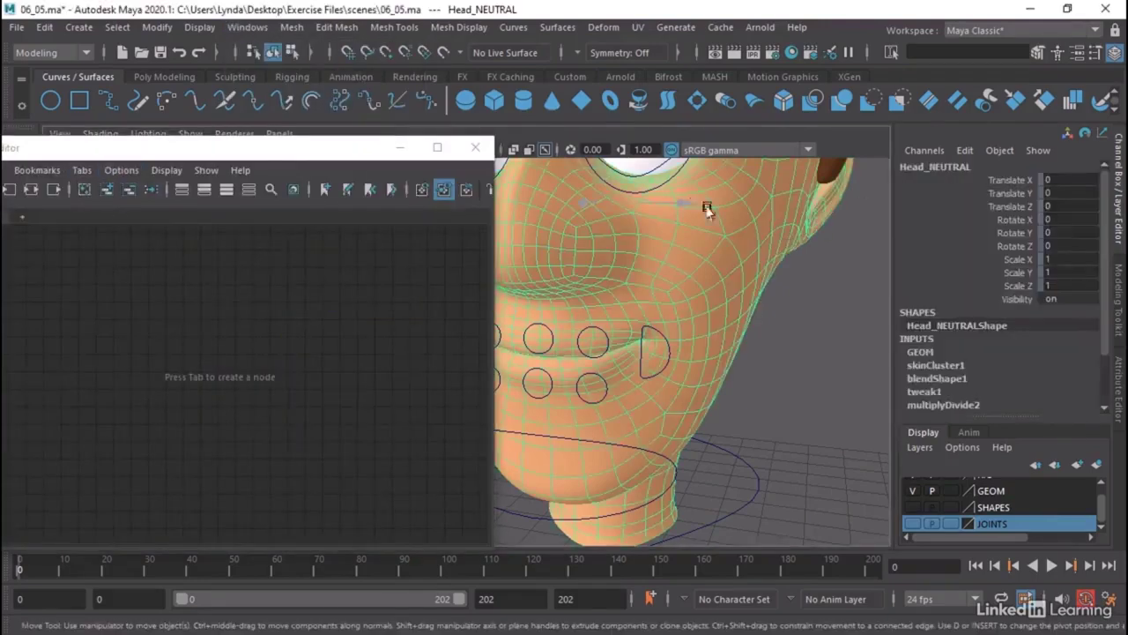
{"action": "left_click", "coordinate": [940, 378]}
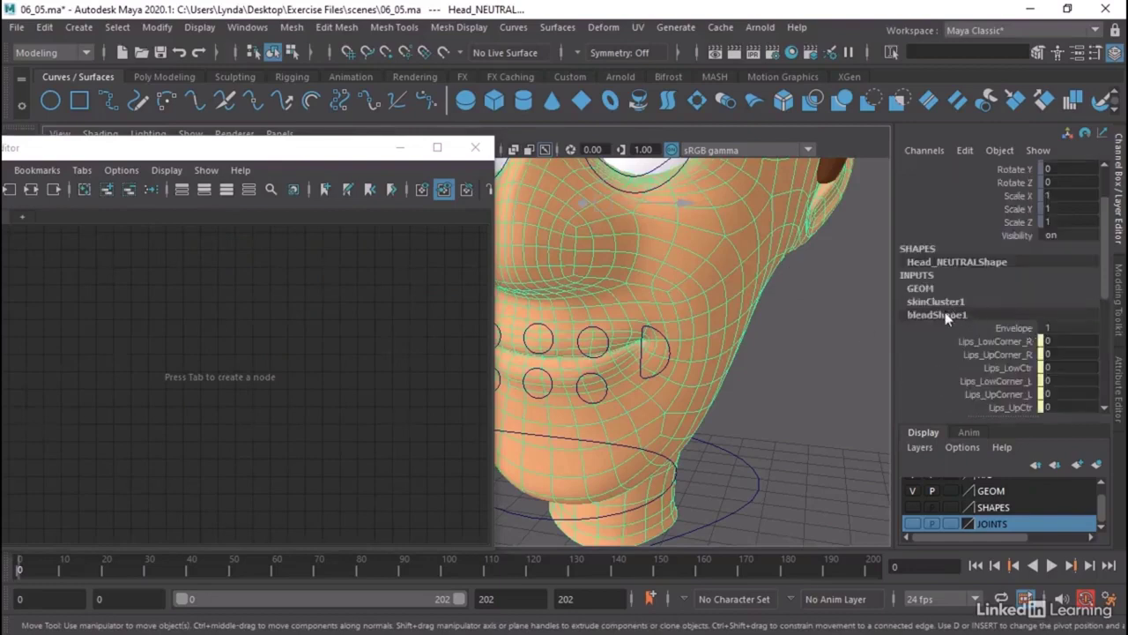
{"action": "left_click", "coordinate": [106, 189]}
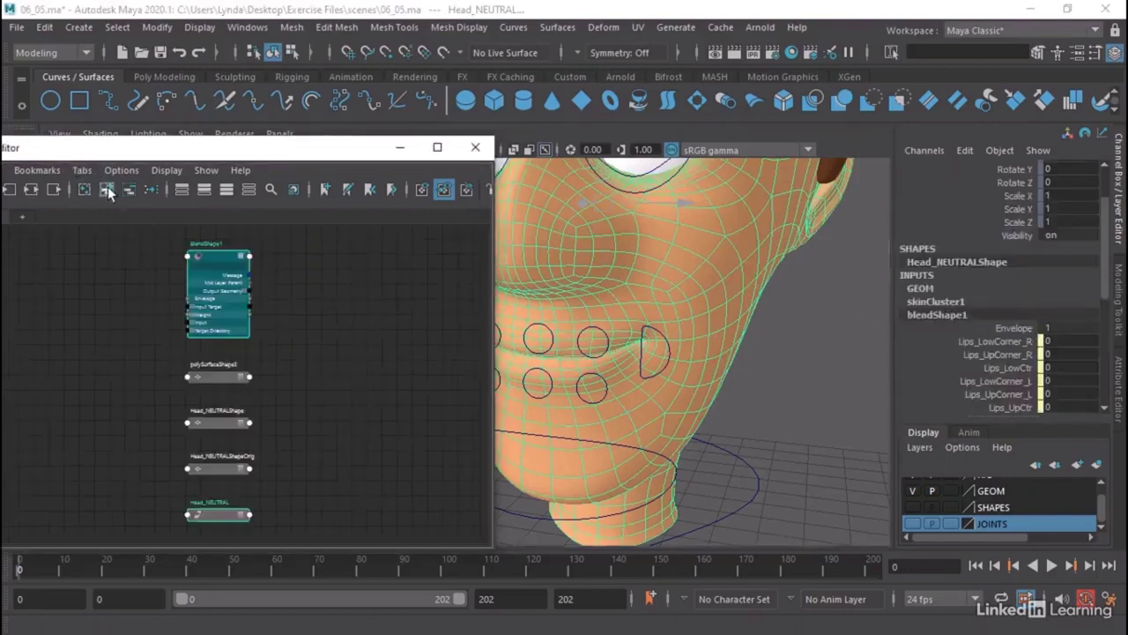
{"action": "left_click_drag", "start_coordinate": [156, 357], "coordinate": [283, 513]}
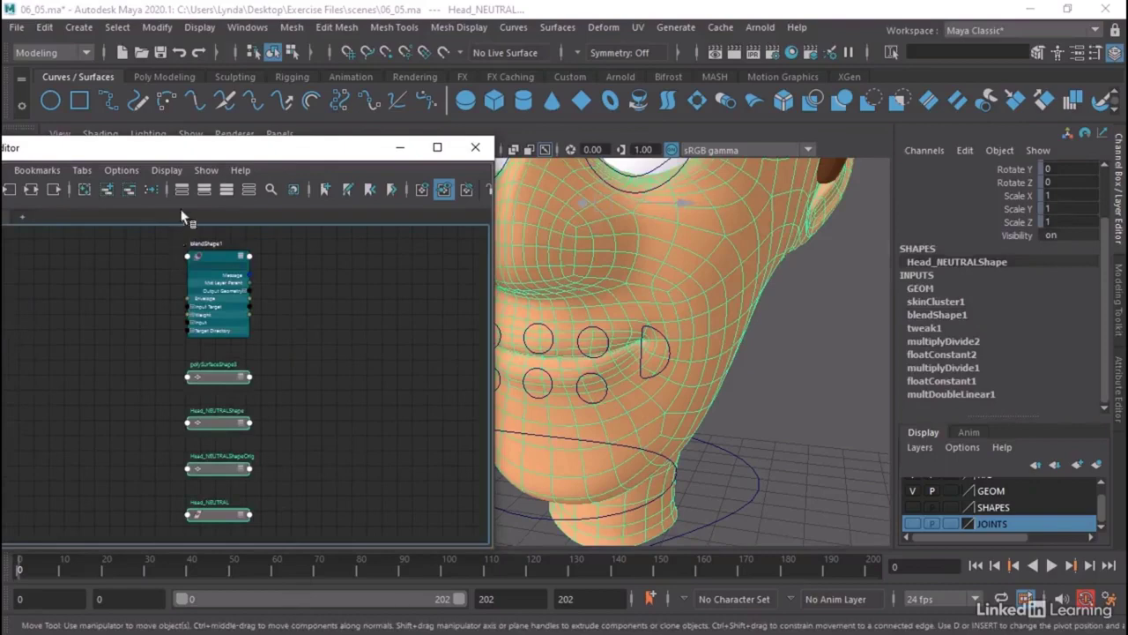
{"action": "left_click", "coordinate": [129, 190]}
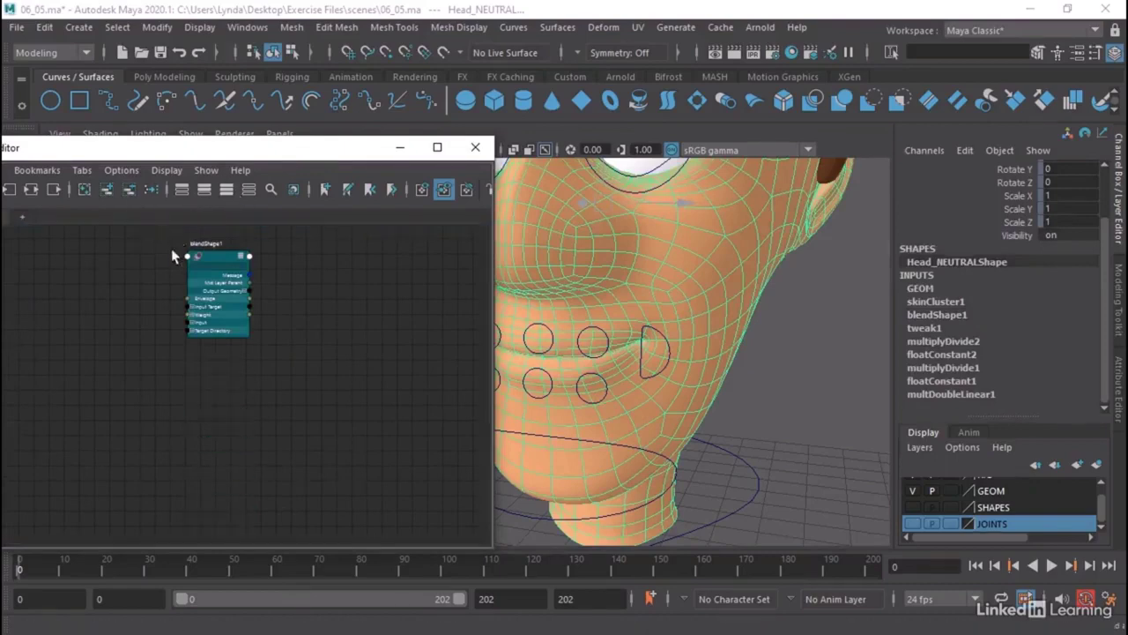
{"action": "left_click_drag", "start_coordinate": [200, 255], "coordinate": [261, 274]}
{"action": "scroll", "coordinate": [282, 269], "scroll_direction": "up", "scroll_amount": 2}
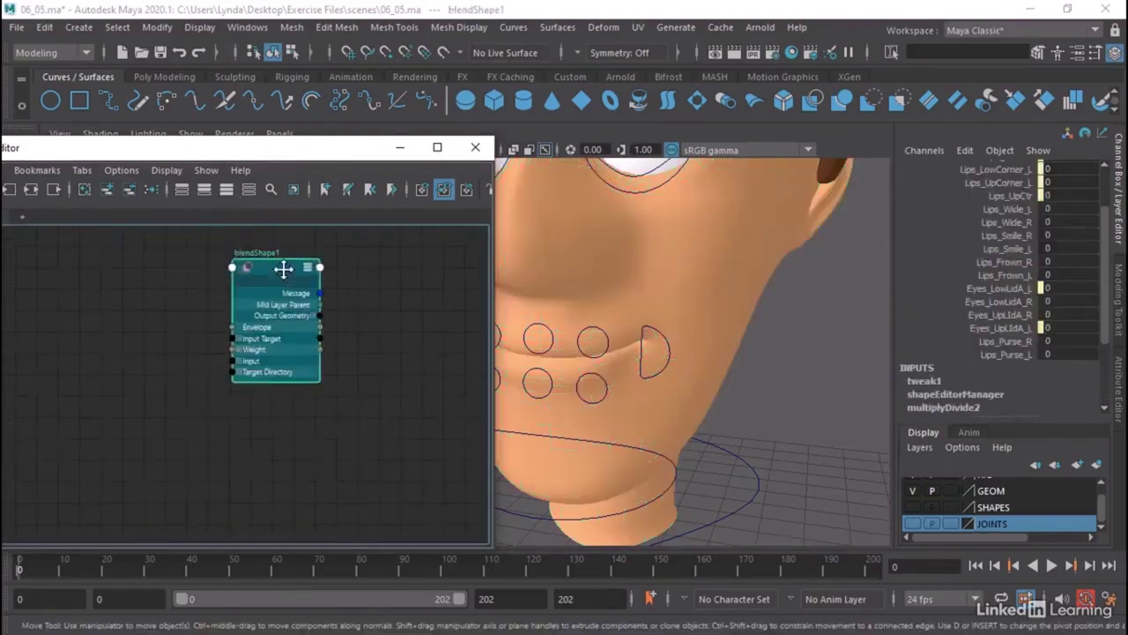
Add the left mouth-corner control CTL_Mouth_L to the graph, remove its shape node and place the control beside blendShape1.
{"action": "left_click", "coordinate": [661, 337]}
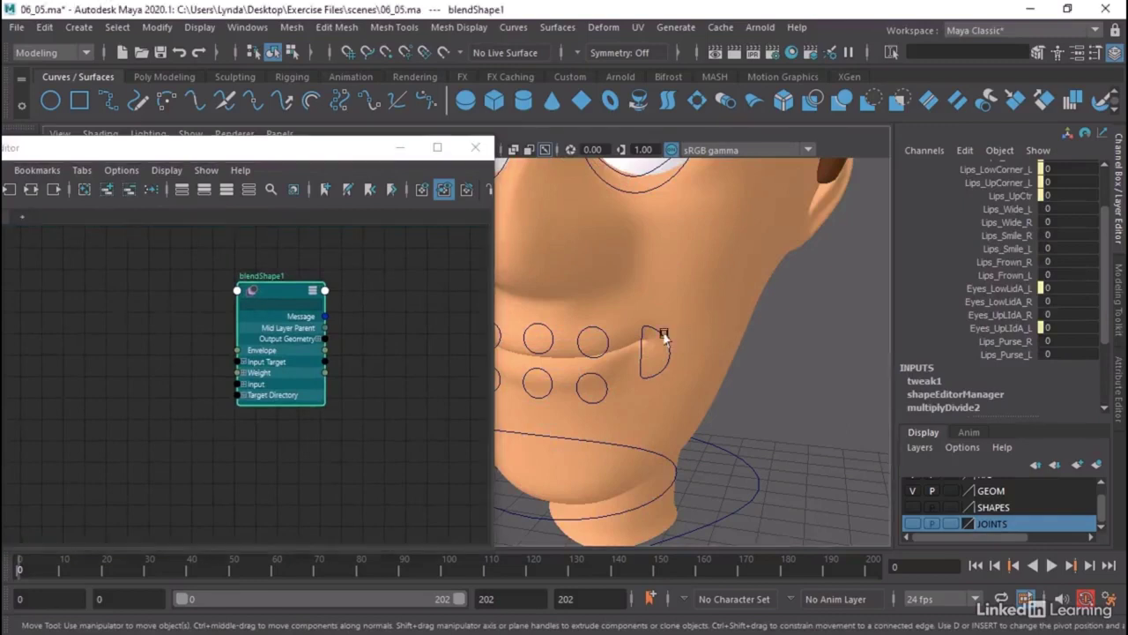
{"action": "left_click", "coordinate": [106, 188]}
{"action": "left_click", "coordinate": [101, 392]}
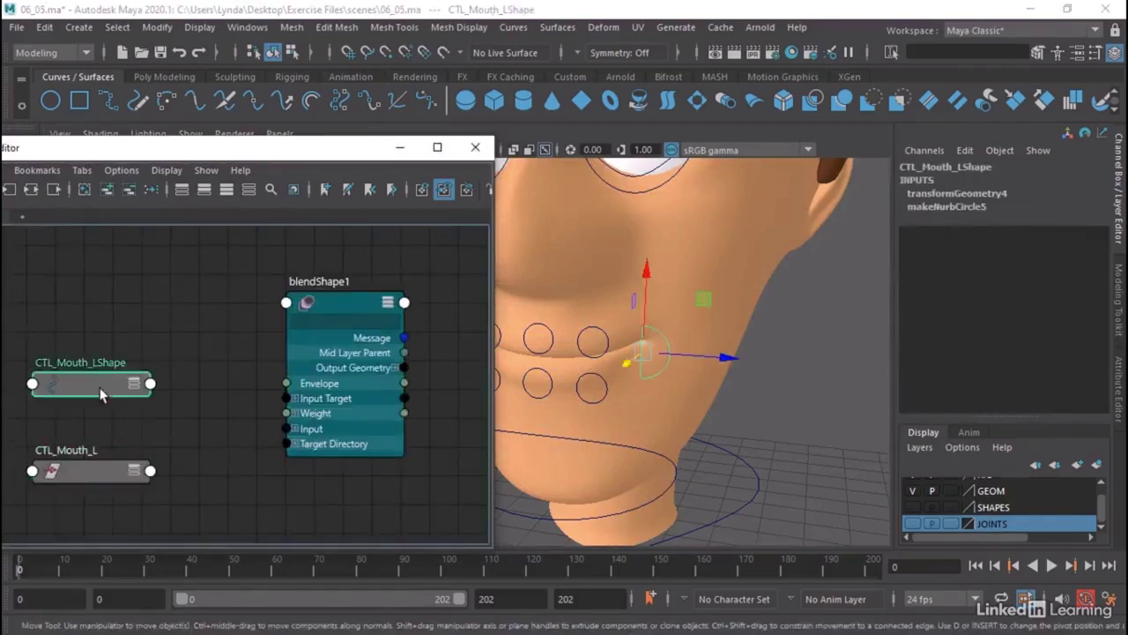
{"action": "left_click", "coordinate": [128, 188]}
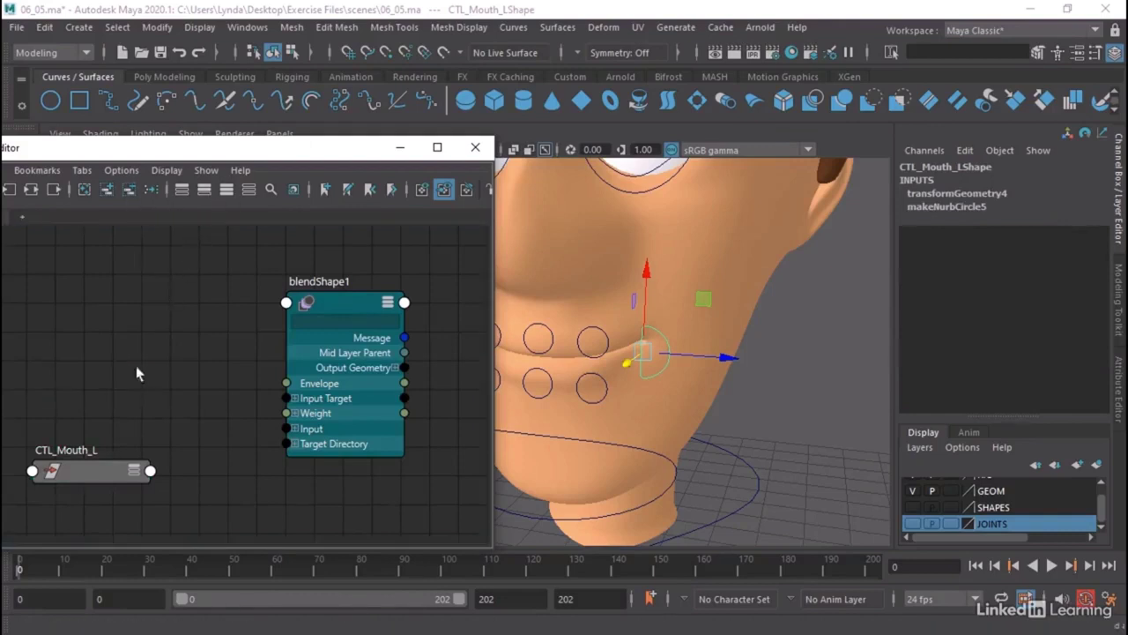
{"action": "left_click_drag", "start_coordinate": [102, 470], "coordinate": [76, 308]}
{"action": "middle_click_drag", "start_coordinate": [145, 355], "coordinate": [196, 374], "text": "alt"}
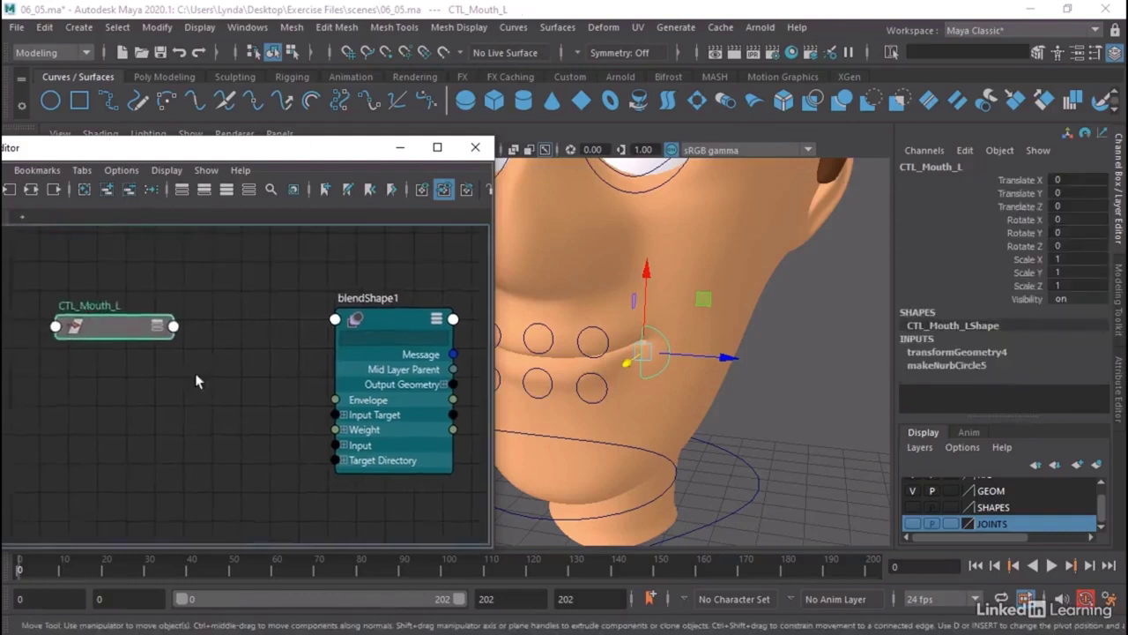
{"action": "right_click_drag", "start_coordinate": [201, 376], "coordinate": [13, 366], "text": "alt"}
{"action": "scroll", "coordinate": [167, 370], "scroll_direction": "up", "scroll_amount": 3}
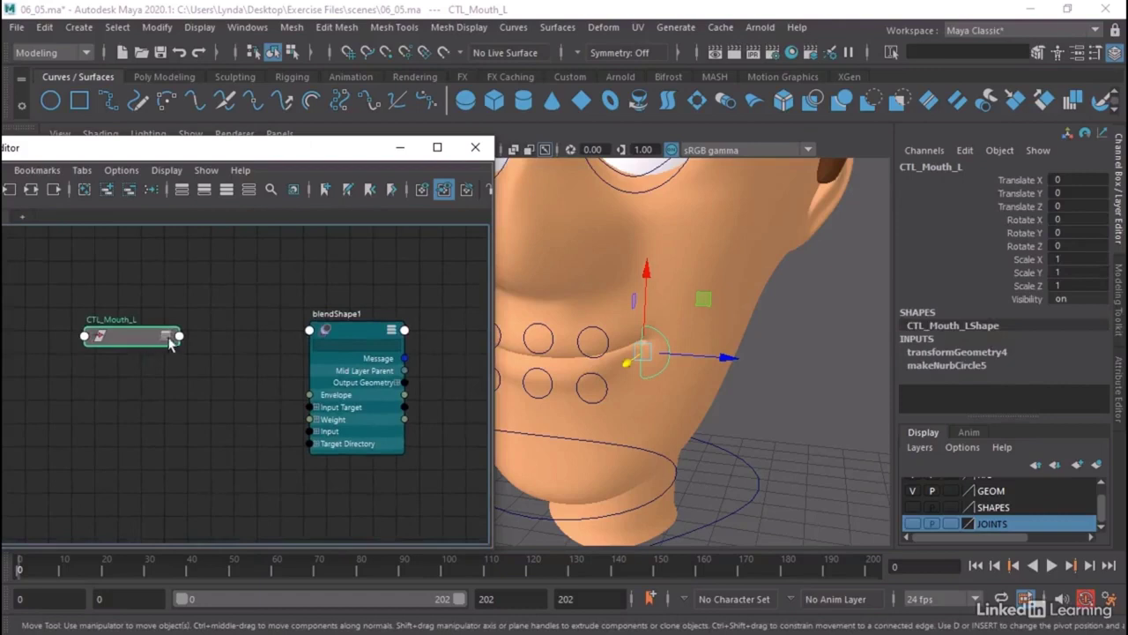
Expand all attributes of the CTL_Mouth_L node and space it apart from blendShape1 to leave room between them.
{"action": "left_click", "coordinate": [164, 337]}
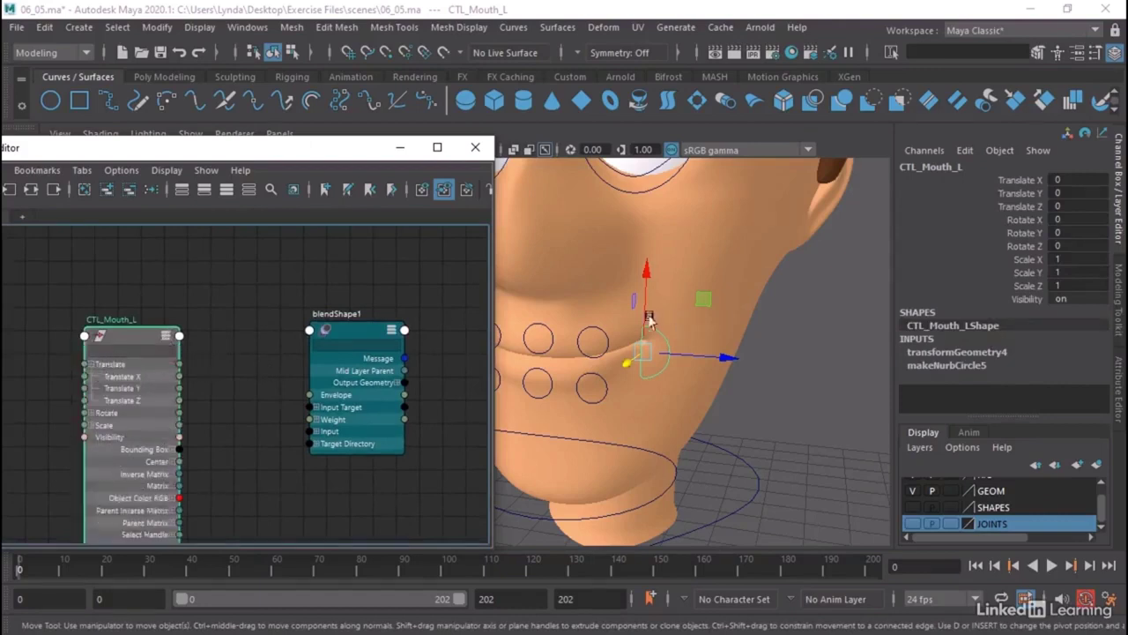
{"action": "left_click_drag", "start_coordinate": [643, 407], "coordinate": [693, 416], "text": "alt"}
{"action": "middle_click_drag", "start_coordinate": [693, 415], "coordinate": [579, 378], "text": "alt"}
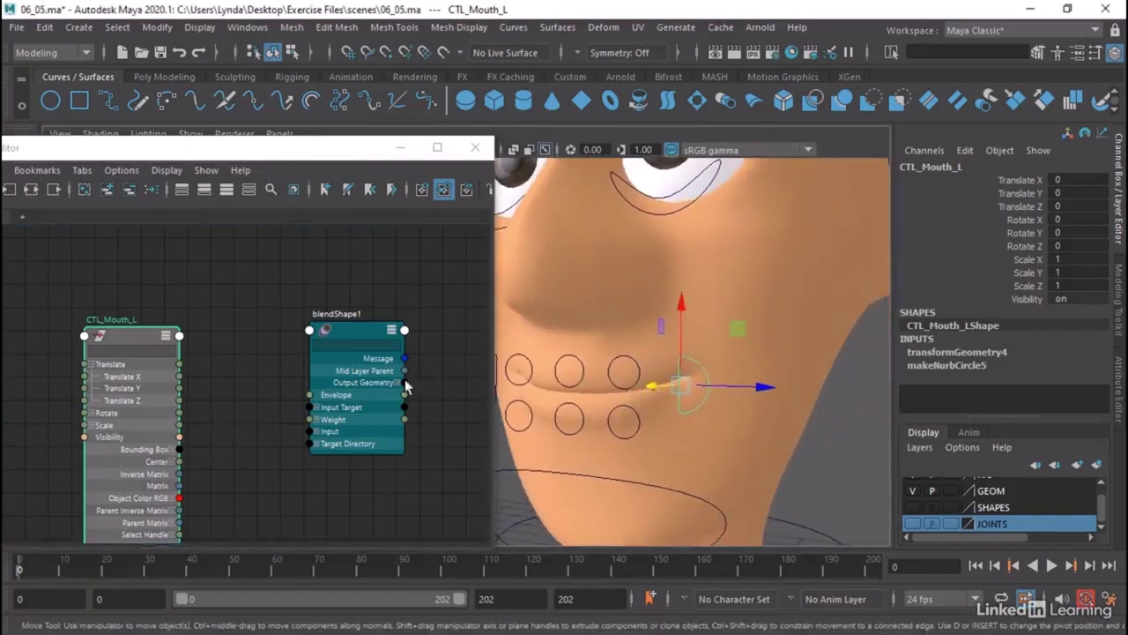
{"action": "left_click_drag", "start_coordinate": [130, 342], "coordinate": [53, 321]}
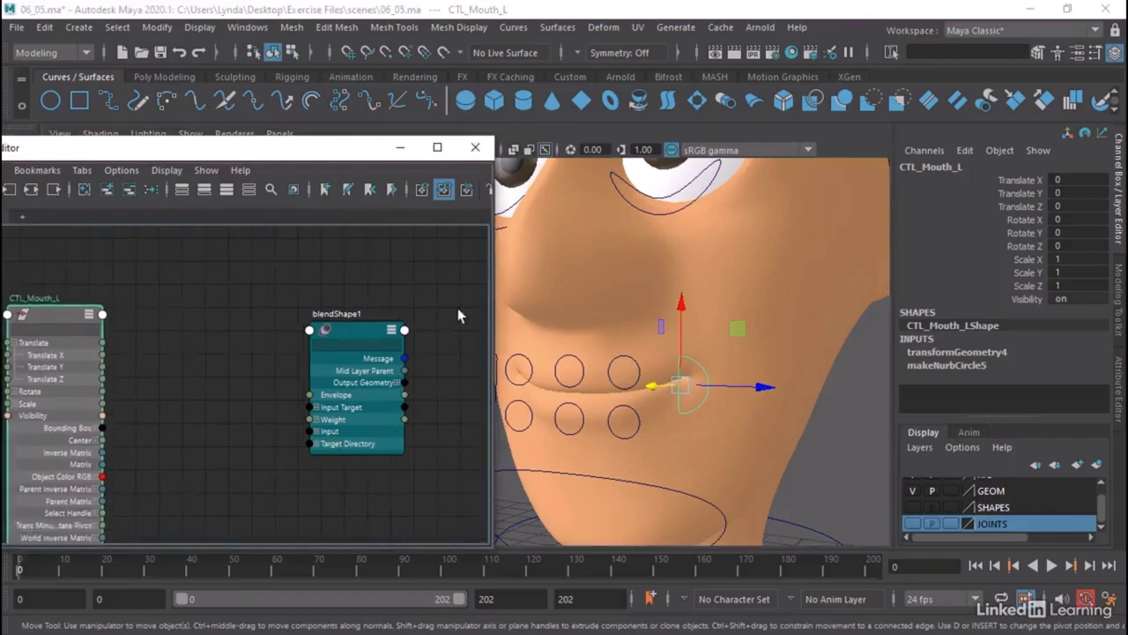
{"action": "left_click_drag", "start_coordinate": [359, 336], "coordinate": [404, 317]}
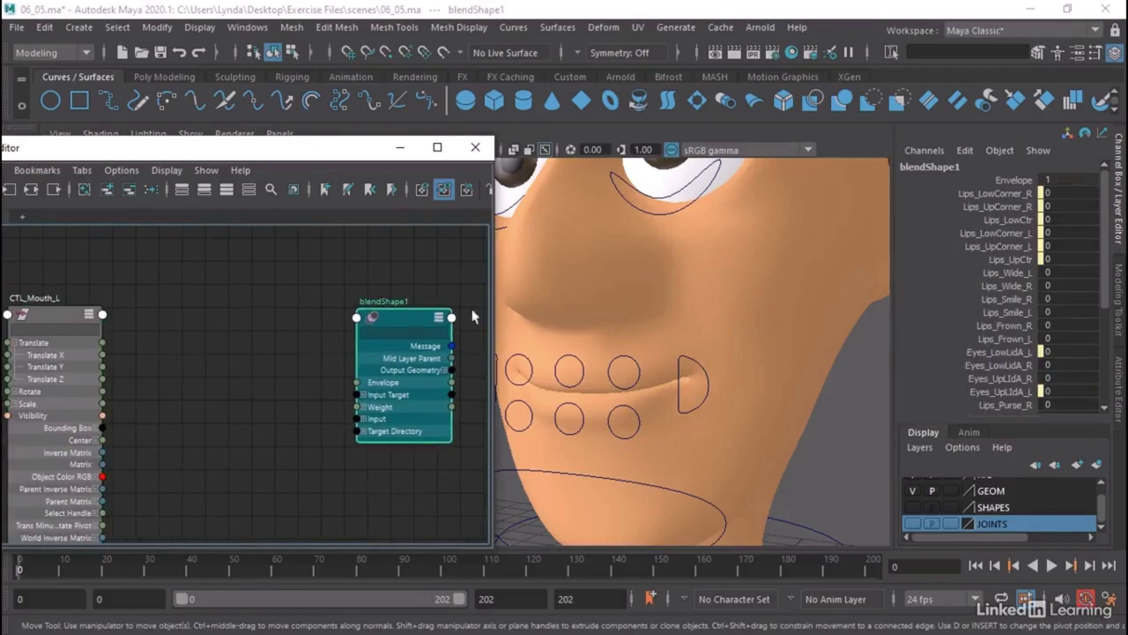
{"action": "left_click_drag", "start_coordinate": [218, 150], "coordinate": [277, 152]}
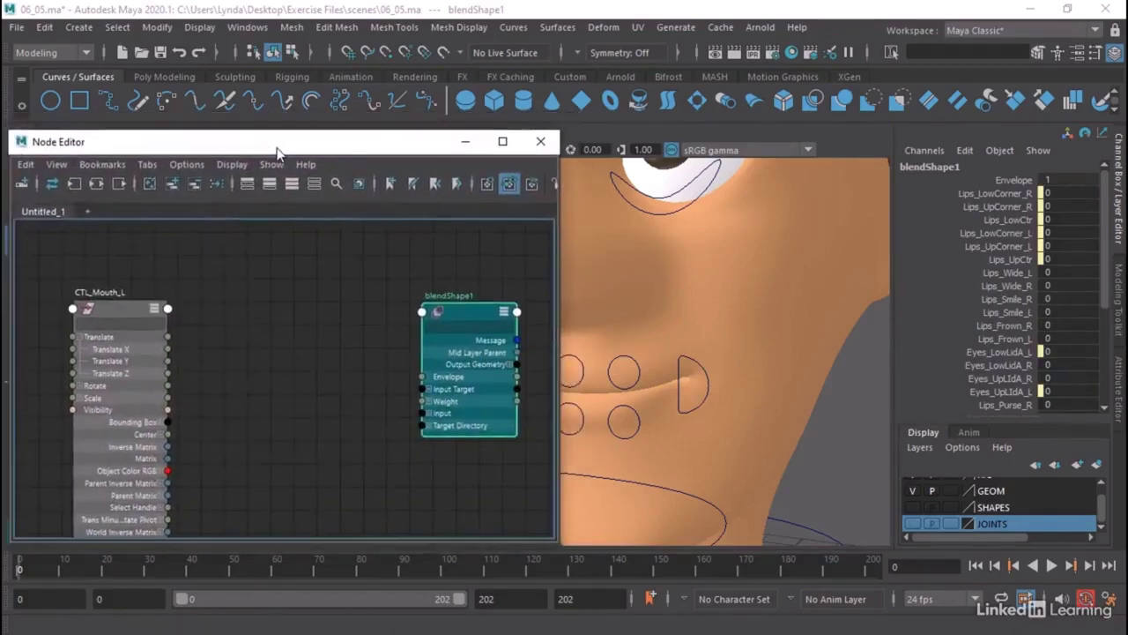
{"action": "scroll", "coordinate": [304, 316], "scroll_direction": "down", "scroll_amount": 2}
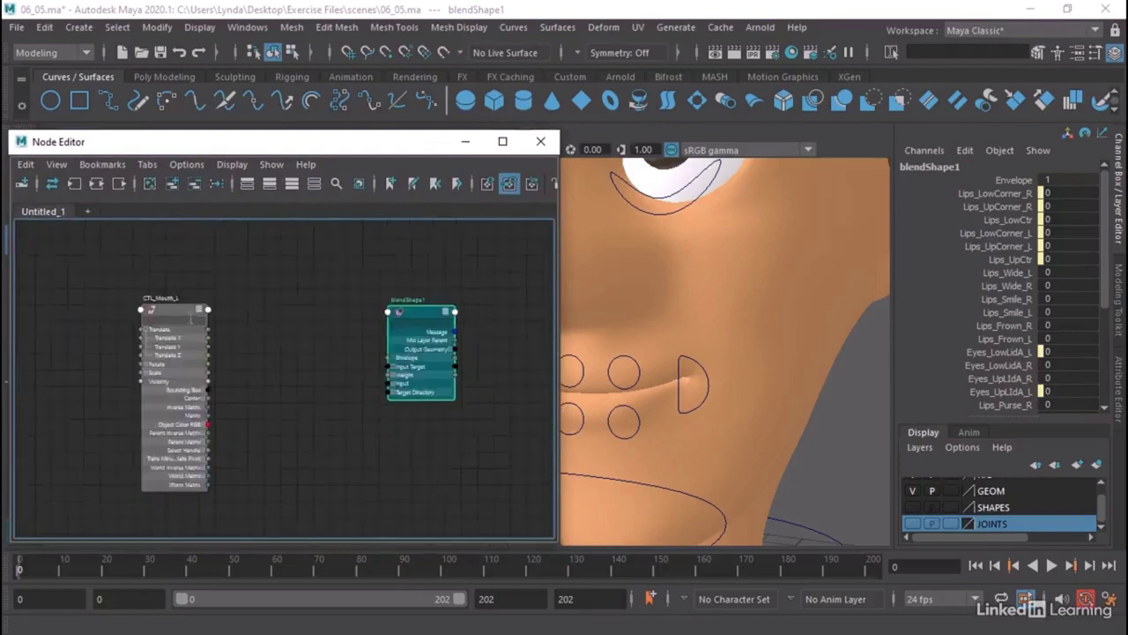
{"action": "left_click_drag", "start_coordinate": [175, 307], "coordinate": [135, 308]}
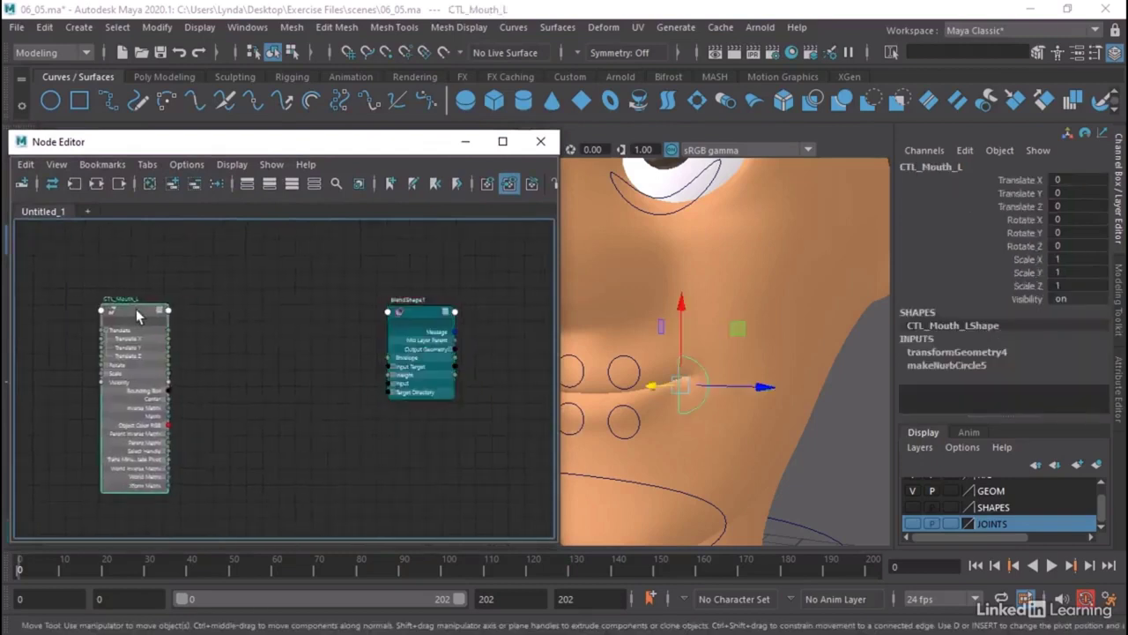
Create a condition node between CTL_Mouth_L and blendShape1 and expand its Color If False and Color If True channels.
{"action": "left_click", "coordinate": [216, 311]}
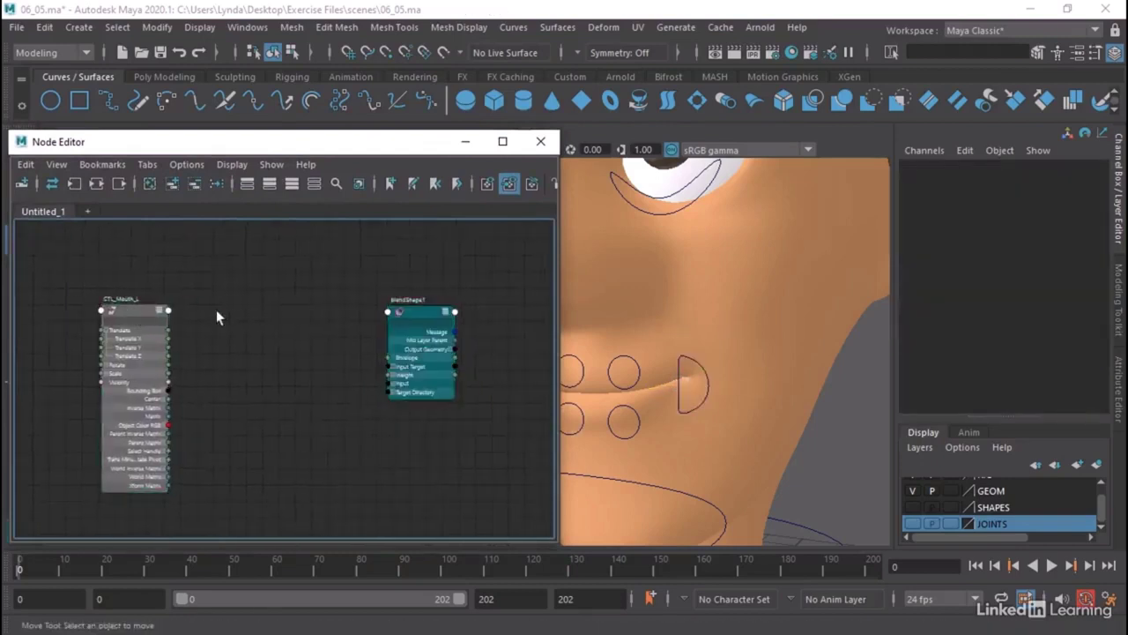
{"action": "key", "text": "Tab"}
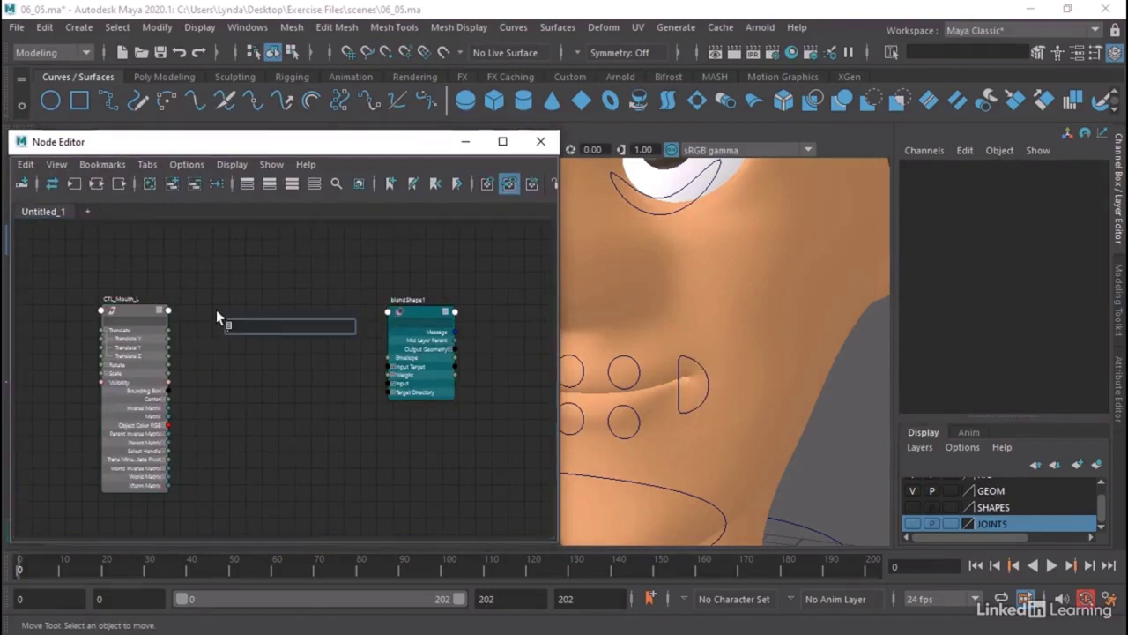
{"action": "type", "text": "cond"}
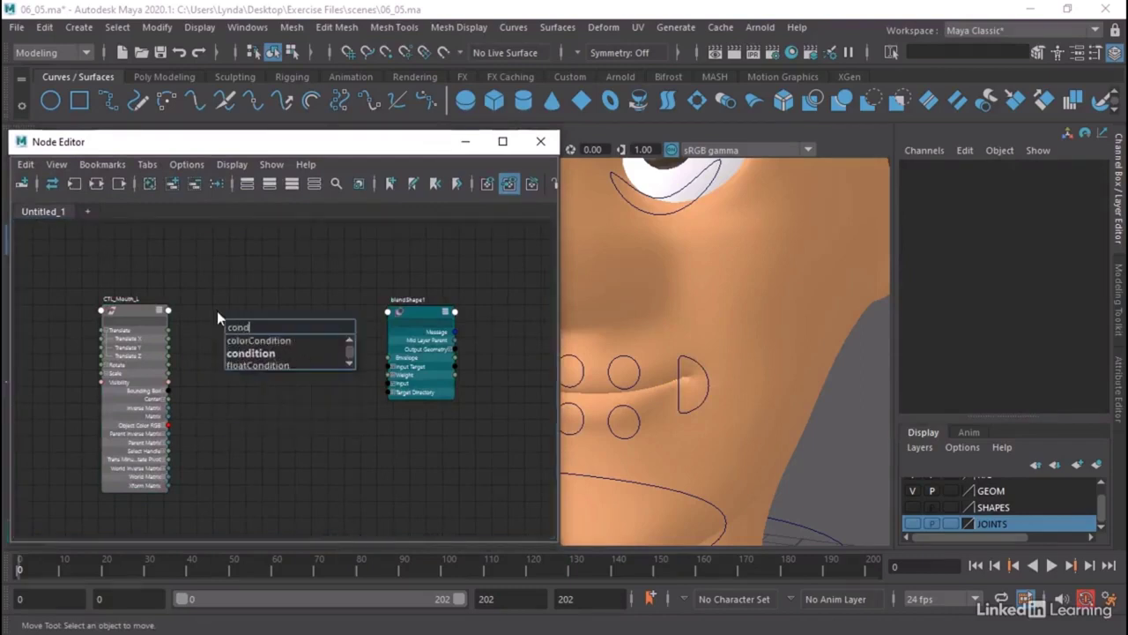
{"action": "left_click", "coordinate": [243, 351]}
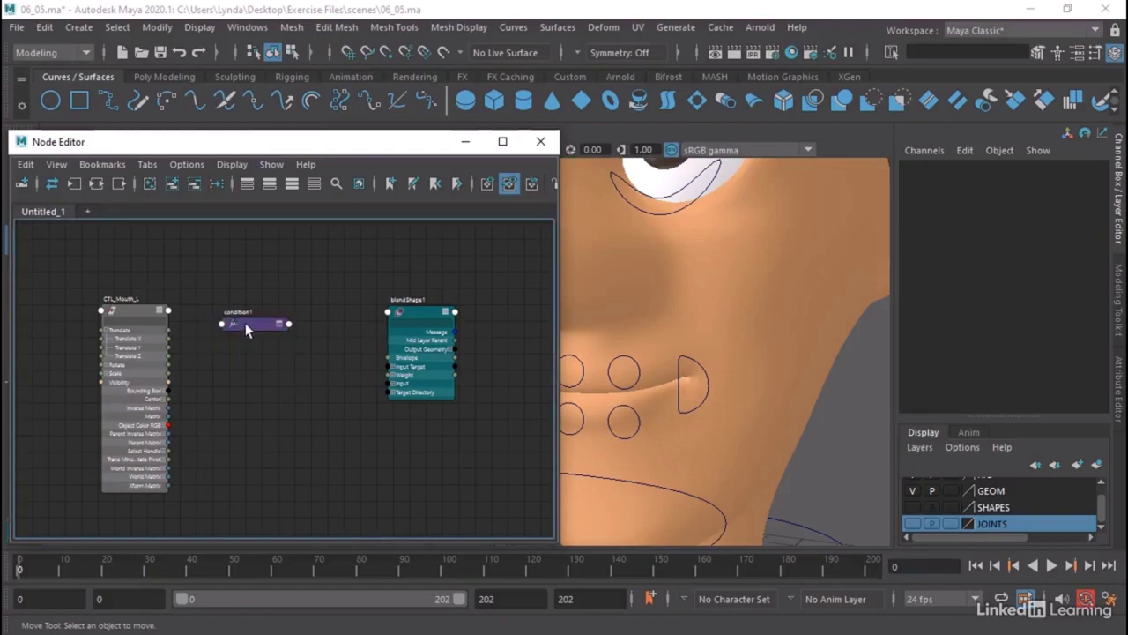
{"action": "left_click", "coordinate": [278, 325]}
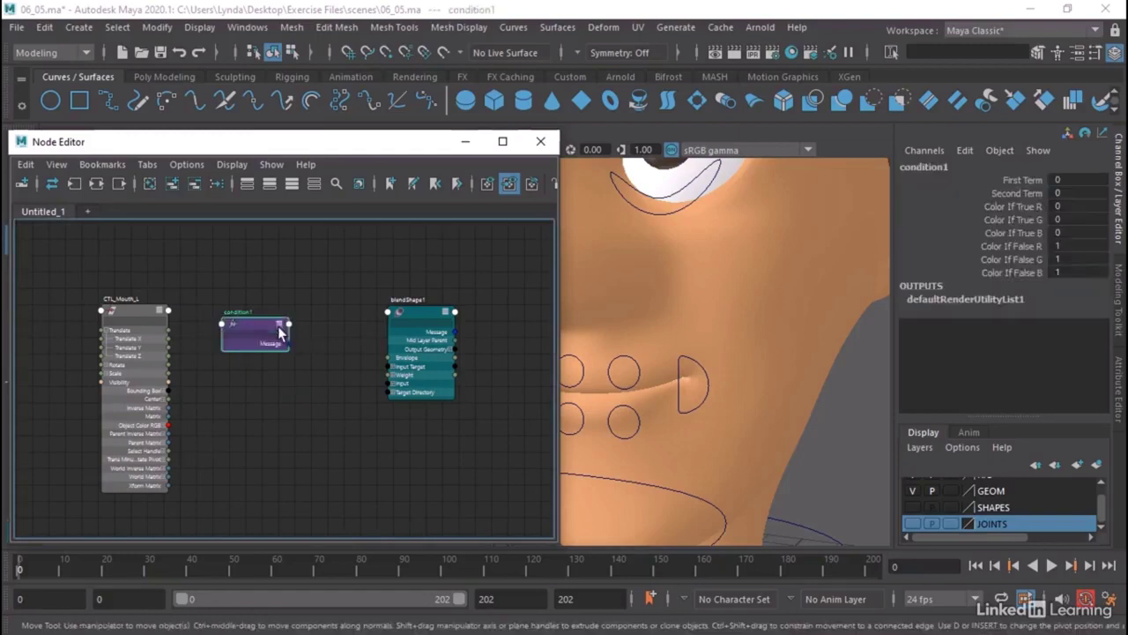
{"action": "scroll", "coordinate": [277, 326], "scroll_direction": "up", "scroll_amount": 4}
{"action": "left_click", "coordinate": [276, 322]}
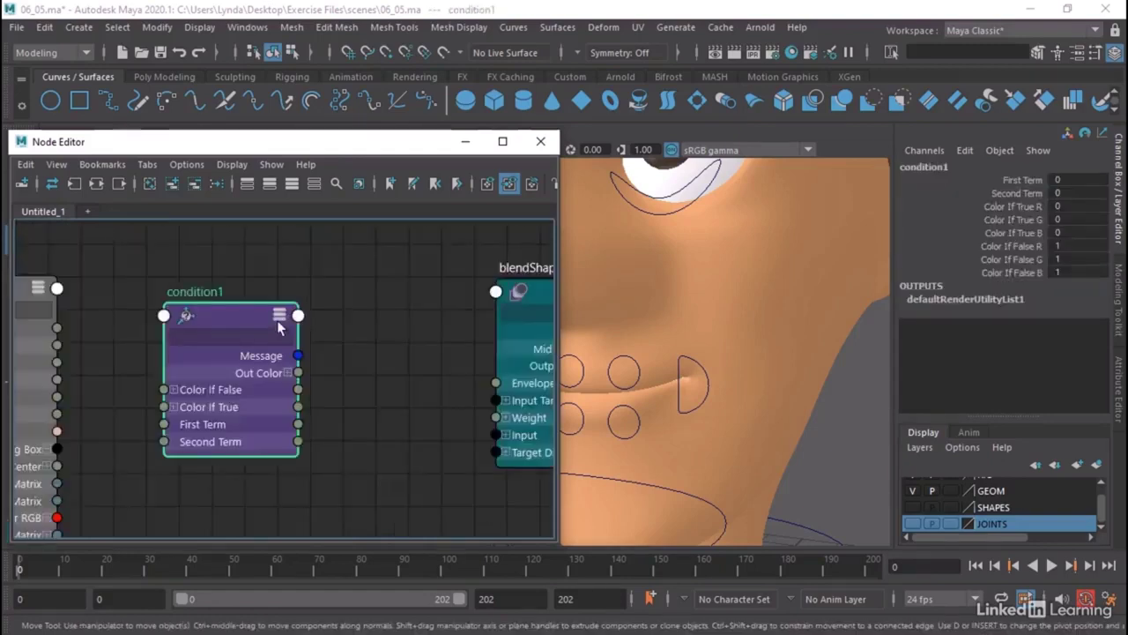
{"action": "left_click", "coordinate": [173, 389]}
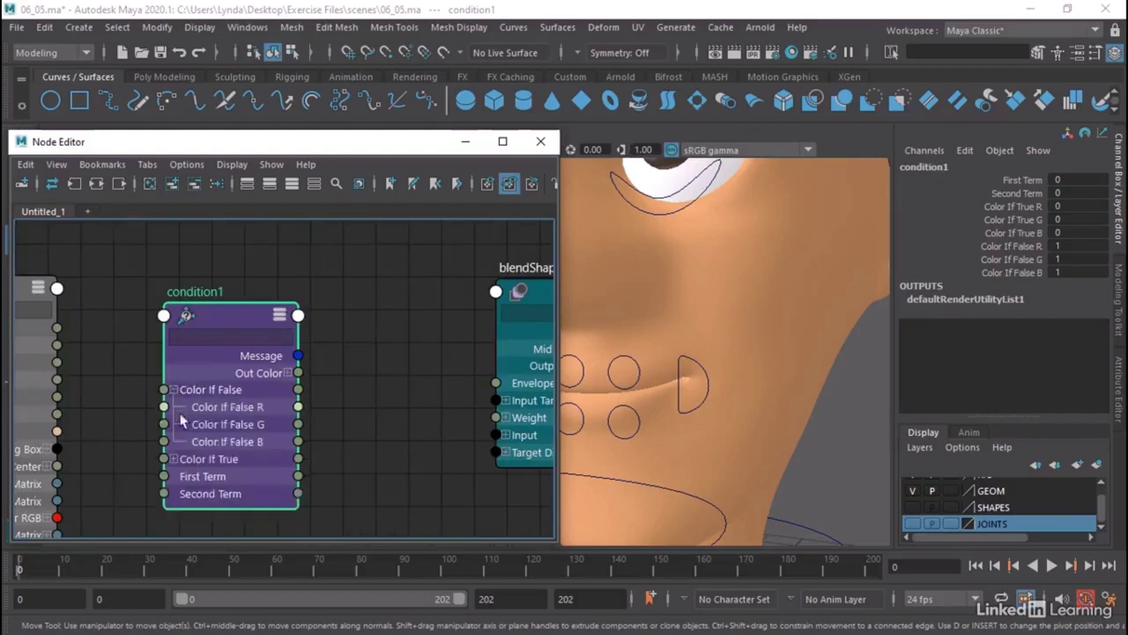
{"action": "left_click", "coordinate": [173, 458]}
{"action": "key", "text": "a"}
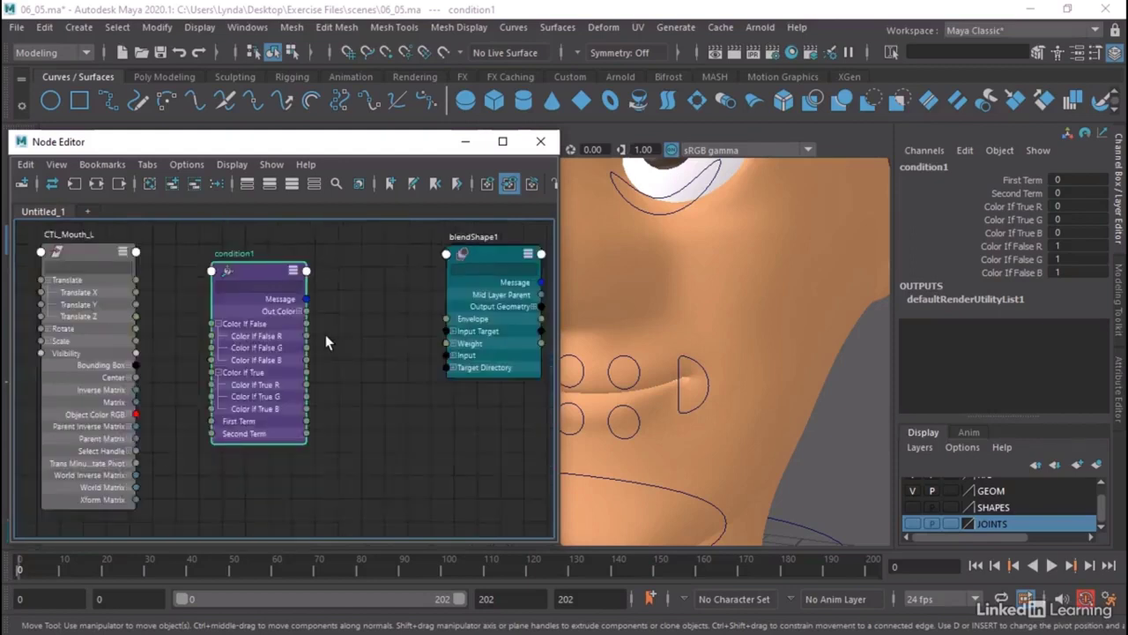
Set condition1's operation to Greater Than and connect CTL_Mouth_L's Translate X to its First Term and Color If True R.
{"action": "double_click", "coordinate": [253, 270]}
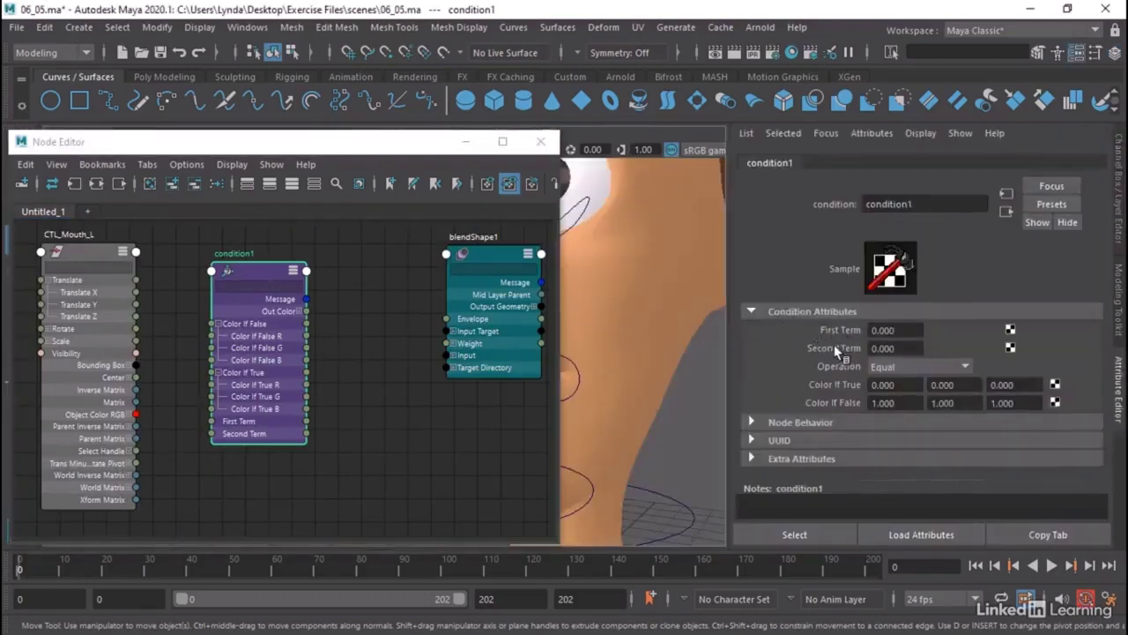
{"action": "left_click", "coordinate": [899, 364]}
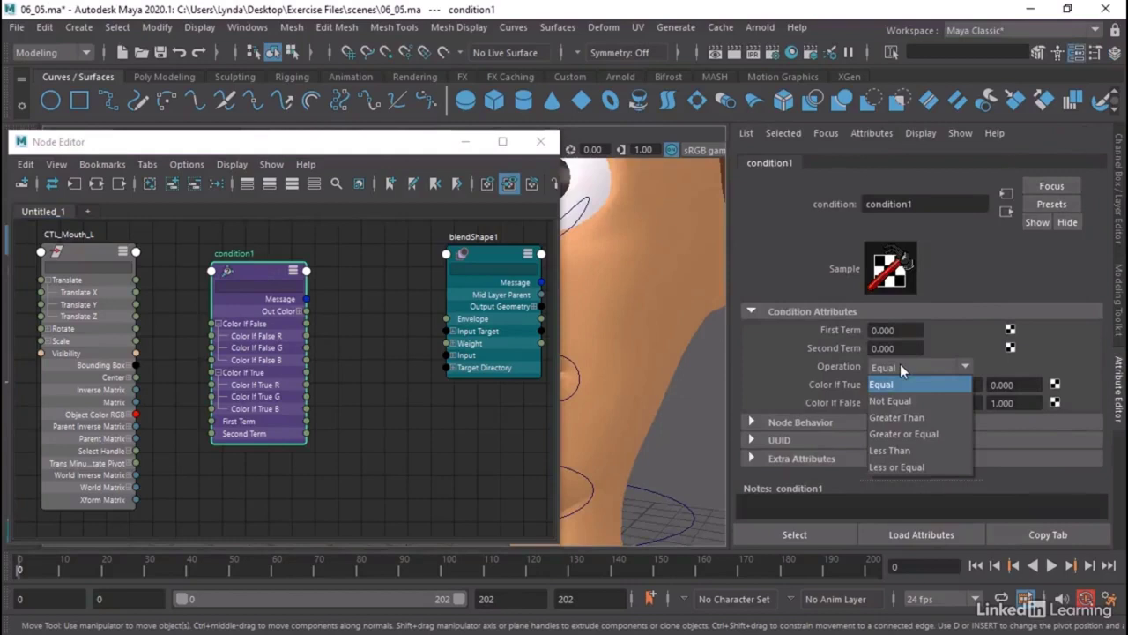
{"action": "left_click", "coordinate": [903, 416]}
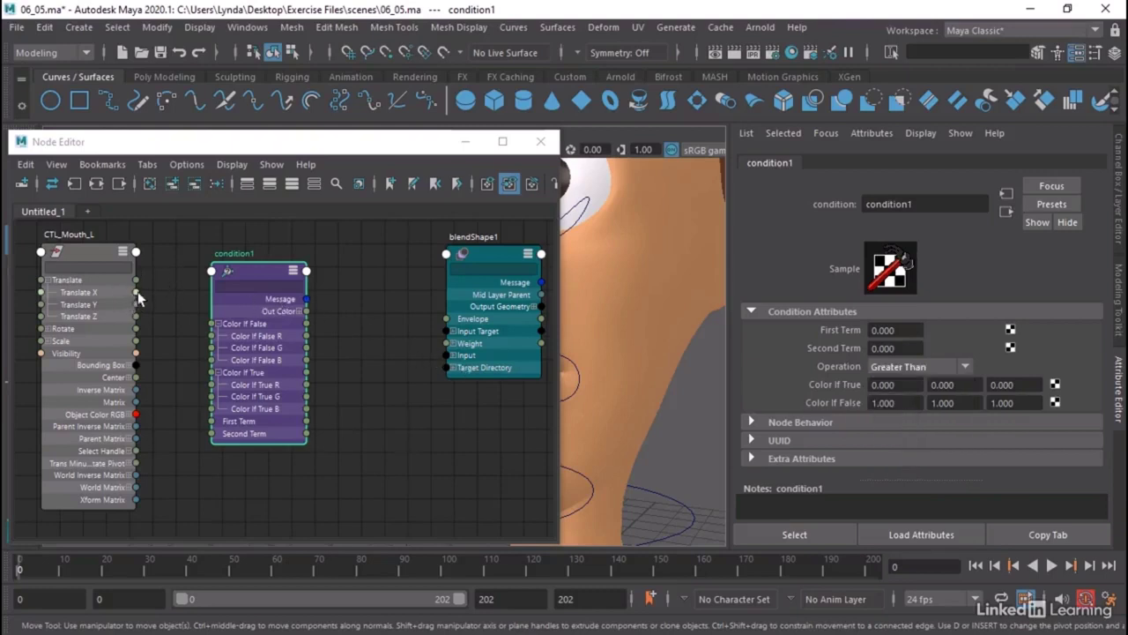
{"action": "left_click_drag", "start_coordinate": [136, 294], "coordinate": [211, 421]}
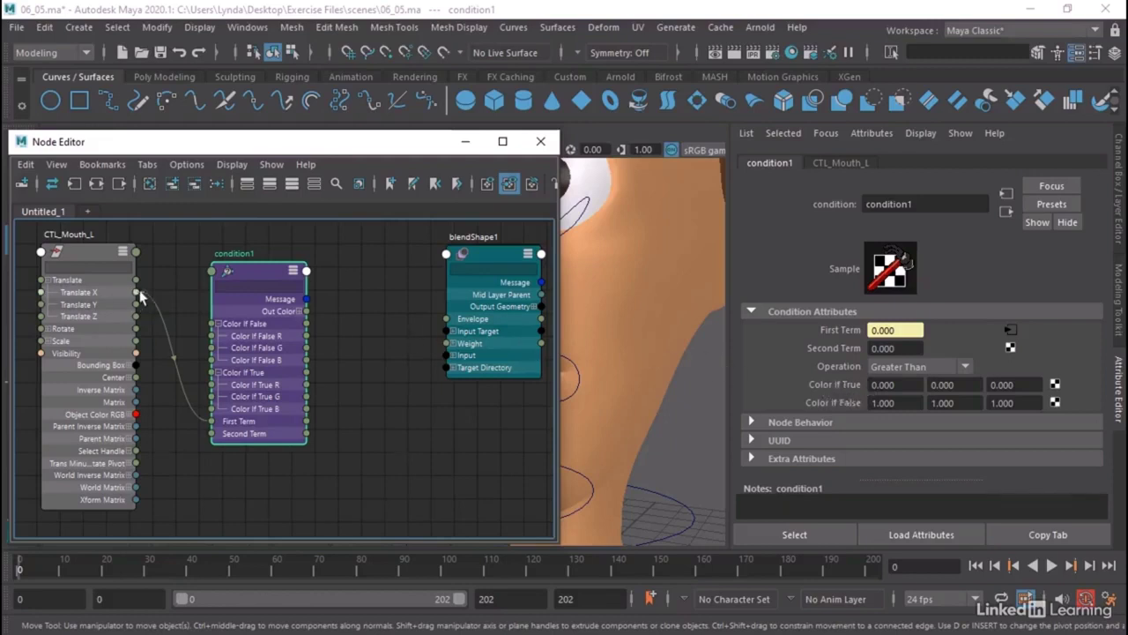
{"action": "left_click_drag", "start_coordinate": [137, 292], "coordinate": [210, 387]}
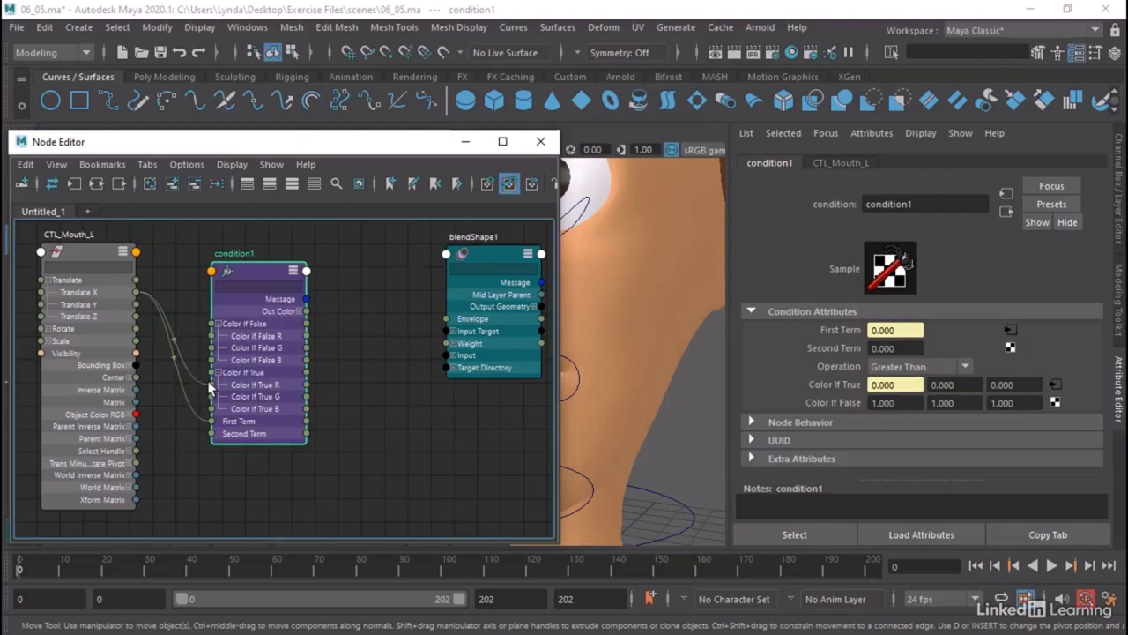
Connect condition1's Out Color R to blendShape1's Lips_Smile_L weight and test it by moving the left mouth-corner control vertically.
{"action": "left_click", "coordinate": [299, 311]}
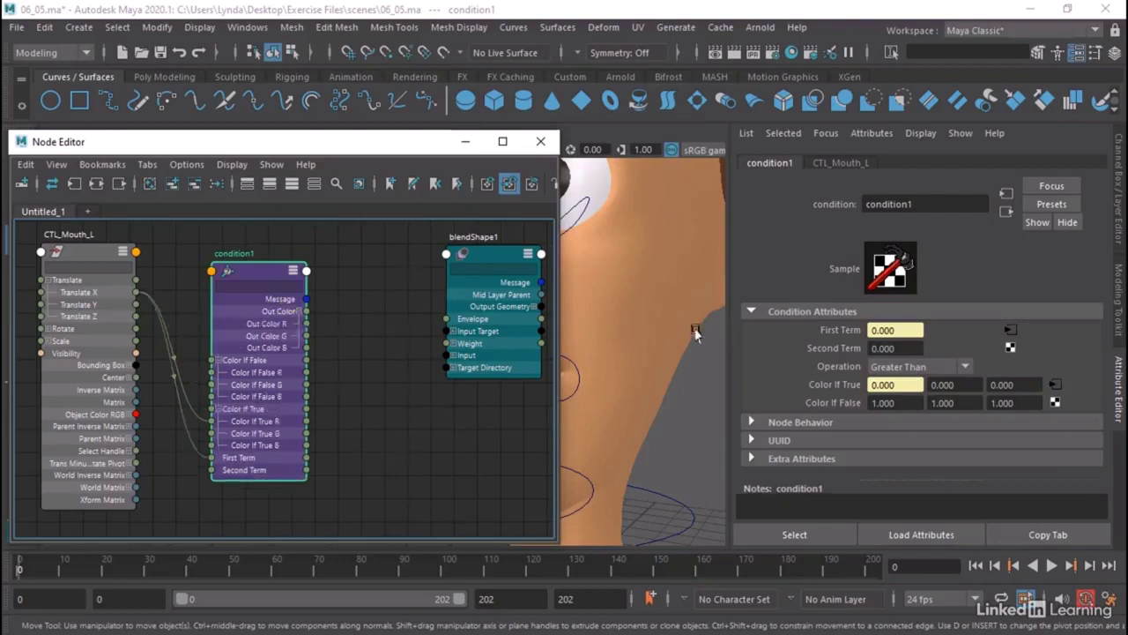
{"action": "key", "text": "ctrl+a"}
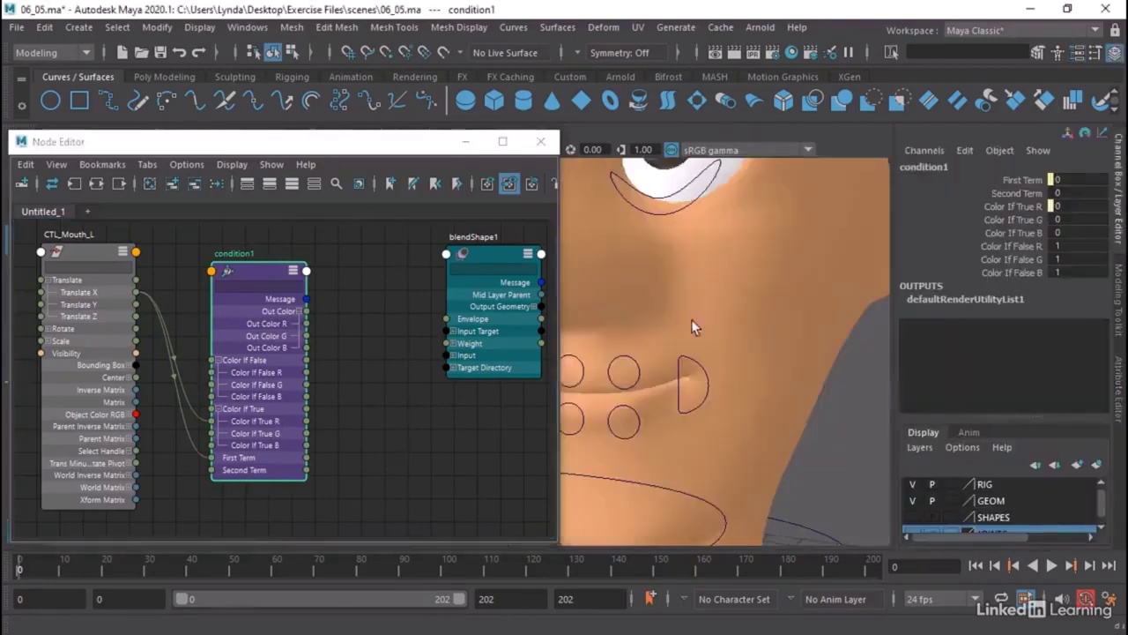
{"action": "middle_click_drag", "start_coordinate": [691, 326], "coordinate": [728, 285], "text": "alt"}
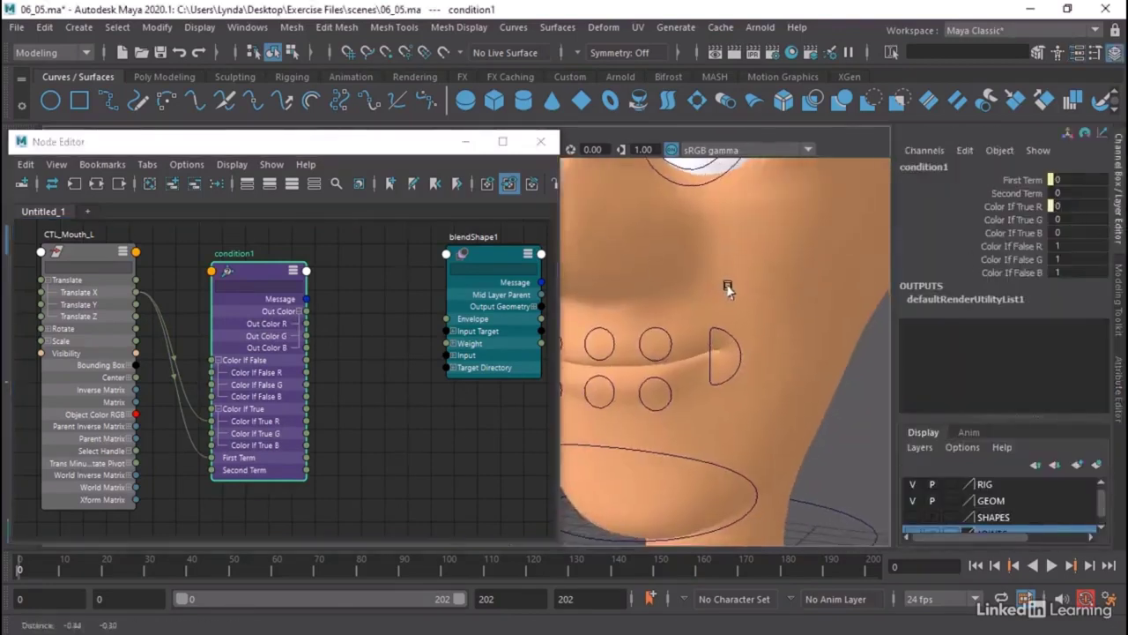
{"action": "left_click", "coordinate": [452, 342]}
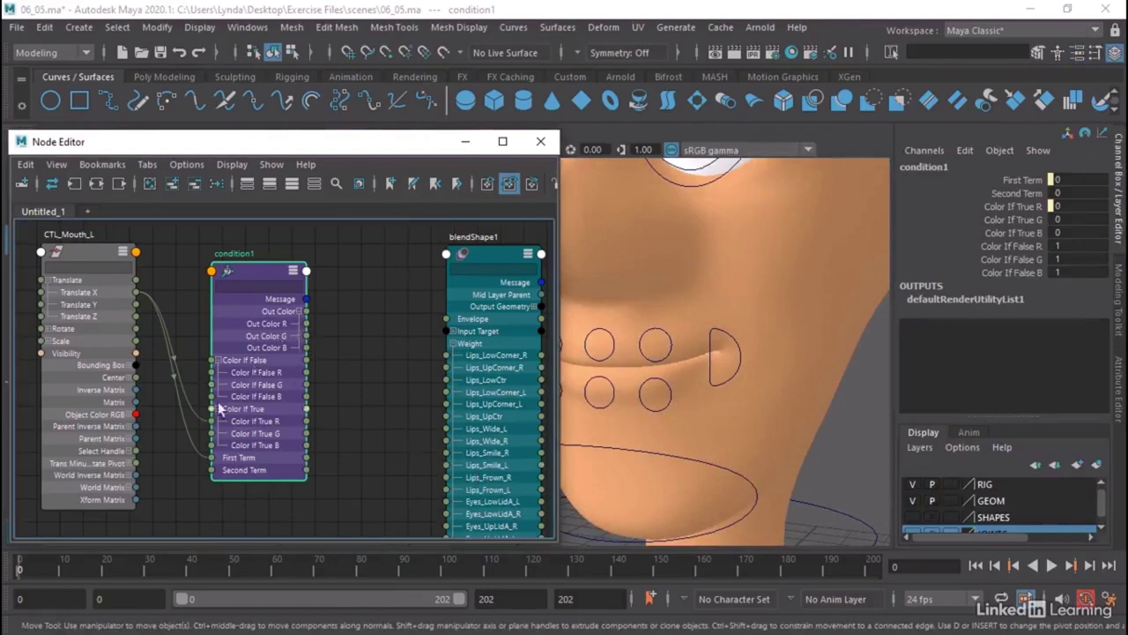
{"action": "left_click_drag", "start_coordinate": [305, 323], "coordinate": [442, 465]}
{"action": "left_click", "coordinate": [719, 335]}
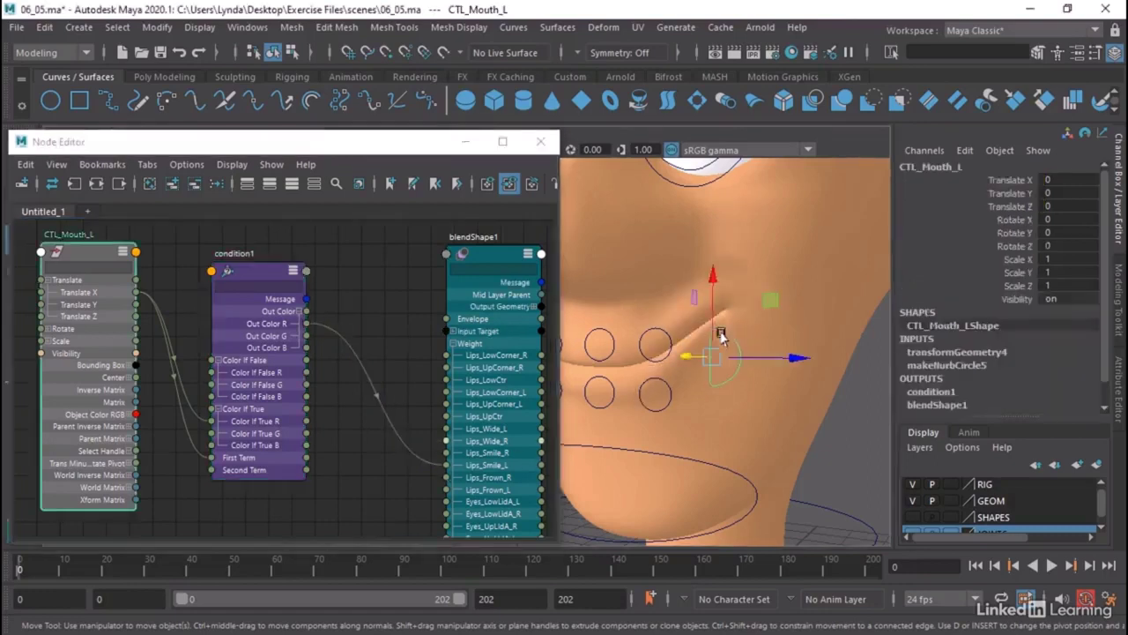
{"action": "mouse_move", "coordinate": [718, 327]}
{"action": "left_mouse_down"}
{"action": "mouse_move", "coordinate": [710, 267]}
{"action": "mouse_move", "coordinate": [710, 340]}
{"action": "left_mouse_up"}
Set condition1's Color If False R to 0 and test the smile by moving the left mouth-corner control up and down.
{"action": "double_click", "coordinate": [253, 275]}
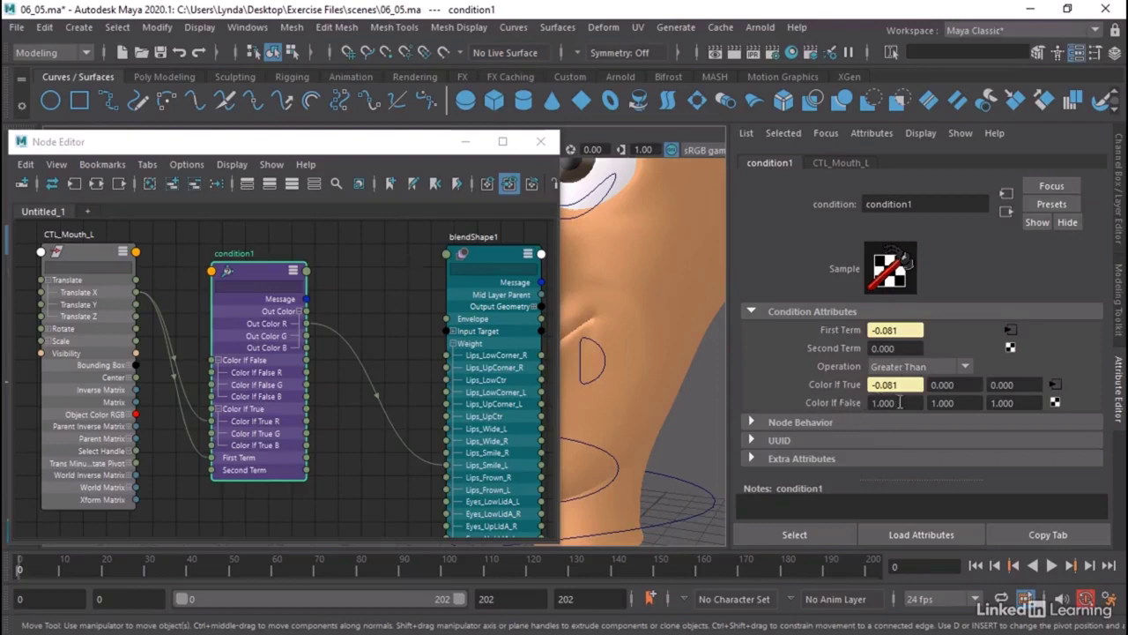
{"action": "left_click_drag", "start_coordinate": [900, 402], "coordinate": [853, 401]}
{"action": "type", "text": "0"}
{"action": "key", "text": "Return"}
{"action": "left_click", "coordinate": [589, 349]}
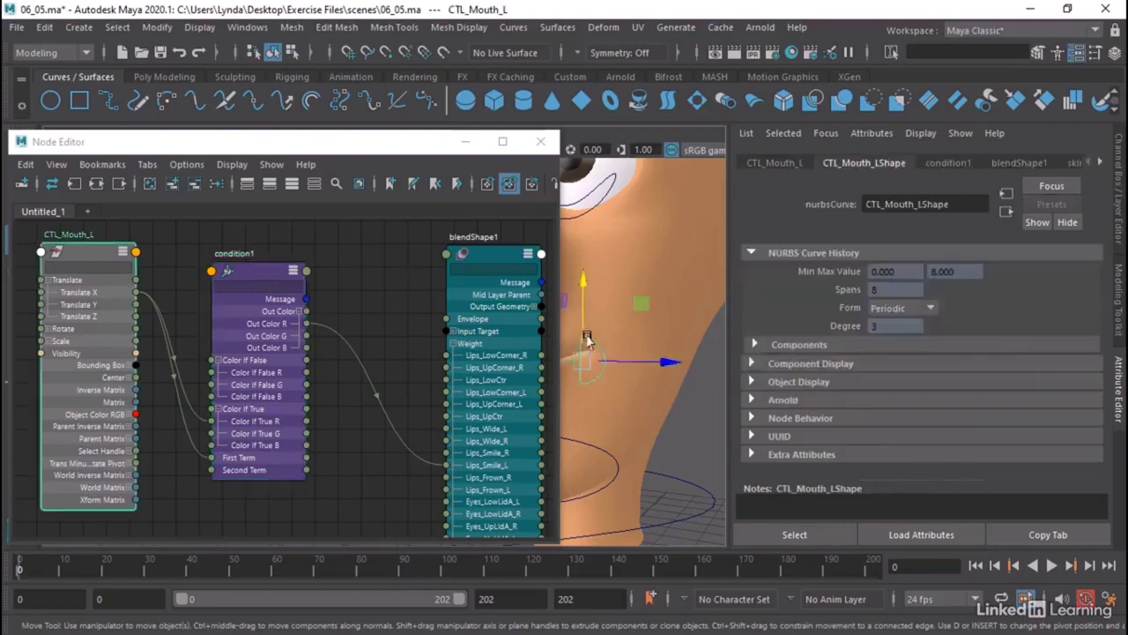
{"action": "left_click_drag", "start_coordinate": [582, 338], "coordinate": [600, 295]}
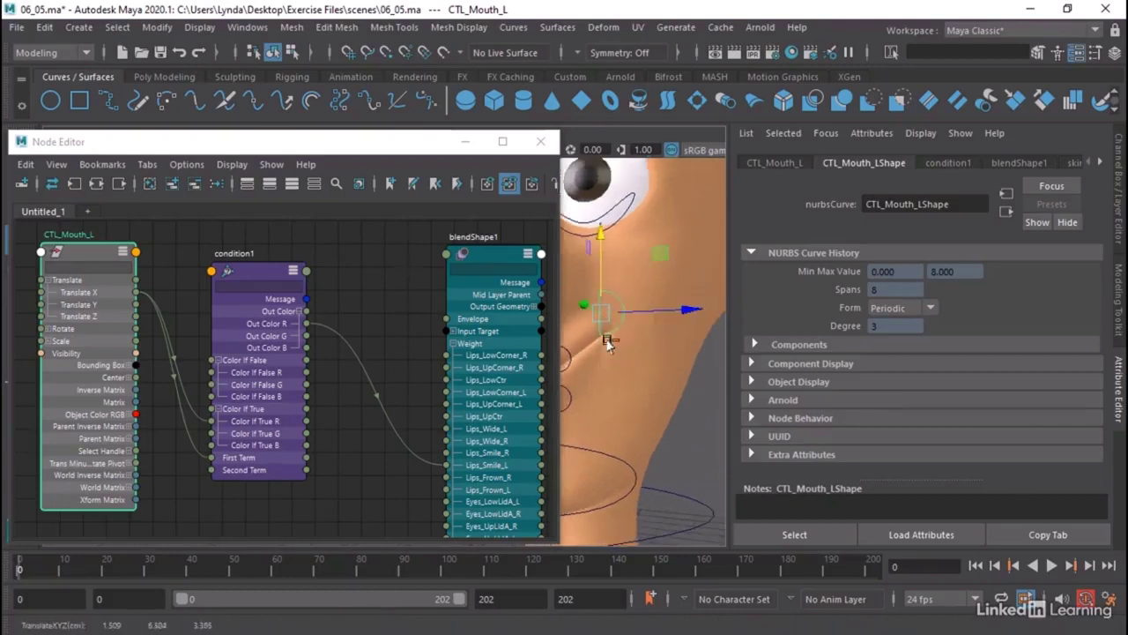
Shift condition1 toward CTL_Mouth_L and create a multiplyDivide node between condition1 and blendShape1.
{"action": "left_click", "coordinate": [374, 334]}
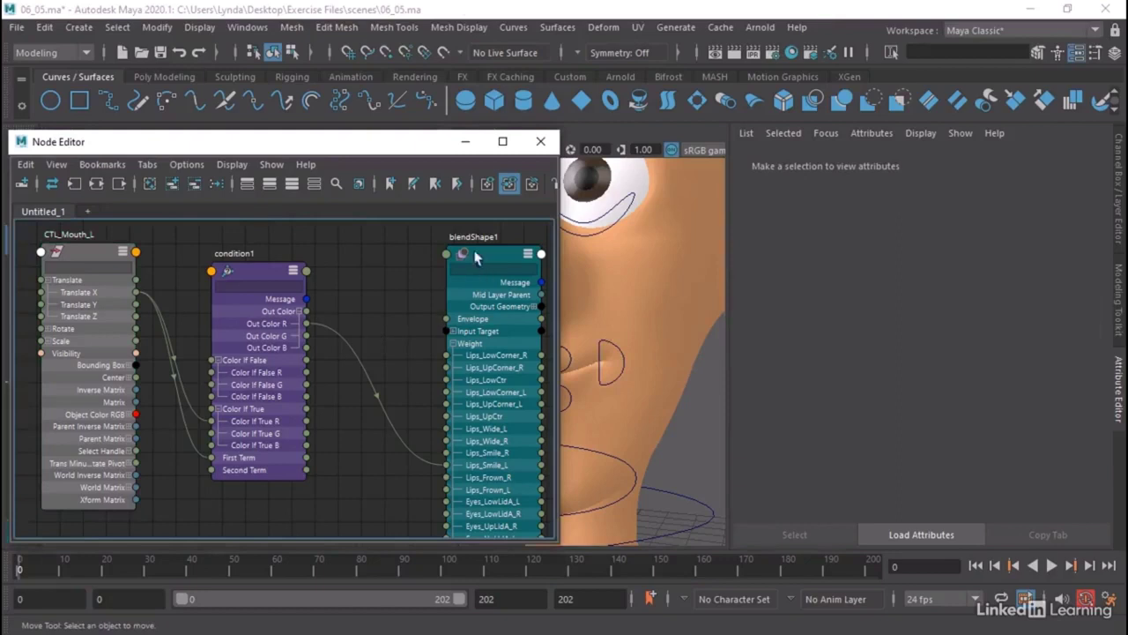
{"action": "left_click_drag", "start_coordinate": [242, 269], "coordinate": [219, 265]}
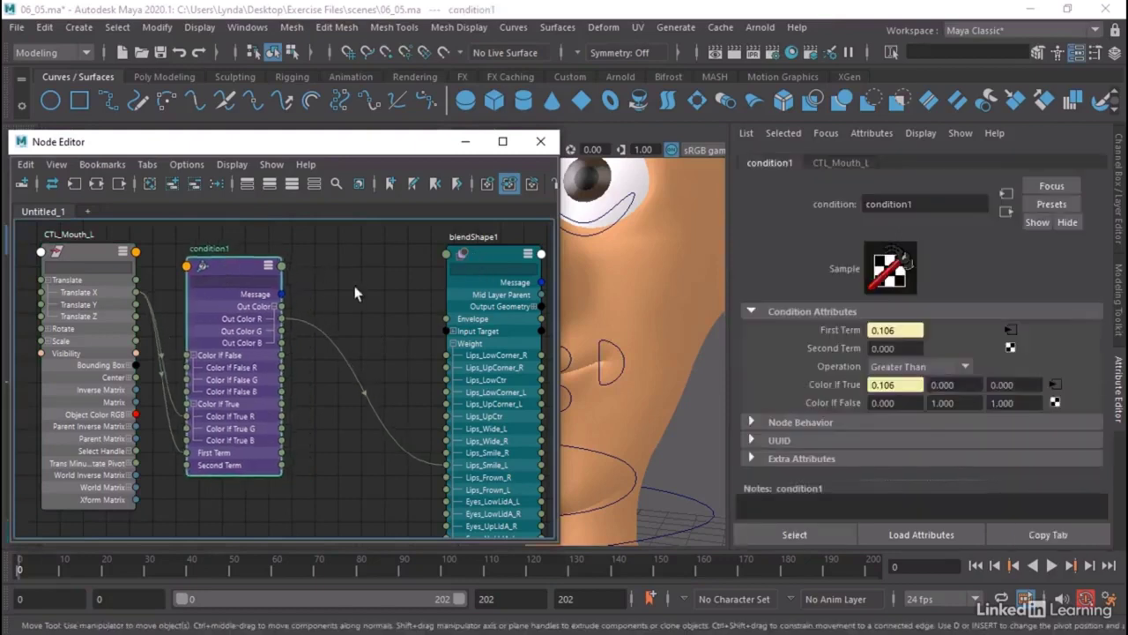
{"action": "left_click", "coordinate": [356, 292]}
{"action": "key", "text": "Tab"}
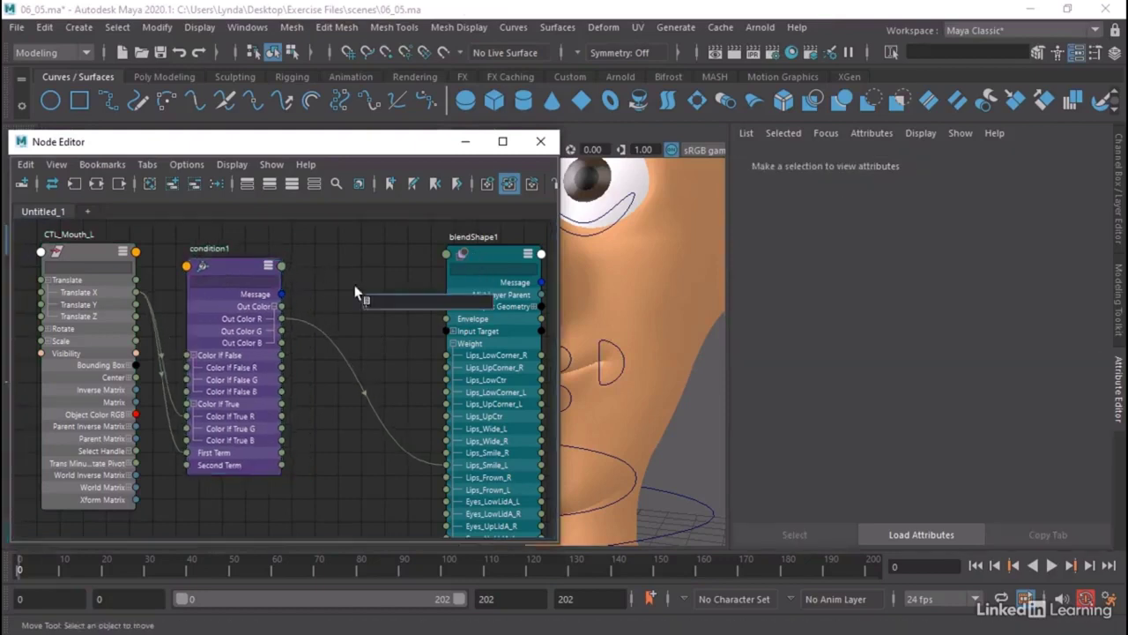
{"action": "type", "text": "mul"}
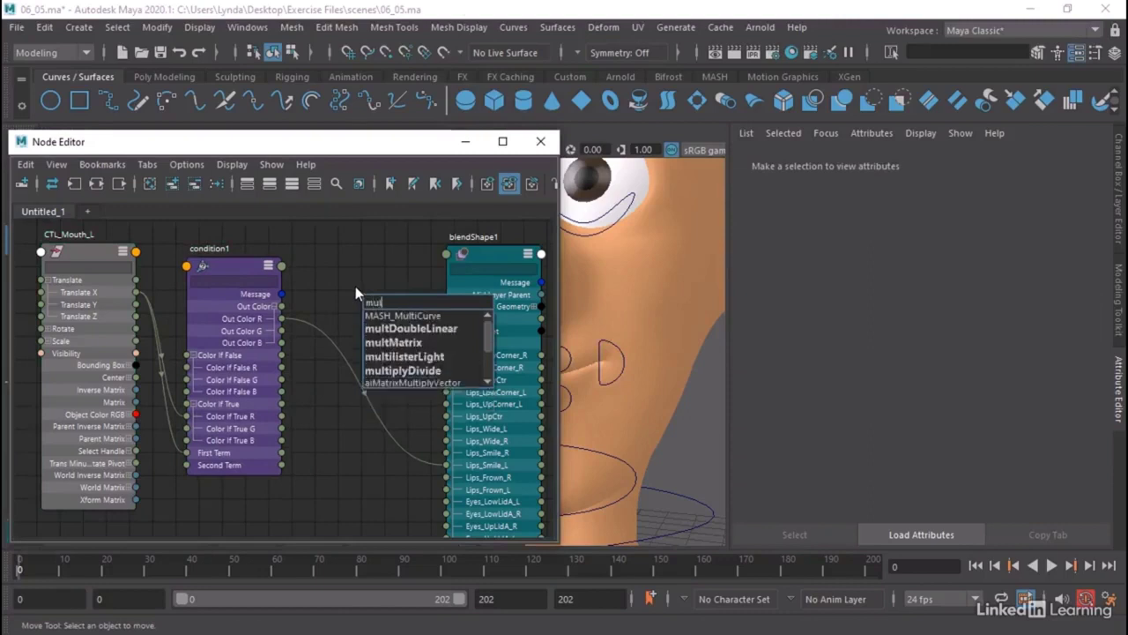
{"action": "left_click", "coordinate": [393, 371]}
{"action": "left_click_drag", "start_coordinate": [388, 309], "coordinate": [348, 307]}
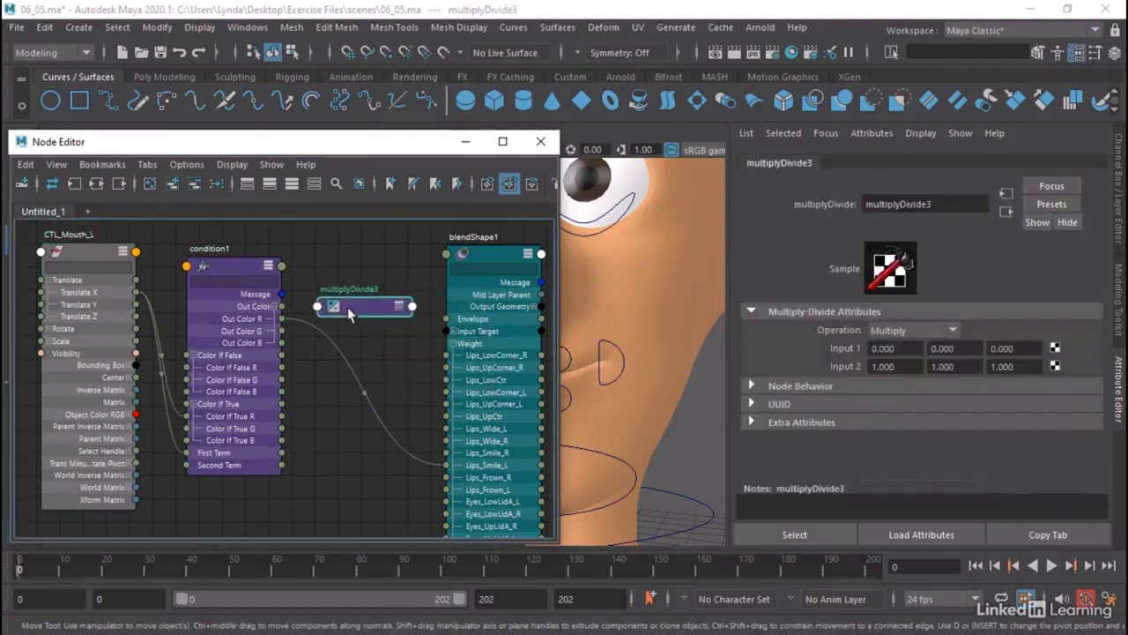
Expand the multiplyDivide node's attributes, then route condition1's Out Color R through Input 1X and Output X to Lips_Smile_L.
{"action": "left_click", "coordinate": [401, 305]}
{"action": "left_click", "coordinate": [401, 305]}
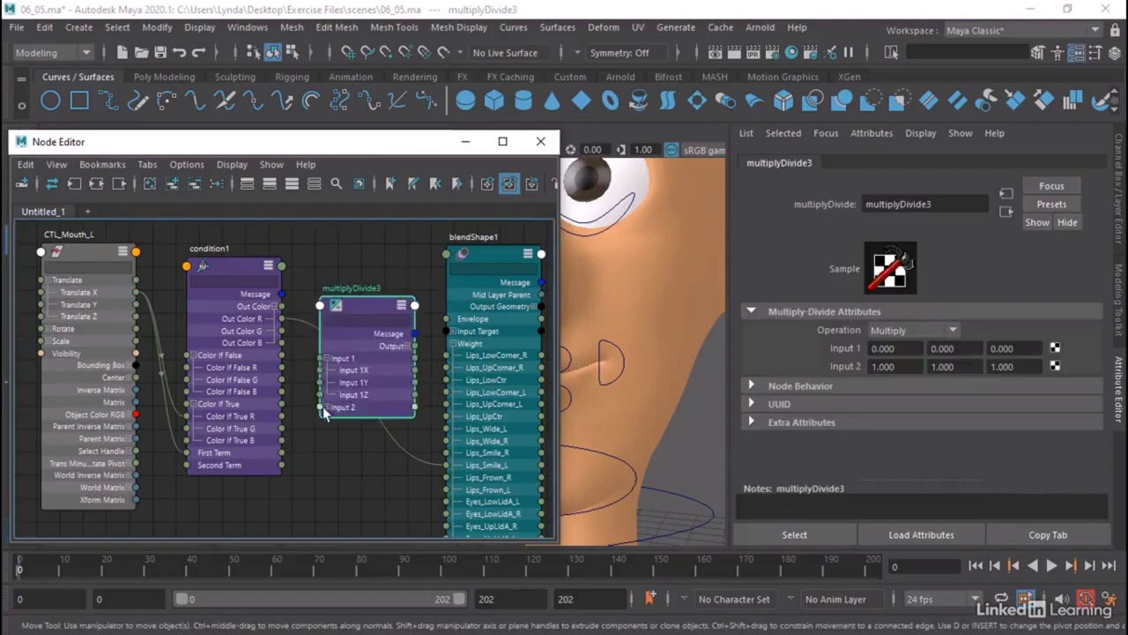
{"action": "left_click_drag", "start_coordinate": [350, 302], "coordinate": [348, 298]}
{"action": "left_click_drag", "start_coordinate": [281, 318], "coordinate": [319, 367]}
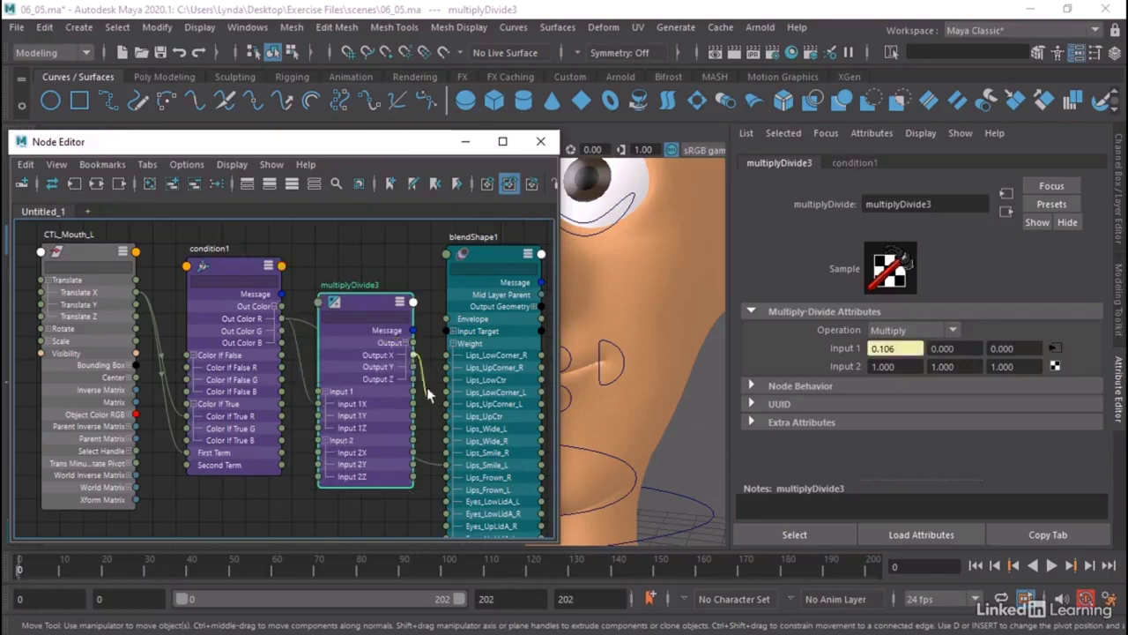
{"action": "left_click_drag", "start_coordinate": [427, 386], "coordinate": [445, 463]}
Set multiplyDivide3's Input 2X to 1.5 and test the smile strength by moving the left mouth-corner control up and down.
{"action": "double_click", "coordinate": [345, 301]}
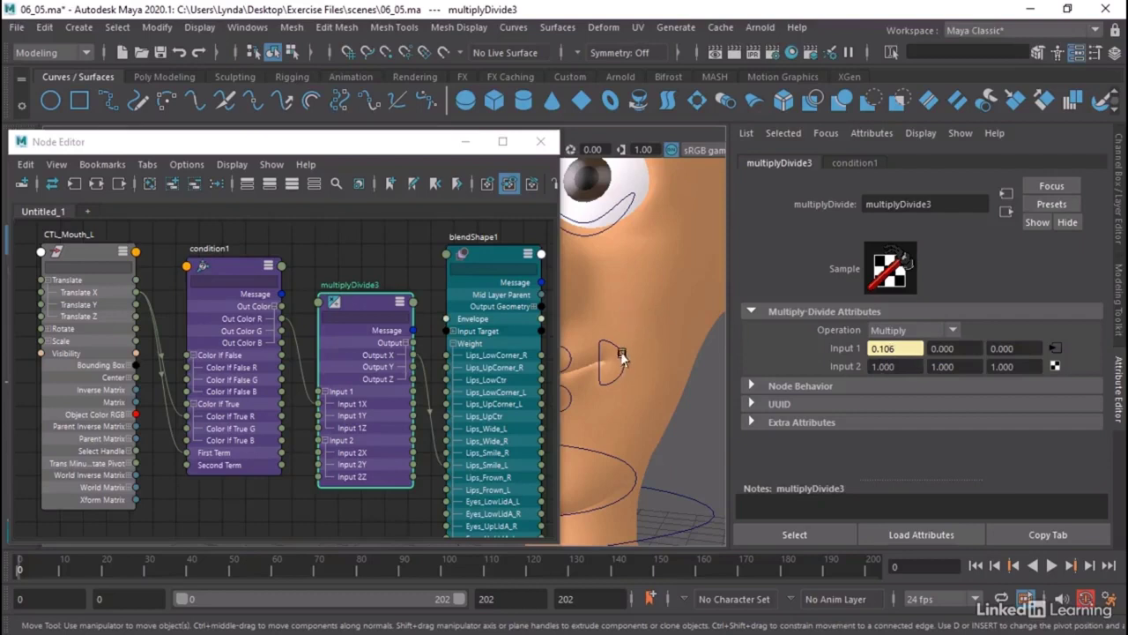
{"action": "left_click_drag", "start_coordinate": [906, 367], "coordinate": [887, 367]}
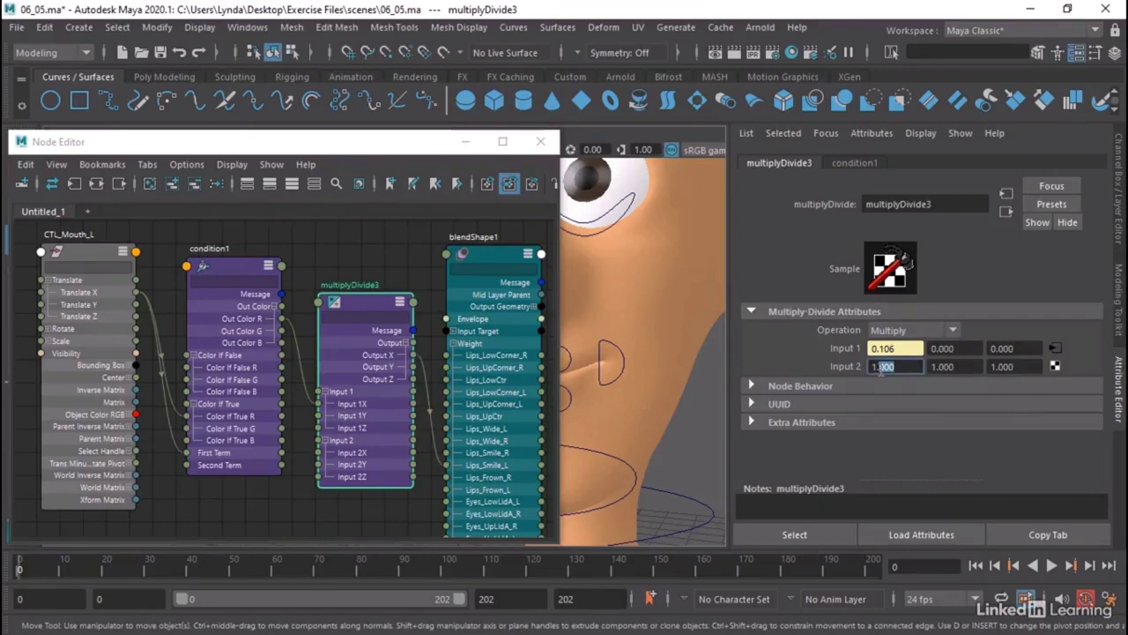
{"action": "type", "text": "5"}
{"action": "key", "text": "Return"}
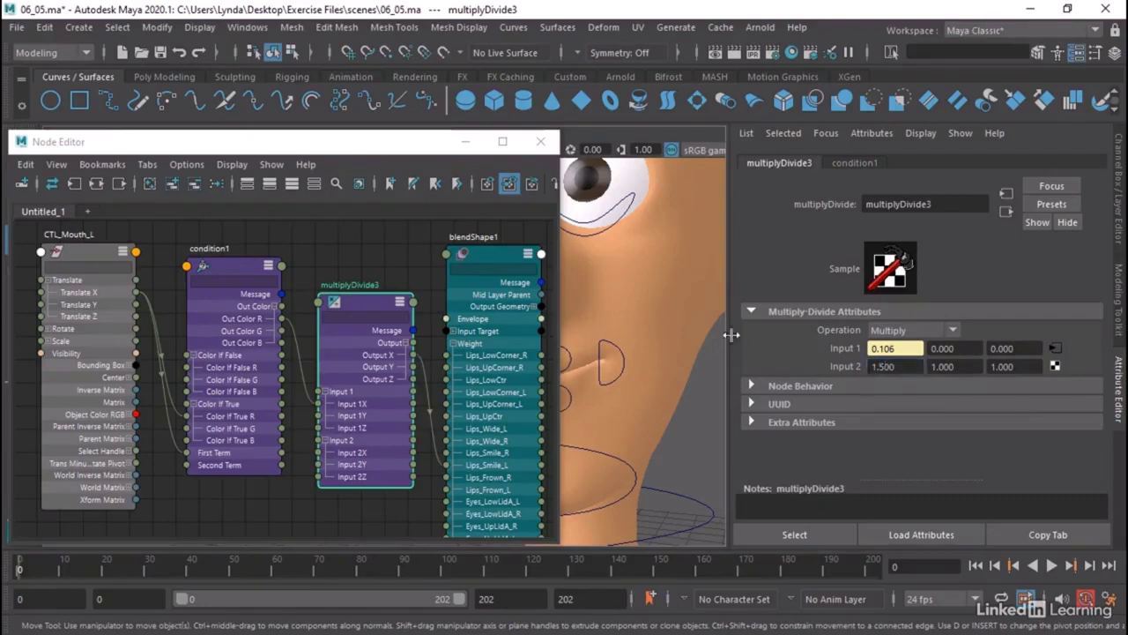
{"action": "left_click", "coordinate": [615, 351]}
{"action": "left_click", "coordinate": [609, 347]}
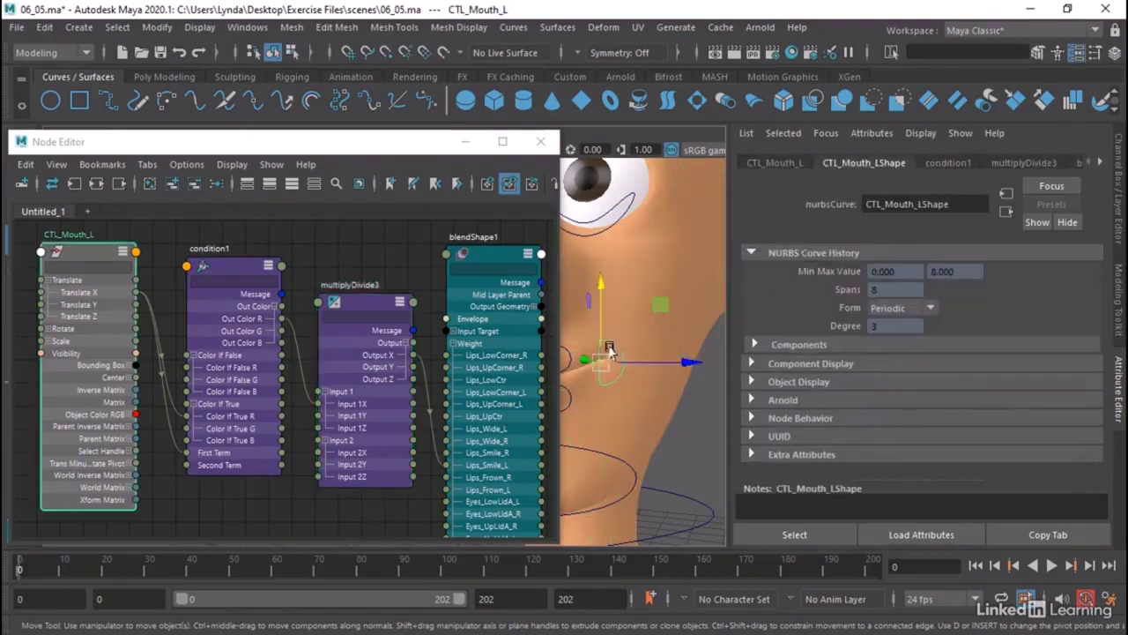
{"action": "left_click_drag", "start_coordinate": [608, 343], "coordinate": [665, 450]}
{"action": "left_click_drag", "start_coordinate": [641, 280], "coordinate": [642, 310]}
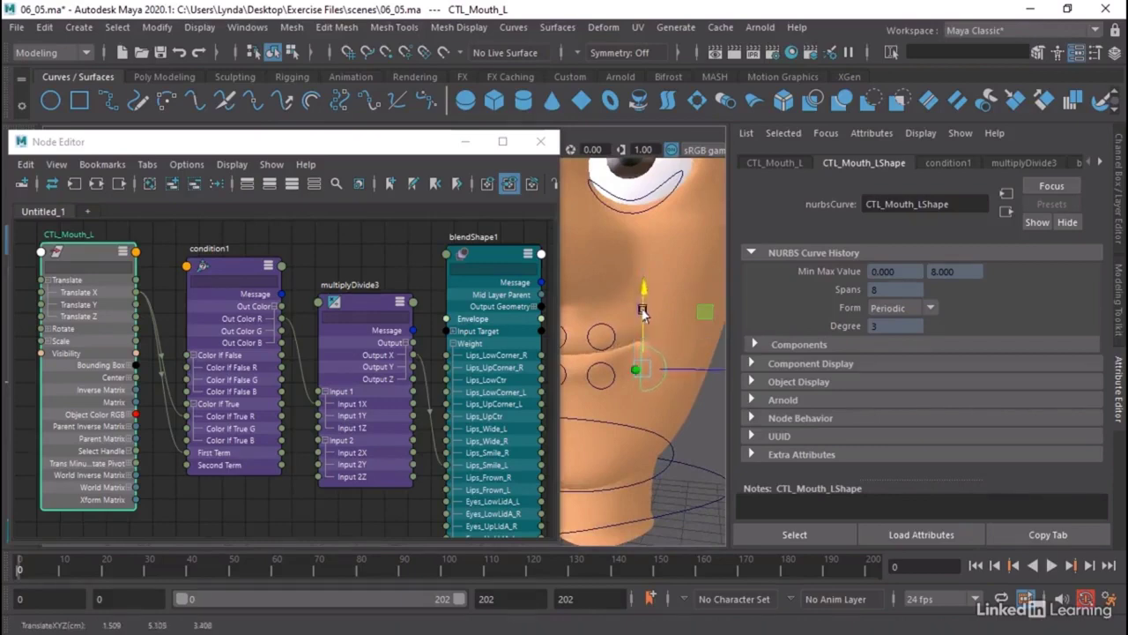
Connect CTL_Mouth_L's Translate X to condition1's Color If False G, and condition1's Out Color G to multiplyDivide3's Input 1Y.
{"action": "left_click", "coordinate": [234, 268]}
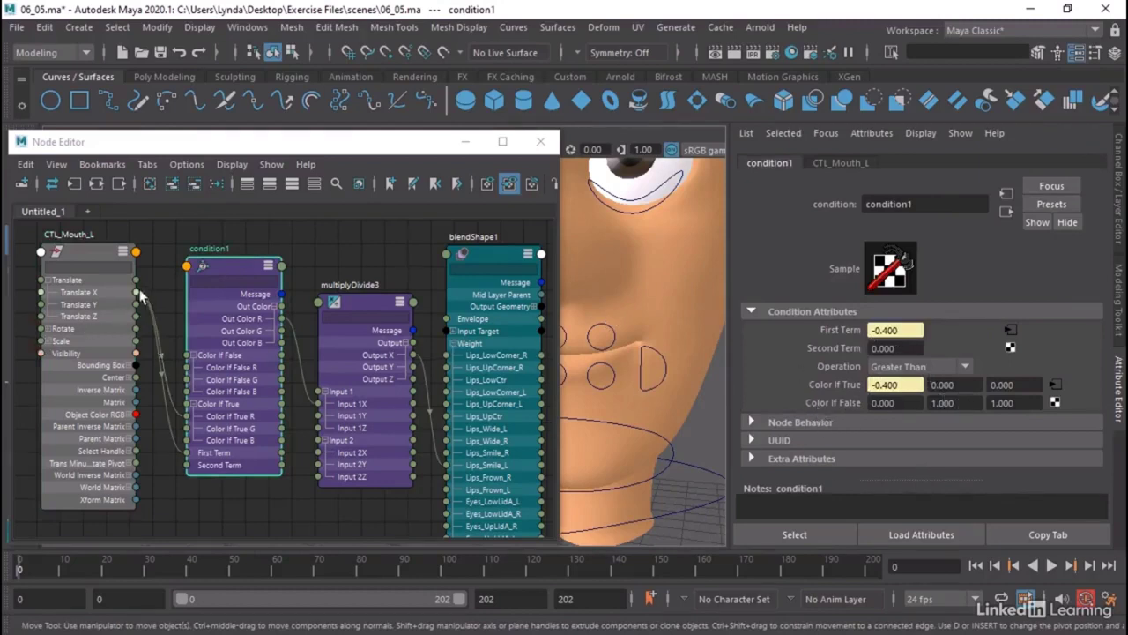
{"action": "left_click_drag", "start_coordinate": [137, 292], "coordinate": [186, 379]}
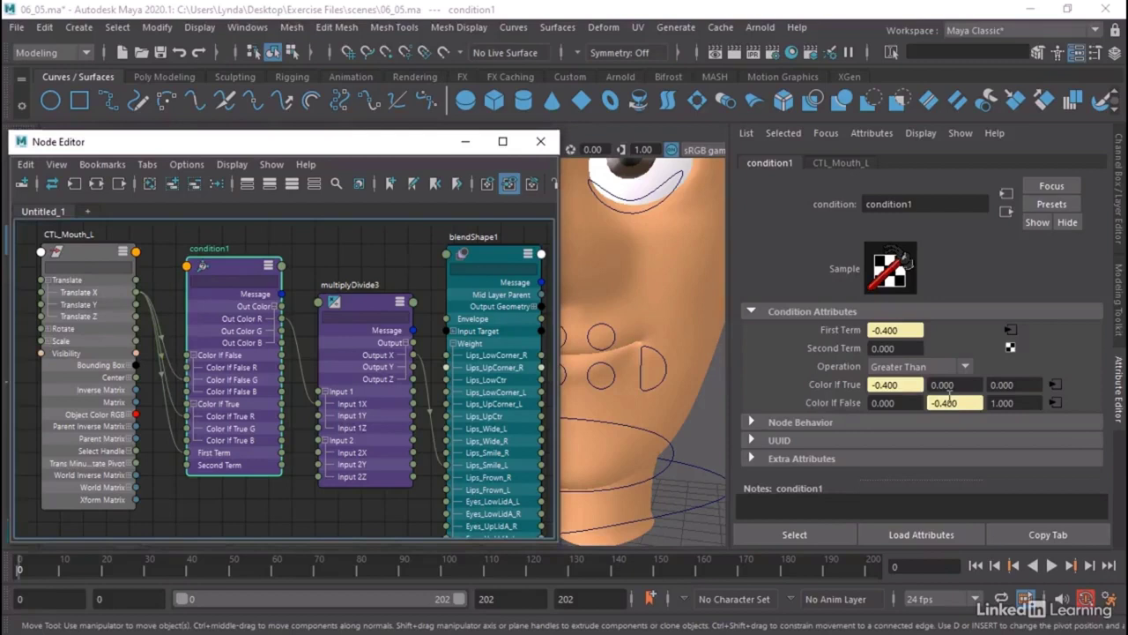
{"action": "left_click", "coordinate": [281, 330]}
{"action": "left_click_drag", "start_coordinate": [280, 334], "coordinate": [319, 415]}
Set multiplyDivide3's Input 2Y to -1.5.
{"action": "left_click", "coordinate": [361, 301]}
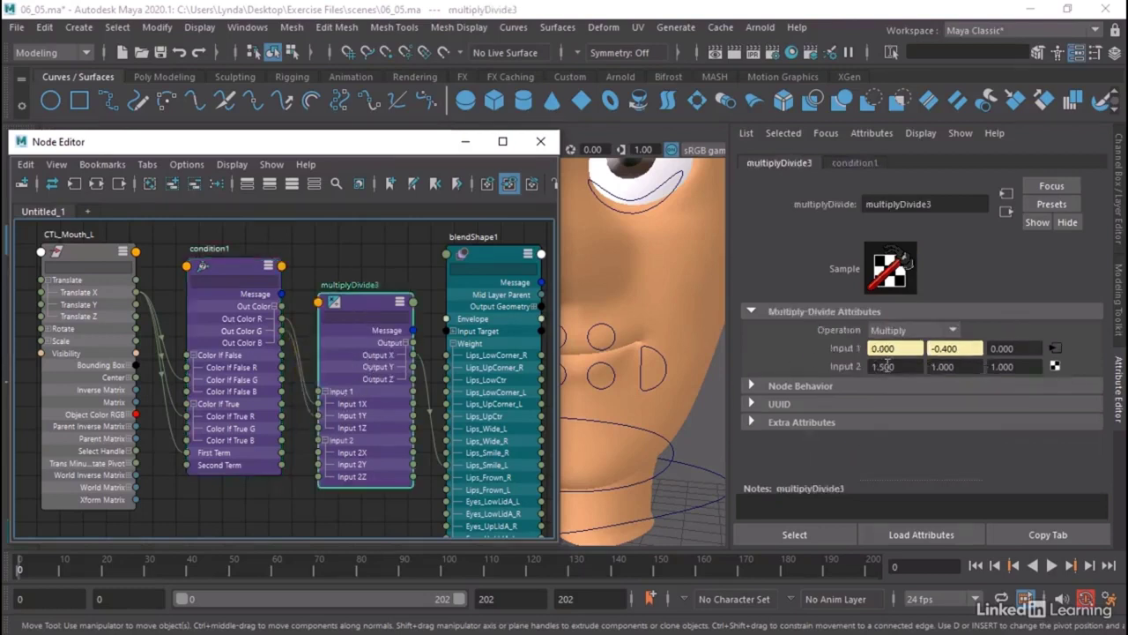
{"action": "left_click", "coordinate": [949, 367]}
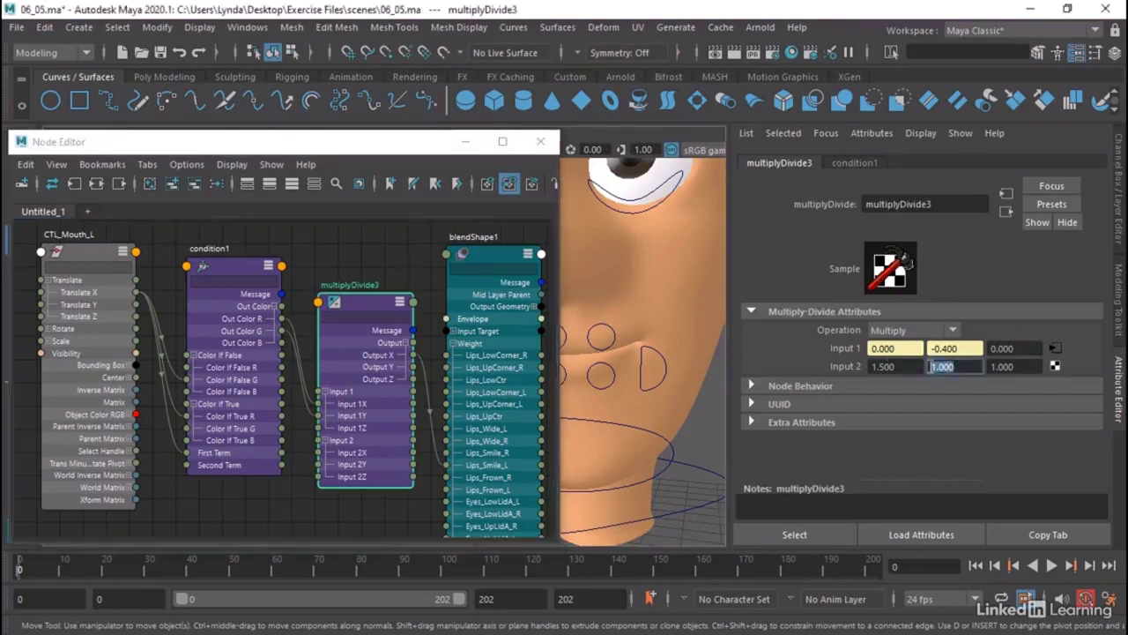
{"action": "type", "text": "-1.5"}
{"action": "key", "text": "Return"}
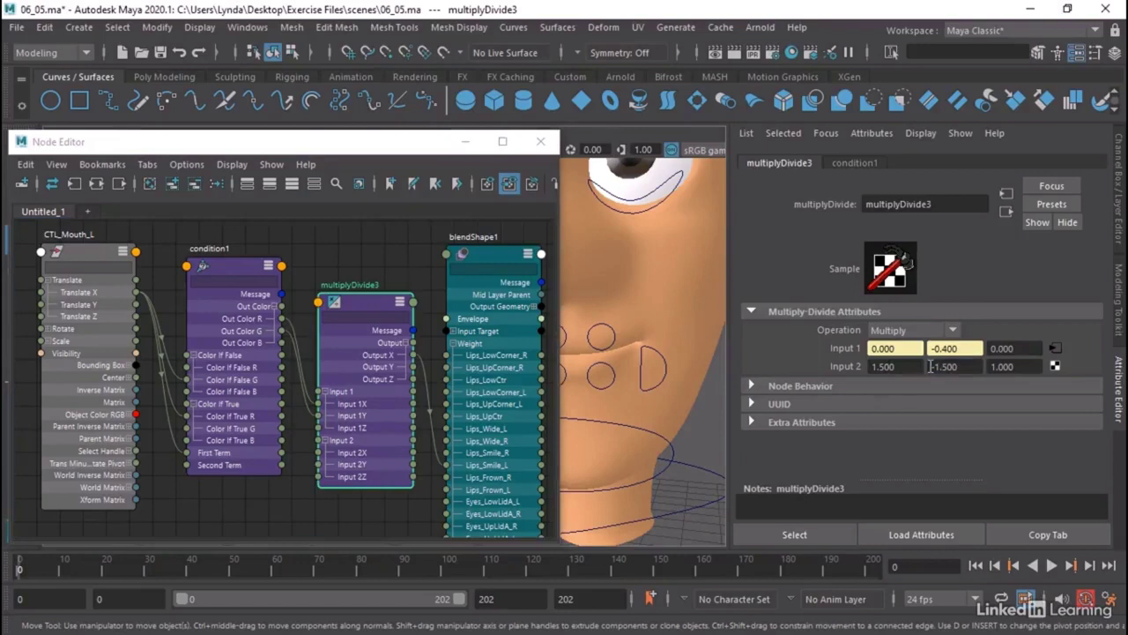
Connect multiplyDivide3's Output Y to blendShape1's Lips_Frown_L weight.
{"action": "left_click", "coordinate": [654, 353]}
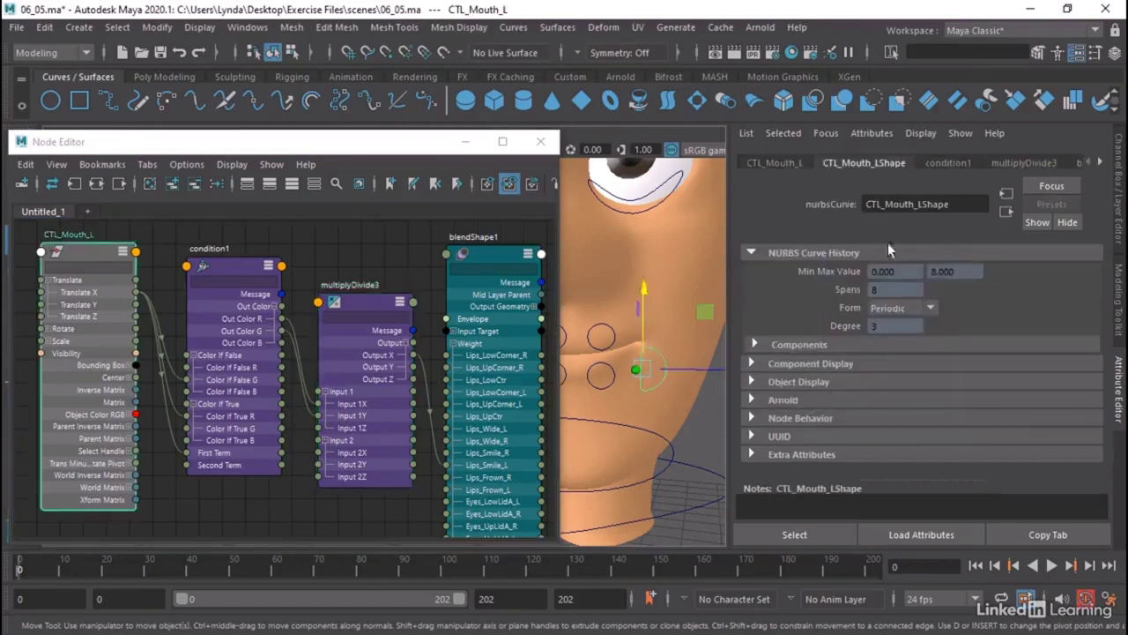
{"action": "key", "text": "ctrl+a"}
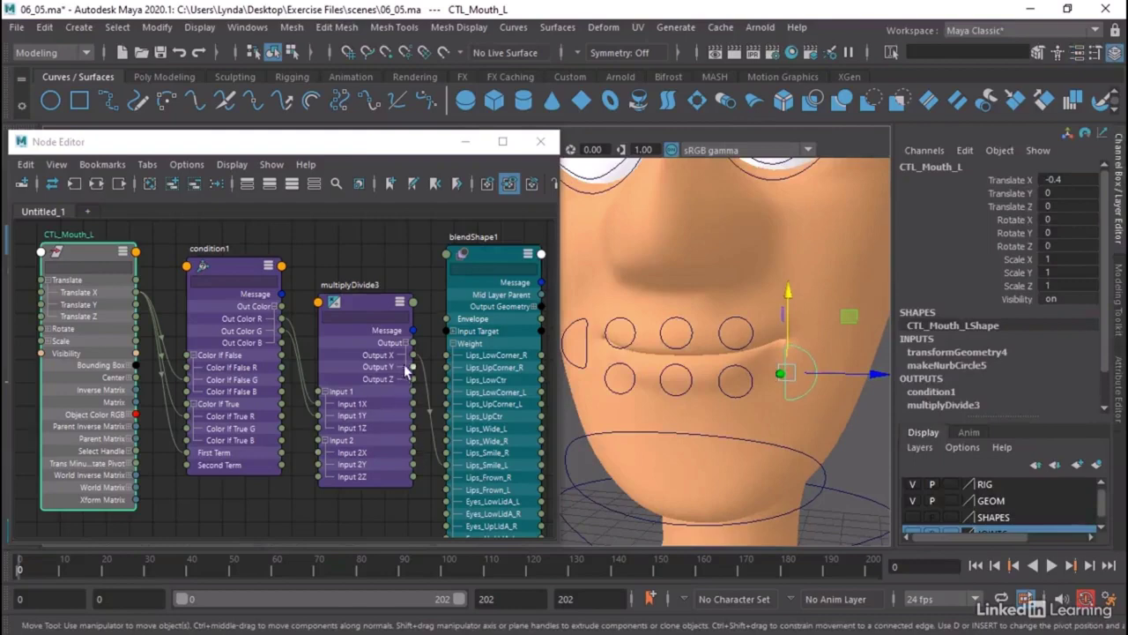
{"action": "left_click_drag", "start_coordinate": [414, 370], "coordinate": [446, 465]}
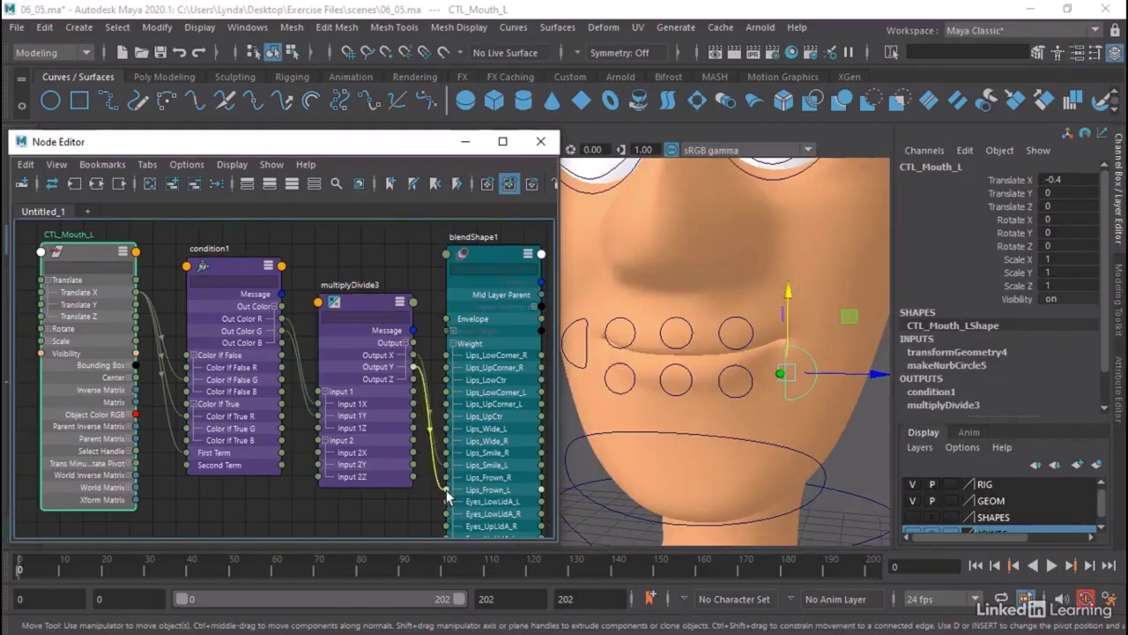
Test the smile and frown by moving the left mouth-corner control, then reset its Translate X to 0.
{"action": "mouse_move", "coordinate": [788, 379]}
{"action": "left_mouse_down"}
{"action": "mouse_move", "coordinate": [789, 312]}
{"action": "mouse_move", "coordinate": [788, 397]}
{"action": "mouse_move", "coordinate": [785, 343]}
{"action": "mouse_move", "coordinate": [780, 364]}
{"action": "left_mouse_up"}
{"action": "key", "text": "ctrl+z"}
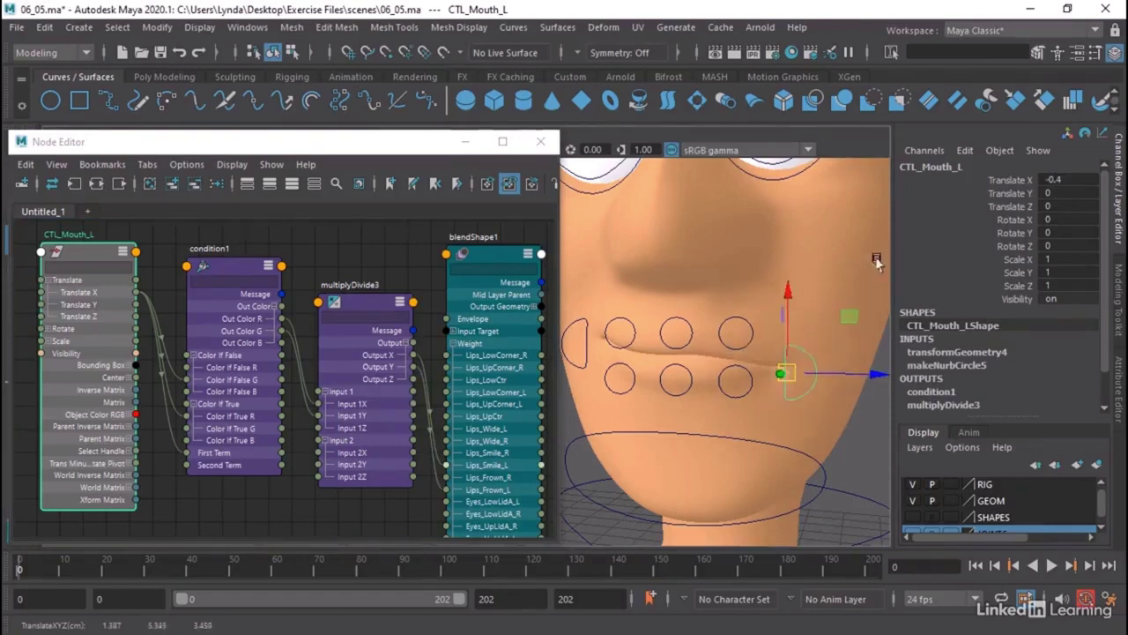
{"action": "double_click", "coordinate": [1057, 179]}
{"action": "type", "text": "0"}
{"action": "key", "text": "Return"}
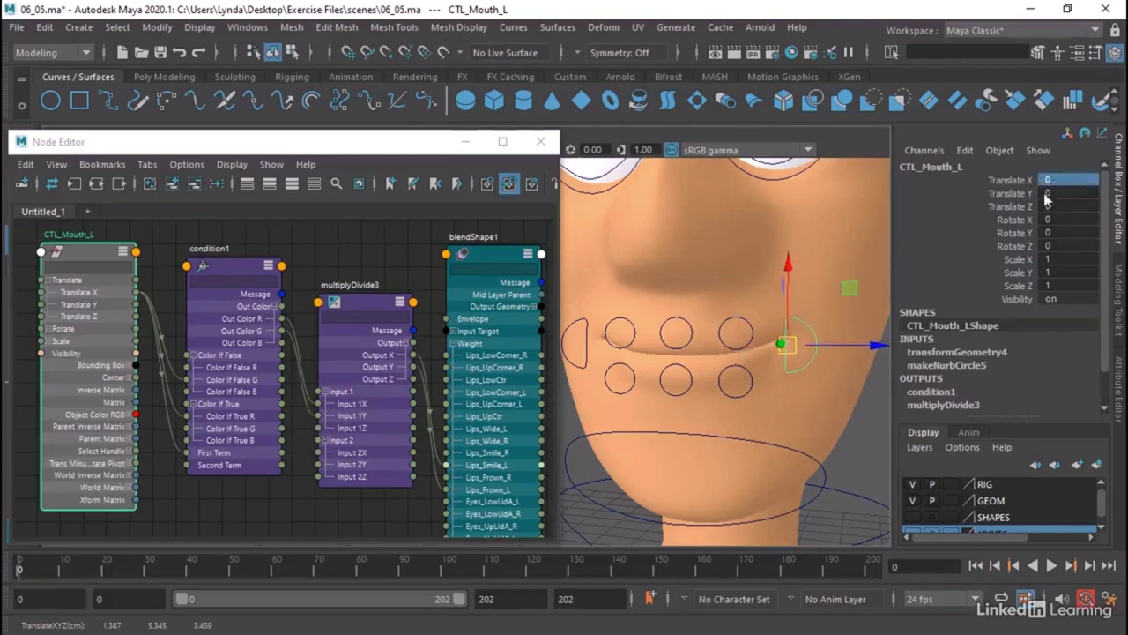
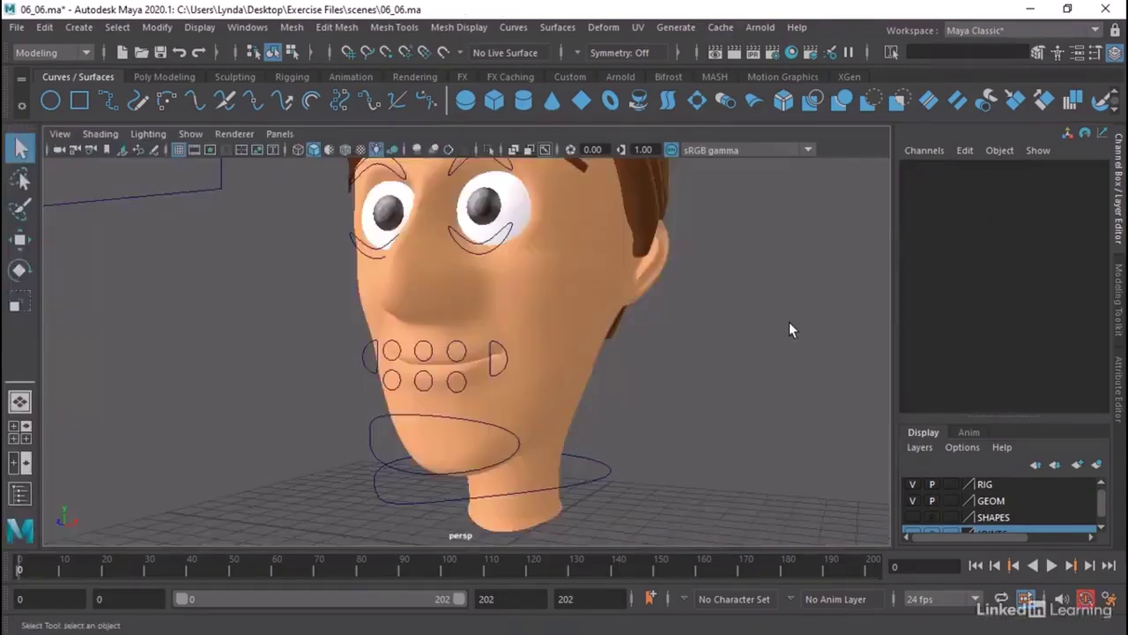
Try moving the left mouth-corner control CTL_Mouth_L sideways along Z, then undo the moves.
{"action": "left_click", "coordinate": [499, 349]}
{"action": "key", "text": "w"}
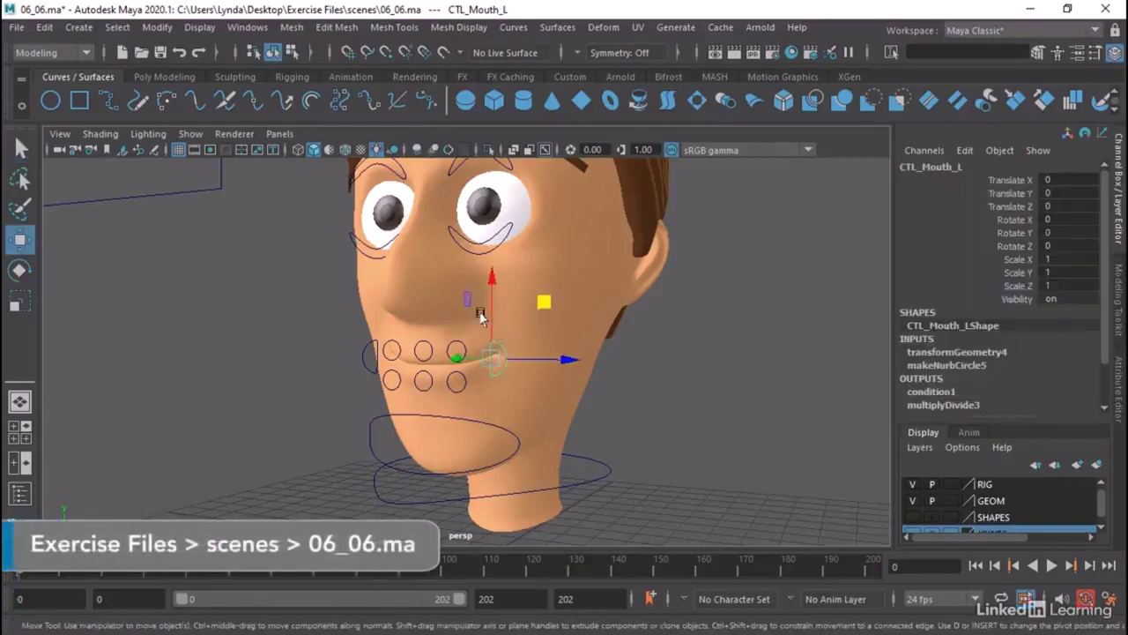
{"action": "left_click_drag", "start_coordinate": [487, 315], "coordinate": [521, 359]}
{"action": "key", "text": "ctrl+z"}
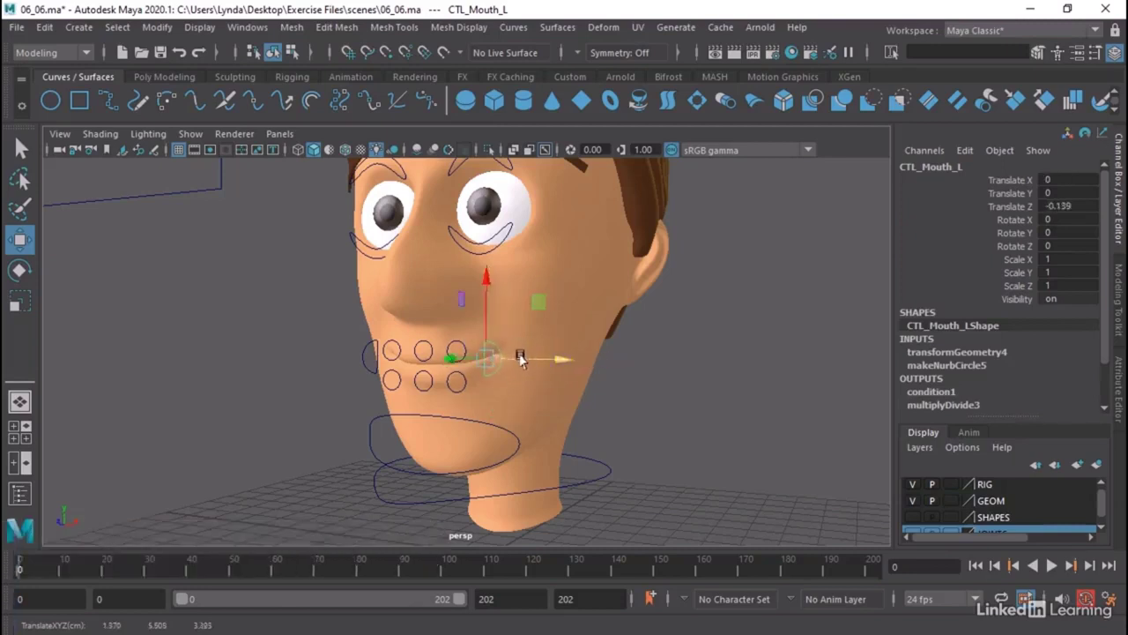
{"action": "key", "text": "ctrl+z"}
{"action": "middle_click_drag", "start_coordinate": [633, 406], "coordinate": [694, 398], "text": "alt"}
{"action": "left_click_drag", "start_coordinate": [693, 397], "coordinate": [735, 417], "text": "alt"}
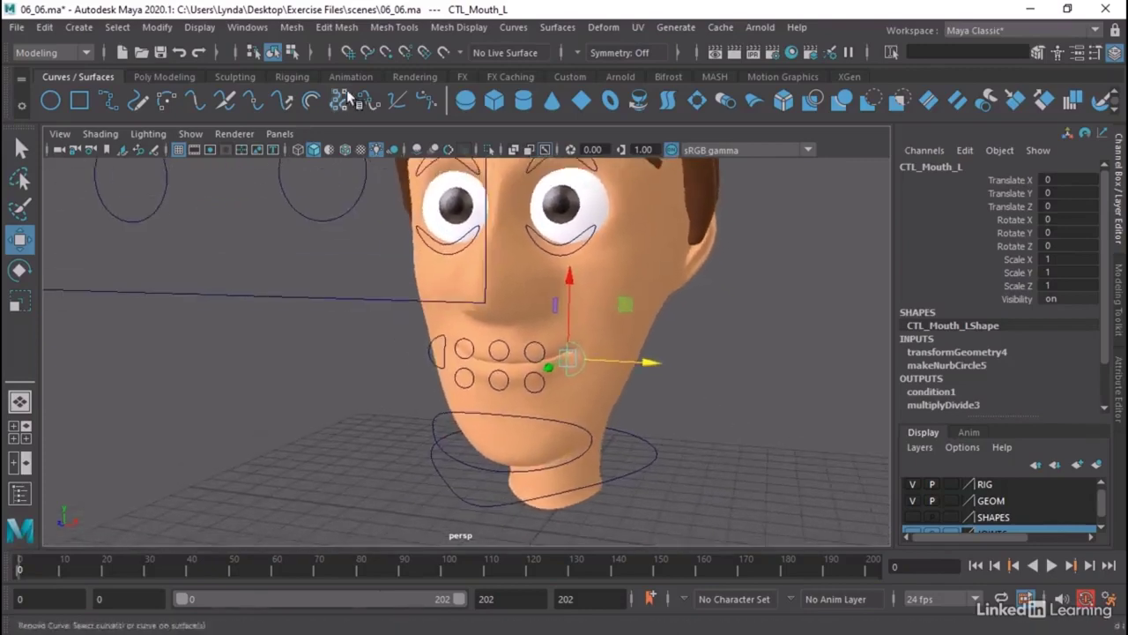
Open the Node Editor, space out the CTL_Mouth_L, condition1, multiplyDivide3 and blendShape1 nodes, and expand CTL_Mouth_L's Translate attributes.
{"action": "left_click", "coordinate": [247, 27]}
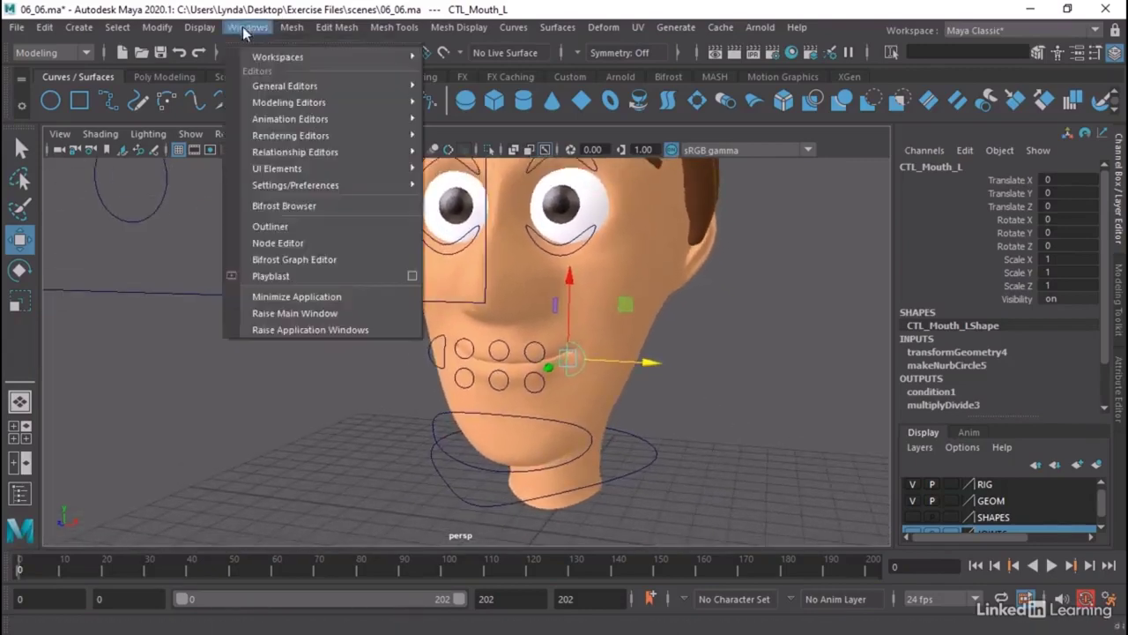
{"action": "left_click", "coordinate": [273, 243]}
{"action": "scroll", "coordinate": [282, 322], "scroll_direction": "down", "scroll_amount": 3}
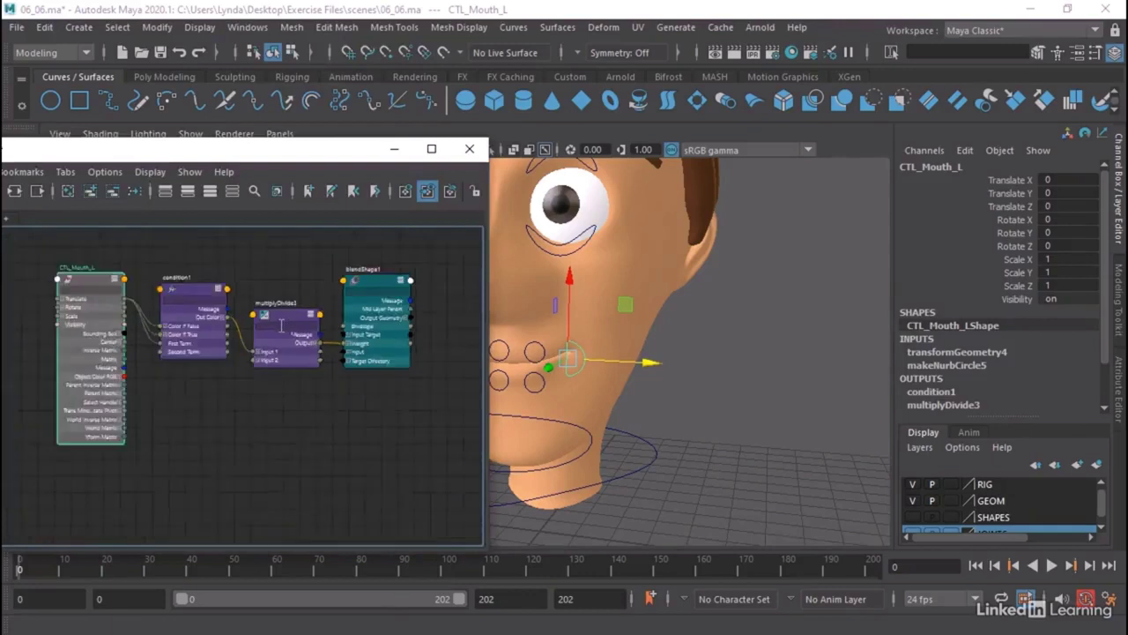
{"action": "scroll", "coordinate": [243, 465], "scroll_direction": "up", "scroll_amount": 3}
{"action": "middle_click_drag", "start_coordinate": [242, 466], "coordinate": [269, 454], "text": "alt"}
{"action": "scroll", "coordinate": [269, 453], "scroll_direction": "down", "scroll_amount": 2}
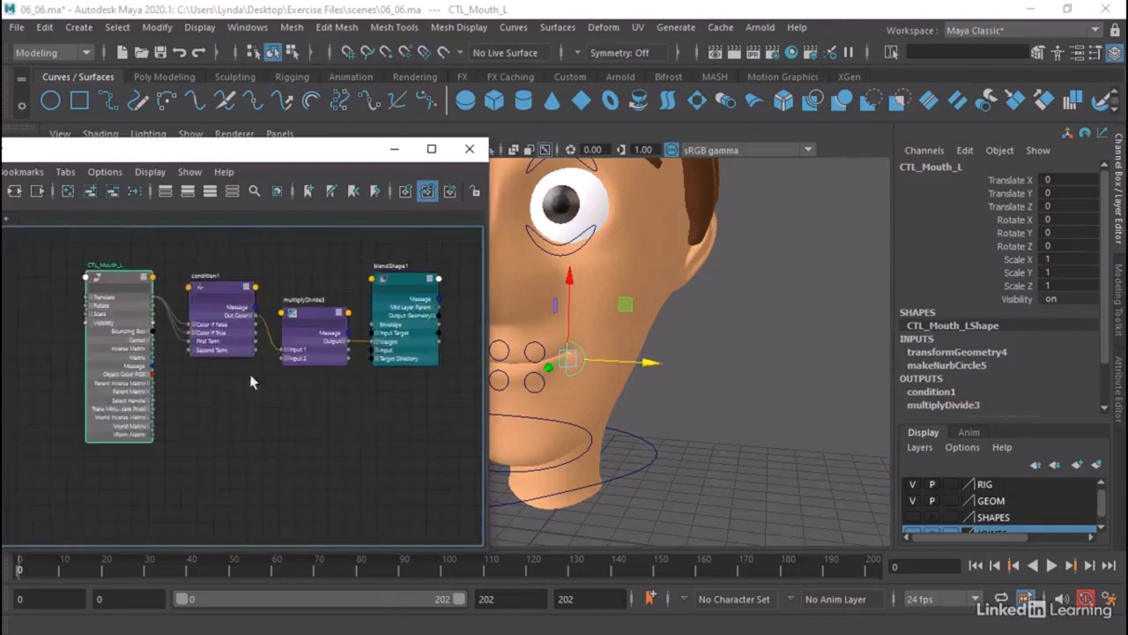
{"action": "middle_click_drag", "start_coordinate": [240, 394], "coordinate": [224, 386]}
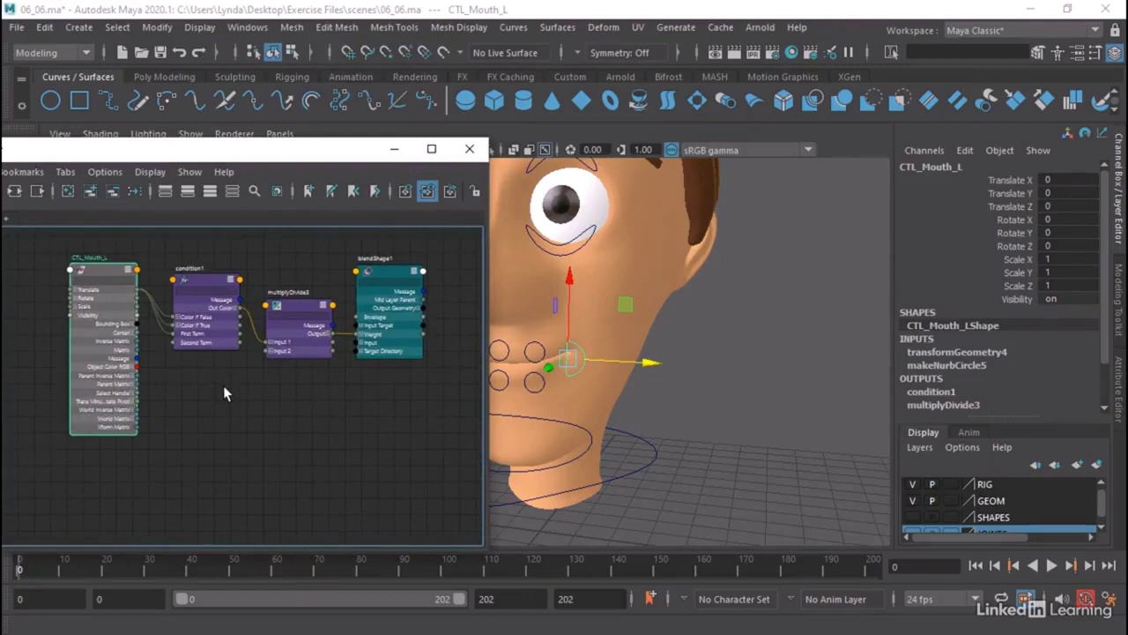
{"action": "left_click_drag", "start_coordinate": [103, 269], "coordinate": [15, 260]}
{"action": "middle_click_drag", "start_coordinate": [245, 408], "coordinate": [326, 432]}
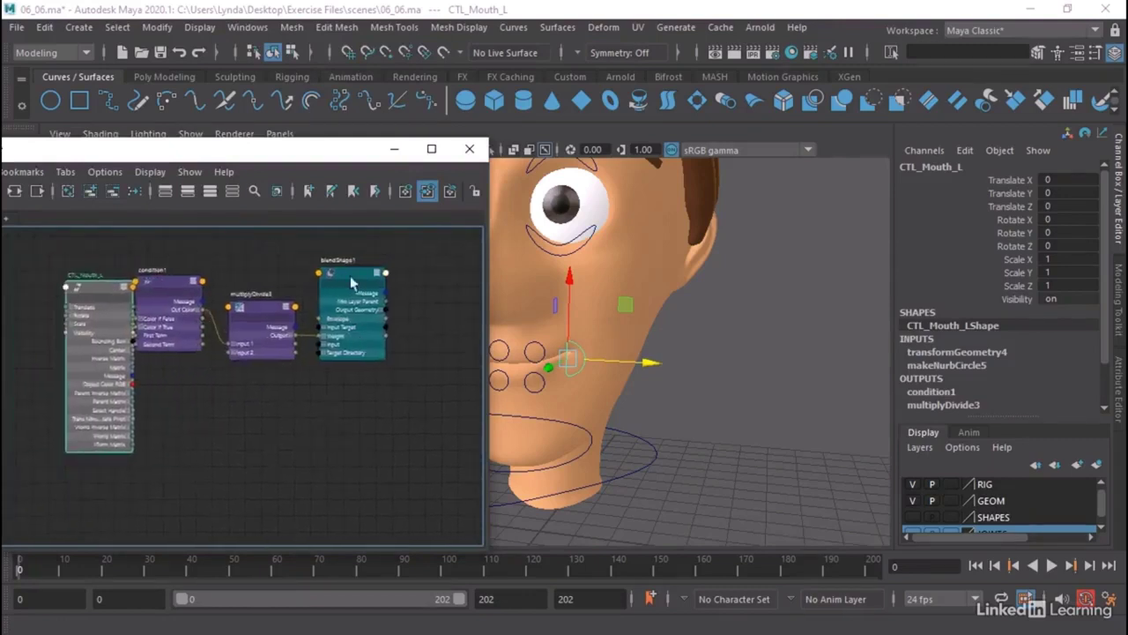
{"action": "left_click_drag", "start_coordinate": [350, 275], "coordinate": [401, 276]}
{"action": "left_click_drag", "start_coordinate": [273, 285], "coordinate": [307, 284]}
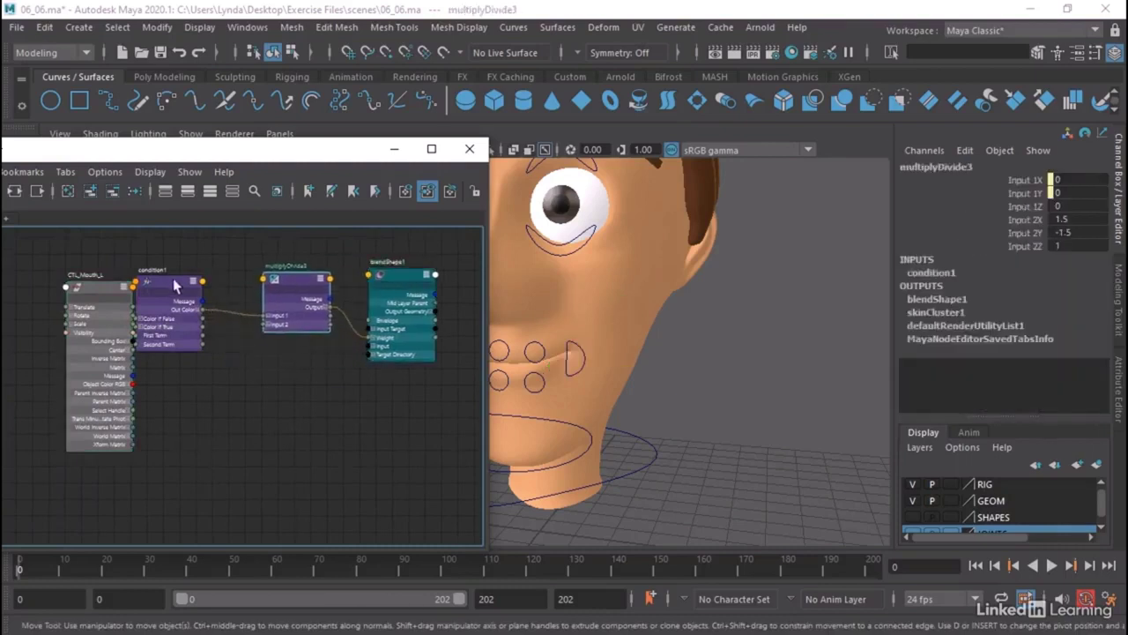
{"action": "left_click_drag", "start_coordinate": [164, 280], "coordinate": [194, 280]}
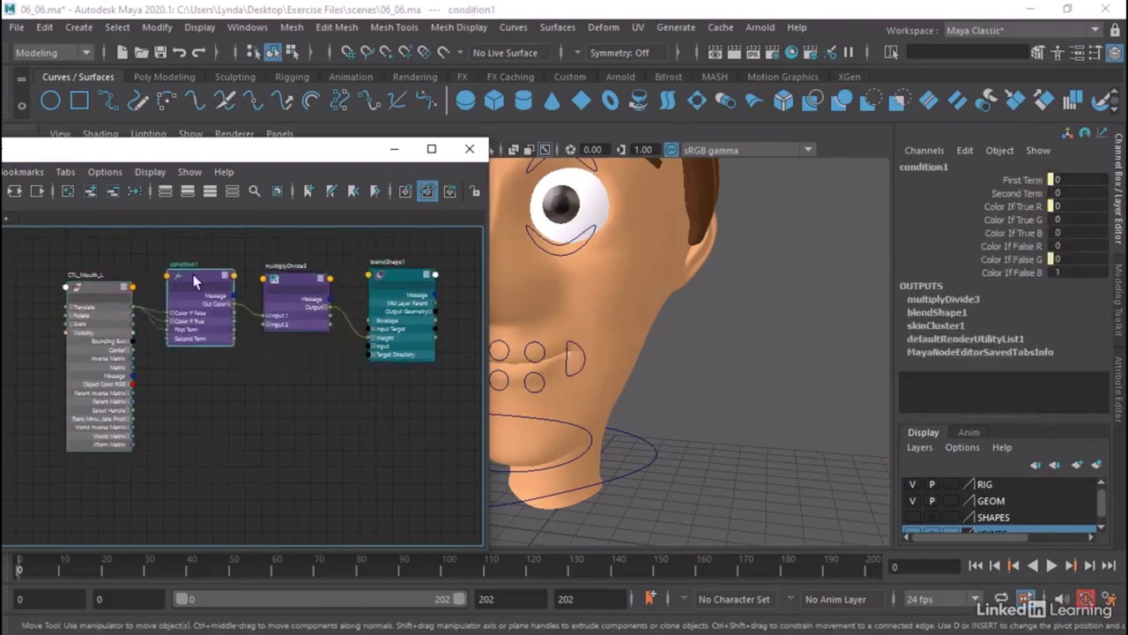
{"action": "left_click", "coordinate": [75, 307]}
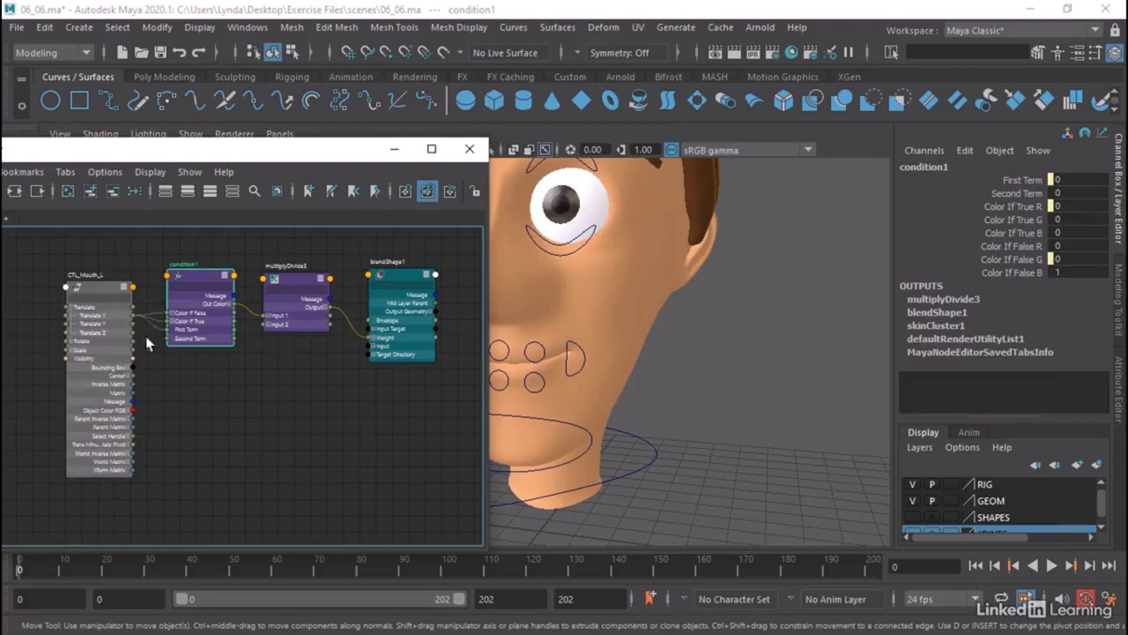
Add a second condition node below condition1 and expand its Color If True, Color If False and Out Color attributes.
{"action": "left_click", "coordinate": [238, 436]}
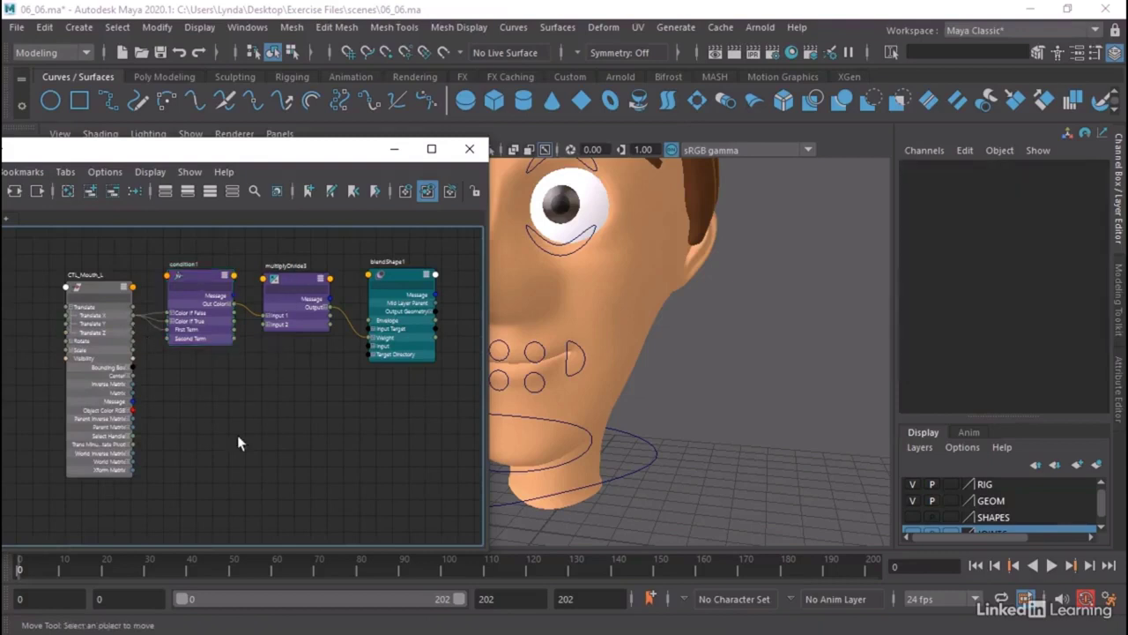
{"action": "key", "text": "Tab"}
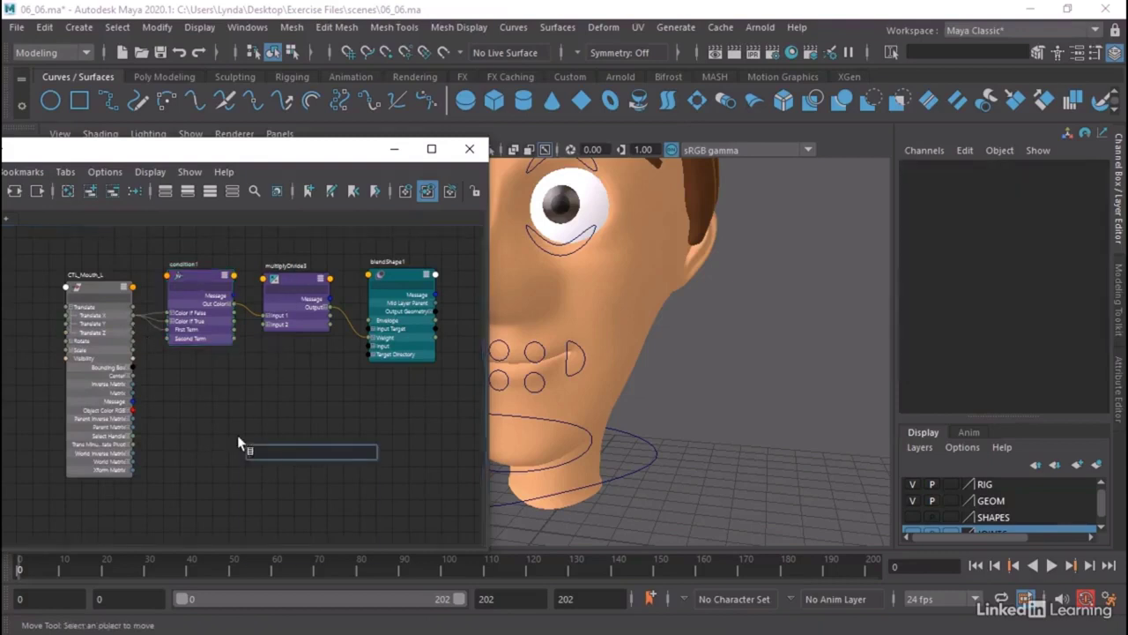
{"action": "type", "text": "condi"}
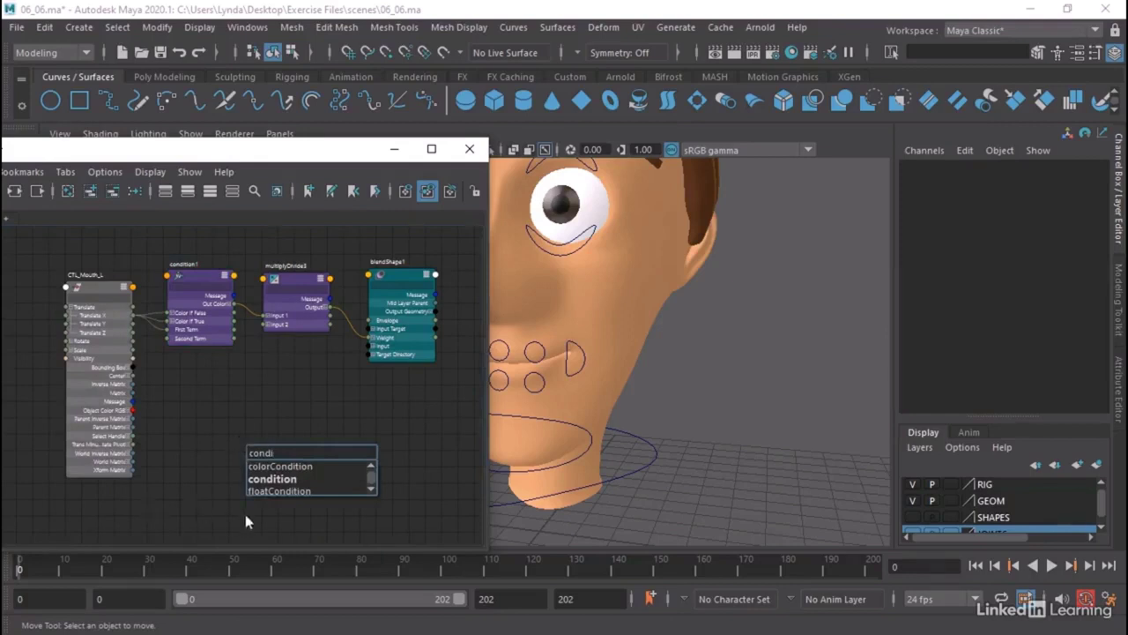
{"action": "key", "text": "Return"}
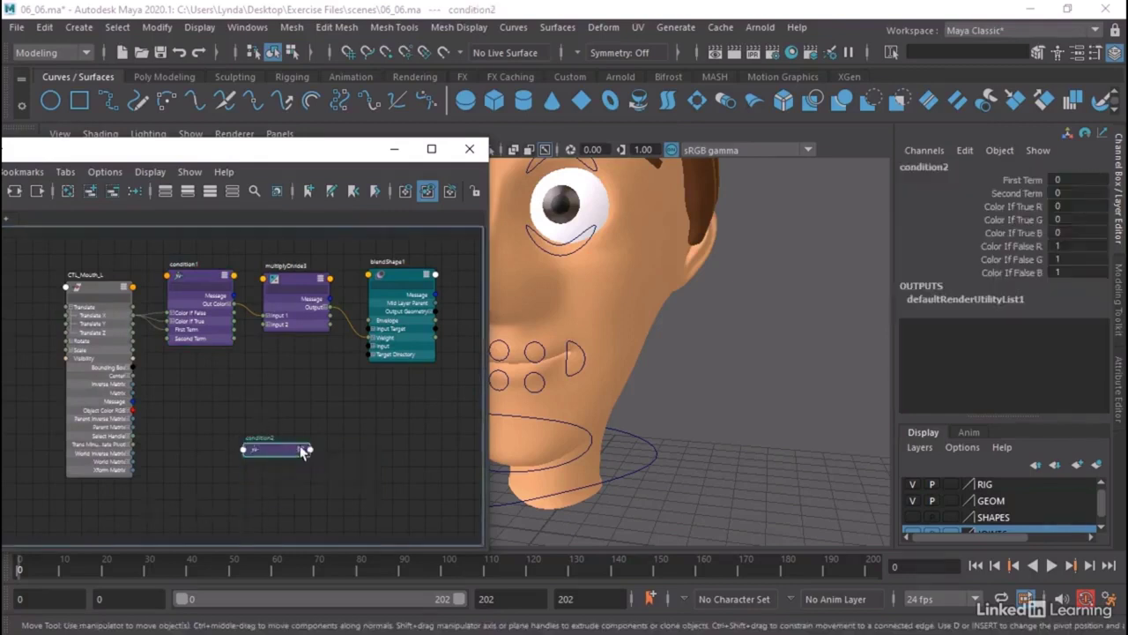
{"action": "left_click", "coordinate": [300, 449]}
{"action": "left_click", "coordinate": [301, 450]}
{"action": "left_click_drag", "start_coordinate": [293, 450], "coordinate": [227, 377]}
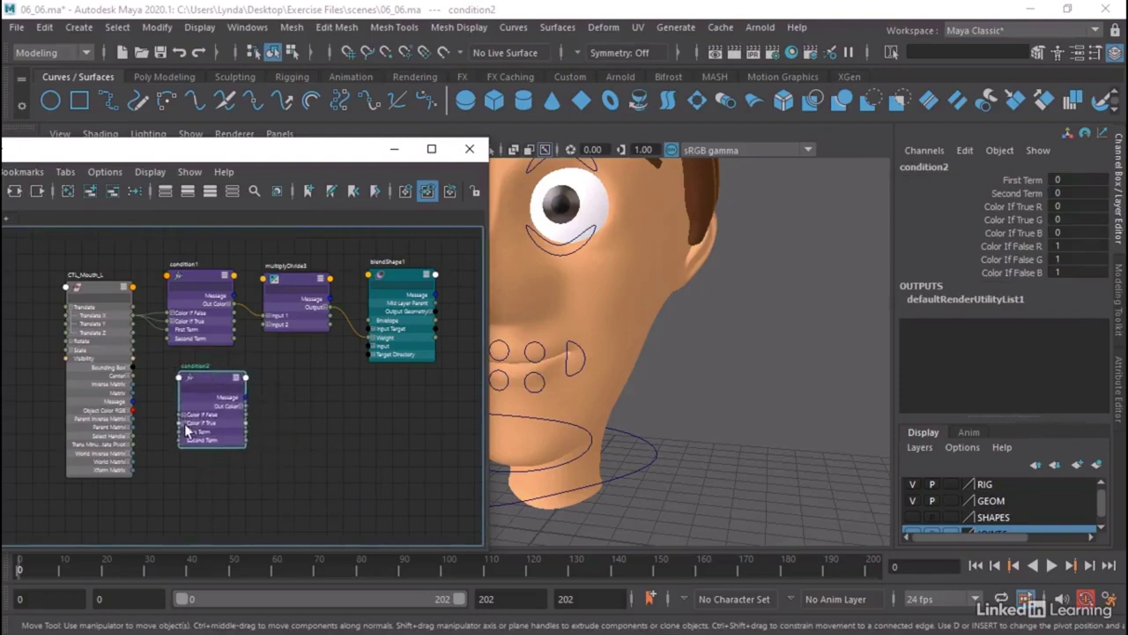
{"action": "left_click", "coordinate": [185, 423]}
{"action": "left_click", "coordinate": [181, 414]}
{"action": "left_click", "coordinate": [184, 414]}
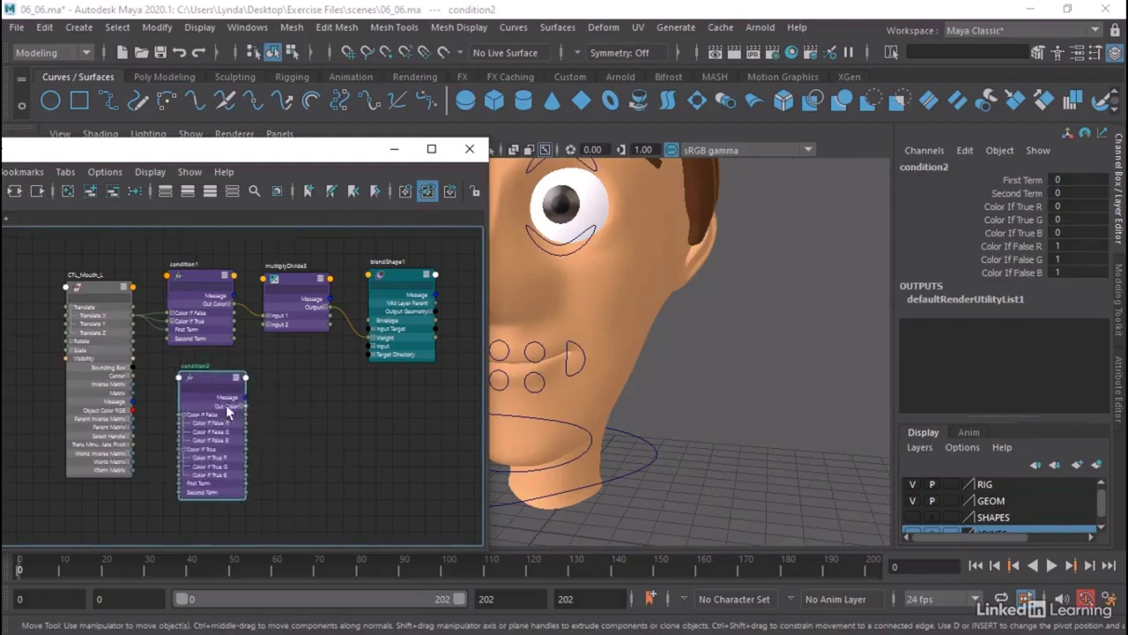
{"action": "left_click", "coordinate": [238, 407]}
Set condition2's Operation to Greater Than.
{"action": "double_click", "coordinate": [214, 376]}
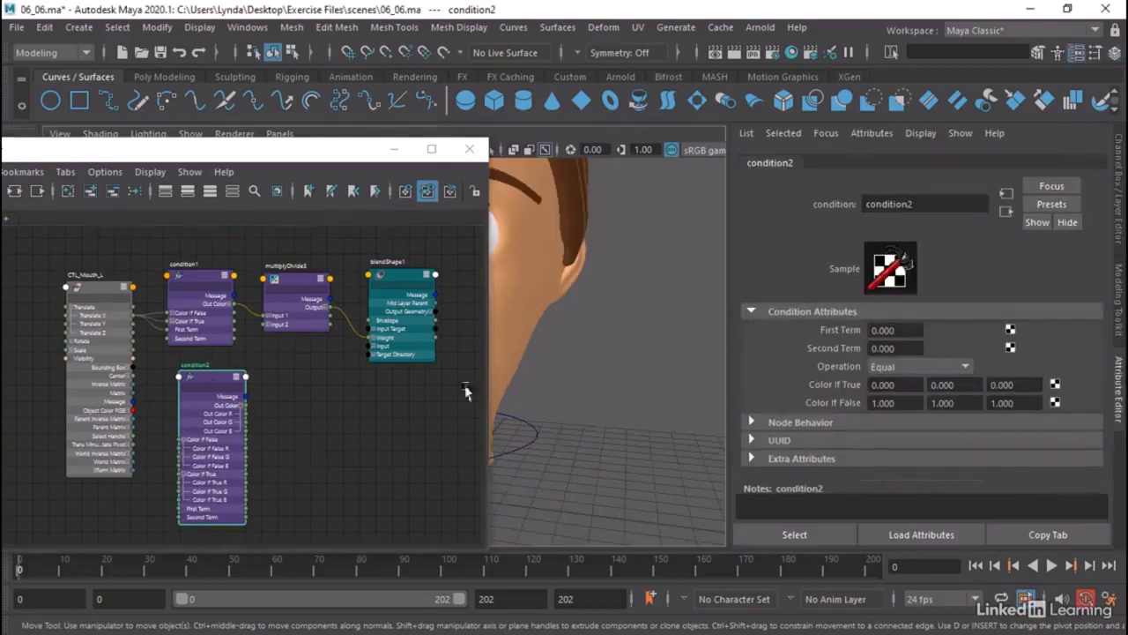
{"action": "left_click", "coordinate": [922, 370]}
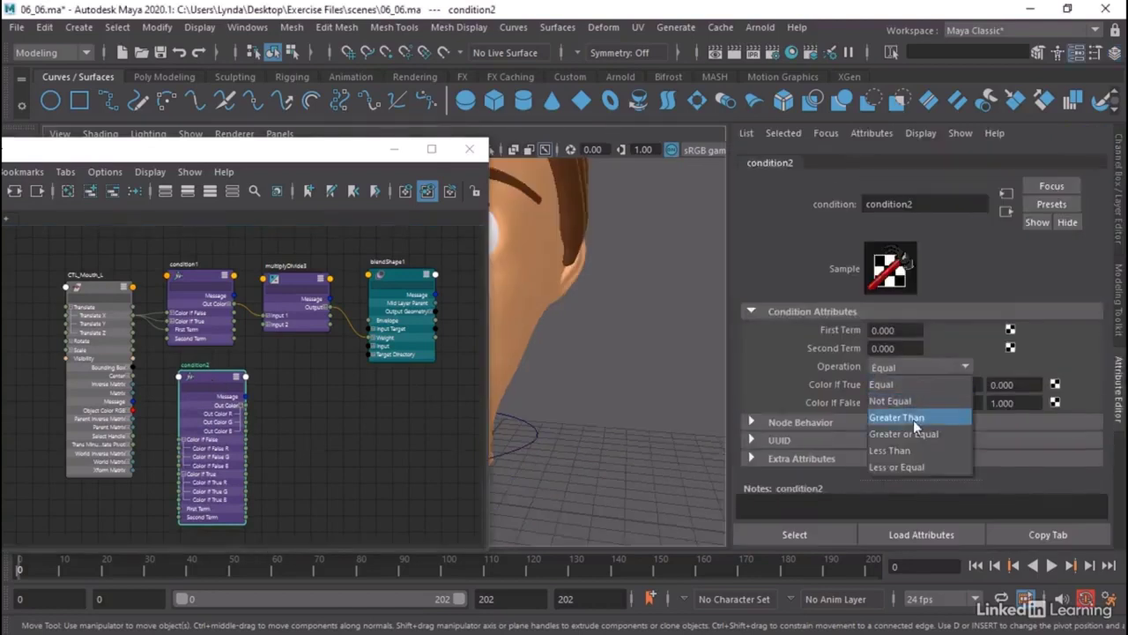
{"action": "left_click", "coordinate": [913, 420]}
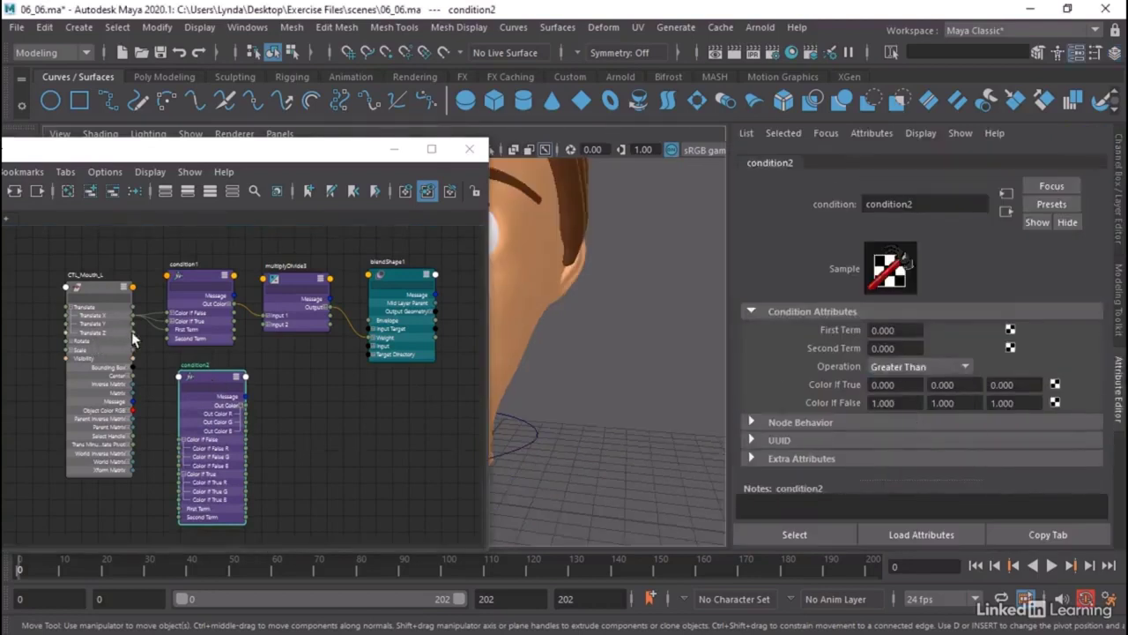
Connect CTL_Mouth_L's Translate Z to condition2's First Term and Color If True R, and set Color If False R to 0.
{"action": "left_click_drag", "start_coordinate": [133, 332], "coordinate": [181, 514]}
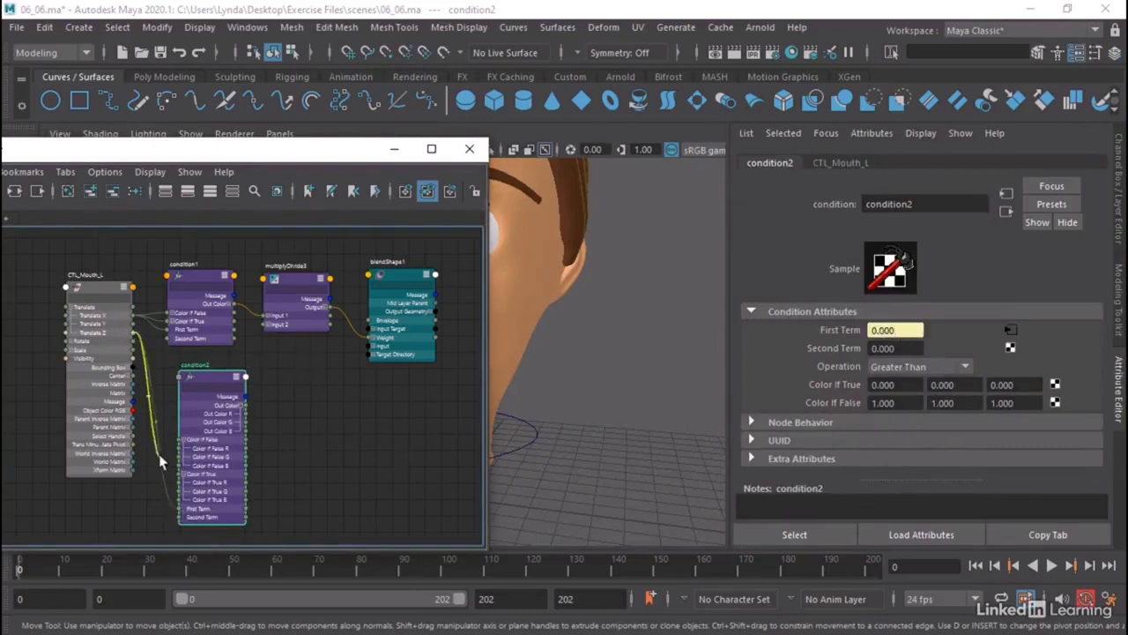
{"action": "left_click_drag", "start_coordinate": [161, 459], "coordinate": [178, 484]}
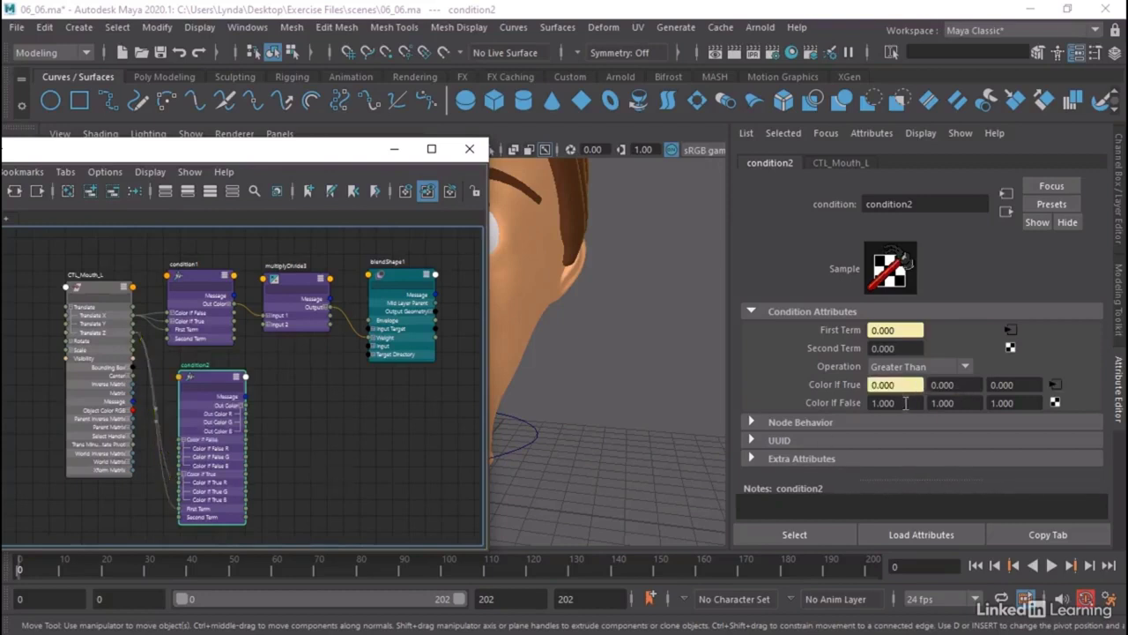
{"action": "double_click", "coordinate": [904, 402]}
{"action": "type", "text": "0"}
{"action": "key", "text": "Return"}
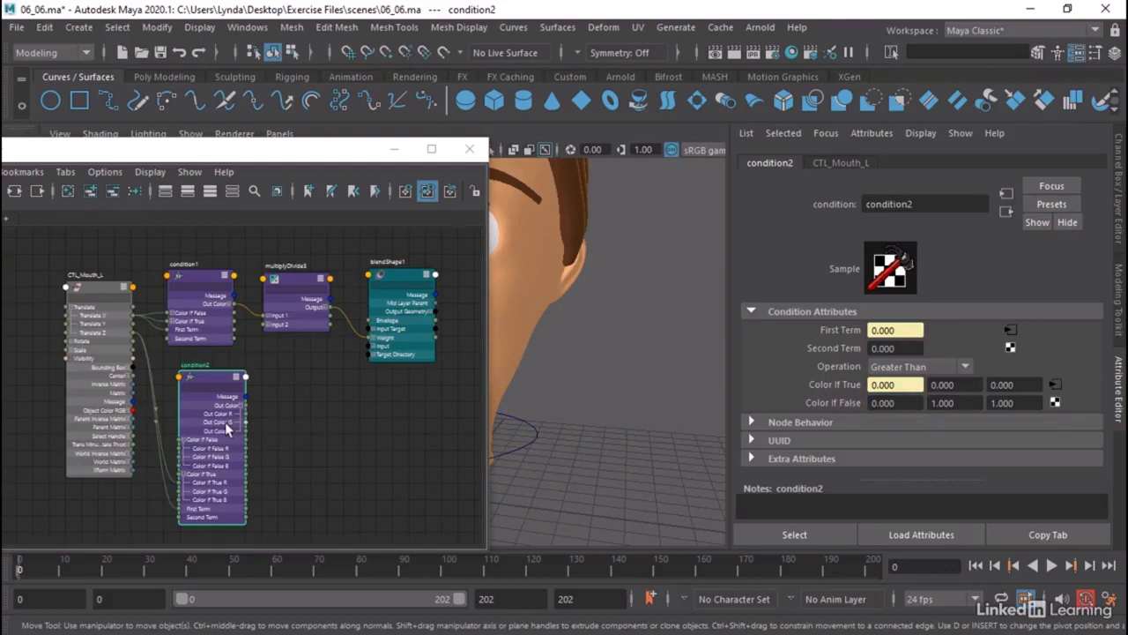
Add a multiplyDivide node and place it beside condition2.
{"action": "left_click", "coordinate": [338, 413]}
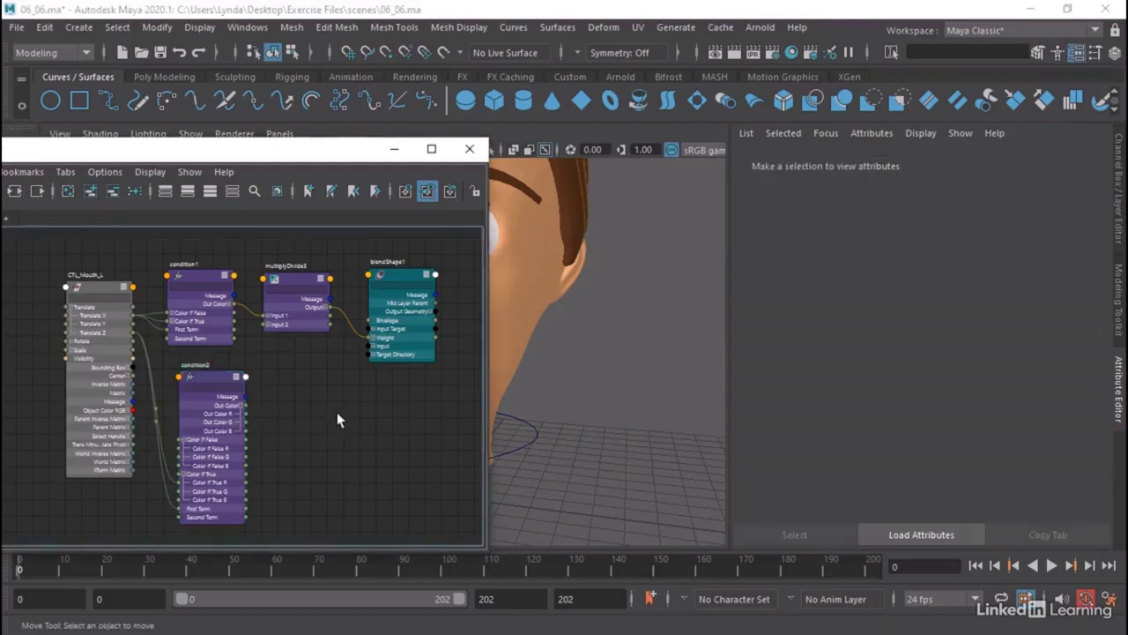
{"action": "key", "text": "Tab"}
{"action": "type", "text": "mult"}
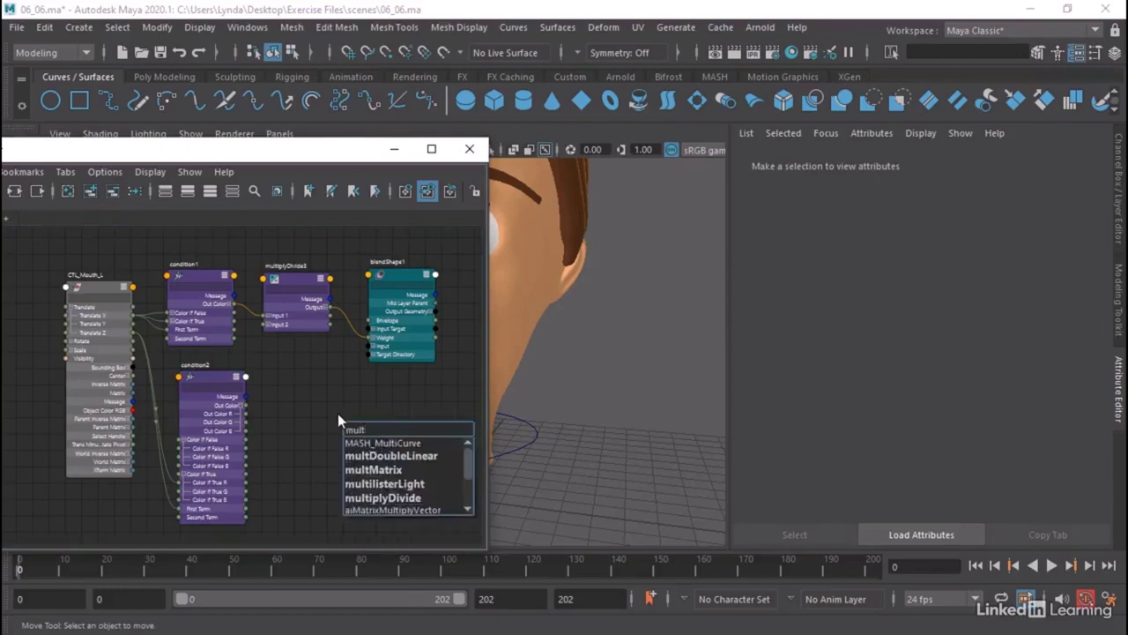
{"action": "left_click", "coordinate": [381, 497]}
{"action": "left_click", "coordinate": [397, 427]}
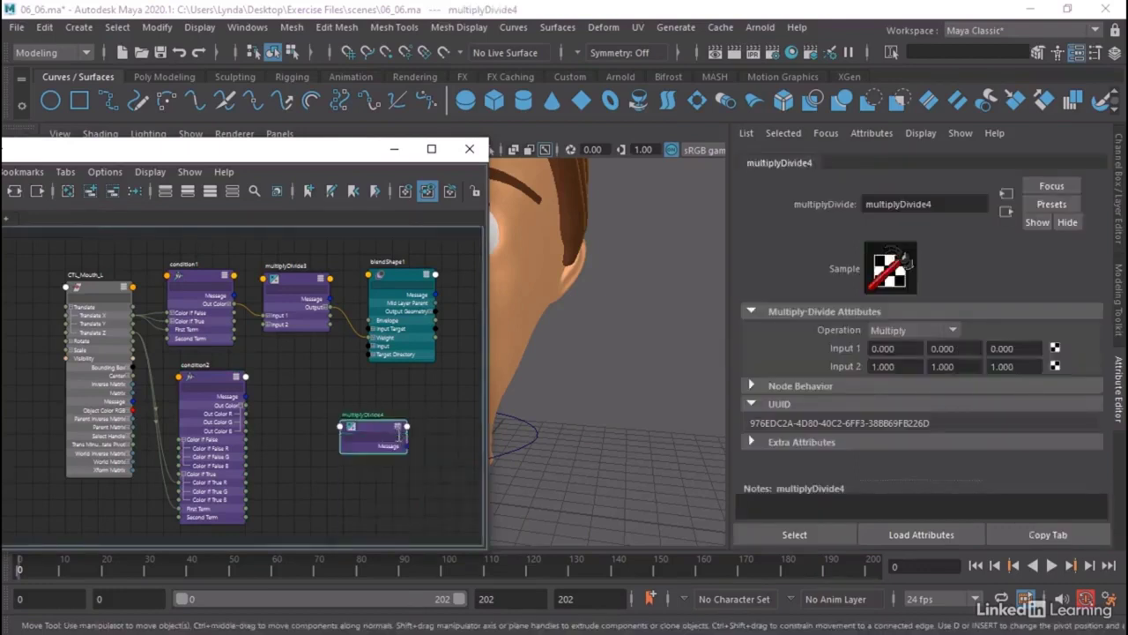
{"action": "left_click_drag", "start_coordinate": [365, 423], "coordinate": [306, 383]}
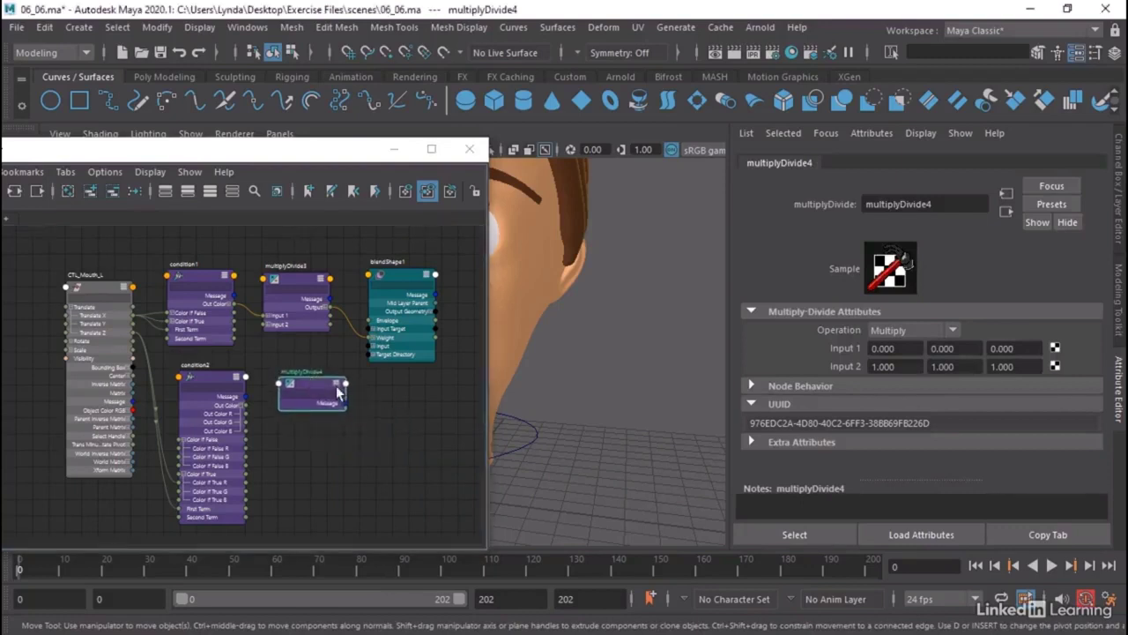
Expand multiplyDivide4's Input 1 and Input 2, and connect condition2's Out Color R to Input 1X.
{"action": "scroll", "coordinate": [336, 387], "scroll_direction": "up", "scroll_amount": 2}
{"action": "left_click", "coordinate": [334, 384]}
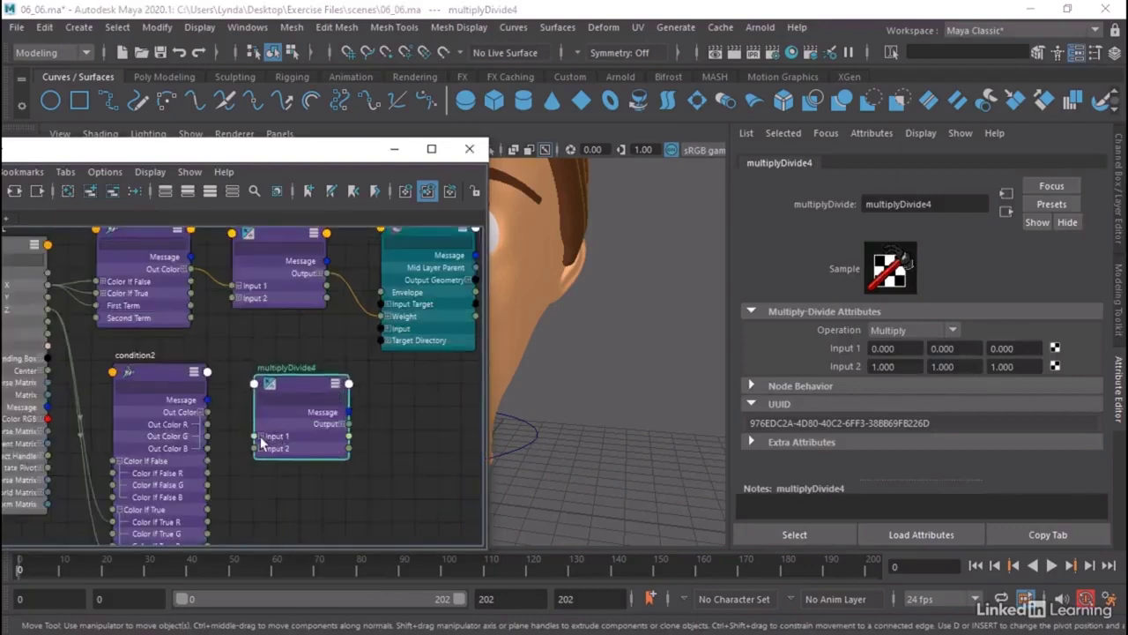
{"action": "left_click", "coordinate": [260, 436]}
{"action": "left_click", "coordinate": [261, 484]}
{"action": "left_click_drag", "start_coordinate": [301, 387], "coordinate": [294, 377]}
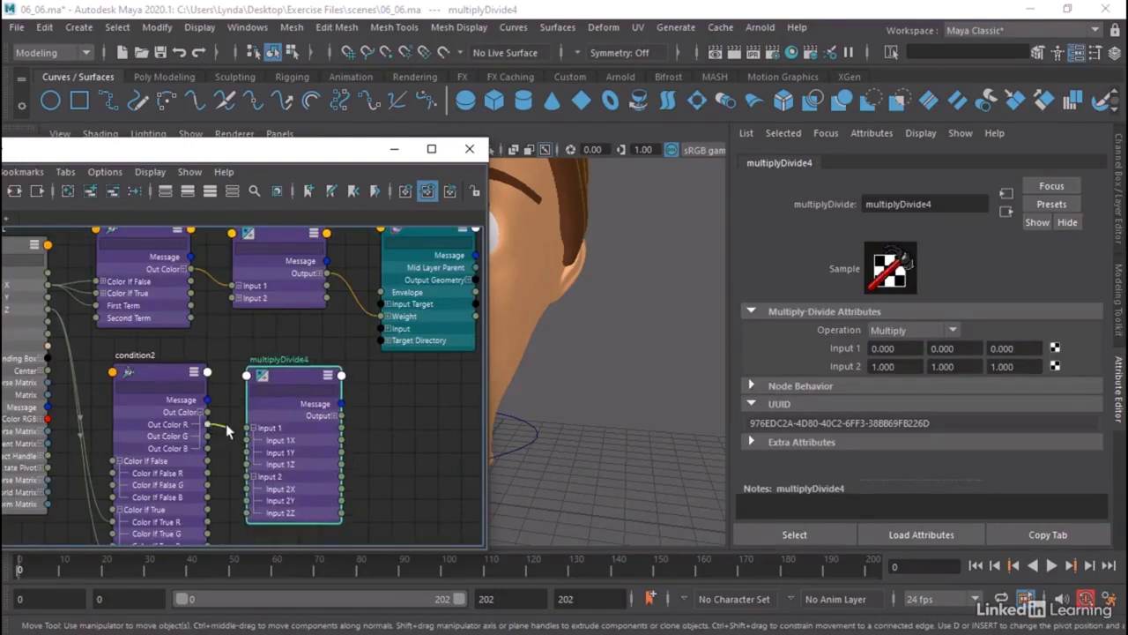
{"action": "left_click_drag", "start_coordinate": [226, 424], "coordinate": [246, 442]}
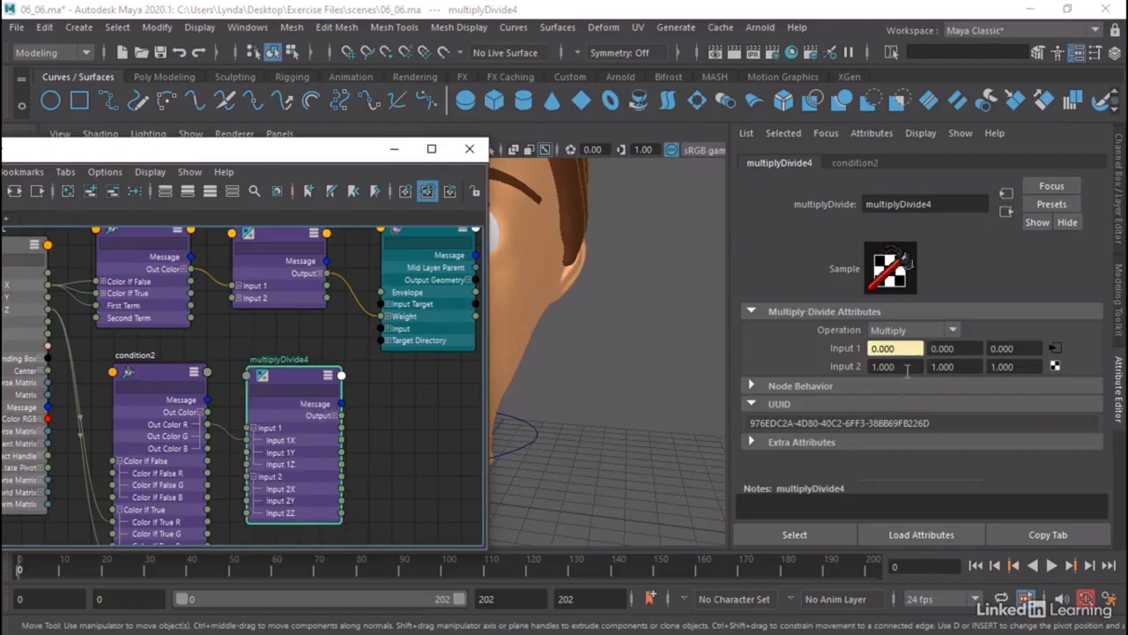
Expand blendShape1's weights and connect multiplyDivide4's Output X to the Lips_Wide_L weight.
{"action": "scroll", "coordinate": [423, 299], "scroll_direction": "down", "scroll_amount": 3}
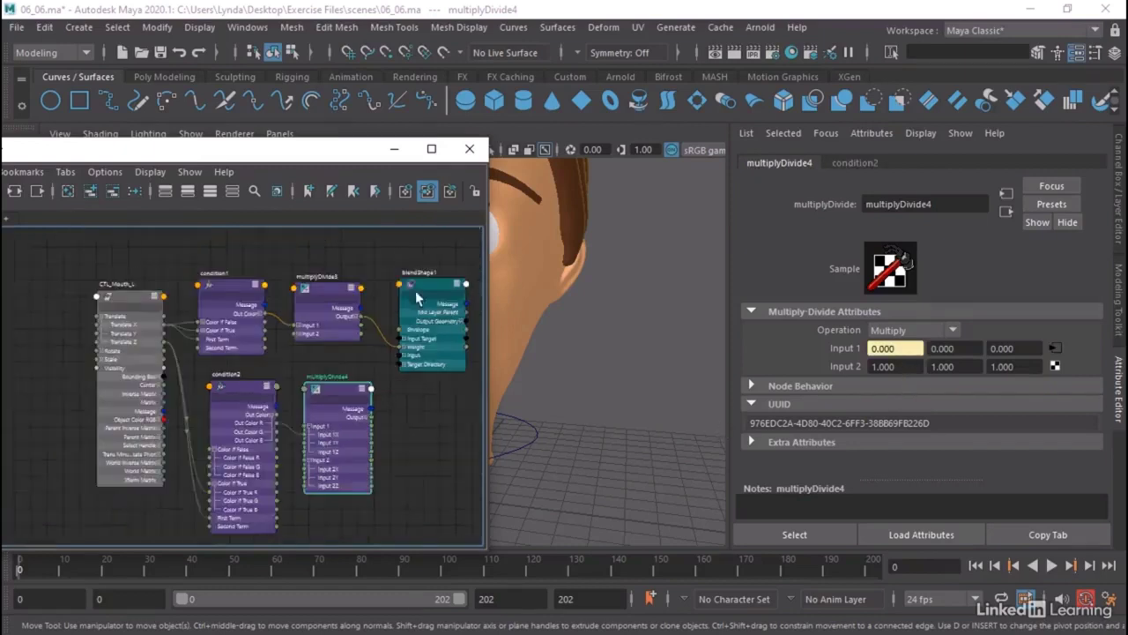
{"action": "left_click", "coordinate": [427, 292]}
{"action": "left_click", "coordinate": [429, 350]}
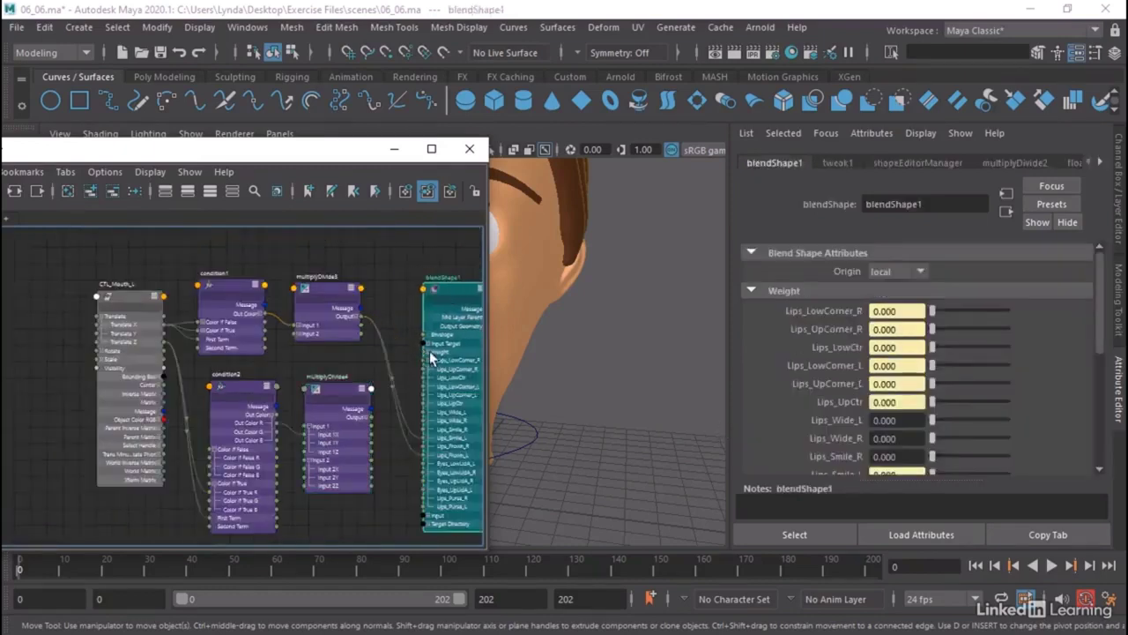
{"action": "left_click", "coordinate": [364, 415]}
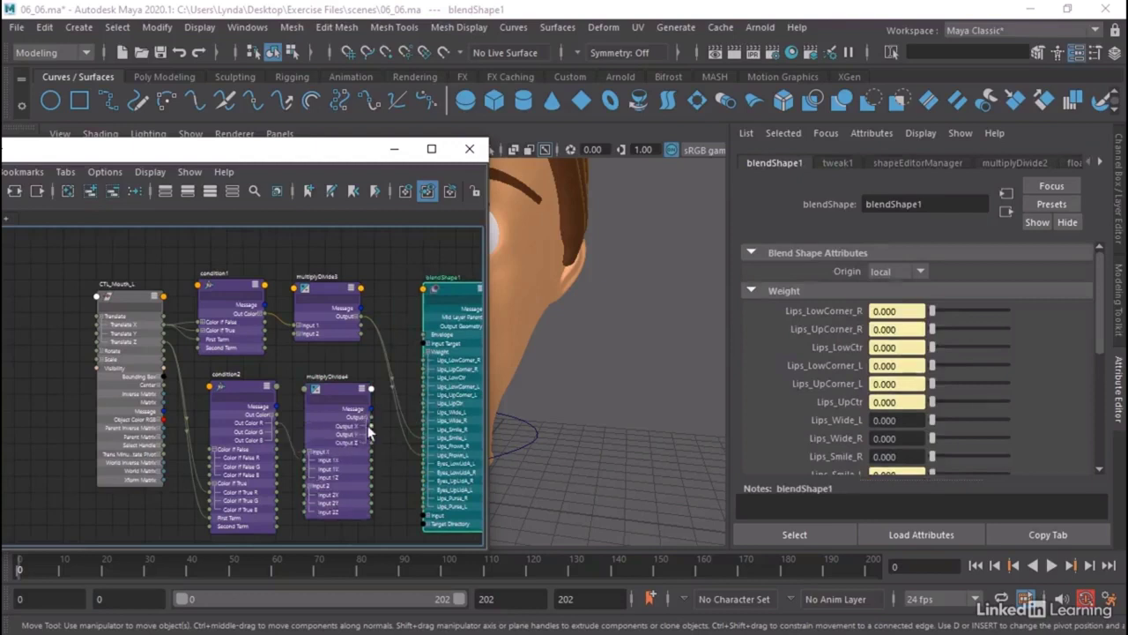
{"action": "left_click_drag", "start_coordinate": [389, 425], "coordinate": [426, 408]}
Test the left lip widening by moving CTL_Mouth_L outward along Z and inspecting the mouth from different angles.
{"action": "left_click_drag", "start_coordinate": [596, 377], "coordinate": [710, 364], "text": "alt"}
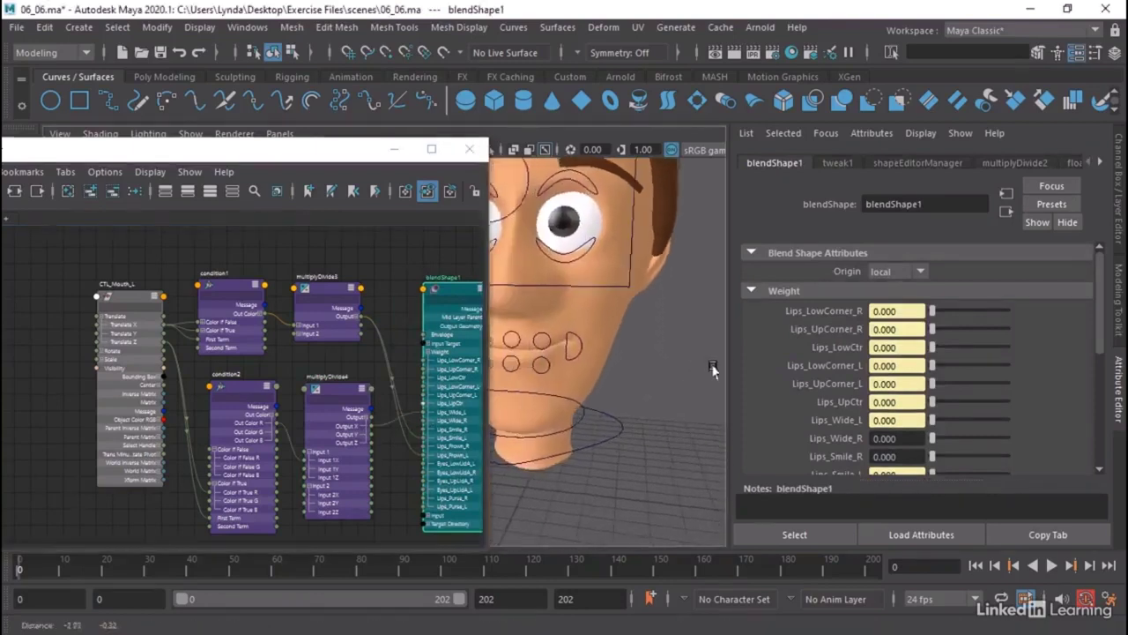
{"action": "left_click", "coordinate": [582, 347]}
{"action": "left_click_drag", "start_coordinate": [605, 347], "coordinate": [637, 353]}
{"action": "left_click_drag", "start_coordinate": [577, 394], "coordinate": [615, 385], "text": "alt"}
{"action": "middle_click_drag", "start_coordinate": [616, 385], "coordinate": [596, 384], "text": "alt"}
{"action": "left_click_drag", "start_coordinate": [534, 379], "coordinate": [539, 375], "text": "alt"}
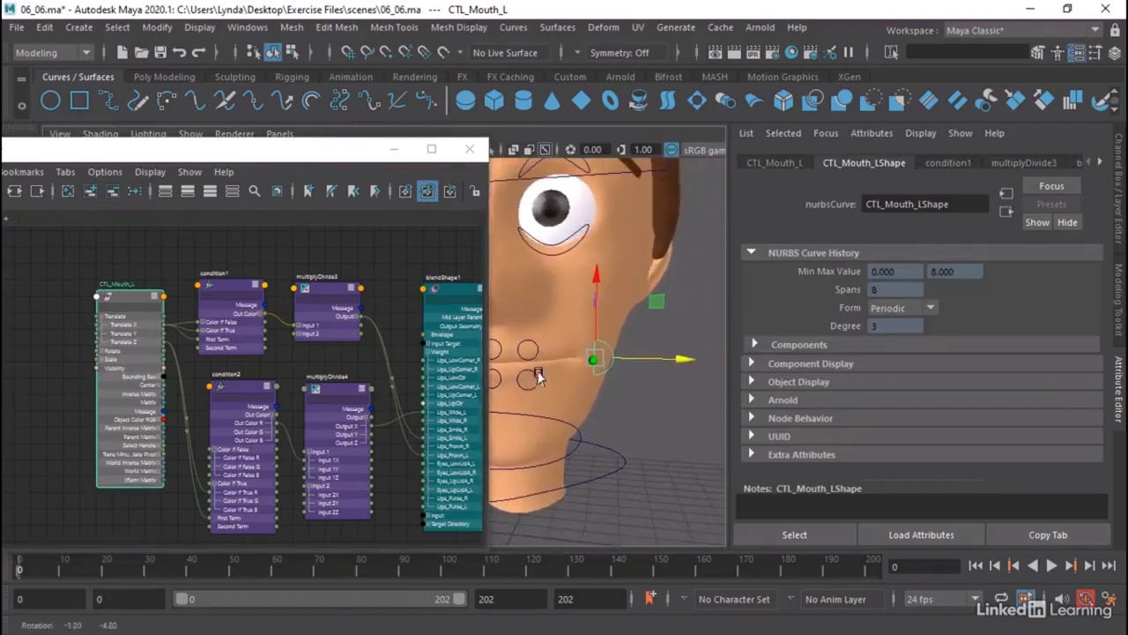
Set the X value of multiplyDivide4's Input 2 to 1.5.
{"action": "left_click", "coordinate": [339, 391]}
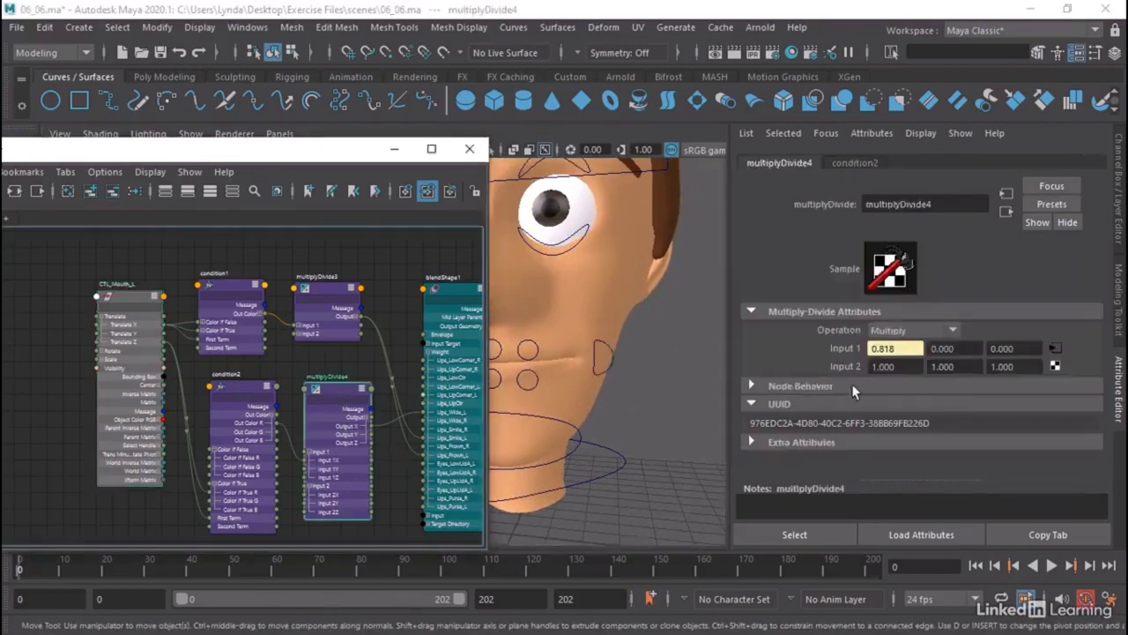
{"action": "left_click", "coordinate": [886, 367]}
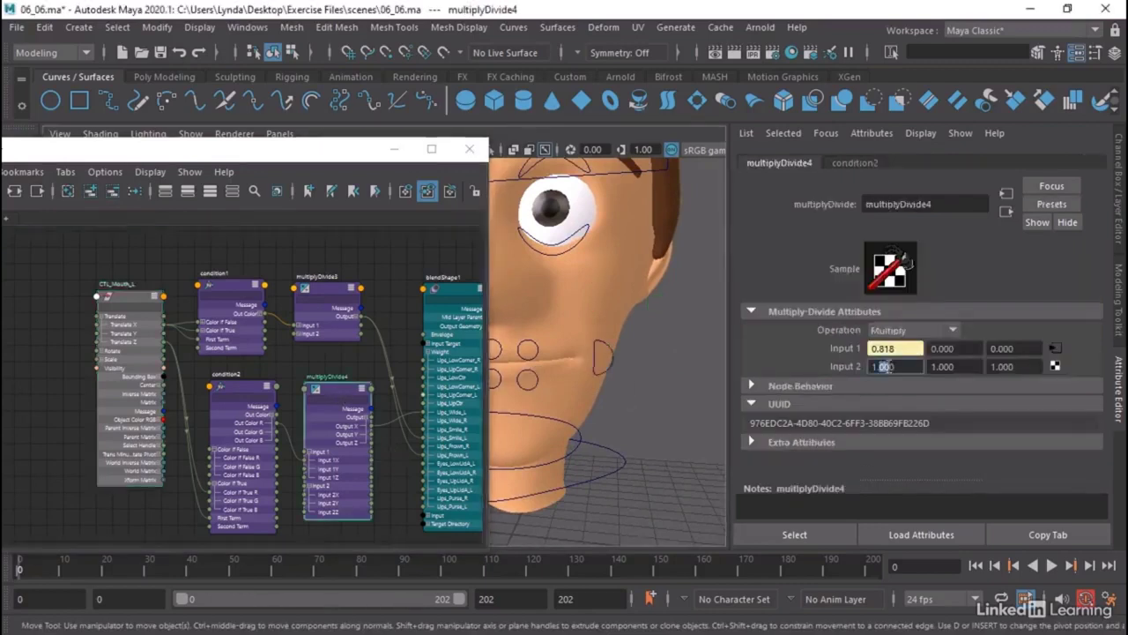
{"action": "type", "text": "5"}
{"action": "key", "text": "Return"}
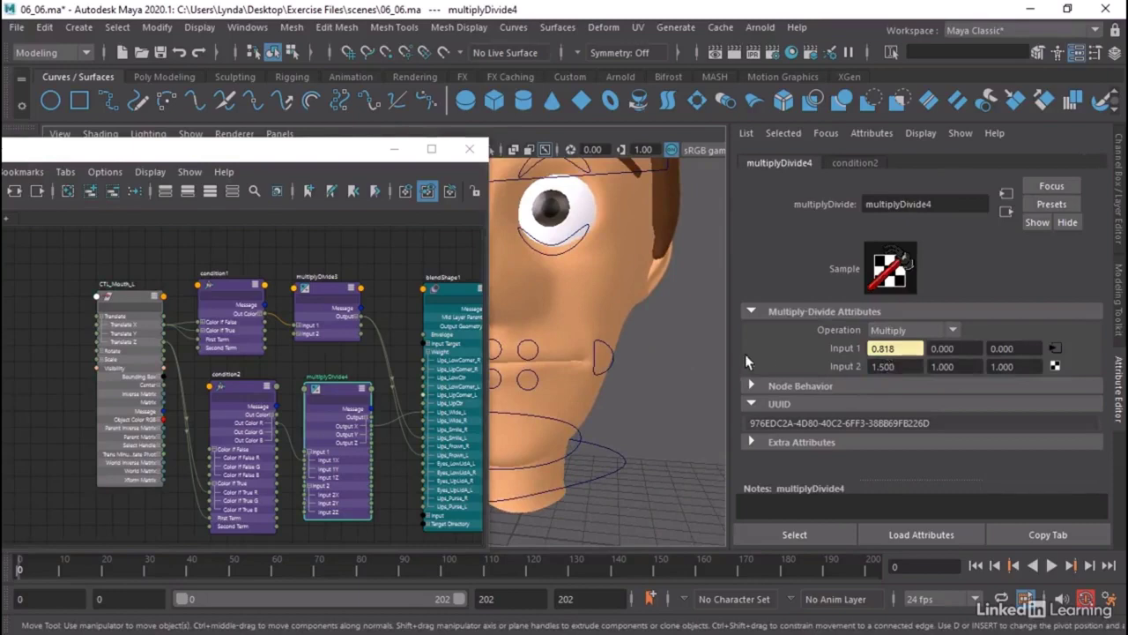
Move CTL_Mouth_L sideways to check the strength of the left lip widening.
{"action": "left_click", "coordinate": [614, 365]}
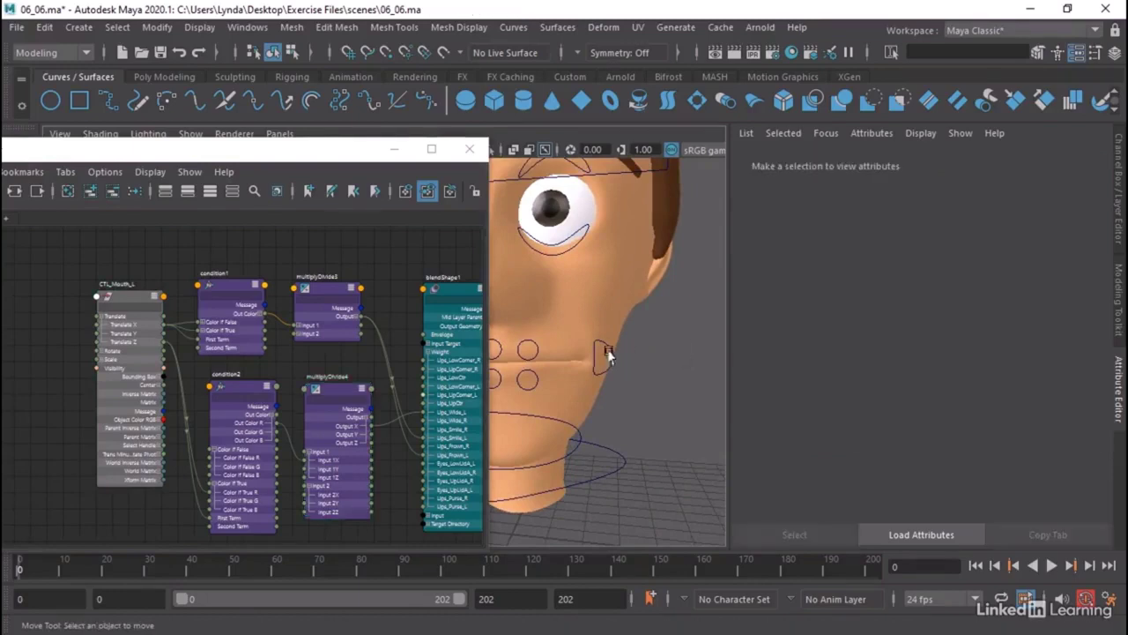
{"action": "left_click", "coordinate": [610, 360]}
{"action": "left_click_drag", "start_coordinate": [620, 362], "coordinate": [596, 357]}
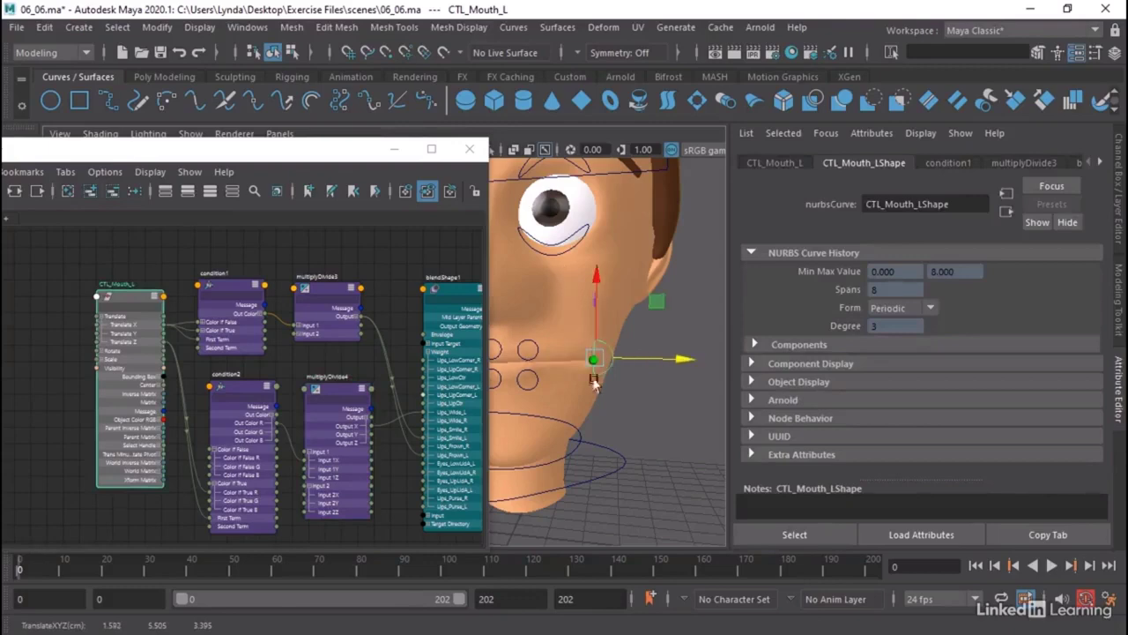
Connect CTL_Mouth_L's Translate Z to condition2's Color If False G, and condition2's Out Color G to multiplyDivide4's Input 1Y.
{"action": "left_click_drag", "start_coordinate": [117, 298], "coordinate": [5, 259]}
{"action": "middle_click_drag", "start_coordinate": [250, 314], "coordinate": [360, 320], "text": "alt"}
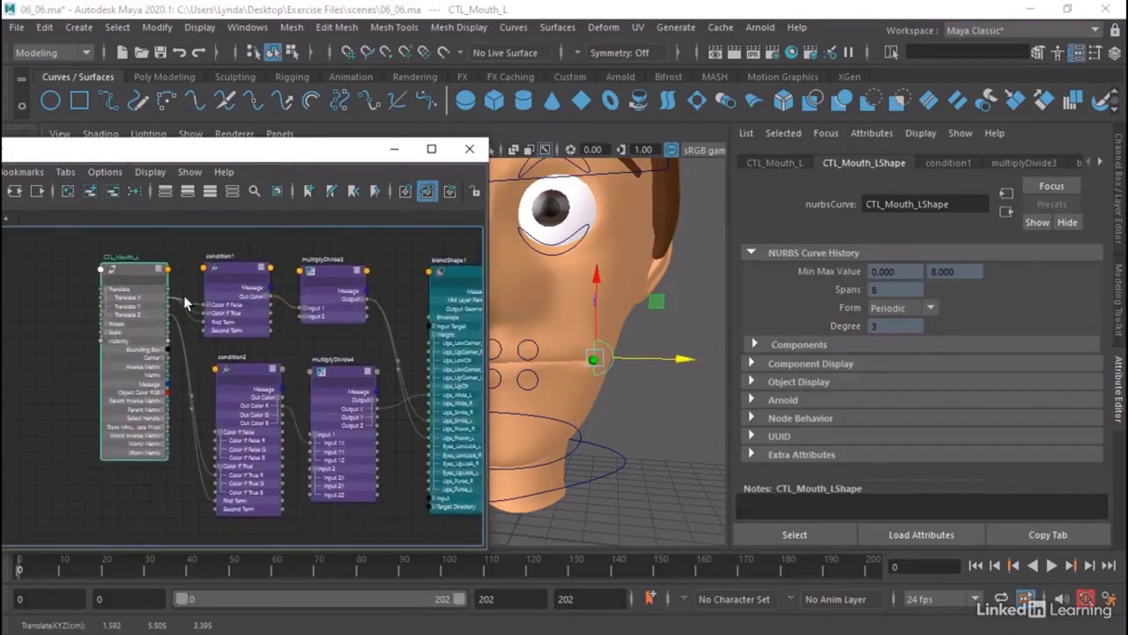
{"action": "mouse_move", "coordinate": [127, 272]}
{"action": "middle_mouse_down", "text": "alt"}
{"action": "mouse_move", "coordinate": [91, 264]}
{"action": "mouse_move", "coordinate": [136, 314]}
{"action": "mouse_move", "coordinate": [48, 291]}
{"action": "middle_mouse_up", "text": "alt"}
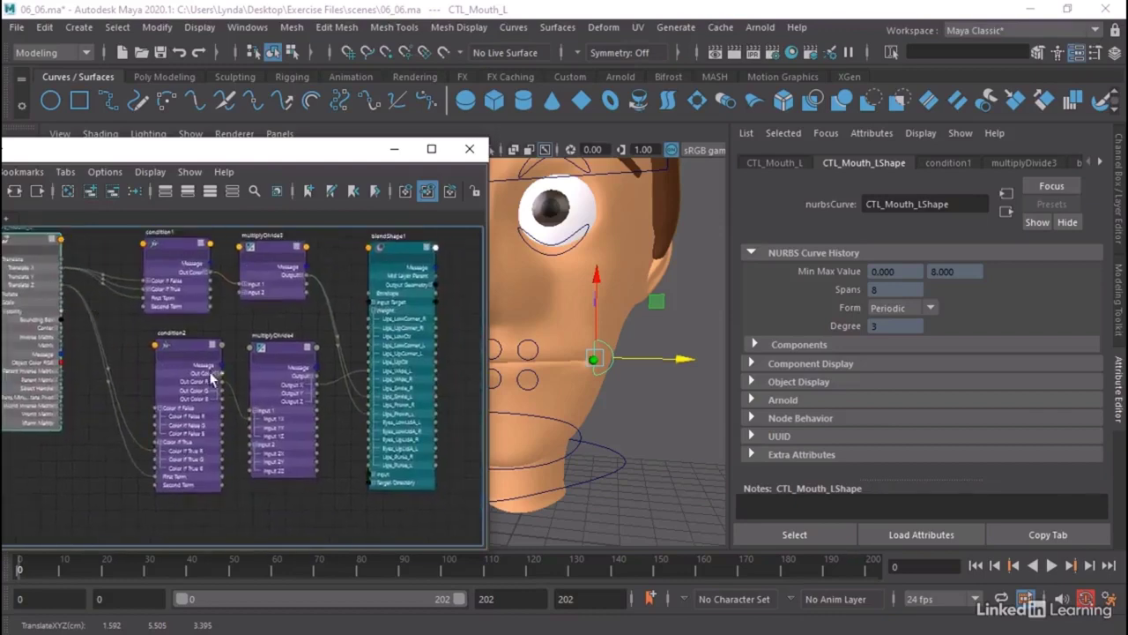
{"action": "left_click_drag", "start_coordinate": [61, 291], "coordinate": [155, 429]}
{"action": "left_click", "coordinate": [182, 347]}
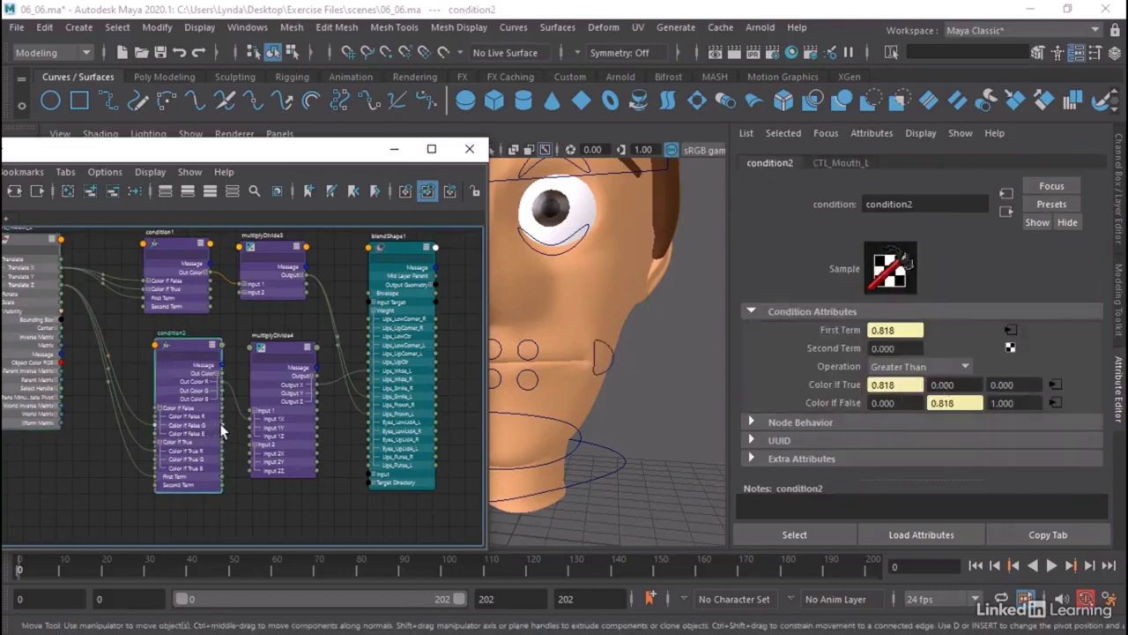
{"action": "left_click_drag", "start_coordinate": [221, 430], "coordinate": [256, 422]}
Set multiplyDivide4's Input 2Y to -1 and connect its Output Y to blendShape1's Lips_Purse_L weight.
{"action": "left_click", "coordinate": [281, 346]}
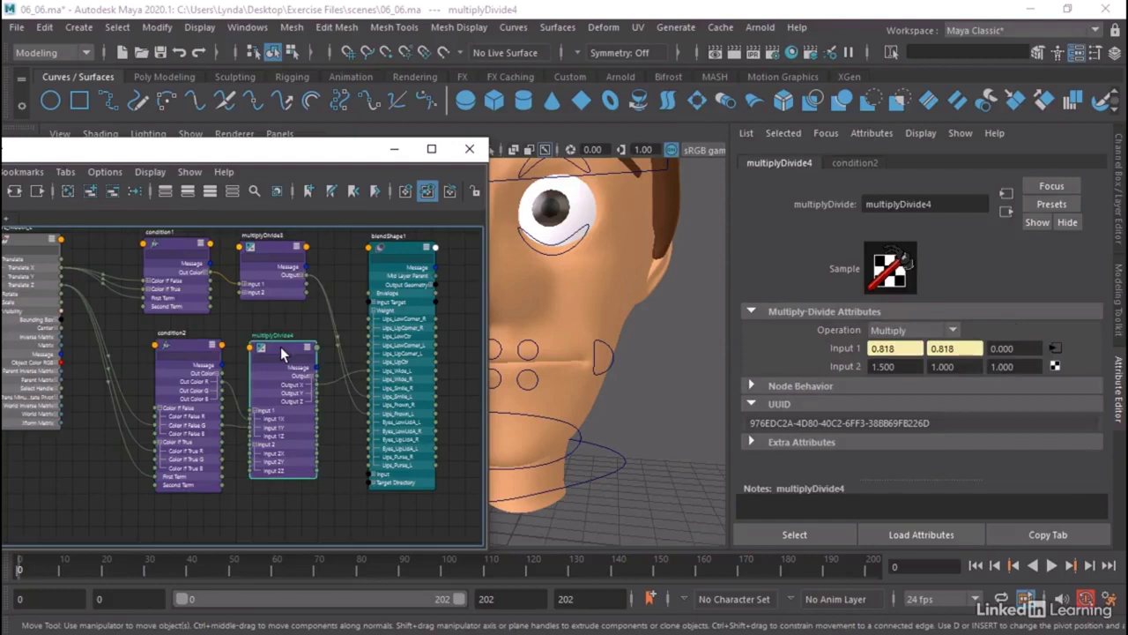
{"action": "left_click", "coordinate": [936, 366]}
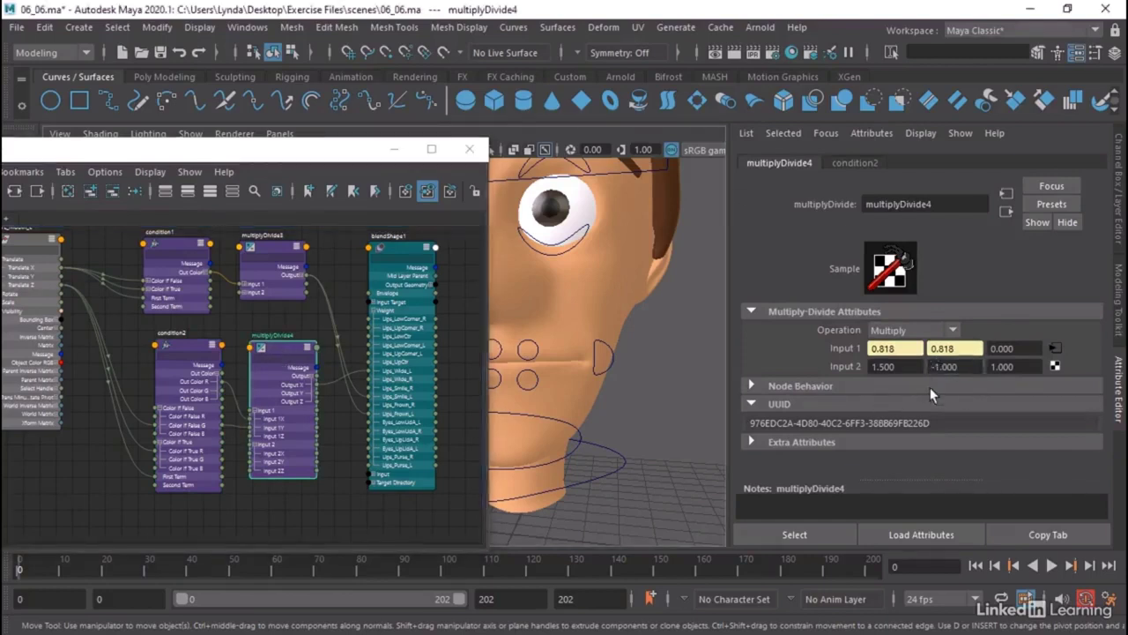
{"action": "left_click", "coordinate": [607, 360]}
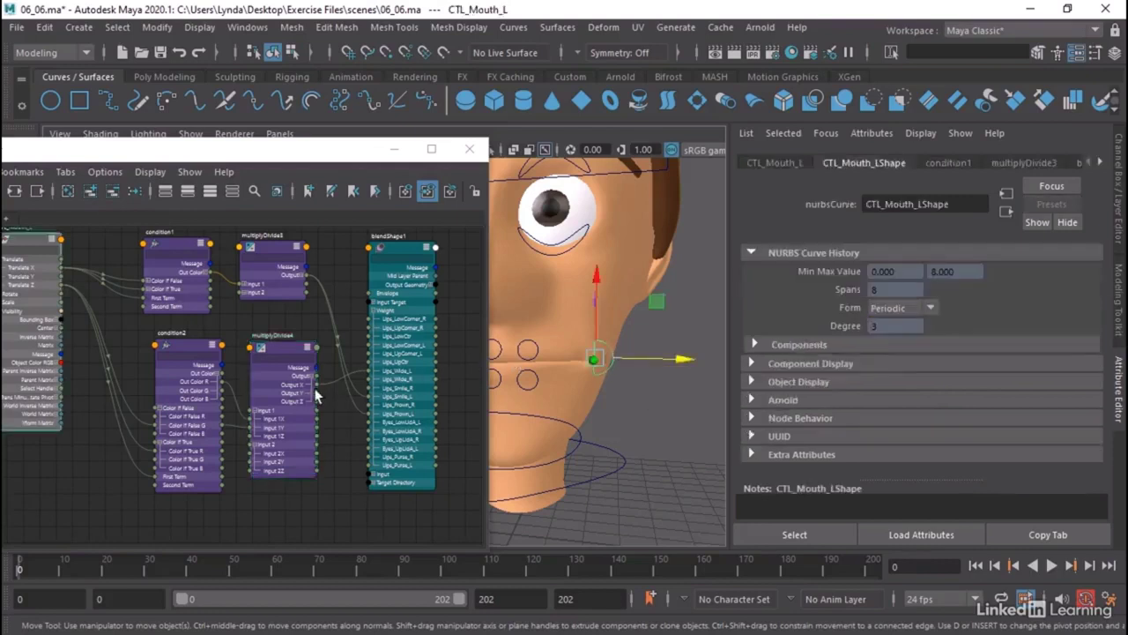
{"action": "left_click_drag", "start_coordinate": [315, 393], "coordinate": [369, 464]}
Move CTL_Mouth_L inward to test the lip purse, and set multiplyDivide4's Input 2Y to -1.5.
{"action": "mouse_move", "coordinate": [622, 364]}
{"action": "left_mouse_down"}
{"action": "mouse_move", "coordinate": [570, 361]}
{"action": "mouse_move", "coordinate": [556, 383]}
{"action": "mouse_move", "coordinate": [651, 359]}
{"action": "mouse_move", "coordinate": [626, 368]}
{"action": "left_mouse_up"}
{"action": "left_click", "coordinate": [288, 357]}
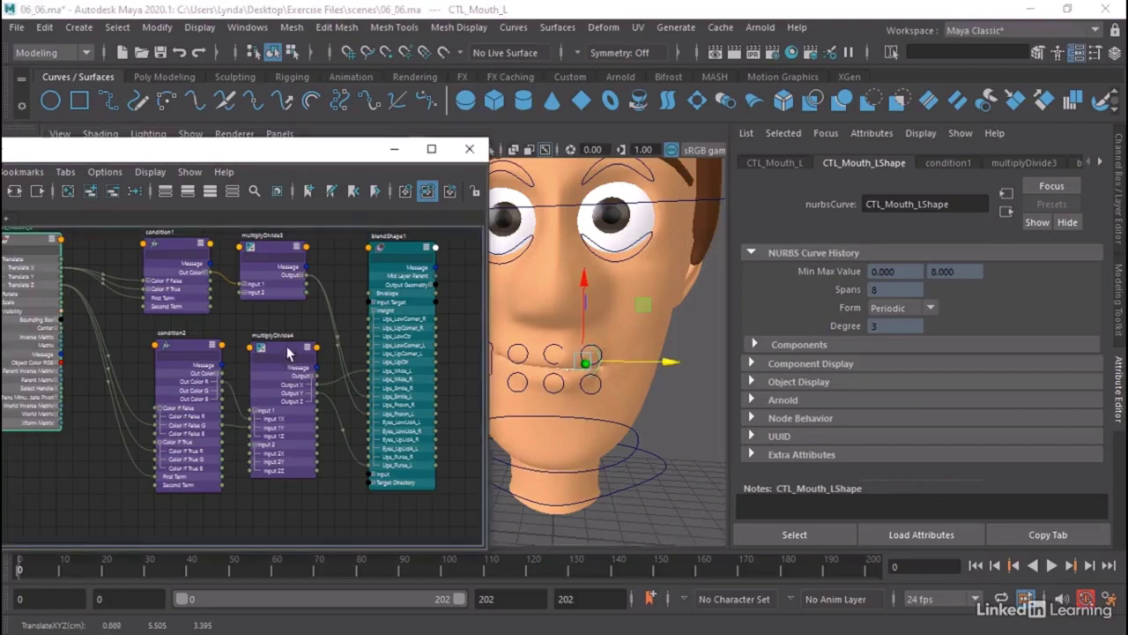
{"action": "left_click", "coordinate": [286, 346]}
{"action": "left_click", "coordinate": [946, 368]}
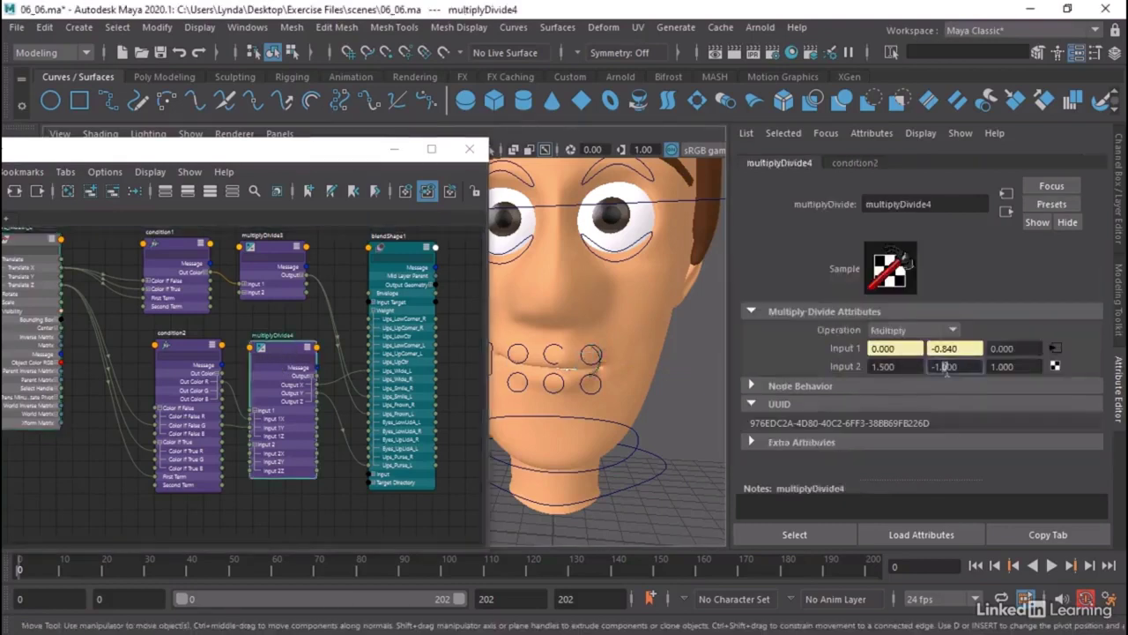
{"action": "type", "text": "5"}
Move CTL_Mouth_L outward and diagonally to test the left mouth corner's combined shapes, and undo the last move.
{"action": "left_click", "coordinate": [591, 368]}
{"action": "left_click_drag", "start_coordinate": [589, 365], "coordinate": [649, 367]}
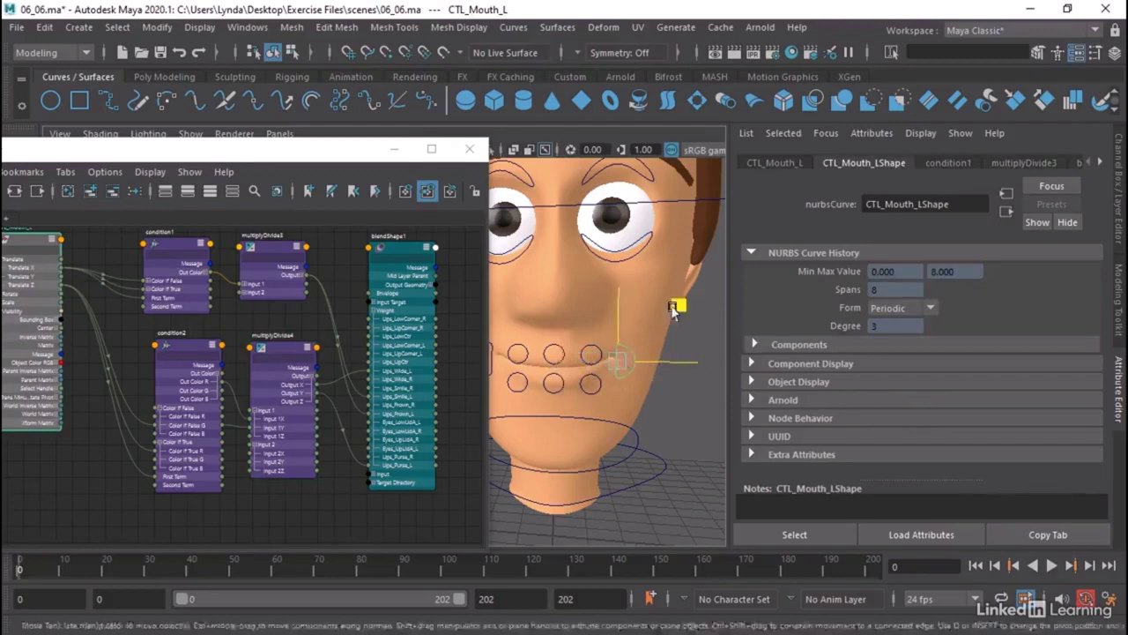
{"action": "mouse_move", "coordinate": [671, 306]}
{"action": "middle_mouse_down"}
{"action": "mouse_move", "coordinate": [668, 280]}
{"action": "mouse_move", "coordinate": [670, 329]}
{"action": "mouse_move", "coordinate": [679, 296]}
{"action": "mouse_move", "coordinate": [670, 325]}
{"action": "mouse_move", "coordinate": [689, 319]}
{"action": "mouse_move", "coordinate": [669, 322]}
{"action": "mouse_move", "coordinate": [686, 308]}
{"action": "mouse_move", "coordinate": [678, 293]}
{"action": "mouse_move", "coordinate": [667, 326]}
{"action": "middle_mouse_up"}
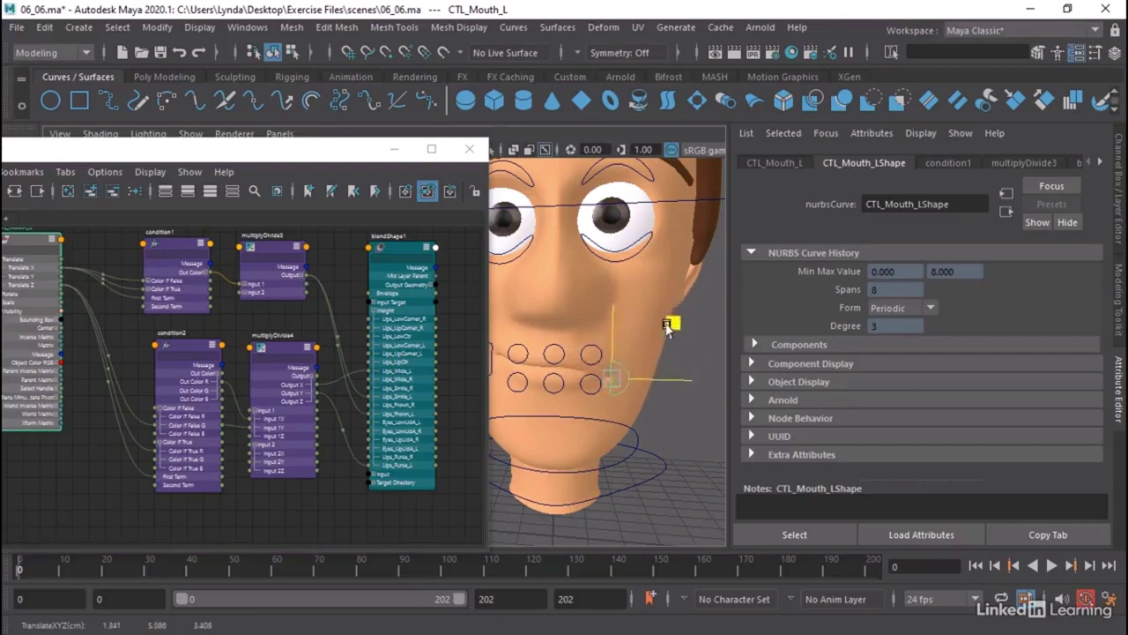
{"action": "key", "text": "ctrl+z"}
{"action": "middle_click_drag", "start_coordinate": [652, 404], "coordinate": [635, 404], "text": "alt"}
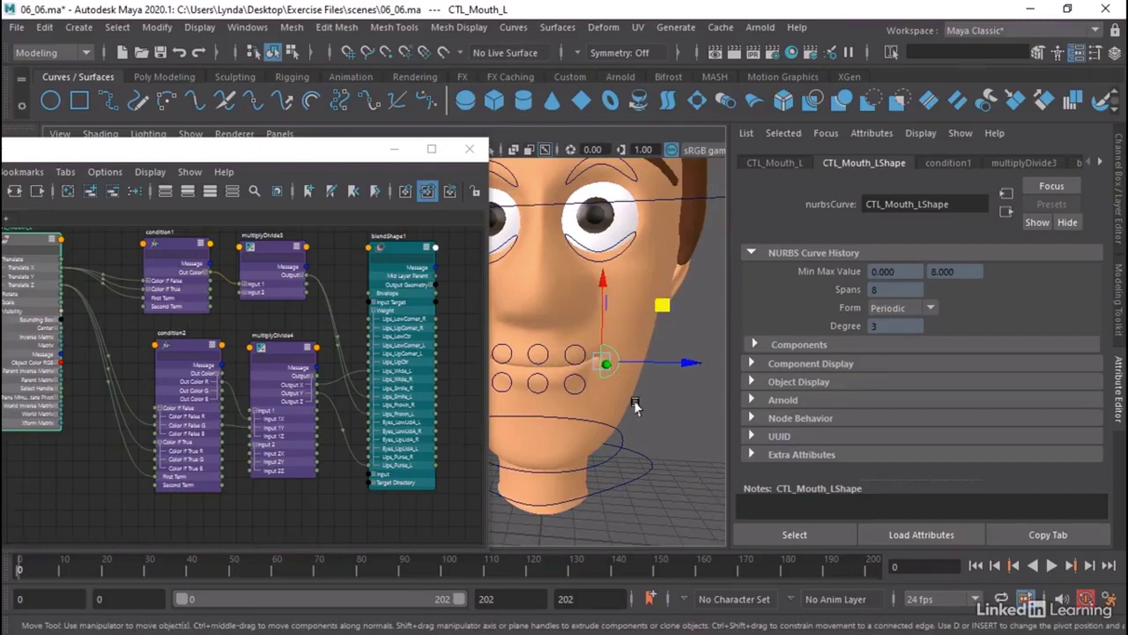
Reset CTL_Mouth_L's Translate Z to 0 and close the Node Editor.
{"action": "left_click", "coordinate": [1116, 195]}
{"action": "double_click", "coordinate": [1068, 206]}
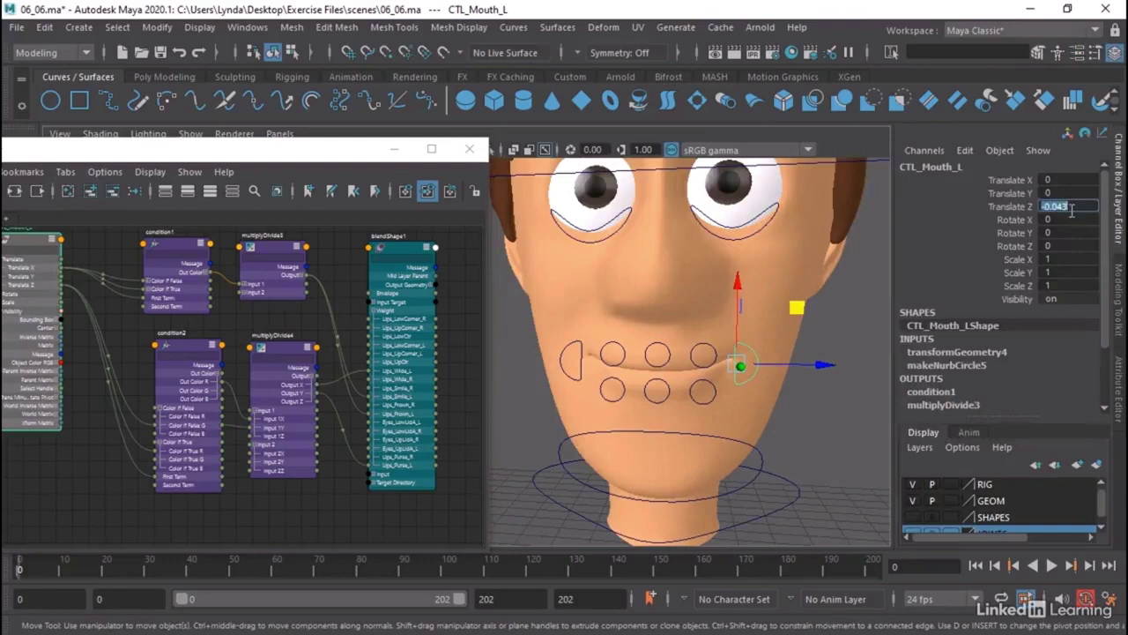
{"action": "type", "text": "0"}
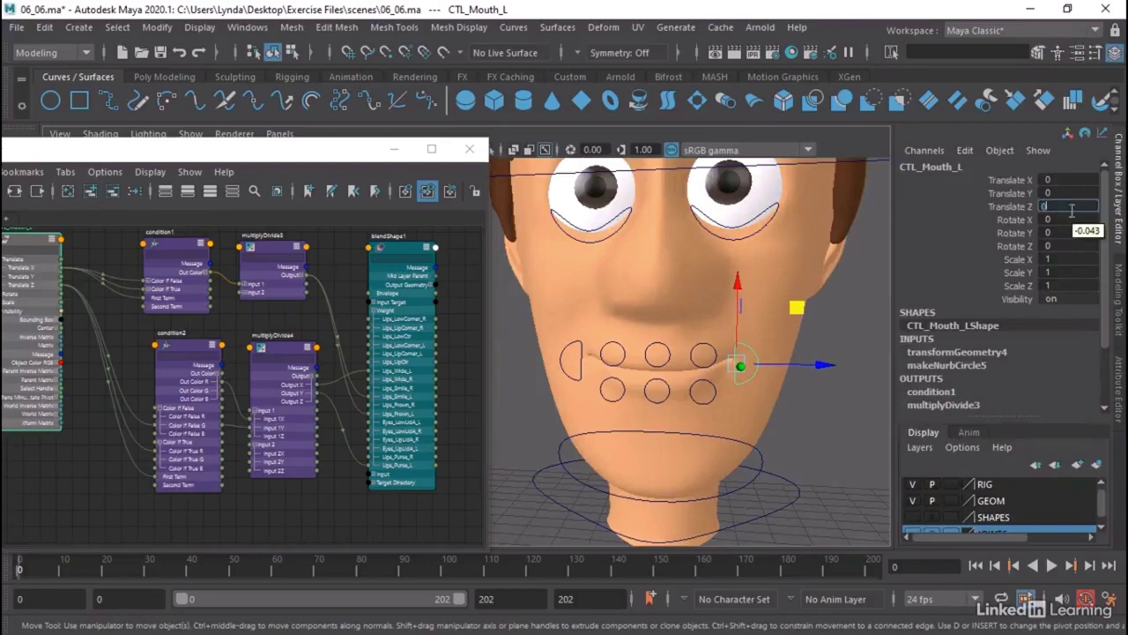
{"action": "key", "text": "Return"}
{"action": "left_click", "coordinate": [469, 148]}
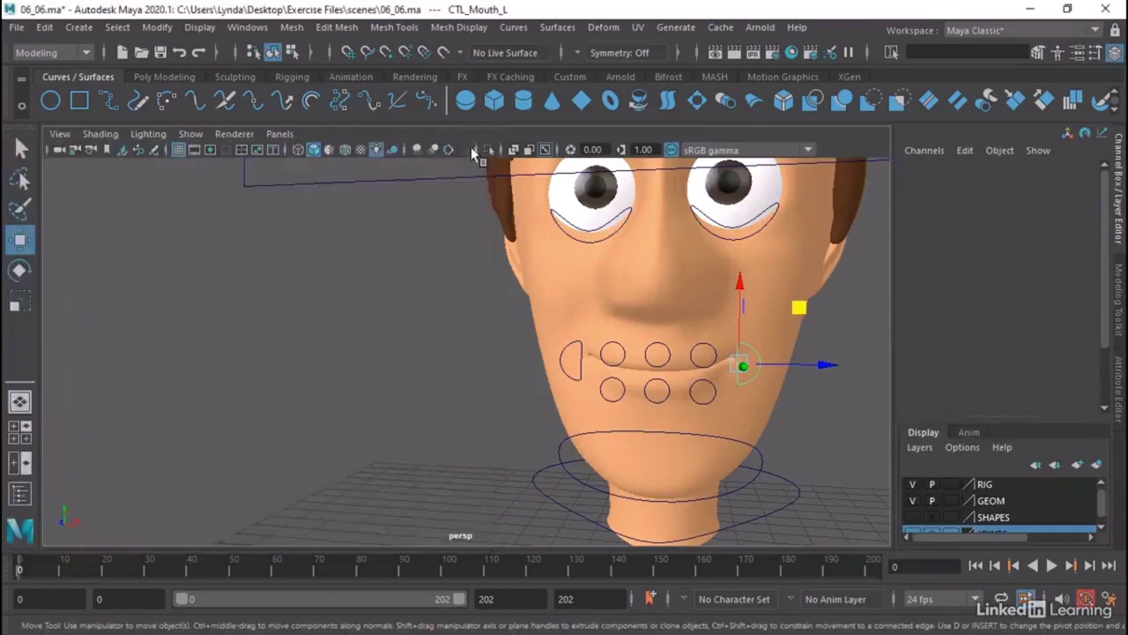
Lock and hide CTL_Mouth_L's Translate Y, all Rotate and Scale channels, and Visibility.
{"action": "left_click", "coordinate": [1012, 194]}
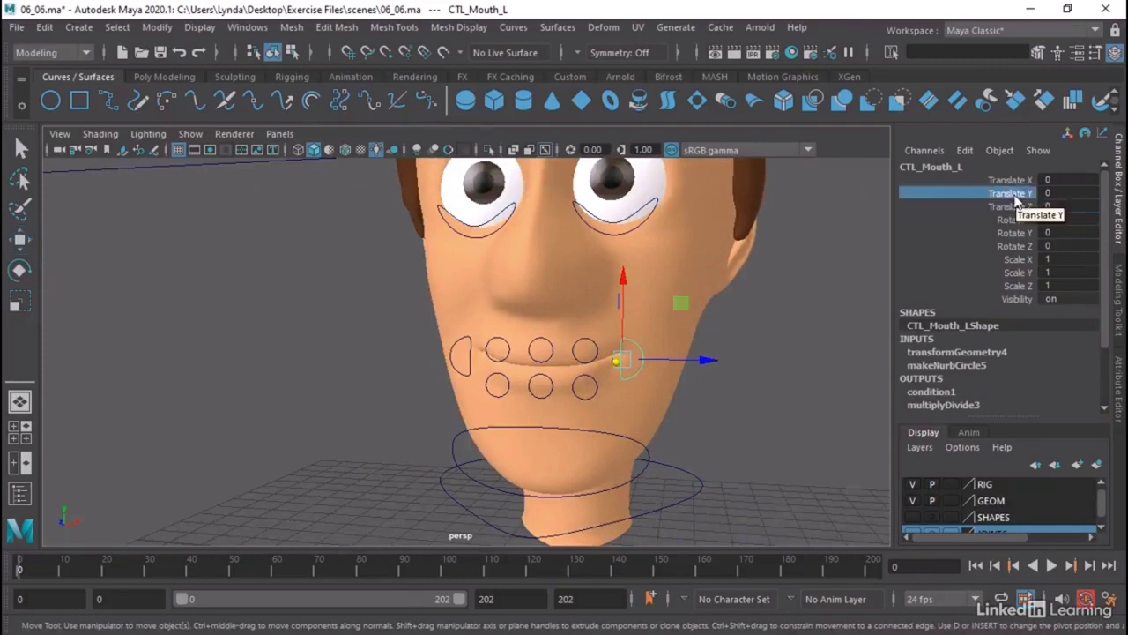
{"action": "right_click", "coordinate": [1015, 201]}
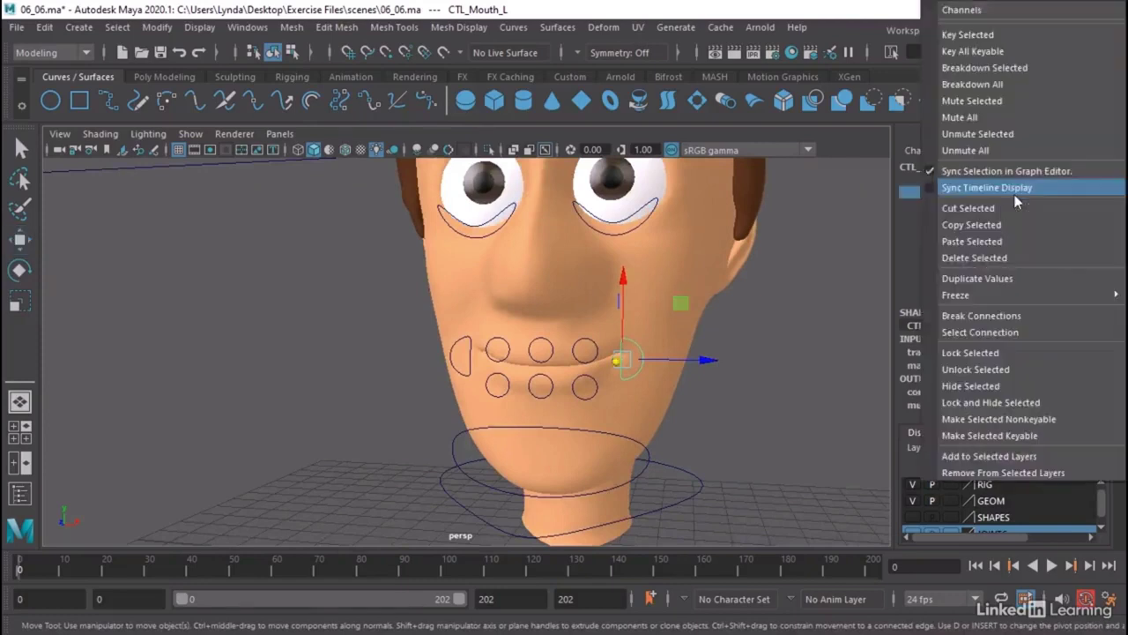
{"action": "left_click", "coordinate": [1003, 402]}
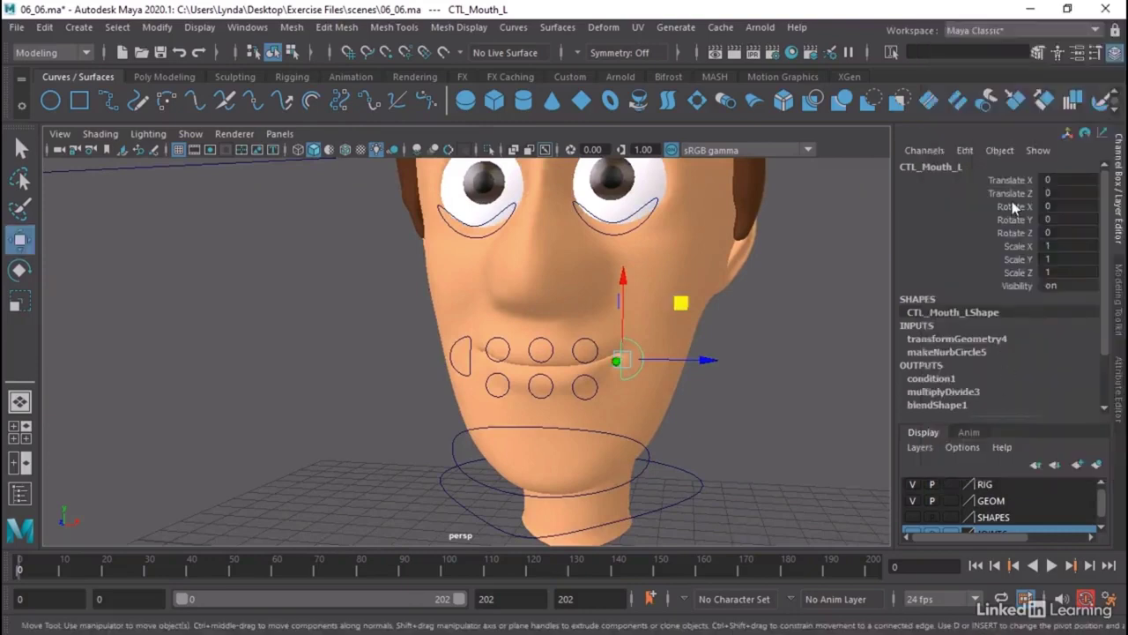
{"action": "left_click_drag", "start_coordinate": [1013, 207], "coordinate": [1003, 295]}
{"action": "right_click", "coordinate": [1016, 255]}
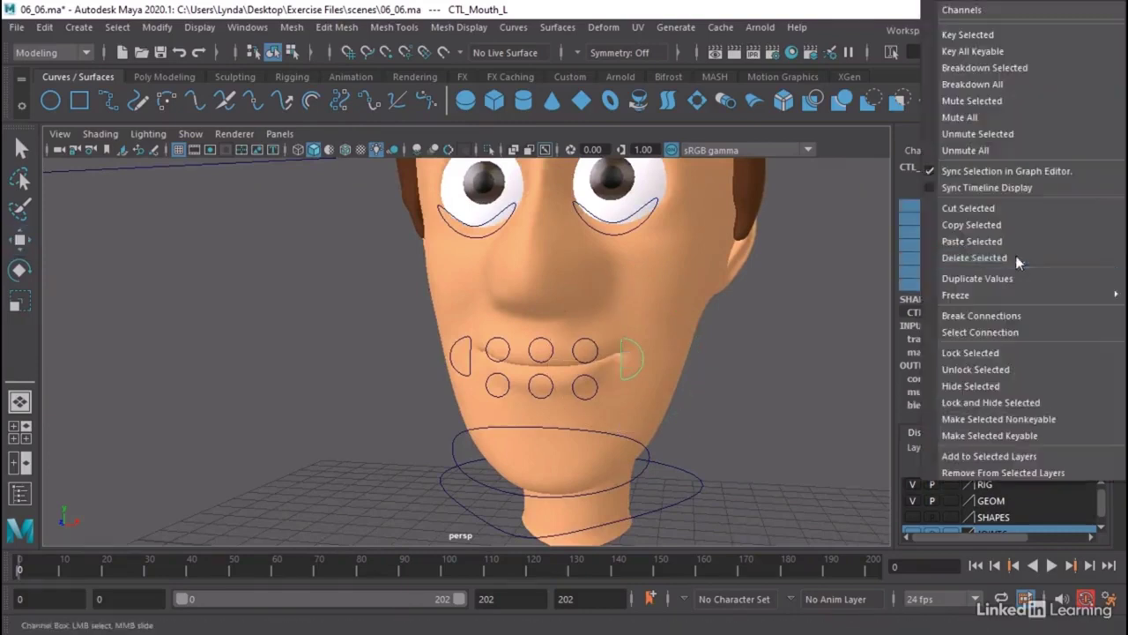
{"action": "left_click", "coordinate": [994, 403]}
{"action": "key", "text": "w"}
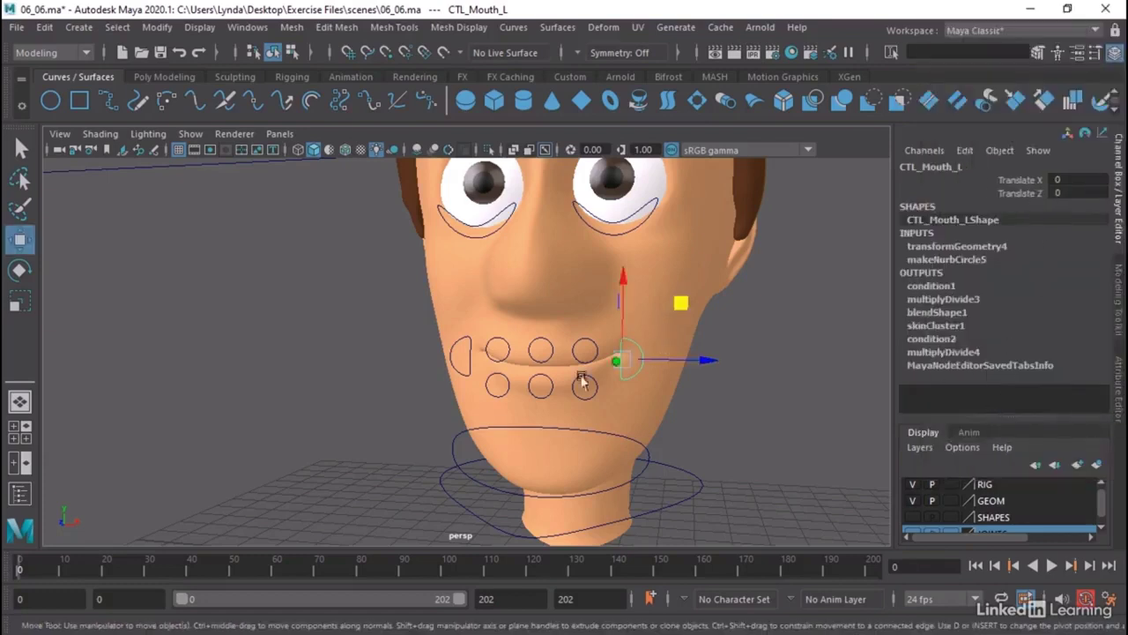
Check which channels the CTL_LipUp_L control exposes and clear the selection.
{"action": "left_click", "coordinate": [596, 351]}
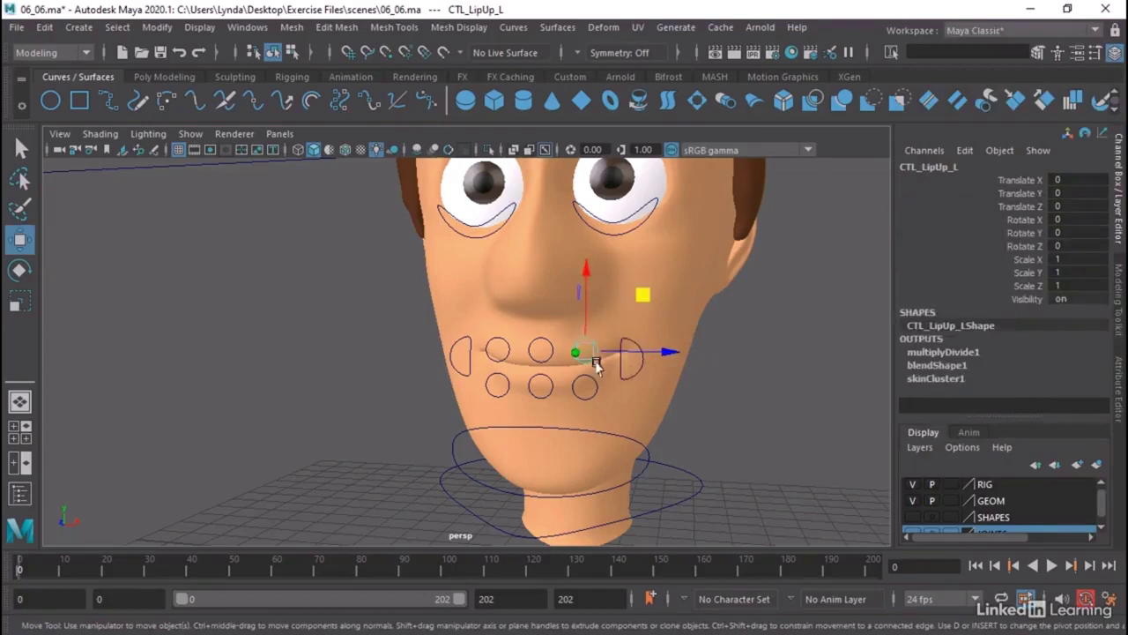
{"action": "left_click", "coordinate": [588, 407]}
{"action": "left_click", "coordinate": [787, 420]}
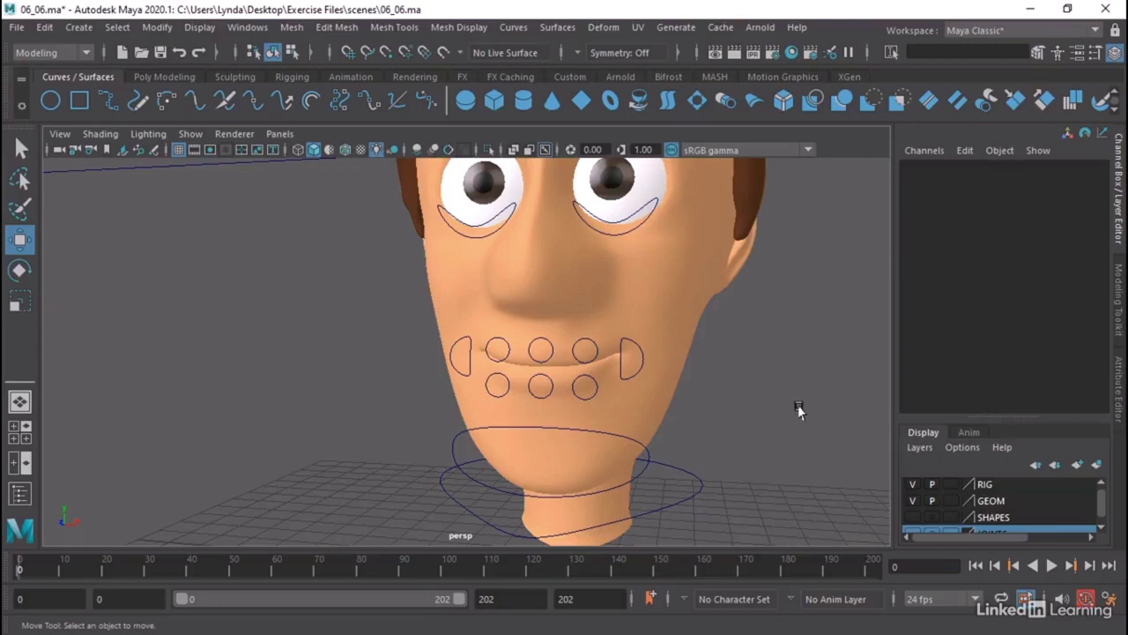
Check CTL_Mouth_R's Z direction by moving it outward about 0.66 units, and undo the move.
{"action": "left_click", "coordinate": [451, 348]}
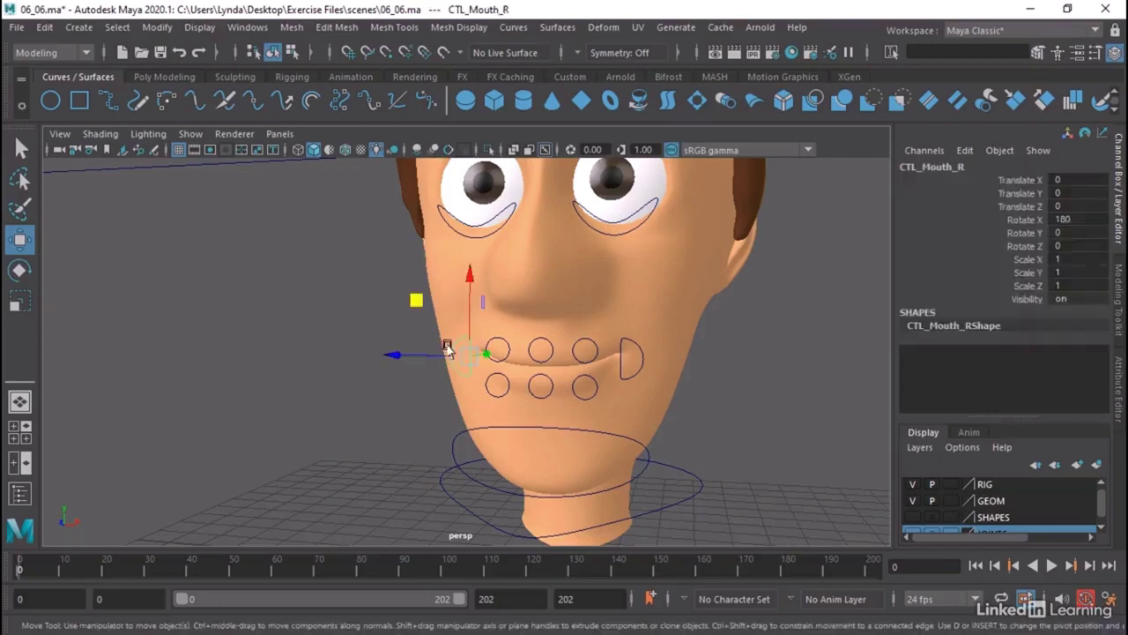
{"action": "left_click_drag", "start_coordinate": [434, 354], "coordinate": [401, 355]}
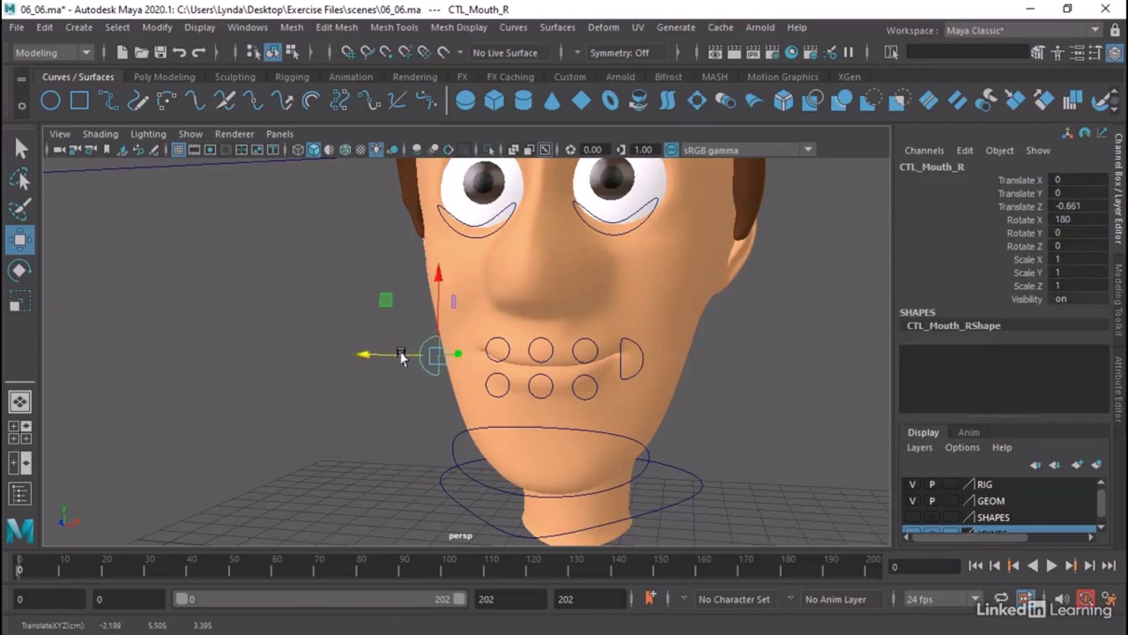
{"action": "key", "text": "ctrl+z"}
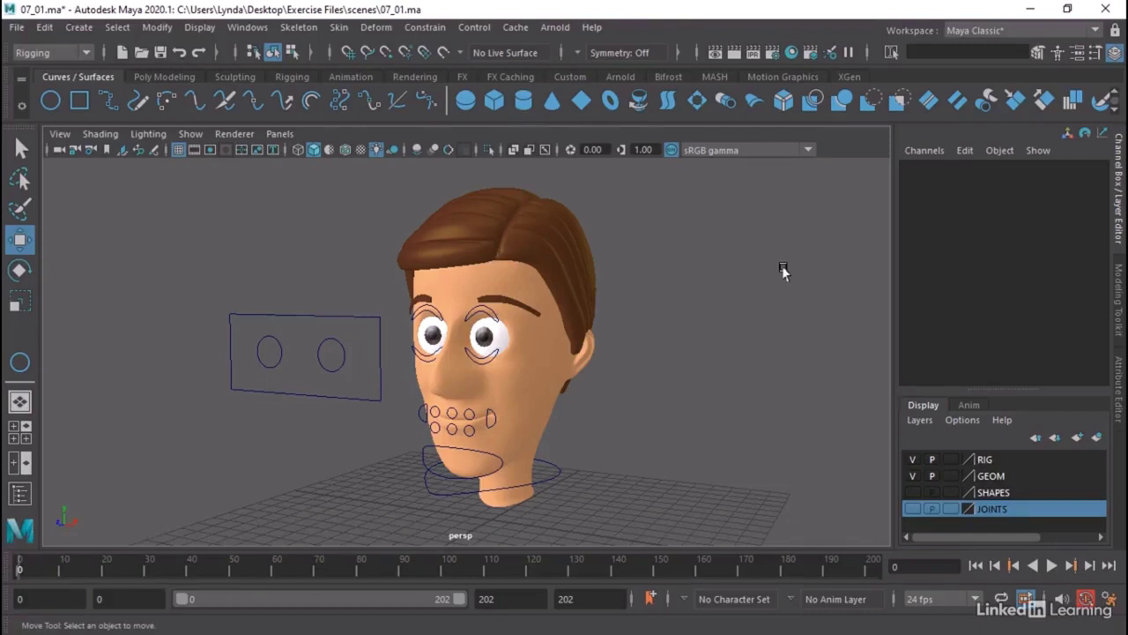
Show the JOINTS layer in the 07_01 scene and inspect the joints around the eyes, brows and cheeks.
{"action": "left_click_drag", "start_coordinate": [490, 384], "coordinate": [511, 388], "text": "alt"}
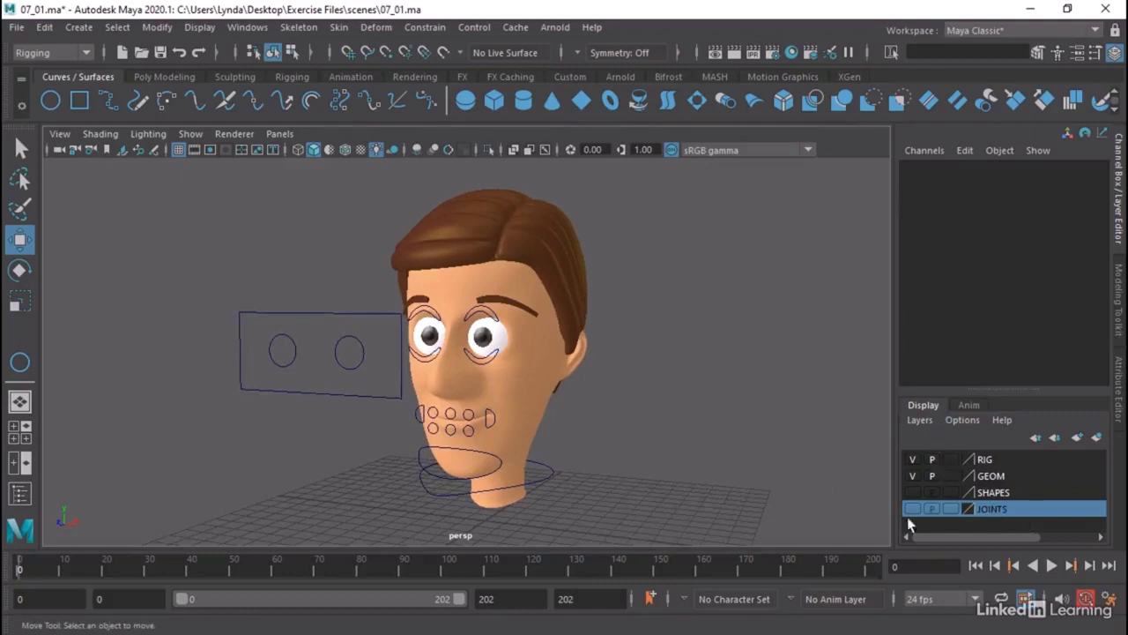
{"action": "left_click", "coordinate": [914, 508]}
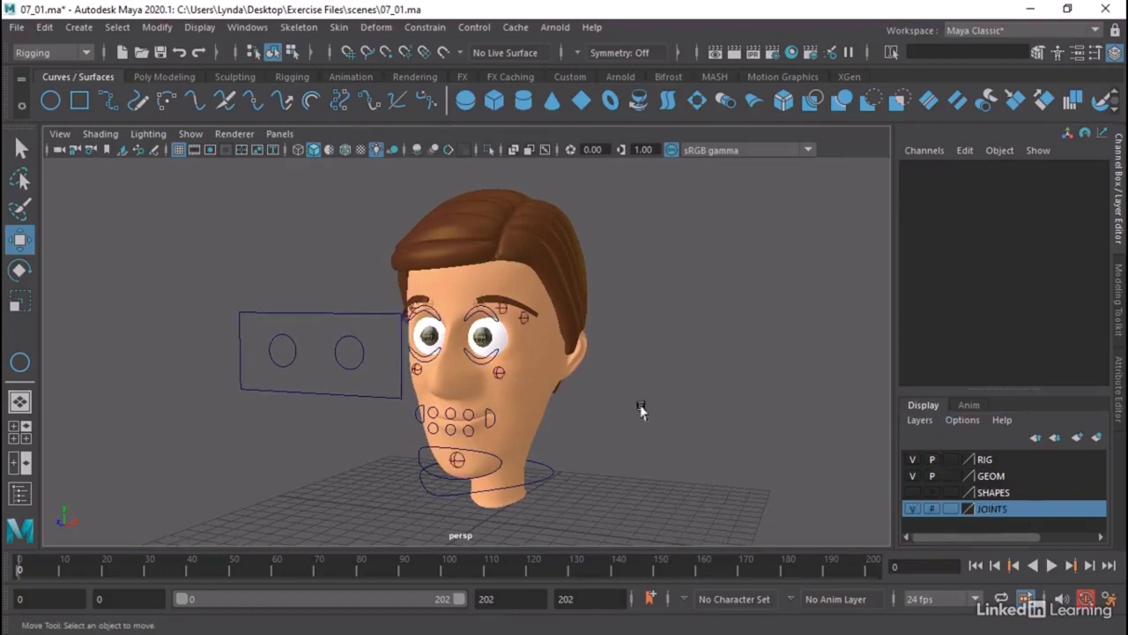
{"action": "scroll", "coordinate": [734, 409], "scroll_direction": "up", "scroll_amount": 5}
{"action": "middle_click_drag", "start_coordinate": [632, 390], "coordinate": [632, 350], "text": "alt"}
{"action": "left_click_drag", "start_coordinate": [525, 342], "coordinate": [499, 340], "text": "alt"}
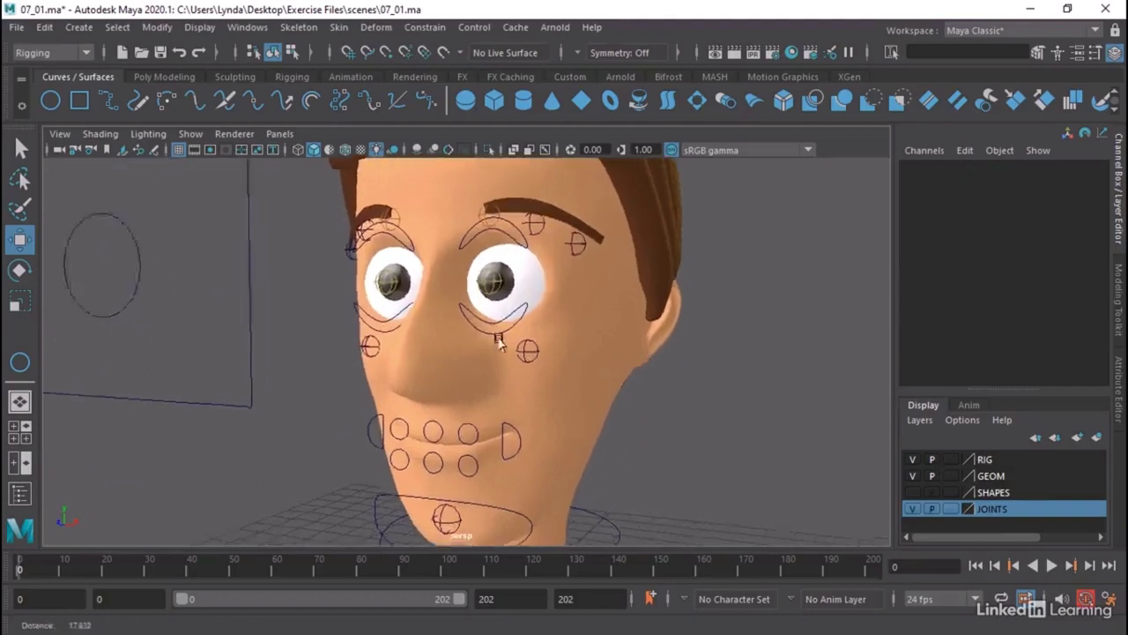
{"action": "right_click_drag", "start_coordinate": [499, 341], "coordinate": [602, 340], "text": "alt"}
{"action": "left_click_drag", "start_coordinate": [602, 340], "coordinate": [581, 349], "text": "alt"}
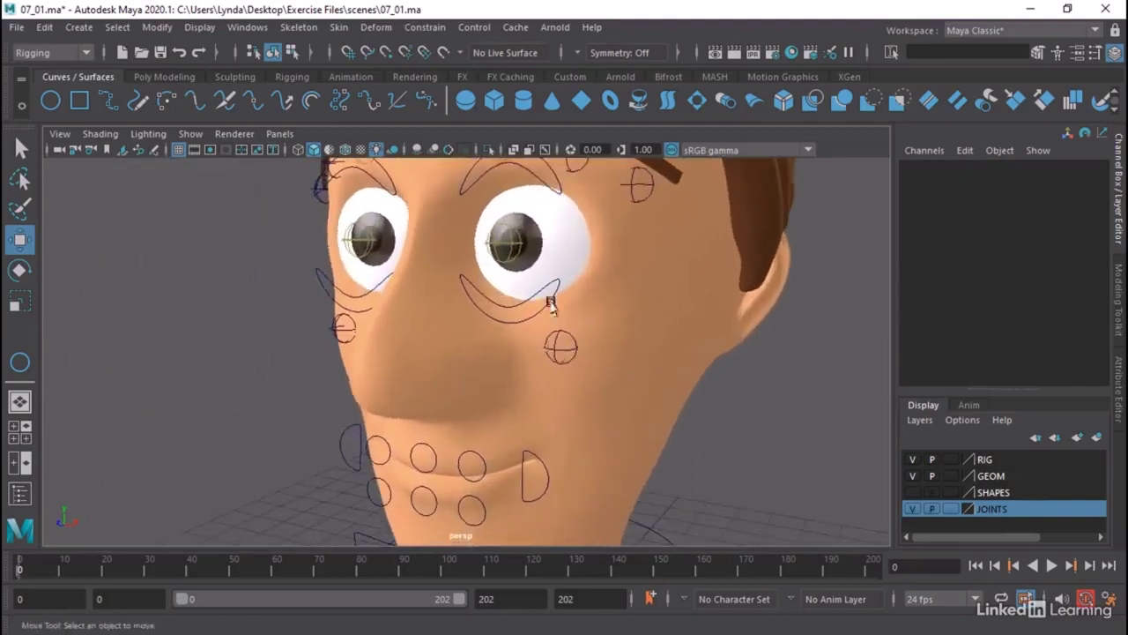
{"action": "mouse_move", "coordinate": [552, 298]}
{"action": "left_mouse_down", "text": "alt"}
{"action": "mouse_move", "coordinate": [658, 320]}
{"action": "mouse_move", "coordinate": [646, 344]}
{"action": "mouse_move", "coordinate": [655, 317]}
{"action": "left_mouse_up", "text": "alt"}
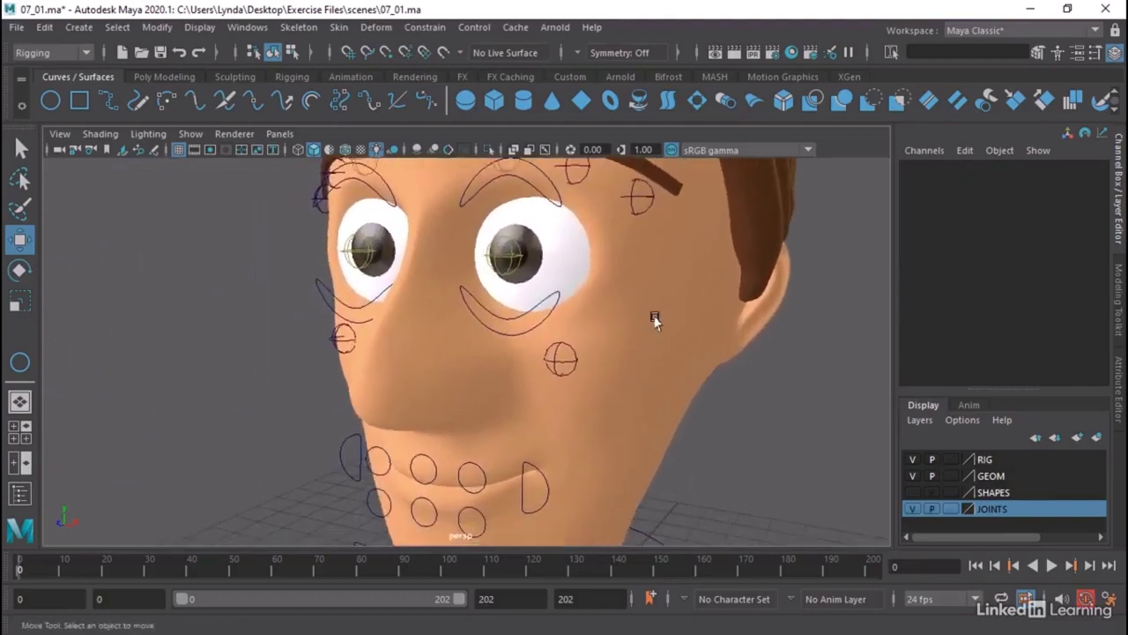
Test how joint_Cheek_L deforms the cheek mesh with wireframe on shaded shown, and restore the joint's position and the plain shaded display.
{"action": "left_click", "coordinate": [348, 156]}
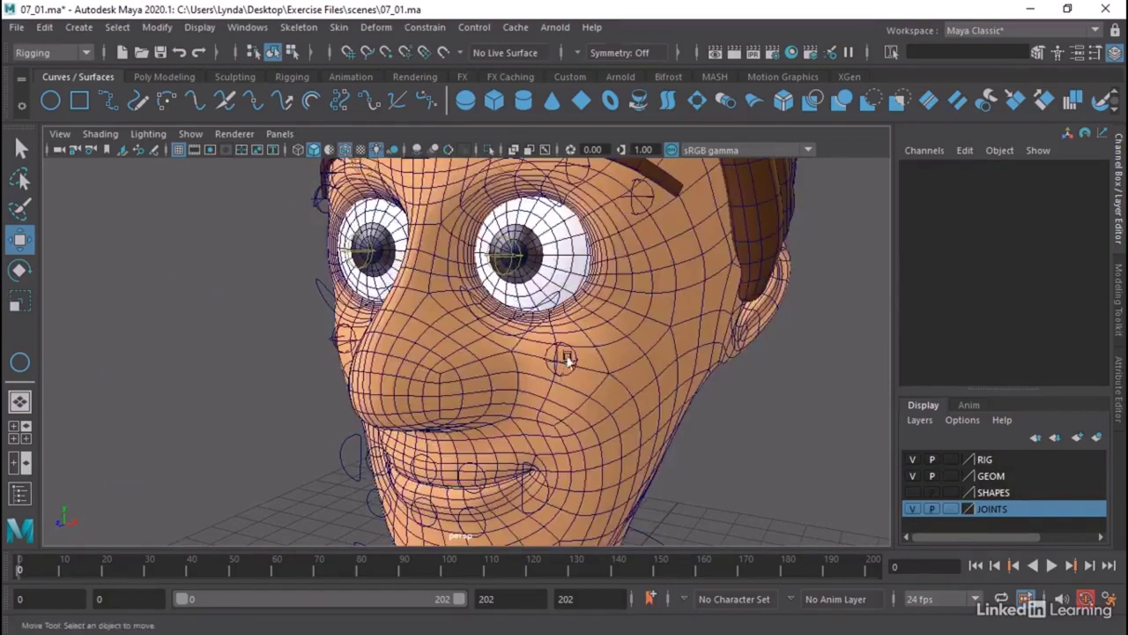
{"action": "left_click", "coordinate": [566, 365]}
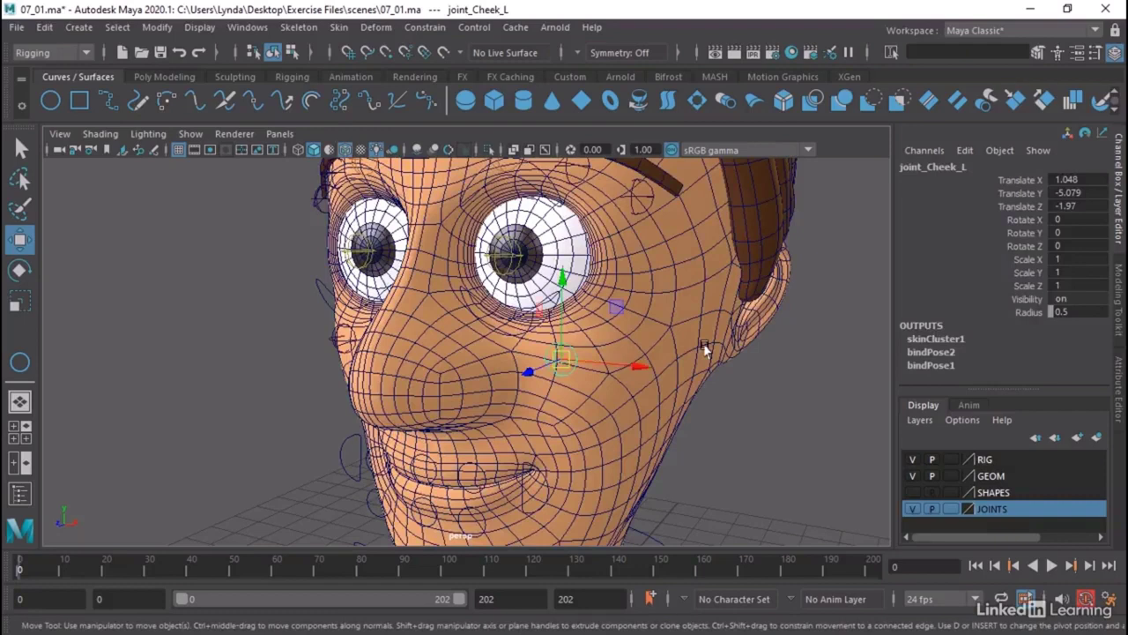
{"action": "mouse_move", "coordinate": [607, 311]}
{"action": "left_mouse_down"}
{"action": "mouse_move", "coordinate": [579, 314]}
{"action": "mouse_move", "coordinate": [620, 337]}
{"action": "mouse_move", "coordinate": [607, 316]}
{"action": "left_mouse_up"}
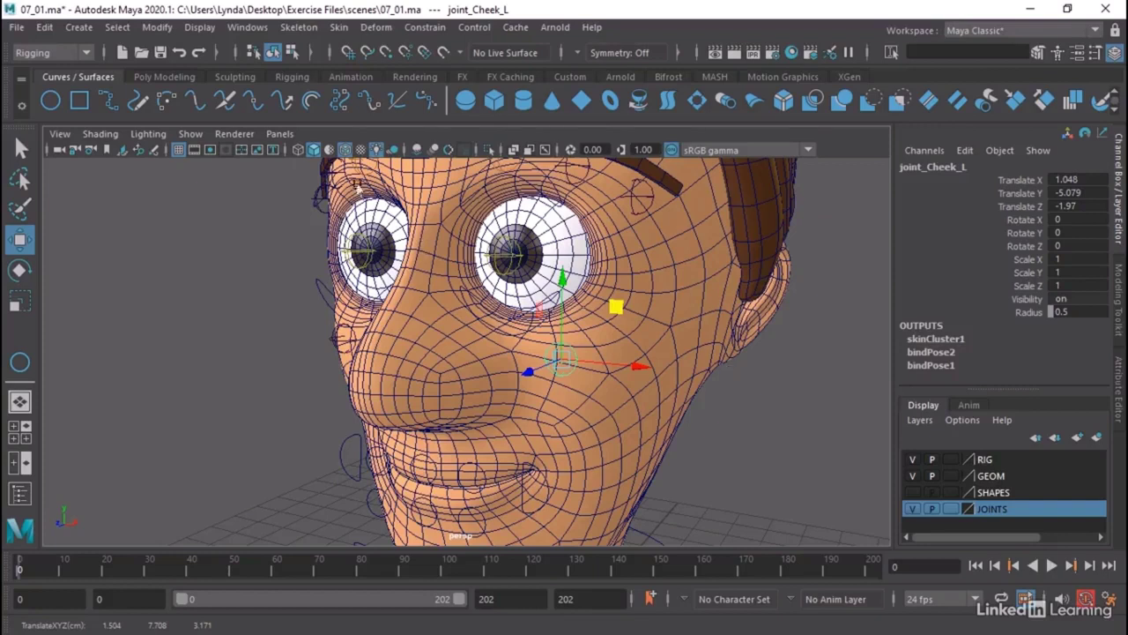
{"action": "left_click", "coordinate": [346, 150]}
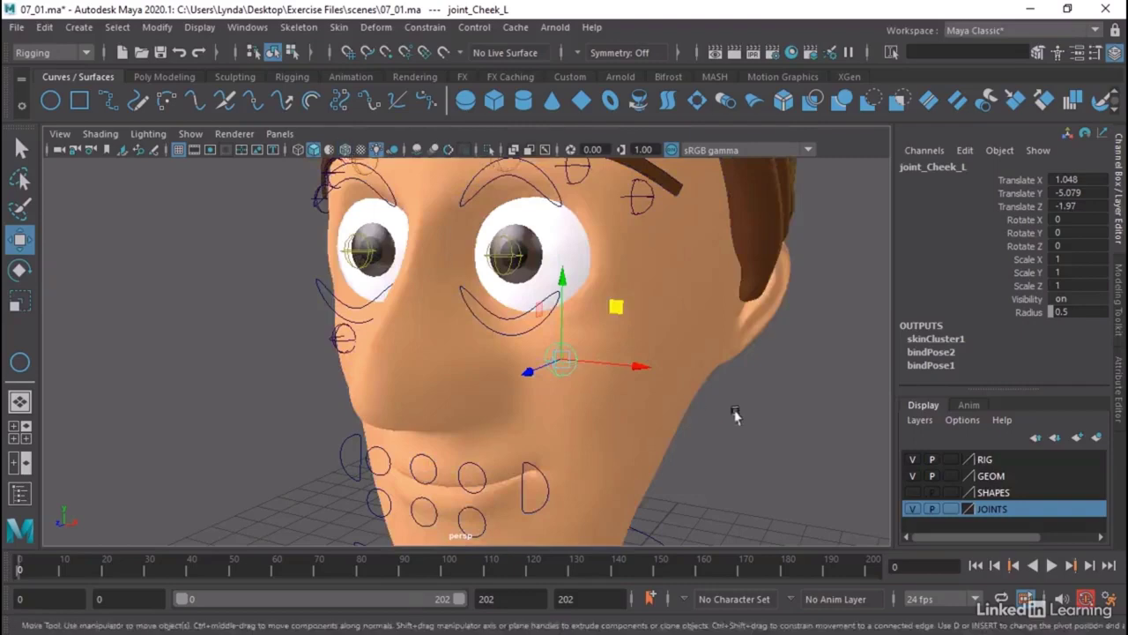
Draw a small NURBS circle beside the head near the ear in the front view, centred at about X 5.092, Y 7.564.
{"action": "right_click_drag", "start_coordinate": [736, 414], "coordinate": [518, 393], "text": "alt"}
{"action": "left_click_drag", "start_coordinate": [518, 392], "coordinate": [583, 378], "text": "alt"}
{"action": "middle_click_drag", "start_coordinate": [582, 379], "coordinate": [581, 336], "text": "alt"}
{"action": "scroll", "coordinate": [580, 335], "scroll_direction": "down", "scroll_amount": 2}
{"action": "left_click", "coordinate": [649, 386]}
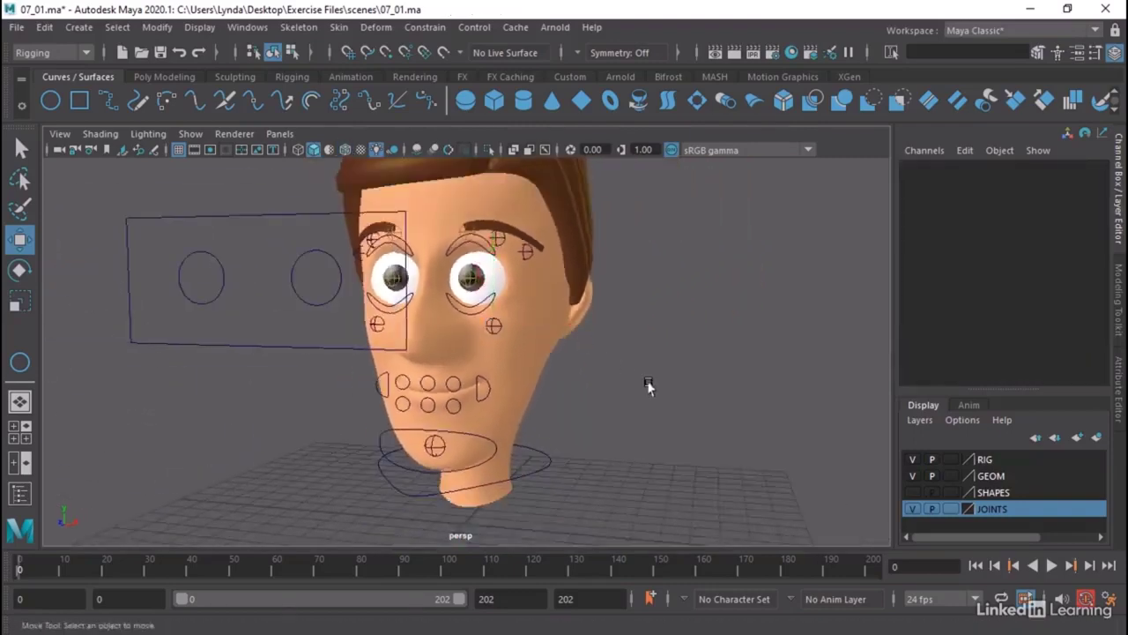
{"action": "key", "text": "space"}
{"action": "key", "text": "space"}
{"action": "middle_click_drag", "start_coordinate": [453, 353], "coordinate": [296, 393], "text": "alt"}
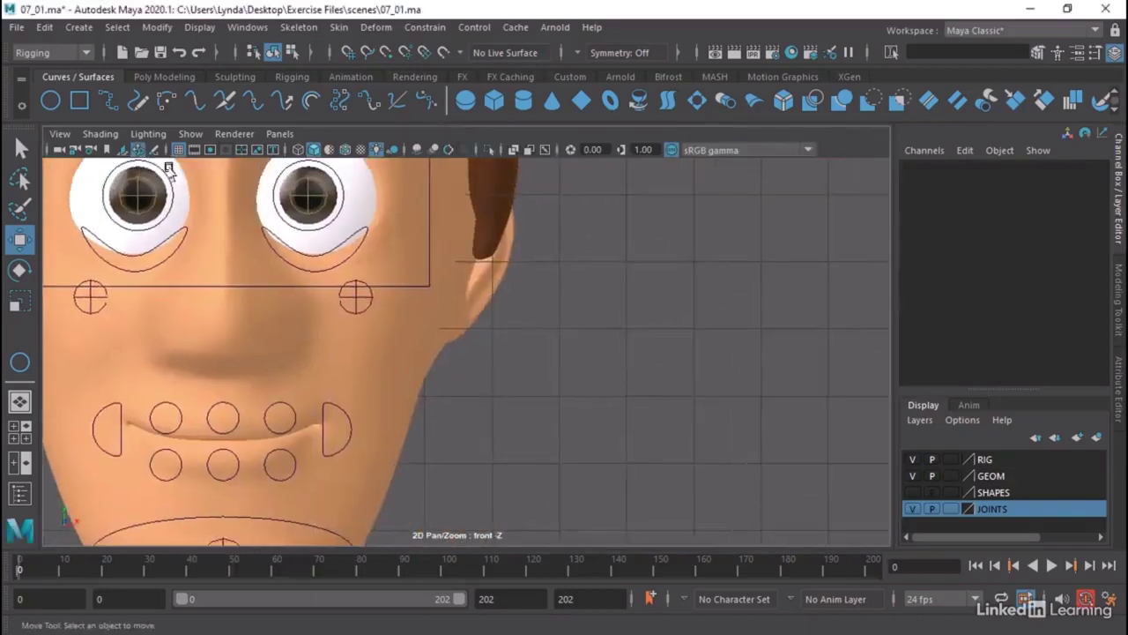
{"action": "left_click", "coordinate": [89, 29]}
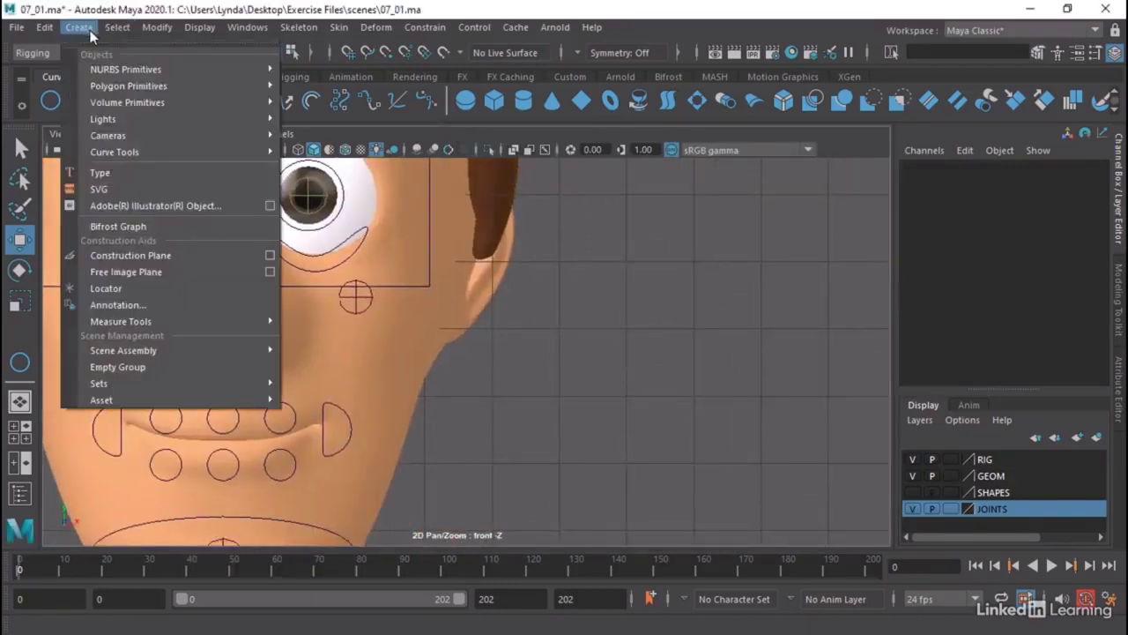
{"action": "mouse_move", "coordinate": [132, 69]}
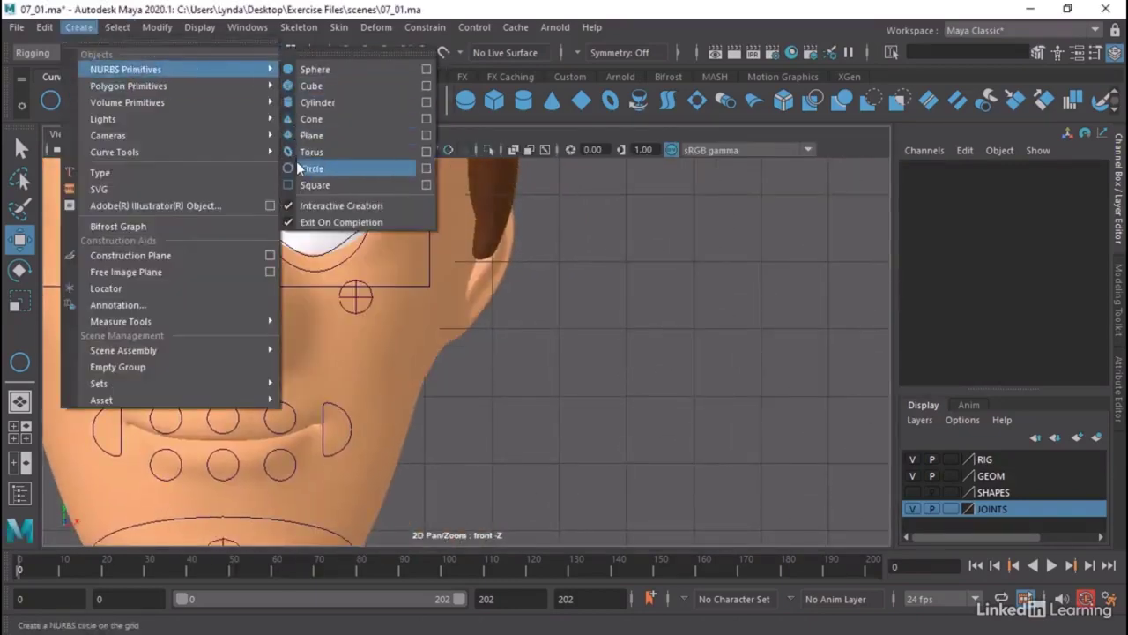
{"action": "left_click", "coordinate": [297, 164]}
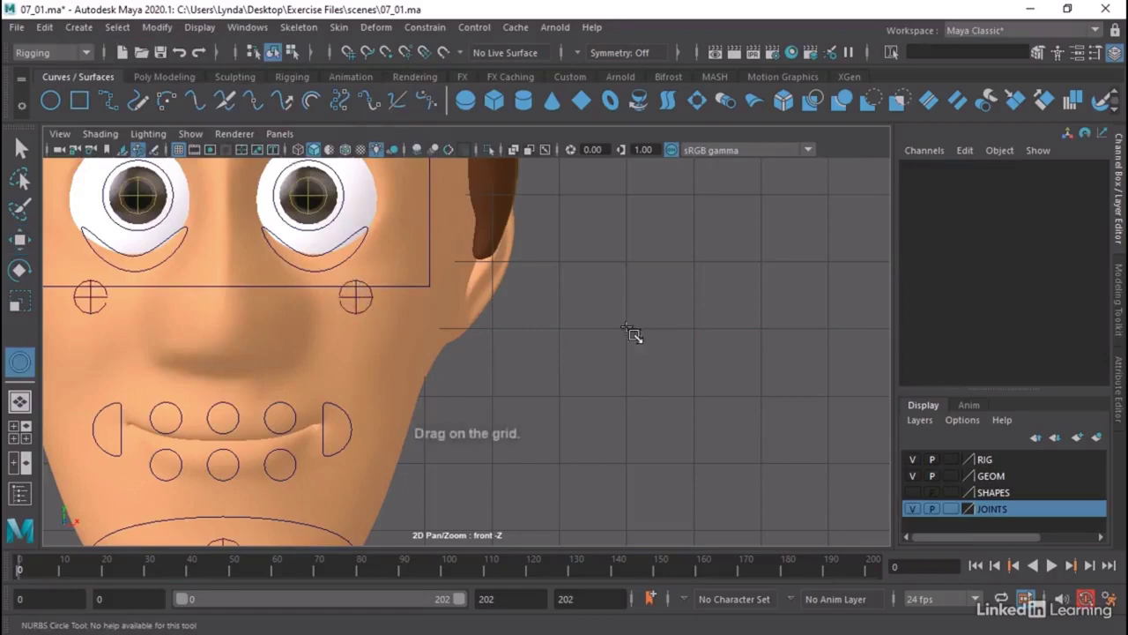
{"action": "left_click_drag", "start_coordinate": [566, 291], "coordinate": [578, 306]}
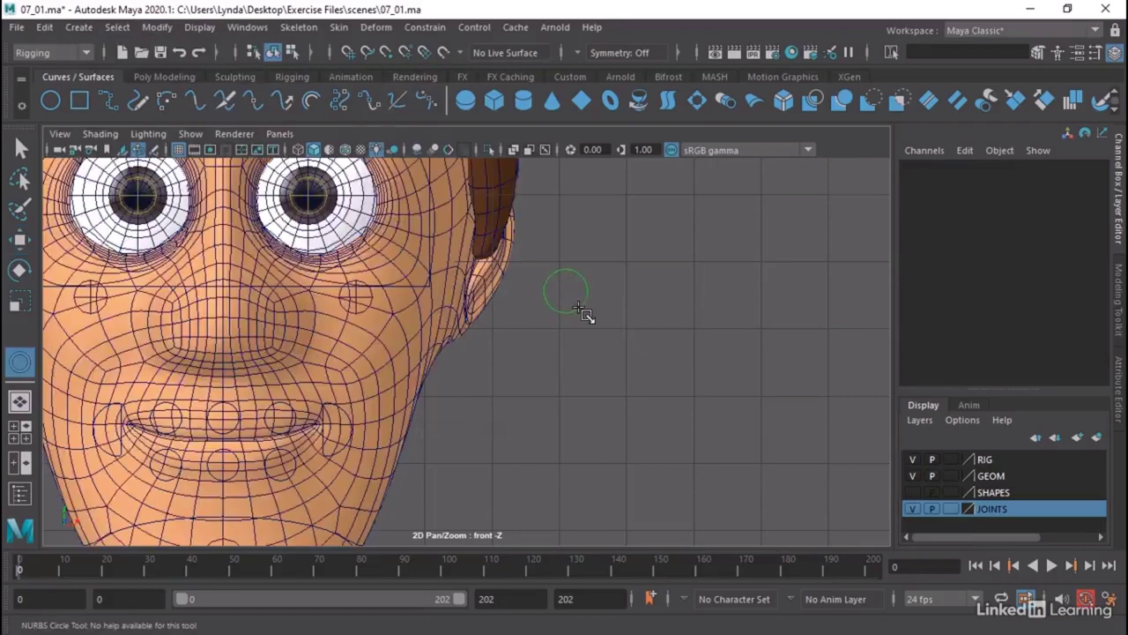
{"action": "left_click", "coordinate": [579, 308]}
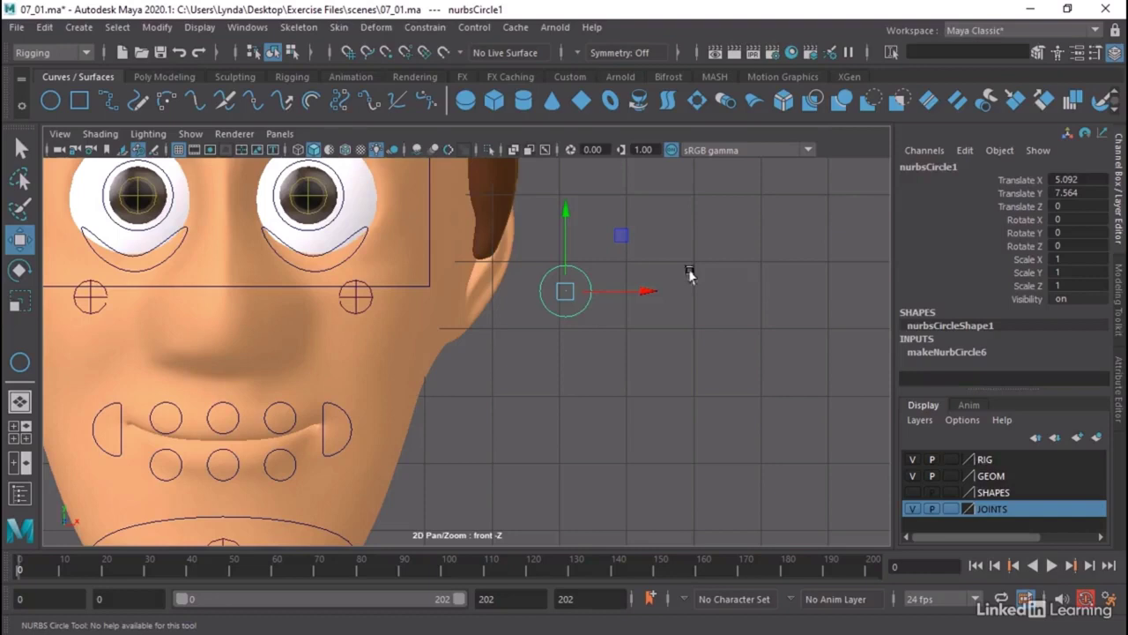
Rename the new circle as CTL_Cheek_L.
{"action": "double_click", "coordinate": [917, 167]}
{"action": "type", "text": "CTL"}
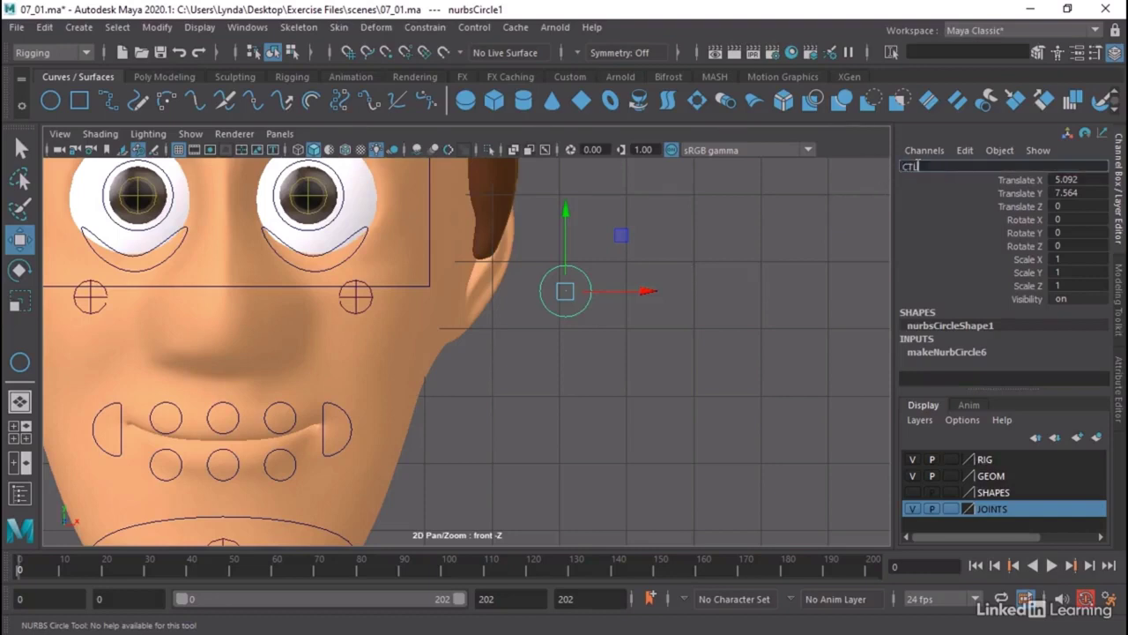
{"action": "type", "text": "_Cheek_L"}
{"action": "key", "text": "Return"}
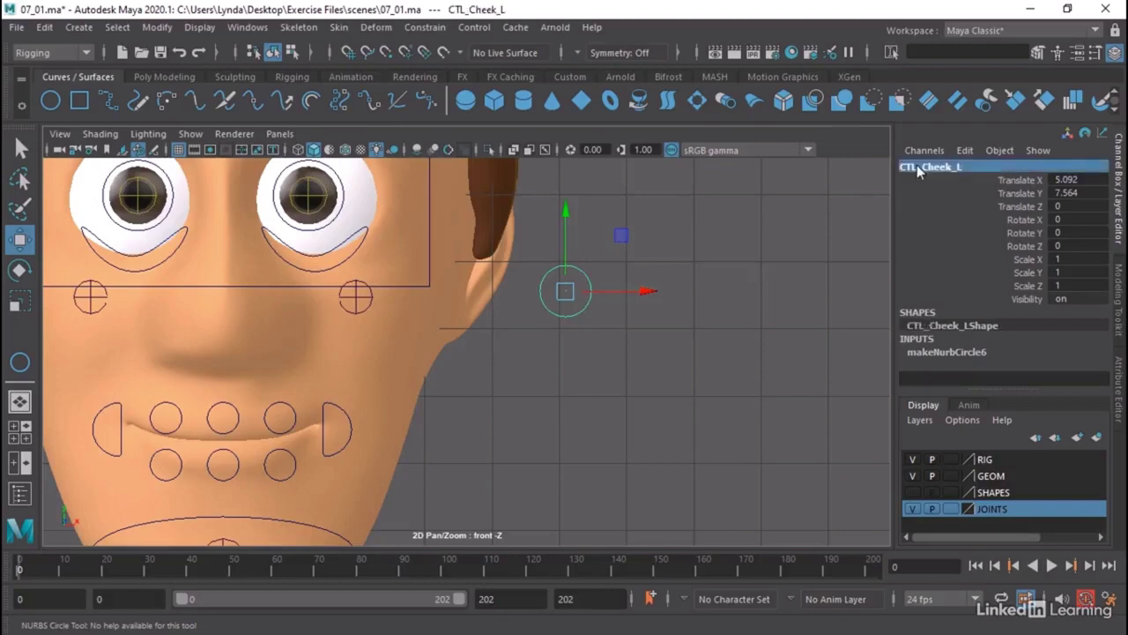
Parent CTL_Cheek_L under CTL_Head in the Outliner and check its place in the hierarchy.
{"action": "middle_click_drag", "start_coordinate": [593, 291], "coordinate": [710, 294], "text": "alt"}
{"action": "key", "text": "space"}
{"action": "key", "text": "space"}
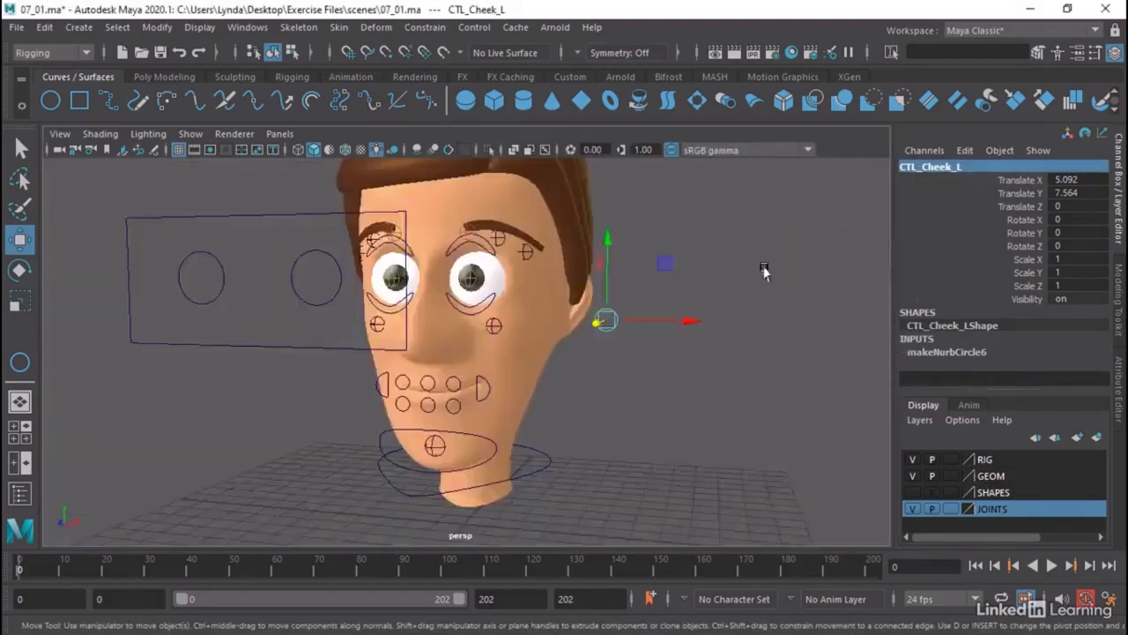
{"action": "left_click_drag", "start_coordinate": [764, 271], "coordinate": [661, 324], "text": "alt"}
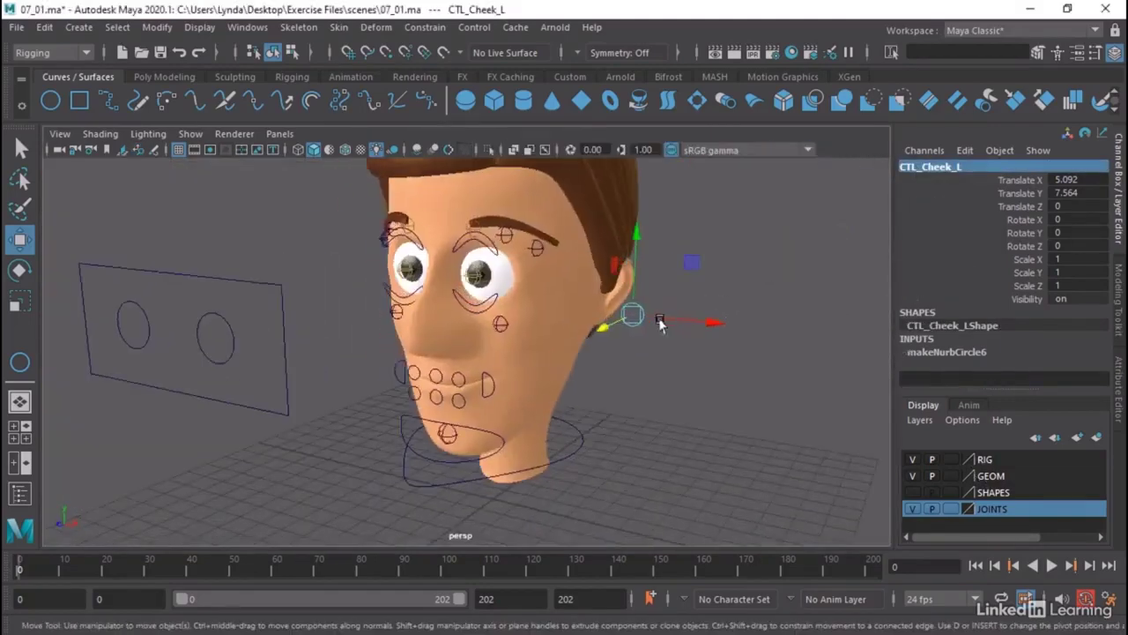
{"action": "left_click", "coordinate": [560, 434]}
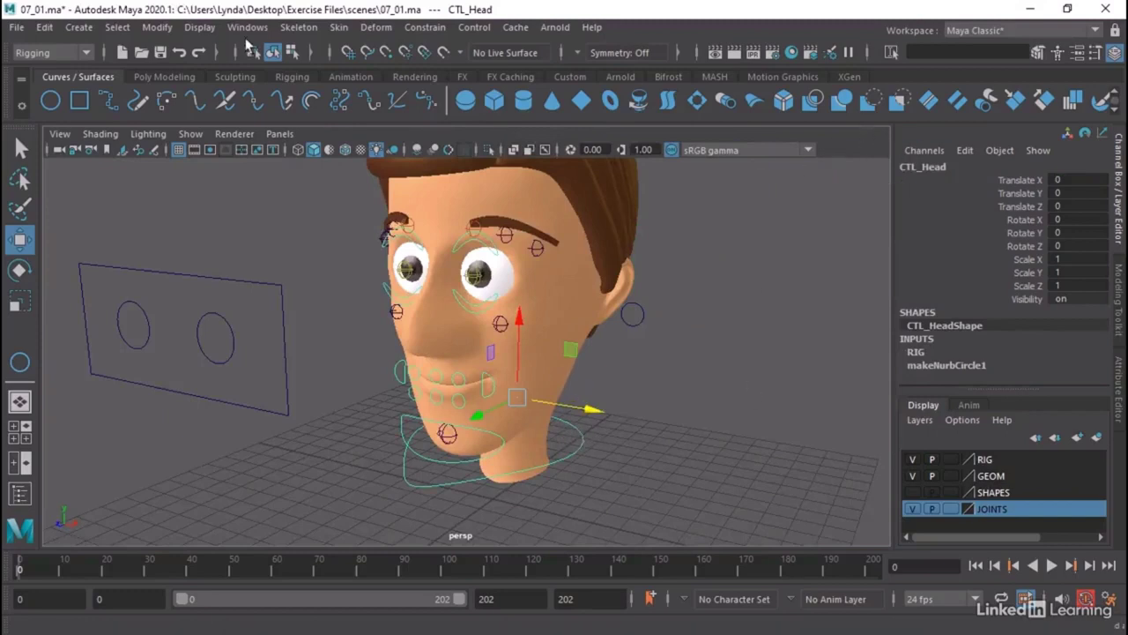
{"action": "left_click", "coordinate": [248, 28]}
{"action": "mouse_move", "coordinate": [288, 154]}
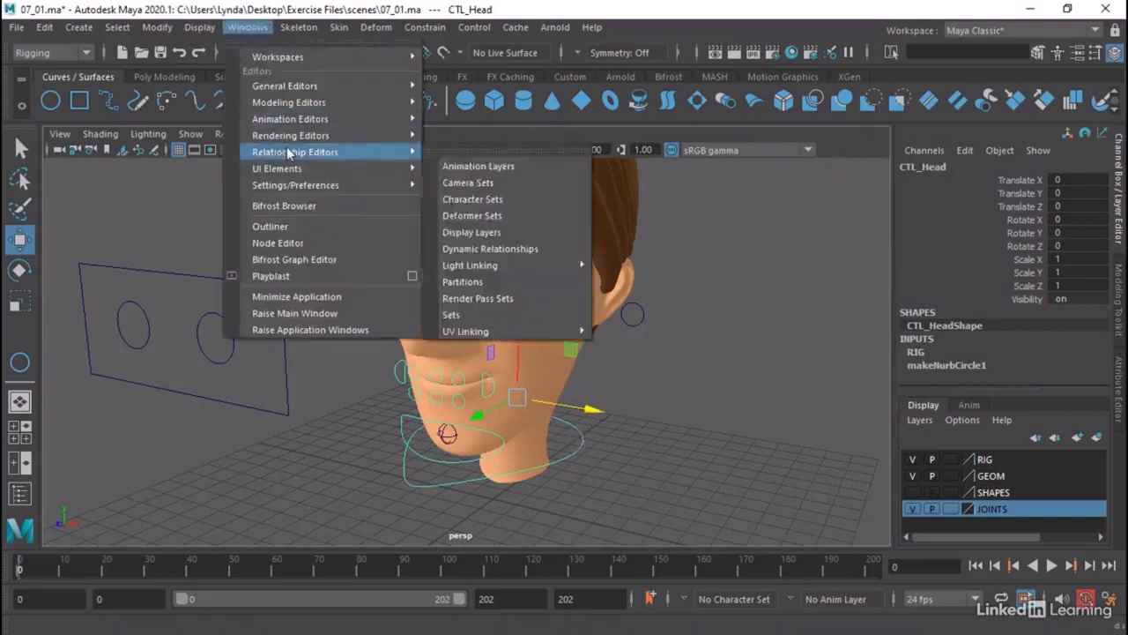
{"action": "left_click", "coordinate": [290, 225]}
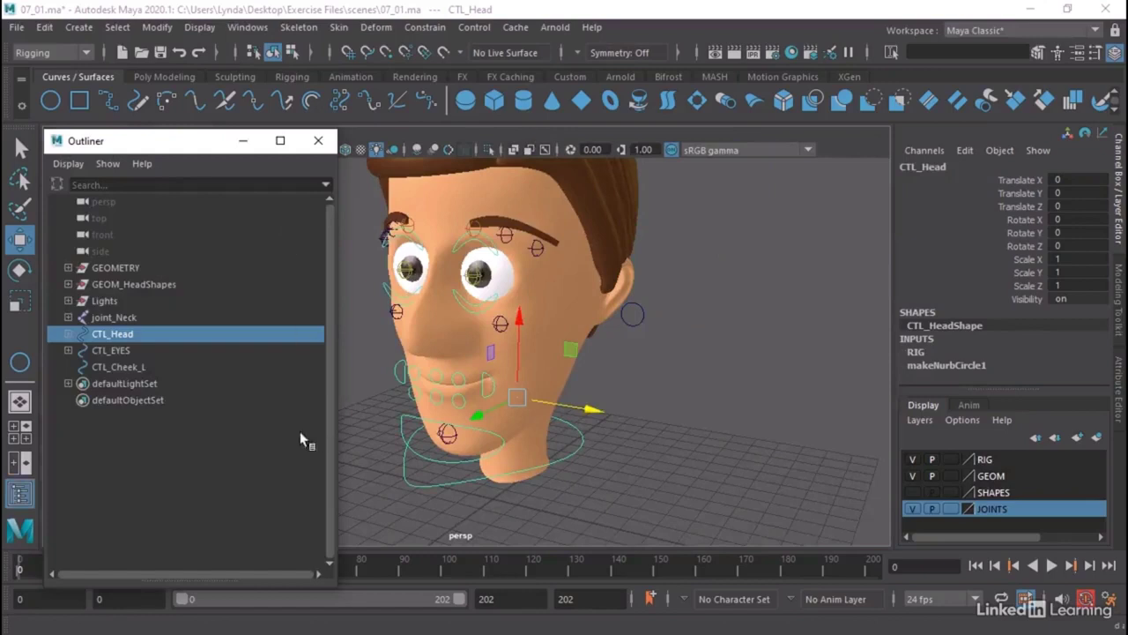
{"action": "left_click", "coordinate": [128, 371]}
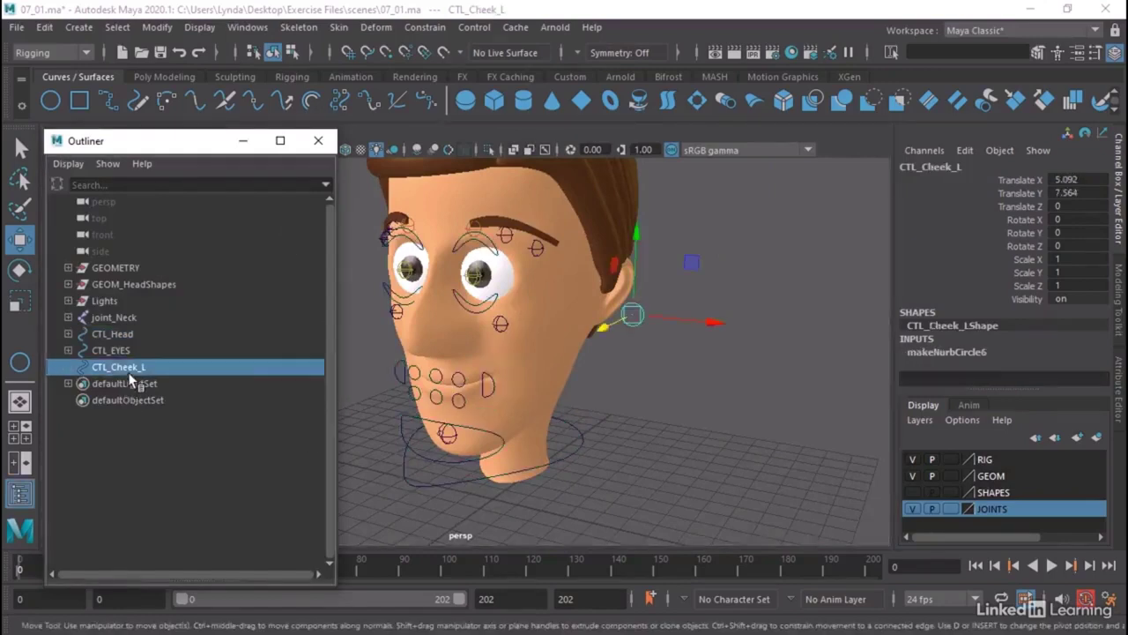
{"action": "middle_click_drag", "start_coordinate": [128, 371], "coordinate": [132, 334]}
{"action": "left_click", "coordinate": [68, 333]}
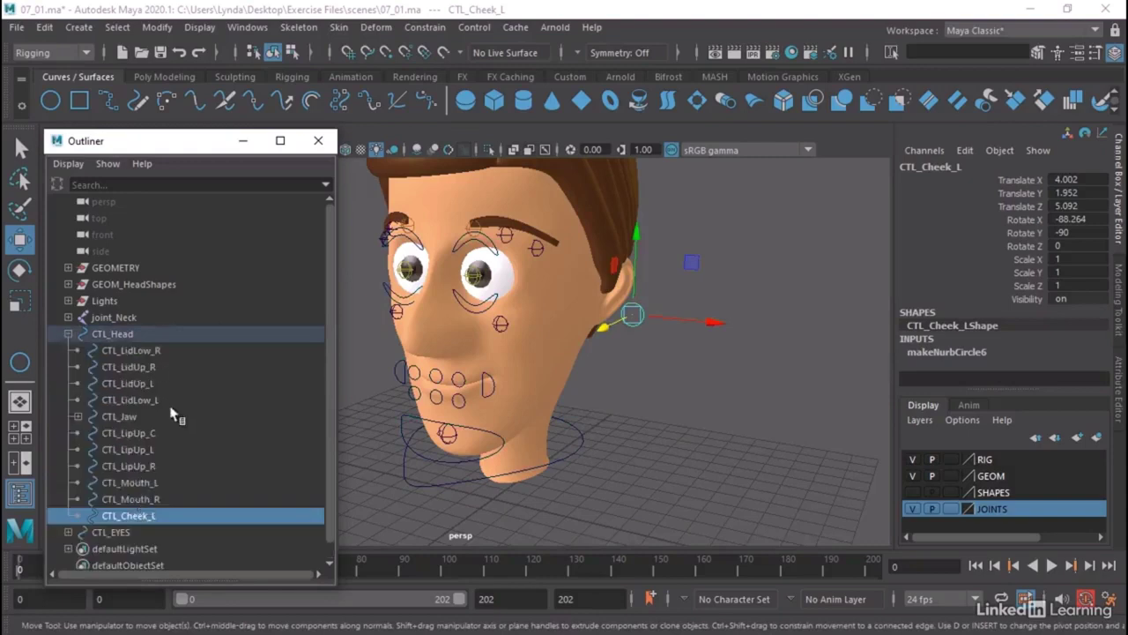
{"action": "left_click", "coordinate": [318, 141]}
Snap CTL_Cheek_L onto the joint_Cheek_L joint on the character's left cheek.
{"action": "left_click_drag", "start_coordinate": [608, 291], "coordinate": [620, 303], "text": "alt"}
{"action": "right_click_drag", "start_coordinate": [620, 303], "coordinate": [682, 315], "text": "alt"}
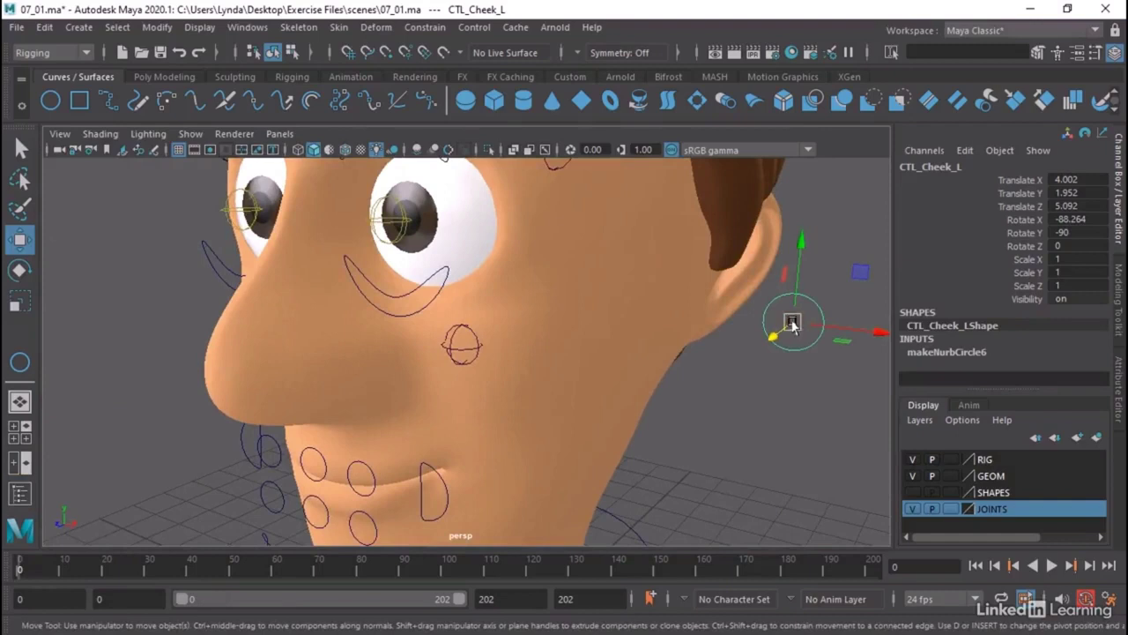
{"action": "left_click_drag", "start_coordinate": [792, 323], "coordinate": [458, 345]}
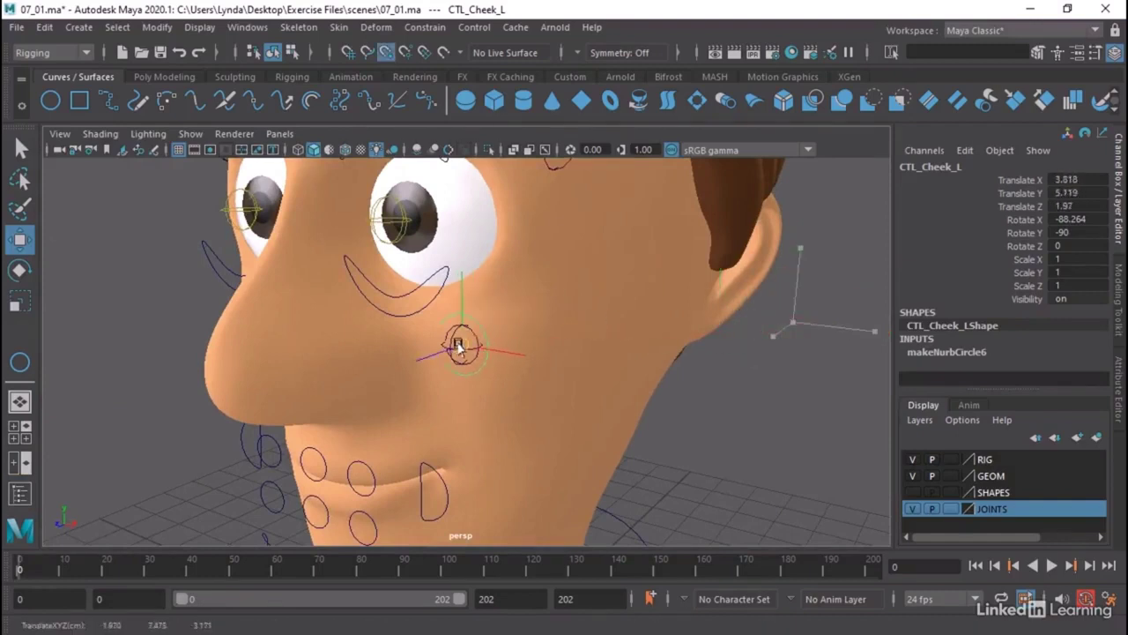
Move CTL_Cheek_L forward about 0.36 units so it sits just in front of the cheek surface, and clear the selection.
{"action": "right_click_drag", "start_coordinate": [492, 350], "coordinate": [849, 390], "text": "alt"}
{"action": "left_click_drag", "start_coordinate": [432, 342], "coordinate": [409, 347], "text": "alt"}
{"action": "middle_click_drag", "start_coordinate": [409, 346], "coordinate": [348, 359]}
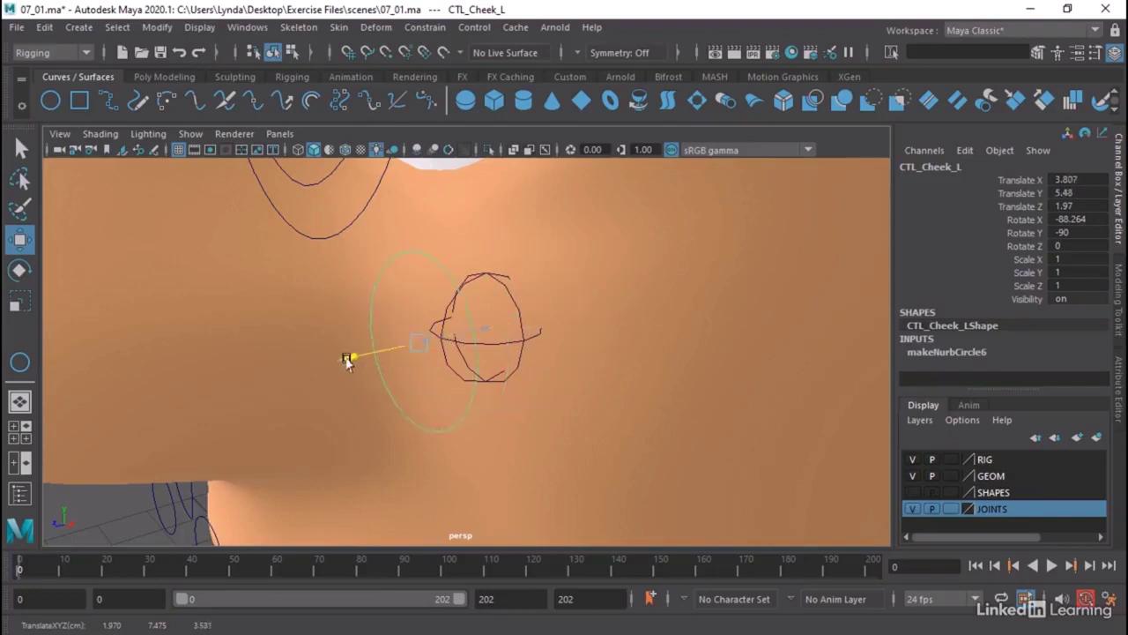
{"action": "right_click_drag", "start_coordinate": [529, 343], "coordinate": [375, 337], "text": "alt"}
{"action": "left_click_drag", "start_coordinate": [375, 337], "coordinate": [470, 325], "text": "alt"}
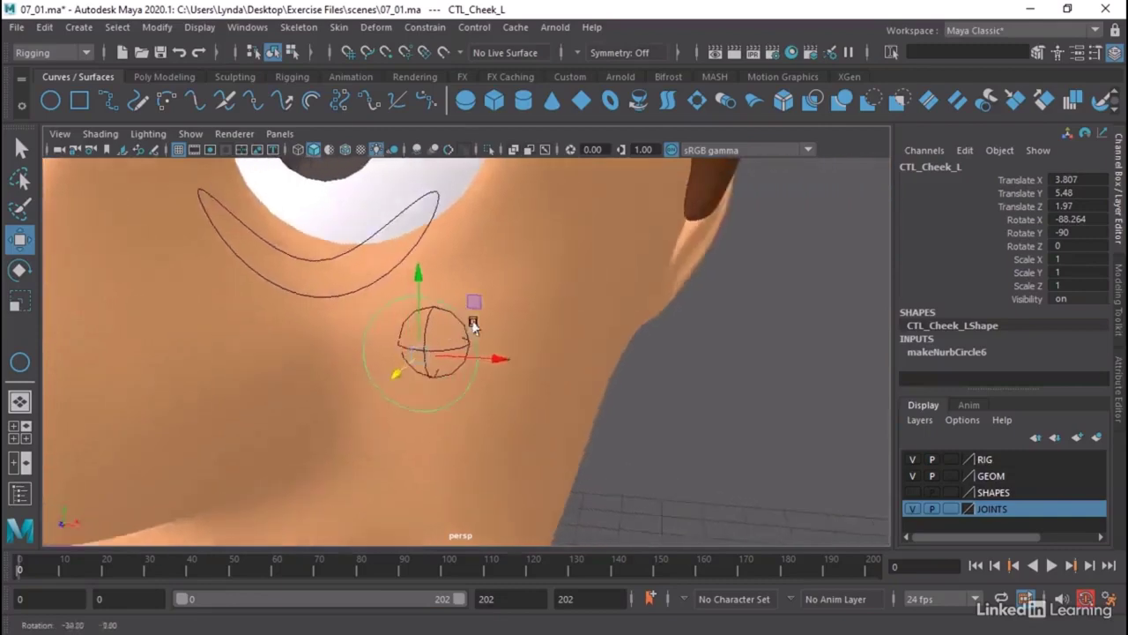
{"action": "right_click_drag", "start_coordinate": [471, 326], "coordinate": [392, 329], "text": "alt"}
{"action": "left_click_drag", "start_coordinate": [633, 328], "coordinate": [571, 305], "text": "alt"}
{"action": "left_click", "coordinate": [761, 380]}
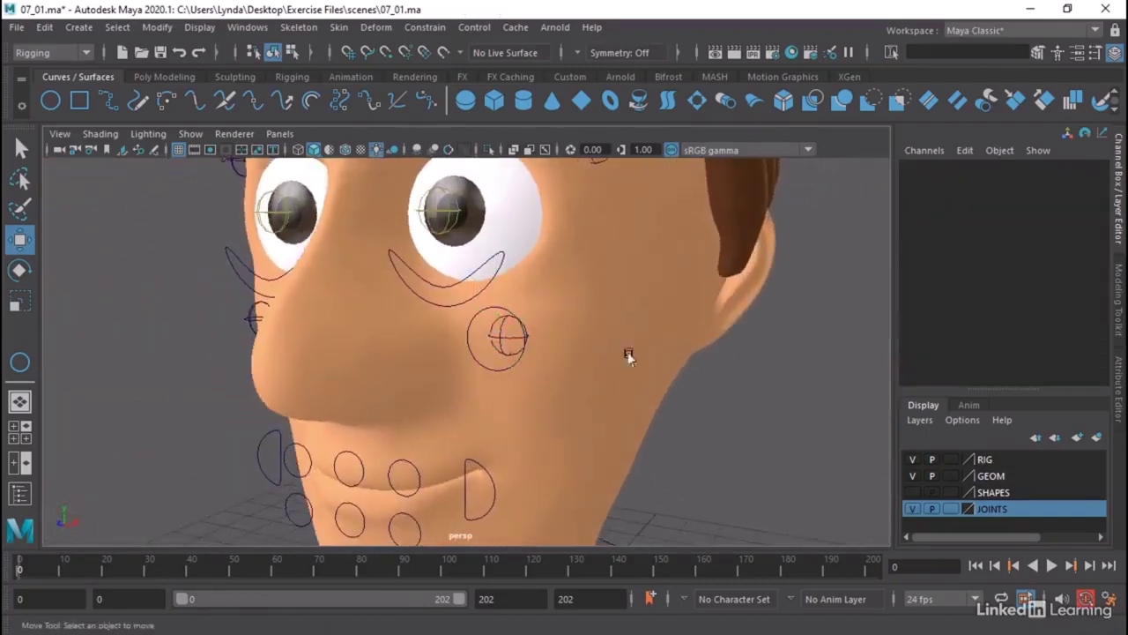
Freeze the transformations of CTL_Cheek_L.
{"action": "left_click", "coordinate": [520, 317]}
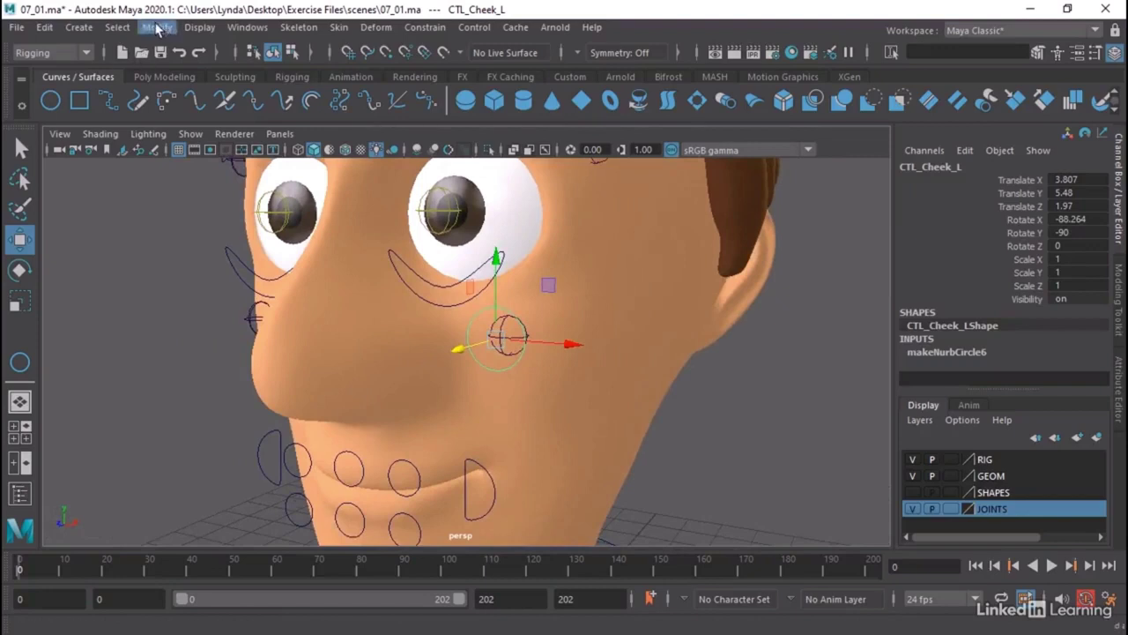
{"action": "left_click", "coordinate": [157, 27]}
{"action": "left_click", "coordinate": [234, 100]}
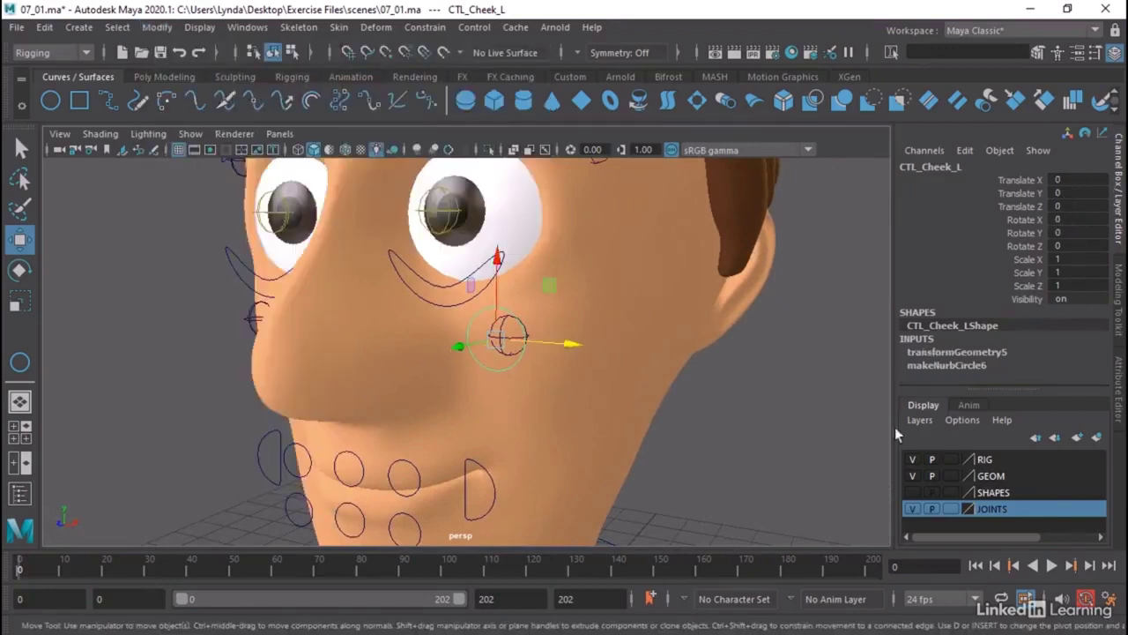
Point constrain joint_Cheek_L to CTL_Cheek_L on all axes with Maintain offset enabled.
{"action": "scroll", "coordinate": [795, 424], "scroll_direction": "down", "scroll_amount": 1}
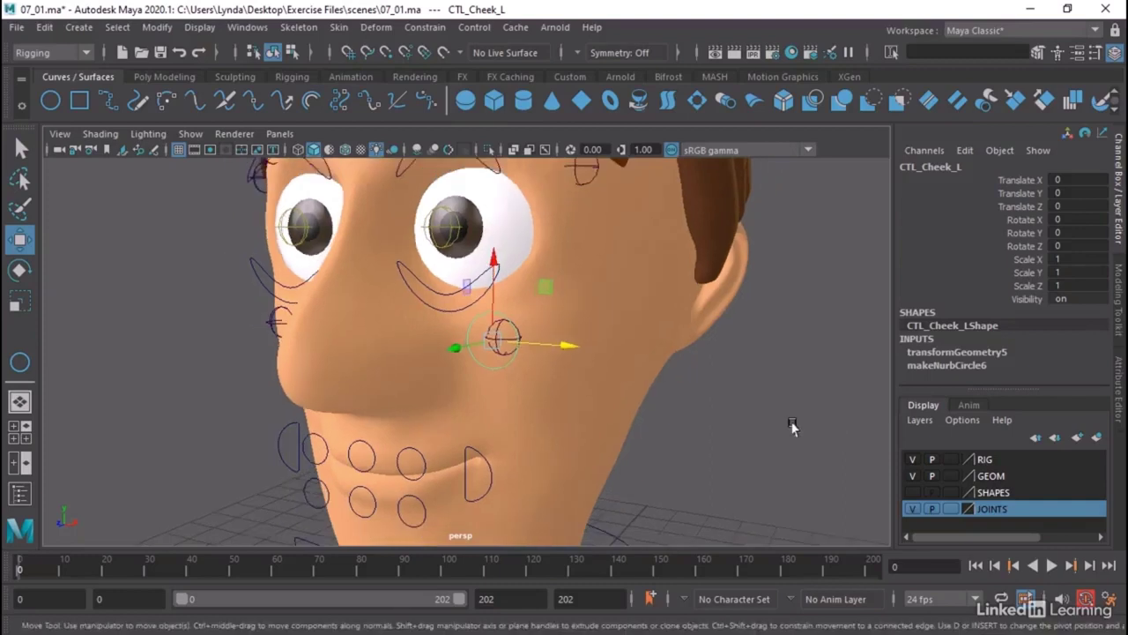
{"action": "key", "text": "q"}
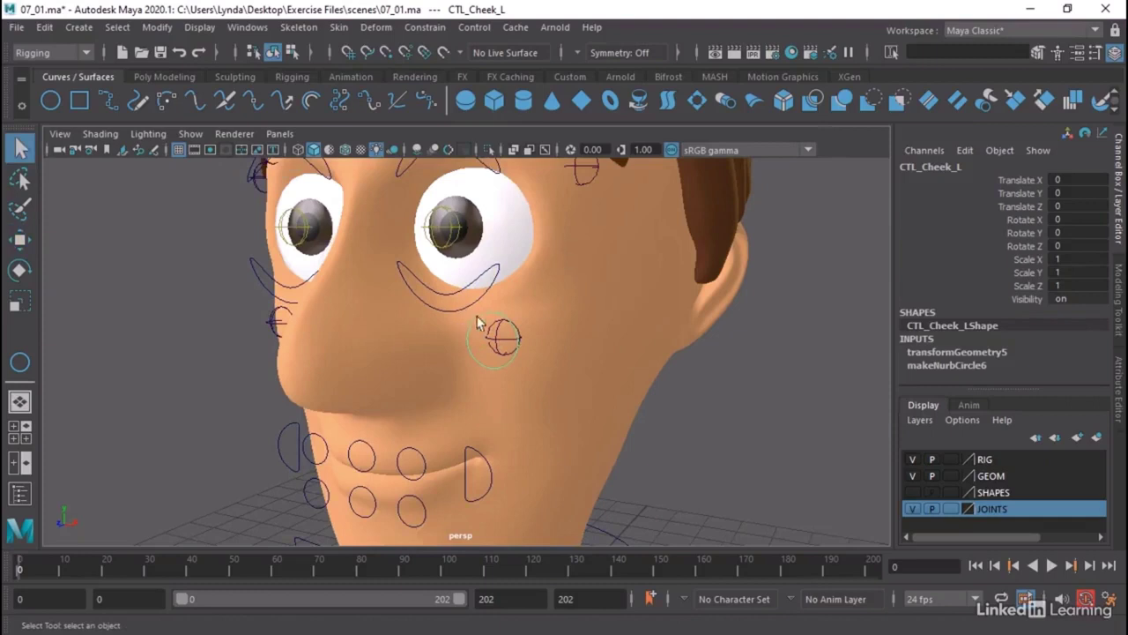
{"action": "left_click", "coordinate": [498, 337]}
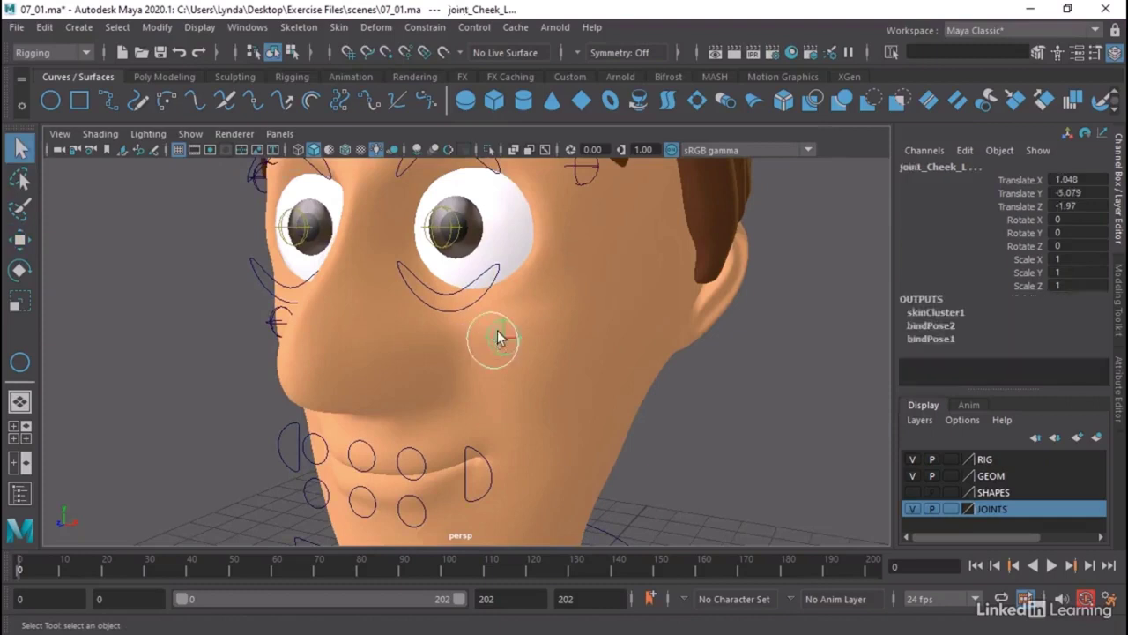
{"action": "left_click", "coordinate": [425, 27]}
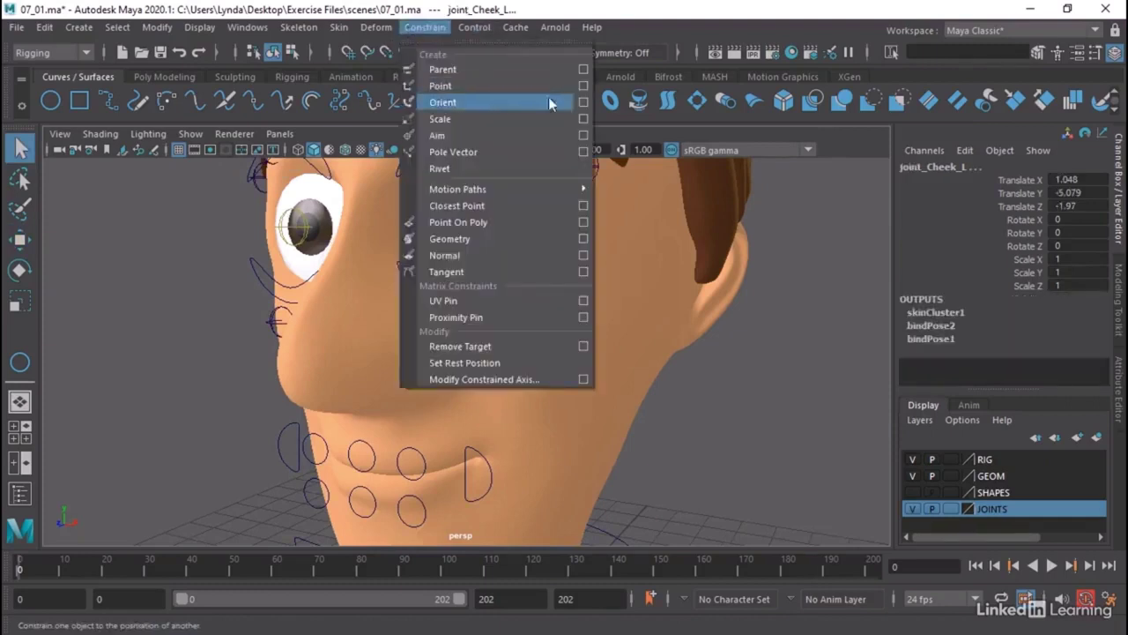
{"action": "left_click", "coordinate": [583, 87]}
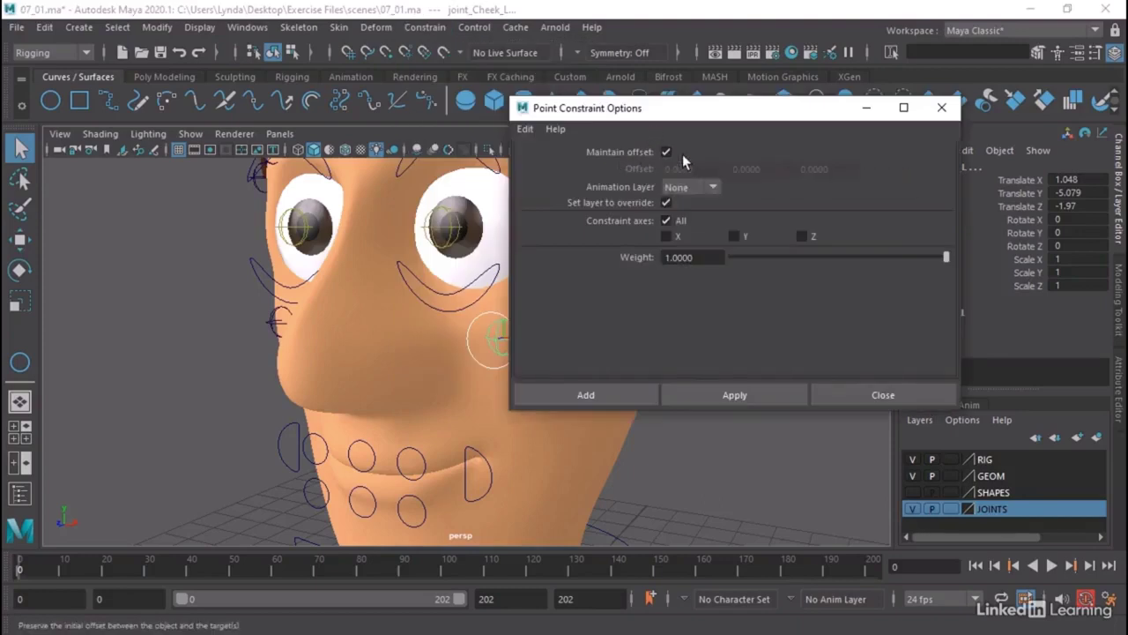
{"action": "left_click", "coordinate": [612, 396]}
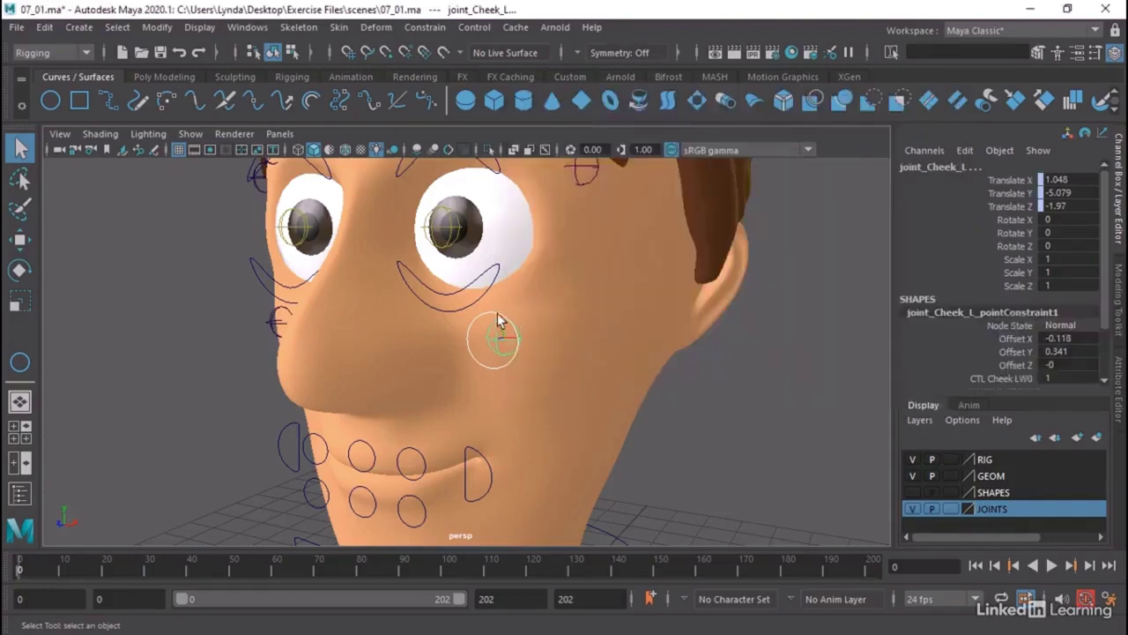
Display wireframe on shaded and try moving CTL_Cheek_L sideways to check how the left cheek deforms, undoing the moves.
{"action": "left_click", "coordinate": [497, 317]}
{"action": "left_click_drag", "start_coordinate": [529, 340], "coordinate": [607, 367], "text": "alt"}
{"action": "key", "text": "w"}
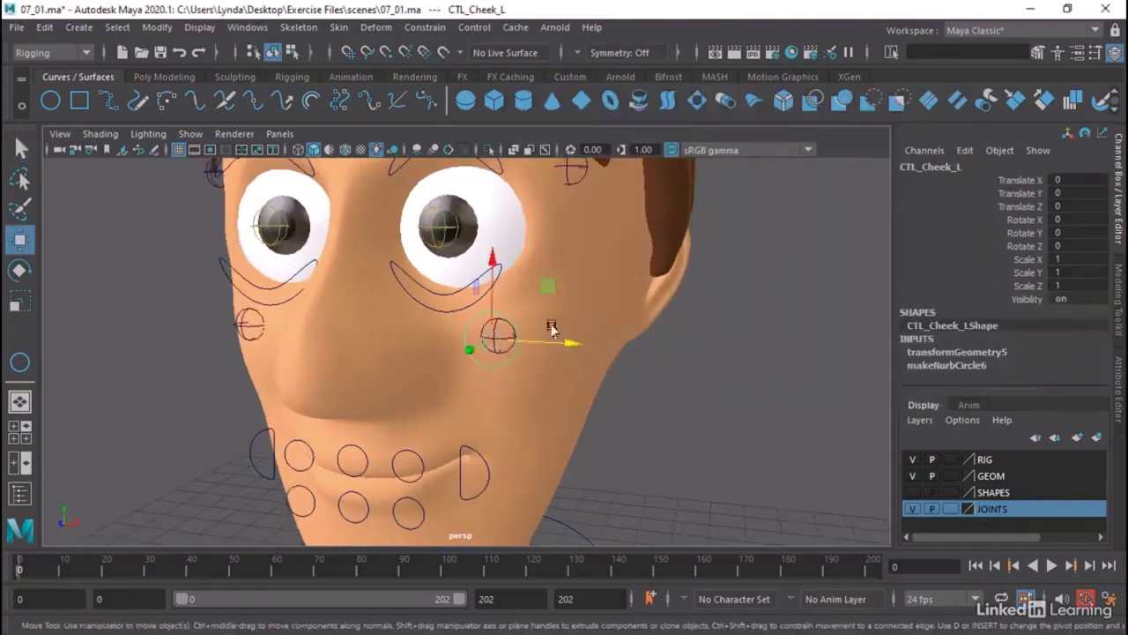
{"action": "mouse_move", "coordinate": [544, 283]}
{"action": "left_mouse_down"}
{"action": "mouse_move", "coordinate": [579, 285]}
{"action": "mouse_move", "coordinate": [566, 289]}
{"action": "left_mouse_up"}
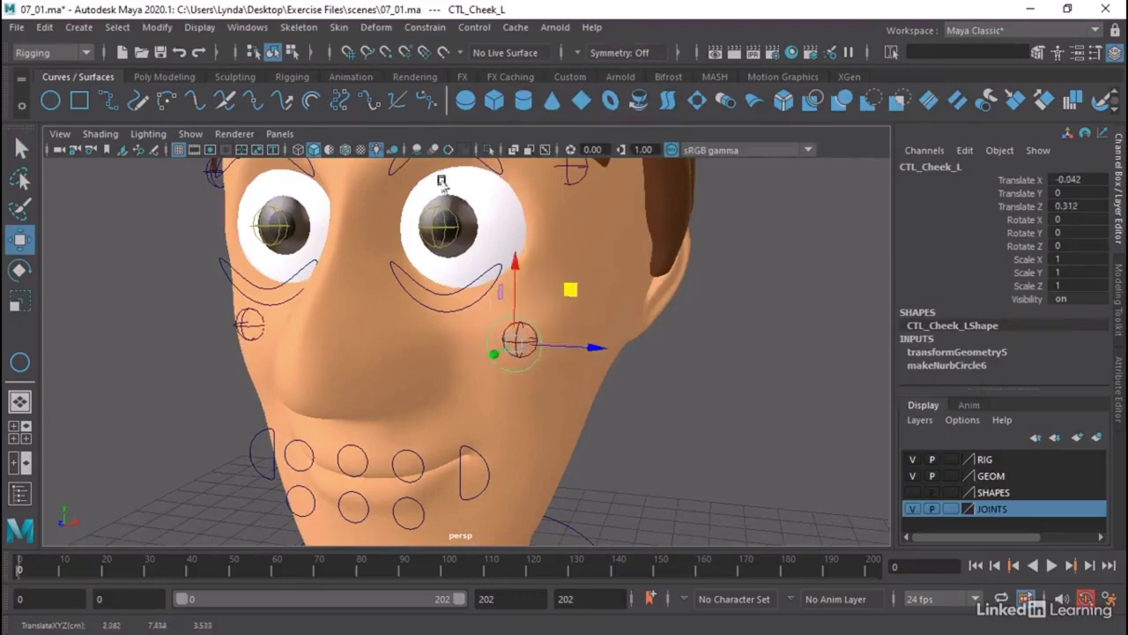
{"action": "left_click", "coordinate": [345, 150]}
{"action": "mouse_move", "coordinate": [569, 288]}
{"action": "left_mouse_down"}
{"action": "mouse_move", "coordinate": [525, 274]}
{"action": "mouse_move", "coordinate": [565, 264]}
{"action": "mouse_move", "coordinate": [521, 273]}
{"action": "mouse_move", "coordinate": [582, 305]}
{"action": "mouse_move", "coordinate": [548, 284]}
{"action": "left_mouse_up"}
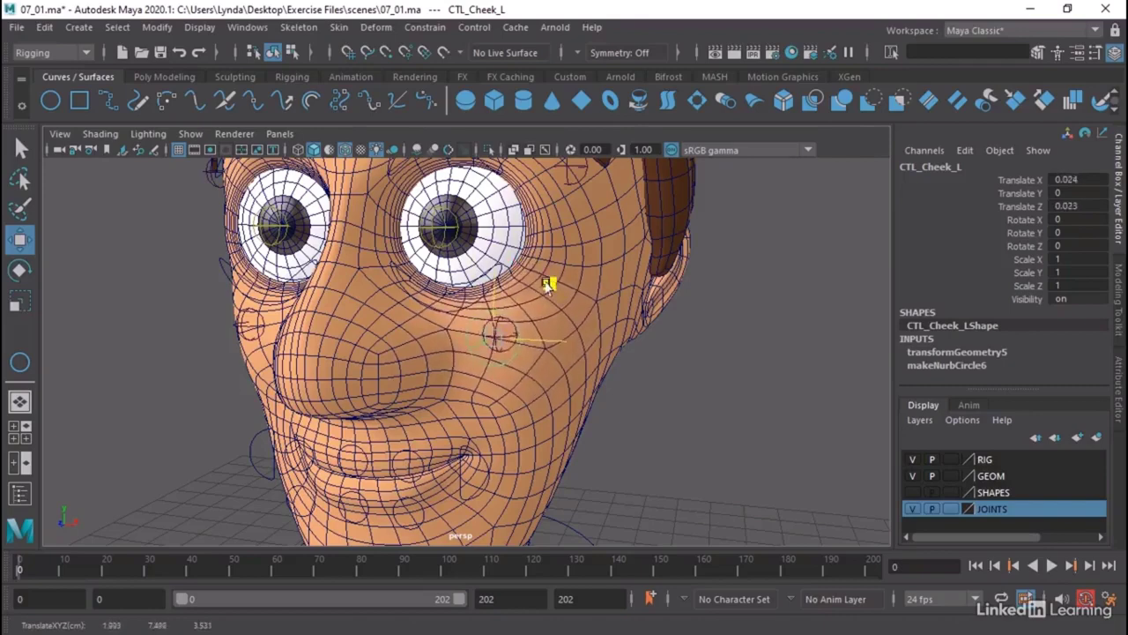
{"action": "key", "text": "ctrl+z"}
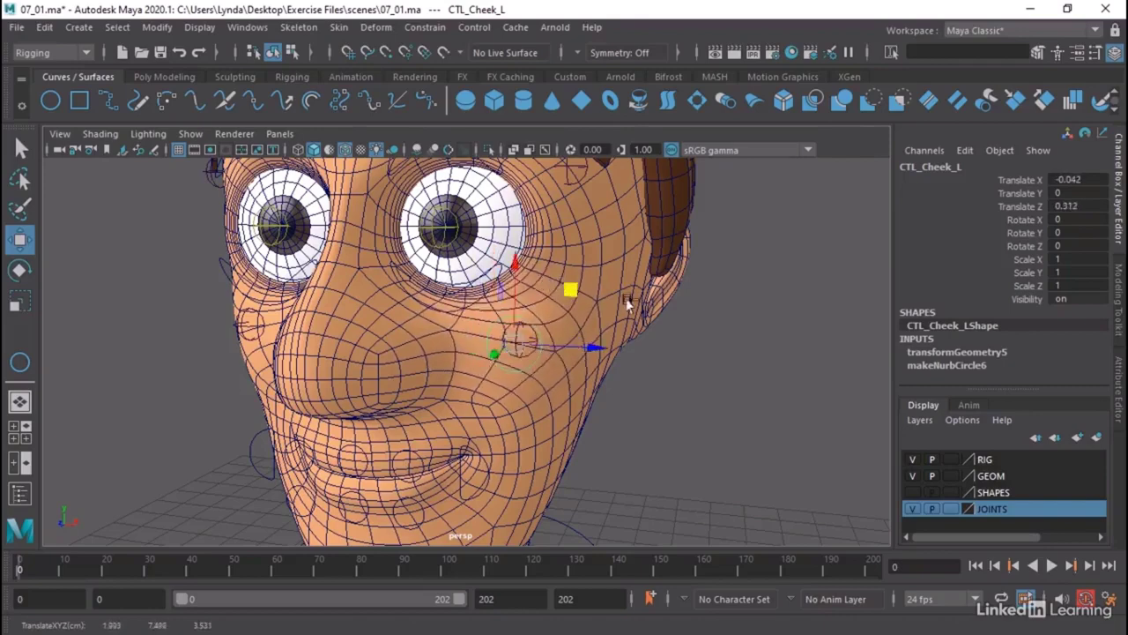
{"action": "key", "text": "ctrl+z"}
Try pulling CTL_Cheek_L far out from the face along Z and undo the move.
{"action": "left_click_drag", "start_coordinate": [689, 313], "coordinate": [616, 308], "text": "alt"}
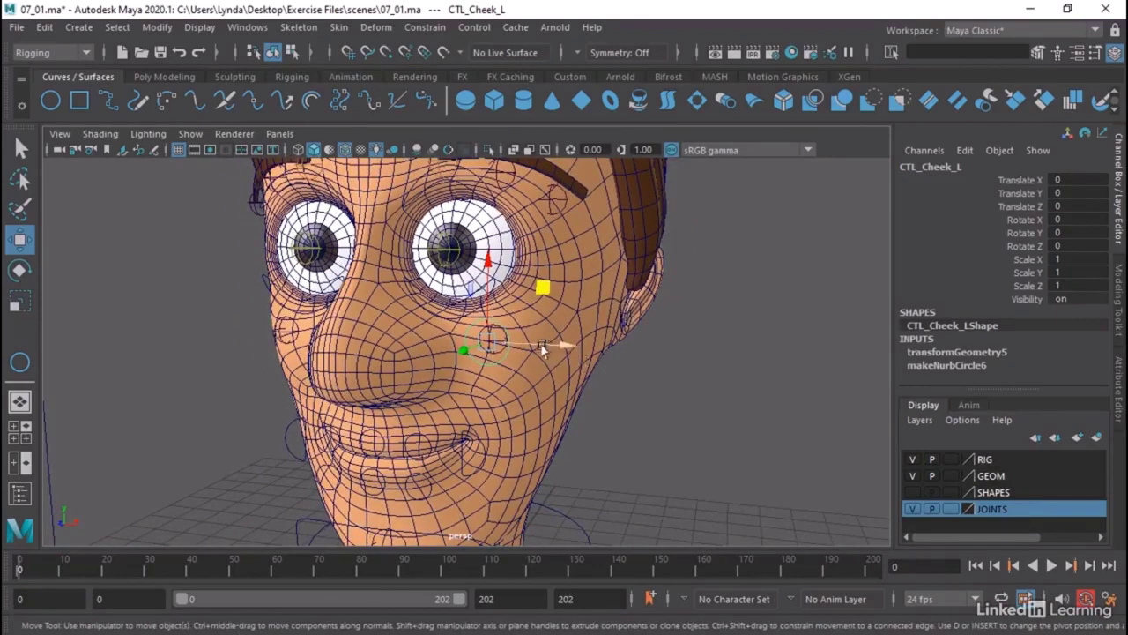
{"action": "left_click_drag", "start_coordinate": [542, 350], "coordinate": [824, 368]}
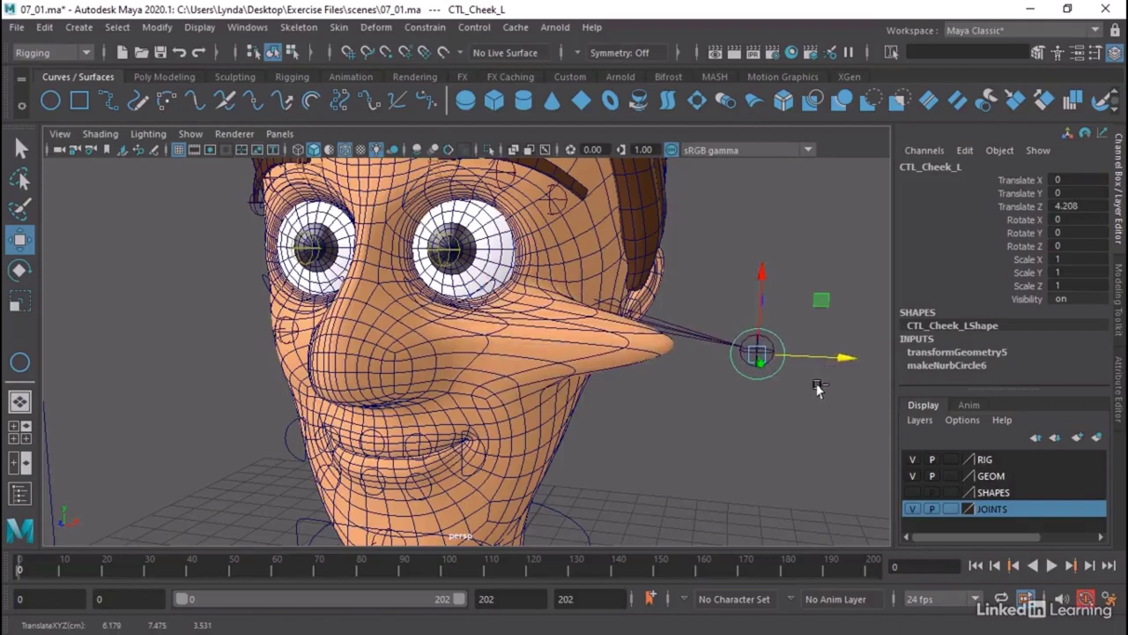
{"action": "key", "text": "ctrl+z"}
In CTL_Cheek_L's translate limit information, enable the Z maximum at 1.00, gauging it with a small outward move.
{"action": "left_click", "coordinate": [1121, 372]}
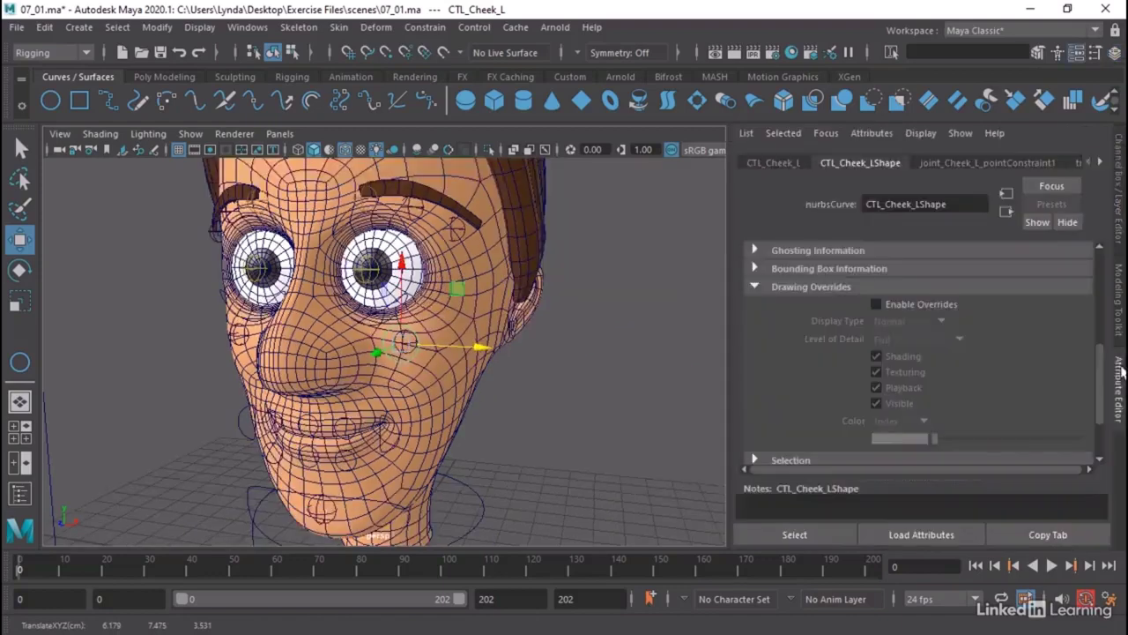
{"action": "left_click", "coordinate": [772, 164]}
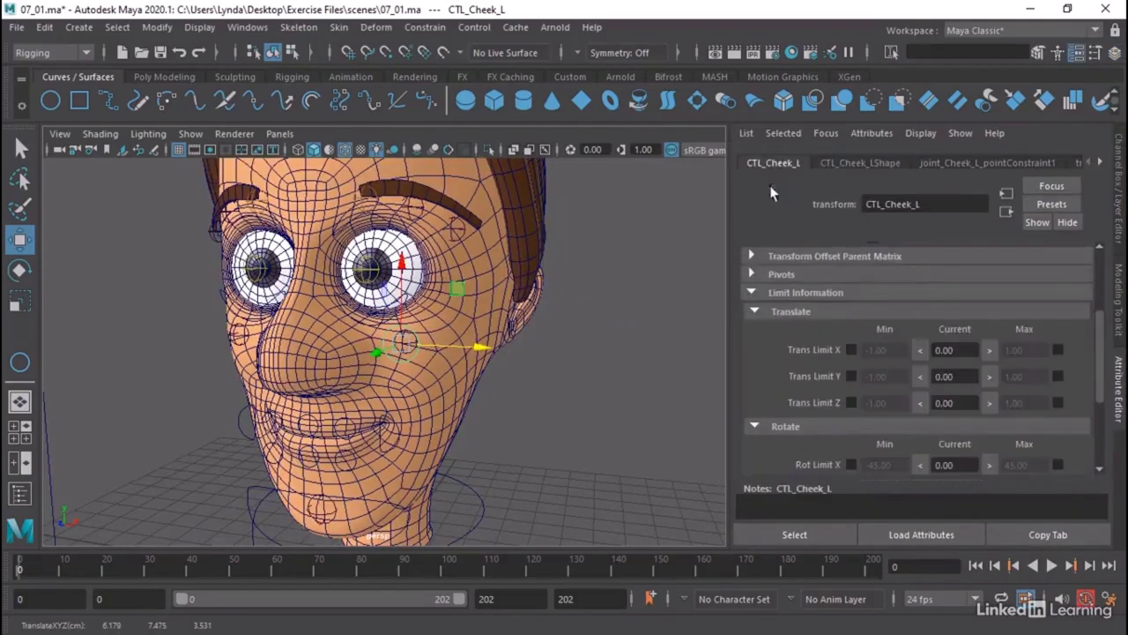
{"action": "left_click", "coordinate": [754, 292]}
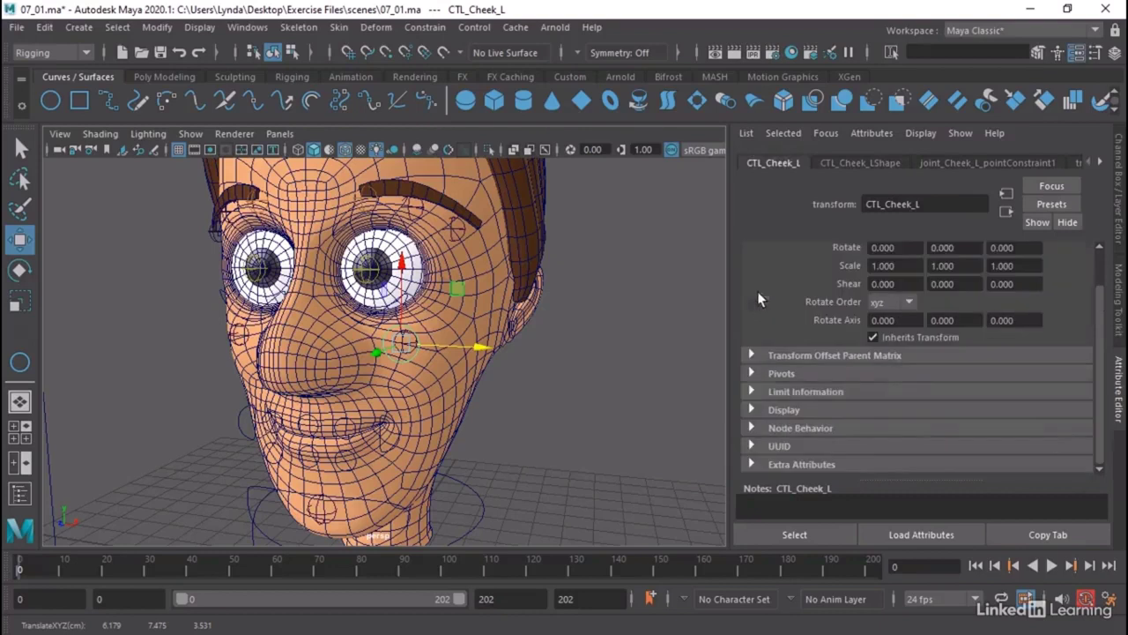
{"action": "left_click", "coordinate": [768, 393]}
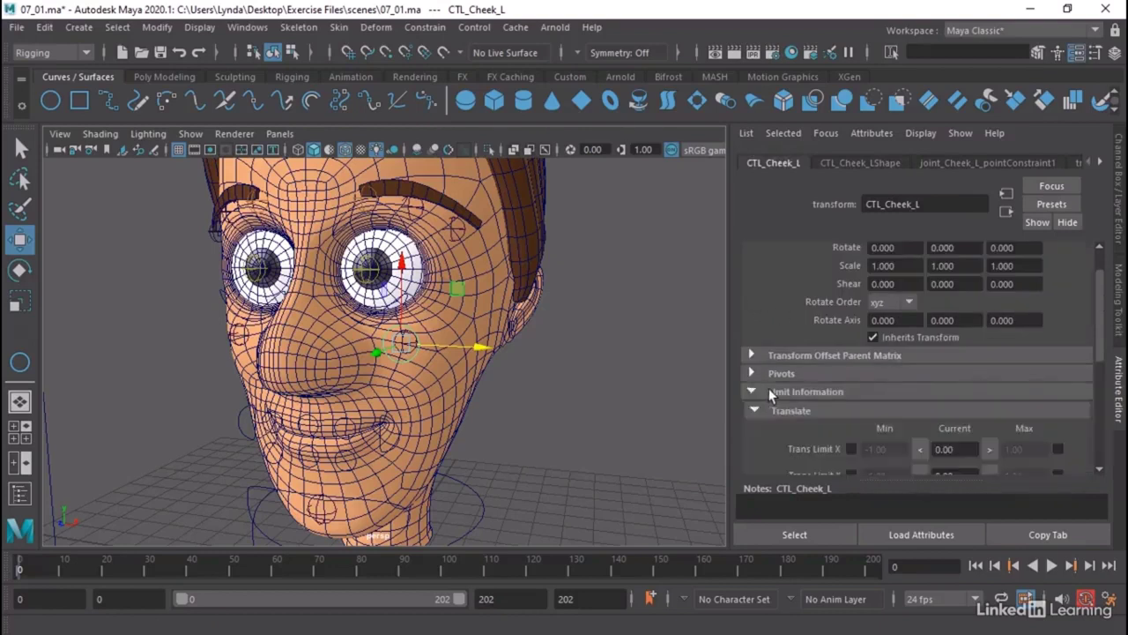
{"action": "scroll", "coordinate": [769, 395], "scroll_direction": "down", "scroll_amount": 3}
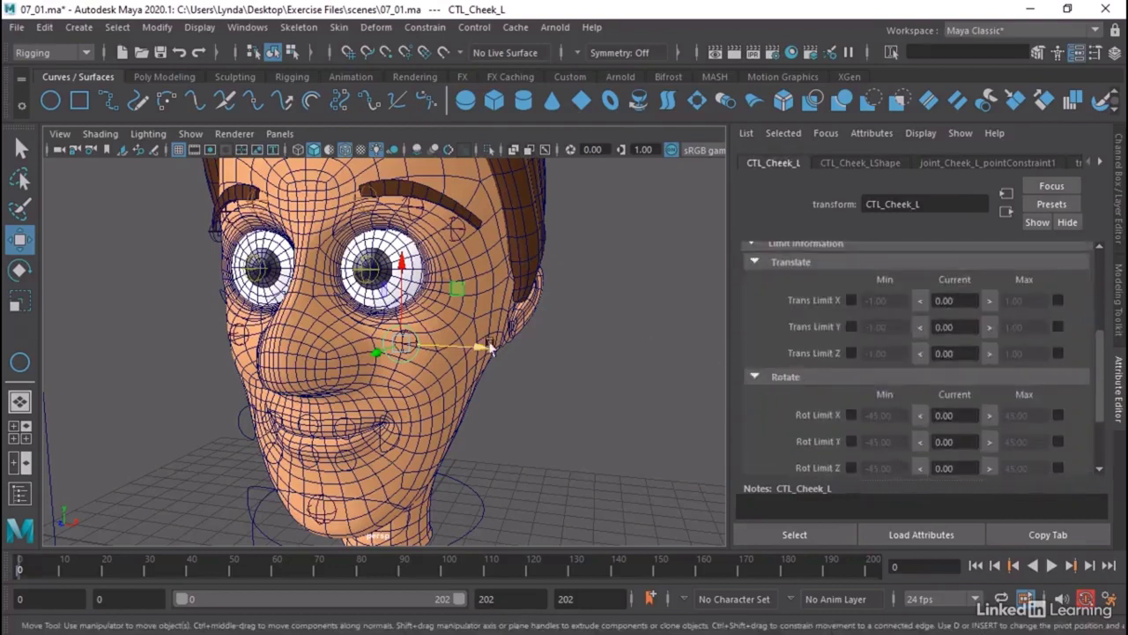
{"action": "mouse_move", "coordinate": [478, 350]}
{"action": "left_mouse_down"}
{"action": "mouse_move", "coordinate": [539, 348]}
{"action": "mouse_move", "coordinate": [491, 348]}
{"action": "left_mouse_up"}
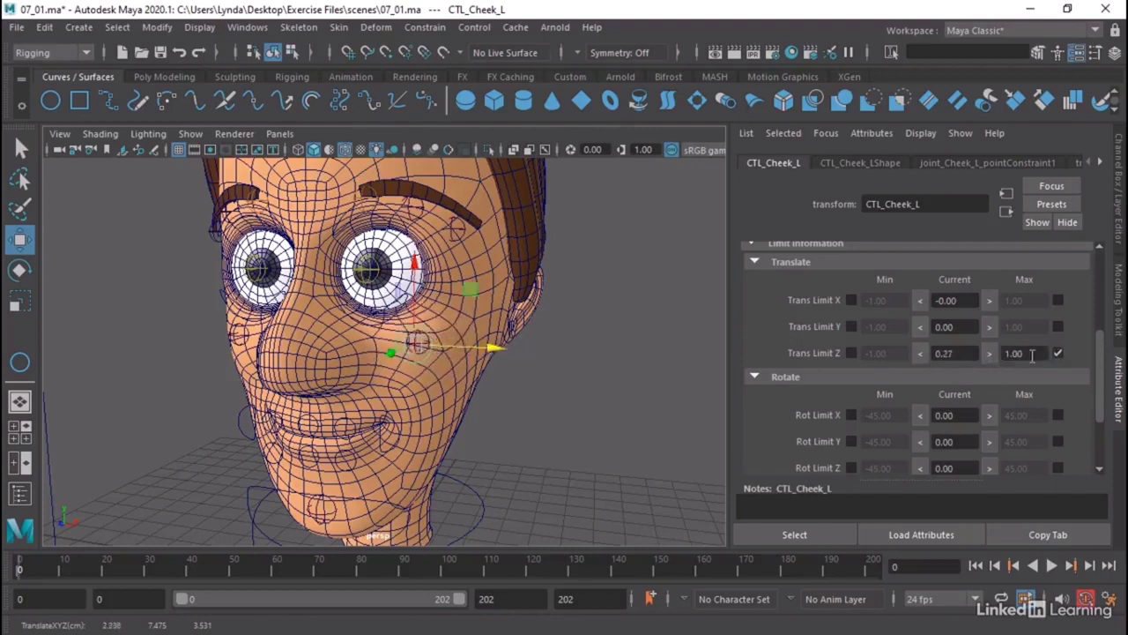
Enable CTL_Cheek_L's Z translation minimum at -0.75 and return its current Z value to 0.
{"action": "mouse_move", "coordinate": [494, 353]}
{"action": "left_mouse_down"}
{"action": "mouse_move", "coordinate": [573, 348]}
{"action": "mouse_move", "coordinate": [477, 350]}
{"action": "mouse_move", "coordinate": [488, 350]}
{"action": "left_mouse_up"}
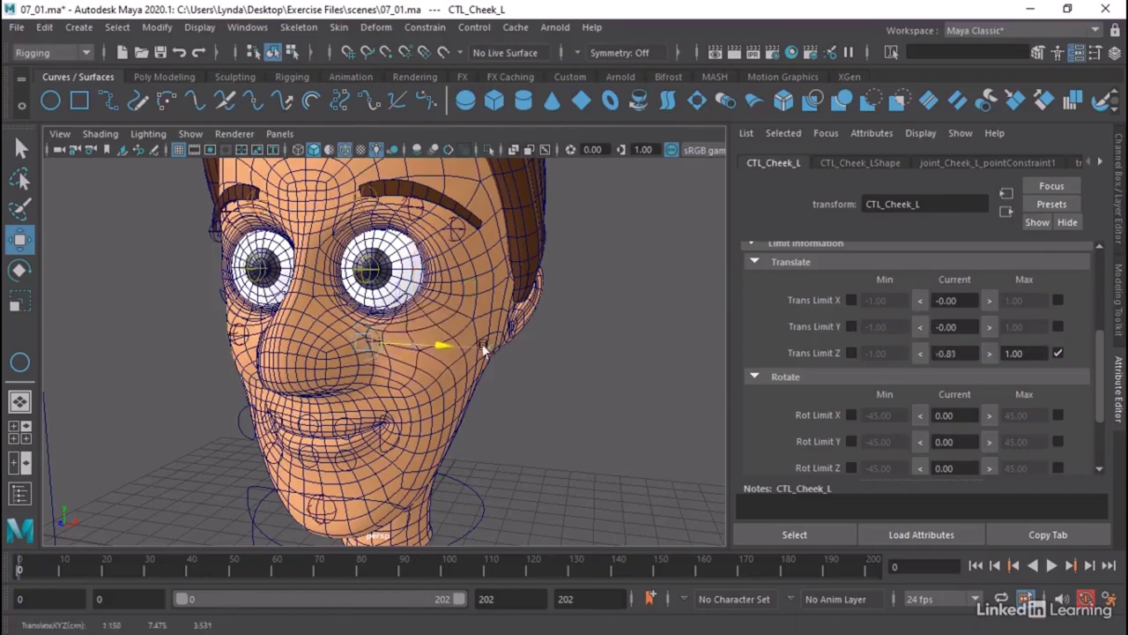
{"action": "left_click", "coordinate": [852, 352]}
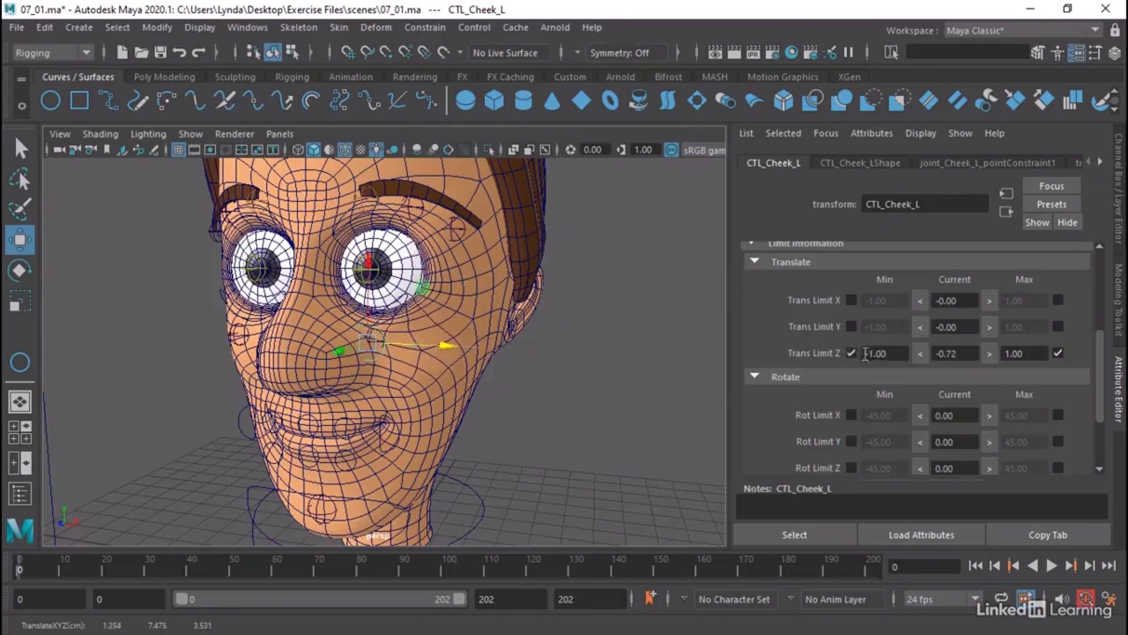
{"action": "left_click", "coordinate": [877, 353]}
{"action": "key", "text": "Return"}
{"action": "left_click", "coordinate": [967, 348]}
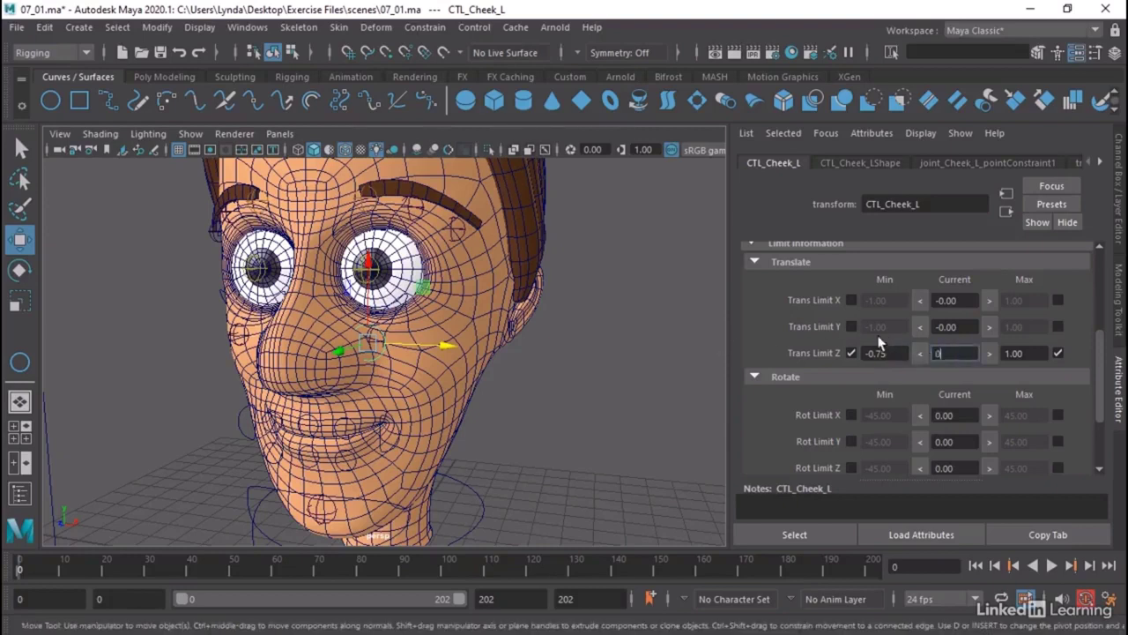
{"action": "key", "text": "Return"}
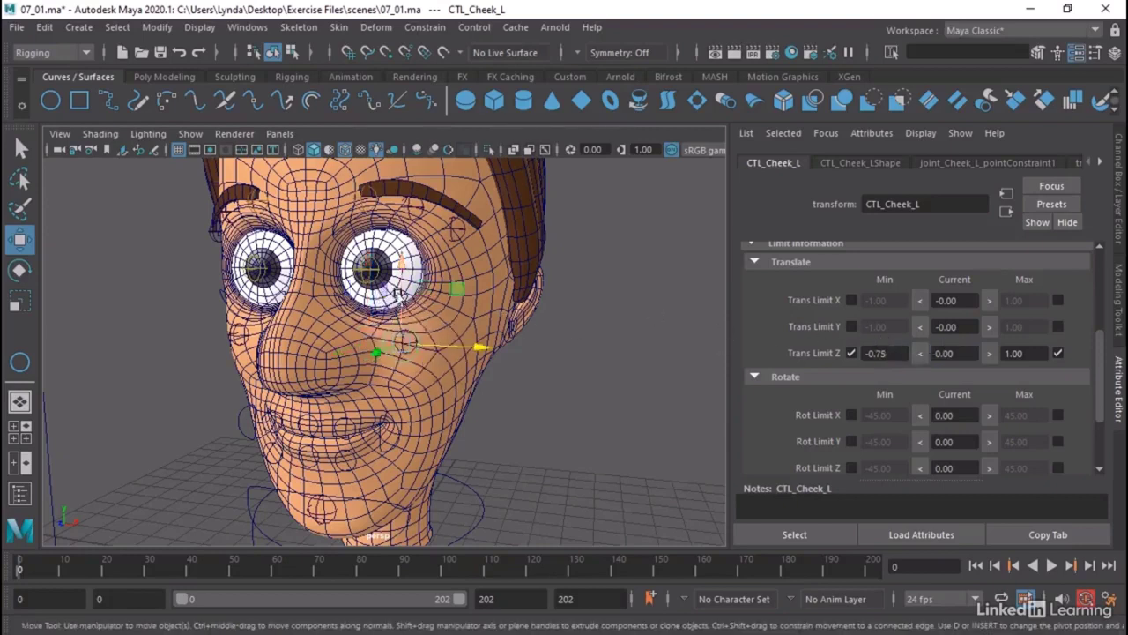
Enable CTL_Cheek_L's X translation limits at -1.00 minimum and 1.00 maximum, and return its current X value to 0.
{"action": "left_click_drag", "start_coordinate": [397, 298], "coordinate": [404, 245]}
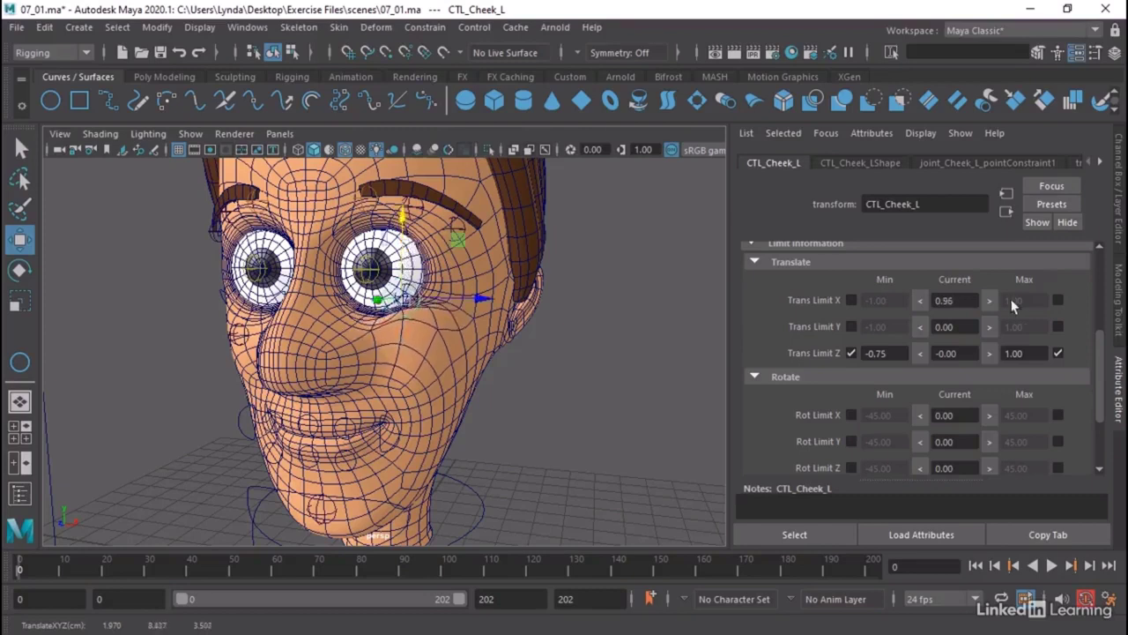
{"action": "left_click", "coordinate": [1059, 301]}
{"action": "left_click_drag", "start_coordinate": [406, 248], "coordinate": [404, 350]}
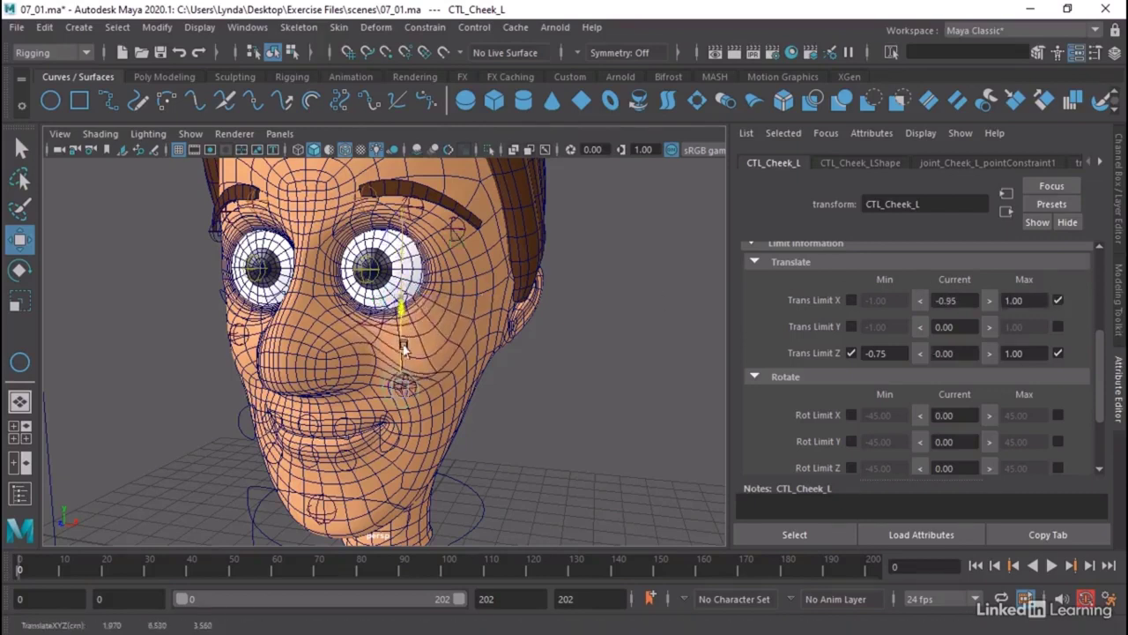
{"action": "left_click", "coordinate": [850, 299]}
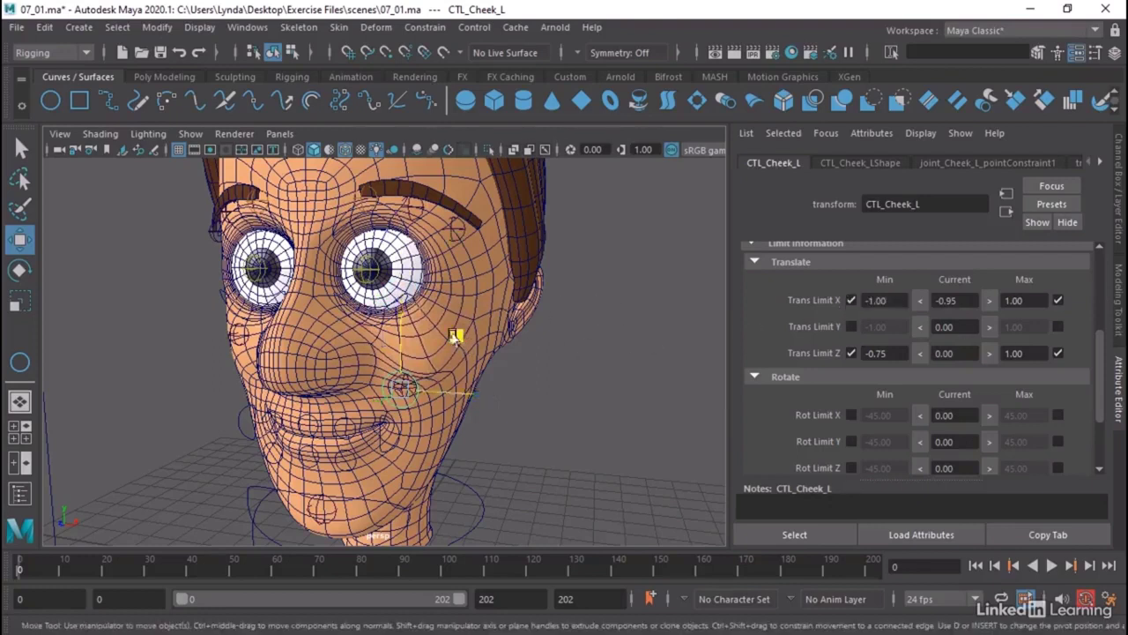
{"action": "left_click_drag", "start_coordinate": [455, 327], "coordinate": [431, 248]}
{"action": "key", "text": "ctrl+z"}
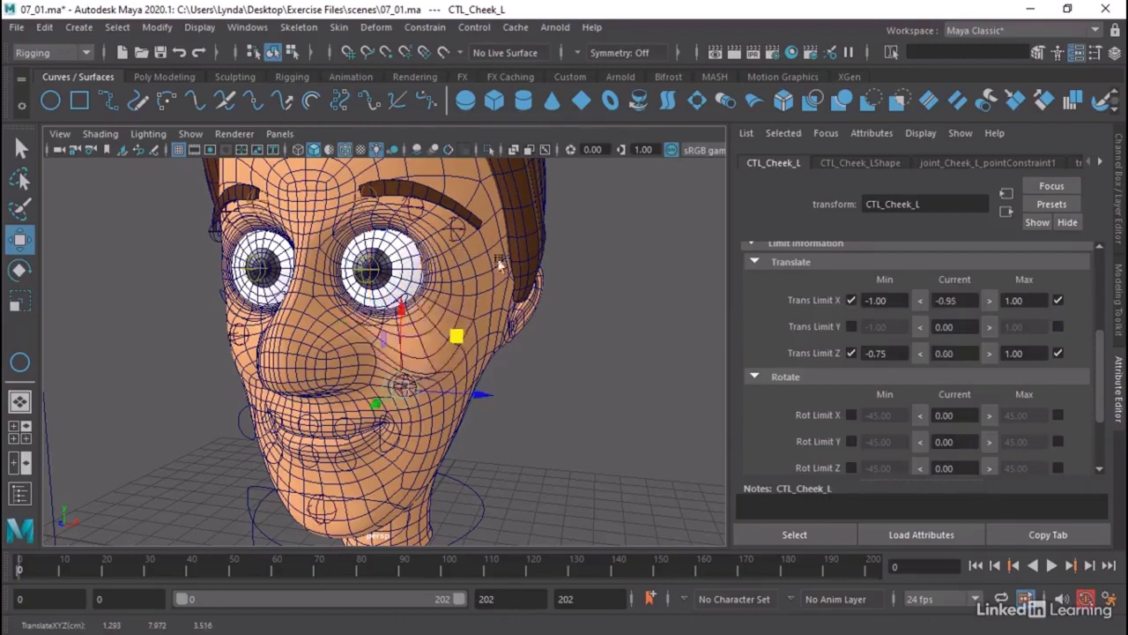
{"action": "left_click_drag", "start_coordinate": [974, 305], "coordinate": [905, 298]}
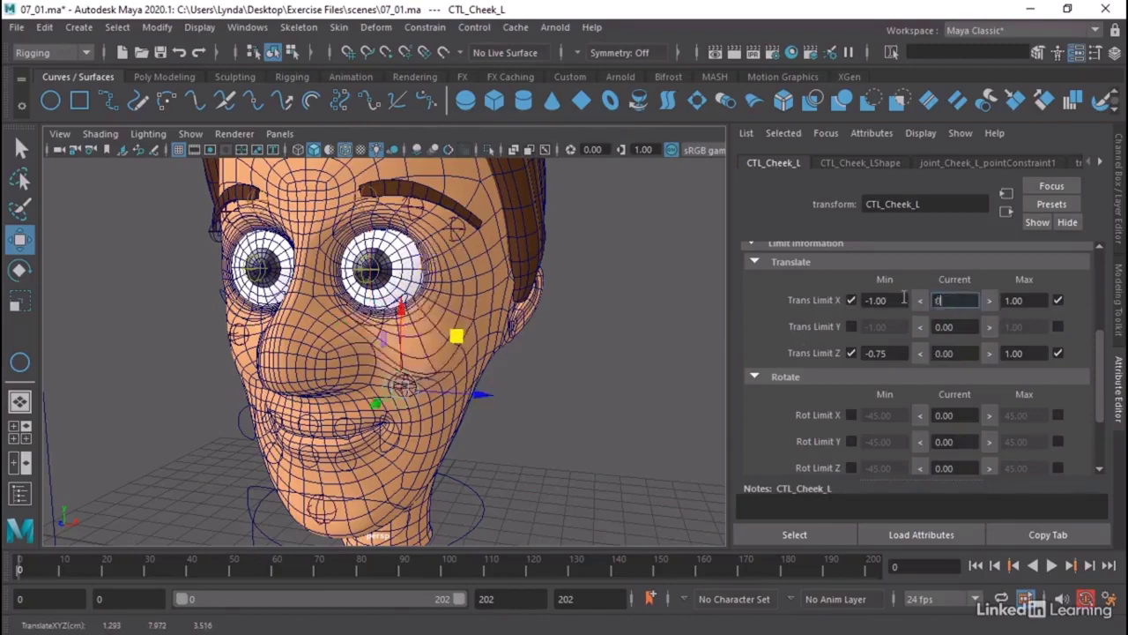
{"action": "type", "text": "0"}
{"action": "key", "text": "Return"}
Enable CTL_Cheek_L's Y translation limits with a minimum of -0.75 and a maximum of 1.00.
{"action": "left_click_drag", "start_coordinate": [529, 355], "coordinate": [446, 358], "text": "alt"}
{"action": "left_click_drag", "start_coordinate": [332, 356], "coordinate": [287, 356]}
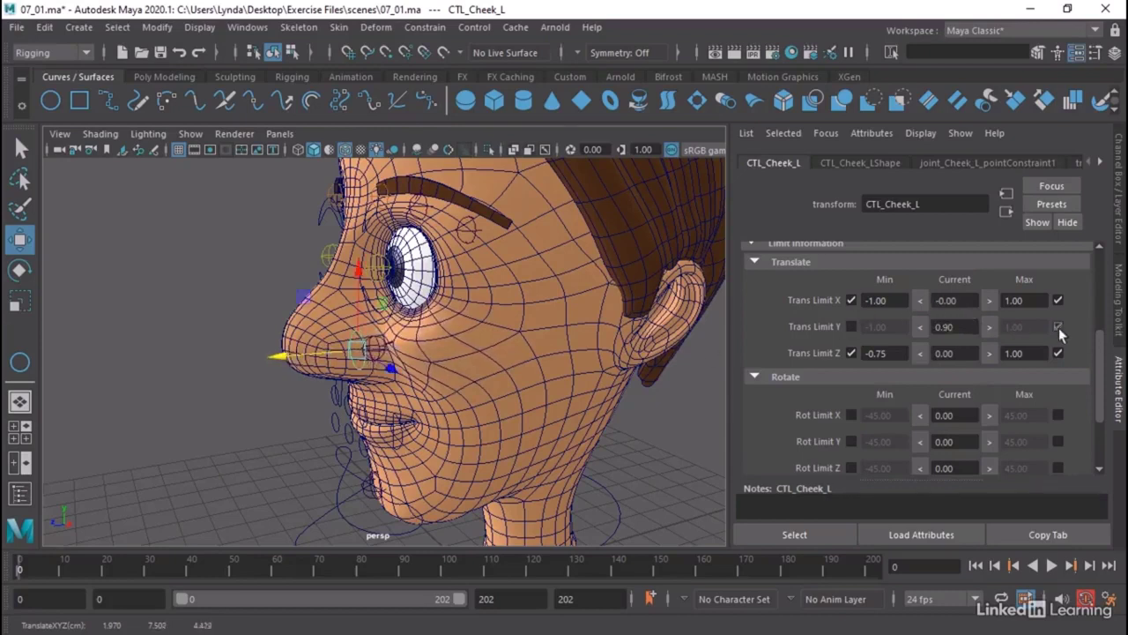
{"action": "left_click", "coordinate": [1058, 327]}
{"action": "left_click_drag", "start_coordinate": [306, 346], "coordinate": [337, 361]}
{"action": "left_click", "coordinate": [851, 326]}
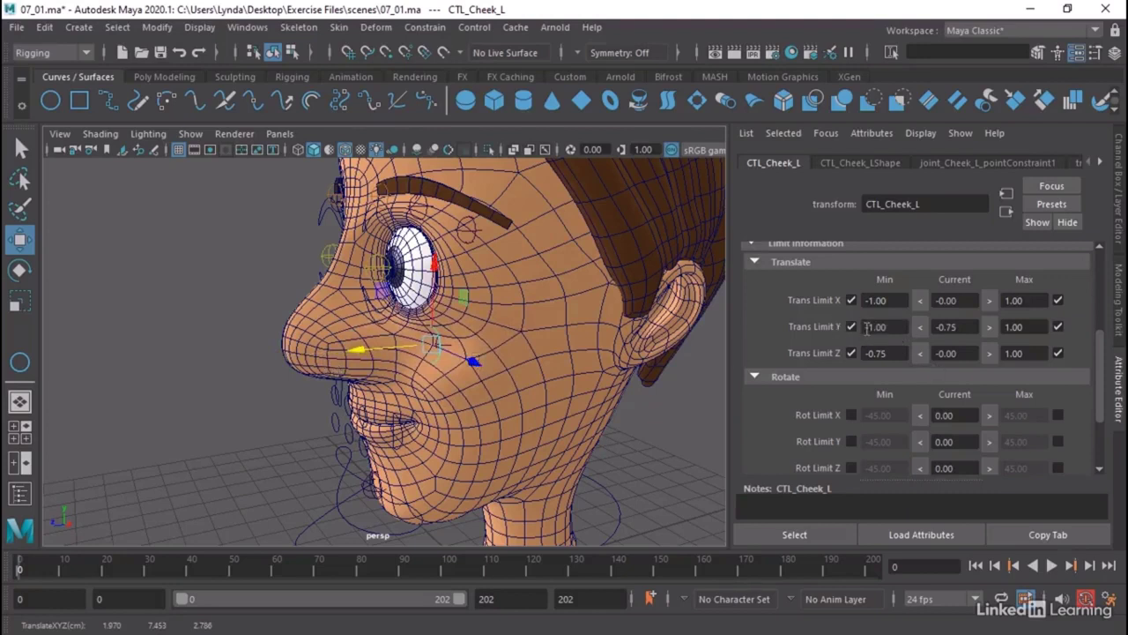
{"action": "left_click_drag", "start_coordinate": [868, 326], "coordinate": [898, 326]}
{"action": "type", "text": "-0.75"}
{"action": "key", "text": "Return"}
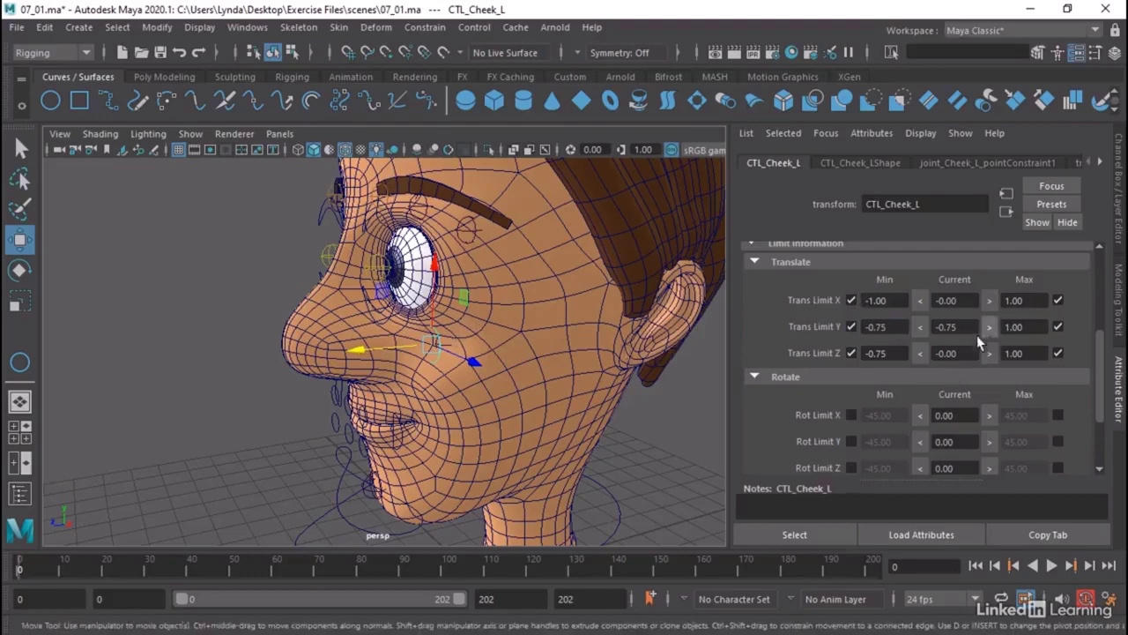
Reset CTL_Cheek_L's translation to 0 and test its limited movement, undoing the test move.
{"action": "left_click", "coordinate": [1120, 177]}
{"action": "left_click_drag", "start_coordinate": [1069, 180], "coordinate": [1071, 192]}
{"action": "type", "text": "0"}
{"action": "key", "text": "Return"}
{"action": "left_click_drag", "start_coordinate": [476, 402], "coordinate": [582, 415], "text": "alt"}
{"action": "left_click_drag", "start_coordinate": [542, 286], "coordinate": [509, 280]}
{"action": "key", "text": "ctrl+z"}
{"action": "left_click_drag", "start_coordinate": [721, 370], "coordinate": [603, 377], "text": "alt"}
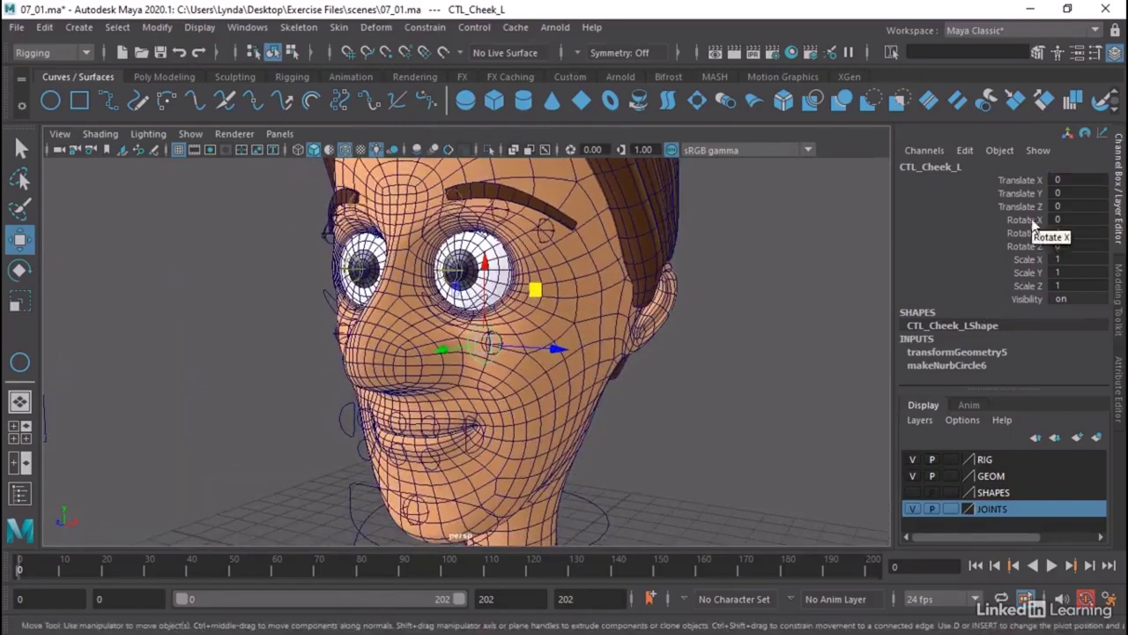
Lock and hide the rotate, scale and visibility channels of CTL_Cheek_L, and clear the selection.
{"action": "left_click_drag", "start_coordinate": [1030, 220], "coordinate": [1037, 304]}
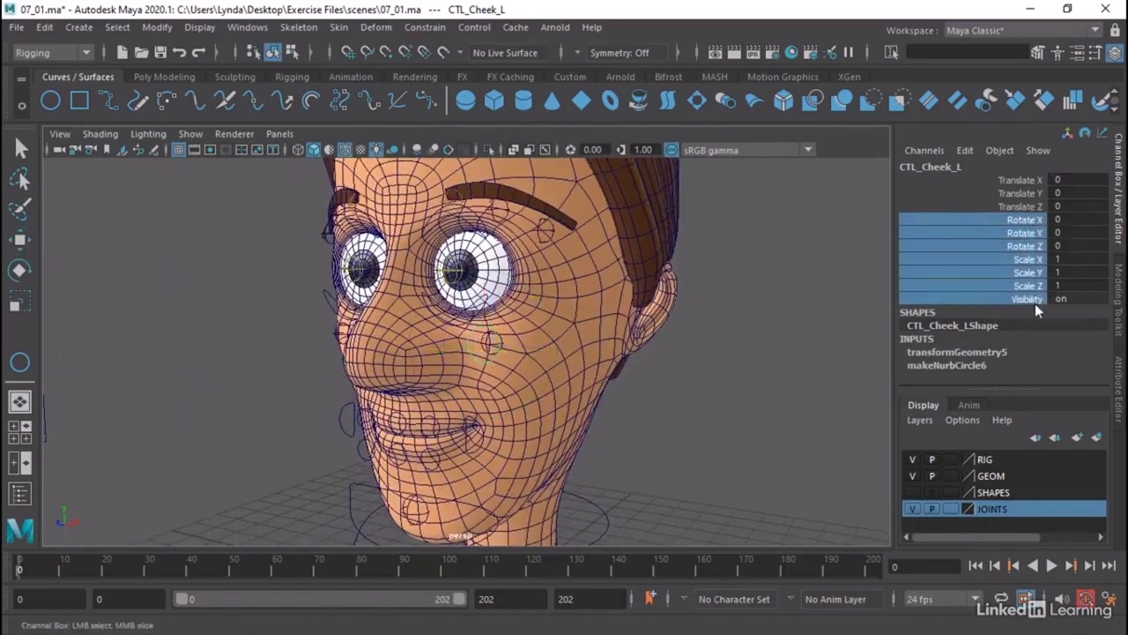
{"action": "right_click", "coordinate": [1015, 244]}
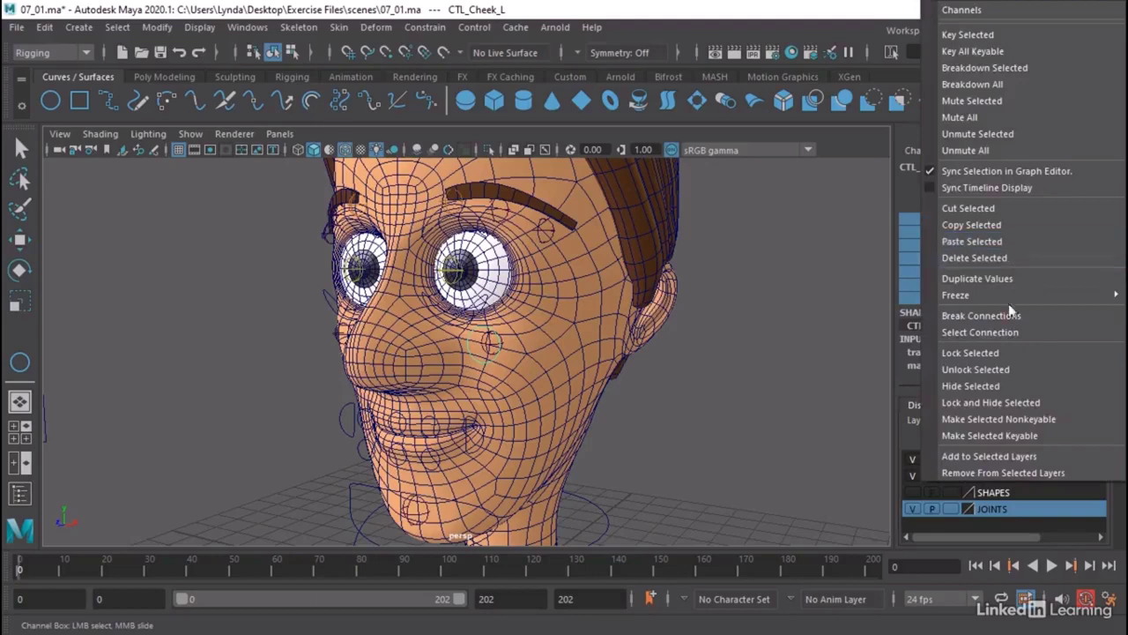
{"action": "left_click", "coordinate": [1002, 402]}
{"action": "left_click", "coordinate": [714, 422]}
{"action": "left_click_drag", "start_coordinate": [773, 396], "coordinate": [663, 372], "text": "alt"}
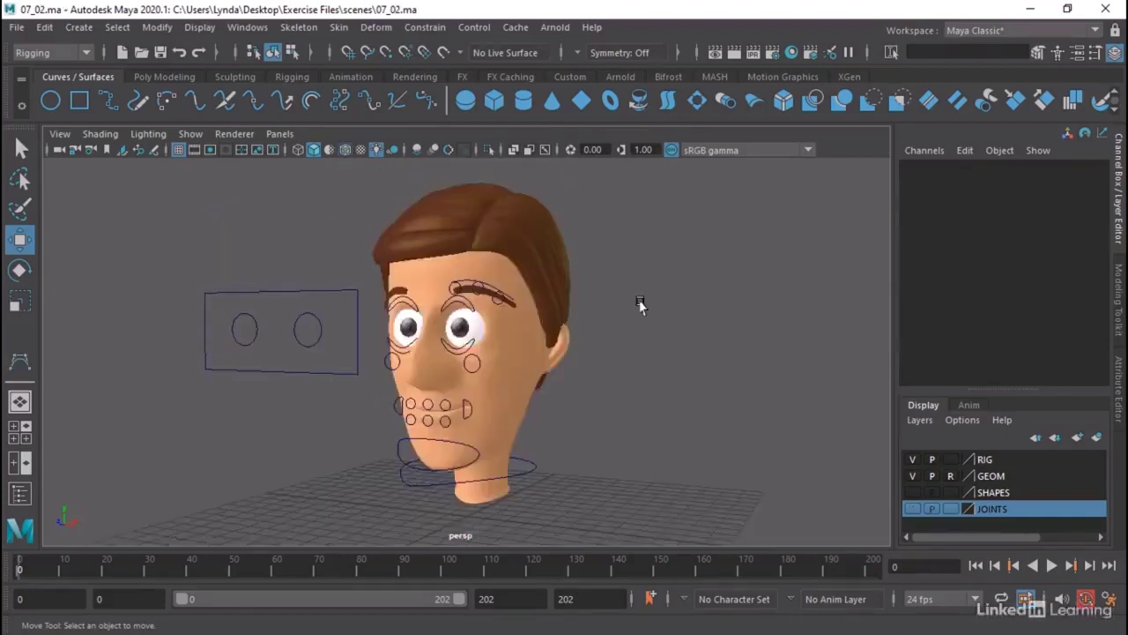
Frame the left eyebrow in 07_02, open the Outliner and collapse the CTL_Head hierarchy.
{"action": "left_click_drag", "start_coordinate": [483, 255], "coordinate": [470, 269], "text": "alt"}
{"action": "right_click_drag", "start_coordinate": [468, 272], "coordinate": [755, 259], "text": "alt"}
{"action": "middle_click_drag", "start_coordinate": [740, 261], "coordinate": [734, 365], "text": "alt"}
{"action": "right_click_drag", "start_coordinate": [552, 299], "coordinate": [698, 314], "text": "alt"}
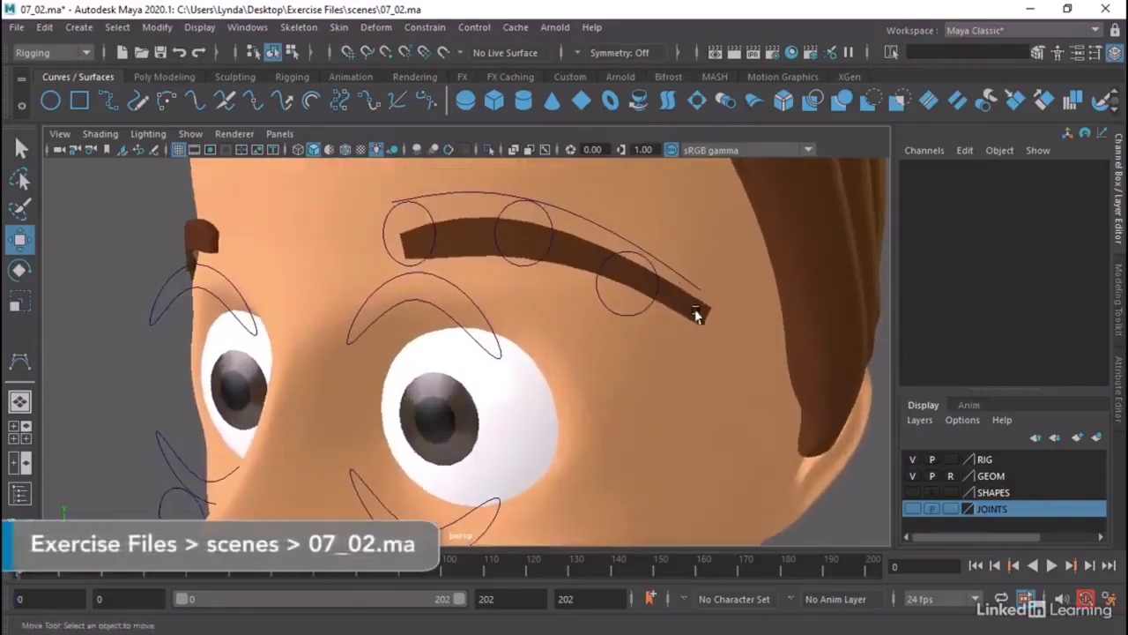
{"action": "middle_click_drag", "start_coordinate": [677, 282], "coordinate": [669, 305], "text": "alt"}
{"action": "left_click", "coordinate": [248, 27]}
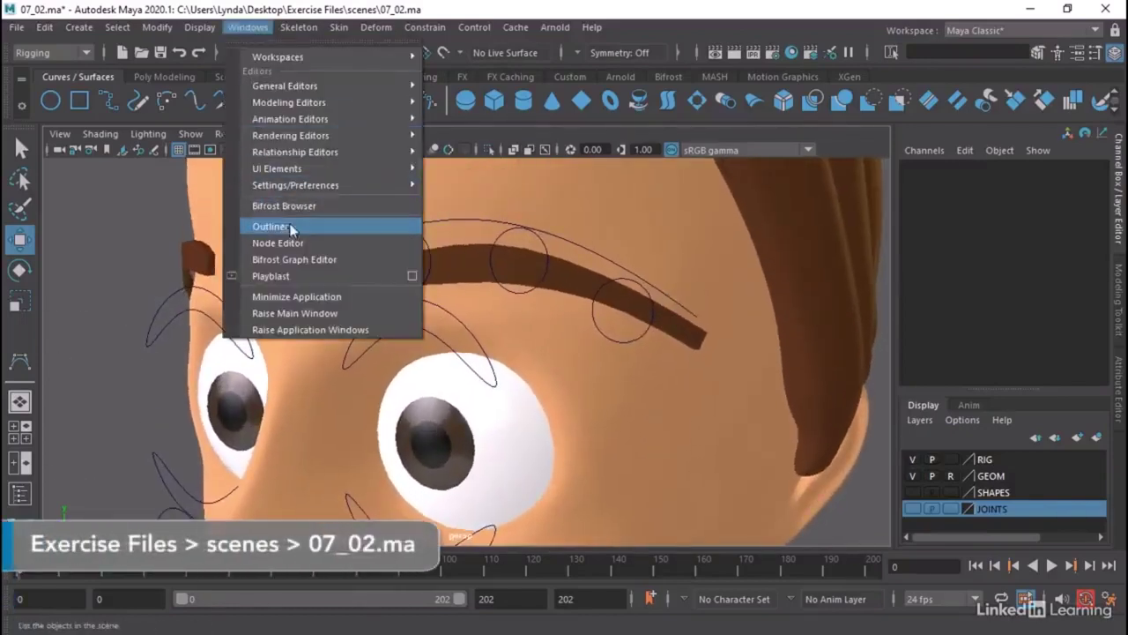
{"action": "left_click", "coordinate": [265, 222]}
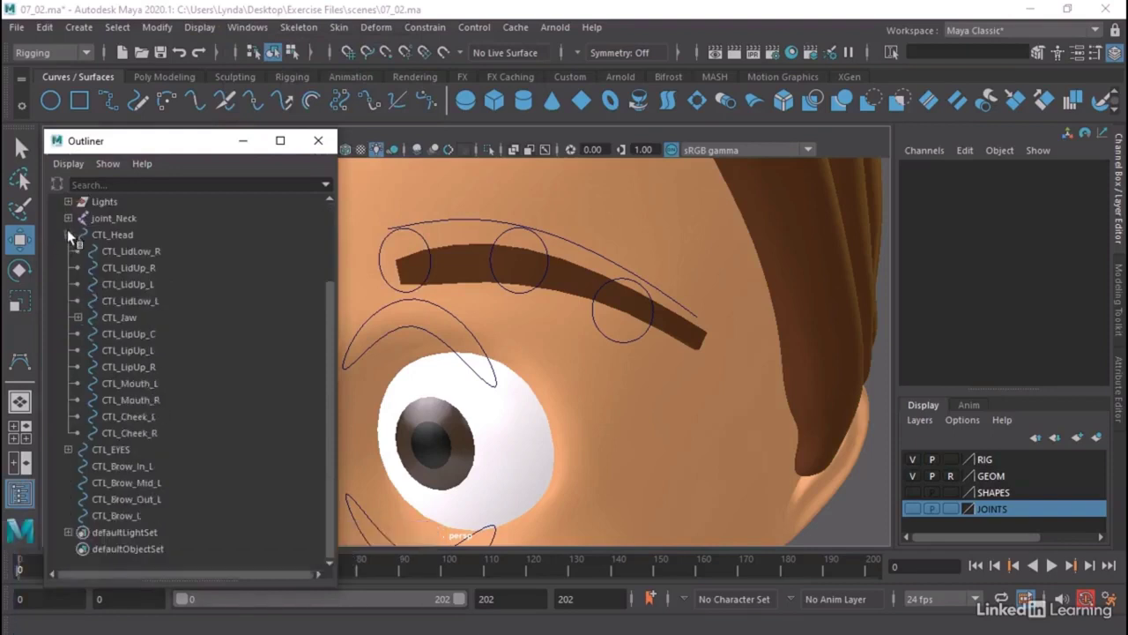
{"action": "left_click", "coordinate": [68, 234]}
Examine the left brow controls one by one: CTL_Brow_L, CTL_Brow_Out_L, CTL_Brow_In_L and CTL_Brow_Mid_L.
{"action": "left_click", "coordinate": [128, 417]}
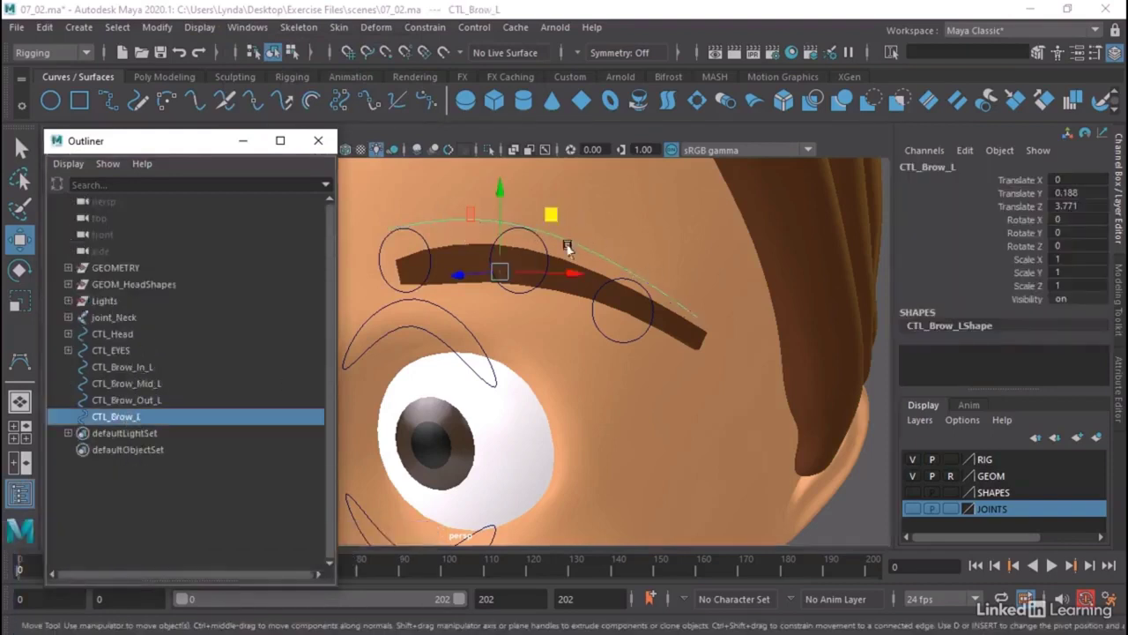
{"action": "left_click", "coordinate": [128, 401]}
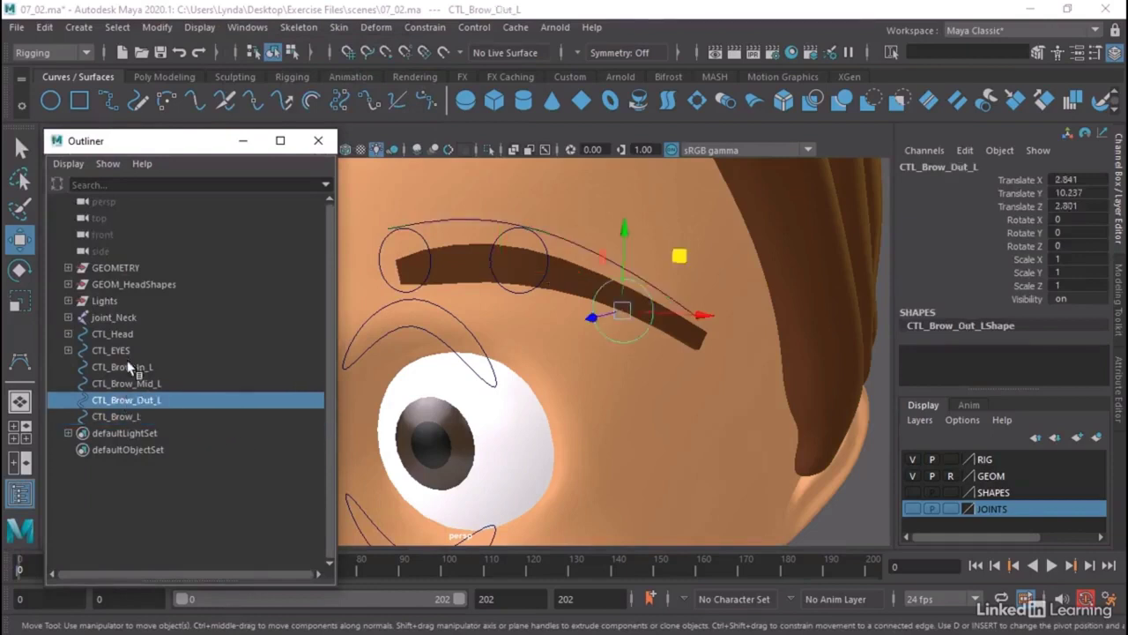
{"action": "left_click", "coordinate": [130, 367]}
{"action": "left_click", "coordinate": [141, 385]}
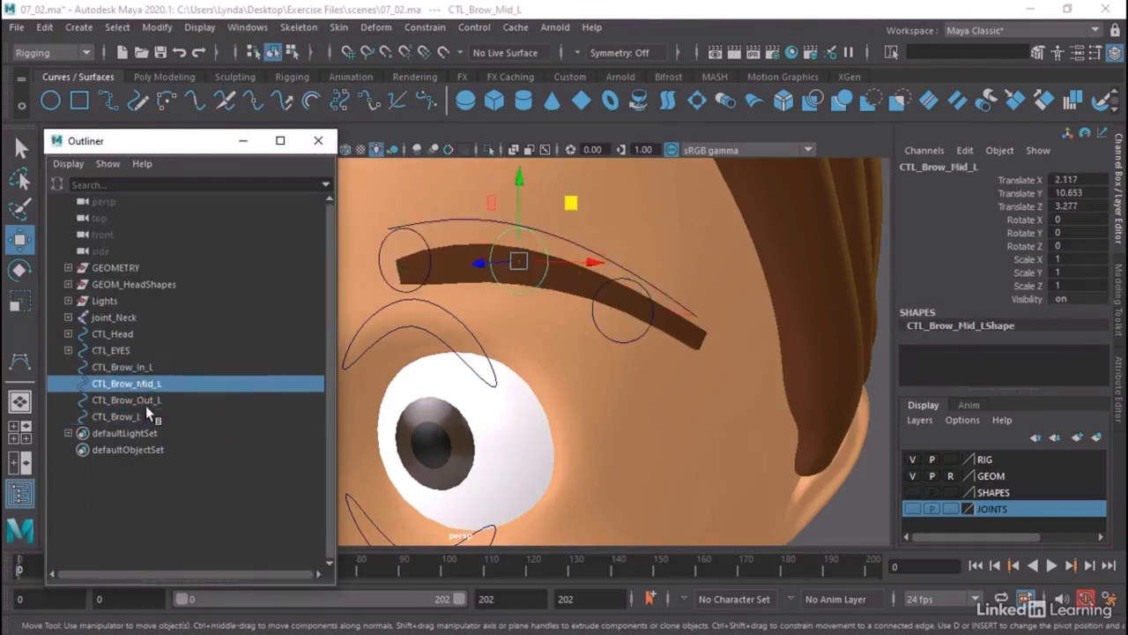
{"action": "left_click", "coordinate": [150, 401]}
{"action": "left_click_drag", "start_coordinate": [447, 398], "coordinate": [592, 388], "text": "alt"}
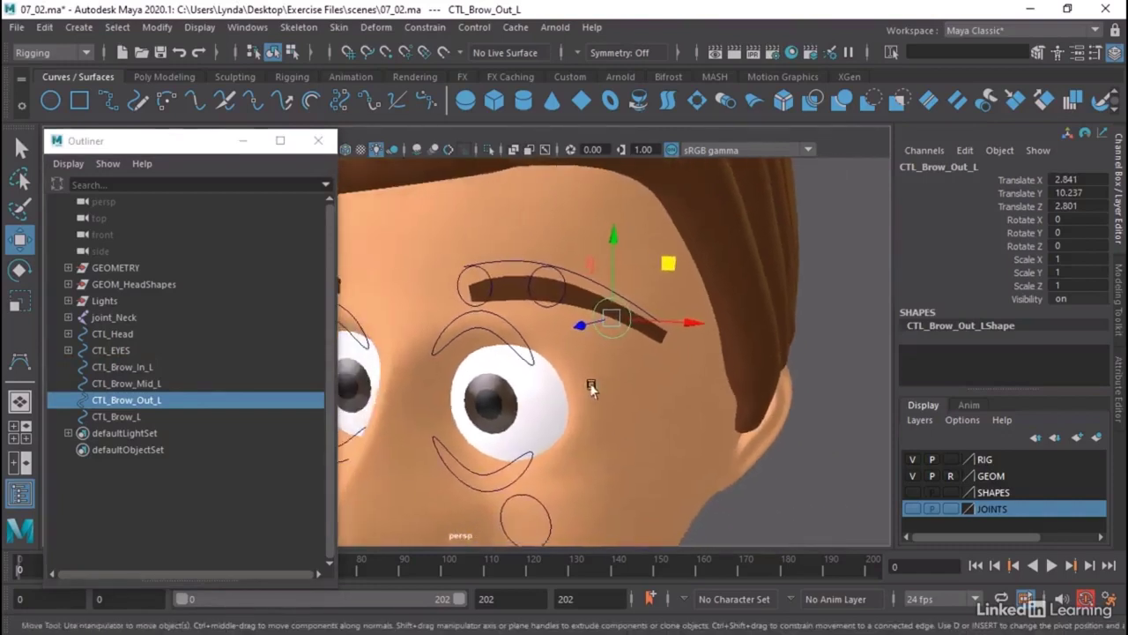
Check CTL_Brow_In_L, CTL_Brow_Mid_L and CTL_Brow_Out_L along the left eyebrow once more and clear the selection.
{"action": "left_click", "coordinate": [525, 262]}
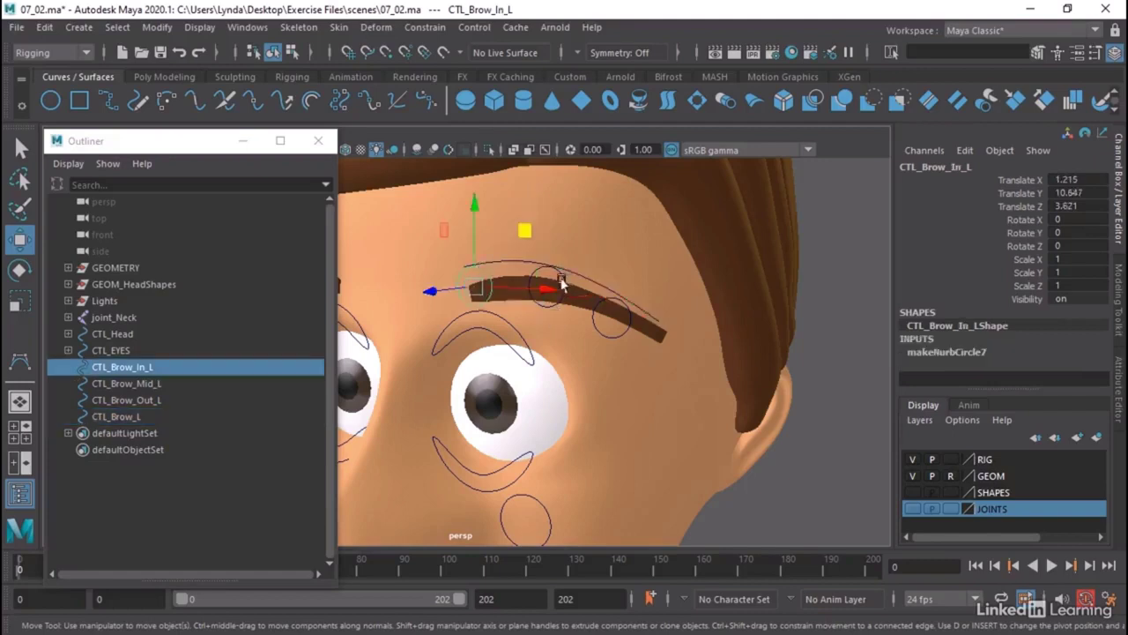
{"action": "left_click", "coordinate": [564, 281]}
{"action": "left_click", "coordinate": [614, 333]}
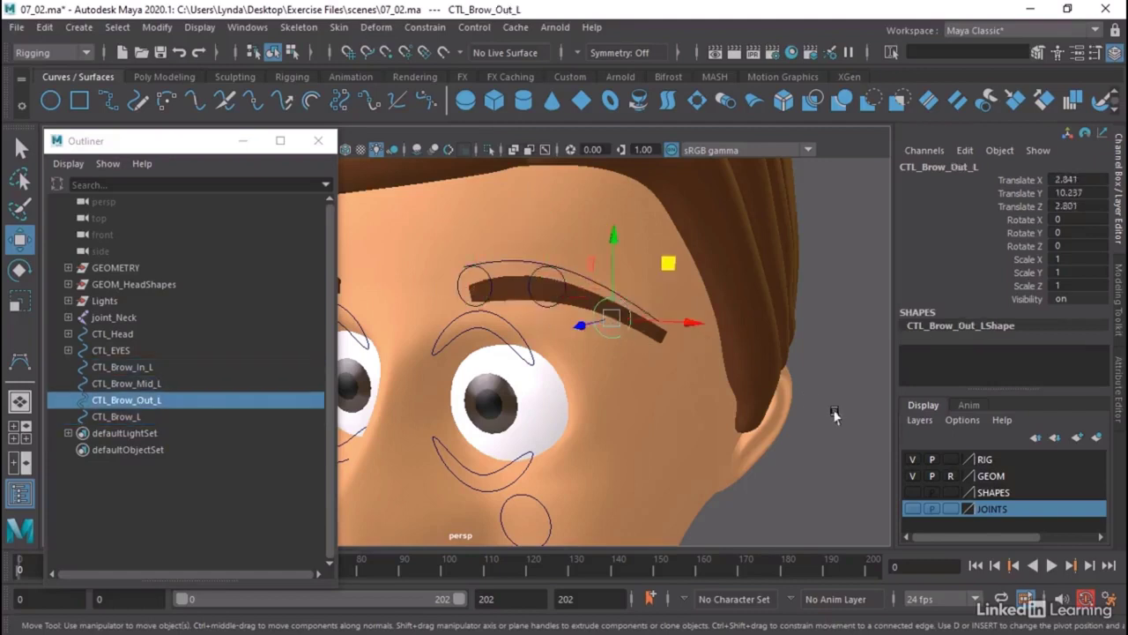
{"action": "left_click_drag", "start_coordinate": [834, 410], "coordinate": [821, 401], "text": "alt"}
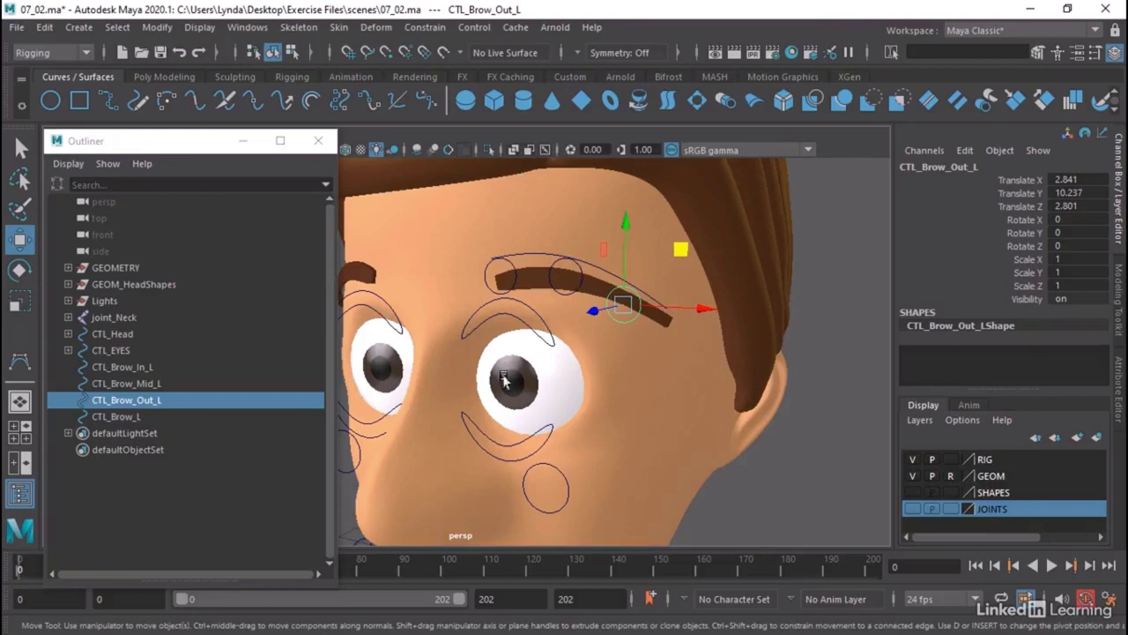
{"action": "left_click", "coordinate": [185, 494]}
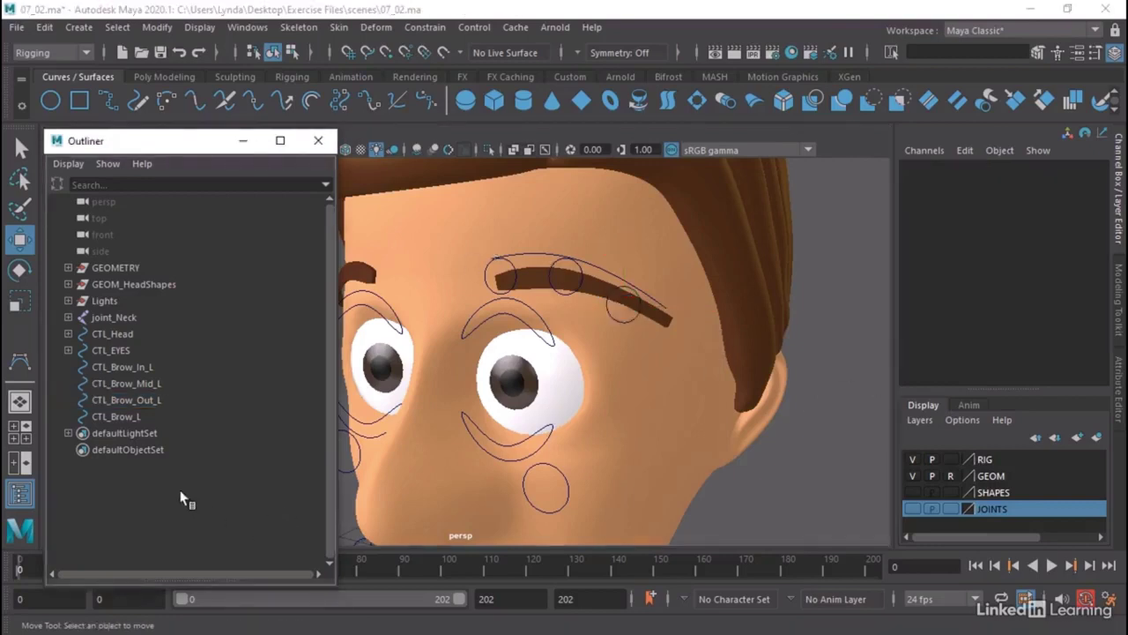
Parent CTL_Brow_In_L, CTL_Brow_Mid_L and CTL_Brow_Out_L under CTL_Brow_L in the Outliner.
{"action": "left_click", "coordinate": [126, 366]}
{"action": "left_click", "coordinate": [129, 384], "text": "shift"}
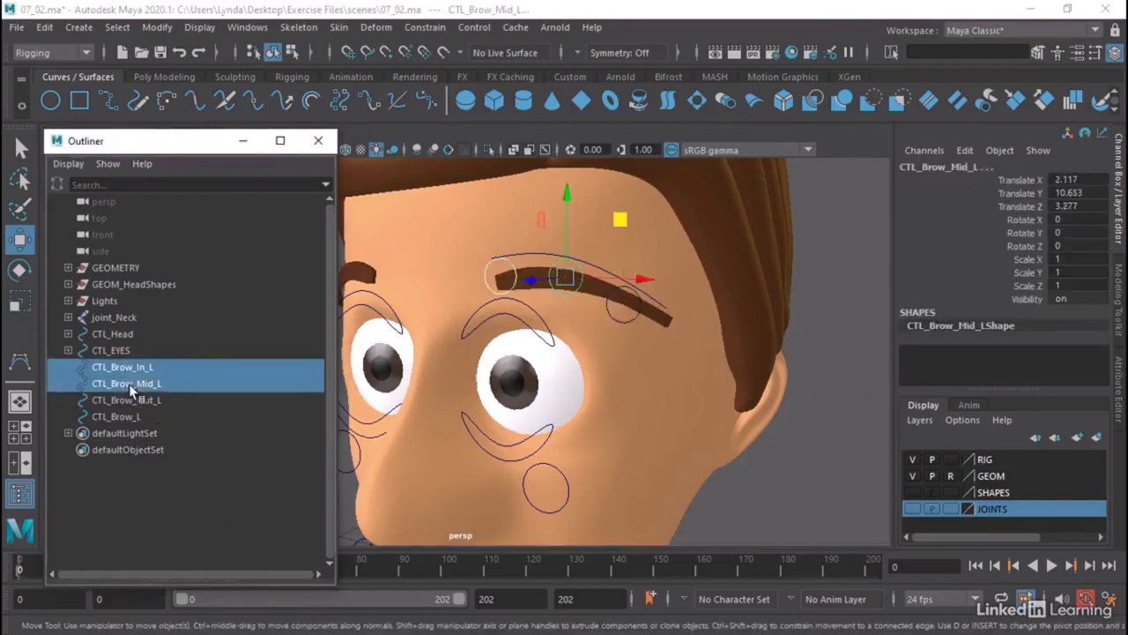
{"action": "left_click", "coordinate": [128, 400], "text": "shift"}
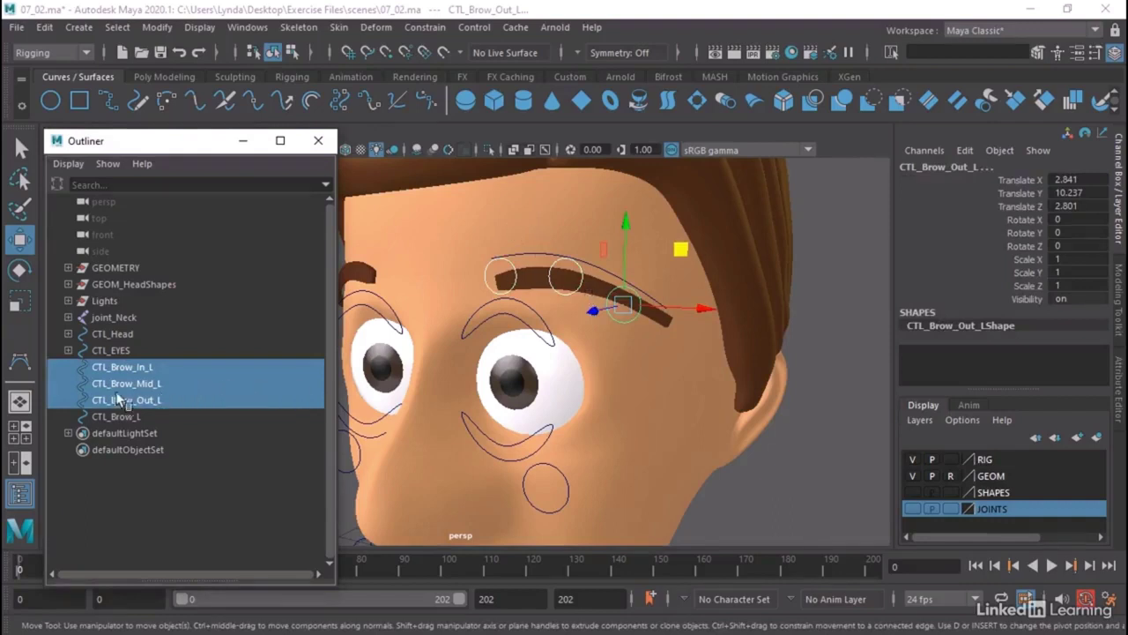
{"action": "middle_click_drag", "start_coordinate": [103, 402], "coordinate": [124, 412]}
Test the brow hierarchy by moving CTL_Brow_L upward, and undo the test move.
{"action": "left_click", "coordinate": [132, 368]}
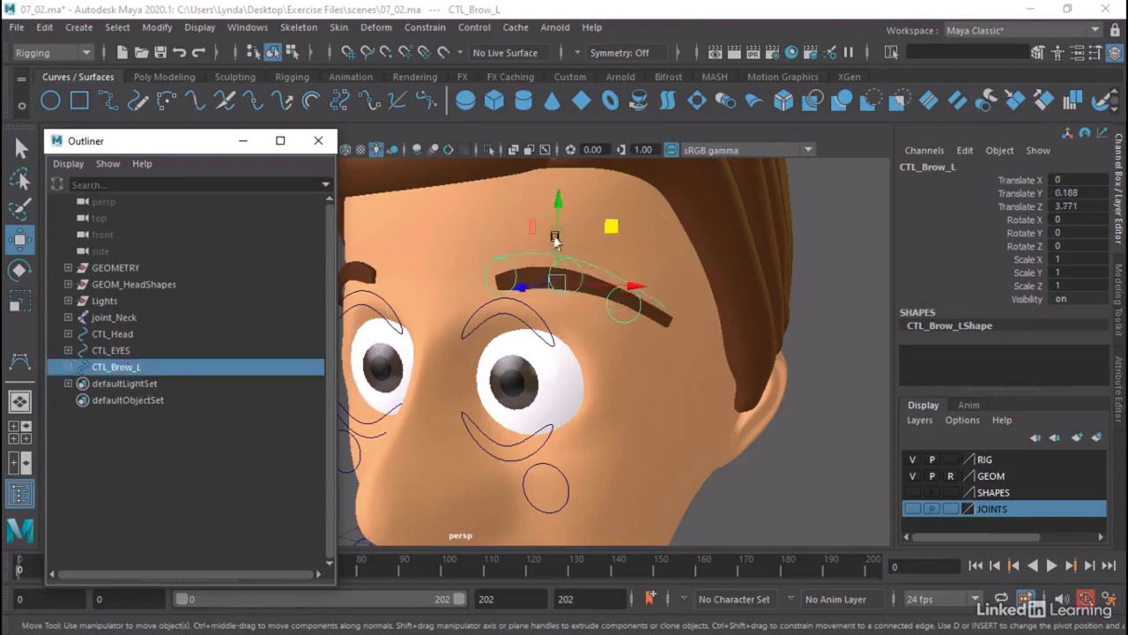
{"action": "left_click_drag", "start_coordinate": [556, 236], "coordinate": [550, 216]}
{"action": "key", "text": "ctrl+z"}
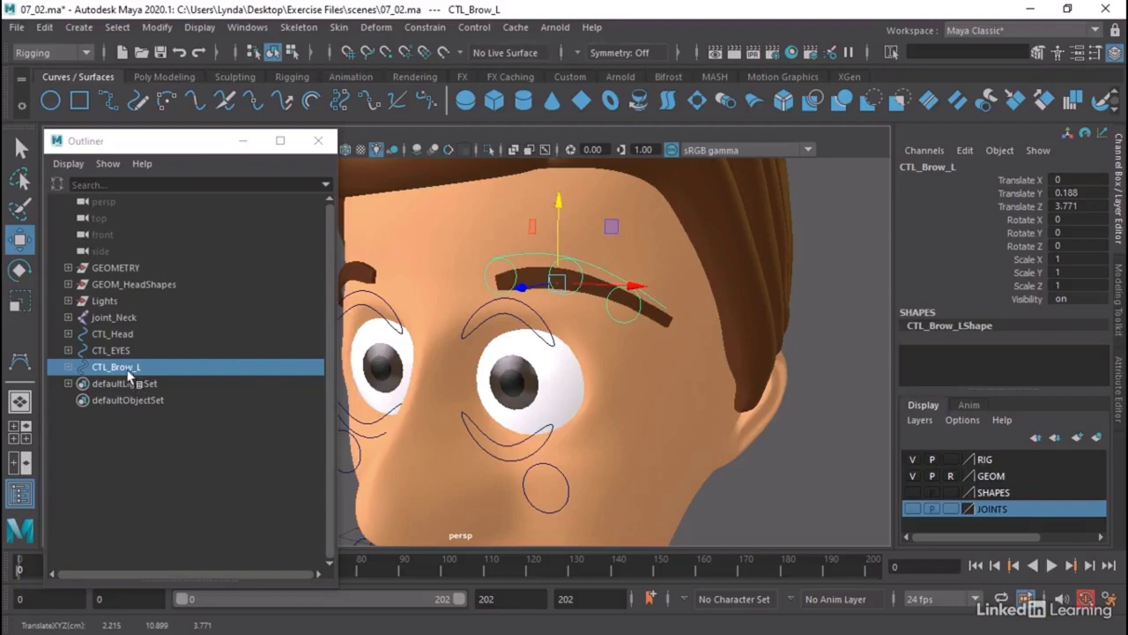
Parent CTL_Brow_L under CTL_Head and expand the CTL_Head hierarchy to check it.
{"action": "middle_click_drag", "start_coordinate": [127, 369], "coordinate": [133, 330]}
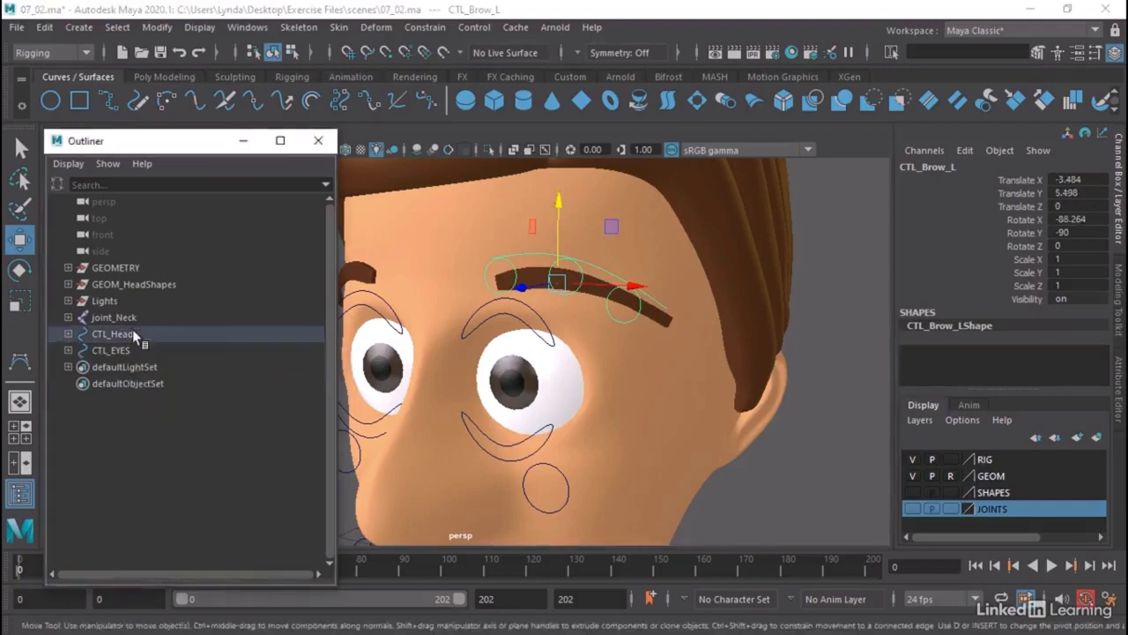
{"action": "scroll", "coordinate": [737, 424], "scroll_direction": "down", "scroll_amount": 3}
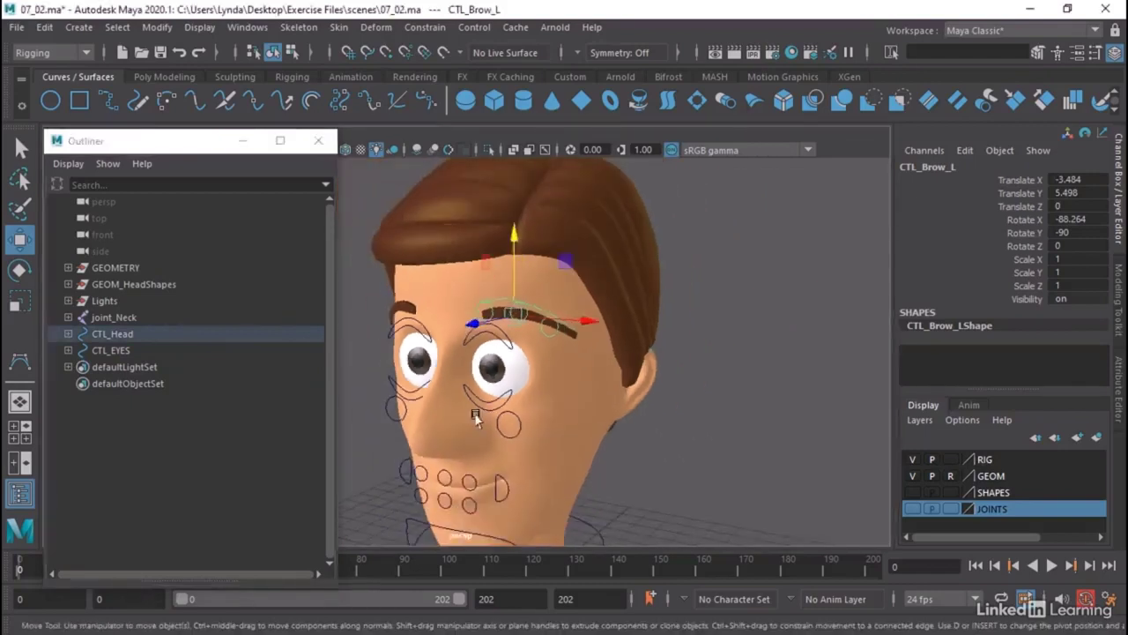
{"action": "left_click", "coordinate": [582, 522]}
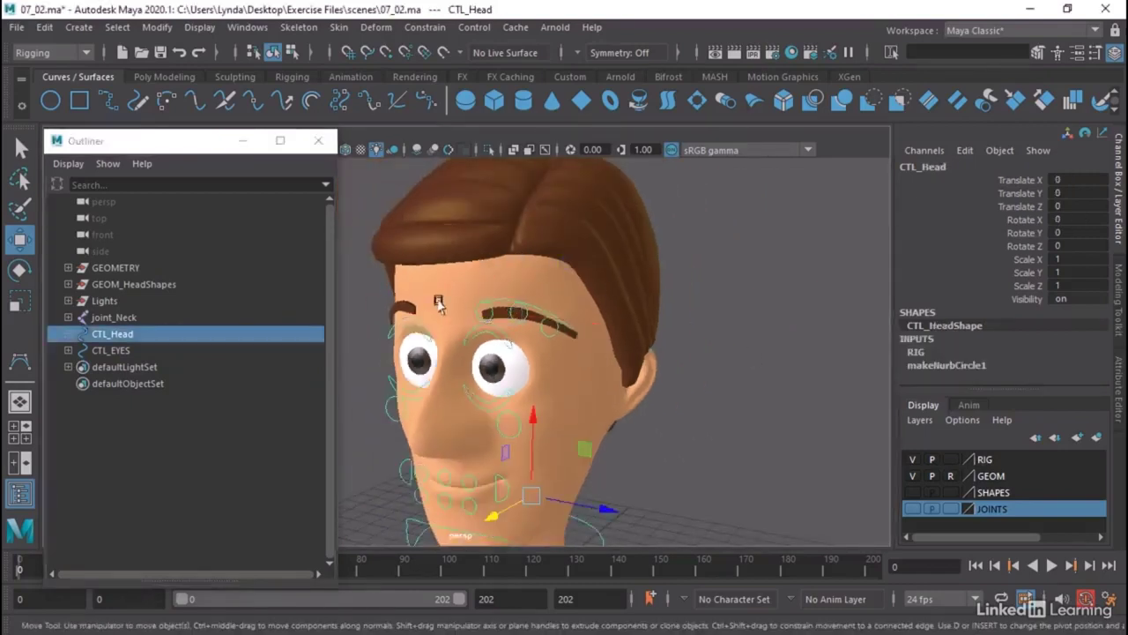
{"action": "key", "text": "f"}
{"action": "left_click", "coordinate": [68, 334]}
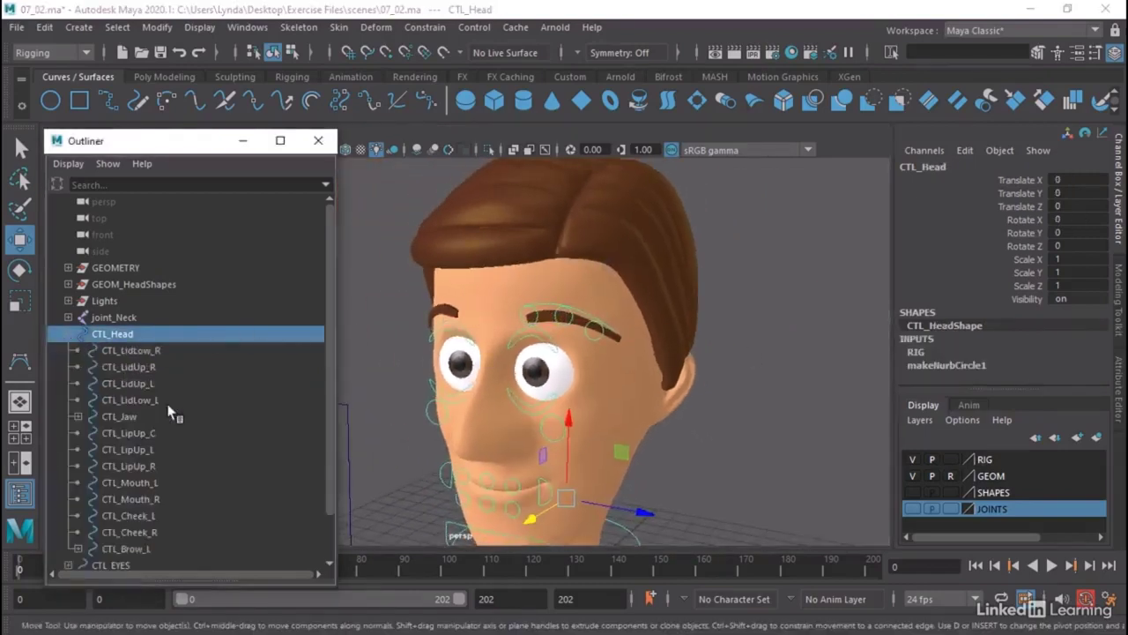
Freeze the transformations of CTL_Brow_L and clear the selection.
{"action": "left_click", "coordinate": [135, 548]}
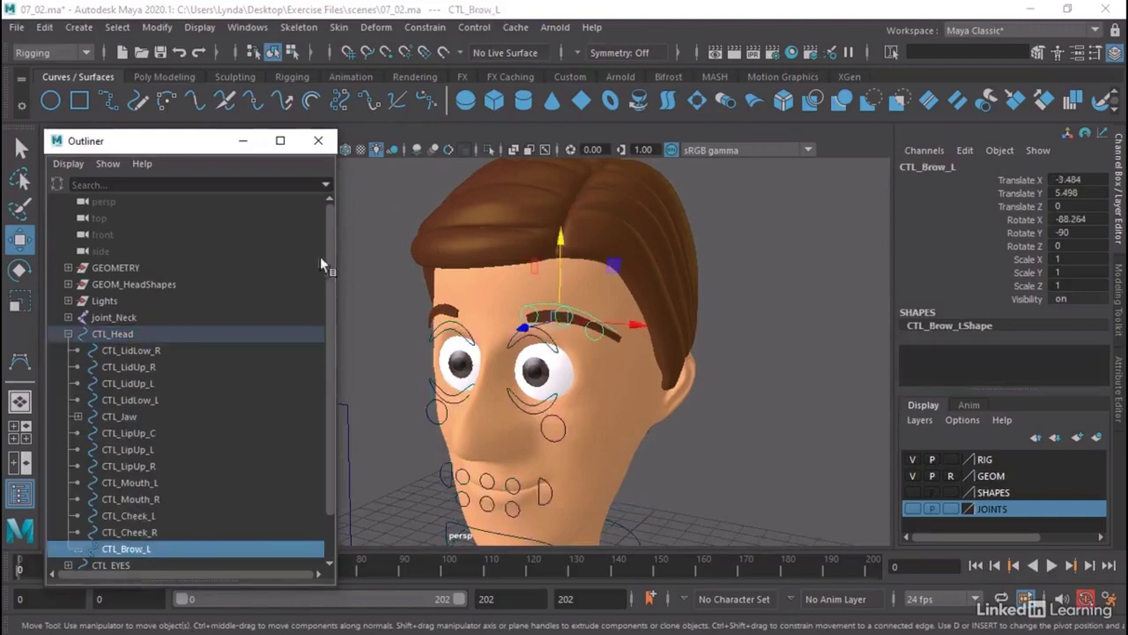
{"action": "key", "text": "f"}
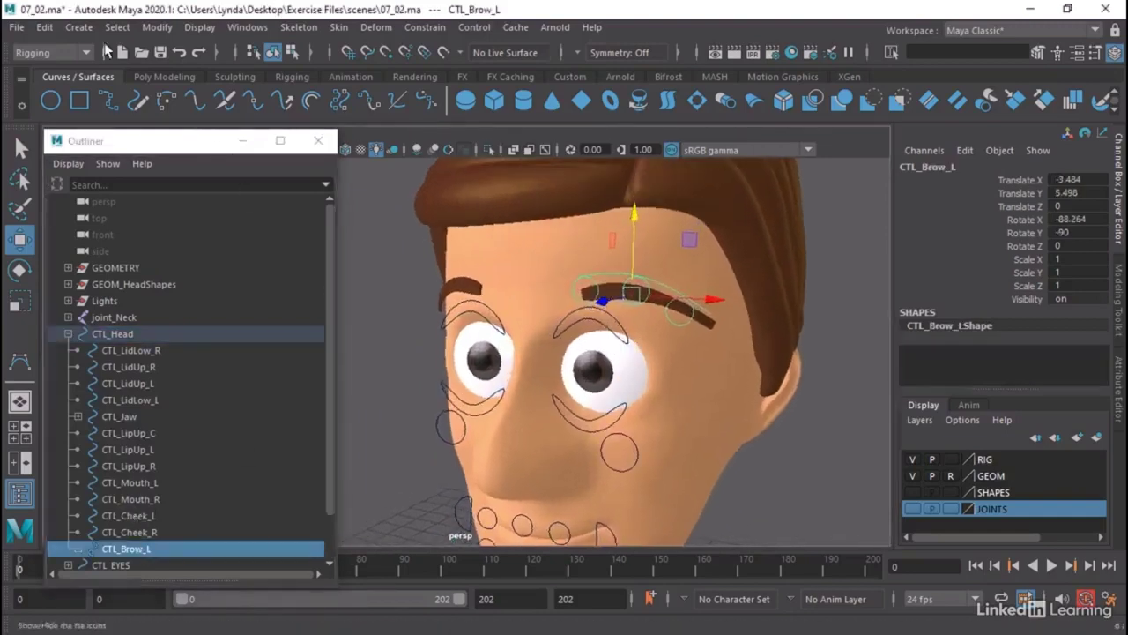
{"action": "left_click", "coordinate": [157, 27]}
{"action": "left_click", "coordinate": [207, 102]}
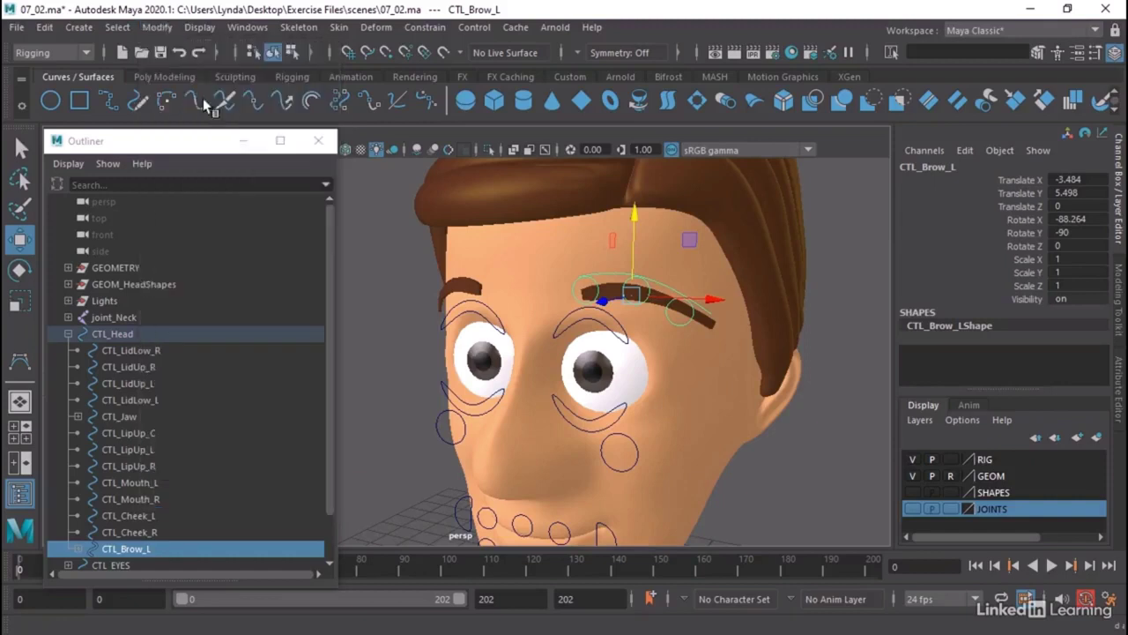
{"action": "left_click", "coordinate": [884, 370]}
Freeze the transformations of CTL_Brow_In_L, CTL_Brow_Mid_L and CTL_Brow_Out_L together, and deselect them.
{"action": "left_click", "coordinate": [591, 289]}
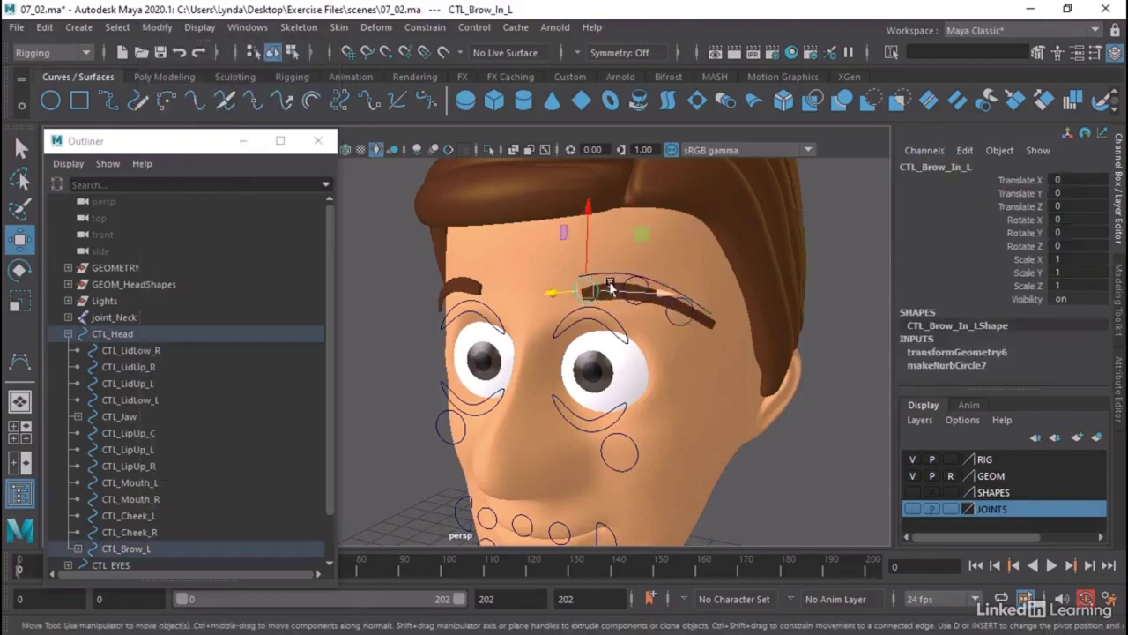
{"action": "key", "text": "q"}
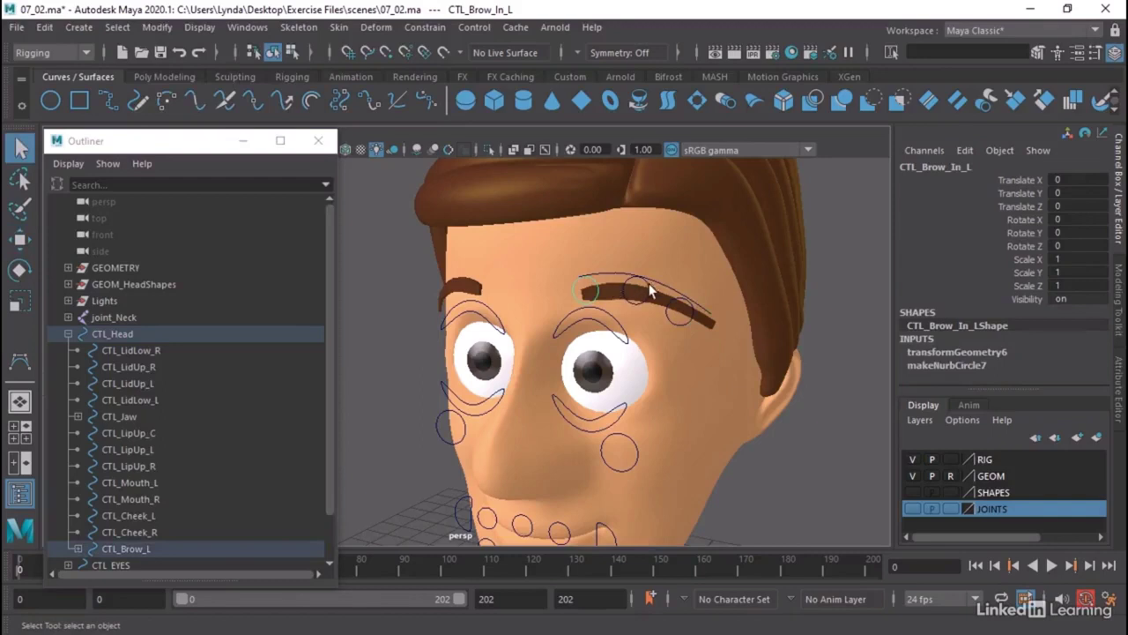
{"action": "left_click", "coordinate": [651, 291], "text": "shift"}
{"action": "left_click", "coordinate": [682, 297], "text": "shift"}
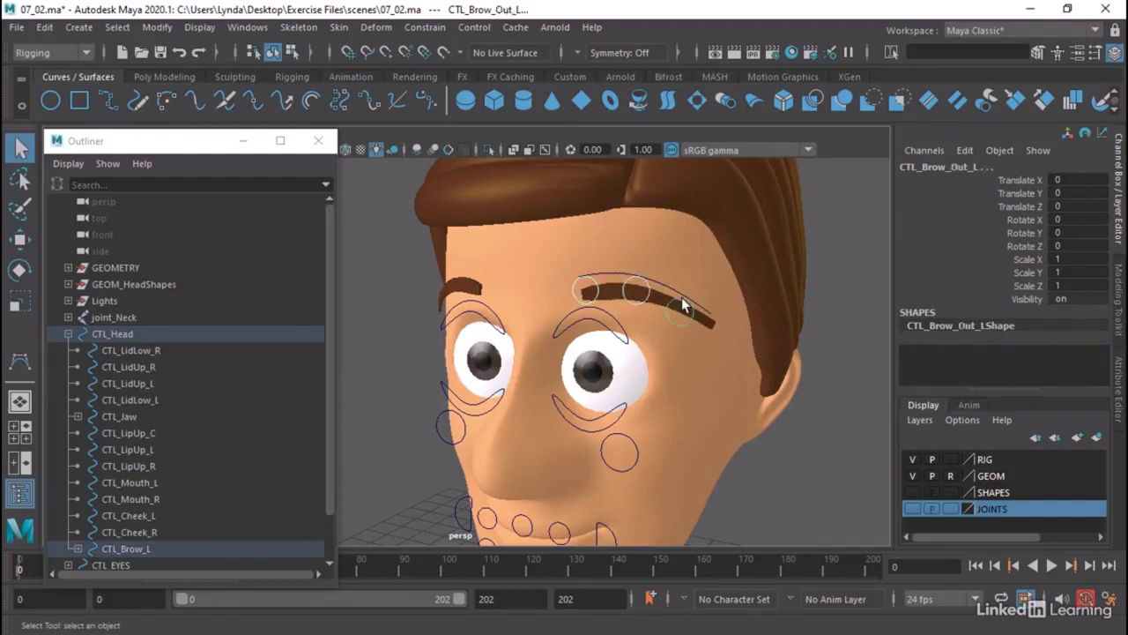
{"action": "left_click", "coordinate": [154, 27]}
{"action": "left_click", "coordinate": [187, 102]}
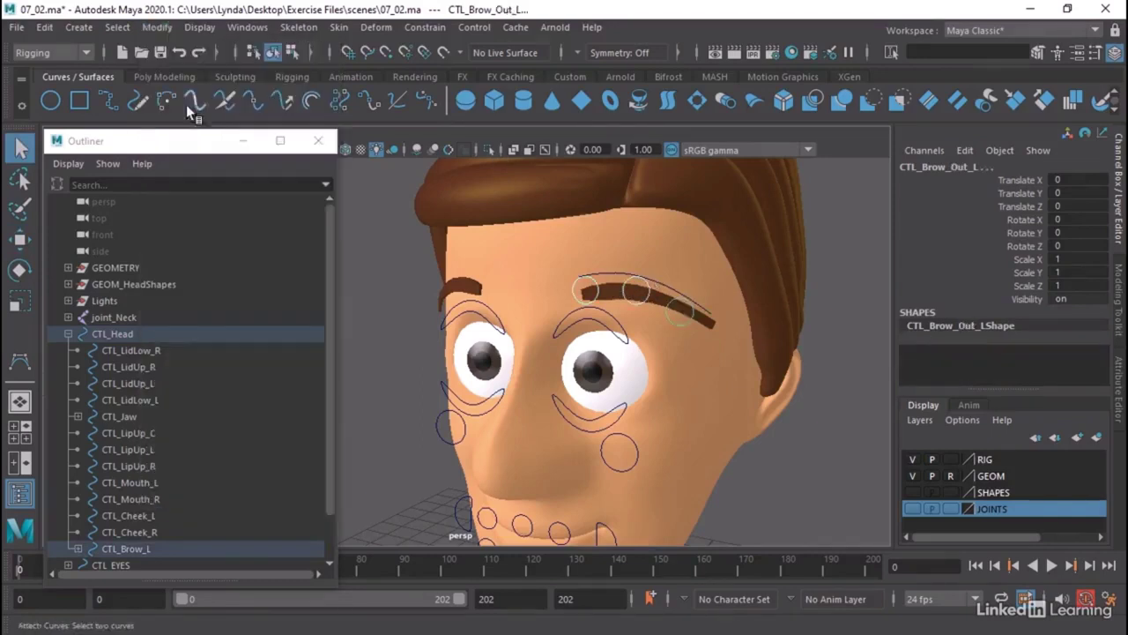
{"action": "left_click", "coordinate": [379, 326]}
Check the channel values of the inner, middle and outer left brow controls and of CTL_Brow_L.
{"action": "left_click", "coordinate": [589, 288]}
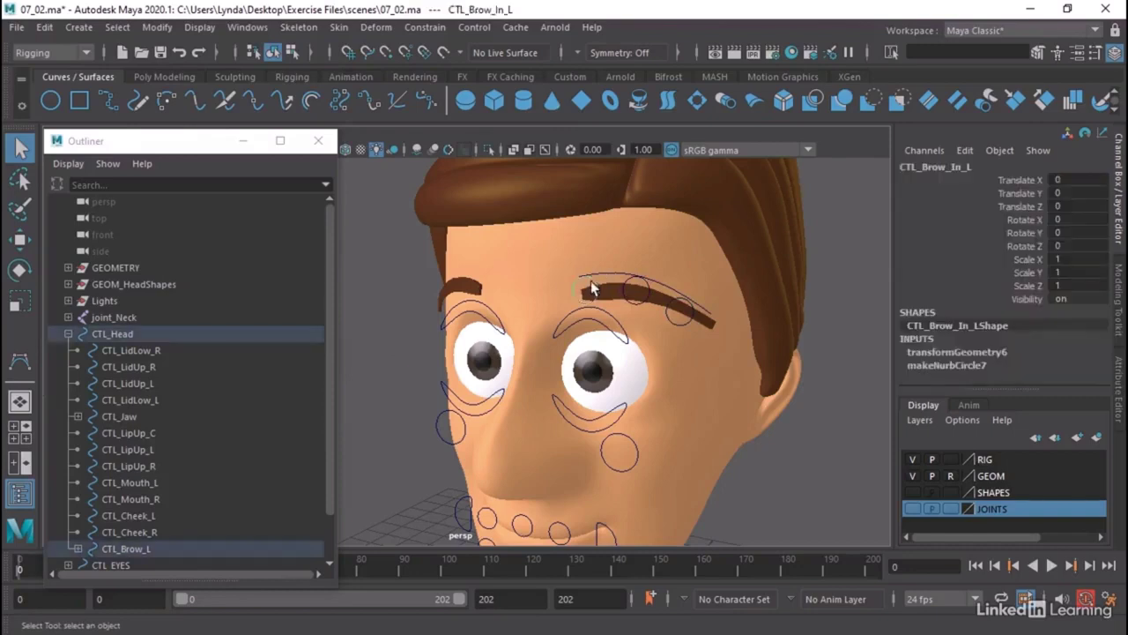
{"action": "left_click", "coordinate": [641, 306]}
{"action": "left_click", "coordinate": [672, 314]}
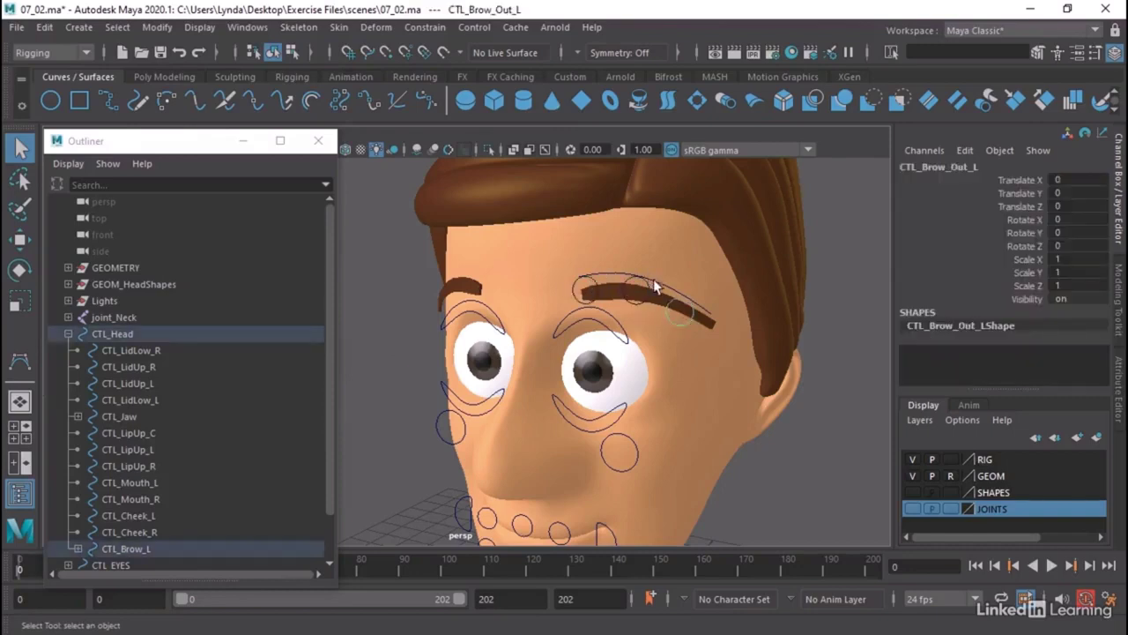
{"action": "left_click", "coordinate": [653, 279]}
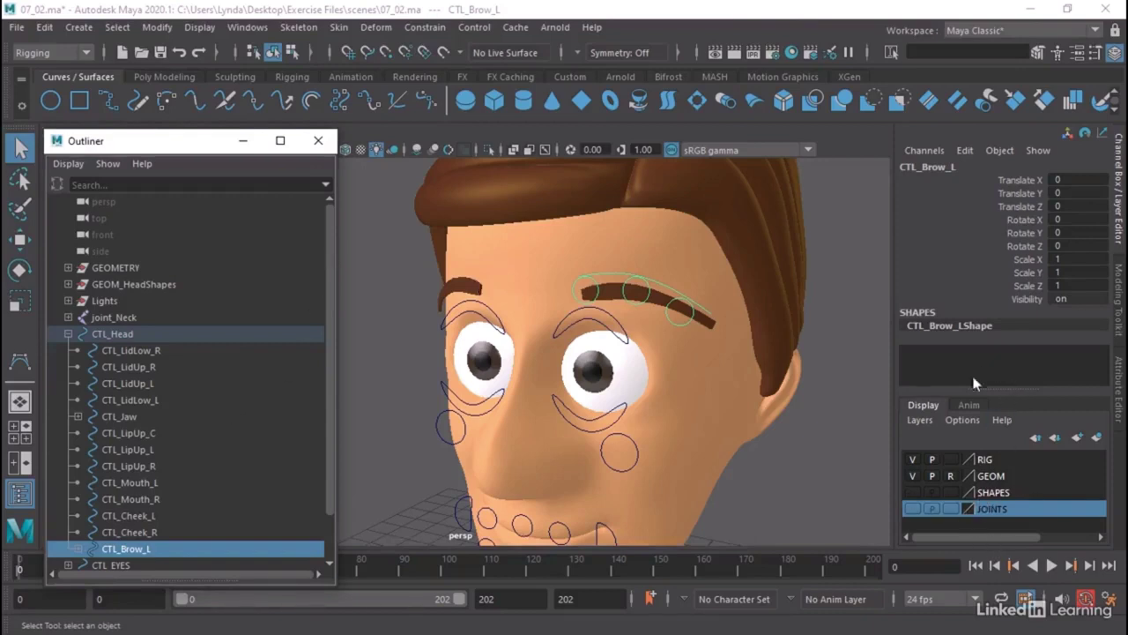
Make the JOINTS layer visible to expose the left eyebrow joints.
{"action": "left_click", "coordinate": [913, 508]}
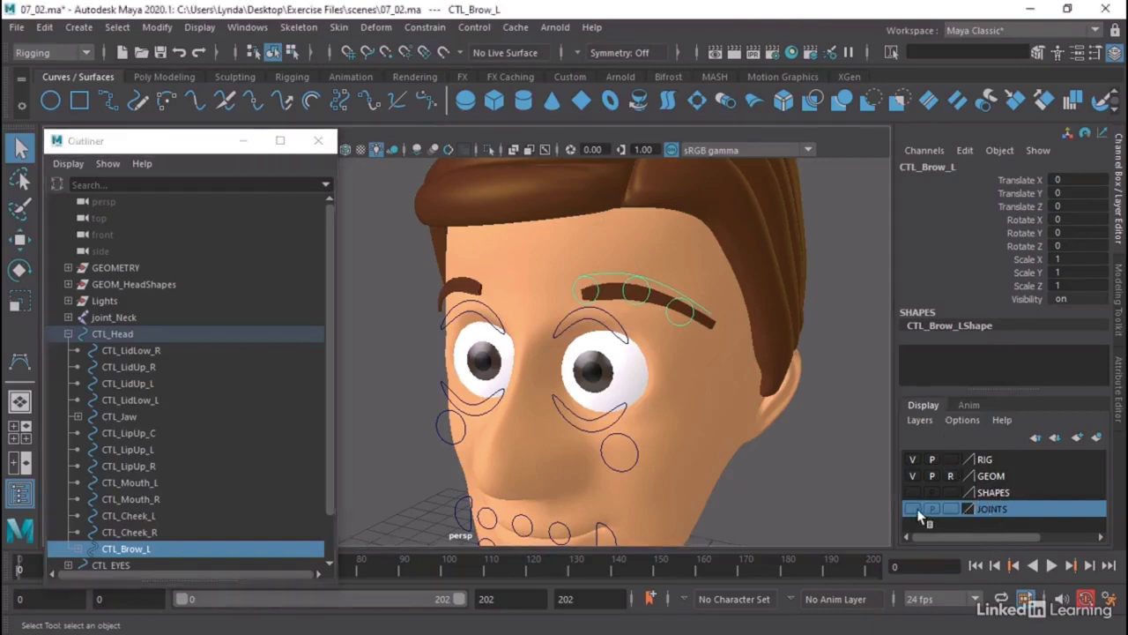
{"action": "left_click_drag", "start_coordinate": [669, 283], "coordinate": [643, 317], "text": "alt"}
{"action": "right_click_drag", "start_coordinate": [644, 317], "coordinate": [714, 308], "text": "alt"}
{"action": "left_click_drag", "start_coordinate": [714, 309], "coordinate": [650, 304], "text": "alt"}
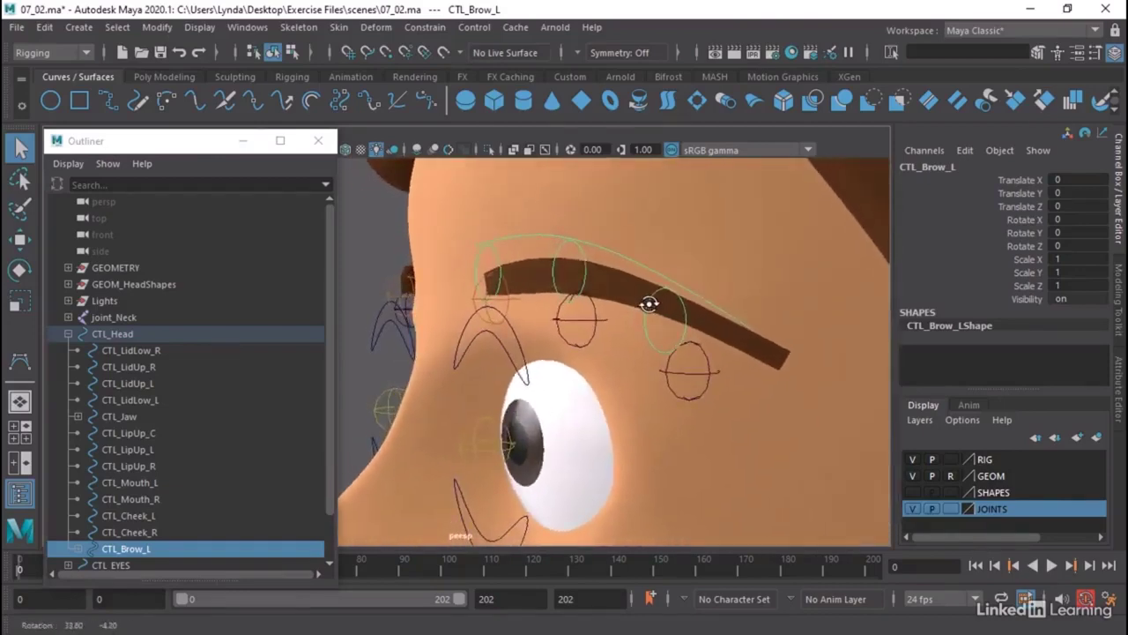
Test how joint_BrowCtr_L deforms the left eyebrow by moving it upward, and undo the move.
{"action": "left_click", "coordinate": [589, 326]}
{"action": "key", "text": "w"}
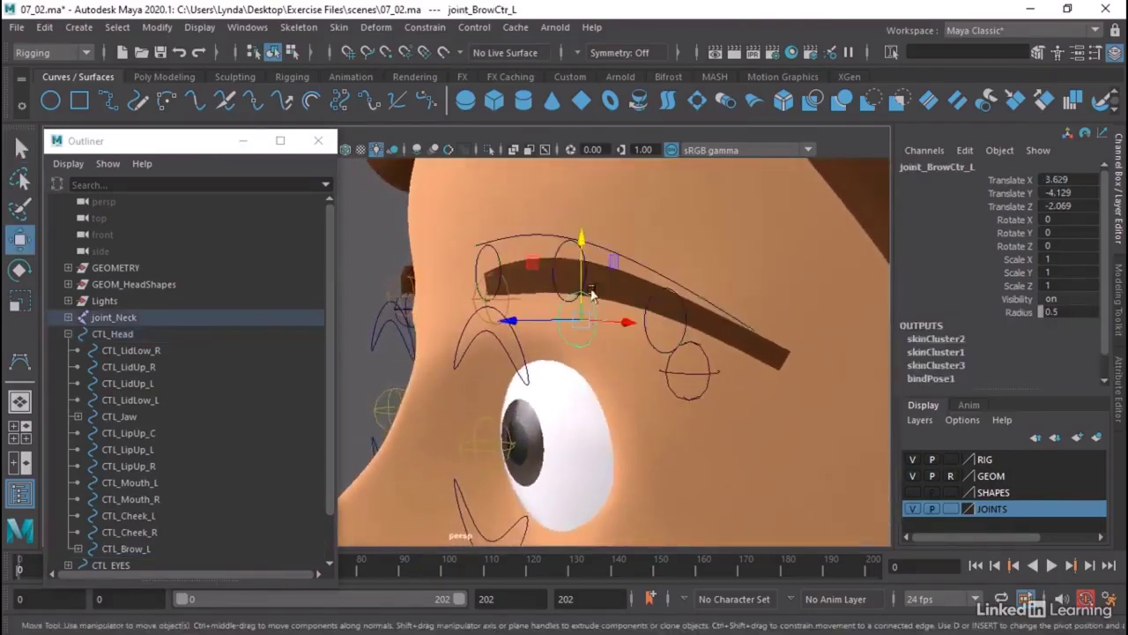
{"action": "left_click_drag", "start_coordinate": [580, 296], "coordinate": [580, 251]}
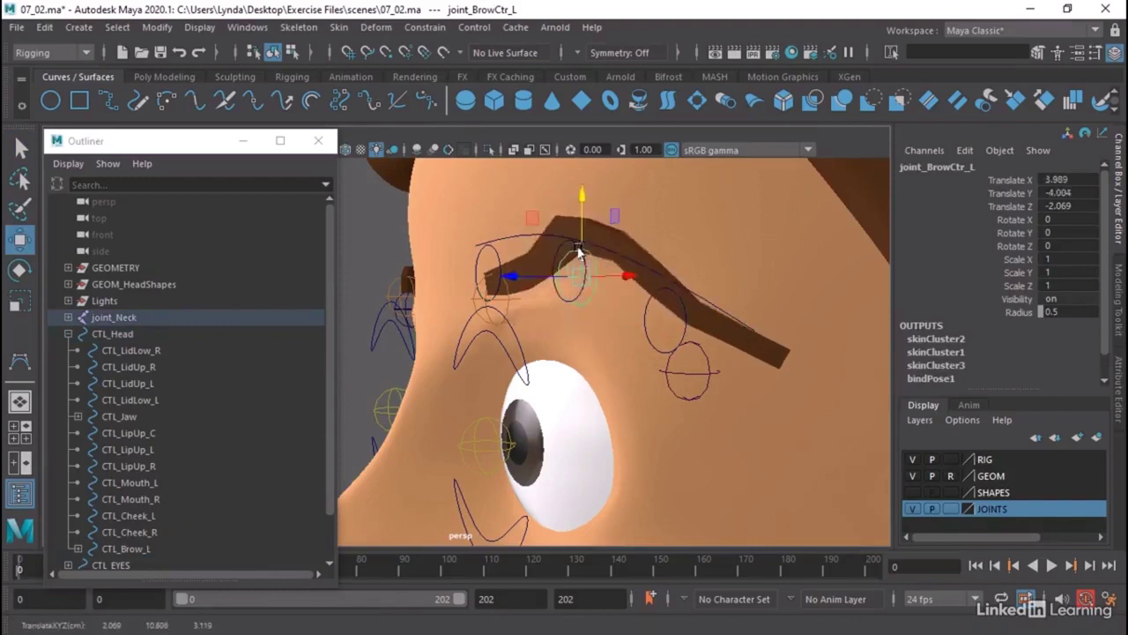
{"action": "key", "text": "ctrl+z"}
Point-constrain joint_BrowIn_L to CTL_Brow_In_L on all axes with Maintain offset enabled and a weight of 1.
{"action": "right_click_drag", "start_coordinate": [617, 278], "coordinate": [536, 320], "text": "alt"}
{"action": "left_click_drag", "start_coordinate": [529, 319], "coordinate": [579, 304], "text": "alt"}
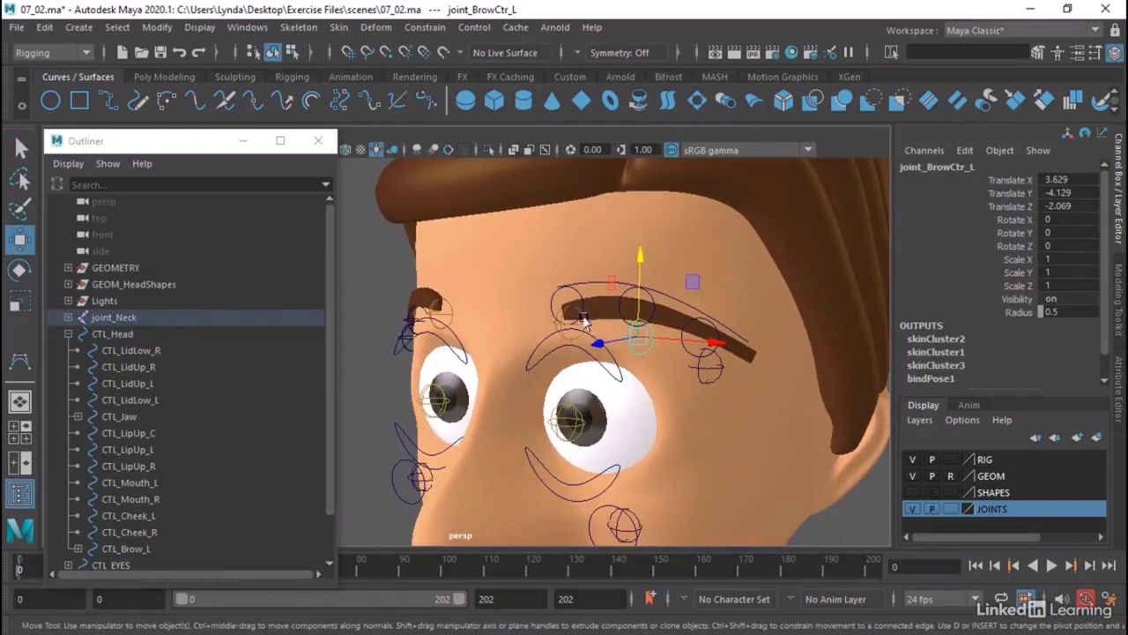
{"action": "left_click", "coordinate": [581, 322]}
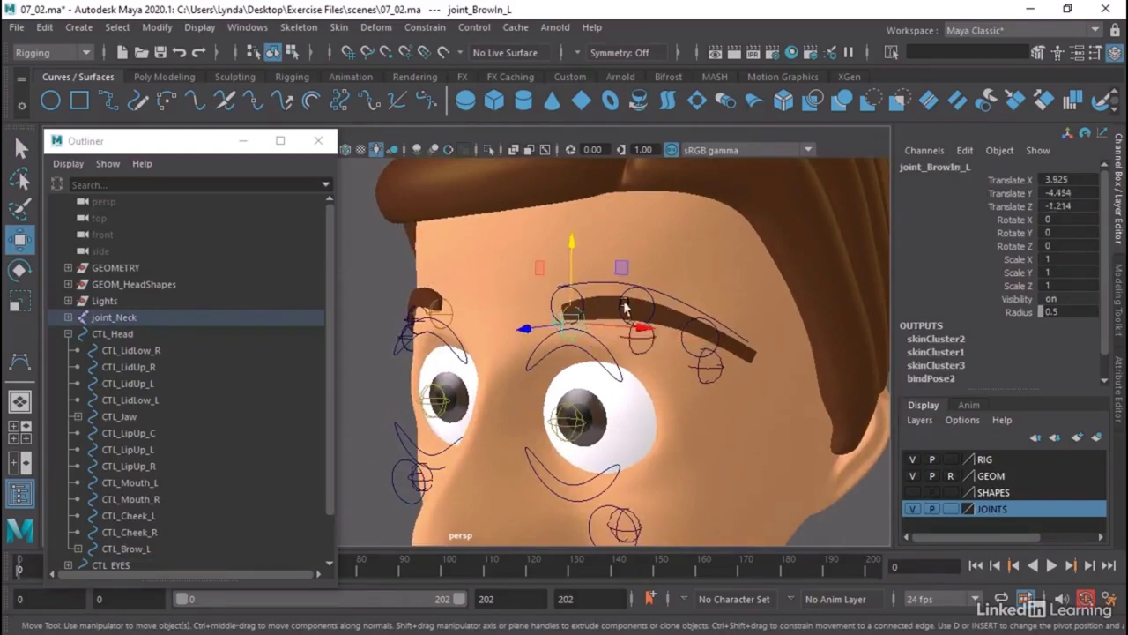
{"action": "key", "text": "q"}
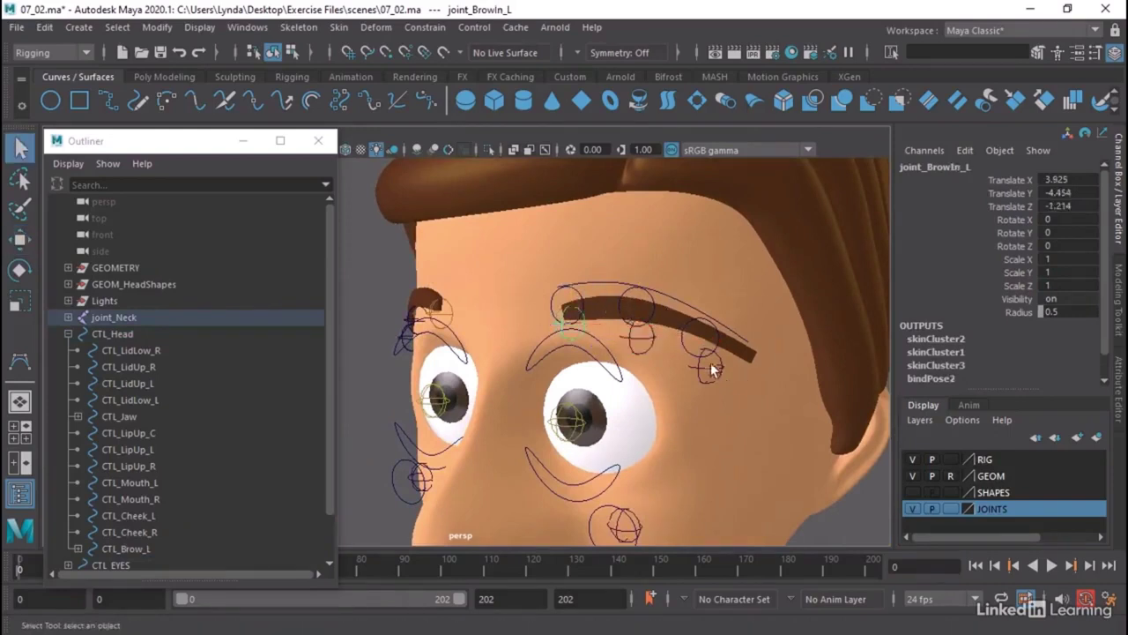
{"action": "left_click", "coordinate": [559, 303]}
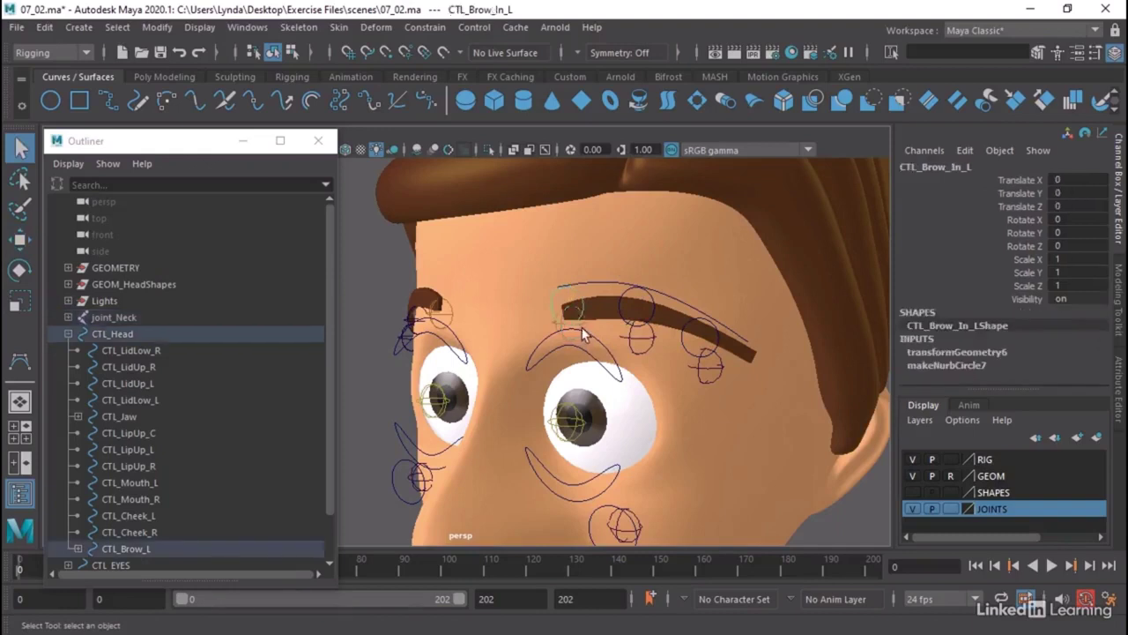
{"action": "left_click", "coordinate": [582, 326], "text": "shift"}
{"action": "left_click", "coordinate": [427, 29]}
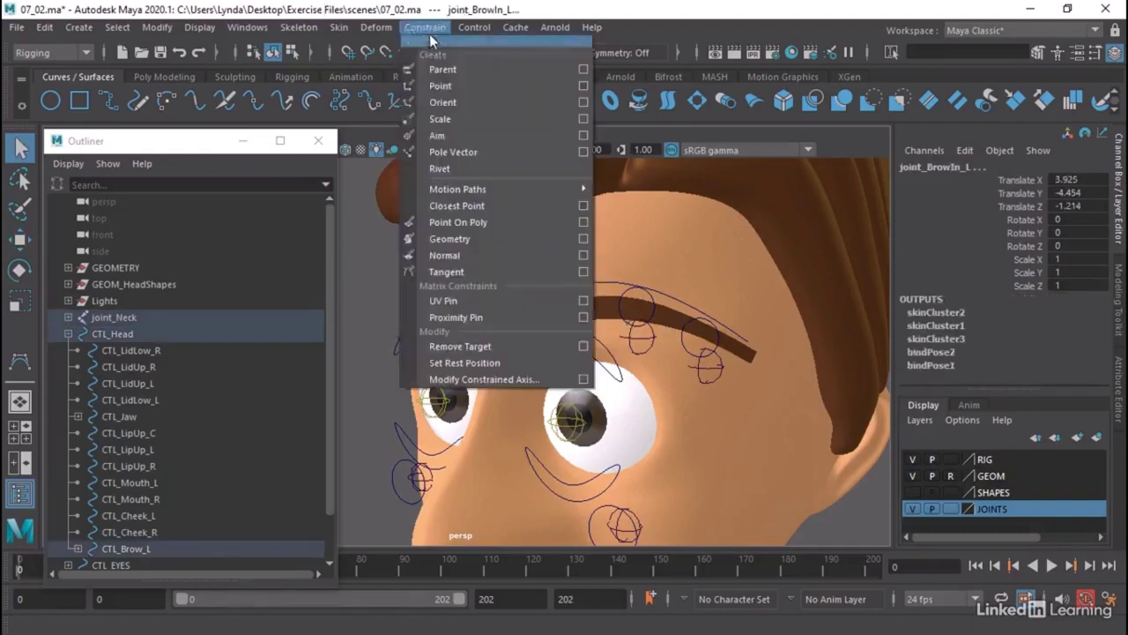
{"action": "left_click", "coordinate": [581, 85]}
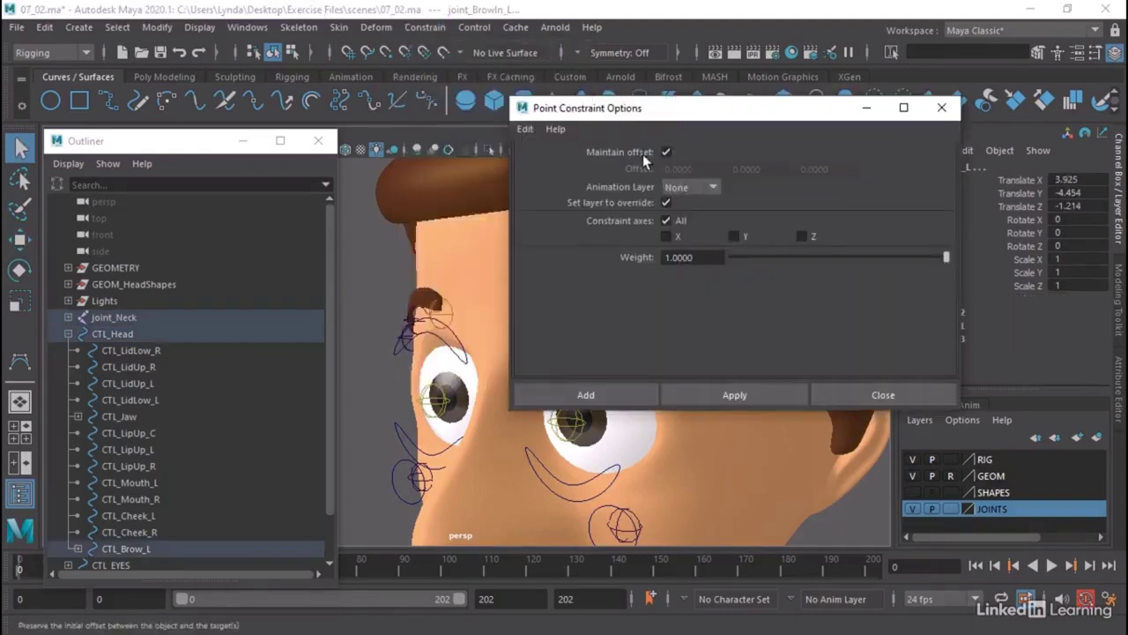
{"action": "left_click", "coordinate": [584, 393]}
Clear the selection and expand CTL_Brow_L under CTL_Head in the Outliner to list its child controls.
{"action": "key", "text": "Up"}
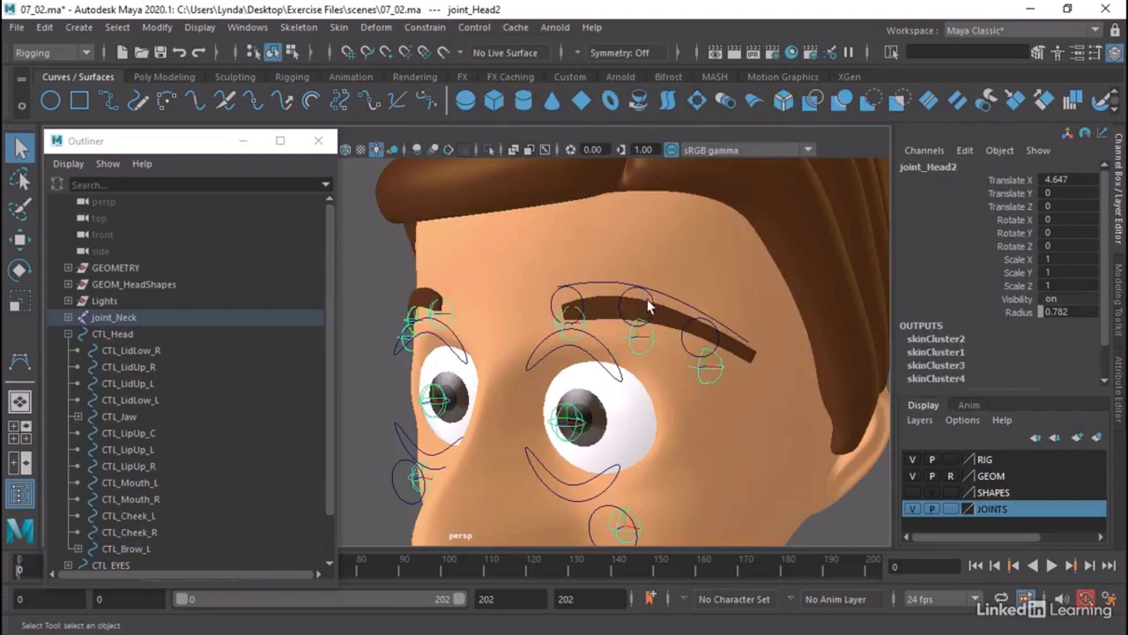
{"action": "left_click", "coordinate": [640, 301]}
{"action": "scroll", "coordinate": [138, 427], "scroll_direction": "down", "scroll_amount": 1}
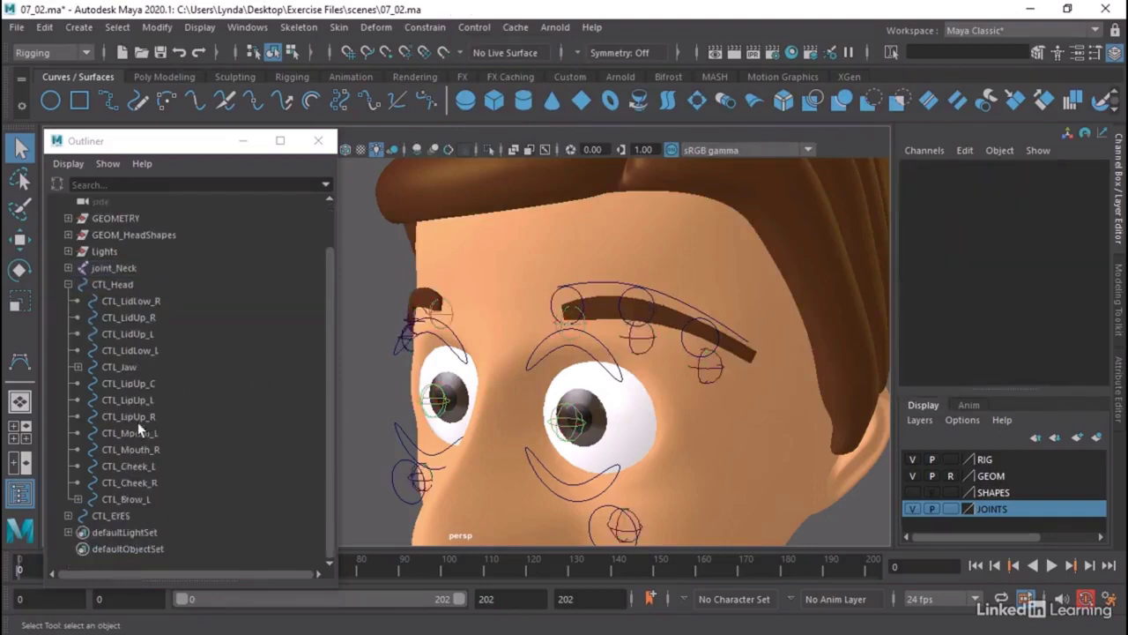
{"action": "left_click", "coordinate": [78, 499]}
{"action": "scroll", "coordinate": [101, 501], "scroll_direction": "down", "scroll_amount": 1}
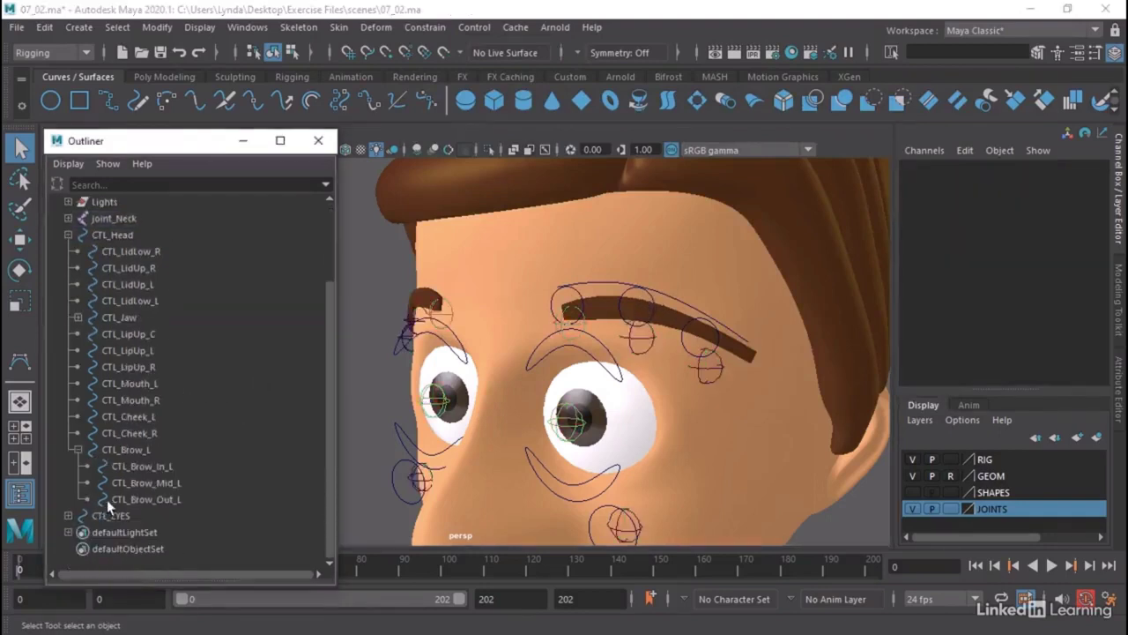
Point-constrain joint_BrowCtr_L to the CTL_Brow_Mid_L control.
{"action": "left_click", "coordinate": [158, 484]}
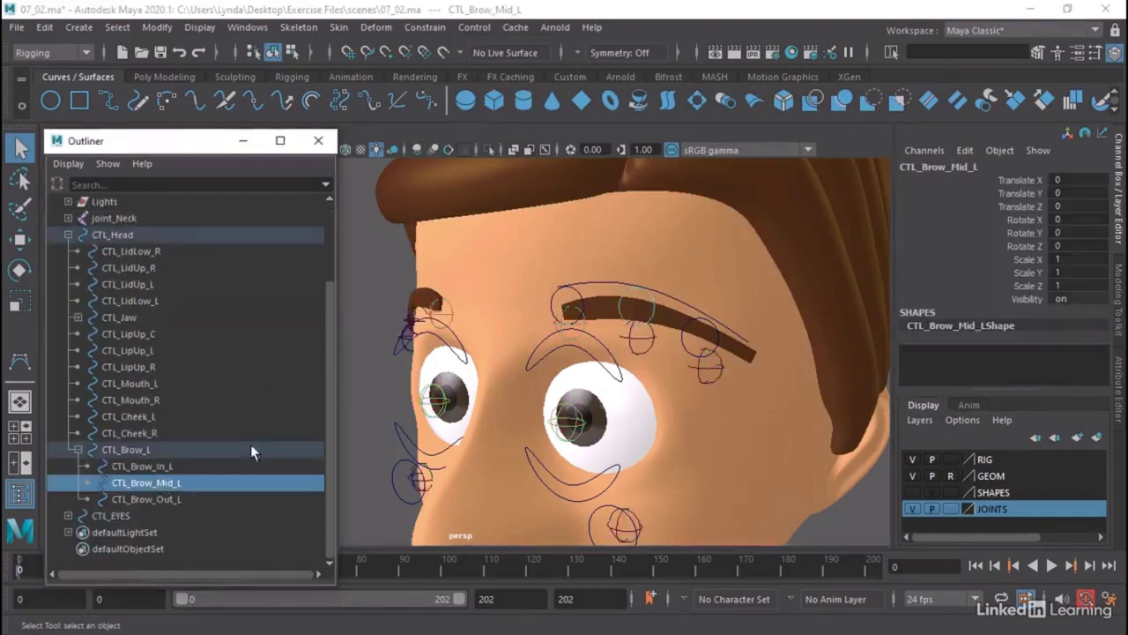
{"action": "left_click", "coordinate": [640, 338], "text": "shift"}
{"action": "left_click", "coordinate": [425, 27]}
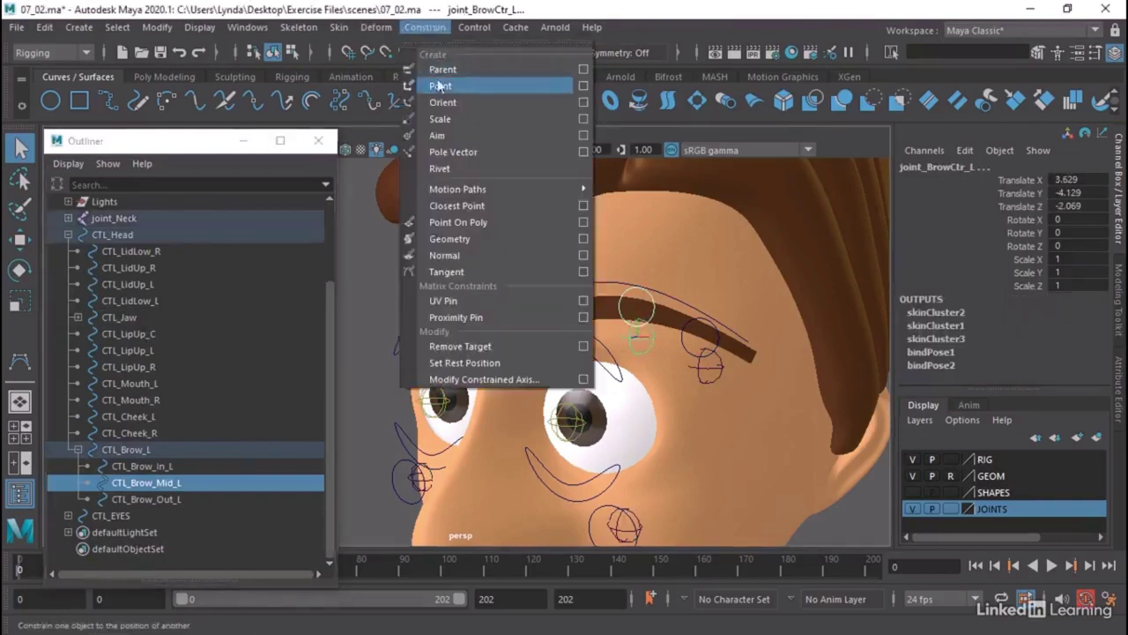
{"action": "left_click", "coordinate": [439, 86]}
Point-constrain joint_BrowOut_L to the CTL_Brow_Out_L control.
{"action": "left_click", "coordinate": [710, 327]}
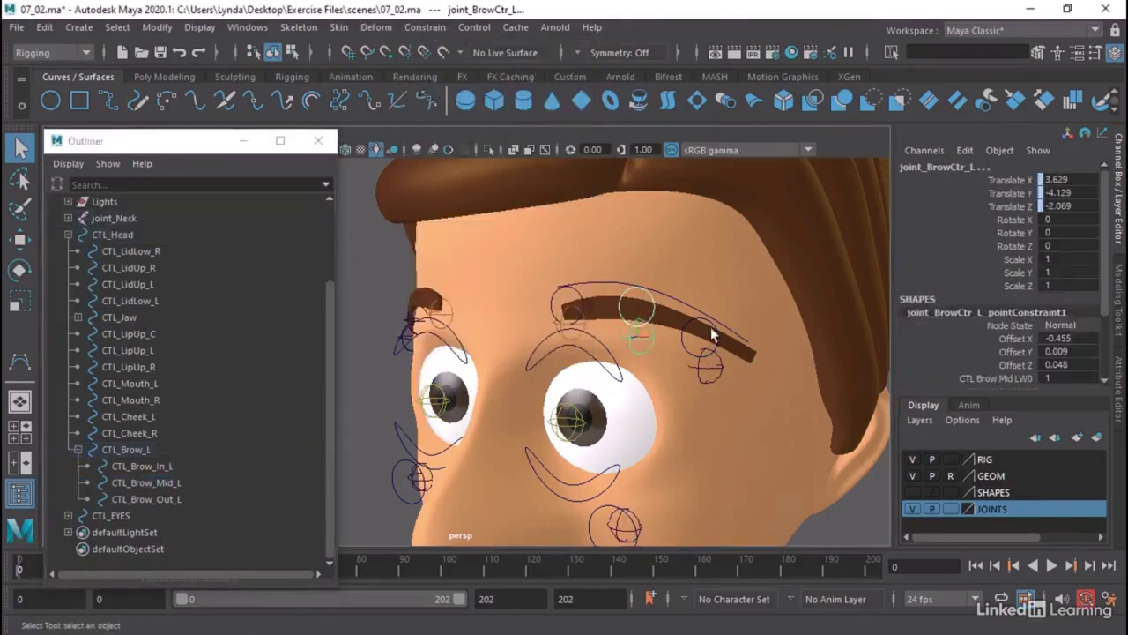
{"action": "left_click", "coordinate": [712, 324]}
{"action": "left_click", "coordinate": [713, 367], "text": "shift"}
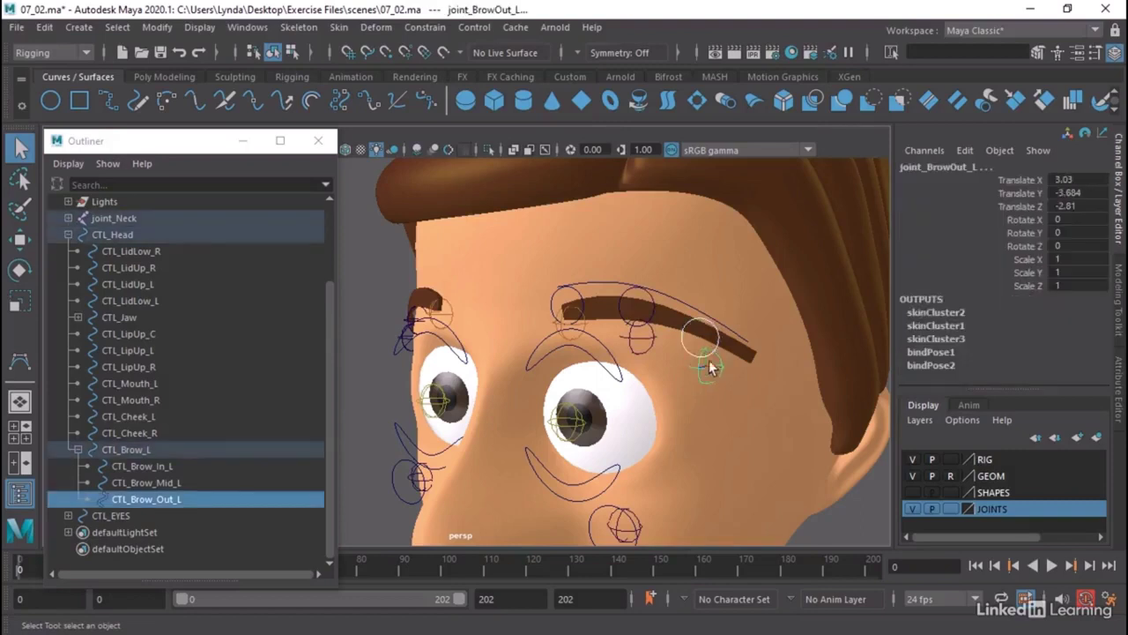
{"action": "left_click", "coordinate": [425, 27]}
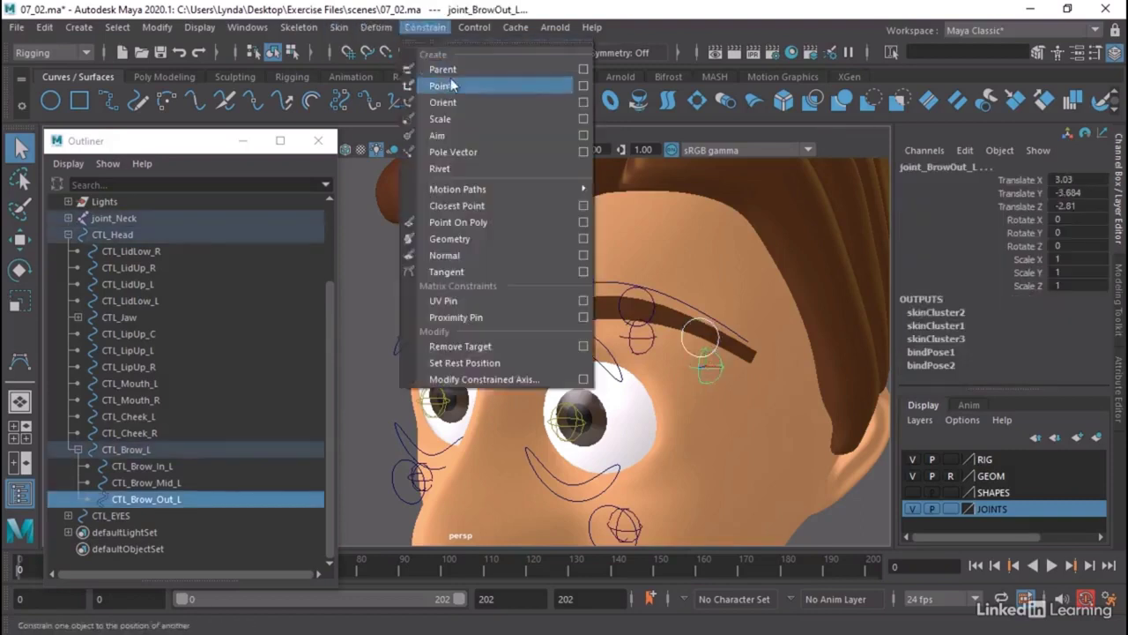
{"action": "left_click", "coordinate": [440, 85]}
Select CTL_Brow_L for moving, close the Outliner, and turn on wireframe on shaded in the viewport.
{"action": "left_click", "coordinate": [602, 281]}
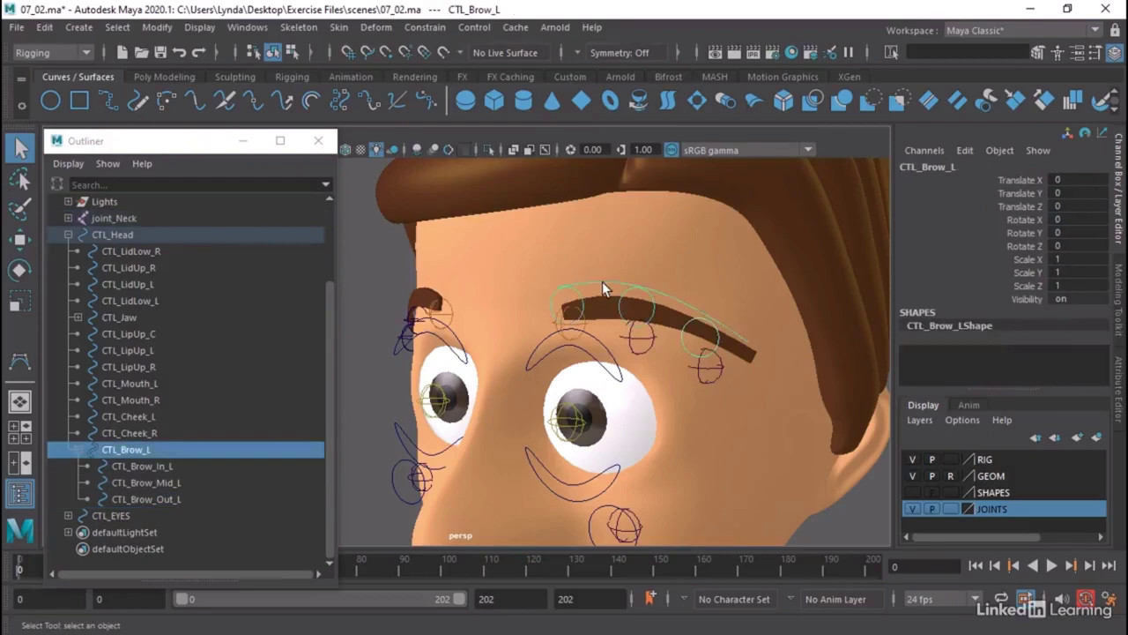
{"action": "key", "text": "w"}
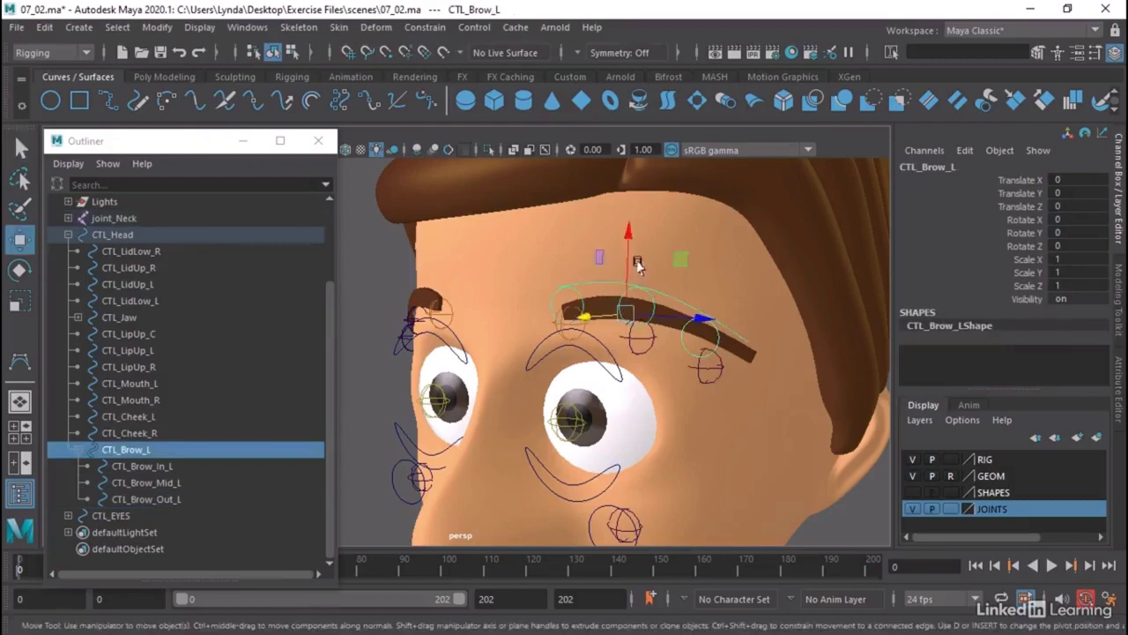
{"action": "left_click", "coordinate": [318, 140]}
{"action": "left_click", "coordinate": [345, 150]}
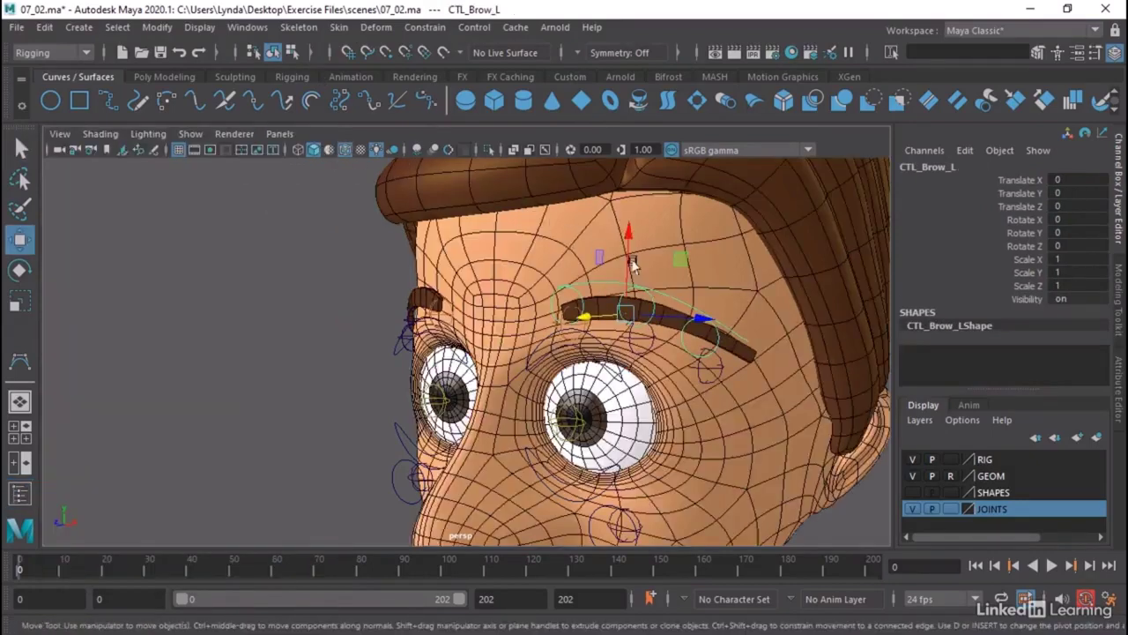
Test how moving CTL_Brow_L upward deforms the left eyebrow mesh, and undo the moves.
{"action": "left_click_drag", "start_coordinate": [626, 266], "coordinate": [730, 253]}
{"action": "key", "text": "ctrl+z"}
{"action": "left_click_drag", "start_coordinate": [832, 385], "coordinate": [802, 390], "text": "alt"}
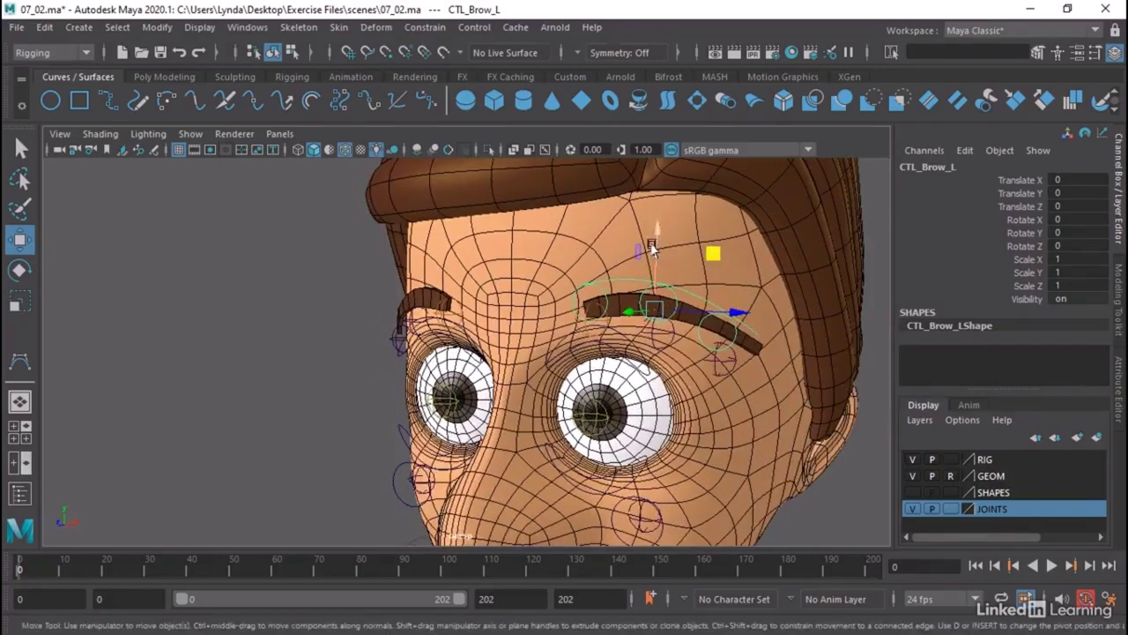
{"action": "left_click_drag", "start_coordinate": [657, 250], "coordinate": [661, 216]}
{"action": "key", "text": "ctrl+z"}
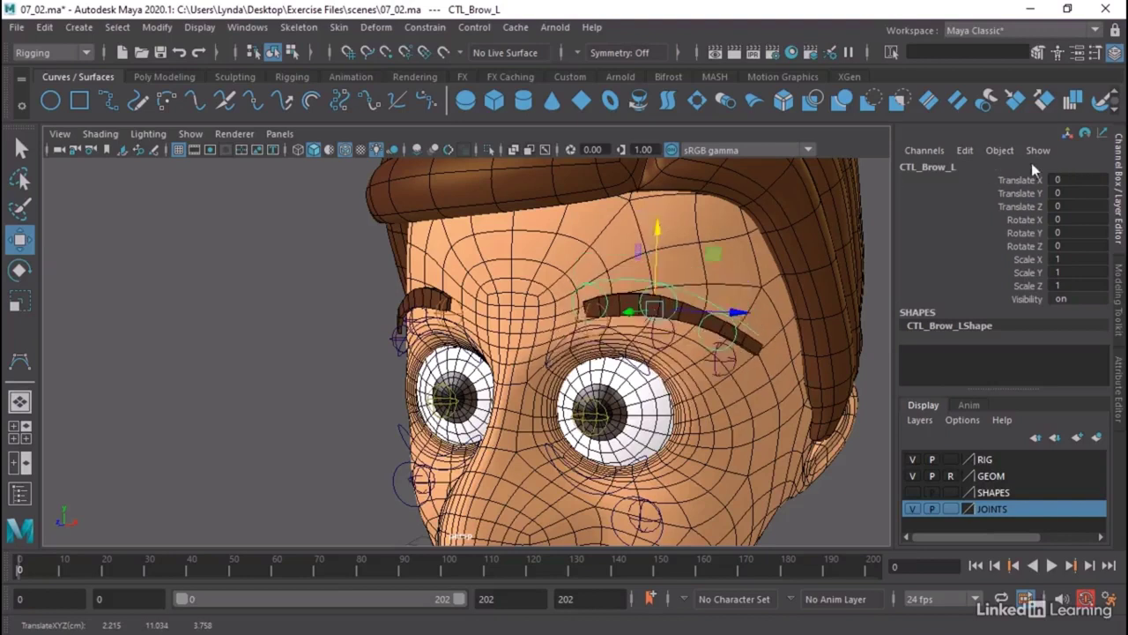
Lock and hide every channel of CTL_Brow_L from Translate Y through Visibility, leaving only Translate X.
{"action": "left_click_drag", "start_coordinate": [1021, 193], "coordinate": [1022, 297]}
{"action": "right_click", "coordinate": [1009, 247]}
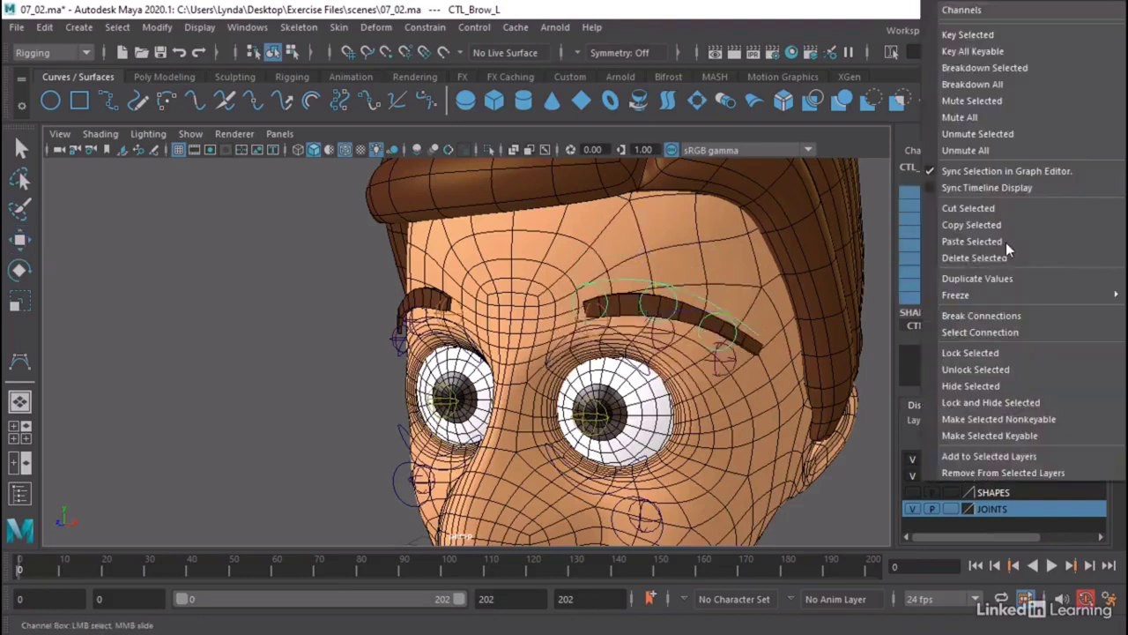
{"action": "left_click", "coordinate": [967, 401]}
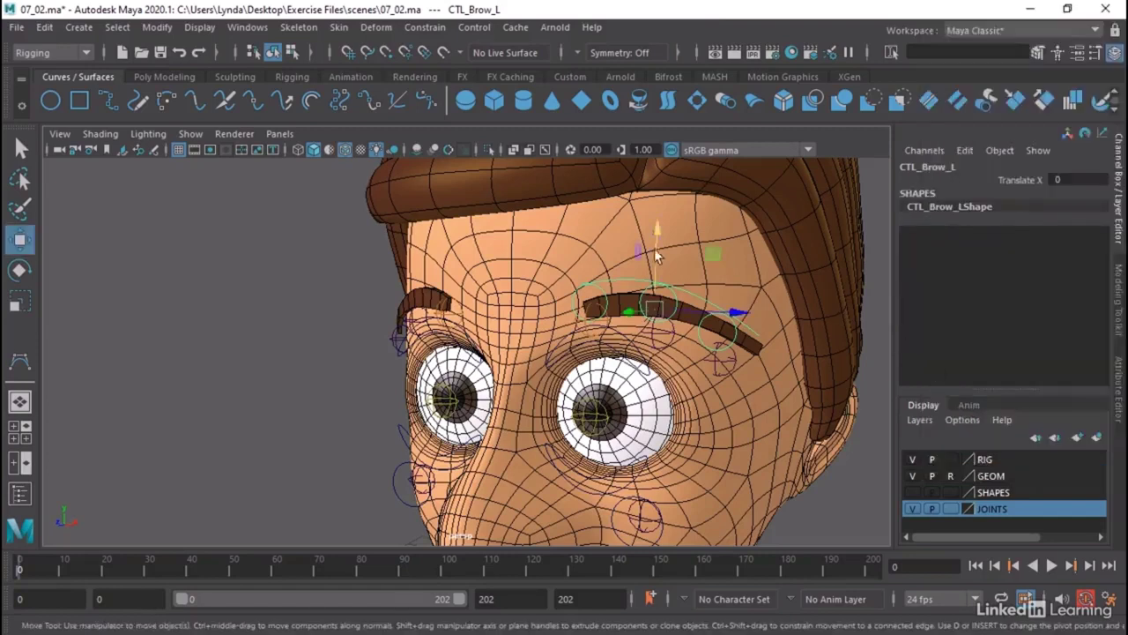
Test raising CTL_Brow_L along Translate X, undo the move, and clear the selection.
{"action": "left_click_drag", "start_coordinate": [655, 260], "coordinate": [669, 236]}
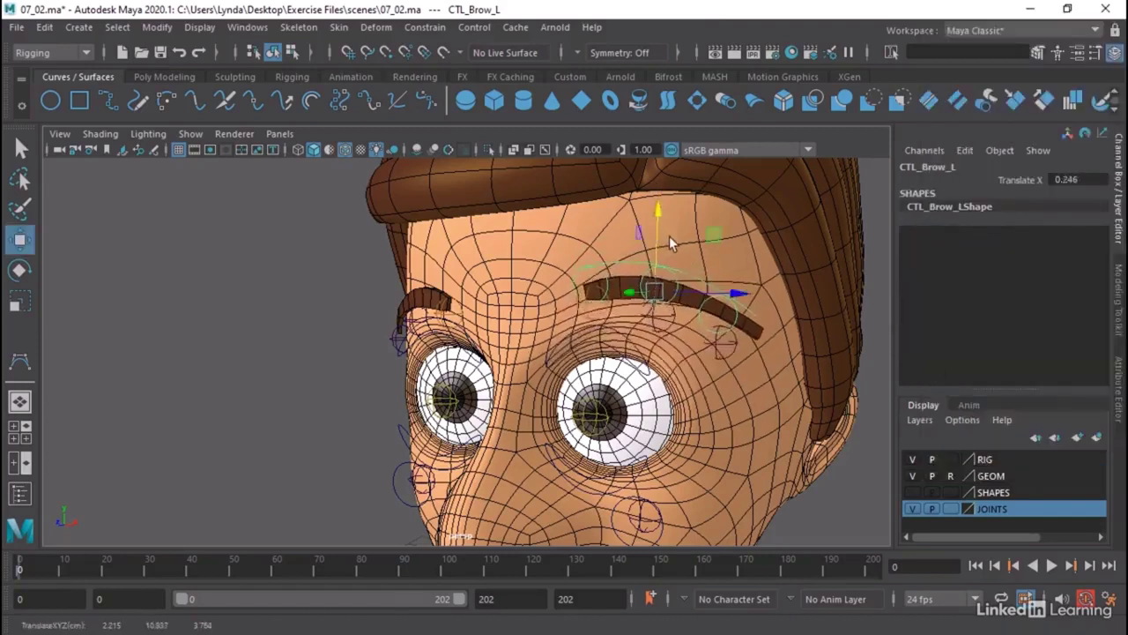
{"action": "key", "text": "ctrl+z"}
{"action": "left_click", "coordinate": [878, 447]}
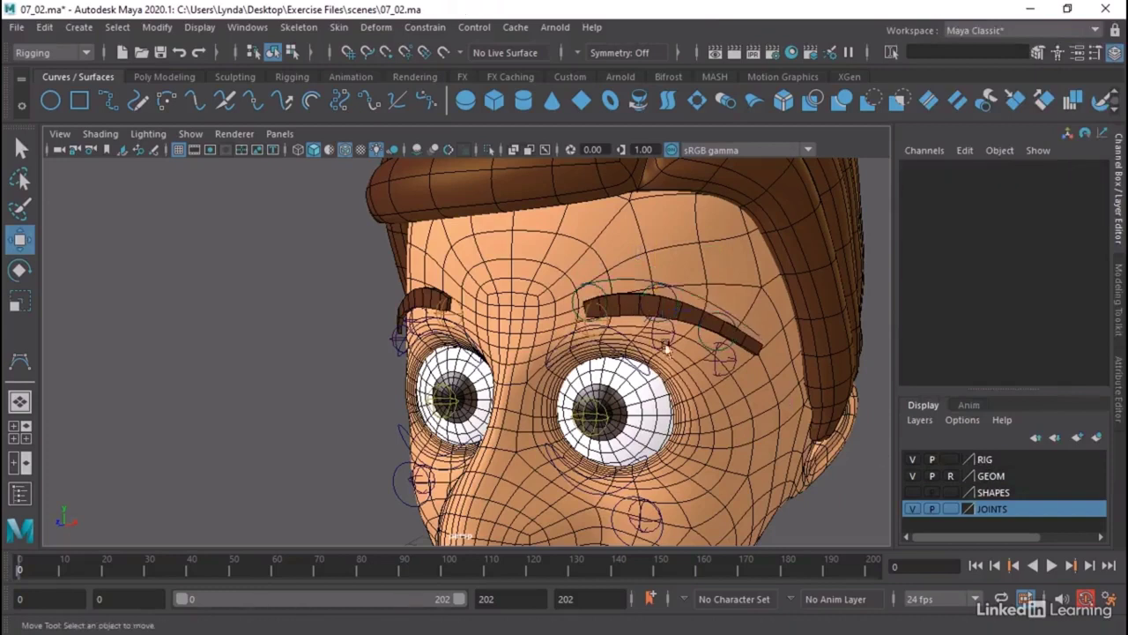
Turn off wireframe on shaded, test moving CTL_Brow_In_L at the inner left eyebrow, and undo the move.
{"action": "left_click", "coordinate": [596, 291]}
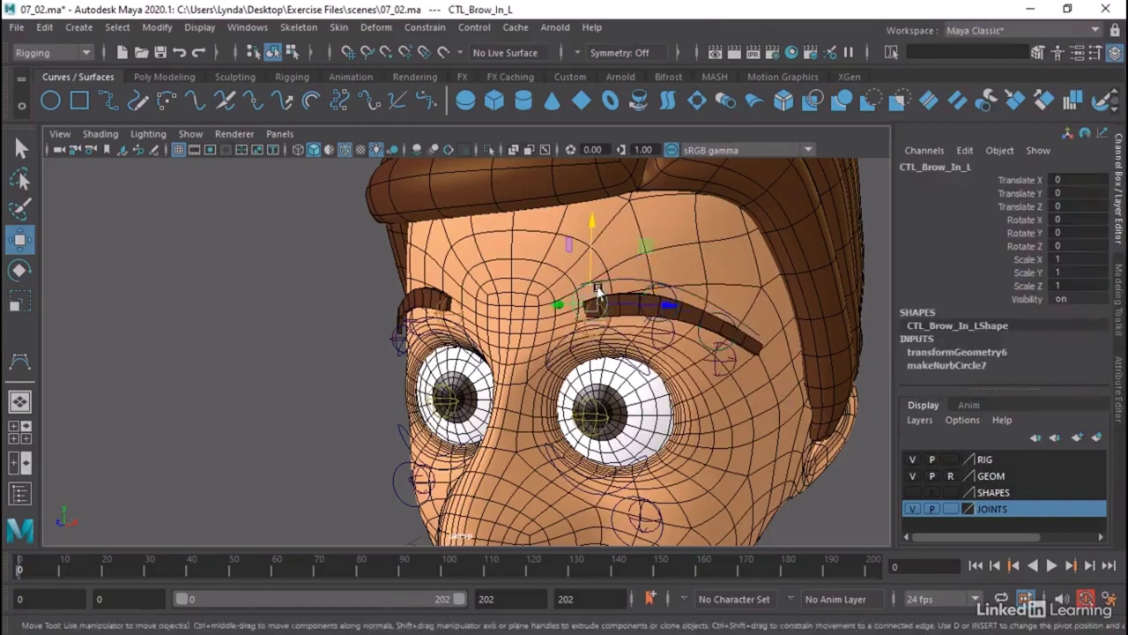
{"action": "left_click", "coordinate": [394, 150]}
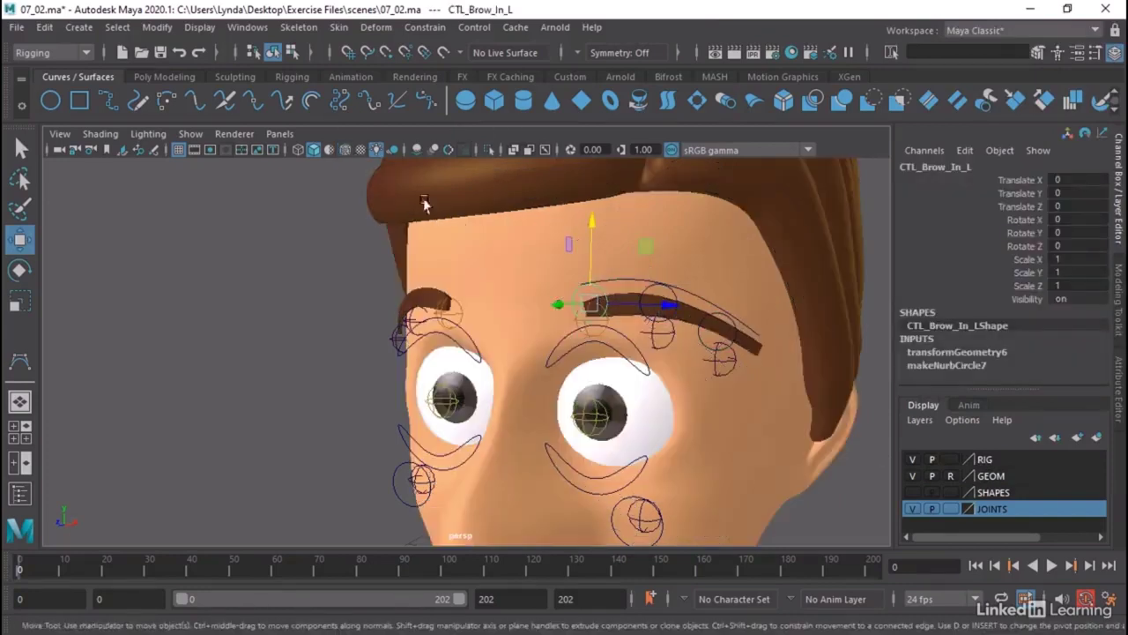
{"action": "mouse_move", "coordinate": [575, 296]}
{"action": "left_mouse_down"}
{"action": "mouse_move", "coordinate": [554, 290]}
{"action": "mouse_move", "coordinate": [572, 294]}
{"action": "left_mouse_up"}
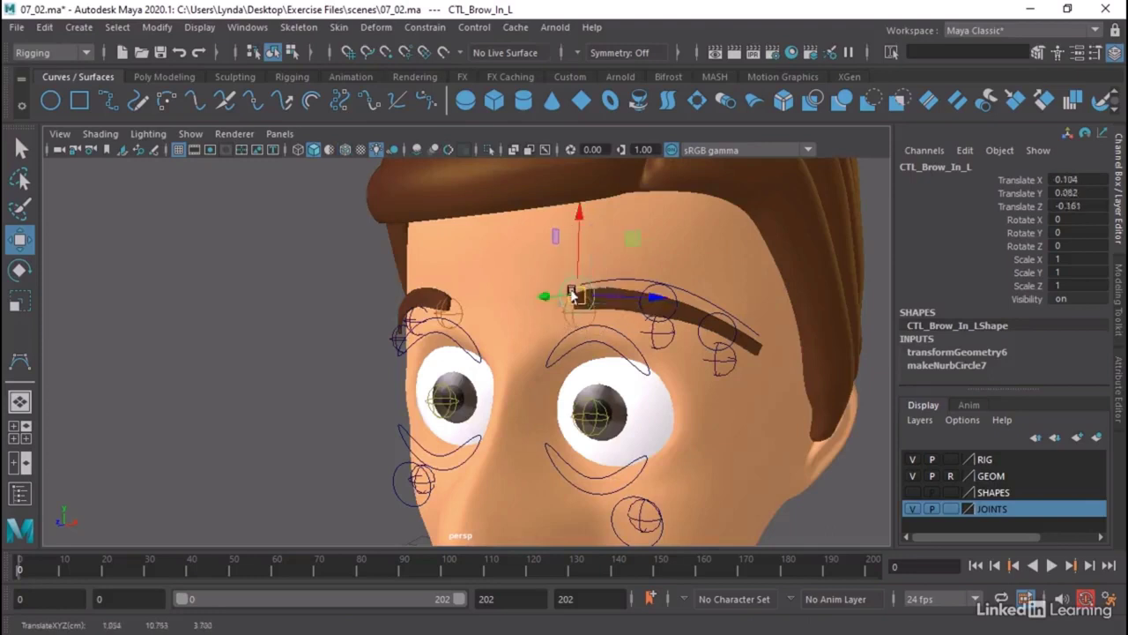
{"action": "key", "text": "ctrl+z"}
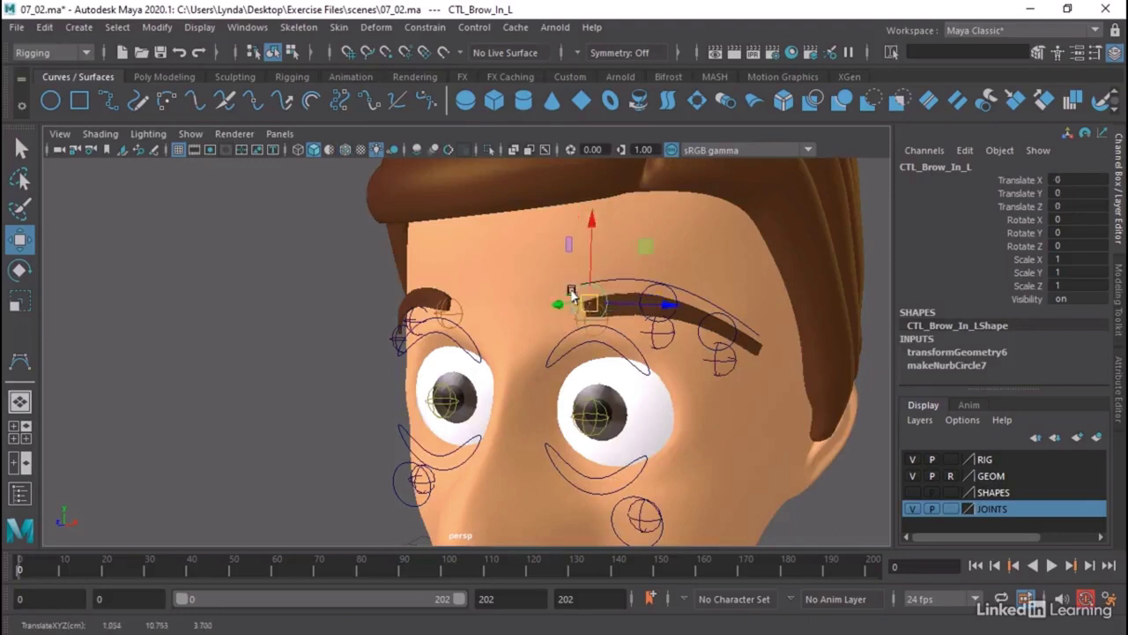
Examine the Translate and Rotate limit settings of CTL_Brow_In_L, and return to its channel values.
{"action": "left_click", "coordinate": [1117, 378]}
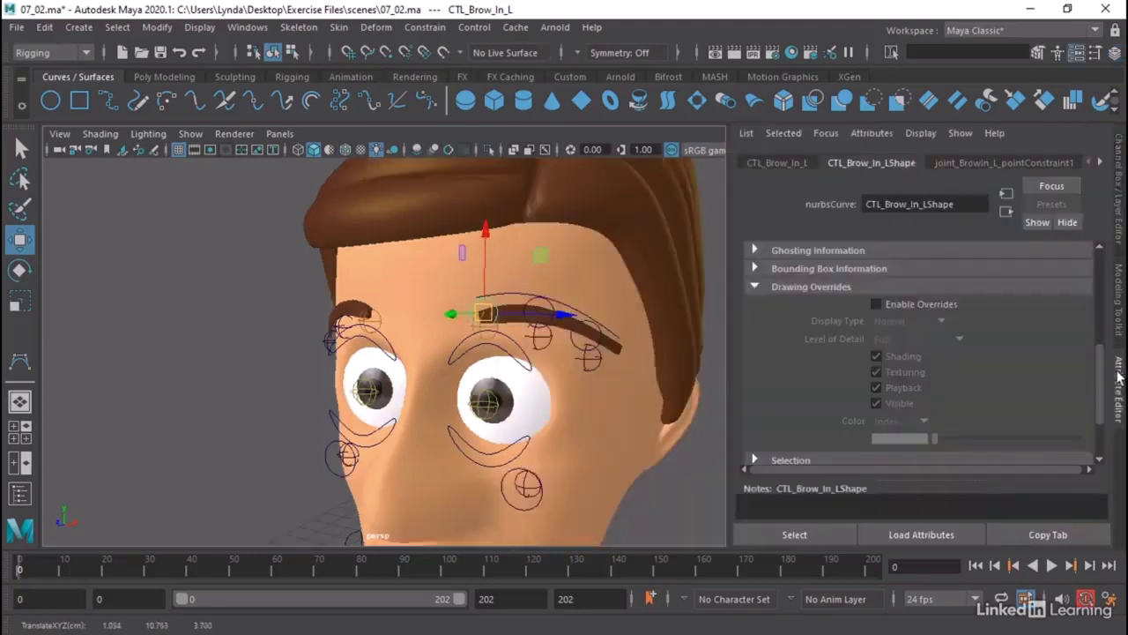
{"action": "left_click", "coordinate": [775, 162]}
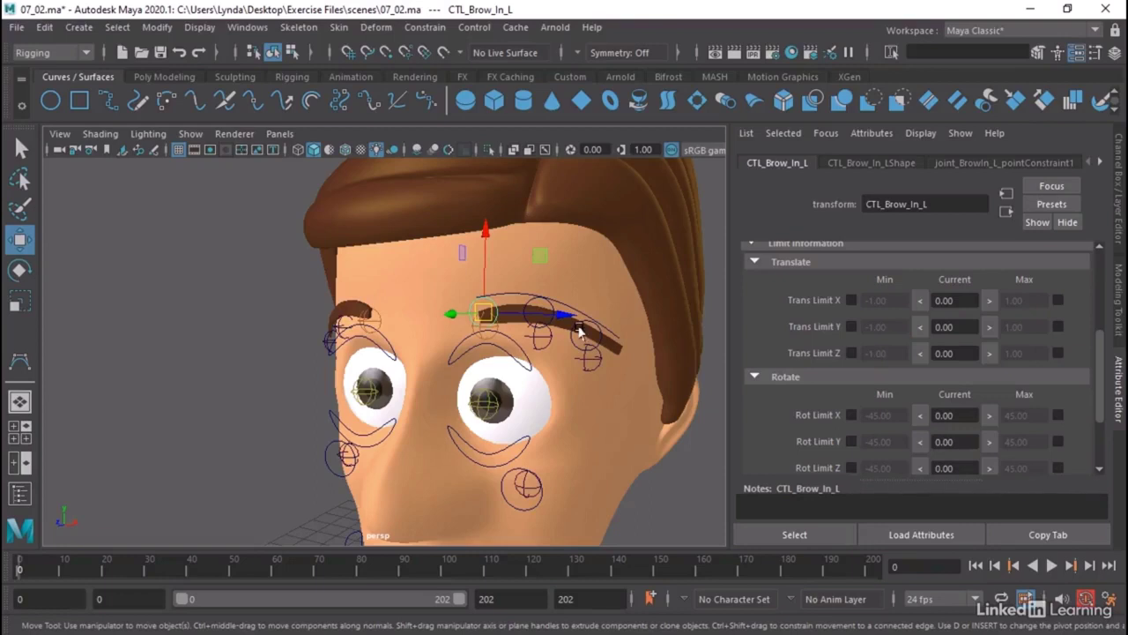
{"action": "left_click", "coordinate": [1120, 165]}
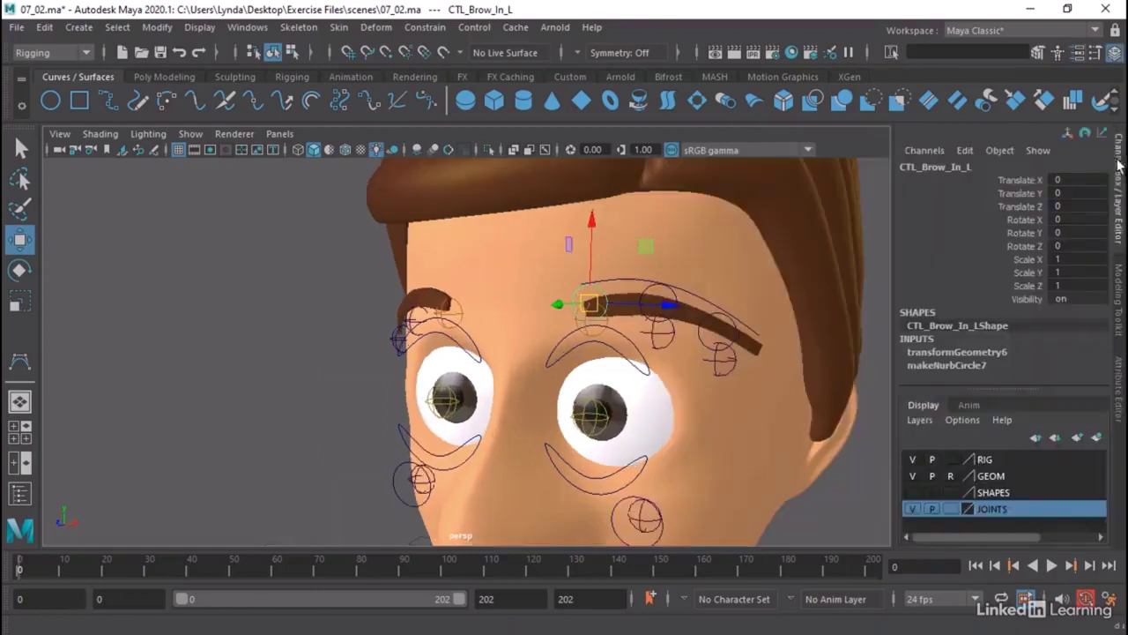
Test moving the whole brow with CTL_Brow_L and its outer end with CTL_Brow_Out_L, undoing each move.
{"action": "left_click", "coordinate": [637, 280]}
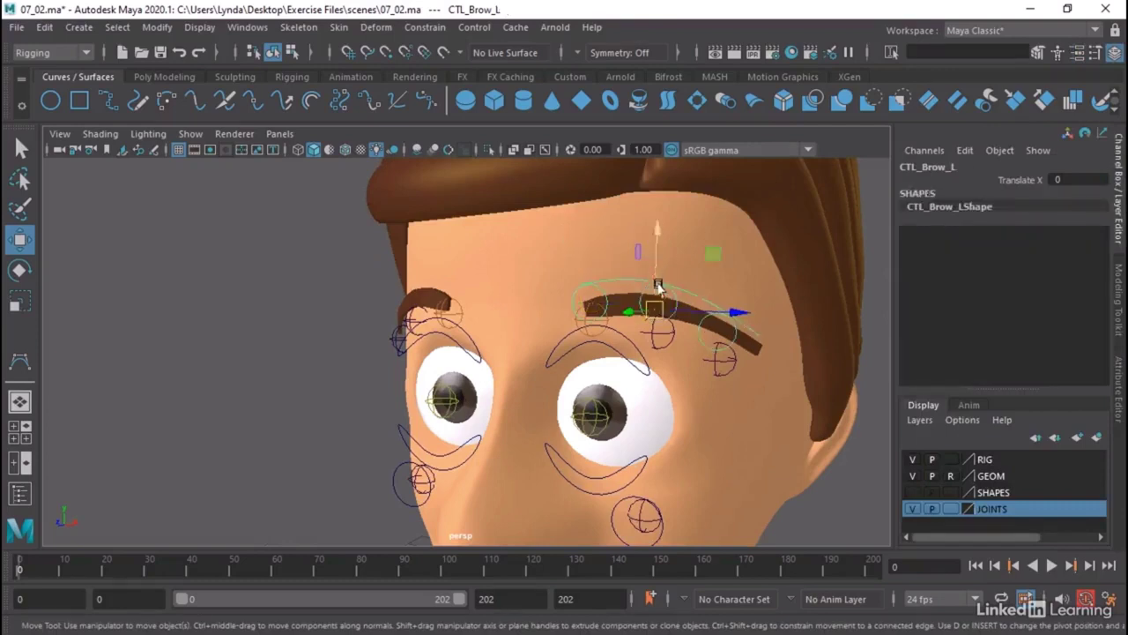
{"action": "left_click_drag", "start_coordinate": [657, 268], "coordinate": [658, 259]}
{"action": "key", "text": "ctrl+z"}
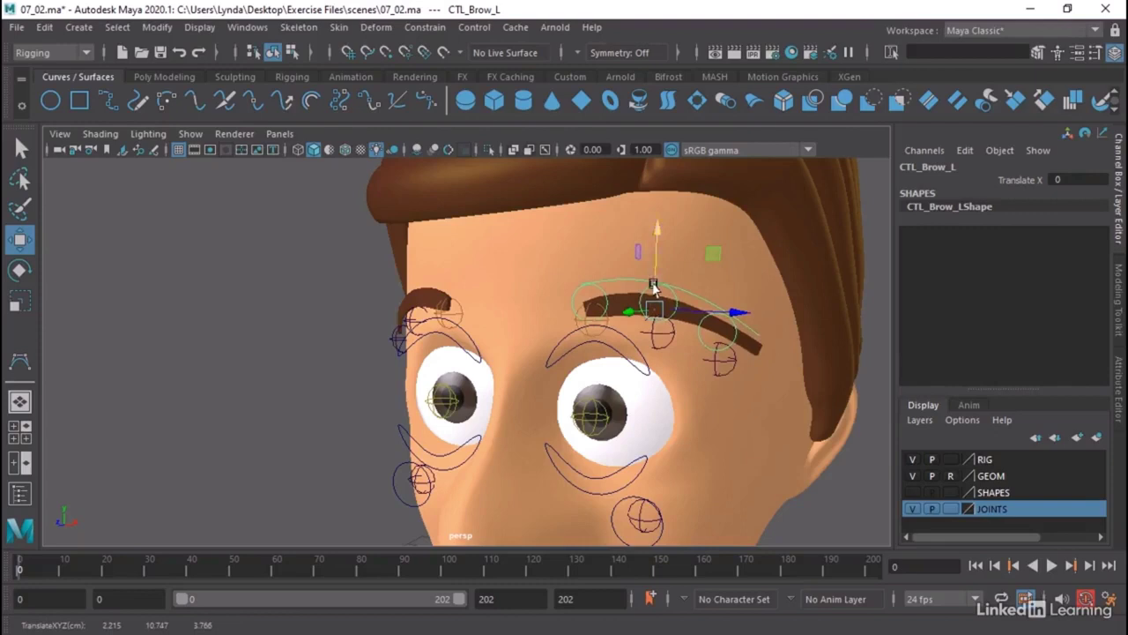
{"action": "left_click", "coordinate": [703, 332]}
{"action": "left_click_drag", "start_coordinate": [778, 275], "coordinate": [773, 295]}
{"action": "key", "text": "ctrl+z"}
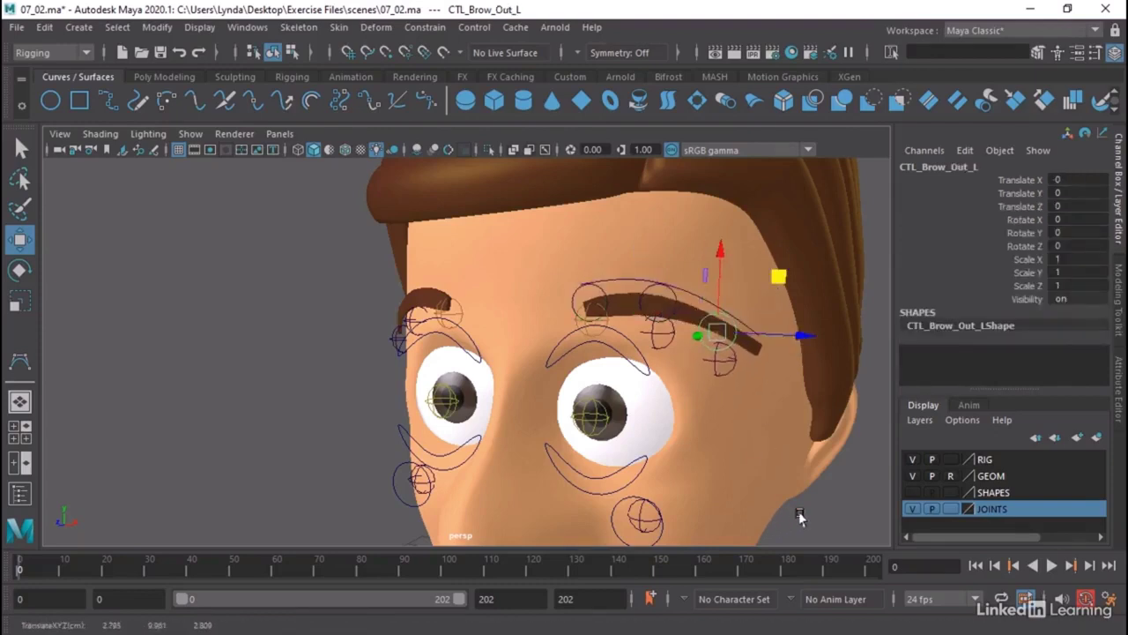
{"action": "right_click_drag", "start_coordinate": [798, 515], "coordinate": [664, 495], "text": "alt"}
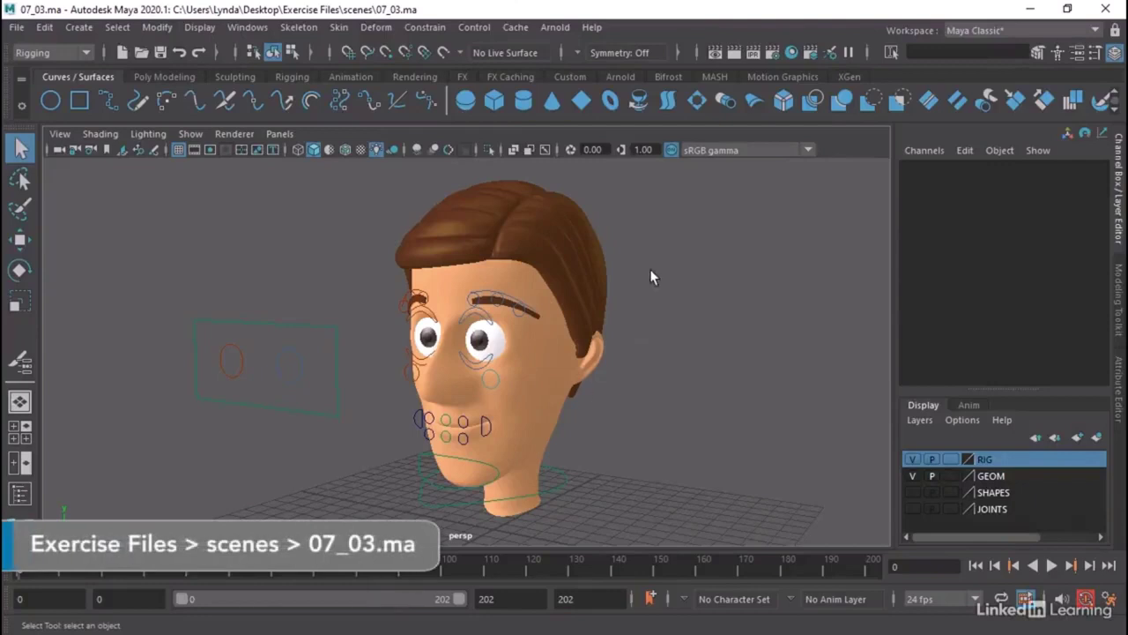
In the 07_03 scene, toggle the RIG layer's visibility off and on to check which controls it contains.
{"action": "left_click", "coordinate": [911, 459]}
{"action": "left_click", "coordinate": [911, 459]}
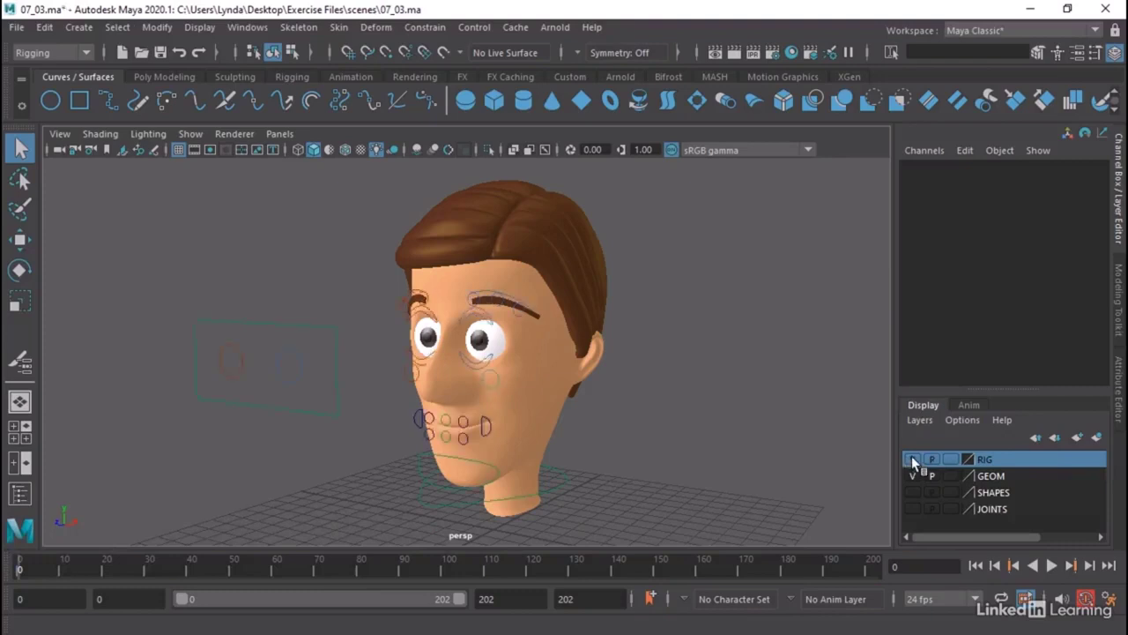
{"action": "left_click", "coordinate": [911, 459]}
{"action": "left_click", "coordinate": [912, 459]}
Add the selected CTL_EYES control hierarchy to the RIG display layer.
{"action": "left_click", "coordinate": [557, 467]}
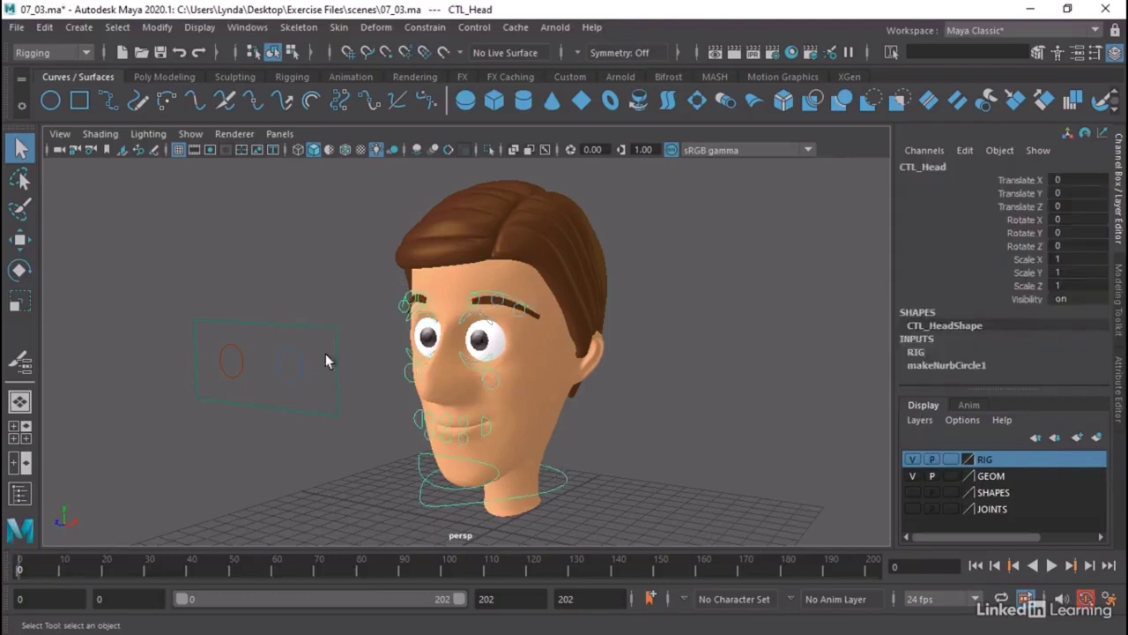
{"action": "left_click", "coordinate": [305, 326]}
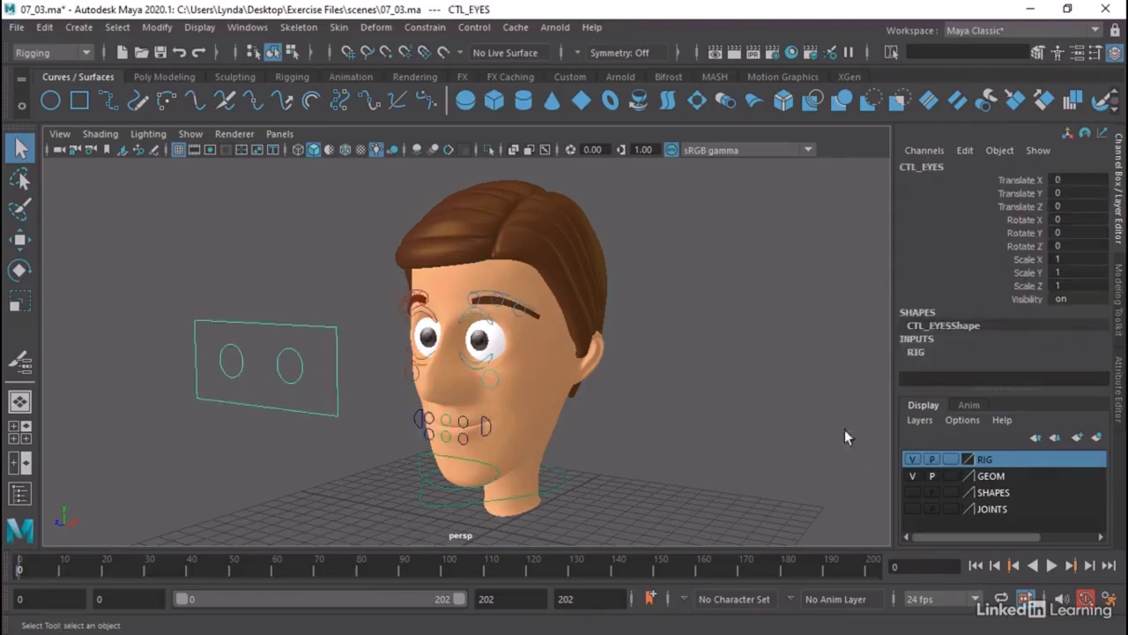
{"action": "right_click", "coordinate": [975, 458]}
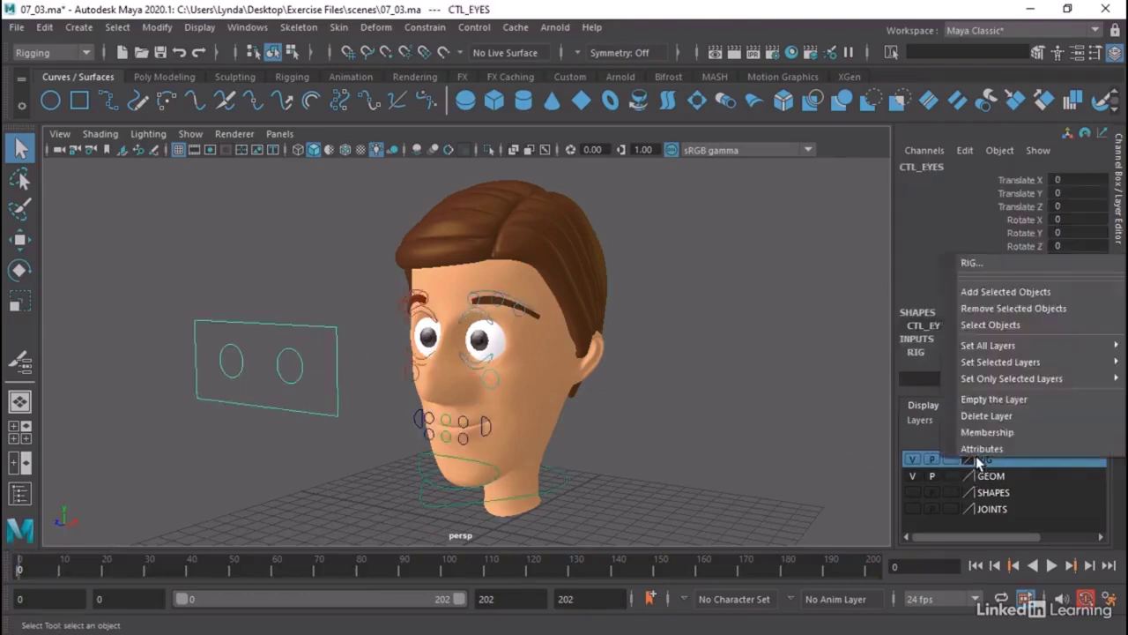
{"action": "left_click", "coordinate": [990, 291]}
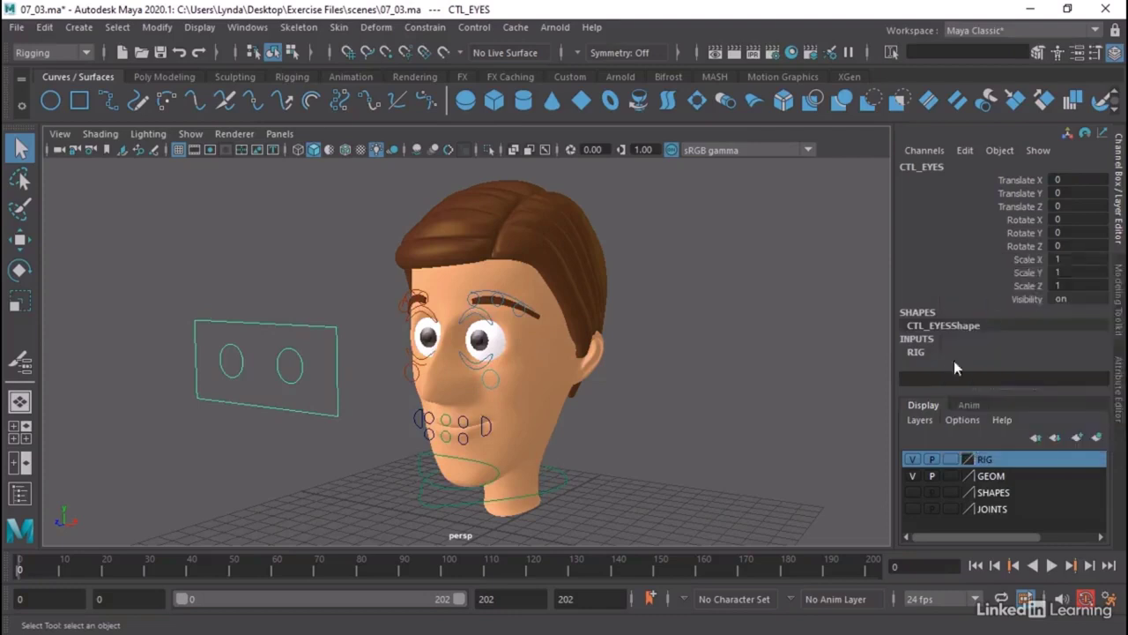
Toggle the visibility of the GEOM and JOINTS layers to check their contents, leaving GEOM visible and JOINTS hidden.
{"action": "left_click", "coordinate": [914, 475]}
{"action": "left_click", "coordinate": [913, 475]}
{"action": "left_click", "coordinate": [914, 476]}
{"action": "left_click", "coordinate": [908, 507]}
{"action": "left_click", "coordinate": [914, 508]}
Make the SHAPES layer visible, examine the rows of blend shape heads beside the character, and hide the layer again.
{"action": "left_click", "coordinate": [912, 492]}
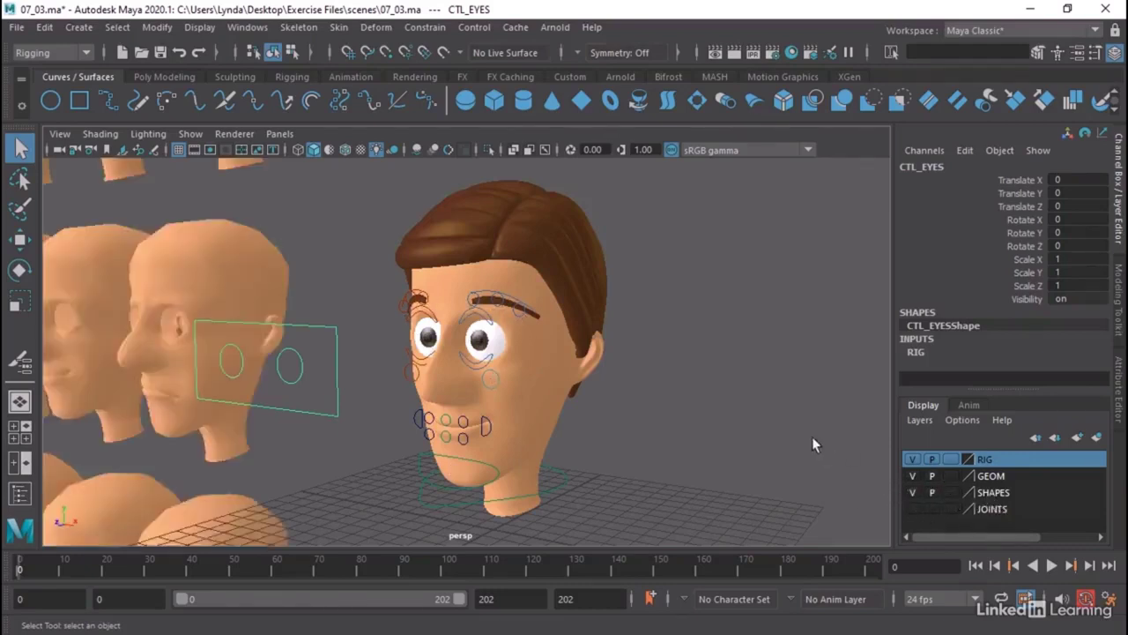
{"action": "right_click_drag", "start_coordinate": [812, 436], "coordinate": [284, 375], "text": "alt"}
{"action": "left_click_drag", "start_coordinate": [285, 375], "coordinate": [325, 375], "text": "alt"}
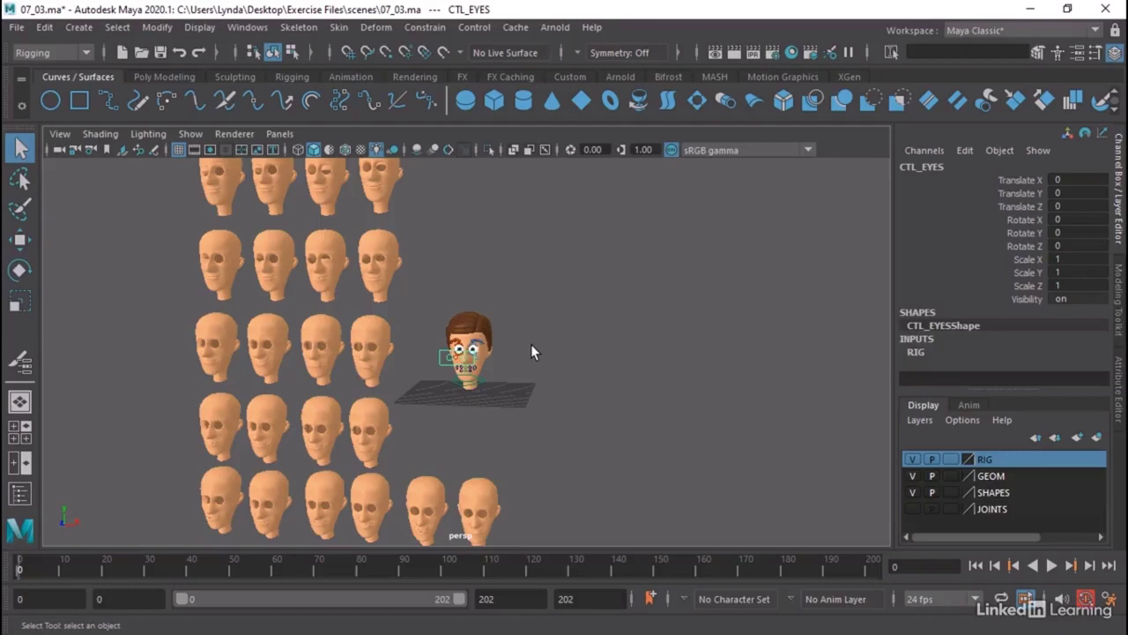
{"action": "scroll", "coordinate": [274, 418], "scroll_direction": "up", "scroll_amount": 5}
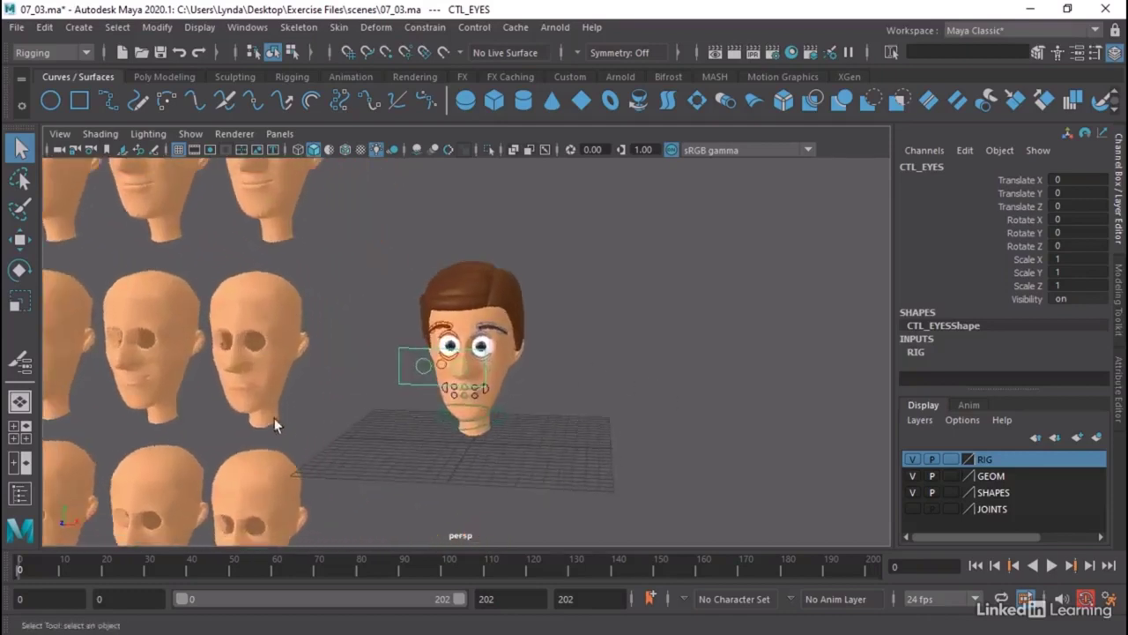
{"action": "scroll", "coordinate": [672, 407], "scroll_direction": "down", "scroll_amount": 3}
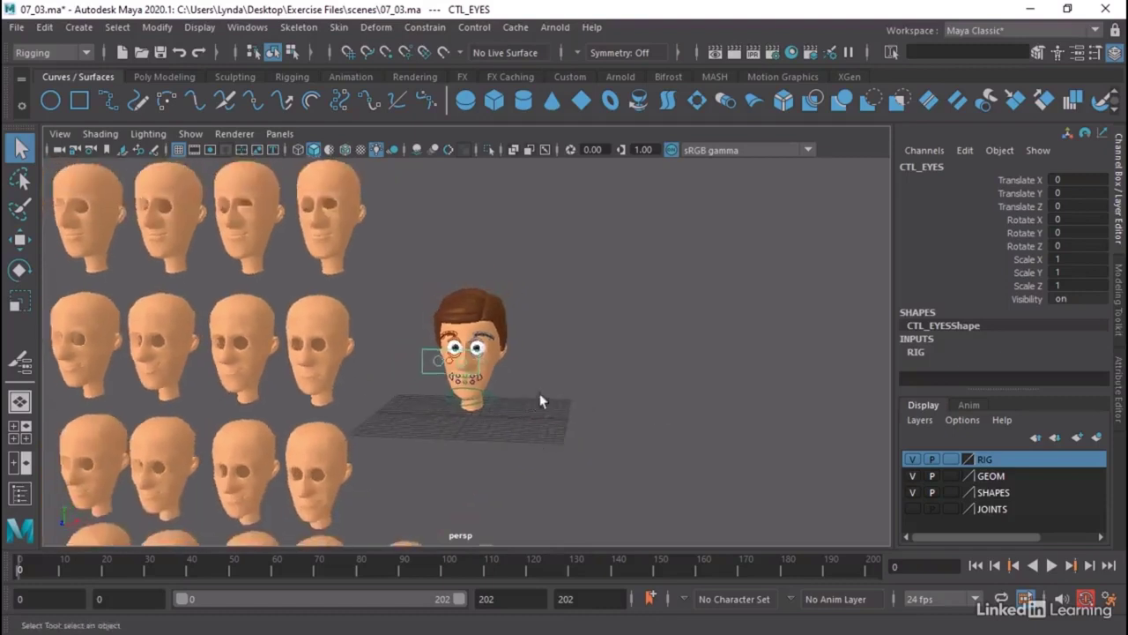
{"action": "left_click", "coordinate": [912, 492]}
{"action": "left_click_drag", "start_coordinate": [566, 359], "coordinate": [496, 353], "text": "alt"}
{"action": "right_click_drag", "start_coordinate": [402, 362], "coordinate": [959, 424], "text": "alt"}
{"action": "middle_click_drag", "start_coordinate": [716, 380], "coordinate": [740, 373], "text": "alt"}
{"action": "right_click_drag", "start_coordinate": [740, 372], "coordinate": [723, 370], "text": "alt"}
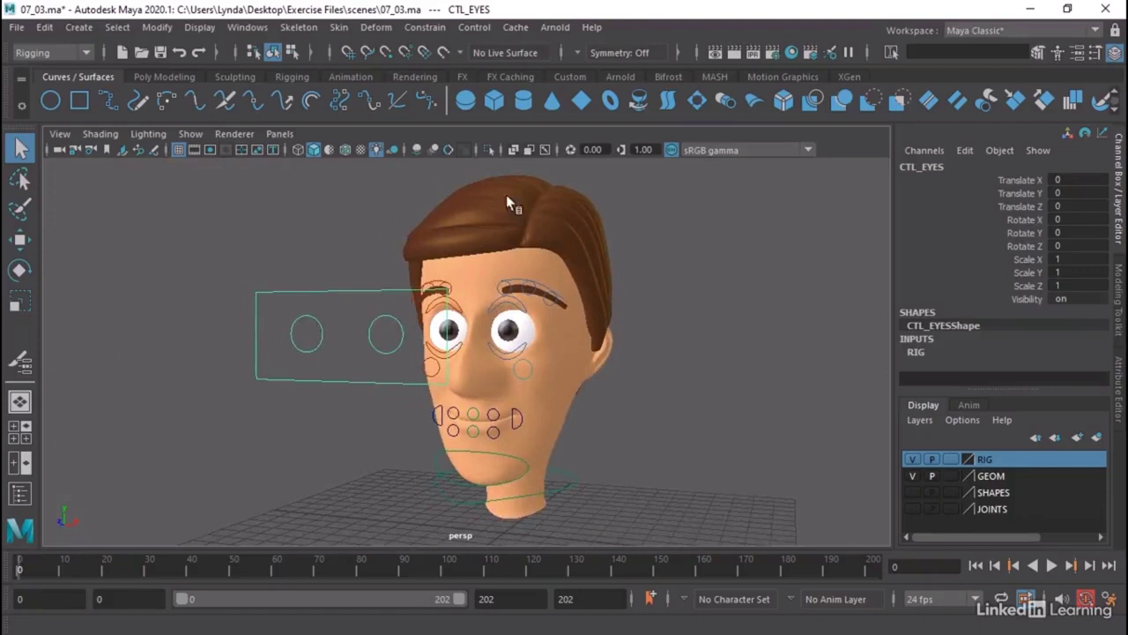
Open the Outliner and examine the GEOM_HeadShapes and GEOMETRY groups, checking what GEOMETRY contains on the character.
{"action": "left_click", "coordinate": [244, 27]}
{"action": "left_click", "coordinate": [313, 227]}
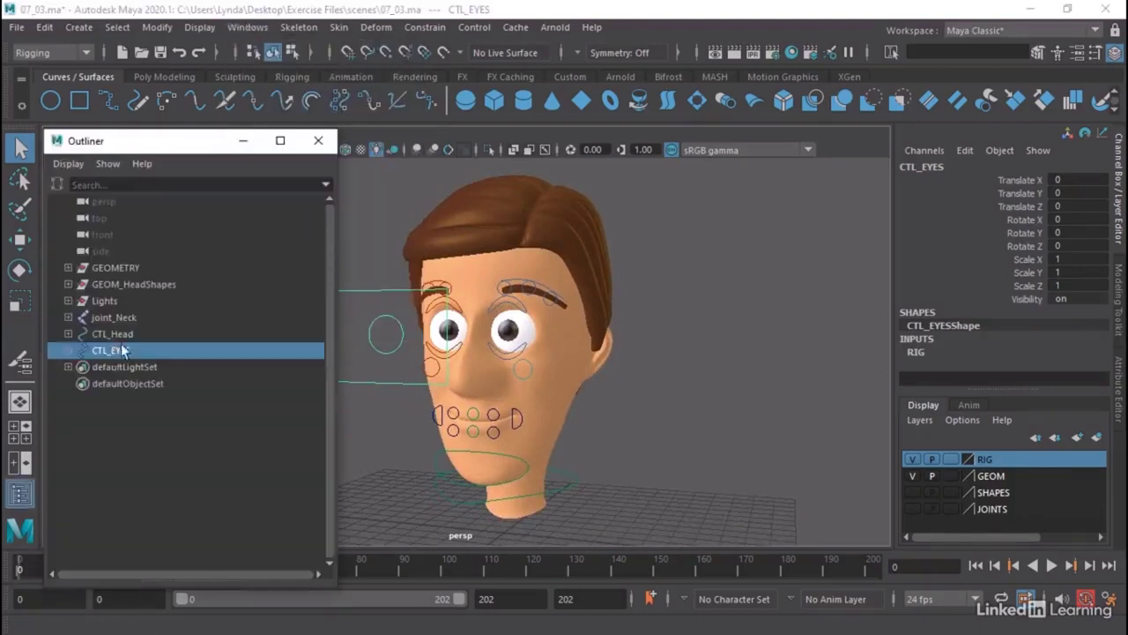
{"action": "left_click", "coordinate": [128, 284]}
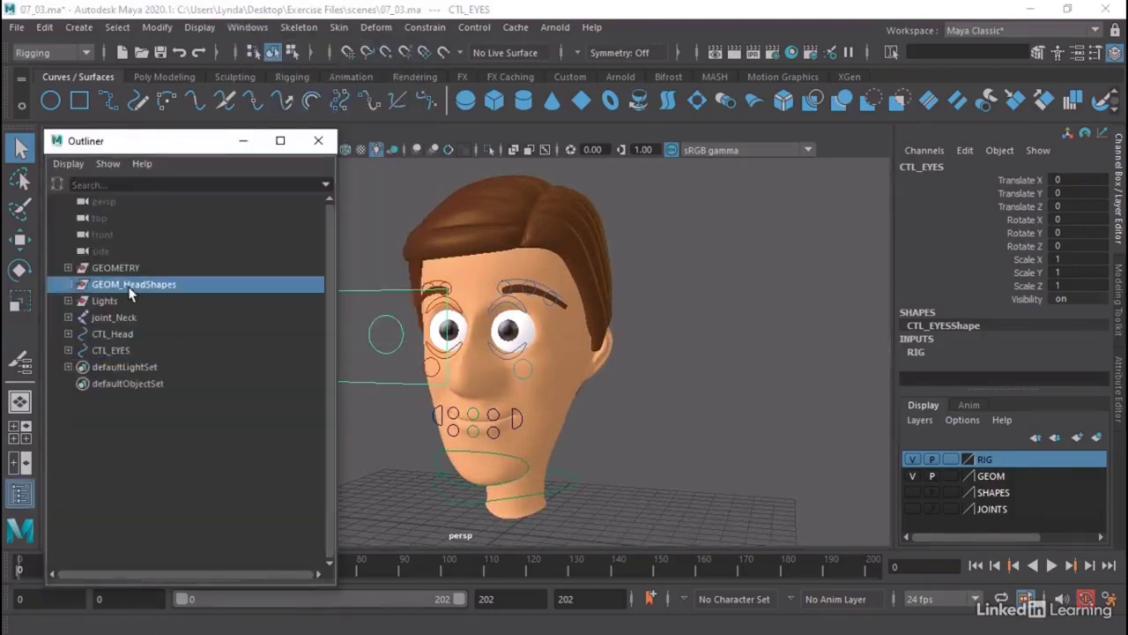
{"action": "left_click", "coordinate": [118, 267]}
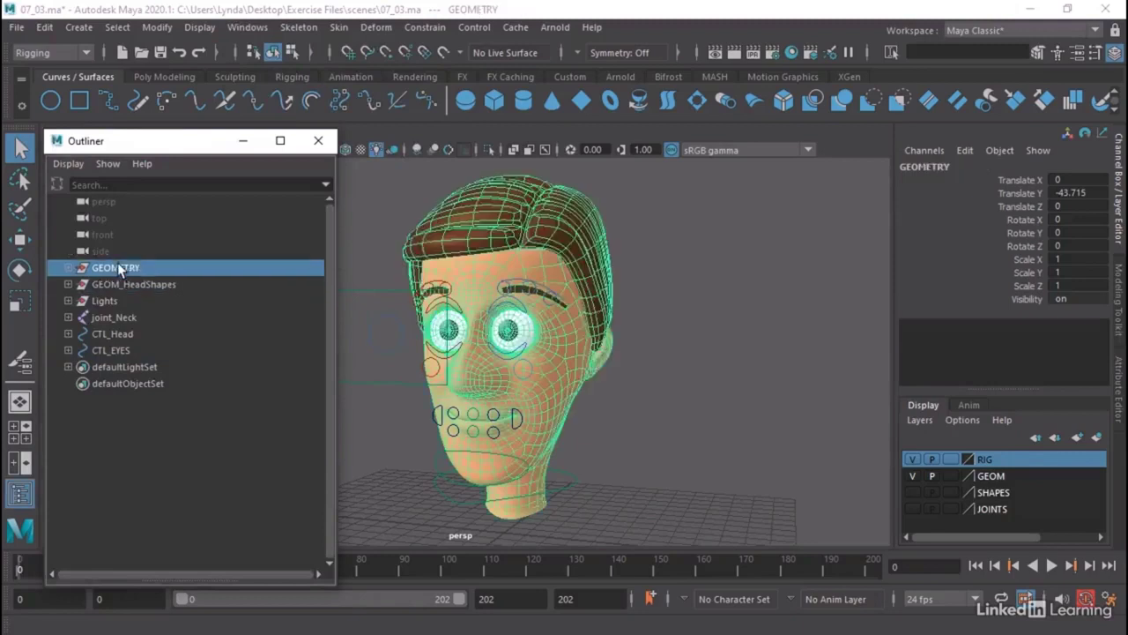
{"action": "middle_click_drag", "start_coordinate": [694, 340], "coordinate": [758, 322], "text": "alt"}
{"action": "right_click_drag", "start_coordinate": [758, 322], "coordinate": [688, 329], "text": "alt"}
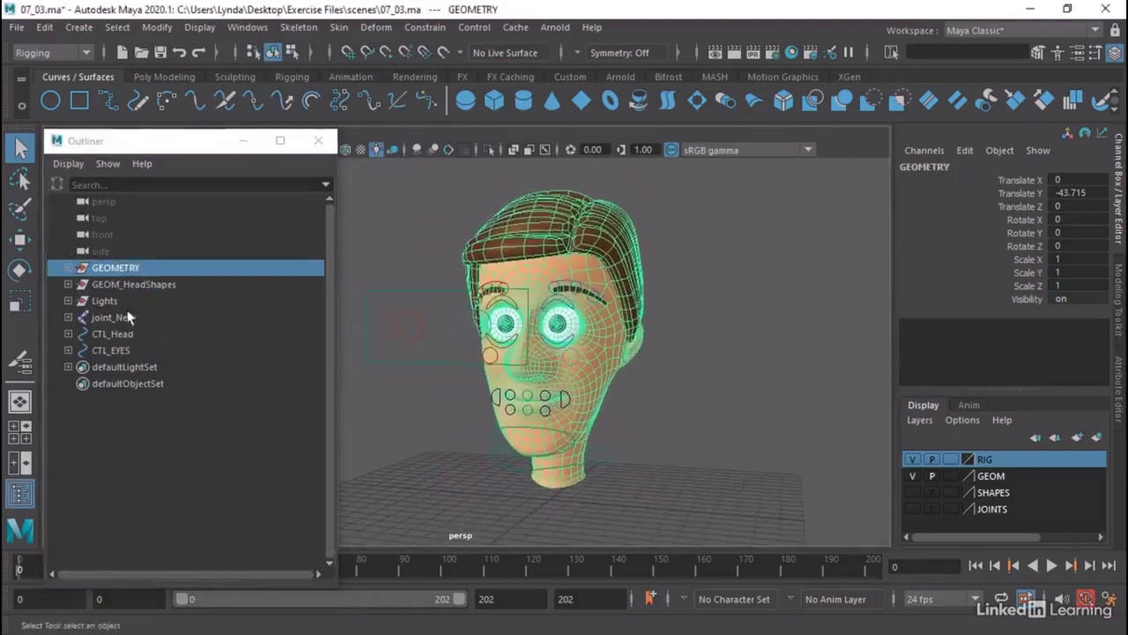
Examine which controls belong to the CTL_Head and CTL_EYES hierarchies, then clear the selection and close the Outliner.
{"action": "left_click", "coordinate": [114, 336]}
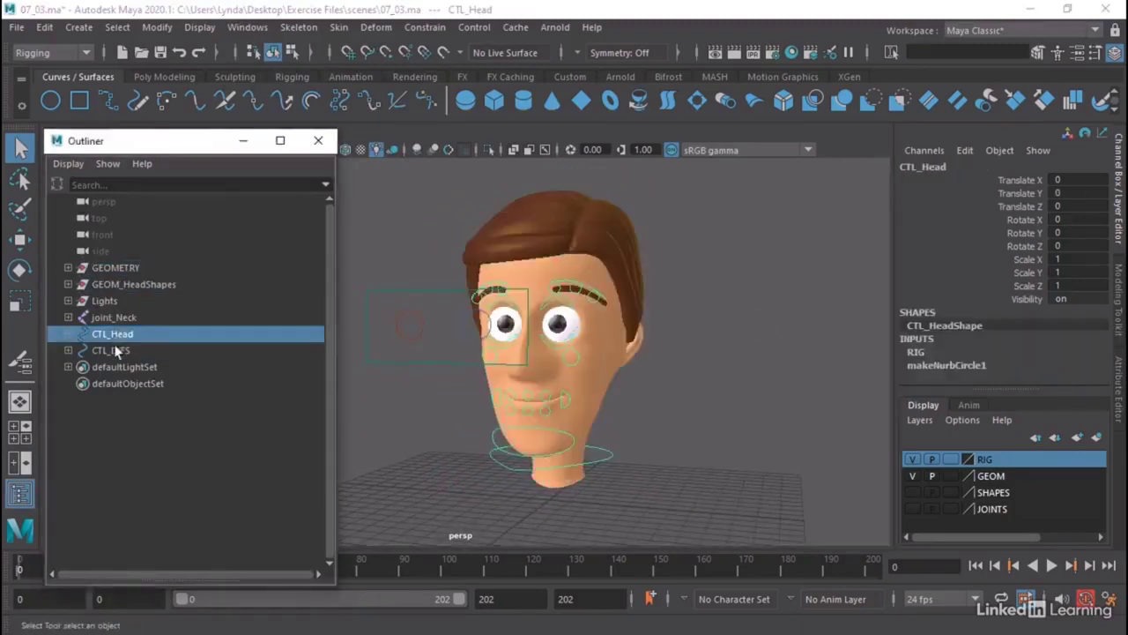
{"action": "left_click", "coordinate": [118, 350]}
{"action": "left_click_drag", "start_coordinate": [373, 385], "coordinate": [463, 379], "text": "alt"}
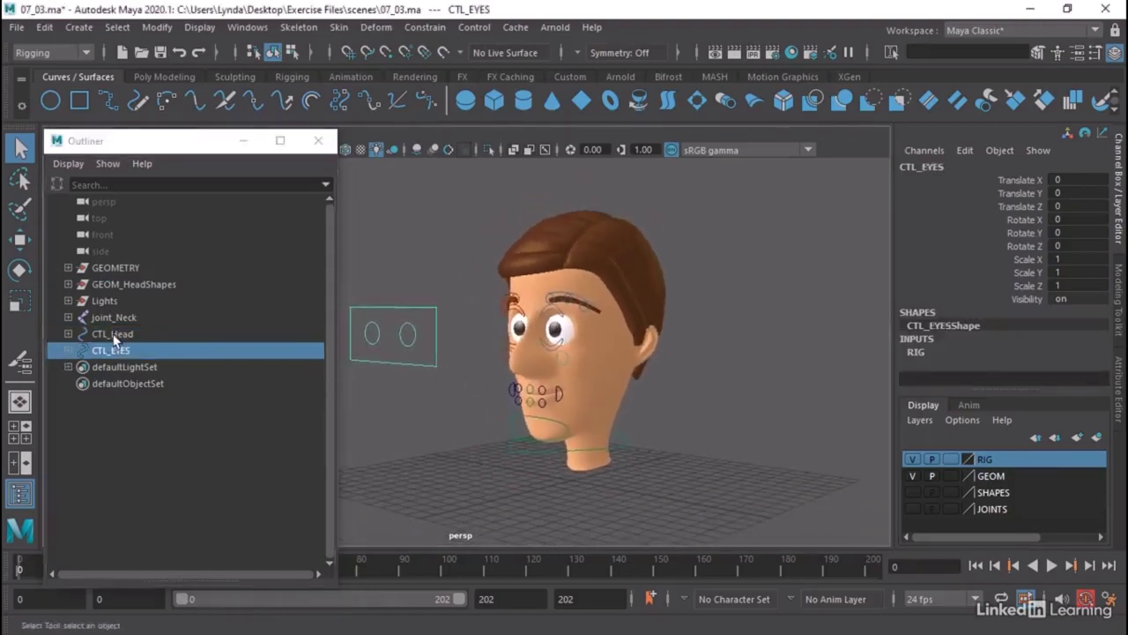
{"action": "left_click", "coordinate": [114, 334]}
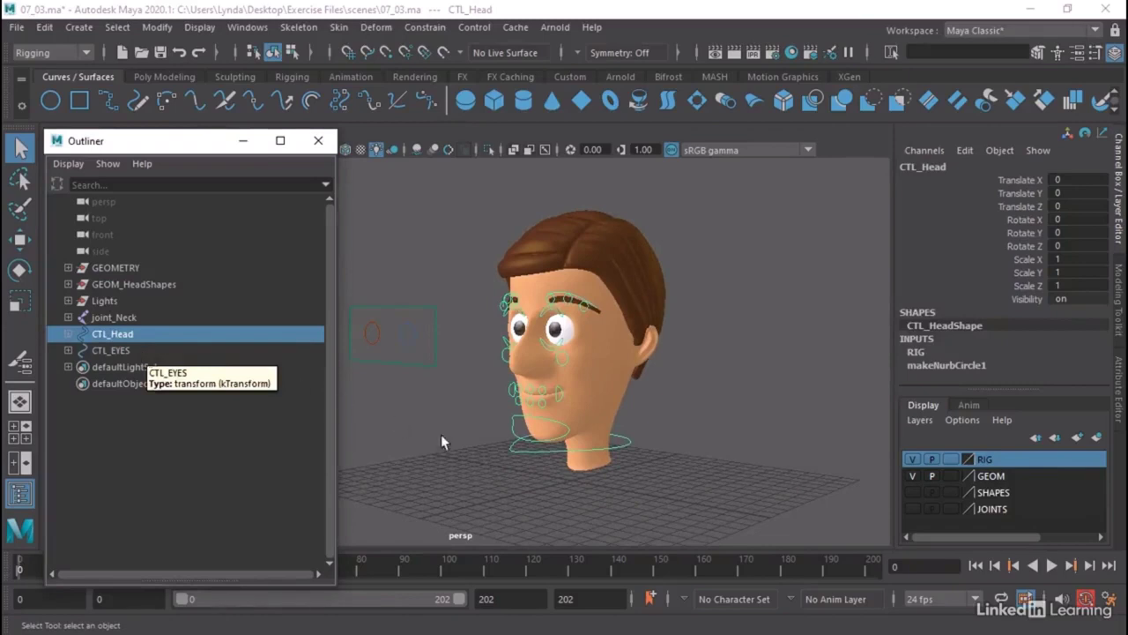
{"action": "left_click_drag", "start_coordinate": [455, 290], "coordinate": [423, 317]}
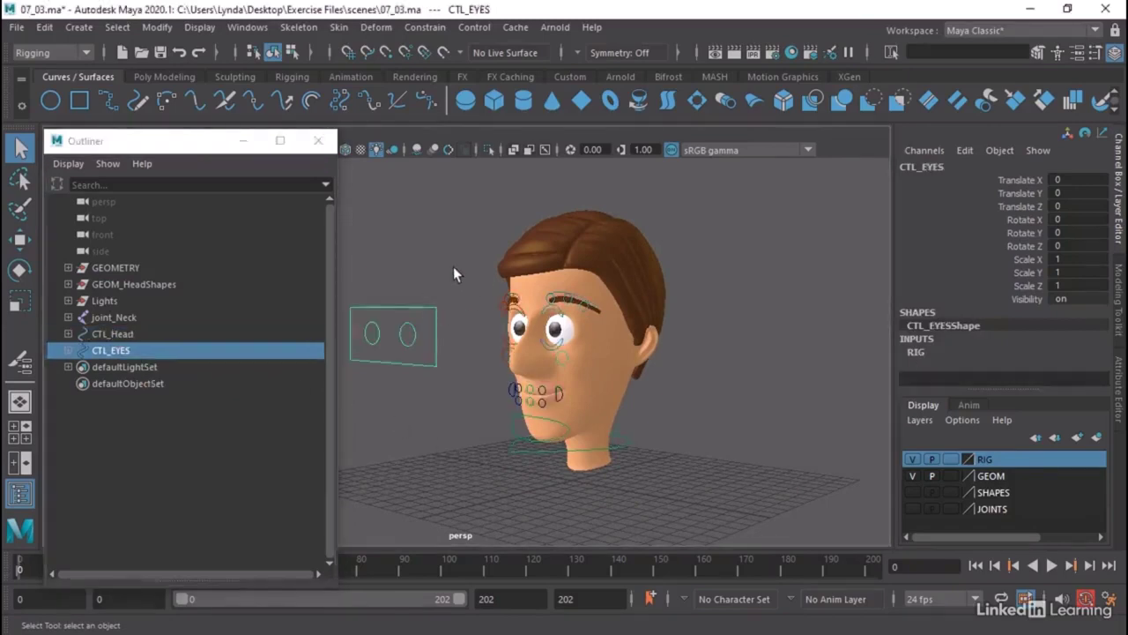
{"action": "left_click", "coordinate": [453, 267]}
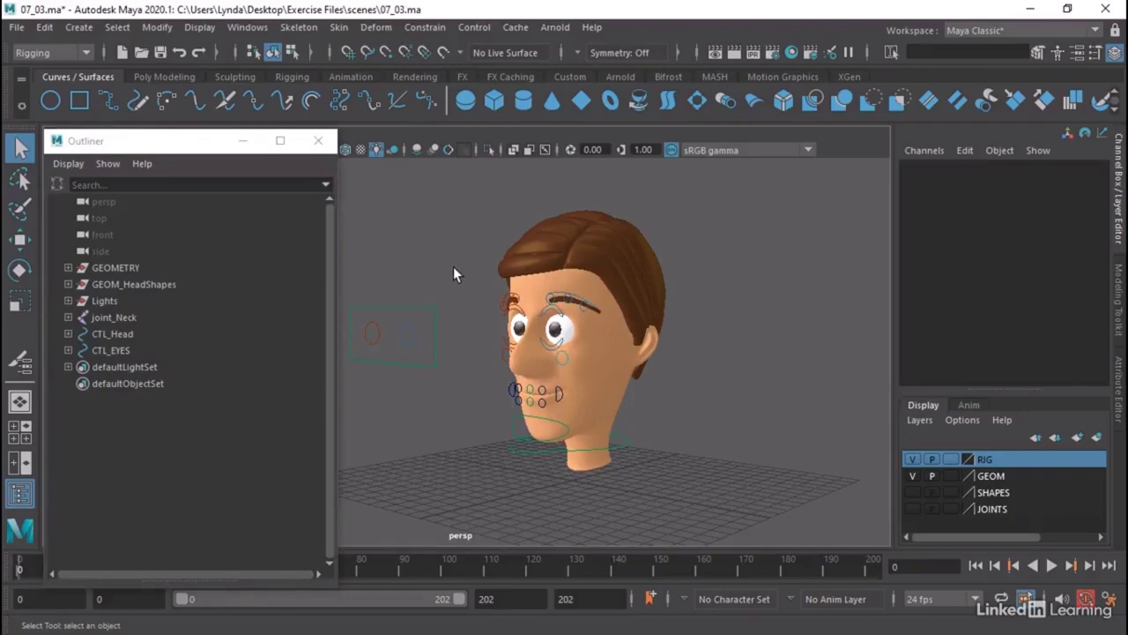
{"action": "left_click", "coordinate": [318, 141]}
Enable drawing overrides on CTL_Mouth_RShape, the character's right mouth-corner control, and set its index color to red.
{"action": "right_click_drag", "start_coordinate": [453, 383], "coordinate": [632, 359], "text": "alt"}
{"action": "left_click_drag", "start_coordinate": [633, 359], "coordinate": [552, 346], "text": "alt"}
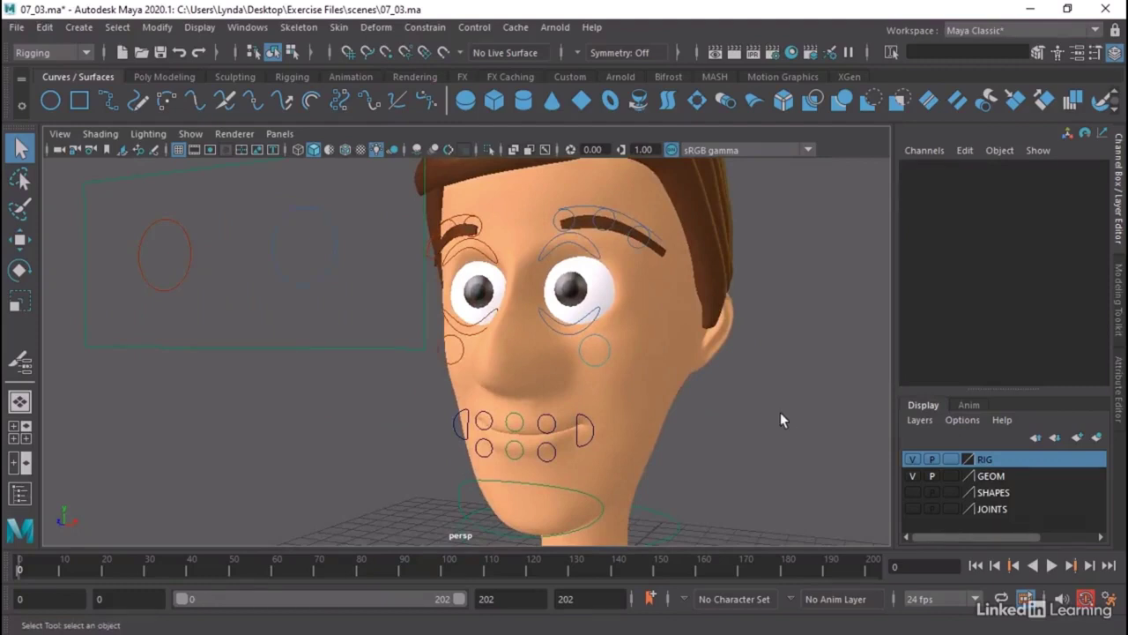
{"action": "left_click_drag", "start_coordinate": [743, 398], "coordinate": [718, 354], "text": "alt"}
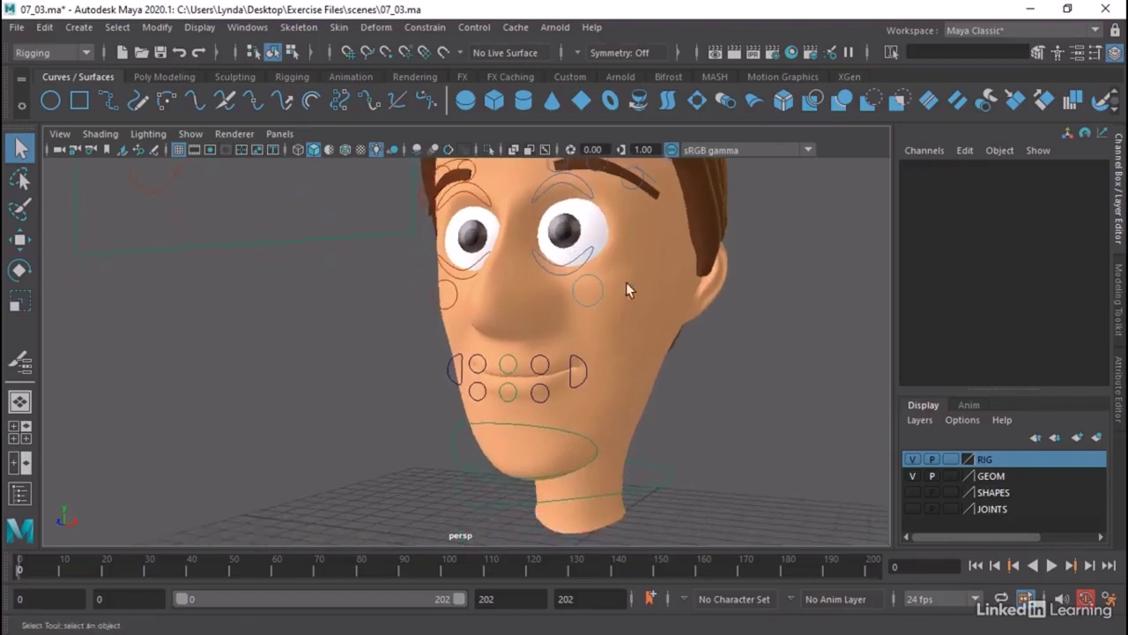
{"action": "scroll", "coordinate": [628, 409], "scroll_direction": "up", "scroll_amount": 4}
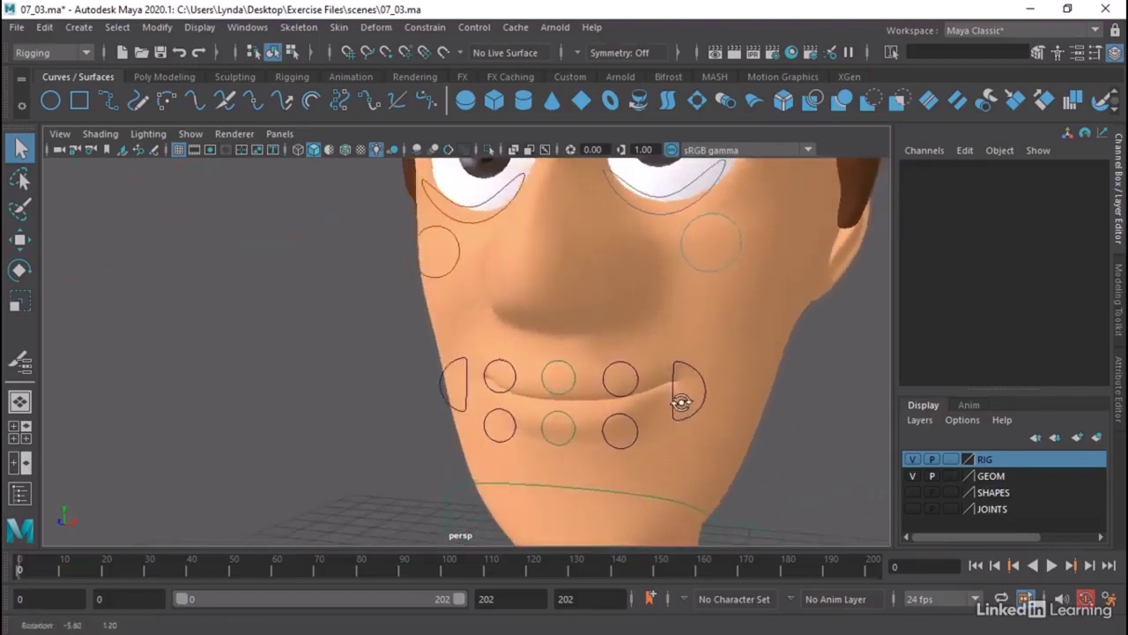
{"action": "left_click", "coordinate": [458, 370]}
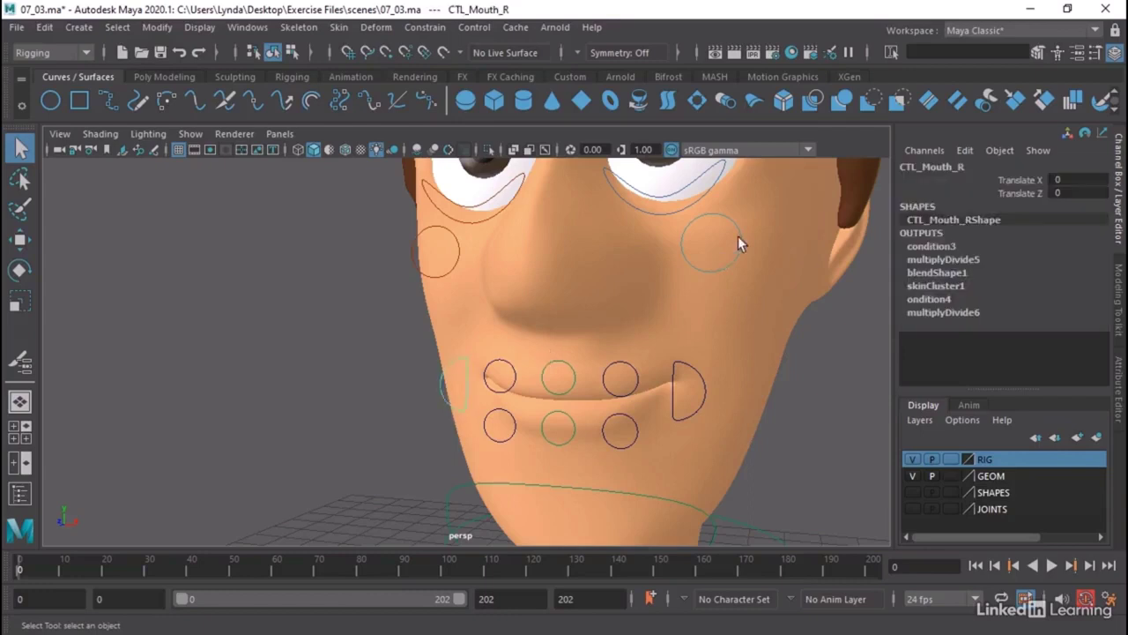
{"action": "left_click", "coordinate": [1117, 399]}
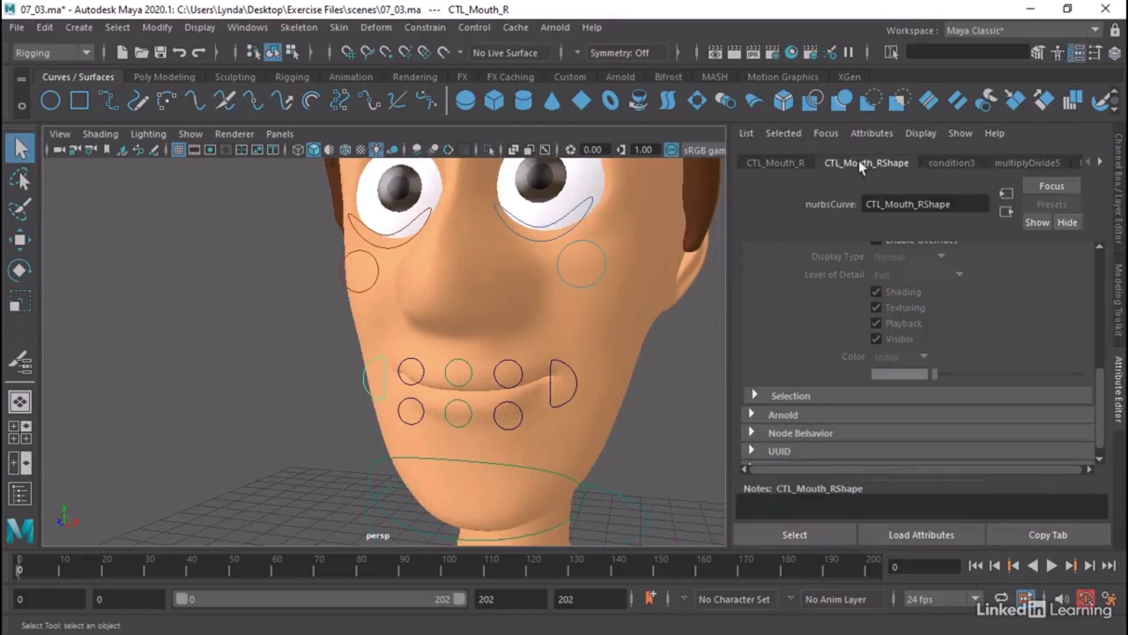
{"action": "scroll", "coordinate": [757, 431], "scroll_direction": "down", "scroll_amount": 1}
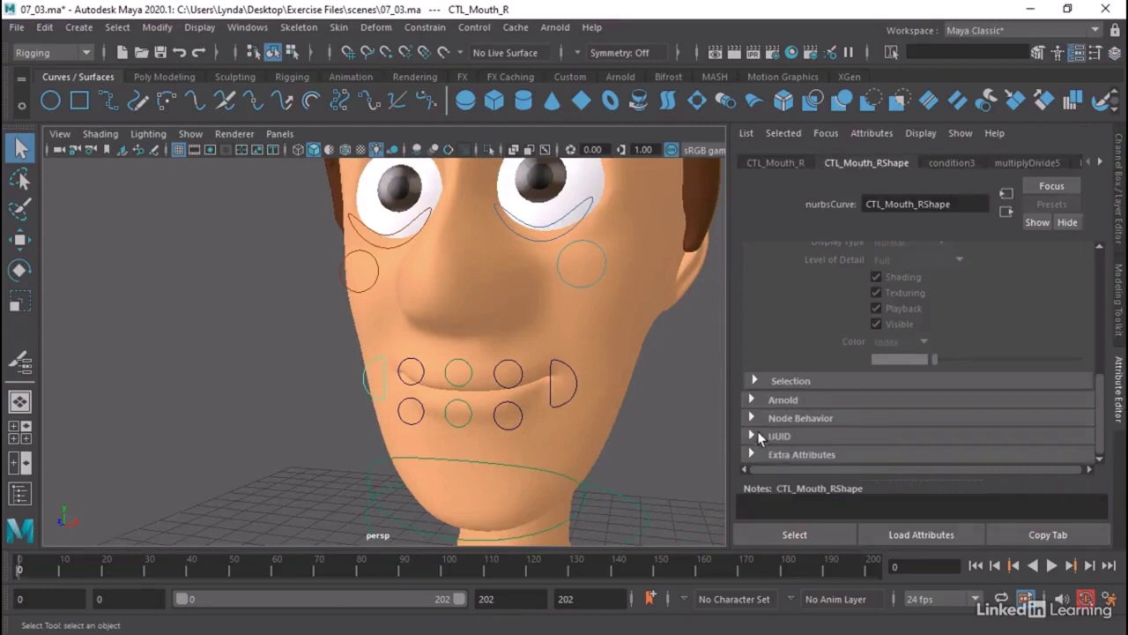
{"action": "scroll", "coordinate": [763, 398], "scroll_direction": "up", "scroll_amount": 5}
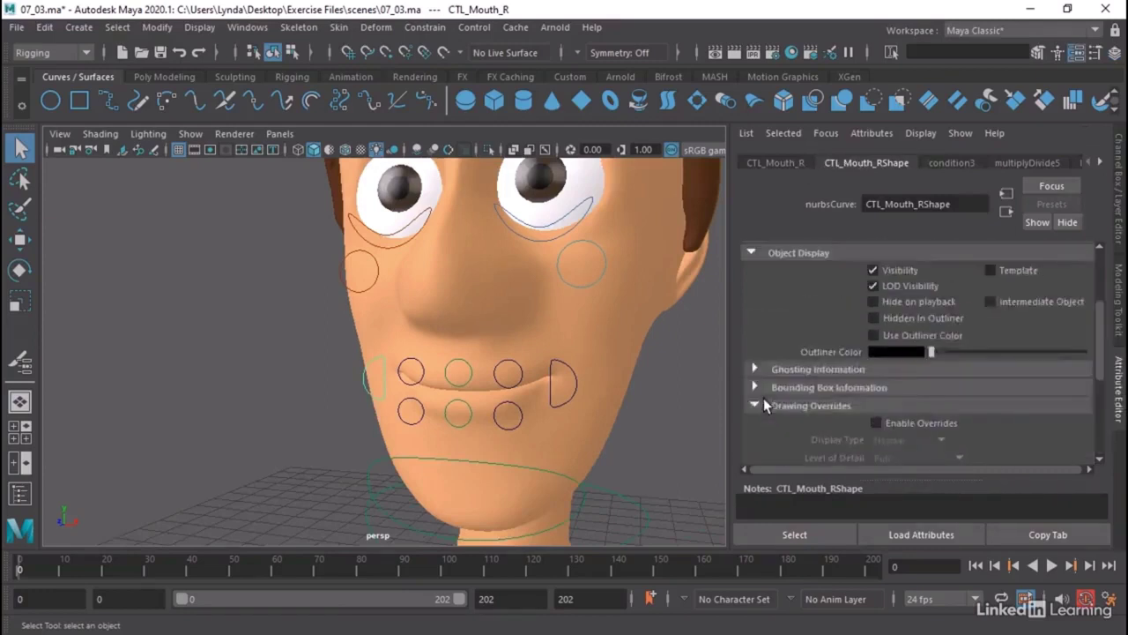
{"action": "left_click", "coordinate": [751, 382]}
{"action": "left_click", "coordinate": [751, 382]}
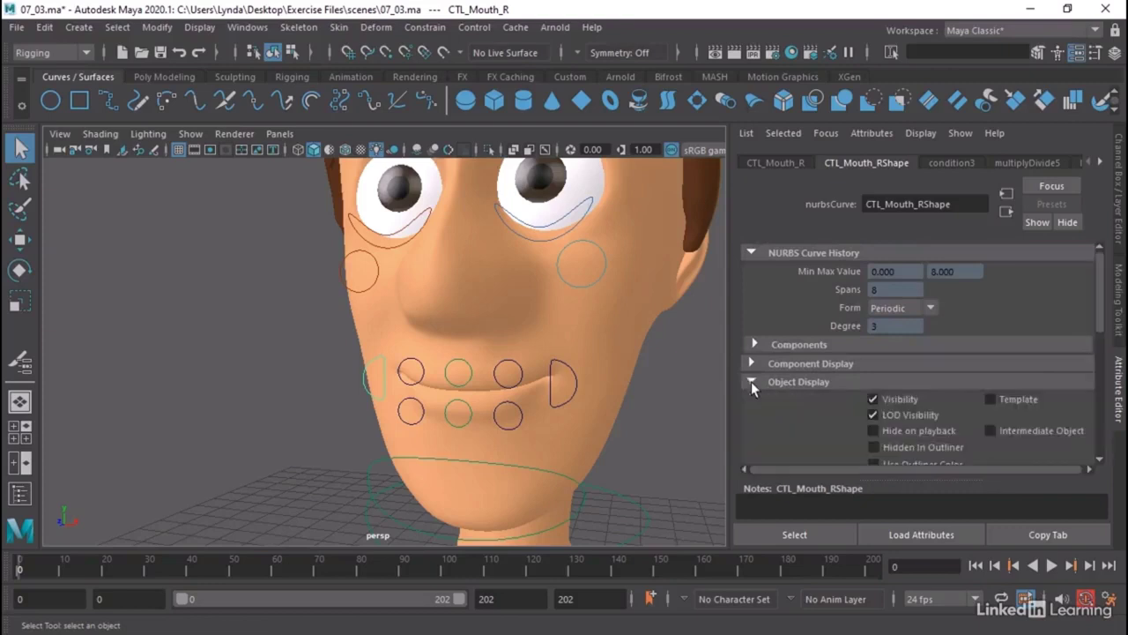
{"action": "scroll", "coordinate": [755, 407], "scroll_direction": "down", "scroll_amount": 3}
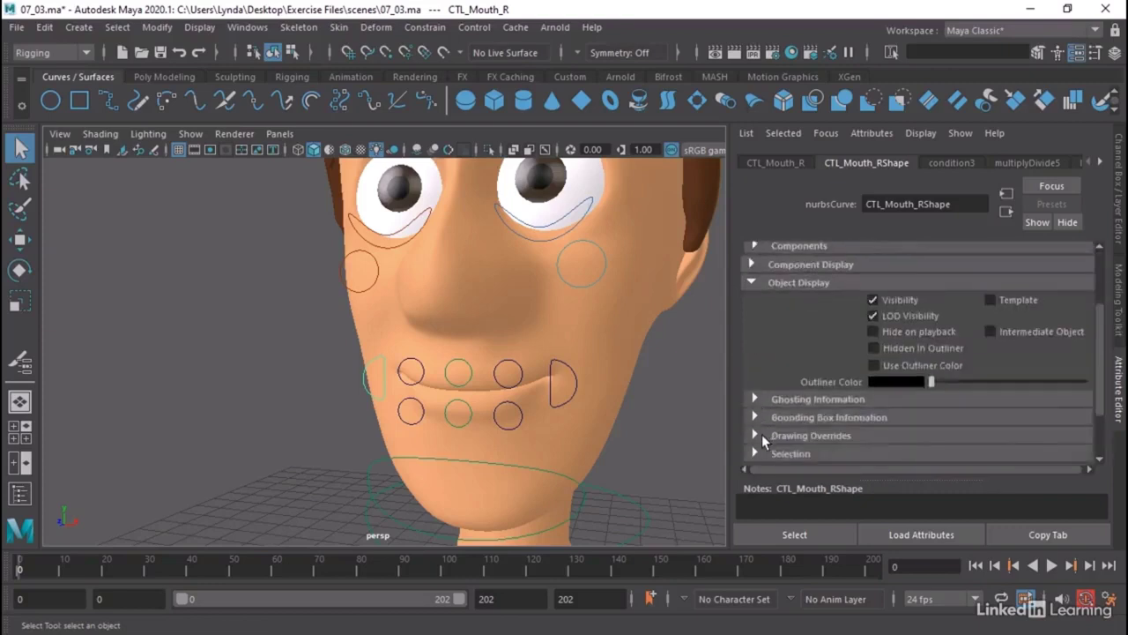
{"action": "scroll", "coordinate": [761, 434], "scroll_direction": "down", "scroll_amount": 4}
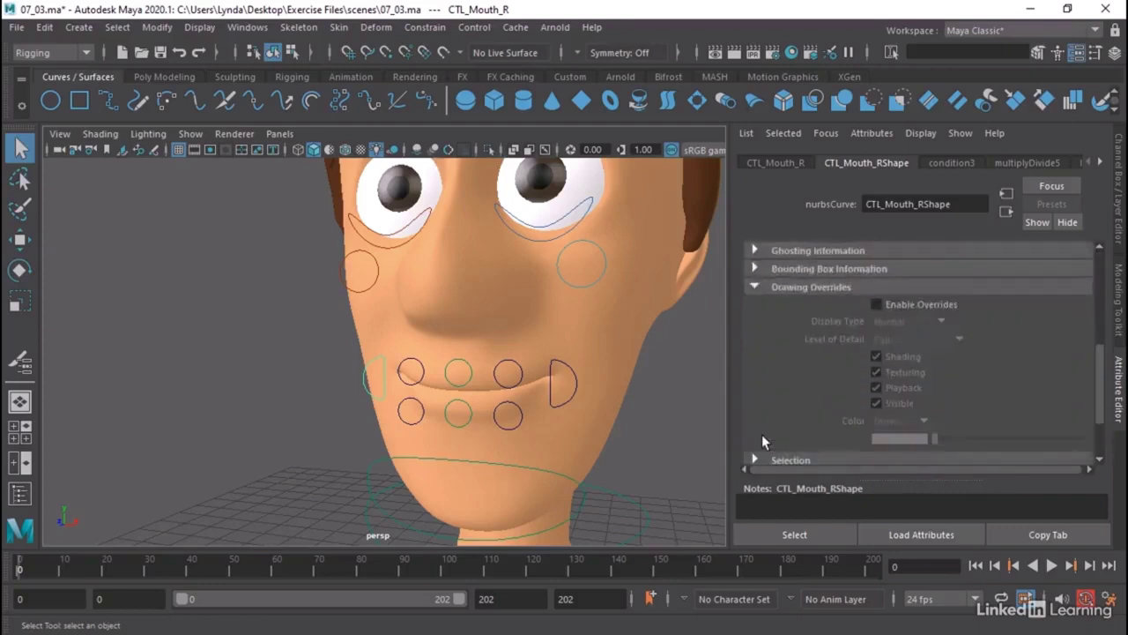
{"action": "left_click", "coordinate": [877, 304]}
{"action": "left_click_drag", "start_coordinate": [946, 439], "coordinate": [989, 439]}
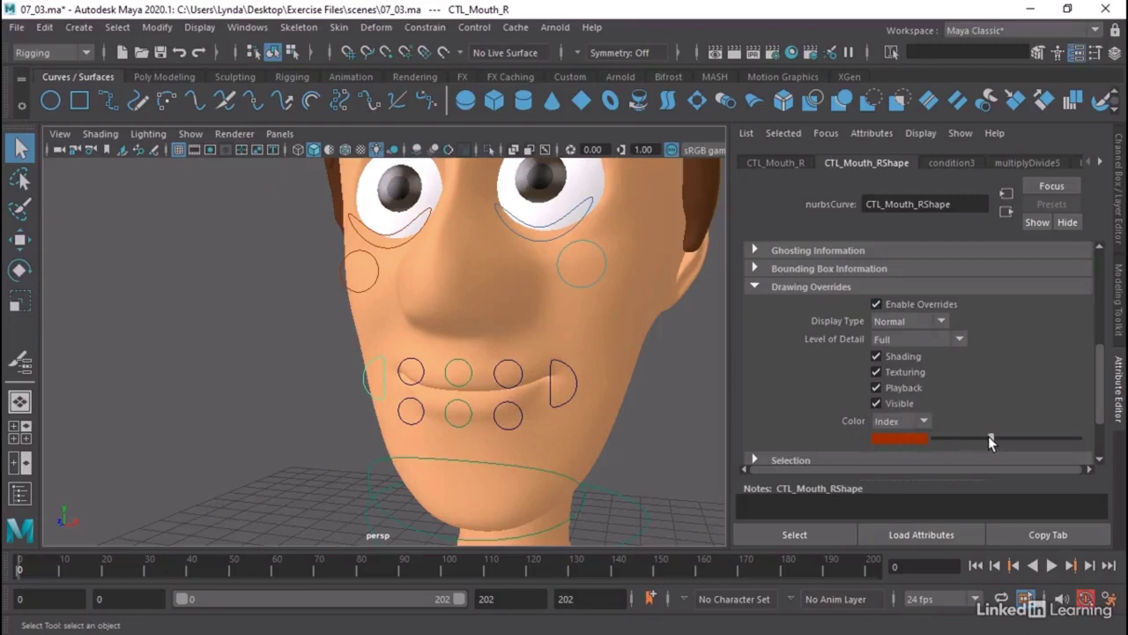
Enable drawing overrides on the right lip control shapes CTL_LipUp_RShape and CTL_LipLow_RShape, and set both index colors to the same red.
{"action": "left_click", "coordinate": [418, 362]}
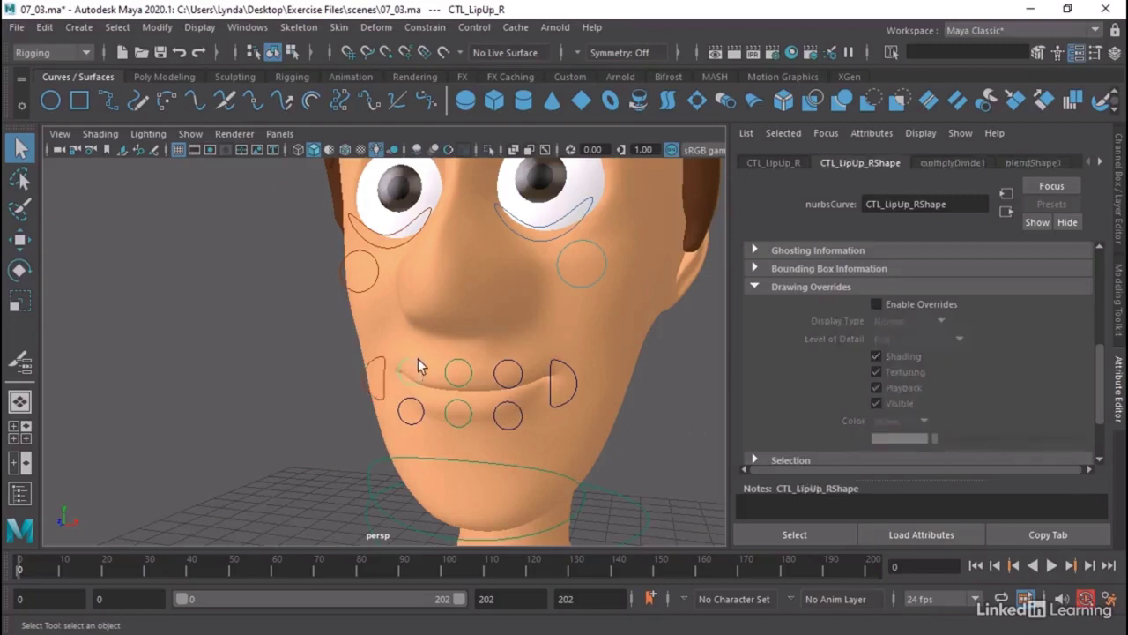
{"action": "left_click", "coordinate": [876, 304]}
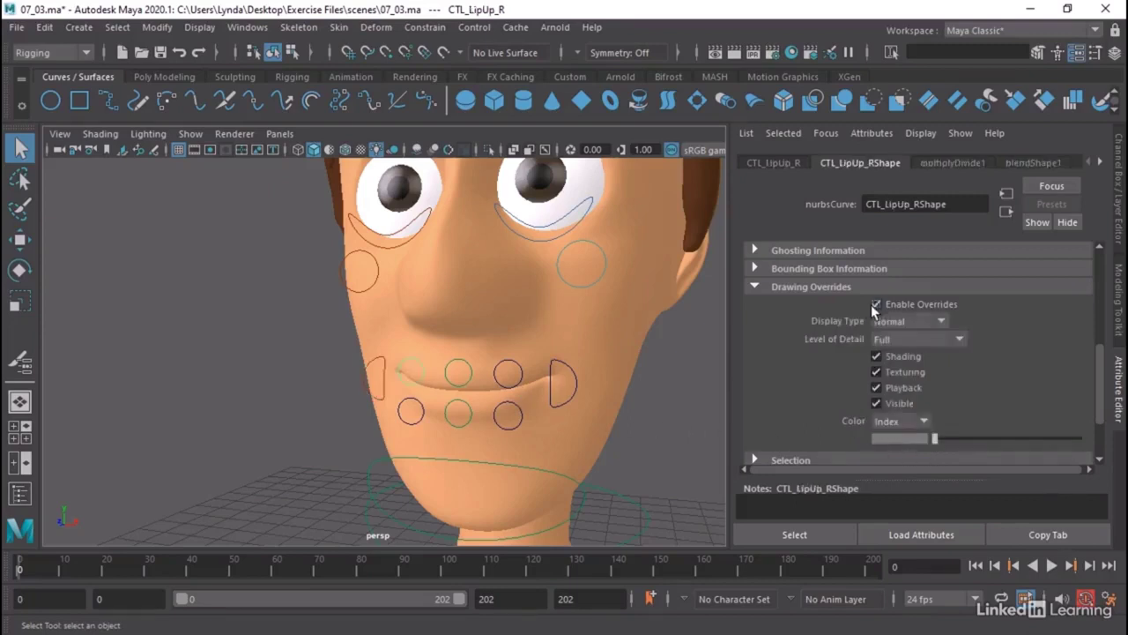
{"action": "left_click_drag", "start_coordinate": [935, 438], "coordinate": [991, 438]}
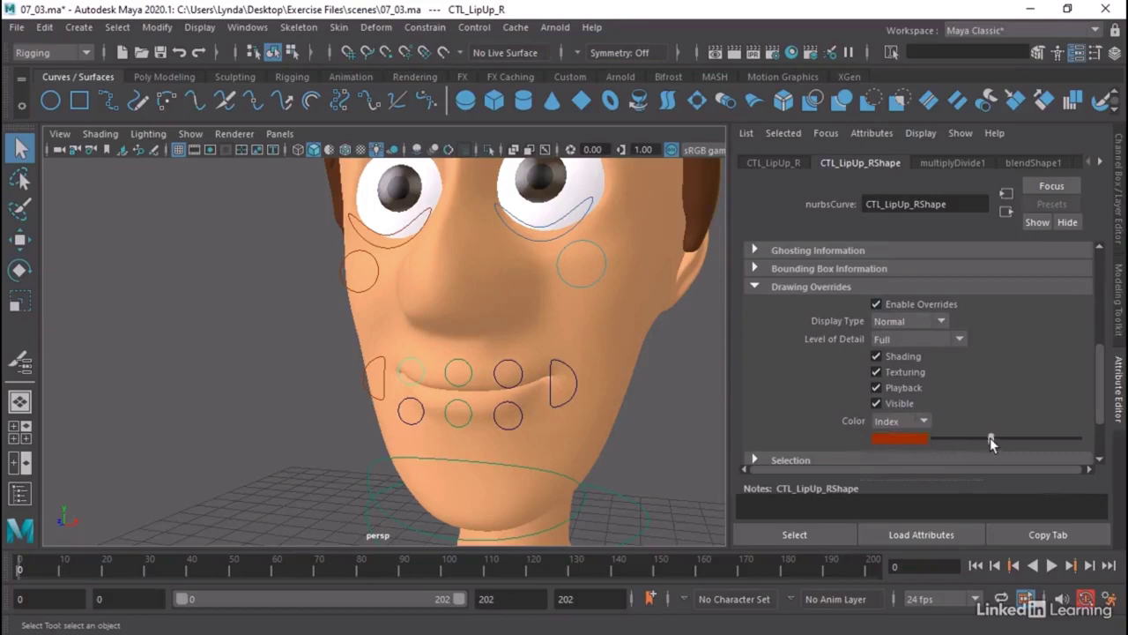
{"action": "left_click", "coordinate": [411, 408]}
{"action": "left_click", "coordinate": [876, 304]}
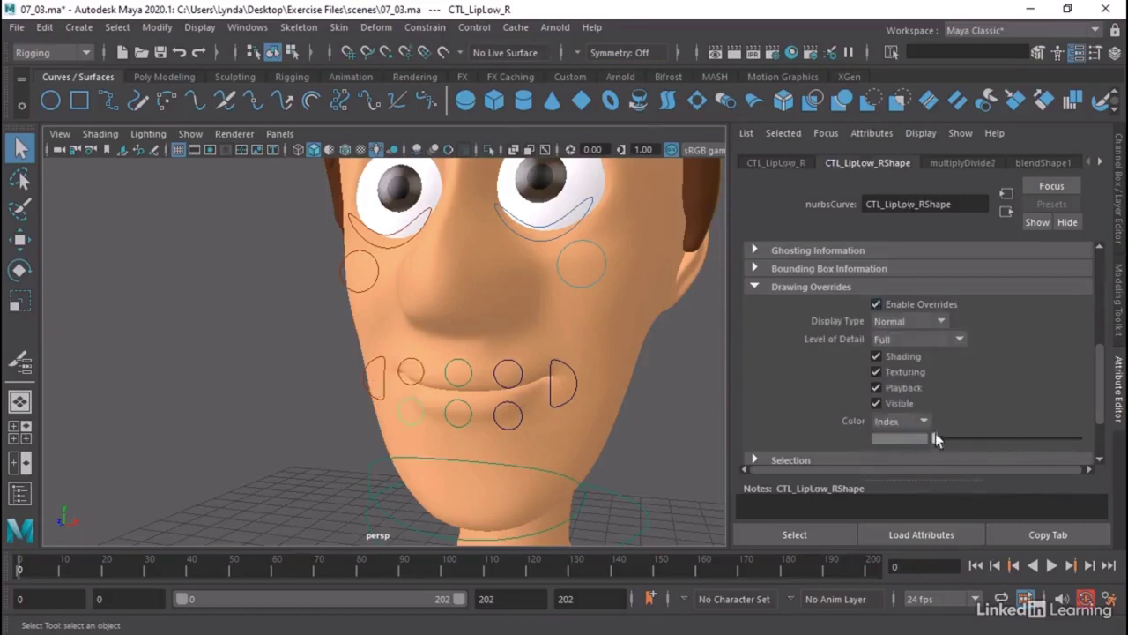
{"action": "left_click_drag", "start_coordinate": [937, 438], "coordinate": [990, 438]}
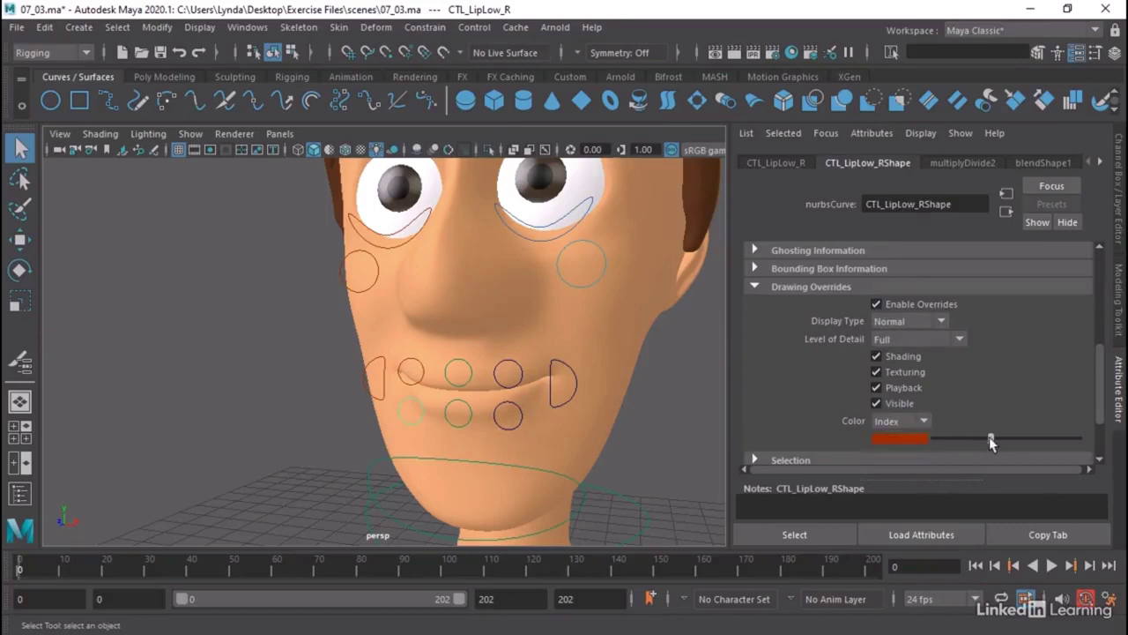
{"action": "left_click", "coordinate": [681, 408]}
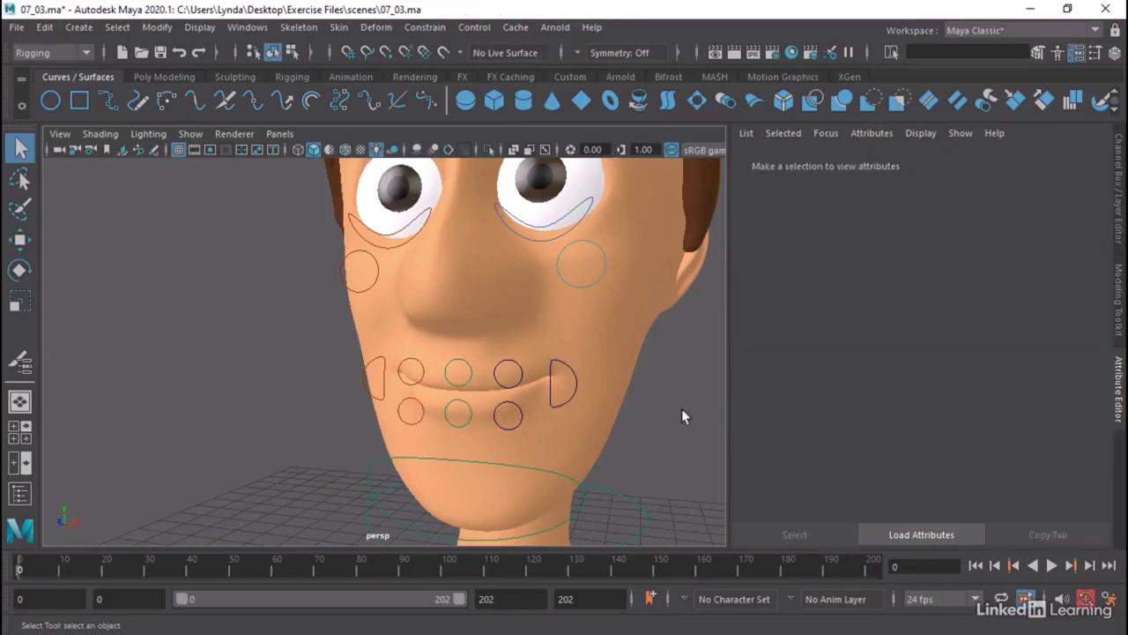
Enable drawing overrides on the left lip control shapes CTL_LipUp_LShape and CTL_LipLow_LShape, and set both index colors to medium blue.
{"action": "left_click", "coordinate": [517, 372]}
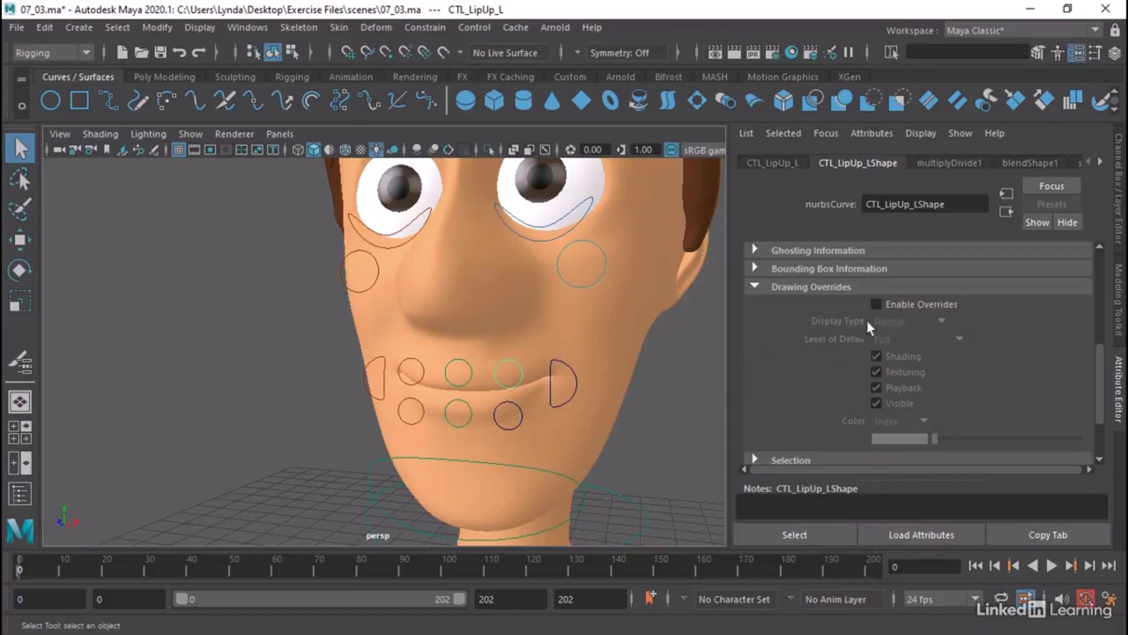
{"action": "left_click", "coordinate": [875, 304]}
{"action": "left_click_drag", "start_coordinate": [936, 438], "coordinate": [1068, 445]}
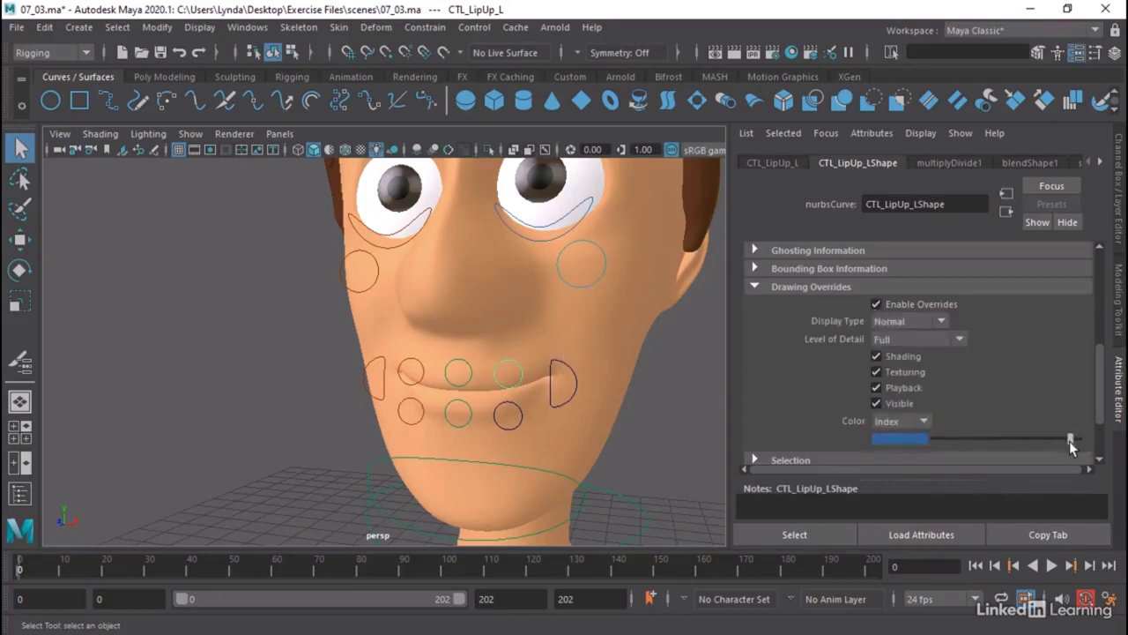
{"action": "left_click", "coordinate": [518, 411]}
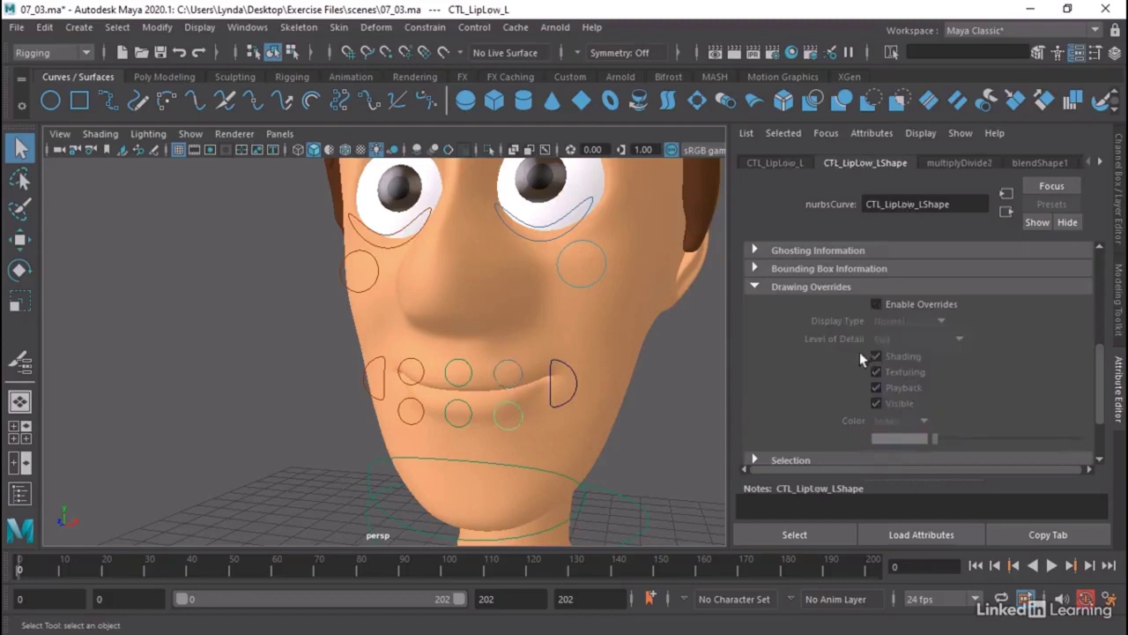
{"action": "left_click", "coordinate": [876, 305]}
{"action": "left_click_drag", "start_coordinate": [936, 438], "coordinate": [1070, 441]}
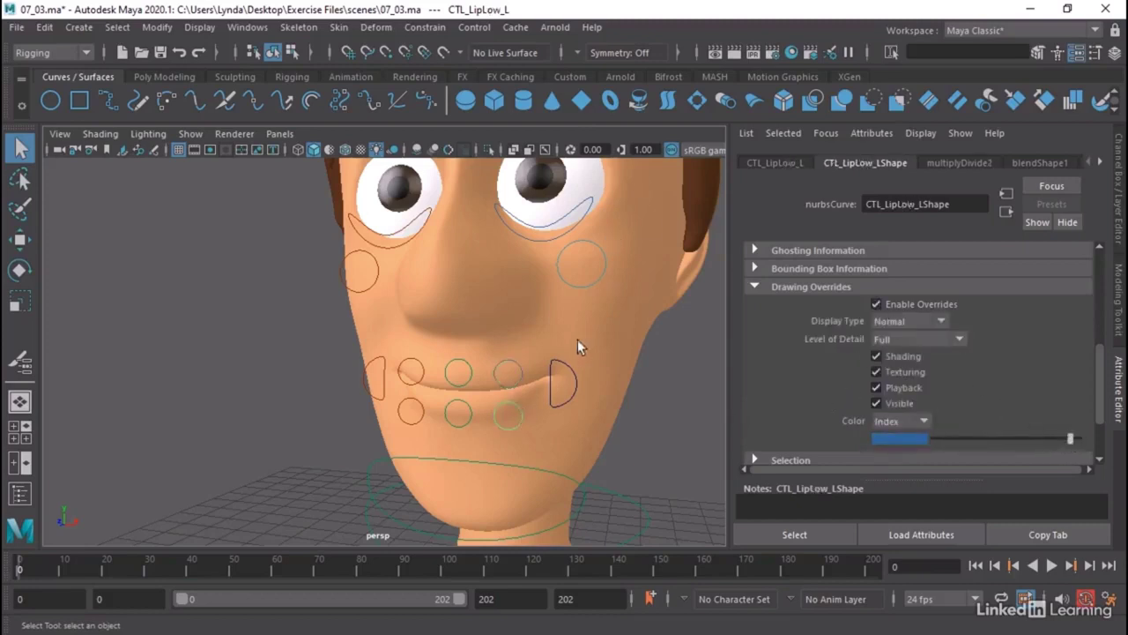
Enable drawing overrides on the left mouth-corner control shape CTL_Mouth_LShape, set its index color to medium blue, and deselect it.
{"action": "left_click", "coordinate": [564, 372]}
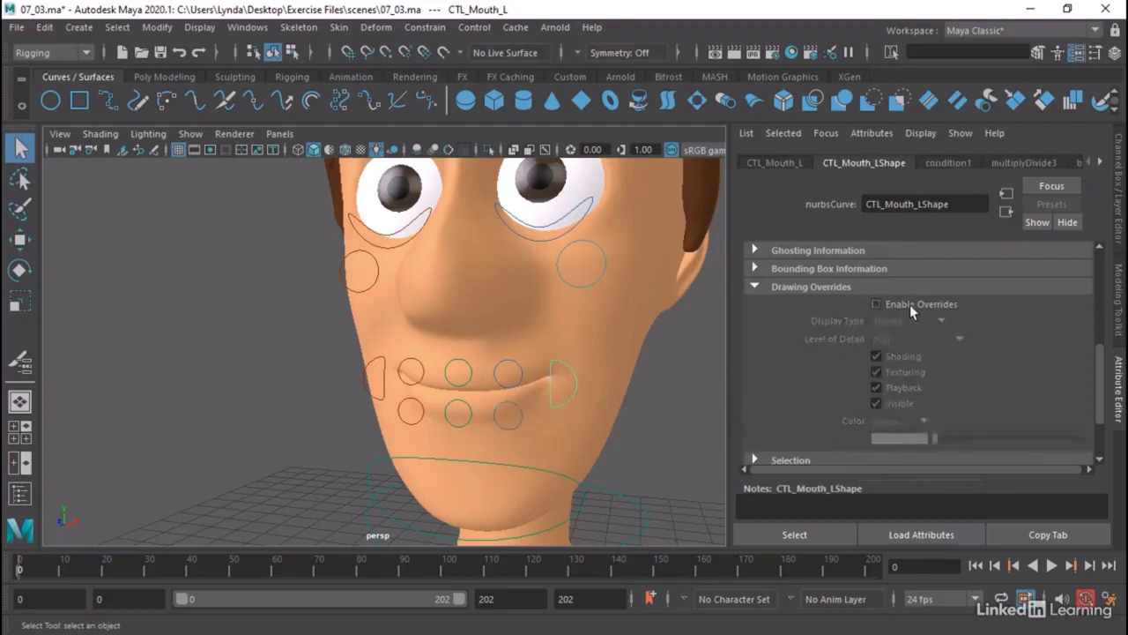
{"action": "left_click", "coordinate": [910, 304]}
{"action": "left_click_drag", "start_coordinate": [949, 441], "coordinate": [1070, 443]}
{"action": "left_click", "coordinate": [668, 445]}
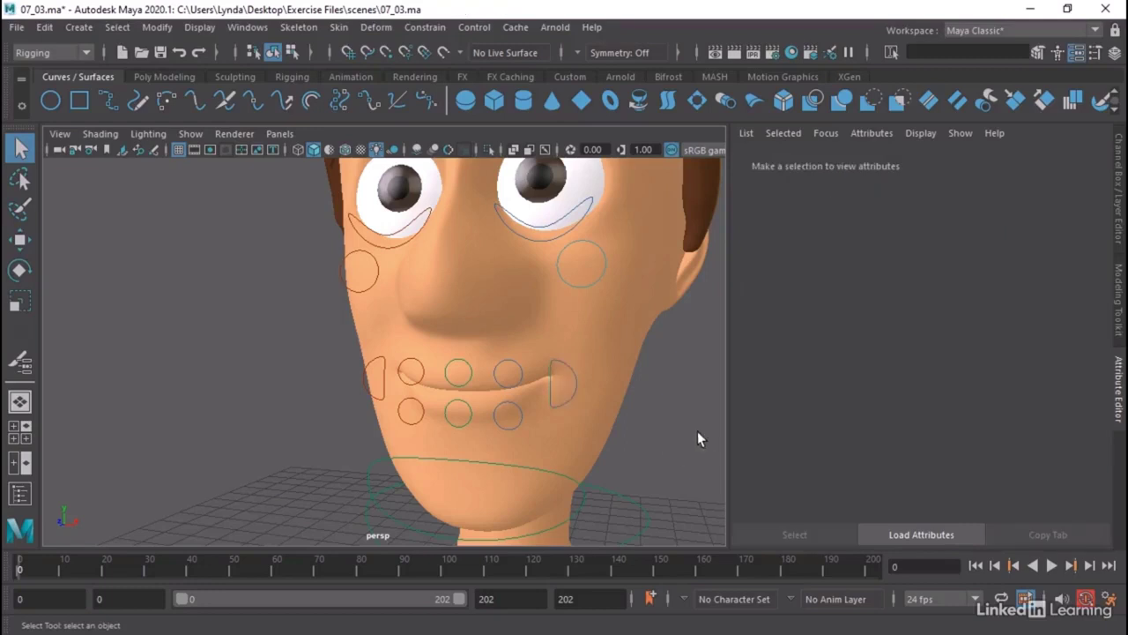
Change the override color of the left cheek control shape CTL_Cheek_LShape to the medium blue of the left mouth controls.
{"action": "left_click_drag", "start_coordinate": [697, 431], "coordinate": [557, 409], "text": "alt"}
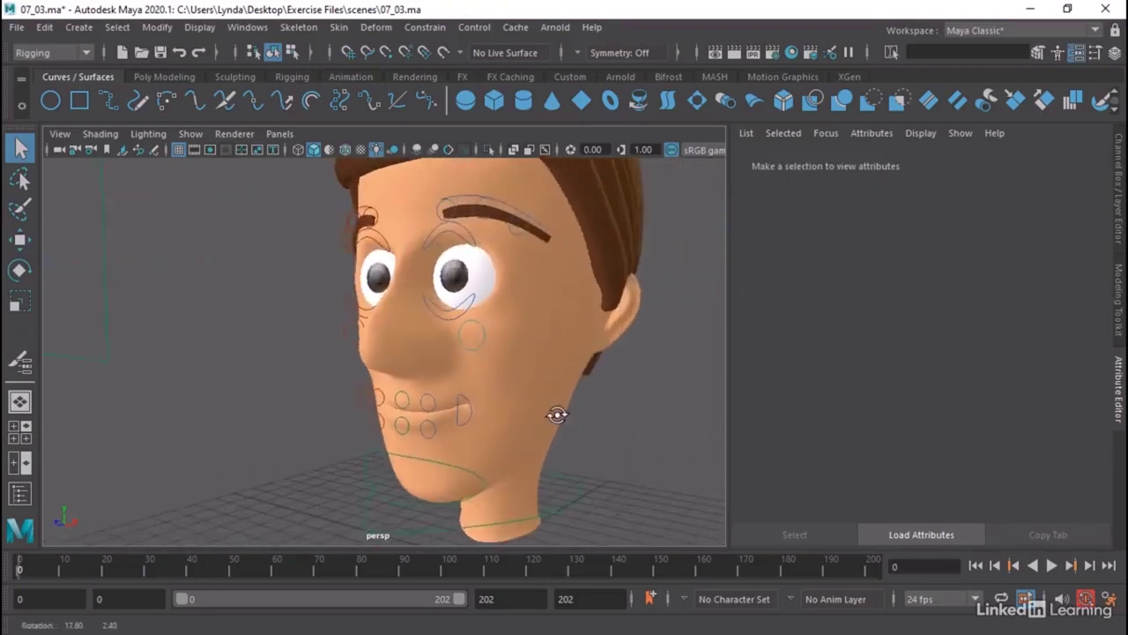
{"action": "left_click", "coordinate": [485, 340]}
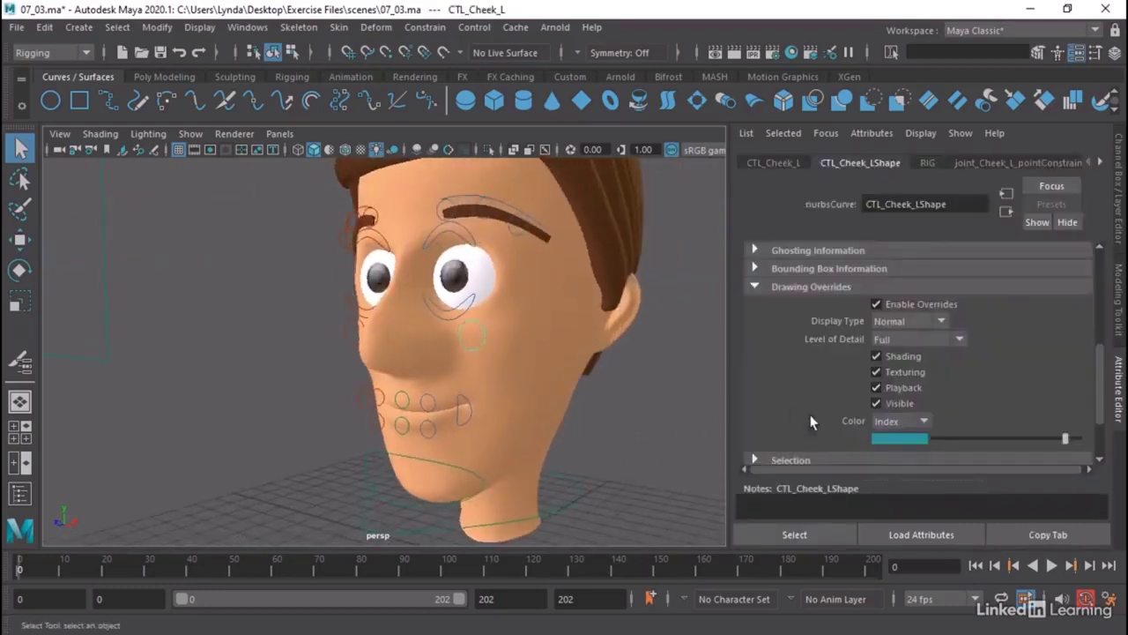
{"action": "left_click", "coordinate": [1070, 439]}
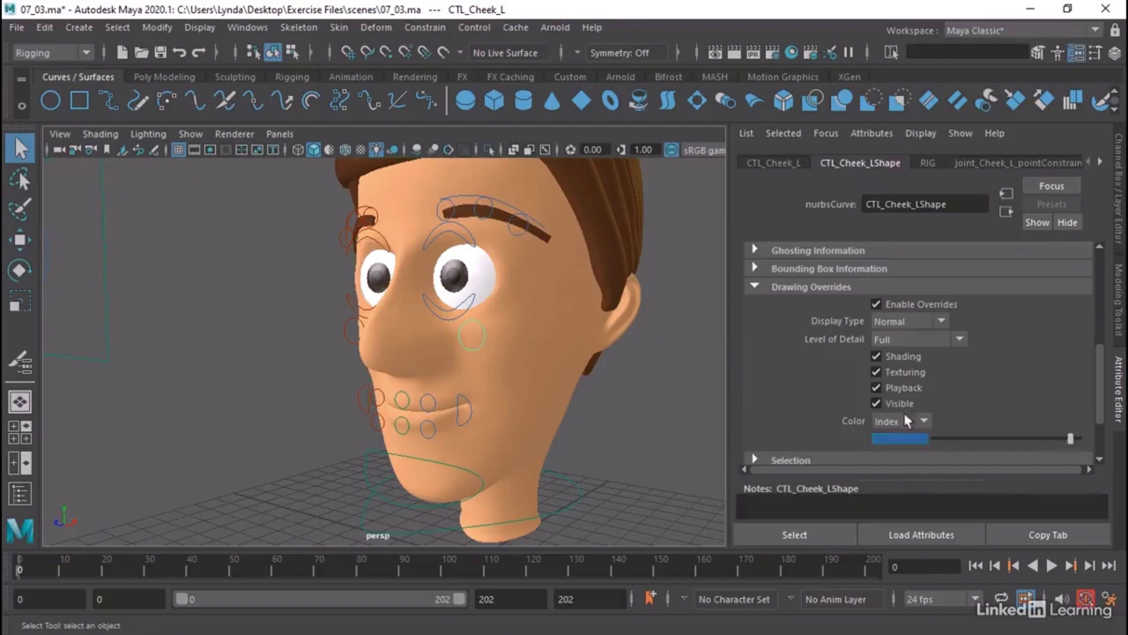
Deselect the left cheek control, bring back the channel box and layer editor, and view the color-coded face controls.
{"action": "left_click", "coordinate": [679, 402]}
{"action": "mouse_move", "coordinate": [677, 398]}
{"action": "left_mouse_down", "text": "alt"}
{"action": "mouse_move", "coordinate": [565, 404]}
{"action": "mouse_move", "coordinate": [660, 391]}
{"action": "left_mouse_up", "text": "alt"}
{"action": "left_click", "coordinate": [1119, 207]}
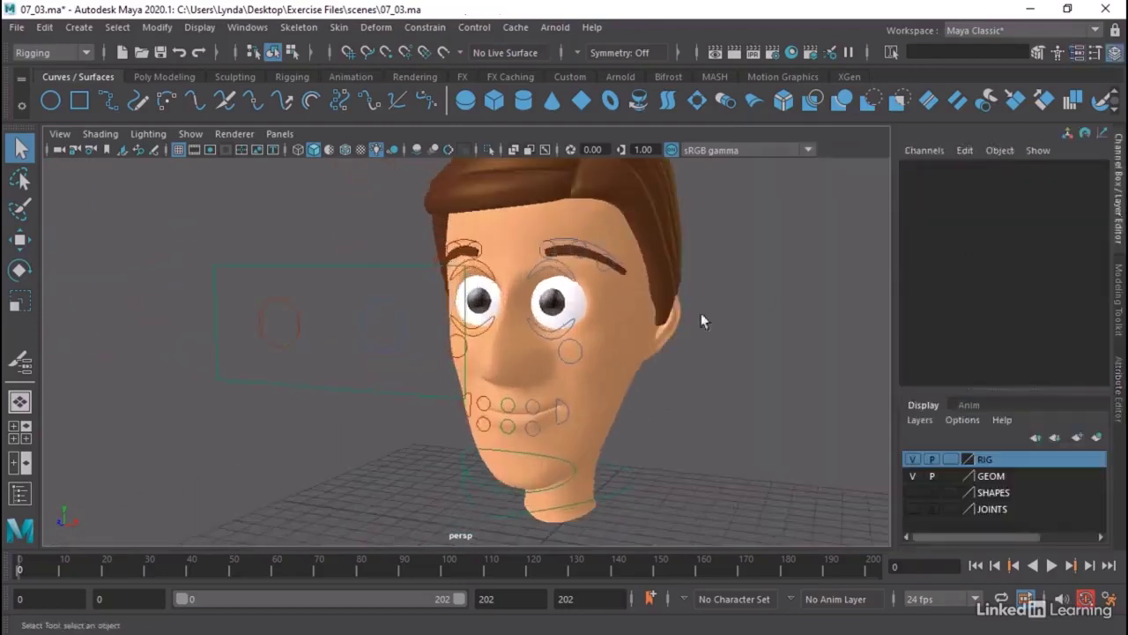
{"action": "left_click_drag", "start_coordinate": [702, 320], "coordinate": [599, 382], "text": "alt"}
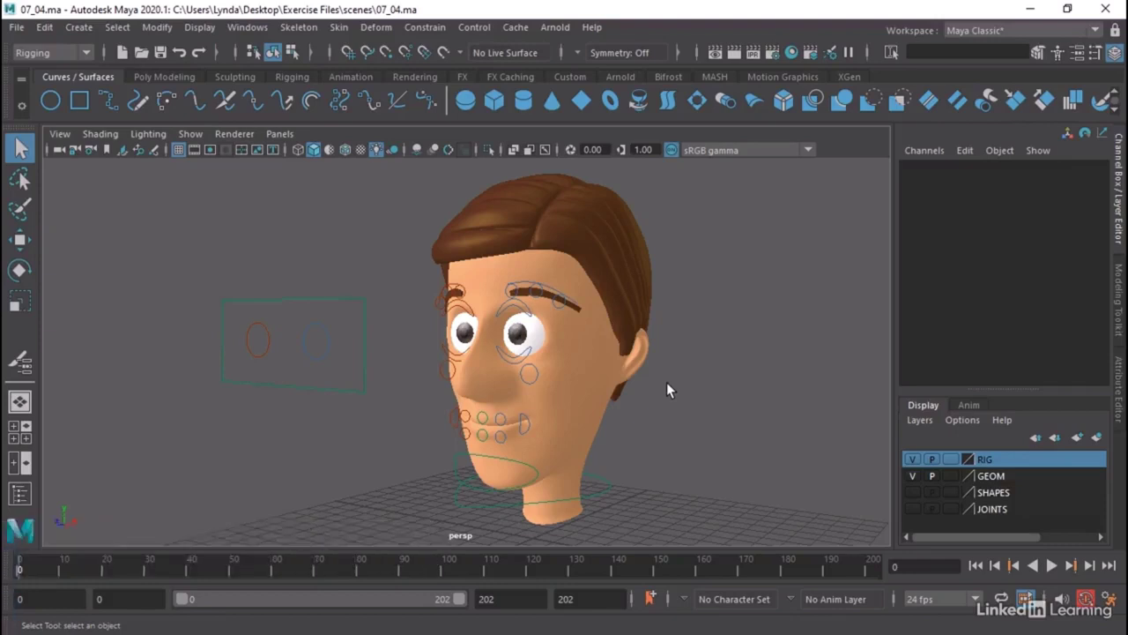
Try rotating the head control CTL_Head with the Rotate tool, undo the rotation, and deselect it.
{"action": "left_click_drag", "start_coordinate": [711, 464], "coordinate": [680, 433], "text": "alt"}
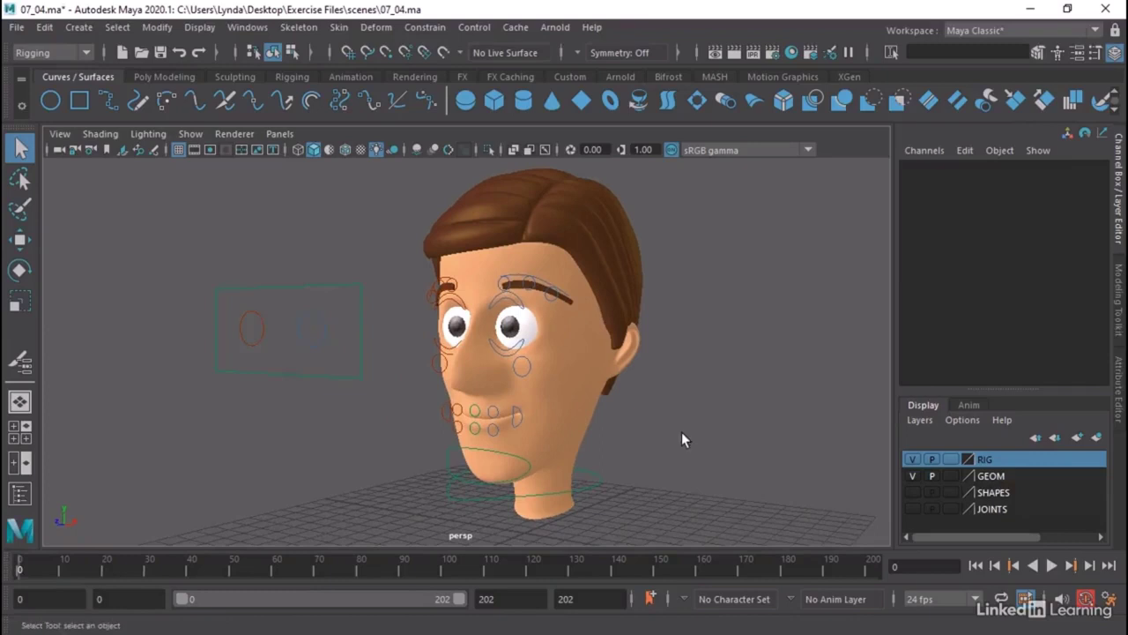
{"action": "left_click_drag", "start_coordinate": [583, 477], "coordinate": [582, 477]}
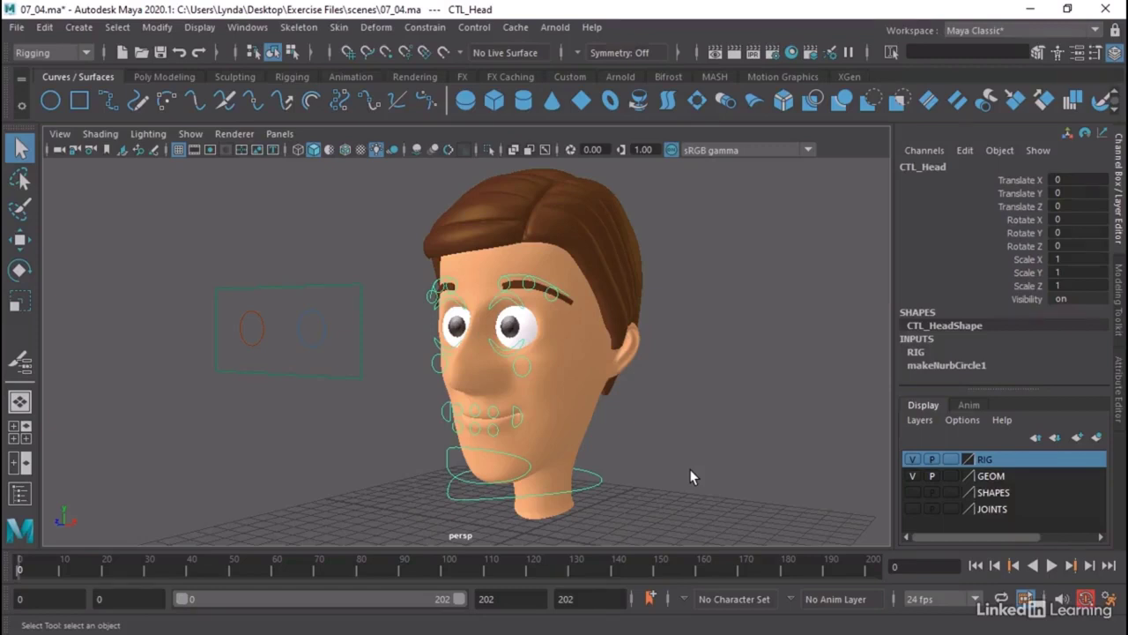
{"action": "key", "text": "w"}
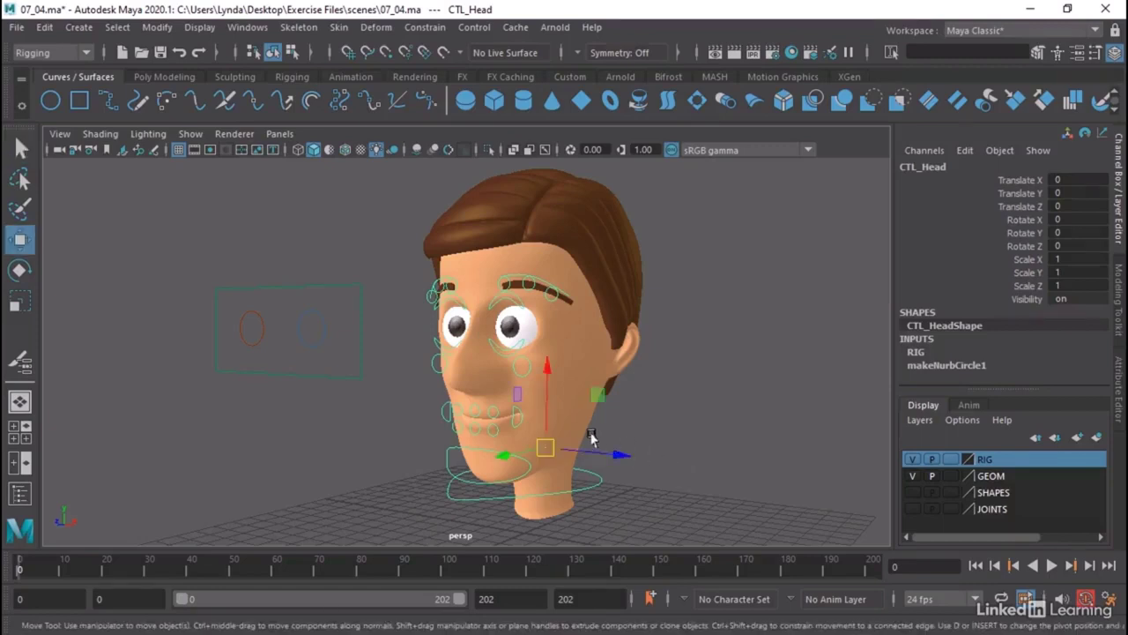
{"action": "key", "text": "e"}
{"action": "left_click_drag", "start_coordinate": [584, 403], "coordinate": [554, 420]}
{"action": "key", "text": "ctrl+z"}
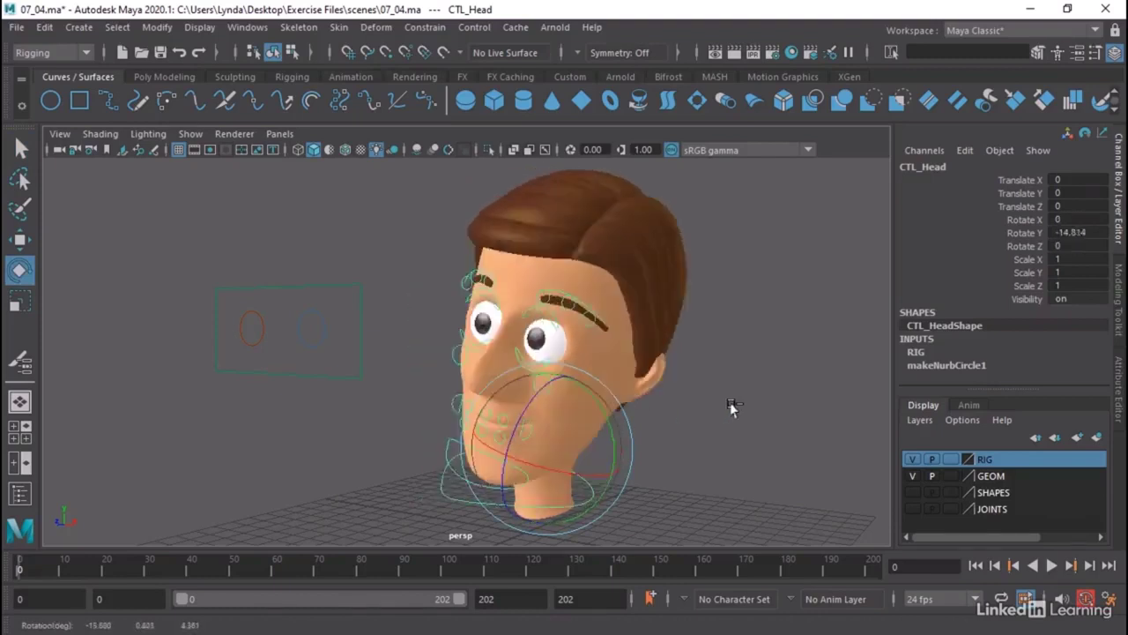
{"action": "key", "text": "ctrl+z"}
{"action": "left_click", "coordinate": [729, 406]}
Try moving the eye control CTL_EYES with the Move tool, and undo the move.
{"action": "left_click", "coordinate": [254, 290]}
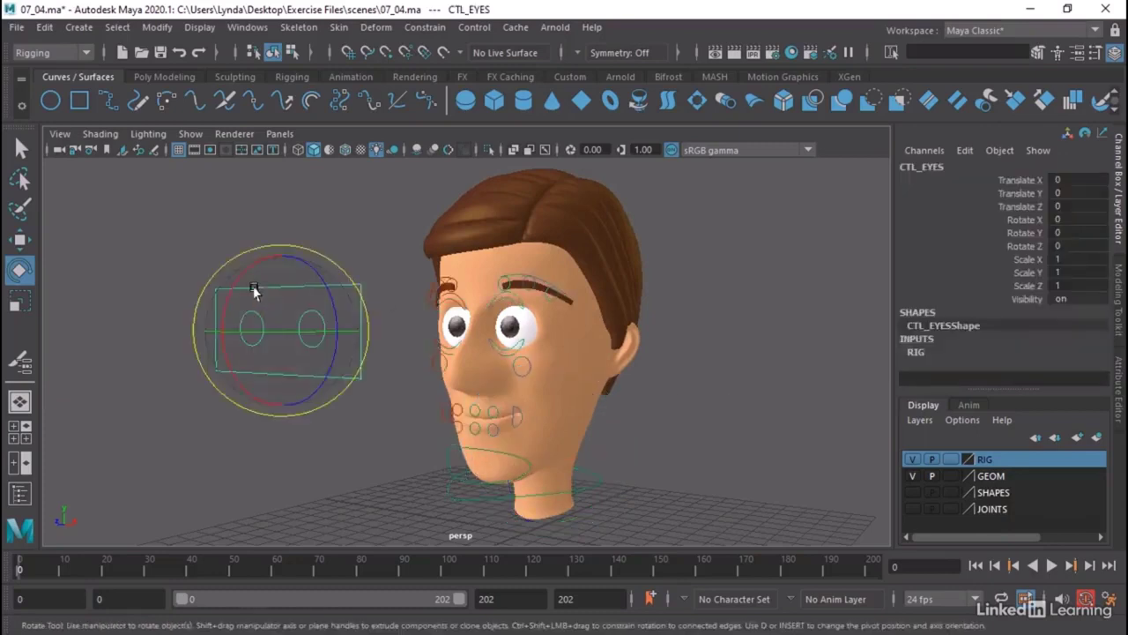
{"action": "key", "text": "w"}
{"action": "left_click_drag", "start_coordinate": [283, 328], "coordinate": [307, 385]}
{"action": "key", "text": "ctrl+z"}
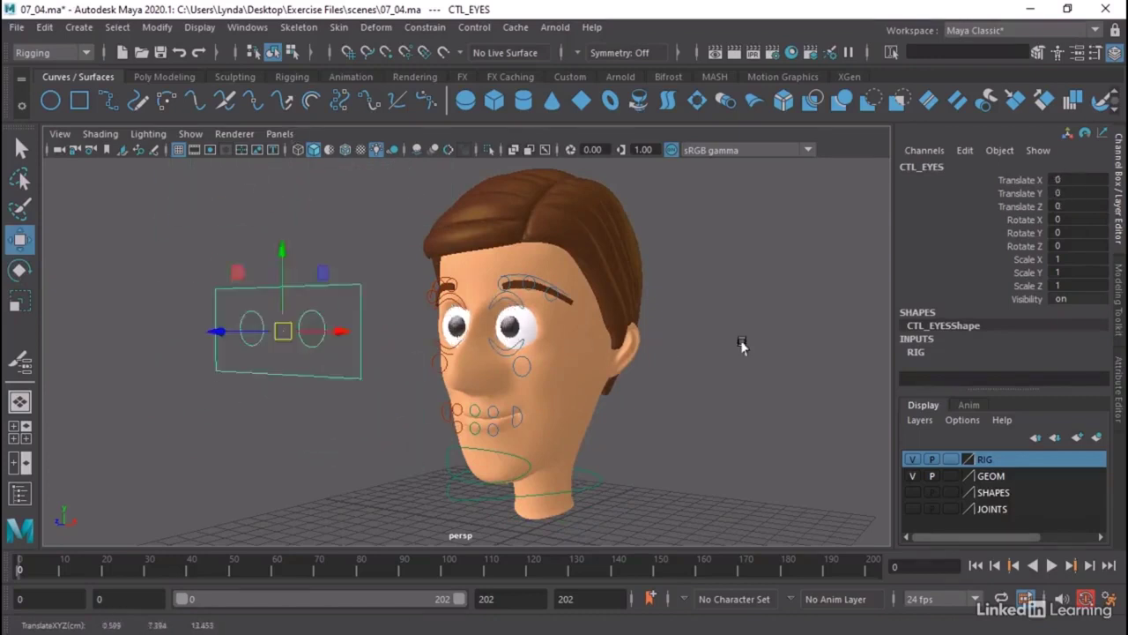
Move the eye control CTL_EYES to about X -2.3, Y 0.81 and Z 0.44 to redirect the gaze.
{"action": "scroll", "coordinate": [743, 346], "scroll_direction": "up", "scroll_amount": 5}
{"action": "left_click_drag", "start_coordinate": [81, 302], "coordinate": [12, 302]}
{"action": "scroll", "coordinate": [794, 384], "scroll_direction": "down", "scroll_amount": 4}
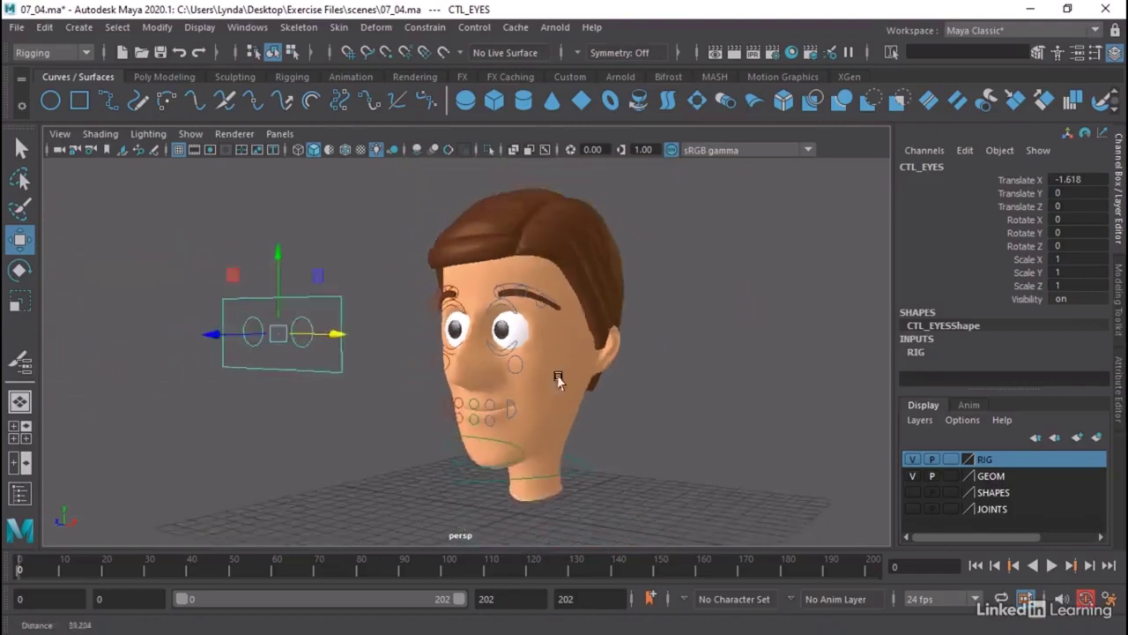
{"action": "left_click_drag", "start_coordinate": [322, 332], "coordinate": [301, 310]}
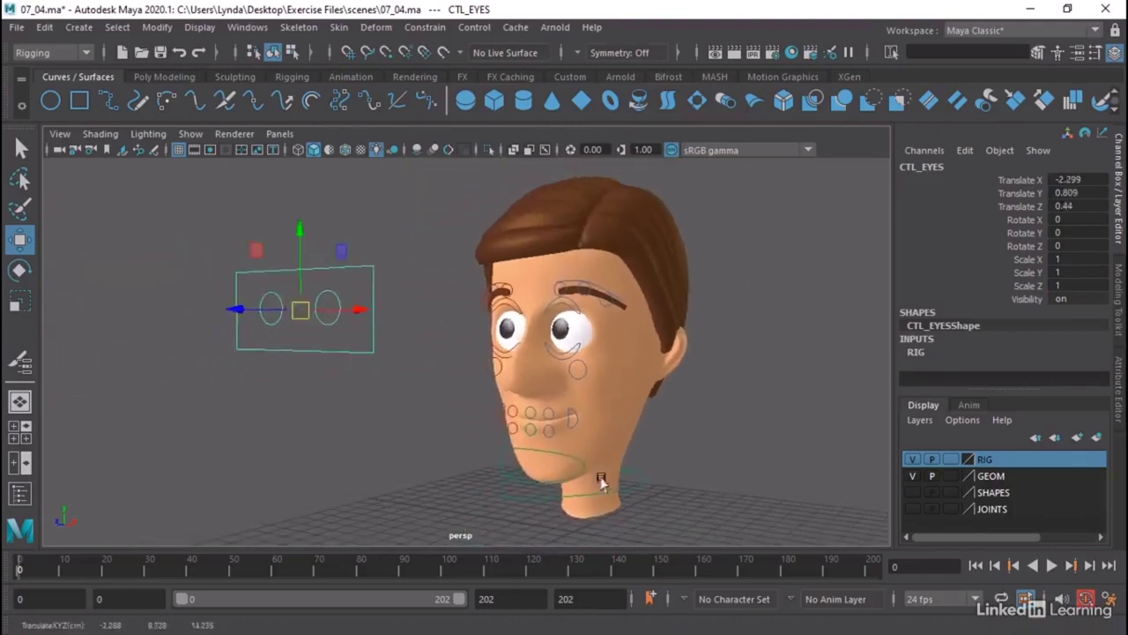
Rotate the head control CTL_Head to about X 0.8, Y -4.4 and Z 3.8 degrees.
{"action": "left_click", "coordinate": [628, 490]}
{"action": "key", "text": "e"}
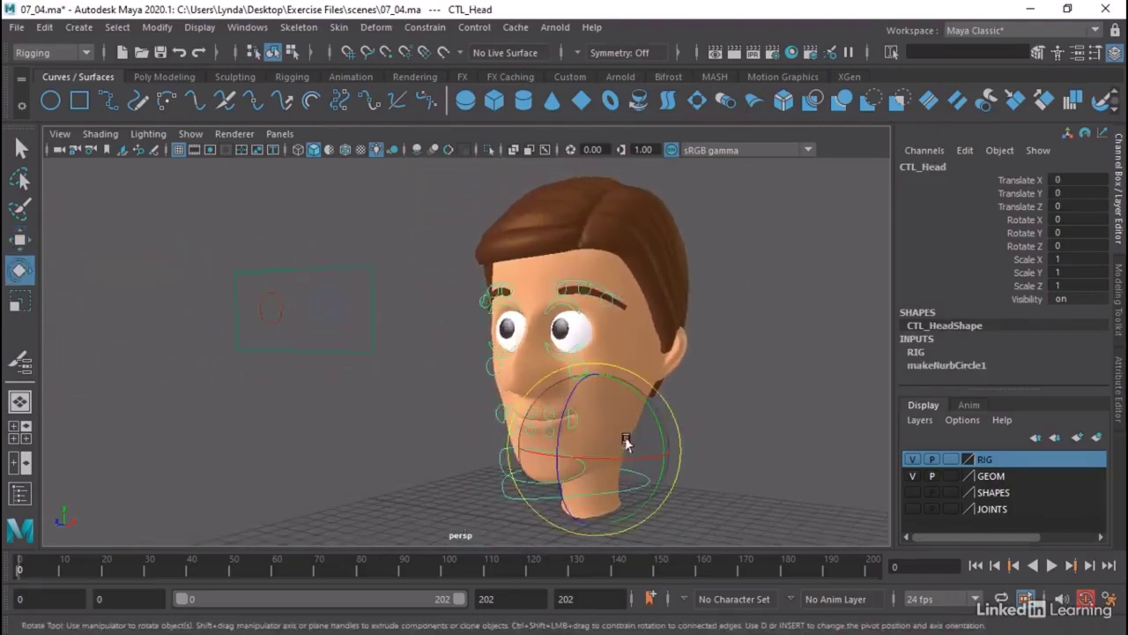
{"action": "left_click_drag", "start_coordinate": [617, 444], "coordinate": [620, 450]}
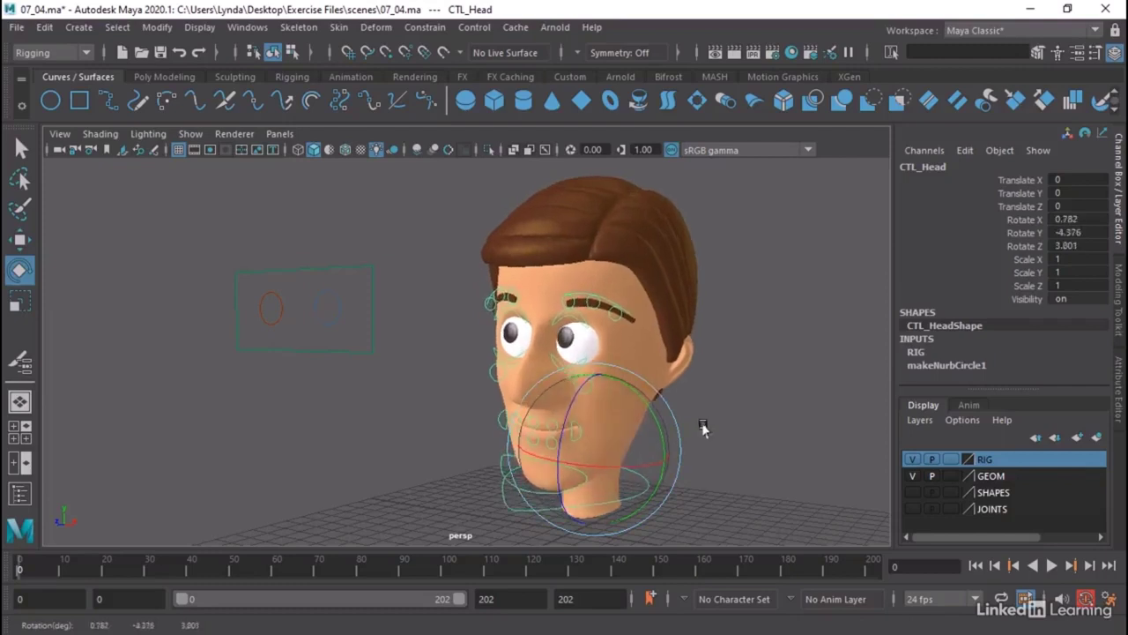
Adjust both lower eyelids by moving the controls CTL_LidLow_L and CTL_LidLow_R slightly.
{"action": "left_click_drag", "start_coordinate": [703, 428], "coordinate": [735, 423], "text": "alt"}
{"action": "right_click_drag", "start_coordinate": [736, 423], "coordinate": [736, 394], "text": "alt"}
{"action": "left_click", "coordinate": [625, 357]}
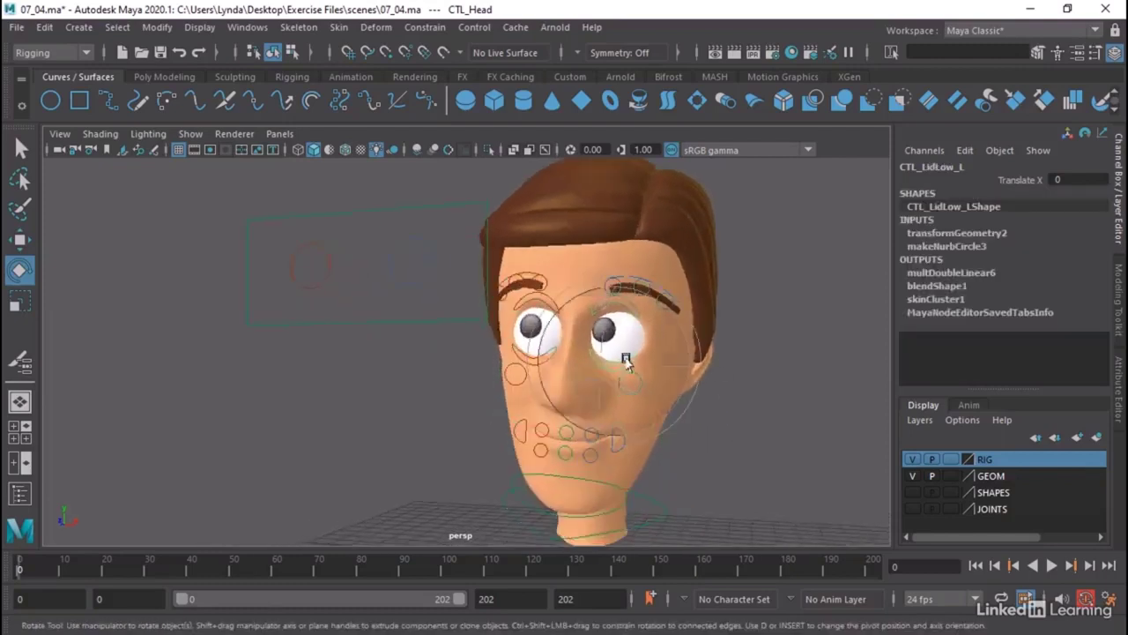
{"action": "key", "text": "w"}
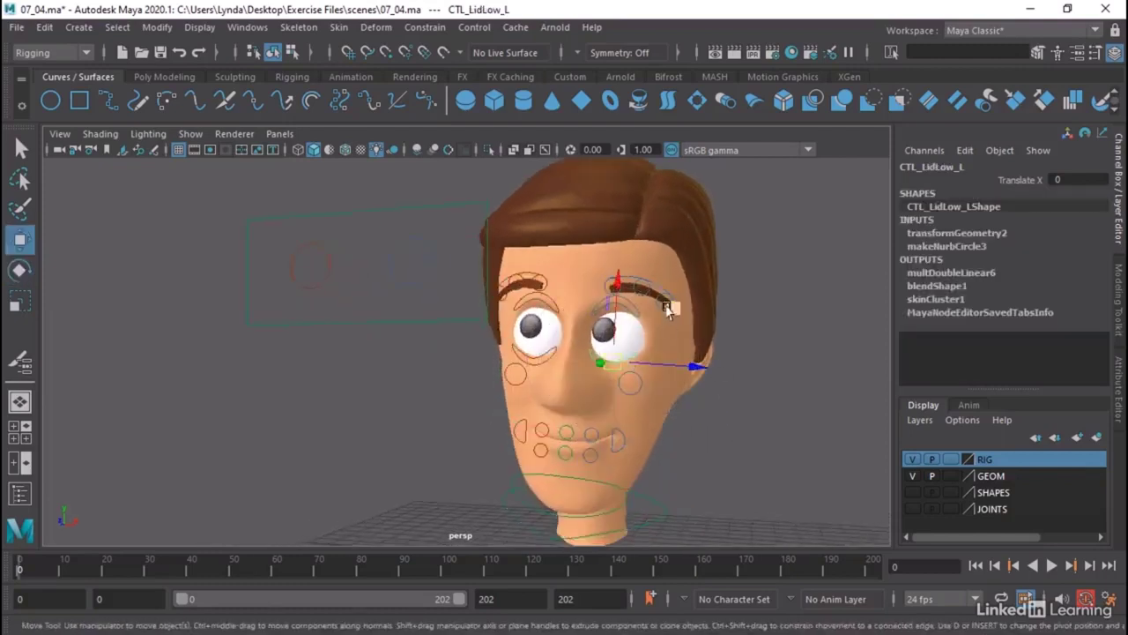
{"action": "left_click_drag", "start_coordinate": [671, 306], "coordinate": [667, 298]}
{"action": "left_click", "coordinate": [513, 347]}
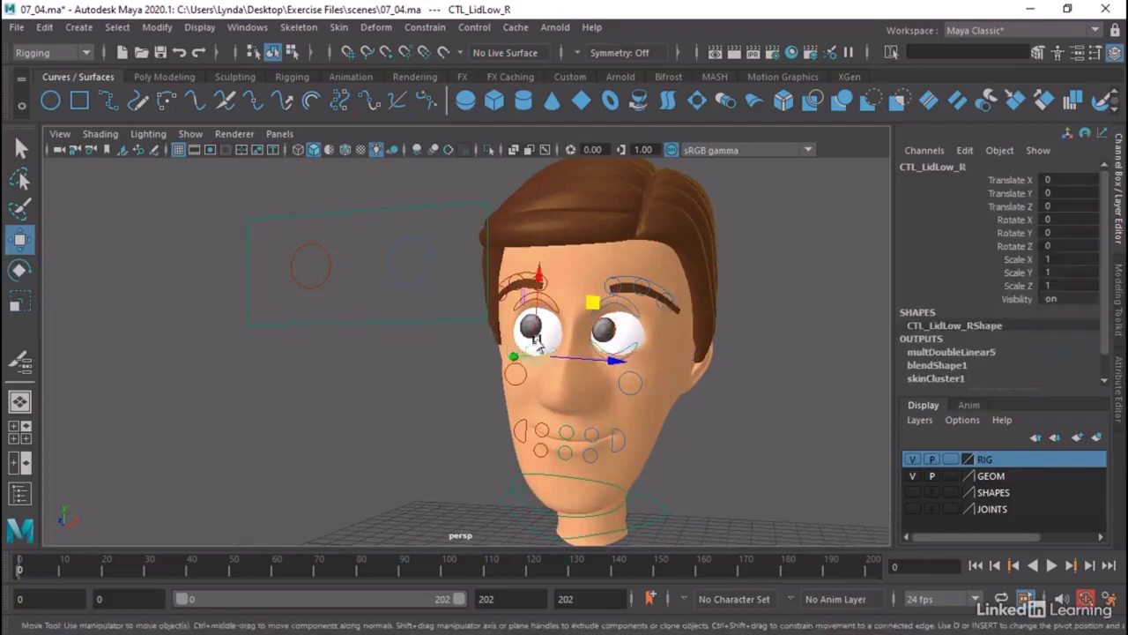
{"action": "left_click_drag", "start_coordinate": [584, 302], "coordinate": [590, 297]}
Adjust the left upper eyelid control CTL_LidUp_L and raise the brow control CTL_Brow_L to about X 0.43.
{"action": "left_click", "coordinate": [631, 302]}
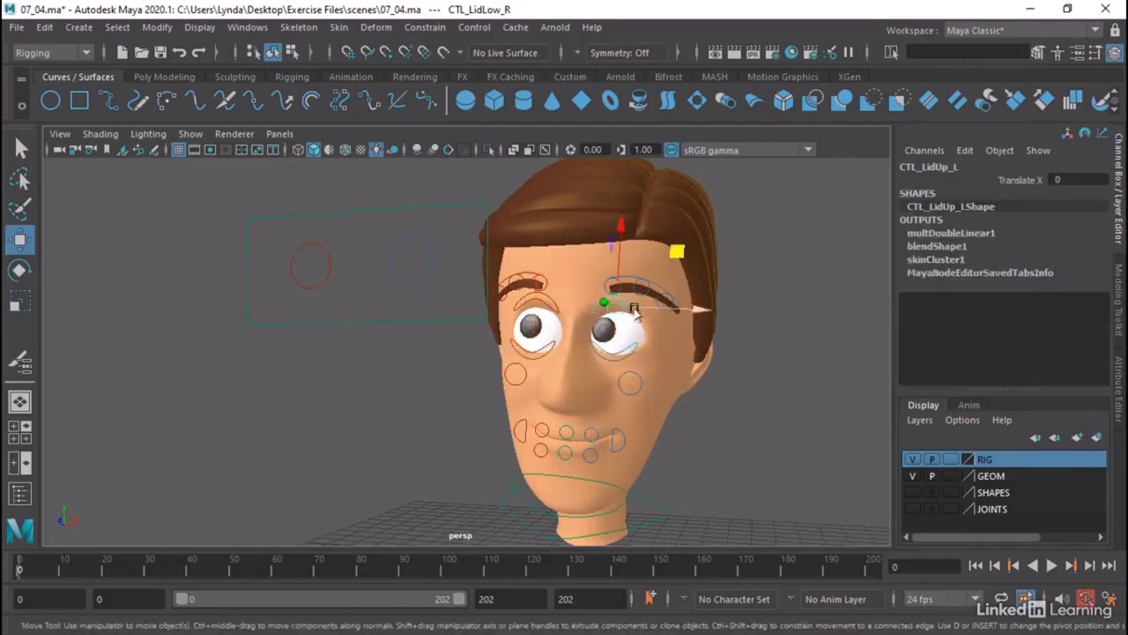
{"action": "left_click_drag", "start_coordinate": [676, 255], "coordinate": [705, 221]}
{"action": "left_click", "coordinate": [650, 283]}
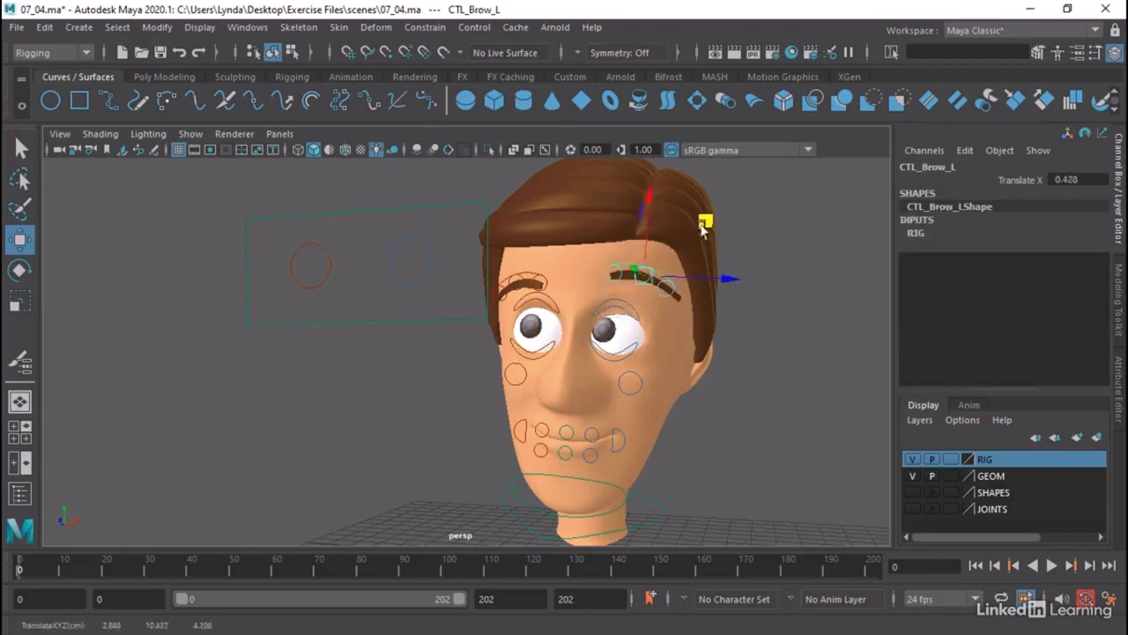
Raise the left mouth-corner control CTL_Mouth_L to about X 0.36, Z -0.02, and open the mouth with the jaw control.
{"action": "left_click", "coordinate": [613, 428]}
{"action": "left_click_drag", "start_coordinate": [676, 388], "coordinate": [675, 378]}
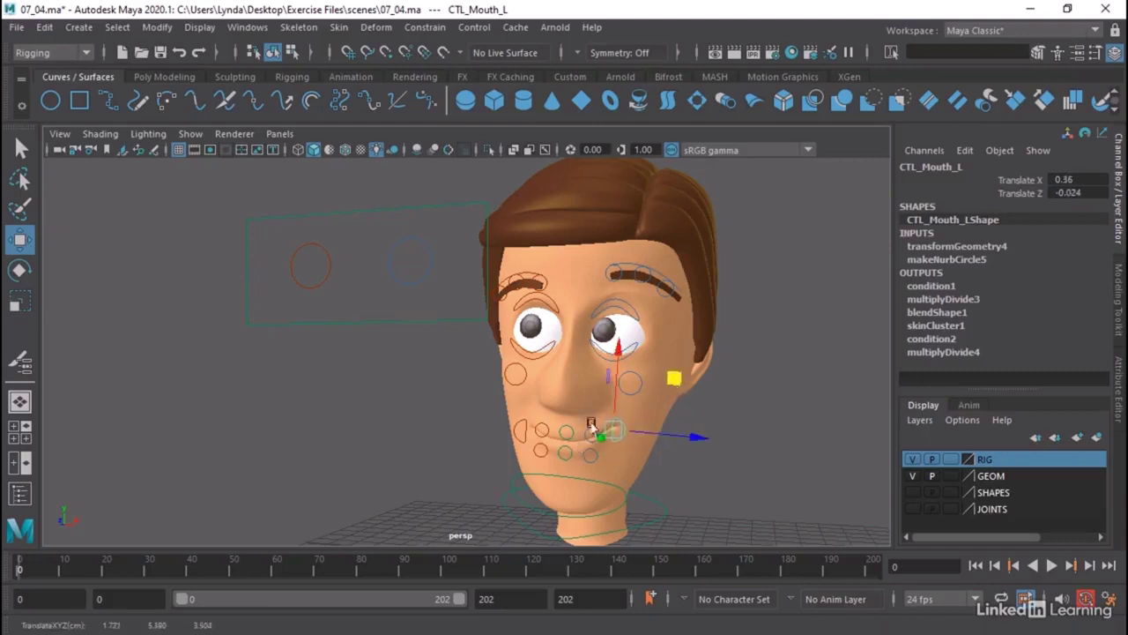
{"action": "left_click", "coordinate": [593, 483]}
{"action": "mouse_move", "coordinate": [565, 484]}
{"action": "left_mouse_down"}
{"action": "mouse_move", "coordinate": [573, 493]}
{"action": "mouse_move", "coordinate": [559, 474]}
{"action": "left_mouse_up"}
Move the right mouth-corner control CTL_Mouth_R to about X 0.01, Z 0.14, and adjust upper lip controls CTL_LipUp_L and CTL_LipUp_C, the latter to X 0.03.
{"action": "left_click", "coordinate": [512, 426]}
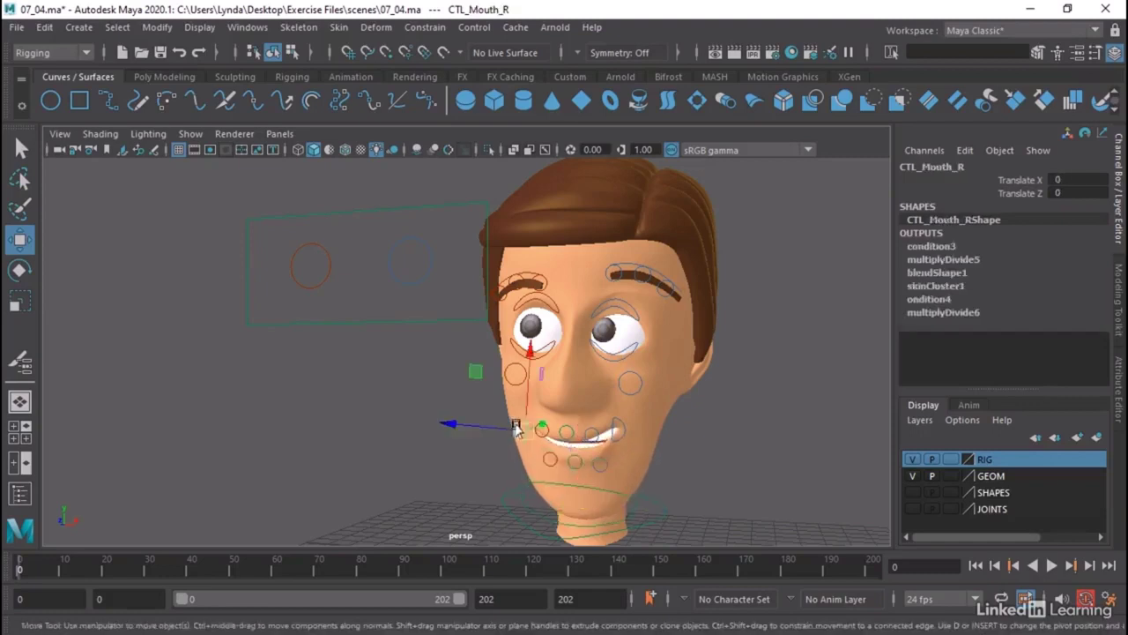
{"action": "left_click_drag", "start_coordinate": [518, 426], "coordinate": [517, 436]}
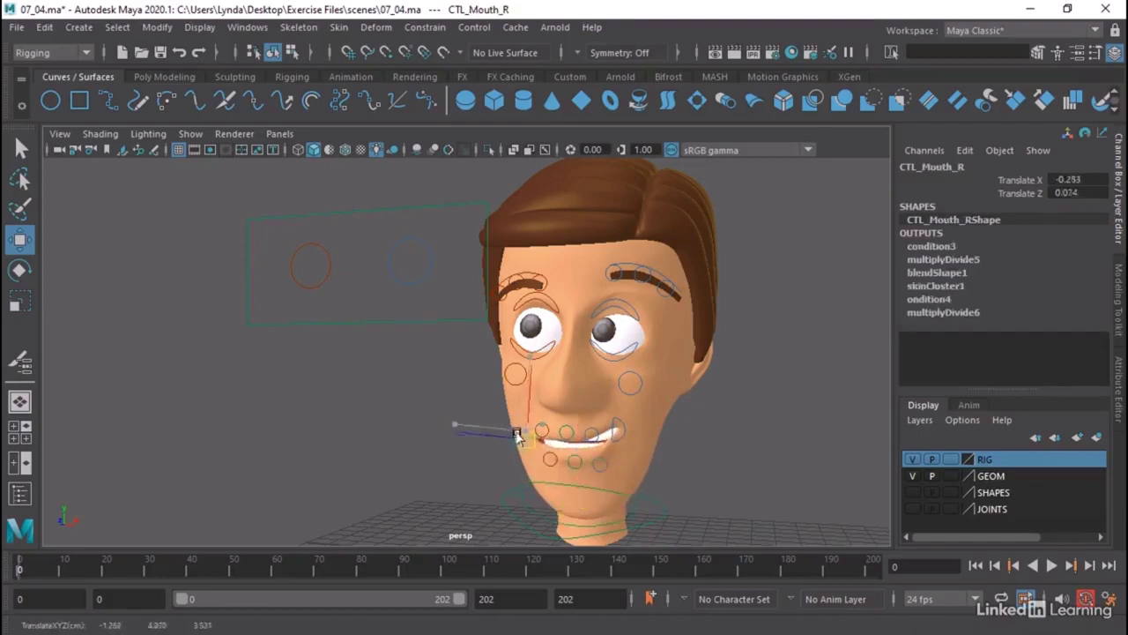
{"action": "left_click", "coordinate": [573, 431]}
{"action": "left_click", "coordinate": [592, 433]}
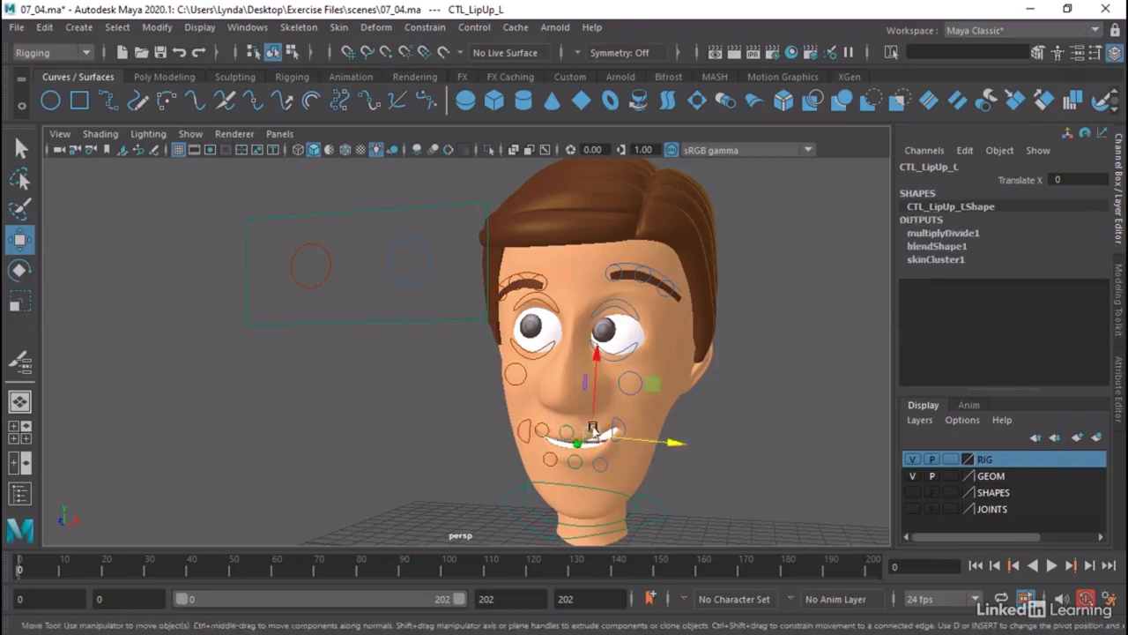
{"action": "left_click_drag", "start_coordinate": [594, 432], "coordinate": [570, 430]}
{"action": "left_click", "coordinate": [573, 430]}
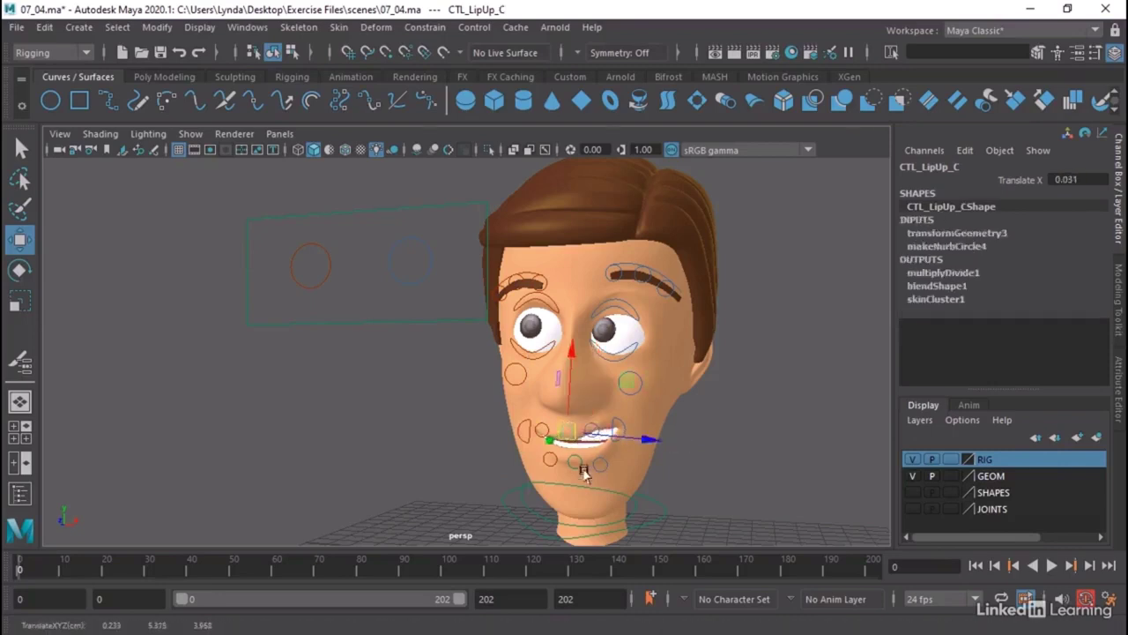
Raise the lower lip controls CTL_LipLow_C to about X 0.19 and CTL_LipLow_R to about X 0.23, and deselect.
{"action": "left_click", "coordinate": [572, 462]}
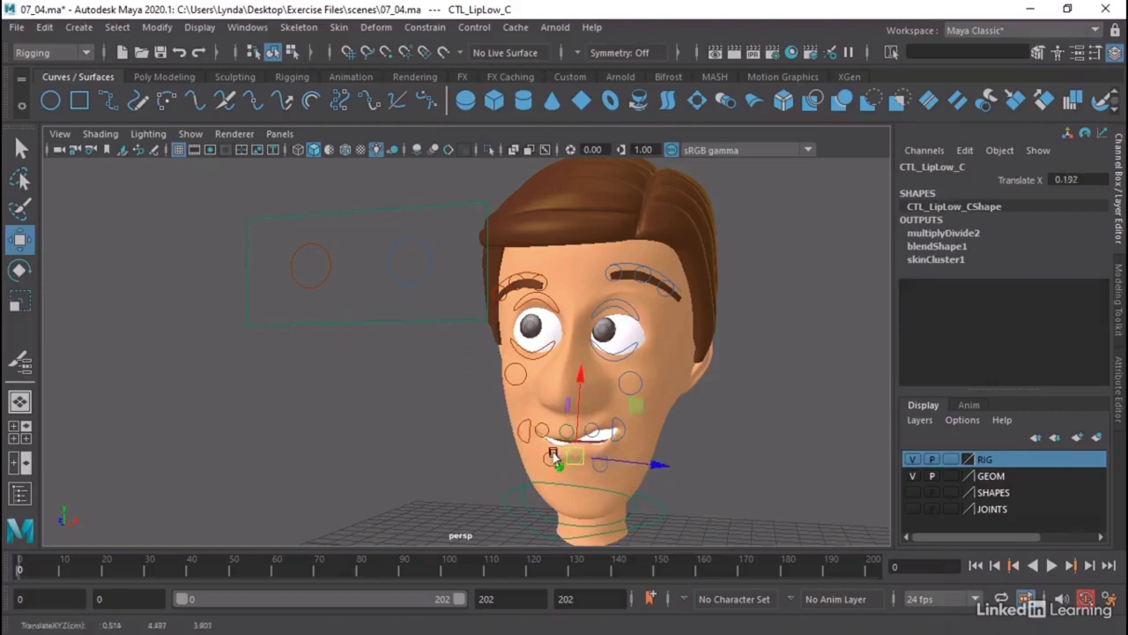
{"action": "left_click", "coordinate": [545, 455]}
{"action": "left_click_drag", "start_coordinate": [545, 455], "coordinate": [546, 449]}
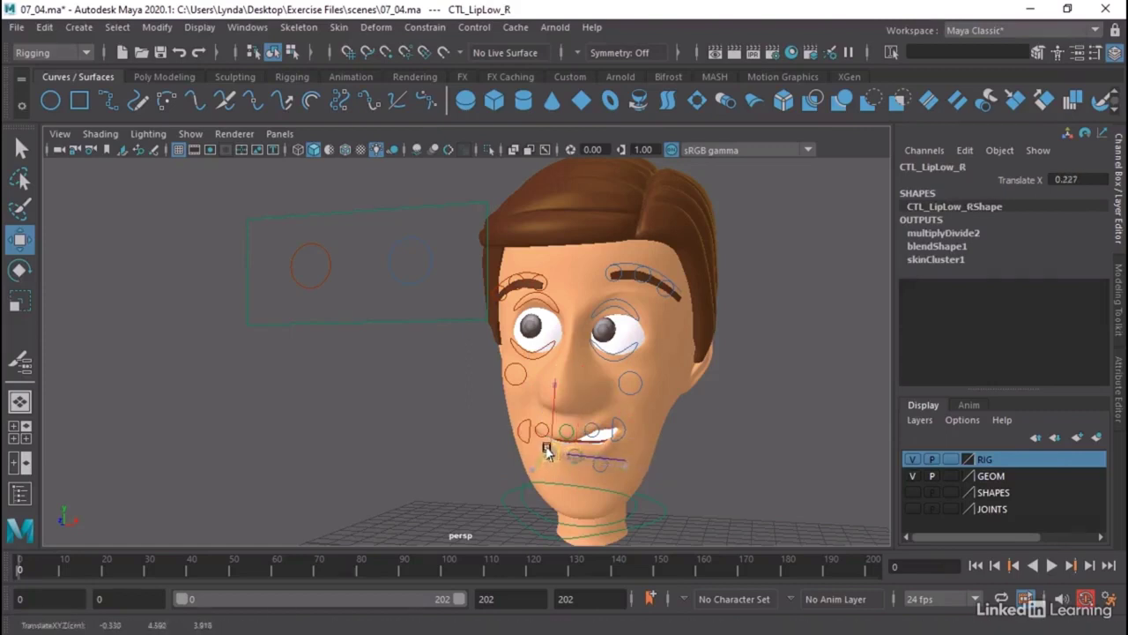
{"action": "left_click", "coordinate": [696, 437]}
Move the left cheek control CTL_Cheek_L to about X 0.17, Y -0.03 and Z 0.07.
{"action": "left_click", "coordinate": [635, 379]}
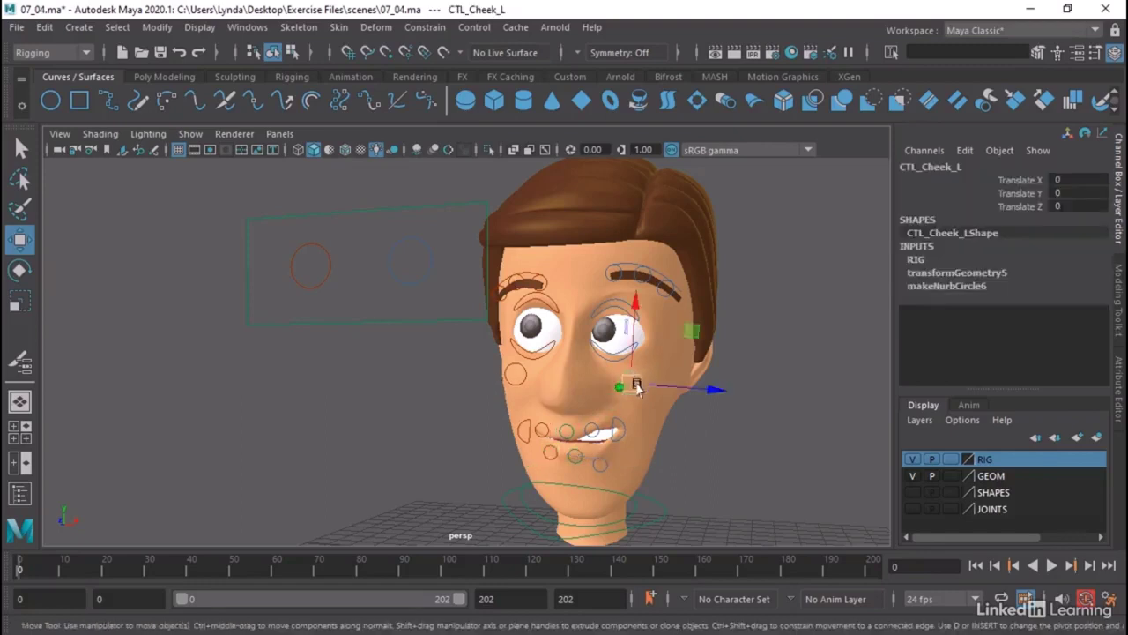
{"action": "left_click_drag", "start_coordinate": [635, 379], "coordinate": [634, 381]}
{"action": "left_click_drag", "start_coordinate": [771, 471], "coordinate": [756, 469], "text": "alt"}
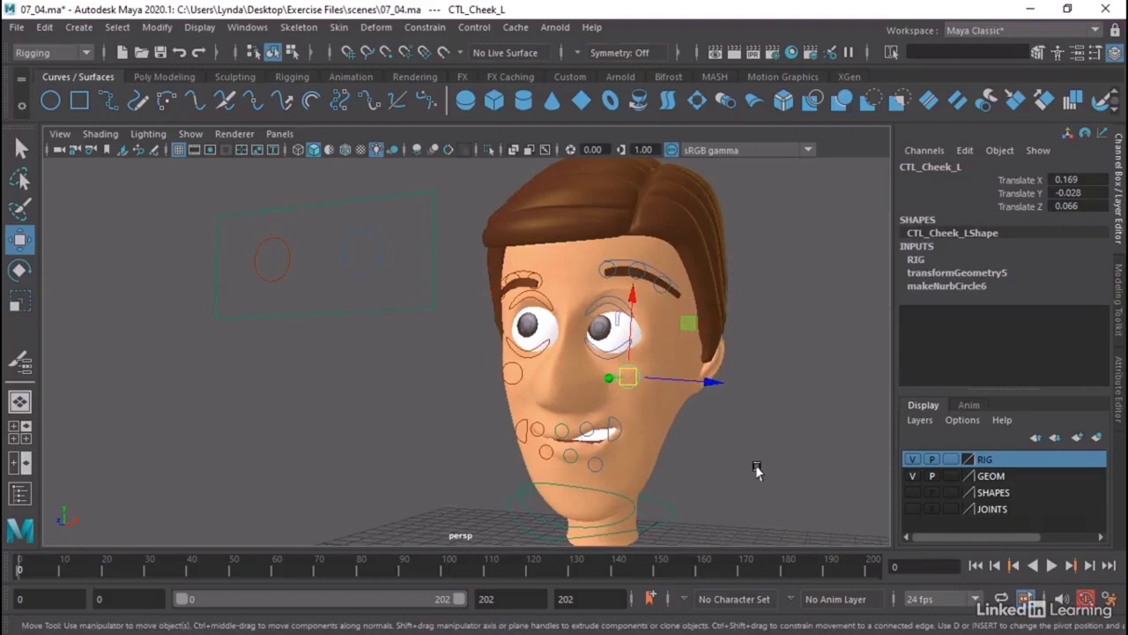